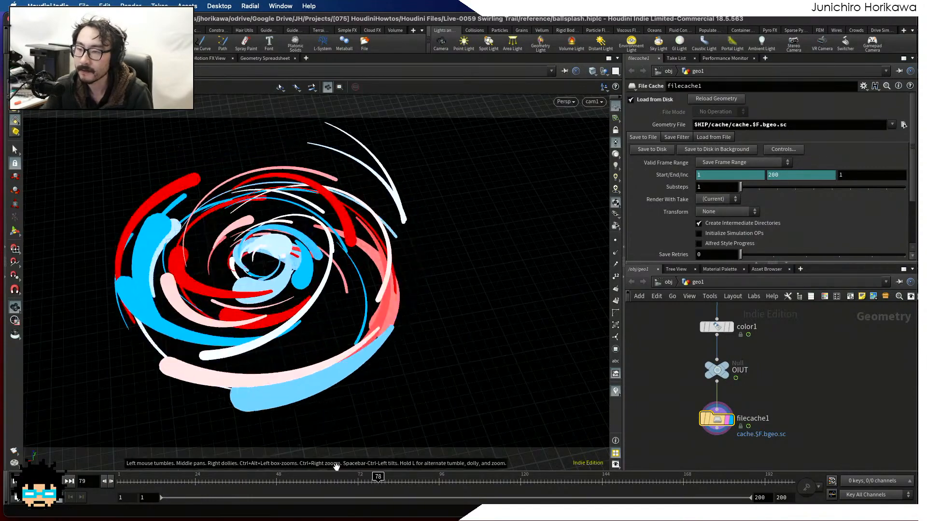
Examine the reference swirling-trail scene's node network and scrub the timeline to review how its trails evolve.
{"action": "scroll", "coordinate": [667, 410], "scroll_direction": "down", "scroll_amount": 5}
{"action": "scroll", "coordinate": [671, 382], "scroll_direction": "up", "scroll_amount": 10}
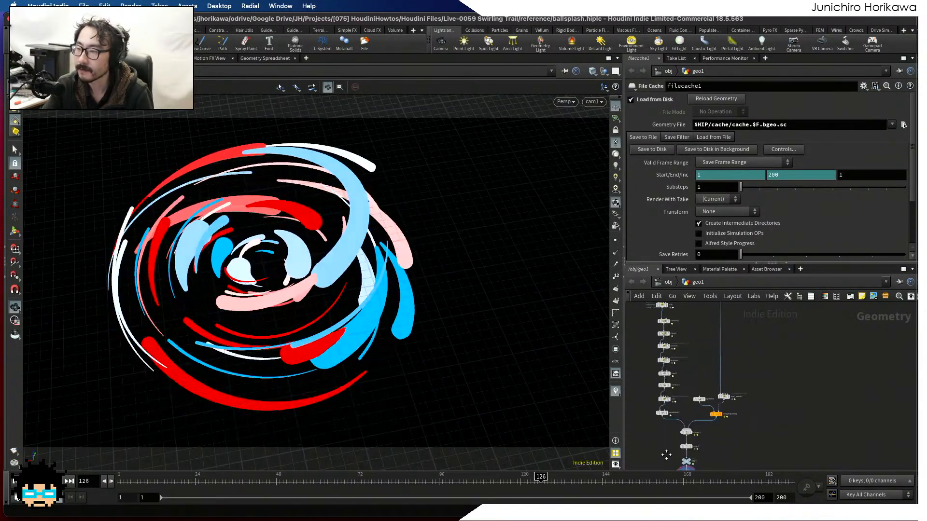
{"action": "scroll", "coordinate": [688, 353], "scroll_direction": "up", "scroll_amount": 5}
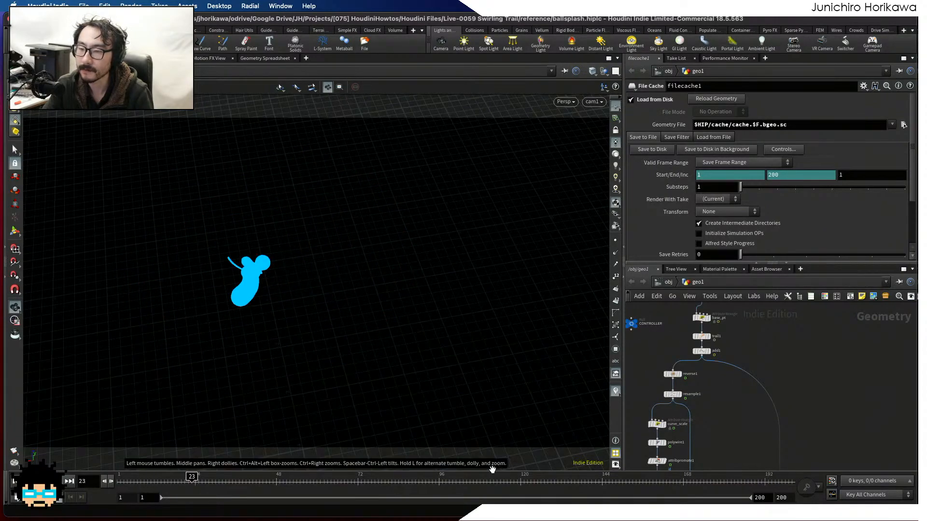
{"action": "left_click_drag", "start_coordinate": [282, 482], "coordinate": [551, 478]}
{"action": "left_click_drag", "start_coordinate": [597, 453], "coordinate": [382, 478]}
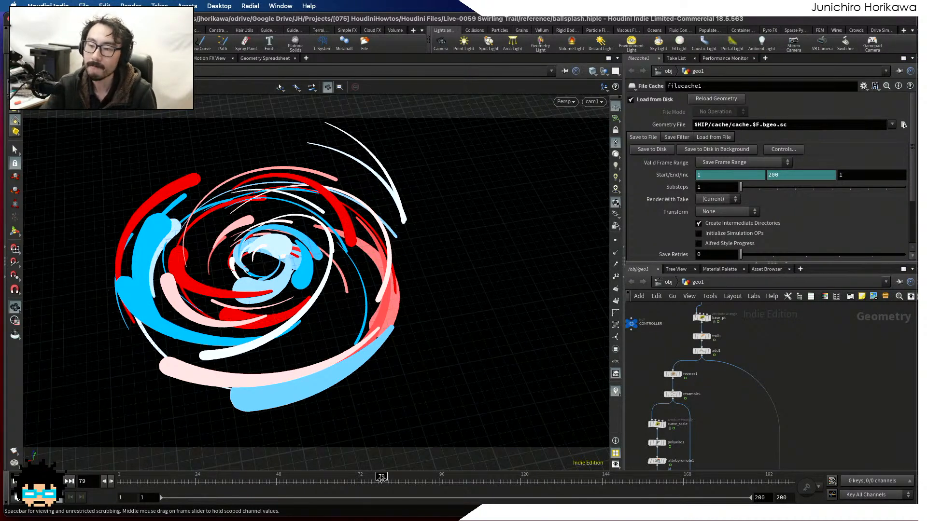
{"action": "left_click", "coordinate": [259, 478]}
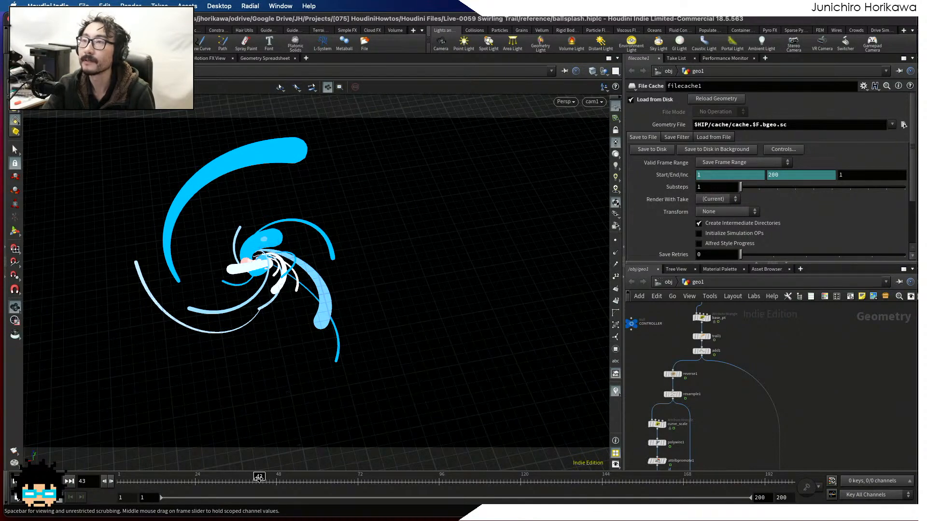
{"action": "left_click_drag", "start_coordinate": [260, 478], "coordinate": [451, 477]}
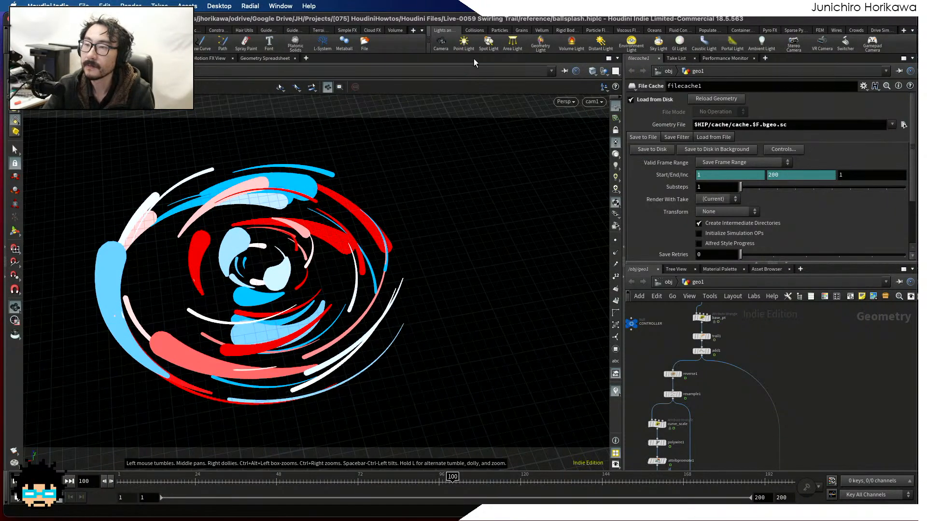
Switch to the empty Swirling Trail.hiplc scene and arrange its window on screen.
{"action": "double_click", "coordinate": [467, 23]}
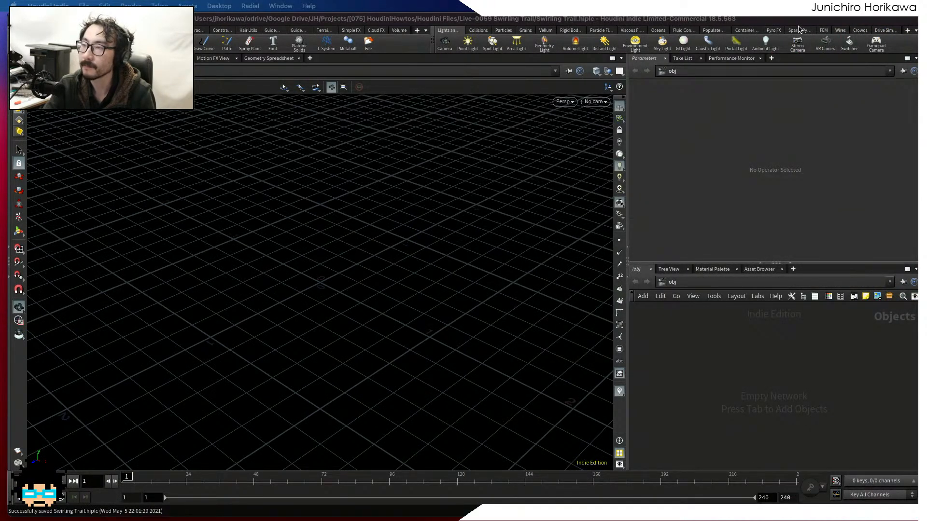
{"action": "left_click_drag", "start_coordinate": [801, 22], "coordinate": [794, 21]}
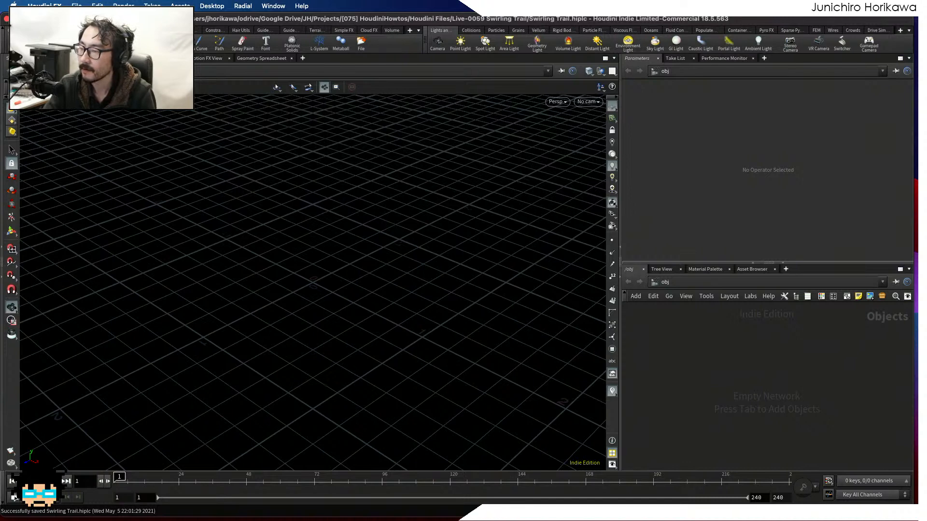
{"action": "double_click", "coordinate": [794, 21]}
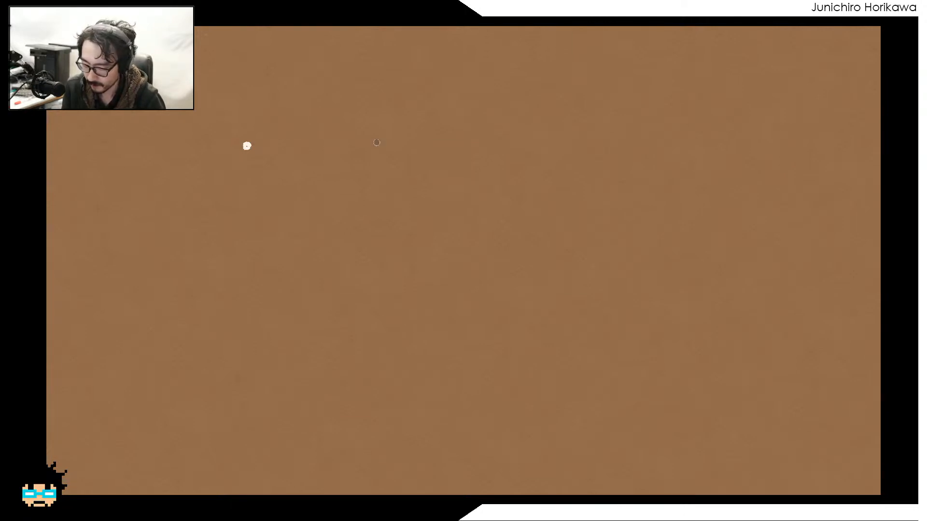
On the drawing canvas, sketch spiral arrows leaving the second point and concentric arcs circling the third point.
{"action": "mouse_move", "coordinate": [377, 142]}
{"action": "left_mouse_down"}
{"action": "mouse_move", "coordinate": [387, 147]}
{"action": "mouse_move", "coordinate": [378, 107]}
{"action": "mouse_move", "coordinate": [408, 150]}
{"action": "mouse_move", "coordinate": [381, 175]}
{"action": "mouse_move", "coordinate": [323, 146]}
{"action": "mouse_move", "coordinate": [332, 141]}
{"action": "left_mouse_up"}
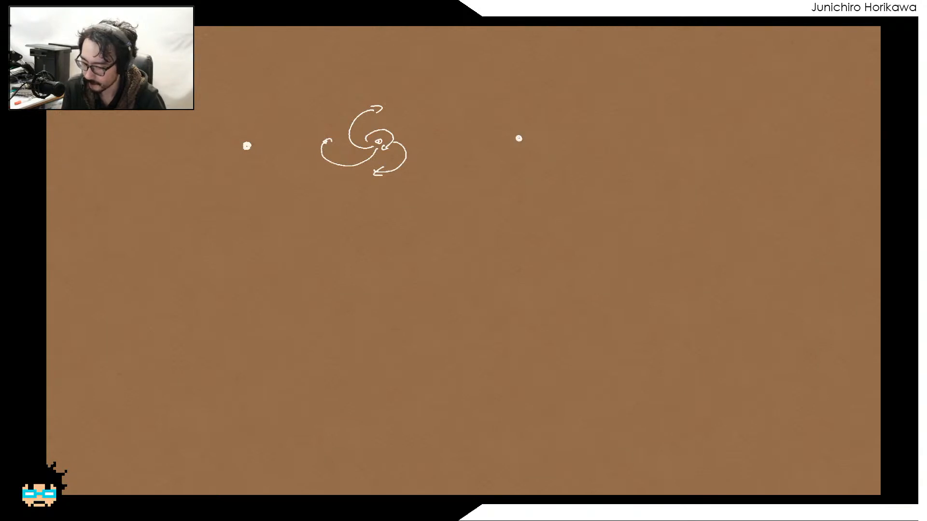
{"action": "left_click_drag", "start_coordinate": [503, 119], "coordinate": [550, 129]}
{"action": "left_click_drag", "start_coordinate": [484, 150], "coordinate": [521, 155]}
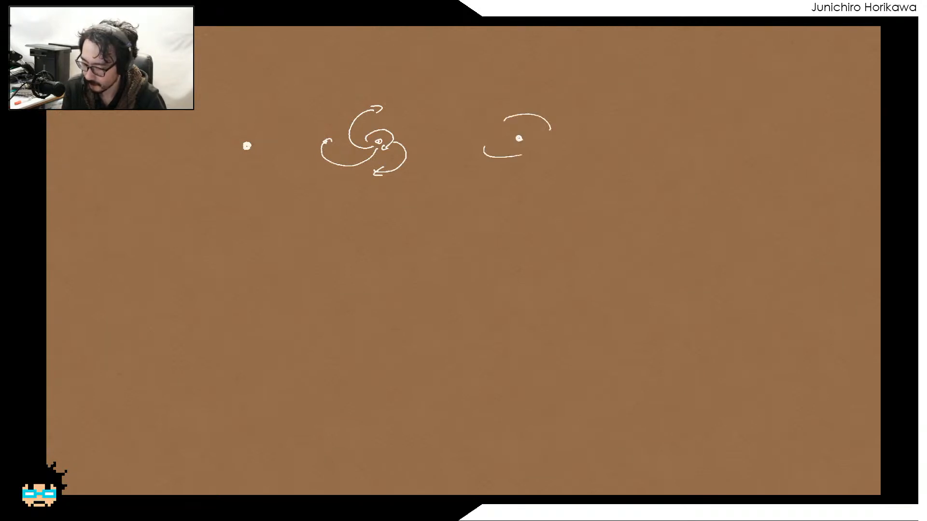
{"action": "mouse_move", "coordinate": [501, 101]}
{"action": "left_mouse_down"}
{"action": "mouse_move", "coordinate": [578, 133]}
{"action": "mouse_move", "coordinate": [555, 161]}
{"action": "left_mouse_up"}
{"action": "left_click_drag", "start_coordinate": [543, 167], "coordinate": [516, 172]}
{"action": "left_click_drag", "start_coordinate": [462, 137], "coordinate": [486, 171]}
{"action": "mouse_move", "coordinate": [483, 99]}
{"action": "left_mouse_down"}
{"action": "mouse_move", "coordinate": [583, 96]}
{"action": "mouse_move", "coordinate": [573, 161]}
{"action": "left_mouse_up"}
{"action": "left_click_drag", "start_coordinate": [442, 131], "coordinate": [446, 171]}
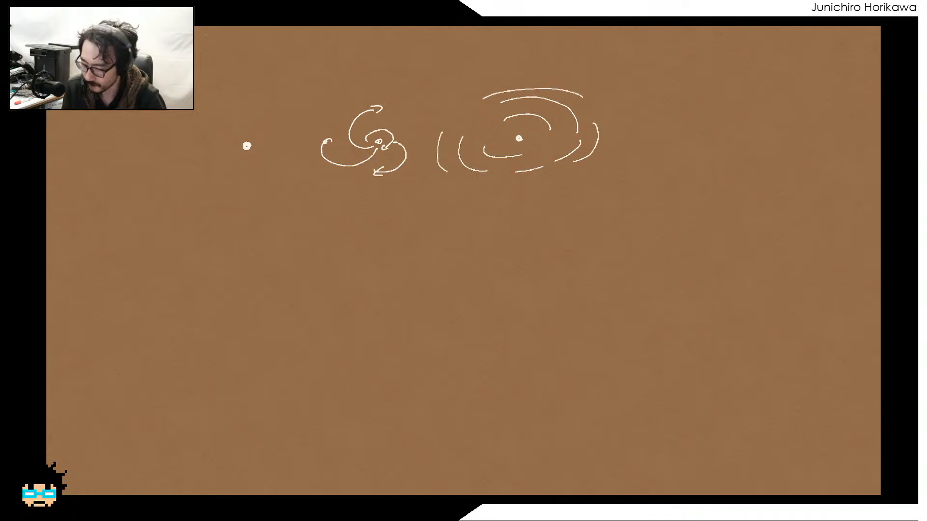
Add one more stroke under the third stage's concentric arcs and give the arcs arrowheads to mark the rotation direction.
{"action": "left_click_drag", "start_coordinate": [546, 181], "coordinate": [505, 190]}
{"action": "mouse_move", "coordinate": [434, 141]}
{"action": "left_mouse_down"}
{"action": "mouse_move", "coordinate": [442, 131]}
{"action": "mouse_move", "coordinate": [447, 139]}
{"action": "left_mouse_up"}
{"action": "left_click_drag", "start_coordinate": [461, 141], "coordinate": [470, 136]}
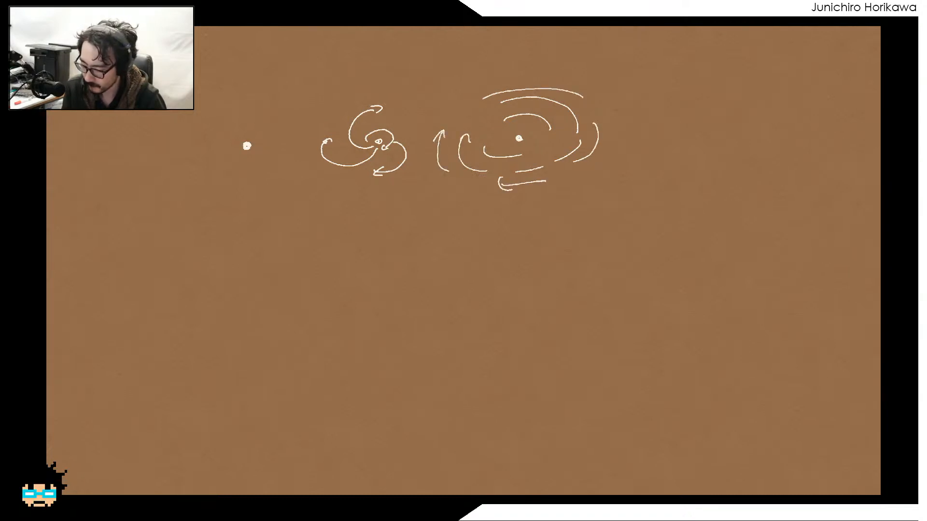
{"action": "left_click_drag", "start_coordinate": [484, 105], "coordinate": [491, 96]}
{"action": "left_click_drag", "start_coordinate": [592, 126], "coordinate": [598, 125]}
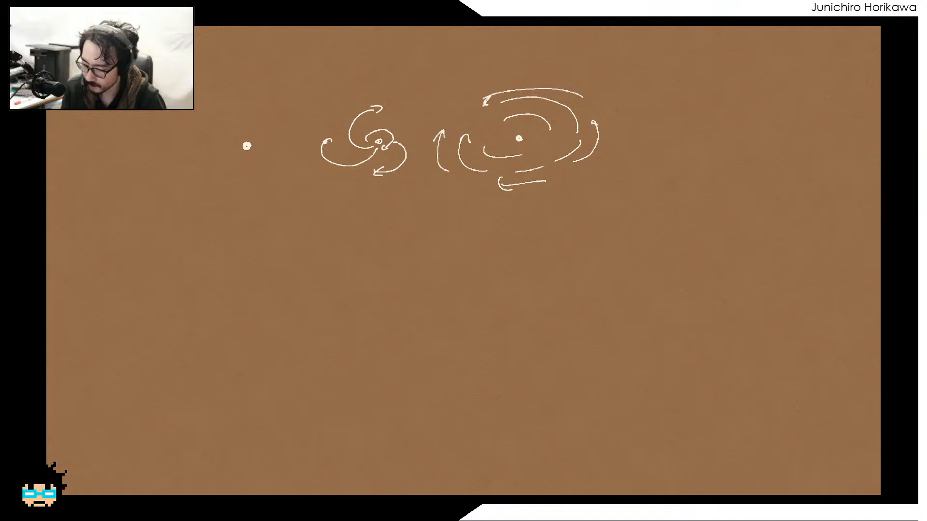
Sketch curved arrows spiralling inward to a fourth point and mark a lone dot beyond it as the final stage.
{"action": "left_click", "coordinate": [694, 137]}
{"action": "mouse_move", "coordinate": [684, 97]}
{"action": "left_mouse_down"}
{"action": "mouse_move", "coordinate": [706, 134]}
{"action": "mouse_move", "coordinate": [698, 139]}
{"action": "left_mouse_up"}
{"action": "mouse_move", "coordinate": [642, 166]}
{"action": "left_mouse_down"}
{"action": "mouse_move", "coordinate": [658, 173]}
{"action": "mouse_move", "coordinate": [693, 156]}
{"action": "mouse_move", "coordinate": [687, 131]}
{"action": "mouse_move", "coordinate": [707, 155]}
{"action": "left_mouse_up"}
{"action": "key", "text": "ctrl+z"}
{"action": "mouse_move", "coordinate": [682, 148]}
{"action": "left_mouse_down"}
{"action": "mouse_move", "coordinate": [723, 137]}
{"action": "mouse_move", "coordinate": [694, 147]}
{"action": "left_mouse_up"}
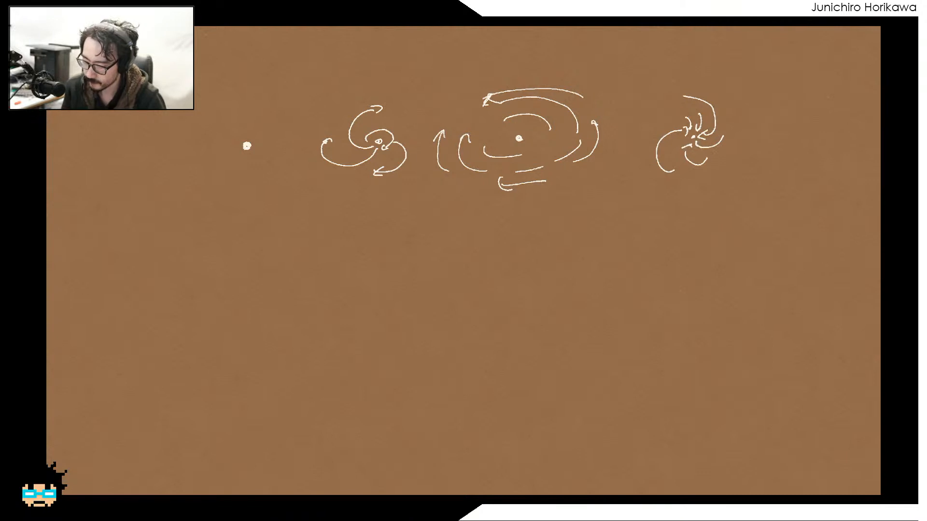
{"action": "left_click", "coordinate": [787, 136]}
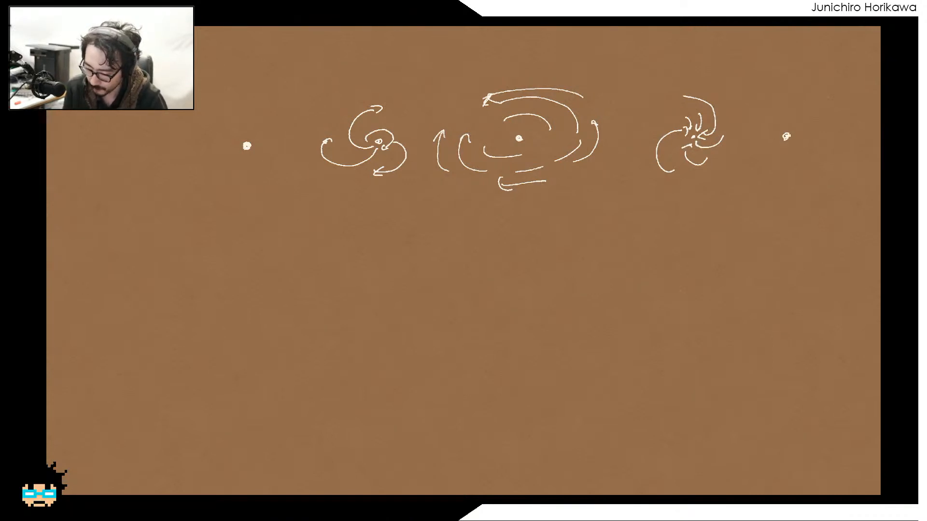
Draw a small looping arrow beneath the stages and annotate the concentric-arc stage with radius, speed, length and a tapered "thickness" stroke.
{"action": "mouse_move", "coordinate": [414, 286]}
{"action": "left_mouse_down"}
{"action": "mouse_move", "coordinate": [399, 289]}
{"action": "mouse_move", "coordinate": [410, 298]}
{"action": "left_mouse_up"}
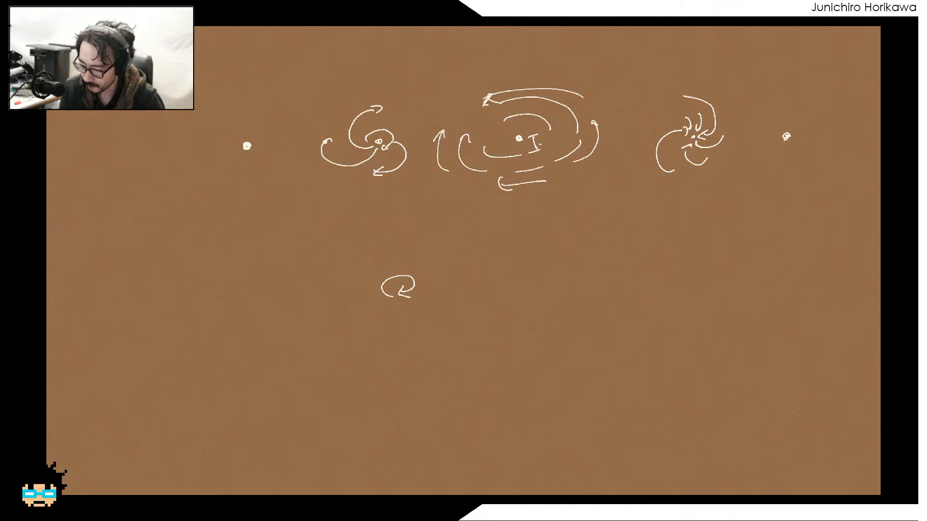
{"action": "left_click_drag", "start_coordinate": [539, 143], "coordinate": [567, 137]}
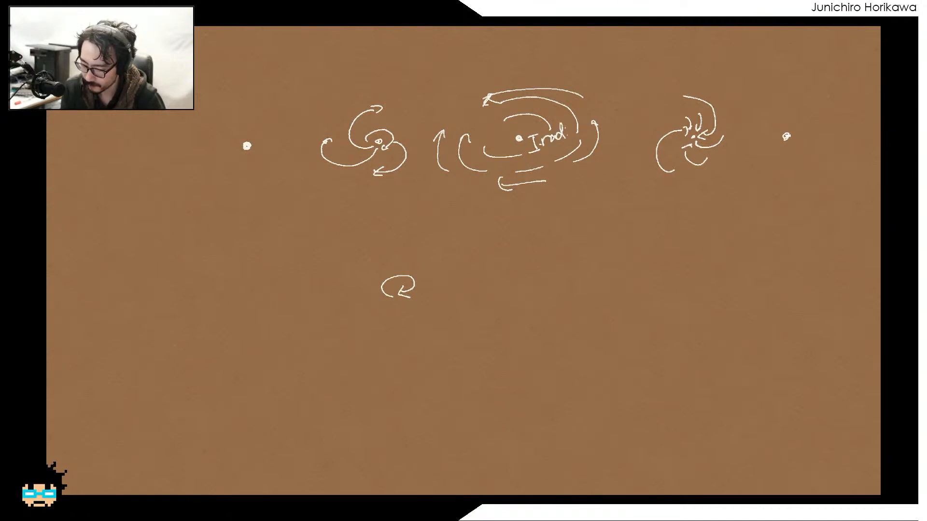
{"action": "mouse_move", "coordinate": [511, 95]}
{"action": "left_mouse_down"}
{"action": "mouse_move", "coordinate": [503, 100]}
{"action": "mouse_move", "coordinate": [512, 105]}
{"action": "mouse_move", "coordinate": [545, 86]}
{"action": "mouse_move", "coordinate": [552, 68]}
{"action": "left_mouse_up"}
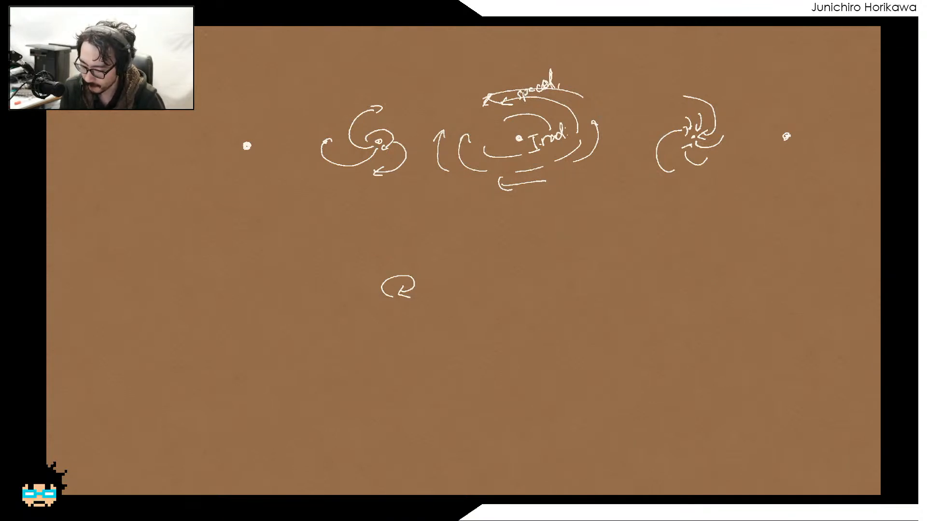
{"action": "mouse_move", "coordinate": [463, 132]}
{"action": "left_mouse_down"}
{"action": "mouse_move", "coordinate": [481, 175]}
{"action": "mouse_move", "coordinate": [465, 179]}
{"action": "mouse_move", "coordinate": [487, 178]}
{"action": "left_mouse_up"}
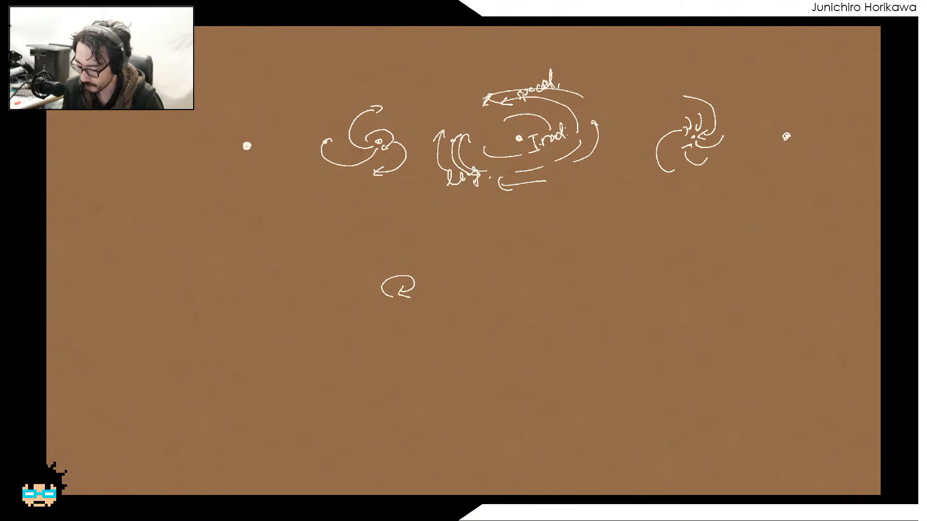
{"action": "mouse_move", "coordinate": [549, 181]}
{"action": "left_mouse_down"}
{"action": "mouse_move", "coordinate": [510, 183]}
{"action": "mouse_move", "coordinate": [501, 197]}
{"action": "mouse_move", "coordinate": [553, 180]}
{"action": "left_mouse_up"}
{"action": "left_click_drag", "start_coordinate": [514, 202], "coordinate": [527, 205]}
{"action": "left_click_drag", "start_coordinate": [538, 205], "coordinate": [592, 192]}
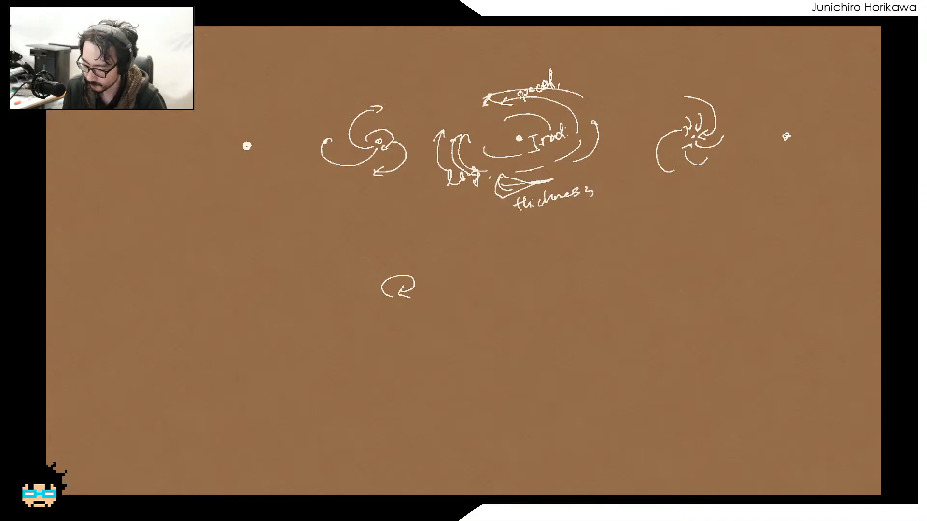
Write a parameter list beneath the stage sketches reading speed, radius, length and thickness.
{"action": "left_click_drag", "start_coordinate": [508, 274], "coordinate": [561, 275]}
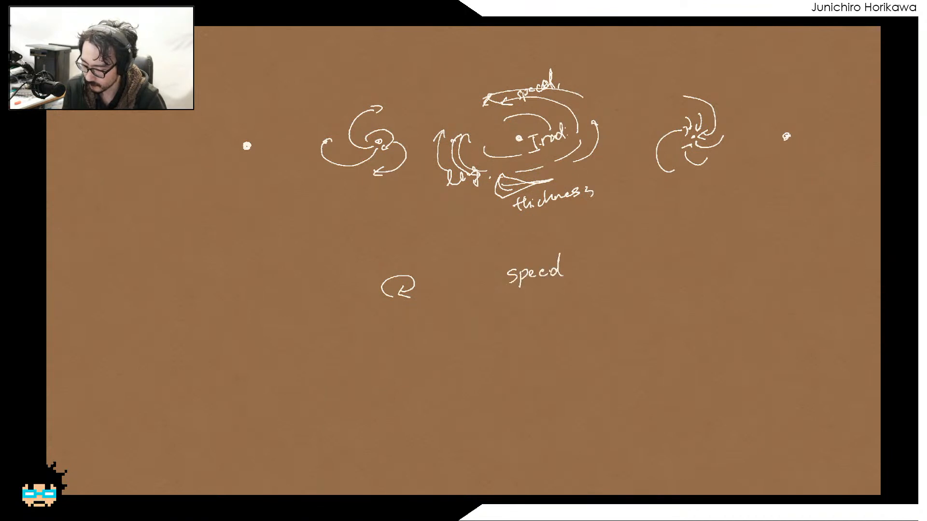
{"action": "mouse_move", "coordinate": [508, 295]}
{"action": "left_mouse_down"}
{"action": "mouse_move", "coordinate": [525, 302]}
{"action": "mouse_move", "coordinate": [545, 289]}
{"action": "mouse_move", "coordinate": [571, 302]}
{"action": "left_mouse_up"}
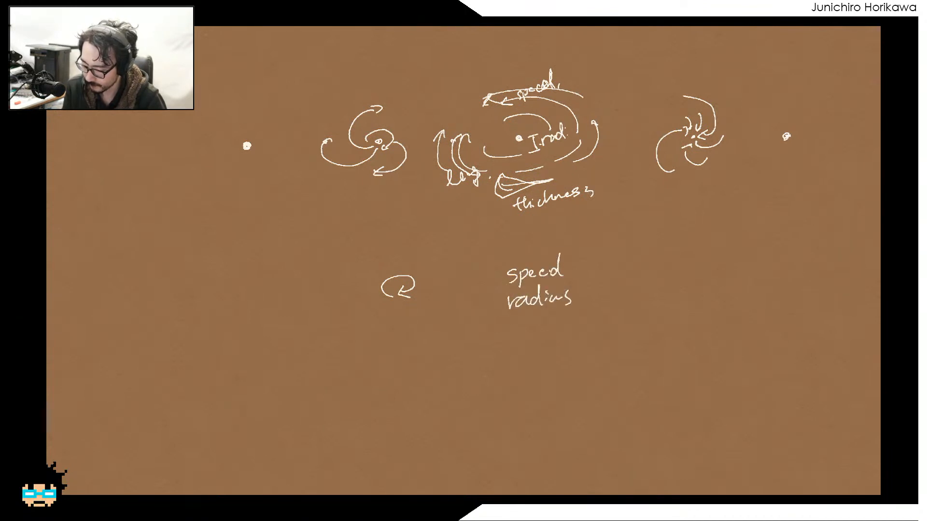
{"action": "mouse_move", "coordinate": [513, 316]}
{"action": "left_mouse_down"}
{"action": "mouse_move", "coordinate": [515, 333]}
{"action": "mouse_move", "coordinate": [542, 329]}
{"action": "mouse_move", "coordinate": [549, 338]}
{"action": "mouse_move", "coordinate": [553, 317]}
{"action": "mouse_move", "coordinate": [563, 329]}
{"action": "mouse_move", "coordinate": [578, 327]}
{"action": "left_mouse_up"}
{"action": "left_click_drag", "start_coordinate": [505, 353], "coordinate": [590, 364]}
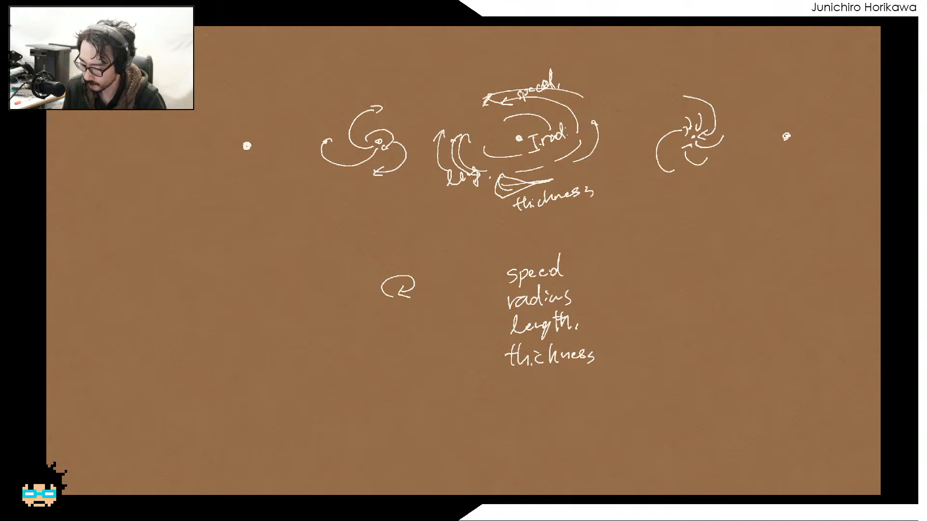
Write "→ angle" beside speed in the list, and underline speed and the end of angle.
{"action": "mouse_move", "coordinate": [572, 268]}
{"action": "left_mouse_down"}
{"action": "mouse_move", "coordinate": [626, 273]}
{"action": "mouse_move", "coordinate": [633, 264]}
{"action": "mouse_move", "coordinate": [654, 273]}
{"action": "left_mouse_up"}
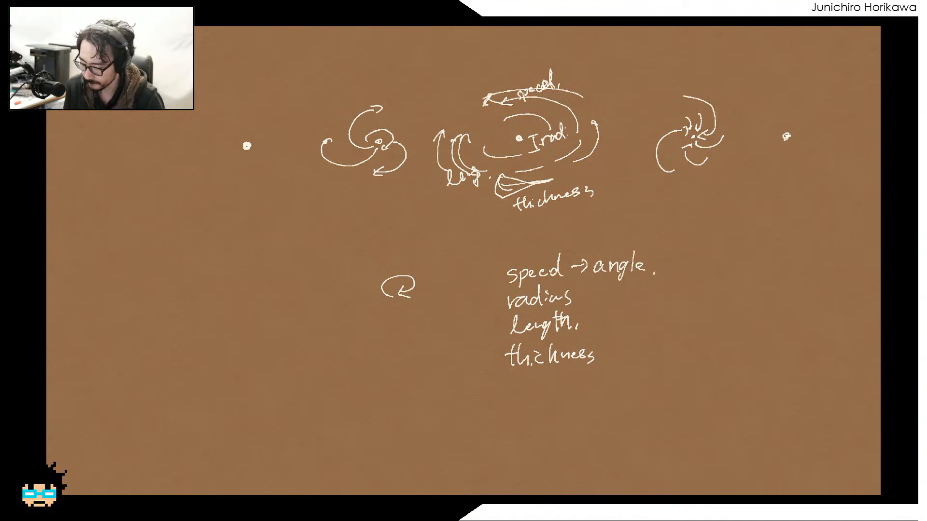
{"action": "left_click_drag", "start_coordinate": [507, 286], "coordinate": [575, 284]}
{"action": "left_click_drag", "start_coordinate": [638, 280], "coordinate": [653, 277]}
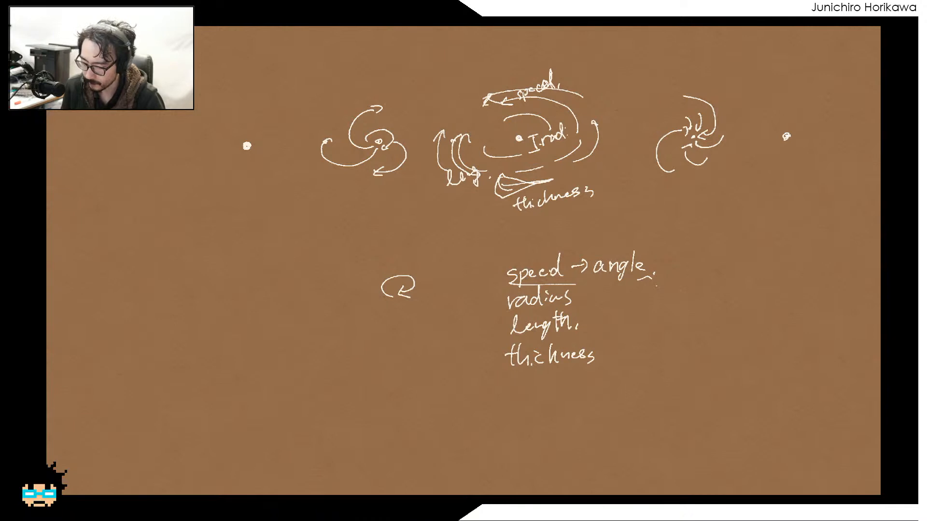
Draw a horizontal timeline with end ticks beneath all the stages and add a stroke under thickness in the list.
{"action": "left_click_drag", "start_coordinate": [221, 205], "coordinate": [781, 216]}
{"action": "left_click", "coordinate": [791, 223]}
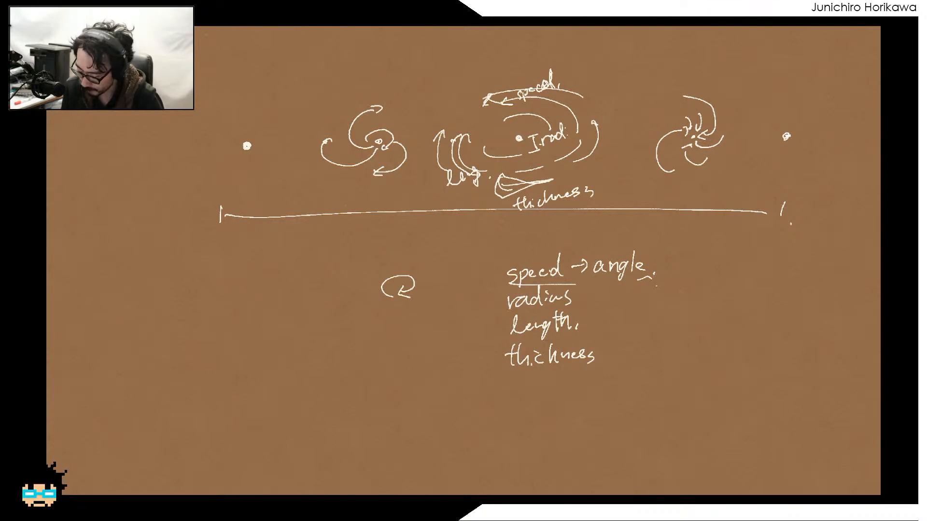
{"action": "left_click_drag", "start_coordinate": [527, 377], "coordinate": [609, 371]}
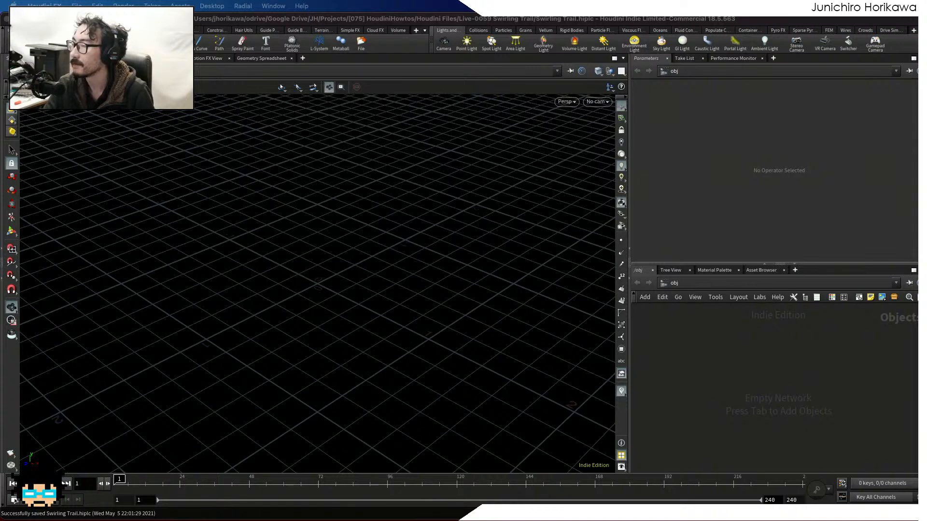
{"action": "left_click", "coordinate": [653, 358]}
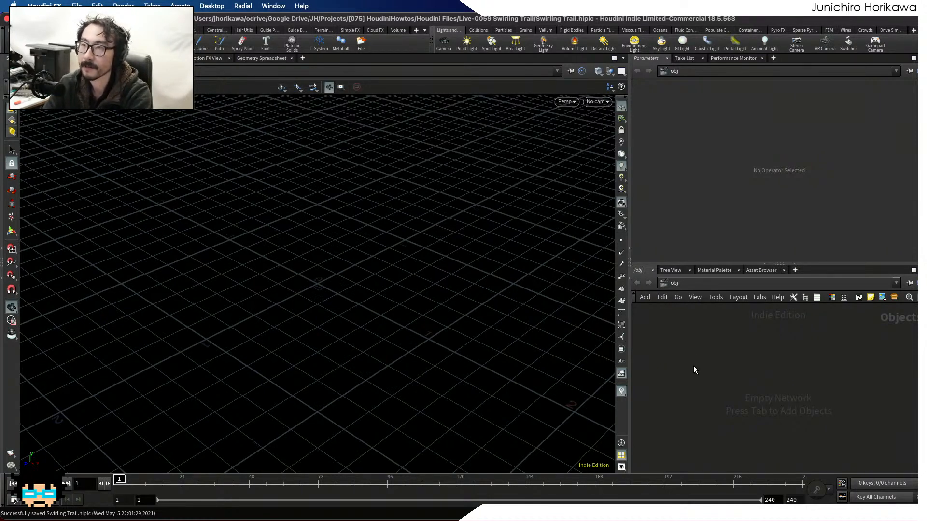
{"action": "key", "text": "Tab"}
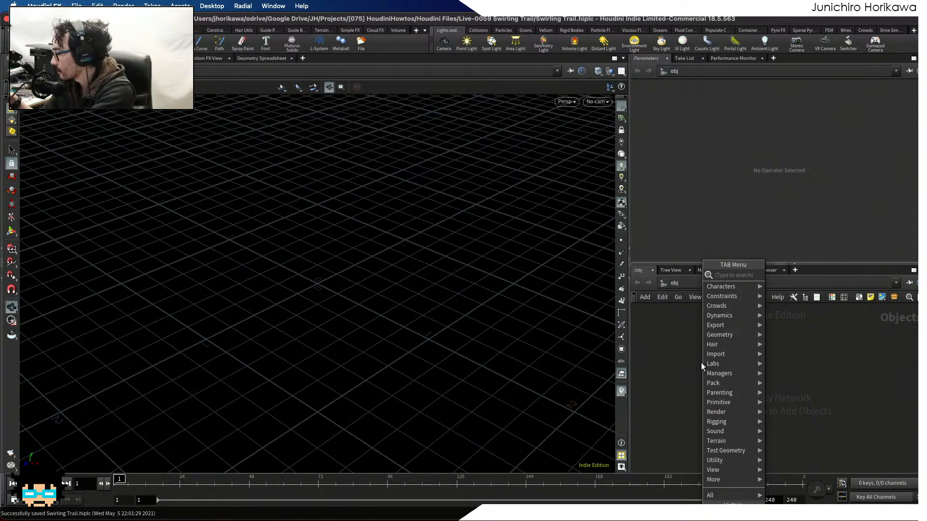
{"action": "mouse_move", "coordinate": [726, 337]}
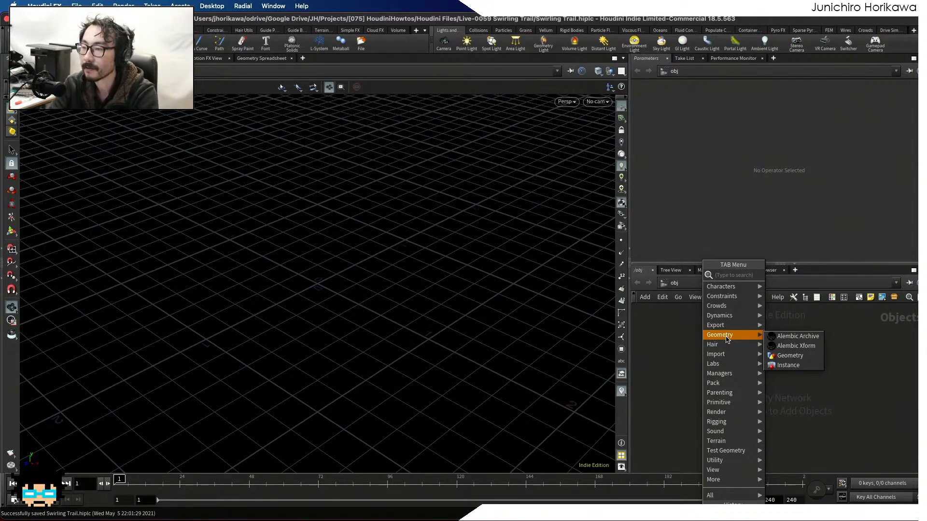
{"action": "left_click", "coordinate": [676, 386]}
Try placing a Null object in the empty object network and delete it.
{"action": "key", "text": "Tab"}
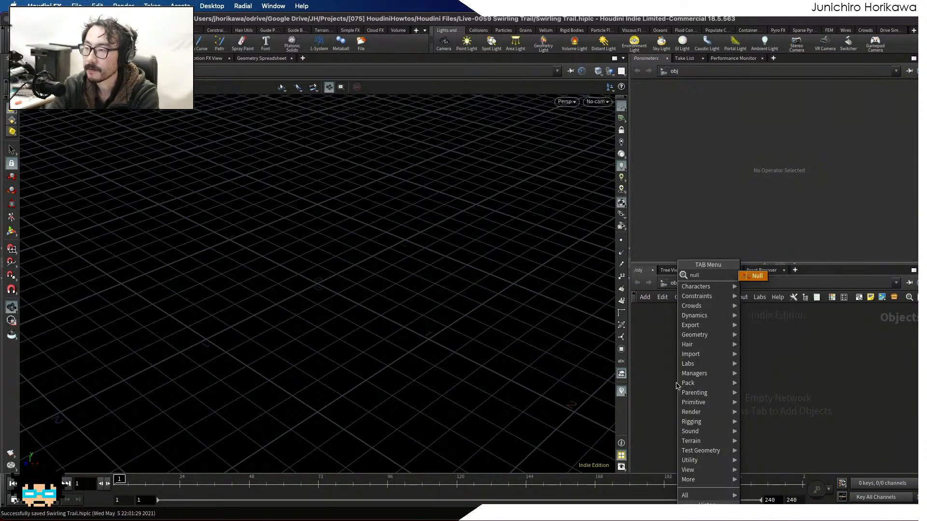
{"action": "left_click", "coordinate": [676, 383]}
{"action": "left_click", "coordinate": [691, 366]}
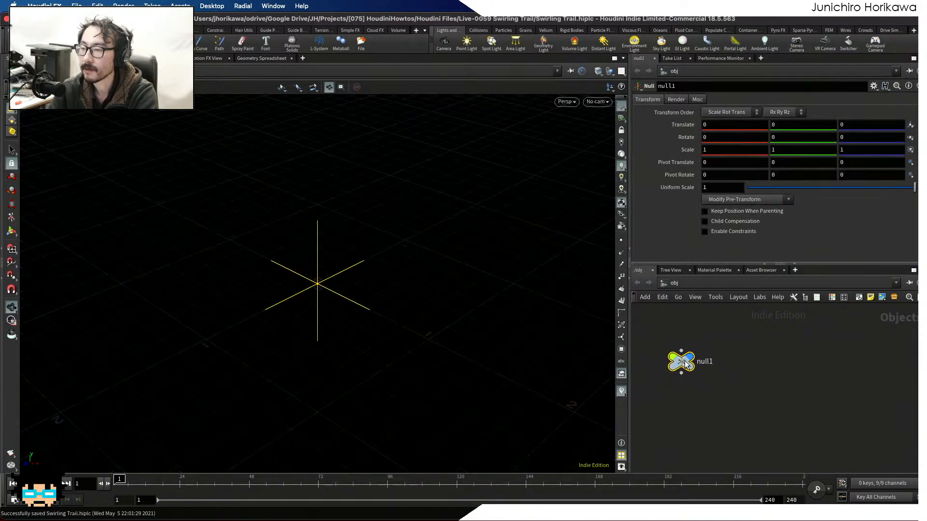
{"action": "key", "text": "Tab"}
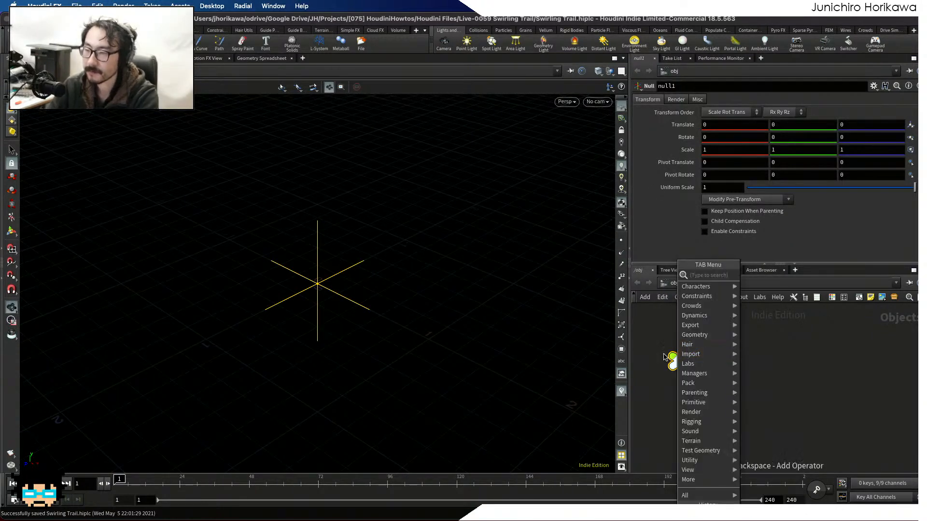
{"action": "key", "text": "Escape"}
{"action": "key", "text": "Delete"}
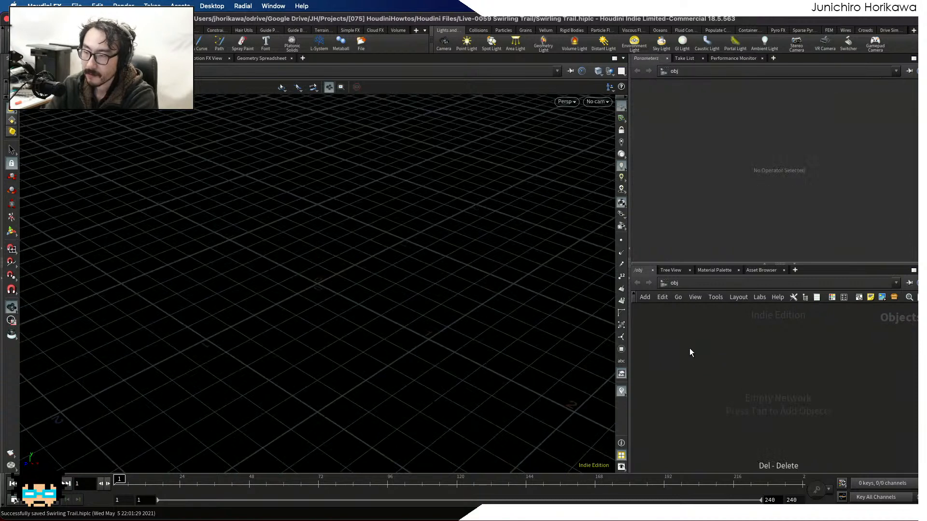
Add a Geometry object to the empty object network and go inside it.
{"action": "key", "text": "Tab"}
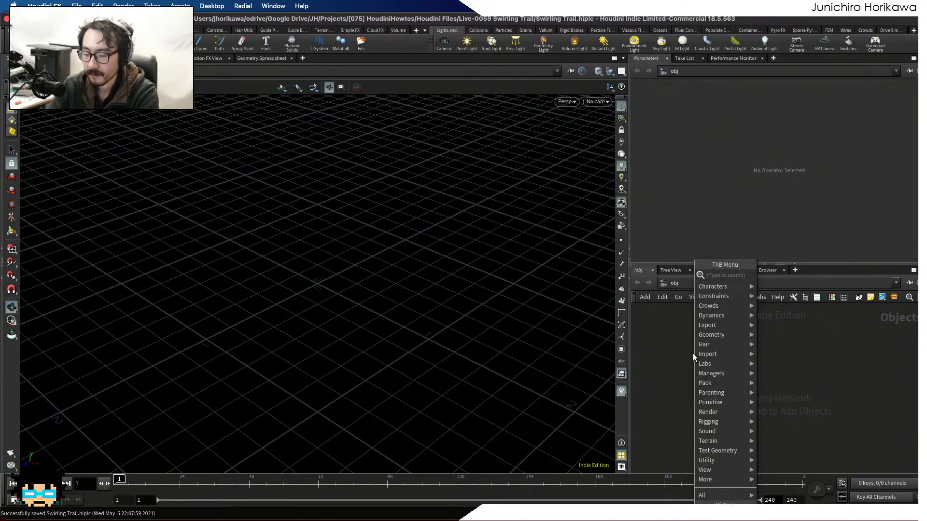
{"action": "type", "text": "geo"}
{"action": "key", "text": "Return"}
{"action": "left_click", "coordinate": [718, 341]}
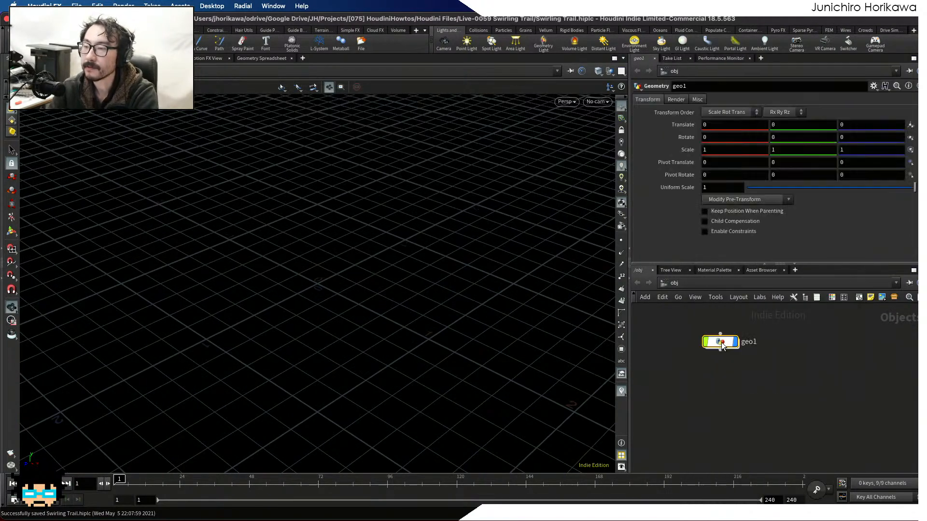
{"action": "double_click", "coordinate": [721, 342]}
Add an Attribute Wrangle node inside the geometry object and set it to run over Detail (only once).
{"action": "key", "text": "Tab"}
{"action": "type", "text": "n"}
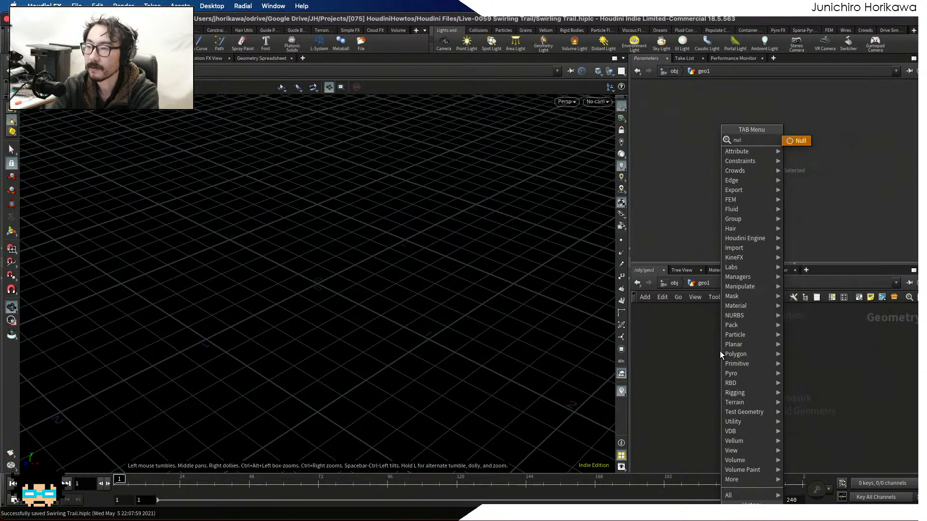
{"action": "key", "text": "BackSpace"}
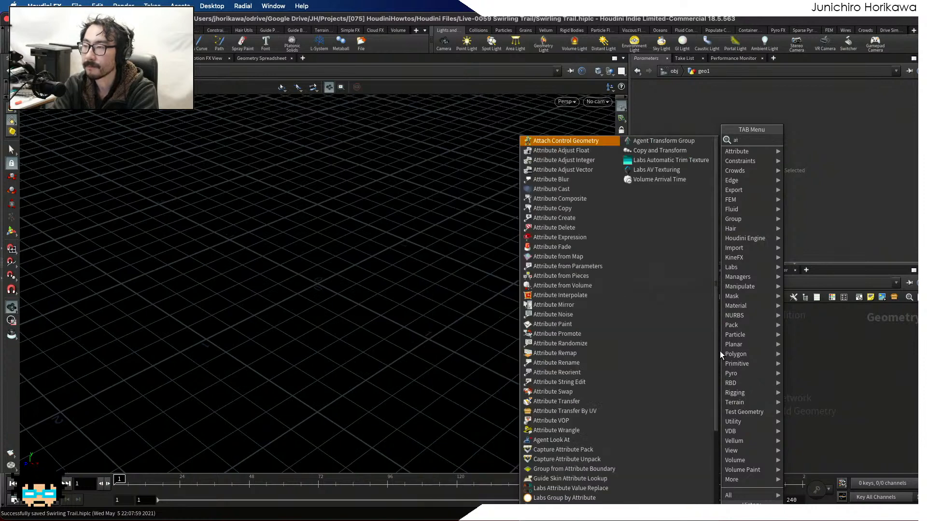
{"action": "type", "text": "attribt"}
{"action": "key", "text": "BackSpace"}
{"action": "type", "text": "ut"}
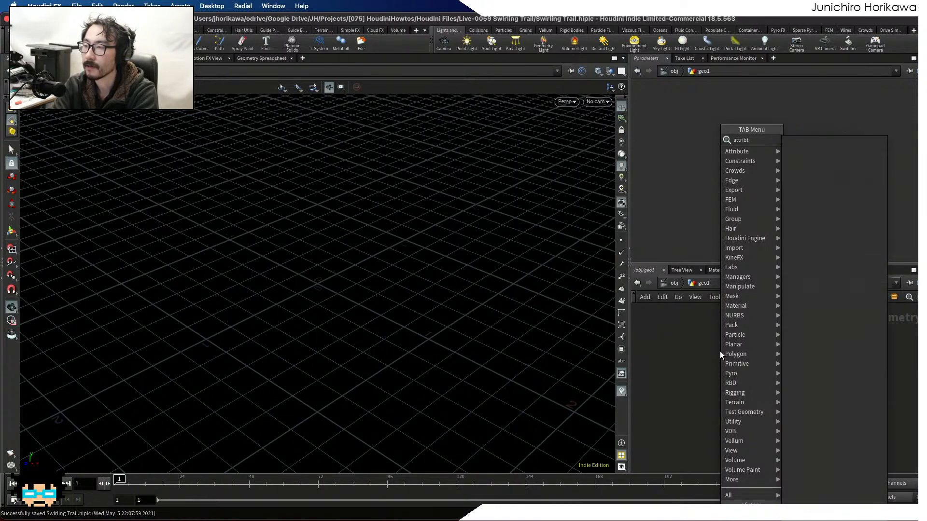
{"action": "type", "text": "e wr"}
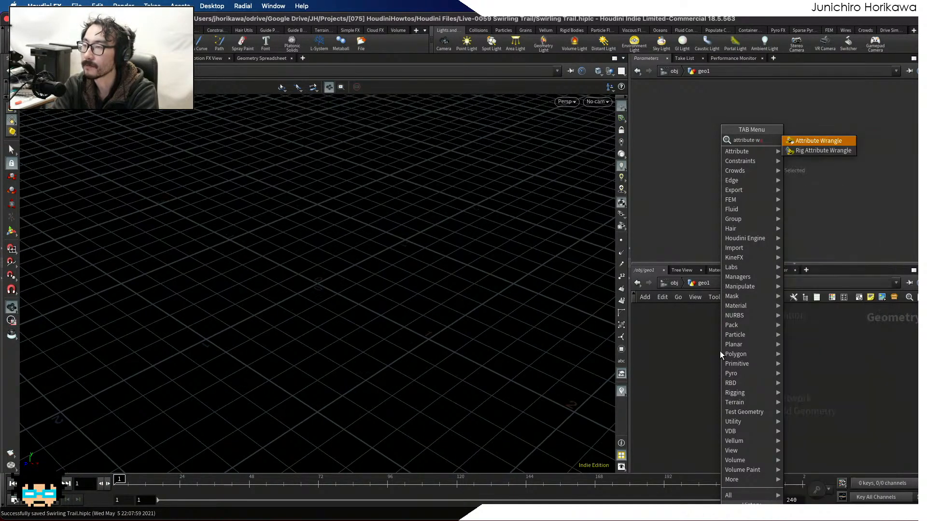
{"action": "key", "text": "Return"}
{"action": "left_click", "coordinate": [730, 346]}
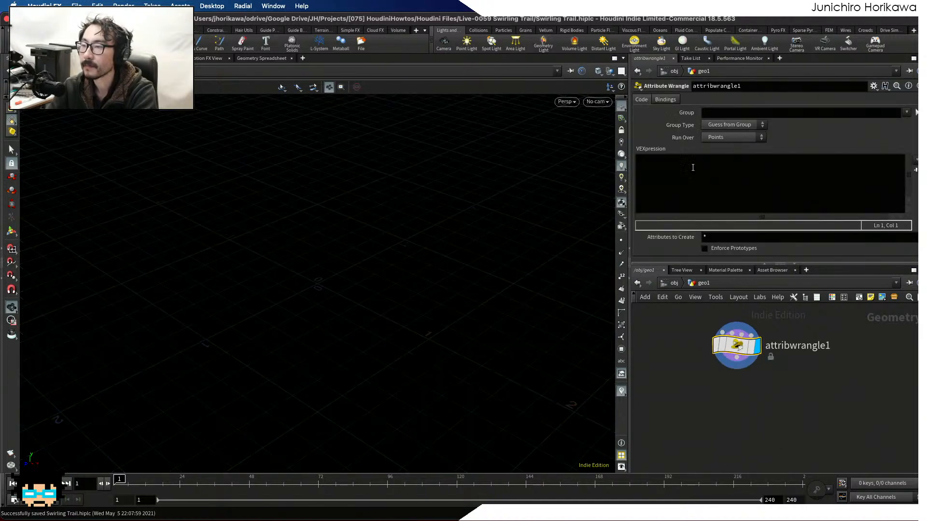
{"action": "left_click", "coordinate": [731, 137]}
{"action": "left_click", "coordinate": [729, 144]}
Write the first VEX line in the wrangle as int numpt = chi("numpt");.
{"action": "left_click", "coordinate": [722, 167]}
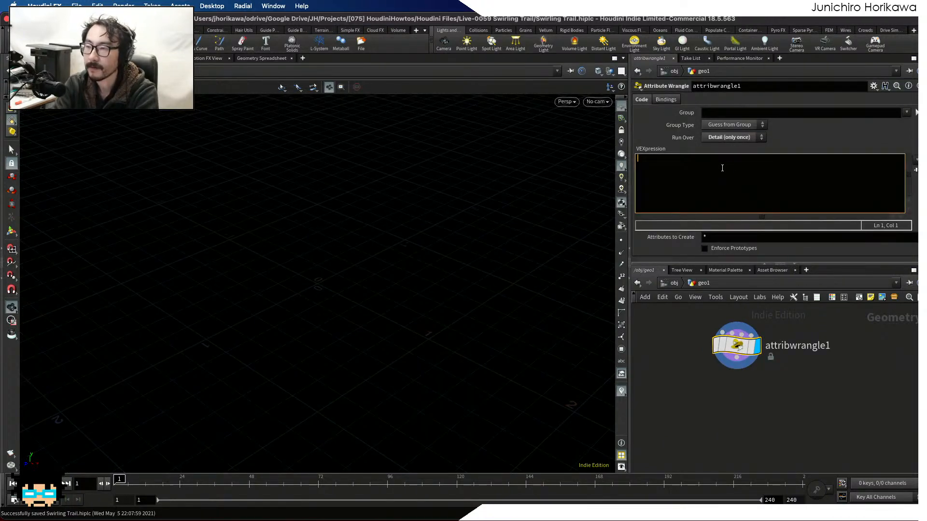
{"action": "type", "text": "int n"}
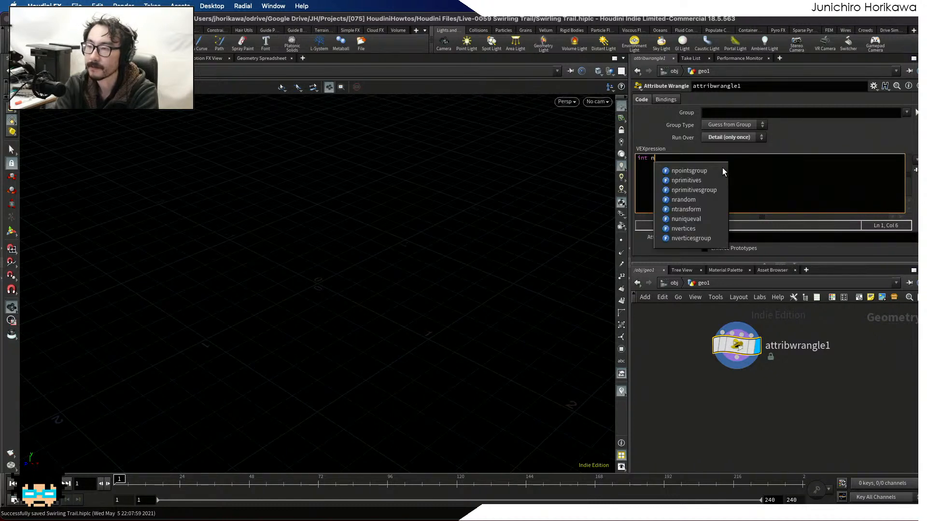
{"action": "key", "text": "BackSpace"}
{"action": "type", "text": "ptnu"}
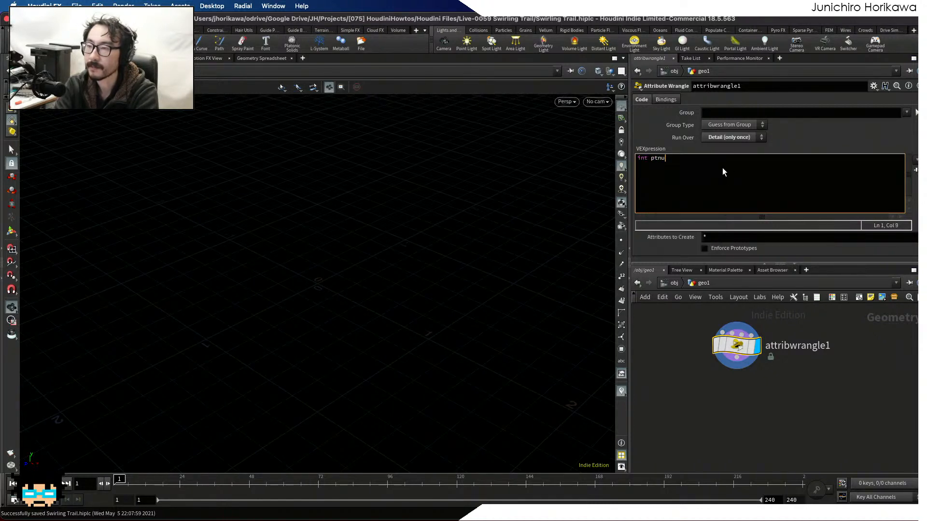
{"action": "key", "text": "BackSpace"}
{"action": "key", "text": "BackSpace"}
{"action": "key", "text": "BackSpace"}
{"action": "key", "text": "BackSpace"}
{"action": "type", "text": "numpt "}
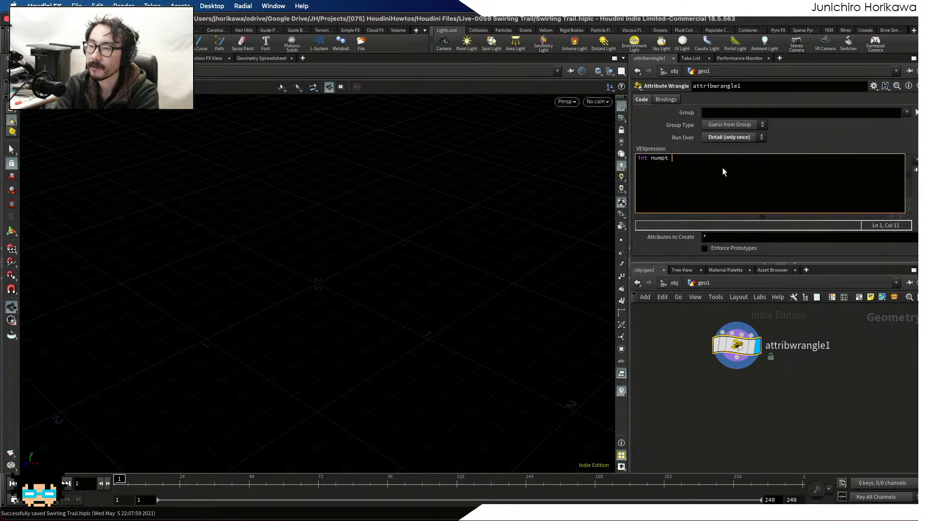
{"action": "type", "text": "= n"}
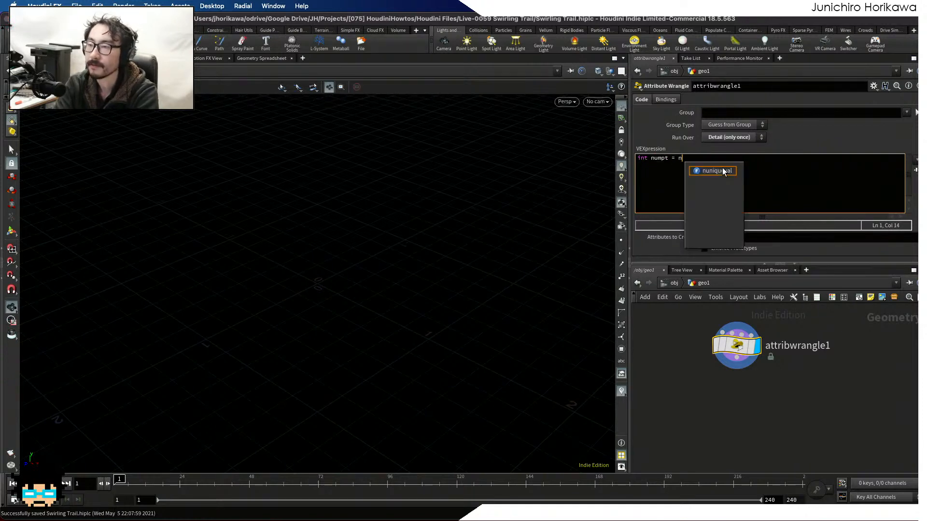
{"action": "key", "text": "BackSpace"}
{"action": "type", "text": "chi(\"n"}
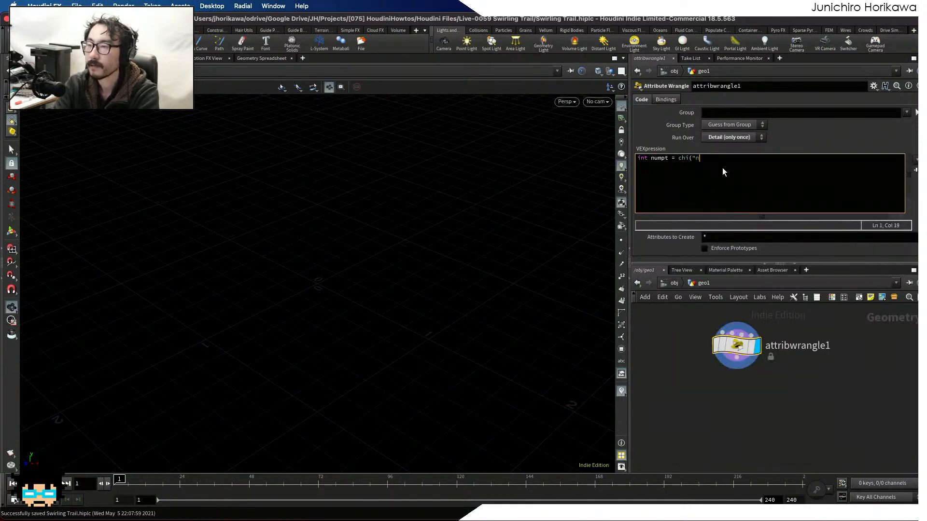
{"action": "type", "text": "umpt\");"}
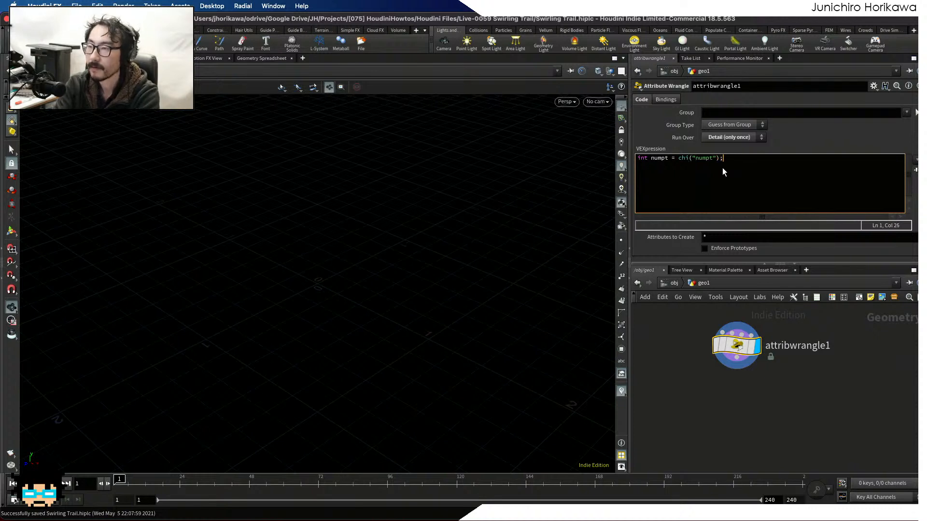
Create the Numpt parameter from the wrangle's code, enlarge the parameter area to fit it, and save the scene.
{"action": "left_click", "coordinate": [915, 170]}
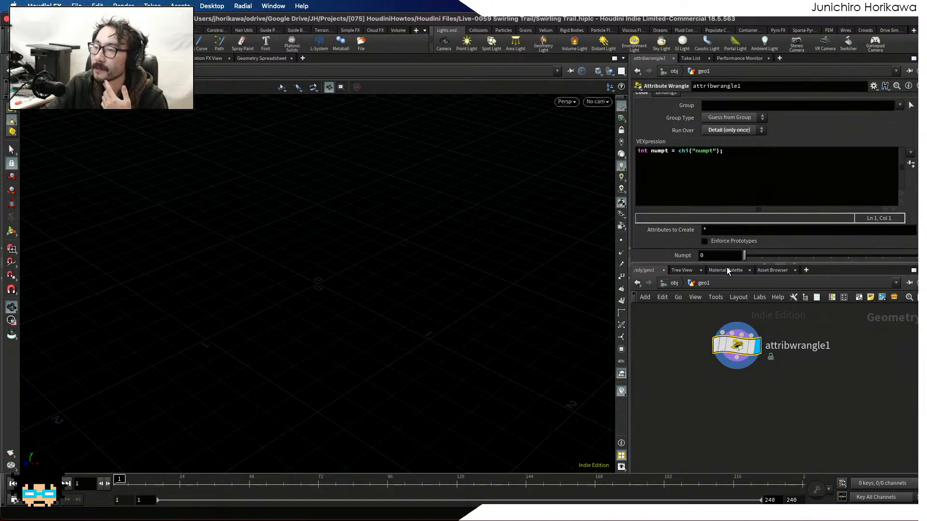
{"action": "left_click_drag", "start_coordinate": [727, 265], "coordinate": [725, 279]}
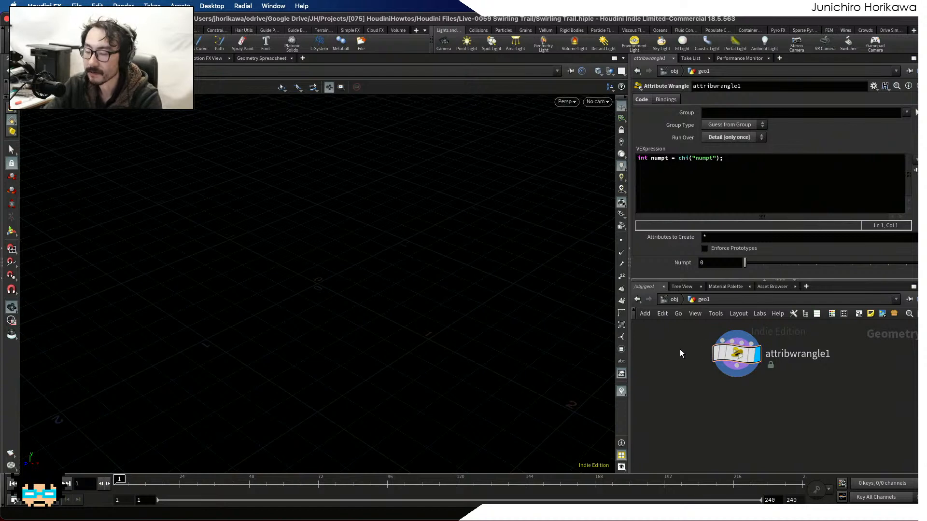
{"action": "key", "text": "ctrl+s"}
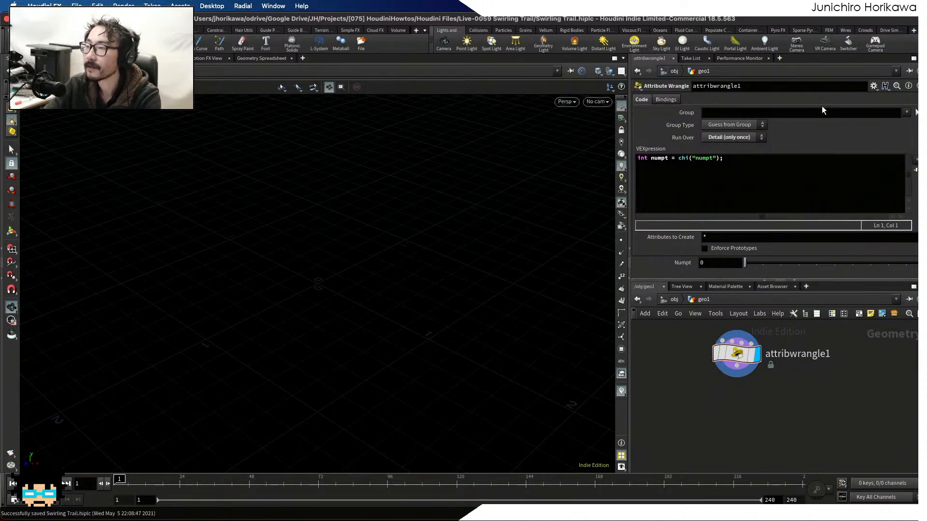
Edit the wrangle's parameter interface so the Numpt range has a maximum of 100, and accept it.
{"action": "left_click", "coordinate": [874, 87]}
{"action": "left_click", "coordinate": [797, 110]}
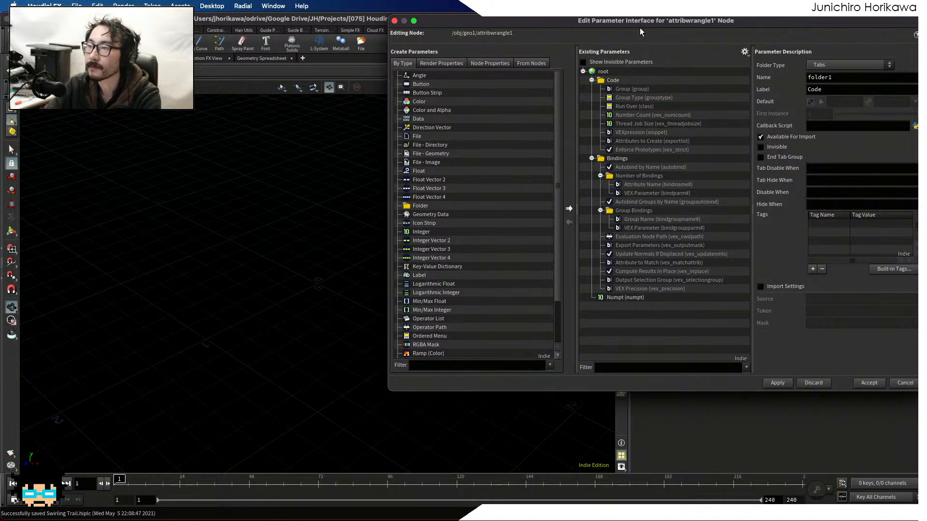
{"action": "left_click_drag", "start_coordinate": [647, 24], "coordinate": [579, 24]}
{"action": "left_click", "coordinate": [558, 298]}
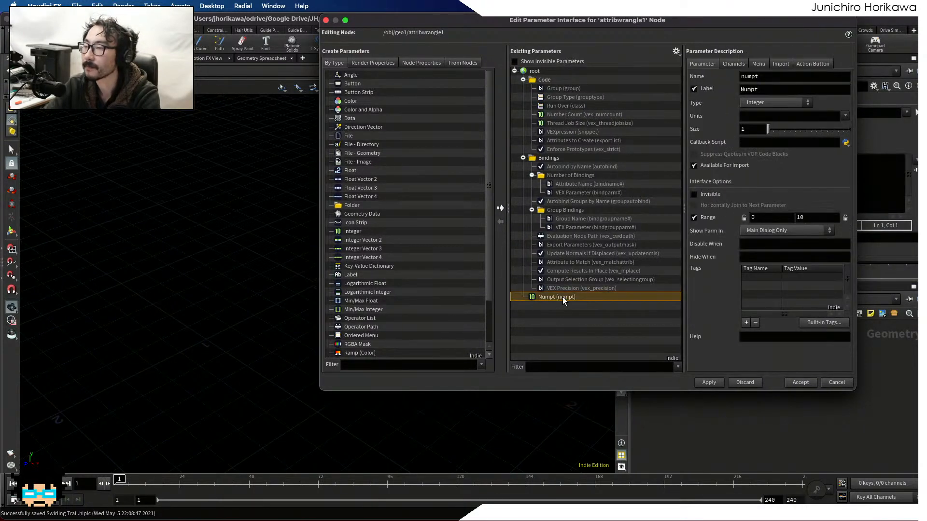
{"action": "double_click", "coordinate": [816, 218]}
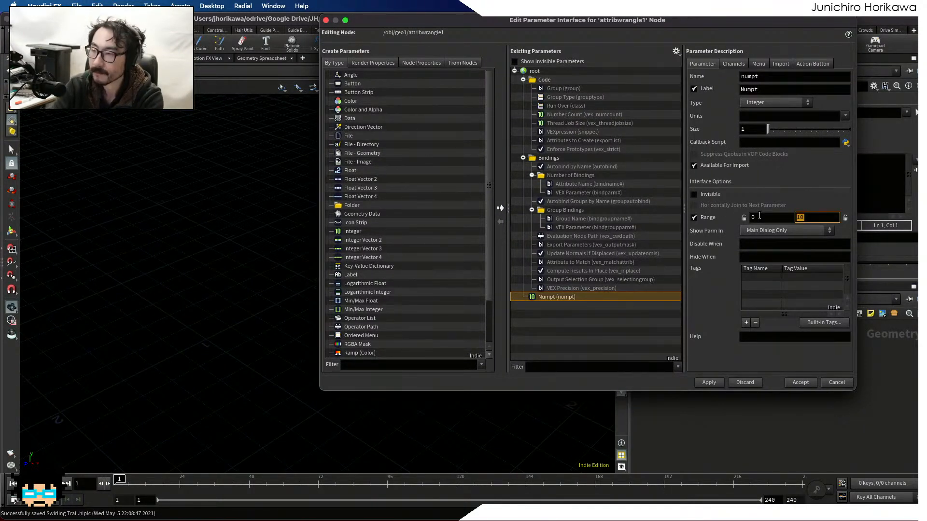
{"action": "type", "text": "199"}
{"action": "key", "text": "BackSpace"}
{"action": "key", "text": "BackSpace"}
{"action": "type", "text": "00"}
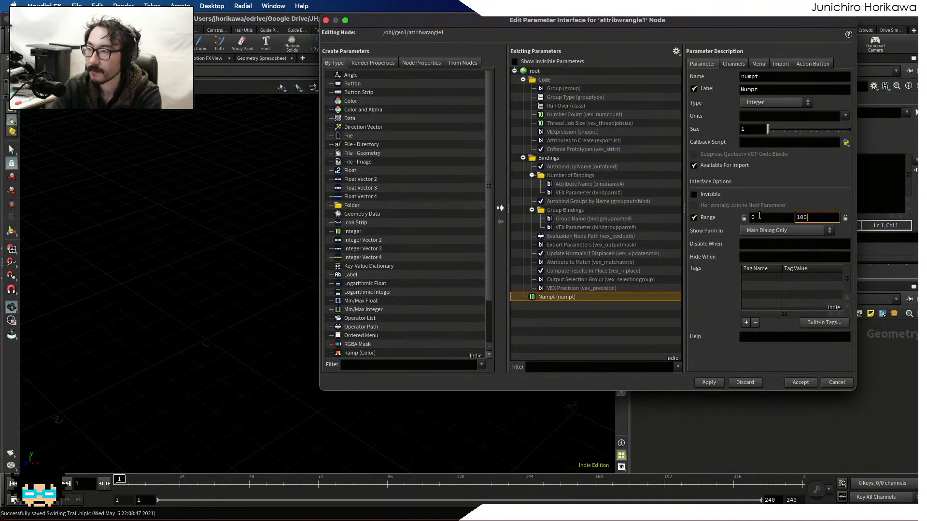
{"action": "key", "text": "Return"}
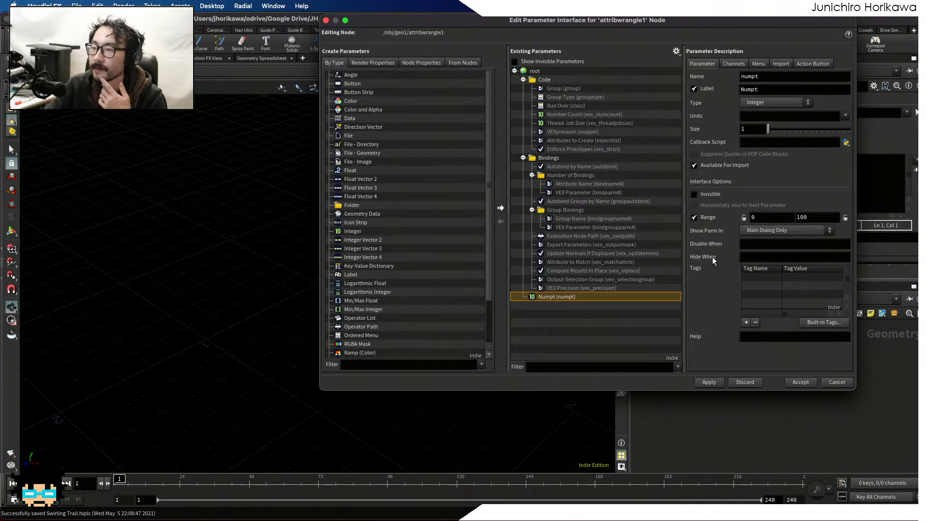
{"action": "left_click", "coordinate": [797, 382]}
Set the wrangle's Numpt parameter to 20.
{"action": "left_click", "coordinate": [739, 262]}
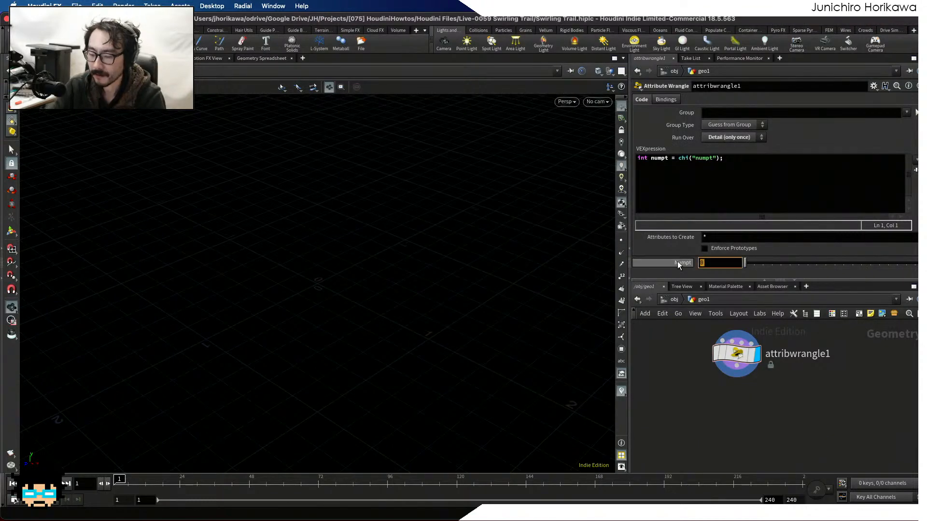
{"action": "type", "text": "20"}
{"action": "key", "text": "Return"}
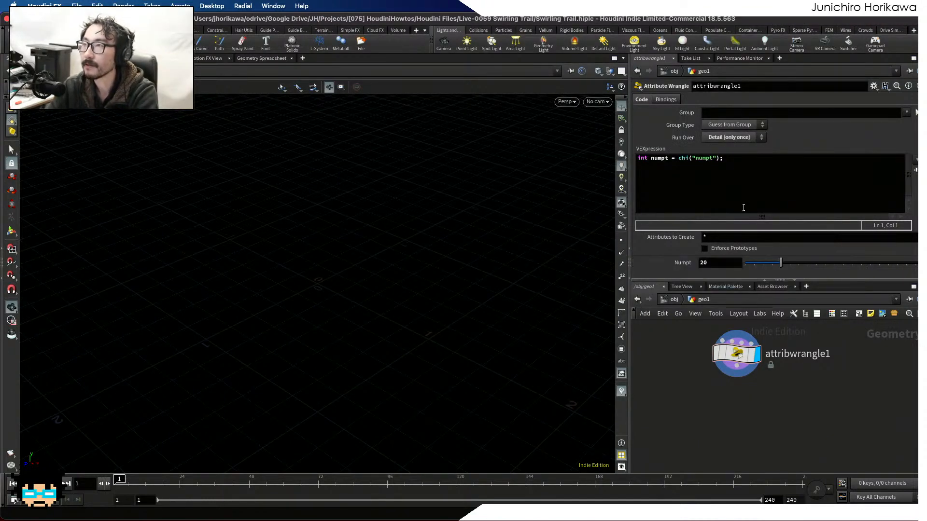
Below the numpt declaration, write an empty loop for(int i=0; i<numpt; i++){ } spaced by a blank line.
{"action": "left_click", "coordinate": [759, 181]}
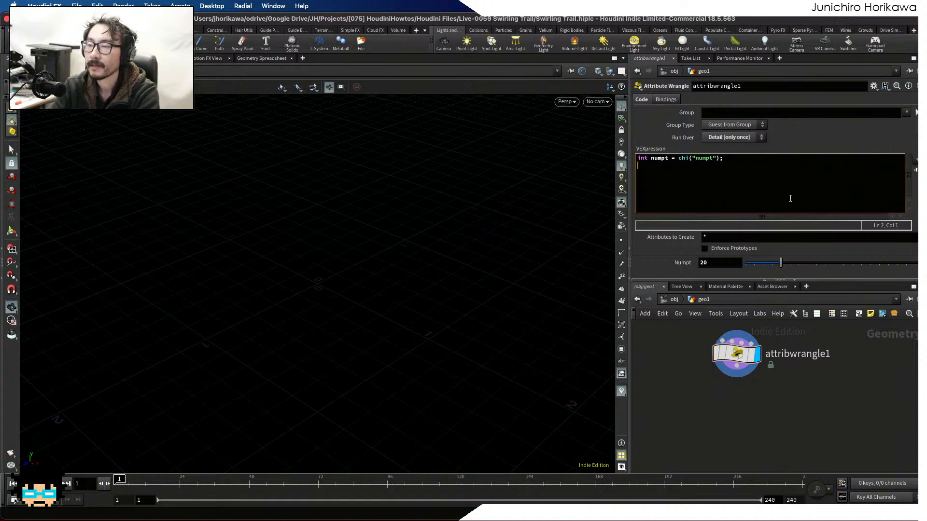
{"action": "type", "text": "for("}
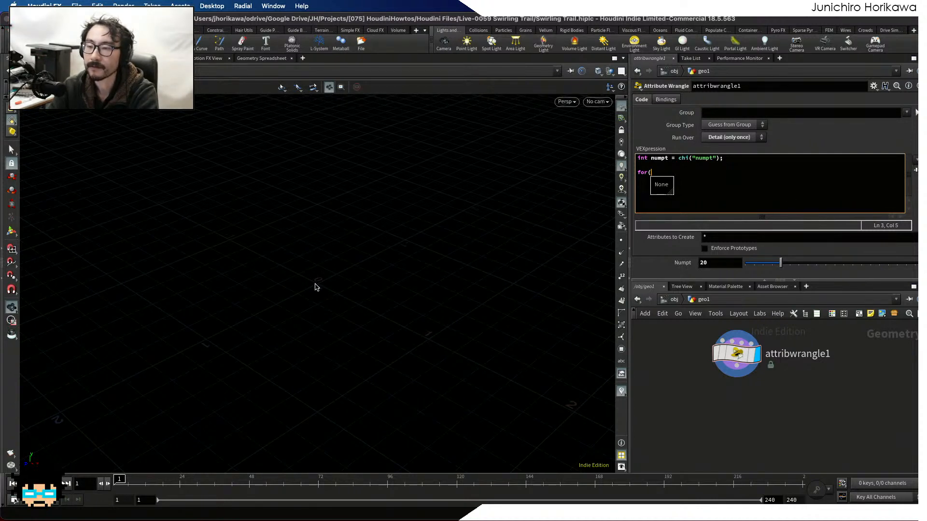
{"action": "type", "text": "int"}
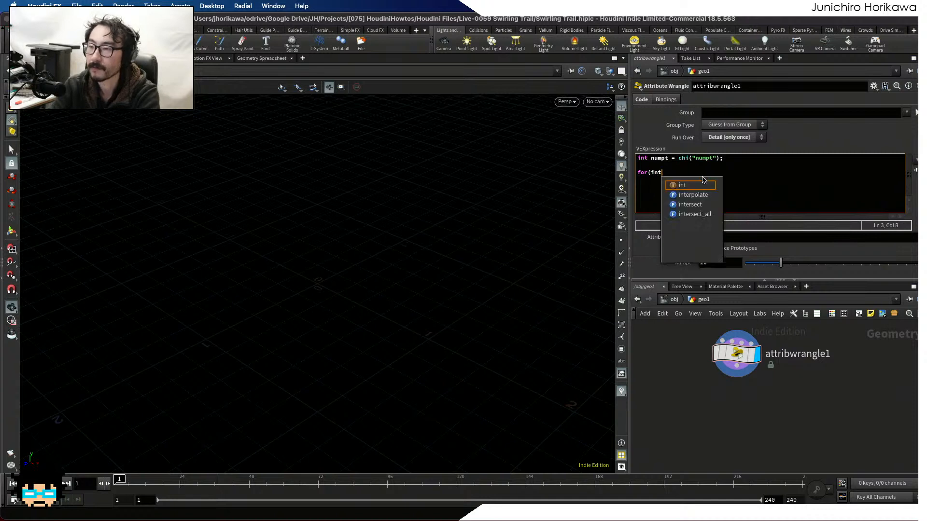
{"action": "type", "text": " i=0; i<"}
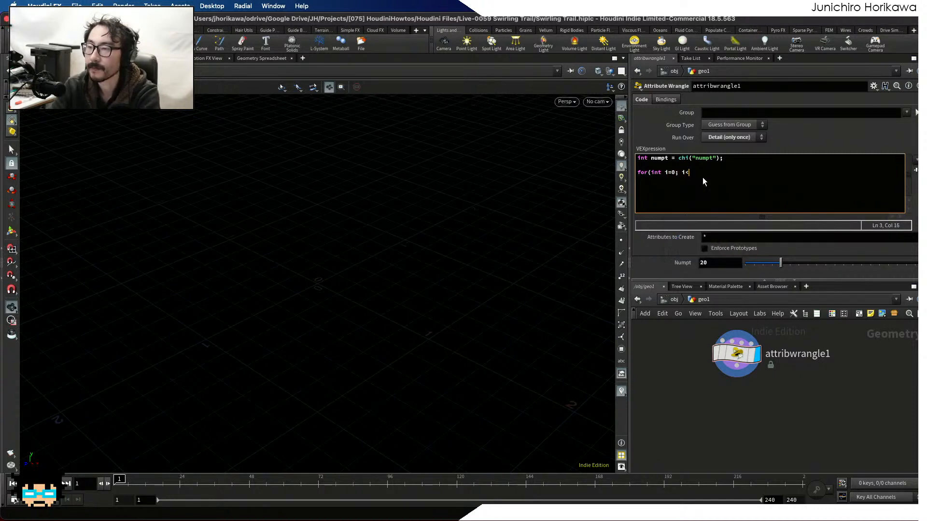
{"action": "type", "text": "numpts"}
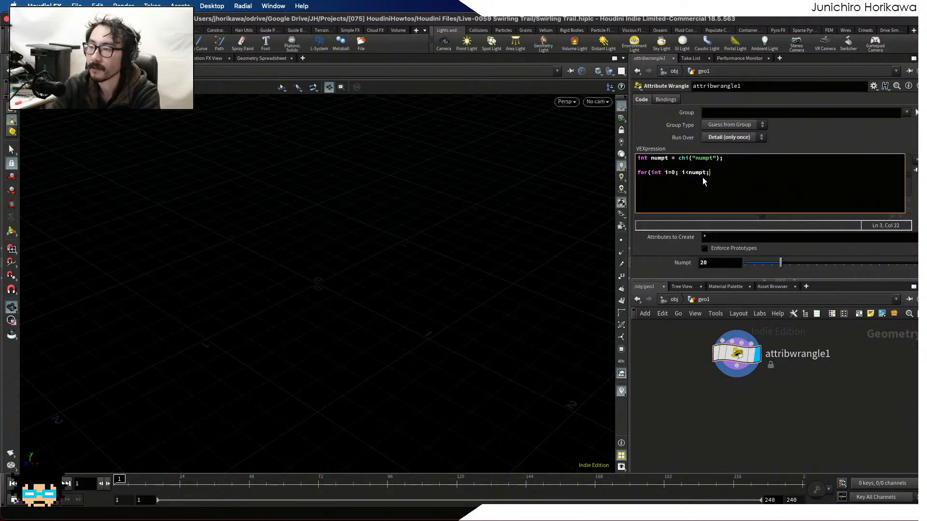
{"action": "type", "text": " i++){"}
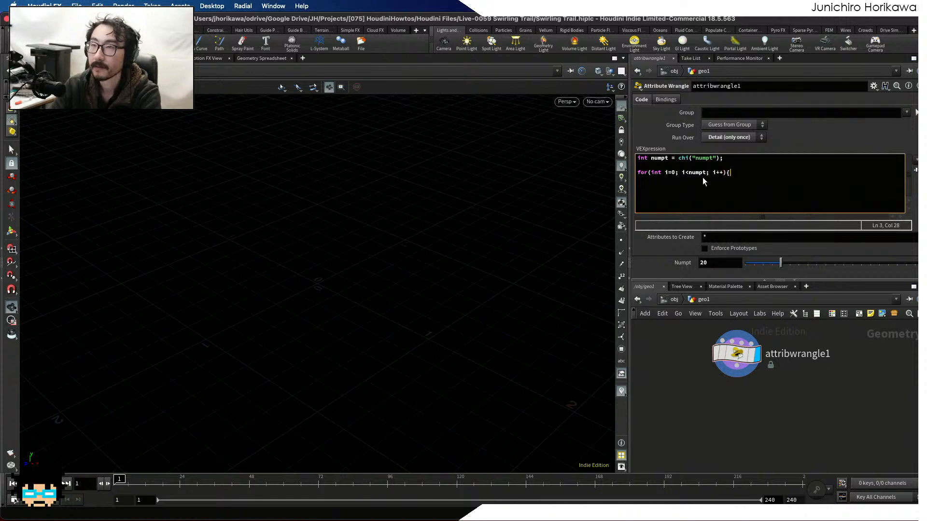
{"action": "key", "text": "Return"}
{"action": "type", "text": "}"}
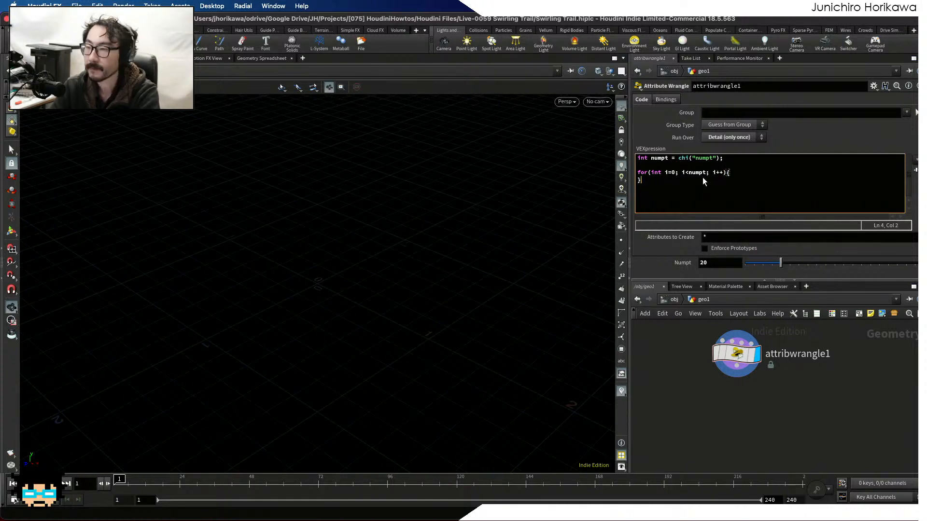
{"action": "key", "text": "Return"}
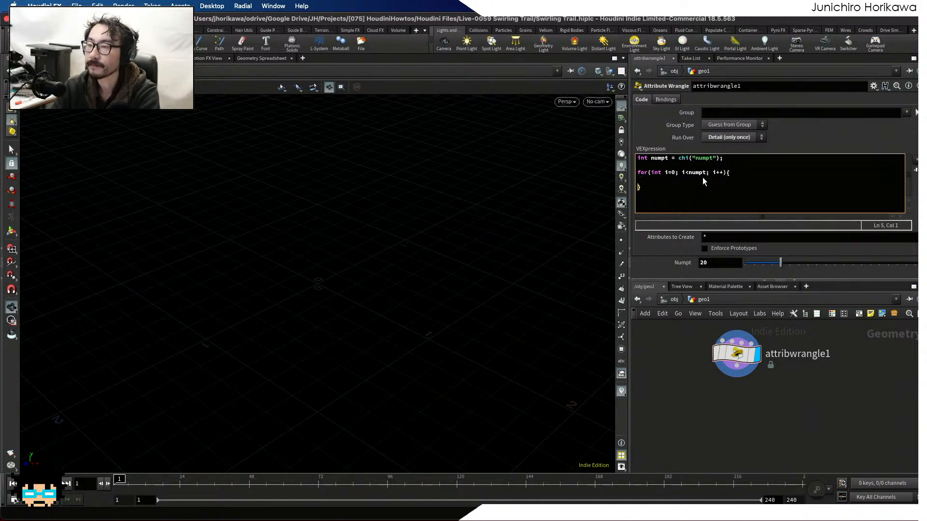
Inside the loop, write the indented line int pt = addpoint(0, set(0,0,0)); to create a point at the origin on each pass.
{"action": "key", "text": "Up"}
{"action": "key", "text": "Tab"}
{"action": "type", "text": "u"}
{"action": "key", "text": "BackSpace"}
{"action": "type", "text": "int pt "}
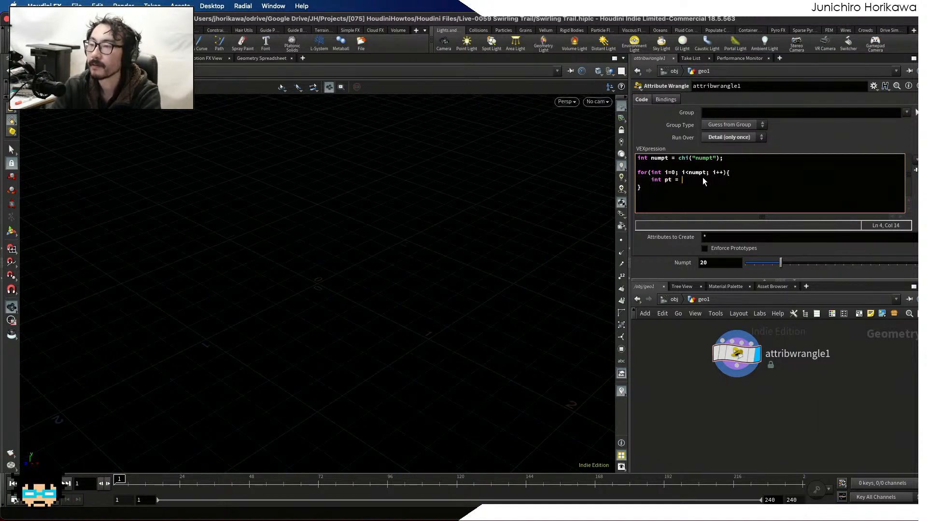
{"action": "type", "text": "= addpoint("}
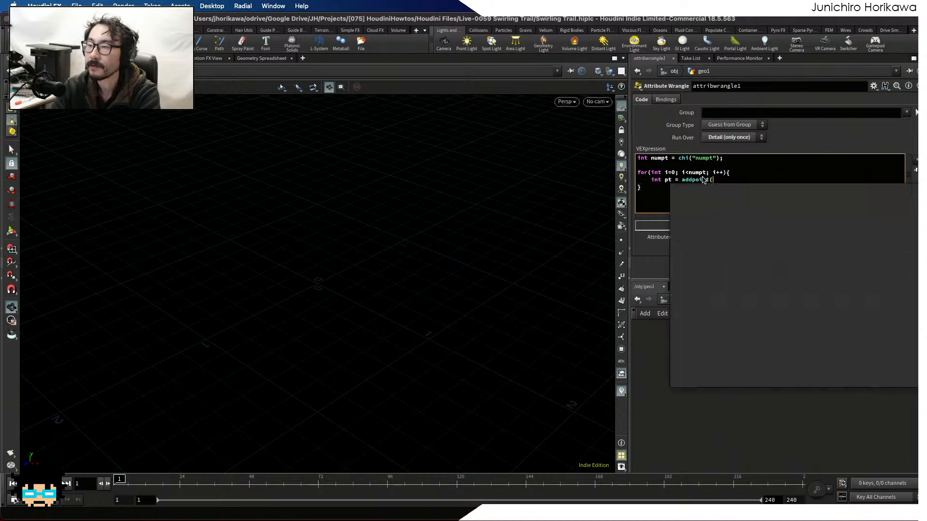
{"action": "type", "text": "0, set(0,0,0"}
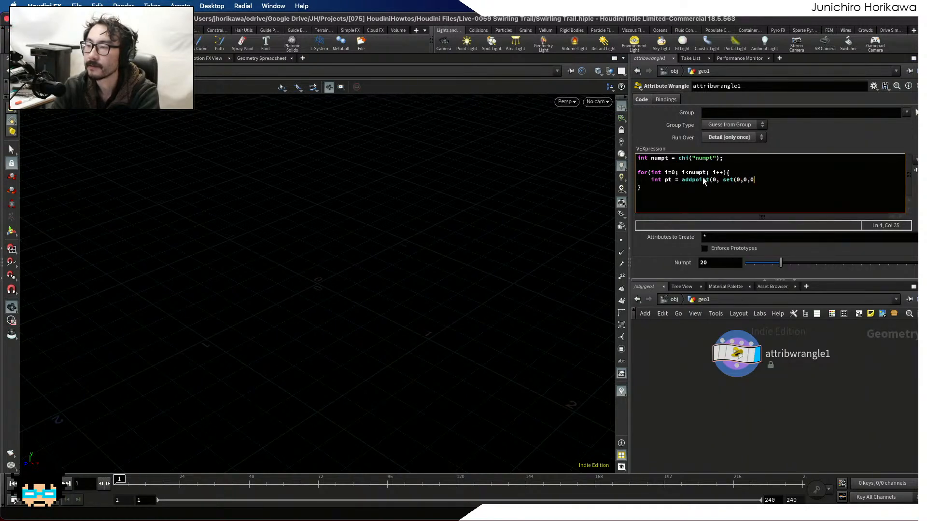
{"action": "type", "text": "));"}
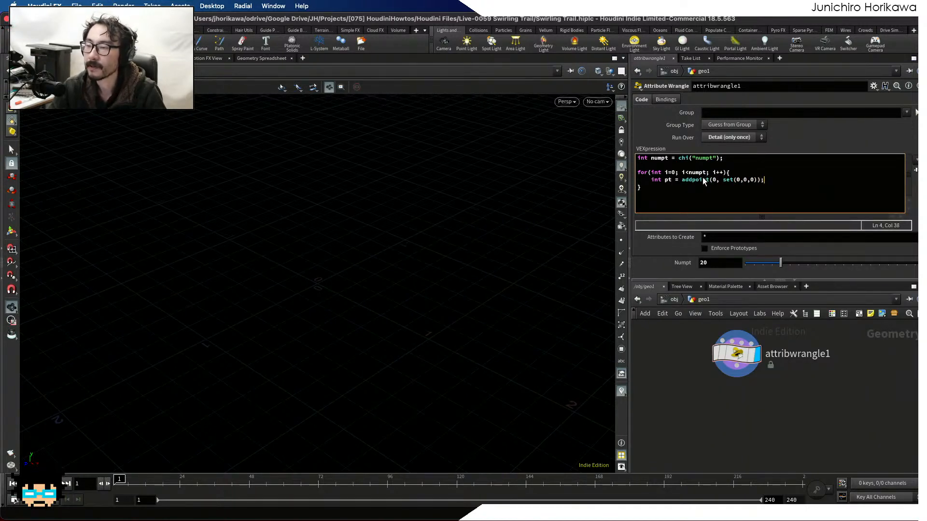
Enlarge the viewport's particle point size to about 6.76 pixels in the display options and close them.
{"action": "left_click_drag", "start_coordinate": [346, 305], "coordinate": [336, 280]}
{"action": "key", "text": "d"}
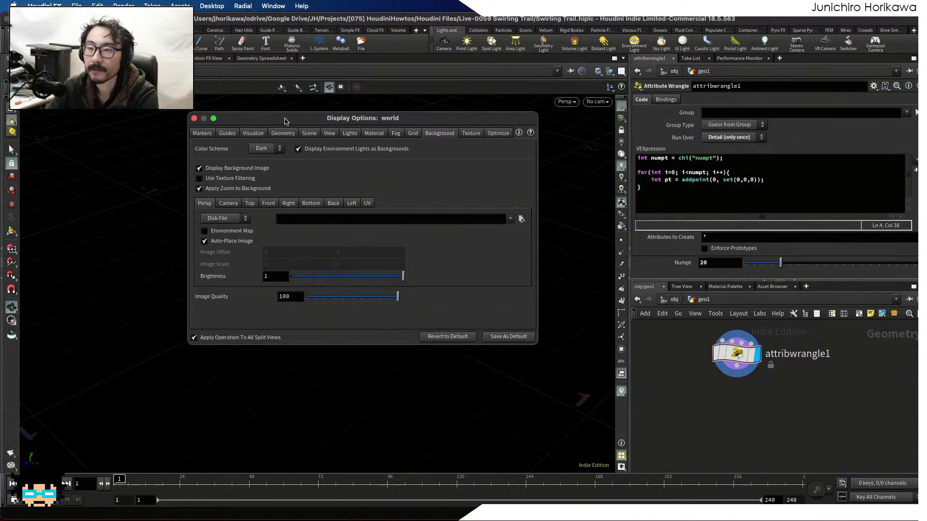
{"action": "left_click_drag", "start_coordinate": [285, 121], "coordinate": [478, 129]}
{"action": "left_click", "coordinate": [453, 141]}
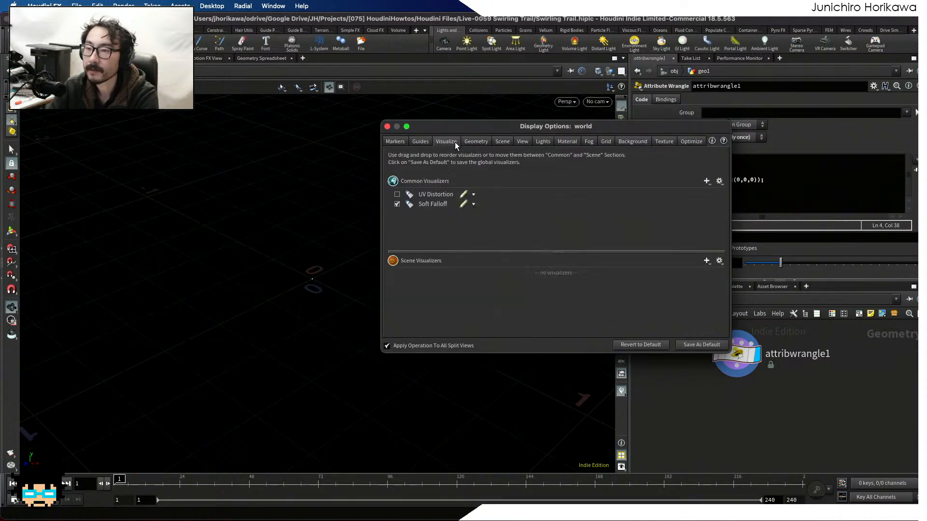
{"action": "left_click", "coordinate": [416, 143]}
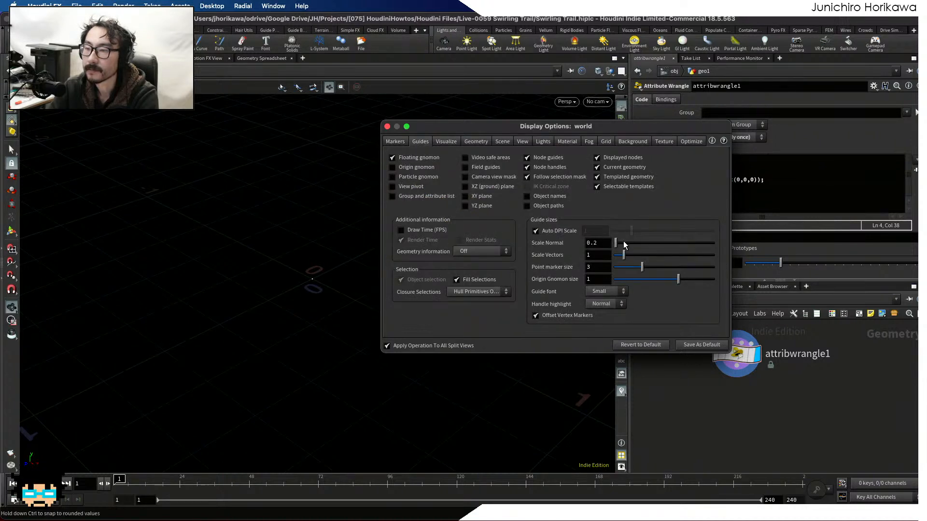
{"action": "left_click", "coordinate": [478, 141]}
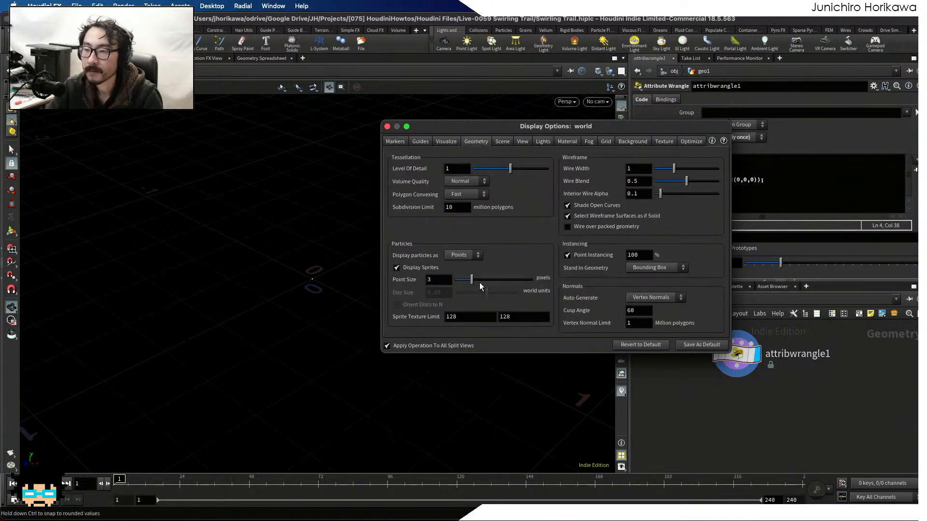
{"action": "left_click_drag", "start_coordinate": [480, 282], "coordinate": [504, 280]}
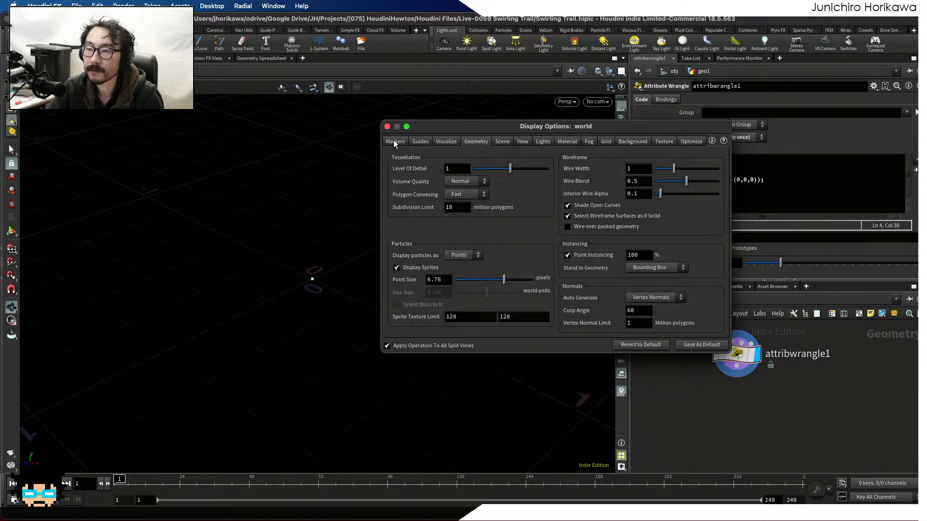
{"action": "left_click", "coordinate": [388, 126]}
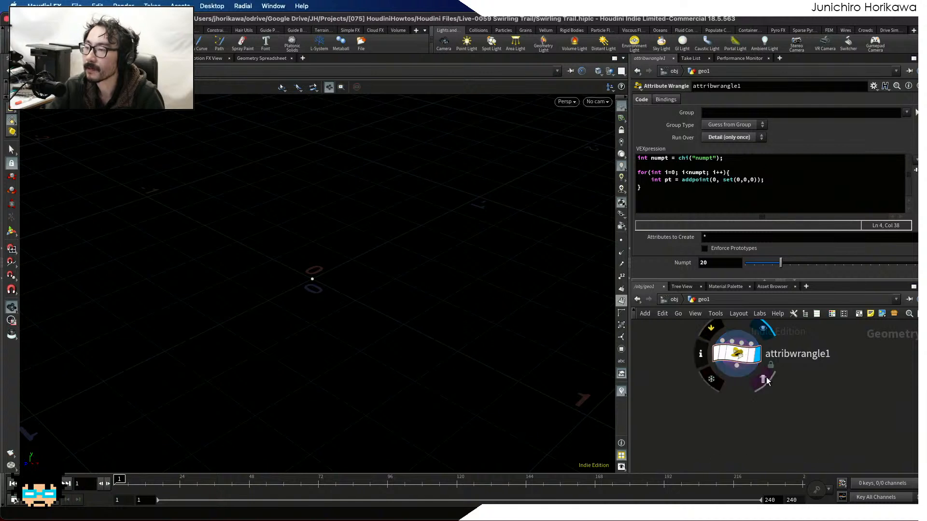
Examine the attribute wrangle's node information for its generated points, and close it.
{"action": "scroll", "coordinate": [768, 386], "scroll_direction": "down", "scroll_amount": 4}
{"action": "middle_click_drag", "start_coordinate": [765, 419], "coordinate": [689, 453]}
{"action": "scroll", "coordinate": [709, 416], "scroll_direction": "up", "scroll_amount": 2}
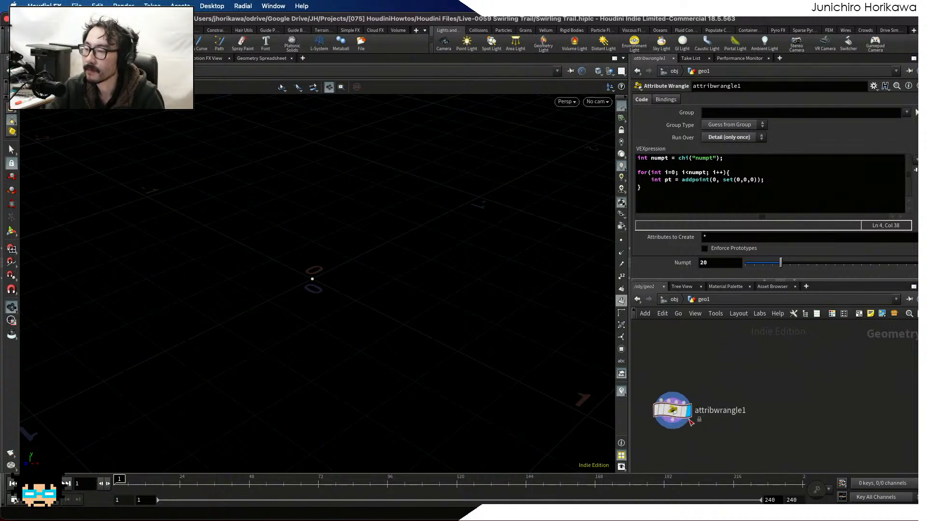
{"action": "left_click", "coordinate": [672, 415]}
{"action": "mouse_move", "coordinate": [663, 414]}
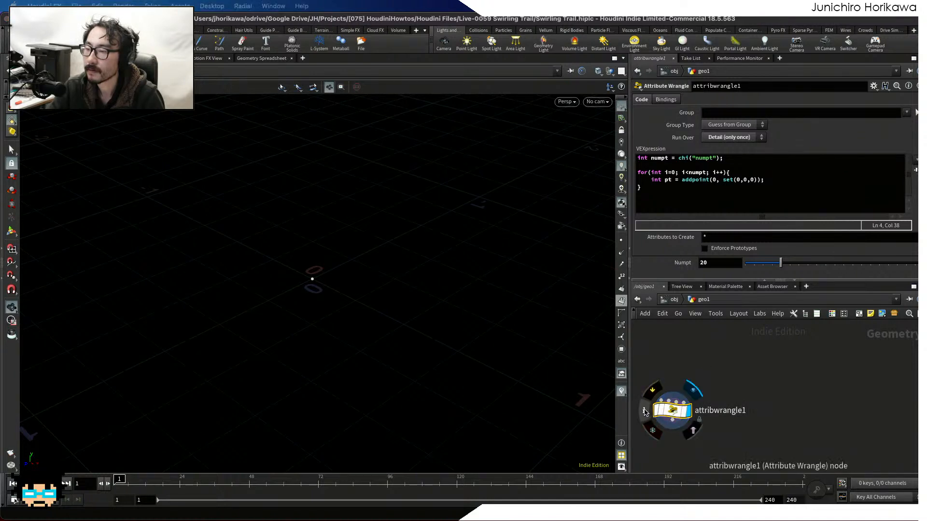
{"action": "middle_click", "coordinate": [672, 411]}
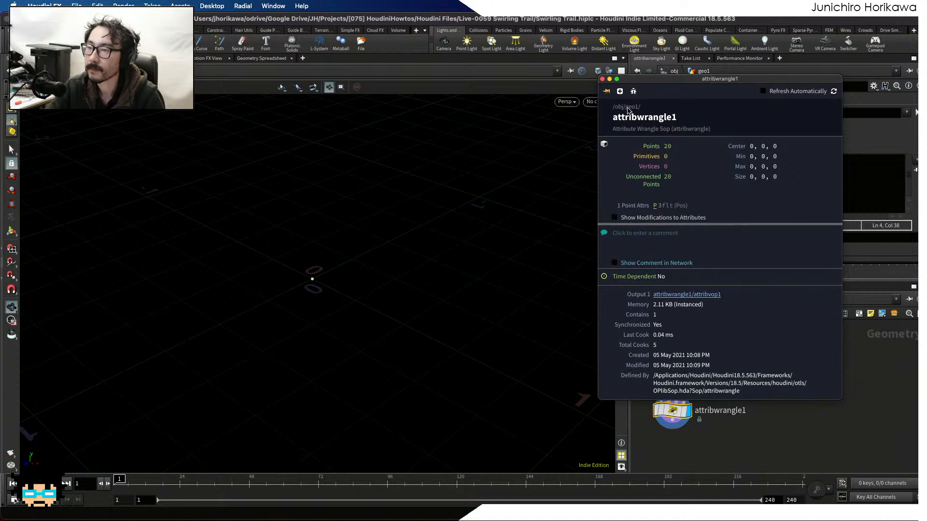
{"action": "left_click", "coordinate": [602, 79]}
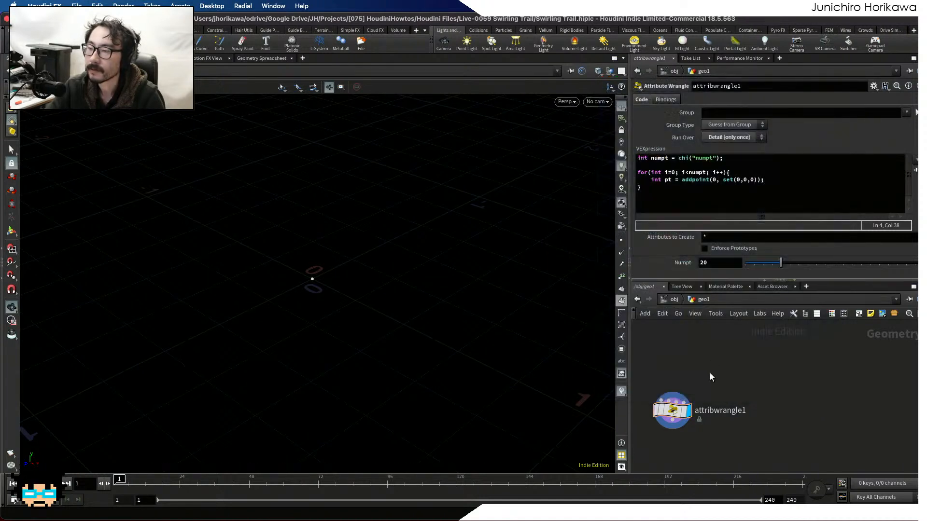
Rename the attribute wrangle node as init_points.
{"action": "middle_click_drag", "start_coordinate": [710, 375], "coordinate": [747, 354]}
{"action": "double_click", "coordinate": [754, 379]}
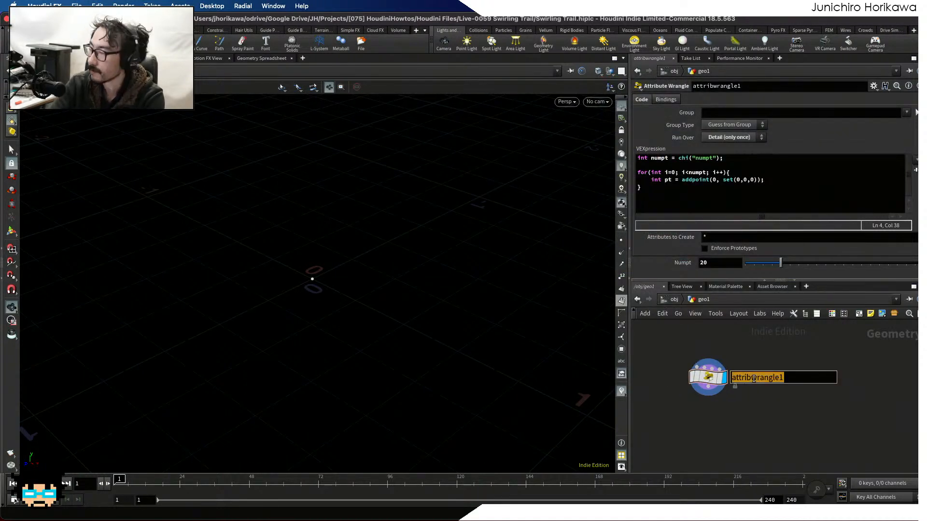
{"action": "type", "text": "po"}
{"action": "key", "text": "BackSpace"}
{"action": "key", "text": "BackSpace"}
{"action": "type", "text": "n"}
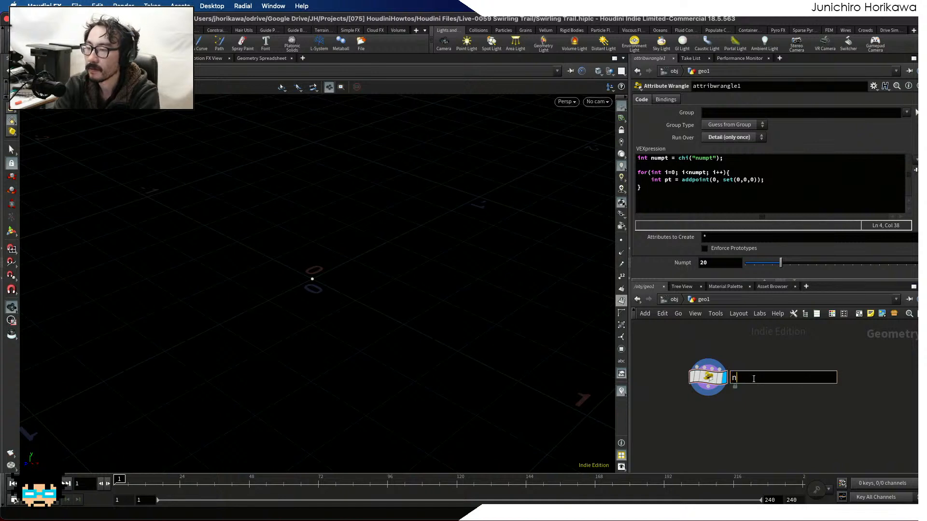
{"action": "type", "text": "ionit"}
{"action": "key", "text": "BackSpace"}
{"action": "type", "text": "nit_points"}
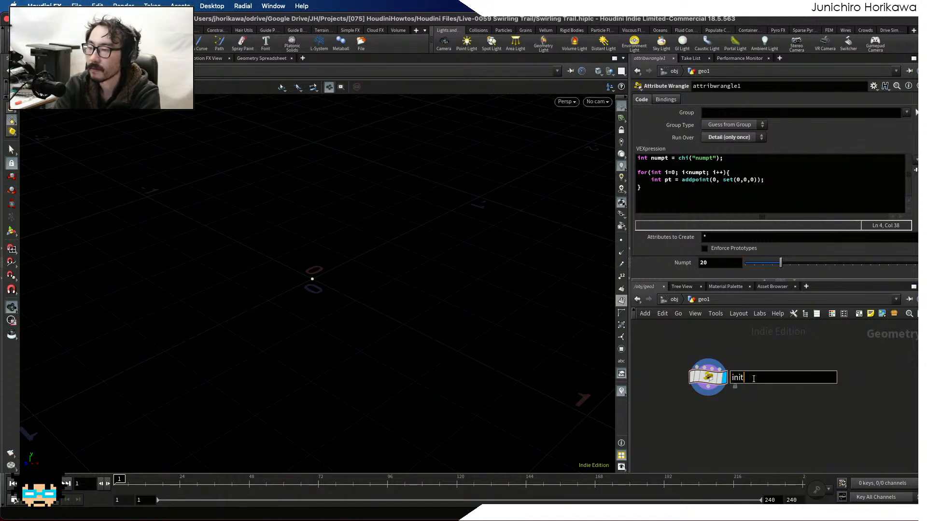
{"action": "key", "text": "Return"}
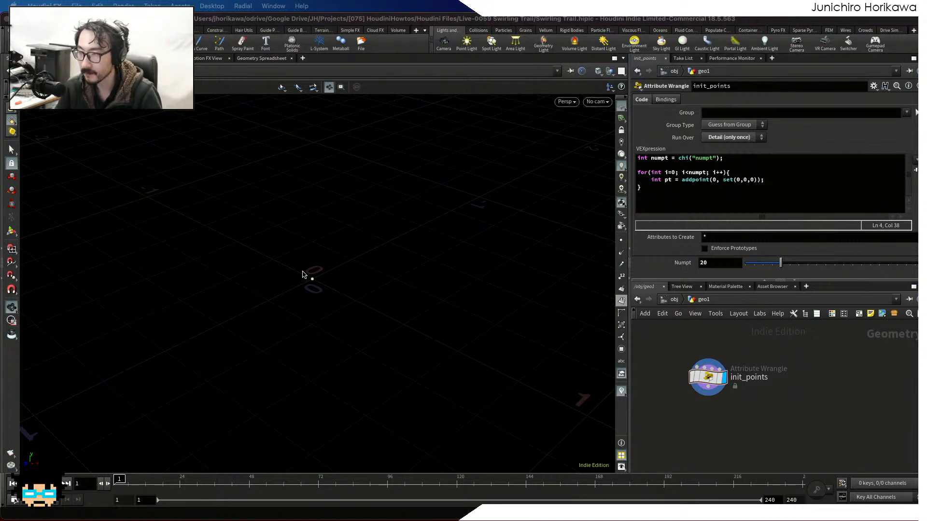
{"action": "left_click", "coordinate": [382, 287]}
{"action": "left_click_drag", "start_coordinate": [375, 287], "coordinate": [372, 312]}
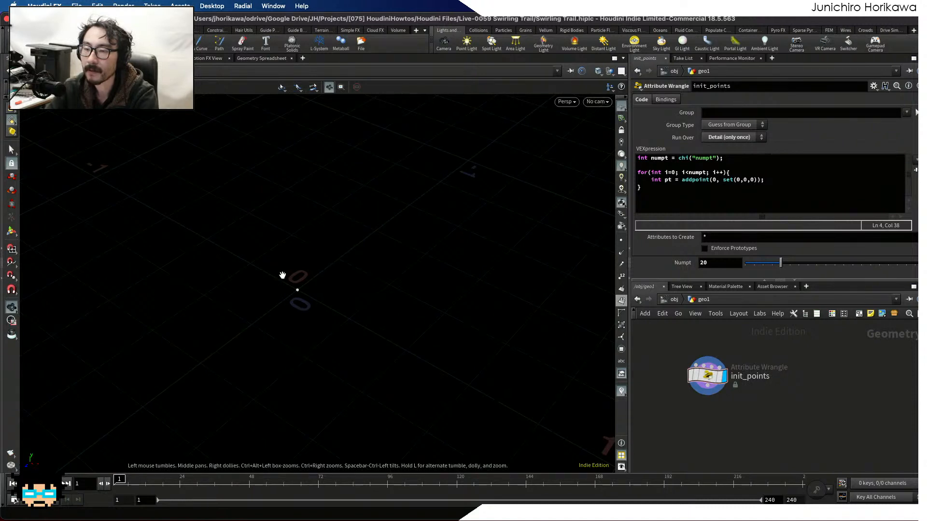
{"action": "left_click_drag", "start_coordinate": [283, 275], "coordinate": [263, 302]}
{"action": "left_click_drag", "start_coordinate": [191, 497], "coordinate": [118, 497]}
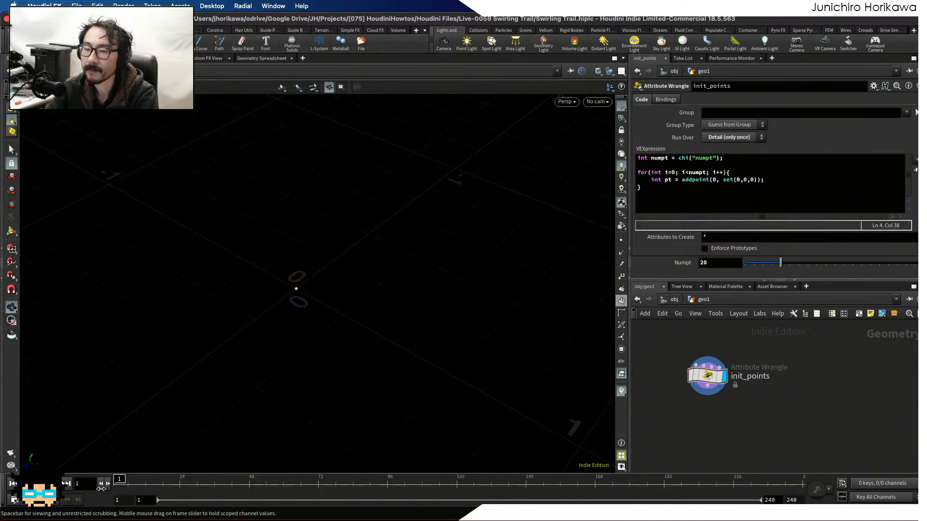
Add a Trail node below init_points and tidy the network layout.
{"action": "key", "text": "Tab"}
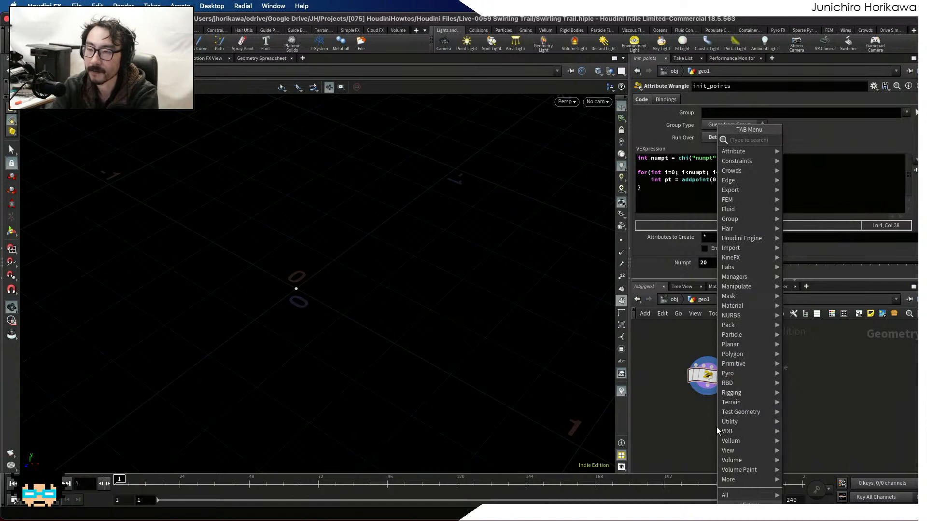
{"action": "type", "text": "null"}
{"action": "key", "text": "Return"}
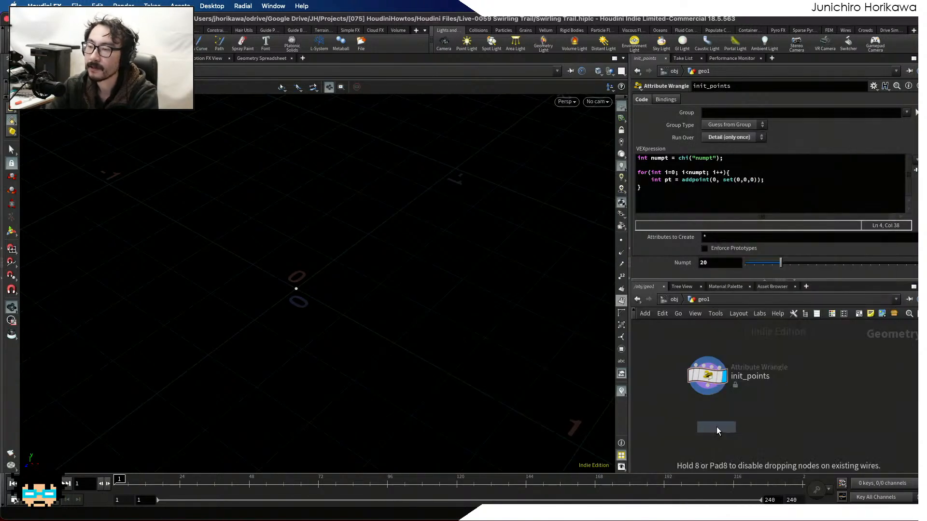
{"action": "left_click", "coordinate": [697, 445]}
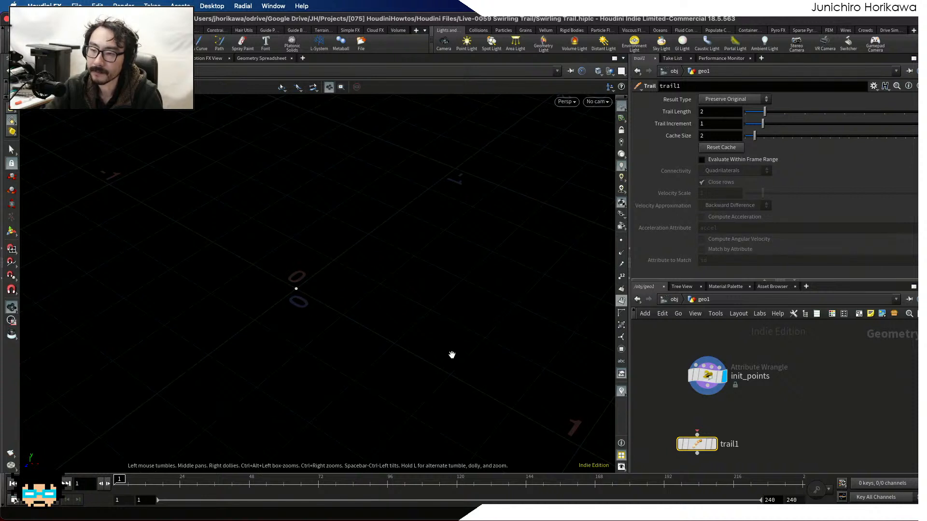
{"action": "mouse_move", "coordinate": [704, 444]}
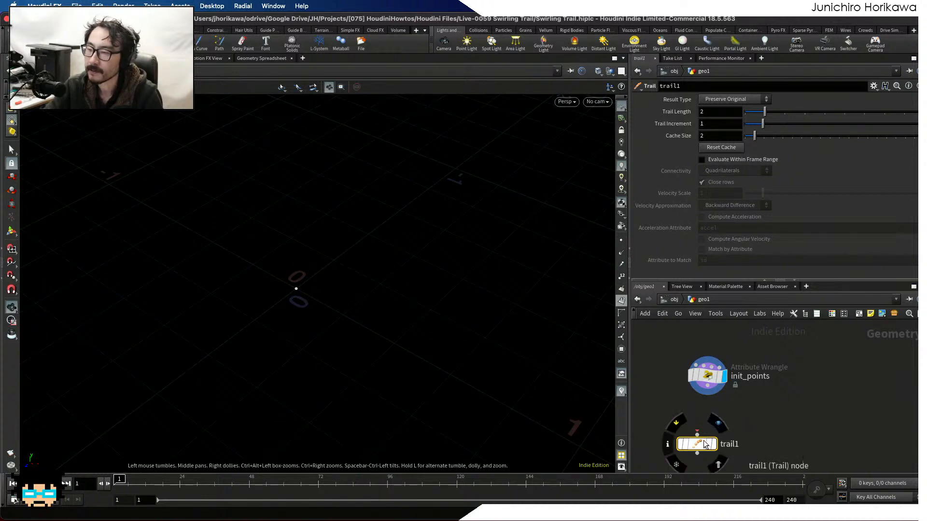
{"action": "key", "text": "l"}
{"action": "key", "text": "h"}
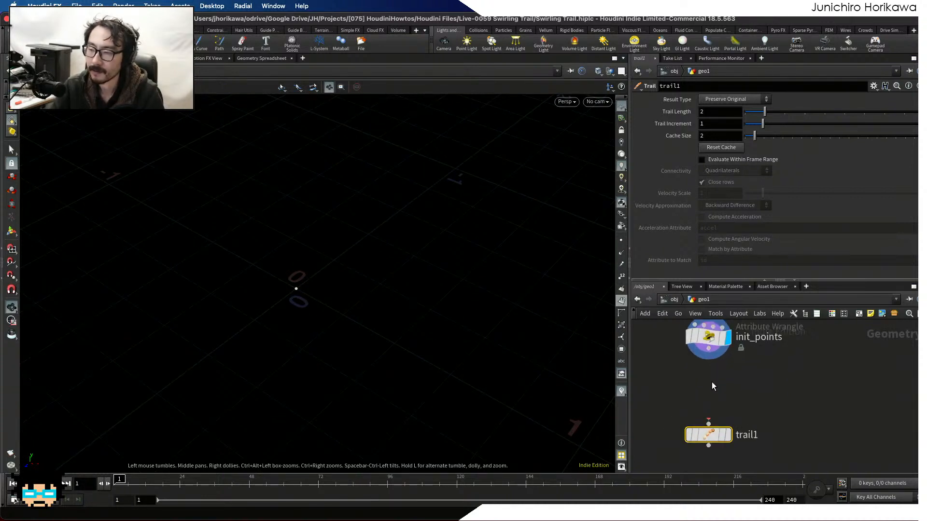
Add a Point Wrangle between init_points and the Trail node, wire all three in sequence, and display the Trail node.
{"action": "key", "text": "Tab"}
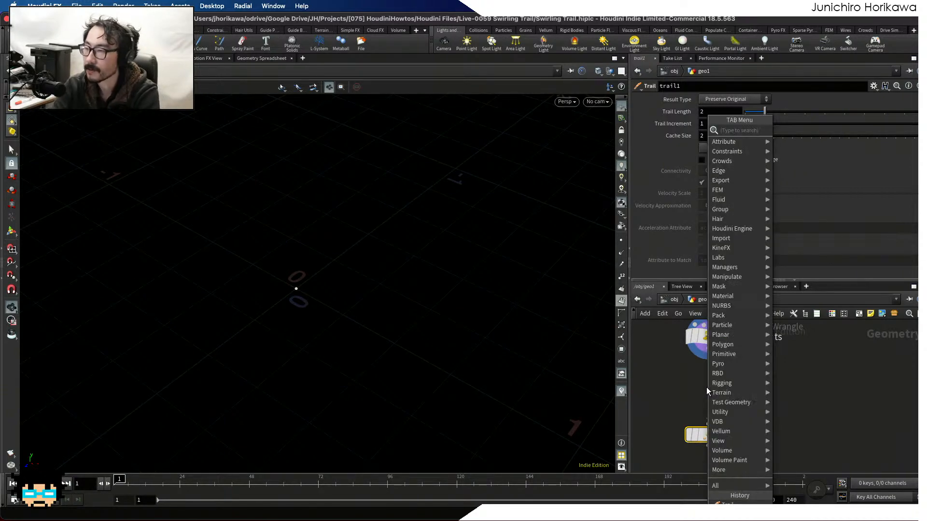
{"action": "type", "text": "pointwra"}
{"action": "key", "text": "Return"}
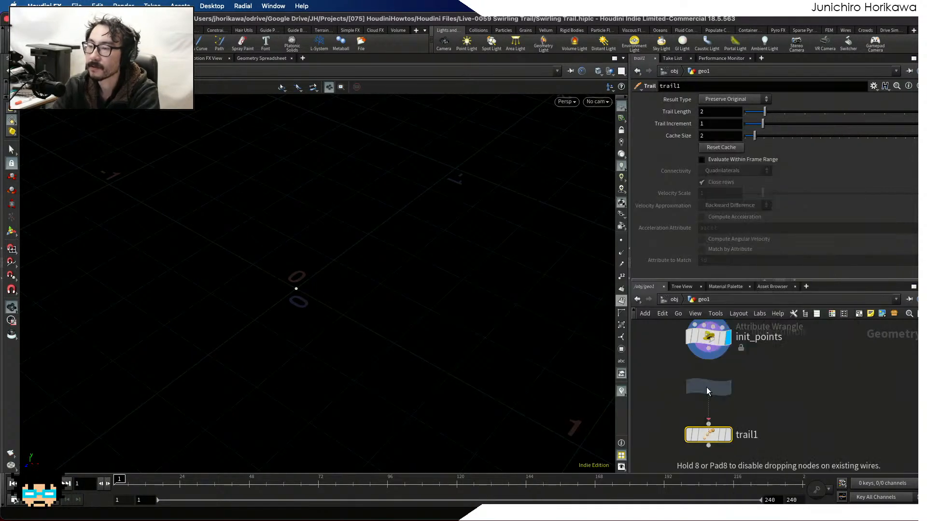
{"action": "left_click", "coordinate": [707, 391]}
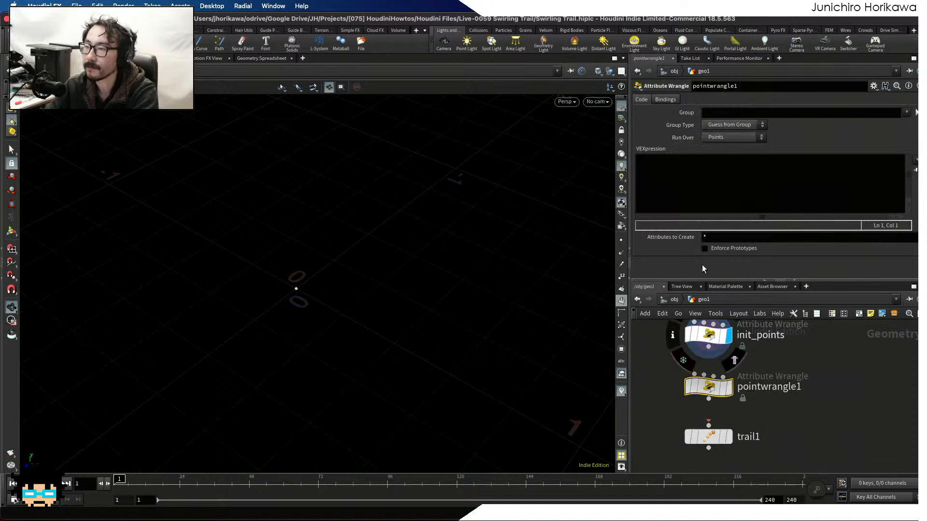
{"action": "scroll", "coordinate": [719, 335], "scroll_direction": "up", "scroll_amount": 2}
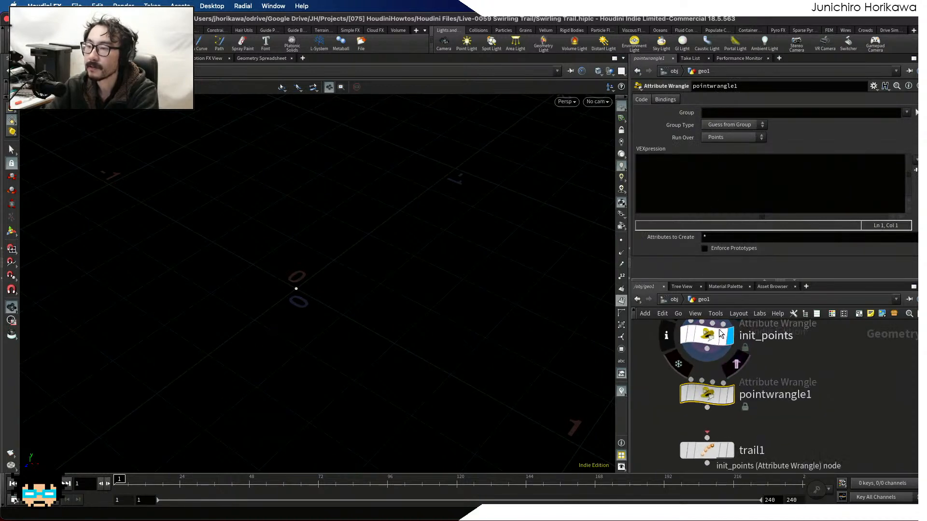
{"action": "left_click_drag", "start_coordinate": [707, 350], "coordinate": [724, 408]}
{"action": "left_click", "coordinate": [724, 408]}
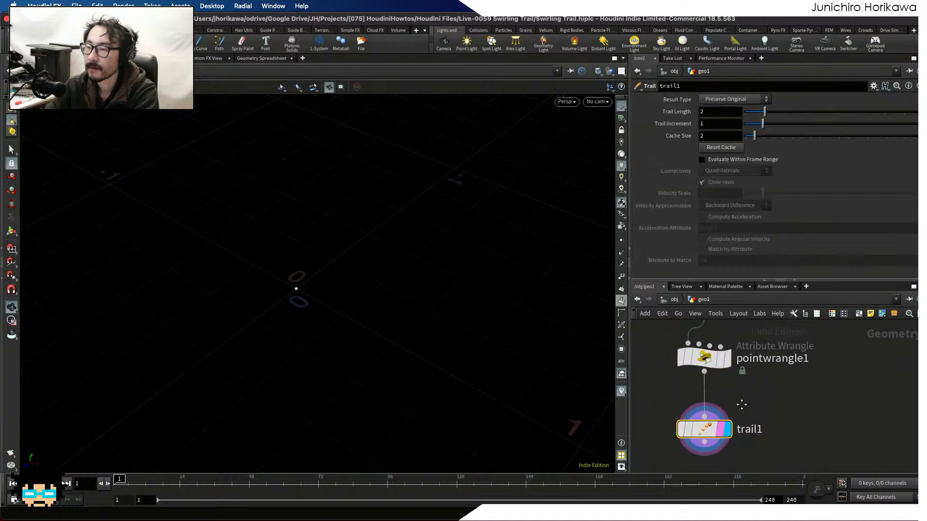
Rename the point wrangle node as trail.
{"action": "double_click", "coordinate": [758, 383]}
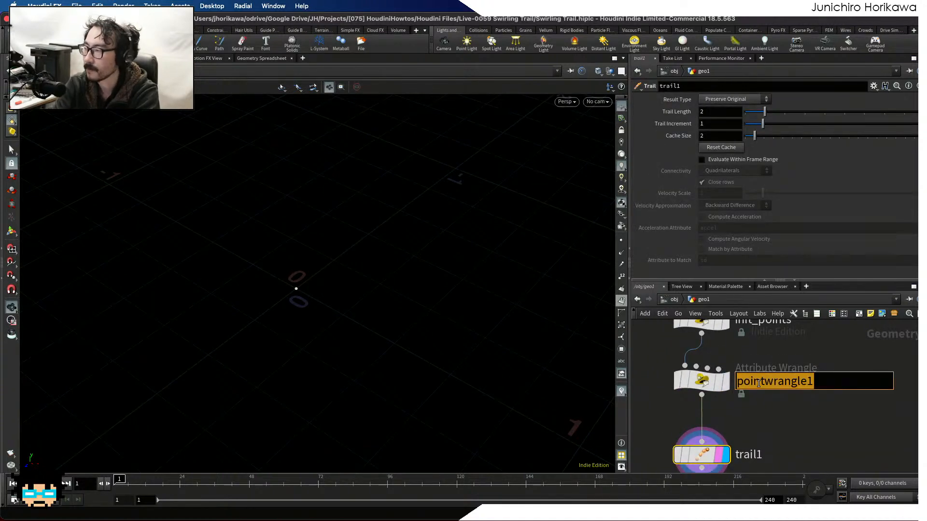
{"action": "type", "text": "trail"}
{"action": "key", "text": "Return"}
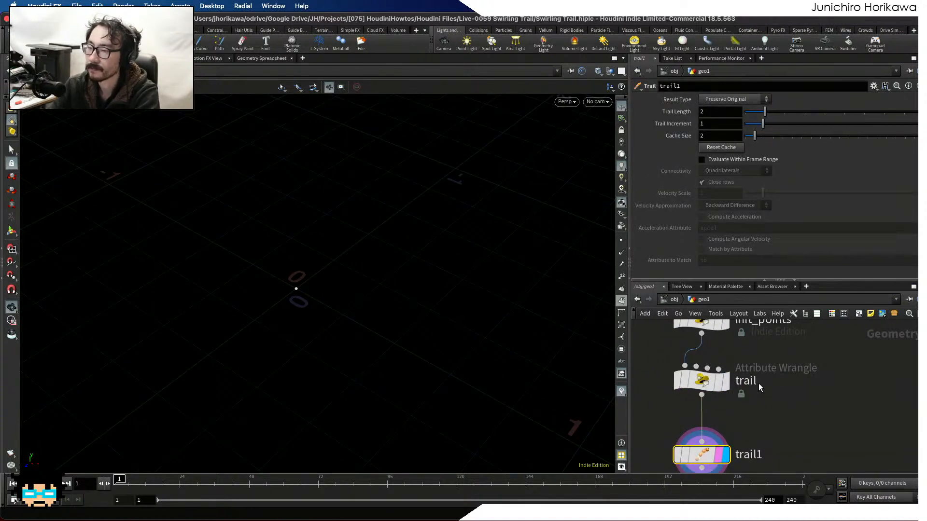
Rename the wrangle between init_points and the Trail node as swirling_point.
{"action": "double_click", "coordinate": [751, 381]}
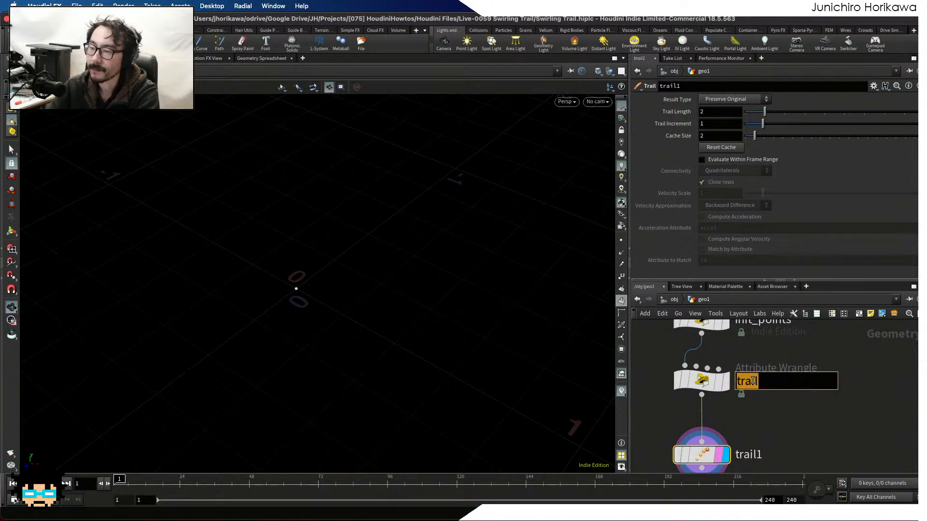
{"action": "type", "text": "swi"}
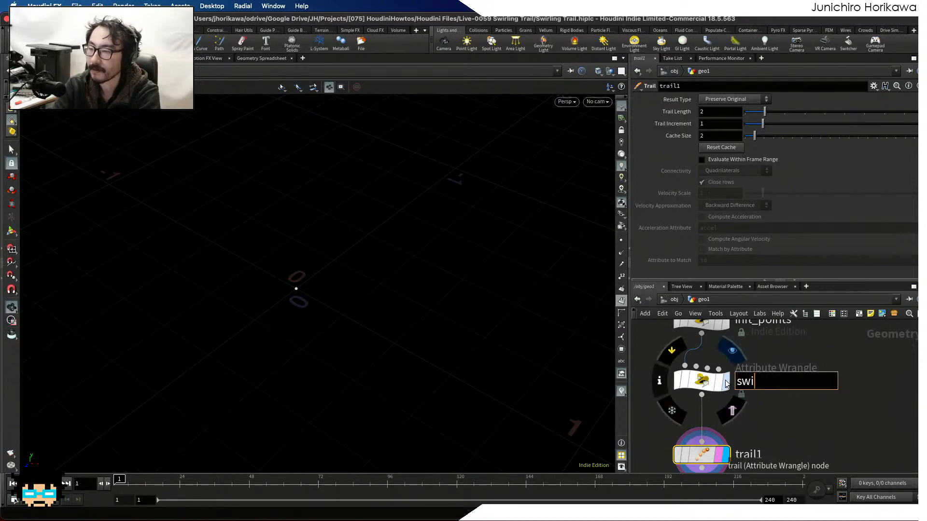
{"action": "type", "text": "rling_"}
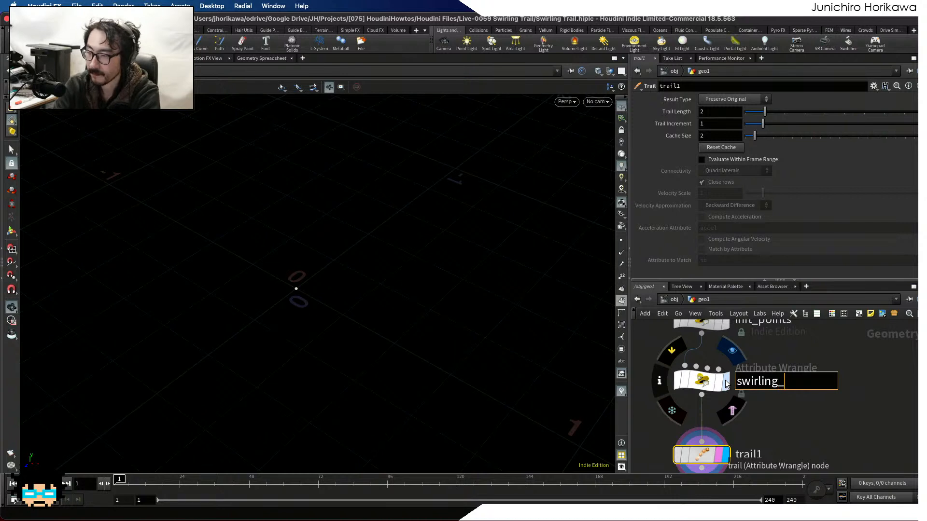
{"action": "type", "text": "point"}
{"action": "key", "text": "Return"}
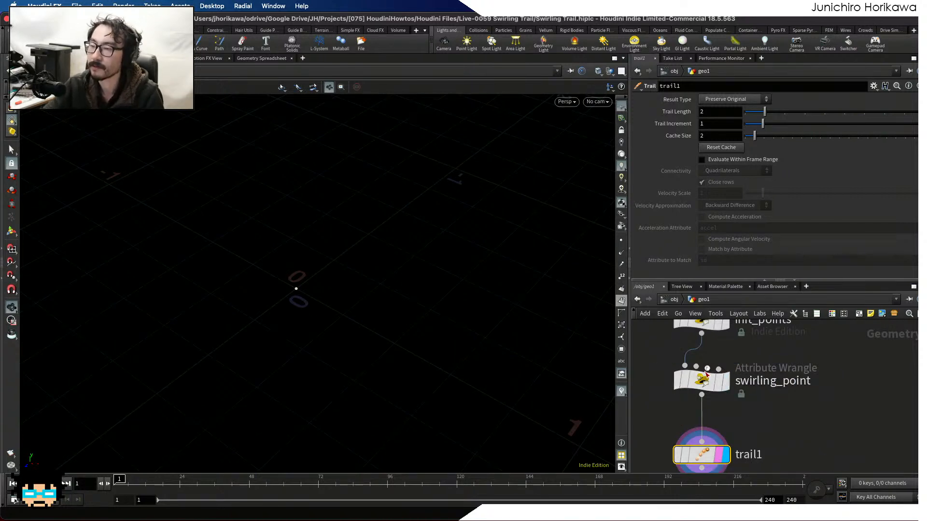
Open the VEXpression of the swirling_point wrangle in a separate editor window, then reposition and enlarge that window over the viewport.
{"action": "left_click", "coordinate": [704, 379]}
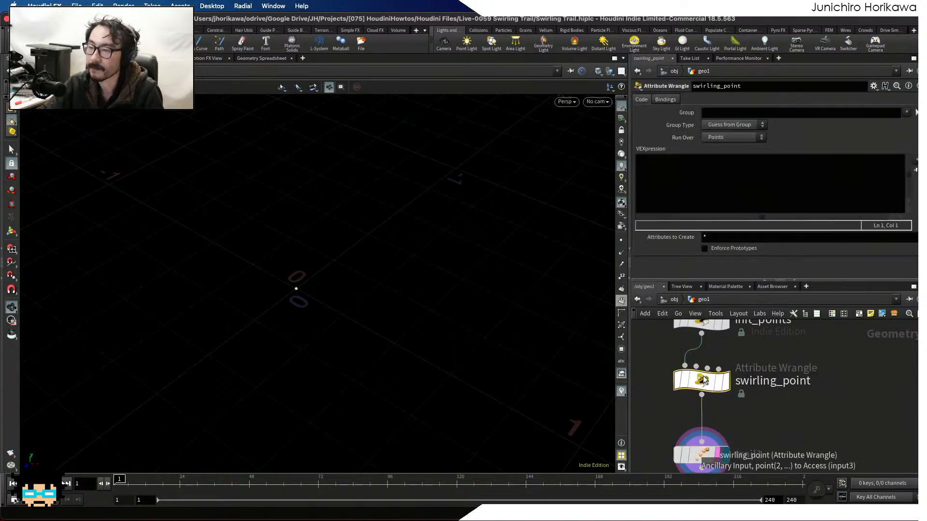
{"action": "scroll", "coordinate": [760, 415], "scroll_direction": "down", "scroll_amount": 3}
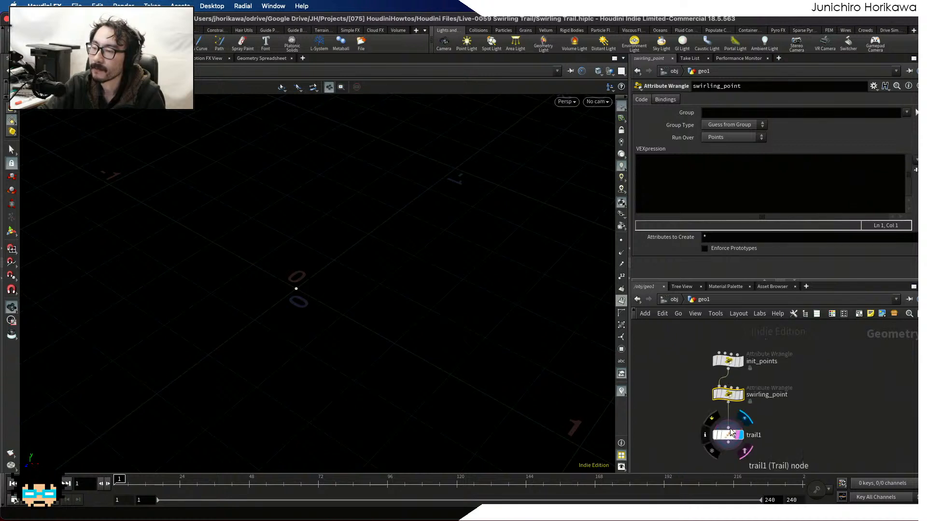
{"action": "middle_click_drag", "start_coordinate": [731, 433], "coordinate": [727, 371]}
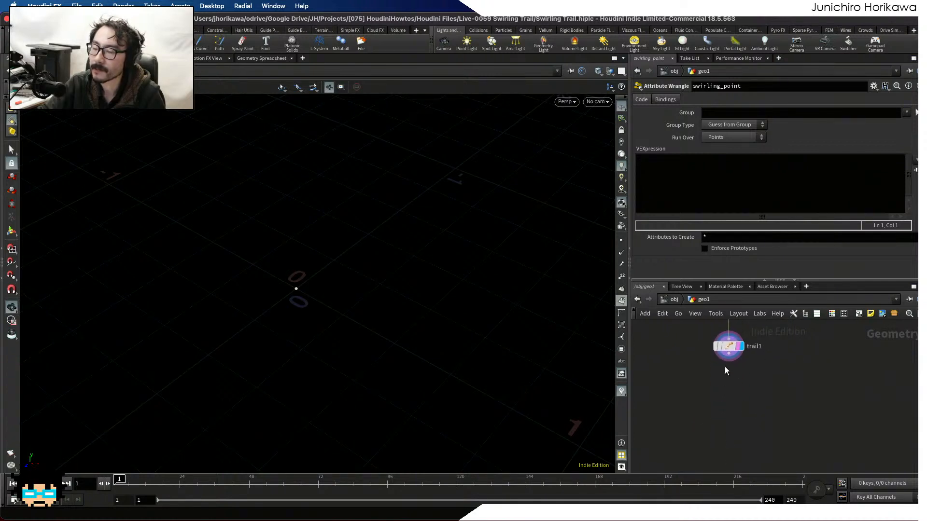
{"action": "scroll", "coordinate": [727, 369], "scroll_direction": "down", "scroll_amount": 2}
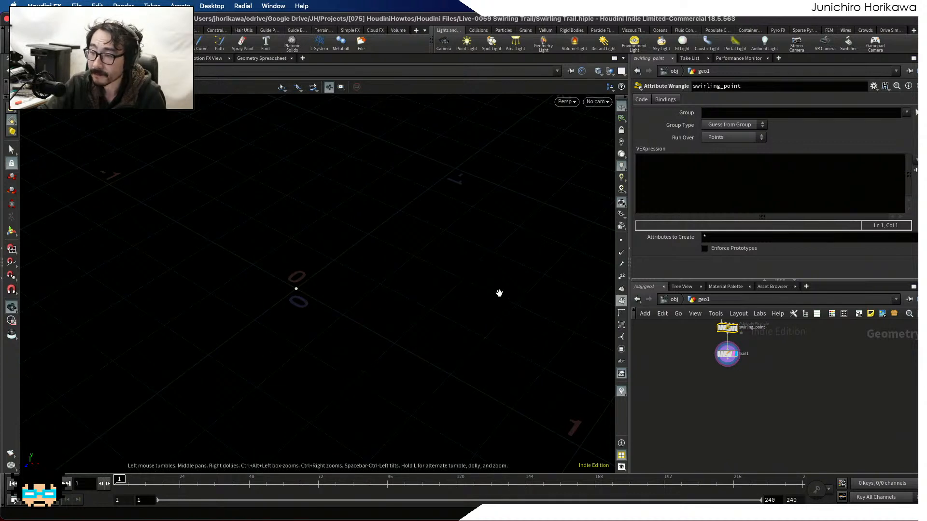
{"action": "scroll", "coordinate": [724, 372], "scroll_direction": "up", "scroll_amount": 2}
{"action": "scroll", "coordinate": [733, 371], "scroll_direction": "up", "scroll_amount": 3}
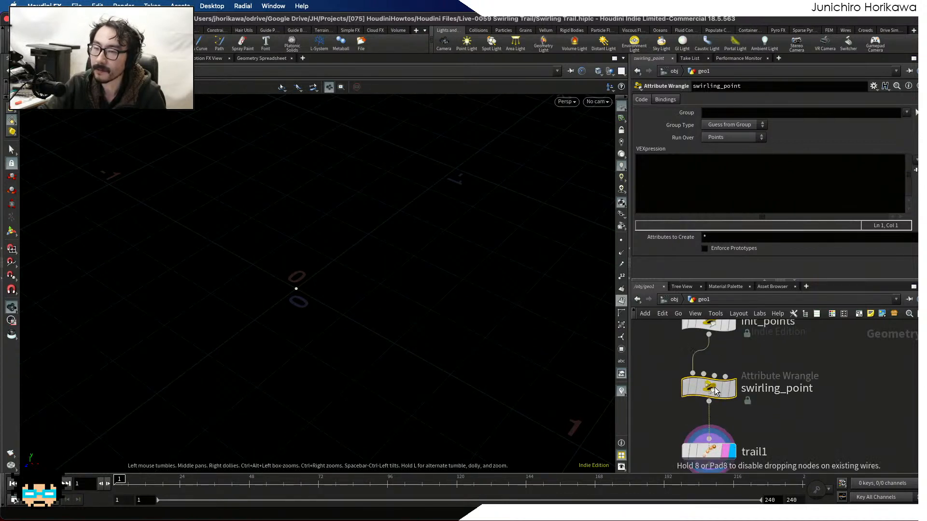
{"action": "left_click_drag", "start_coordinate": [702, 390], "coordinate": [707, 385]}
{"action": "left_click", "coordinate": [687, 173]}
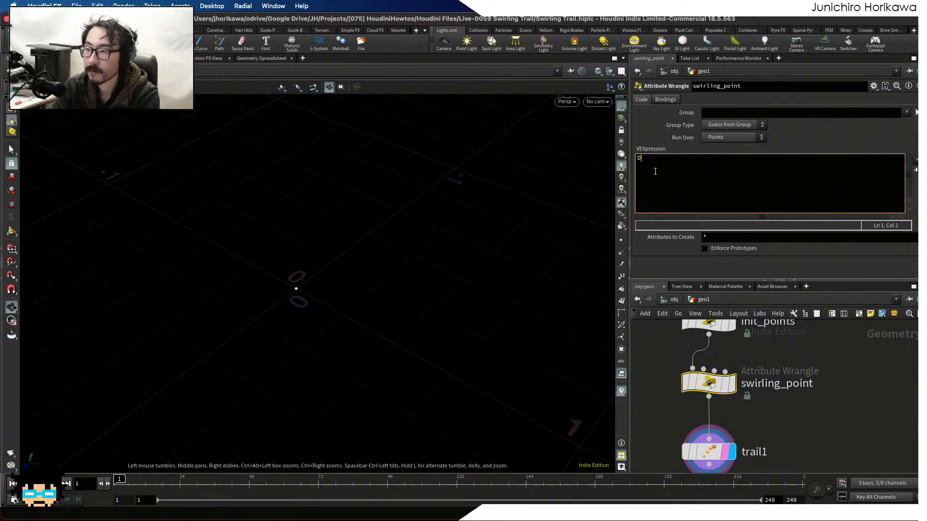
{"action": "key", "text": "BackSpace"}
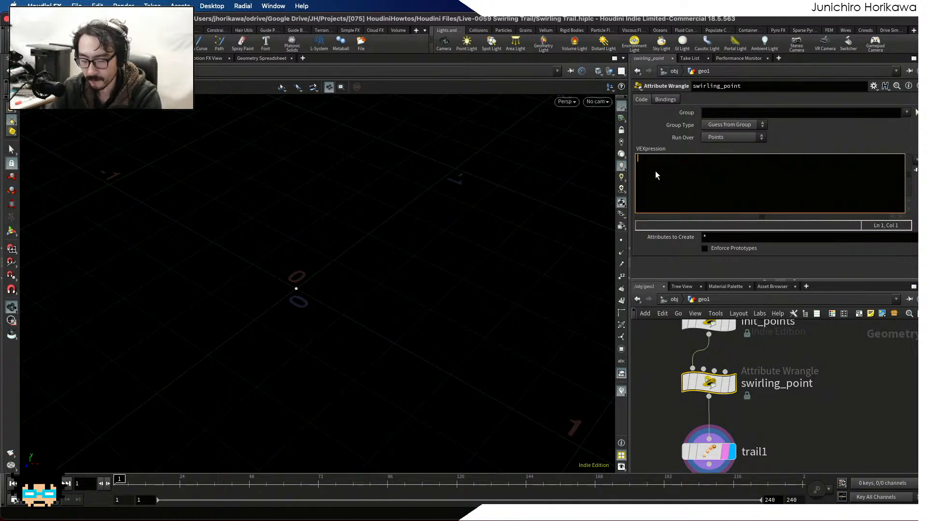
{"action": "key", "text": "alt+e"}
{"action": "left_click_drag", "start_coordinate": [645, 84], "coordinate": [419, 90]}
{"action": "left_click_drag", "start_coordinate": [507, 269], "coordinate": [596, 348]}
{"action": "left_click_drag", "start_coordinate": [630, 379], "coordinate": [649, 422]}
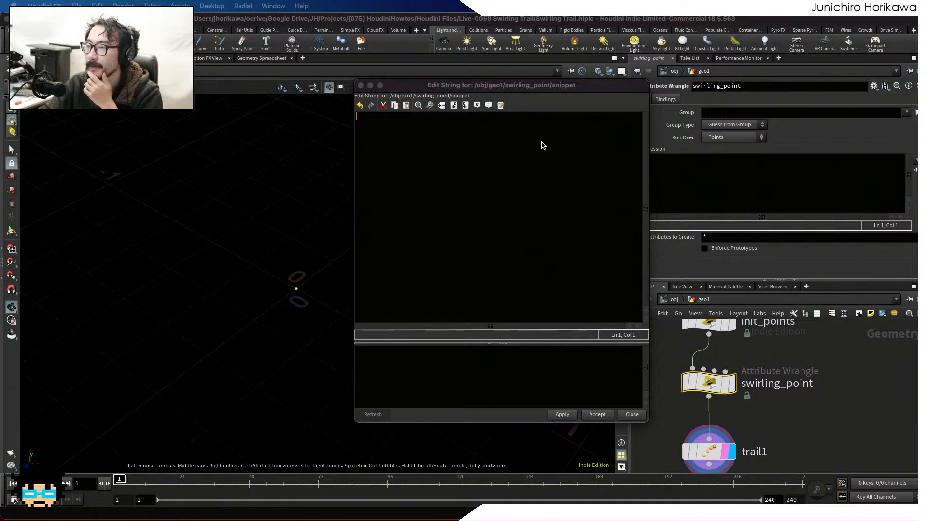
{"action": "left_click", "coordinate": [549, 178]}
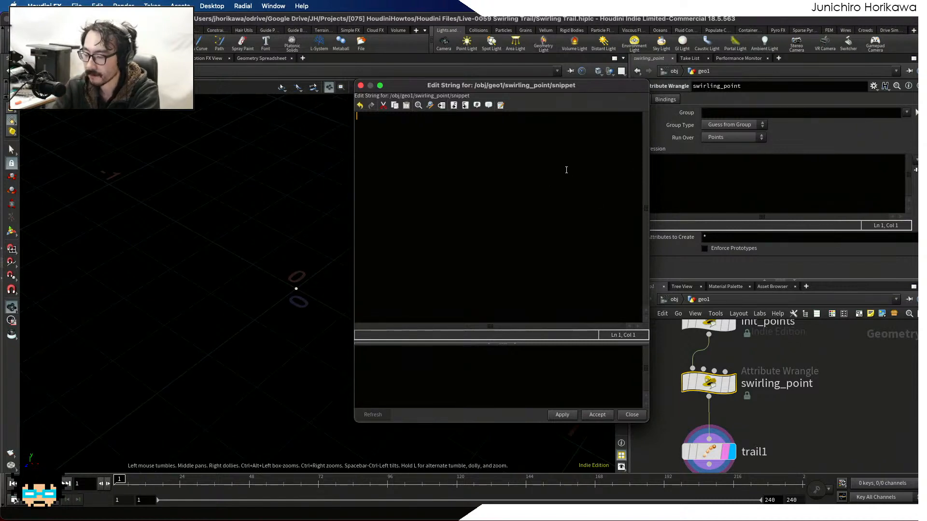
{"action": "key", "text": "Return"}
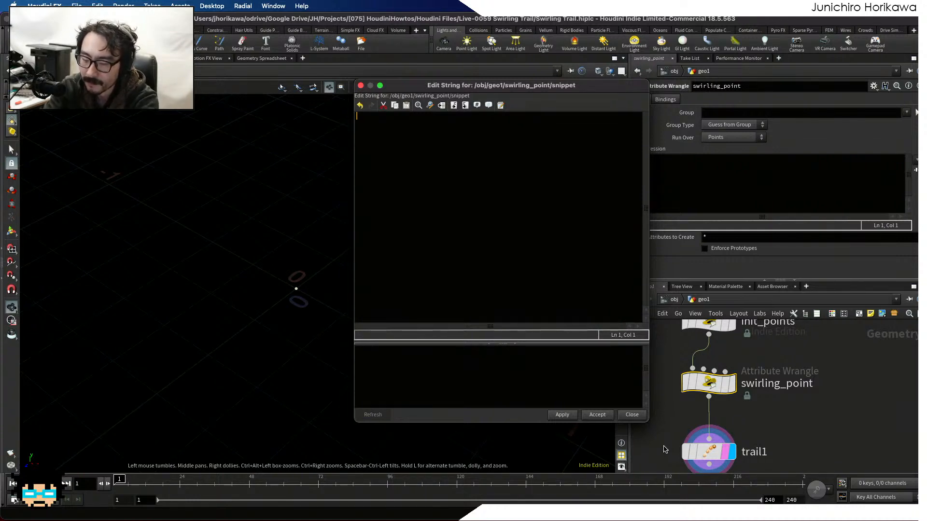
{"action": "type", "text": "fo"}
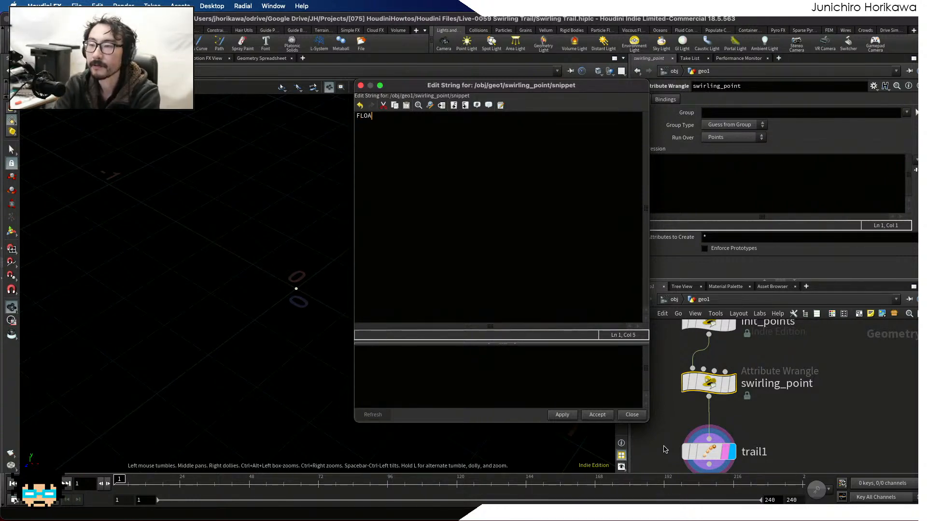
{"action": "key", "text": "BackSpace"}
{"action": "key", "text": "BackSpace"}
{"action": "type", "text": "floa"}
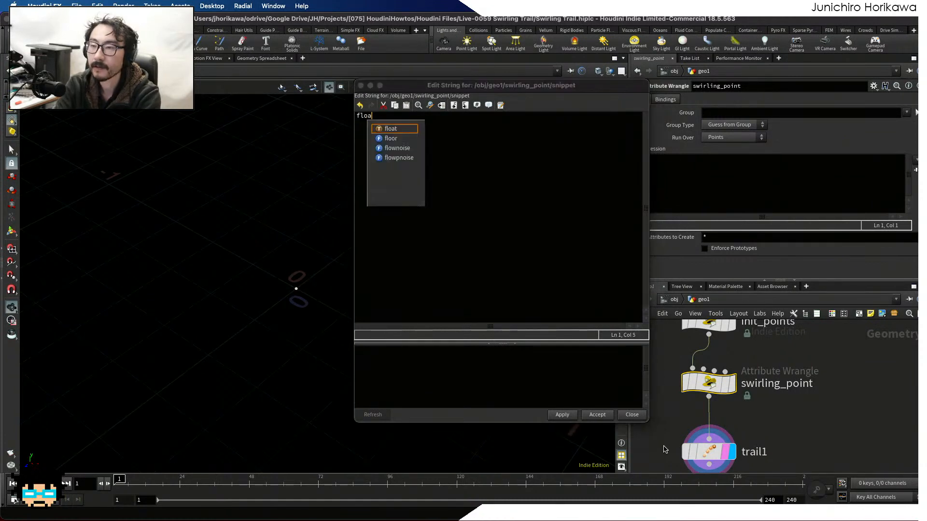
{"action": "type", "text": "t "}
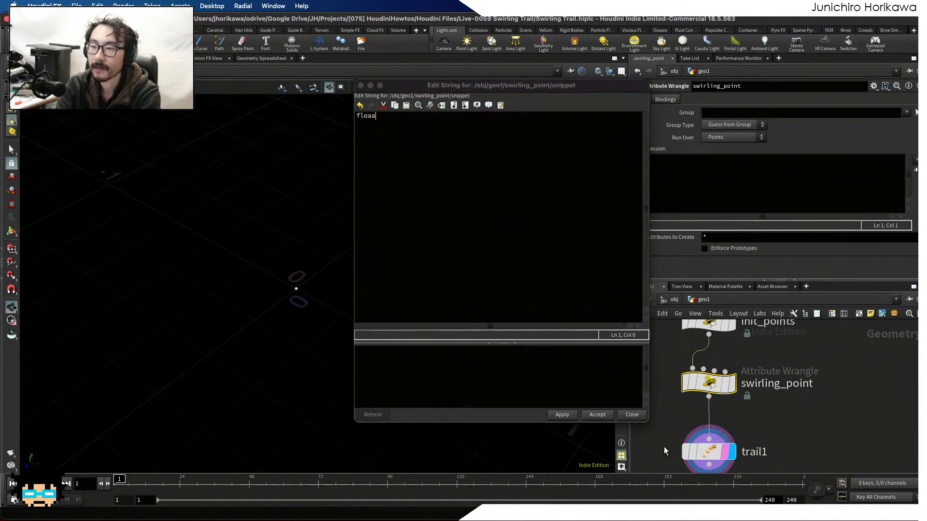
{"action": "type", "text": "f ="}
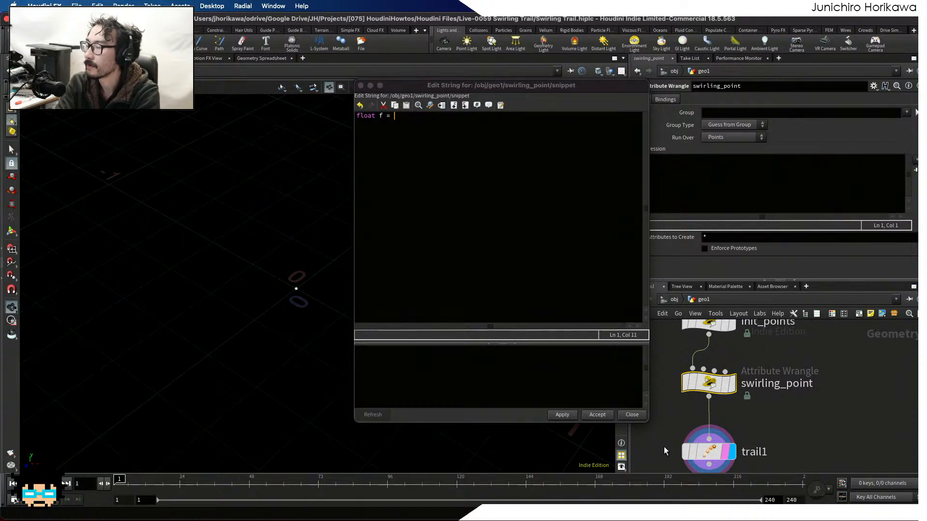
{"action": "type", "text": "@Frame / "}
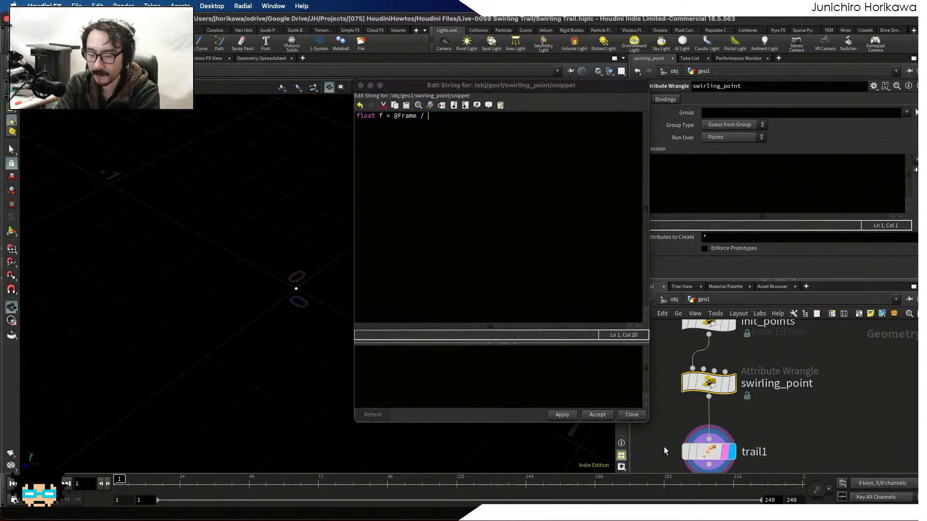
{"action": "type", "text": "float($"}
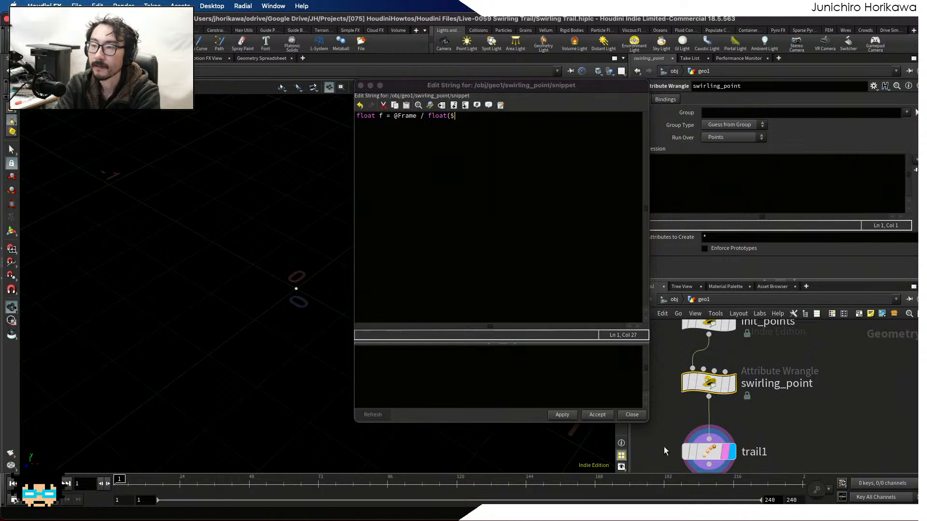
{"action": "type", "text": "FEND);"}
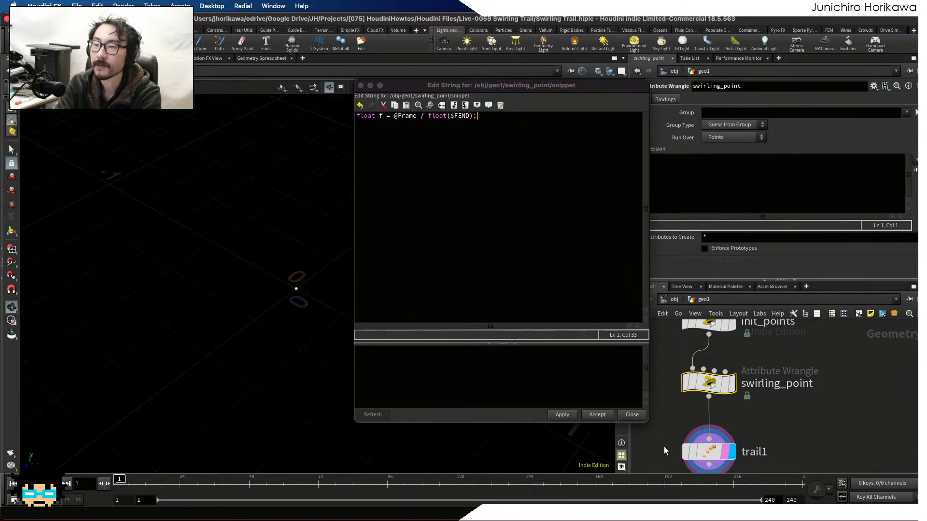
{"action": "left_click", "coordinate": [558, 416]}
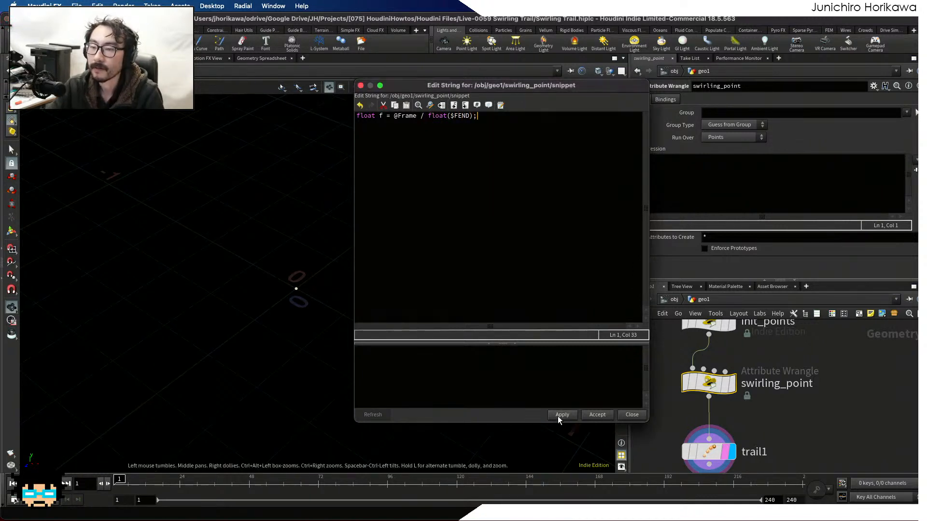
Add the line "float rad = chf("maxradius");" below the f declaration, separated by a blank line, and apply the code.
{"action": "left_click_drag", "start_coordinate": [518, 91], "coordinate": [540, 140]}
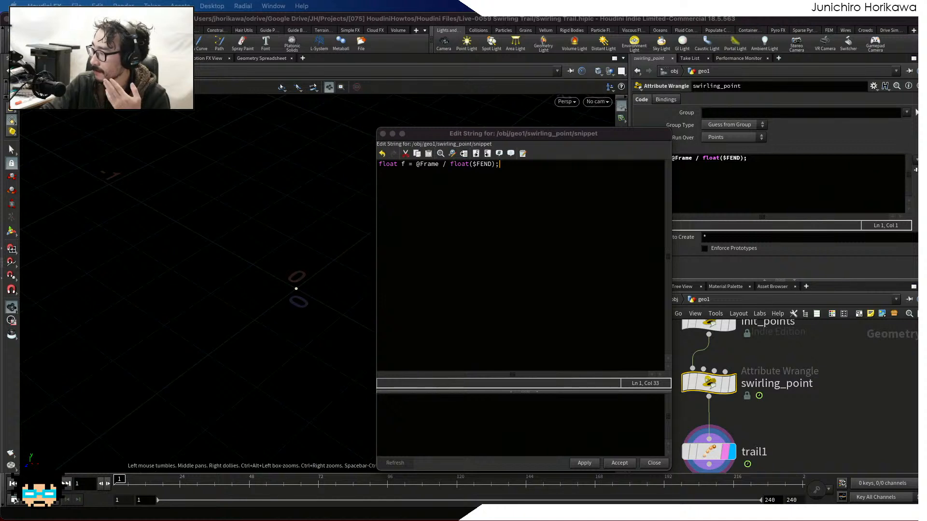
{"action": "left_click", "coordinate": [564, 188]}
{"action": "key", "text": "Return"}
{"action": "key", "text": "Return"}
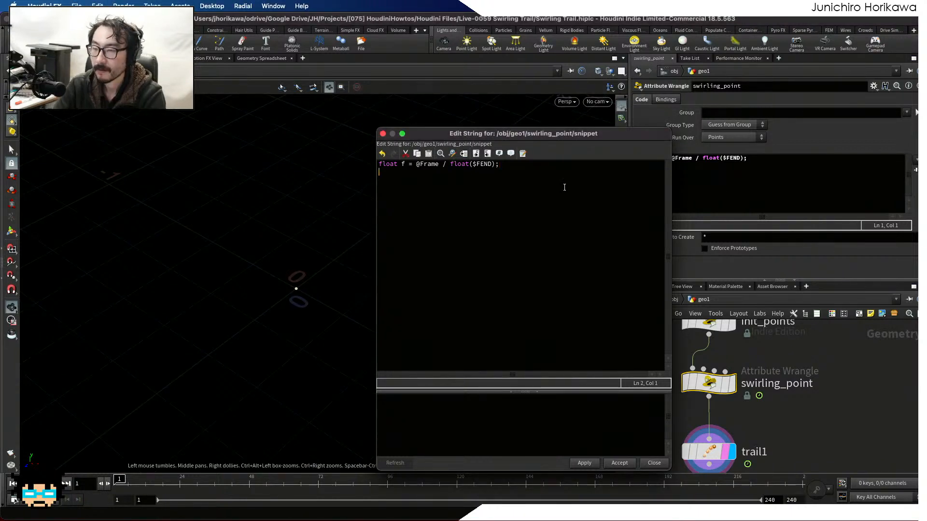
{"action": "type", "text": "float "}
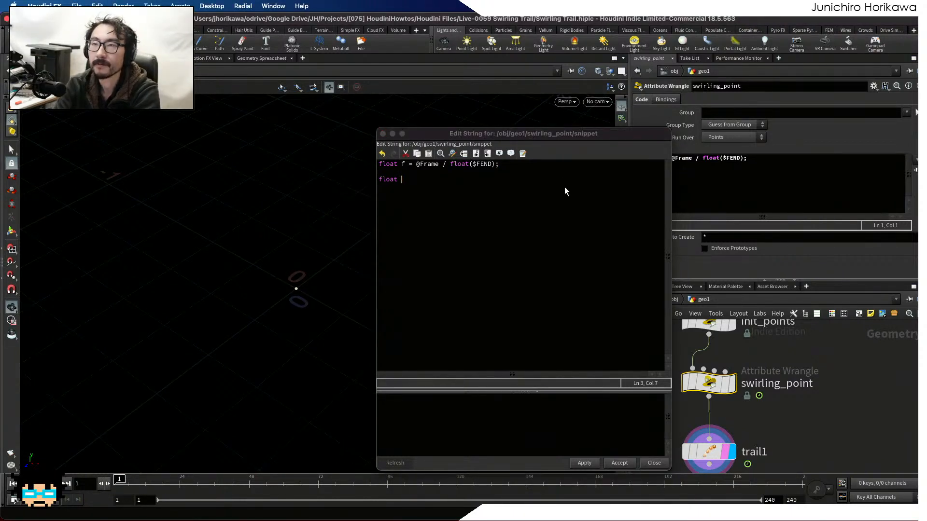
{"action": "type", "text": "rad = "}
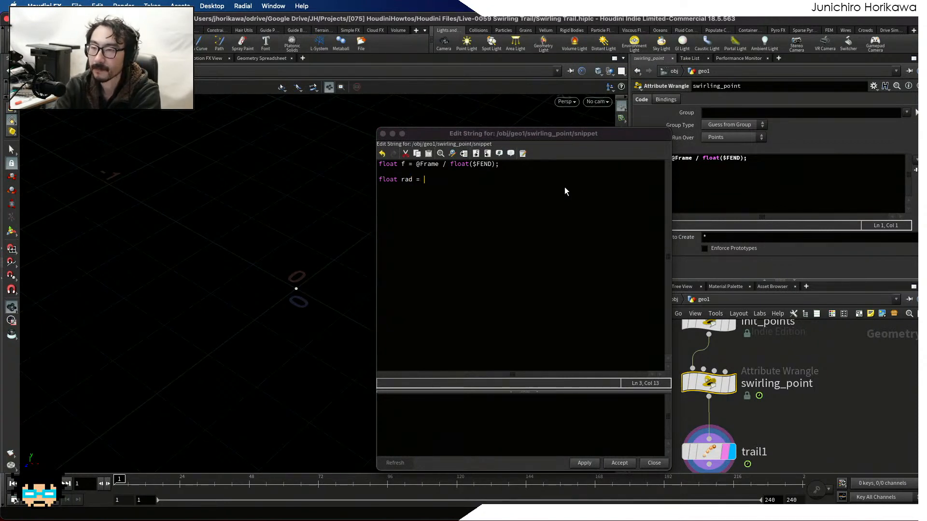
{"action": "type", "text": "chf(\""}
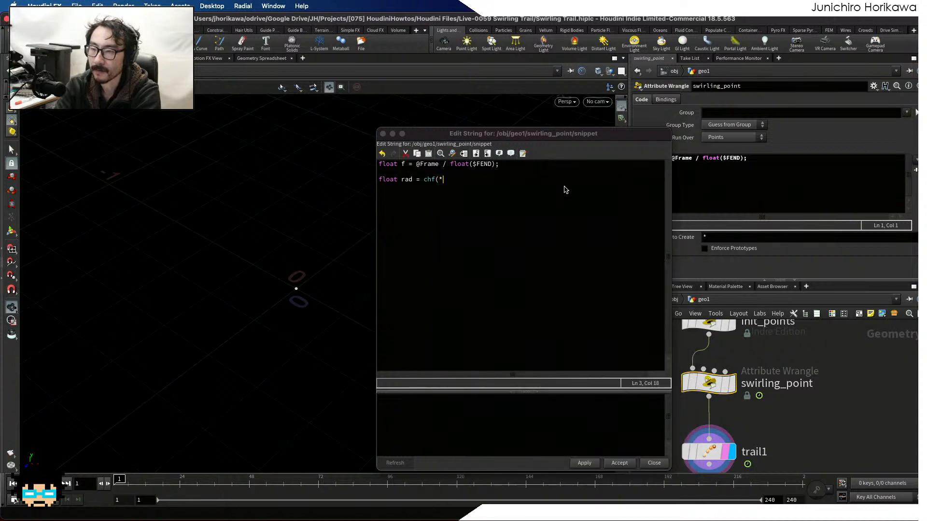
{"action": "type", "text": "maxradis"}
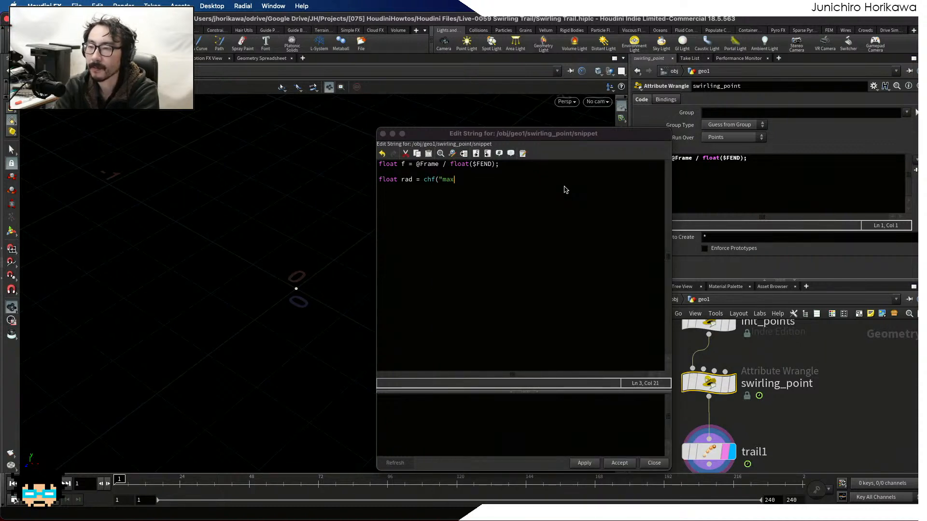
{"action": "key", "text": "BackSpace"}
{"action": "key", "text": "BackSpace"}
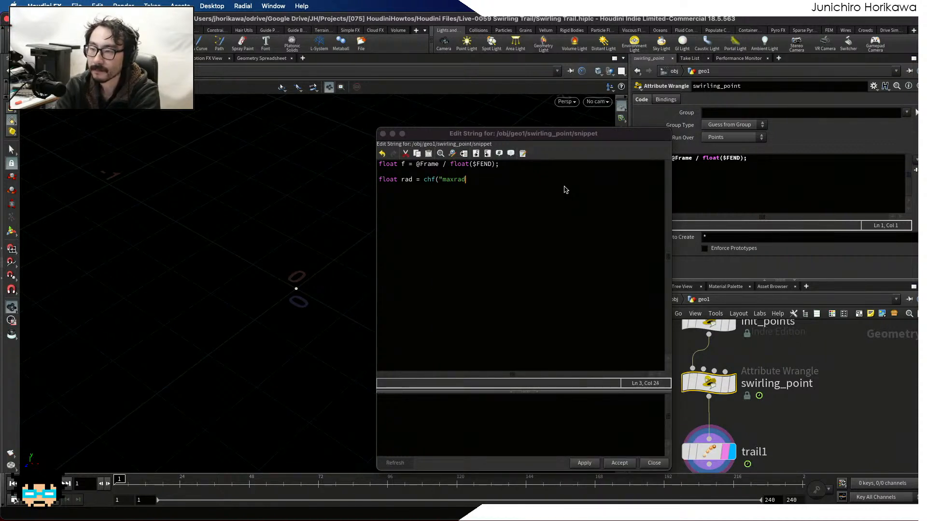
{"action": "type", "text": "ius\""}
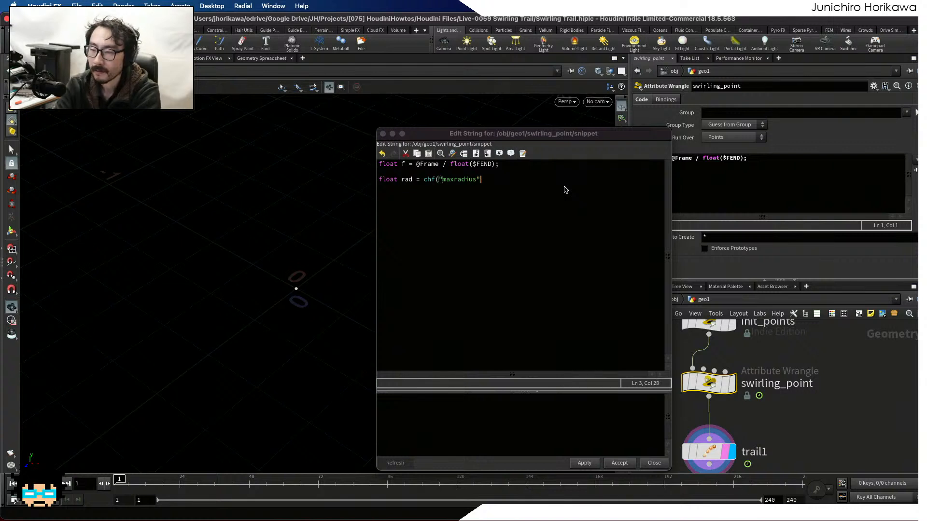
{"action": "type", "text": ");"}
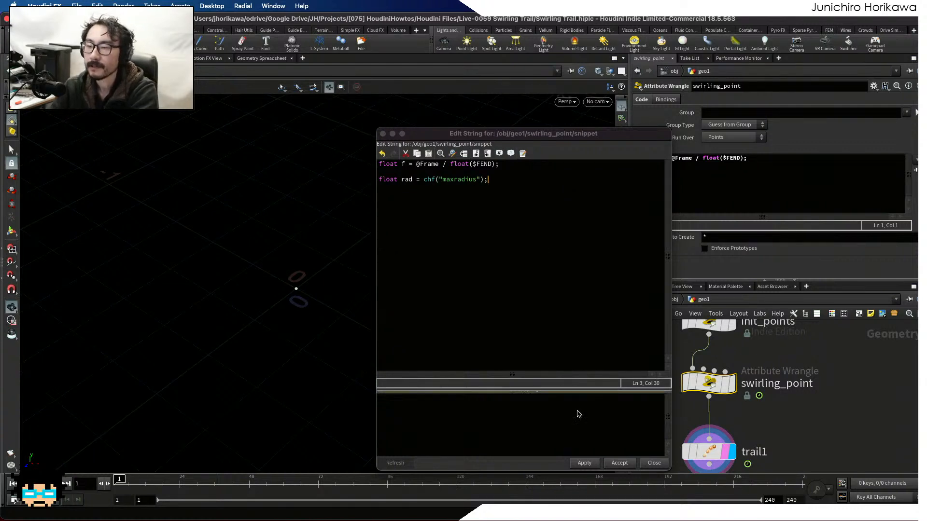
{"action": "left_click", "coordinate": [583, 463]}
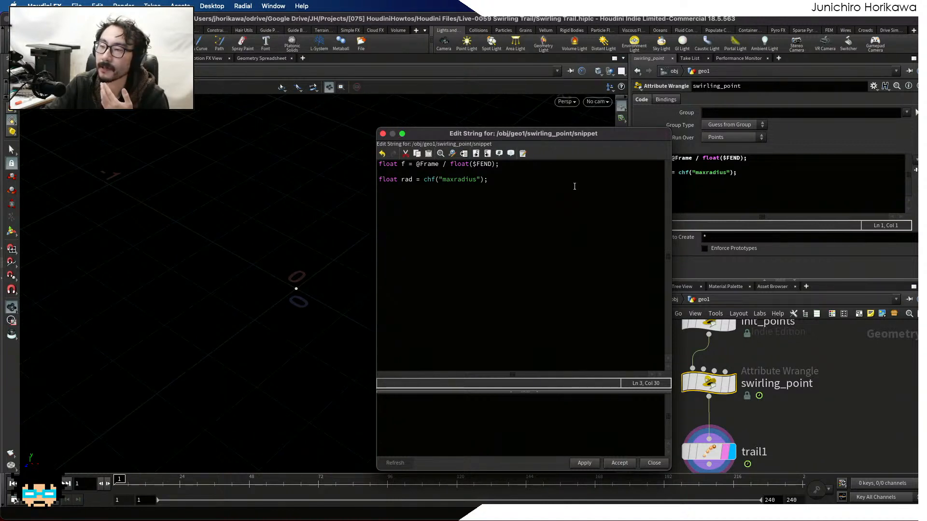
{"action": "scroll", "coordinate": [824, 388], "scroll_direction": "down", "scroll_amount": 1}
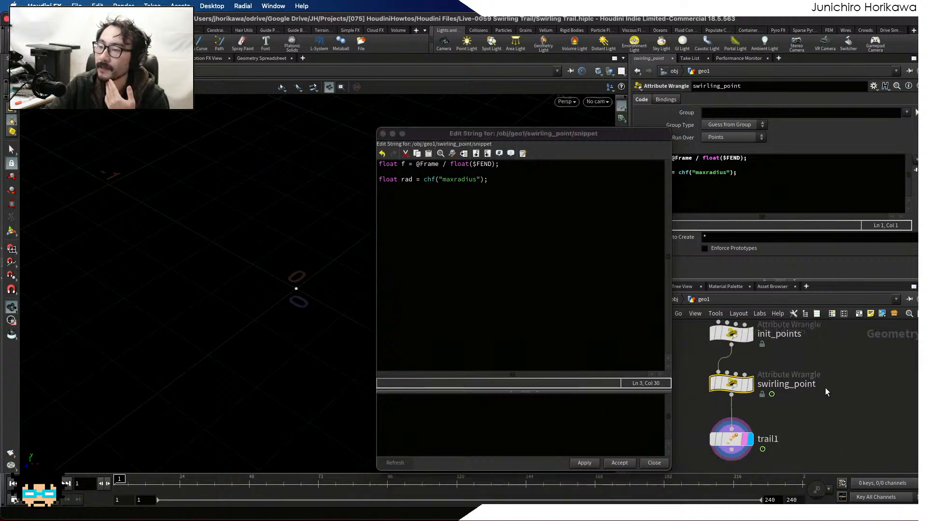
{"action": "scroll", "coordinate": [767, 406], "scroll_direction": "up", "scroll_amount": 1}
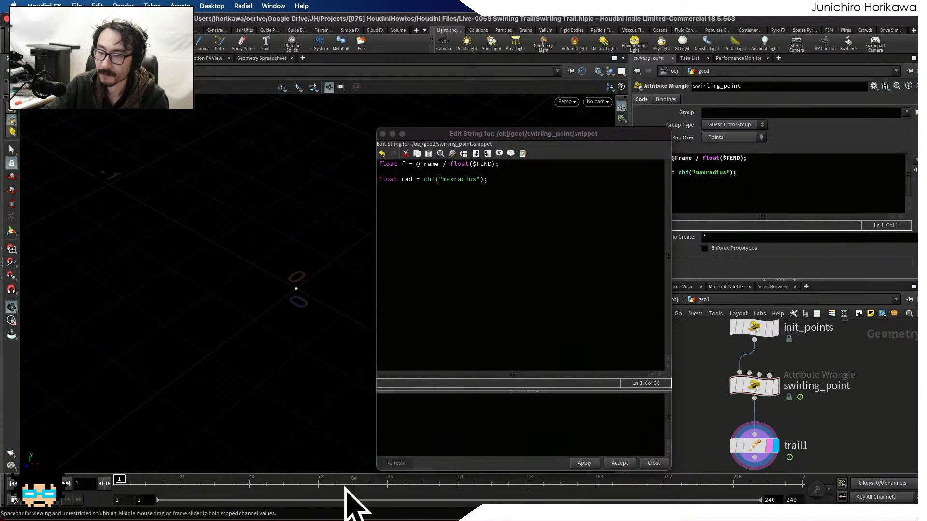
{"action": "left_click", "coordinate": [494, 282]}
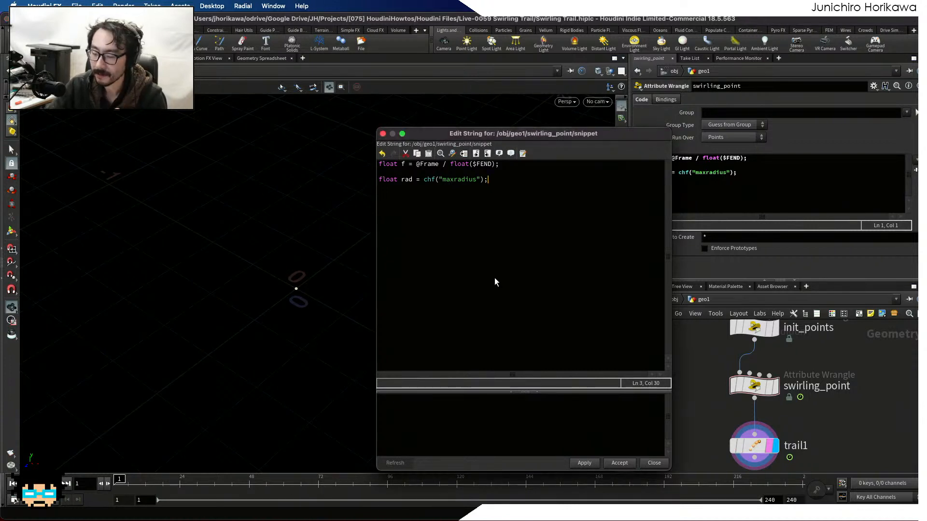
Move the code editor window off the wrangle's parameters, generate the Maxradius parameter from the VEX code and set it to 3.
{"action": "key", "text": "Return"}
{"action": "key", "text": "Return"}
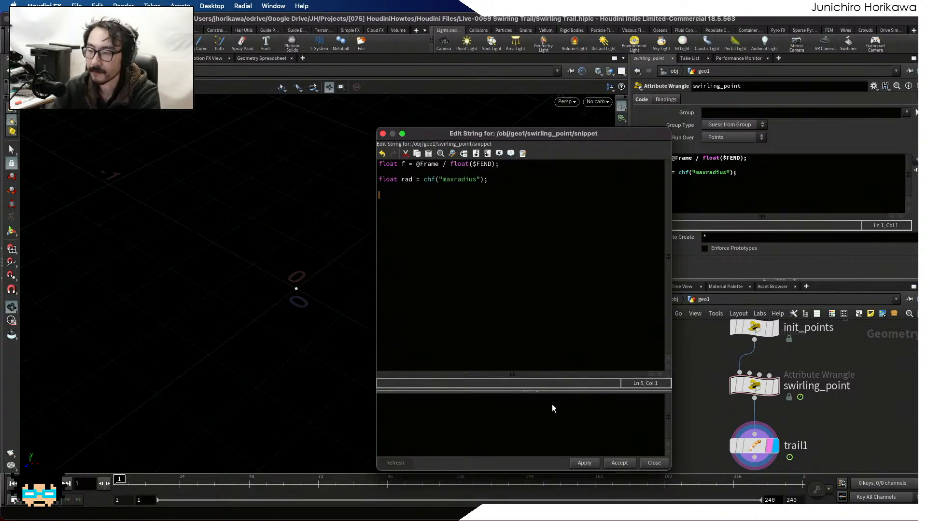
{"action": "left_click_drag", "start_coordinate": [533, 136], "coordinate": [421, 135]}
{"action": "left_click", "coordinate": [915, 164]}
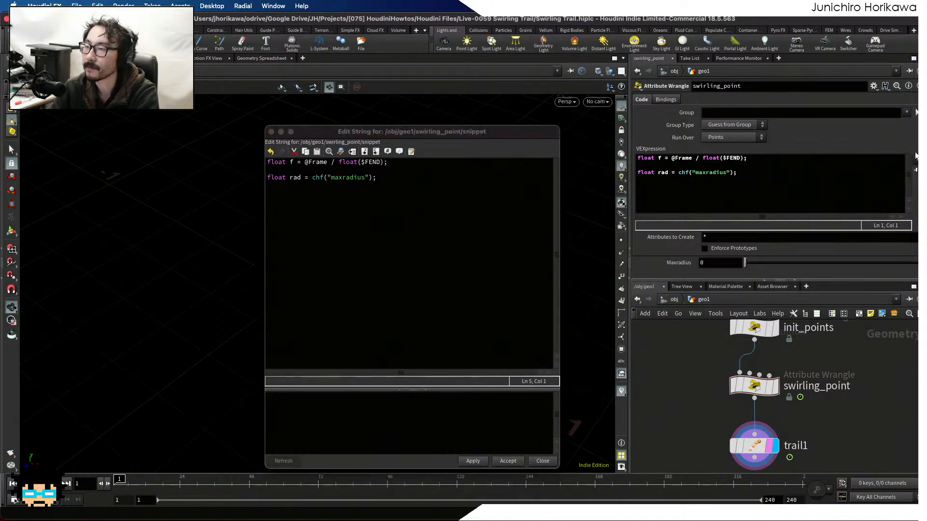
{"action": "left_click", "coordinate": [718, 265]}
{"action": "double_click", "coordinate": [702, 264]}
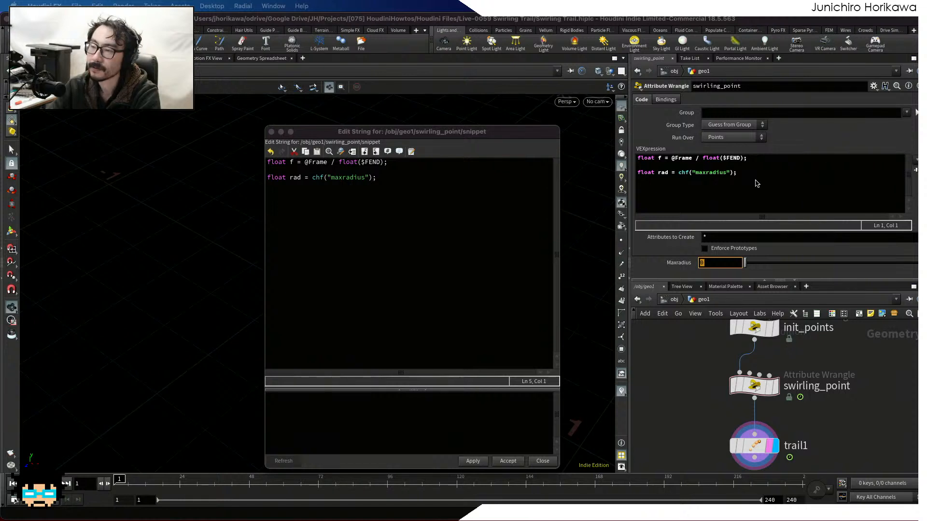
{"action": "type", "text": "3"}
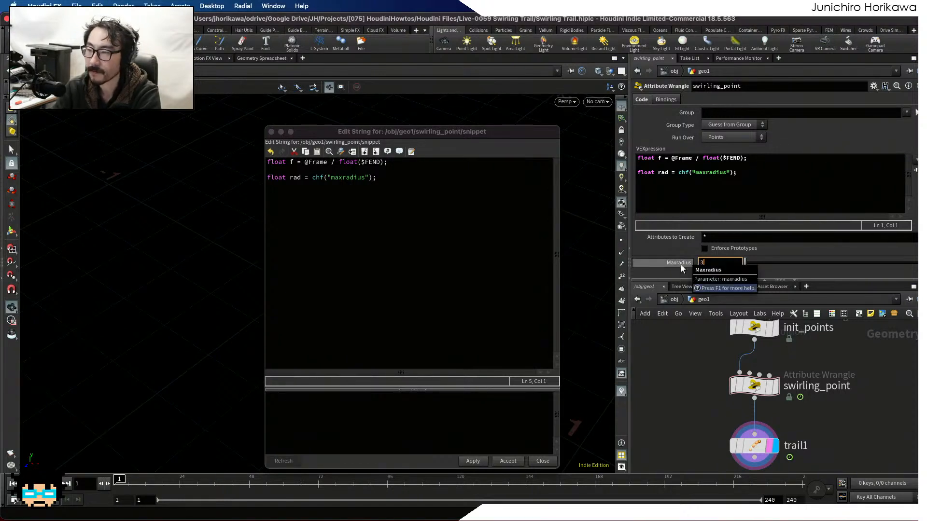
{"action": "key", "text": "Return"}
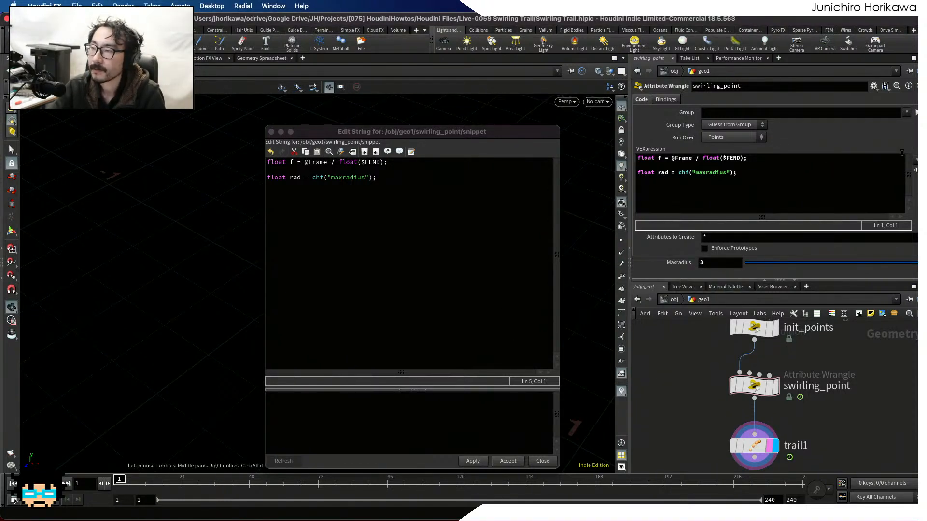
Set the upper limit of the maxradius parameter's range to 10 in the swirling_point parameter interface and accept the change.
{"action": "left_click", "coordinate": [874, 86]}
{"action": "left_click", "coordinate": [875, 96]}
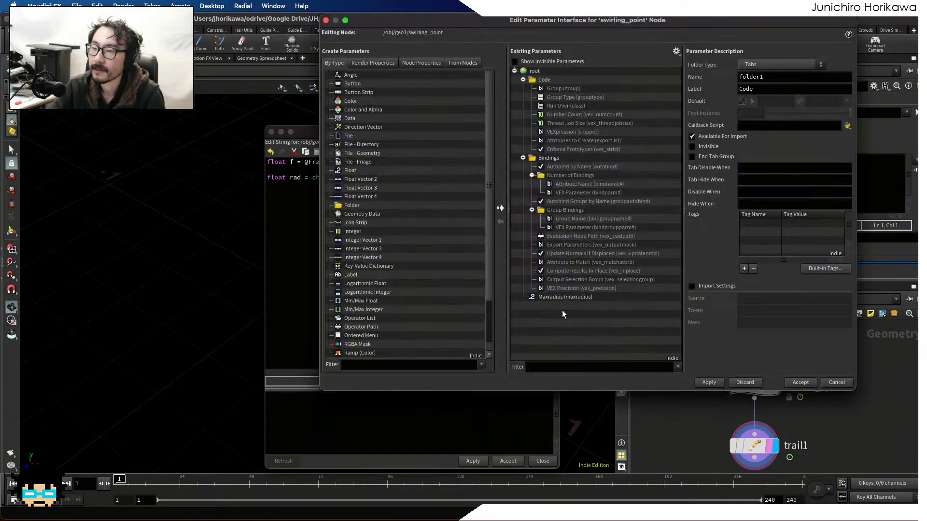
{"action": "left_click", "coordinate": [575, 296]}
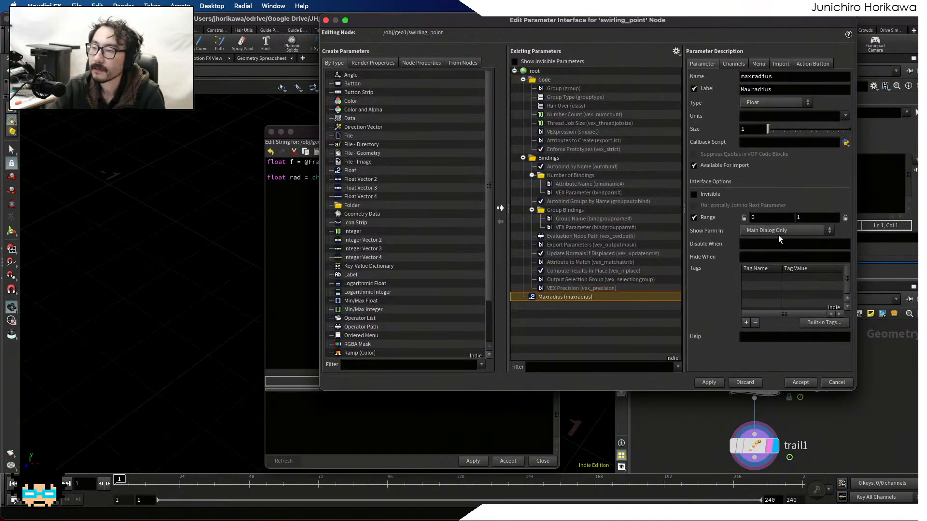
{"action": "left_click", "coordinate": [762, 218]}
{"action": "key", "text": "Tab"}
{"action": "type", "text": "10"}
{"action": "key", "text": "Return"}
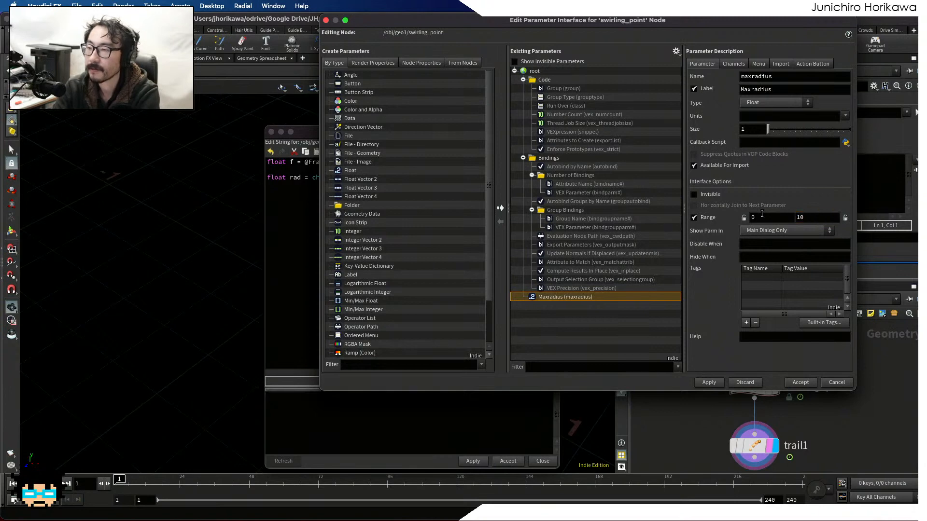
{"action": "left_click", "coordinate": [710, 383]}
{"action": "left_click", "coordinate": [792, 383]}
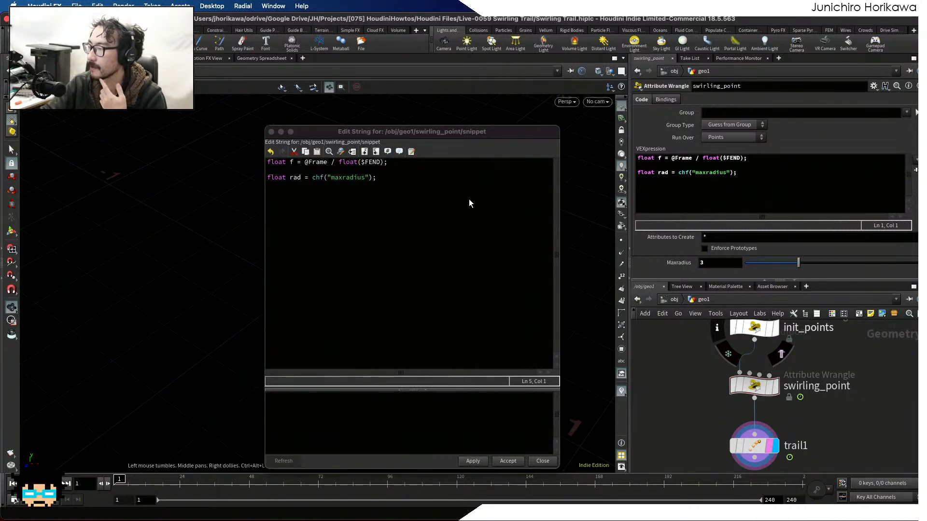
Rename the rad variable in the chf("maxradius") line to maxrad, with the code editor window moved over the parameters and network.
{"action": "left_click", "coordinate": [425, 193]}
{"action": "left_click_drag", "start_coordinate": [402, 135], "coordinate": [655, 181]}
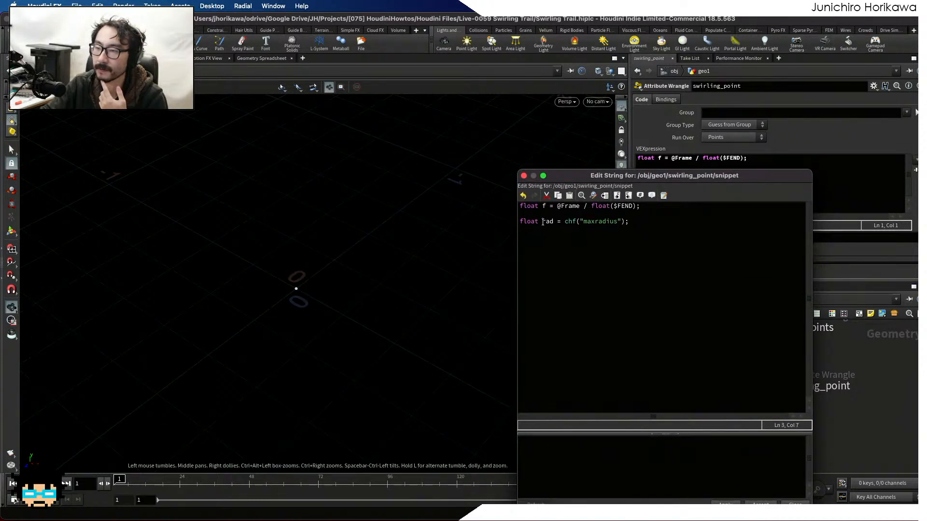
{"action": "type", "text": "zmax"}
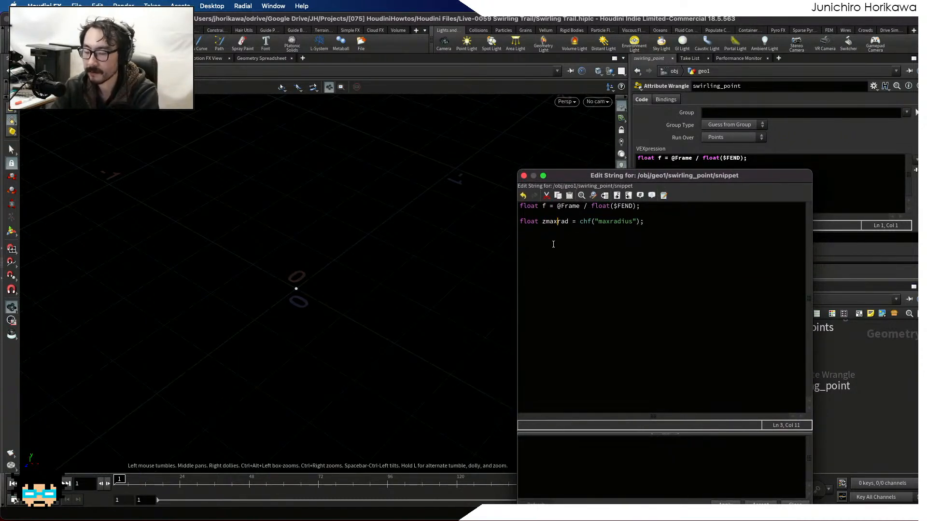
{"action": "key", "text": "BackSpace"}
{"action": "key", "text": "BackSpace"}
{"action": "key", "text": "BackSpace"}
{"action": "key", "text": "BackSpace"}
{"action": "type", "text": "max"}
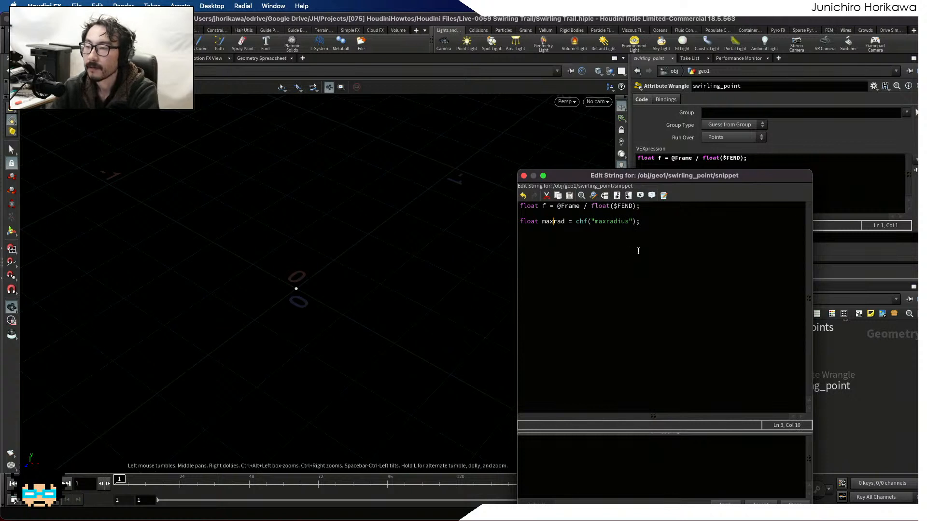
Begin a new declaration "float rad = rand(" below the maxrad line, separated by a blank line.
{"action": "key", "text": "End"}
{"action": "key", "text": "Return"}
{"action": "key", "text": "Return"}
{"action": "type", "text": "float ra"}
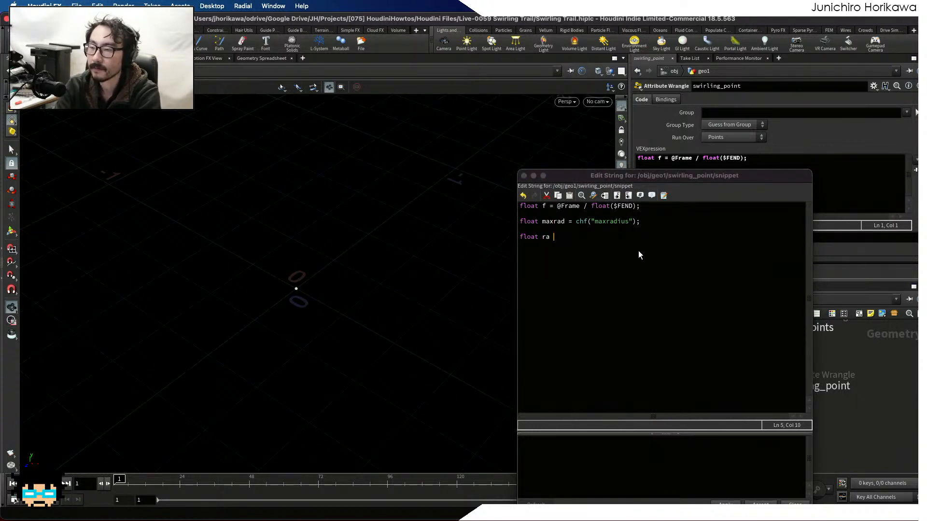
{"action": "key", "text": "BackSpace"}
{"action": "type", "text": "d"}
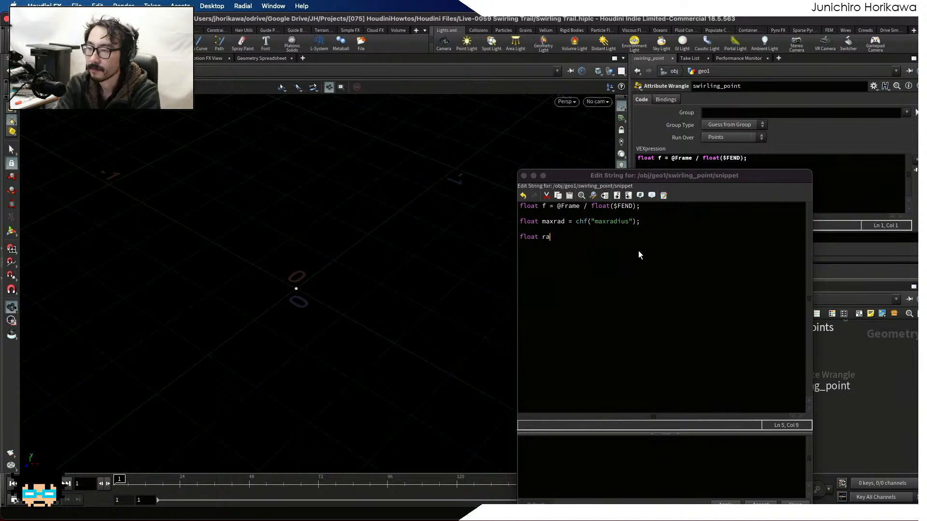
{"action": "type", "text": " ="}
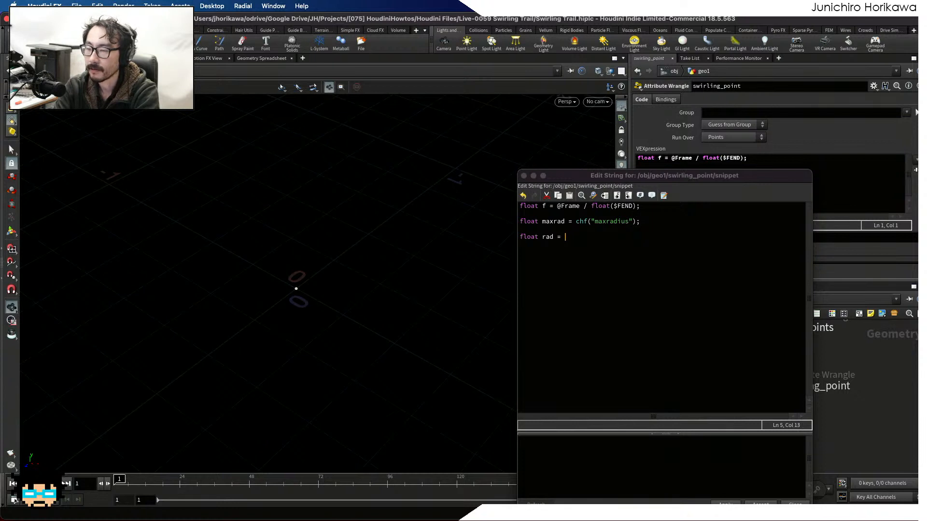
{"action": "type", "text": "and("}
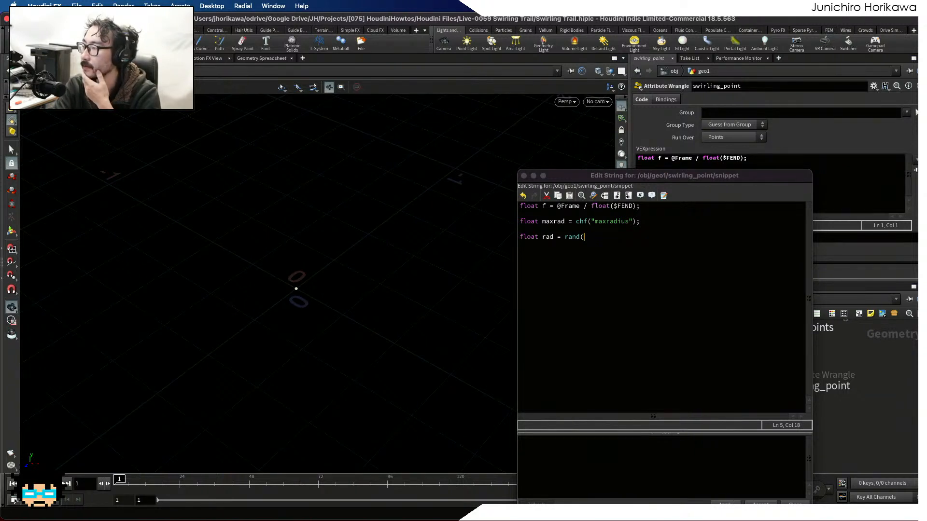
{"action": "left_click", "coordinate": [520, 229]}
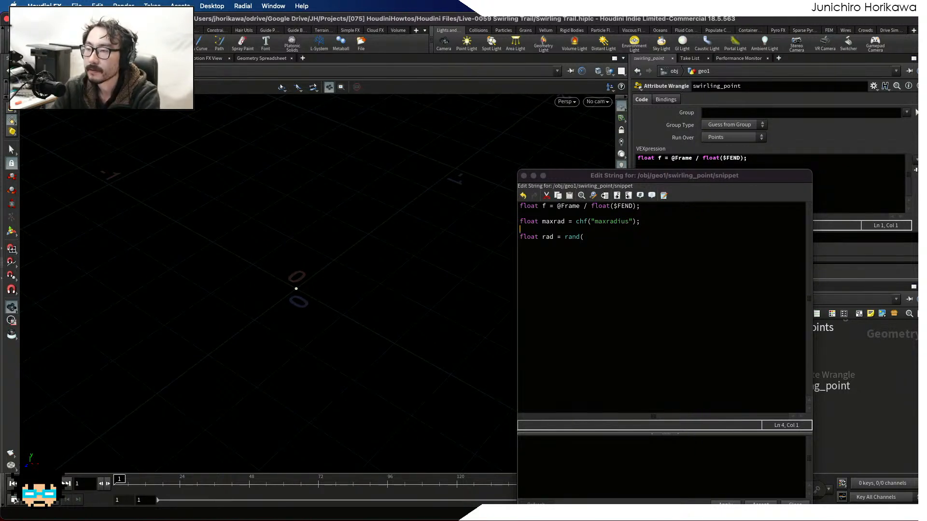
{"action": "key", "text": "Return"}
{"action": "type", "text": "fl"}
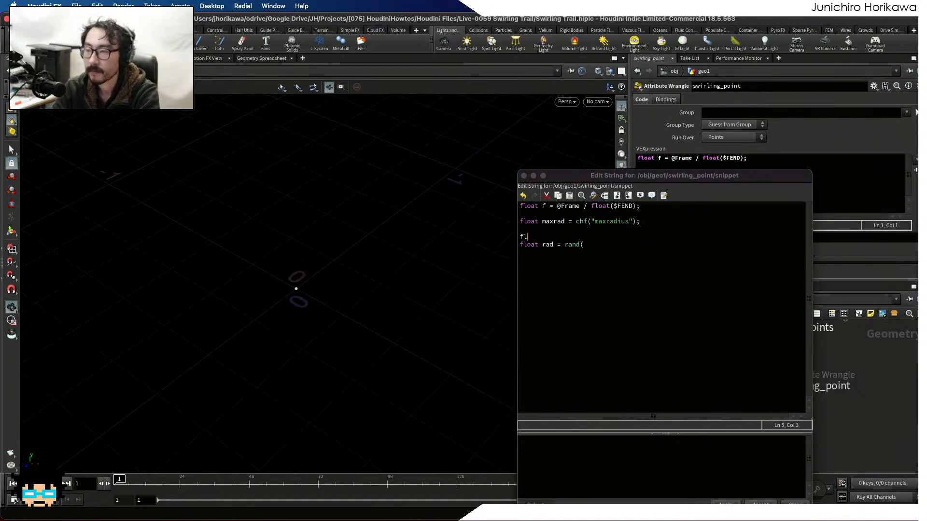
{"action": "type", "text": "oat seed "}
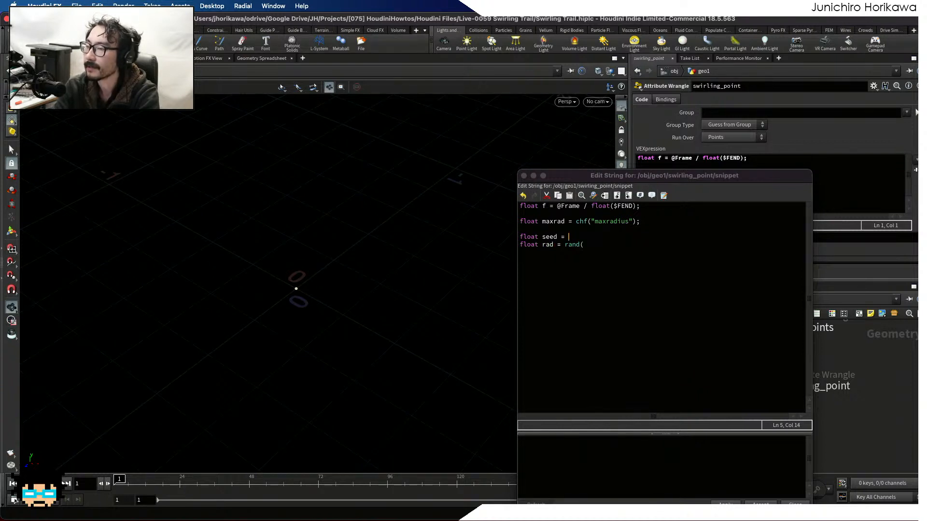
{"action": "type", "text": "= @t"}
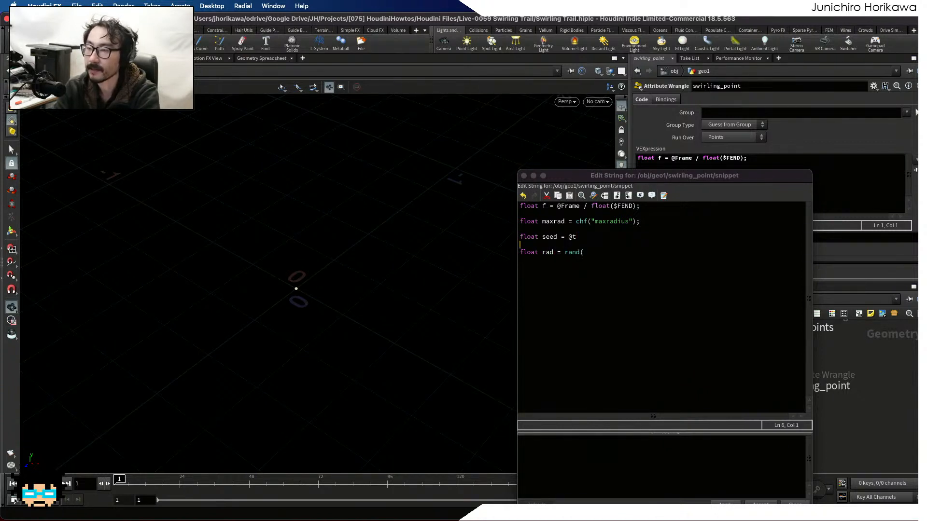
{"action": "key", "text": "BackSpace"}
{"action": "type", "text": "ptnum "}
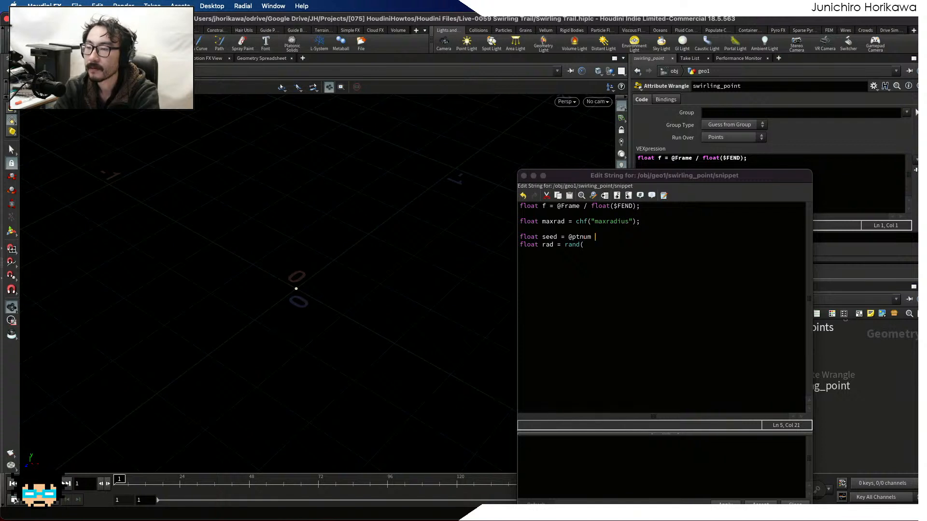
{"action": "type", "text": "* 53"}
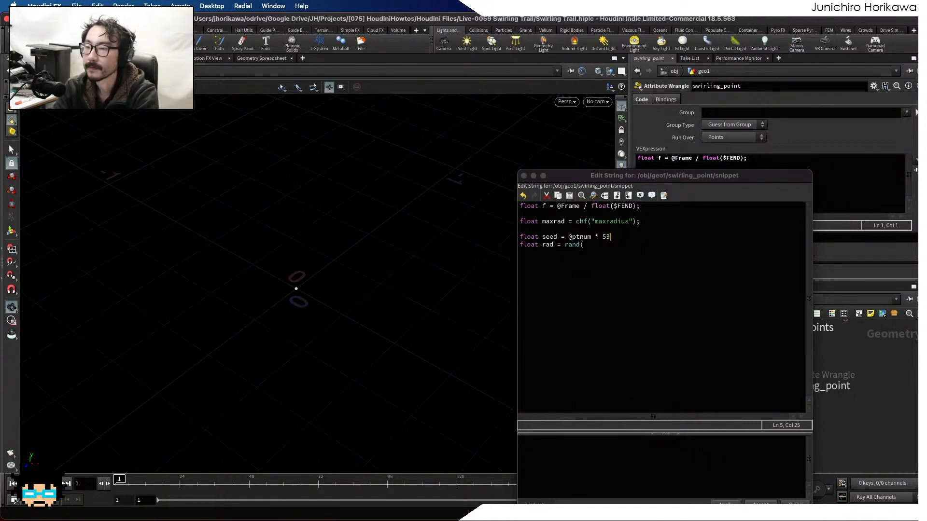
{"action": "type", "text": ".342 + 42"}
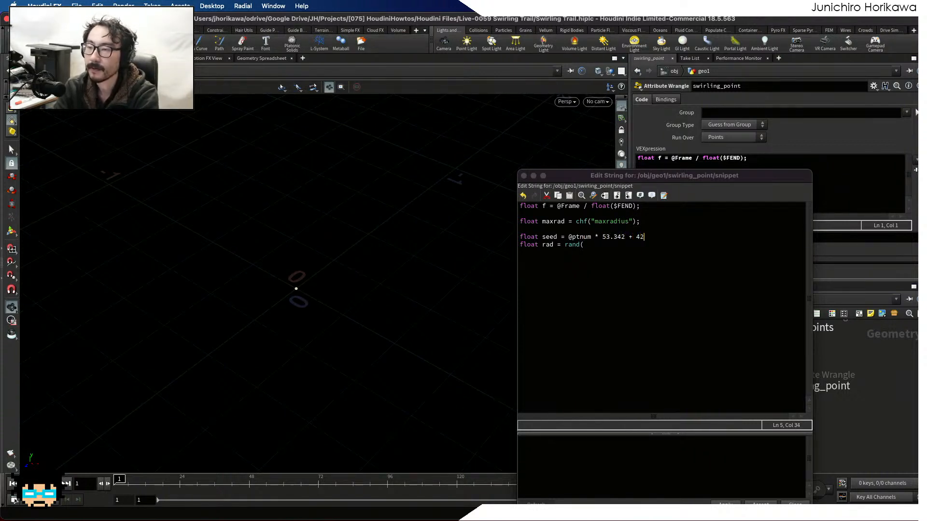
{"action": "type", "text": ".65"}
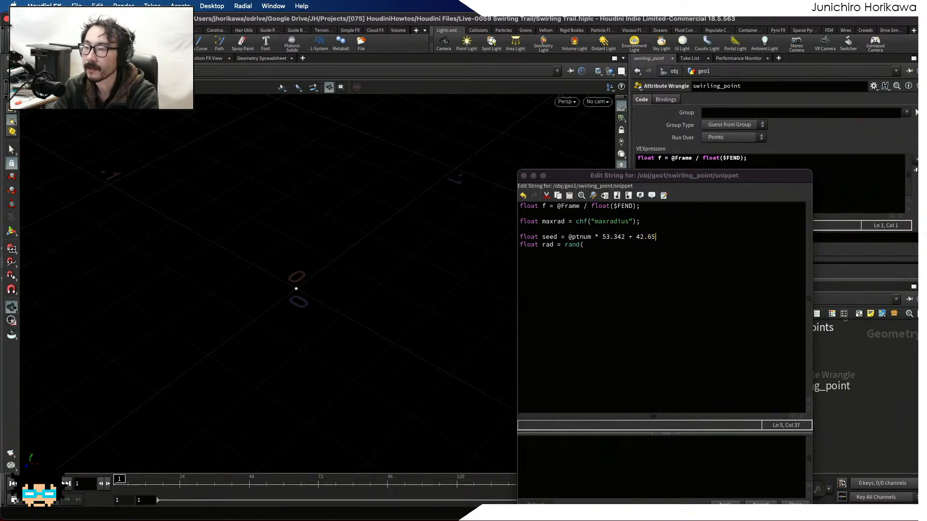
{"action": "type", "text": ";"}
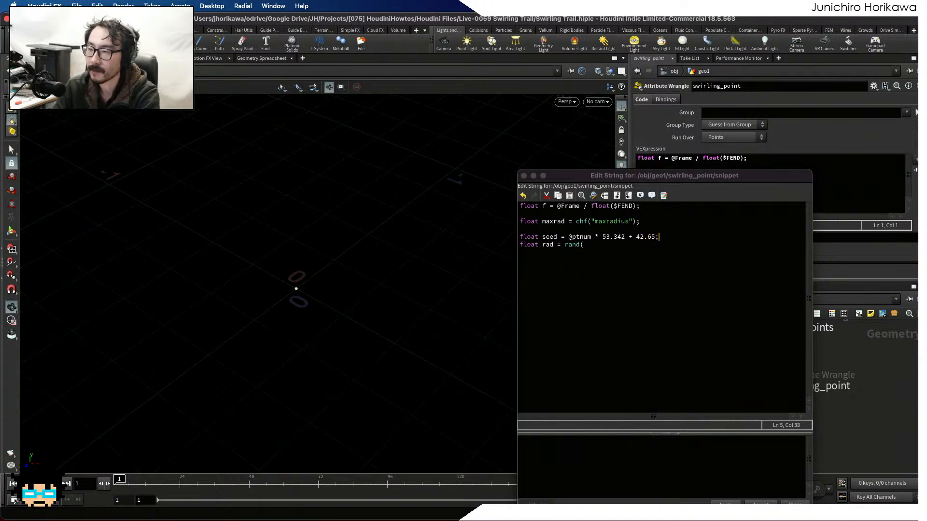
{"action": "type", "text": " + chf("}
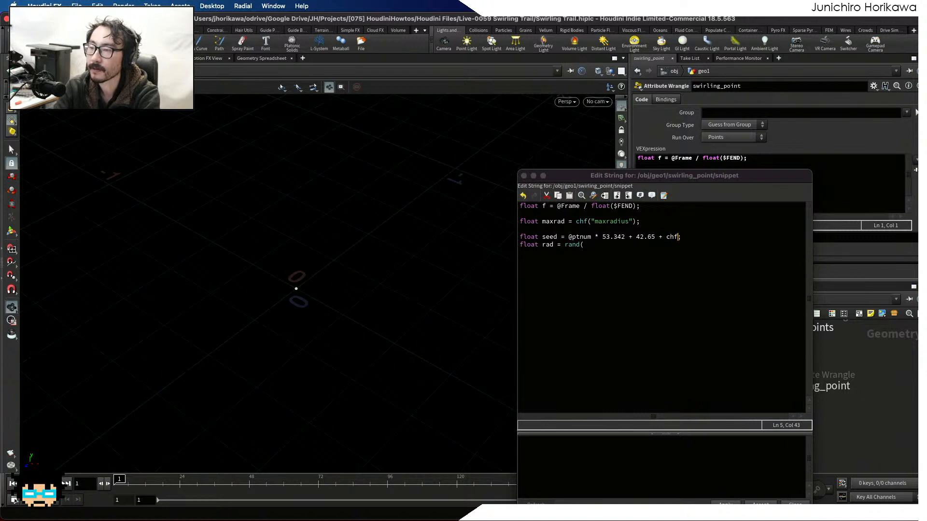
{"action": "type", "text": "\"seed\""}
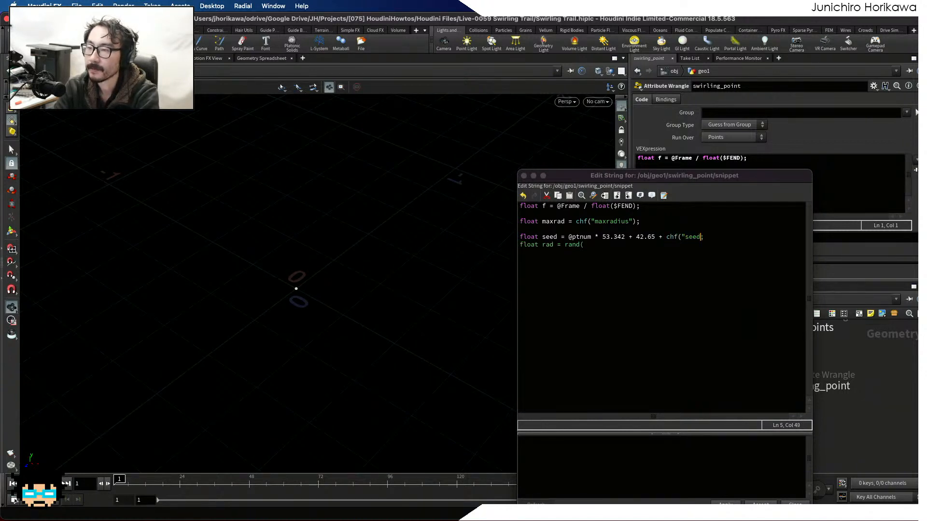
{"action": "type", "text": ")"}
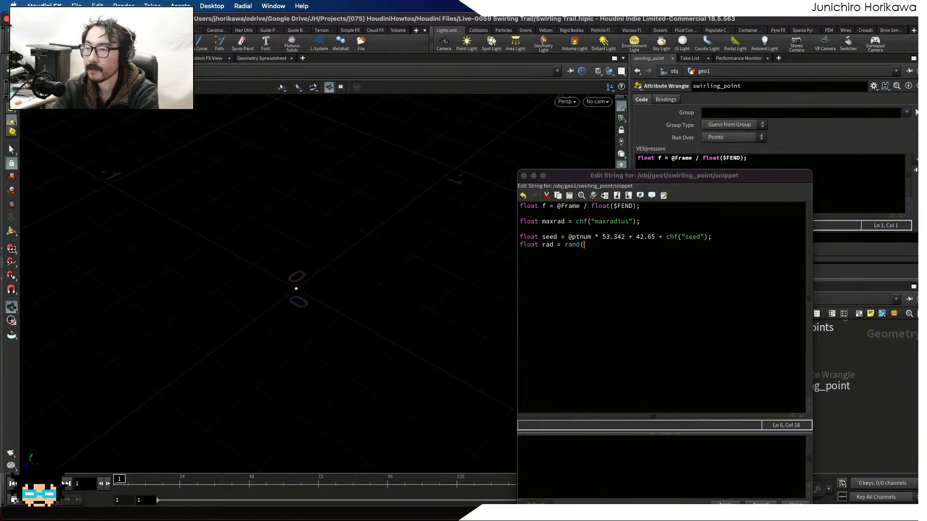
Complete the rad declaration as "float rad = rand(seed) * maxrad;".
{"action": "type", "text": "seed)"}
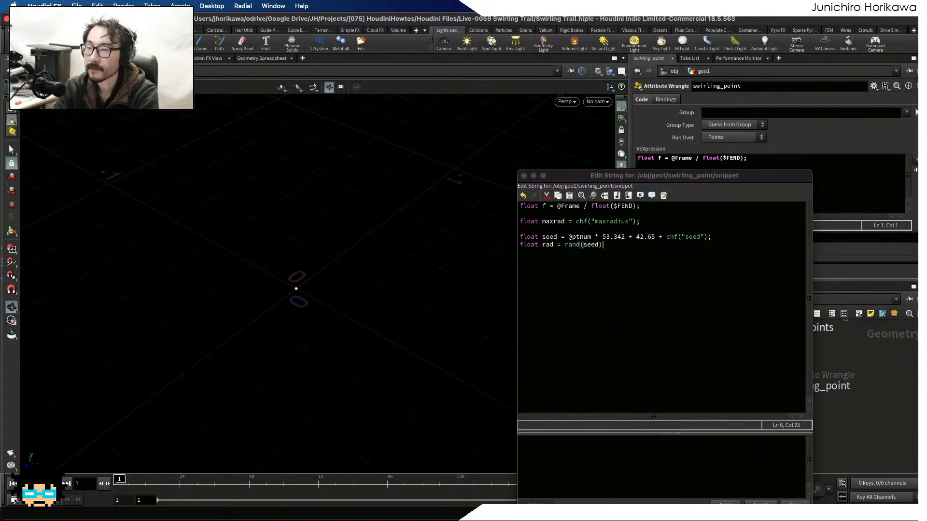
{"action": "type", "text": ";"}
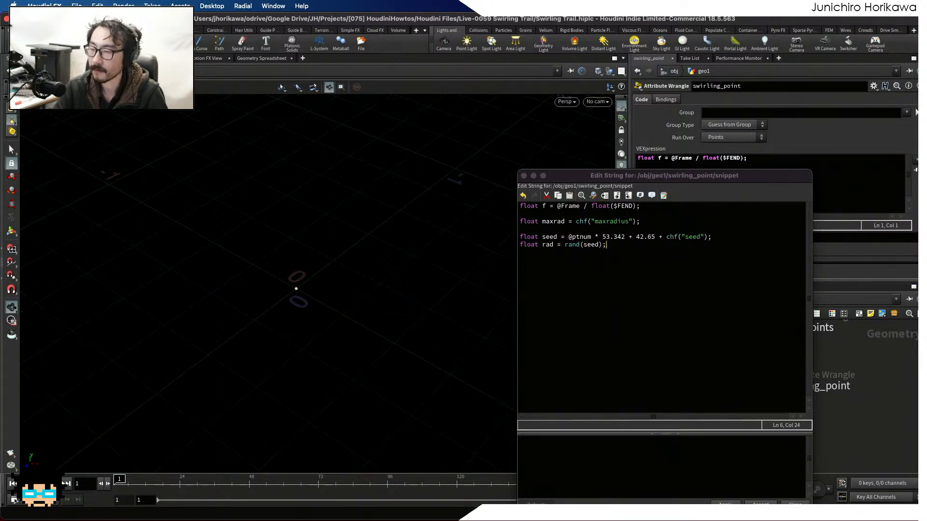
{"action": "key", "text": "Left"}
{"action": "key", "text": "Left"}
{"action": "key", "text": "Left"}
{"action": "key", "text": "Left"}
{"action": "key", "text": "Left"}
{"action": "key", "text": "Left"}
{"action": "key", "text": "Left"}
{"action": "key", "text": "Left"}
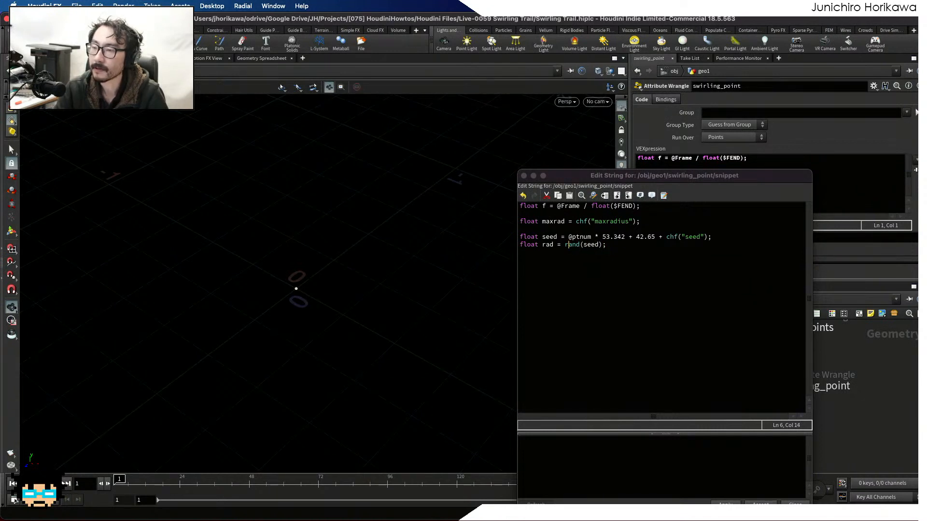
{"action": "left_click", "coordinate": [566, 248]}
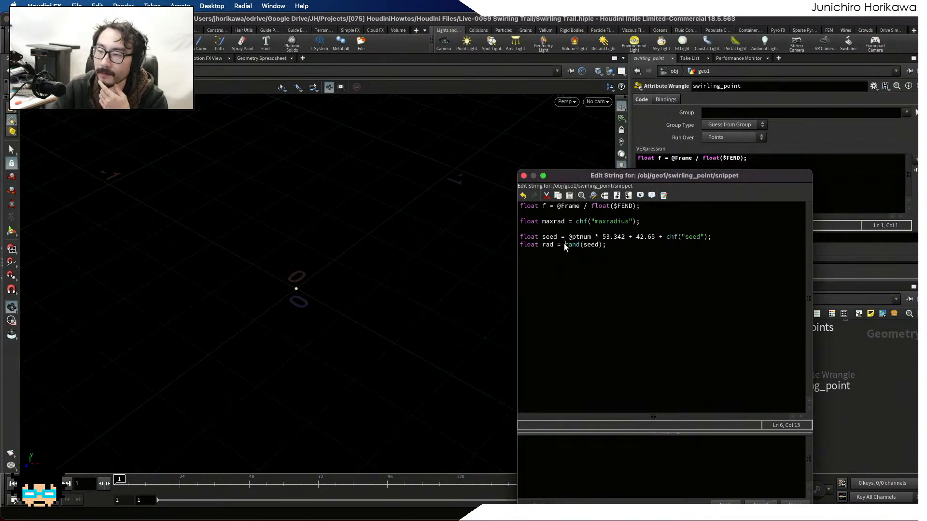
{"action": "left_click", "coordinate": [614, 246]}
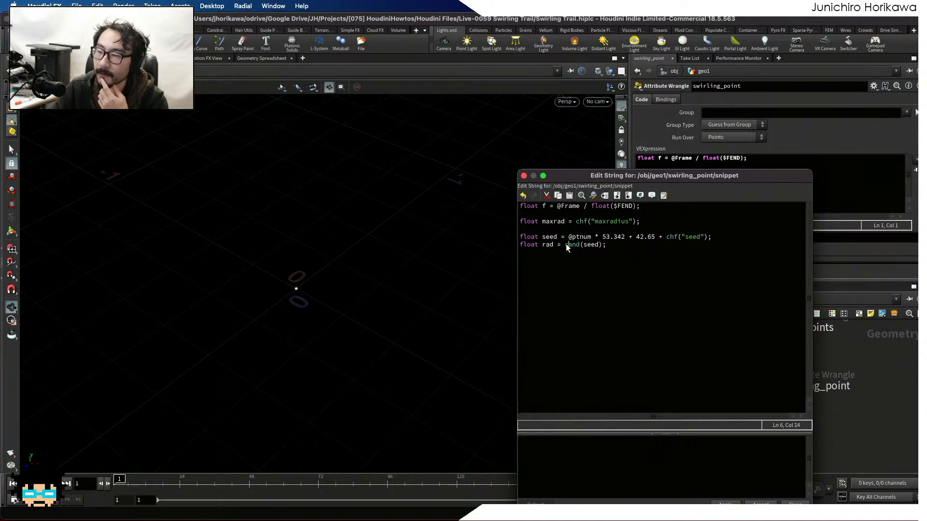
{"action": "left_click", "coordinate": [600, 260]}
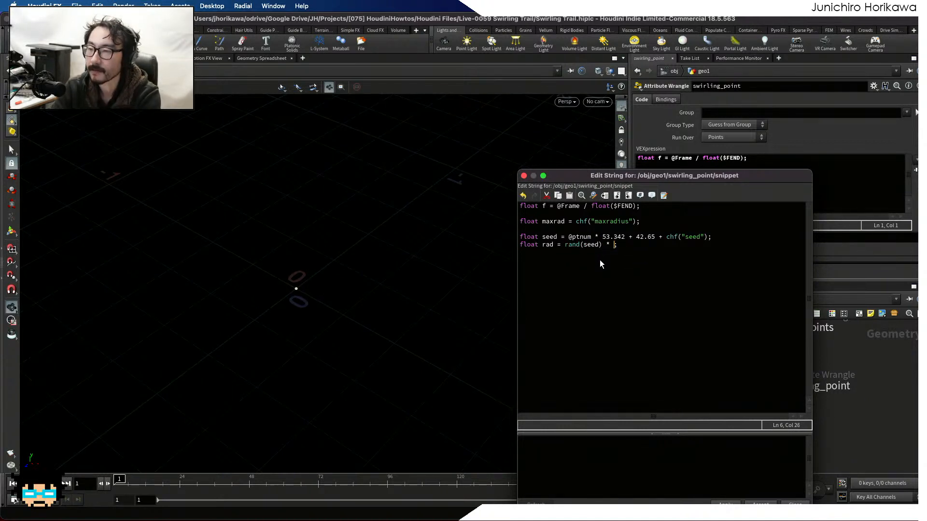
{"action": "type", "text": "* maxrad"}
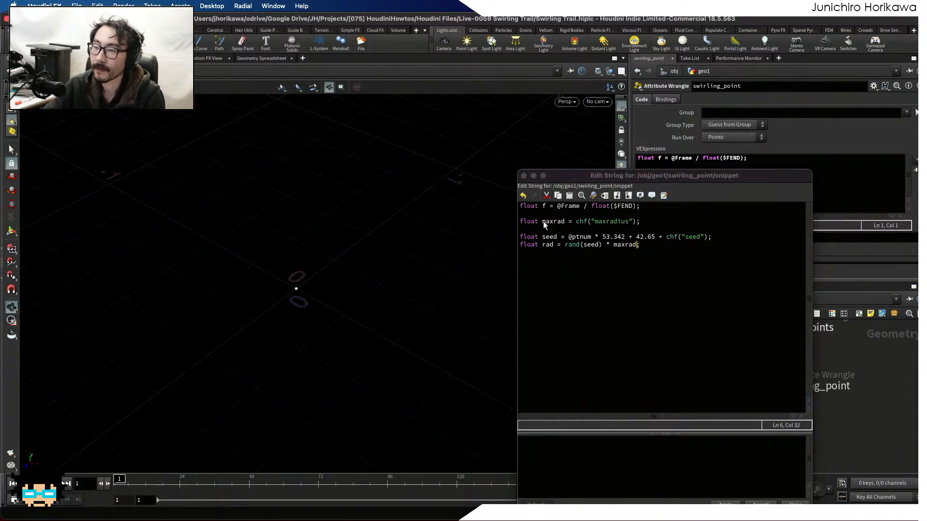
Wrap rand(seed) in the rad declaration with an opening "fit01(" followed by a comma, and remove the multiplication sign before maxrad.
{"action": "left_click_drag", "start_coordinate": [542, 222], "coordinate": [561, 223]}
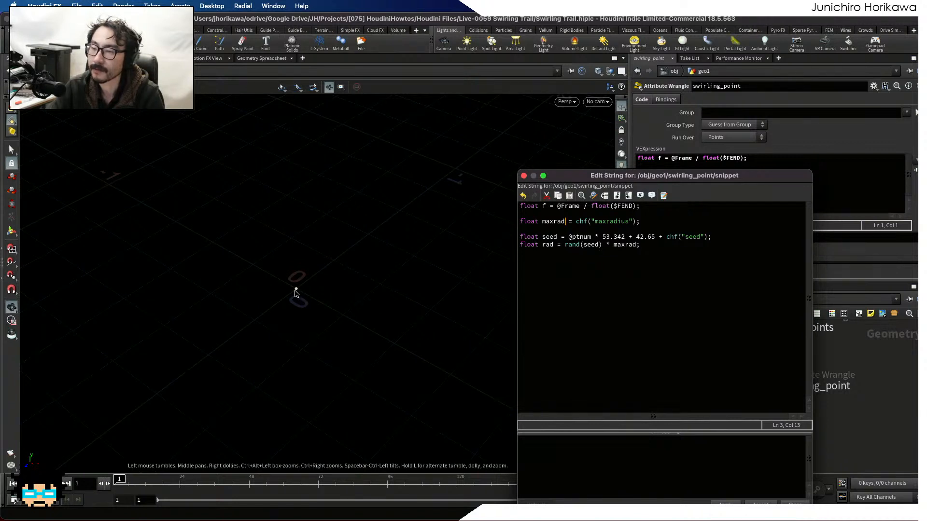
{"action": "left_click", "coordinate": [601, 244]}
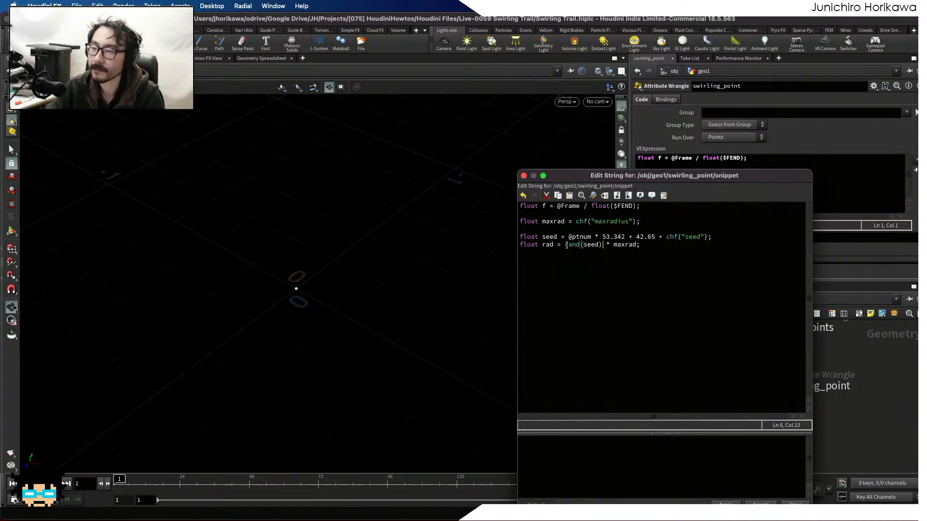
{"action": "left_click", "coordinate": [566, 244]}
{"action": "type", "text": "fit"}
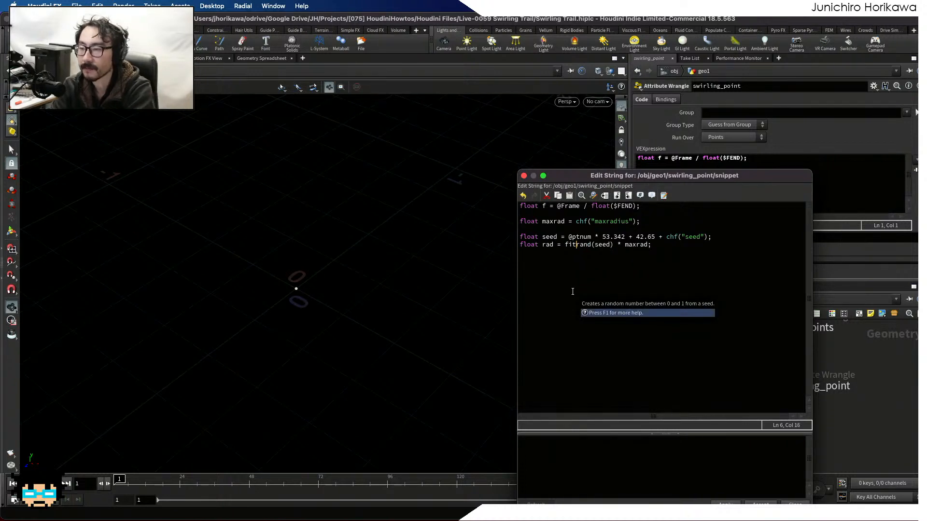
{"action": "type", "text": "01("}
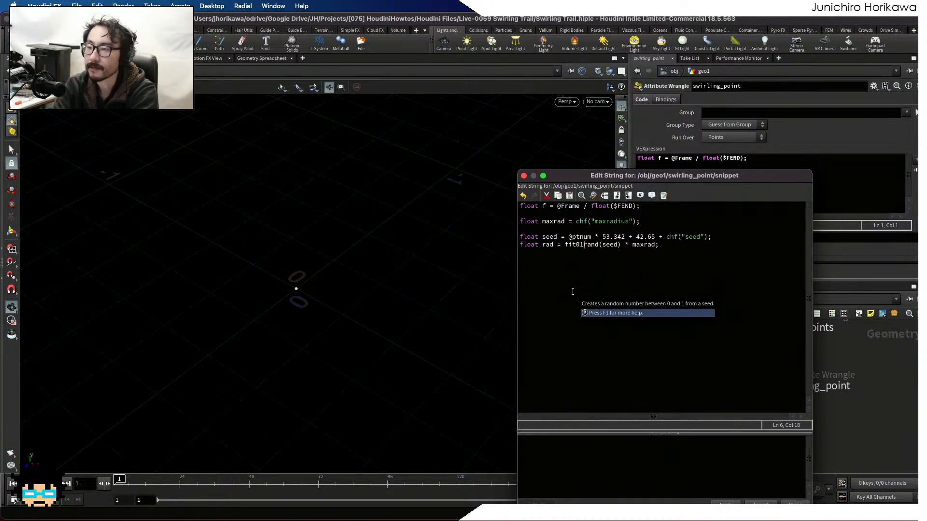
{"action": "key", "text": "Right"}
{"action": "key", "text": "Right"}
{"action": "key", "text": "Right"}
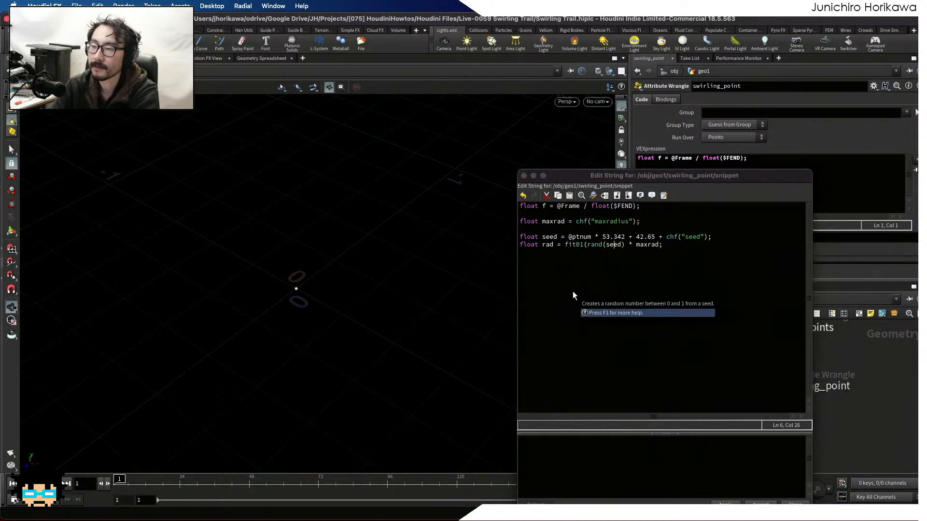
{"action": "key", "text": "Right"}
{"action": "key", "text": "Right"}
{"action": "key", "text": "Right"}
{"action": "key", "text": "Right"}
{"action": "key", "text": "Right"}
{"action": "key", "text": "Right"}
{"action": "key", "text": "Right"}
{"action": "type", "text": ","}
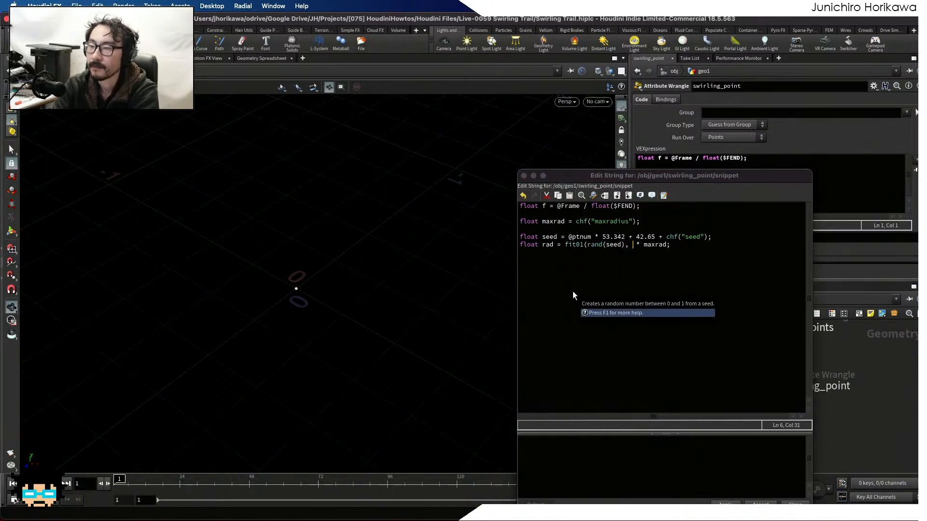
{"action": "key", "text": "Right"}
{"action": "key", "text": "Delete"}
{"action": "key", "text": "Delete"}
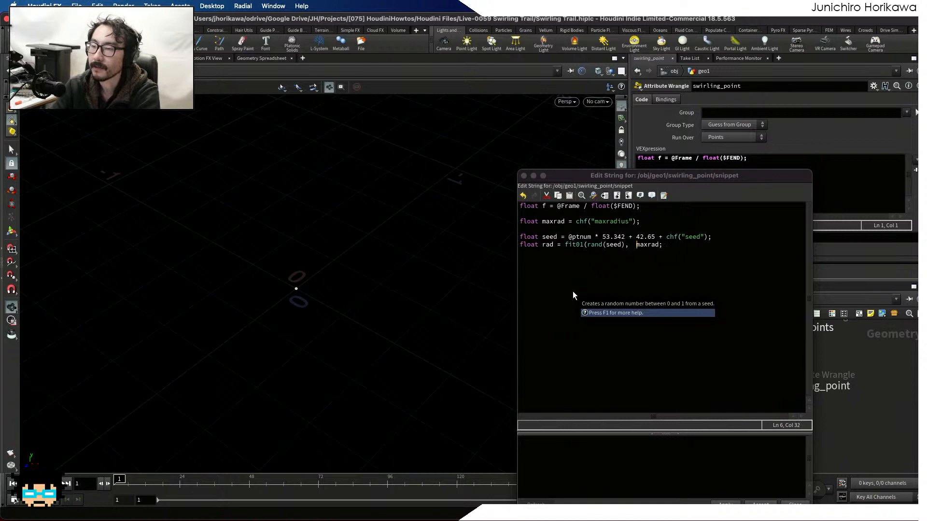
Add the line "float minrad = chf("minradius");" directly below the maxrad declaration.
{"action": "left_click", "coordinate": [644, 221]}
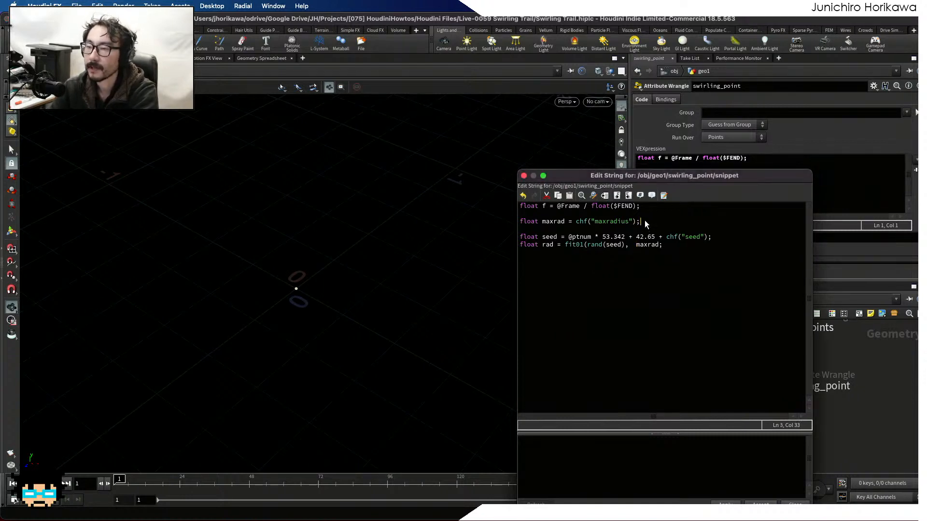
{"action": "key", "text": "Return"}
{"action": "type", "text": "fl"}
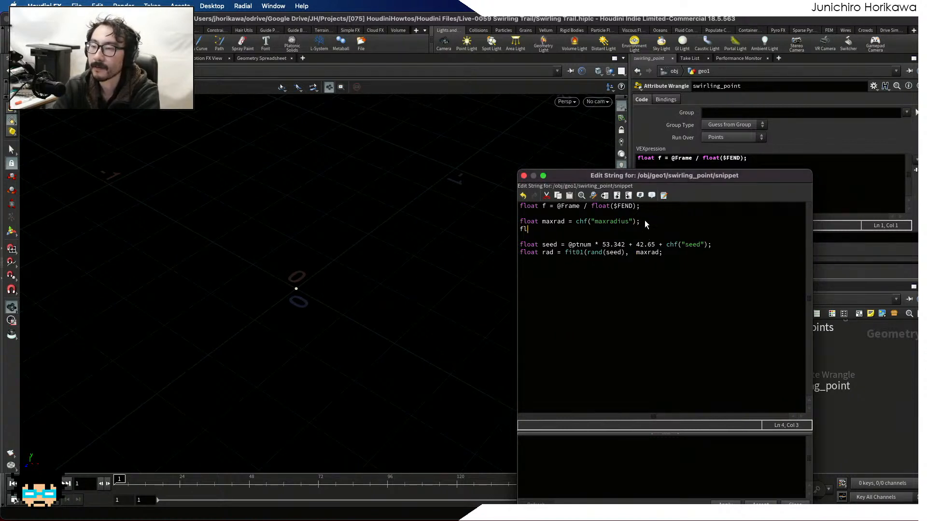
{"action": "type", "text": "oat minrad "}
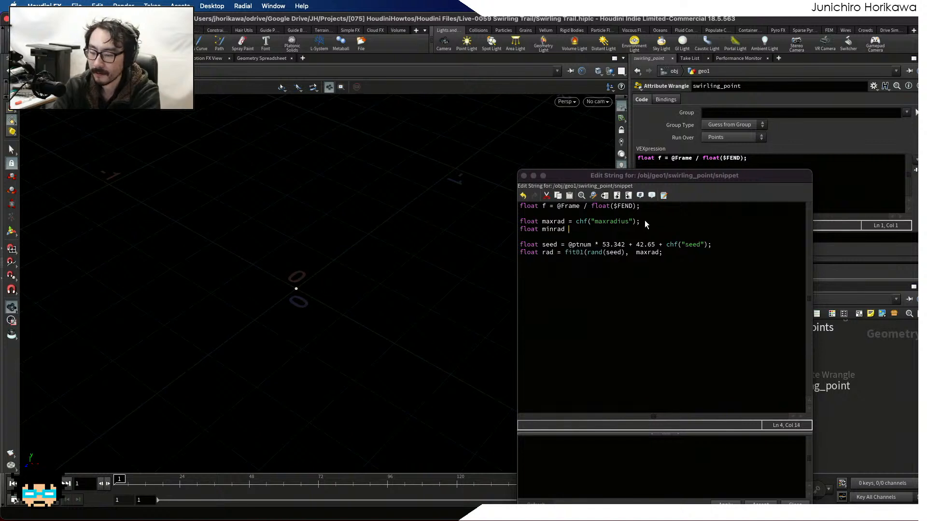
{"action": "type", "text": "= chf(\"m"}
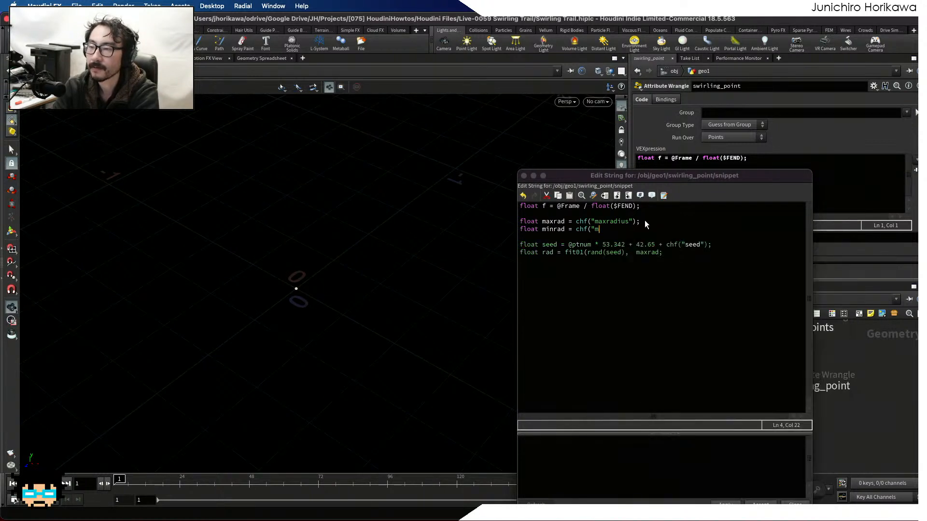
{"action": "type", "text": "inradius\""}
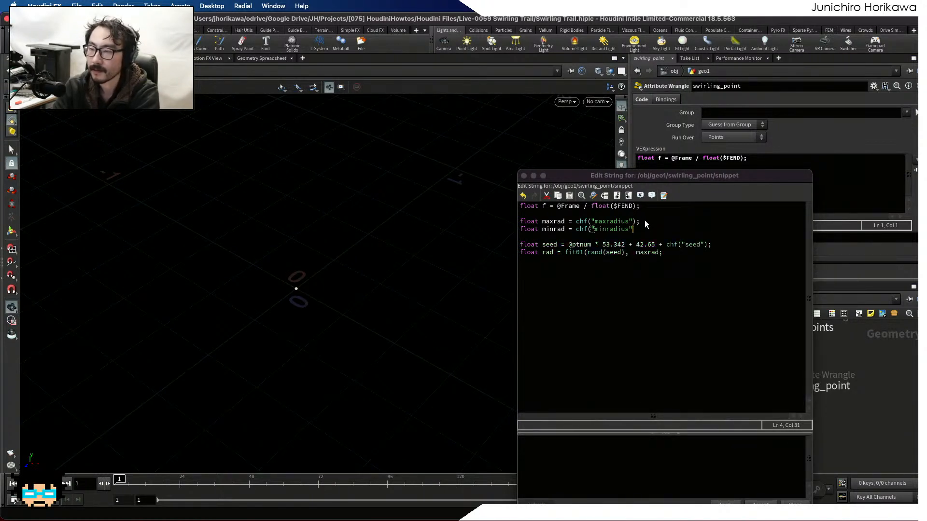
{"action": "type", "text": ");"}
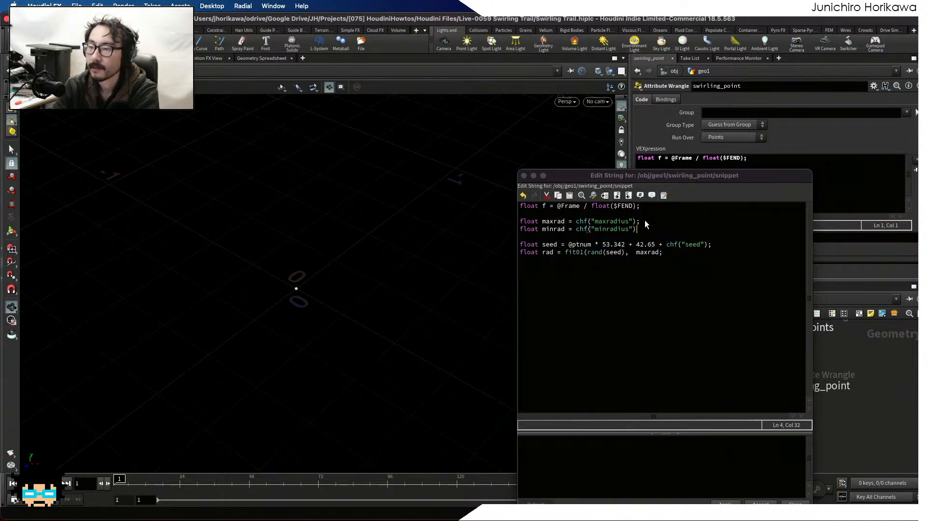
Complete the fit01 call in the rad declaration with minrad as the minimum, maxrad as the maximum, and a closing parenthesis.
{"action": "left_click", "coordinate": [636, 252]}
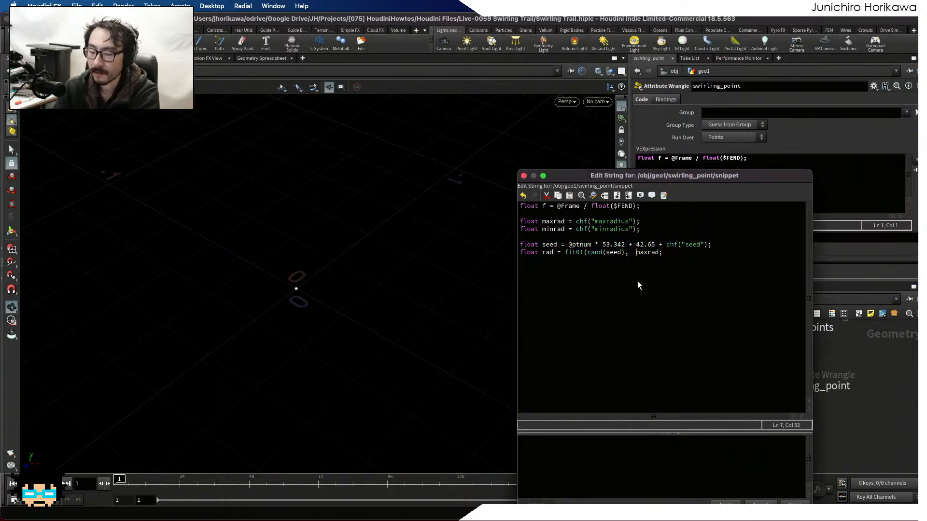
{"action": "type", "text": "min"}
{"action": "type", "text": "rad,"}
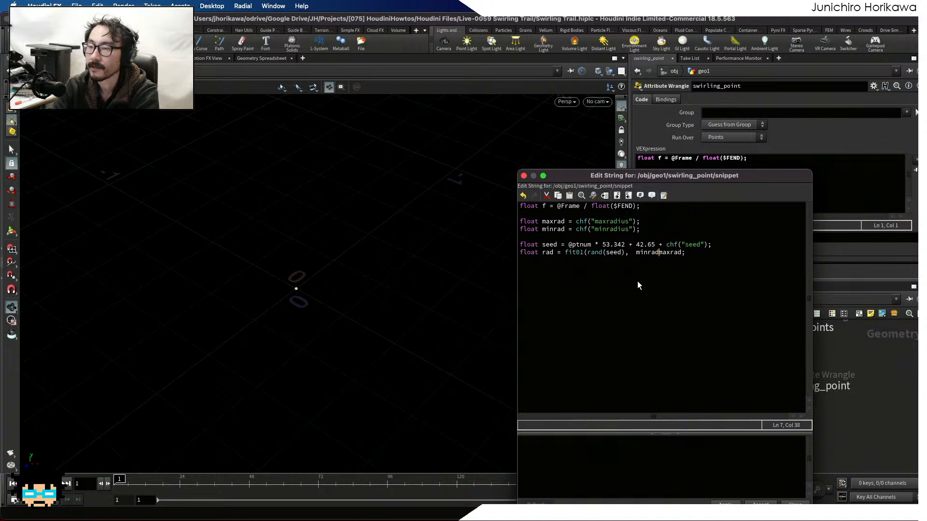
{"action": "key", "text": "Right"}
{"action": "key", "text": "Right"}
{"action": "key", "text": "Right"}
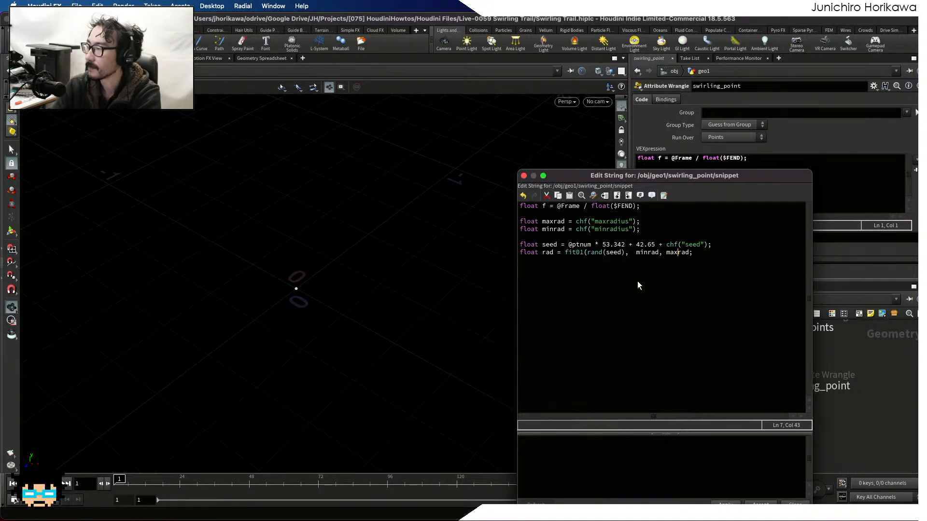
{"action": "key", "text": "Right"}
{"action": "key", "text": "Right"}
{"action": "key", "text": "Right"}
{"action": "key", "text": "Right"}
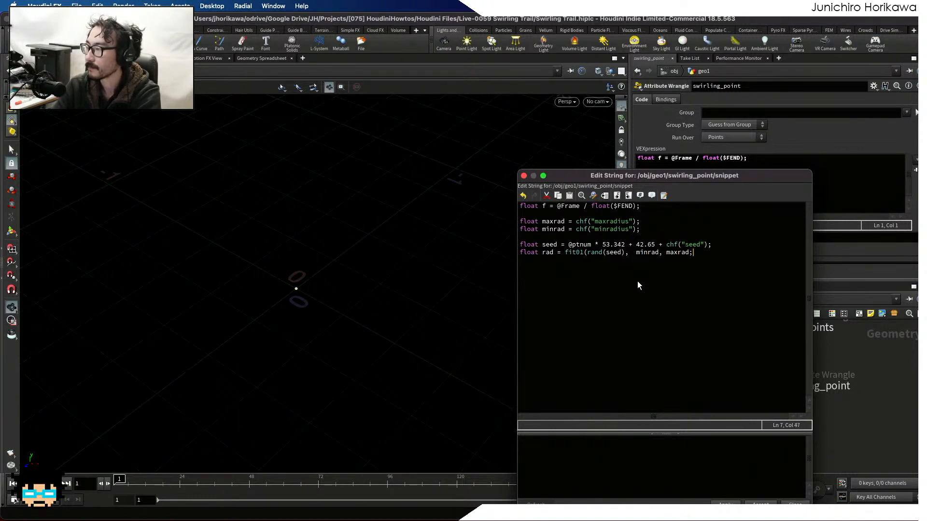
{"action": "key", "text": "Left"}
{"action": "key", "text": "Left"}
{"action": "key", "text": "Left"}
{"action": "key", "text": "Left"}
{"action": "key", "text": "Left"}
{"action": "key", "text": "Left"}
{"action": "key", "text": "Left"}
{"action": "key", "text": "Left"}
{"action": "key", "text": "Left"}
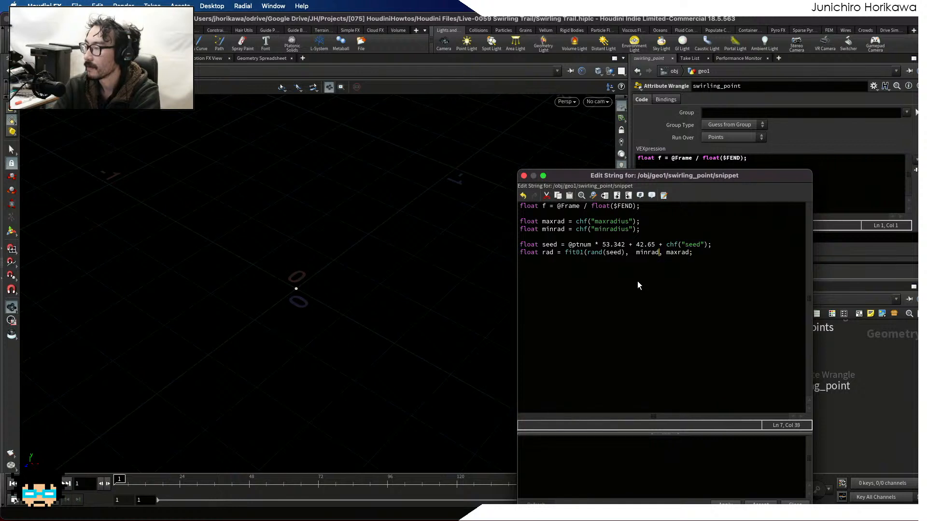
{"action": "key", "text": "Right"}
{"action": "key", "text": "Right"}
{"action": "key", "text": "Right"}
{"action": "key", "text": "Right"}
{"action": "key", "text": "Right"}
{"action": "key", "text": "Right"}
{"action": "key", "text": "Right"}
{"action": "key", "text": "Right"}
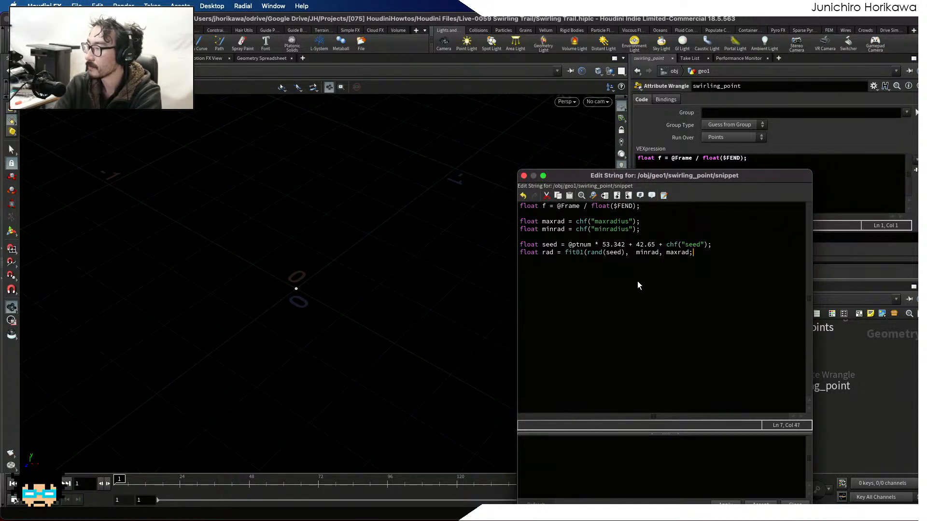
{"action": "key", "text": "Left"}
{"action": "type", "text": ")"}
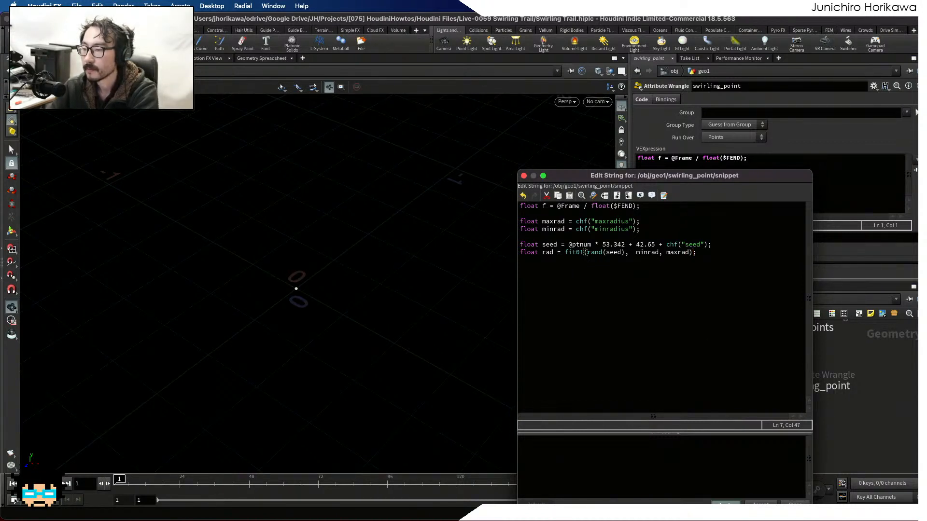
Apply the code and create parameters for its new channels on swirling_point, with the code editor moved clear of the parameters.
{"action": "left_click_drag", "start_coordinate": [673, 182], "coordinate": [592, 256]}
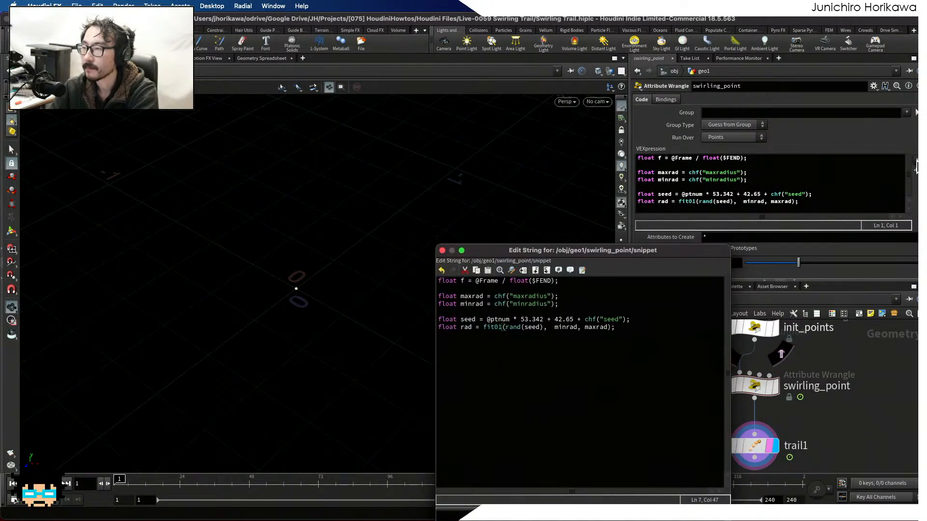
{"action": "left_click_drag", "start_coordinate": [676, 250], "coordinate": [518, 263]}
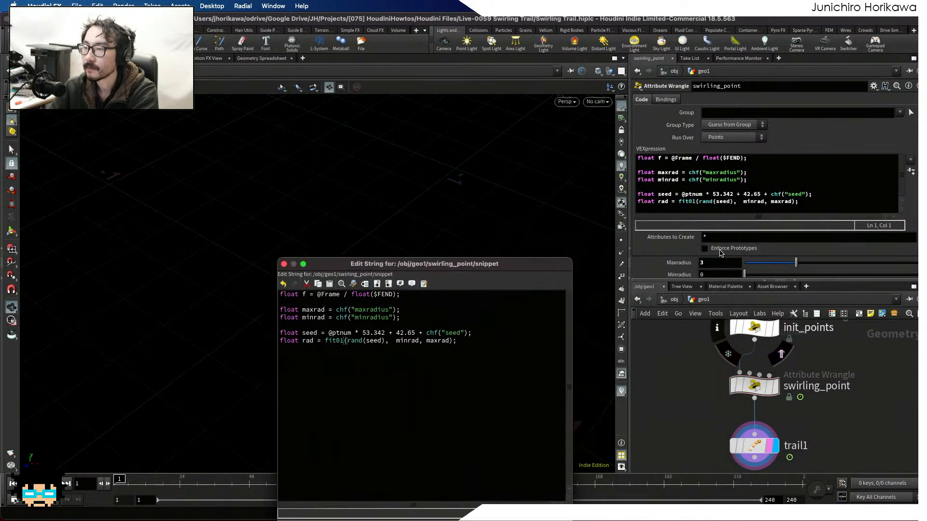
{"action": "scroll", "coordinate": [713, 254], "scroll_direction": "down", "scroll_amount": 1}
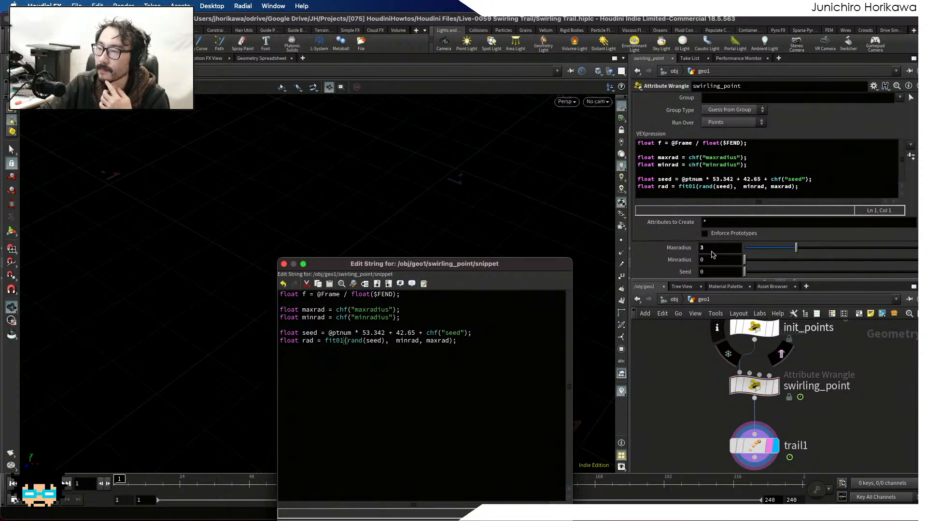
Set swirling_point's Minradius to 0.3 and its Seed to about 0.584.
{"action": "left_click", "coordinate": [700, 260]}
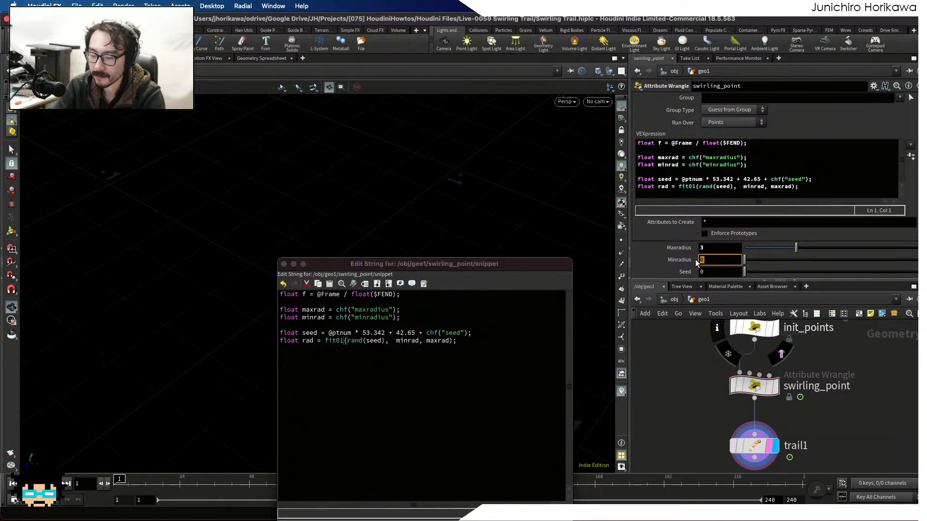
{"action": "type", "text": "0.3"}
{"action": "key", "text": "Return"}
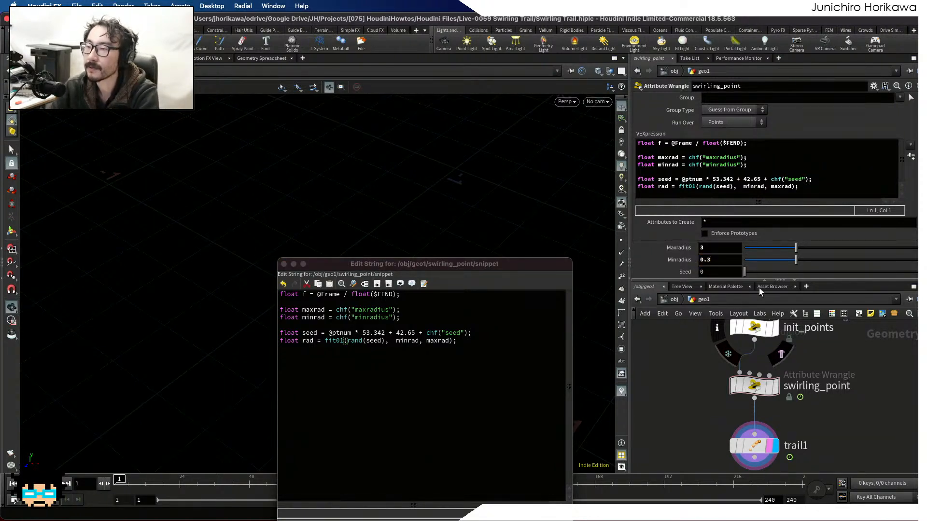
{"action": "left_click_drag", "start_coordinate": [744, 272], "coordinate": [846, 272]}
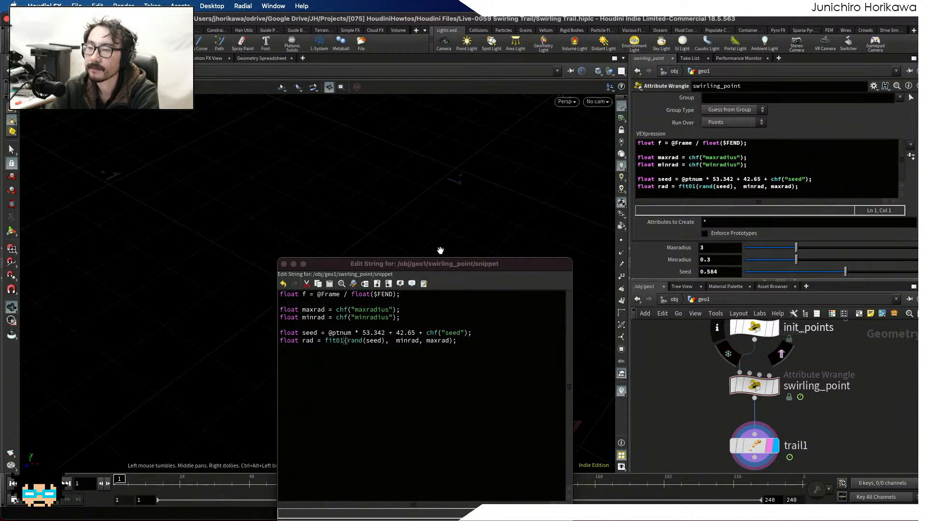
Add the line "@P.x = rad;" after a blank line below the rad declaration, and apply the code to check the points.
{"action": "left_click_drag", "start_coordinate": [440, 272], "coordinate": [589, 154]}
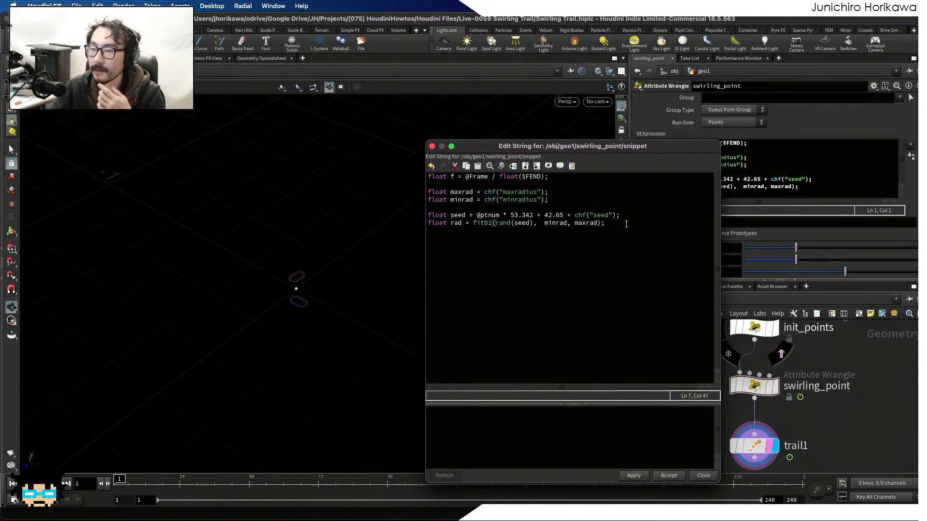
{"action": "left_click", "coordinate": [630, 231]}
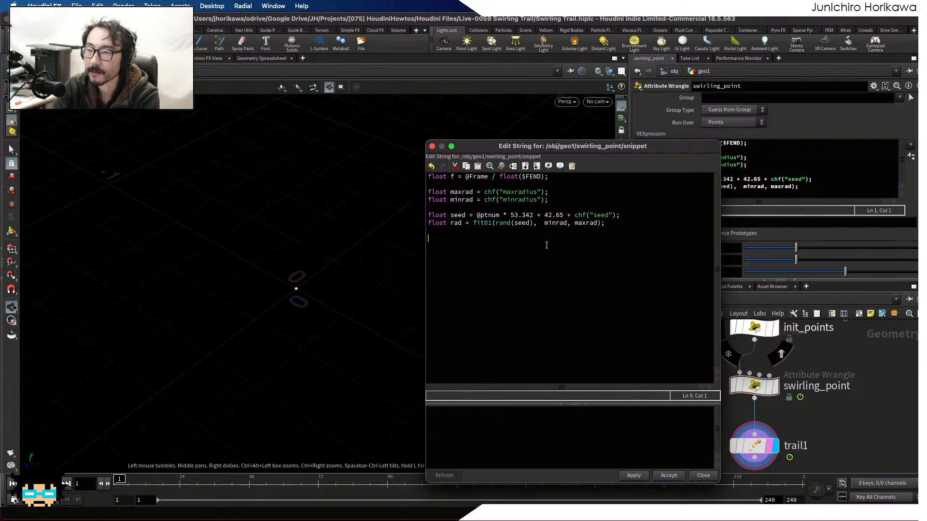
{"action": "type", "text": "@P"}
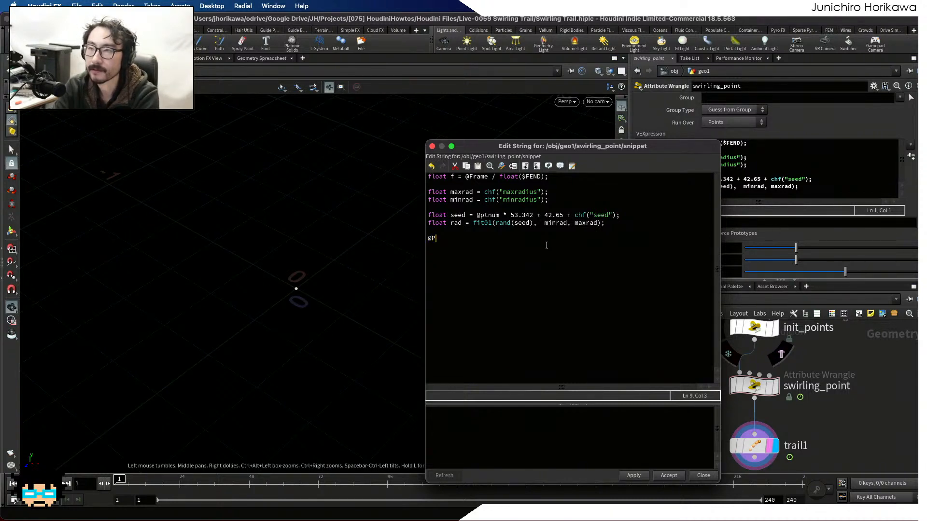
{"action": "type", "text": "x"}
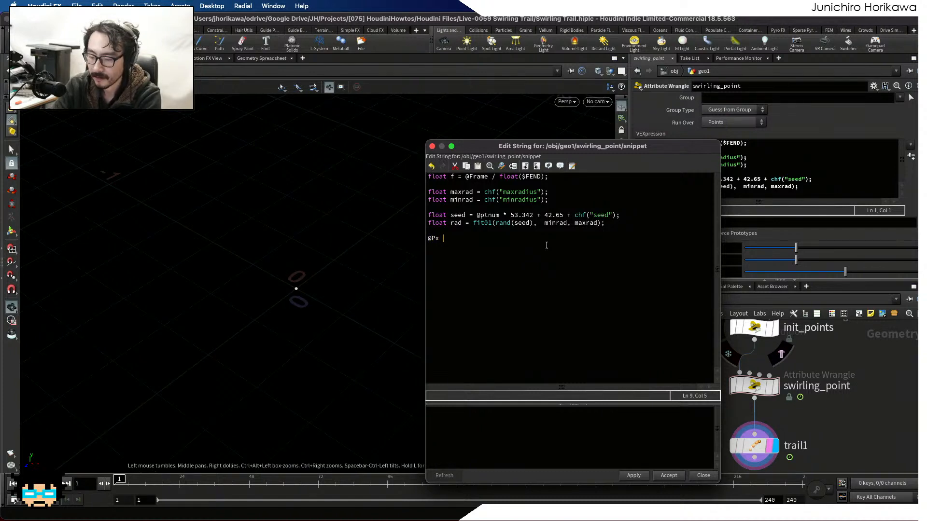
{"action": "key", "text": "BackSpace"}
{"action": "key", "text": "BackSpace"}
{"action": "type", "text": ".x "}
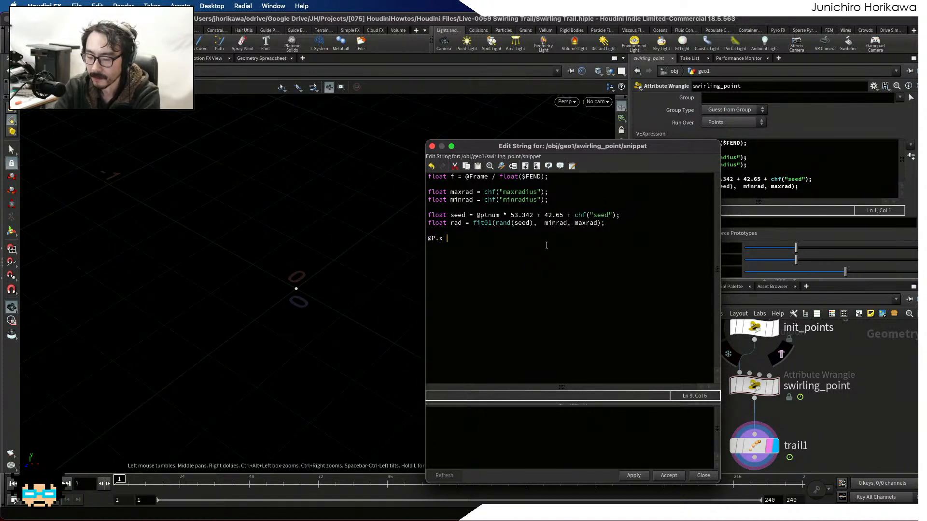
{"action": "type", "text": "= rad;"}
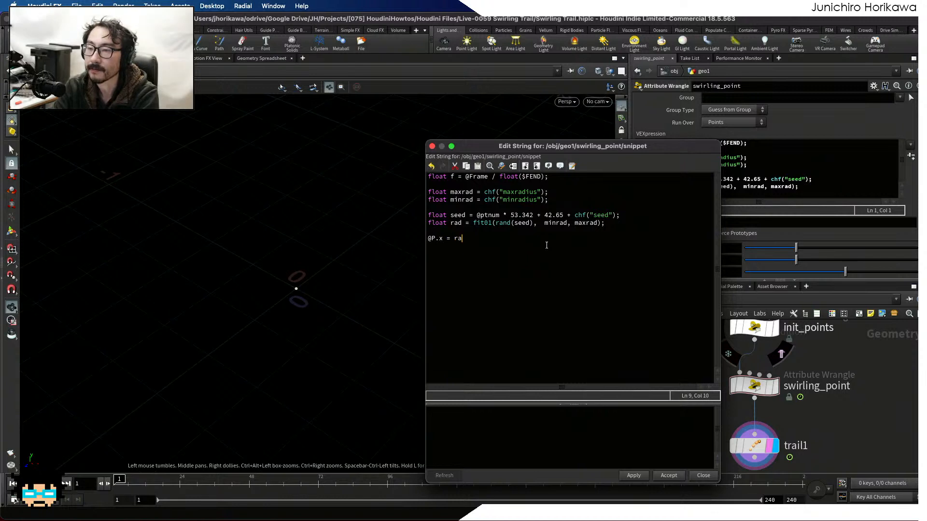
{"action": "left_click", "coordinate": [633, 476]}
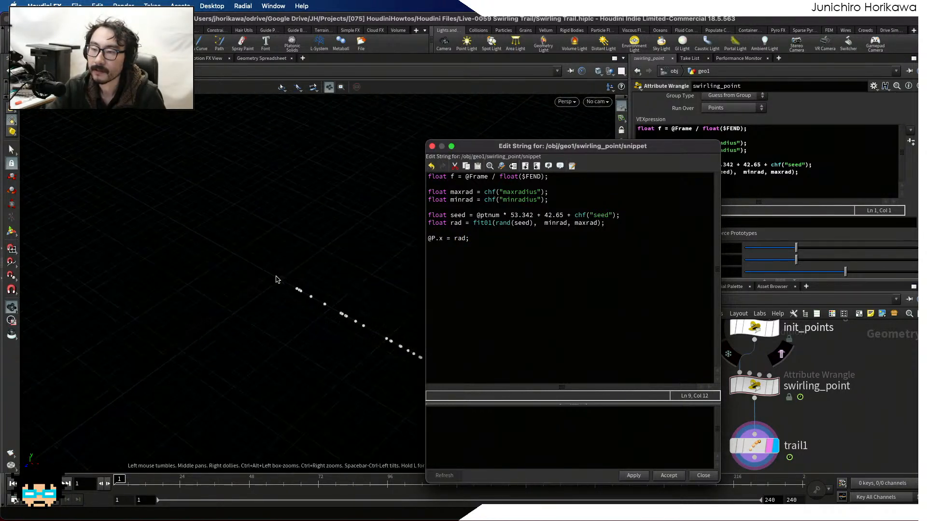
{"action": "left_click_drag", "start_coordinate": [275, 277], "coordinate": [203, 327]}
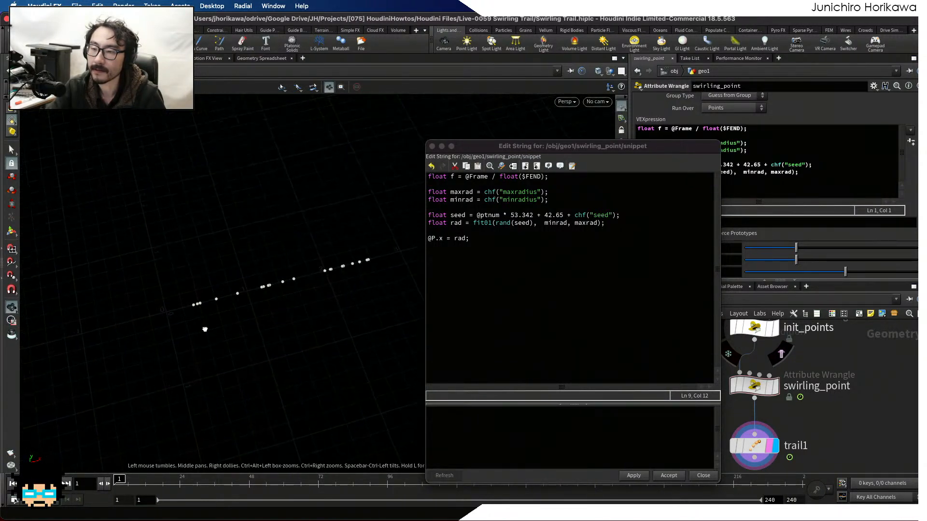
{"action": "left_click_drag", "start_coordinate": [300, 266], "coordinate": [165, 308]}
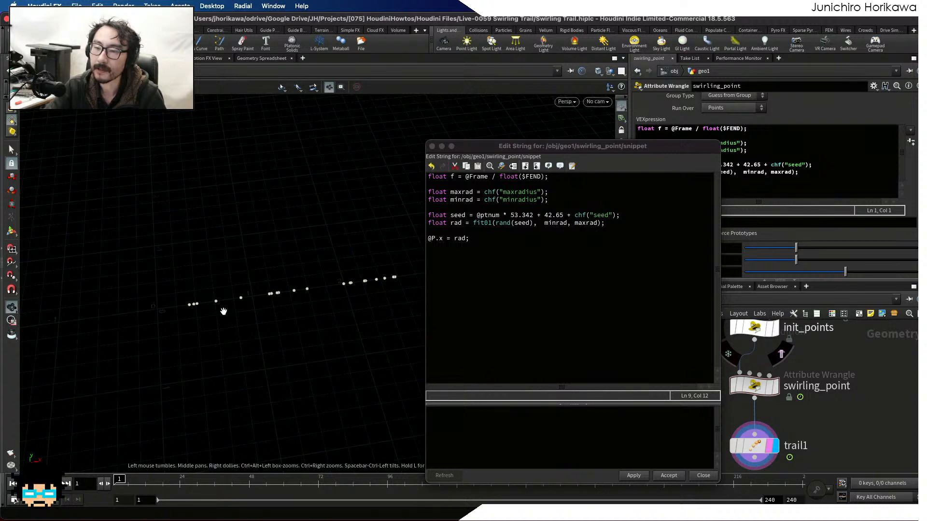
Examine how the points spread out from the origin along X, with the code editor shifted up.
{"action": "left_click_drag", "start_coordinate": [224, 312], "coordinate": [232, 271]}
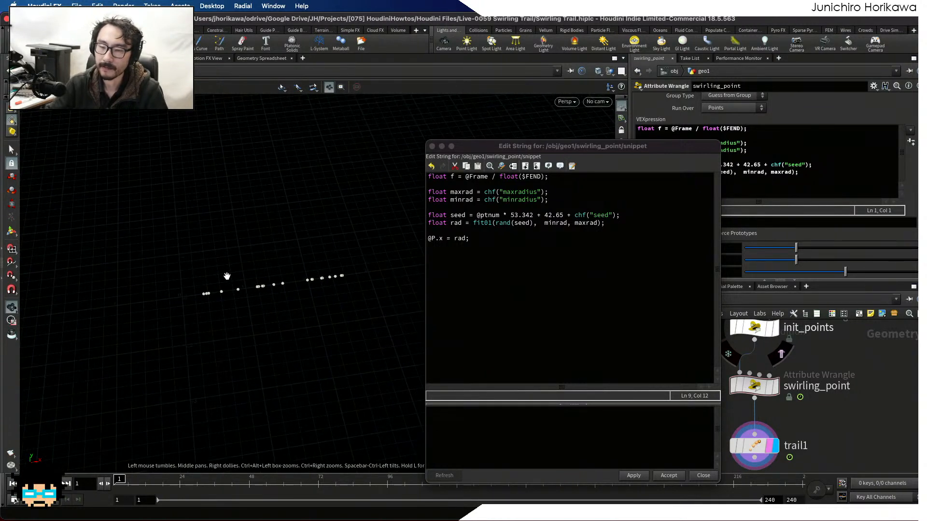
{"action": "left_click_drag", "start_coordinate": [523, 143], "coordinate": [523, 96]}
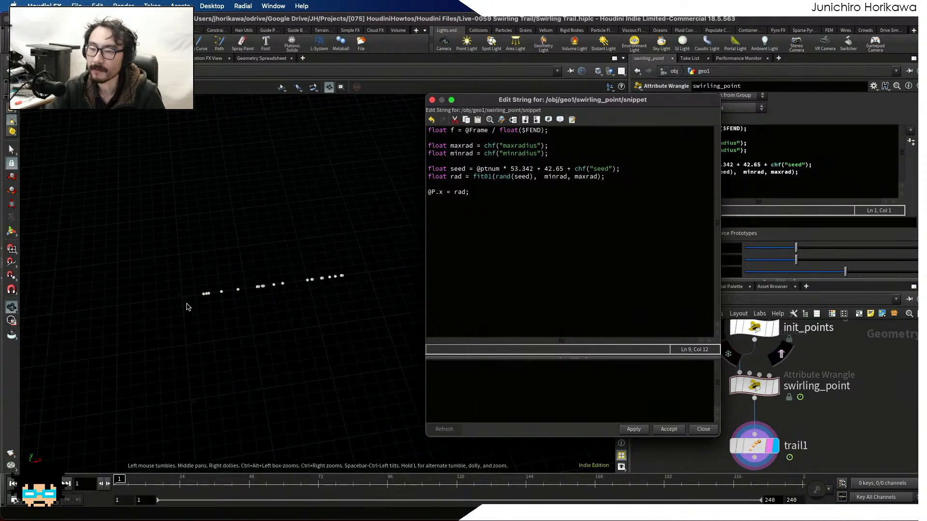
{"action": "scroll", "coordinate": [184, 302], "scroll_direction": "up", "scroll_amount": 4}
{"action": "scroll", "coordinate": [184, 302], "scroll_direction": "up", "scroll_amount": 2}
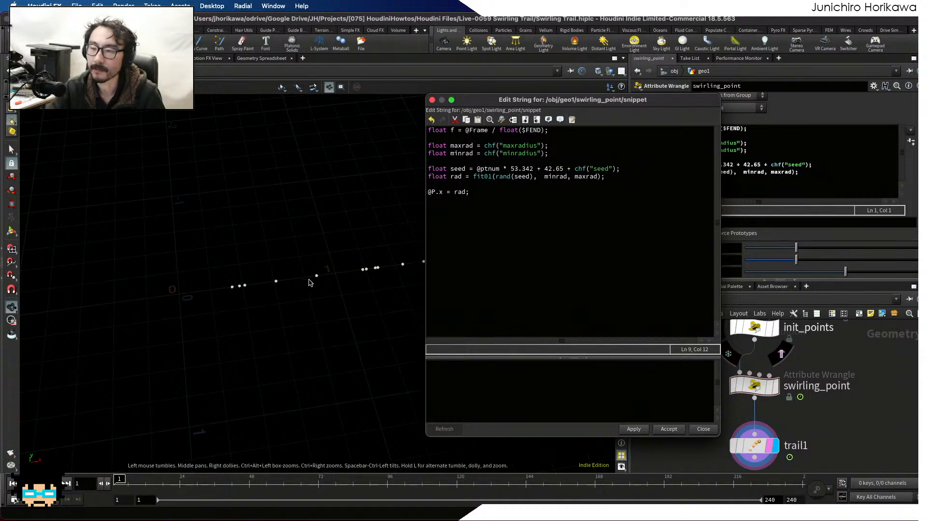
{"action": "scroll", "coordinate": [318, 278], "scroll_direction": "down", "scroll_amount": 5}
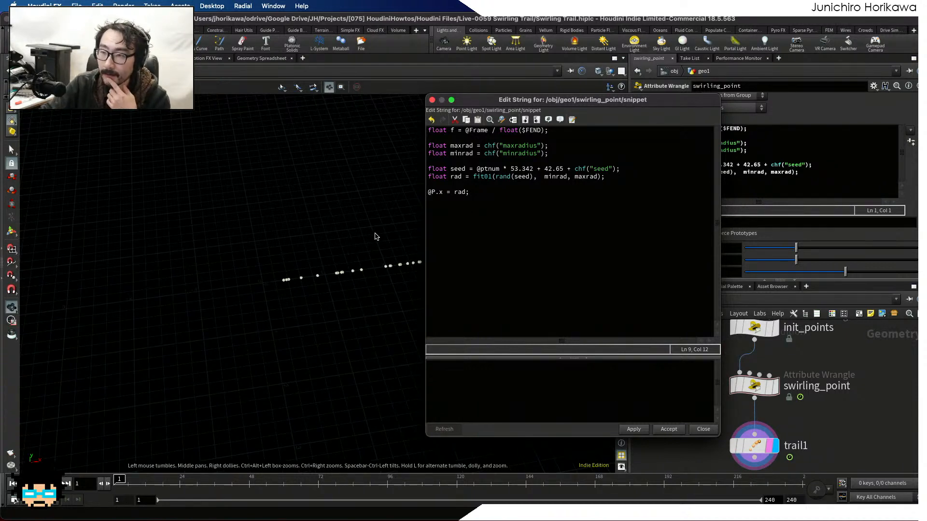
{"action": "left_click", "coordinate": [452, 131]}
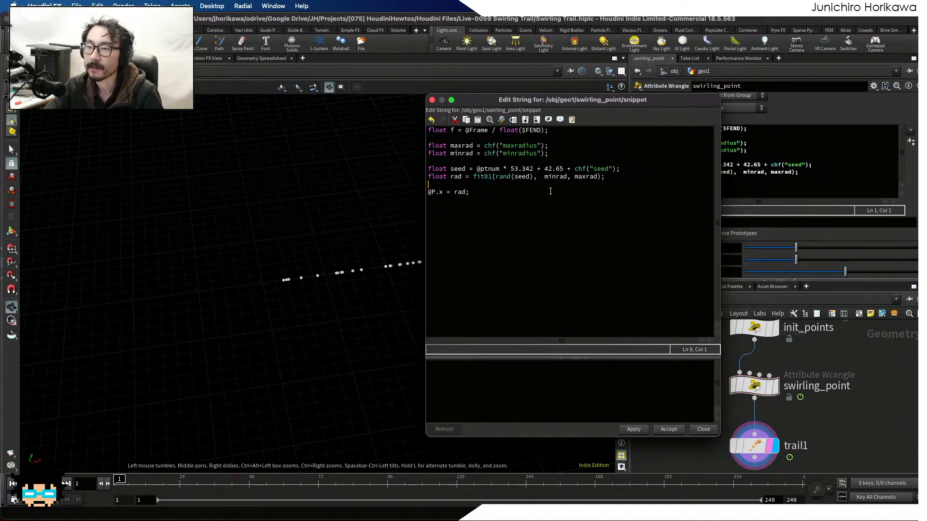
{"action": "left_click", "coordinate": [616, 178]}
{"action": "key", "text": "Return"}
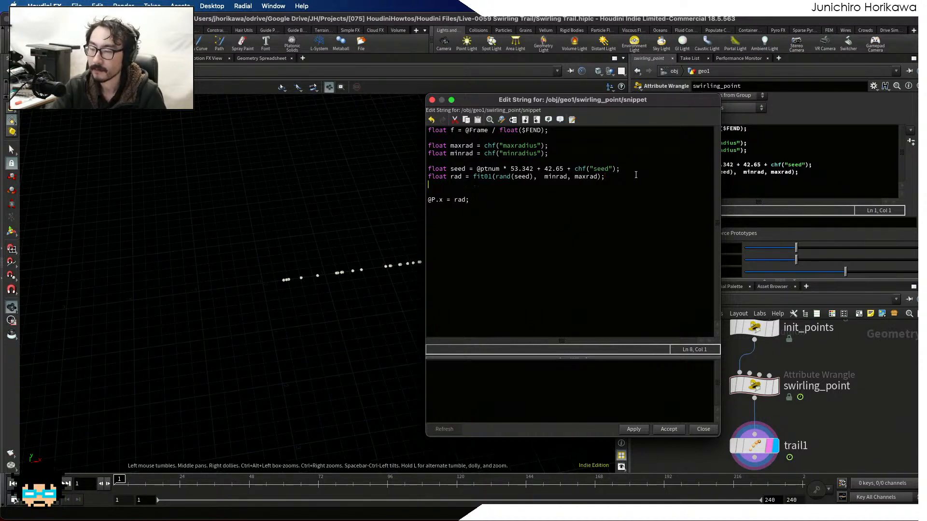
{"action": "type", "text": "rad ="}
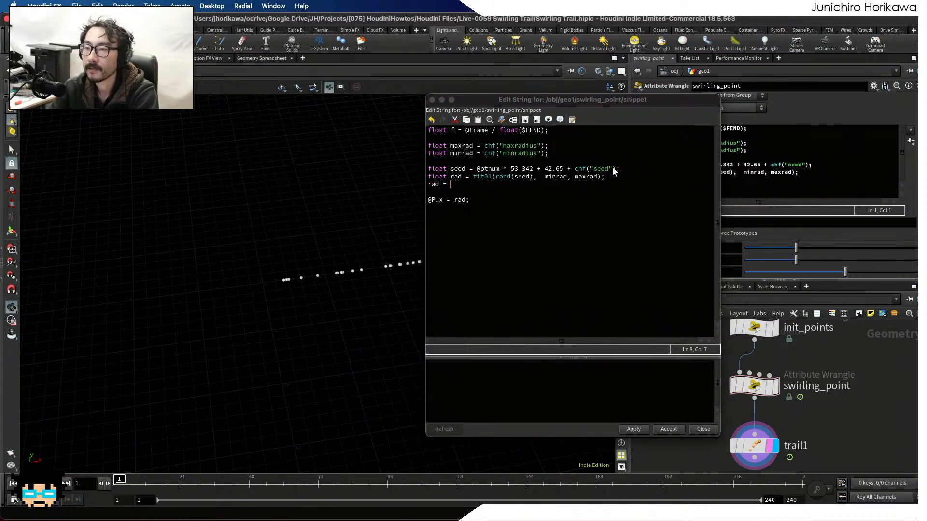
{"action": "left_click_drag", "start_coordinate": [457, 184], "coordinate": [428, 184]}
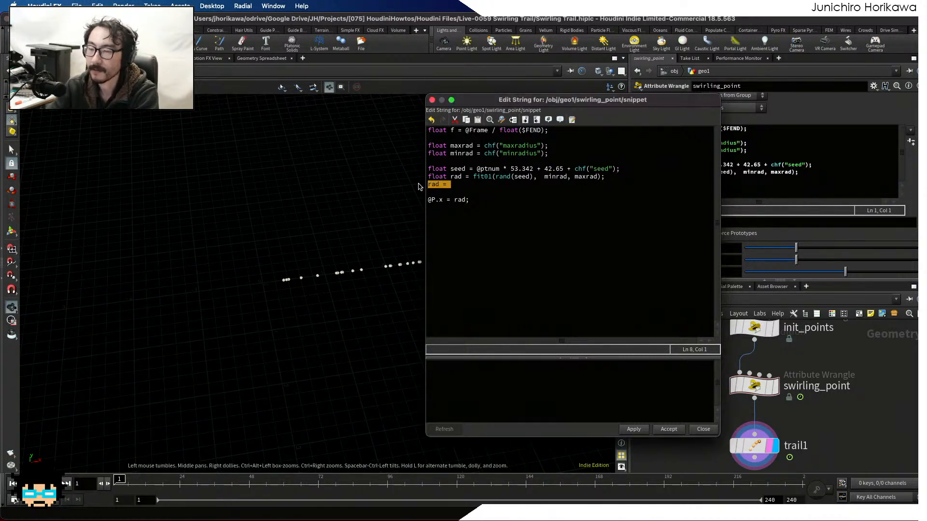
{"action": "key", "text": "BackSpace"}
{"action": "key", "text": "BackSpace"}
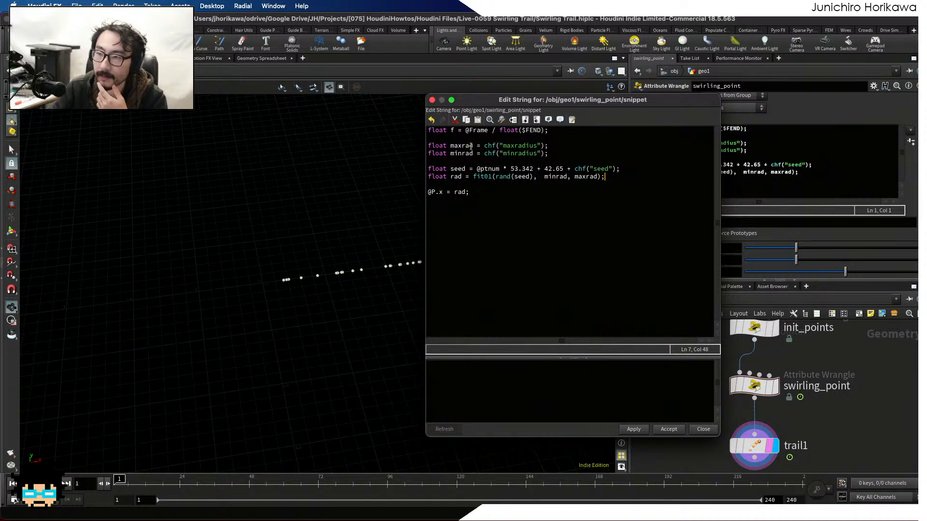
Begin a float declaration named radmult on a new line below the rad declaration.
{"action": "double_click", "coordinate": [452, 130]}
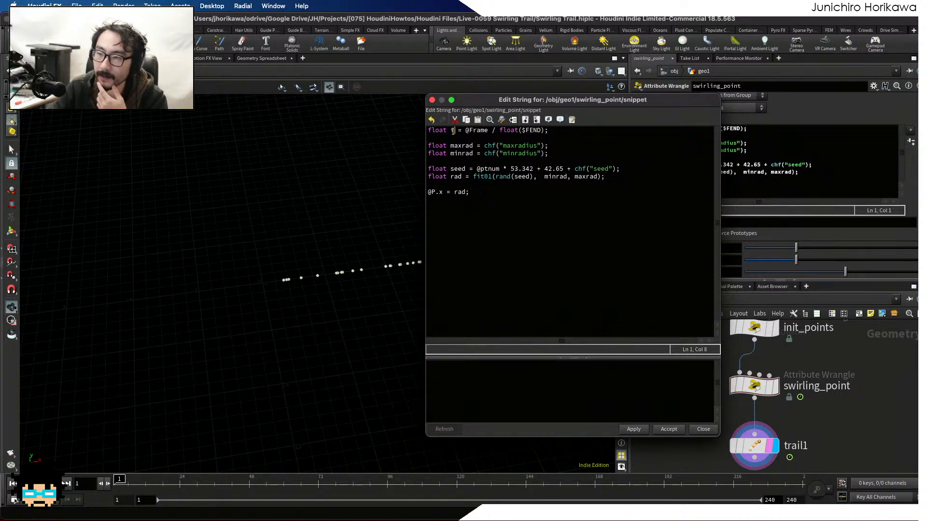
{"action": "double_click", "coordinate": [452, 130]}
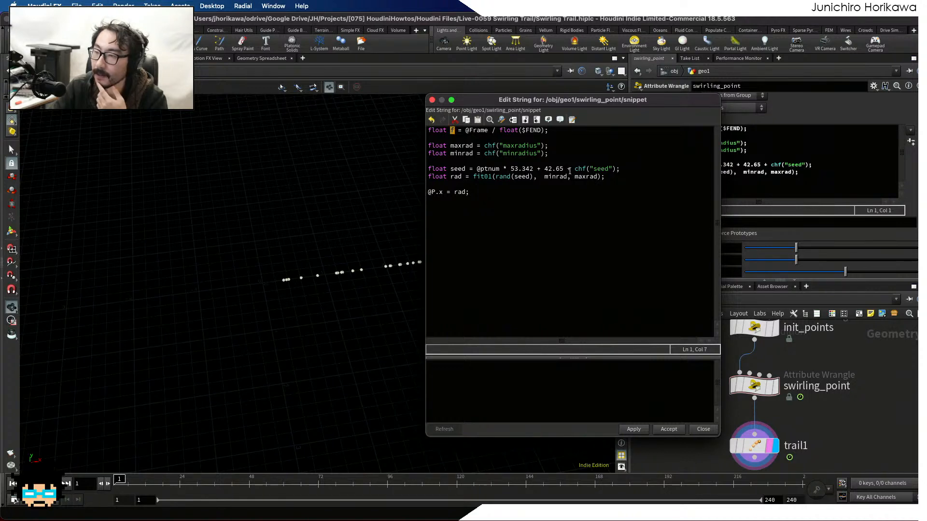
{"action": "left_click", "coordinate": [612, 176]}
{"action": "key", "text": "Return"}
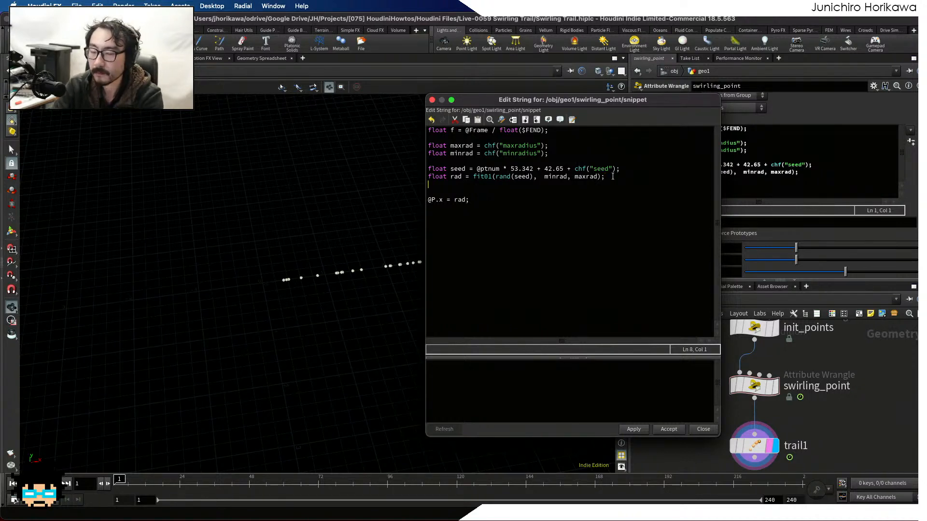
{"action": "type", "text": "float"}
{"action": "key", "text": "BackSpace"}
{"action": "key", "text": "BackSpace"}
{"action": "key", "text": "BackSpace"}
{"action": "key", "text": "BackSpace"}
{"action": "type", "text": "ot "}
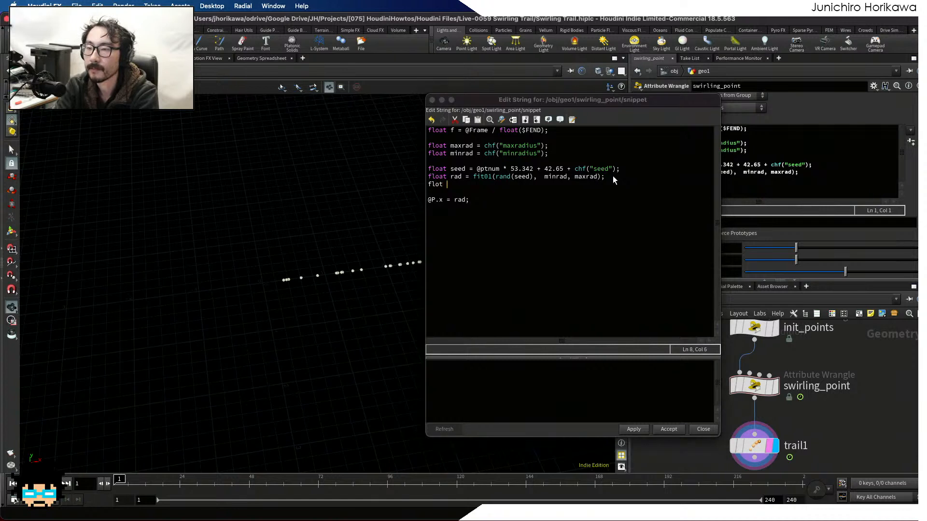
{"action": "key", "text": "BackSpace"}
{"action": "key", "text": "BackSpace"}
{"action": "type", "text": "at "}
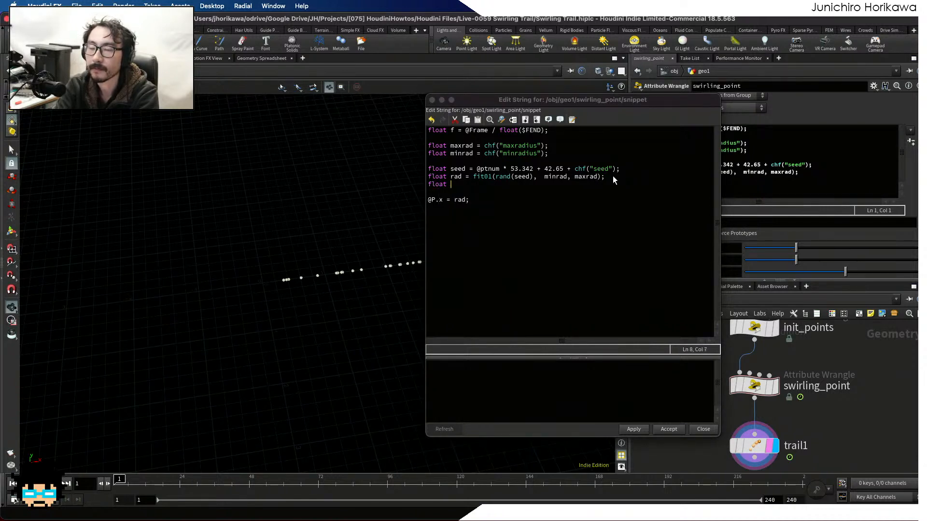
{"action": "type", "text": "radramp"}
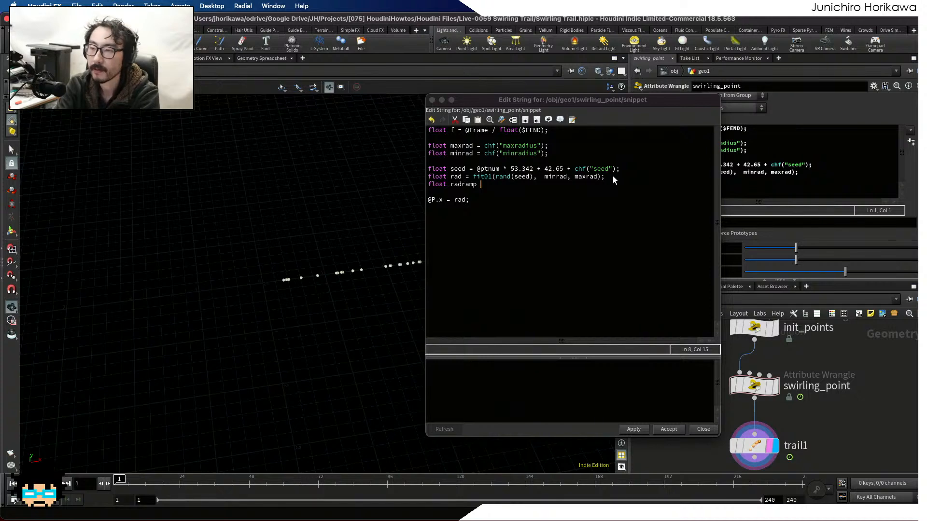
{"action": "key", "text": "BackSpace"}
{"action": "key", "text": "BackSpace"}
{"action": "key", "text": "BackSpace"}
{"action": "key", "text": "BackSpace"}
{"action": "key", "text": "BackSpace"}
{"action": "type", "text": "mult "}
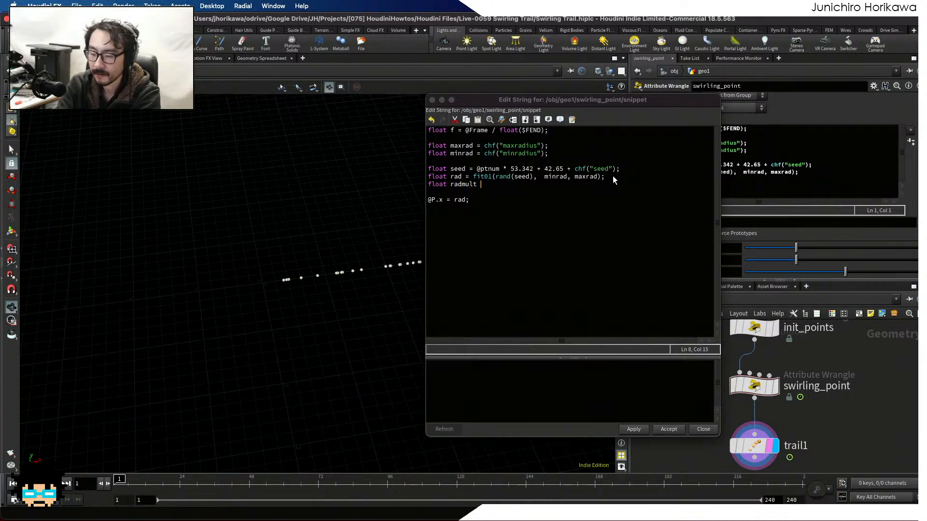
Complete the radmult declaration with "= chramp("rad_ramp", f);" so the ramp is sampled by the frame ratio.
{"action": "type", "text": "= chf("}
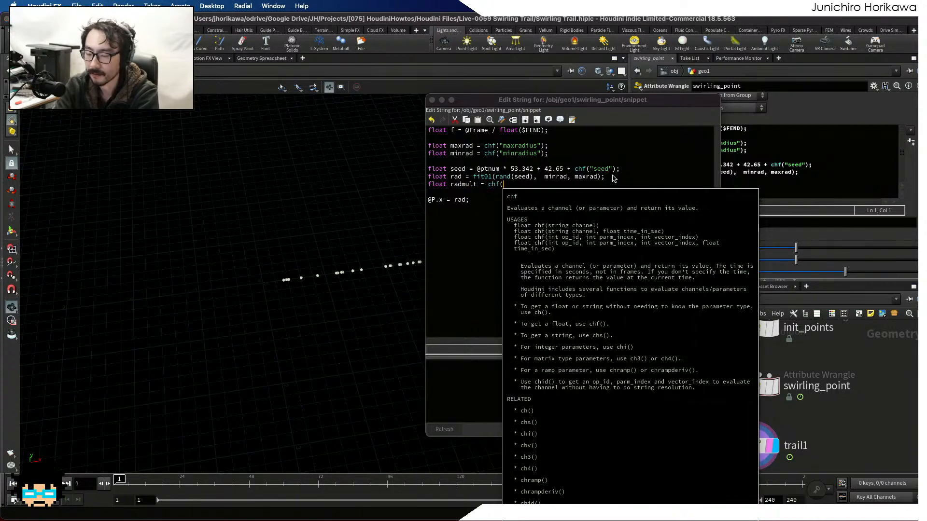
{"action": "key", "text": "BackSpace"}
{"action": "key", "text": "BackSpace"}
{"action": "type", "text": "ramp("}
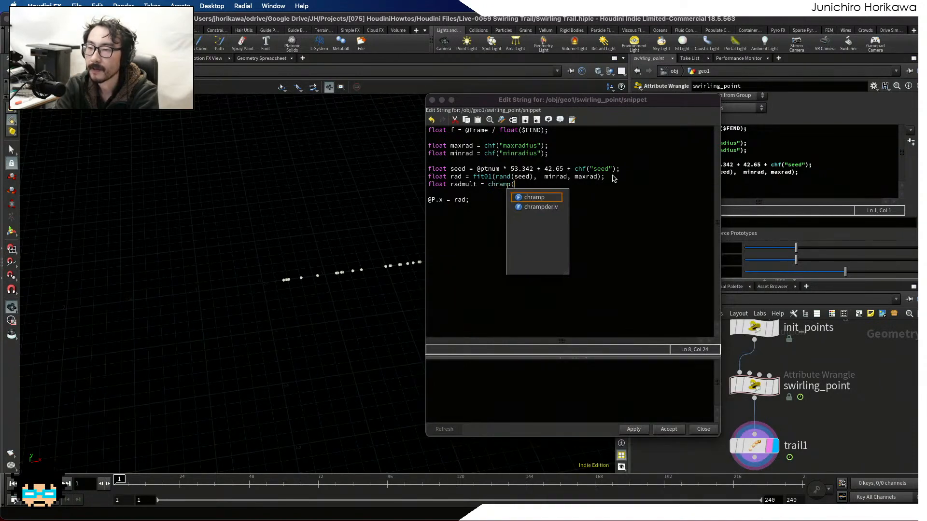
{"action": "type", "text": "\"rad"}
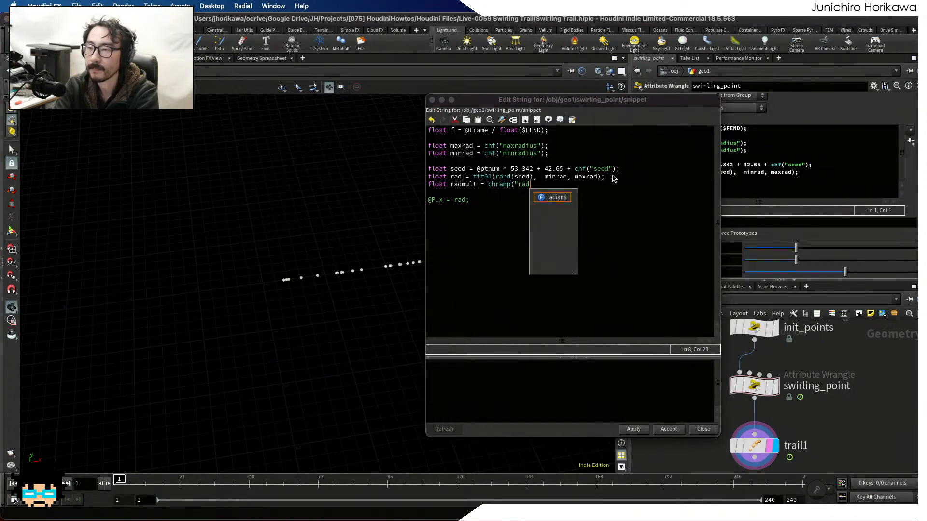
{"action": "type", "text": "=ramp"}
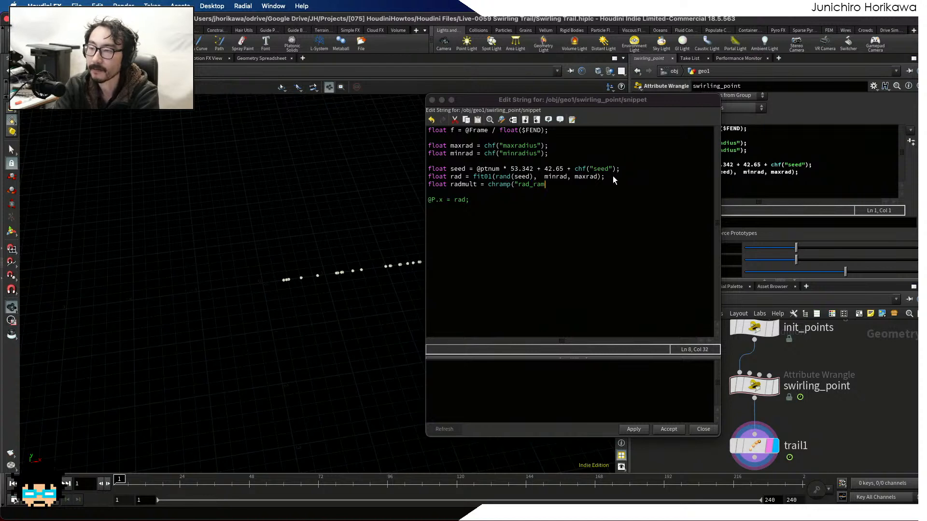
{"action": "type", "text": "\""}
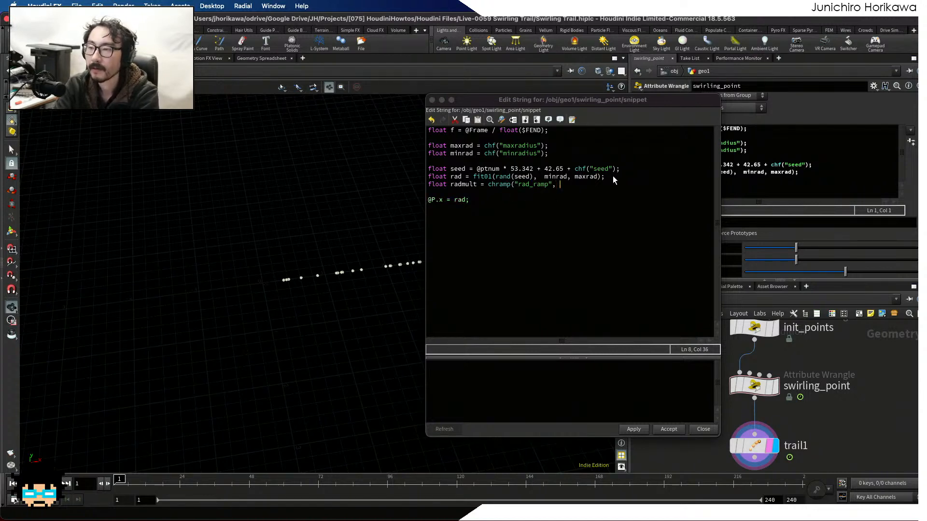
{"action": "type", "text": ", f0"}
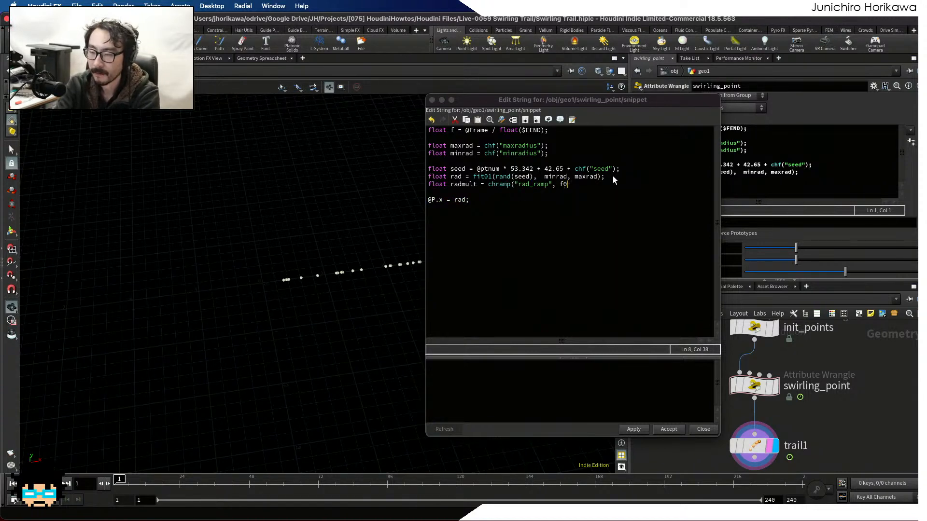
{"action": "key", "text": "BackSpace"}
{"action": "type", "text": ");"}
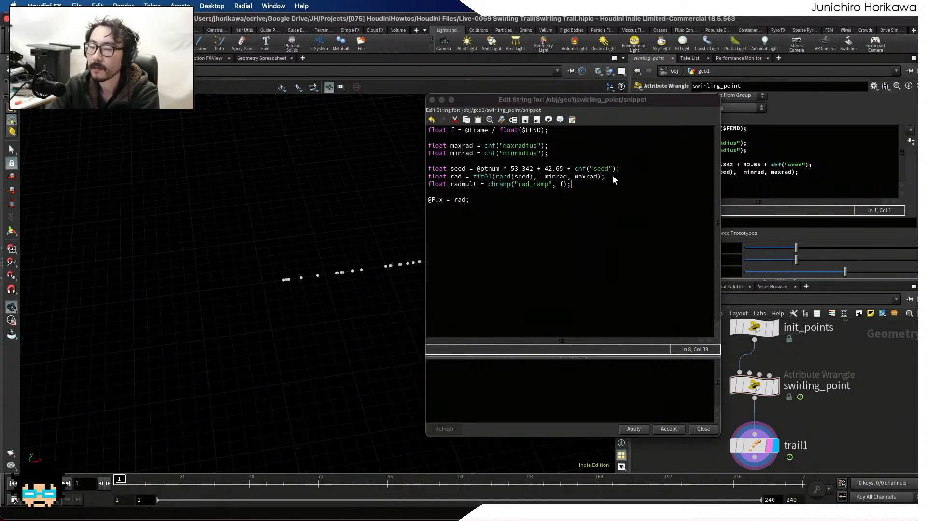
Multiply rad by radmult in the @P.x line and apply the code.
{"action": "key", "text": "Down"}
{"action": "key", "text": "Down"}
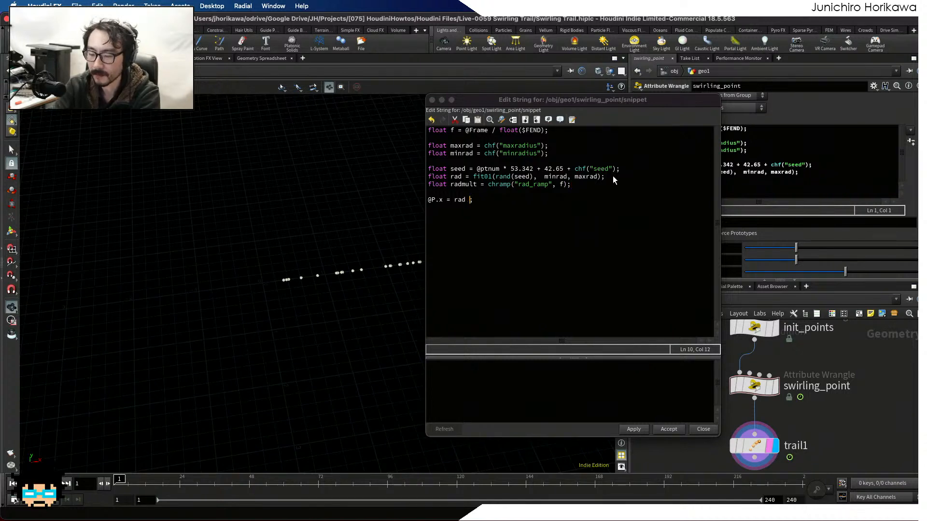
{"action": "type", "text": "* radmult"}
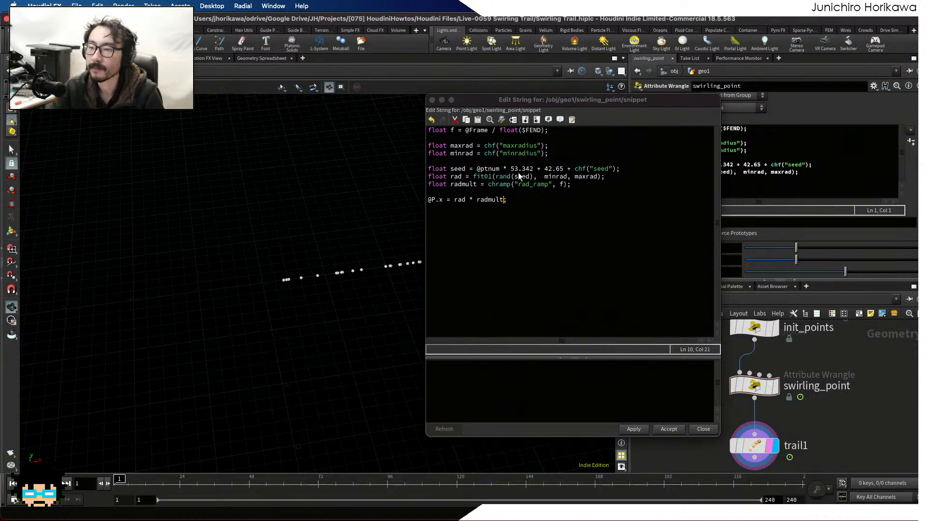
{"action": "left_click_drag", "start_coordinate": [458, 199], "coordinate": [471, 200]}
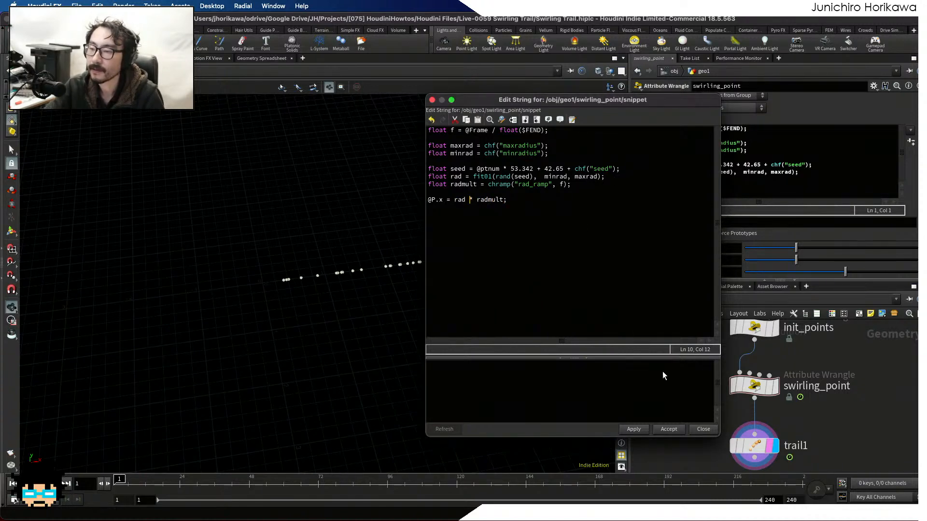
{"action": "left_click", "coordinate": [633, 429]}
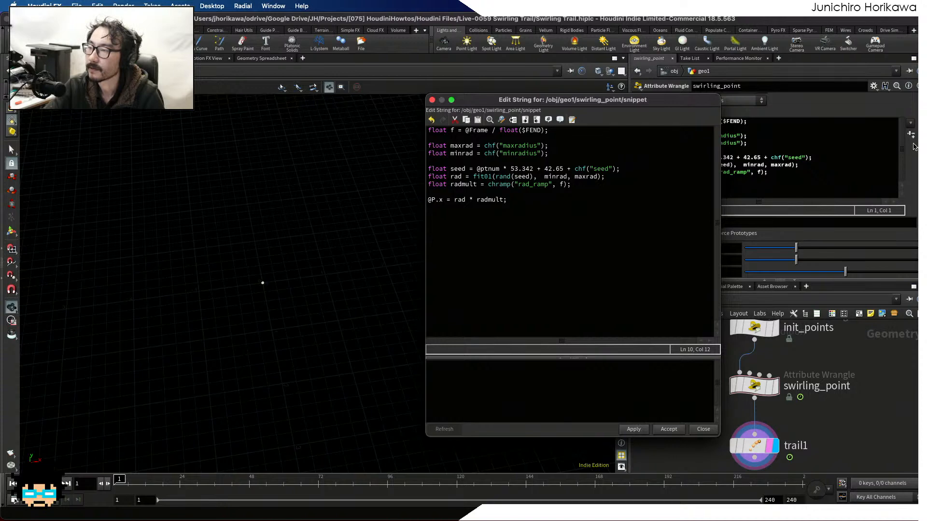
Create the Rad Ramp parameter on swirling_point and enlarge its display, with the code editor moved clear and the parameter area made taller.
{"action": "left_click", "coordinate": [914, 141]}
{"action": "left_click_drag", "start_coordinate": [654, 102], "coordinate": [437, 107]}
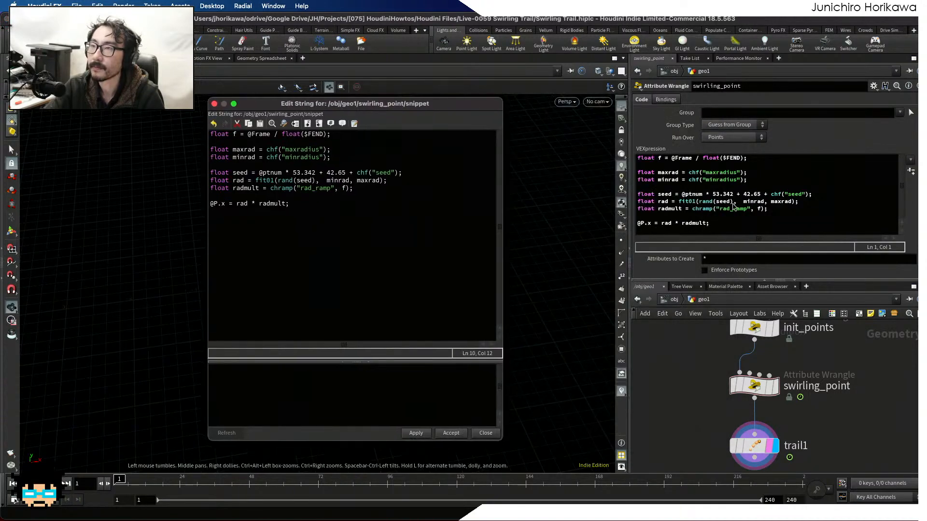
{"action": "left_click_drag", "start_coordinate": [709, 281], "coordinate": [698, 391]}
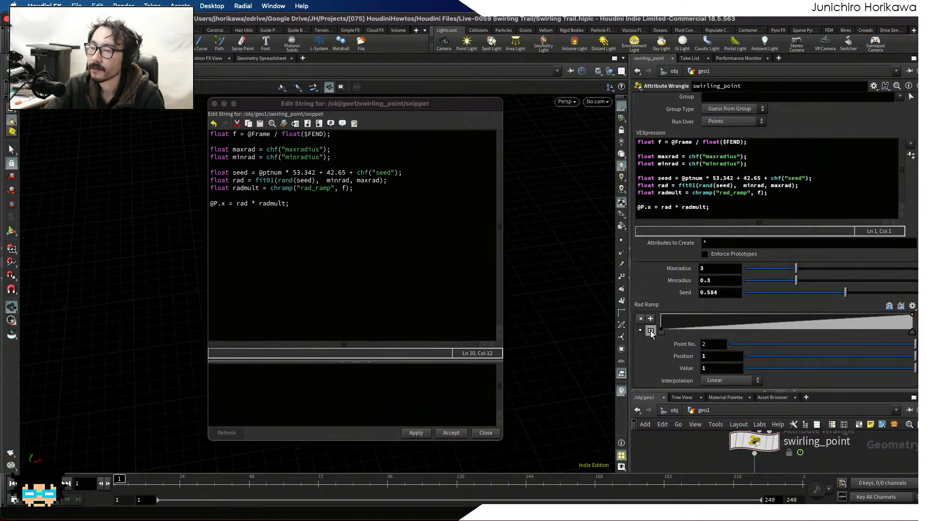
{"action": "scroll", "coordinate": [652, 333], "scroll_direction": "down", "scroll_amount": 5}
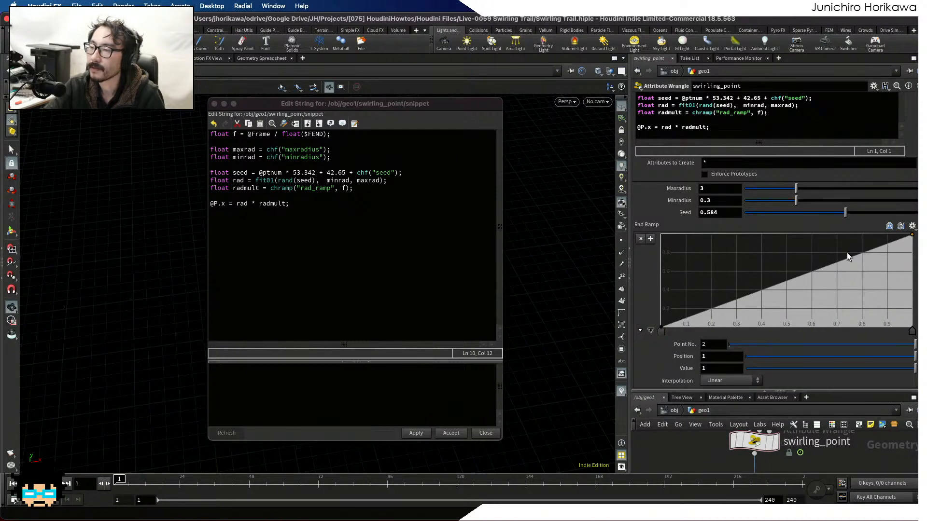
Play the animation to check how the Rad Ramp spreads the points over the frames.
{"action": "left_click_drag", "start_coordinate": [382, 110], "coordinate": [724, 92]}
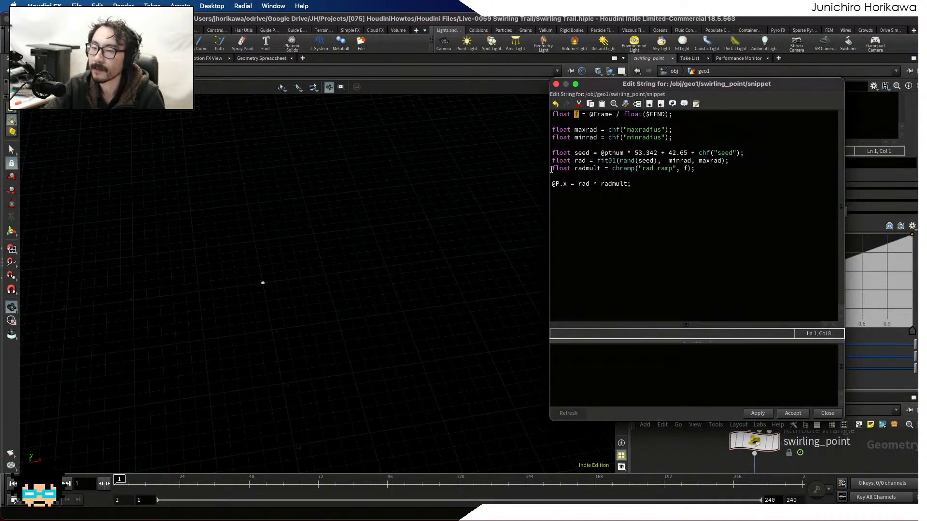
{"action": "left_click", "coordinate": [55, 483]}
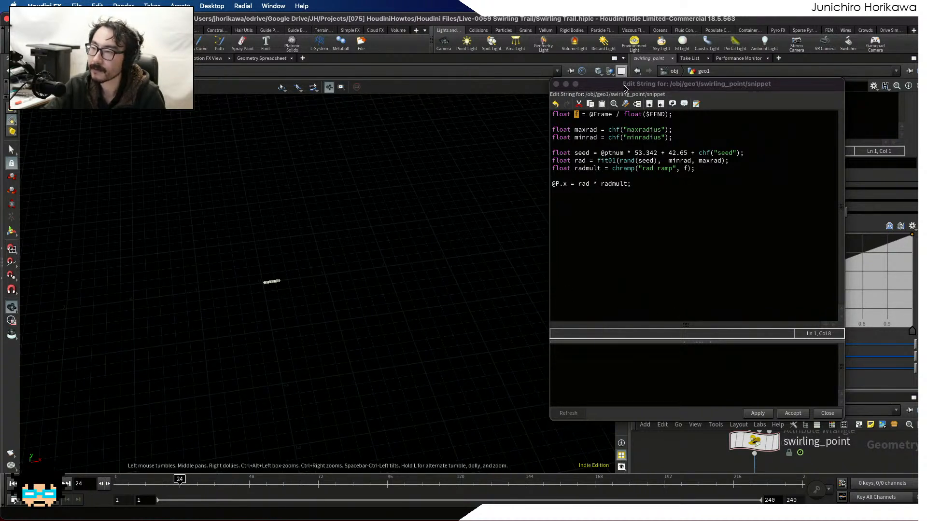
Set both end points of the Rad Ramp to B-Spline interpolation, with the code editor moved clear of the parameters.
{"action": "left_click_drag", "start_coordinate": [625, 89], "coordinate": [289, 345]}
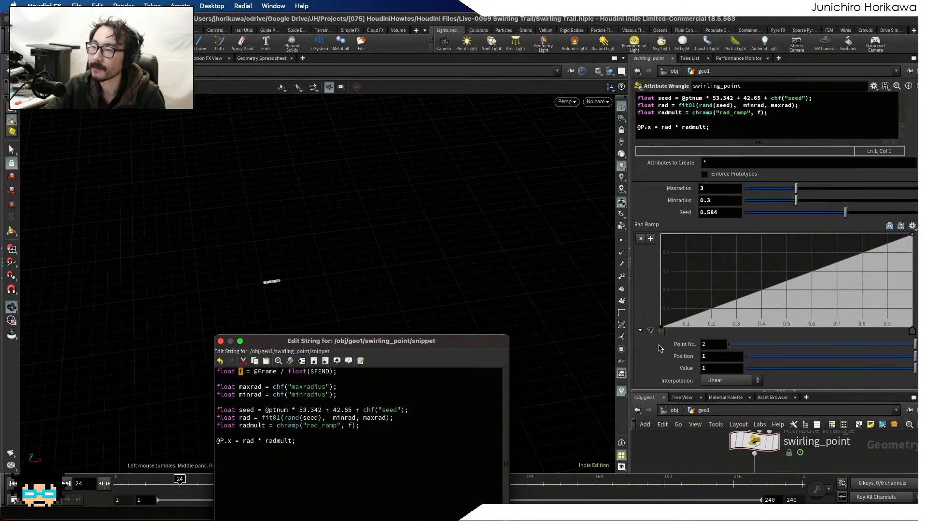
{"action": "left_click_drag", "start_coordinate": [419, 344], "coordinate": [412, 307]}
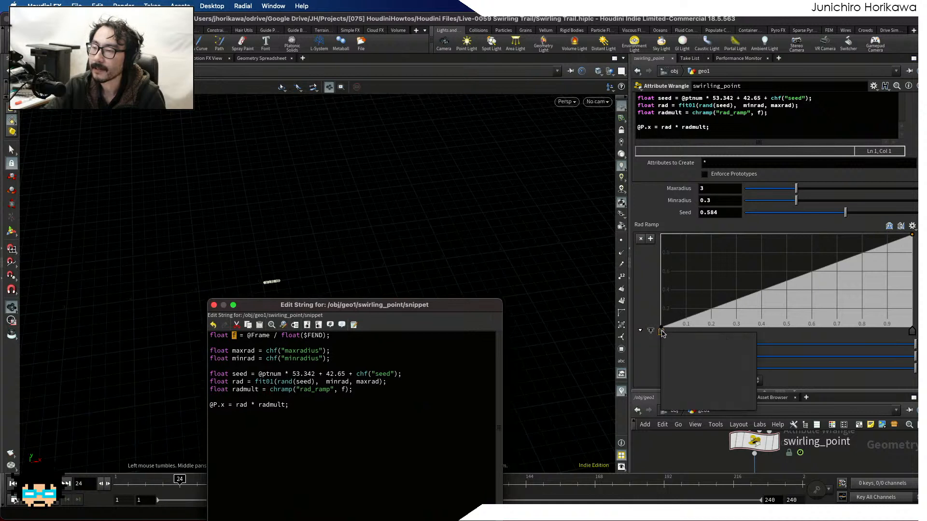
{"action": "mouse_move", "coordinate": [748, 339]}
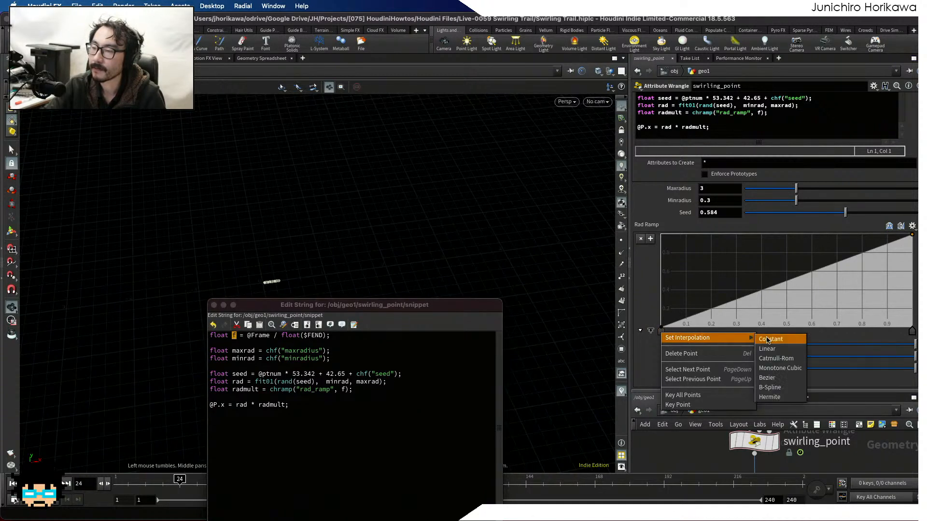
{"action": "left_click", "coordinate": [769, 387]}
{"action": "right_click", "coordinate": [912, 333]}
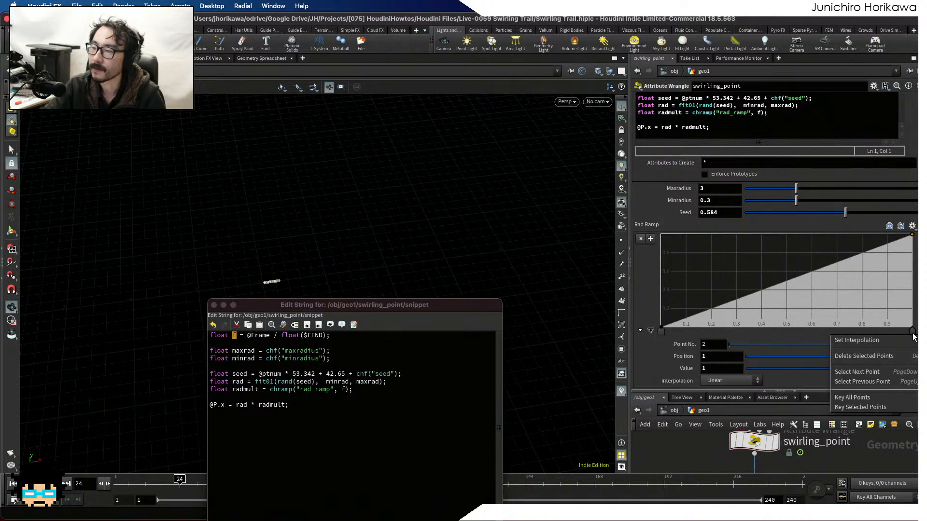
{"action": "mouse_move", "coordinate": [910, 340]}
{"action": "left_click", "coordinate": [801, 386]}
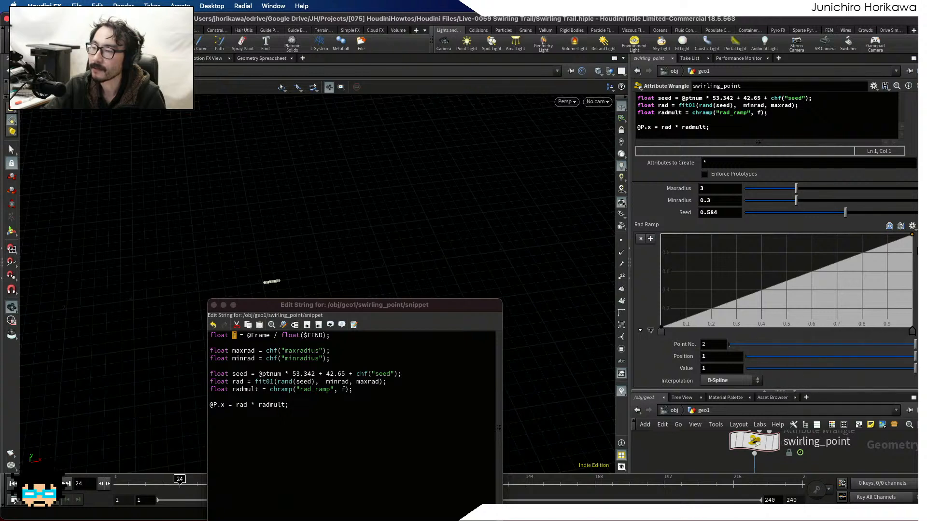
Add a Rad Ramp point at about position 0.35, value 0.91, and lower the ramp's end point to value 0.
{"action": "left_click", "coordinate": [750, 243]}
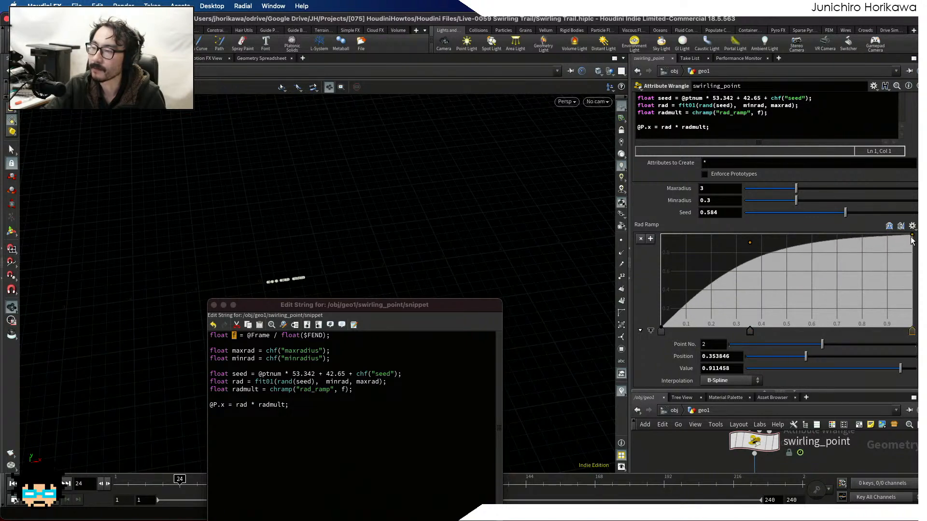
{"action": "left_click_drag", "start_coordinate": [911, 238], "coordinate": [912, 327]}
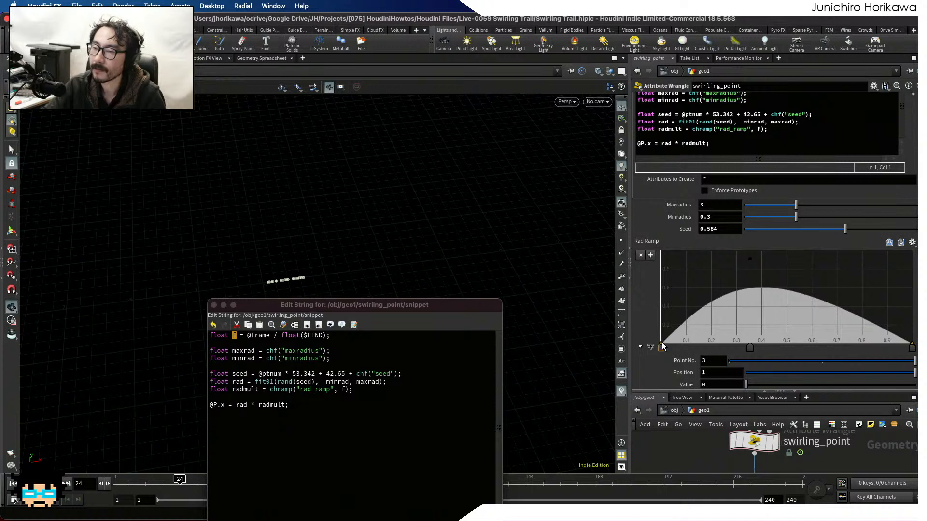
{"action": "left_click", "coordinate": [662, 347]}
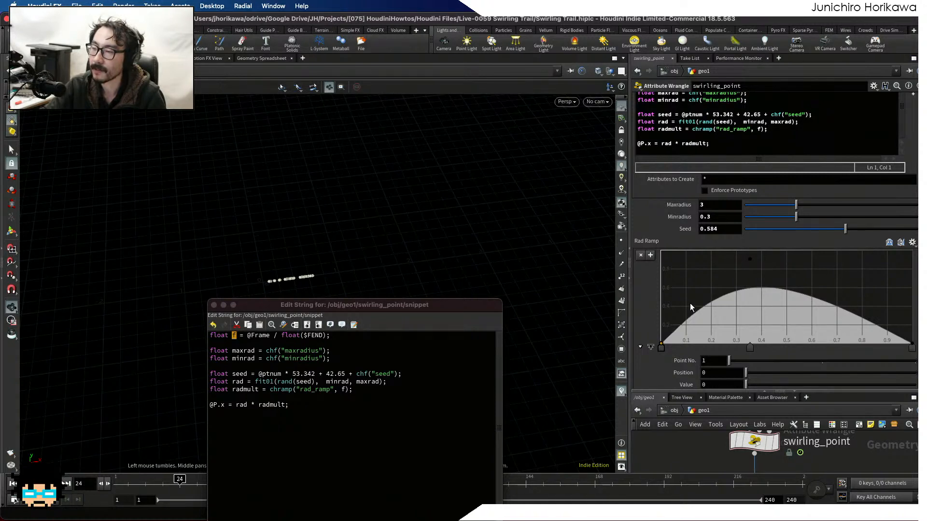
Shape a plateau in the Rad Ramp with three points at value 1, at about positions 0.3, 0.5 and 0.7.
{"action": "left_click", "coordinate": [820, 251]}
{"action": "left_click_drag", "start_coordinate": [749, 260], "coordinate": [737, 252]}
{"action": "left_click_drag", "start_coordinate": [823, 250], "coordinate": [786, 250]}
{"action": "left_click", "coordinate": [833, 249]}
Add Rad Ramp points at value 0 near both ends, at about positions 0.12 and 0.88.
{"action": "left_click", "coordinate": [691, 340]}
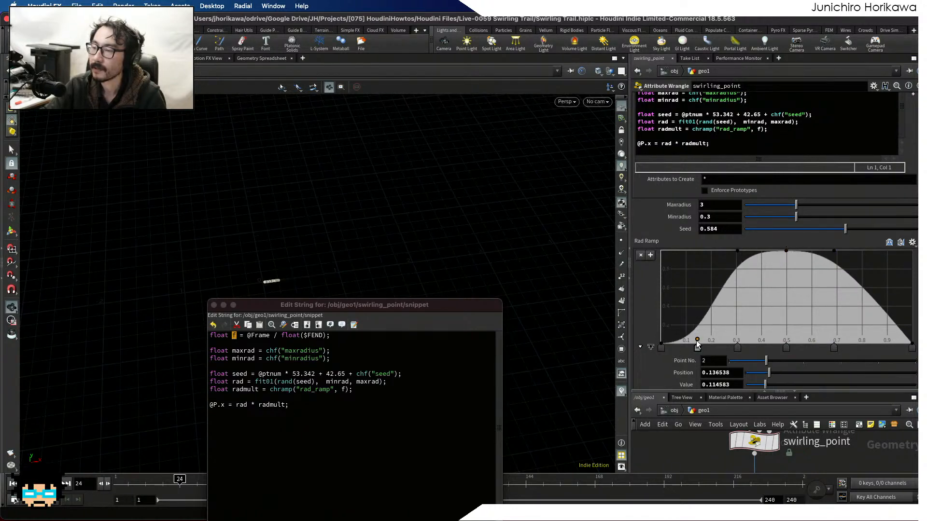
{"action": "mouse_move", "coordinate": [691, 340]}
{"action": "left_mouse_down"}
{"action": "mouse_move", "coordinate": [691, 304]}
{"action": "mouse_move", "coordinate": [691, 344]}
{"action": "left_mouse_up"}
{"action": "left_click", "coordinate": [882, 311]}
{"action": "left_click_drag", "start_coordinate": [883, 312], "coordinate": [882, 344]}
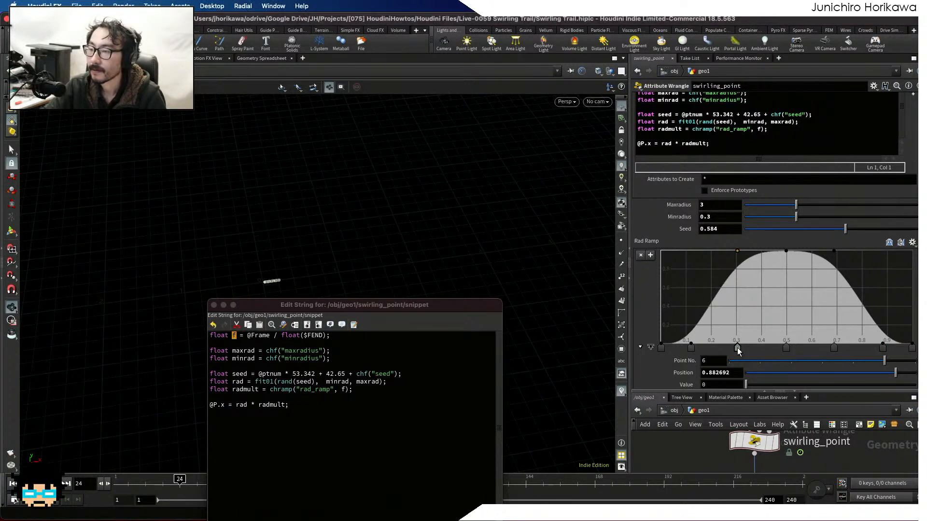
Spread the plateau points of the Rad Ramp to about 0.2, 0.4, 0.6 and 0.8, and the inner zero points to about 0.1 and 0.9.
{"action": "left_click_drag", "start_coordinate": [738, 349], "coordinate": [719, 351]}
{"action": "left_click_drag", "start_coordinate": [840, 347], "coordinate": [861, 346]}
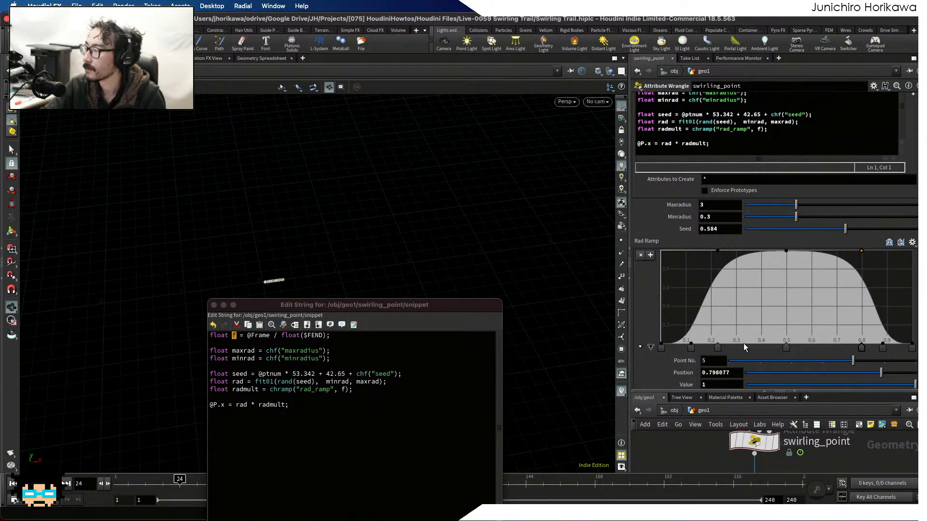
{"action": "left_click_drag", "start_coordinate": [718, 347], "coordinate": [713, 346]}
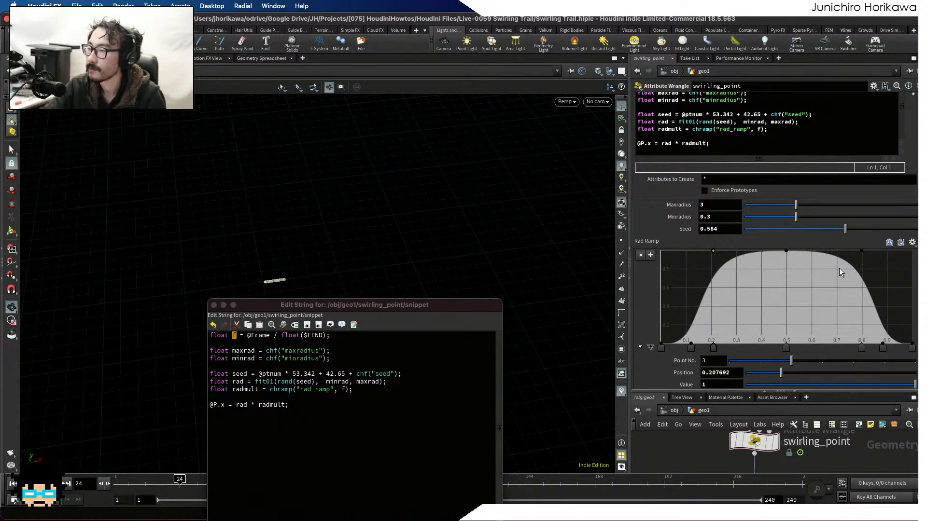
{"action": "left_click_drag", "start_coordinate": [787, 346], "coordinate": [762, 347]}
{"action": "left_click", "coordinate": [812, 248]}
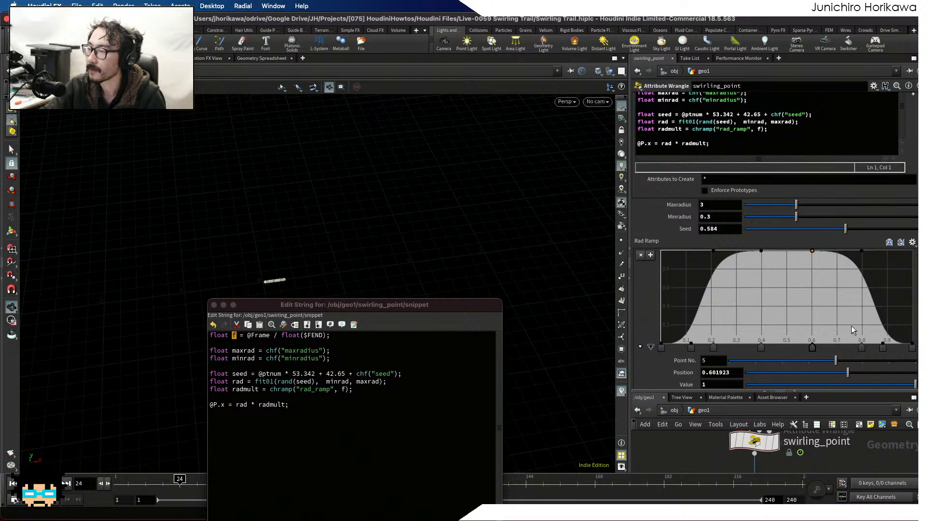
{"action": "left_click_drag", "start_coordinate": [883, 346], "coordinate": [887, 347]}
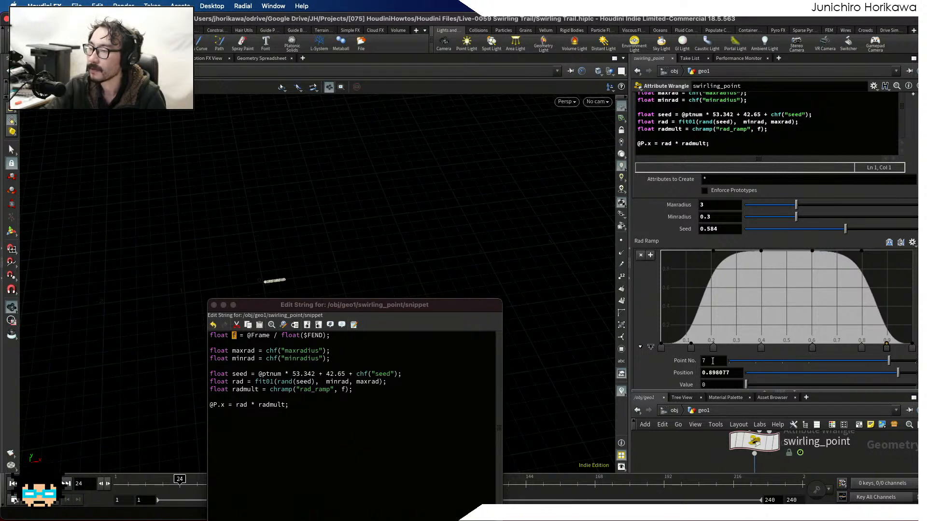
{"action": "left_click", "coordinate": [689, 347]}
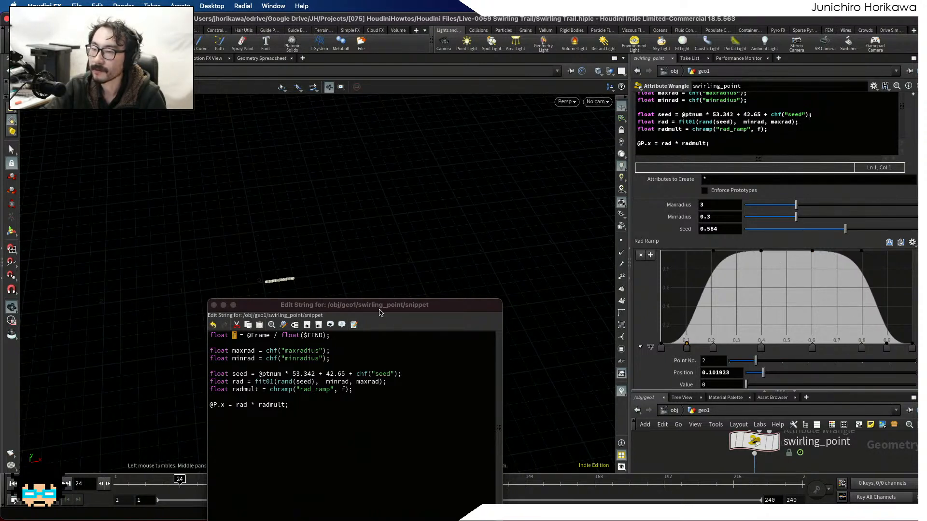
Play the animation from frame 1 and scrub the timeline to check how the plateau-shaped ramp moves the points.
{"action": "left_click_drag", "start_coordinate": [379, 307], "coordinate": [545, 366]}
{"action": "left_click_drag", "start_coordinate": [182, 480], "coordinate": [119, 480]}
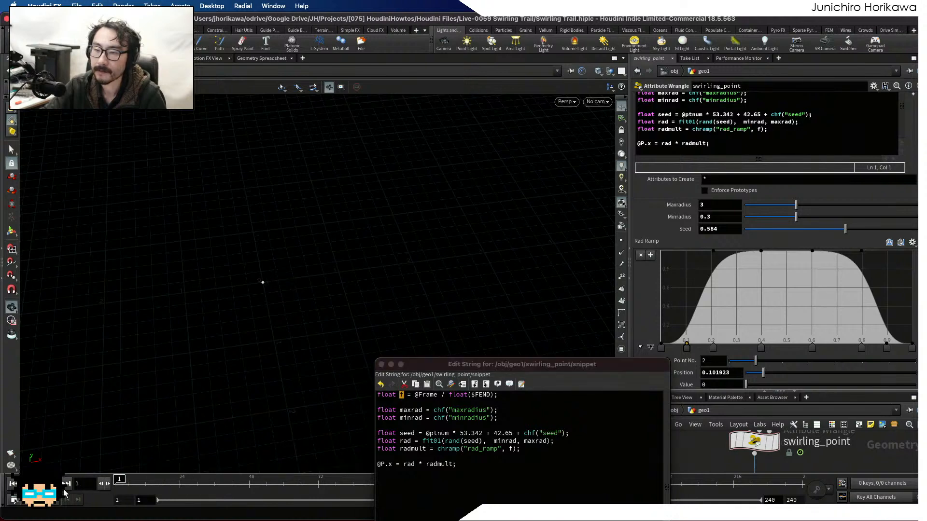
{"action": "left_click", "coordinate": [65, 490]}
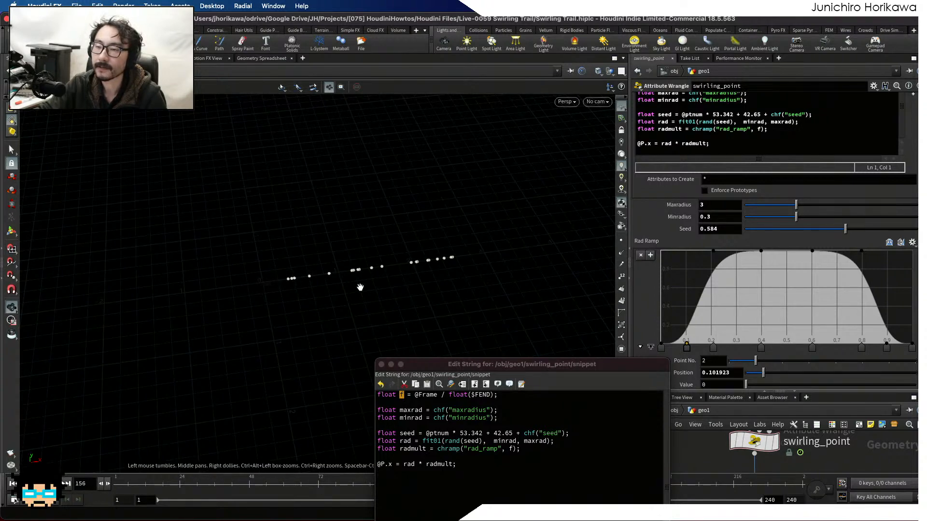
{"action": "left_click_drag", "start_coordinate": [442, 365], "coordinate": [751, 312]}
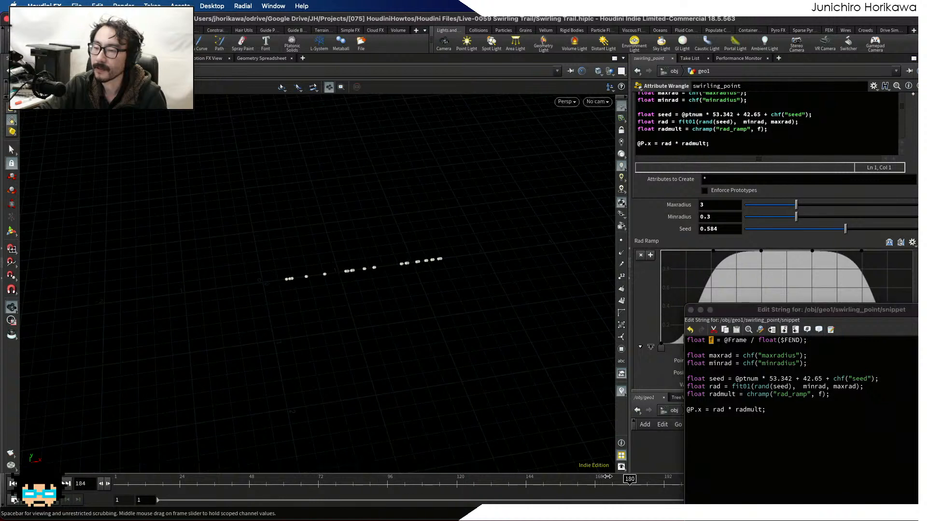
{"action": "left_click_drag", "start_coordinate": [405, 482], "coordinate": [333, 482]}
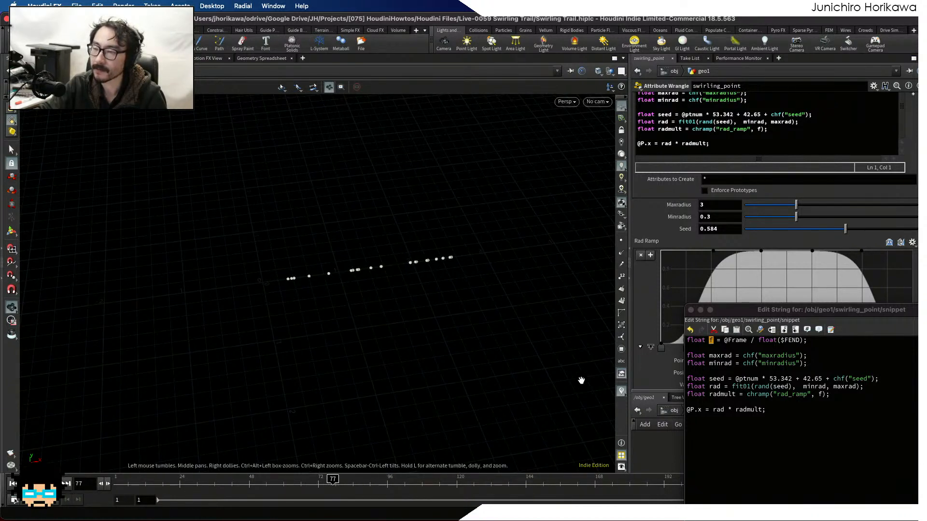
Try lowering the third Rad Ramp point to about position 0.31, value 0.3, and scrub the timeline to check the motion.
{"action": "left_click_drag", "start_coordinate": [753, 311], "coordinate": [799, 343]}
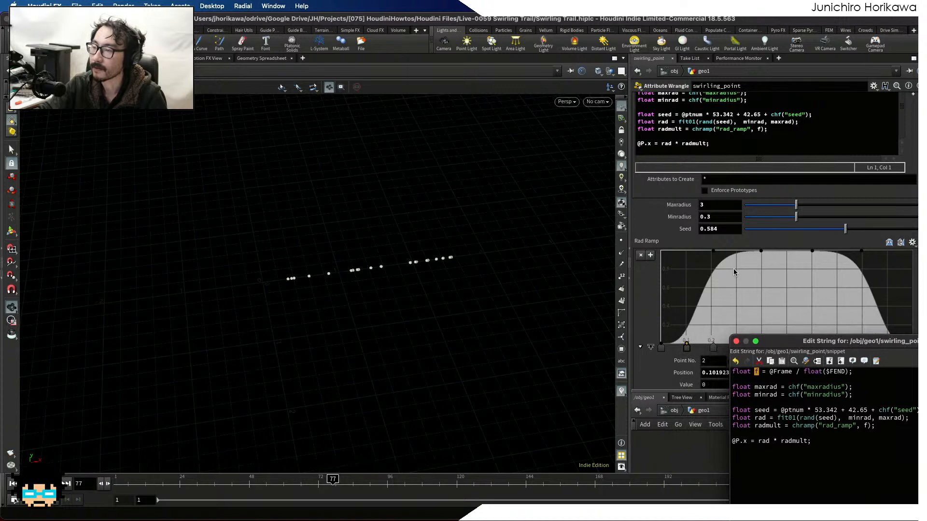
{"action": "left_click_drag", "start_coordinate": [715, 252], "coordinate": [739, 314]}
{"action": "left_click_drag", "start_coordinate": [308, 478], "coordinate": [390, 469]}
{"action": "key", "text": "ctrl+Up"}
{"action": "key", "text": "Up"}
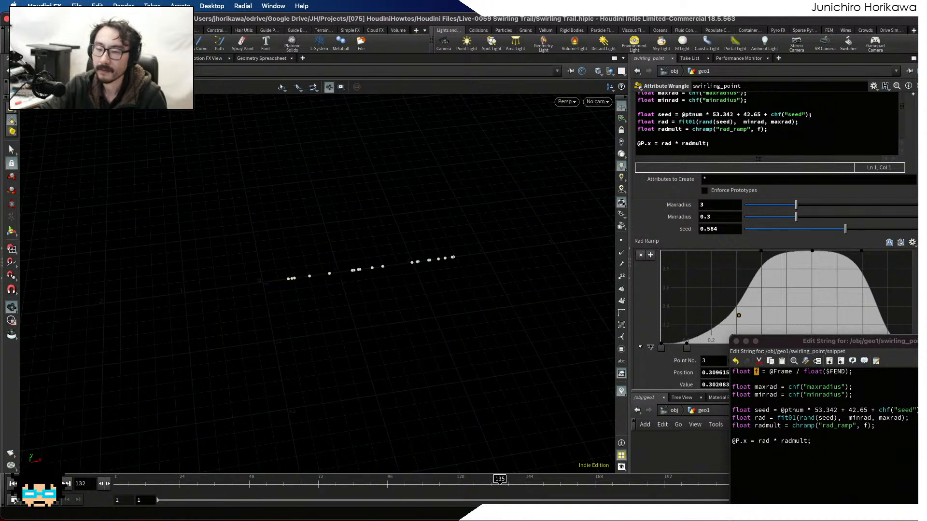
Move the third Rad Ramp point to about position 0.2, value 1, and apply the wrangle code.
{"action": "left_click_drag", "start_coordinate": [737, 313], "coordinate": [710, 250]}
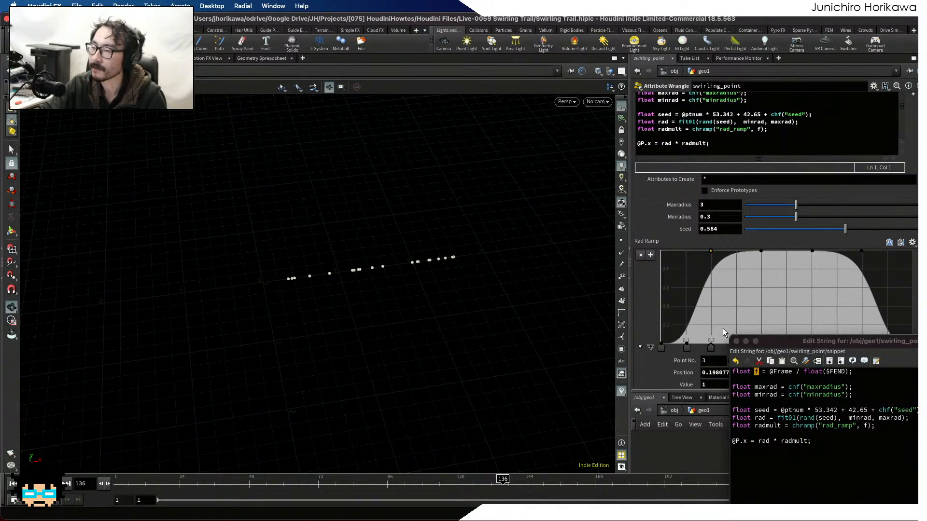
{"action": "left_click_drag", "start_coordinate": [774, 341], "coordinate": [507, 152]}
{"action": "left_click", "coordinate": [578, 262]}
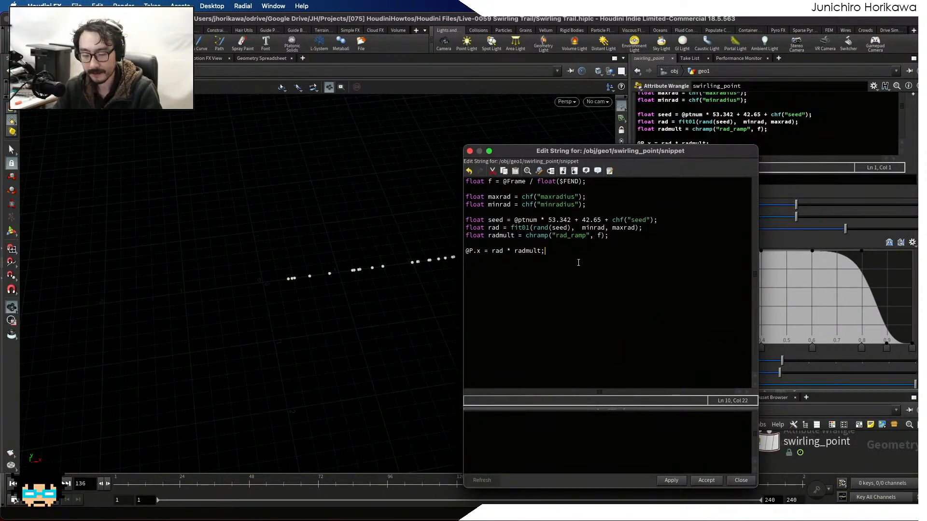
{"action": "left_click", "coordinate": [672, 481]}
{"action": "left_click", "coordinate": [859, 444]}
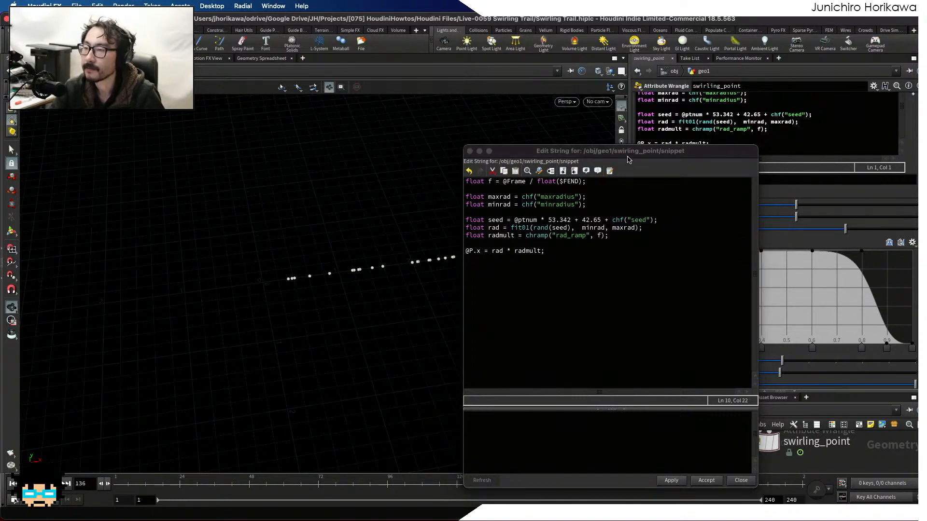
Move the float seed declaration up to directly below the float f line, separated from it by a blank line.
{"action": "left_click_drag", "start_coordinate": [629, 155], "coordinate": [400, 131]}
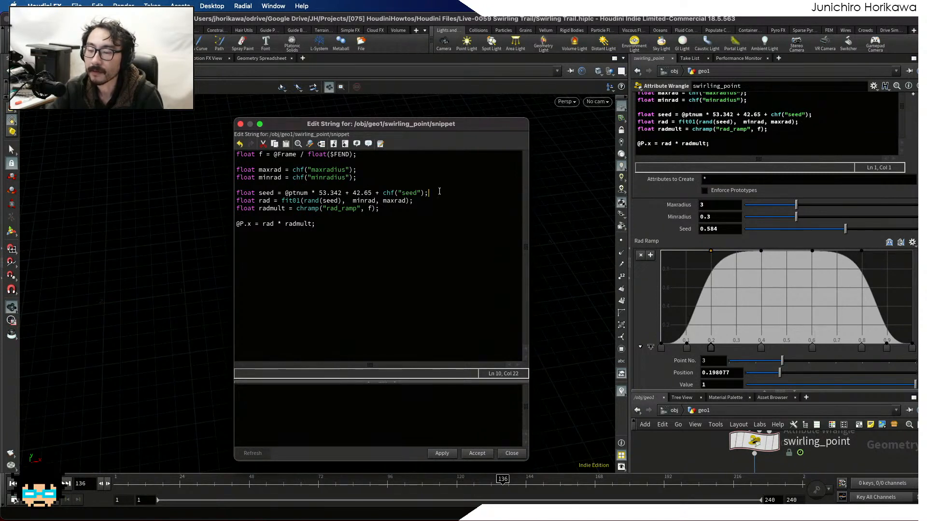
{"action": "left_click_drag", "start_coordinate": [439, 192], "coordinate": [216, 192]}
{"action": "key", "text": "super+c"}
{"action": "key", "text": "BackSpace"}
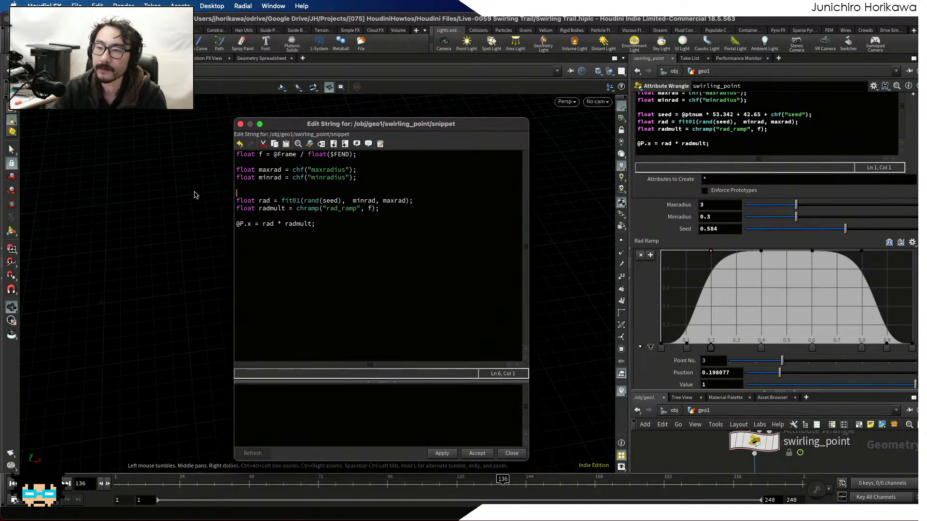
{"action": "key", "text": "Up"}
{"action": "key", "text": "Up"}
{"action": "key", "text": "Up"}
{"action": "key", "text": "Return"}
{"action": "key", "text": "Return"}
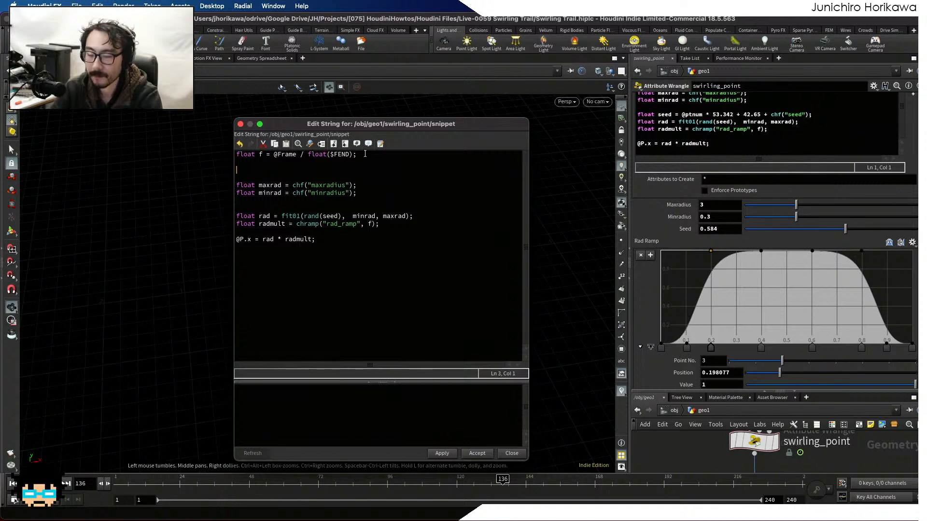
{"action": "key", "text": "Up"}
{"action": "key", "text": "Up"}
{"action": "key", "text": "super+v"}
{"action": "key", "text": "Return"}
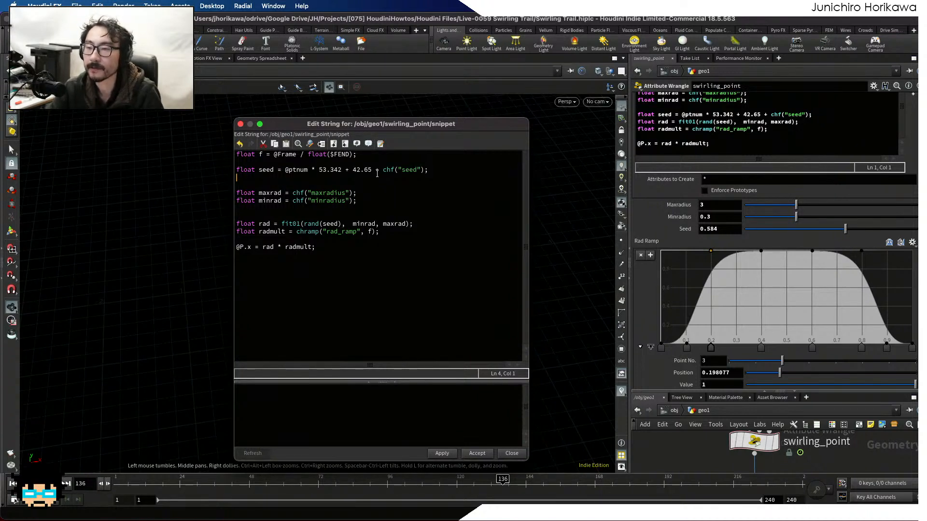
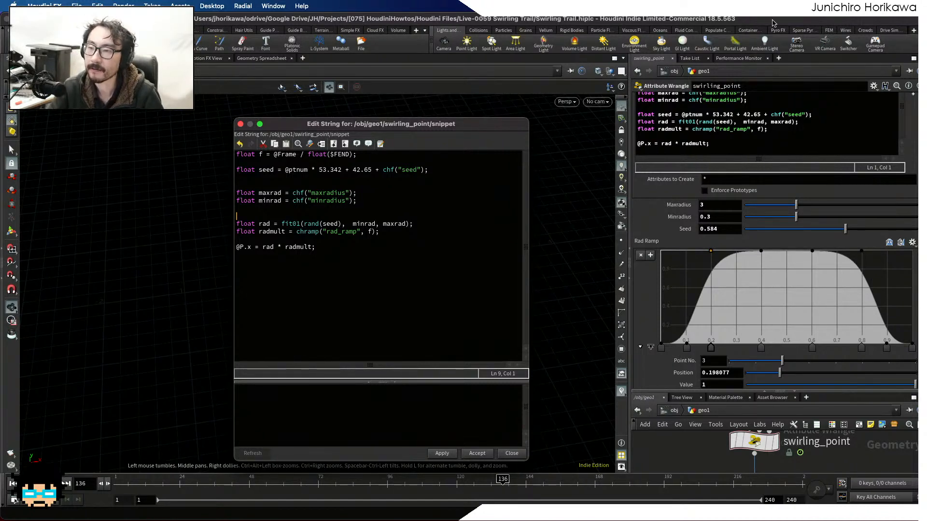
Declare float maxang = chf("maxang"); on the line directly below the minrad declaration and apply the wrangle code.
{"action": "left_click_drag", "start_coordinate": [442, 128], "coordinate": [425, 390]}
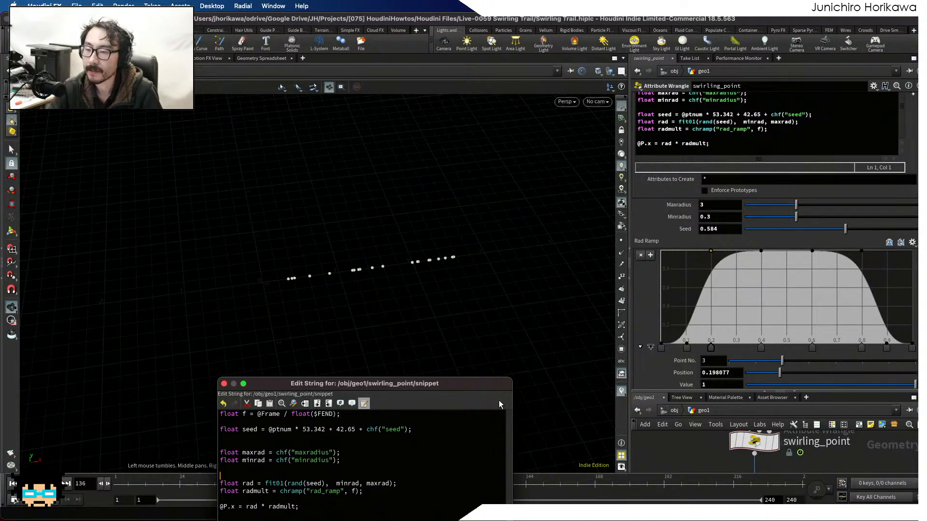
{"action": "left_click_drag", "start_coordinate": [499, 383], "coordinate": [614, 177]}
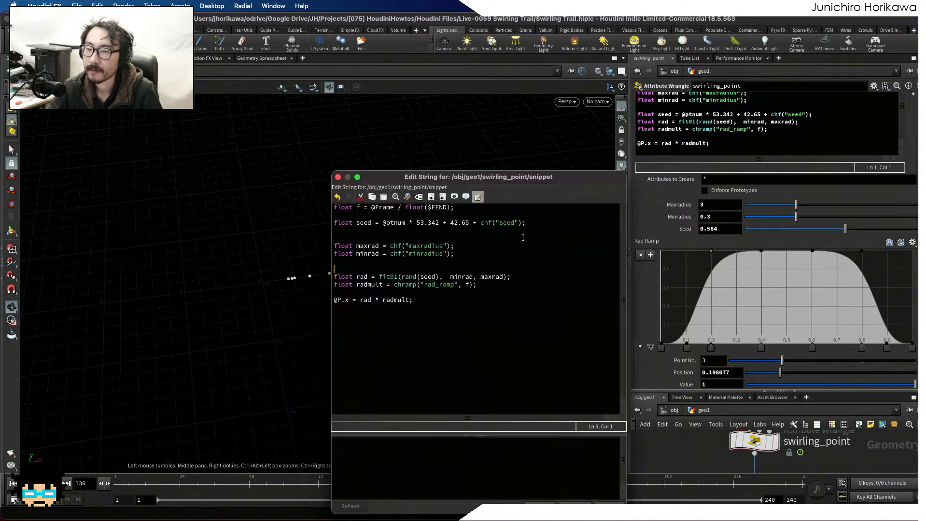
{"action": "left_click", "coordinate": [459, 255]}
{"action": "key", "text": "Return"}
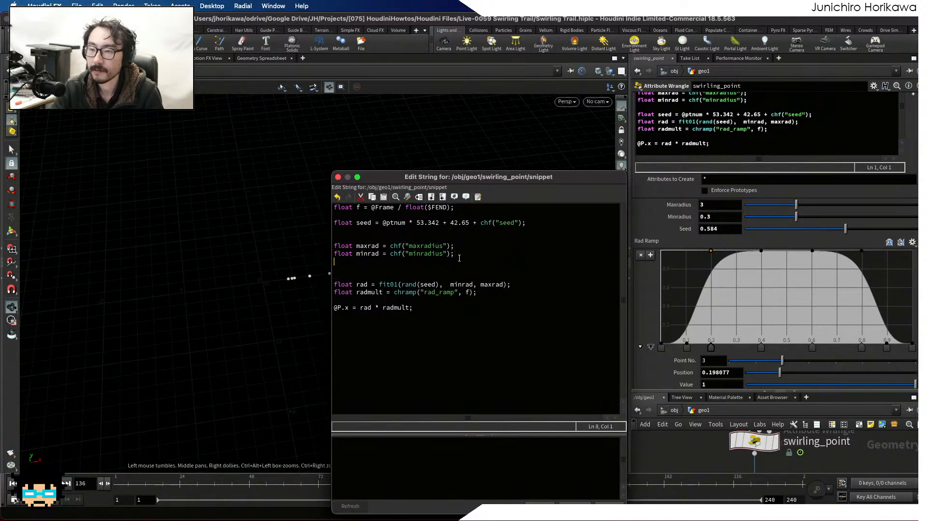
{"action": "type", "text": "float max"}
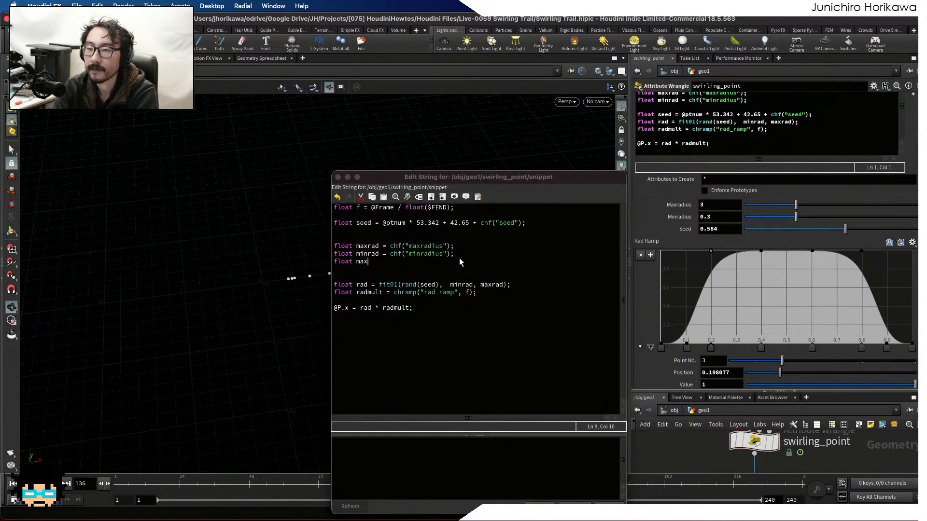
{"action": "type", "text": "ang "}
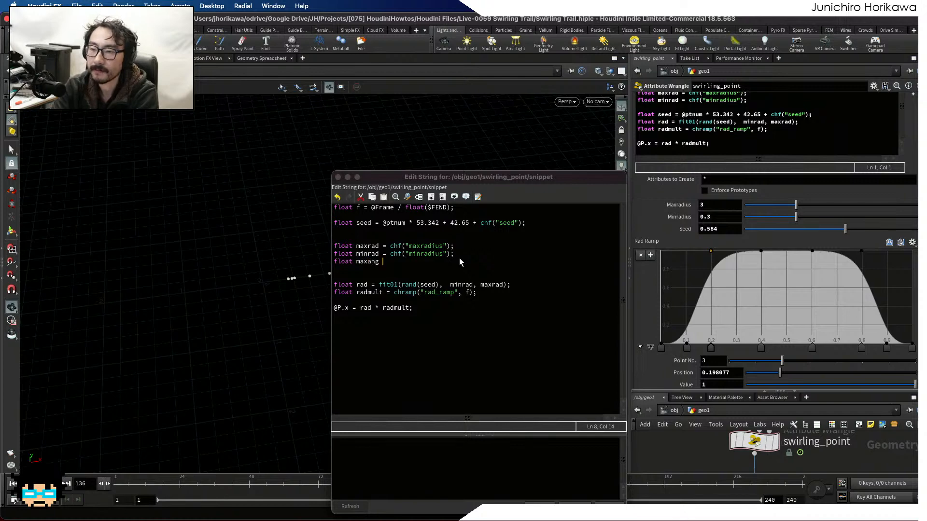
{"action": "type", "text": "= chf(\""}
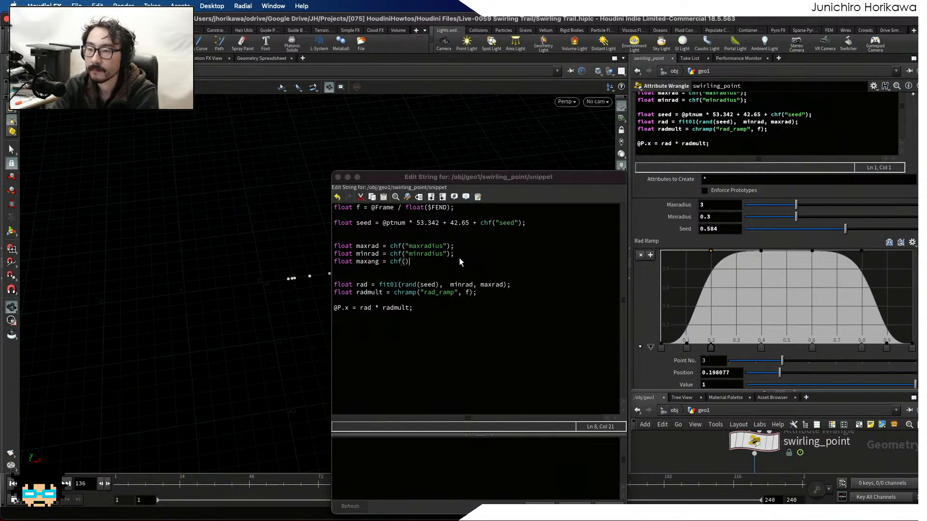
{"action": "type", "text": "maxan"}
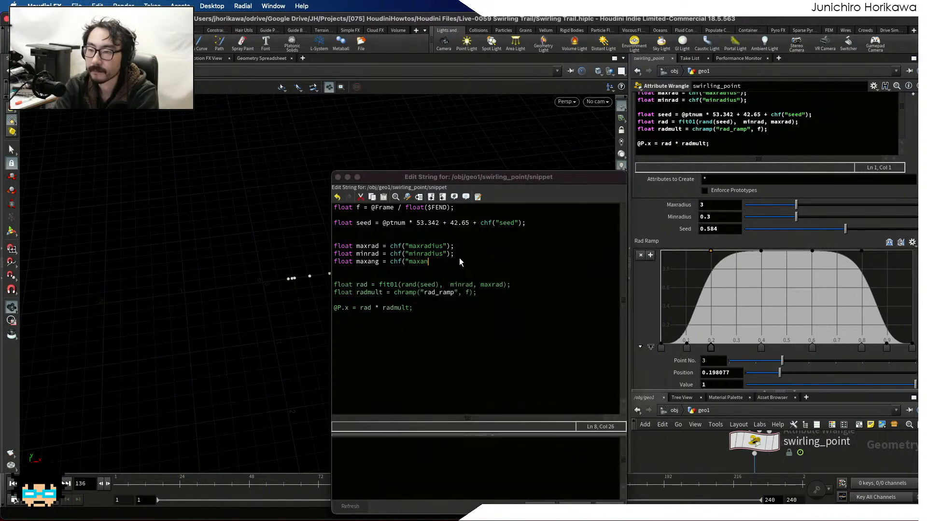
{"action": "type", "text": "g\");"}
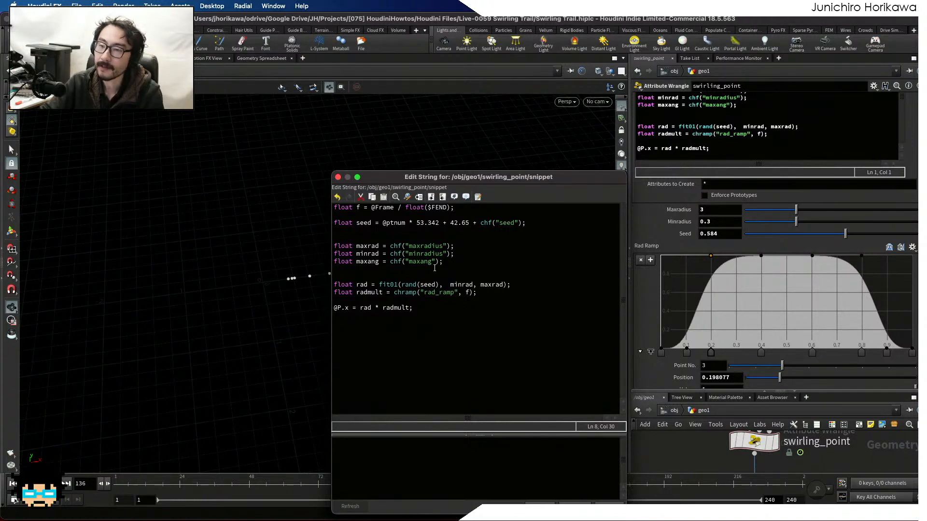
{"action": "left_click_drag", "start_coordinate": [446, 263], "coordinate": [391, 262]}
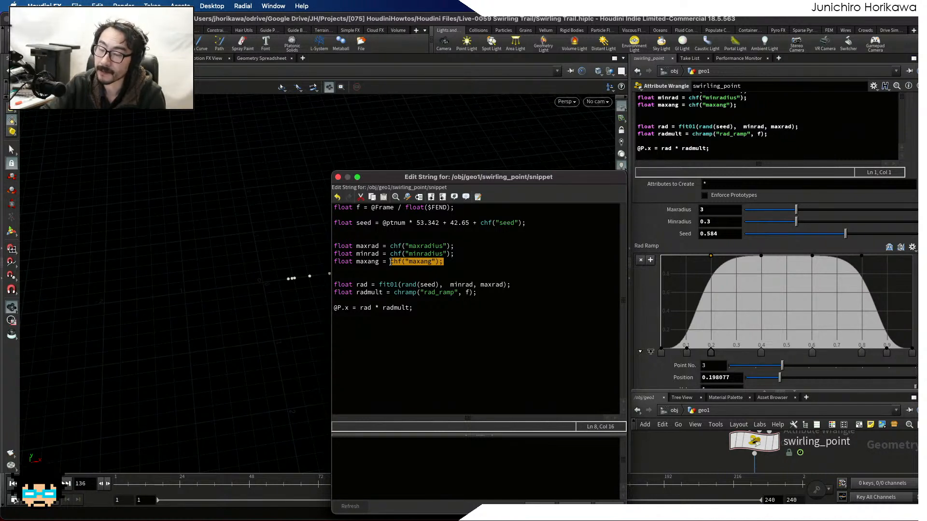
{"action": "left_click", "coordinate": [451, 262]}
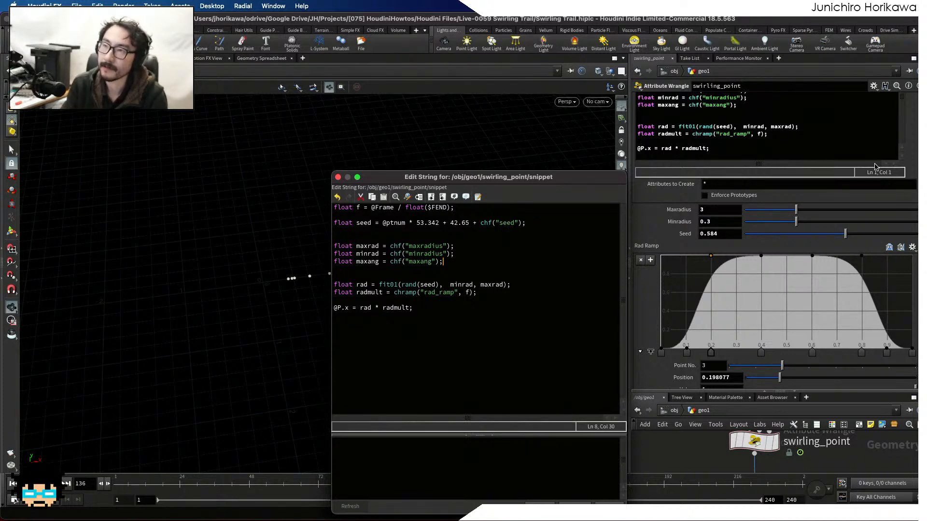
{"action": "left_click", "coordinate": [874, 86]}
{"action": "left_click", "coordinate": [872, 99]}
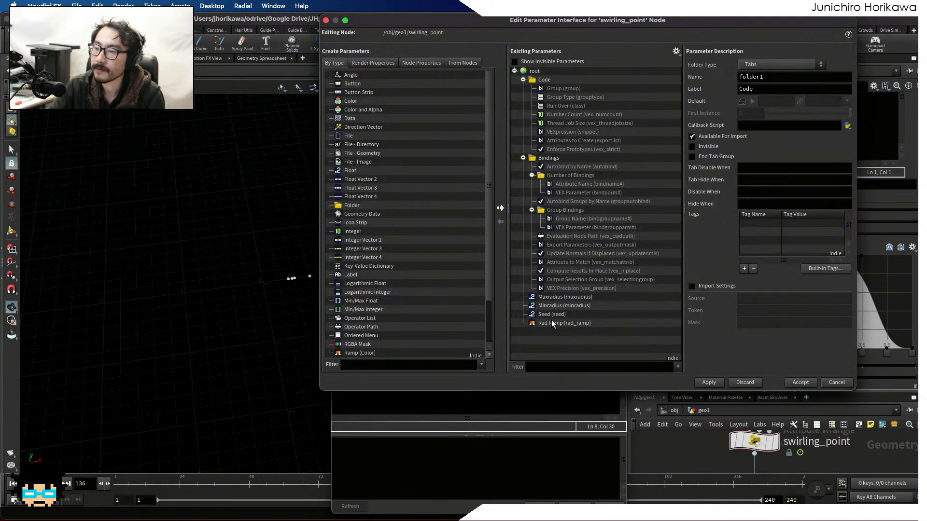
{"action": "left_click", "coordinate": [837, 382]}
Generate the Maxang parameter from the wrangle code and set its range to 0–100 in the parameter interface.
{"action": "scroll", "coordinate": [909, 162], "scroll_direction": "up", "scroll_amount": 3}
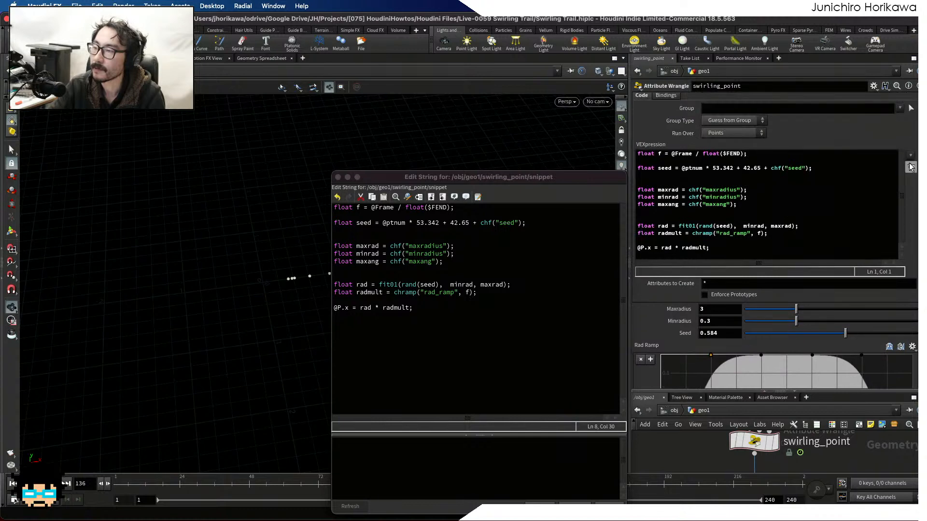
{"action": "scroll", "coordinate": [909, 163], "scroll_direction": "down", "scroll_amount": 3}
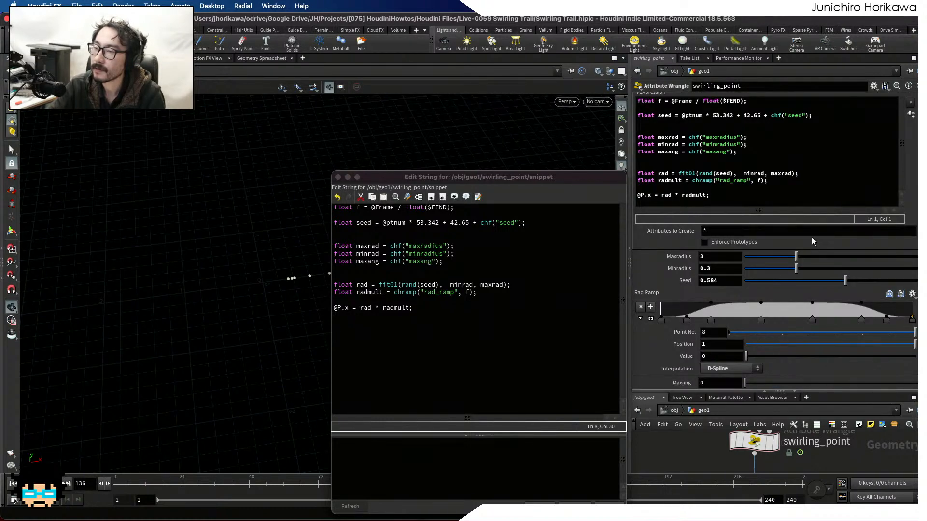
{"action": "left_click", "coordinate": [874, 86]}
{"action": "left_click", "coordinate": [875, 98]}
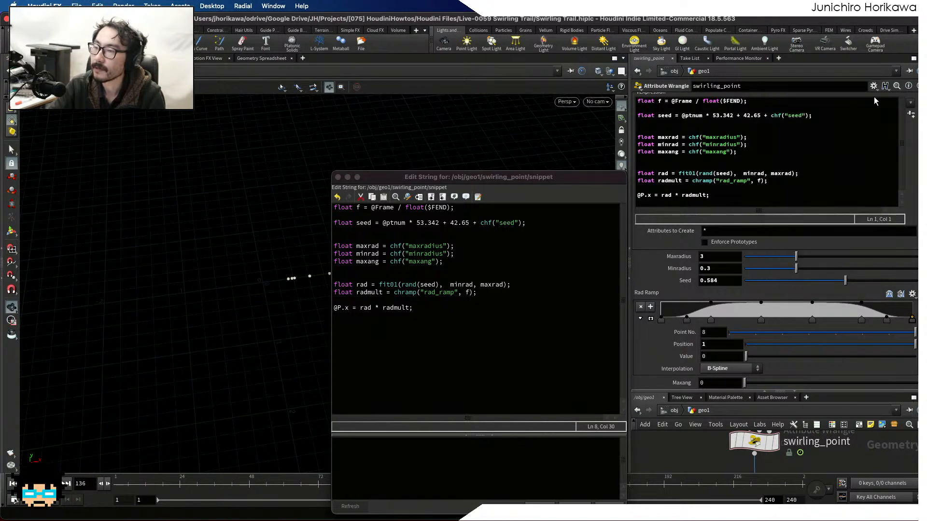
{"action": "left_click", "coordinate": [567, 333]}
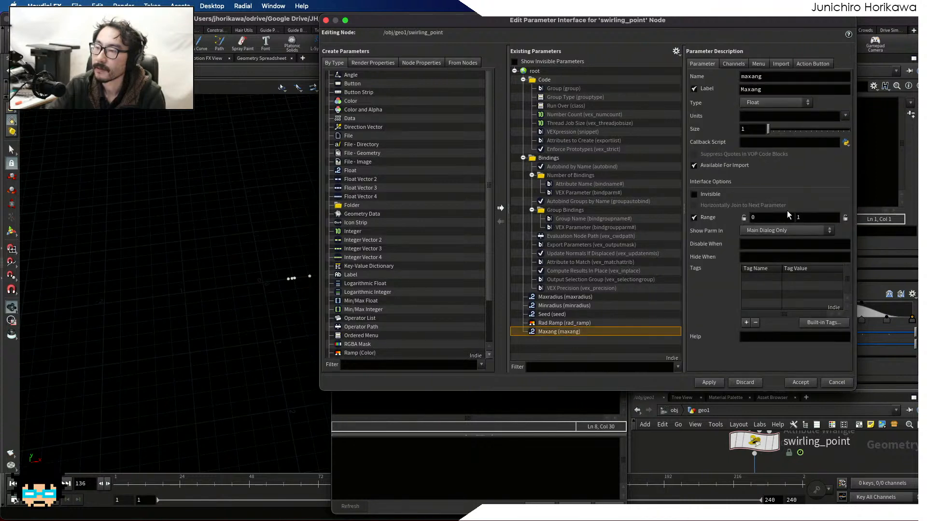
{"action": "left_click", "coordinate": [811, 218]}
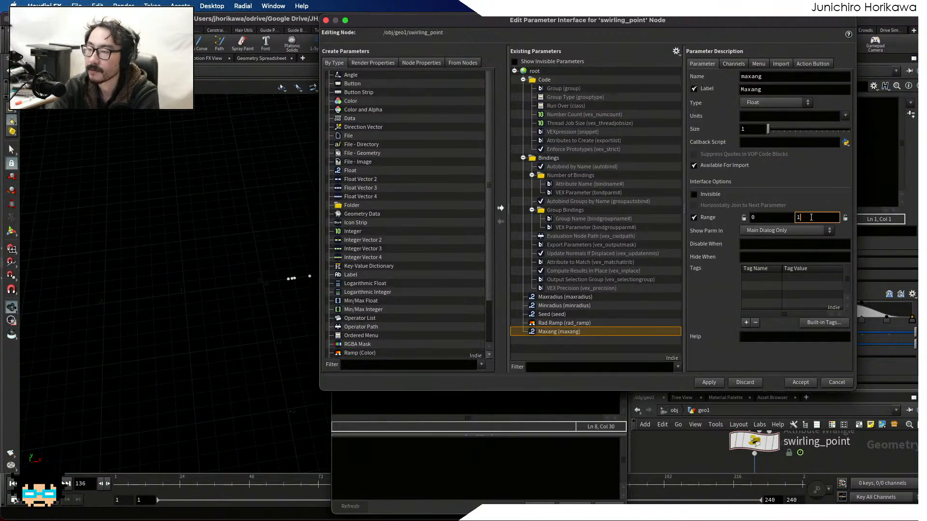
{"action": "key", "text": "Return"}
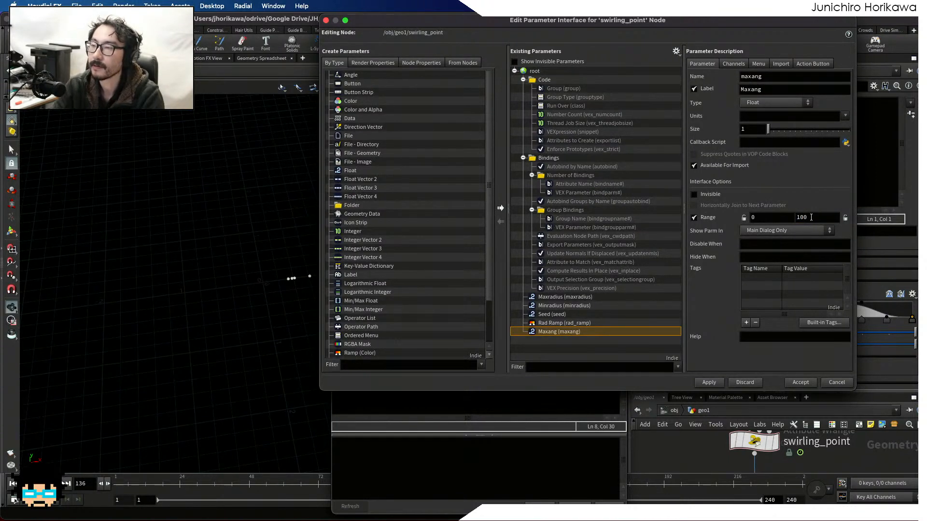
{"action": "left_click", "coordinate": [709, 382]}
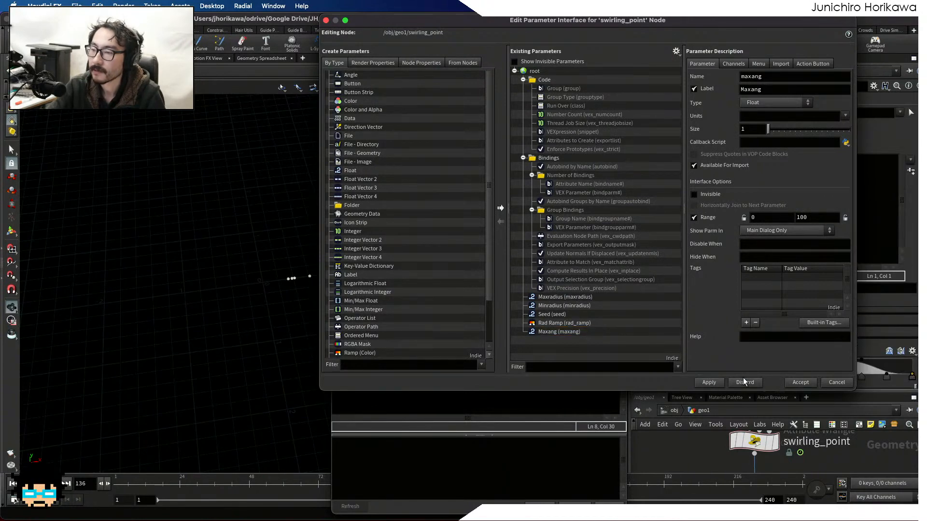
{"action": "left_click", "coordinate": [801, 382]}
Set the Maxang parameter of the swirling_point wrangle to 20.
{"action": "left_click", "coordinate": [719, 383]}
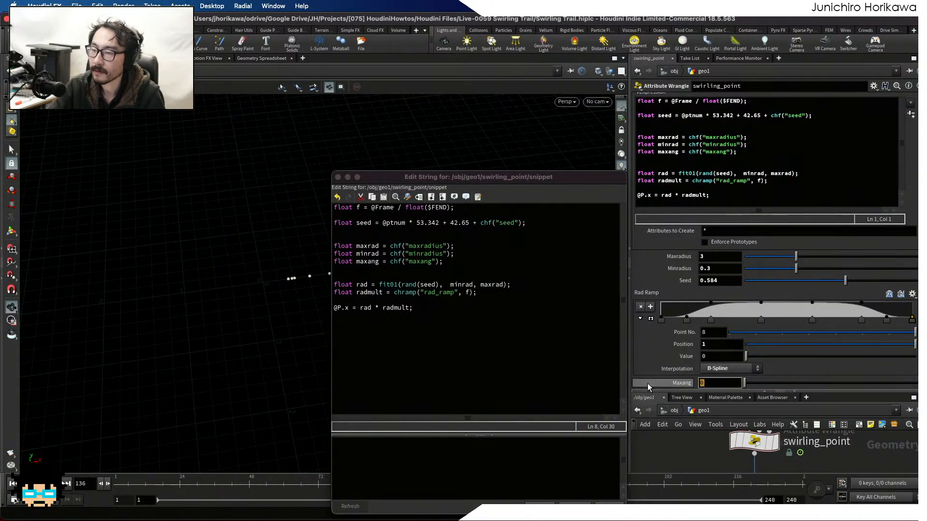
{"action": "type", "text": "20"}
{"action": "key", "text": "Return"}
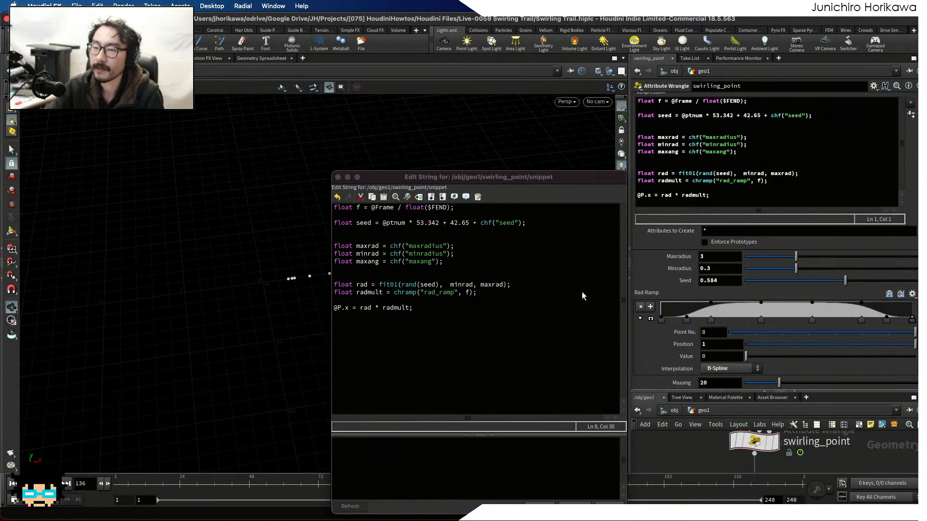
{"action": "left_click", "coordinate": [512, 320]}
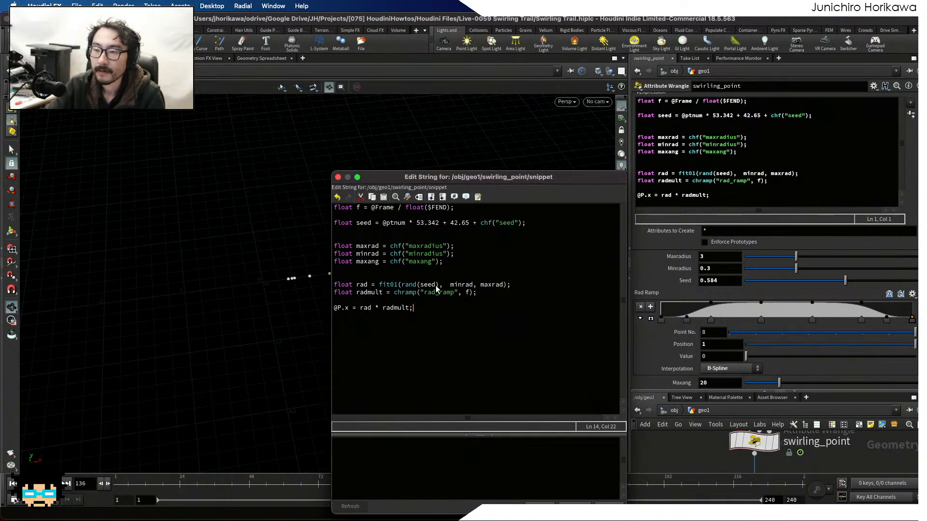
{"action": "left_click", "coordinate": [471, 263]}
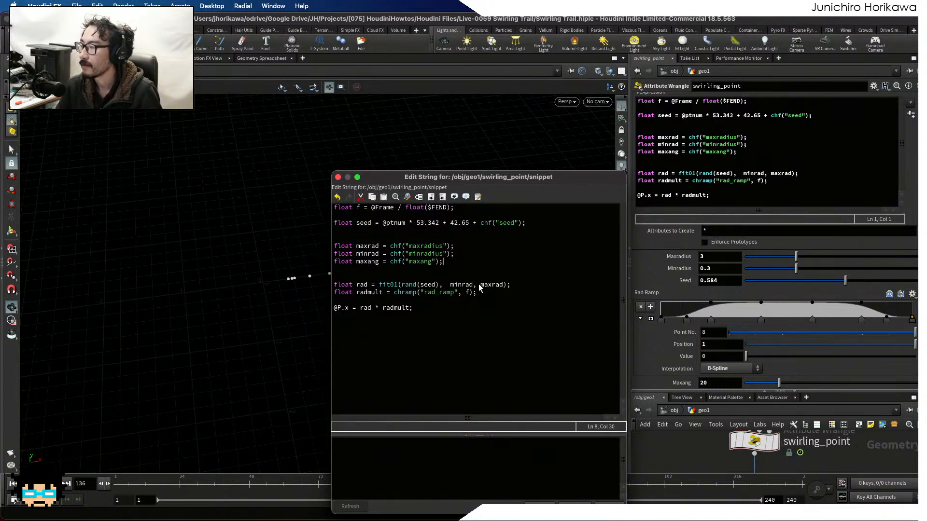
{"action": "left_click_drag", "start_coordinate": [443, 176], "coordinate": [501, 175]}
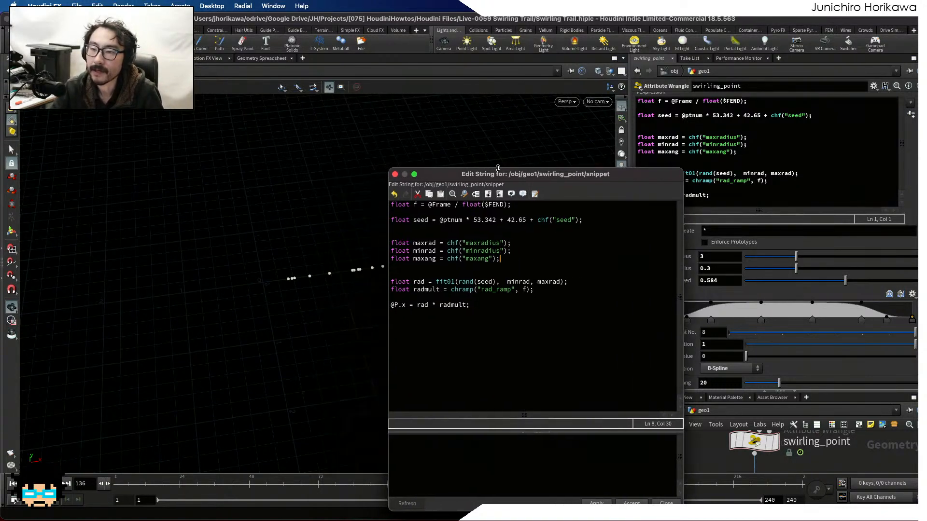
{"action": "left_click_drag", "start_coordinate": [277, 317], "coordinate": [363, 303]}
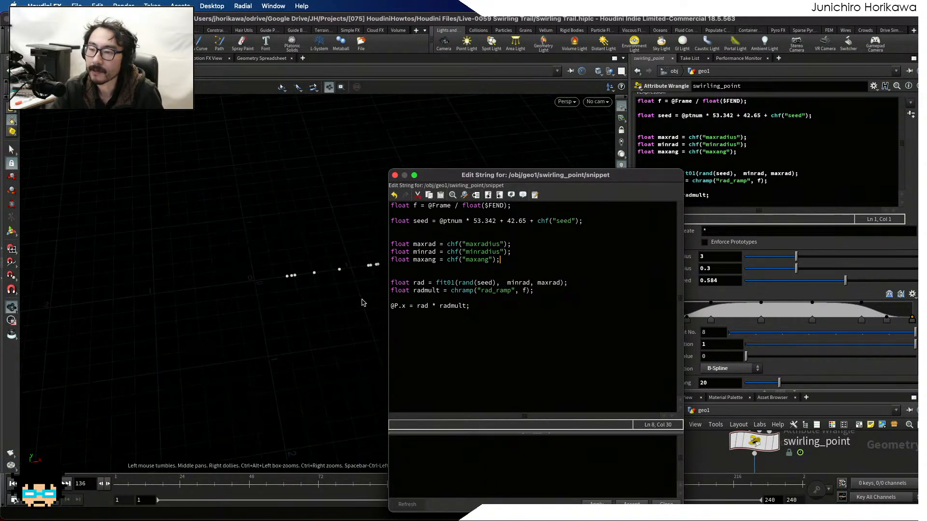
Add float ang = maxang * $PI * f; two blank lines below the @P.x line and apply the wrangle code.
{"action": "left_click", "coordinate": [507, 321]}
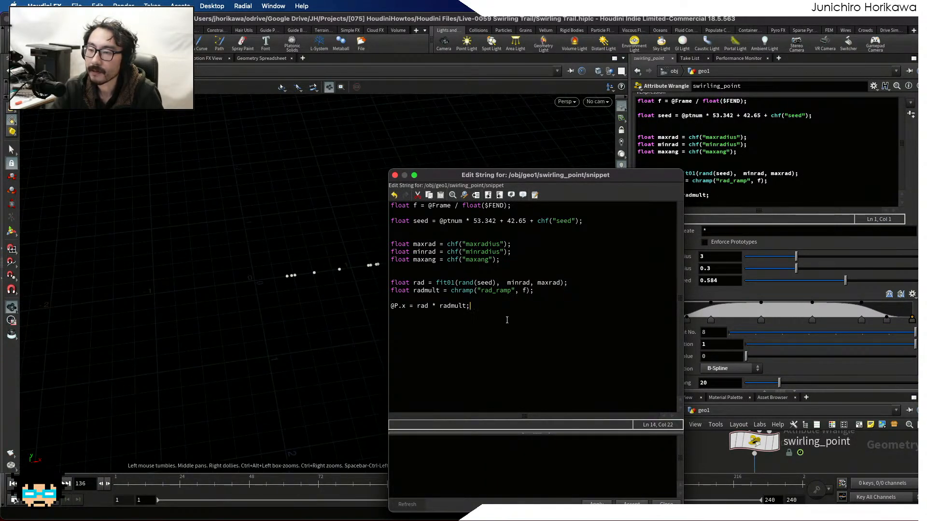
{"action": "key", "text": "Return"}
{"action": "key", "text": "Return"}
{"action": "key", "text": "Return"}
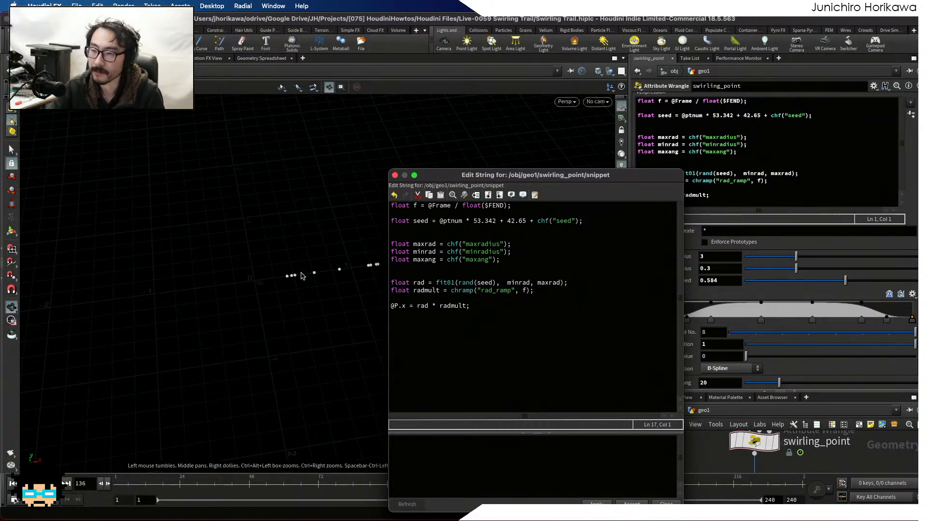
{"action": "left_click_drag", "start_coordinate": [303, 276], "coordinate": [192, 317]}
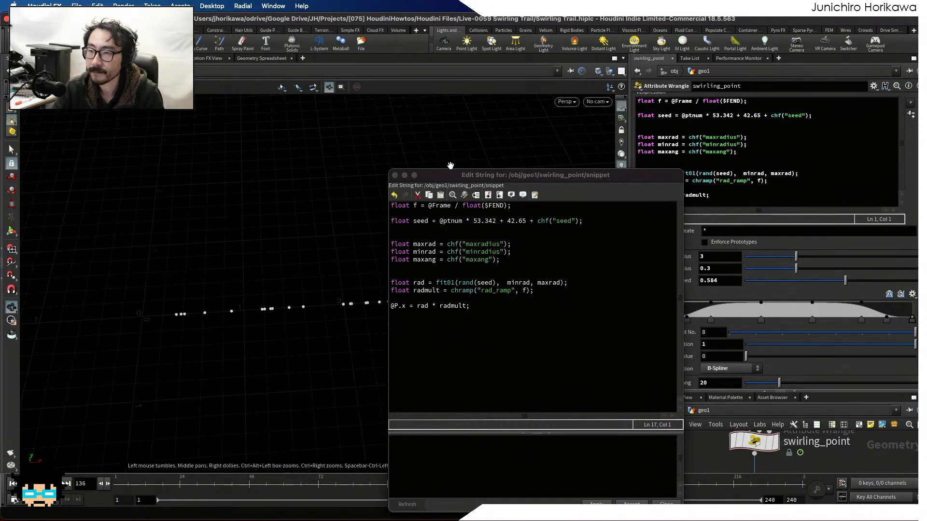
{"action": "left_click_drag", "start_coordinate": [452, 178], "coordinate": [519, 167]}
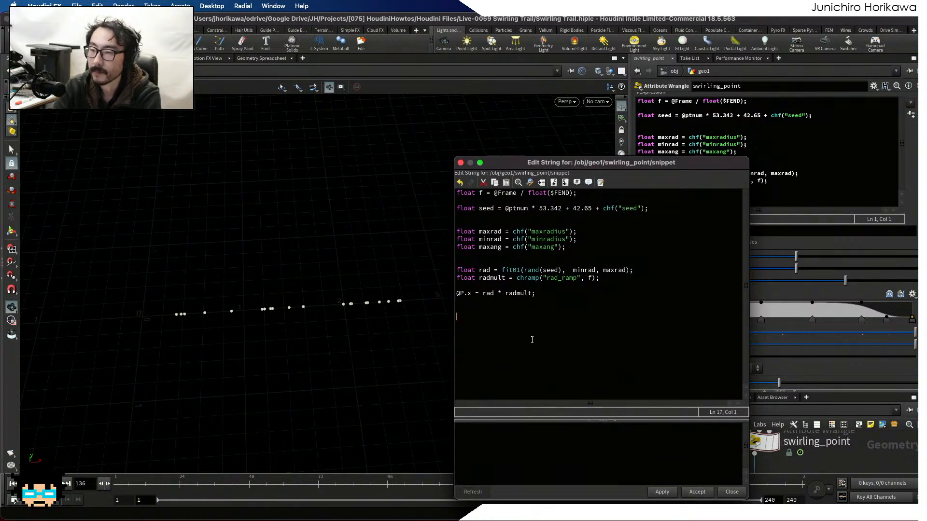
{"action": "type", "text": "loat ang ="}
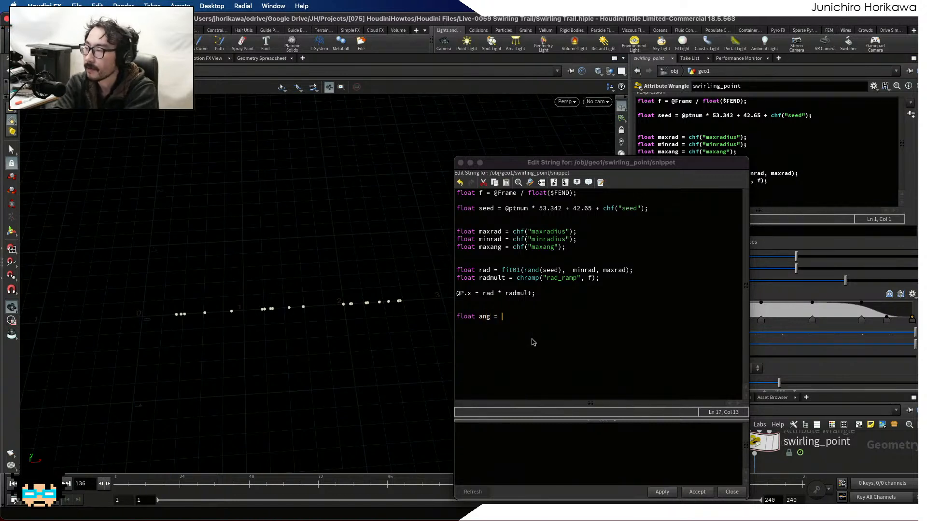
{"action": "type", "text": " ma"}
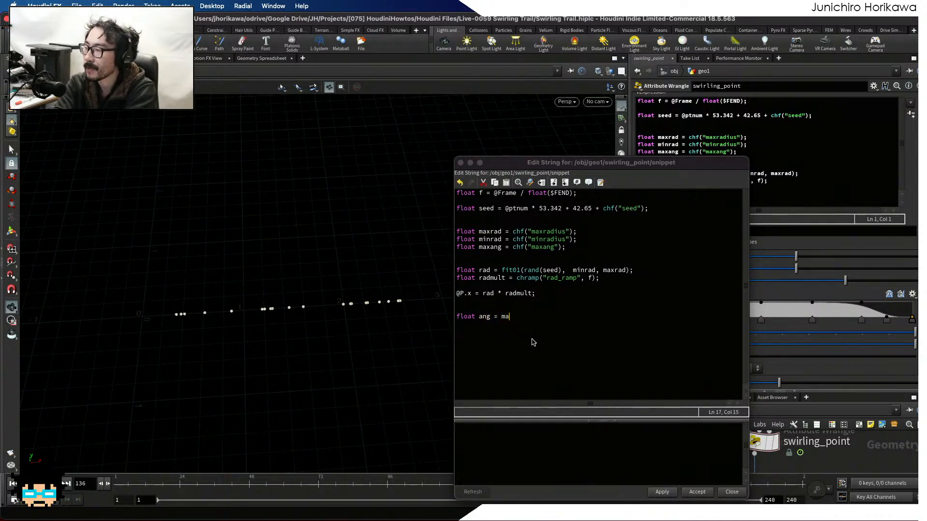
{"action": "type", "text": "x"}
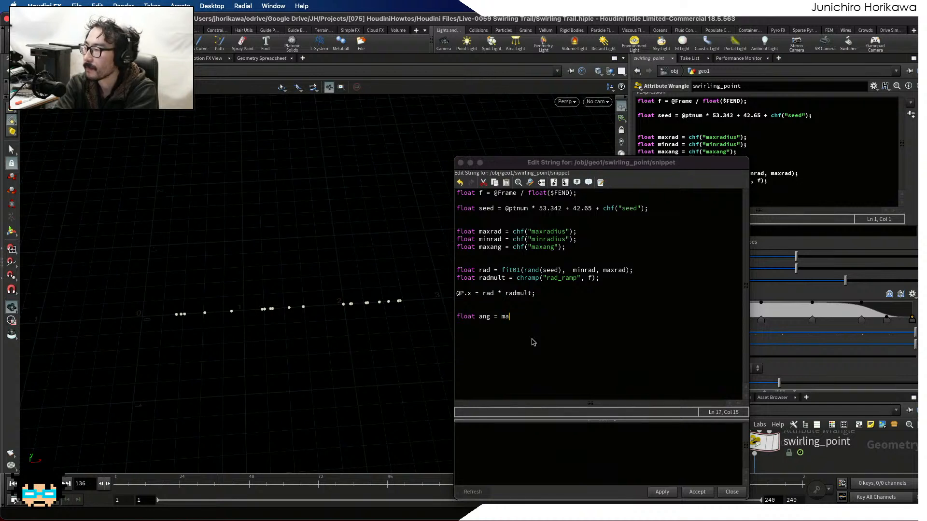
{"action": "type", "text": "xang"}
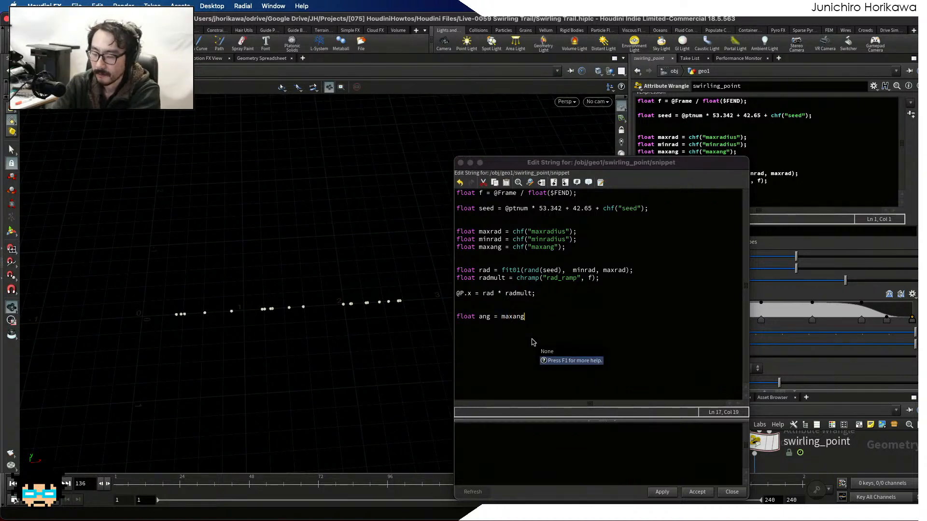
{"action": "type", "text": " *"}
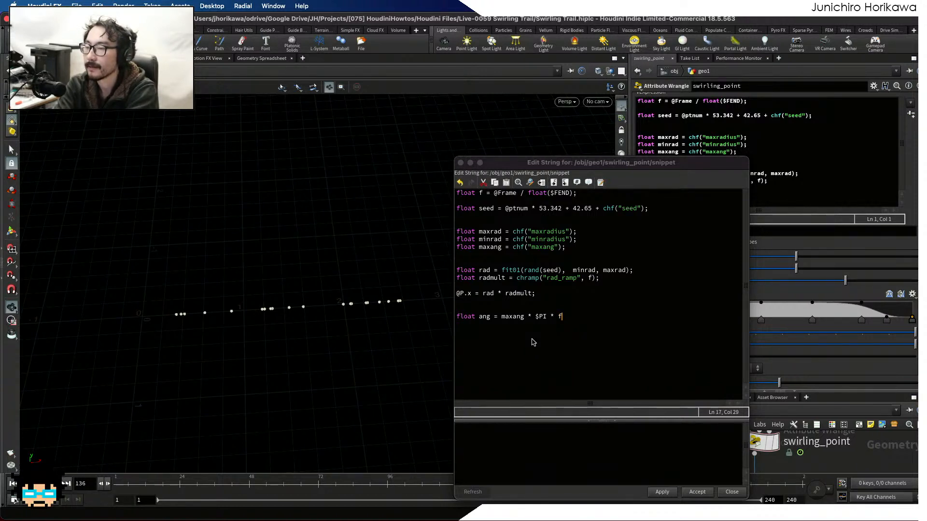
{"action": "type", "text": ";"}
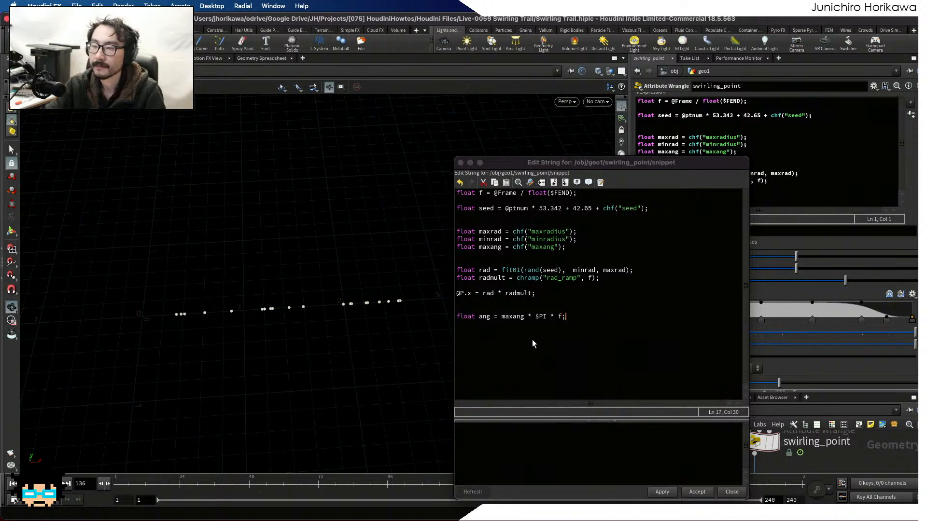
{"action": "left_click", "coordinate": [662, 492]}
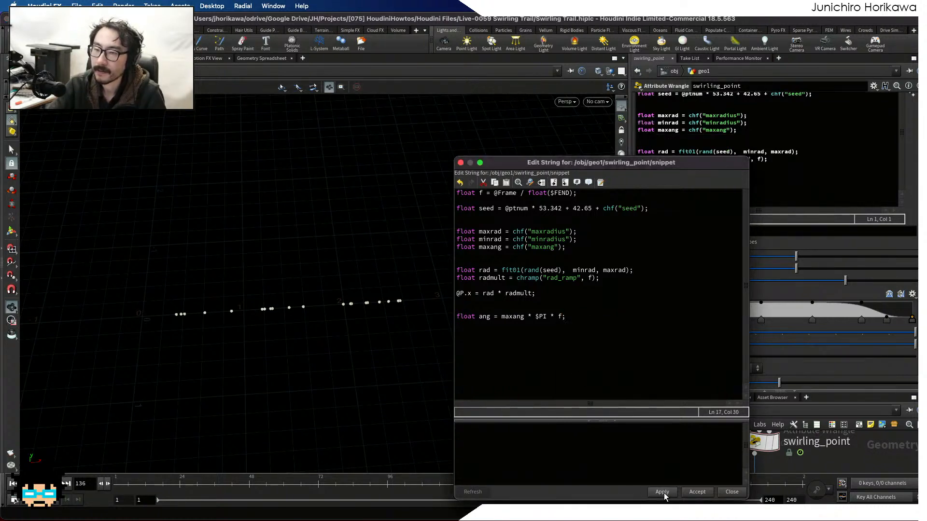
Add the line matrix mat = ident(); directly below the float ang line in the wrangle code.
{"action": "left_click_drag", "start_coordinate": [564, 166], "coordinate": [534, 161]}
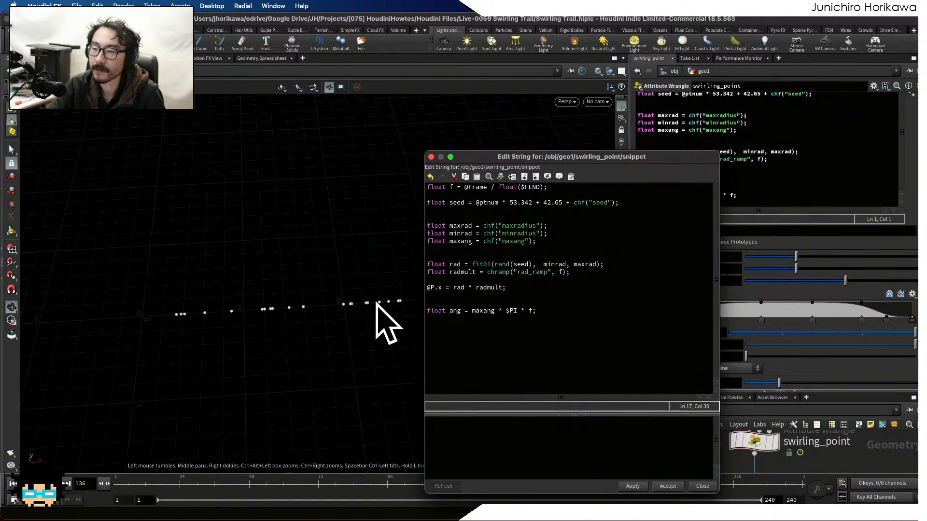
{"action": "key", "text": "Return"}
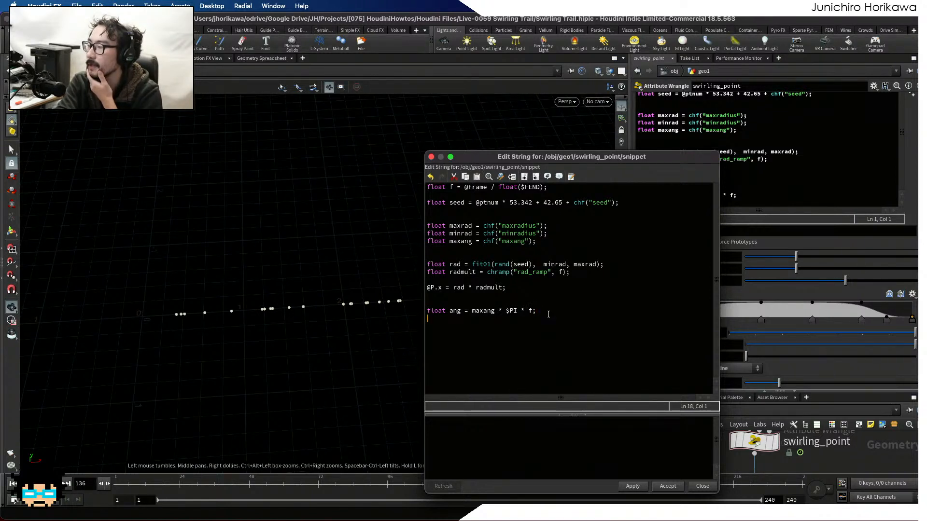
{"action": "type", "text": "matr"}
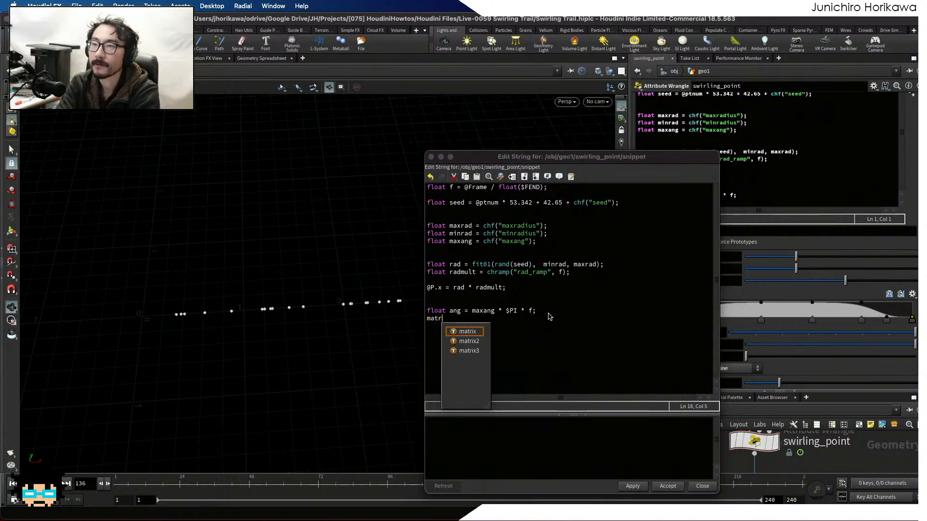
{"action": "type", "text": "i"}
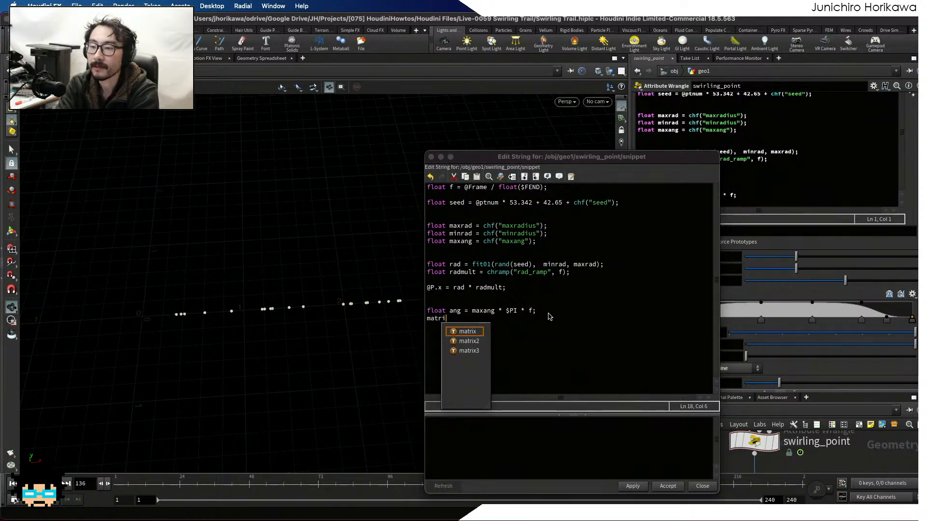
{"action": "type", "text": "x"}
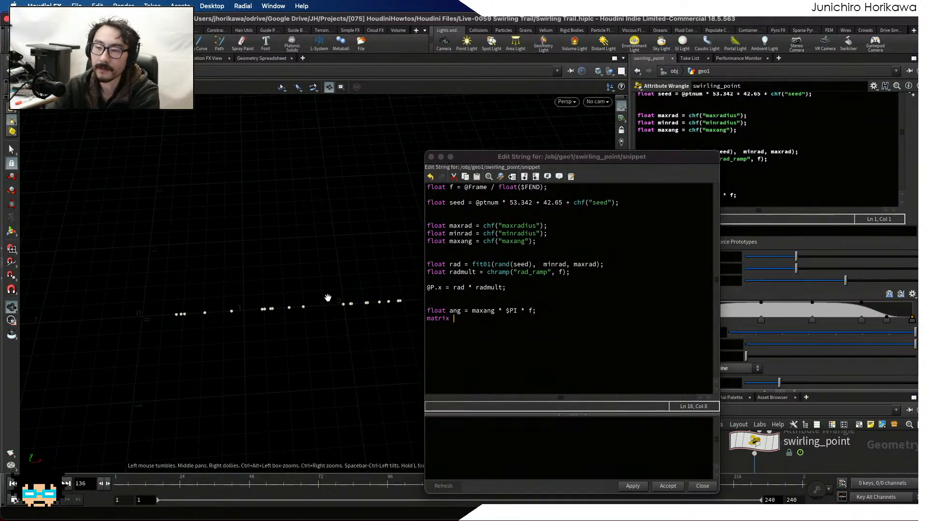
{"action": "mouse_move", "coordinate": [163, 335]}
{"action": "left_mouse_down"}
{"action": "mouse_move", "coordinate": [139, 310]}
{"action": "mouse_move", "coordinate": [181, 331]}
{"action": "left_mouse_up"}
{"action": "left_click", "coordinate": [468, 313]}
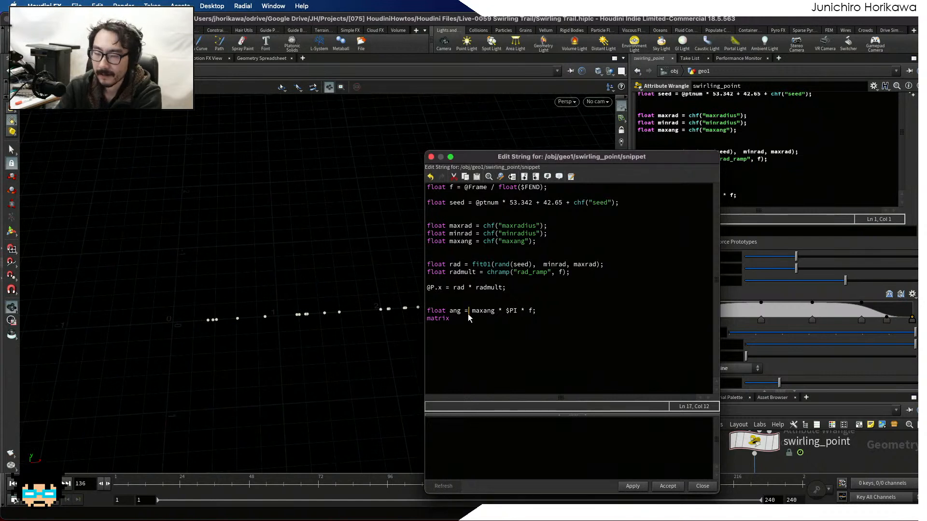
{"action": "left_click", "coordinate": [512, 327]}
{"action": "type", "text": "mat "}
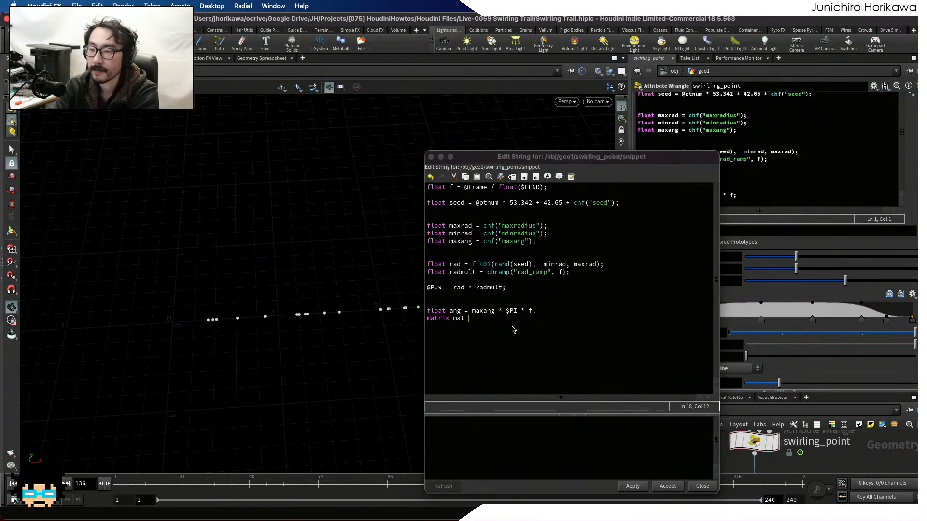
{"action": "type", "text": "= ident"}
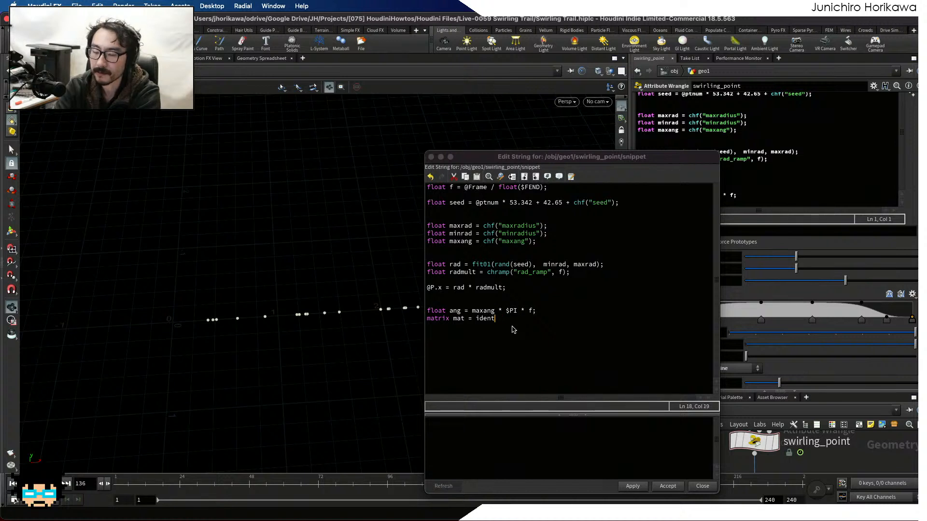
{"action": "type", "text": "();"}
Below the matrix line, add the rotation call on mat with angle ang and axis set(0, 1, 0).
{"action": "key", "text": "Return"}
{"action": "type", "text": "rtotate"}
{"action": "key", "text": "BackSpace"}
{"action": "key", "text": "BackSpace"}
{"action": "key", "text": "BackSpace"}
{"action": "key", "text": "BackSpace"}
{"action": "key", "text": "BackSpace"}
{"action": "key", "text": "BackSpace"}
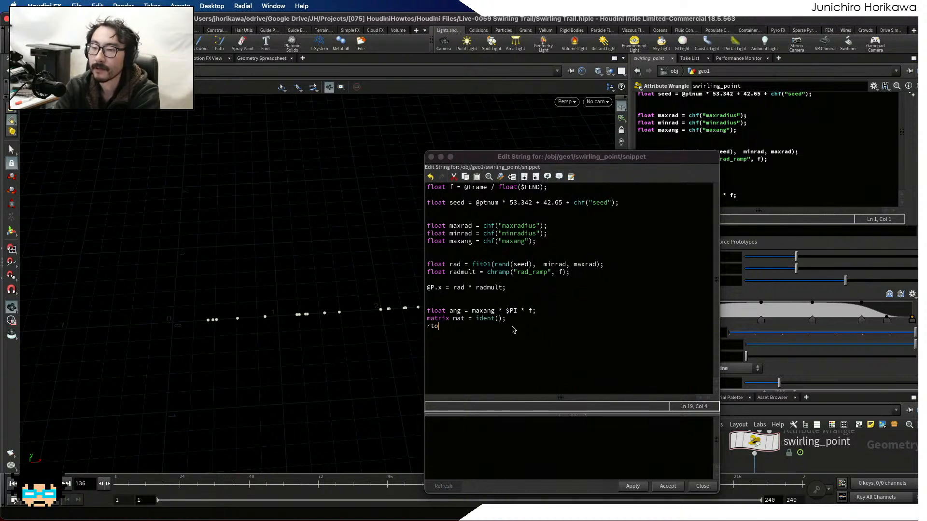
{"action": "type", "text": "oate(mat"}
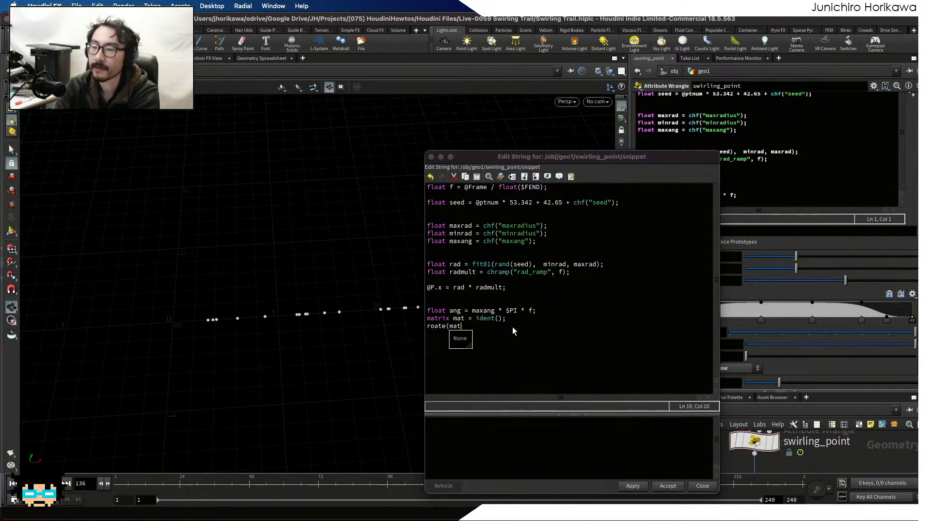
{"action": "type", "text": ", ang"}
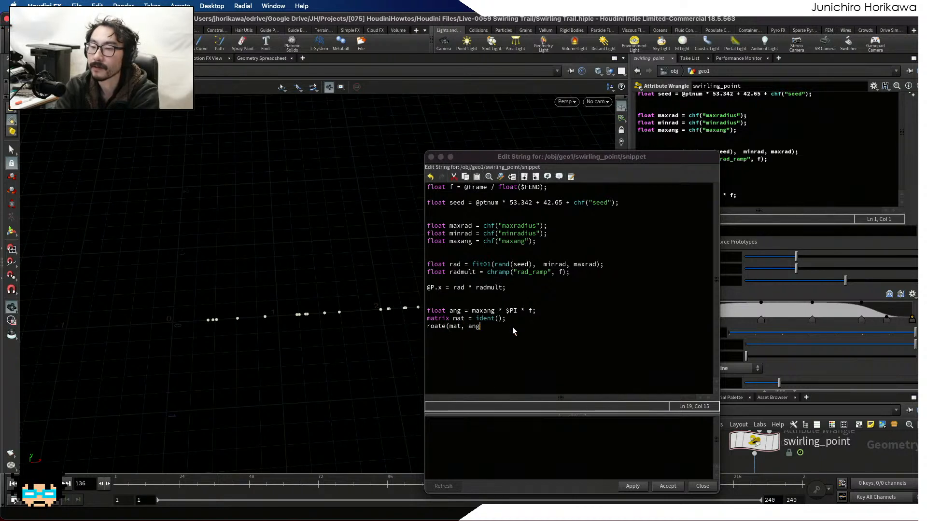
{"action": "type", "text": ", set(0"}
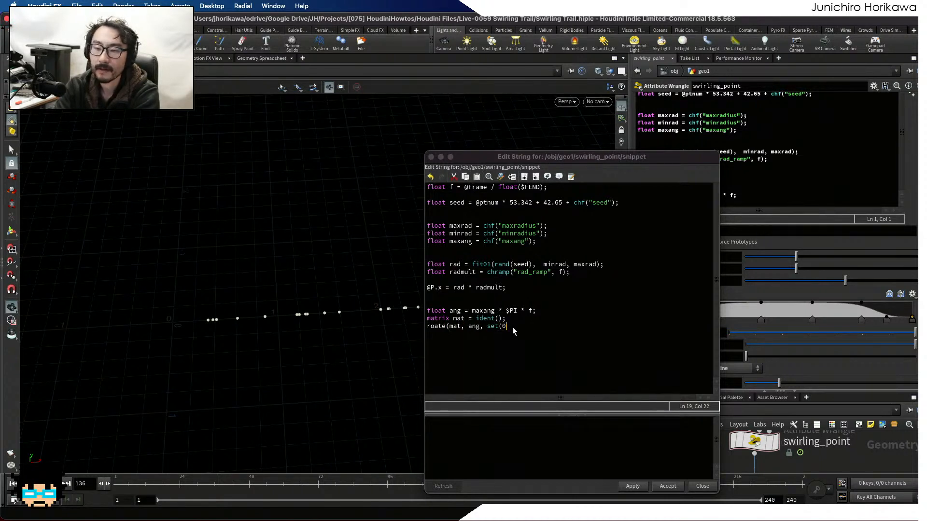
{"action": "type", "text": ", 1, 0)0;"}
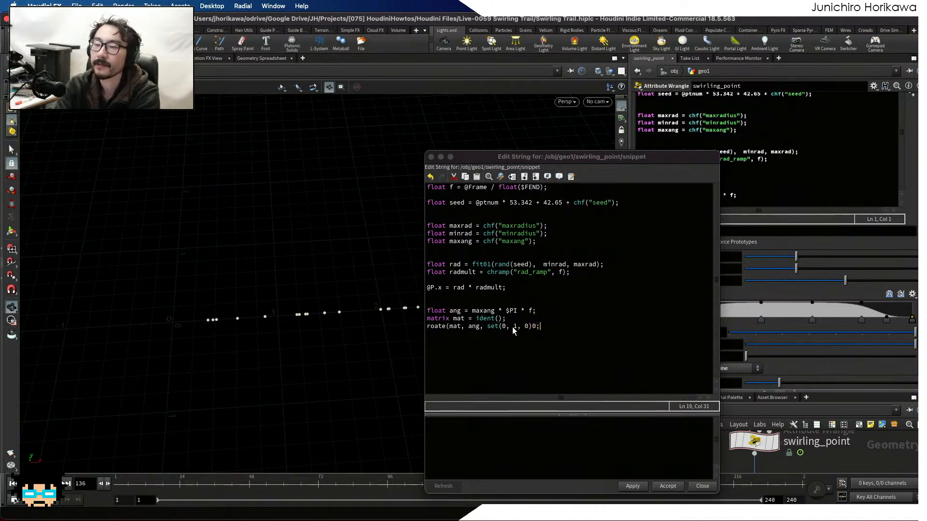
{"action": "key", "text": "BackSpace"}
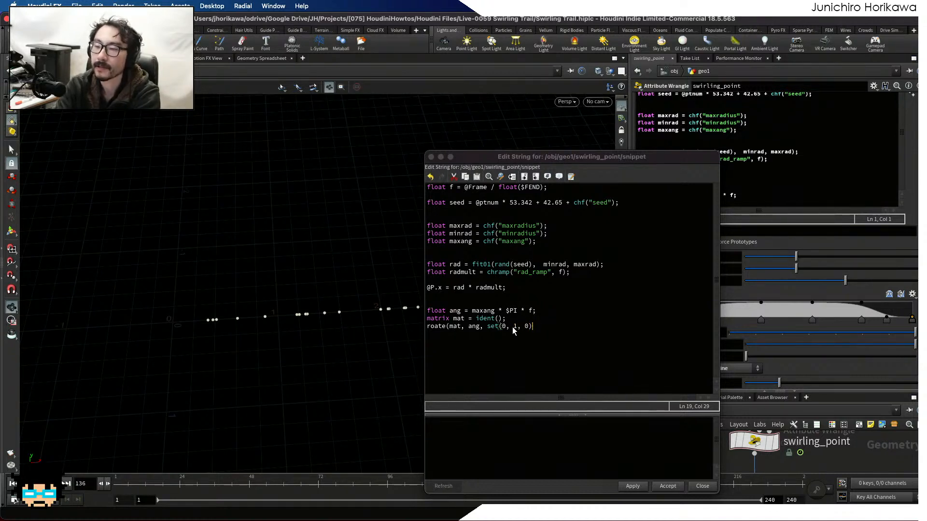
{"action": "type", "text": ");"}
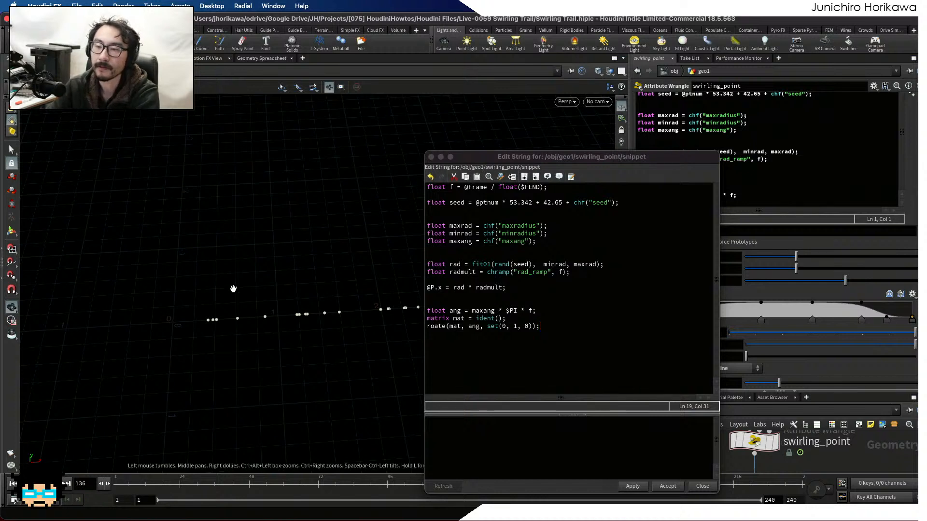
Add @P *= mat; one blank line below the rotation call and apply the wrangle code.
{"action": "left_click_drag", "start_coordinate": [179, 293], "coordinate": [145, 303]}
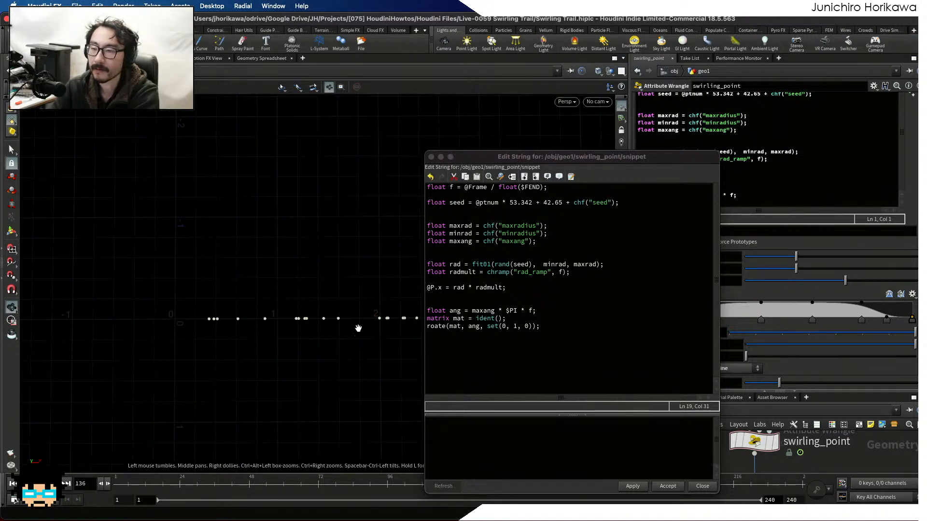
{"action": "left_click_drag", "start_coordinate": [358, 329], "coordinate": [340, 281]}
{"action": "left_click", "coordinate": [579, 326]}
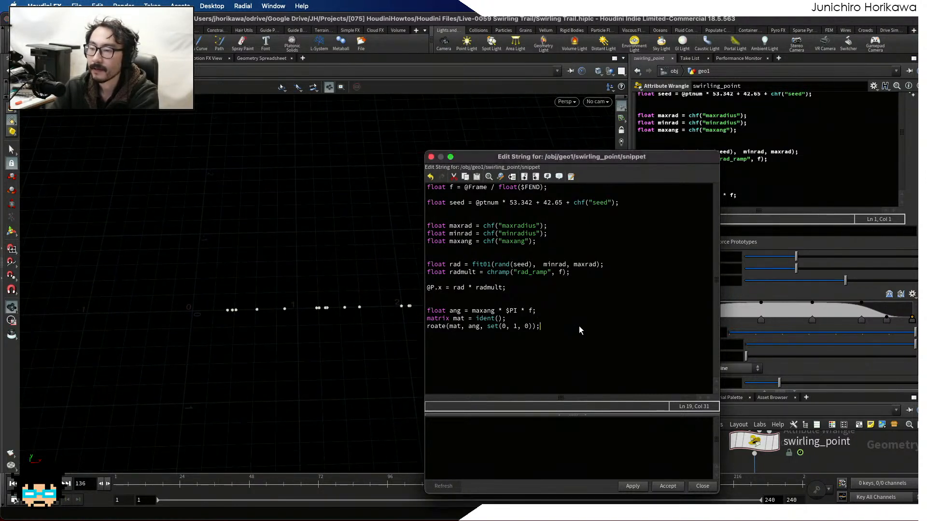
{"action": "key", "text": "Return"}
{"action": "key", "text": "Return"}
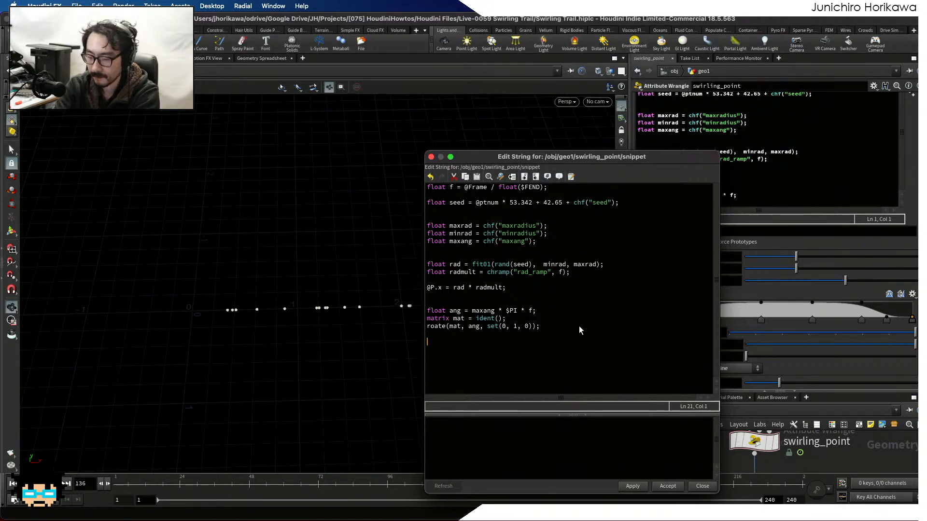
{"action": "type", "text": "@P"}
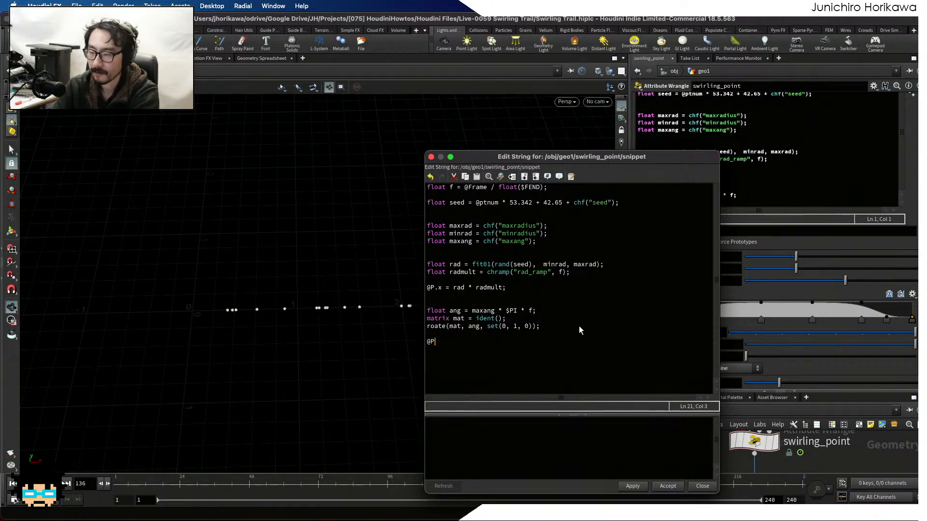
{"action": "type", "text": " *"}
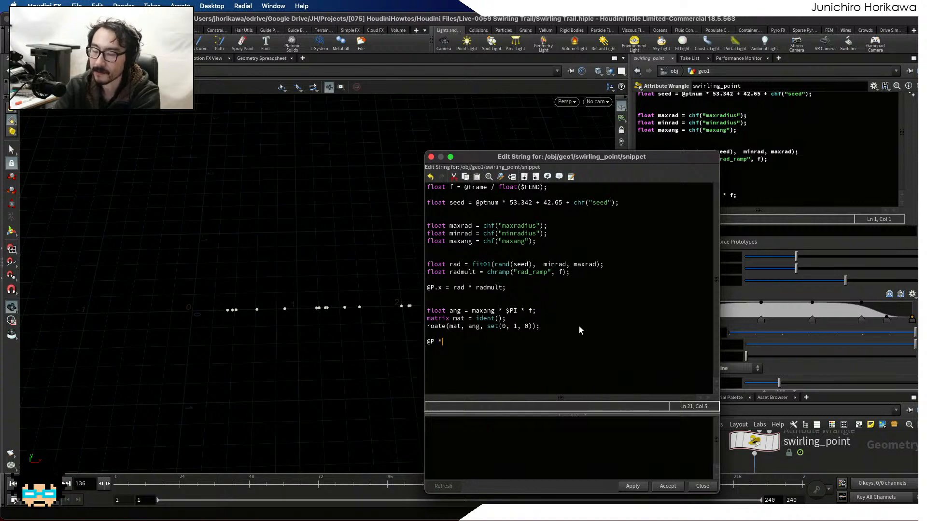
{"action": "type", "text": "= mat;"}
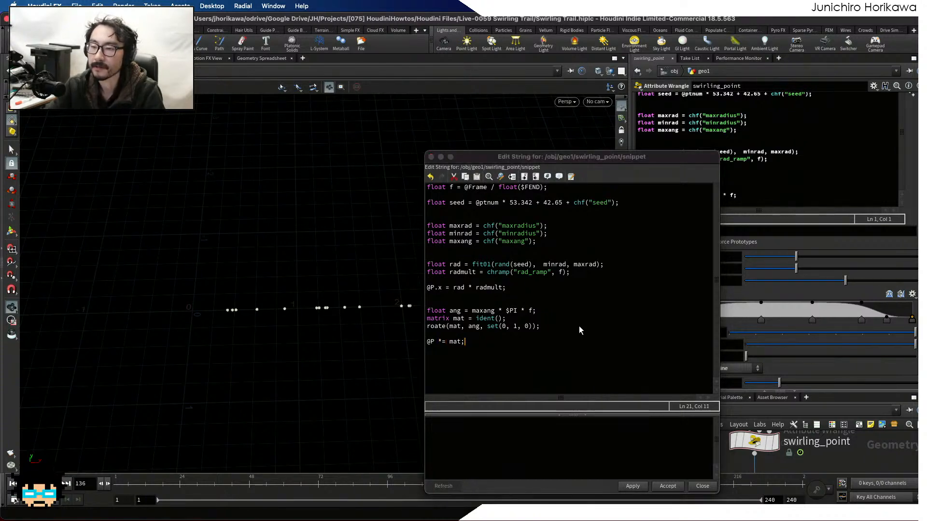
{"action": "left_click", "coordinate": [634, 487]}
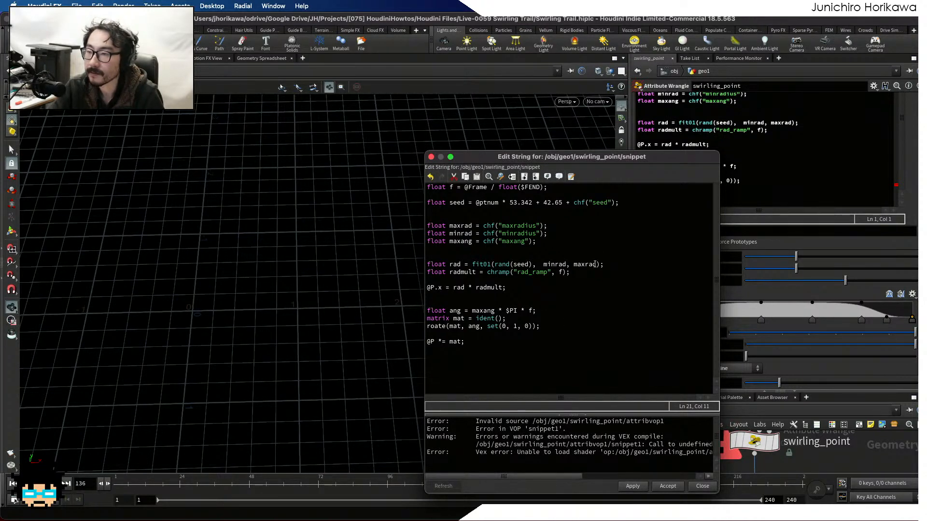
Correct the misspelled function name roate to rotate in the wrangle code and apply it.
{"action": "left_click_drag", "start_coordinate": [628, 164], "coordinate": [318, 163]}
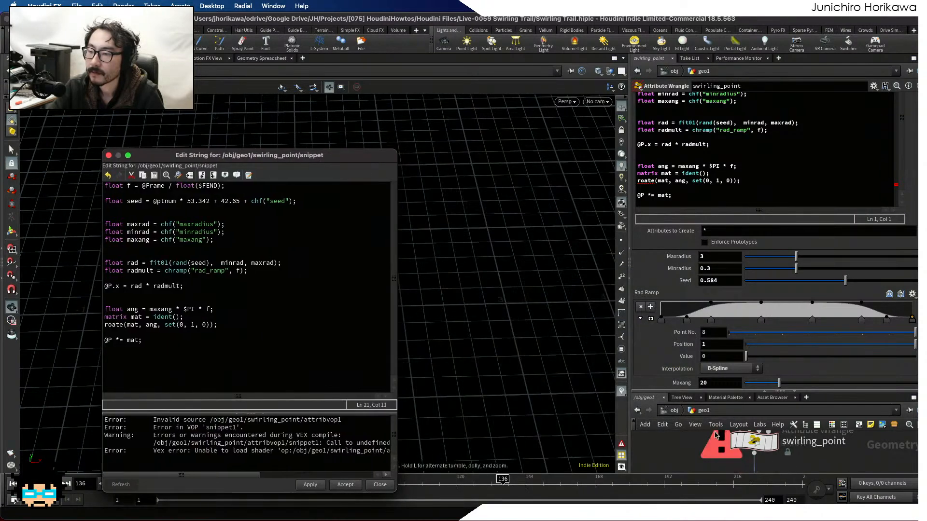
{"action": "middle_click", "coordinate": [758, 445]}
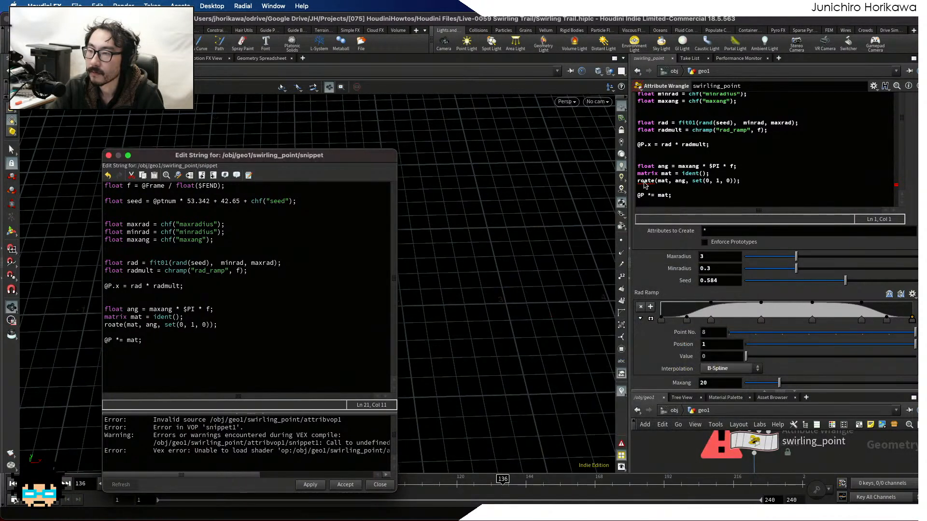
{"action": "left_click_drag", "start_coordinate": [317, 163], "coordinate": [512, 161]}
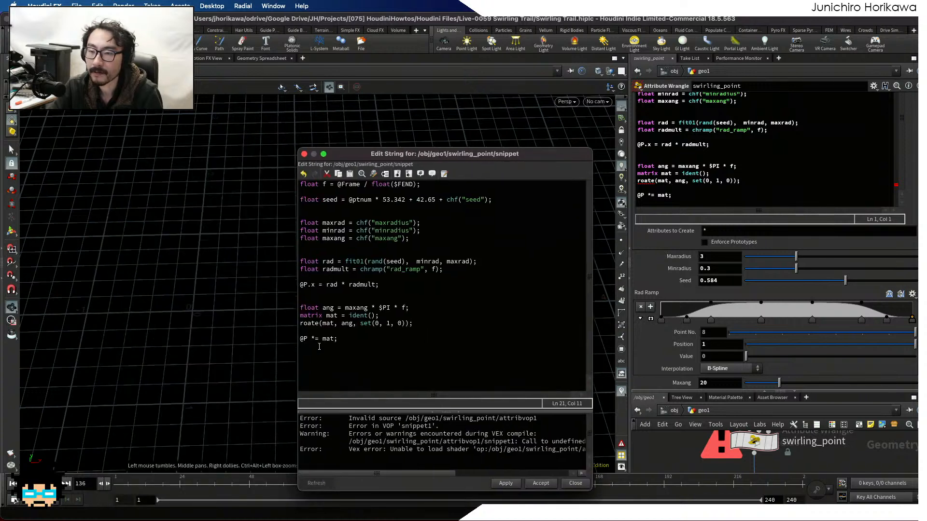
{"action": "left_click", "coordinate": [309, 323]}
{"action": "type", "text": "t"}
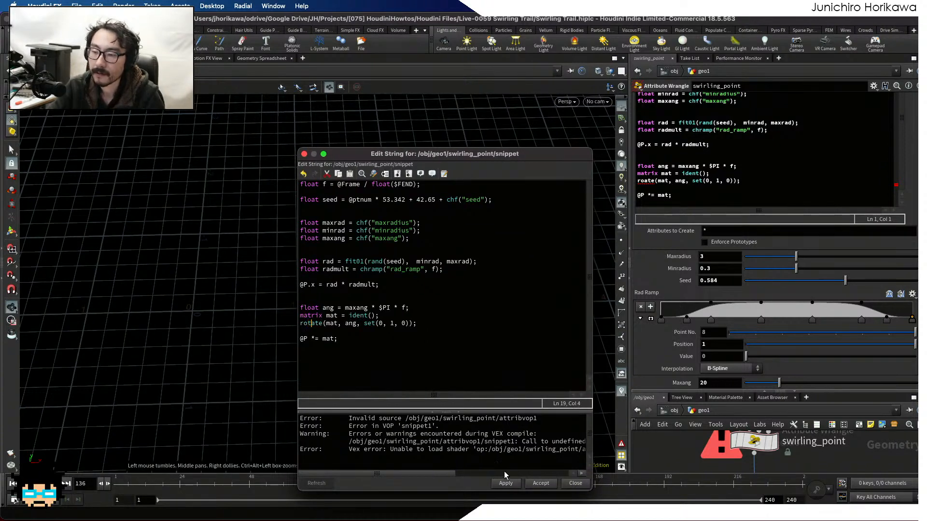
{"action": "left_click", "coordinate": [506, 484]}
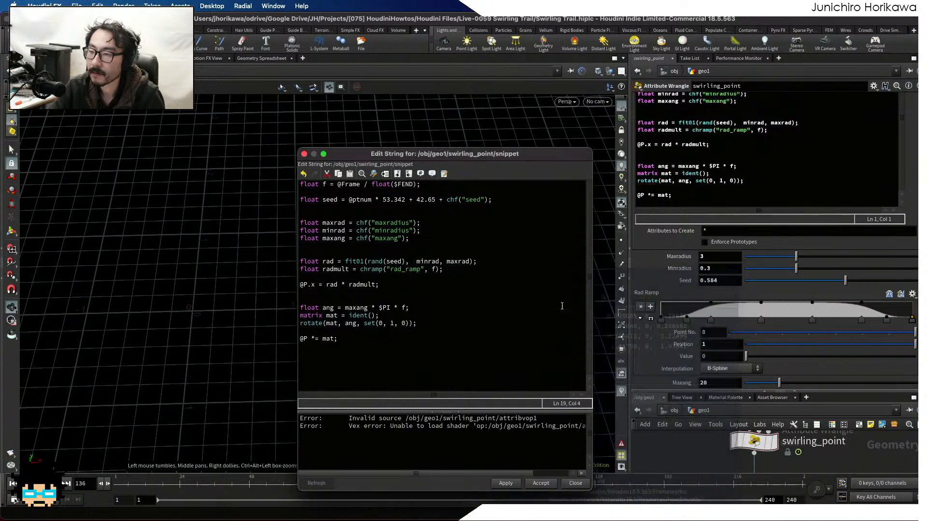
Display the swirling_point node instead of trail1 and uncover the viewport to examine its rotated points.
{"action": "left_click_drag", "start_coordinate": [519, 153], "coordinate": [285, 147]}
{"action": "middle_click", "coordinate": [747, 442]}
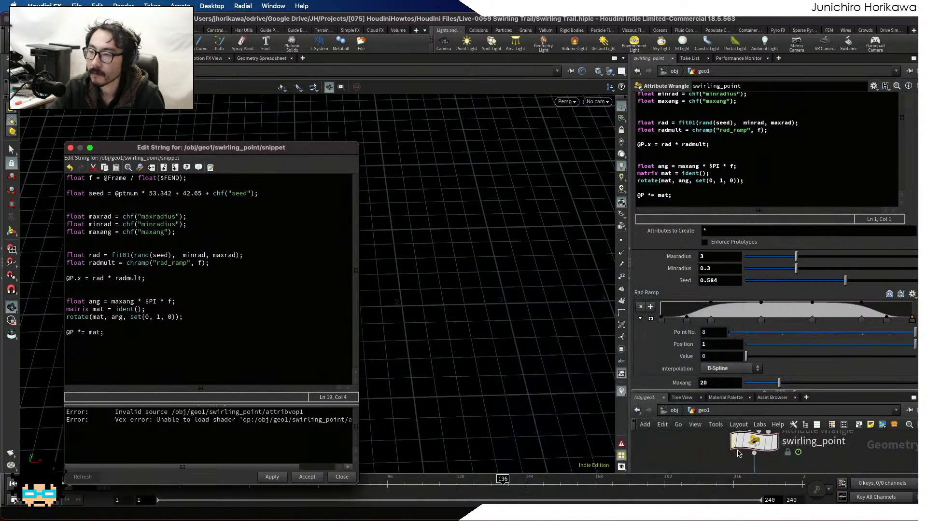
{"action": "scroll", "coordinate": [722, 451], "scroll_direction": "down", "scroll_amount": 2}
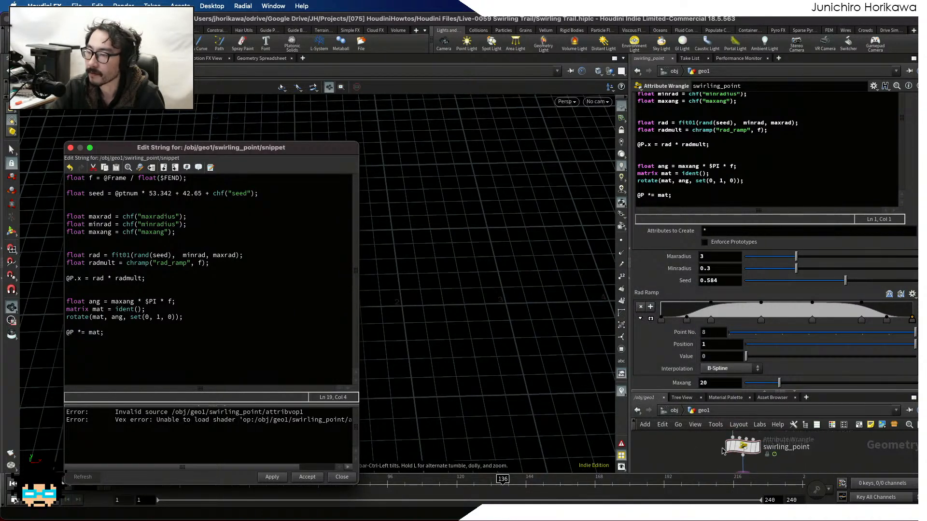
{"action": "middle_click_drag", "start_coordinate": [723, 451], "coordinate": [779, 411]}
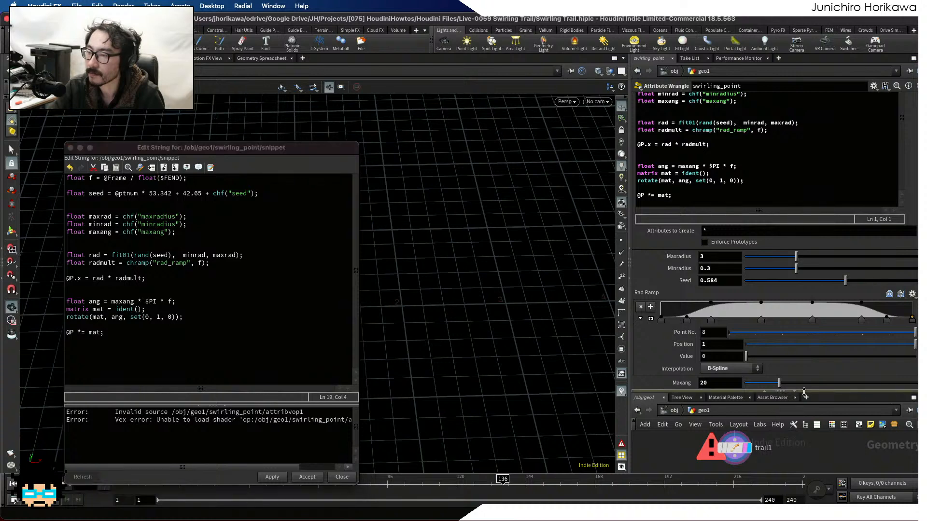
{"action": "left_click_drag", "start_coordinate": [810, 392], "coordinate": [776, 347]}
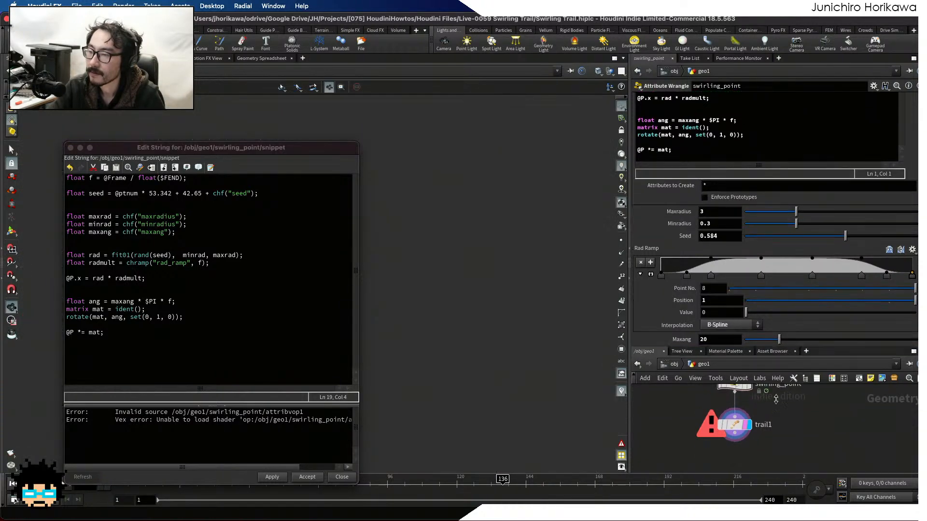
{"action": "scroll", "coordinate": [753, 411], "scroll_direction": "up", "scroll_amount": 2}
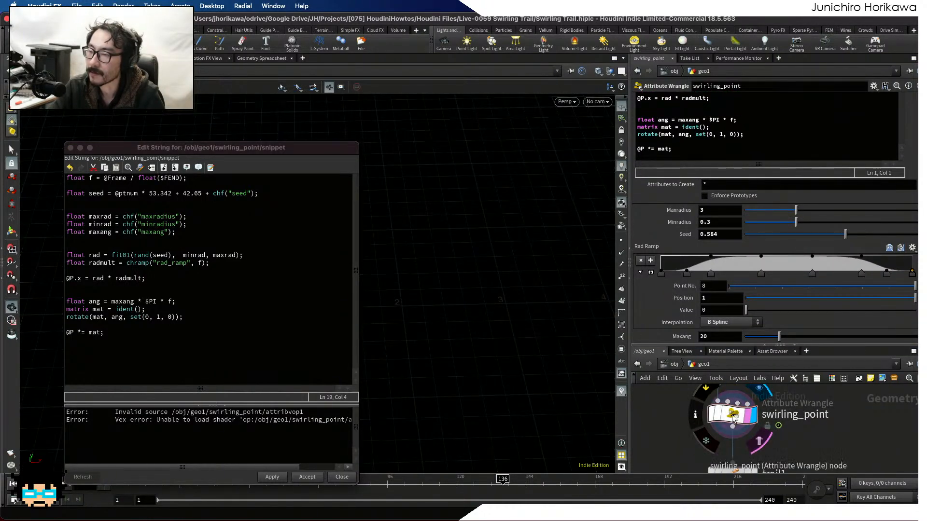
{"action": "left_click_drag", "start_coordinate": [289, 147], "coordinate": [381, 147]}
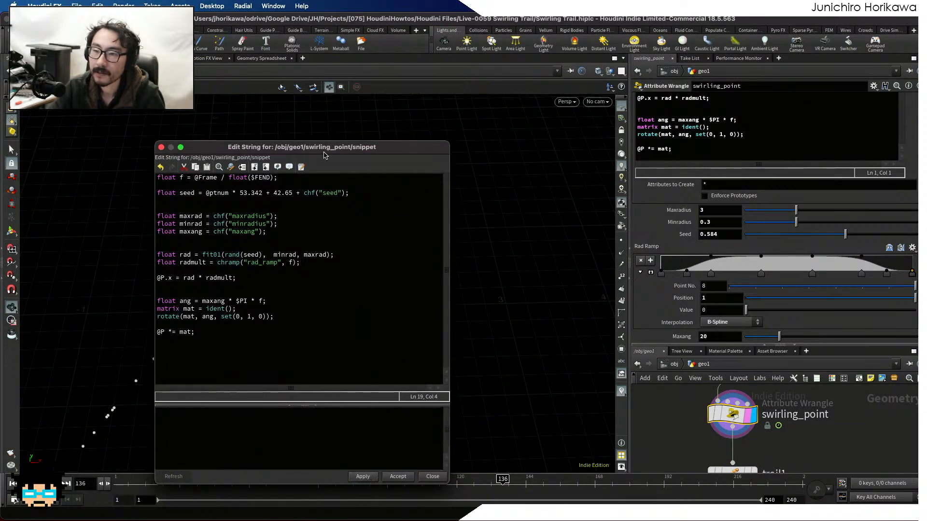
{"action": "left_click_drag", "start_coordinate": [324, 154], "coordinate": [784, 167]}
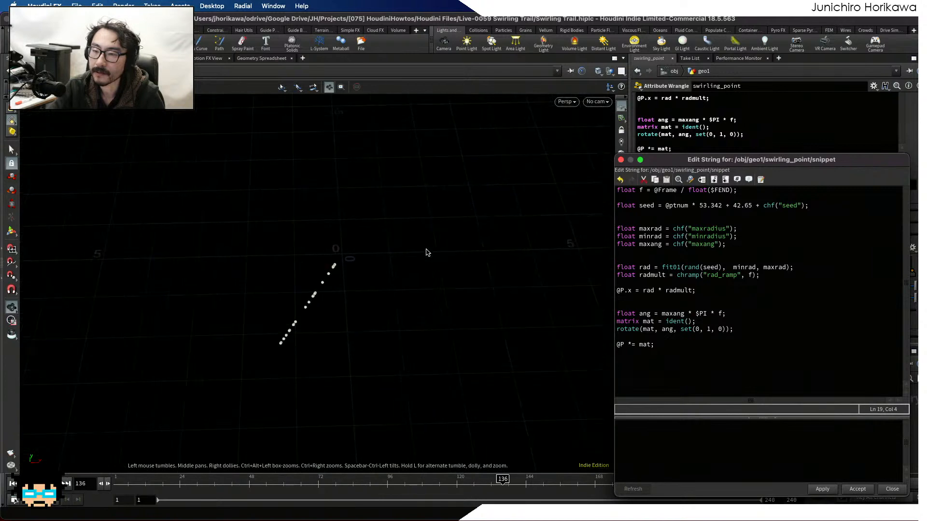
{"action": "left_click_drag", "start_coordinate": [426, 252], "coordinate": [393, 411]}
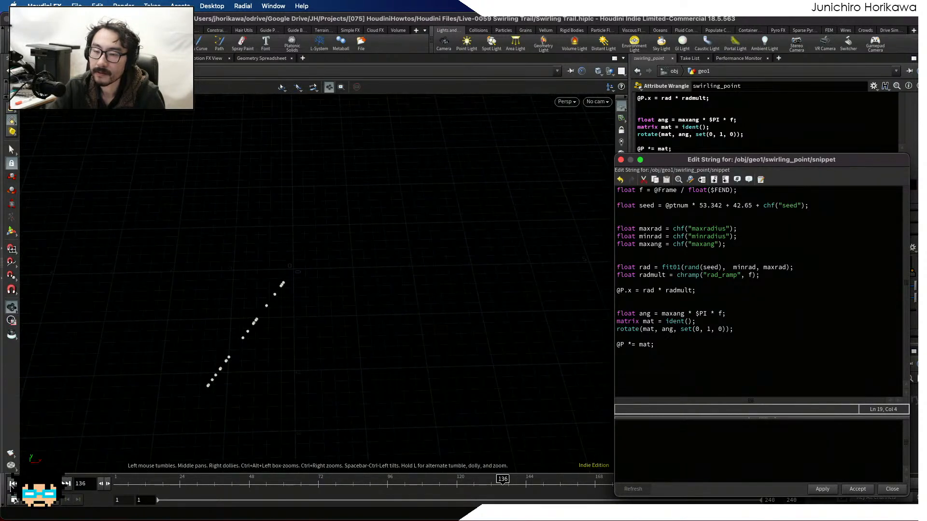
Play the animation with the code editor moved aside and examine how the points rotate around the origin.
{"action": "left_click", "coordinate": [12, 484]}
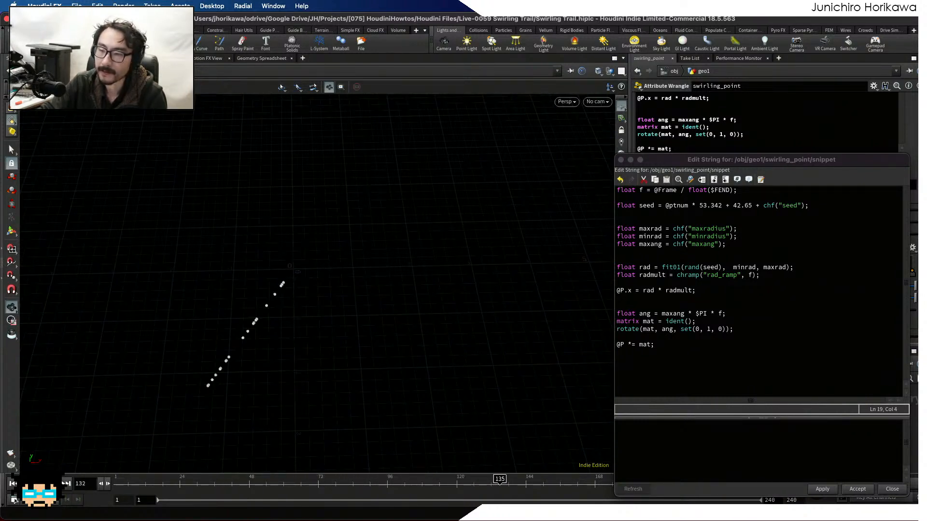
{"action": "left_click_drag", "start_coordinate": [700, 159], "coordinate": [183, 240]}
{"action": "left_click_drag", "start_coordinate": [705, 339], "coordinate": [697, 341]}
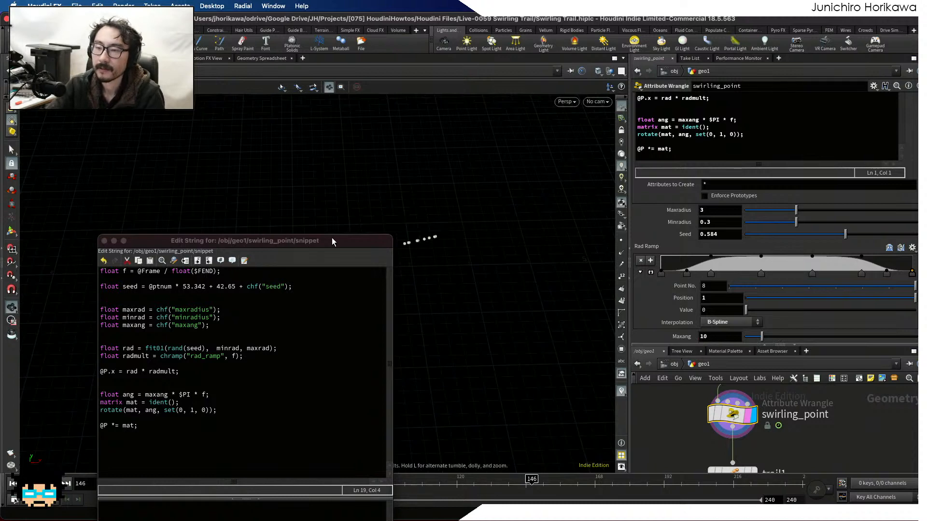
{"action": "left_click_drag", "start_coordinate": [251, 240], "coordinate": [600, 183]}
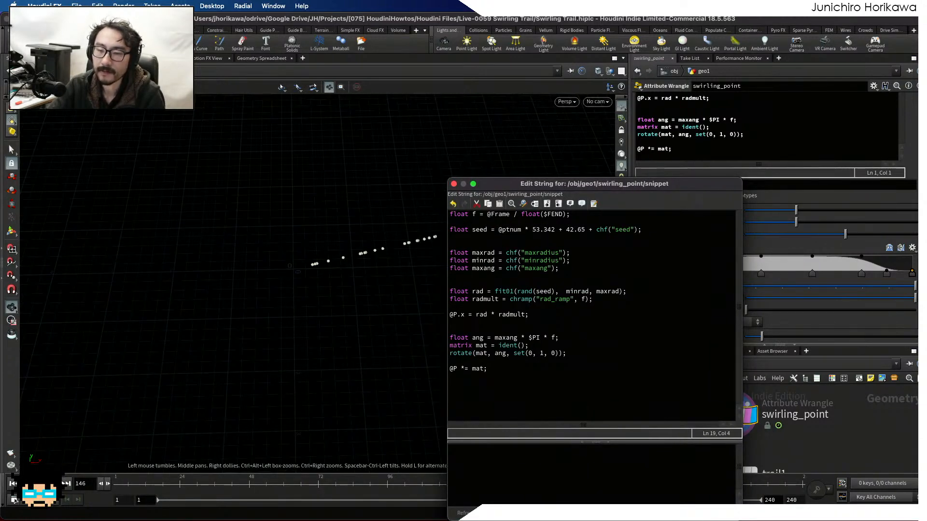
{"action": "left_click", "coordinate": [14, 500]}
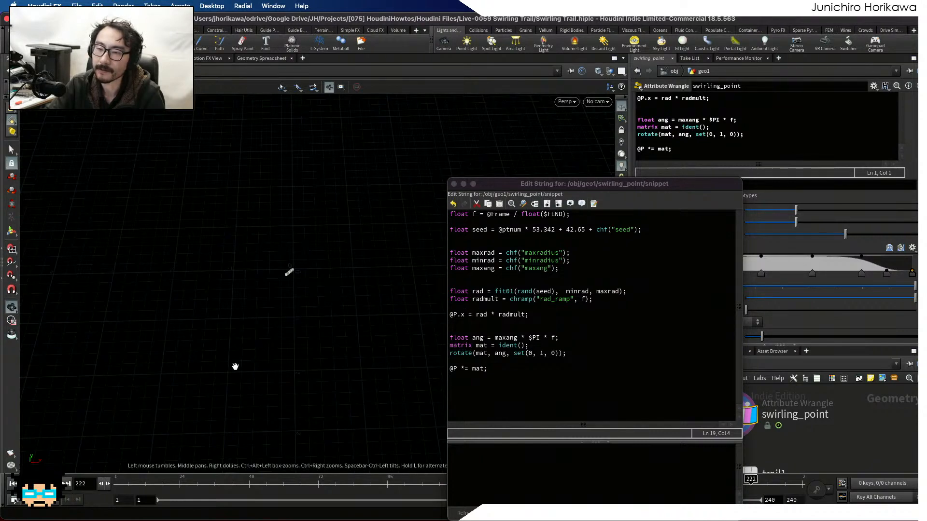
{"action": "scroll", "coordinate": [277, 261], "scroll_direction": "up", "scroll_amount": 3}
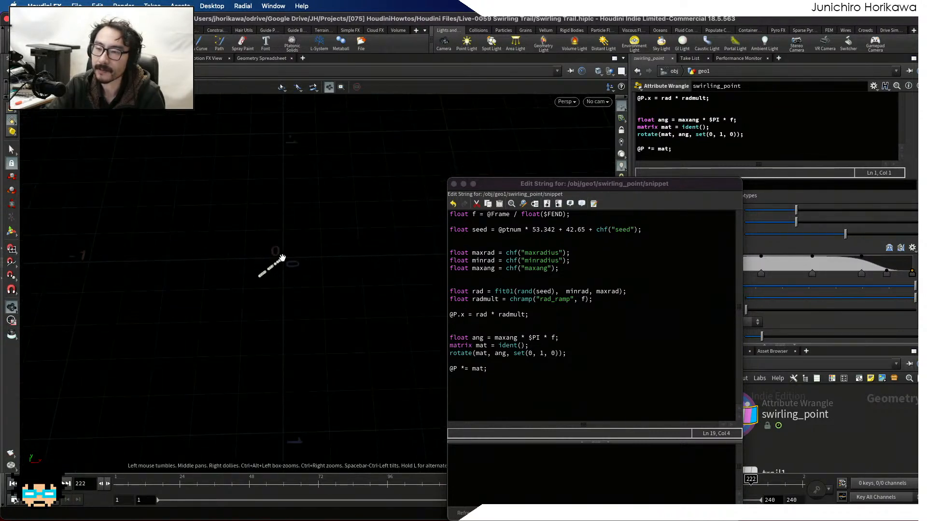
{"action": "scroll", "coordinate": [281, 259], "scroll_direction": "down", "scroll_amount": 2}
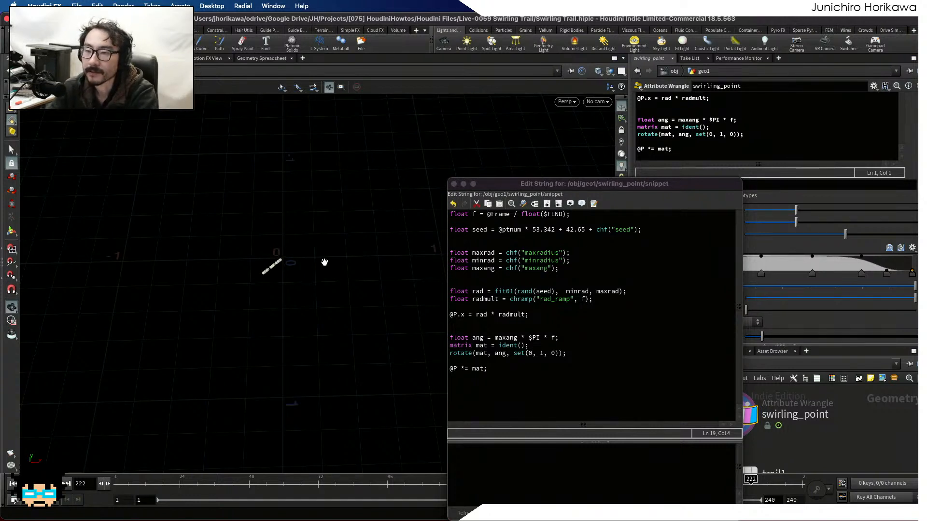
In the ang line of the wrangle code, append + $PI * 2 * rand() after the f term.
{"action": "left_click", "coordinate": [502, 361]}
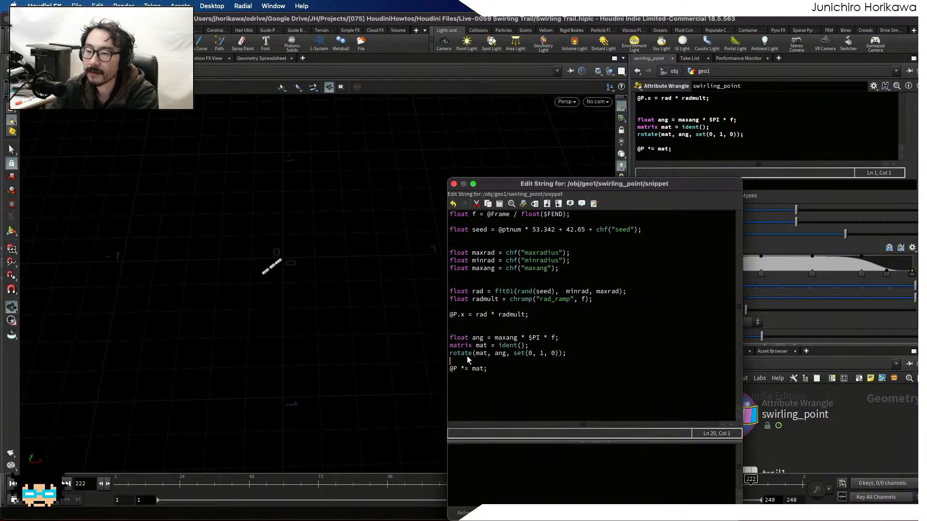
{"action": "left_click_drag", "start_coordinate": [560, 338], "coordinate": [453, 342]}
{"action": "left_click", "coordinate": [529, 338]}
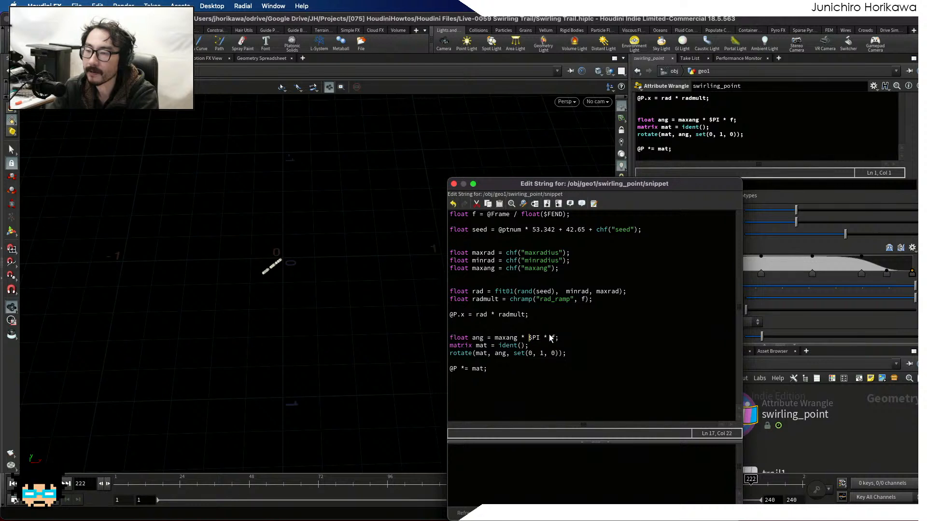
{"action": "left_click", "coordinate": [555, 338]}
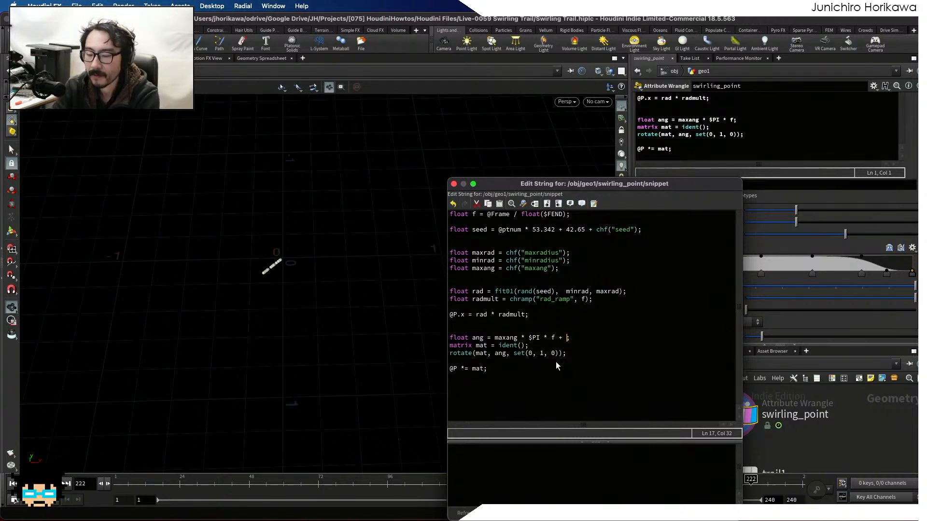
{"action": "type", "text": "* 2 * "}
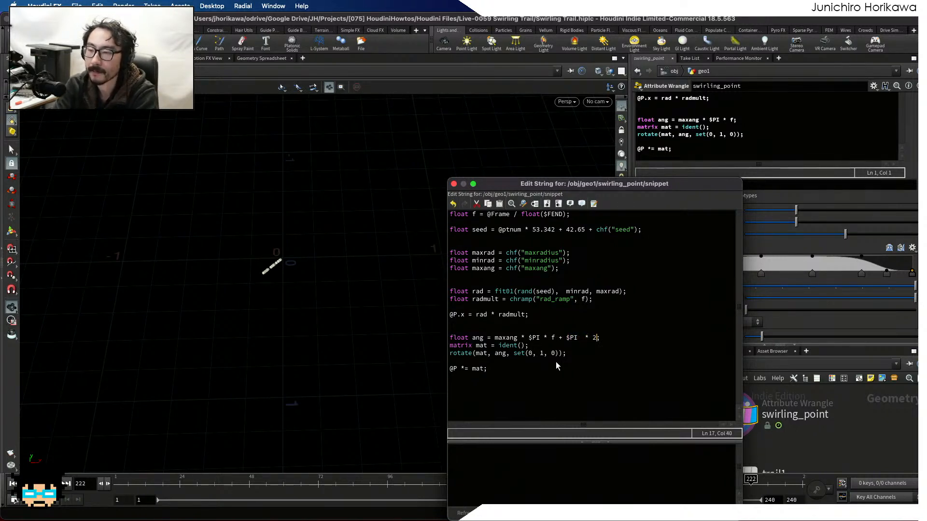
{"action": "type", "text": "rand"}
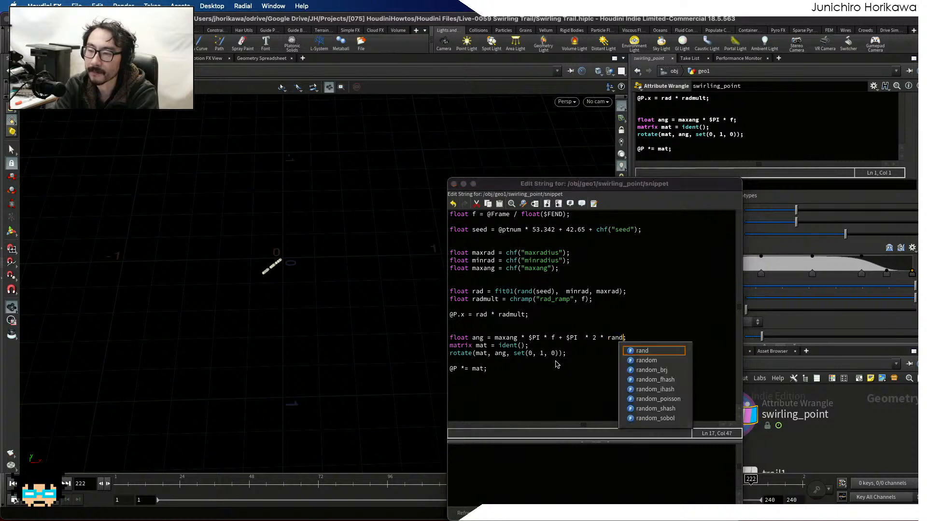
{"action": "type", "text": "()"}
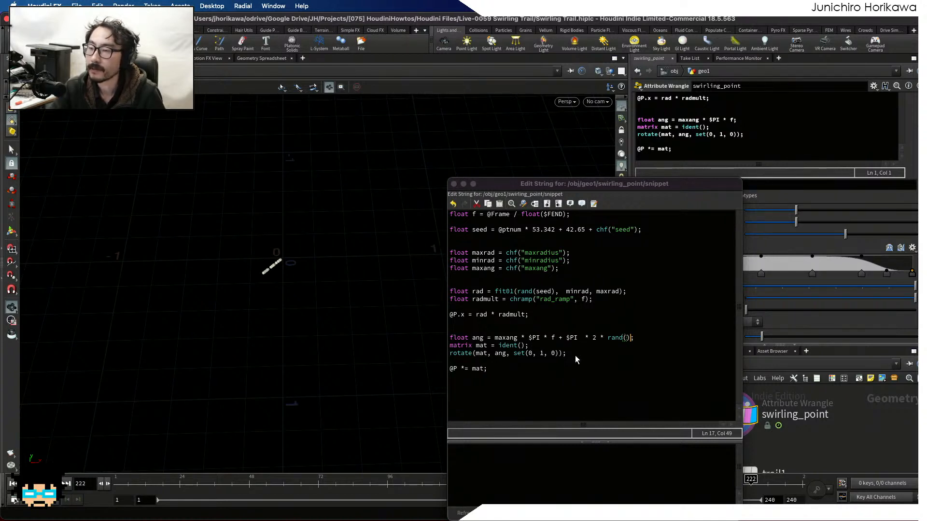
Pass seed + 4.425 to the rand call in the ang line and apply the wrangle code.
{"action": "left_click", "coordinate": [625, 342]}
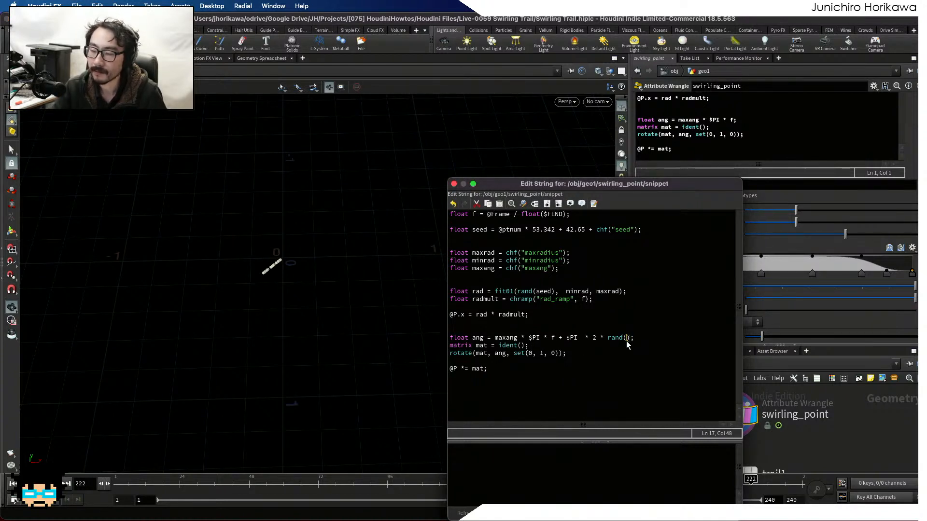
{"action": "type", "text": "seed + 4.435"}
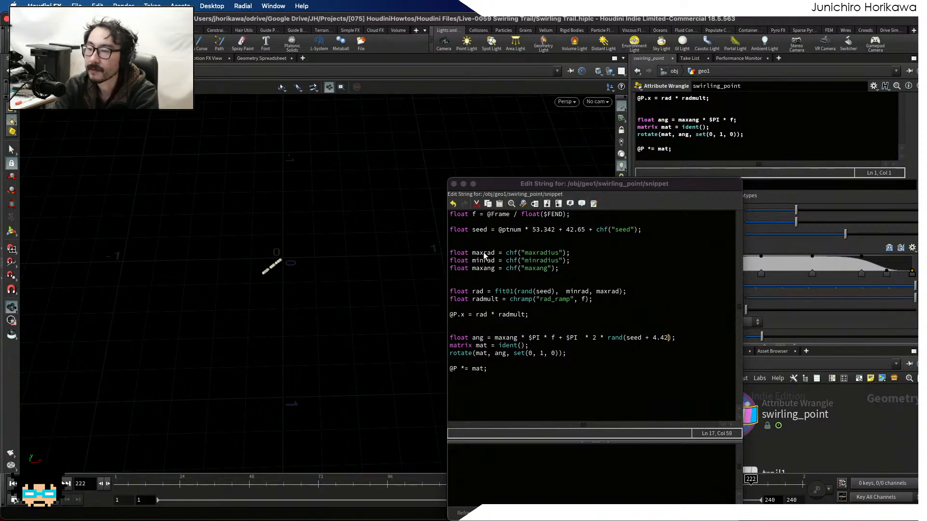
{"action": "left_click", "coordinate": [670, 341]}
{"action": "left_click_drag", "start_coordinate": [649, 338], "coordinate": [647, 338]}
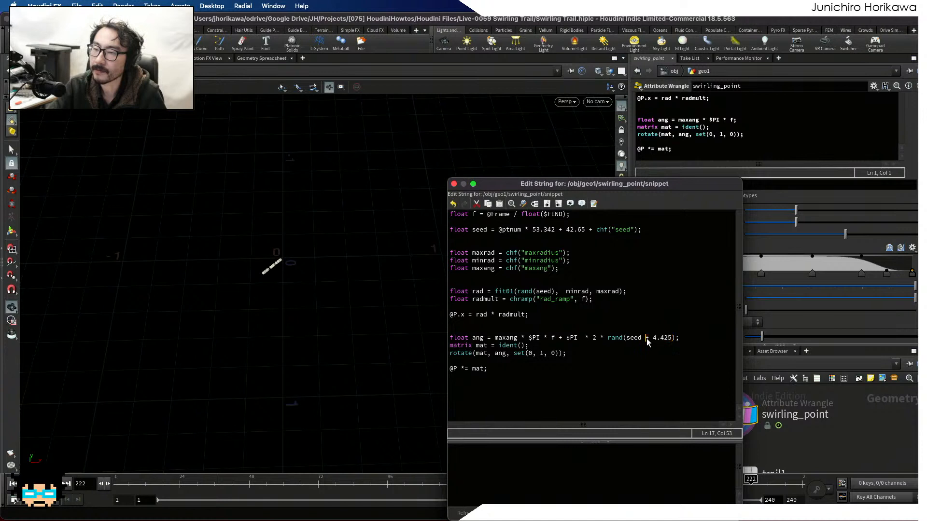
{"action": "left_click_drag", "start_coordinate": [652, 231], "coordinate": [453, 230]}
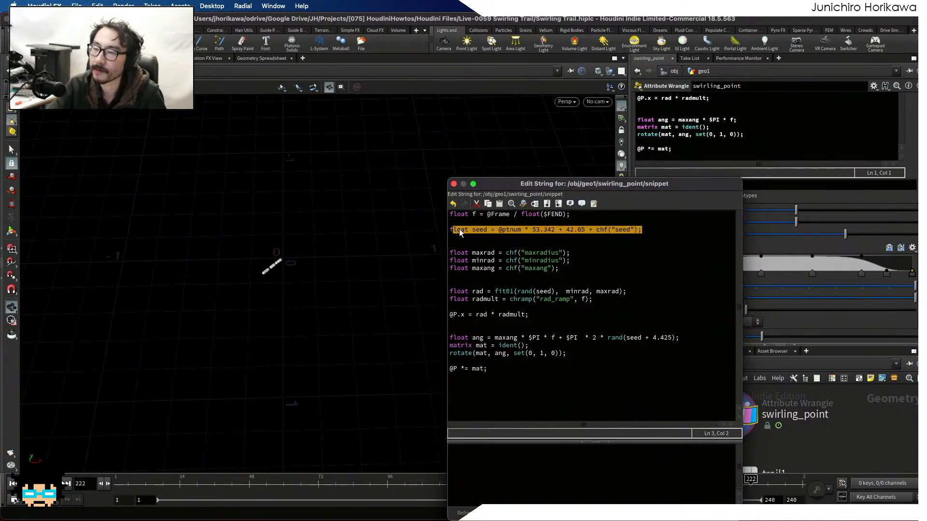
{"action": "left_click", "coordinate": [465, 230]}
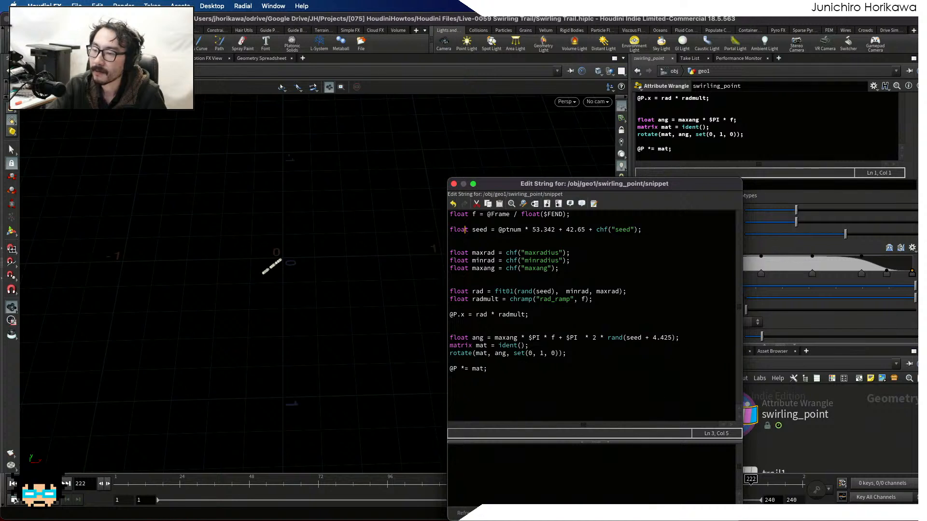
{"action": "left_click", "coordinate": [438, 374]}
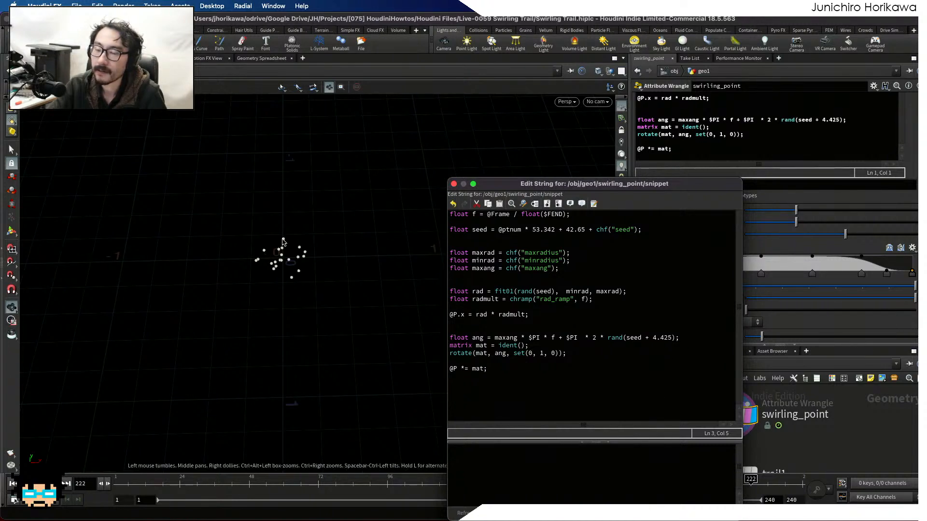
Uncover the viewport and play the animation from frame 1 to examine the randomly offset swirling points.
{"action": "left_click_drag", "start_coordinate": [500, 186], "coordinate": [646, 185]}
{"action": "left_click", "coordinate": [67, 484]}
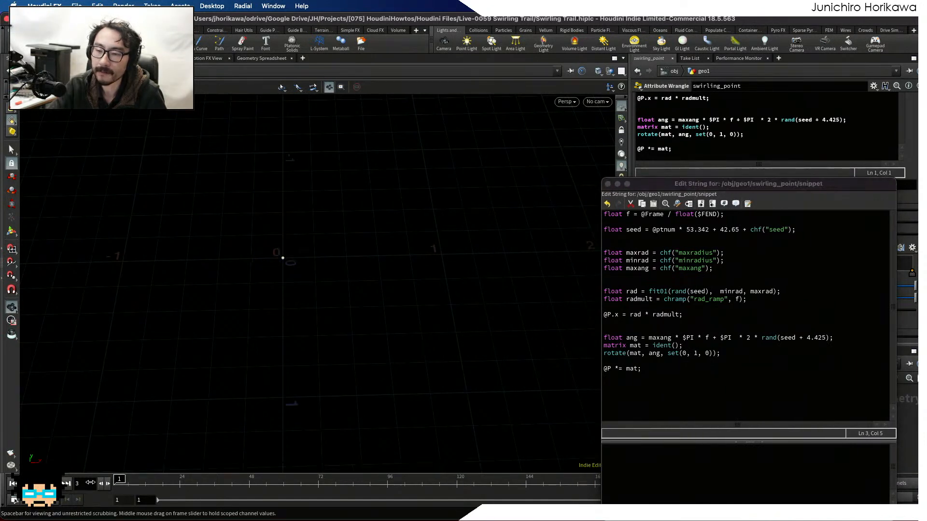
{"action": "left_click", "coordinate": [67, 484]}
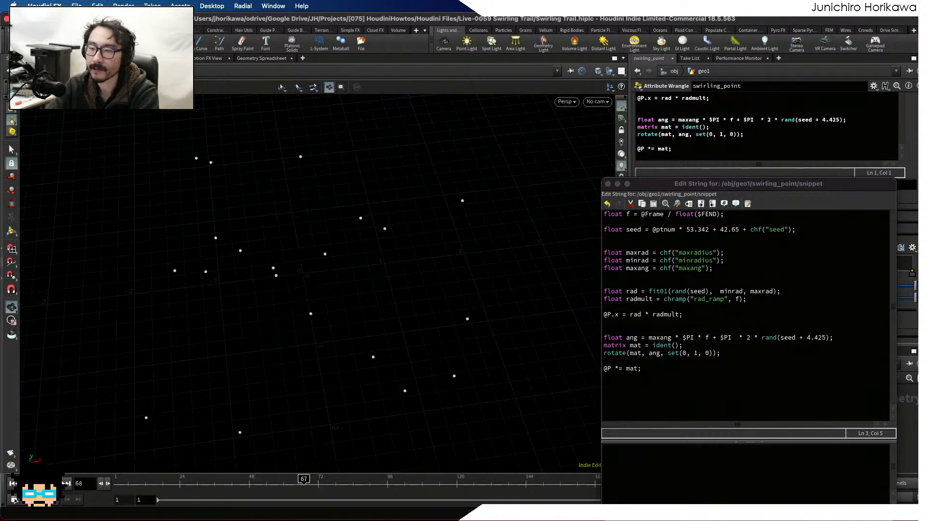
Display the trail1 node, set its Trail Length to 20, and uncover the viewport.
{"action": "left_click_drag", "start_coordinate": [665, 188], "coordinate": [477, 136]}
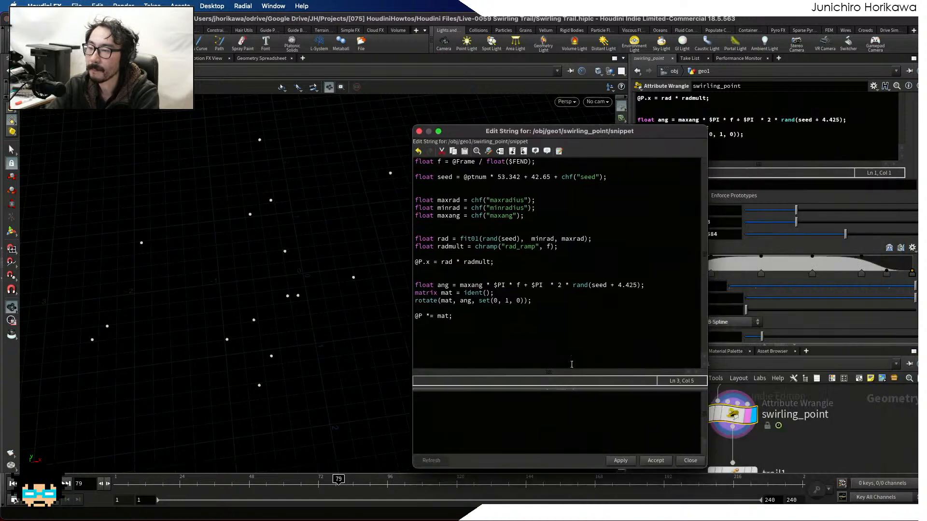
{"action": "left_click_drag", "start_coordinate": [623, 132], "coordinate": [472, 106]}
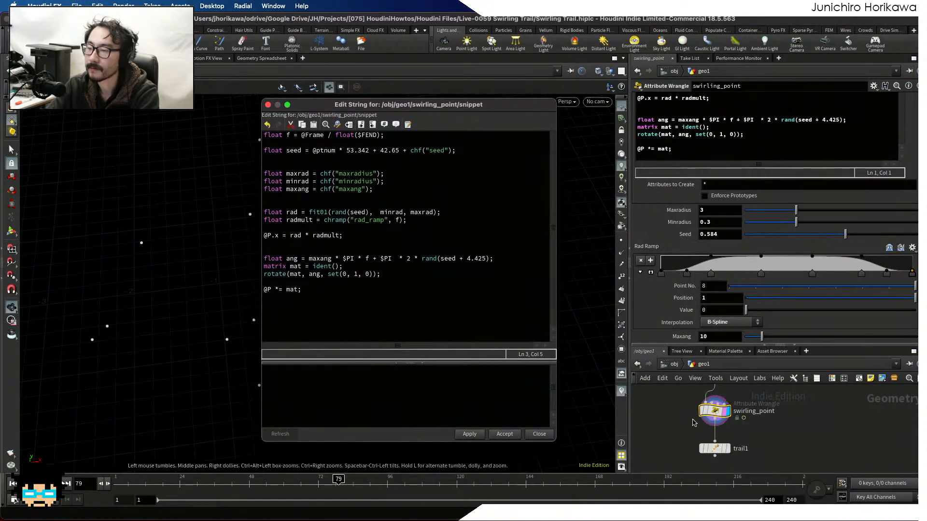
{"action": "middle_click_drag", "start_coordinate": [728, 469], "coordinate": [728, 420]}
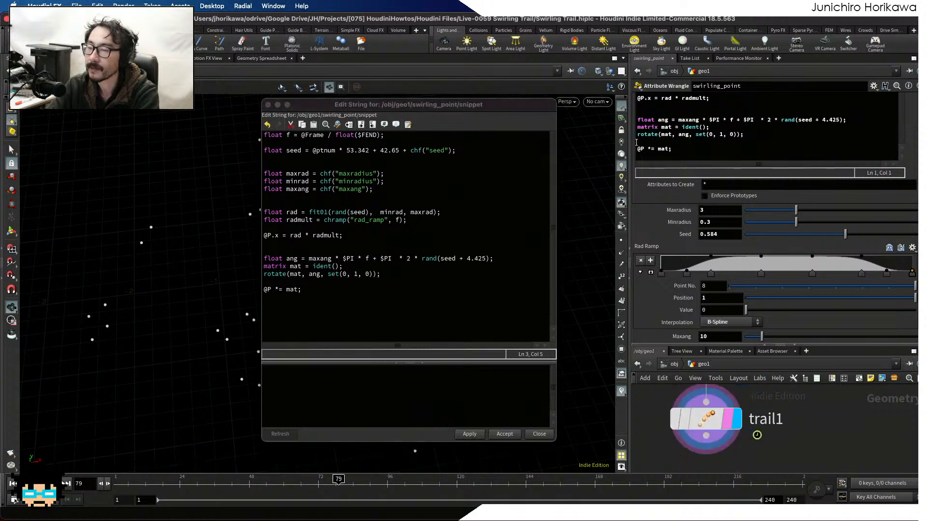
{"action": "left_click", "coordinate": [708, 419]}
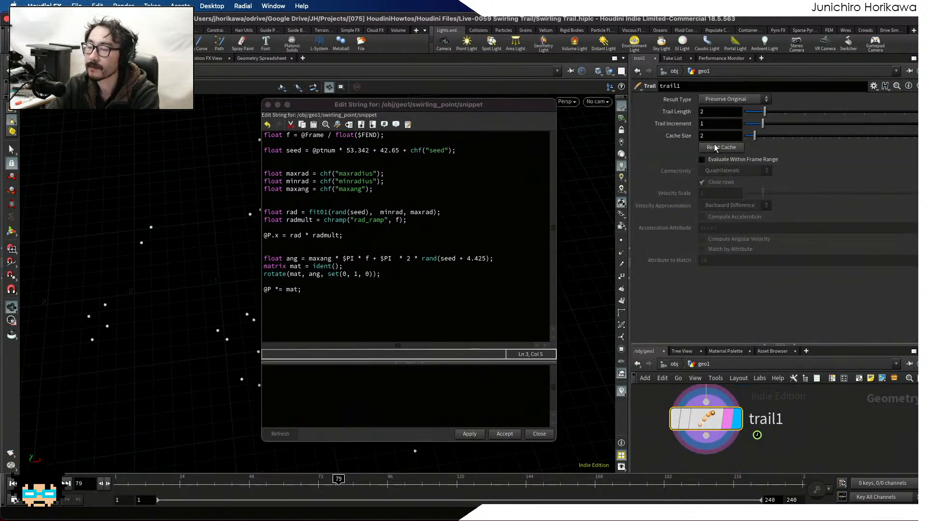
{"action": "left_click", "coordinate": [666, 113]}
{"action": "type", "text": "20"}
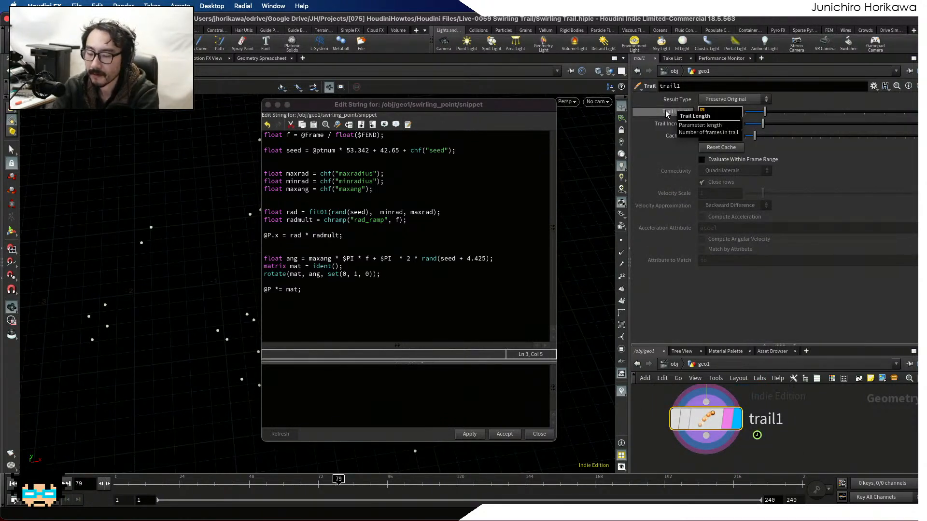
{"action": "key", "text": "Return"}
{"action": "left_click_drag", "start_coordinate": [505, 108], "coordinate": [339, 432]}
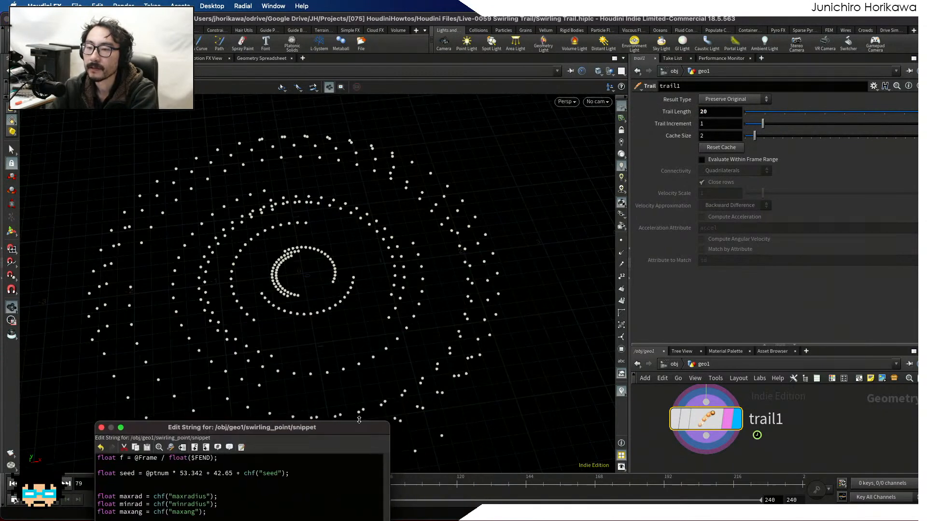
Reset trail1's Trail Length to its default and set it to 10.
{"action": "middle_click", "coordinate": [679, 112], "text": "ctrl"}
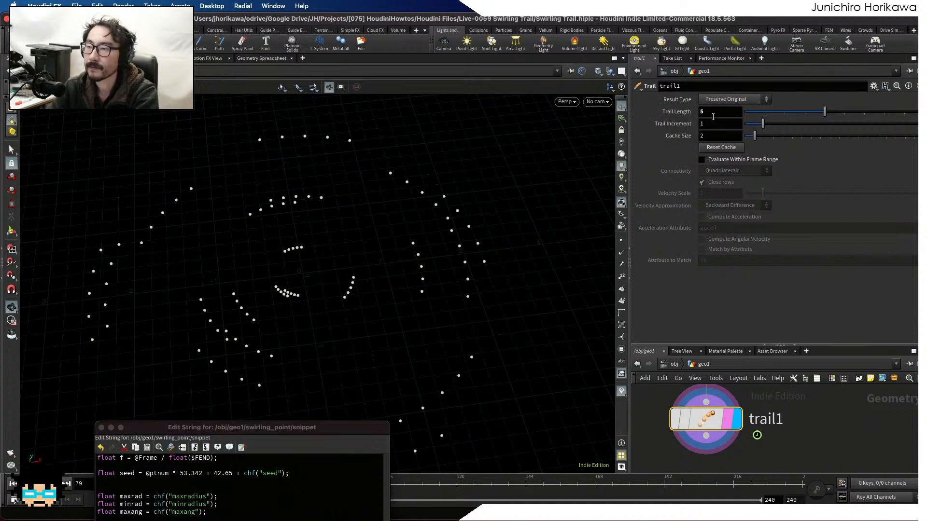
{"action": "left_click", "coordinate": [703, 112]}
{"action": "type", "text": "10"}
{"action": "key", "text": "Return"}
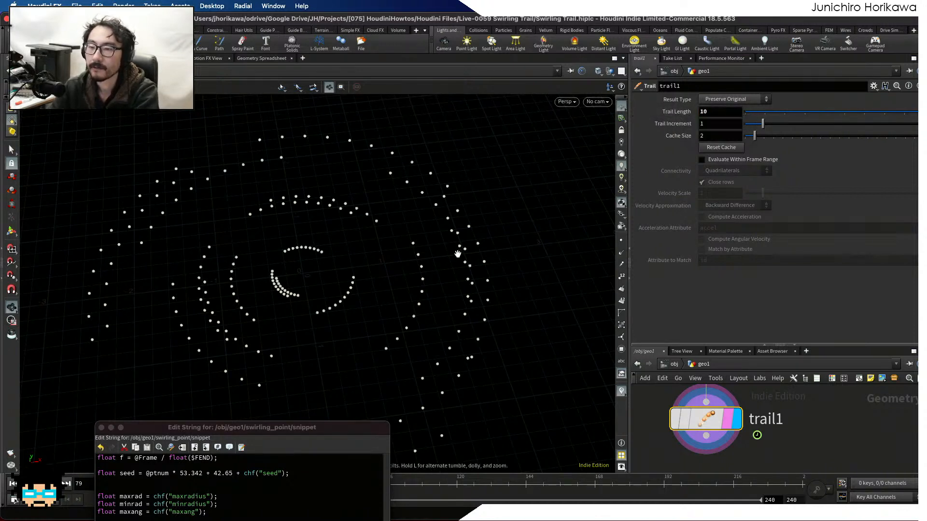
Play back the point trails, frame them in the viewport, and examine the Result Type options of trail1.
{"action": "left_click_drag", "start_coordinate": [291, 429], "coordinate": [404, 445]}
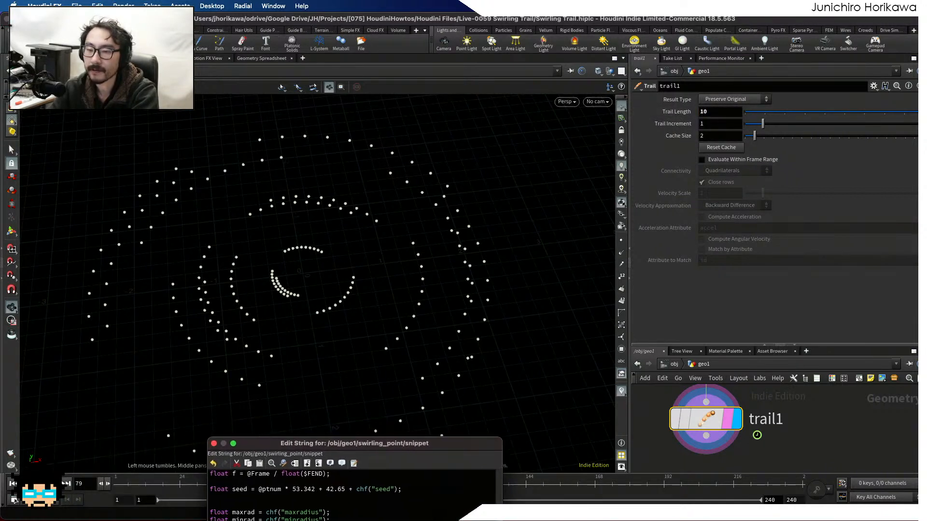
{"action": "key", "text": "Up"}
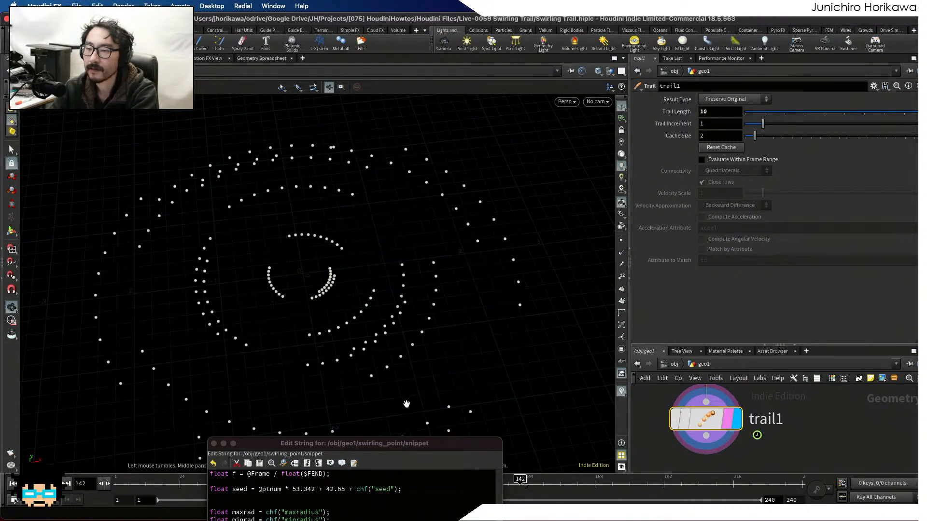
{"action": "key", "text": "h"}
{"action": "left_click_drag", "start_coordinate": [718, 346], "coordinate": [718, 252]}
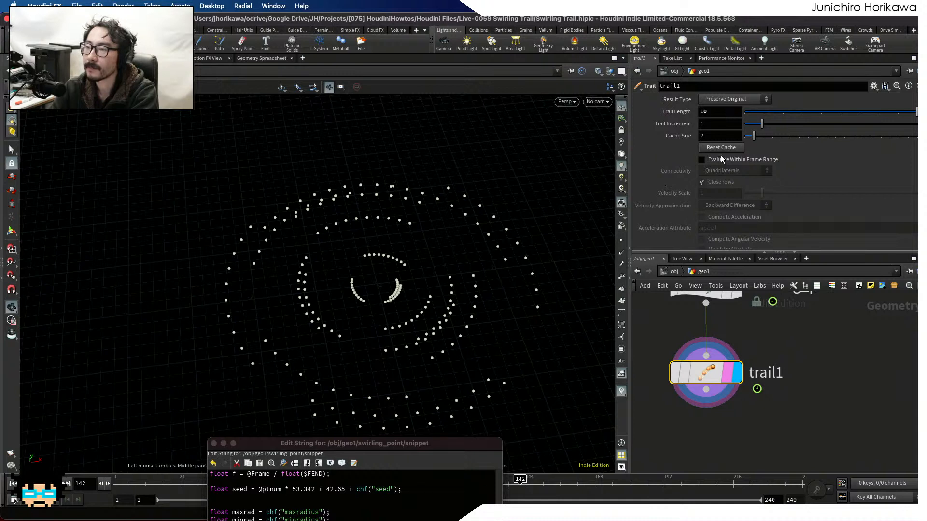
{"action": "left_click", "coordinate": [729, 100]}
{"action": "left_click", "coordinate": [729, 100]}
{"action": "left_click", "coordinate": [729, 100]}
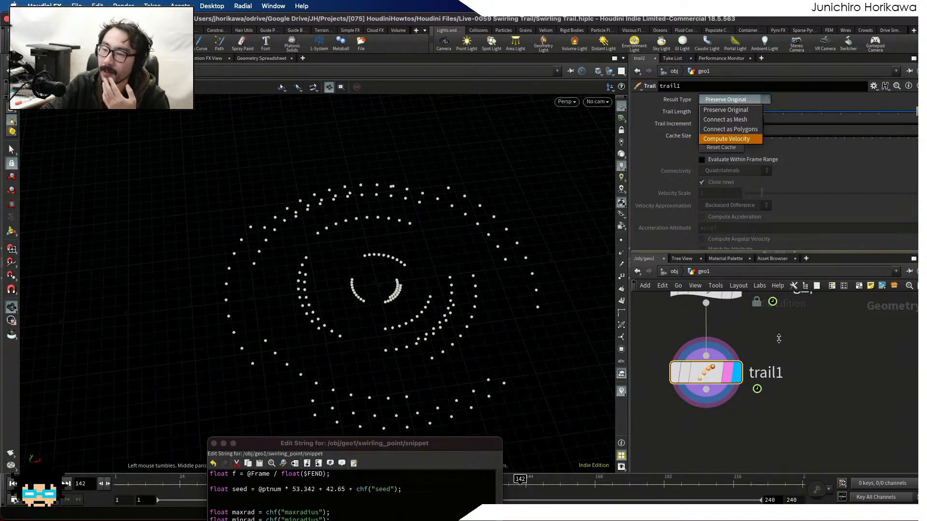
{"action": "left_click", "coordinate": [779, 338]}
Place an Add node below trail1 and connect trail1's output to its input.
{"action": "scroll", "coordinate": [775, 366], "scroll_direction": "up", "scroll_amount": 3}
{"action": "key", "text": "Tab"}
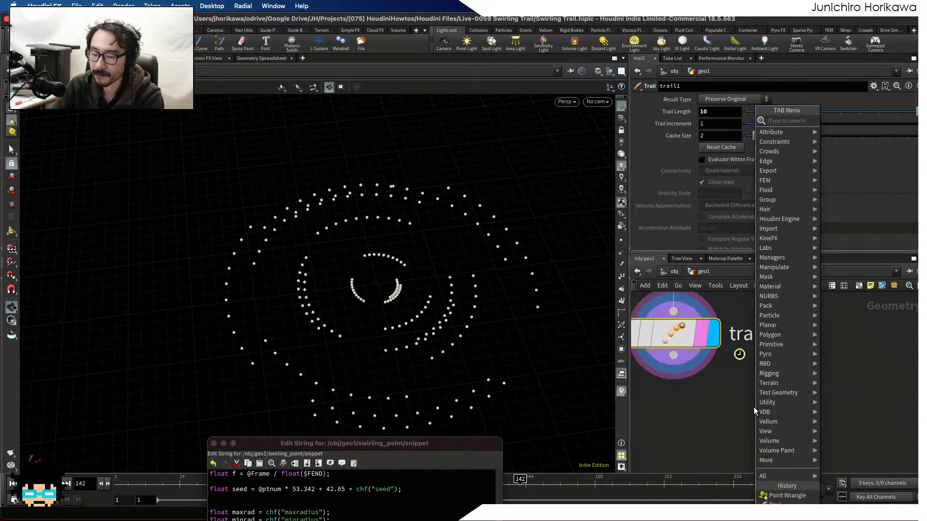
{"action": "mouse_move", "coordinate": [754, 407]}
{"action": "left_click", "coordinate": [854, 198]}
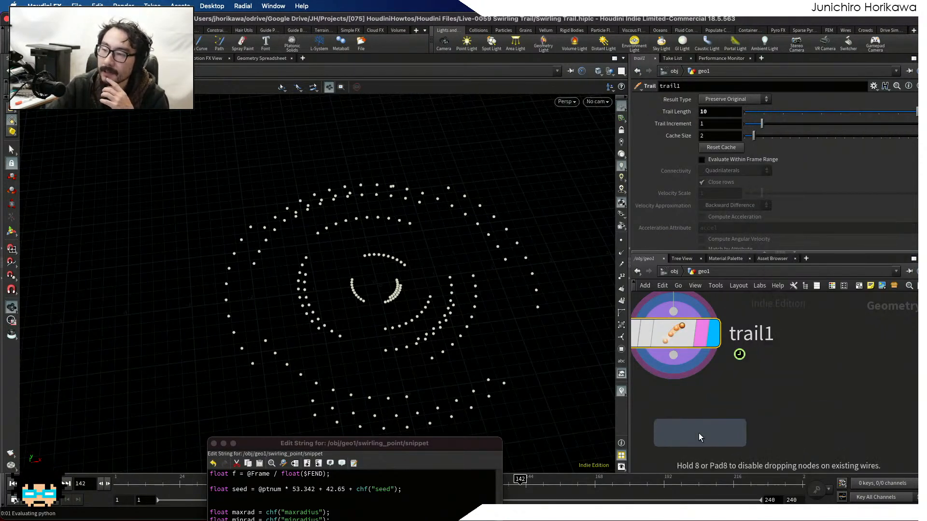
{"action": "left_click", "coordinate": [699, 433]}
{"action": "left_click_drag", "start_coordinate": [674, 355], "coordinate": [699, 411]}
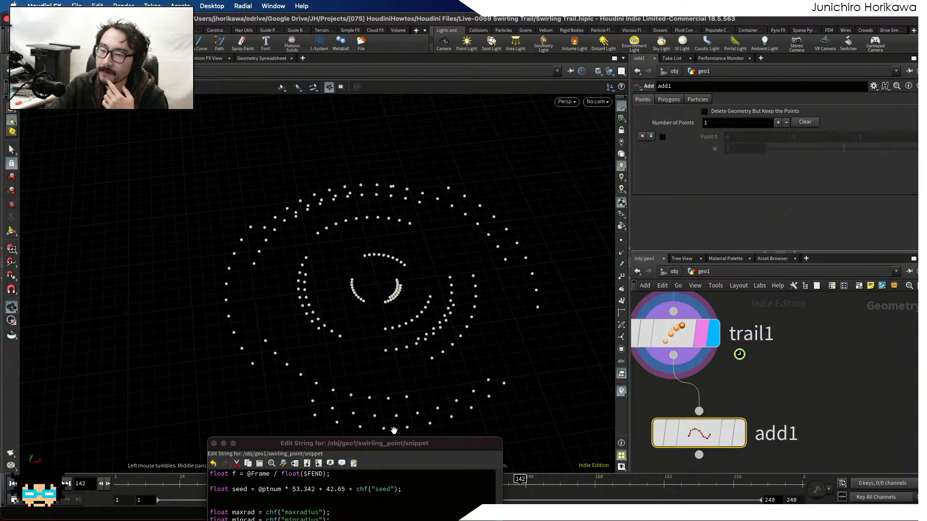
{"action": "left_click_drag", "start_coordinate": [396, 443], "coordinate": [739, 120]}
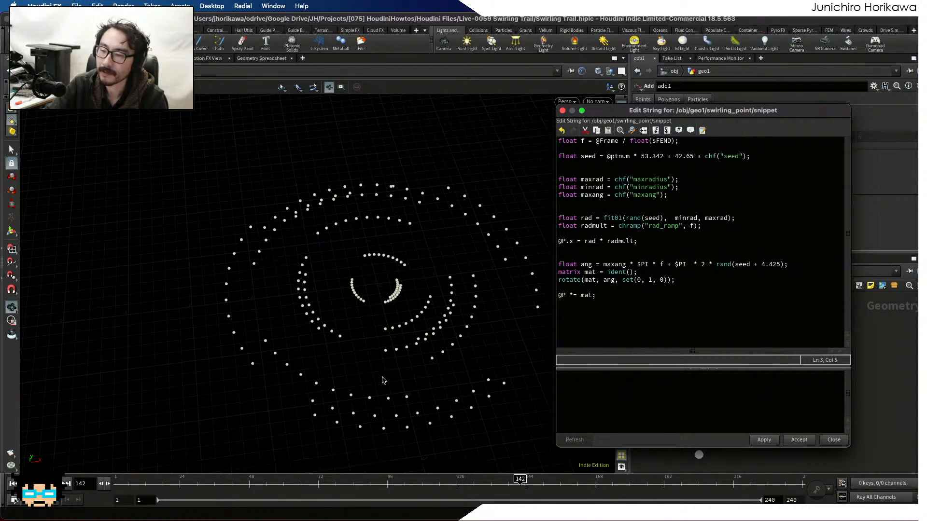
{"action": "left_click", "coordinate": [612, 305]}
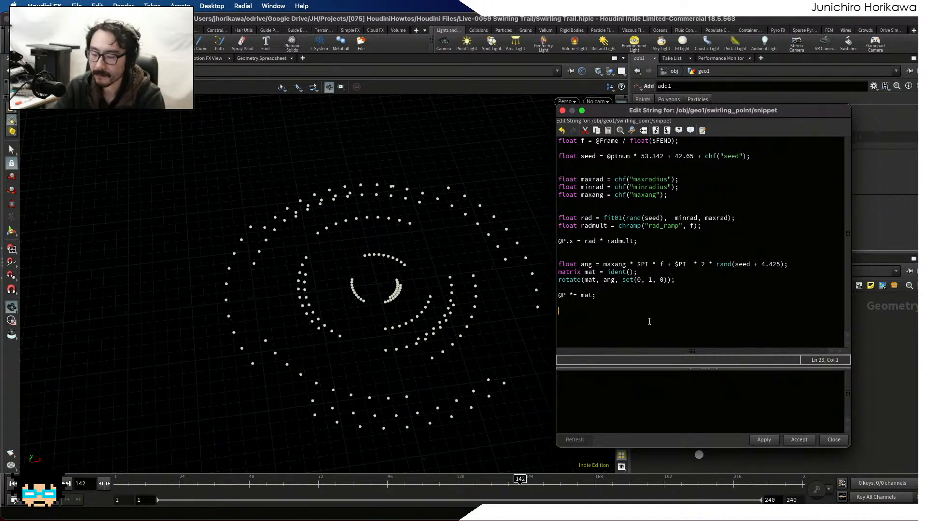
{"action": "type", "text": "i@id"}
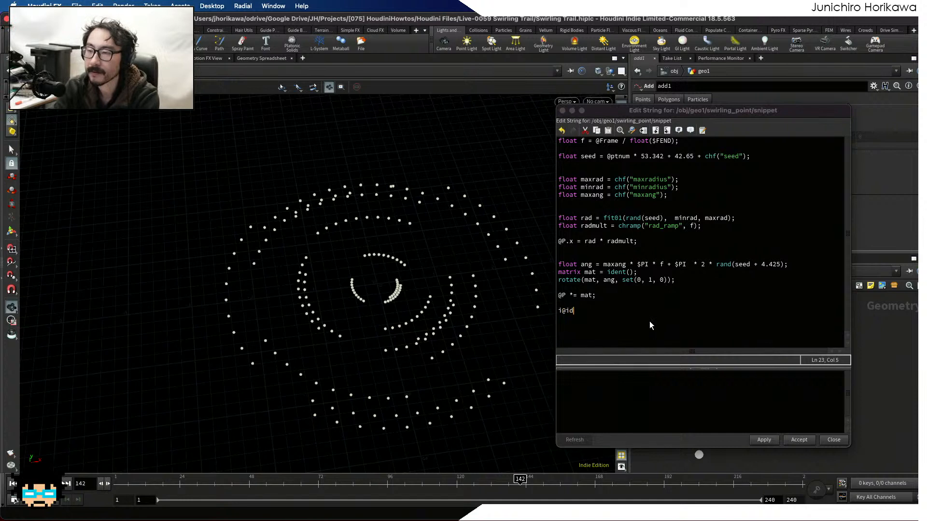
{"action": "type", "text": " = "}
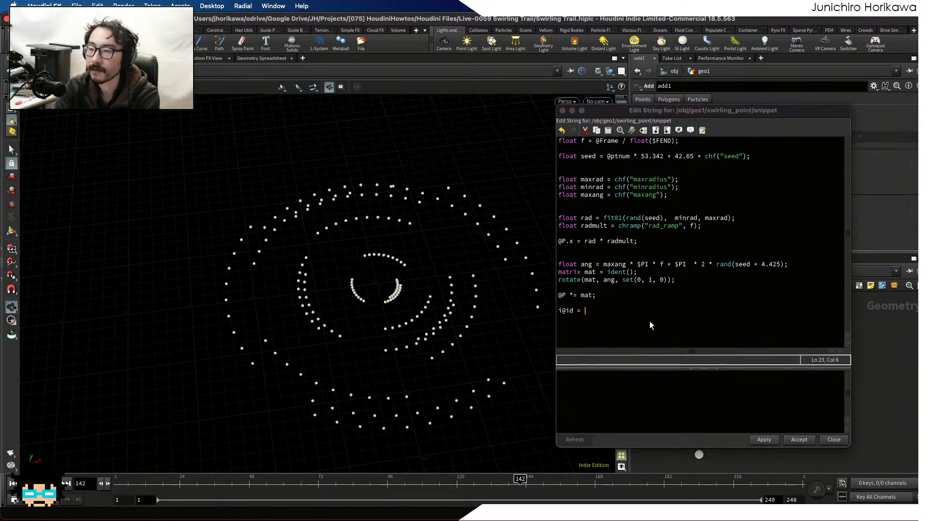
{"action": "type", "text": "p@"}
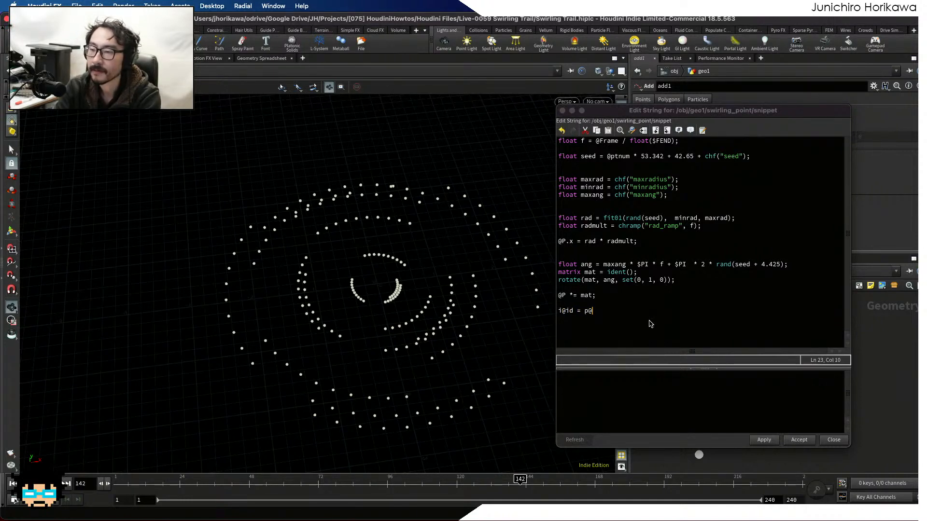
{"action": "key", "text": "BackSpace"}
{"action": "key", "text": "BackSpace"}
{"action": "type", "text": "@ptnum;"}
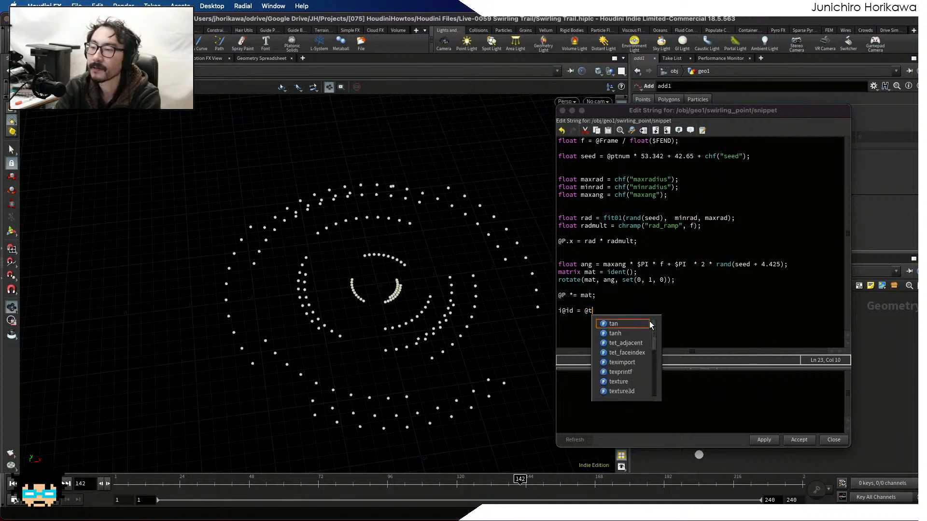
{"action": "left_click", "coordinate": [623, 310]}
{"action": "key", "text": "shift+Home"}
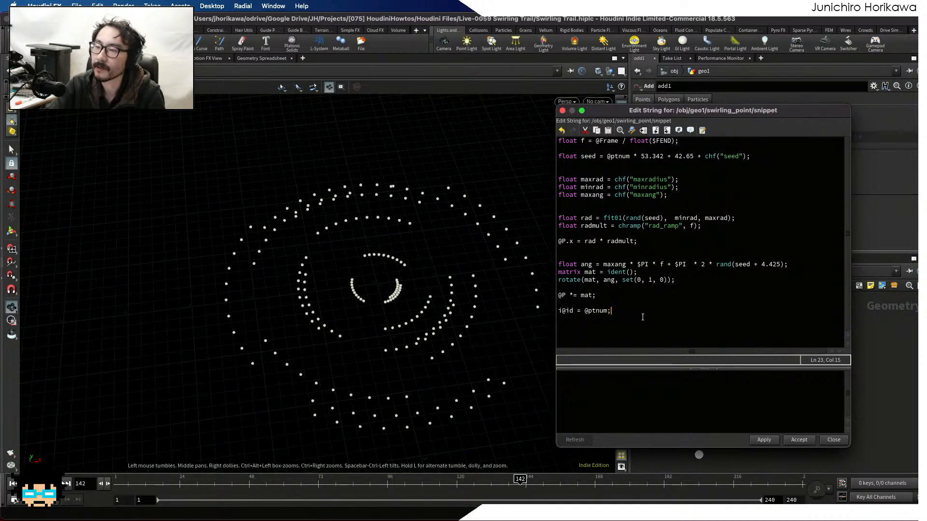
{"action": "key", "text": "End"}
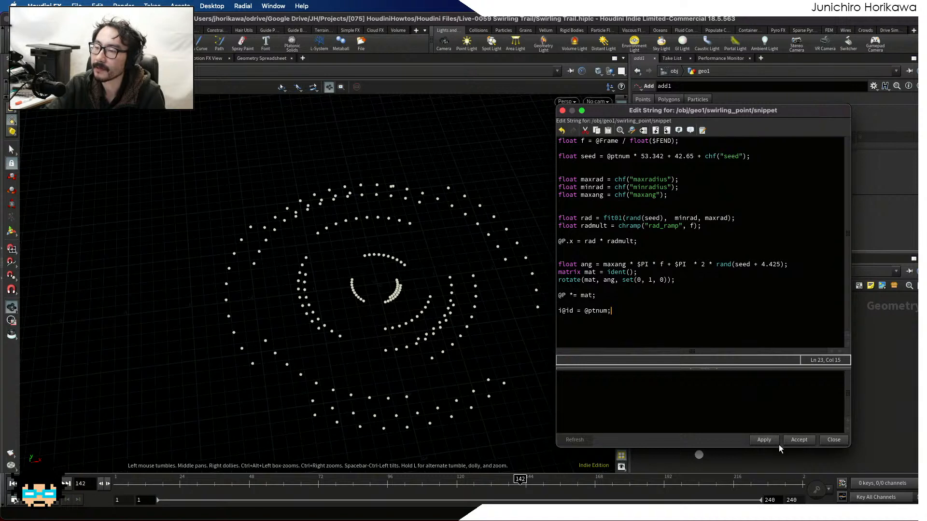
{"action": "left_click_drag", "start_coordinate": [749, 118], "coordinate": [306, 349]}
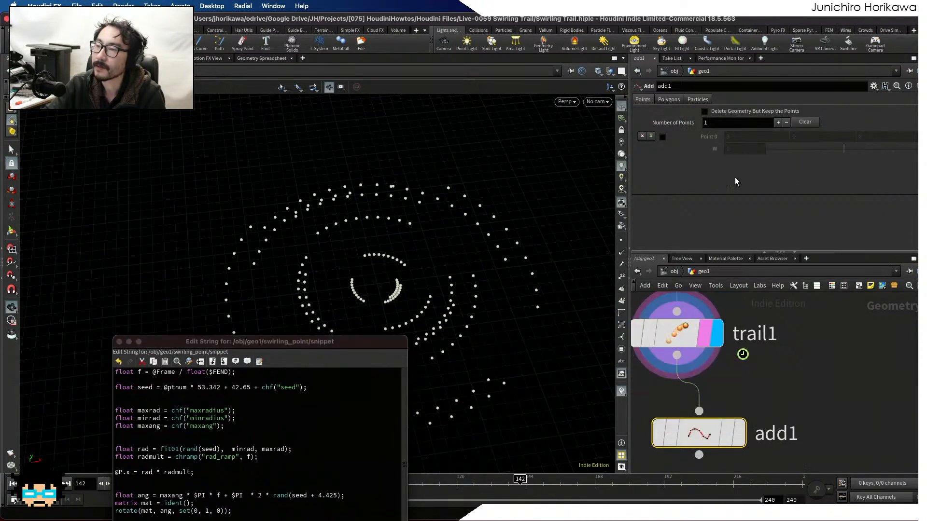
Add a Geometry Spreadsheet for add1 alongside its parameter view.
{"action": "left_click", "coordinate": [761, 58]}
{"action": "mouse_move", "coordinate": [792, 78]}
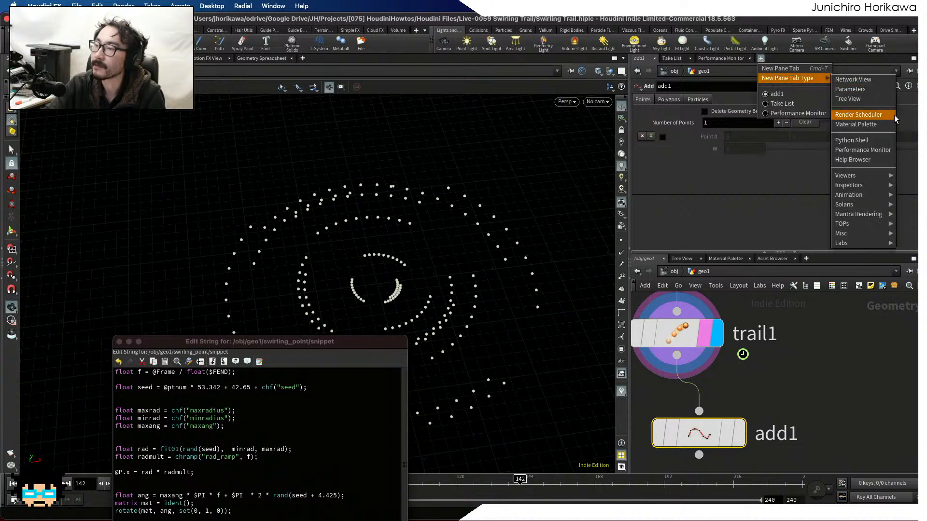
{"action": "mouse_move", "coordinate": [864, 185]}
{"action": "left_click", "coordinate": [799, 189]}
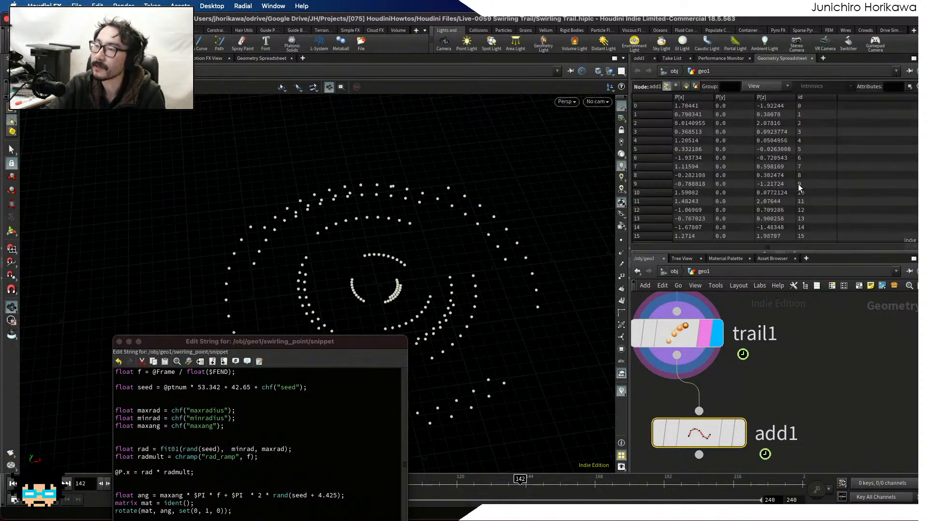
Sort the spreadsheet points by id in ascending order and highlight all the id cells with value 0.
{"action": "left_click", "coordinate": [817, 98]}
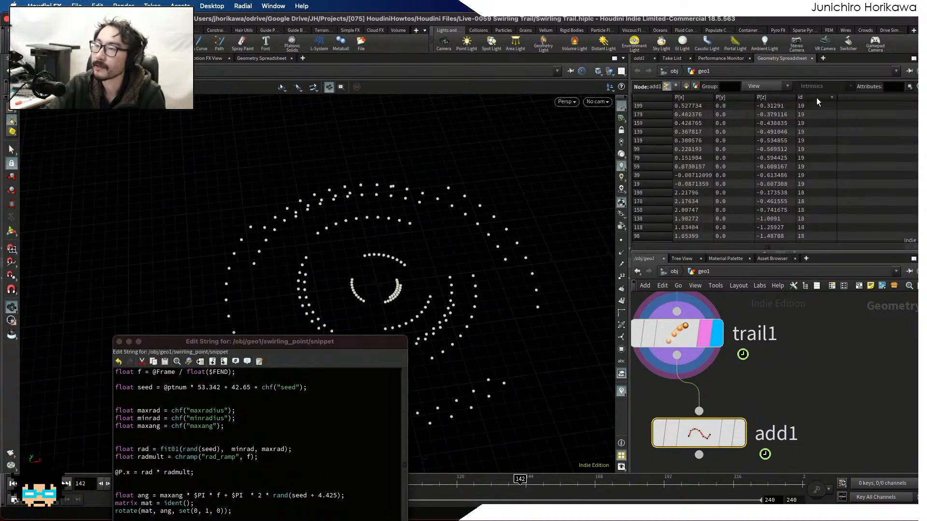
{"action": "left_click", "coordinate": [816, 98]}
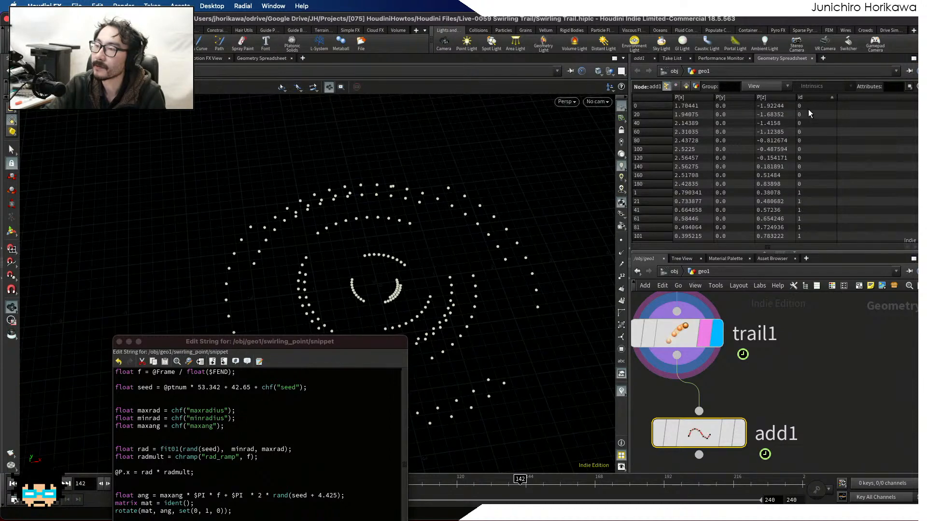
{"action": "left_click", "coordinate": [809, 108]}
{"action": "left_click", "coordinate": [808, 177], "text": "shift"}
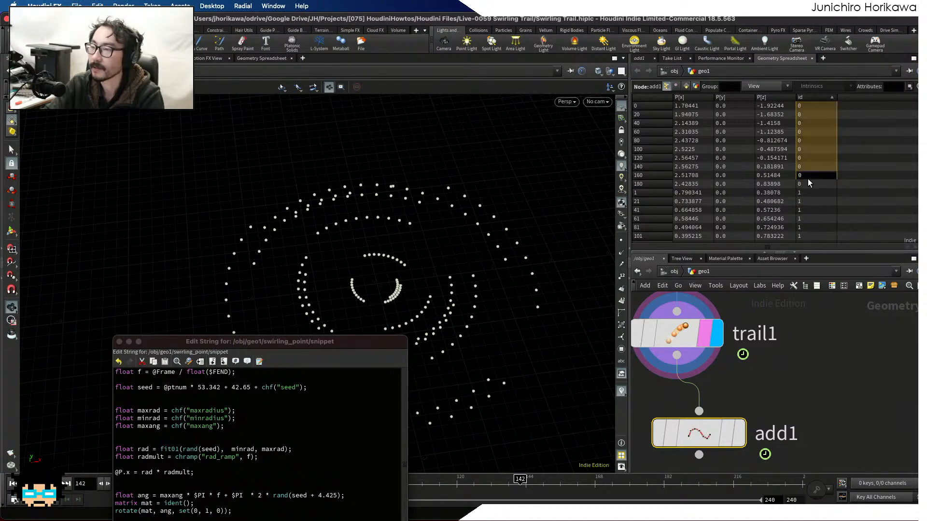
{"action": "left_click", "coordinate": [808, 184], "text": "shift"}
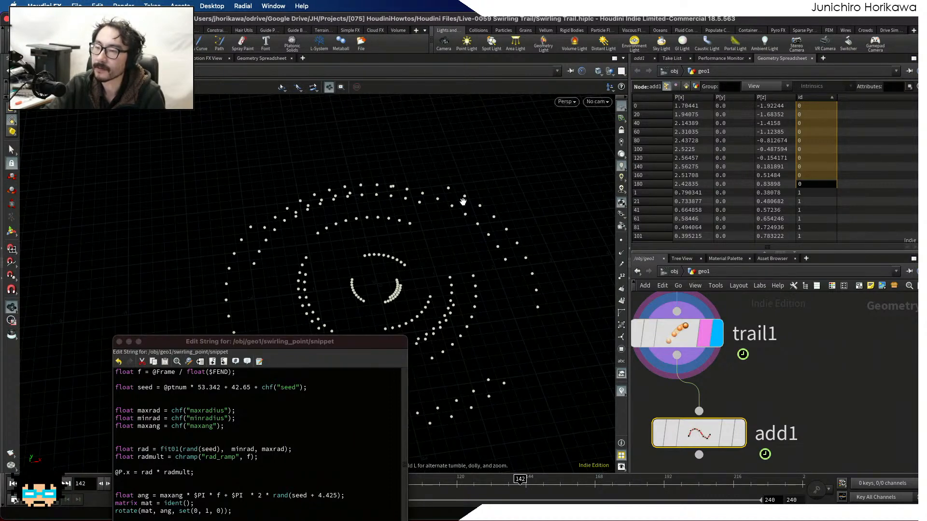
Display the add1 node in the viewport.
{"action": "left_click", "coordinate": [730, 433]}
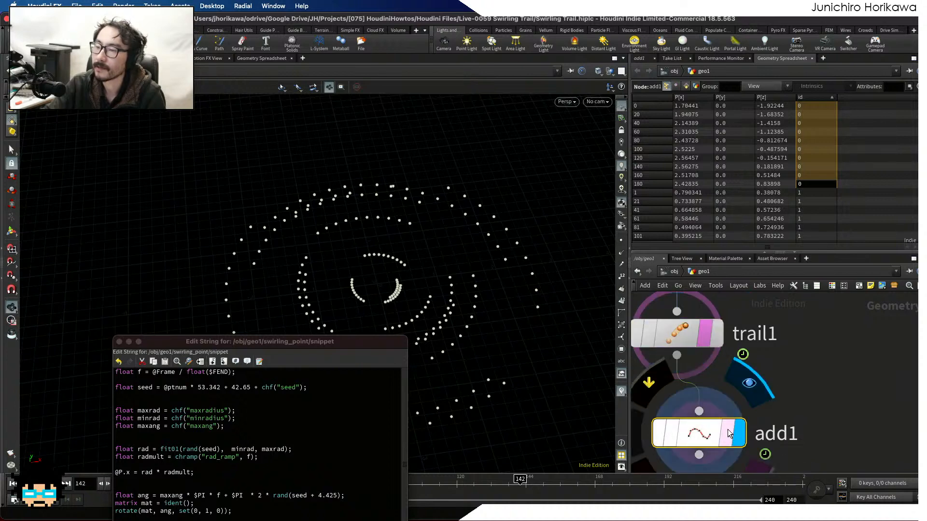
Set the add1 node to build polygons by group, joining the trail points by the id attribute.
{"action": "left_click", "coordinate": [640, 58]}
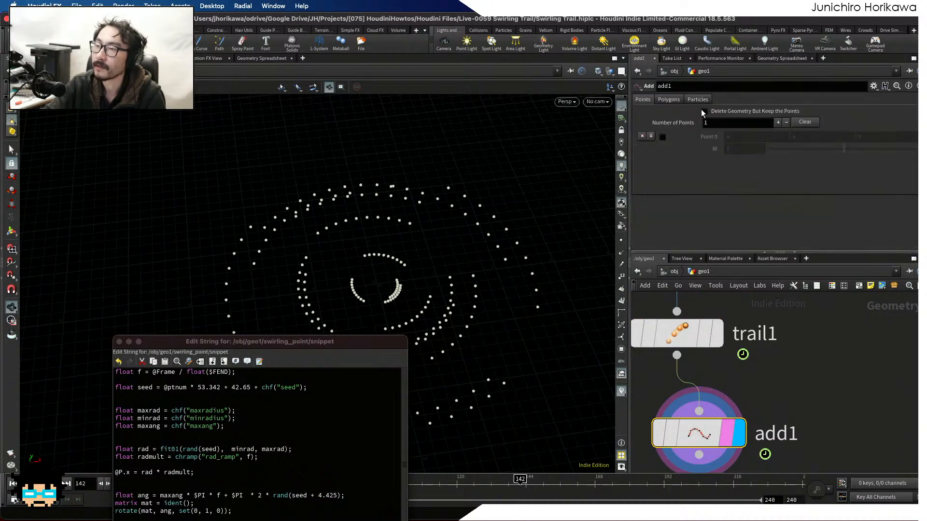
{"action": "left_click", "coordinate": [669, 100]}
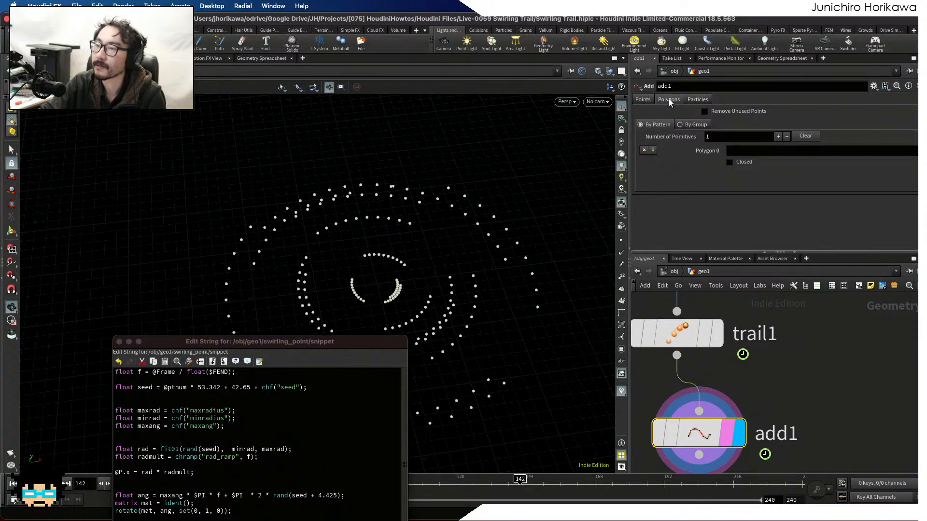
{"action": "left_click", "coordinate": [686, 124]}
{"action": "left_click", "coordinate": [741, 148]}
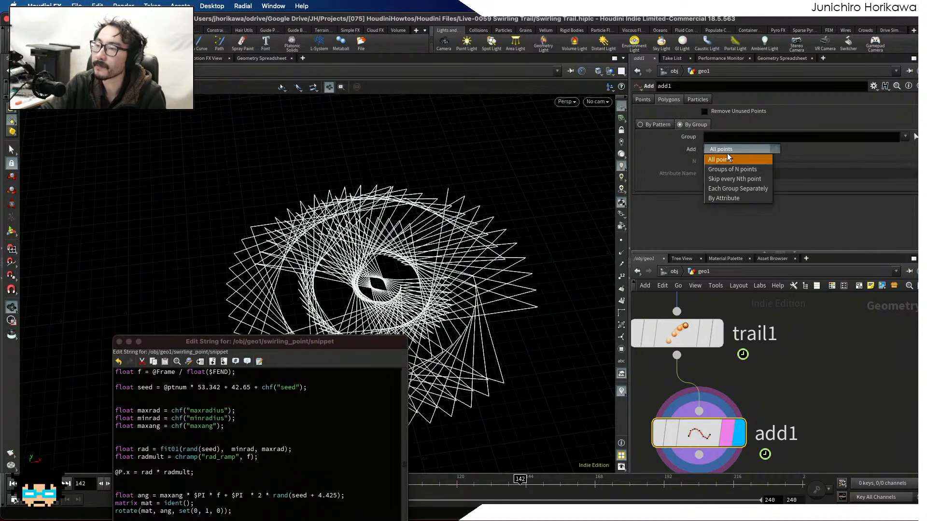
{"action": "left_click", "coordinate": [731, 198]}
{"action": "left_click", "coordinate": [733, 174]}
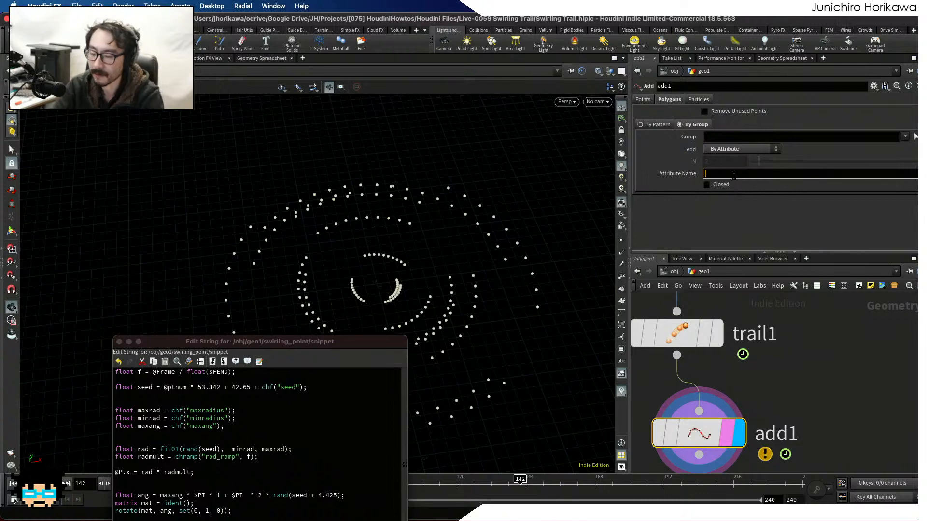
{"action": "type", "text": "id"}
{"action": "key", "text": "Return"}
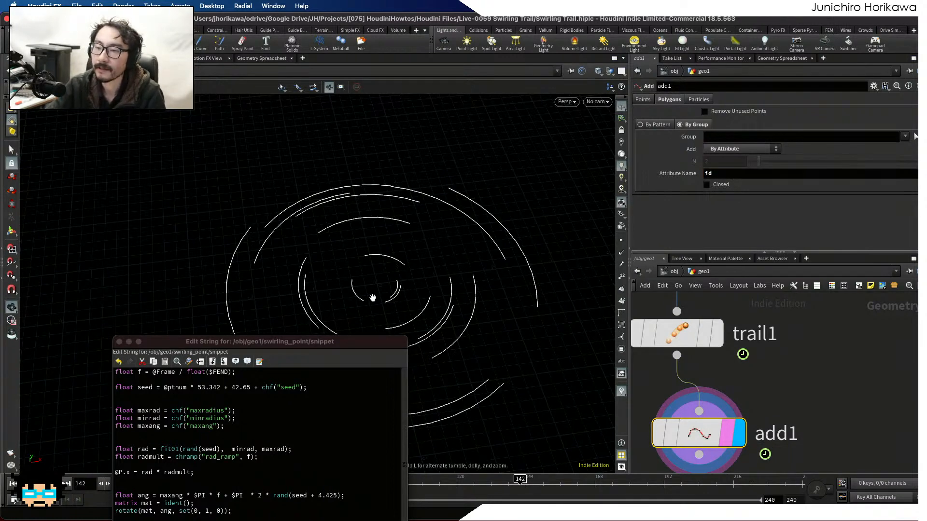
Move the snippet editor clear of the viewport and scrub through the timeline to review the motion of the trail lines.
{"action": "left_click_drag", "start_coordinate": [336, 344], "coordinate": [774, 435]}
{"action": "left_click", "coordinate": [391, 482]}
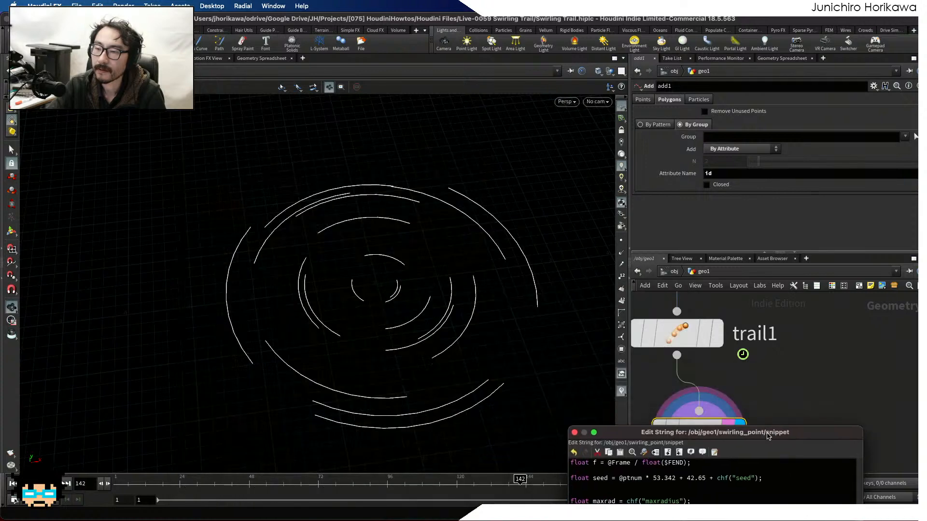
{"action": "left_click_drag", "start_coordinate": [239, 485], "coordinate": [116, 487]}
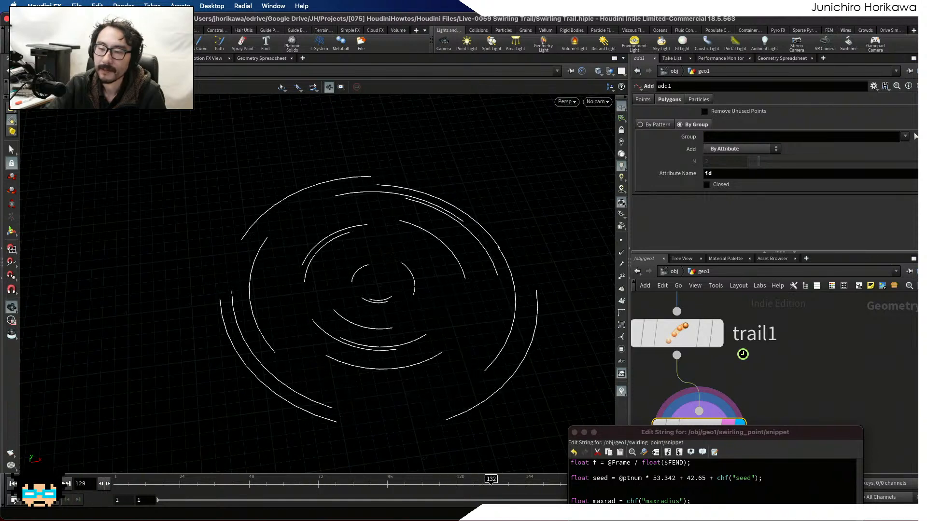
{"action": "left_click_drag", "start_coordinate": [116, 480], "coordinate": [293, 485]}
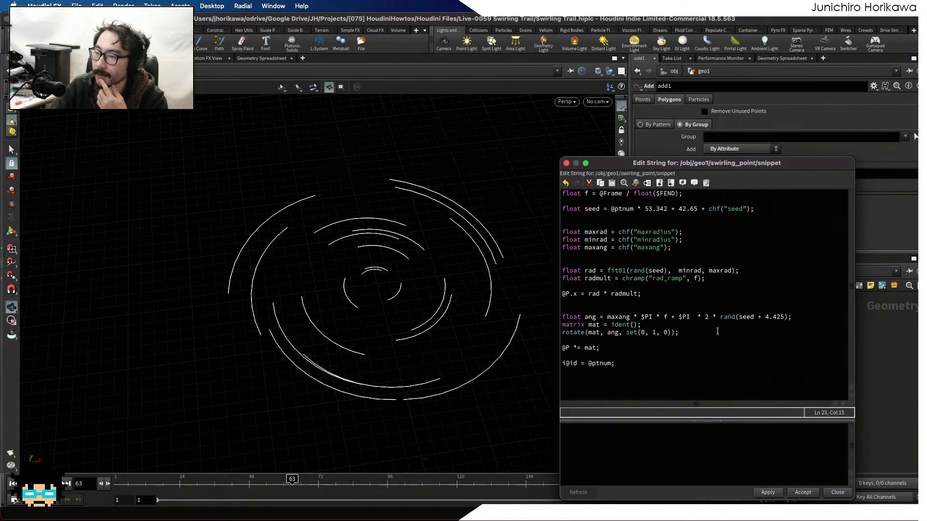
Examine how maxang and f are used in the ang expression of the swirling_point snippet.
{"action": "double_click", "coordinate": [666, 317]}
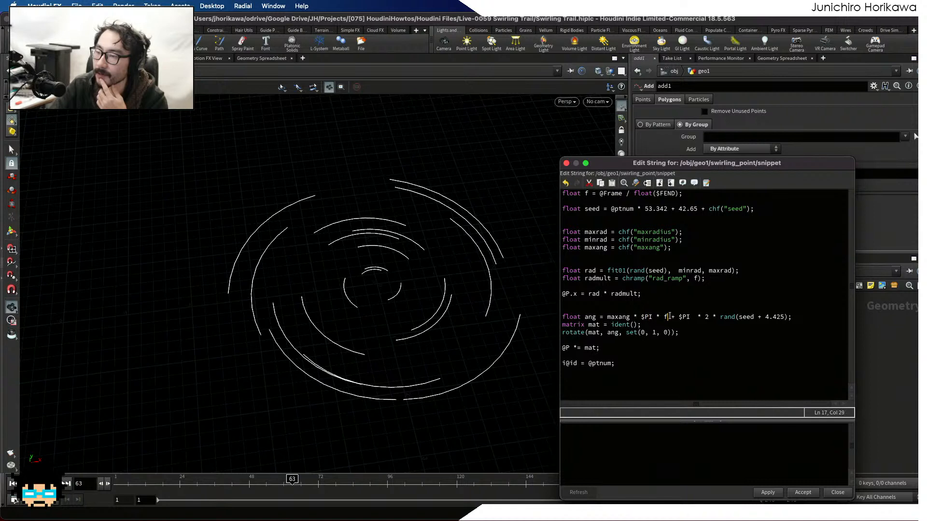
{"action": "mouse_move", "coordinate": [669, 317]}
{"action": "left_mouse_down"}
{"action": "mouse_move", "coordinate": [618, 318]}
{"action": "mouse_move", "coordinate": [672, 317]}
{"action": "left_mouse_up"}
{"action": "left_click", "coordinate": [667, 317]}
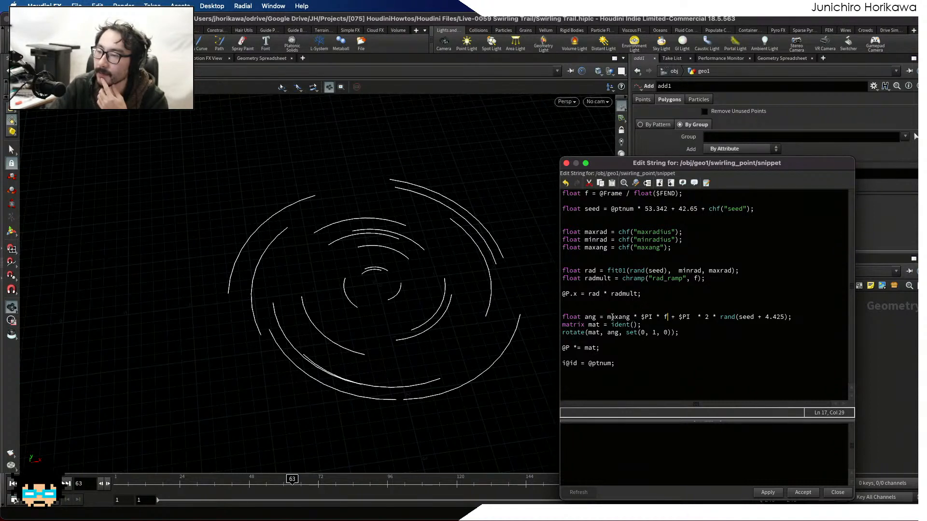
{"action": "left_click_drag", "start_coordinate": [611, 318], "coordinate": [629, 317]}
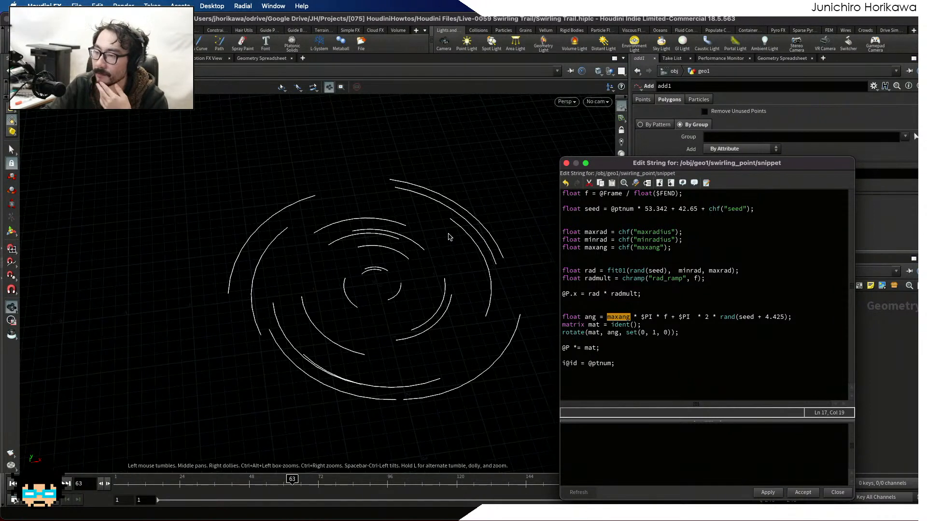
{"action": "left_click", "coordinate": [651, 285]}
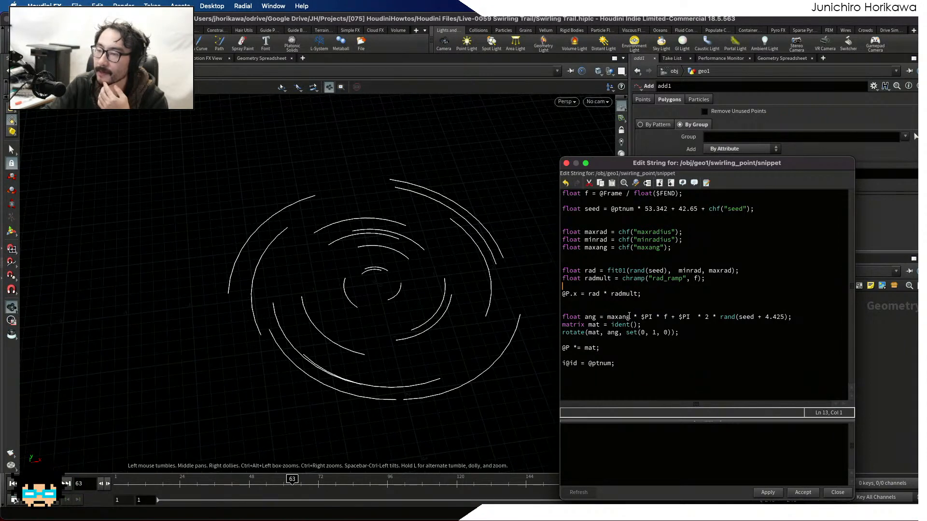
{"action": "left_click_drag", "start_coordinate": [629, 318], "coordinate": [608, 317]}
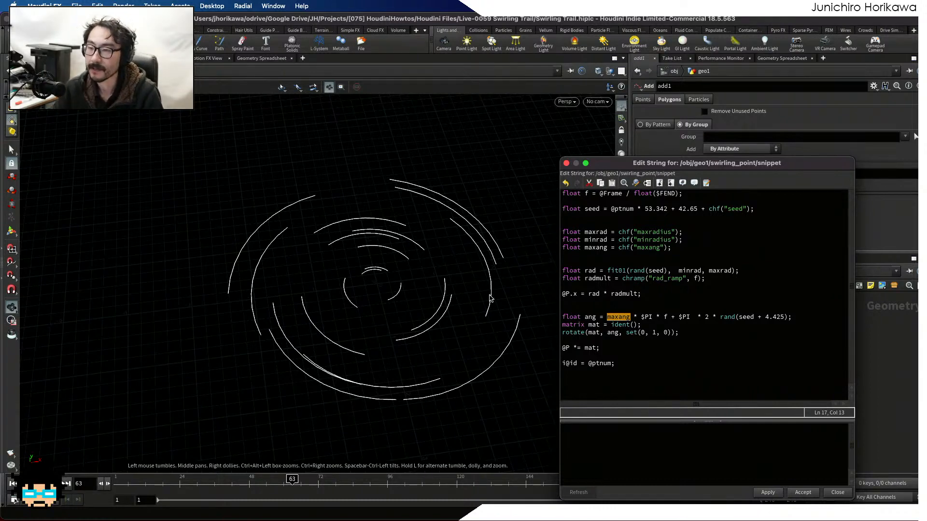
{"action": "left_click", "coordinate": [589, 299]}
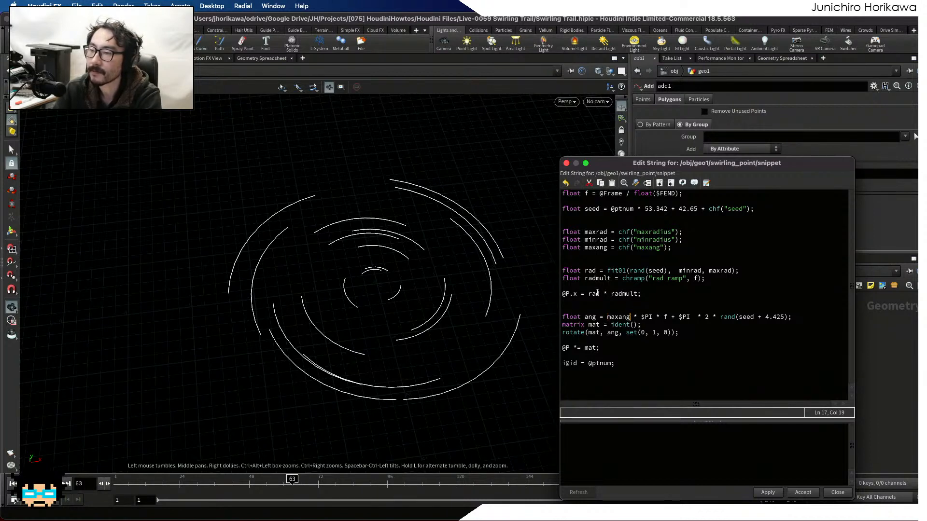
Multiply the maxang channel value in the snippet by rand(seed + 52.5), apply the code and play back the trails.
{"action": "left_click", "coordinate": [667, 248]}
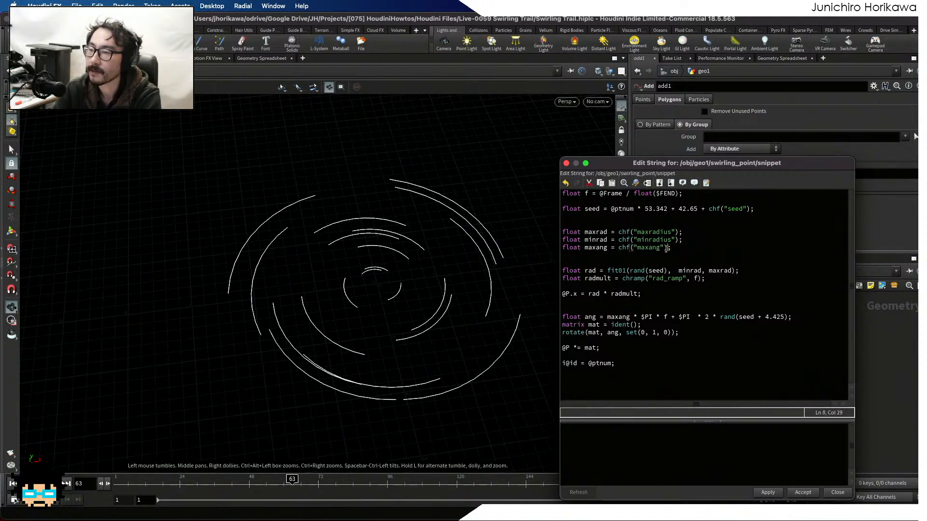
{"action": "type", "text": "* ra"}
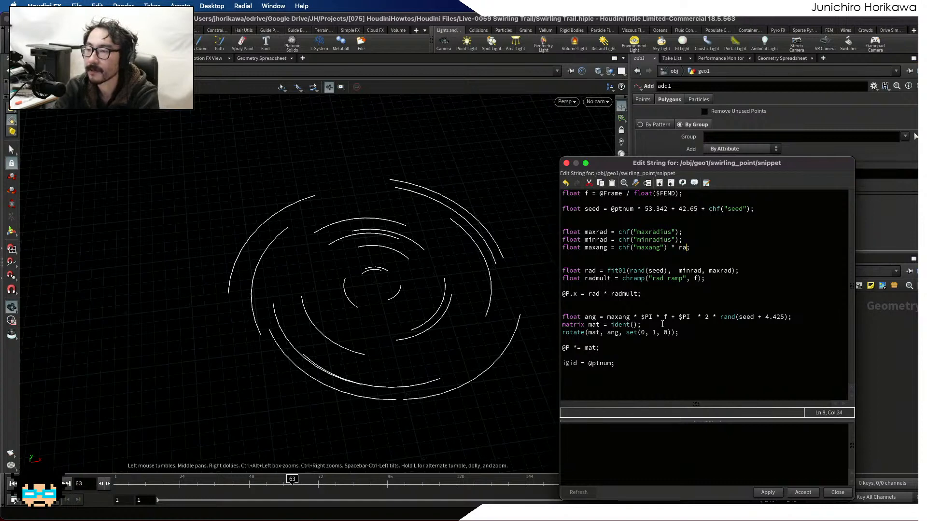
{"action": "type", "text": "nd("}
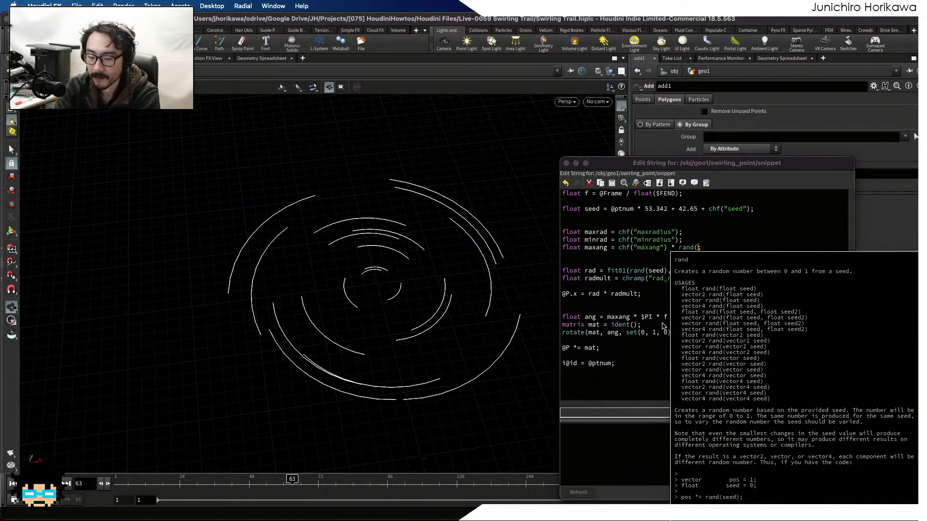
{"action": "type", "text": "seed "}
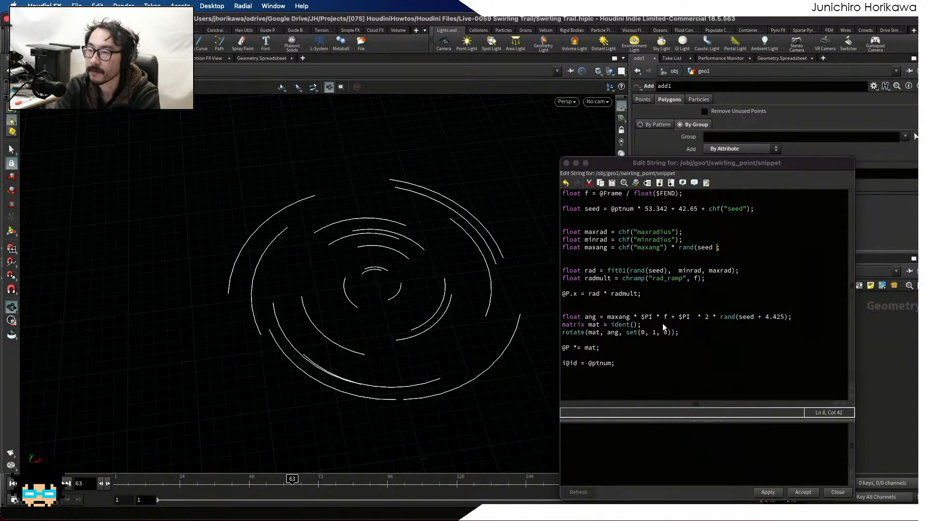
{"action": "type", "text": "+ "}
{"action": "type", "text": "52."}
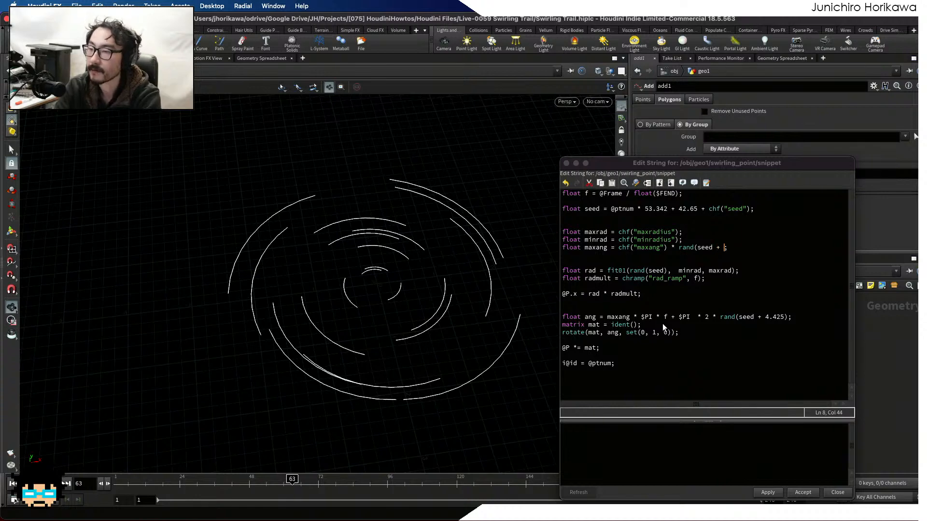
{"action": "type", "text": "5)"}
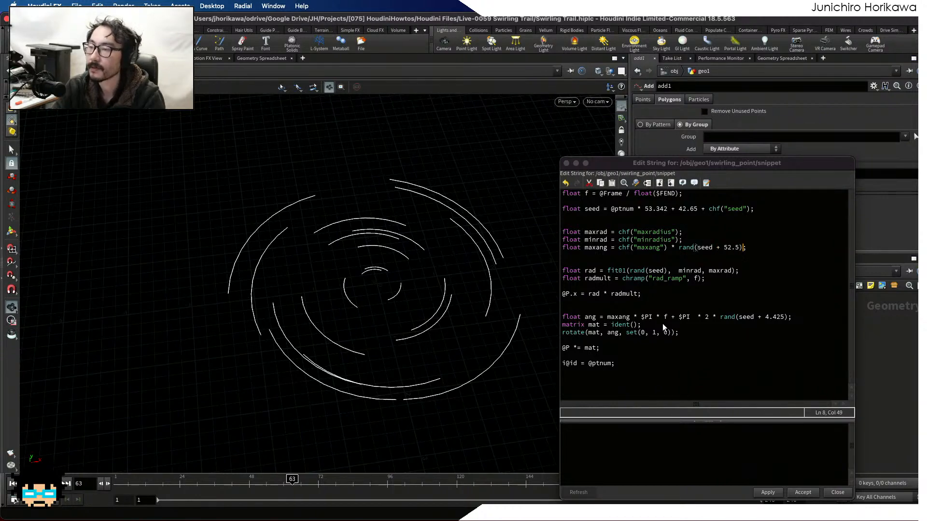
{"action": "left_click", "coordinate": [765, 492]}
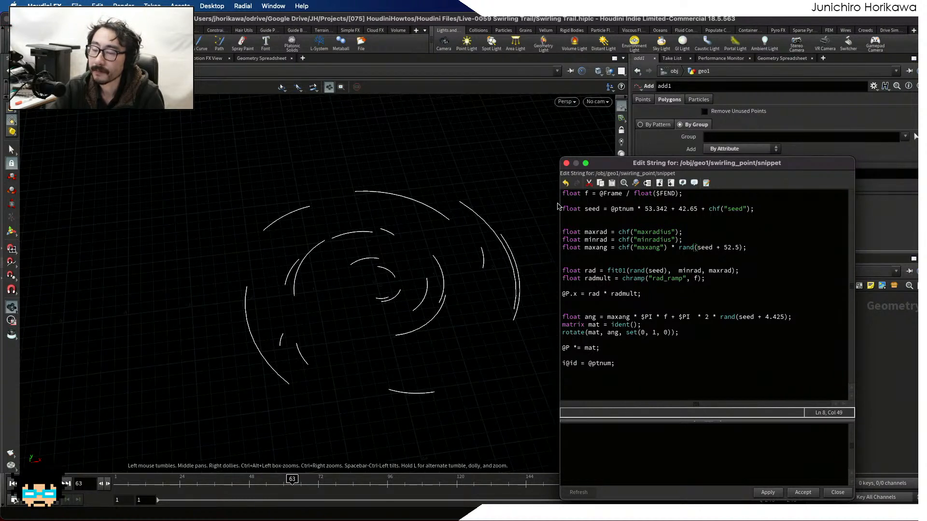
{"action": "left_click_drag", "start_coordinate": [610, 166], "coordinate": [653, 165]}
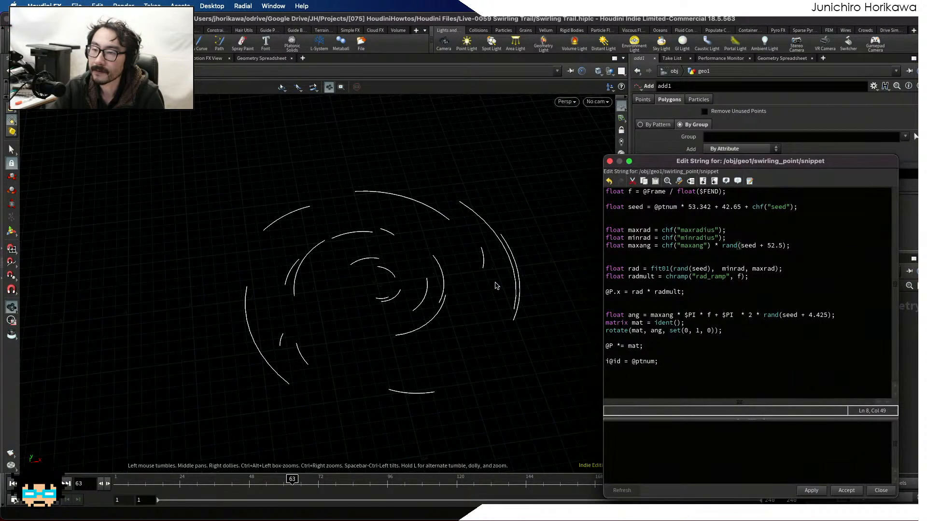
{"action": "left_click", "coordinate": [116, 491]}
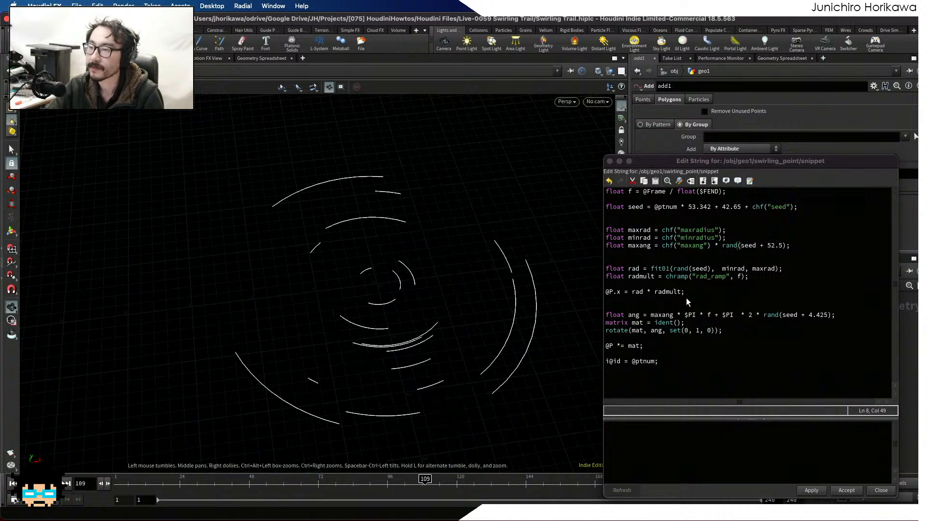
End the maxang statement after chf("maxang"), comment out the rand(seed + 52.5) multiplier and apply the code.
{"action": "left_click", "coordinate": [711, 247]}
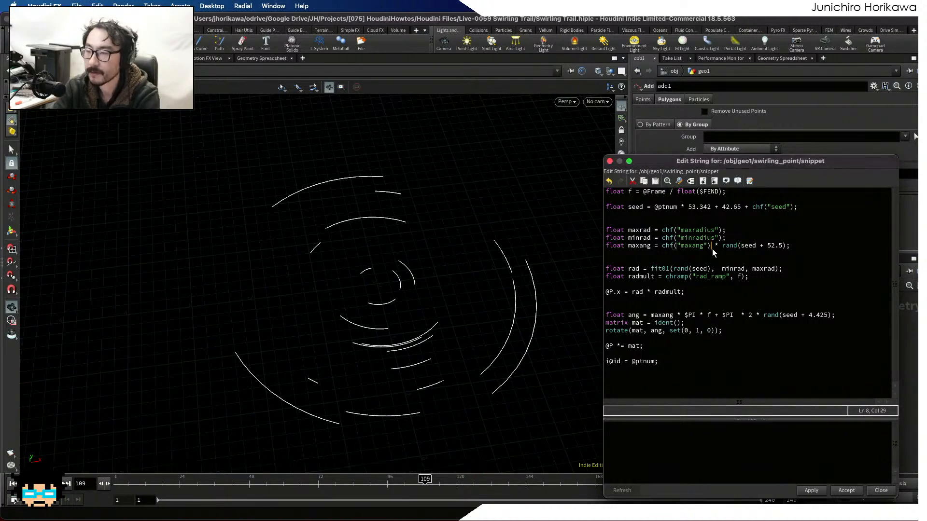
{"action": "type", "text": ";//"}
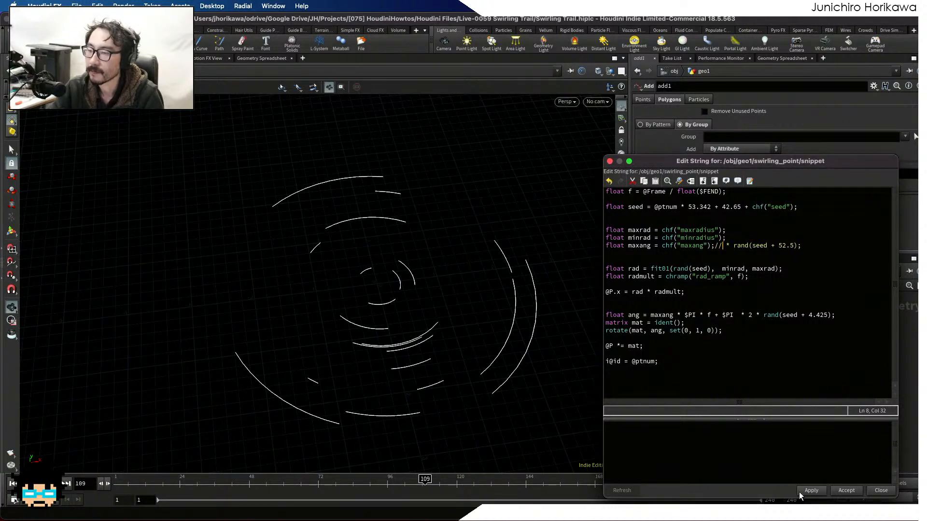
{"action": "left_click", "coordinate": [802, 490]}
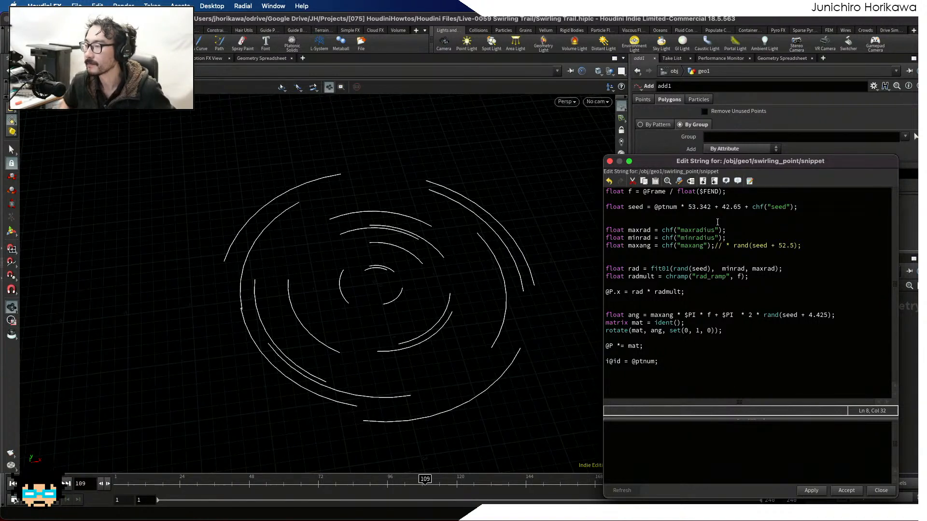
Play and scrub the animation across the timeline to examine the trails' rotation without the random angle multiplier.
{"action": "left_click", "coordinate": [69, 490]}
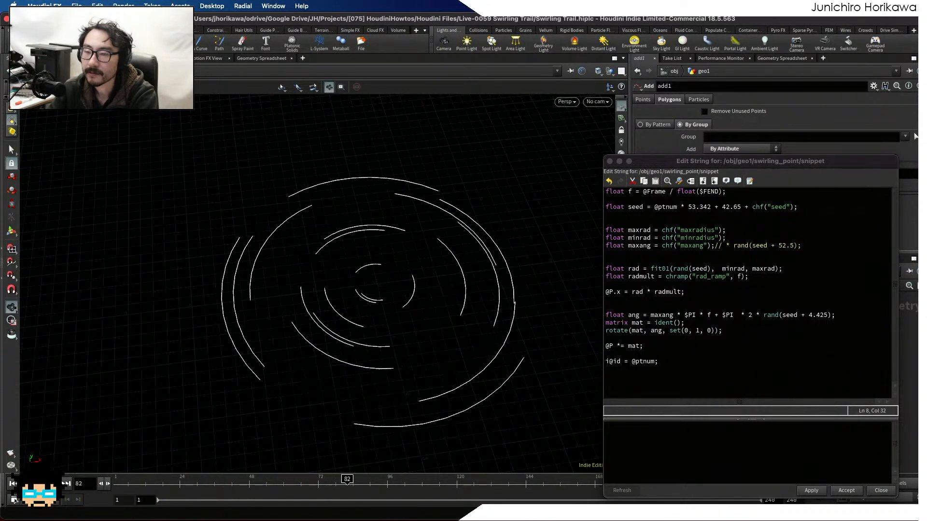
{"action": "left_click", "coordinate": [15, 500]}
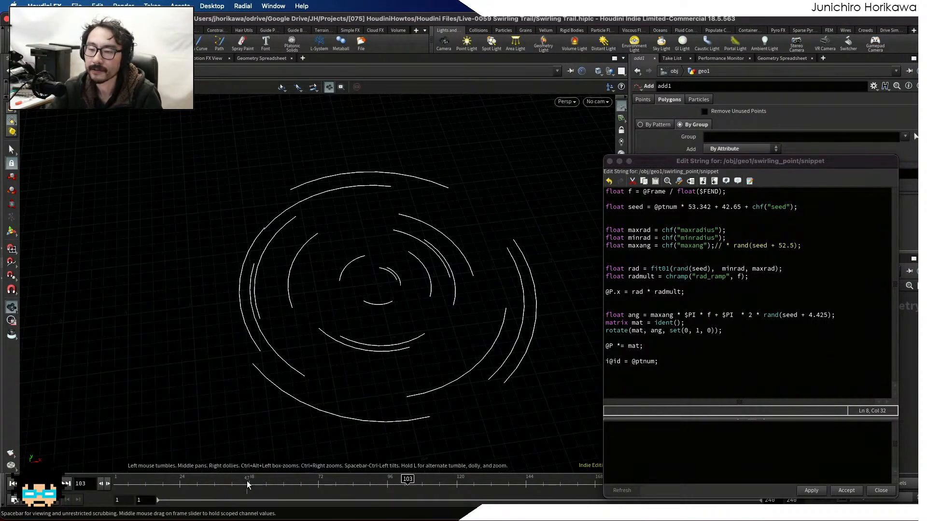
{"action": "left_click_drag", "start_coordinate": [247, 484], "coordinate": [336, 483]}
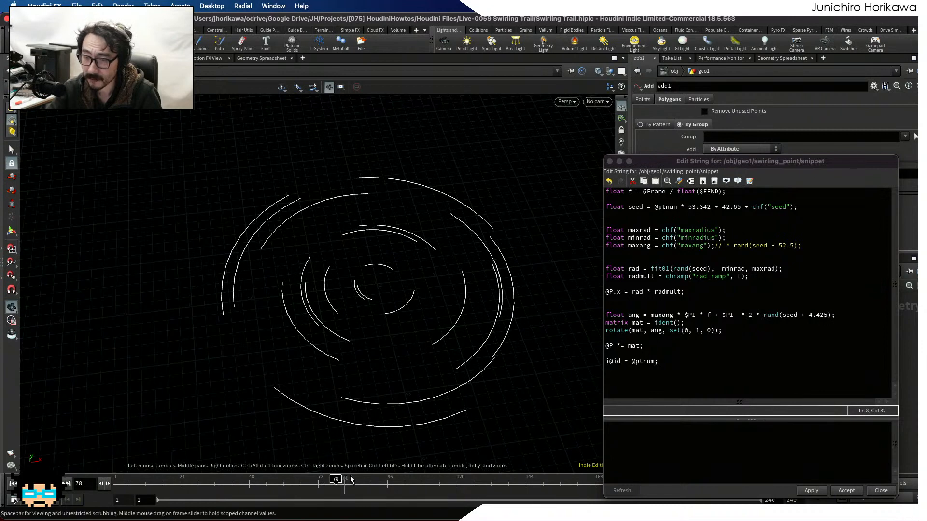
{"action": "left_click_drag", "start_coordinate": [703, 162], "coordinate": [662, 77]}
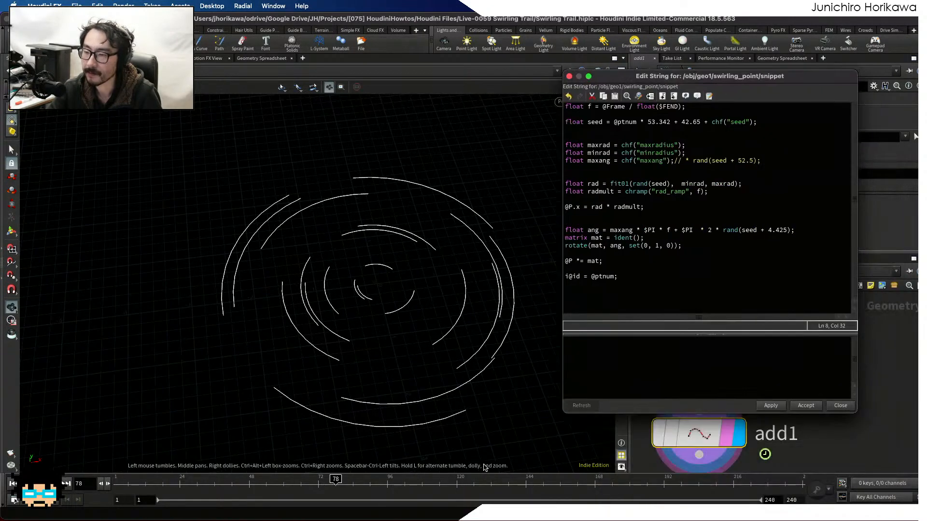
{"action": "mouse_move", "coordinate": [335, 483]}
{"action": "left_mouse_down"}
{"action": "mouse_move", "coordinate": [770, 486]}
{"action": "mouse_move", "coordinate": [121, 492]}
{"action": "mouse_move", "coordinate": [222, 484]}
{"action": "mouse_move", "coordinate": [91, 483]}
{"action": "mouse_move", "coordinate": [796, 484]}
{"action": "mouse_move", "coordinate": [321, 485]}
{"action": "left_mouse_up"}
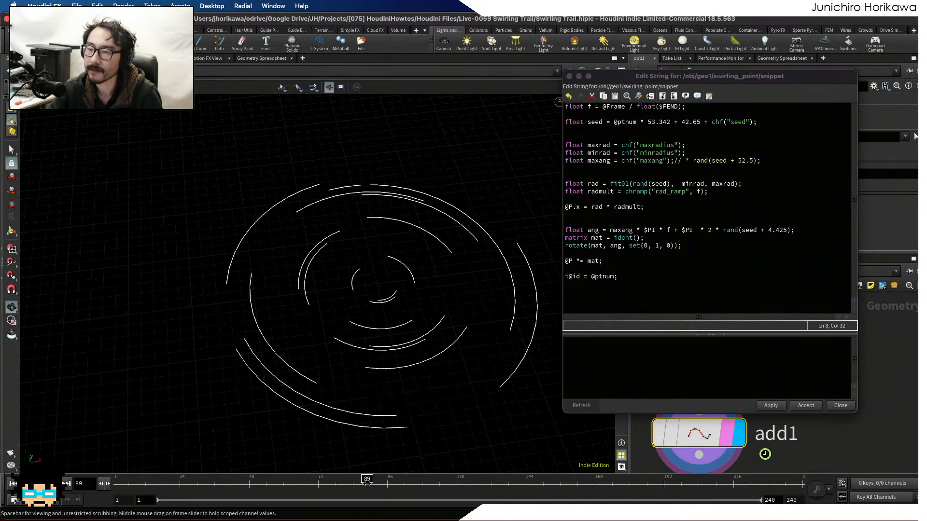
{"action": "mouse_move", "coordinate": [288, 486]}
{"action": "left_mouse_down"}
{"action": "mouse_move", "coordinate": [575, 486]}
{"action": "mouse_move", "coordinate": [106, 483]}
{"action": "mouse_move", "coordinate": [337, 481]}
{"action": "mouse_move", "coordinate": [118, 481]}
{"action": "mouse_move", "coordinate": [257, 481]}
{"action": "mouse_move", "coordinate": [122, 474]}
{"action": "mouse_move", "coordinate": [717, 470]}
{"action": "mouse_move", "coordinate": [780, 478]}
{"action": "mouse_move", "coordinate": [811, 493]}
{"action": "mouse_move", "coordinate": [561, 494]}
{"action": "mouse_move", "coordinate": [780, 494]}
{"action": "mouse_move", "coordinate": [573, 495]}
{"action": "mouse_move", "coordinate": [736, 495]}
{"action": "mouse_move", "coordinate": [586, 491]}
{"action": "mouse_move", "coordinate": [631, 488]}
{"action": "left_mouse_up"}
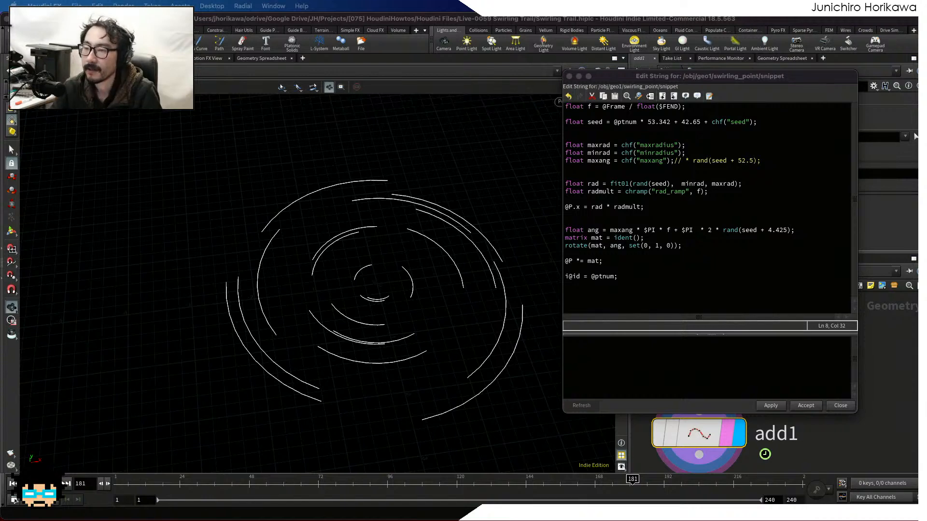
Declare float angmult = chramp("ang_ramp", f); on its own line above the ang expression in the swirling_point snippet.
{"action": "left_click", "coordinate": [586, 191]}
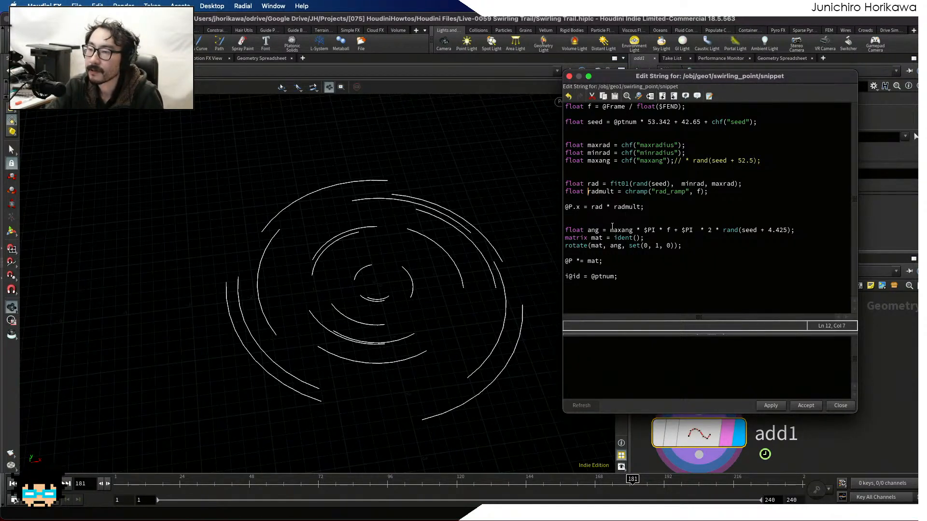
{"action": "left_click", "coordinate": [669, 231]}
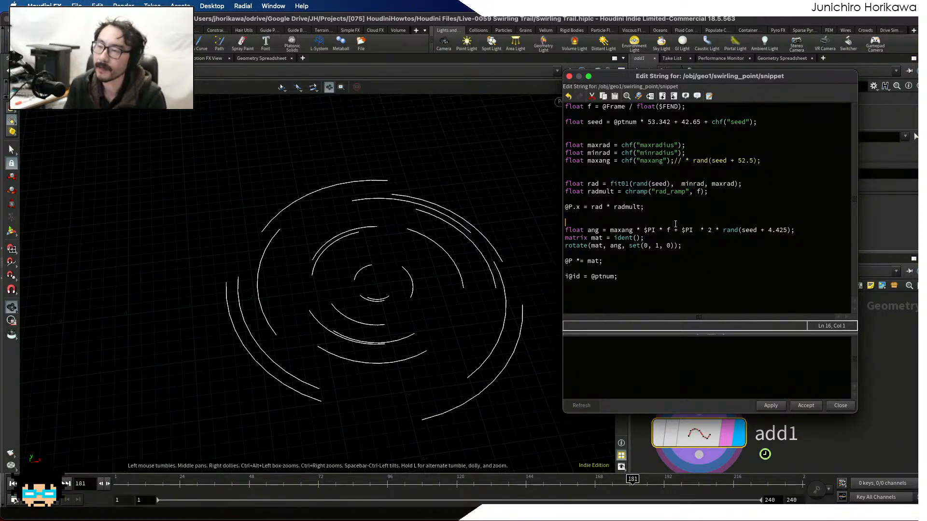
{"action": "key", "text": "Return"}
{"action": "key", "text": "Up"}
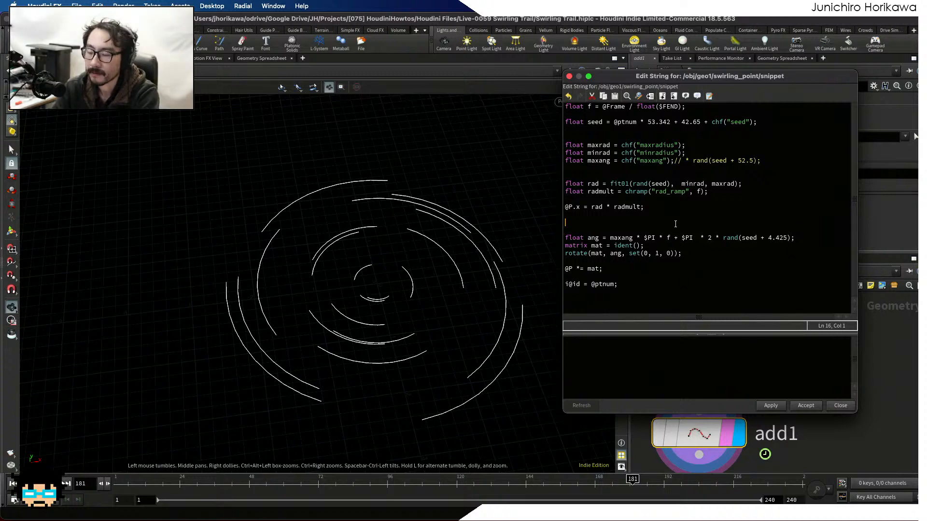
{"action": "type", "text": "float "}
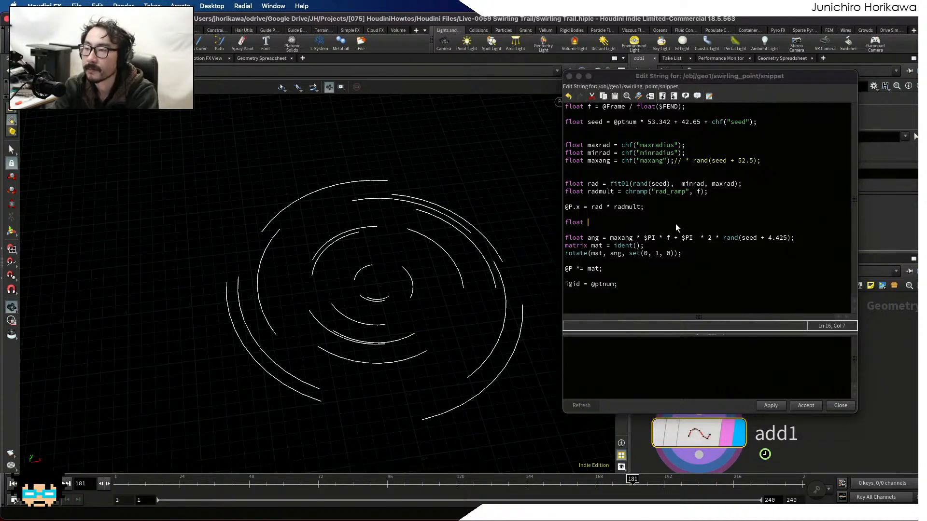
{"action": "type", "text": "angmult "}
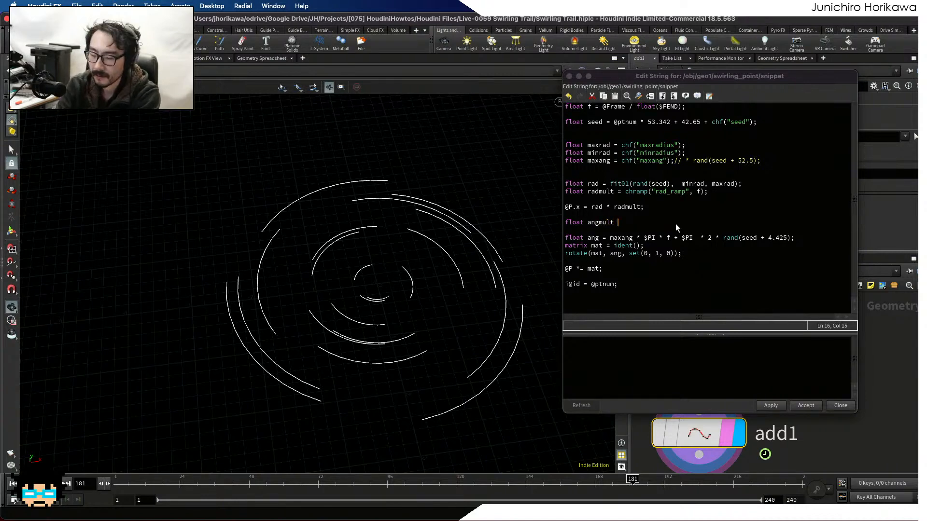
{"action": "type", "text": "= chramp("}
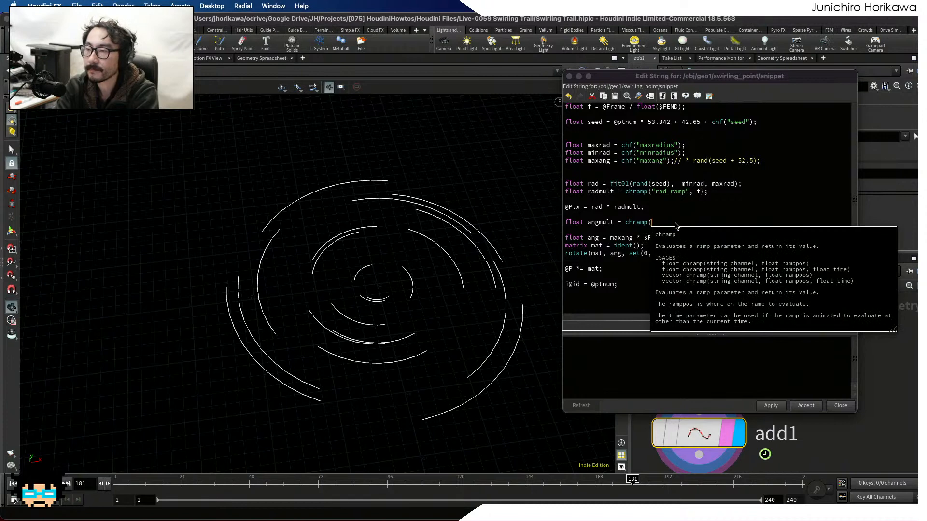
{"action": "type", "text": "\""}
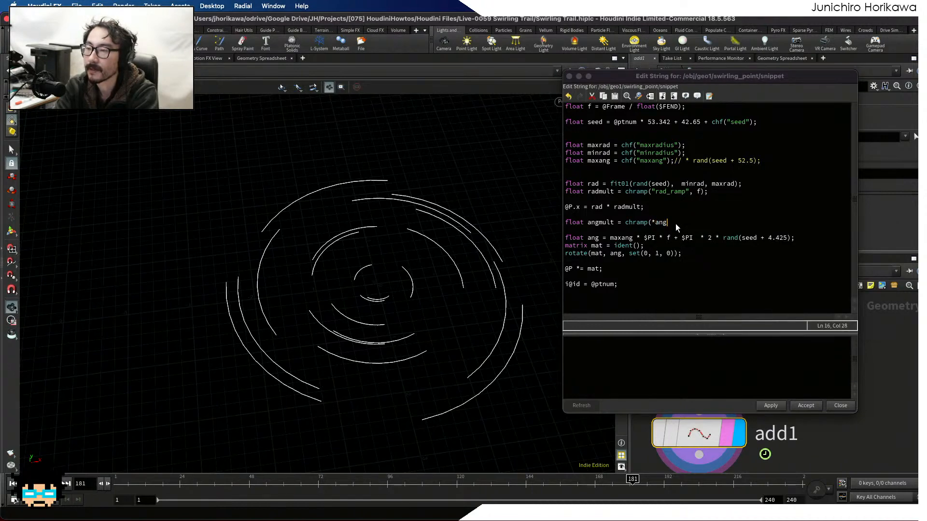
{"action": "type", "text": "ang=ra"}
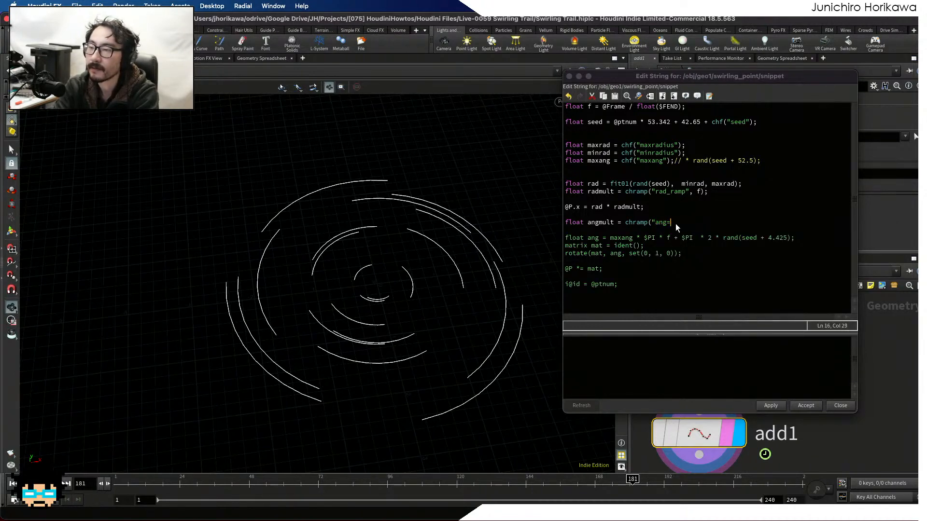
{"action": "key", "text": "BackSpace"}
{"action": "key", "text": "BackSpace"}
{"action": "key", "text": "BackSpace"}
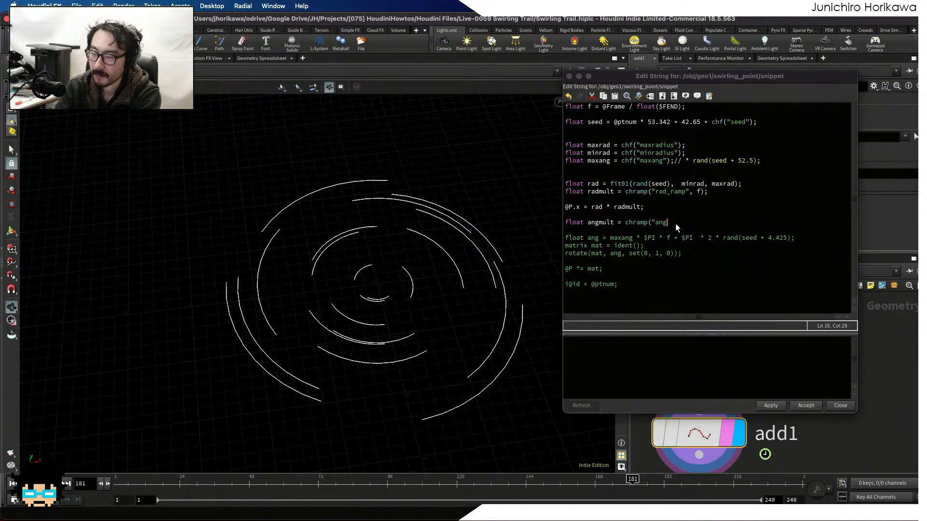
{"action": "type", "text": "_ramp\", "}
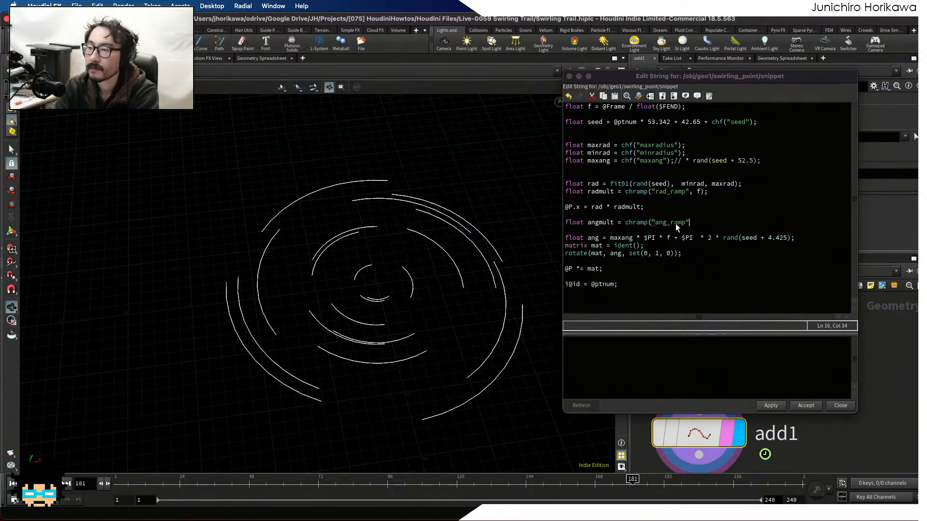
{"action": "type", "text": "f"}
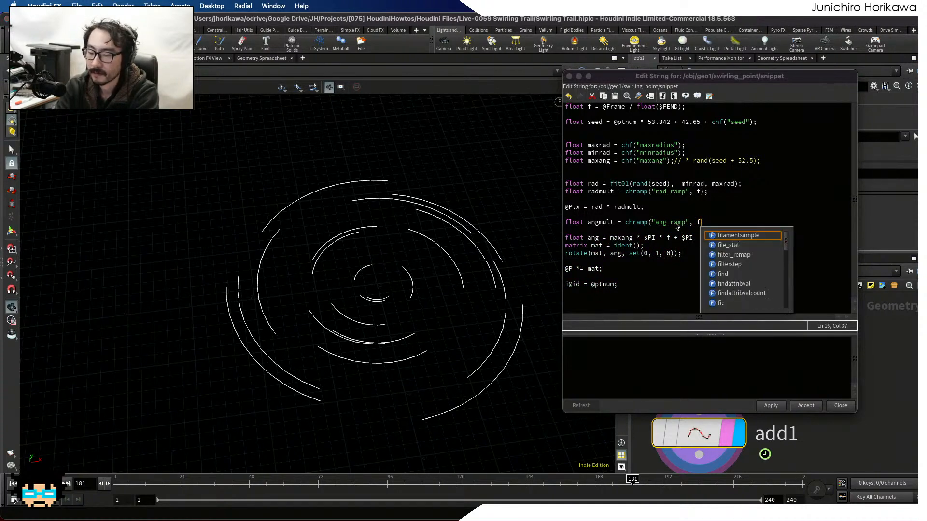
{"action": "type", "text": ");"}
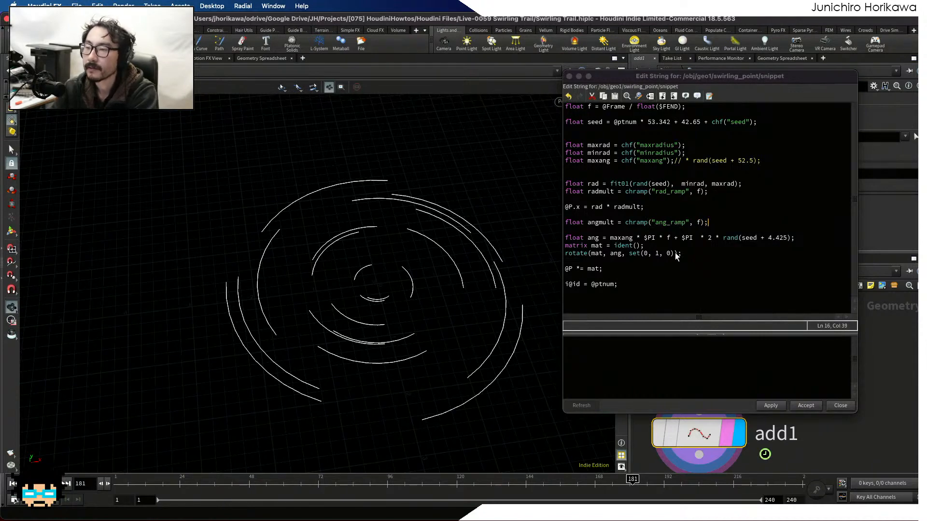
Replace f with angmult in the ang expression and apply the code.
{"action": "double_click", "coordinate": [669, 238]}
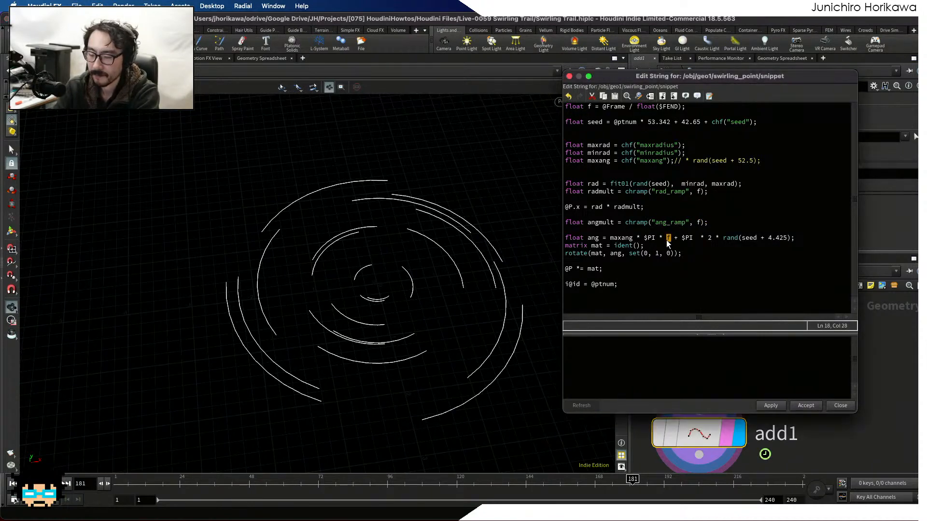
{"action": "type", "text": "an"}
{"action": "key", "text": "BackSpace"}
{"action": "key", "text": "BackSpace"}
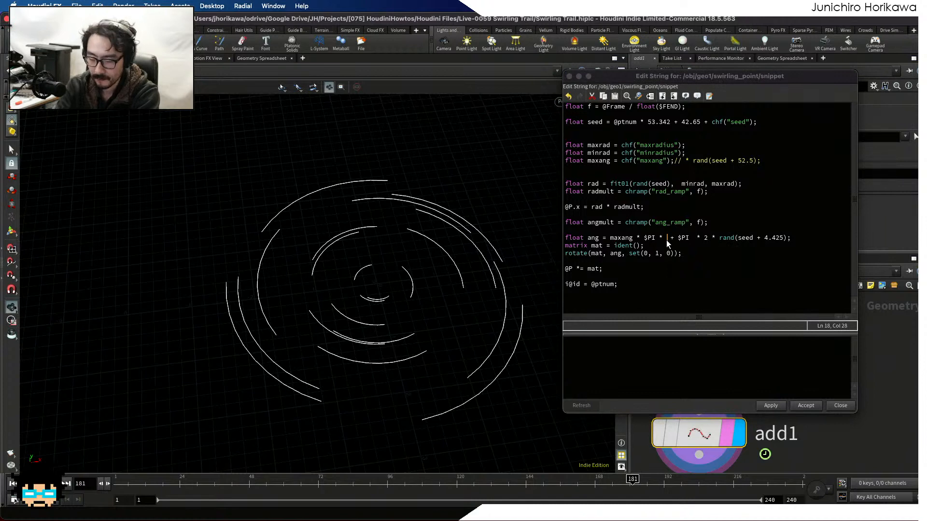
{"action": "type", "text": "angmult"}
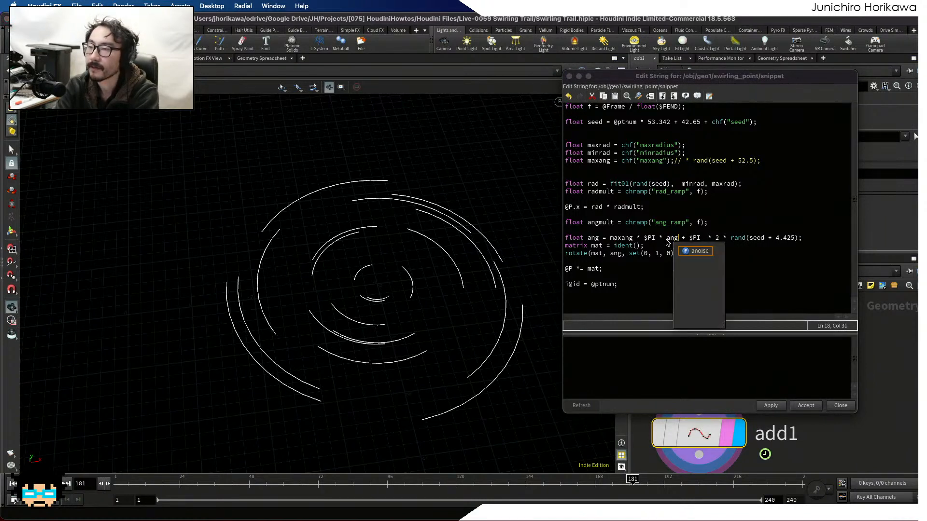
{"action": "left_click", "coordinate": [767, 406]}
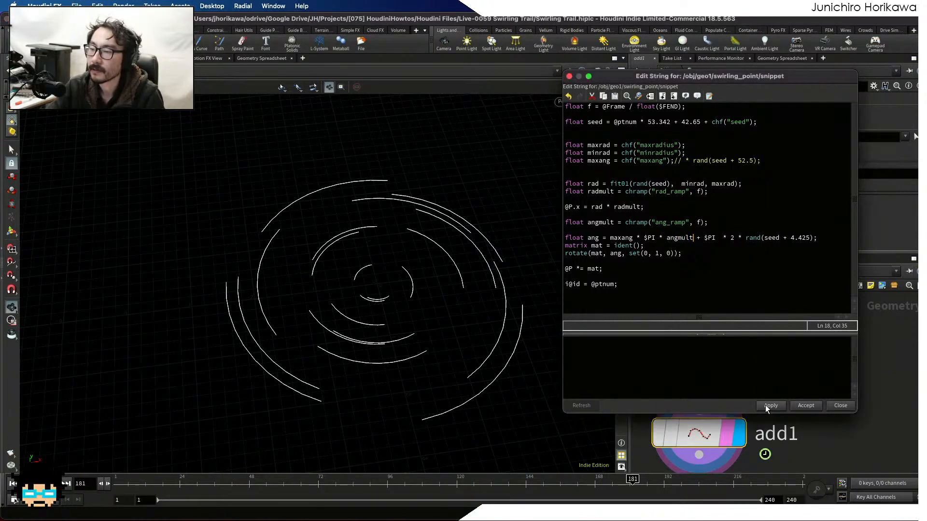
Select the swirling_point wrangle, generate the Ang Ramp parameter from its snippet, and move the code editor clear of the viewport.
{"action": "left_click_drag", "start_coordinate": [804, 80], "coordinate": [432, 159]}
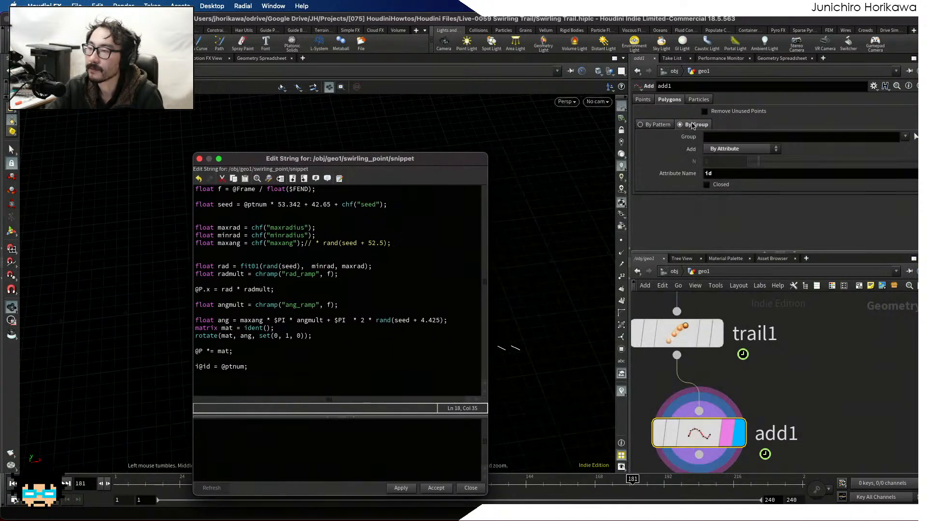
{"action": "scroll", "coordinate": [763, 367], "scroll_direction": "down", "scroll_amount": 3}
{"action": "scroll", "coordinate": [773, 376], "scroll_direction": "up", "scroll_amount": 3}
{"action": "left_click", "coordinate": [729, 362]}
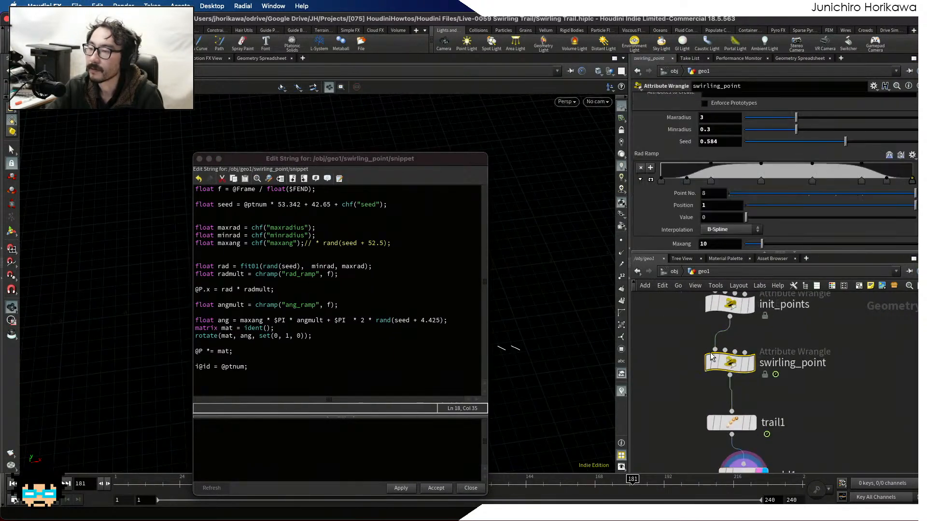
{"action": "scroll", "coordinate": [865, 135], "scroll_direction": "down", "scroll_amount": 3}
{"action": "scroll", "coordinate": [865, 135], "scroll_direction": "up", "scroll_amount": 5}
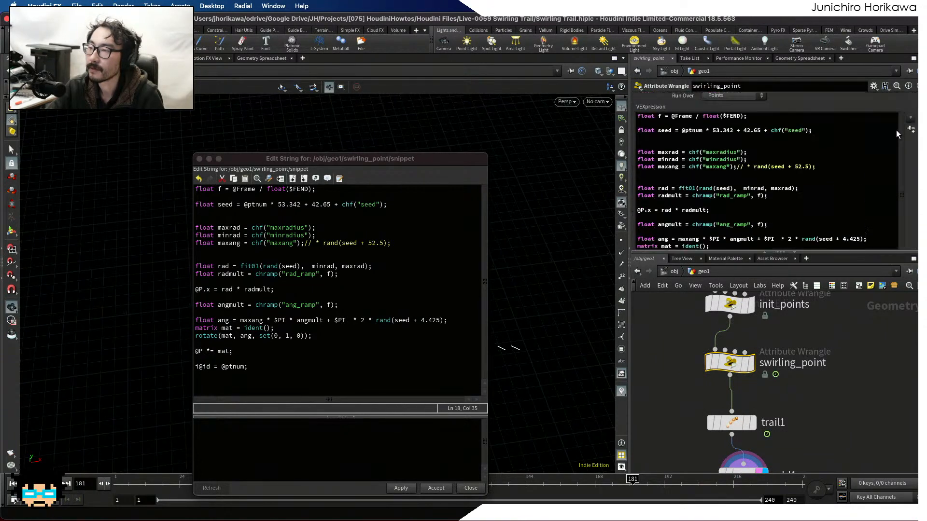
{"action": "scroll", "coordinate": [912, 179], "scroll_direction": "down", "scroll_amount": 5}
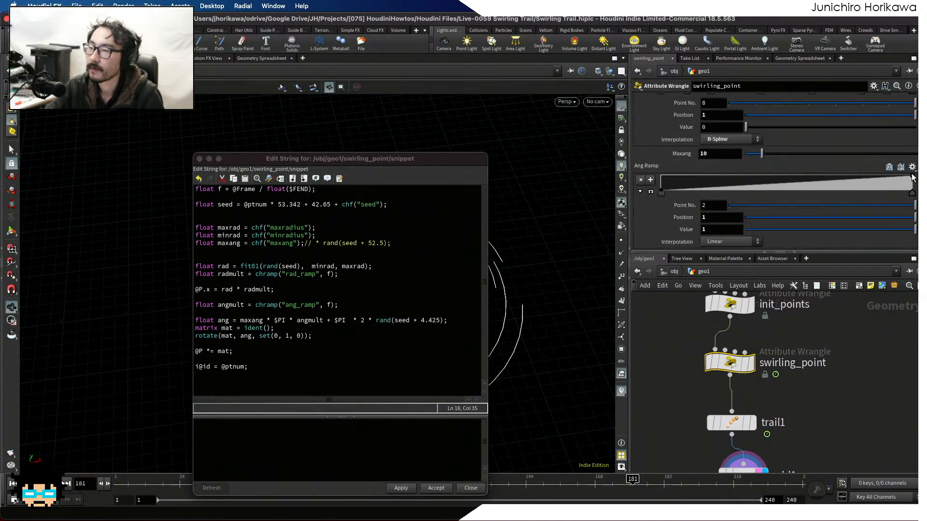
{"action": "left_click_drag", "start_coordinate": [396, 160], "coordinate": [109, 110]}
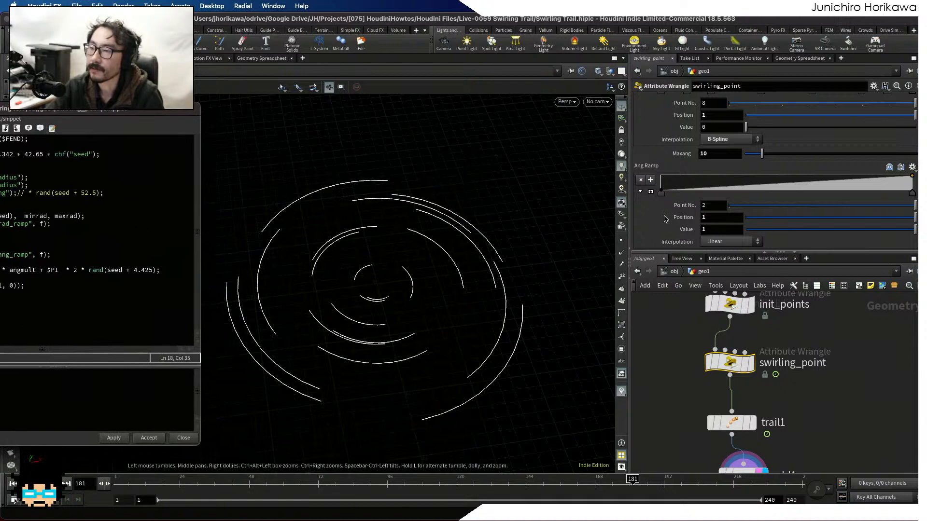
Return to frame 1, enlarge the Ang Ramp graph and set both of its points to B-Spline interpolation.
{"action": "mouse_move", "coordinate": [116, 483]}
{"action": "left_mouse_down"}
{"action": "mouse_move", "coordinate": [199, 488]}
{"action": "mouse_move", "coordinate": [116, 485]}
{"action": "left_mouse_up"}
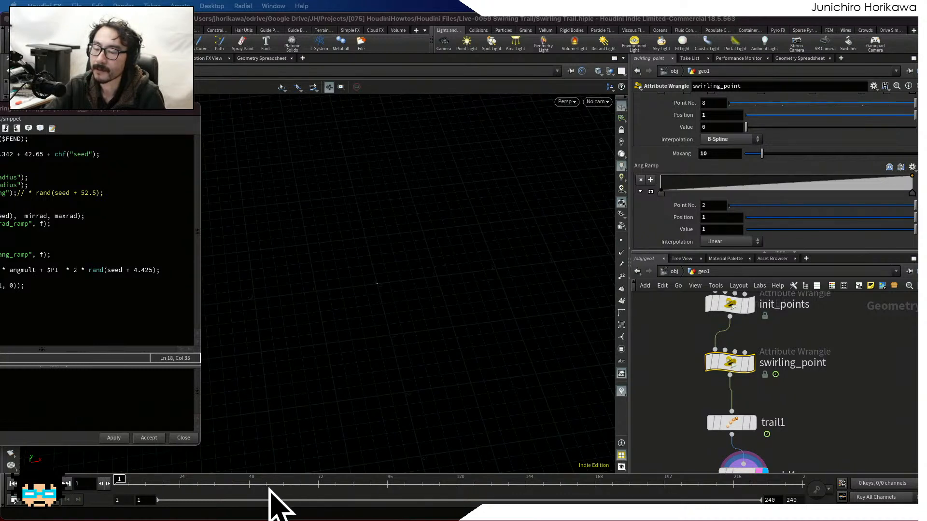
{"action": "left_click", "coordinate": [651, 193]}
{"action": "left_click", "coordinate": [651, 193]}
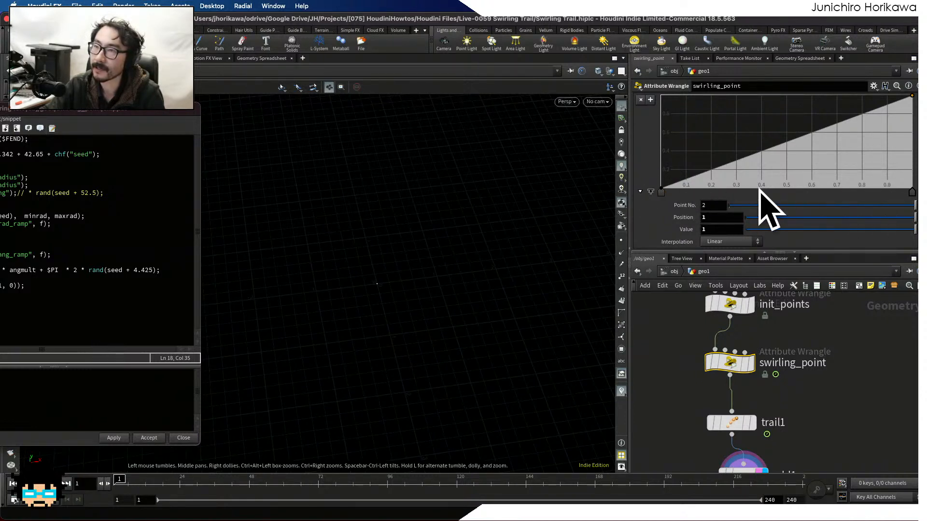
{"action": "right_click", "coordinate": [665, 194]}
{"action": "mouse_move", "coordinate": [674, 201]}
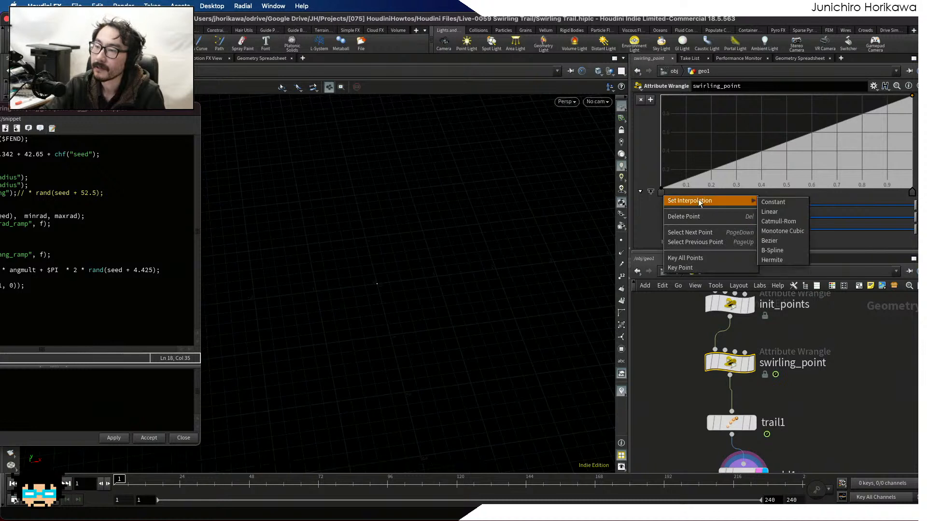
{"action": "left_click", "coordinate": [774, 251]}
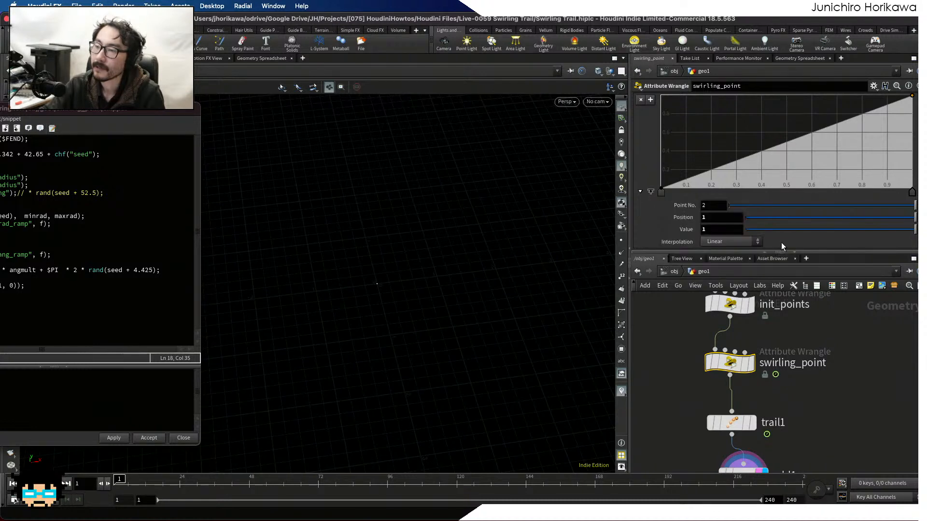
{"action": "right_click", "coordinate": [912, 192]}
{"action": "mouse_move", "coordinate": [860, 201]}
{"action": "left_click", "coordinate": [803, 254]}
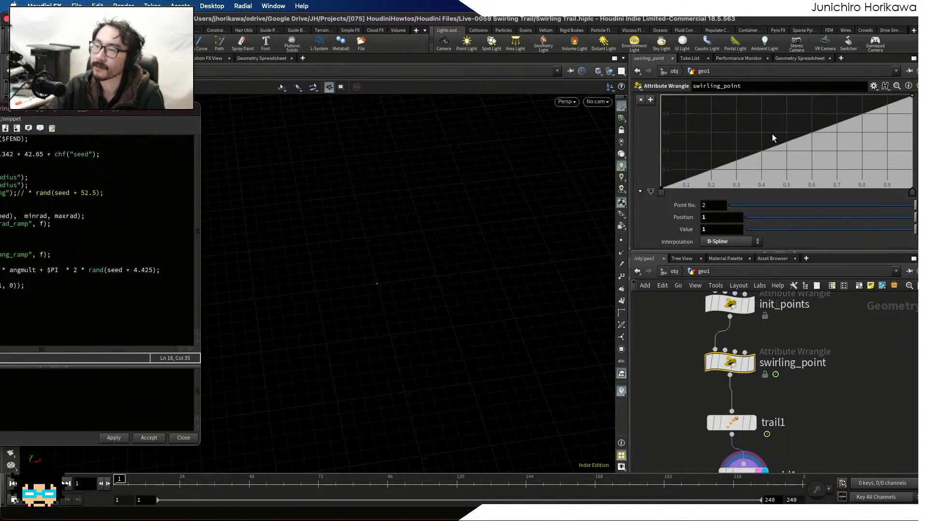
Add Ang Ramp points at about position 0.23, value 0.65 and position 0.80, value 0.42, and play the animation.
{"action": "left_click", "coordinate": [719, 128]}
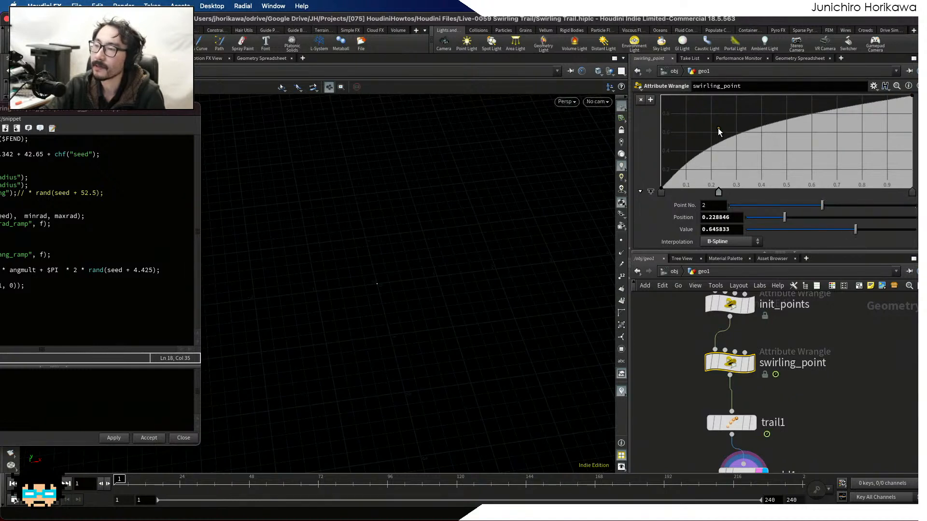
{"action": "left_click", "coordinate": [863, 150]}
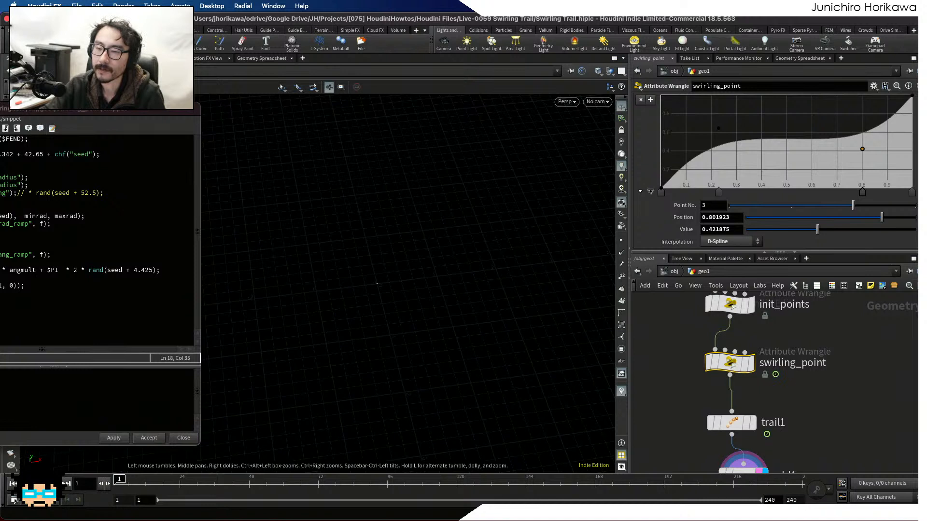
{"action": "key", "text": "Up"}
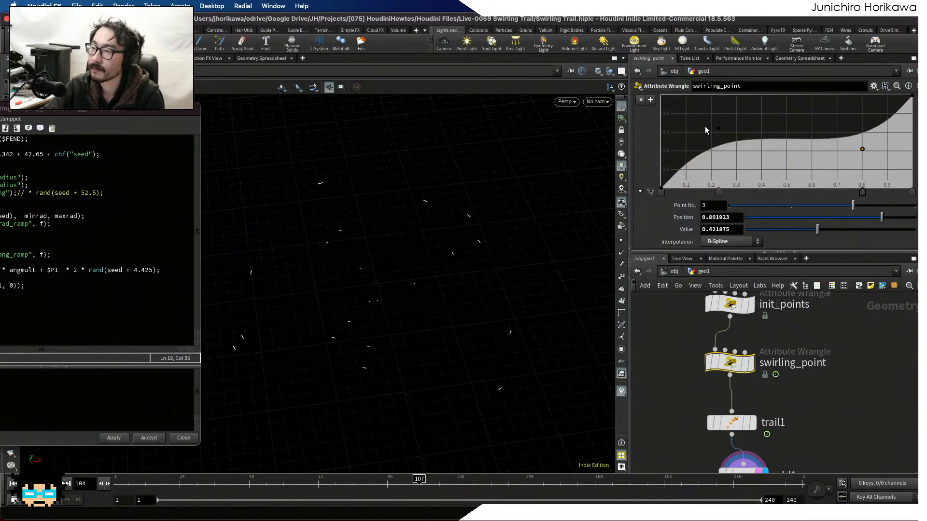
Move the two inner Ang Ramp points close to the ramp's start and end at about half height, flattening the middle during playback.
{"action": "left_click_drag", "start_coordinate": [720, 126], "coordinate": [665, 150]}
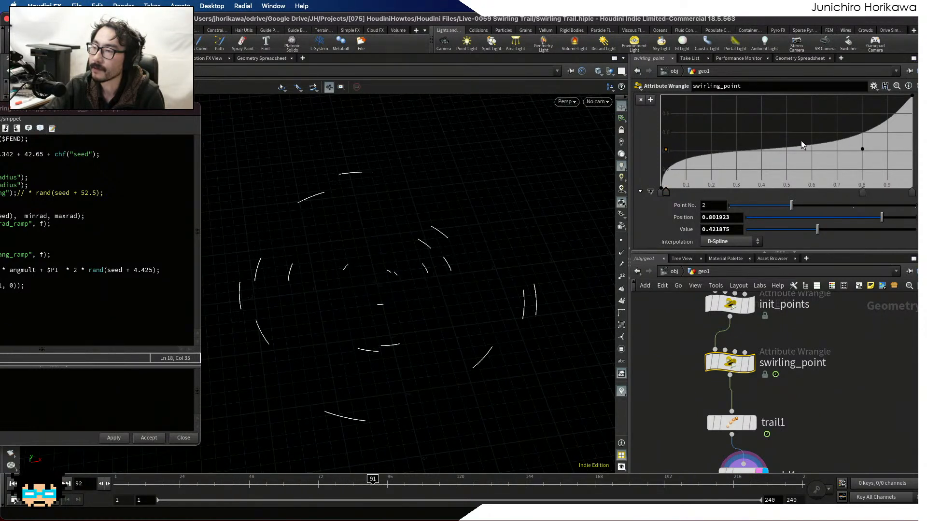
{"action": "left_click_drag", "start_coordinate": [864, 148], "coordinate": [908, 133]}
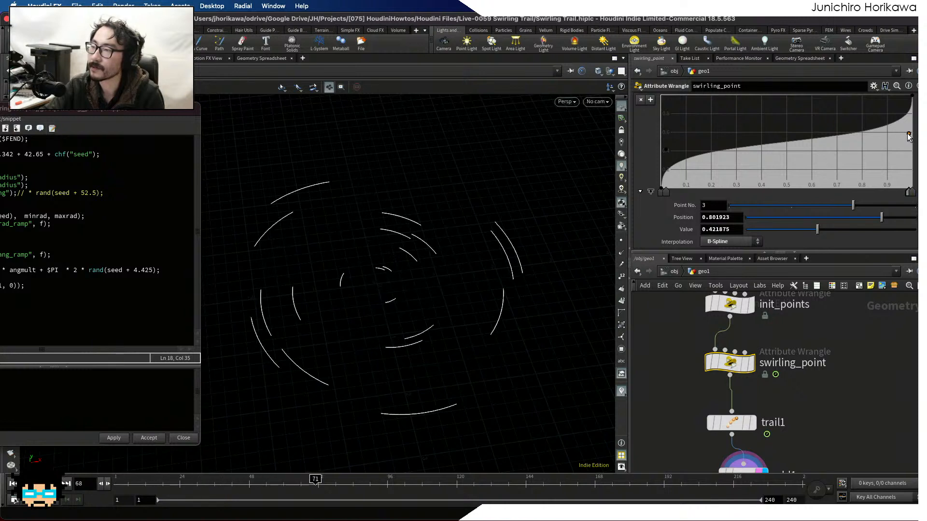
{"action": "left_click_drag", "start_coordinate": [909, 136], "coordinate": [912, 137]}
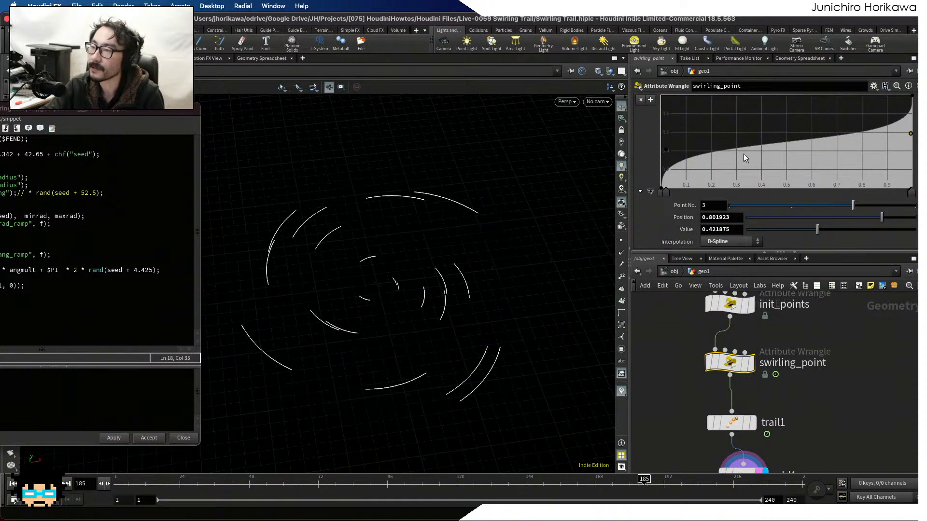
{"action": "left_click", "coordinate": [665, 147]}
{"action": "left_click_drag", "start_coordinate": [665, 148], "coordinate": [662, 141]}
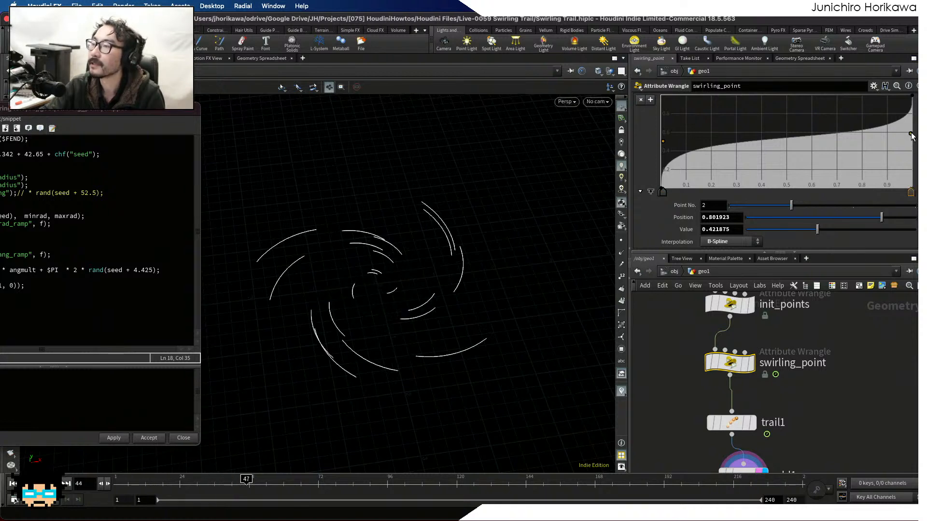
{"action": "left_click_drag", "start_coordinate": [910, 134], "coordinate": [912, 142]}
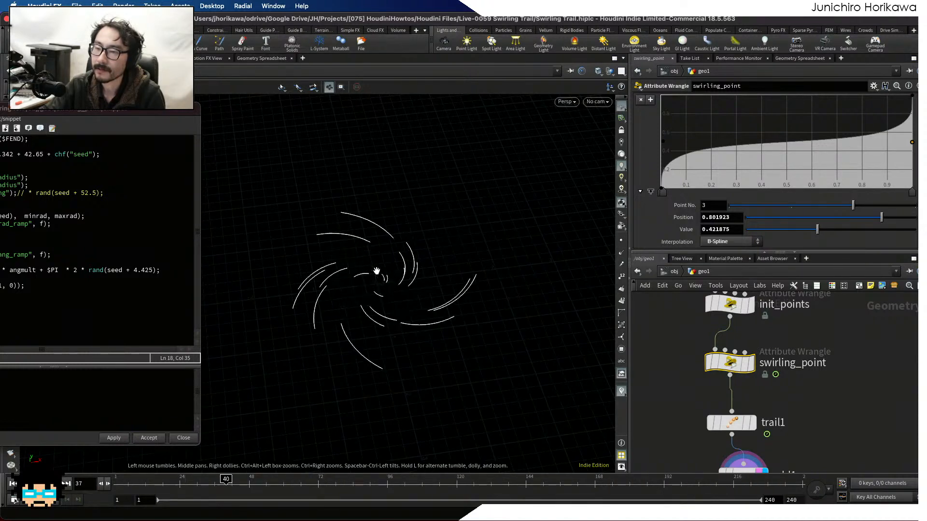
{"action": "scroll", "coordinate": [665, 219], "scroll_direction": "up", "scroll_amount": 4}
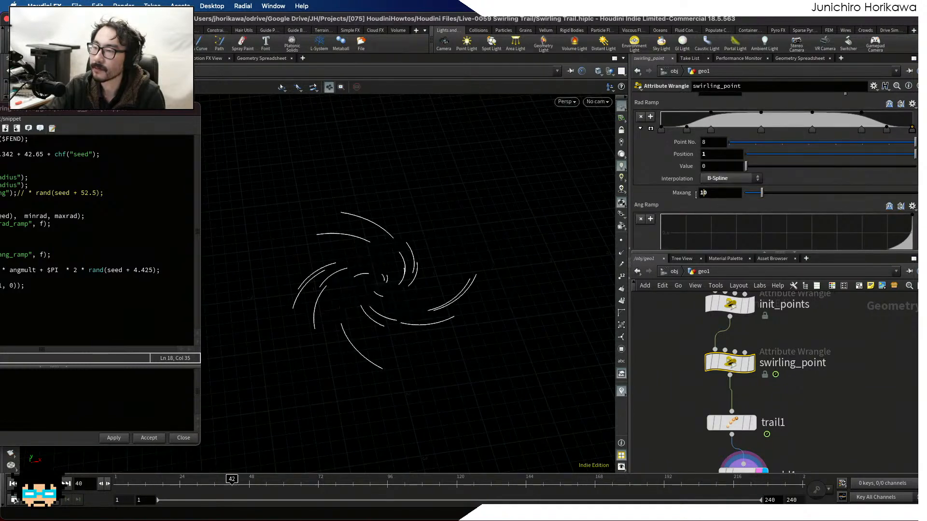
Set swirling_point's Maxang to 20 and trail1's Trail Length to 15.
{"action": "type", "text": "20"}
{"action": "key", "text": "Return"}
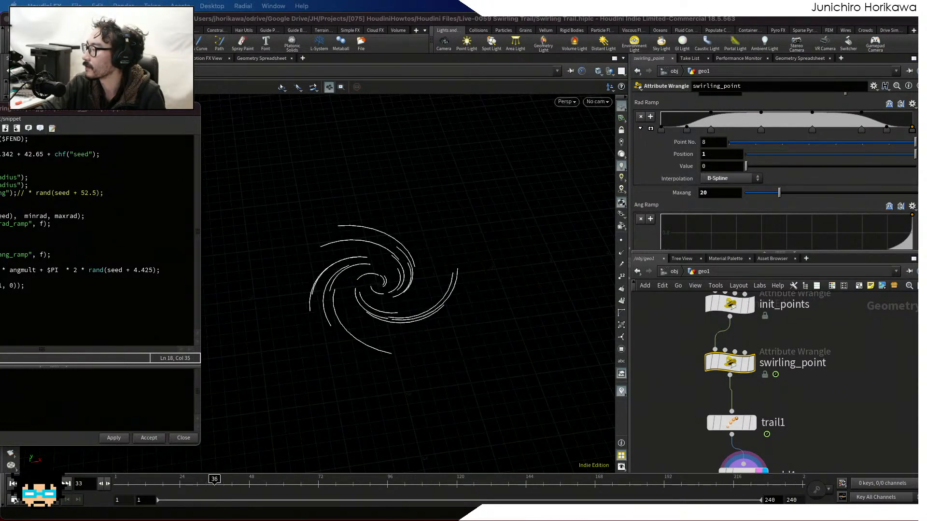
{"action": "scroll", "coordinate": [823, 383], "scroll_direction": "down", "scroll_amount": 1}
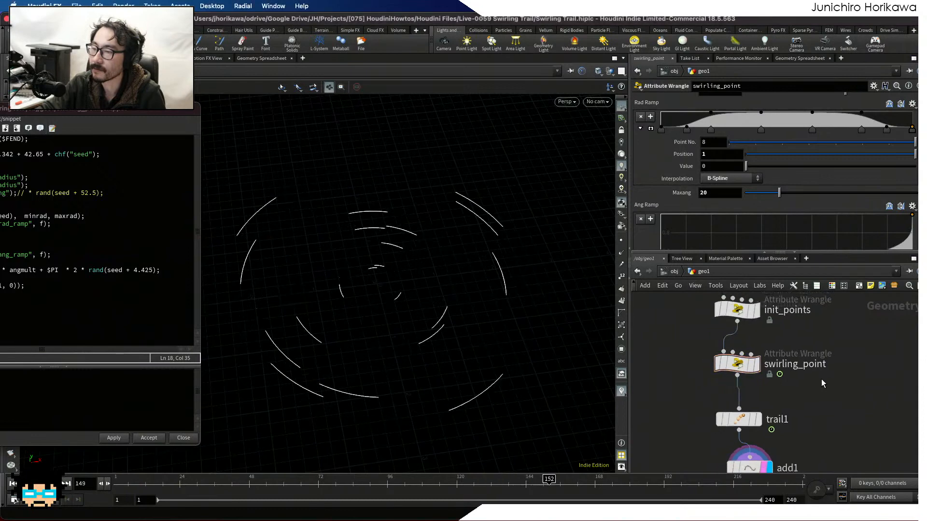
{"action": "scroll", "coordinate": [740, 434], "scroll_direction": "up", "scroll_amount": 1}
{"action": "left_click", "coordinate": [740, 414]}
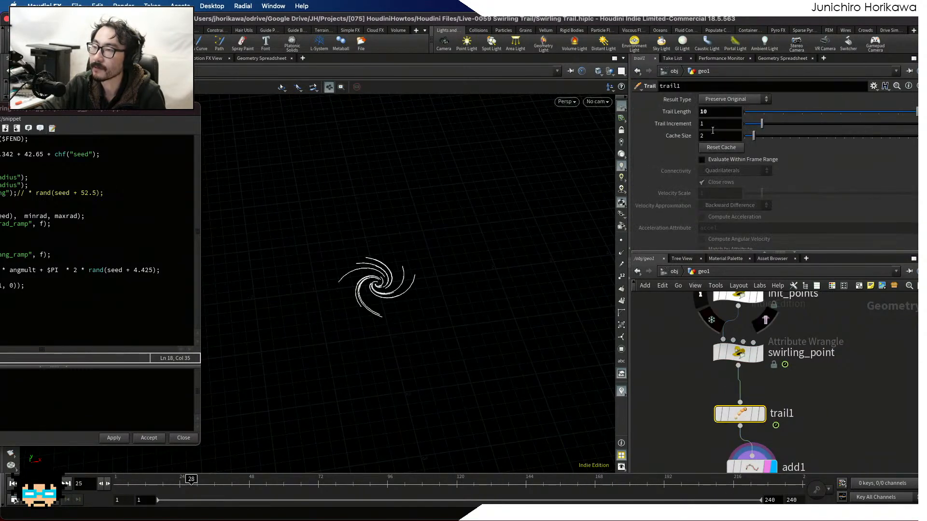
{"action": "double_click", "coordinate": [705, 112]}
{"action": "type", "text": "15"}
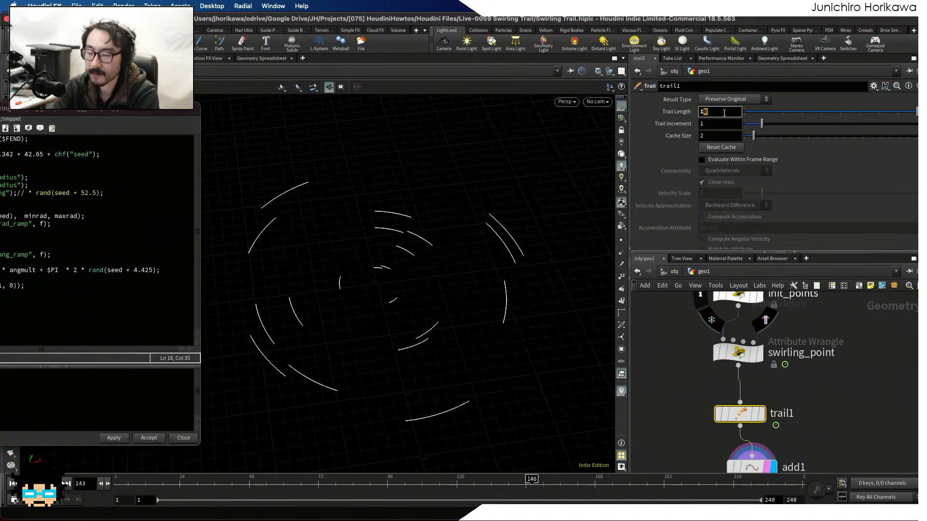
{"action": "key", "text": "Return"}
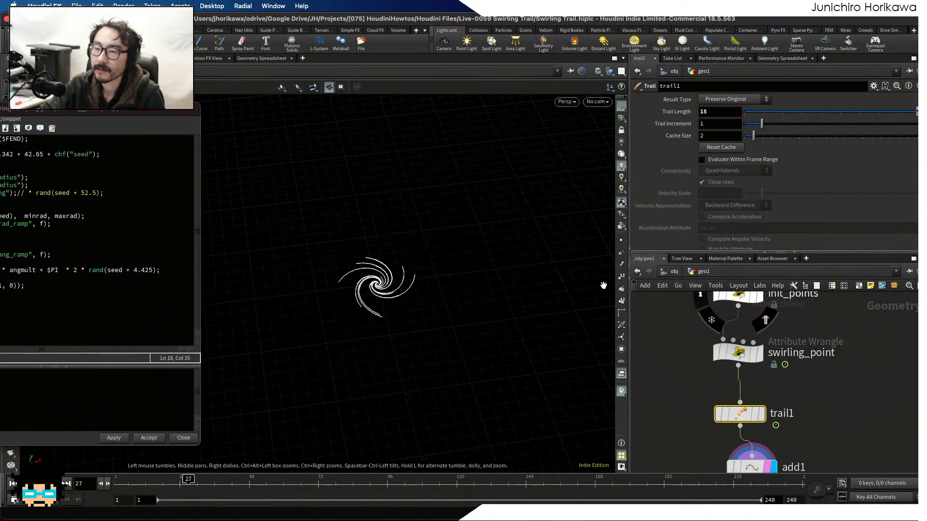
Move the swirling_point code editor over to the parameter side and view the swirl from a lower, oblique angle.
{"action": "left_click_drag", "start_coordinate": [169, 108], "coordinate": [819, 113]}
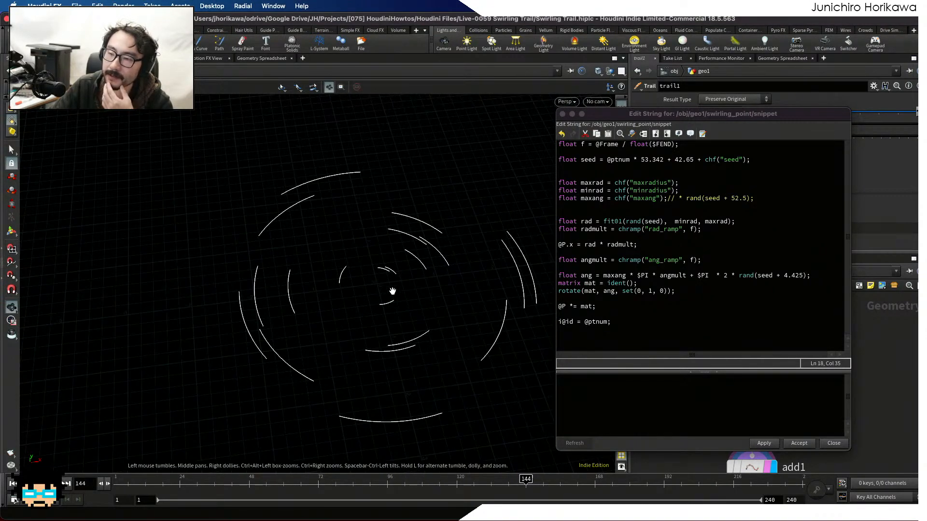
{"action": "mouse_move", "coordinate": [407, 271]}
{"action": "left_mouse_down"}
{"action": "mouse_move", "coordinate": [408, 308]}
{"action": "mouse_move", "coordinate": [409, 288]}
{"action": "left_mouse_up"}
{"action": "middle_click_drag", "start_coordinate": [409, 288], "coordinate": [377, 287]}
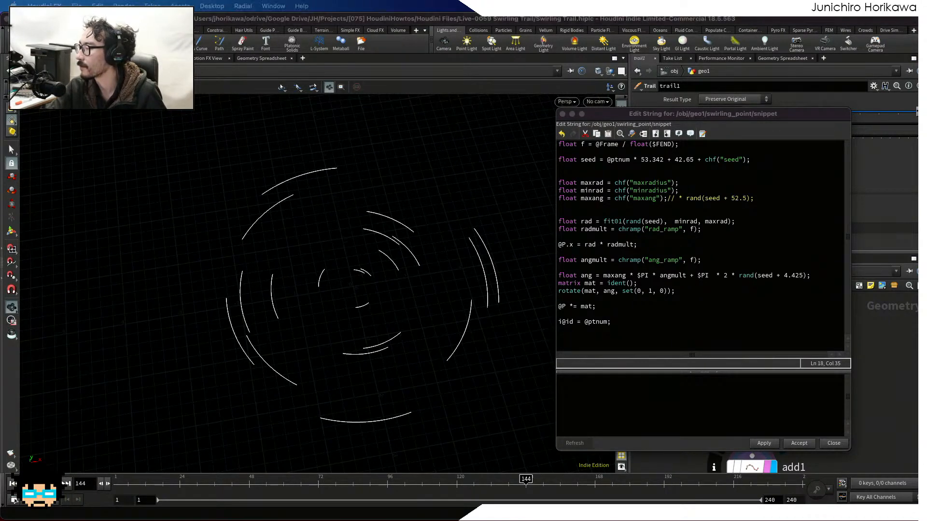
{"action": "left_click_drag", "start_coordinate": [304, 267], "coordinate": [306, 287]}
Try a tilted rotation axis by setting the rotate call's vector to set(0.2, 1, 0) and applying the code.
{"action": "left_click", "coordinate": [638, 298]}
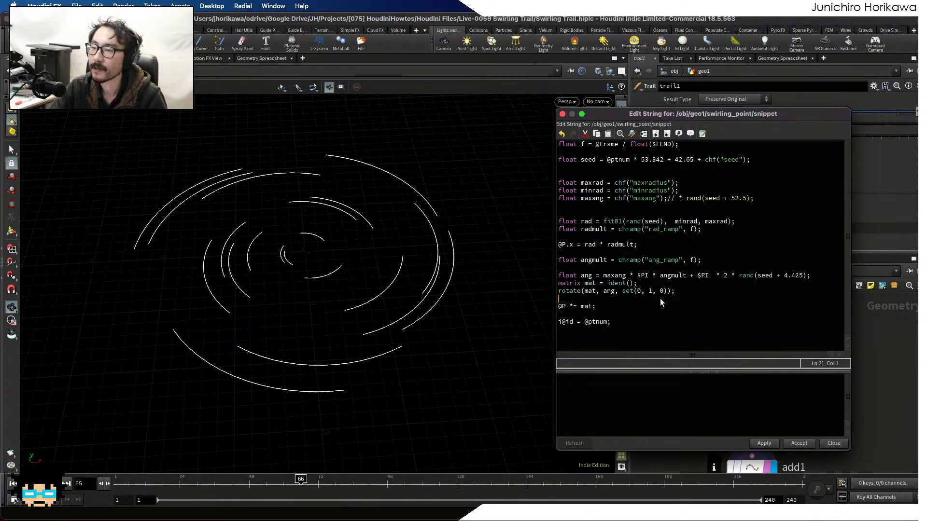
{"action": "left_click", "coordinate": [623, 292]}
{"action": "left_click_drag", "start_coordinate": [623, 292], "coordinate": [663, 293]}
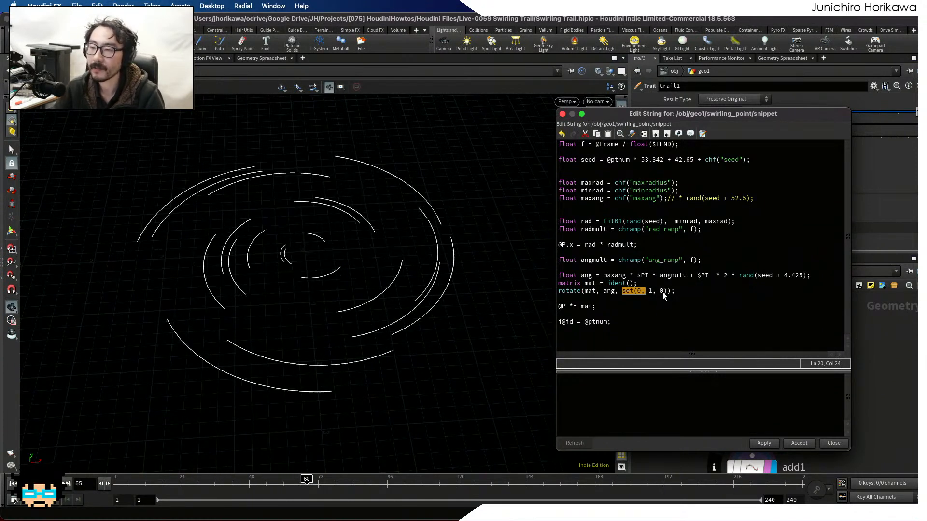
{"action": "left_click", "coordinate": [641, 291]}
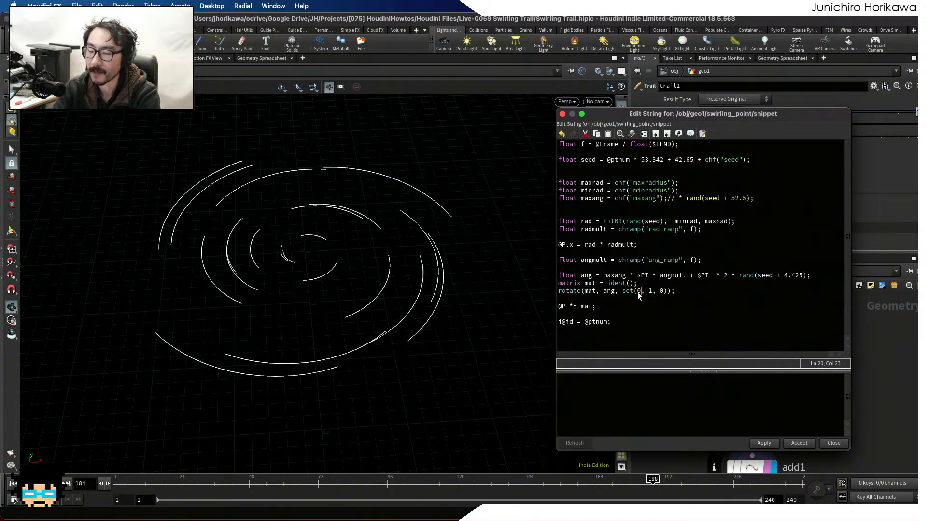
{"action": "type", "text": ".2"}
{"action": "left_click", "coordinate": [763, 443]}
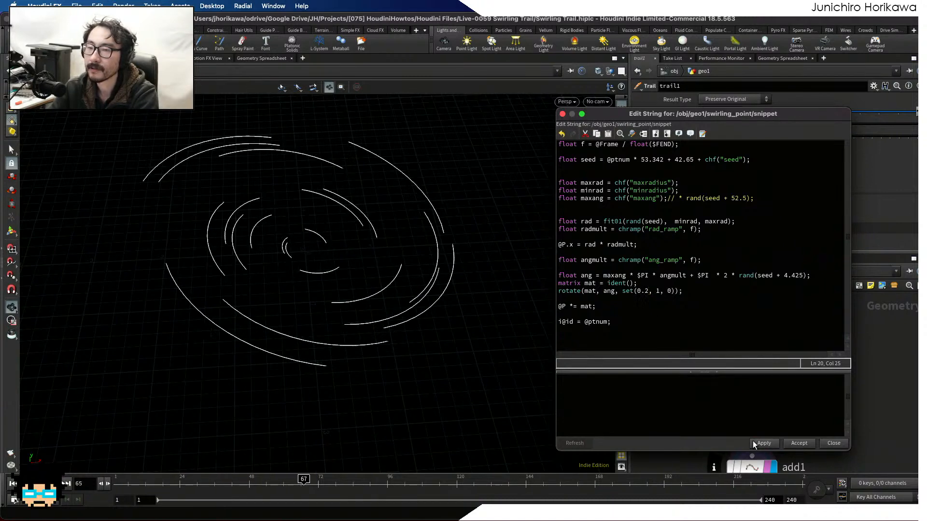
Examine the tilted swirl from the side and from above, and scrub the animation to frame 36.
{"action": "left_click_drag", "start_coordinate": [364, 325], "coordinate": [338, 275]}
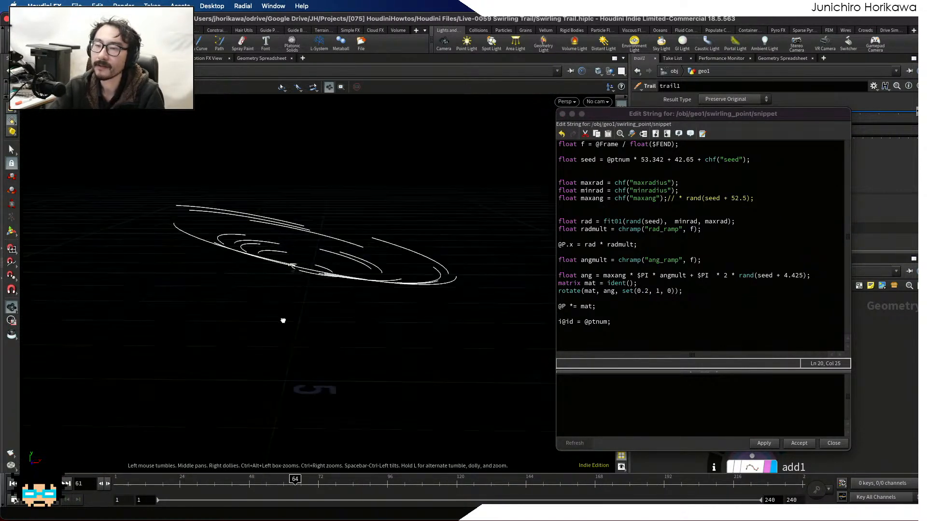
{"action": "left_click_drag", "start_coordinate": [283, 321], "coordinate": [293, 275]}
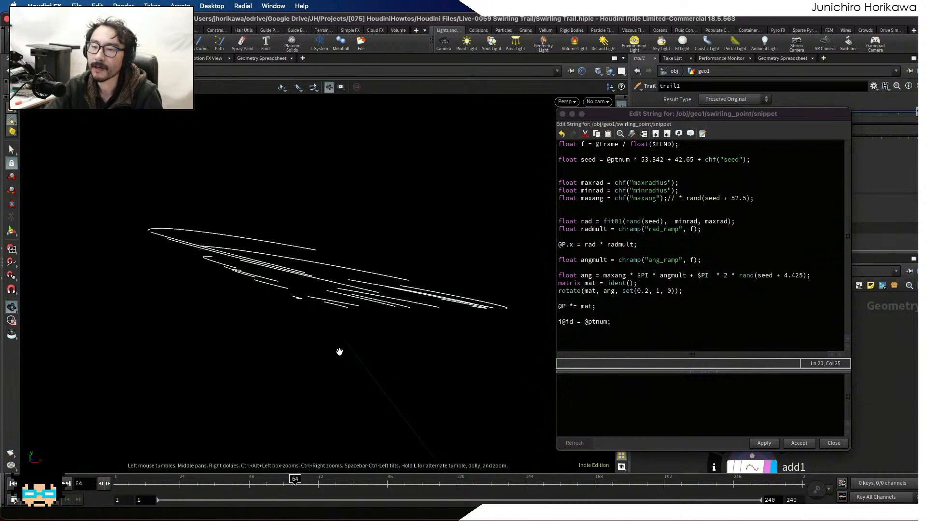
{"action": "left_click_drag", "start_coordinate": [321, 233], "coordinate": [311, 326]}
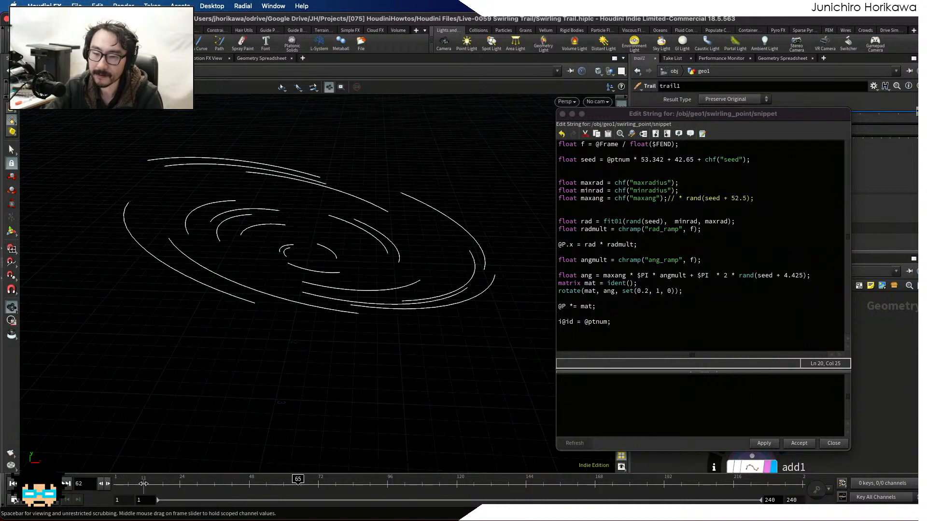
{"action": "mouse_move", "coordinate": [123, 482]}
{"action": "left_mouse_down"}
{"action": "mouse_move", "coordinate": [354, 486]}
{"action": "mouse_move", "coordinate": [215, 482]}
{"action": "left_mouse_up"}
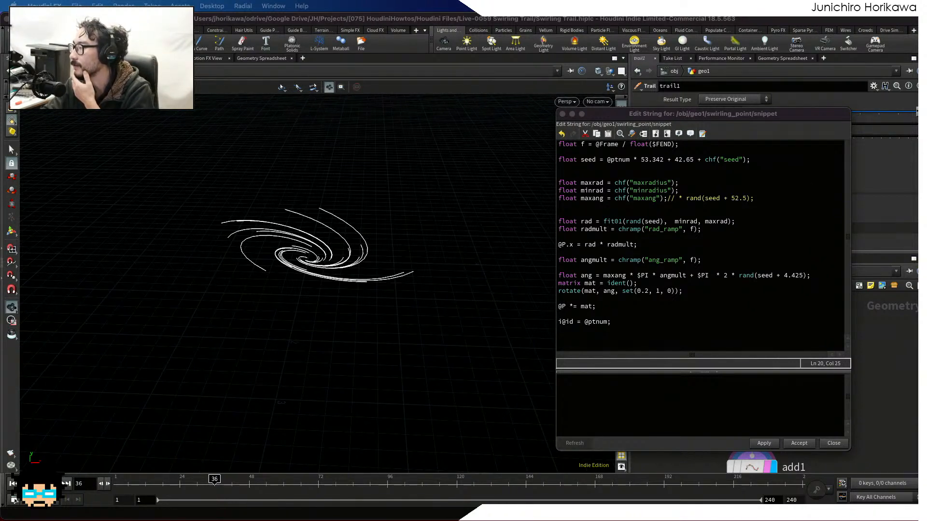
Declare vector axis = set(0,1,0); on its own line above the angmult line, and close the gap between the angmult and ang lines.
{"action": "left_click", "coordinate": [606, 277]}
{"action": "left_click", "coordinate": [588, 267]}
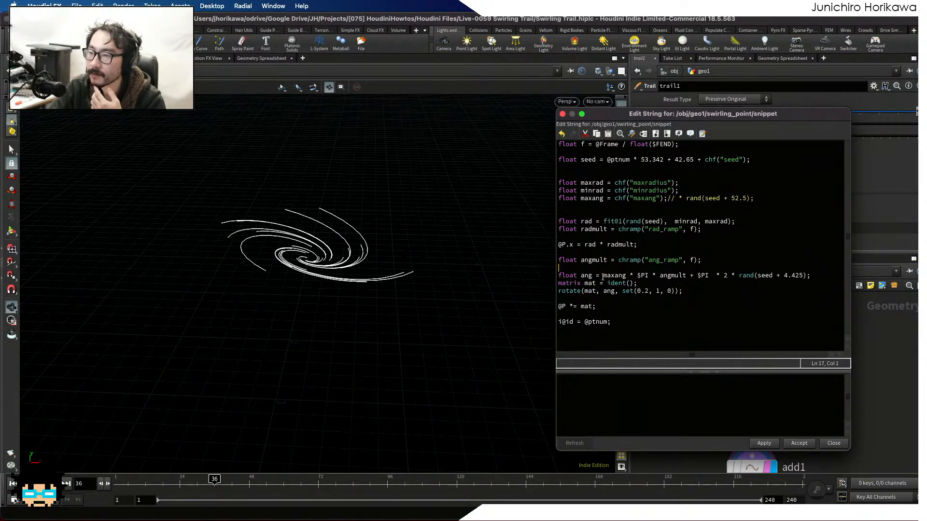
{"action": "key", "text": "BackSpace"}
{"action": "left_click", "coordinate": [631, 254]}
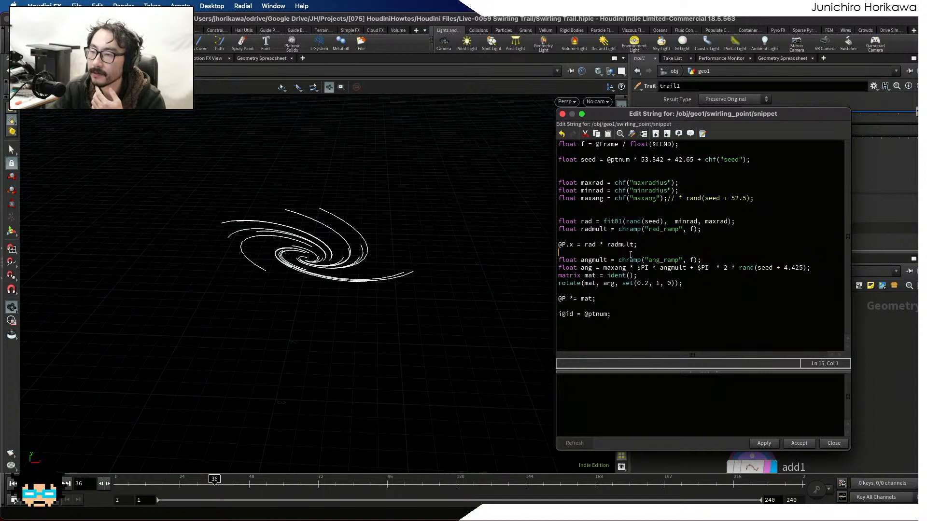
{"action": "key", "text": "Return"}
{"action": "key", "text": "Return"}
{"action": "key", "text": "Return"}
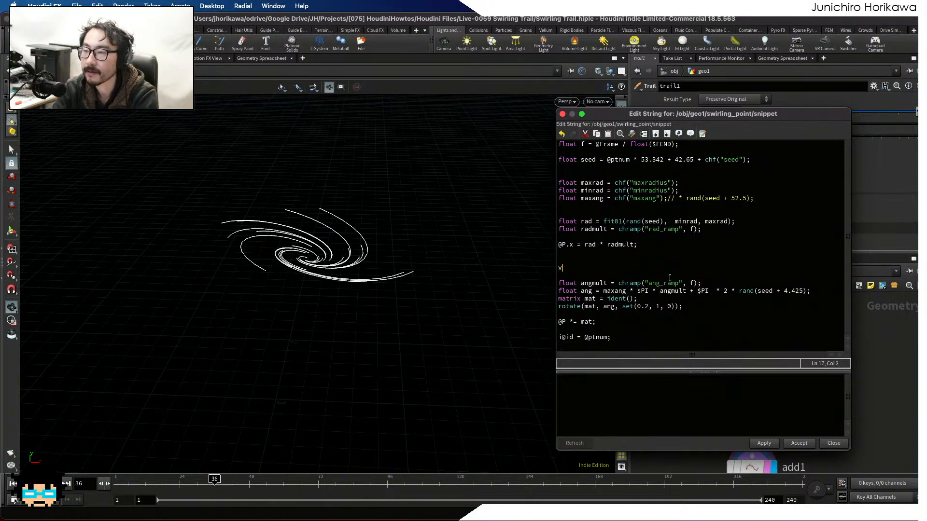
{"action": "type", "text": "ector axis "}
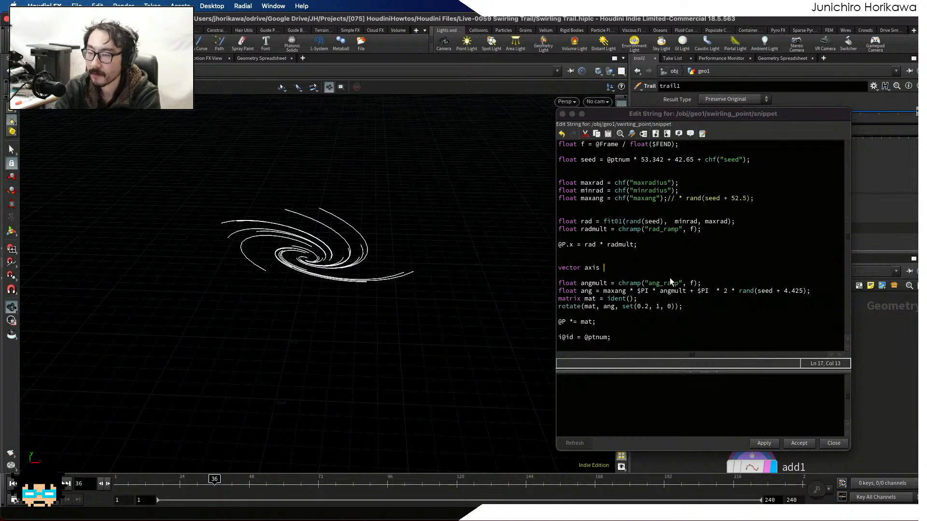
{"action": "type", "text": "= "}
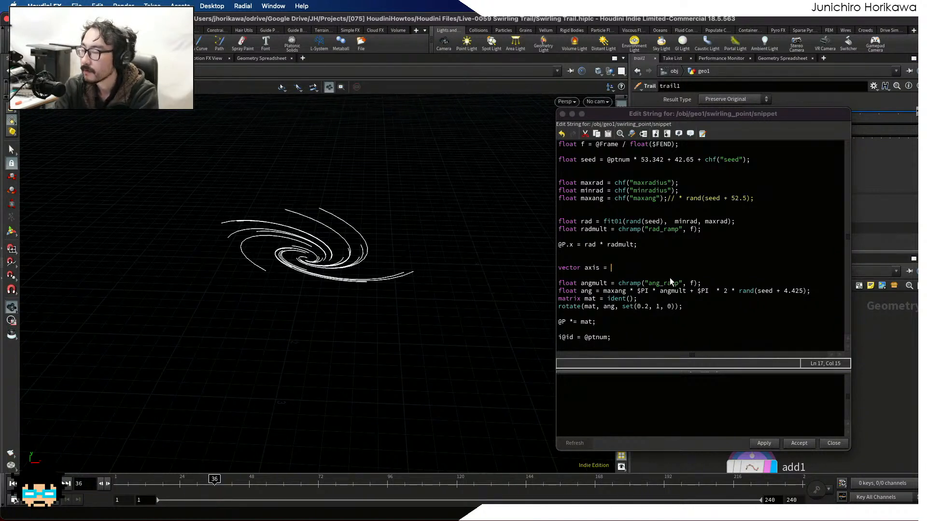
{"action": "type", "text": "set("}
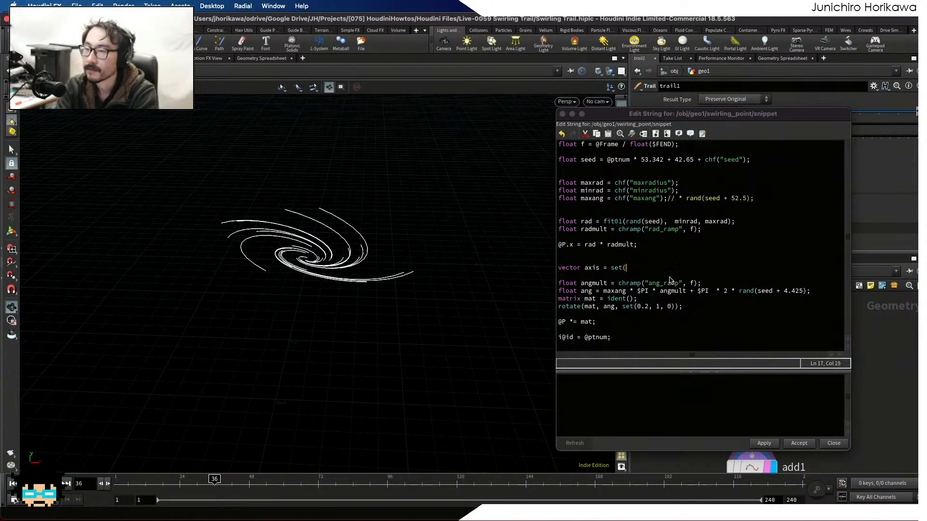
{"action": "type", "text": "0,1,0);"}
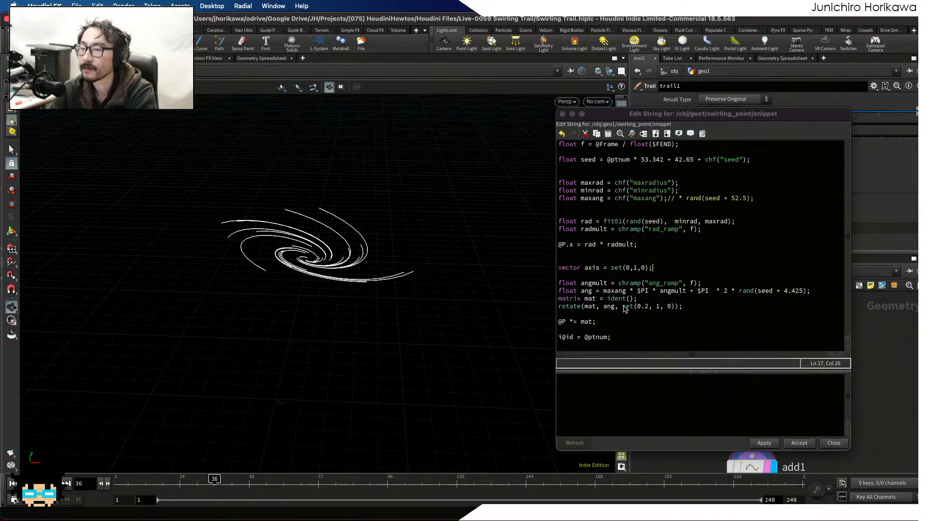
Replace the rotate call's hard-coded vector with the axis variable and apply the code.
{"action": "left_click_drag", "start_coordinate": [623, 307], "coordinate": [670, 307]}
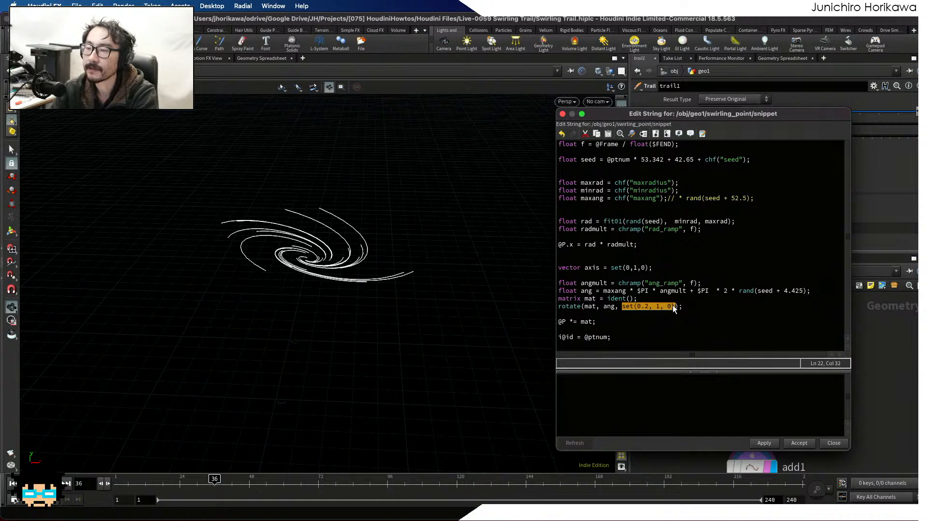
{"action": "type", "text": "axis"}
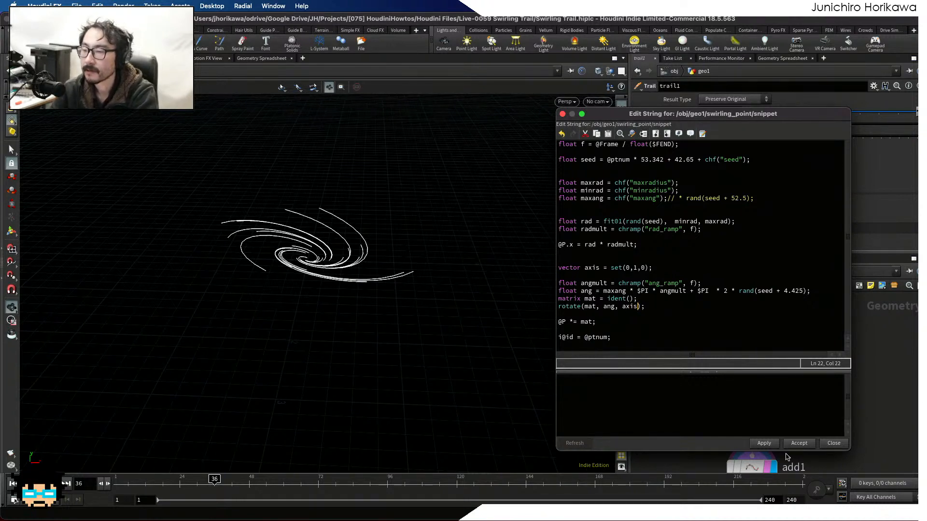
{"action": "left_click", "coordinate": [763, 444]}
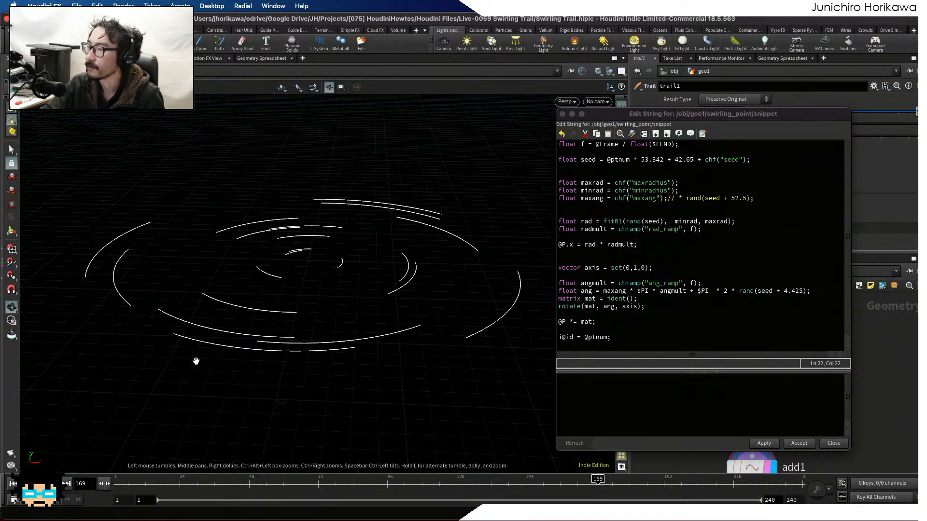
Set the axis vector to rand(seed + 43.24), keep set(0,1,0) as a trailing comment, and apply the code.
{"action": "left_click", "coordinate": [633, 275]}
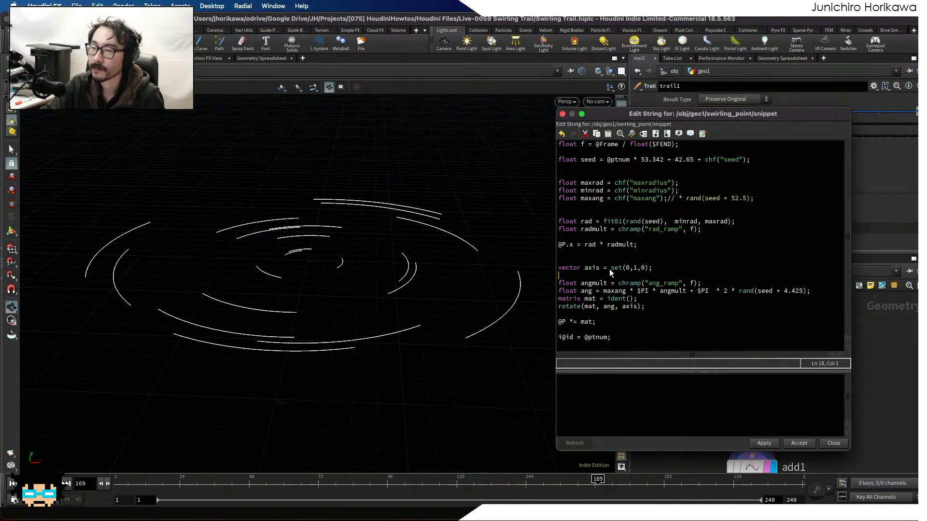
{"action": "left_click", "coordinate": [610, 268]}
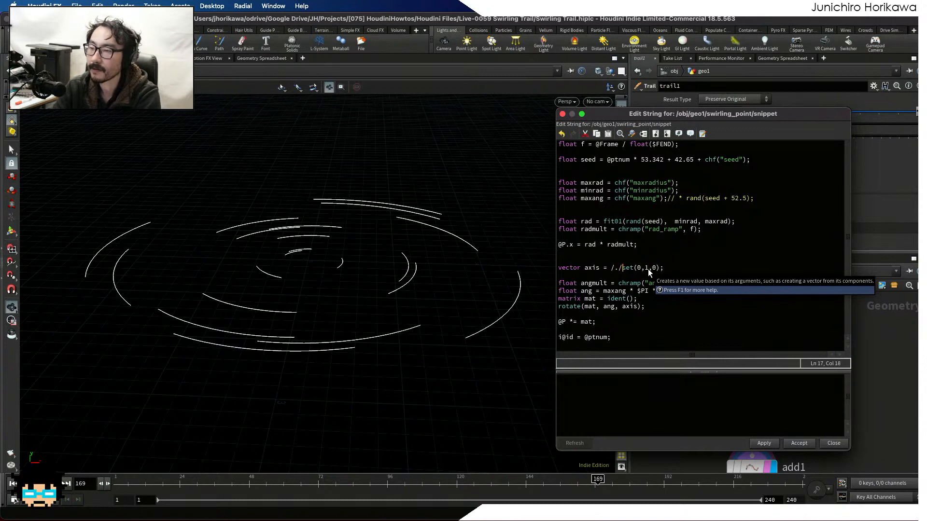
{"action": "type", "text": "/./"}
{"action": "key", "text": "Left"}
{"action": "key", "text": "BackSpace"}
{"action": "key", "text": "Left"}
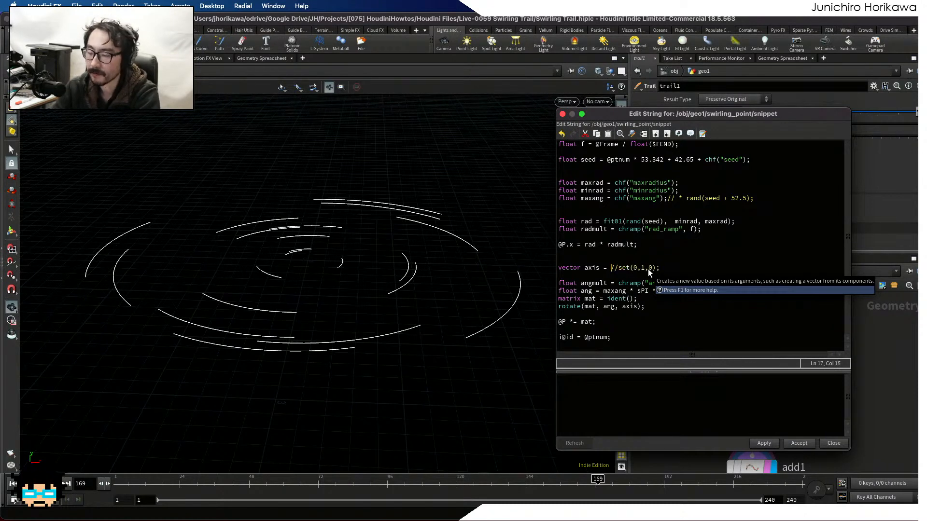
{"action": "type", "text": "rand("}
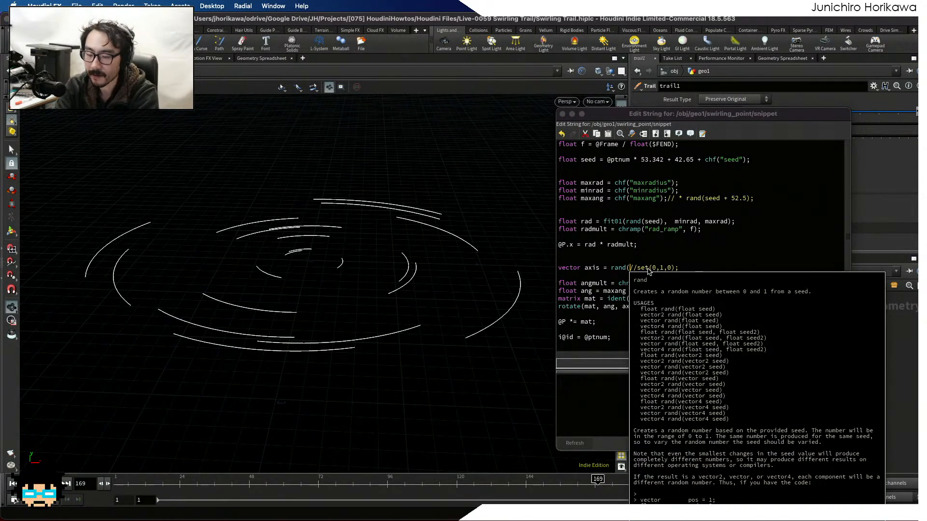
{"action": "type", "text": "seed "}
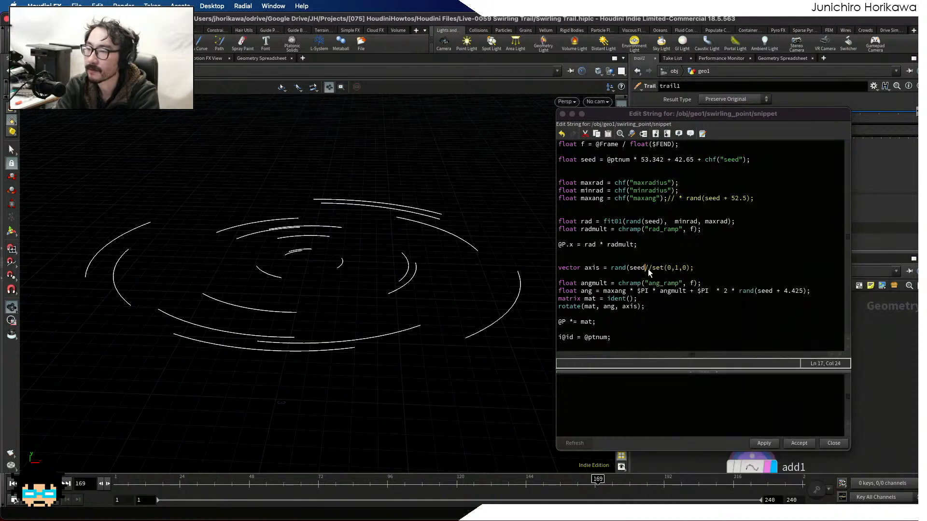
{"action": "type", "text": "+ 43.24"}
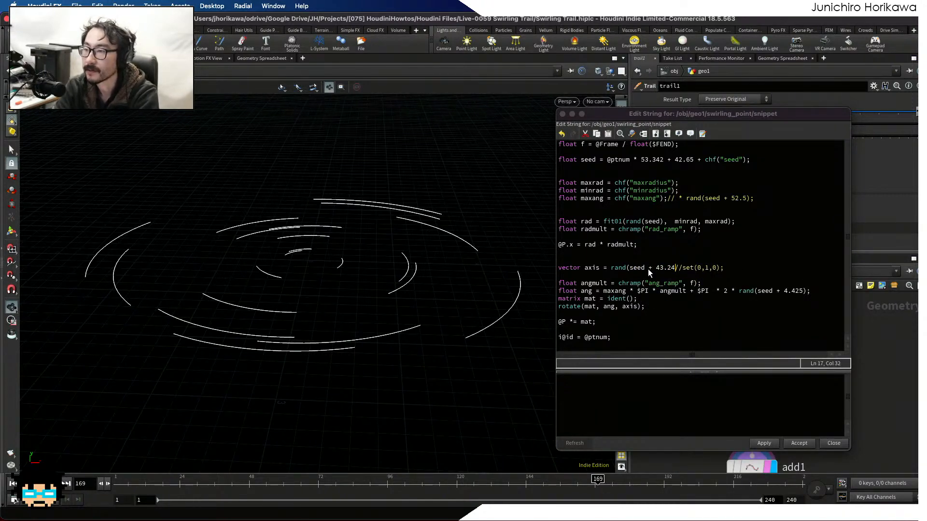
{"action": "type", "text": ");"}
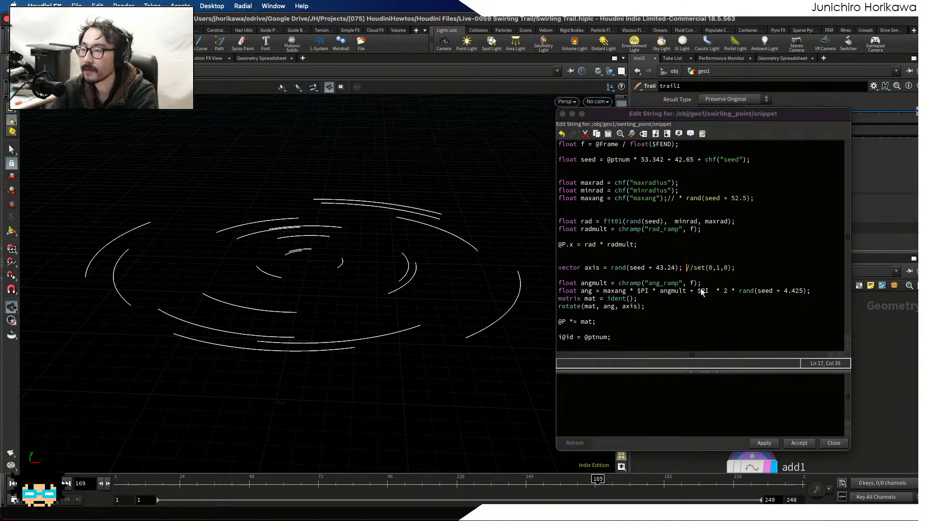
{"action": "left_click", "coordinate": [763, 443]}
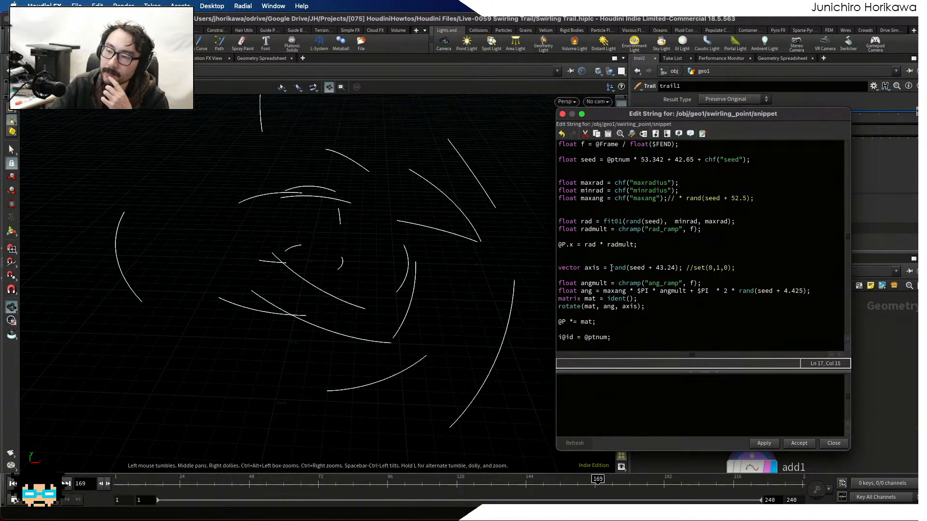
{"action": "left_click_drag", "start_coordinate": [612, 267], "coordinate": [583, 269]}
{"action": "left_click", "coordinate": [626, 268]}
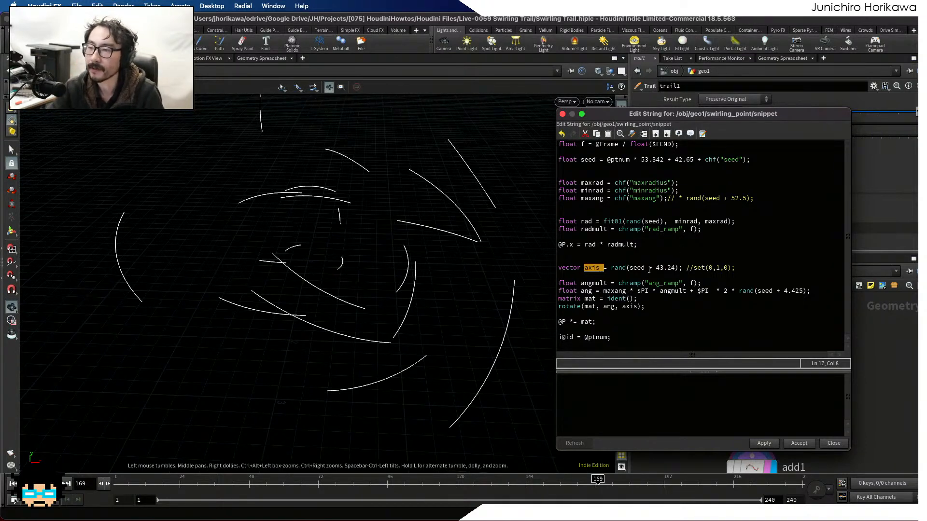
{"action": "left_click", "coordinate": [637, 268]}
{"action": "left_click_drag", "start_coordinate": [559, 269], "coordinate": [625, 268]}
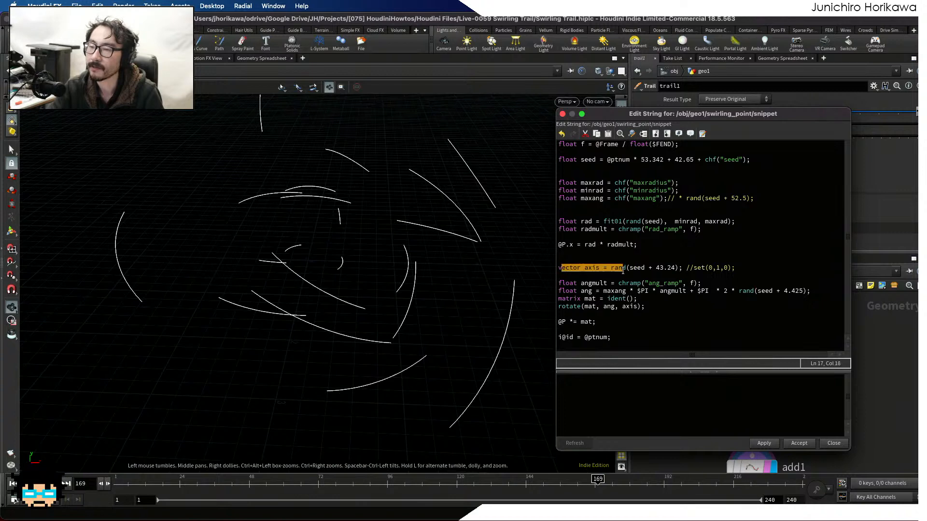
Subtract set(0.5, 0.5, 0.5) from rand(seed + 43.24) on the axis line.
{"action": "left_click", "coordinate": [625, 268]}
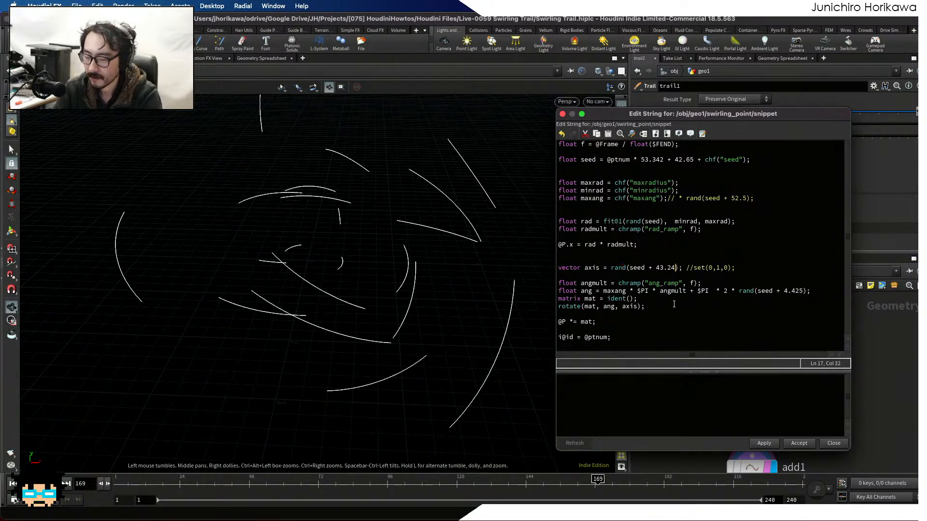
{"action": "type", "text": "- set()"}
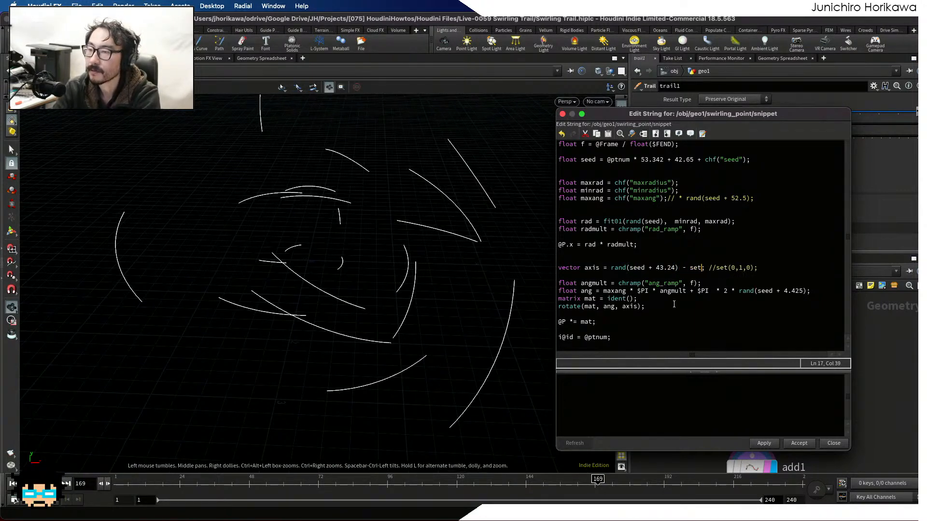
{"action": "key", "text": "BackSpace"}
{"action": "key", "text": "BackSpace"}
{"action": "type", "text": "(0.5, 0.5"}
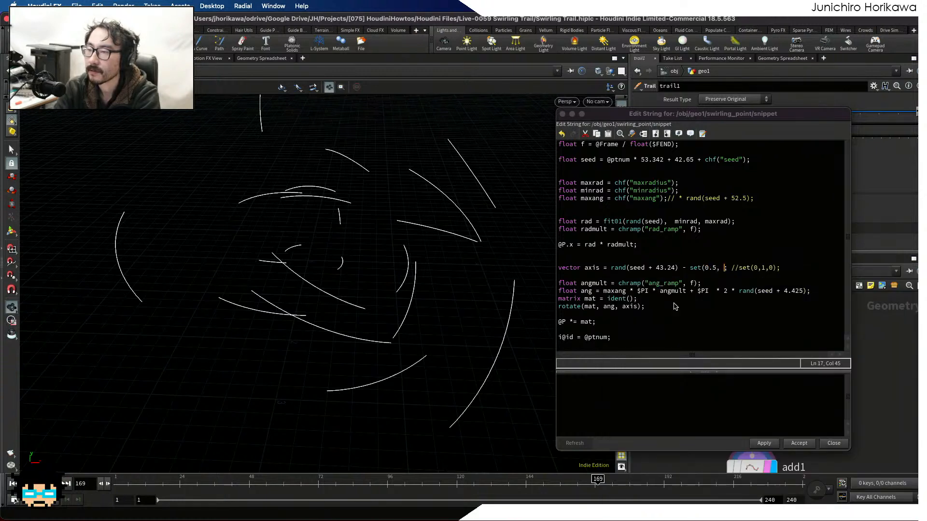
{"action": "type", "text": ", 0.5, "}
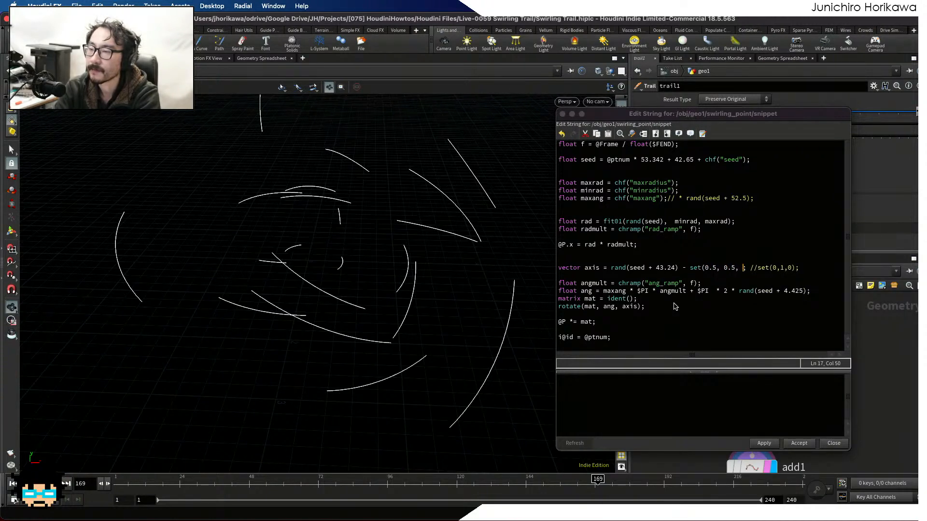
{"action": "type", "text": ")"}
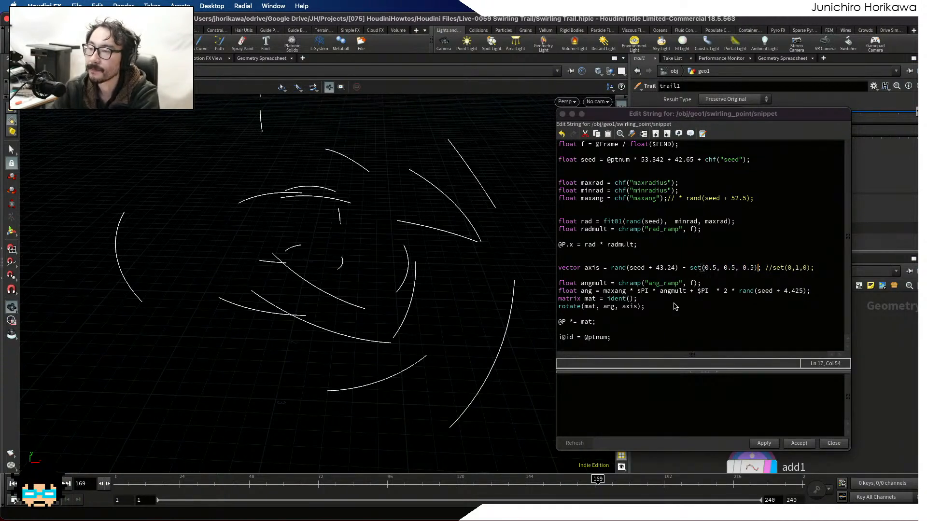
Wrap the whole axis expression in normalize() and apply the code.
{"action": "left_click", "coordinate": [612, 271]}
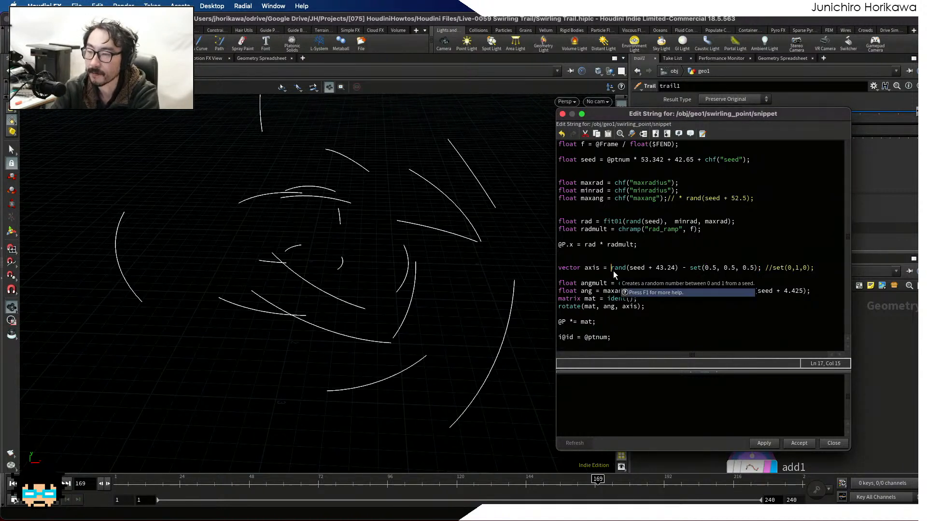
{"action": "type", "text": "nor"}
{"action": "type", "text": "malize"}
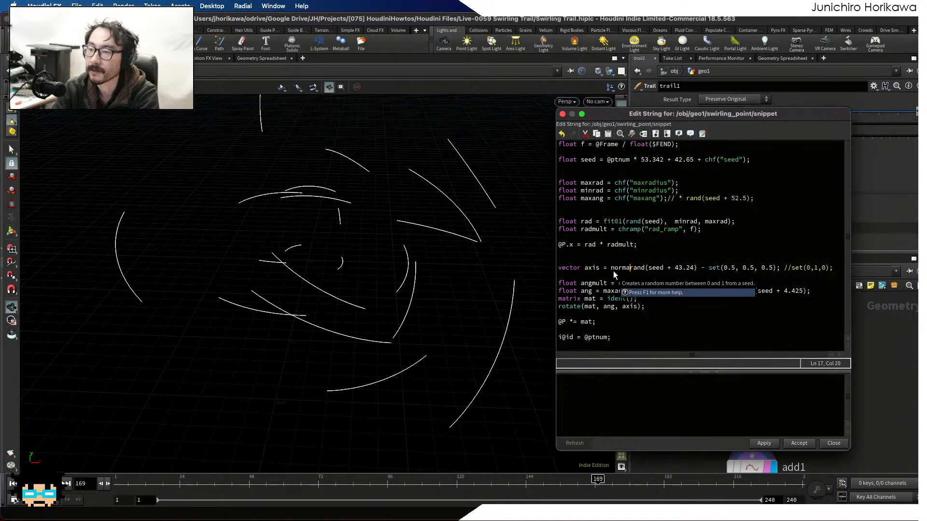
{"action": "type", "text": "("}
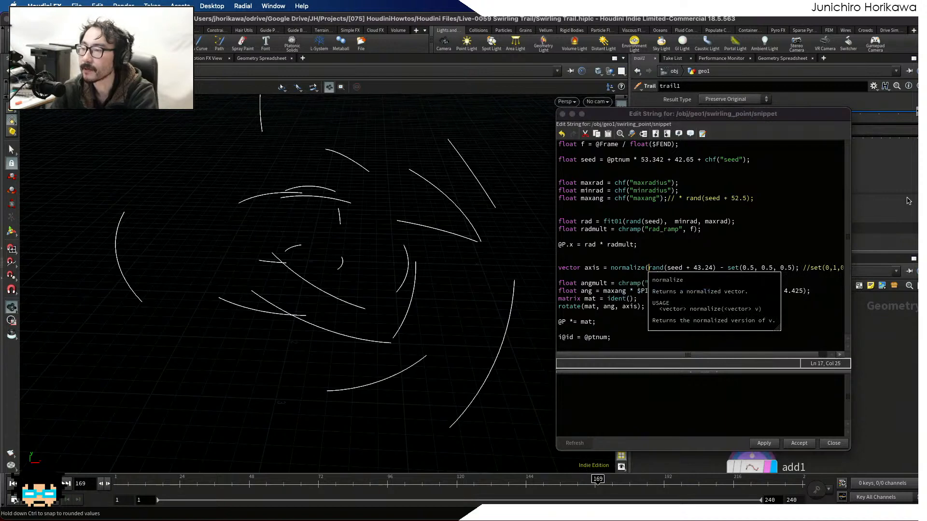
{"action": "left_click", "coordinate": [797, 271]}
{"action": "left_click", "coordinate": [795, 271]}
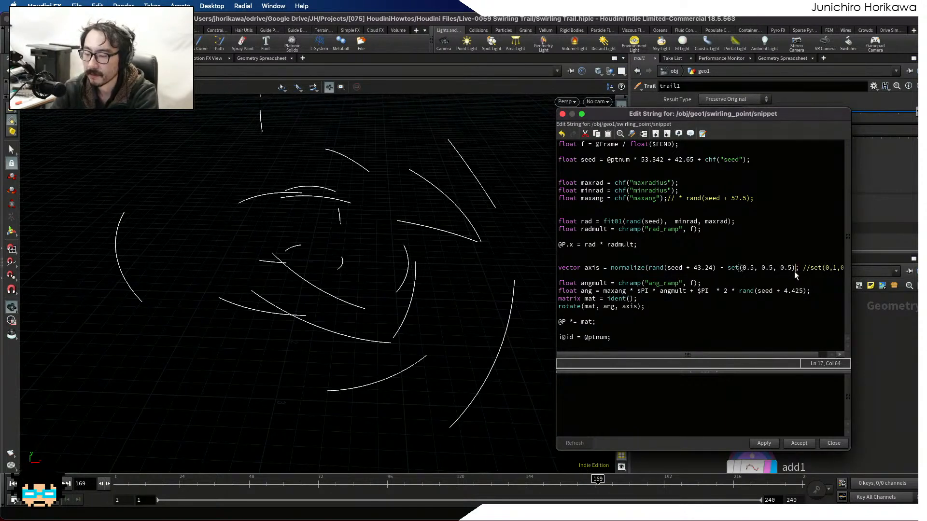
{"action": "type", "text": ")"}
{"action": "left_click", "coordinate": [764, 443]}
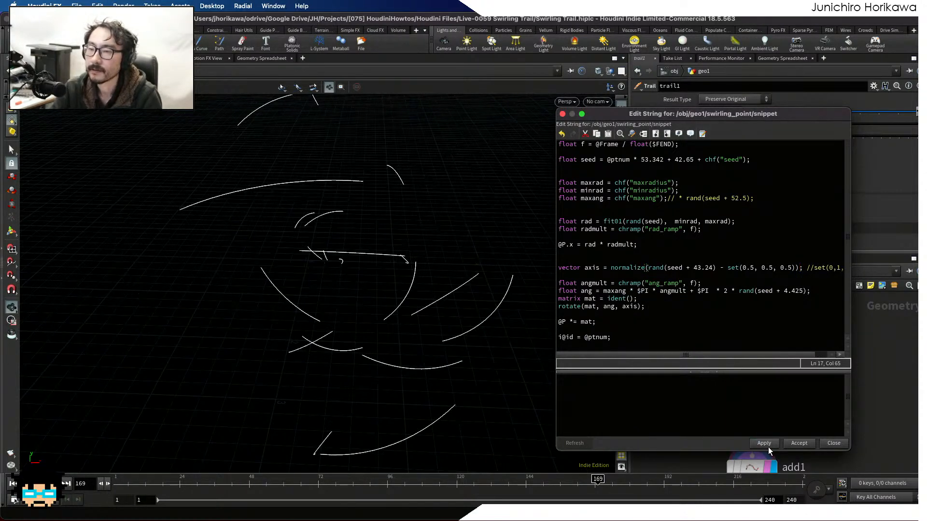
Examine the trails with normalized random axes from several angles and check their motion over the animation.
{"action": "left_click_drag", "start_coordinate": [484, 338], "coordinate": [395, 284]}
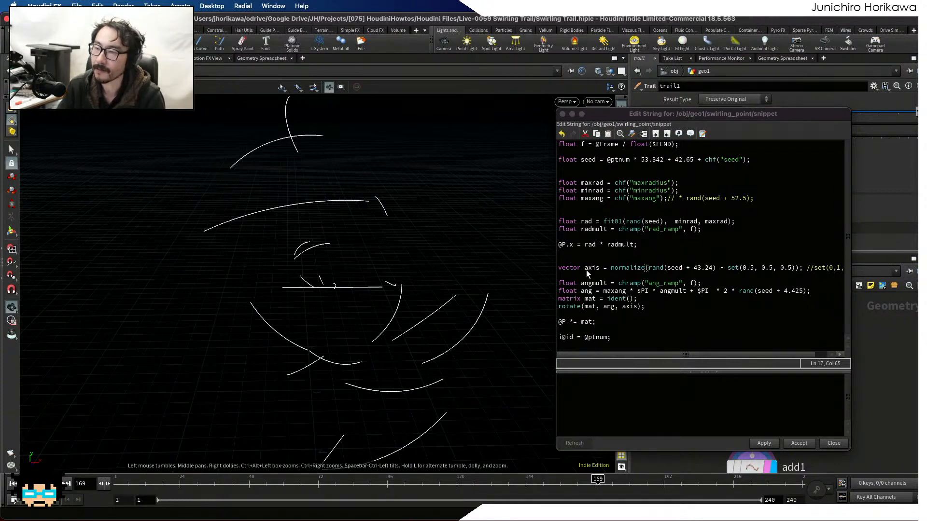
{"action": "left_click_drag", "start_coordinate": [372, 253], "coordinate": [300, 273]}
{"action": "middle_click_drag", "start_coordinate": [299, 273], "coordinate": [280, 271]}
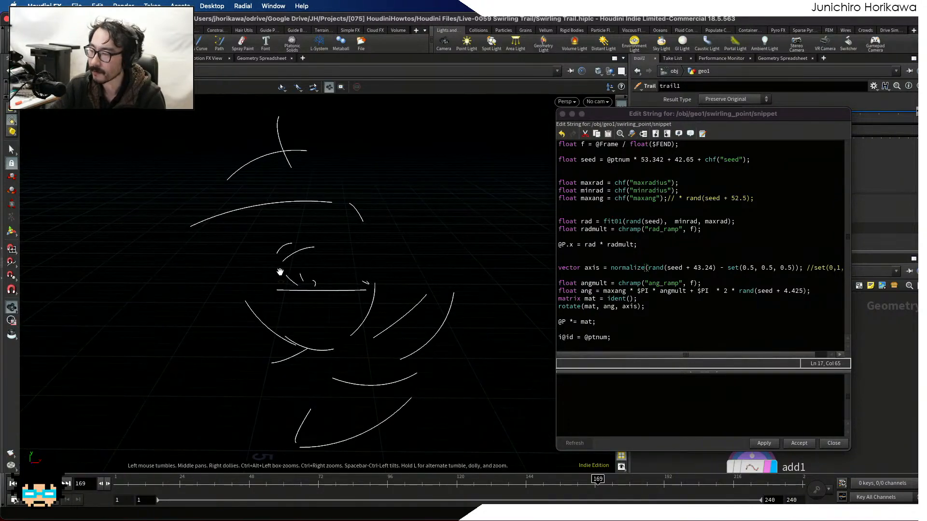
{"action": "left_click_drag", "start_coordinate": [261, 277], "coordinate": [208, 314]}
{"action": "left_click", "coordinate": [105, 484]}
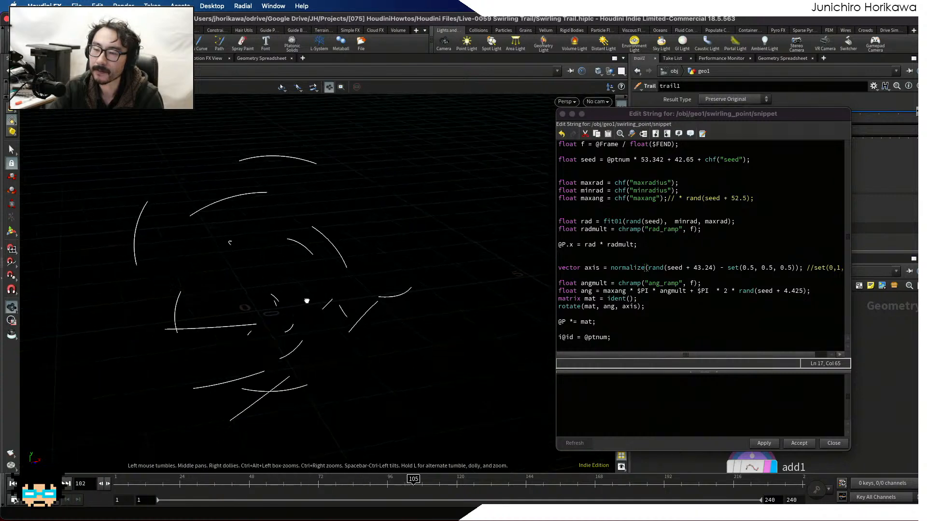
Move the code editor clear of the network and set Numpt on init_points to 100.
{"action": "left_click_drag", "start_coordinate": [710, 118], "coordinate": [522, 382]}
{"action": "scroll", "coordinate": [773, 367], "scroll_direction": "down", "scroll_amount": 3}
{"action": "scroll", "coordinate": [773, 367], "scroll_direction": "up", "scroll_amount": 2}
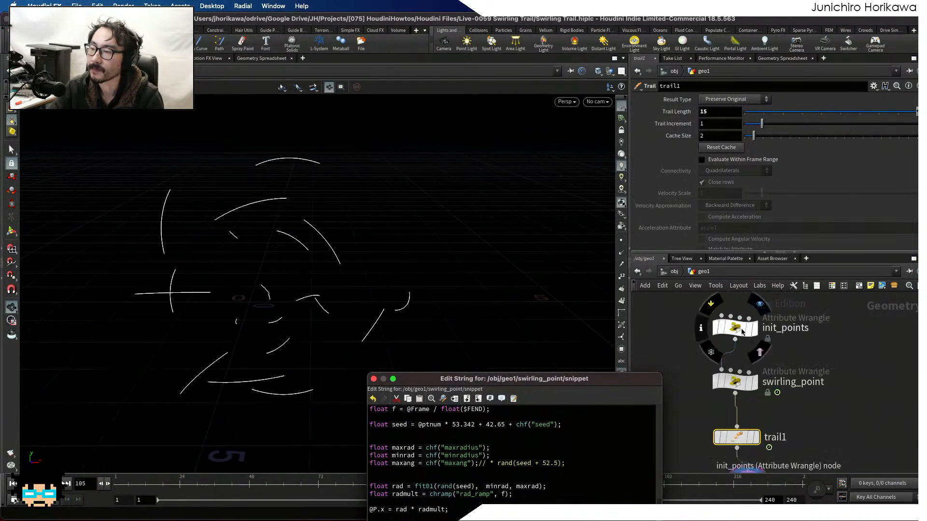
{"action": "left_click", "coordinate": [735, 327]}
{"action": "left_click", "coordinate": [715, 244]}
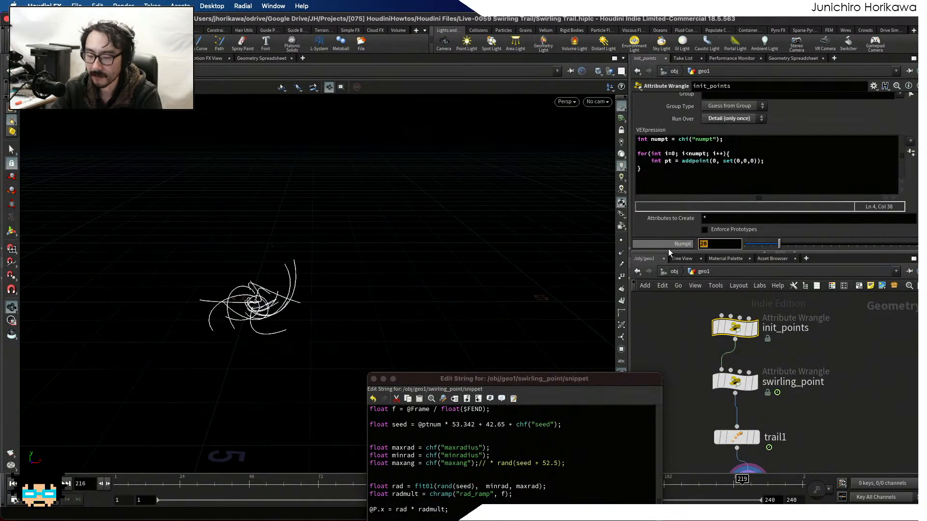
{"action": "type", "text": "100"}
{"action": "key", "text": "Return"}
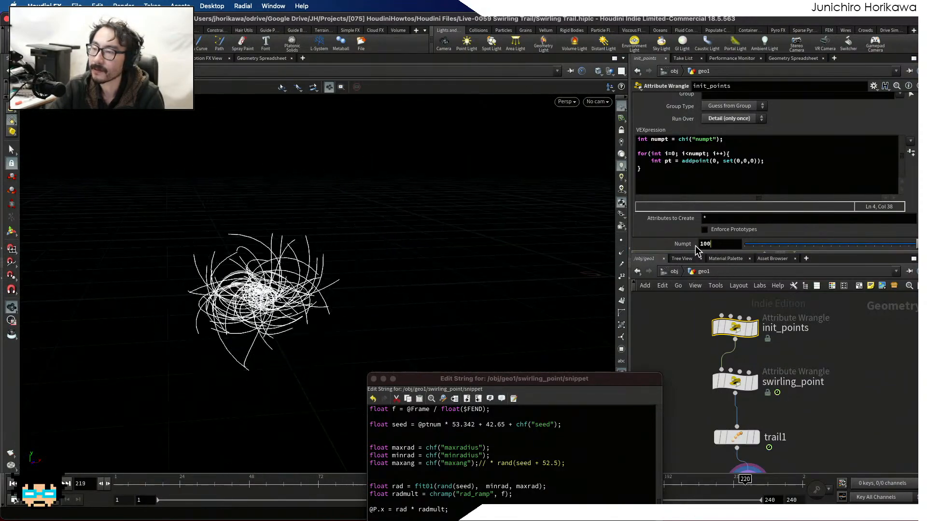
Set Numpt on init_points back to 20.
{"action": "left_click", "coordinate": [665, 247]}
{"action": "type", "text": "20"}
{"action": "key", "text": "Return"}
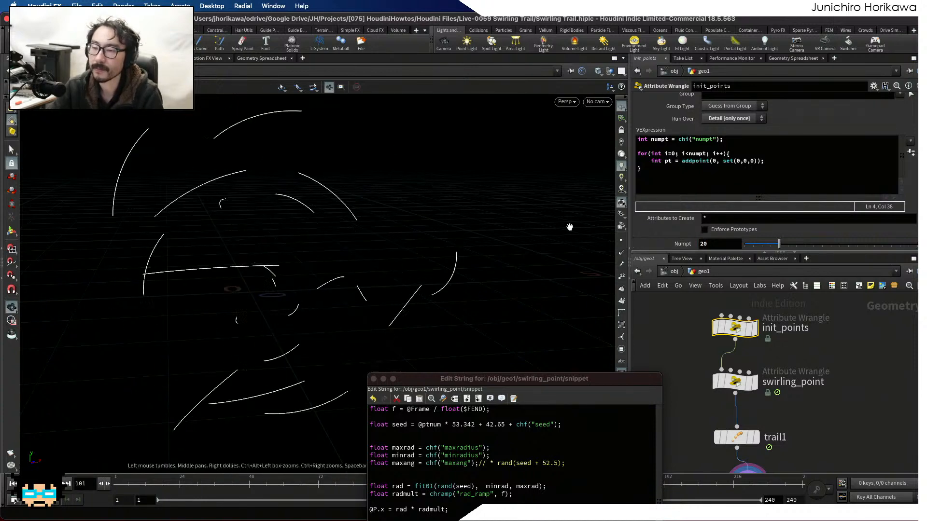
Bring the snippet editor fully back into view and examine the swirl from the side and slightly above.
{"action": "left_click_drag", "start_coordinate": [430, 379], "coordinate": [601, 167]}
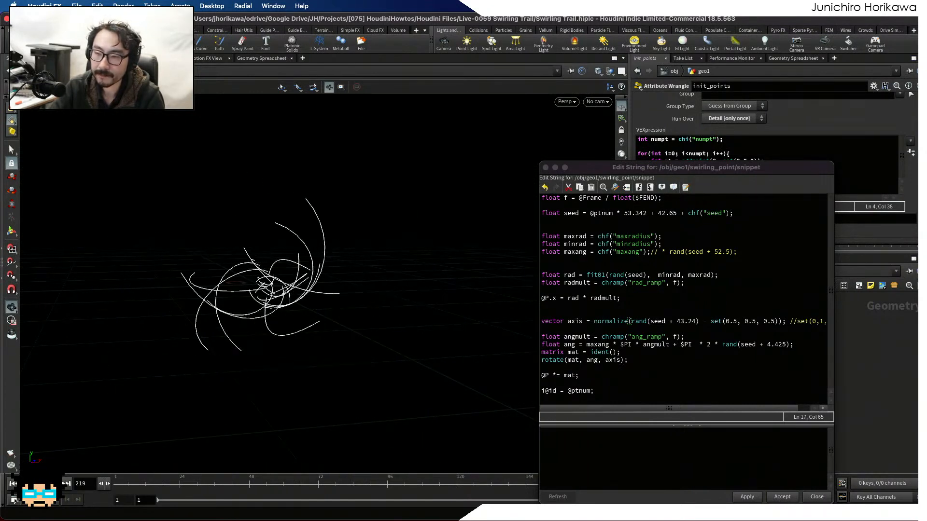
{"action": "right_click_drag", "start_coordinate": [329, 374], "coordinate": [347, 355]}
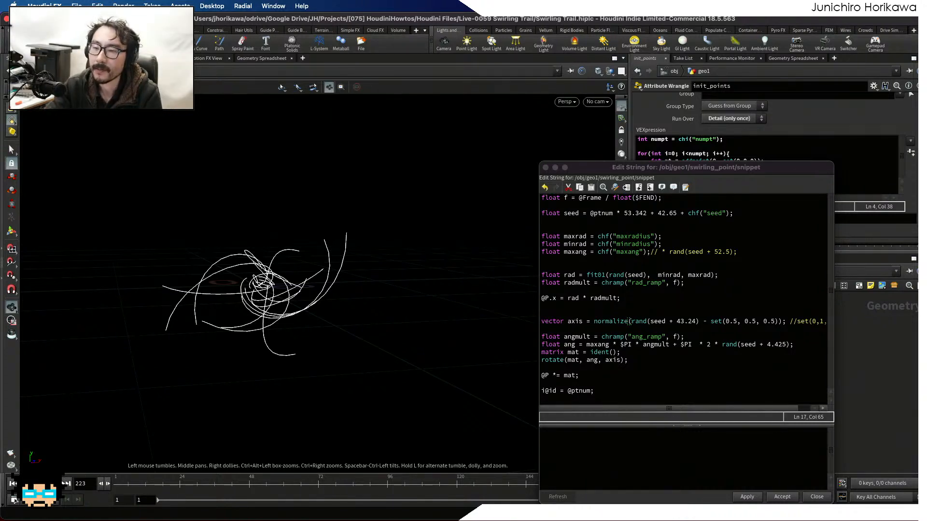
{"action": "left_click_drag", "start_coordinate": [339, 241], "coordinate": [280, 276]}
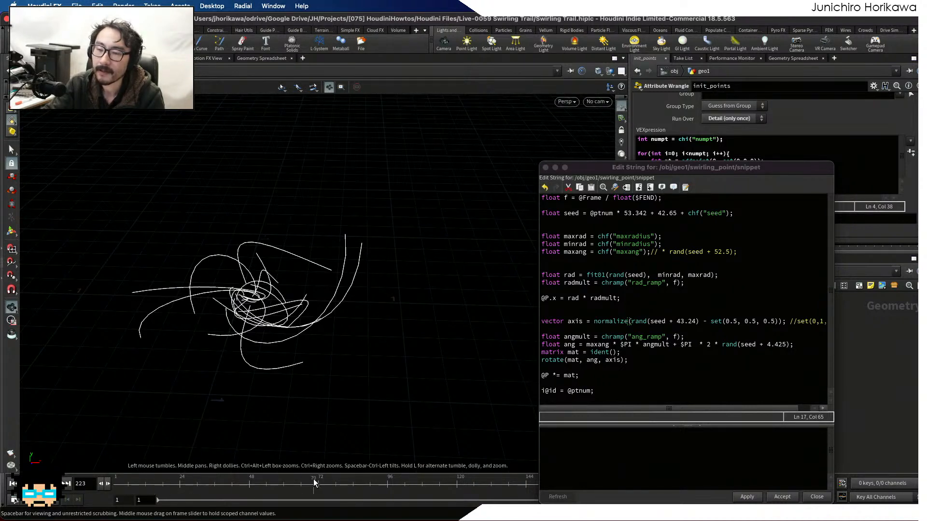
{"action": "left_click_drag", "start_coordinate": [267, 290], "coordinate": [293, 288]}
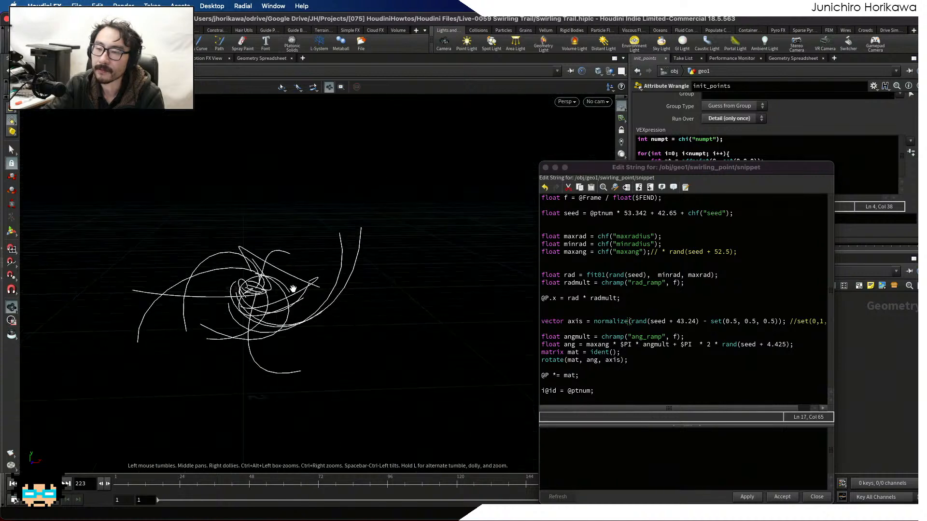
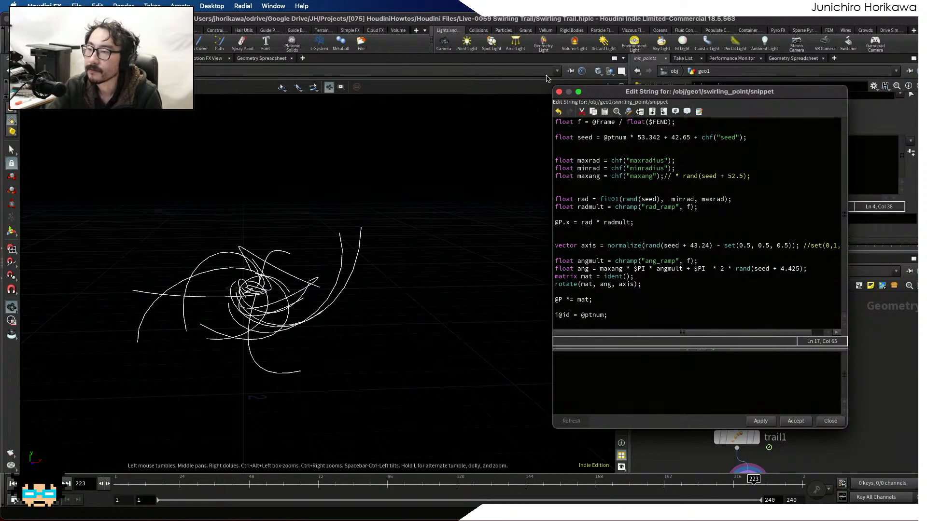
Widen the snippet editor and add + chf() to the second 0.5 in the axis line's set(0.5, 0.5, 0.5).
{"action": "left_click_drag", "start_coordinate": [553, 87], "coordinate": [443, 86]}
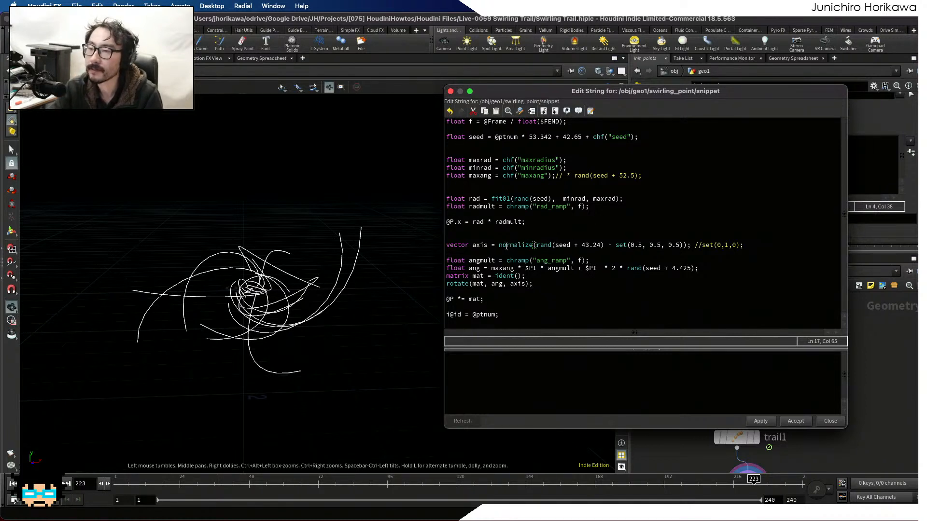
{"action": "left_click_drag", "start_coordinate": [506, 246], "coordinate": [676, 252]}
{"action": "left_click", "coordinate": [710, 245]}
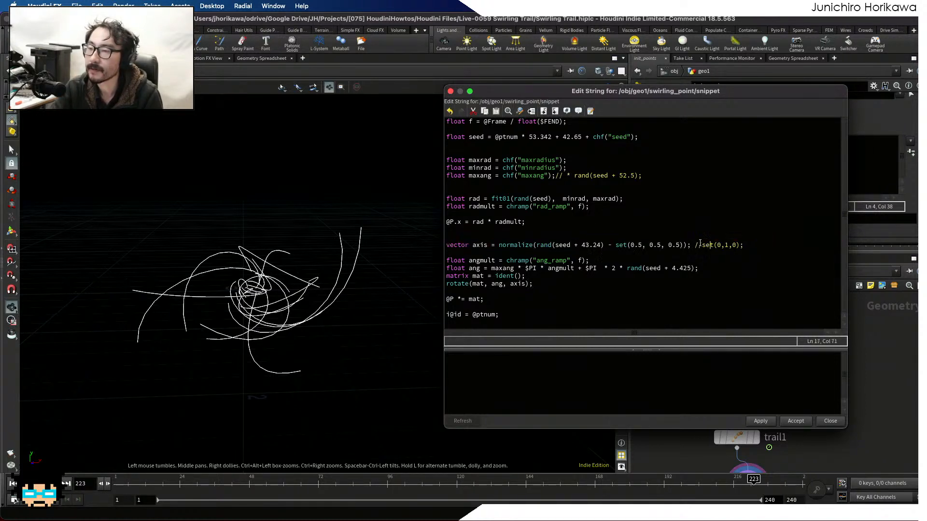
{"action": "left_click_drag", "start_coordinate": [661, 246], "coordinate": [647, 246]}
{"action": "left_click", "coordinate": [649, 246]}
{"action": "left_click", "coordinate": [682, 247]}
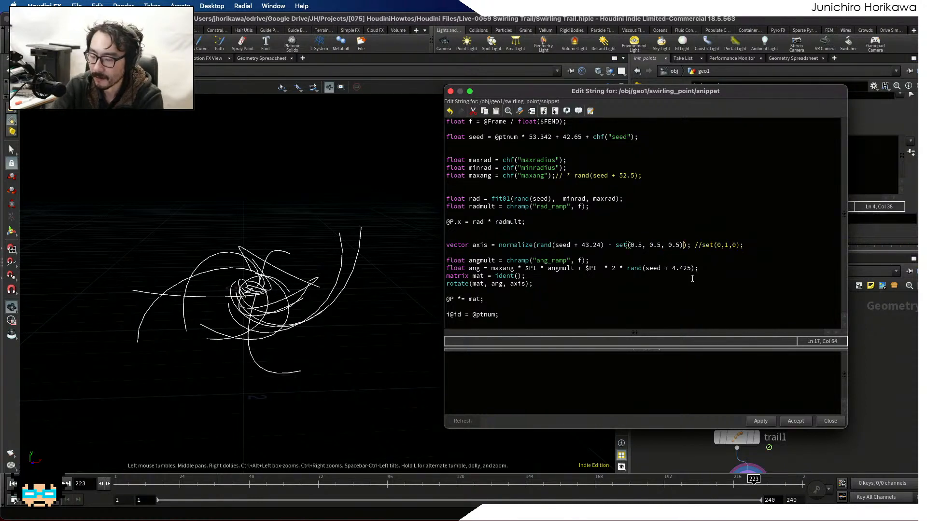
{"action": "left_click_drag", "start_coordinate": [659, 246], "coordinate": [649, 246]}
{"action": "left_click", "coordinate": [648, 246]}
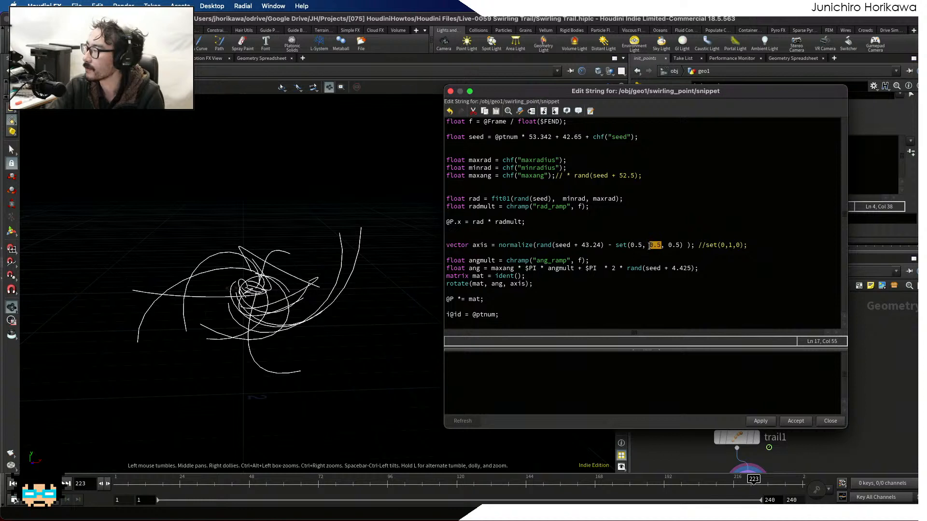
{"action": "left_click", "coordinate": [658, 246]}
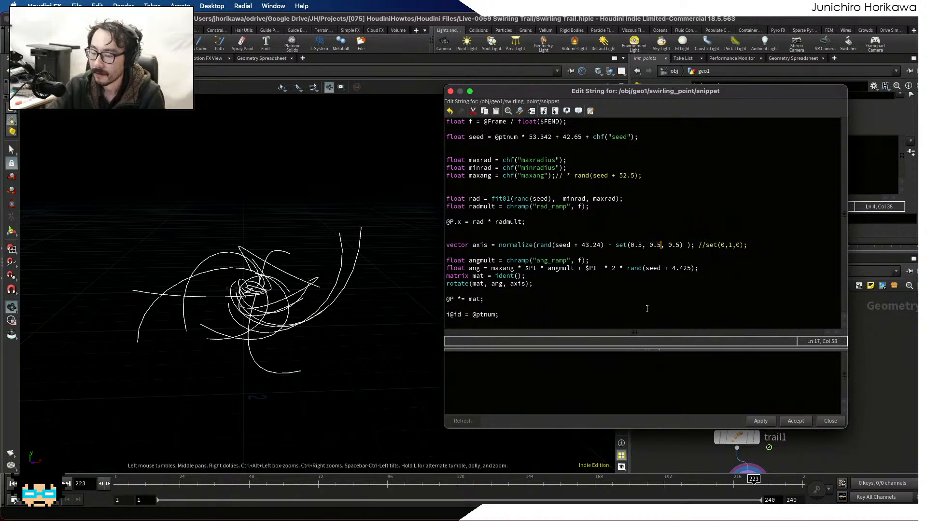
{"action": "type", "text": "+ "}
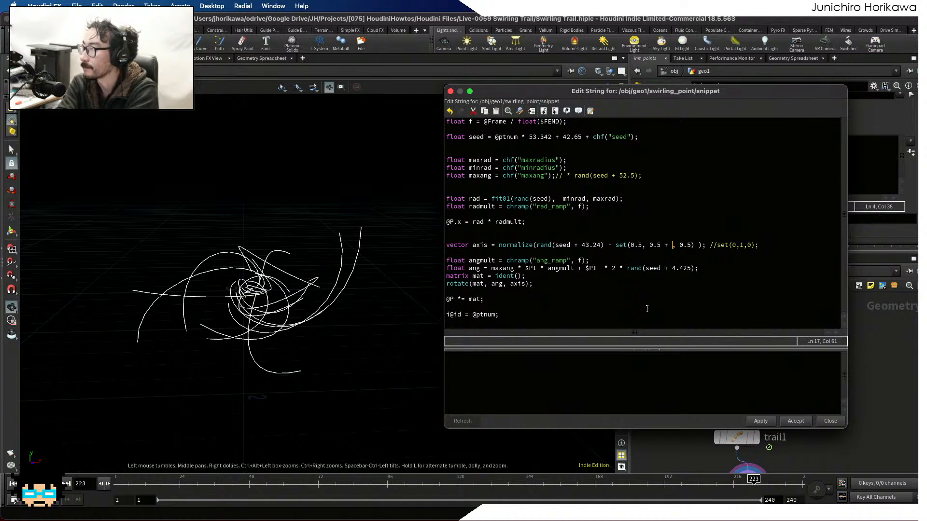
{"action": "type", "text": "chf()"}
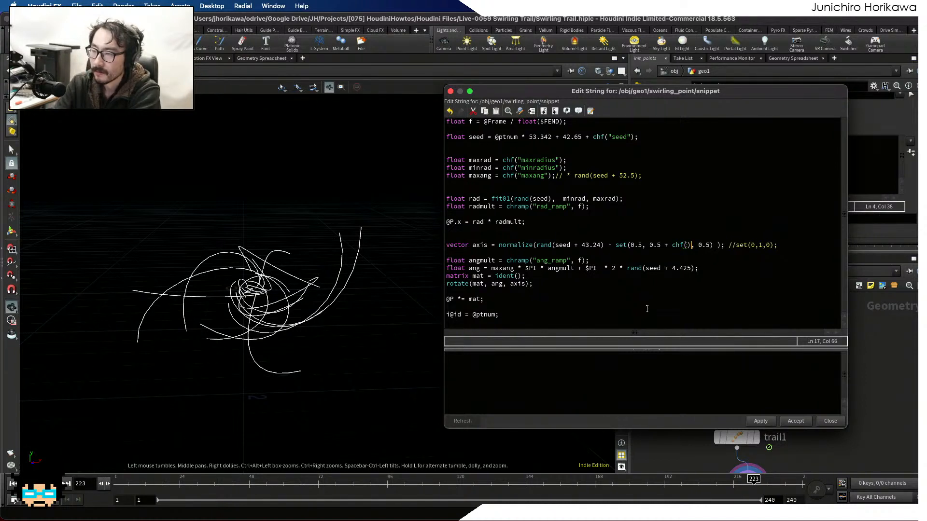
{"action": "key", "text": "Left"}
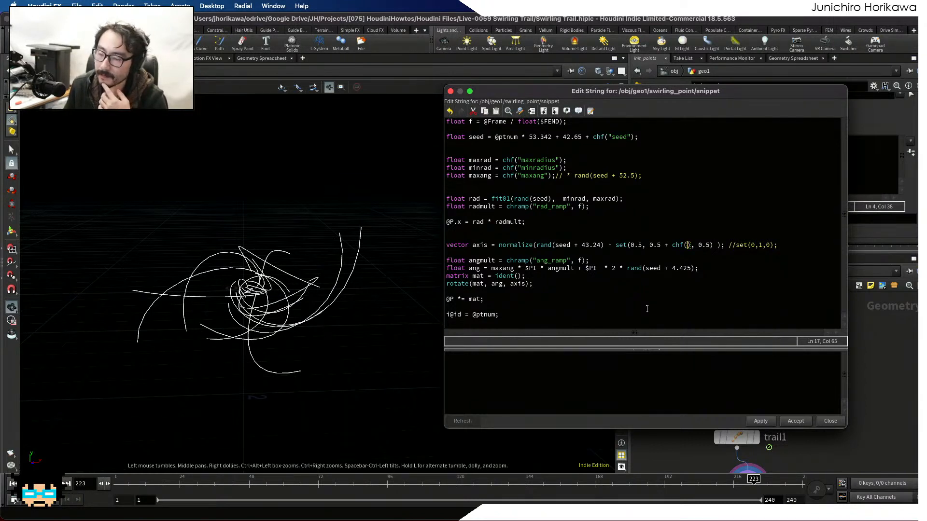
Below the maxang line in the swirling_point snippet, declare float maxyaxis = chf("maxyaxis");.
{"action": "left_click", "coordinate": [590, 183]}
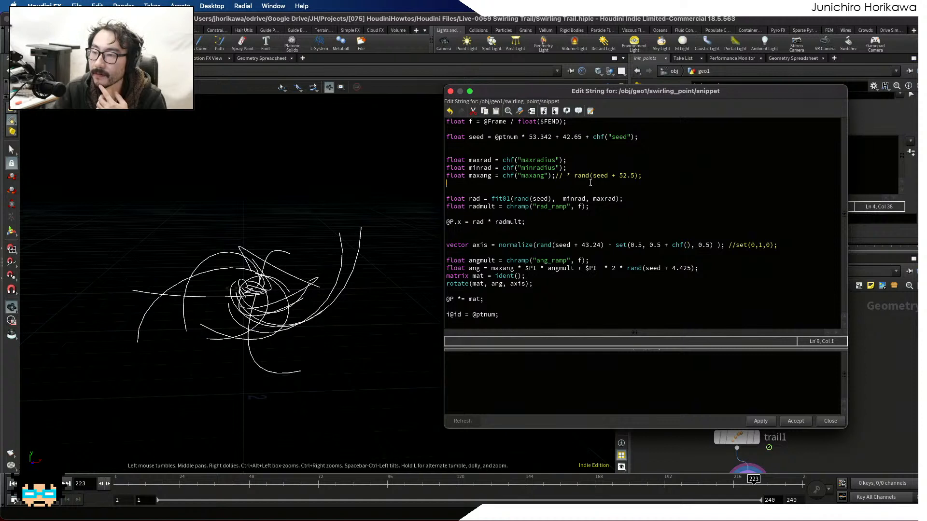
{"action": "key", "text": "Return"}
{"action": "type", "text": "float "}
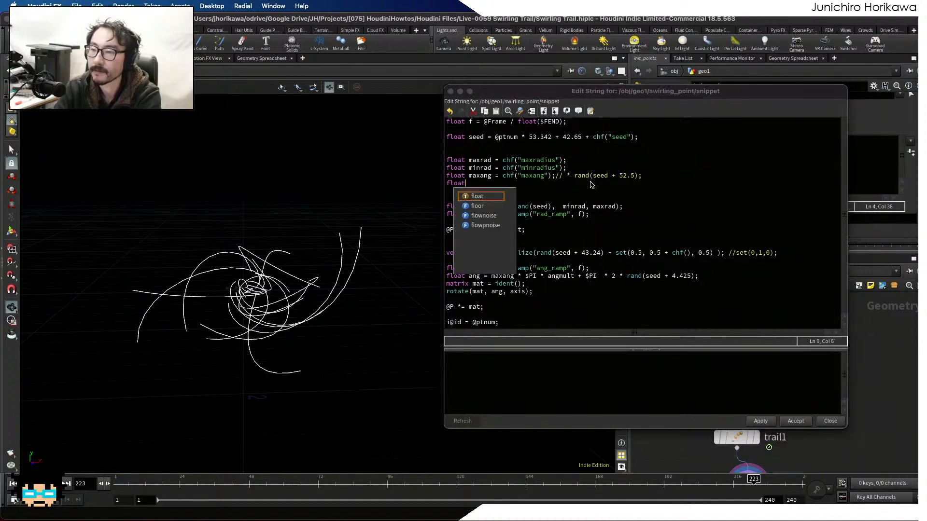
{"action": "type", "text": "max"}
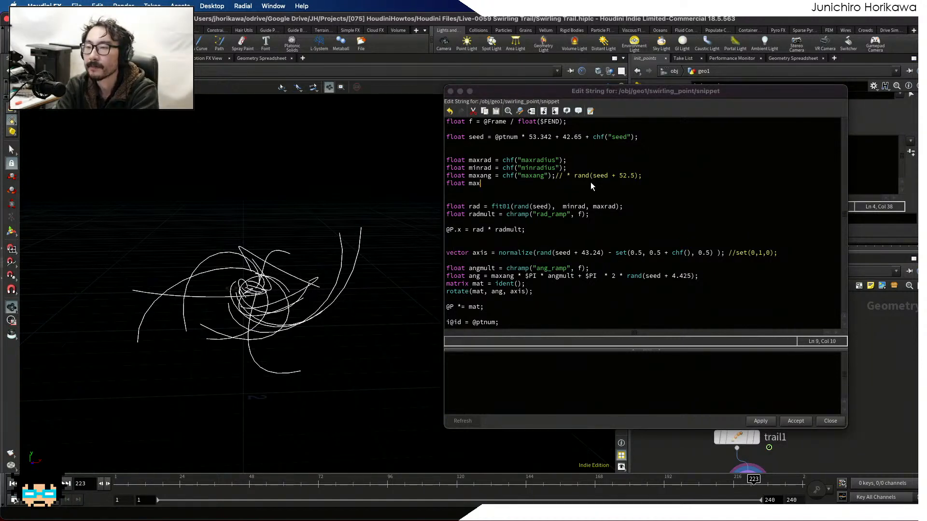
{"action": "type", "text": "yaxis "}
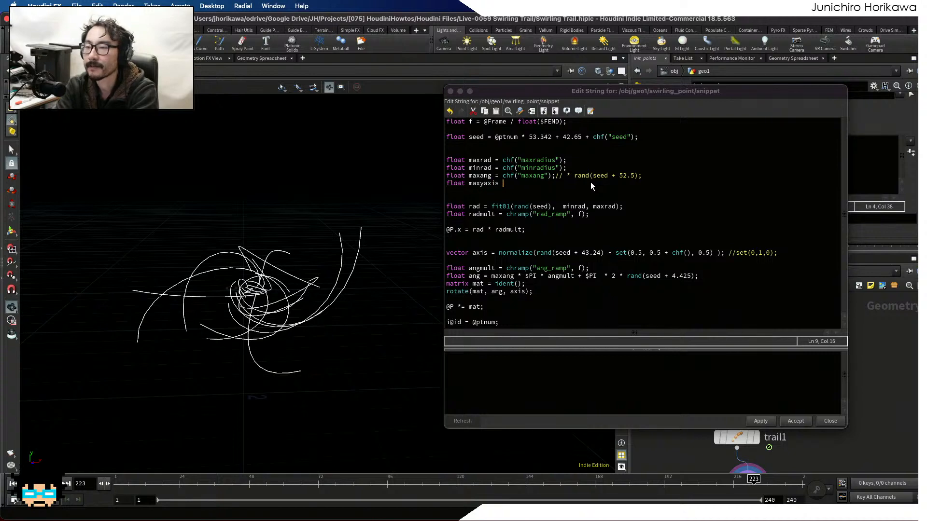
{"action": "type", "text": "= chf("}
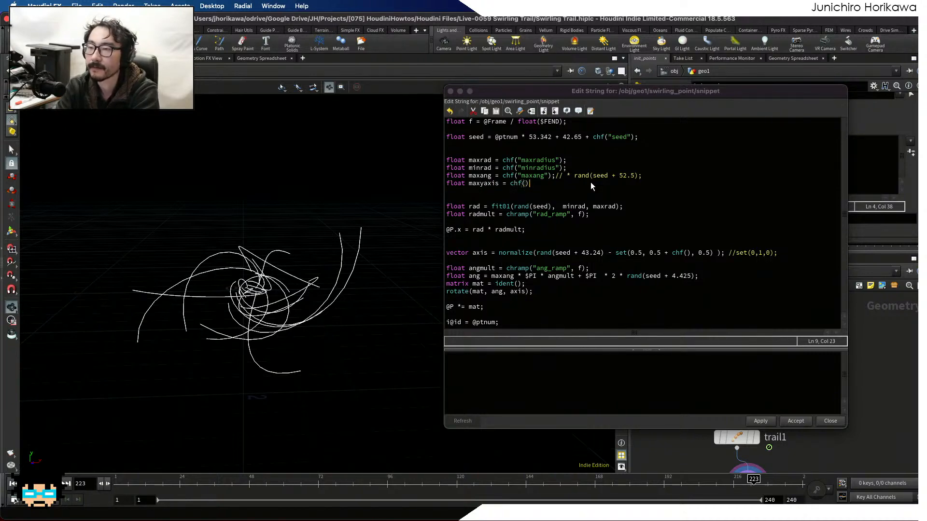
{"action": "type", "text": "\"max"}
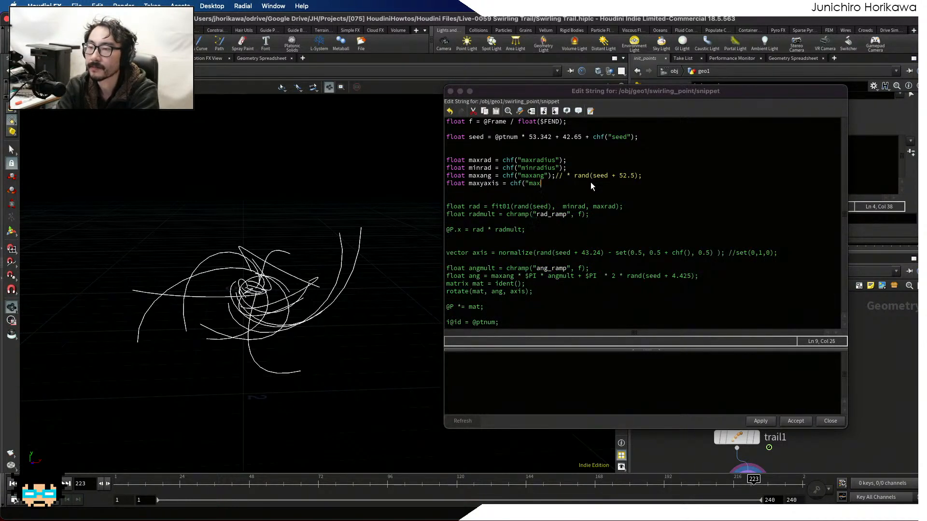
{"action": "type", "text": "axis"}
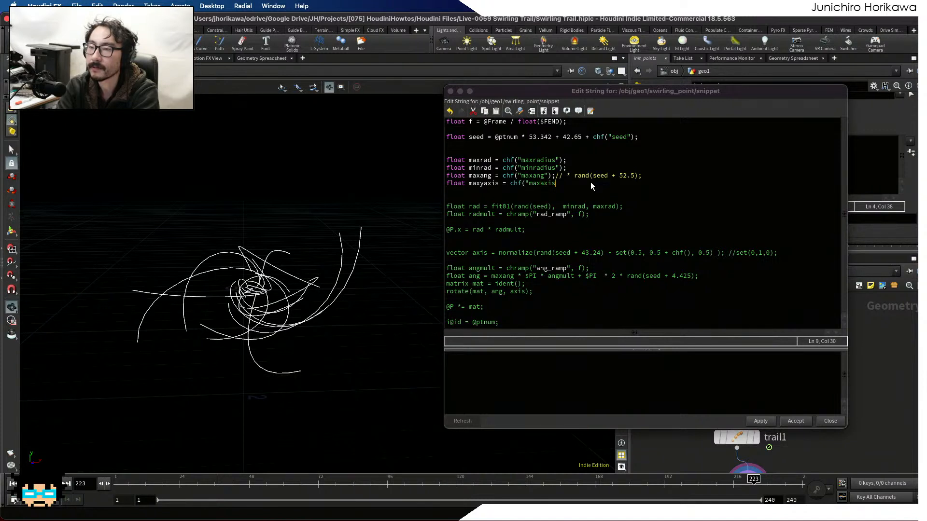
{"action": "key", "text": "Left"}
{"action": "key", "text": "Left"}
{"action": "key", "text": "Left"}
{"action": "key", "text": "Left"}
{"action": "type", "text": "y"}
{"action": "key", "text": "End"}
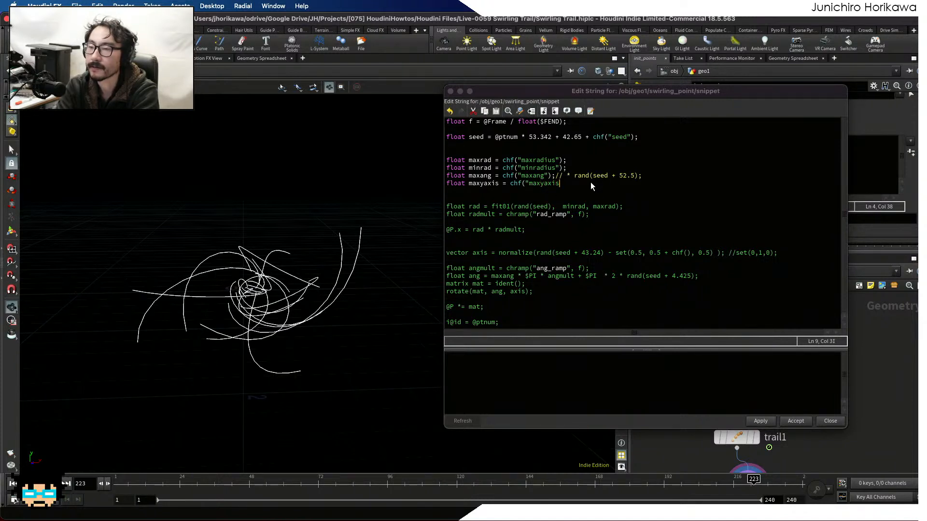
{"action": "type", "text": "\");"}
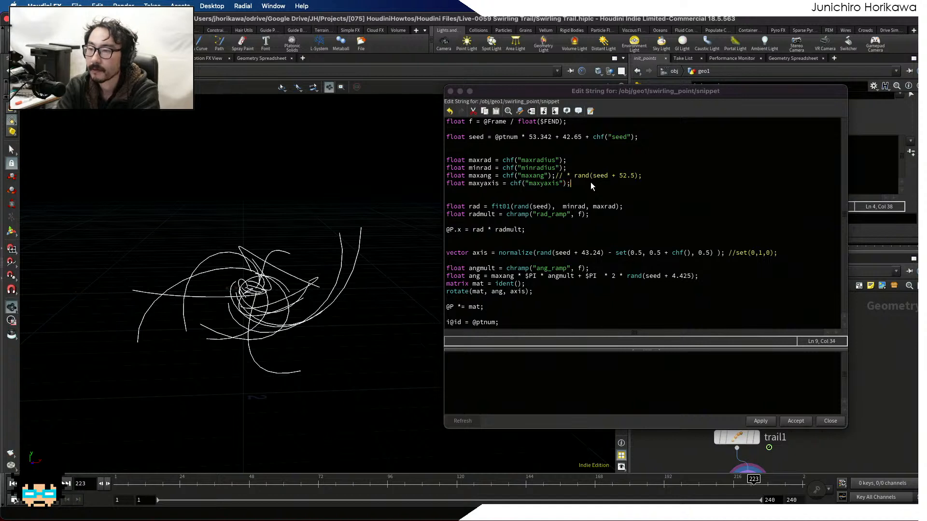
Replace the empty chf() in the axis line with maxyaxis so the Y term reads 0.5 + maxyaxis.
{"action": "left_click", "coordinate": [678, 253]}
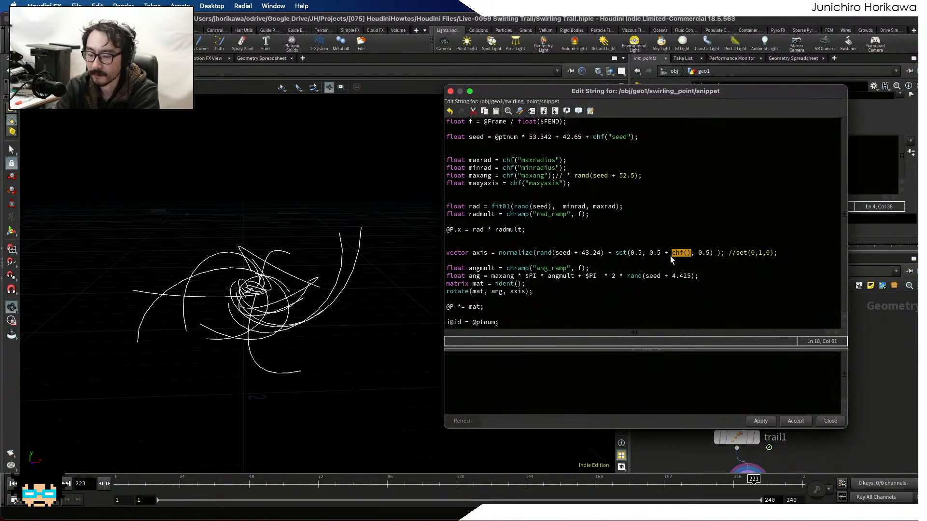
{"action": "type", "text": "maxysi"}
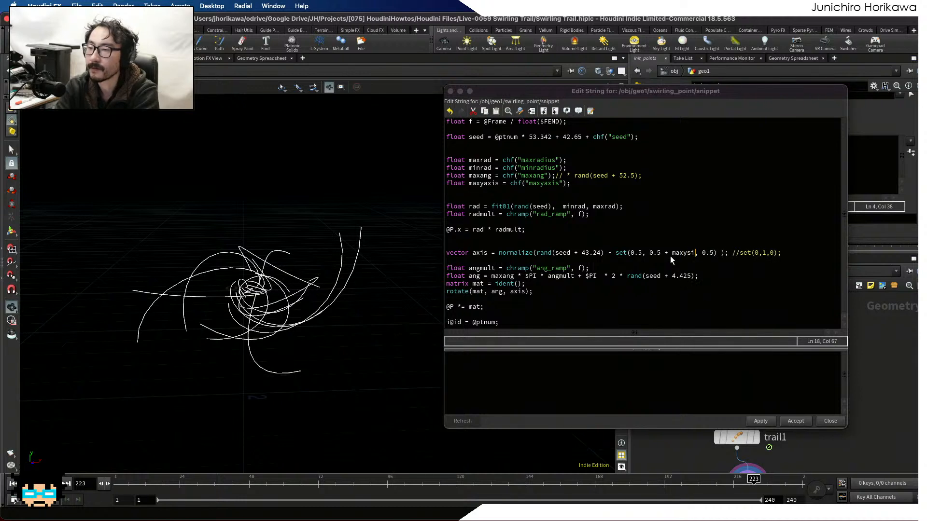
{"action": "key", "text": "BackSpace"}
{"action": "key", "text": "BackSpace"}
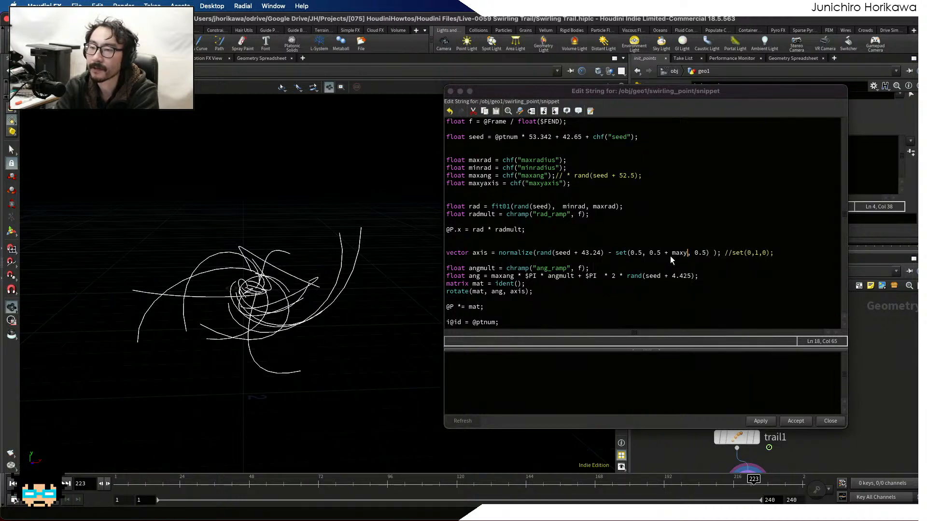
{"action": "type", "text": "axis"}
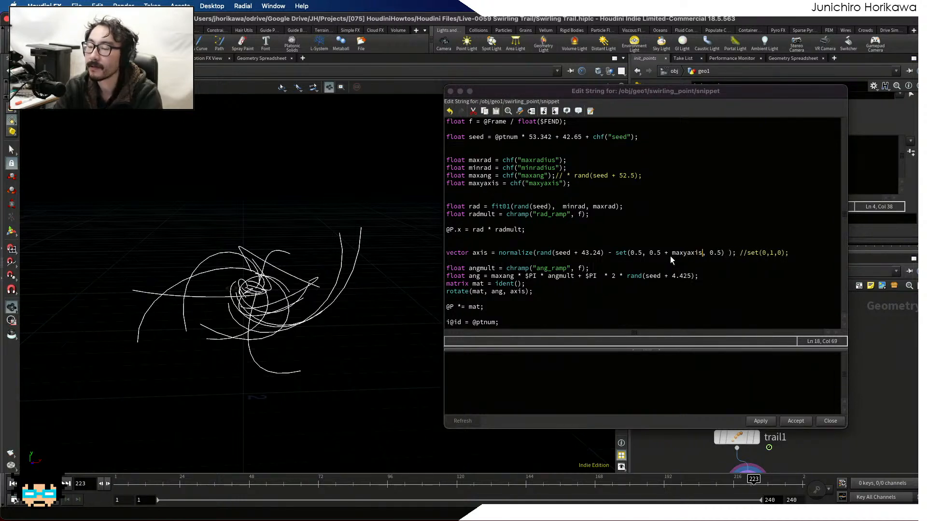
{"action": "left_click_drag", "start_coordinate": [650, 254], "coordinate": [696, 255]}
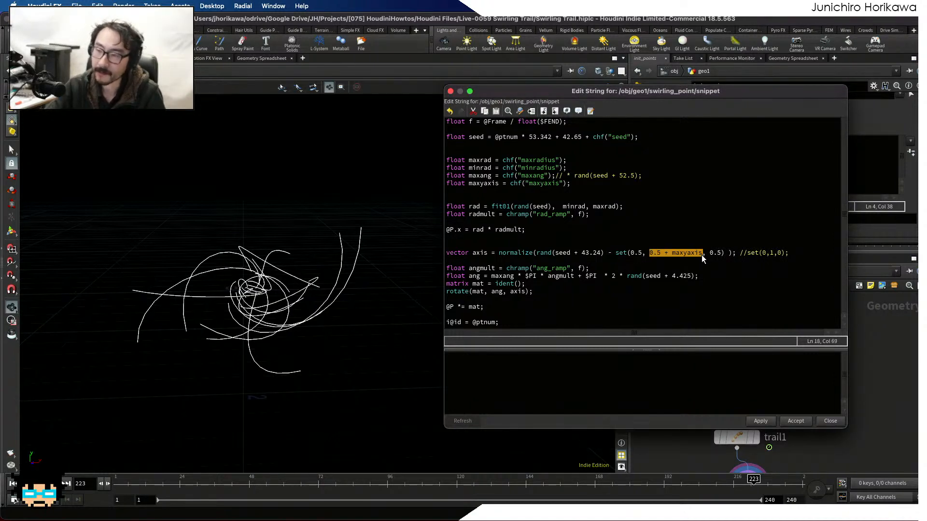
{"action": "left_click", "coordinate": [642, 255]}
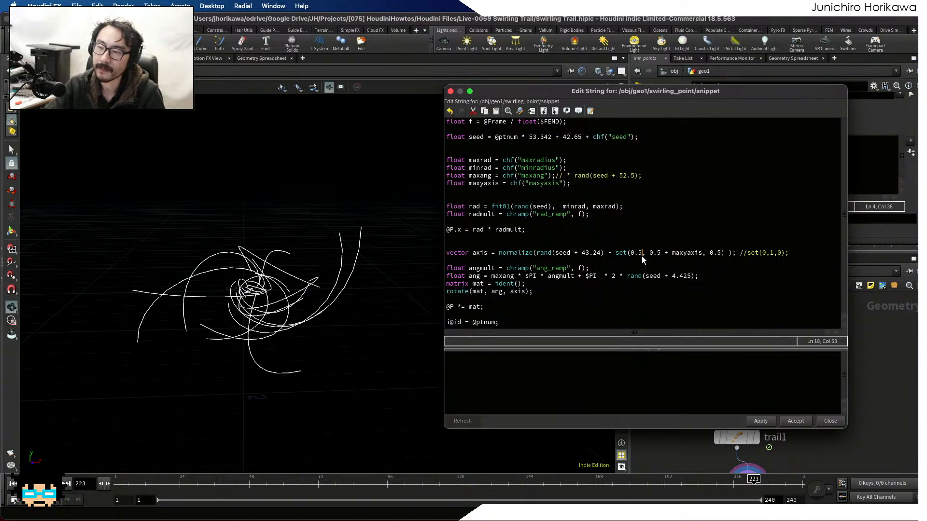
{"action": "left_click_drag", "start_coordinate": [710, 253], "coordinate": [658, 253]}
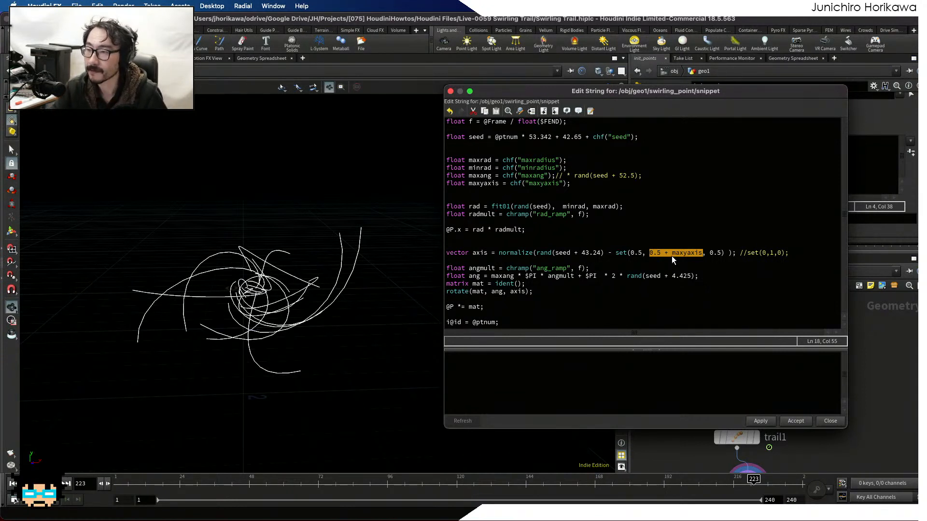
{"action": "left_click", "coordinate": [671, 256]}
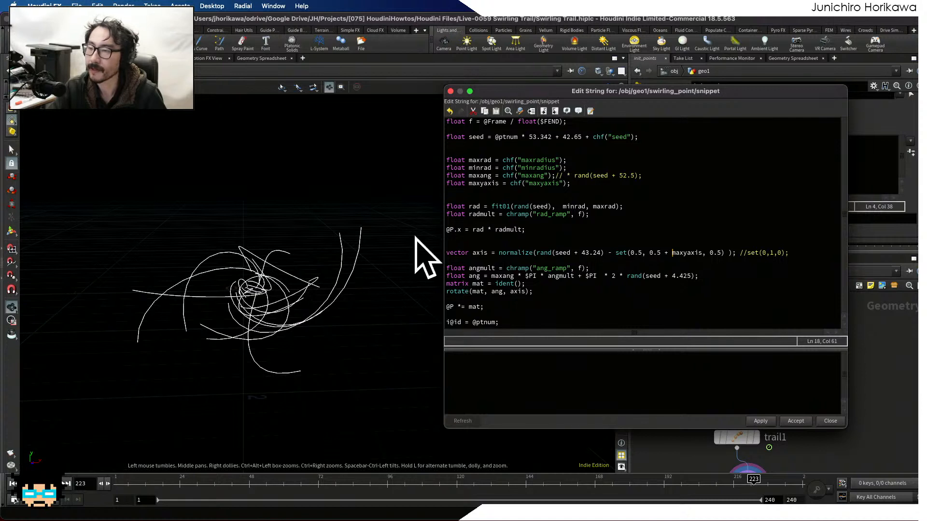
{"action": "left_click", "coordinate": [680, 248]}
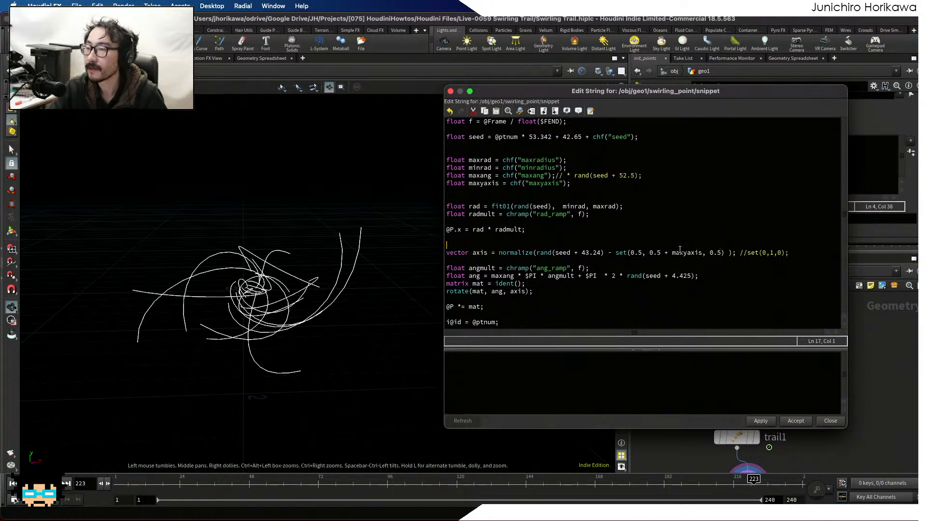
Delete the trailing //set(0,1,0); comment from the axis line and apply the snippet.
{"action": "left_click", "coordinate": [761, 421]}
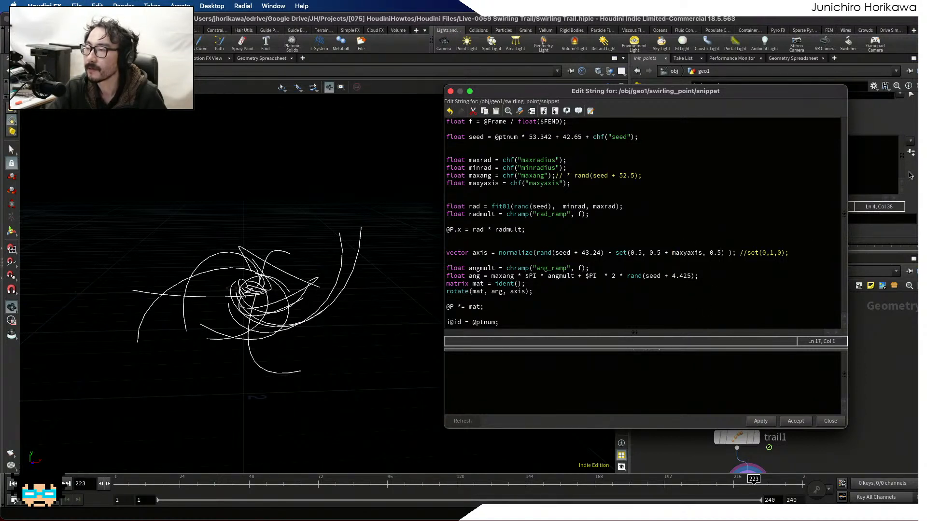
{"action": "left_click_drag", "start_coordinate": [790, 253], "coordinate": [746, 253]}
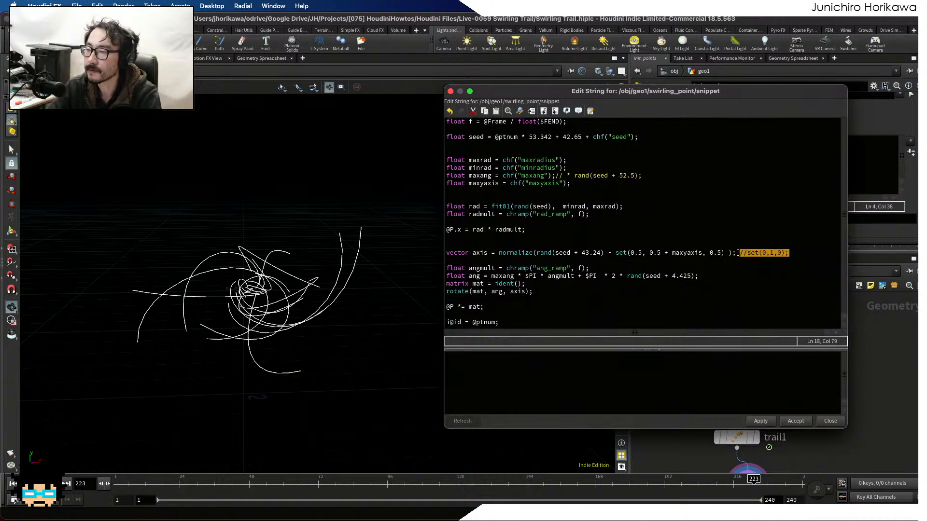
{"action": "key", "text": "BackSpace"}
{"action": "key", "text": "BackSpace"}
{"action": "key", "text": "BackSpace"}
{"action": "key", "text": "BackSpace"}
{"action": "left_click", "coordinate": [760, 421]}
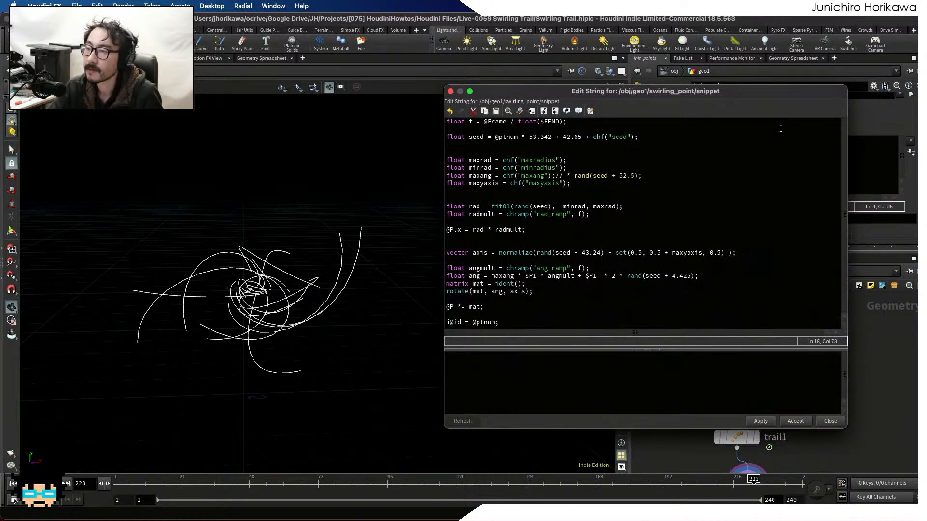
Create the Maxyaxis spare parameter on swirling_point, moving the snippet editor clear of the parameters and the swirl.
{"action": "left_click_drag", "start_coordinate": [783, 99], "coordinate": [486, 100]}
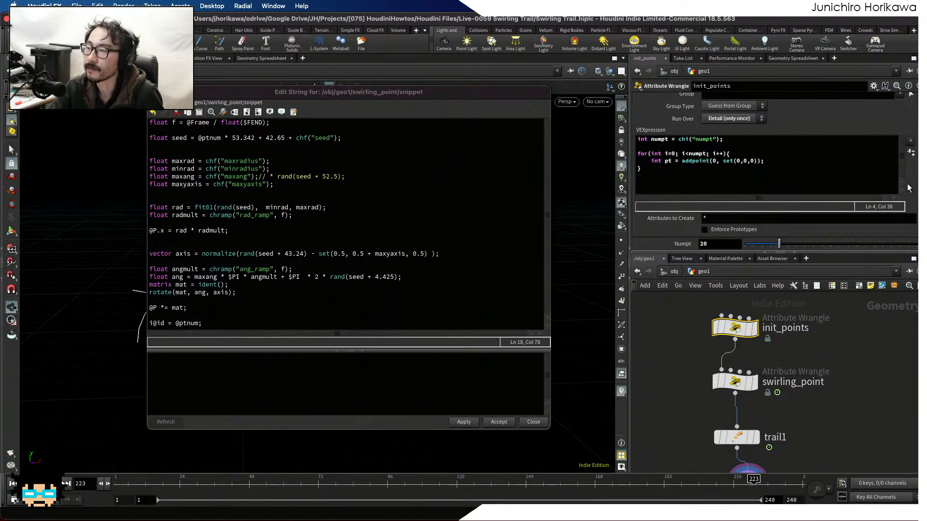
{"action": "scroll", "coordinate": [909, 191], "scroll_direction": "up", "scroll_amount": 1}
{"action": "scroll", "coordinate": [907, 191], "scroll_direction": "down", "scroll_amount": 1}
{"action": "left_click", "coordinate": [734, 381]}
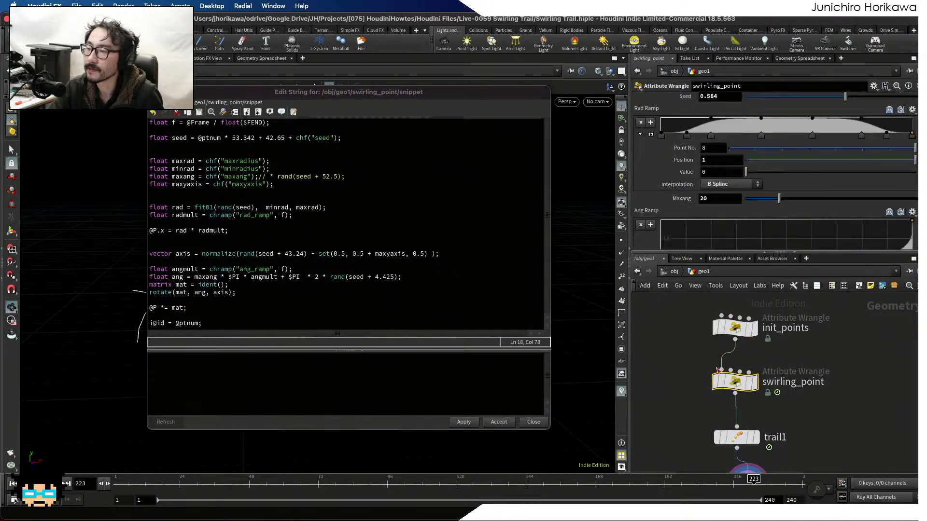
{"action": "scroll", "coordinate": [867, 141], "scroll_direction": "up", "scroll_amount": 12}
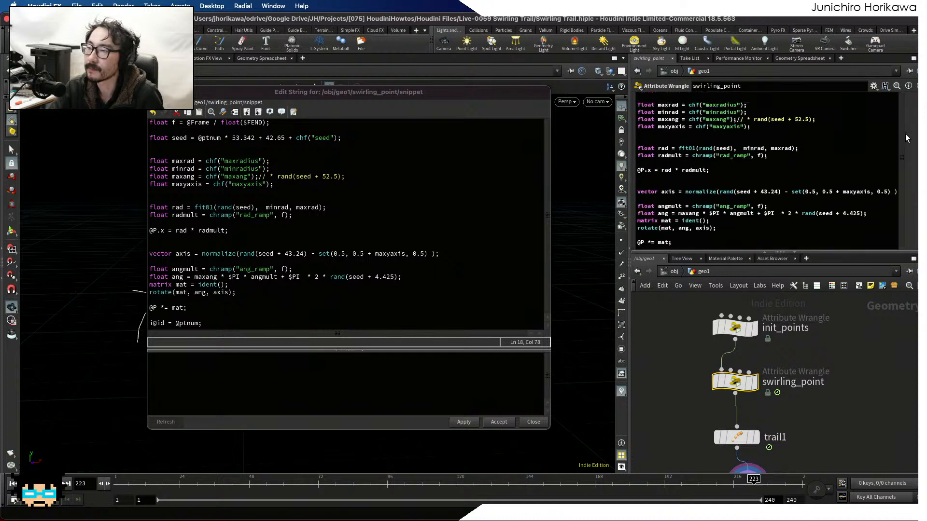
{"action": "left_click", "coordinate": [735, 328]}
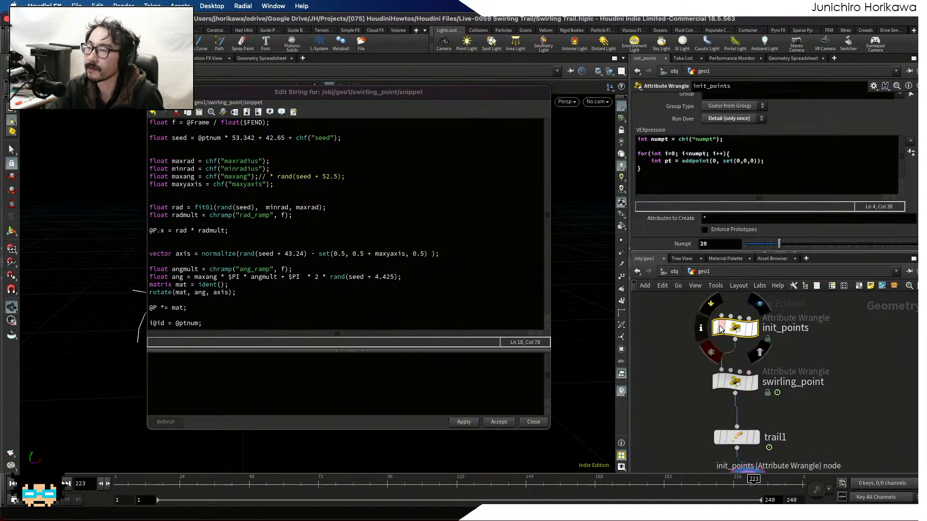
{"action": "left_click", "coordinate": [735, 382]}
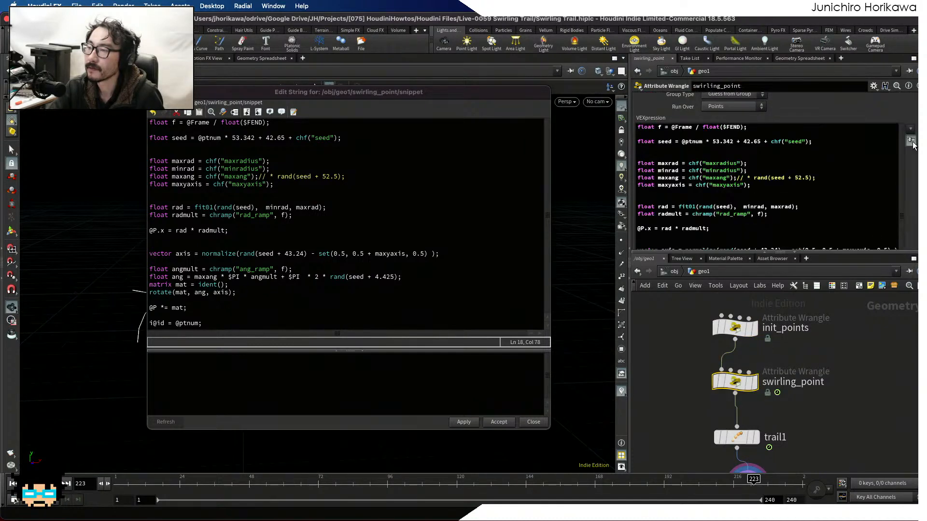
{"action": "scroll", "coordinate": [911, 177], "scroll_direction": "down", "scroll_amount": 5}
{"action": "scroll", "coordinate": [911, 180], "scroll_direction": "down", "scroll_amount": 10}
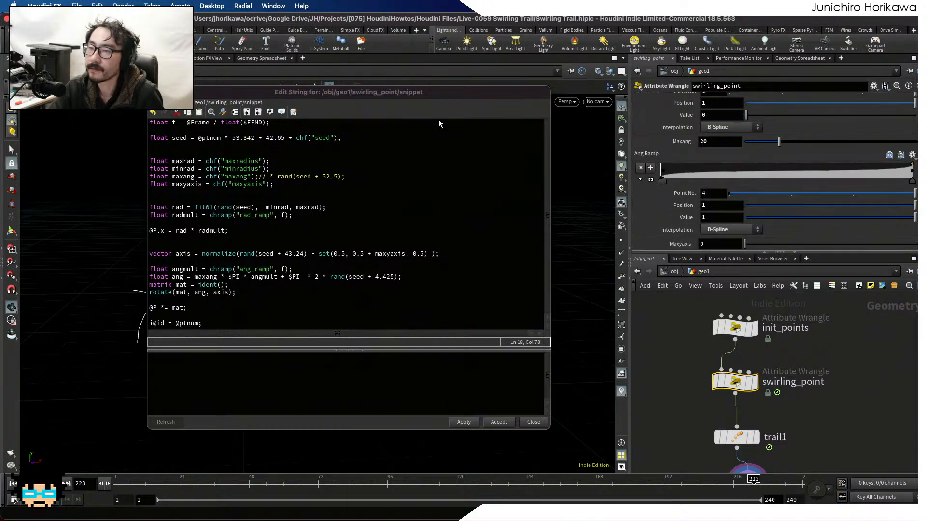
{"action": "left_click_drag", "start_coordinate": [439, 99], "coordinate": [546, 415]}
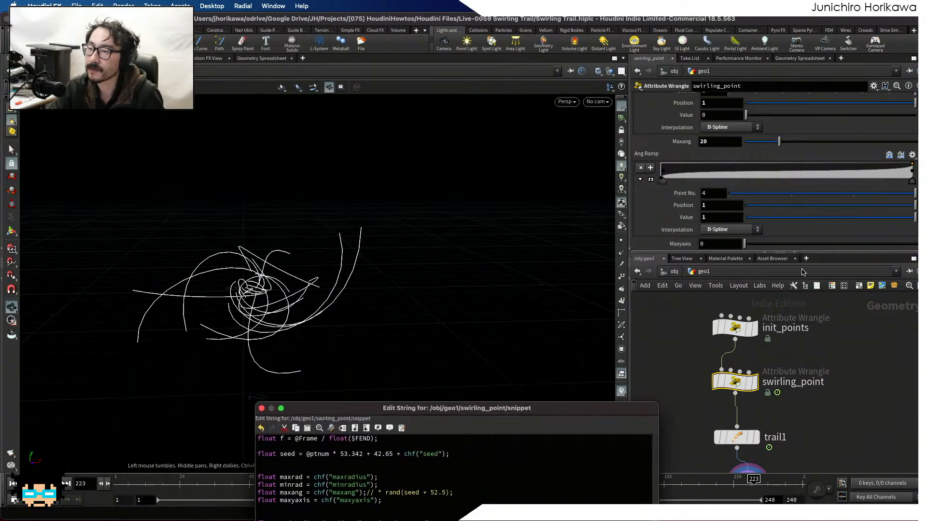
Try a small Maxyaxis value, then set that parameter's range to 0–10 in swirling_point's parameter interface and accept.
{"action": "left_click_drag", "start_coordinate": [757, 246], "coordinate": [761, 244]}
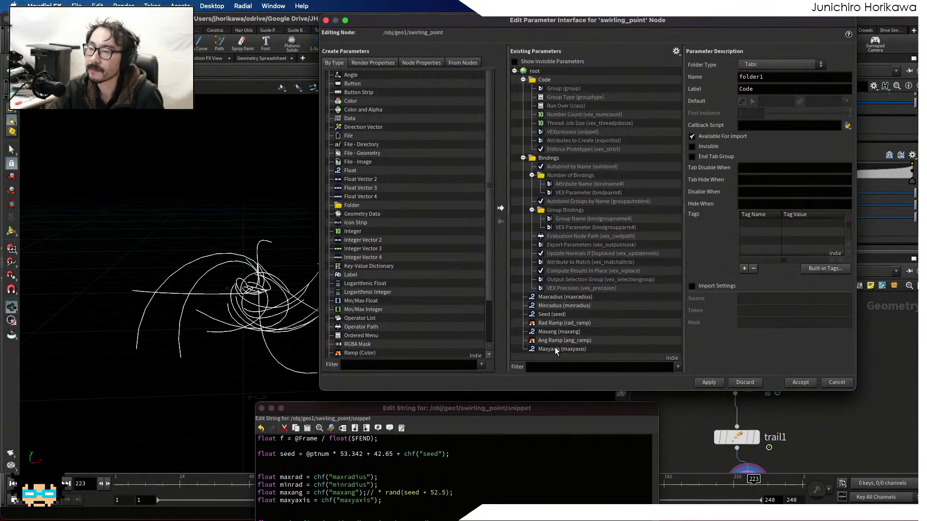
{"action": "left_click", "coordinate": [555, 349]}
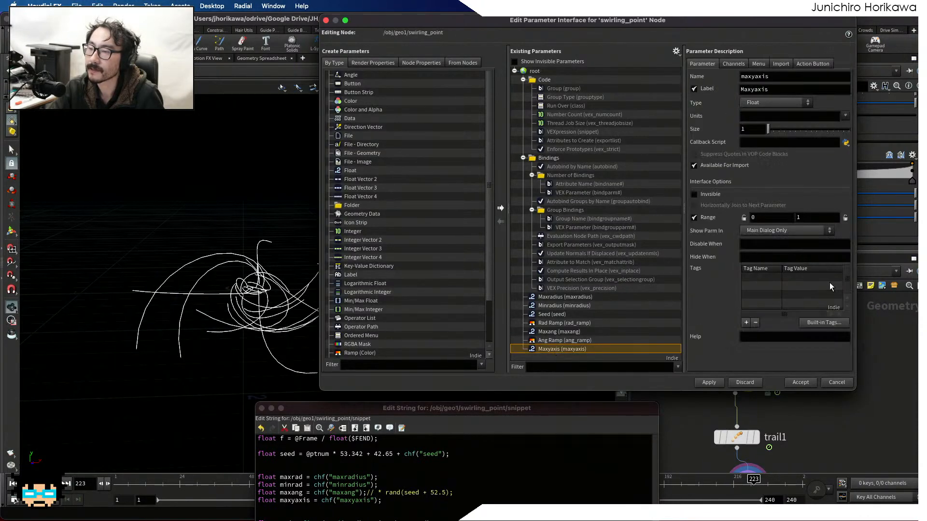
{"action": "left_click", "coordinate": [810, 219]}
{"action": "type", "text": "0"}
{"action": "key", "text": "Return"}
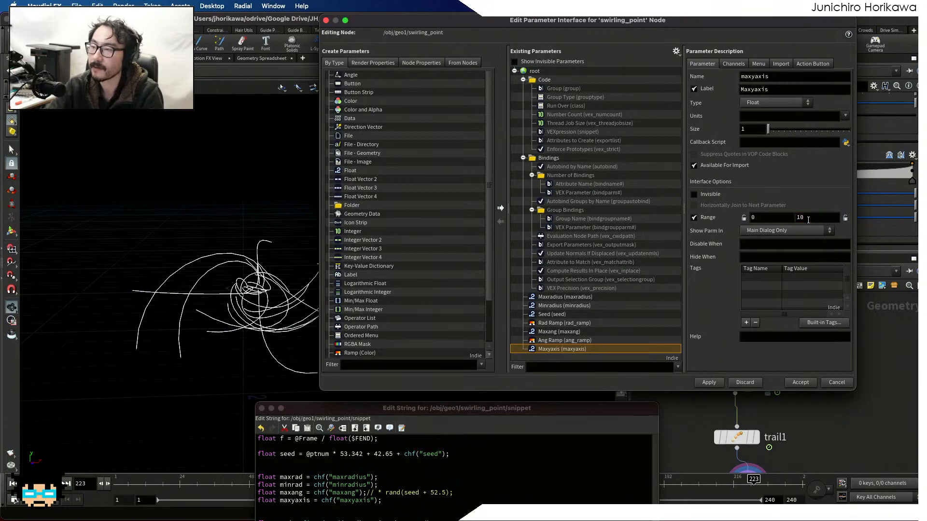
{"action": "left_click", "coordinate": [717, 384]}
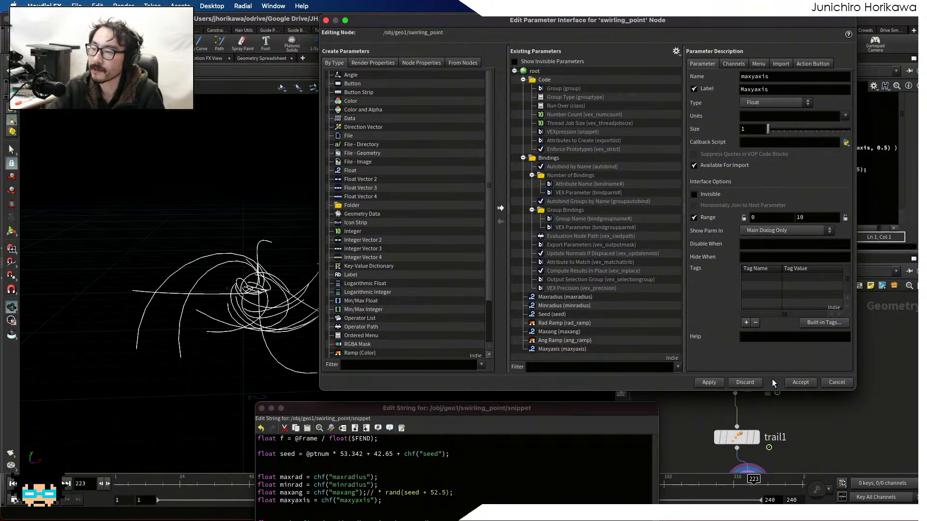
{"action": "left_click", "coordinate": [799, 382]}
Set Maxyaxis on swirling_point to 10 and view the swirl from another angle.
{"action": "scroll", "coordinate": [915, 190], "scroll_direction": "down", "scroll_amount": 5}
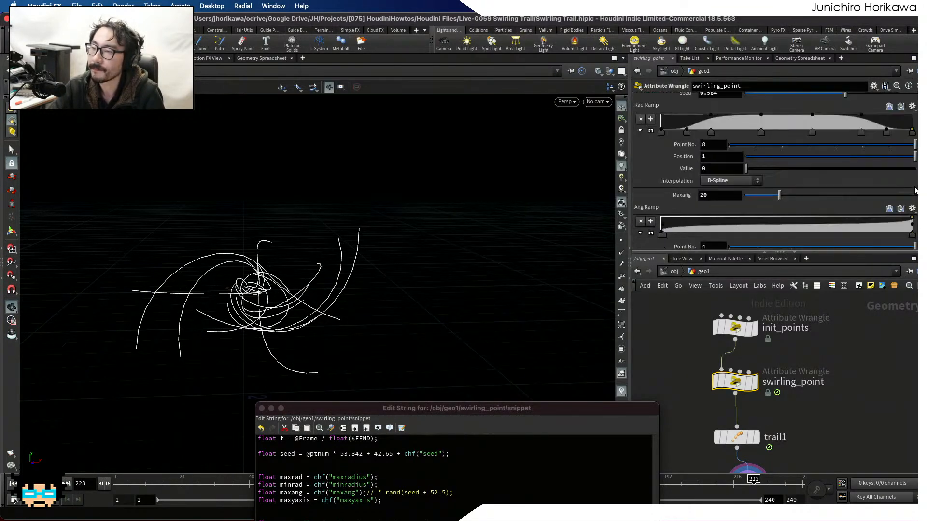
{"action": "scroll", "coordinate": [769, 245], "scroll_direction": "down", "scroll_amount": 3}
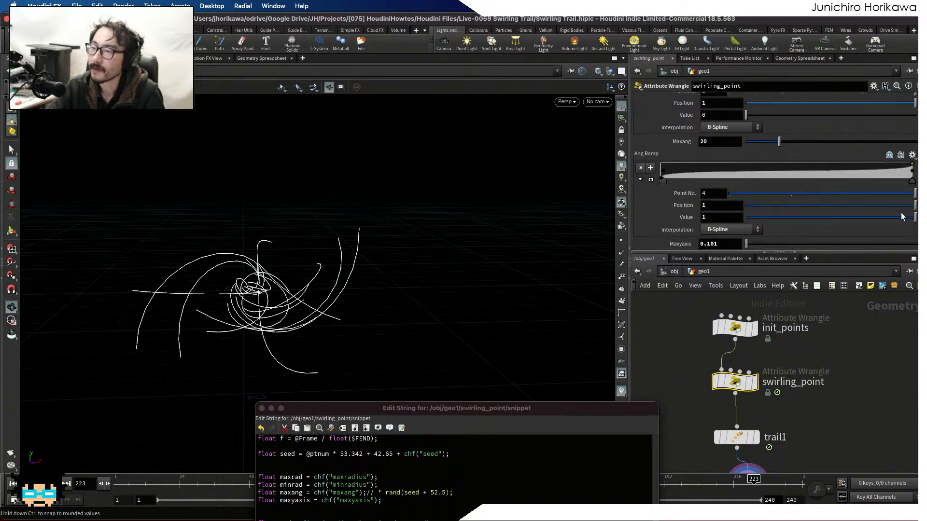
{"action": "left_click_drag", "start_coordinate": [763, 248], "coordinate": [916, 243]}
{"action": "left_click_drag", "start_coordinate": [292, 253], "coordinate": [306, 227]}
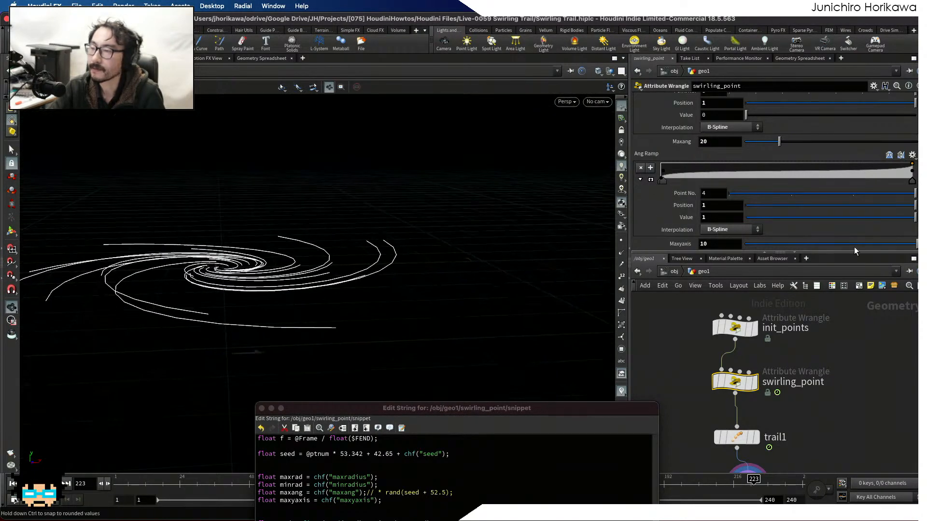
Set Maxyaxis on swirling_point to 2 and move the snippet editor off the swirl.
{"action": "left_click_drag", "start_coordinate": [857, 248], "coordinate": [775, 246]}
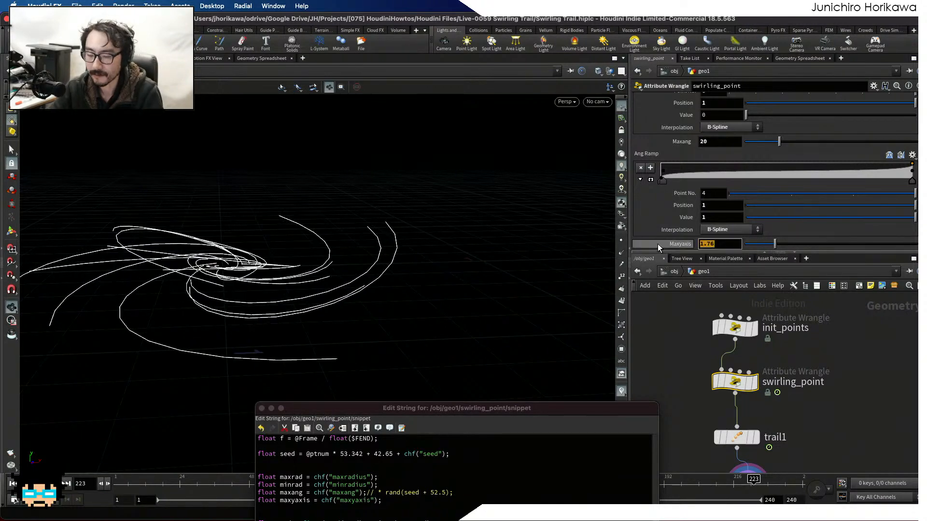
{"action": "left_click_drag", "start_coordinate": [362, 413], "coordinate": [751, 308]}
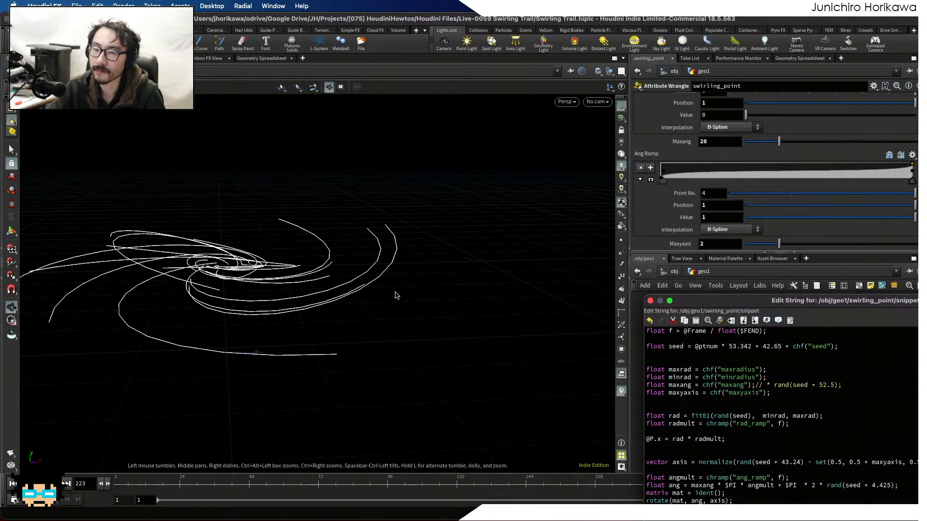
{"action": "left_click_drag", "start_coordinate": [255, 314], "coordinate": [358, 219]}
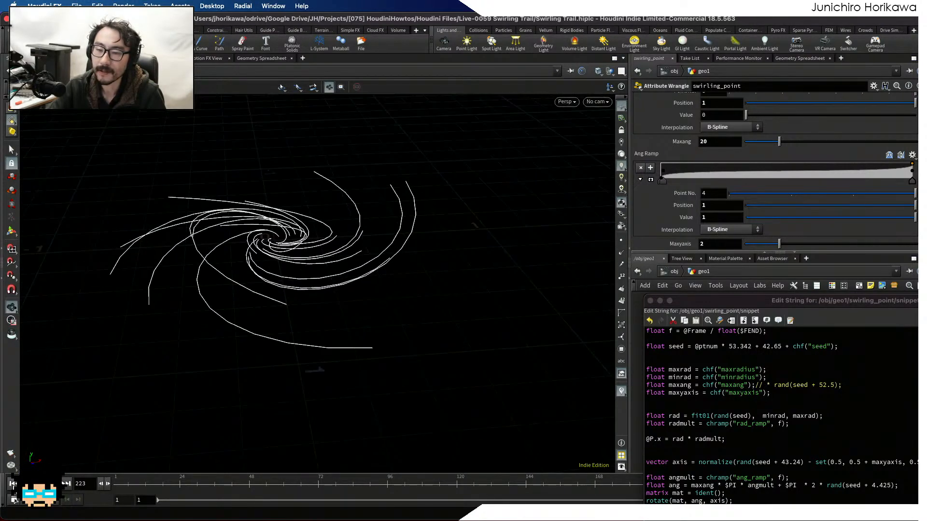
Play the animation from the first frame, trying Maxyaxis at 0 and about 1.5 before setting it back to 2.
{"action": "left_click", "coordinate": [13, 484]}
{"action": "left_click", "coordinate": [56, 484]}
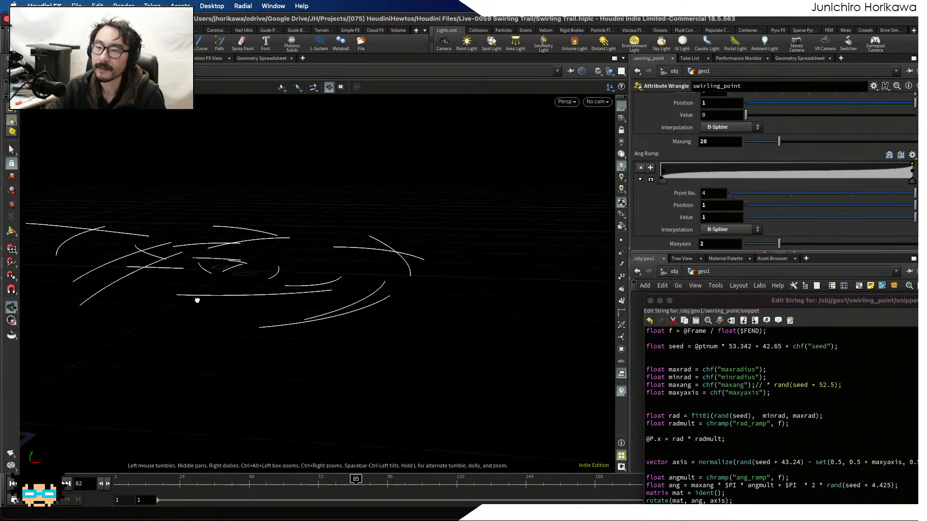
{"action": "left_click_drag", "start_coordinate": [779, 244], "coordinate": [726, 247]}
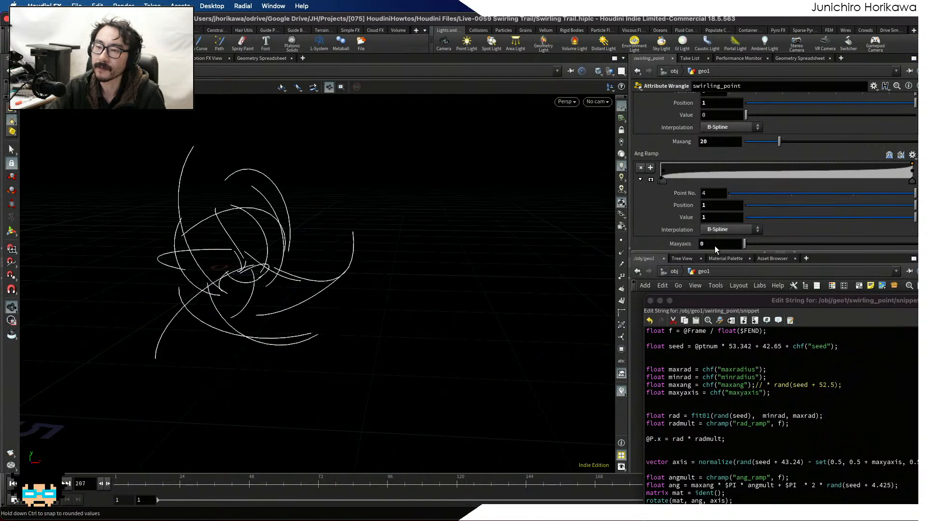
{"action": "left_click_drag", "start_coordinate": [714, 245], "coordinate": [768, 247]}
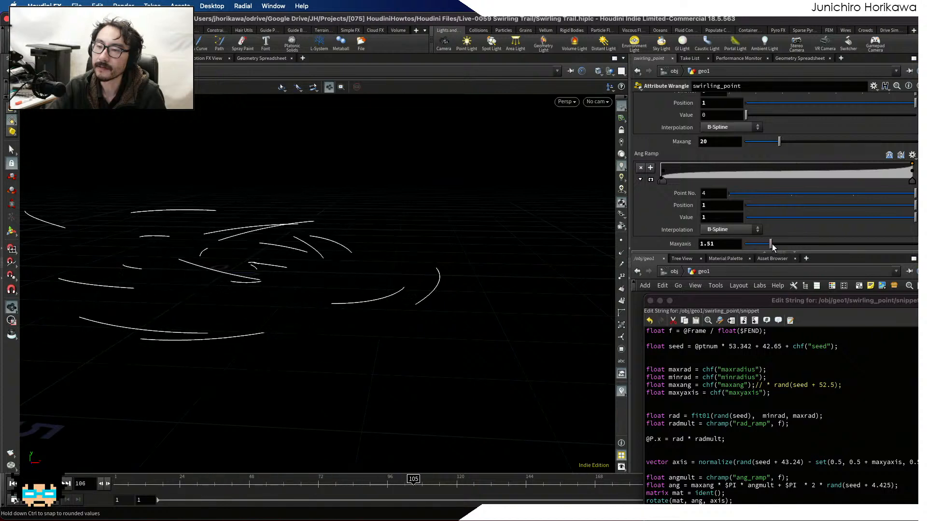
{"action": "type", "text": "2"}
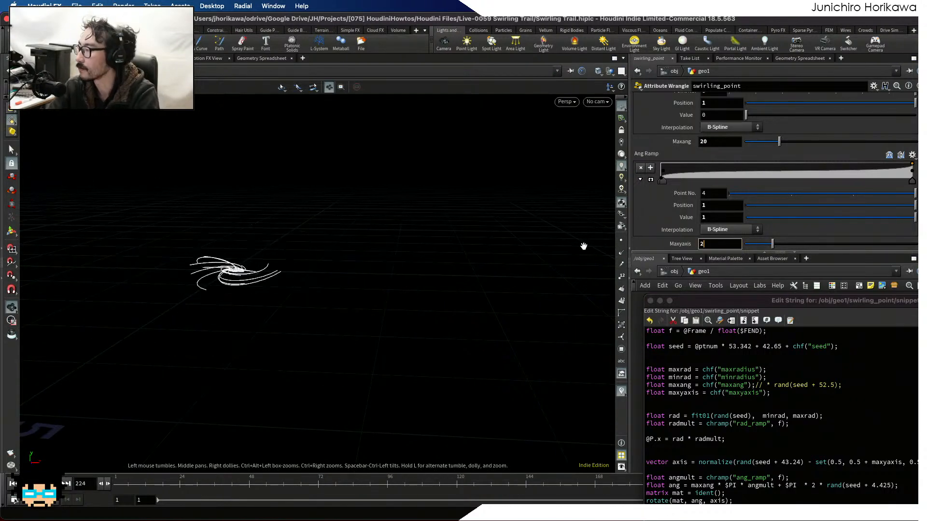
{"action": "key", "text": "Return"}
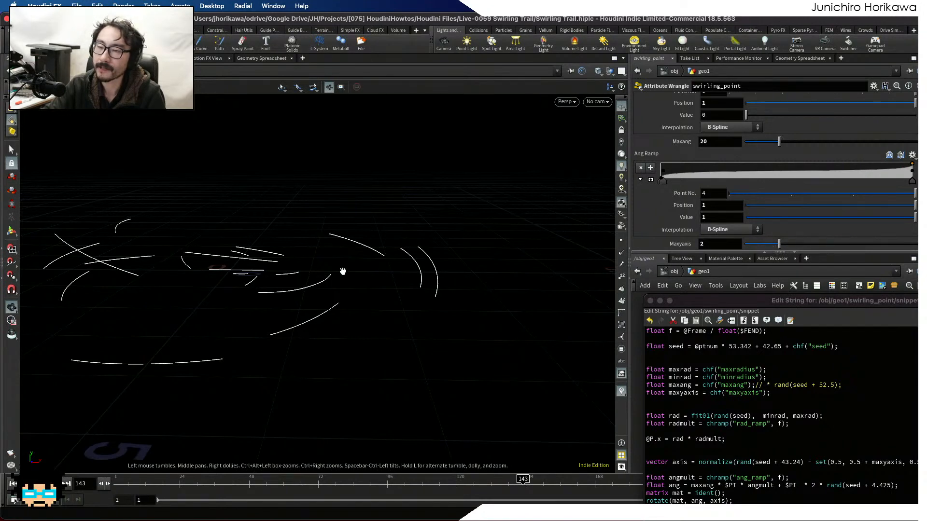
Insert the line float axismult = chramp("axis_ramp", f); directly above the axis vector in the swirling_point snippet.
{"action": "left_click_drag", "start_coordinate": [343, 272], "coordinate": [249, 411]}
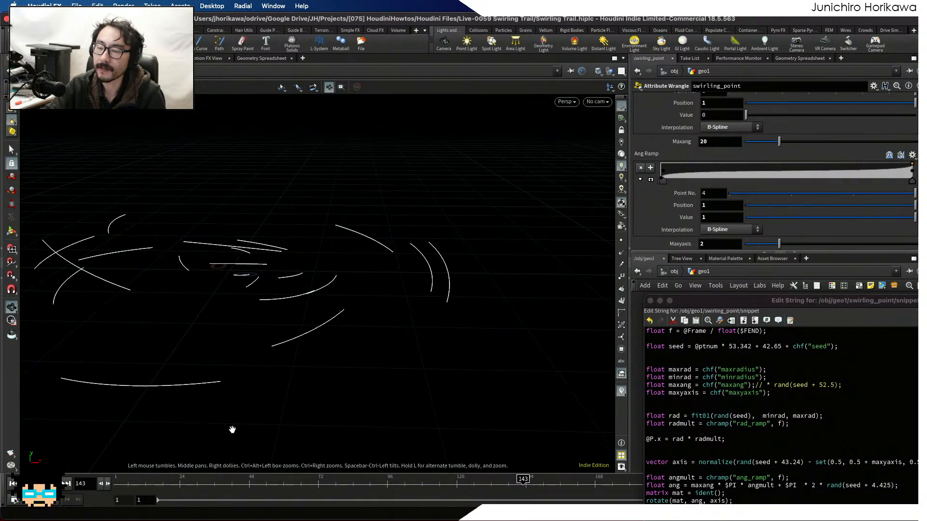
{"action": "left_click_drag", "start_coordinate": [729, 305], "coordinate": [278, 305]}
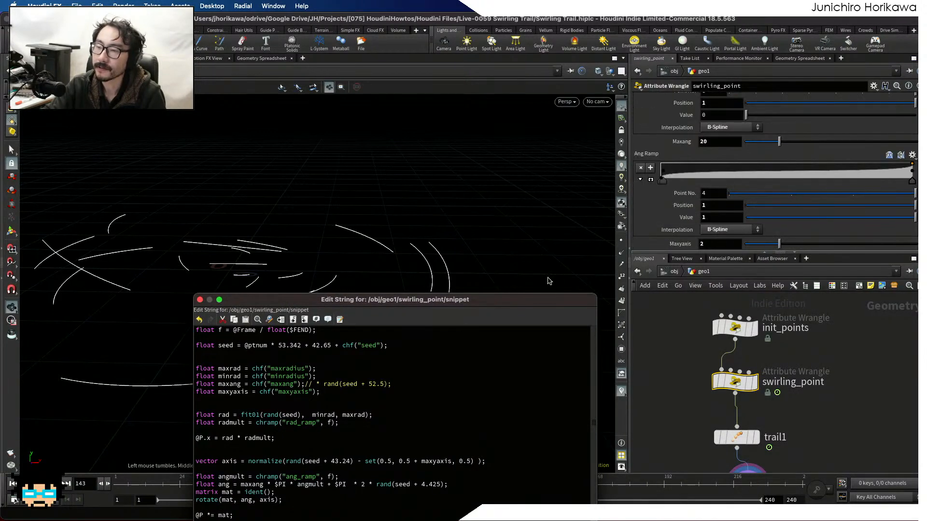
{"action": "left_click_drag", "start_coordinate": [471, 306], "coordinate": [620, 117]}
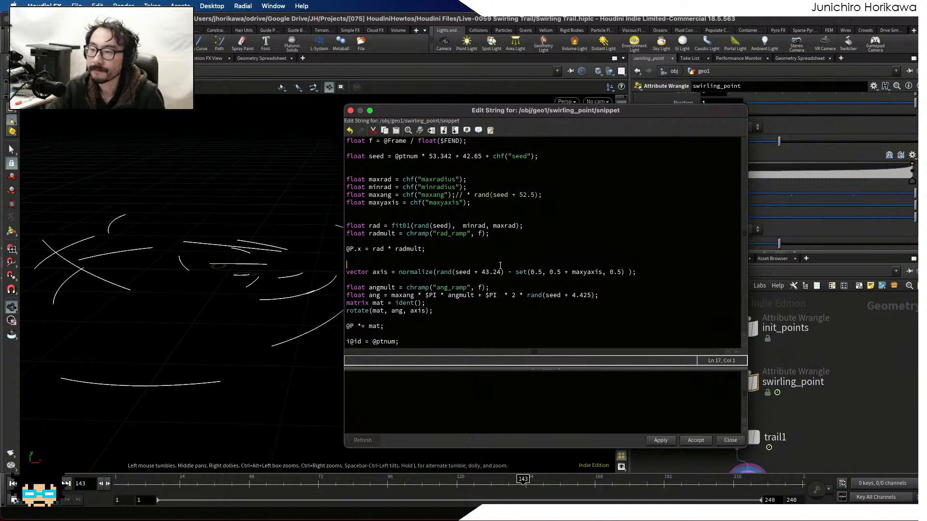
{"action": "key", "text": "Return"}
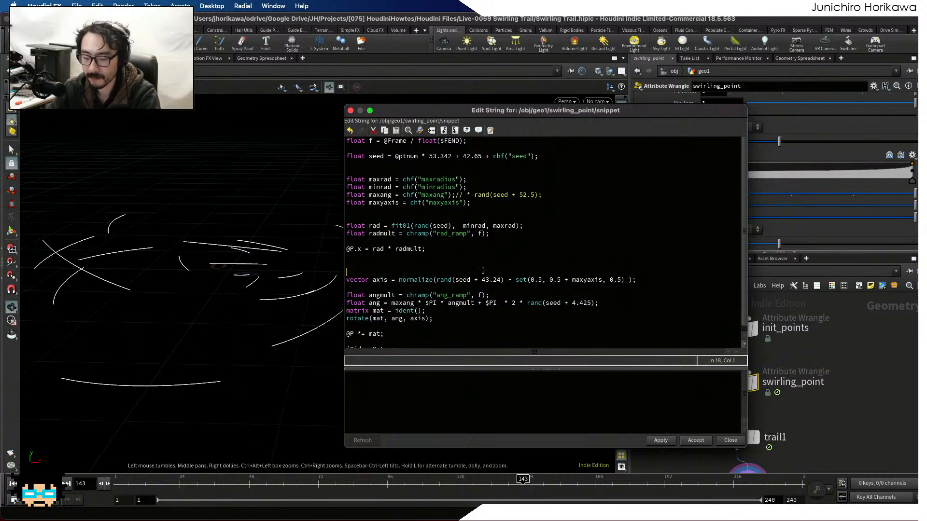
{"action": "type", "text": "float"}
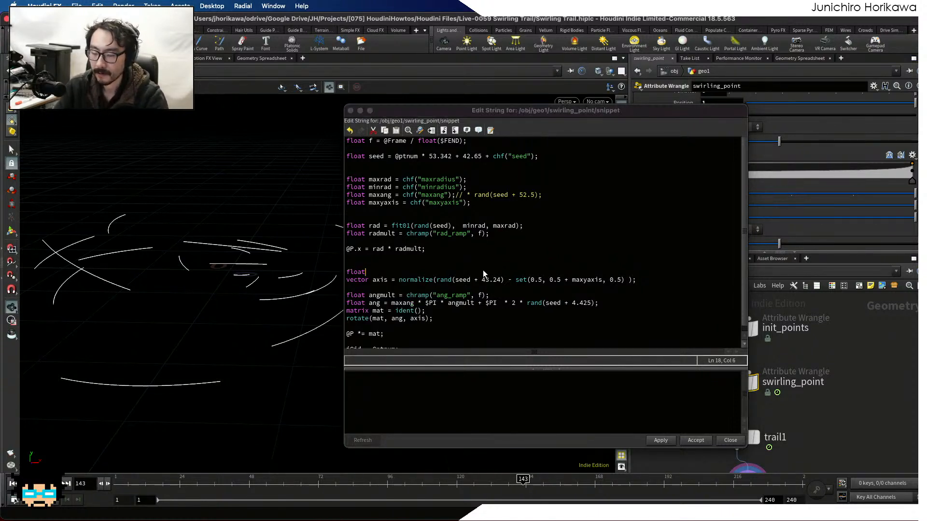
{"action": "type", "text": " axismult ="}
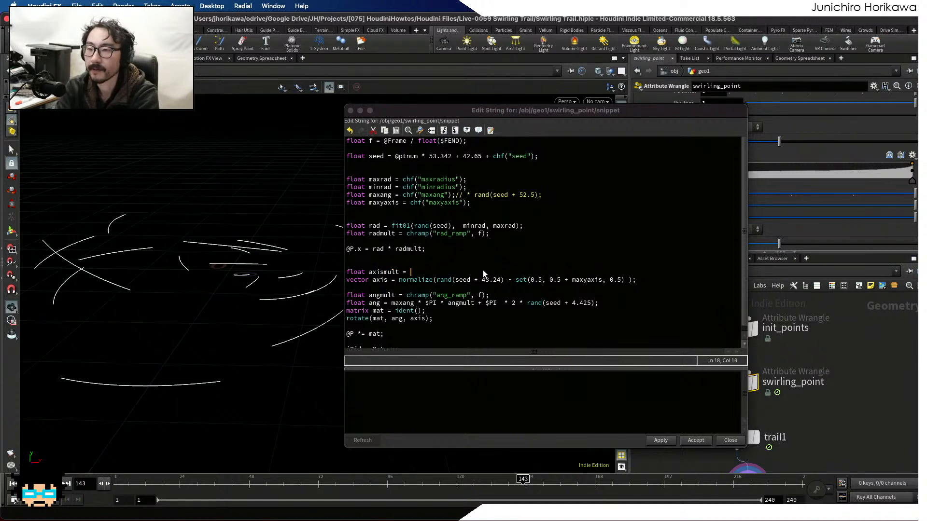
{"action": "type", "text": " chfr"}
{"action": "key", "text": "BackSpace"}
{"action": "key", "text": "BackSpace"}
{"action": "type", "text": "ram"}
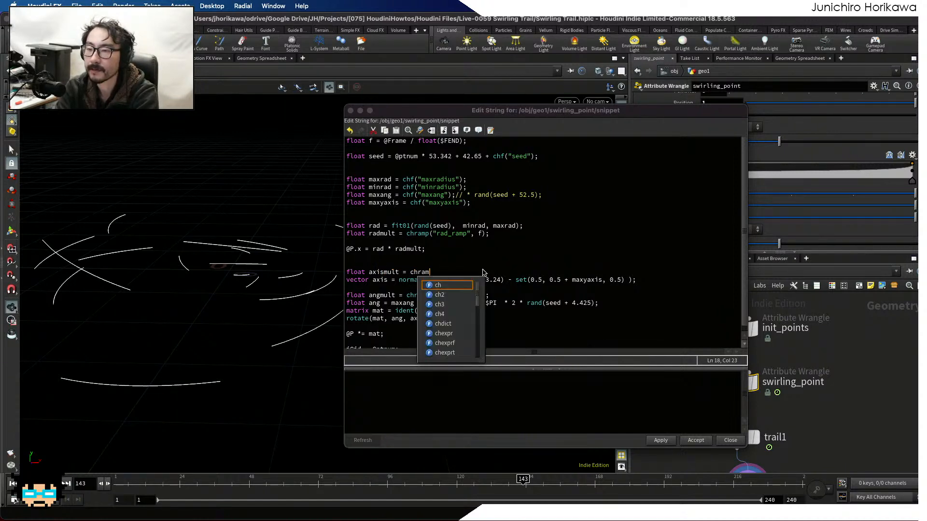
{"action": "type", "text": "p(\"a"}
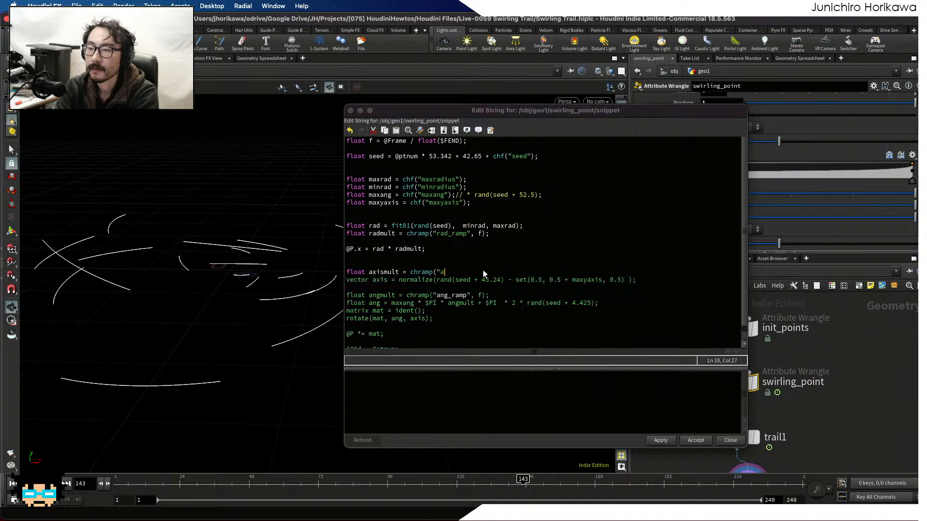
{"action": "type", "text": "xis_ramp\", "}
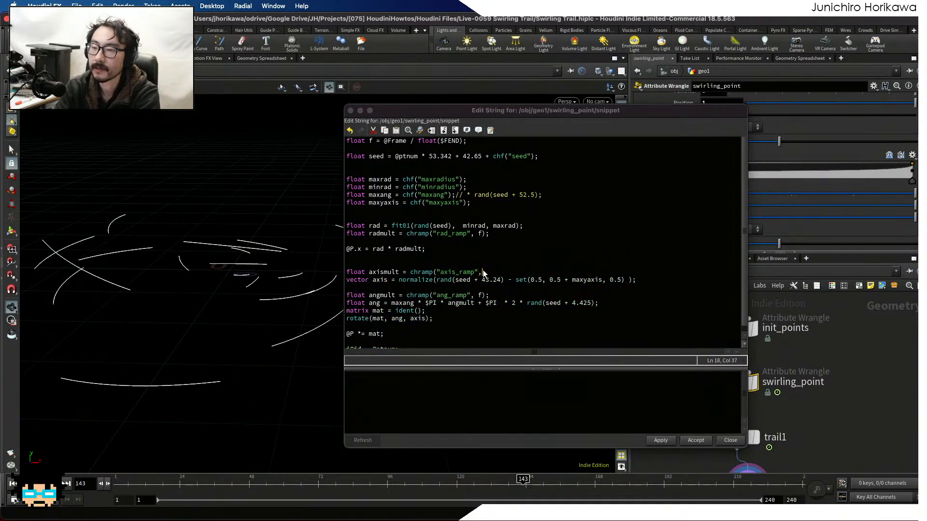
{"action": "type", "text": "f)0"}
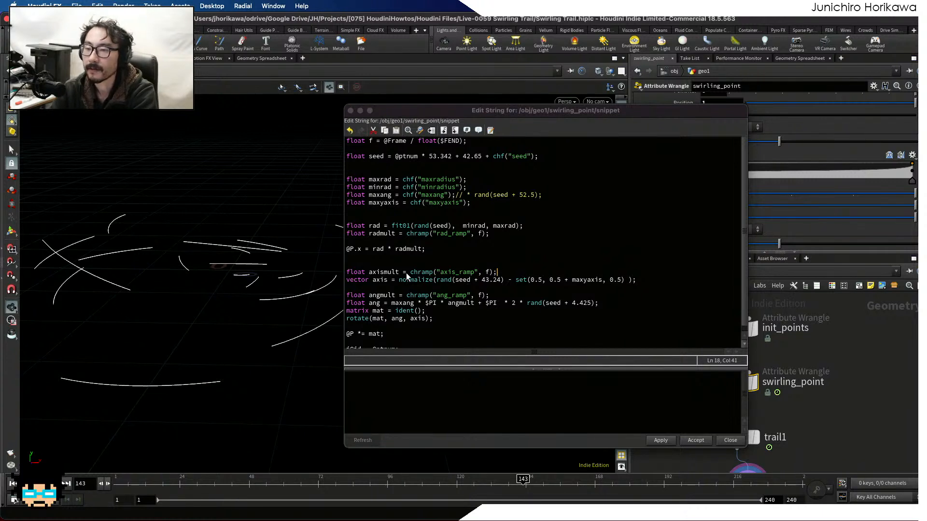
Multiply maxyaxis by axismult in the axis vector's set() call and apply the snippet.
{"action": "left_click", "coordinate": [385, 273]}
{"action": "key", "text": "BackSpace"}
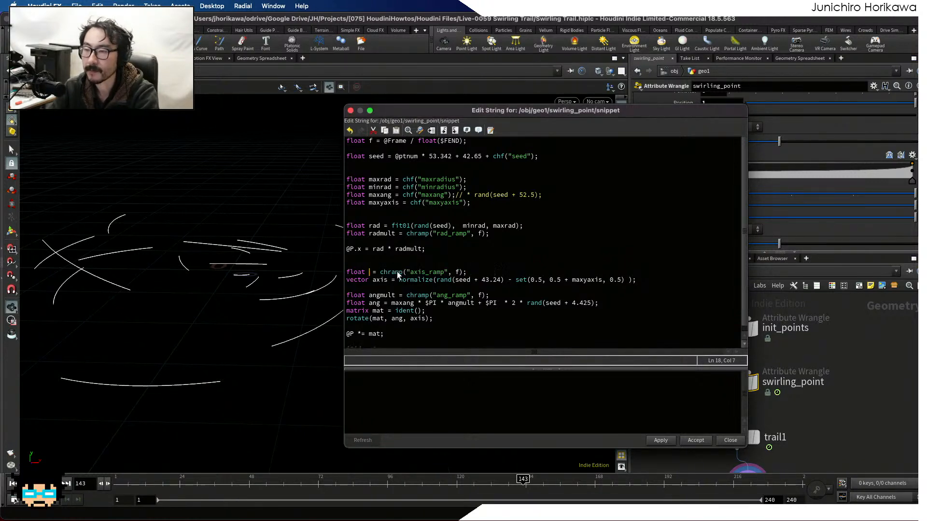
{"action": "left_click", "coordinate": [602, 281]}
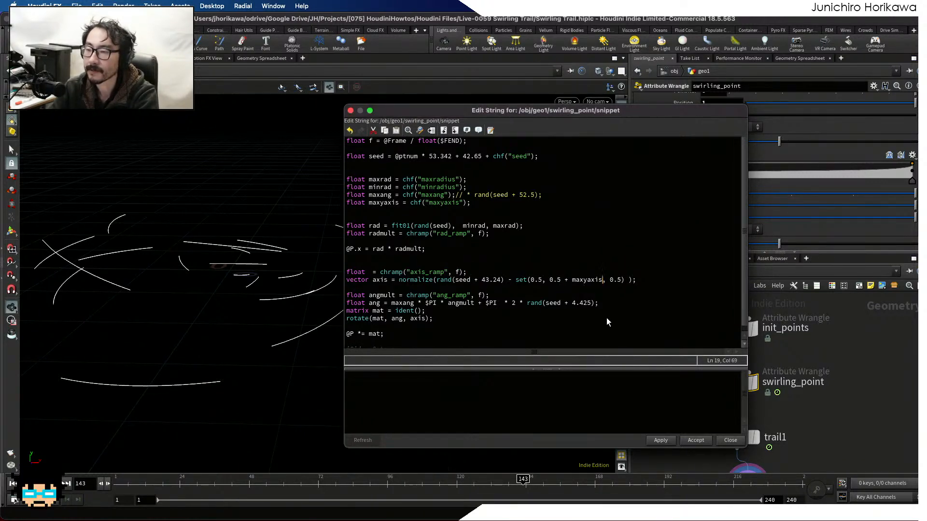
{"action": "type", "text": "*"}
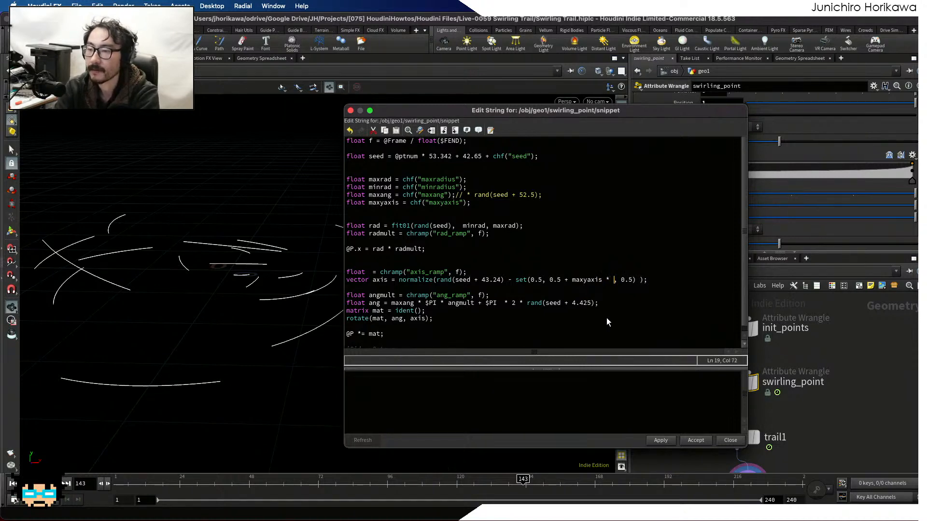
{"action": "type", "text": "axismult"}
{"action": "left_click", "coordinate": [667, 440]}
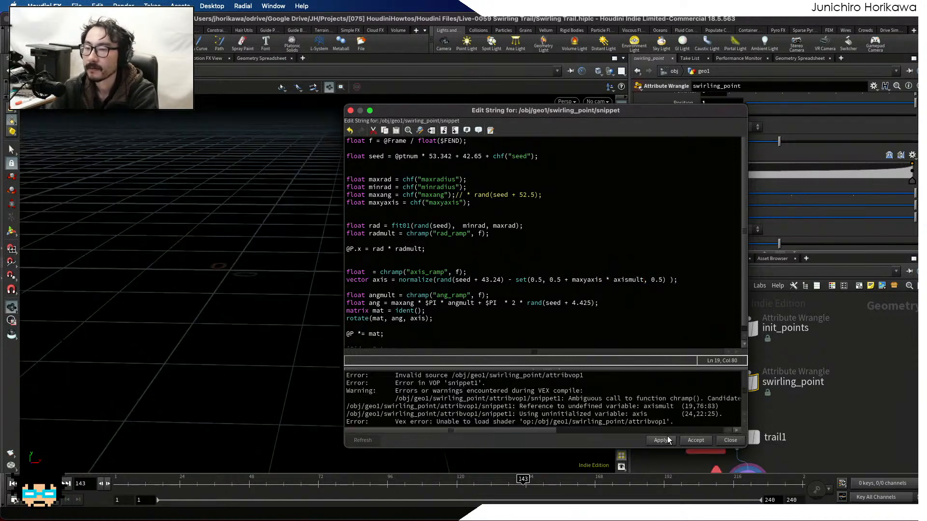
{"action": "left_click_drag", "start_coordinate": [653, 119], "coordinate": [481, 235]}
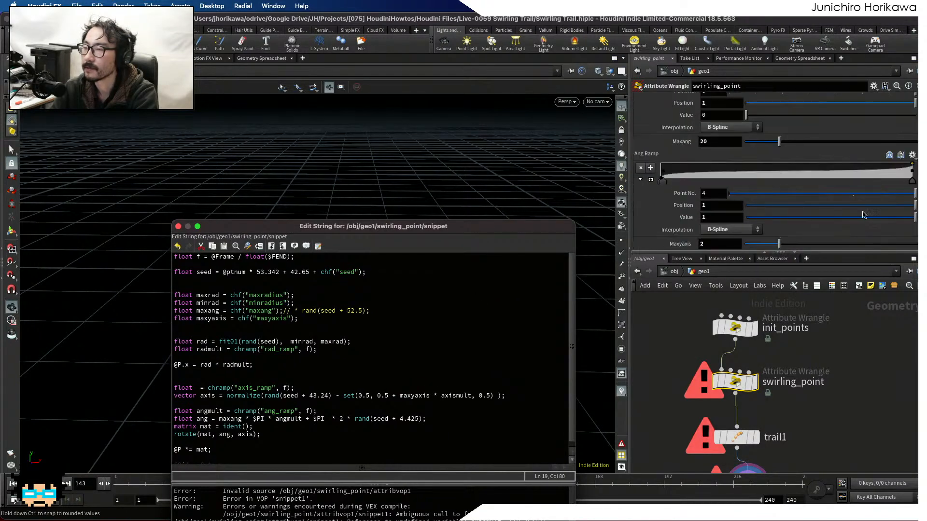
{"action": "scroll", "coordinate": [917, 155], "scroll_direction": "up", "scroll_amount": 5}
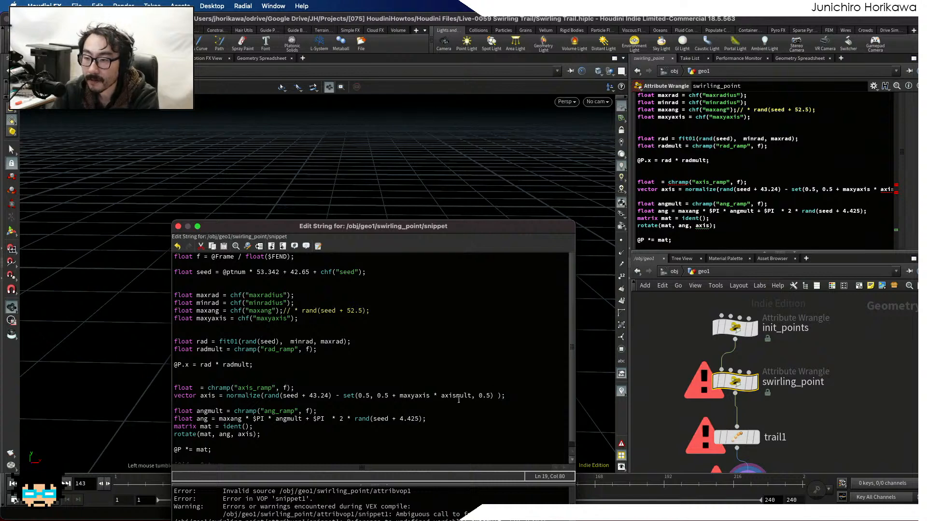
{"action": "left_click", "coordinate": [710, 219]}
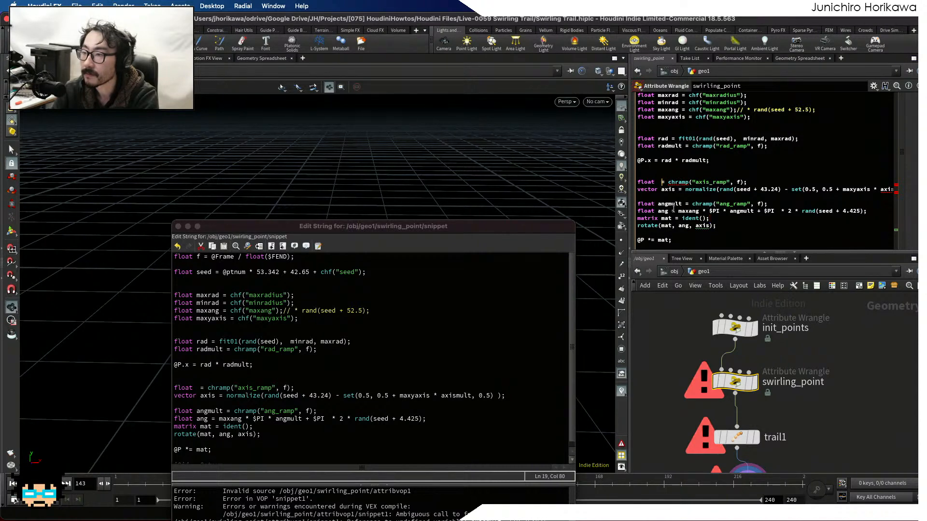
{"action": "type", "text": "ax"}
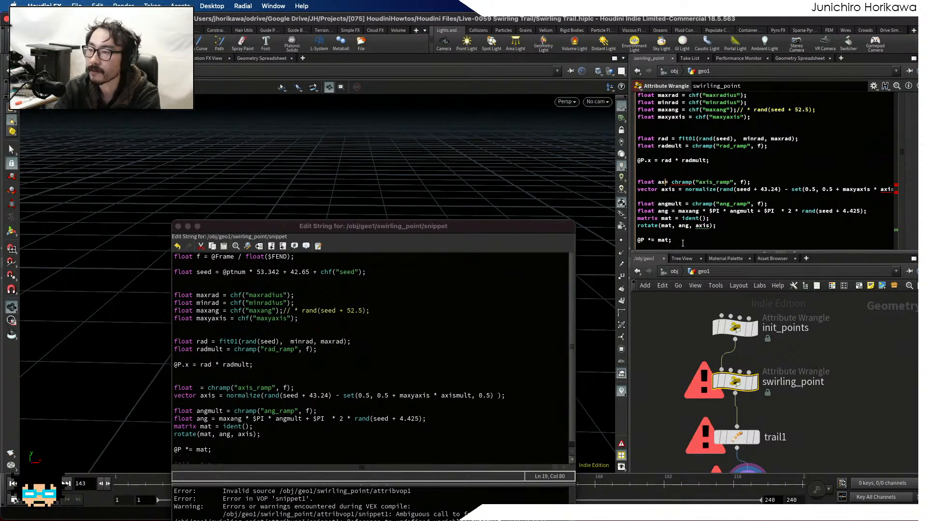
{"action": "type", "text": "is"}
{"action": "key", "text": "BackSpace"}
{"action": "key", "text": "BackSpace"}
{"action": "key", "text": "BackSpace"}
{"action": "key", "text": "BackSpace"}
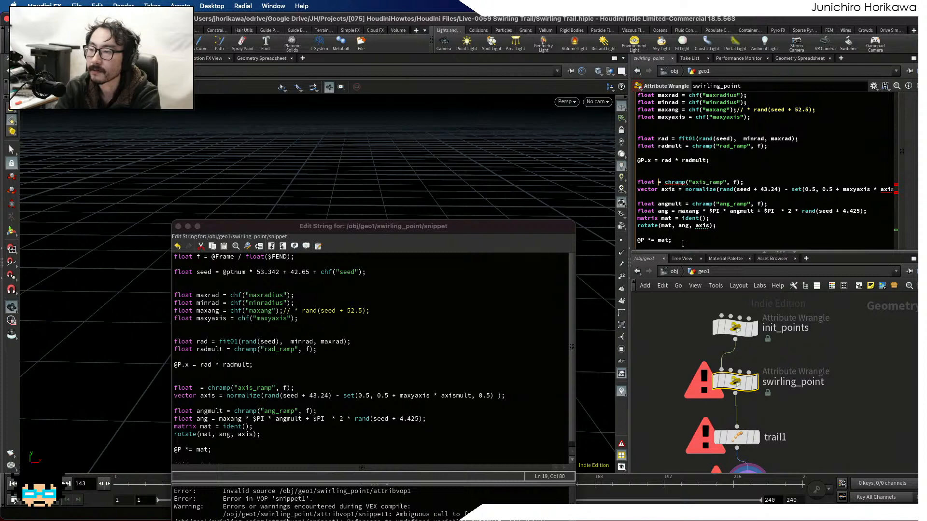
Restore the variable name axismult in the axis_ramp float declaration and apply the snippet.
{"action": "left_click", "coordinate": [257, 381]}
{"action": "left_click", "coordinate": [198, 388]}
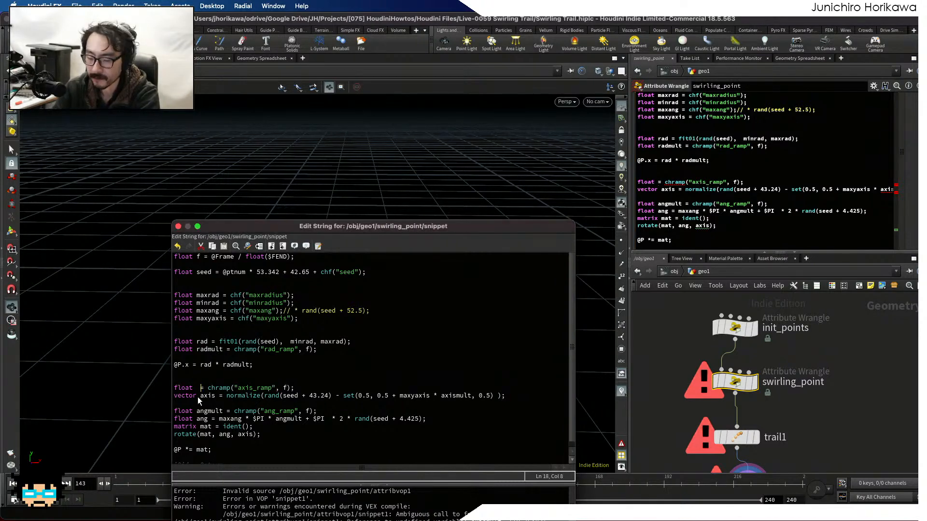
{"action": "type", "text": "axismult"}
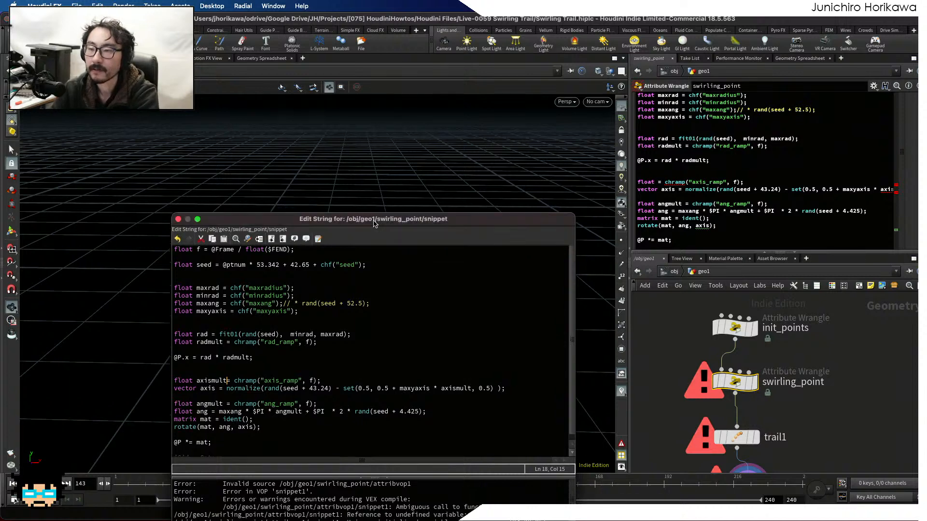
{"action": "left_click_drag", "start_coordinate": [374, 226], "coordinate": [374, 87]}
{"action": "left_click", "coordinate": [486, 416]}
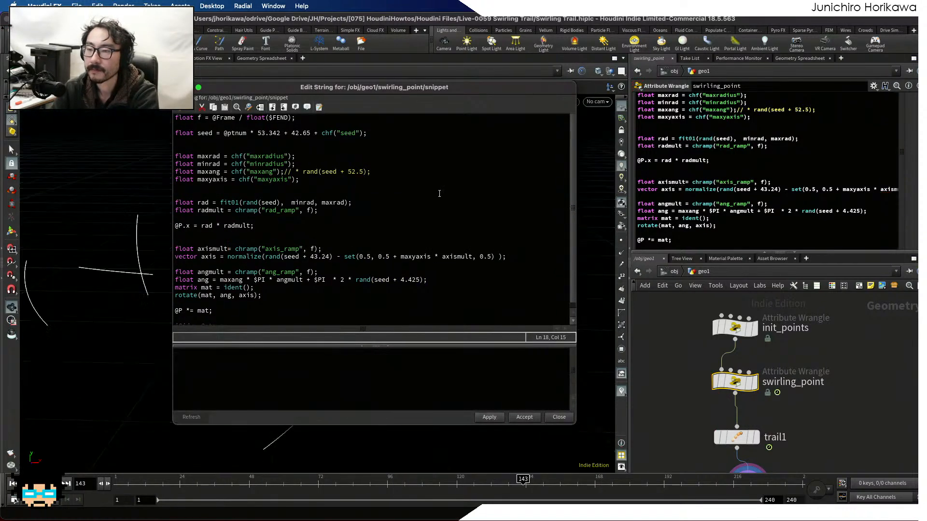
Create the Axis Ramp spare parameter on swirling_point, move the snippet editor clear of the swirl and maximize the new ramp.
{"action": "left_click_drag", "start_coordinate": [491, 86], "coordinate": [414, 322]}
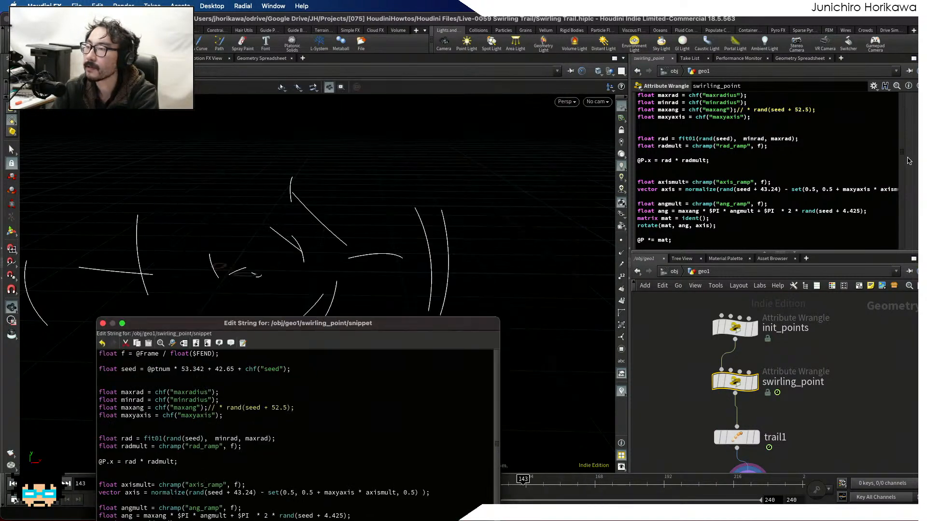
{"action": "left_click_drag", "start_coordinate": [912, 155], "coordinate": [913, 128]}
{"action": "scroll", "coordinate": [912, 140], "scroll_direction": "down", "scroll_amount": 15}
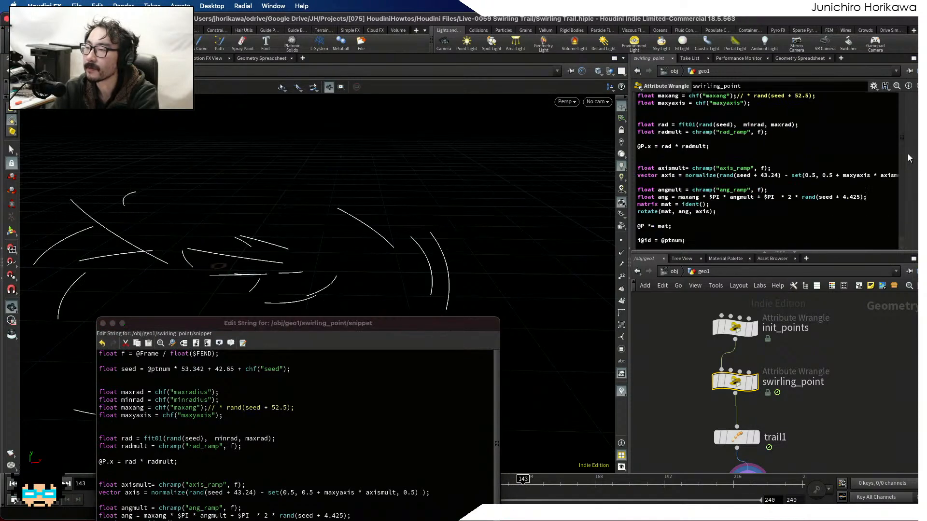
{"action": "scroll", "coordinate": [910, 157], "scroll_direction": "down", "scroll_amount": 3}
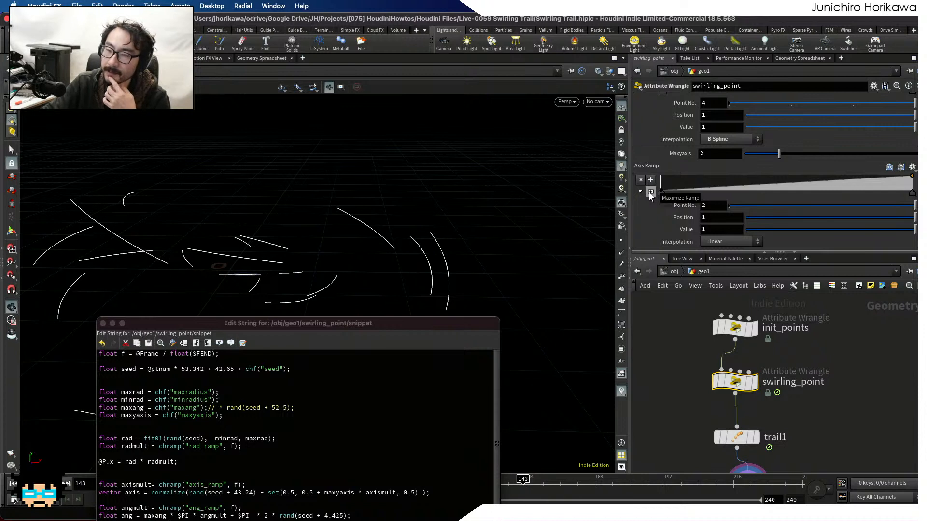
{"action": "left_click_drag", "start_coordinate": [408, 325], "coordinate": [592, 431]}
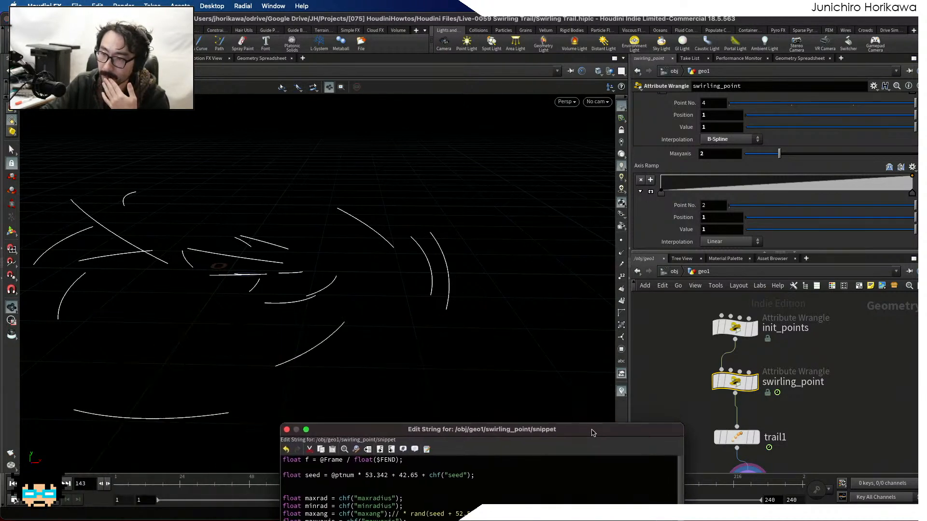
{"action": "left_click", "coordinate": [651, 192]}
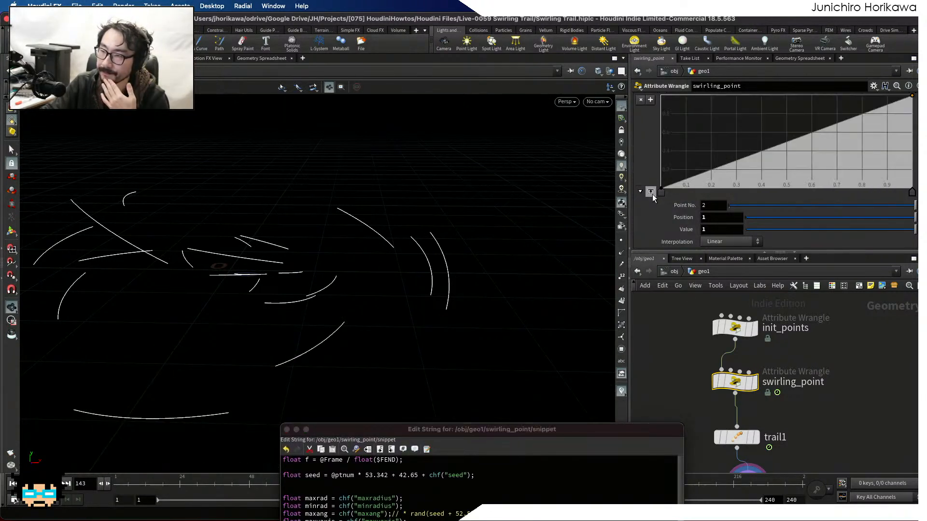
Play back the swirling trails and review the axis lines of the swirling_point snippet.
{"action": "left_click_drag", "start_coordinate": [153, 281], "coordinate": [178, 369]}
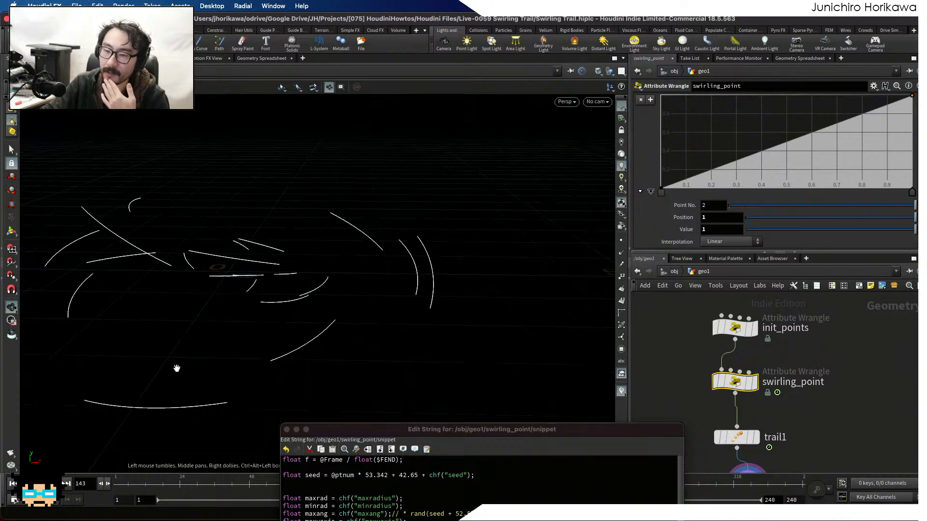
{"action": "left_click_drag", "start_coordinate": [227, 283], "coordinate": [216, 250]}
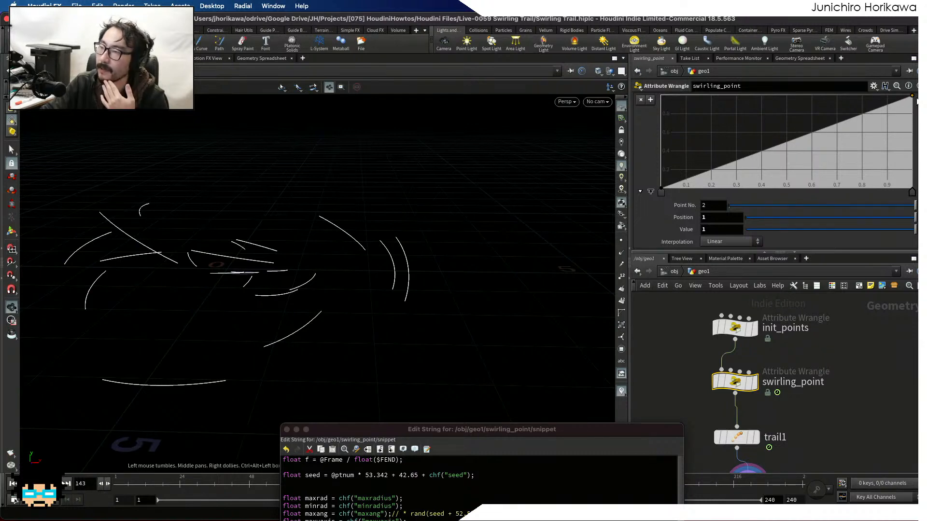
{"action": "scroll", "coordinate": [832, 138], "scroll_direction": "up", "scroll_amount": 1}
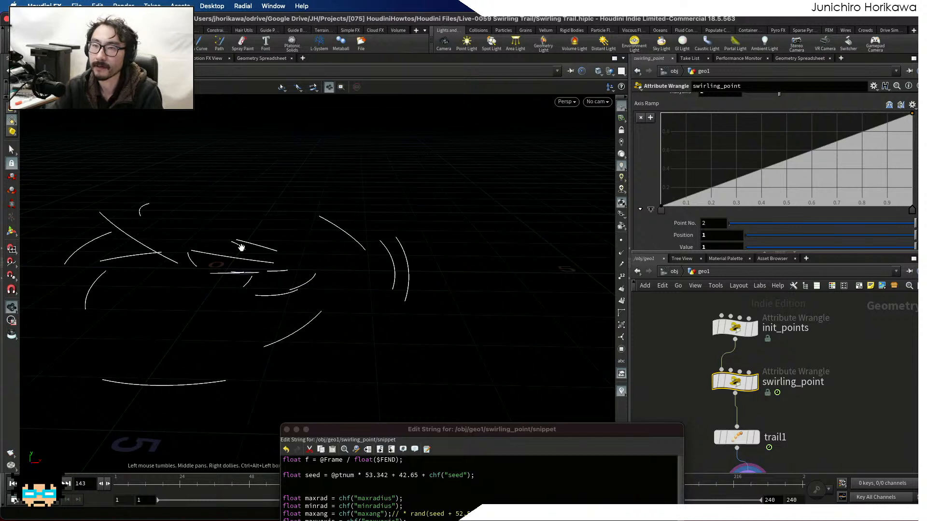
{"action": "left_click_drag", "start_coordinate": [395, 434], "coordinate": [558, 424]}
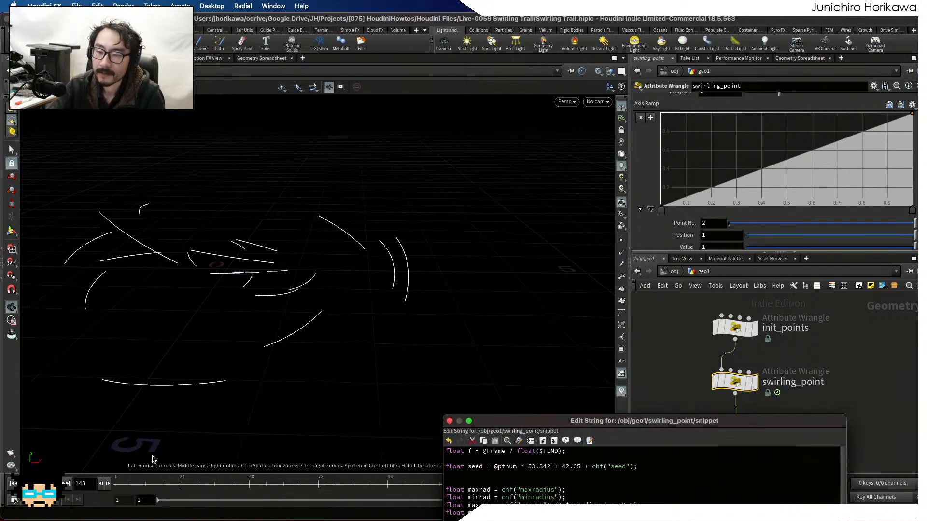
{"action": "left_click", "coordinate": [15, 500]}
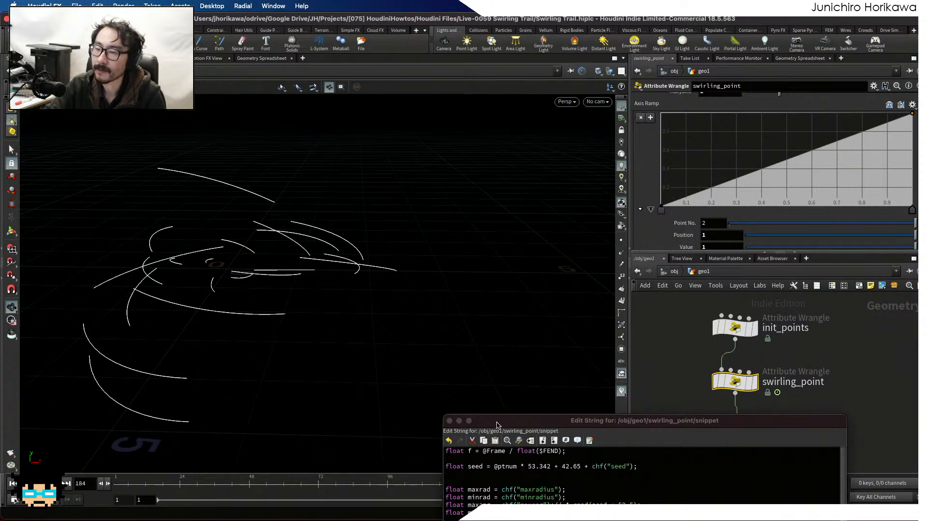
{"action": "left_click_drag", "start_coordinate": [494, 425], "coordinate": [436, 72]}
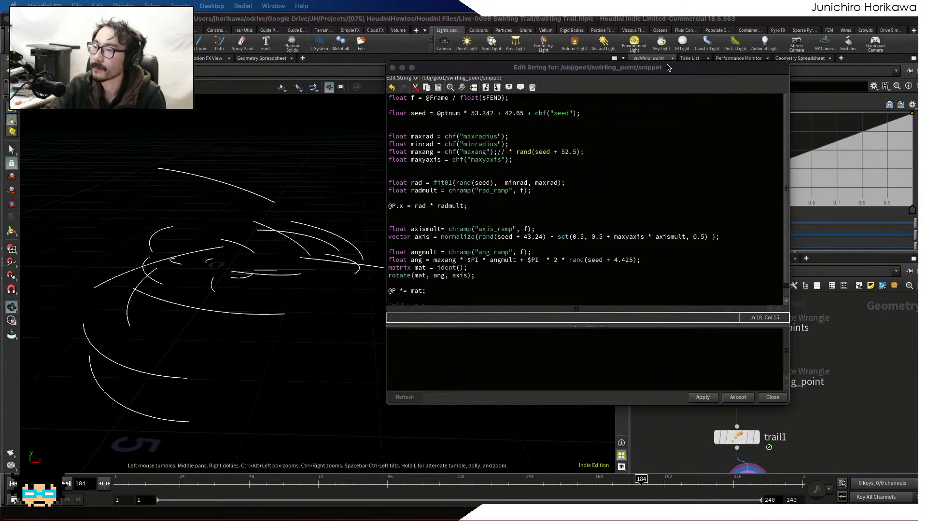
{"action": "left_click_drag", "start_coordinate": [667, 67], "coordinate": [617, 414]}
Set the interpolation of both Axis Ramp end points to B-Spline.
{"action": "scroll", "coordinate": [703, 208], "scroll_direction": "up", "scroll_amount": 5}
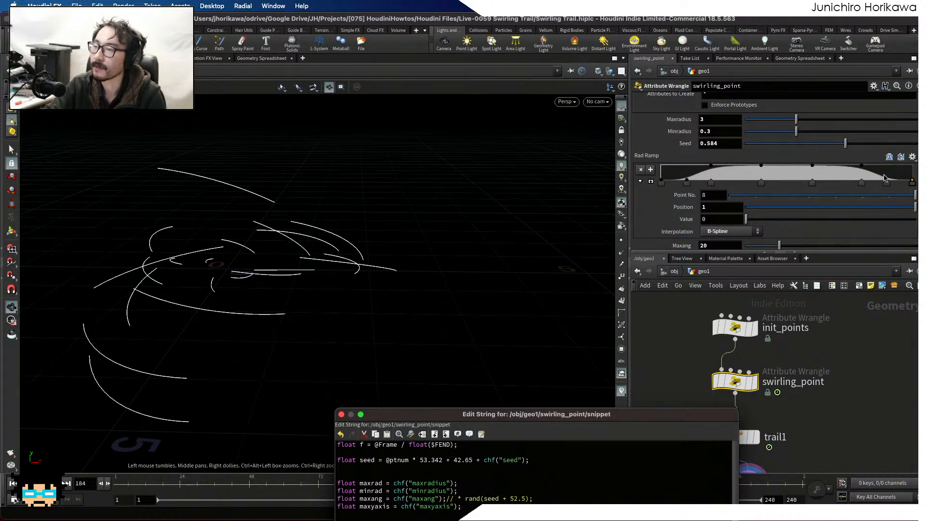
{"action": "scroll", "coordinate": [908, 181], "scroll_direction": "down", "scroll_amount": 5}
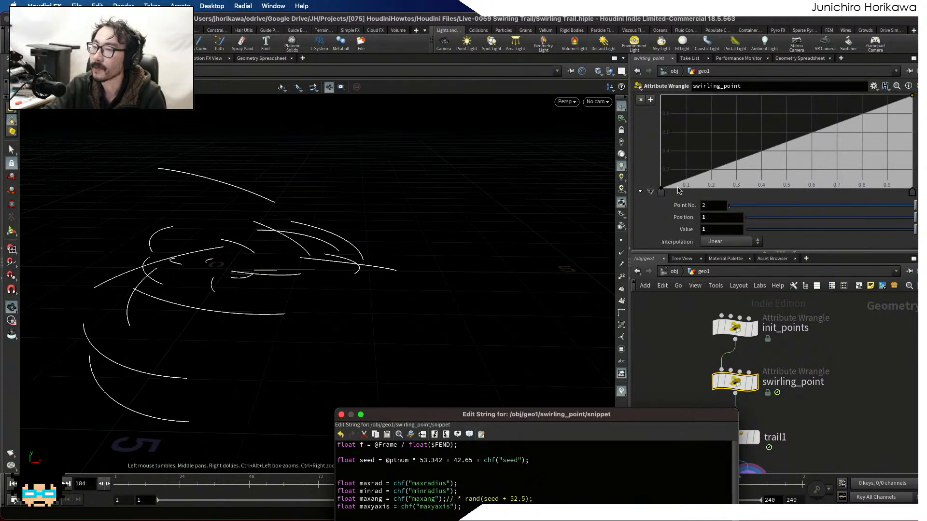
{"action": "right_click", "coordinate": [660, 193]}
{"action": "mouse_move", "coordinate": [671, 202]}
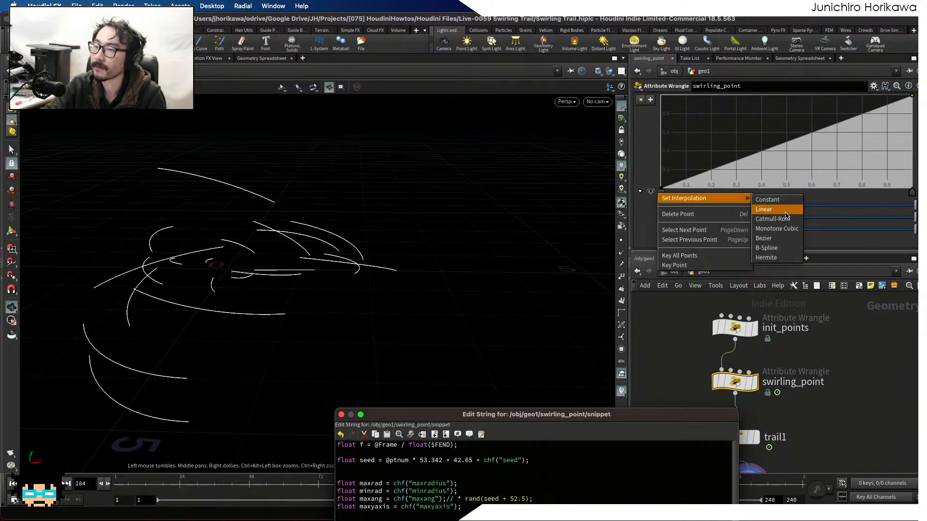
{"action": "left_click", "coordinate": [772, 248]}
{"action": "right_click", "coordinate": [907, 193]}
{"action": "mouse_move", "coordinate": [838, 200]}
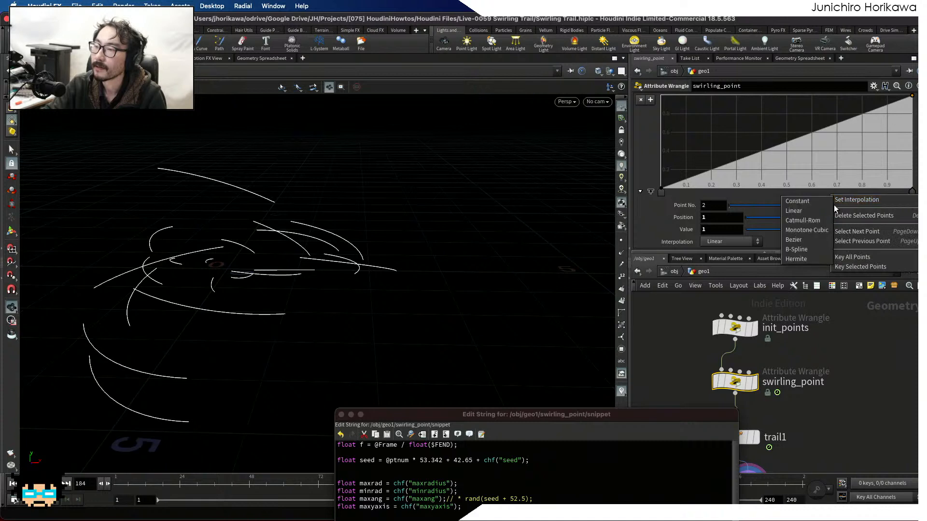
{"action": "left_click", "coordinate": [796, 249]}
Add an Axis Ramp point of value 1 at about 0.5, lower the end point to 0, and add value-1 points on both sides of the middle.
{"action": "left_click_drag", "start_coordinate": [790, 92], "coordinate": [787, 89]}
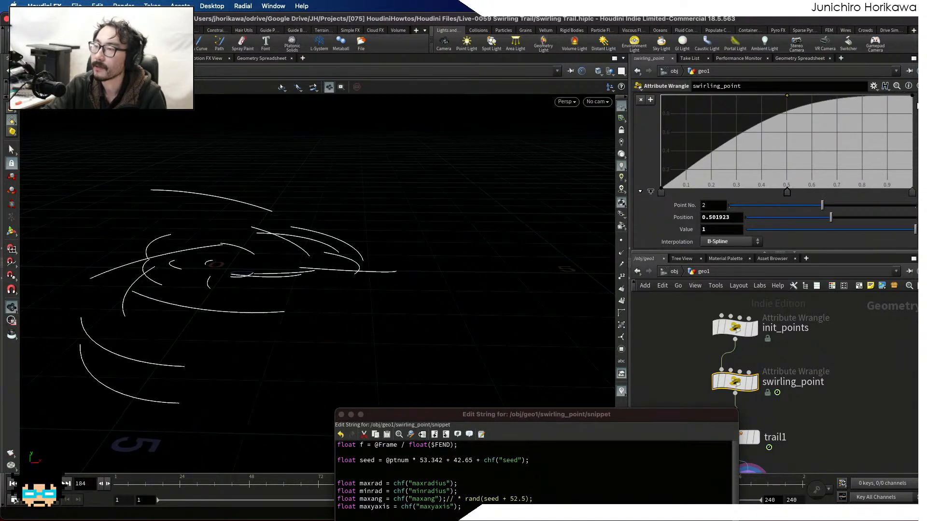
{"action": "left_click_drag", "start_coordinate": [911, 96], "coordinate": [911, 189]}
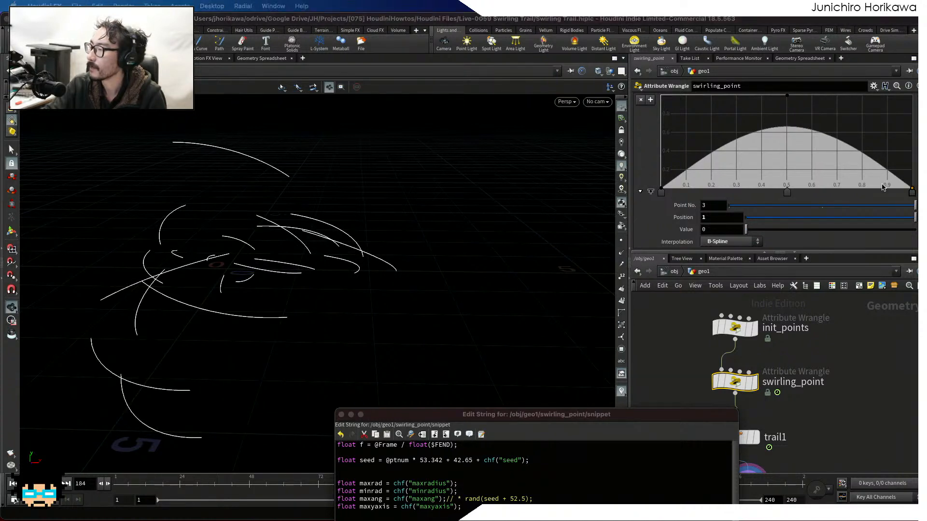
{"action": "left_click", "coordinate": [719, 90]}
{"action": "left_click_drag", "start_coordinate": [821, 96], "coordinate": [835, 88]}
Add zero-value Axis Ramp points at about 0.15 and 0.8, and position the outer value-1 points at about 0.31 and 0.7.
{"action": "left_click_drag", "start_coordinate": [707, 150], "coordinate": [735, 192]}
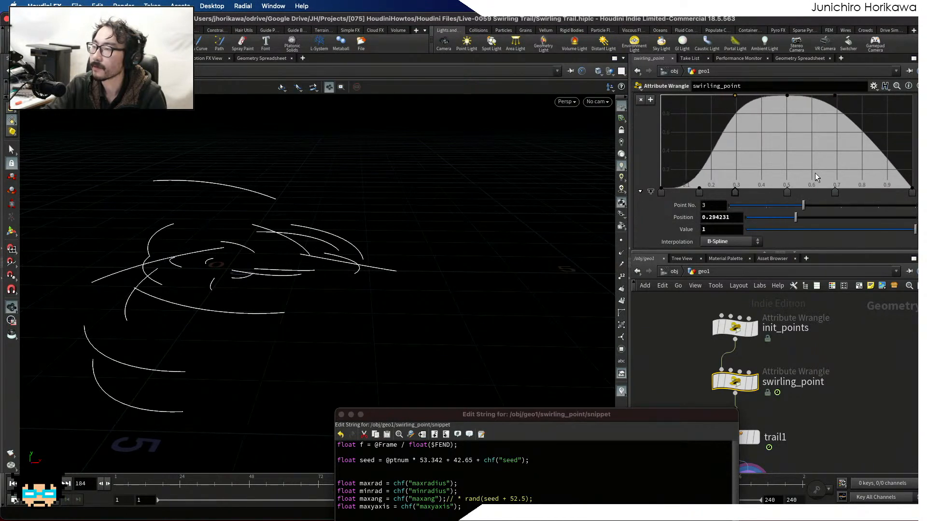
{"action": "left_click", "coordinate": [835, 192]}
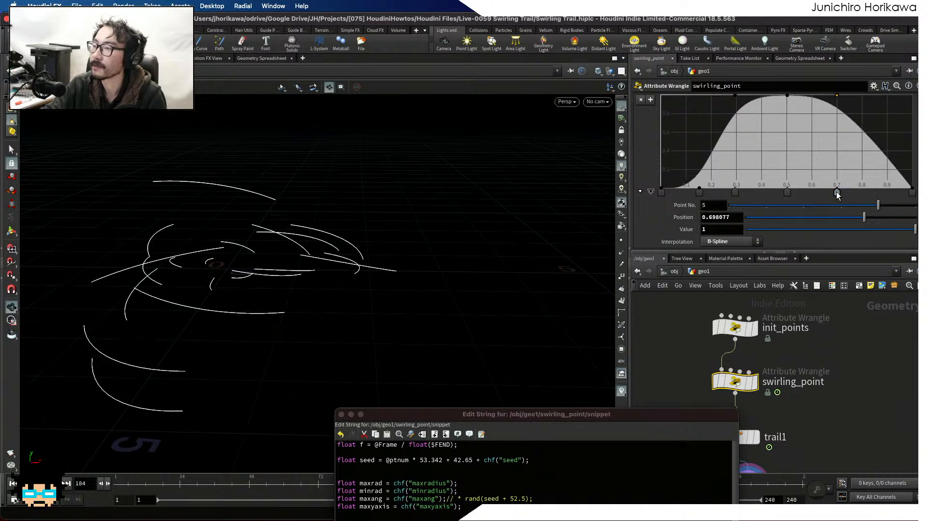
{"action": "left_click_drag", "start_coordinate": [735, 192], "coordinate": [742, 192]}
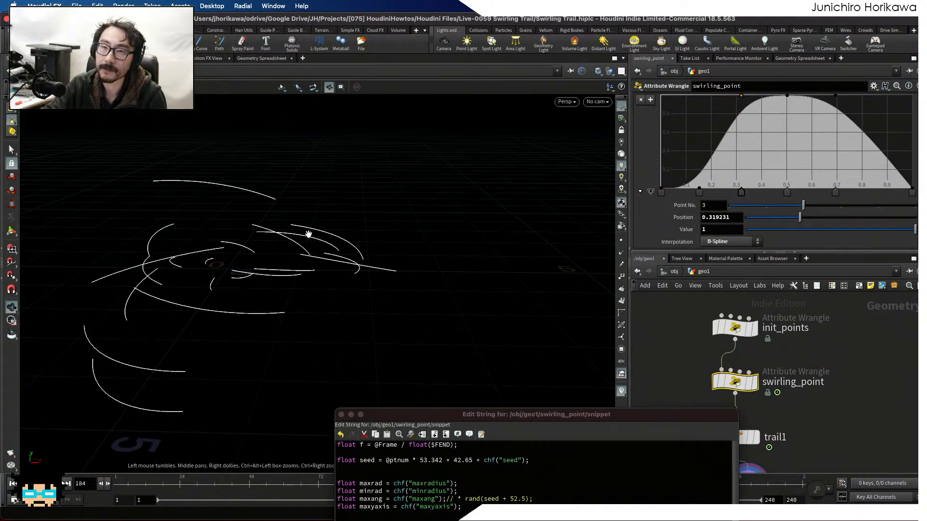
{"action": "left_click", "coordinate": [862, 193]}
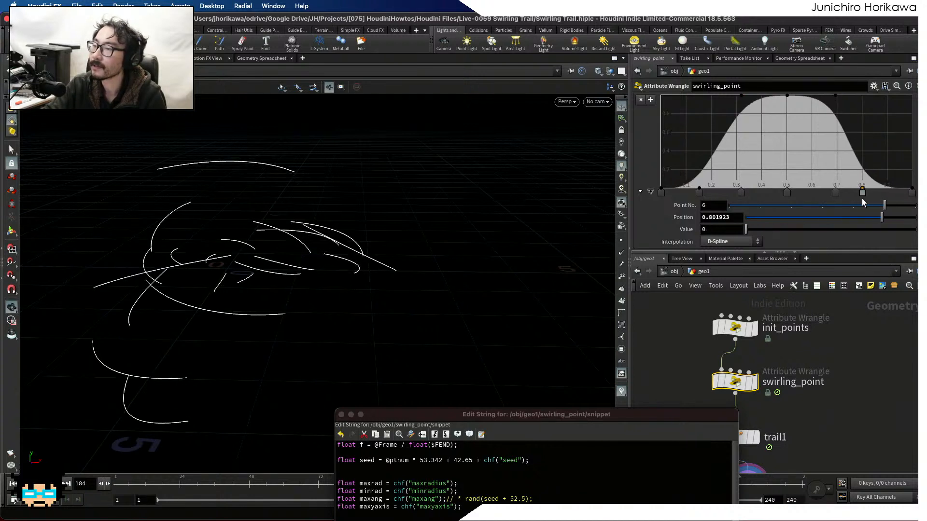
{"action": "left_click_drag", "start_coordinate": [699, 193], "coordinate": [738, 193]}
Move the snippet editor clear of the swirl and play the animation to check the trails with the bell-shaped axis ramp.
{"action": "left_click_drag", "start_coordinate": [437, 414], "coordinate": [599, 422]}
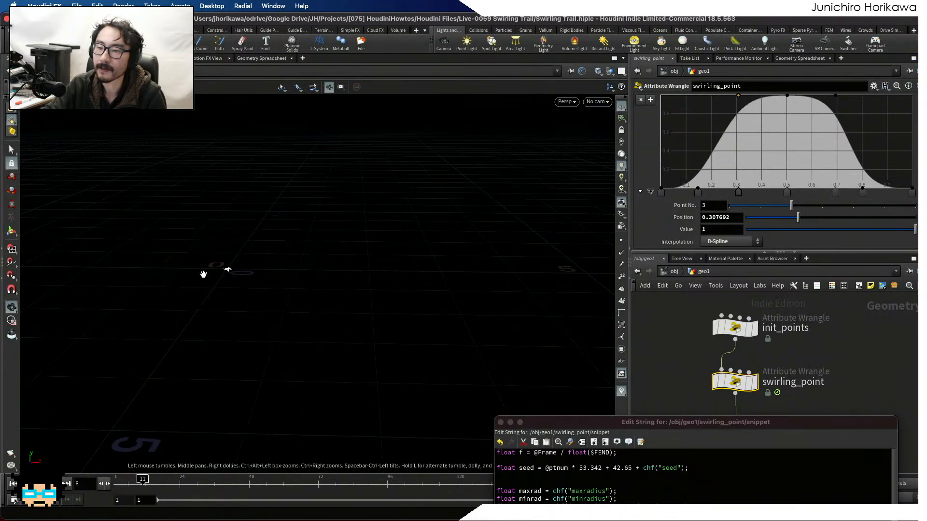
{"action": "left_click_drag", "start_coordinate": [238, 265], "coordinate": [319, 289]}
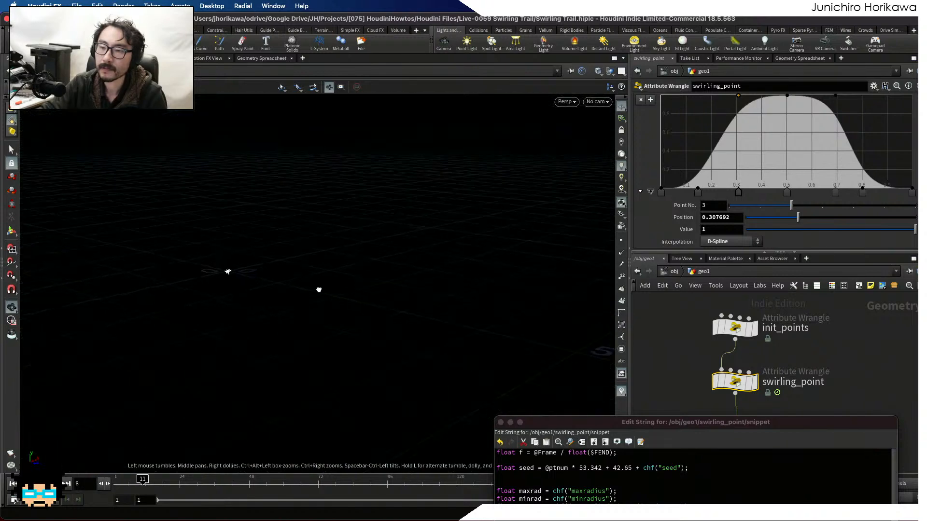
{"action": "left_click_drag", "start_coordinate": [247, 268], "coordinate": [359, 295]}
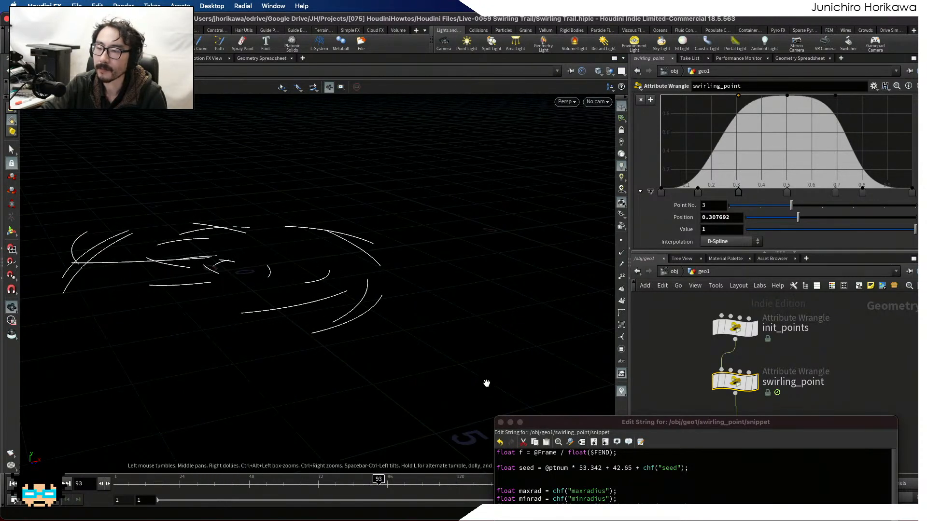
Insert the line float minyaxis = chf("minyaxis"); directly below the maxyaxis declaration in the swirling_point snippet.
{"action": "left_click_drag", "start_coordinate": [541, 428], "coordinate": [470, 135]}
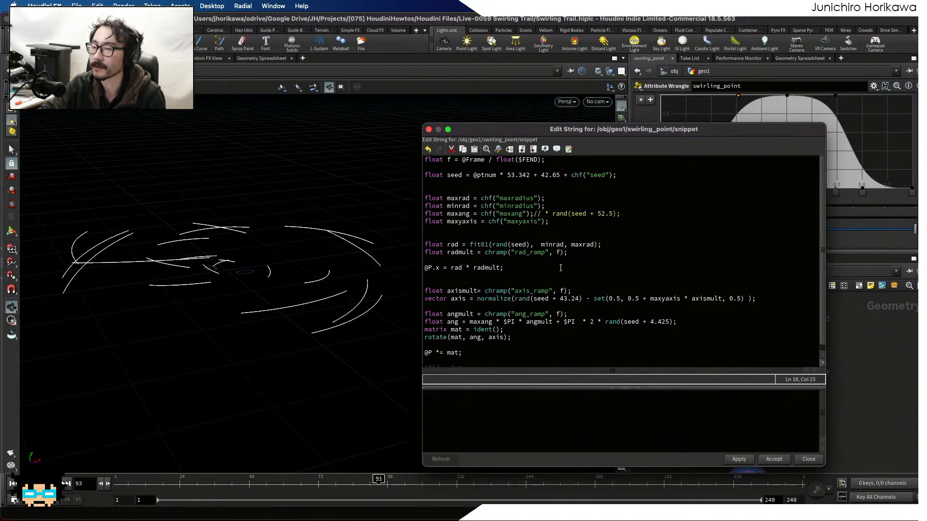
{"action": "scroll", "coordinate": [559, 259], "scroll_direction": "down", "scroll_amount": 1}
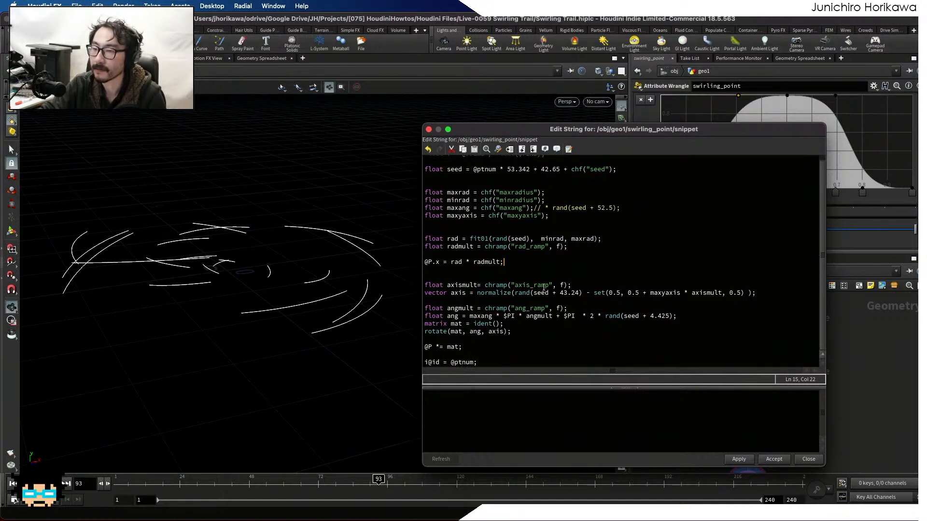
{"action": "left_click", "coordinate": [550, 218]}
{"action": "key", "text": "Return"}
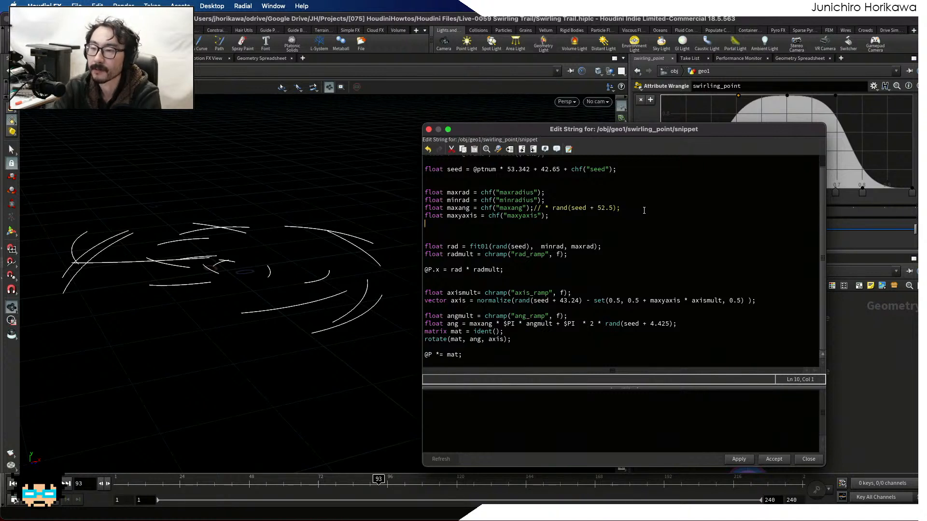
{"action": "type", "text": "float min"}
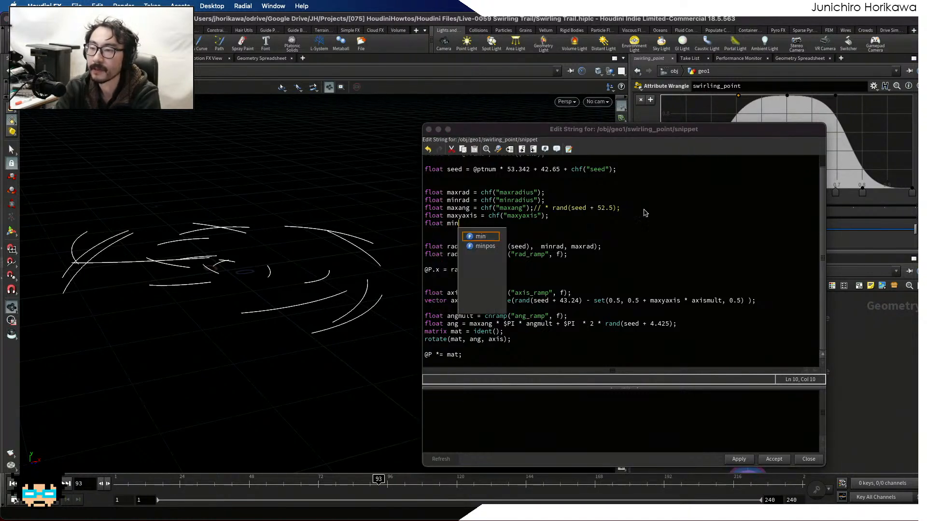
{"action": "type", "text": "yaxis = c"}
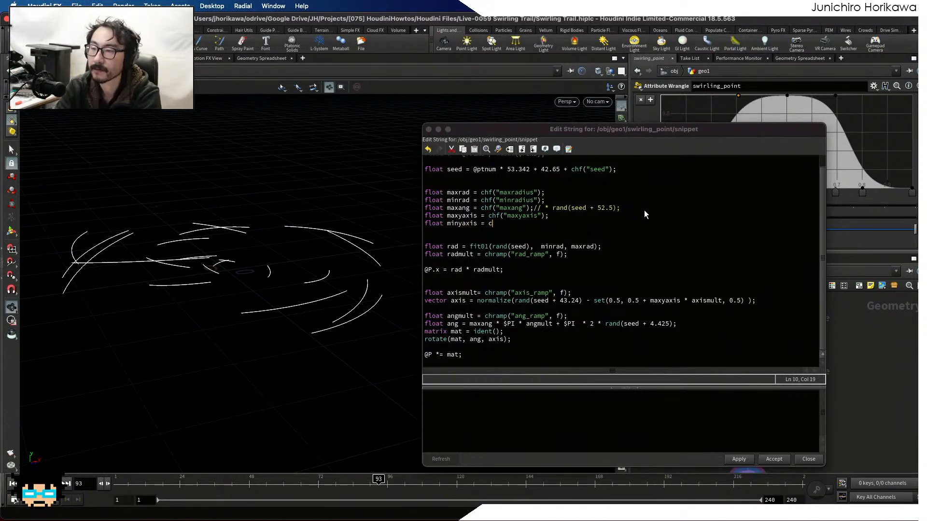
{"action": "type", "text": "hf"}
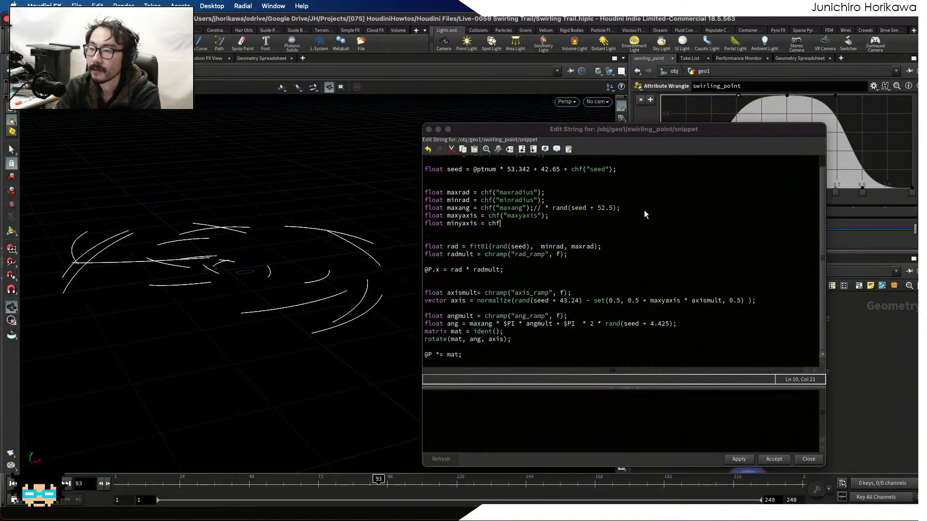
{"action": "type", "text": "(\"minyua"}
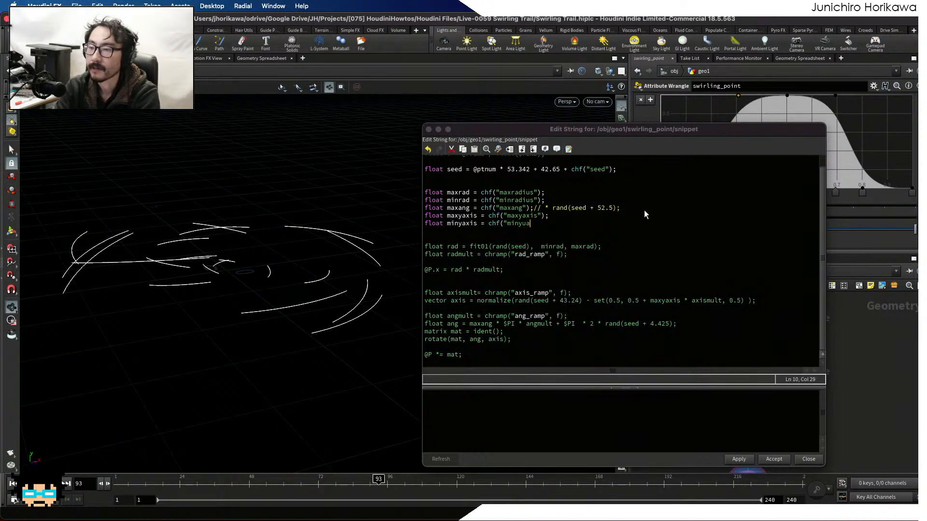
{"action": "key", "text": "BackSpace"}
{"action": "type", "text": "axis\");"}
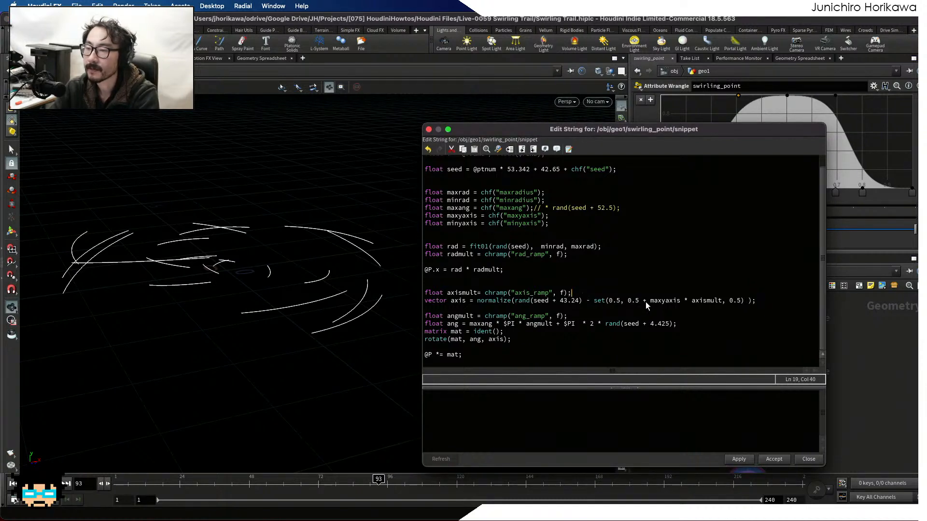
Insert the line float yaxis = fit01(axismult, minyaxis, maxyaxis); directly above the vector axis line in the swirling_point snippet.
{"action": "left_click_drag", "start_coordinate": [650, 301], "coordinate": [704, 301]}
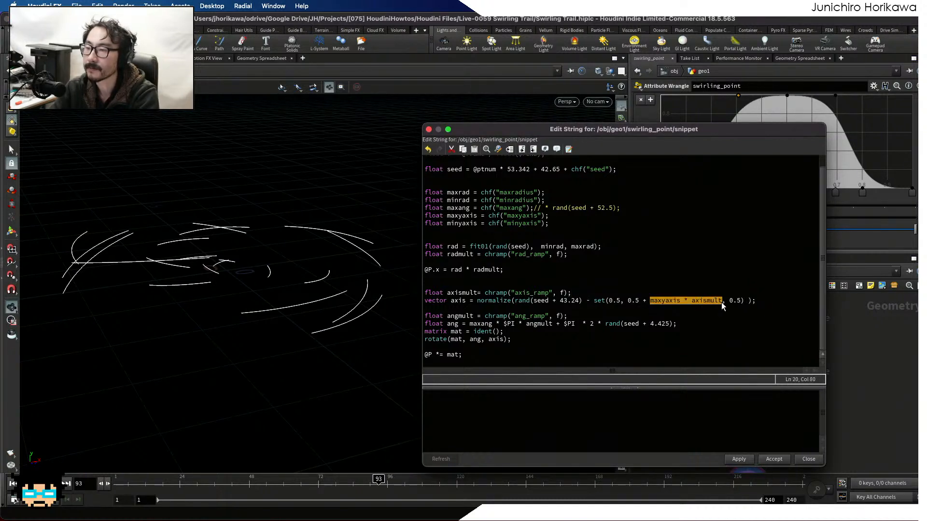
{"action": "left_click", "coordinate": [650, 291]}
{"action": "key", "text": "Return"}
{"action": "type", "text": "flo"}
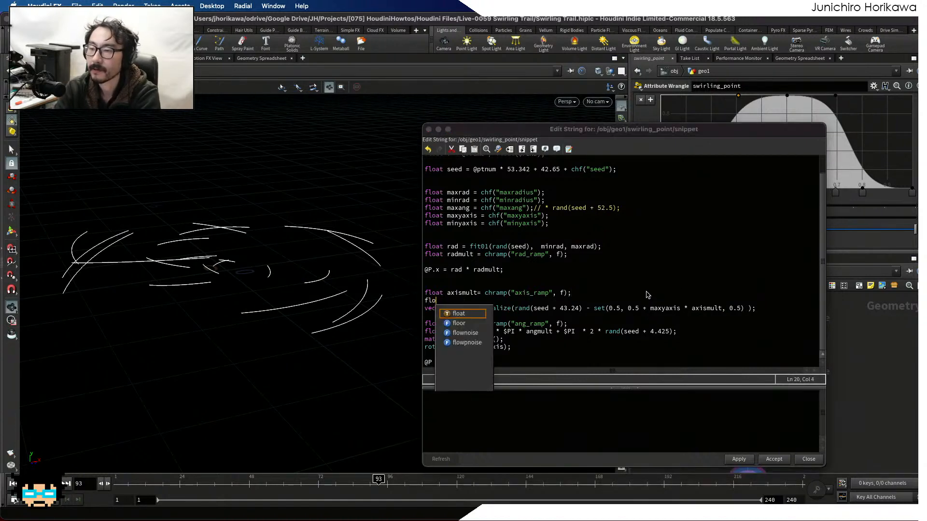
{"action": "type", "text": "at yaxis "}
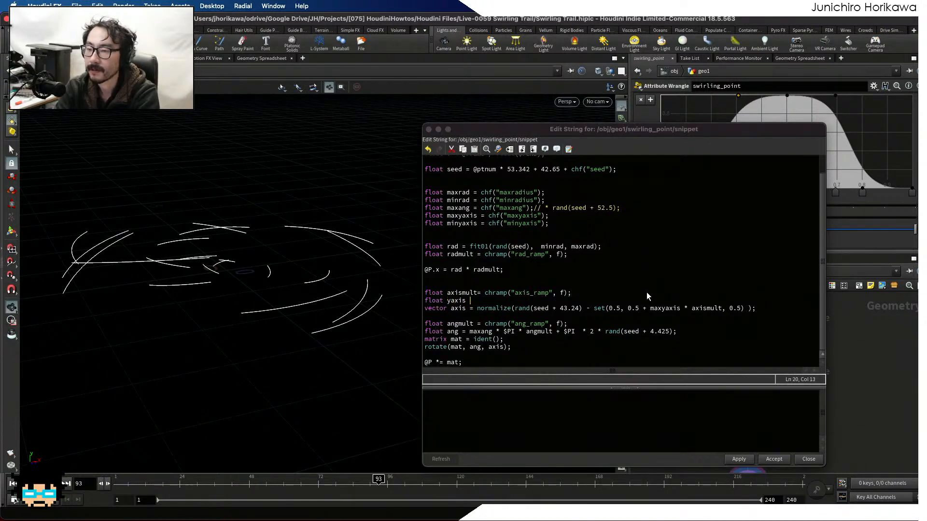
{"action": "type", "text": "= fit01"}
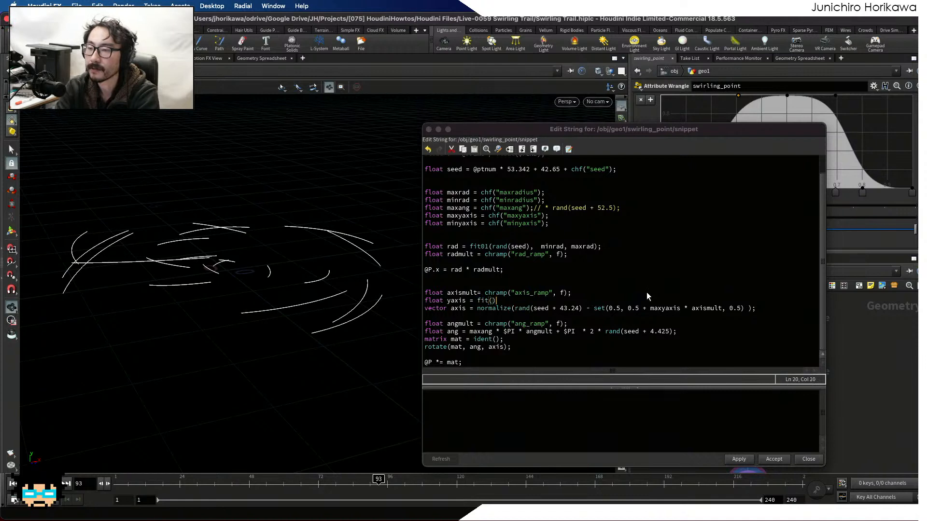
{"action": "key", "text": "Escape"}
{"action": "type", "text": "("}
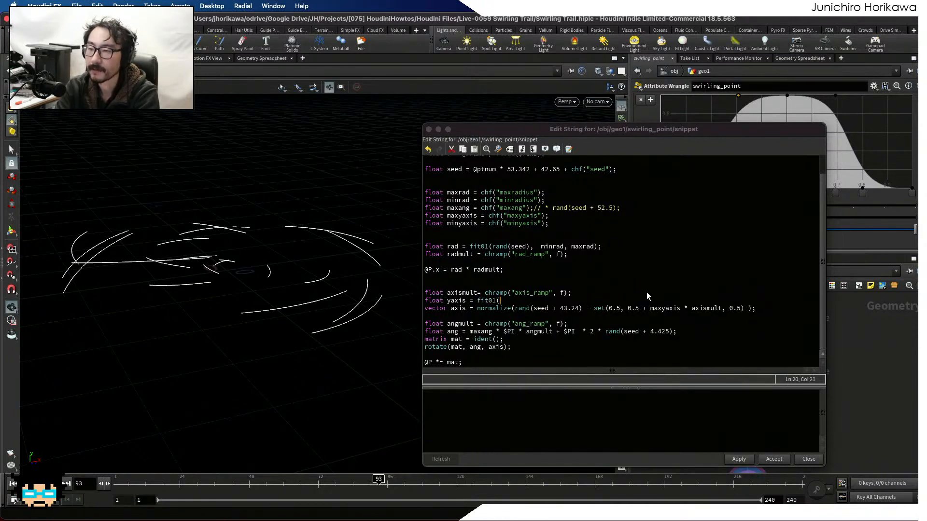
{"action": "type", "text": "axis"}
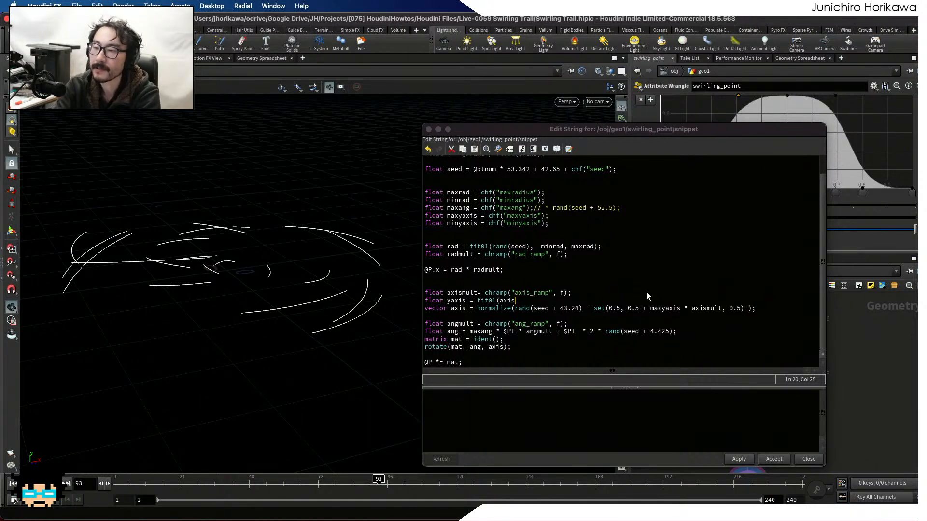
{"action": "type", "text": "mult"}
{"action": "key", "text": "BackSpace"}
{"action": "key", "text": "BackSpace"}
{"action": "key", "text": "BackSpace"}
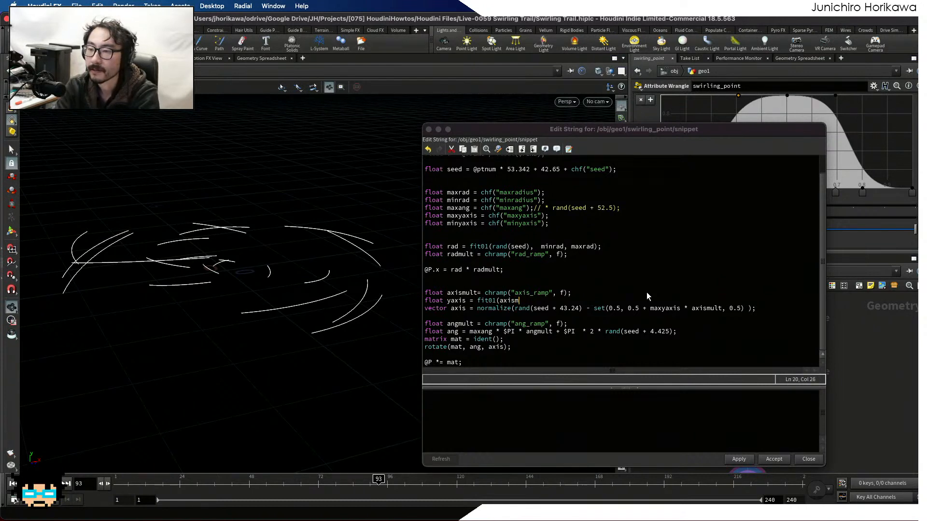
{"action": "type", "text": "ult,"}
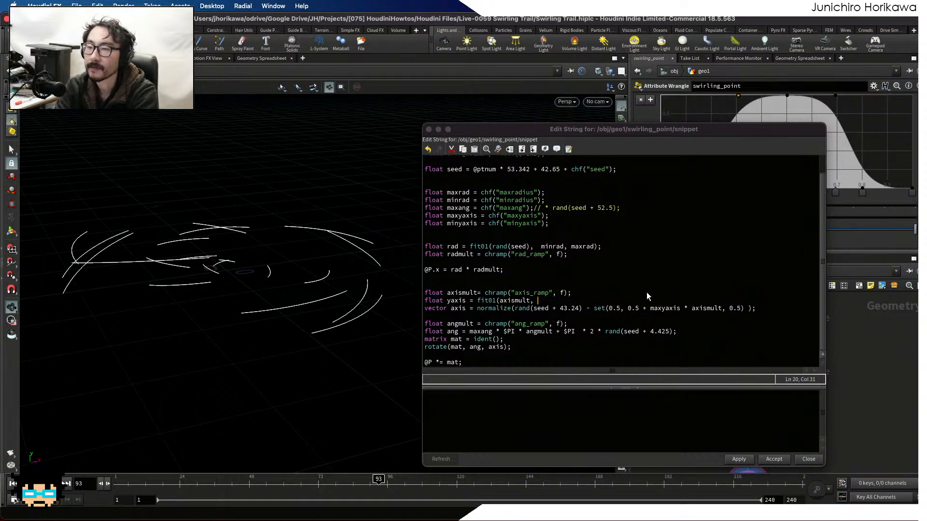
{"action": "type", "text": " minyaxis, "}
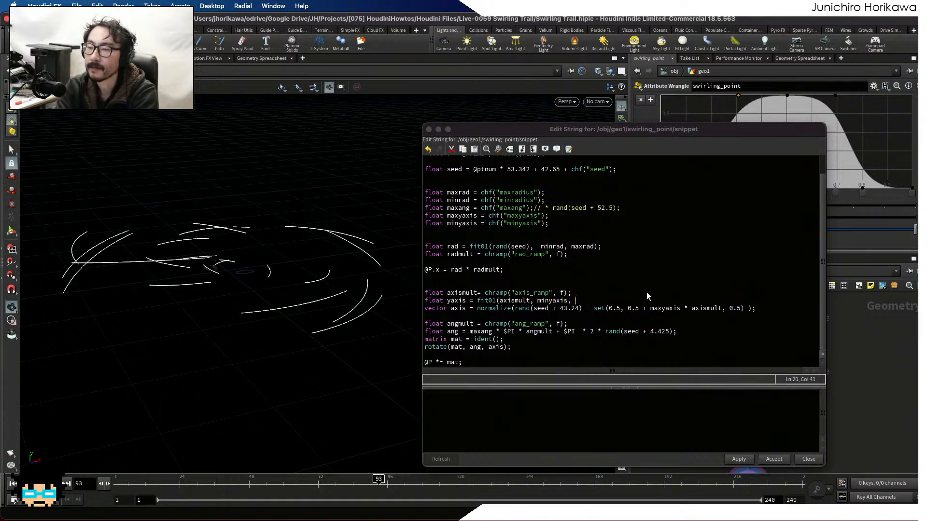
{"action": "type", "text": "maxyaxis);"}
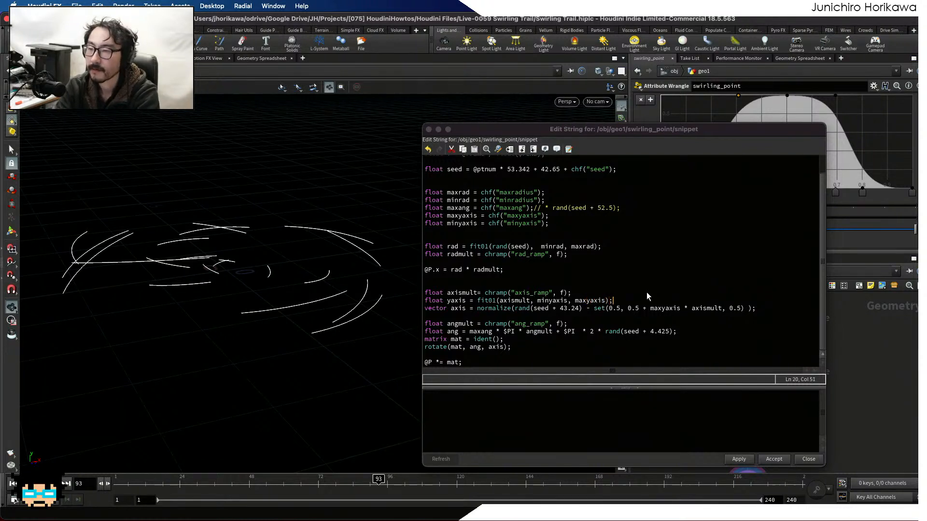
Replace maxyaxis * axismult with yaxis in the set() call of the vector axis line.
{"action": "double_click", "coordinate": [459, 301]}
{"action": "key", "text": "super+c"}
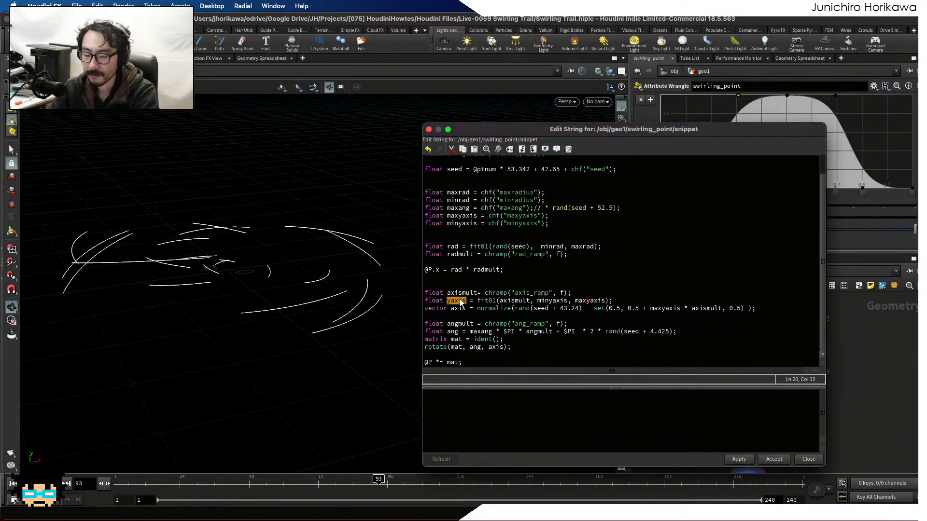
{"action": "left_click_drag", "start_coordinate": [649, 309], "coordinate": [715, 311]}
{"action": "key", "text": "super+v"}
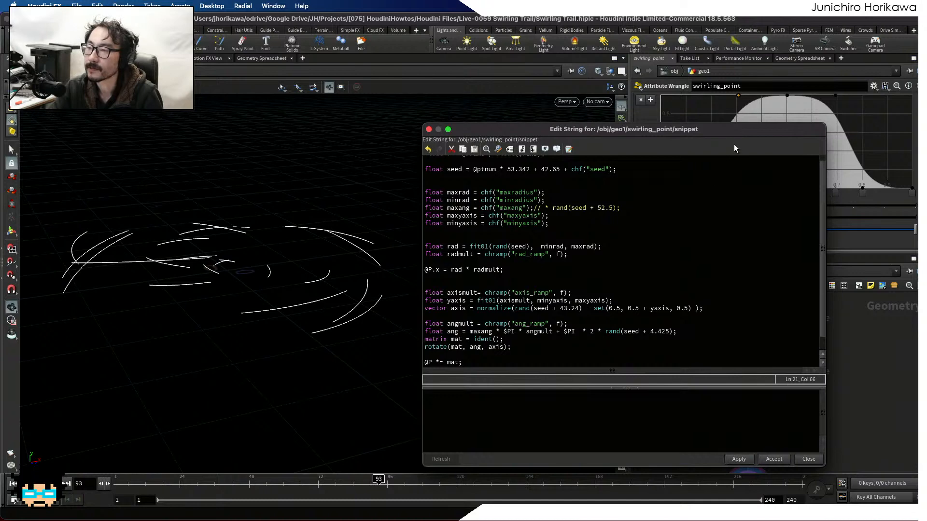
Uncover the swirling_point parameters and create the spare parameter for the new minyaxis channel reference.
{"action": "left_click_drag", "start_coordinate": [734, 144], "coordinate": [607, 155]}
{"action": "scroll", "coordinate": [867, 173], "scroll_direction": "up", "scroll_amount": 5}
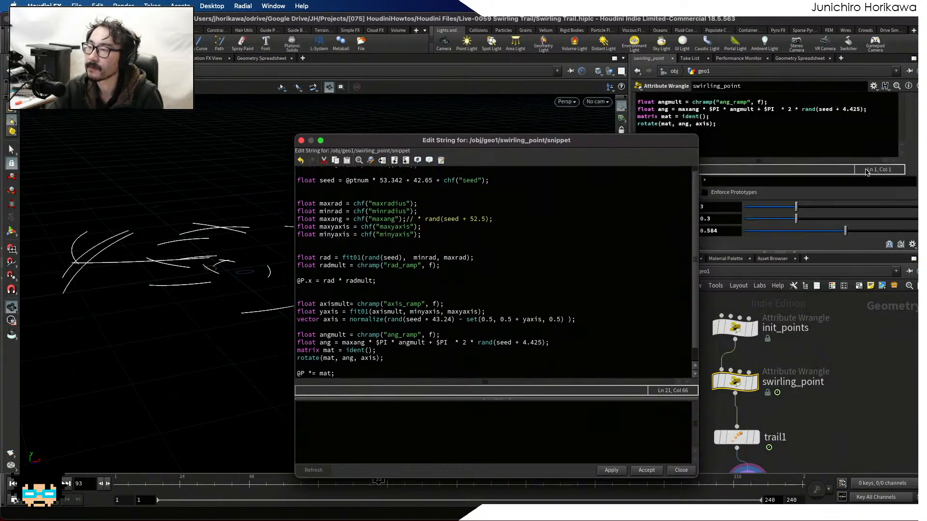
{"action": "scroll", "coordinate": [849, 169], "scroll_direction": "up", "scroll_amount": 5}
{"action": "left_click", "coordinate": [780, 160]}
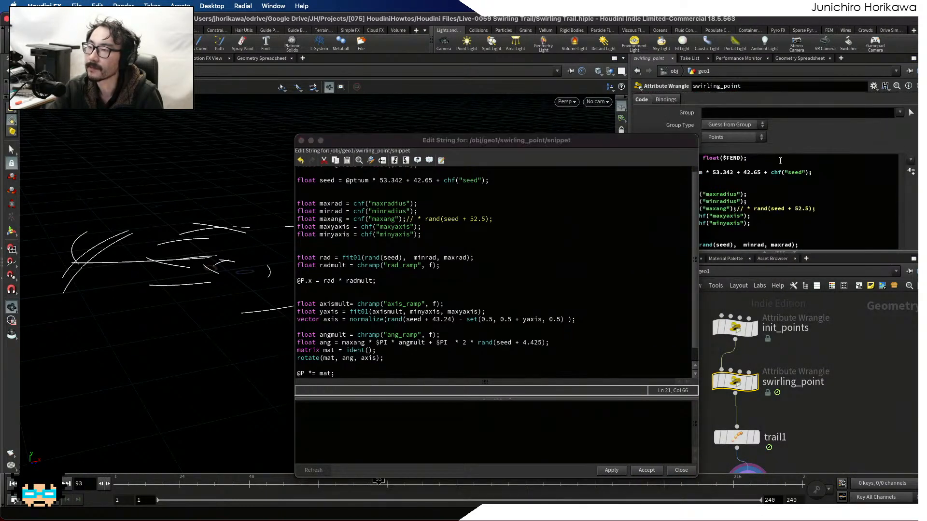
{"action": "scroll", "coordinate": [897, 230], "scroll_direction": "down", "scroll_amount": 10}
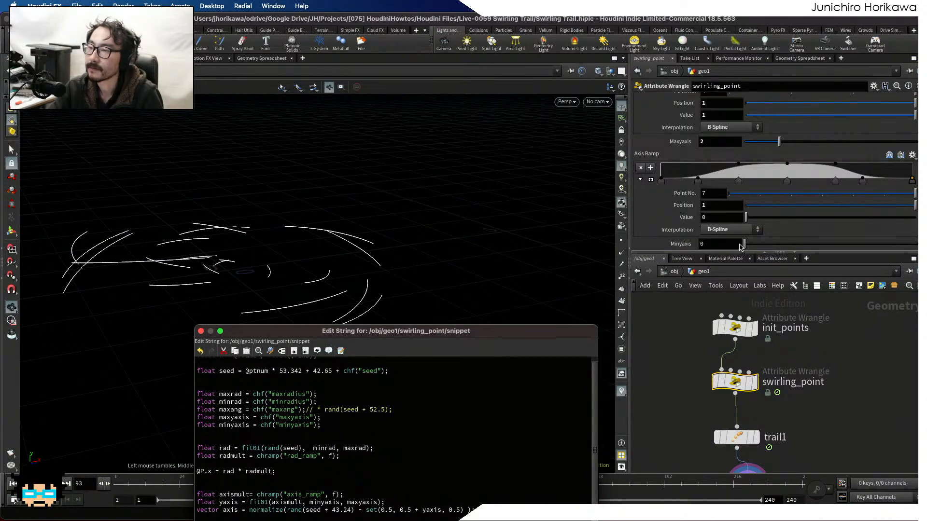
In the node's parameter interface, place Minyaxis directly above Maxyaxis, set its range maximum to 10, and accept the changes.
{"action": "left_click", "coordinate": [874, 86]}
{"action": "left_click", "coordinate": [889, 95]}
{"action": "scroll", "coordinate": [577, 320], "scroll_direction": "down", "scroll_amount": 1}
{"action": "left_click_drag", "start_coordinate": [567, 356], "coordinate": [571, 339]}
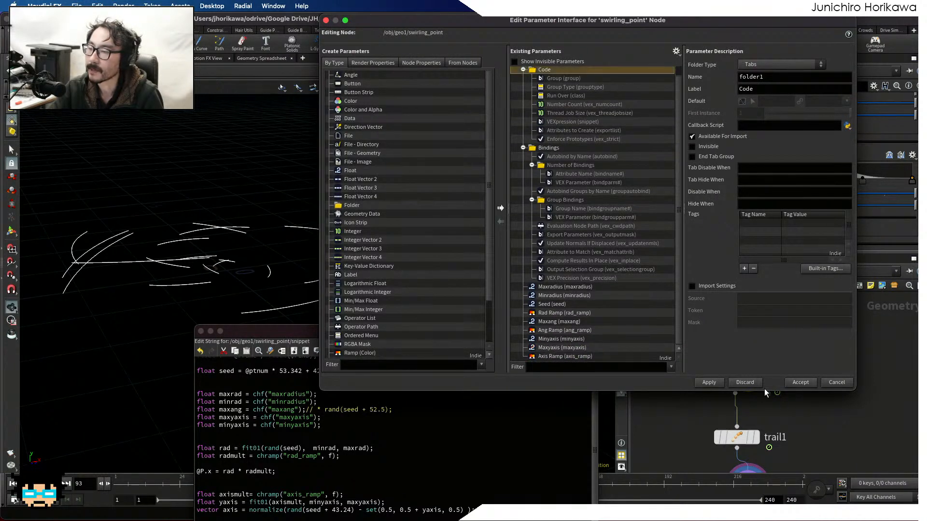
{"action": "left_click", "coordinate": [605, 348]}
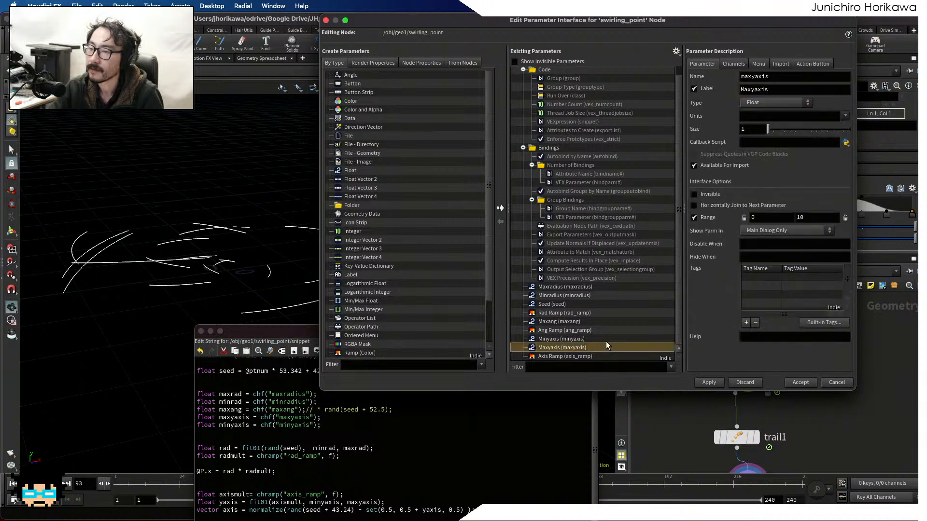
{"action": "left_click", "coordinate": [606, 340]}
{"action": "type", "text": "0"}
{"action": "key", "text": "Return"}
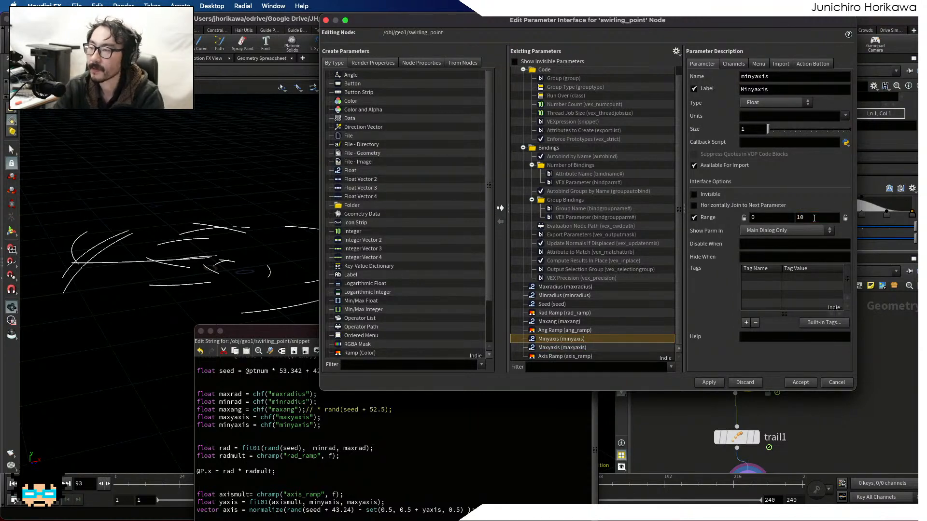
{"action": "left_click", "coordinate": [707, 382]}
{"action": "left_click", "coordinate": [799, 382]}
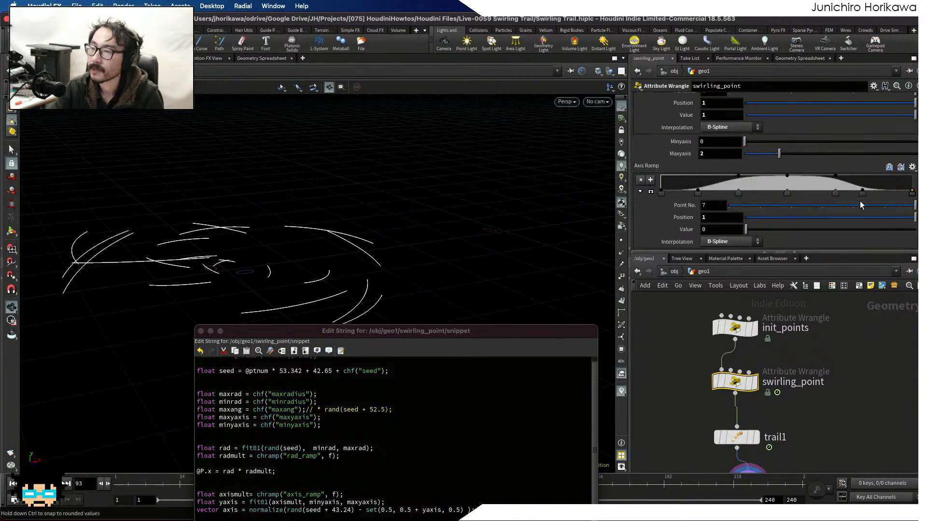
Move the snippet editor off the swirl, go to frame 21, and try Minyaxis 5 with Maxyaxis reset to 0.
{"action": "left_click_drag", "start_coordinate": [448, 331], "coordinate": [653, 332]}
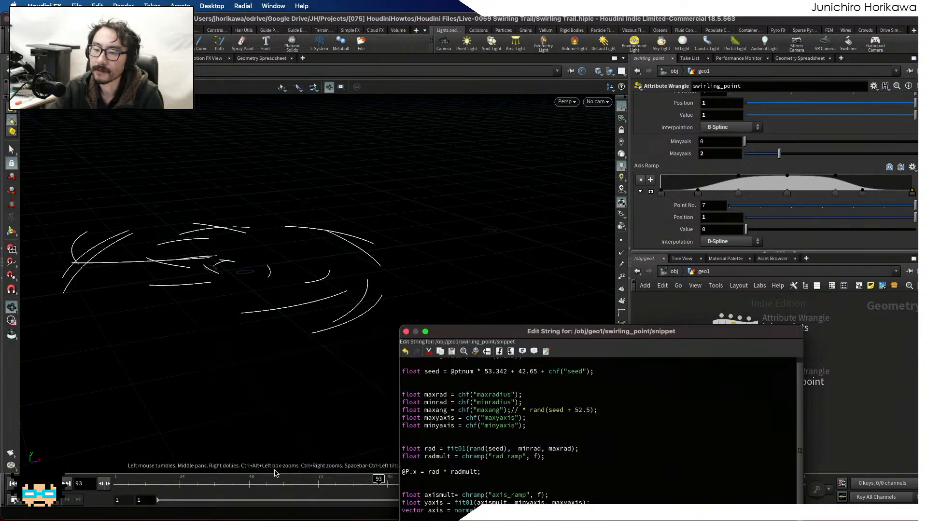
{"action": "left_click_drag", "start_coordinate": [145, 483], "coordinate": [171, 489]}
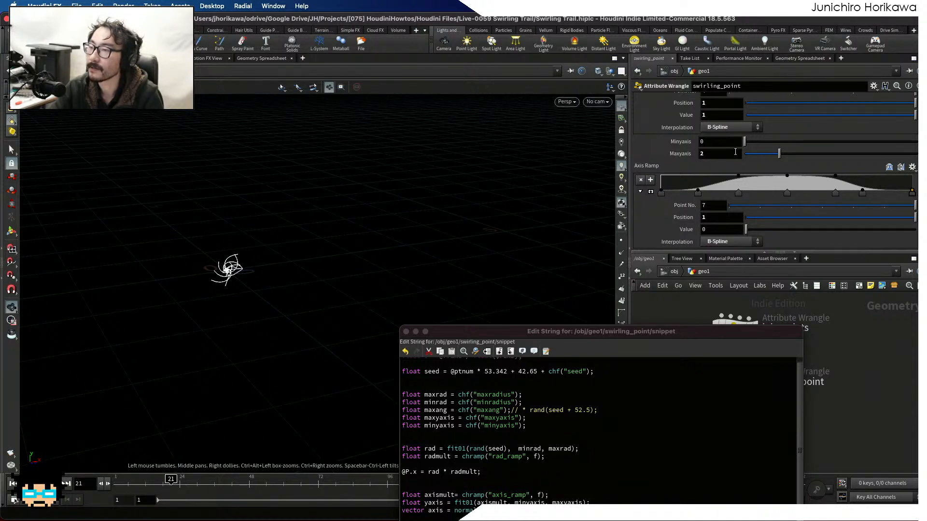
{"action": "left_click_drag", "start_coordinate": [748, 145], "coordinate": [793, 141]}
{"action": "type", "text": "5"}
{"action": "key", "text": "Return"}
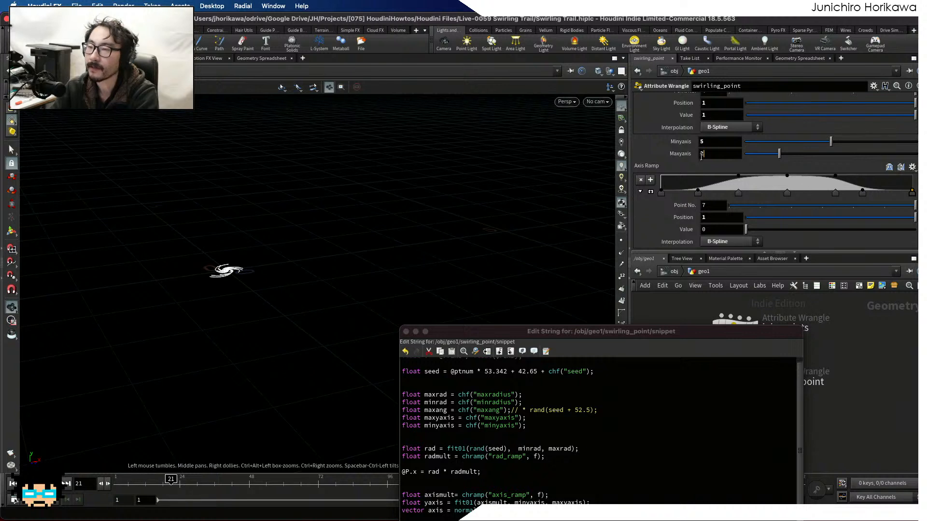
{"action": "middle_click", "coordinate": [642, 156], "text": "ctrl"}
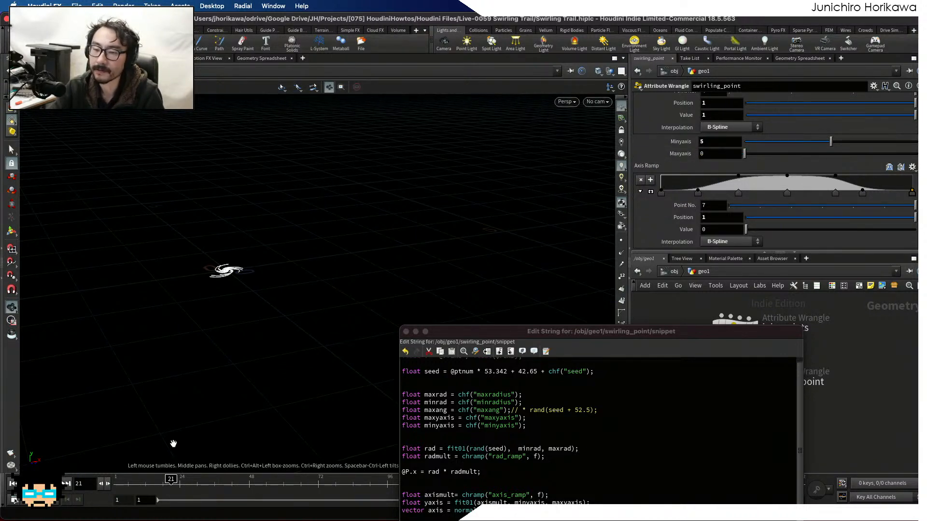
Scrub and play the animation to check how the trails tilt through the sequence, and return to frame 1.
{"action": "left_click_drag", "start_coordinate": [171, 481], "coordinate": [217, 481]}
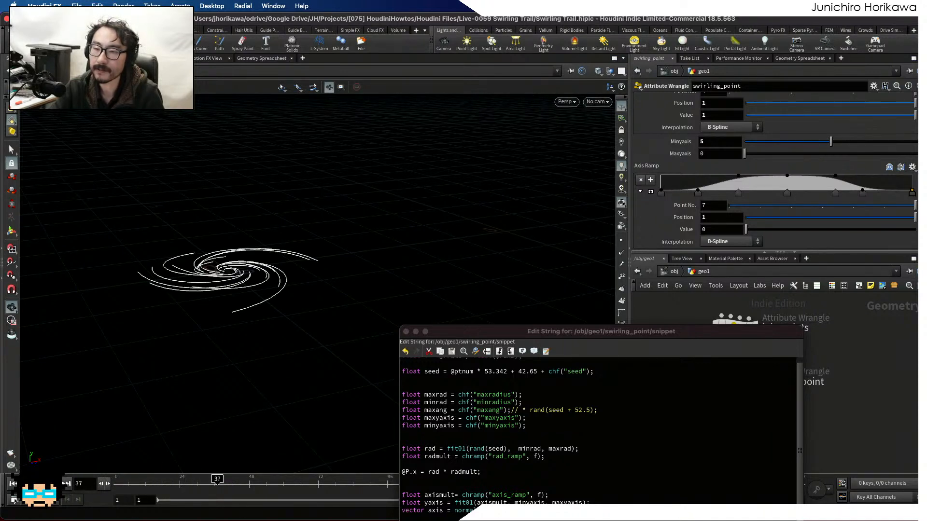
{"action": "key", "text": "Up"}
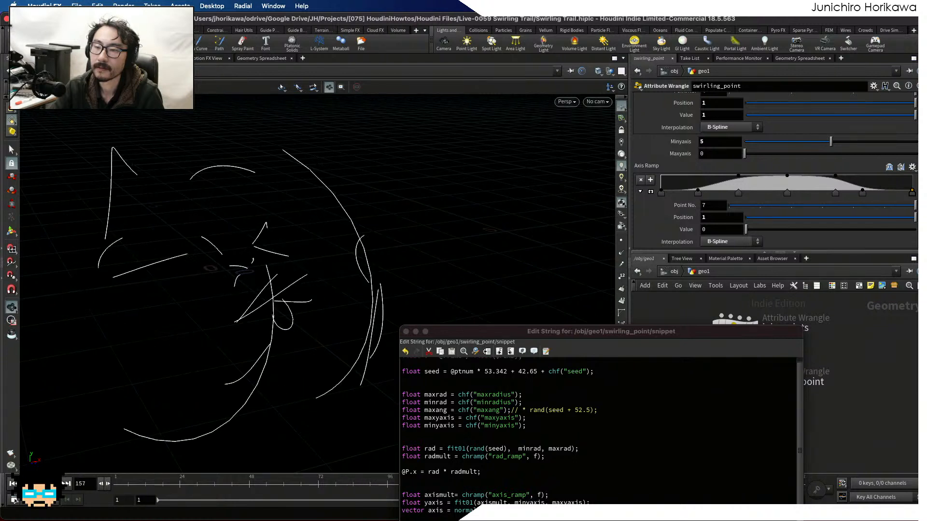
{"action": "left_click", "coordinate": [115, 484]}
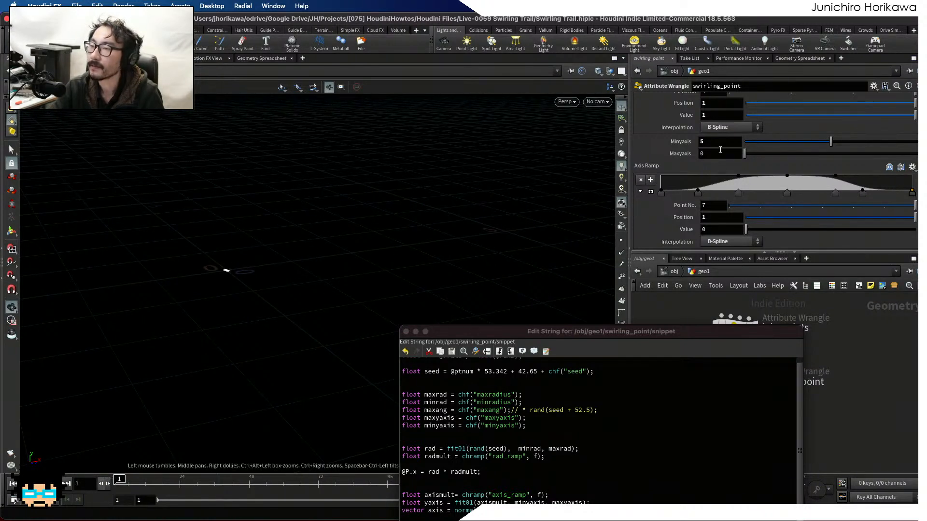
Try Minyaxis 0.1 and Maxyaxis 1 on the swirling_point wrangle.
{"action": "key", "text": "BackSpace"}
{"action": "type", "text": "0.1"}
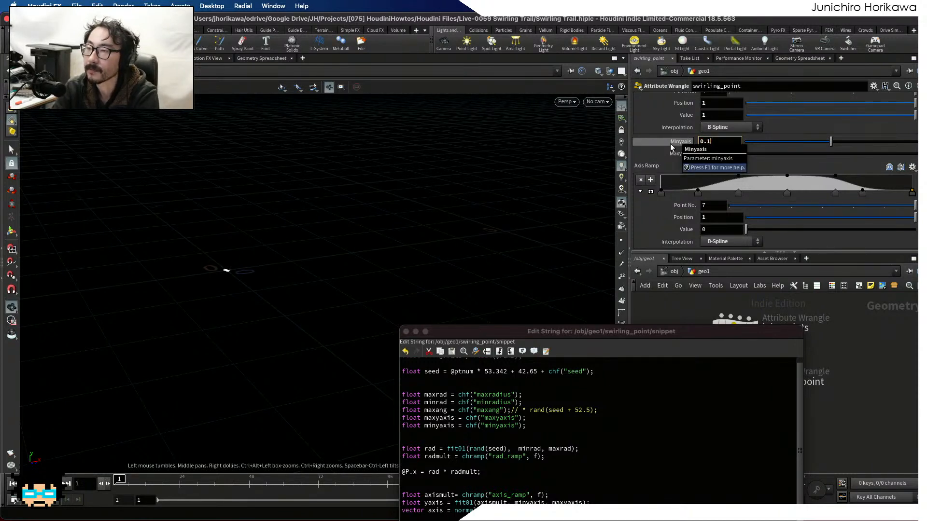
{"action": "key", "text": "Return"}
{"action": "key", "text": "Tab"}
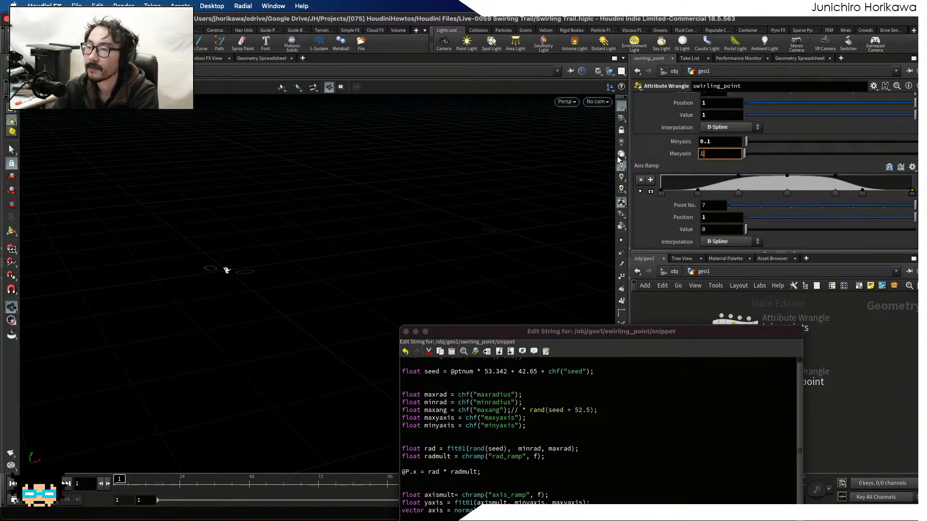
Set Minyaxis to 0.5 and Maxyaxis to 2 on the swirling_point wrangle.
{"action": "left_click", "coordinate": [719, 142]}
{"action": "key", "text": "BackSpace"}
{"action": "type", "text": "5"}
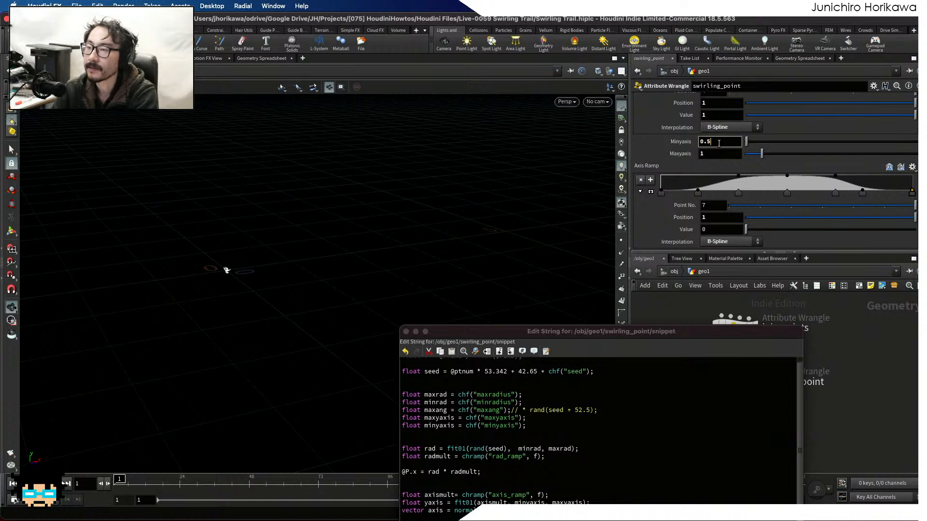
{"action": "key", "text": "Return"}
{"action": "type", "text": "2"}
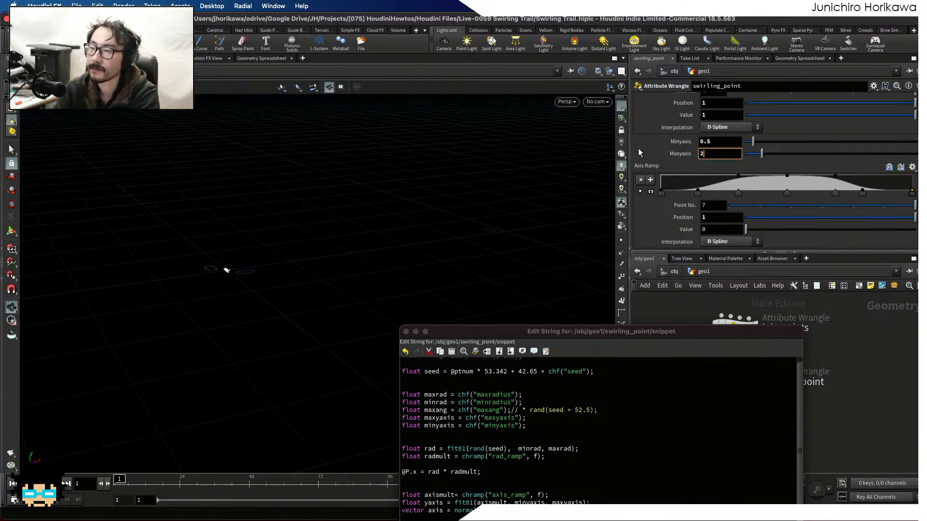
{"action": "key", "text": "Return"}
Play and scrub the animation to inspect the swirling trails from above and the side, with the snippet editor moved beside them.
{"action": "left_click", "coordinate": [66, 482]}
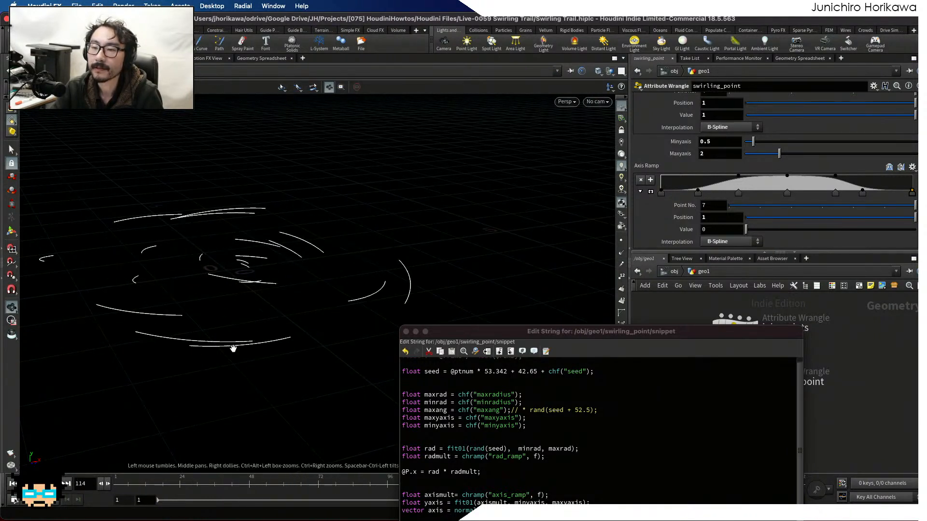
{"action": "left_click_drag", "start_coordinate": [234, 347], "coordinate": [316, 311]}
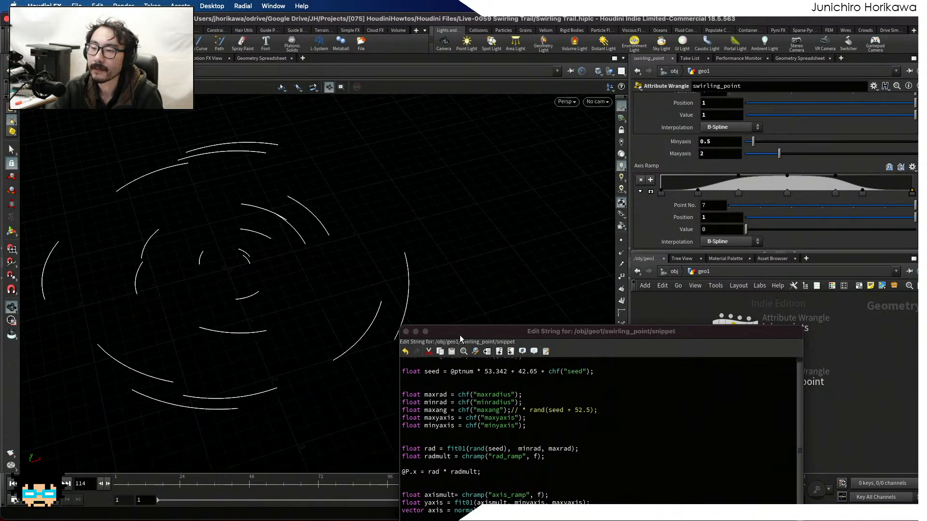
{"action": "left_click_drag", "start_coordinate": [482, 332], "coordinate": [495, 107]}
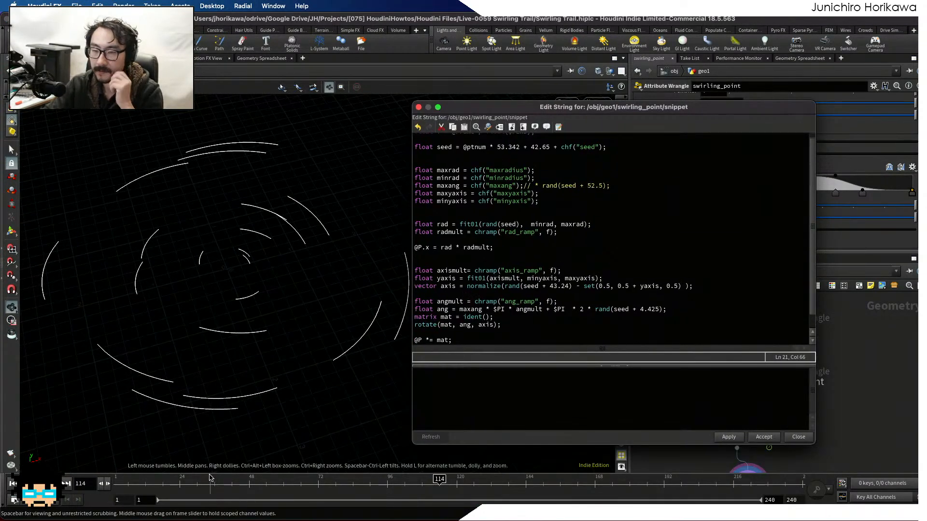
{"action": "left_click_drag", "start_coordinate": [119, 479], "coordinate": [339, 485]}
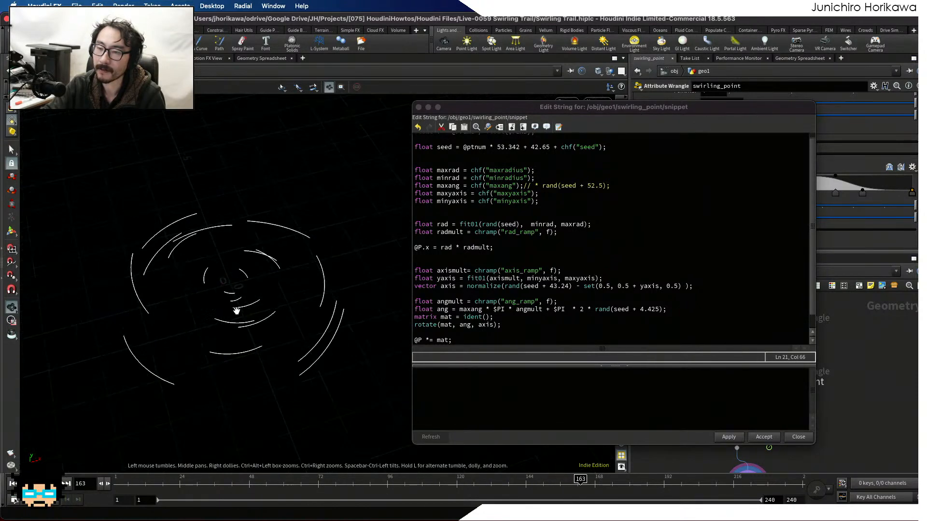
{"action": "scroll", "coordinate": [526, 289], "scroll_direction": "up", "scroll_amount": 1}
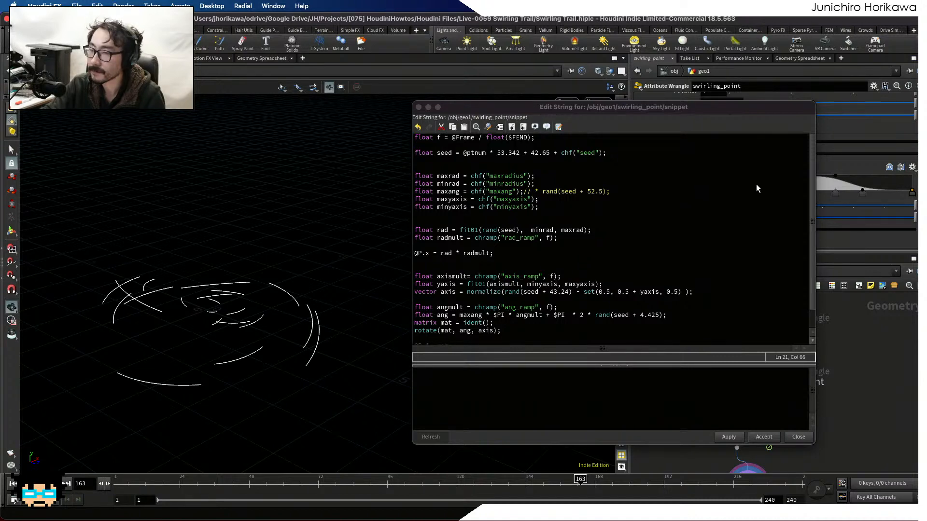
Check the trails from above at frame 97, then accept the swirling_point snippet and close its editor.
{"action": "left_click_drag", "start_coordinate": [321, 299], "coordinate": [209, 305]}
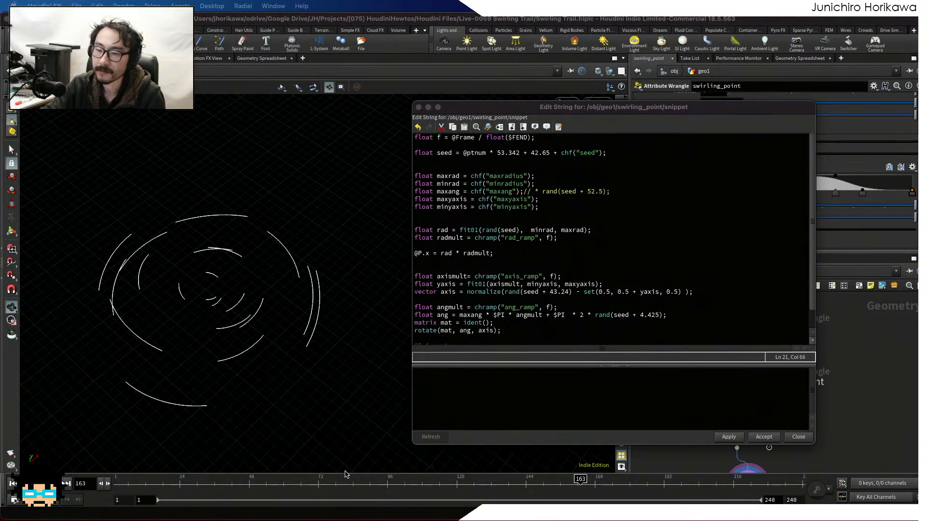
{"action": "mouse_move", "coordinate": [357, 480]}
{"action": "left_mouse_down"}
{"action": "mouse_move", "coordinate": [444, 480]}
{"action": "mouse_move", "coordinate": [368, 479]}
{"action": "left_mouse_up"}
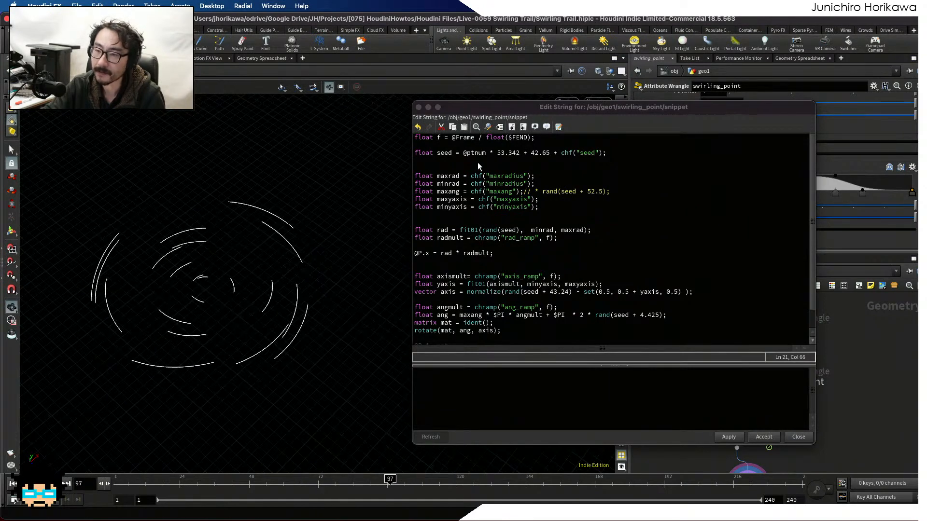
{"action": "left_click_drag", "start_coordinate": [495, 109], "coordinate": [356, 118]}
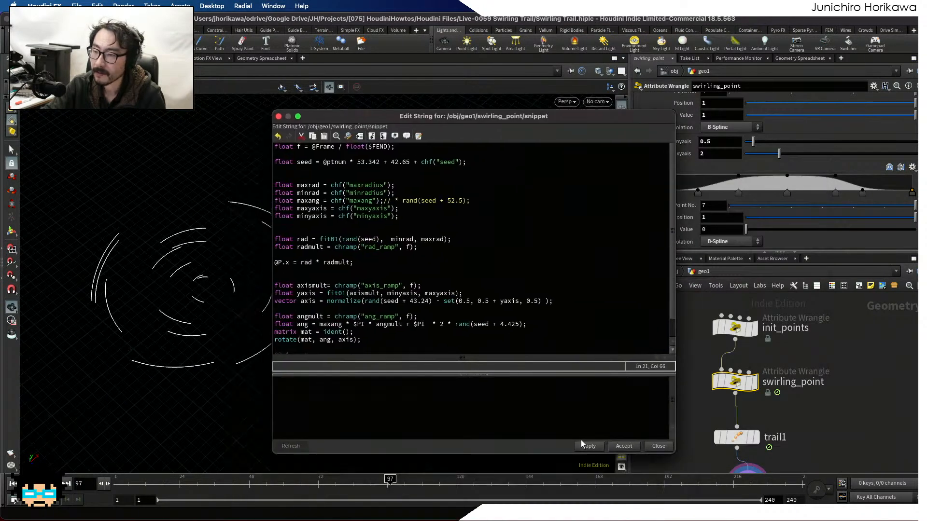
{"action": "left_click", "coordinate": [623, 447]}
{"action": "left_click_drag", "start_coordinate": [324, 347], "coordinate": [309, 323]}
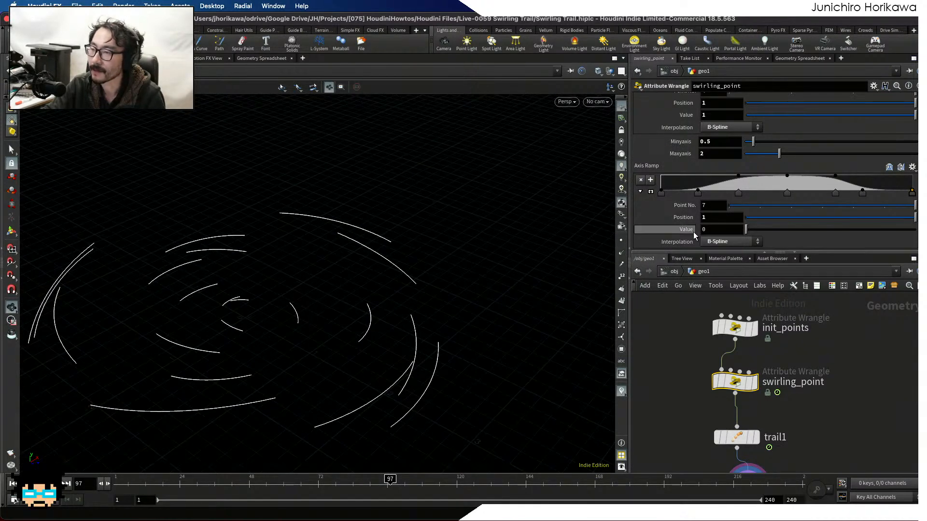
Show the trail1 node's parameters and step the animation back from frame 97 to frame 88 while viewing the trails from above.
{"action": "scroll", "coordinate": [701, 357], "scroll_direction": "down", "scroll_amount": 3}
{"action": "scroll", "coordinate": [707, 386], "scroll_direction": "up", "scroll_amount": 5}
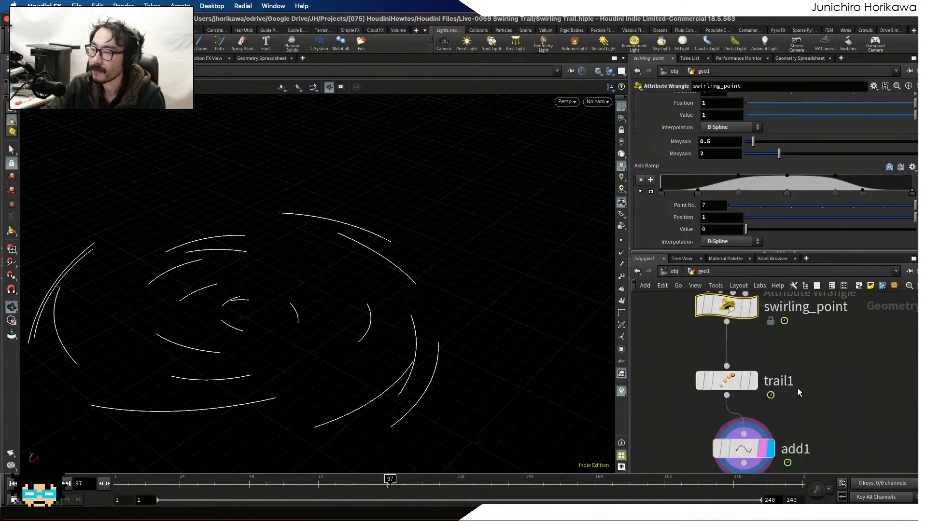
{"action": "left_click_drag", "start_coordinate": [735, 405], "coordinate": [731, 420]}
{"action": "scroll", "coordinate": [797, 389], "scroll_direction": "down", "scroll_amount": 2}
{"action": "left_click_drag", "start_coordinate": [449, 338], "coordinate": [470, 418]}
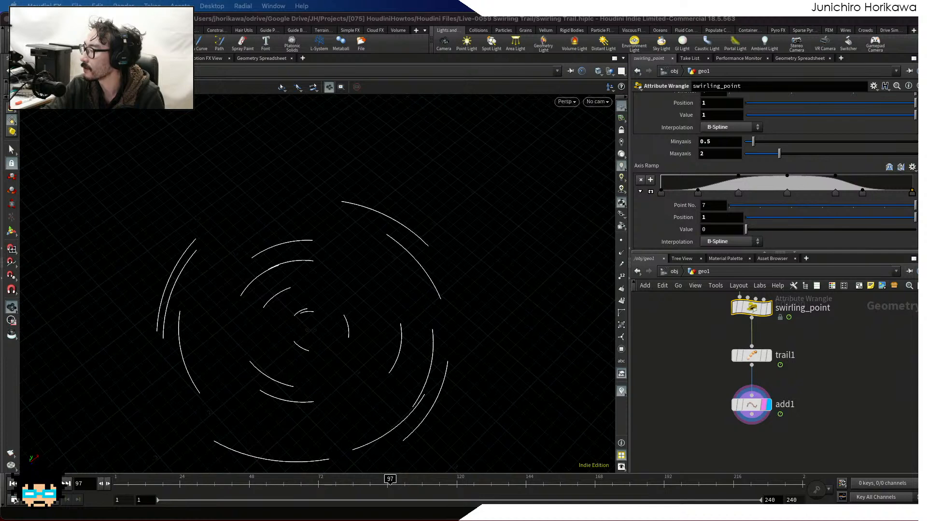
{"action": "left_click", "coordinate": [751, 356]}
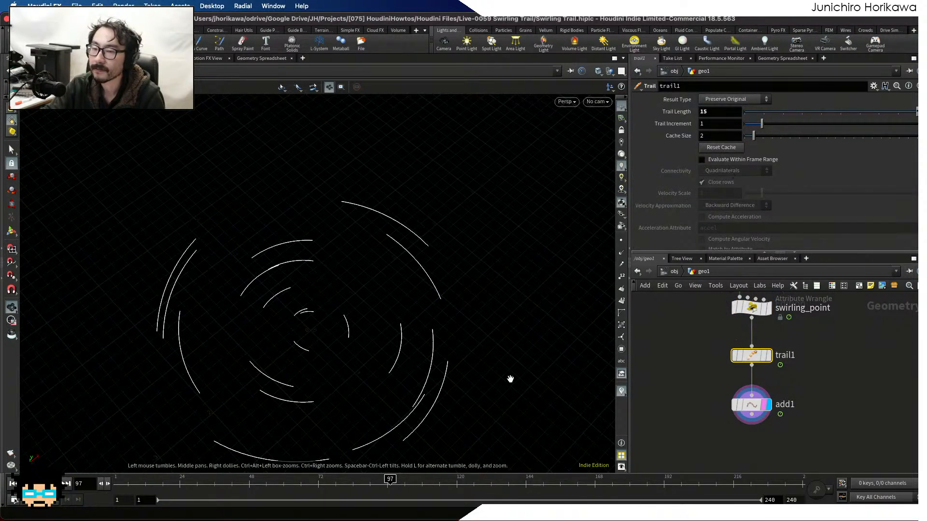
{"action": "key", "text": "Left"}
{"action": "key", "text": "Left"}
{"action": "key", "text": "Left"}
{"action": "key", "text": "Left"}
{"action": "key", "text": "Left"}
{"action": "key", "text": "Left"}
{"action": "key", "text": "Left"}
{"action": "key", "text": "Left"}
{"action": "key", "text": "Left"}
Review the swirling_point wrangle's radius, seed, angle and axis parameters together with their ramps.
{"action": "scroll", "coordinate": [665, 425], "scroll_direction": "down", "scroll_amount": 2}
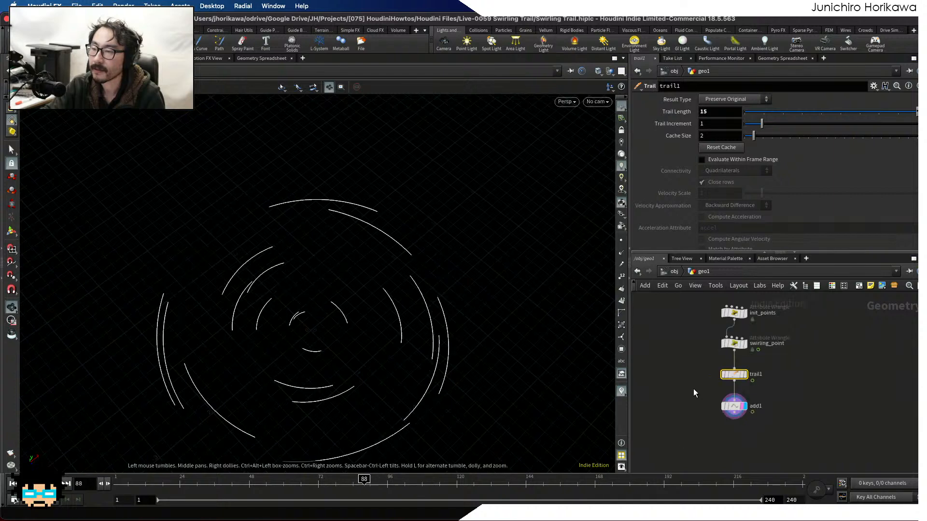
{"action": "scroll", "coordinate": [693, 389], "scroll_direction": "up", "scroll_amount": 3}
{"action": "left_click", "coordinate": [692, 363]}
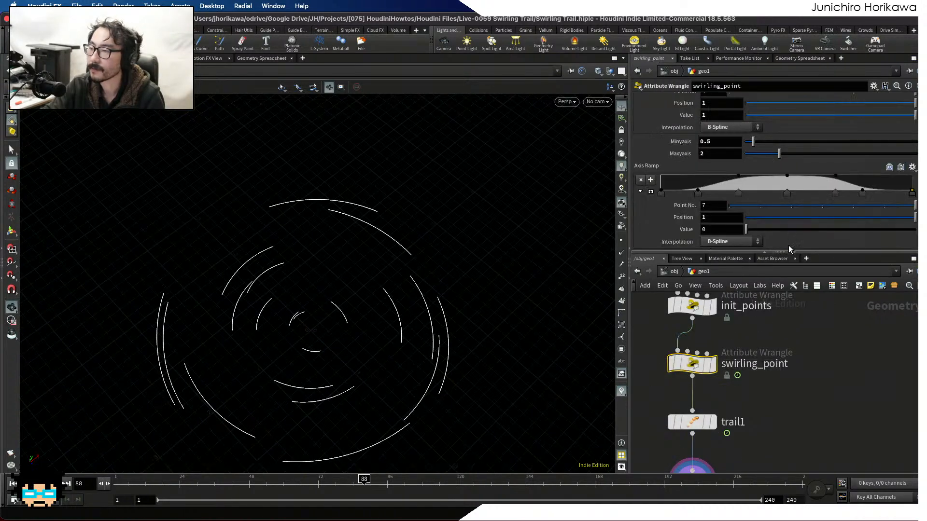
{"action": "left_click_drag", "start_coordinate": [787, 252], "coordinate": [783, 328]}
{"action": "scroll", "coordinate": [782, 270], "scroll_direction": "up", "scroll_amount": 5}
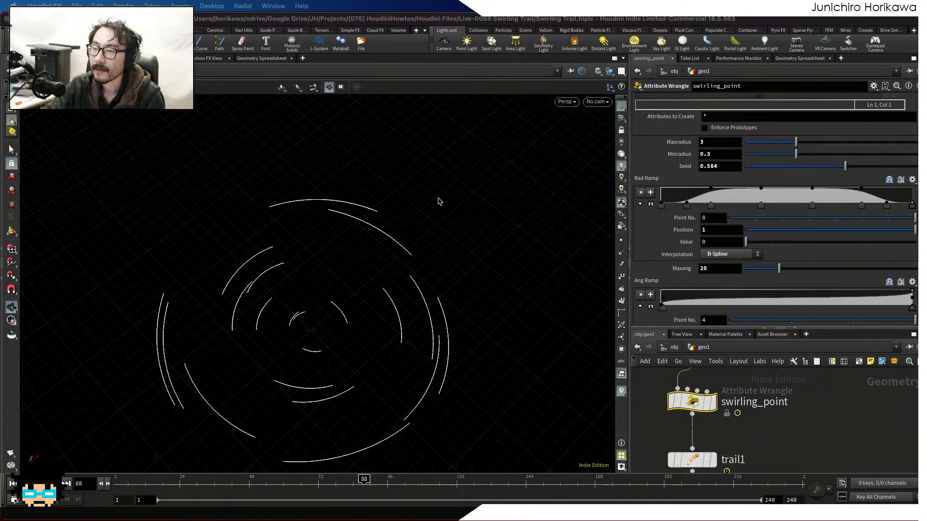
{"action": "scroll", "coordinate": [702, 261], "scroll_direction": "up", "scroll_amount": 2}
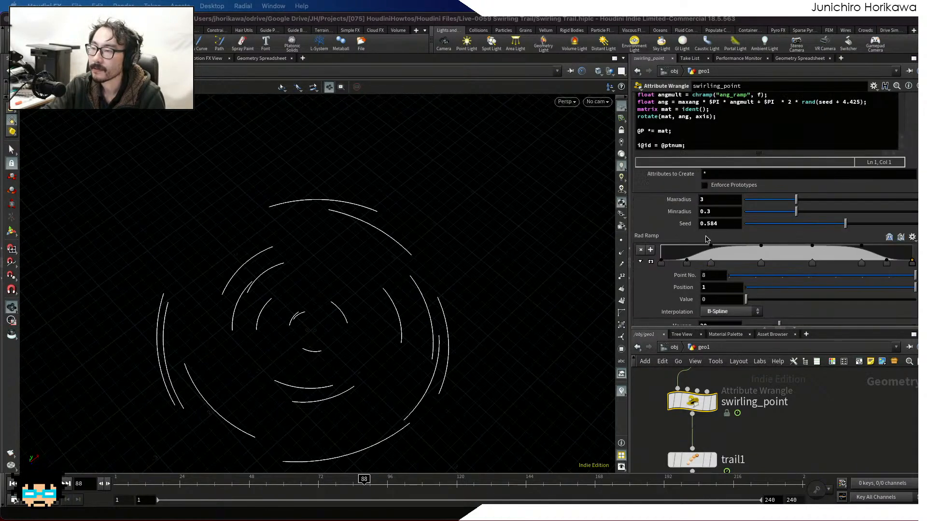
{"action": "scroll", "coordinate": [706, 239], "scroll_direction": "down", "scroll_amount": 3}
{"action": "scroll", "coordinate": [712, 182], "scroll_direction": "down", "scroll_amount": 4}
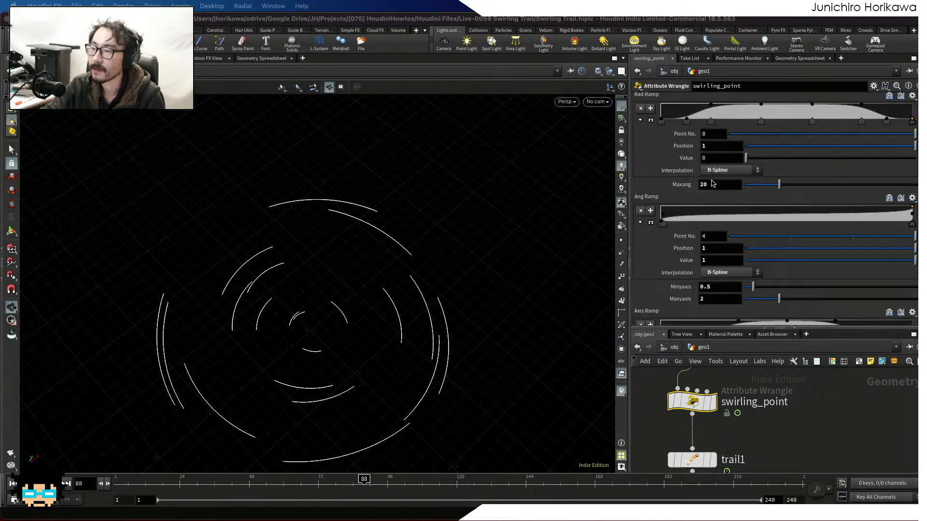
{"action": "scroll", "coordinate": [713, 183], "scroll_direction": "up", "scroll_amount": 5}
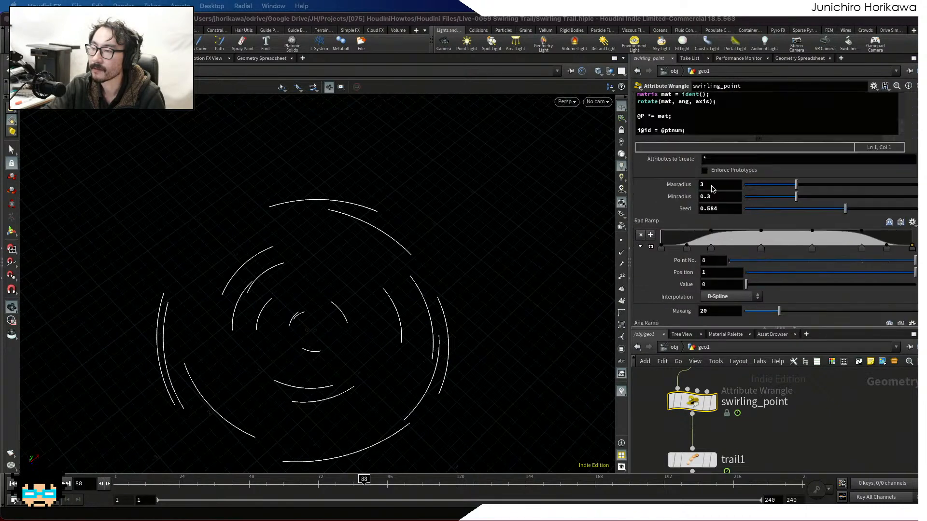
{"action": "scroll", "coordinate": [713, 188], "scroll_direction": "down", "scroll_amount": 2}
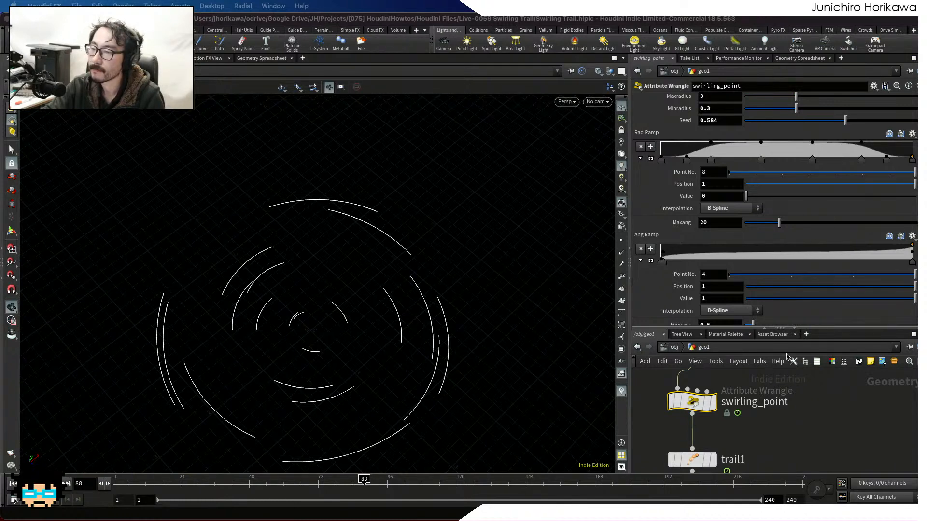
Enlarge the Ang Ramp graph on swirling_point and slightly lower the control point at the ramp's start.
{"action": "left_click_drag", "start_coordinate": [817, 331], "coordinate": [806, 267]}
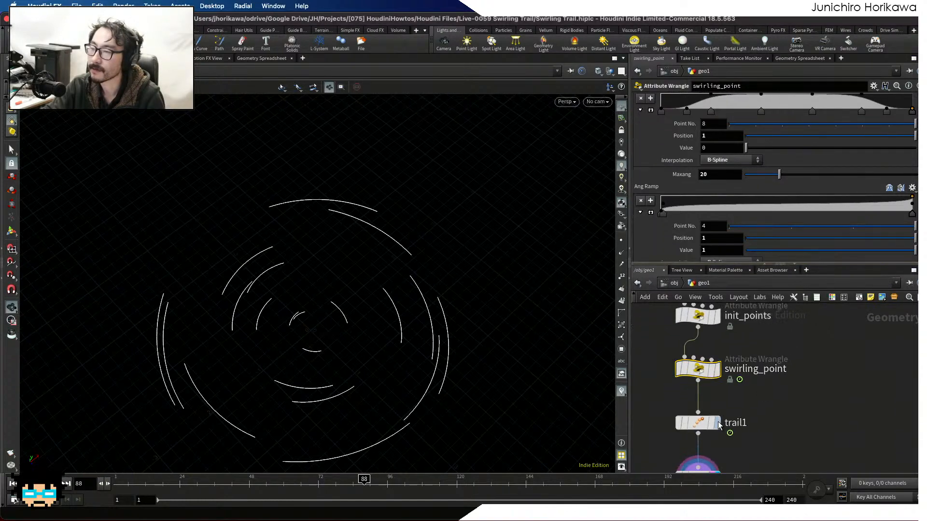
{"action": "left_click", "coordinate": [641, 212]}
{"action": "scroll", "coordinate": [649, 248], "scroll_direction": "down", "scroll_amount": 1}
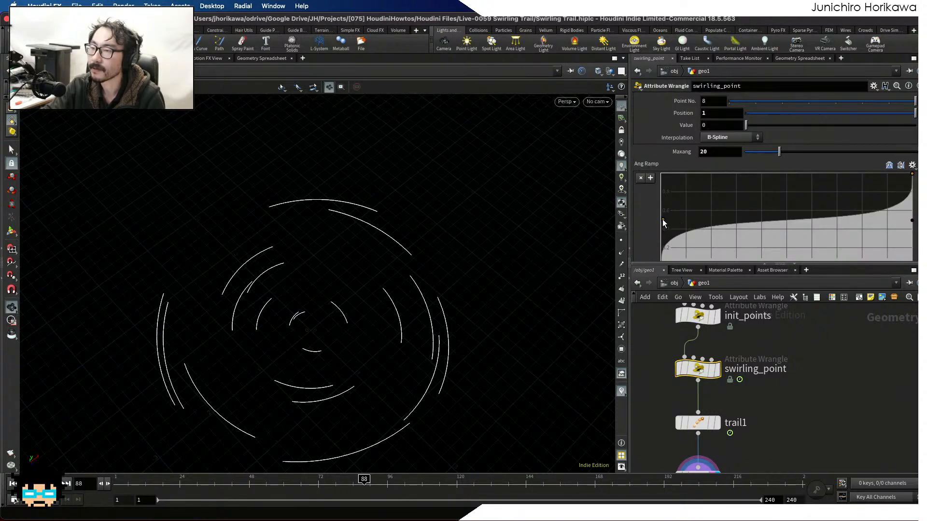
{"action": "left_click_drag", "start_coordinate": [662, 221], "coordinate": [662, 232]}
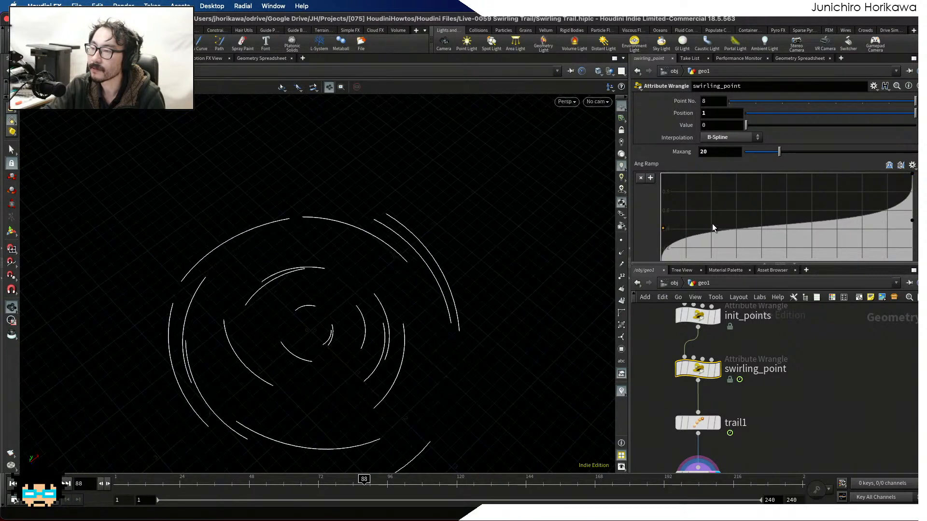
{"action": "left_click", "coordinate": [913, 221]}
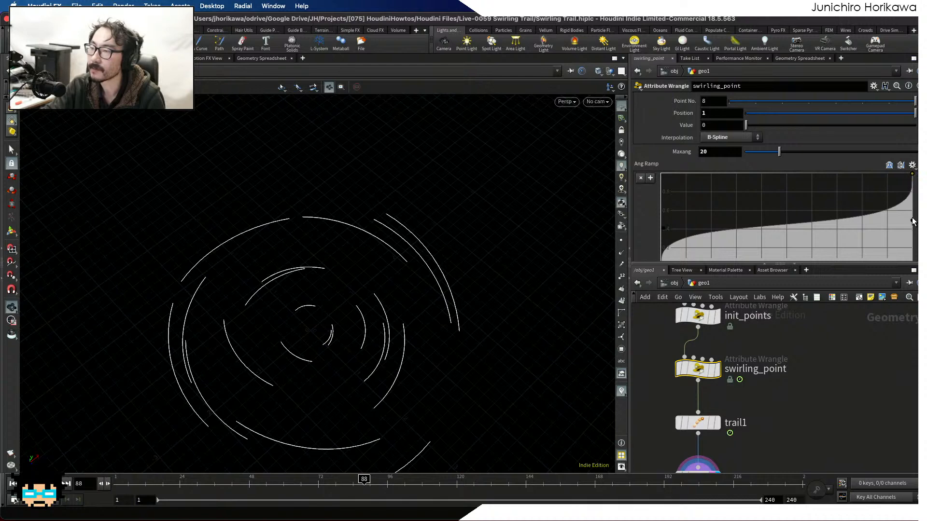
{"action": "left_click_drag", "start_coordinate": [913, 222], "coordinate": [912, 224]}
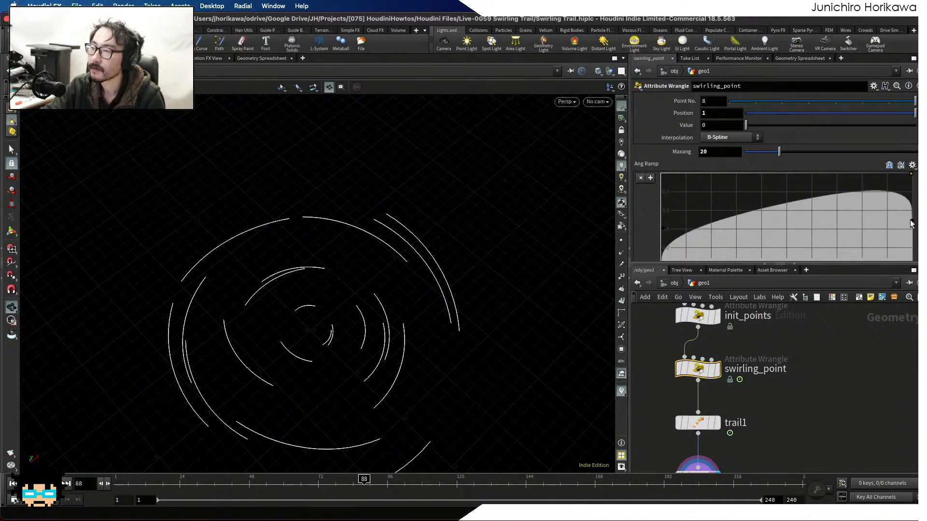
{"action": "key", "text": "ctrl+z"}
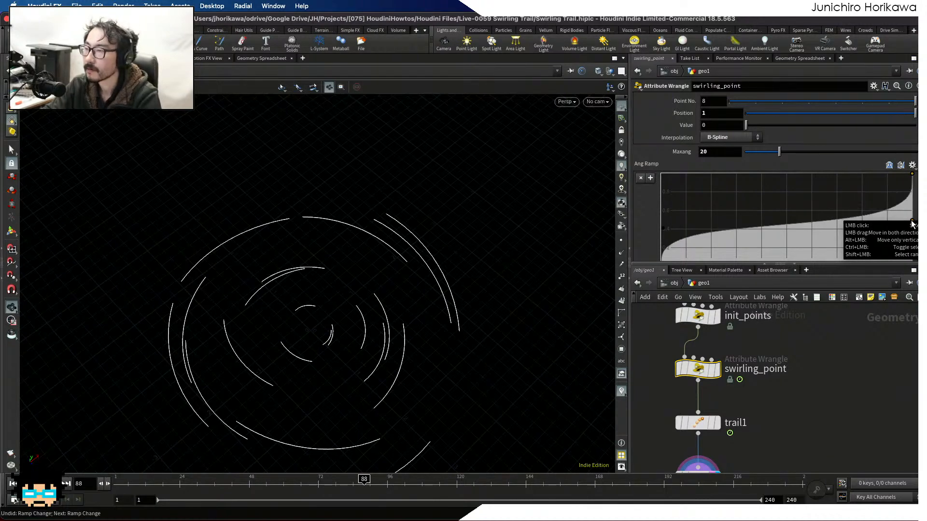
Slightly raise the mid-height control point at the end of the Ang Ramp, check the trails at frame 135, and save the scene.
{"action": "left_click_drag", "start_coordinate": [913, 225], "coordinate": [913, 216]}
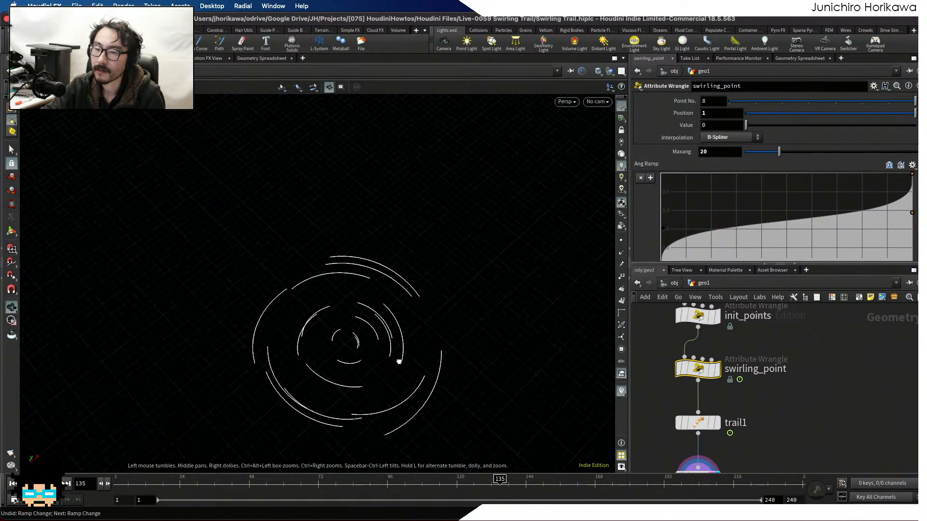
{"action": "left_click_drag", "start_coordinate": [397, 338], "coordinate": [272, 363]}
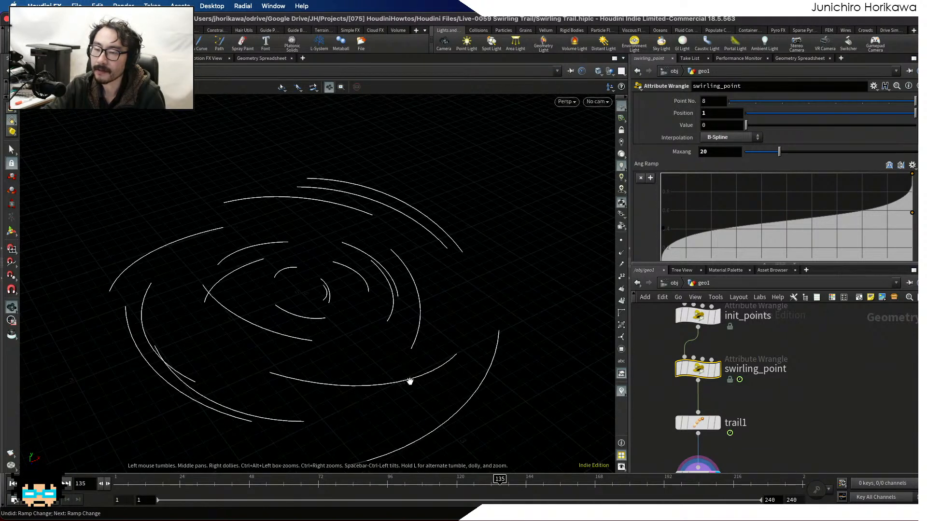
{"action": "key", "text": "ctrl+s"}
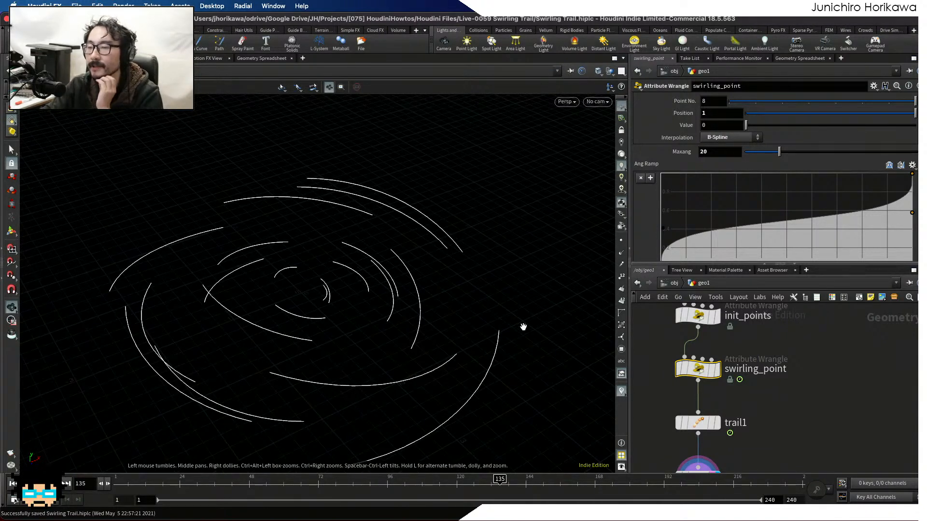
Make more room for the node network and search the available nodes for "wire" and "polywire".
{"action": "scroll", "coordinate": [849, 352], "scroll_direction": "down", "scroll_amount": 3}
{"action": "left_click_drag", "start_coordinate": [816, 263], "coordinate": [807, 213]}
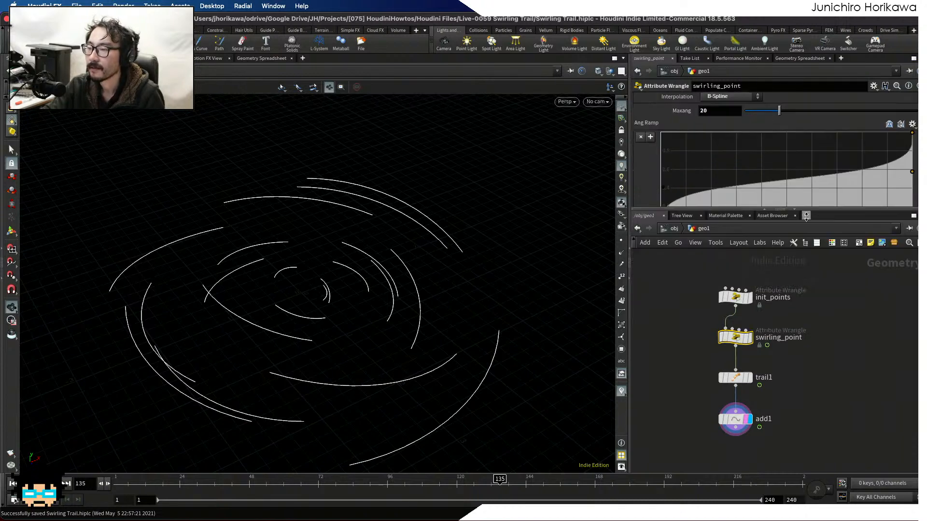
{"action": "scroll", "coordinate": [813, 325], "scroll_direction": "up", "scroll_amount": 1}
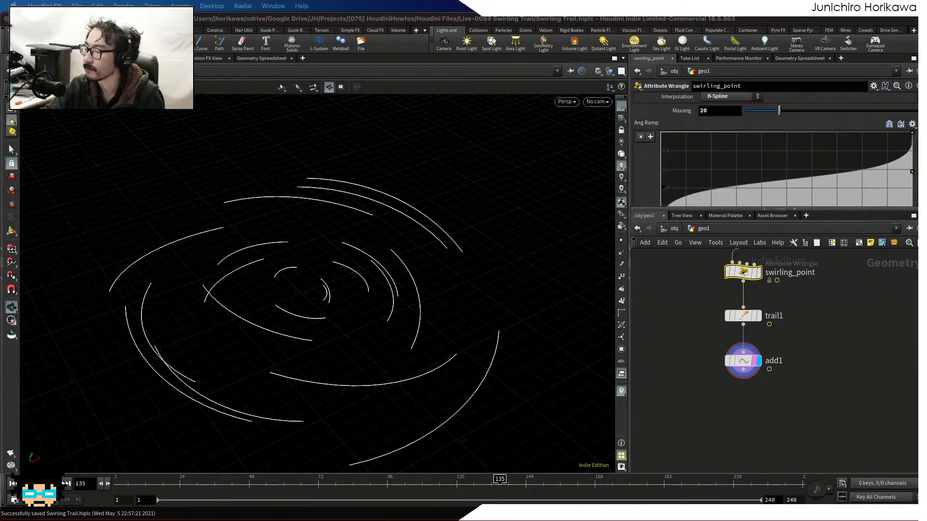
{"action": "key", "text": "Tab"}
{"action": "type", "text": "wire"}
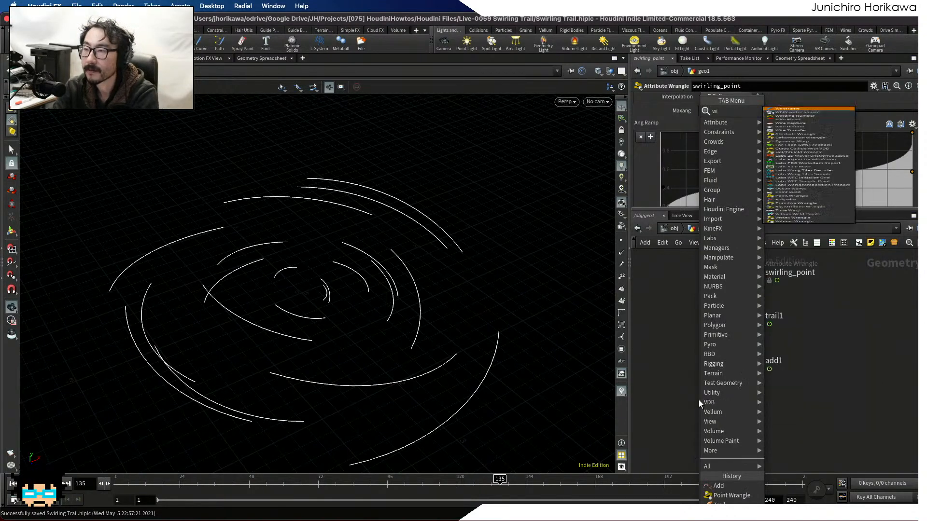
{"action": "key", "text": "BackSpace"}
{"action": "key", "text": "BackSpace"}
{"action": "key", "text": "BackSpace"}
{"action": "key", "text": "BackSpace"}
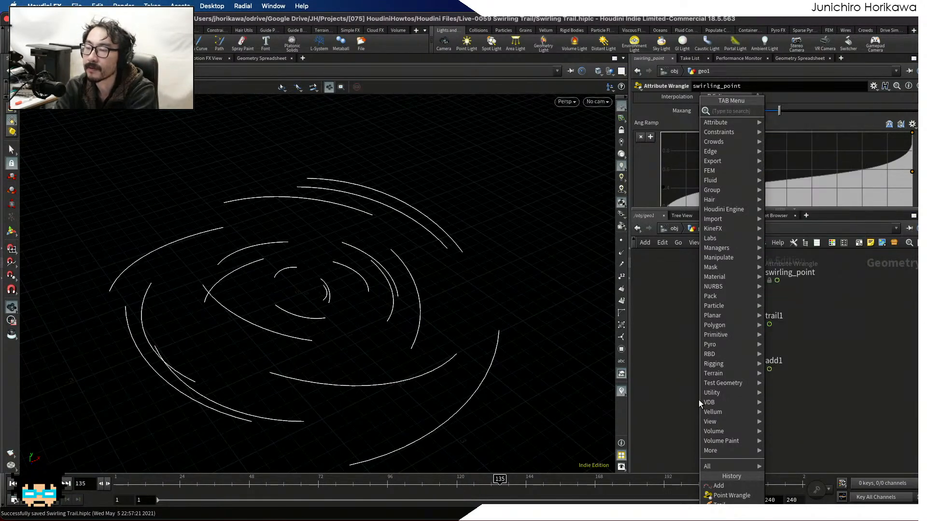
{"action": "type", "text": "polywire"}
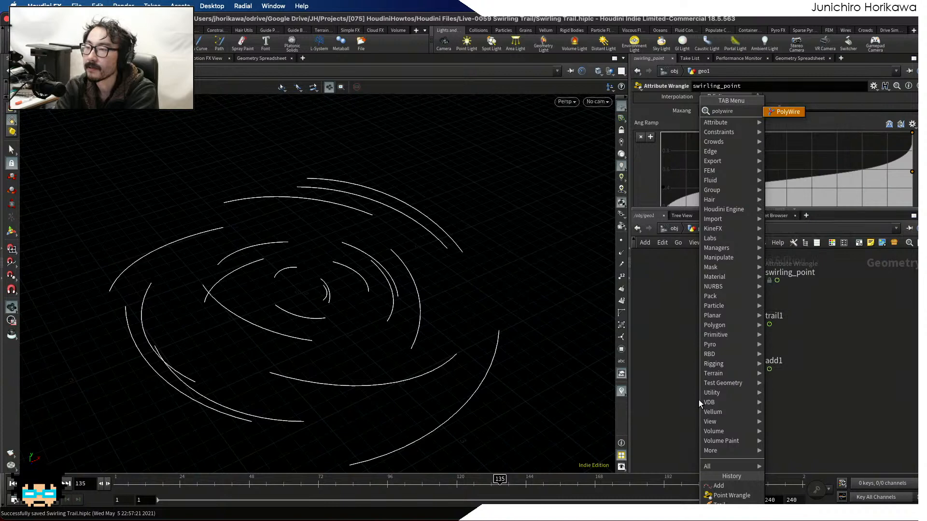
{"action": "key", "text": "BackSpace"}
{"action": "key", "text": "BackSpace"}
{"action": "key", "text": "BackSpace"}
{"action": "key", "text": "BackSpace"}
{"action": "key", "text": "BackSpace"}
{"action": "key", "text": "BackSpace"}
{"action": "key", "text": "BackSpace"}
{"action": "key", "text": "BackSpace"}
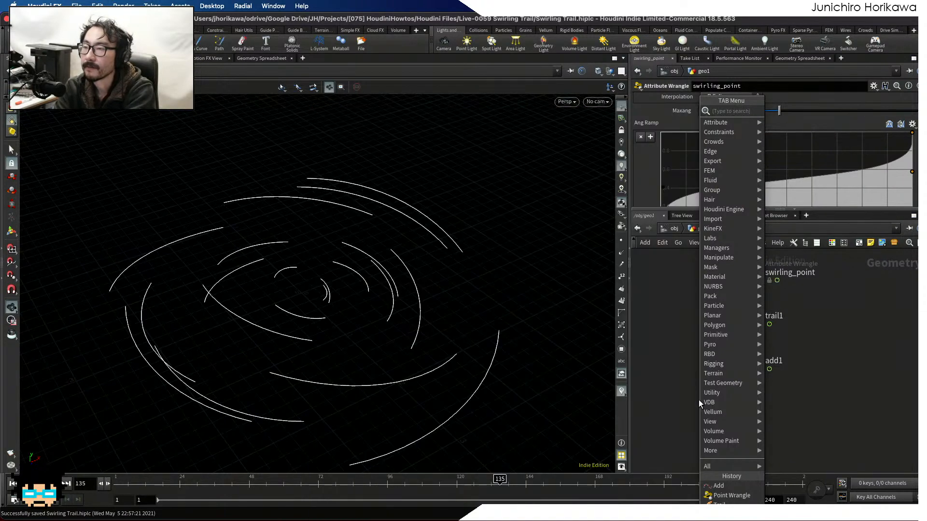
Add a Wireframe node below add1, connect add1's output to it, and display its result.
{"action": "key", "text": "Right"}
{"action": "key", "text": "Return"}
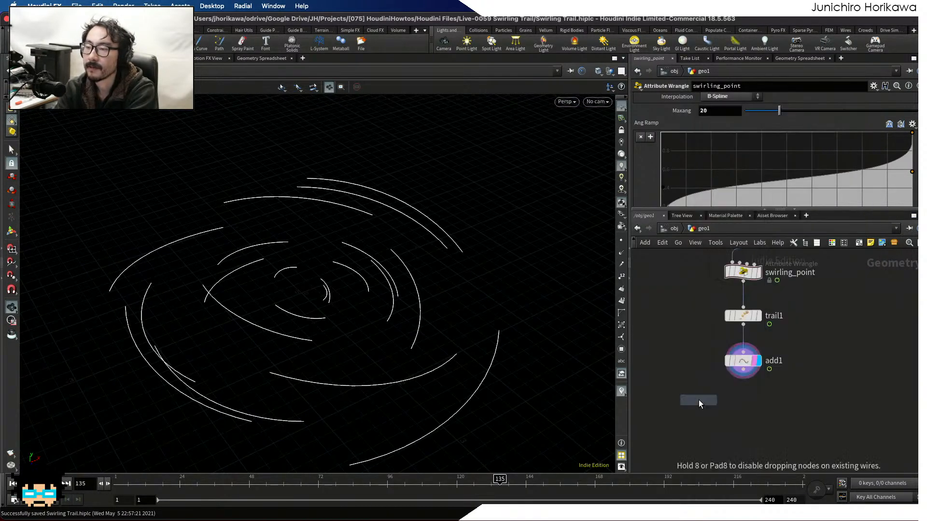
{"action": "key", "text": "ctrl+s"}
{"action": "left_click", "coordinate": [714, 406]}
{"action": "scroll", "coordinate": [714, 406], "scroll_direction": "up", "scroll_amount": 2}
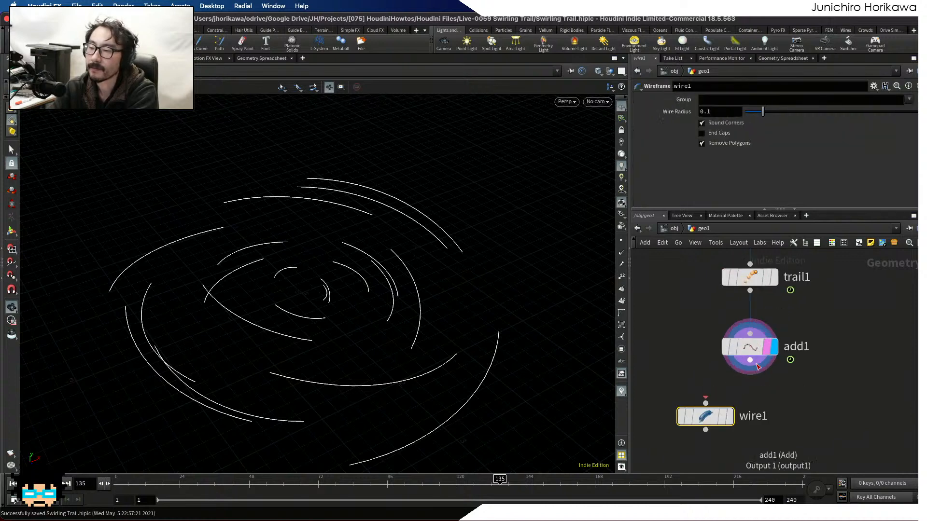
{"action": "left_click", "coordinate": [728, 418]}
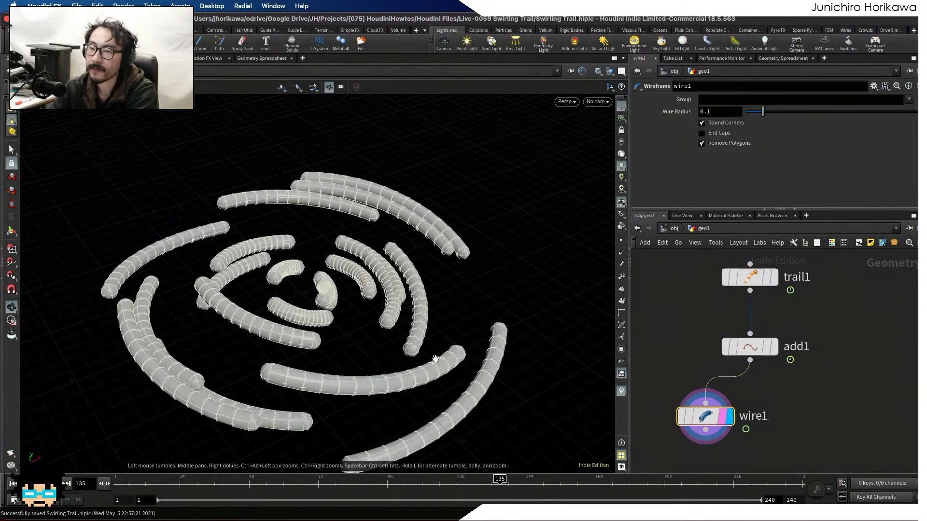
Examine the ends and segment joints of the wireframe tubes from close up and from several angles.
{"action": "scroll", "coordinate": [241, 354], "scroll_direction": "up", "scroll_amount": 5}
{"action": "scroll", "coordinate": [241, 354], "scroll_direction": "up", "scroll_amount": 6}
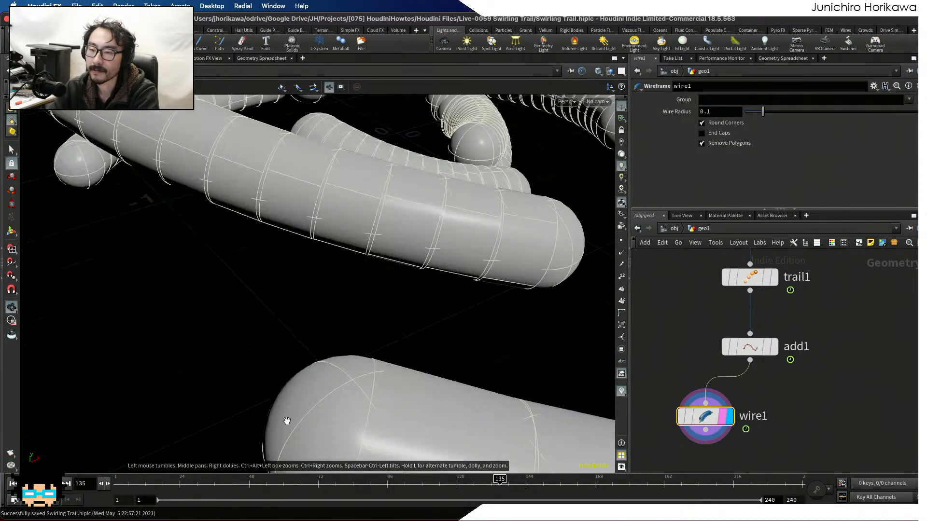
{"action": "scroll", "coordinate": [314, 341], "scroll_direction": "down", "scroll_amount": 5}
{"action": "left_click_drag", "start_coordinate": [331, 346], "coordinate": [171, 306]}
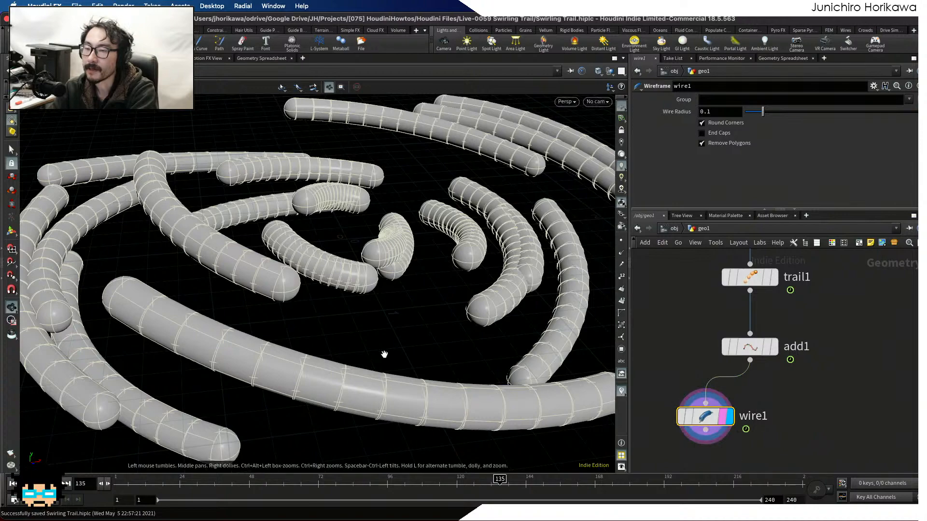
{"action": "left_click_drag", "start_coordinate": [300, 357], "coordinate": [269, 354]}
{"action": "scroll", "coordinate": [269, 354], "scroll_direction": "up", "scroll_amount": 10}
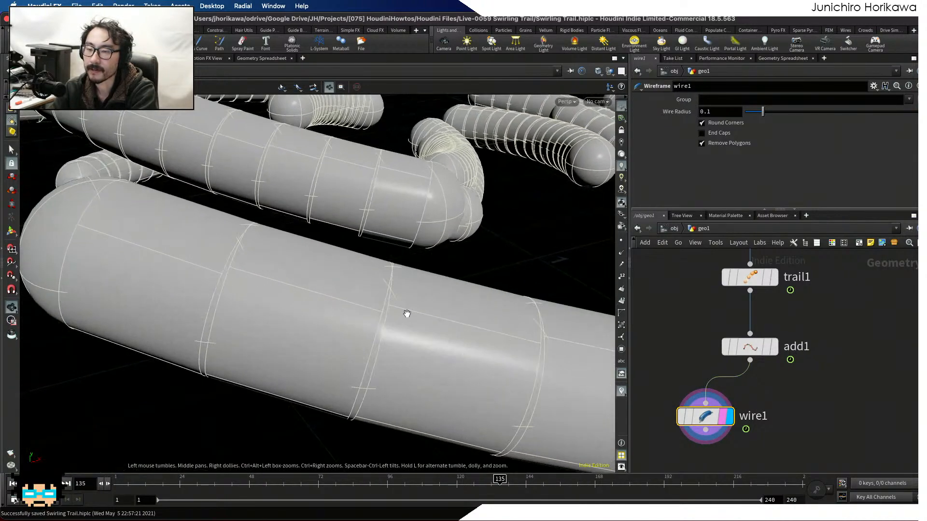
Examine the whole set of wireframe tubes from farther out, from the side and from above.
{"action": "left_click_drag", "start_coordinate": [342, 310], "coordinate": [443, 355]}
{"action": "left_click_drag", "start_coordinate": [319, 201], "coordinate": [231, 251]}
{"action": "right_click_drag", "start_coordinate": [207, 379], "coordinate": [178, 335]}
{"action": "left_click_drag", "start_coordinate": [178, 335], "coordinate": [300, 331]}
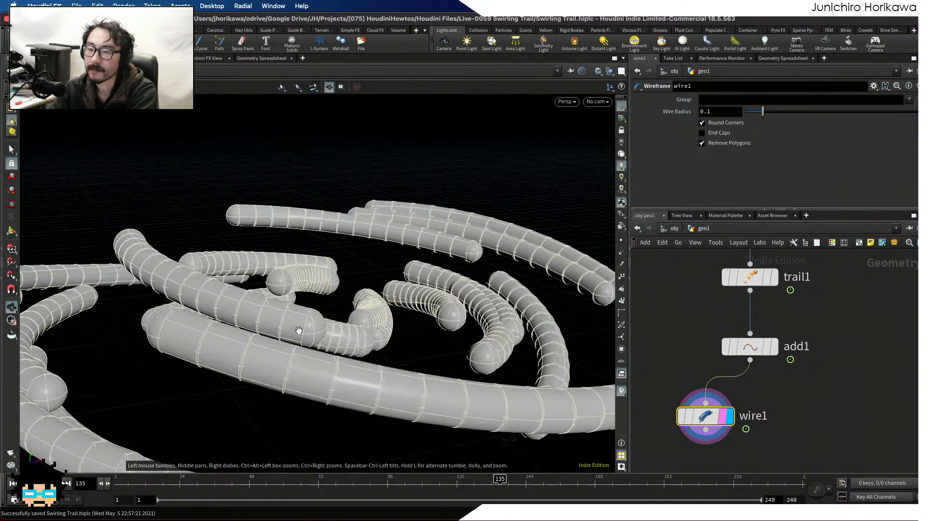
{"action": "middle_click_drag", "start_coordinate": [300, 332], "coordinate": [146, 305]}
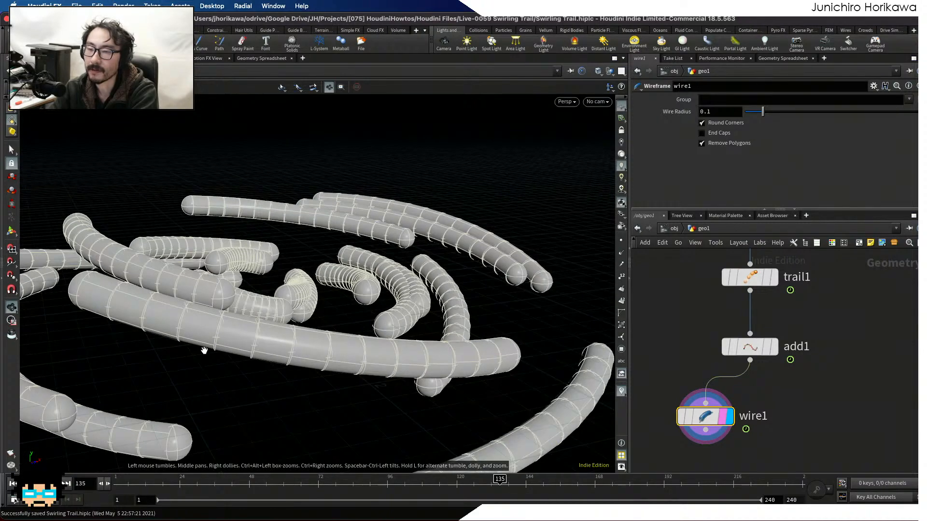
{"action": "left_click_drag", "start_coordinate": [213, 310], "coordinate": [165, 321]}
{"action": "right_click_drag", "start_coordinate": [166, 320], "coordinate": [192, 344]}
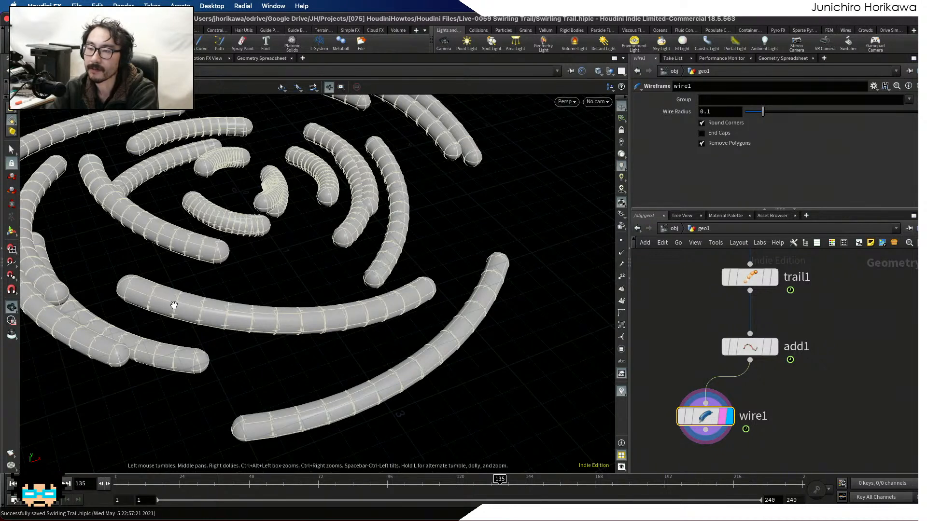
{"action": "left_click_drag", "start_coordinate": [174, 308], "coordinate": [227, 328]}
{"action": "right_click_drag", "start_coordinate": [227, 328], "coordinate": [265, 340]}
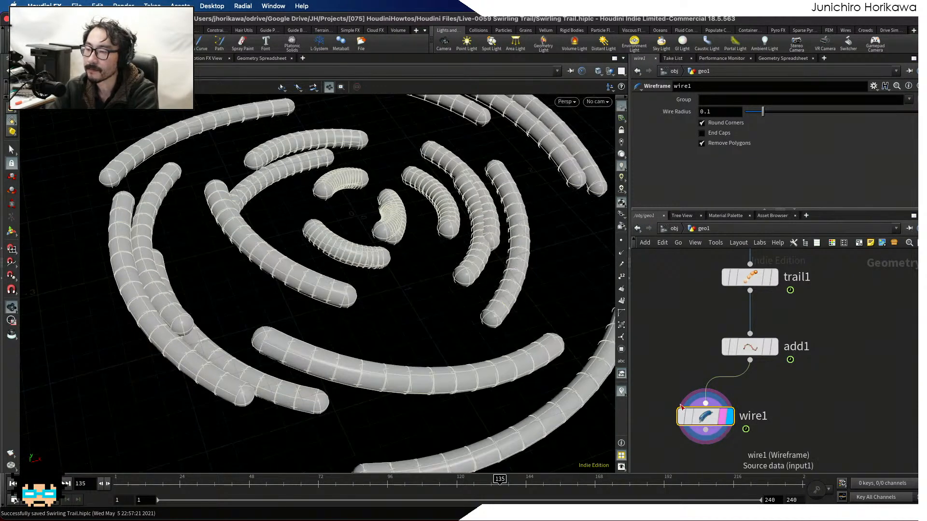
Delete the Wireframe node below add1 and save the scene.
{"action": "key", "text": "Tab"}
{"action": "key", "text": "Escape"}
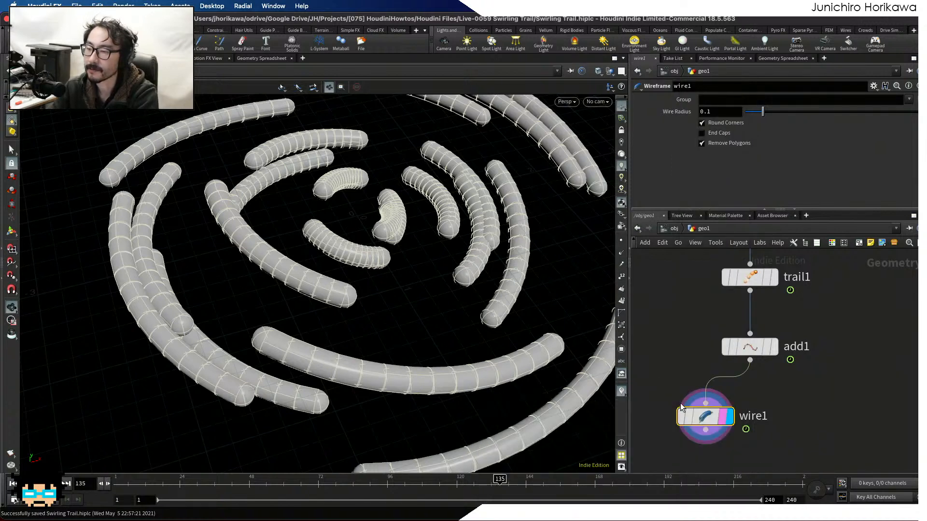
{"action": "key", "text": "Delete"}
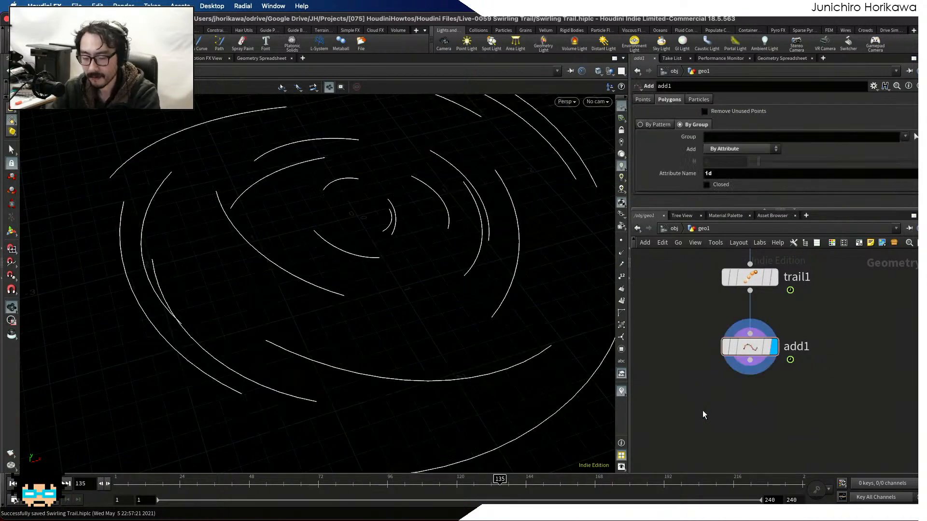
{"action": "key", "text": "ctrl+s"}
Add a PolyWire node below add1, connect add1's output to it, and display its result.
{"action": "key", "text": "Tab"}
{"action": "type", "text": "poly"}
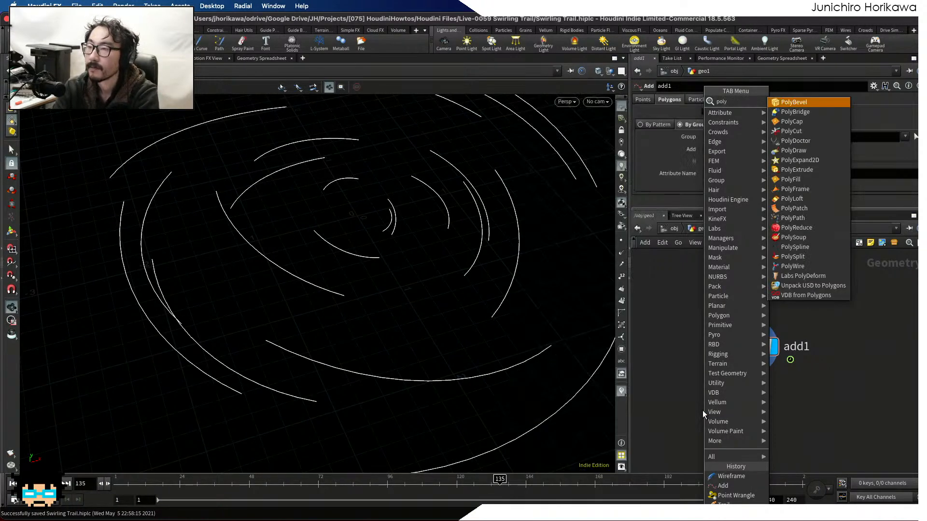
{"action": "key", "text": "Return"}
{"action": "left_click", "coordinate": [720, 431]}
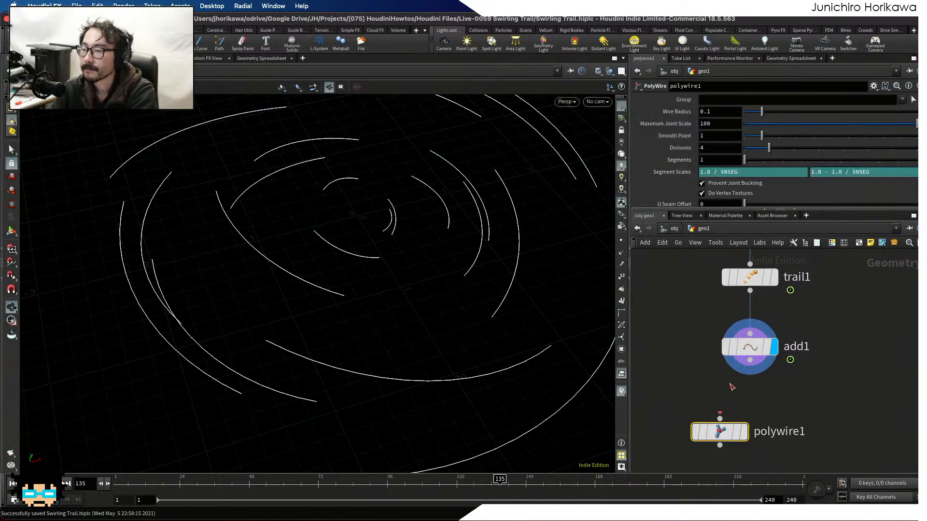
{"action": "left_click_drag", "start_coordinate": [750, 360], "coordinate": [704, 438]}
{"action": "key", "text": "r"}
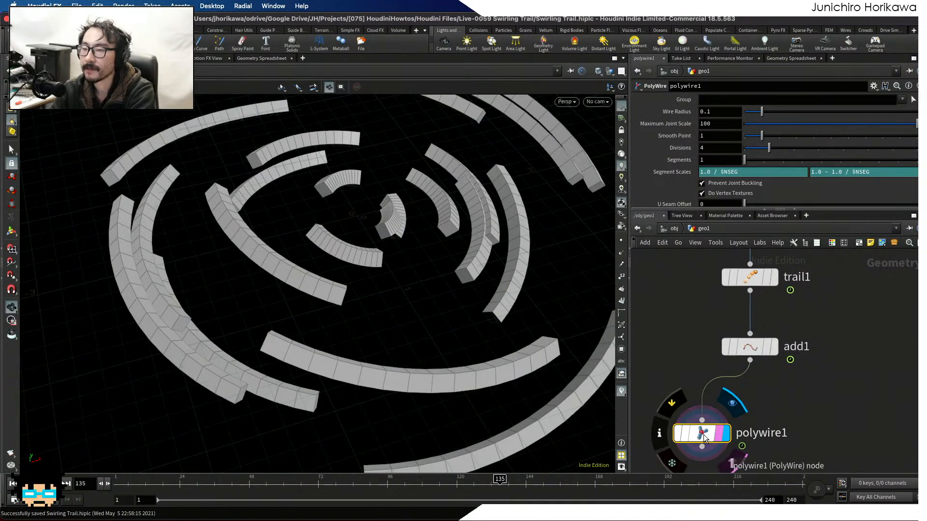
Examine the ends and segments of the PolyWire tubes from close up, then the overall arrangement from several angles.
{"action": "left_click_drag", "start_coordinate": [296, 337], "coordinate": [338, 325]}
{"action": "scroll", "coordinate": [337, 325], "scroll_direction": "up", "scroll_amount": 6}
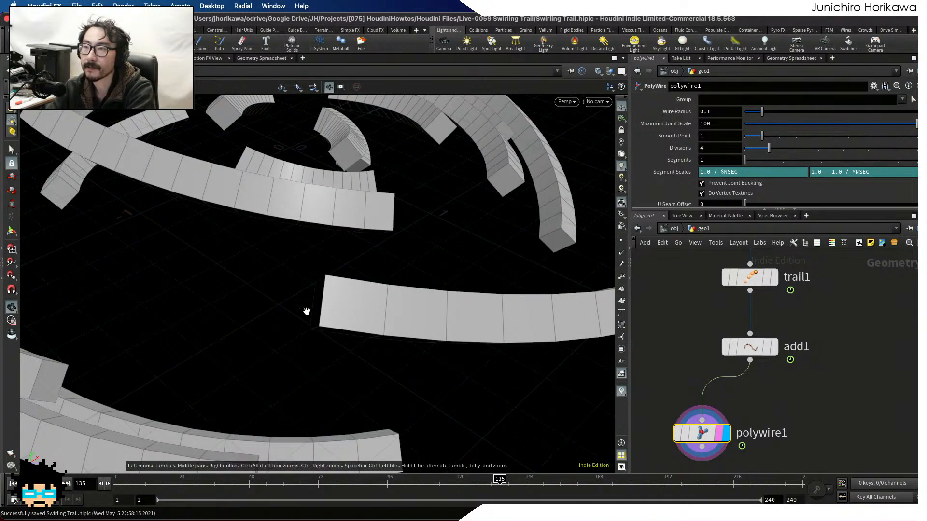
{"action": "left_click_drag", "start_coordinate": [313, 320], "coordinate": [358, 300]}
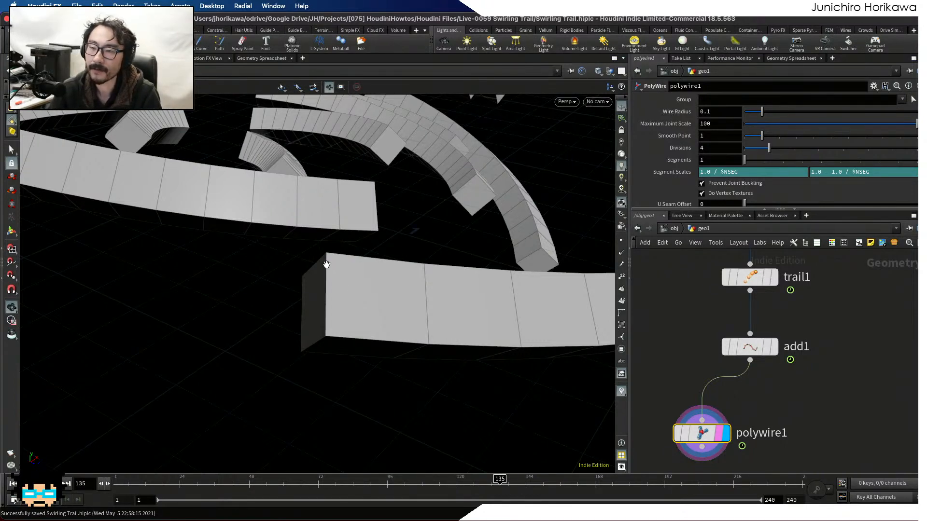
{"action": "scroll", "coordinate": [322, 312], "scroll_direction": "down", "scroll_amount": 5}
{"action": "scroll", "coordinate": [346, 310], "scroll_direction": "down", "scroll_amount": 5}
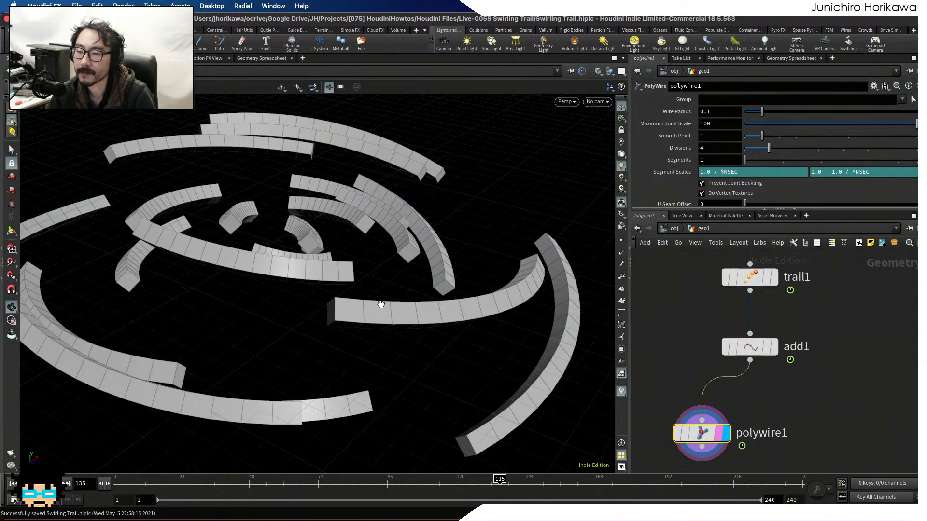
{"action": "scroll", "coordinate": [340, 255], "scroll_direction": "up", "scroll_amount": 8}
{"action": "left_click_drag", "start_coordinate": [341, 254], "coordinate": [318, 284]}
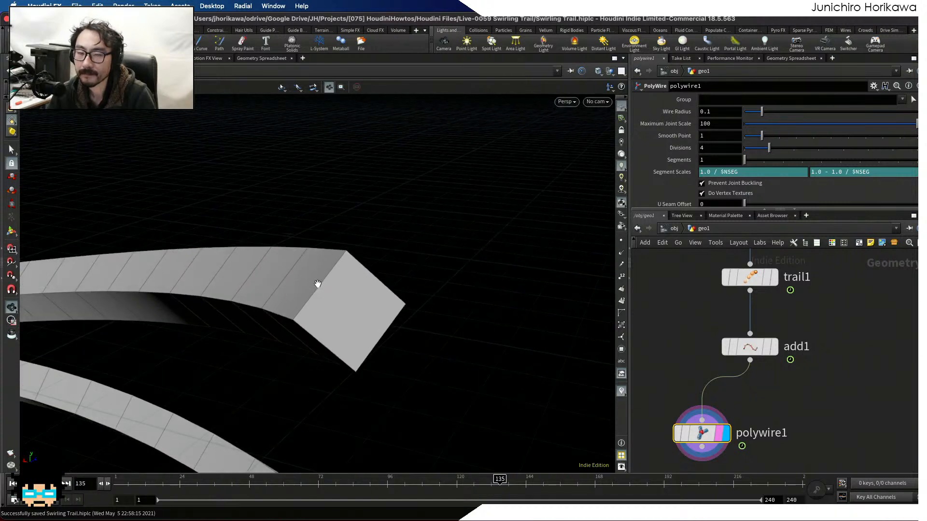
{"action": "scroll", "coordinate": [317, 282], "scroll_direction": "down", "scroll_amount": 5}
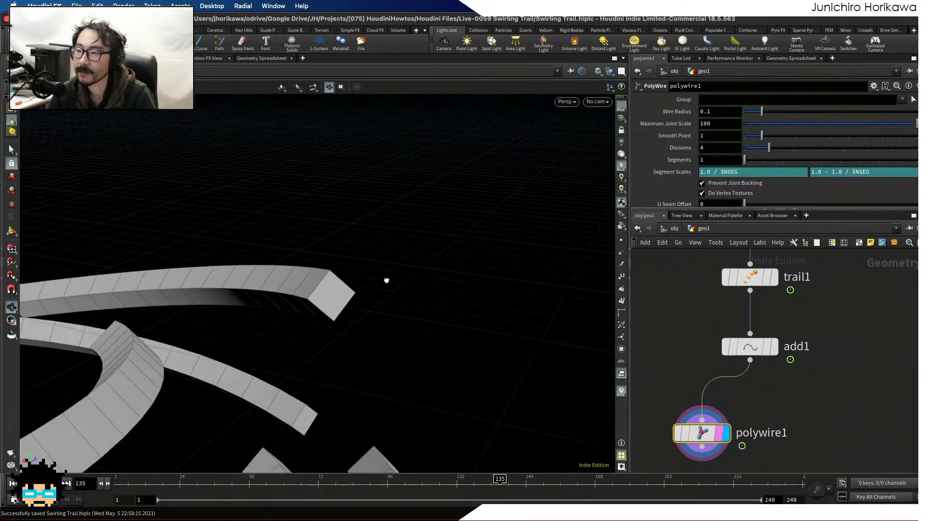
{"action": "scroll", "coordinate": [338, 285], "scroll_direction": "down", "scroll_amount": 5}
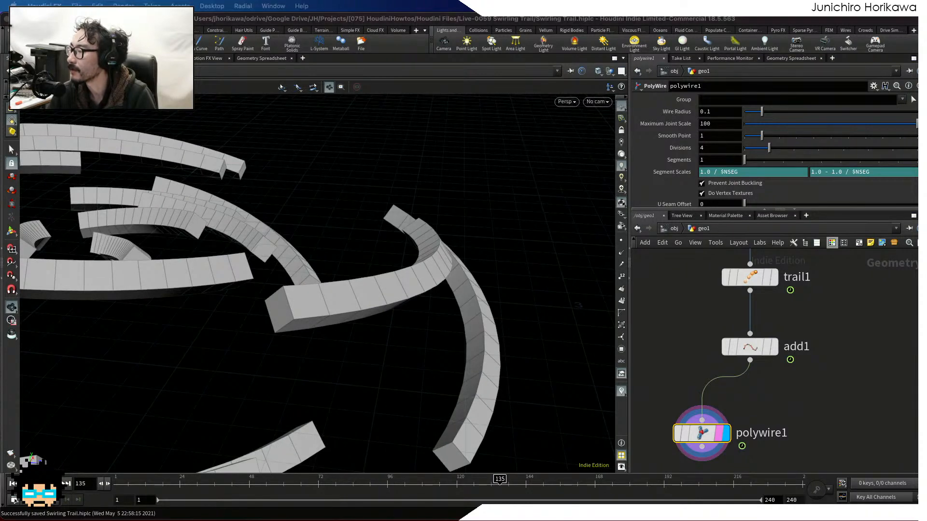
{"action": "left_click_drag", "start_coordinate": [448, 295], "coordinate": [200, 297]}
{"action": "left_click_drag", "start_coordinate": [547, 312], "coordinate": [290, 281]}
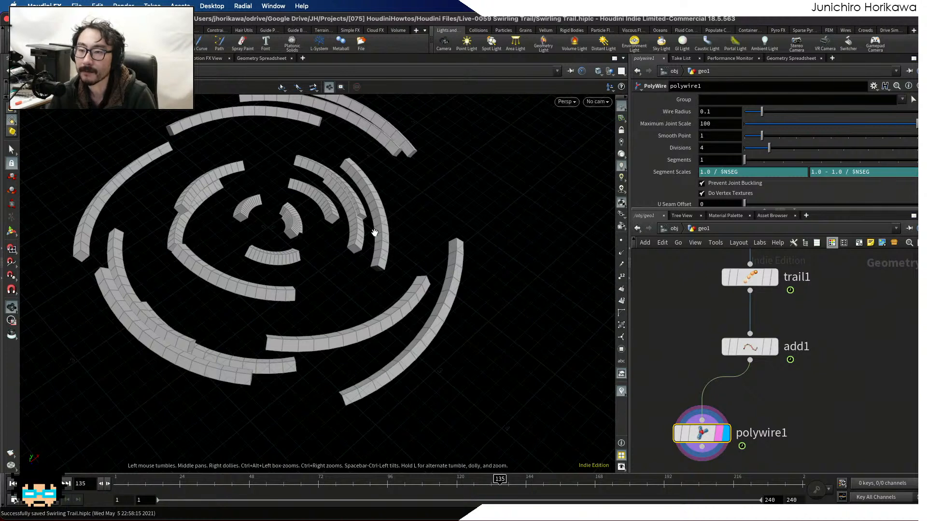
{"action": "scroll", "coordinate": [323, 212], "scroll_direction": "up", "scroll_amount": 3}
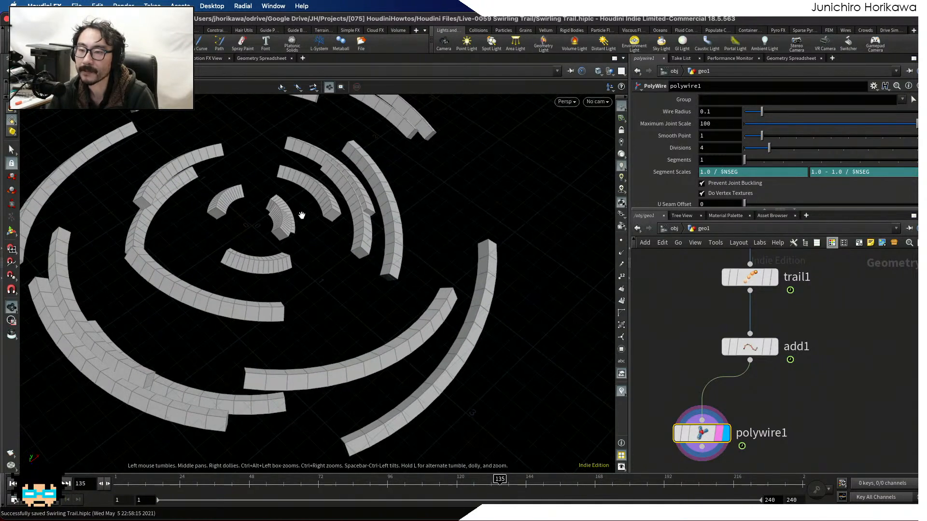
{"action": "left_click_drag", "start_coordinate": [408, 349], "coordinate": [254, 302]}
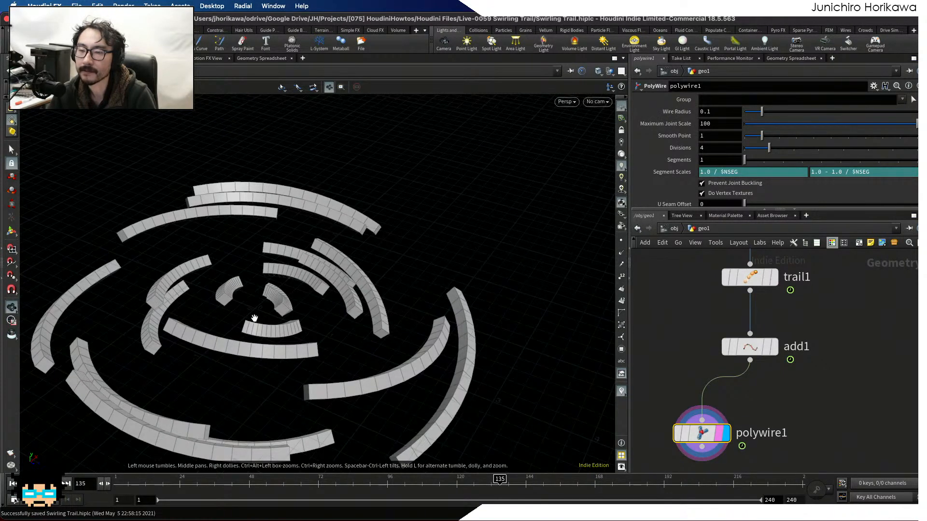
{"action": "left_click_drag", "start_coordinate": [254, 319], "coordinate": [352, 336]}
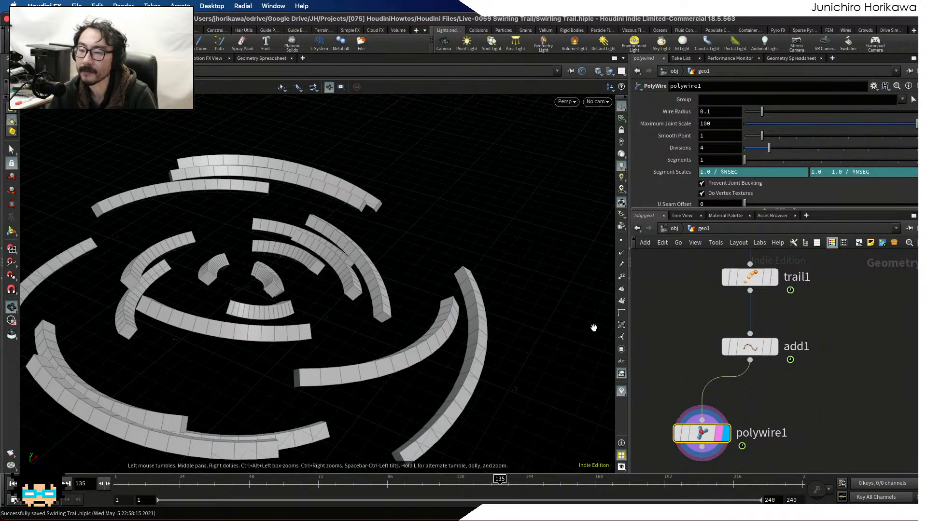
{"action": "scroll", "coordinate": [691, 346], "scroll_direction": "down", "scroll_amount": 4}
{"action": "scroll", "coordinate": [692, 346], "scroll_direction": "up", "scroll_amount": 5}
{"action": "left_click", "coordinate": [691, 333]}
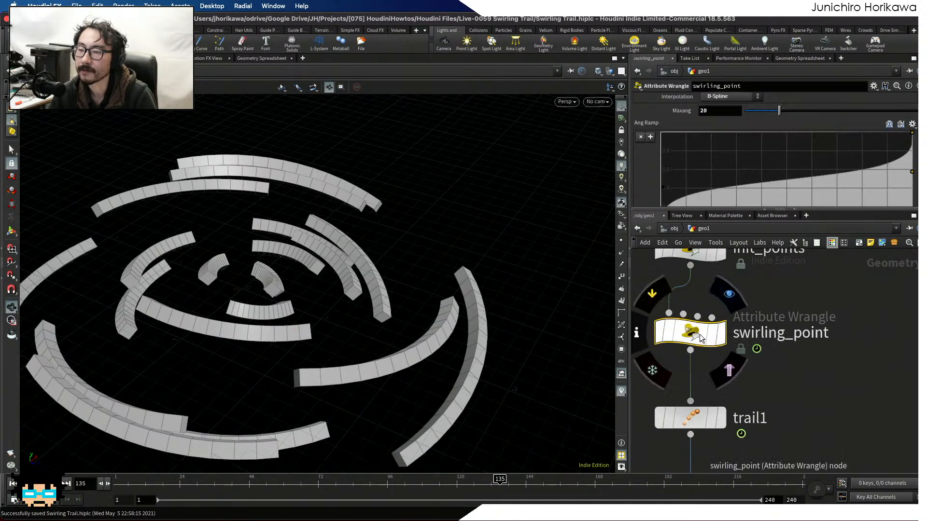
{"action": "scroll", "coordinate": [743, 320], "scroll_direction": "down", "scroll_amount": 5}
{"action": "scroll", "coordinate": [725, 367], "scroll_direction": "up", "scroll_amount": 4}
{"action": "scroll", "coordinate": [725, 367], "scroll_direction": "up", "scroll_amount": 3}
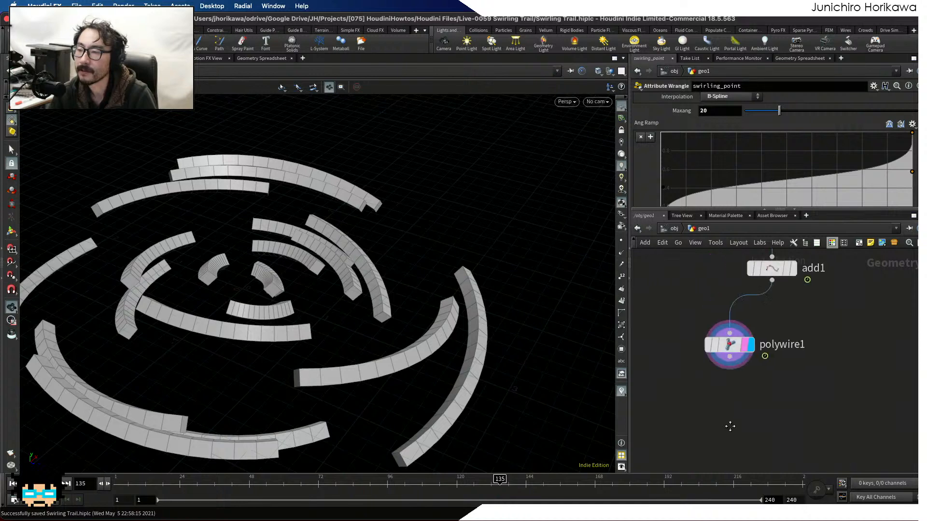
{"action": "left_click", "coordinate": [730, 354]}
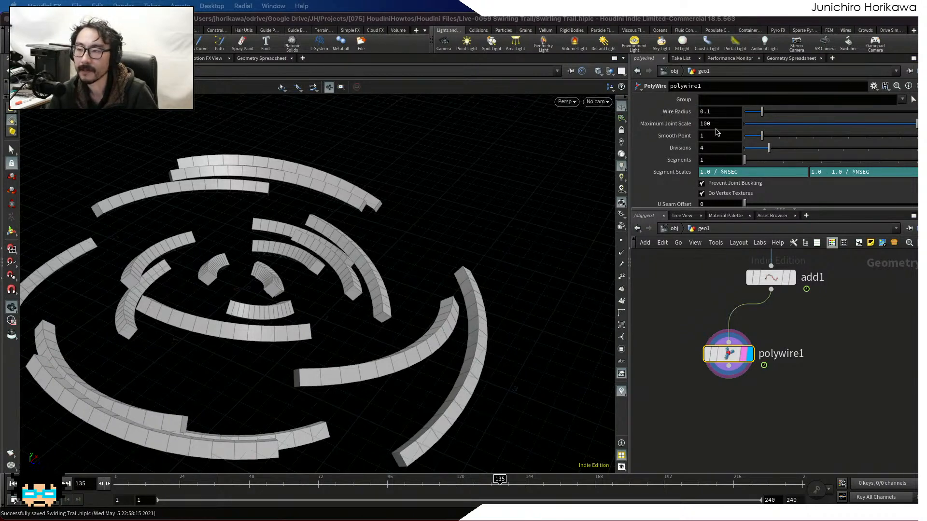
{"action": "left_click", "coordinate": [713, 111]}
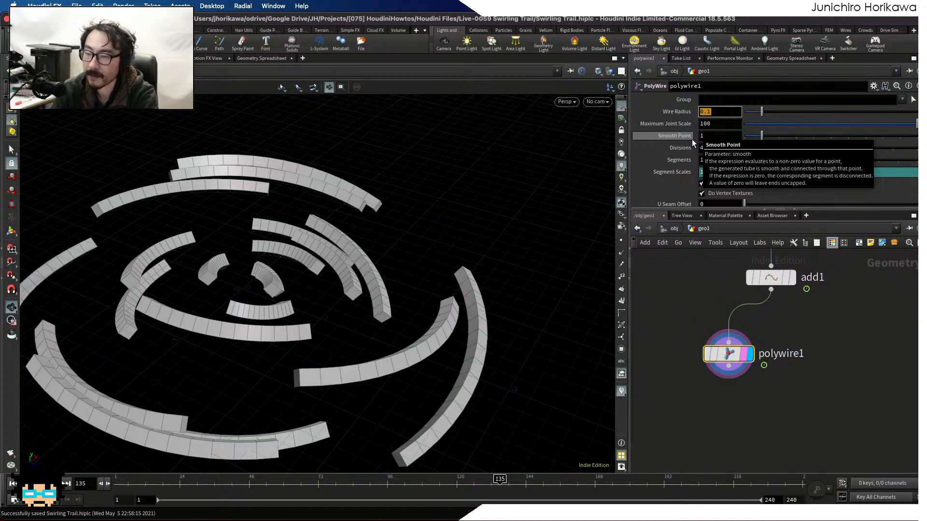
{"action": "type", "text": "@pscale"}
{"action": "key", "text": "Return"}
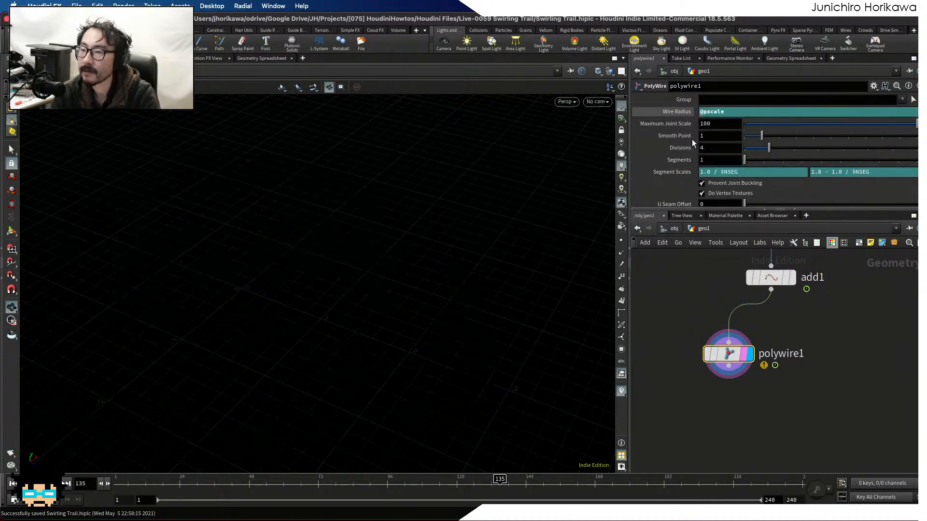
Select the swirling_point wrangle, save the scene, and bring the end of its VEX code into view.
{"action": "key", "text": "h"}
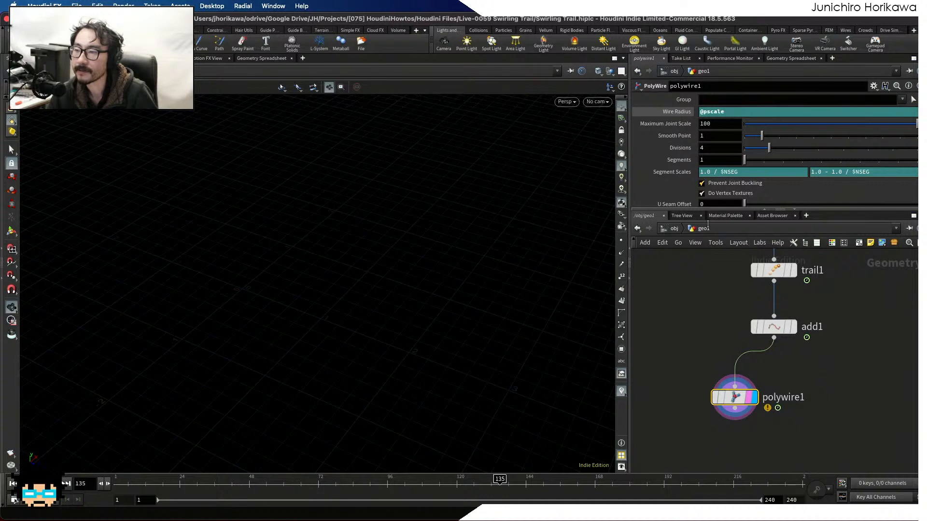
{"action": "scroll", "coordinate": [686, 331], "scroll_direction": "down", "scroll_amount": 3}
{"action": "middle_click_drag", "start_coordinate": [685, 331], "coordinate": [714, 386]}
{"action": "scroll", "coordinate": [795, 413], "scroll_direction": "up", "scroll_amount": 5}
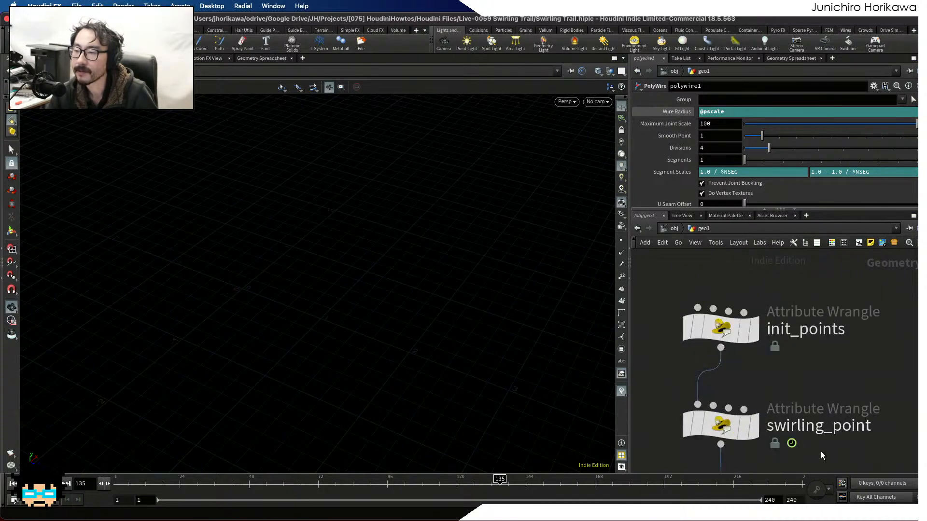
{"action": "middle_click_drag", "start_coordinate": [821, 456], "coordinate": [810, 419]}
{"action": "left_click", "coordinate": [705, 384]}
{"action": "key", "text": "ctrl+s"}
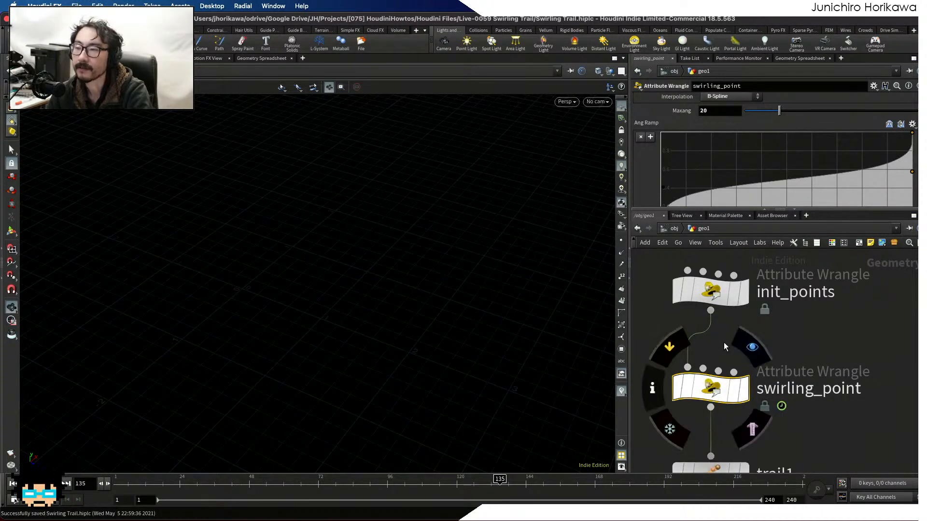
{"action": "scroll", "coordinate": [705, 166], "scroll_direction": "up", "scroll_amount": 6}
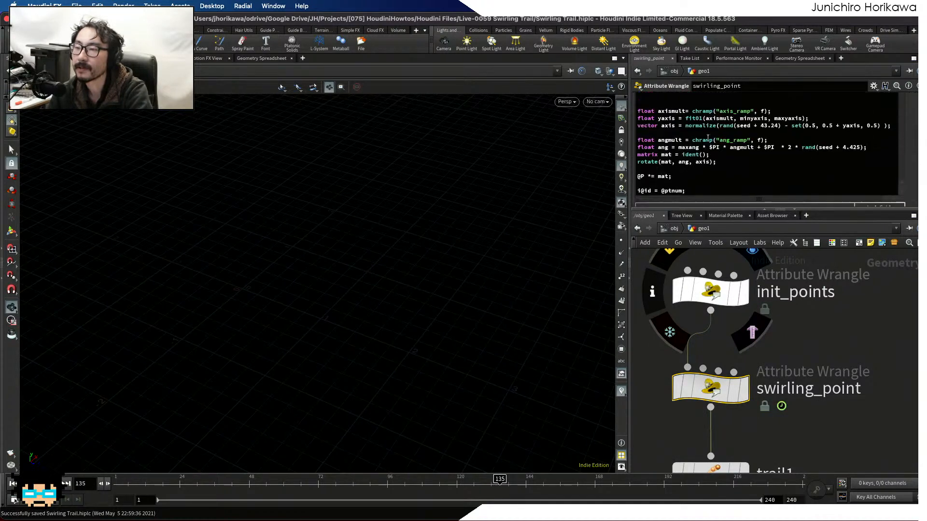
{"action": "left_click", "coordinate": [708, 138]}
{"action": "left_click", "coordinate": [708, 139]}
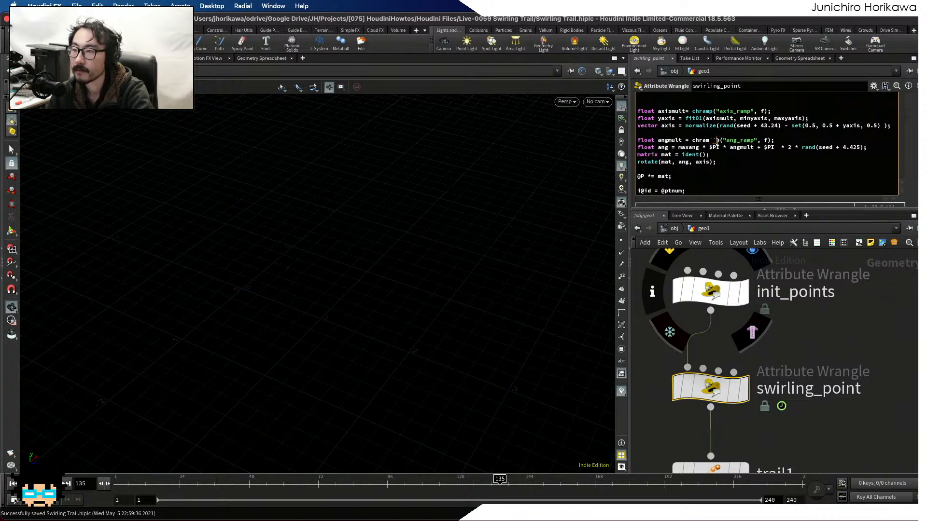
{"action": "key", "text": "BackSpace"}
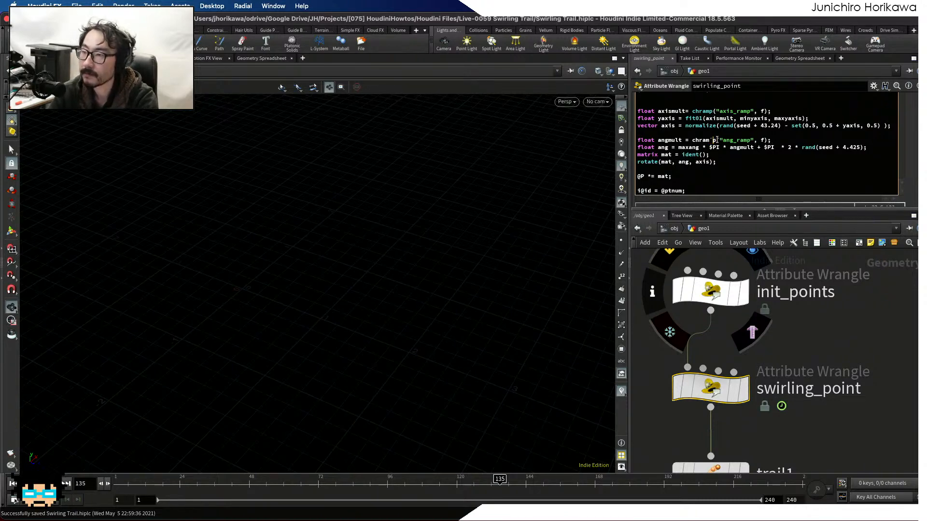
{"action": "key", "text": "BackSpace"}
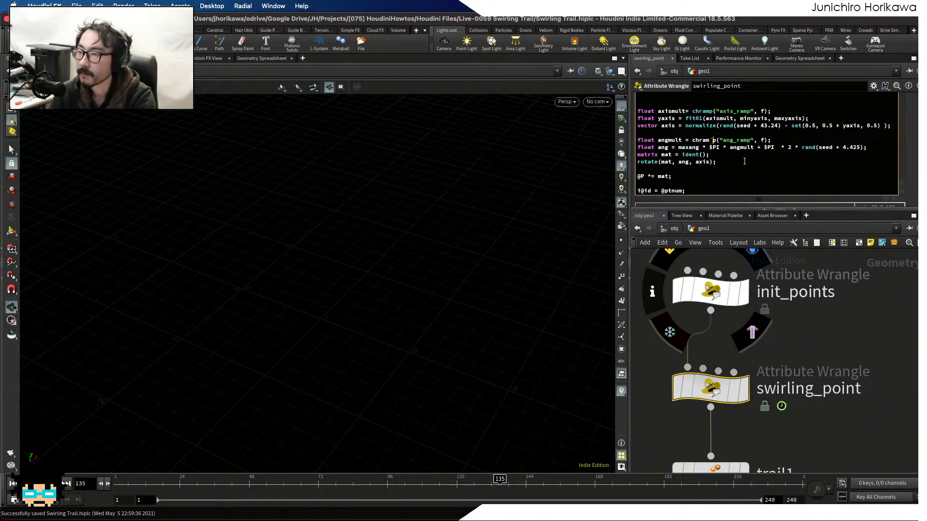
{"action": "key", "text": "BackSpace"}
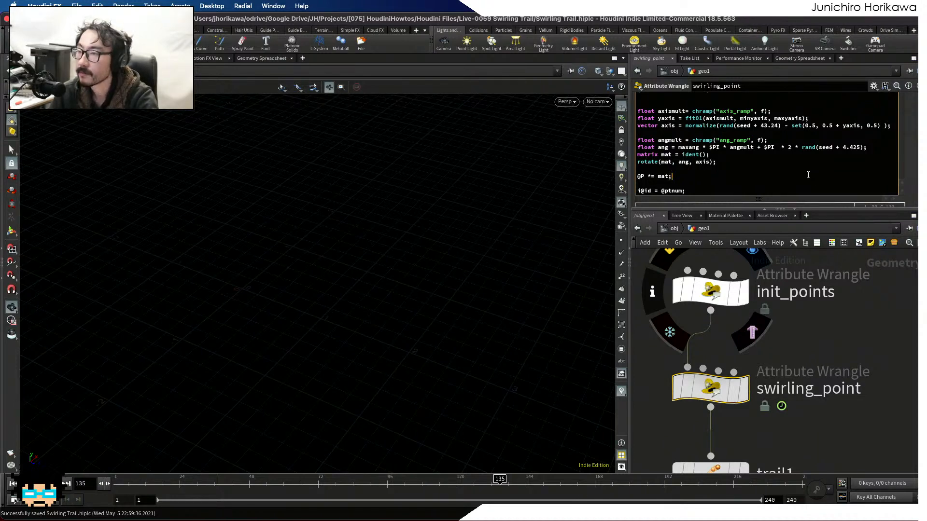
{"action": "left_click", "coordinate": [796, 169]}
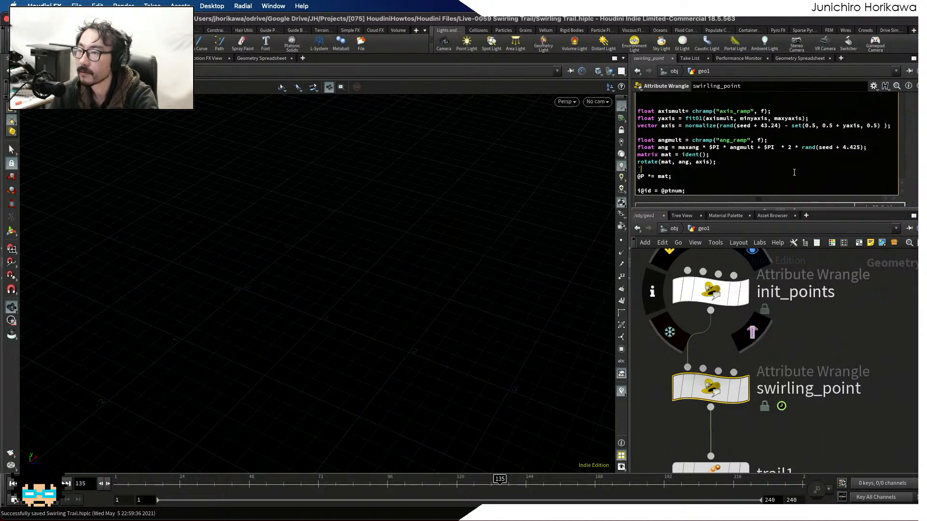
{"action": "key", "text": "BackSpace"}
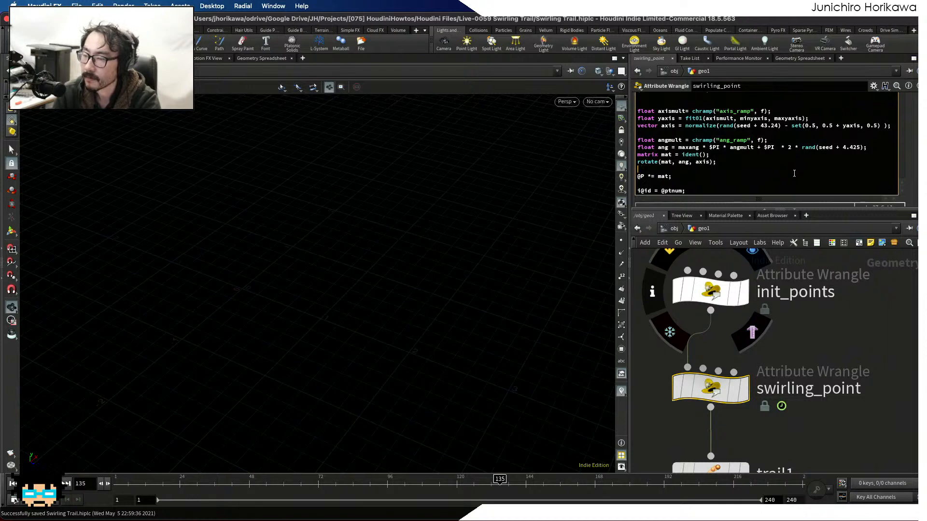
{"action": "left_click", "coordinate": [783, 178]}
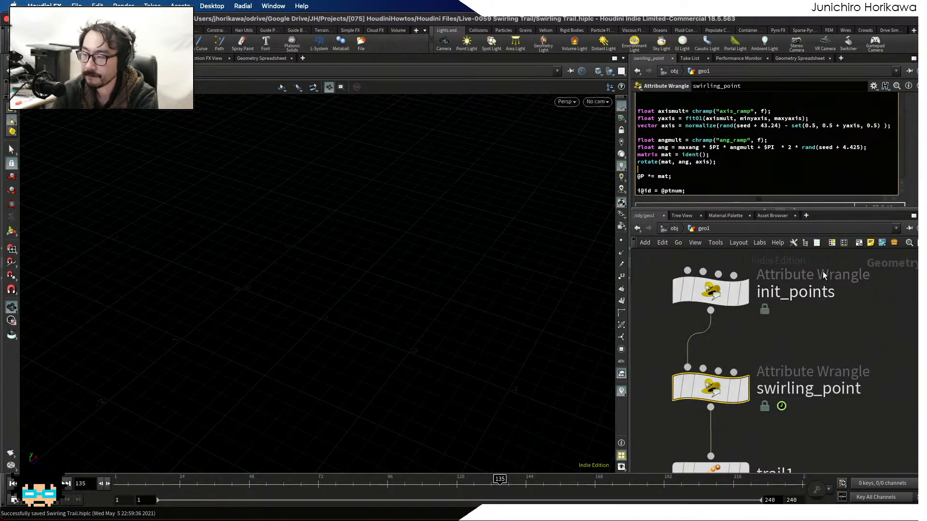
{"action": "key", "text": "Return"}
{"action": "key", "text": "BackSpace"}
{"action": "type", "text": "float"}
{"action": "key", "text": "BackSpace"}
{"action": "key", "text": "BackSpace"}
{"action": "key", "text": "BackSpace"}
{"action": "key", "text": "BackSpace"}
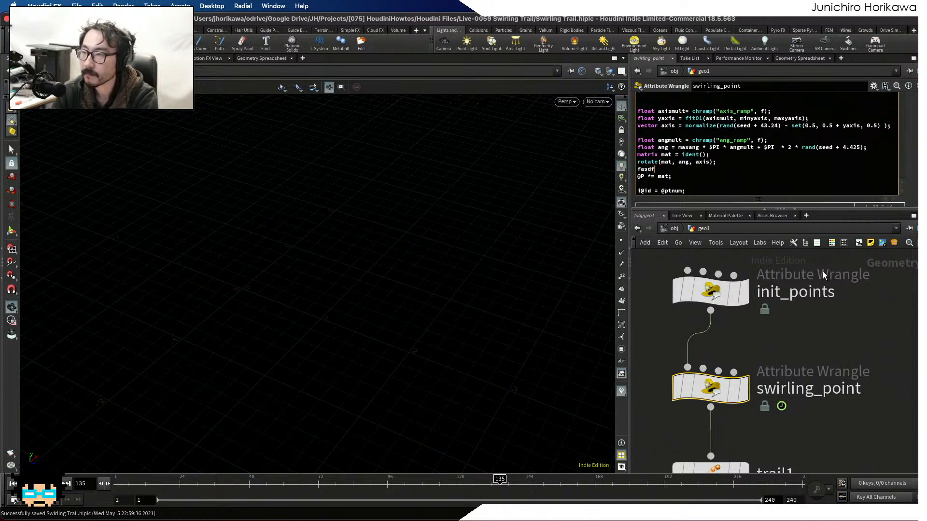
{"action": "key", "text": "BackSpace"}
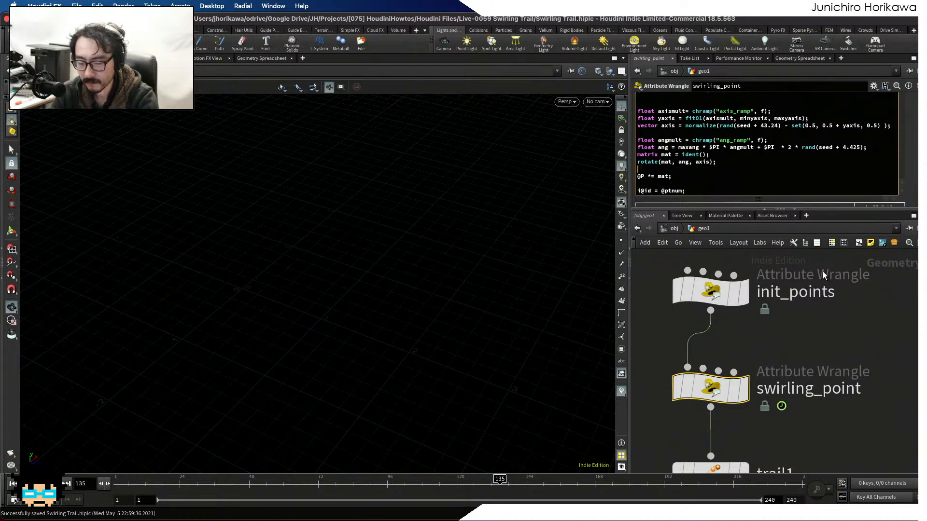
Open the swirling_point VEX code in a separate editor window, save the scene, and reposition the window over the viewport.
{"action": "key", "text": "ctrl+space"}
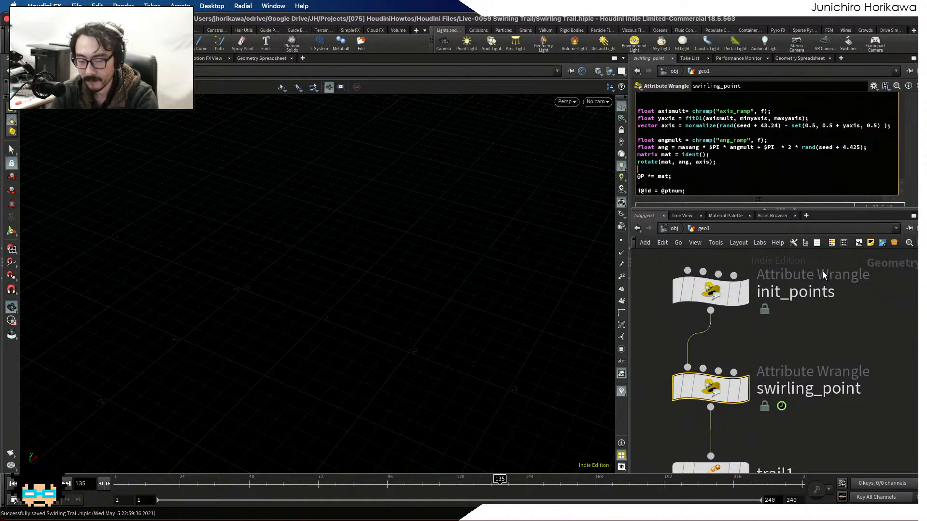
{"action": "key", "text": "alt+e"}
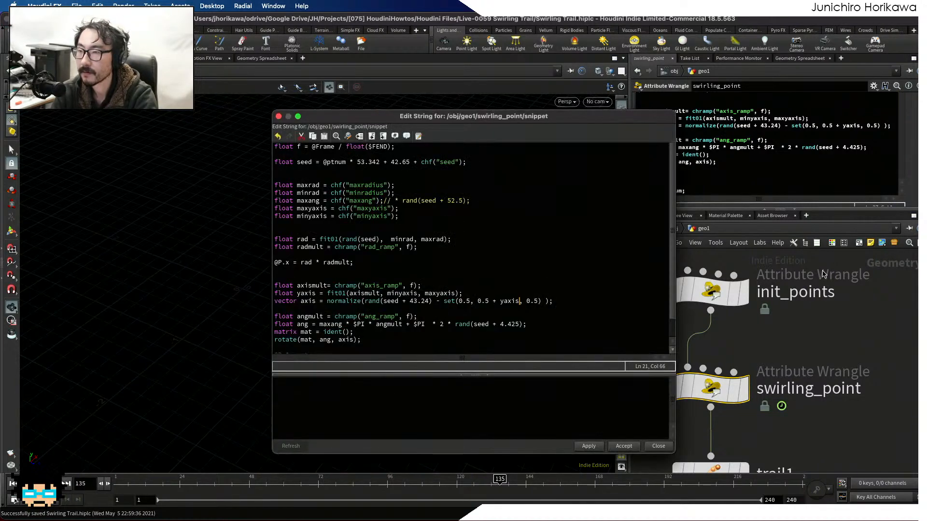
{"action": "left_click", "coordinate": [455, 279]}
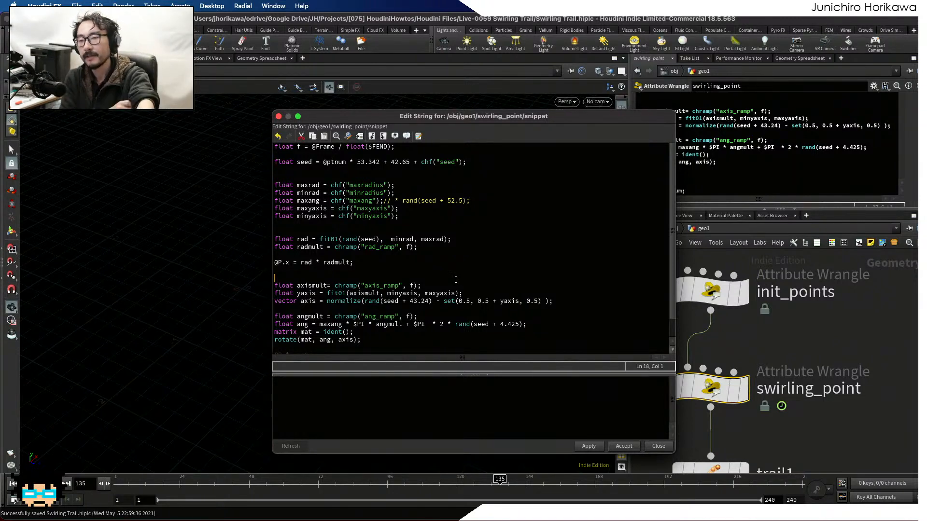
{"action": "key", "text": "ctrl+s"}
{"action": "scroll", "coordinate": [456, 270], "scroll_direction": "down", "scroll_amount": 1}
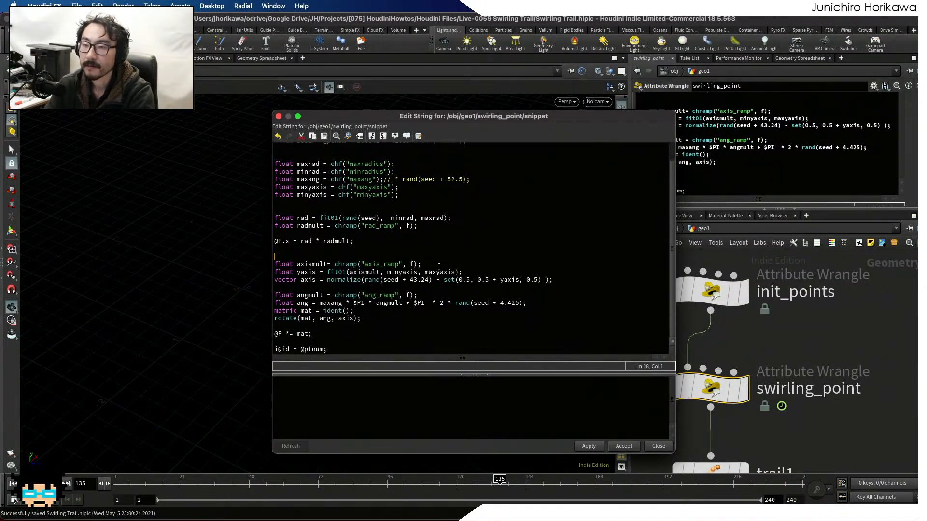
{"action": "left_click_drag", "start_coordinate": [478, 126], "coordinate": [375, 112]}
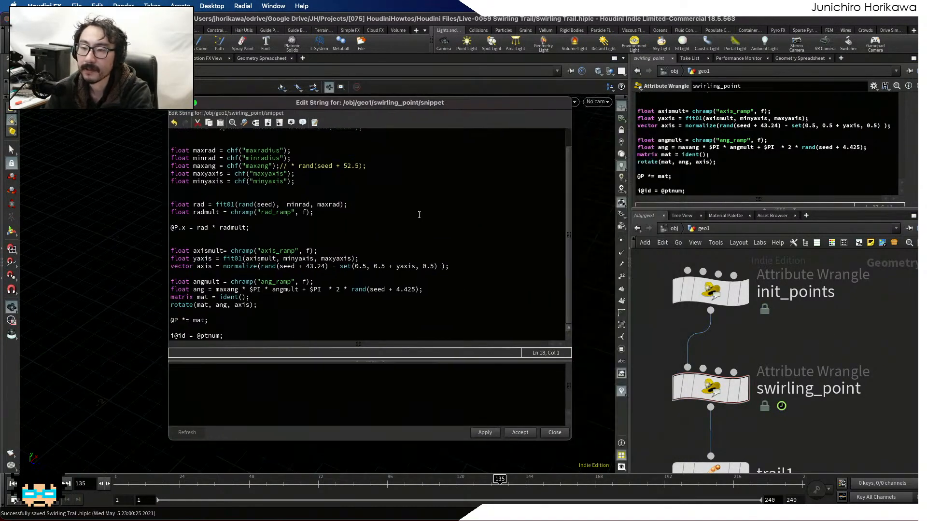
{"action": "scroll", "coordinate": [410, 228], "scroll_direction": "up", "scroll_amount": 1}
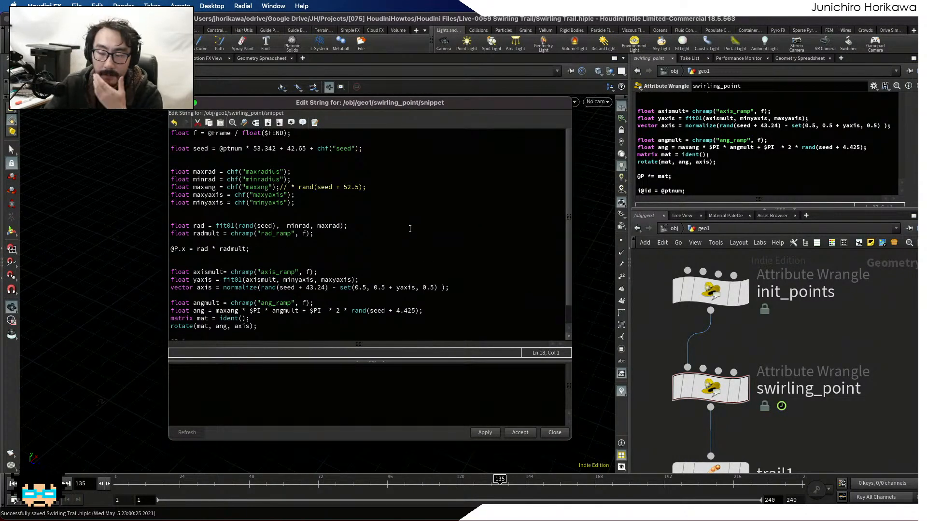
{"action": "scroll", "coordinate": [410, 228], "scroll_direction": "down", "scroll_amount": 1}
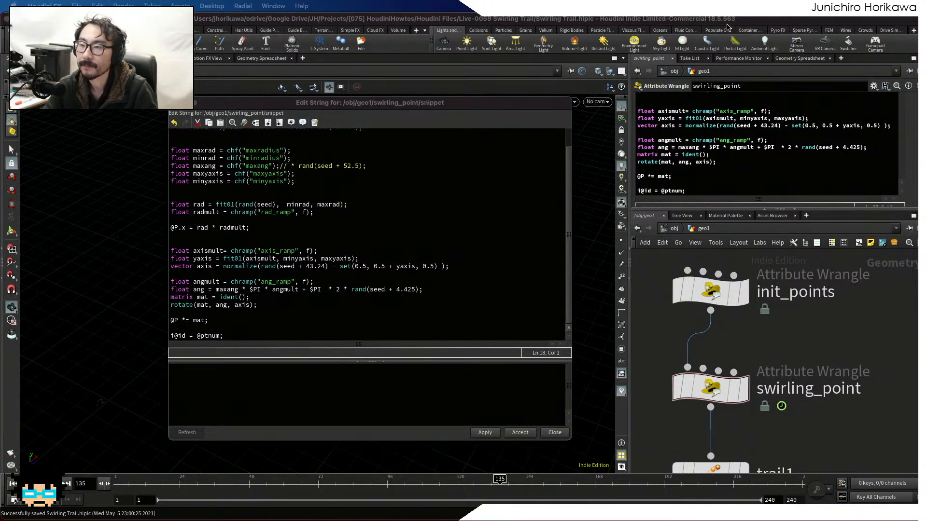
{"action": "scroll", "coordinate": [226, 183], "scroll_direction": "up", "scroll_amount": 1}
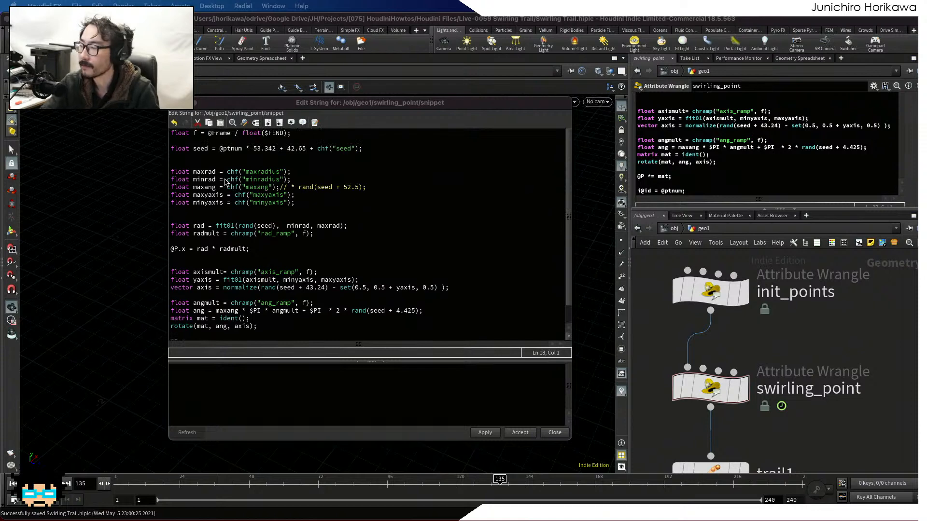
{"action": "left_click_drag", "start_coordinate": [428, 108], "coordinate": [444, 159]}
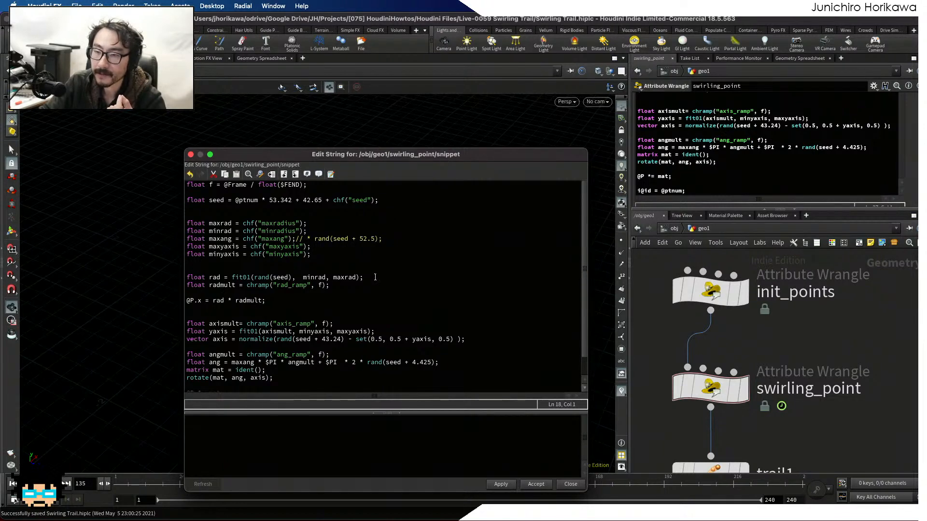
Enlarge the parameter pane and compare the code's rad and radmult lines with the Maxradius, Minradius and Rad Ramp parameters.
{"action": "left_click_drag", "start_coordinate": [375, 277], "coordinate": [147, 281]}
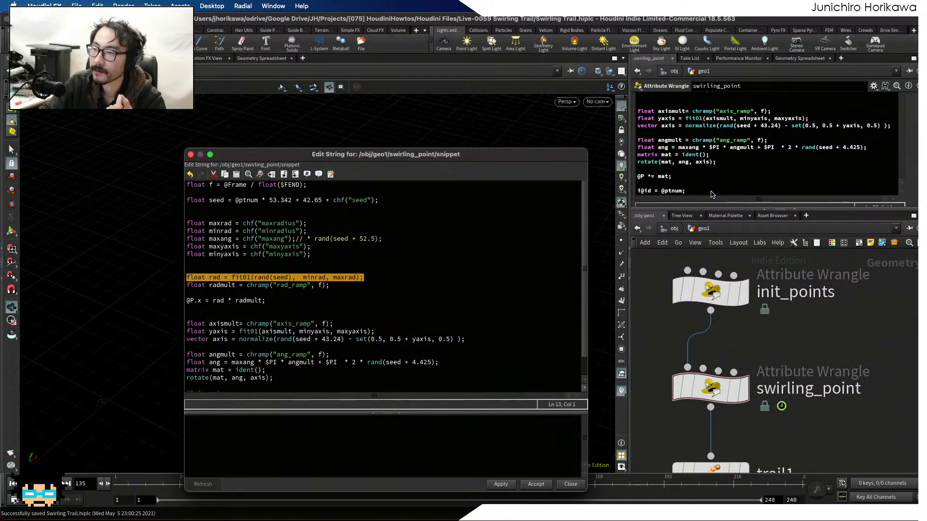
{"action": "scroll", "coordinate": [712, 194], "scroll_direction": "up", "scroll_amount": 5}
{"action": "left_click", "coordinate": [733, 210]}
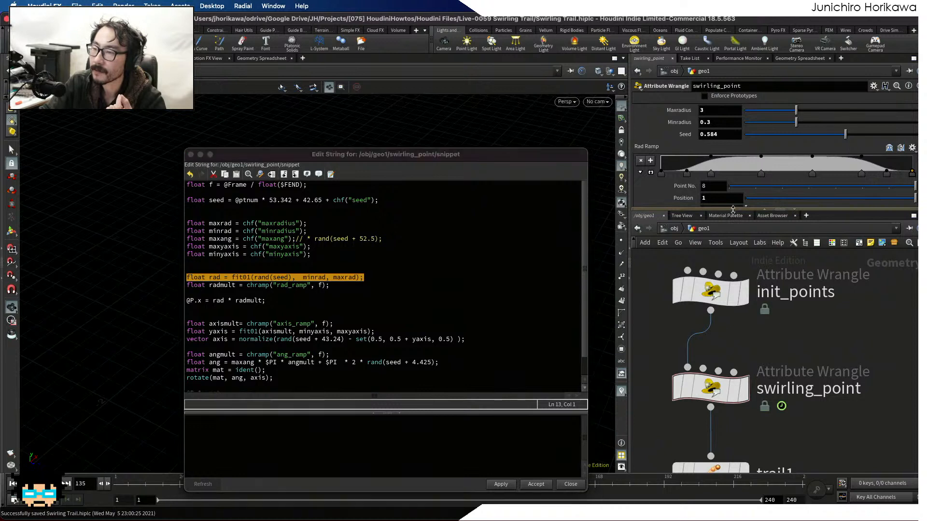
{"action": "left_click_drag", "start_coordinate": [733, 209], "coordinate": [733, 287]}
{"action": "scroll", "coordinate": [680, 225], "scroll_direction": "up", "scroll_amount": 3}
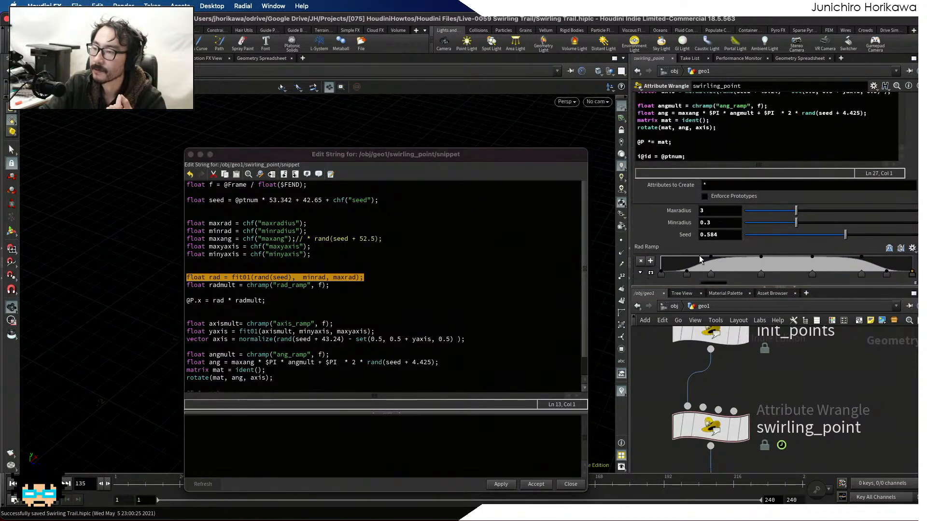
{"action": "scroll", "coordinate": [701, 259], "scroll_direction": "down", "scroll_amount": 1}
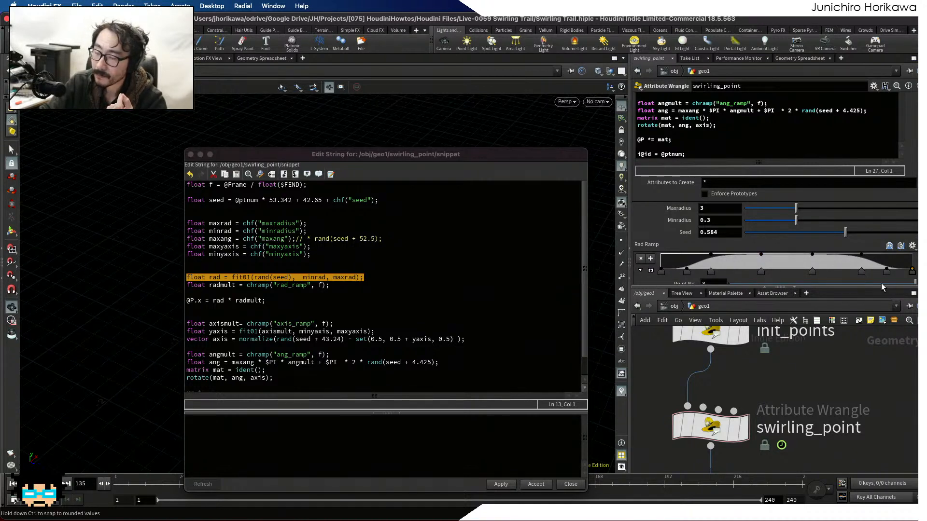
{"action": "left_click", "coordinate": [363, 300]}
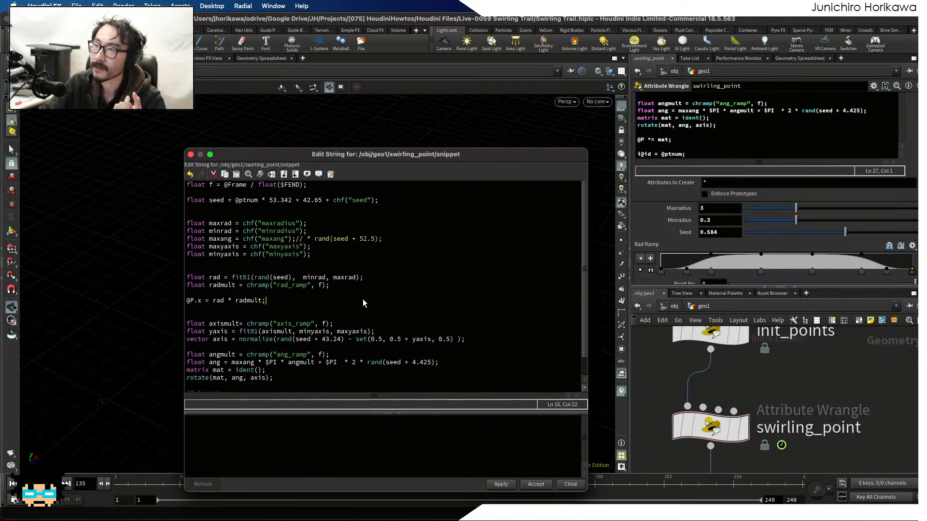
{"action": "left_click", "coordinate": [363, 291]}
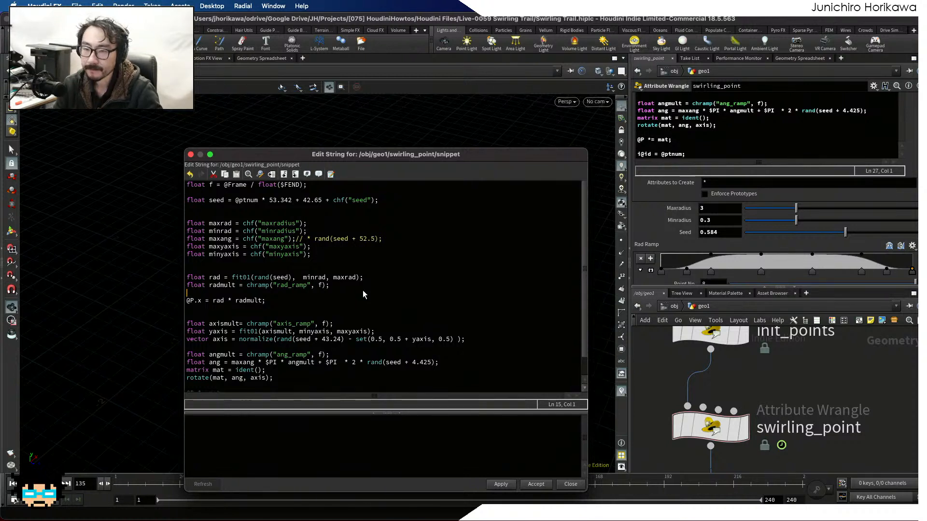
Add the line float minthickness = chf("minthickness"); below the minyaxis declaration in the VEX code.
{"action": "left_click", "coordinate": [327, 256]}
{"action": "key", "text": "Return"}
{"action": "type", "text": "FLO"}
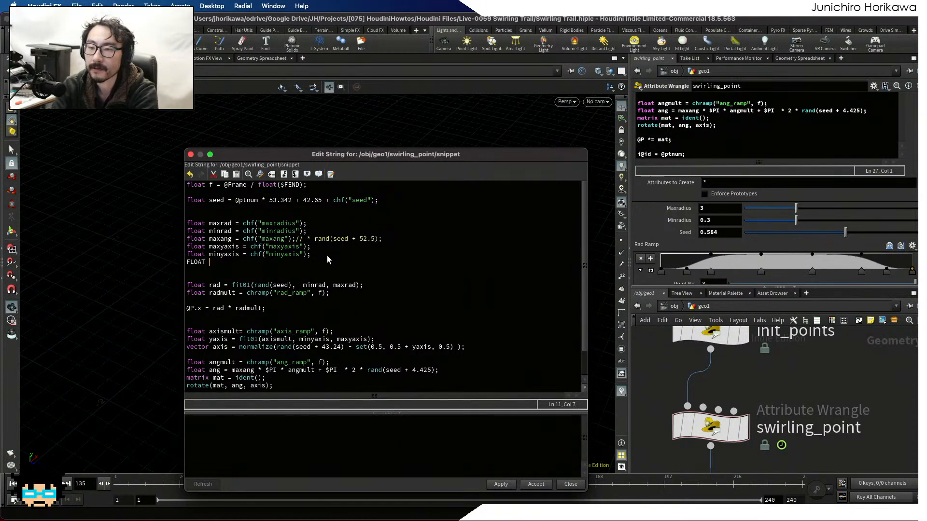
{"action": "key", "text": "BackSpace"}
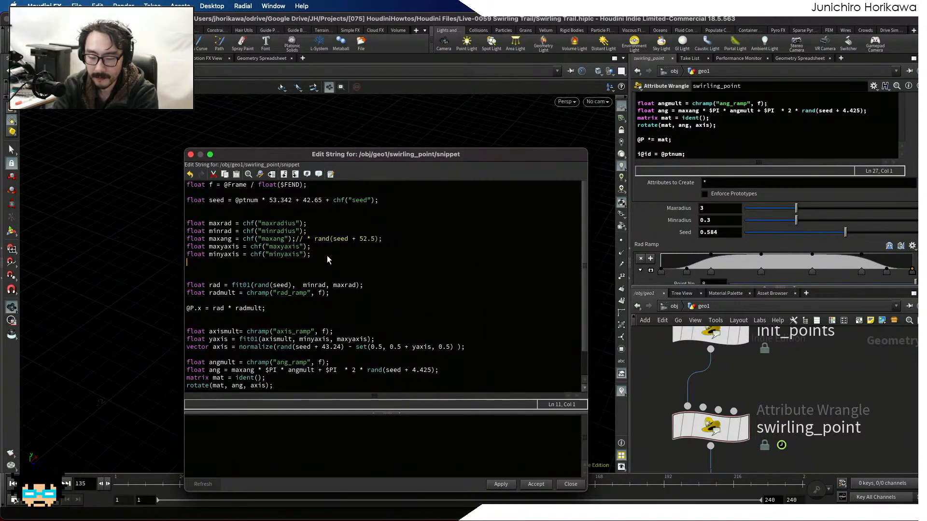
{"action": "type", "text": "float "}
{"action": "type", "text": "min"}
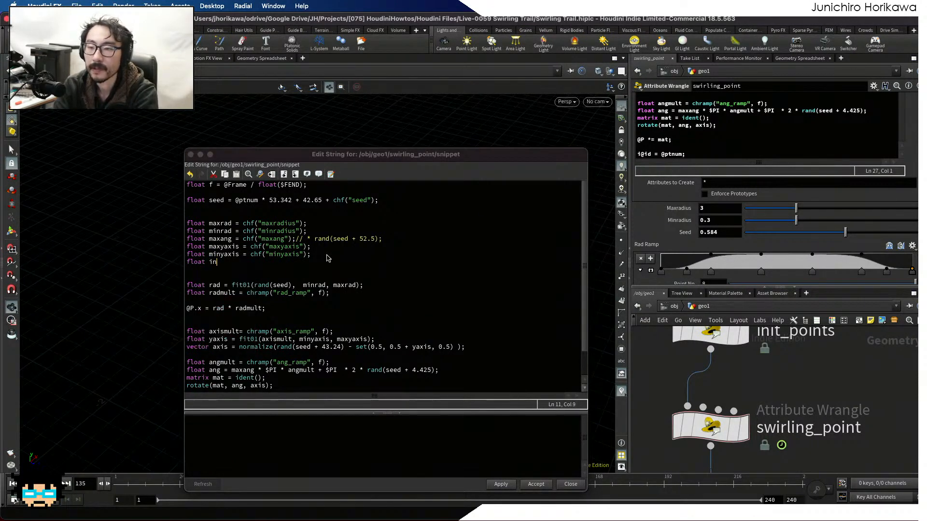
{"action": "type", "text": "thickness ~"}
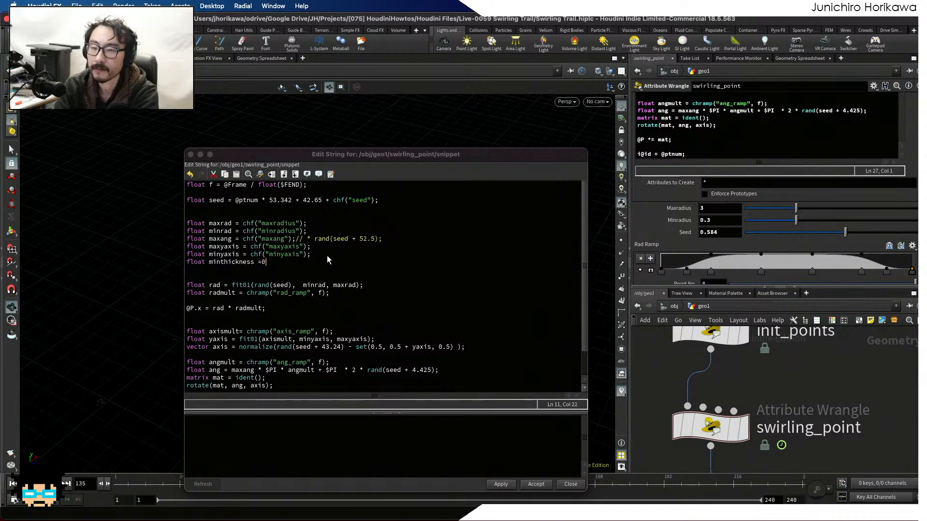
{"action": "key", "text": "BackSpace"}
{"action": "key", "text": "BackSpace"}
{"action": "type", "text": "= chf()"}
{"action": "key", "text": "BackSpace"}
{"action": "key", "text": "BackSpace"}
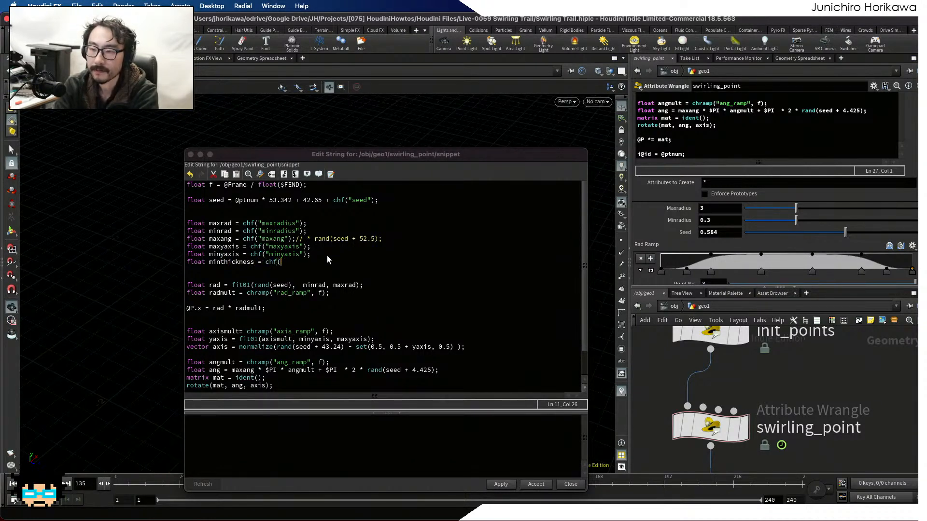
{"action": "type", "text": "(*min"}
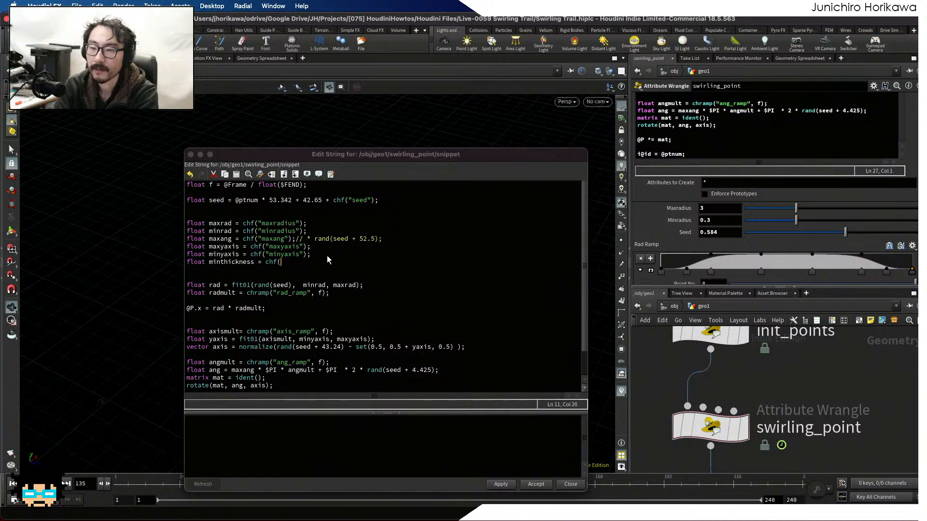
{"action": "type", "text": "thickne"}
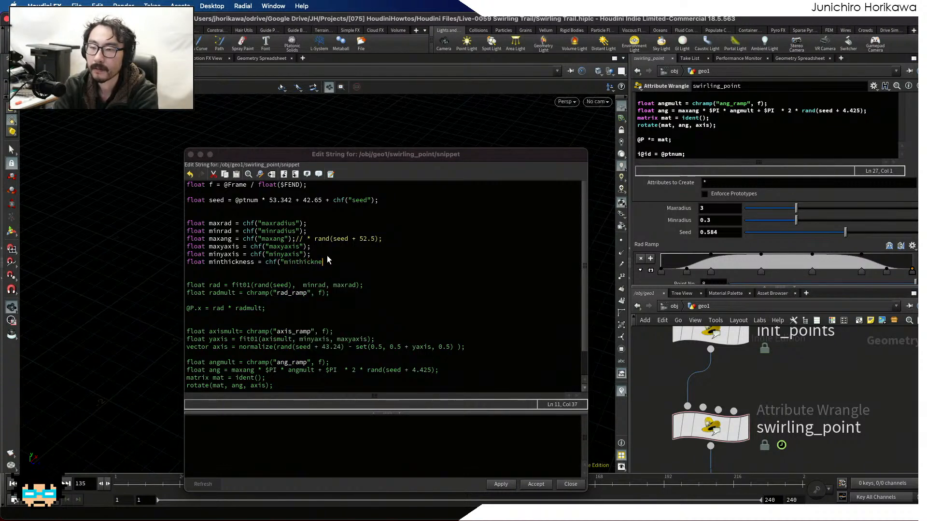
{"action": "type", "text": "es\")"}
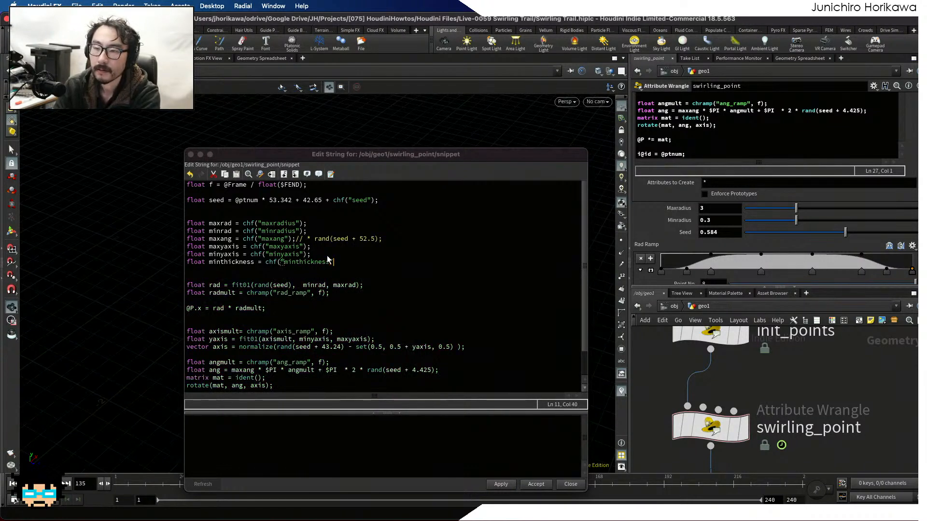
{"action": "type", "text": ";"}
Add the line float maxthickness = chf("maxthickness"); directly below the minthickness declaration.
{"action": "key", "text": "Return"}
{"action": "type", "text": "fl"}
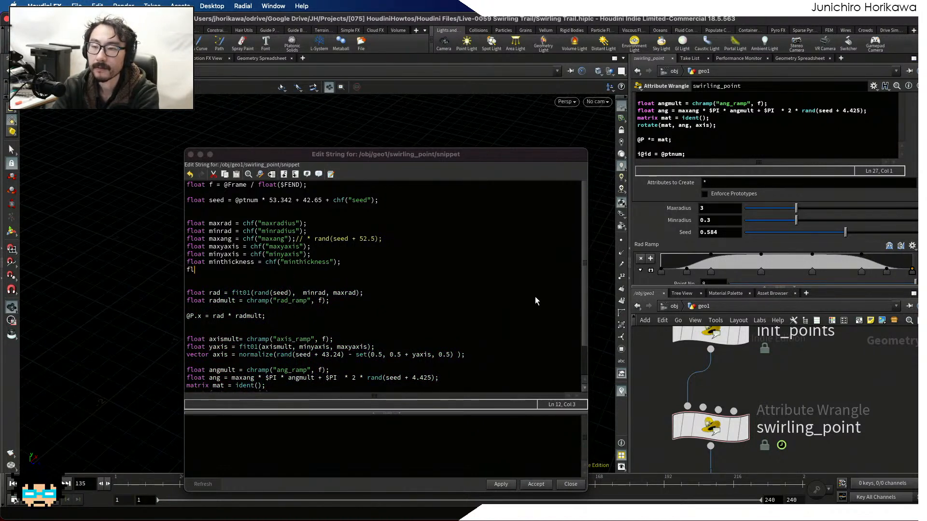
{"action": "type", "text": "oat maxthickne"}
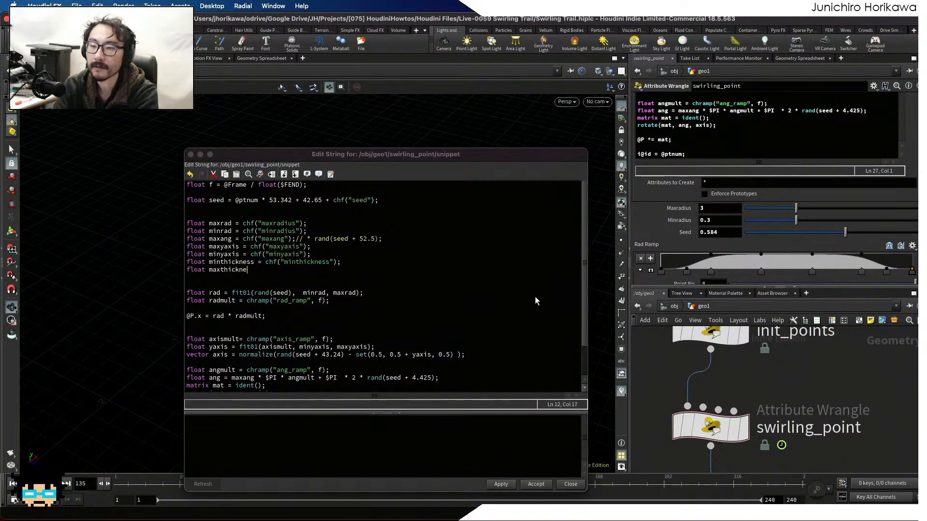
{"action": "type", "text": "ss = chf"}
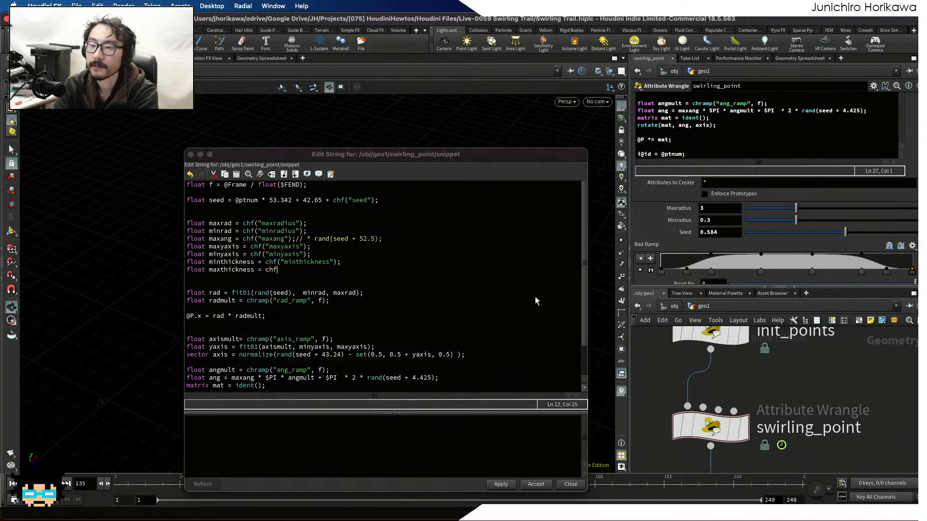
{"action": "type", "text": "(\"ma"}
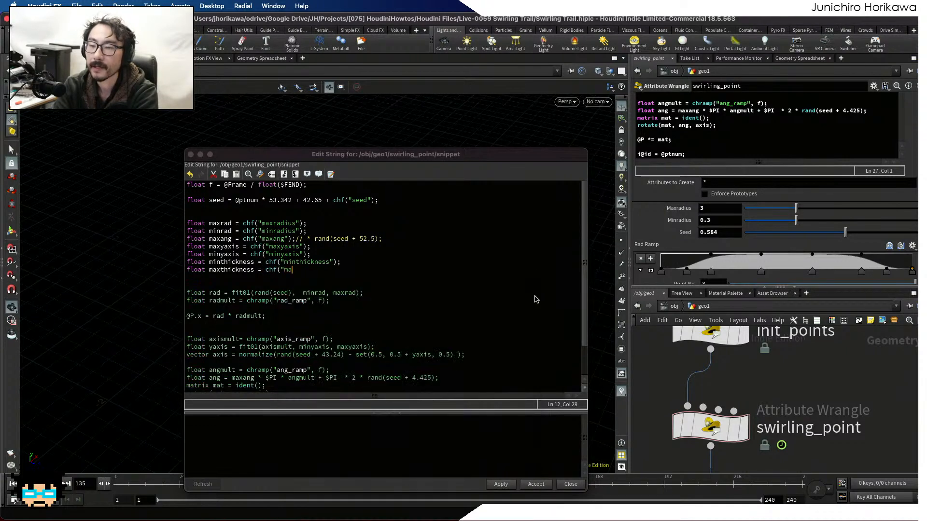
{"action": "type", "text": "xthickness\");"}
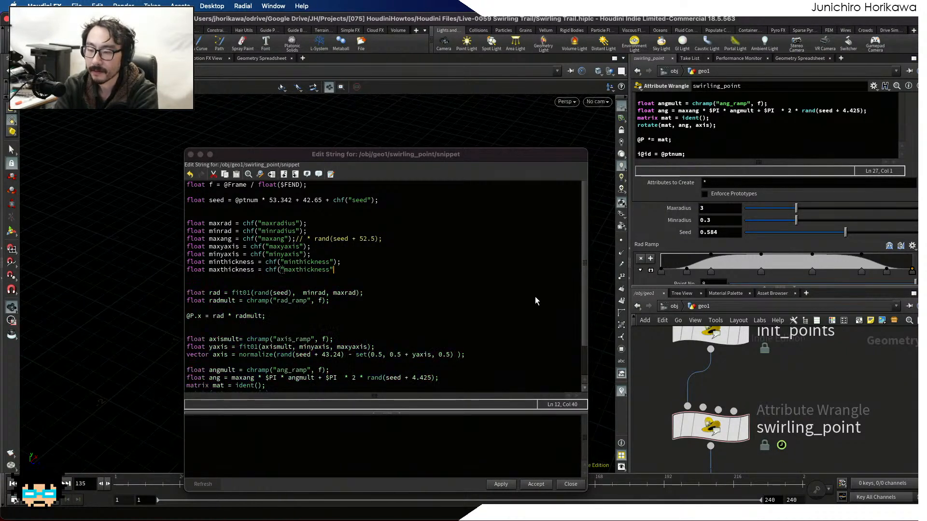
Apply the edited code and create the wrangle's Minthickness and Maxthickness parameters from it.
{"action": "left_click", "coordinate": [502, 485]}
{"action": "scroll", "coordinate": [912, 187], "scroll_direction": "up", "scroll_amount": 10}
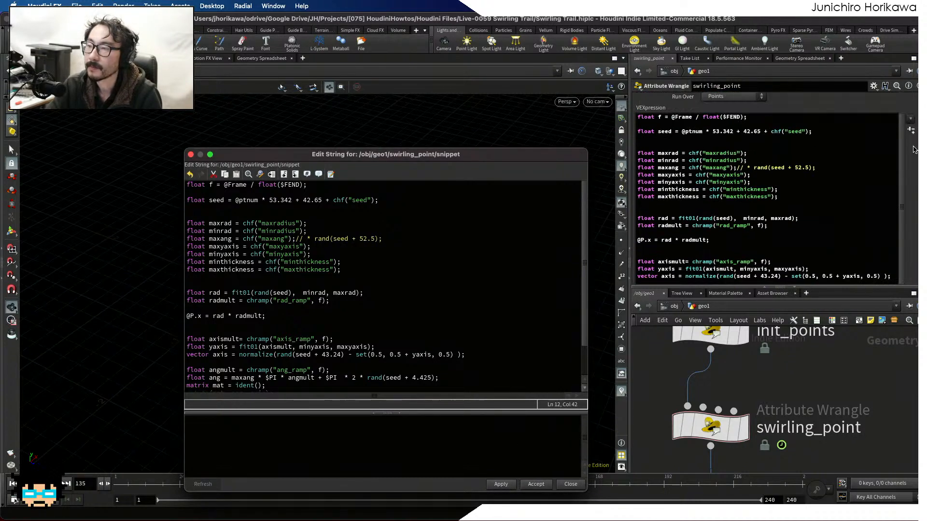
{"action": "scroll", "coordinate": [913, 188], "scroll_direction": "down", "scroll_amount": 10}
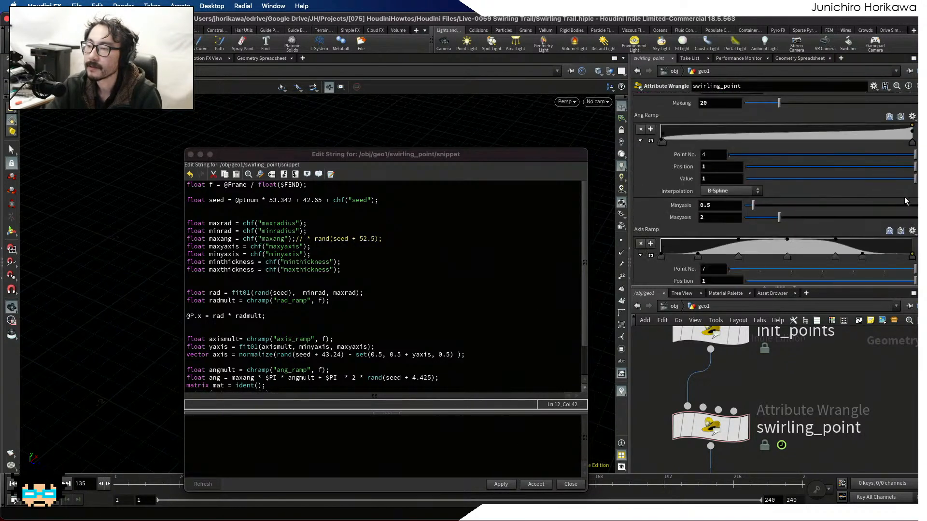
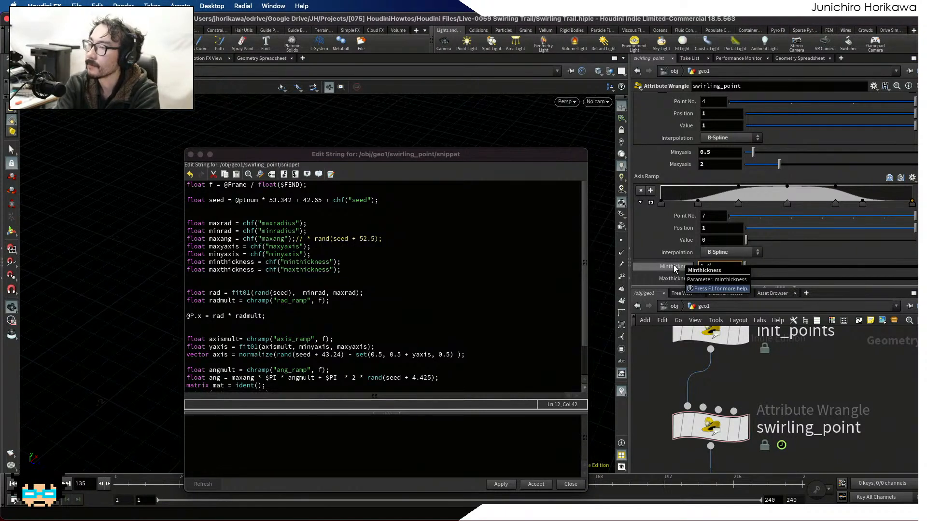
Set the wrangle's Minthickness to 0.03 and Maxthickness to 0.3.
{"action": "type", "text": "3"}
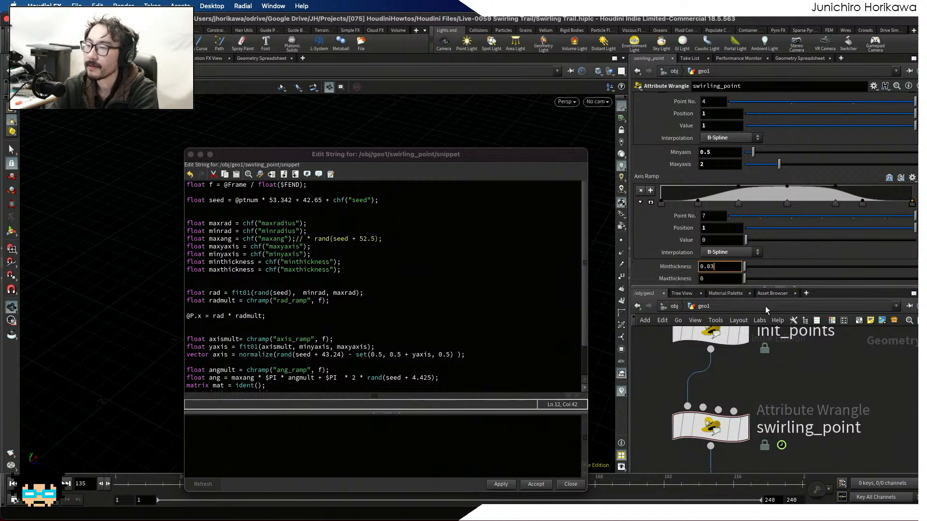
{"action": "left_click", "coordinate": [728, 280]}
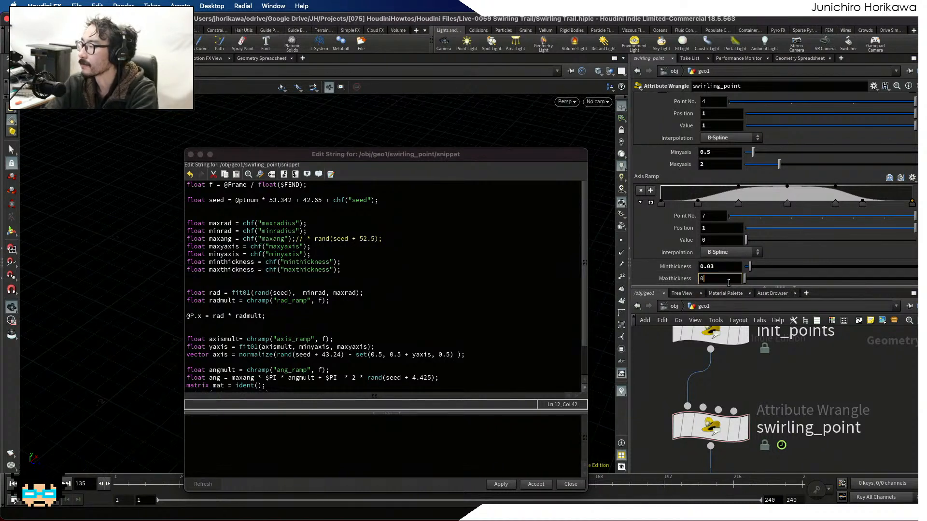
{"action": "type", "text": ".3"}
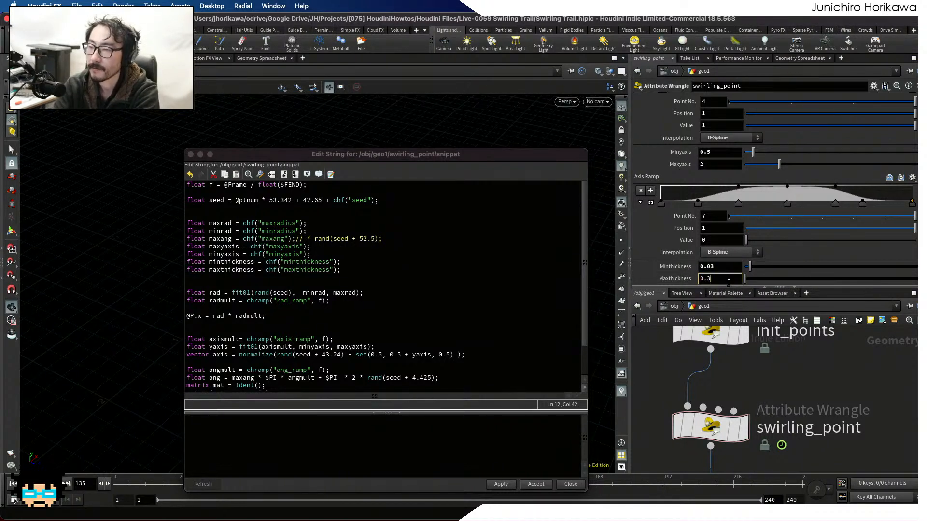
{"action": "key", "text": "Return"}
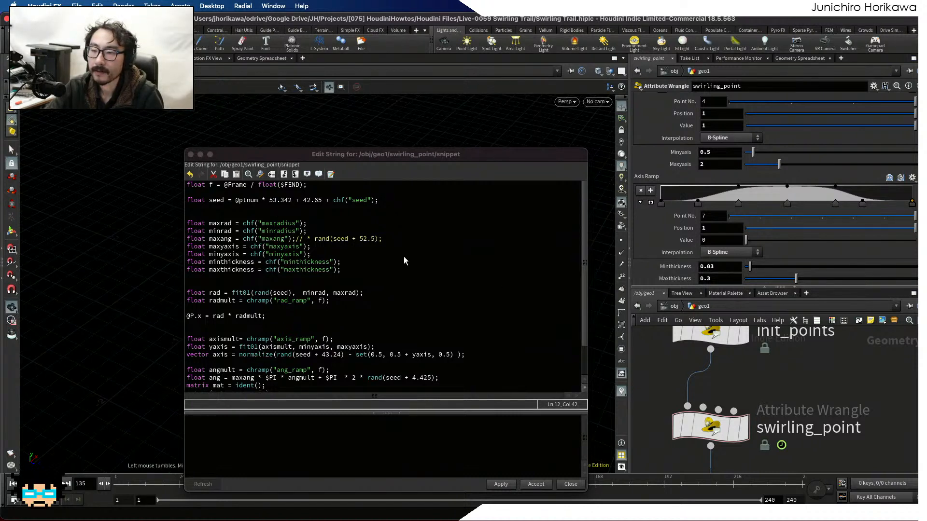
{"action": "left_click", "coordinate": [393, 272]}
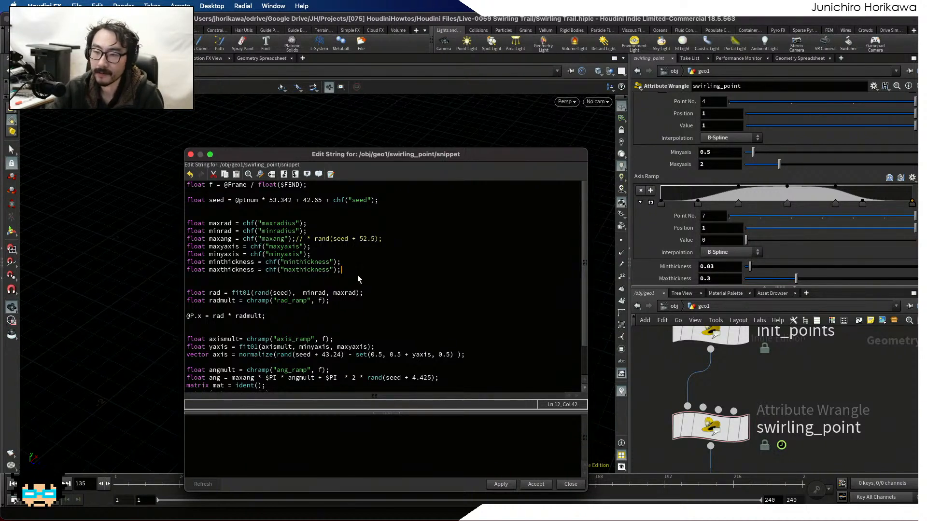
{"action": "scroll", "coordinate": [337, 288], "scroll_direction": "down", "scroll_amount": 2}
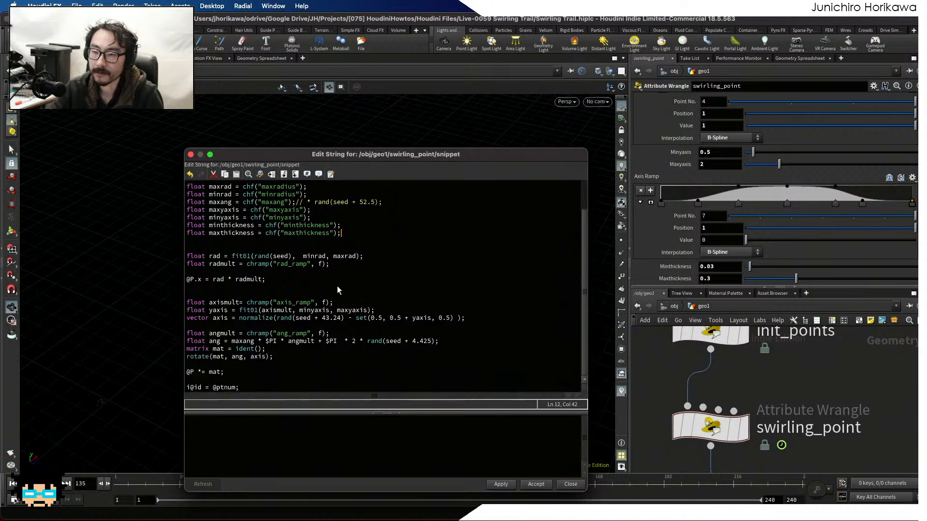
{"action": "left_click", "coordinate": [285, 371]}
{"action": "key", "text": "Down"}
{"action": "key", "text": "Down"}
{"action": "key", "text": "End"}
{"action": "key", "text": "BackSpace"}
{"action": "key", "text": "BackSpace"}
{"action": "key", "text": "BackSpace"}
{"action": "key", "text": "BackSpace"}
{"action": "key", "text": "BackSpace"}
{"action": "key", "text": "BackSpace"}
{"action": "key", "text": "BackSpace"}
{"action": "key", "text": "BackSpace"}
{"action": "key", "text": "BackSpace"}
{"action": "key", "text": "BackSpace"}
{"action": "key", "text": "BackSpace"}
{"action": "key", "text": "BackSpace"}
{"action": "key", "text": "BackSpace"}
{"action": "key", "text": "BackSpace"}
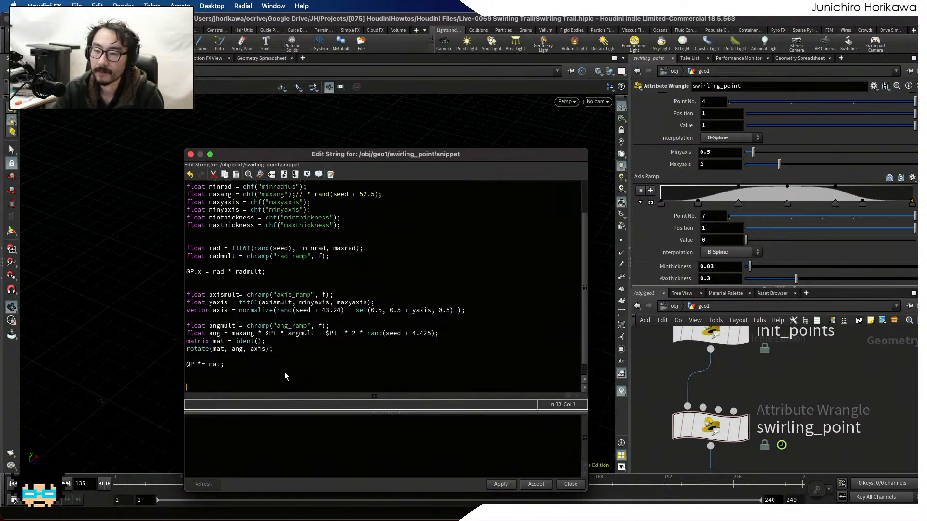
{"action": "key", "text": "Return"}
{"action": "scroll", "coordinate": [317, 358], "scroll_direction": "down", "scroll_amount": 1}
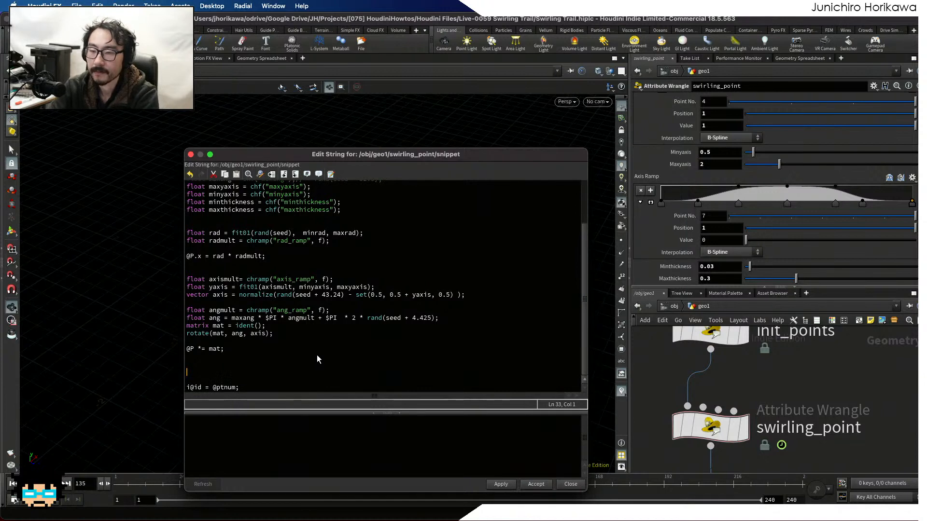
{"action": "type", "text": "float thic"}
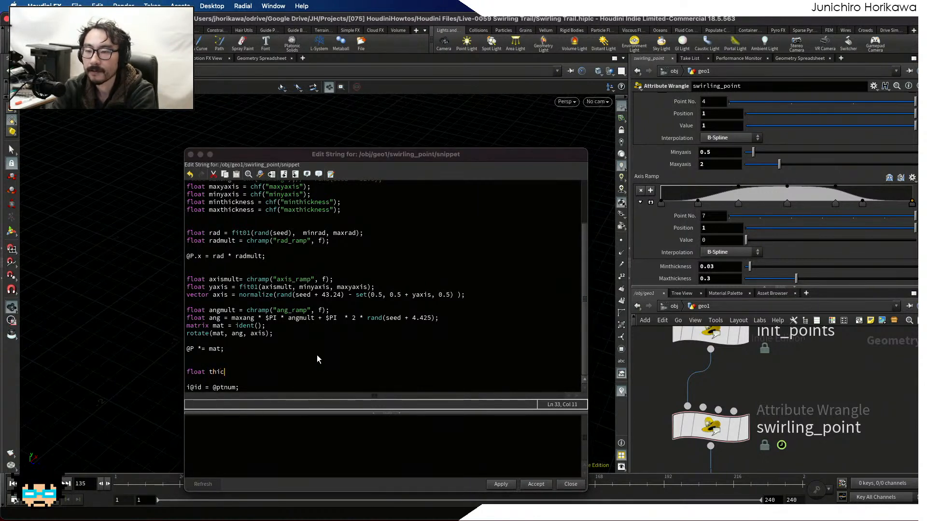
{"action": "type", "text": "kness = "}
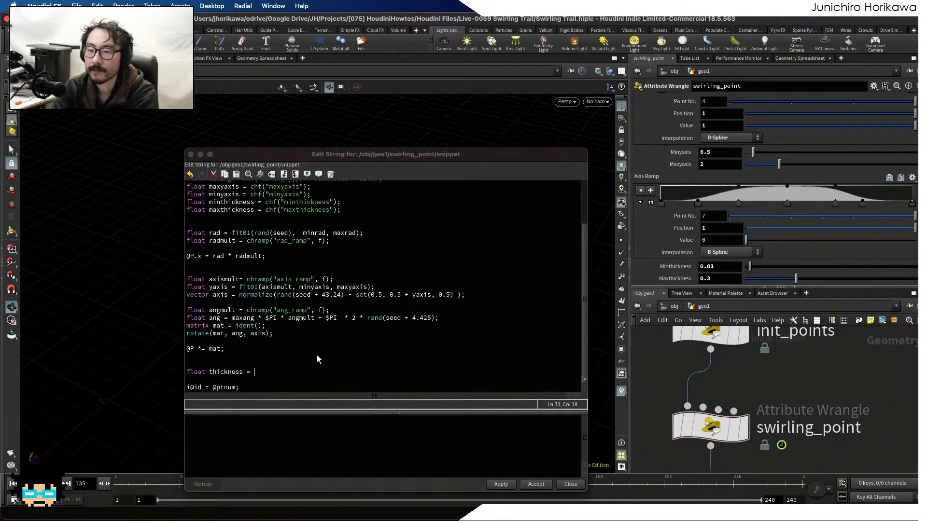
{"action": "type", "text": "rand(se"}
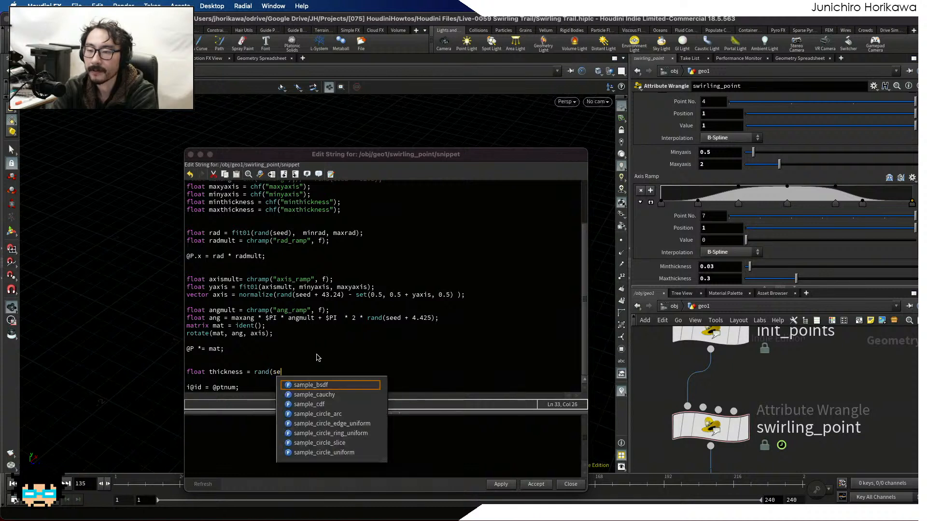
{"action": "type", "text": "ed + 6."}
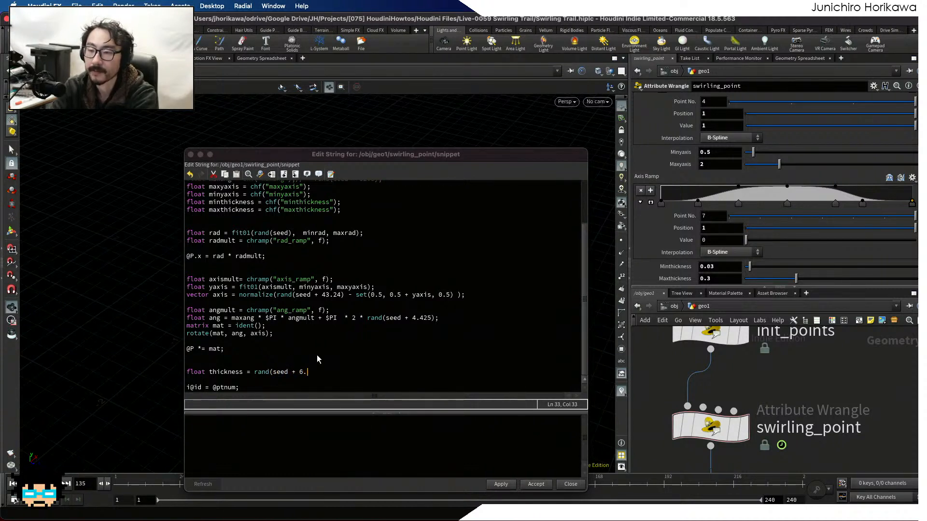
{"action": "type", "text": "234"}
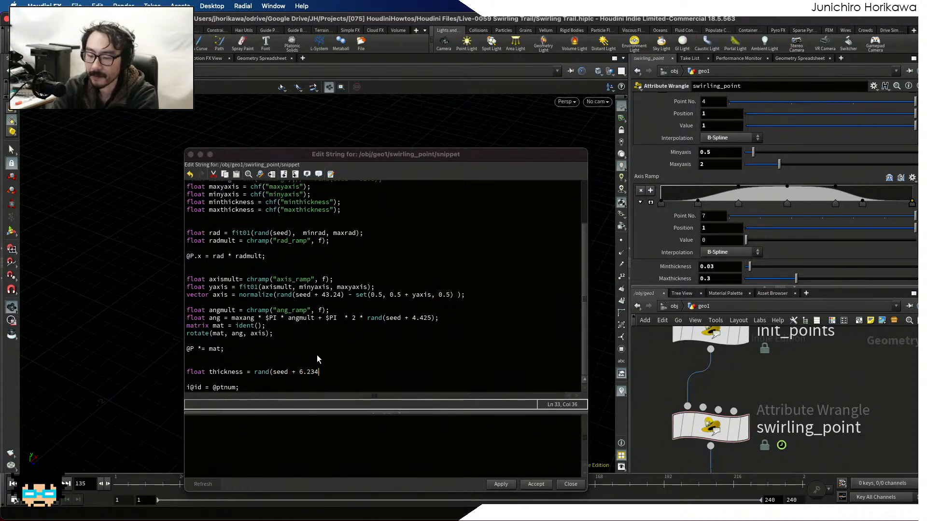
{"action": "type", "text": ")"}
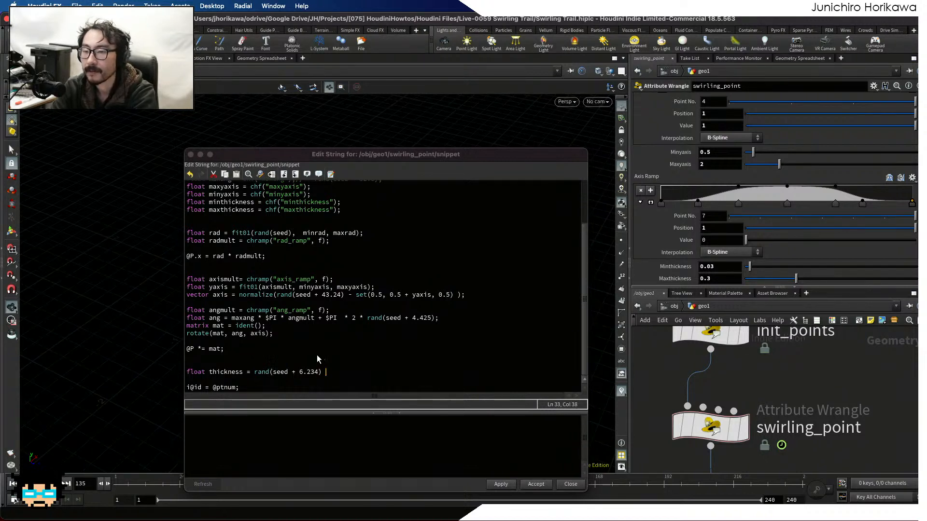
Wrap the thickness line's rand call in a fit01( function and add a comma after rand(seed + 6.234) for the range arguments.
{"action": "left_click", "coordinate": [254, 372]}
{"action": "type", "text": "fit"}
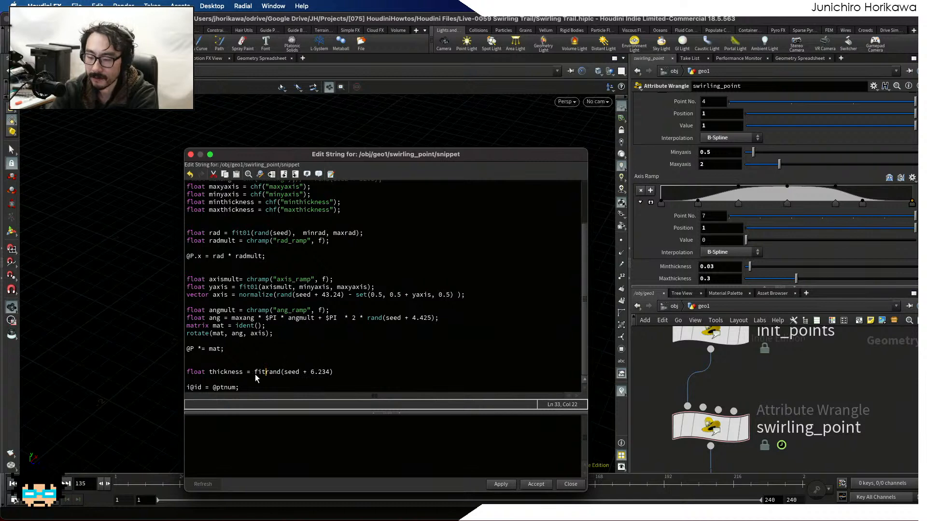
{"action": "type", "text": "01("}
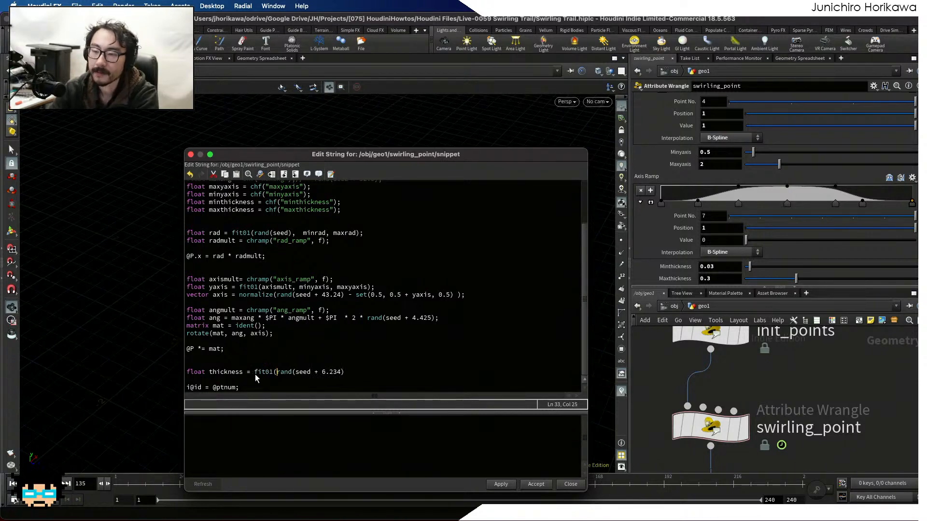
{"action": "left_click", "coordinate": [377, 370]}
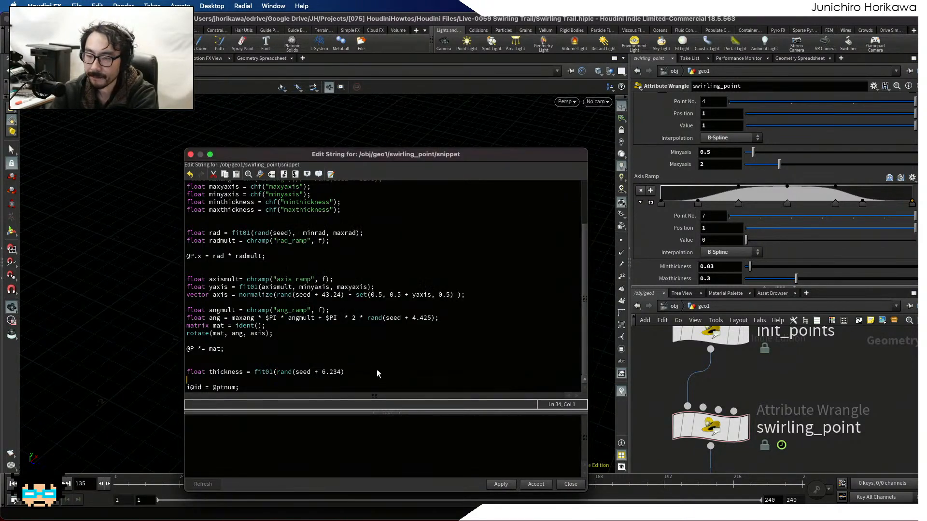
{"action": "type", "text": ","}
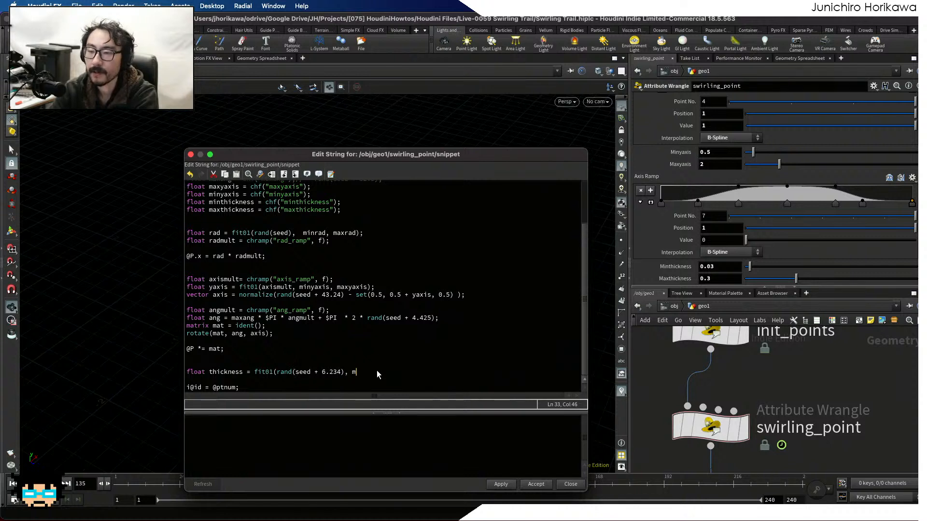
Complete the thickness declaration so fit01 maps rand(seed + 6.234) between minthickness and maxthickness, and apply the code.
{"action": "type", "text": " minthicknes"}
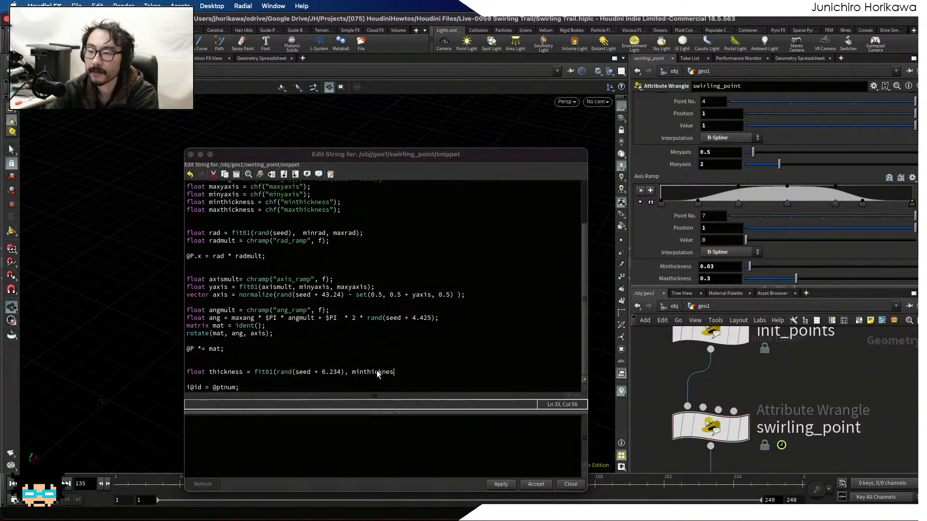
{"action": "type", "text": "s, maxthickness);"}
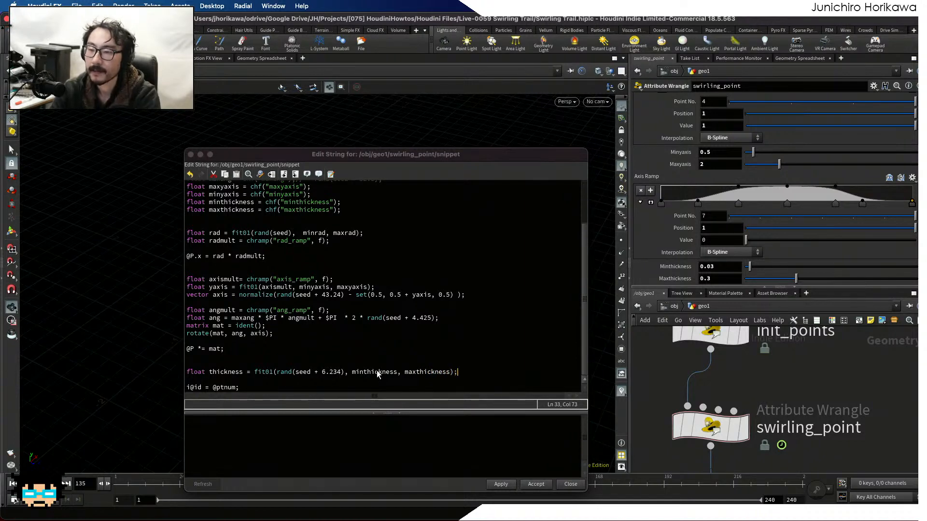
{"action": "scroll", "coordinate": [269, 274], "scroll_direction": "up", "scroll_amount": 3}
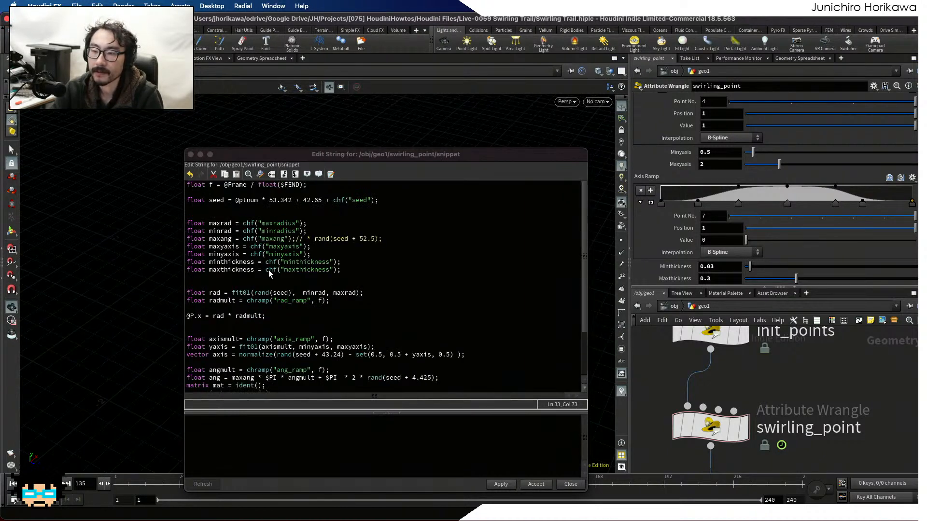
{"action": "scroll", "coordinate": [272, 284], "scroll_direction": "down", "scroll_amount": 3}
{"action": "left_click", "coordinate": [499, 487]}
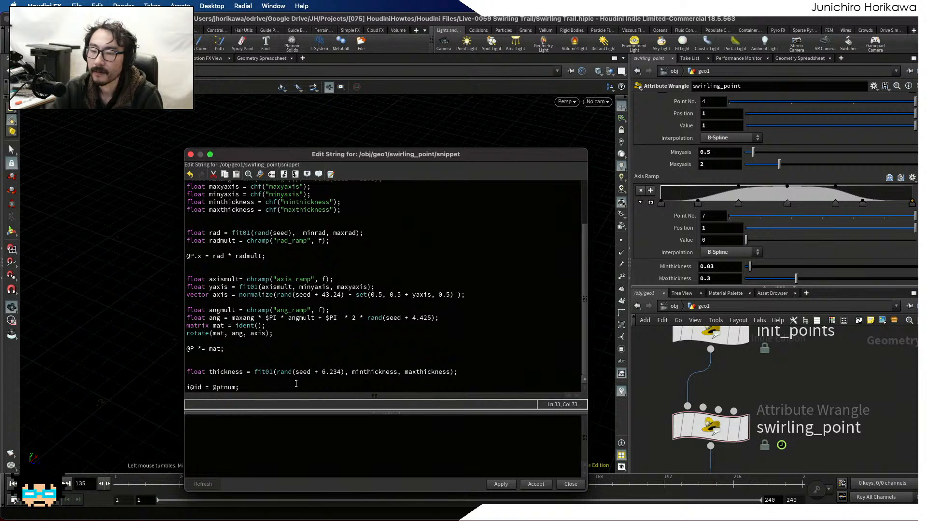
Check the wrangle's ramp parameters and insert a blank line above the thickness declaration.
{"action": "left_click", "coordinate": [271, 362]}
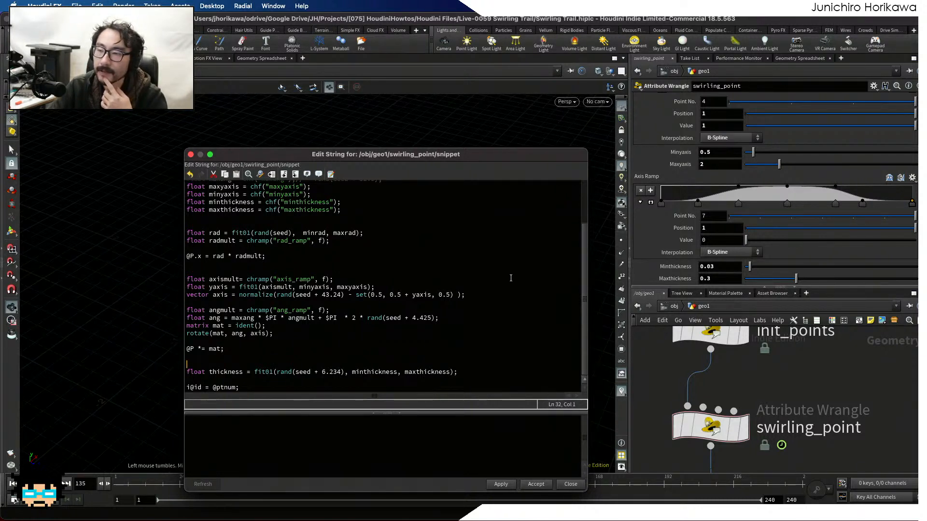
{"action": "scroll", "coordinate": [717, 209], "scroll_direction": "up", "scroll_amount": 3}
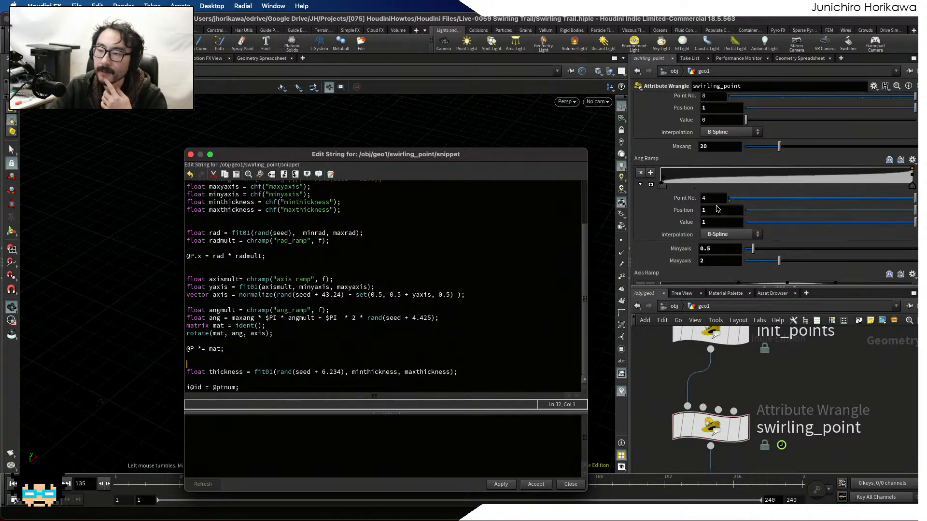
{"action": "scroll", "coordinate": [717, 208], "scroll_direction": "up", "scroll_amount": 4}
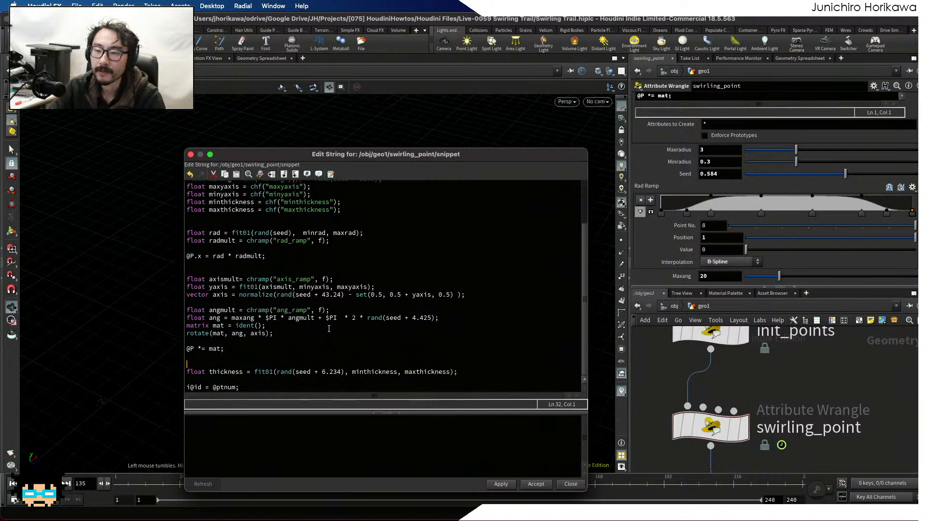
{"action": "left_click", "coordinate": [278, 372]}
{"action": "left_click", "coordinate": [228, 364]}
{"action": "key", "text": "Return"}
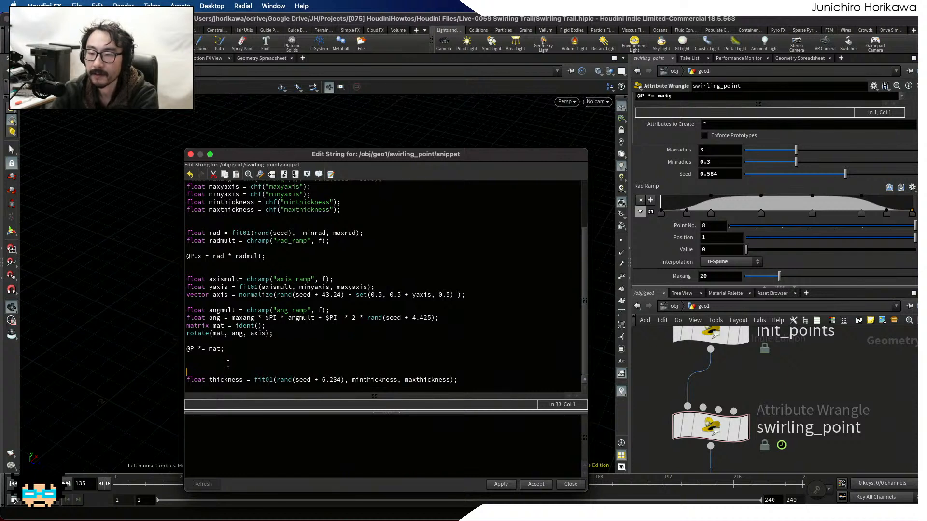
Try to wrap rand(seed + 6.234) in a chramp() call inside the thickness declaration.
{"action": "left_click", "coordinate": [276, 379]}
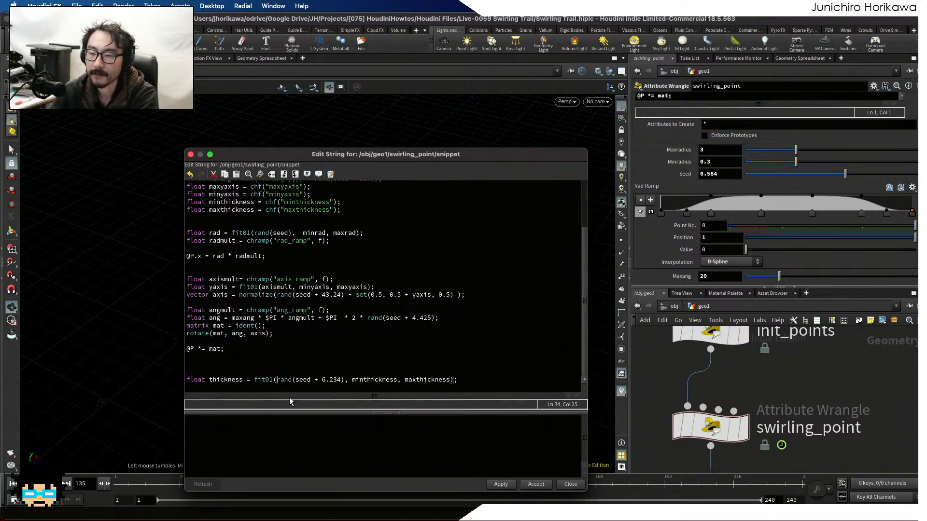
{"action": "type", "text": "fit01"}
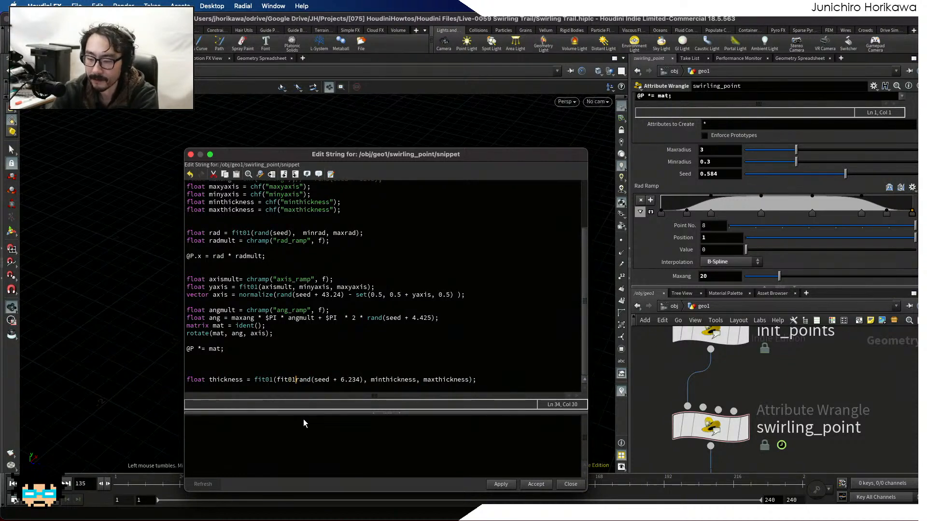
{"action": "key", "text": "BackSpace"}
{"action": "key", "text": "BackSpace"}
{"action": "key", "text": "BackSpace"}
{"action": "key", "text": "BackSpace"}
{"action": "type", "text": "chramp("}
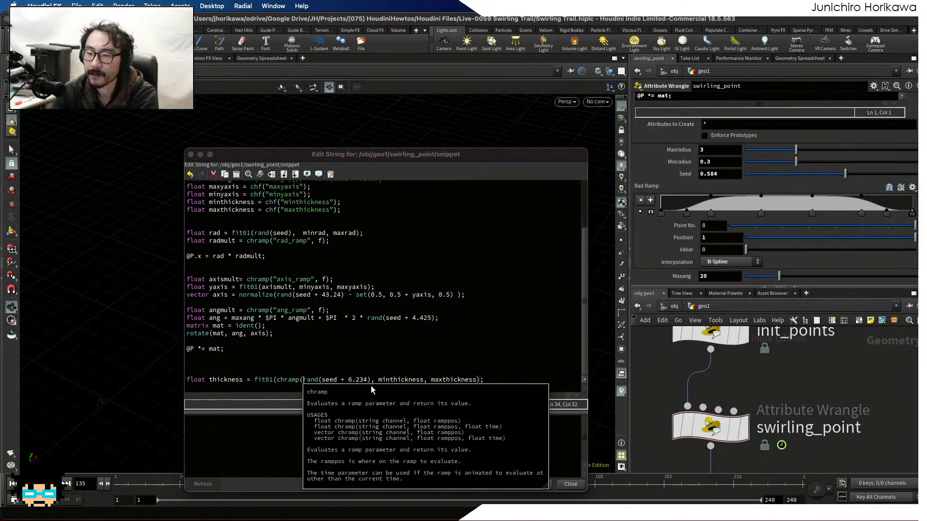
{"action": "left_click", "coordinate": [370, 380]}
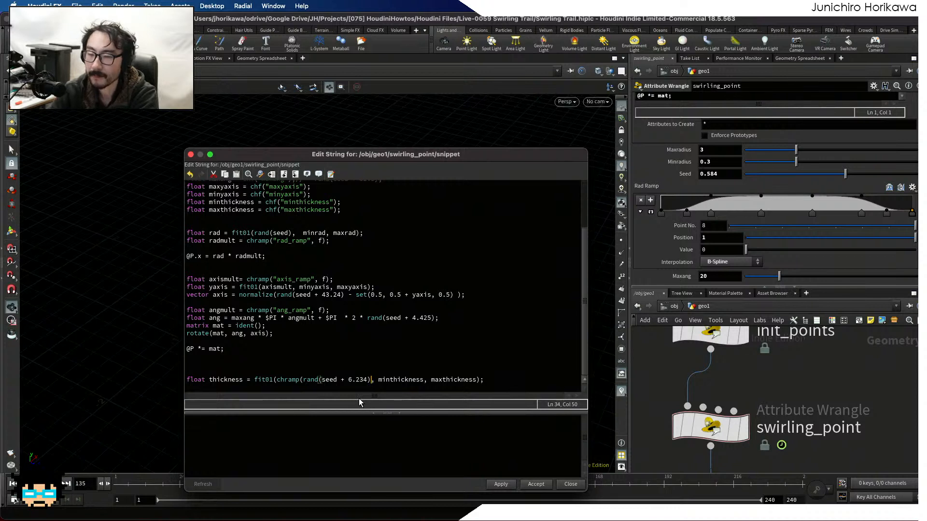
{"action": "type", "text": ")"}
{"action": "left_click", "coordinate": [304, 380]}
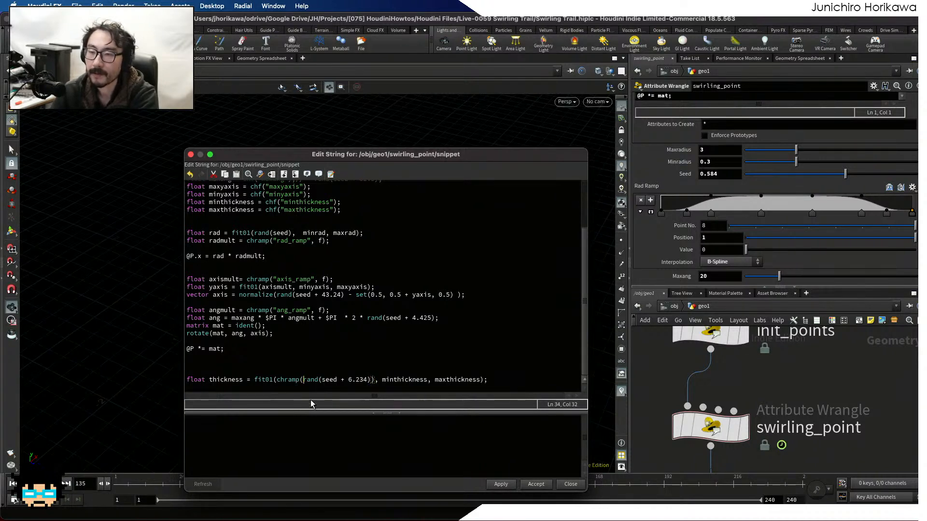
Examine the radmult declaration and its rad_ramp lookup as a possible multiplier for the thickness.
{"action": "scroll", "coordinate": [250, 256], "scroll_direction": "up", "scroll_amount": 1}
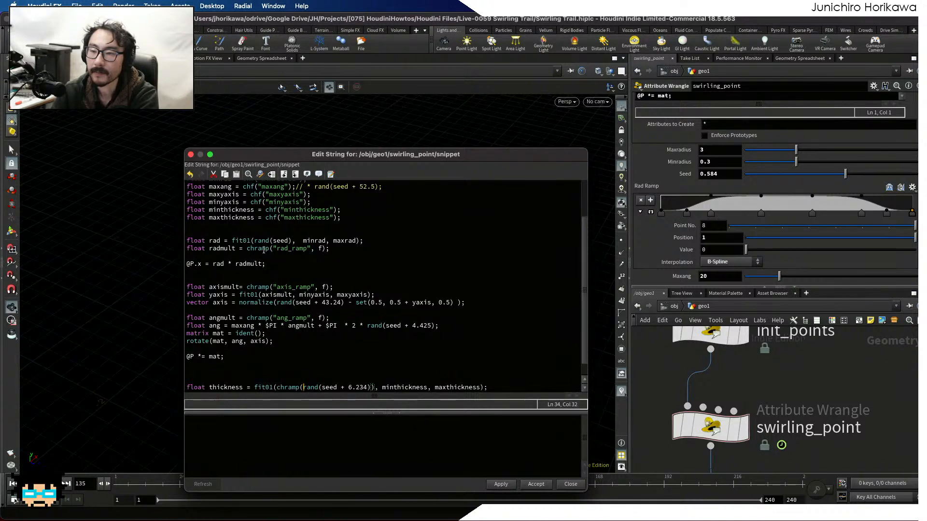
{"action": "left_click_drag", "start_coordinate": [273, 248], "coordinate": [309, 250]}
{"action": "scroll", "coordinate": [312, 258], "scroll_direction": "down", "scroll_amount": 2}
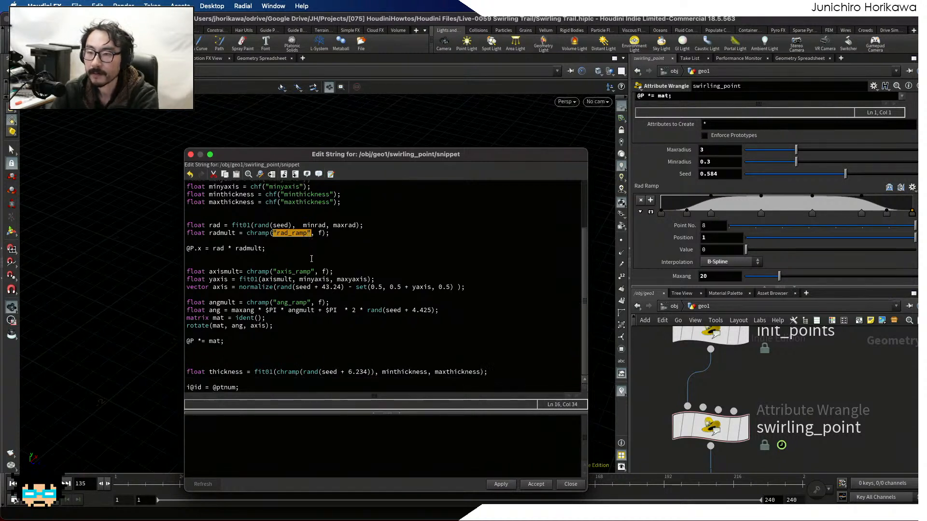
{"action": "left_click", "coordinate": [306, 241]}
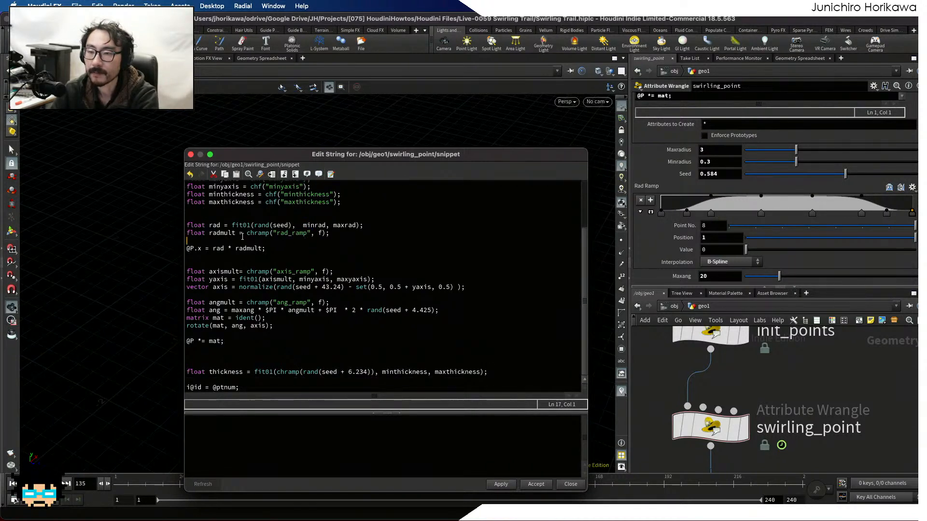
{"action": "left_click_drag", "start_coordinate": [236, 233], "coordinate": [208, 236]}
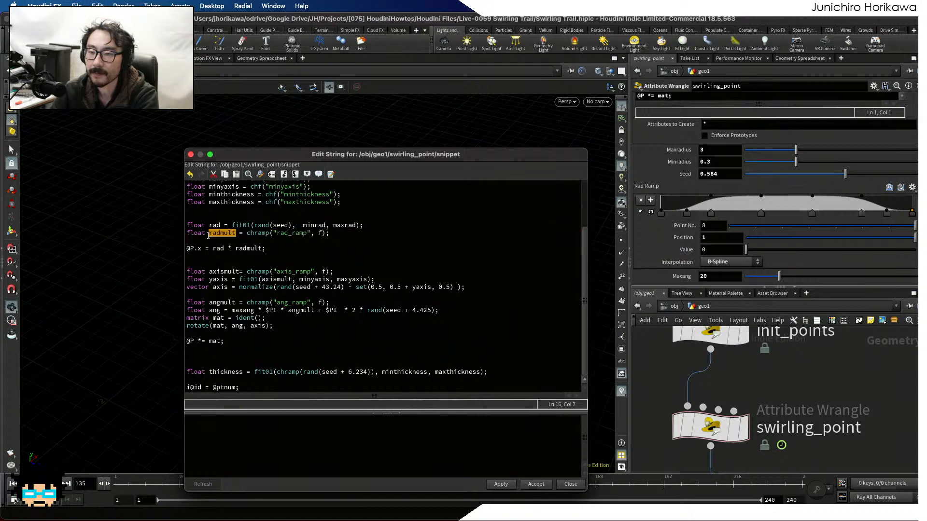
{"action": "left_click_drag", "start_coordinate": [331, 234], "coordinate": [177, 235]}
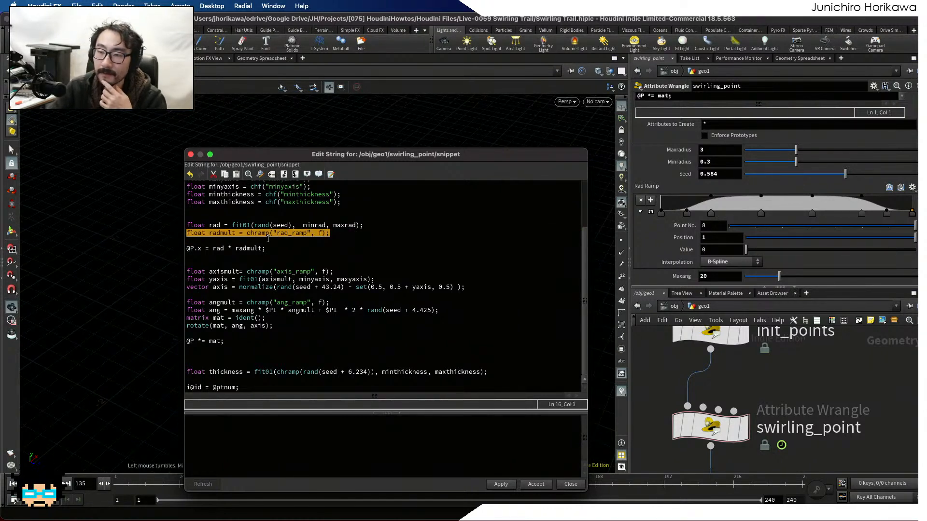
{"action": "left_click", "coordinate": [269, 240]}
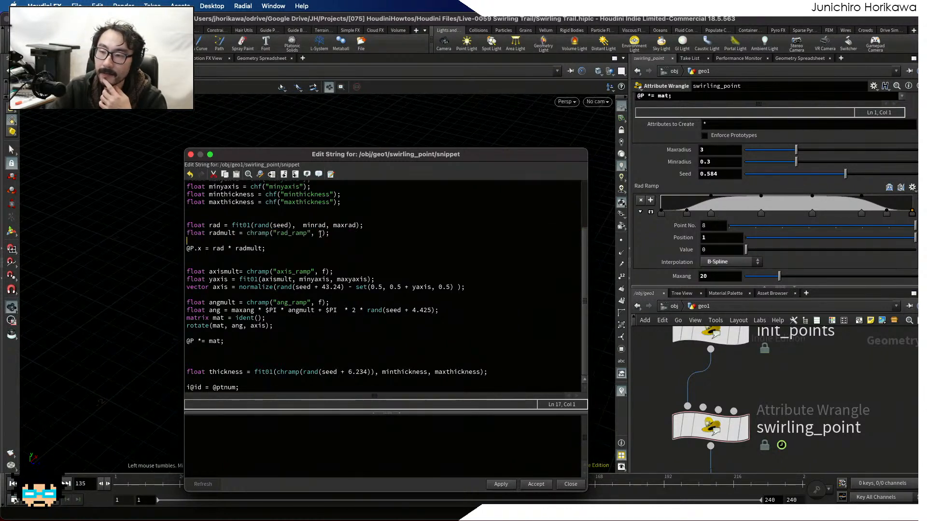
Remove the chramp() wrapper around rand(seed + 6.234) in the thickness declaration.
{"action": "left_click", "coordinate": [302, 372]}
{"action": "key", "text": "BackSpace"}
{"action": "key", "text": "BackSpace"}
{"action": "key", "text": "BackSpace"}
{"action": "key", "text": "BackSpace"}
{"action": "key", "text": "BackSpace"}
{"action": "key", "text": "BackSpace"}
{"action": "key", "text": "BackSpace"}
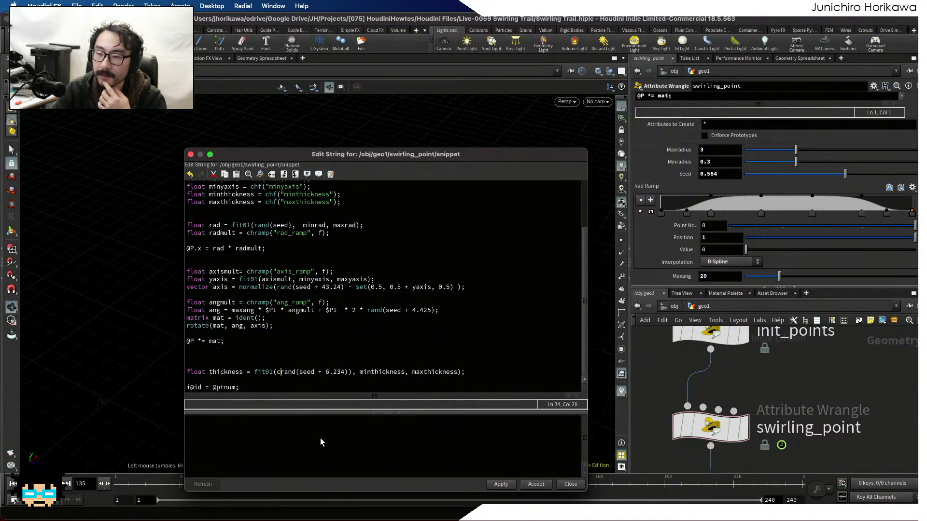
{"action": "left_click", "coordinate": [347, 371]}
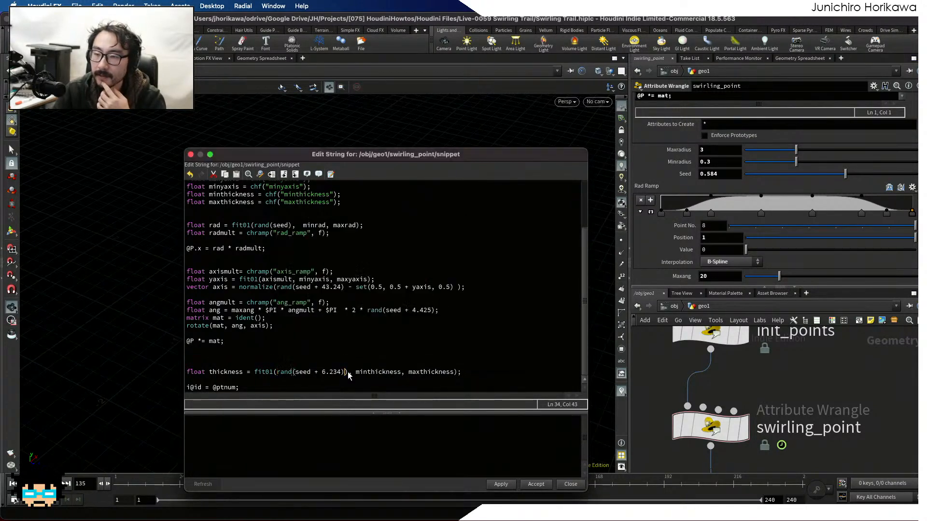
{"action": "key", "text": "BackSpace"}
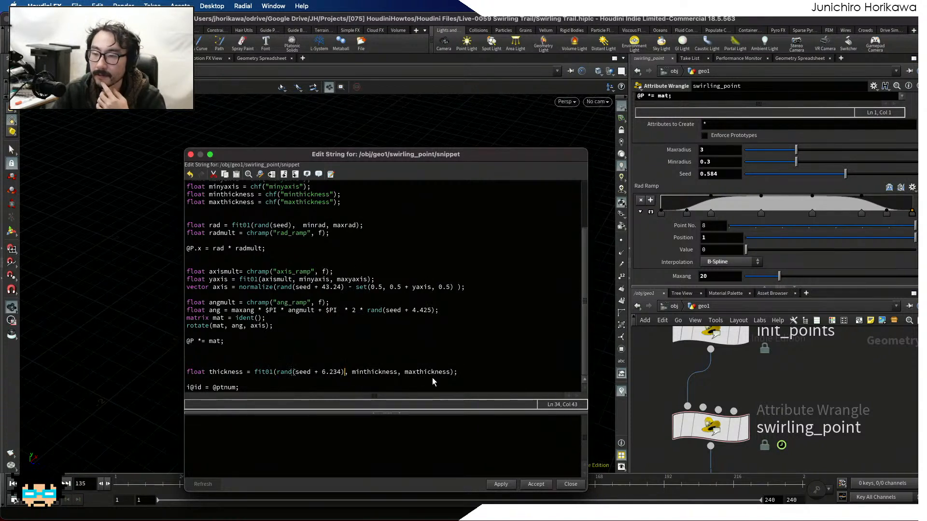
Multiply the thickness expression by radmult and apply the code.
{"action": "left_click", "coordinate": [453, 373]}
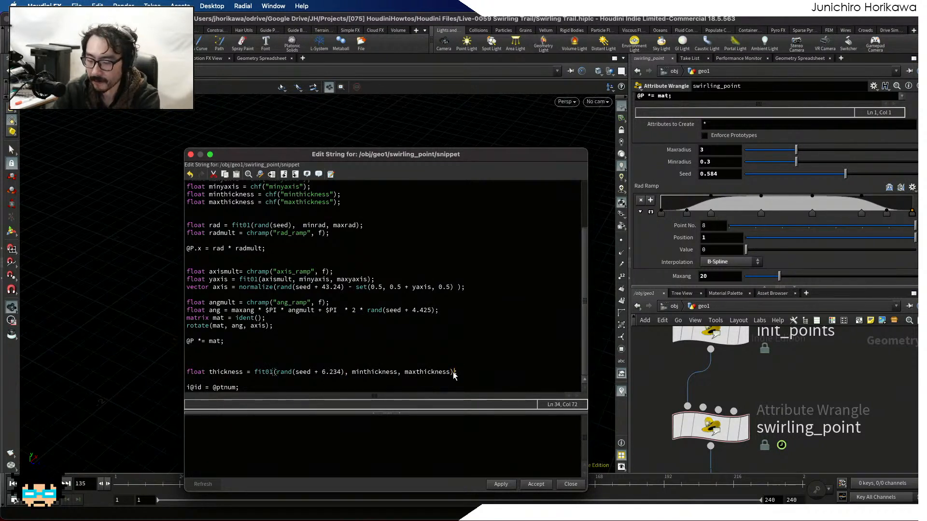
{"action": "type", "text": "* radmult"}
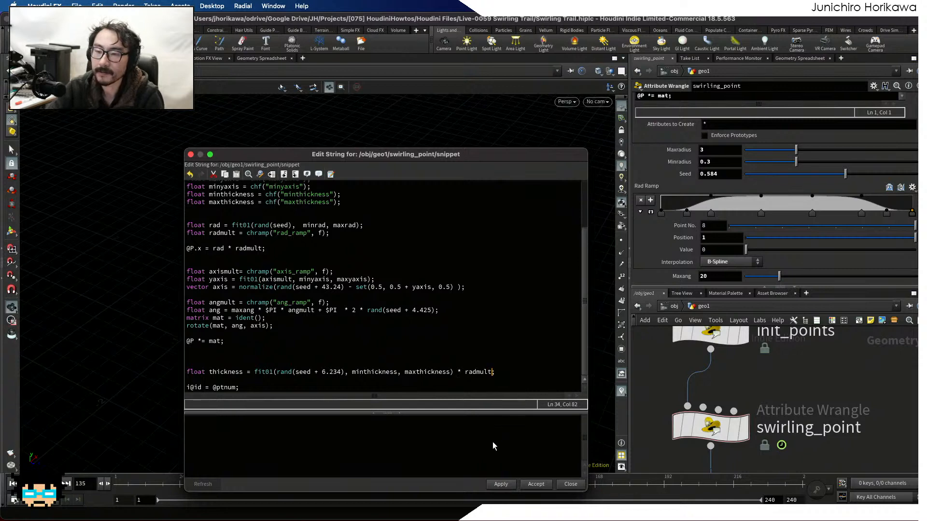
{"action": "left_click", "coordinate": [501, 485]}
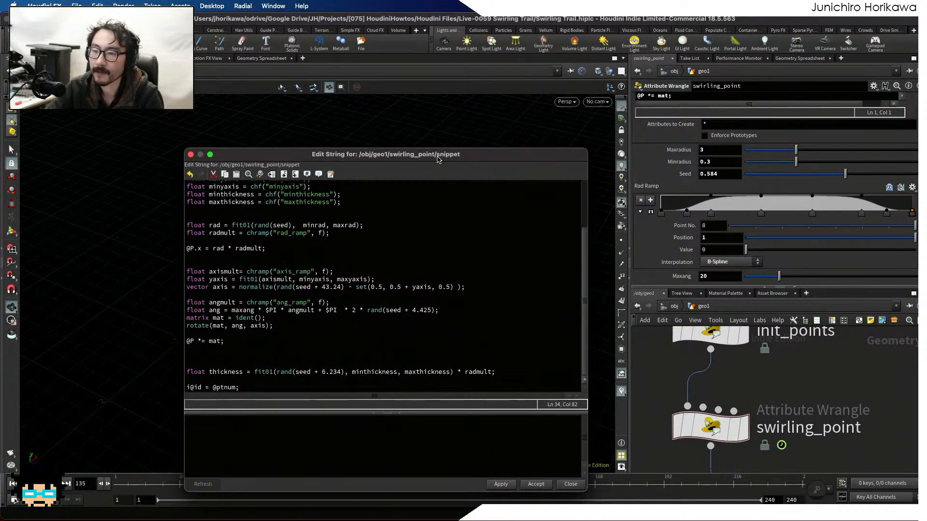
Add the line f@pscale = thickness; below the thickness declaration and apply the code.
{"action": "left_click_drag", "start_coordinate": [438, 159], "coordinate": [409, 129]}
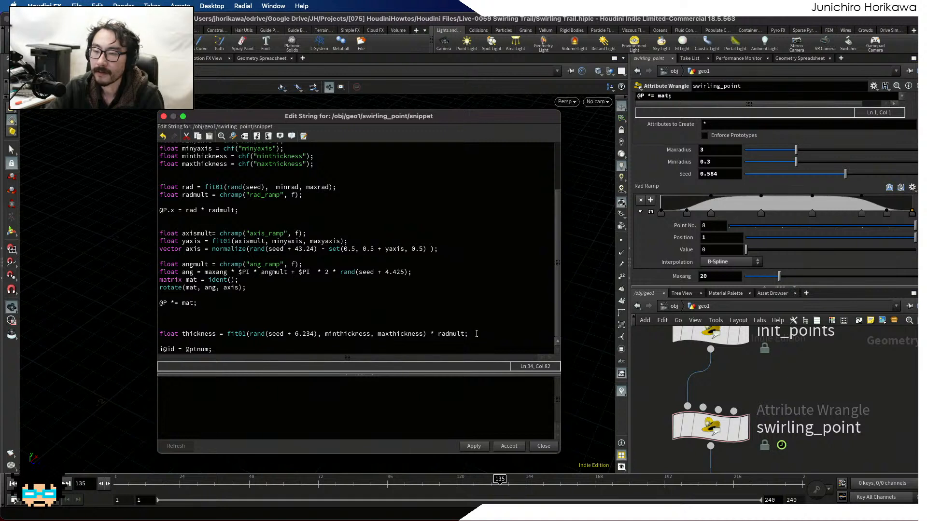
{"action": "key", "text": "Return"}
{"action": "key", "text": "Return"}
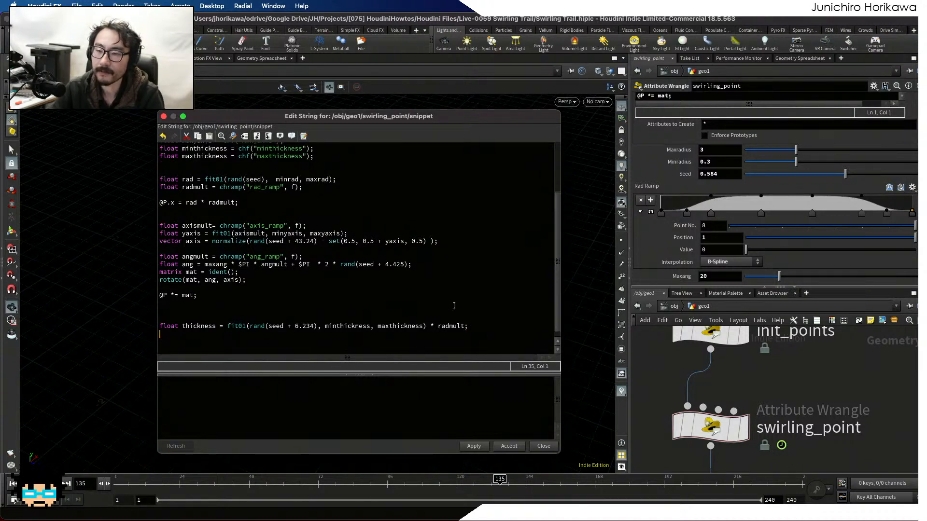
{"action": "key", "text": "Up"}
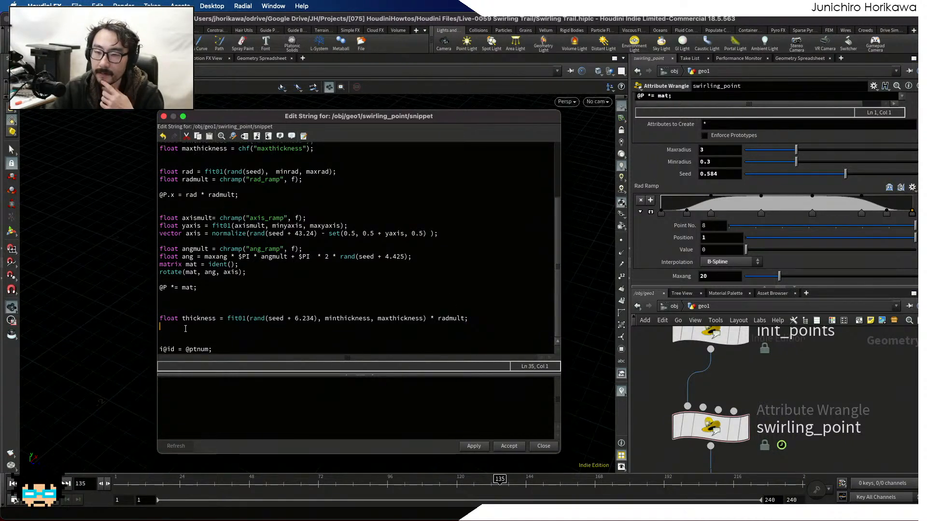
{"action": "type", "text": "f"}
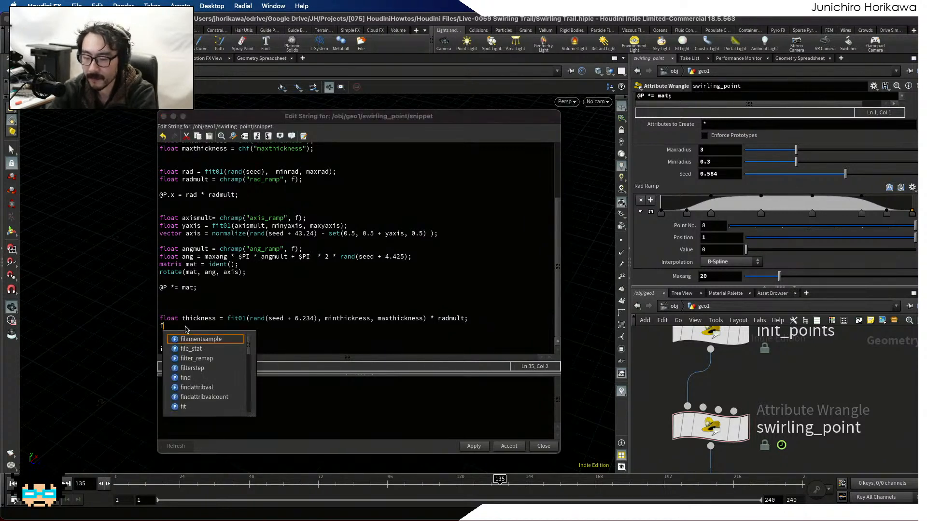
{"action": "type", "text": "@pscale "}
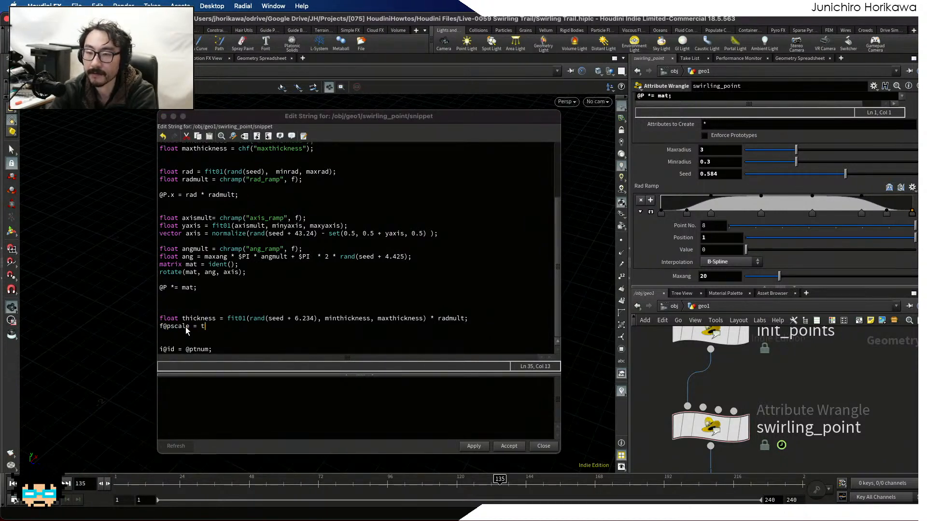
{"action": "type", "text": "= thickness;"}
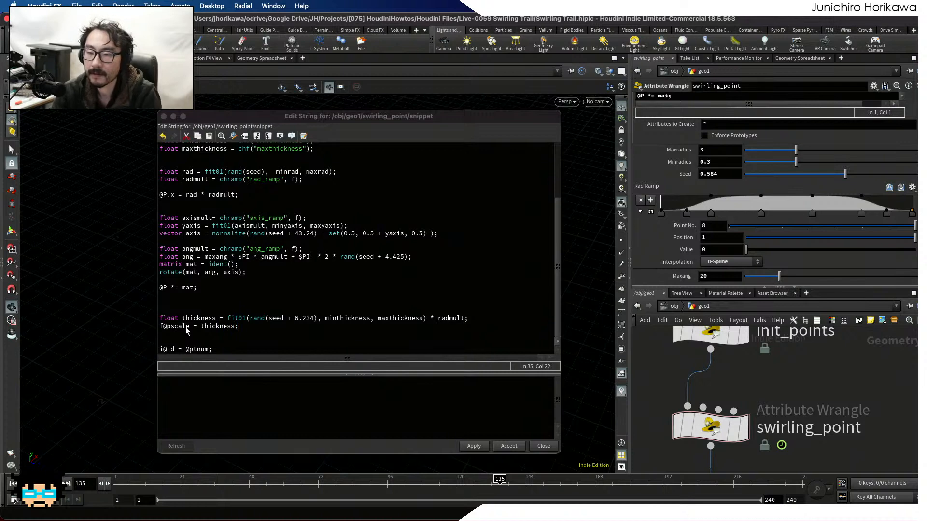
{"action": "left_click", "coordinate": [481, 448]}
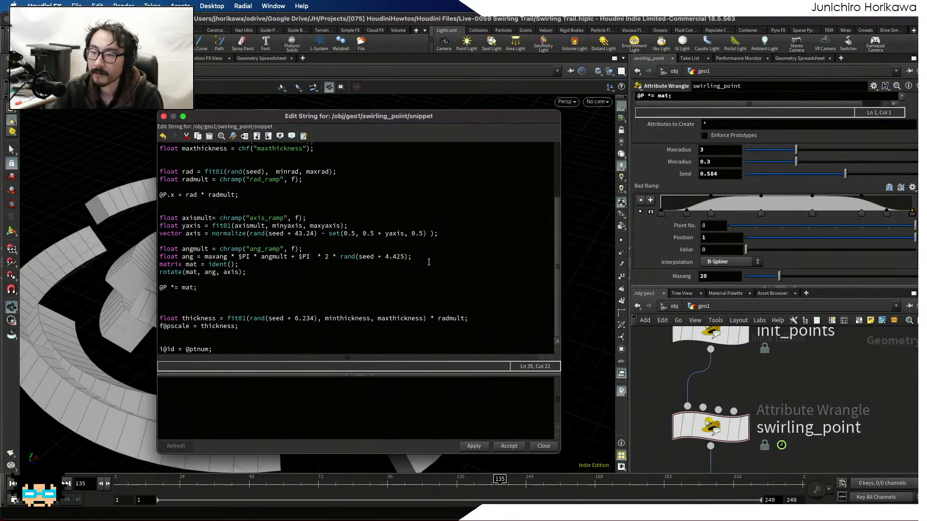
Move the code editor off the viewport and inspect the thickness of the swirling trails up close.
{"action": "left_click_drag", "start_coordinate": [362, 116], "coordinate": [478, 403]}
{"action": "scroll", "coordinate": [264, 206], "scroll_direction": "down", "scroll_amount": 3}
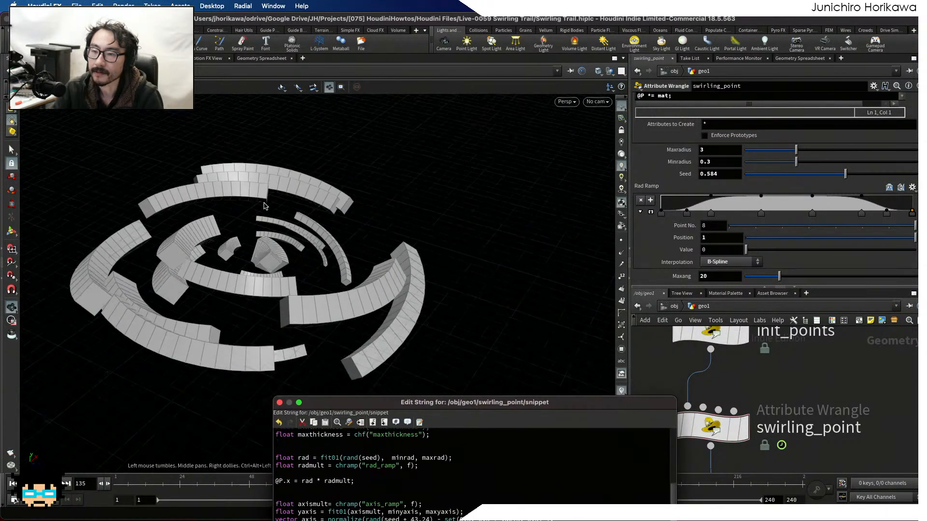
{"action": "left_click_drag", "start_coordinate": [265, 206], "coordinate": [342, 208]}
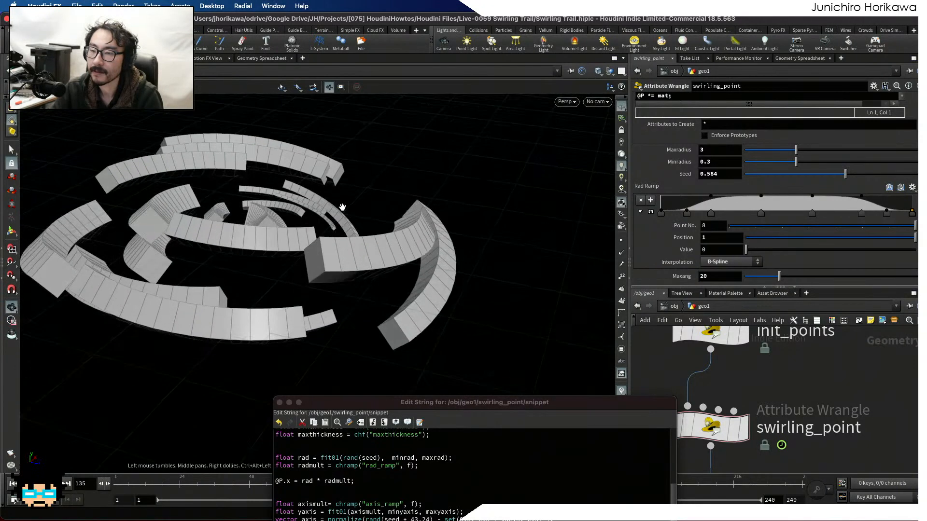
{"action": "left_click_drag", "start_coordinate": [277, 182], "coordinate": [342, 246]}
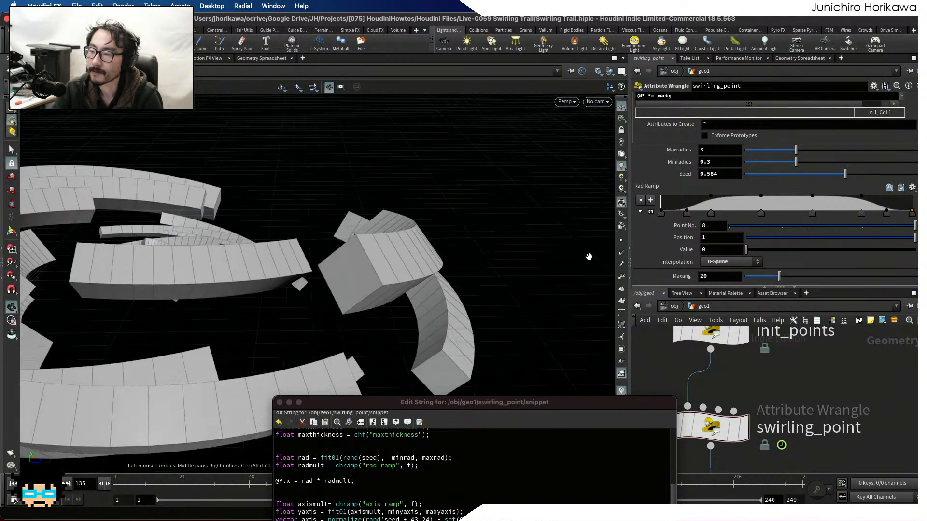
Set the Divisions of the polywire1 node to 10 to round the trail tubes.
{"action": "scroll", "coordinate": [782, 386], "scroll_direction": "down", "scroll_amount": 5}
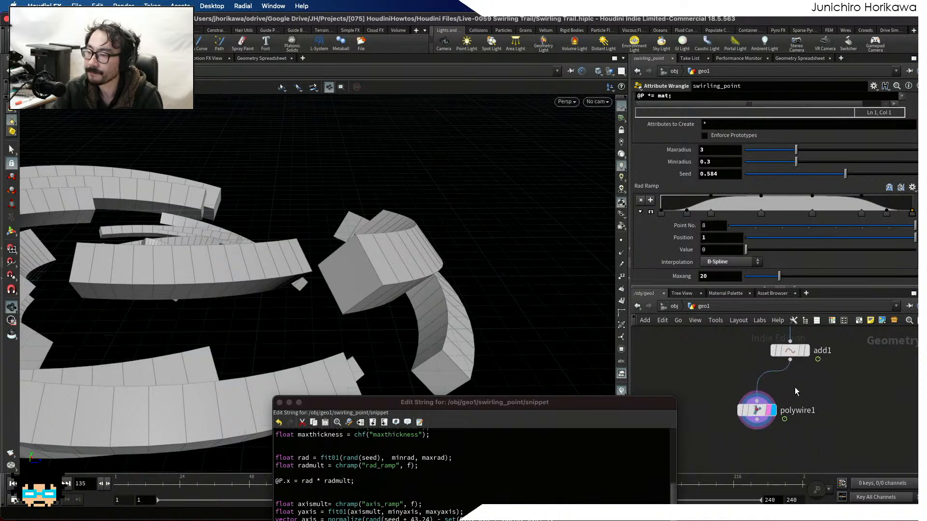
{"action": "left_click", "coordinate": [756, 410]}
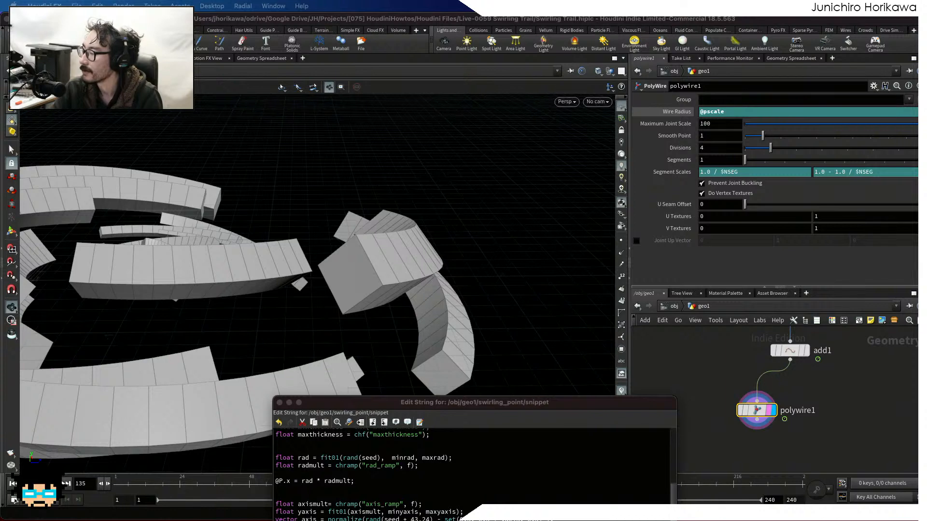
{"action": "left_click_drag", "start_coordinate": [789, 148], "coordinate": [918, 149]}
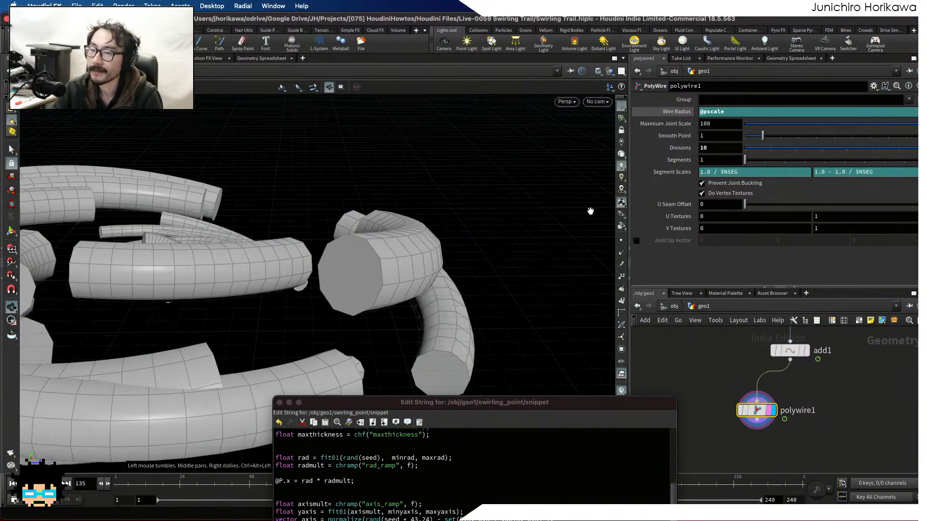
{"action": "scroll", "coordinate": [497, 224], "scroll_direction": "down", "scroll_amount": 5}
{"action": "left_click_drag", "start_coordinate": [478, 217], "coordinate": [384, 269]}
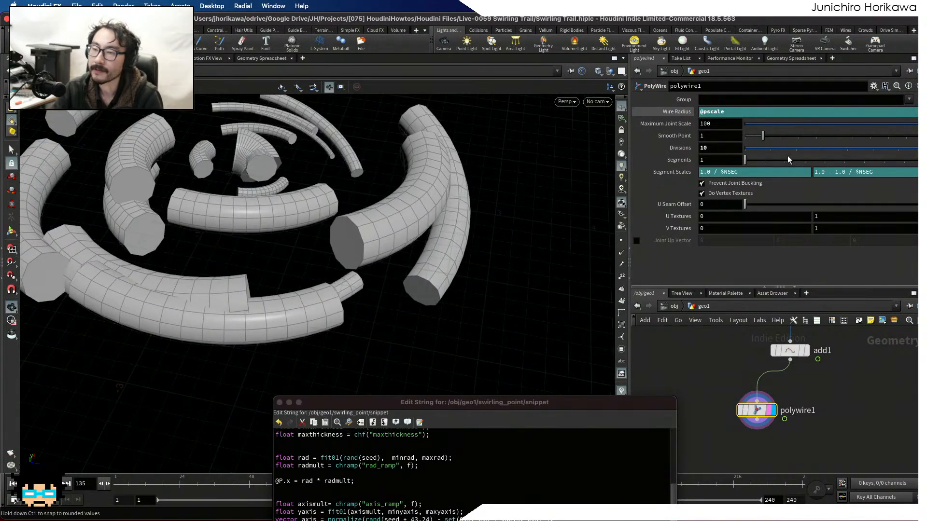
{"action": "left_click_drag", "start_coordinate": [309, 232], "coordinate": [299, 263]}
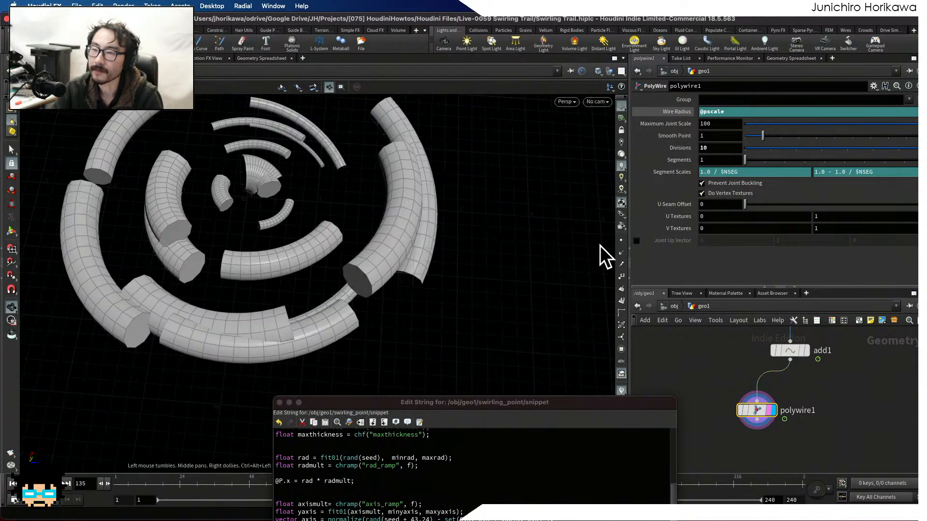
Move the code editor aside, play and scrub the animation to examine how the trails grow, and stop at frame 53.
{"action": "left_click_drag", "start_coordinate": [459, 406], "coordinate": [465, 376]}
{"action": "left_click_drag", "start_coordinate": [435, 309], "coordinate": [314, 249]}
{"action": "left_click", "coordinate": [119, 481]}
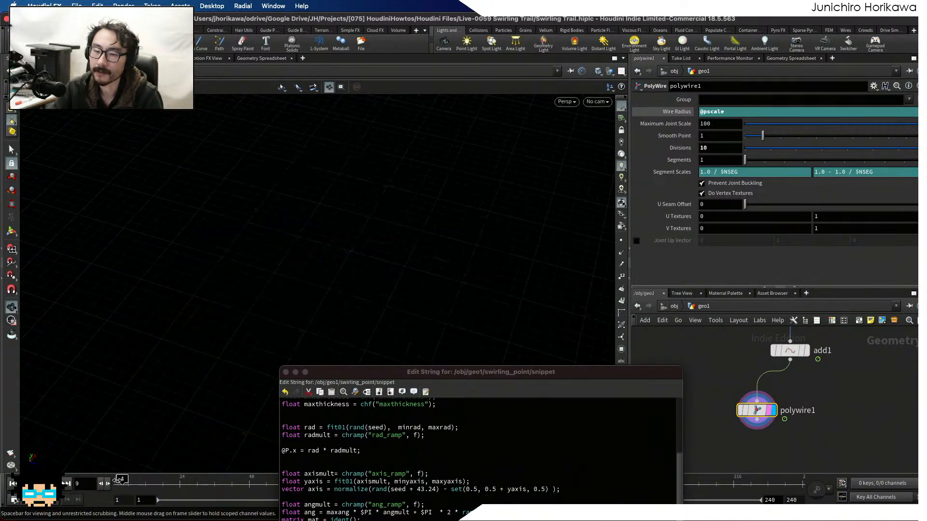
{"action": "left_click_drag", "start_coordinate": [120, 481], "coordinate": [342, 481]}
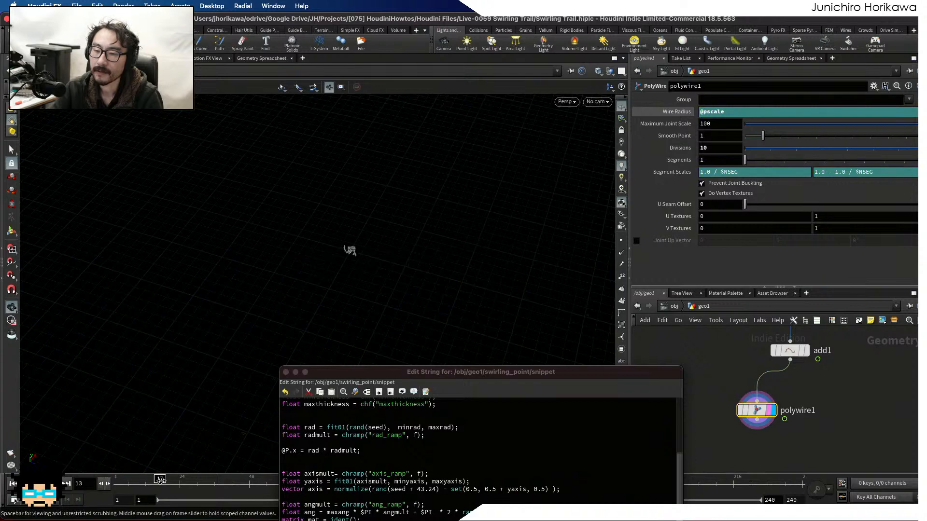
{"action": "left_click_drag", "start_coordinate": [160, 481], "coordinate": [286, 481]}
{"action": "left_click_drag", "start_coordinate": [393, 374], "coordinate": [620, 397]}
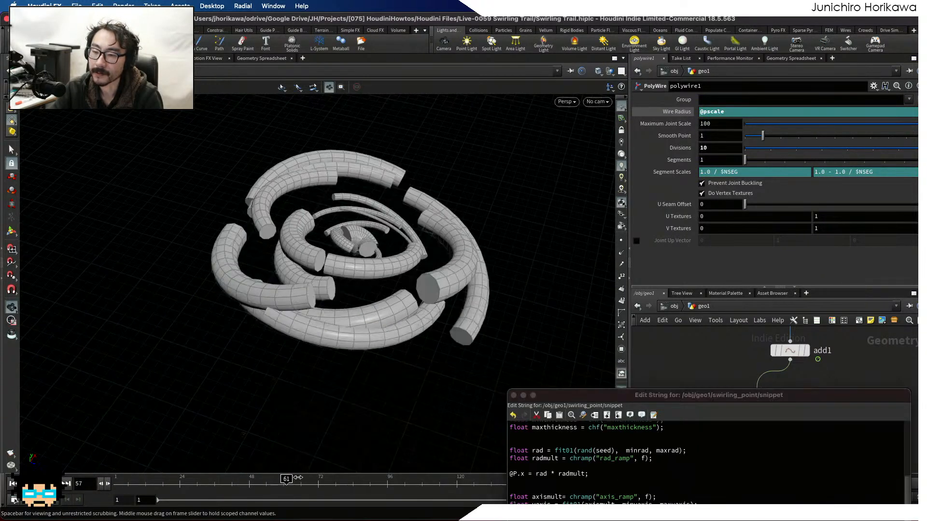
{"action": "left_click_drag", "start_coordinate": [298, 478], "coordinate": [114, 497]}
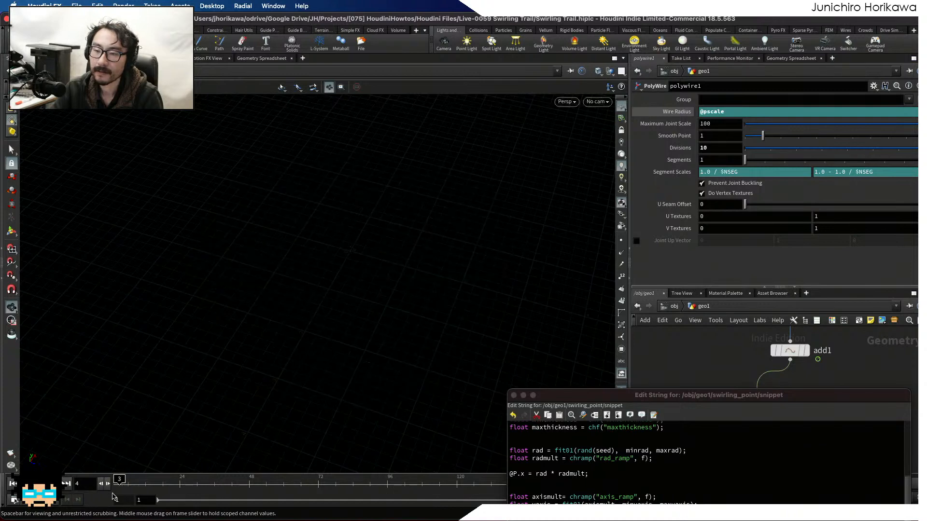
{"action": "left_click", "coordinate": [60, 483]}
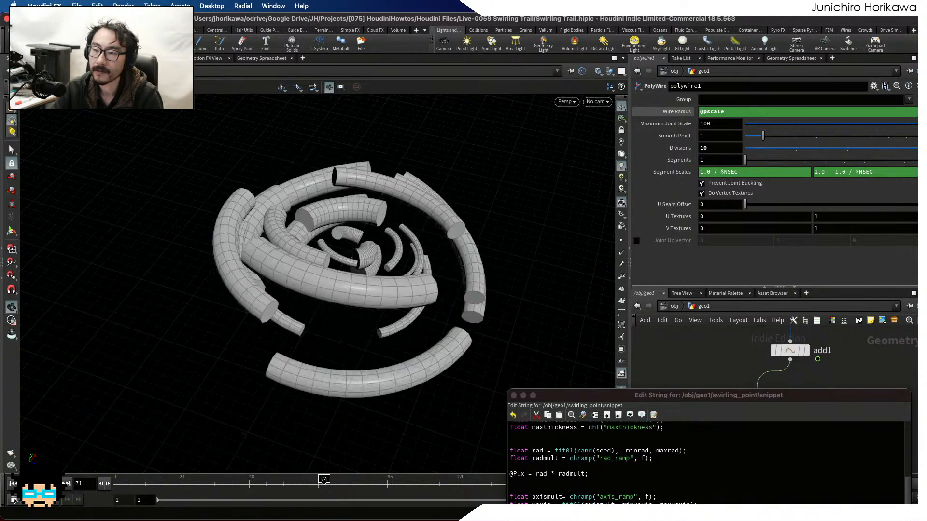
{"action": "left_click", "coordinate": [195, 480]}
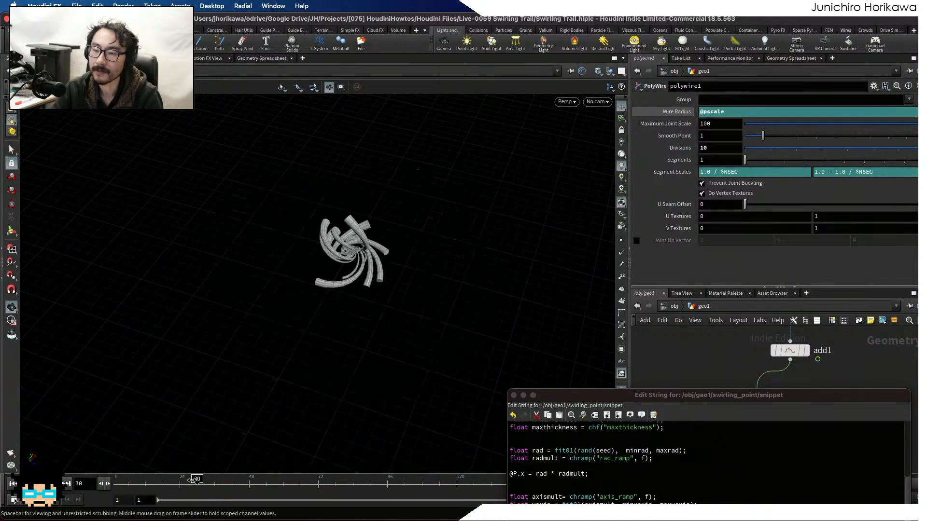
{"action": "left_click_drag", "start_coordinate": [195, 480], "coordinate": [263, 480]}
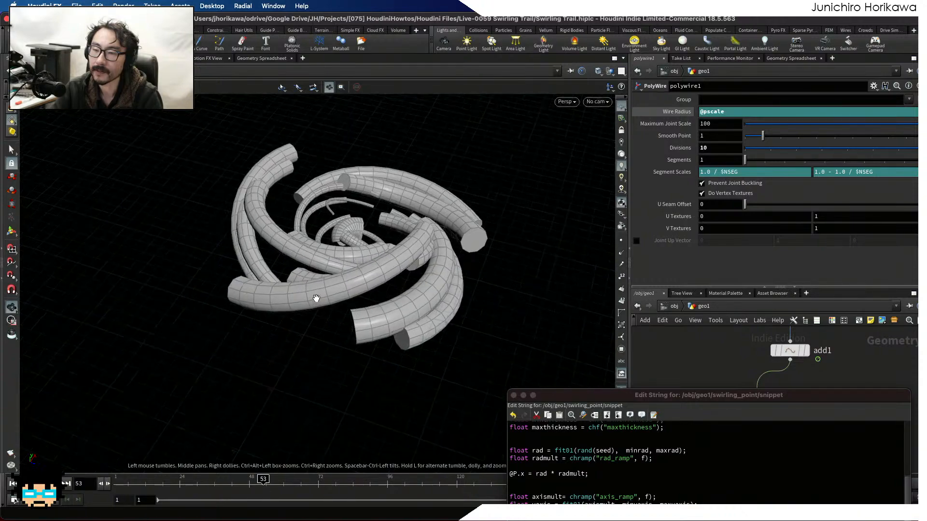
Inspect the thickness and the ends of the swirling tubes up close from several angles.
{"action": "left_click_drag", "start_coordinate": [316, 298], "coordinate": [381, 316]}
{"action": "middle_click_drag", "start_coordinate": [282, 328], "coordinate": [212, 328]}
{"action": "left_click_drag", "start_coordinate": [212, 328], "coordinate": [189, 309]}
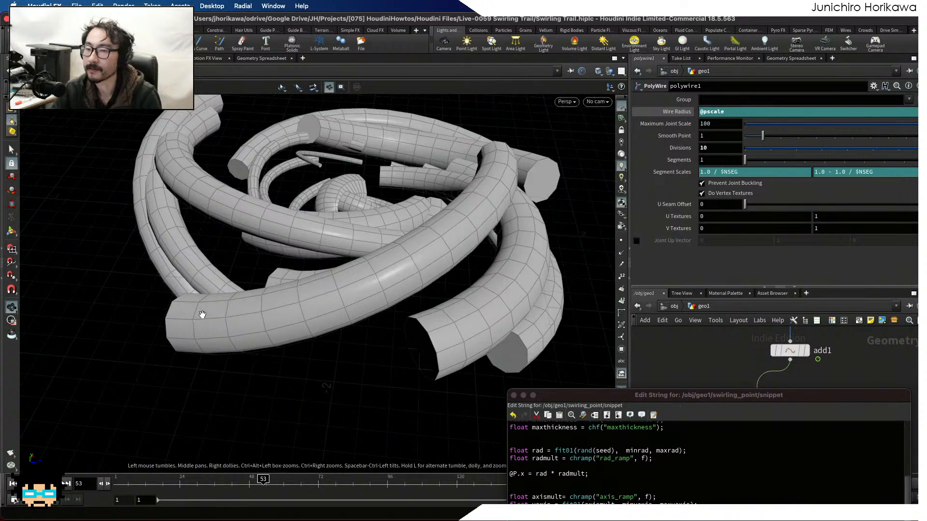
{"action": "left_click_drag", "start_coordinate": [499, 157], "coordinate": [510, 340]}
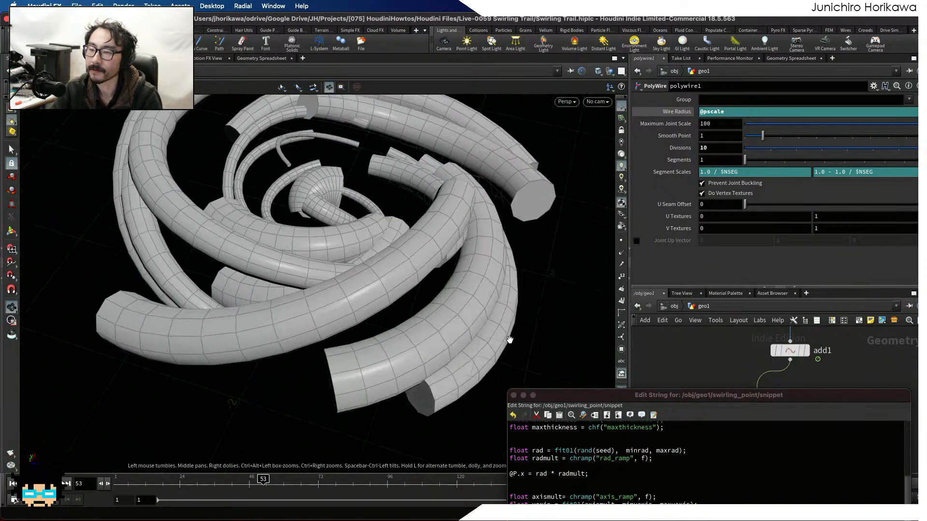
Accept the swirling_point wrangle code and close its editor.
{"action": "left_click_drag", "start_coordinate": [580, 399], "coordinate": [346, 116]}
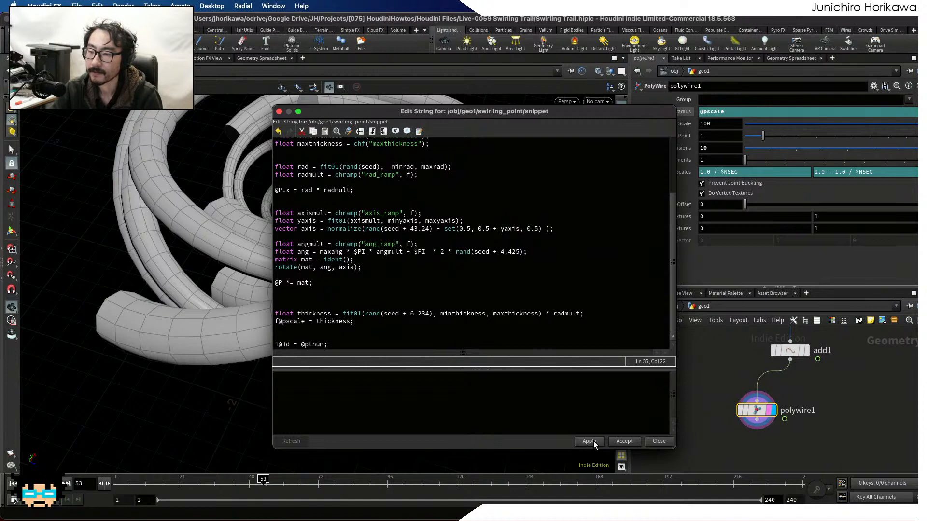
{"action": "left_click", "coordinate": [625, 442]}
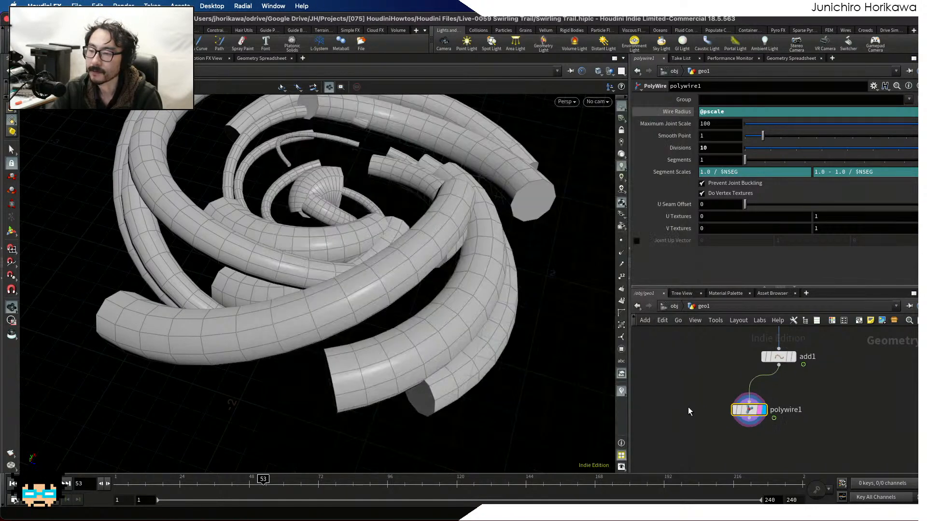
{"action": "scroll", "coordinate": [688, 396], "scroll_direction": "down", "scroll_amount": 5}
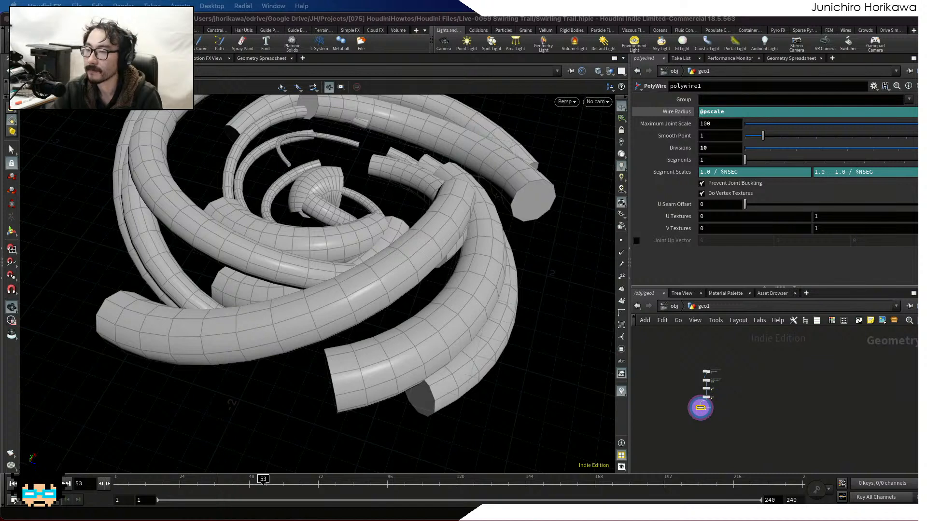
{"action": "left_click_drag", "start_coordinate": [518, 275], "coordinate": [447, 307]}
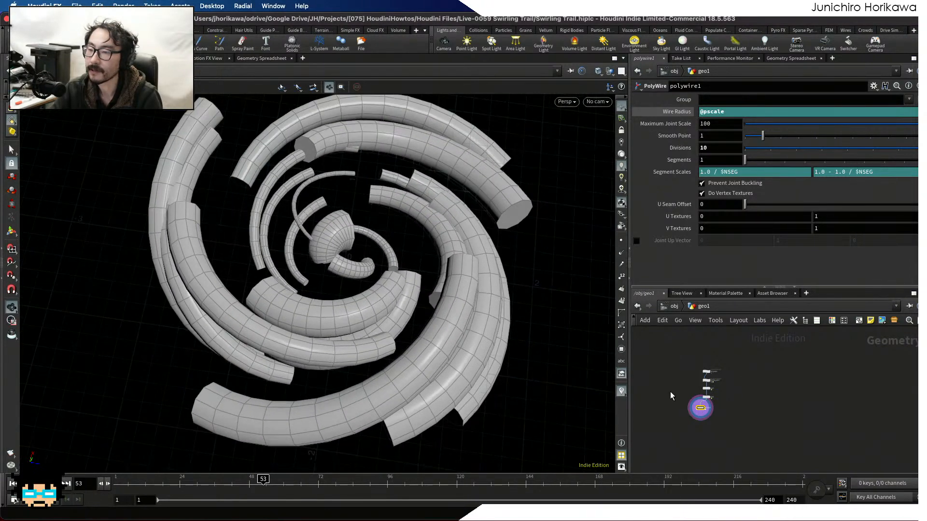
Display the output of the add1 node instead of polywire1 and select add1.
{"action": "scroll", "coordinate": [729, 418], "scroll_direction": "up", "scroll_amount": 3}
{"action": "scroll", "coordinate": [729, 418], "scroll_direction": "up", "scroll_amount": 5}
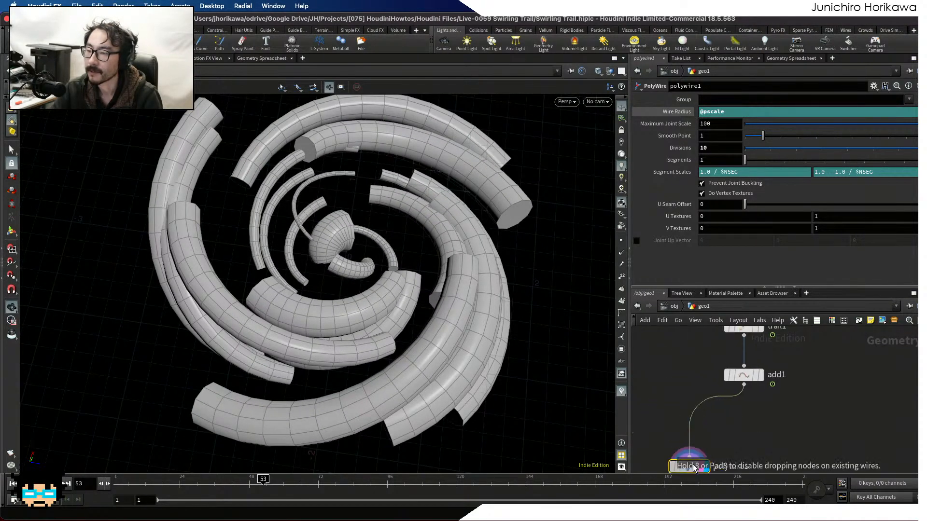
{"action": "left_click", "coordinate": [786, 355]}
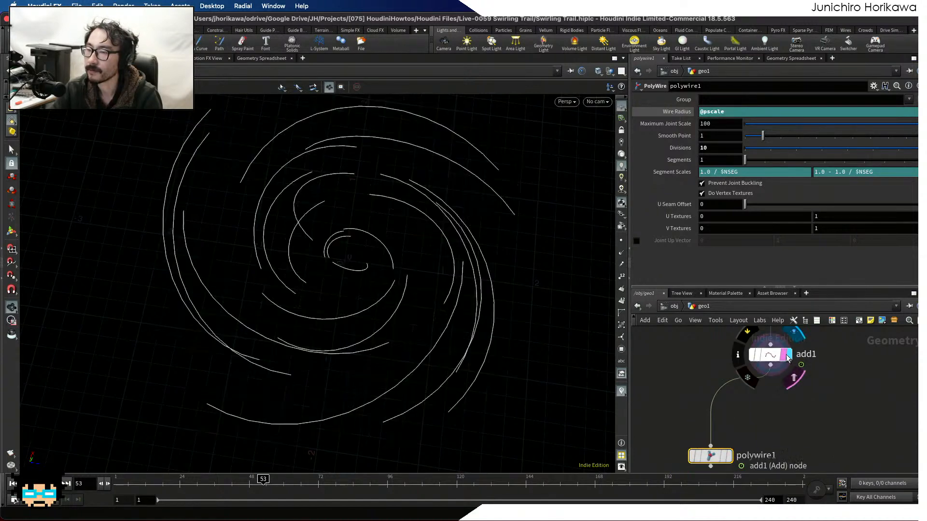
{"action": "left_click_drag", "start_coordinate": [543, 341], "coordinate": [528, 362]}
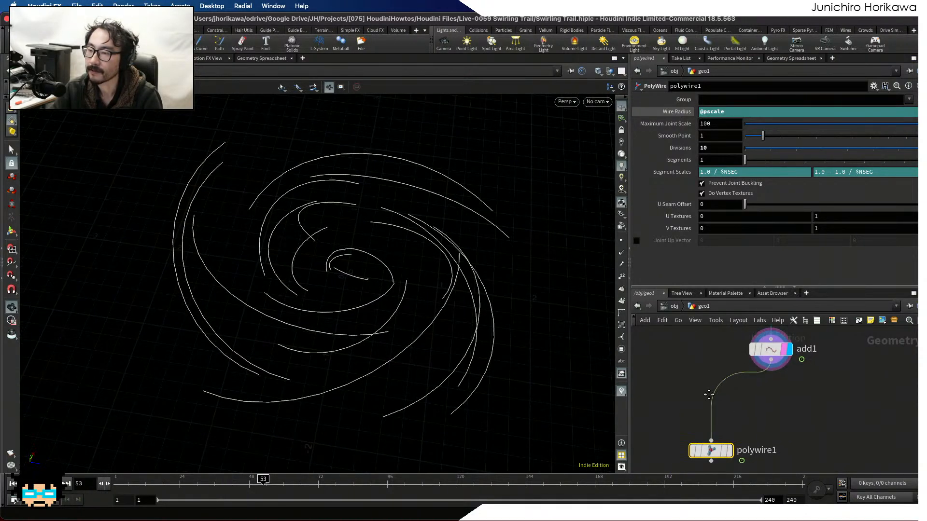
{"action": "mouse_move", "coordinate": [716, 460]}
{"action": "middle_mouse_down"}
{"action": "mouse_move", "coordinate": [715, 407]}
{"action": "mouse_move", "coordinate": [683, 442]}
{"action": "mouse_move", "coordinate": [700, 468]}
{"action": "middle_mouse_up"}
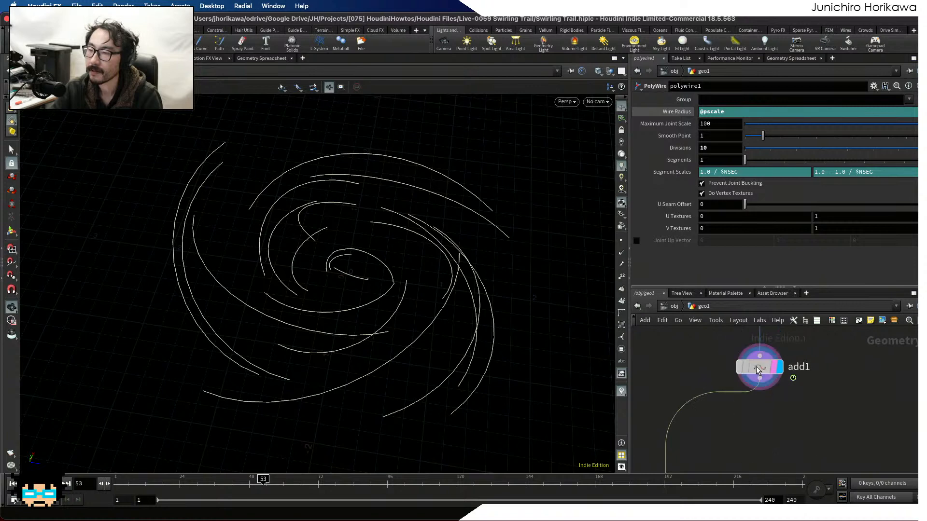
{"action": "left_click", "coordinate": [760, 367]}
Turn on point display in the viewport and inspect the point spacing along the trail curves.
{"action": "left_click", "coordinate": [621, 239]}
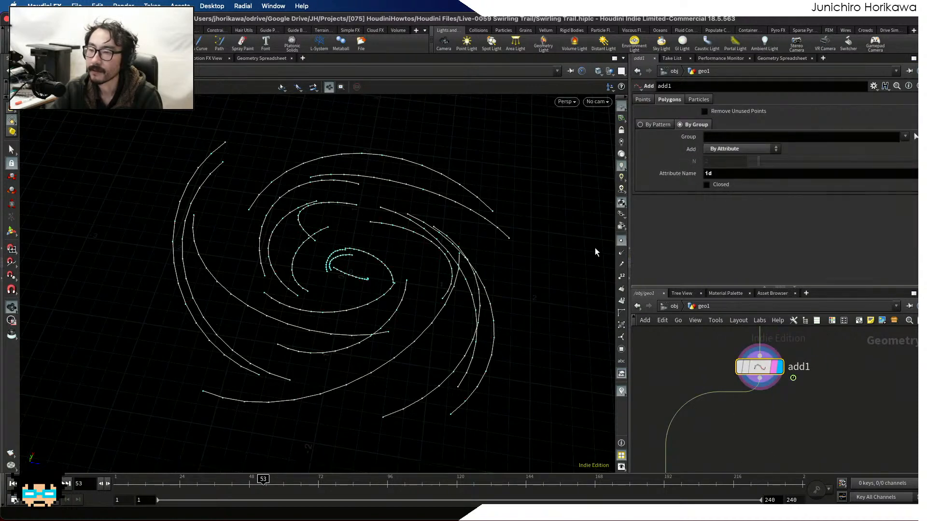
{"action": "left_click_drag", "start_coordinate": [430, 241], "coordinate": [422, 272]}
{"action": "scroll", "coordinate": [375, 259], "scroll_direction": "up", "scroll_amount": 3}
{"action": "scroll", "coordinate": [383, 248], "scroll_direction": "up", "scroll_amount": 4}
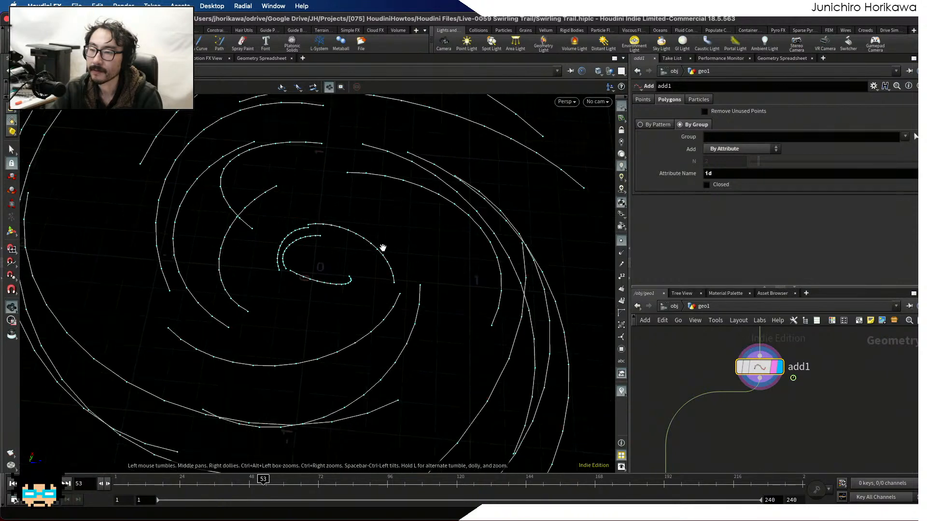
{"action": "scroll", "coordinate": [296, 240], "scroll_direction": "down", "scroll_amount": 1}
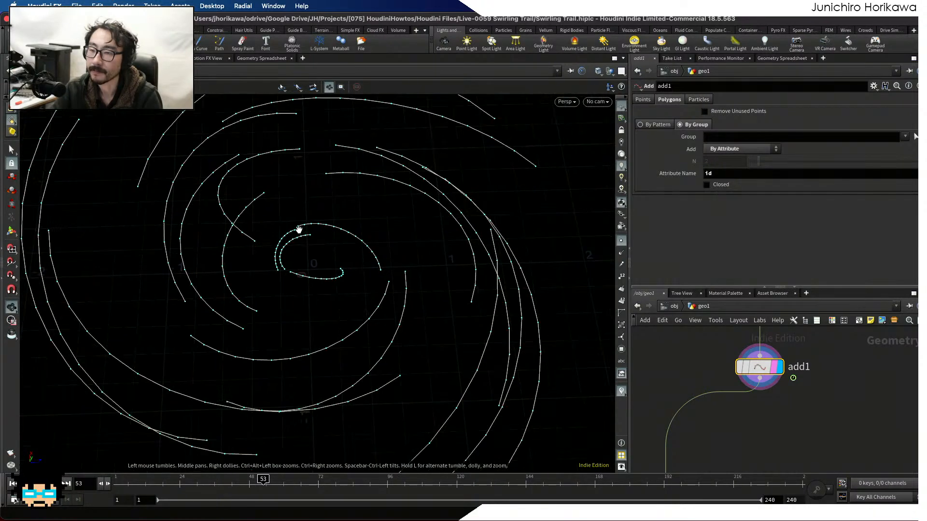
{"action": "scroll", "coordinate": [308, 244], "scroll_direction": "down", "scroll_amount": 1}
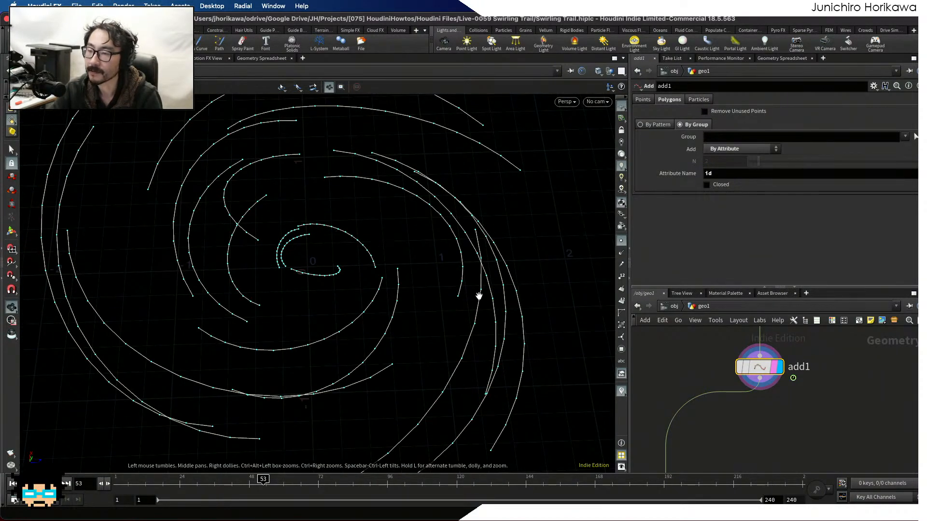
Add a Resample node and insert it on the wire between add1 and polywire1.
{"action": "key", "text": "l"}
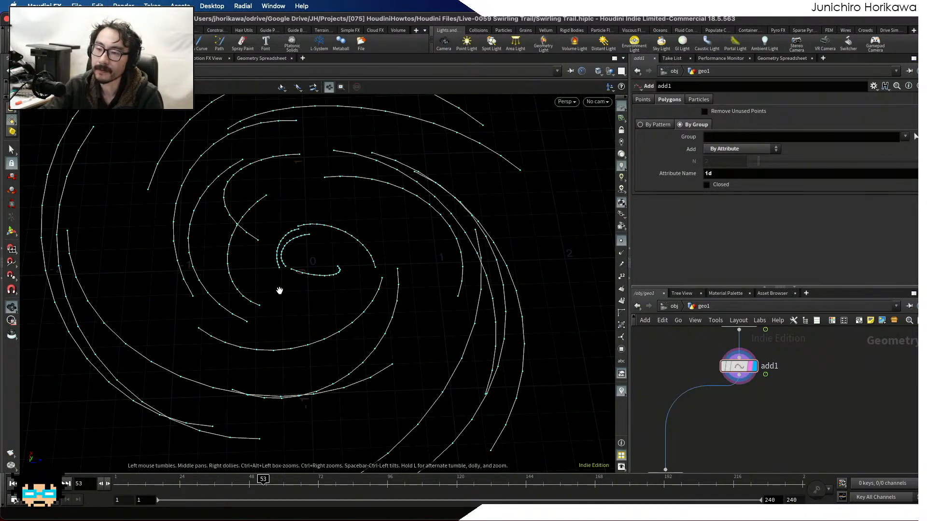
{"action": "scroll", "coordinate": [277, 290], "scroll_direction": "up", "scroll_amount": 4}
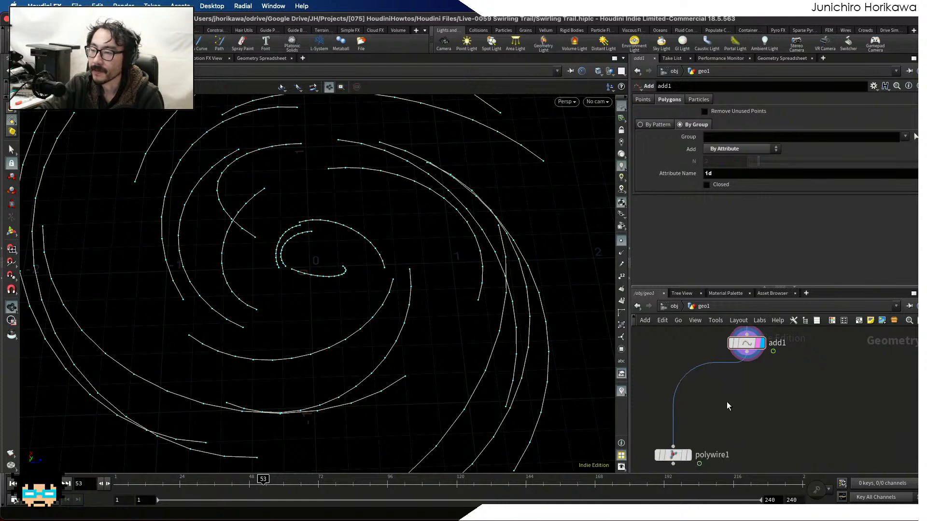
{"action": "key", "text": "Tab"}
{"action": "type", "text": "wrangle"}
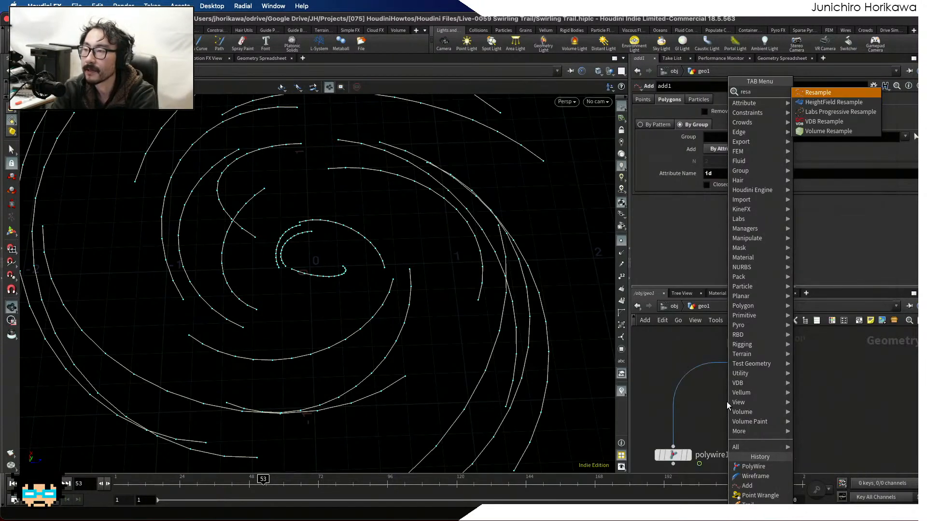
{"action": "key", "text": "Return"}
{"action": "left_click_drag", "start_coordinate": [726, 402], "coordinate": [694, 370]}
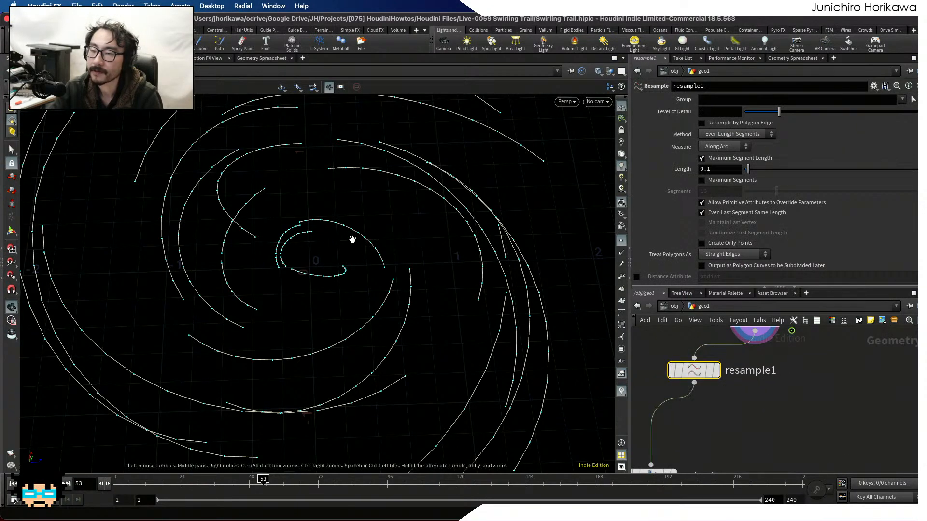
Display the output of the resample1 node to show the resampled trail curves.
{"action": "scroll", "coordinate": [406, 255], "scroll_direction": "down", "scroll_amount": 3}
{"action": "scroll", "coordinate": [686, 401], "scroll_direction": "down", "scroll_amount": 4}
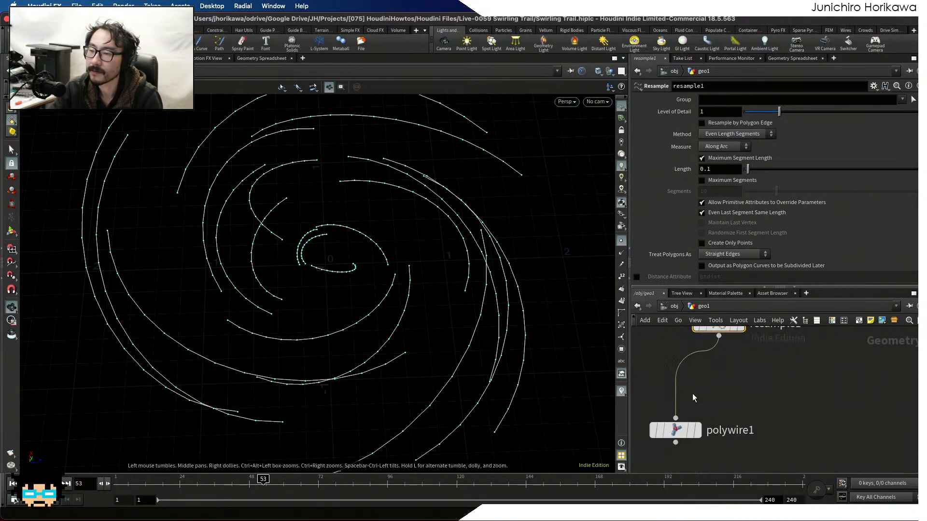
{"action": "left_click_drag", "start_coordinate": [693, 421], "coordinate": [670, 448]}
{"action": "scroll", "coordinate": [720, 386], "scroll_direction": "up", "scroll_amount": 2}
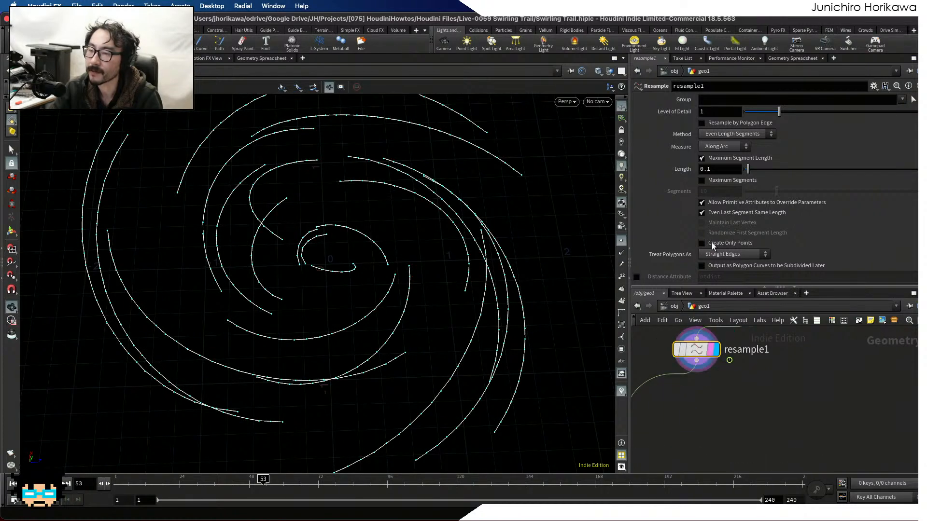
Enable the Curve U Attribute curveu on resample1 and check the resampled points near the swirl's centre.
{"action": "scroll", "coordinate": [711, 243], "scroll_direction": "down", "scroll_amount": 3}
{"action": "left_click", "coordinate": [637, 266]}
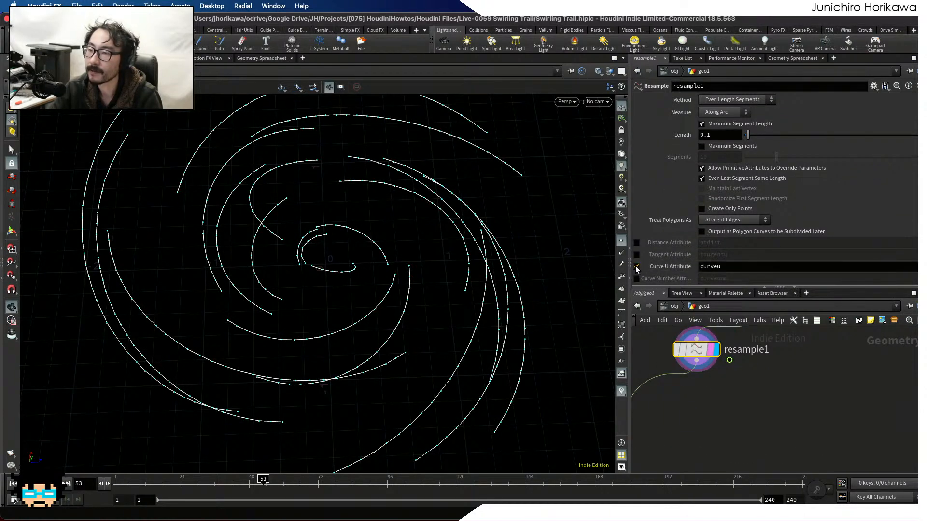
{"action": "scroll", "coordinate": [700, 277], "scroll_direction": "up", "scroll_amount": 3}
{"action": "scroll", "coordinate": [700, 270], "scroll_direction": "down", "scroll_amount": 3}
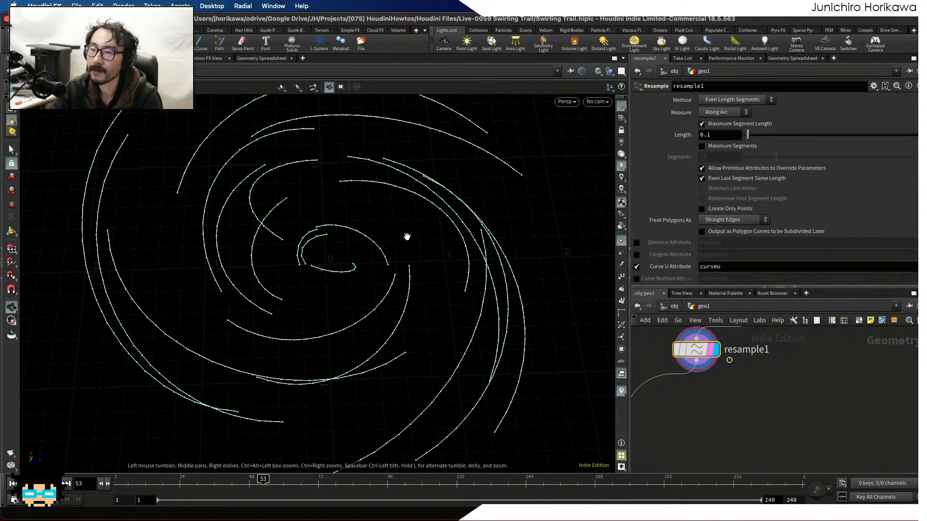
{"action": "scroll", "coordinate": [311, 230], "scroll_direction": "up", "scroll_amount": 5}
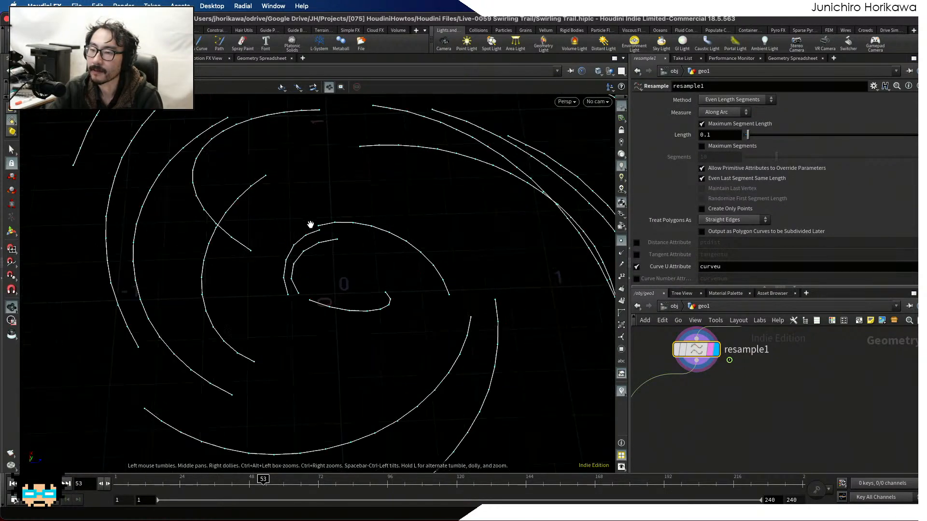
Check the resampled point spacing near the swirl's centre and set the maximum segment length on resample1 to 0.15.
{"action": "scroll", "coordinate": [332, 225], "scroll_direction": "up", "scroll_amount": 4}
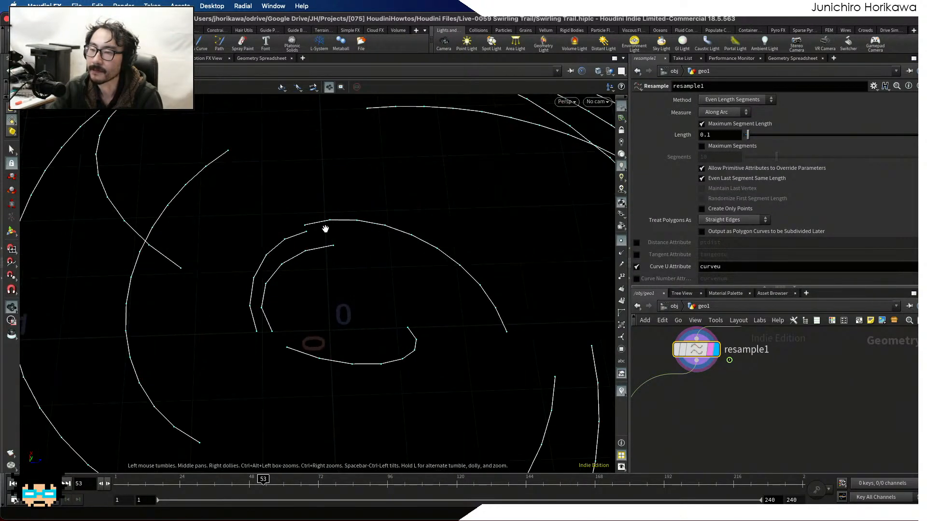
{"action": "scroll", "coordinate": [315, 221], "scroll_direction": "up", "scroll_amount": 4}
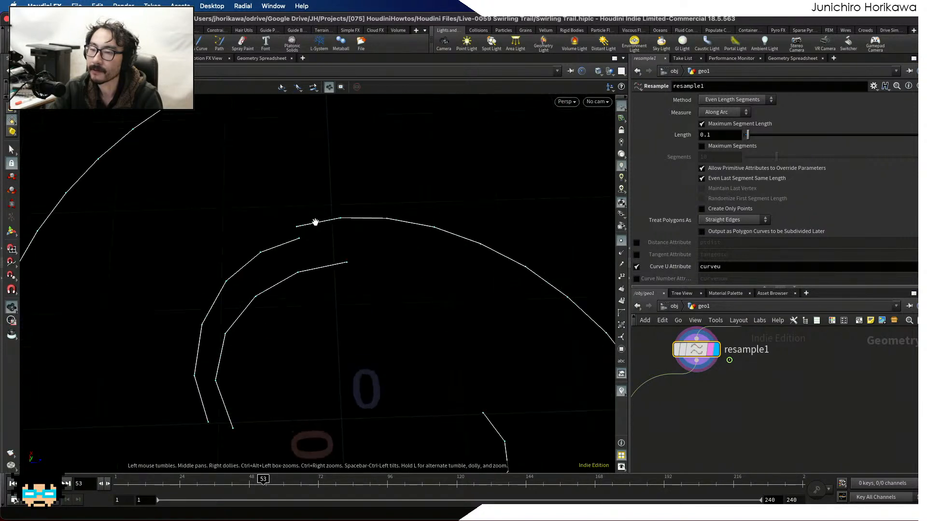
{"action": "middle_click_drag", "start_coordinate": [447, 262], "coordinate": [277, 207]}
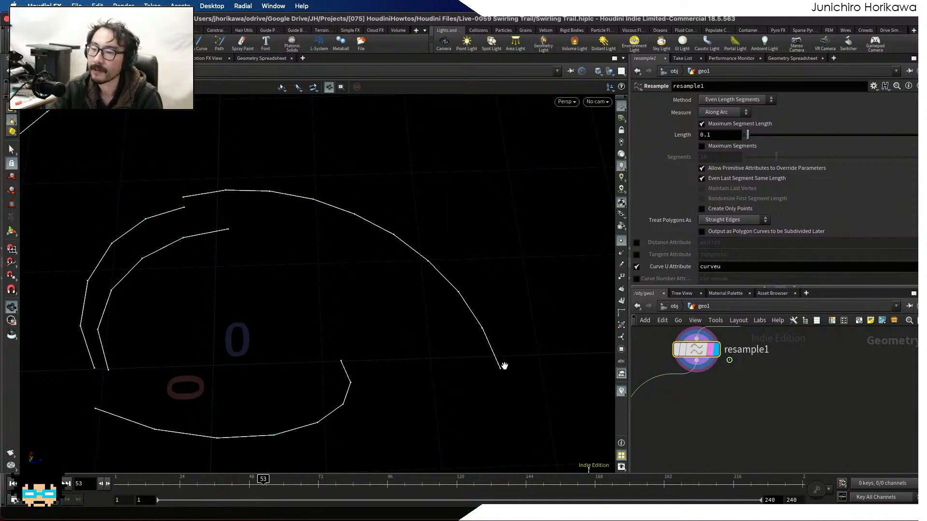
{"action": "scroll", "coordinate": [487, 252], "scroll_direction": "down", "scroll_amount": 10}
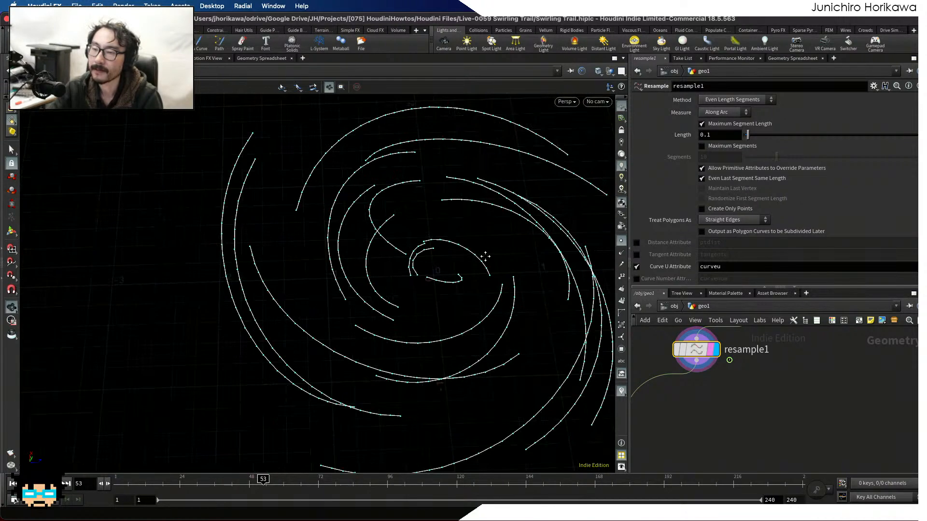
{"action": "left_click_drag", "start_coordinate": [362, 315], "coordinate": [580, 298]}
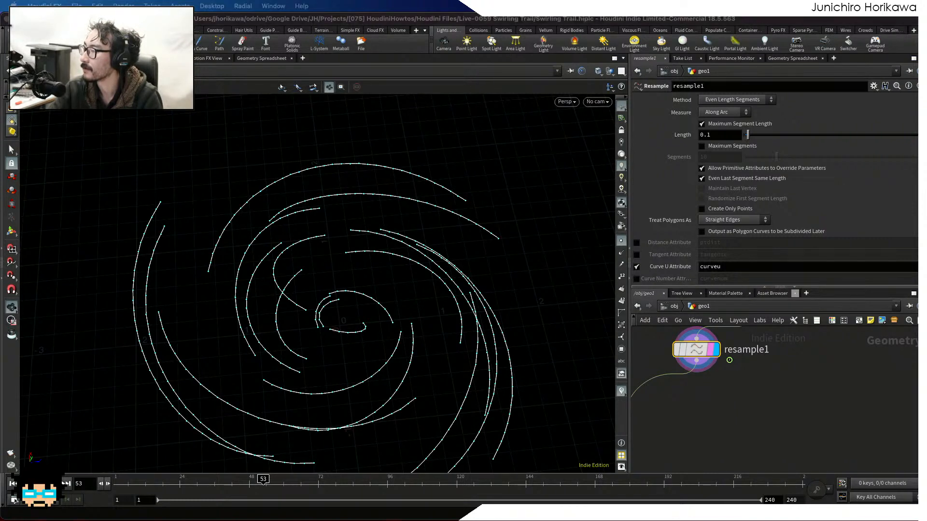
{"action": "left_click", "coordinate": [724, 135]}
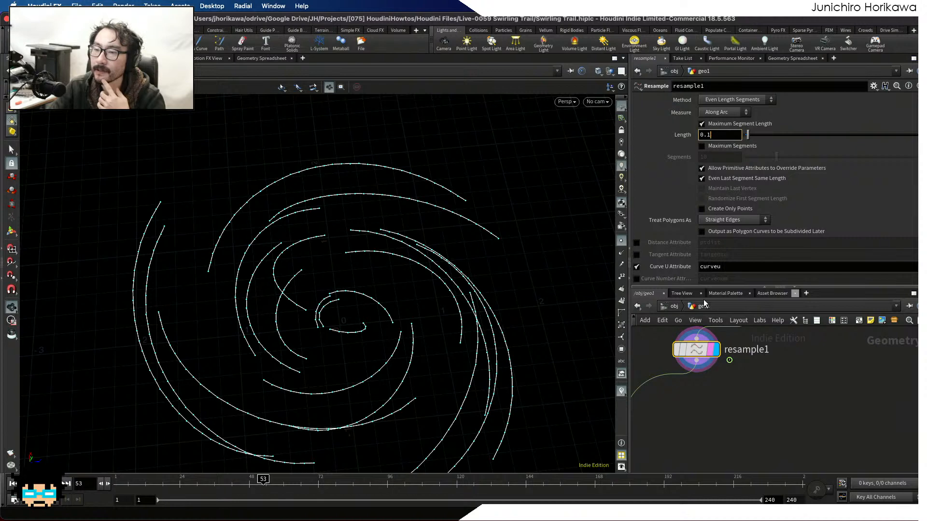
{"action": "type", "text": "5"}
{"action": "key", "text": "Return"}
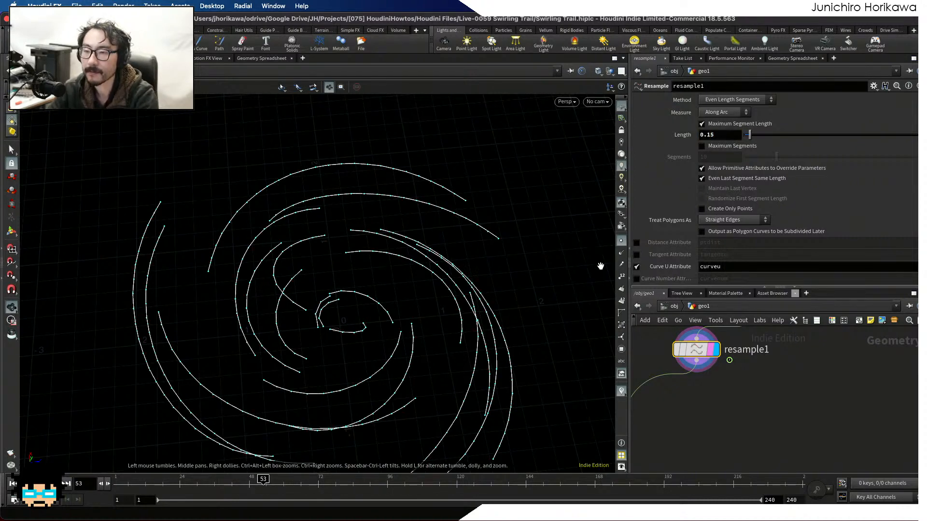
Inspect the resampled trails in the viewport and read the curveu values of their points in the Geometry Spreadsheet.
{"action": "left_click_drag", "start_coordinate": [455, 282], "coordinate": [357, 272]}
{"action": "scroll", "coordinate": [357, 271], "scroll_direction": "down", "scroll_amount": 5}
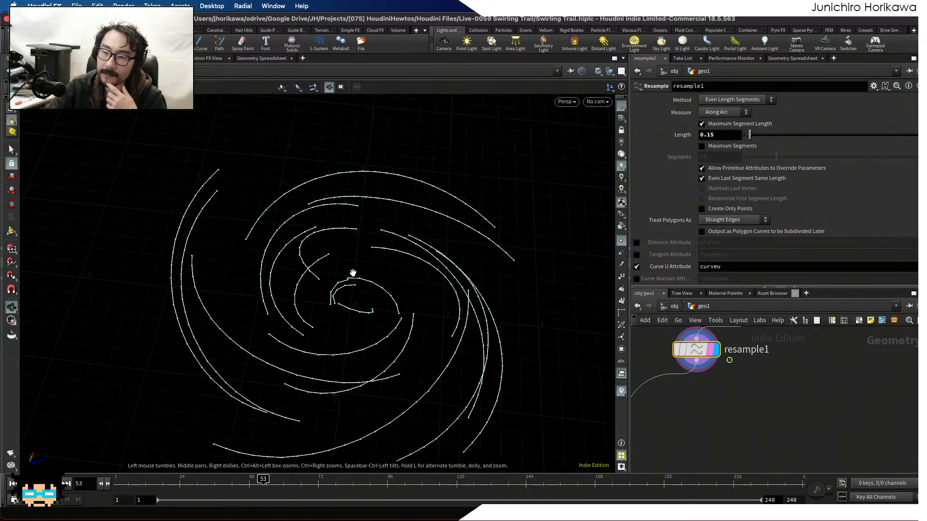
{"action": "scroll", "coordinate": [357, 287], "scroll_direction": "up", "scroll_amount": 3}
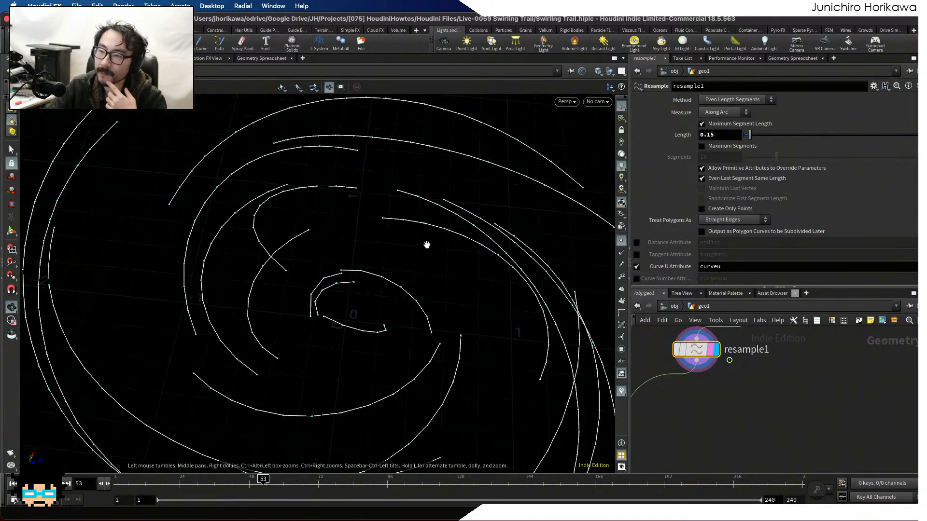
{"action": "left_click_drag", "start_coordinate": [413, 279], "coordinate": [581, 346]}
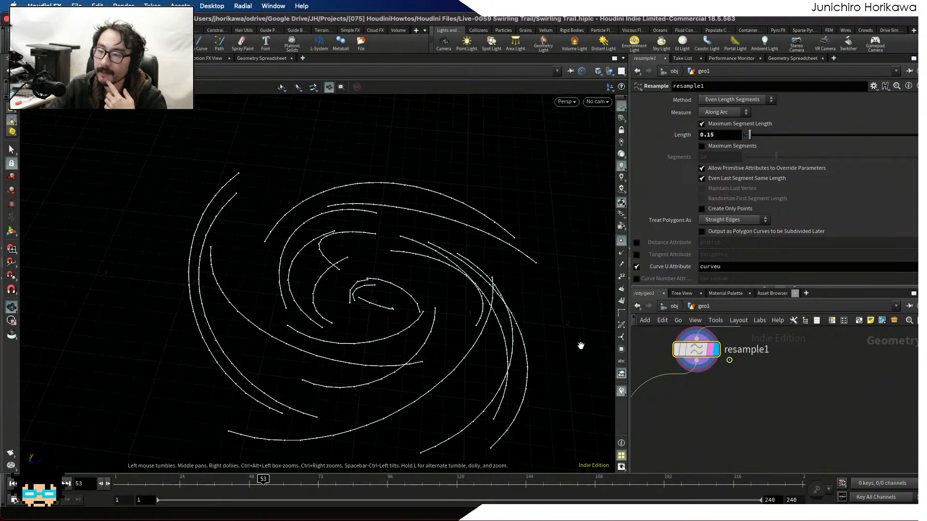
{"action": "left_click", "coordinate": [787, 59]}
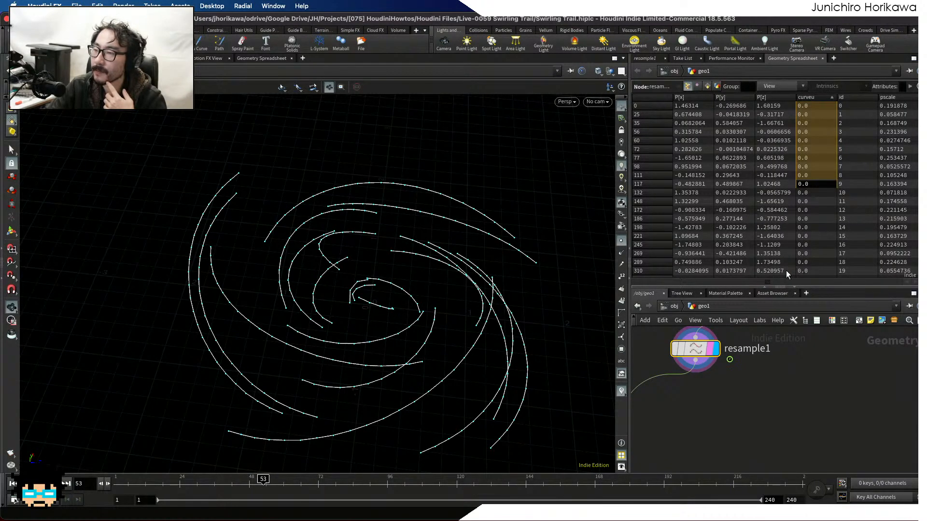
{"action": "left_click", "coordinate": [814, 107]}
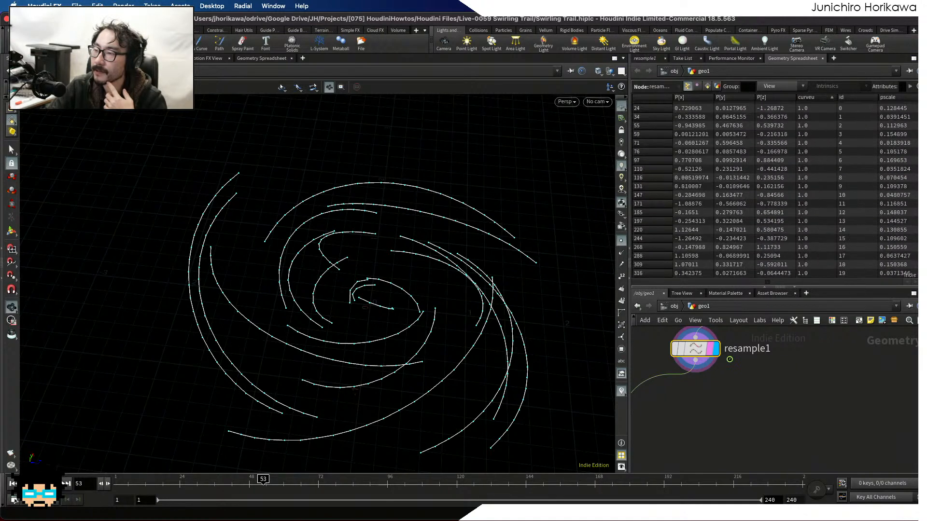
{"action": "scroll", "coordinate": [429, 214], "scroll_direction": "up", "scroll_amount": 2}
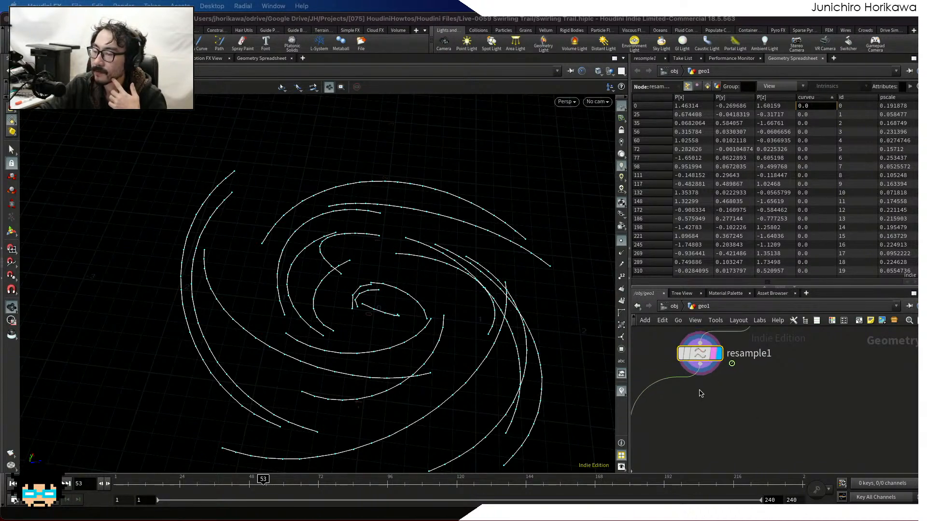
{"action": "scroll", "coordinate": [716, 390], "scroll_direction": "down", "scroll_amount": 1}
{"action": "key", "text": "Tab"}
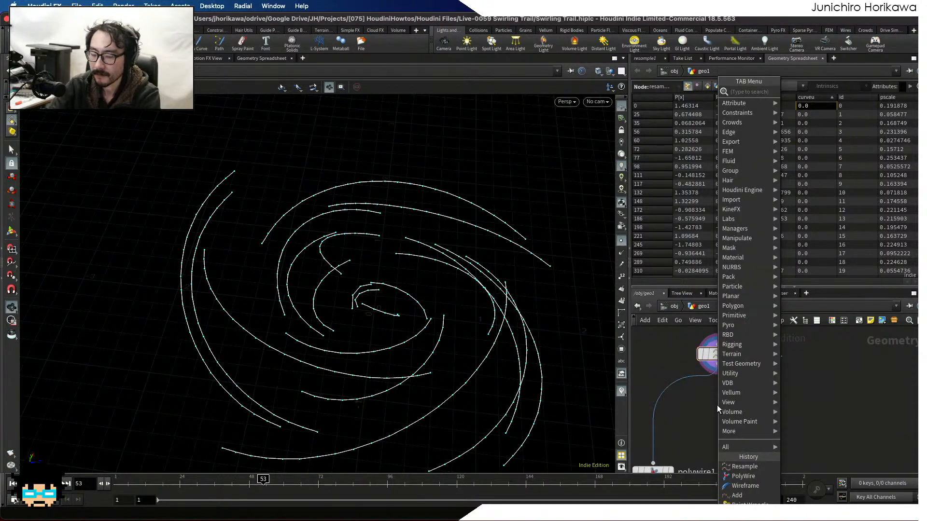
{"action": "type", "text": "wrangle"}
{"action": "key", "text": "Return"}
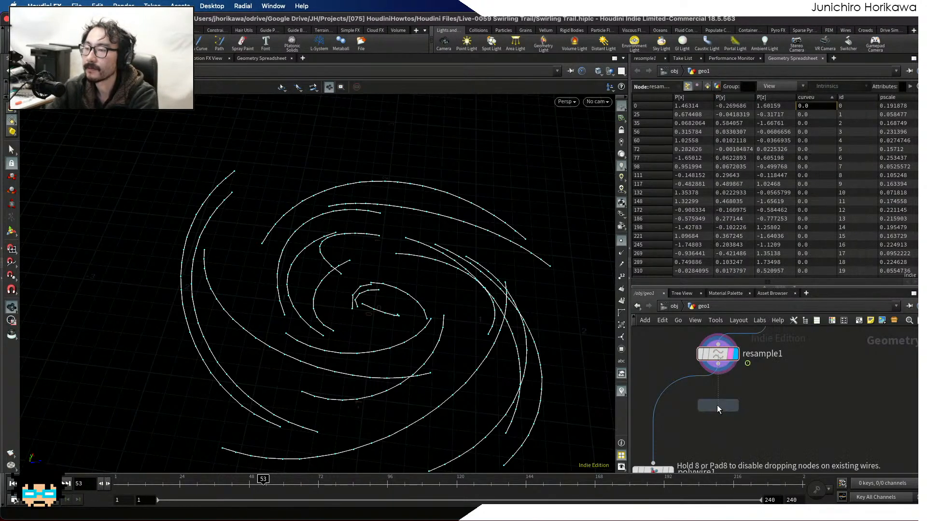
{"action": "key", "text": "Escape"}
Add a Point Wrangle node between resample1 and polywire1 and align it directly below resample1.
{"action": "key", "text": "Tab"}
{"action": "type", "text": "point"}
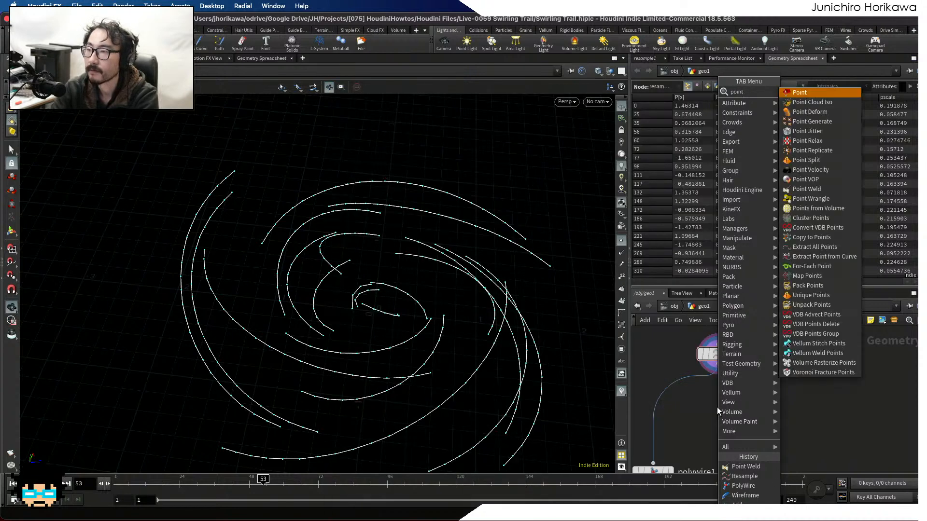
{"action": "type", "text": " w"}
{"action": "key", "text": "Return"}
{"action": "left_click", "coordinate": [713, 406]}
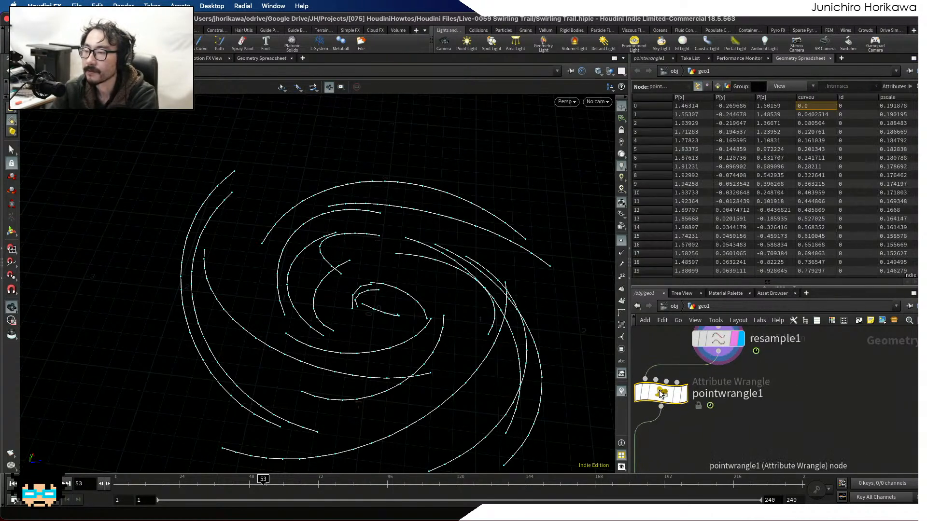
{"action": "left_click_drag", "start_coordinate": [662, 395], "coordinate": [718, 396]}
Rename the new wrangle node control_pscale and display its output.
{"action": "double_click", "coordinate": [775, 397]}
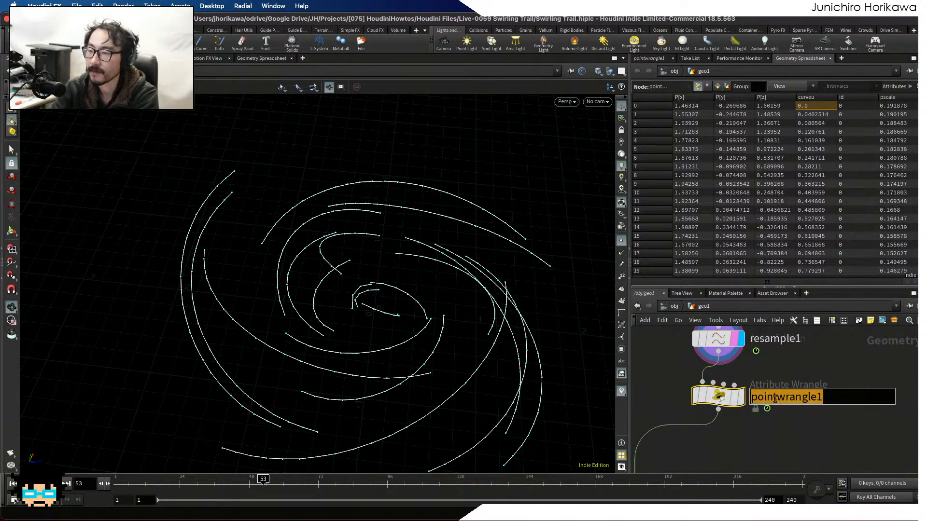
{"action": "type", "text": "pscale"}
{"action": "key", "text": "Return"}
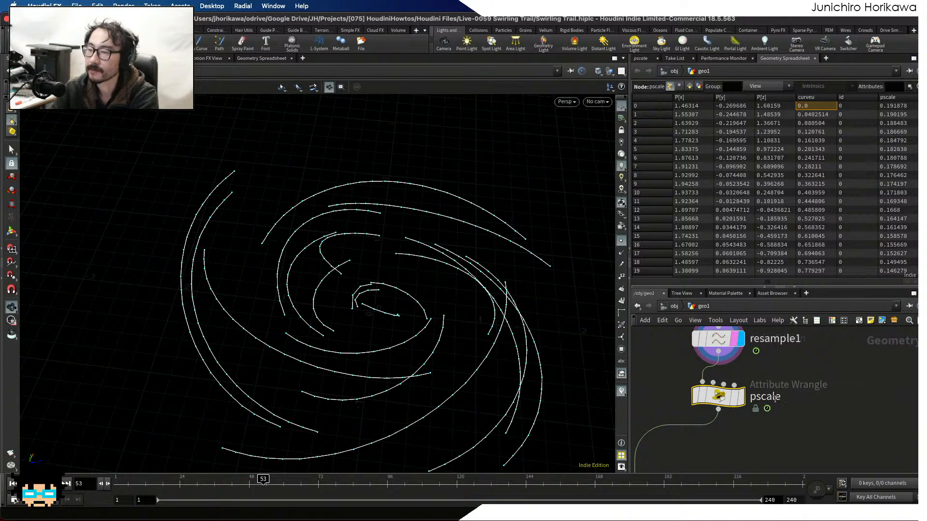
{"action": "double_click", "coordinate": [774, 397]}
{"action": "type", "text": "control_pscale"}
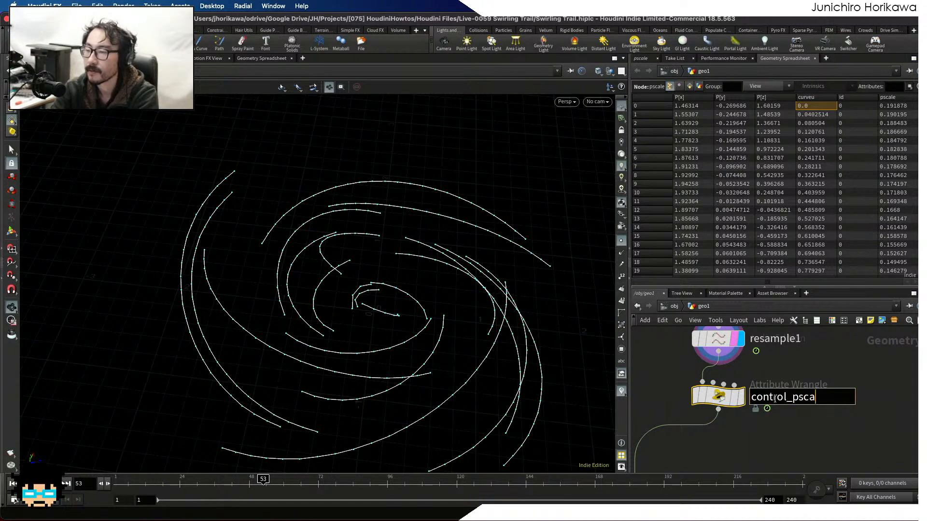
{"action": "key", "text": "Return"}
{"action": "left_click", "coordinate": [742, 403]}
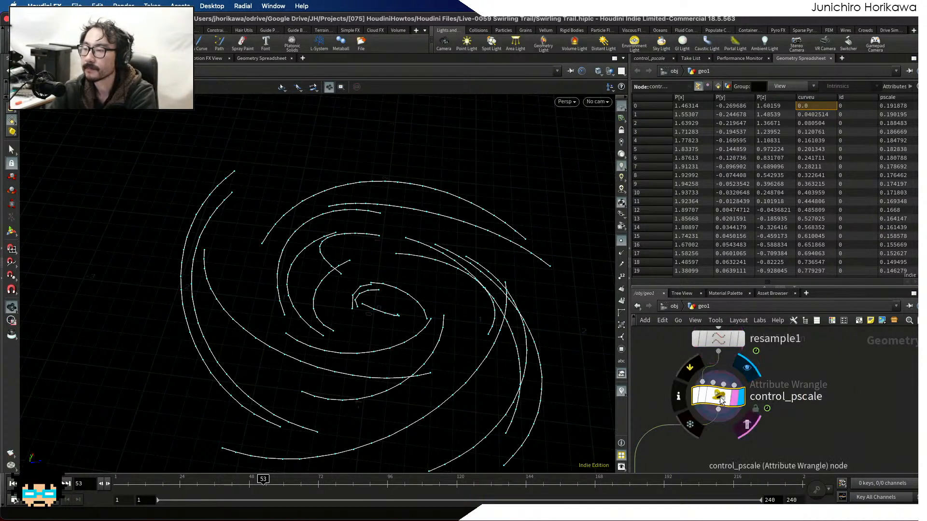
Write the VEXpression f@pscale *= f@curveu; in control_pscale to scale the thickness along each curve.
{"action": "left_click", "coordinate": [644, 59]}
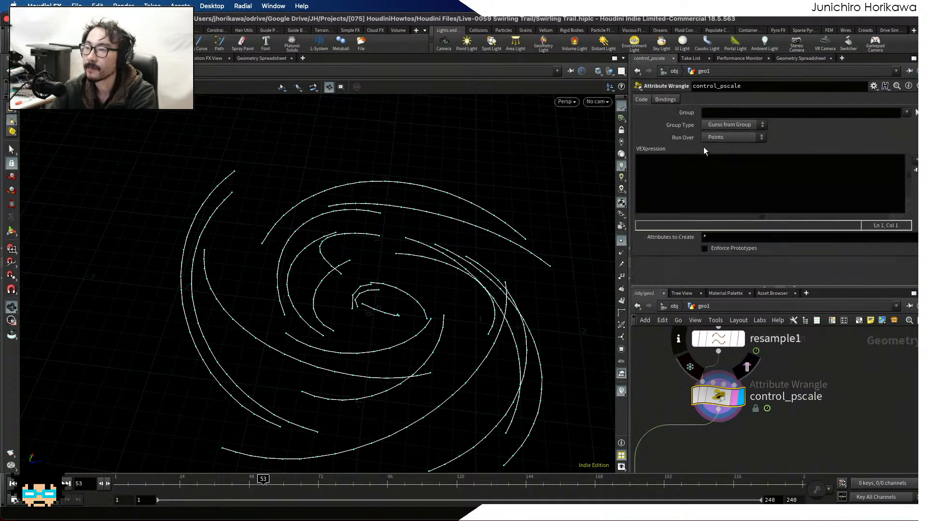
{"action": "left_click", "coordinate": [710, 182]}
{"action": "left_click_drag", "start_coordinate": [300, 167], "coordinate": [315, 160]}
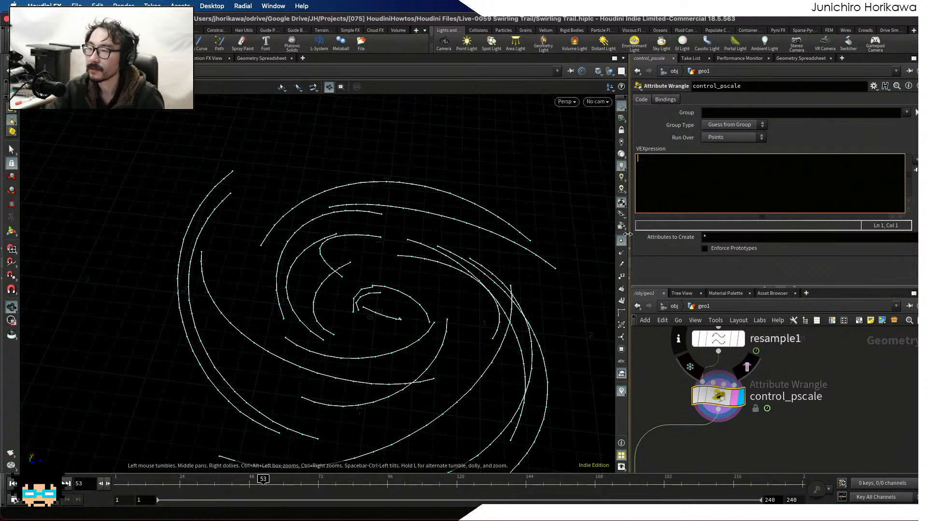
{"action": "key", "text": "BackSpace"}
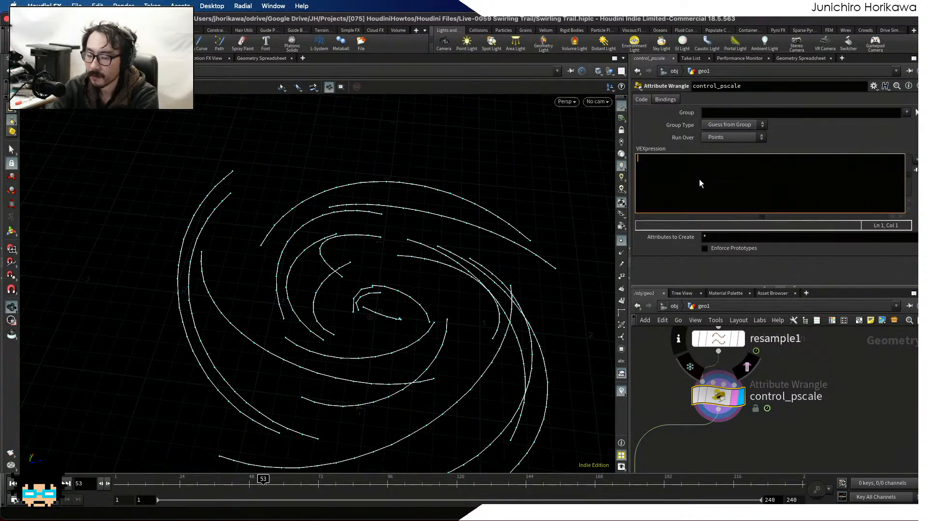
{"action": "type", "text": "f"}
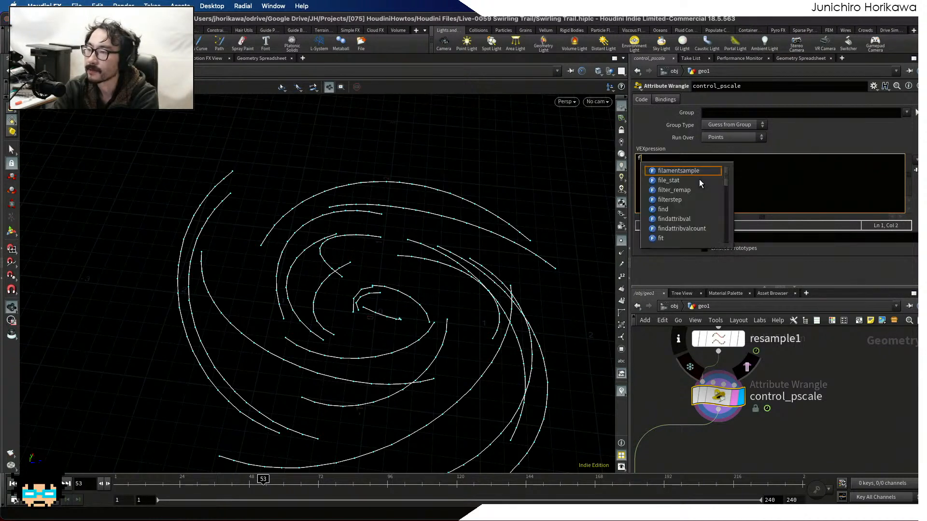
{"action": "type", "text": "\"curveu "}
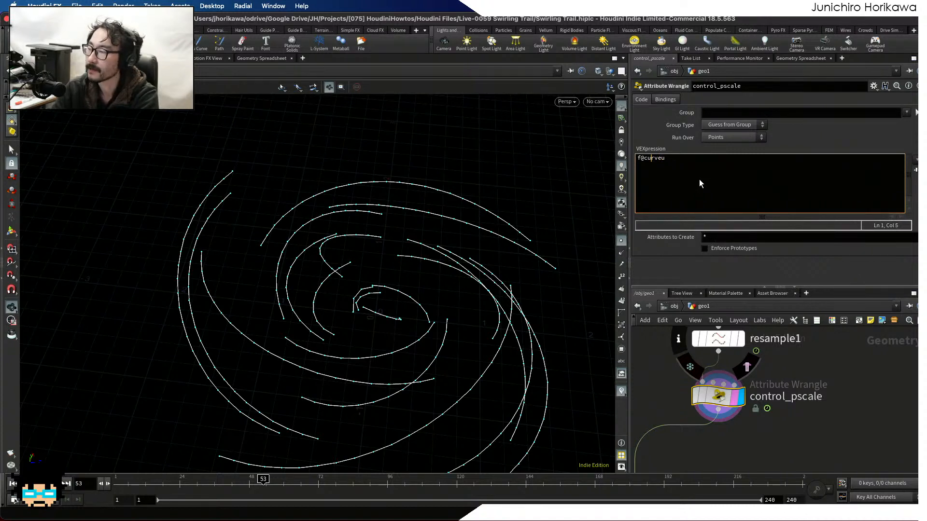
{"action": "type", "text": "f"}
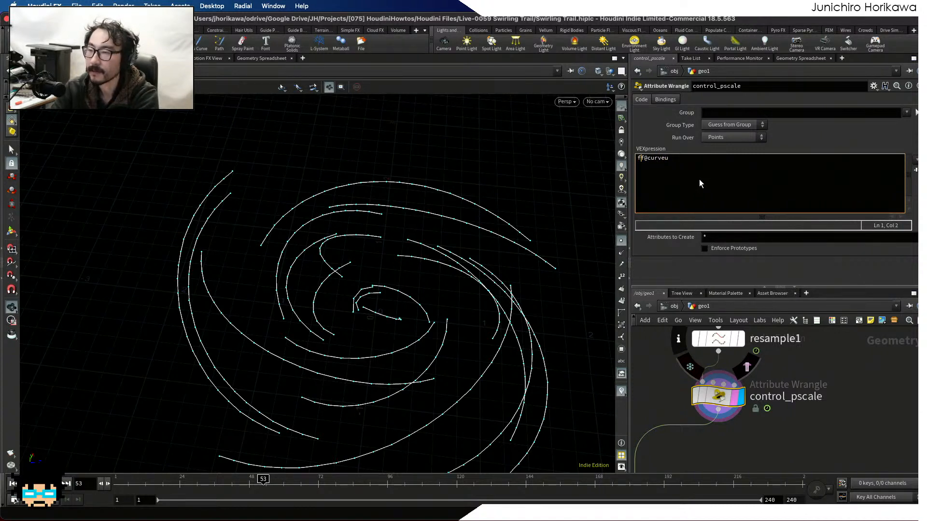
{"action": "type", "text": "`¥¥"}
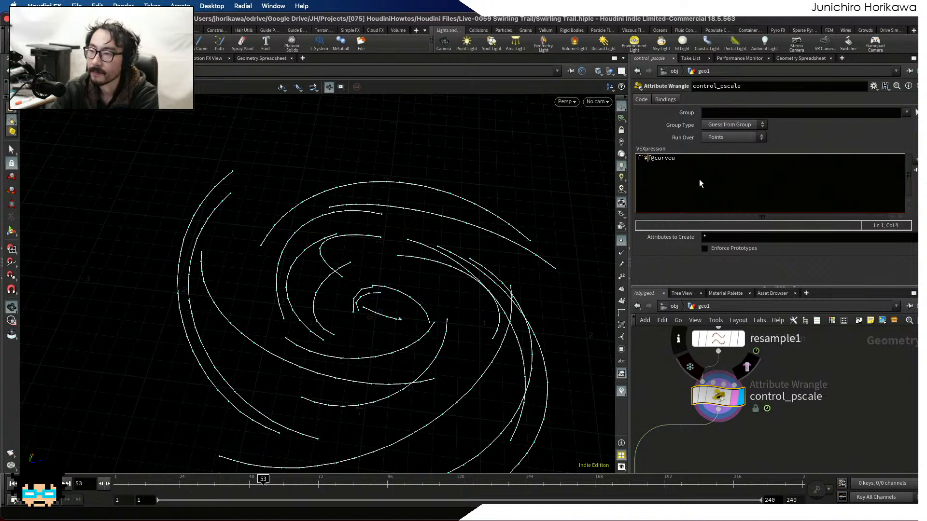
{"action": "key", "text": "BackSpace"}
{"action": "key", "text": "BackSpace"}
{"action": "key", "text": "BackSpace"}
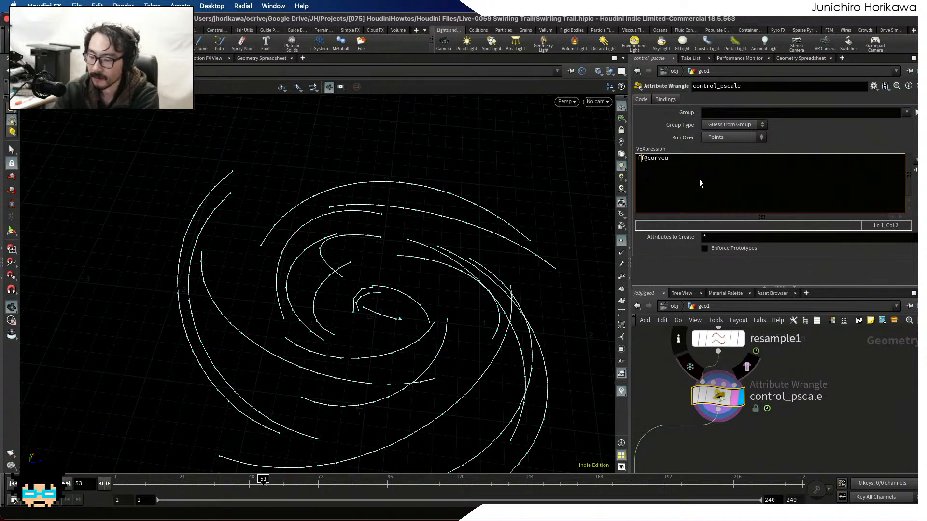
{"action": "type", "text": "@pscale "}
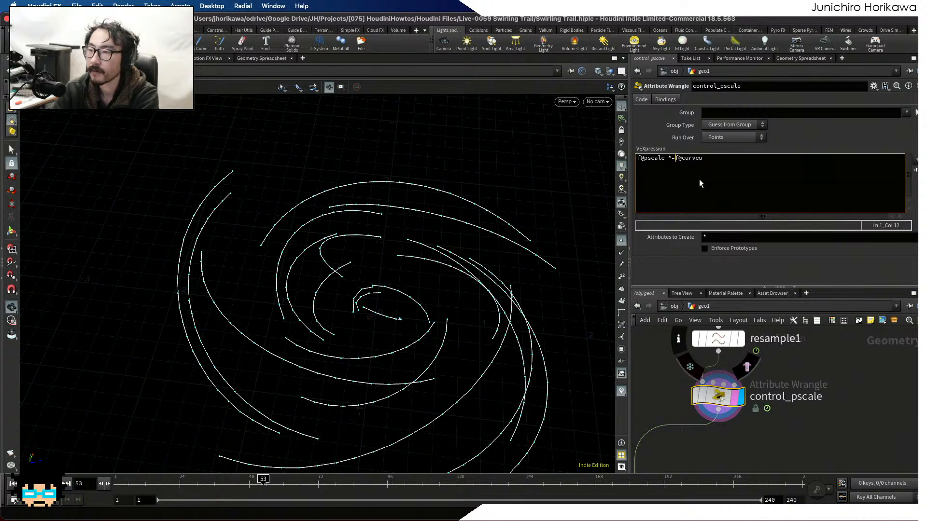
{"action": "type", "text": "*="}
{"action": "left_click", "coordinate": [729, 171]}
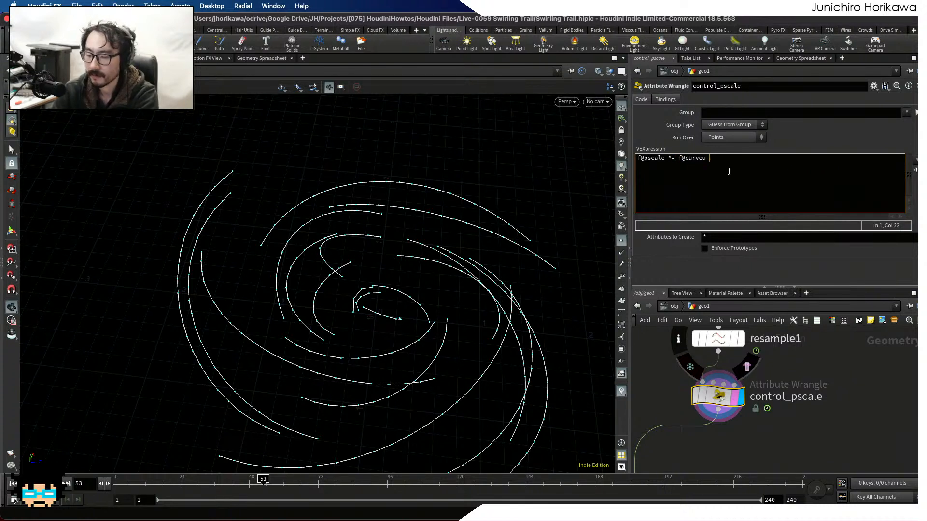
Display the output of polywire1 and turn off point display in the viewport to view the tapered tubes.
{"action": "scroll", "coordinate": [787, 447], "scroll_direction": "down", "scroll_amount": 2}
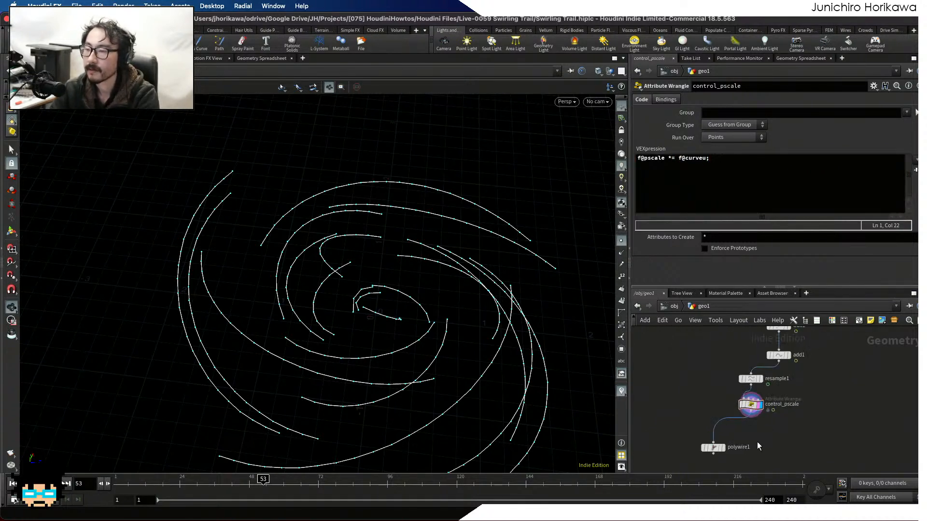
{"action": "scroll", "coordinate": [740, 420], "scroll_direction": "up", "scroll_amount": 2}
{"action": "left_click", "coordinate": [715, 418]}
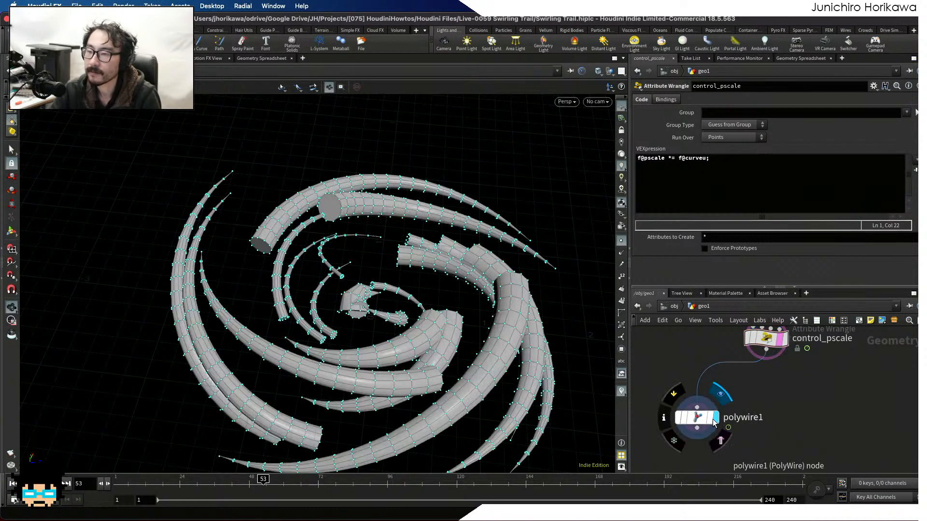
{"action": "left_click", "coordinate": [697, 418]}
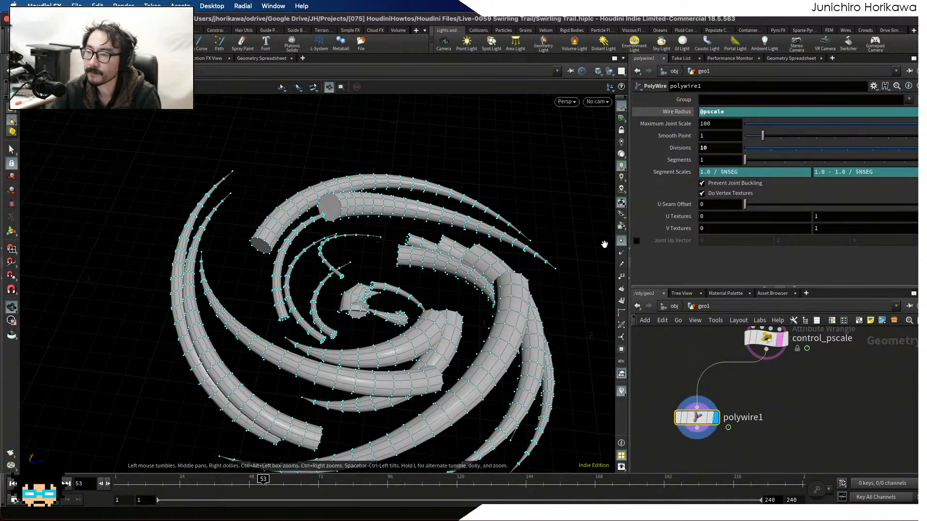
{"action": "left_click", "coordinate": [622, 241]}
{"action": "middle_click_drag", "start_coordinate": [404, 297], "coordinate": [366, 279]}
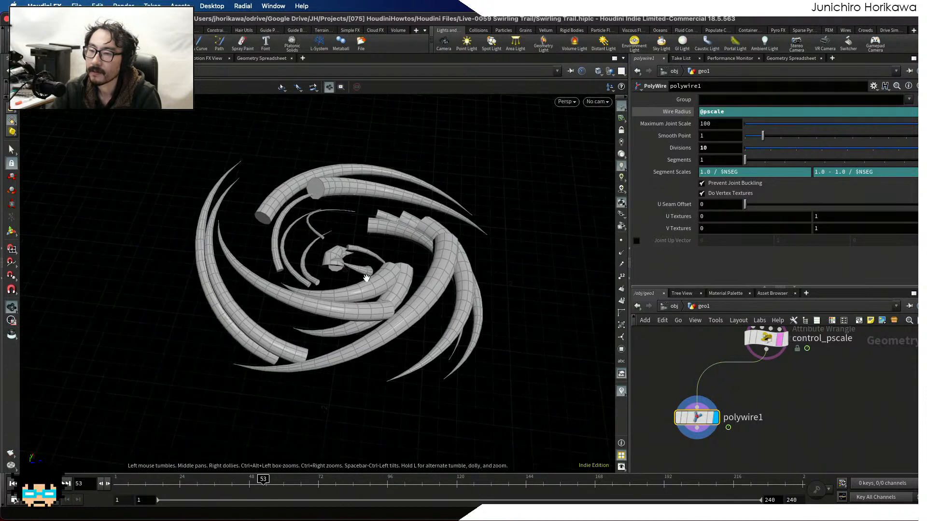
Change the control_pscale expression to f@pscale *= 1.0 - f@curveu; to reverse the taper direction along each curve.
{"action": "left_click_drag", "start_coordinate": [422, 267], "coordinate": [402, 271]}
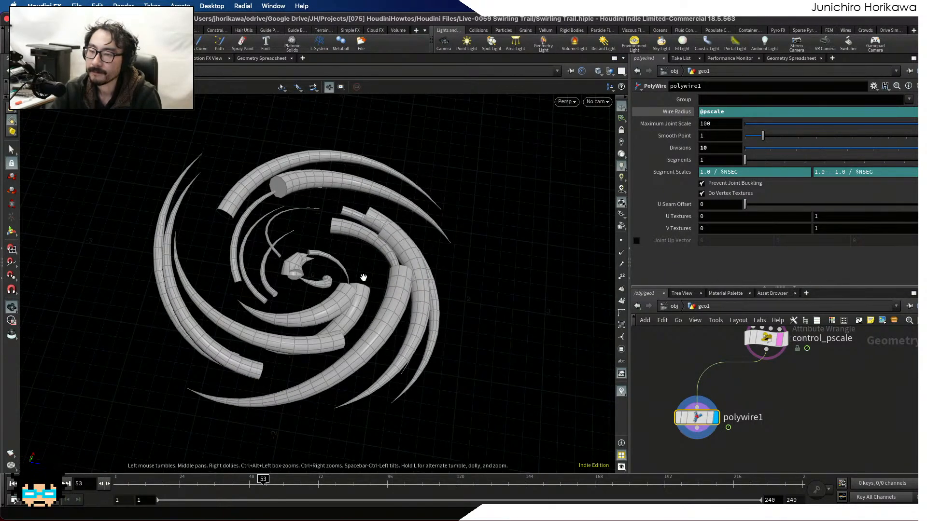
{"action": "scroll", "coordinate": [364, 278], "scroll_direction": "up", "scroll_amount": 2}
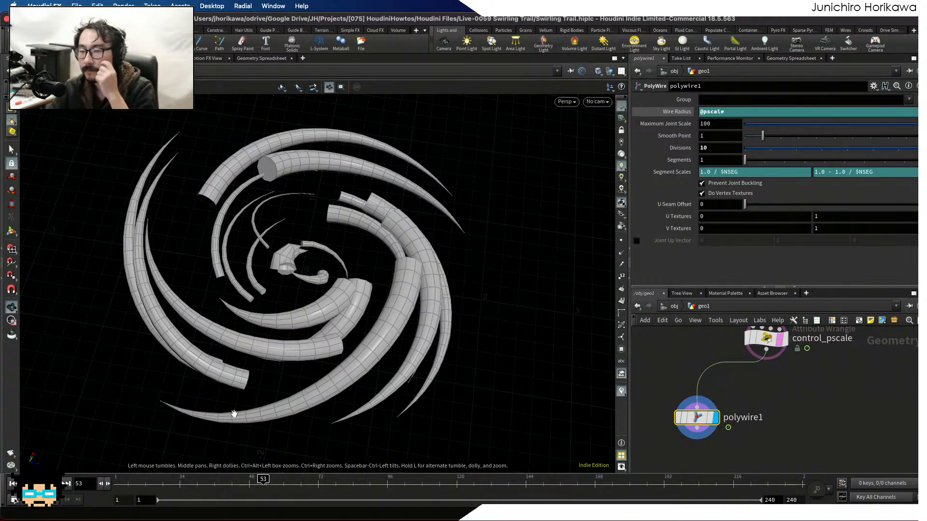
{"action": "left_click_drag", "start_coordinate": [327, 369], "coordinate": [278, 356]}
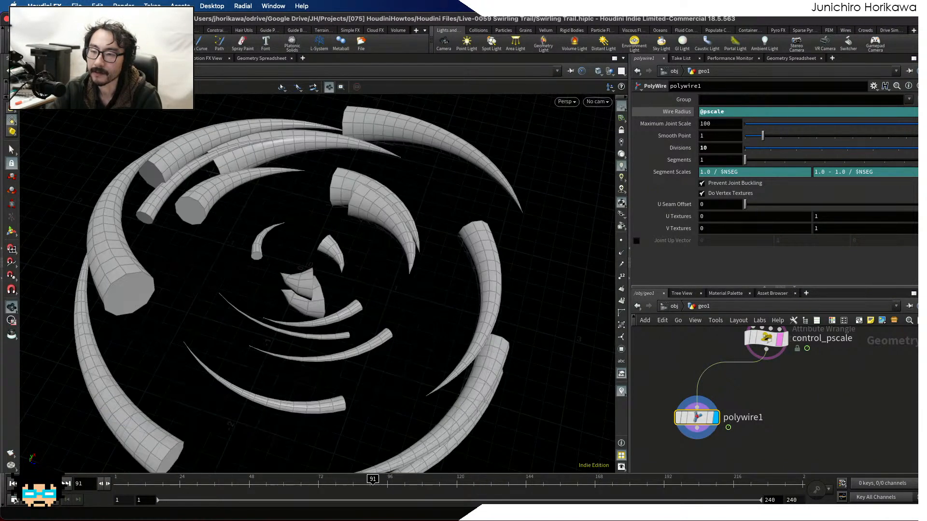
{"action": "middle_click_drag", "start_coordinate": [823, 356], "coordinate": [782, 390]}
{"action": "left_click", "coordinate": [726, 372]}
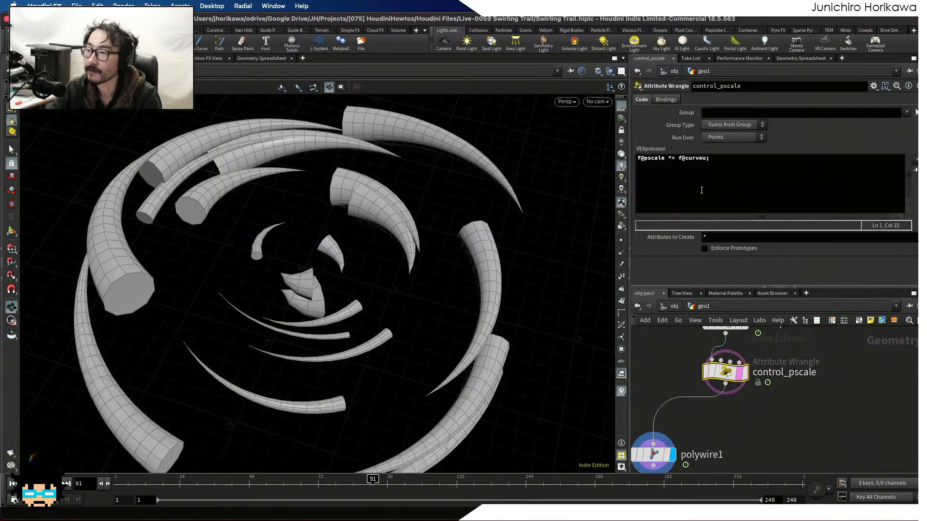
{"action": "left_click", "coordinate": [679, 159]}
{"action": "type", "text": "12."}
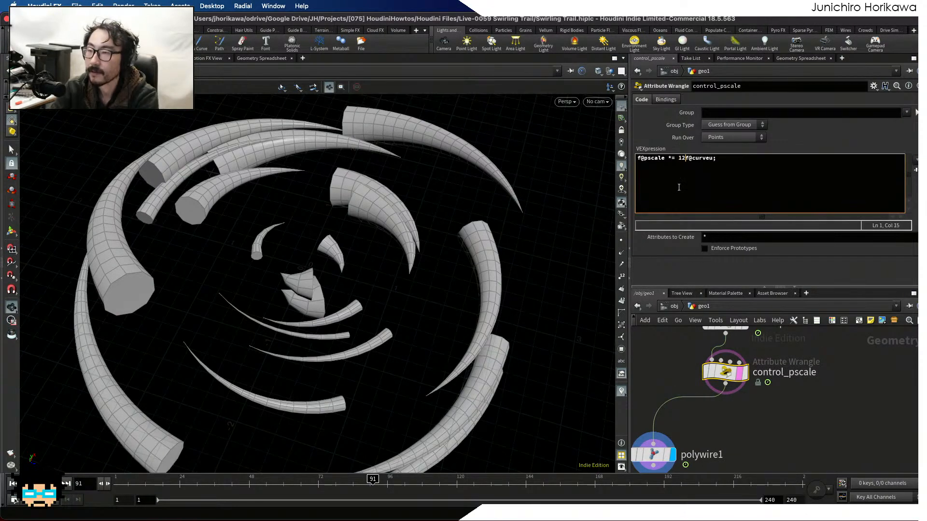
{"action": "key", "text": "BackSpace"}
{"action": "key", "text": "BackSpace"}
{"action": "type", "text": ".0 -"}
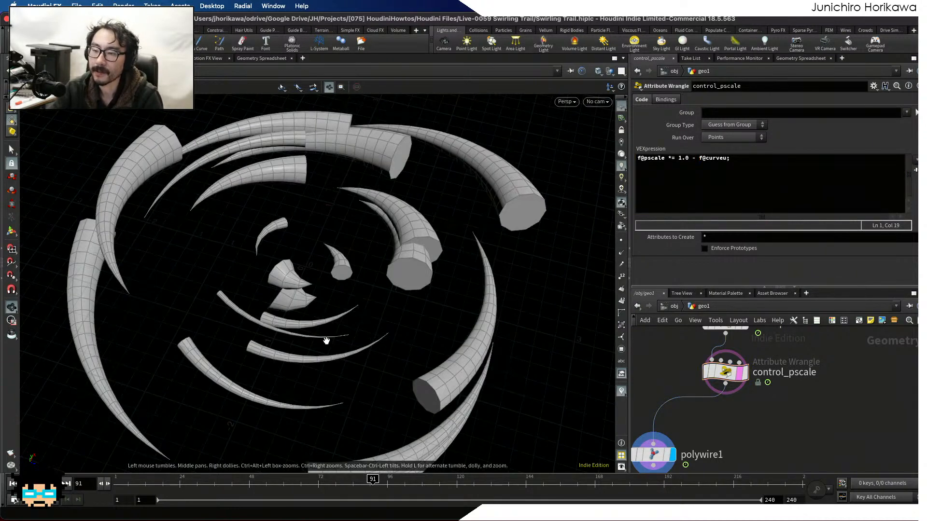
Declare float minscale = chf("minscale"); above the pscale line in the control_pscale code.
{"action": "left_click_drag", "start_coordinate": [325, 338], "coordinate": [164, 468]}
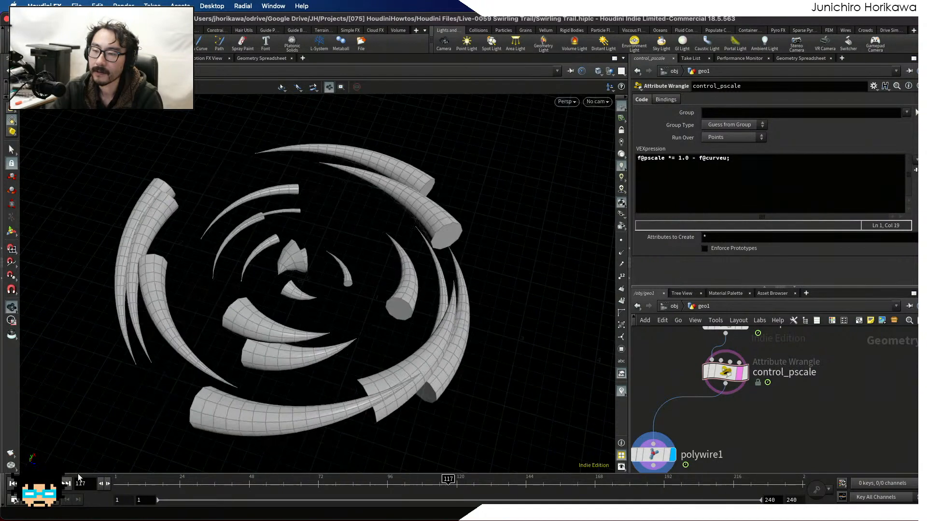
{"action": "left_click_drag", "start_coordinate": [223, 343], "coordinate": [271, 367]}
{"action": "scroll", "coordinate": [270, 367], "scroll_direction": "up", "scroll_amount": 3}
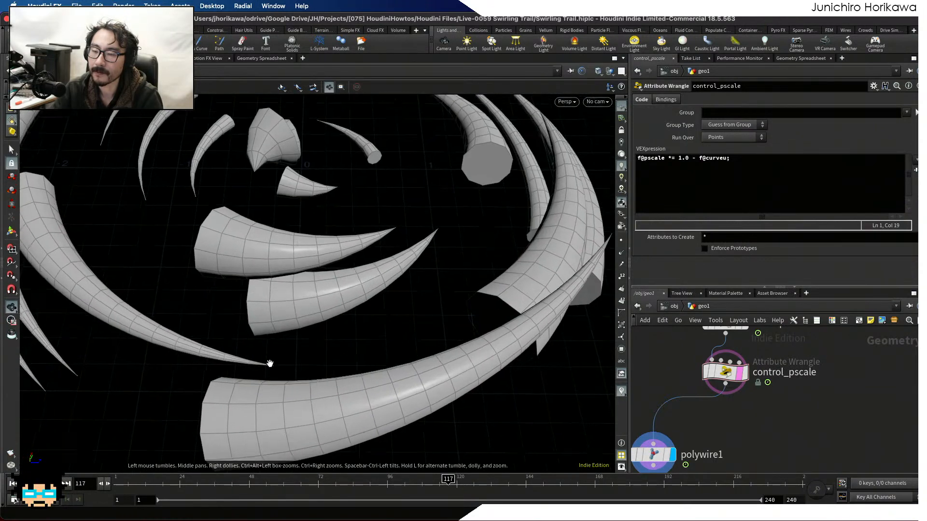
{"action": "scroll", "coordinate": [269, 368], "scroll_direction": "down", "scroll_amount": 3}
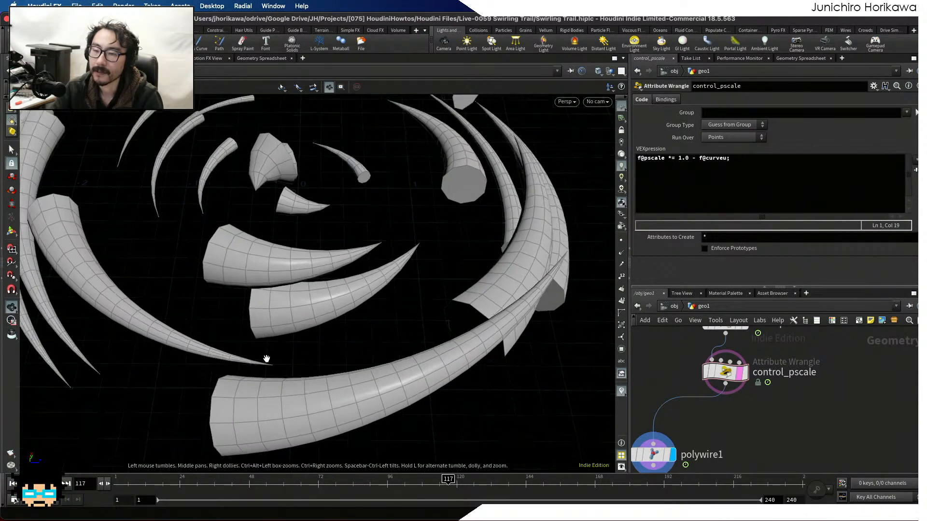
{"action": "left_click", "coordinate": [684, 177]}
{"action": "left_click", "coordinate": [636, 159]}
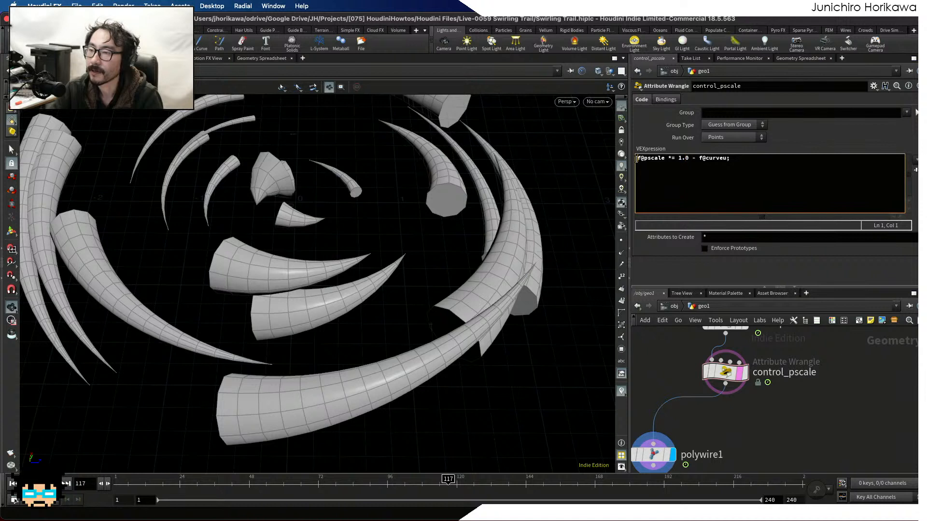
{"action": "key", "text": "Return"}
{"action": "key", "text": "Return"}
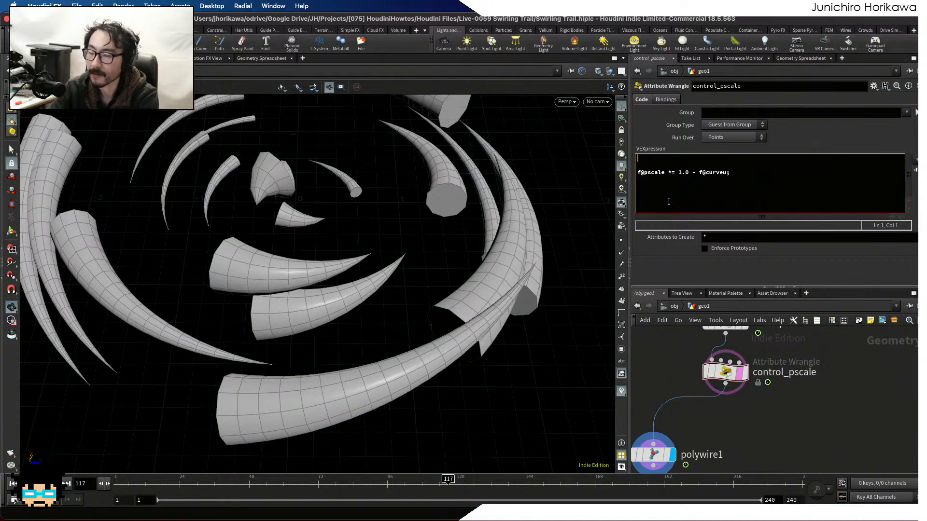
{"action": "type", "text": "float minthi"}
{"action": "key", "text": "BackSpace"}
{"action": "key", "text": "BackSpace"}
{"action": "key", "text": "BackSpace"}
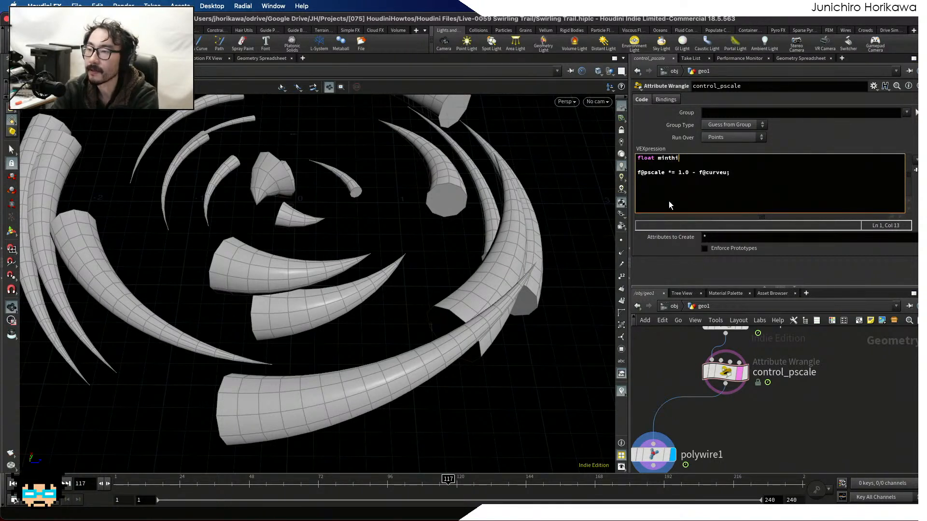
{"action": "type", "text": "scale = "}
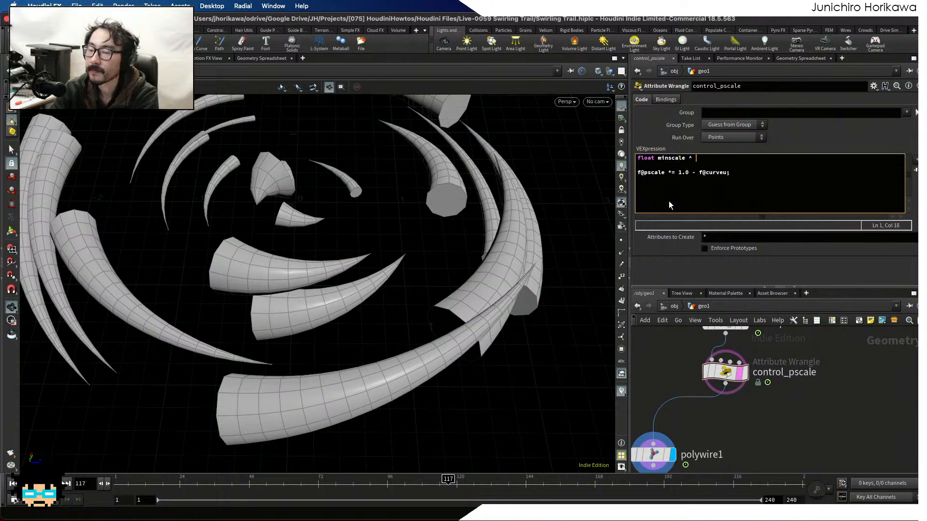
{"action": "type", "text": "chf(\""}
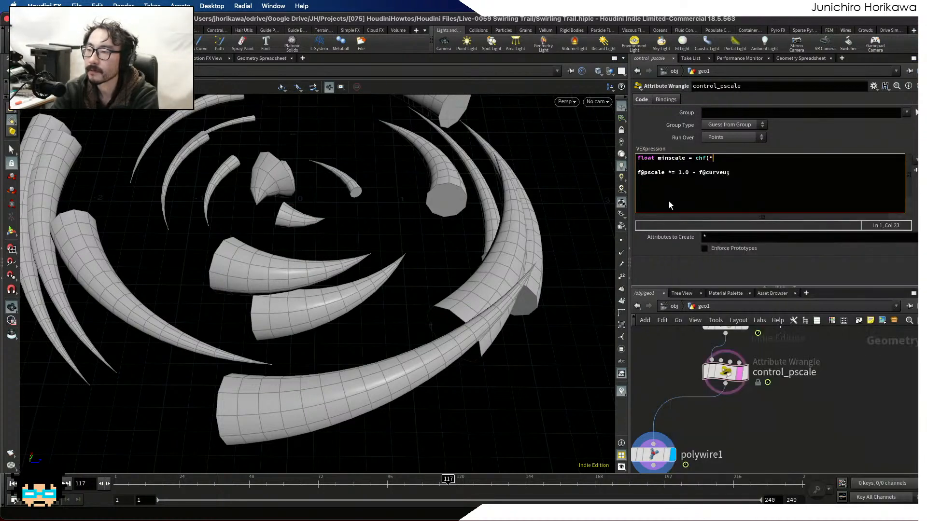
{"action": "type", "text": "minsca"}
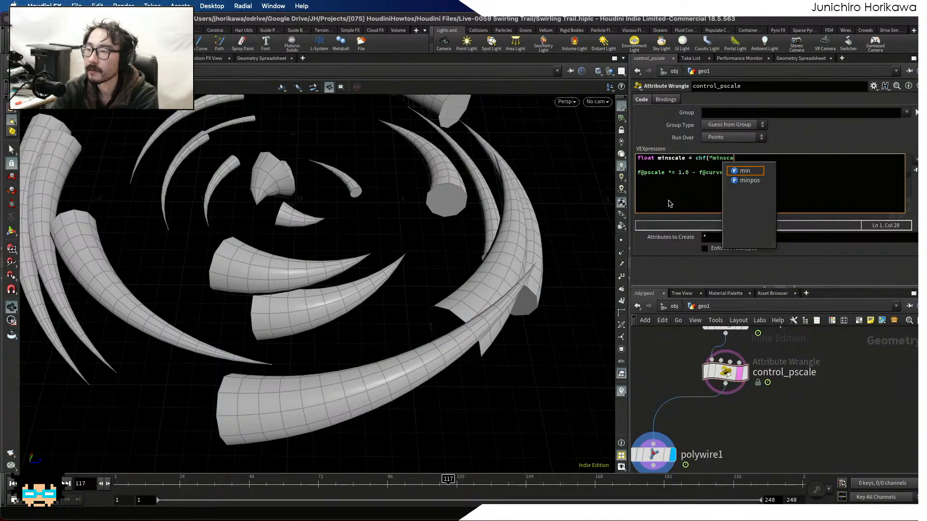
{"action": "type", "text": "le\""}
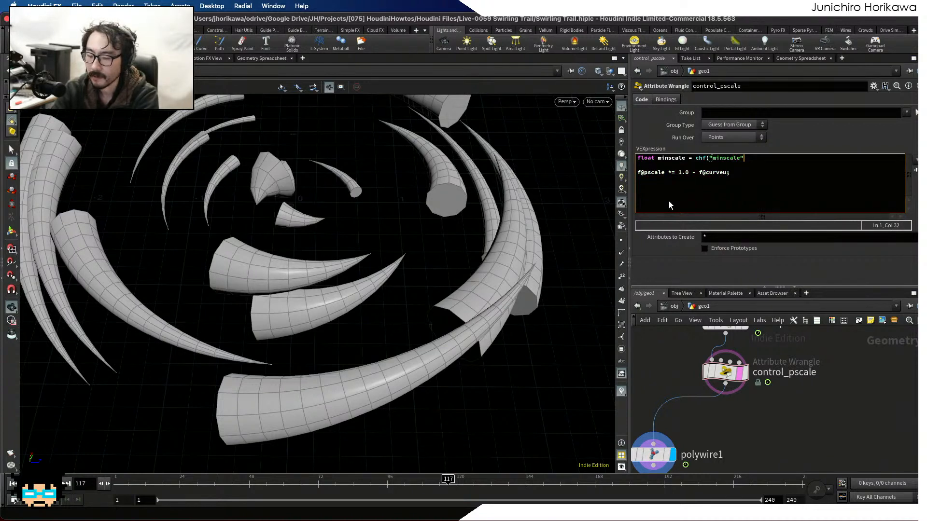
{"action": "type", "text": ");"}
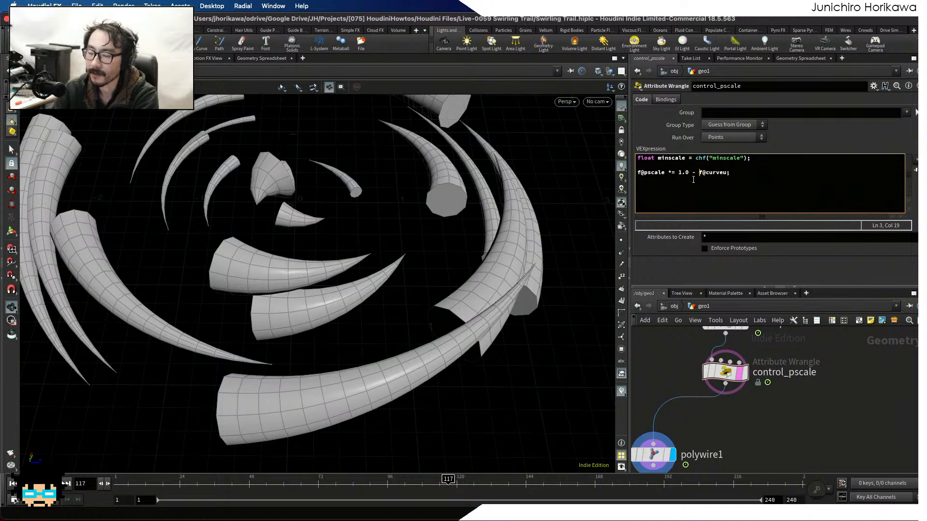
Rewrite the pscale line as f@pscale *= fit01(f@curveu, 1.0, minscale); to taper from full size to the minimum scale.
{"action": "key", "text": "BackSpace"}
{"action": "key", "text": "BackSpace"}
{"action": "key", "text": "BackSpace"}
{"action": "key", "text": "BackSpace"}
{"action": "key", "text": "BackSpace"}
{"action": "key", "text": "BackSpace"}
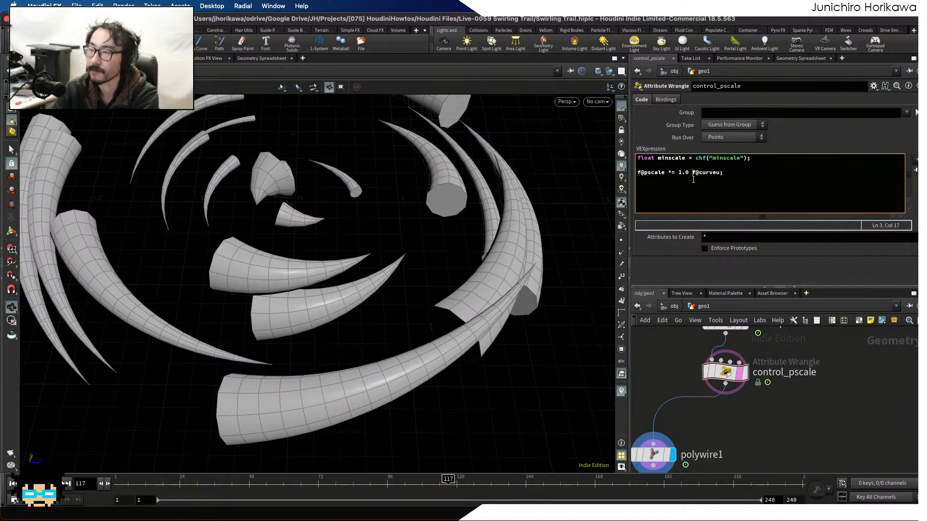
{"action": "type", "text": "fit01(f@curveu"}
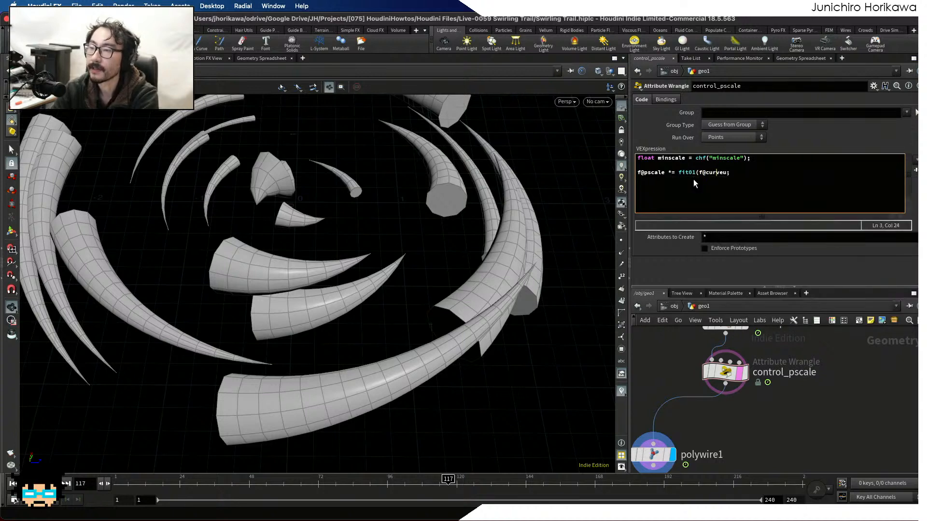
{"action": "type", "text": ", "}
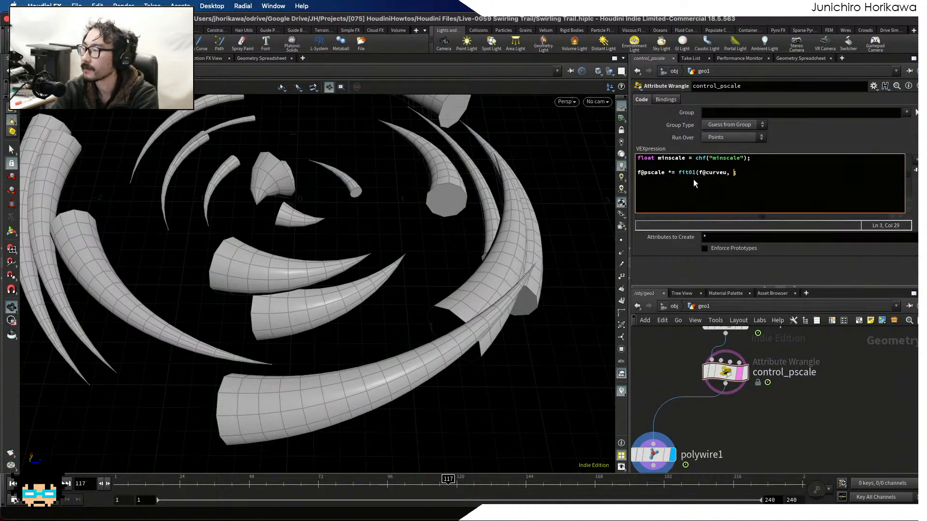
{"action": "type", "text": "f"}
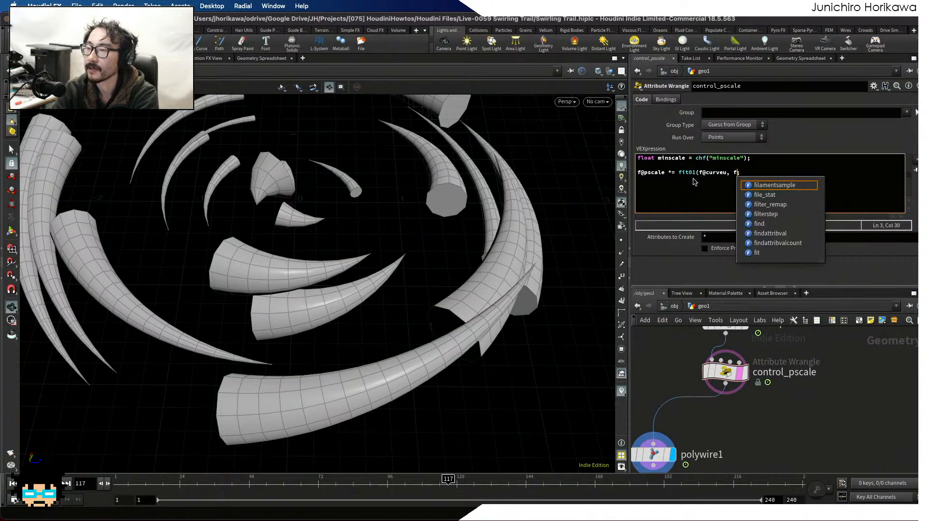
{"action": "key", "text": "BackSpace"}
{"action": "type", "text": "1.0"}
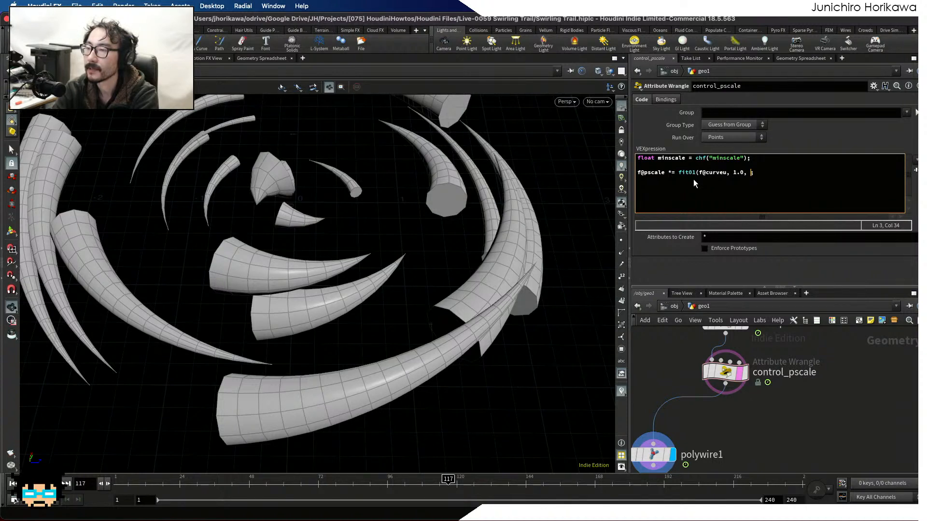
{"action": "type", "text": ", minscale)"}
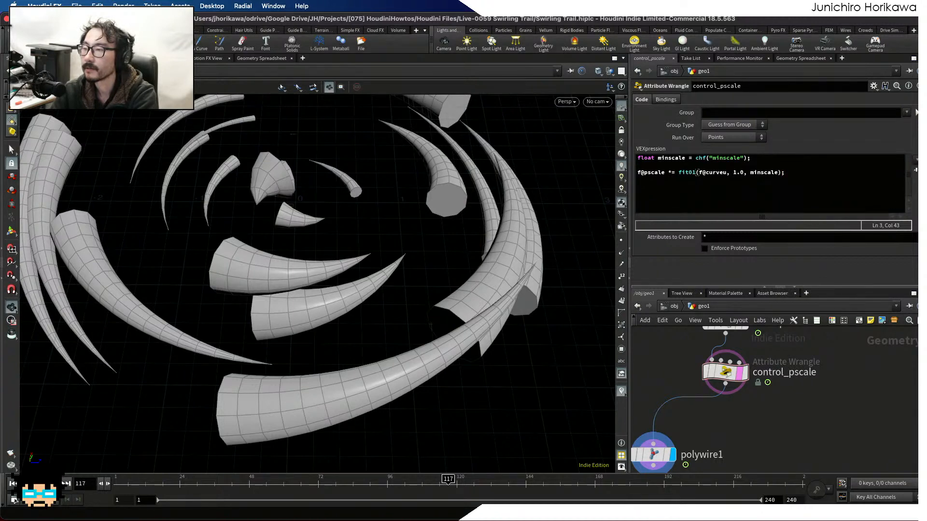
Create the Minscale parameter from the wrangle code and set it to 0.2.
{"action": "left_click", "coordinate": [909, 170]}
{"action": "left_click", "coordinate": [733, 263]}
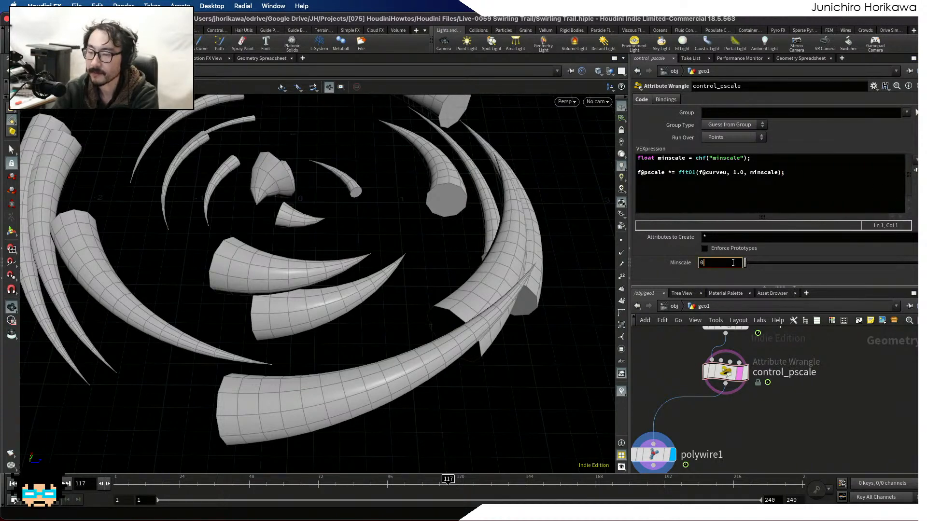
{"action": "type", "text": ".2"}
{"action": "key", "text": "Return"}
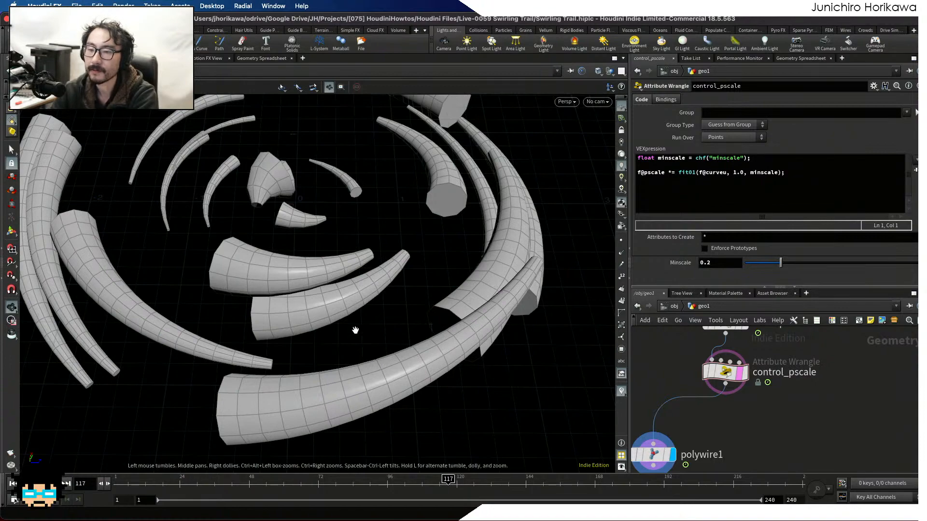
{"action": "scroll", "coordinate": [300, 358], "scroll_direction": "up", "scroll_amount": 10}
{"action": "scroll", "coordinate": [243, 373], "scroll_direction": "down", "scroll_amount": 10}
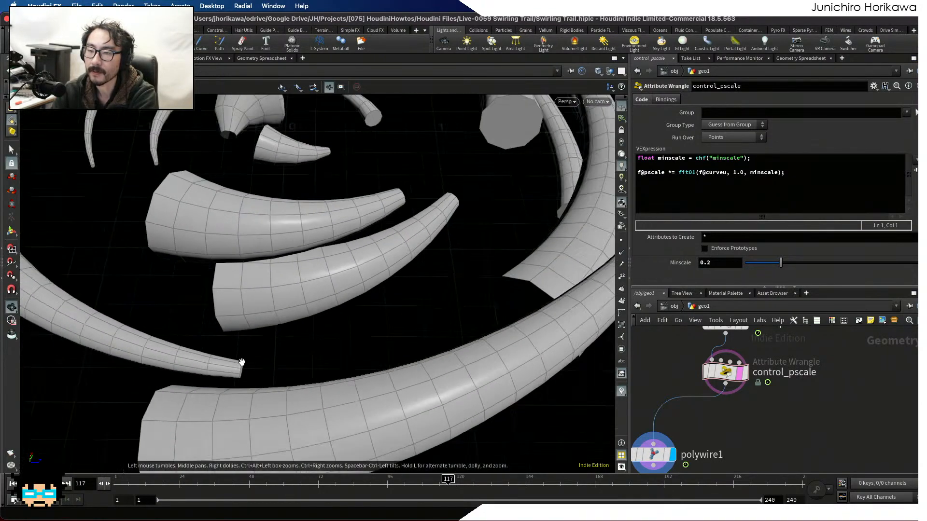
{"action": "scroll", "coordinate": [301, 382], "scroll_direction": "down", "scroll_amount": 6}
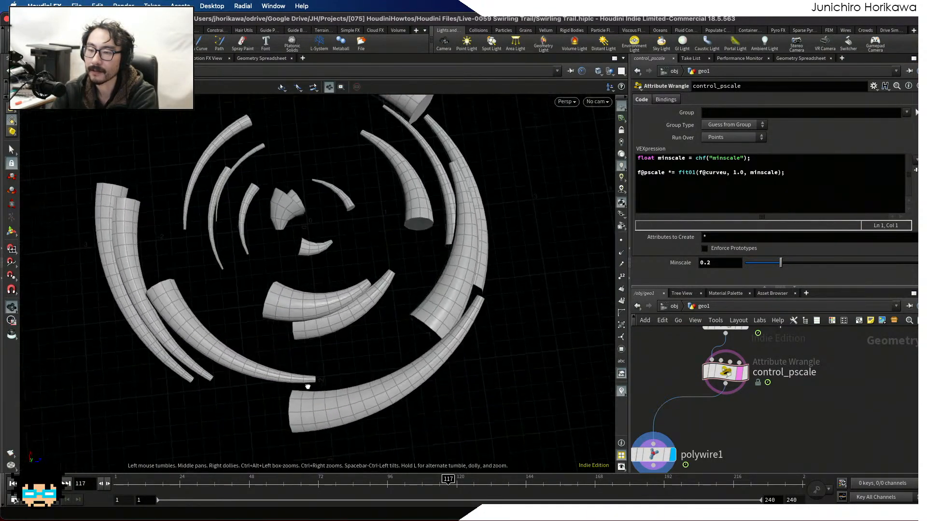
{"action": "left_click_drag", "start_coordinate": [301, 387], "coordinate": [280, 386]}
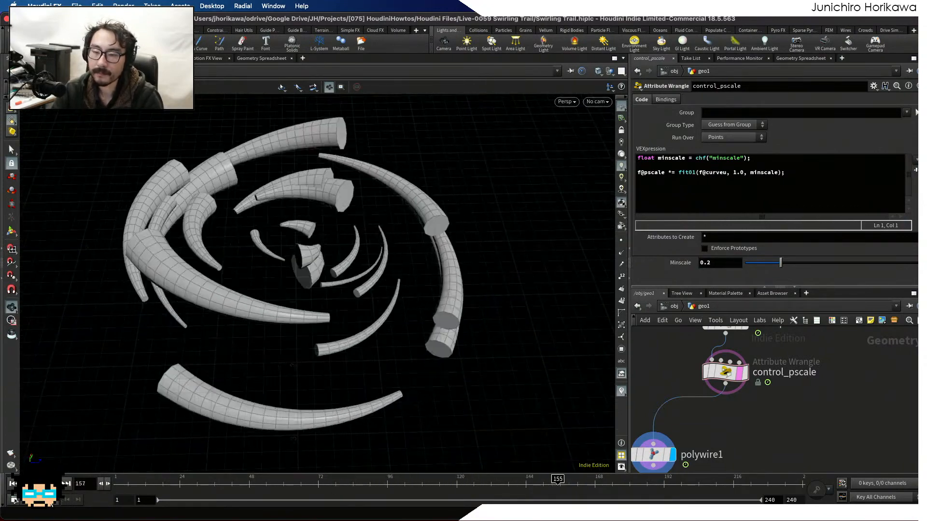
{"action": "left_click_drag", "start_coordinate": [160, 388], "coordinate": [209, 361]}
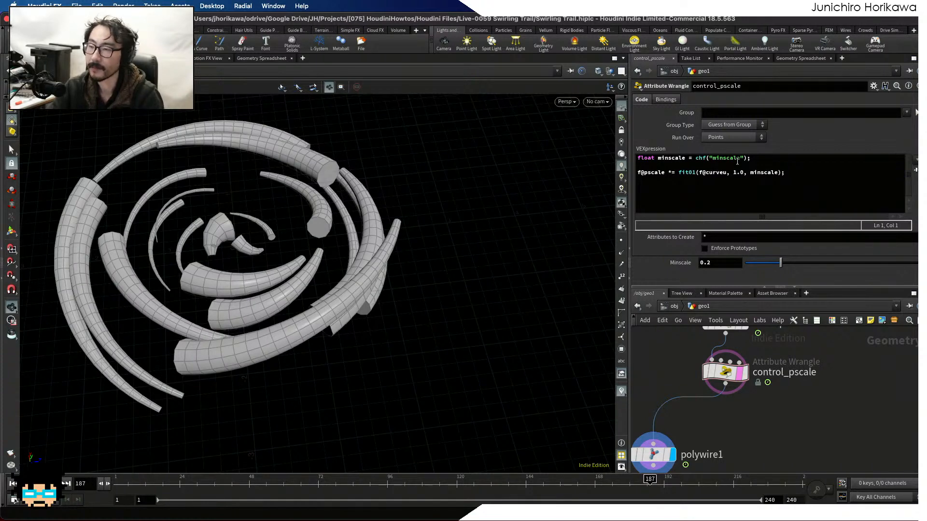
Replace f@curveu inside the fit01 call with chramp("scale_ramp", f@curveu) in the control_pscale code.
{"action": "left_click", "coordinate": [698, 173]}
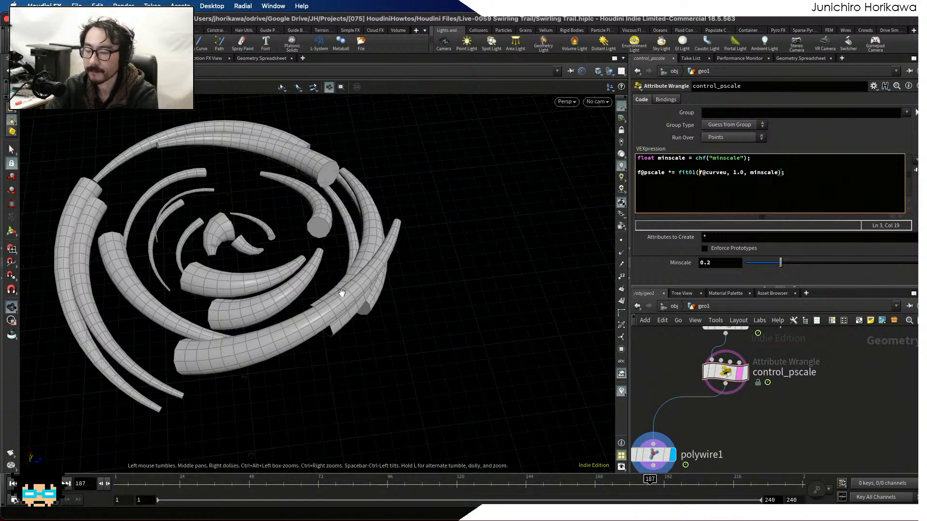
{"action": "type", "text": "chr"}
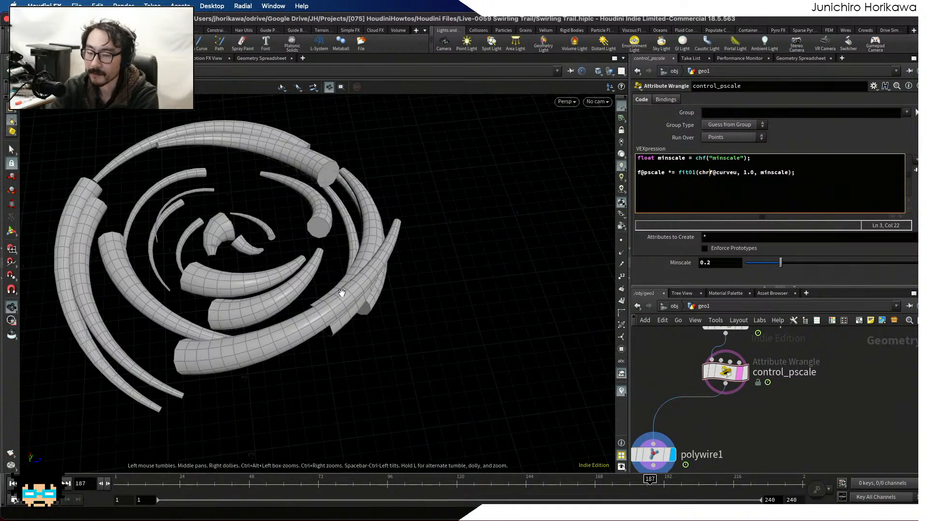
{"action": "type", "text": "amp("}
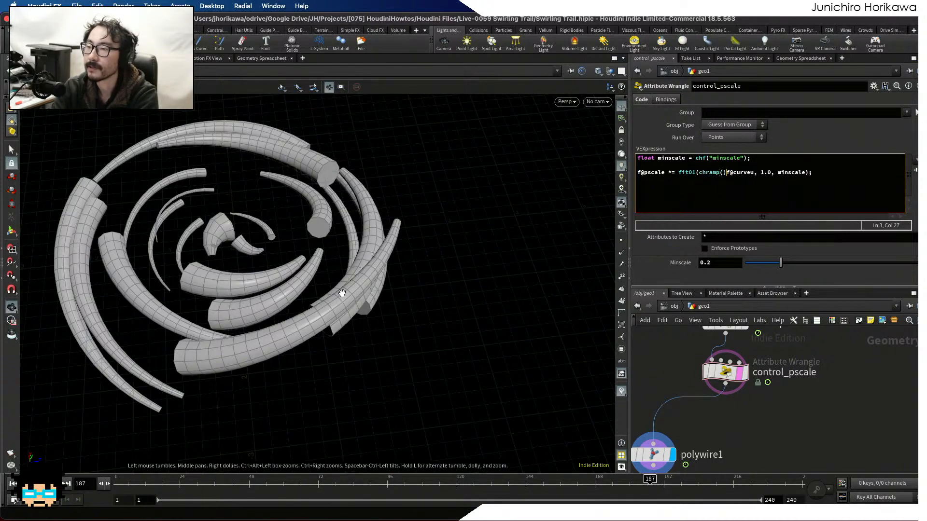
{"action": "key", "text": "Right"}
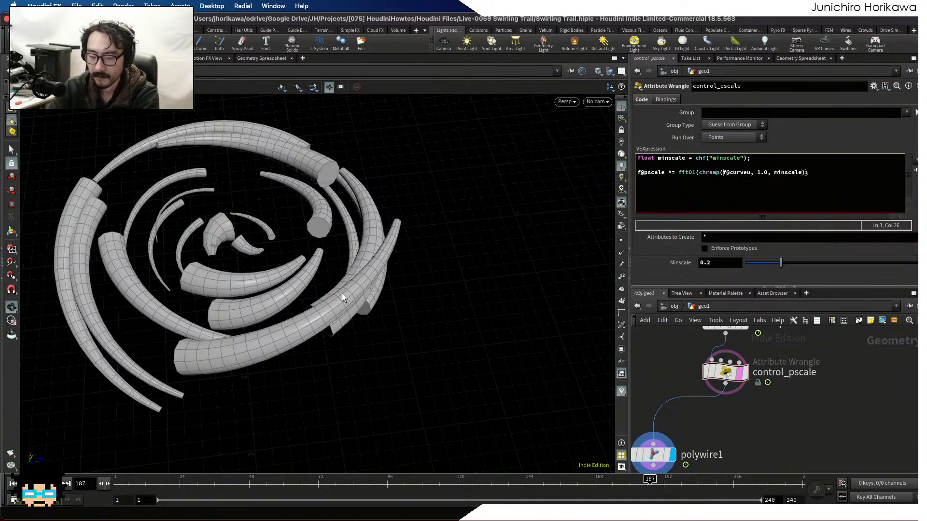
{"action": "type", "text": "\"scale"}
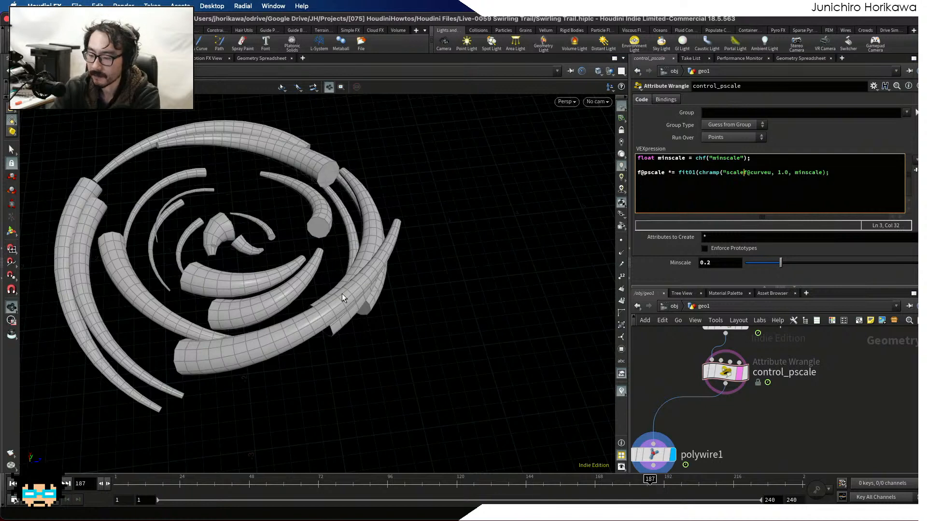
{"action": "type", "text": "_ramp\", "}
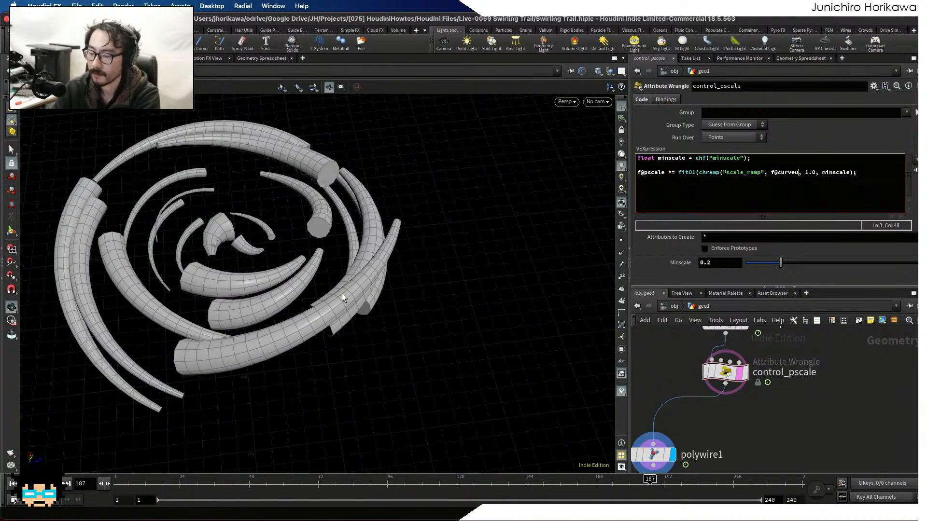
{"action": "type", "text": "f@curveu)"}
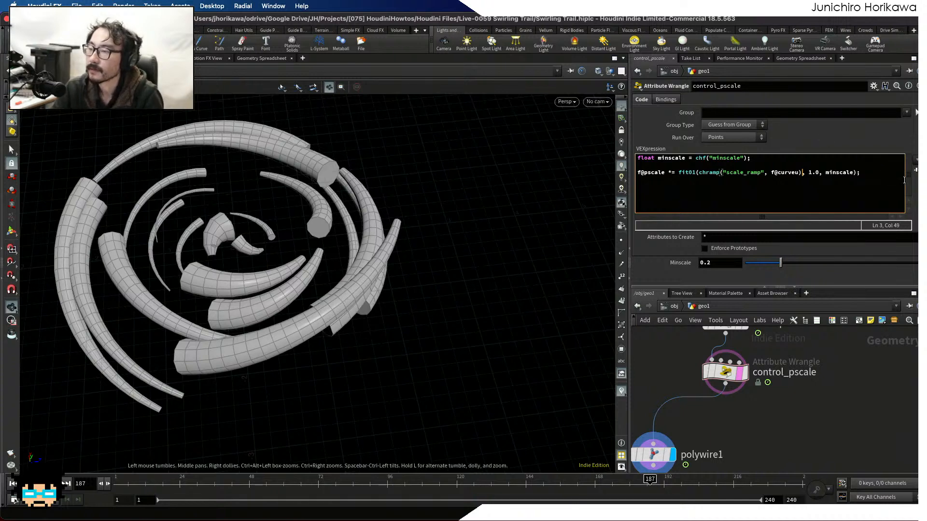
Create the Scale Ramp parameter from the wrangle code and enlarge its graph for editing.
{"action": "left_click", "coordinate": [916, 170]}
{"action": "scroll", "coordinate": [656, 233], "scroll_direction": "down", "scroll_amount": 3}
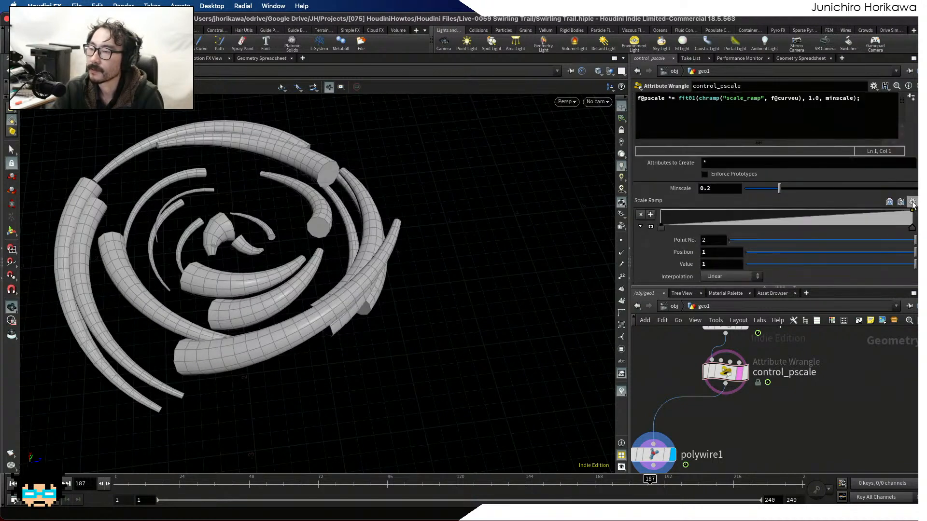
{"action": "left_click", "coordinate": [651, 227]}
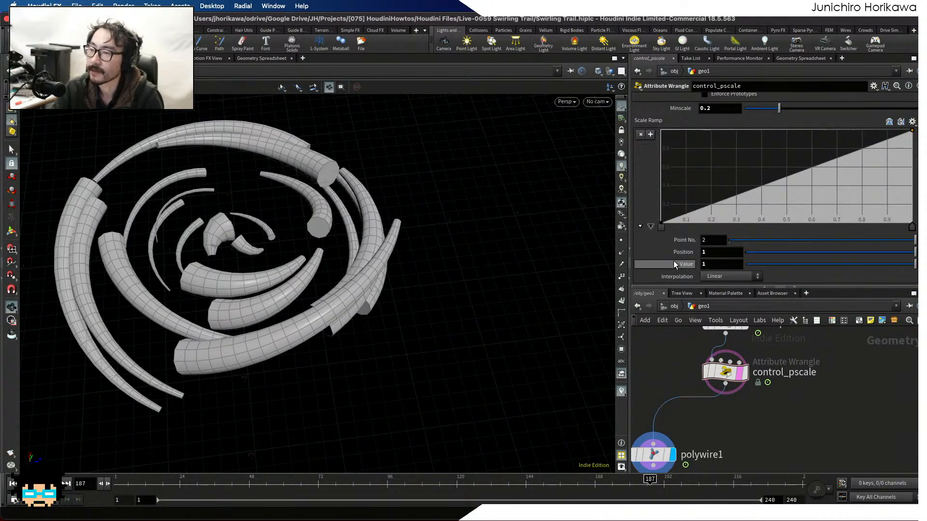
Set the interpolation of the Scale Ramp's start and end points to B-Spline.
{"action": "right_click", "coordinate": [661, 228]}
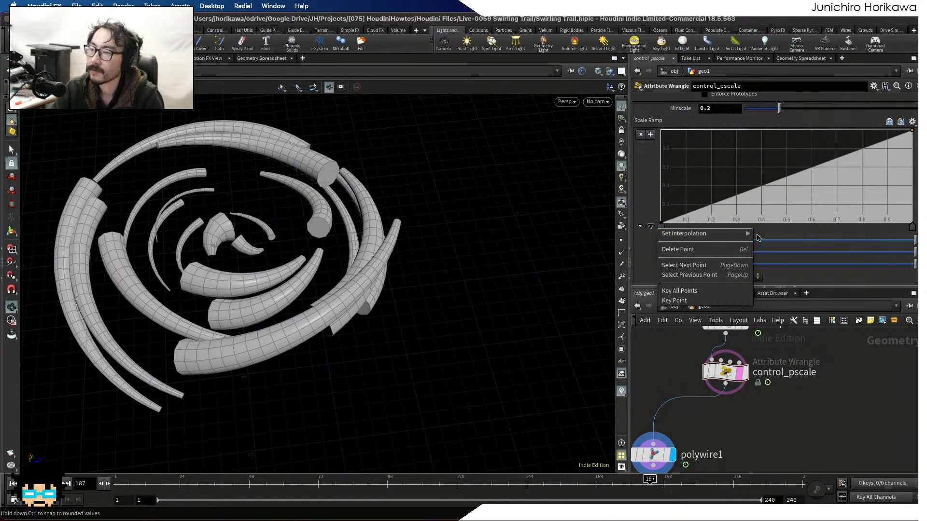
{"action": "left_click", "coordinate": [775, 285]}
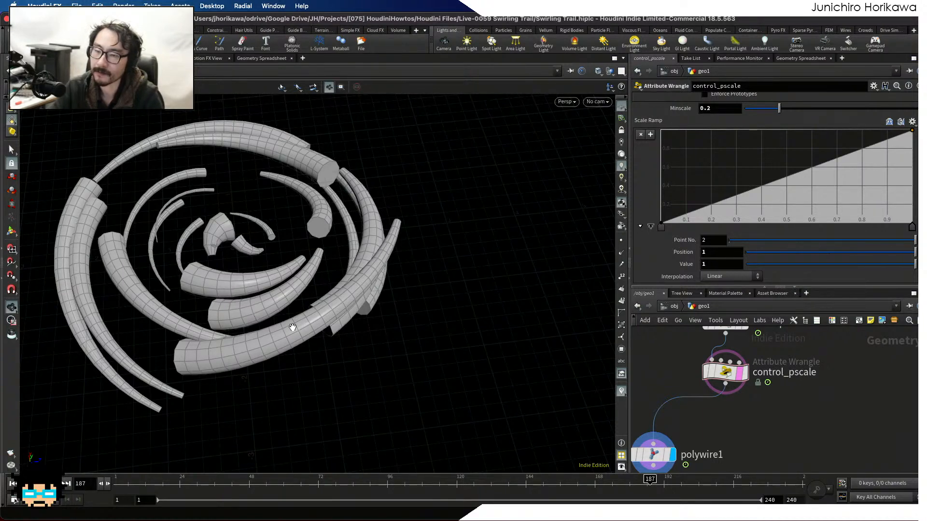
{"action": "right_click", "coordinate": [913, 225]}
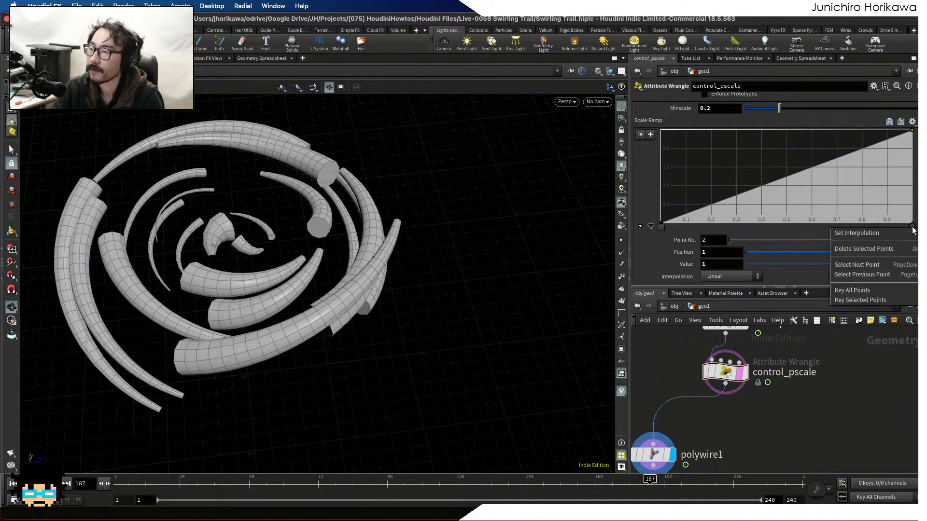
{"action": "mouse_move", "coordinate": [857, 233]}
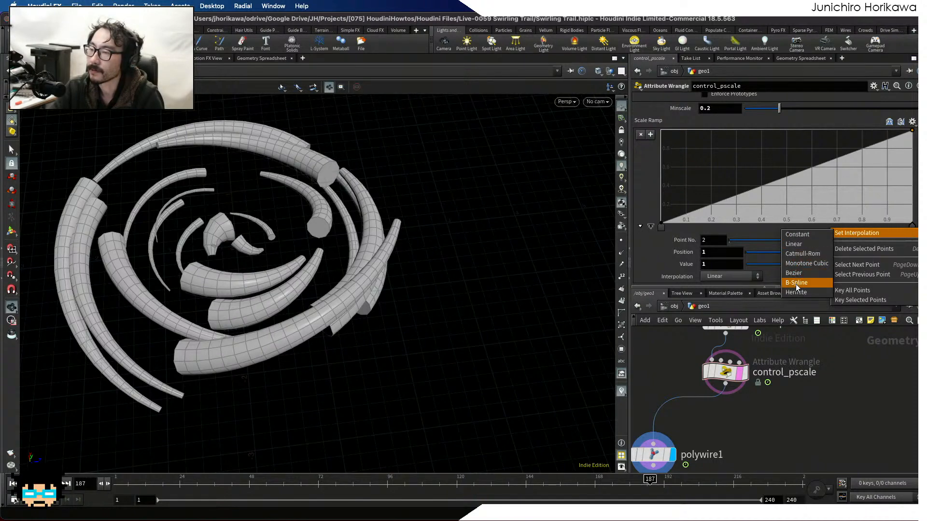
{"action": "left_click", "coordinate": [796, 283]}
Add two points with value 1 to the Scale Ramp, at positions of about 0.28 and 0.77.
{"action": "left_click_drag", "start_coordinate": [792, 215], "coordinate": [760, 130]}
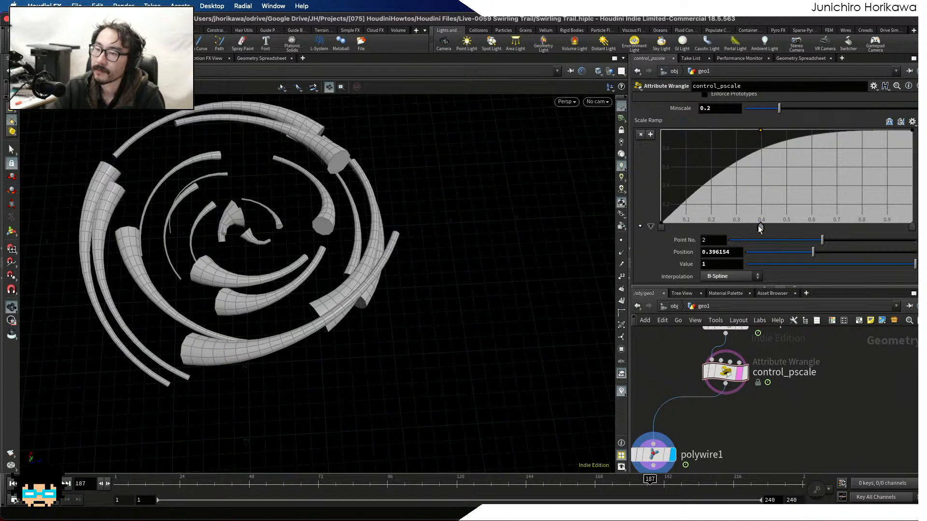
{"action": "left_click_drag", "start_coordinate": [760, 226], "coordinate": [733, 227]}
{"action": "left_click", "coordinate": [845, 181]}
{"action": "left_click_drag", "start_coordinate": [845, 181], "coordinate": [853, 127]}
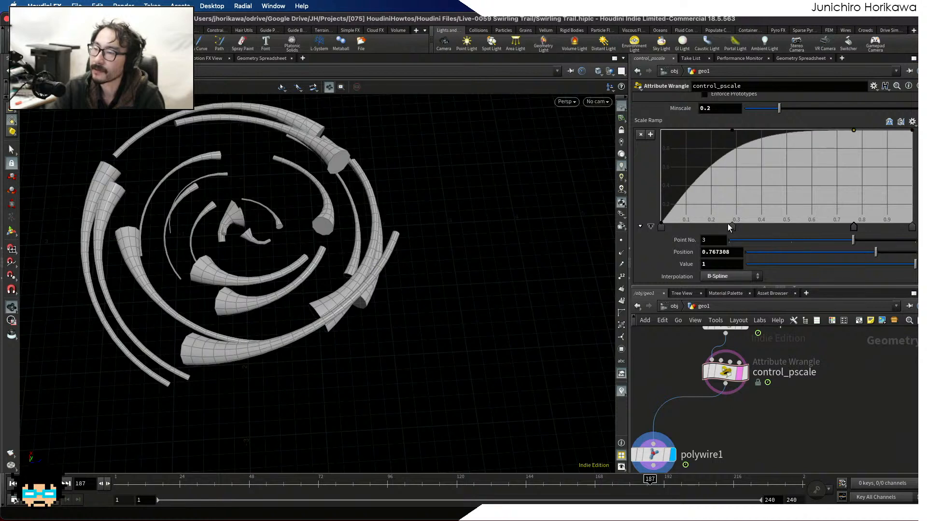
Move the Scale Ramp's second point to a position of about 0.42 and a value of 0.
{"action": "left_click_drag", "start_coordinate": [732, 227], "coordinate": [794, 227]}
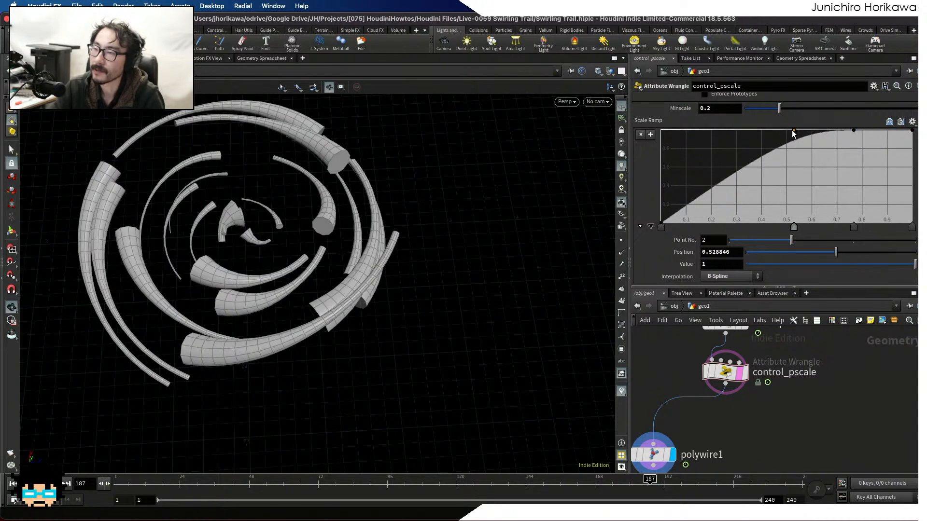
{"action": "left_click_drag", "start_coordinate": [793, 135], "coordinate": [766, 223]}
{"action": "left_click", "coordinate": [768, 213], "text": "ctrl"}
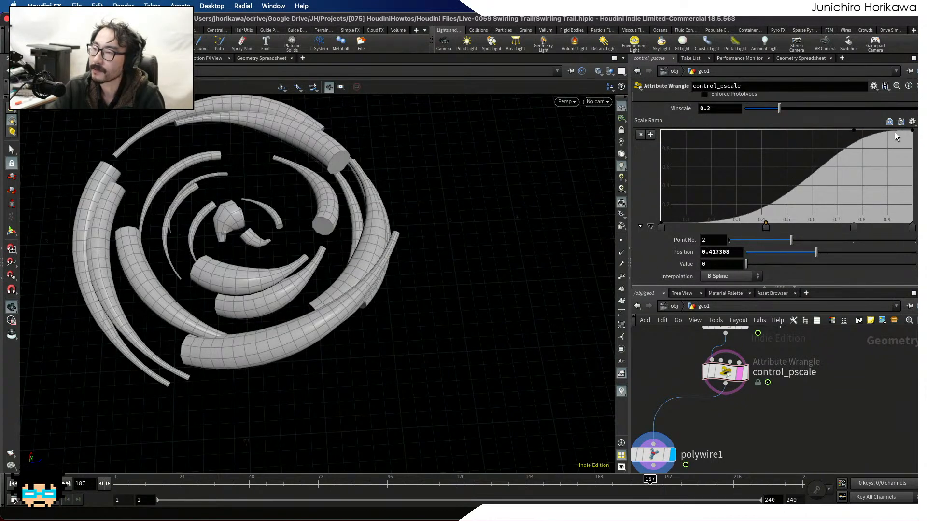
Delete the Scale Ramp's end point and raise its first point to a value of about 0.45.
{"action": "mouse_move", "coordinate": [912, 131]}
{"action": "left_mouse_down"}
{"action": "mouse_move", "coordinate": [912, 184]}
{"action": "mouse_move", "coordinate": [912, 130]}
{"action": "left_mouse_up"}
{"action": "left_click", "coordinate": [912, 130], "text": "ctrl"}
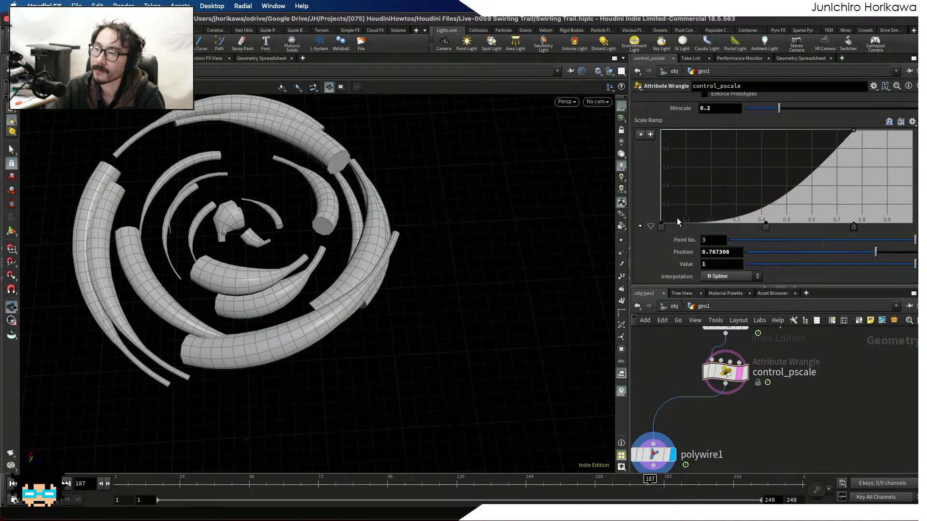
{"action": "left_click_drag", "start_coordinate": [663, 223], "coordinate": [661, 181]}
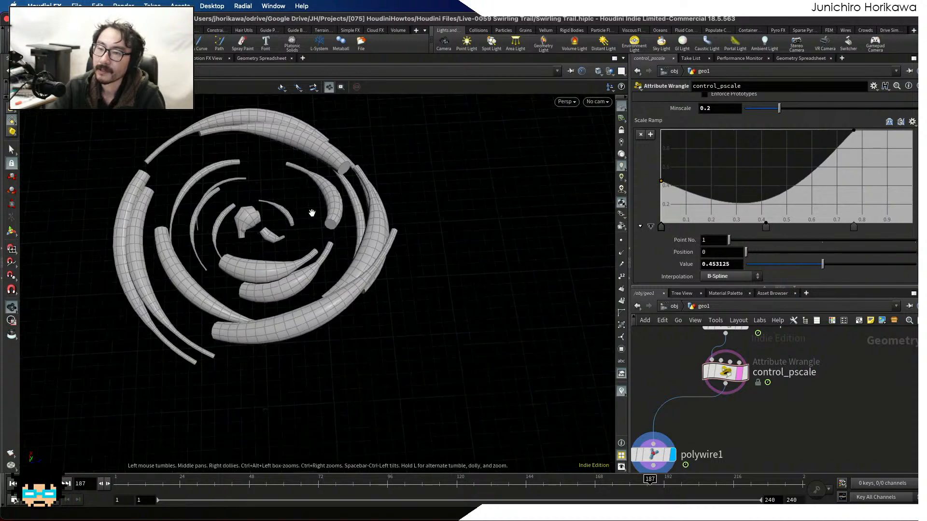
{"action": "left_click_drag", "start_coordinate": [275, 263], "coordinate": [351, 262]}
Restore a straight Scale Ramp by deleting the middle point, with the first point at value 0 and the last at position 1.
{"action": "mouse_move", "coordinate": [770, 228]}
{"action": "left_mouse_down"}
{"action": "mouse_move", "coordinate": [837, 213]}
{"action": "mouse_move", "coordinate": [753, 227]}
{"action": "left_mouse_up"}
{"action": "left_click", "coordinate": [749, 225], "text": "ctrl"}
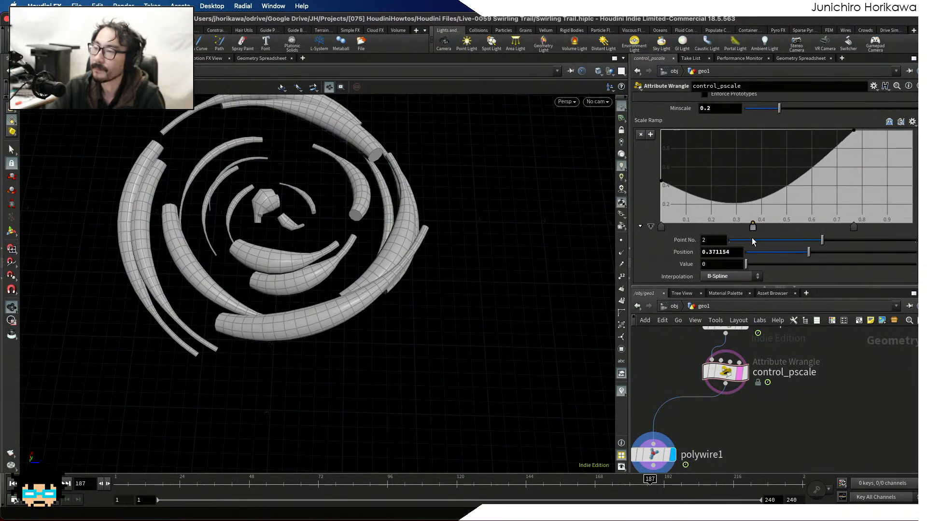
{"action": "left_click_drag", "start_coordinate": [664, 186], "coordinate": [692, 209]}
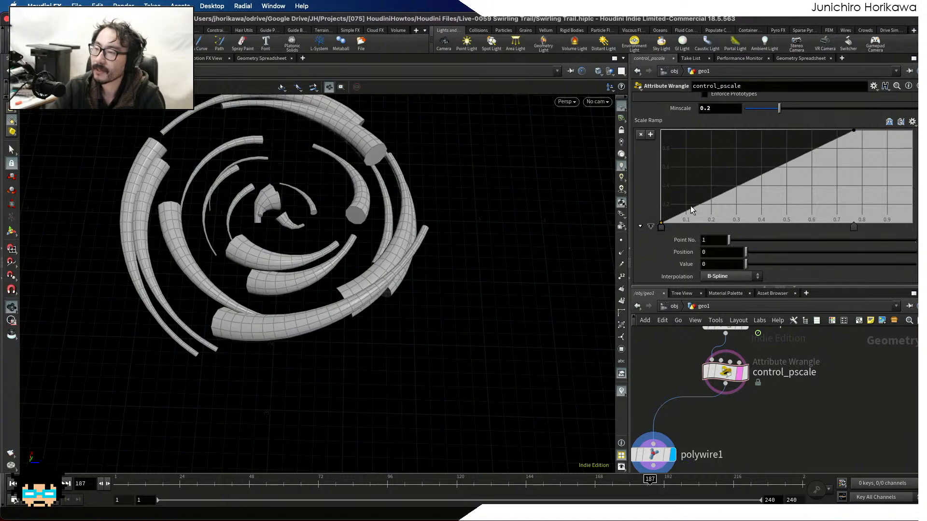
{"action": "left_click_drag", "start_coordinate": [854, 226], "coordinate": [913, 226]}
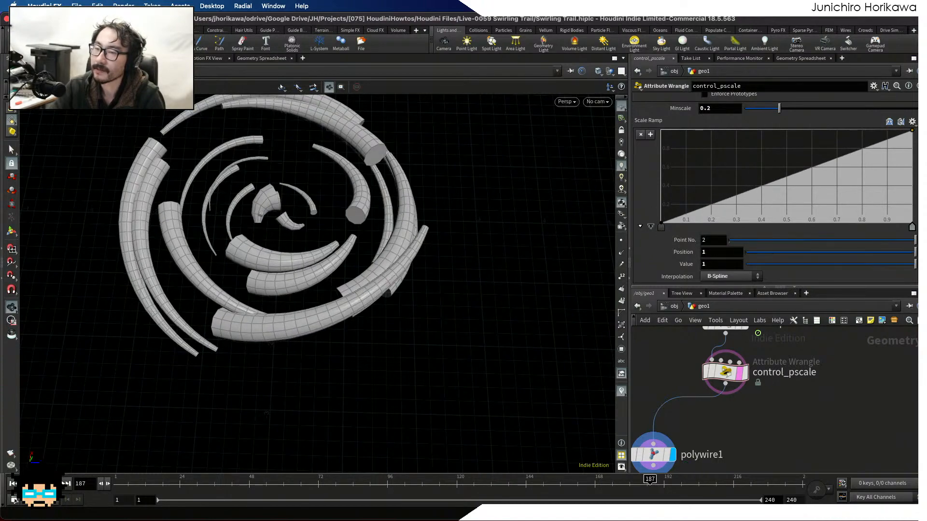
Save the scene and select the polywire1 node to show its parameters.
{"action": "left_click_drag", "start_coordinate": [445, 244], "coordinate": [244, 360]}
{"action": "key", "text": "ctrl+s"}
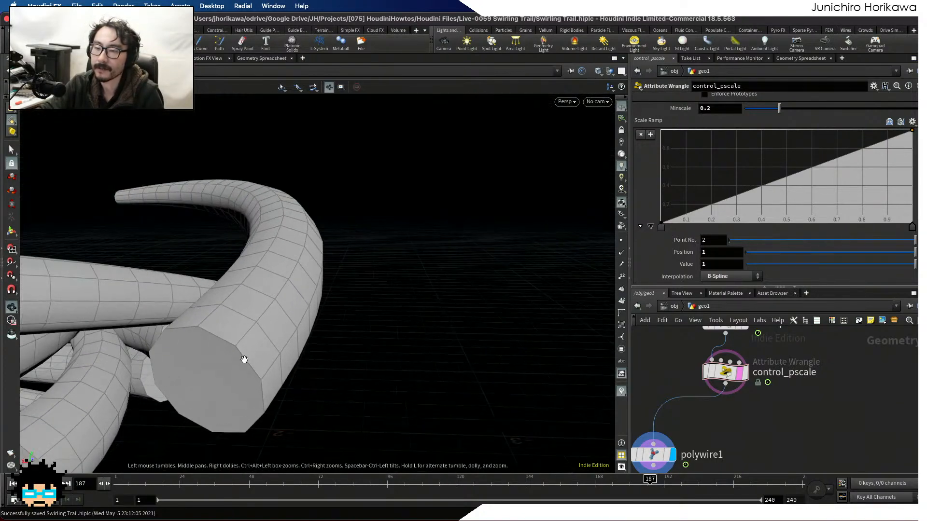
{"action": "left_click_drag", "start_coordinate": [228, 410], "coordinate": [172, 210]}
{"action": "left_click_drag", "start_coordinate": [345, 344], "coordinate": [298, 312]}
{"action": "scroll", "coordinate": [281, 305], "scroll_direction": "down", "scroll_amount": 5}
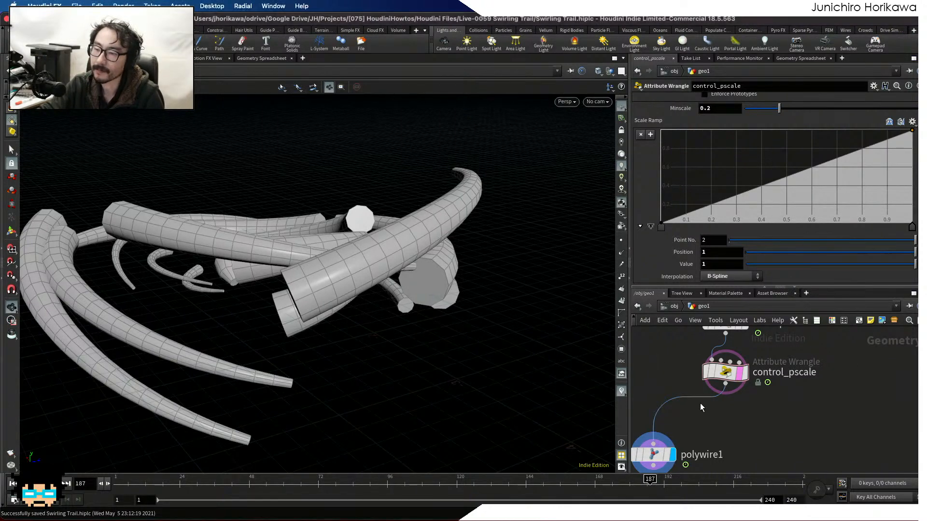
{"action": "middle_click_drag", "start_coordinate": [664, 376], "coordinate": [677, 350]}
{"action": "left_click", "coordinate": [671, 431]}
{"action": "key", "text": "ctrl+s"}
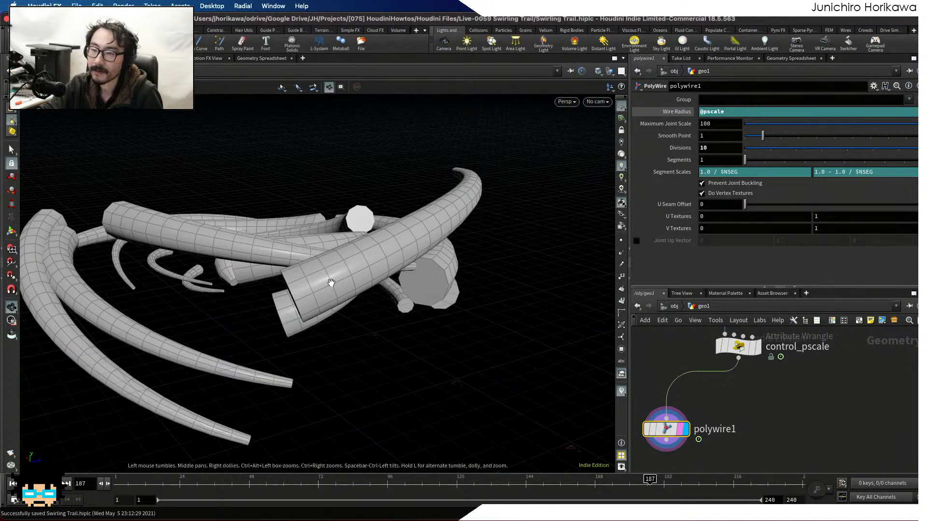
Examine the thin and thick ends of the polywire1 tubes up close from several angles.
{"action": "left_click_drag", "start_coordinate": [337, 271], "coordinate": [263, 246]}
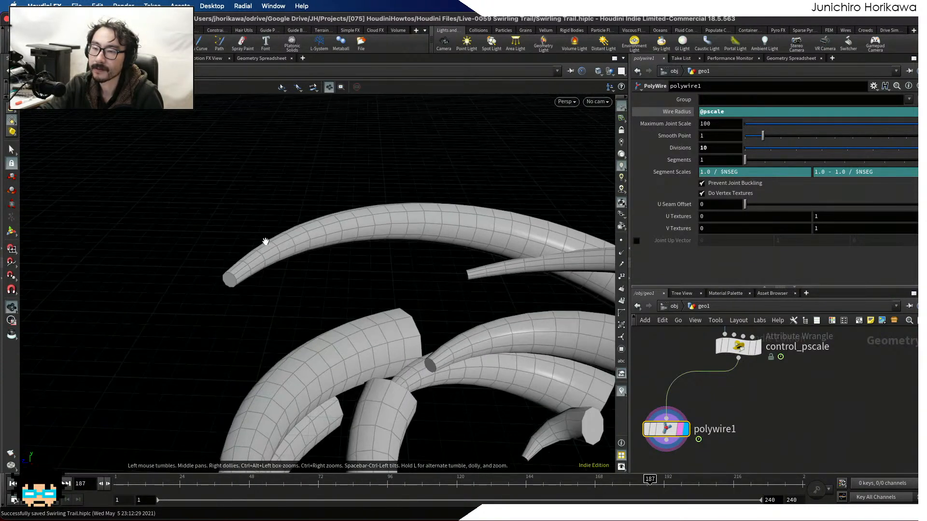
{"action": "scroll", "coordinate": [221, 286], "scroll_direction": "down", "scroll_amount": 5}
{"action": "scroll", "coordinate": [227, 282], "scroll_direction": "down", "scroll_amount": 2}
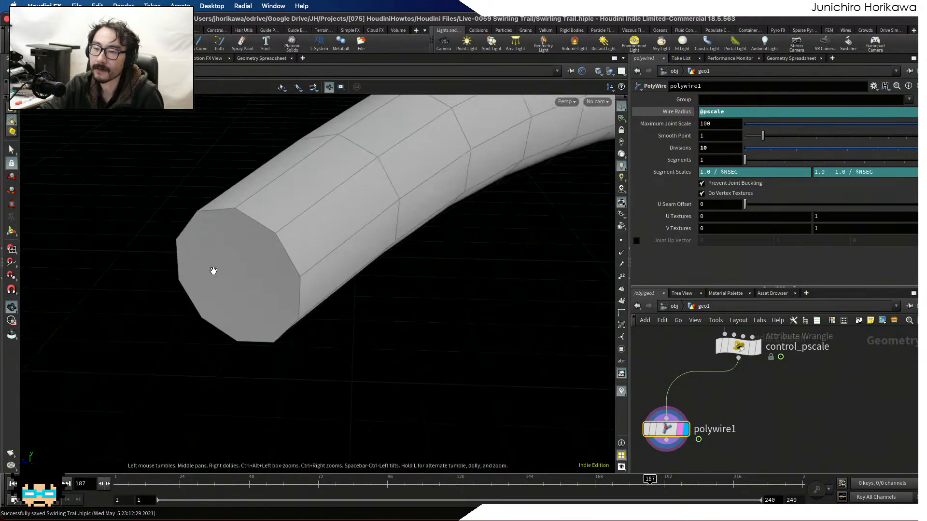
{"action": "scroll", "coordinate": [207, 270], "scroll_direction": "up", "scroll_amount": 5}
{"action": "left_click_drag", "start_coordinate": [207, 271], "coordinate": [302, 278]}
{"action": "middle_click_drag", "start_coordinate": [303, 277], "coordinate": [248, 300]}
{"action": "left_click_drag", "start_coordinate": [248, 299], "coordinate": [205, 306]}
{"action": "scroll", "coordinate": [231, 281], "scroll_direction": "up", "scroll_amount": 2}
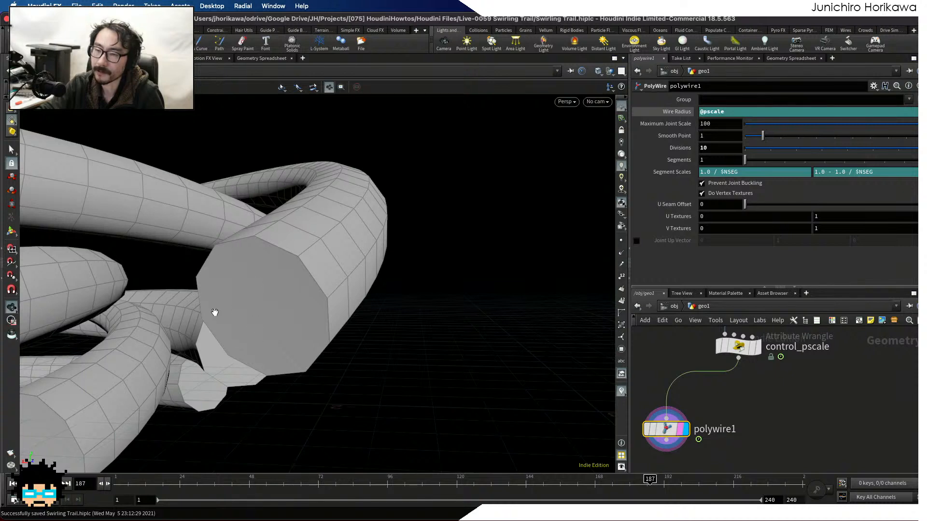
{"action": "left_click_drag", "start_coordinate": [276, 331], "coordinate": [250, 300]}
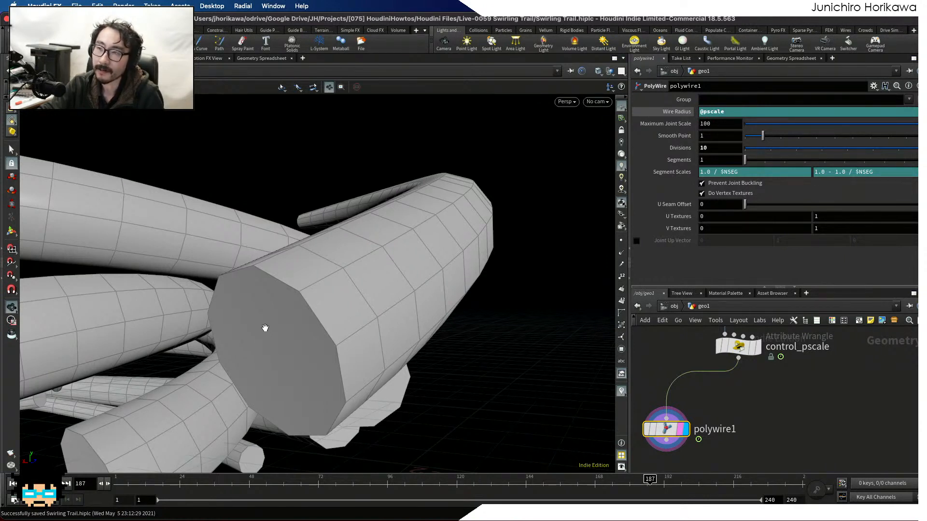
{"action": "left_click_drag", "start_coordinate": [265, 327], "coordinate": [213, 360]}
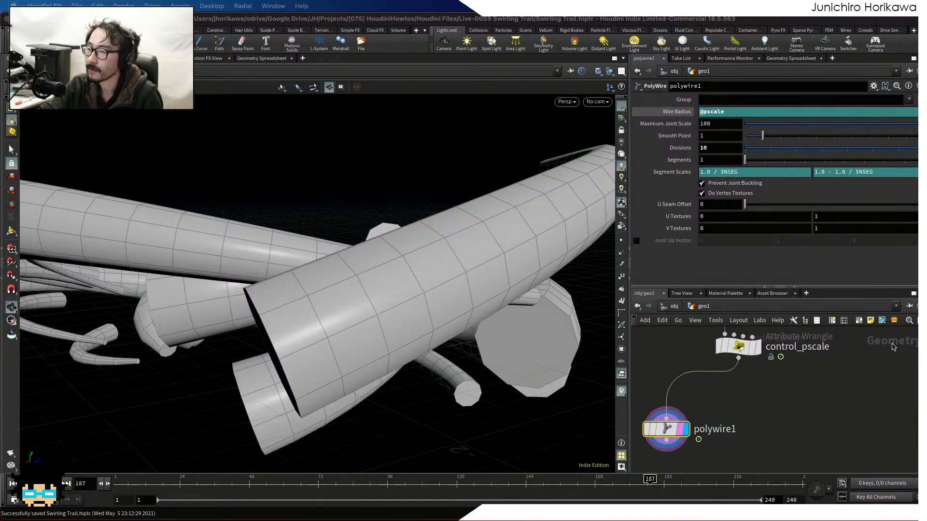
{"action": "left_click", "coordinate": [790, 401]}
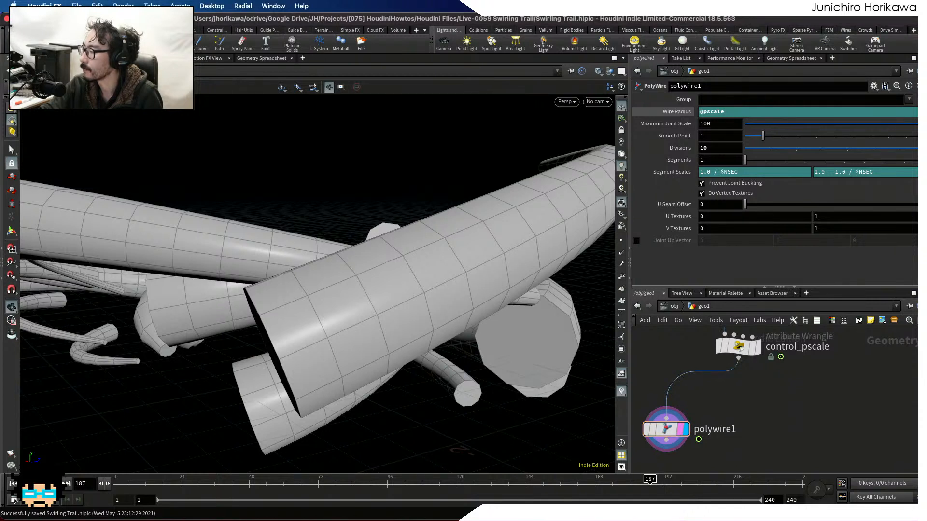
{"action": "left_click", "coordinate": [723, 397]}
{"action": "scroll", "coordinate": [723, 398], "scroll_direction": "down", "scroll_amount": 1}
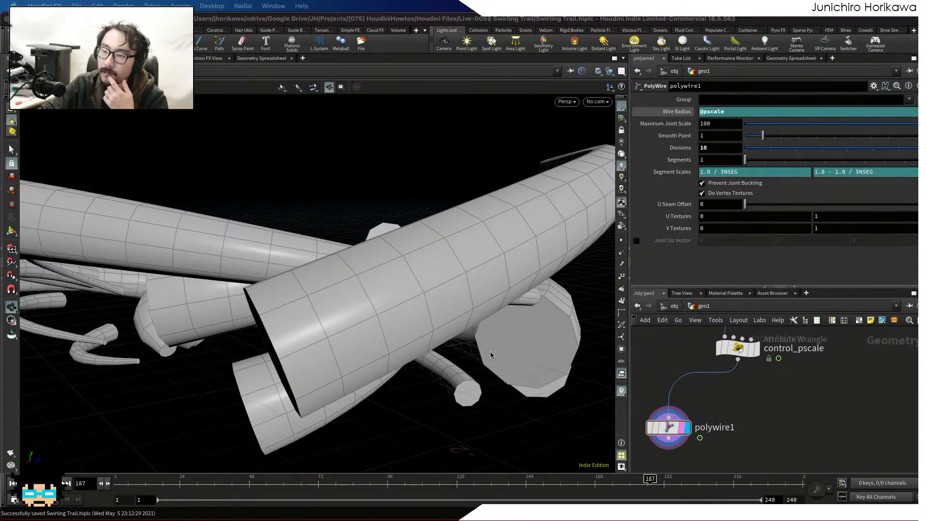
{"action": "left_click", "coordinate": [680, 364]}
{"action": "scroll", "coordinate": [680, 364], "scroll_direction": "down", "scroll_amount": 5}
{"action": "key", "text": "Tab"}
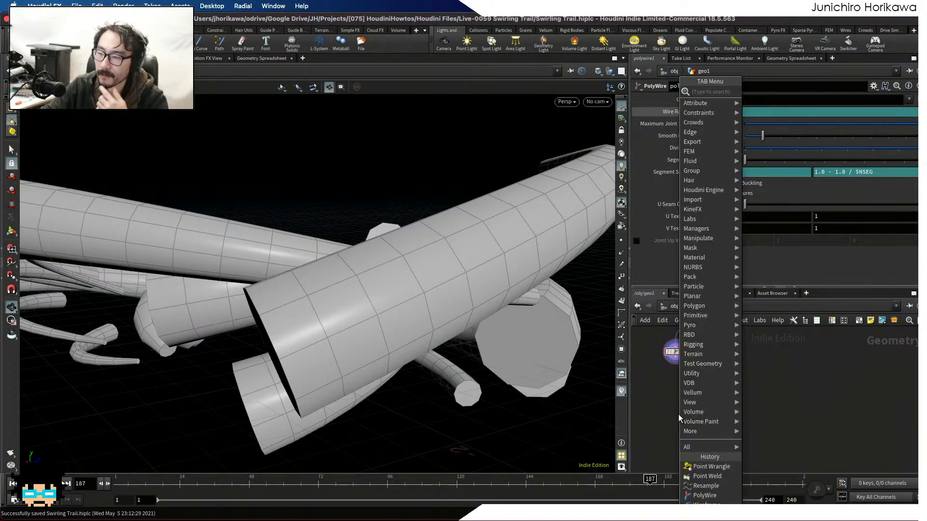
{"action": "key", "text": "Escape"}
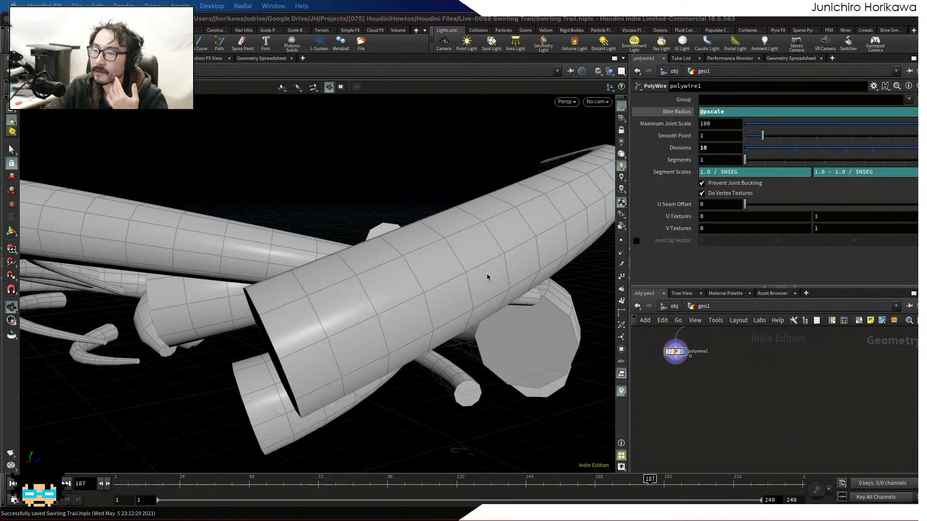
Examine the capped thick and thin ends of the polywire1 tubes from several angles.
{"action": "scroll", "coordinate": [468, 276], "scroll_direction": "down", "scroll_amount": 3}
{"action": "left_click_drag", "start_coordinate": [424, 306], "coordinate": [231, 343]}
{"action": "left_click_drag", "start_coordinate": [307, 345], "coordinate": [297, 321]}
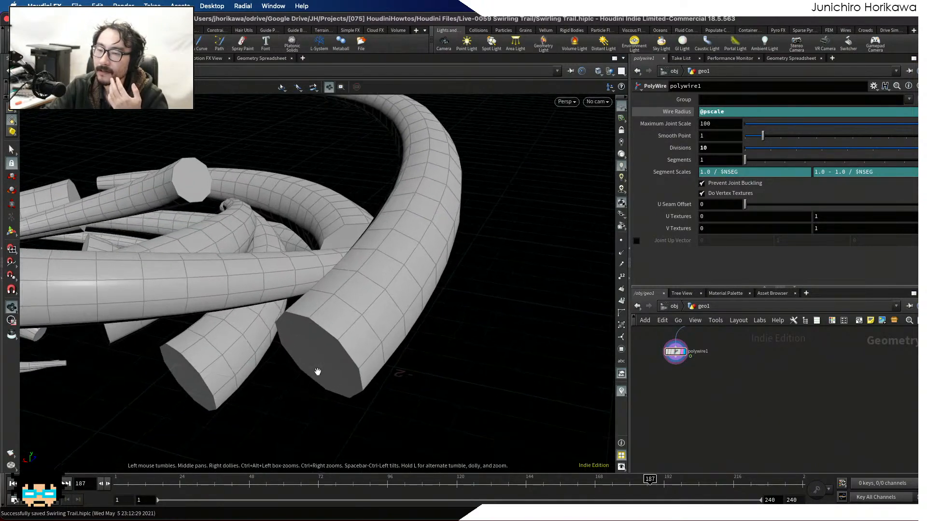
{"action": "scroll", "coordinate": [318, 372], "scroll_direction": "down", "scroll_amount": 5}
{"action": "left_click_drag", "start_coordinate": [318, 372], "coordinate": [420, 358]}
{"action": "scroll", "coordinate": [313, 347], "scroll_direction": "up", "scroll_amount": 5}
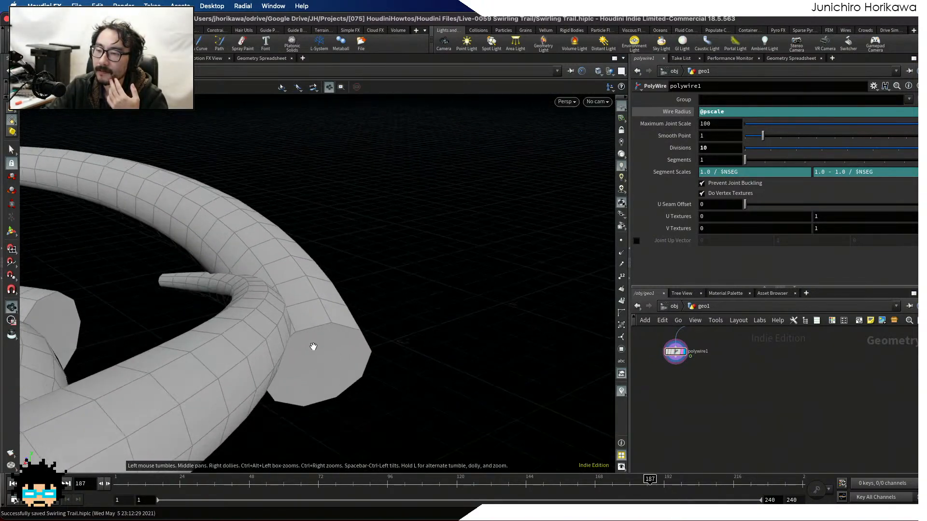
{"action": "scroll", "coordinate": [316, 351], "scroll_direction": "down", "scroll_amount": 6}
{"action": "left_click_drag", "start_coordinate": [253, 333], "coordinate": [329, 319]}
{"action": "left_click_drag", "start_coordinate": [364, 290], "coordinate": [604, 341]}
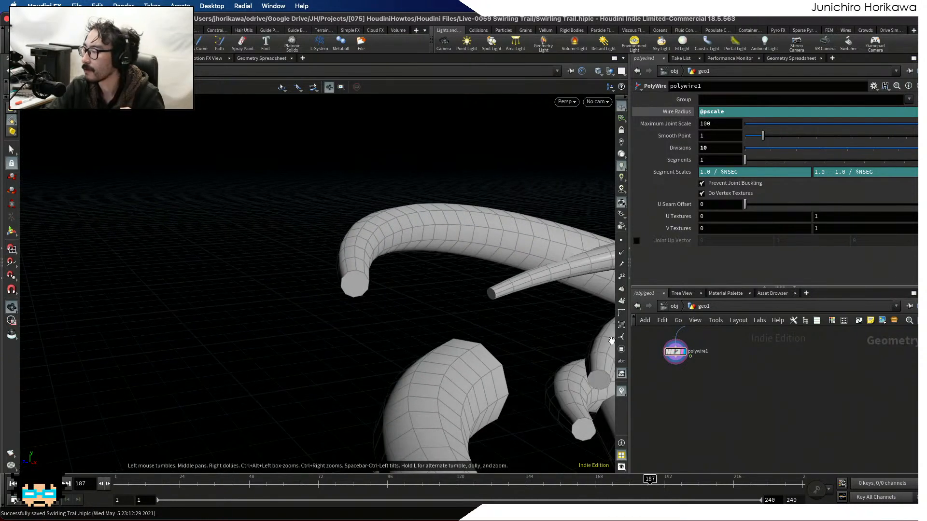
{"action": "middle_click_drag", "start_coordinate": [690, 372], "coordinate": [684, 430]}
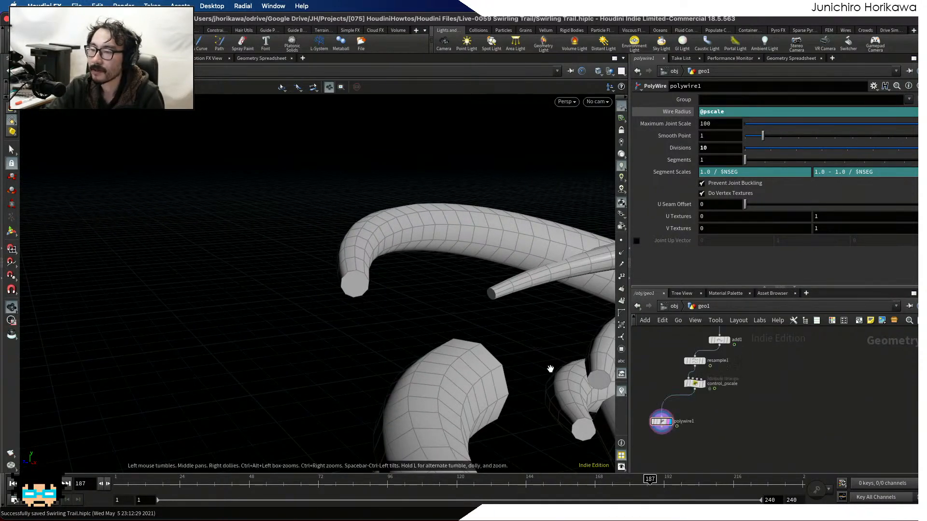
{"action": "left_click_drag", "start_coordinate": [364, 293], "coordinate": [577, 381]}
{"action": "scroll", "coordinate": [742, 402], "scroll_direction": "up", "scroll_amount": 1}
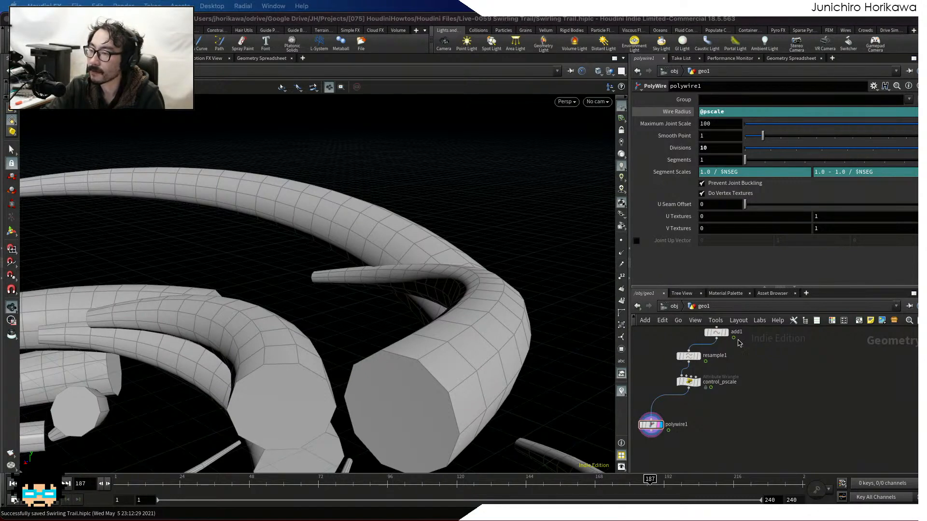
Display the resample1 curves and compare their end points with the ends of the wireframe polywire1 tubes from several angles.
{"action": "scroll", "coordinate": [744, 347], "scroll_direction": "up", "scroll_amount": 5}
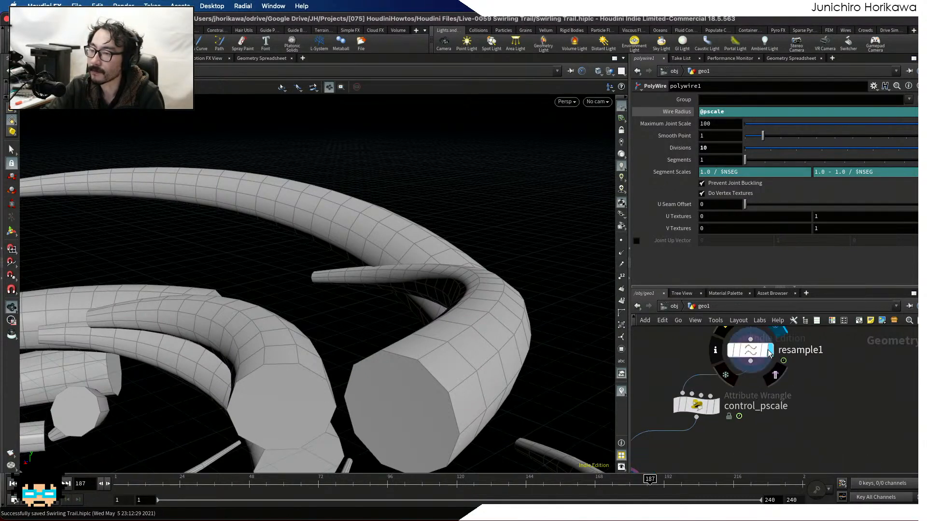
{"action": "left_click", "coordinate": [770, 351]}
{"action": "left_click_drag", "start_coordinate": [425, 410], "coordinate": [371, 292]}
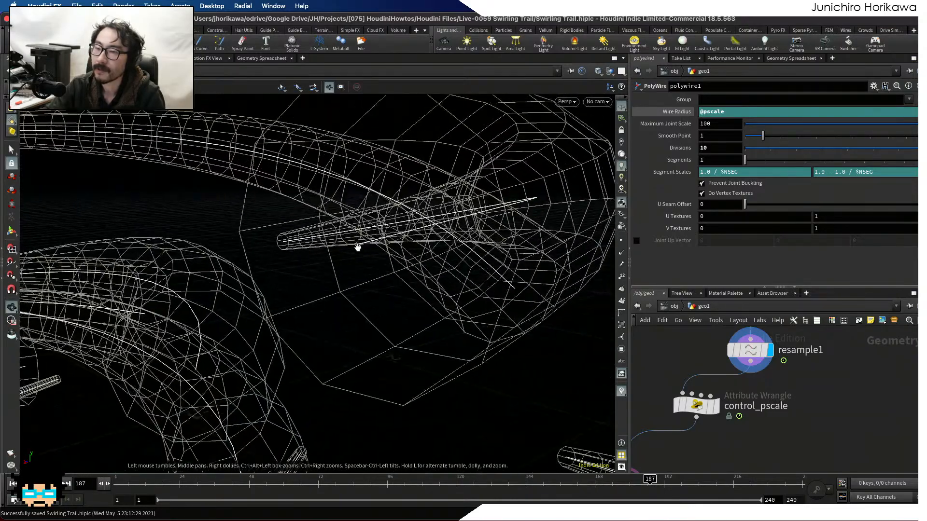
{"action": "left_click_drag", "start_coordinate": [359, 247], "coordinate": [506, 320]}
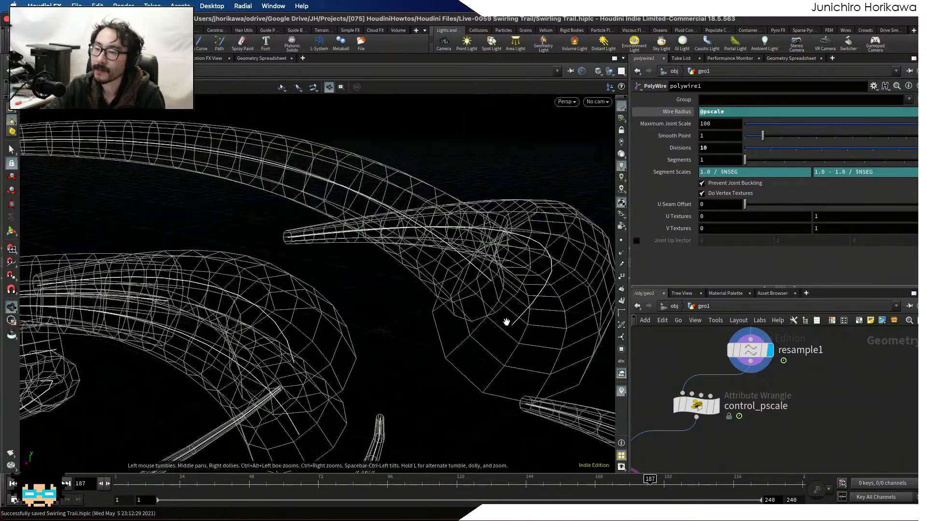
{"action": "left_click_drag", "start_coordinate": [502, 393], "coordinate": [288, 201]}
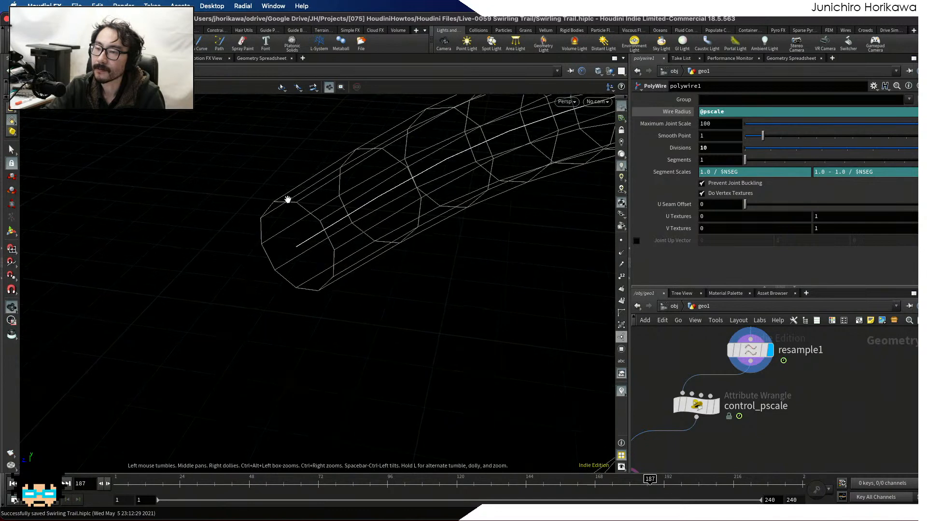
{"action": "left_click_drag", "start_coordinate": [292, 272], "coordinate": [269, 217]}
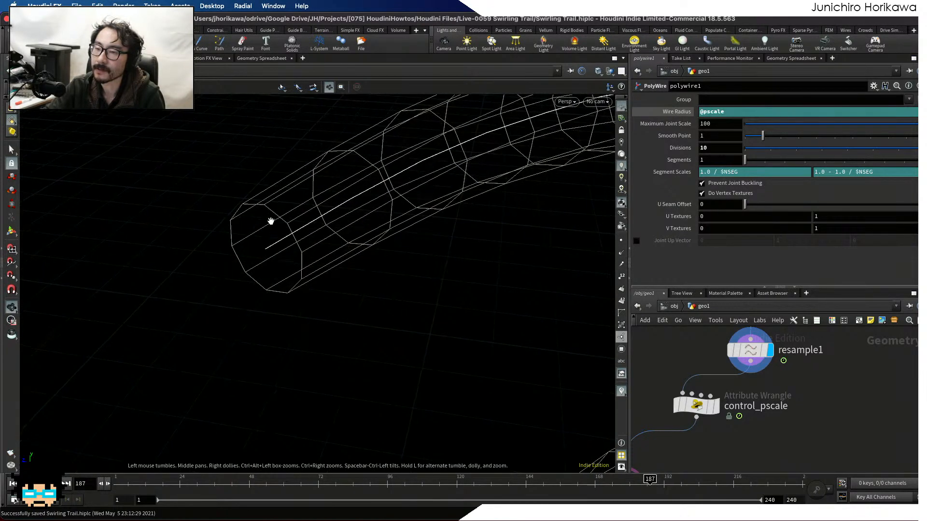
{"action": "mouse_move", "coordinate": [275, 279]}
{"action": "left_mouse_down"}
{"action": "mouse_move", "coordinate": [228, 220]}
{"action": "mouse_move", "coordinate": [213, 247]}
{"action": "mouse_move", "coordinate": [240, 241]}
{"action": "mouse_move", "coordinate": [303, 269]}
{"action": "mouse_move", "coordinate": [284, 283]}
{"action": "left_mouse_up"}
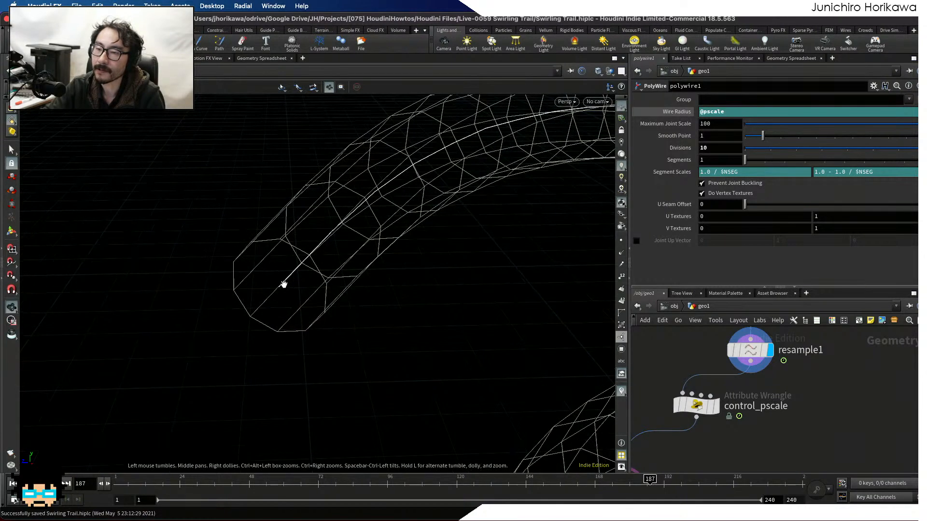
{"action": "left_click_drag", "start_coordinate": [337, 224], "coordinate": [315, 245]}
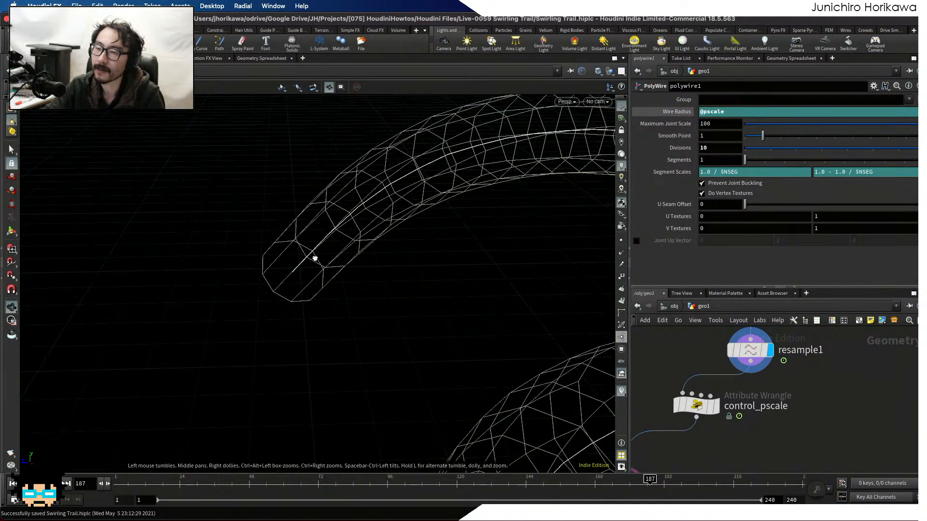
{"action": "scroll", "coordinate": [248, 253], "scroll_direction": "down", "scroll_amount": 10}
{"action": "left_click_drag", "start_coordinate": [166, 222], "coordinate": [327, 255]}
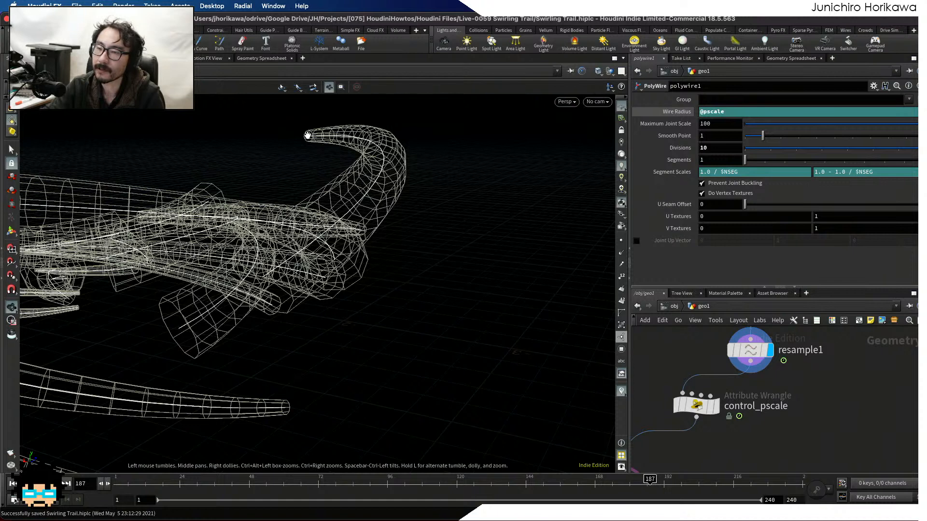
Align the polywire1 node directly beneath control_pscale in the network.
{"action": "middle_click_drag", "start_coordinate": [716, 444], "coordinate": [761, 397]}
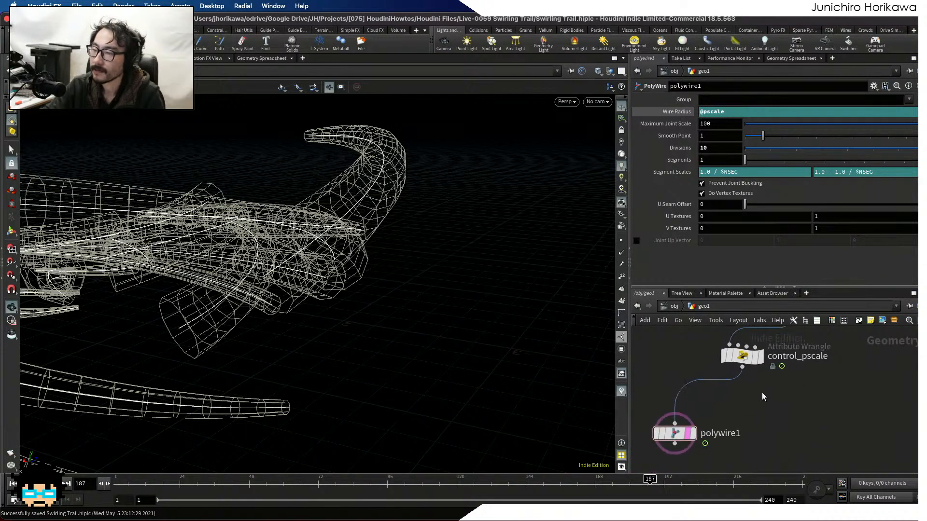
{"action": "left_click_drag", "start_coordinate": [698, 432], "coordinate": [752, 417]}
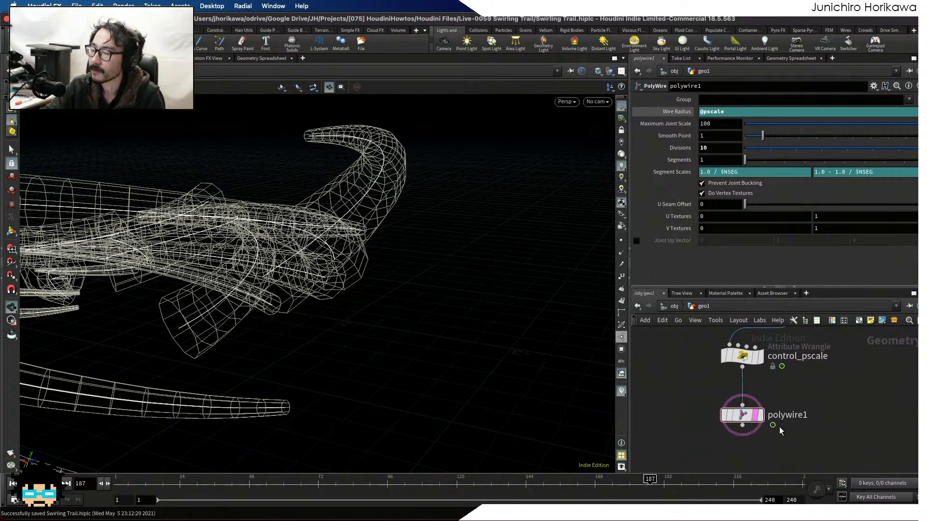
{"action": "middle_click_drag", "start_coordinate": [779, 427], "coordinate": [766, 414]}
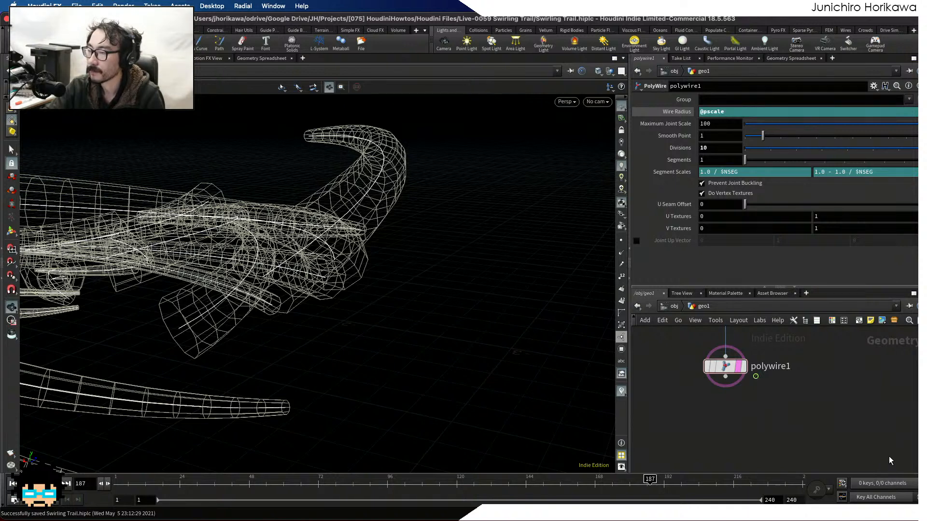
Add a Primitive Wrangle node below polywire1.
{"action": "key", "text": "Tab"}
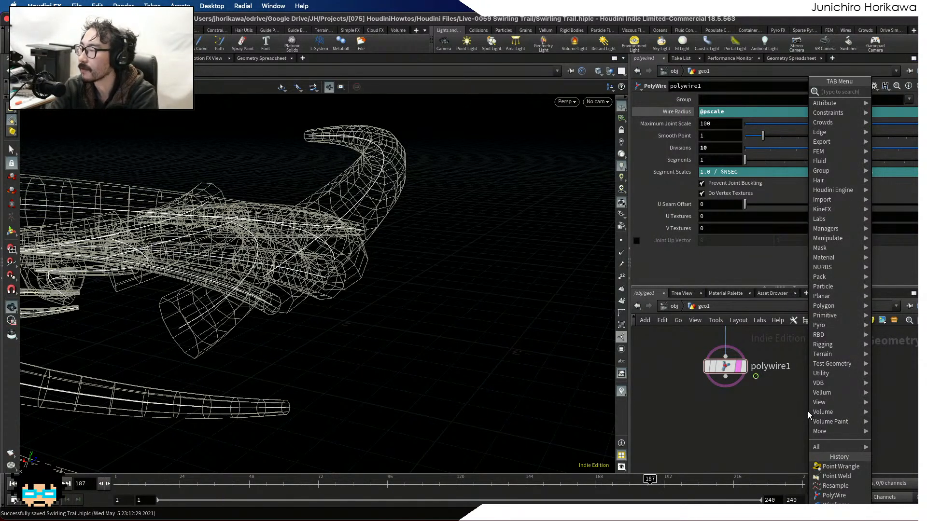
{"action": "type", "text": "primit"}
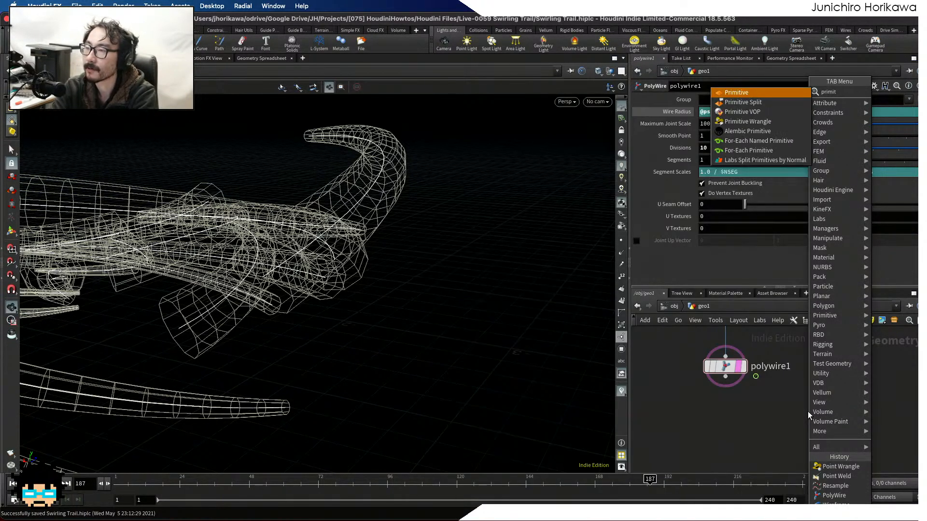
{"action": "type", "text": "v"}
{"action": "key", "text": "BackSpace"}
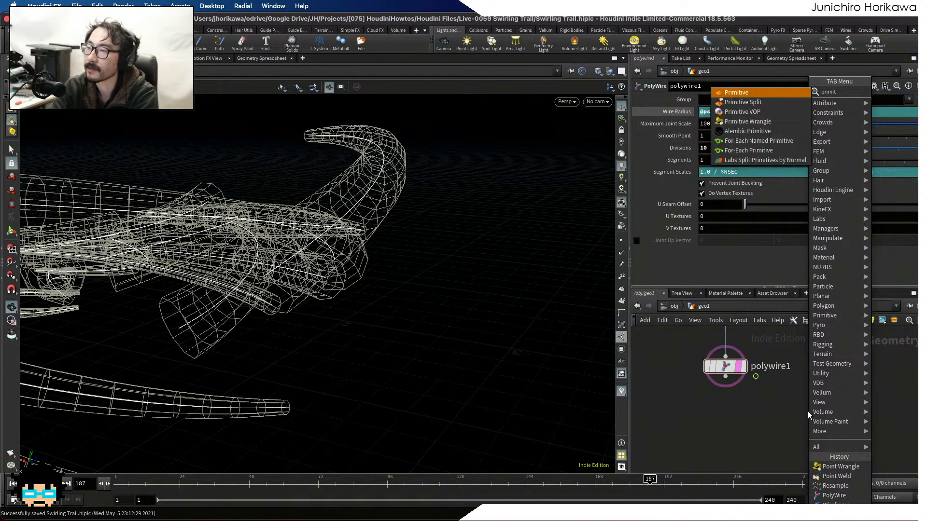
{"action": "type", "text": "e"}
{"action": "key", "text": "BackSpace"}
{"action": "key", "text": "BackSpace"}
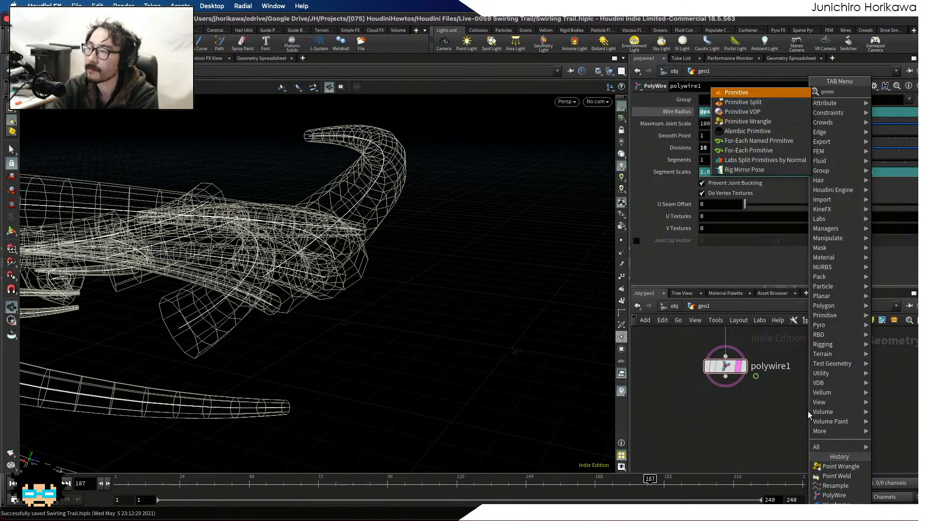
{"action": "type", "text": "v"}
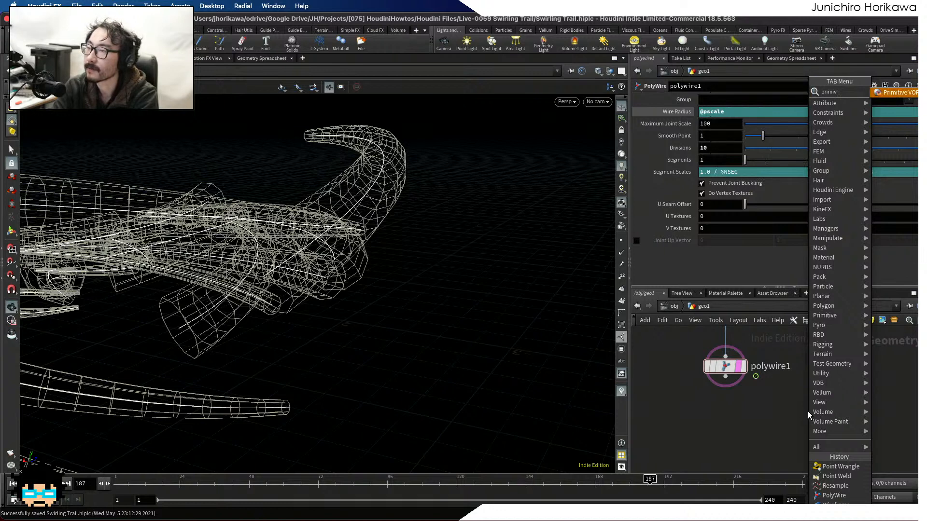
{"action": "key", "text": "BackSpace"}
{"action": "key", "text": "BackSpace"}
{"action": "type", "text": "itive wran"}
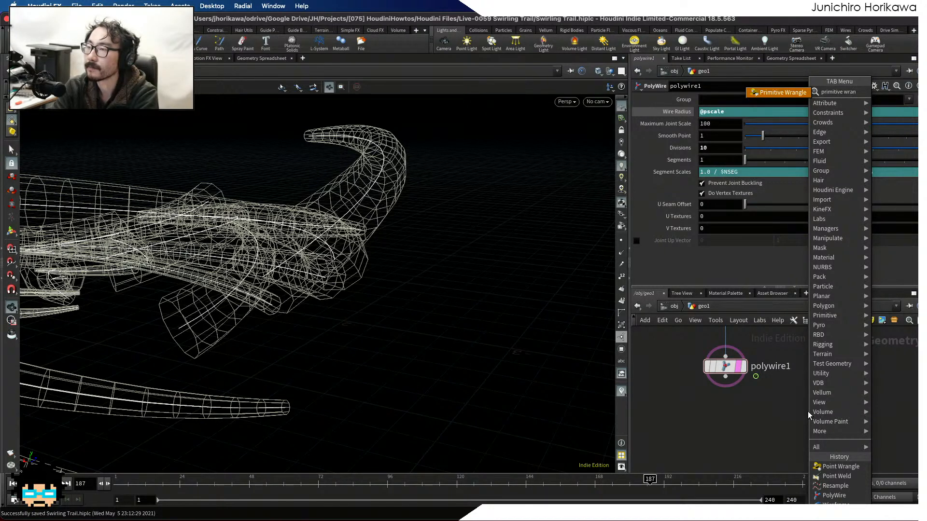
{"action": "key", "text": "Return"}
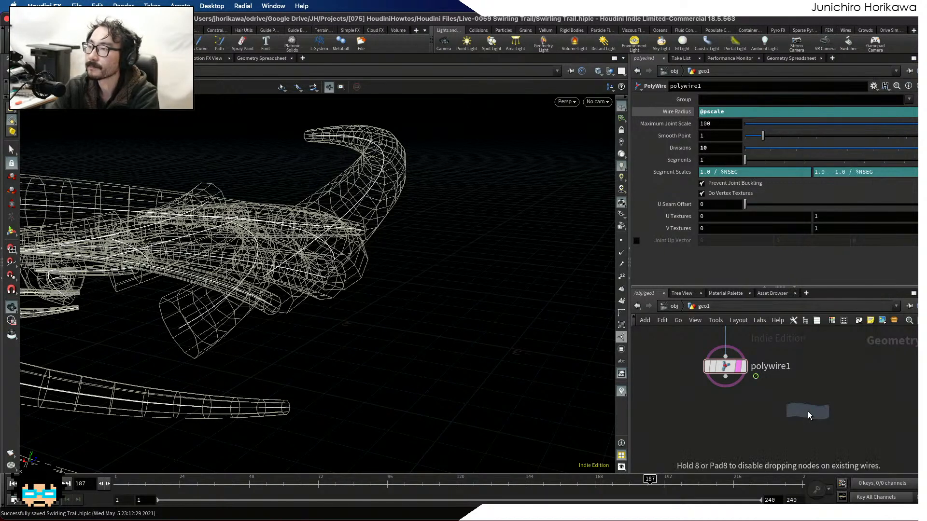
{"action": "left_click", "coordinate": [763, 413]}
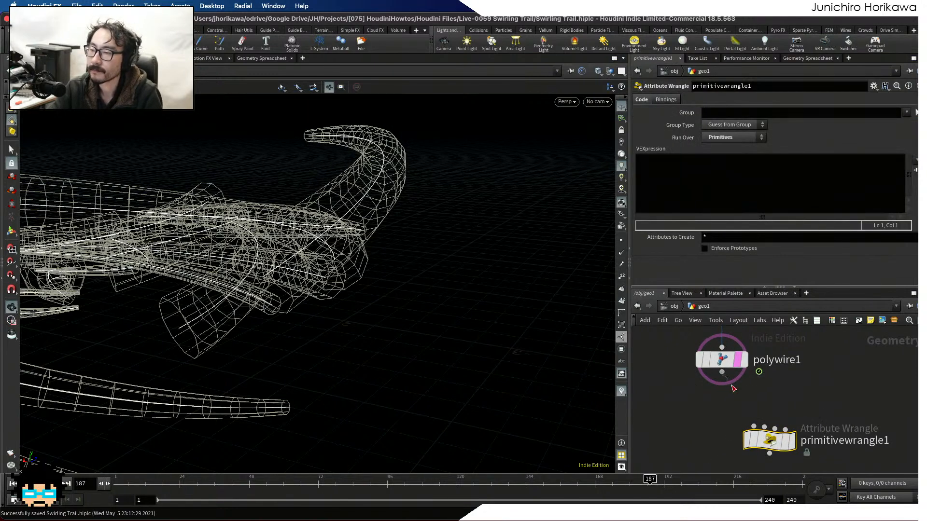
Wire polywire1 into the primitive wrangle's first input and resample1 into its second, and display the wrangle's output.
{"action": "scroll", "coordinate": [749, 435], "scroll_direction": "down", "scroll_amount": 3}
{"action": "left_click", "coordinate": [764, 348]}
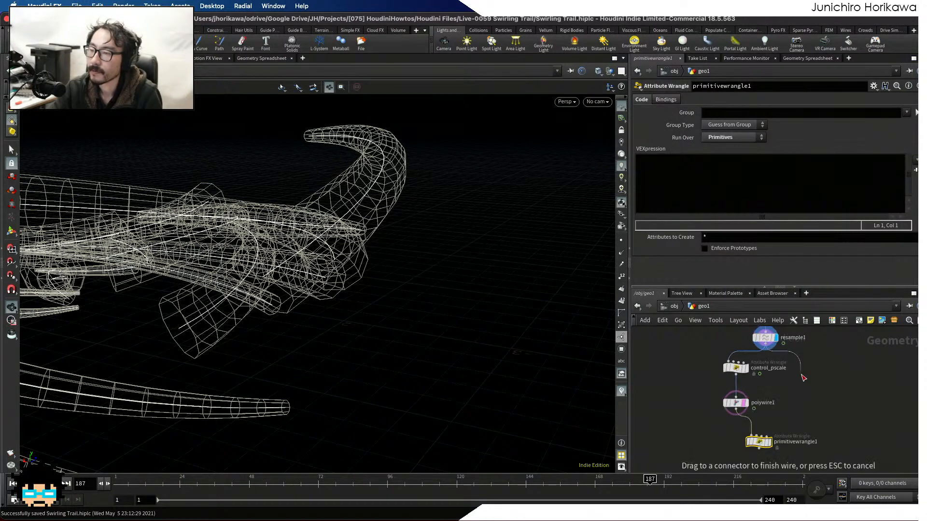
{"action": "scroll", "coordinate": [766, 448], "scroll_direction": "up", "scroll_amount": 3}
{"action": "left_click", "coordinate": [769, 450]}
{"action": "left_click_drag", "start_coordinate": [769, 450], "coordinate": [780, 444]}
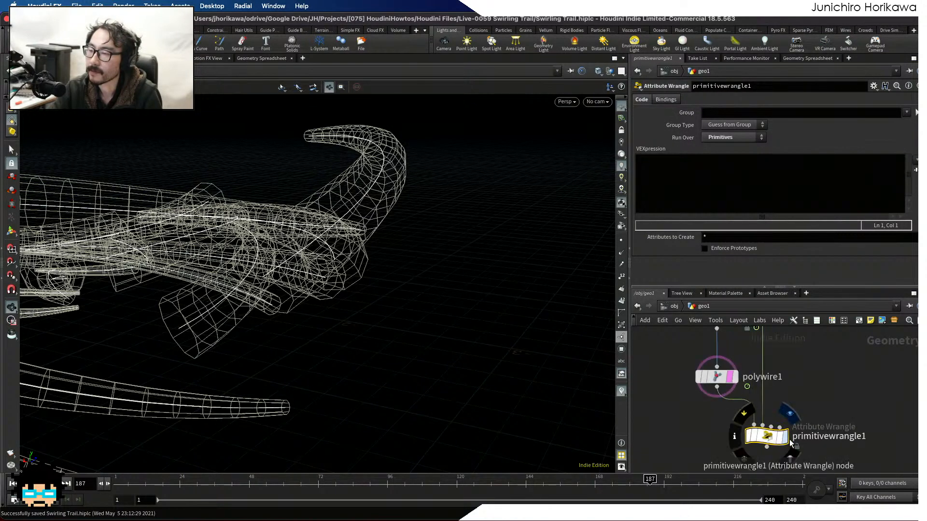
{"action": "left_click", "coordinate": [784, 436]}
Rename the primitive wrangle as check_info.
{"action": "double_click", "coordinate": [830, 437]}
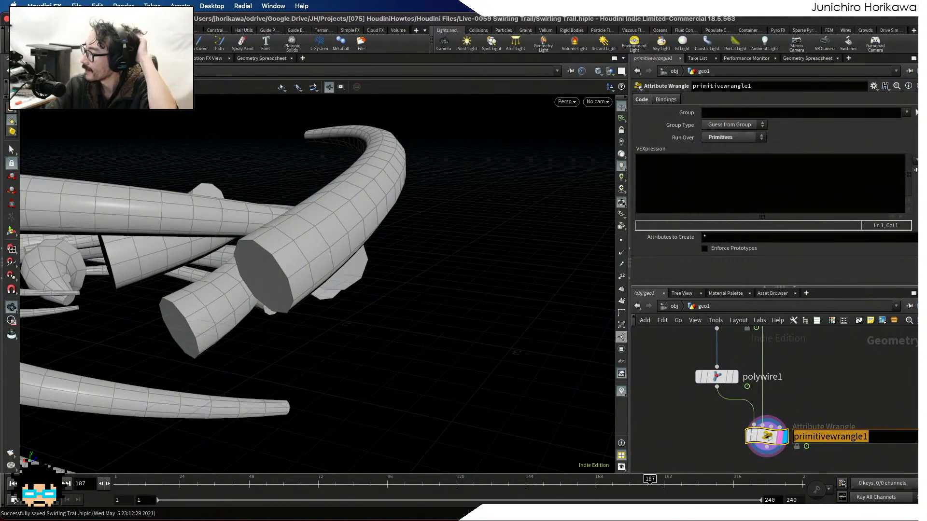
{"action": "type", "text": "check_info"}
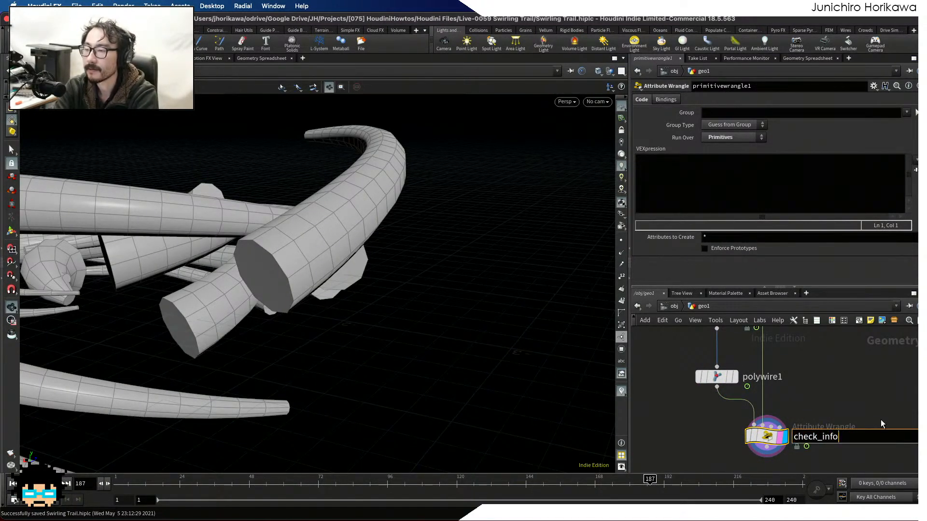
{"action": "key", "text": "Return"}
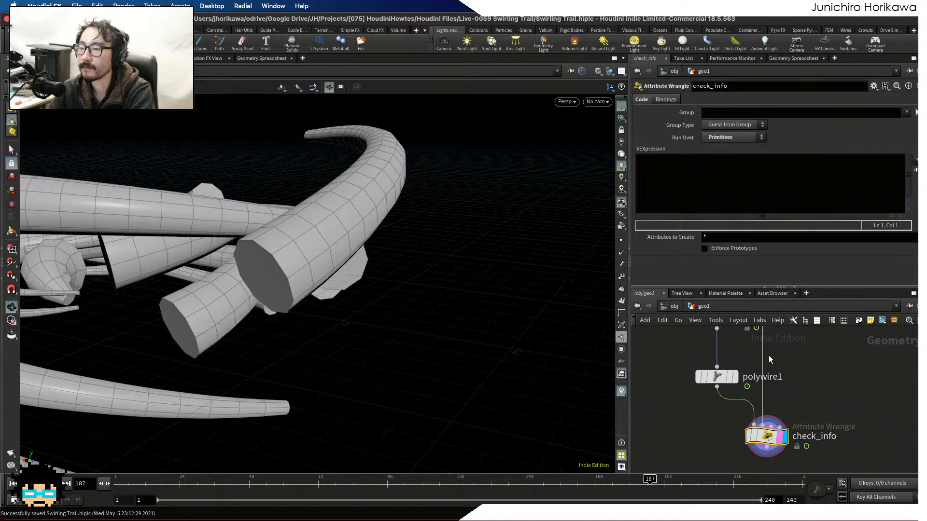
Store each primitive's position in check_info's VEX code with the line "vector pos = @P;".
{"action": "left_click", "coordinate": [753, 192]}
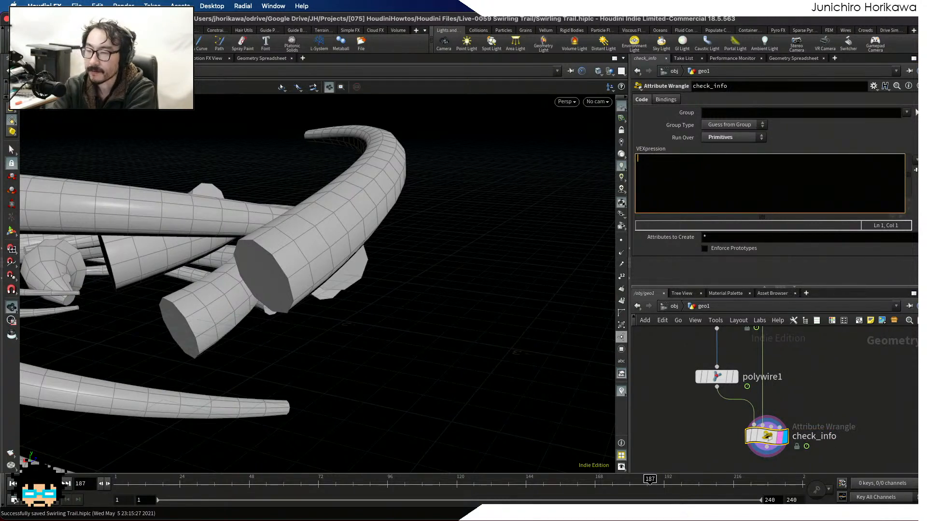
{"action": "type", "text": "vector "}
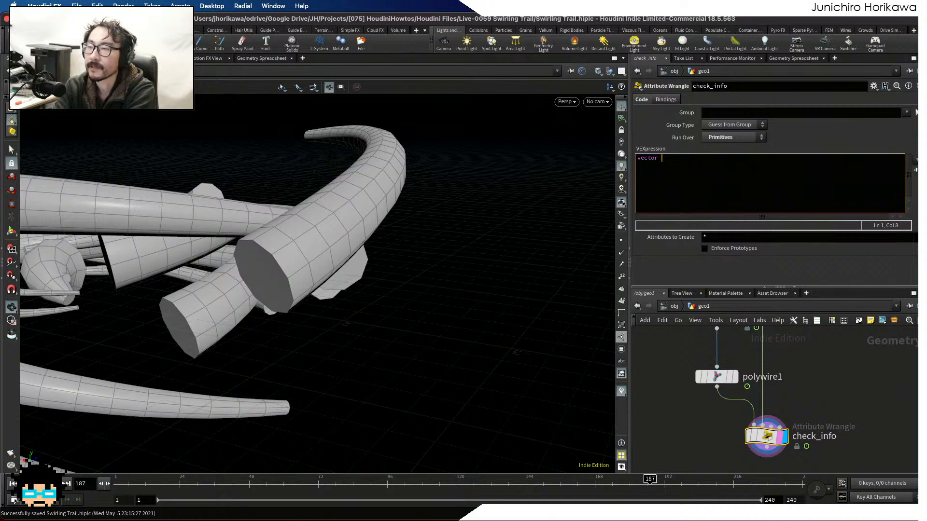
{"action": "type", "text": "pos = @P;"}
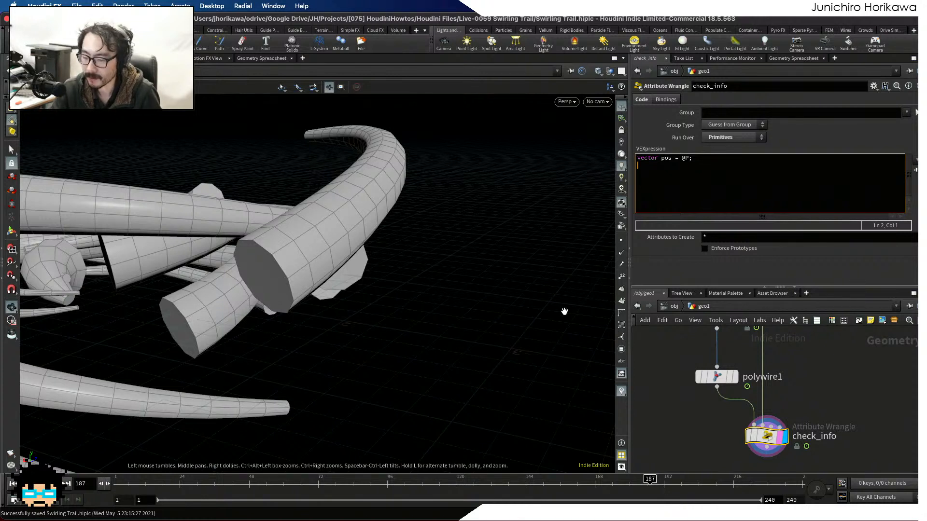
Add the line "vector mpos = minpos(1, pos);" to check_info's VEX code, leaving a blank line above it.
{"action": "key", "text": "Return"}
{"action": "key", "text": "Return"}
{"action": "type", "text": "vec"}
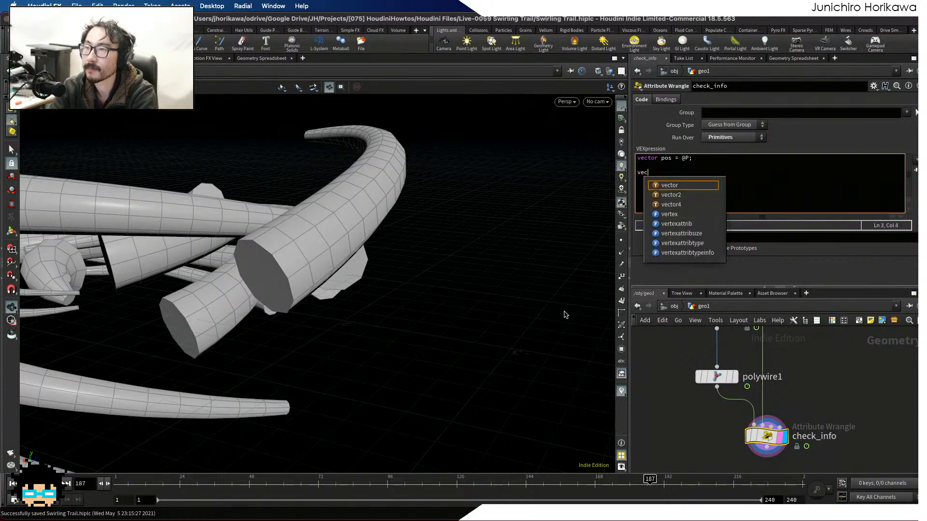
{"action": "type", "text": "to"}
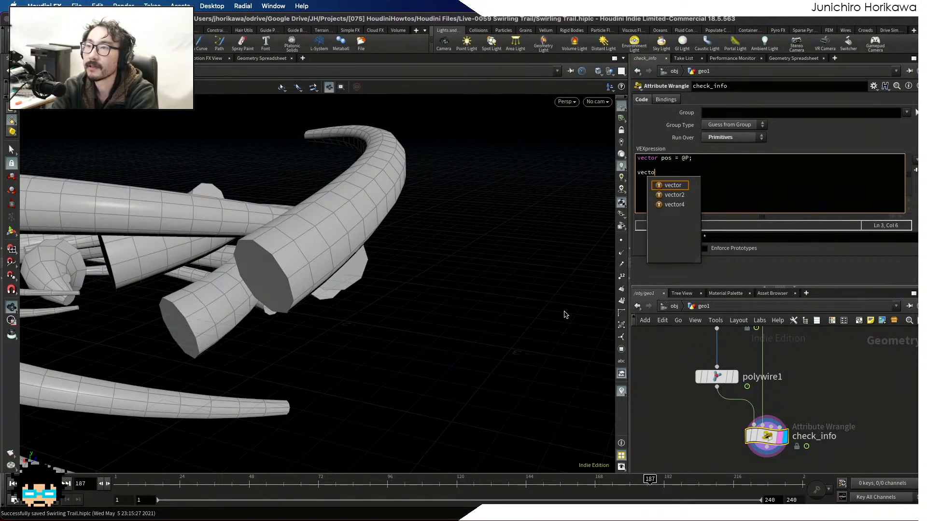
{"action": "type", "text": "r min"}
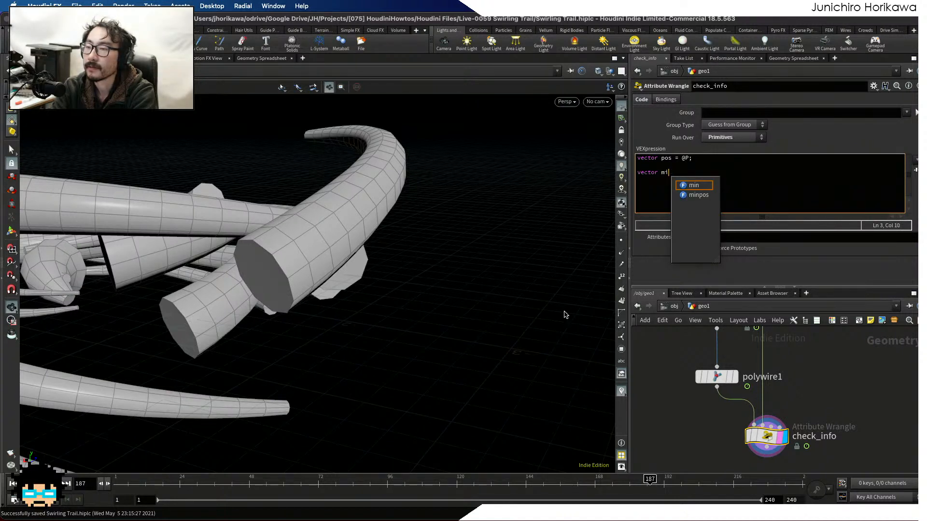
{"action": "key", "text": "BackSpace"}
{"action": "type", "text": "npos"}
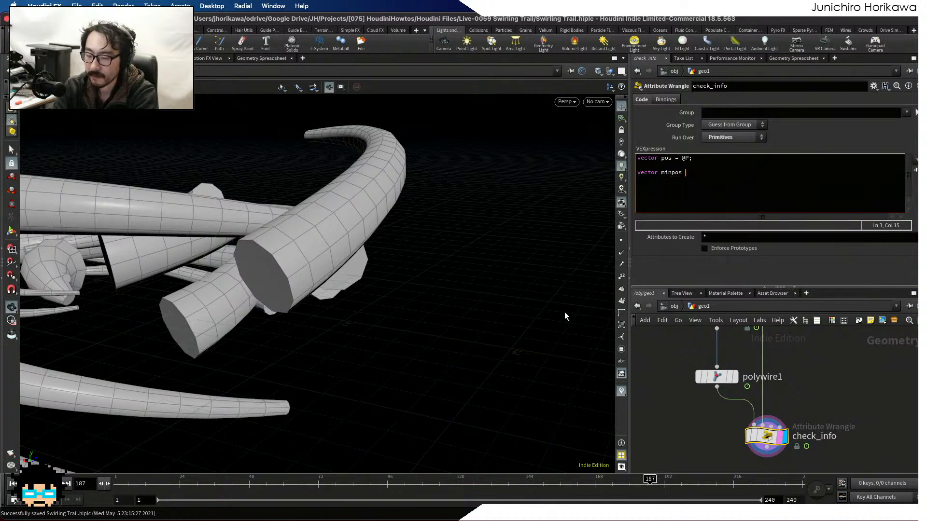
{"action": "key", "text": "BackSpace"}
{"action": "key", "text": "BackSpace"}
{"action": "key", "text": "BackSpace"}
{"action": "key", "text": "BackSpace"}
{"action": "key", "text": "BackSpace"}
{"action": "key", "text": "BackSpace"}
{"action": "type", "text": "pos"}
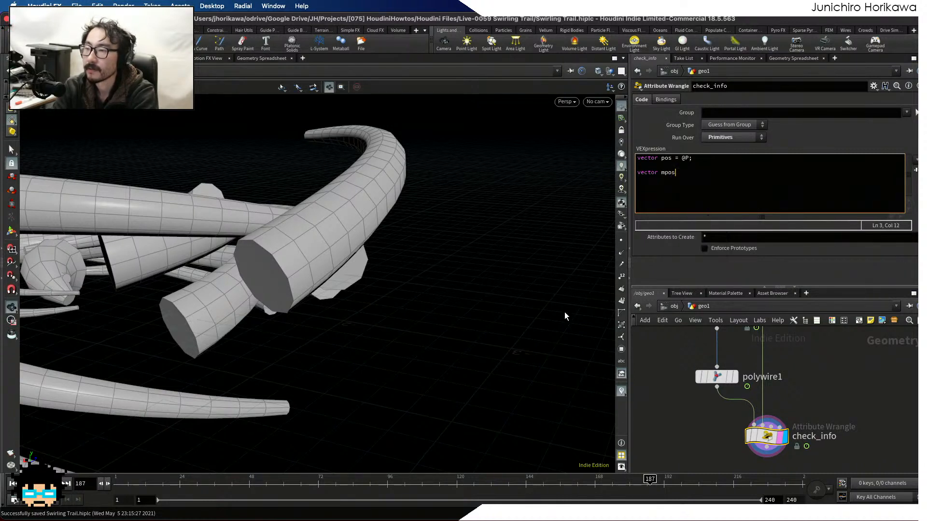
{"action": "type", "text": " = minpos"}
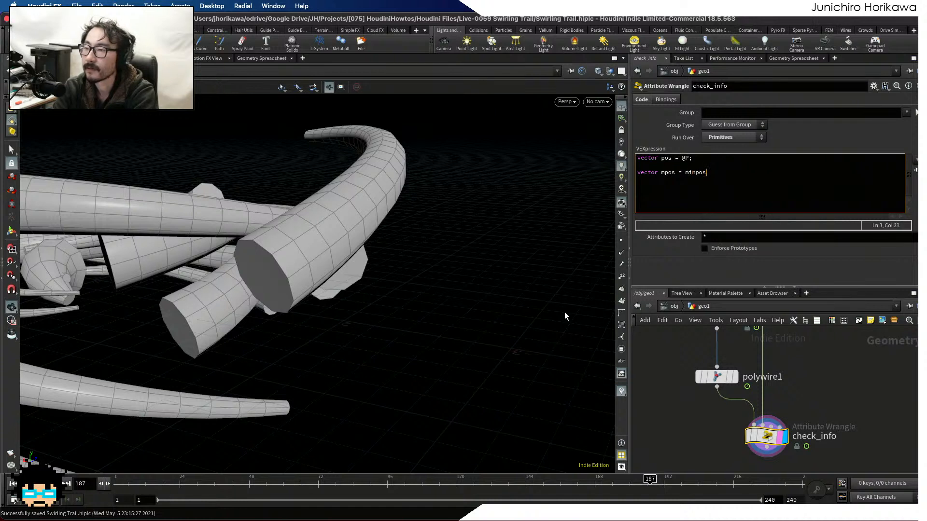
{"action": "type", "text": "(1, pos);"}
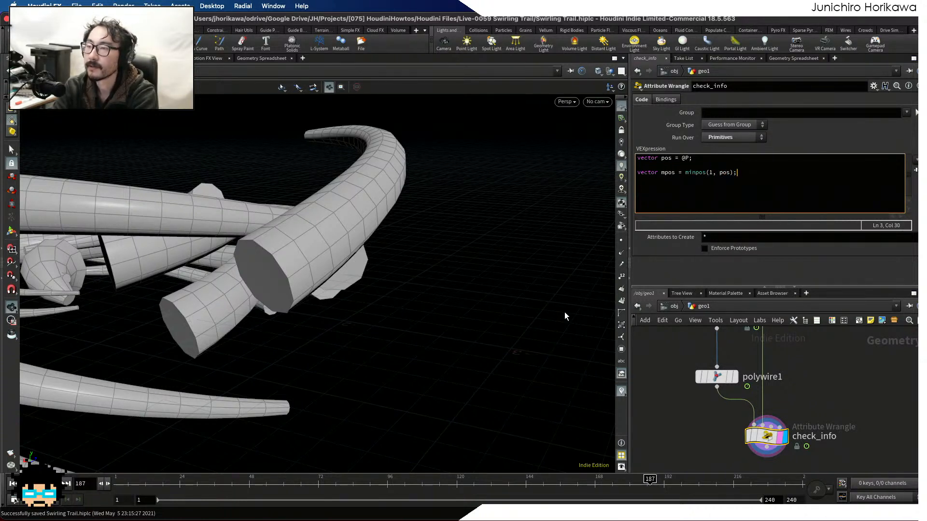
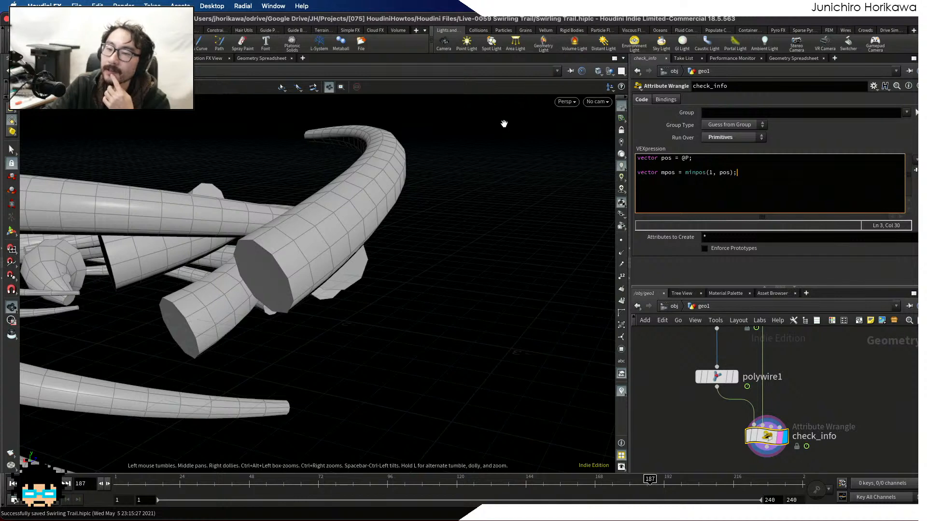
Delete all existing VEX code from check_info.
{"action": "left_click_drag", "start_coordinate": [467, 180], "coordinate": [275, 285]}
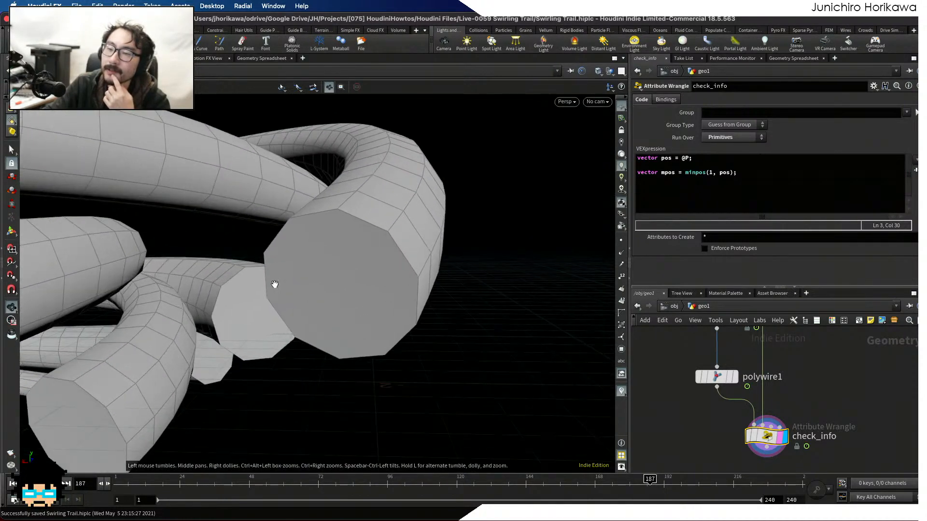
{"action": "left_click_drag", "start_coordinate": [372, 337], "coordinate": [377, 286]}
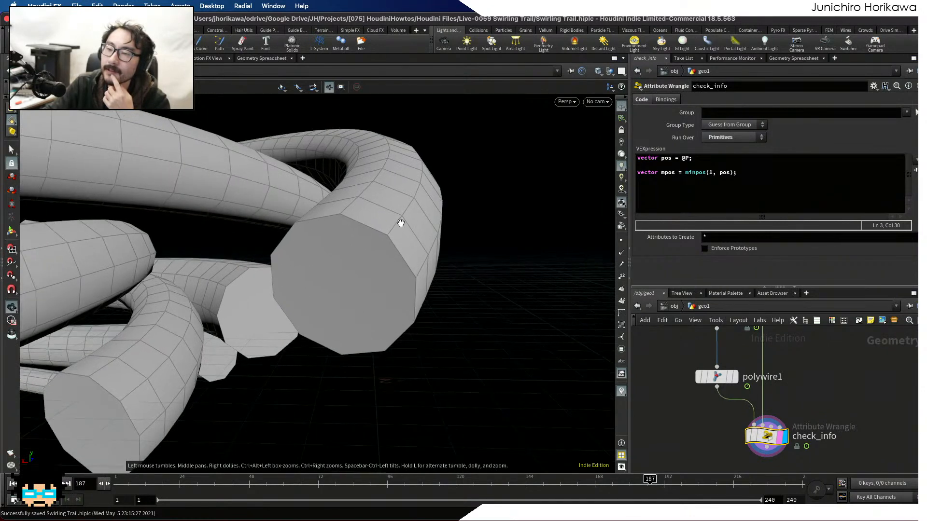
{"action": "left_click_drag", "start_coordinate": [400, 222], "coordinate": [362, 234]}
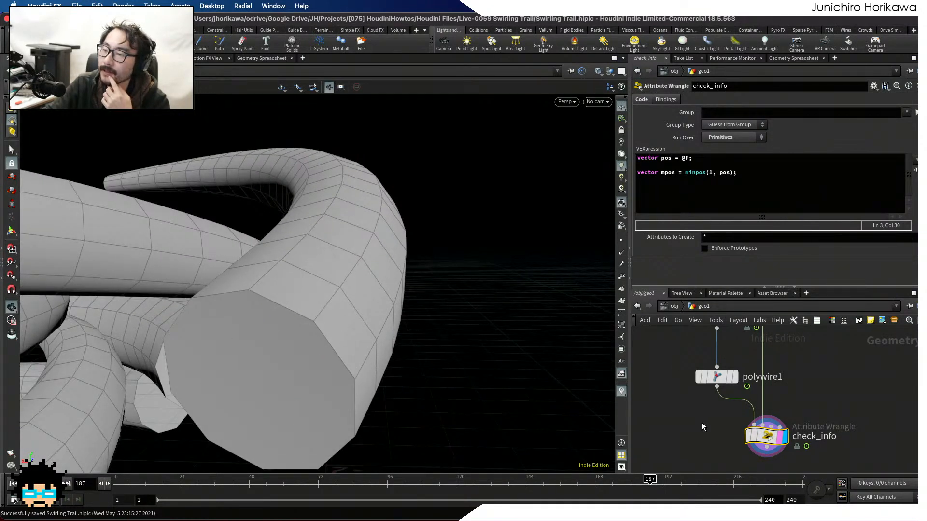
{"action": "scroll", "coordinate": [702, 422], "scroll_direction": "down", "scroll_amount": 3}
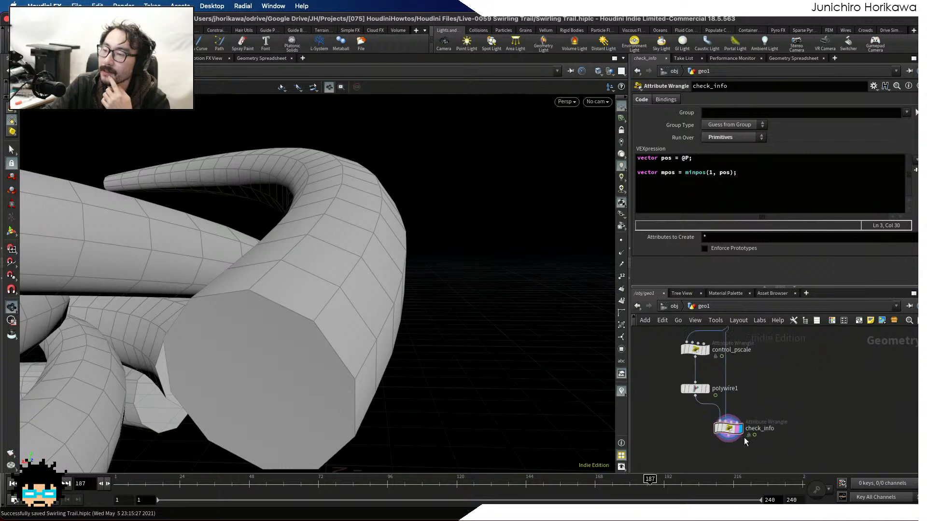
{"action": "scroll", "coordinate": [699, 412], "scroll_direction": "up", "scroll_amount": 3}
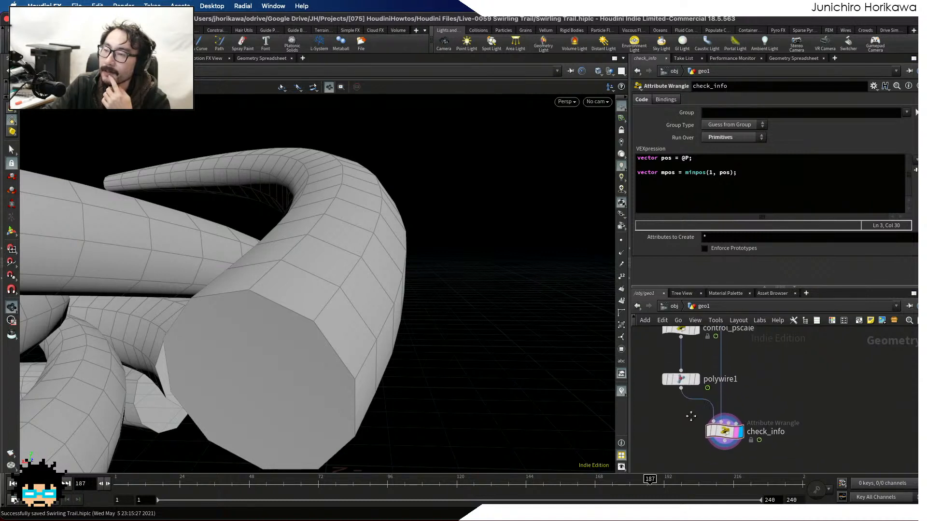
{"action": "left_click_drag", "start_coordinate": [737, 172], "coordinate": [675, 158]}
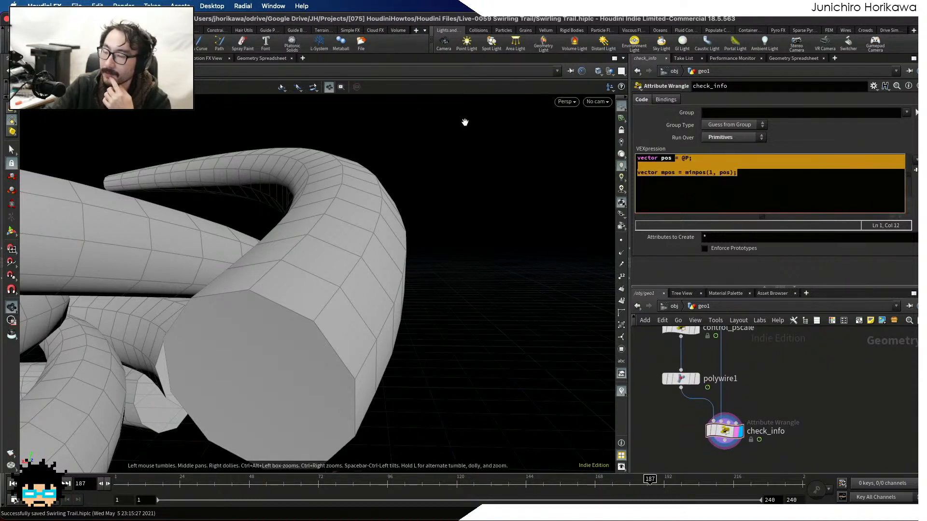
{"action": "left_click_drag", "start_coordinate": [737, 172], "coordinate": [601, 154]}
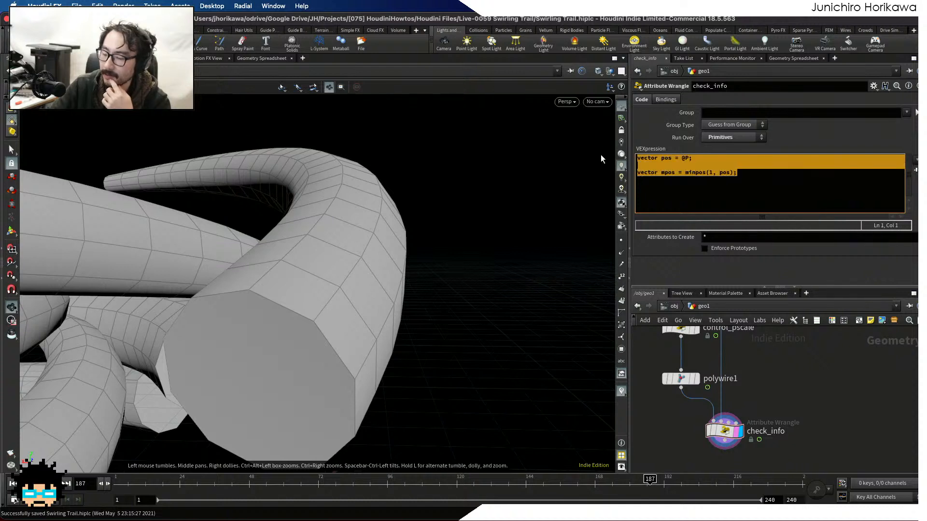
{"action": "key", "text": "BackSpace"}
{"action": "type", "text": "f"}
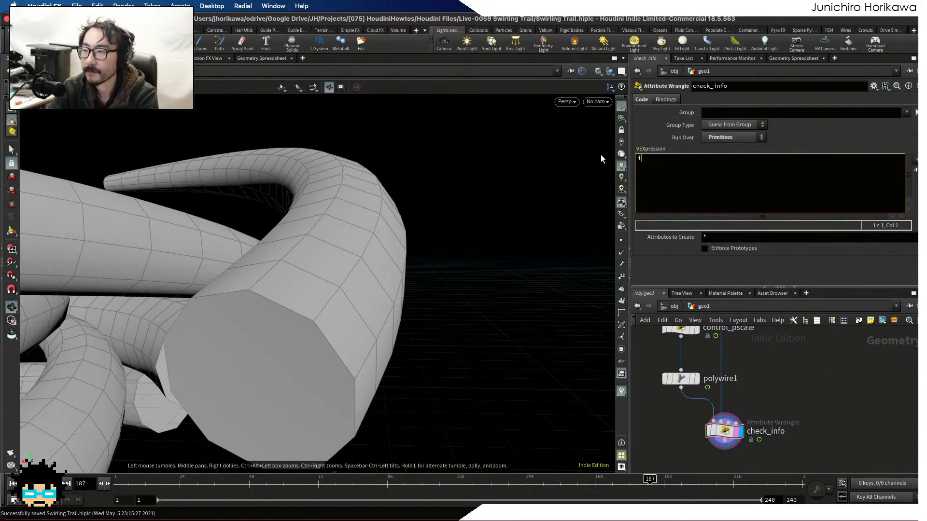
{"action": "type", "text": "nt p"}
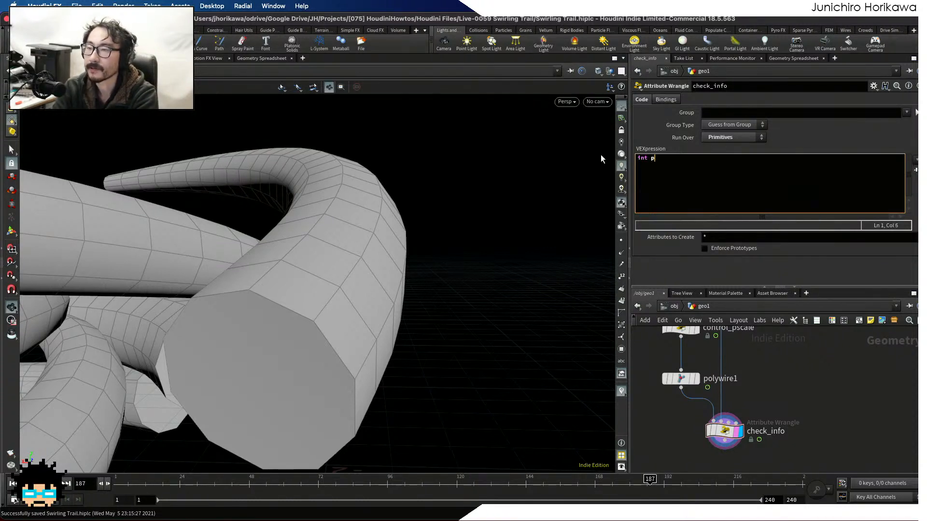
{"action": "type", "text": "ts[] "}
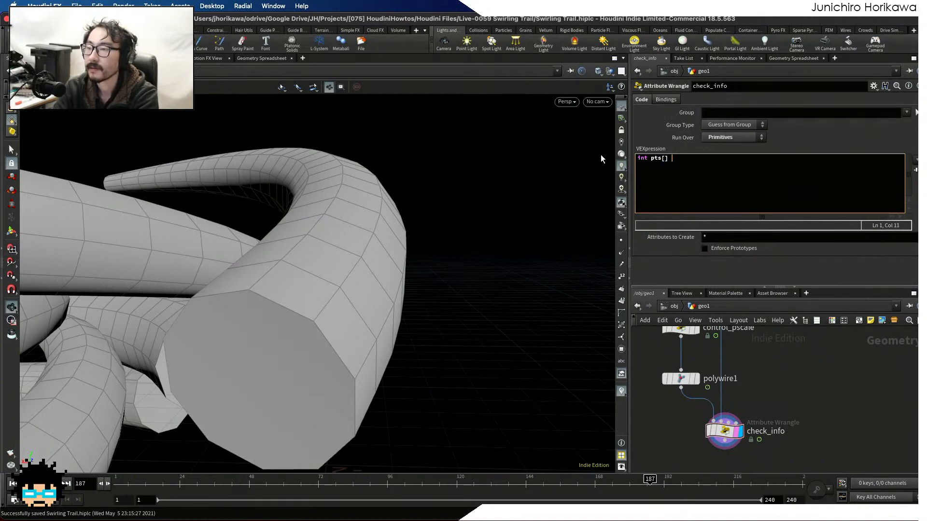
{"action": "type", "text": "="}
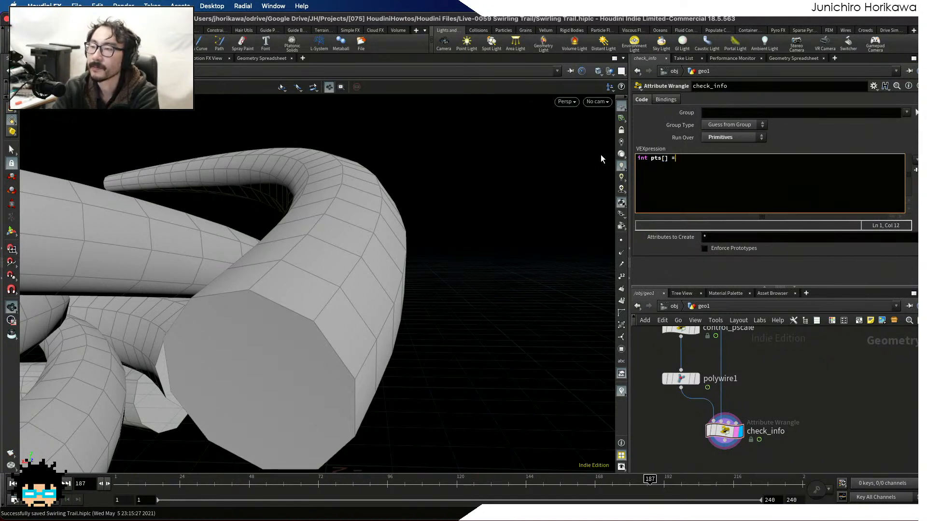
{"action": "type", "text": " prim"}
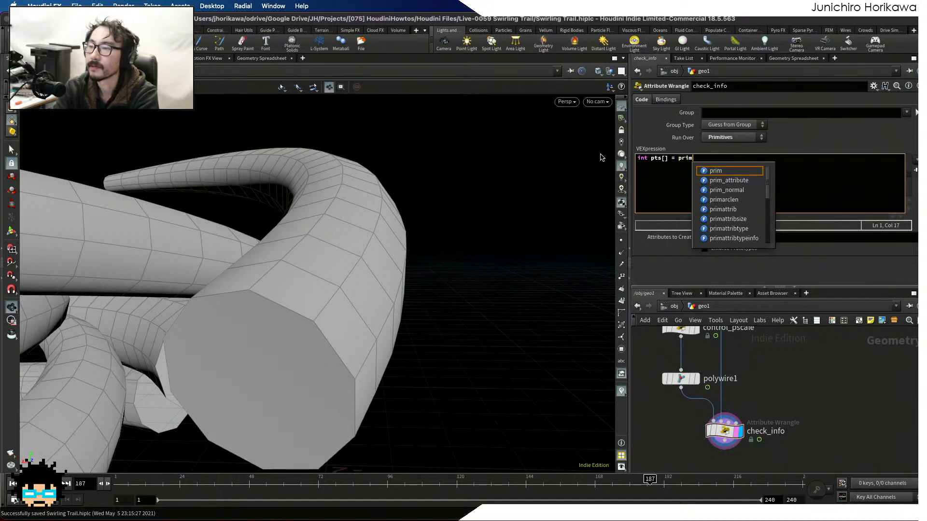
{"action": "type", "text": "points(0"}
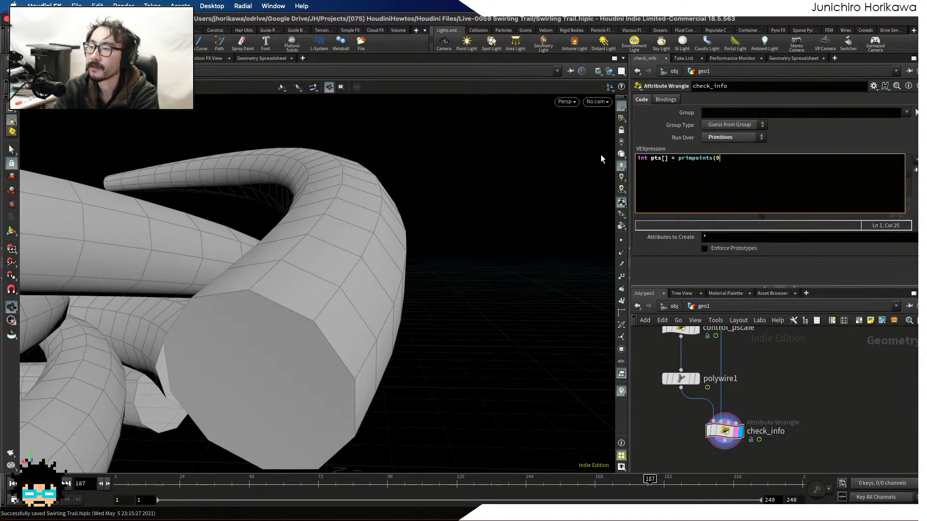
{"action": "type", "text": ", "}
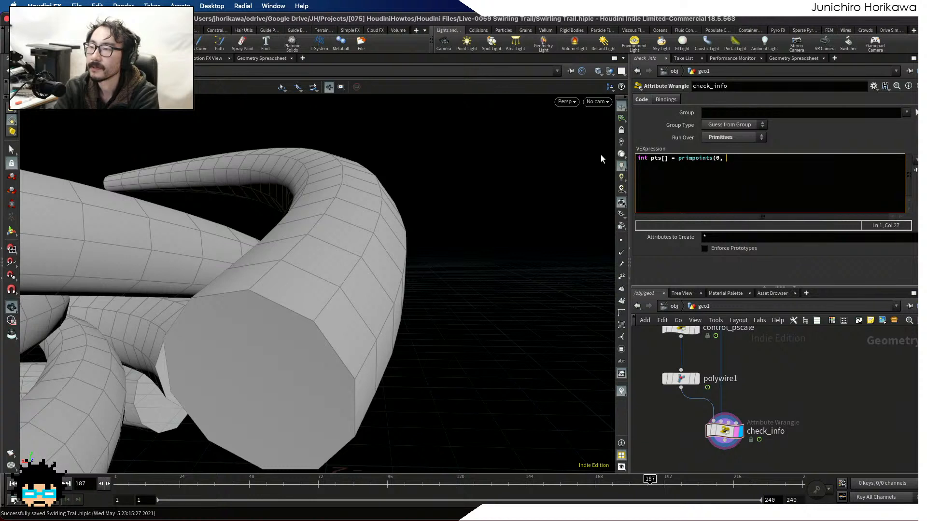
{"action": "type", "text": "@primn"}
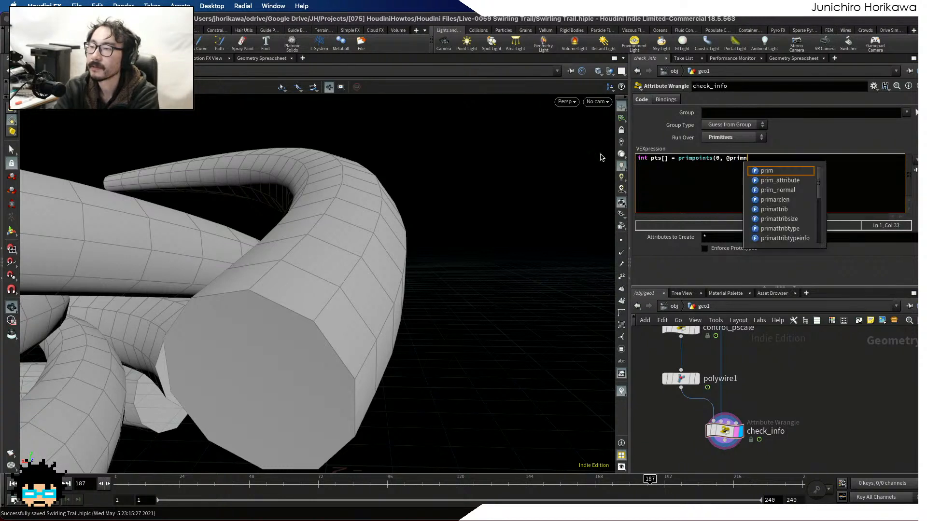
{"action": "type", "text": "um);"}
{"action": "key", "text": "Return"}
{"action": "key", "text": "Return"}
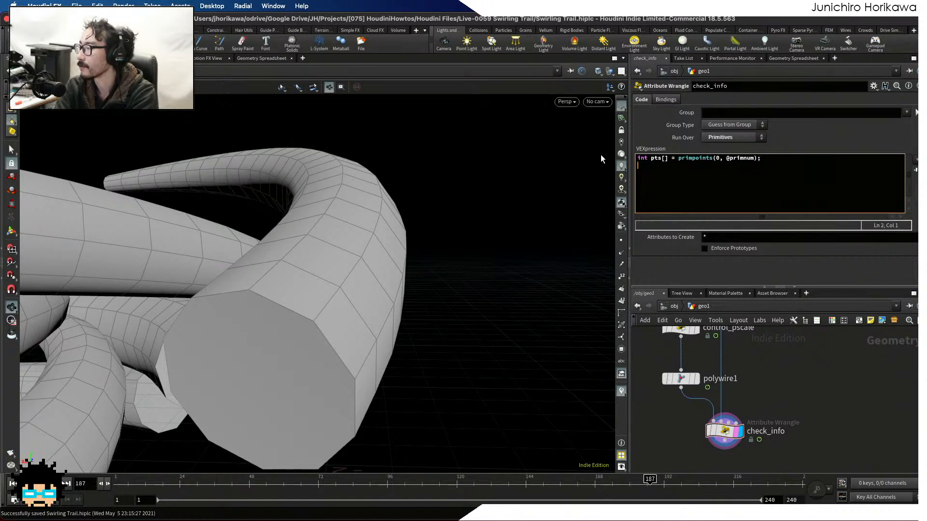
Add an empty if block with the condition "len(pts) > 4" to the VEX code, separated from the array line by a blank line.
{"action": "type", "text": "if(len)"}
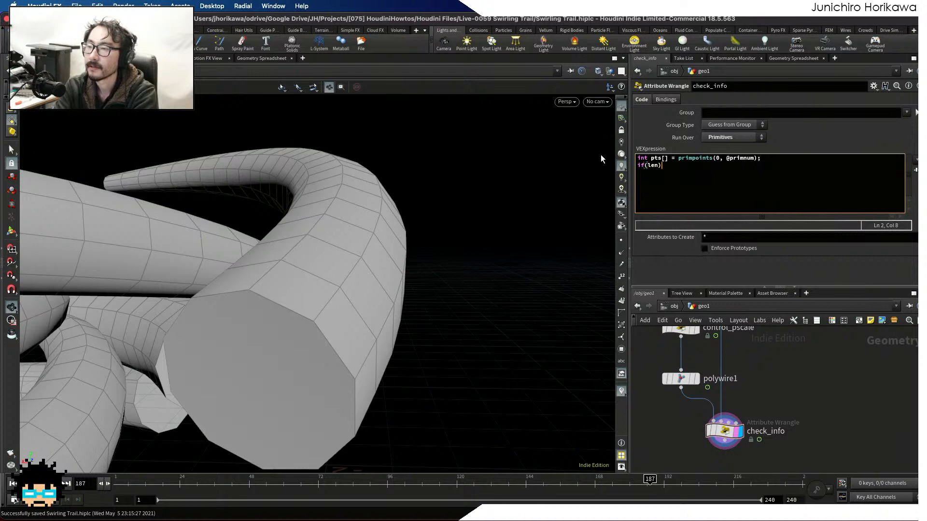
{"action": "key", "text": "BackSpace"}
{"action": "type", "text": "("}
{"action": "type", "text": "pts0 "}
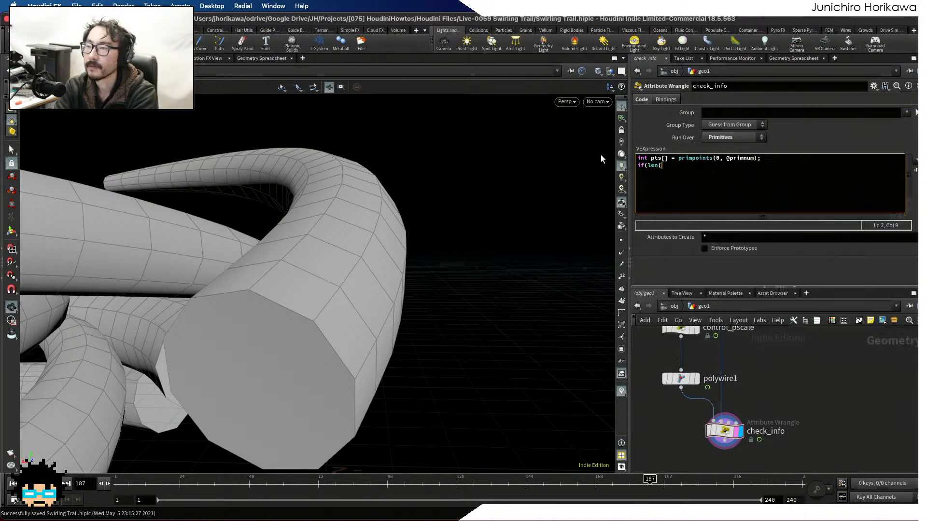
{"action": "type", "text": "> "}
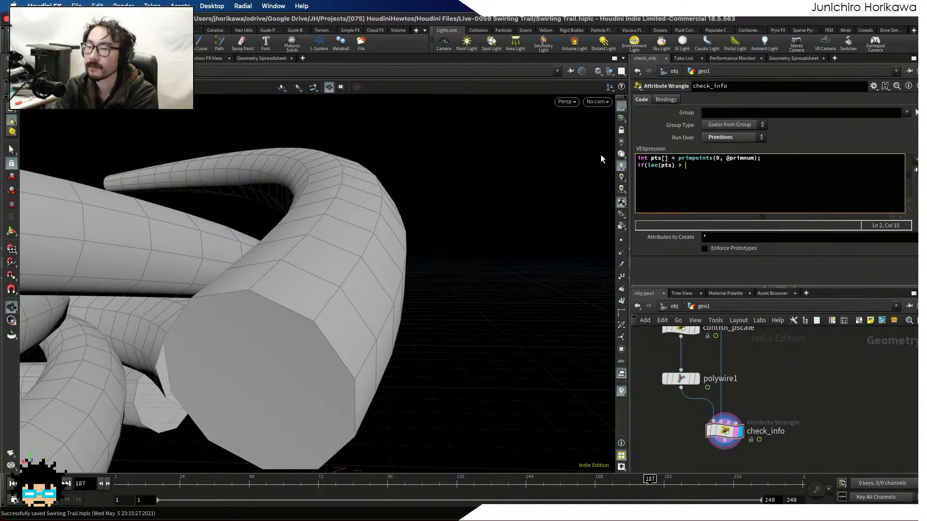
{"action": "type", "text": "4"}
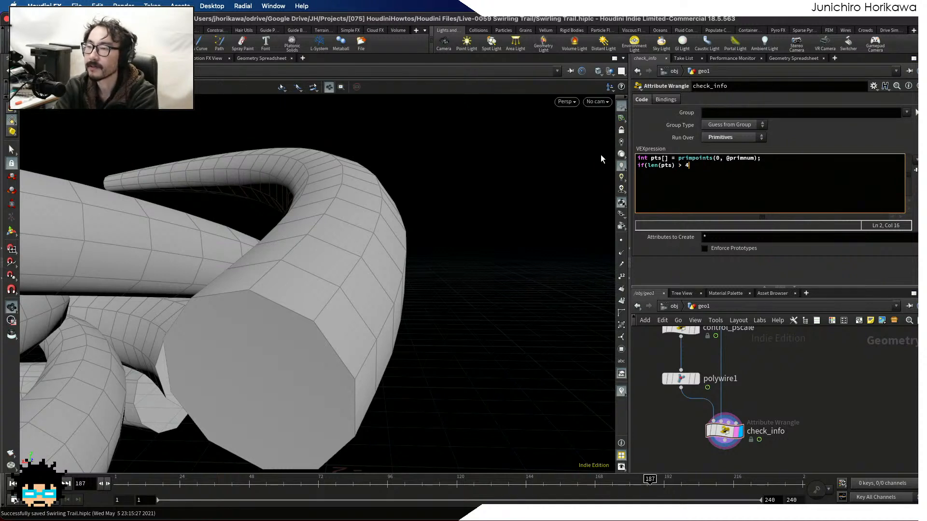
{"action": "type", "text": "){"}
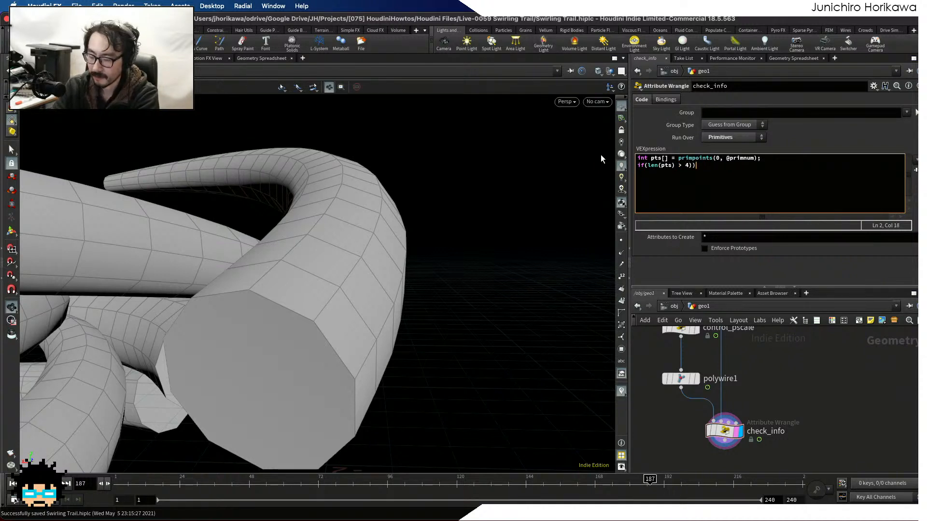
{"action": "key", "text": "Return"}
{"action": "type", "text": "}"}
{"action": "key", "text": "Left"}
{"action": "key", "text": "Return"}
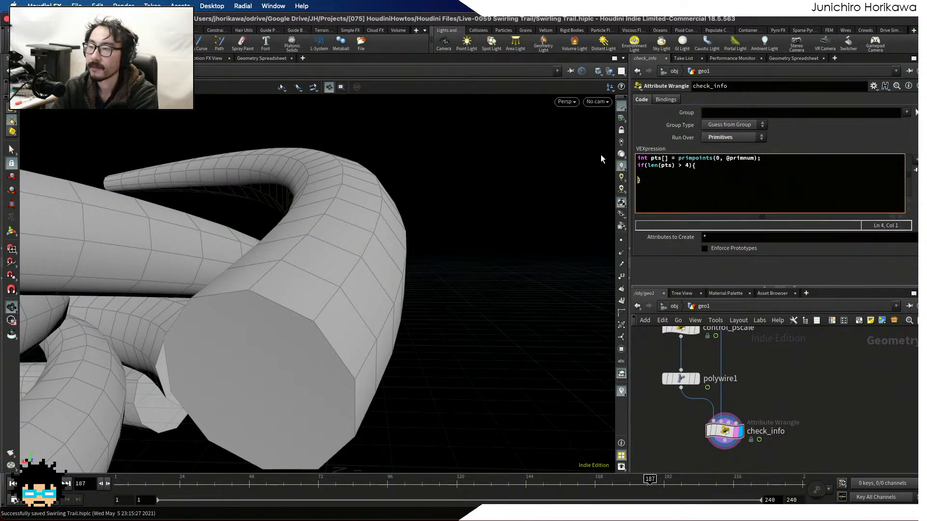
{"action": "scroll", "coordinate": [251, 263], "scroll_direction": "down", "scroll_amount": 2}
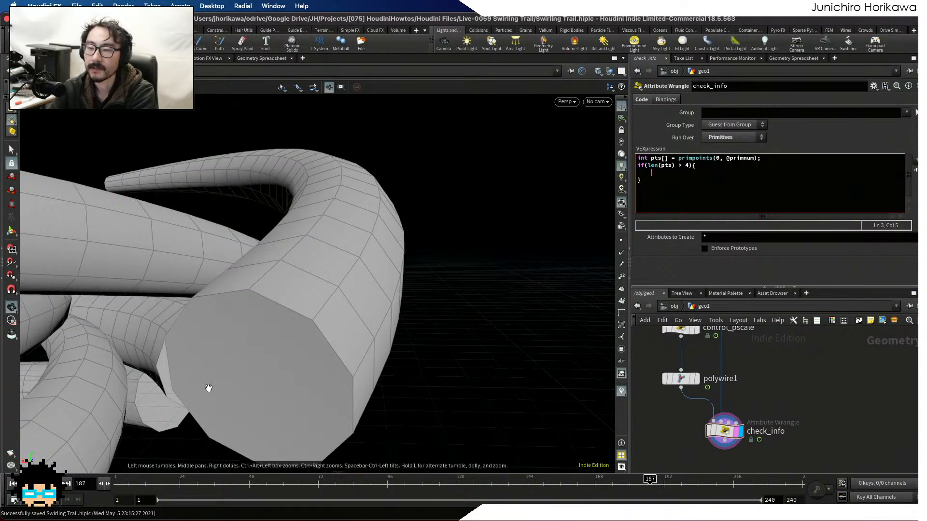
{"action": "scroll", "coordinate": [259, 337], "scroll_direction": "down", "scroll_amount": 1}
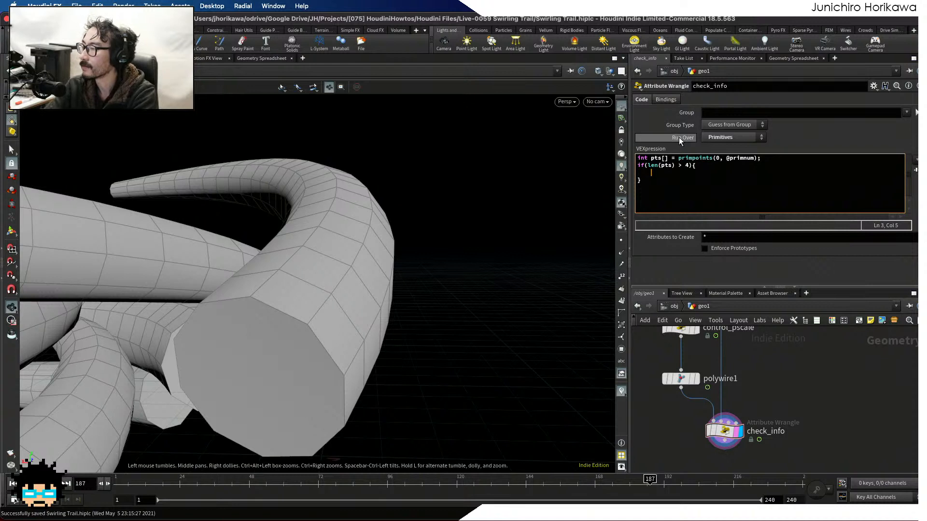
{"action": "left_click", "coordinate": [638, 166]}
{"action": "key", "text": "Return"}
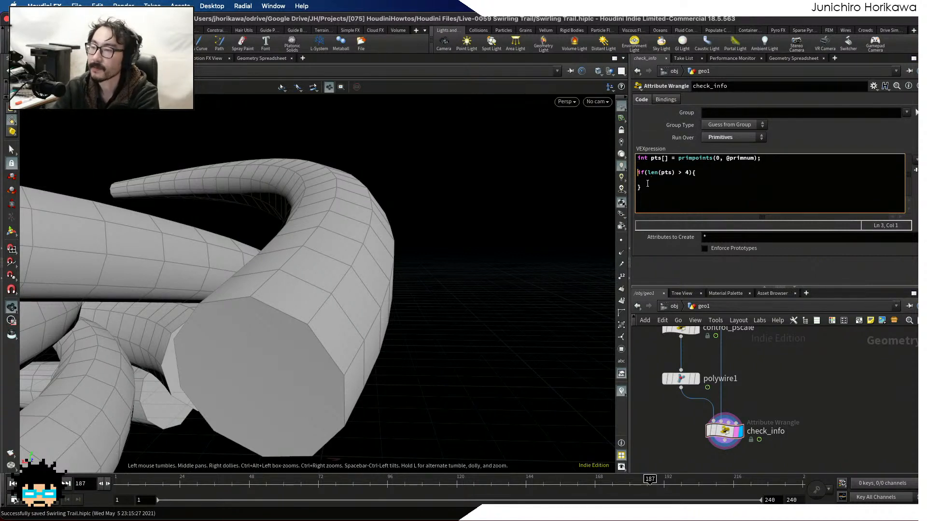
{"action": "left_click", "coordinate": [665, 180]}
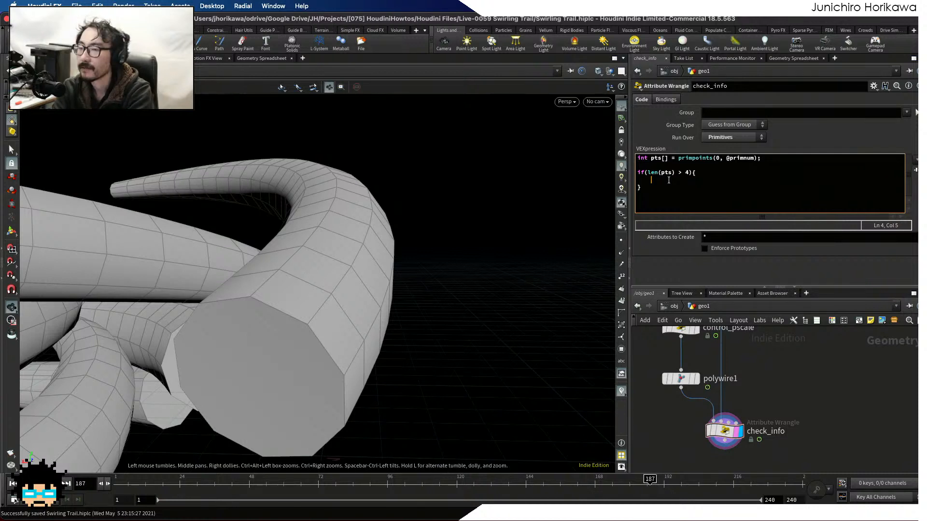
{"action": "type", "text": "set"}
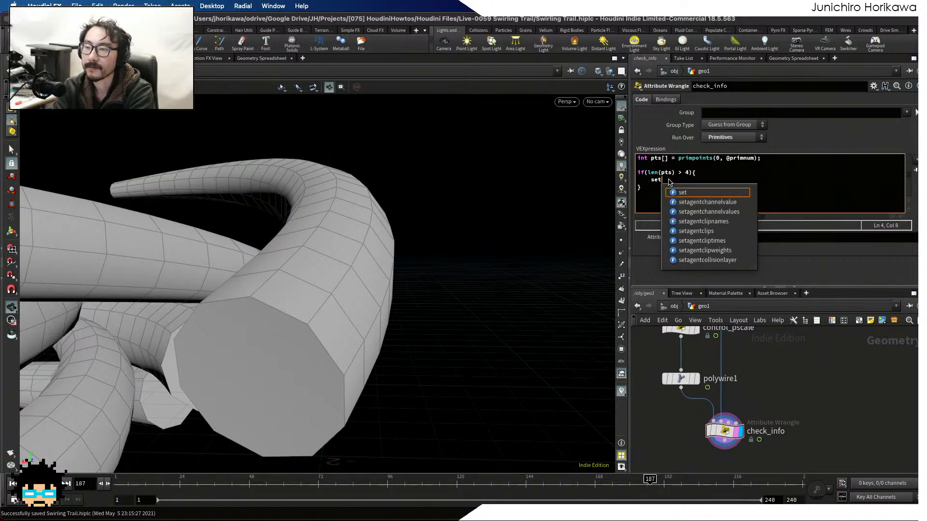
{"action": "type", "text": "primgrou"}
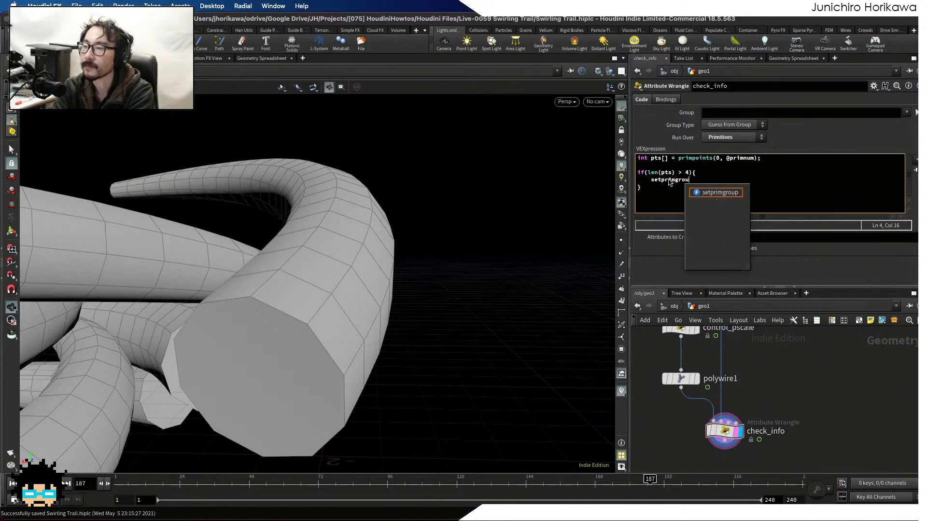
{"action": "type", "text": "p()"}
{"action": "key", "text": "BackSpace"}
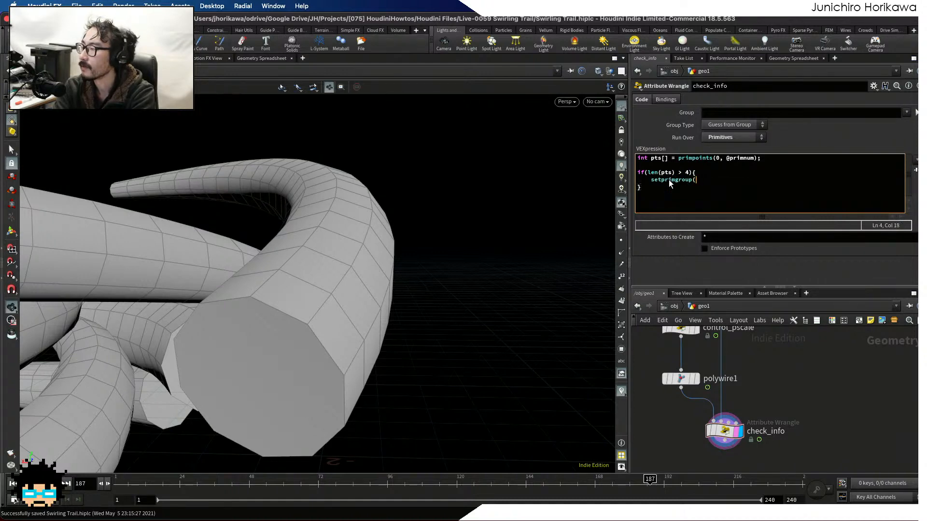
{"action": "type", "text": "0, \"end\""}
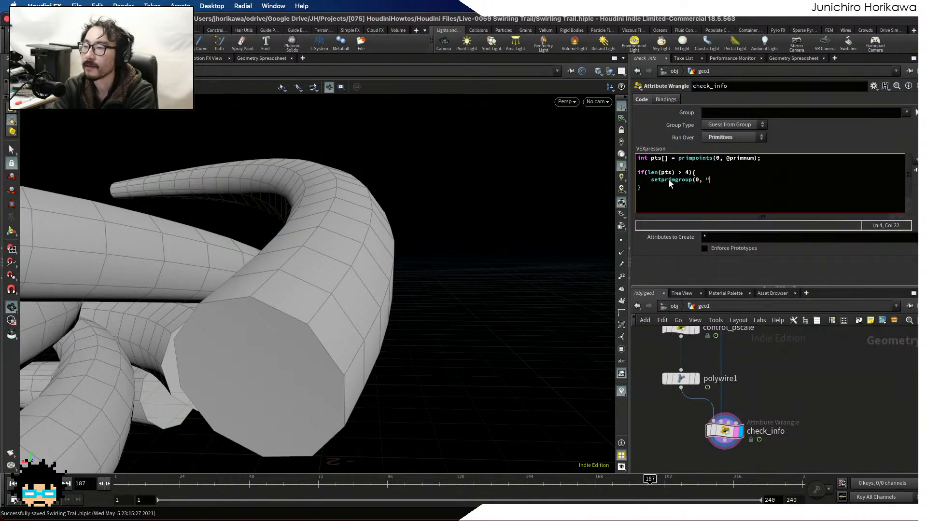
{"action": "type", "text": ", "}
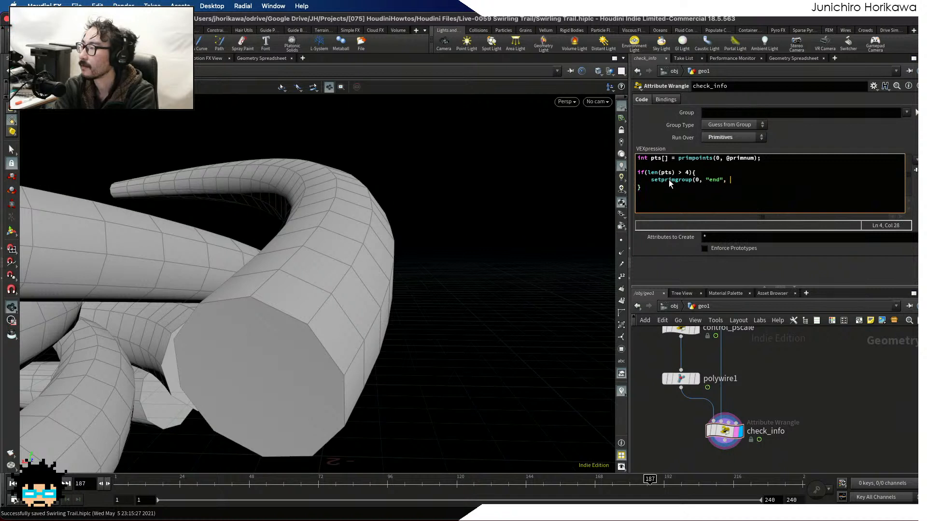
{"action": "type", "text": "\""}
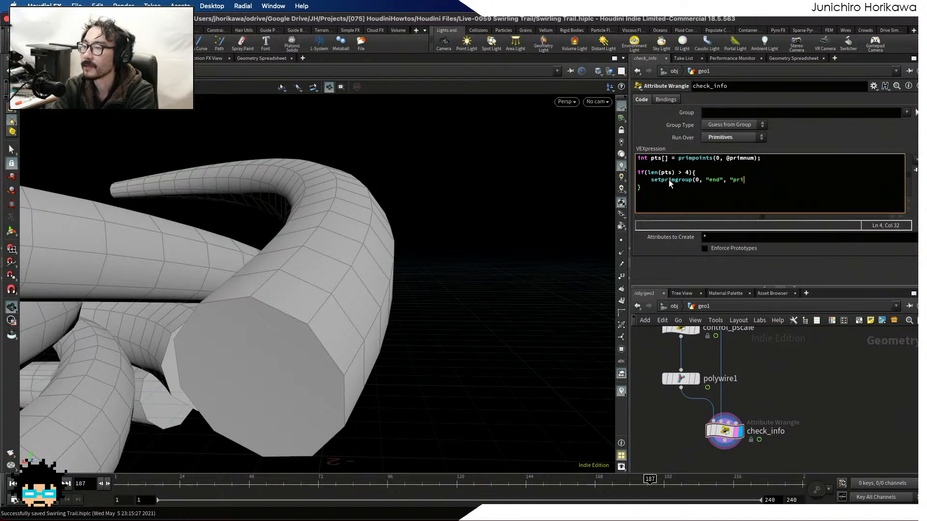
{"action": "key", "text": "BackSpace"}
{"action": "type", "text": "@prim"}
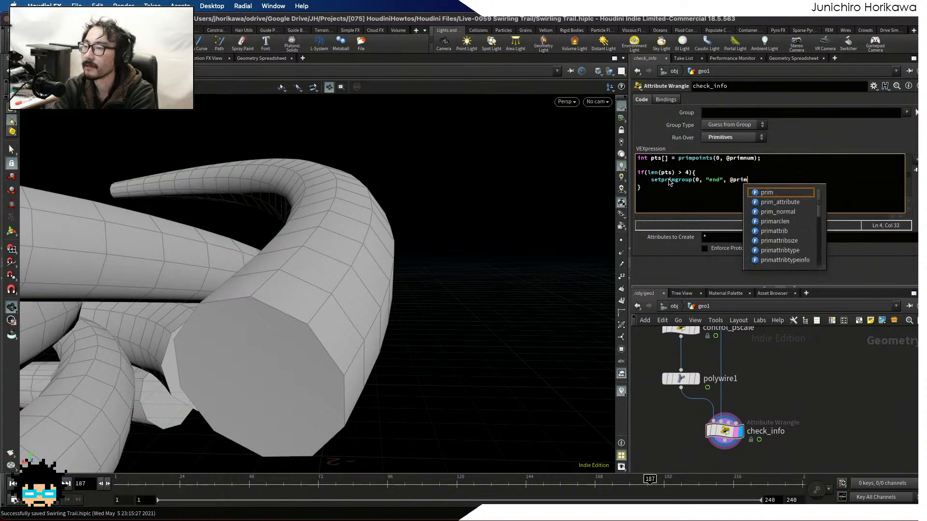
{"action": "type", "text": "num, 1);"}
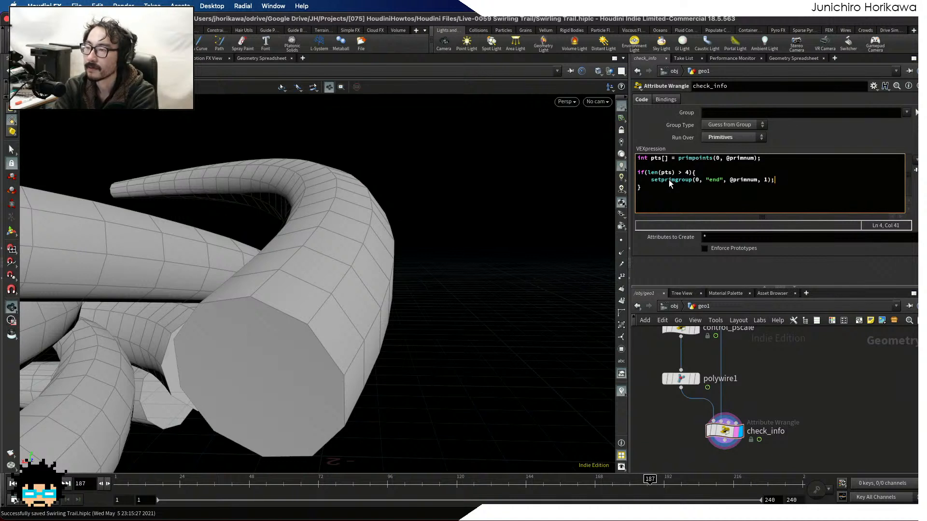
Connect a Delete node after check_info, display it, and set its group to "end" to check the grouped cap faces.
{"action": "scroll", "coordinate": [705, 369], "scroll_direction": "down", "scroll_amount": 2}
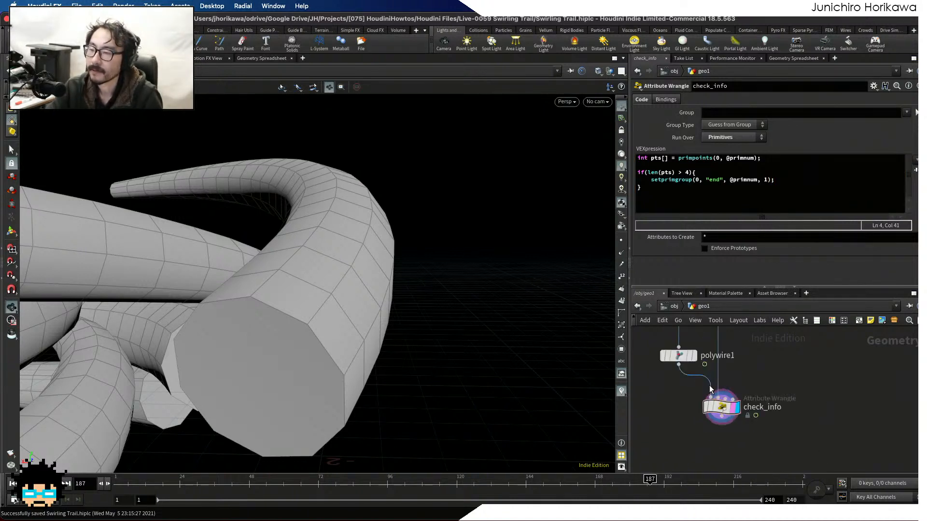
{"action": "key", "text": "Tab"}
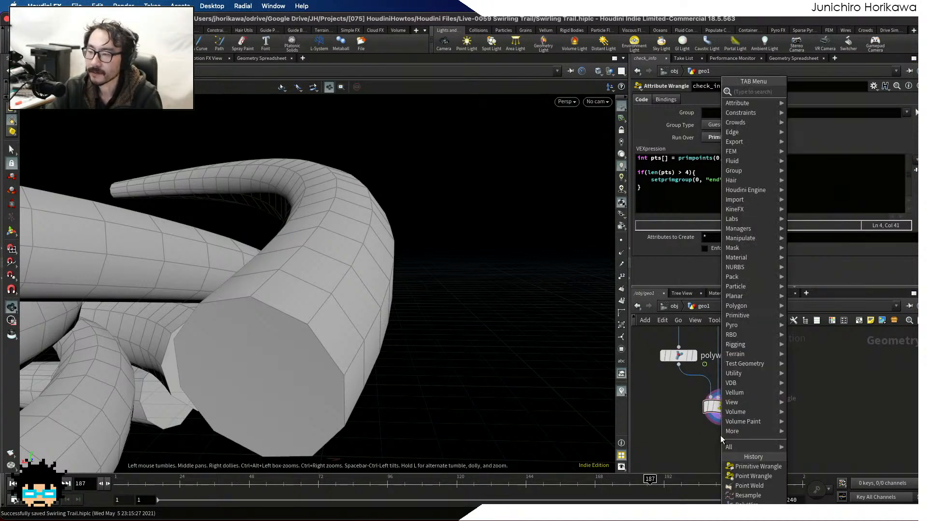
{"action": "type", "text": "d"}
{"action": "key", "text": "Return"}
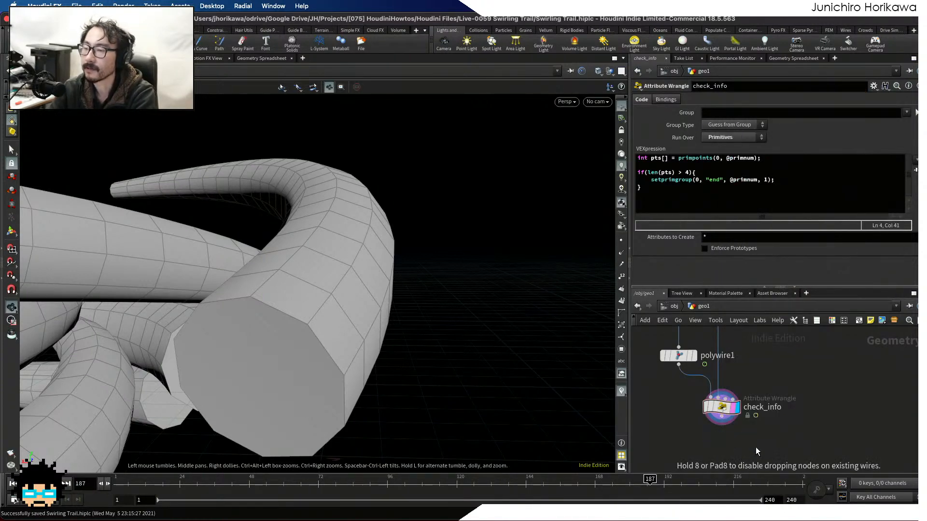
{"action": "left_click", "coordinate": [756, 447]}
{"action": "left_click_drag", "start_coordinate": [723, 424], "coordinate": [756, 438]}
{"action": "left_click", "coordinate": [771, 446]}
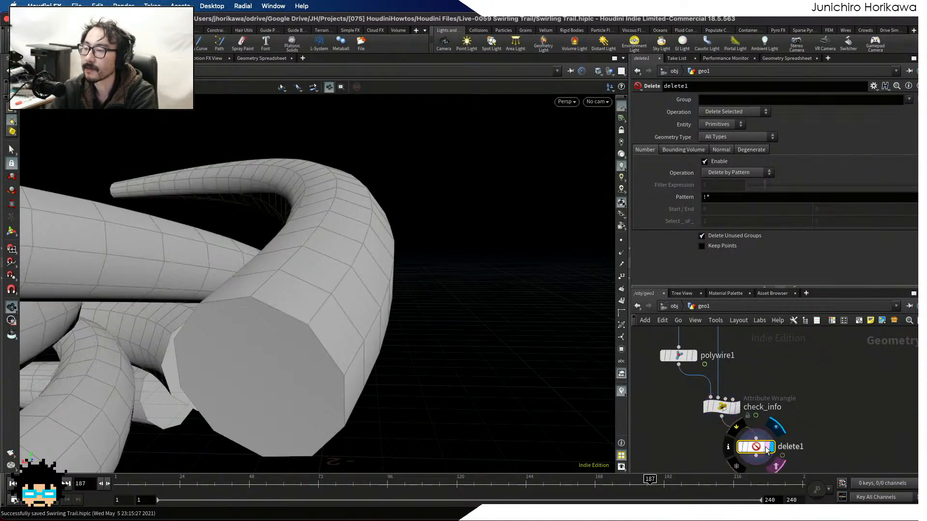
{"action": "left_click", "coordinate": [909, 99]}
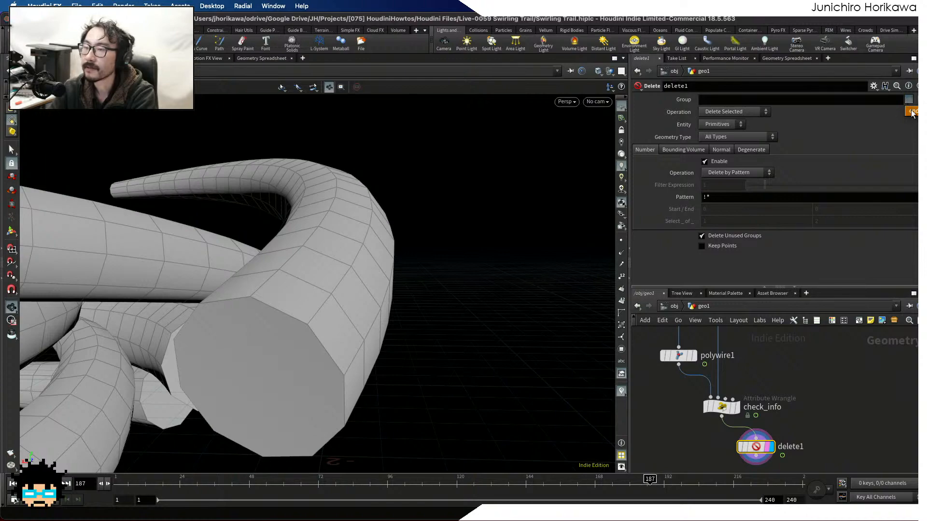
{"action": "left_click", "coordinate": [910, 110]}
{"action": "left_click_drag", "start_coordinate": [486, 222], "coordinate": [484, 311]}
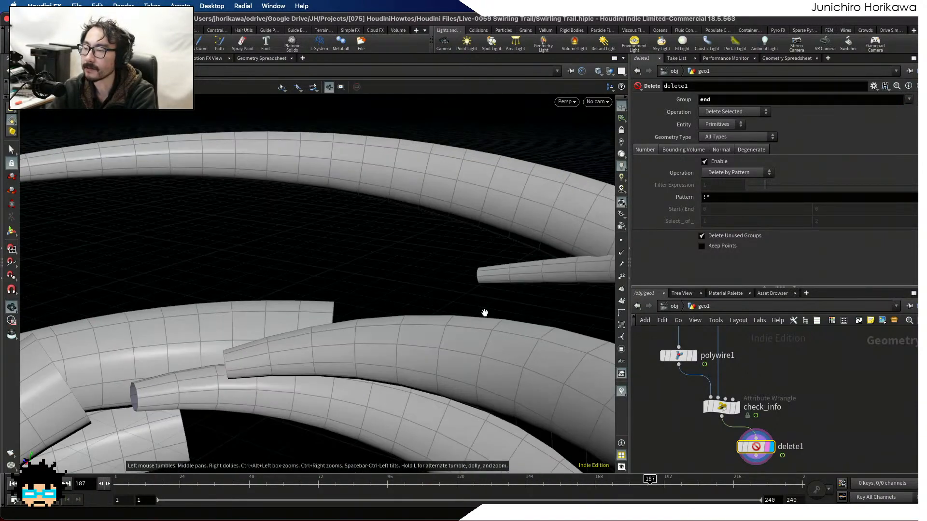
Remove the Delete node connected after check_info.
{"action": "key", "text": "Tab"}
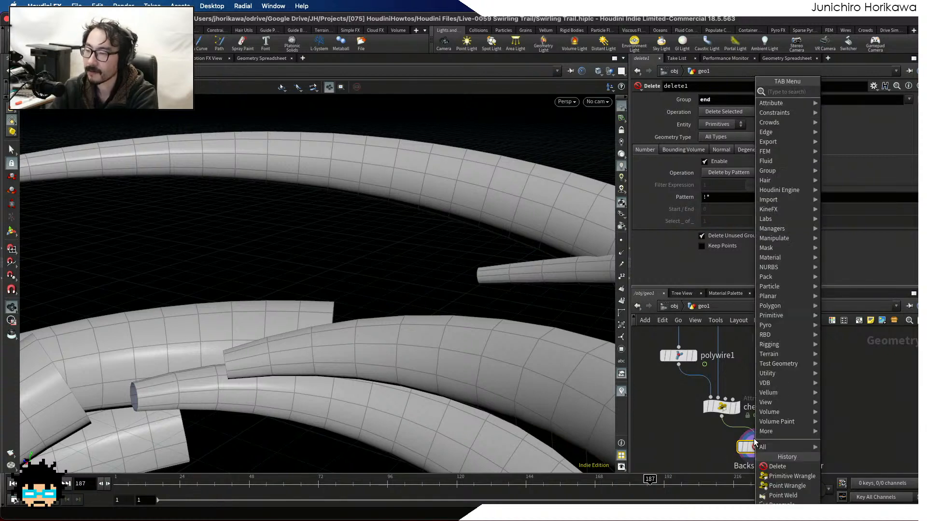
{"action": "key", "text": "Escape"}
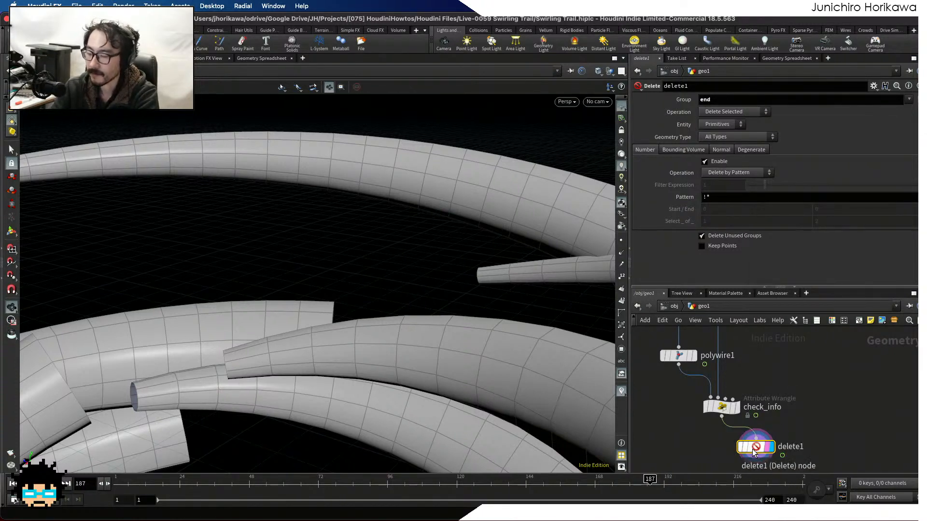
{"action": "key", "text": "Delete"}
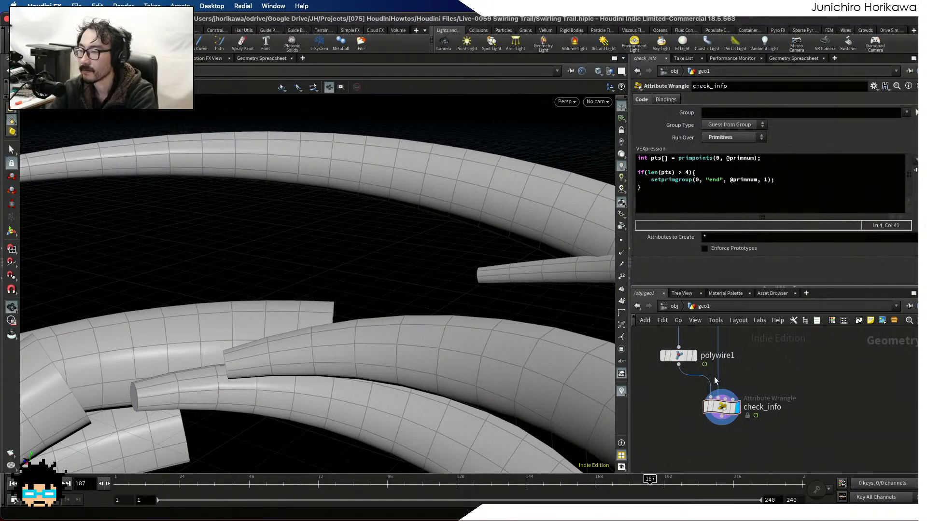
Save the scene file.
{"action": "left_click_drag", "start_coordinate": [474, 256], "coordinate": [252, 236]}
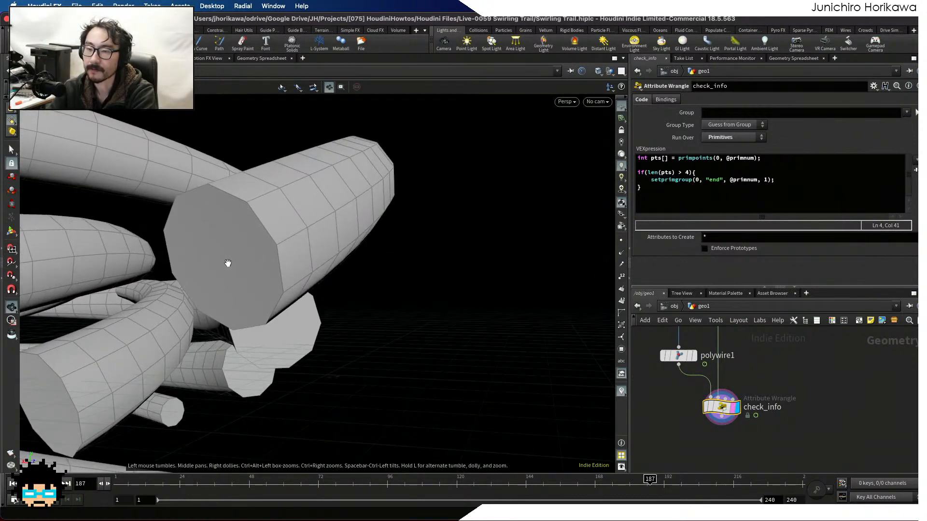
{"action": "key", "text": "super+s"}
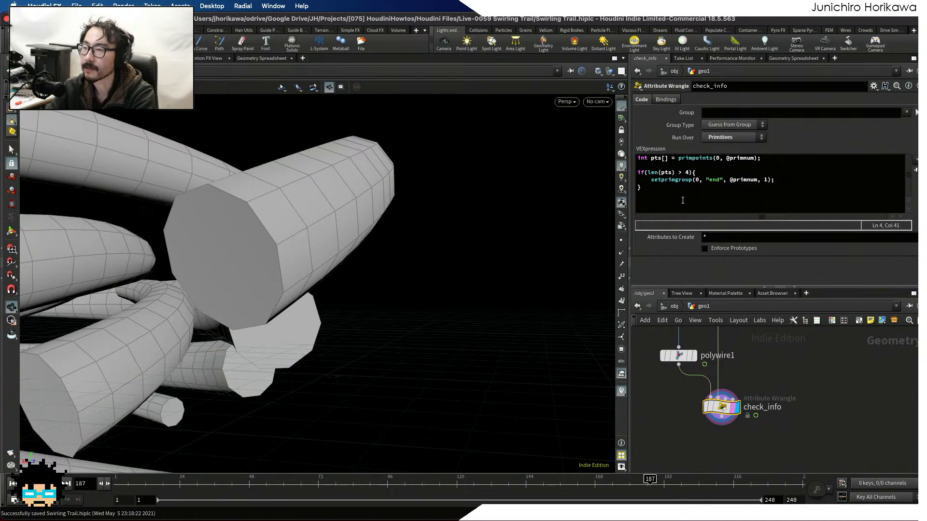
Add the line "v@cen = @P;" below setprimgroup inside the if block, separated from it by a blank line.
{"action": "left_click", "coordinate": [806, 180]}
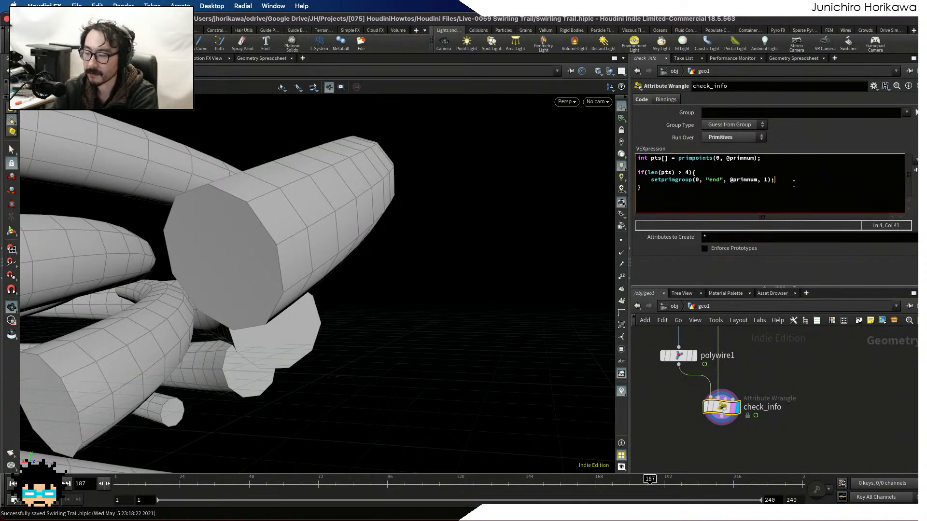
{"action": "key", "text": "Return"}
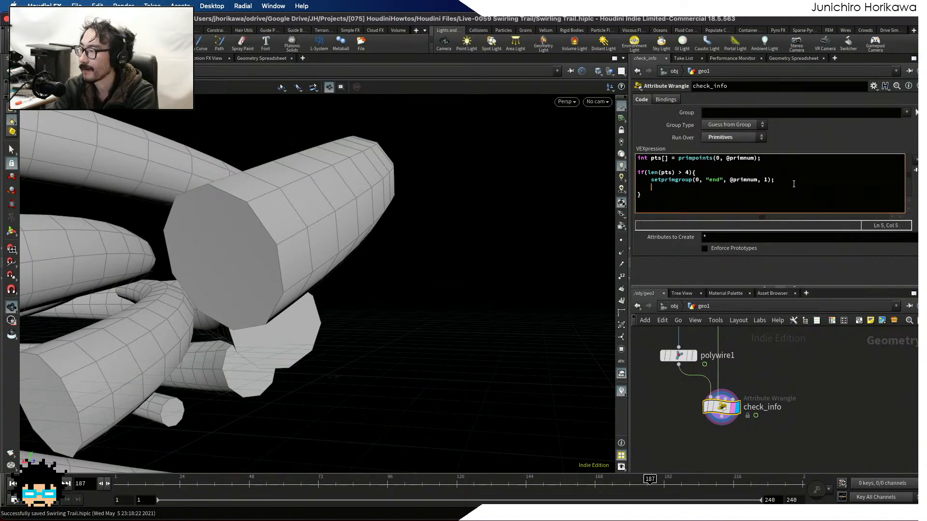
{"action": "type", "text": "v"}
{"action": "key", "text": "BackSpace"}
{"action": "key", "text": "Return"}
{"action": "type", "text": "v"}
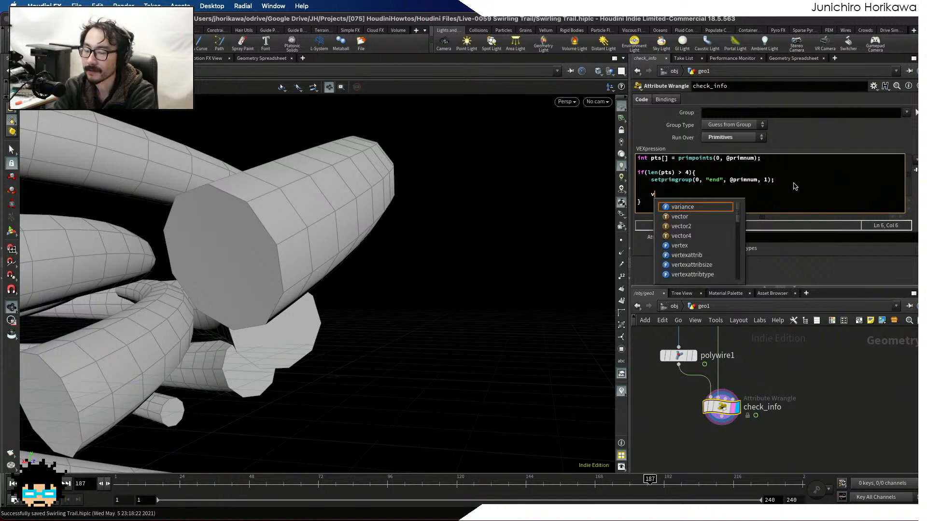
{"action": "type", "text": "`"}
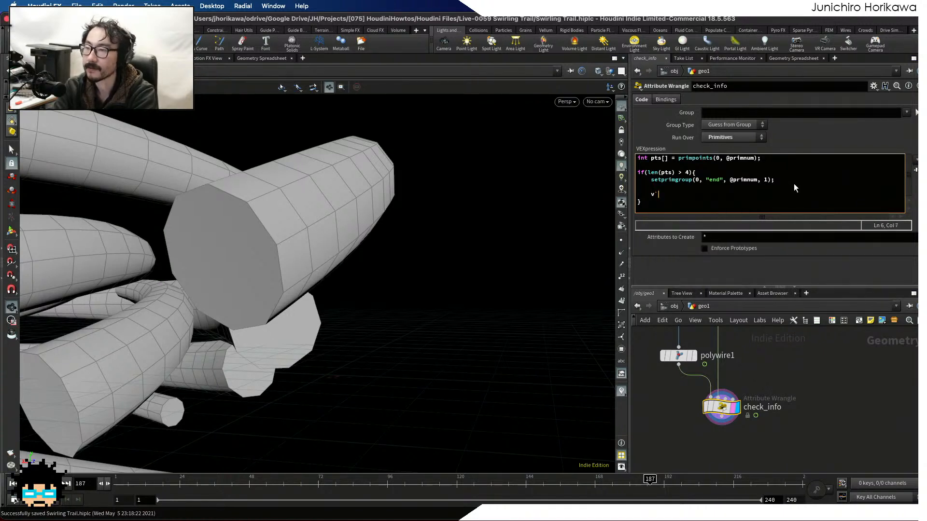
{"action": "type", "text": "@cen "}
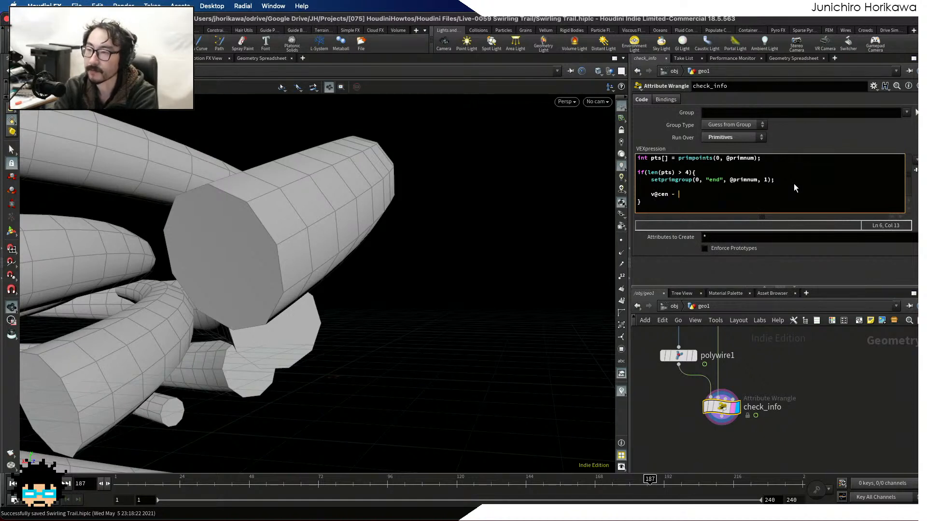
{"action": "type", "text": "= "}
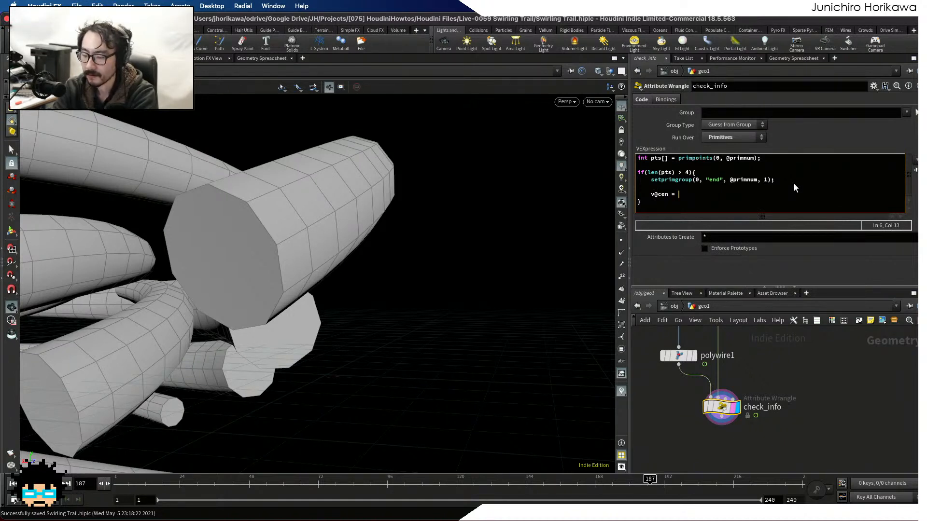
{"action": "type", "text": "`"}
{"action": "key", "text": "BackSpace"}
{"action": "type", "text": "@"}
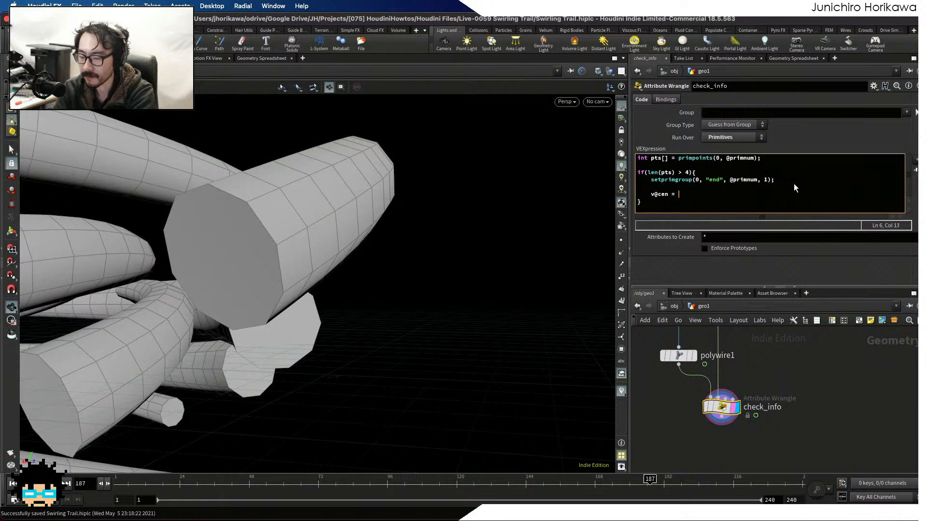
{"action": "type", "text": "P;"}
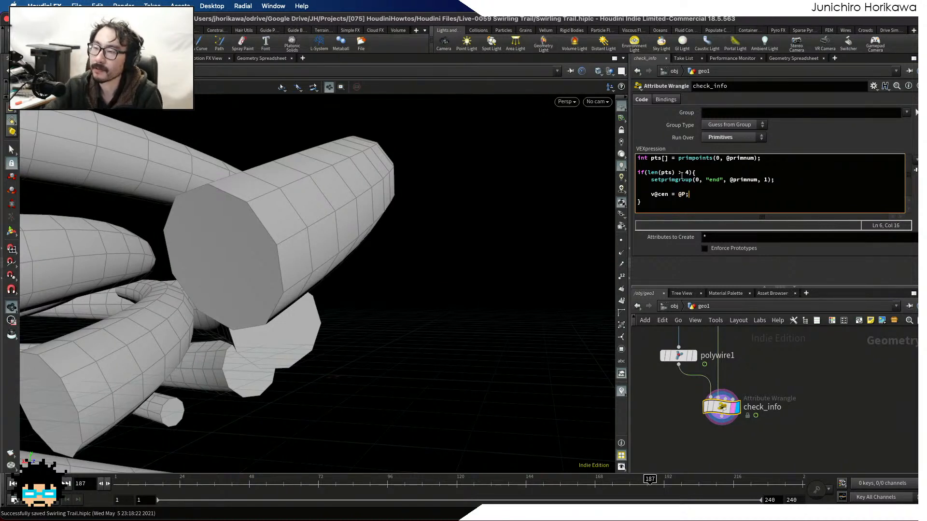
{"action": "left_click_drag", "start_coordinate": [697, 193], "coordinate": [651, 194]}
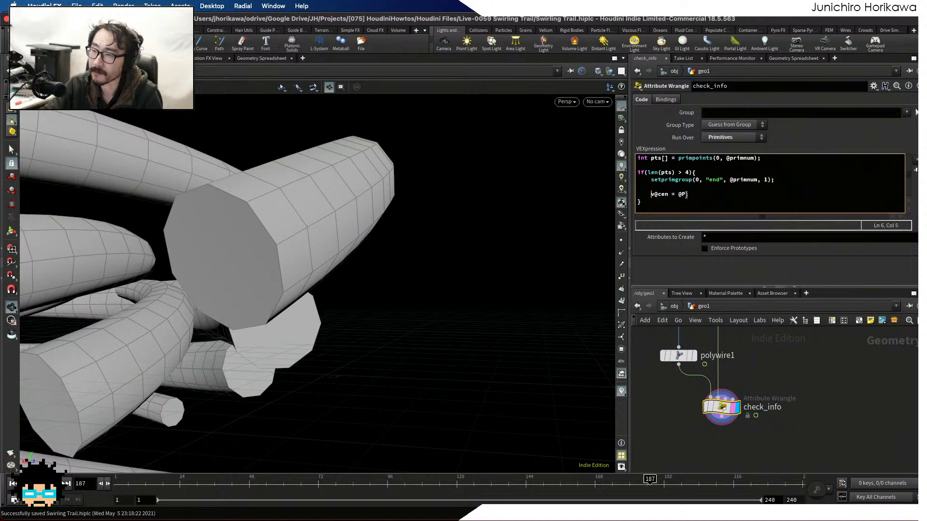
{"action": "left_click", "coordinate": [652, 195]}
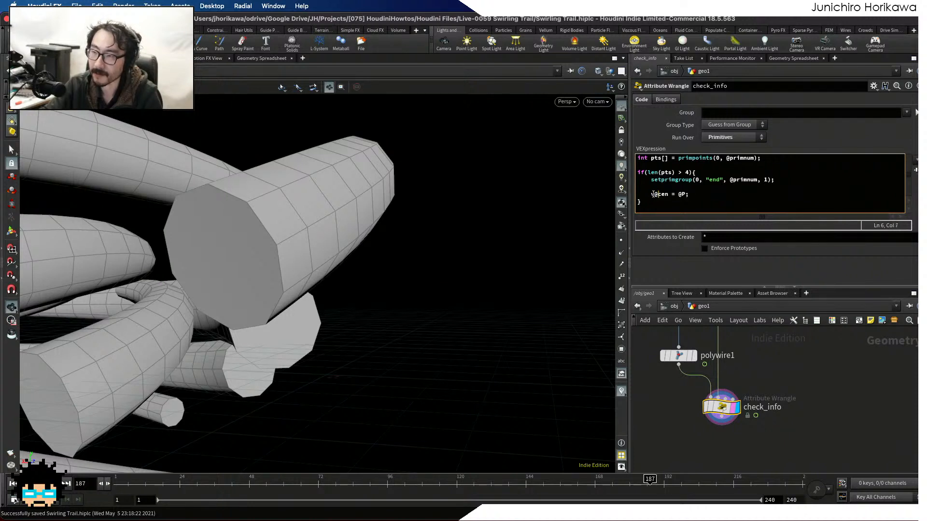
{"action": "left_click_drag", "start_coordinate": [691, 192], "coordinate": [670, 194]}
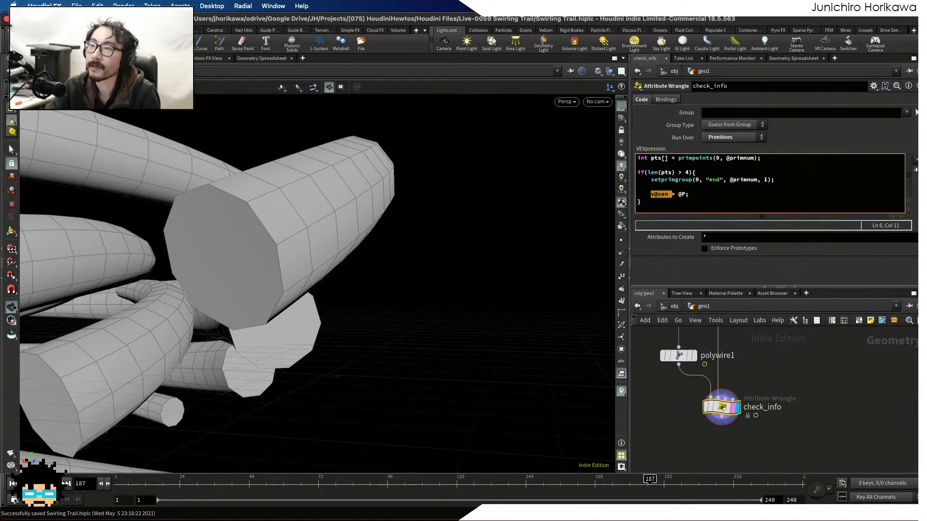
Place an unconnected Sweep node in the network beside control_pscale and polywire1.
{"action": "scroll", "coordinate": [745, 361], "scroll_direction": "down", "scroll_amount": 3}
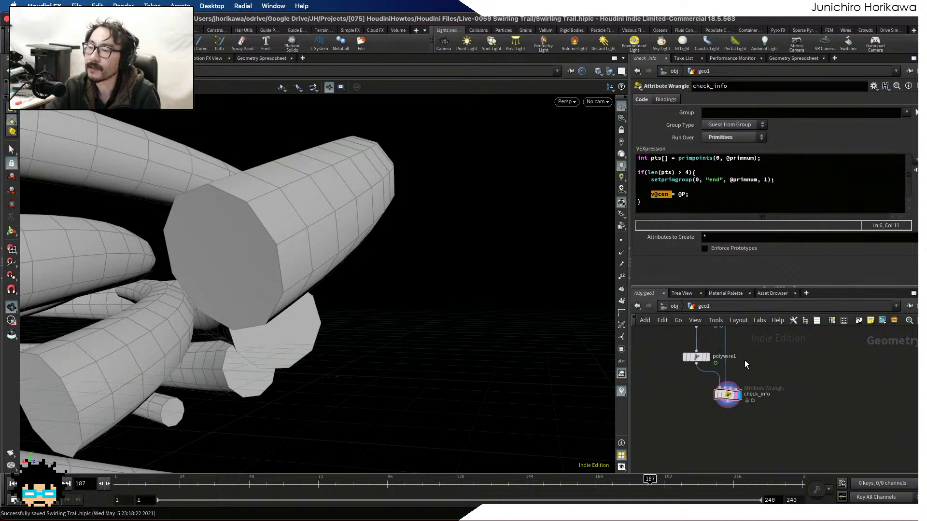
{"action": "key", "text": "Tab"}
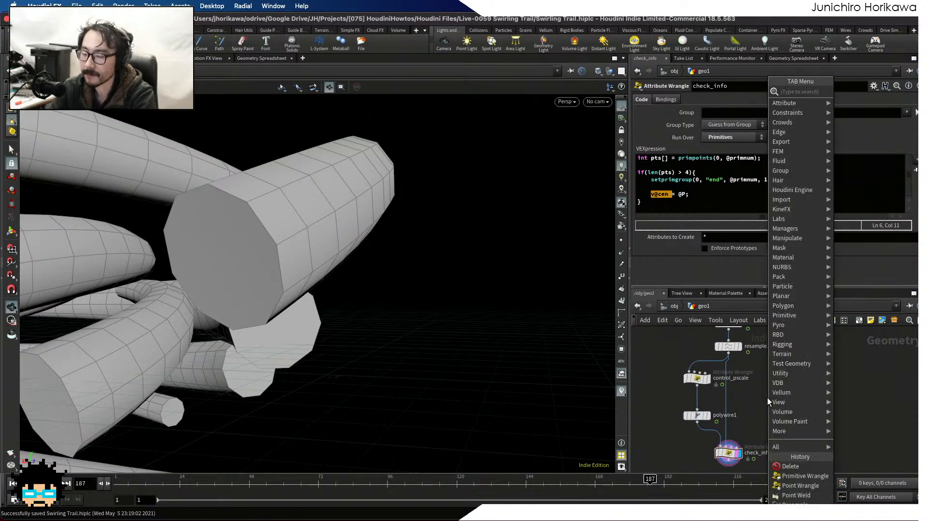
{"action": "type", "text": "swee"}
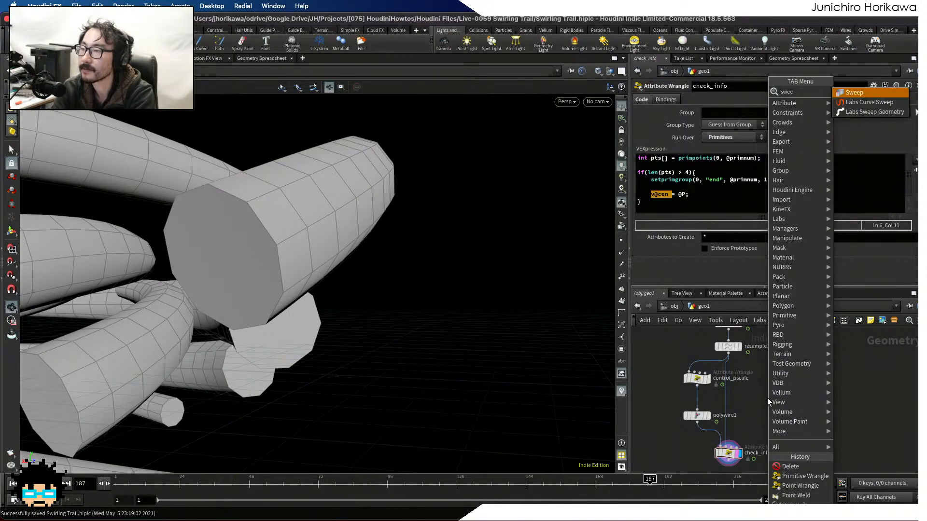
{"action": "key", "text": "Return"}
{"action": "left_click", "coordinate": [767, 398]}
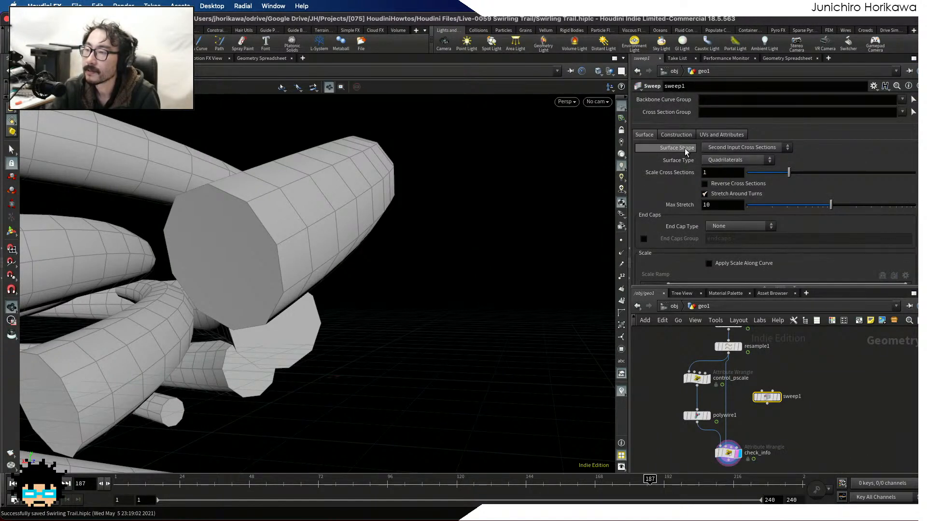
{"action": "scroll", "coordinate": [710, 193], "scroll_direction": "down", "scroll_amount": 1}
{"action": "left_click", "coordinate": [710, 194]}
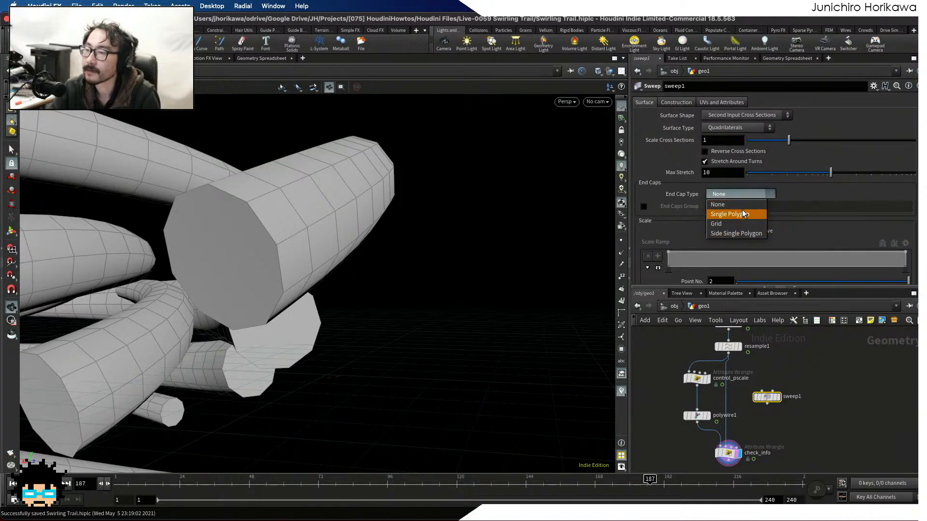
{"action": "left_click", "coordinate": [795, 193]}
{"action": "scroll", "coordinate": [763, 389], "scroll_direction": "up", "scroll_amount": 2}
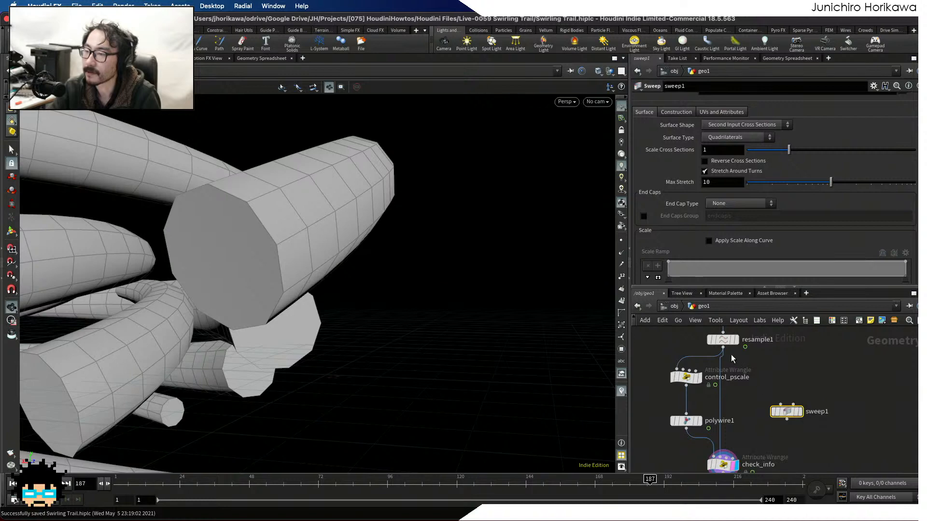
Connect resample1 to the first input of sweep1 and place a Circle node above and beside sweep1.
{"action": "left_click", "coordinate": [795, 407]}
{"action": "key", "text": "Tab"}
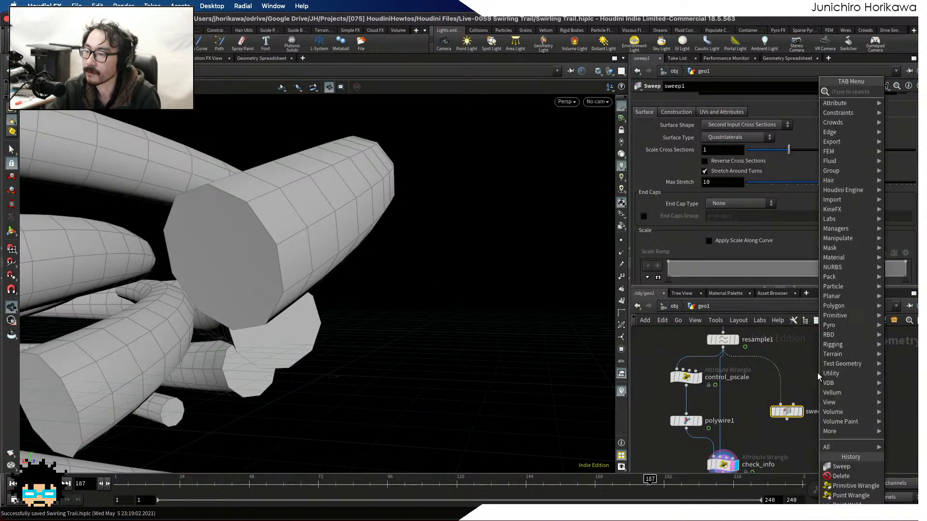
{"action": "type", "text": "circ"}
{"action": "key", "text": "Return"}
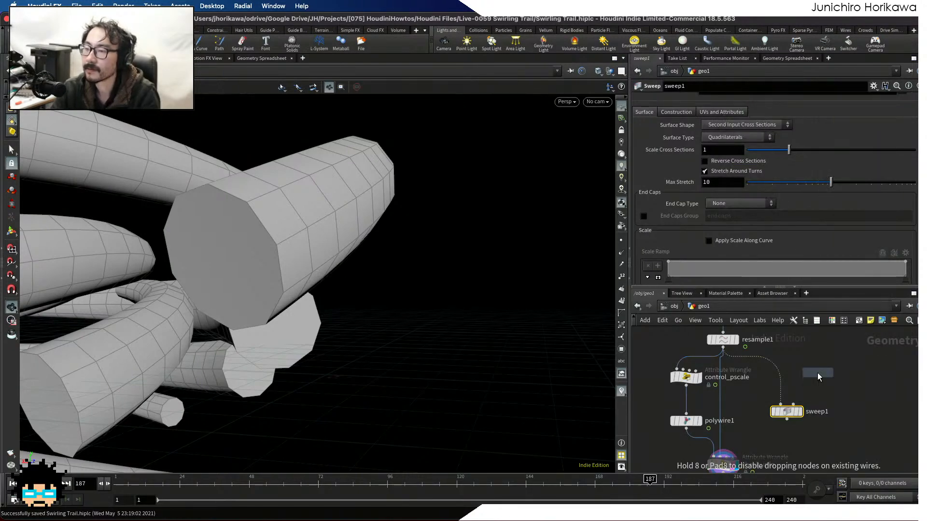
{"action": "left_click", "coordinate": [818, 373]}
Set the circle's primitive type to Polygon.
{"action": "left_click", "coordinate": [724, 99]}
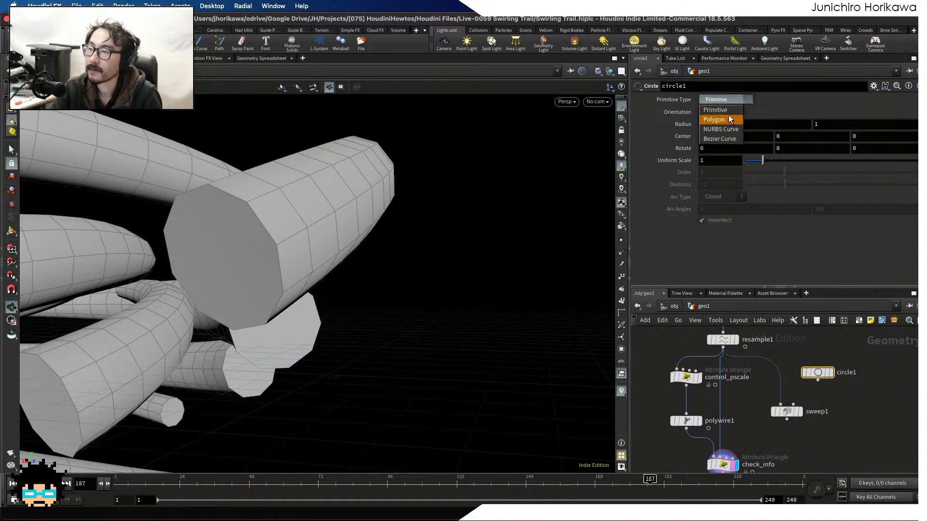
{"action": "left_click", "coordinate": [722, 115]}
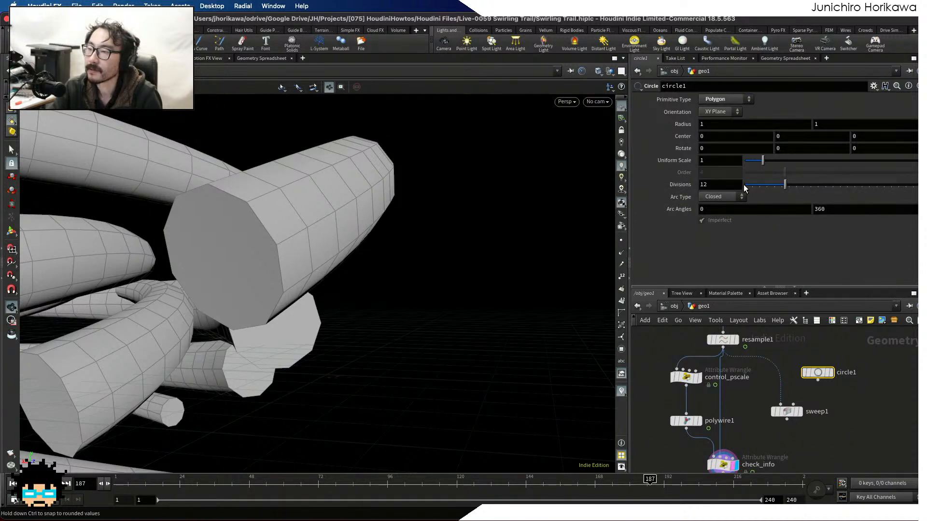
{"action": "left_click", "coordinate": [722, 184]}
{"action": "left_click", "coordinate": [719, 160]}
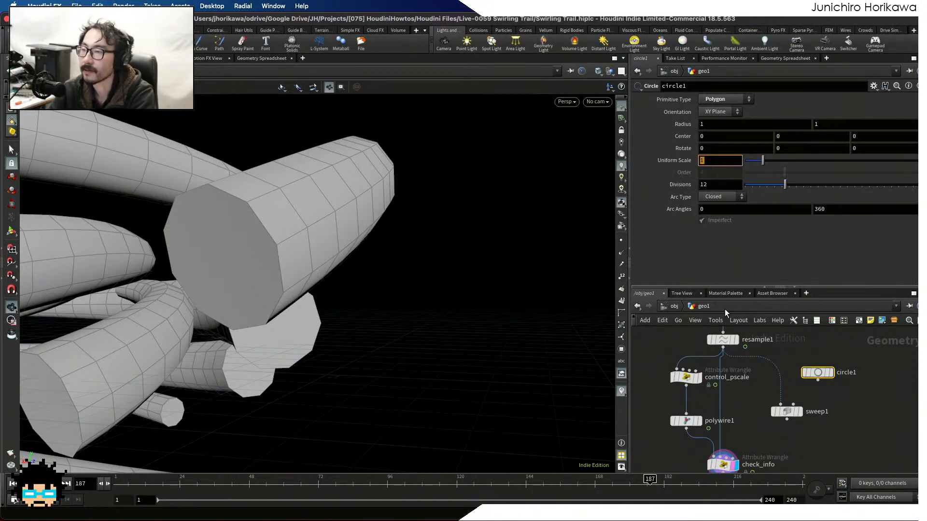
Connect circle1 to the cross-section input of sweep1 and display the sweep result.
{"action": "left_click", "coordinate": [795, 356]}
{"action": "mouse_move", "coordinate": [820, 384]}
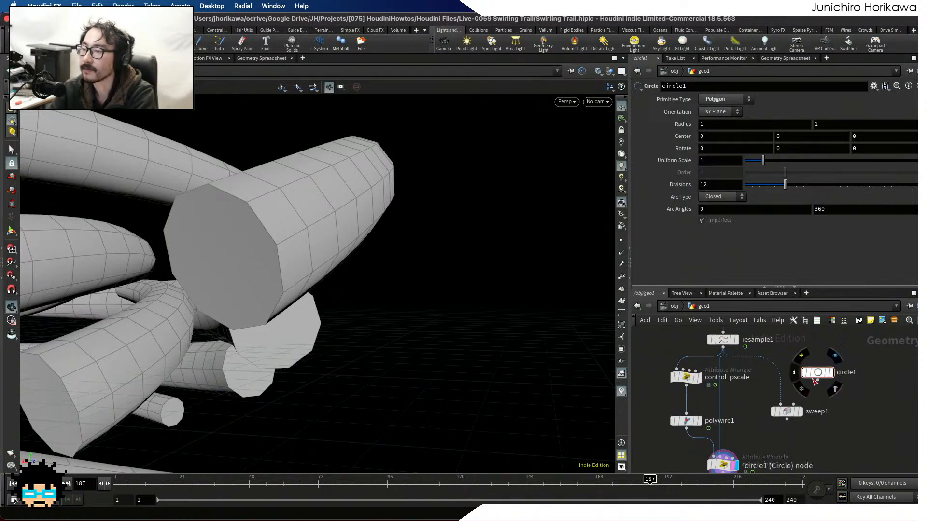
{"action": "left_click_drag", "start_coordinate": [821, 385], "coordinate": [797, 414]}
{"action": "left_click", "coordinate": [794, 413]}
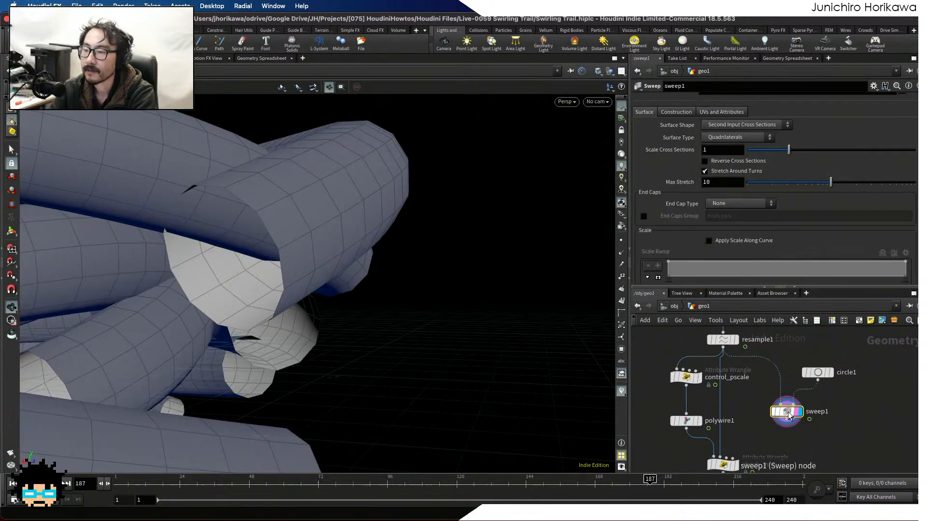
{"action": "scroll", "coordinate": [379, 271], "scroll_direction": "down", "scroll_amount": 10}
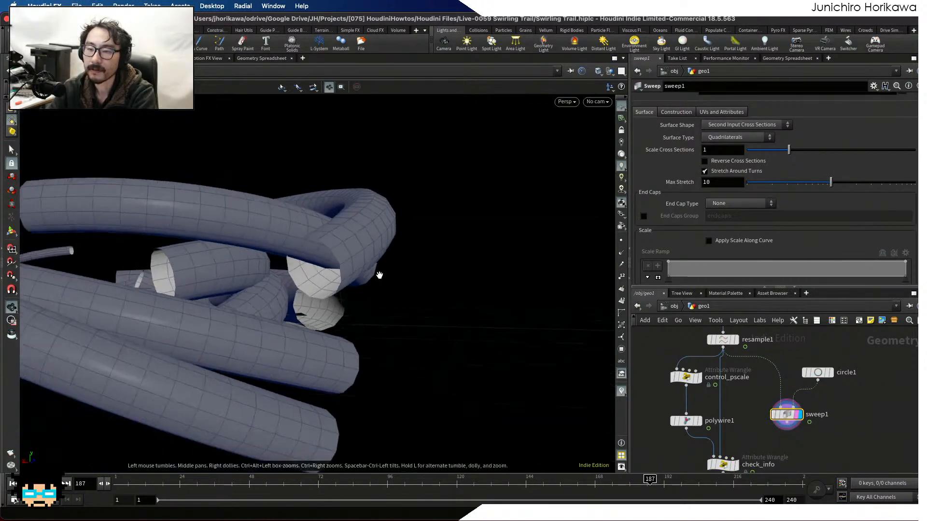
{"action": "left_click_drag", "start_coordinate": [378, 271], "coordinate": [358, 299]}
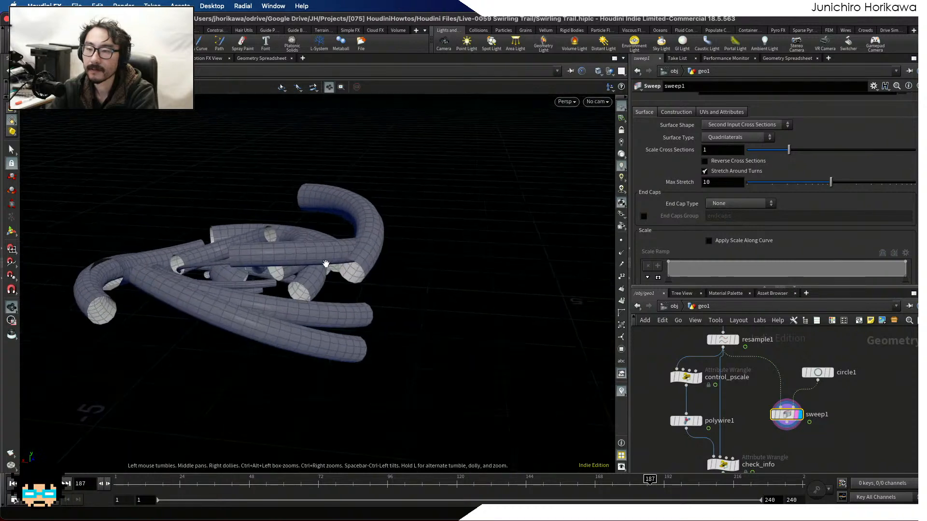
{"action": "scroll", "coordinate": [357, 300], "scroll_direction": "up", "scroll_amount": 5}
Set the sweep's end cap type to Single Polygon and enable its end caps group.
{"action": "left_click", "coordinate": [732, 204]}
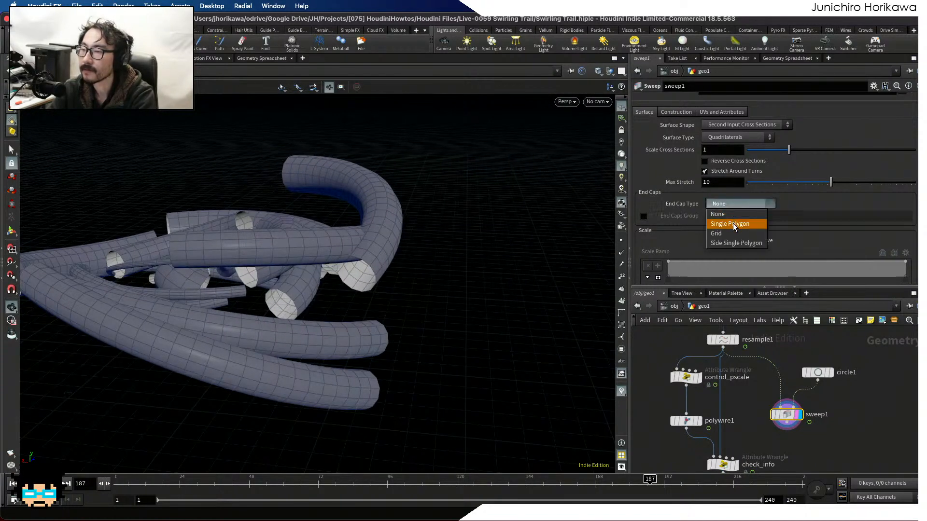
{"action": "left_click", "coordinate": [731, 224]}
{"action": "scroll", "coordinate": [699, 225], "scroll_direction": "up", "scroll_amount": 1}
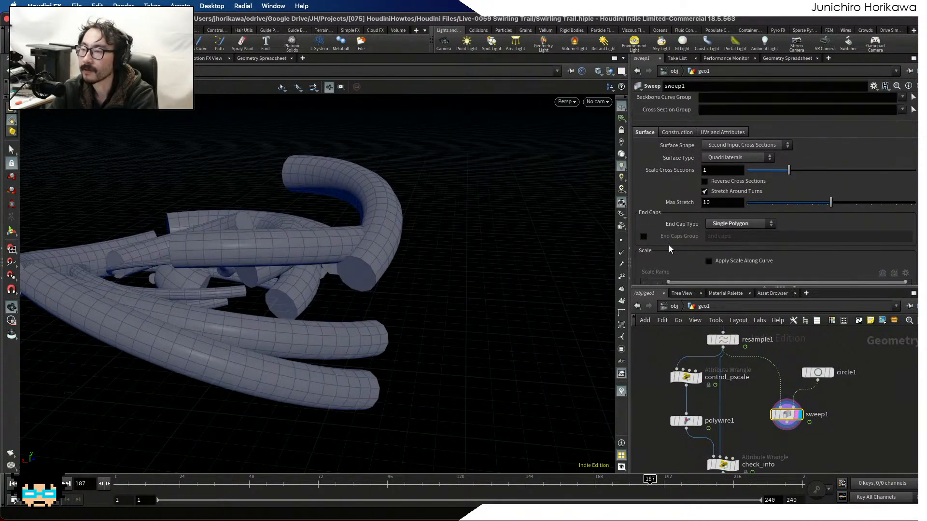
{"action": "left_click", "coordinate": [642, 236]}
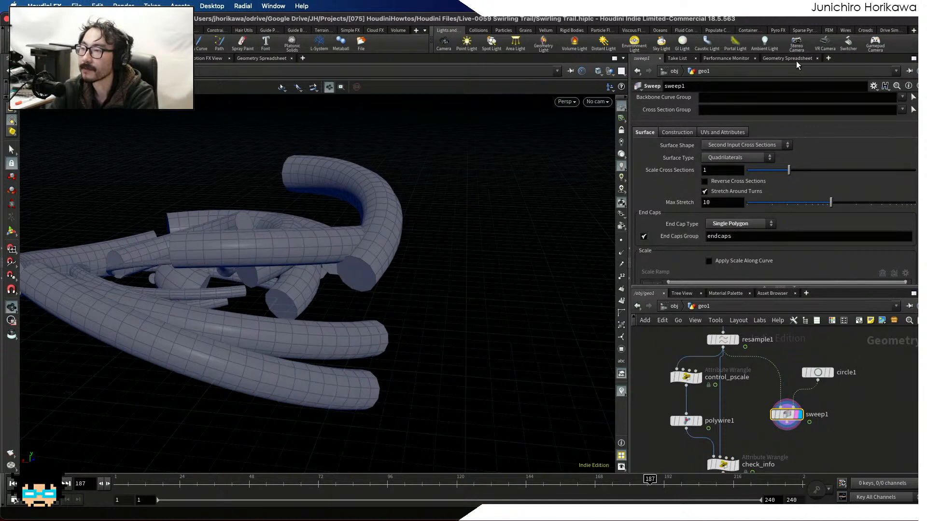
{"action": "scroll", "coordinate": [799, 373], "scroll_direction": "up", "scroll_amount": 2}
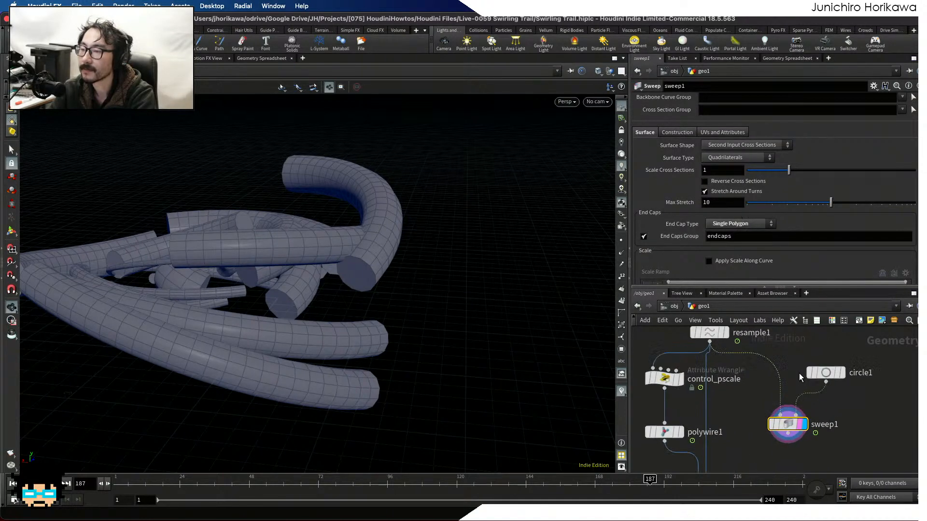
{"action": "key", "text": "Tab"}
{"action": "type", "text": "flip"}
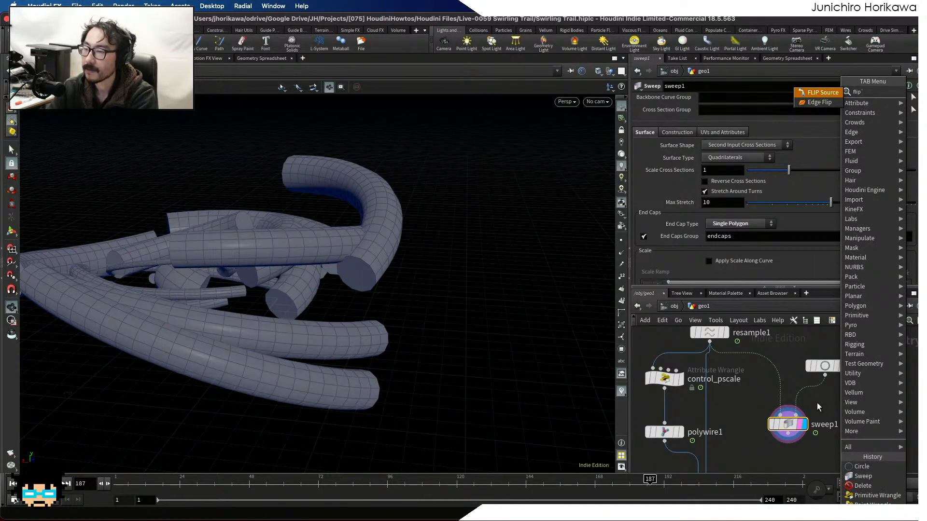
{"action": "key", "text": "Escape"}
Insert a Reverse node between circle1 and sweep1 and inspect the direction of the swept surfaces.
{"action": "key", "text": "Tab"}
{"action": "type", "text": "er"}
{"action": "key", "text": "BackSpace"}
{"action": "key", "text": "BackSpace"}
{"action": "type", "text": "reverse"}
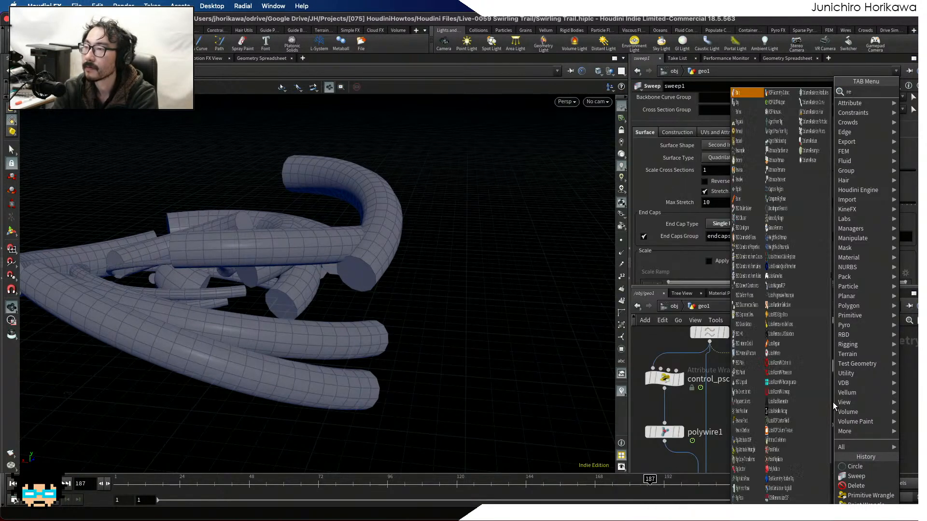
{"action": "key", "text": "Return"}
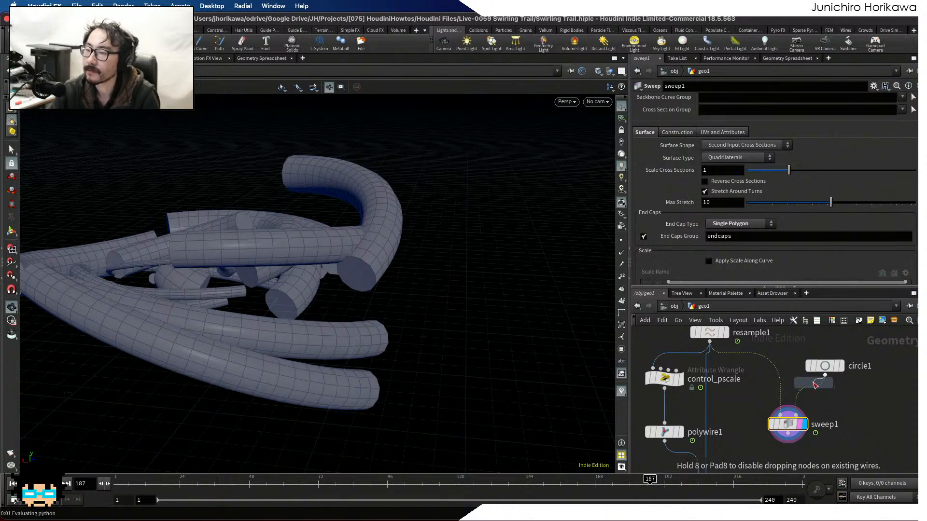
{"action": "left_click", "coordinate": [826, 392]}
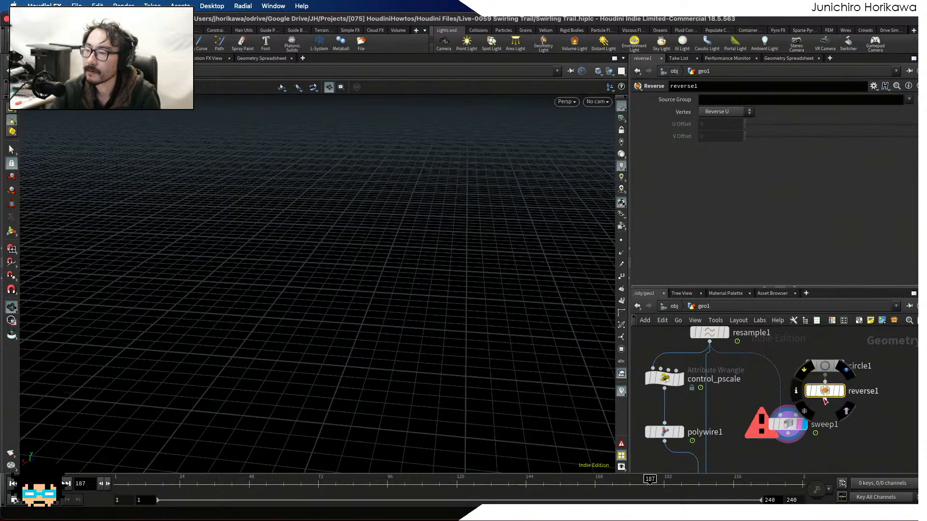
{"action": "left_click", "coordinate": [788, 424]}
{"action": "left_click_drag", "start_coordinate": [459, 265], "coordinate": [393, 250]}
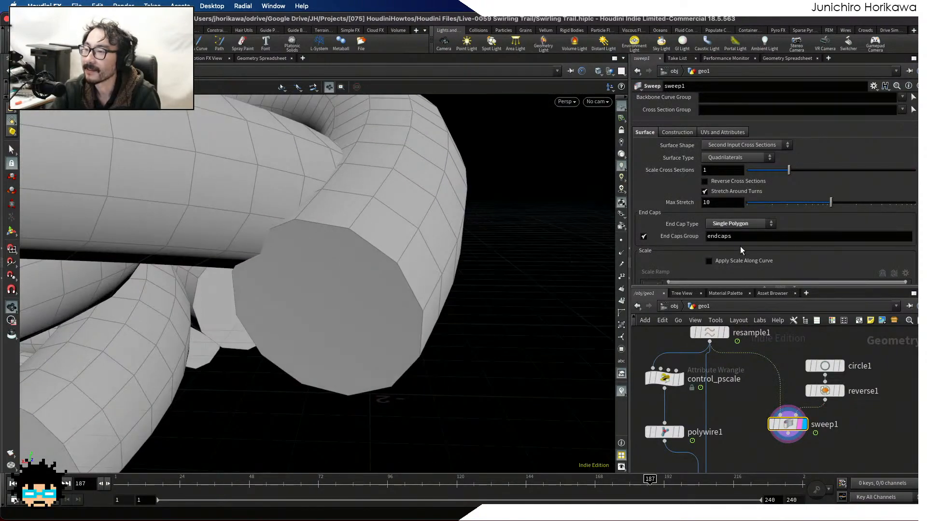
Move circle1 and reverse1 together to line them up more closely above sweep1, and select sweep1.
{"action": "left_click_drag", "start_coordinate": [854, 358], "coordinate": [813, 383]}
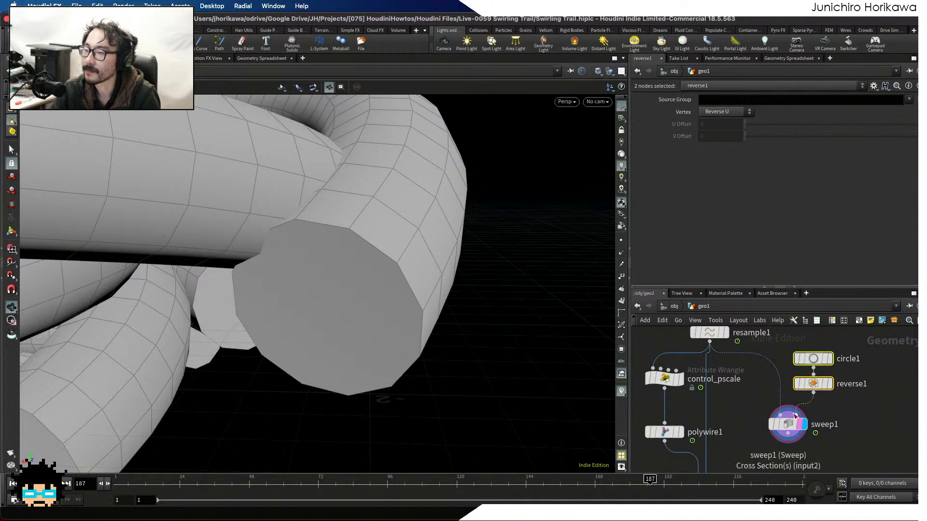
{"action": "left_click", "coordinate": [786, 421]}
{"action": "left_click_drag", "start_coordinate": [592, 297], "coordinate": [421, 268]}
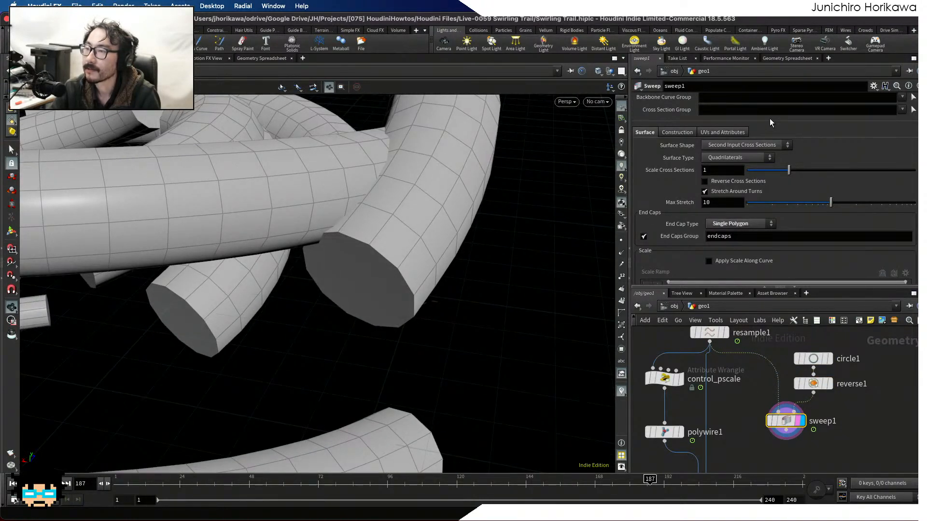
Check the sweep's primitive groups in the Geometry Spreadsheet and rename its end caps group to "end".
{"action": "left_click", "coordinate": [786, 58]}
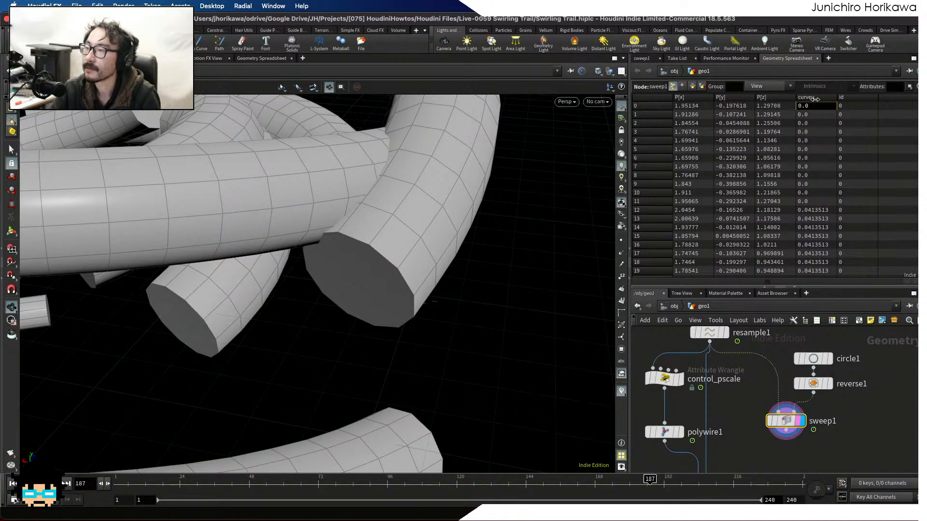
{"action": "left_click", "coordinate": [692, 87]}
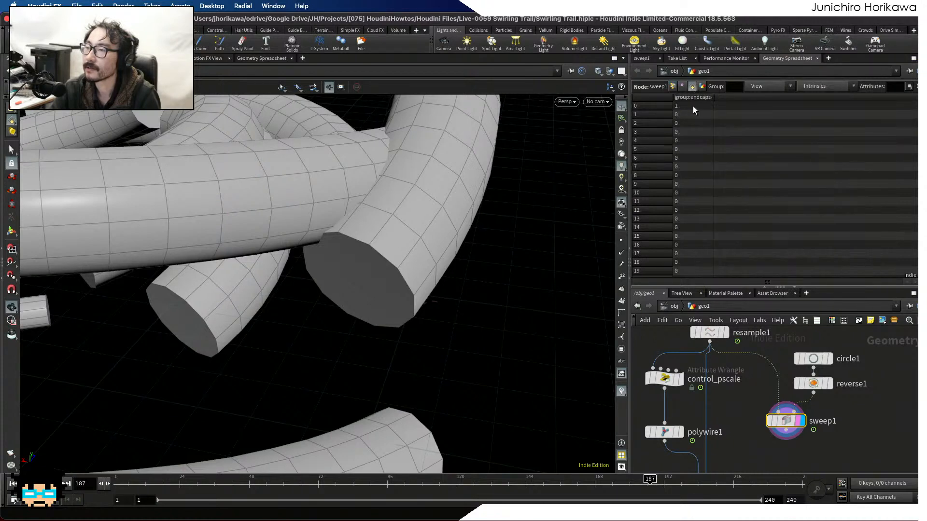
{"action": "left_click", "coordinate": [642, 58]}
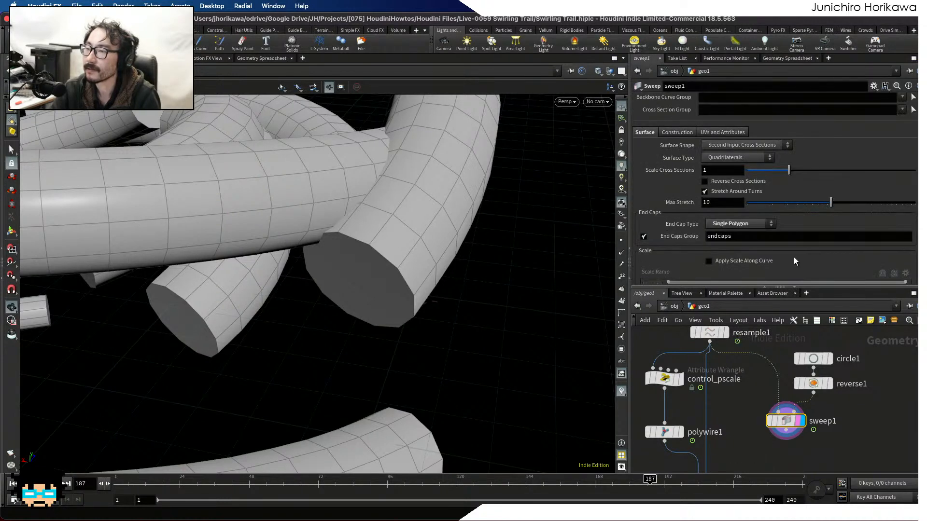
{"action": "left_click_drag", "start_coordinate": [718, 239], "coordinate": [775, 238]}
{"action": "key", "text": "BackSpace"}
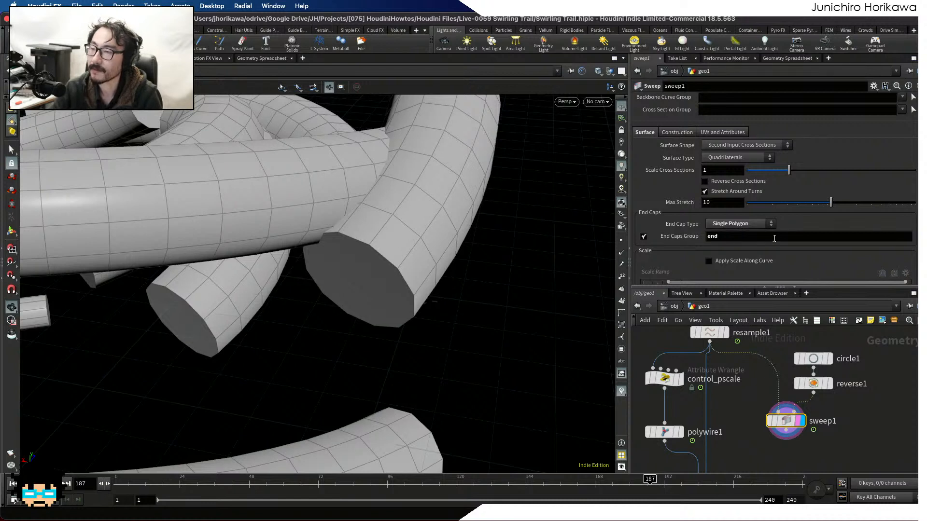
Examine the VEX code of check_info, especially the v@cen line, against the end caps settings of sweep1.
{"action": "scroll", "coordinate": [738, 385], "scroll_direction": "down", "scroll_amount": 3}
{"action": "middle_click_drag", "start_coordinate": [737, 411], "coordinate": [751, 408]}
{"action": "left_click_drag", "start_coordinate": [757, 462], "coordinate": [663, 367]}
{"action": "middle_click_drag", "start_coordinate": [716, 396], "coordinate": [706, 386]}
{"action": "scroll", "coordinate": [706, 386], "scroll_direction": "down", "scroll_amount": 2}
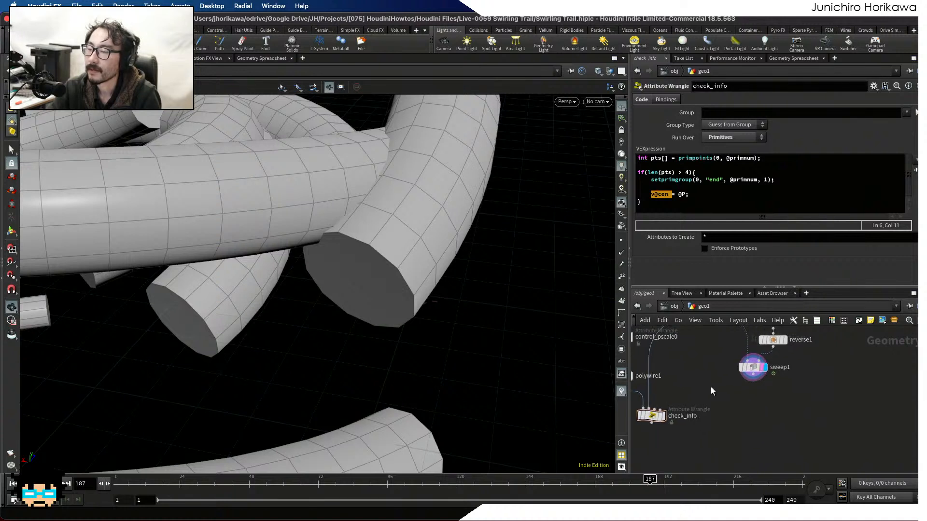
{"action": "scroll", "coordinate": [713, 388], "scroll_direction": "up", "scroll_amount": 3}
{"action": "left_click", "coordinate": [711, 196]}
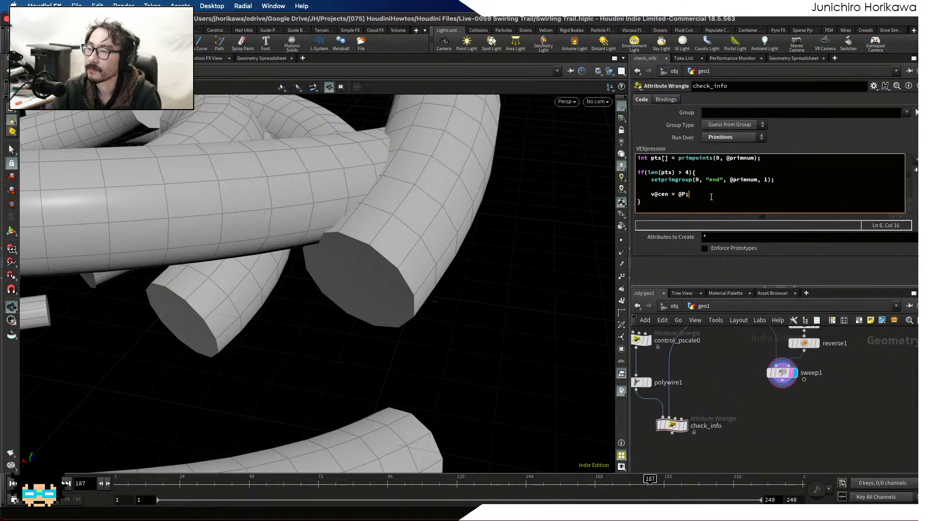
{"action": "scroll", "coordinate": [734, 408], "scroll_direction": "up", "scroll_amount": 1}
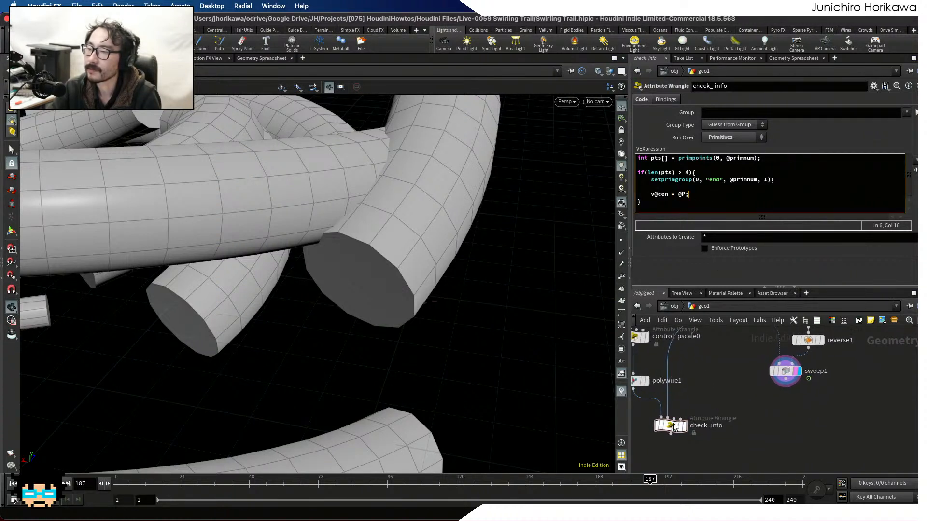
{"action": "left_click_drag", "start_coordinate": [652, 195], "coordinate": [685, 194]}
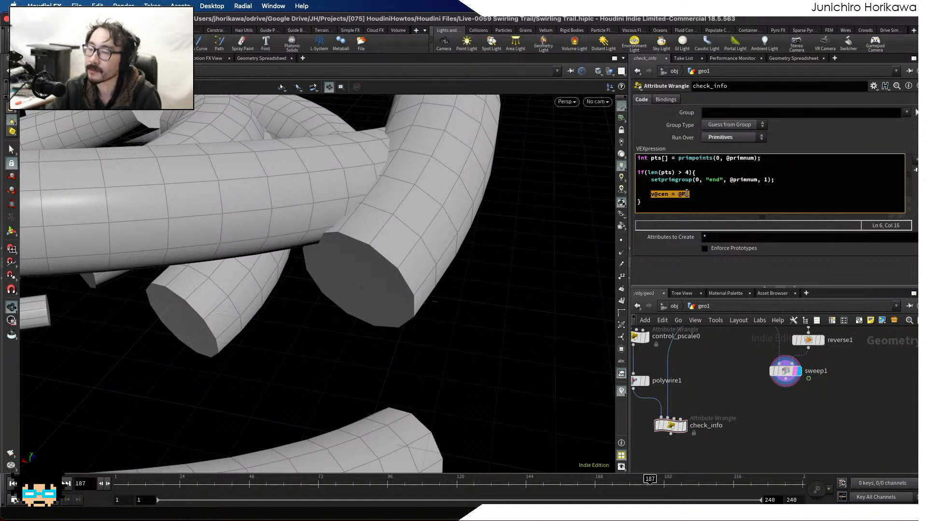
{"action": "left_click", "coordinate": [686, 194]}
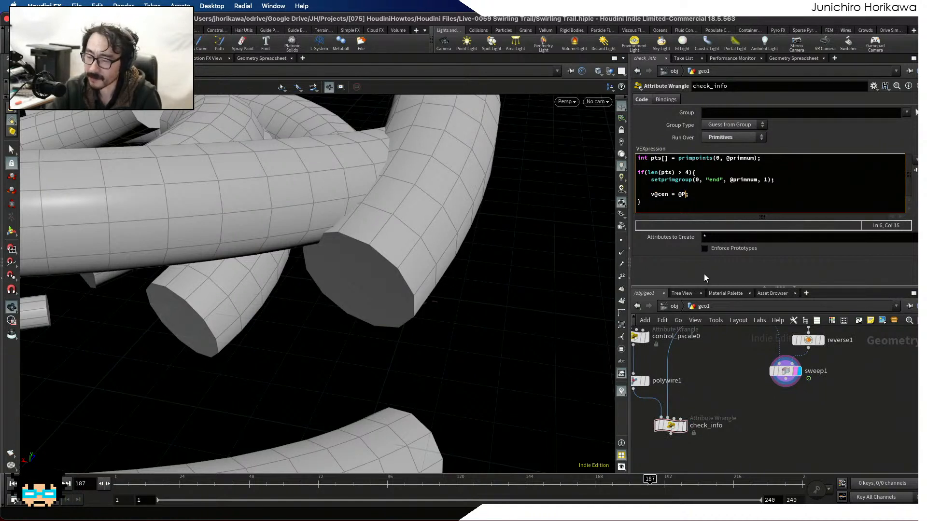
{"action": "scroll", "coordinate": [773, 365], "scroll_direction": "up", "scroll_amount": 3}
{"action": "left_click", "coordinate": [778, 370]}
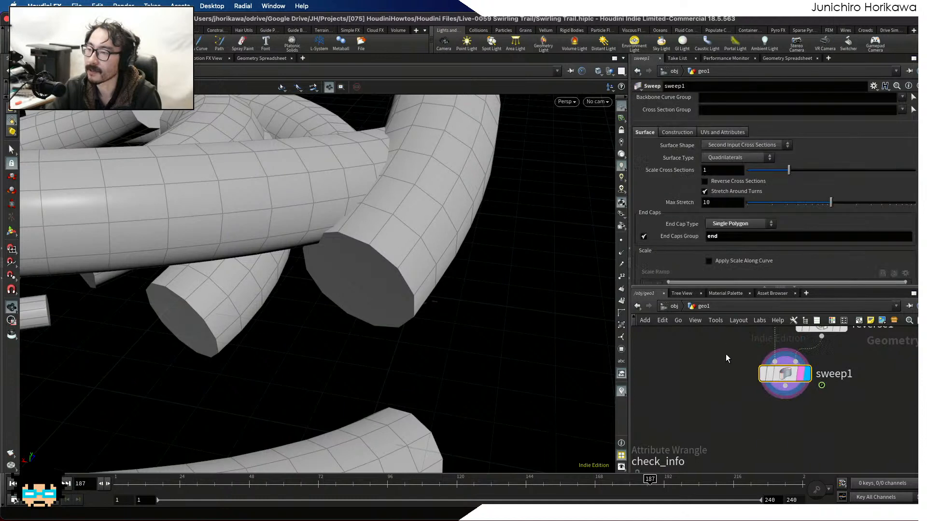
{"action": "scroll", "coordinate": [727, 358], "scroll_direction": "down", "scroll_amount": 5}
Disconnect both input wires from check_info and move the node below sweep1.
{"action": "left_click_drag", "start_coordinate": [713, 400], "coordinate": [733, 413]}
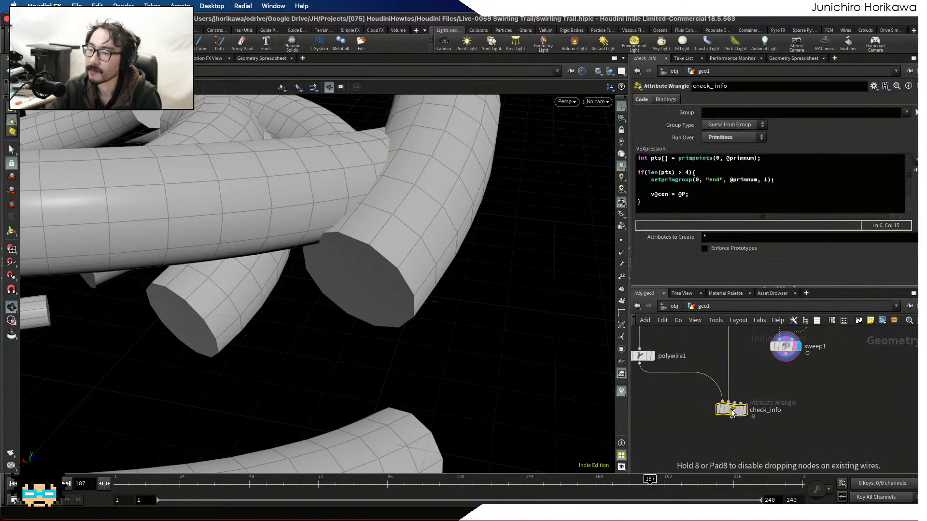
{"action": "scroll", "coordinate": [732, 413], "scroll_direction": "up", "scroll_amount": 1}
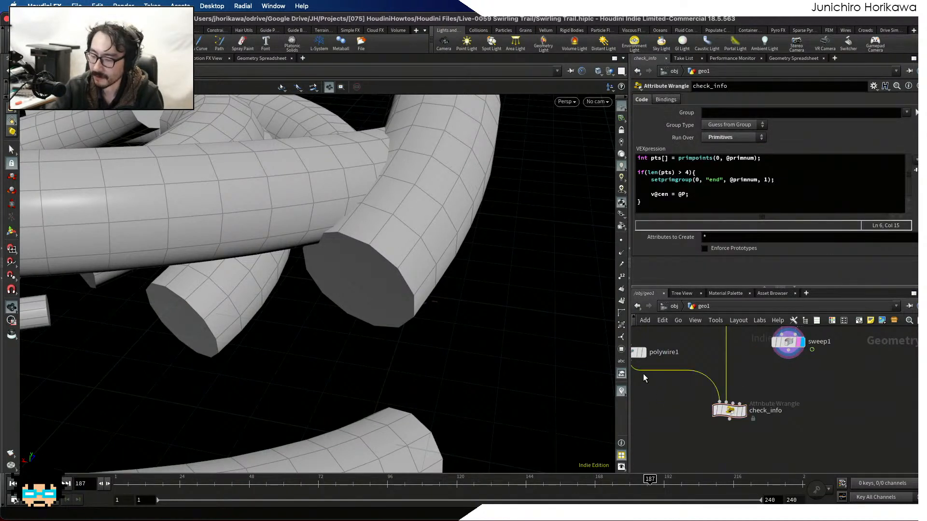
{"action": "key", "text": "Delete"}
{"action": "left_click_drag", "start_coordinate": [712, 413], "coordinate": [738, 405]}
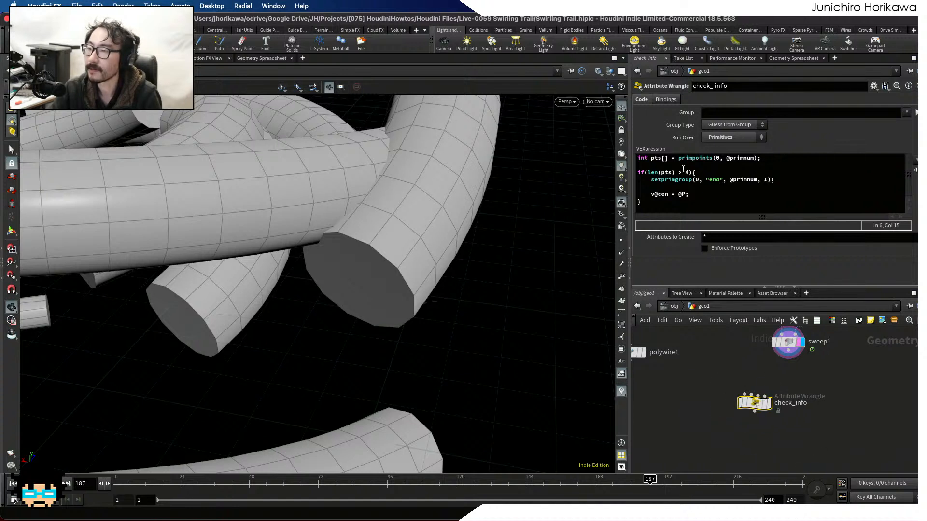
Replace the whole VEX code of the check_info wrangle with v@cen = @P;.
{"action": "key", "text": "ctrl+a"}
{"action": "key", "text": "BackSpace"}
{"action": "type", "text": "v"}
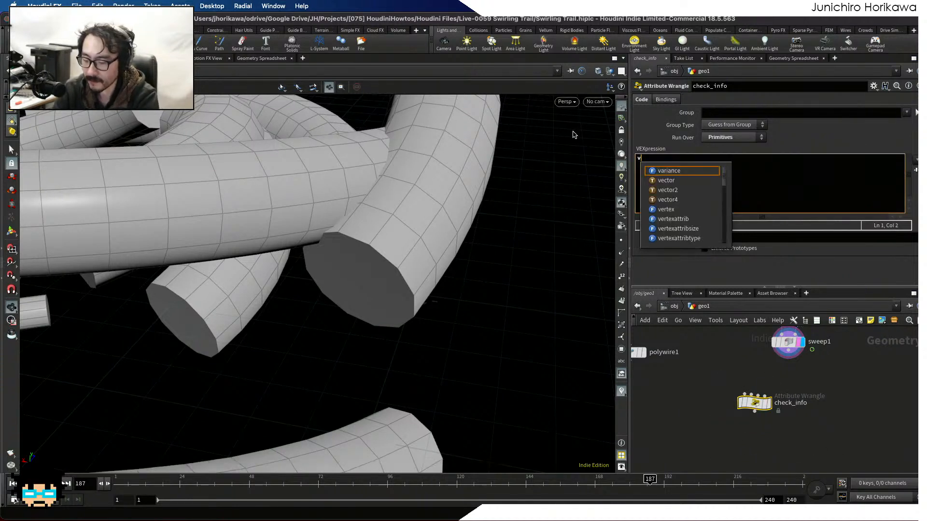
{"action": "type", "text": "@cen = "}
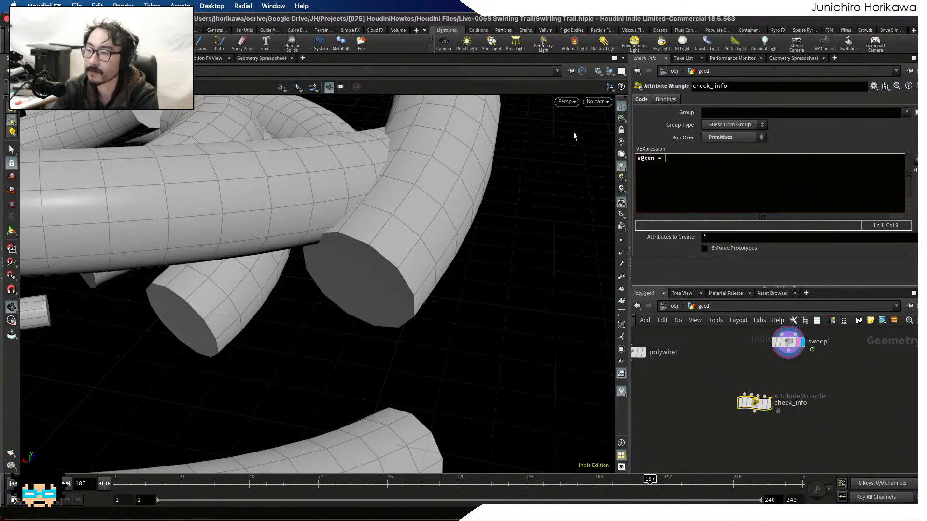
{"action": "type", "text": "@P;"}
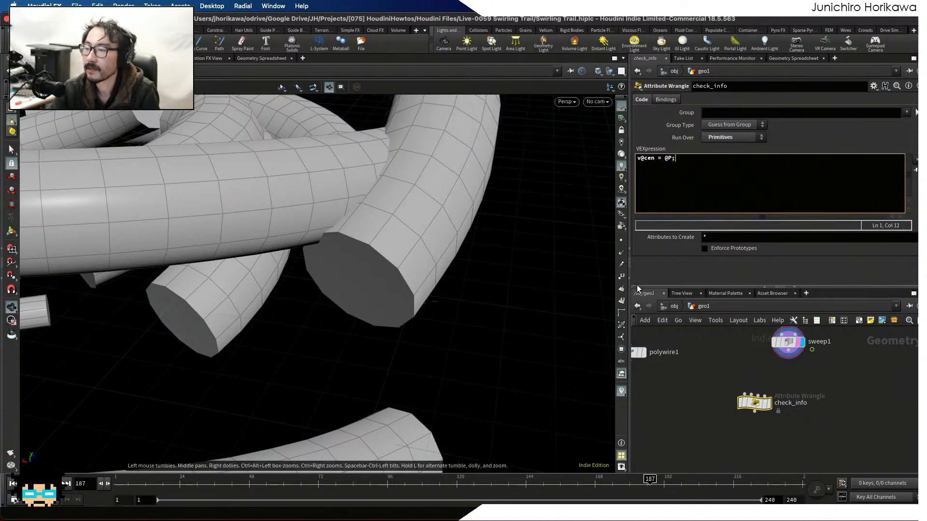
Rename the check_info wrangle as center_pos.
{"action": "double_click", "coordinate": [790, 402]}
{"action": "type", "text": "c"}
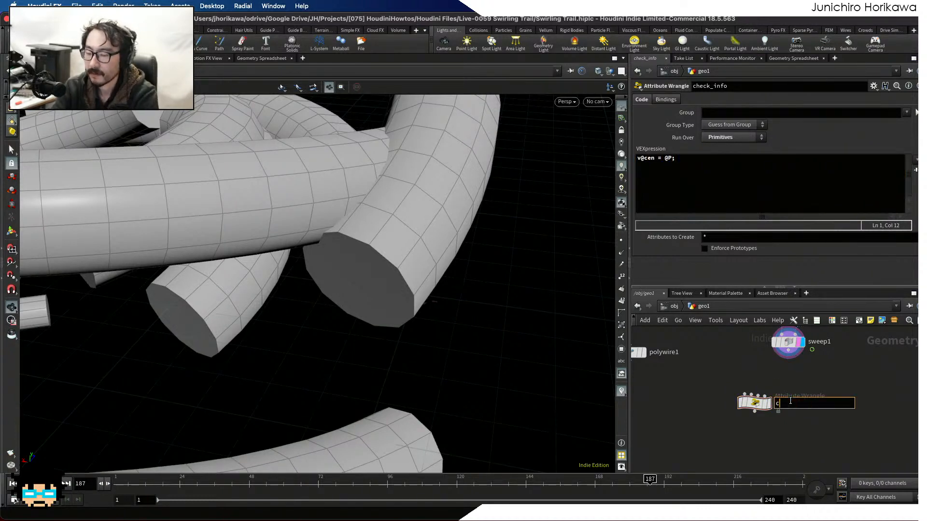
{"action": "type", "text": "enter_pos"}
{"action": "key", "text": "Return"}
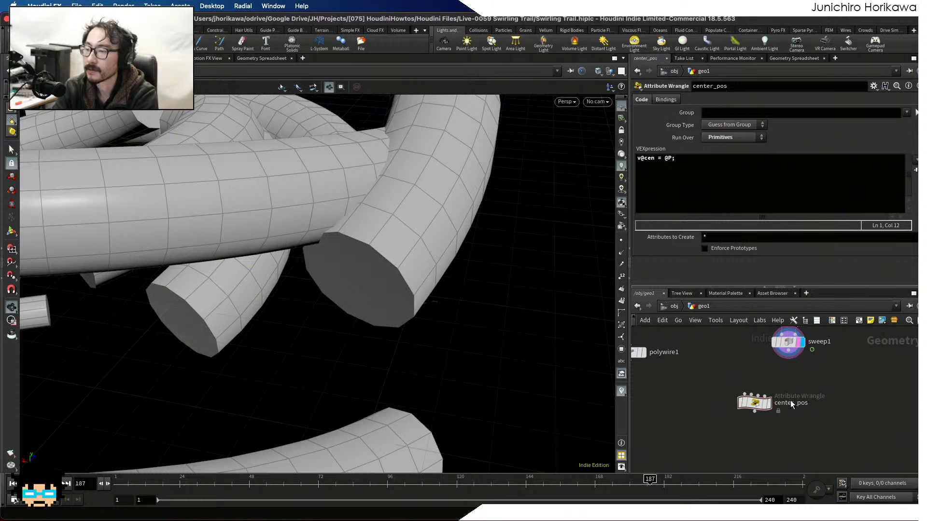
Connect sweep1 to the first input of center_pos, display that wrangle and restrict it to the end group.
{"action": "left_click", "coordinate": [789, 360]}
{"action": "left_click", "coordinate": [755, 393]}
{"action": "left_click_drag", "start_coordinate": [769, 408], "coordinate": [803, 394]}
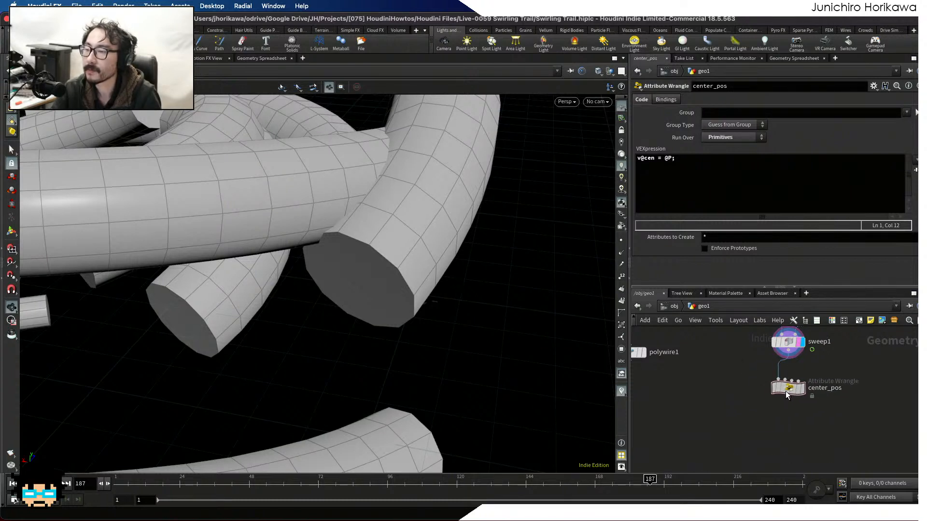
{"action": "left_click", "coordinate": [803, 392]}
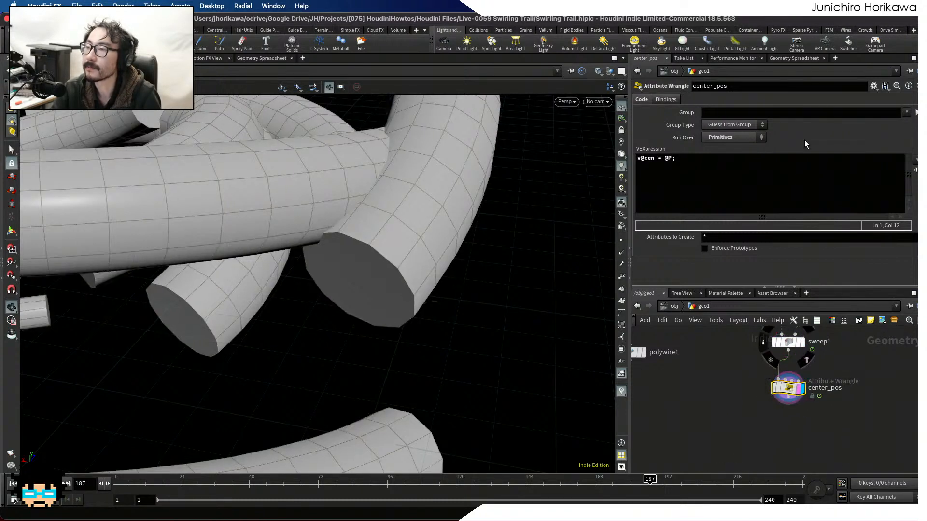
{"action": "left_click", "coordinate": [907, 112]}
{"action": "left_click", "coordinate": [795, 326]}
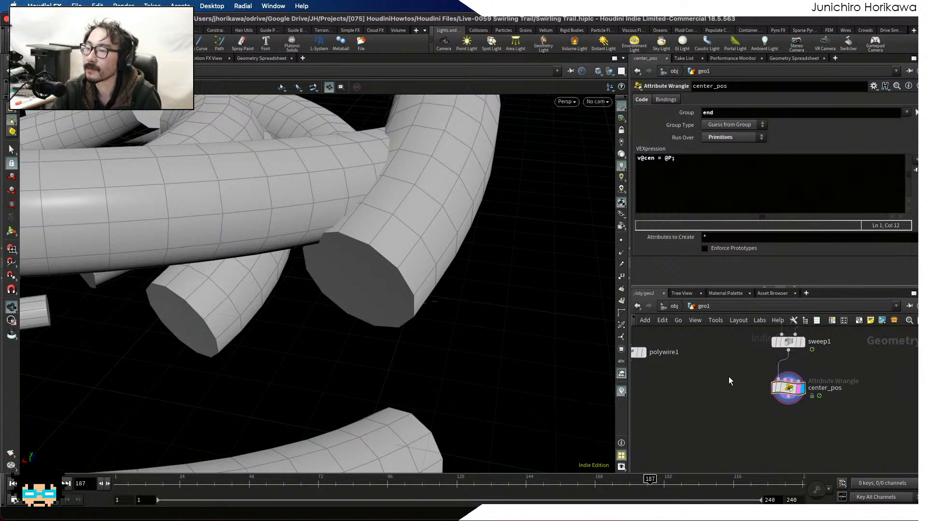
Save the scene, and delete the control_pscale0 and polywire1 nodes.
{"action": "scroll", "coordinate": [728, 376], "scroll_direction": "down", "scroll_amount": 2}
{"action": "key", "text": "ctrl+s"}
{"action": "middle_click_drag", "start_coordinate": [726, 381], "coordinate": [758, 416]}
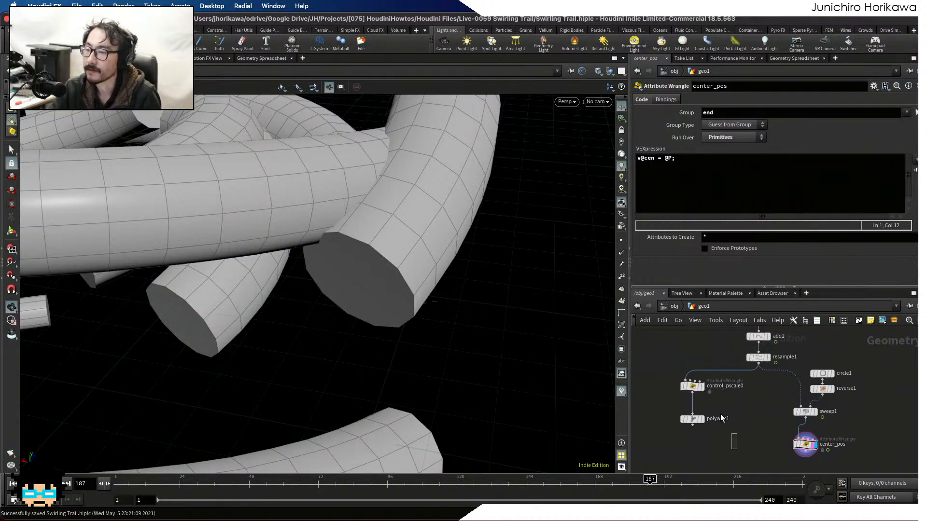
{"action": "left_click_drag", "start_coordinate": [732, 447], "coordinate": [691, 389]}
{"action": "scroll", "coordinate": [695, 390], "scroll_direction": "up", "scroll_amount": 2}
{"action": "key", "text": "Delete"}
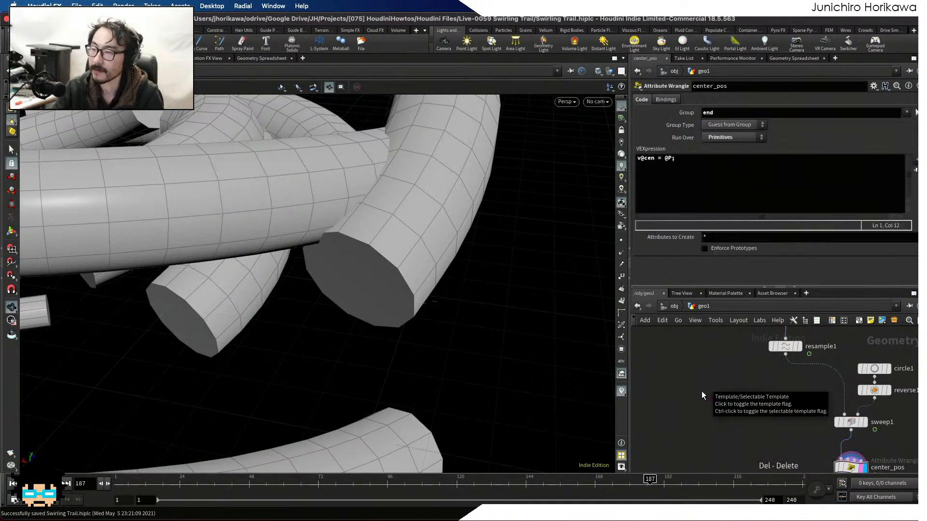
Move center_pos up closer to sweep1 and view the swirling tubes as a whole.
{"action": "scroll", "coordinate": [778, 391], "scroll_direction": "down", "scroll_amount": 3}
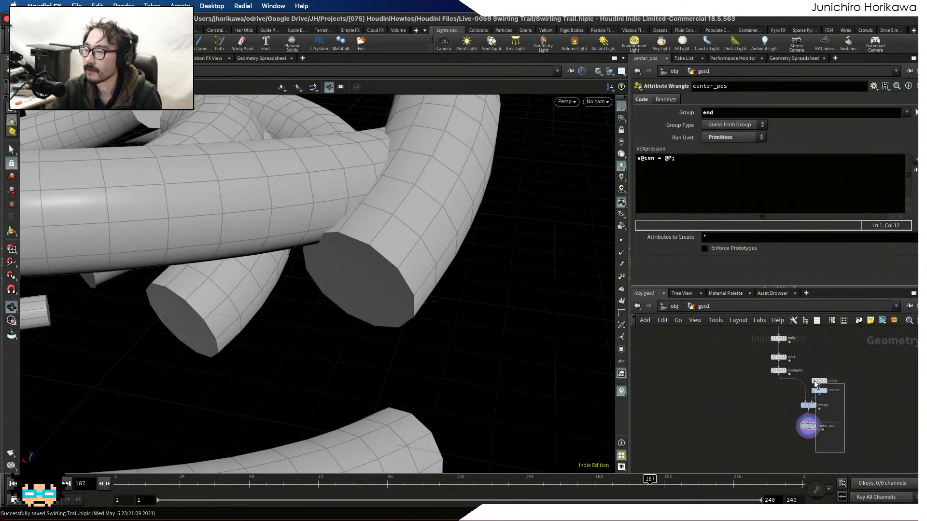
{"action": "left_click", "coordinate": [819, 390]}
{"action": "scroll", "coordinate": [819, 411], "scroll_direction": "up", "scroll_amount": 4}
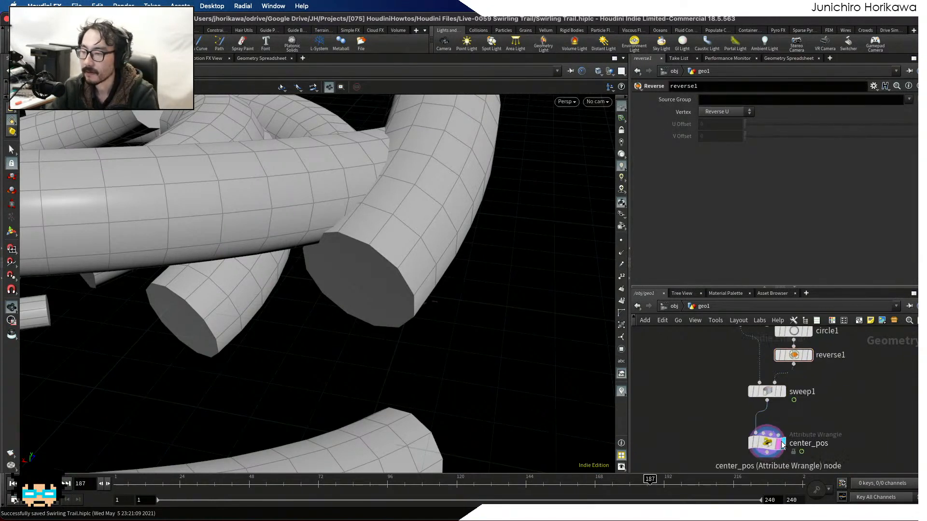
{"action": "left_click_drag", "start_coordinate": [783, 445], "coordinate": [783, 432]}
{"action": "scroll", "coordinate": [445, 290], "scroll_direction": "down", "scroll_amount": 5}
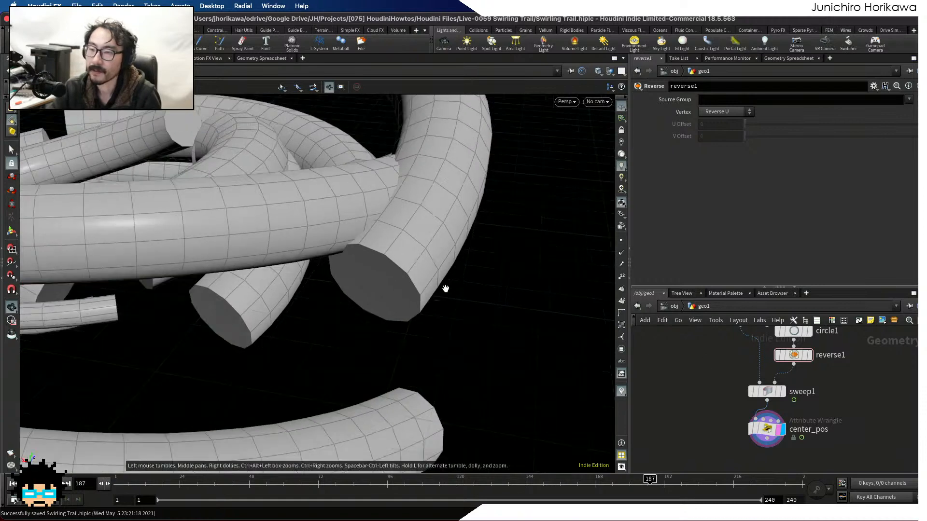
{"action": "left_click_drag", "start_coordinate": [445, 290], "coordinate": [449, 331]}
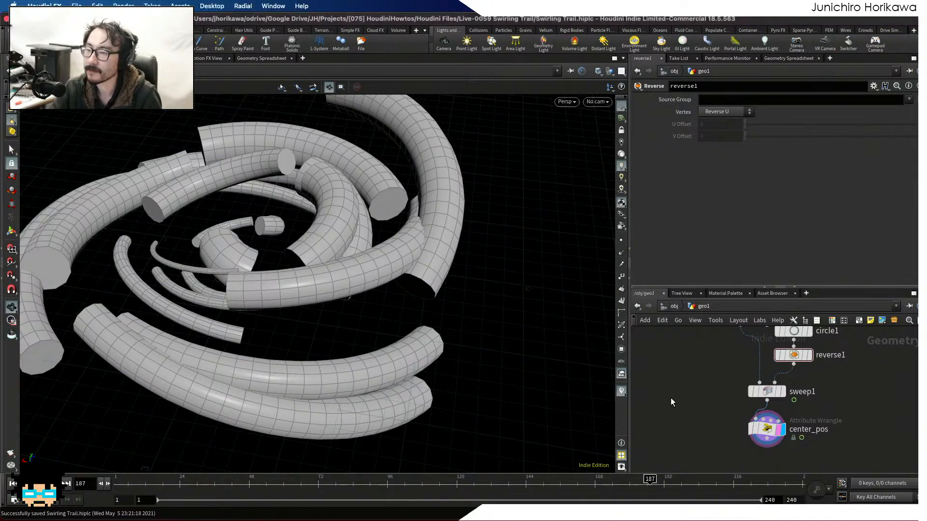
Add a Remesh node fed by center_pos, save the scene and display the remeshed result.
{"action": "key", "text": "Tab"}
{"action": "type", "text": "rem"}
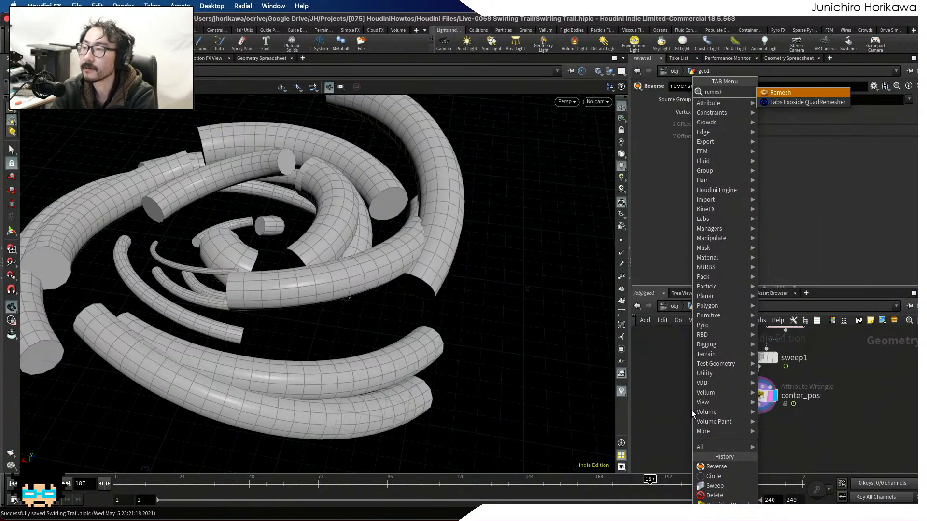
{"action": "key", "text": "Return"}
{"action": "left_click", "coordinate": [691, 438]}
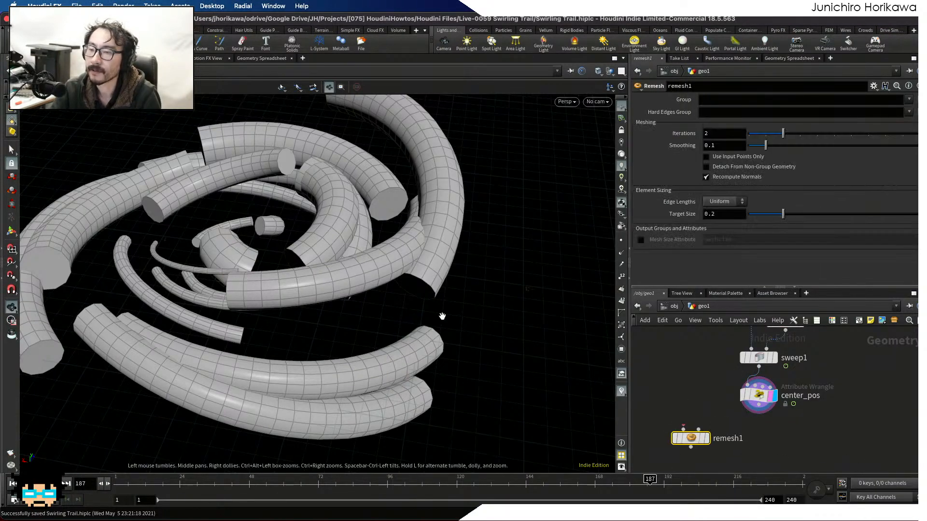
{"action": "left_click_drag", "start_coordinate": [441, 314], "coordinate": [390, 308]}
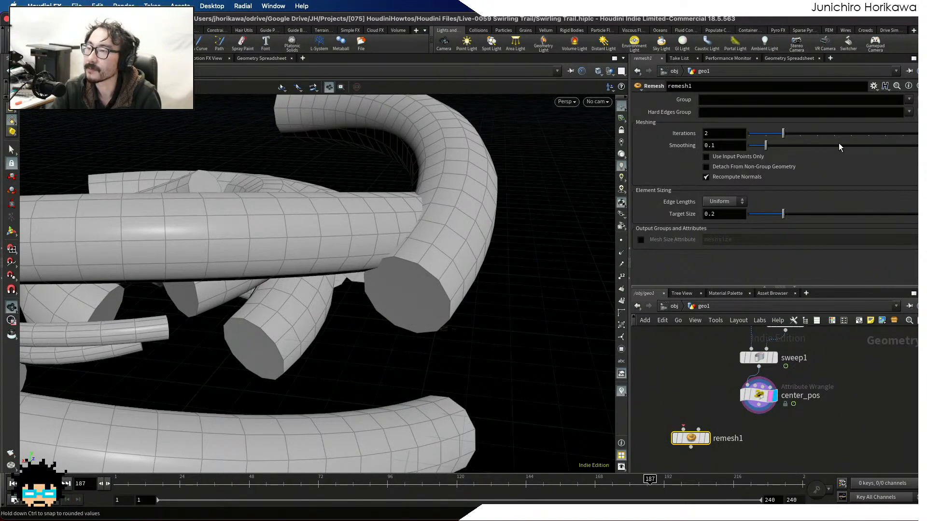
{"action": "left_click_drag", "start_coordinate": [758, 414], "coordinate": [684, 427]}
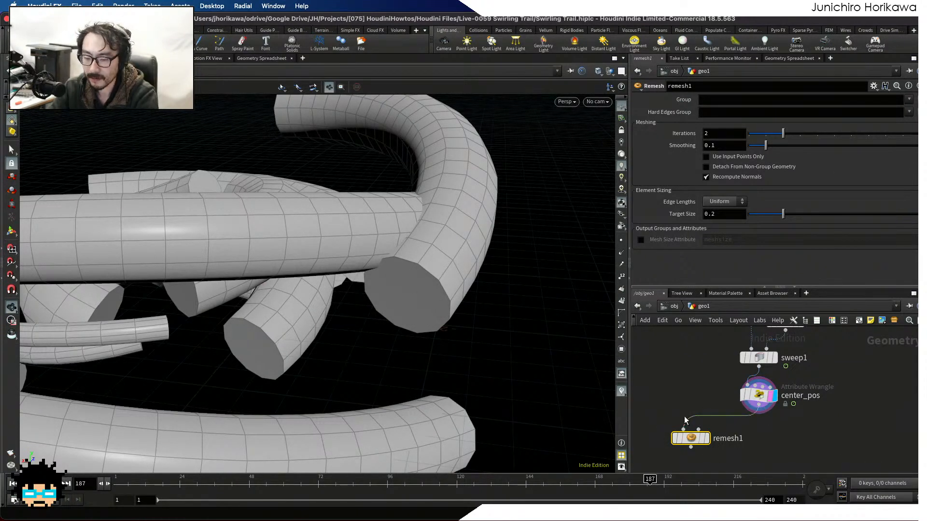
{"action": "key", "text": "ctrl+s"}
{"action": "left_click", "coordinate": [706, 439]}
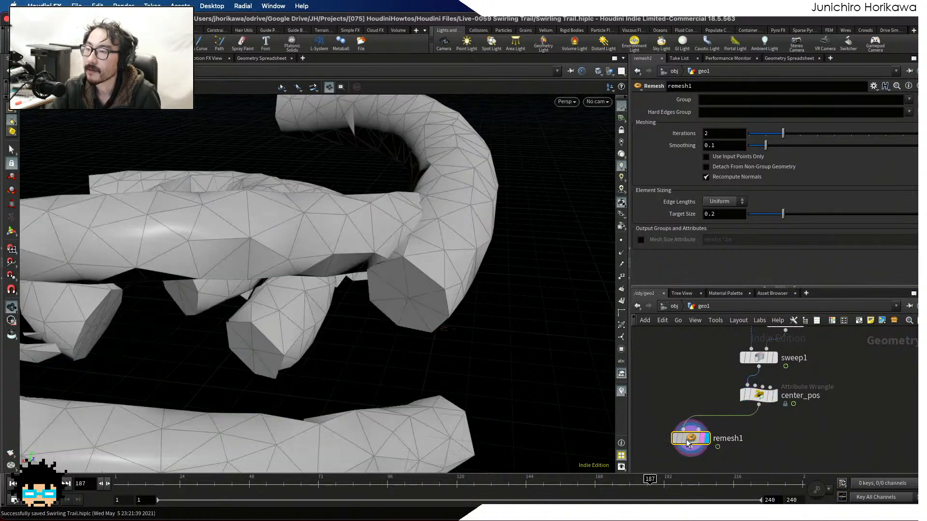
Set the edge lengths of remesh1 to Adaptive and limit the remeshing to the end group.
{"action": "left_click", "coordinate": [719, 222]}
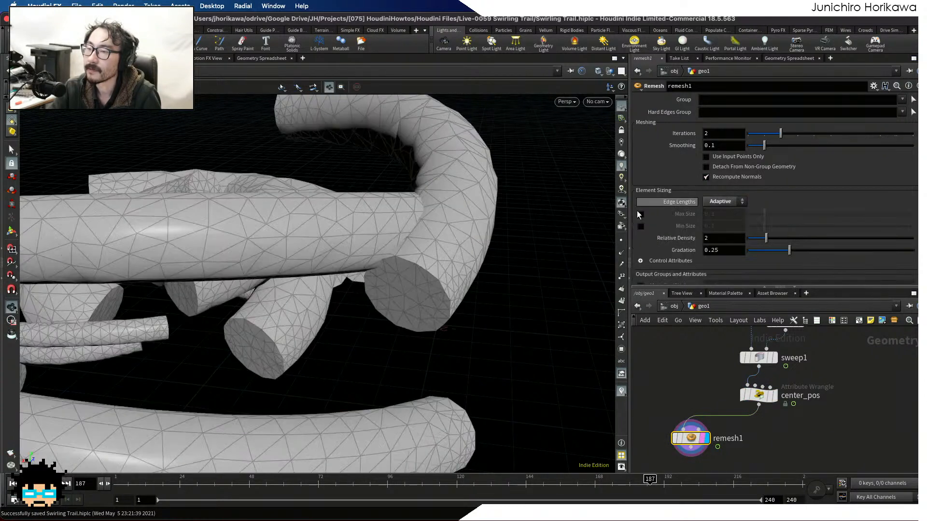
{"action": "scroll", "coordinate": [421, 271], "scroll_direction": "up", "scroll_amount": 3}
{"action": "scroll", "coordinate": [420, 270], "scroll_direction": "down", "scroll_amount": 2}
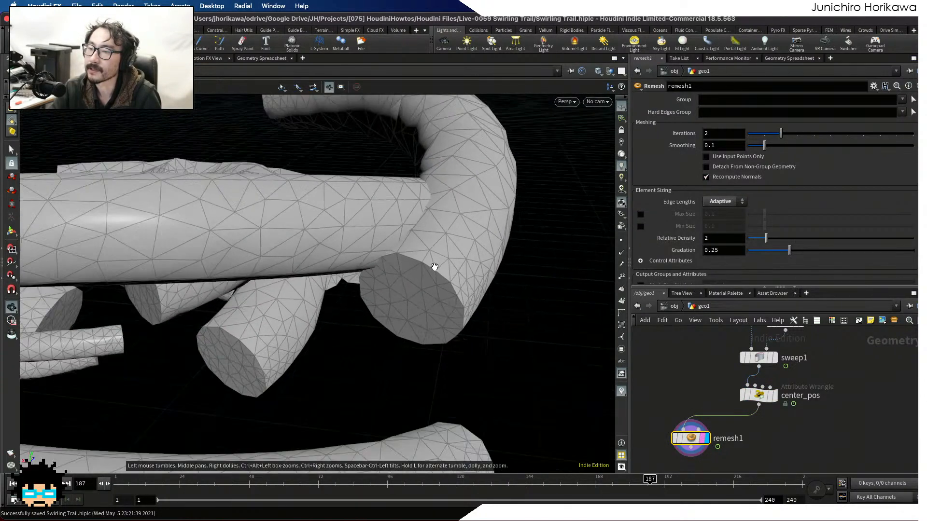
{"action": "left_click", "coordinate": [902, 100]}
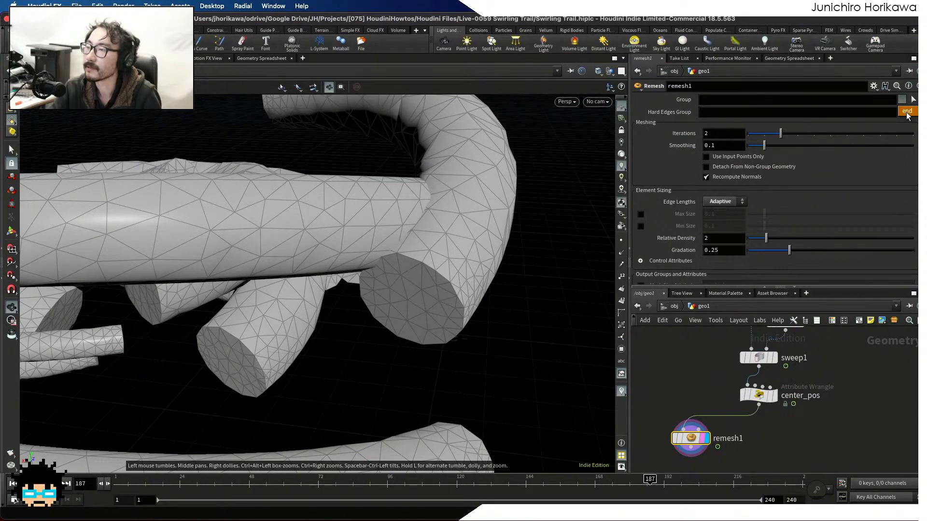
{"action": "left_click", "coordinate": [907, 111]}
{"action": "left_click_drag", "start_coordinate": [483, 218], "coordinate": [405, 255]}
{"action": "scroll", "coordinate": [442, 256], "scroll_direction": "up", "scroll_amount": 10}
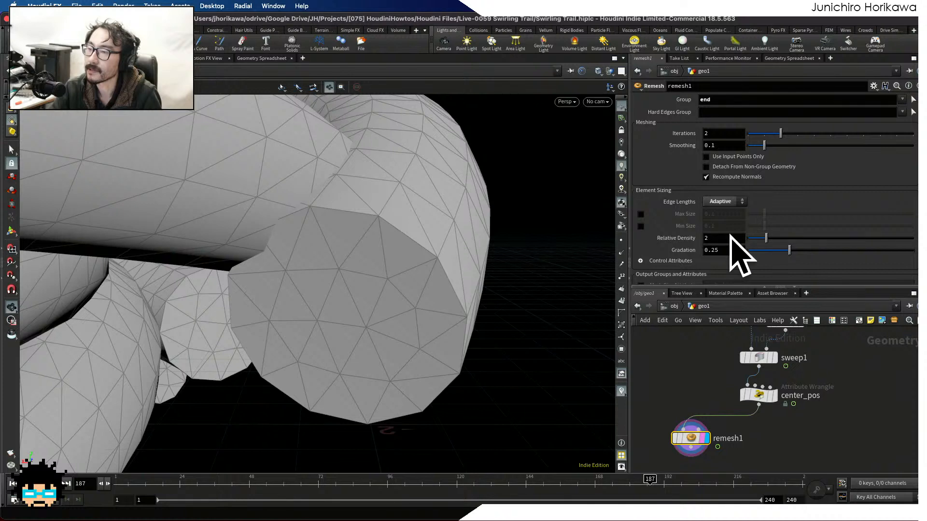
Set the relative density of remesh1 to 2.5.
{"action": "left_click_drag", "start_coordinate": [767, 241], "coordinate": [786, 239]}
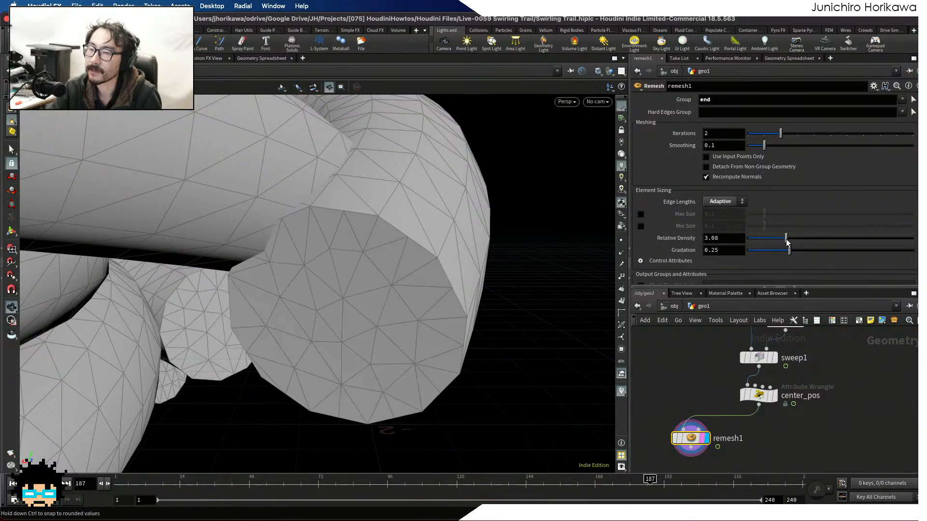
{"action": "left_click", "coordinate": [712, 238]}
{"action": "type", "text": "2.5"}
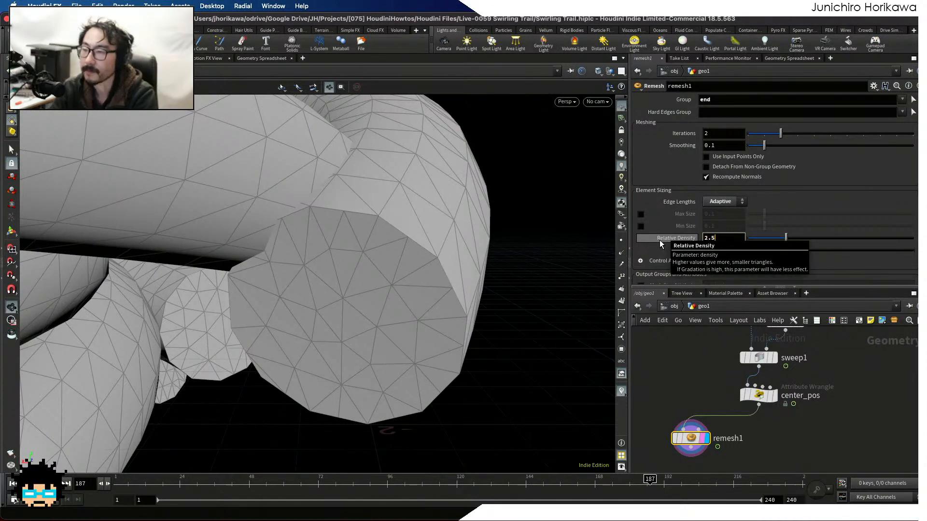
{"action": "key", "text": "Return"}
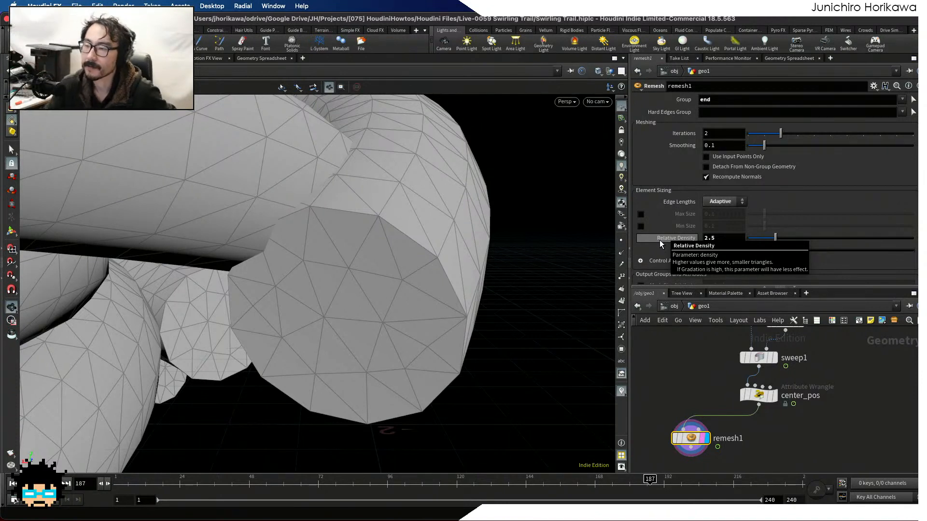
Move circle1 and reverse1 together farther from the wire between resample1 and sweep1.
{"action": "scroll", "coordinate": [734, 386], "scroll_direction": "down", "scroll_amount": 4}
{"action": "scroll", "coordinate": [754, 364], "scroll_direction": "up", "scroll_amount": 4}
{"action": "scroll", "coordinate": [755, 364], "scroll_direction": "down", "scroll_amount": 2}
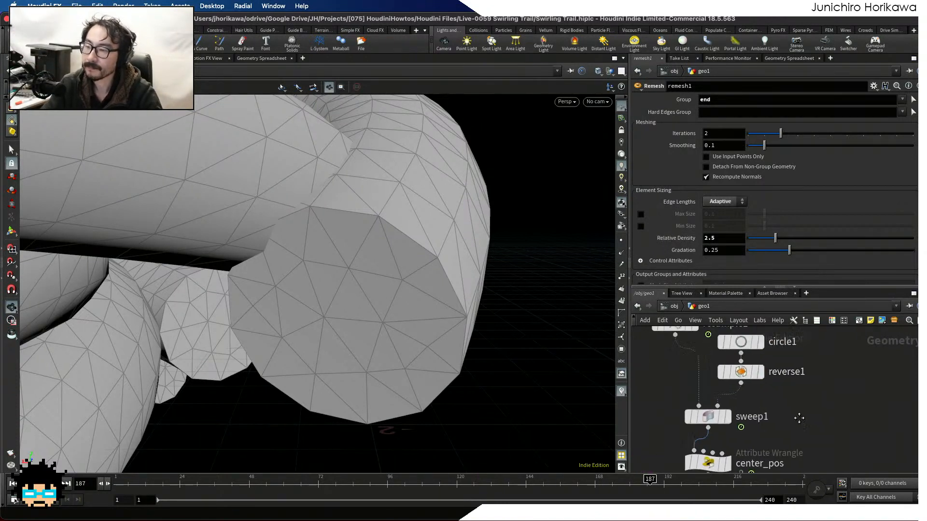
{"action": "left_click_drag", "start_coordinate": [710, 346], "coordinate": [772, 388]}
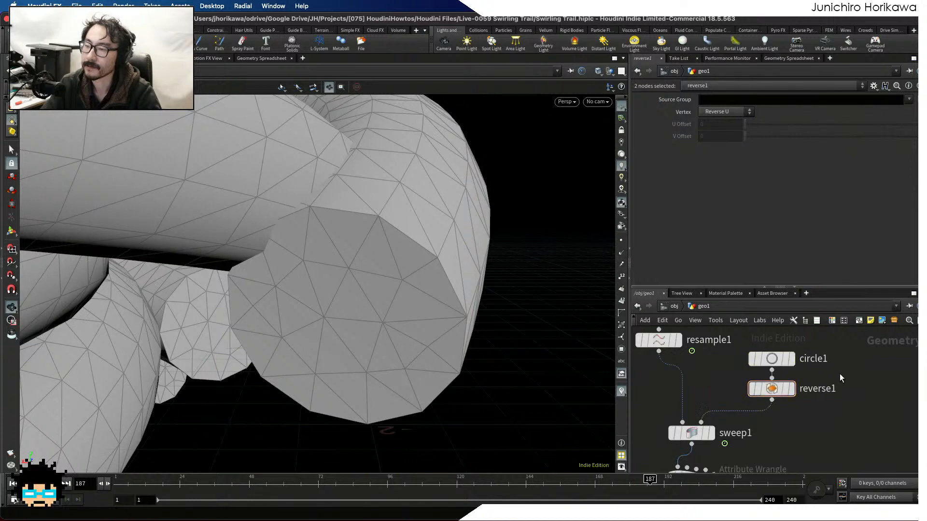
Try 13 divisions on circle1, and reset its divisions to the default.
{"action": "left_click", "coordinate": [779, 362]}
{"action": "mouse_move", "coordinate": [783, 185]}
{"action": "left_mouse_down"}
{"action": "mouse_move", "coordinate": [823, 184]}
{"action": "mouse_move", "coordinate": [775, 191]}
{"action": "mouse_move", "coordinate": [789, 189]}
{"action": "left_mouse_up"}
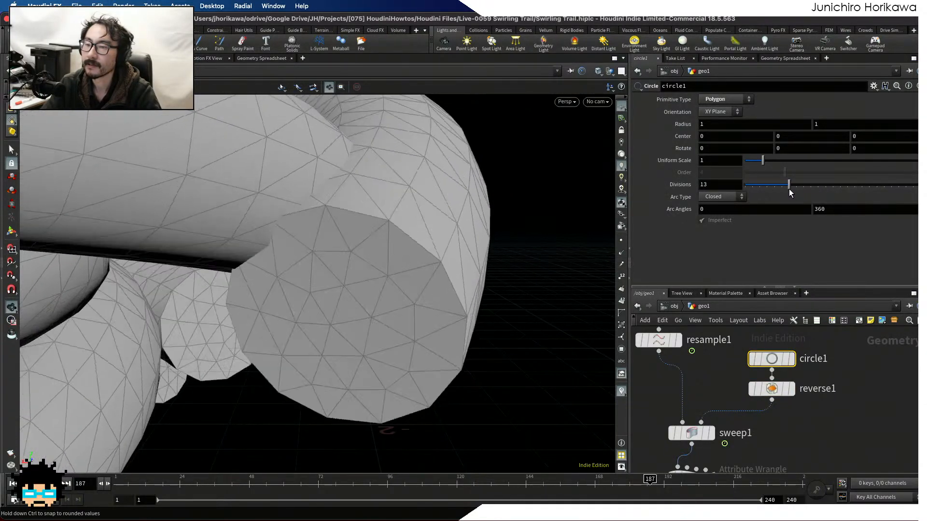
{"action": "middle_click", "coordinate": [675, 184], "text": "ctrl"}
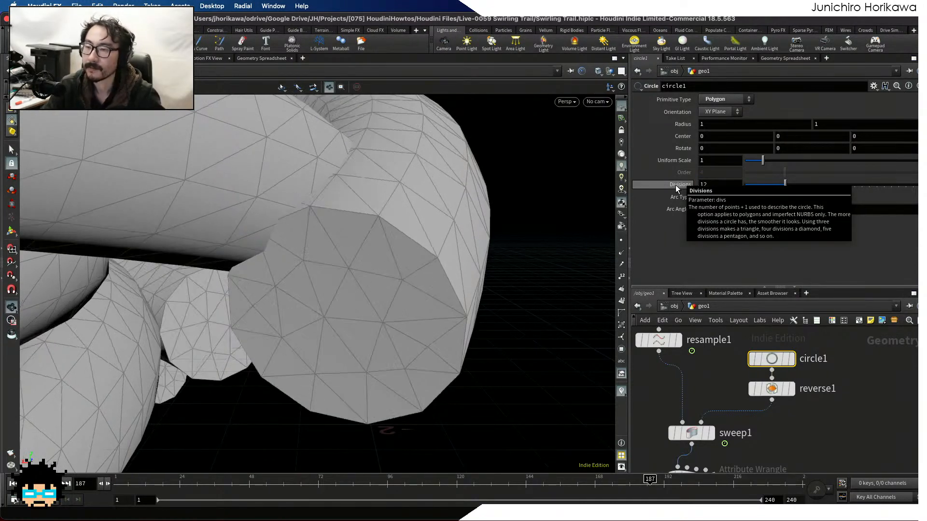
Save the scene and bring remesh1 into view in the network.
{"action": "scroll", "coordinate": [712, 386], "scroll_direction": "up", "scroll_amount": 2}
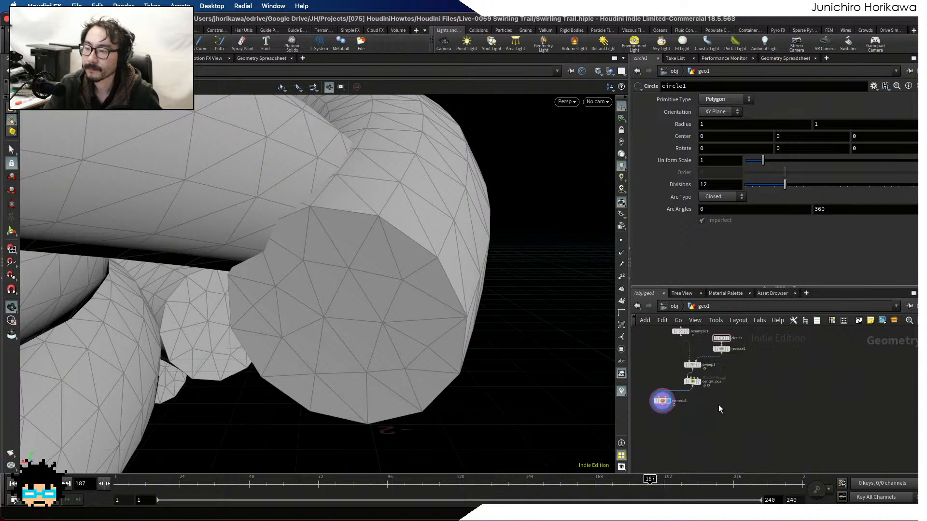
{"action": "key", "text": "ctrl+s"}
{"action": "scroll", "coordinate": [675, 418], "scroll_direction": "up", "scroll_amount": 2}
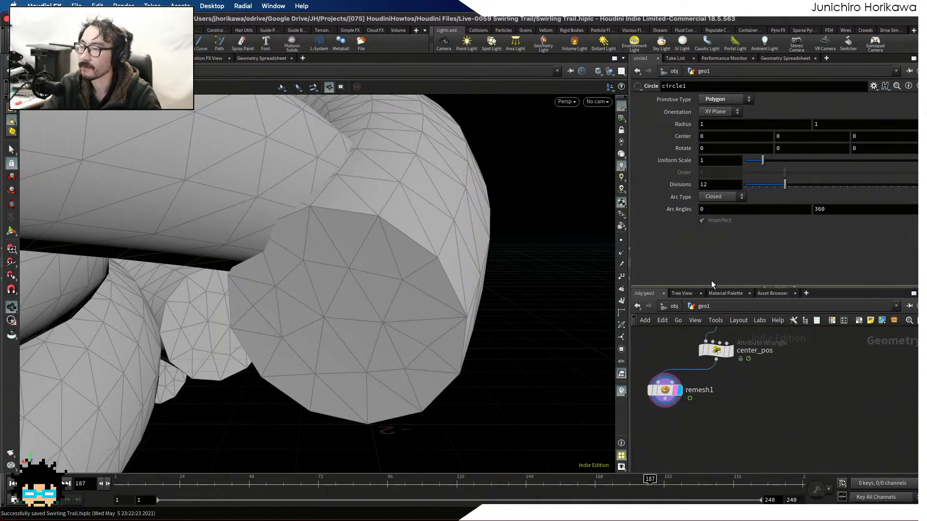
Check the primitive cen values and end group of remesh1 in the Geometry Spreadsheet against the remeshed cap.
{"action": "left_click", "coordinate": [795, 58]}
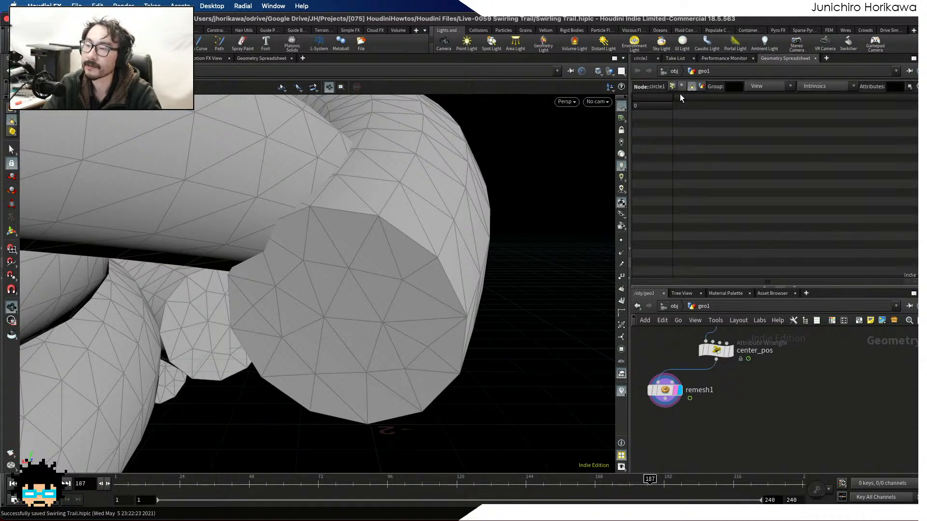
{"action": "left_click", "coordinate": [671, 407]}
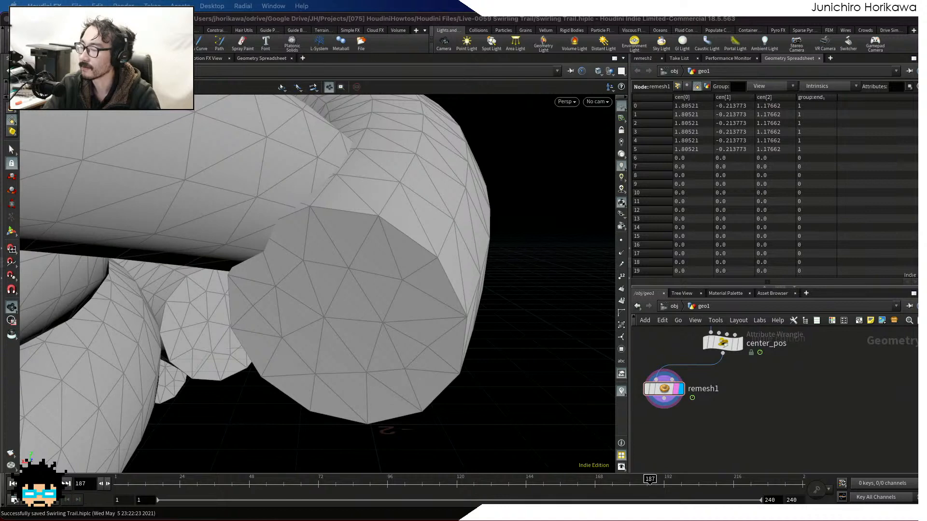
{"action": "scroll", "coordinate": [397, 223], "scroll_direction": "up", "scroll_amount": 3}
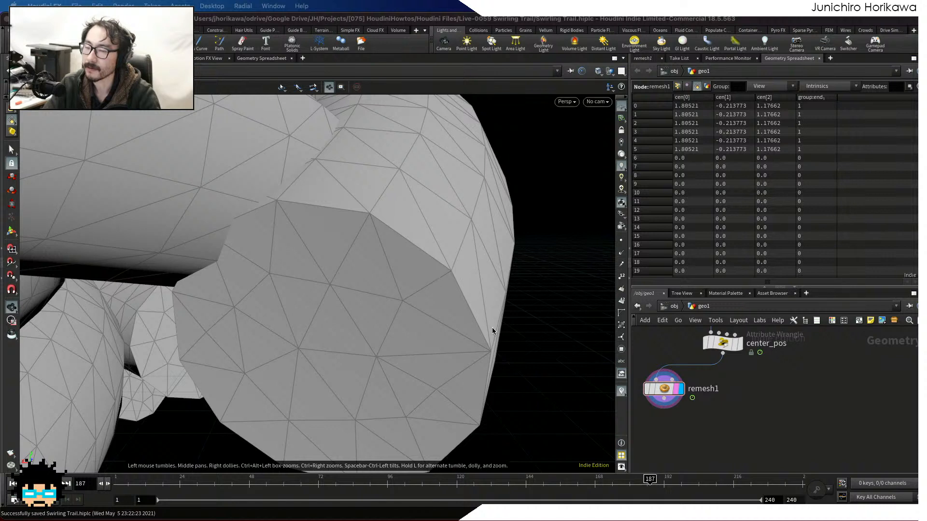
Try moving one triangle at the remeshed cap's rim with an Edit node, undo the move, and delete the node.
{"action": "left_click", "coordinate": [12, 176]}
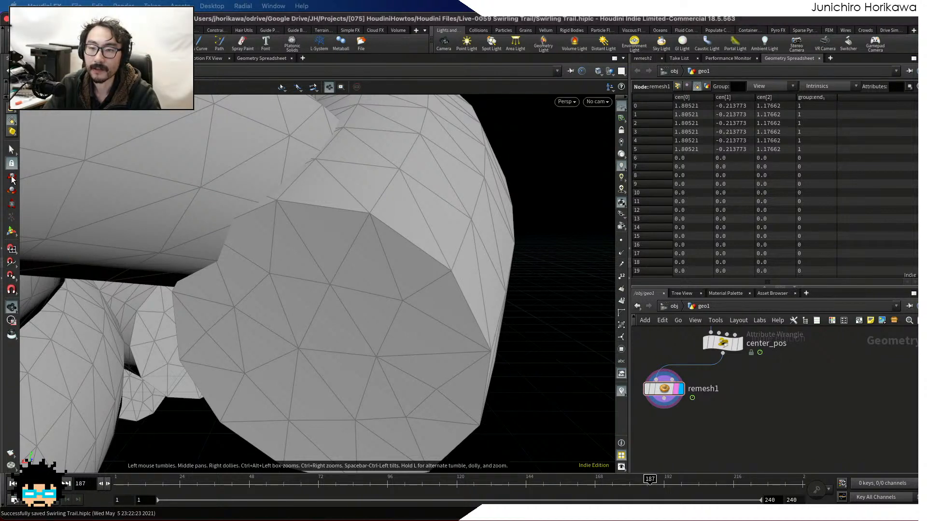
{"action": "left_click", "coordinate": [404, 250]}
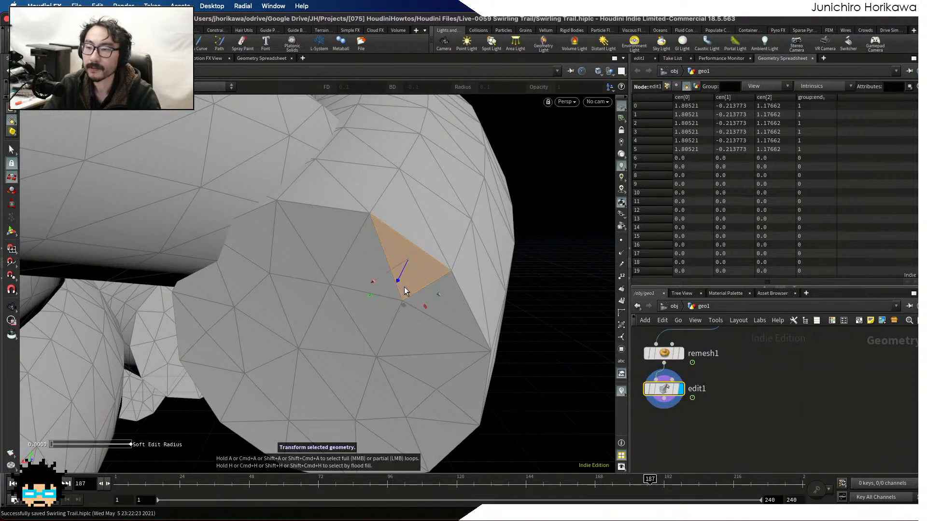
{"action": "left_click_drag", "start_coordinate": [395, 282], "coordinate": [381, 313]}
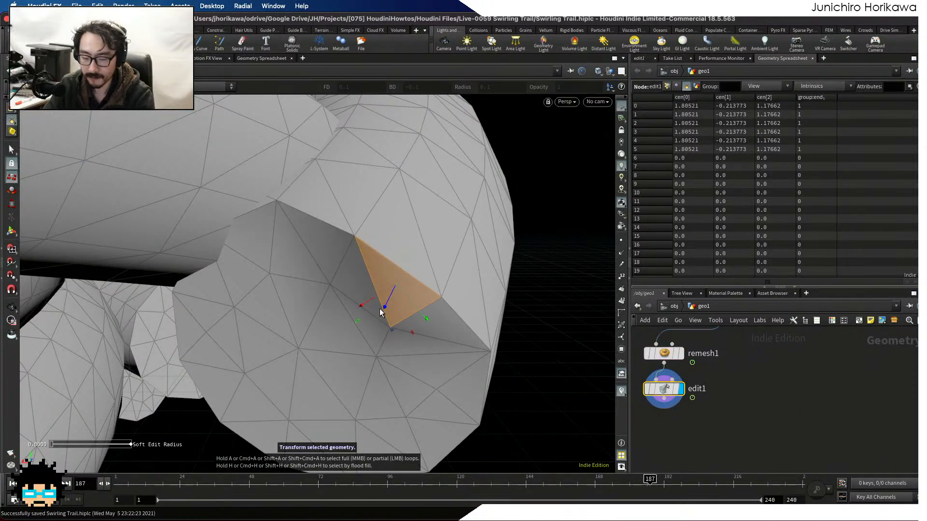
{"action": "key", "text": "super+z"}
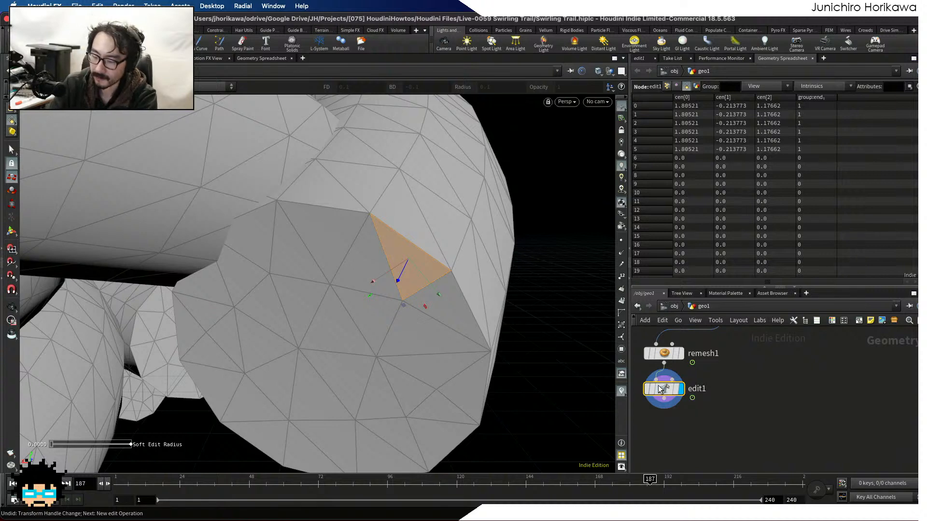
{"action": "key", "text": "Delete"}
Add a Facet node below remesh1, connect and display it, and save the scene.
{"action": "key", "text": "Tab"}
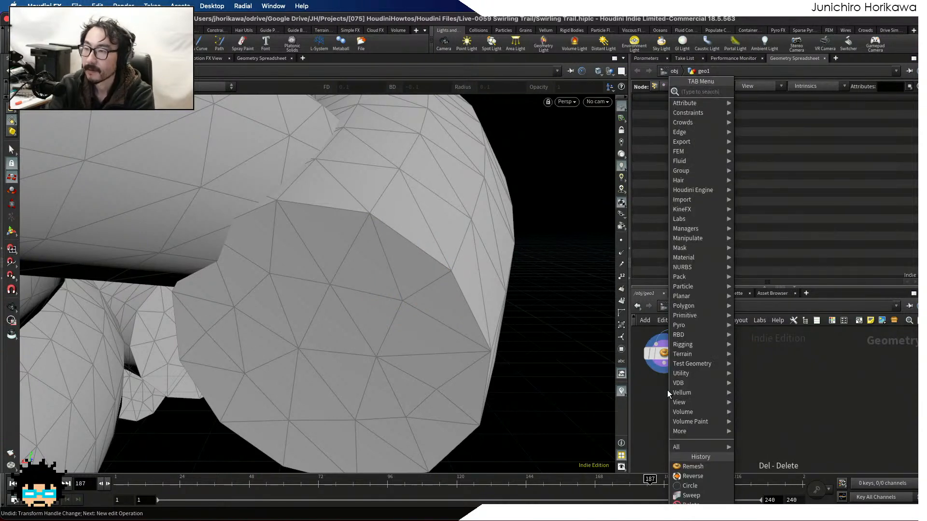
{"action": "type", "text": "facet"}
{"action": "key", "text": "Return"}
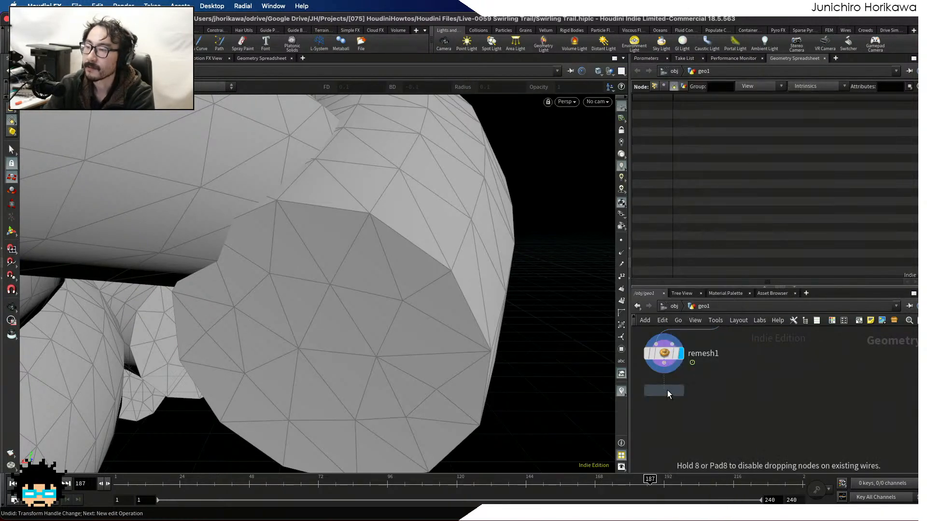
{"action": "left_click", "coordinate": [668, 390]}
{"action": "key", "text": "ctrl+s"}
{"action": "mouse_move", "coordinate": [667, 391]}
{"action": "left_mouse_down"}
{"action": "mouse_move", "coordinate": [672, 415]}
{"action": "mouse_move", "coordinate": [678, 406]}
{"action": "left_mouse_up"}
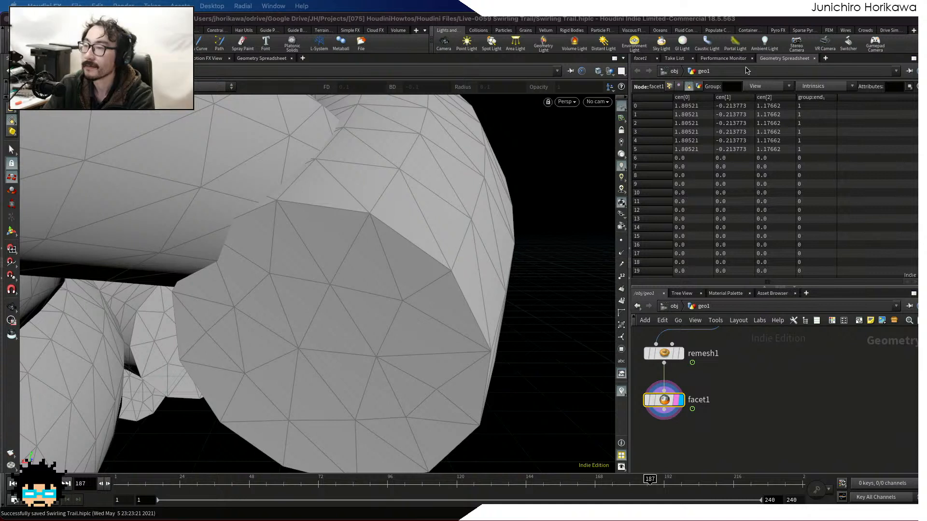
Enable Cusp Polygons on facet1 and set the cusp angle to 60.
{"action": "left_click", "coordinate": [641, 58]}
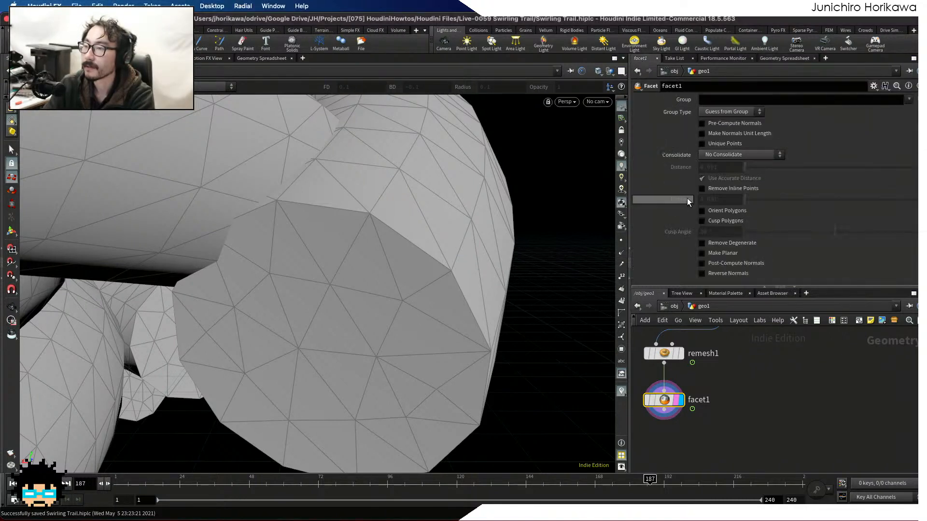
{"action": "left_click", "coordinate": [702, 221]}
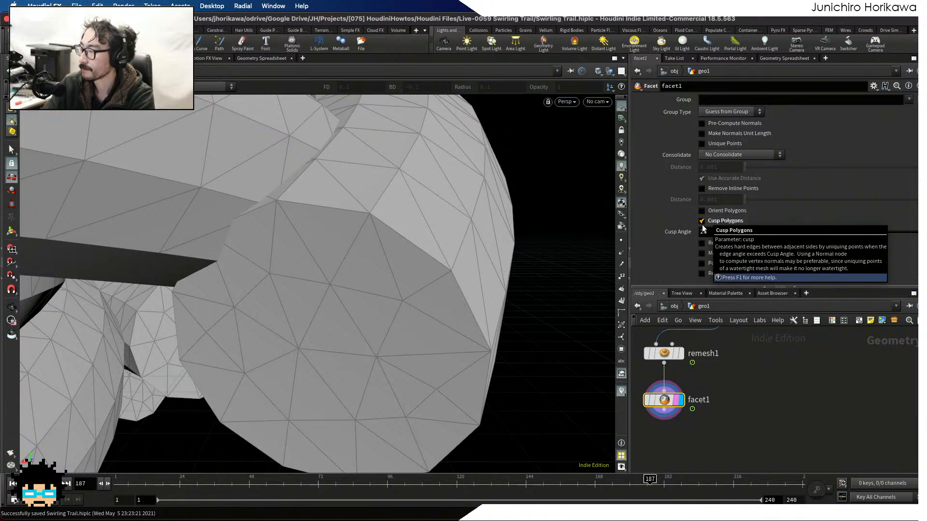
{"action": "left_click_drag", "start_coordinate": [839, 231], "coordinate": [842, 232]}
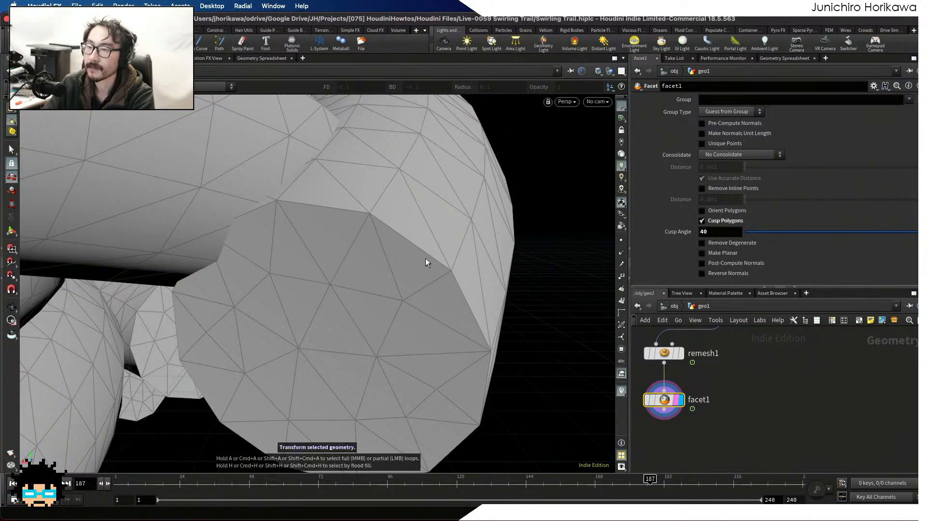
{"action": "scroll", "coordinate": [650, 233], "scroll_direction": "up", "scroll_amount": 2}
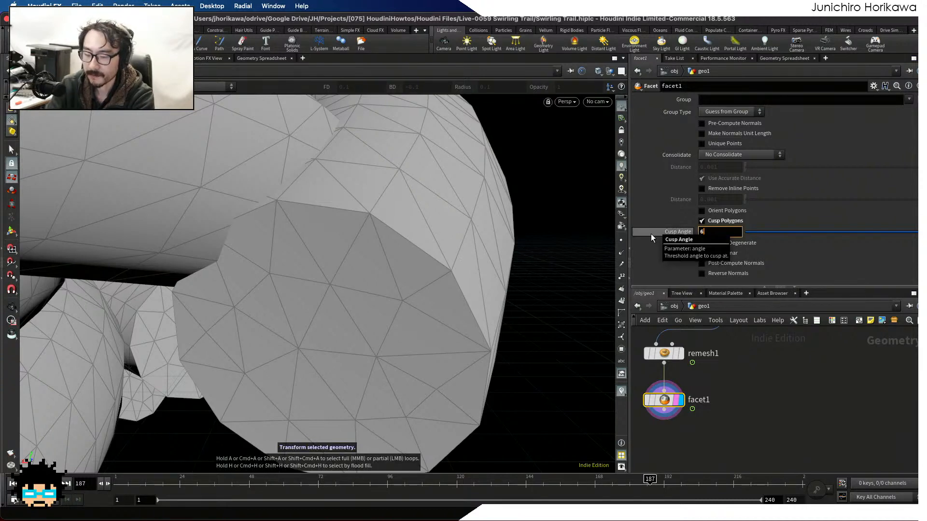
{"action": "key", "text": "Escape"}
Try pulling a triangle at the faceted cap's rim with an Edit node, and undo both the move and the node.
{"action": "left_click_drag", "start_coordinate": [387, 240], "coordinate": [413, 234]}
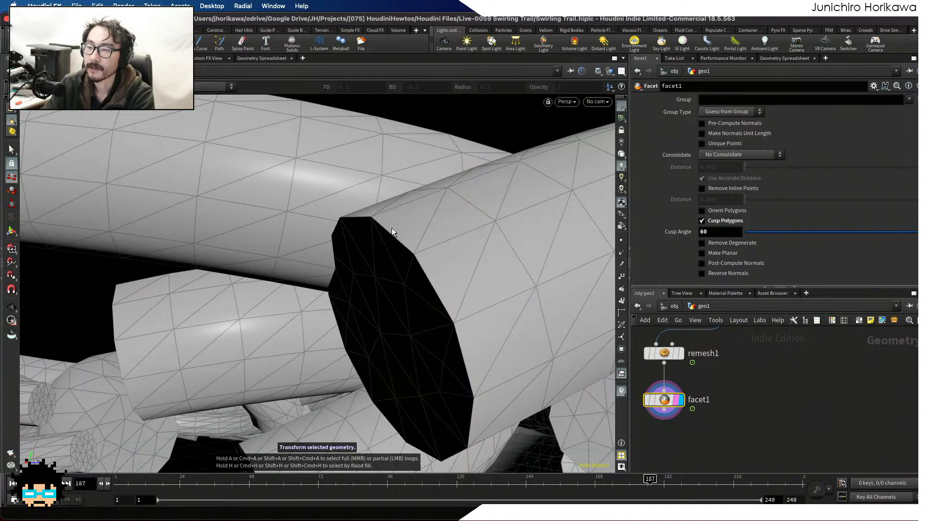
{"action": "left_click_drag", "start_coordinate": [395, 277], "coordinate": [444, 256]}
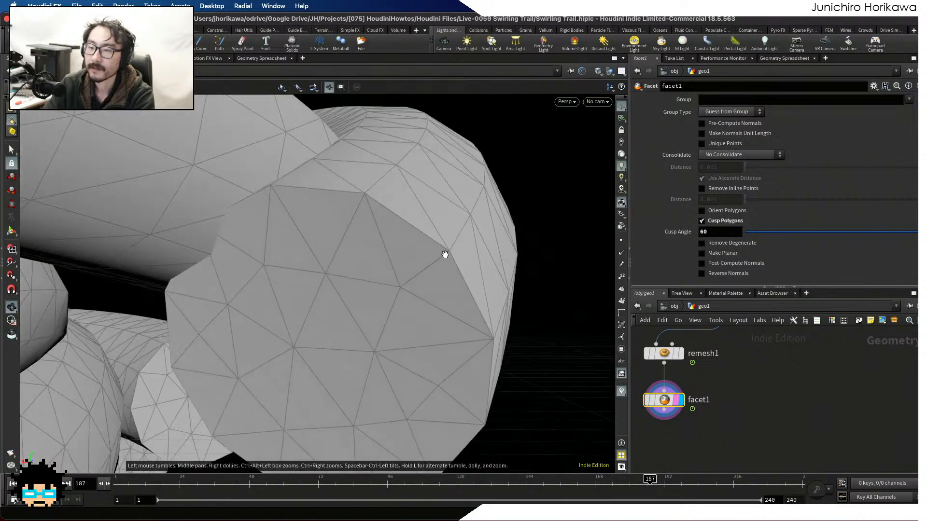
{"action": "left_click", "coordinate": [12, 150]}
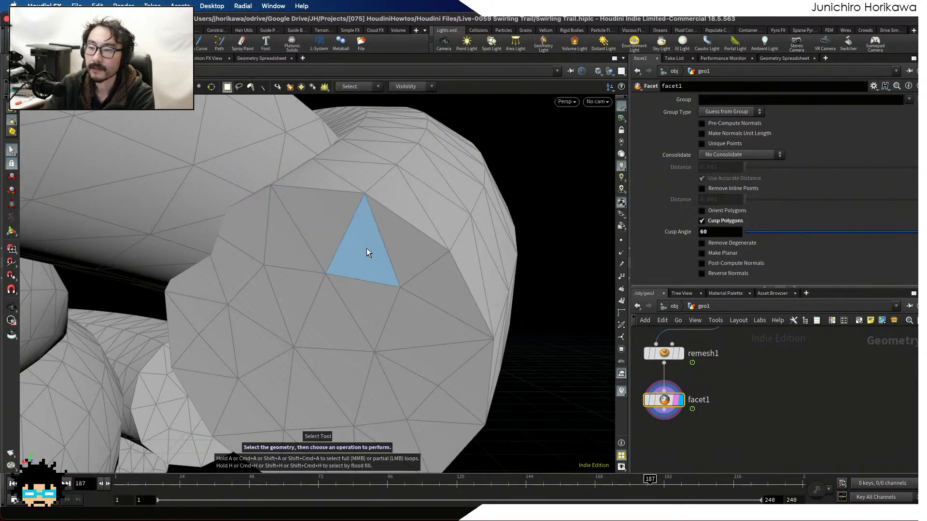
{"action": "left_click", "coordinate": [404, 251]}
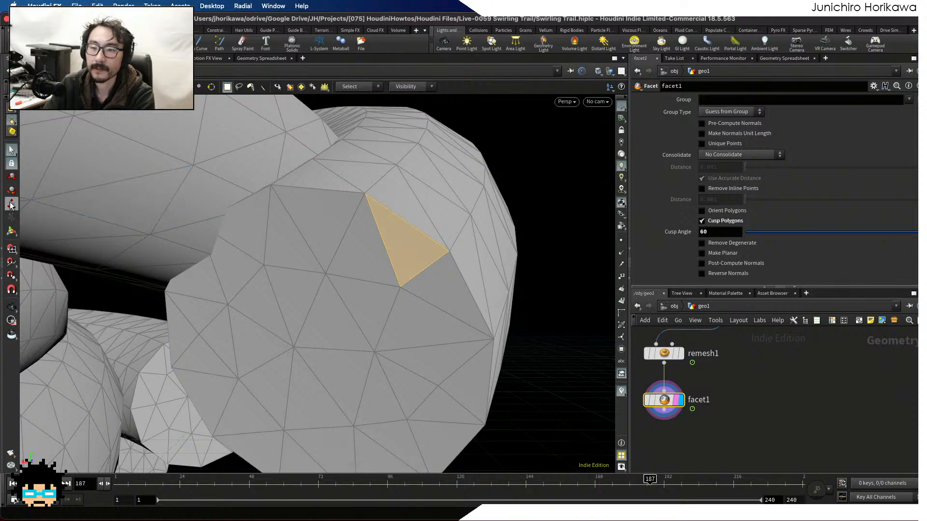
{"action": "left_click", "coordinate": [12, 178]}
{"action": "left_click_drag", "start_coordinate": [399, 260], "coordinate": [357, 286]}
{"action": "key", "text": "super+z"}
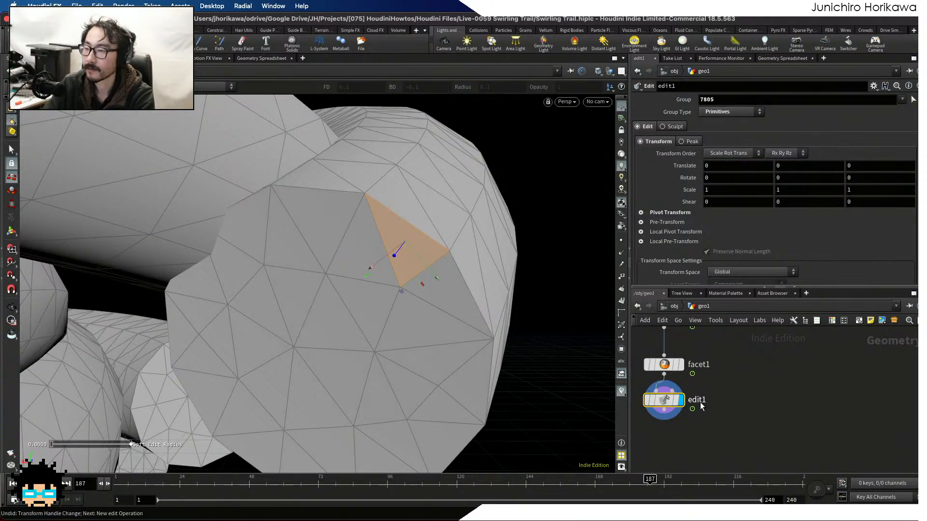
{"action": "key", "text": "super+z"}
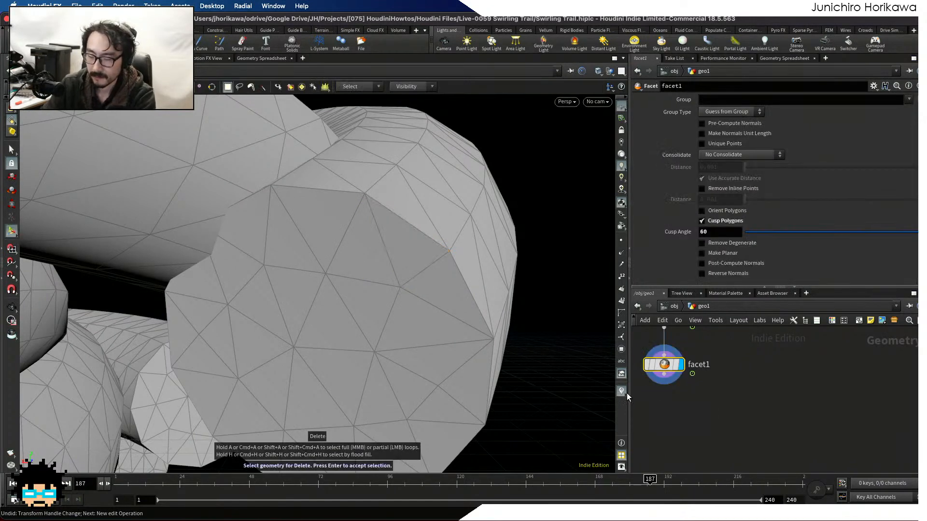
Save the scene with point normals shown in the viewport, and add a displayed Normal node connected after facet1.
{"action": "key", "text": "super+s"}
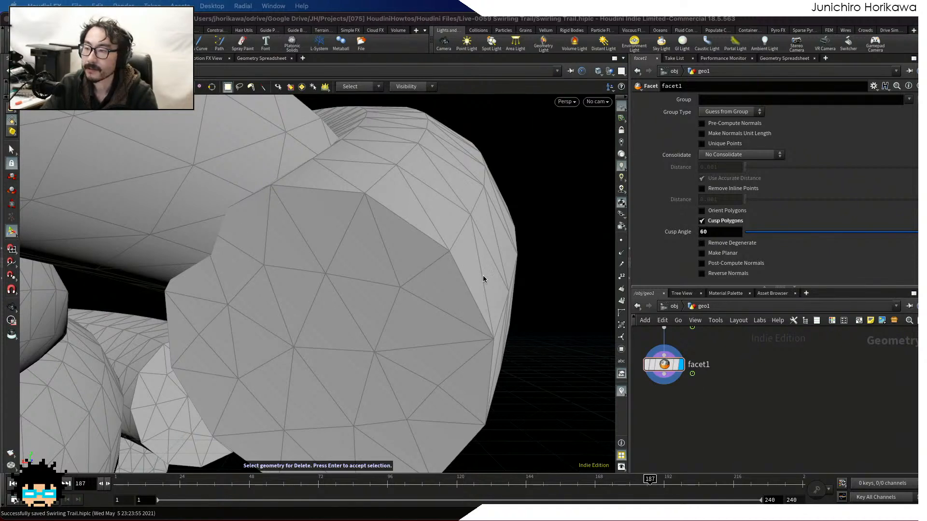
{"action": "left_click", "coordinate": [621, 252]}
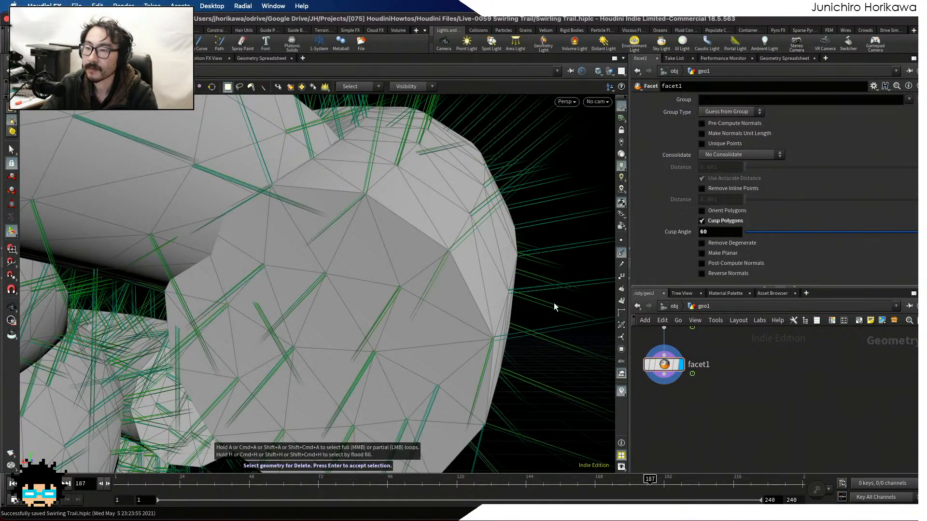
{"action": "key", "text": "Tab"}
{"action": "type", "text": "no"}
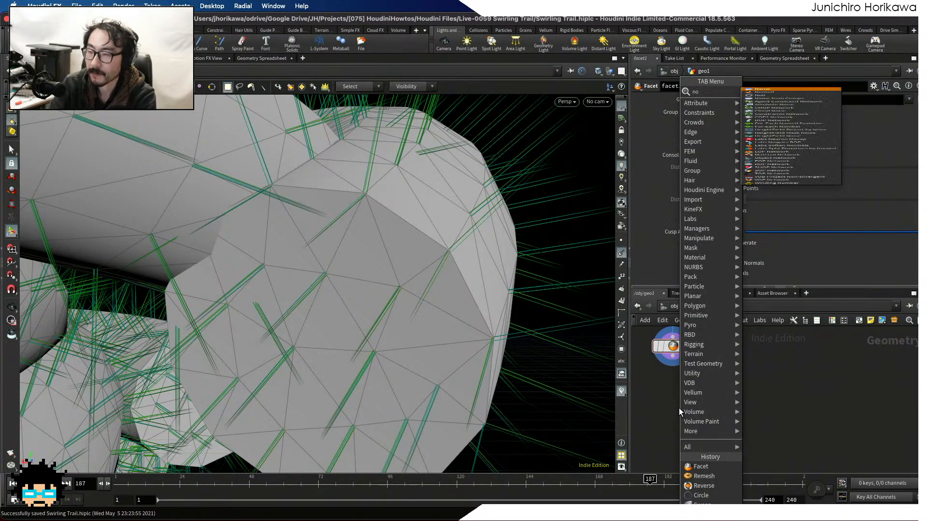
{"action": "type", "text": "rmal"}
{"action": "key", "text": "Return"}
{"action": "left_click", "coordinate": [679, 407]}
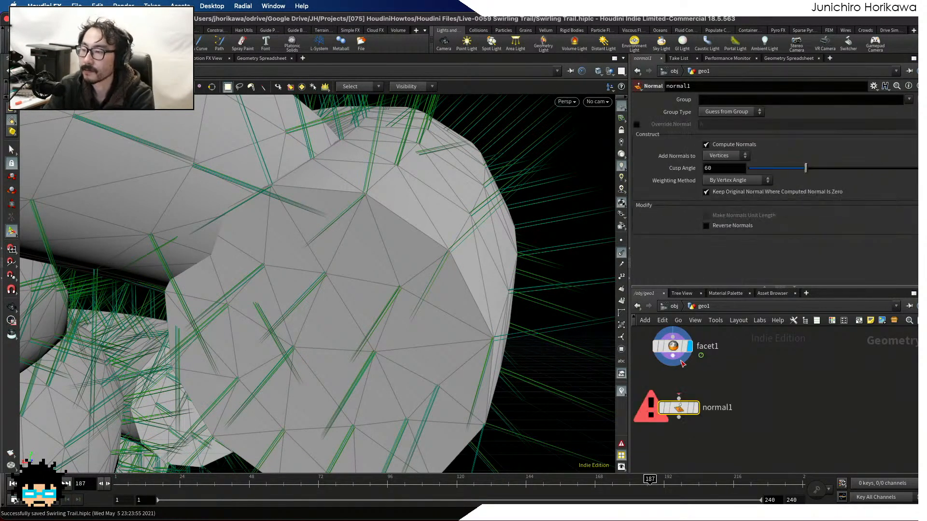
{"action": "left_click_drag", "start_coordinate": [672, 356], "coordinate": [679, 397]}
{"action": "left_click", "coordinate": [696, 407]}
{"action": "key", "text": "l"}
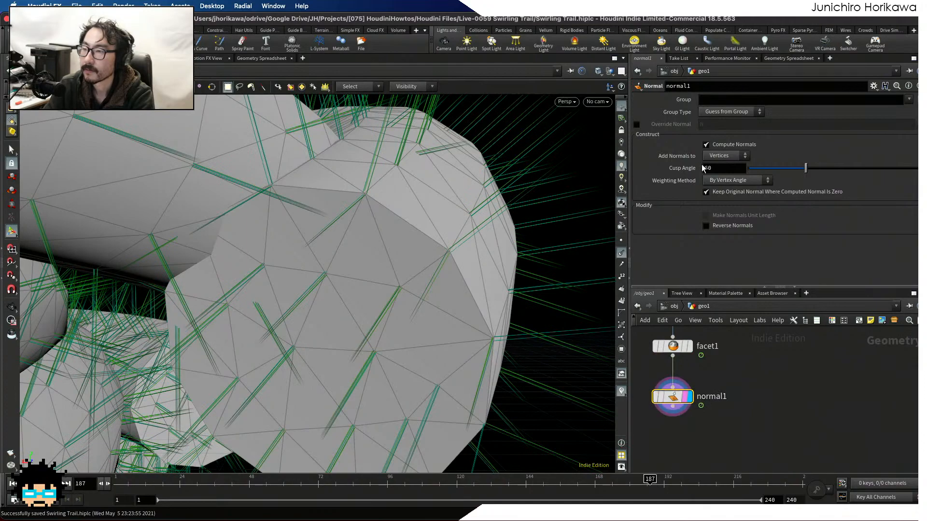
Set normal1 to add its normals to Points.
{"action": "left_click", "coordinate": [727, 155]}
{"action": "left_click", "coordinate": [720, 155]}
{"action": "key", "text": "Delete"}
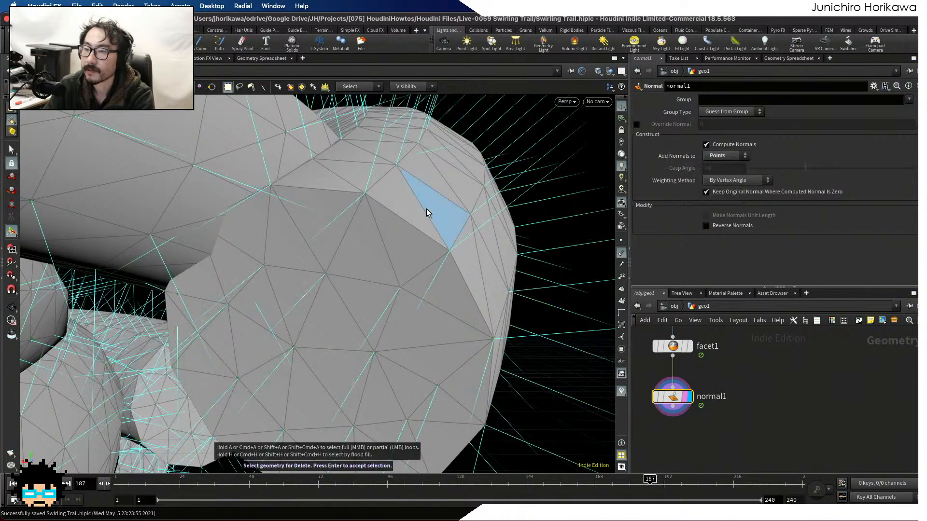
Examine the point normals around the tube's end cap from several angles, and hide the normals display.
{"action": "key", "text": "Escape"}
{"action": "left_click_drag", "start_coordinate": [406, 231], "coordinate": [290, 311]}
{"action": "key", "text": "s"}
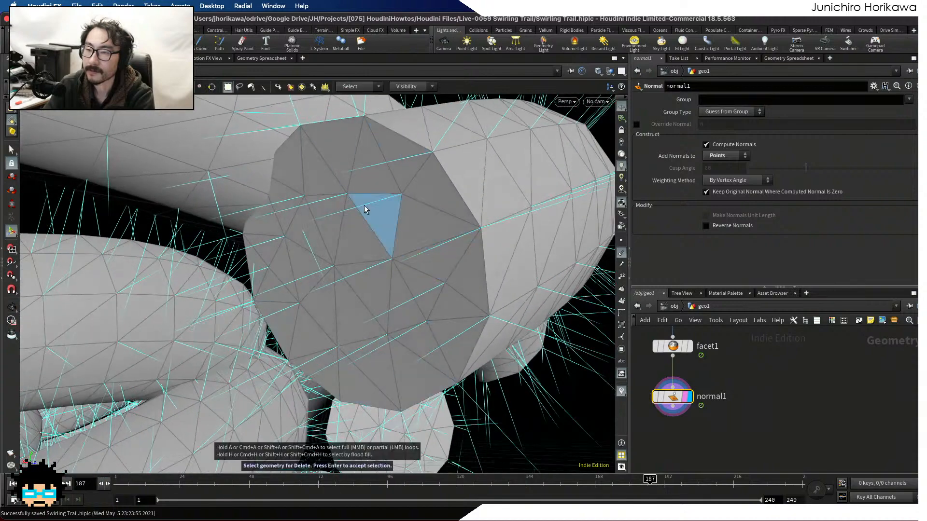
{"action": "key", "text": "Escape"}
{"action": "left_click_drag", "start_coordinate": [372, 373], "coordinate": [338, 241]}
{"action": "key", "text": "s"}
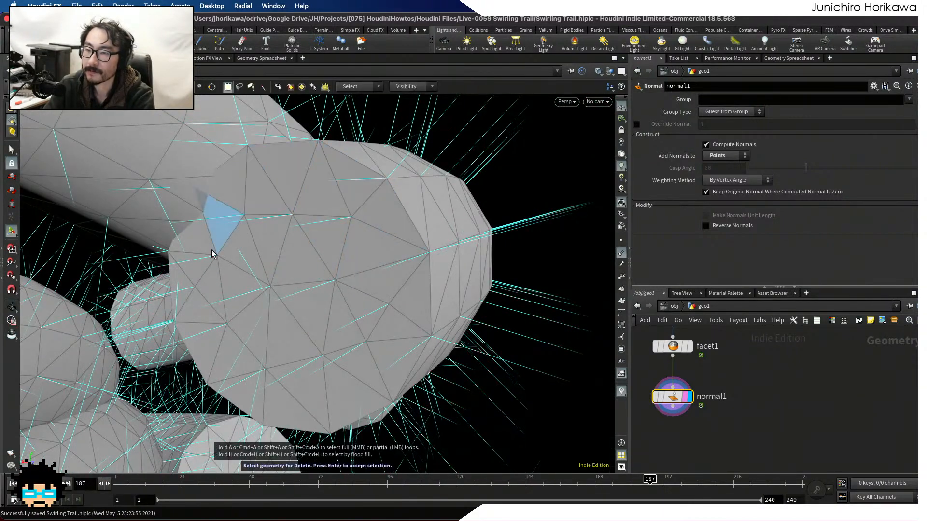
{"action": "left_click_drag", "start_coordinate": [407, 332], "coordinate": [462, 343]}
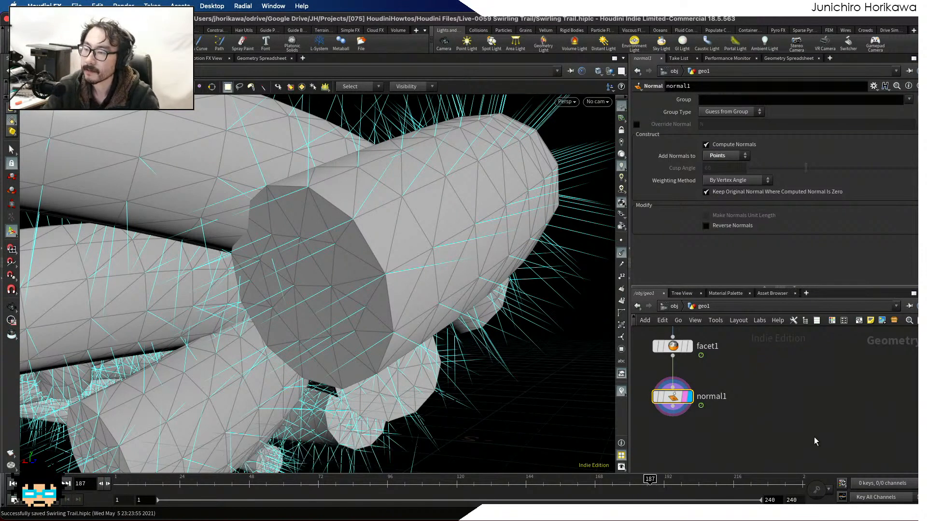
{"action": "left_click", "coordinate": [621, 253]}
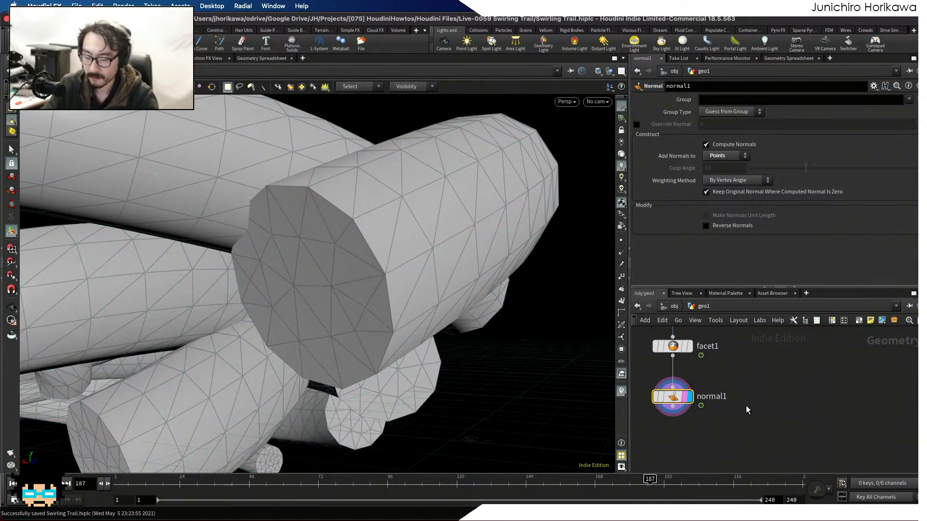
Inspect the end cap from the side and the front, and save the scene.
{"action": "middle_click_drag", "start_coordinate": [723, 430], "coordinate": [732, 416]}
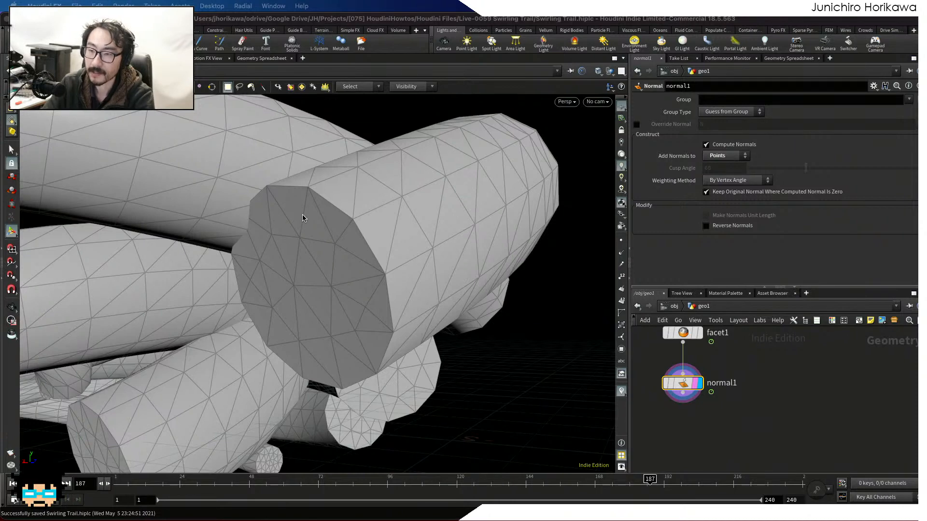
{"action": "key", "text": "Delete"}
{"action": "mouse_move", "coordinate": [304, 213]}
{"action": "left_mouse_down", "text": "alt"}
{"action": "mouse_move", "coordinate": [269, 207]}
{"action": "mouse_move", "coordinate": [300, 209]}
{"action": "left_mouse_up", "text": "alt"}
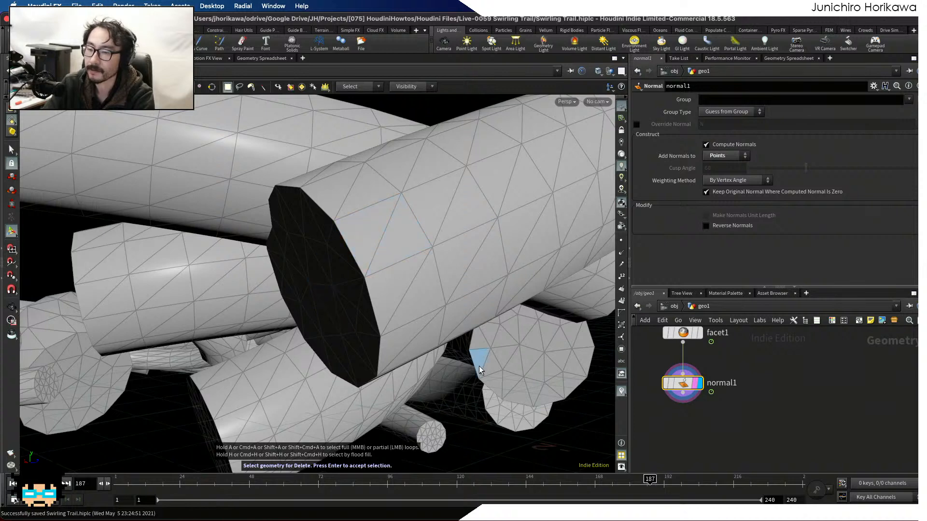
{"action": "mouse_move", "coordinate": [705, 502]}
{"action": "left_click", "coordinate": [771, 502]}
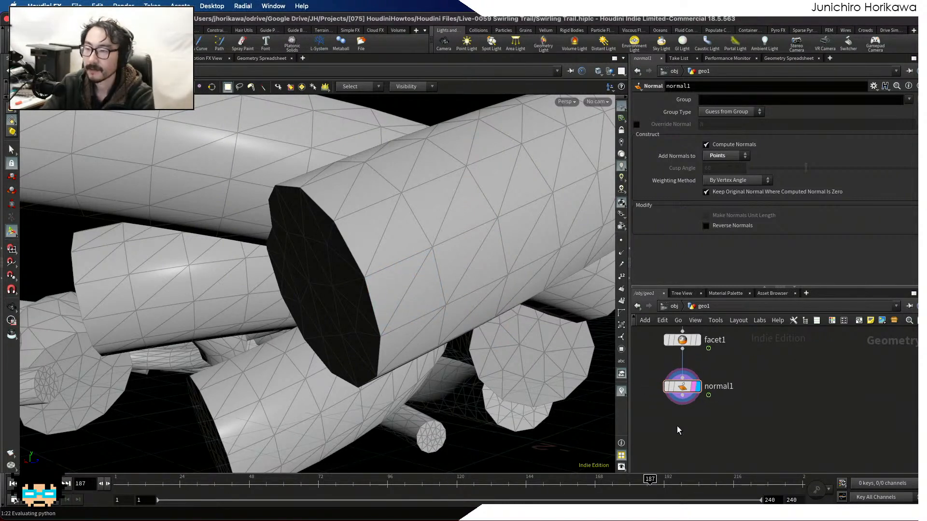
{"action": "key", "text": "ctrl+s"}
{"action": "key", "text": "Escape"}
{"action": "left_click_drag", "start_coordinate": [352, 310], "coordinate": [350, 290]}
{"action": "key", "text": "Delete"}
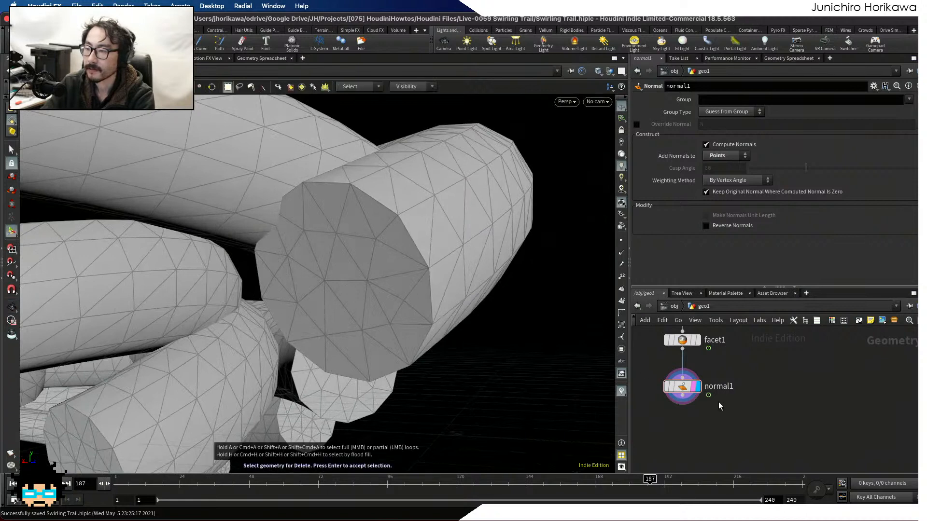
Add a Point Wrangle node and place it directly below normal1.
{"action": "key", "text": "Tab"}
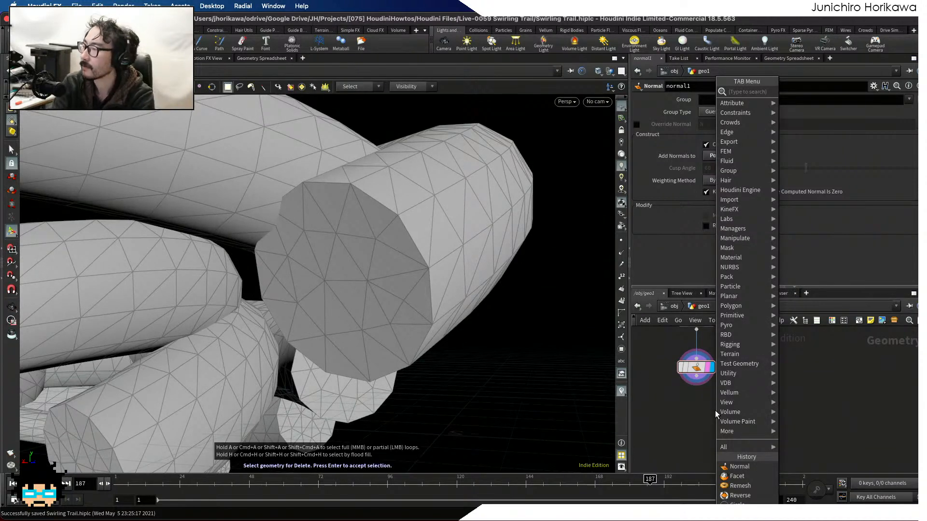
{"action": "type", "text": "point wran"}
{"action": "key", "text": "Return"}
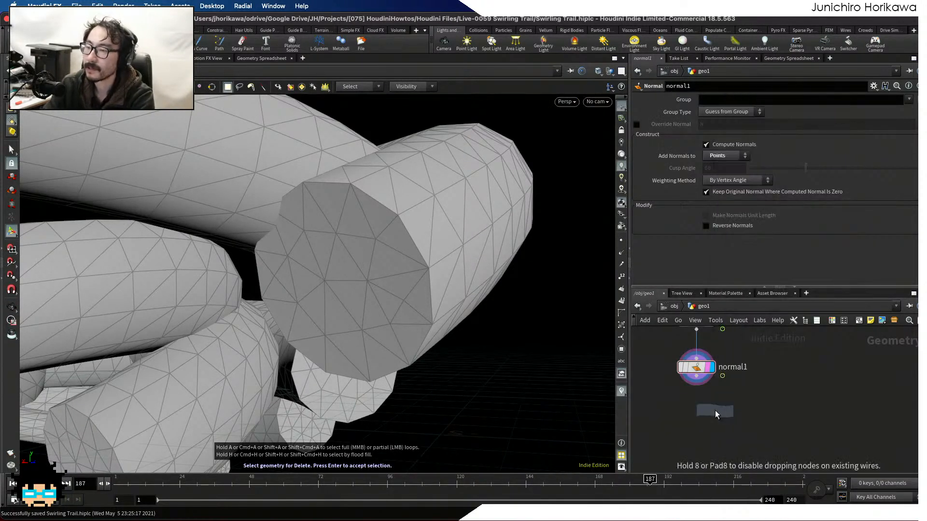
{"action": "left_click", "coordinate": [708, 414]}
{"action": "left_click_drag", "start_coordinate": [708, 413], "coordinate": [692, 420]}
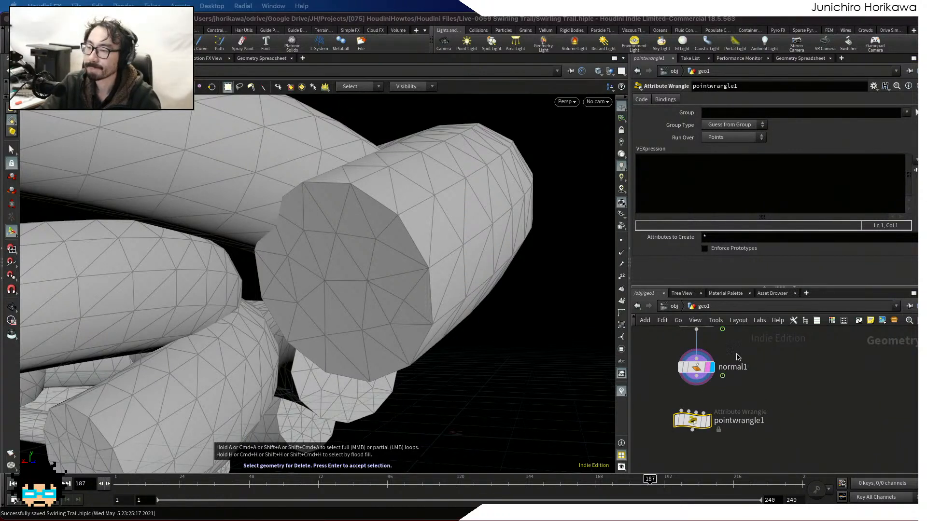
{"action": "scroll", "coordinate": [698, 395], "scroll_direction": "up", "scroll_amount": 2}
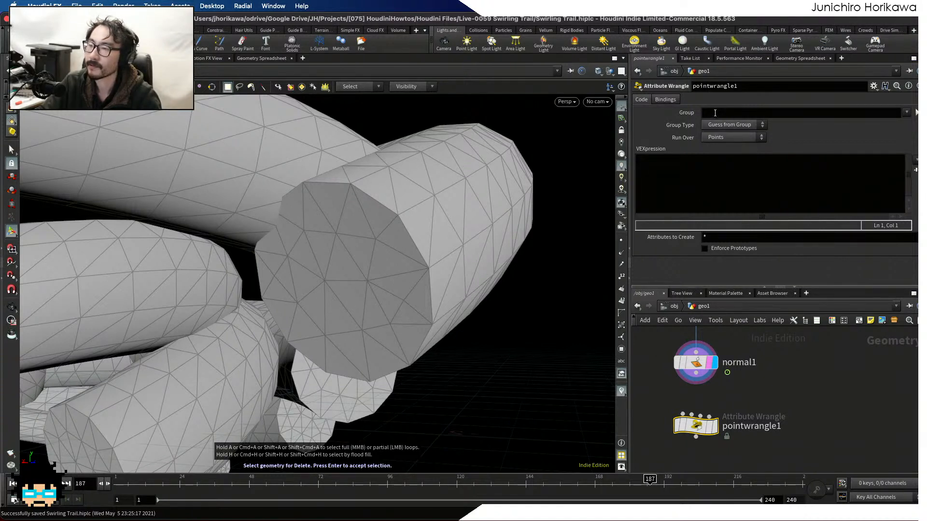
Connect normal1's output to the first input of pointwrangle1 and display pointwrangle1's result.
{"action": "left_click_drag", "start_coordinate": [696, 374], "coordinate": [696, 413]}
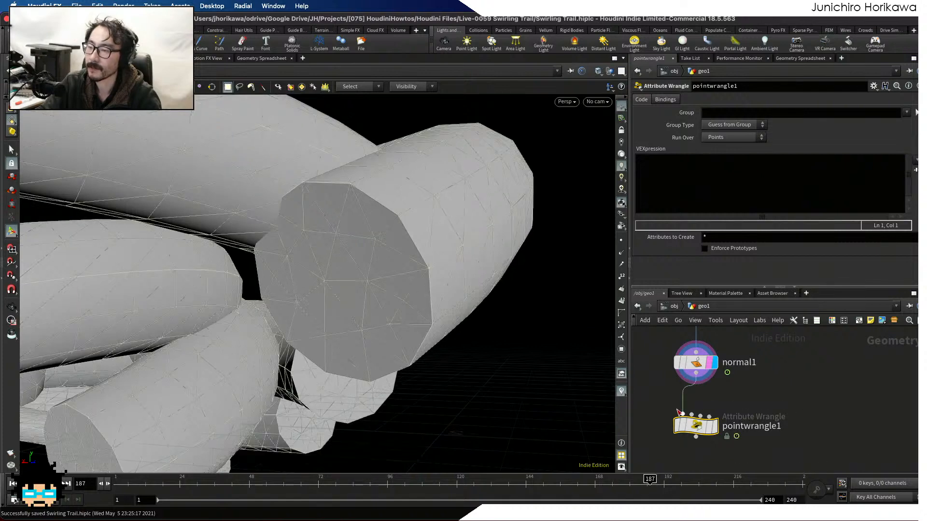
{"action": "left_click", "coordinate": [712, 428]}
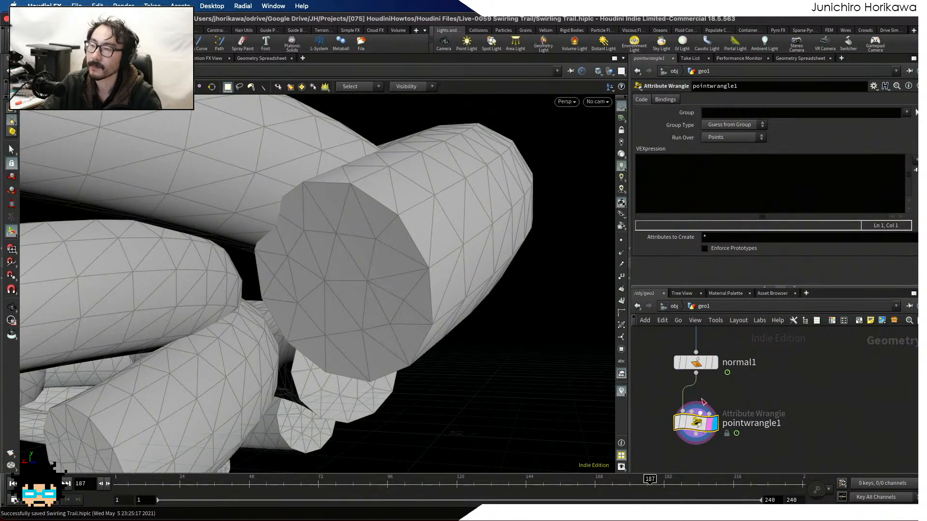
{"action": "left_click", "coordinate": [665, 183]}
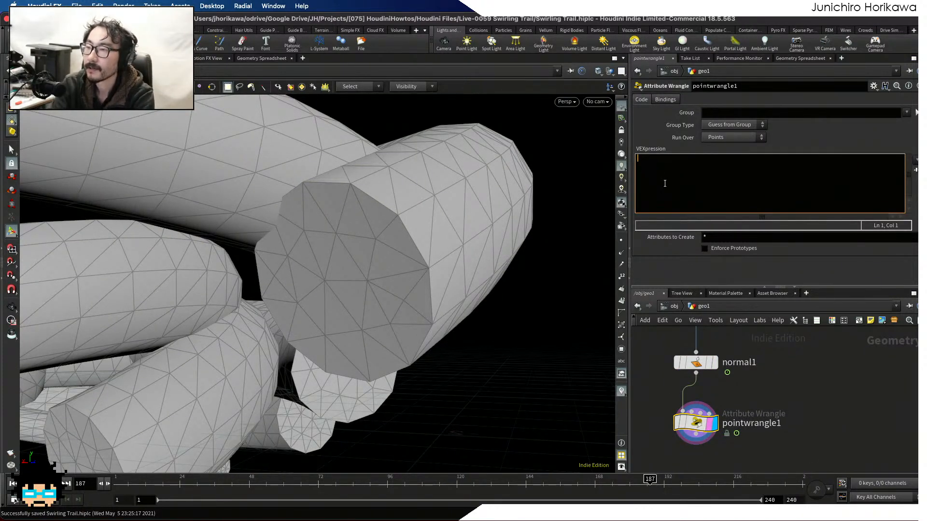
{"action": "type", "text": "int priom"}
{"action": "key", "text": "BackSpace"}
{"action": "key", "text": "BackSpace"}
{"action": "type", "text": "m"}
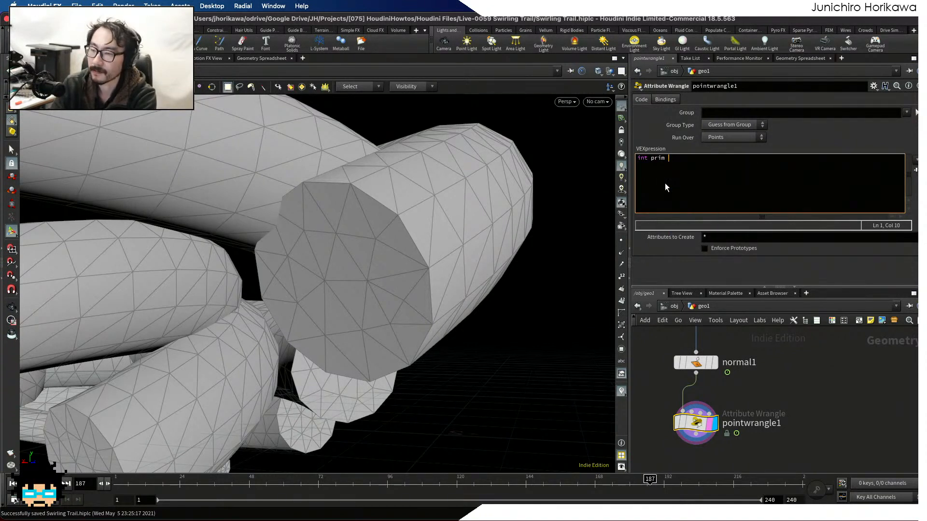
{"action": "key", "text": "BackSpace"}
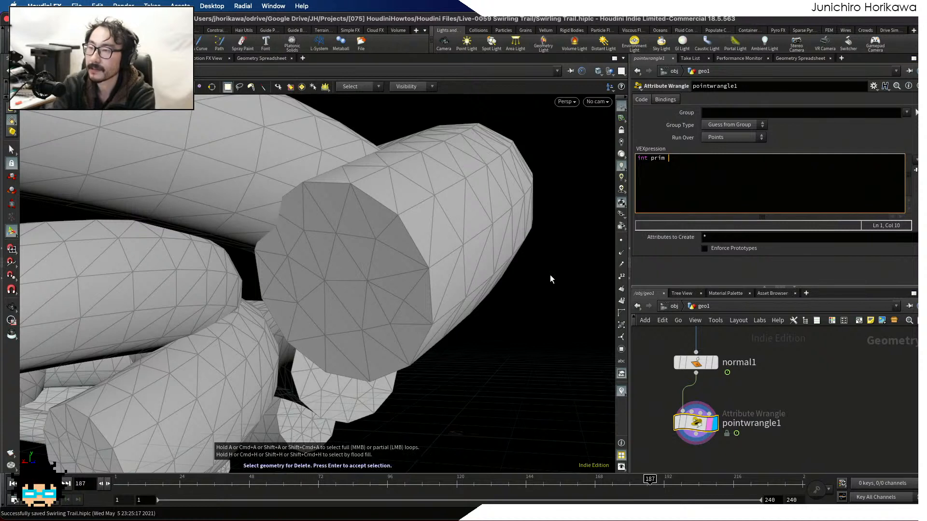
{"action": "type", "text": "="}
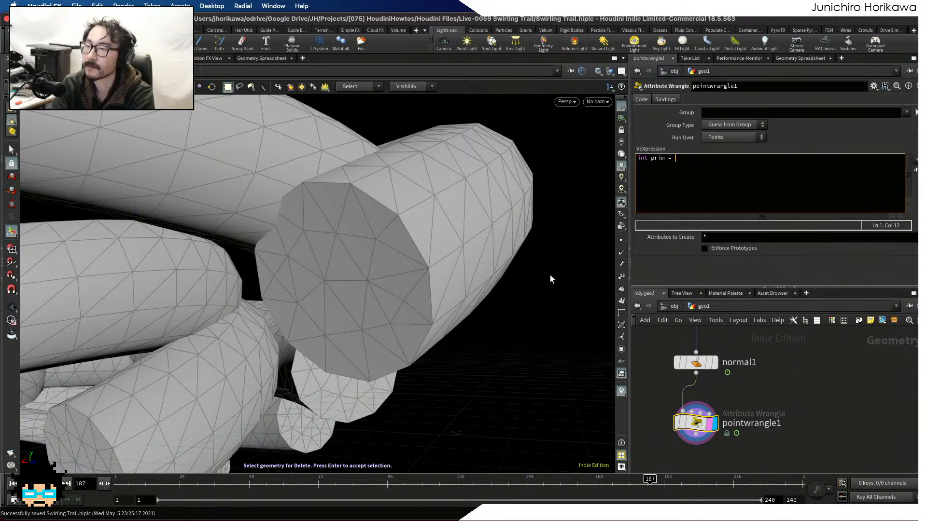
{"action": "type", "text": "point"}
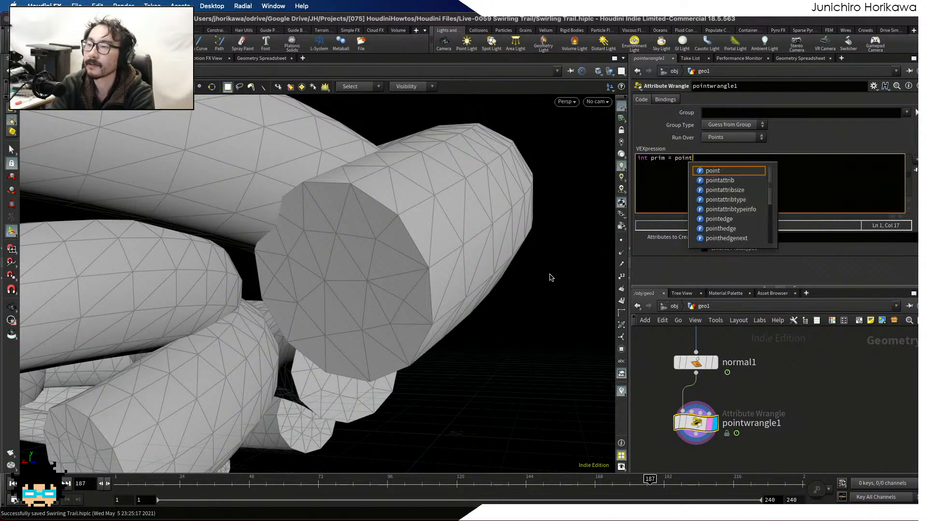
{"action": "type", "text": "prims"}
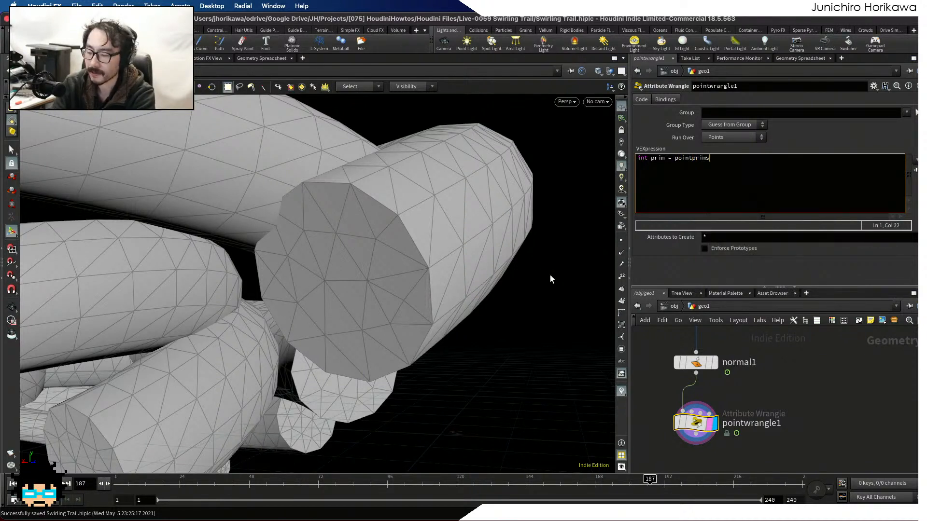
{"action": "type", "text": "(0, "}
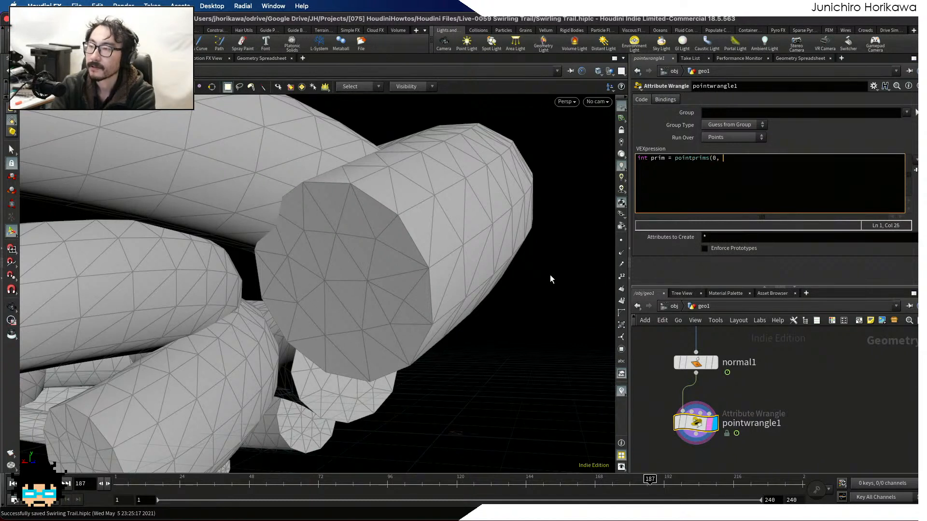
{"action": "type", "text": "@ptnum"}
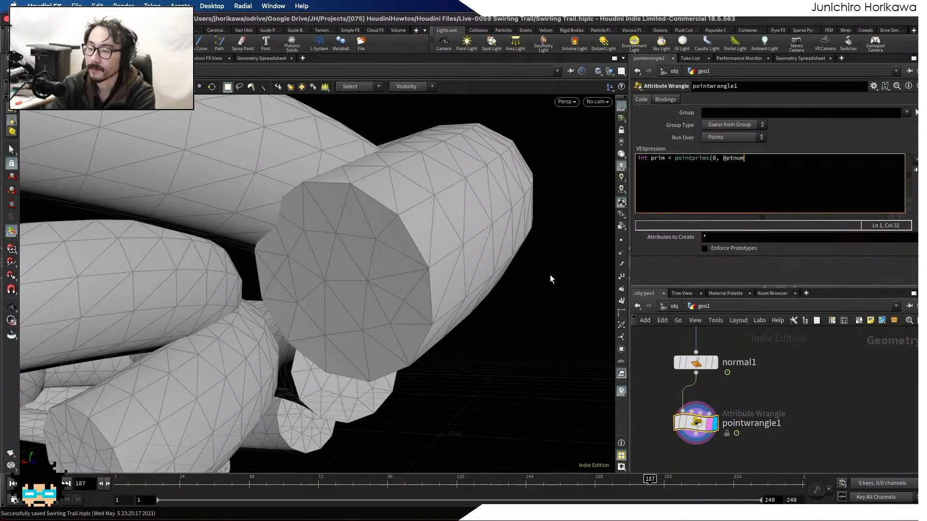
{"action": "type", "text": ")[0];"}
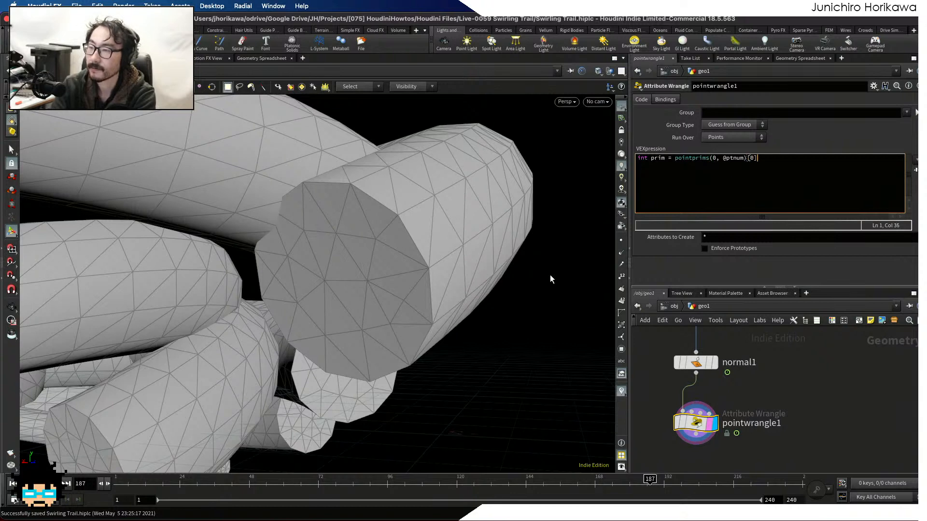
{"action": "key", "text": "super+s"}
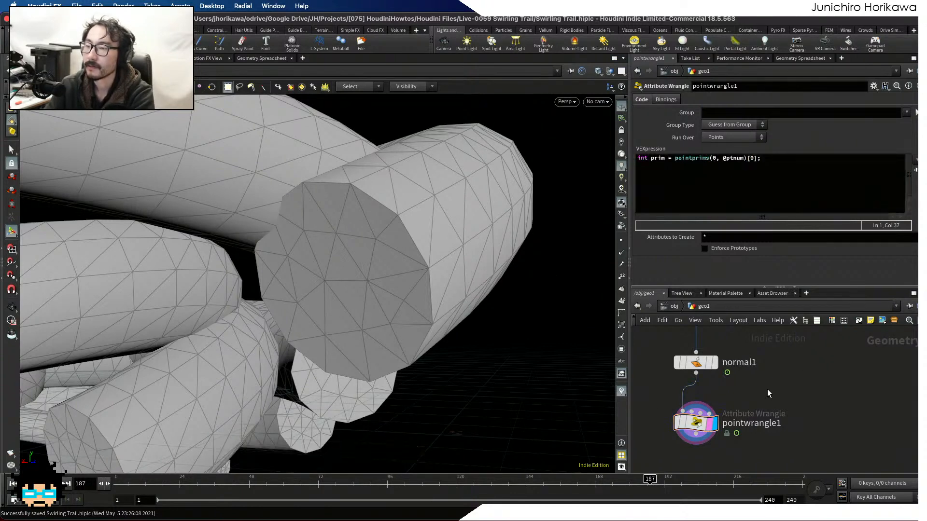
{"action": "key", "text": "Escape"}
{"action": "left_click_drag", "start_coordinate": [328, 245], "coordinate": [352, 282]}
{"action": "key", "text": "Return"}
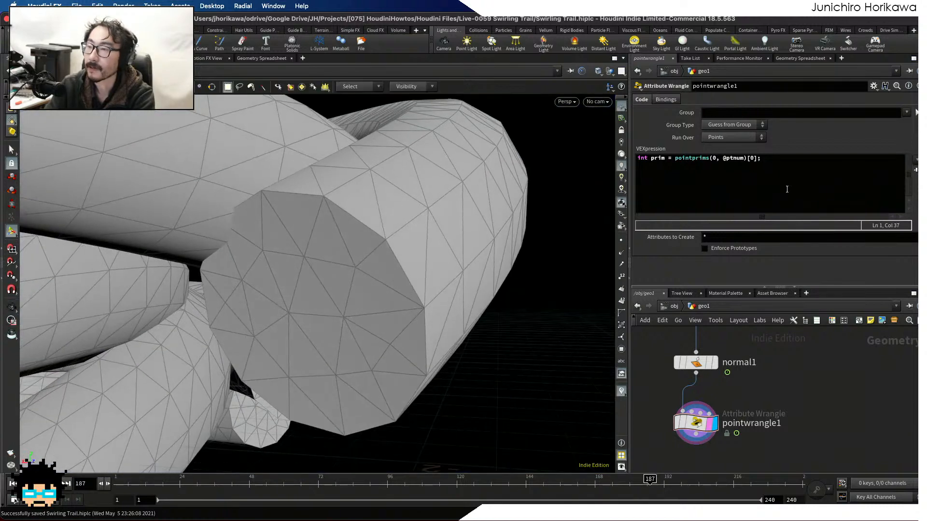
Below the prim declaration in pointwrangle1, start an if statement testing inprimgroup(0, "end", prim) == 1.
{"action": "left_click_drag", "start_coordinate": [761, 158], "coordinate": [601, 162]}
{"action": "left_click", "coordinate": [778, 172]}
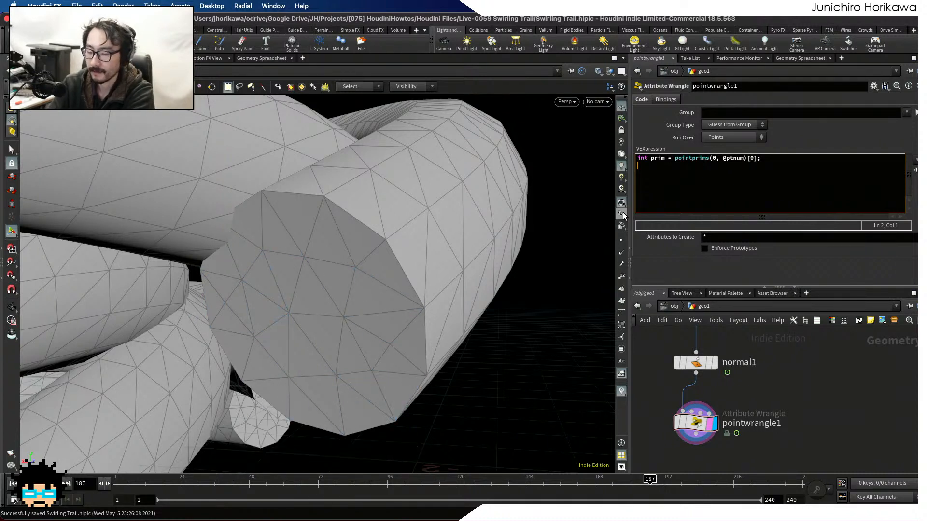
{"action": "type", "text": "if"}
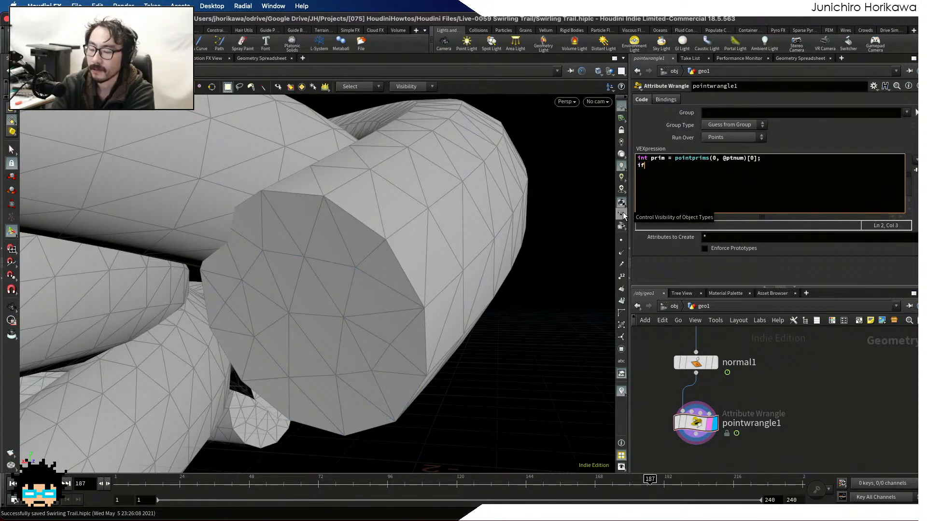
{"action": "type", "text": "(inprimgrou"}
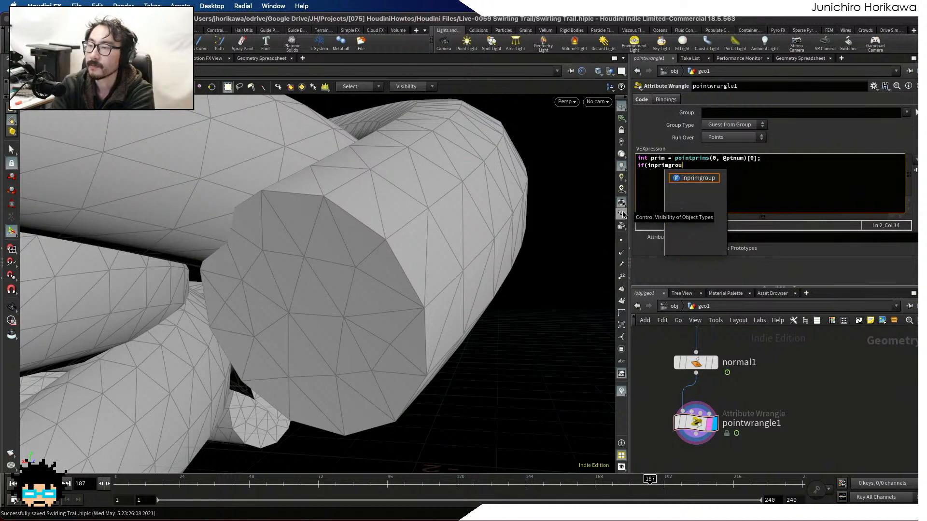
{"action": "type", "text": "p(0, \"e"}
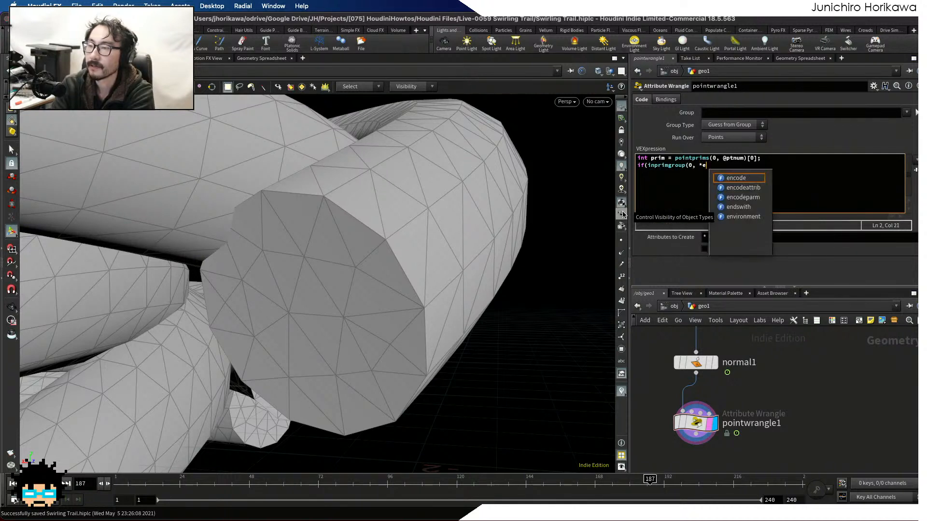
{"action": "type", "text": "nd\", "}
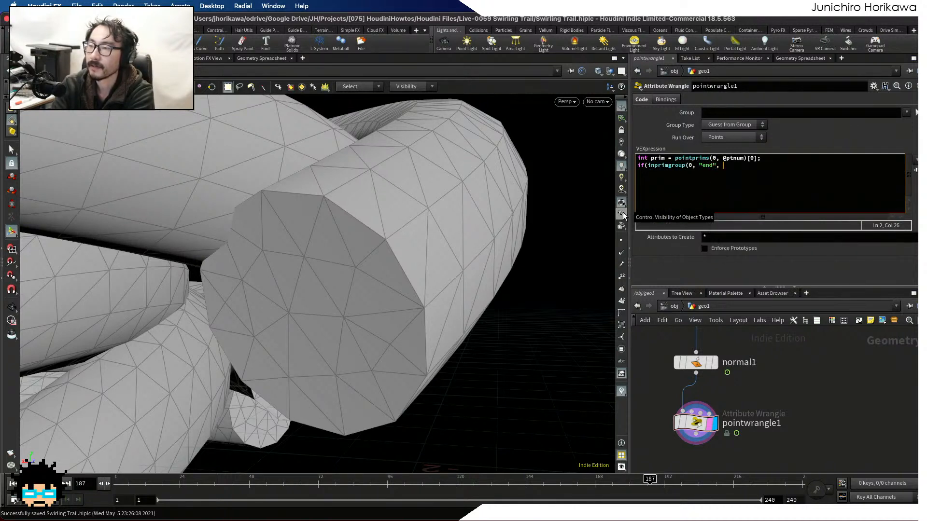
{"action": "type", "text": "prim)"}
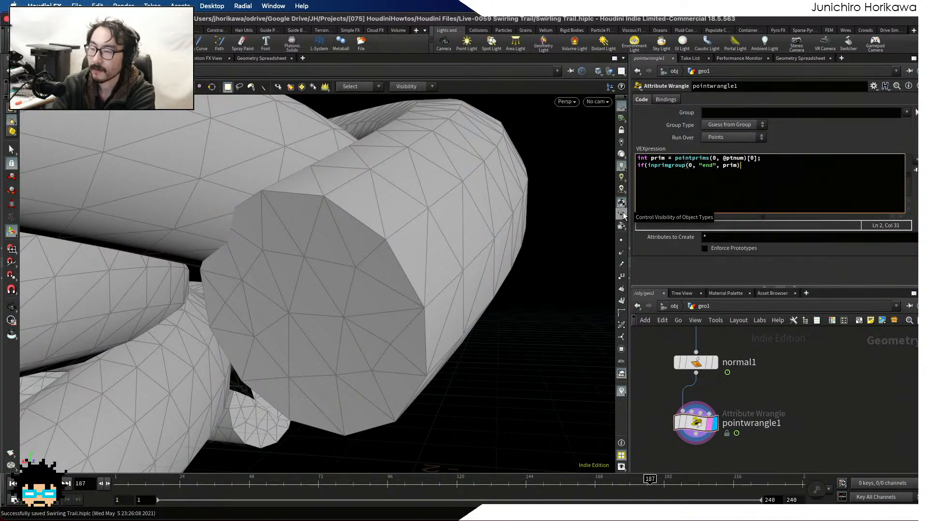
{"action": "type", "text": " == 1"}
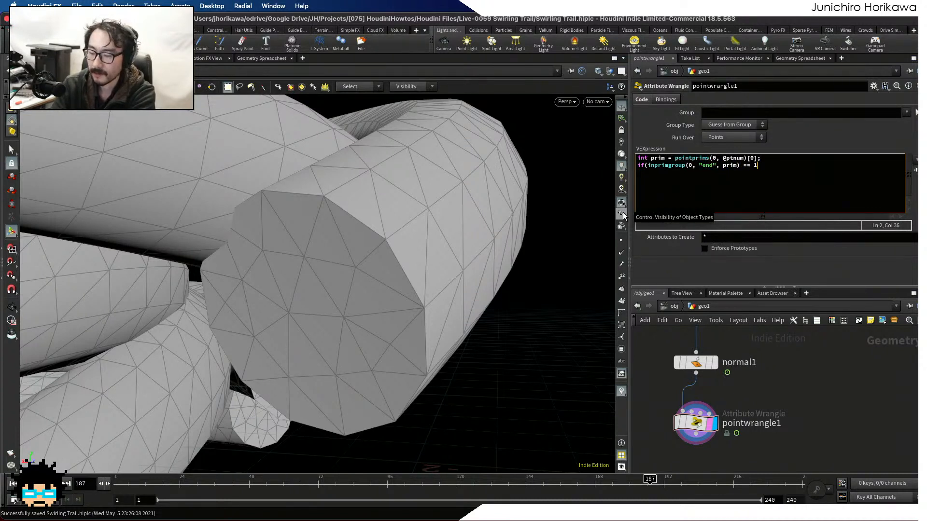
Complete the if statement with opening and closing braces around an indented, blank body.
{"action": "type", "text": "){"}
{"action": "key", "text": "Return"}
{"action": "key", "text": "Return"}
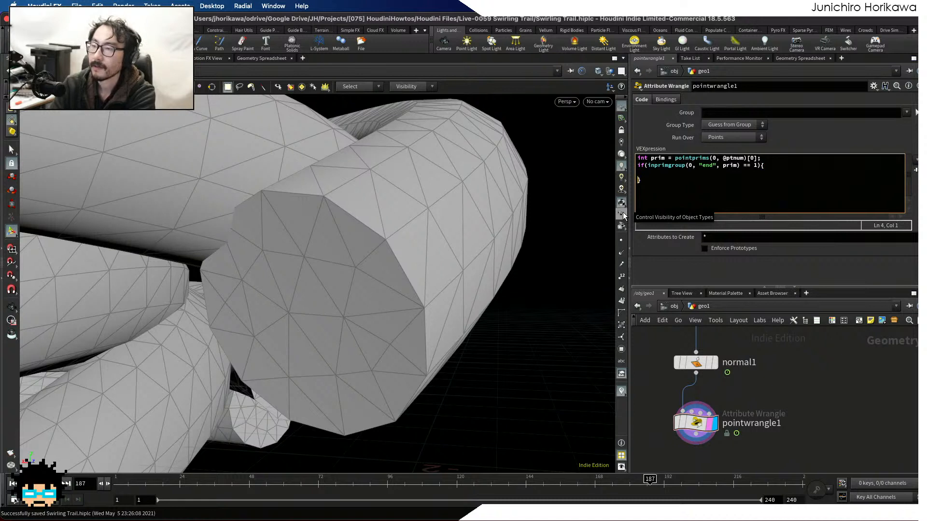
{"action": "key", "text": "Up"}
{"action": "key", "text": "Tab"}
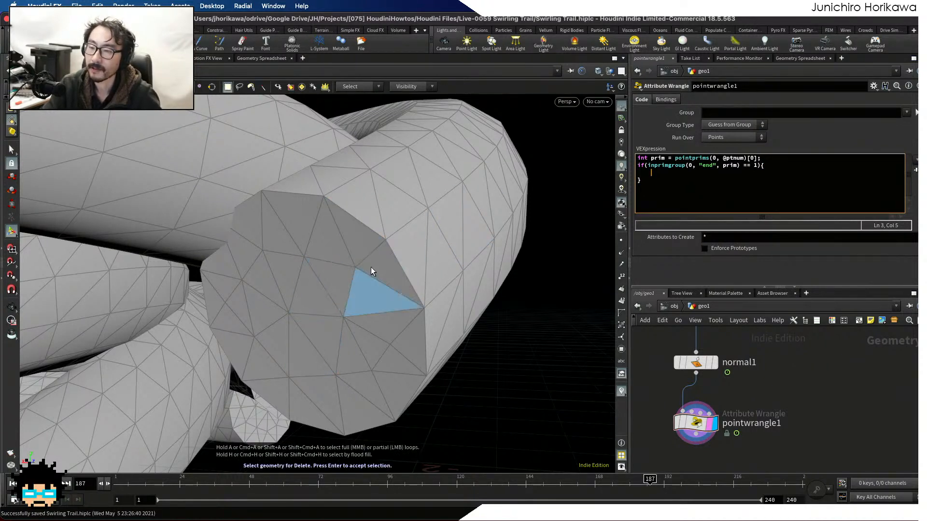
{"action": "key", "text": "Return"}
{"action": "key", "text": "Return"}
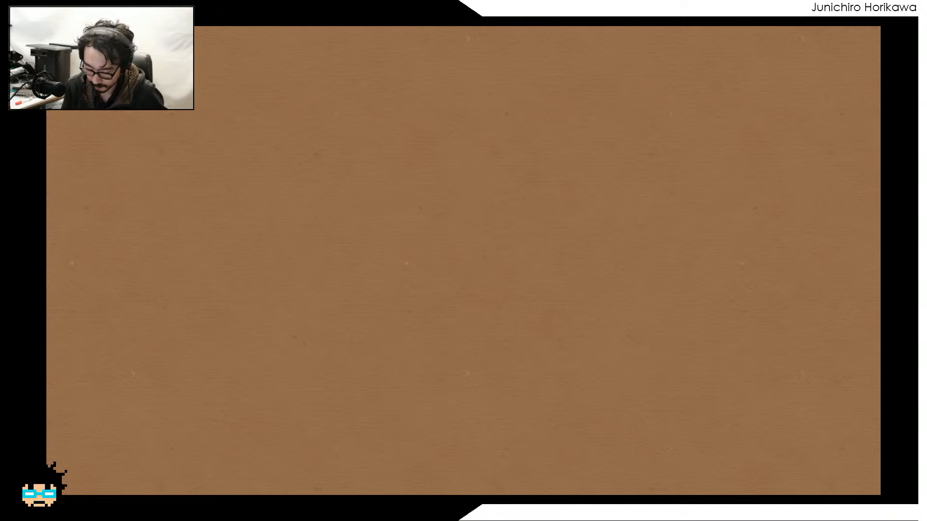
Switch to the blank drawing board and draw a tilted ellipse for the tube's end face.
{"action": "mouse_move", "coordinate": [373, 311]}
{"action": "left_mouse_down"}
{"action": "mouse_move", "coordinate": [344, 225]}
{"action": "mouse_move", "coordinate": [477, 284]}
{"action": "mouse_move", "coordinate": [369, 312]}
{"action": "left_mouse_up"}
{"action": "left_click", "coordinate": [383, 246]}
{"action": "left_click", "coordinate": [368, 268]}
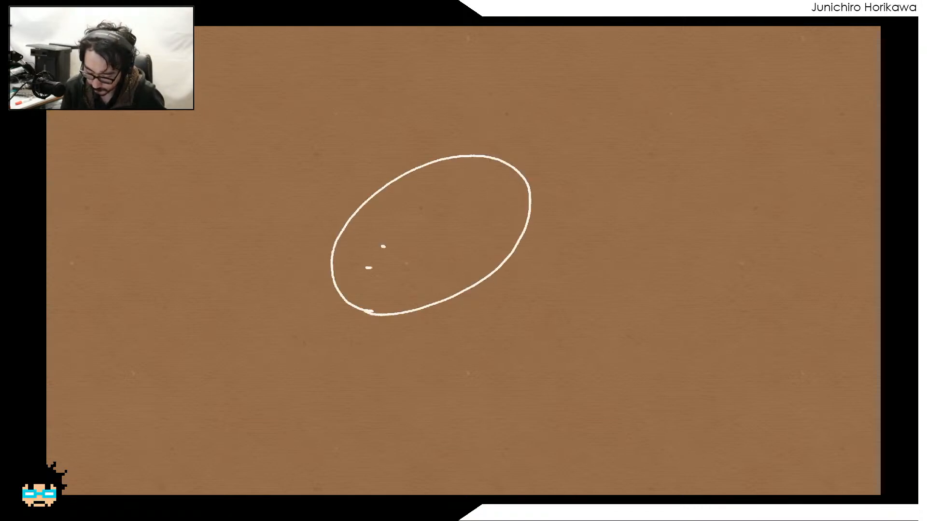
{"action": "mouse_move", "coordinate": [383, 241]}
{"action": "left_mouse_down"}
{"action": "mouse_move", "coordinate": [341, 261]}
{"action": "mouse_move", "coordinate": [374, 273]}
{"action": "left_mouse_up"}
{"action": "mouse_move", "coordinate": [342, 260]}
{"action": "left_mouse_down"}
{"action": "mouse_move", "coordinate": [377, 267]}
{"action": "mouse_move", "coordinate": [374, 302]}
{"action": "left_mouse_up"}
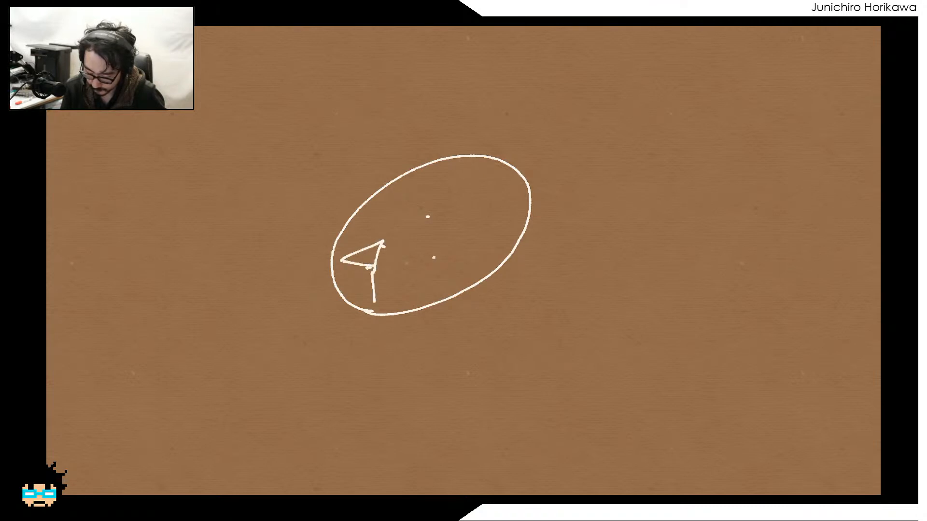
{"action": "right_click_drag", "start_coordinate": [372, 255], "coordinate": [412, 203]}
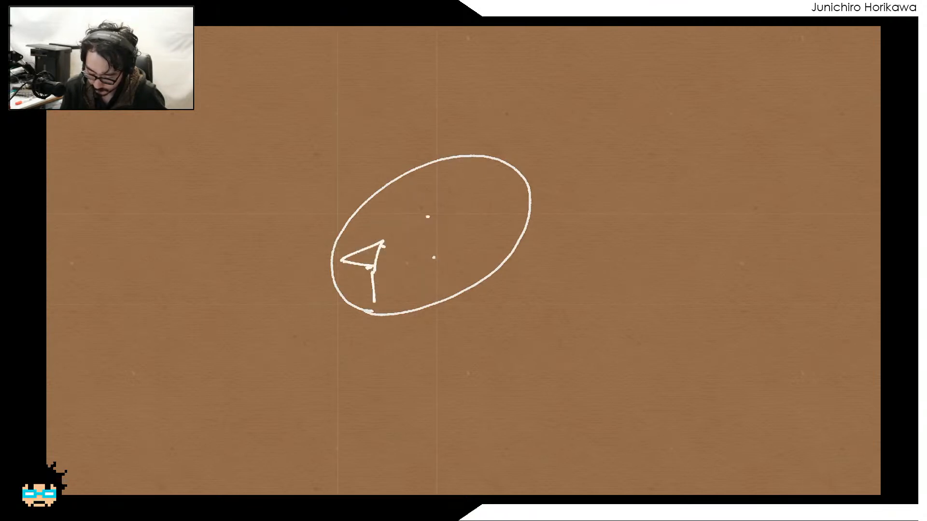
Fill the ellipse with straight lines forming a triangulated mesh and mark its centre with an orange dot.
{"action": "left_click_drag", "start_coordinate": [332, 272], "coordinate": [407, 237]}
{"action": "left_click_drag", "start_coordinate": [404, 181], "coordinate": [450, 234]}
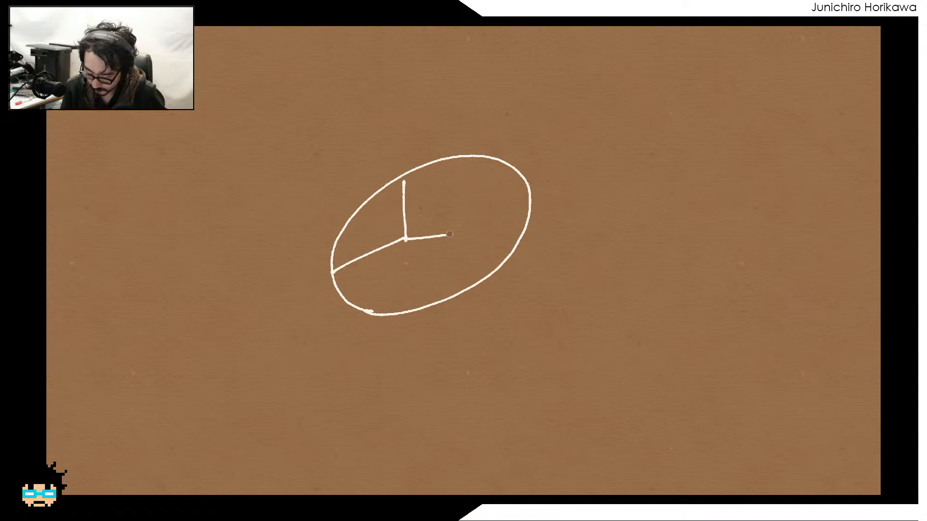
{"action": "mouse_move", "coordinate": [403, 179]}
{"action": "left_mouse_down"}
{"action": "mouse_move", "coordinate": [455, 237]}
{"action": "mouse_move", "coordinate": [498, 160]}
{"action": "left_mouse_up"}
{"action": "mouse_move", "coordinate": [449, 235]}
{"action": "left_mouse_down"}
{"action": "mouse_move", "coordinate": [526, 226]}
{"action": "mouse_move", "coordinate": [474, 281]}
{"action": "left_mouse_up"}
{"action": "mouse_move", "coordinate": [398, 239]}
{"action": "left_mouse_down"}
{"action": "mouse_move", "coordinate": [417, 302]}
{"action": "mouse_move", "coordinate": [453, 234]}
{"action": "left_mouse_up"}
{"action": "left_click_drag", "start_coordinate": [333, 276], "coordinate": [417, 295]}
{"action": "mouse_move", "coordinate": [418, 295]}
{"action": "left_mouse_down"}
{"action": "mouse_move", "coordinate": [454, 300]}
{"action": "mouse_move", "coordinate": [430, 289]}
{"action": "mouse_move", "coordinate": [476, 274]}
{"action": "mouse_move", "coordinate": [466, 277]}
{"action": "left_mouse_up"}
{"action": "left_click_drag", "start_coordinate": [476, 276], "coordinate": [525, 228]}
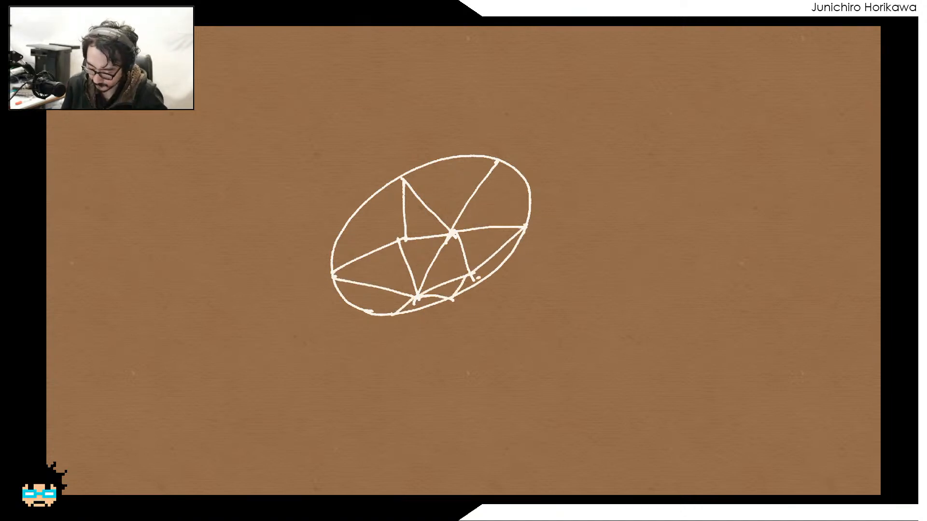
{"action": "left_click_drag", "start_coordinate": [348, 218], "coordinate": [402, 237]}
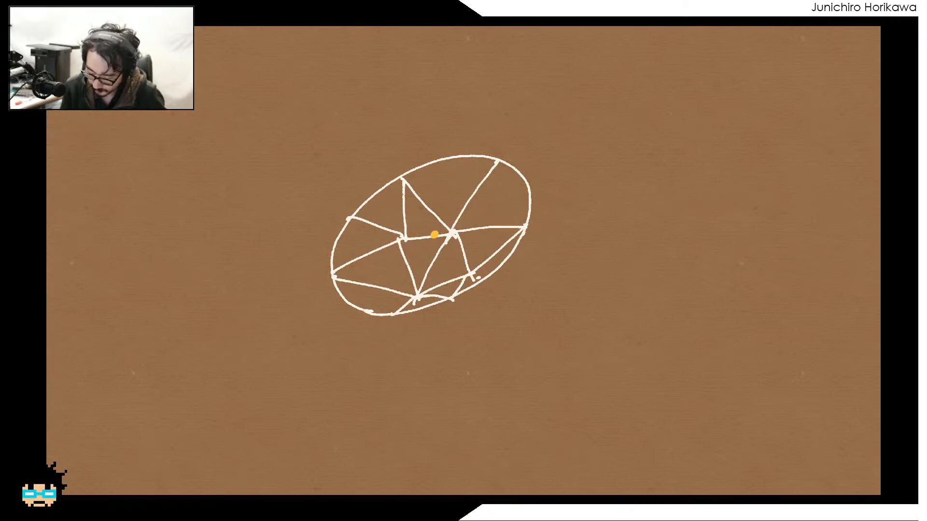
{"action": "left_click_drag", "start_coordinate": [390, 142], "coordinate": [429, 227]}
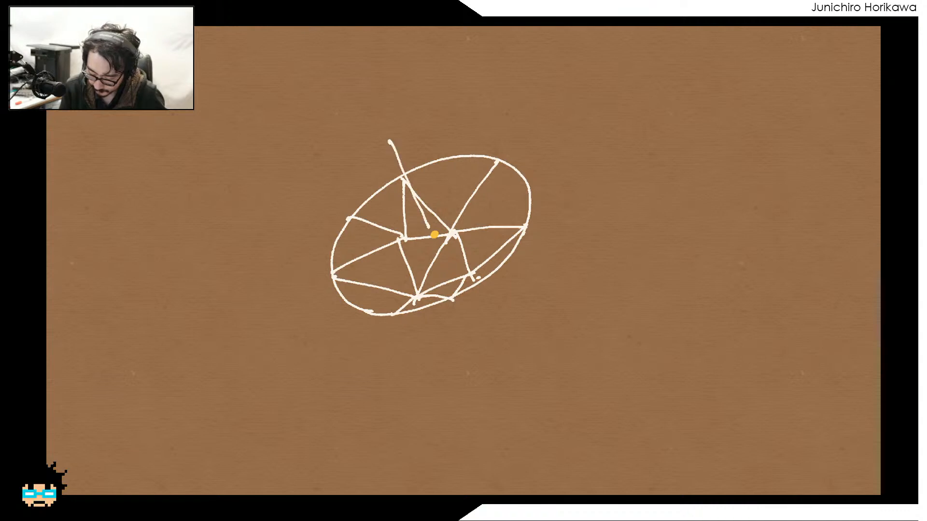
{"action": "left_click_drag", "start_coordinate": [402, 164], "coordinate": [496, 122]}
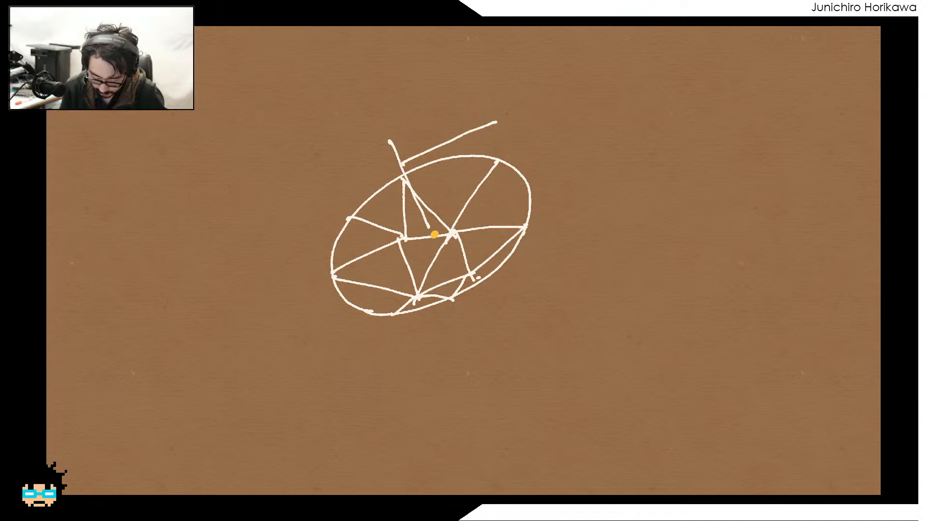
{"action": "key", "text": "ctrl+z"}
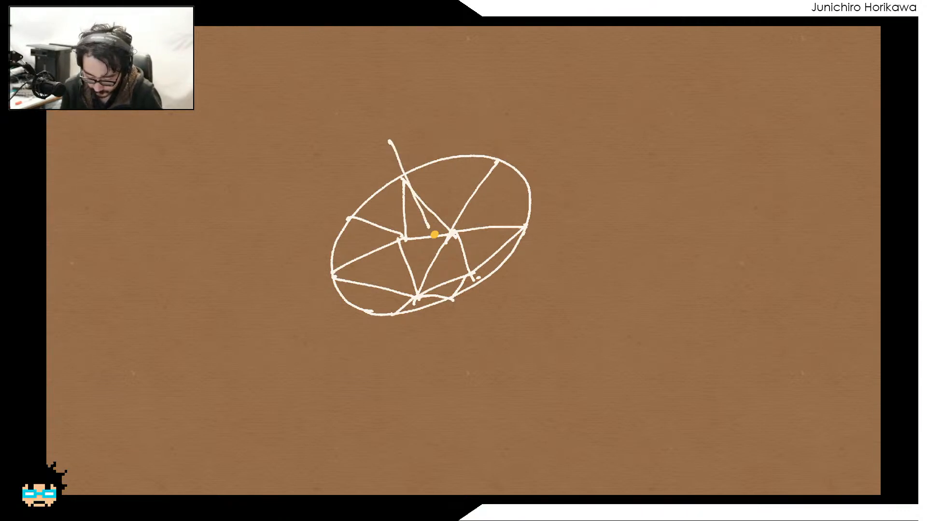
{"action": "key", "text": "ctrl+z"}
{"action": "mouse_move", "coordinate": [387, 134]}
{"action": "left_mouse_down"}
{"action": "mouse_move", "coordinate": [397, 160]}
{"action": "mouse_move", "coordinate": [507, 107]}
{"action": "mouse_move", "coordinate": [518, 122]}
{"action": "left_mouse_up"}
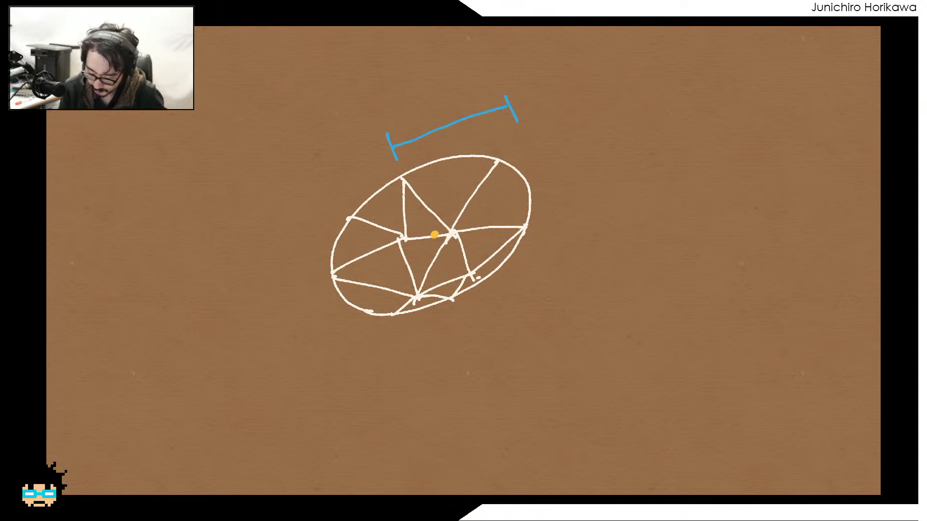
{"action": "left_click_drag", "start_coordinate": [430, 113], "coordinate": [437, 96]}
{"action": "left_click_drag", "start_coordinate": [450, 94], "coordinate": [469, 99]}
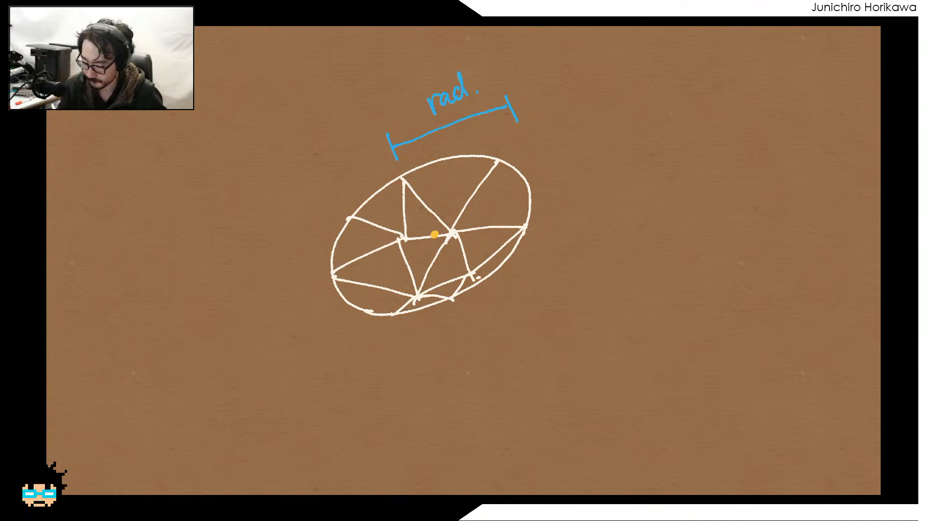
{"action": "left_click_drag", "start_coordinate": [483, 79], "coordinate": [494, 82]}
{"action": "mouse_move", "coordinate": [516, 68]}
{"action": "left_mouse_down"}
{"action": "mouse_move", "coordinate": [505, 76]}
{"action": "mouse_move", "coordinate": [521, 73]}
{"action": "mouse_move", "coordinate": [531, 83]}
{"action": "left_mouse_up"}
{"action": "mouse_move", "coordinate": [529, 66]}
{"action": "left_mouse_down"}
{"action": "mouse_move", "coordinate": [541, 62]}
{"action": "mouse_move", "coordinate": [538, 74]}
{"action": "mouse_move", "coordinate": [556, 68]}
{"action": "left_mouse_up"}
{"action": "left_click_drag", "start_coordinate": [571, 57], "coordinate": [599, 49]}
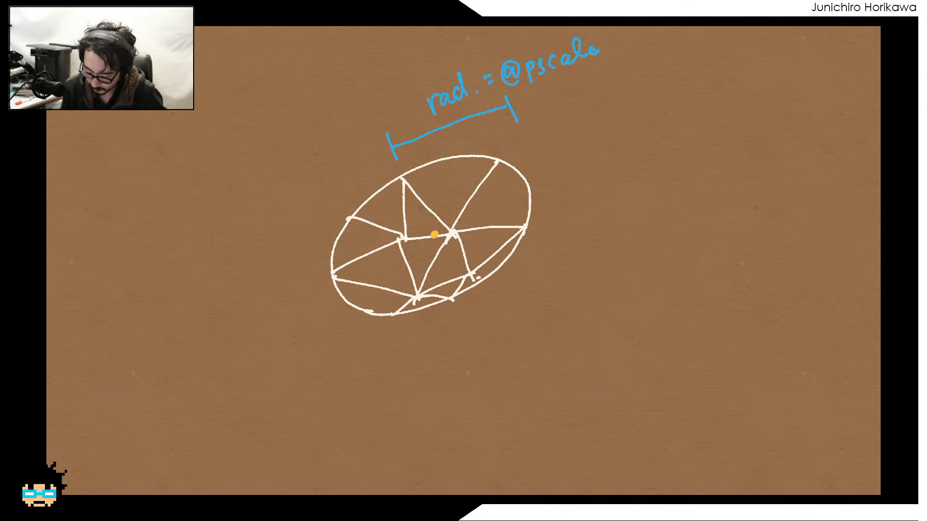
{"action": "left_click_drag", "start_coordinate": [434, 224], "coordinate": [453, 219]}
{"action": "left_click_drag", "start_coordinate": [447, 195], "coordinate": [451, 207]}
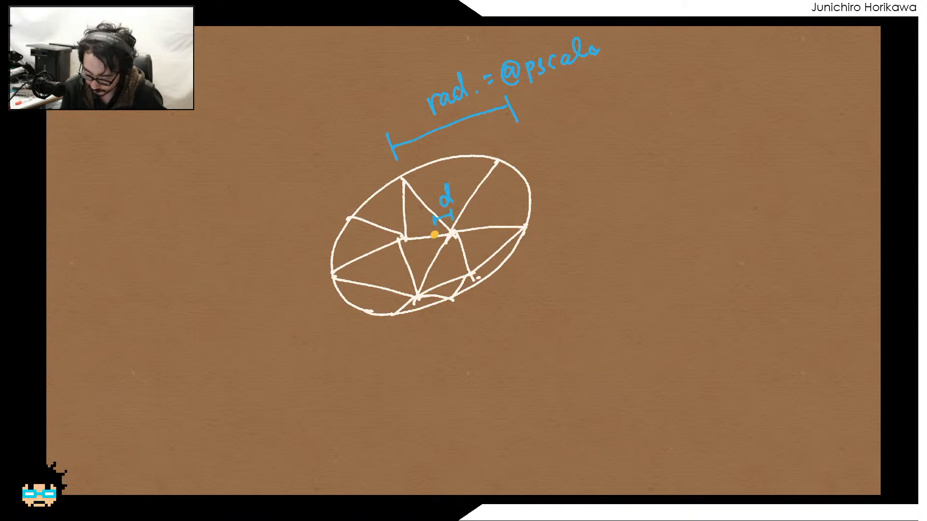
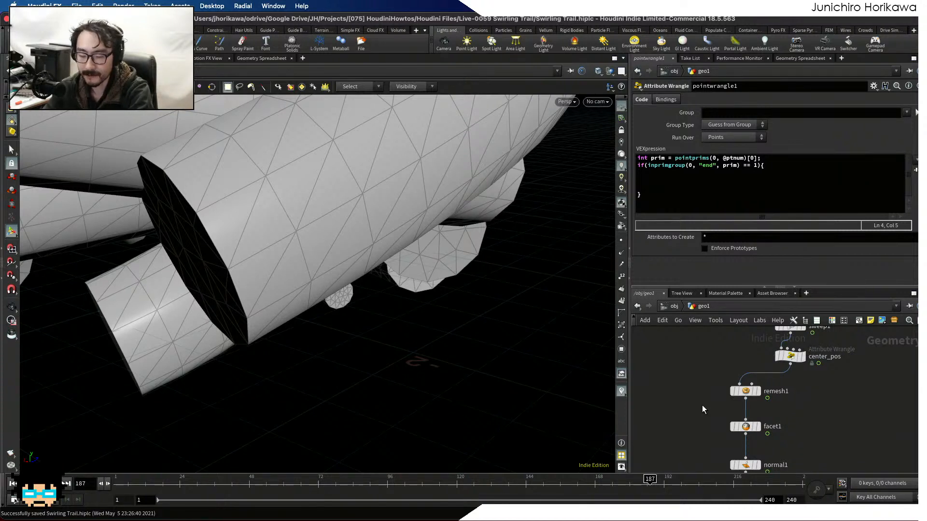
Back in Houdini, begin a float d assignment inside the if block of pointwrangle1's VEXpression.
{"action": "middle_click_drag", "start_coordinate": [702, 408], "coordinate": [707, 383]}
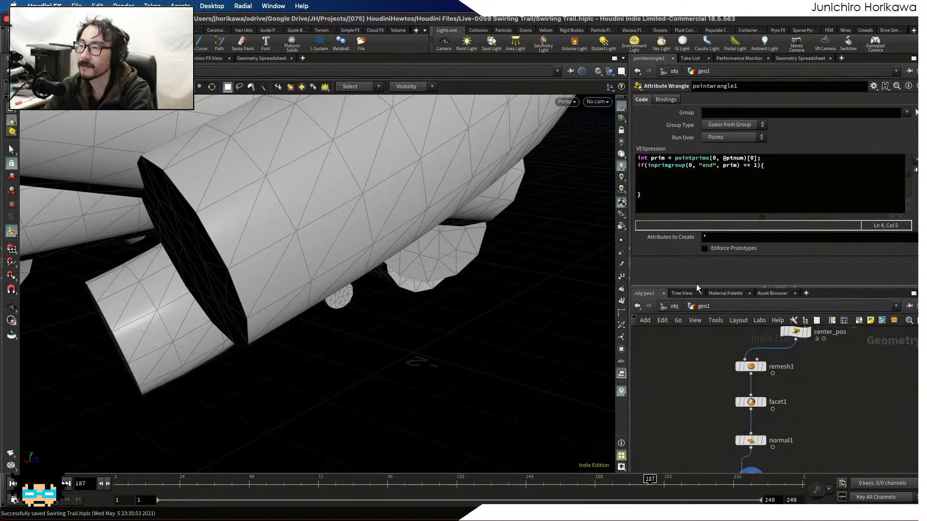
{"action": "left_click", "coordinate": [692, 181]}
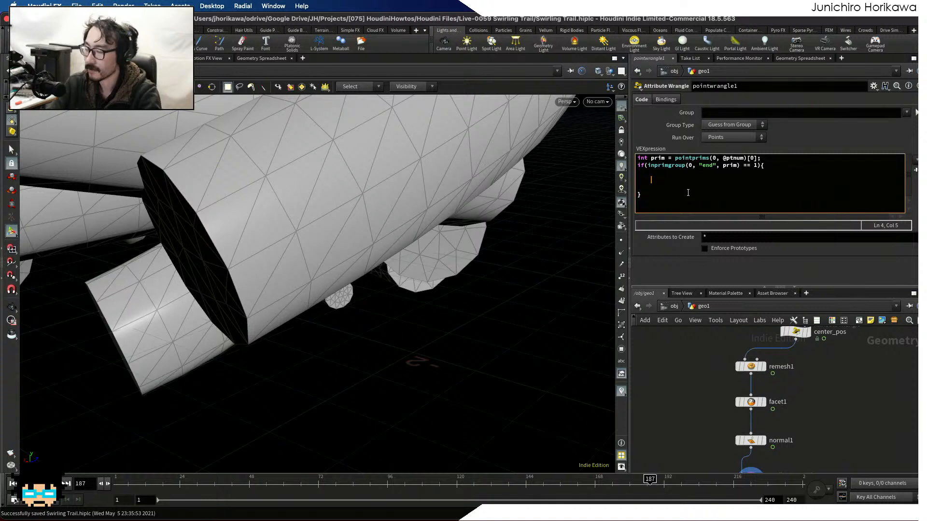
{"action": "type", "text": "float d "}
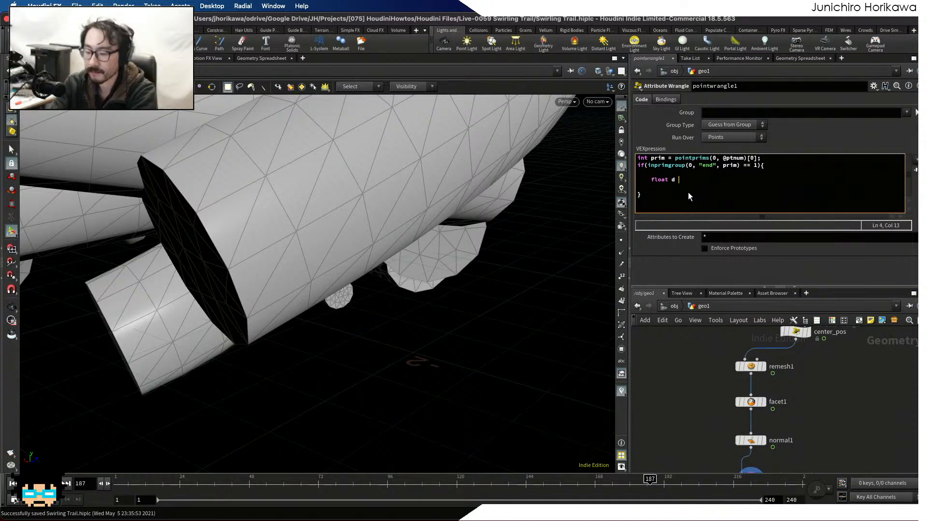
{"action": "type", "text": "="}
{"action": "key", "text": "Delete"}
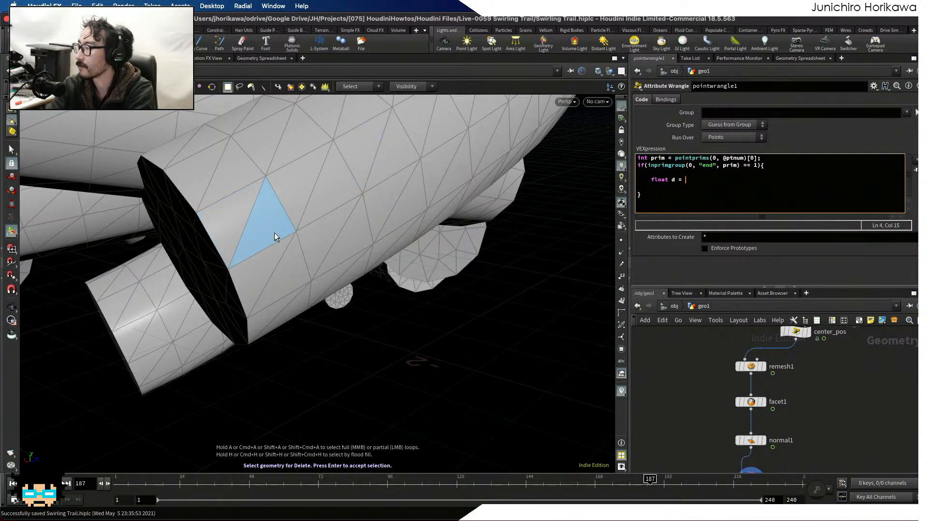
Above the float d line, declare vector cen = prim(0, "cen", prim); to read the centre position.
{"action": "key", "text": "Up"}
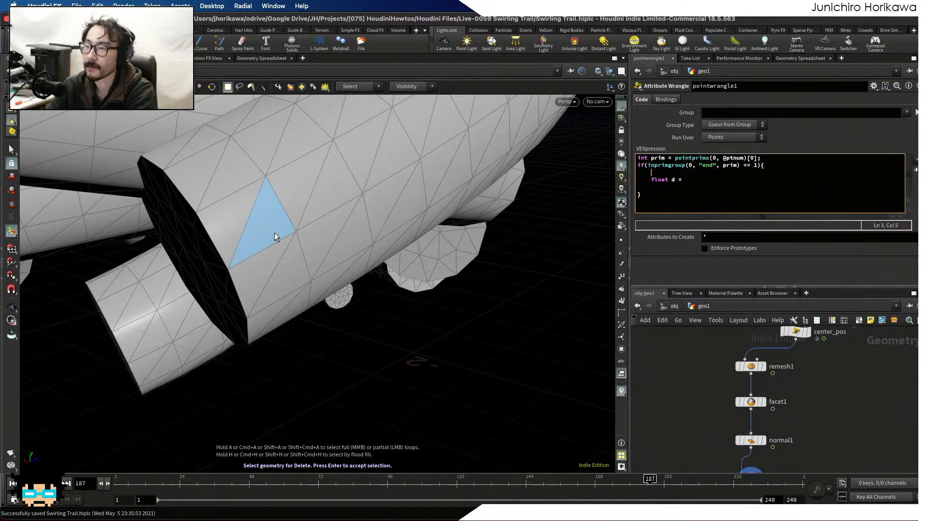
{"action": "type", "text": "vector"}
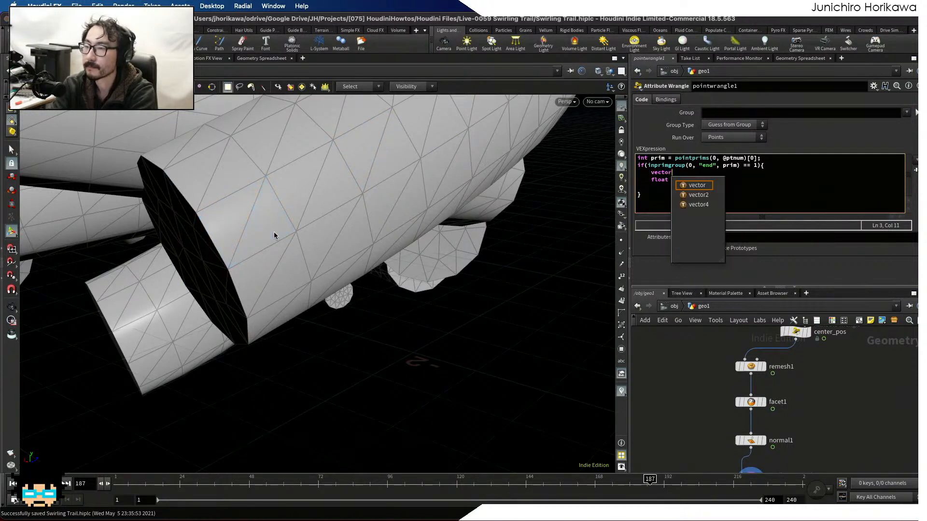
{"action": "type", "text": " cen = p"}
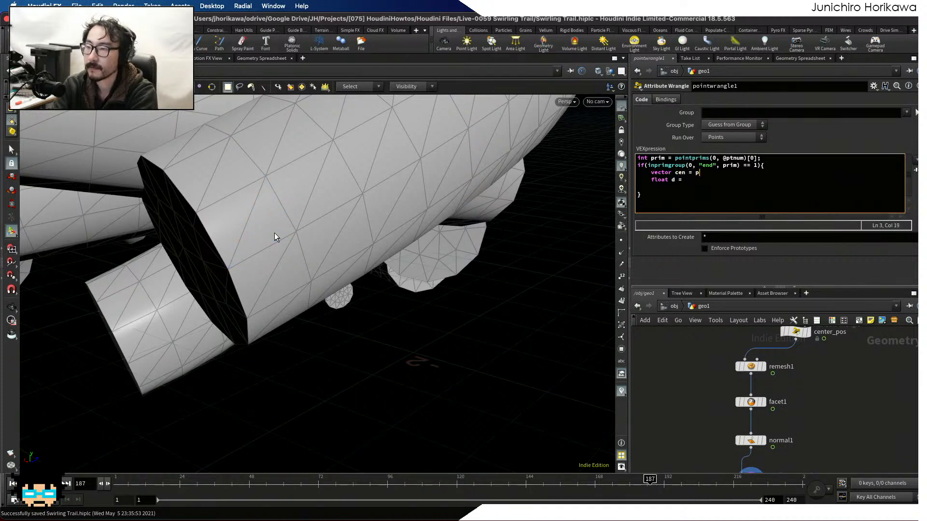
{"action": "type", "text": "rim(0, \""}
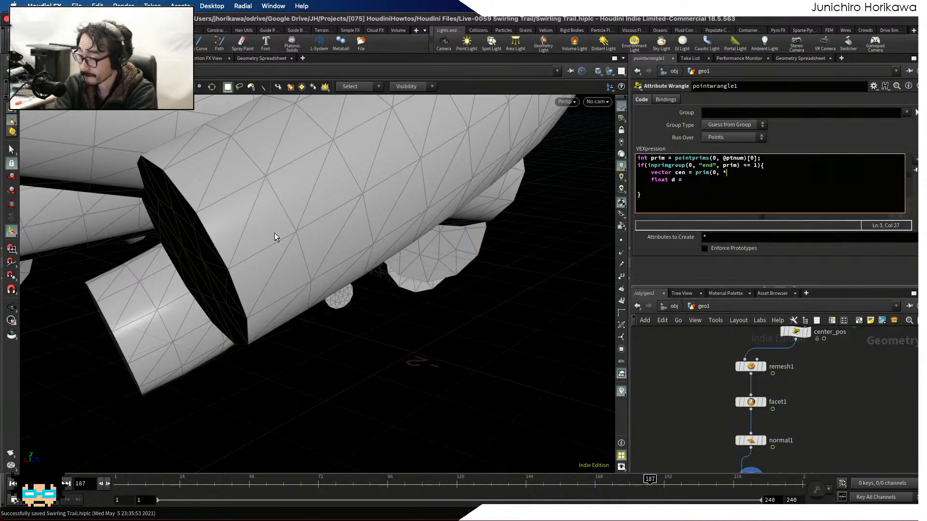
{"action": "type", "text": "cen\", prim"}
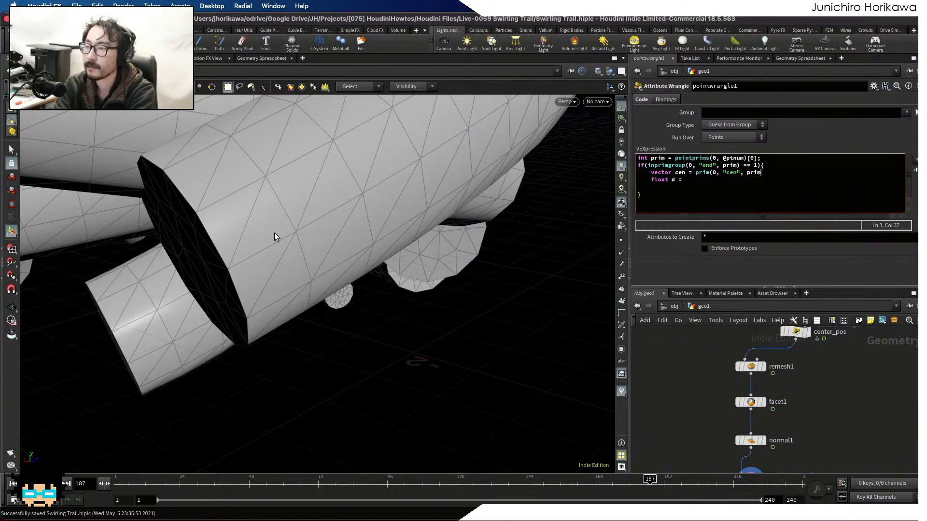
{"action": "type", "text": ");     float "}
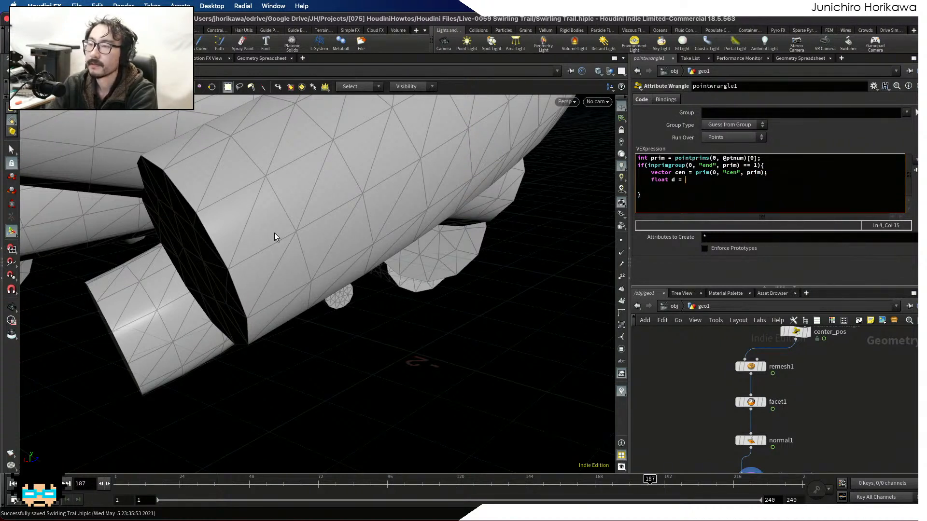
Complete the d line as float d = distance(@P, cen); to measure each end-cap point's distance from the centre.
{"action": "type", "text": "d = distance("}
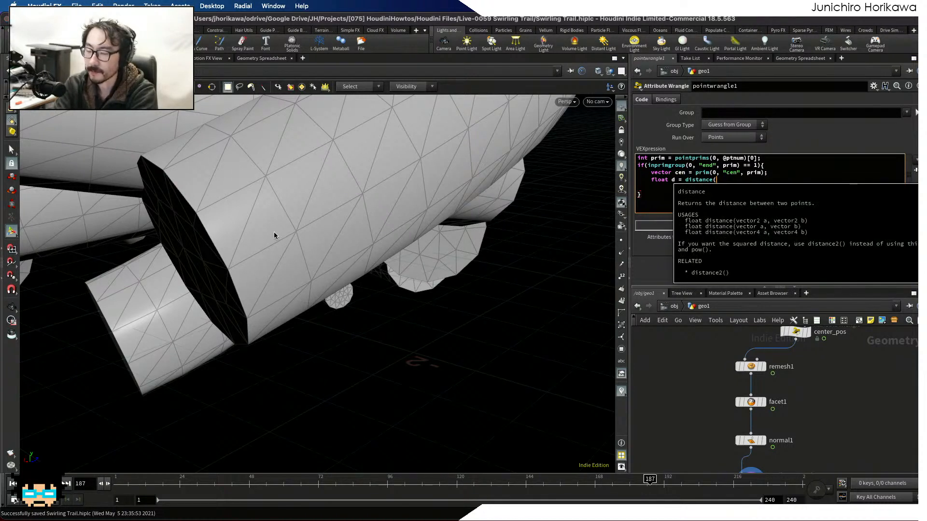
{"action": "type", "text": "@P,"}
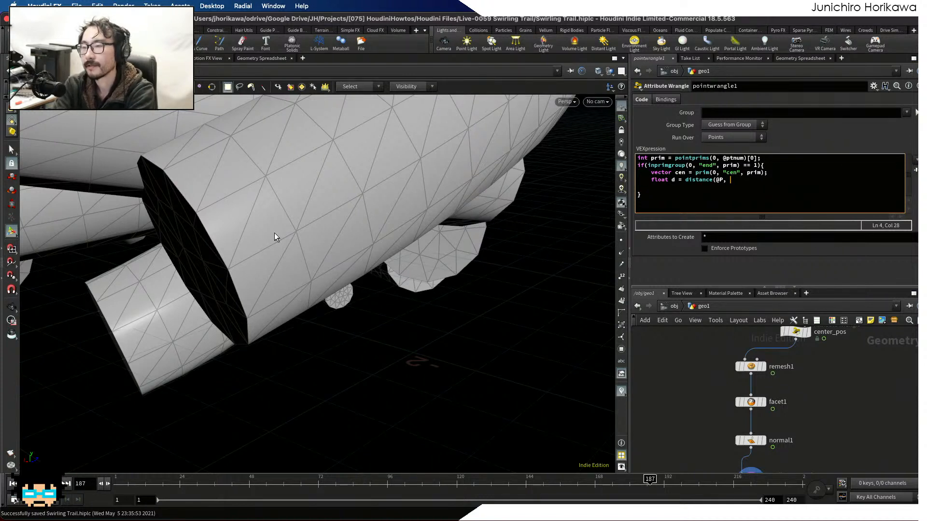
{"action": "type", "text": "cen"}
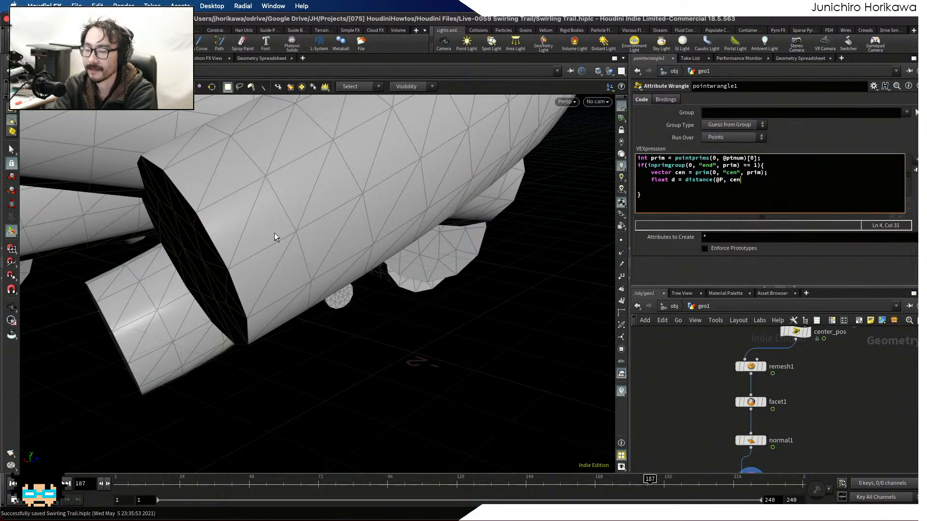
{"action": "type", "text": ");"}
{"action": "key", "text": "Return"}
{"action": "key", "text": "Return"}
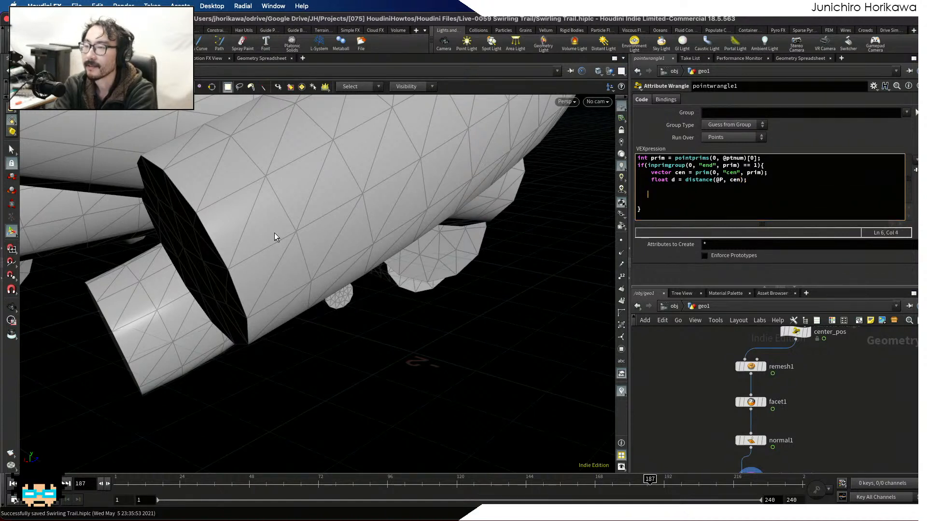
{"action": "key", "text": "BackSpace"}
{"action": "key", "text": "BackSpace"}
{"action": "key", "text": "BackSpace"}
{"action": "key", "text": "BackSpace"}
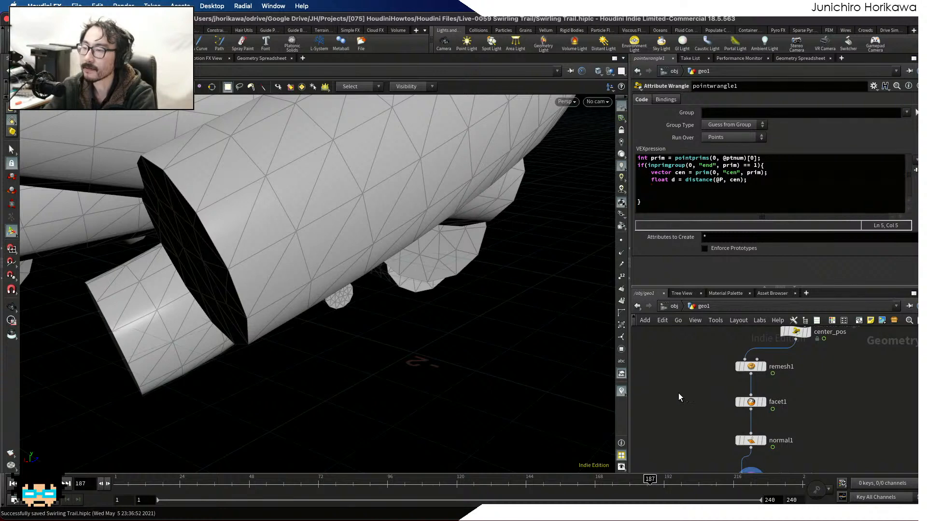
Examine the point attributes of remesh1 and the upstream sweep1 in the geometry spreadsheet, looking for pscale.
{"action": "middle_click_drag", "start_coordinate": [679, 393], "coordinate": [683, 361]}
{"action": "scroll", "coordinate": [732, 384], "scroll_direction": "up", "scroll_amount": 4}
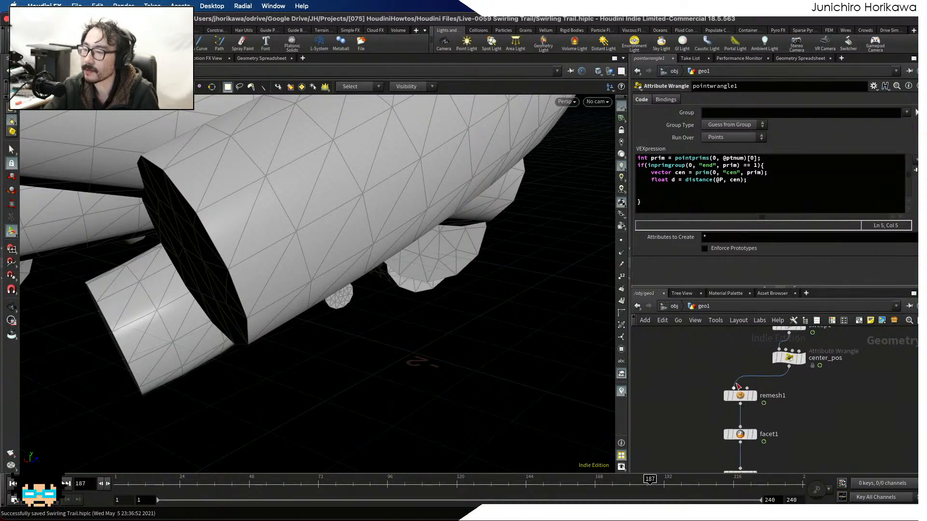
{"action": "left_click", "coordinate": [735, 398]}
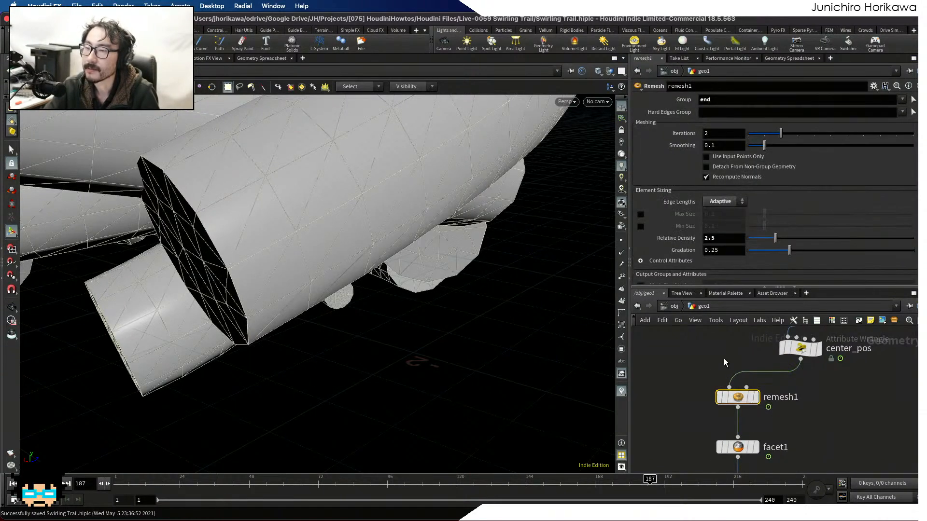
{"action": "left_click", "coordinate": [781, 59]}
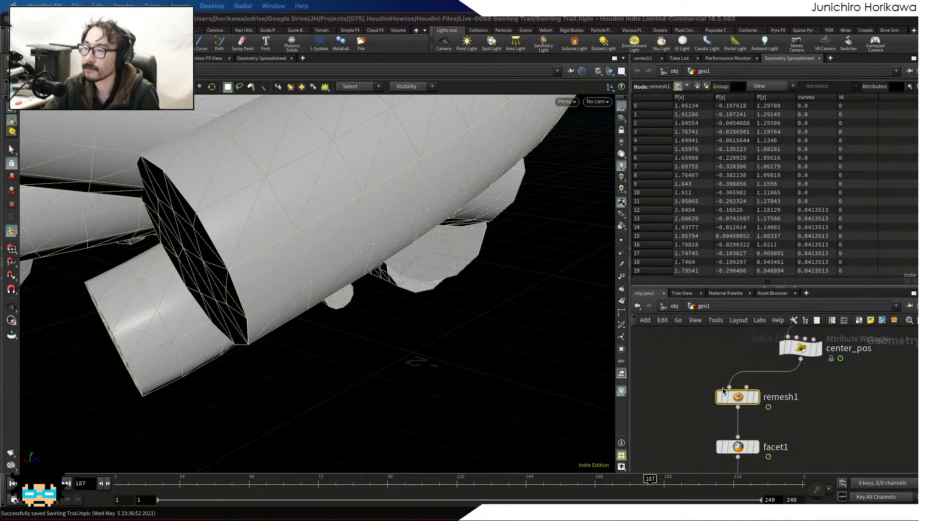
{"action": "scroll", "coordinate": [720, 382], "scroll_direction": "down", "scroll_amount": 2}
{"action": "left_click", "coordinate": [739, 385]}
{"action": "scroll", "coordinate": [699, 361], "scroll_direction": "down", "scroll_amount": 3}
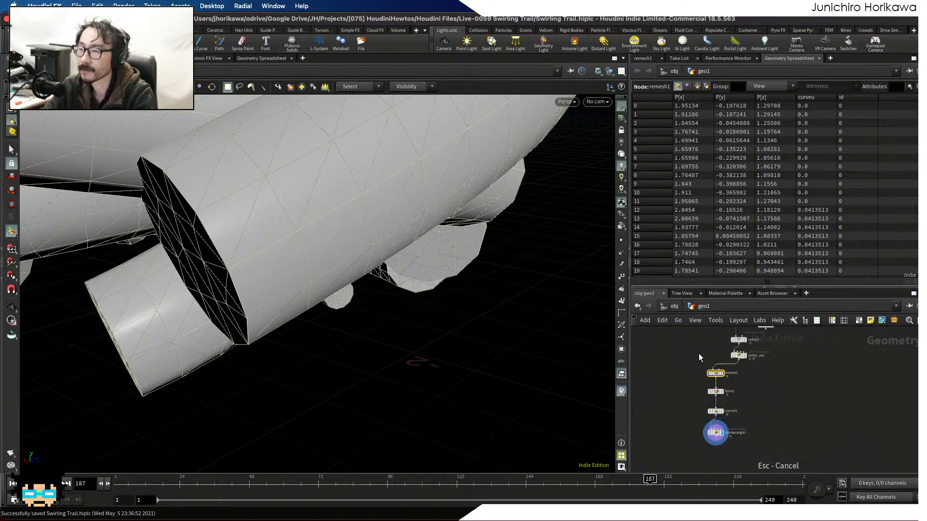
{"action": "scroll", "coordinate": [700, 389], "scroll_direction": "up", "scroll_amount": 4}
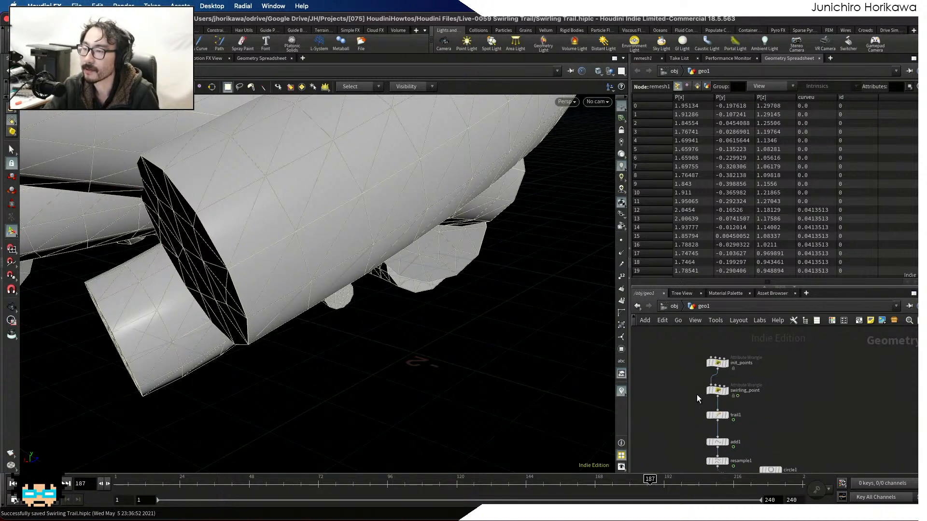
{"action": "middle_click_drag", "start_coordinate": [696, 395], "coordinate": [691, 415]}
{"action": "scroll", "coordinate": [738, 425], "scroll_direction": "up", "scroll_amount": 4}
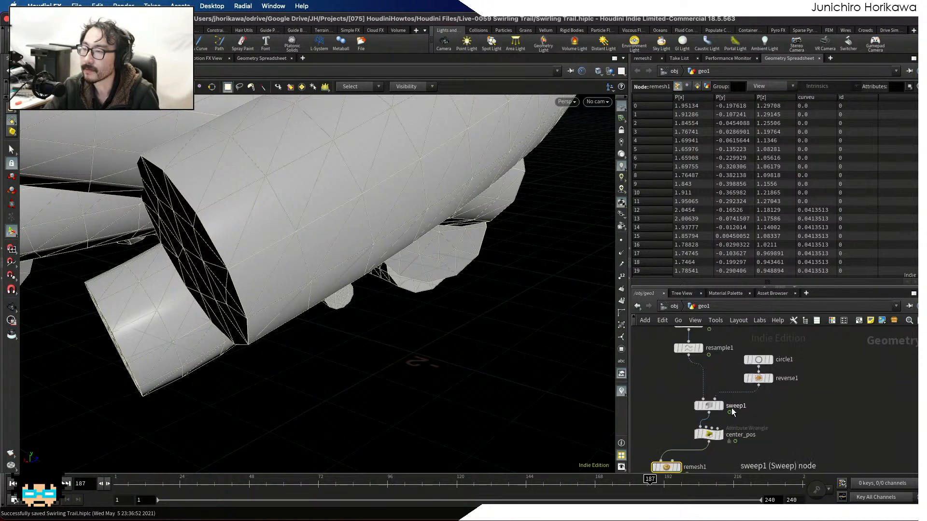
{"action": "left_click", "coordinate": [697, 404]}
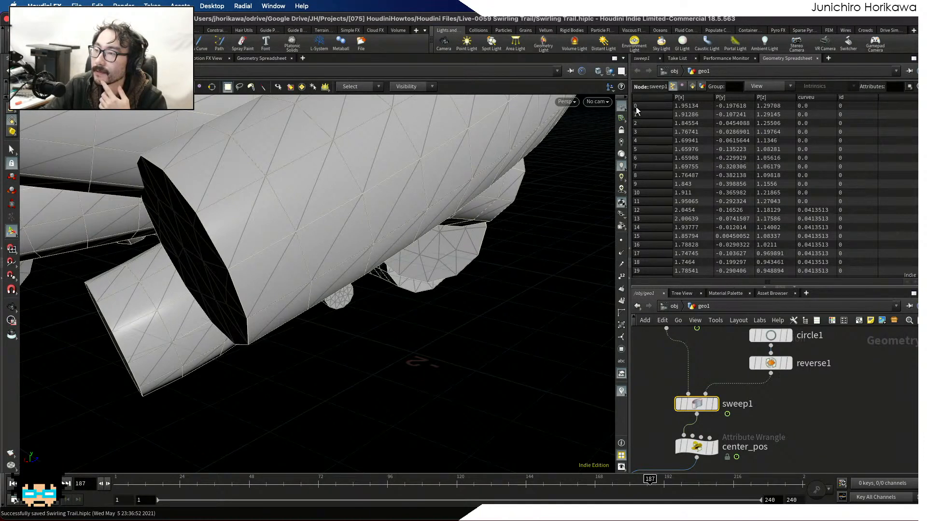
In sweep1's input attributes, remove the ^ before pscale in the From Backbone Curves pattern so that pscale is carried over.
{"action": "left_click", "coordinate": [642, 59]}
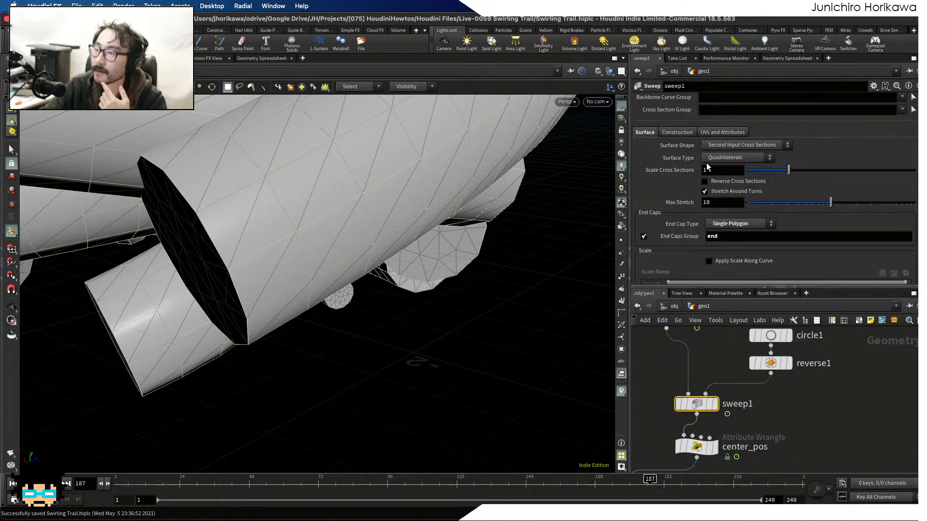
{"action": "scroll", "coordinate": [707, 168], "scroll_direction": "down", "scroll_amount": 2}
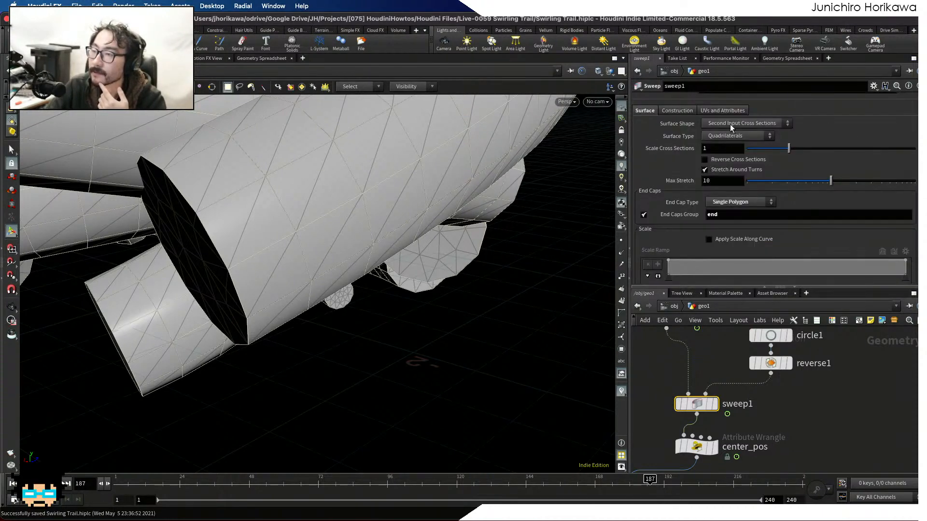
{"action": "left_click", "coordinate": [730, 111]}
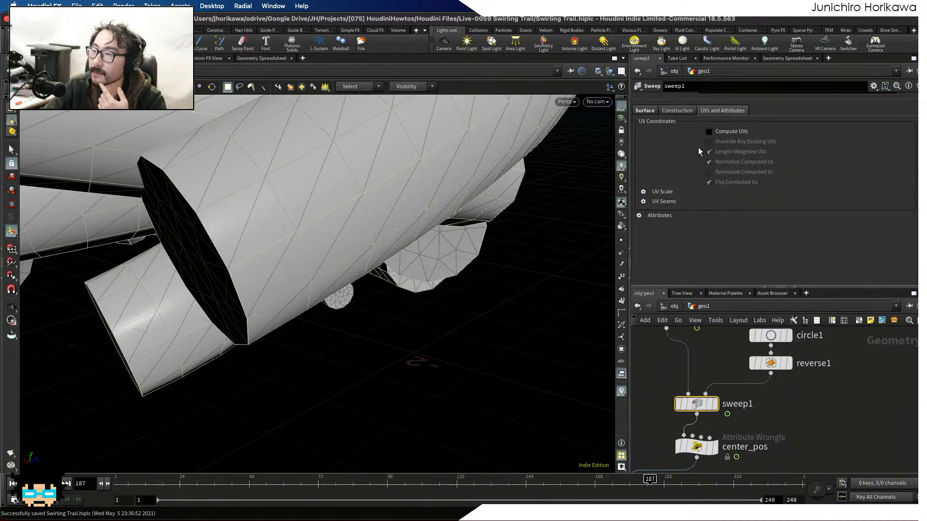
{"action": "left_click", "coordinate": [638, 215]}
{"action": "scroll", "coordinate": [652, 215], "scroll_direction": "down", "scroll_amount": 3}
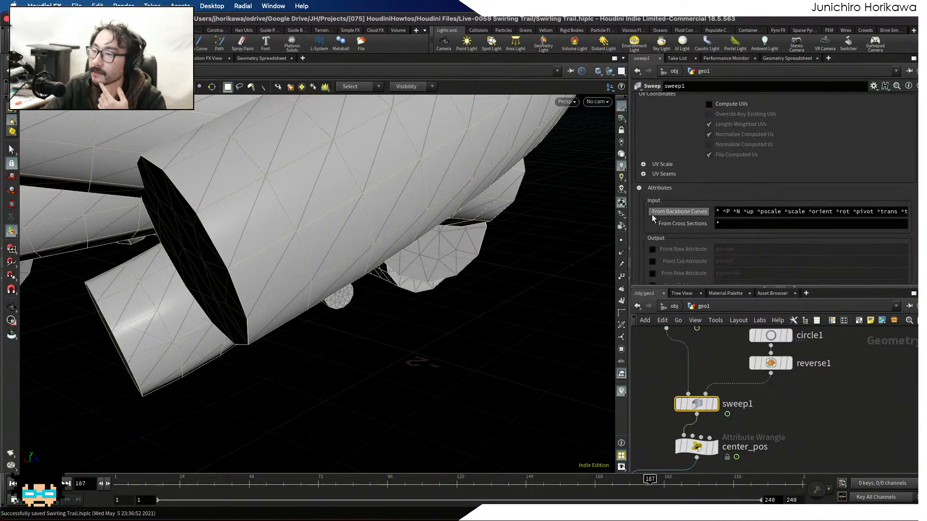
{"action": "scroll", "coordinate": [690, 216], "scroll_direction": "down", "scroll_amount": 1}
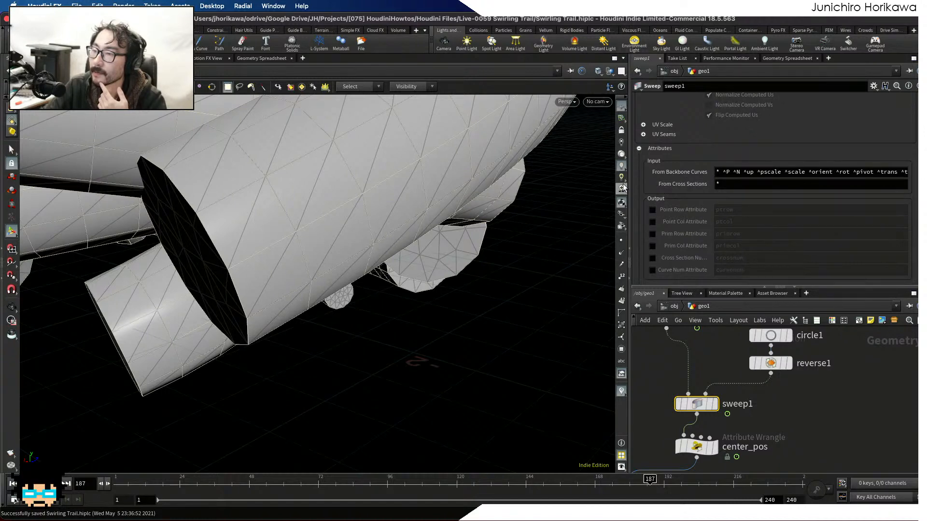
{"action": "left_click_drag", "start_coordinate": [630, 189], "coordinate": [474, 187]}
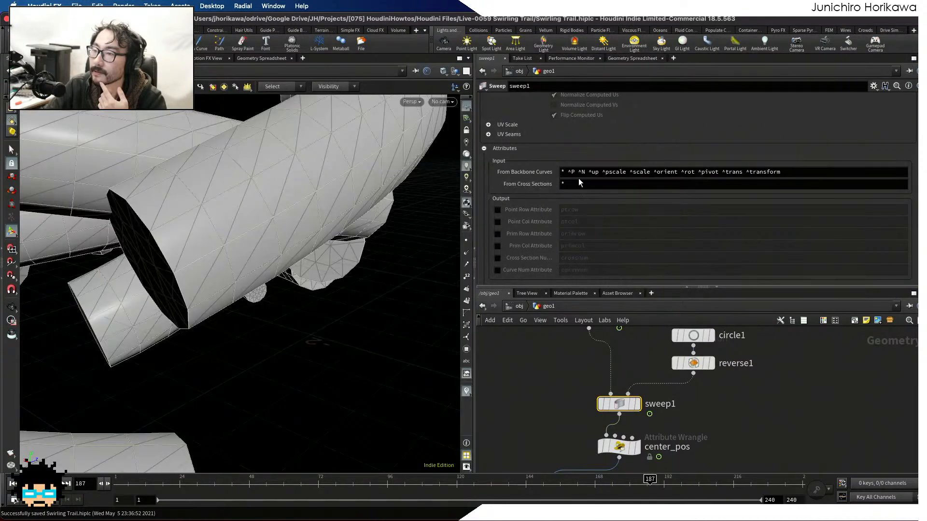
{"action": "left_click", "coordinate": [604, 172]}
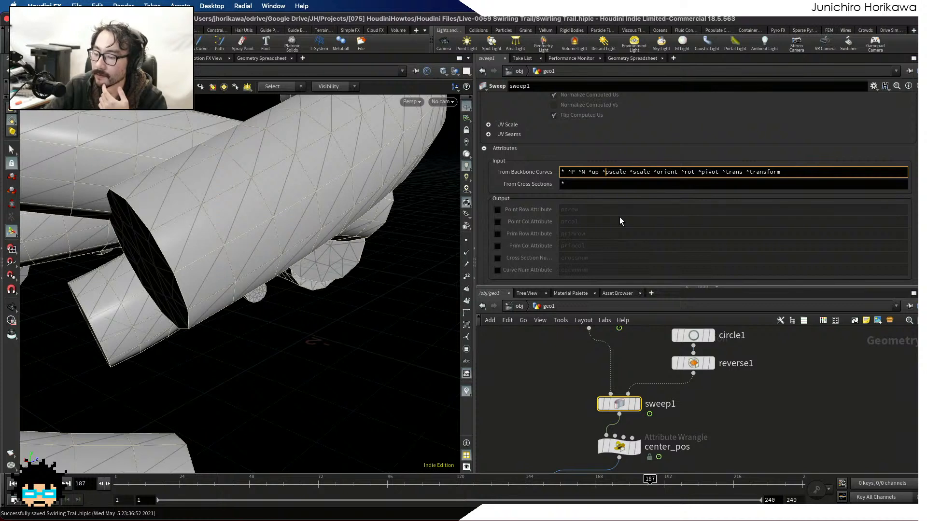
{"action": "key", "text": "BackSpace"}
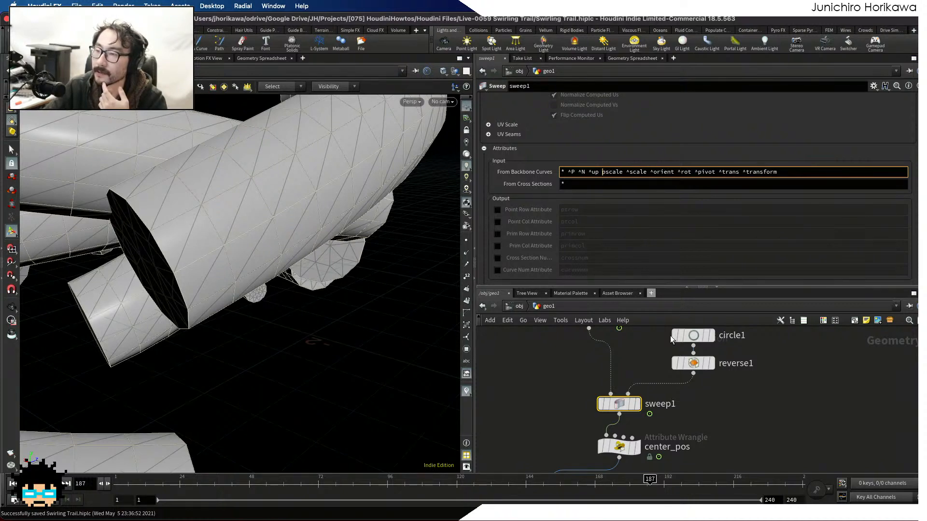
{"action": "key", "text": "Return"}
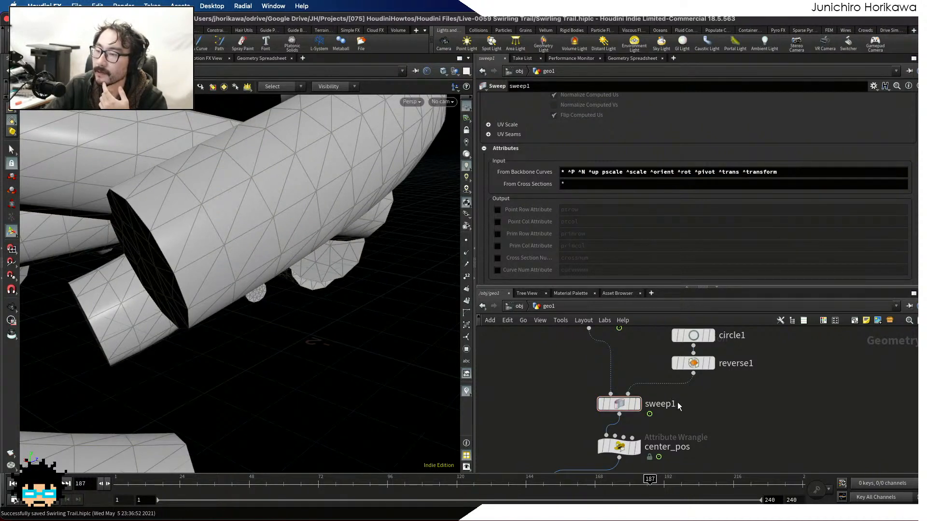
Check the pscale values on the points of sweep1 and pointwrangle1 in the geometry spreadsheet.
{"action": "left_click", "coordinate": [638, 59]}
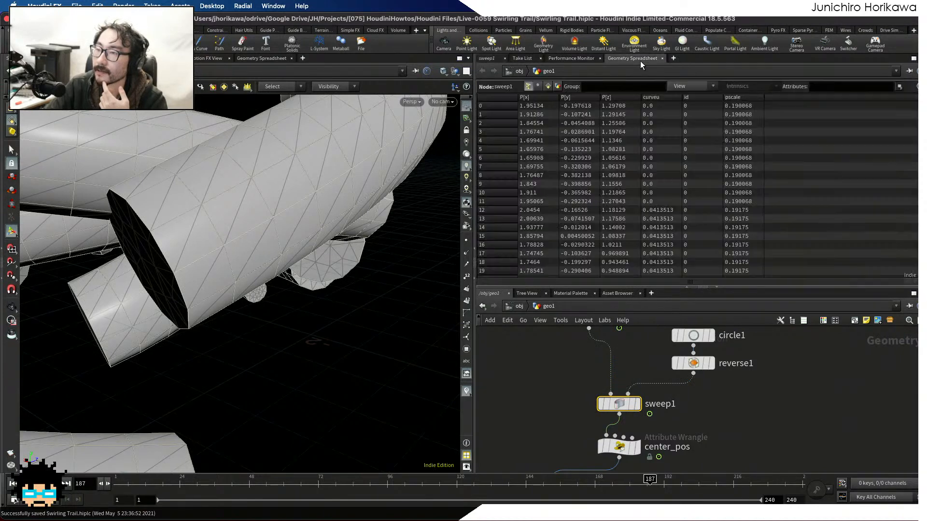
{"action": "scroll", "coordinate": [760, 175], "scroll_direction": "down", "scroll_amount": 20}
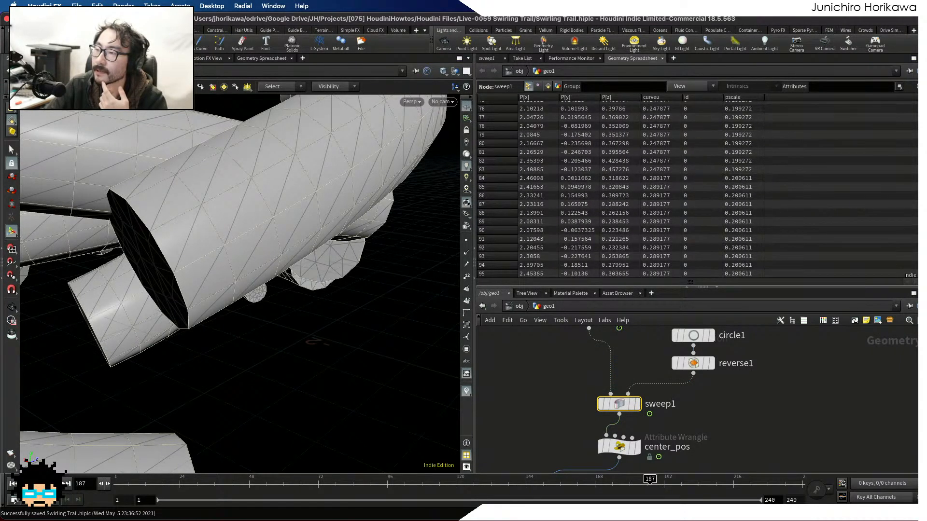
{"action": "scroll", "coordinate": [760, 174], "scroll_direction": "down", "scroll_amount": 20}
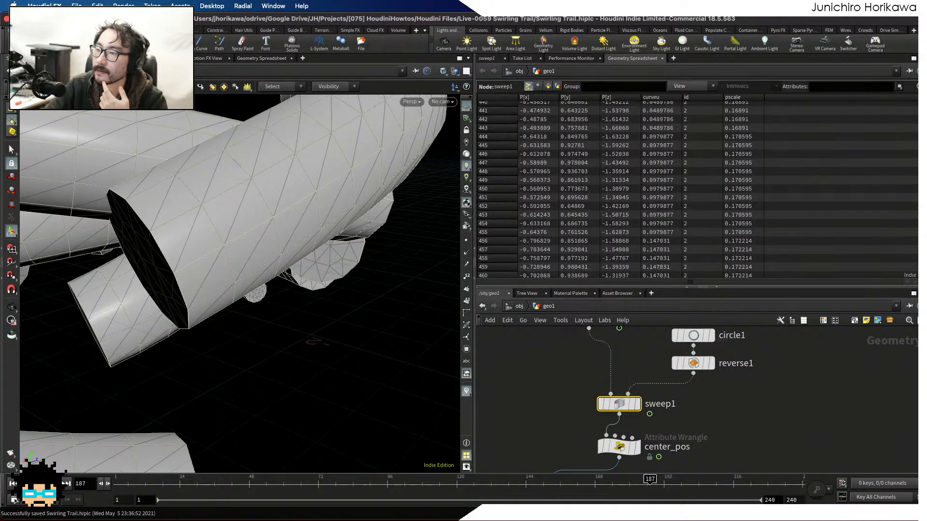
{"action": "scroll", "coordinate": [746, 400], "scroll_direction": "down", "scroll_amount": 6}
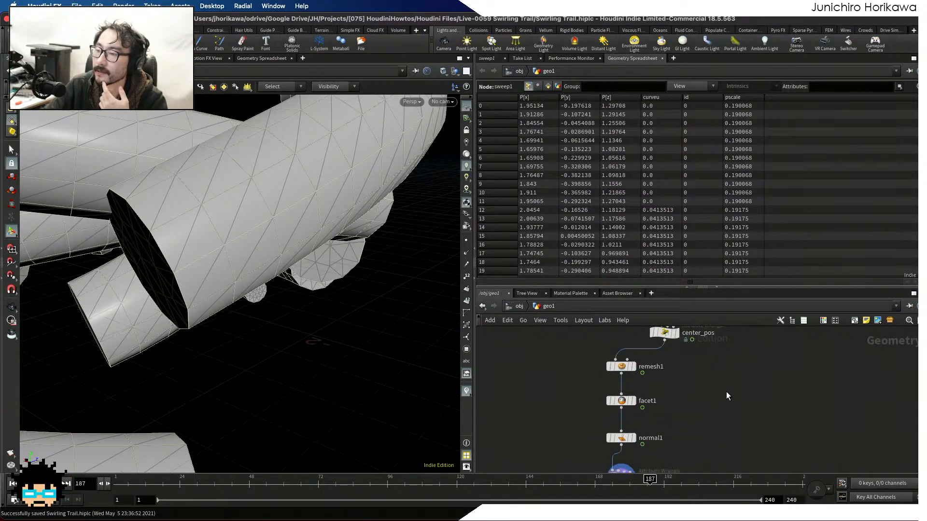
{"action": "middle_click_drag", "start_coordinate": [726, 392], "coordinate": [700, 338]}
{"action": "scroll", "coordinate": [673, 352], "scroll_direction": "up", "scroll_amount": 4}
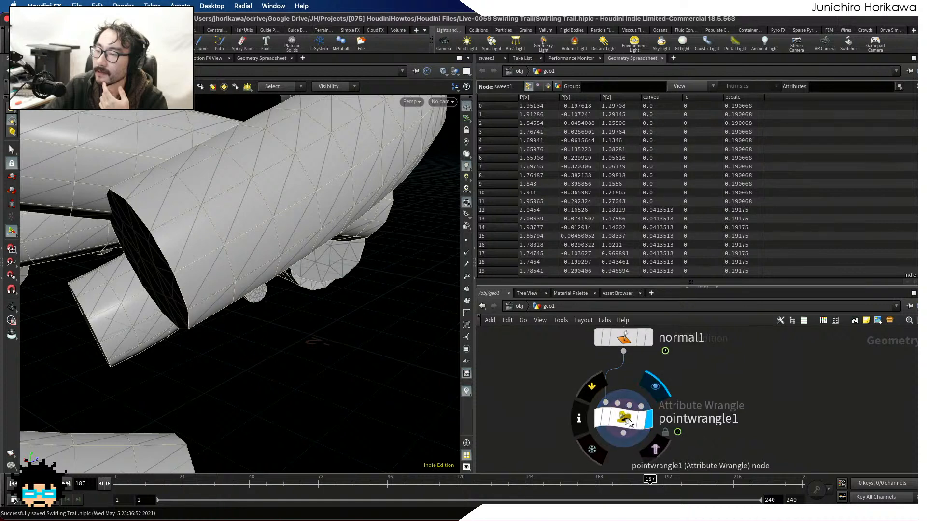
{"action": "left_click", "coordinate": [628, 418]}
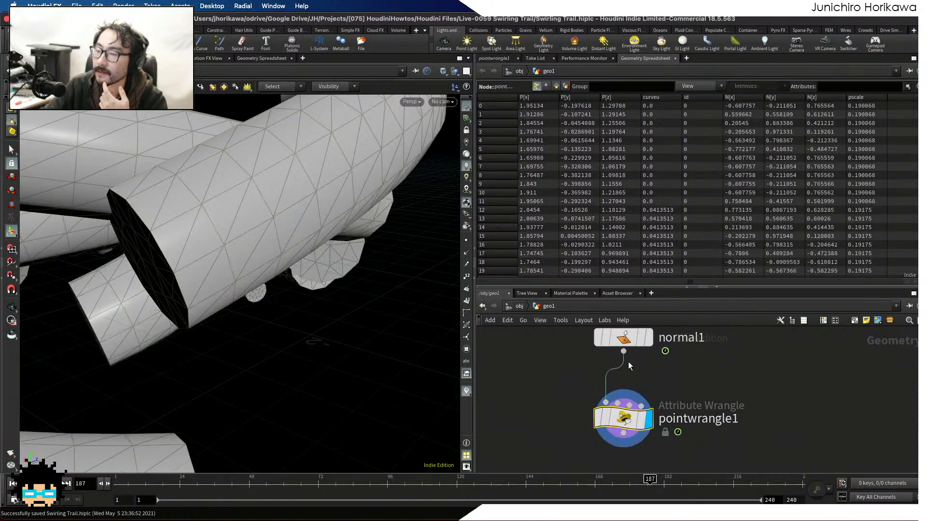
In pointwrangle1's VEXpression, declare float r = f@pscale; below the d line and leave a blank line after it.
{"action": "left_click", "coordinate": [492, 59]}
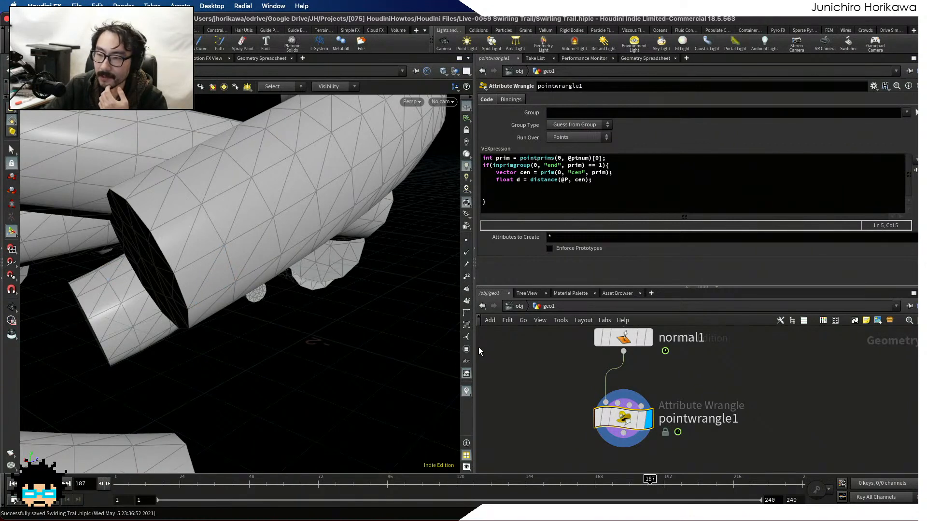
{"action": "left_click_drag", "start_coordinate": [476, 347], "coordinate": [564, 347]}
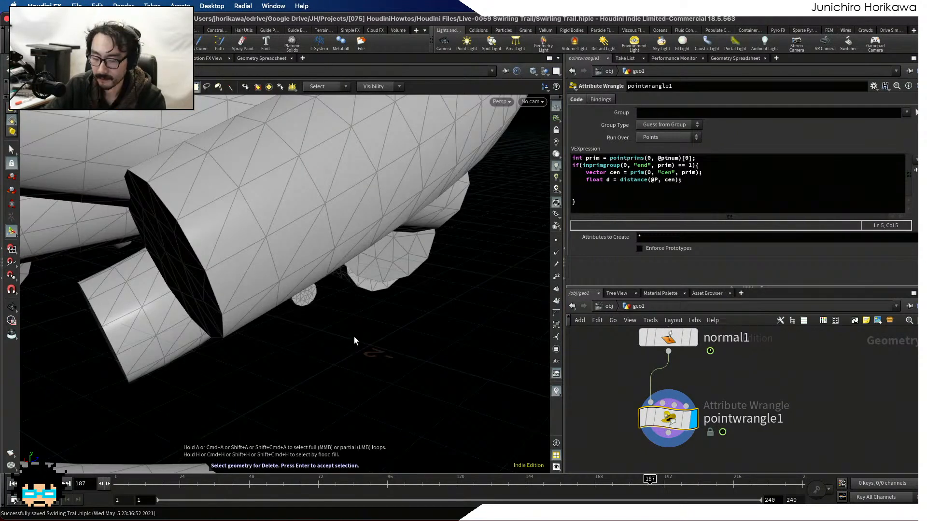
{"action": "left_click_drag", "start_coordinate": [354, 337], "coordinate": [334, 319], "text": "alt"}
{"action": "left_click", "coordinate": [607, 186]}
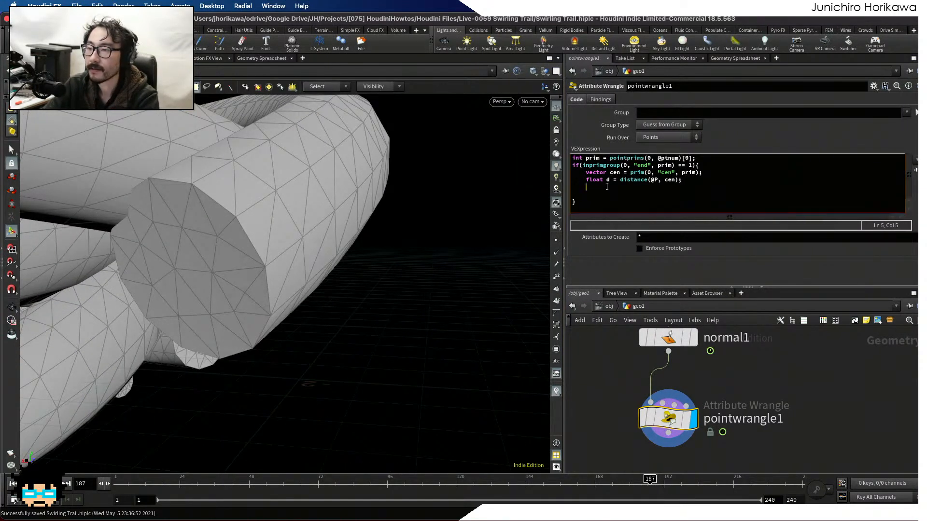
{"action": "type", "text": "float r "}
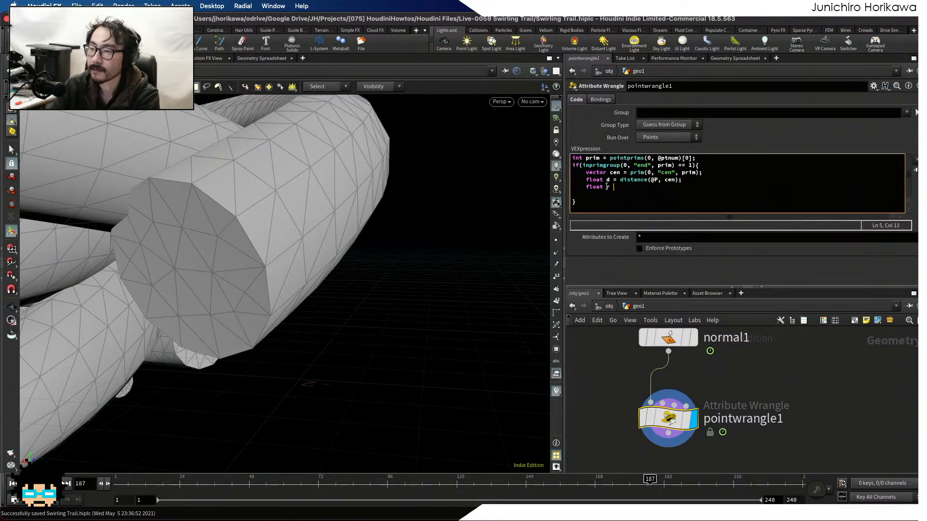
{"action": "type", "text": "= f@pa"}
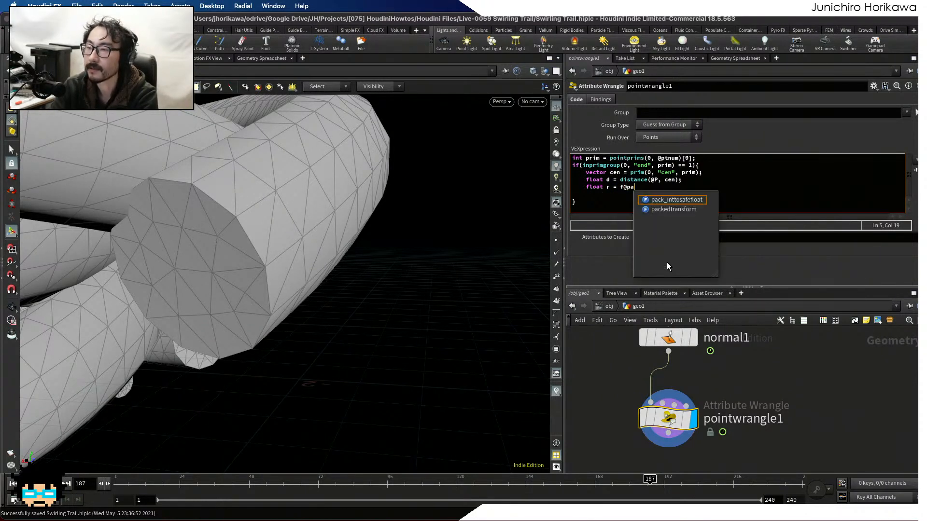
{"action": "key", "text": "BackSpace"}
{"action": "type", "text": "scale;"}
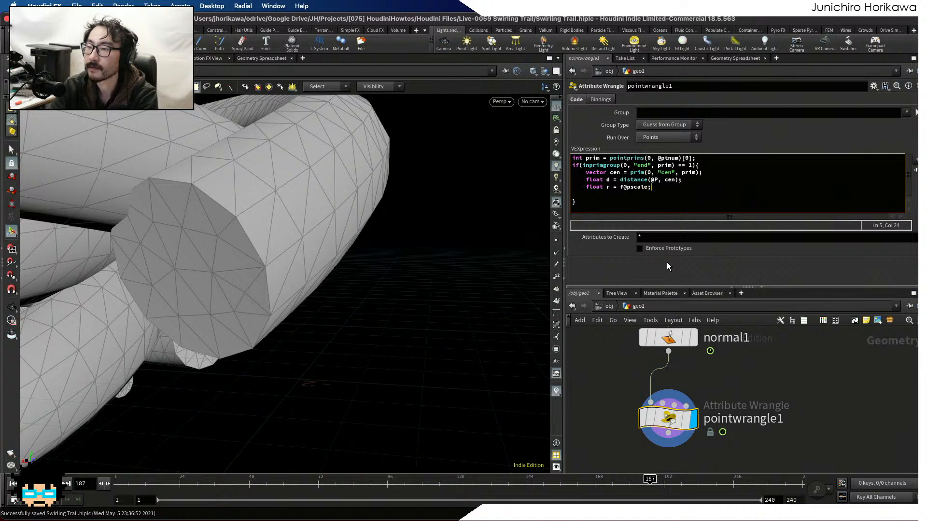
{"action": "left_click", "coordinate": [610, 195]}
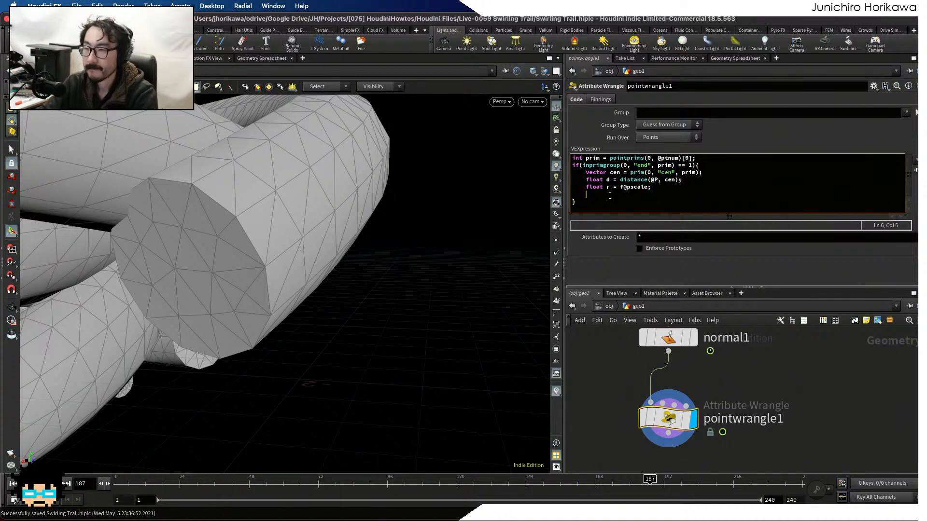
{"action": "key", "text": "Tab"}
{"action": "key", "text": "Return"}
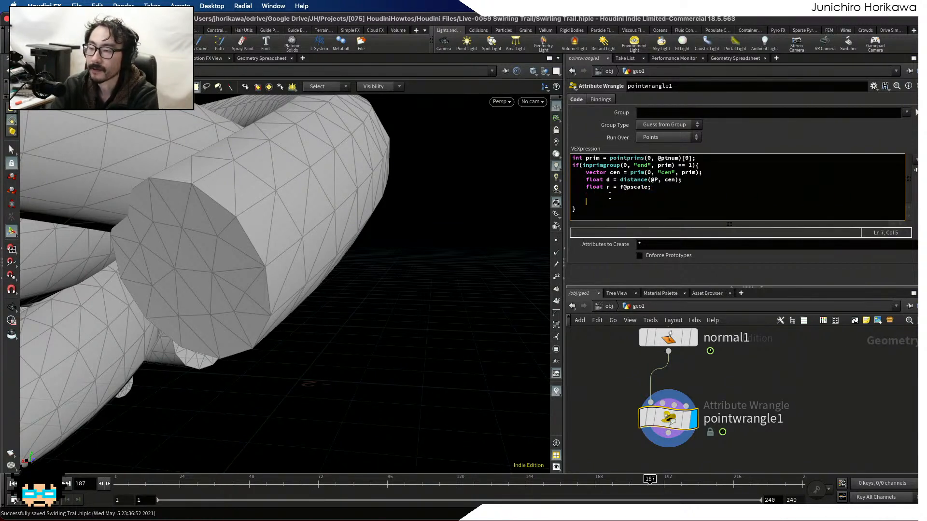
Inside pointwrangle1's if block, begin declaring float t as d / r below the blank line.
{"action": "type", "text": "float dr"}
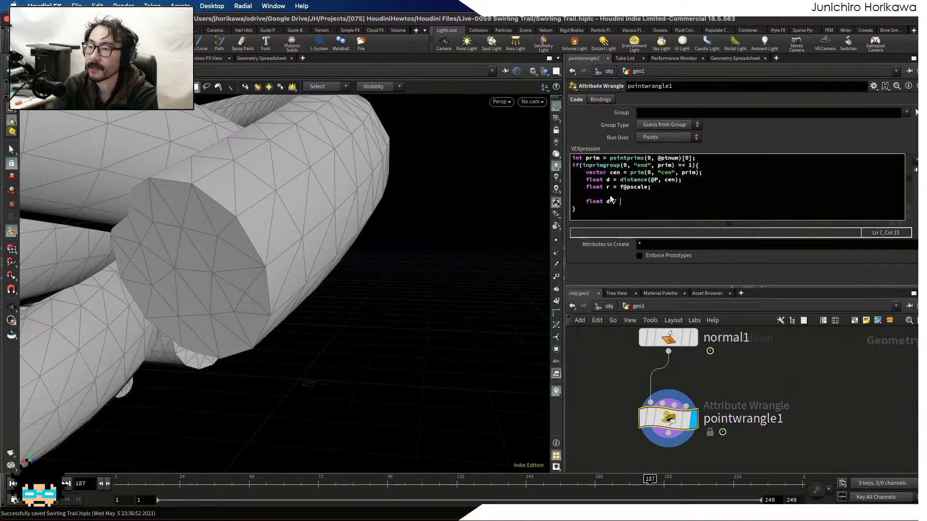
{"action": "key", "text": "BackSpace"}
{"action": "key", "text": "BackSpace"}
{"action": "key", "text": "BackSpace"}
{"action": "type", "text": "t"}
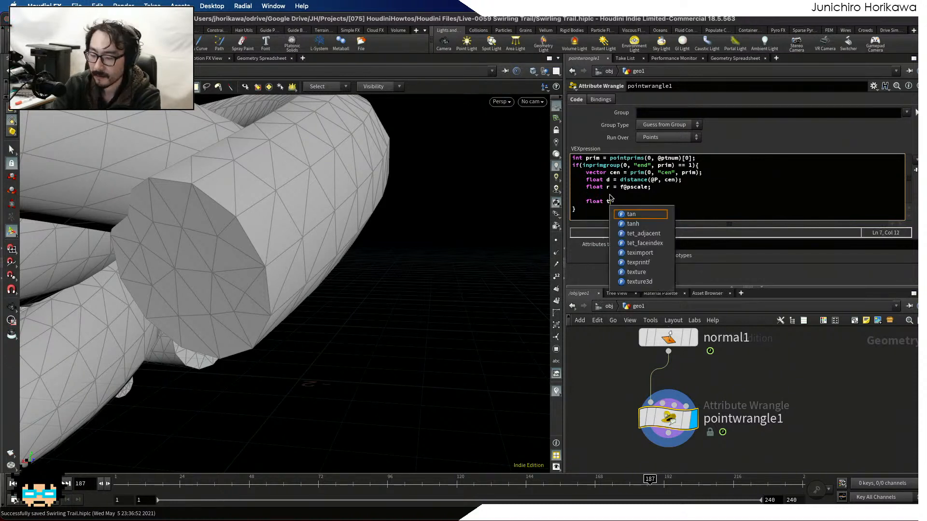
{"action": "type", "text": "r d/ "}
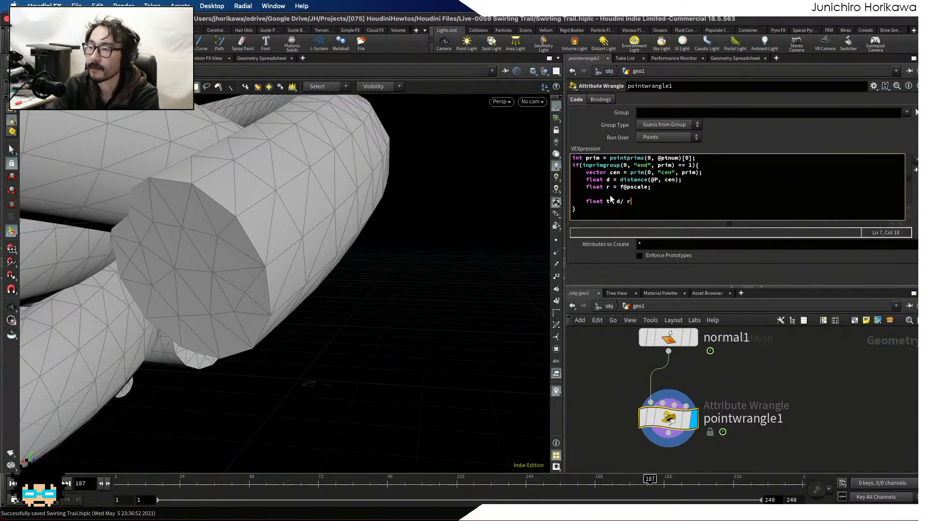
{"action": "type", "text": "r;"}
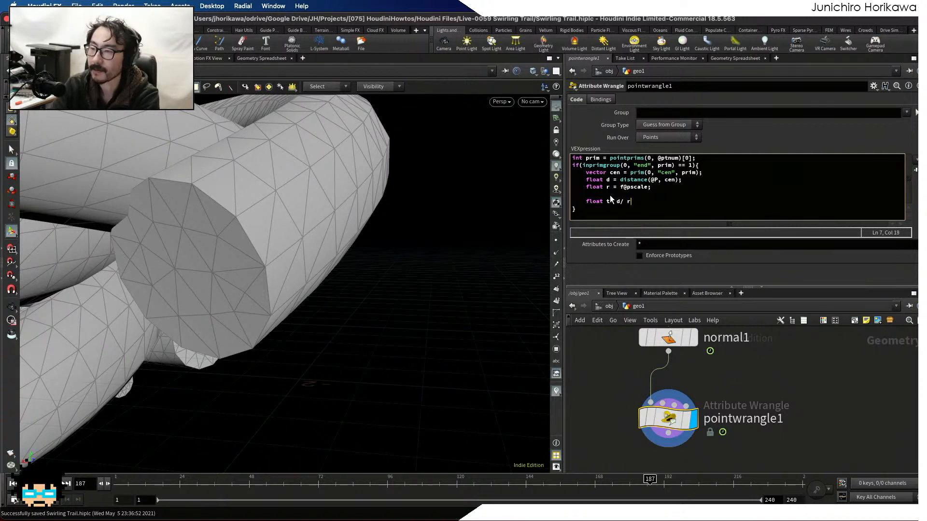
{"action": "type", "text": "*"}
{"action": "key", "text": "BackSpace"}
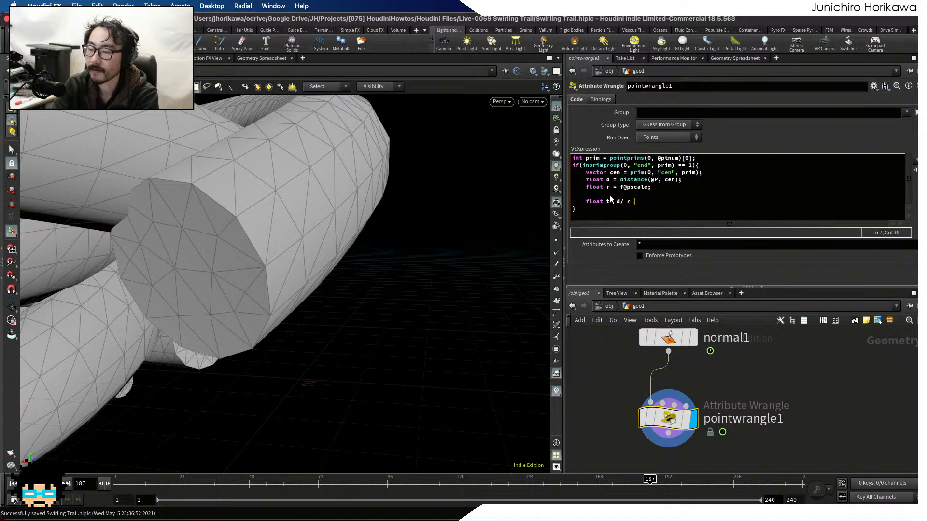
Multiply the t expression by $PI * 0.5 and close the statement with a semicolon.
{"action": "type", "text": "$PI "}
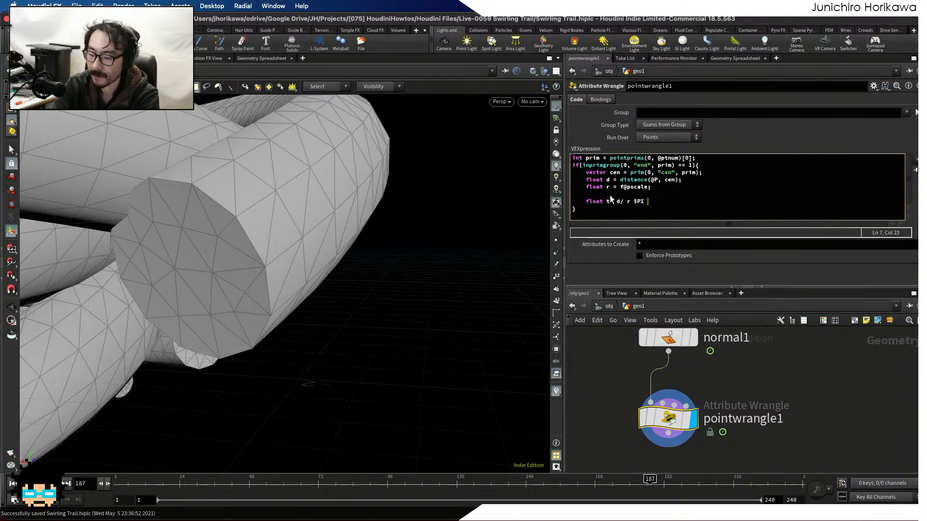
{"action": "type", "text": "* 0.5"}
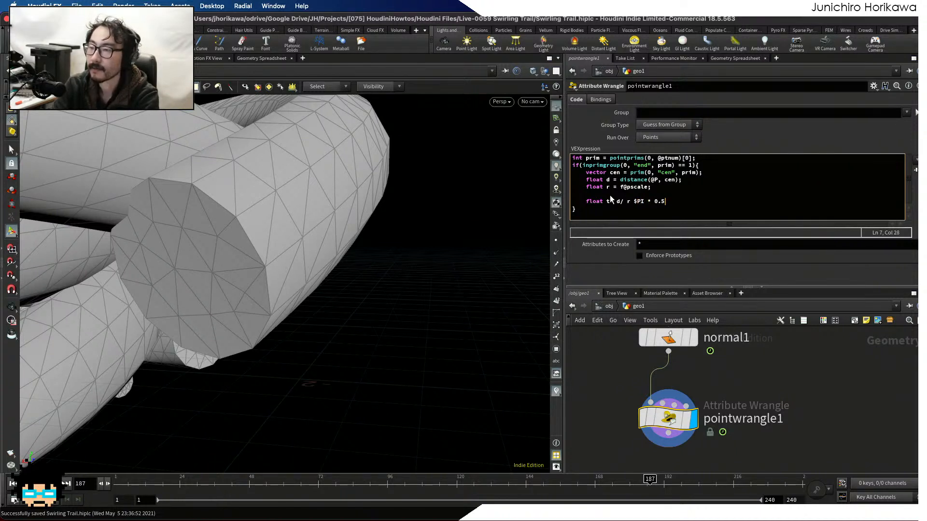
{"action": "left_click", "coordinate": [634, 203]}
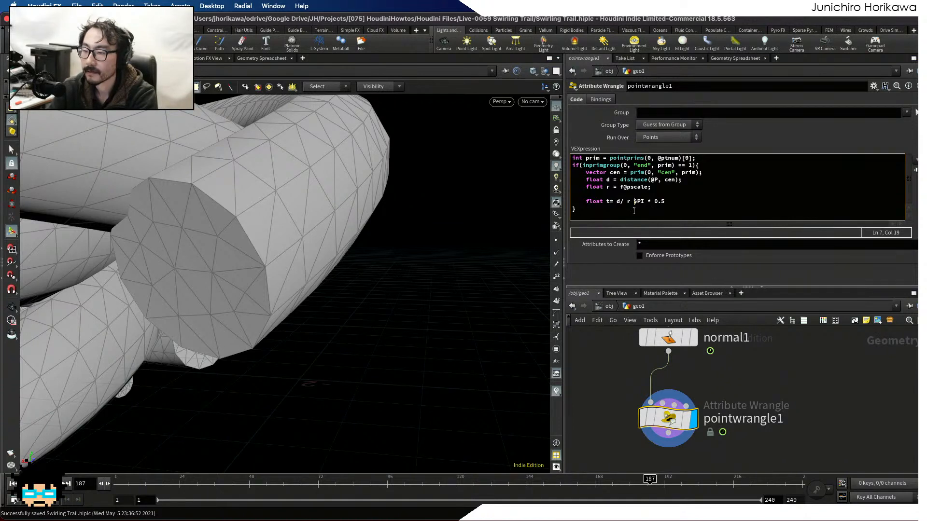
{"action": "type", "text": "*"}
{"action": "left_click_drag", "start_coordinate": [675, 202], "coordinate": [682, 205]}
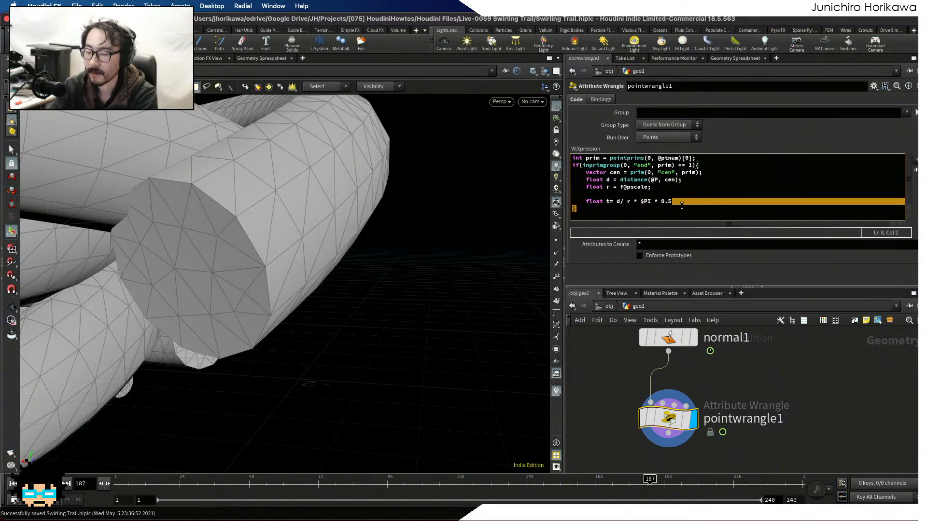
{"action": "left_click", "coordinate": [682, 202]}
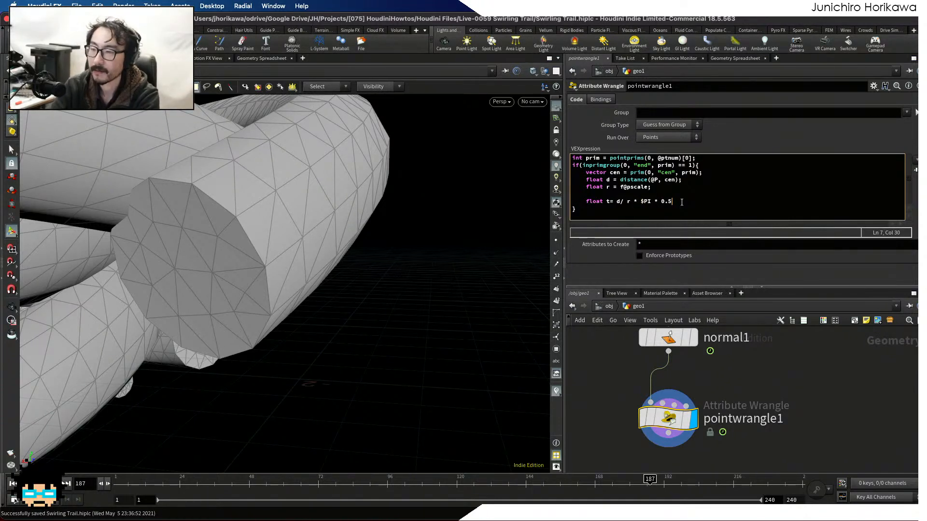
{"action": "type", "text": ";"}
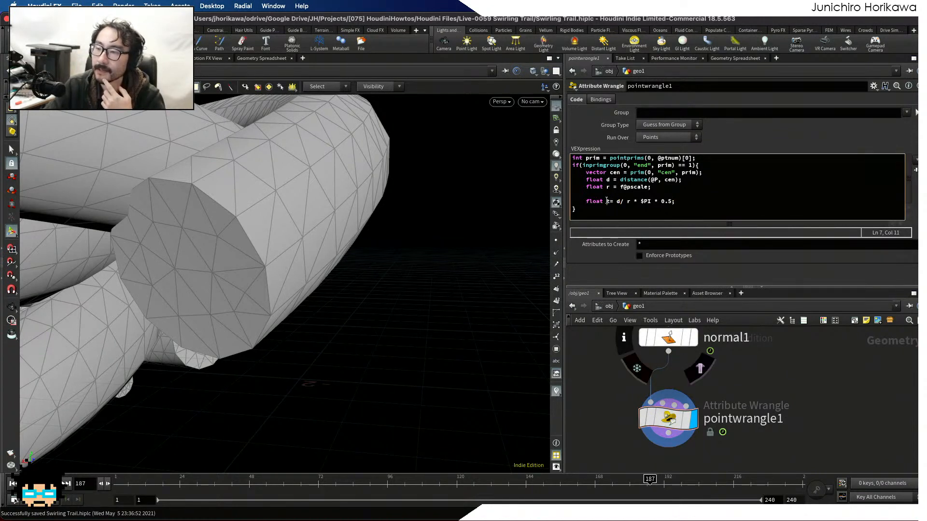
Rename the variable t to ang and open a new line below its declaration.
{"action": "left_click_drag", "start_coordinate": [607, 201], "coordinate": [610, 200]}
{"action": "type", "text": "ang"}
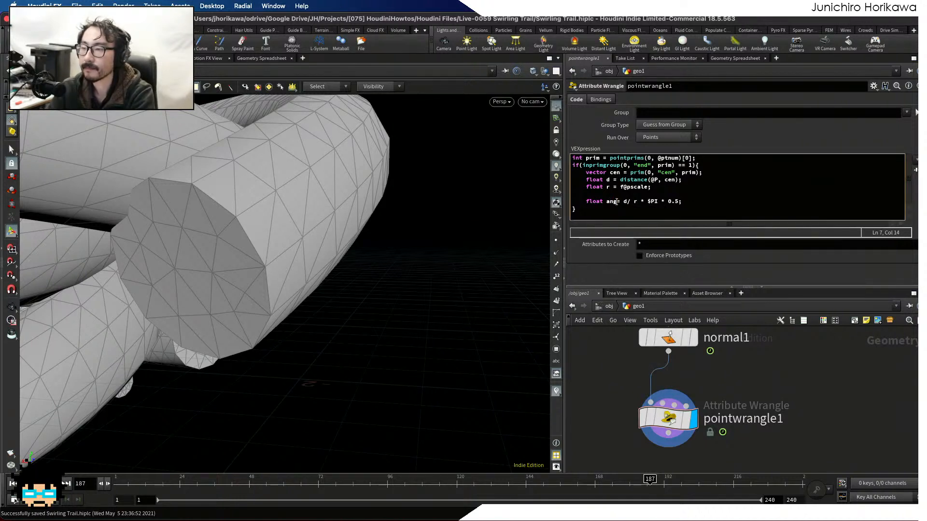
{"action": "left_click", "coordinate": [703, 198]}
{"action": "key", "text": "Return"}
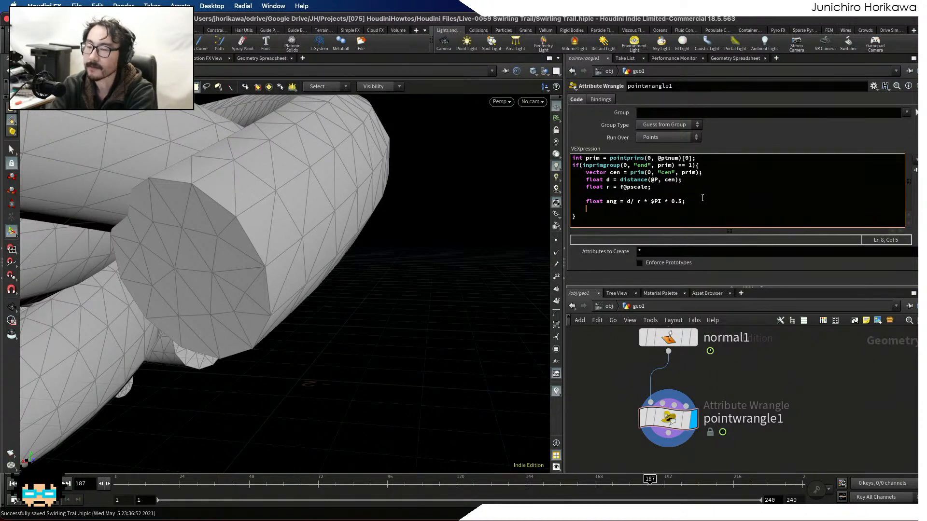
Declare float x = r * cos(ang); on the line below the ang declaration.
{"action": "type", "text": "float x "}
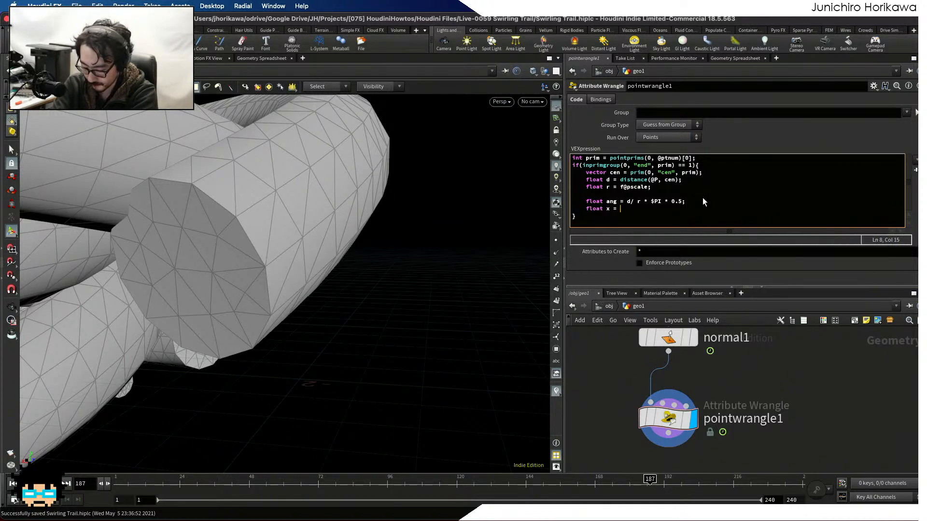
{"action": "type", "text": "= r "}
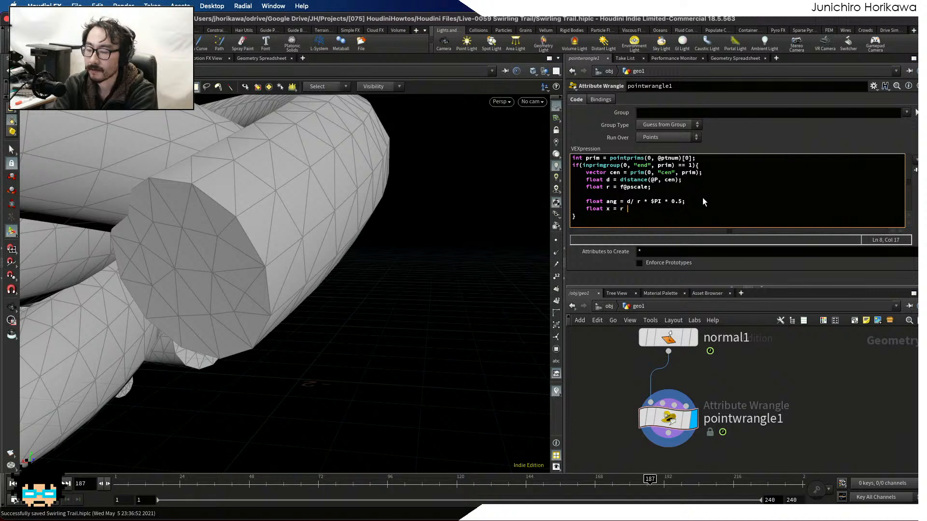
{"action": "type", "text": "* cos("}
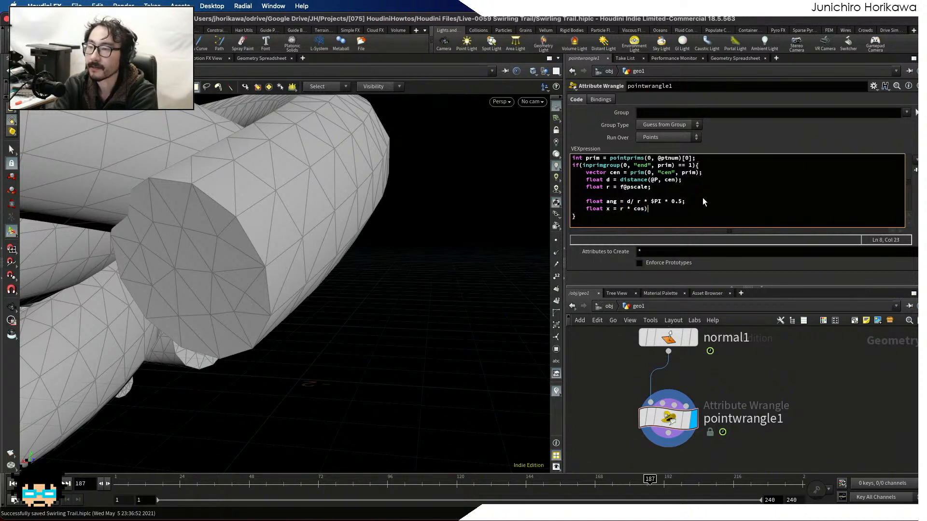
{"action": "type", "text": "ang);"}
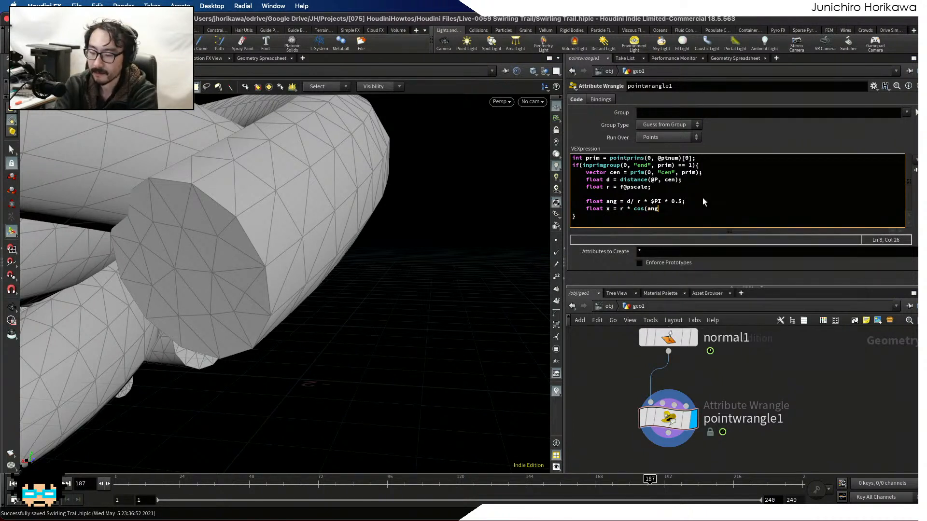
Declare float h = r * sin(ang); on the line below x.
{"action": "key", "text": "Return"}
{"action": "type", "text": "float "}
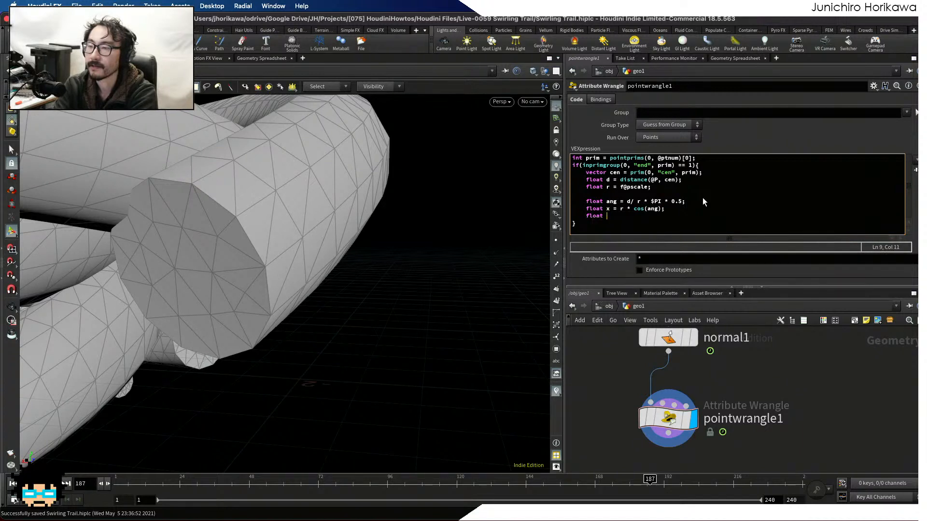
{"action": "type", "text": "h = "}
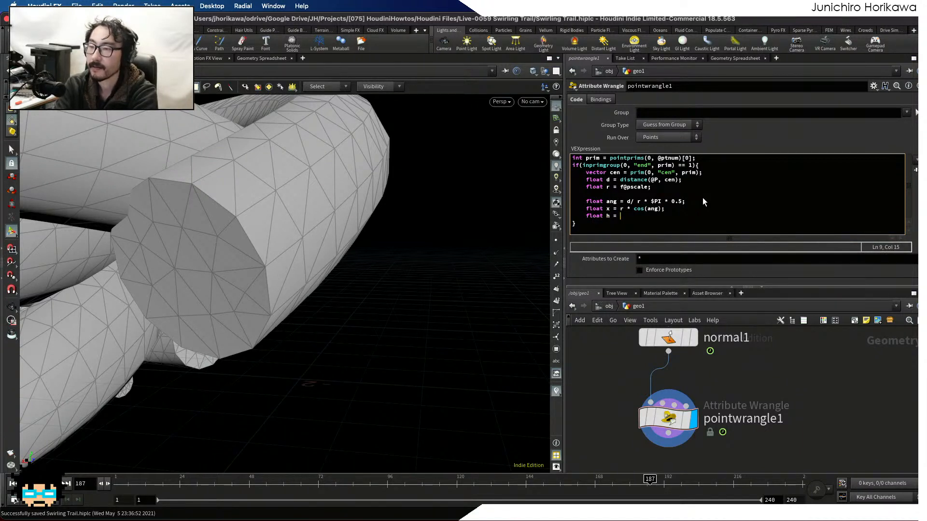
{"action": "type", "text": "r * sin(a"}
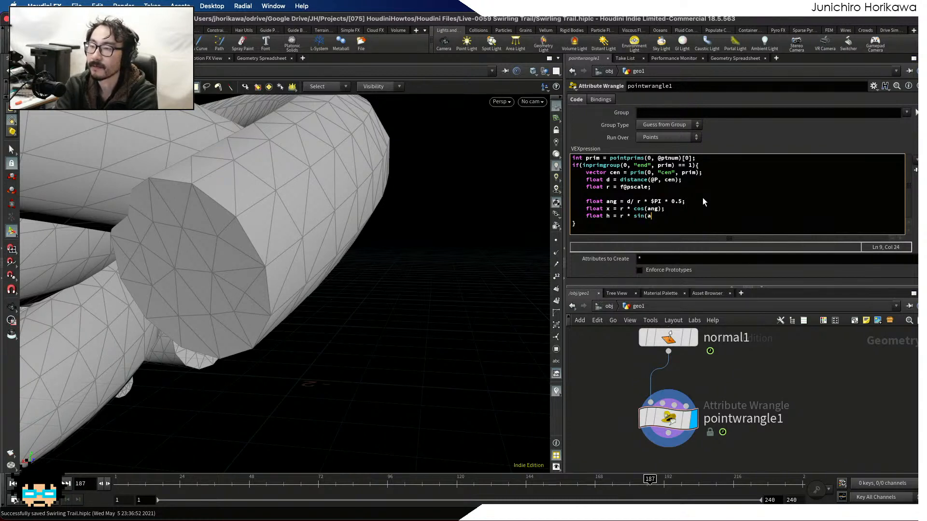
{"action": "type", "text": "ng);"}
{"action": "key", "text": "Return"}
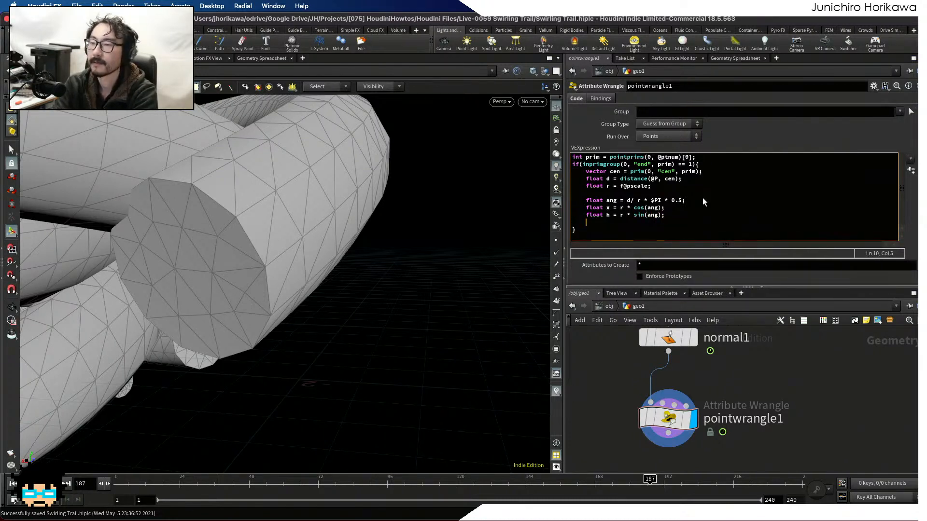
Leave a blank line below h and begin the declaration vector newpos = cen + in the VEXpression.
{"action": "key", "text": "Return"}
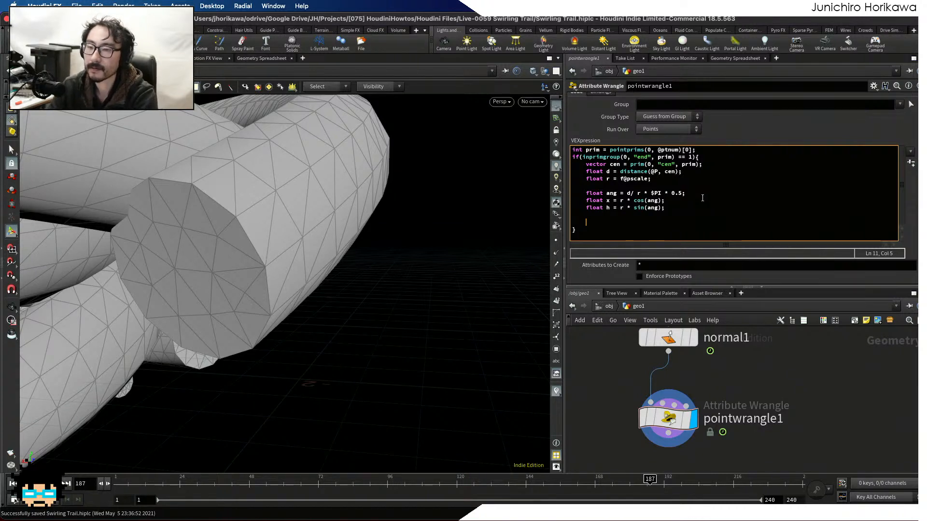
{"action": "key", "text": "Delete"}
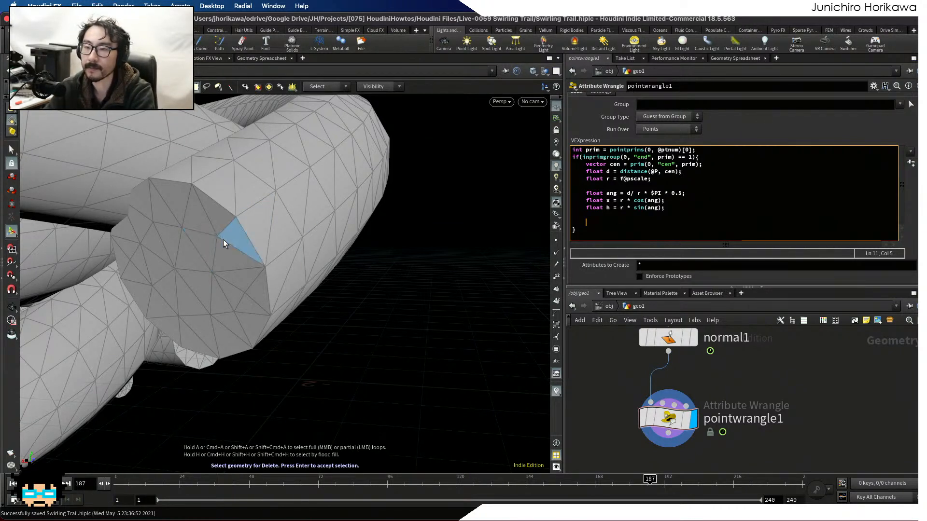
{"action": "key", "text": "Escape"}
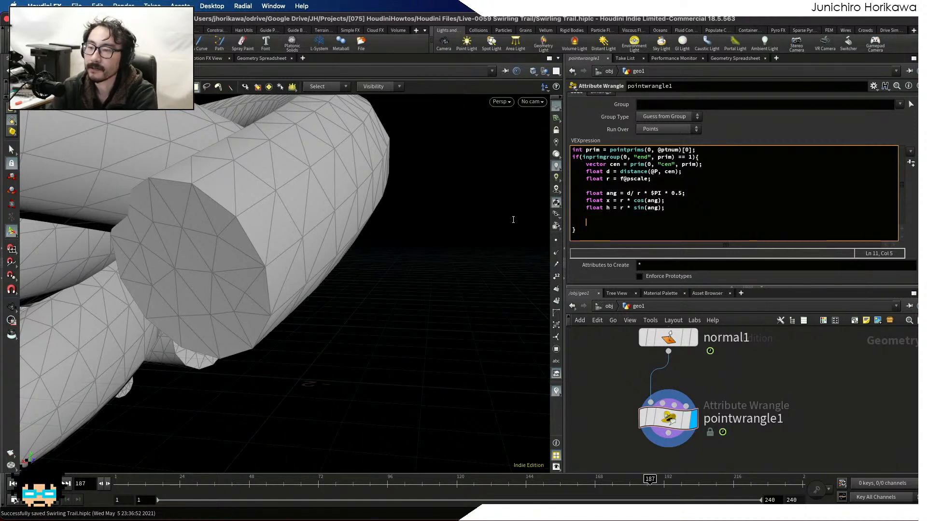
{"action": "key", "text": "Delete"}
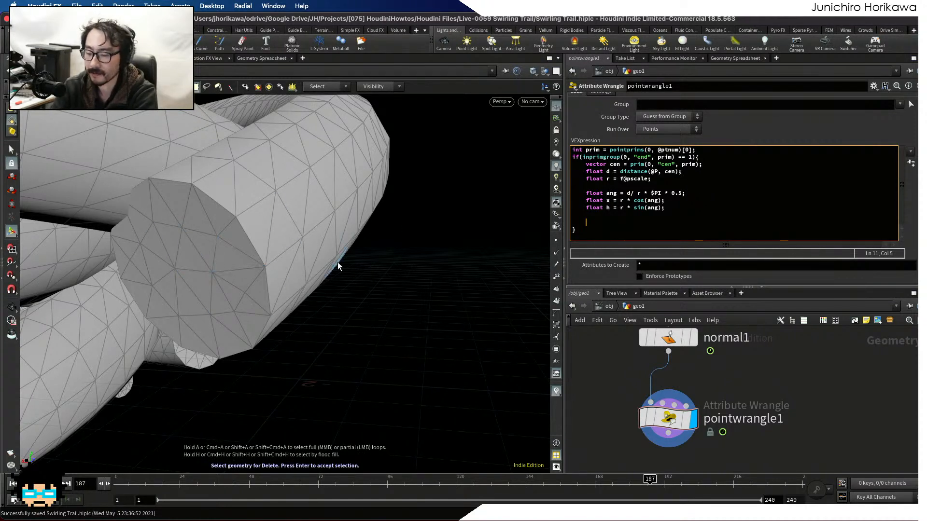
{"action": "type", "text": "vector n"}
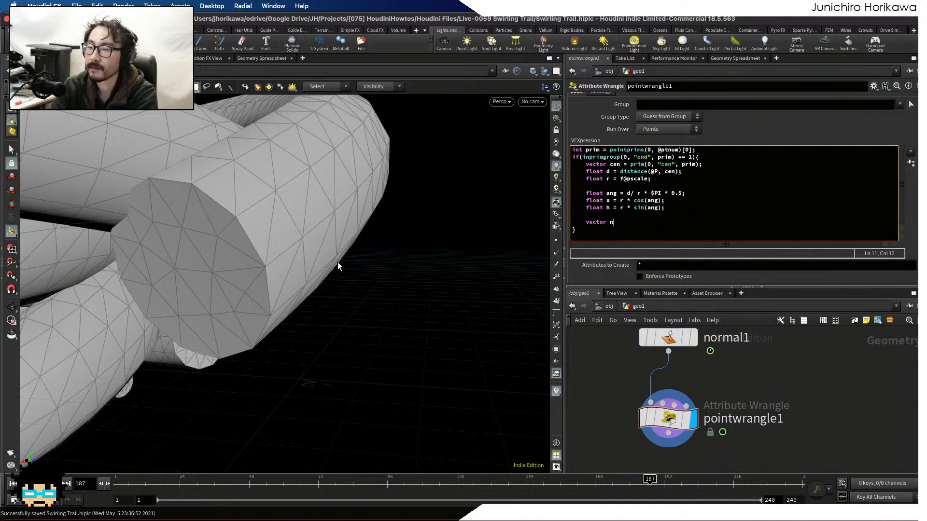
{"action": "type", "text": "ewpos "}
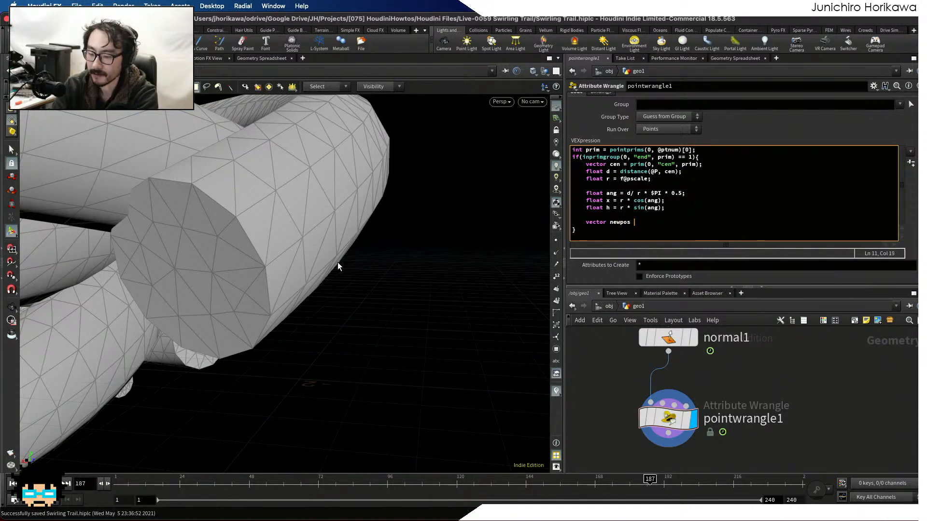
{"action": "type", "text": "= "}
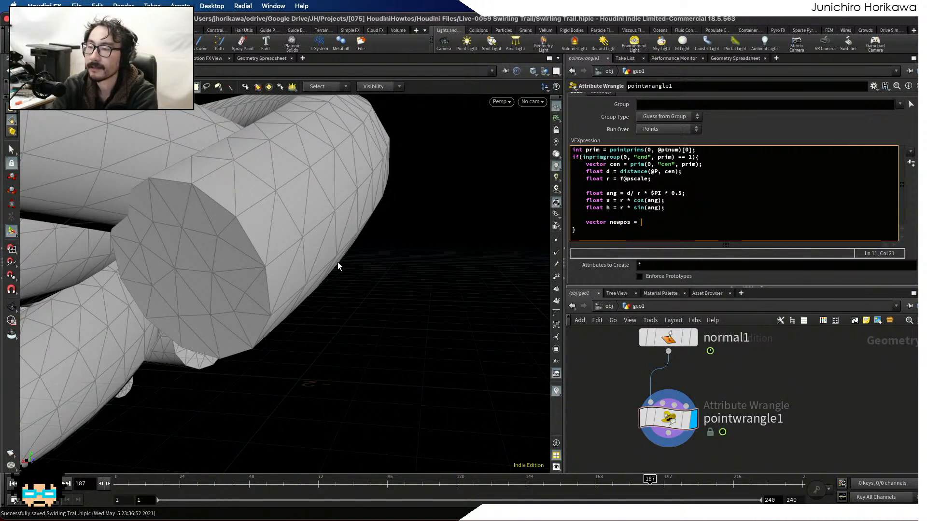
{"action": "type", "text": "cen"}
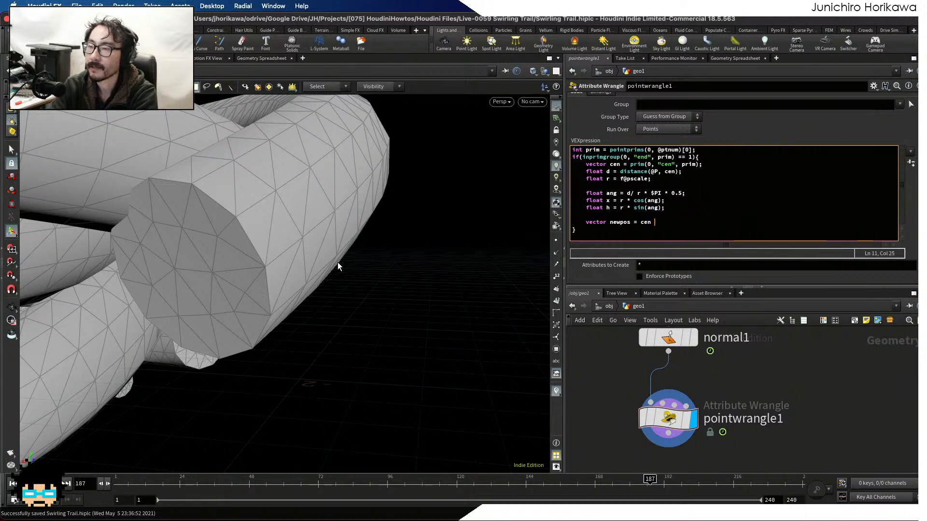
{"action": "type", "text": " +"}
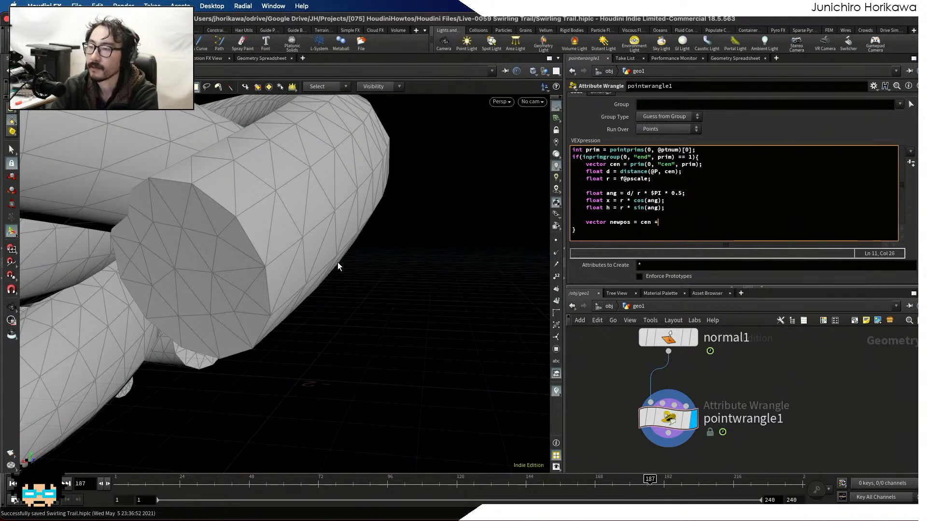
{"action": "key", "text": "Delete"}
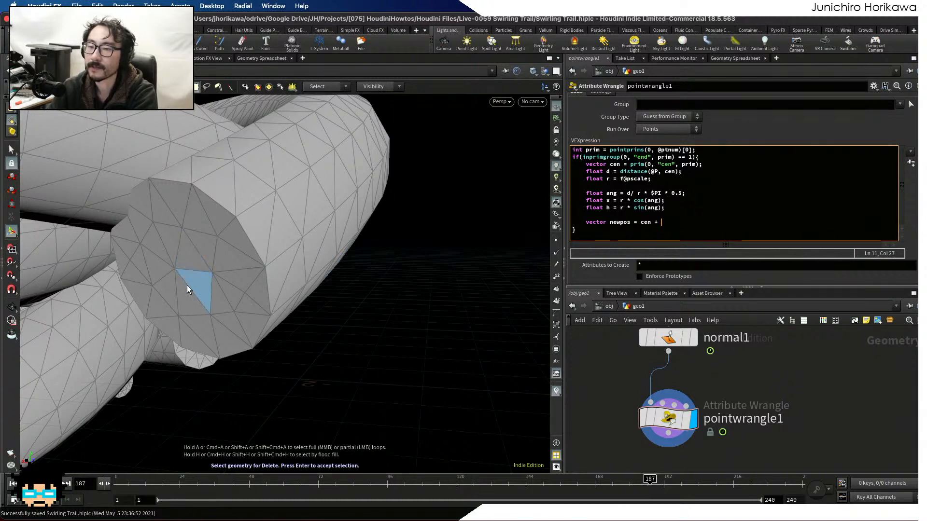
Declare vector dir = normalize(@P - cen); on a new line below the r declaration in the VEXpression.
{"action": "left_click", "coordinate": [666, 180]}
{"action": "key", "text": "Return"}
{"action": "type", "text": "vectpr do"}
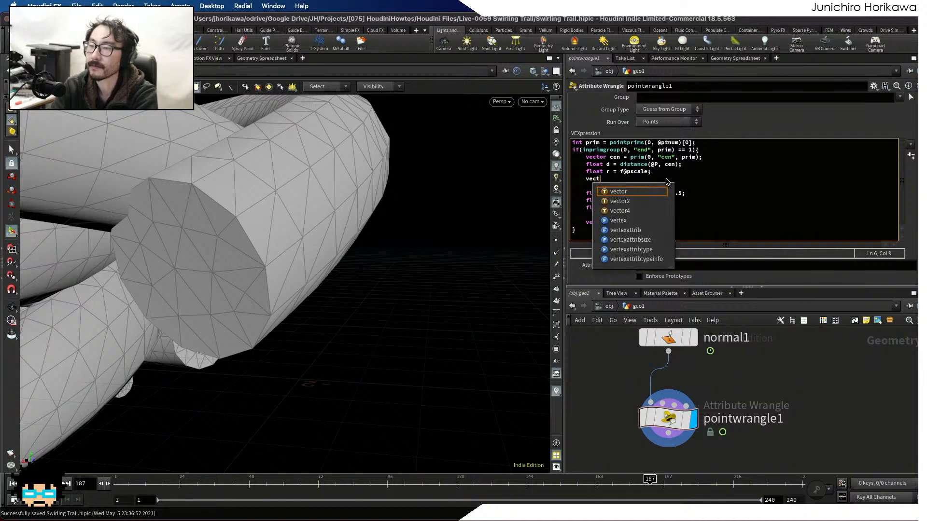
{"action": "key", "text": "BackSpace"}
{"action": "key", "text": "BackSpace"}
{"action": "key", "text": "BackSpace"}
{"action": "key", "text": "BackSpace"}
{"action": "key", "text": "BackSpace"}
{"action": "type", "text": "or "}
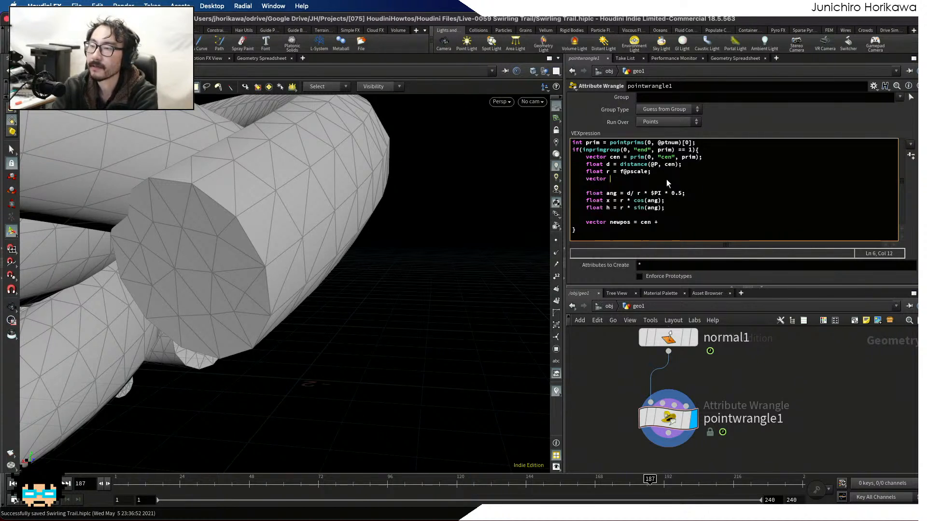
{"action": "type", "text": "dir = normalize("}
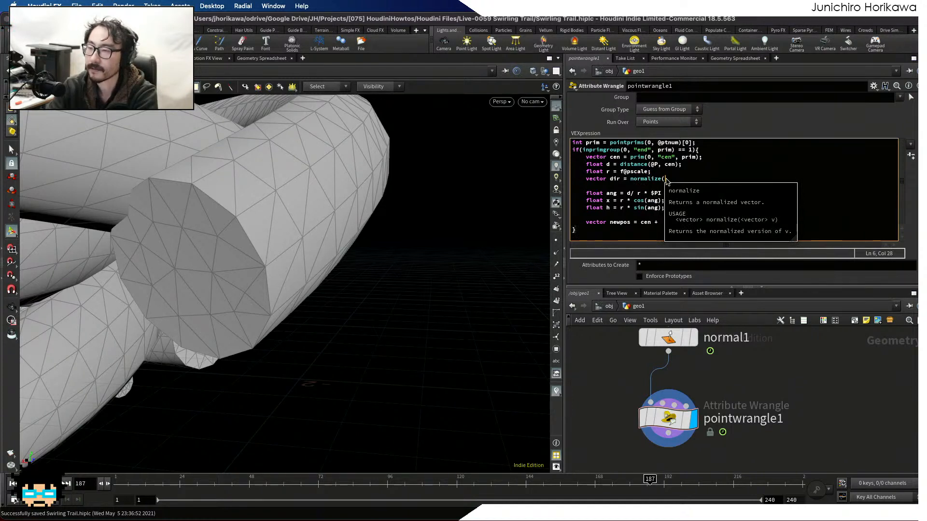
{"action": "type", "text": "@P"}
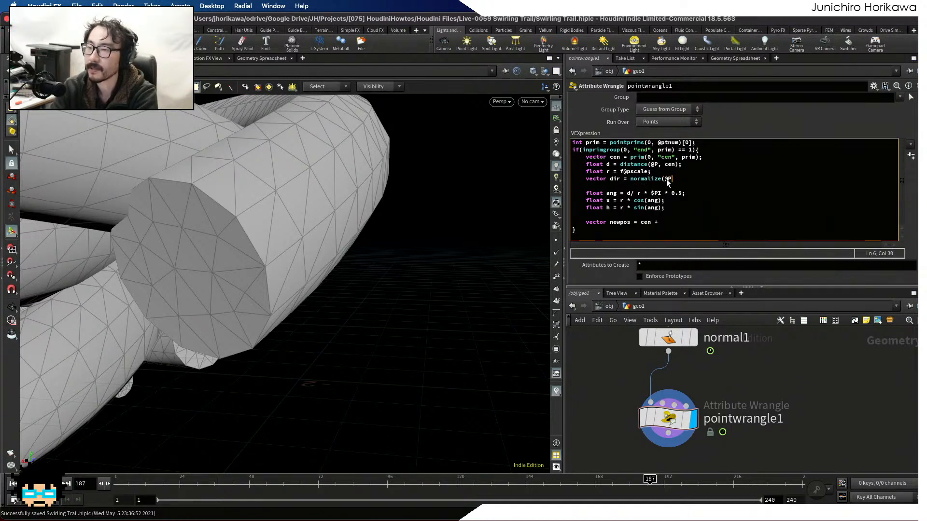
{"action": "type", "text": " - ce"}
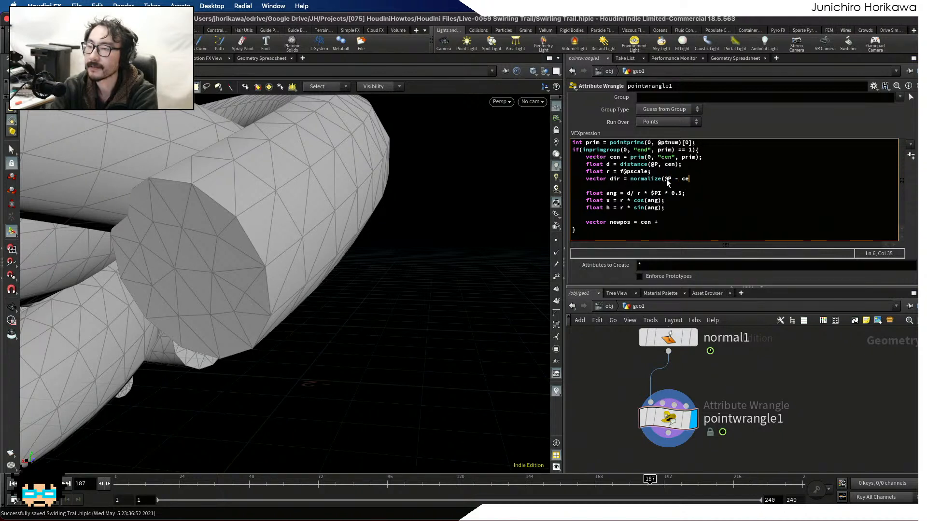
{"action": "type", "text": "n);"}
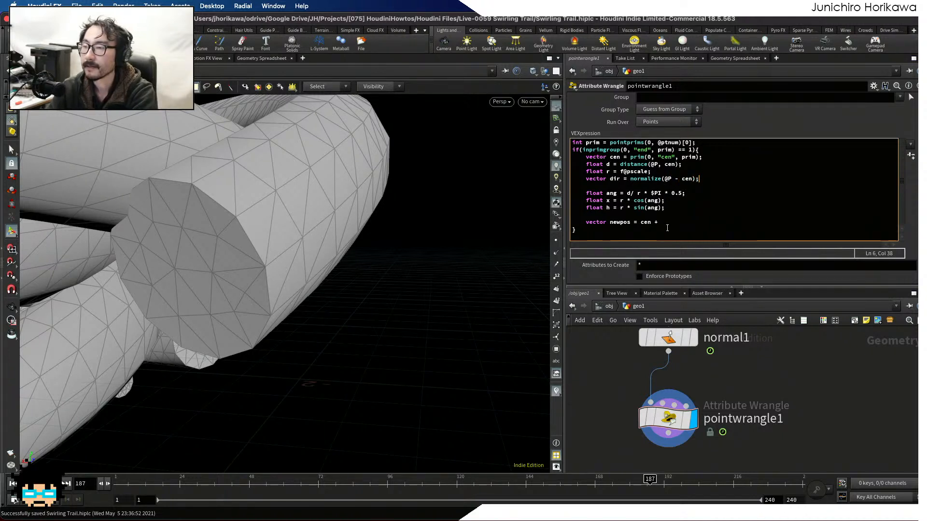
Complete the newpos declaration as cen + dir * x; and save the scene.
{"action": "left_click", "coordinate": [667, 225]}
{"action": "type", "text": "dir"}
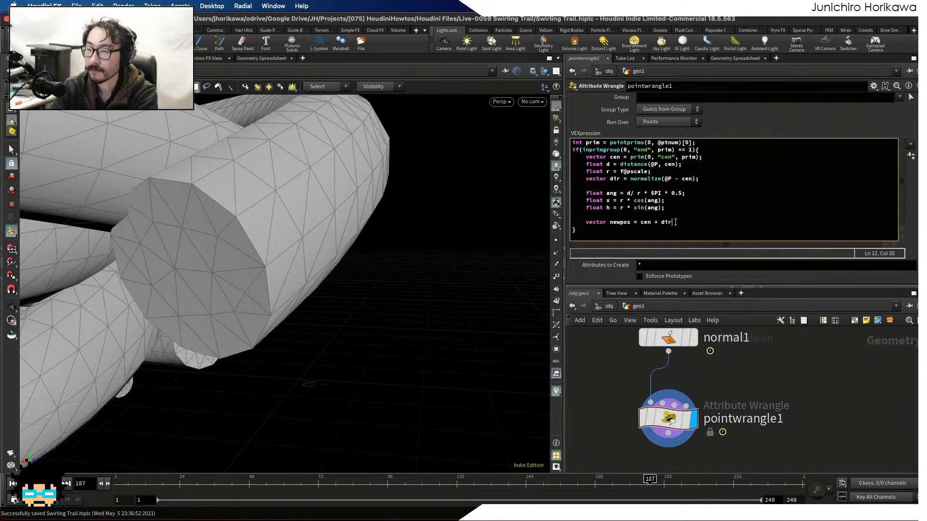
{"action": "type", "text": " * "}
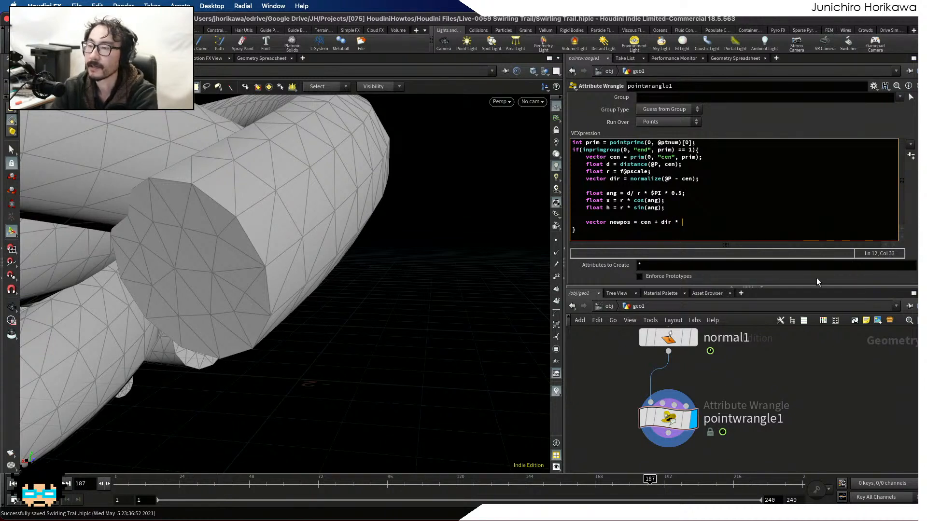
{"action": "type", "text": "x"}
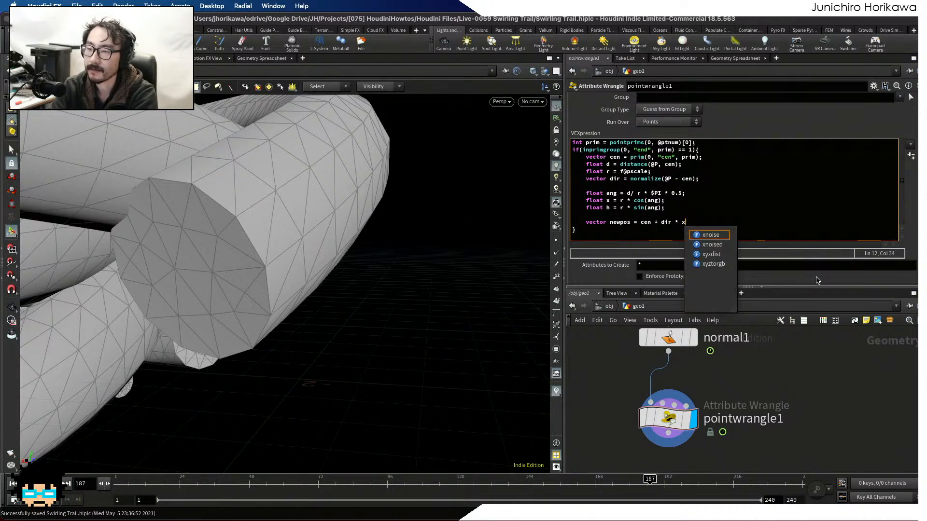
{"action": "type", "text": ";"}
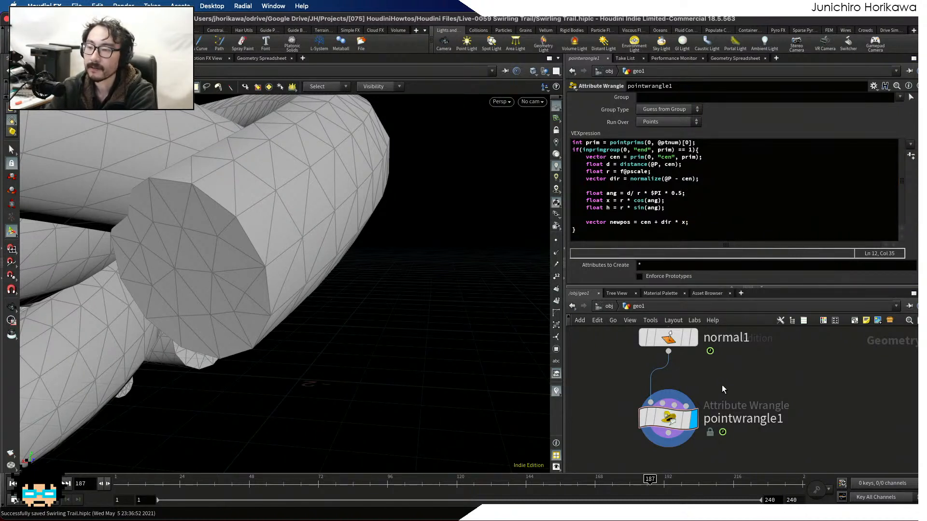
{"action": "left_click", "coordinate": [674, 424]}
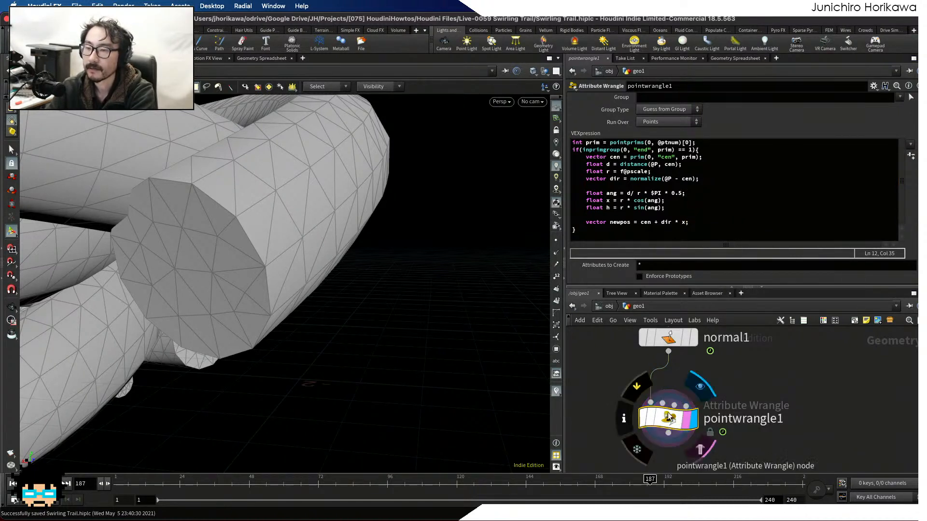
{"action": "key", "text": "ctrl+s"}
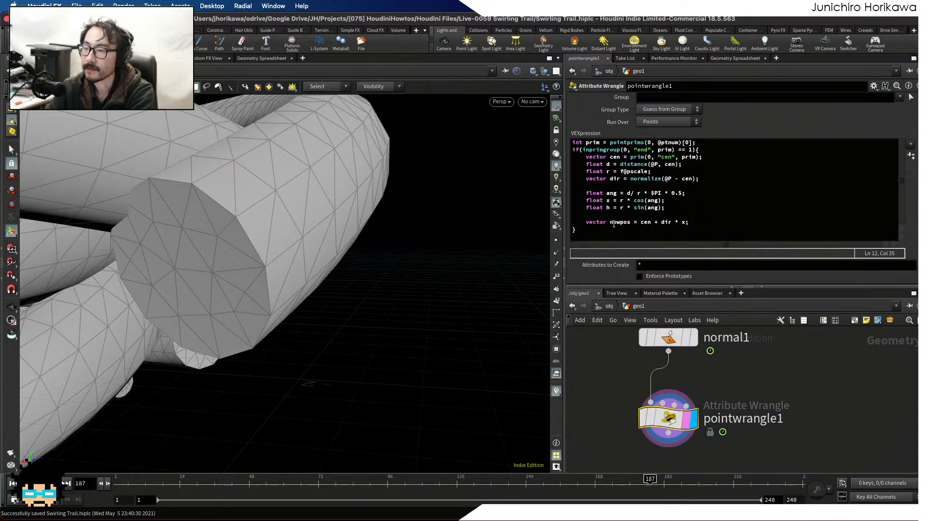
Assign the new position with @P = newpos; on the line below the newpos declaration and apply the code.
{"action": "left_click", "coordinate": [692, 219]}
{"action": "key", "text": "Return"}
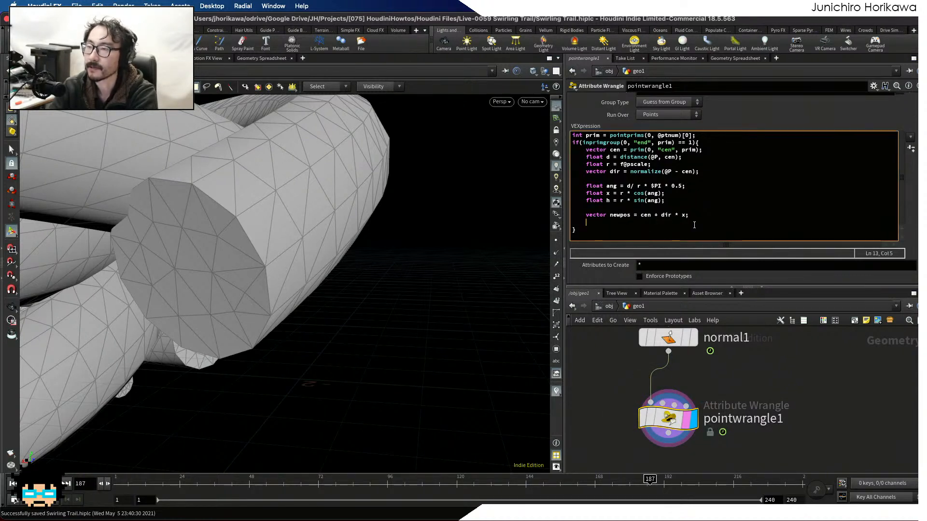
{"action": "type", "text": "@P"}
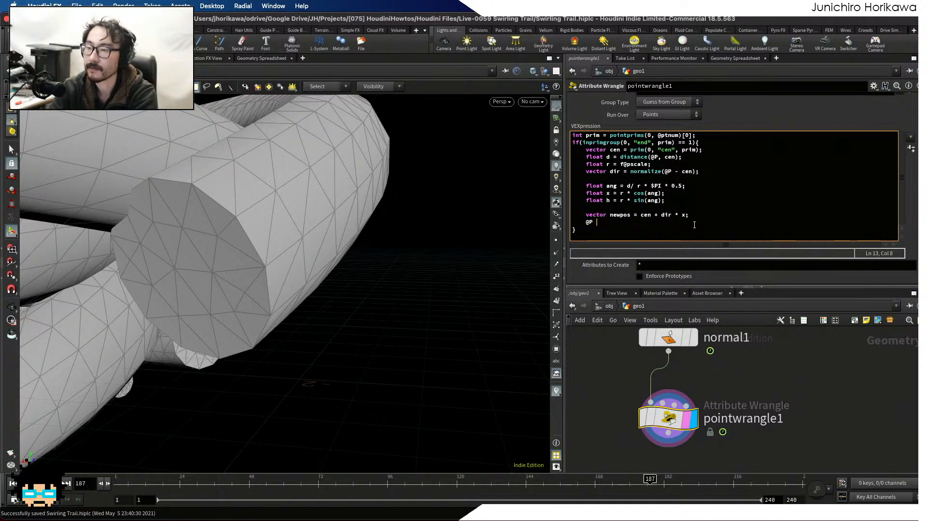
{"action": "type", "text": " ~ n"}
{"action": "key", "text": "BackSpace"}
{"action": "key", "text": "BackSpace"}
{"action": "key", "text": "BackSpace"}
{"action": "type", "text": "= newpos;"}
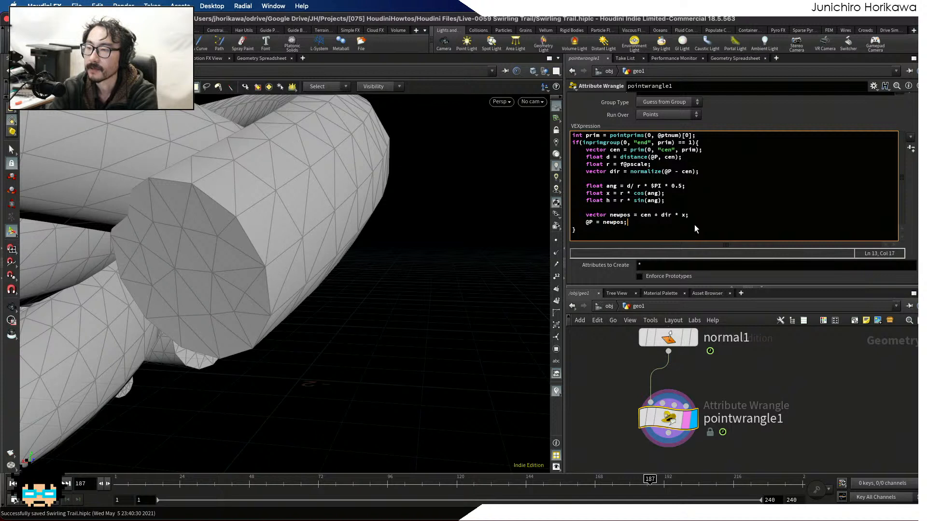
{"action": "left_click", "coordinate": [751, 370]}
{"action": "key", "text": "Delete"}
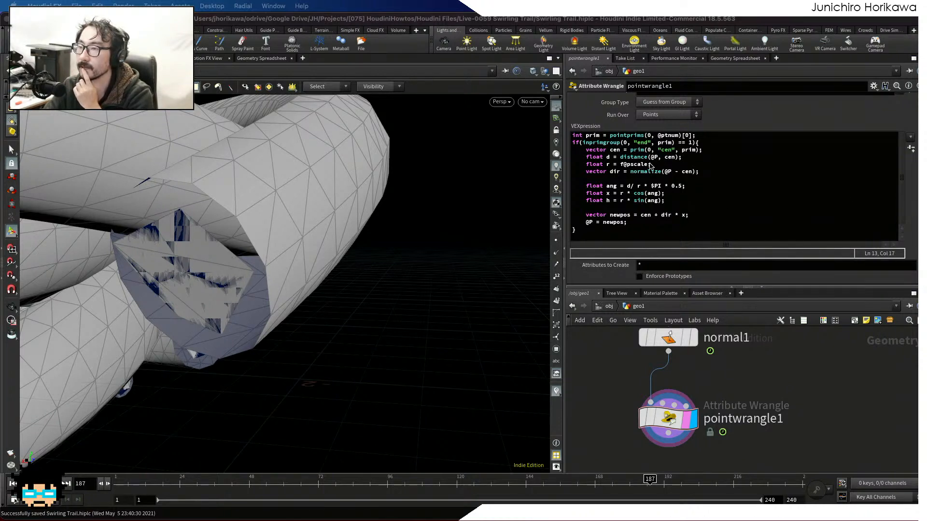
{"action": "left_click_drag", "start_coordinate": [700, 172], "coordinate": [608, 173]}
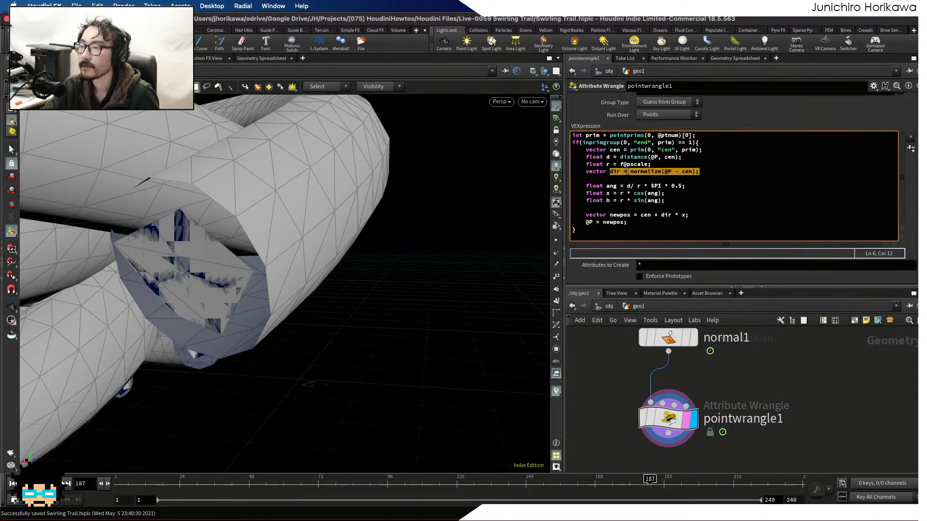
{"action": "left_click", "coordinate": [628, 171]}
{"action": "scroll", "coordinate": [628, 157], "scroll_direction": "up", "scroll_amount": 2}
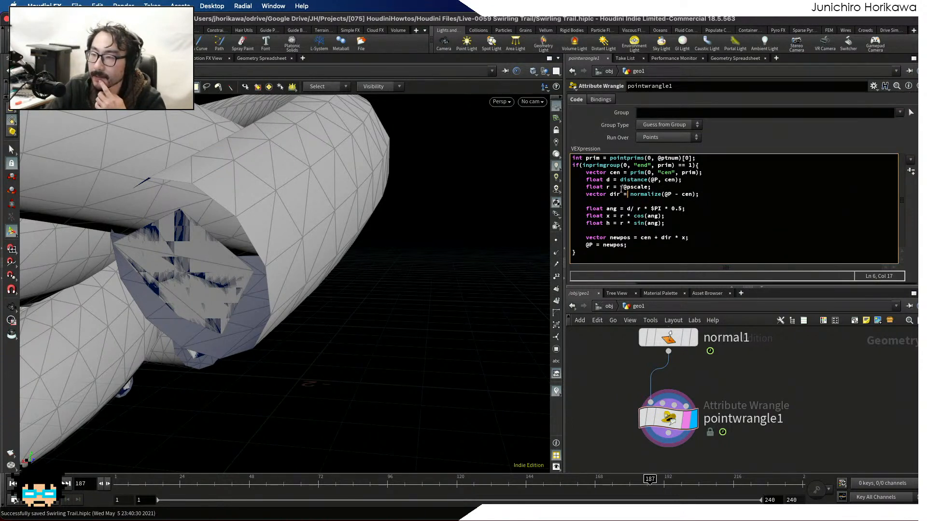
{"action": "left_click_drag", "start_coordinate": [662, 187], "coordinate": [606, 187]}
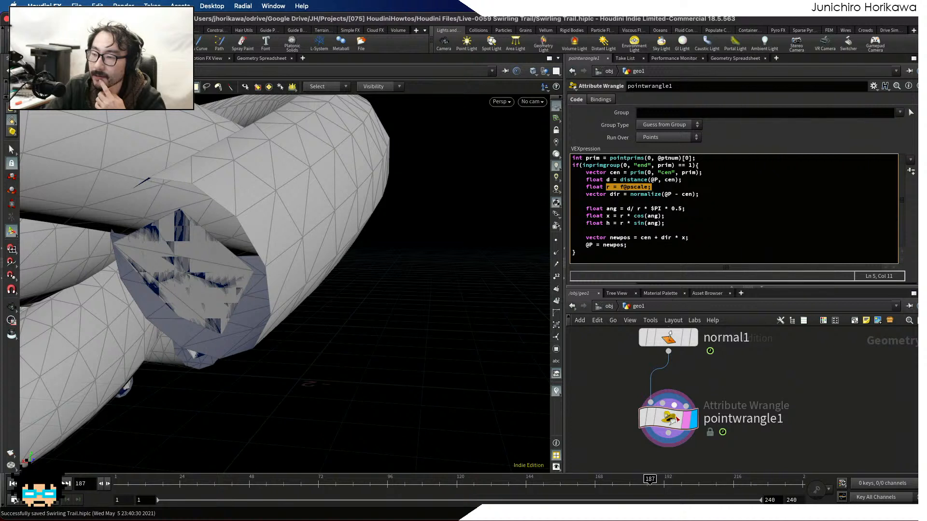
Move the point wrangle aside and branch a displayed Delete node off the output of normal1.
{"action": "left_click_drag", "start_coordinate": [664, 430], "coordinate": [634, 433]}
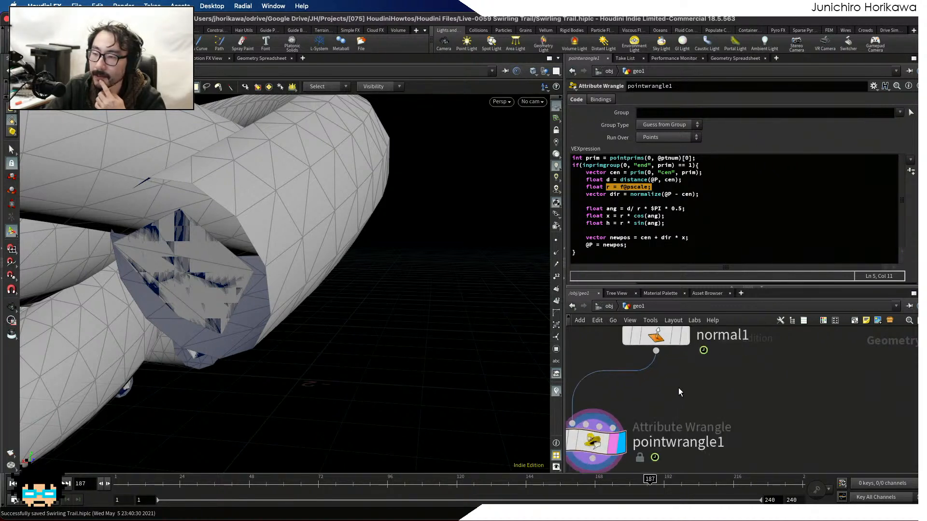
{"action": "scroll", "coordinate": [679, 387], "scroll_direction": "up", "scroll_amount": 2}
{"action": "middle_click_drag", "start_coordinate": [690, 373], "coordinate": [682, 401]}
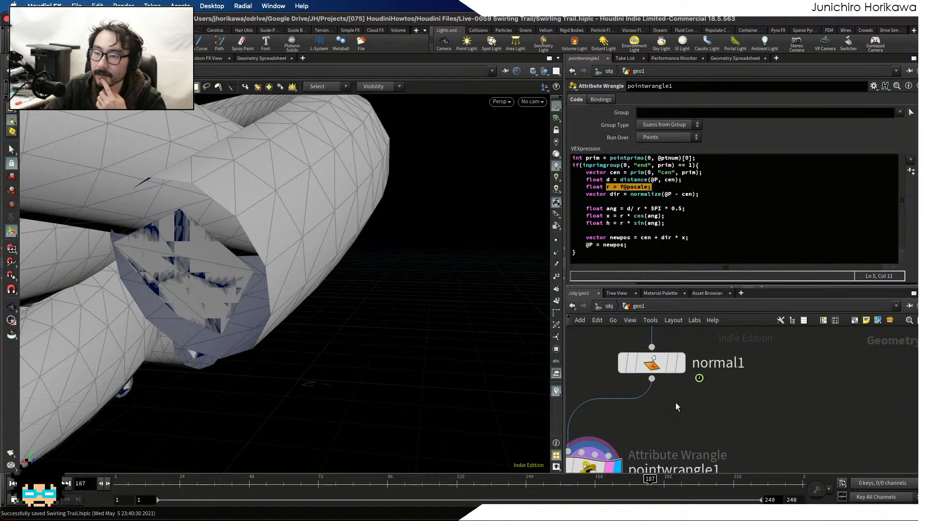
{"action": "key", "text": "Tab"}
{"action": "type", "text": "att"}
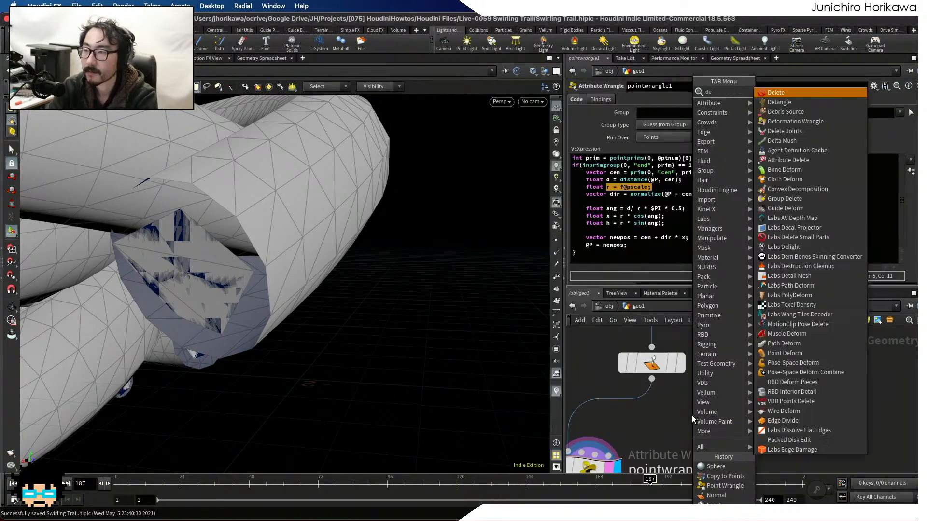
{"action": "key", "text": "Return"}
{"action": "left_click", "coordinate": [661, 392]}
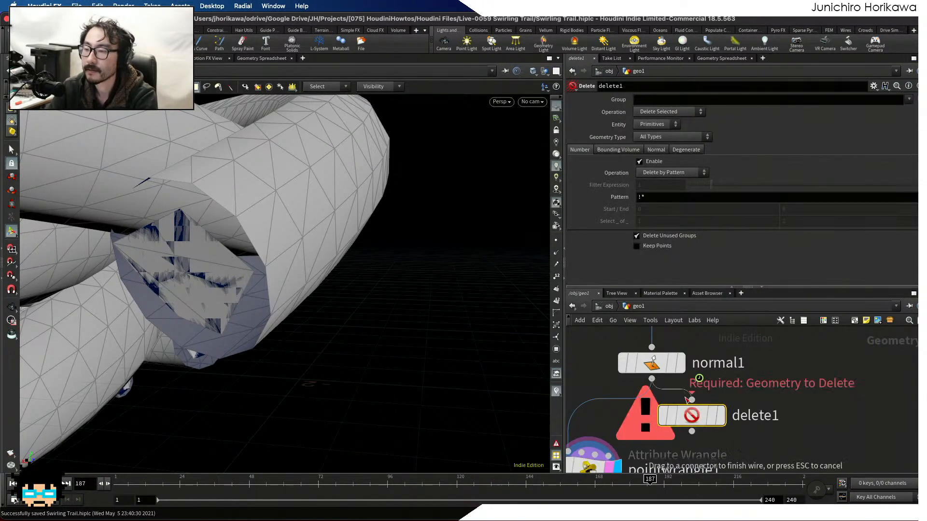
{"action": "left_click_drag", "start_coordinate": [659, 411], "coordinate": [709, 416]}
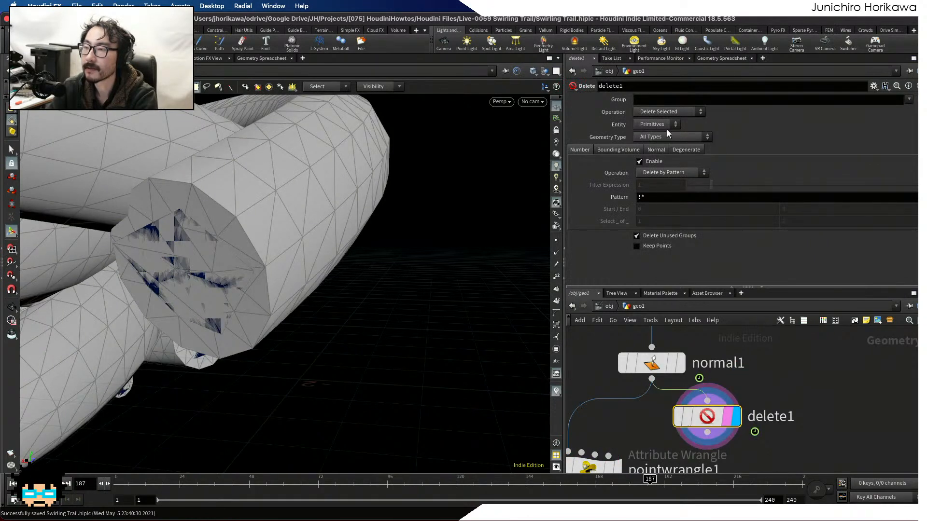
Set the Delete node's group to end and its operation to Delete Non-Selected.
{"action": "left_click", "coordinate": [662, 99]}
{"action": "type", "text": "e"}
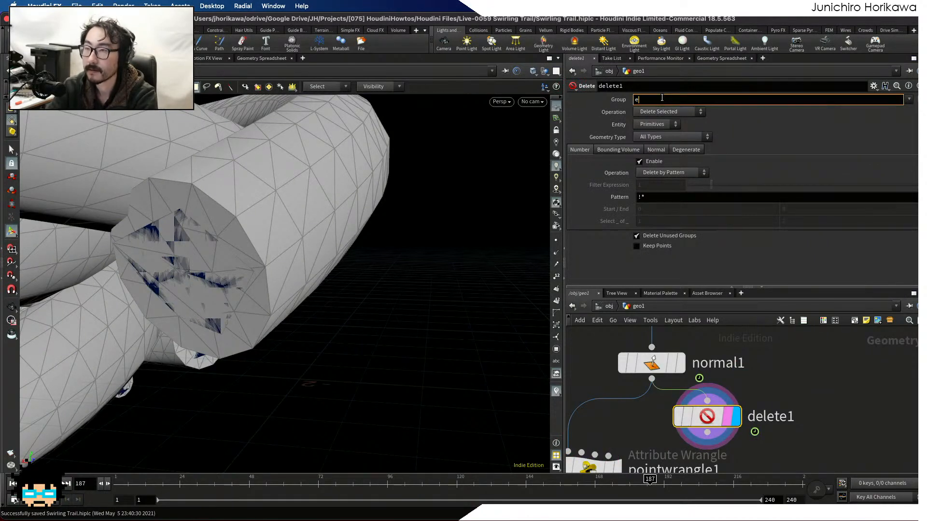
{"action": "type", "text": "nd"}
{"action": "key", "text": "Return"}
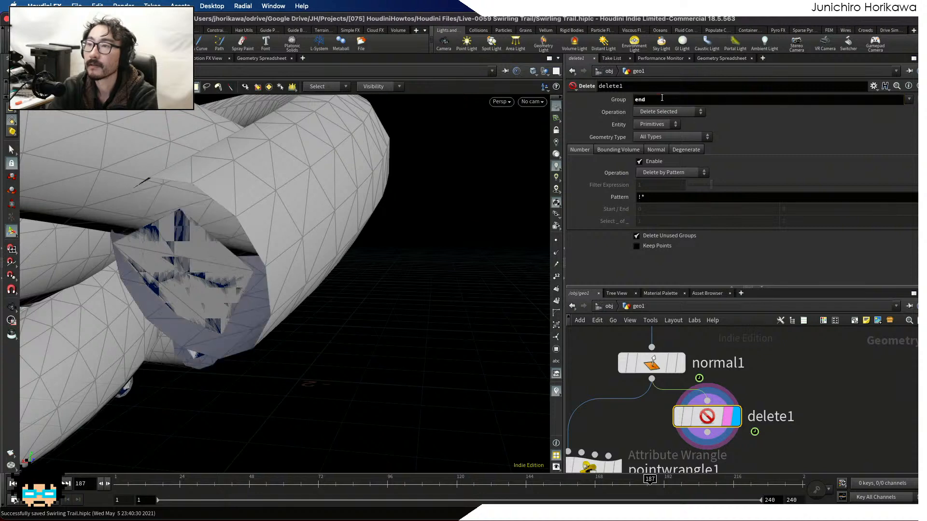
{"action": "left_click", "coordinate": [669, 111]}
{"action": "left_click", "coordinate": [669, 132]}
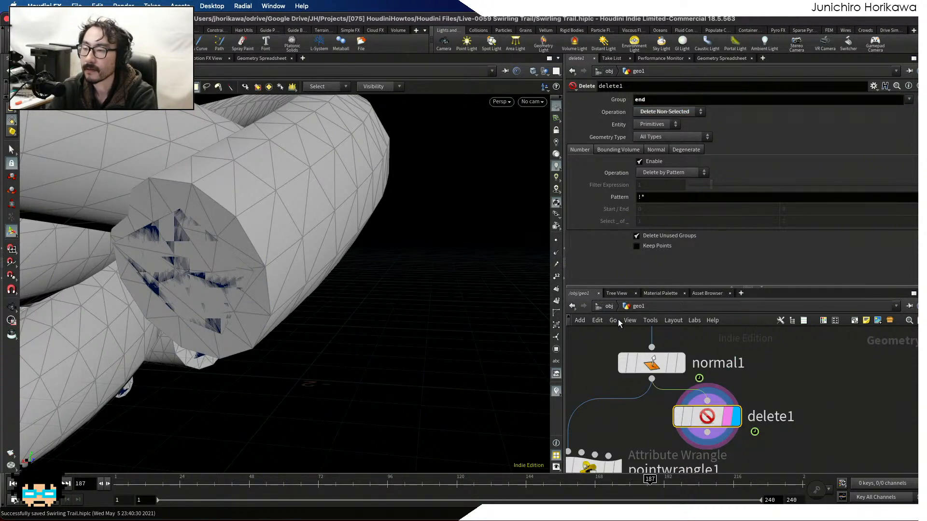
Reopen the geo1 network from the object level and show delete1's point attributes in the Geometry Spreadsheet.
{"action": "left_click", "coordinate": [607, 307]}
{"action": "double_click", "coordinate": [693, 359]}
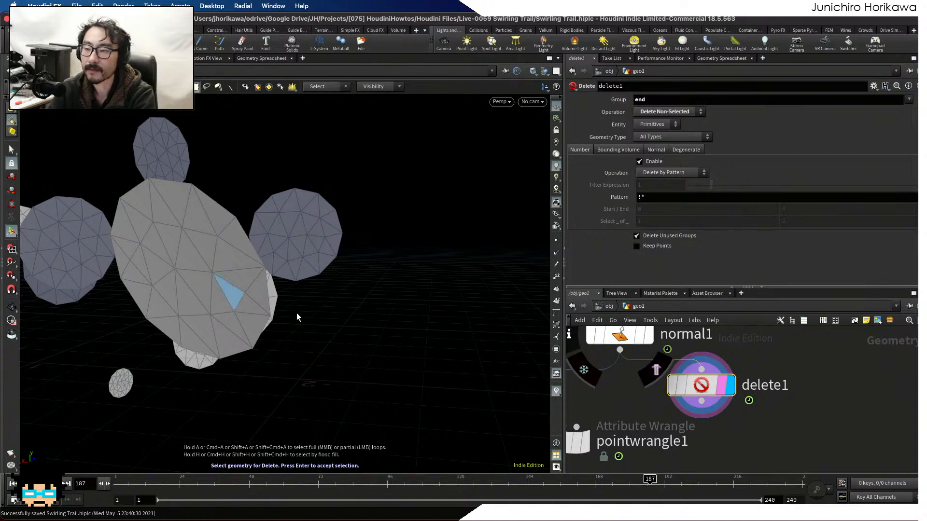
{"action": "left_click", "coordinate": [714, 58]}
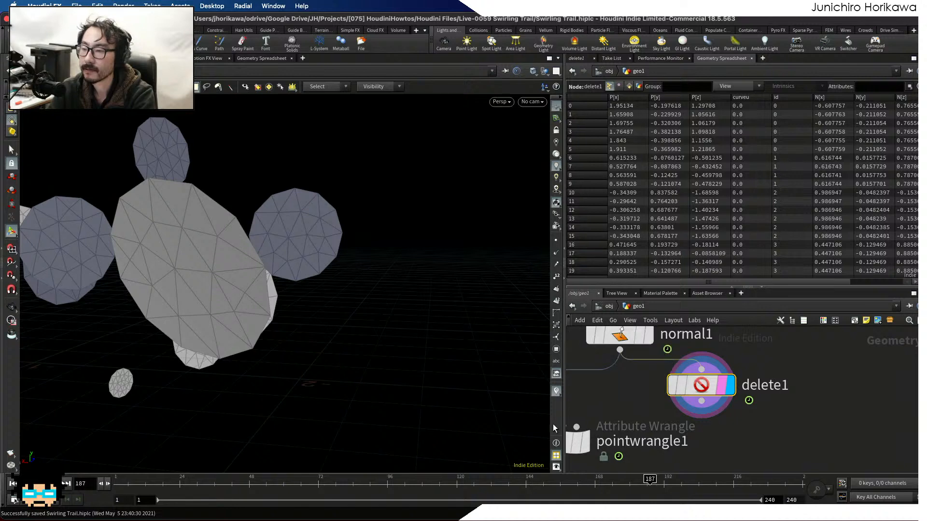
Add a scene-level Marker visualizer with the name and label pscale, and close its settings.
{"action": "left_click", "coordinate": [556, 391]}
{"action": "left_click", "coordinate": [650, 375]}
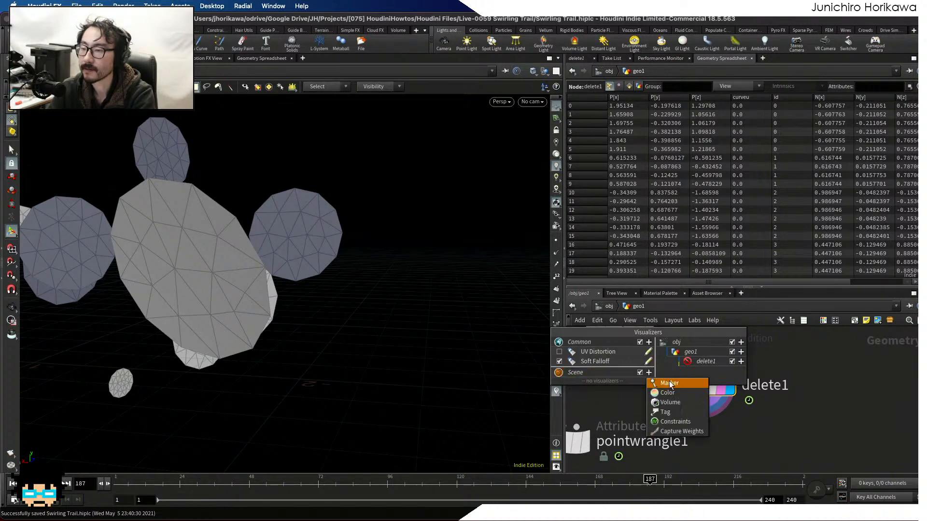
{"action": "left_click", "coordinate": [670, 384]}
{"action": "left_click", "coordinate": [667, 285]}
{"action": "double_click", "coordinate": [667, 286]}
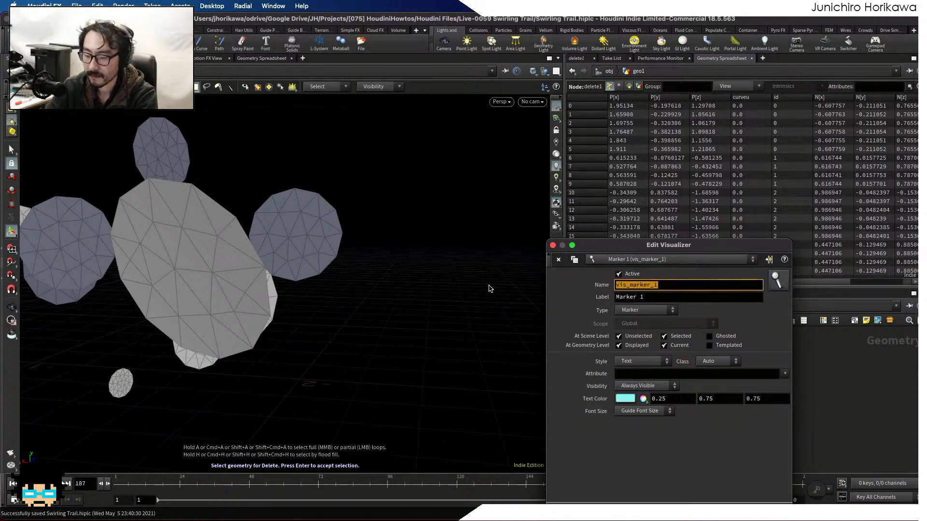
{"action": "type", "text": "pscale"}
{"action": "key", "text": "Tab"}
{"action": "type", "text": "pscale"}
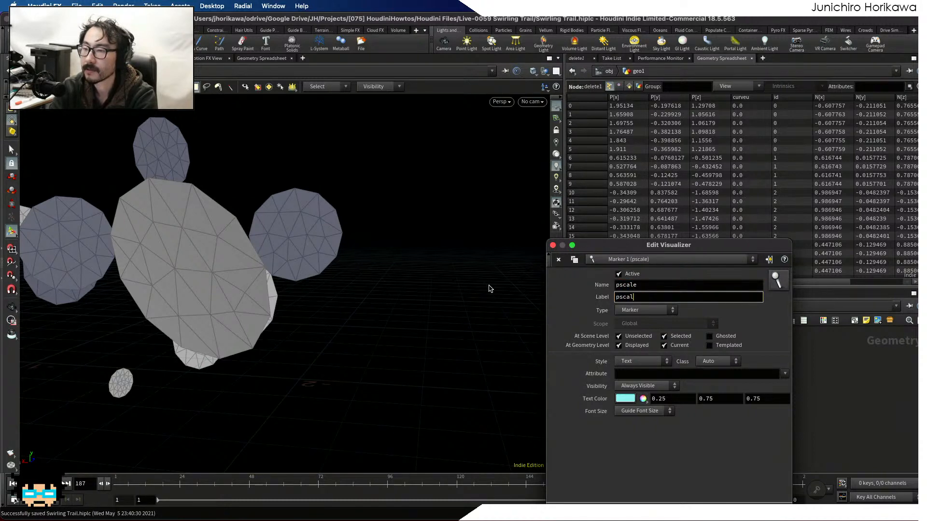
{"action": "key", "text": "Return"}
{"action": "left_click", "coordinate": [553, 245]}
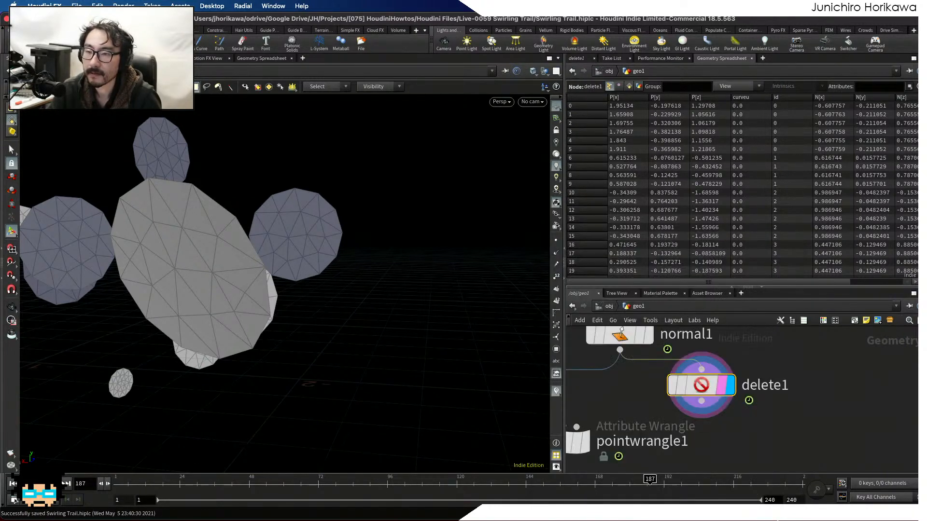
Set the pscale marker visualizer's attribute to pscale and close its settings.
{"action": "left_click", "coordinate": [556, 391]}
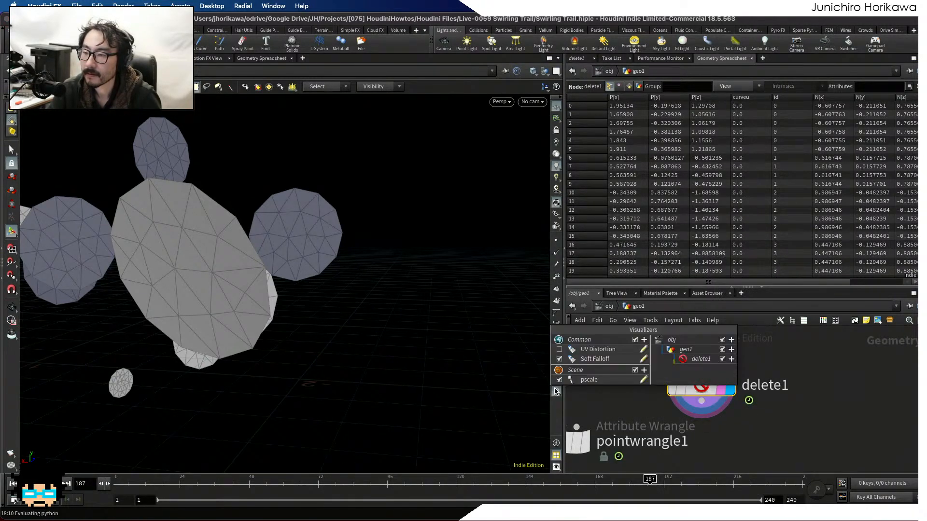
{"action": "left_click", "coordinate": [642, 378]}
{"action": "left_click", "coordinate": [639, 373]}
{"action": "type", "text": "pscale"}
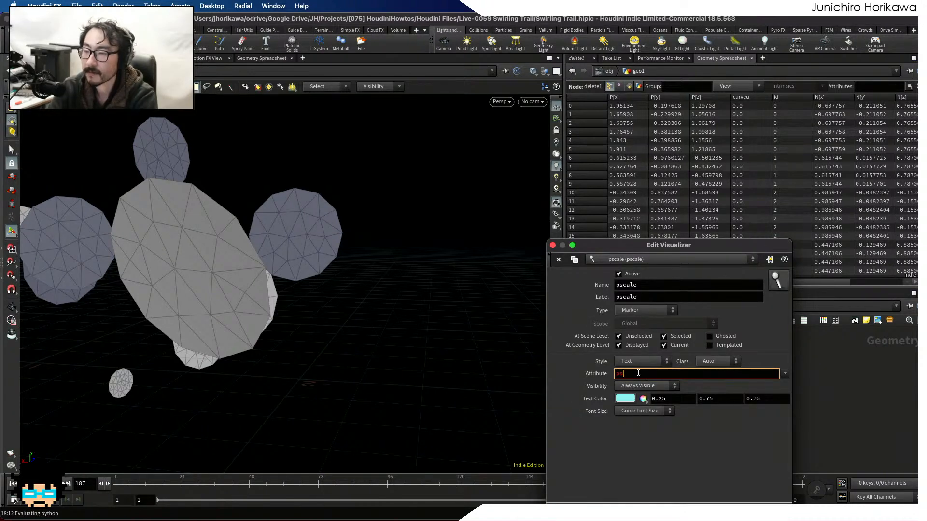
{"action": "key", "text": "Return"}
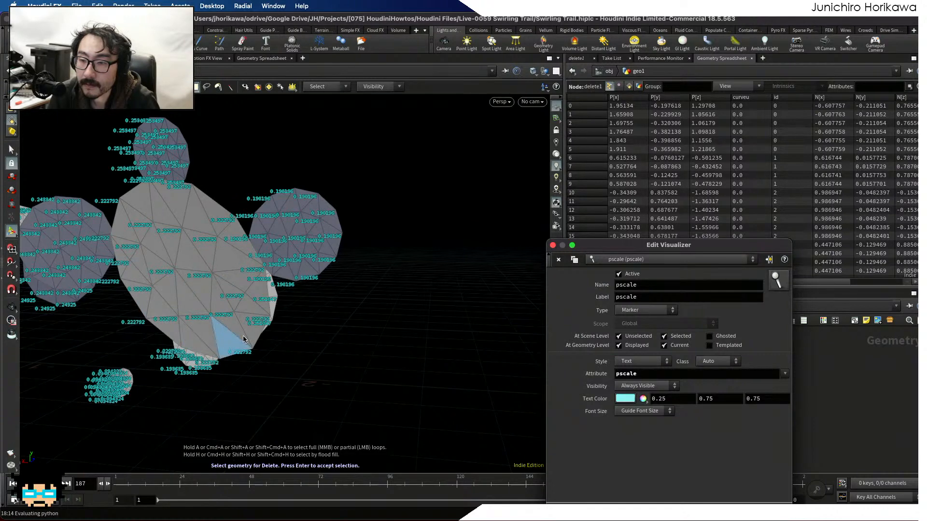
{"action": "key", "text": "Escape"}
{"action": "key", "text": "Return"}
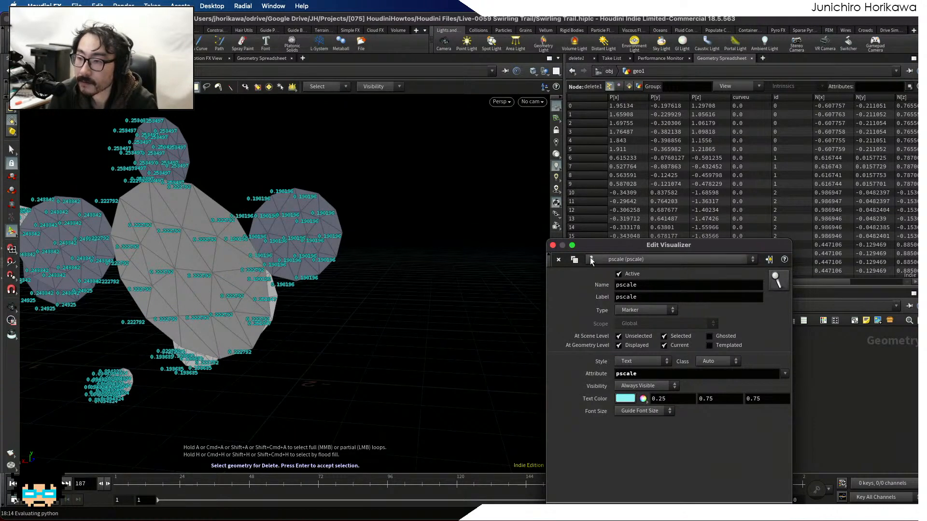
{"action": "left_click", "coordinate": [553, 245]}
Add a Sphere node beside delete1 in the geo1 network.
{"action": "key", "text": "Tab"}
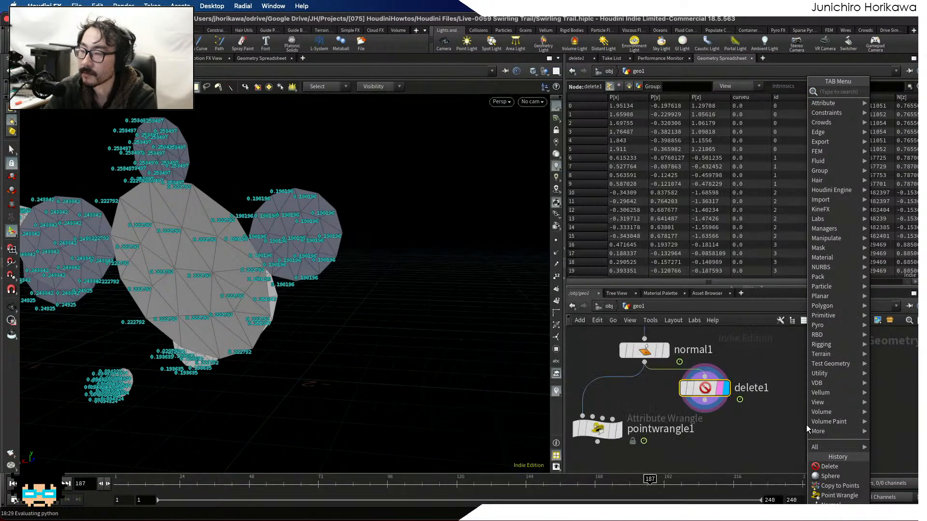
{"action": "type", "text": "sphere"}
{"action": "left_click", "coordinate": [806, 429]}
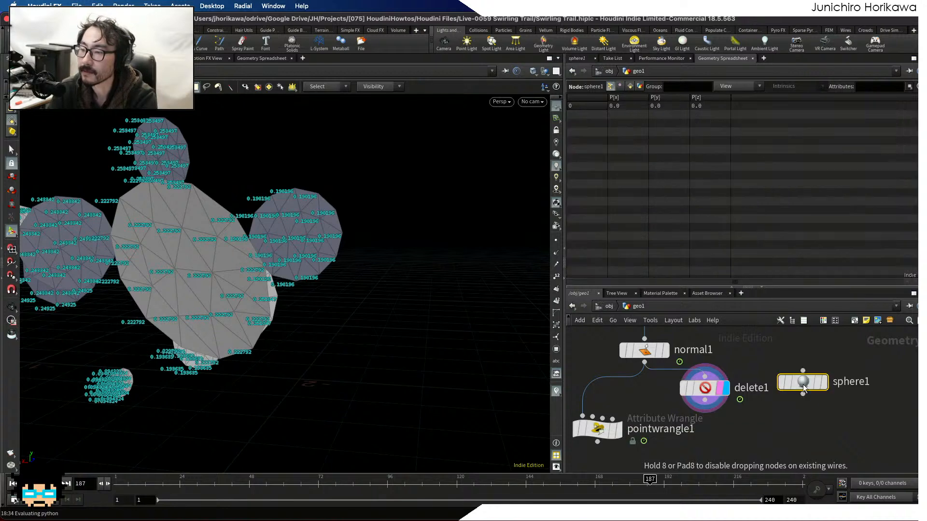
{"action": "key", "text": "Tab"}
{"action": "type", "text": "cop"}
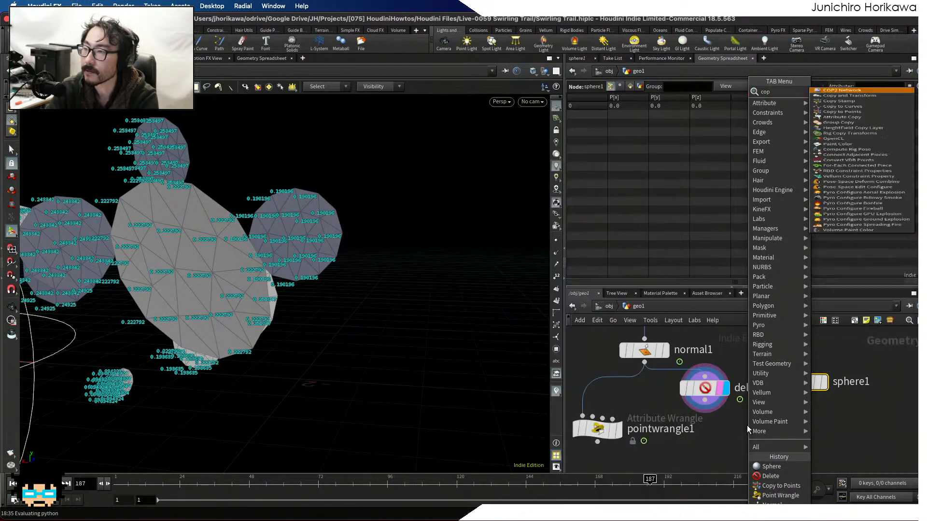
{"action": "type", "text": "y to"}
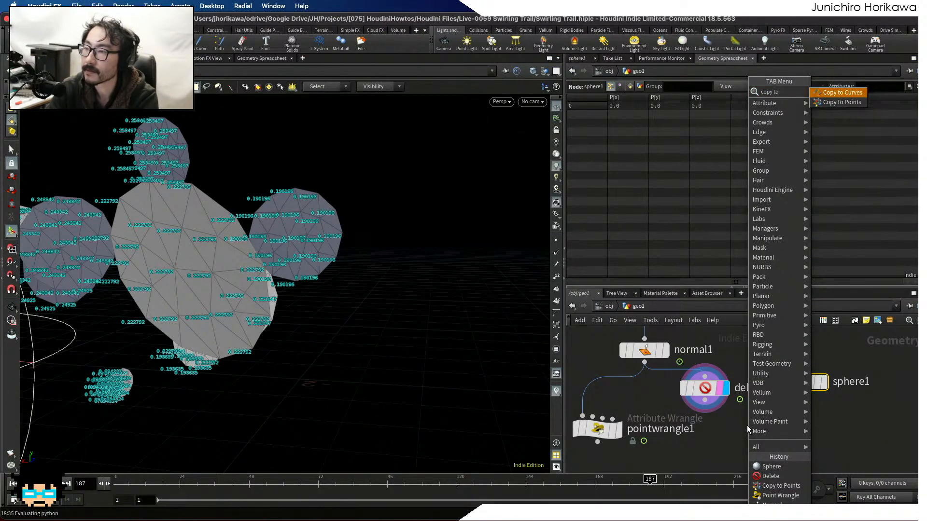
{"action": "key", "text": "Return"}
{"action": "key", "text": "Escape"}
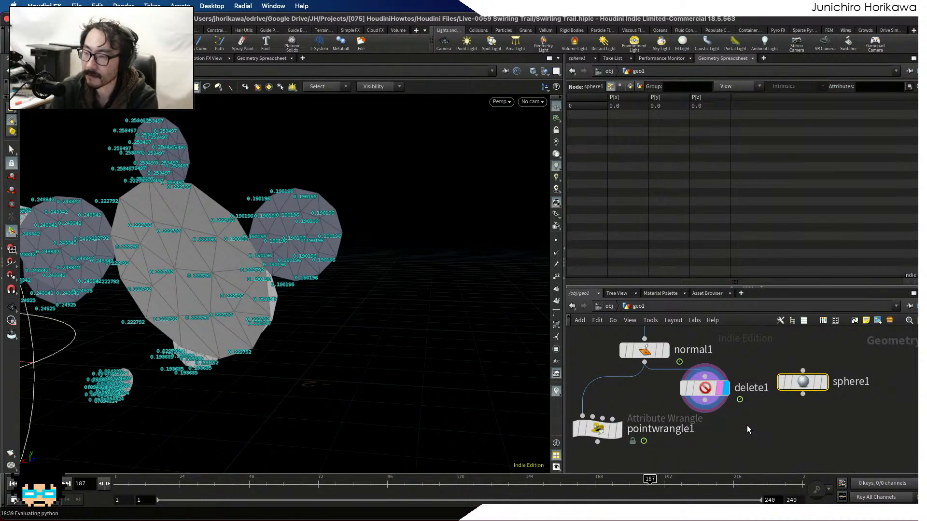
Try copying the sphere onto delete1's points with a displayed Copy to Points node, and delete both test nodes.
{"action": "key", "text": "Tab"}
{"action": "type", "text": "copy to point"}
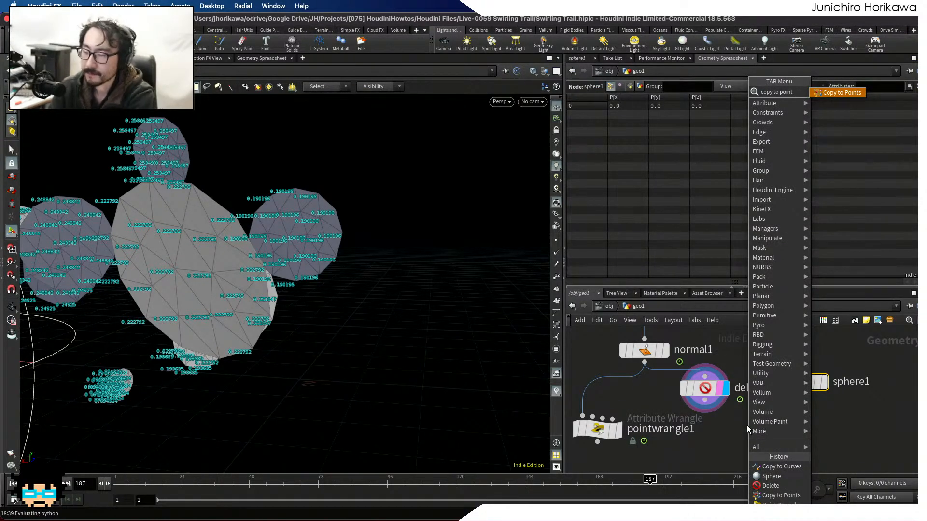
{"action": "key", "text": "Return"}
{"action": "left_click", "coordinate": [755, 430]}
{"action": "left_click", "coordinate": [744, 414]}
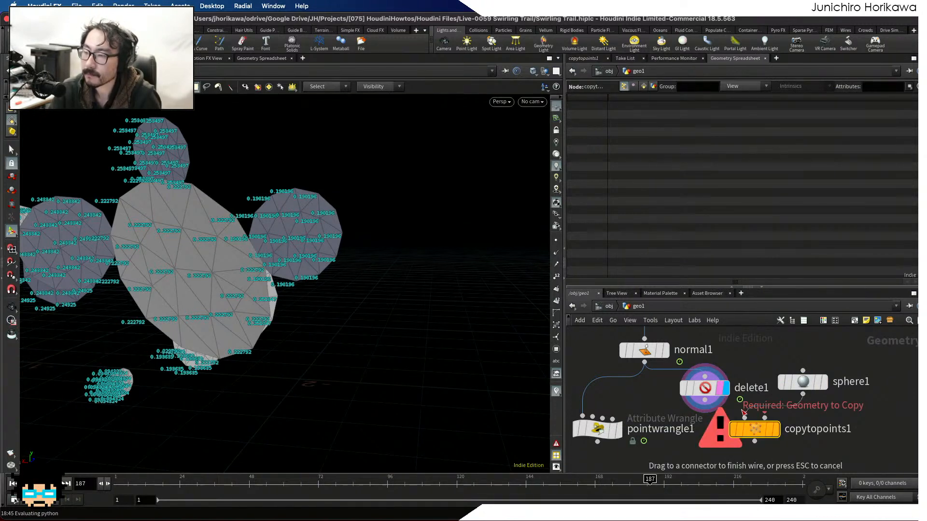
{"action": "left_click", "coordinate": [705, 407]}
{"action": "left_click", "coordinate": [764, 418]}
{"action": "left_click", "coordinate": [802, 393]}
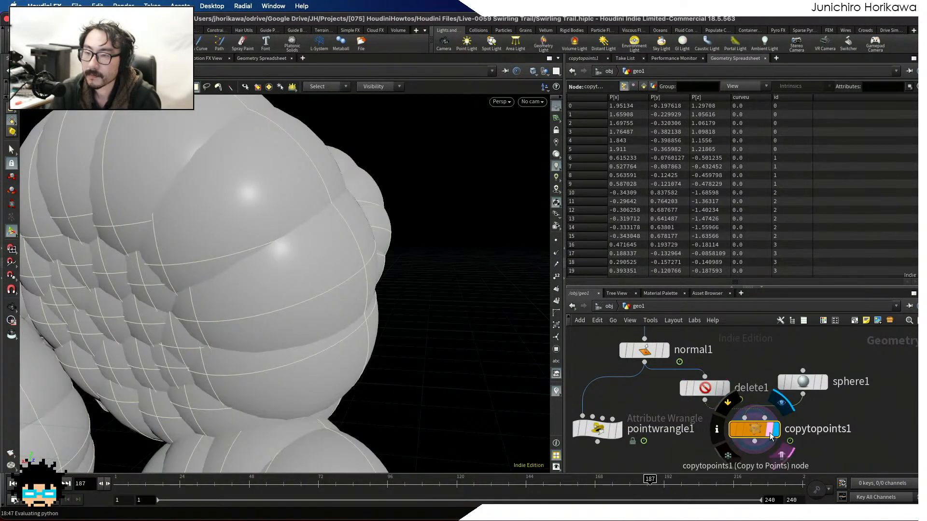
{"action": "left_click", "coordinate": [799, 382]}
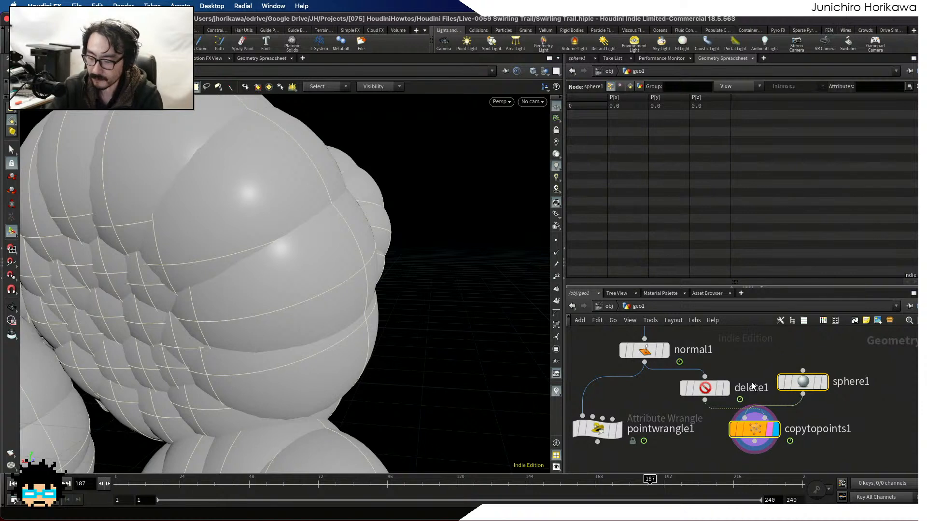
{"action": "key", "text": "Delete"}
Display pointwrangle1, reopen its VEX code, and add the missing space before the slash in d / r on the ang line.
{"action": "left_click", "coordinate": [618, 431]}
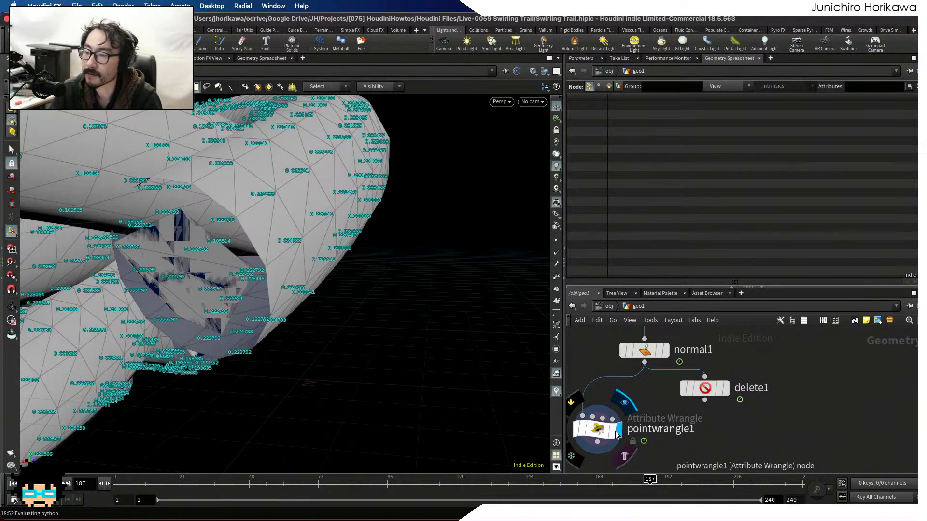
{"action": "left_click", "coordinate": [617, 434]}
{"action": "left_click", "coordinate": [582, 58]}
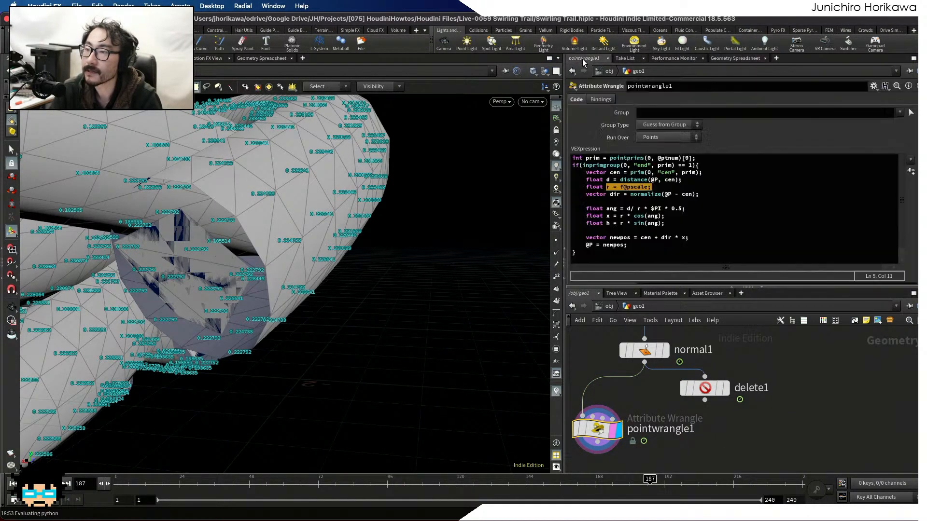
{"action": "left_click", "coordinate": [633, 174]}
{"action": "left_click_drag", "start_coordinate": [666, 188], "coordinate": [582, 189]}
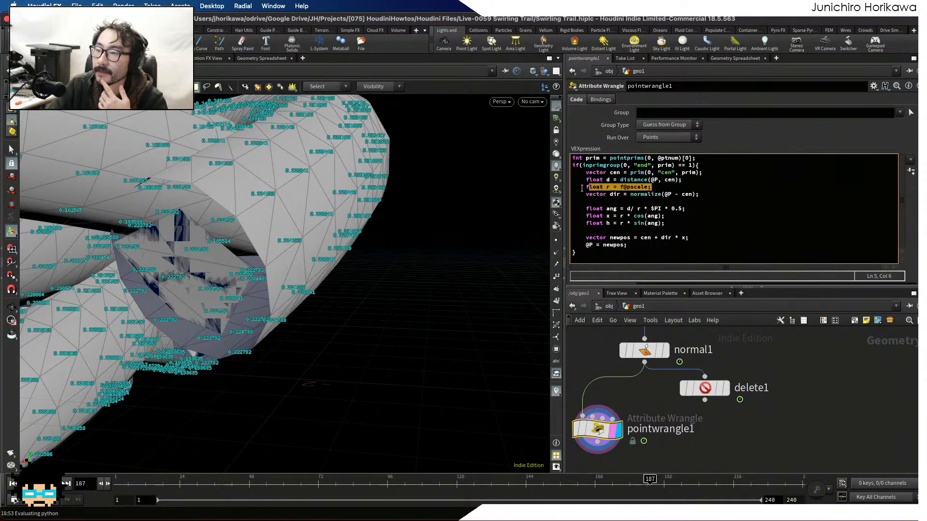
{"action": "left_click", "coordinate": [582, 189]}
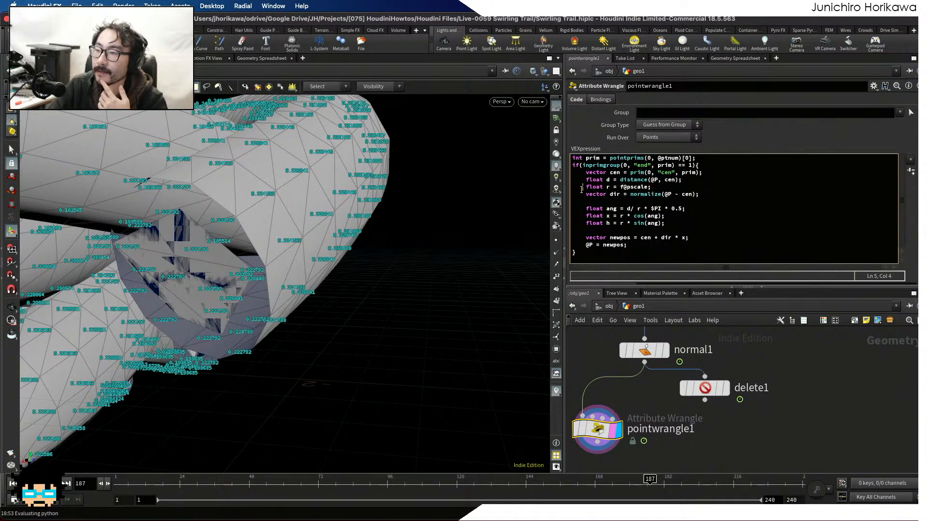
{"action": "left_click", "coordinate": [630, 211]}
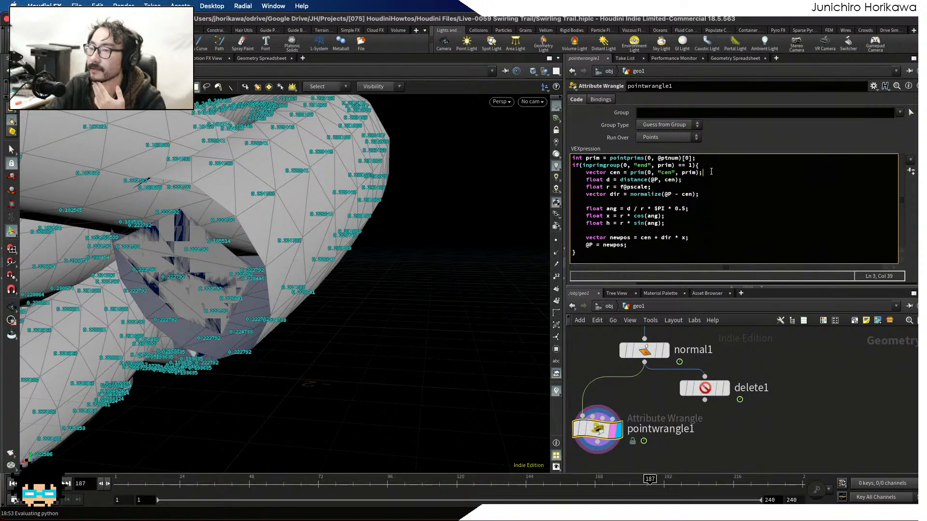
Check the cen line in the code against the primitives' cen attribute values in the Geometry Spreadsheet.
{"action": "left_click_drag", "start_coordinate": [703, 172], "coordinate": [583, 172]}
{"action": "left_click", "coordinate": [585, 173]}
{"action": "left_click", "coordinate": [730, 58]}
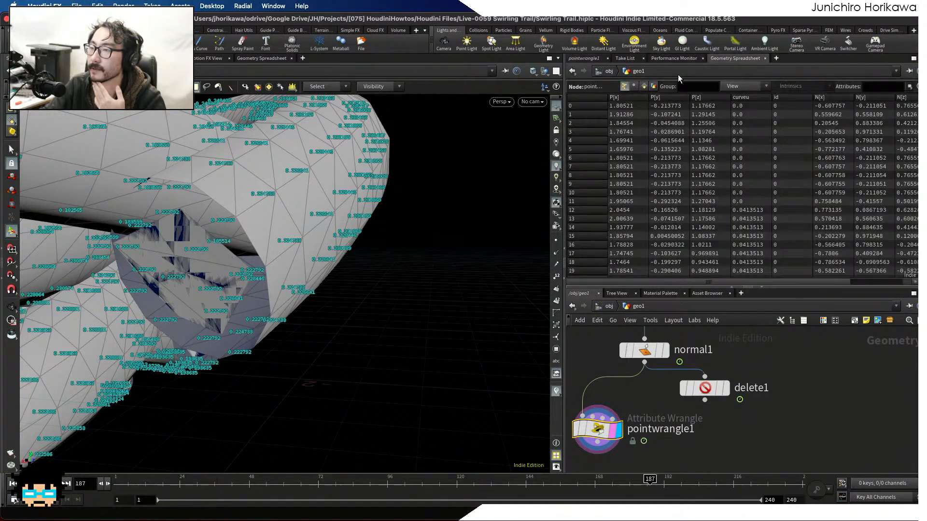
{"action": "left_click", "coordinate": [642, 87]}
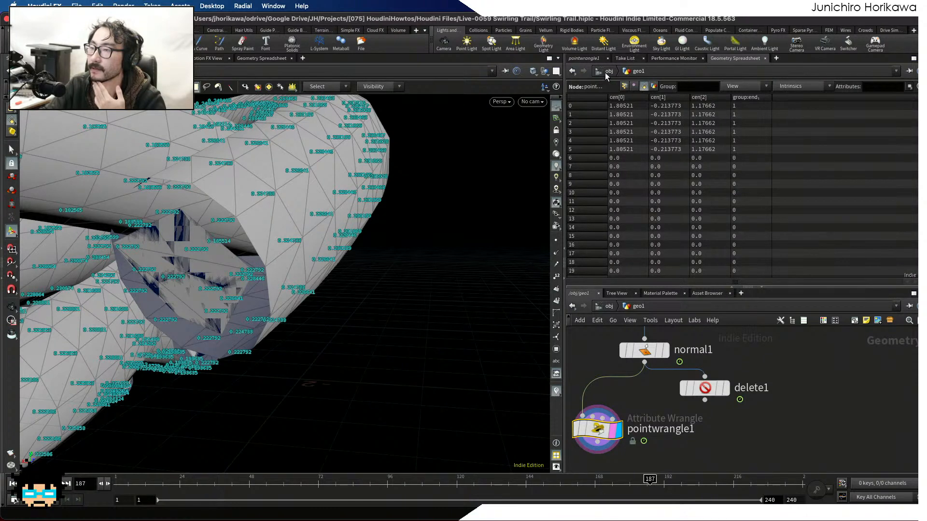
Add the line v@cen = cen; after @P = newpos; in pointwrangle1's VEX code.
{"action": "left_click", "coordinate": [587, 58]}
{"action": "left_click", "coordinate": [642, 246]}
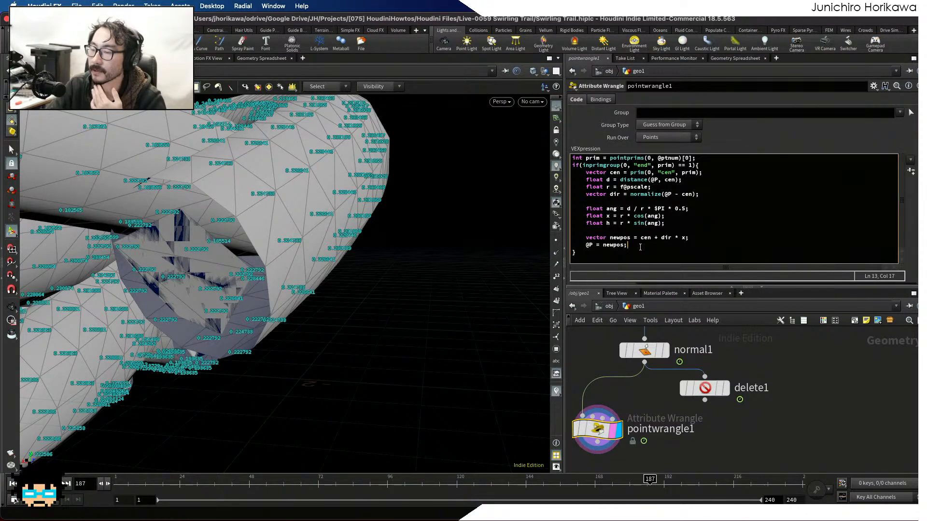
{"action": "key", "text": "Return"}
{"action": "type", "text": "v`cen"}
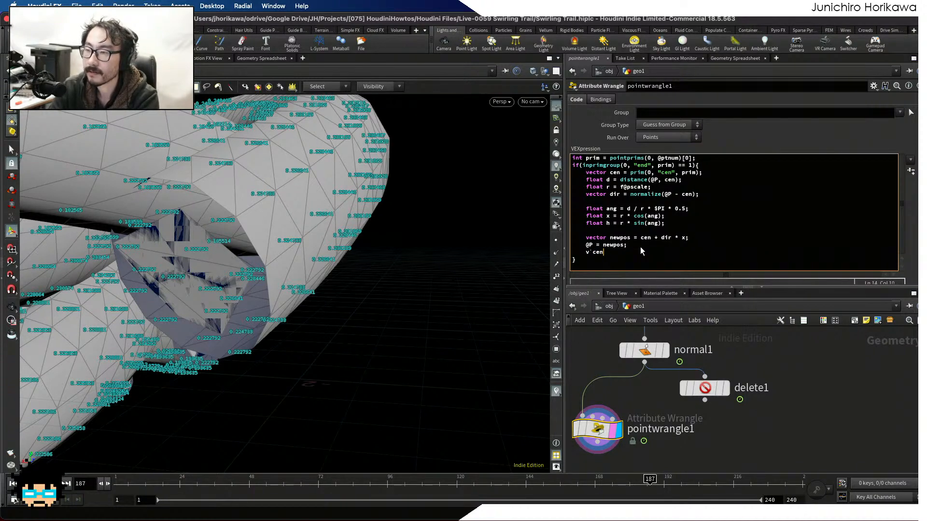
{"action": "key", "text": "BackSpace"}
{"action": "type", "text": "@cen = cen;"}
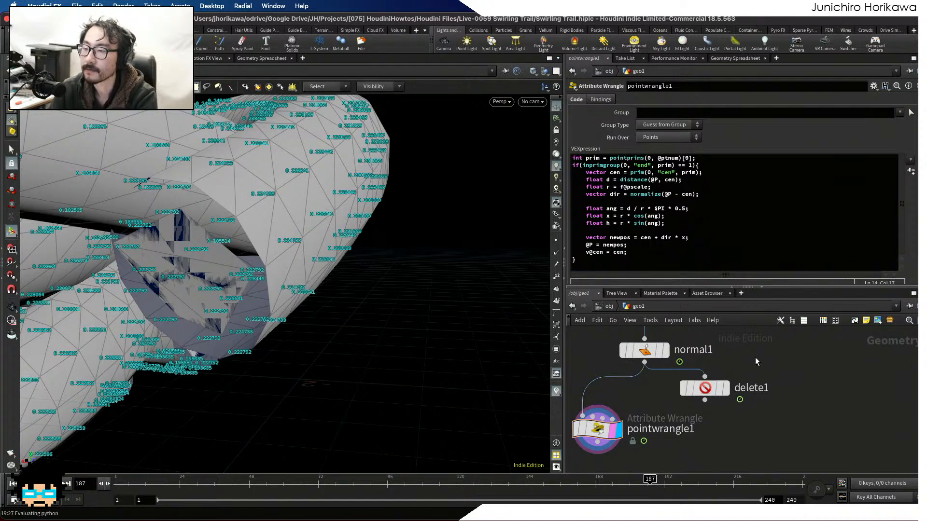
Examine the point cen values of pointwrangle1 against the point positions in the Geometry Spreadsheet.
{"action": "left_click", "coordinate": [720, 59]}
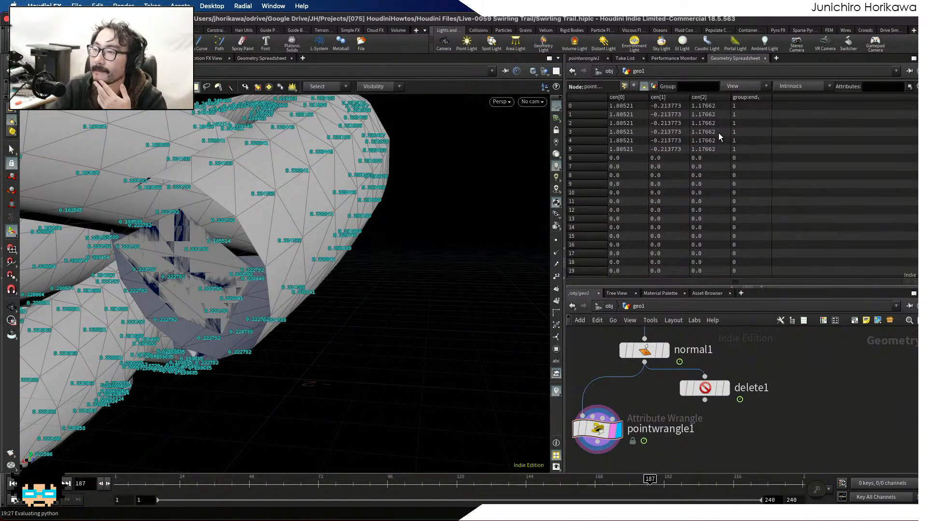
{"action": "left_click", "coordinate": [625, 86]}
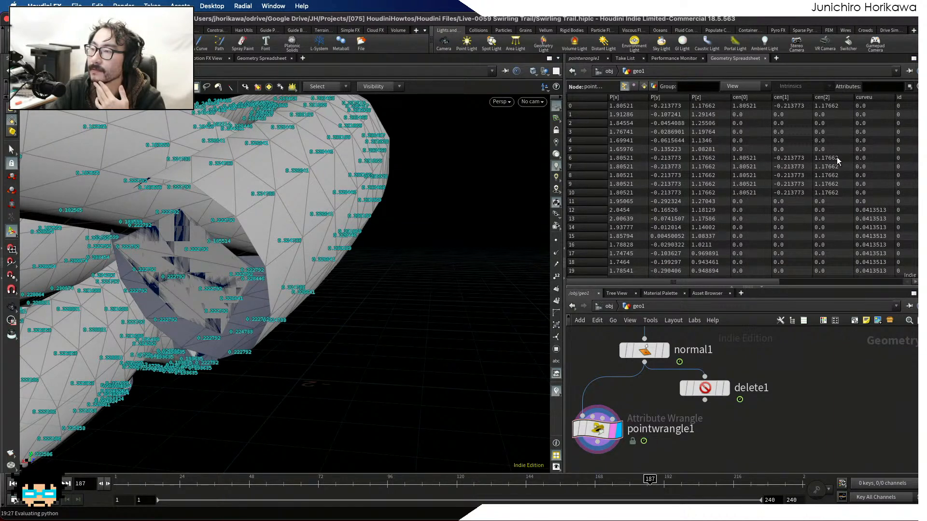
{"action": "left_click_drag", "start_coordinate": [736, 281], "coordinate": [642, 279]}
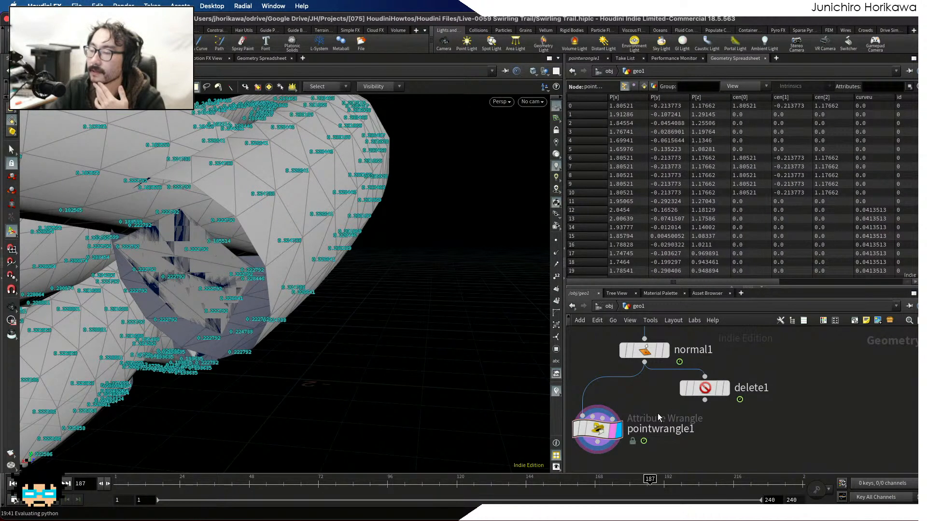
{"action": "left_click", "coordinate": [597, 429]}
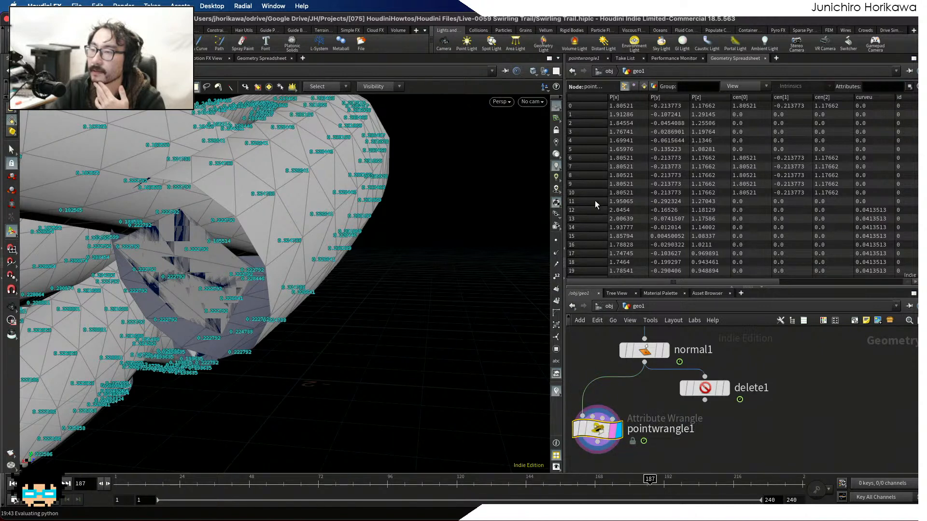
Review the newpos line and remove the v@cen = cen; line from pointwrangle1's VEX code.
{"action": "left_click", "coordinate": [587, 58]}
{"action": "left_click_drag", "start_coordinate": [725, 236], "coordinate": [573, 237]}
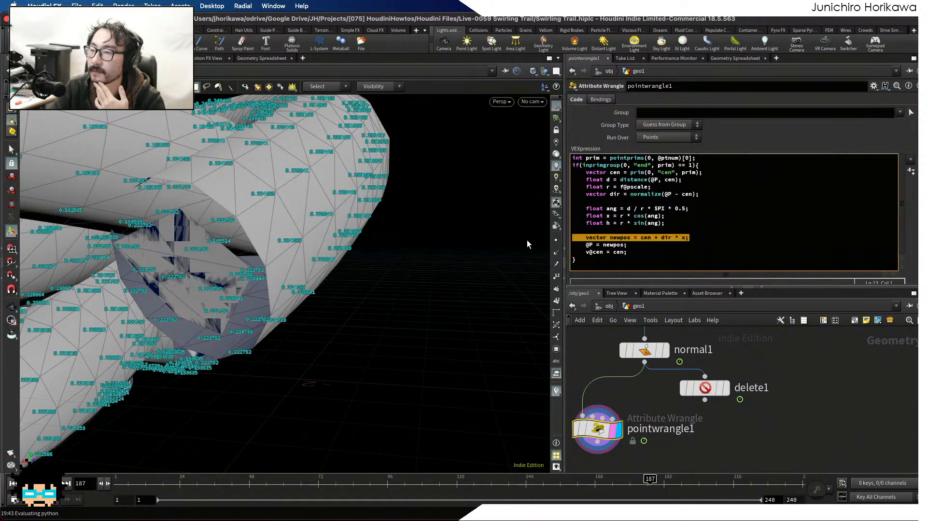
{"action": "left_click", "coordinate": [630, 252]}
{"action": "left_click_drag", "start_coordinate": [630, 253], "coordinate": [538, 253]}
{"action": "key", "text": "BackSpace"}
{"action": "key", "text": "BackSpace"}
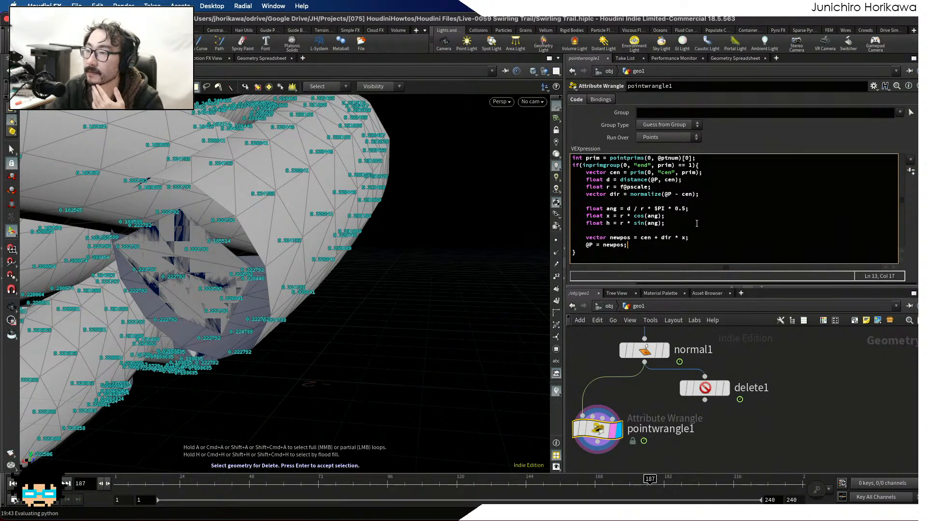
Select the cos function name in the line that computes x in pointwrangle1's code.
{"action": "left_click", "coordinate": [690, 217]}
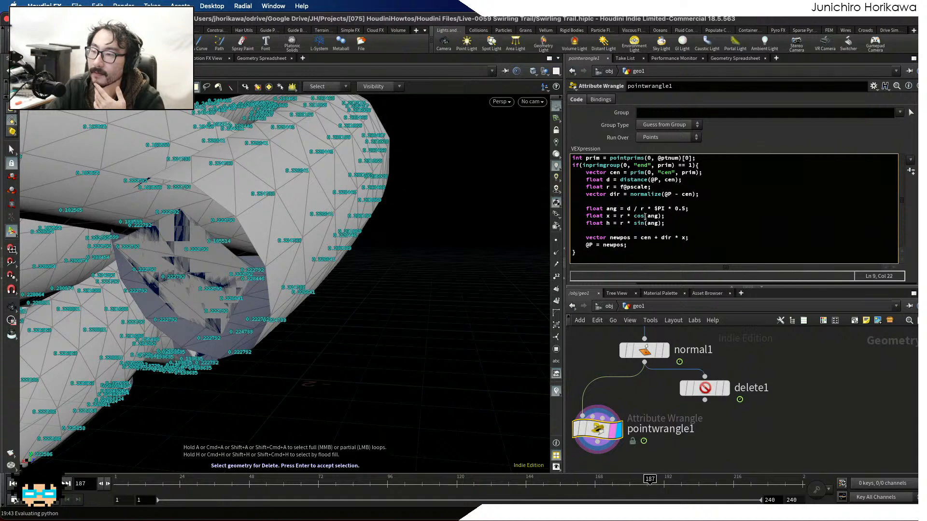
{"action": "double_click", "coordinate": [639, 216]}
{"action": "left_click_drag", "start_coordinate": [636, 216], "coordinate": [633, 217]}
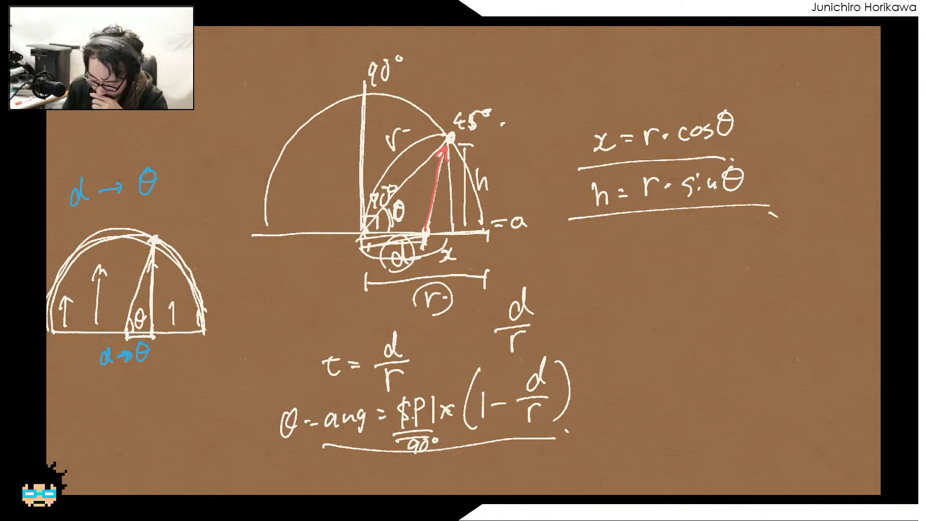
Redraw the half-circle sketch's angle marks as a red θ at the vertical axis and a yellow θ at the baseline, and return to Houdini.
{"action": "key", "text": "ctrl+z"}
{"action": "key", "text": "ctrl+z"}
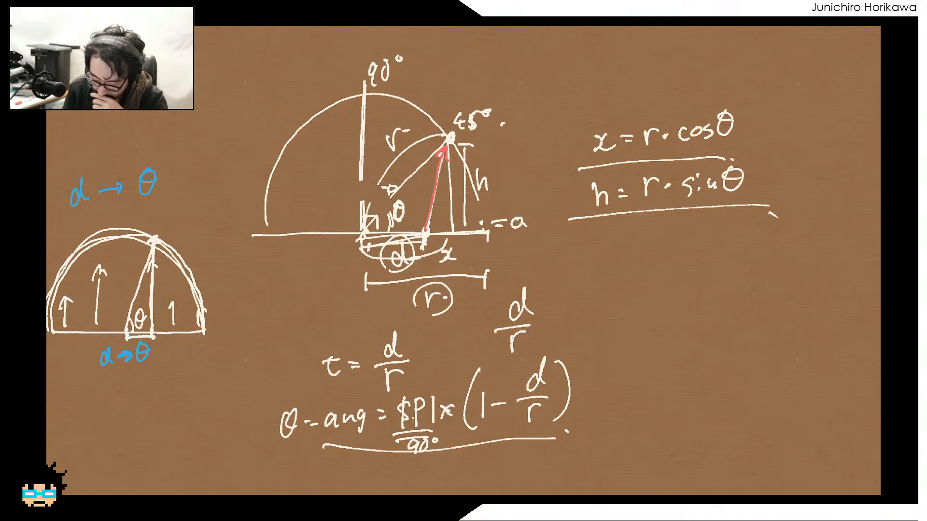
{"action": "left_click_drag", "start_coordinate": [361, 196], "coordinate": [375, 203]}
{"action": "mouse_move", "coordinate": [379, 171]}
{"action": "left_mouse_down"}
{"action": "mouse_move", "coordinate": [372, 184]}
{"action": "mouse_move", "coordinate": [379, 172]}
{"action": "left_mouse_up"}
{"action": "mouse_move", "coordinate": [372, 180]}
{"action": "left_mouse_down"}
{"action": "mouse_move", "coordinate": [386, 183]}
{"action": "mouse_move", "coordinate": [397, 231]}
{"action": "left_mouse_up"}
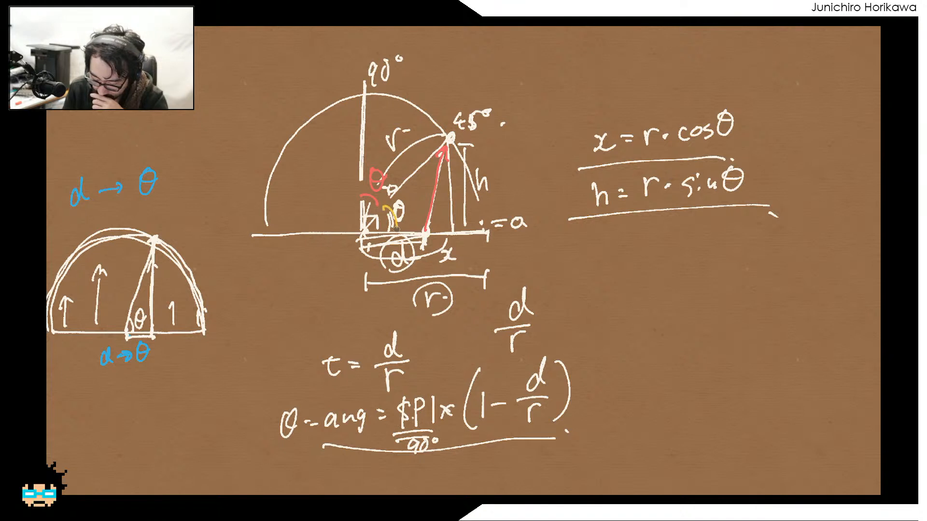
{"action": "left_click_drag", "start_coordinate": [403, 197], "coordinate": [402, 221]}
{"action": "left_click_drag", "start_coordinate": [395, 209], "coordinate": [412, 208]}
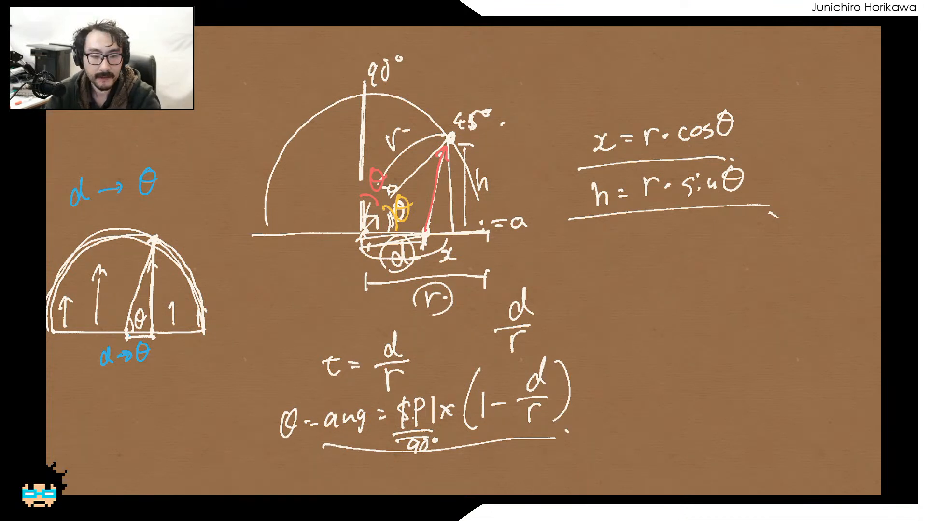
{"action": "key", "text": "alt+Tab"}
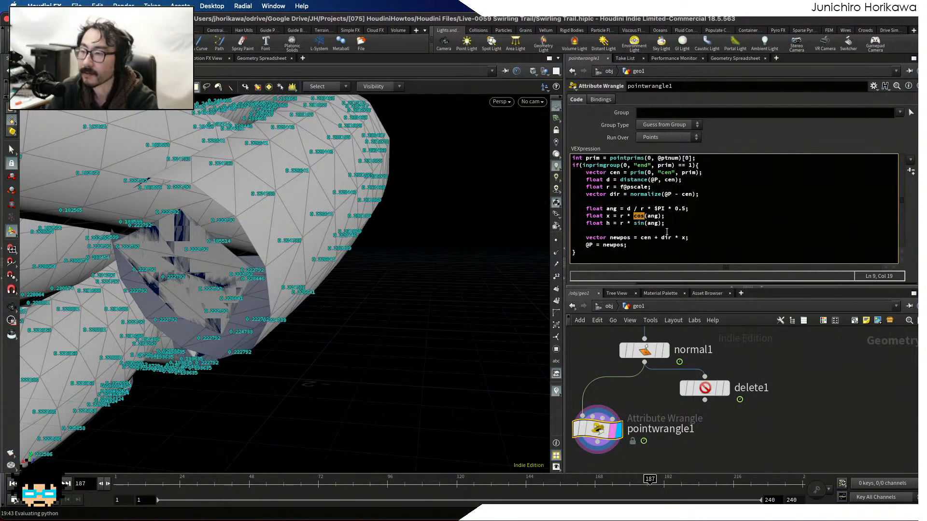
Swap the trigonometric functions in pointwrangle1's code so x uses sin(ang) and h uses cos(ang).
{"action": "left_click", "coordinate": [642, 216]}
{"action": "key", "text": "BackSpace"}
{"action": "key", "text": "BackSpace"}
{"action": "key", "text": "BackSpace"}
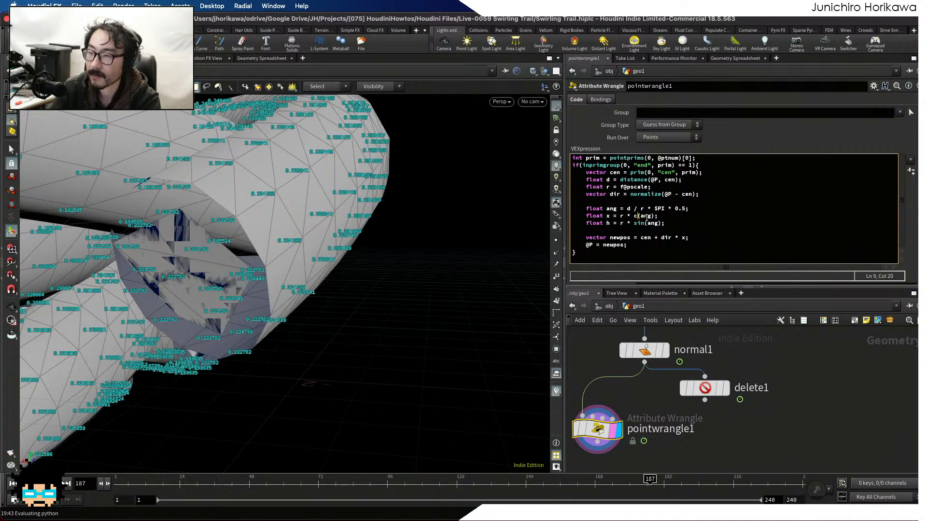
{"action": "type", "text": "sin"}
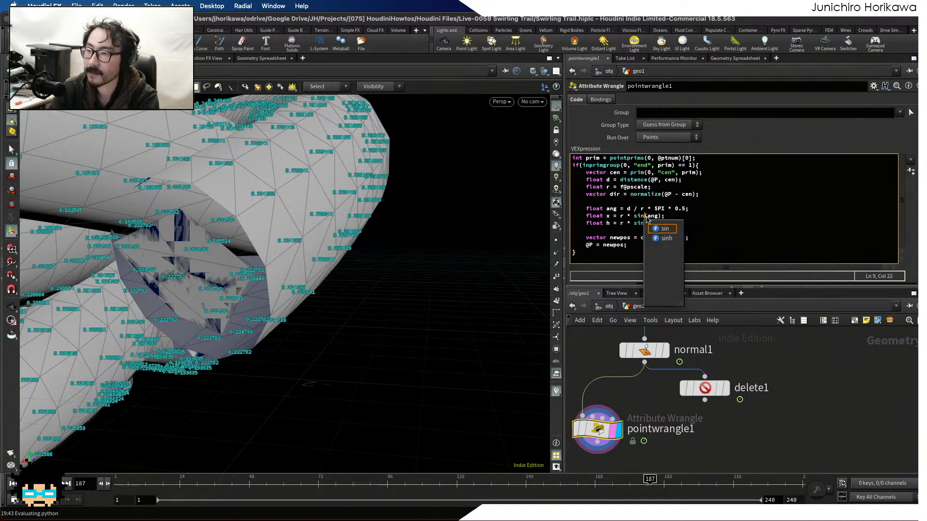
{"action": "key", "text": "Escape"}
{"action": "left_click_drag", "start_coordinate": [644, 223], "coordinate": [635, 223]}
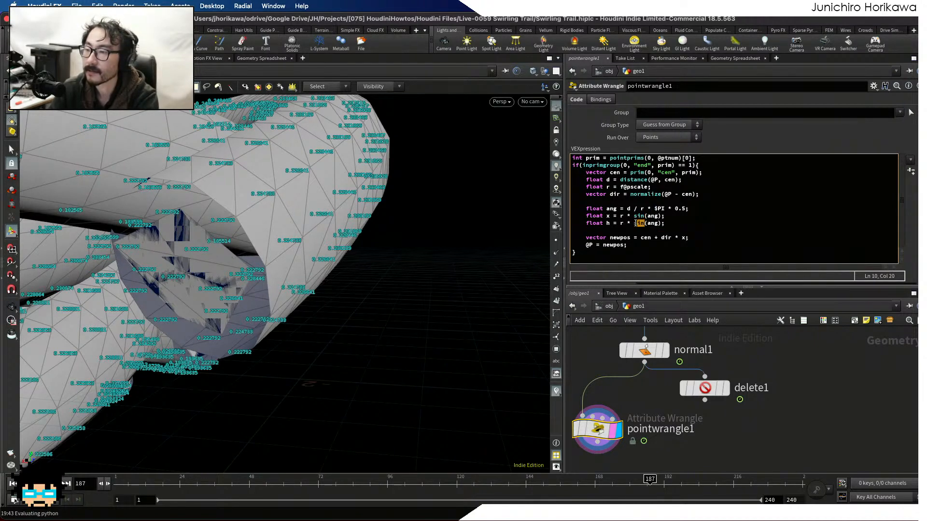
{"action": "key", "text": "BackSpace"}
{"action": "key", "text": "BackSpace"}
{"action": "type", "text": "cos"}
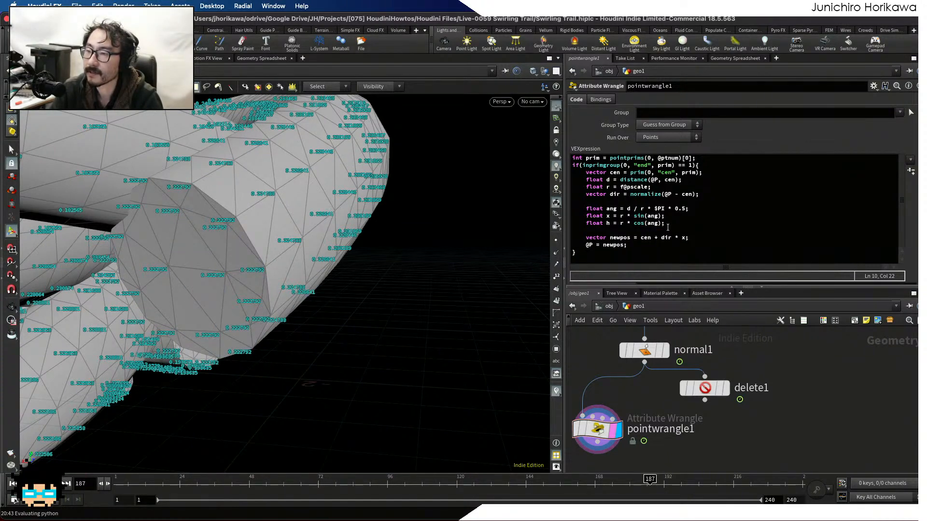
Extend the newpos expression in pointwrangle1 with + @N * h and inspect the tube's end cap.
{"action": "left_click", "coordinate": [687, 238]}
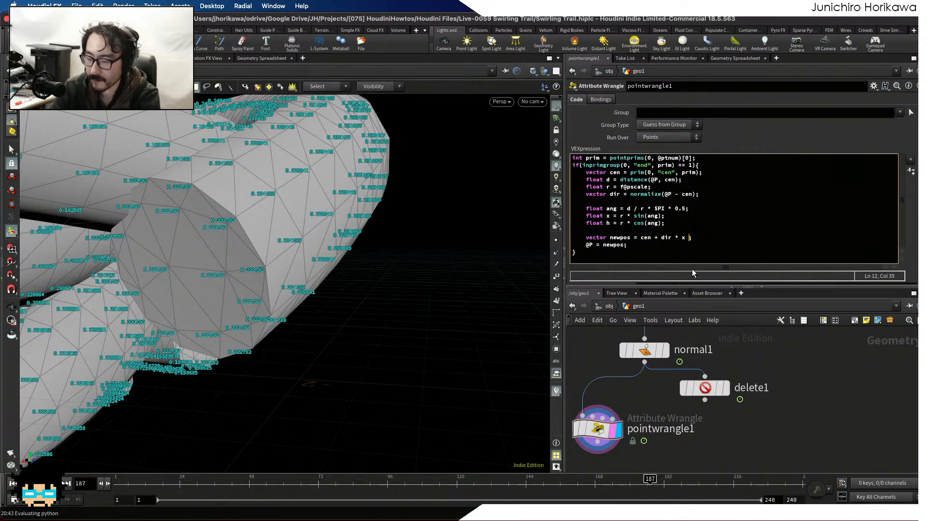
{"action": "type", "text": "+ "}
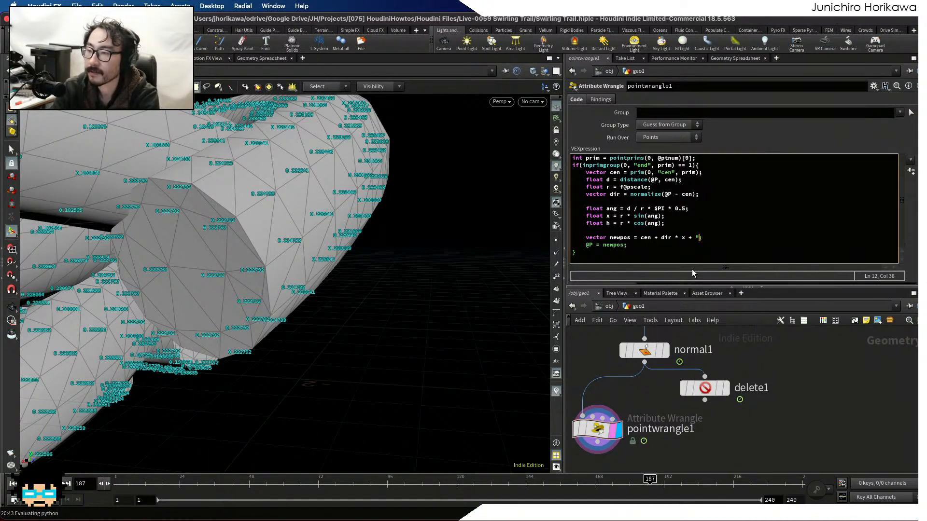
{"action": "type", "text": "@N * h"}
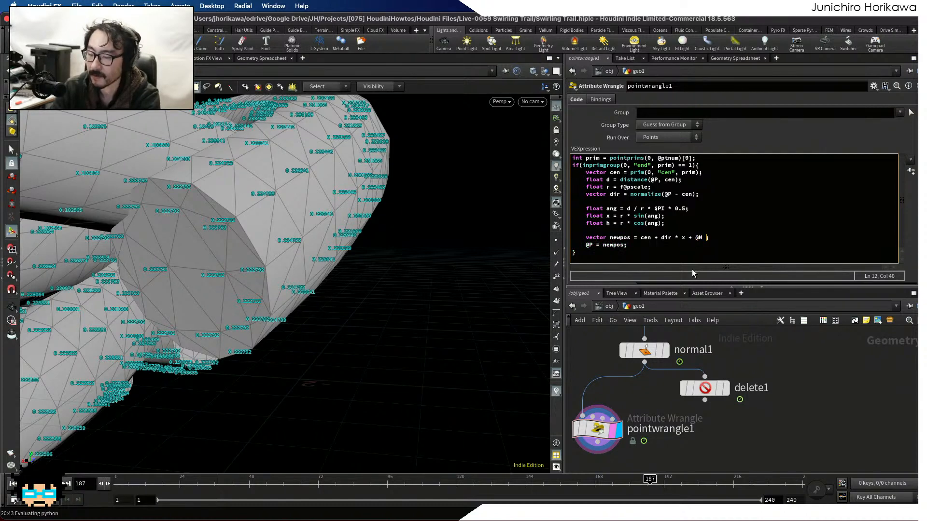
{"action": "type", "text": ";"}
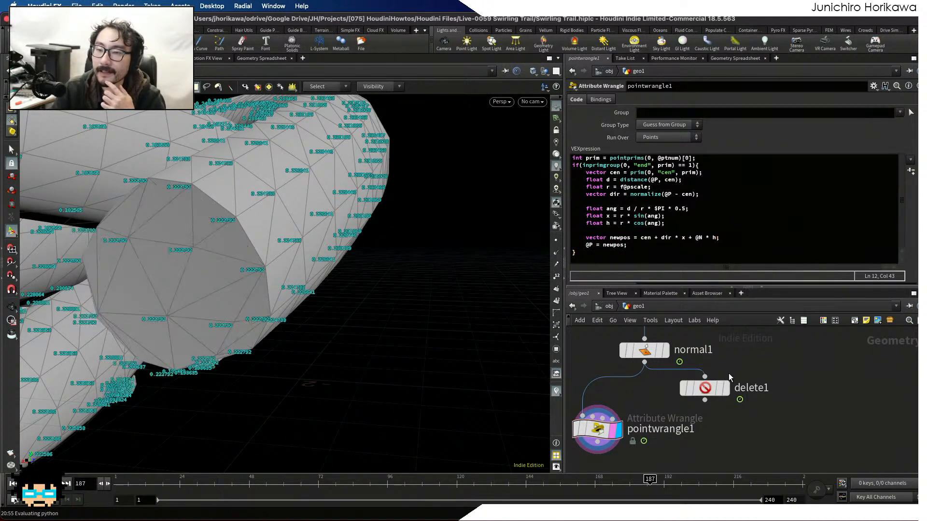
{"action": "key", "text": "space"}
{"action": "left_click_drag", "start_coordinate": [310, 324], "coordinate": [435, 352]}
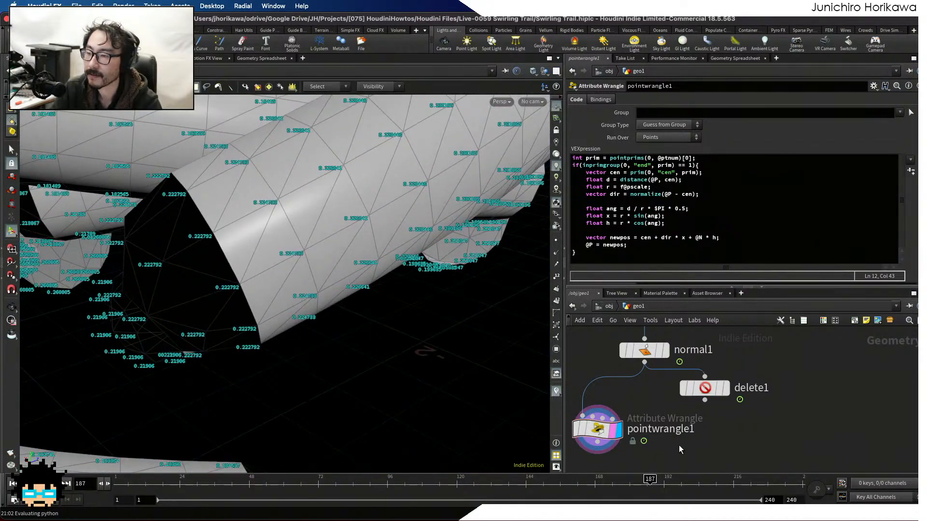
Append a Normal node after pointwrangle1, display its output, and hide the attribute value labels in the viewport.
{"action": "key", "text": "Tab"}
{"action": "type", "text": "null"}
{"action": "key", "text": "Return"}
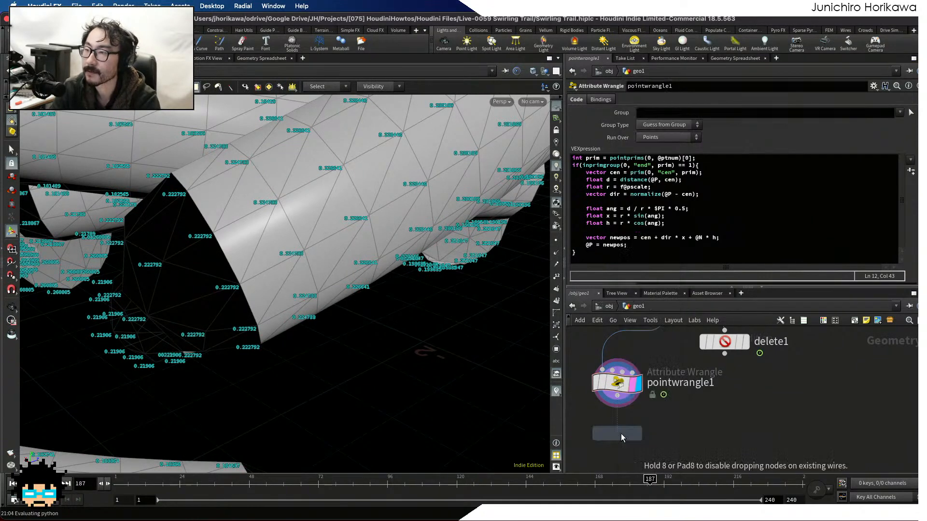
{"action": "left_click", "coordinate": [630, 445]}
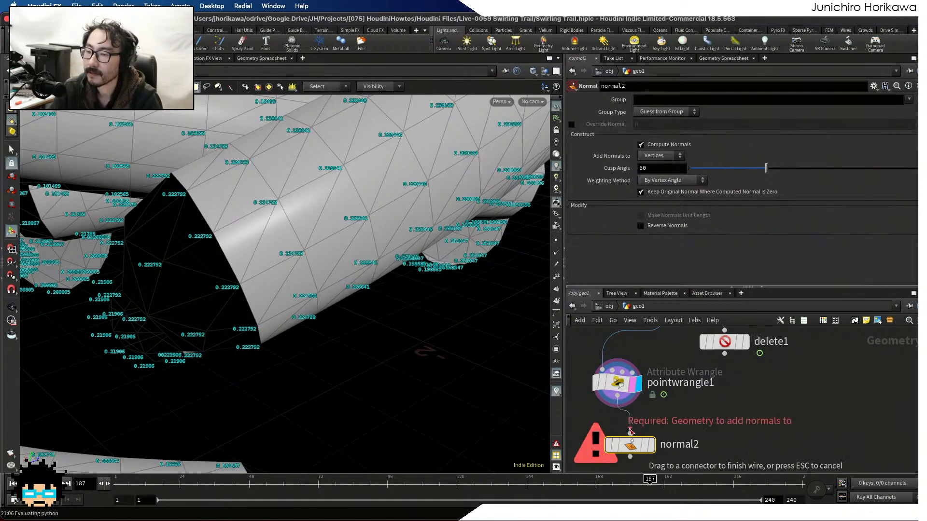
{"action": "left_click_drag", "start_coordinate": [629, 446], "coordinate": [620, 458]}
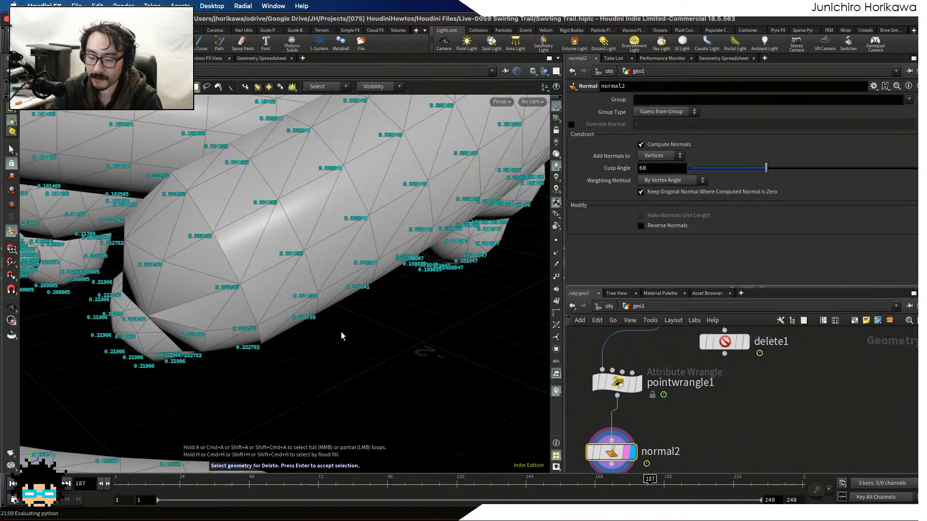
{"action": "key", "text": "Escape"}
{"action": "left_click_drag", "start_coordinate": [274, 301], "coordinate": [224, 307]}
{"action": "key", "text": "Return"}
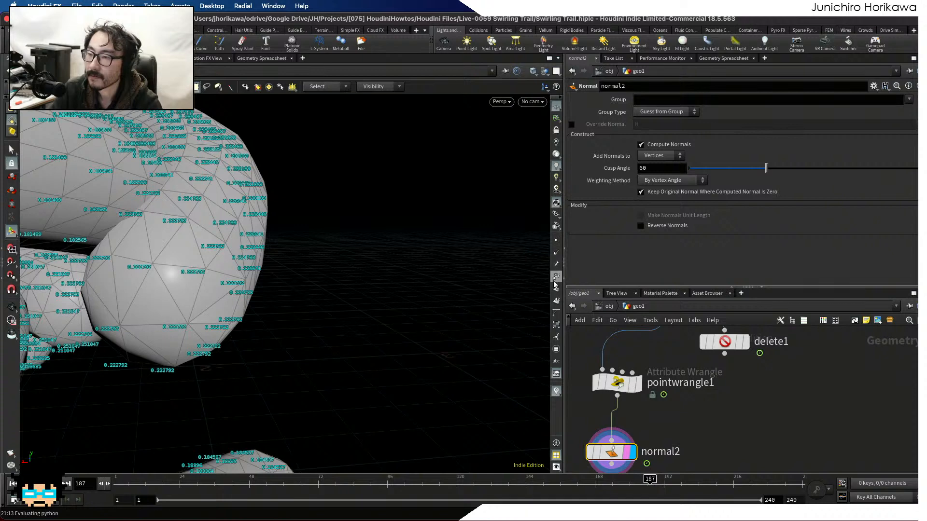
{"action": "left_click", "coordinate": [556, 374]}
Set circle1's Divisions to 25 and inspect the rounded tube ends.
{"action": "scroll", "coordinate": [715, 377], "scroll_direction": "down", "scroll_amount": 3}
{"action": "scroll", "coordinate": [734, 387], "scroll_direction": "up", "scroll_amount": 2}
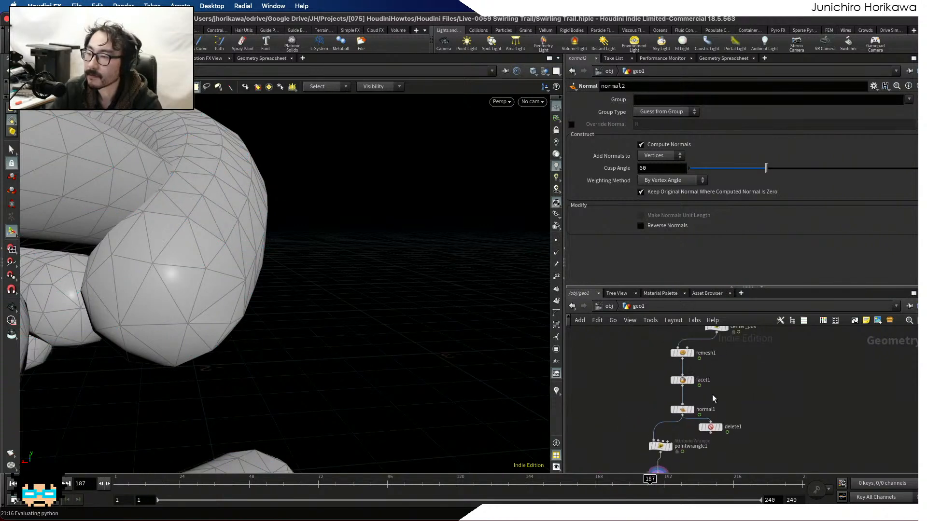
{"action": "scroll", "coordinate": [743, 450], "scroll_direction": "up", "scroll_amount": 2}
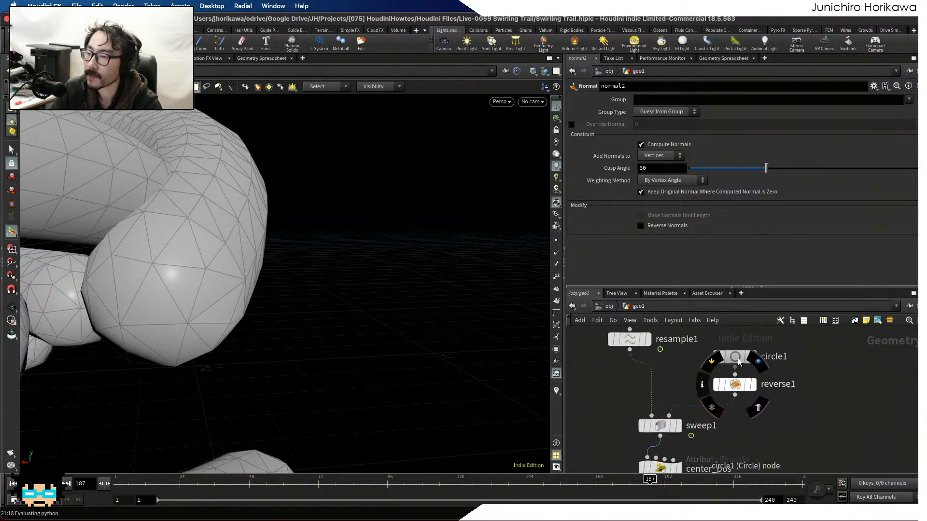
{"action": "left_click", "coordinate": [735, 346]}
{"action": "left_click_drag", "start_coordinate": [738, 185], "coordinate": [803, 185]}
{"action": "key", "text": "space"}
{"action": "left_click_drag", "start_coordinate": [378, 254], "coordinate": [284, 258]}
{"action": "key", "text": "Delete"}
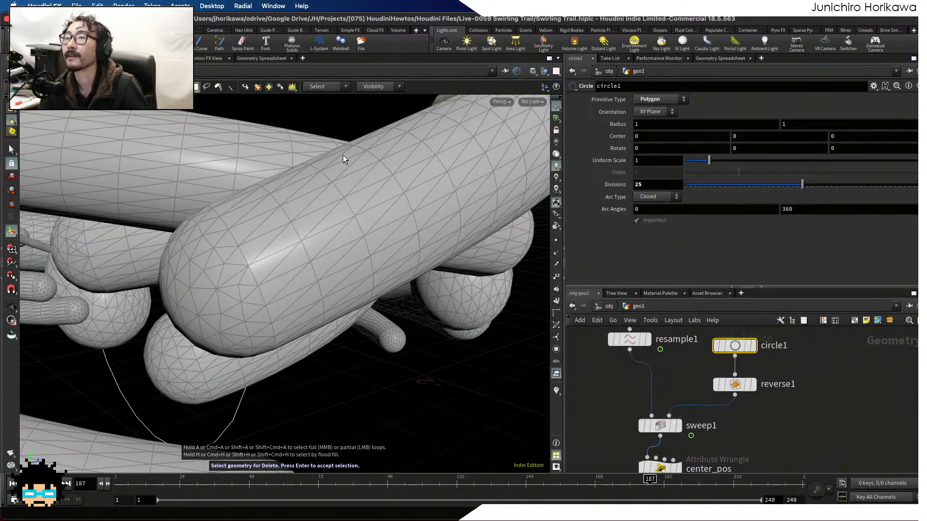
{"action": "key", "text": "Escape"}
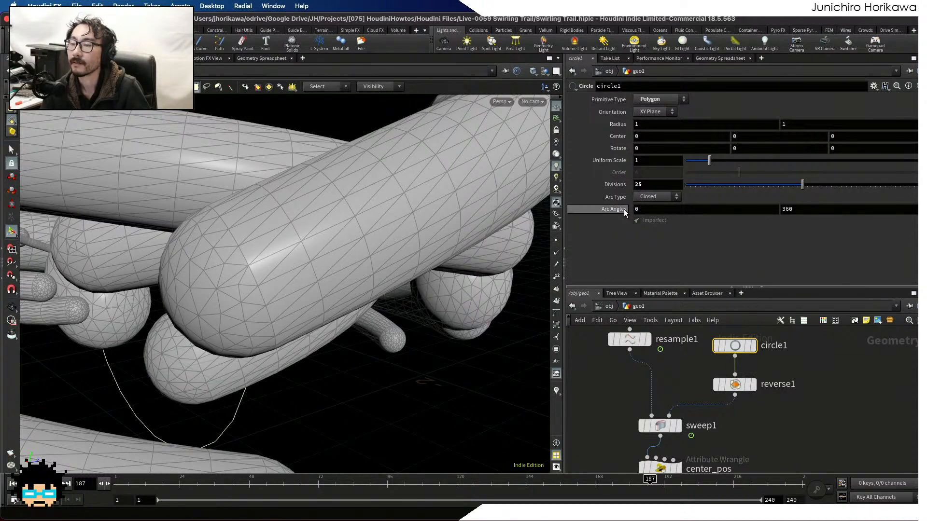
Open pointwrangle1's code and review the line that reads the cen attribute and the pointprims line.
{"action": "scroll", "coordinate": [689, 385], "scroll_direction": "down", "scroll_amount": 4}
{"action": "middle_click_drag", "start_coordinate": [699, 442], "coordinate": [704, 376]}
{"action": "scroll", "coordinate": [659, 431], "scroll_direction": "up", "scroll_amount": 2}
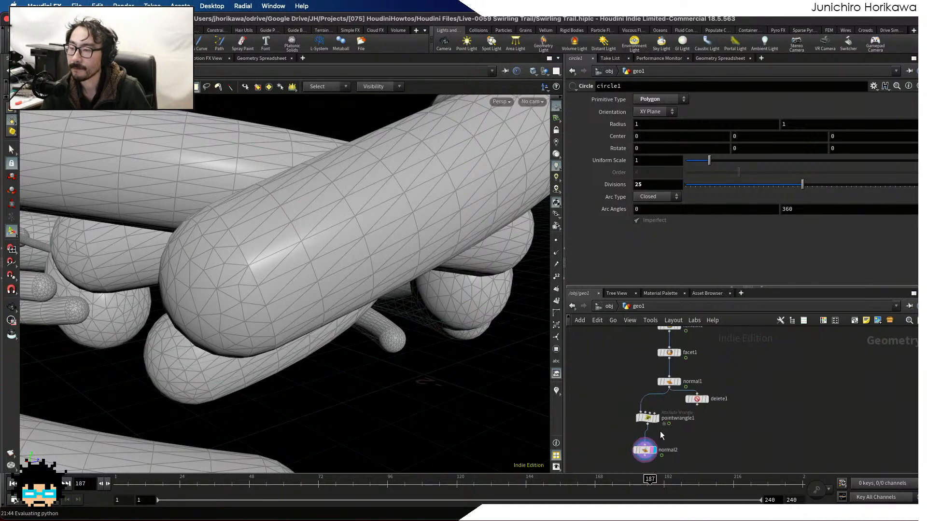
{"action": "left_click", "coordinate": [646, 418]}
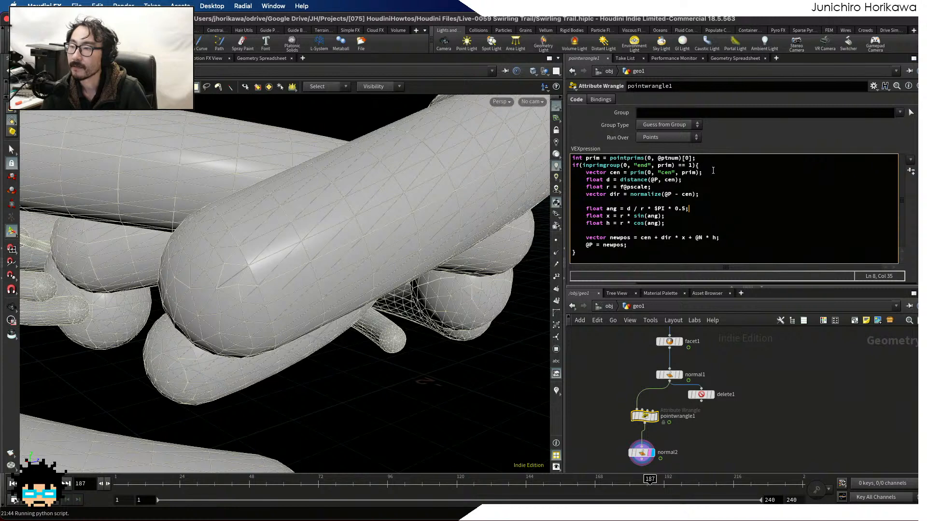
{"action": "left_click_drag", "start_coordinate": [713, 172], "coordinate": [585, 173]}
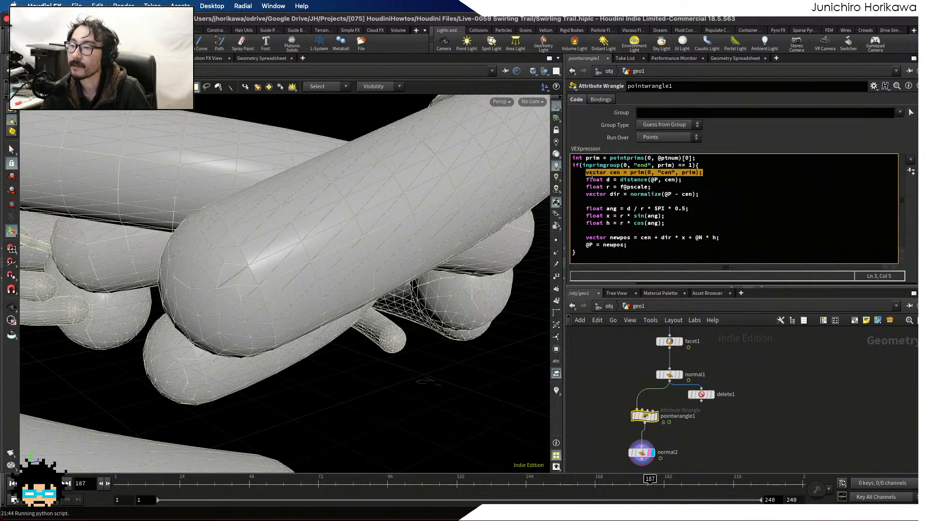
{"action": "left_click", "coordinate": [586, 173]}
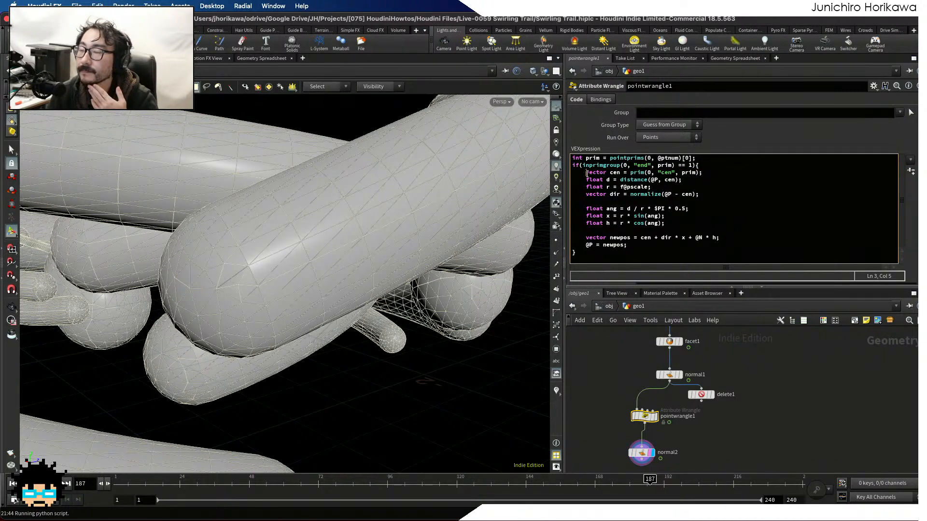
{"action": "left_click_drag", "start_coordinate": [586, 173], "coordinate": [658, 173]}
{"action": "left_click", "coordinate": [657, 172]}
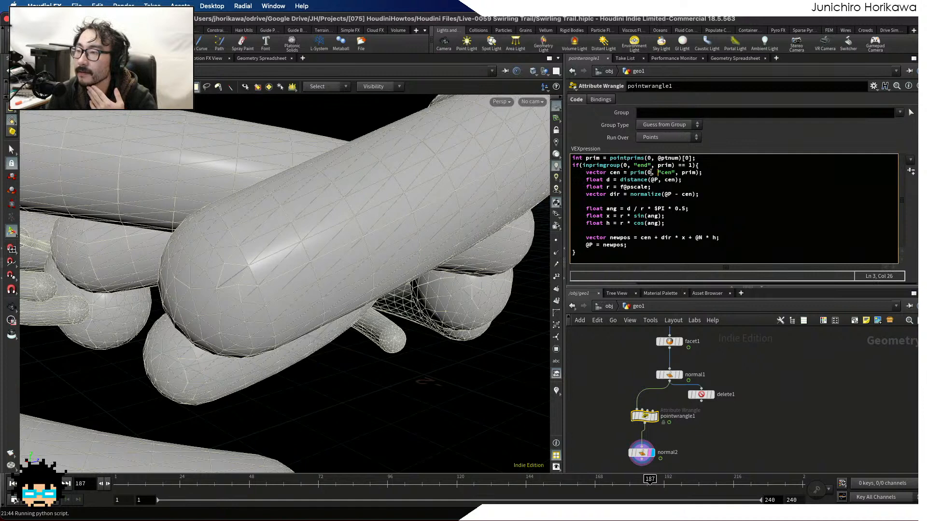
{"action": "left_click", "coordinate": [631, 174]}
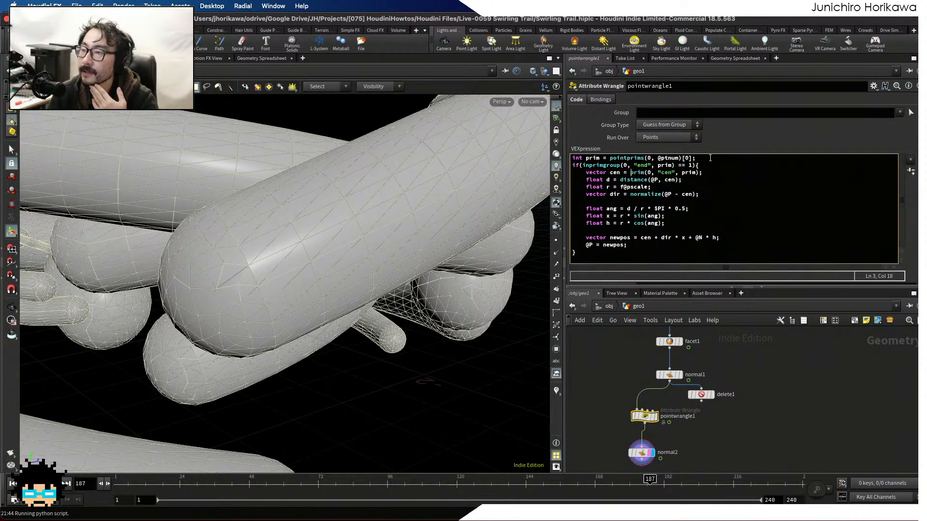
{"action": "left_click_drag", "start_coordinate": [710, 158], "coordinate": [575, 159]}
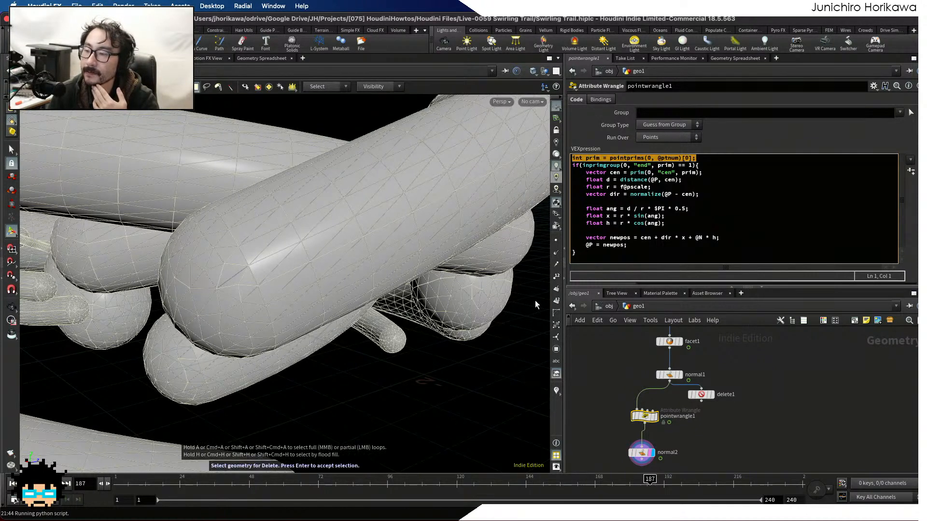
Review pointwrangle1's code from the prim lookup through the "end" group condition to the cen declaration.
{"action": "scroll", "coordinate": [688, 378], "scroll_direction": "up", "scroll_amount": 3}
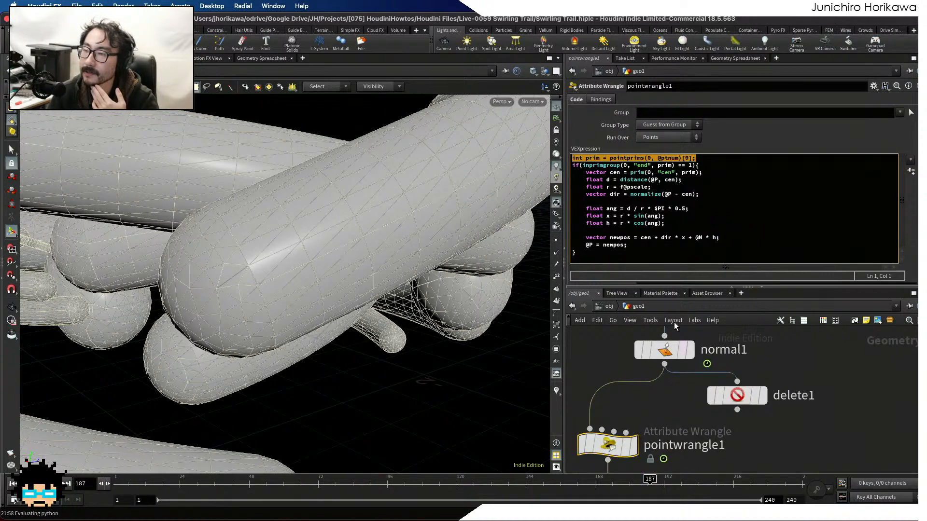
{"action": "left_click", "coordinate": [678, 208]}
{"action": "left_click_drag", "start_coordinate": [702, 155], "coordinate": [572, 162]}
{"action": "left_click", "coordinate": [612, 171]}
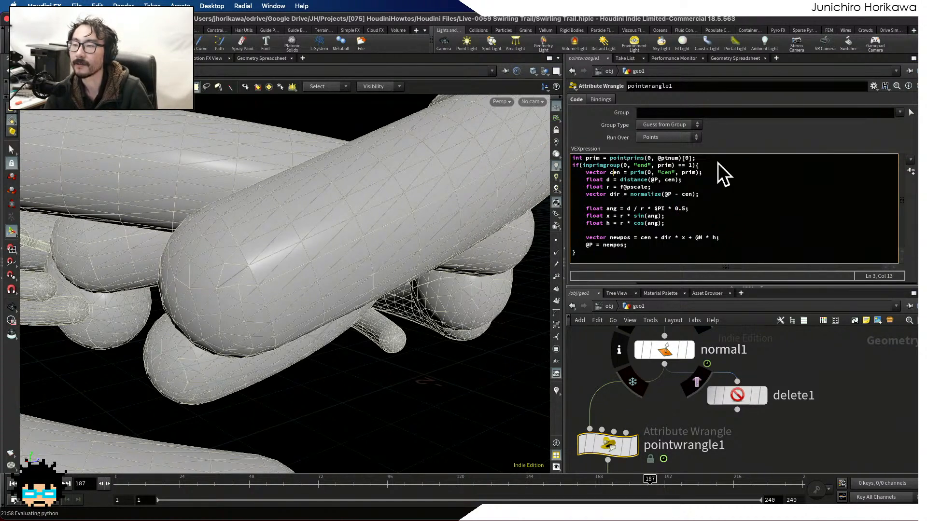
{"action": "left_click_drag", "start_coordinate": [719, 166], "coordinate": [556, 165]}
{"action": "left_click", "coordinate": [633, 173]}
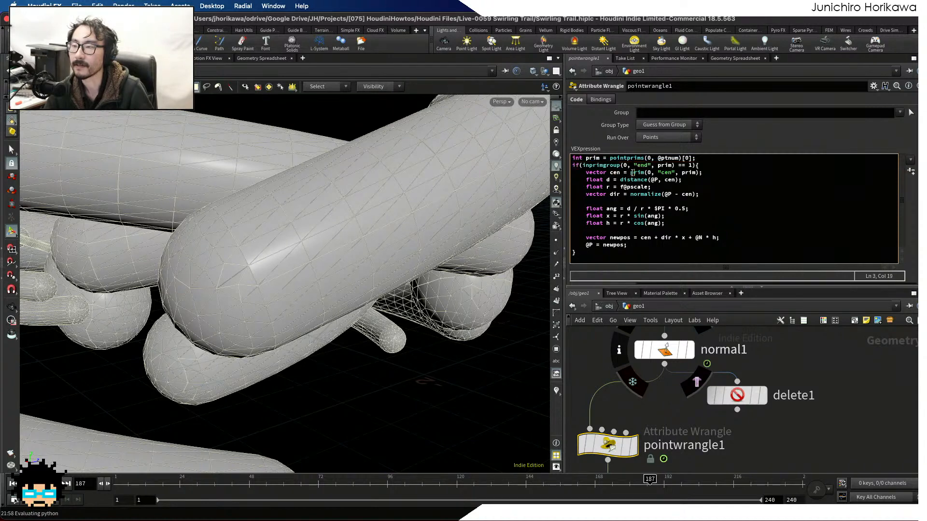
{"action": "left_click_drag", "start_coordinate": [714, 174], "coordinate": [581, 172]}
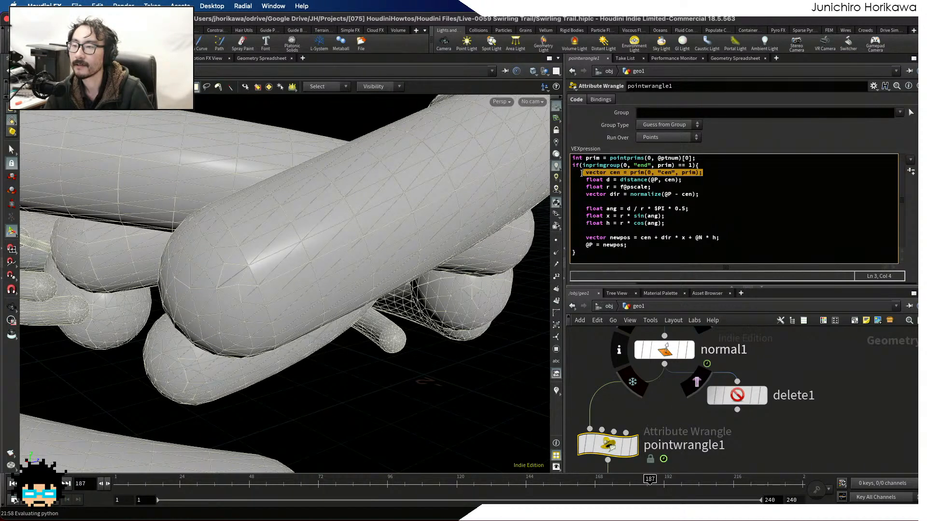
{"action": "left_click", "coordinate": [587, 172]}
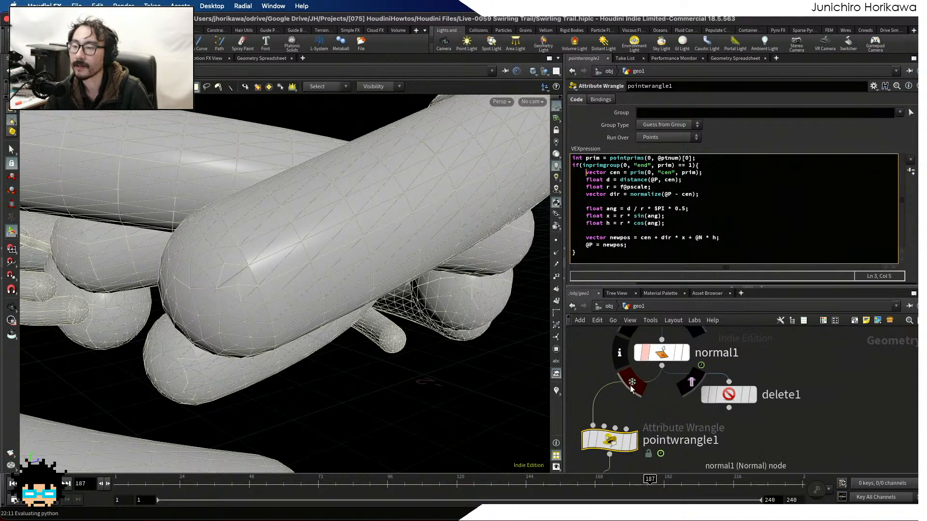
Trace the cen attribute back to the center_pos wrangle, review its v@cen = @P; line, and display that node's output.
{"action": "scroll", "coordinate": [630, 385], "scroll_direction": "down", "scroll_amount": 1}
{"action": "scroll", "coordinate": [666, 454], "scroll_direction": "down", "scroll_amount": 3}
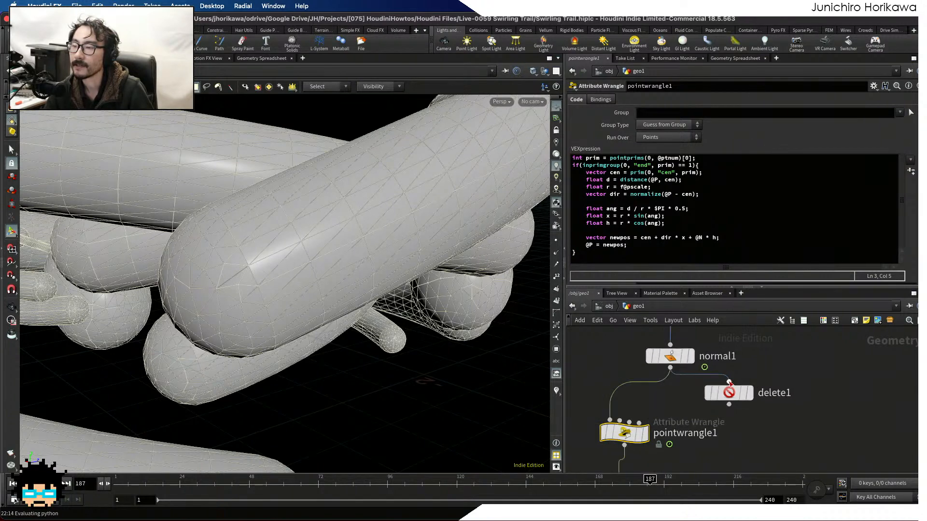
{"action": "double_click", "coordinate": [661, 172]}
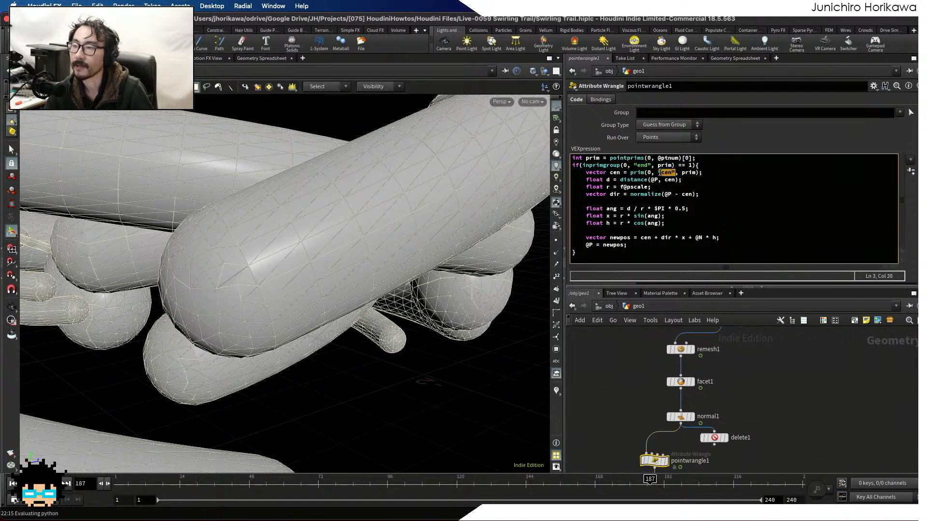
{"action": "scroll", "coordinate": [723, 377], "scroll_direction": "down", "scroll_amount": 2}
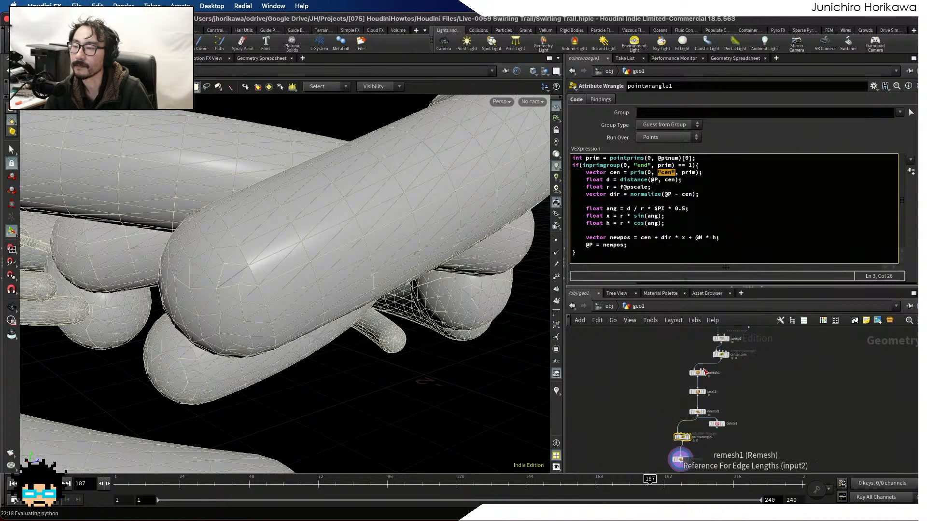
{"action": "scroll", "coordinate": [722, 357], "scroll_direction": "up", "scroll_amount": 5}
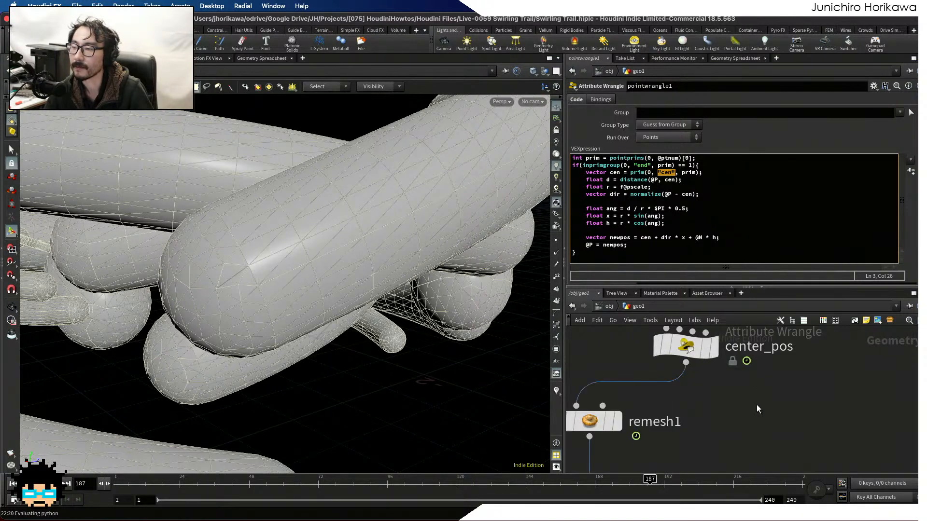
{"action": "left_click", "coordinate": [688, 346]}
{"action": "left_click_drag", "start_coordinate": [579, 159], "coordinate": [611, 159]}
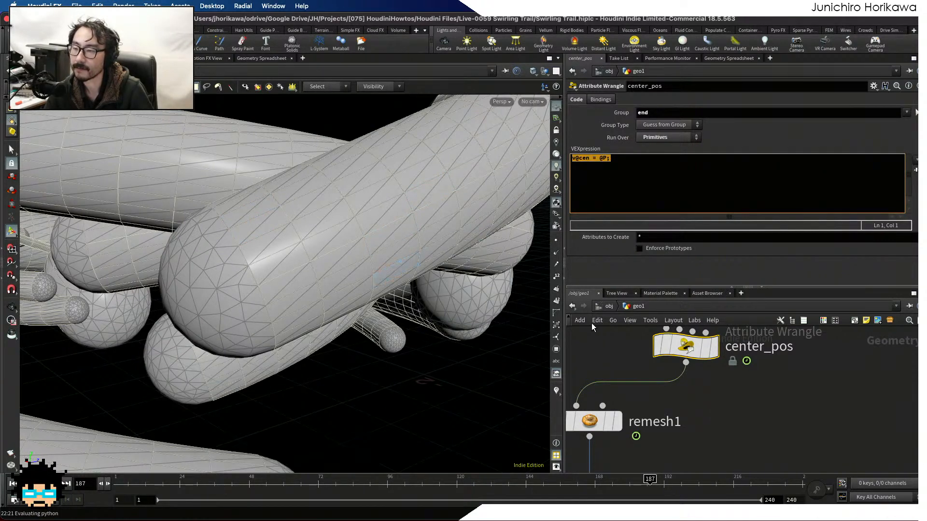
{"action": "left_click", "coordinate": [711, 353]}
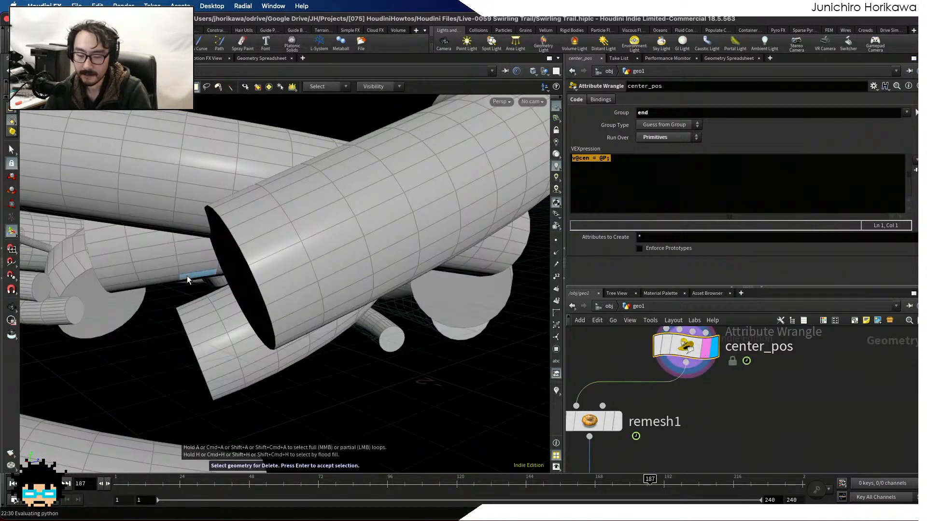
Inspect the flat end caps of the tubes in the center_pos output from several angles.
{"action": "key", "text": "Escape"}
{"action": "left_click_drag", "start_coordinate": [190, 273], "coordinate": [299, 251]}
{"action": "key", "text": "Delete"}
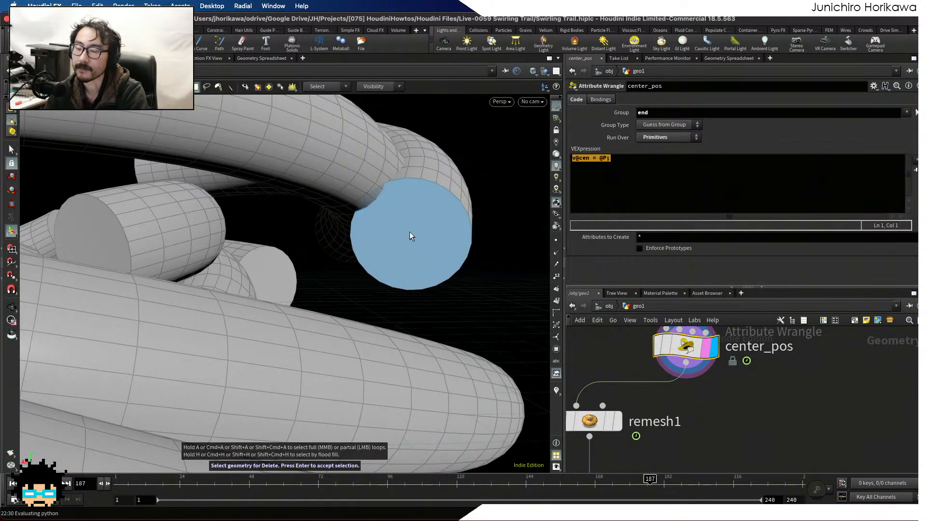
{"action": "left_click_drag", "start_coordinate": [410, 237], "coordinate": [353, 269]}
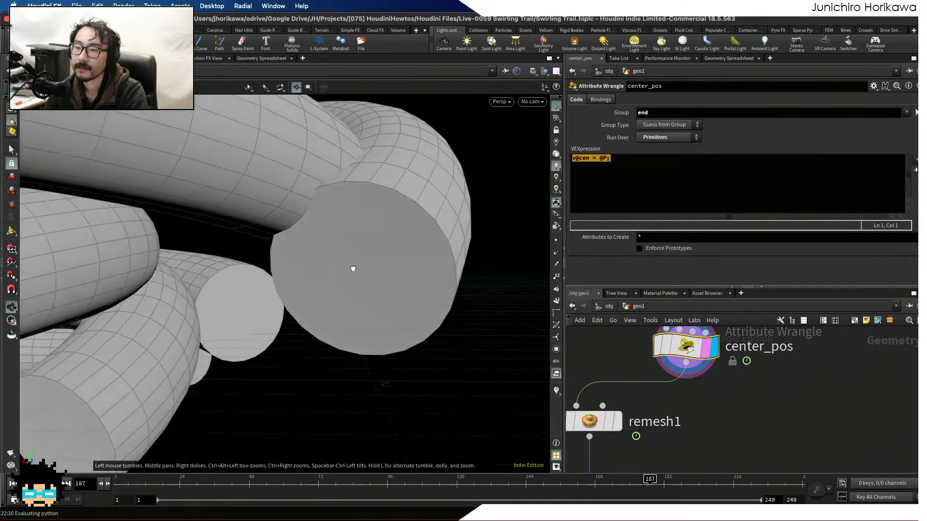
{"action": "left_click", "coordinate": [652, 184]}
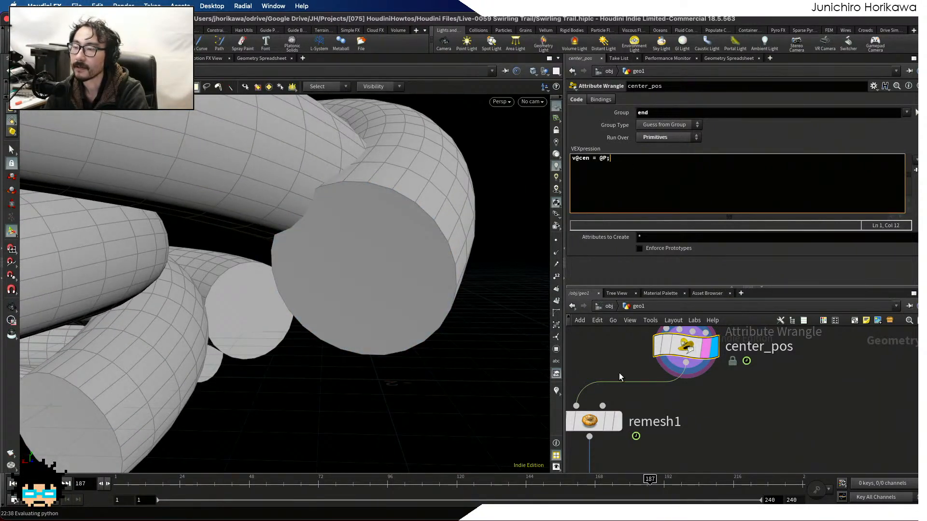
Select and display remesh1, and examine the triangulated mesh on the tubes' end caps.
{"action": "left_click", "coordinate": [617, 421]}
{"action": "left_click", "coordinate": [595, 425]}
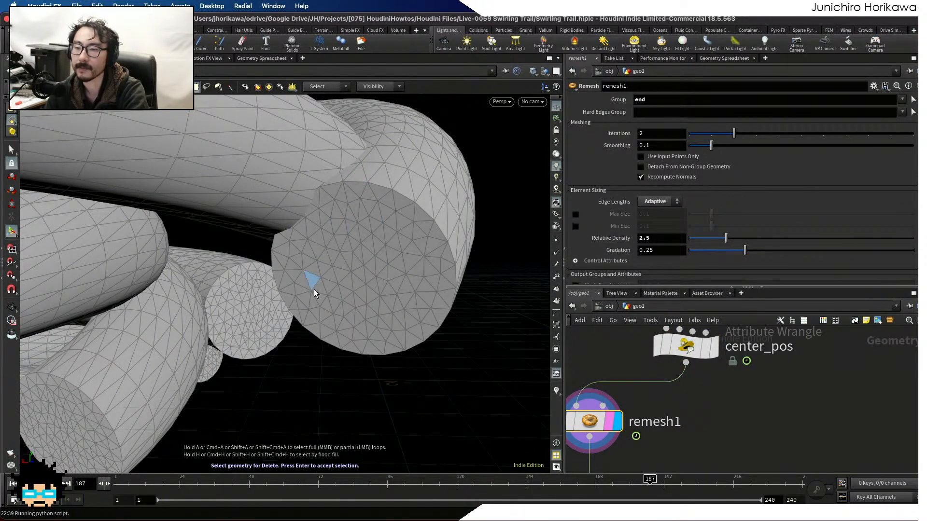
{"action": "left_click_drag", "start_coordinate": [383, 302], "coordinate": [411, 299], "text": "alt"}
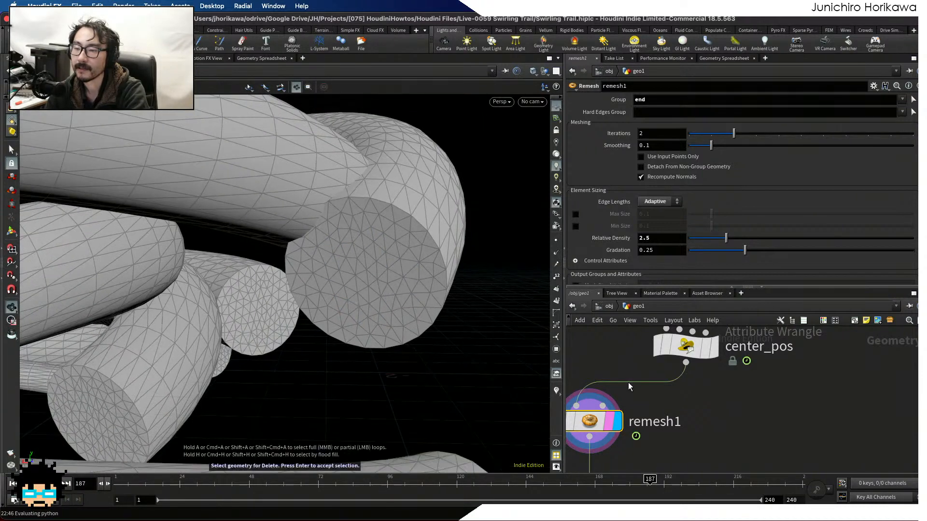
Display pointwrangle1 and review its code lines for the cen vector, the distance d and the angle ang.
{"action": "scroll", "coordinate": [677, 390], "scroll_direction": "down", "scroll_amount": 3}
{"action": "scroll", "coordinate": [657, 381], "scroll_direction": "up", "scroll_amount": 5}
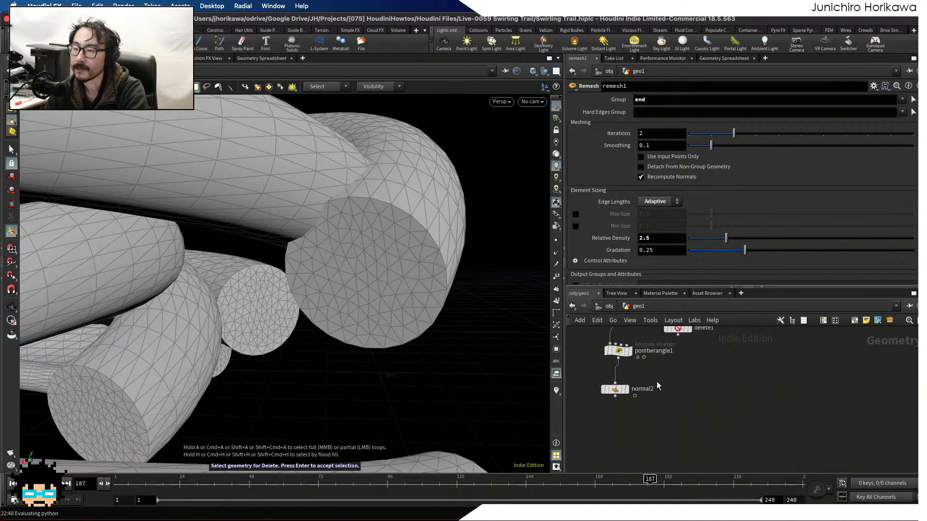
{"action": "left_click", "coordinate": [620, 389]}
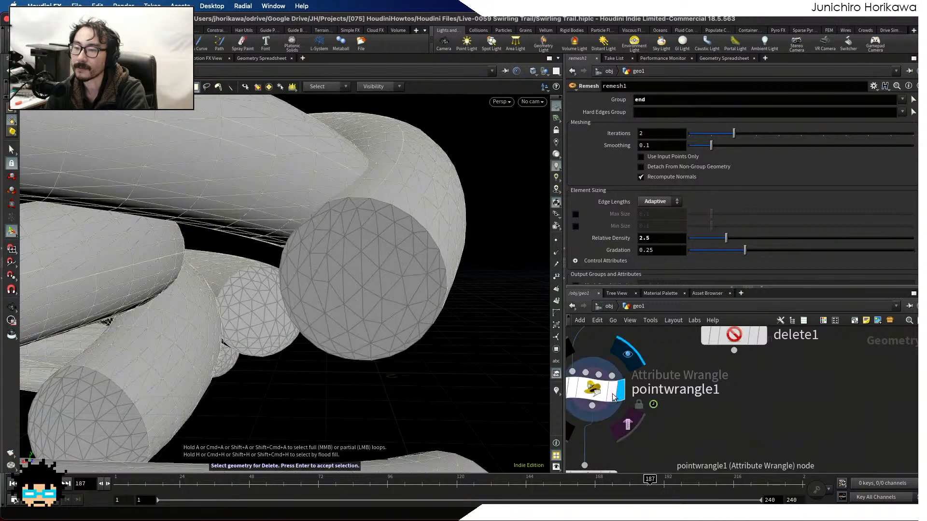
{"action": "left_click", "coordinate": [601, 395]}
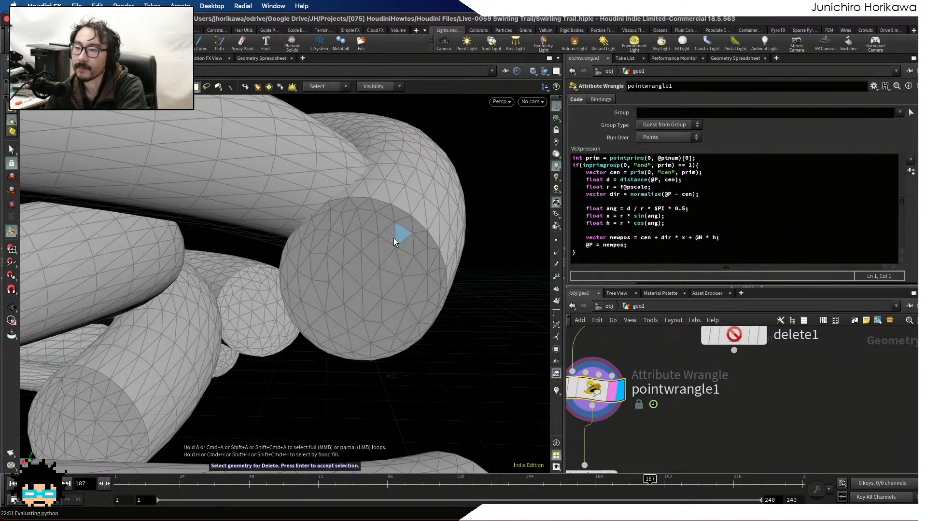
{"action": "left_click", "coordinate": [654, 172]}
{"action": "left_click_drag", "start_coordinate": [714, 172], "coordinate": [589, 175]}
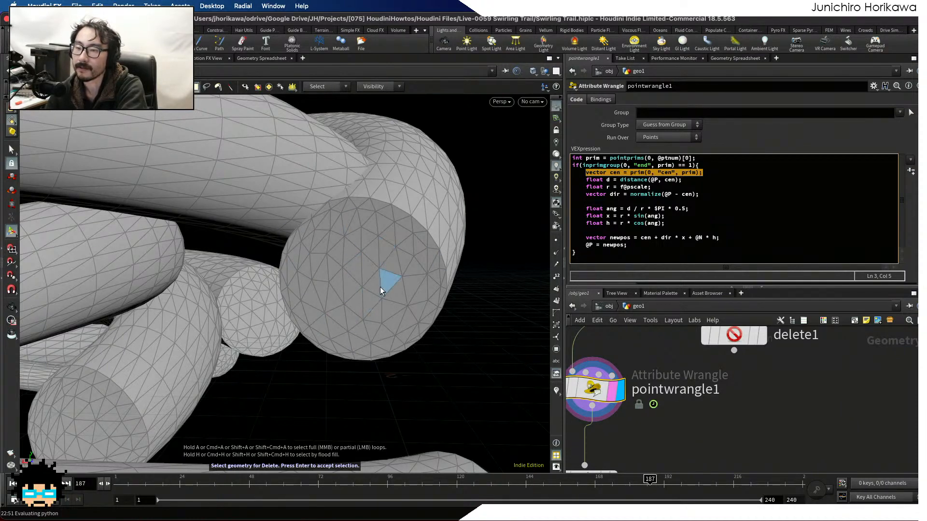
{"action": "left_click", "coordinate": [647, 179]}
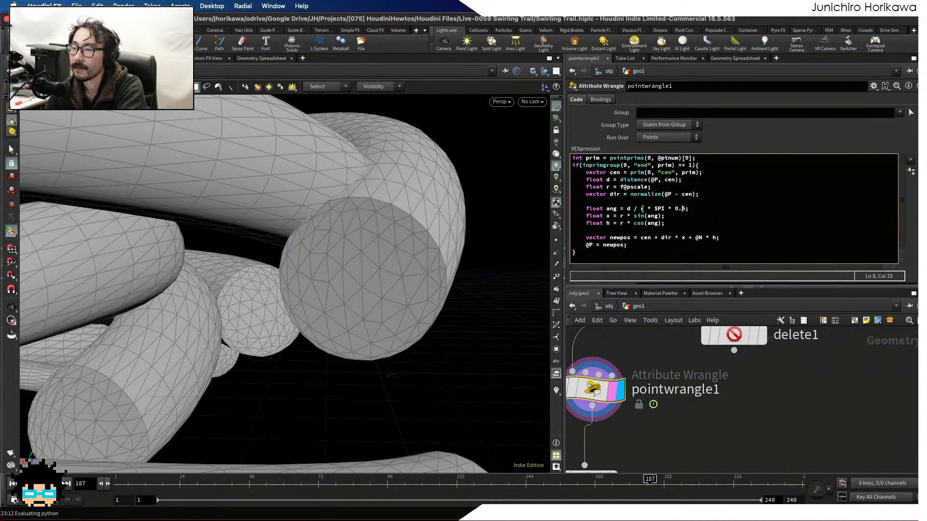
{"action": "left_click_drag", "start_coordinate": [606, 180], "coordinate": [682, 180]}
{"action": "left_click", "coordinate": [689, 208]}
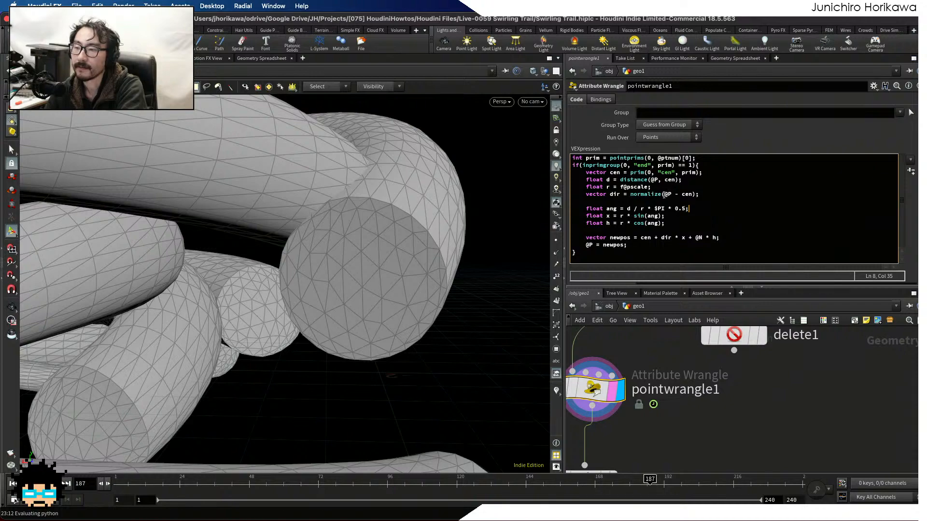
Inspect the end caps of all the swirling tubes in pointwrangle1's output from above.
{"action": "key", "text": "Escape"}
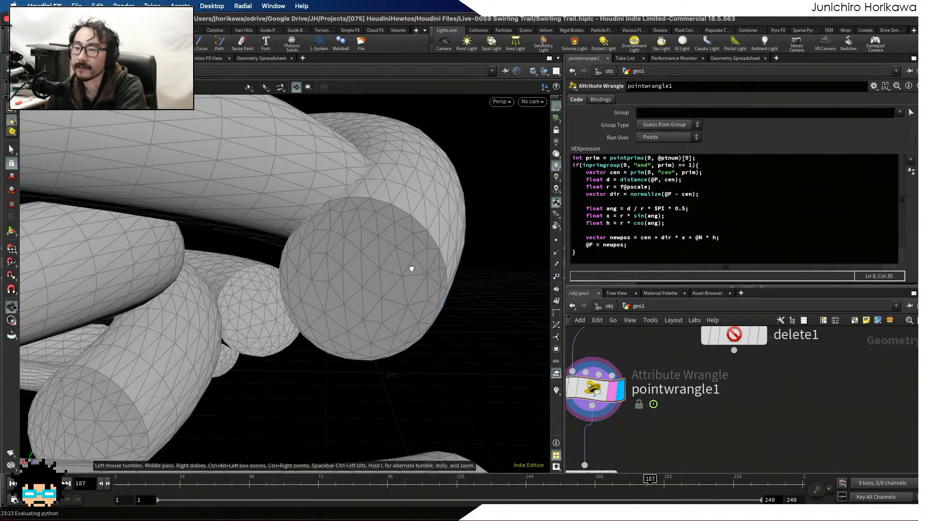
{"action": "left_click_drag", "start_coordinate": [410, 267], "coordinate": [192, 310]}
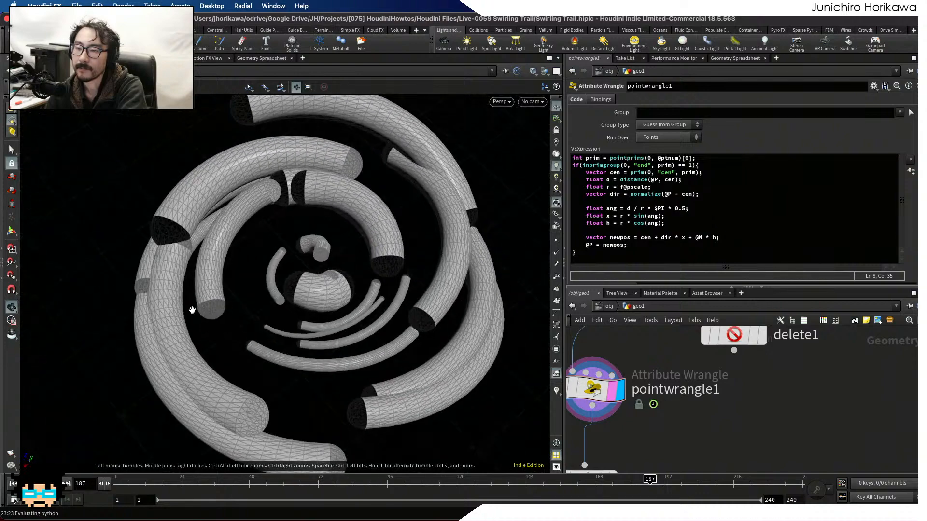
{"action": "left_click_drag", "start_coordinate": [374, 273], "coordinate": [237, 303]}
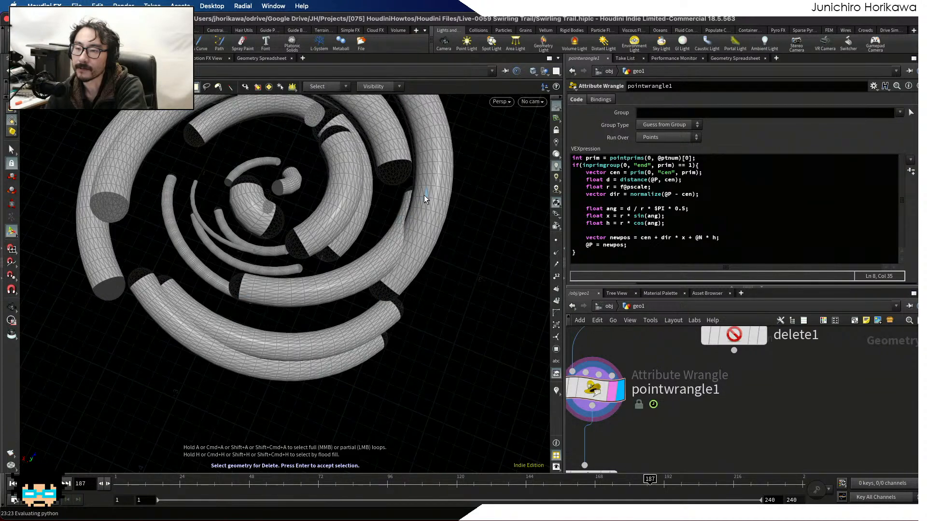
Trace the network back to resample1, display its curves and examine their point attribute values.
{"action": "middle_click_drag", "start_coordinate": [669, 354], "coordinate": [700, 363]}
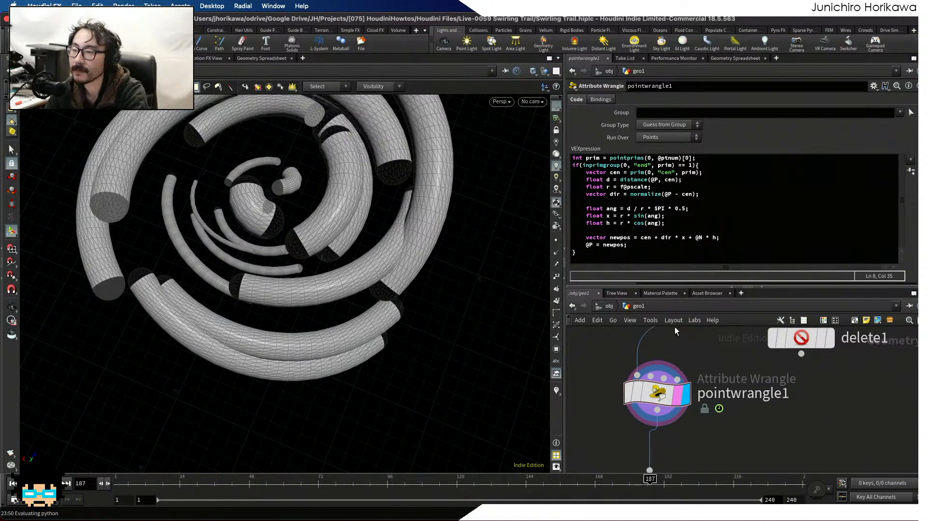
{"action": "scroll", "coordinate": [692, 363], "scroll_direction": "down", "scroll_amount": 5}
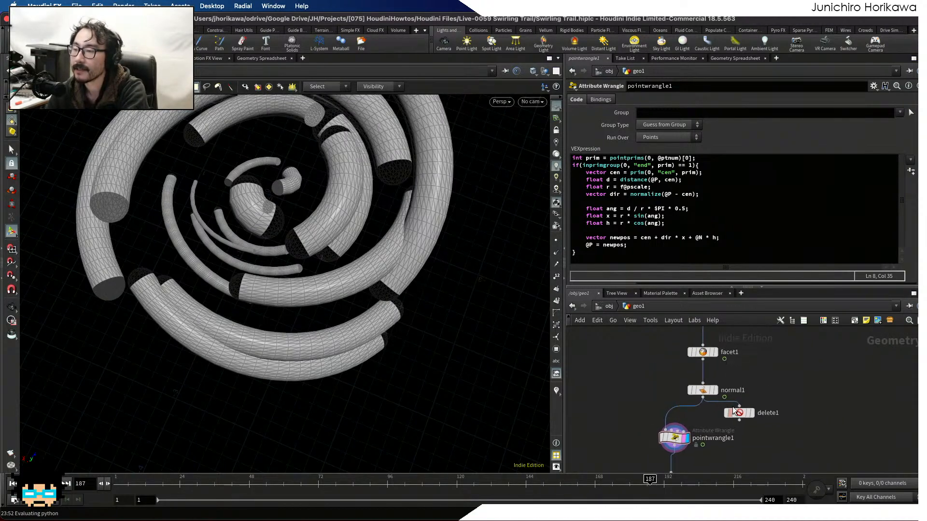
{"action": "scroll", "coordinate": [769, 437], "scroll_direction": "up", "scroll_amount": 3}
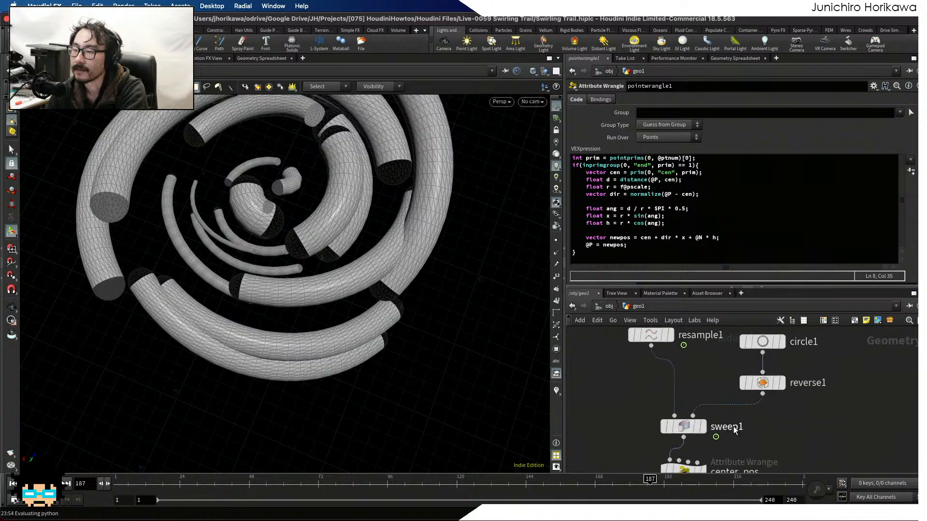
{"action": "left_click", "coordinate": [668, 336]}
{"action": "left_click", "coordinate": [651, 335]}
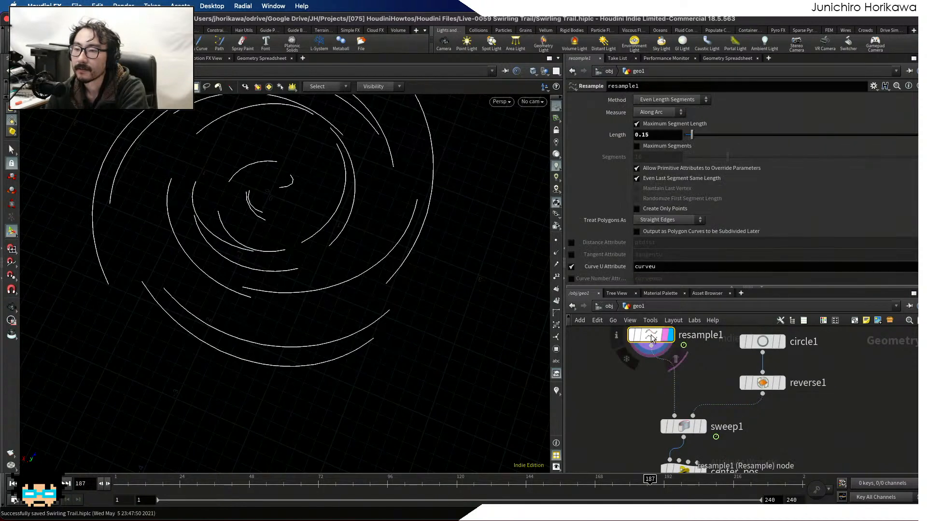
{"action": "scroll", "coordinate": [651, 381], "scroll_direction": "down", "scroll_amount": 3}
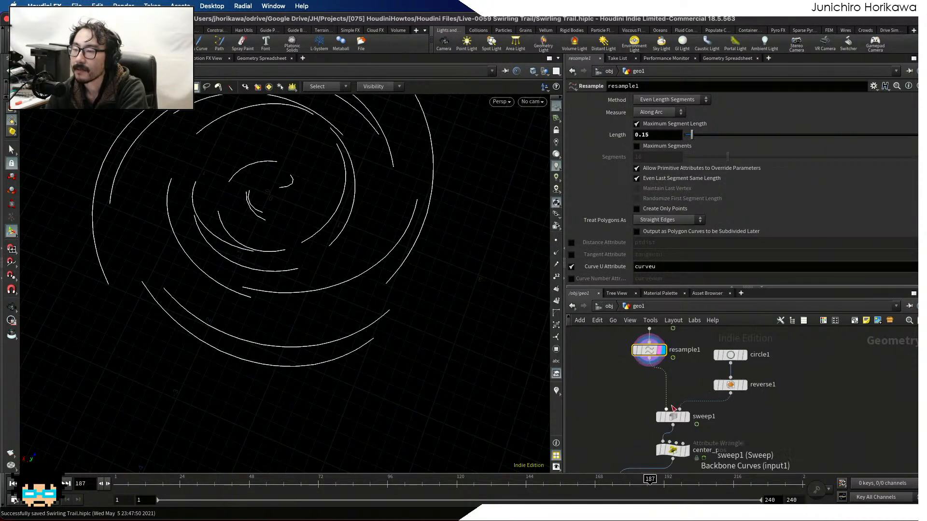
{"action": "scroll", "coordinate": [676, 401], "scroll_direction": "up", "scroll_amount": 2}
{"action": "left_click", "coordinate": [731, 58]}
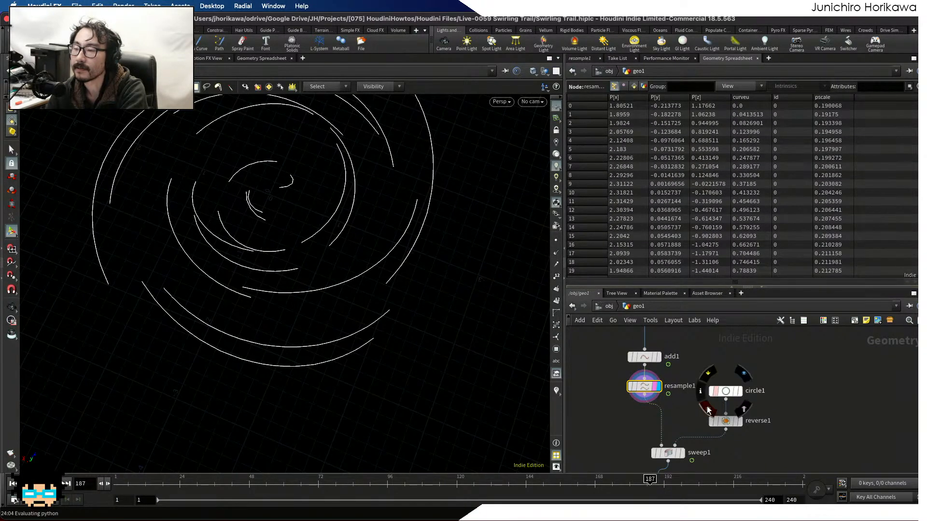
Display sweep1 and examine the point attribute values of the swept tubes.
{"action": "scroll", "coordinate": [676, 425], "scroll_direction": "up", "scroll_amount": 3}
{"action": "left_click", "coordinate": [685, 439]}
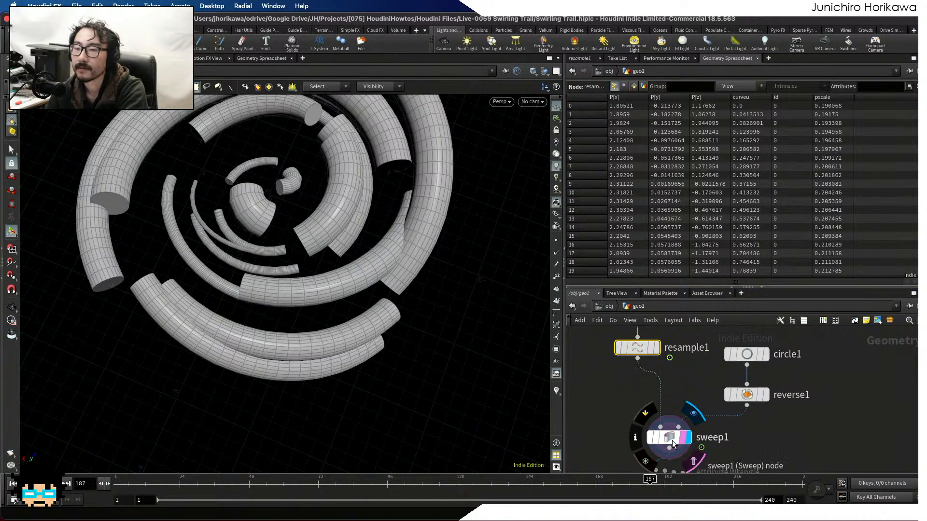
{"action": "left_click", "coordinate": [671, 439]}
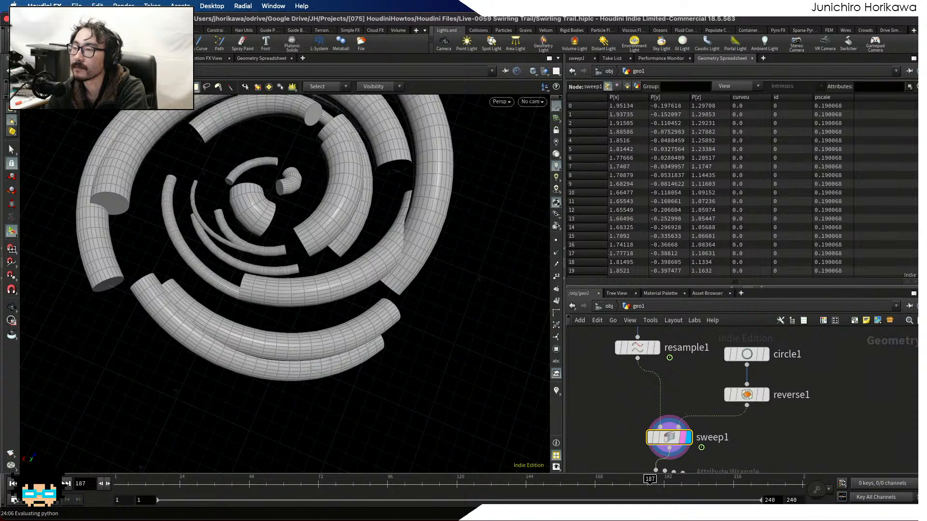
{"action": "scroll", "coordinate": [743, 188], "scroll_direction": "down", "scroll_amount": 5}
{"action": "scroll", "coordinate": [743, 188], "scroll_direction": "up", "scroll_amount": 5}
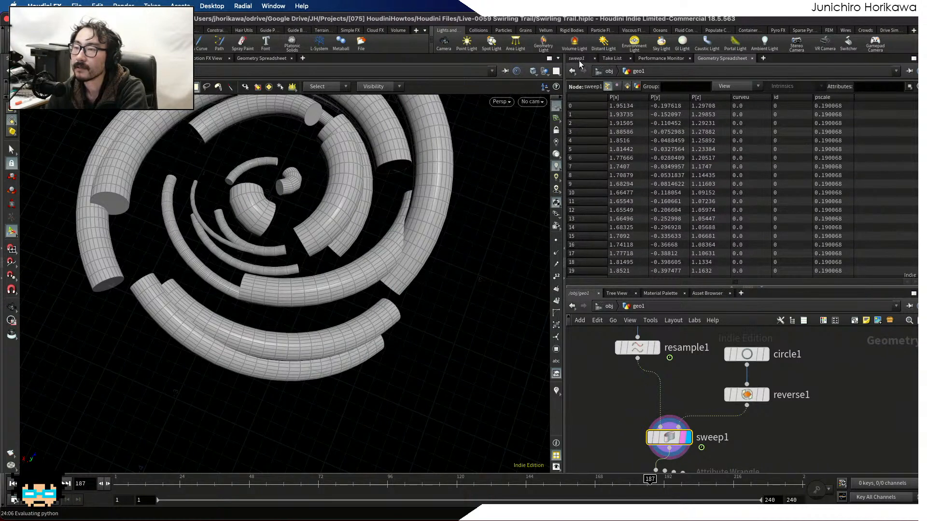
Review sweep1's surface, end cap, cross section, up vector and tangent parameters.
{"action": "left_click", "coordinate": [579, 61]}
{"action": "scroll", "coordinate": [639, 187], "scroll_direction": "up", "scroll_amount": 5}
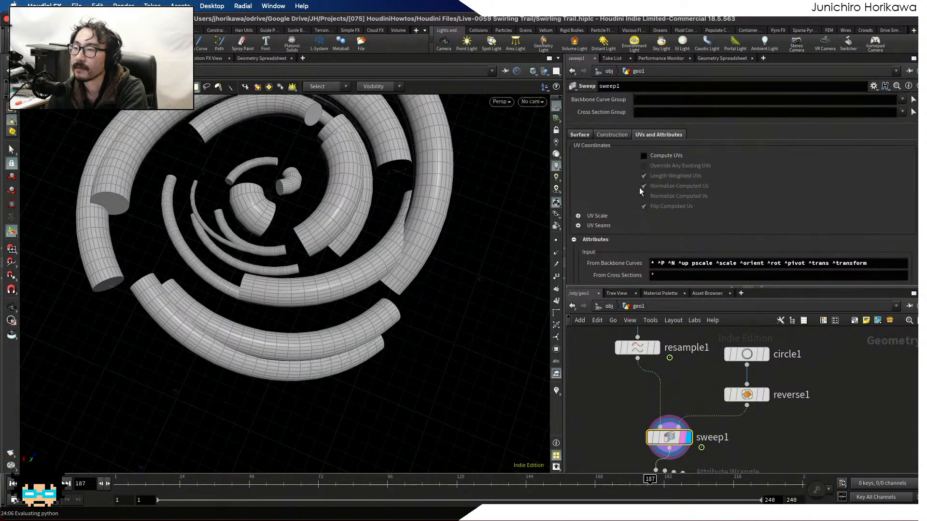
{"action": "left_click", "coordinate": [612, 136]}
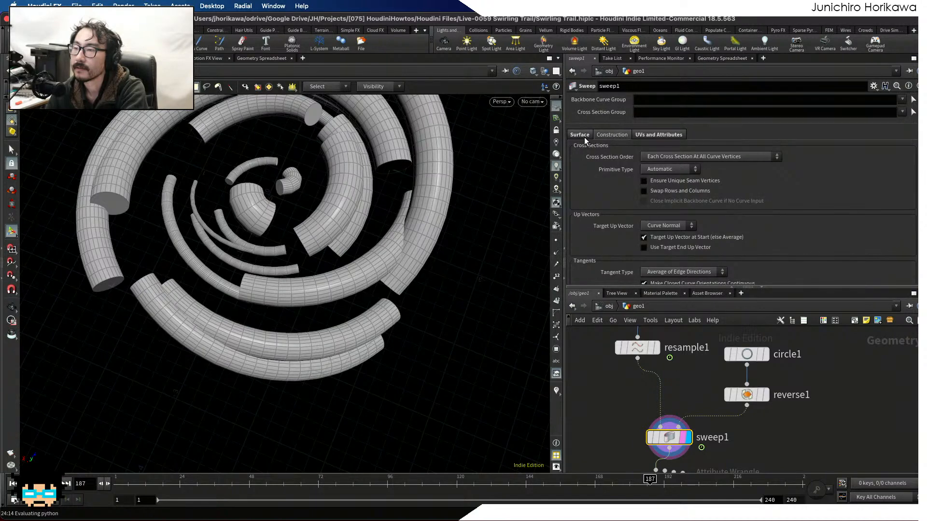
{"action": "left_click", "coordinate": [578, 135]}
{"action": "scroll", "coordinate": [622, 154], "scroll_direction": "down", "scroll_amount": 5}
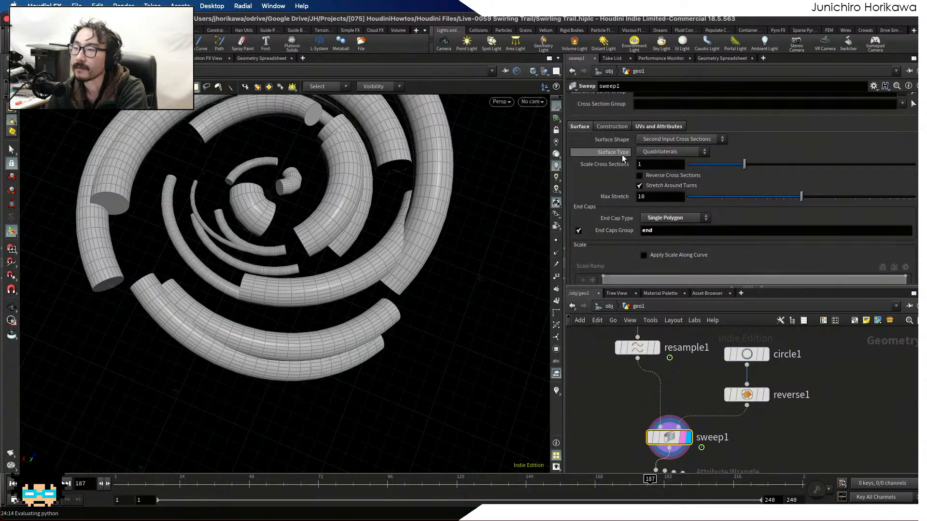
{"action": "scroll", "coordinate": [622, 154], "scroll_direction": "up", "scroll_amount": 3}
{"action": "scroll", "coordinate": [622, 155], "scroll_direction": "up", "scroll_amount": 3}
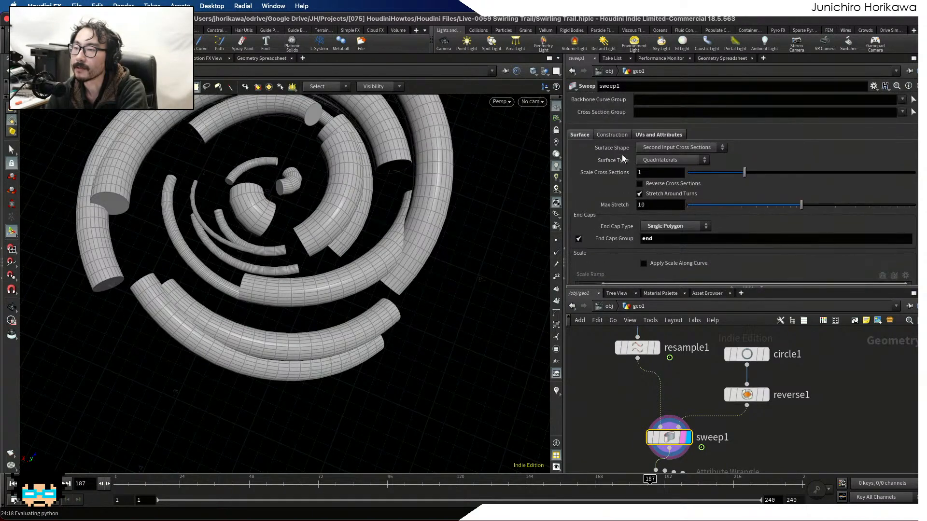
{"action": "left_click", "coordinate": [612, 135]}
{"action": "scroll", "coordinate": [647, 162], "scroll_direction": "down", "scroll_amount": 5}
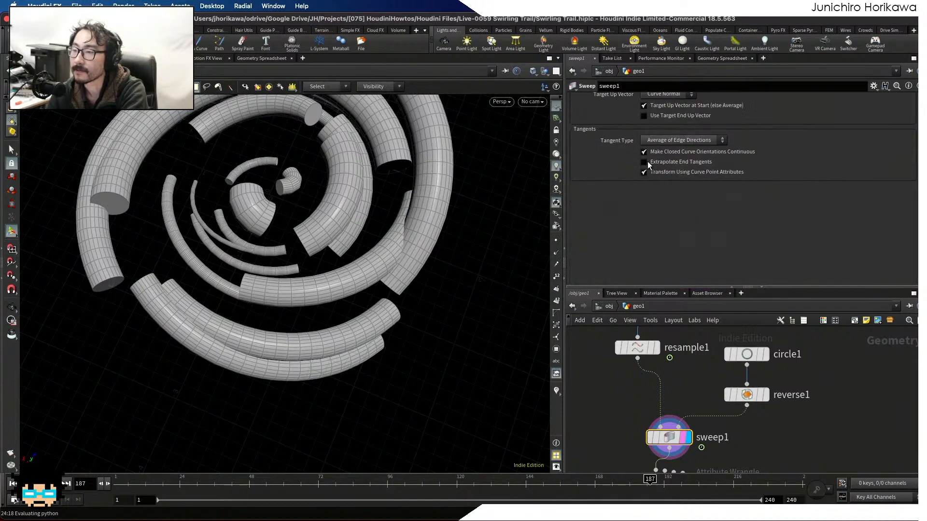
{"action": "scroll", "coordinate": [647, 161], "scroll_direction": "up", "scroll_amount": 5}
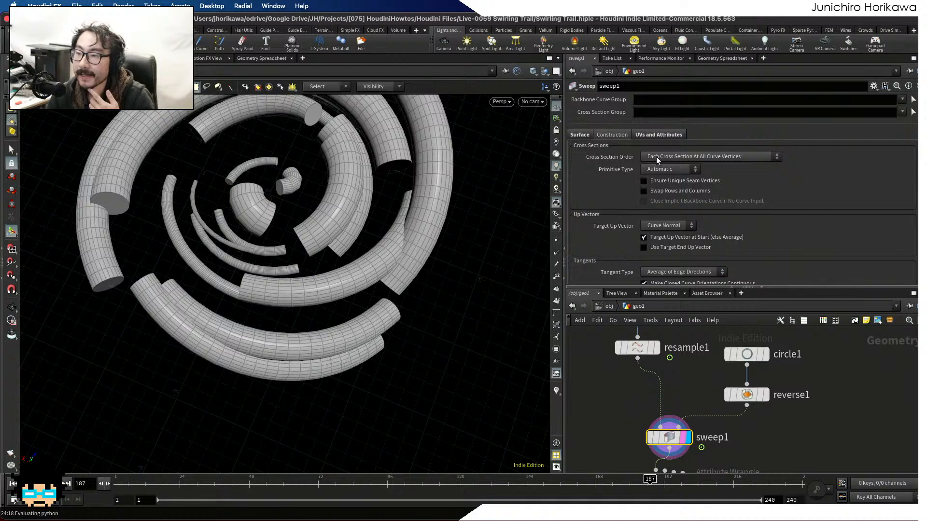
Review sweep1's UV scale settings and its input and output attribute options.
{"action": "left_click", "coordinate": [655, 137]}
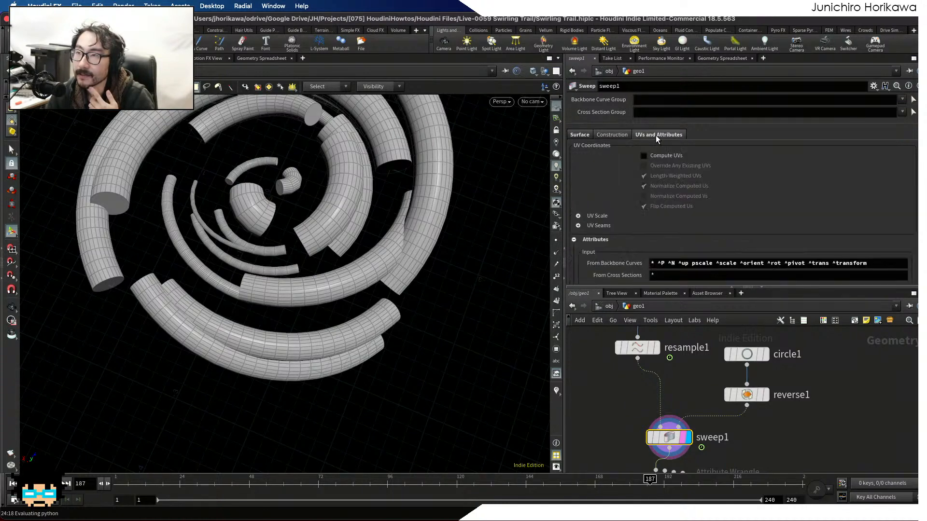
{"action": "scroll", "coordinate": [656, 136], "scroll_direction": "down", "scroll_amount": 3}
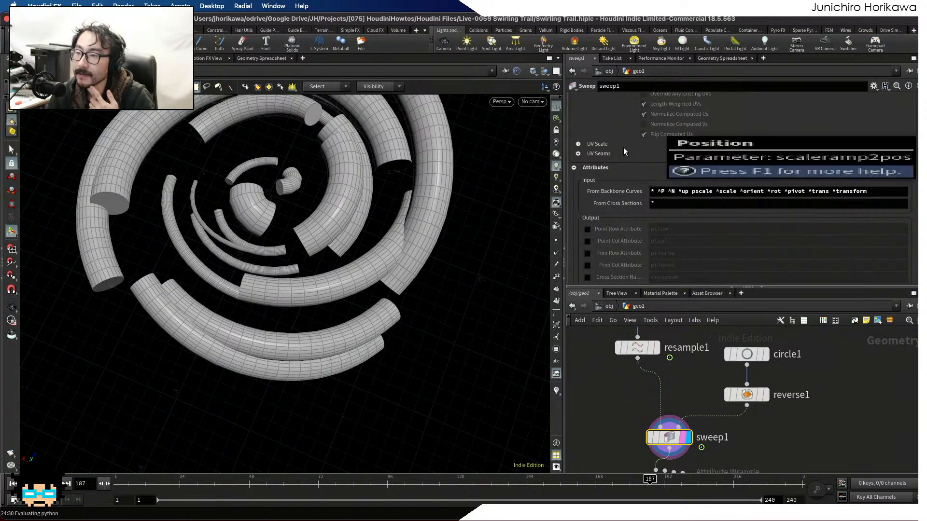
{"action": "left_click", "coordinate": [578, 141]}
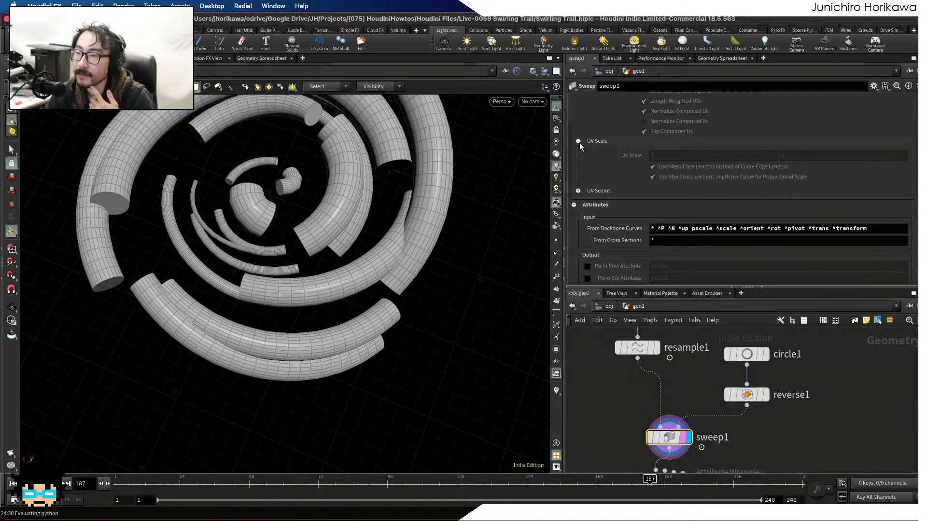
{"action": "left_click", "coordinate": [578, 141]}
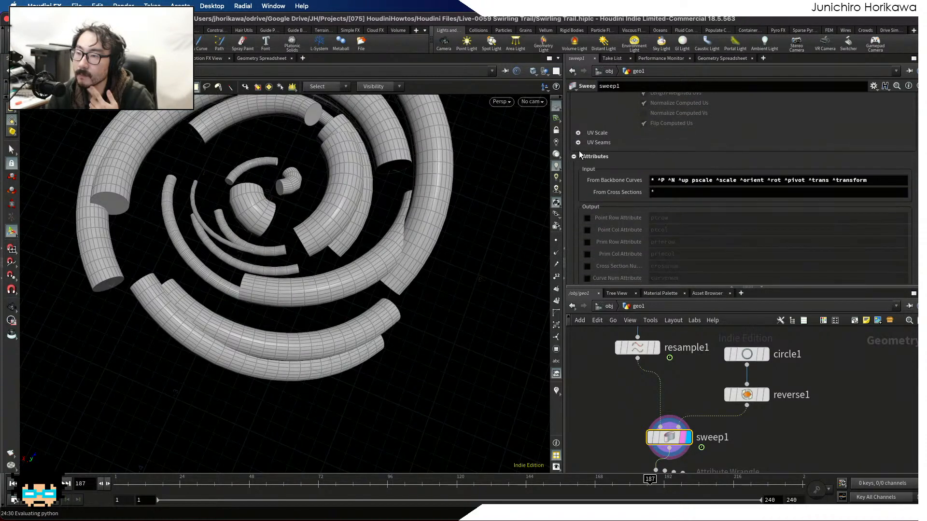
{"action": "scroll", "coordinate": [584, 164], "scroll_direction": "down", "scroll_amount": 2}
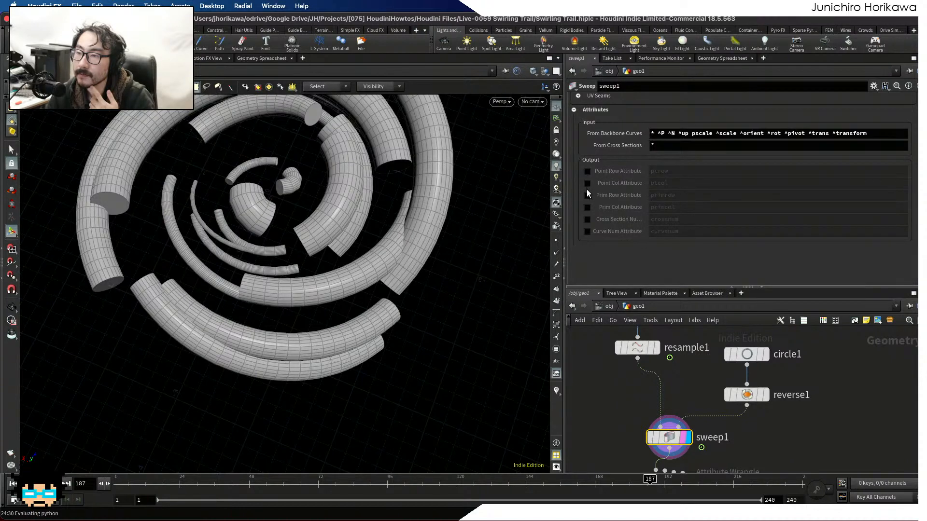
{"action": "scroll", "coordinate": [584, 235], "scroll_direction": "up", "scroll_amount": 5}
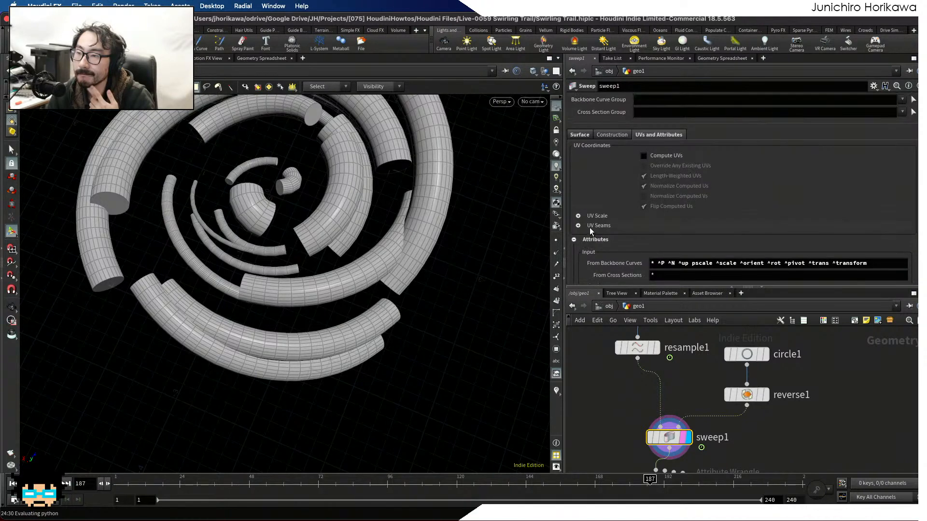
Review sweep1's construction options for cross sections, up vectors and tangents.
{"action": "left_click", "coordinate": [613, 135]}
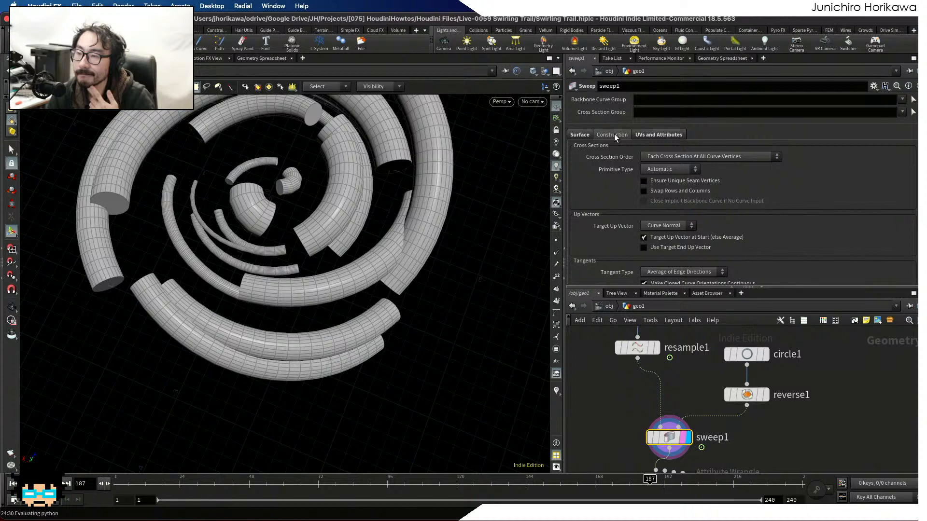
{"action": "scroll", "coordinate": [645, 240], "scroll_direction": "down", "scroll_amount": 3}
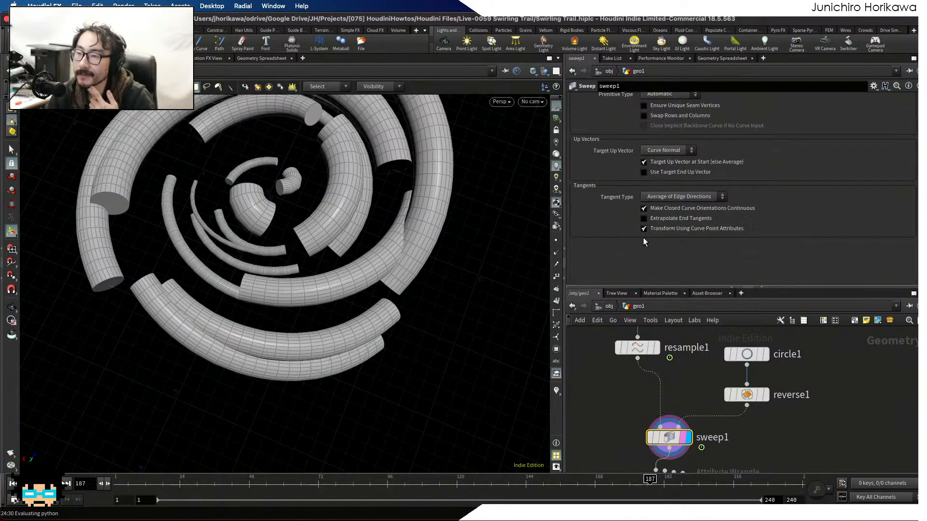
{"action": "scroll", "coordinate": [684, 408], "scroll_direction": "down", "scroll_amount": 4}
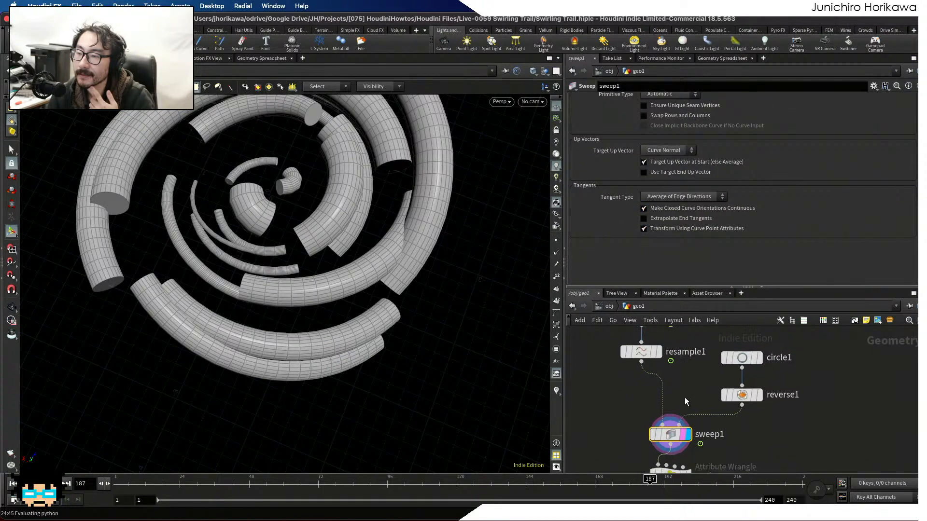
{"action": "scroll", "coordinate": [689, 396], "scroll_direction": "up", "scroll_amount": 5}
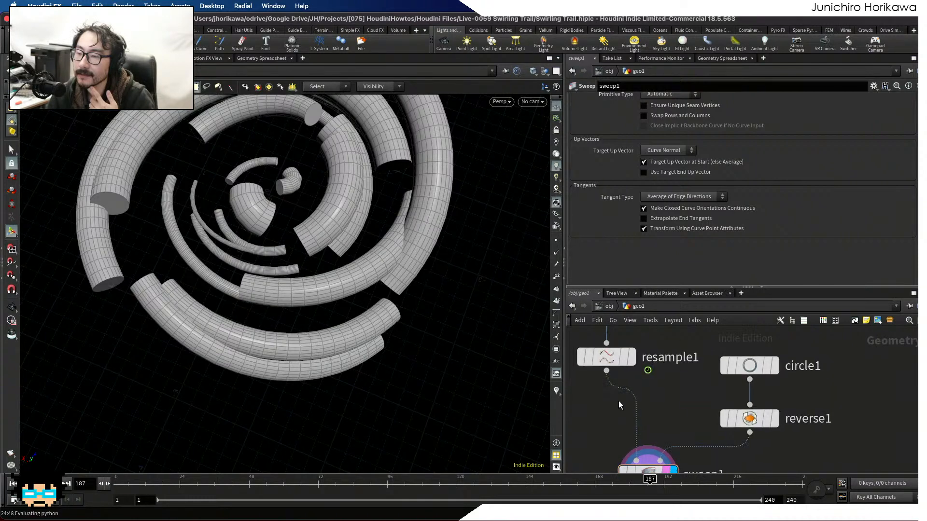
Add a PolyWire node beside sweep1, connect it to resample1's output and display it.
{"action": "key", "text": "Tab"}
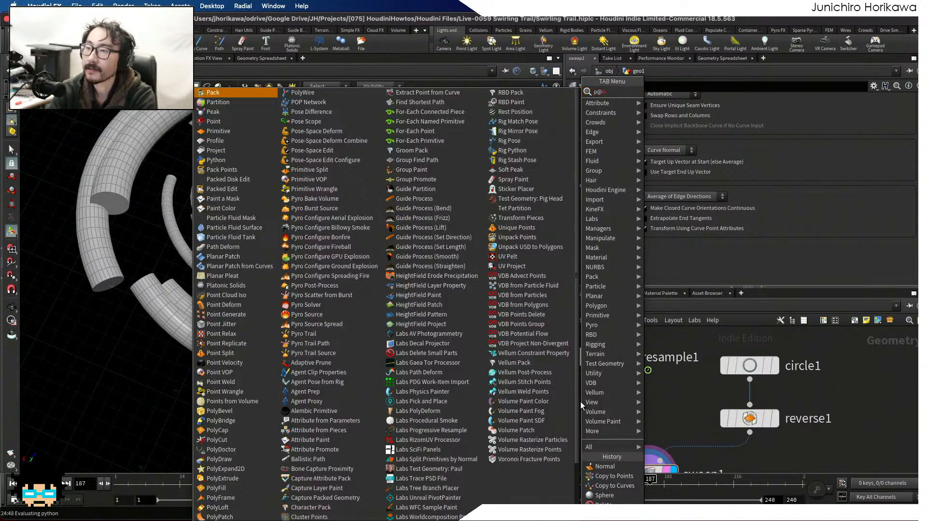
{"action": "type", "text": "null"}
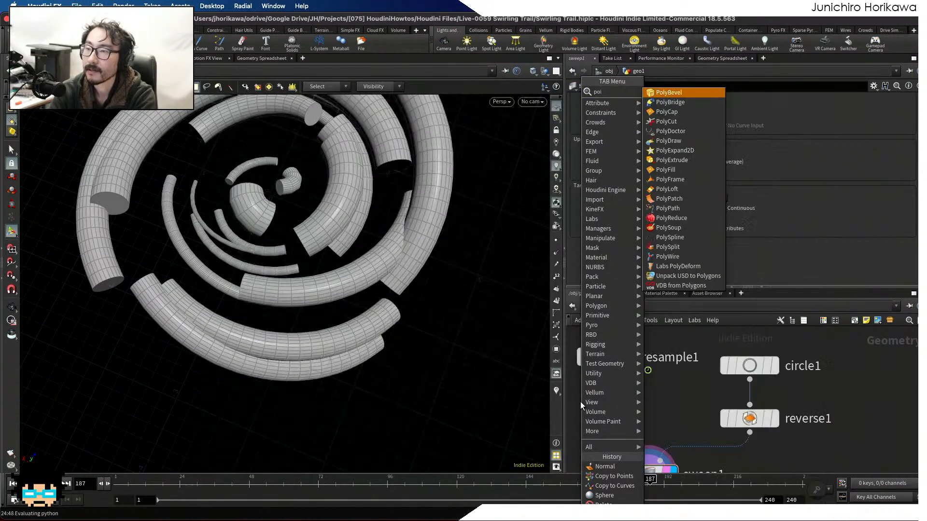
{"action": "key", "text": "Return"}
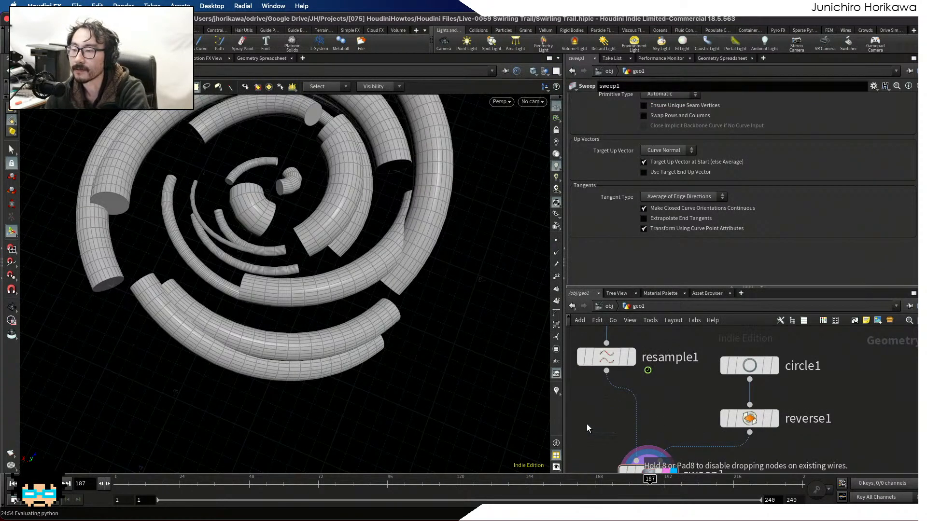
{"action": "left_click", "coordinate": [586, 424]}
{"action": "left_click_drag", "start_coordinate": [623, 422], "coordinate": [674, 352]}
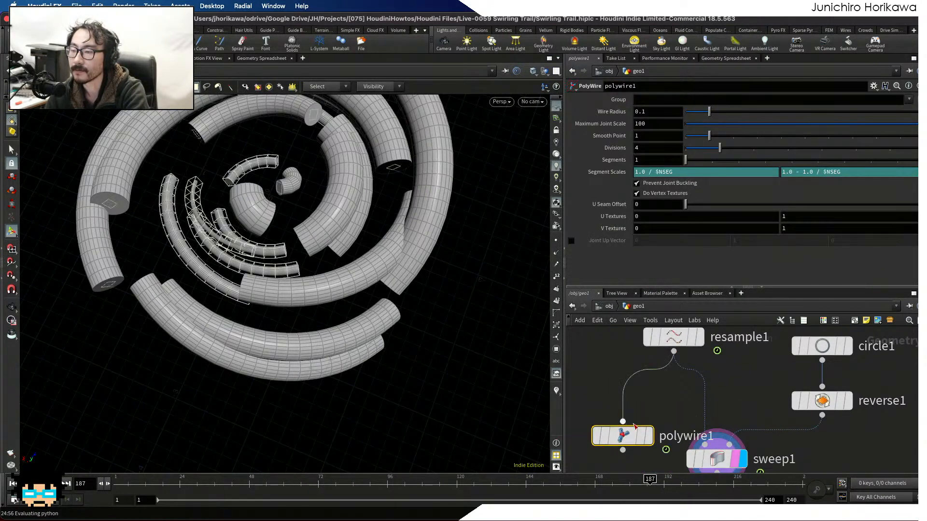
{"action": "left_click_drag", "start_coordinate": [643, 437], "coordinate": [634, 459]}
{"action": "left_click", "coordinate": [637, 460]}
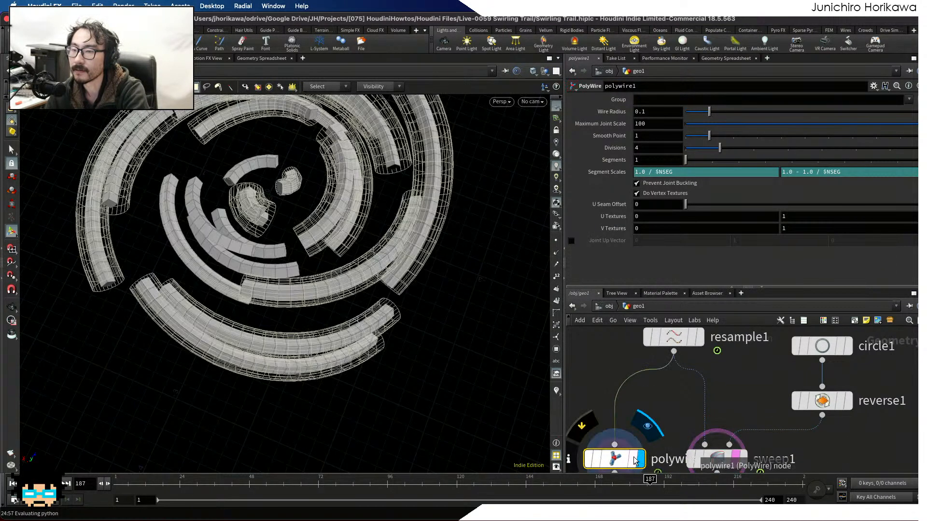
{"action": "left_click", "coordinate": [652, 112]}
{"action": "type", "text": "@pscale"}
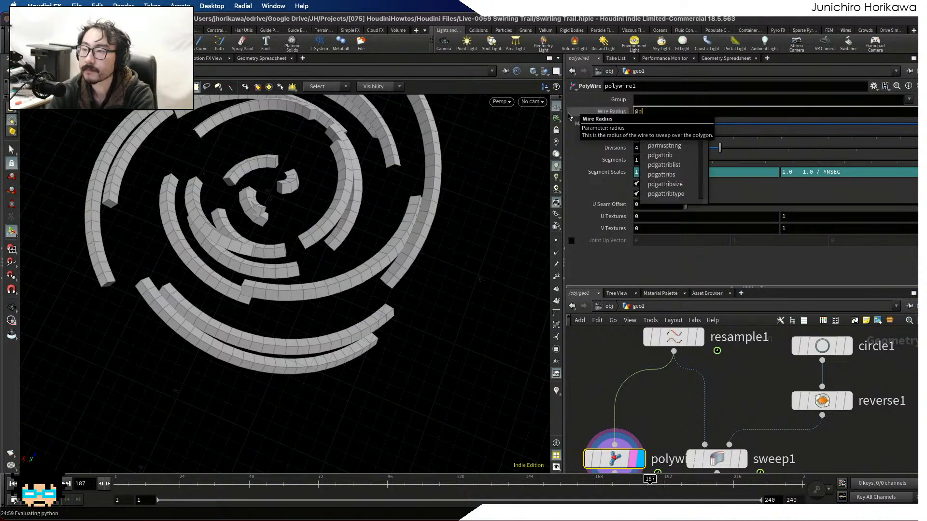
{"action": "key", "text": "Return"}
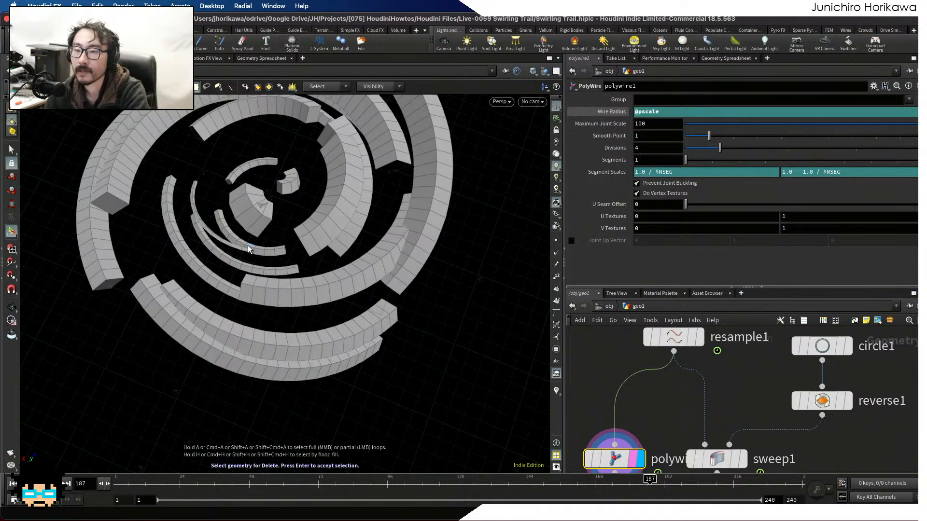
{"action": "key", "text": "Escape"}
{"action": "left_click_drag", "start_coordinate": [292, 266], "coordinate": [363, 283]}
{"action": "key", "text": "Delete"}
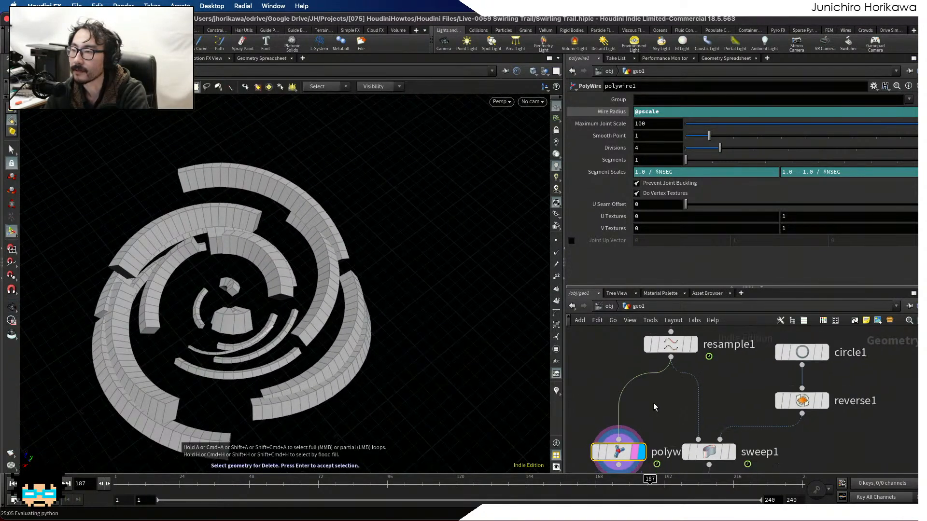
Trace the network back to trail1 and display its trail points.
{"action": "middle_click_drag", "start_coordinate": [732, 338], "coordinate": [713, 395]}
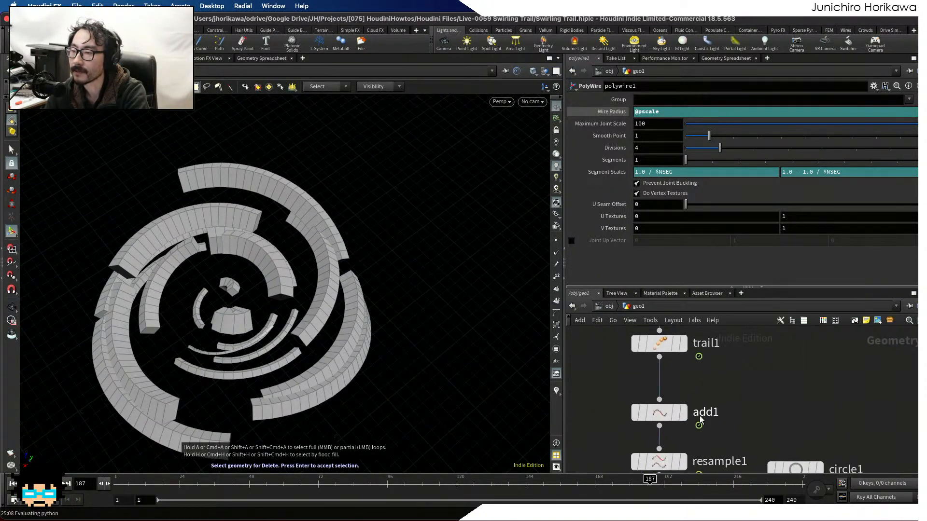
{"action": "middle_click_drag", "start_coordinate": [700, 299], "coordinate": [691, 413]}
{"action": "left_click", "coordinate": [687, 411]}
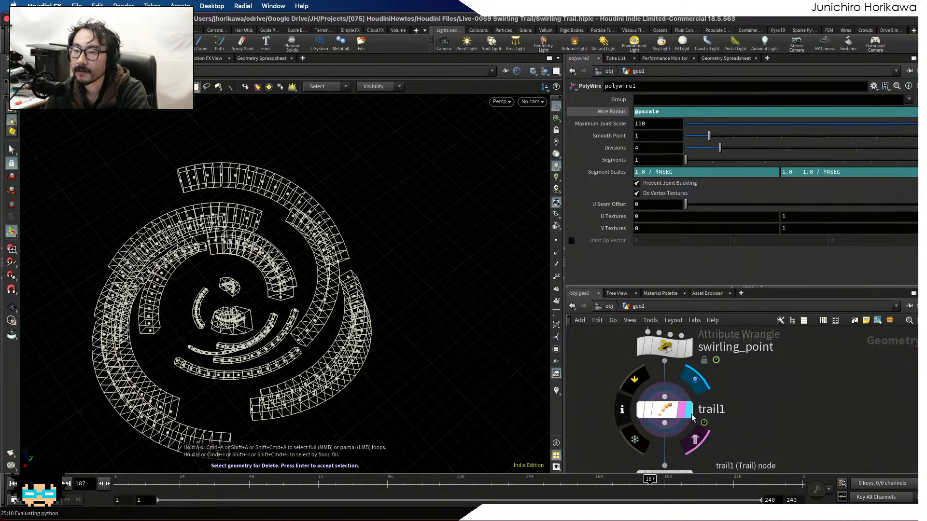
{"action": "mouse_move", "coordinate": [713, 357]}
{"action": "middle_mouse_down"}
{"action": "mouse_move", "coordinate": [715, 424]}
{"action": "mouse_move", "coordinate": [734, 333]}
{"action": "mouse_move", "coordinate": [743, 336]}
{"action": "mouse_move", "coordinate": [725, 354]}
{"action": "middle_mouse_up"}
{"action": "middle_click_drag", "start_coordinate": [721, 409], "coordinate": [714, 340]}
{"action": "scroll", "coordinate": [685, 431], "scroll_direction": "down", "scroll_amount": 3}
{"action": "scroll", "coordinate": [685, 418], "scroll_direction": "up", "scroll_amount": 5}
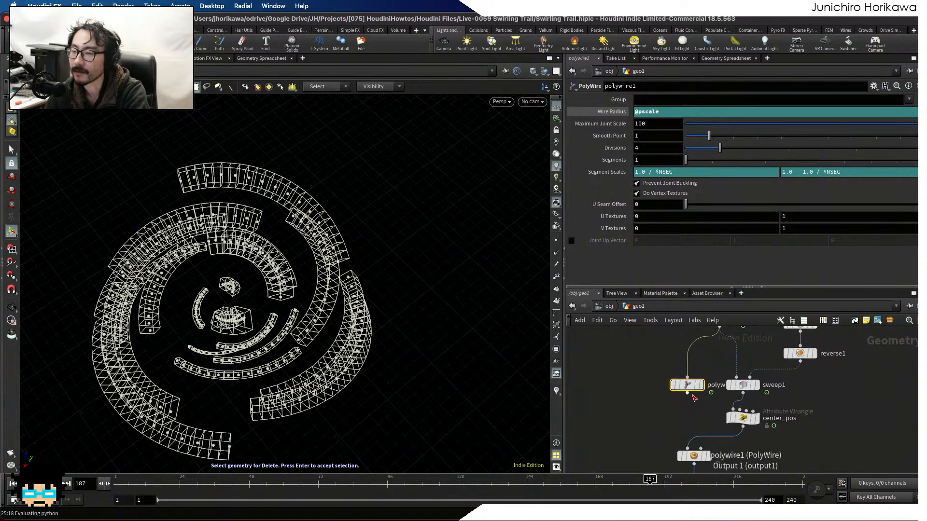
Move polywire1 aside, then insert a point wrangle between resample1 and sweep1 and display it.
{"action": "left_click_drag", "start_coordinate": [687, 387], "coordinate": [643, 387]}
{"action": "mouse_move", "coordinate": [688, 367]}
{"action": "middle_mouse_down"}
{"action": "mouse_move", "coordinate": [687, 398]}
{"action": "mouse_move", "coordinate": [687, 374]}
{"action": "middle_mouse_up"}
{"action": "key", "text": "Tab"}
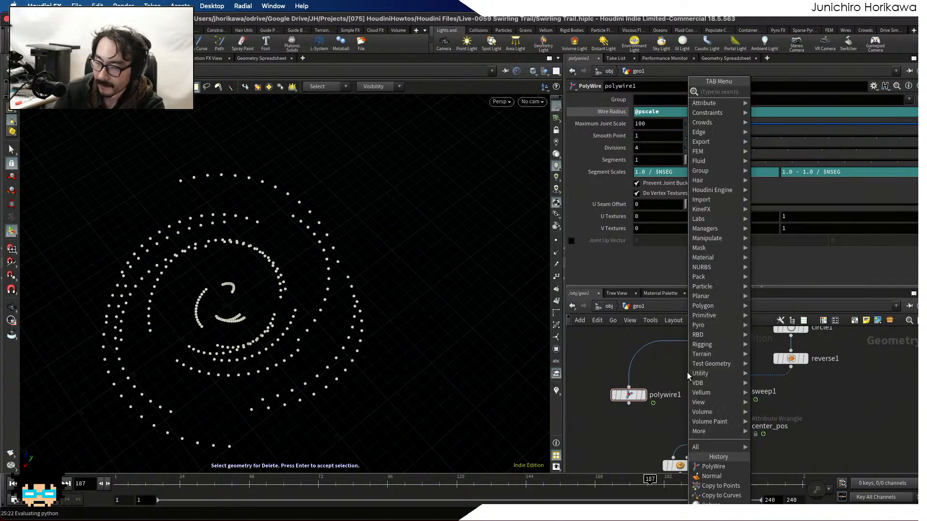
{"action": "type", "text": "poinw"}
{"action": "key", "text": "BackSpace"}
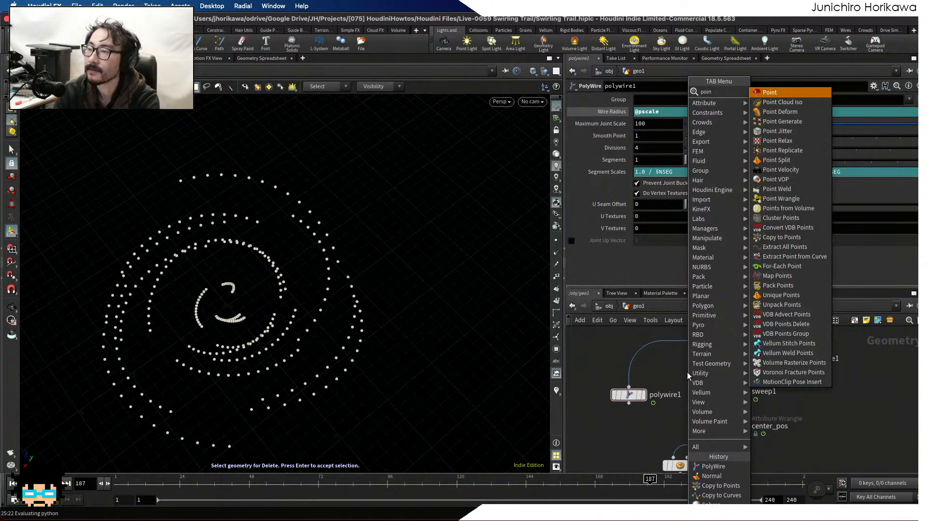
{"action": "type", "text": "w"}
{"action": "key", "text": "Return"}
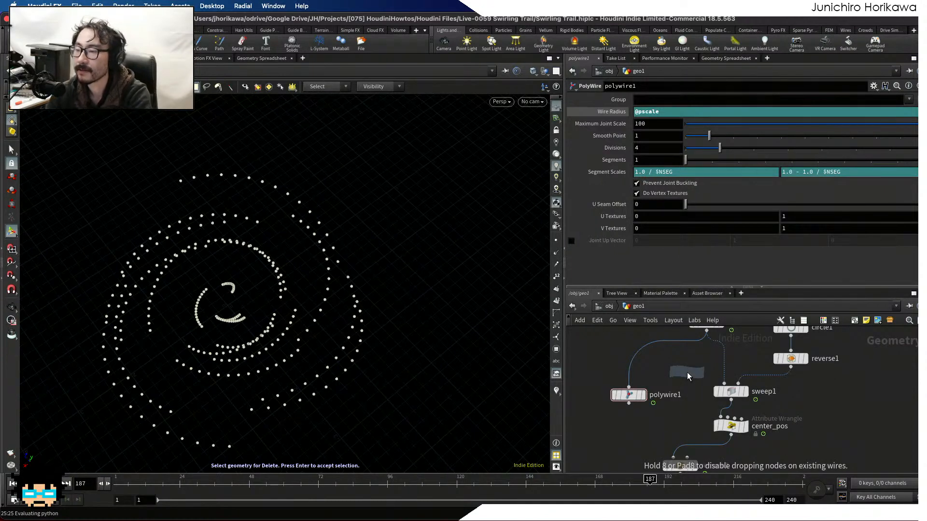
{"action": "left_click_drag", "start_coordinate": [688, 373], "coordinate": [708, 367]}
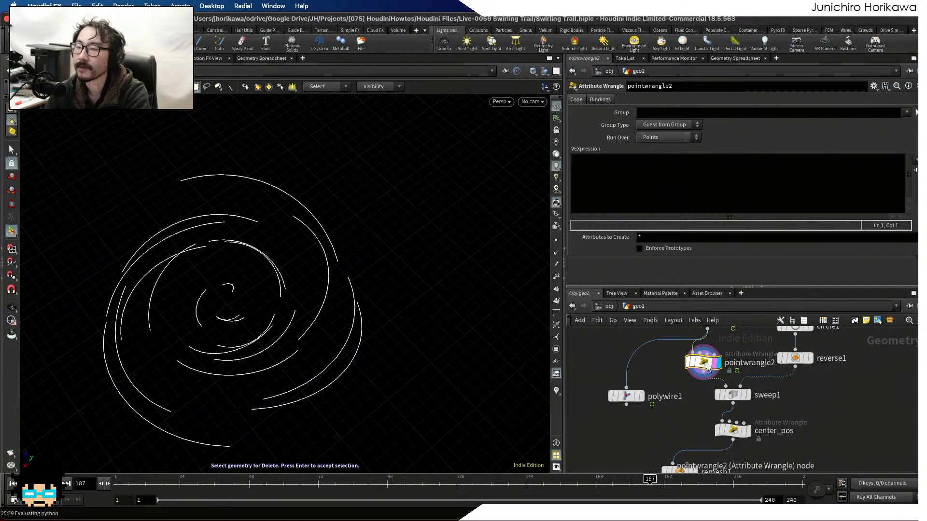
Begin pointwrangle2's VEX code with the f@pscale attribute.
{"action": "left_click", "coordinate": [693, 190]}
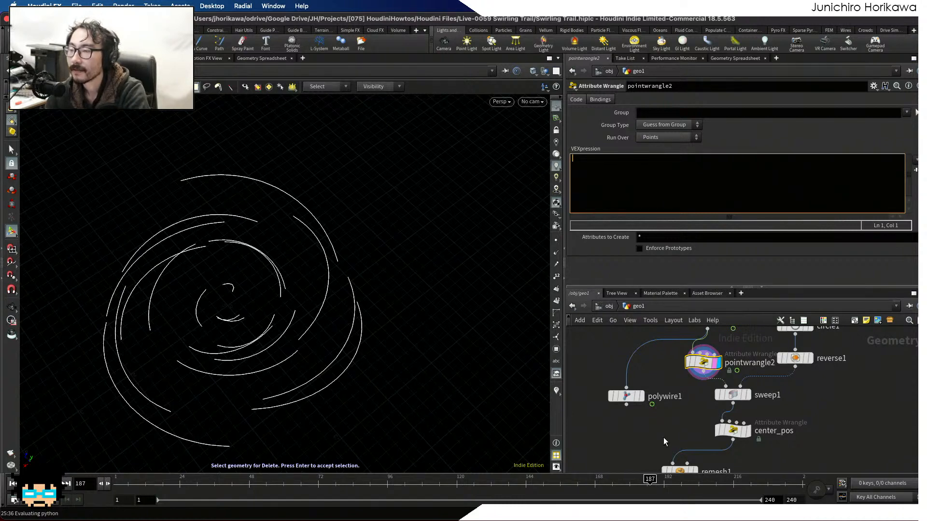
{"action": "scroll", "coordinate": [664, 437], "scroll_direction": "up", "scroll_amount": 3}
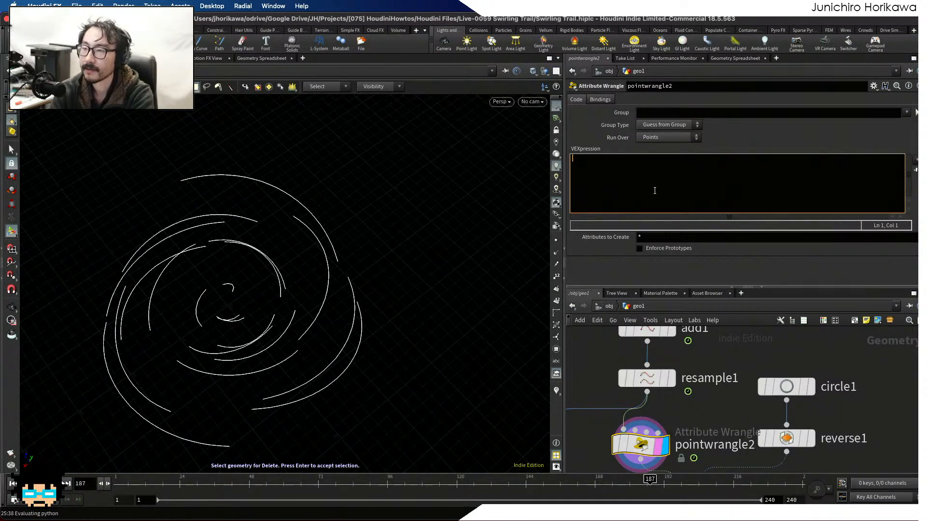
{"action": "key", "text": "BackSpace"}
{"action": "type", "text": "@"}
{"action": "key", "text": "Escape"}
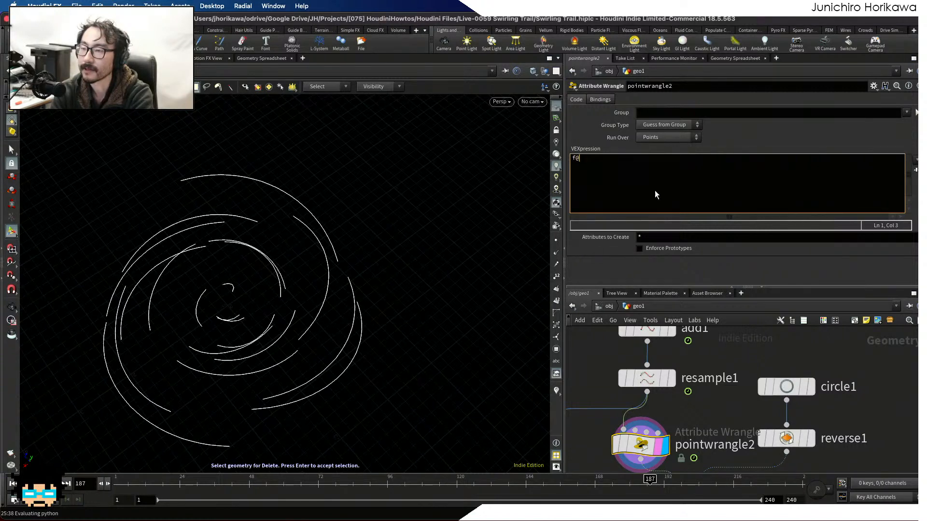
{"action": "type", "text": "p"}
{"action": "key", "text": "Escape"}
{"action": "type", "text": "scale ="}
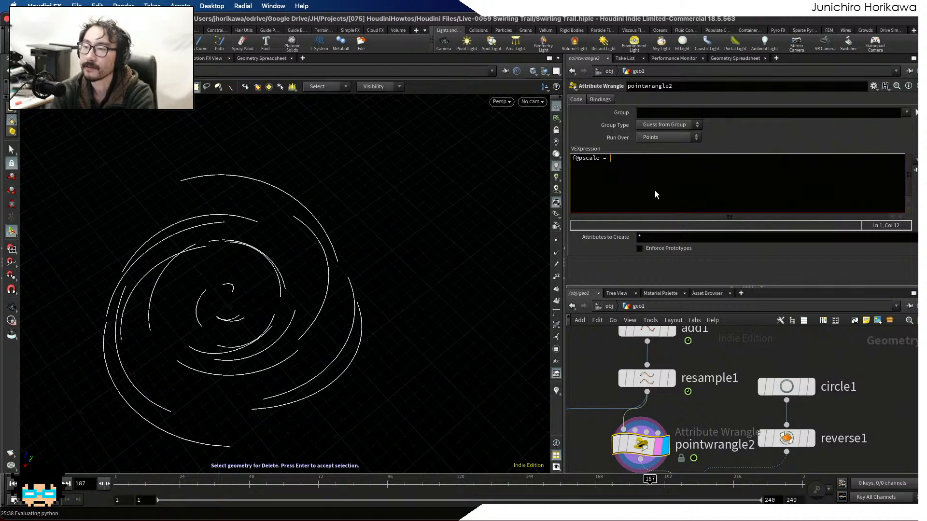
{"action": "key", "text": "BackSpace"}
{"action": "key", "text": "BackSpace"}
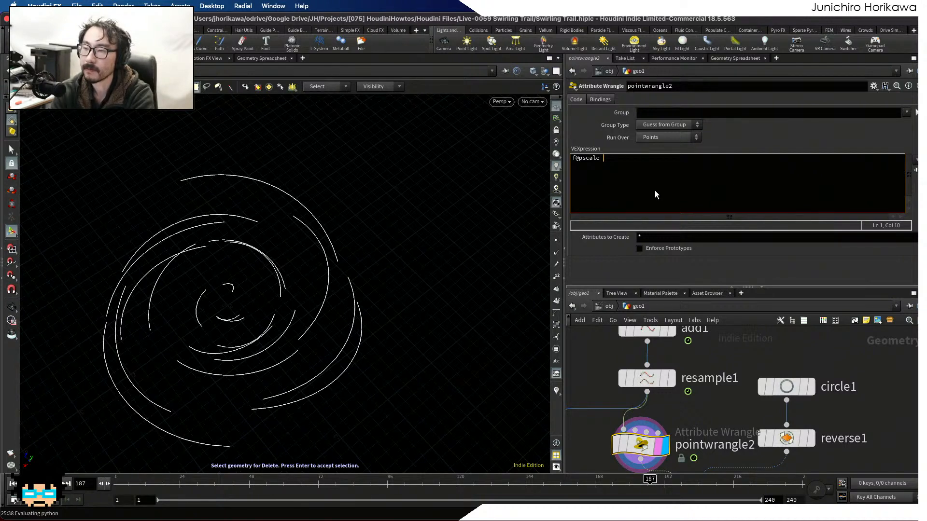
Declare float minscale = chf("minscale"); on a new line above the f@pscale line.
{"action": "key", "text": "Home"}
{"action": "key", "text": "Return"}
{"action": "key", "text": "Up"}
{"action": "type", "text": "f;p"}
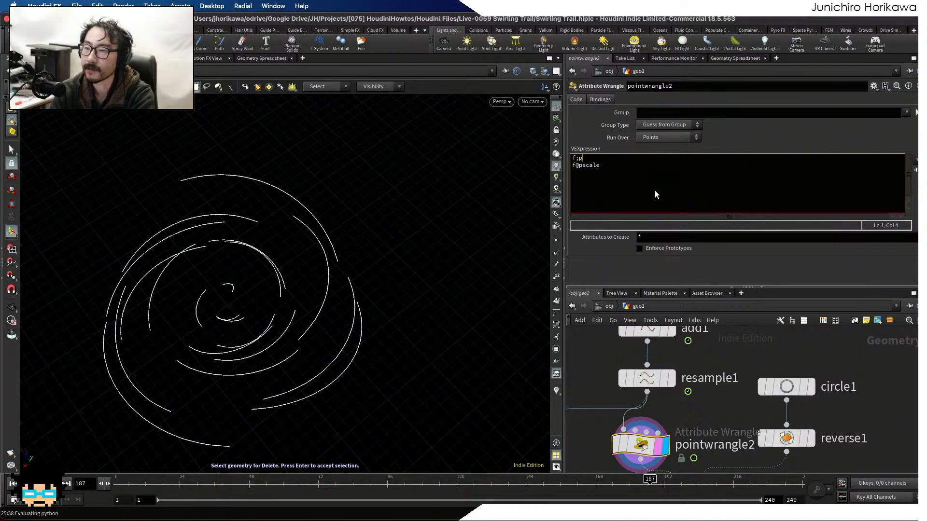
{"action": "key", "text": "BackSpace"}
{"action": "key", "text": "BackSpace"}
{"action": "type", "text": "loa"}
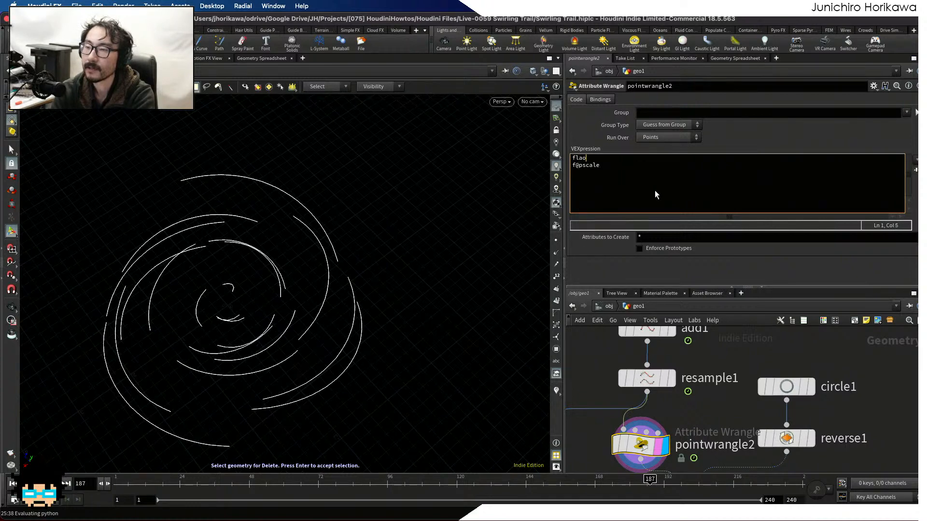
{"action": "type", "text": "t minscale "}
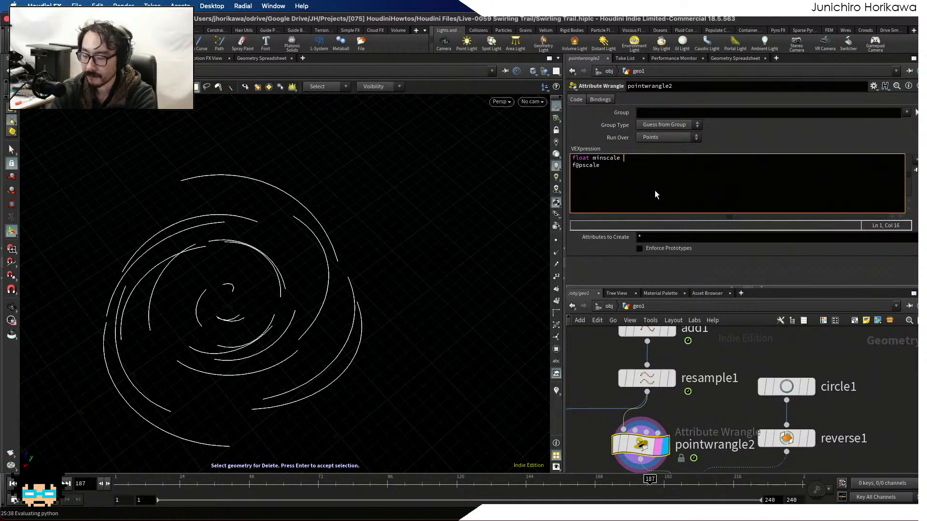
{"action": "type", "text": "= chf("}
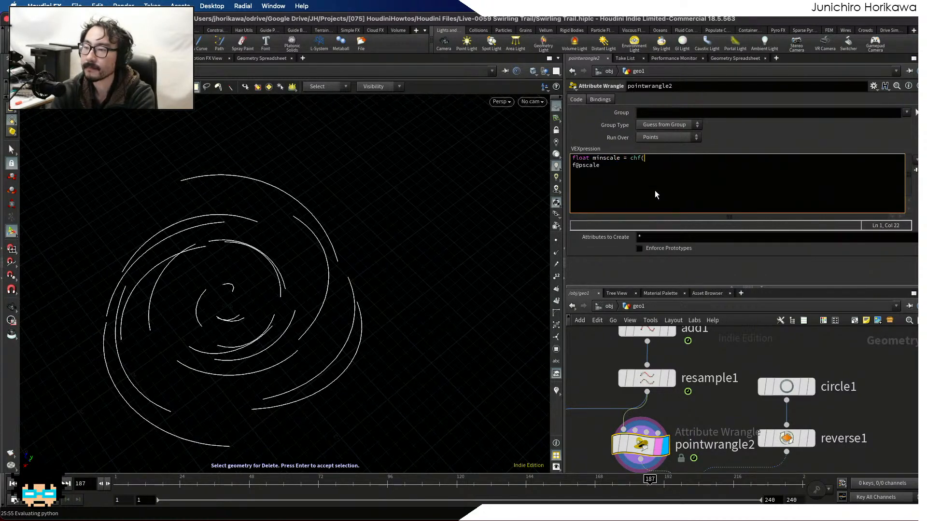
{"action": "type", "text": "\"minscale\""}
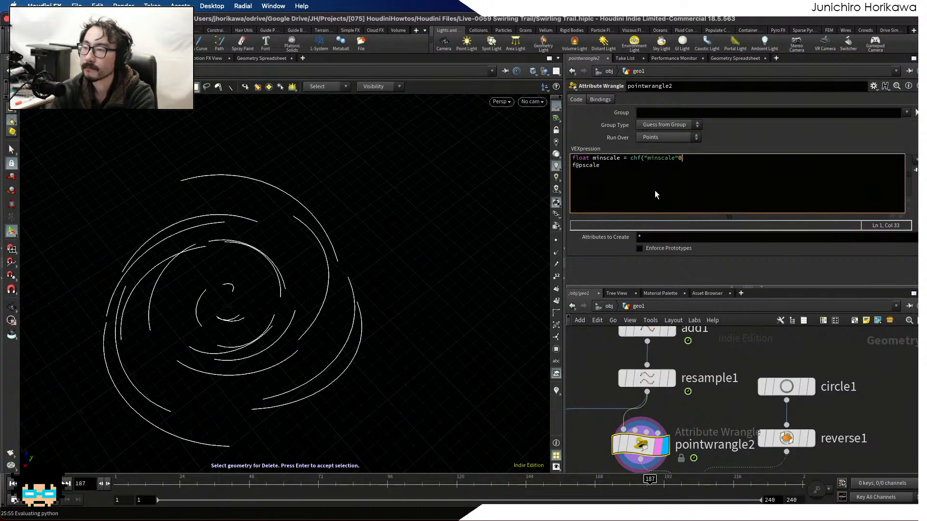
{"action": "type", "text": ");"}
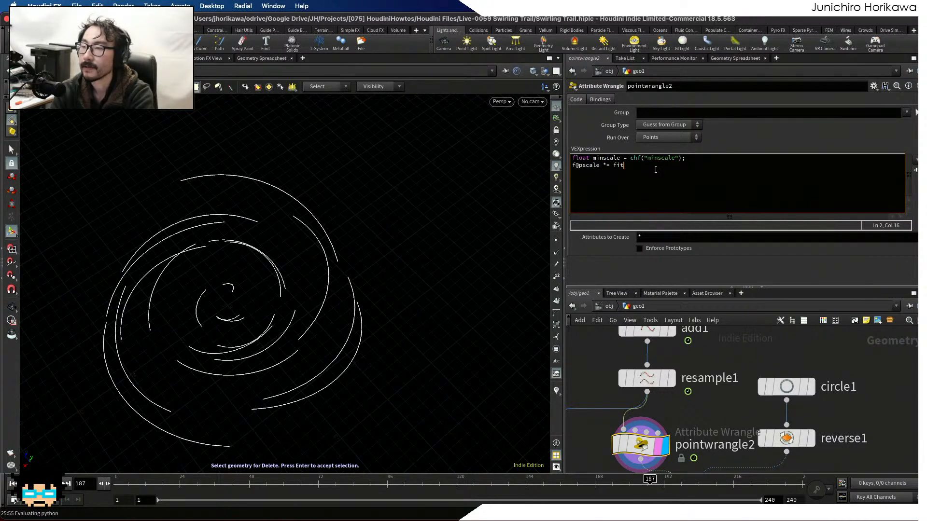
Complete the second VEX line as f@pscale *= fit01(f@curveu, 1.0, minscale); in pointwrangle2.
{"action": "type", "text": "01(0,"}
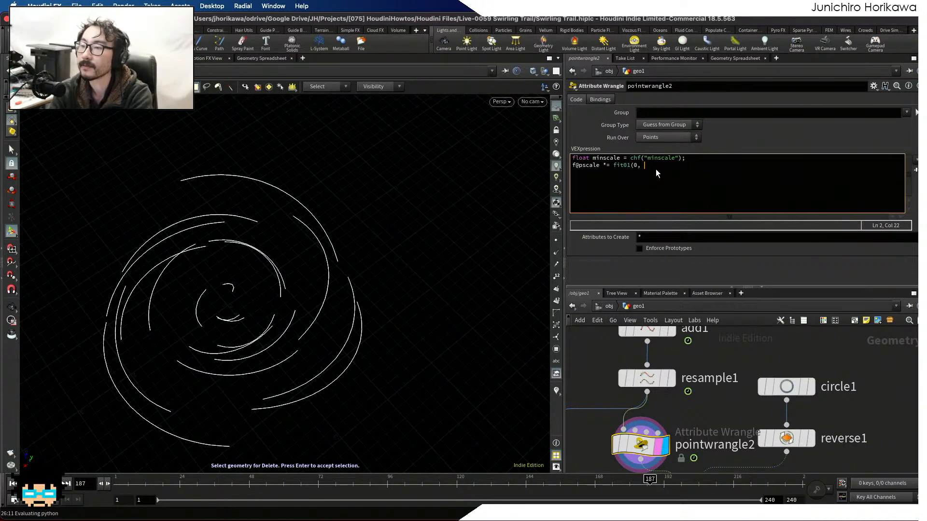
{"action": "key", "text": "BackSpace"}
{"action": "key", "text": "BackSpace"}
{"action": "key", "text": "BackSpace"}
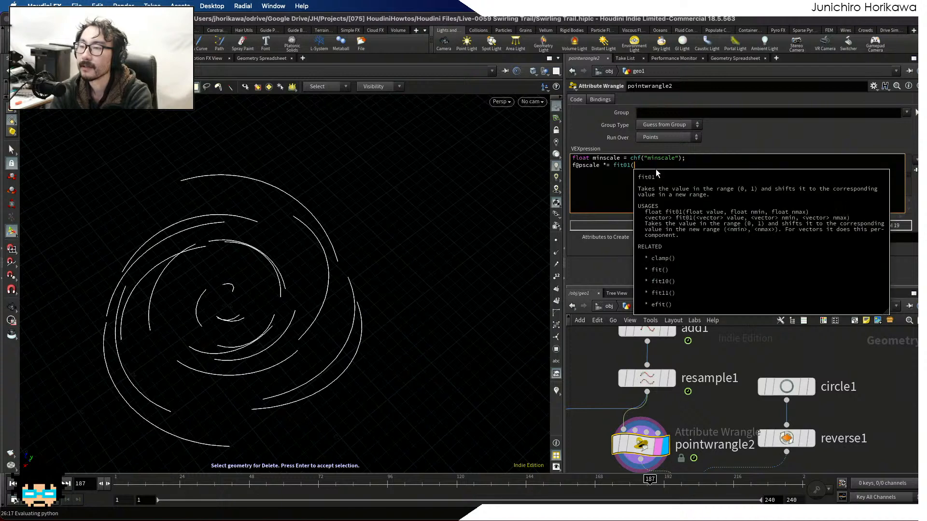
{"action": "type", "text": "f@"}
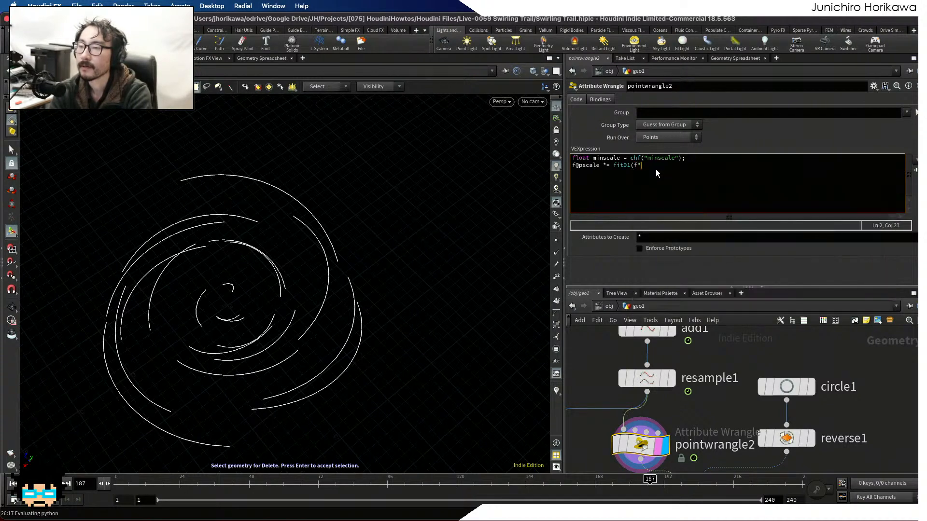
{"action": "type", "text": "curveu,"}
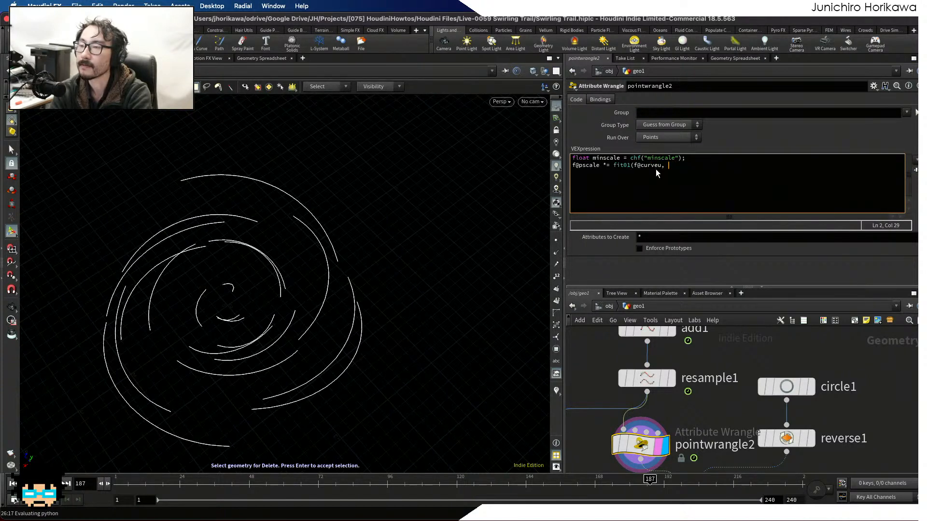
{"action": "key", "text": "BackSpace"}
{"action": "key", "text": "BackSpace"}
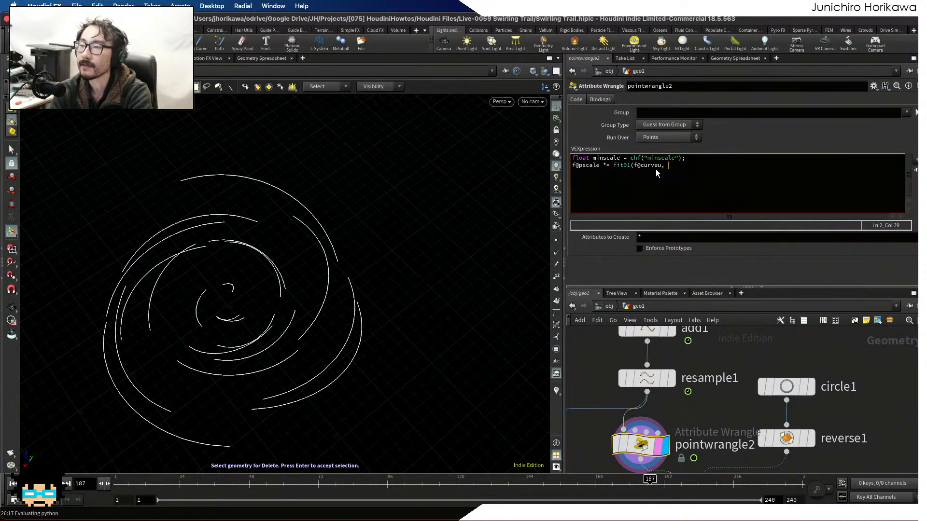
{"action": "type", "text": "1.0, minsca"}
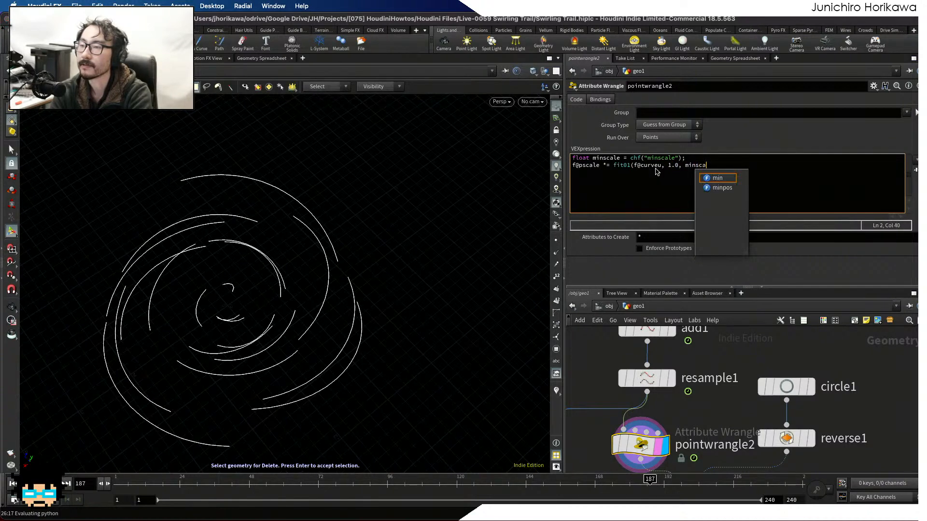
{"action": "type", "text": "le);"}
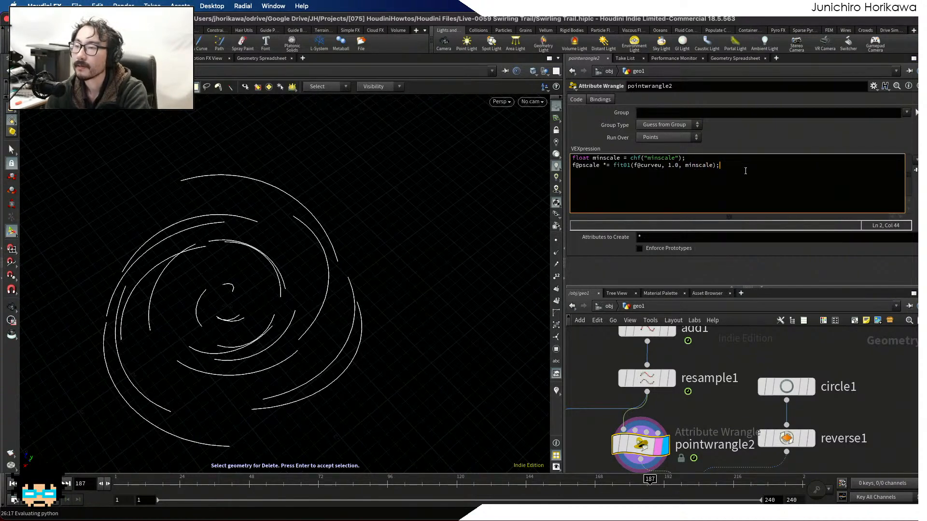
Create the Minscale parameter from pointwrangle2's code and set it to 0.2.
{"action": "left_click", "coordinate": [914, 170]}
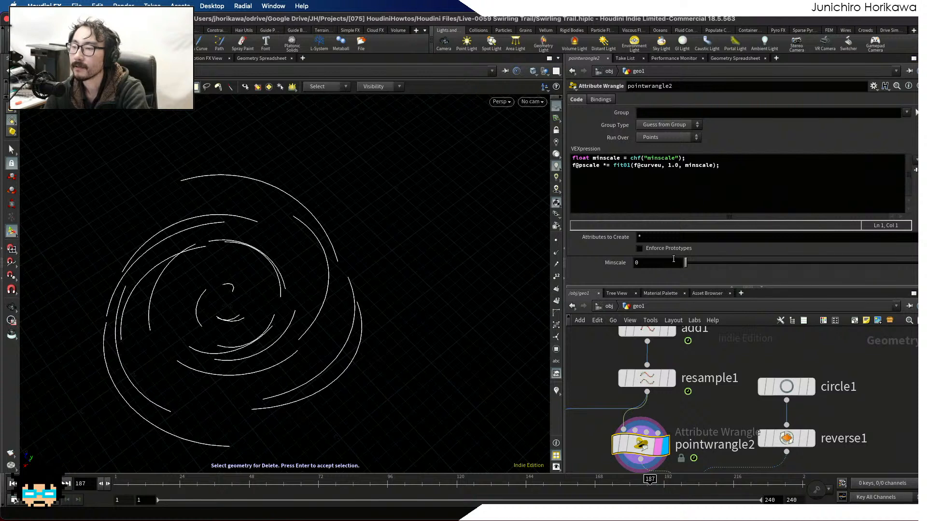
{"action": "key", "text": "BackSpace"}
{"action": "type", "text": ".2"}
{"action": "key", "text": "Return"}
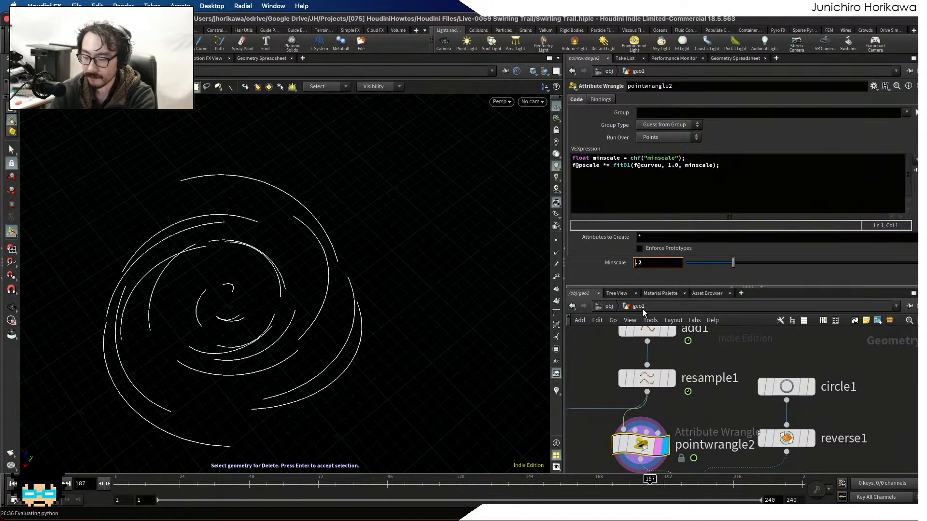
Display the sweep1 node's result and save the scene file.
{"action": "scroll", "coordinate": [688, 409], "scroll_direction": "down", "scroll_amount": 5}
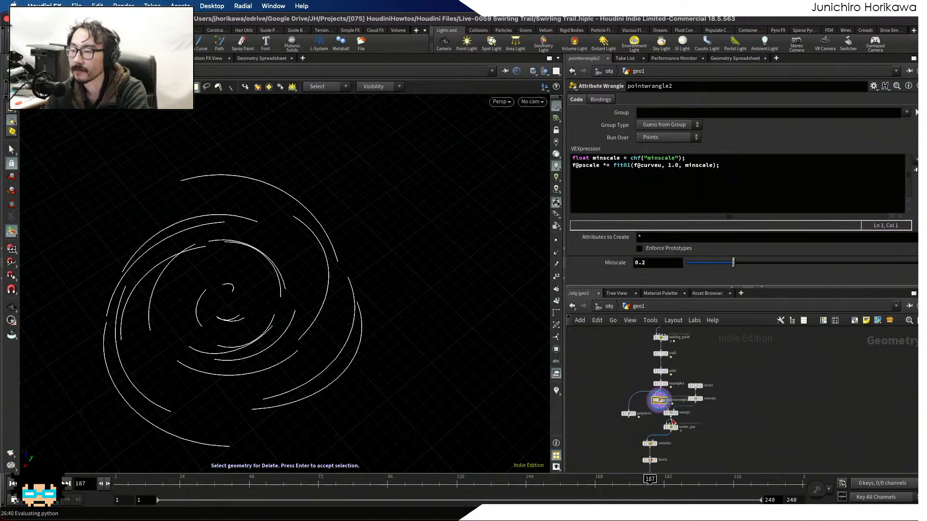
{"action": "scroll", "coordinate": [688, 410], "scroll_direction": "up", "scroll_amount": 5}
{"action": "left_click", "coordinate": [683, 399]}
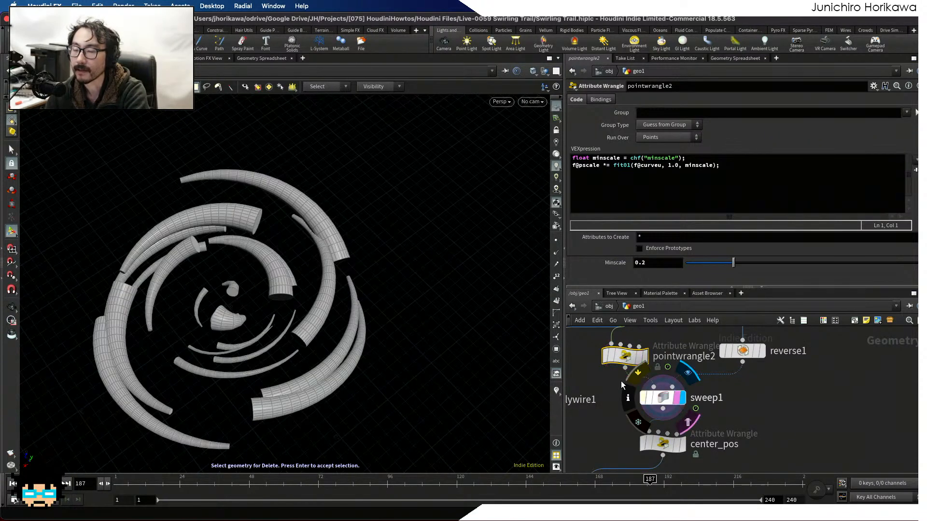
{"action": "key", "text": "ctrl+s"}
Delete the unused polywire1 node beside sweep1.
{"action": "middle_click_drag", "start_coordinate": [610, 387], "coordinate": [661, 388]}
{"action": "left_click", "coordinate": [607, 400]}
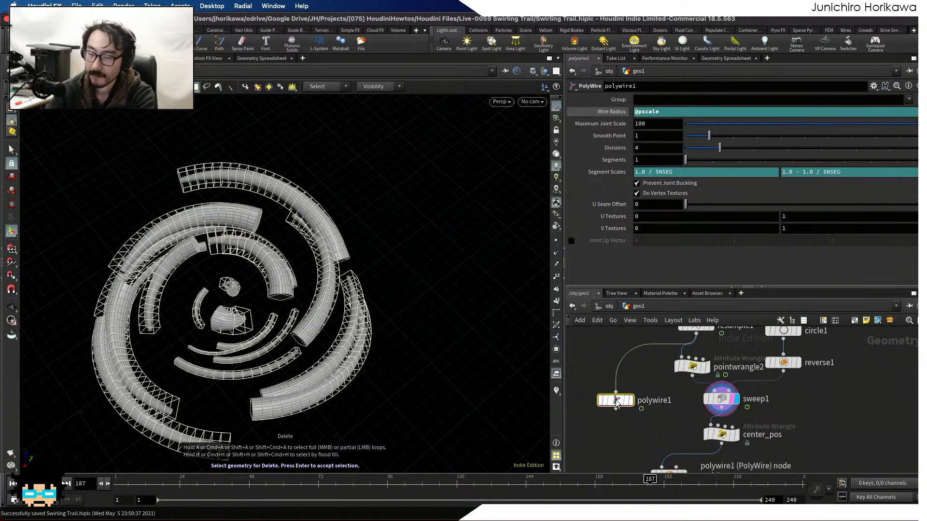
{"action": "key", "text": "Delete"}
Follow the network down to its end and display the normal2 node.
{"action": "scroll", "coordinate": [615, 400], "scroll_direction": "down", "scroll_amount": 3}
{"action": "middle_click_drag", "start_coordinate": [701, 442], "coordinate": [669, 411]}
{"action": "scroll", "coordinate": [669, 410], "scroll_direction": "up", "scroll_amount": 3}
{"action": "scroll", "coordinate": [669, 410], "scroll_direction": "down", "scroll_amount": 3}
{"action": "middle_click_drag", "start_coordinate": [598, 415], "coordinate": [645, 421]}
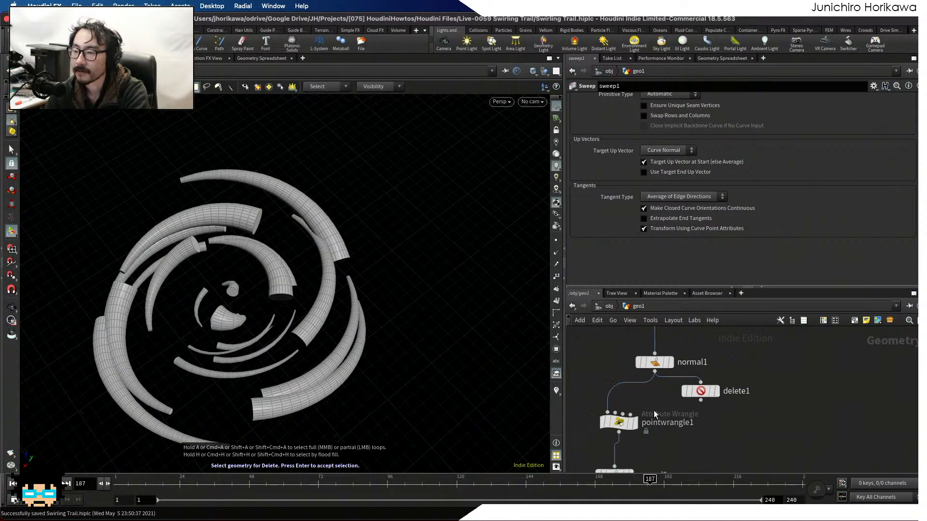
{"action": "scroll", "coordinate": [645, 422], "scroll_direction": "up", "scroll_amount": 3}
{"action": "left_click", "coordinate": [645, 421]}
Examine the rounded end caps and their joins to the swept tubes up close.
{"action": "left_click_drag", "start_coordinate": [430, 335], "coordinate": [297, 322]}
{"action": "scroll", "coordinate": [298, 323], "scroll_direction": "up", "scroll_amount": 5}
{"action": "key", "text": "s"}
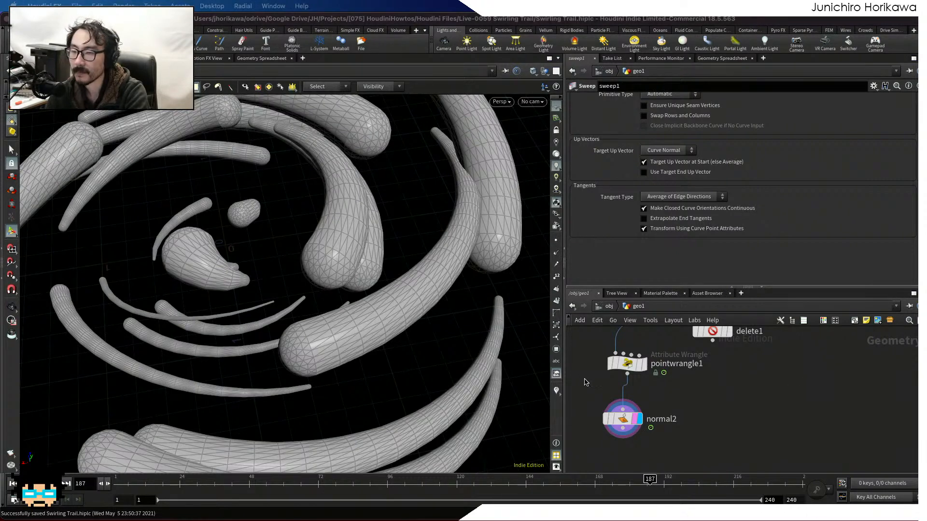
{"action": "key", "text": "Escape"}
{"action": "right_click_drag", "start_coordinate": [240, 321], "coordinate": [331, 307]}
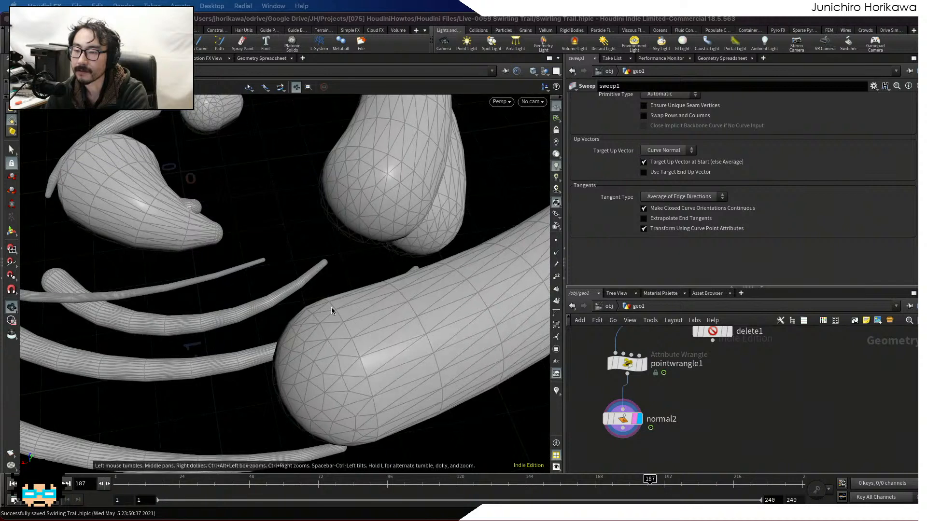
{"action": "left_click_drag", "start_coordinate": [317, 314], "coordinate": [332, 320]}
{"action": "key", "text": "s"}
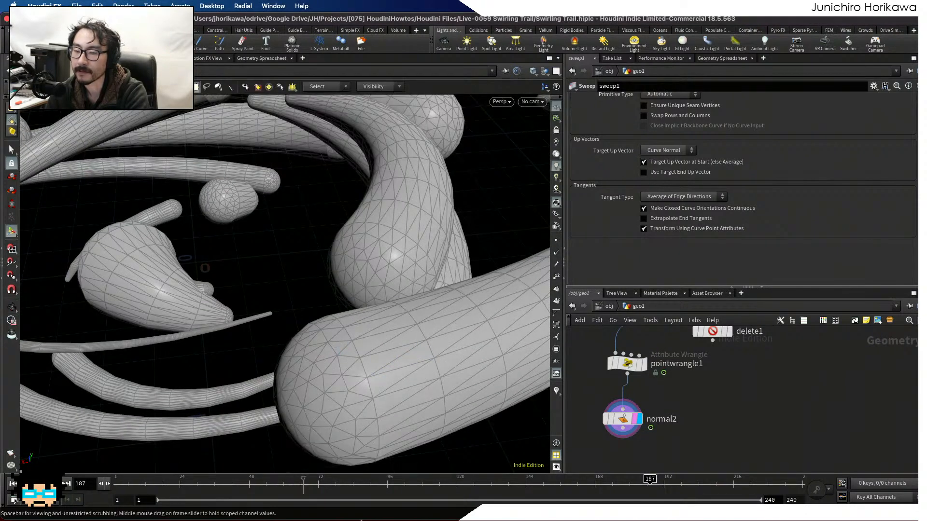
Insert a Fuse node between pointwrangle1 and normal2, spacing normal2 below it.
{"action": "mouse_move", "coordinate": [769, 500]}
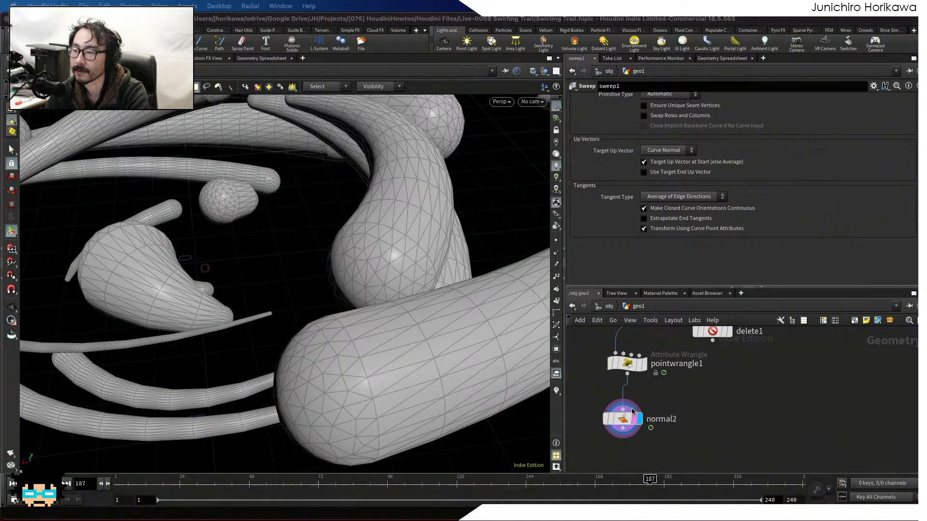
{"action": "key", "text": "Tab"}
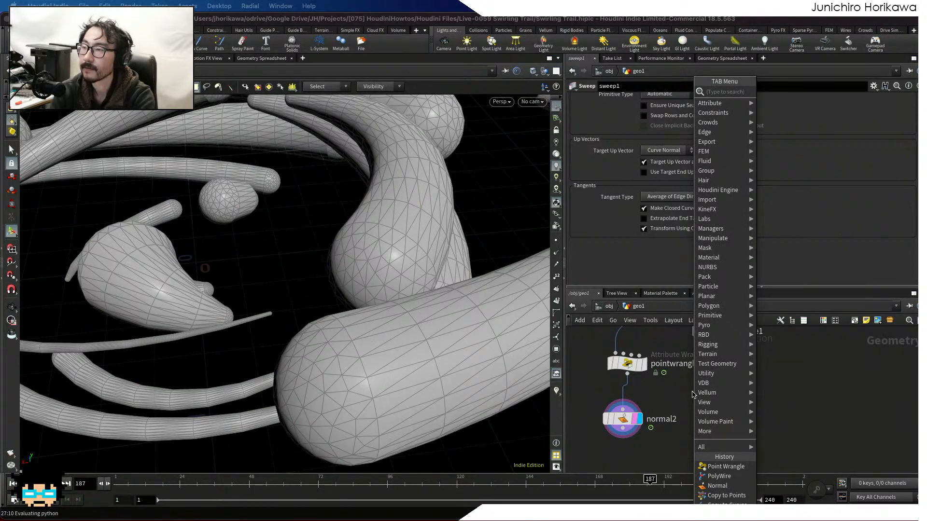
{"action": "key", "text": "Tab"}
{"action": "type", "text": "fuse"}
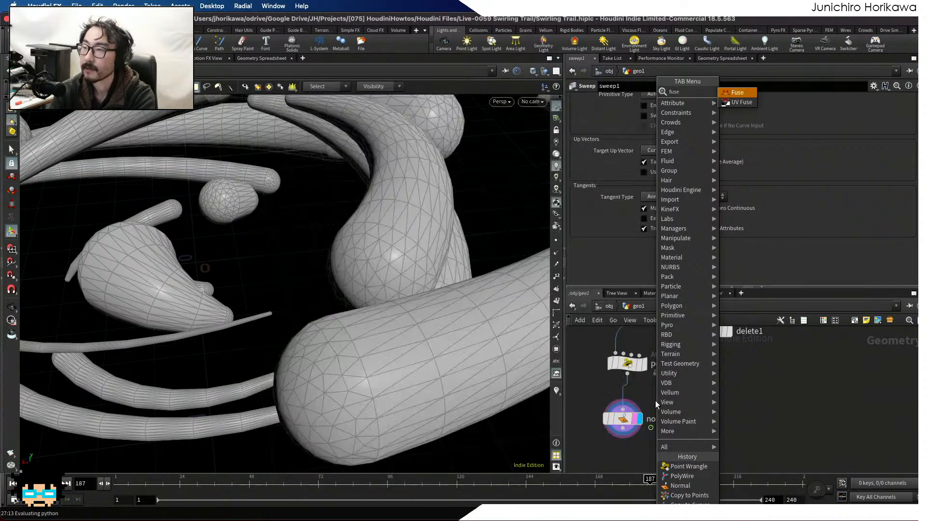
{"action": "key", "text": "Return"}
{"action": "left_click", "coordinate": [628, 395]}
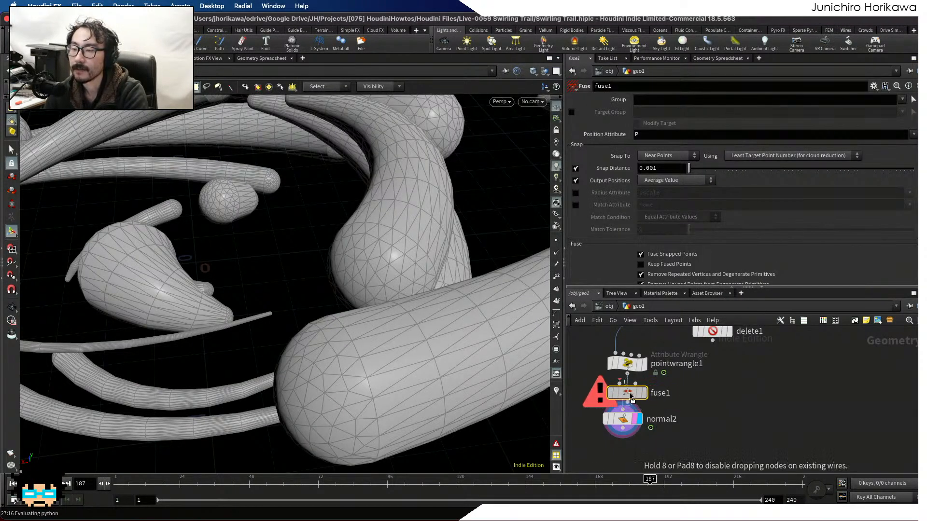
{"action": "left_click", "coordinate": [627, 443]}
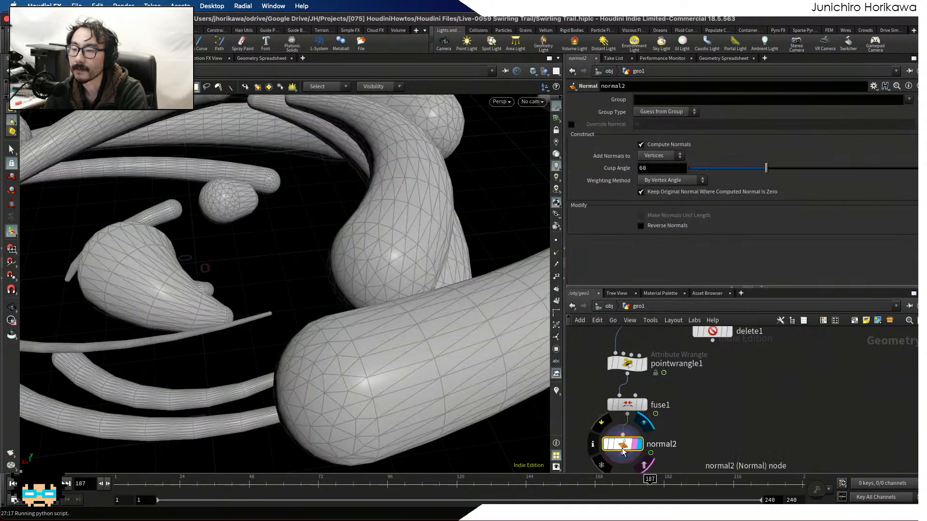
Play the animation of the whole swirl to check the fused tubes.
{"action": "key", "text": "Escape"}
{"action": "scroll", "coordinate": [107, 379], "scroll_direction": "down", "scroll_amount": 8}
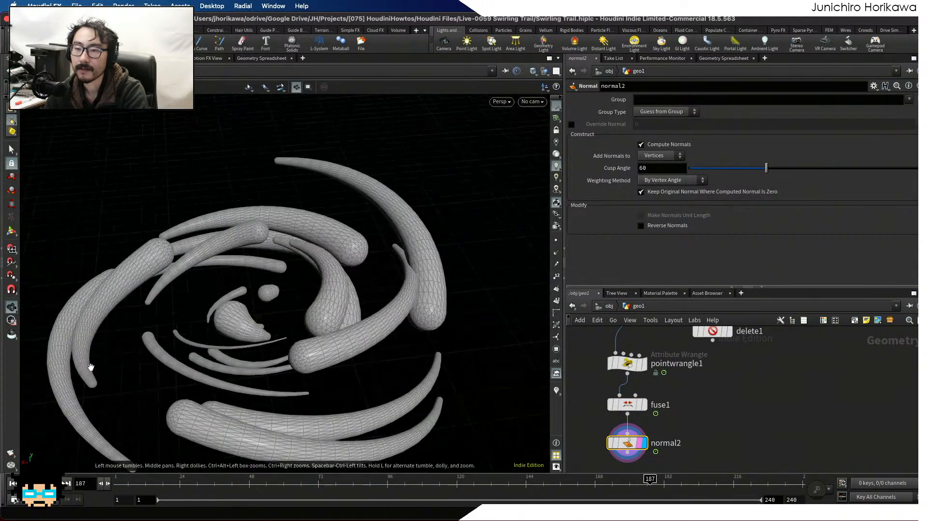
{"action": "left_click_drag", "start_coordinate": [145, 367], "coordinate": [242, 362]}
{"action": "key", "text": "s"}
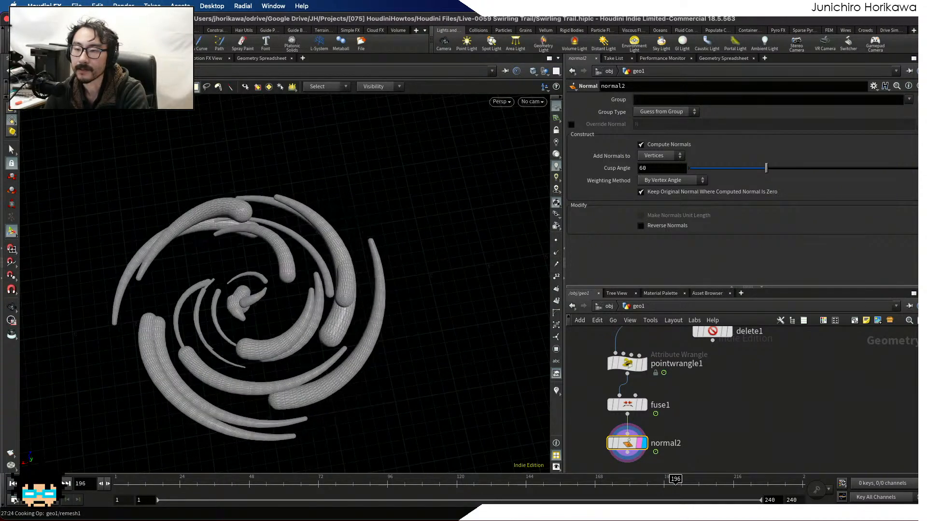
Set the Divisions of circle1, the sweep's profile, to 10.
{"action": "scroll", "coordinate": [710, 384], "scroll_direction": "down", "scroll_amount": 5}
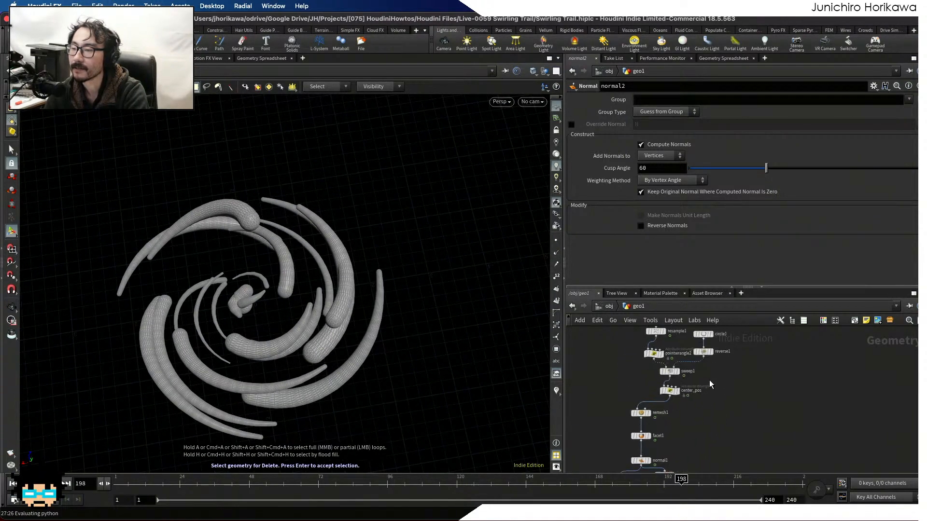
{"action": "scroll", "coordinate": [710, 385], "scroll_direction": "up", "scroll_amount": 3}
{"action": "left_click", "coordinate": [690, 371]}
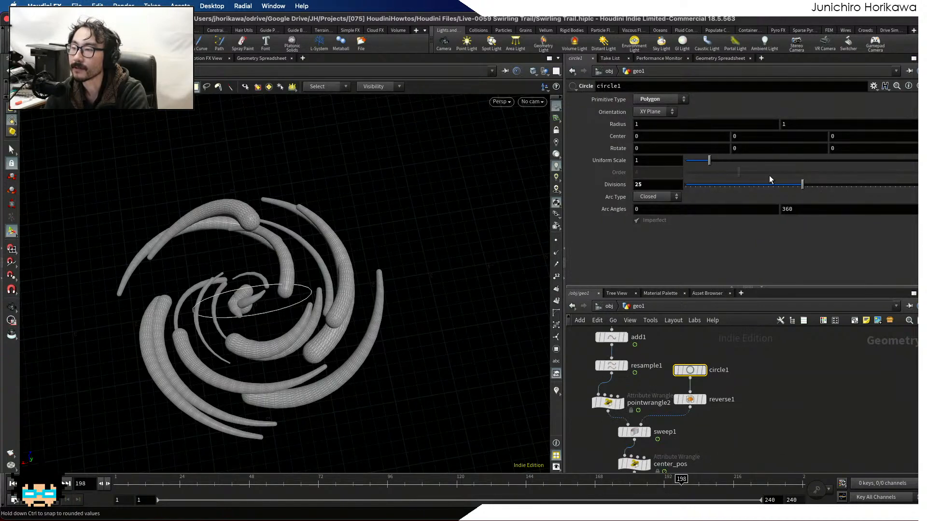
{"action": "double_click", "coordinate": [647, 184]}
{"action": "type", "text": "10"}
{"action": "key", "text": "Return"}
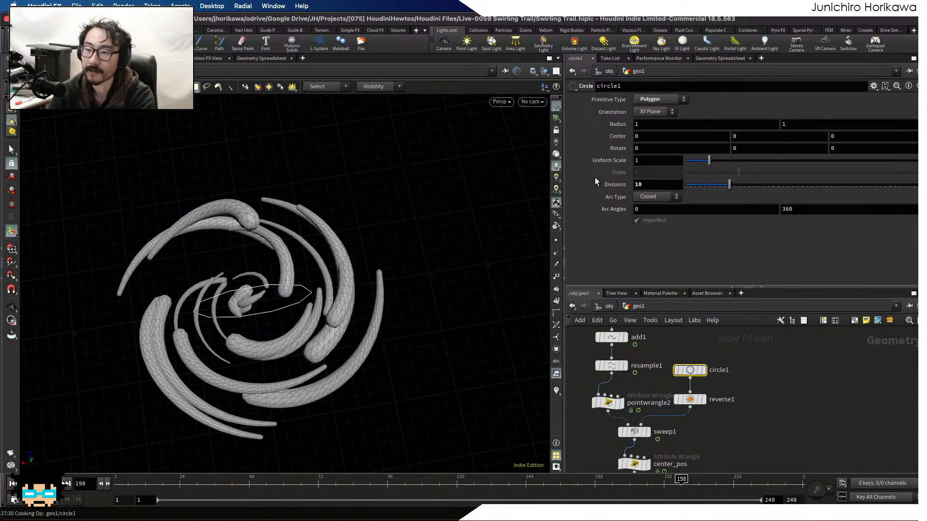
Play the animation onward and check the 10-division tubes in motion from the side.
{"action": "left_click", "coordinate": [66, 483]}
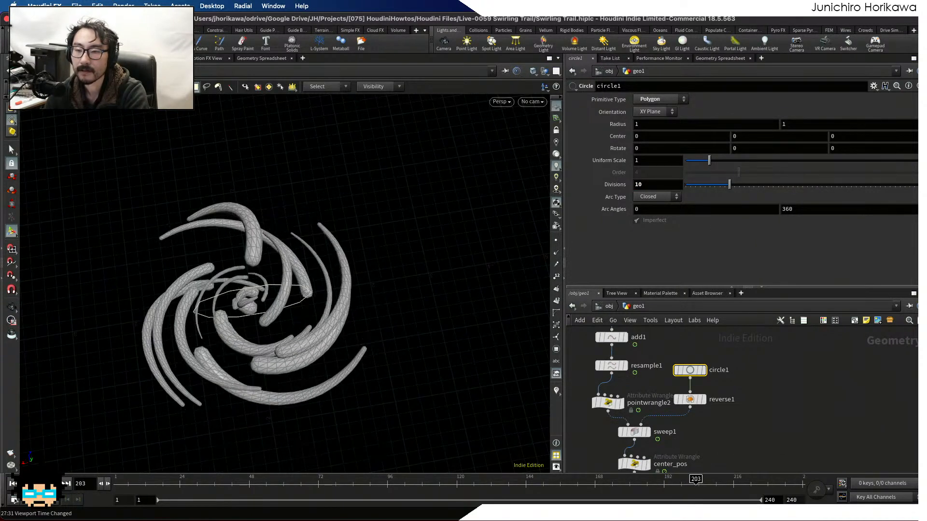
{"action": "key", "text": "Escape"}
{"action": "left_click_drag", "start_coordinate": [338, 336], "coordinate": [266, 367]}
{"action": "scroll", "coordinate": [294, 341], "scroll_direction": "up", "scroll_amount": 5}
{"action": "key", "text": "s"}
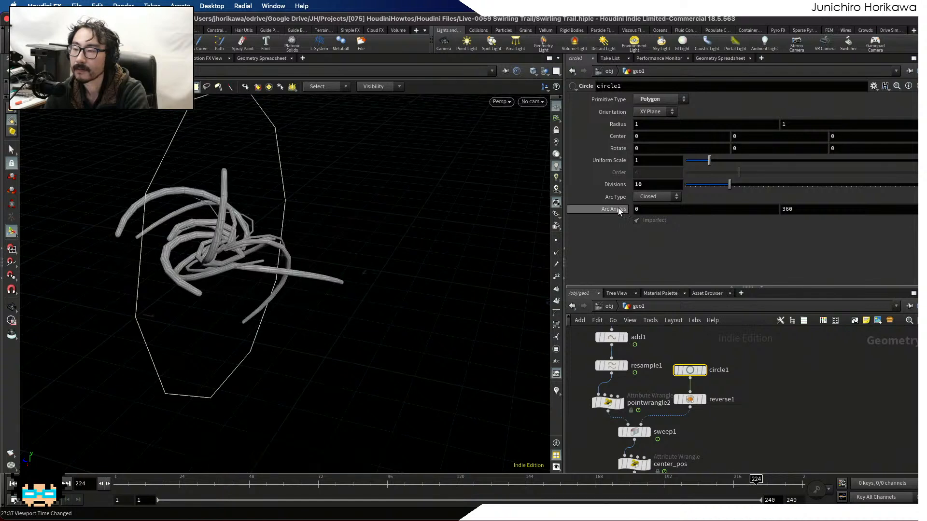
Examine the tubes' bends and end caps from several angles and play on to the end of the animation.
{"action": "scroll", "coordinate": [734, 354], "scroll_direction": "down", "scroll_amount": 3}
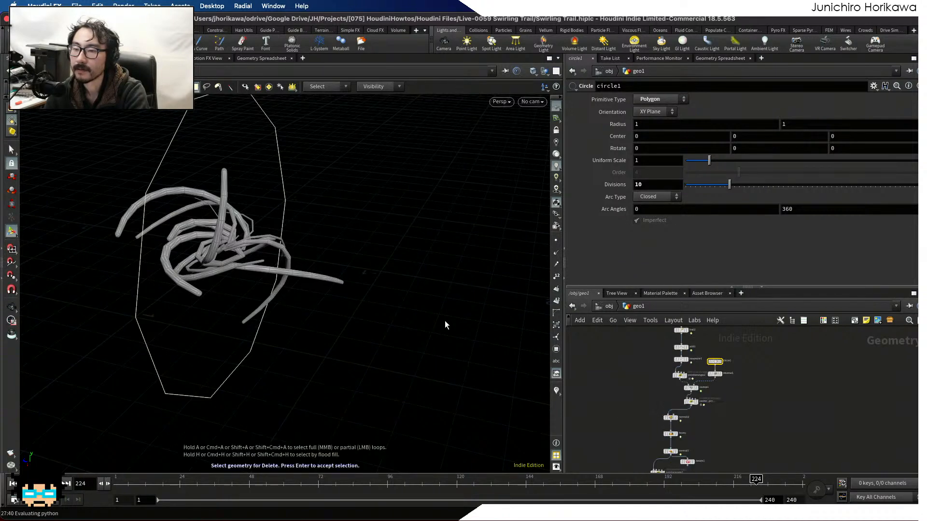
{"action": "key", "text": "Escape"}
{"action": "left_click_drag", "start_coordinate": [362, 245], "coordinate": [192, 236]}
{"action": "scroll", "coordinate": [192, 236], "scroll_direction": "up", "scroll_amount": 5}
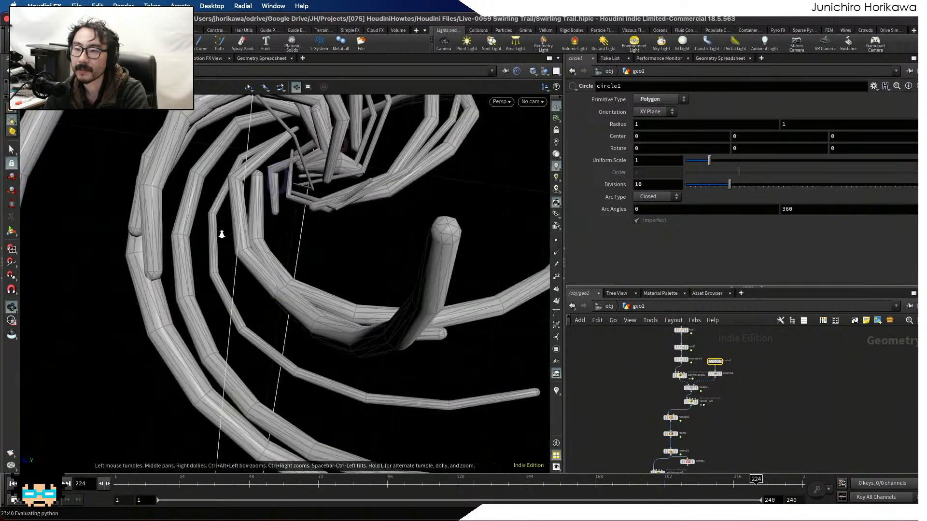
{"action": "scroll", "coordinate": [221, 232], "scroll_direction": "down", "scroll_amount": 5}
{"action": "scroll", "coordinate": [226, 251], "scroll_direction": "up", "scroll_amount": 2}
{"action": "scroll", "coordinate": [226, 251], "scroll_direction": "down", "scroll_amount": 3}
{"action": "left_click_drag", "start_coordinate": [157, 285], "coordinate": [270, 263]}
{"action": "scroll", "coordinate": [294, 268], "scroll_direction": "up", "scroll_amount": 4}
{"action": "key", "text": "Return"}
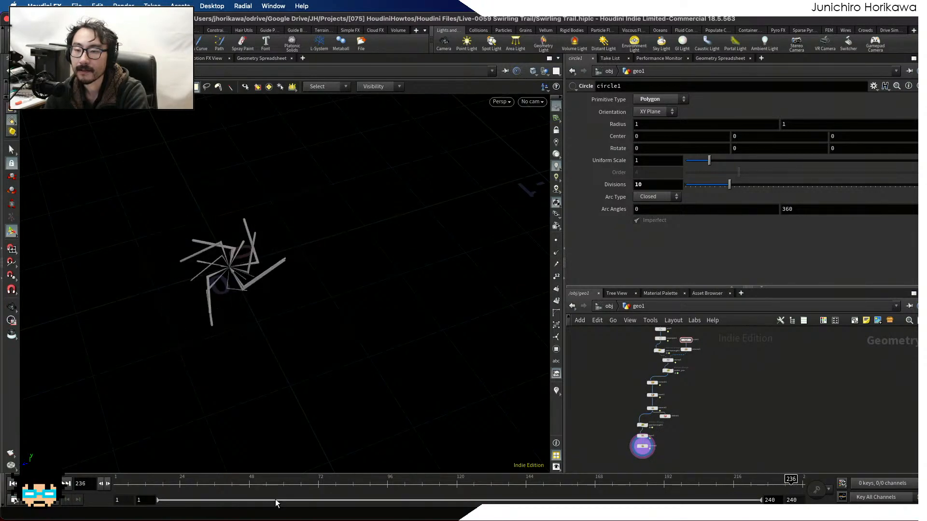
Scrub the timeline to frame 156 and inspect the shape of the tapered tubes there.
{"action": "left_click", "coordinate": [170, 484]}
{"action": "left_click_drag", "start_coordinate": [153, 486], "coordinate": [560, 480]}
{"action": "key", "text": "Escape"}
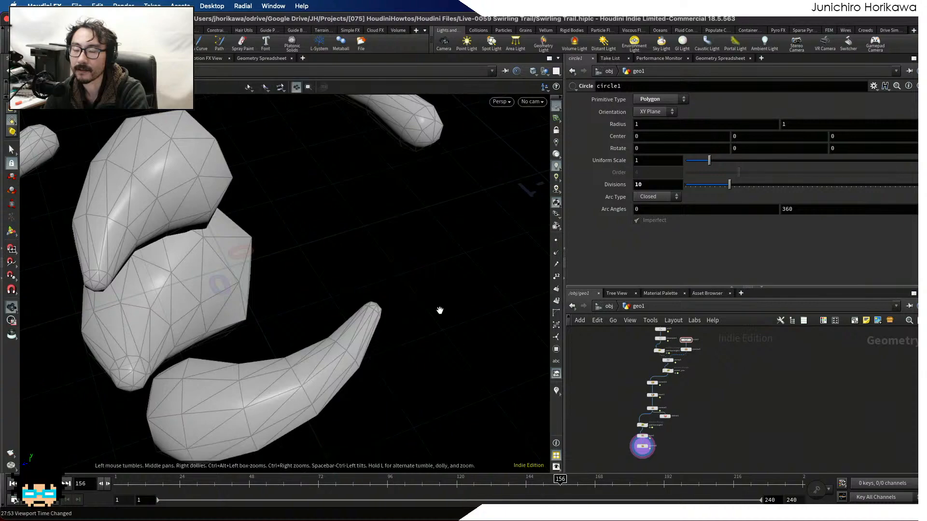
{"action": "left_click_drag", "start_coordinate": [439, 310], "coordinate": [155, 289]}
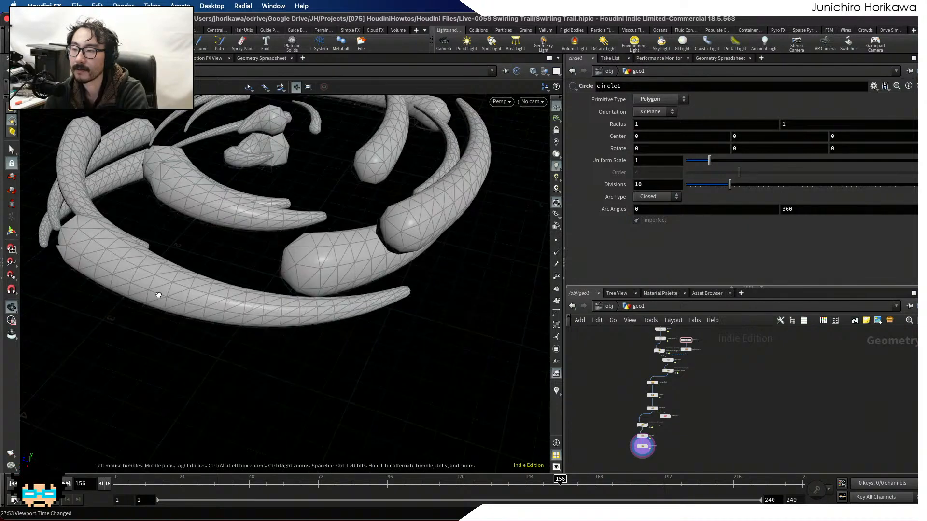
{"action": "key", "text": "Return"}
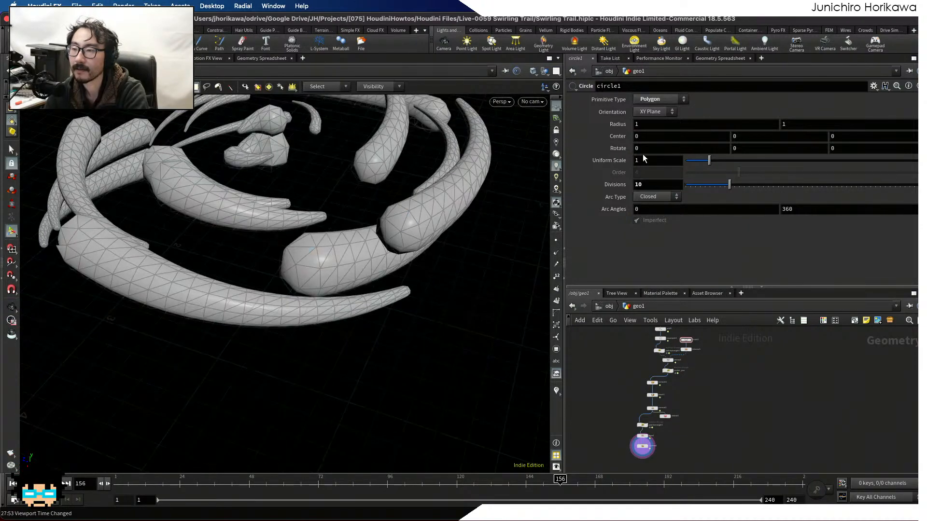
Try a higher Divisions count on circle1, compare the tubes' smoothness, and return the count to 10.
{"action": "left_click_drag", "start_coordinate": [730, 185], "coordinate": [788, 185]}
{"action": "key", "text": "Escape"}
{"action": "left_click_drag", "start_coordinate": [474, 209], "coordinate": [72, 227]}
{"action": "left_click_drag", "start_coordinate": [141, 254], "coordinate": [271, 242]}
{"action": "key", "text": "Return"}
{"action": "left_click_drag", "start_coordinate": [758, 185], "coordinate": [729, 187]}
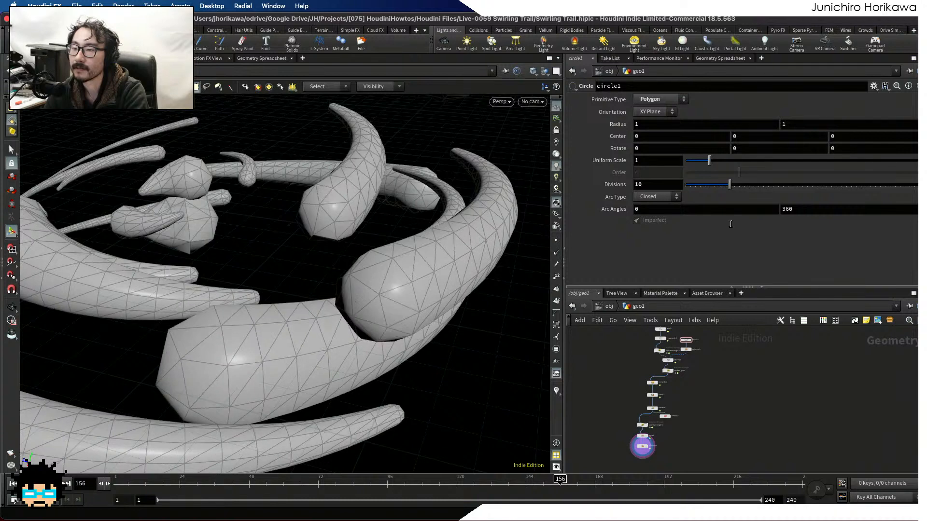
Save the scene, add a Subdivide node fed by normal2 and display its result.
{"action": "key", "text": "ctrl+s"}
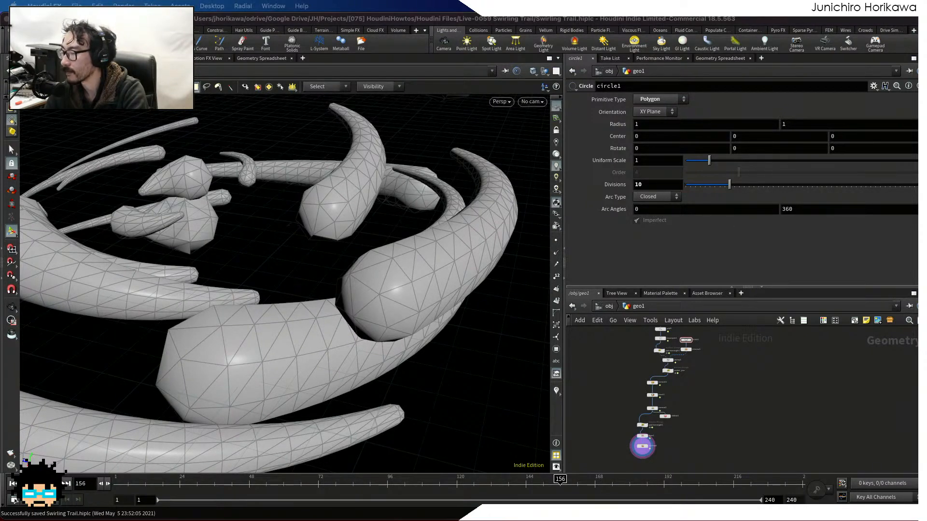
{"action": "scroll", "coordinate": [682, 444], "scroll_direction": "down", "scroll_amount": 5}
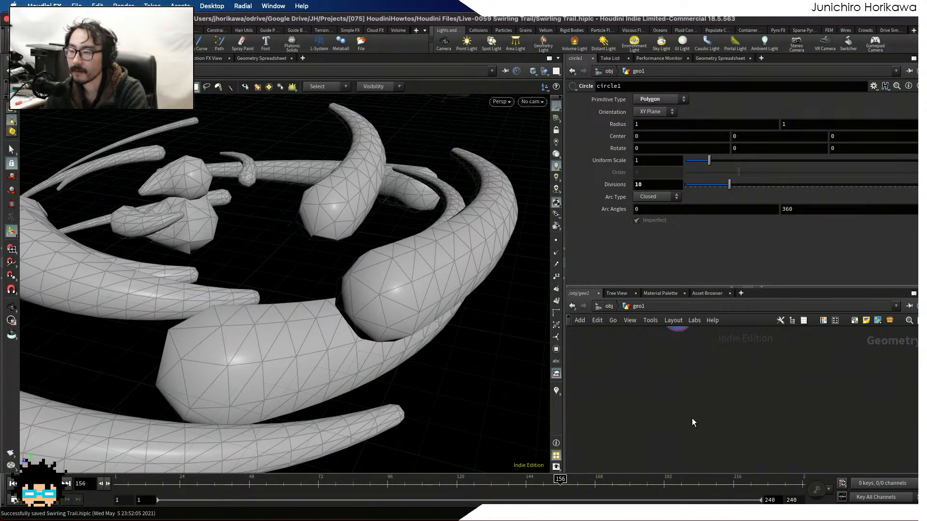
{"action": "scroll", "coordinate": [685, 415], "scroll_direction": "up", "scroll_amount": 2}
{"action": "key", "text": "Tab"}
{"action": "type", "text": "su"}
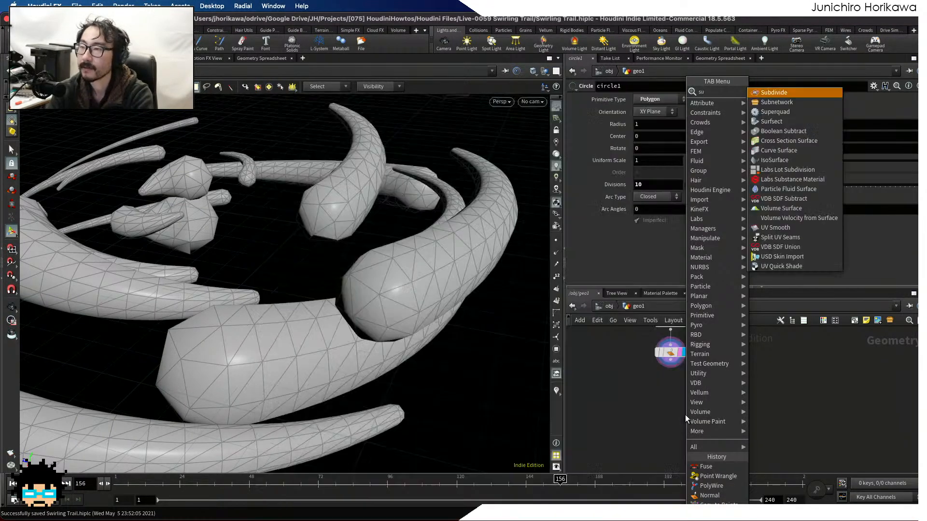
{"action": "type", "text": "b"}
{"action": "key", "text": "Return"}
{"action": "left_click", "coordinate": [671, 398]}
{"action": "scroll", "coordinate": [670, 398], "scroll_direction": "up", "scroll_amount": 2}
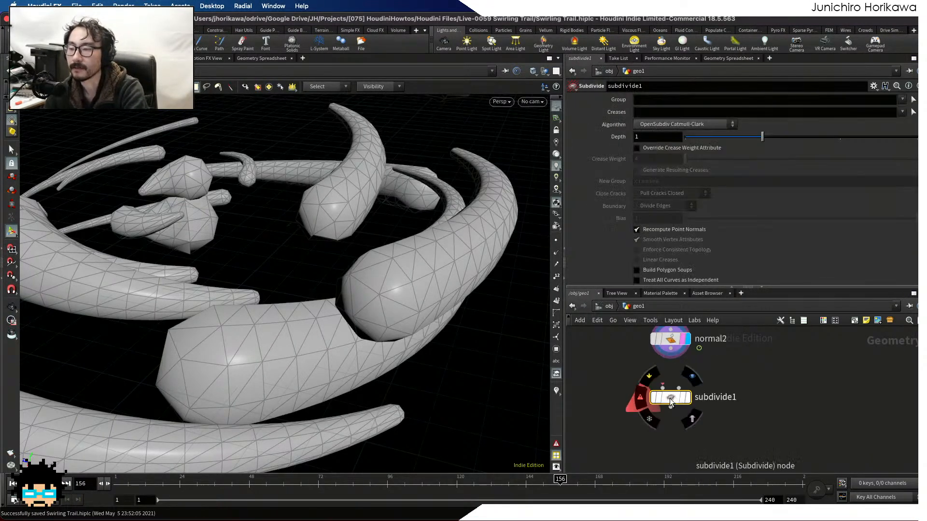
{"action": "left_click_drag", "start_coordinate": [670, 347], "coordinate": [691, 399]}
{"action": "left_click", "coordinate": [691, 398]}
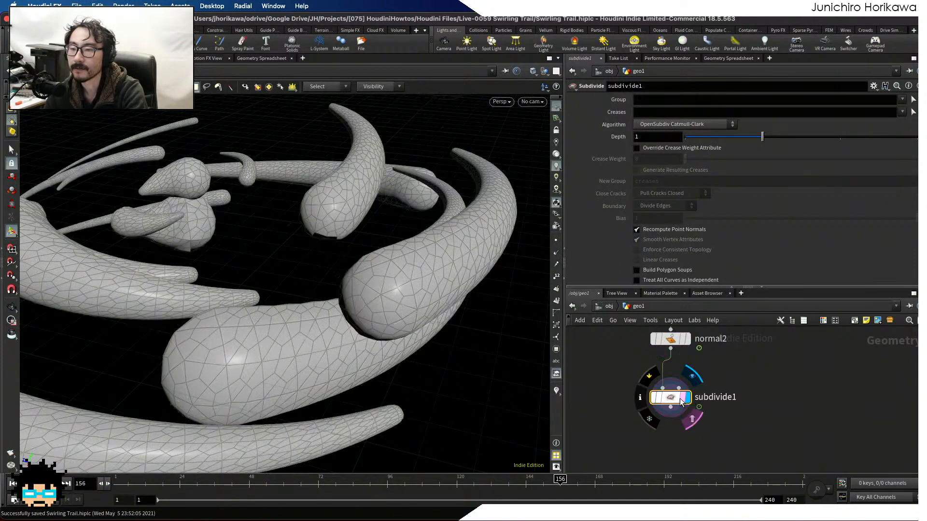
Inspect the subdivided tubes from above, scrub the timeline to frame 97 and save the scene.
{"action": "key", "text": "Escape"}
{"action": "right_click_drag", "start_coordinate": [295, 327], "coordinate": [243, 352]}
{"action": "left_click_drag", "start_coordinate": [243, 352], "coordinate": [259, 414]}
{"action": "key", "text": "s"}
{"action": "left_click_drag", "start_coordinate": [367, 483], "coordinate": [390, 484]}
{"action": "key", "text": "Delete"}
{"action": "key", "text": "ctrl+s"}
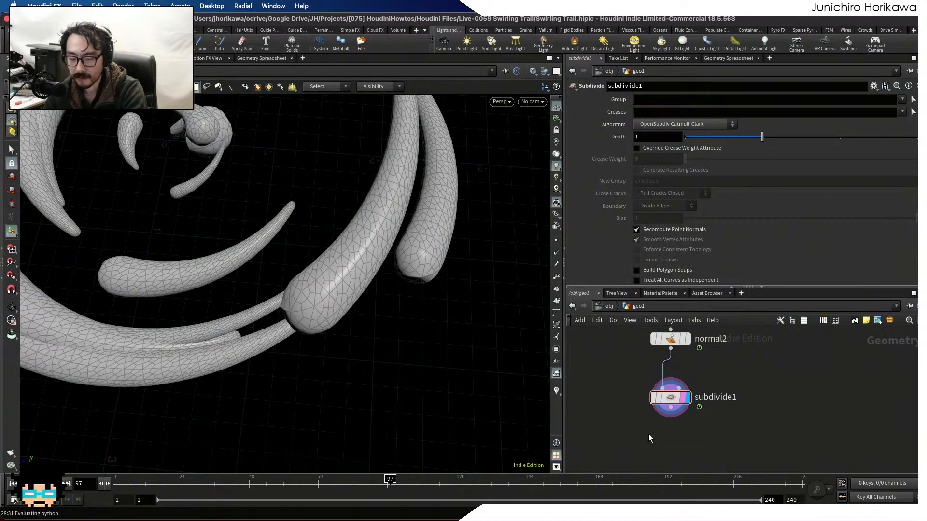
View the whole subdivided swirl from a lower, wider angle and scrub the timeline to frame 41.
{"action": "scroll", "coordinate": [799, 400], "scroll_direction": "down", "scroll_amount": 5}
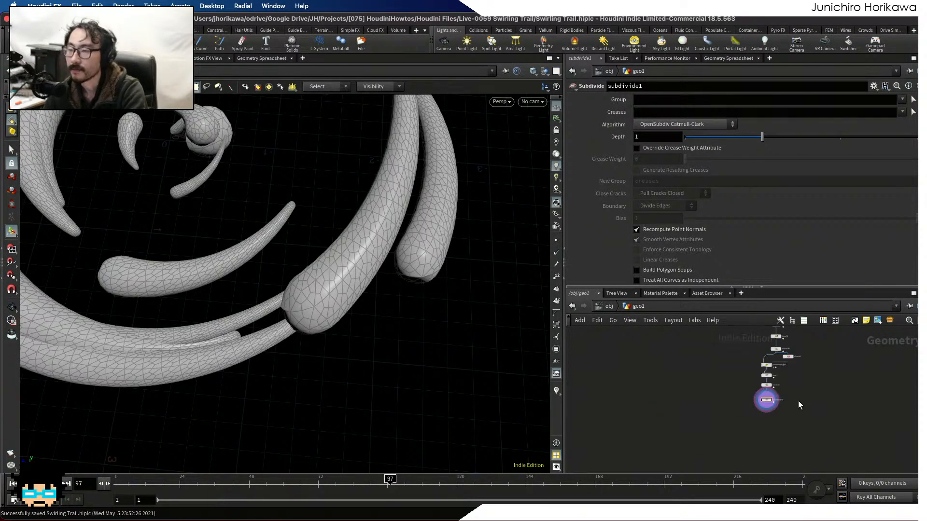
{"action": "key", "text": "Delete"}
{"action": "scroll", "coordinate": [400, 315], "scroll_direction": "down", "scroll_amount": 5}
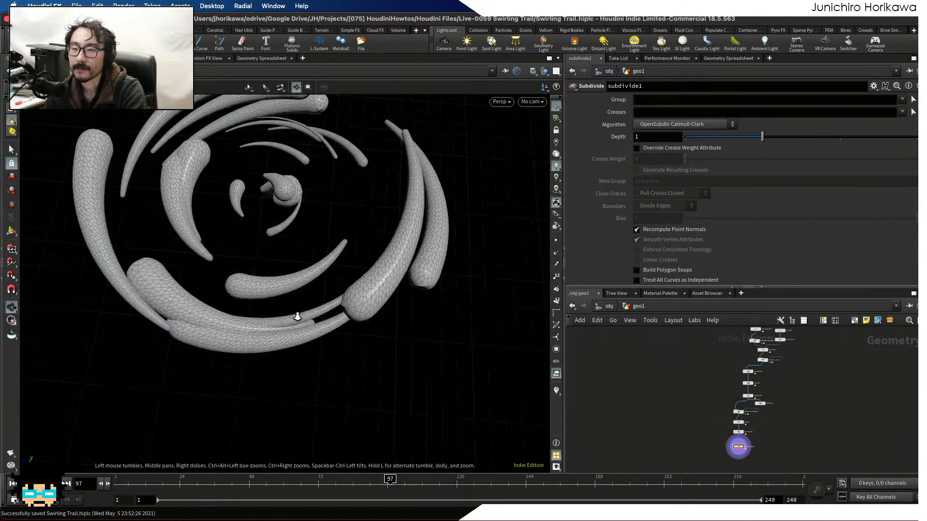
{"action": "left_click_drag", "start_coordinate": [337, 338], "coordinate": [317, 430], "text": "alt"}
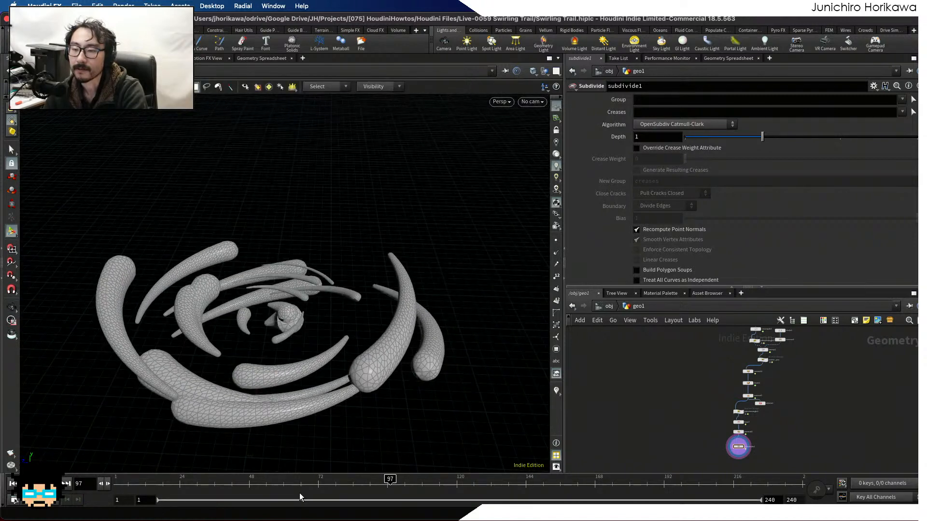
{"action": "left_click_drag", "start_coordinate": [176, 483], "coordinate": [230, 483]}
Display the add1 curves instead of the subdivided tubes and save the scene.
{"action": "scroll", "coordinate": [681, 401], "scroll_direction": "up", "scroll_amount": 6}
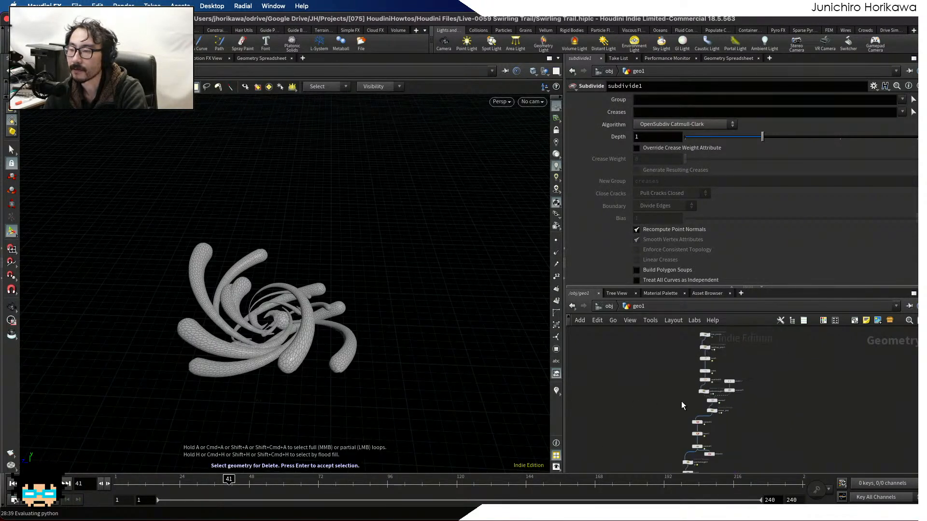
{"action": "scroll", "coordinate": [724, 444], "scroll_direction": "up", "scroll_amount": 5}
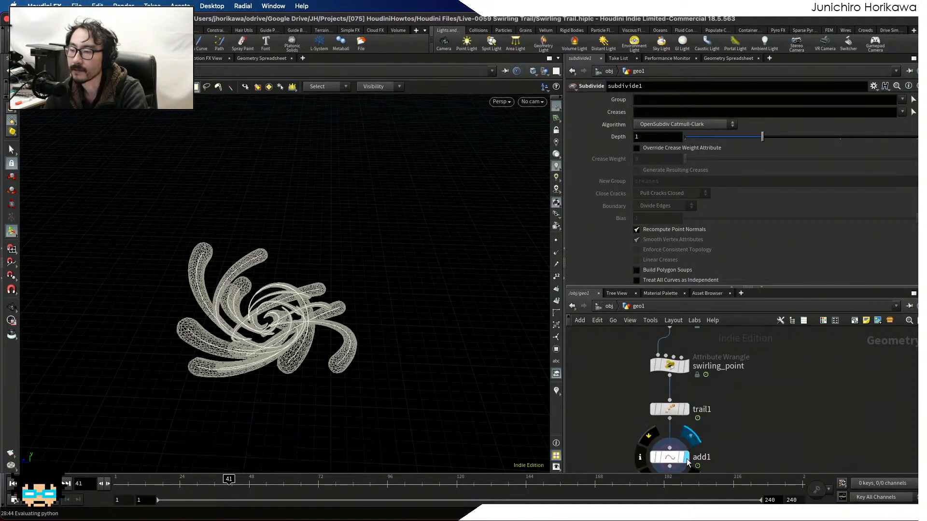
{"action": "left_click", "coordinate": [686, 457]}
{"action": "scroll", "coordinate": [326, 326], "scroll_direction": "up", "scroll_amount": 8}
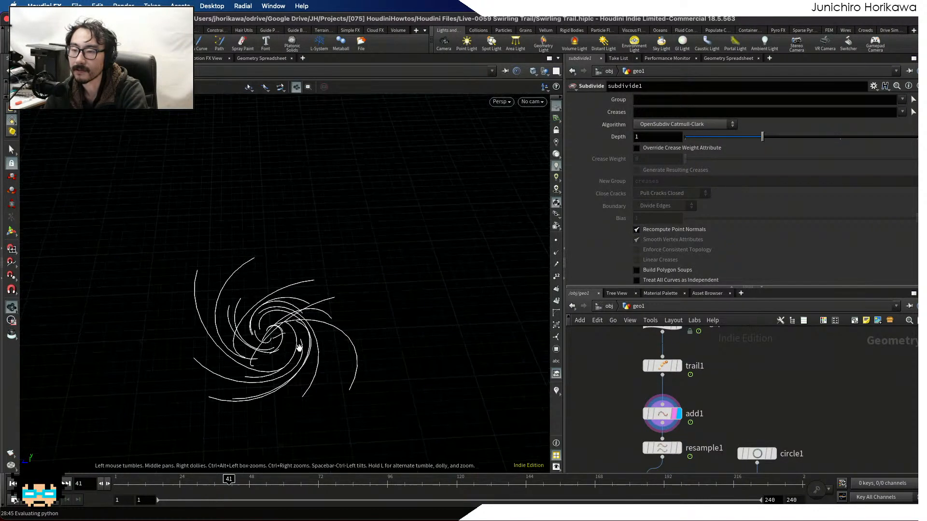
{"action": "key", "text": "Delete"}
{"action": "key", "text": "ctrl+s"}
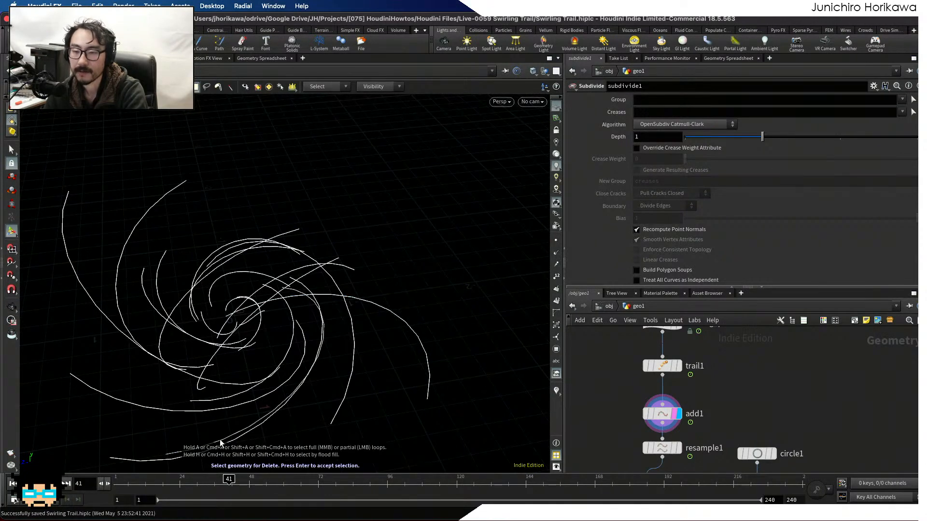
Rewind the animation, run the curves forward to frame 40 with add1 selected, and save the scene.
{"action": "left_click", "coordinate": [12, 483]}
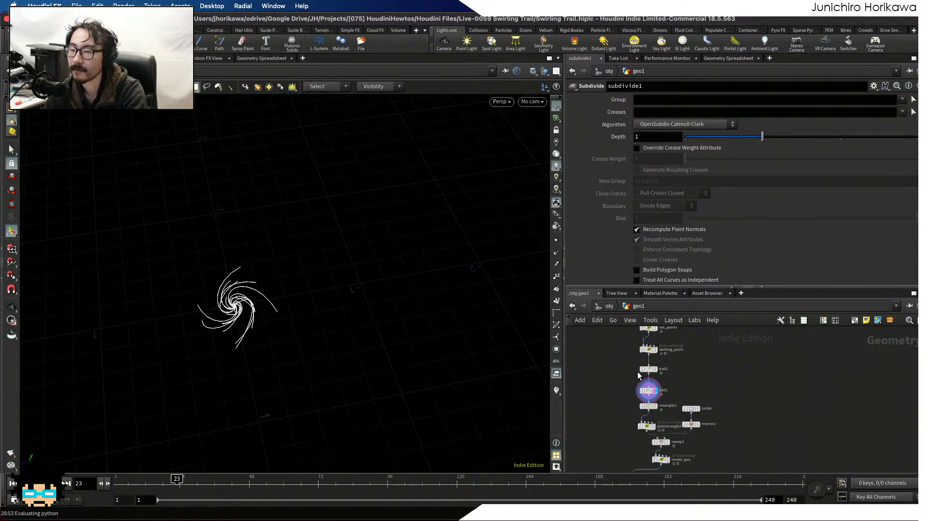
{"action": "scroll", "coordinate": [637, 372], "scroll_direction": "up", "scroll_amount": 1}
{"action": "left_click", "coordinate": [659, 395]}
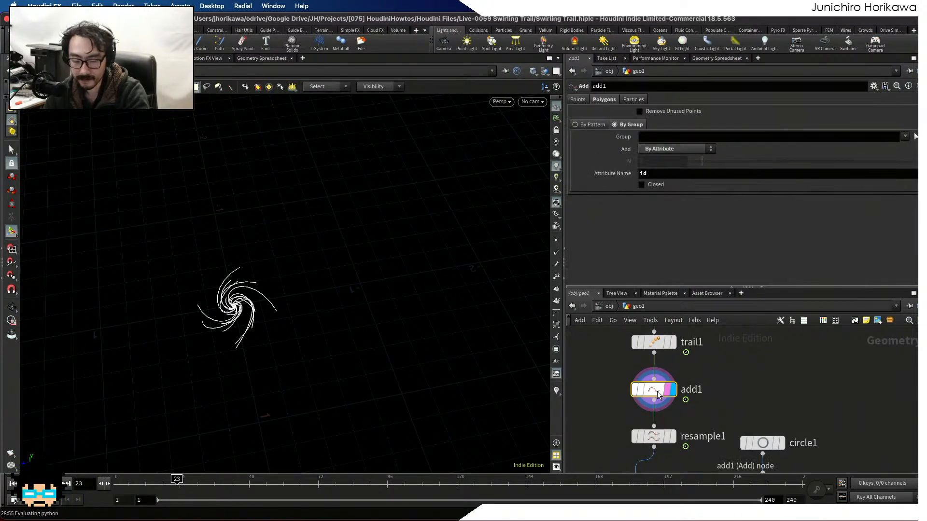
{"action": "key", "text": "ctrl+s"}
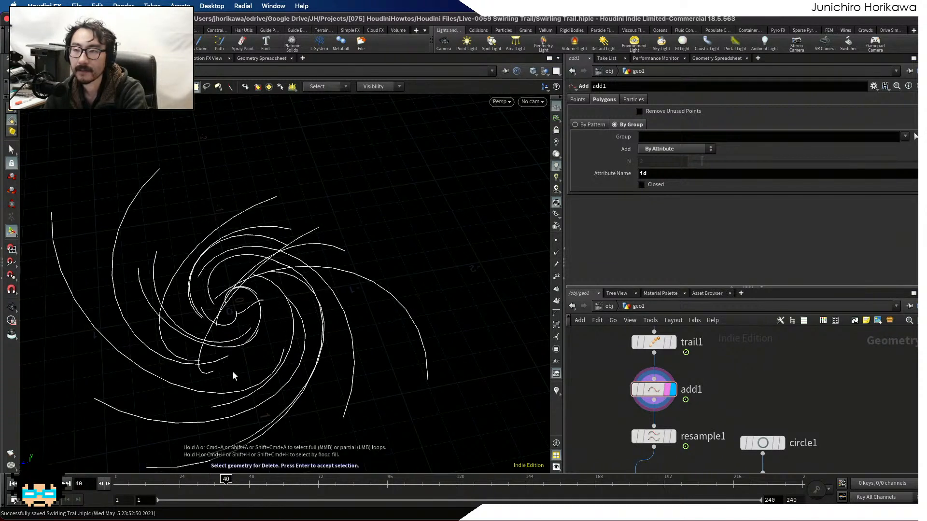
Save the scene again and reopen Swirling Trail.hiplc from the recent files.
{"action": "key", "text": "ctrl+s"}
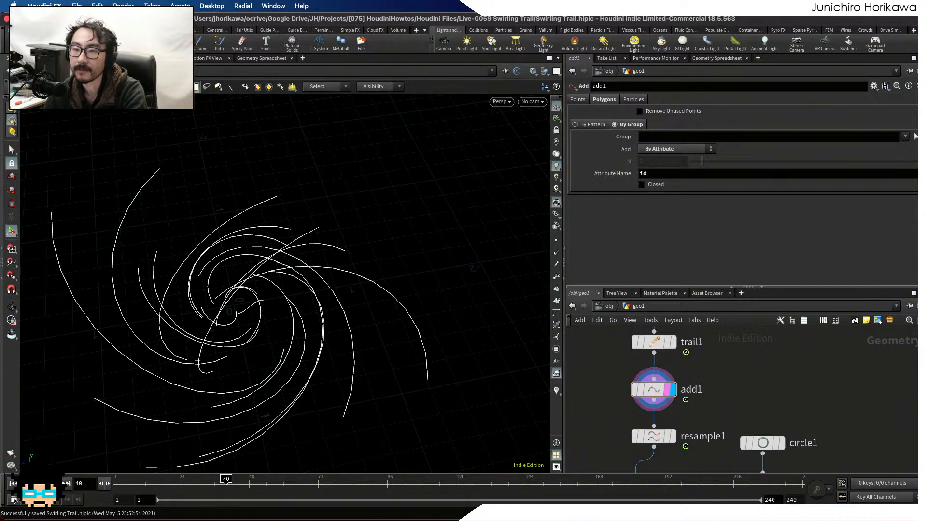
{"action": "left_click", "coordinate": [76, 5]}
{"action": "mouse_move", "coordinate": [96, 41]}
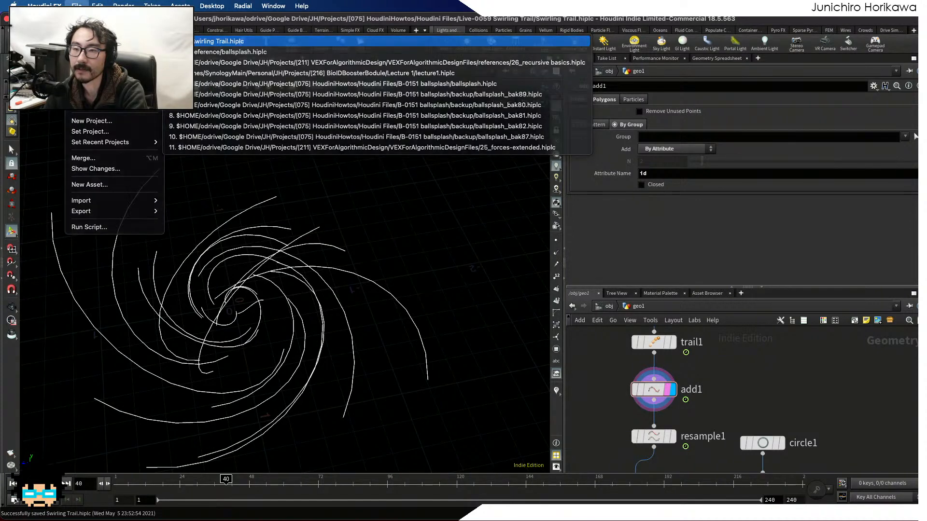
{"action": "left_click", "coordinate": [219, 41]}
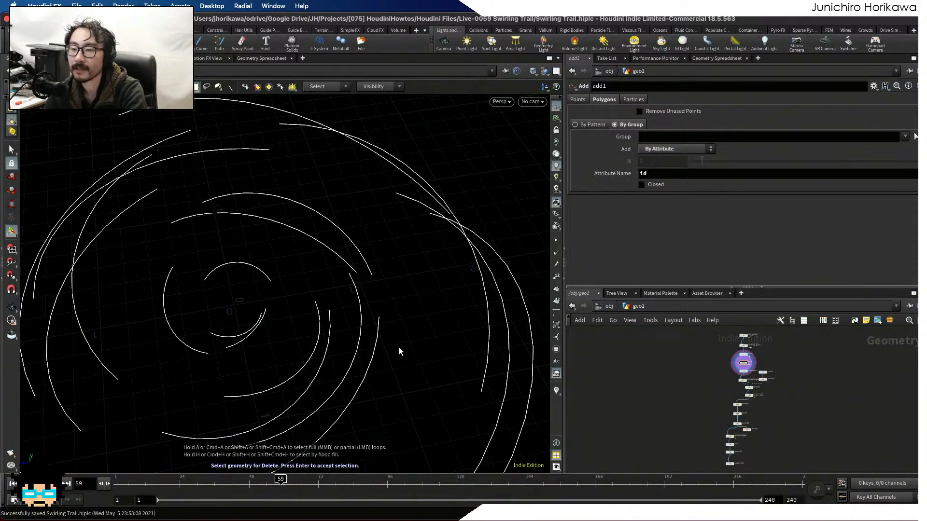
{"action": "left_click", "coordinate": [374, 352]}
{"action": "left_click_drag", "start_coordinate": [374, 352], "coordinate": [511, 186]}
{"action": "mouse_move", "coordinate": [551, 21]}
{"action": "left_mouse_down"}
{"action": "mouse_move", "coordinate": [542, 201]}
{"action": "mouse_move", "coordinate": [545, 20]}
{"action": "left_mouse_up"}
{"action": "key", "text": "Delete"}
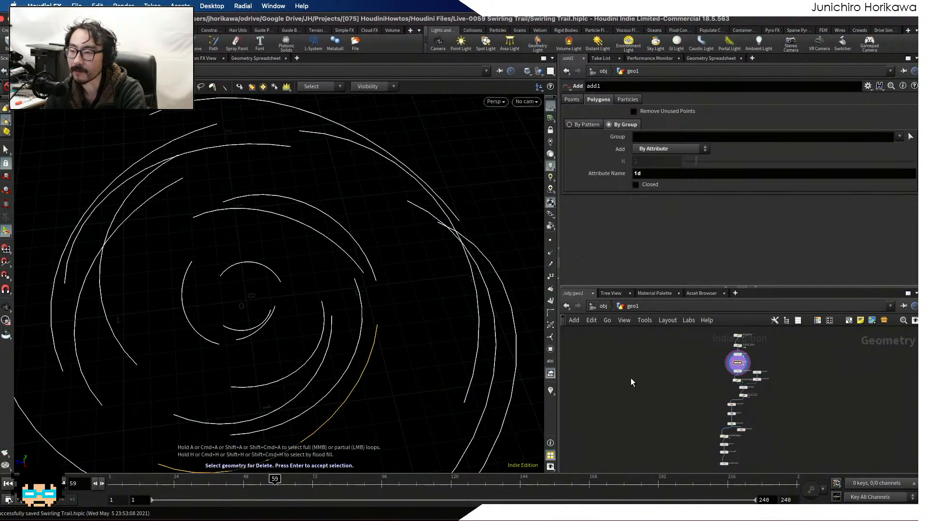
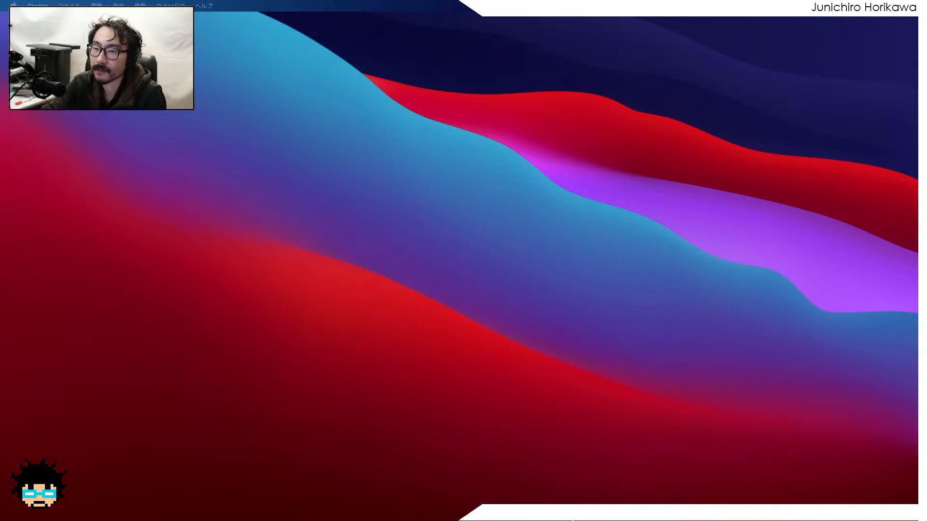
Enlarge the relaunched Houdini window to fill the screen and reopen Swirling Trail.hiplc from the recent files.
{"action": "mouse_move", "coordinate": [579, 520]}
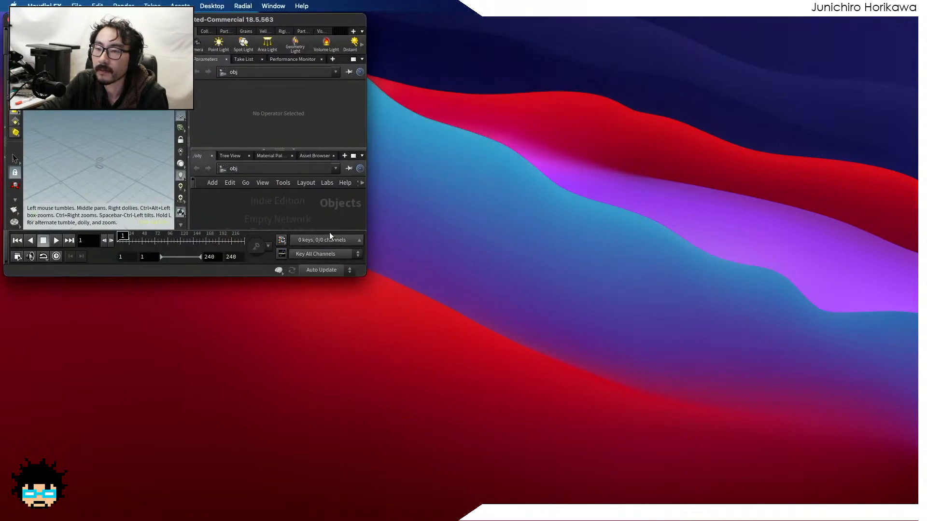
{"action": "left_click_drag", "start_coordinate": [374, 285], "coordinate": [917, 504]}
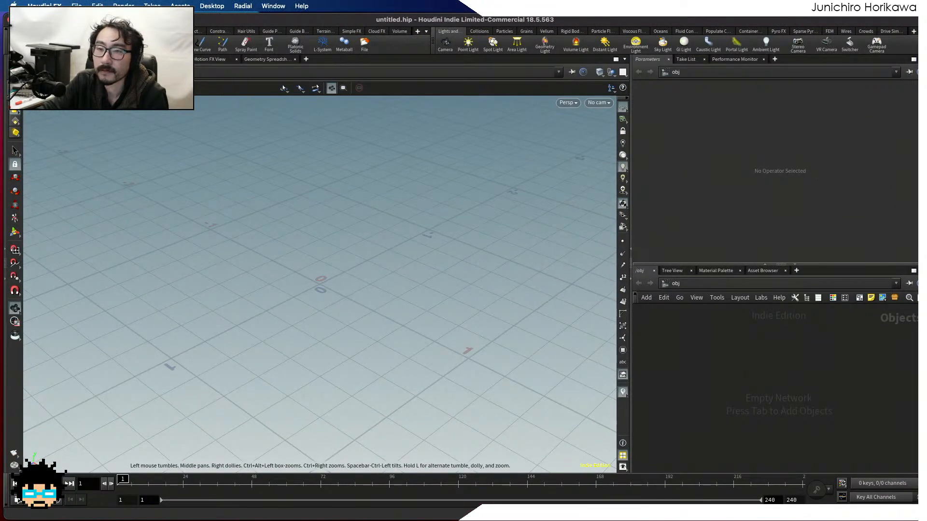
{"action": "left_click", "coordinate": [77, 6]}
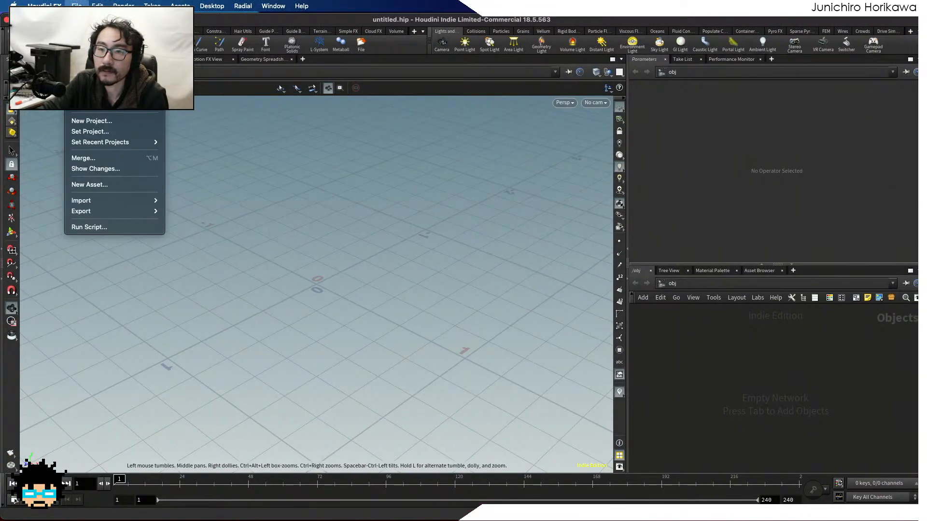
{"action": "mouse_move", "coordinate": [100, 142]}
{"action": "left_click", "coordinate": [215, 43]}
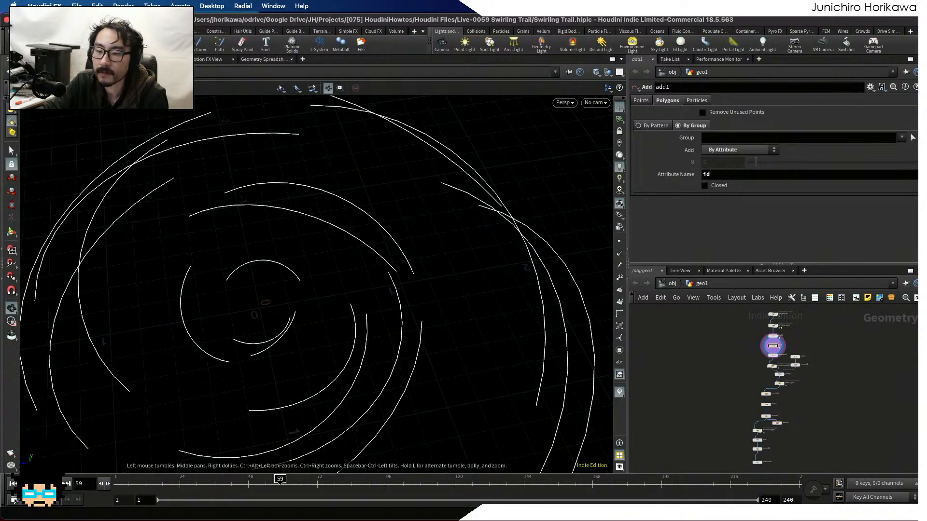
Scrub through the reloaded curves, display the normal2 result and scrub its tubes to frame 31.
{"action": "left_click", "coordinate": [107, 483]}
{"action": "mouse_move", "coordinate": [116, 483]}
{"action": "left_mouse_down"}
{"action": "mouse_move", "coordinate": [408, 484]}
{"action": "mouse_move", "coordinate": [189, 498]}
{"action": "left_mouse_up"}
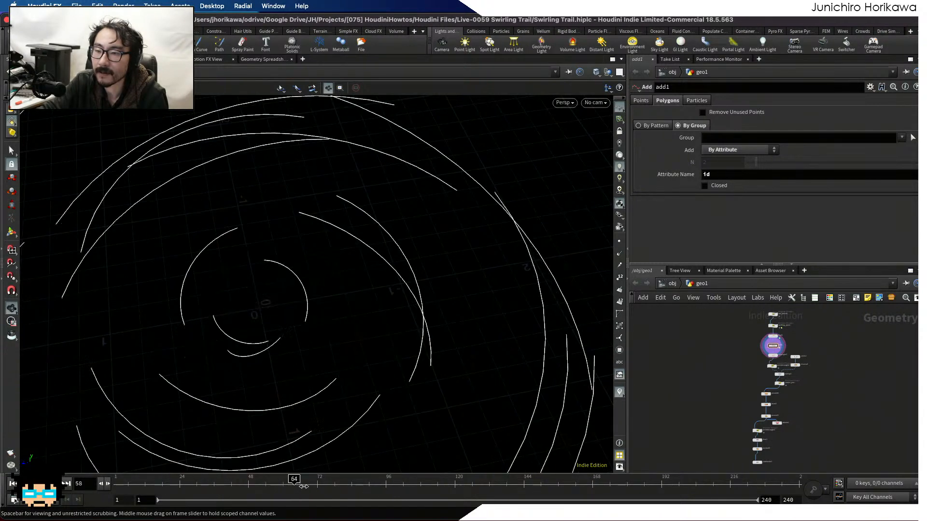
{"action": "scroll", "coordinate": [749, 357], "scroll_direction": "up", "scroll_amount": 10}
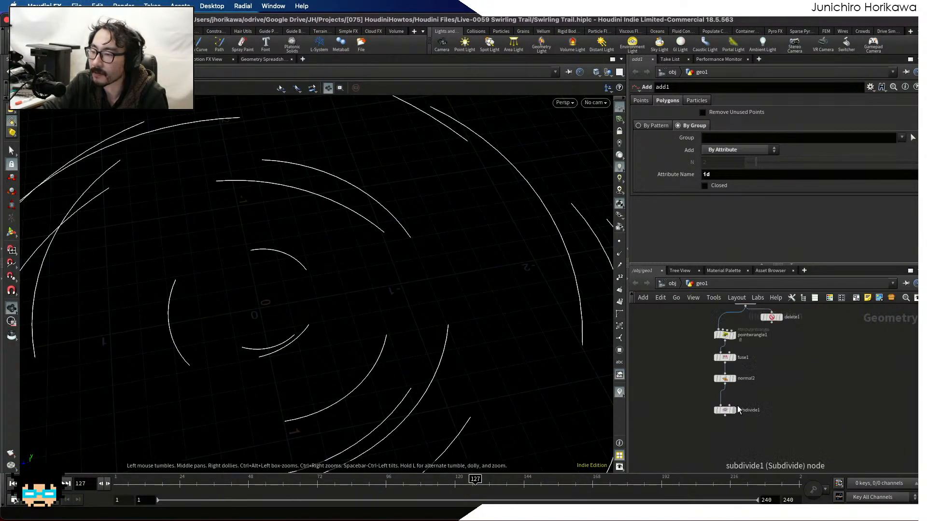
{"action": "left_click", "coordinate": [735, 355]}
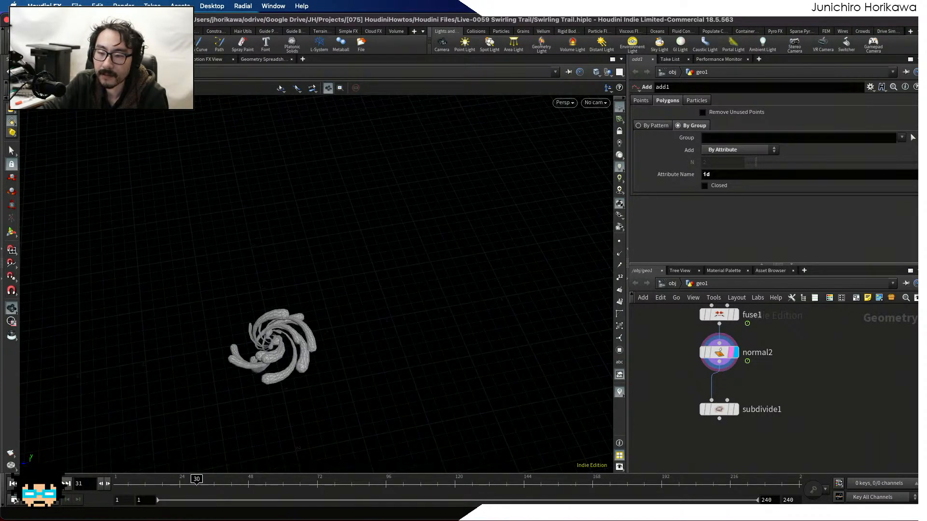
{"action": "left_click", "coordinate": [126, 481]}
{"action": "left_click_drag", "start_coordinate": [127, 481], "coordinate": [199, 481]}
{"action": "scroll", "coordinate": [632, 383], "scroll_direction": "down", "scroll_amount": 3}
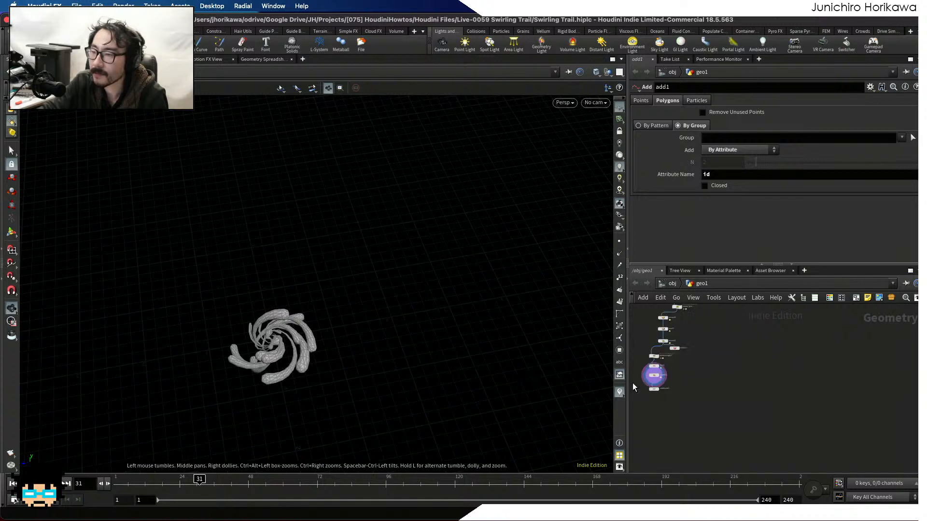
Set the display and render flags back on add1 and frame its curves closer in the viewport.
{"action": "middle_click_drag", "start_coordinate": [633, 383], "coordinate": [750, 362]}
{"action": "scroll", "coordinate": [719, 347], "scroll_direction": "up", "scroll_amount": 5}
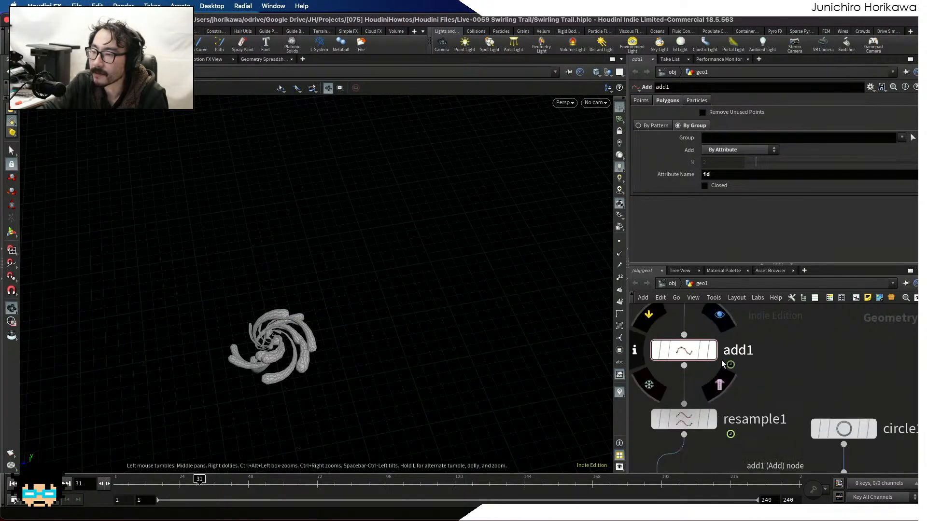
{"action": "left_click", "coordinate": [713, 350]}
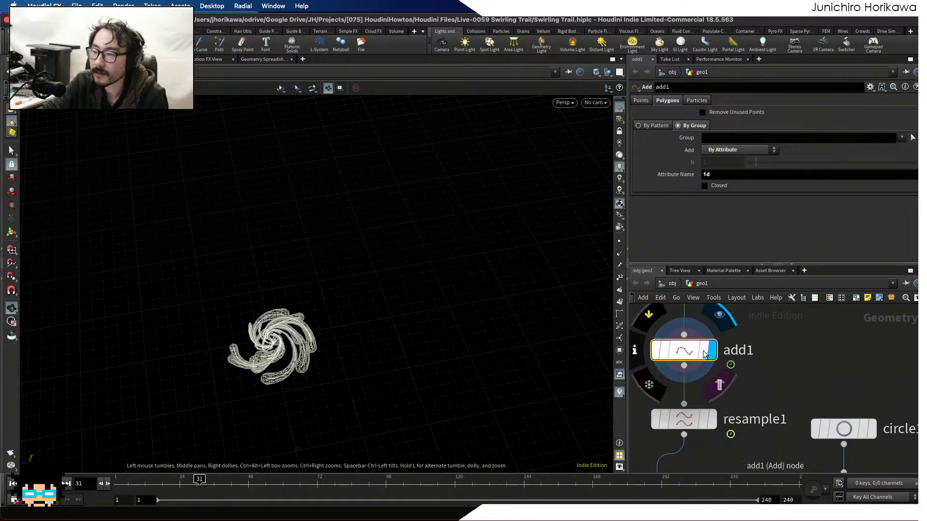
{"action": "left_click", "coordinate": [719, 385]}
{"action": "scroll", "coordinate": [281, 365], "scroll_direction": "up", "scroll_amount": 3}
{"action": "left_click_drag", "start_coordinate": [281, 365], "coordinate": [256, 382]}
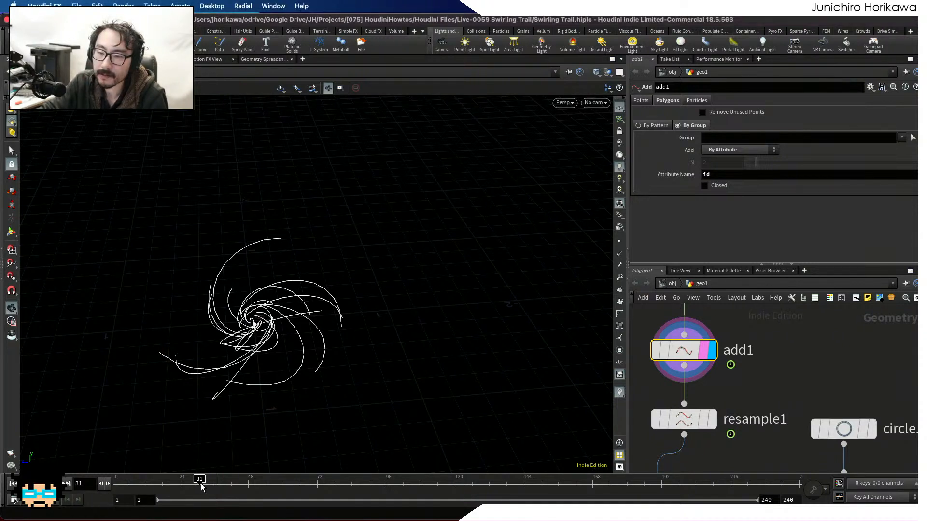
Scrub the add1 curves from the start to frame 64, view them from above and return to frame 1.
{"action": "left_click", "coordinate": [117, 482]}
{"action": "key", "text": "Up"}
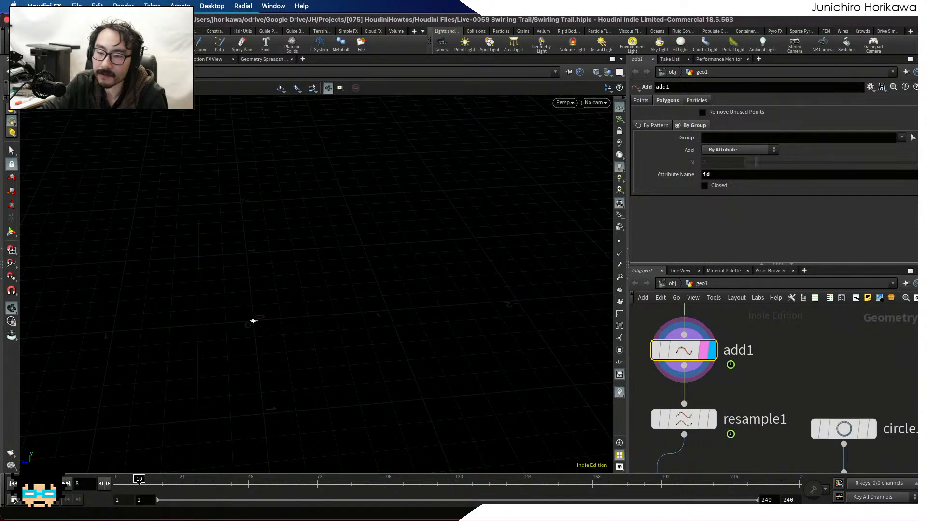
{"action": "left_click_drag", "start_coordinate": [230, 373], "coordinate": [270, 303]}
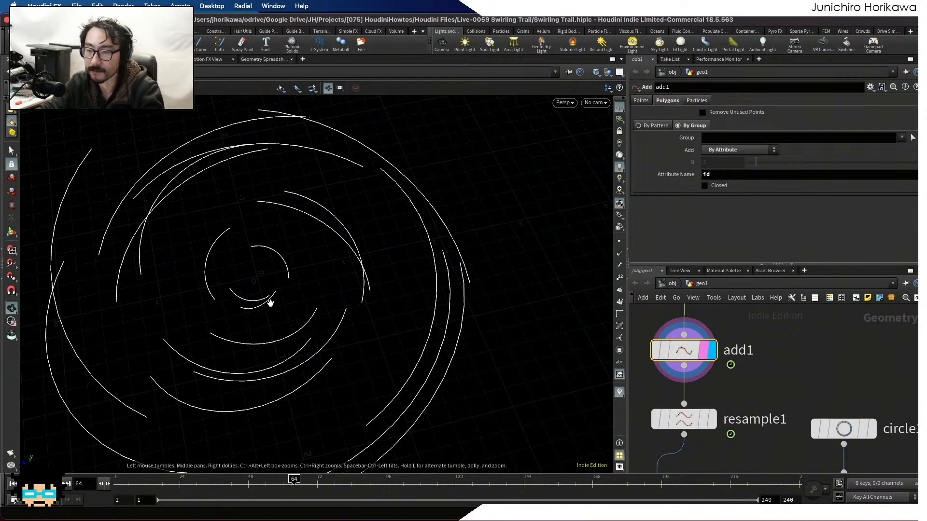
{"action": "left_click", "coordinate": [121, 481]}
{"action": "left_click_drag", "start_coordinate": [139, 479], "coordinate": [64, 473]}
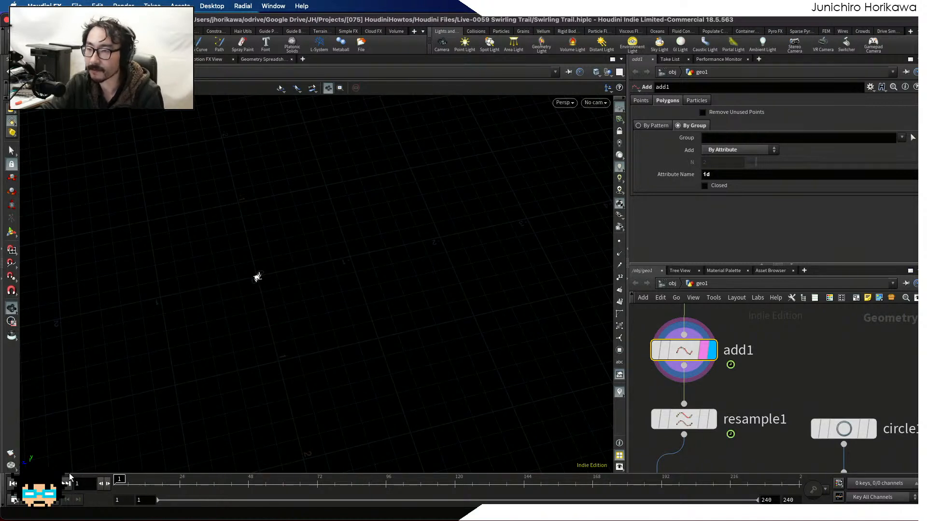
Scrub the add1 curves over the opening frames and inspect their swirl around the origin up close at frame 1.
{"action": "scroll", "coordinate": [698, 401], "scroll_direction": "down", "scroll_amount": 3}
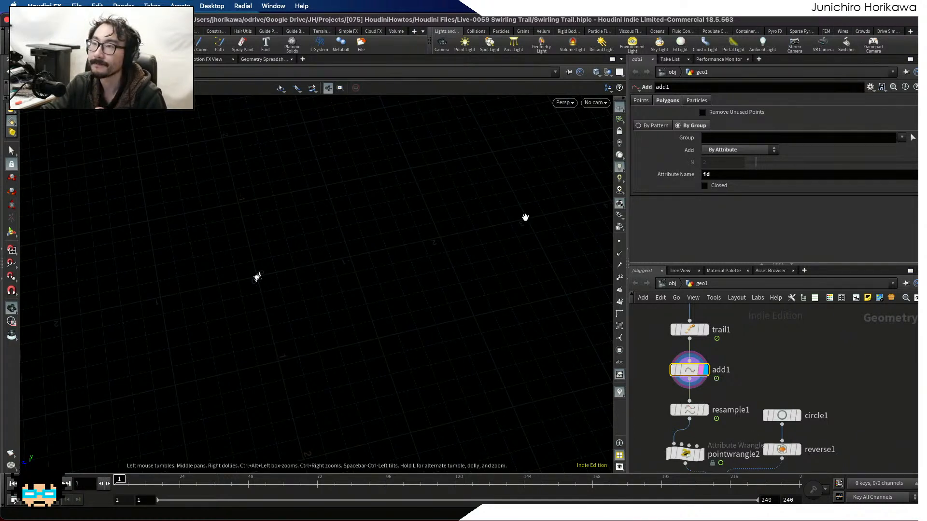
{"action": "left_click_drag", "start_coordinate": [525, 217], "coordinate": [304, 345]}
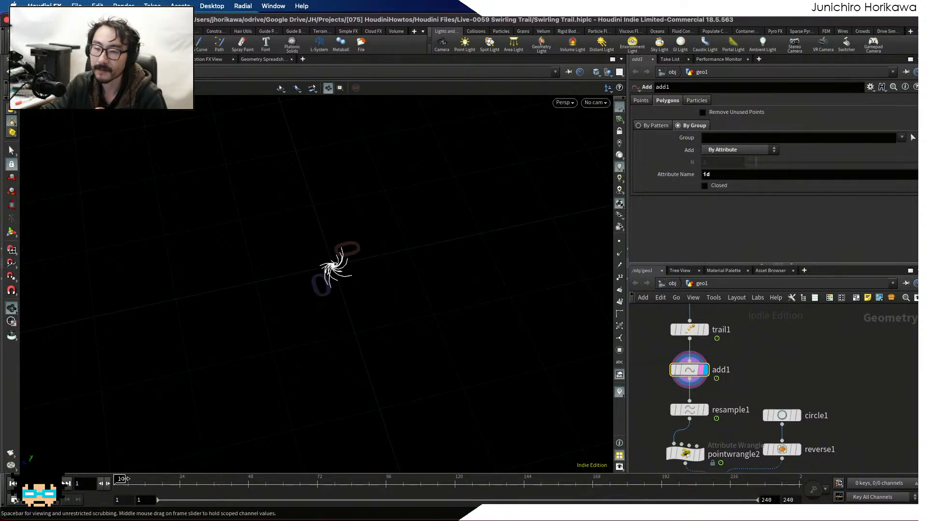
{"action": "mouse_move", "coordinate": [123, 479]}
{"action": "left_mouse_down"}
{"action": "mouse_move", "coordinate": [338, 479]}
{"action": "mouse_move", "coordinate": [121, 479]}
{"action": "left_mouse_up"}
{"action": "left_click_drag", "start_coordinate": [331, 265], "coordinate": [269, 315]}
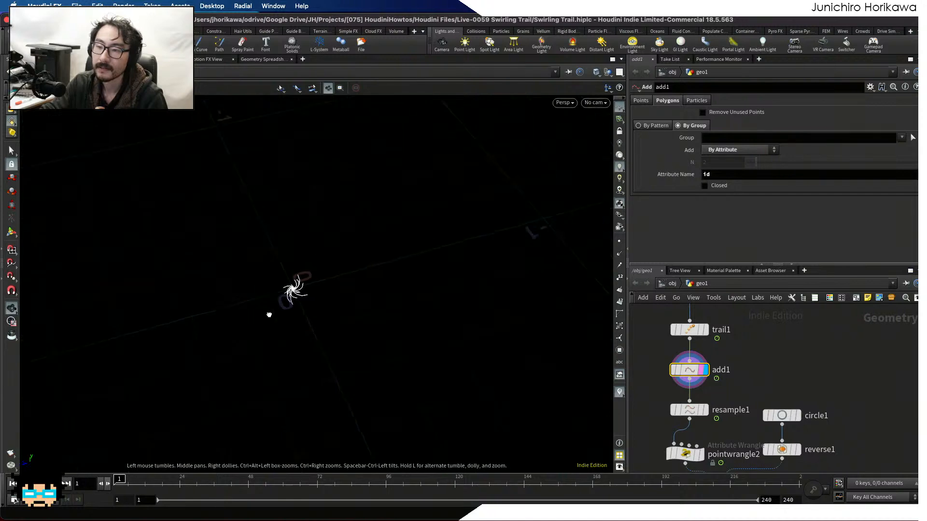
{"action": "left_click_drag", "start_coordinate": [179, 479], "coordinate": [116, 482]}
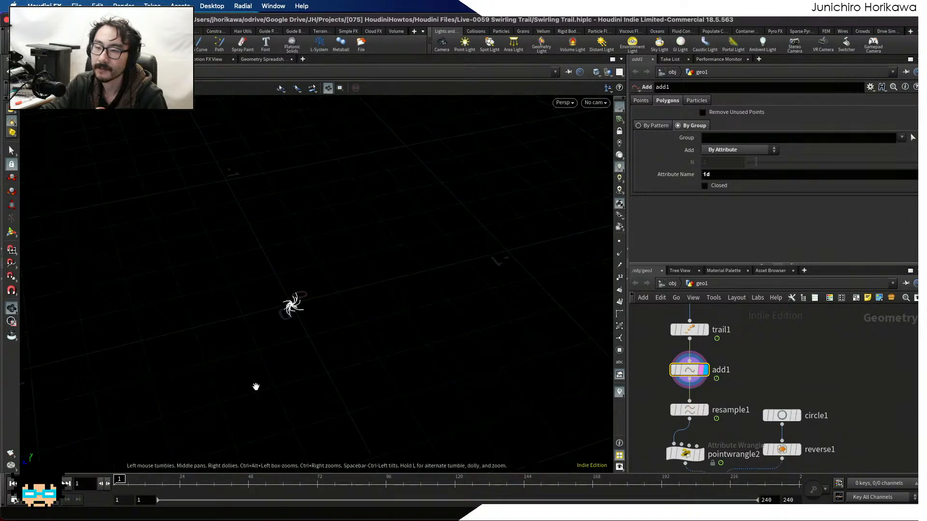
{"action": "left_click_drag", "start_coordinate": [257, 385], "coordinate": [238, 318]}
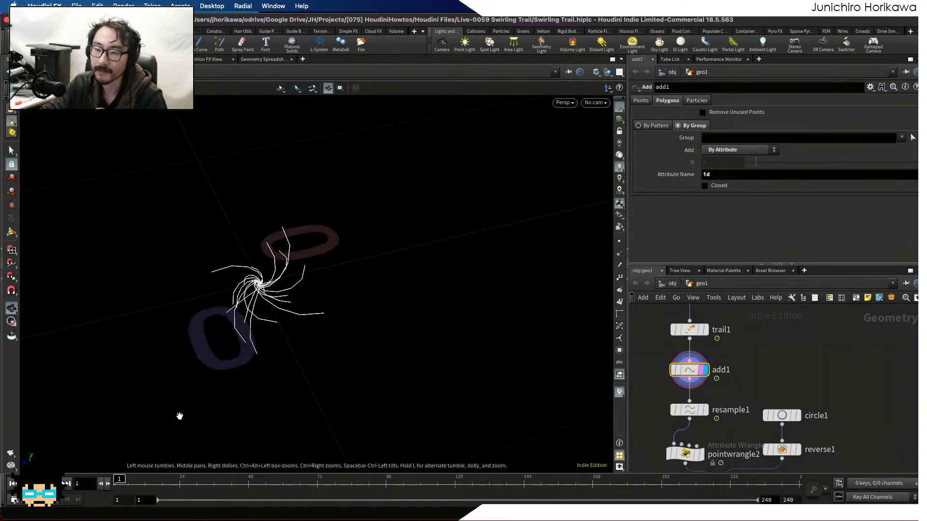
{"action": "middle_click_drag", "start_coordinate": [207, 326], "coordinate": [230, 314]}
Open the swirling_point wrangle's parameters, enlarge the parameter area and review its VEX code.
{"action": "scroll", "coordinate": [733, 425], "scroll_direction": "down", "scroll_amount": 6}
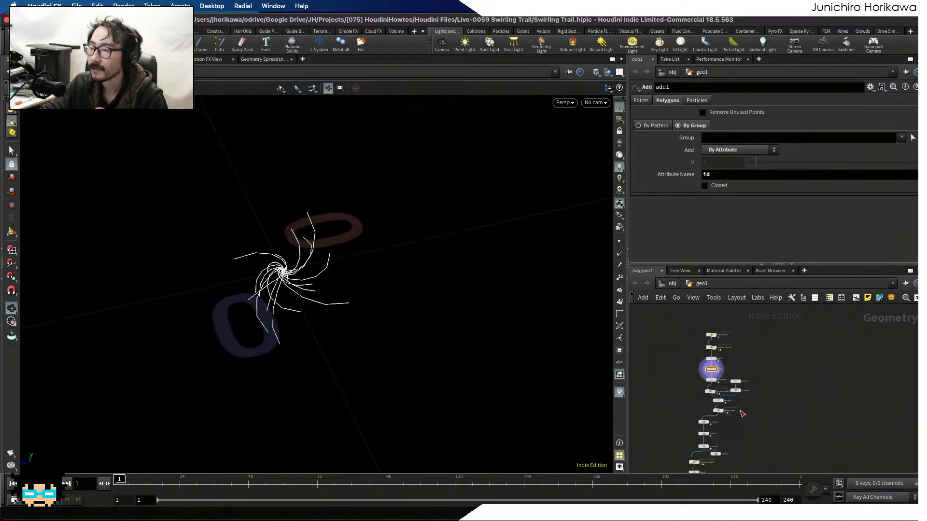
{"action": "scroll", "coordinate": [734, 425], "scroll_direction": "up", "scroll_amount": 5}
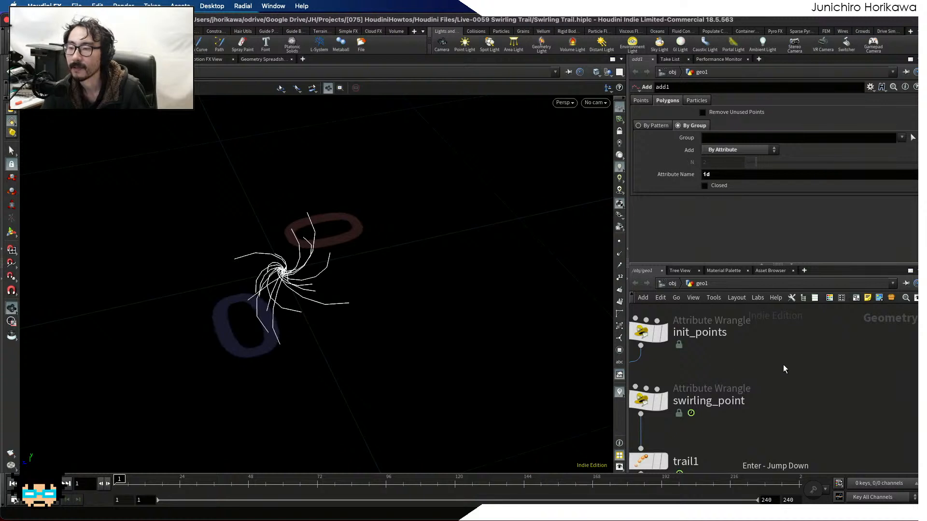
{"action": "key", "text": "h"}
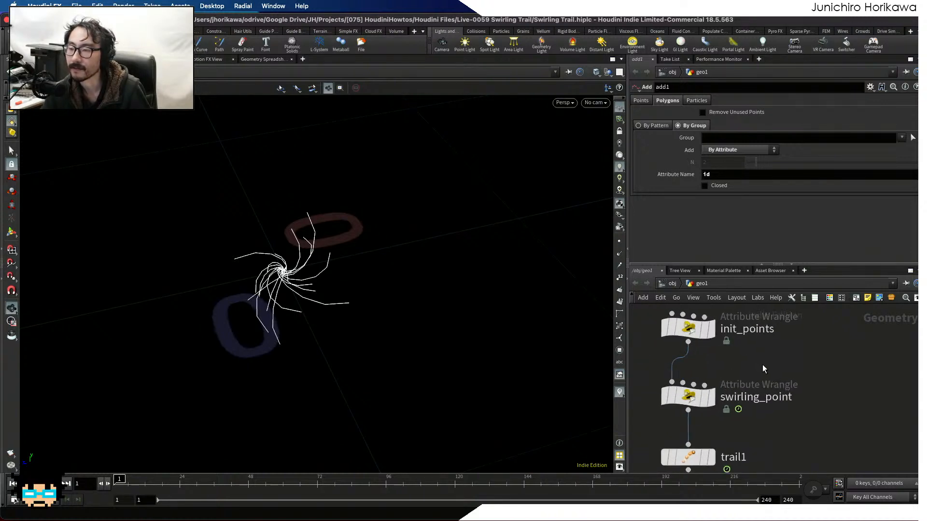
{"action": "middle_click_drag", "start_coordinate": [763, 364], "coordinate": [779, 347]}
{"action": "left_click", "coordinate": [708, 380]}
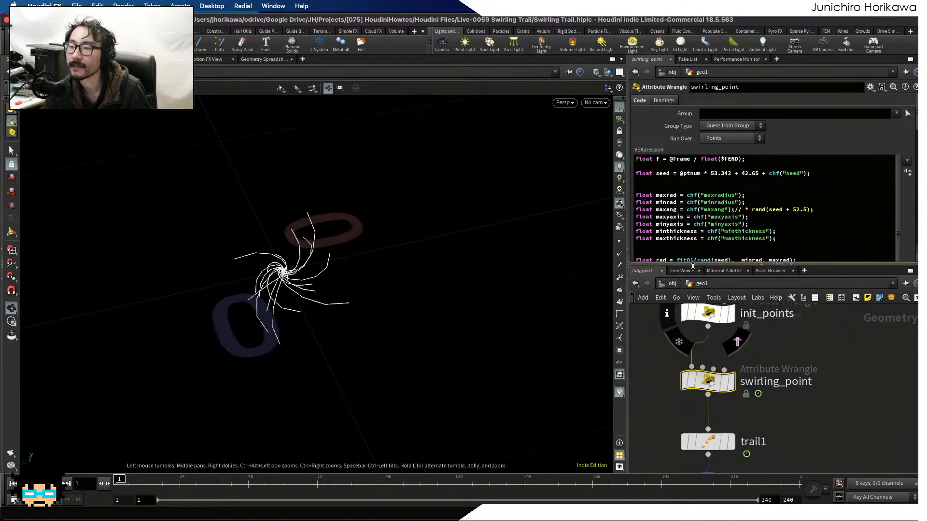
{"action": "left_click_drag", "start_coordinate": [686, 265], "coordinate": [686, 394]}
{"action": "scroll", "coordinate": [687, 273], "scroll_direction": "down", "scroll_amount": 3}
{"action": "scroll", "coordinate": [686, 273], "scroll_direction": "down", "scroll_amount": 3}
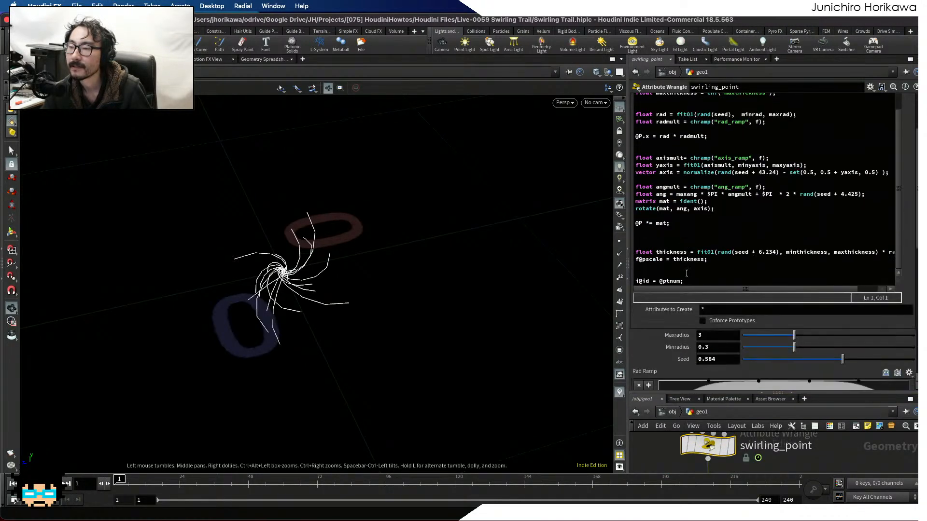
{"action": "scroll", "coordinate": [686, 274], "scroll_direction": "up", "scroll_amount": 5}
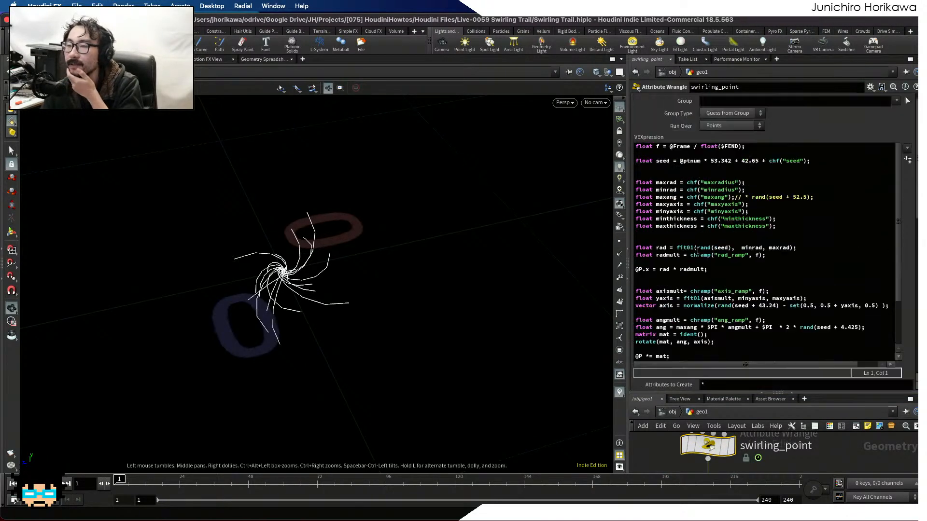
{"action": "left_click", "coordinate": [819, 177]}
{"action": "key", "text": "Return"}
{"action": "key", "text": "Return"}
{"action": "key", "text": "Return"}
{"action": "key", "text": "Return"}
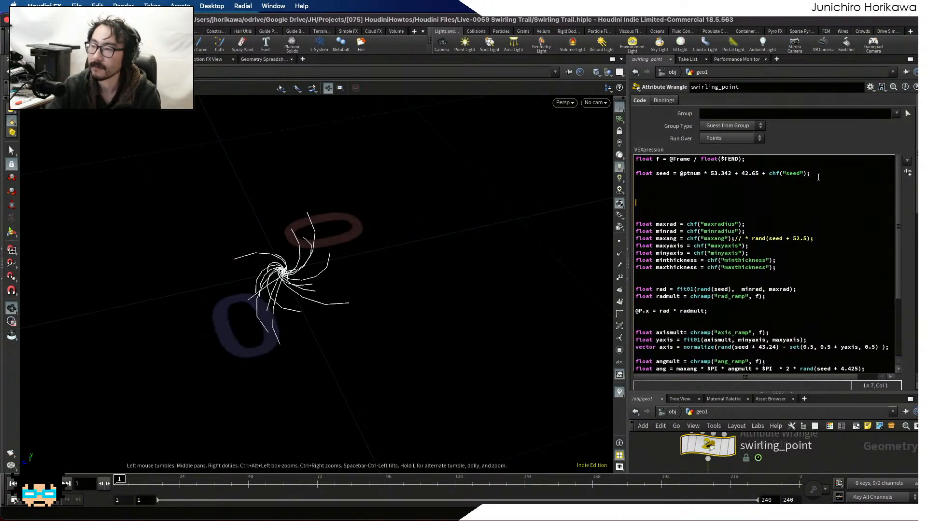
{"action": "key", "text": "Up"}
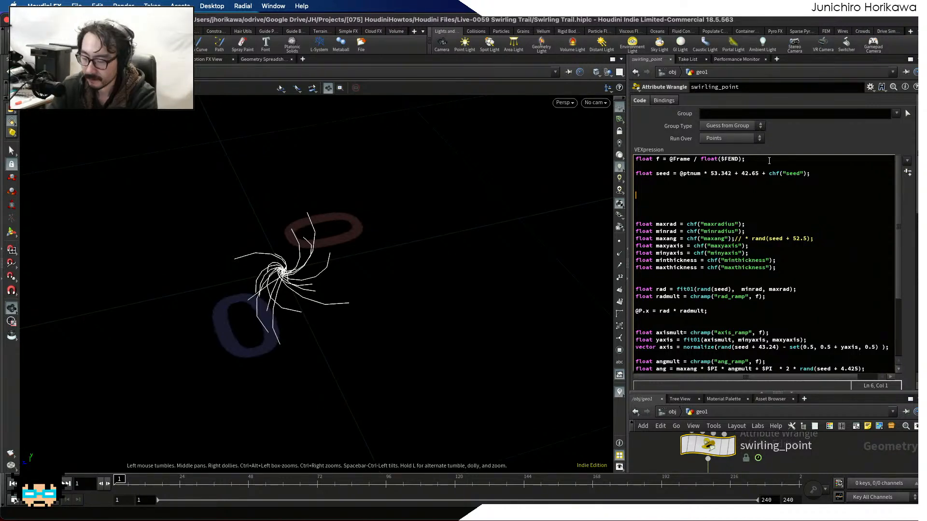
{"action": "key", "text": "BackSpace"}
{"action": "key", "text": "BackSpace"}
{"action": "key", "text": "BackSpace"}
{"action": "key", "text": "Left"}
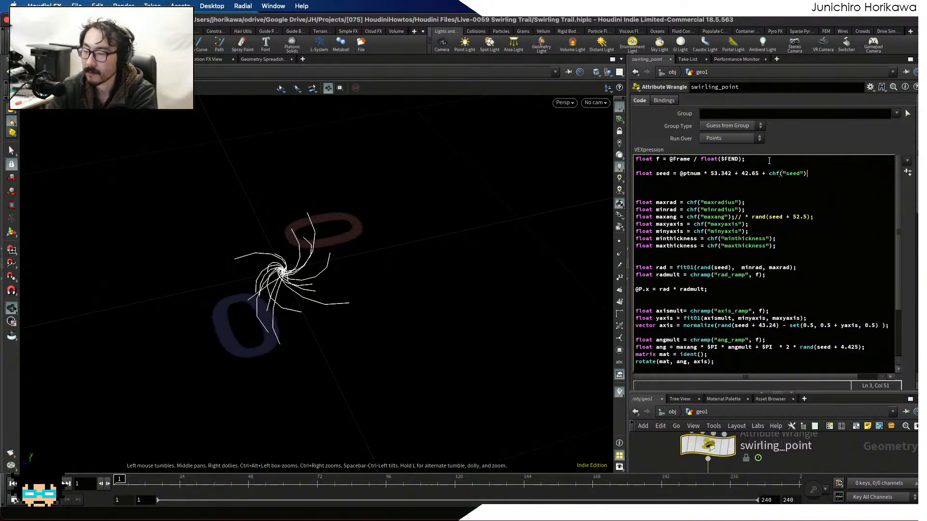
{"action": "key", "text": "Right"}
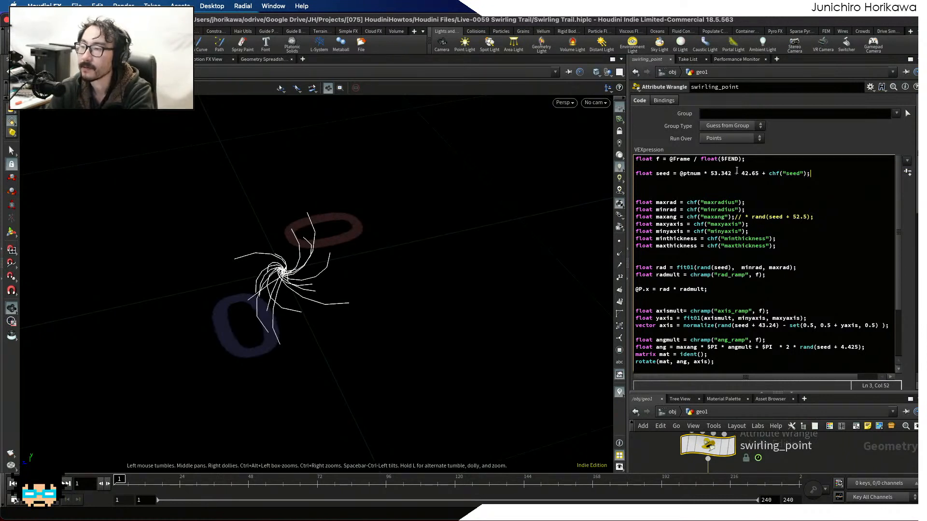
Remove the surplus blank lines between the seed and maxrad declarations, leaving a single one.
{"action": "left_click", "coordinate": [704, 194]}
{"action": "key", "text": "BackSpace"}
{"action": "key", "text": "BackSpace"}
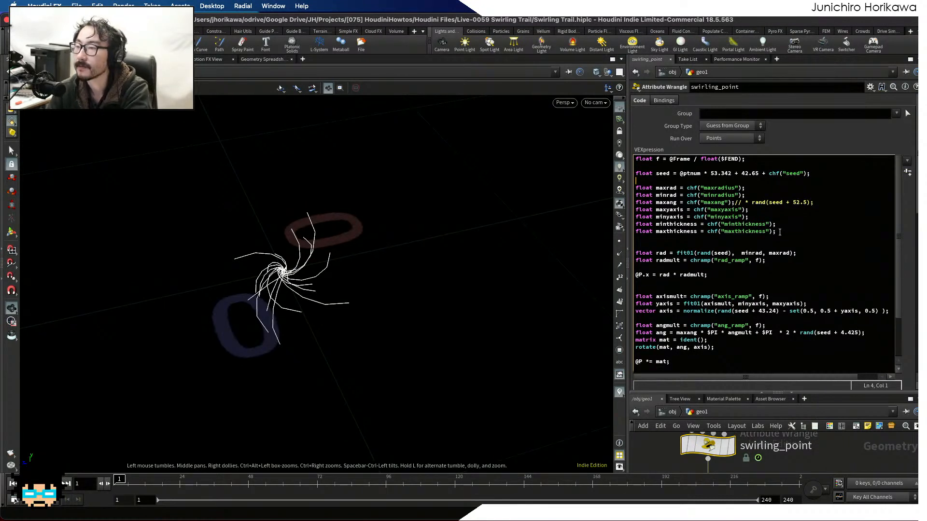
Make room below the maxthickness declaration in the VEX code and begin a float variable named maxstartoffset.
{"action": "left_click", "coordinate": [779, 232]}
{"action": "key", "text": "Return"}
{"action": "key", "text": "Return"}
{"action": "key", "text": "Return"}
{"action": "key", "text": "Return"}
{"action": "key", "text": "Return"}
{"action": "key", "text": "Up"}
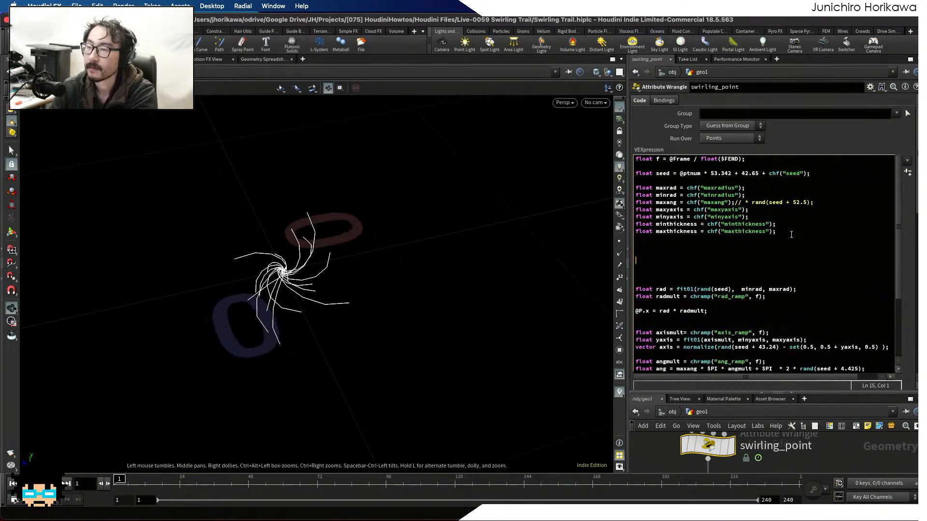
{"action": "key", "text": "Up"}
{"action": "key", "text": "Up"}
{"action": "key", "text": "Up"}
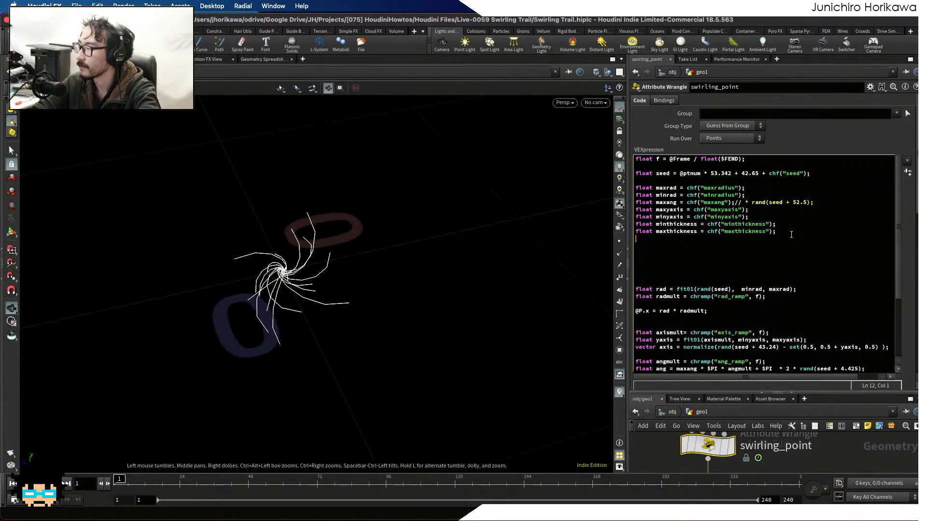
{"action": "type", "text": "float "}
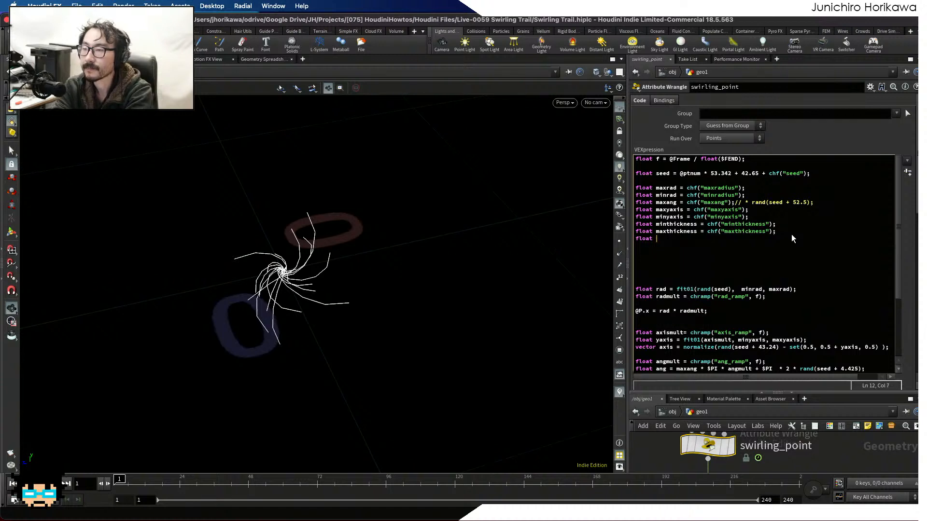
{"action": "type", "text": "max "}
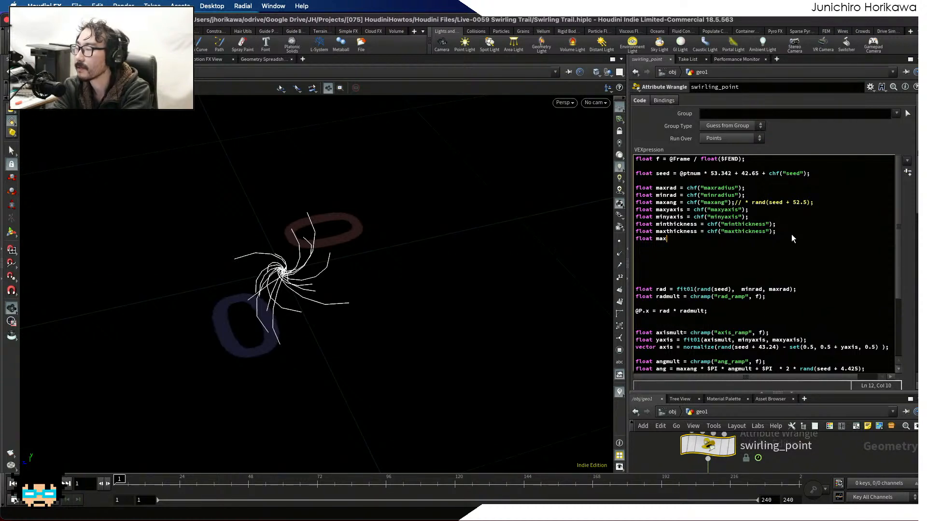
{"action": "type", "text": "startoffset"}
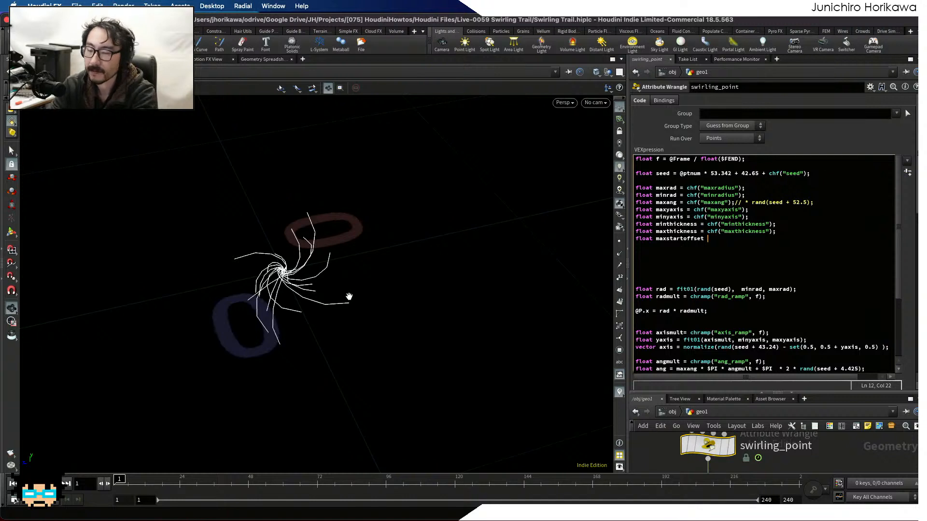
Complete the maxstartoffset line with chi("offsetframe"); and add blank lines beneath it.
{"action": "type", "text": "cc"}
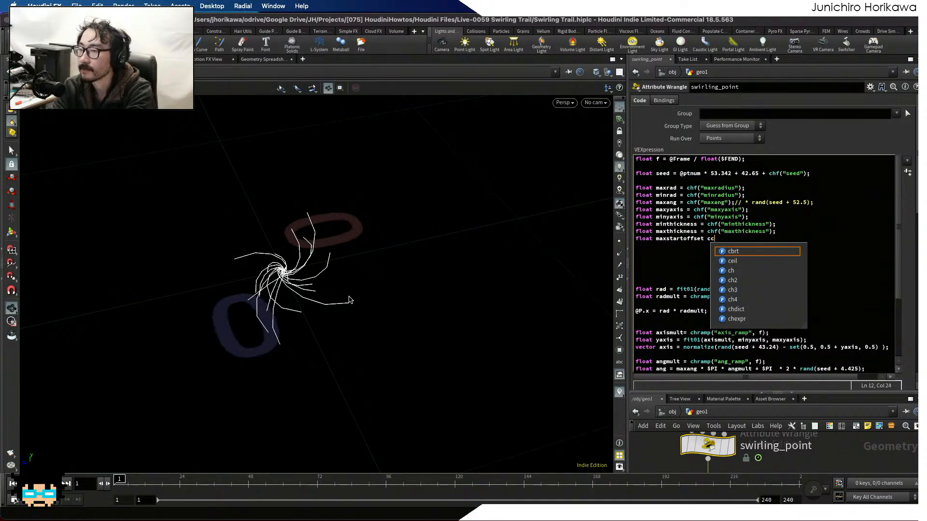
{"action": "key", "text": "Escape"}
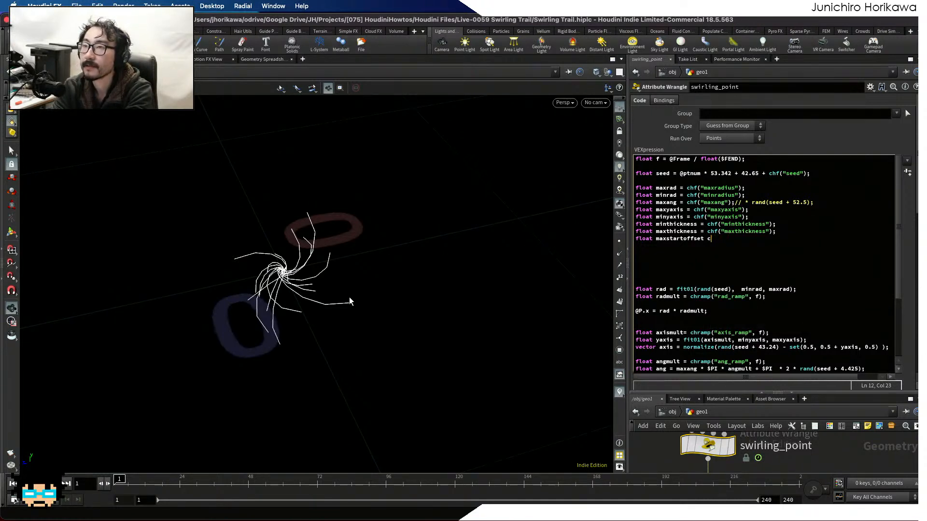
{"action": "key", "text": "ctrl+space"}
{"action": "type", "text": "hi("}
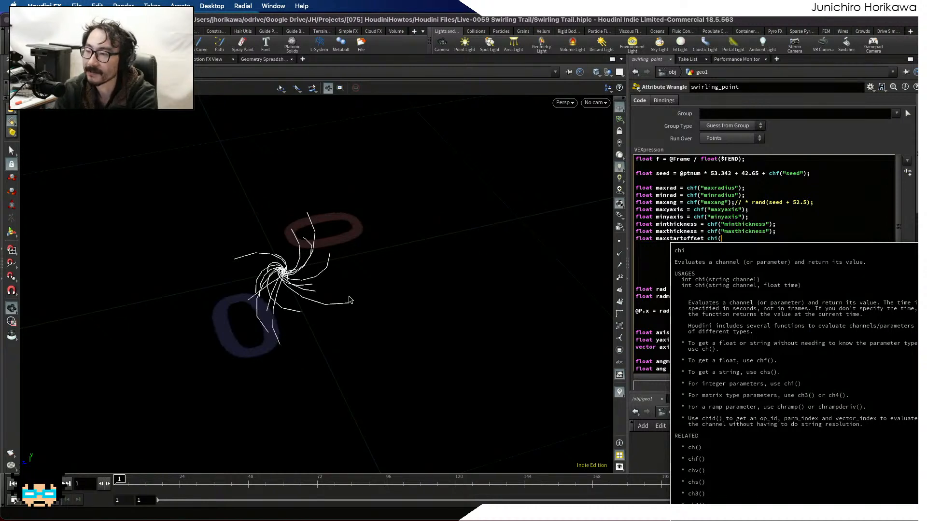
{"action": "type", "text": "\""}
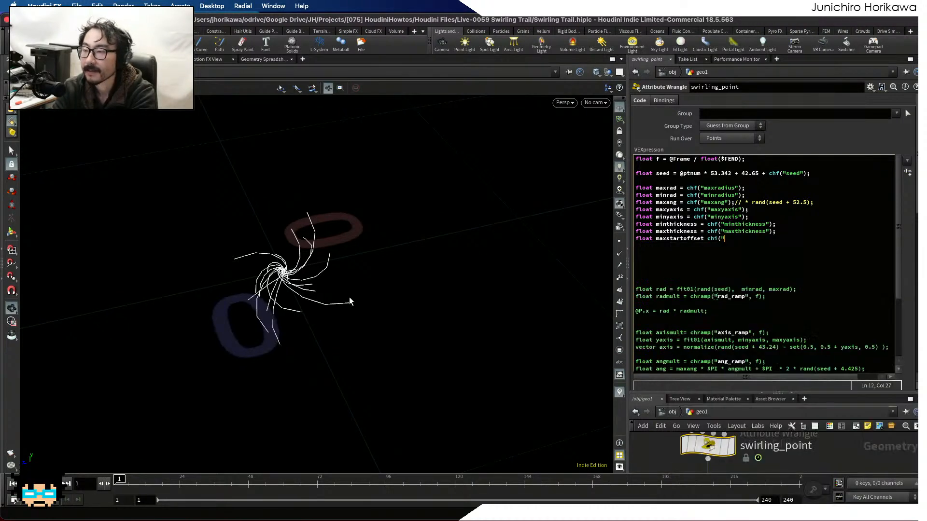
{"action": "type", "text": "offs"}
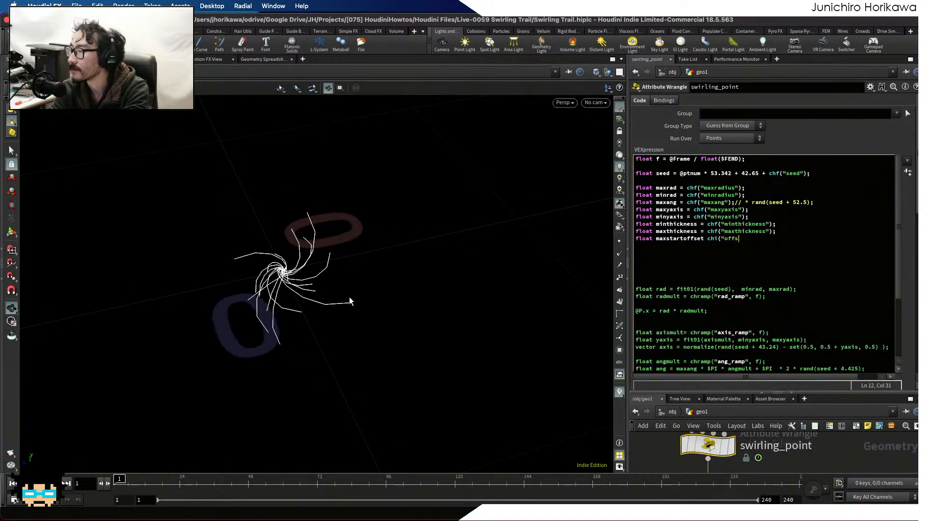
{"action": "type", "text": "etframe\""}
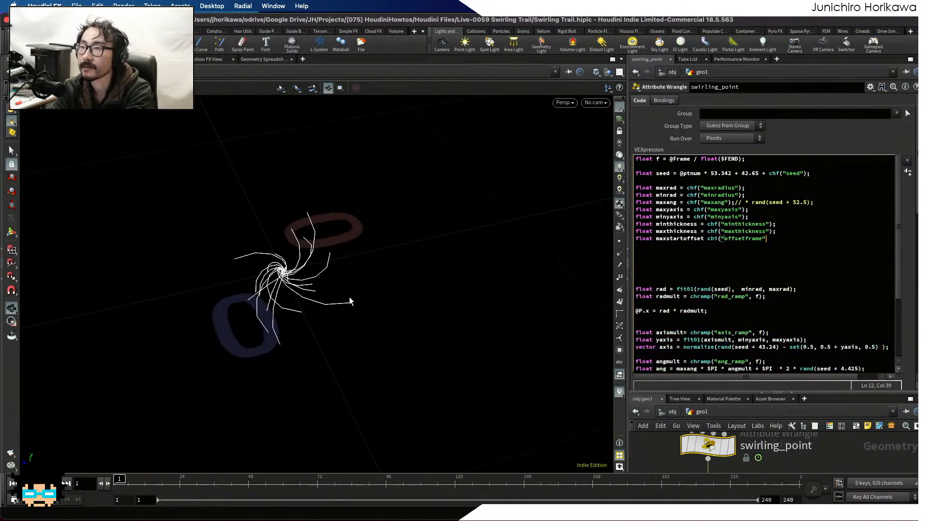
{"action": "type", "text": ")"}
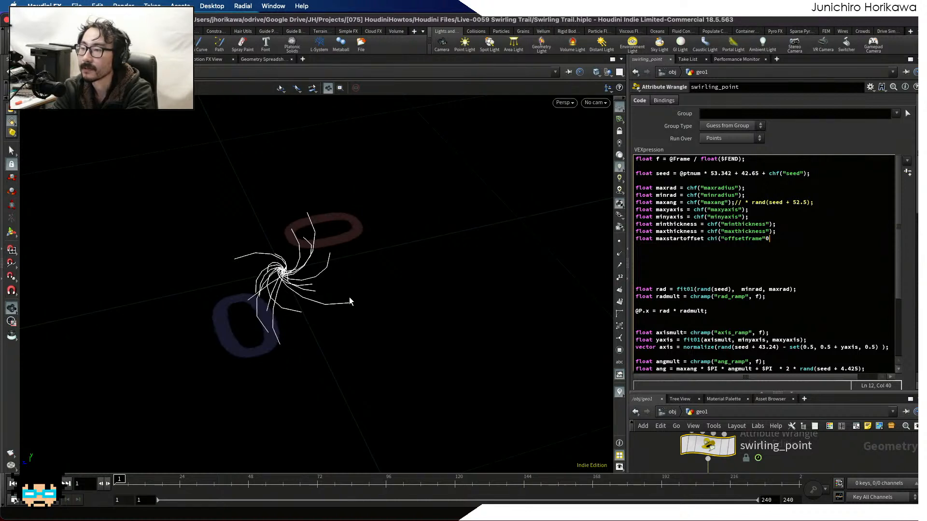
{"action": "type", "text": ";"}
{"action": "key", "text": "Return"}
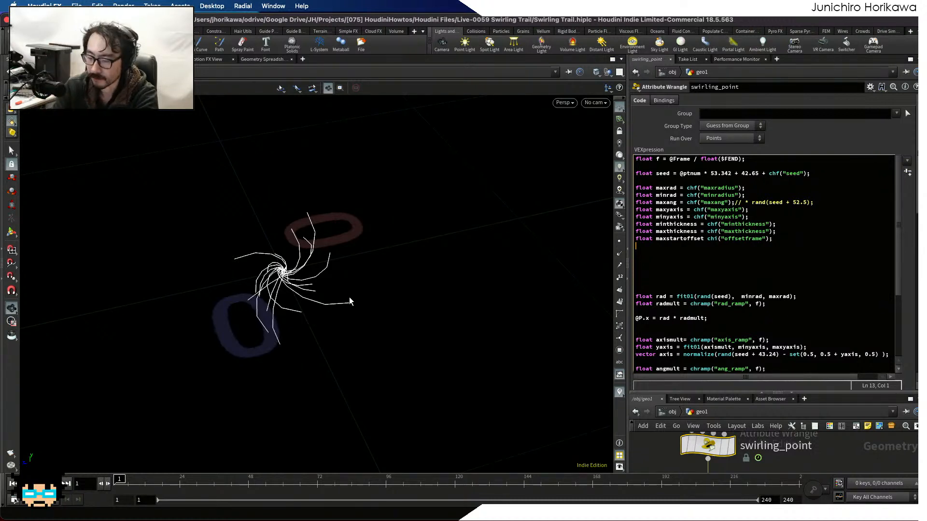
{"action": "key", "text": "Return"}
{"action": "key", "text": "Return"}
{"action": "type", "text": "flo"}
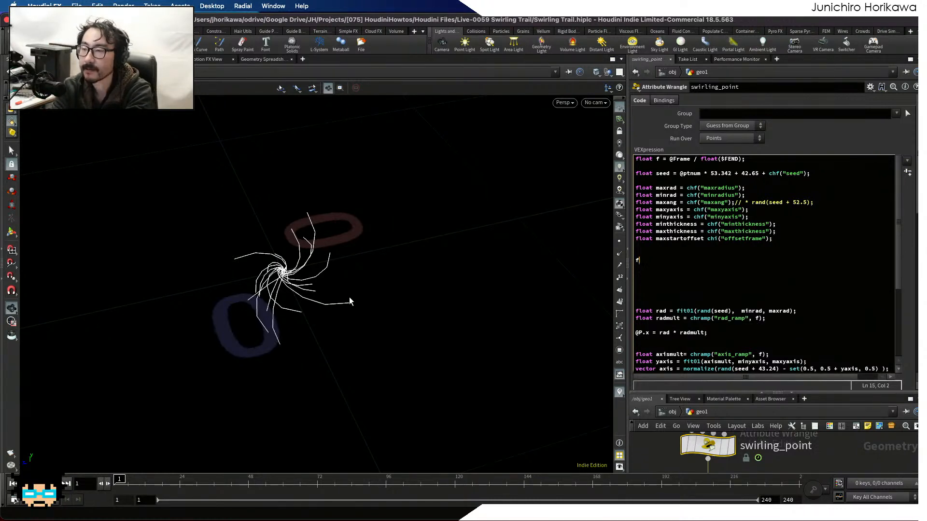
{"action": "key", "text": "BackSpace"}
{"action": "key", "text": "BackSpace"}
{"action": "key", "text": "BackSpace"}
{"action": "type", "text": "float"}
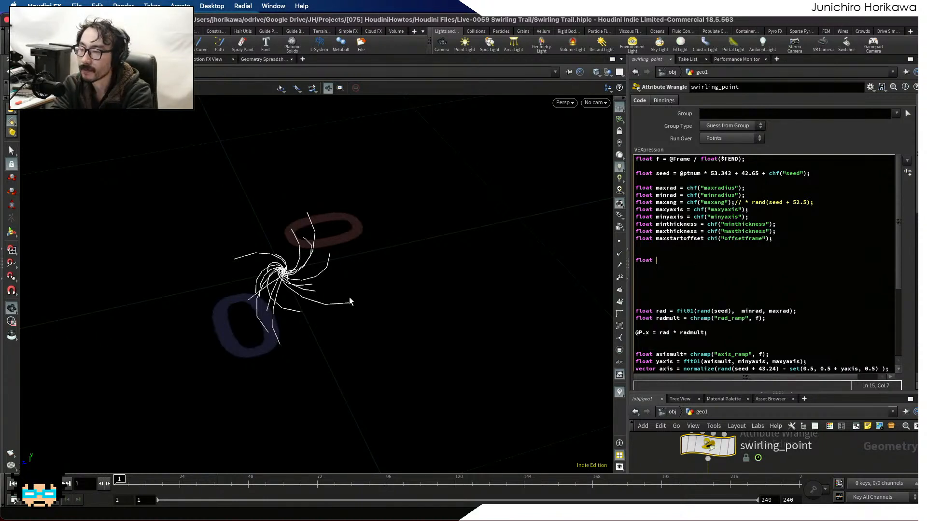
{"action": "key", "text": "BackSpace"}
{"action": "key", "text": "BackSpace"}
{"action": "key", "text": "BackSpace"}
{"action": "key", "text": "BackSpace"}
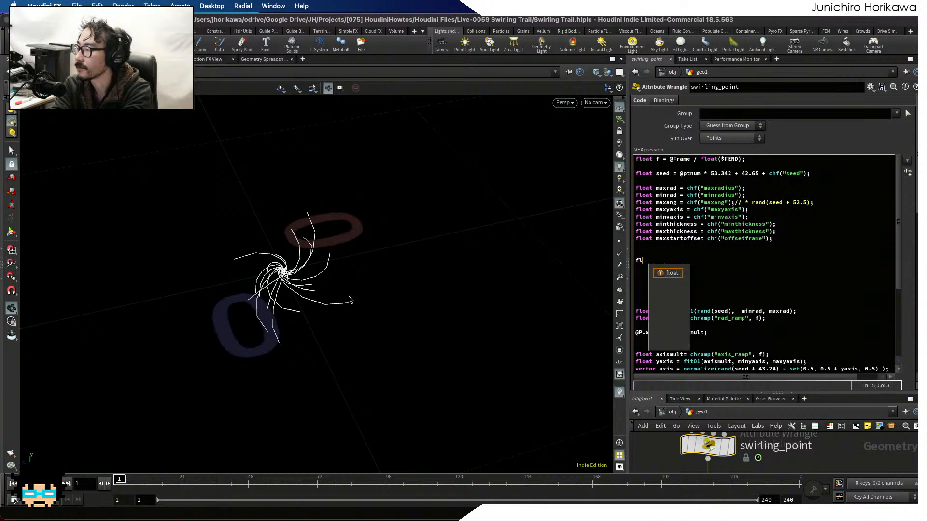
{"action": "key", "text": "BackSpace"}
{"action": "key", "text": "BackSpace"}
{"action": "type", "text": "int start"}
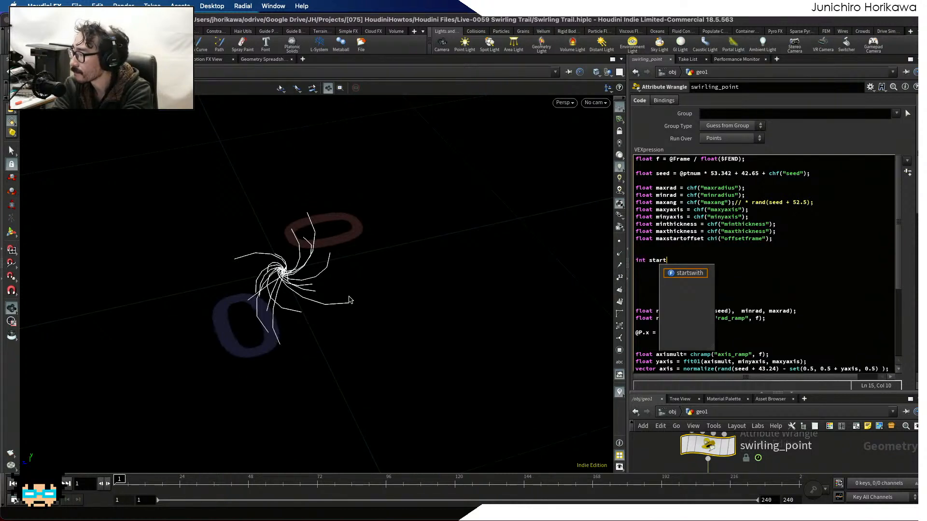
{"action": "key", "text": "BackSpace"}
{"action": "key", "text": "BackSpace"}
{"action": "key", "text": "BackSpace"}
{"action": "key", "text": "BackSpace"}
{"action": "key", "text": "BackSpace"}
{"action": "key", "text": "BackSpace"}
{"action": "key", "text": "BackSpace"}
{"action": "key", "text": "BackSpace"}
{"action": "key", "text": "BackSpace"}
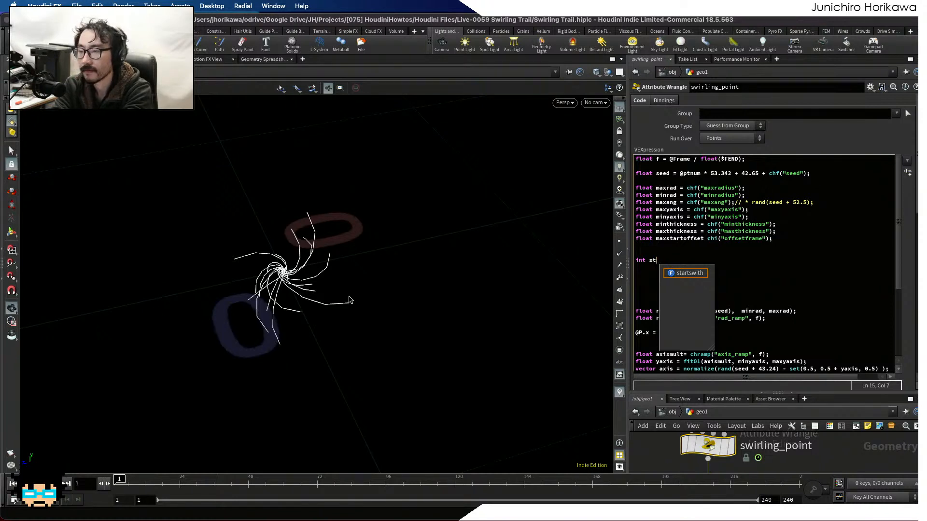
Replace the unfinished int declaration with float startoffset = rand(seed + 56.3) in the VEX code.
{"action": "type", "text": "float "}
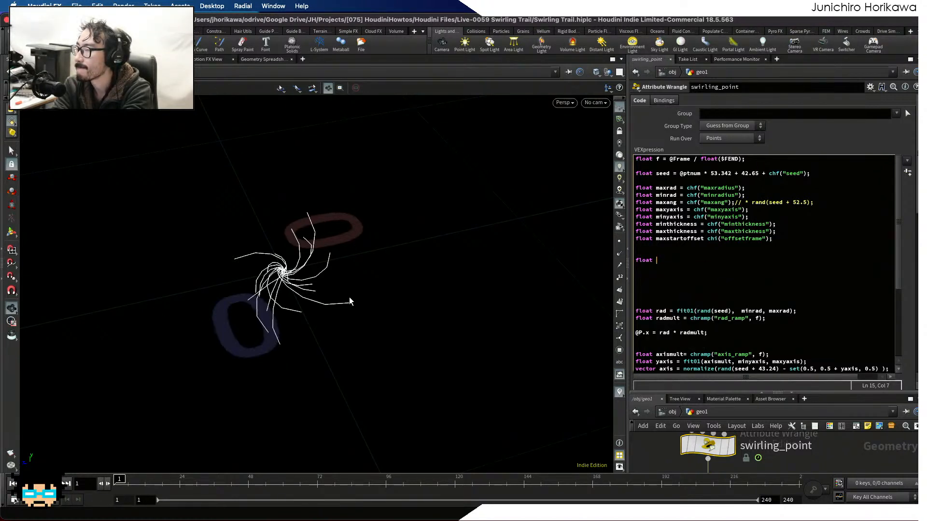
{"action": "type", "text": "start"}
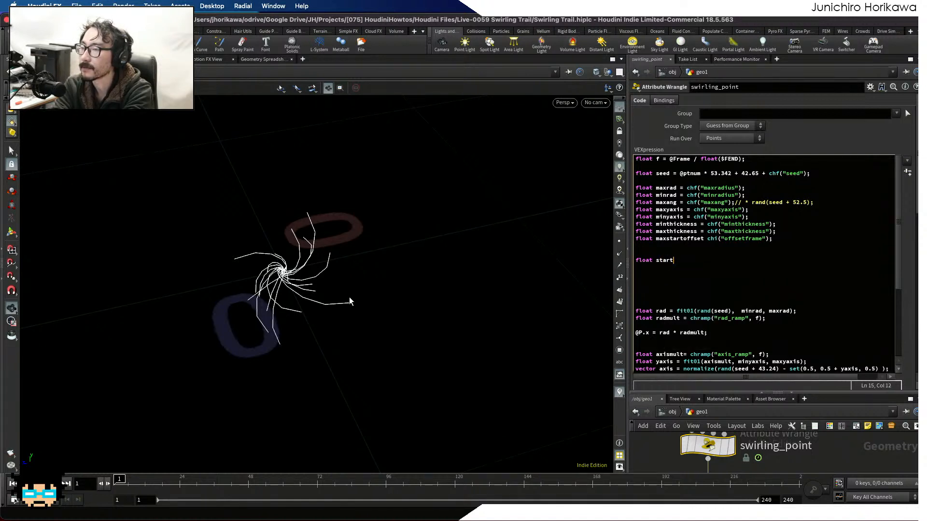
{"action": "type", "text": "offset = "}
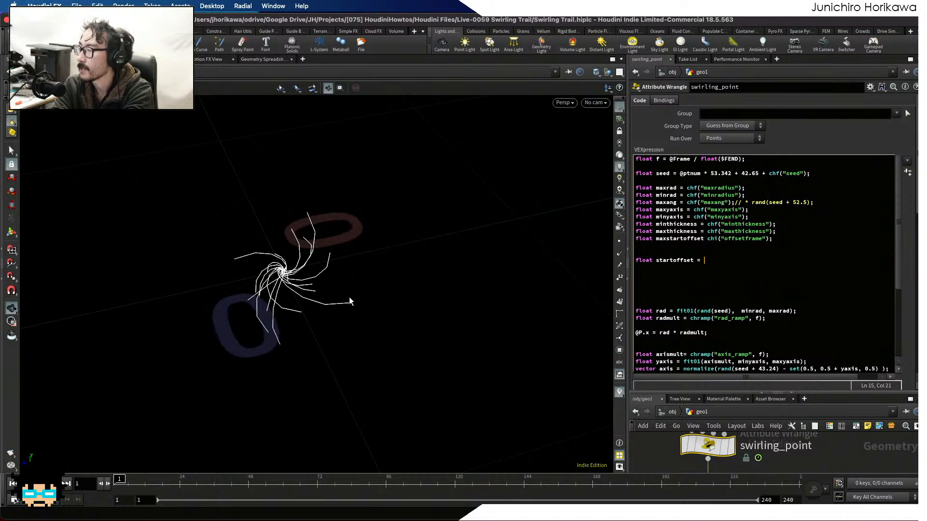
{"action": "type", "text": "rand("}
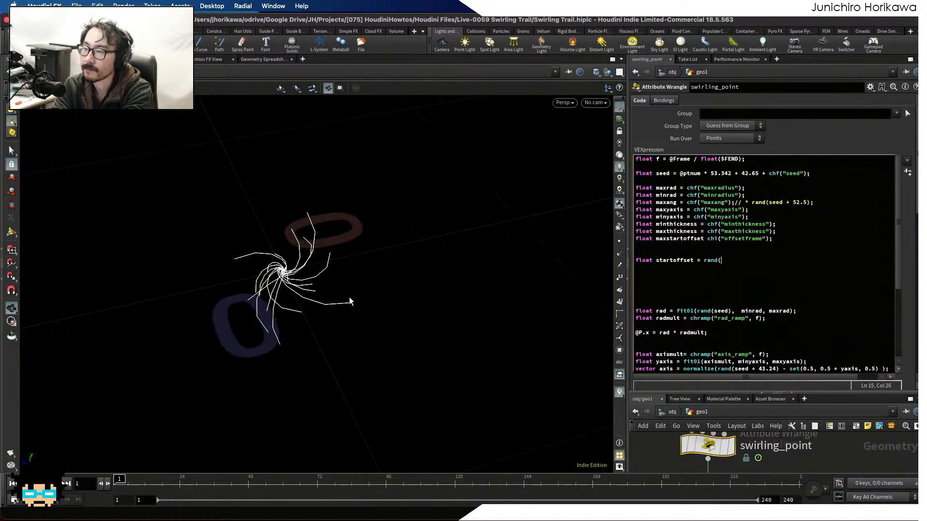
{"action": "type", "text": "@"}
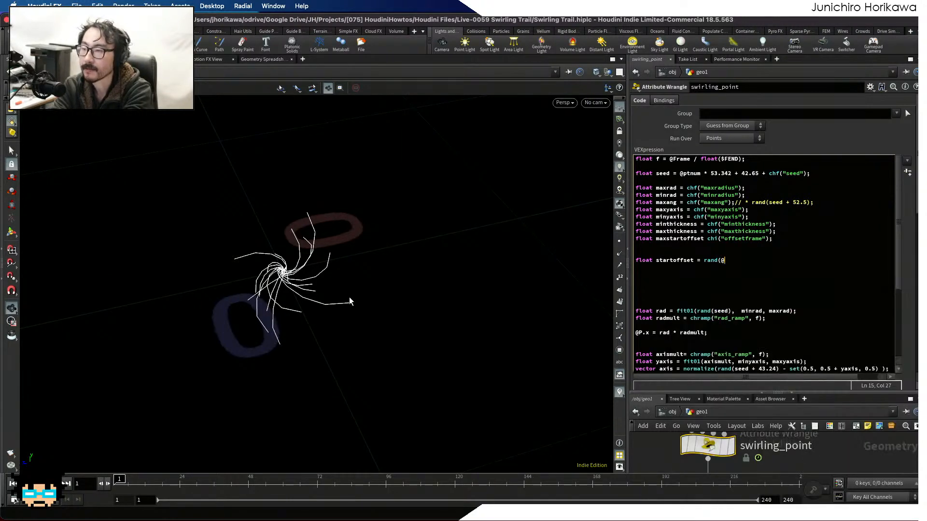
{"action": "key", "text": "BackSpace"}
{"action": "type", "text": "seed"}
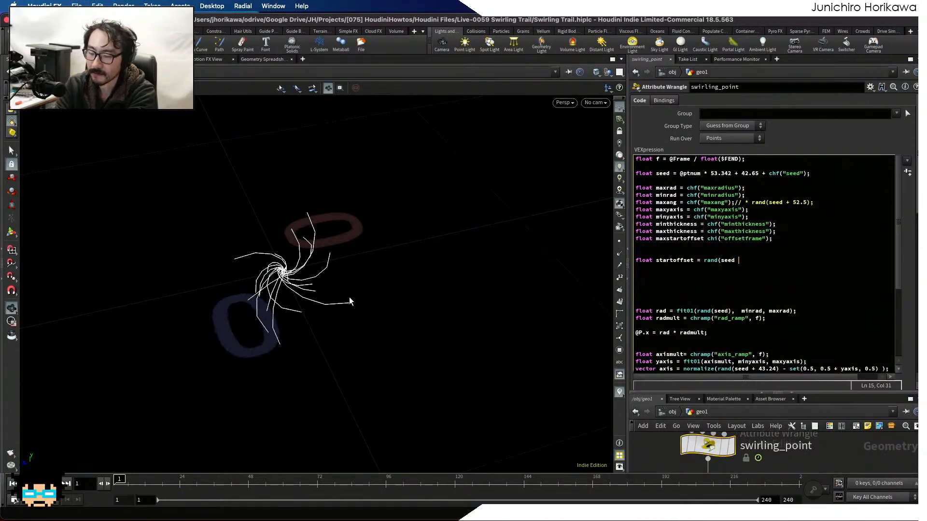
{"action": "type", "text": " + 56."}
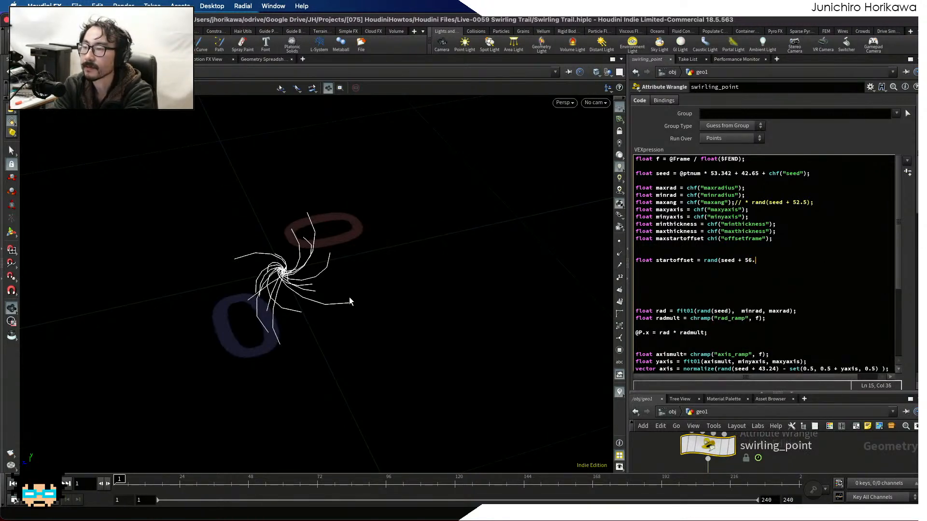
{"action": "type", "text": "3)"}
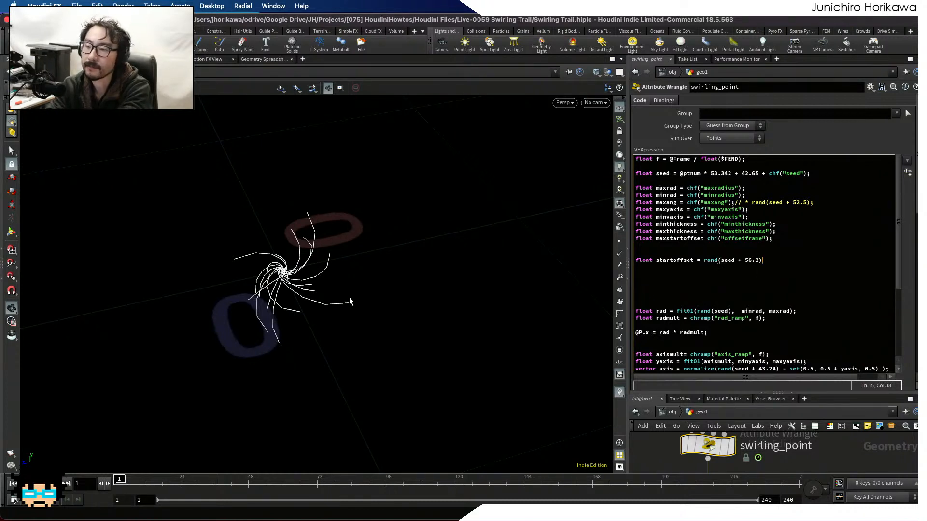
Multiply the startoffset random value by maxstartoffset, end the statement with a semicolon and add a new line below.
{"action": "type", "text": " }*"}
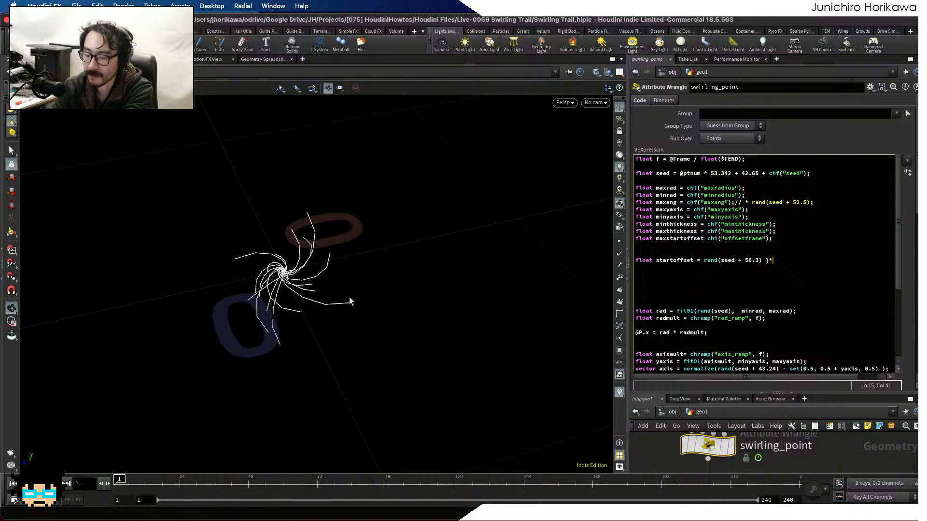
{"action": "key", "text": "BackSpace"}
{"action": "key", "text": "BackSpace"}
{"action": "type", "text": "* m"}
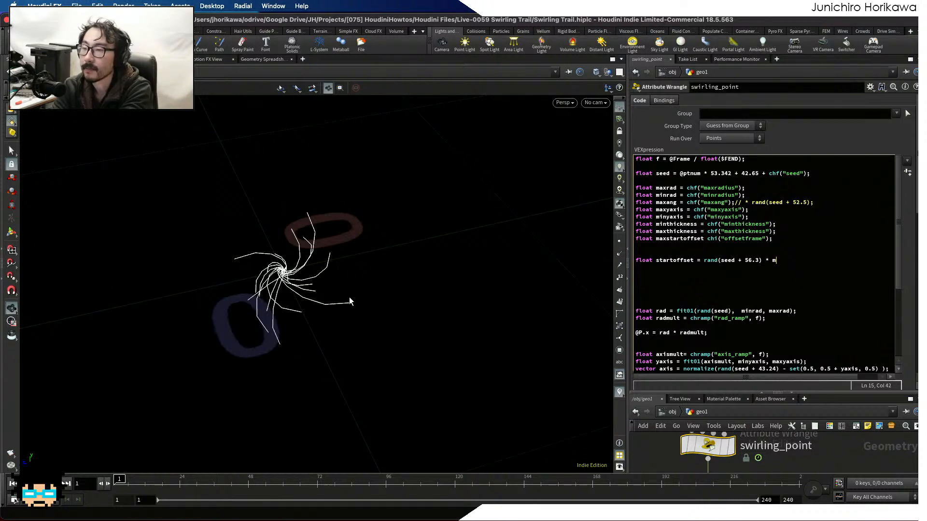
{"action": "type", "text": "axstartoffset;"}
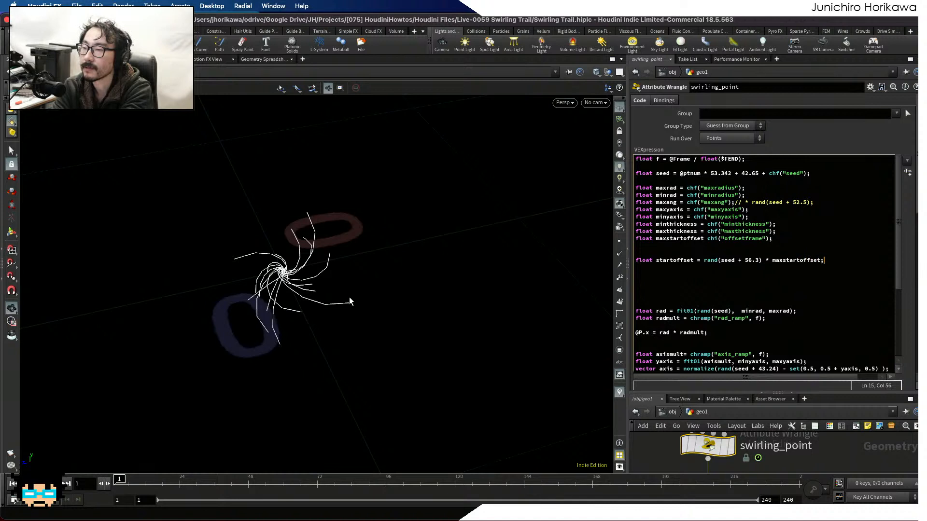
{"action": "key", "text": "Return"}
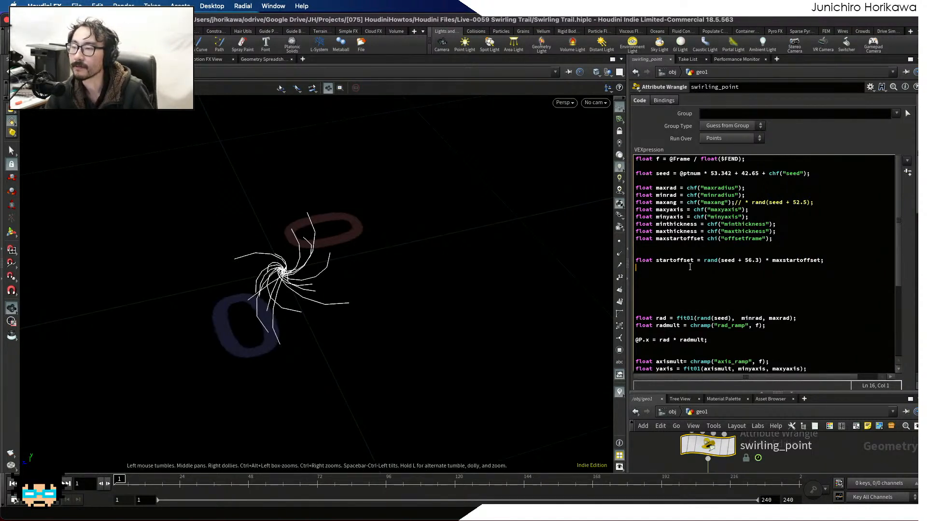
Place the text cursor right after "offsetframe" inside the chi call of the maxstartoffset declaration.
{"action": "left_click_drag", "start_coordinate": [724, 239], "coordinate": [761, 239]}
{"action": "left_click", "coordinate": [764, 240]}
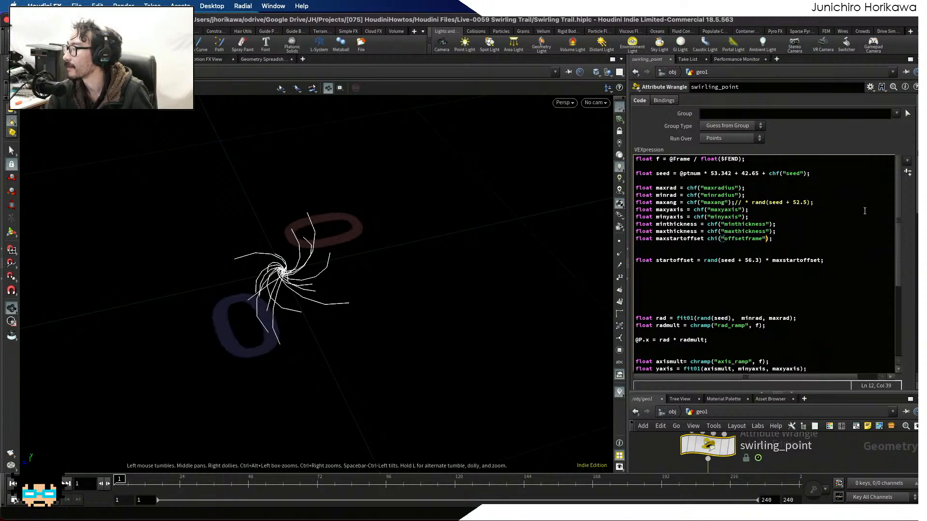
Add the missing "=" before chi("offsetframe") in the maxstartoffset declaration and generate the wrangle's channel parameters.
{"action": "scroll", "coordinate": [905, 208], "scroll_direction": "down", "scroll_amount": 10}
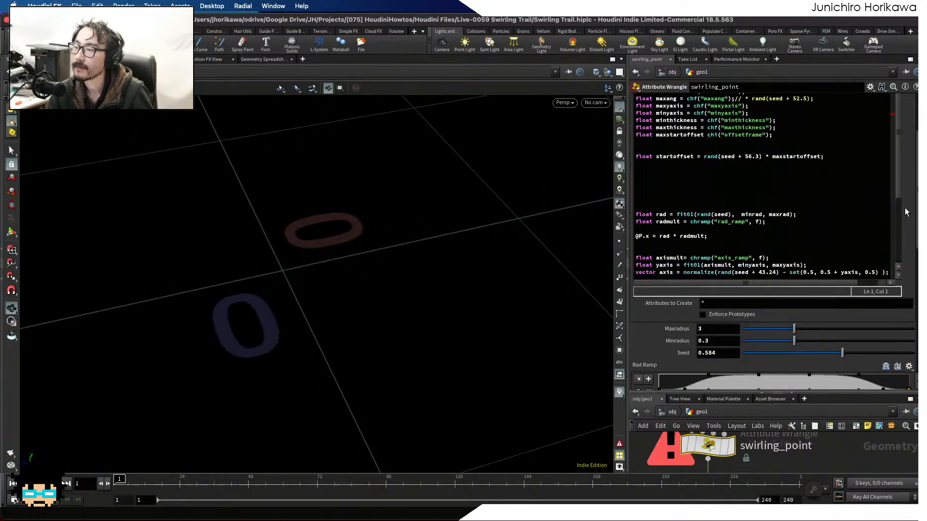
{"action": "scroll", "coordinate": [906, 201], "scroll_direction": "up", "scroll_amount": 5}
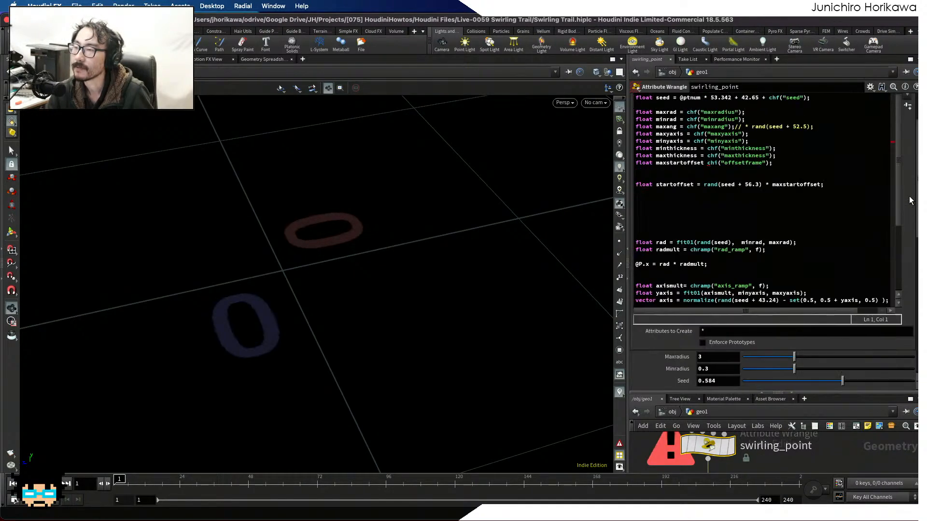
{"action": "scroll", "coordinate": [908, 196], "scroll_direction": "up", "scroll_amount": 1}
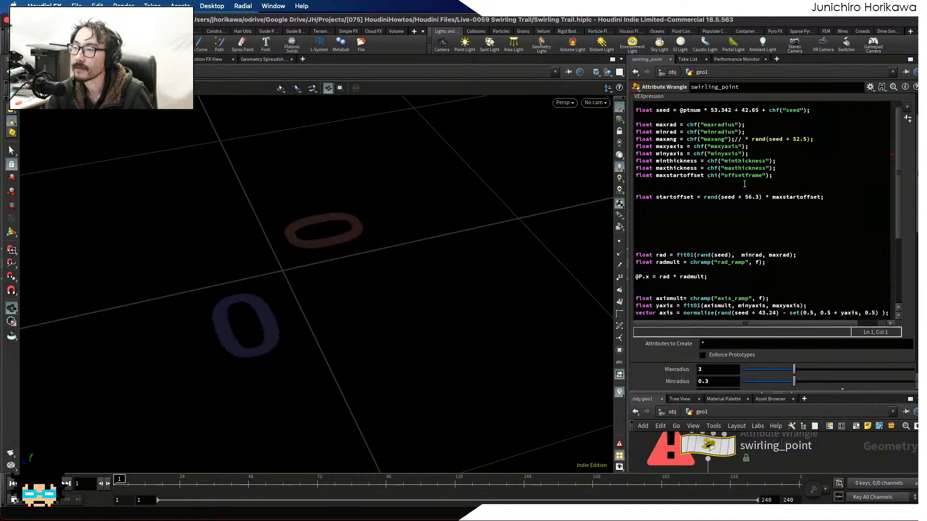
{"action": "left_click", "coordinate": [708, 177]}
{"action": "type", "text": "="}
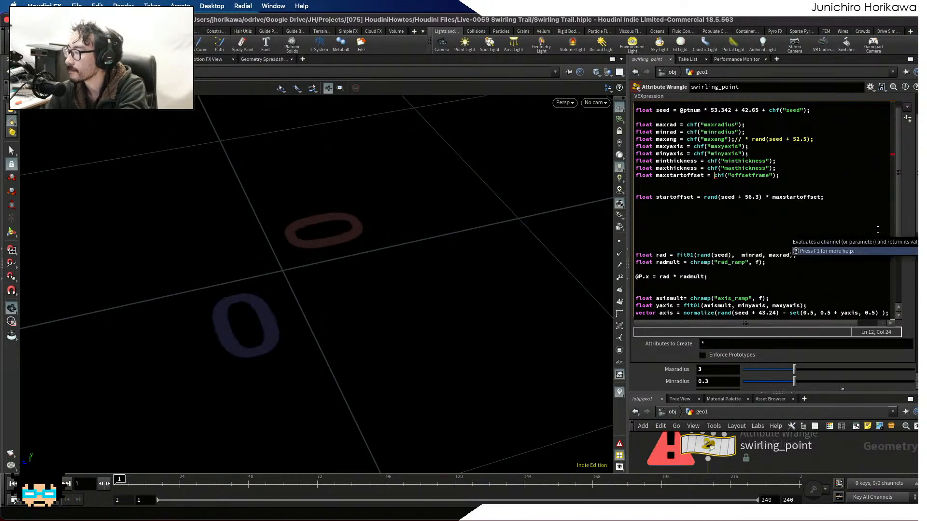
{"action": "left_click", "coordinate": [908, 118]}
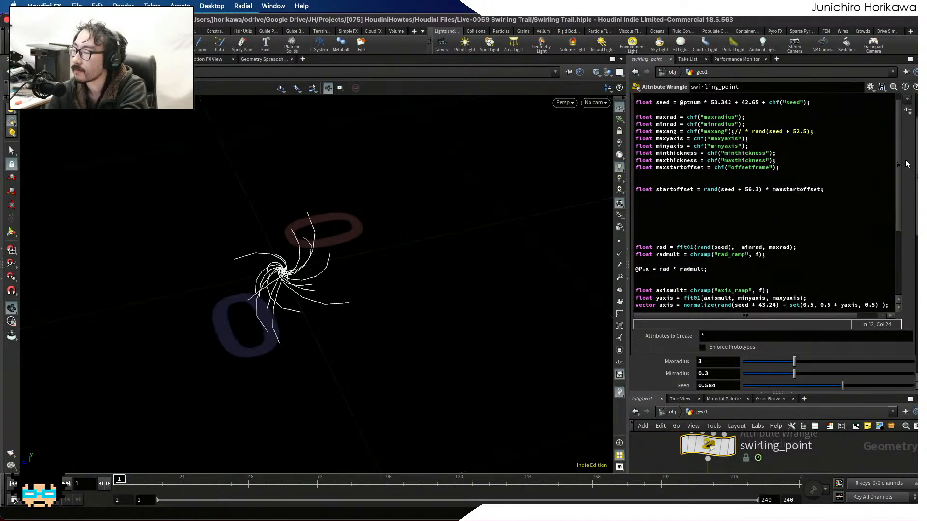
Set the wrangle's Offsetframe parameter to 50.
{"action": "scroll", "coordinate": [906, 164], "scroll_direction": "down", "scroll_amount": 10}
{"action": "scroll", "coordinate": [907, 164], "scroll_direction": "down", "scroll_amount": 2}
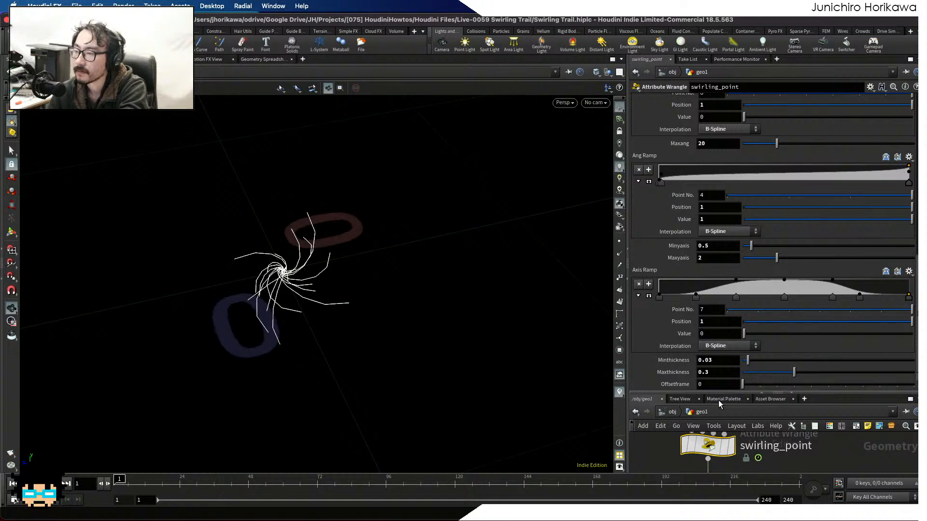
{"action": "left_click", "coordinate": [703, 385]}
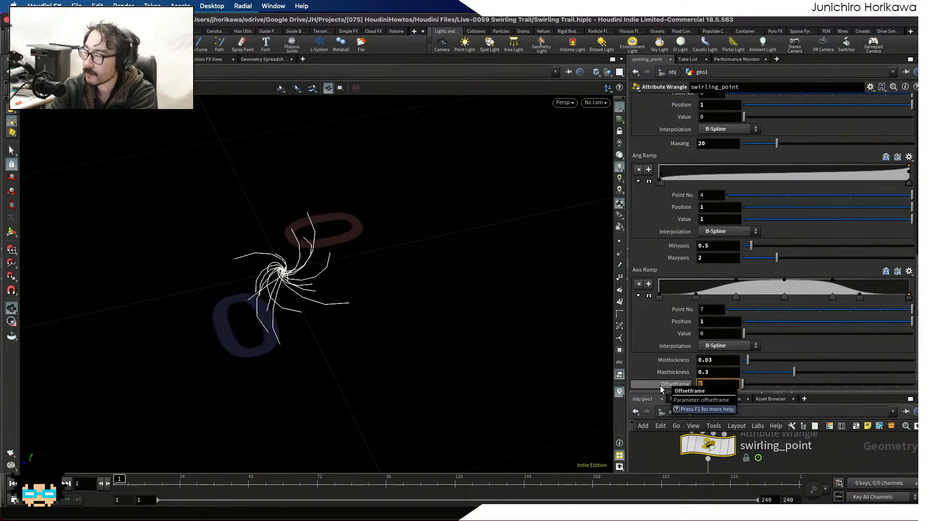
{"action": "type", "text": "50"}
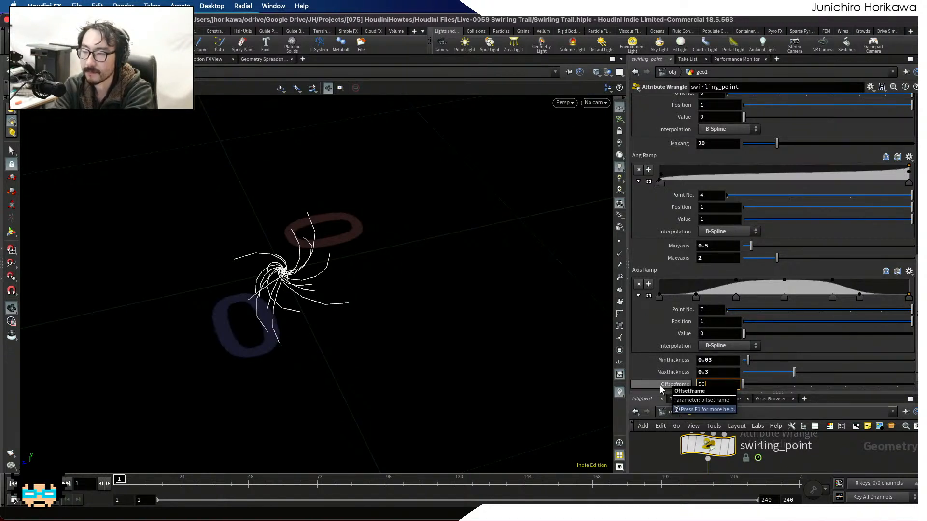
{"action": "key", "text": "Return"}
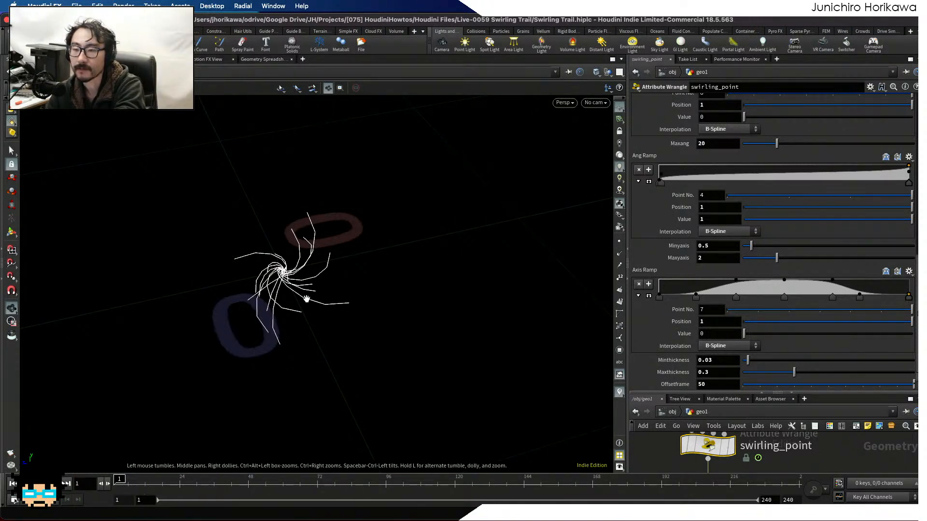
{"action": "scroll", "coordinate": [768, 265], "scroll_direction": "up", "scroll_amount": 15}
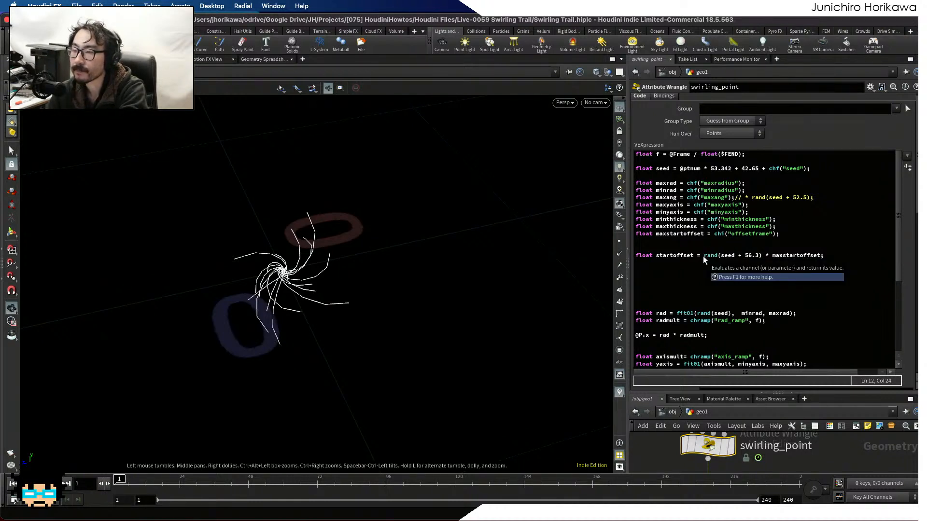
{"action": "left_click_drag", "start_coordinate": [754, 154], "coordinate": [622, 155]}
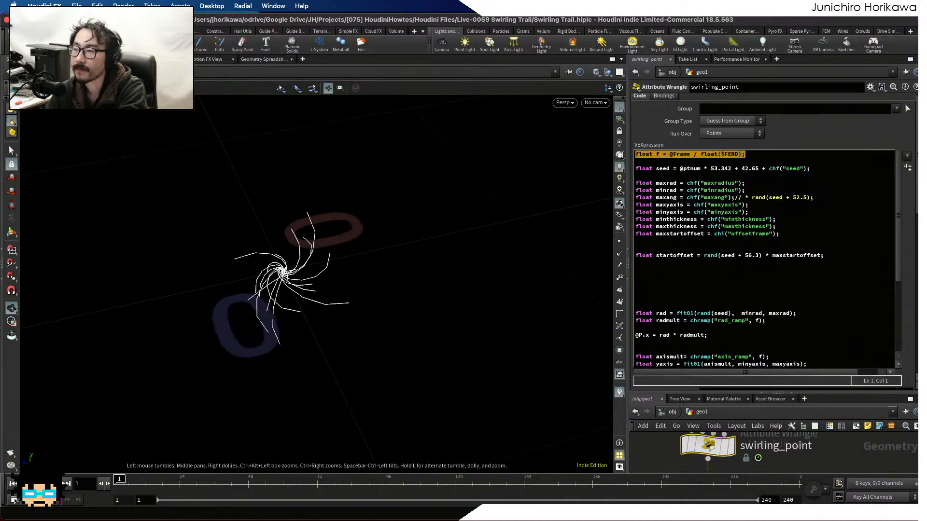
{"action": "key", "text": "ctrl+x"}
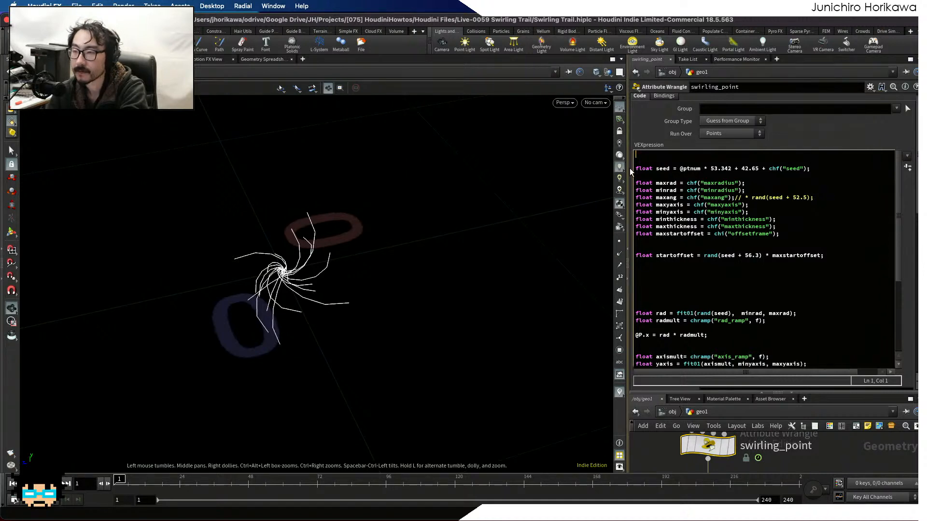
{"action": "left_click", "coordinate": [675, 285]}
{"action": "key", "text": "ctrl+v"}
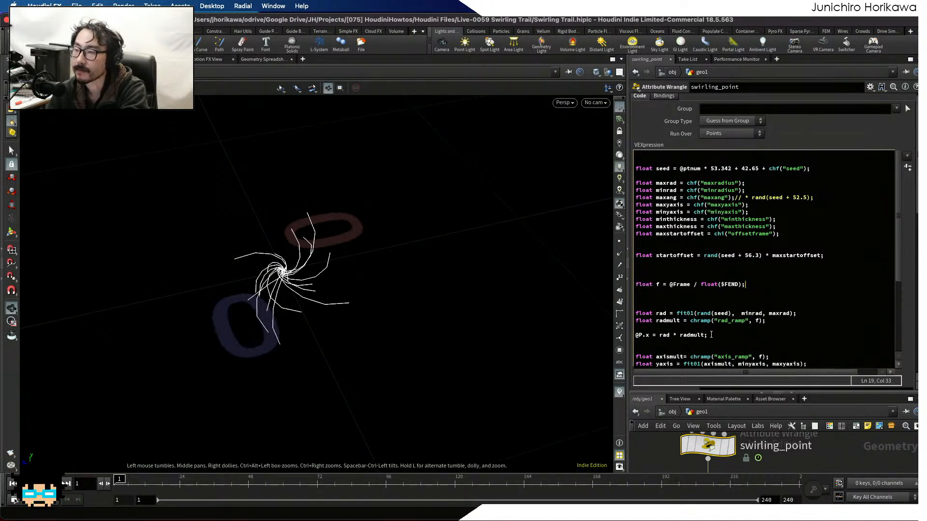
{"action": "left_click", "coordinate": [670, 284]}
{"action": "type", "text": "("}
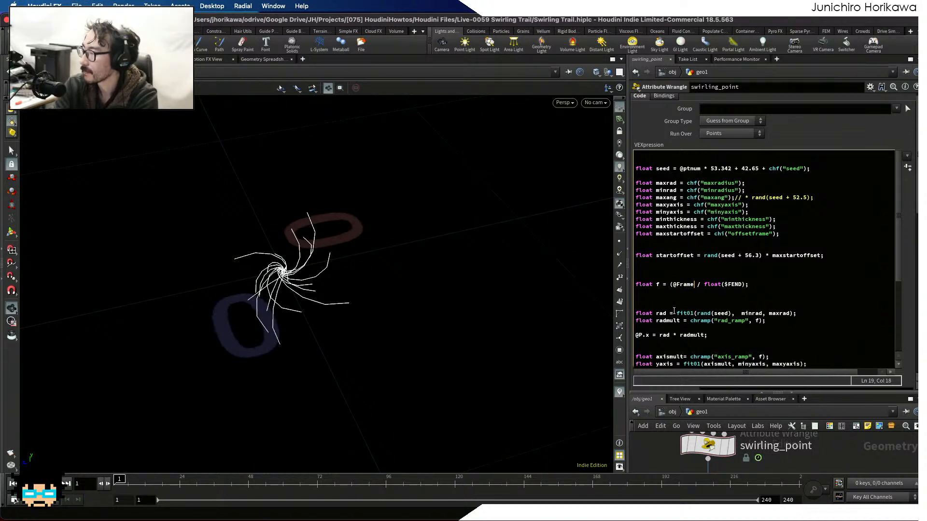
{"action": "type", "text": " -"}
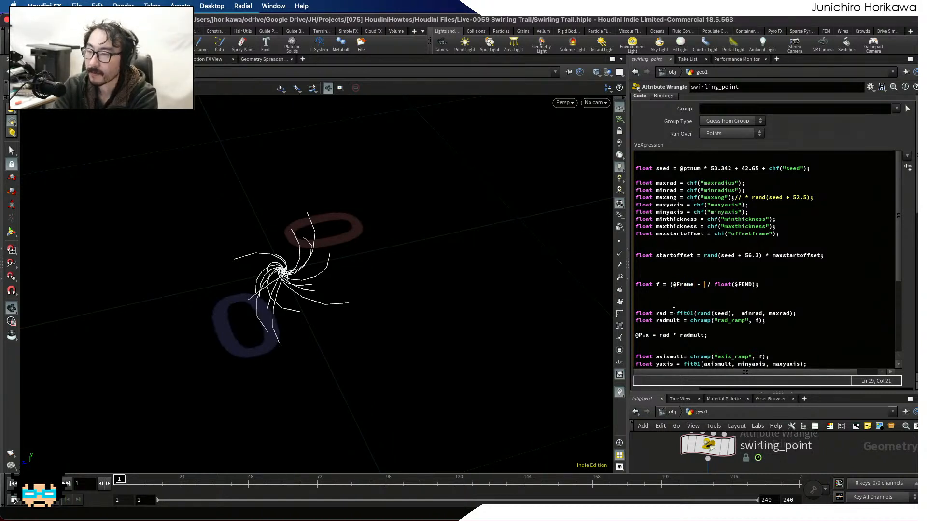
{"action": "type", "text": "startoffset"}
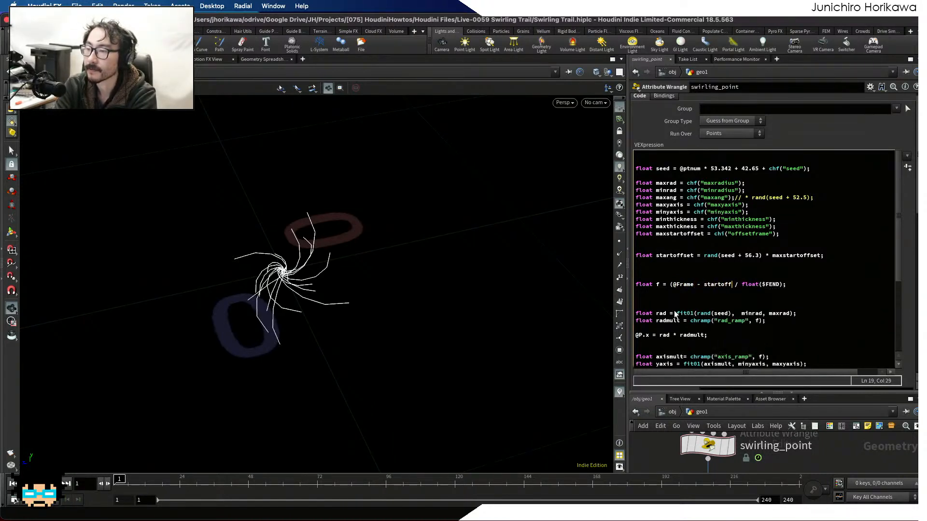
{"action": "type", "text": ")"}
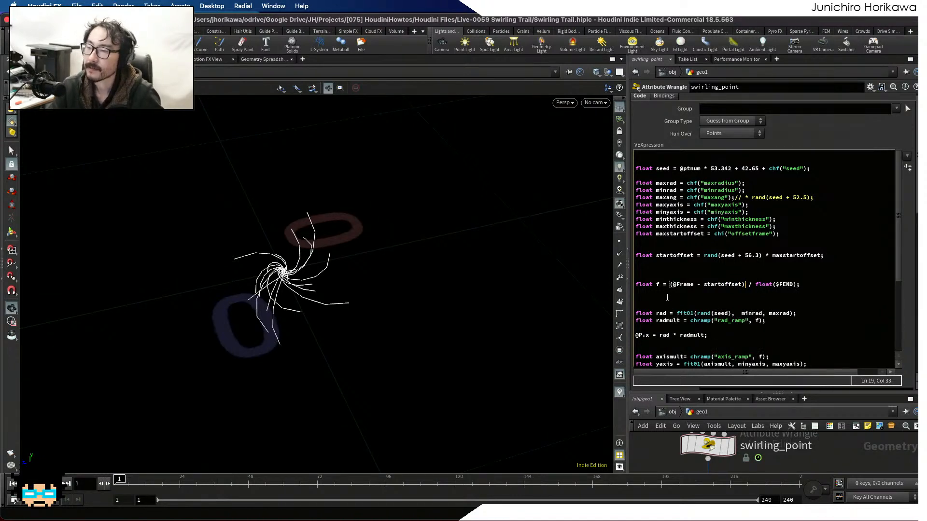
{"action": "left_click_drag", "start_coordinate": [667, 285], "coordinate": [744, 286]}
{"action": "left_click", "coordinate": [742, 285]}
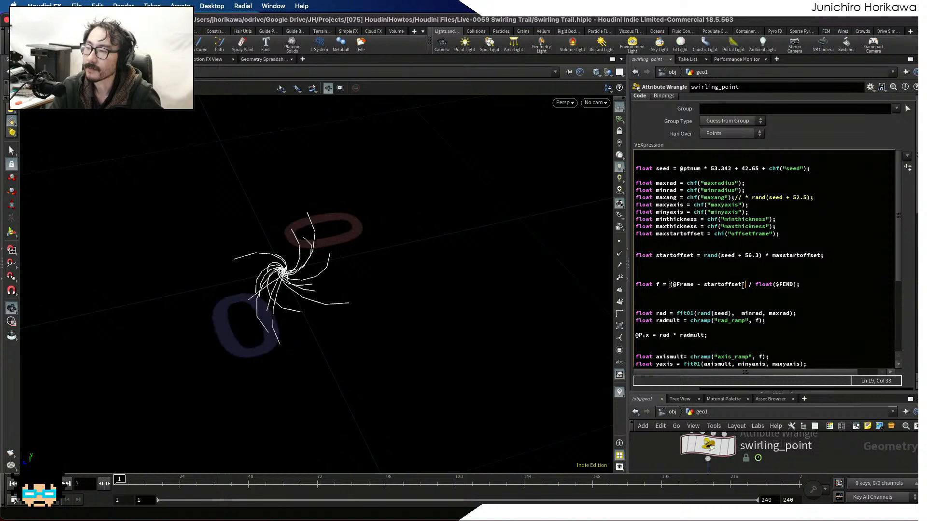
{"action": "left_click", "coordinate": [668, 284]}
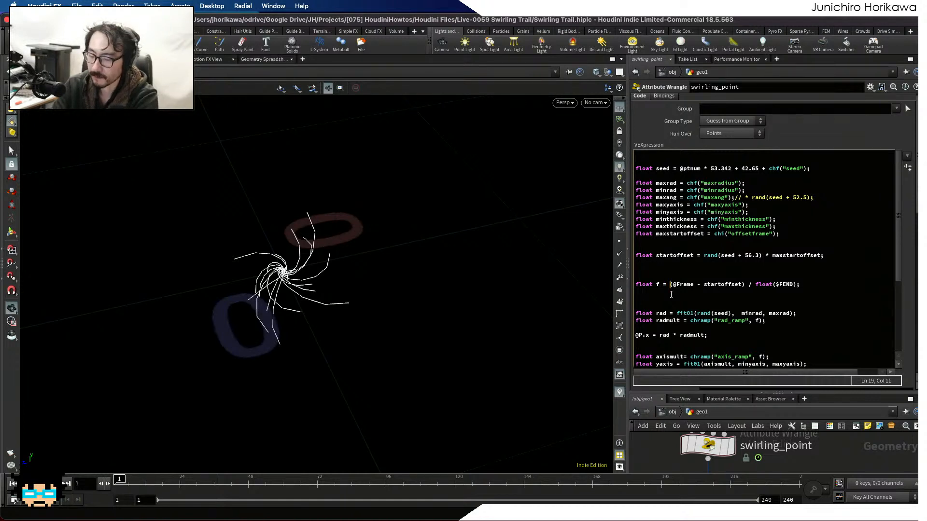
{"action": "type", "text": "max("}
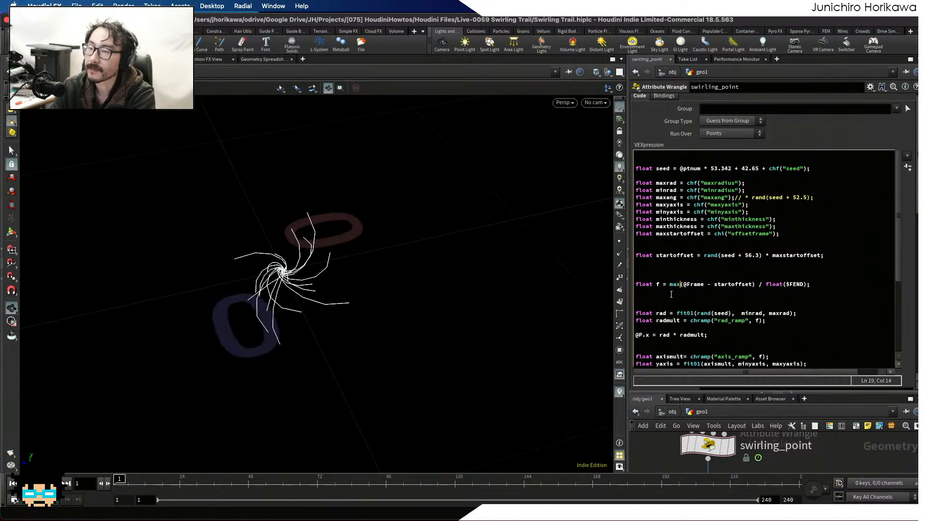
{"action": "left_click", "coordinate": [752, 286]}
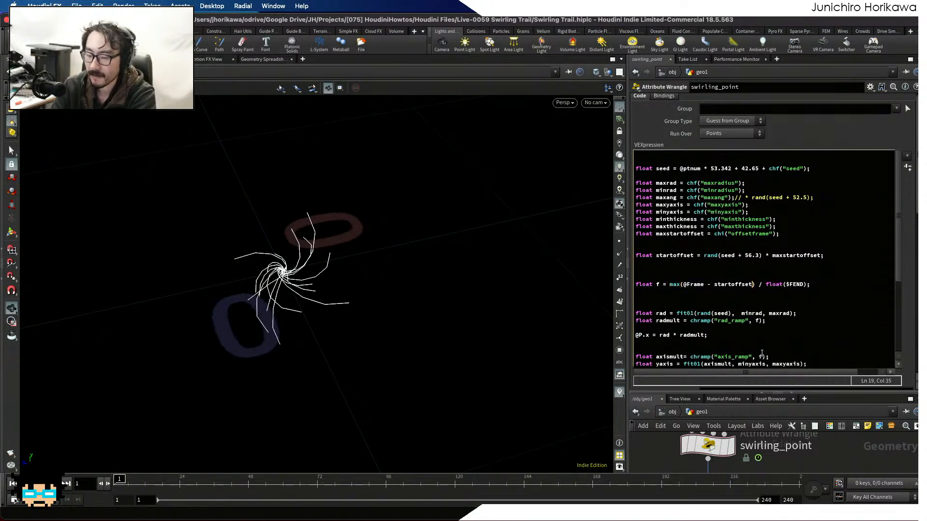
{"action": "type", "text": ", 0.0"}
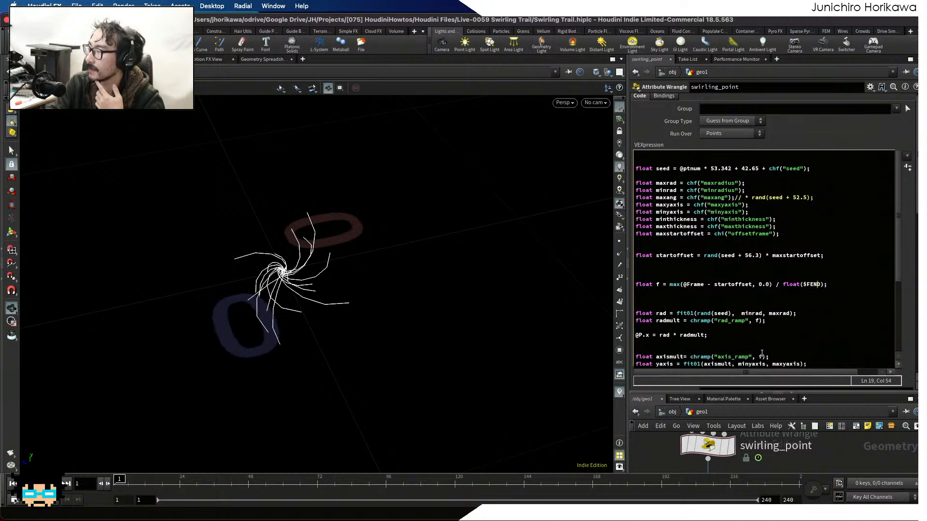
Change the denominator of f to float($FEND - startoffset) and apply the edited VEX code.
{"action": "key", "text": "Right"}
{"action": "key", "text": "Left"}
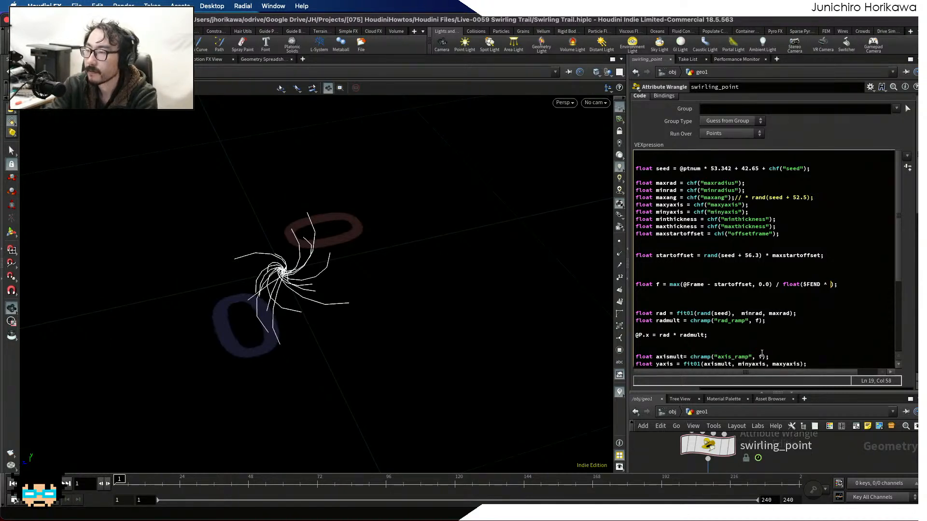
{"action": "key", "text": "BackSpace"}
{"action": "key", "text": "BackSpace"}
{"action": "type", "text": "- "}
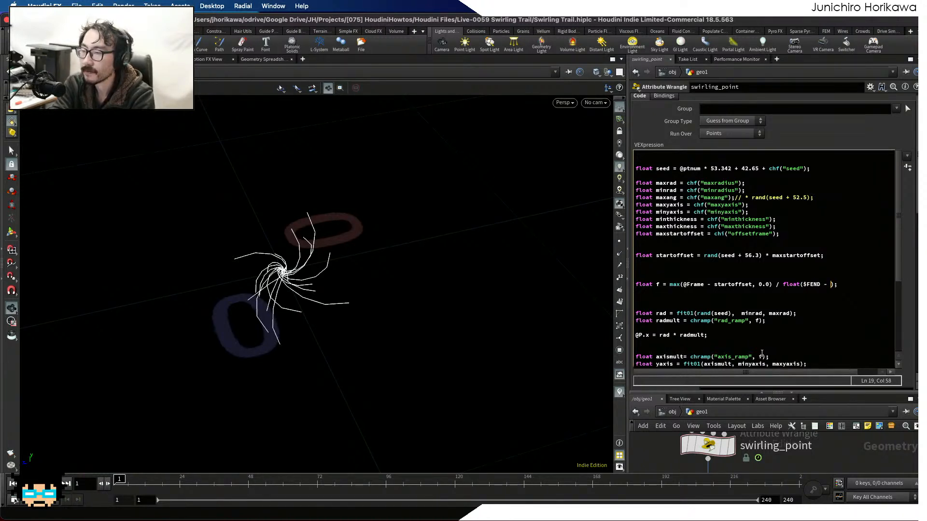
{"action": "type", "text": "startoffs"}
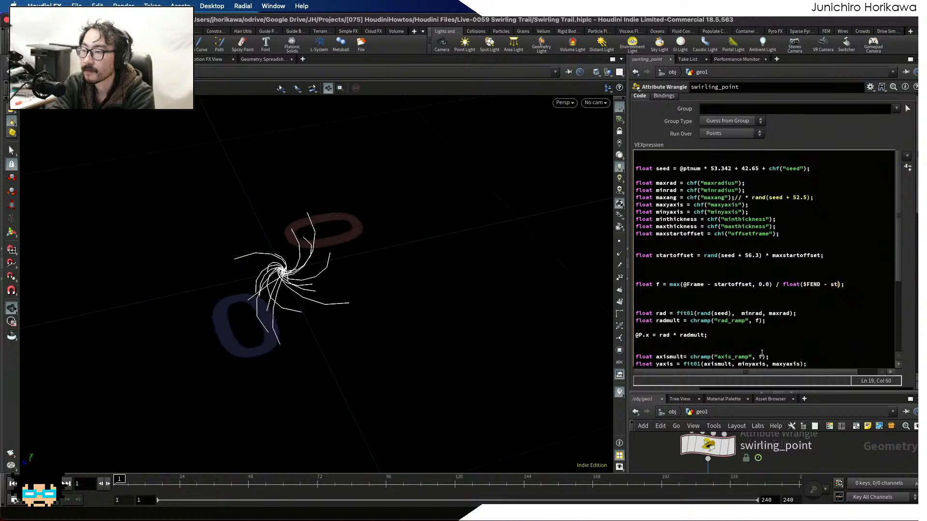
{"action": "type", "text": "et"}
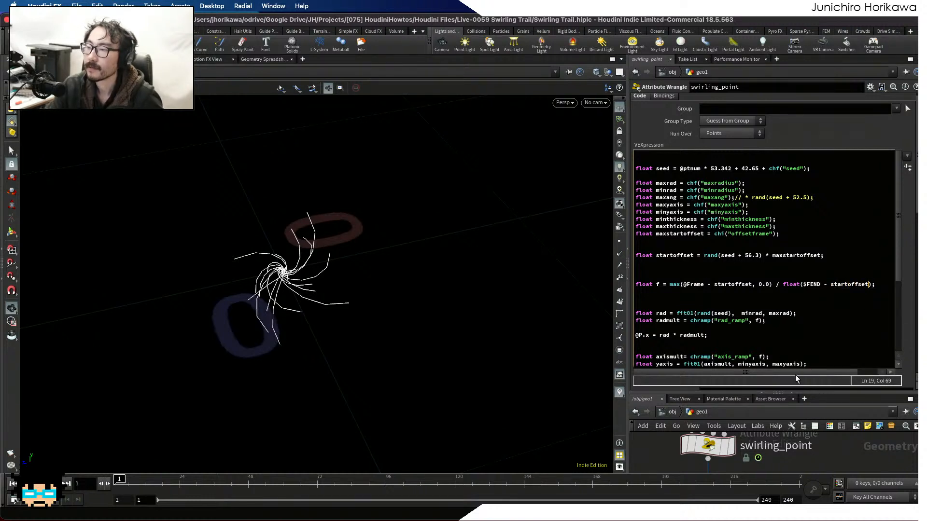
{"action": "key", "text": "Down"}
{"action": "key", "text": "Down"}
{"action": "left_click_drag", "start_coordinate": [802, 285], "coordinate": [817, 284]}
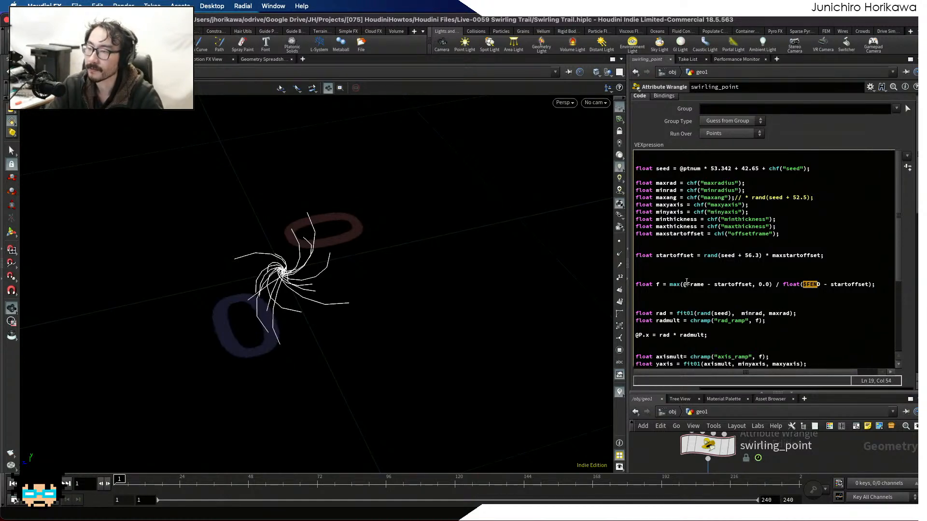
{"action": "left_click_drag", "start_coordinate": [681, 285], "coordinate": [671, 285]}
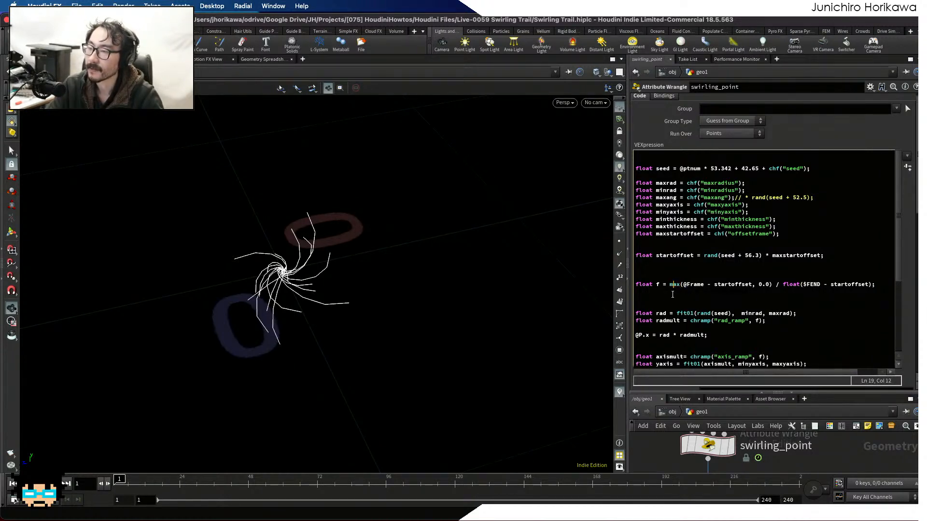
{"action": "left_click", "coordinate": [796, 459]}
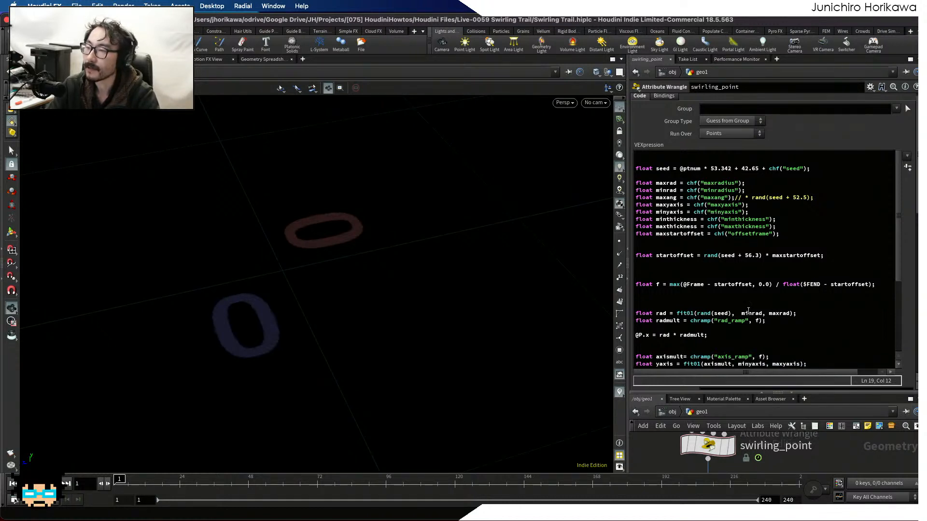
{"action": "left_click", "coordinate": [880, 287]}
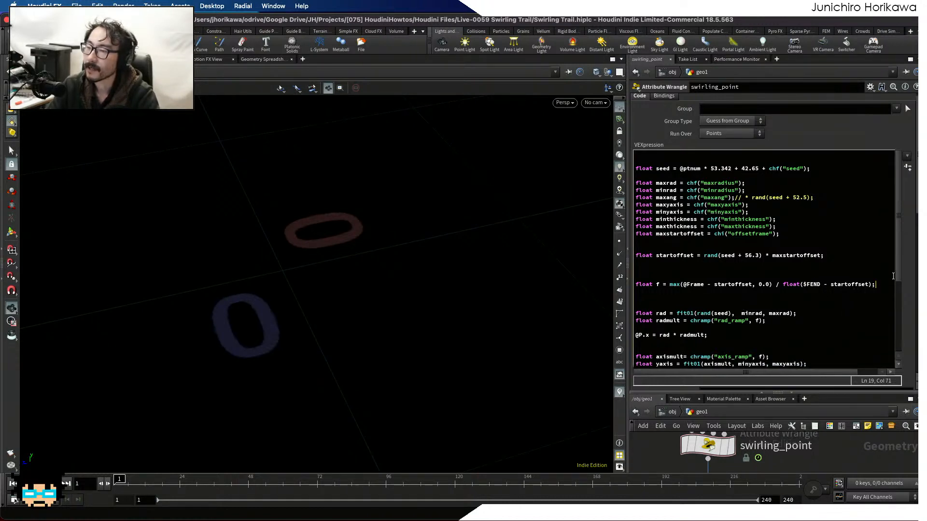
{"action": "left_click_drag", "start_coordinate": [874, 284], "coordinate": [606, 281]}
{"action": "left_click", "coordinate": [667, 290]}
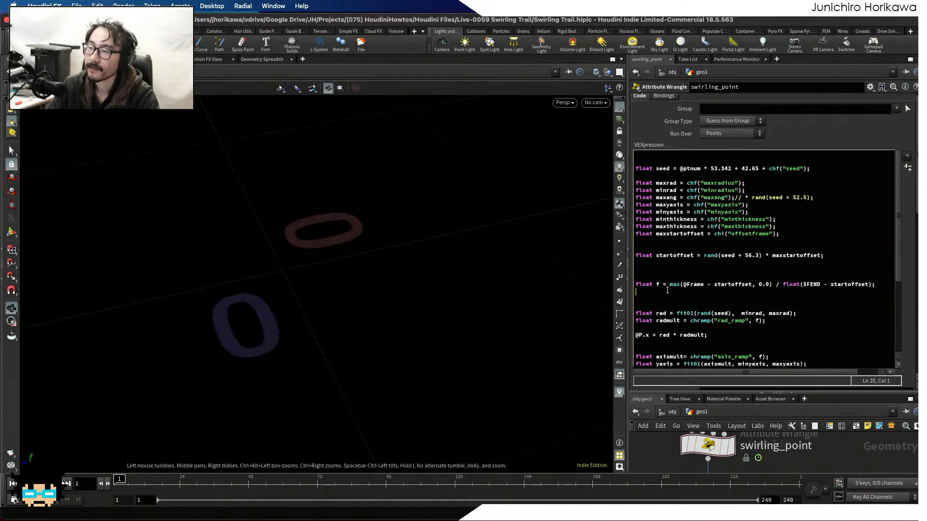
Play the animation to examine the staggered swirling trails from farther away, and return to frame 1.
{"action": "left_click", "coordinate": [71, 489]}
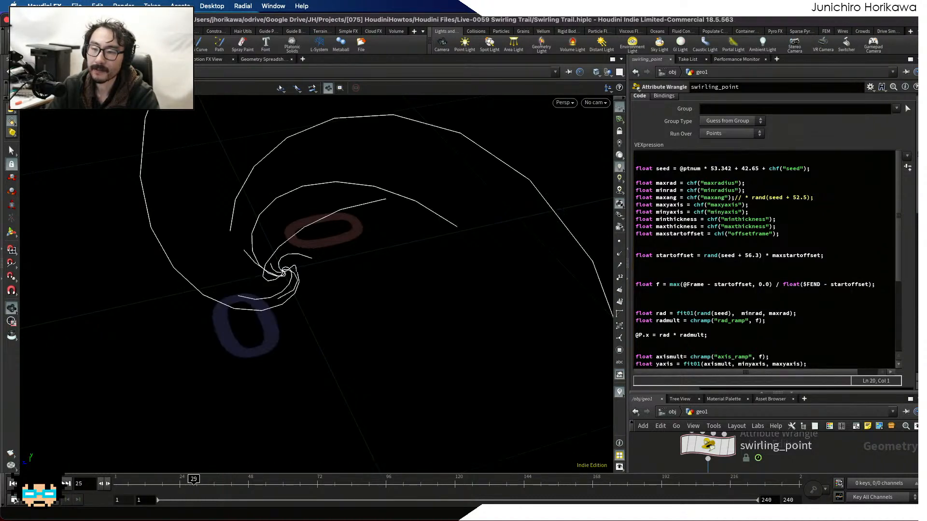
{"action": "scroll", "coordinate": [203, 297], "scroll_direction": "down", "scroll_amount": 10}
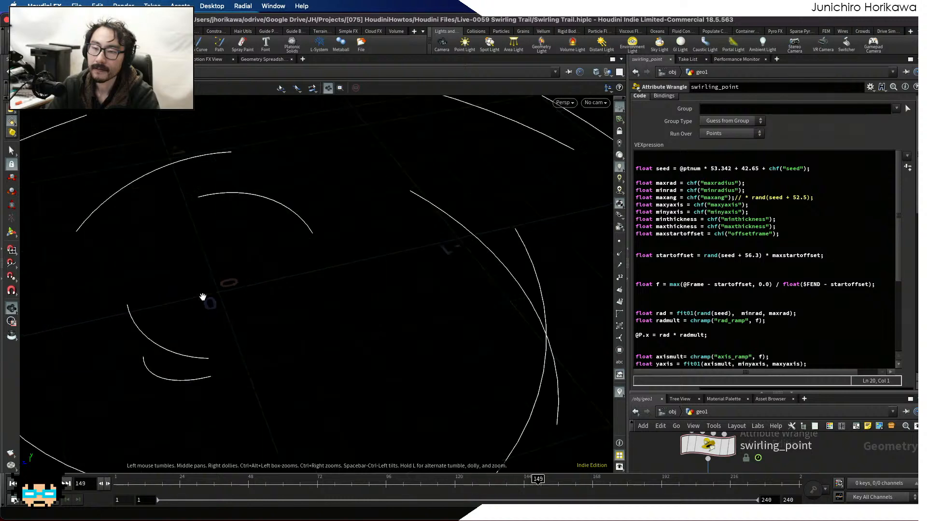
{"action": "scroll", "coordinate": [203, 296], "scroll_direction": "down", "scroll_amount": 5}
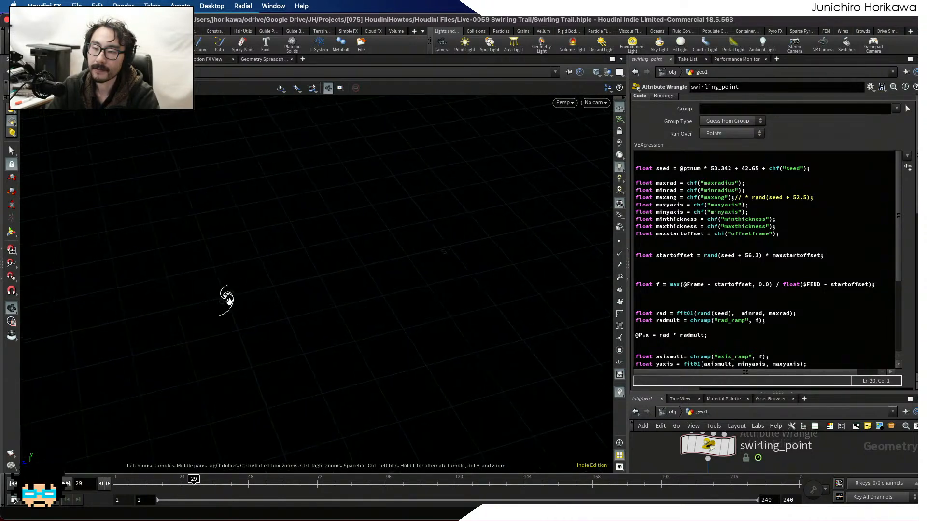
{"action": "left_click", "coordinate": [79, 484]}
{"action": "type", "text": "1"}
{"action": "key", "text": "Return"}
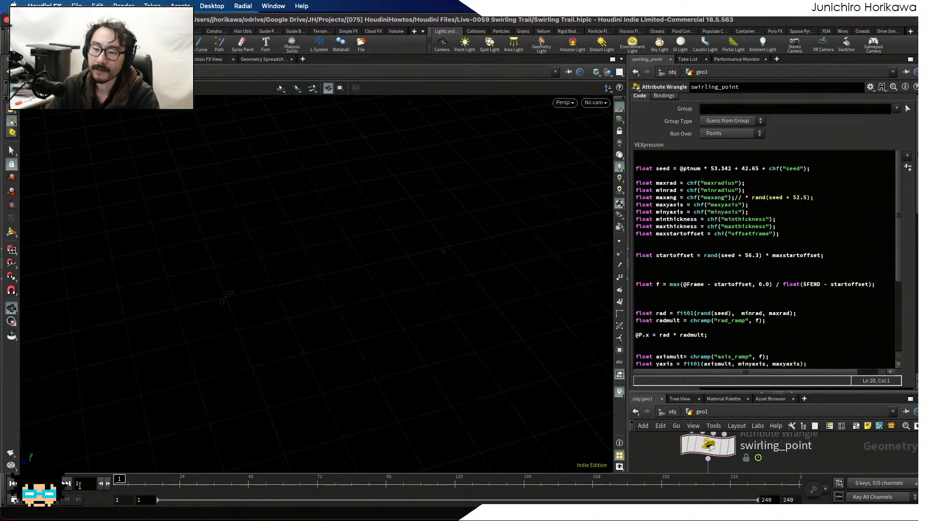
Replay the trail animation from frame 1 and scrub to frame 214 to examine when the trails start and end.
{"action": "left_click", "coordinate": [66, 483]}
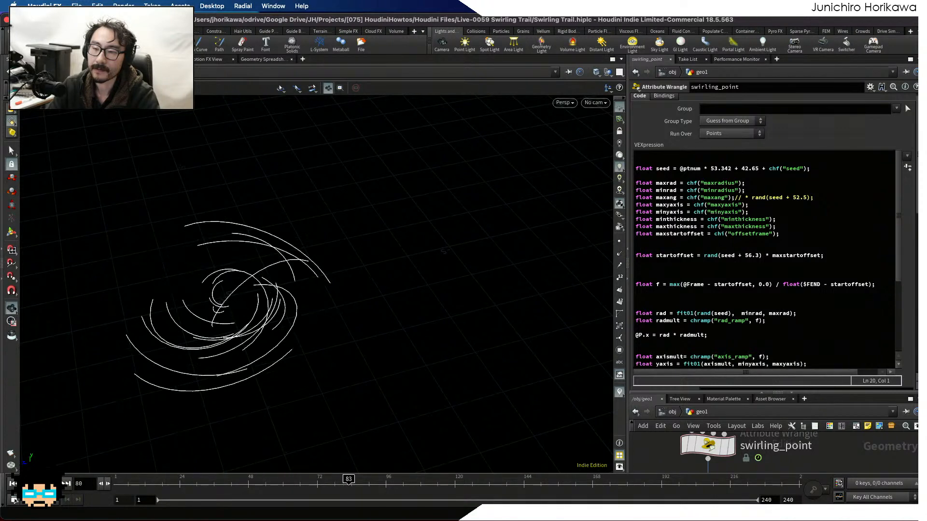
{"action": "left_click", "coordinate": [89, 491]}
{"action": "type", "text": "1"}
{"action": "key", "text": "Return"}
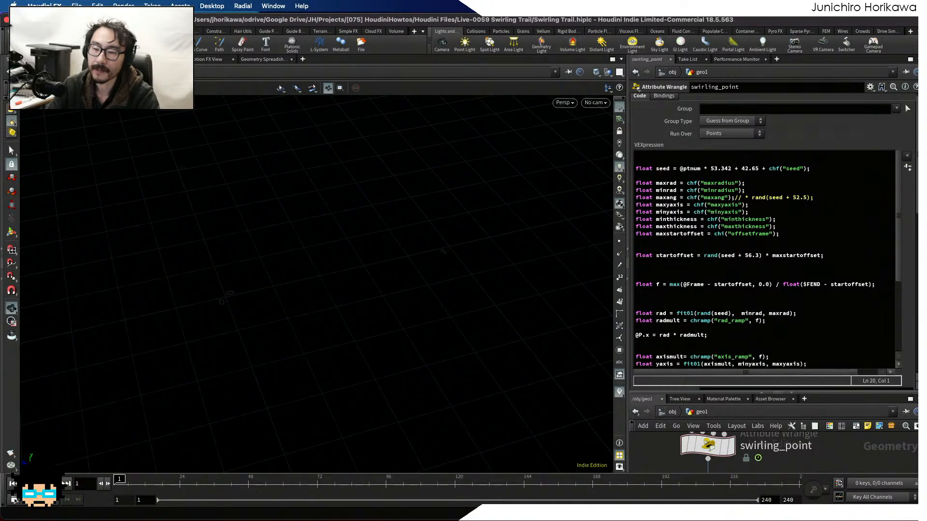
{"action": "mouse_move", "coordinate": [137, 480]}
{"action": "left_mouse_down"}
{"action": "mouse_move", "coordinate": [765, 500]}
{"action": "mouse_move", "coordinate": [796, 492]}
{"action": "mouse_move", "coordinate": [158, 485]}
{"action": "mouse_move", "coordinate": [236, 484]}
{"action": "mouse_move", "coordinate": [386, 487]}
{"action": "mouse_move", "coordinate": [104, 495]}
{"action": "left_mouse_up"}
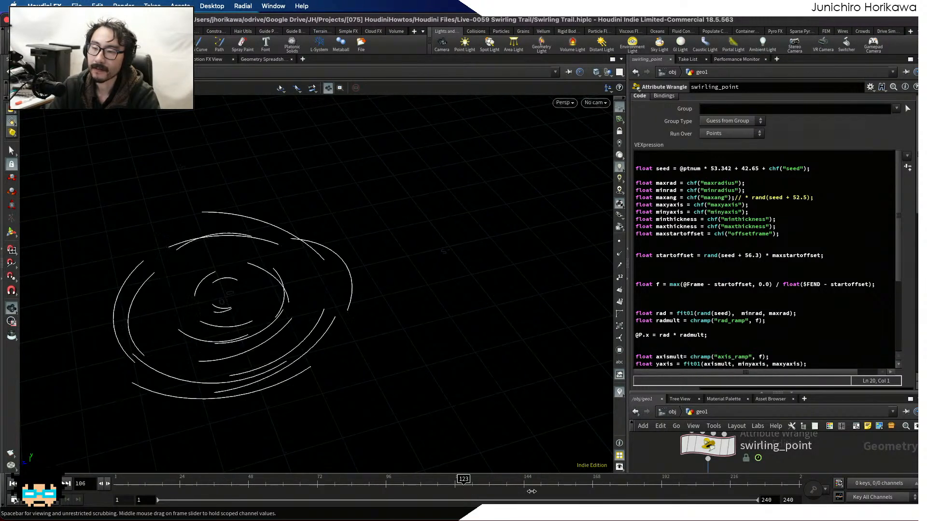
{"action": "left_click", "coordinate": [728, 479]}
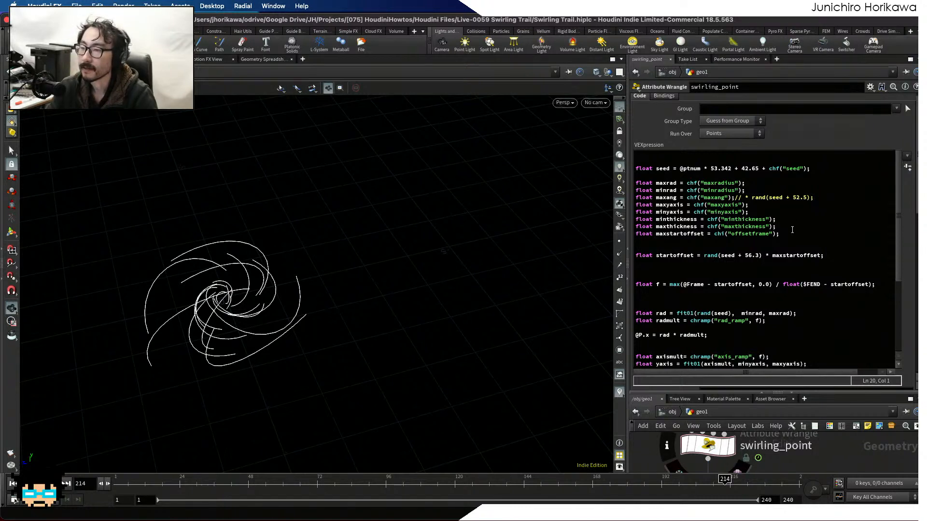
{"action": "left_click", "coordinate": [794, 235]}
{"action": "key", "text": "Return"}
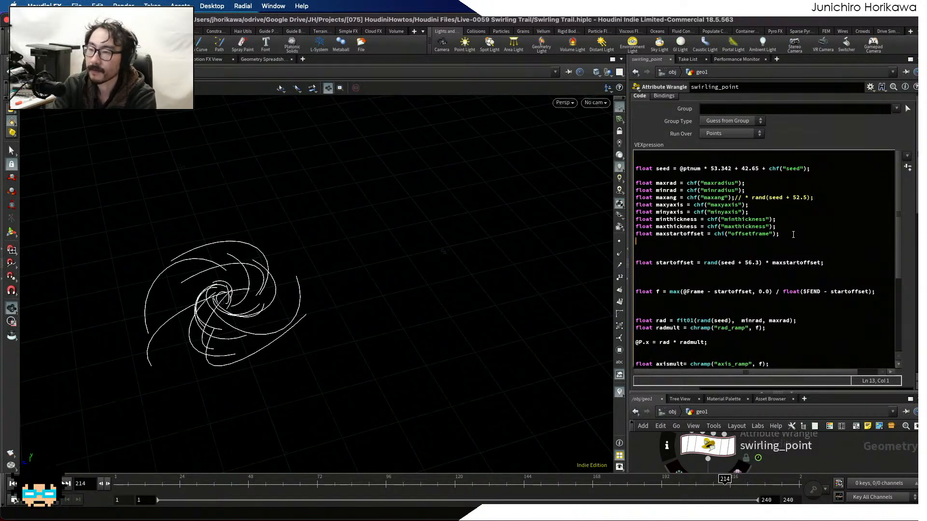
{"action": "type", "text": "float "}
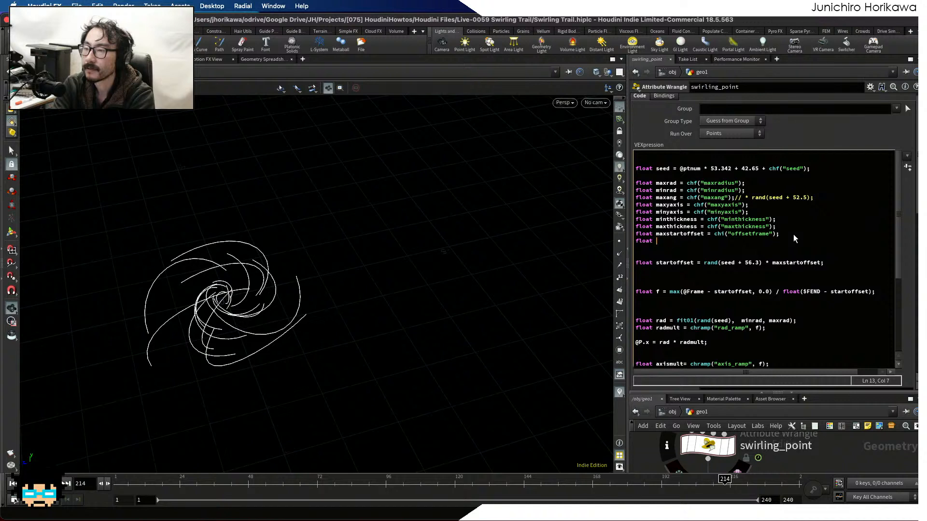
{"action": "type", "text": "max"}
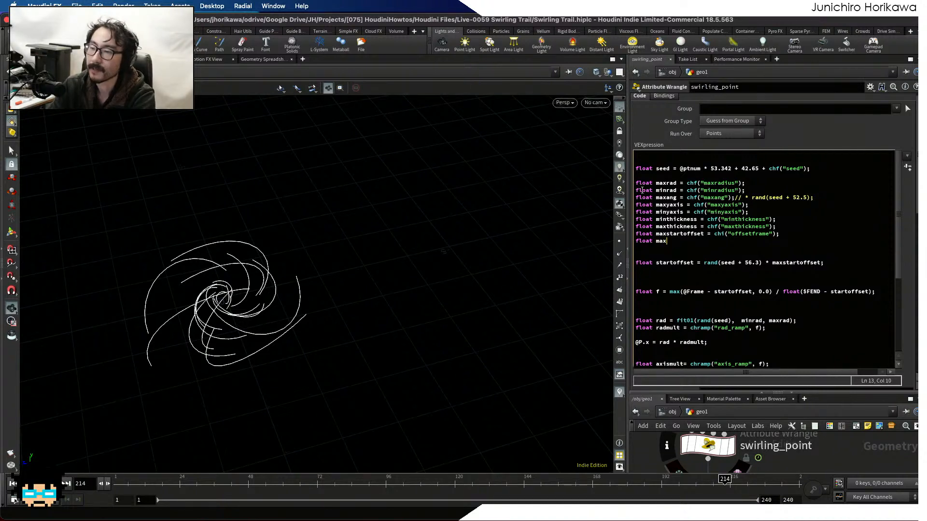
Change the type of the maxstartoffset variable to int in the VEX code.
{"action": "double_click", "coordinate": [644, 233]}
{"action": "type", "text": "i"}
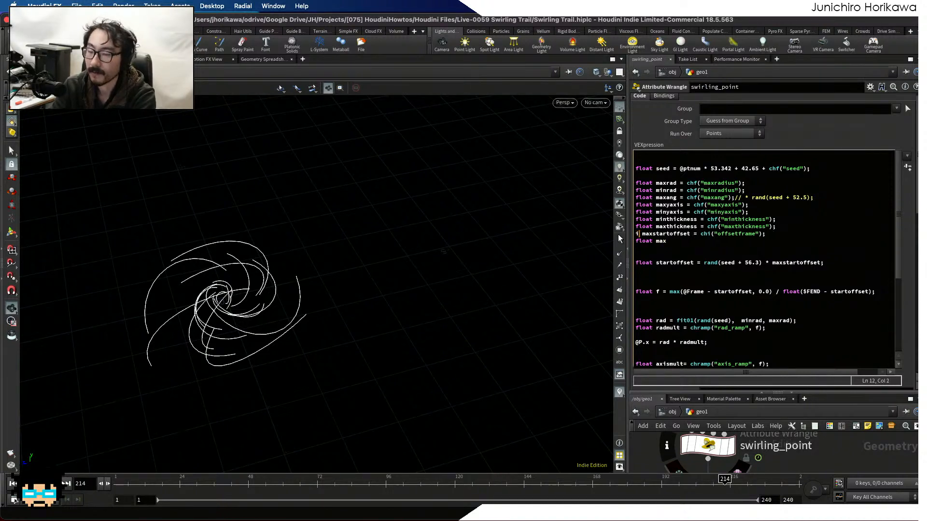
{"action": "type", "text": "nt"}
Try to declare int maxendoffset with a chi() channel reference below maxstartoffset, and remove the unfinished line.
{"action": "left_click", "coordinate": [648, 241]}
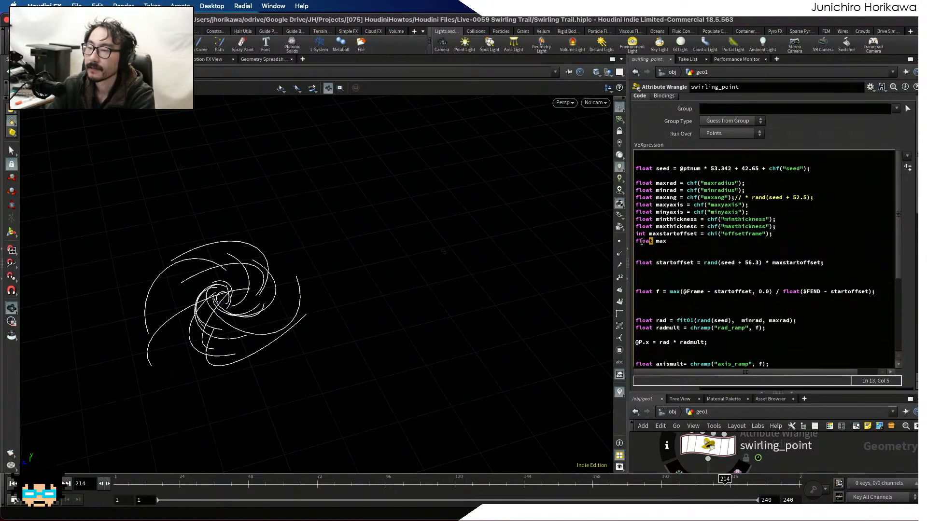
{"action": "left_click_drag", "start_coordinate": [653, 241], "coordinate": [620, 252]}
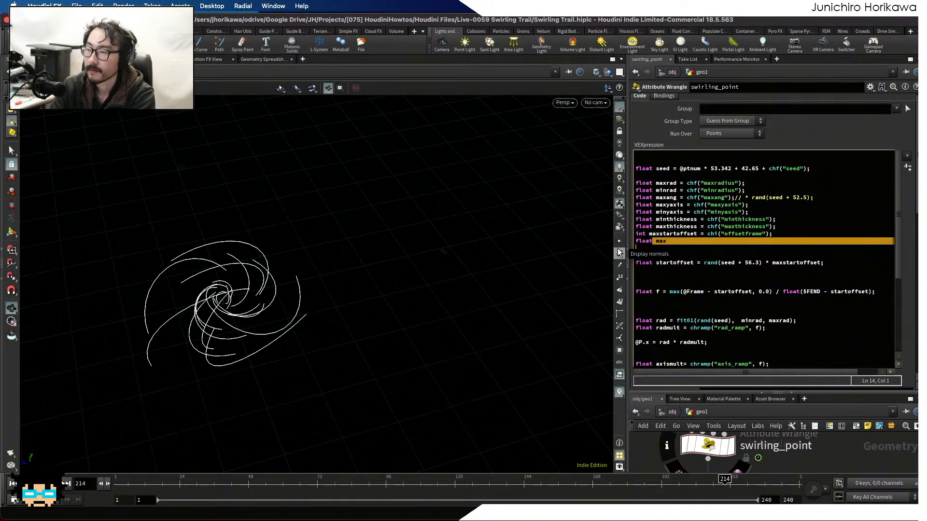
{"action": "left_click", "coordinate": [659, 248]}
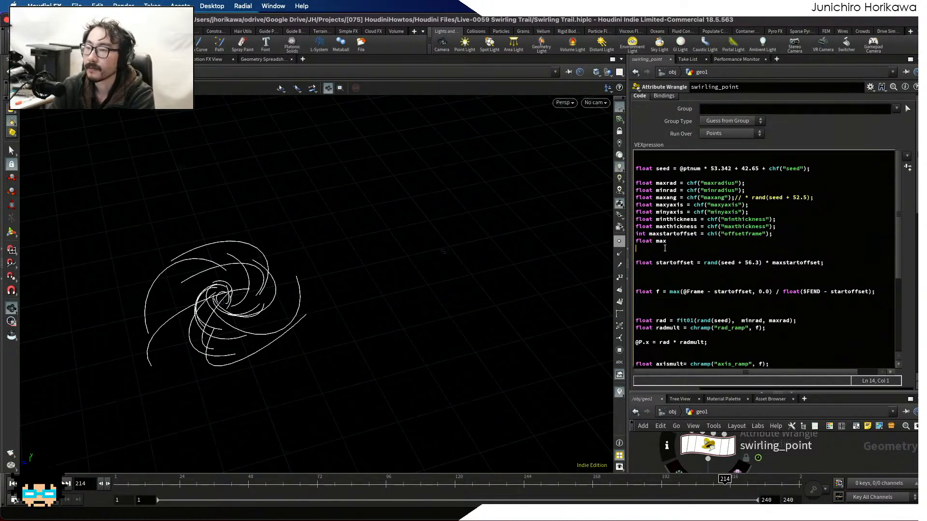
{"action": "left_click_drag", "start_coordinate": [675, 243], "coordinate": [621, 246]}
{"action": "type", "text": "int "}
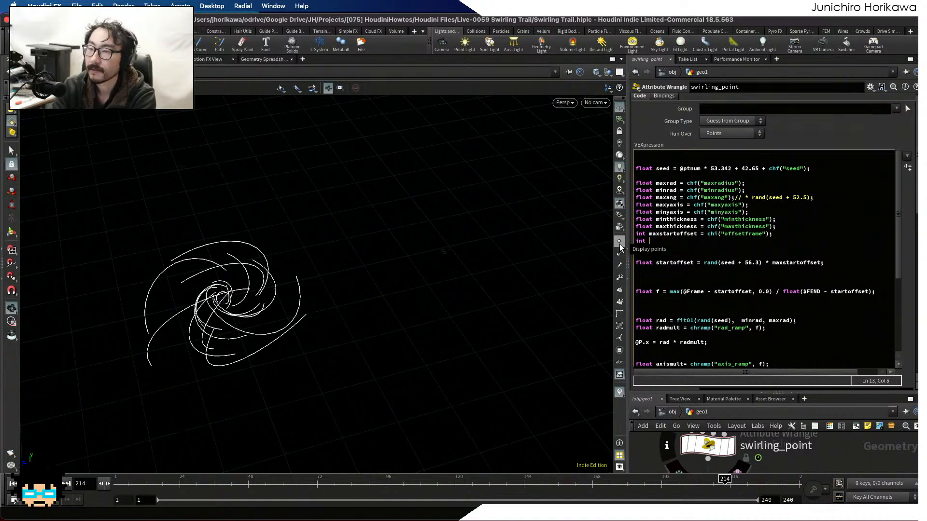
{"action": "type", "text": "maxendoffs"}
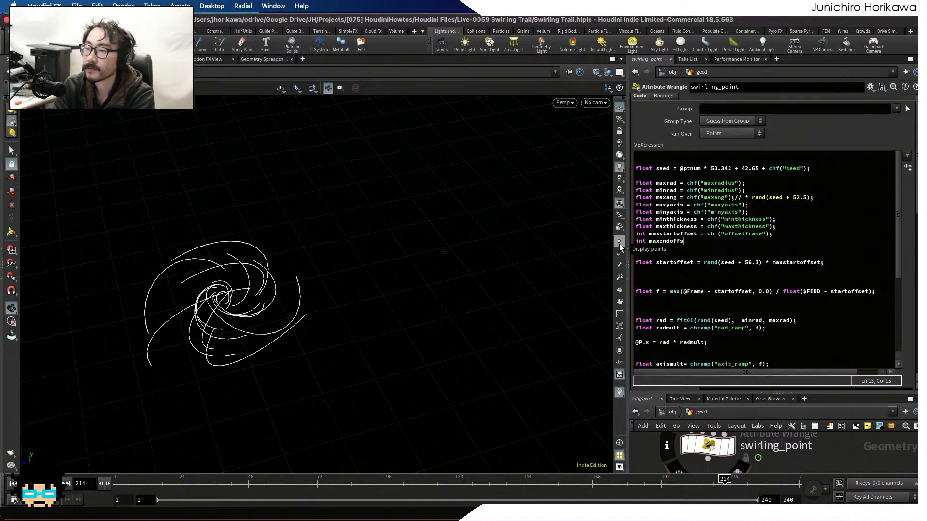
{"action": "type", "text": "et = chi(\""}
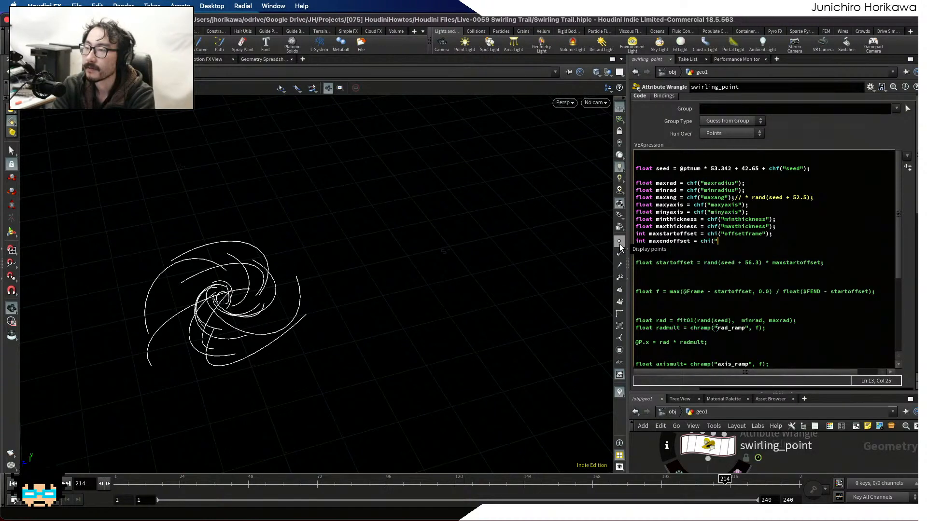
{"action": "type", "text": "offset"}
{"action": "key", "text": "BackSpace"}
{"action": "key", "text": "BackSpace"}
{"action": "key", "text": "BackSpace"}
{"action": "key", "text": "BackSpace"}
{"action": "key", "text": "BackSpace"}
{"action": "key", "text": "BackSpace"}
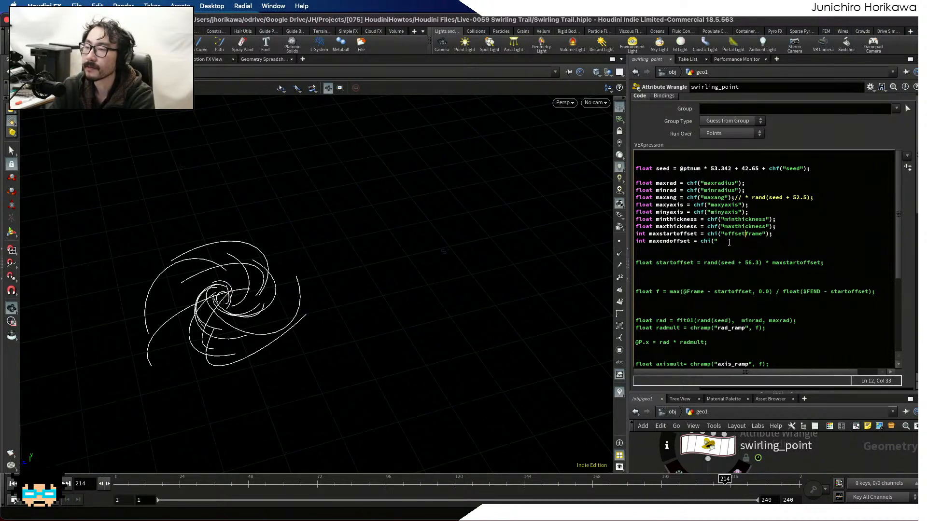
{"action": "left_click_drag", "start_coordinate": [720, 242], "coordinate": [598, 241]}
{"action": "key", "text": "BackSpace"}
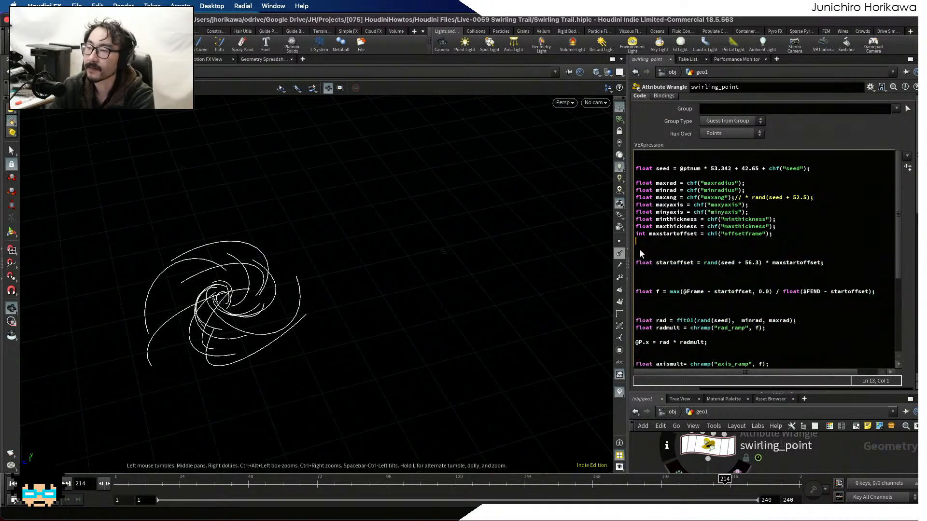
Rename the variable maxstartoffset to maxoffset in its int declaration.
{"action": "left_click", "coordinate": [677, 235]}
{"action": "key", "text": "BackSpace"}
{"action": "key", "text": "BackSpace"}
{"action": "key", "text": "BackSpace"}
{"action": "key", "text": "BackSpace"}
{"action": "key", "text": "BackSpace"}
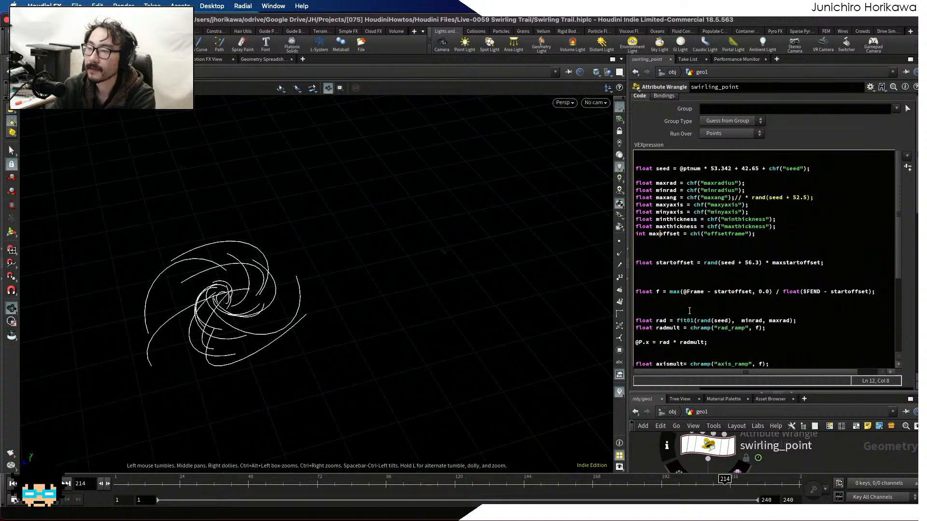
Update the startoffset expression to rand(seed + 56.3) * maxoffset and save the scene file.
{"action": "double_click", "coordinate": [679, 234]}
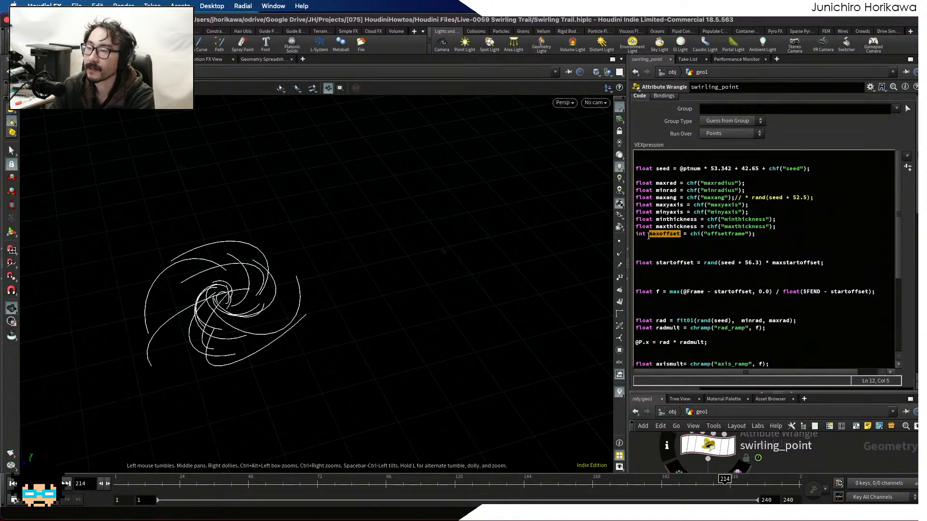
{"action": "left_click", "coordinate": [653, 235]}
{"action": "double_click", "coordinate": [654, 235]}
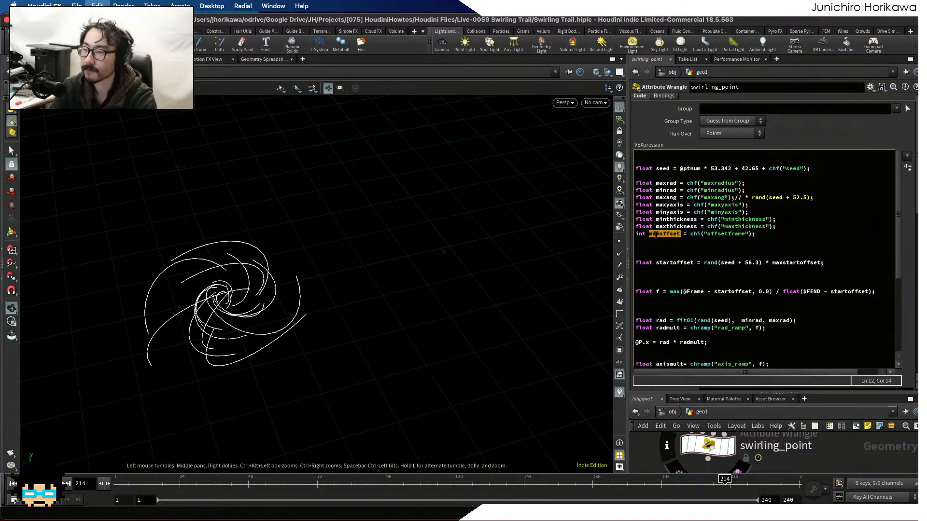
{"action": "double_click", "coordinate": [848, 292]}
{"action": "left_click", "coordinate": [864, 293]}
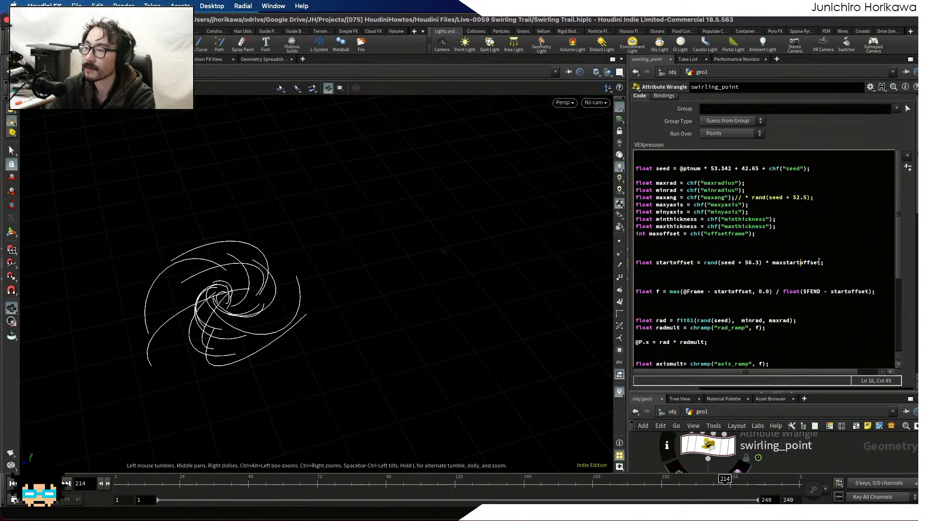
{"action": "left_click_drag", "start_coordinate": [821, 263], "coordinate": [774, 265]}
{"action": "type", "text": "axoffset"}
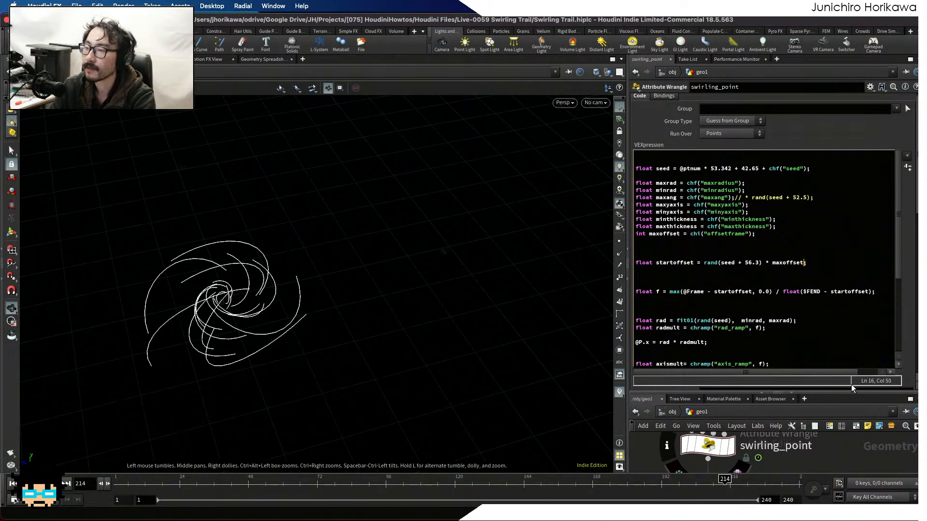
{"action": "key", "text": "ctrl+s"}
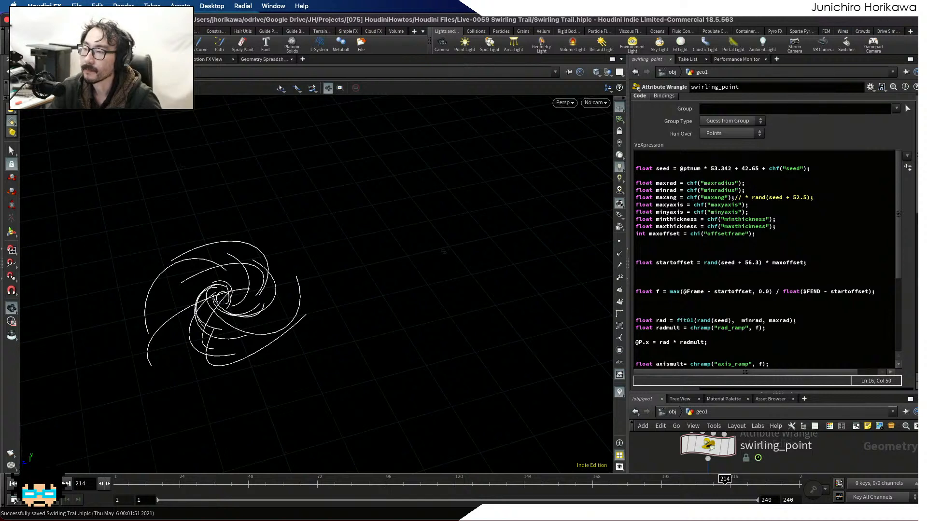
Start declaring a float variable endoffset on a new line directly below startoffset.
{"action": "key", "text": "Return"}
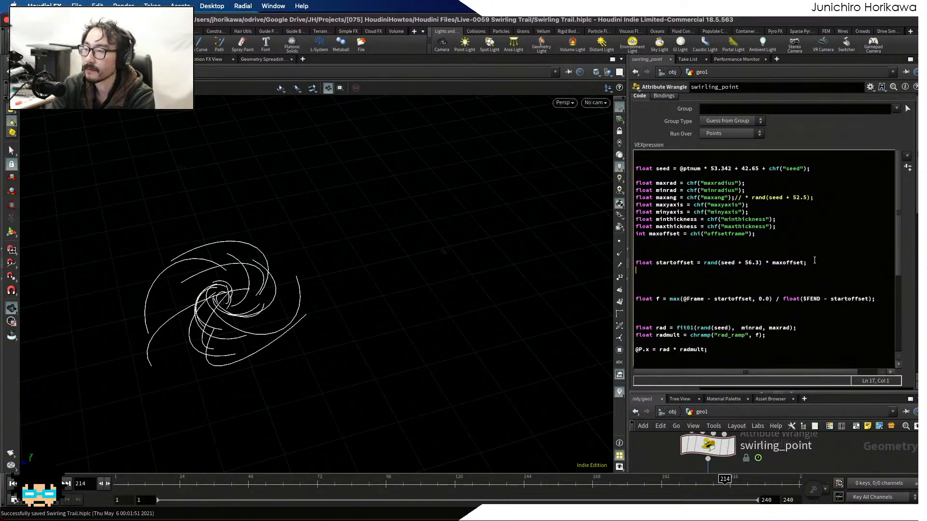
{"action": "type", "text": "f.lo"}
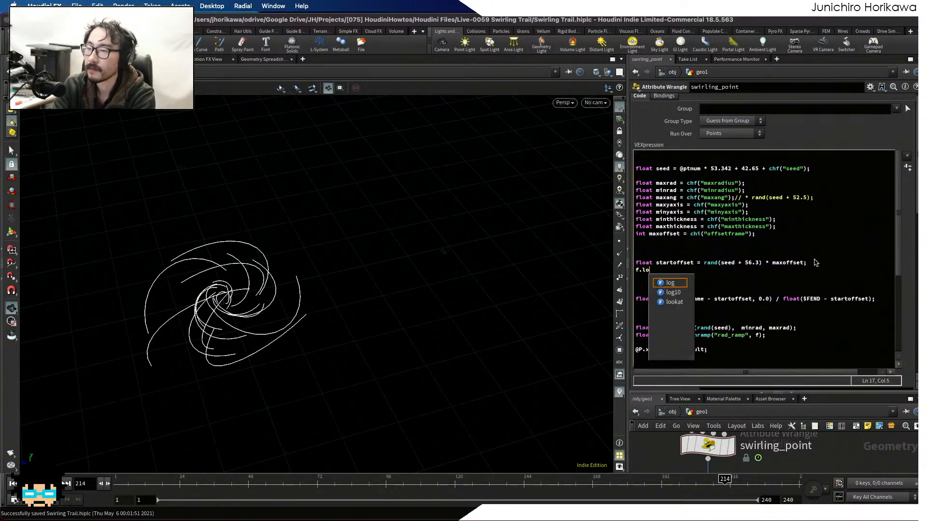
{"action": "key", "text": "BackSpace"}
{"action": "key", "text": "BackSpace"}
{"action": "key", "text": "BackSpace"}
{"action": "type", "text": "loat "}
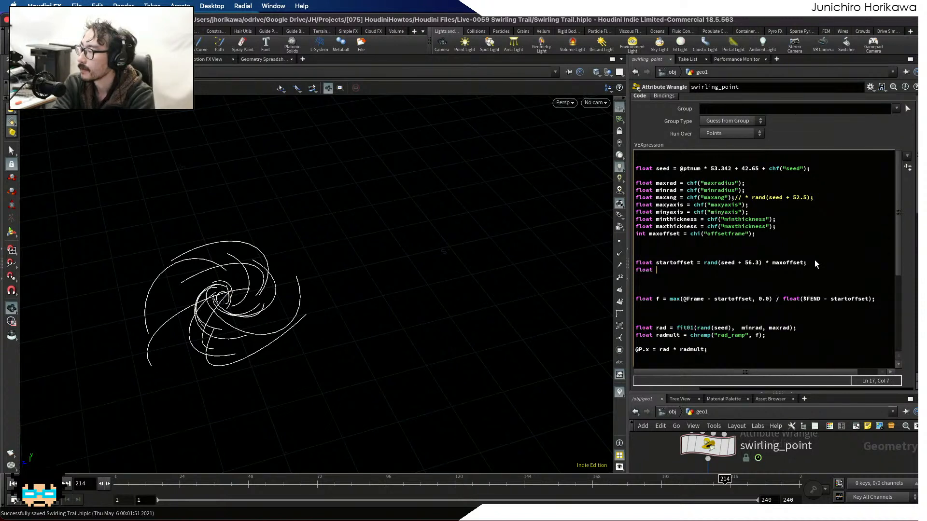
{"action": "type", "text": "endoffset"}
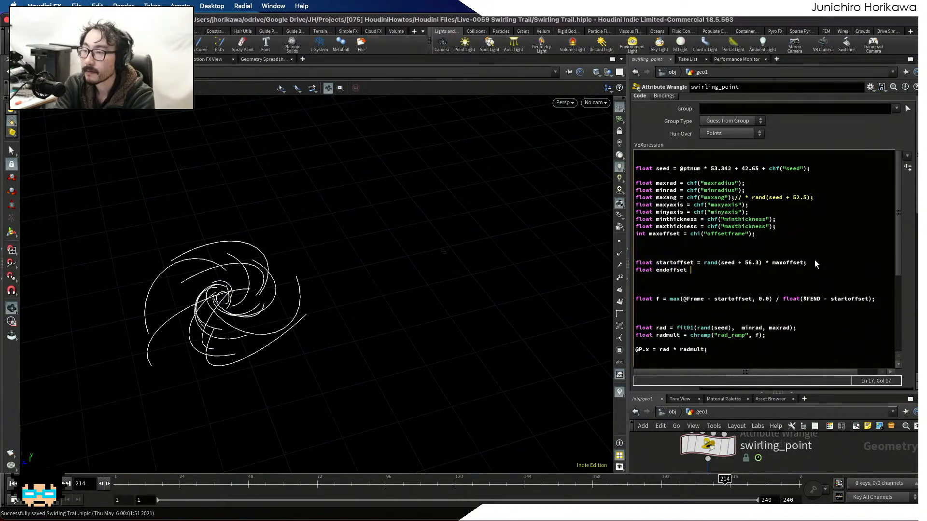
{"action": "type", "text": " = "}
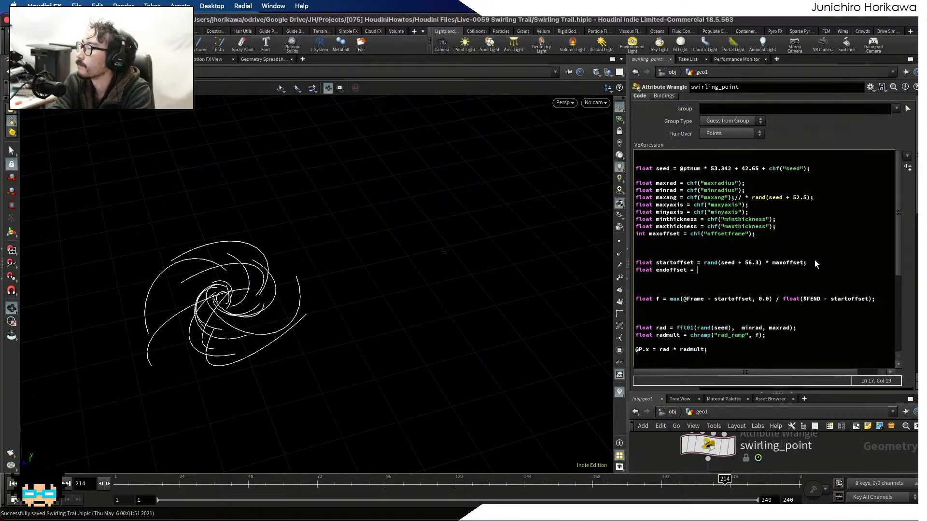
Assign rand(seed + 84.2) * maxoffset to endoffset, applying the code and correcting the misspelled variable name.
{"action": "type", "text": "rand("}
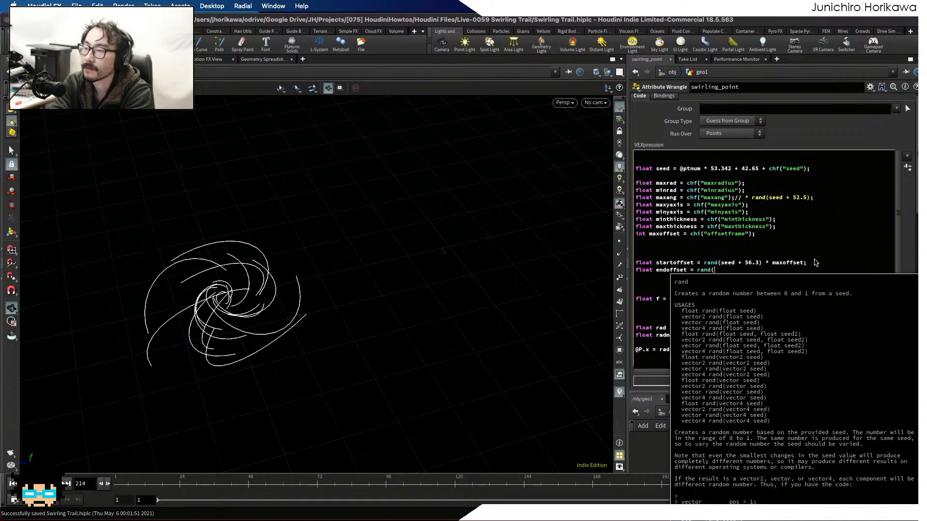
{"action": "type", "text": "seed + 5."}
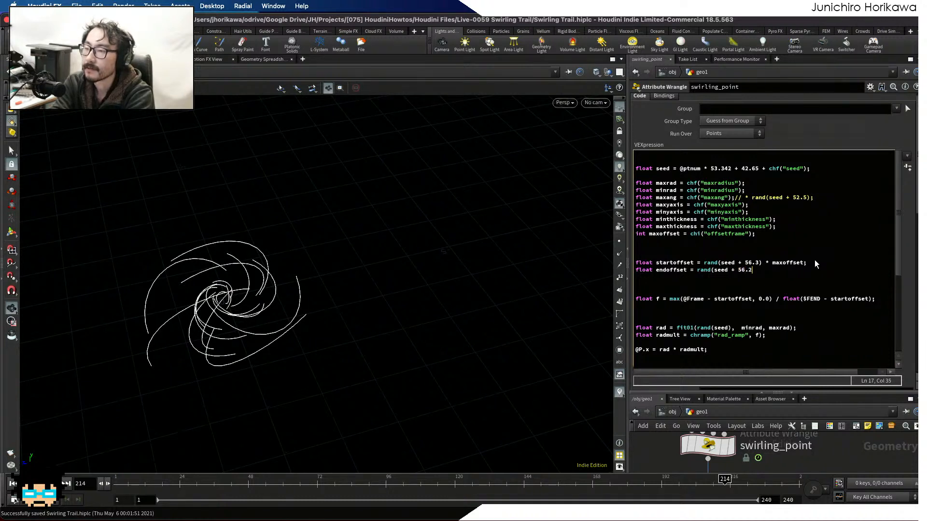
{"action": "key", "text": "BackSpace"}
{"action": "key", "text": "BackSpace"}
{"action": "type", "text": "84."}
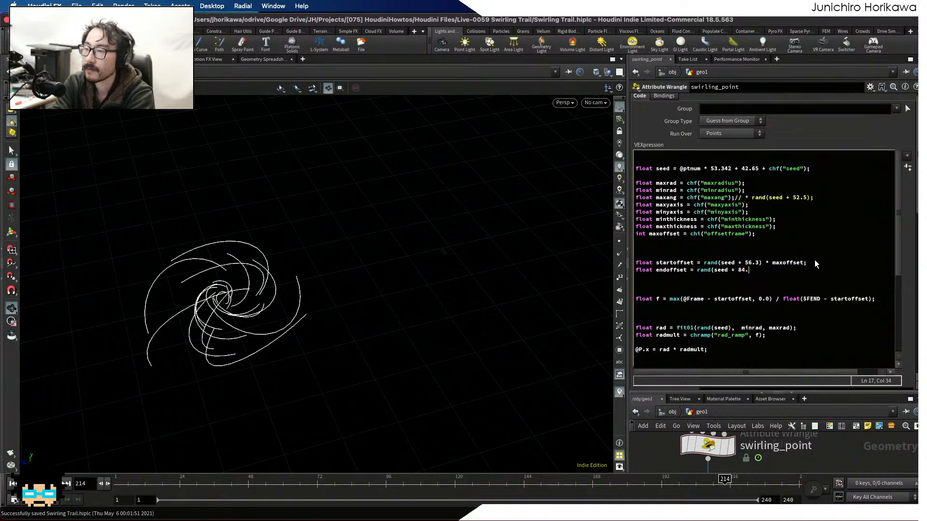
{"action": "type", "text": "2) "}
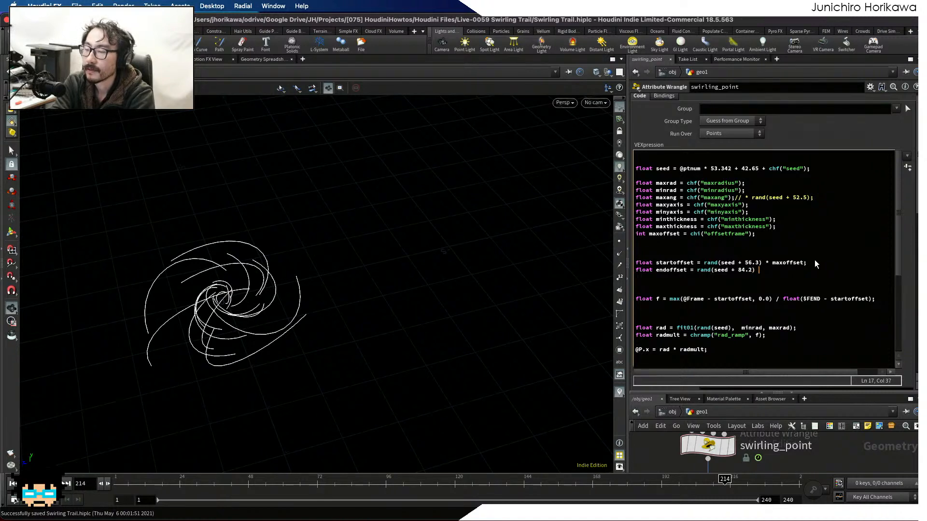
{"action": "type", "text": "*"}
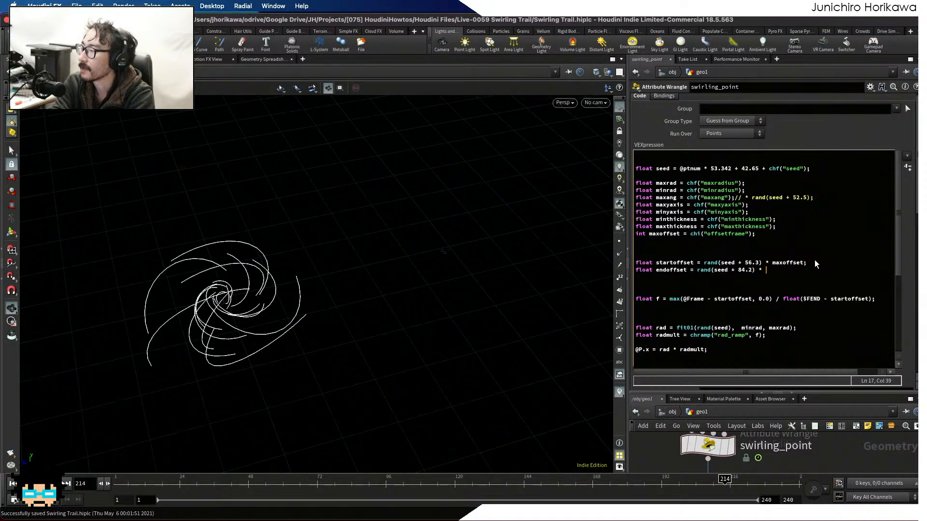
{"action": "type", "text": " maxofset;"}
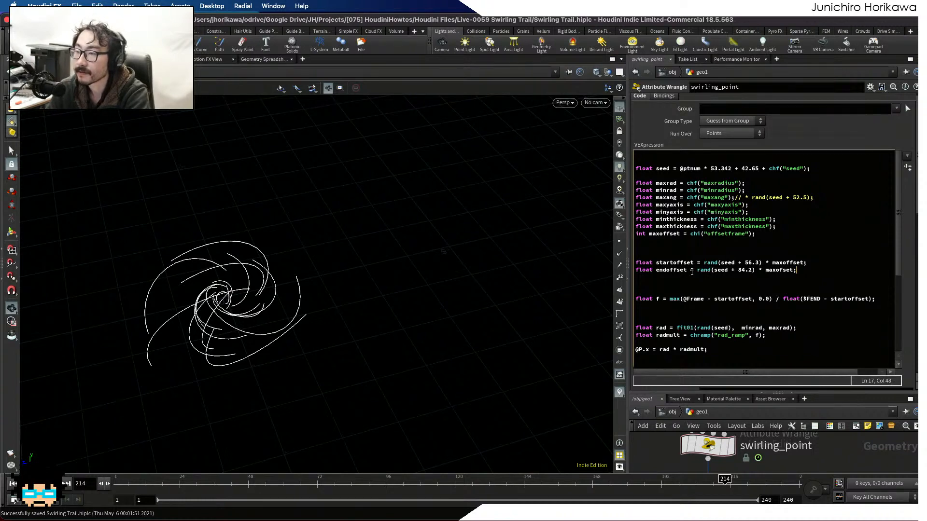
{"action": "left_click", "coordinate": [839, 449]}
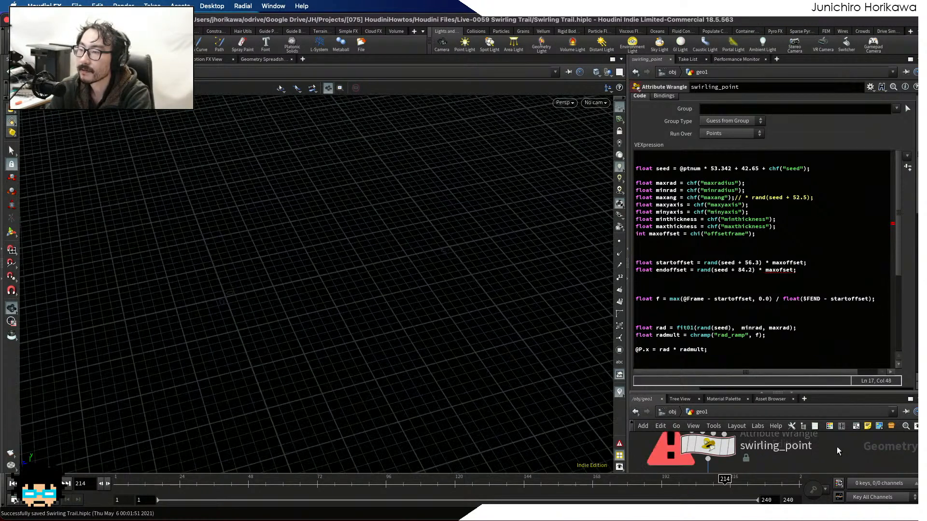
{"action": "left_click", "coordinate": [779, 271]}
{"action": "type", "text": "f"}
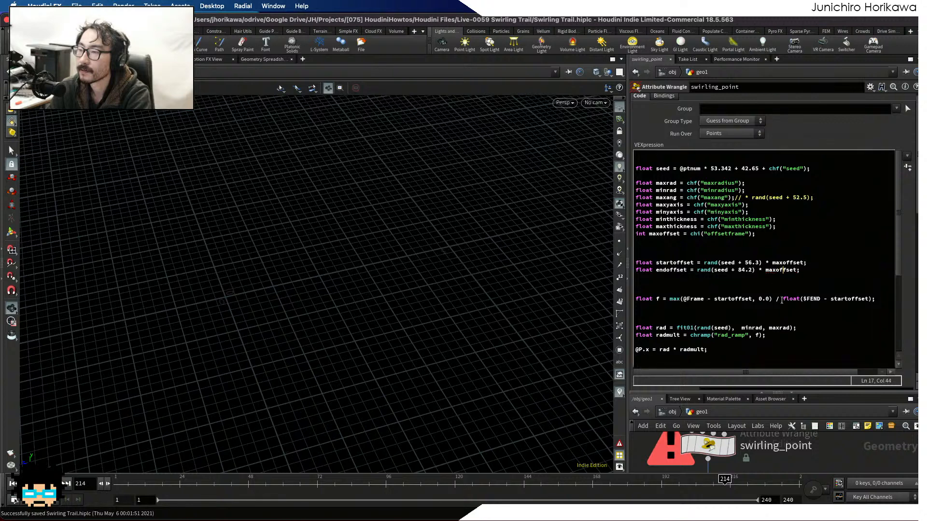
Save the scene file and extend the divisor in the f expression to float($FEND - startoffset - endoffset).
{"action": "key", "text": "ctrl+s"}
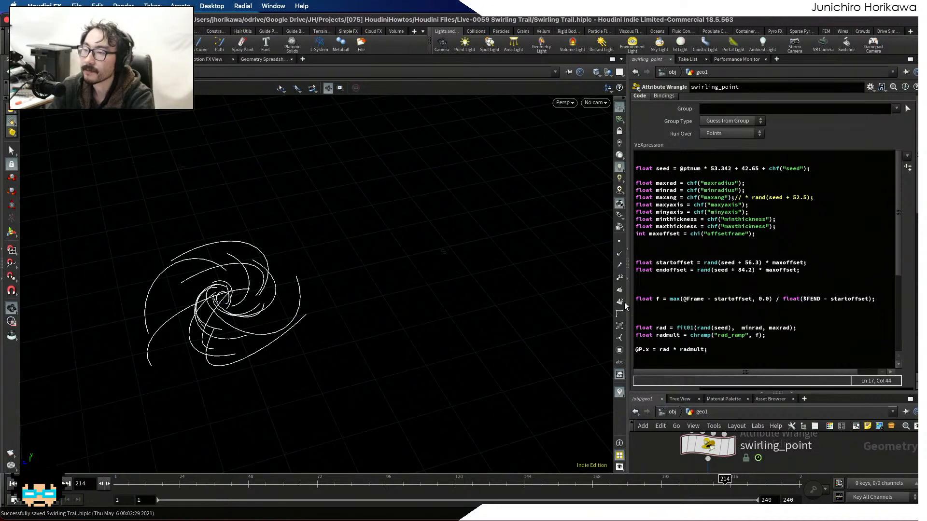
{"action": "left_click_drag", "start_coordinate": [627, 234], "coordinate": [504, 234]}
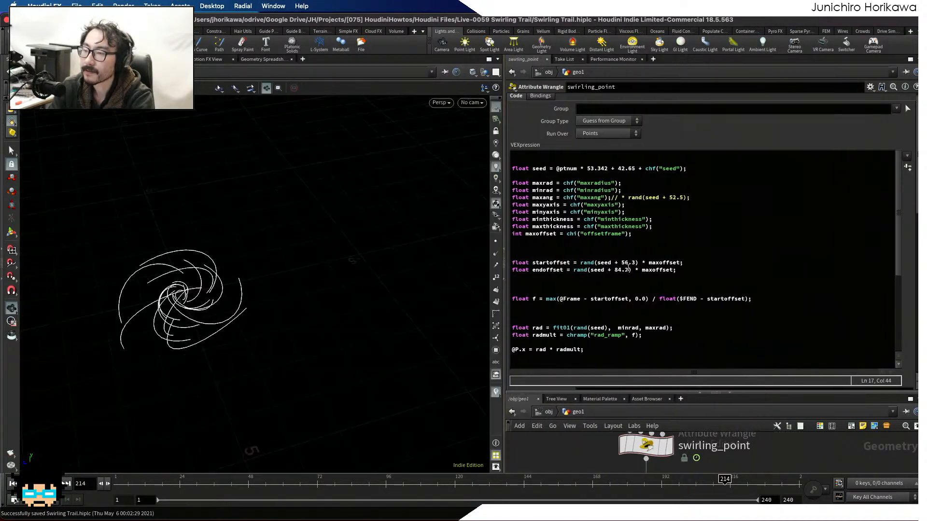
{"action": "double_click", "coordinate": [544, 271]}
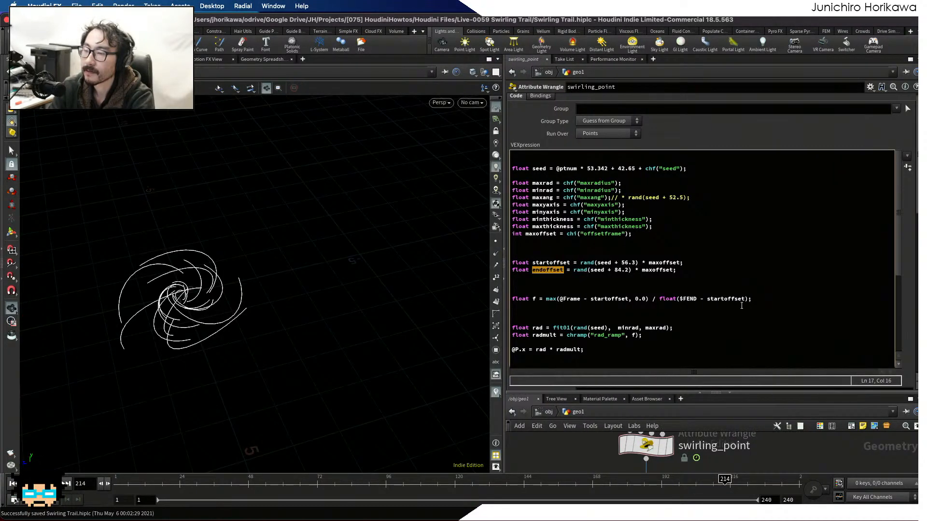
{"action": "left_click", "coordinate": [746, 299]}
{"action": "left_click_drag", "start_coordinate": [658, 298], "coordinate": [721, 299]}
{"action": "left_click", "coordinate": [721, 299]}
{"action": "type", "text": "- "}
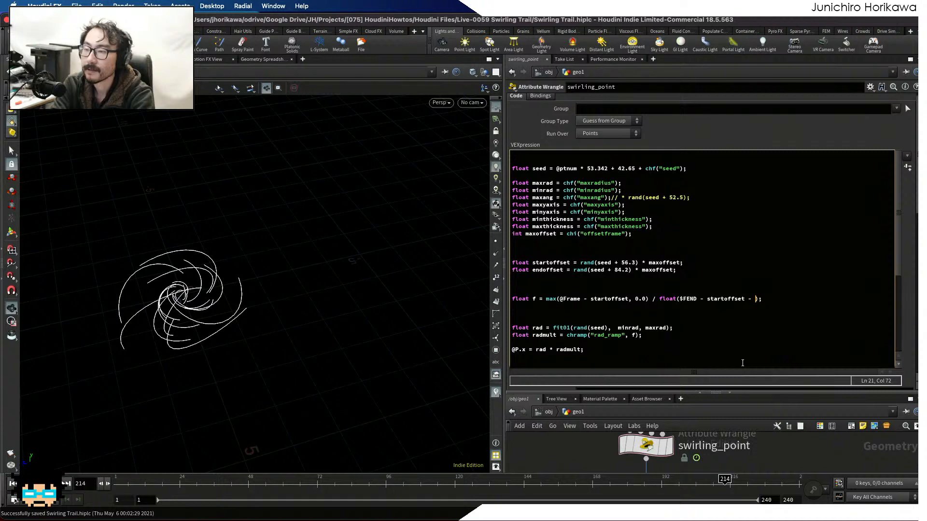
{"action": "type", "text": "endof"}
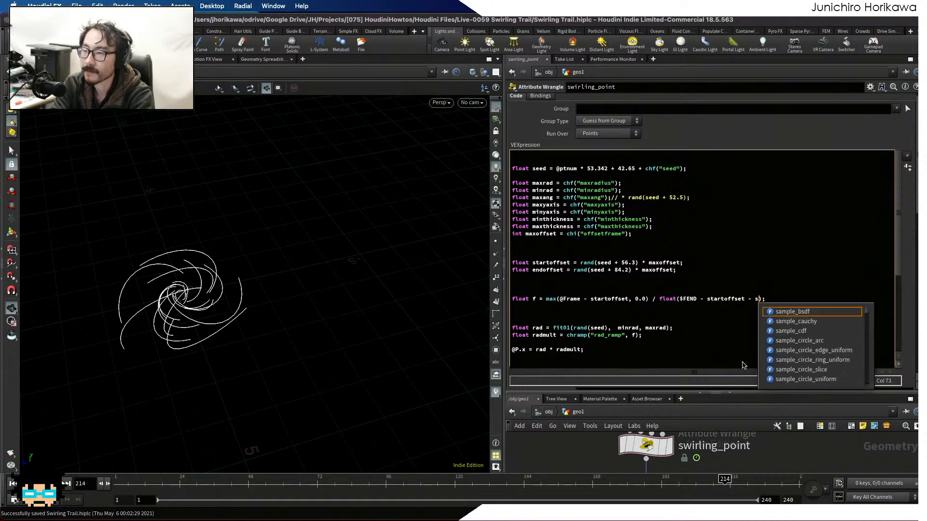
{"action": "type", "text": "fset"}
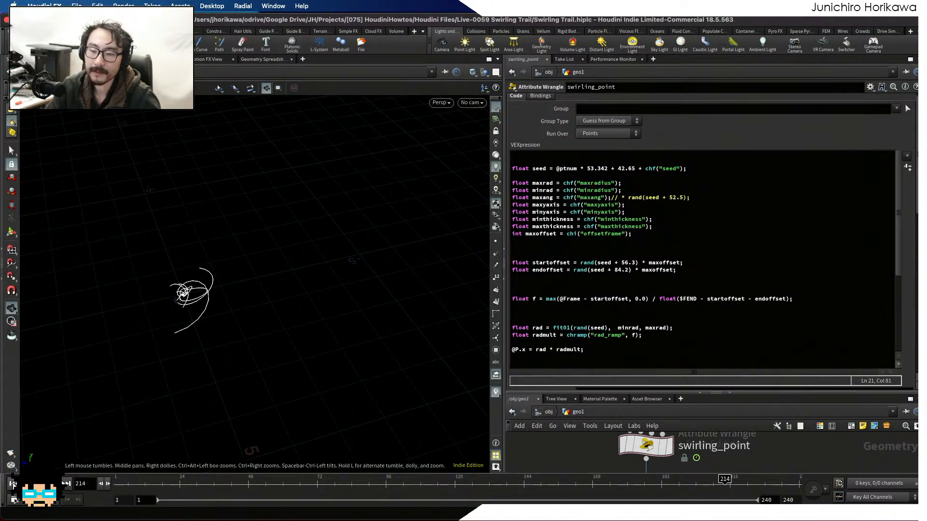
Play back the trail animation and examine the clamped numerator and the divisor in the f expression.
{"action": "left_click", "coordinate": [13, 483]}
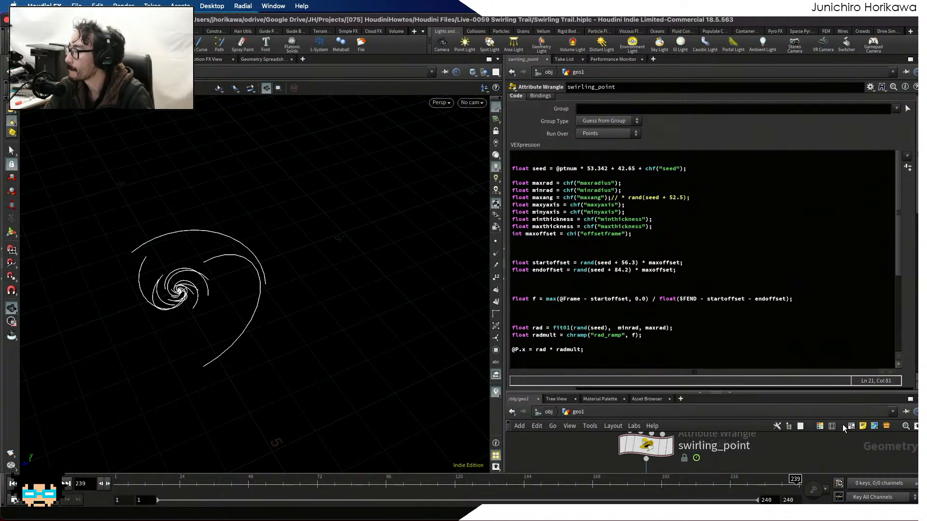
{"action": "left_click", "coordinate": [761, 315]}
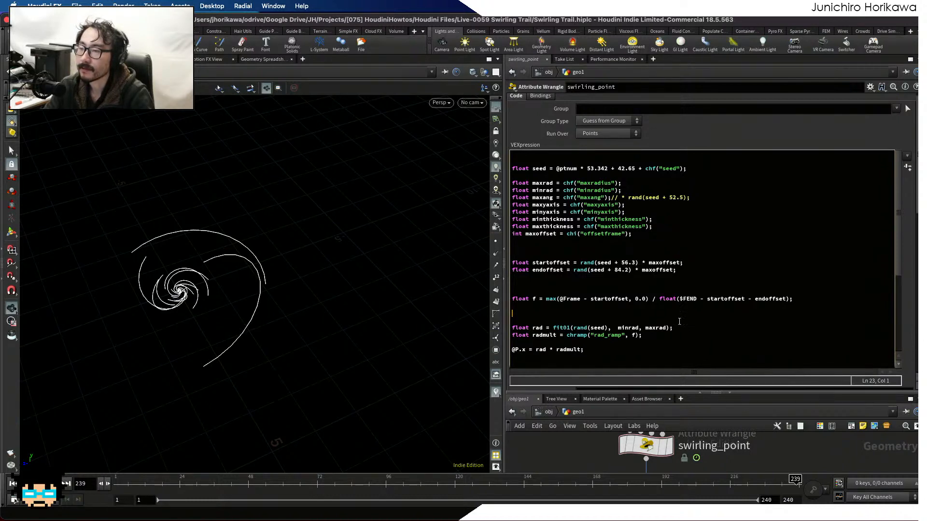
{"action": "left_click", "coordinate": [649, 299]}
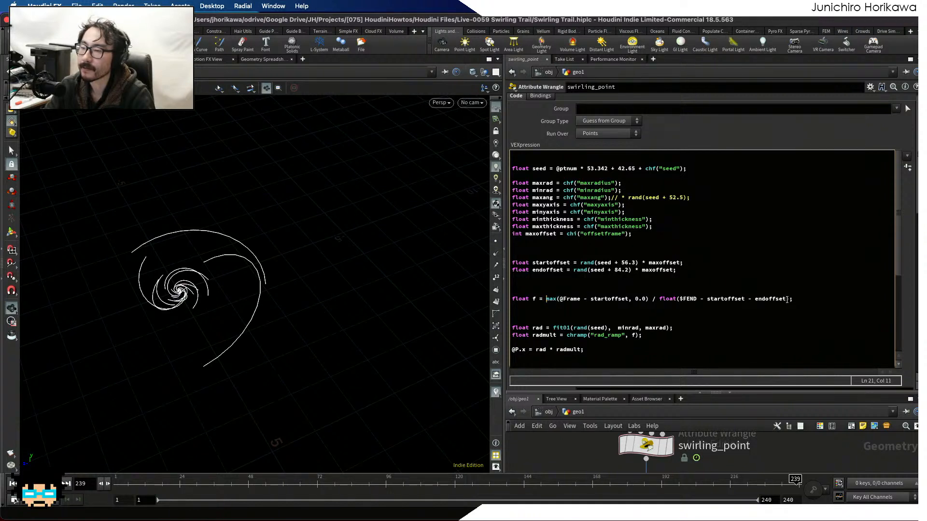
{"action": "mouse_move", "coordinate": [787, 300]}
{"action": "left_mouse_down"}
{"action": "mouse_move", "coordinate": [659, 298]}
{"action": "mouse_move", "coordinate": [788, 299]}
{"action": "left_mouse_up"}
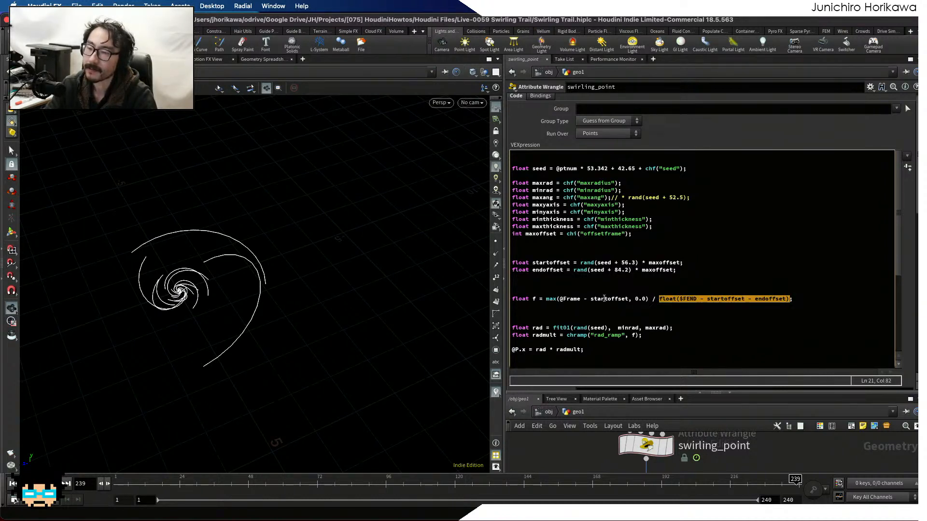
{"action": "left_click_drag", "start_coordinate": [545, 299], "coordinate": [791, 299]}
{"action": "left_click", "coordinate": [790, 299]}
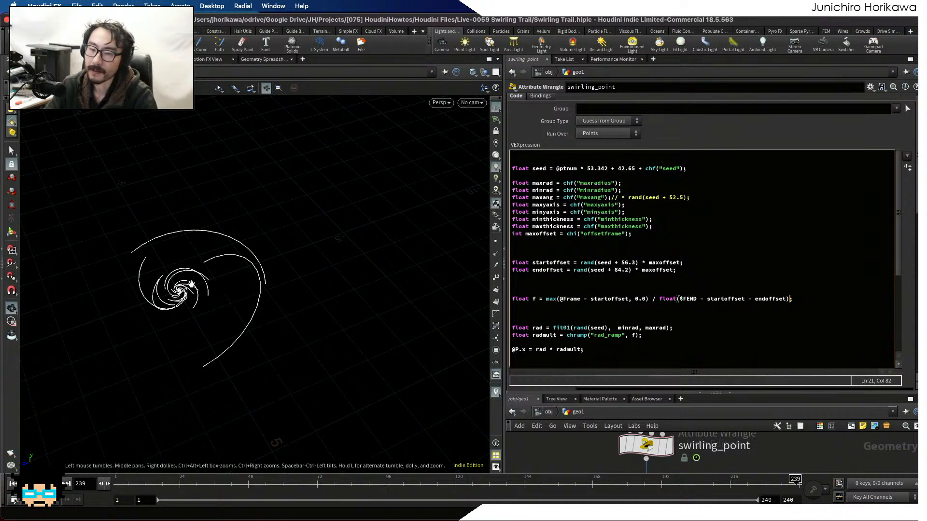
{"action": "left_click", "coordinate": [739, 309]}
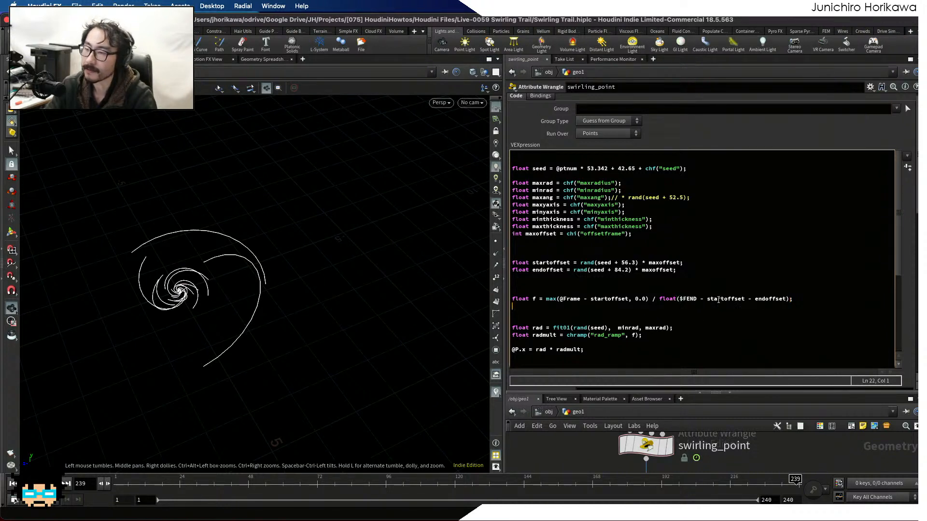
Wrap the whole f expression in a min() function with 1.0 as its upper limit.
{"action": "left_click", "coordinate": [548, 300]}
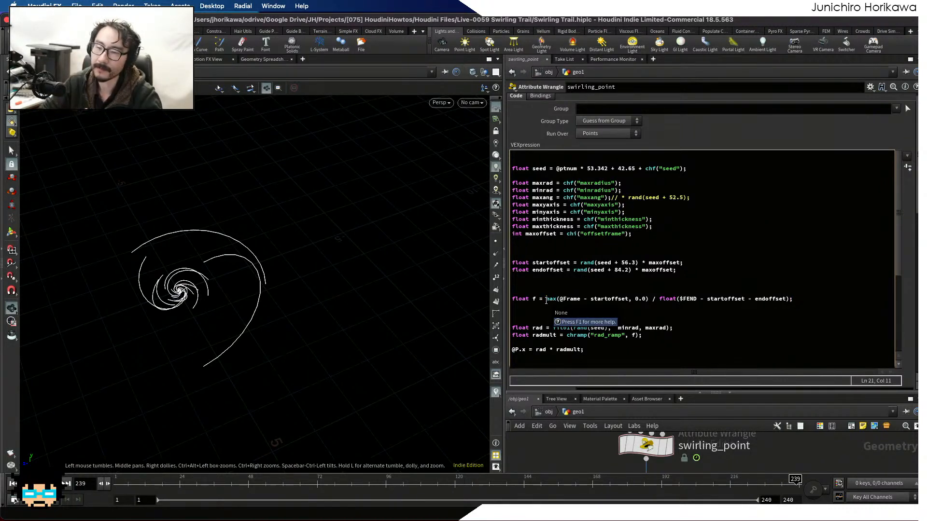
{"action": "type", "text": "min("}
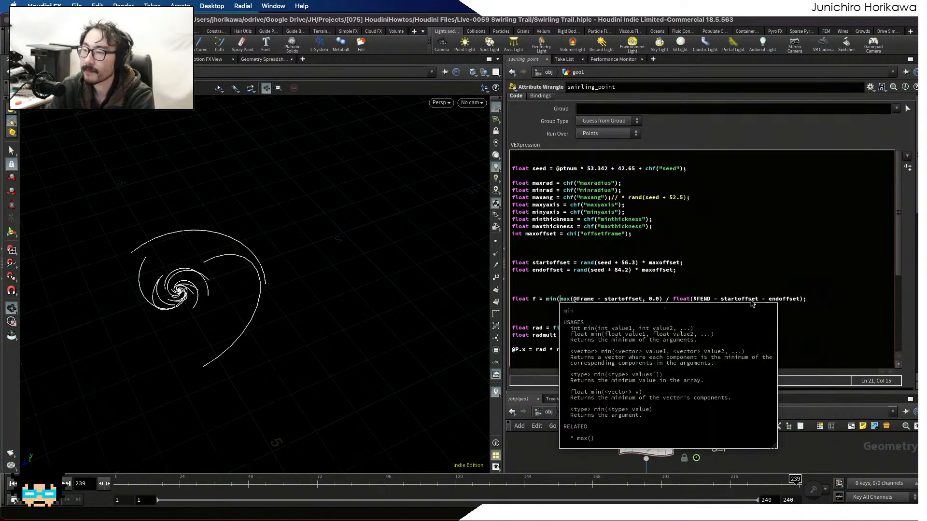
{"action": "left_click", "coordinate": [803, 300]}
{"action": "type", "text": ", 1"}
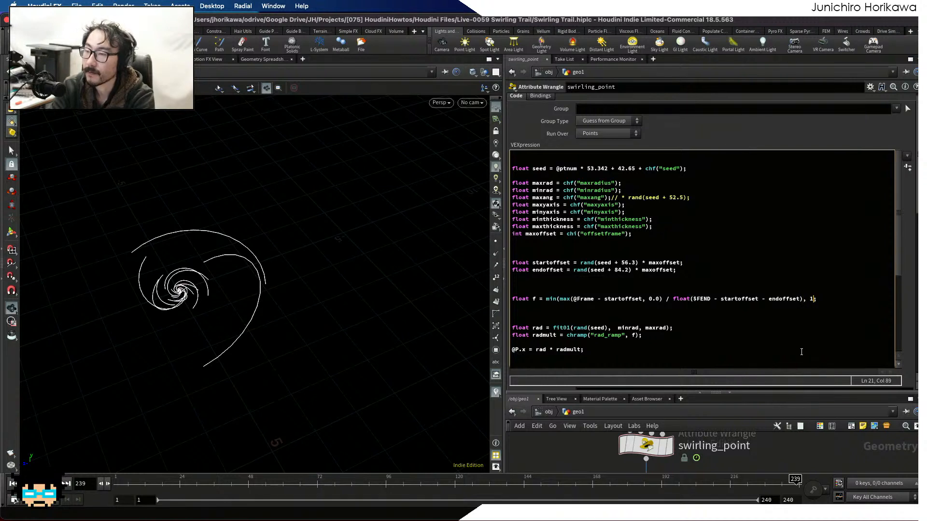
{"action": "type", "text": ".0)"}
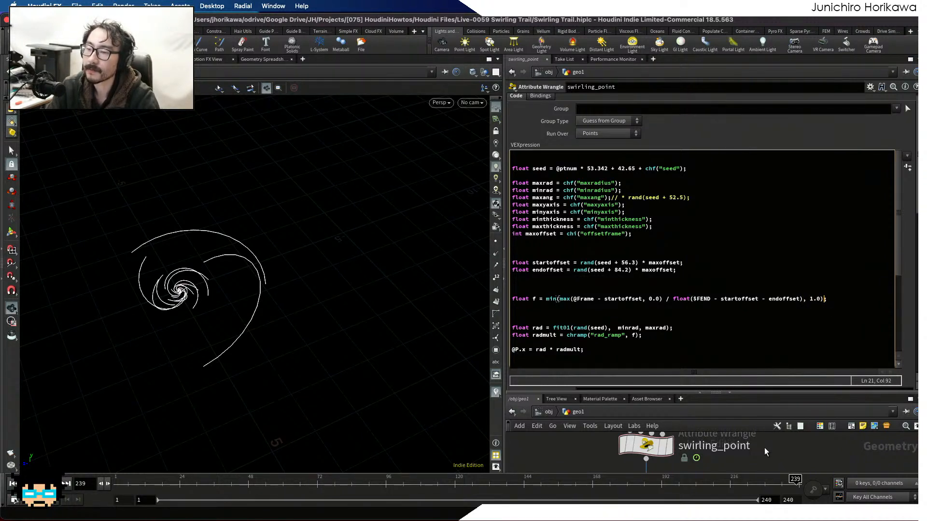
Play back the swirling trails with the updated code and scrub the timeline to frame 45.
{"action": "left_click_drag", "start_coordinate": [126, 484], "coordinate": [66, 489]}
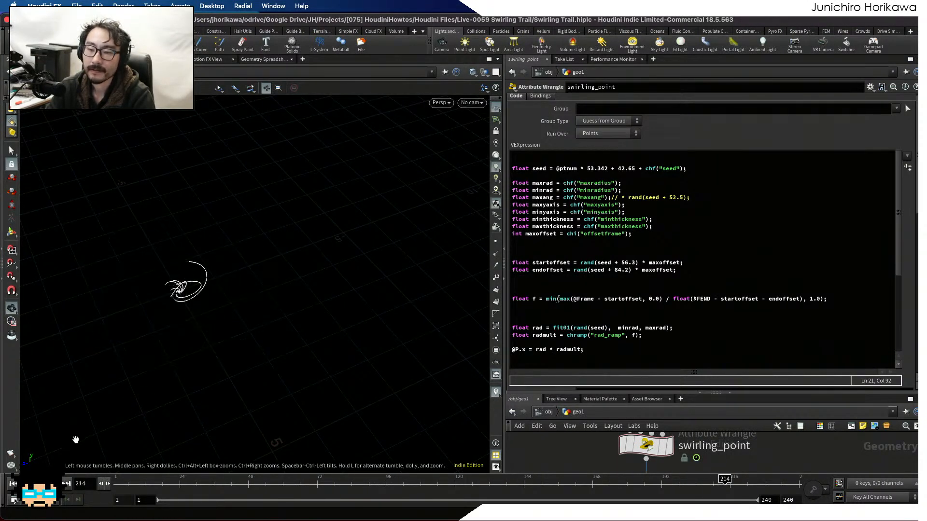
{"action": "key", "text": "Escape"}
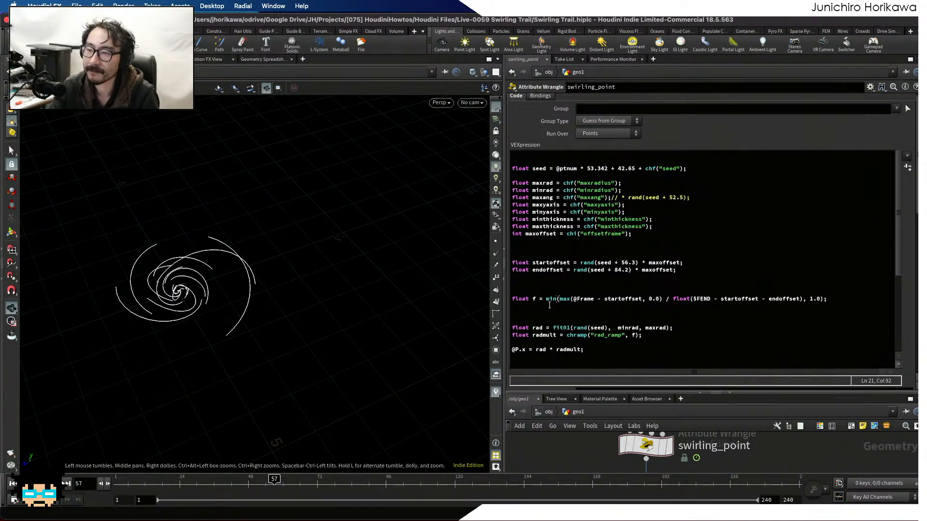
{"action": "left_click", "coordinate": [550, 309]}
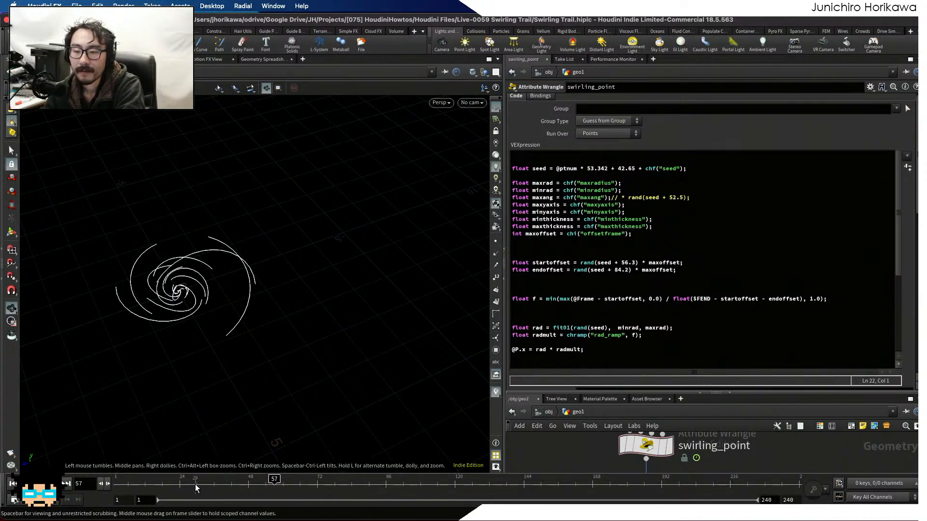
{"action": "left_click_drag", "start_coordinate": [195, 483], "coordinate": [240, 481]}
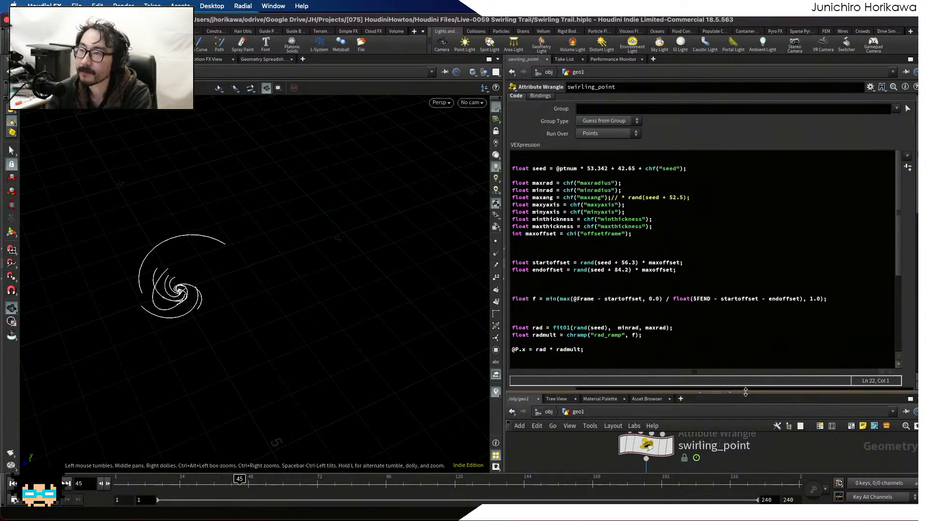
Enlarge the network editor and display the output of the normal2 node.
{"action": "left_click_drag", "start_coordinate": [745, 393], "coordinate": [749, 220]}
{"action": "scroll", "coordinate": [676, 338], "scroll_direction": "down", "scroll_amount": 10}
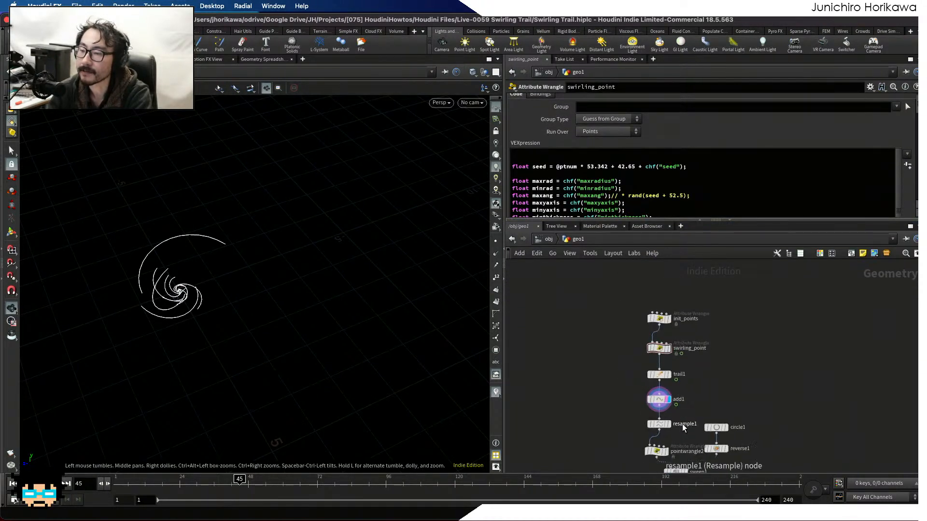
{"action": "scroll", "coordinate": [676, 338], "scroll_direction": "down", "scroll_amount": 2}
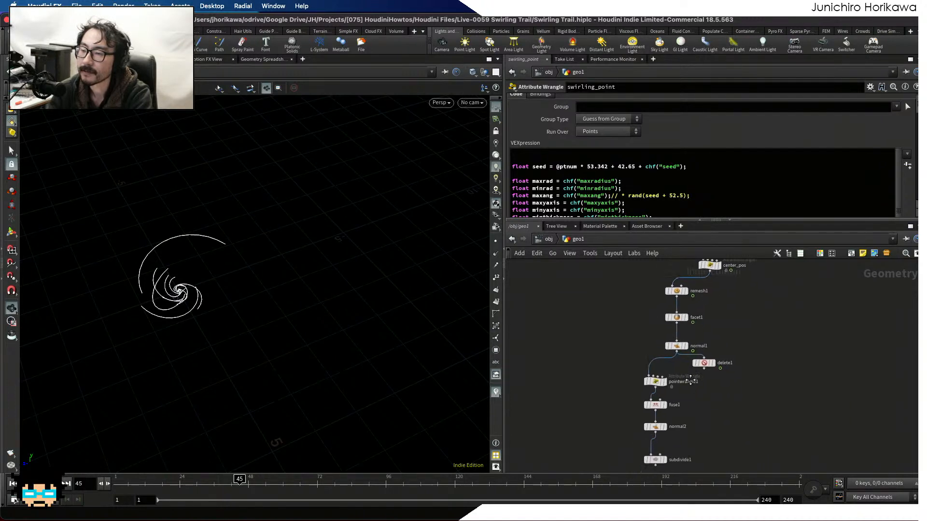
{"action": "scroll", "coordinate": [673, 379], "scroll_direction": "up", "scroll_amount": 4}
{"action": "mouse_move", "coordinate": [668, 363]}
{"action": "left_click", "coordinate": [668, 357]}
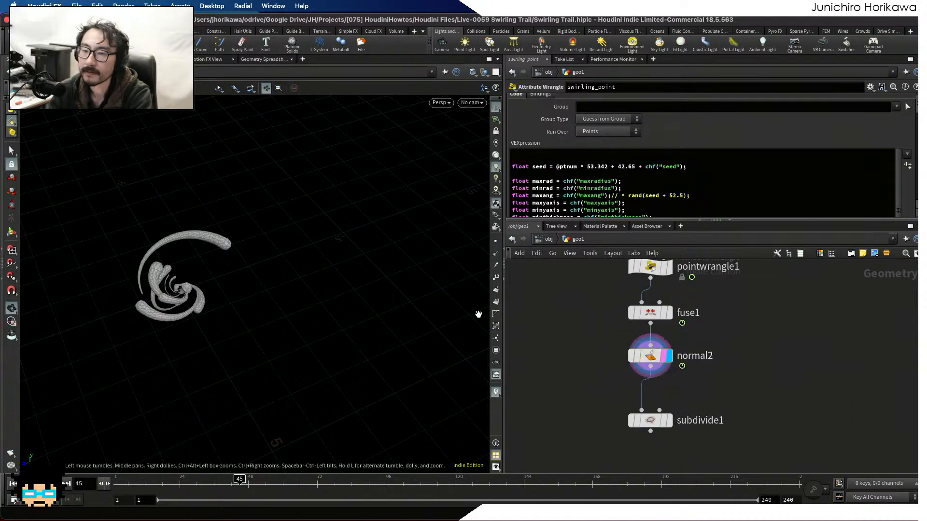
Inspect the thick trail meshes up close during playback, and return the timeline to frame 1.
{"action": "scroll", "coordinate": [188, 335], "scroll_direction": "up", "scroll_amount": 10}
{"action": "scroll", "coordinate": [129, 420], "scroll_direction": "down", "scroll_amount": 8}
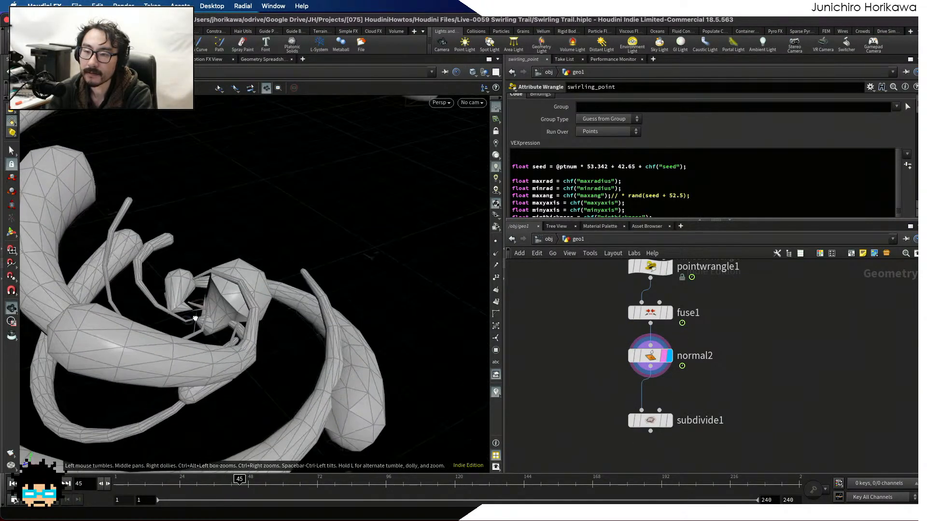
{"action": "left_click", "coordinate": [55, 483]}
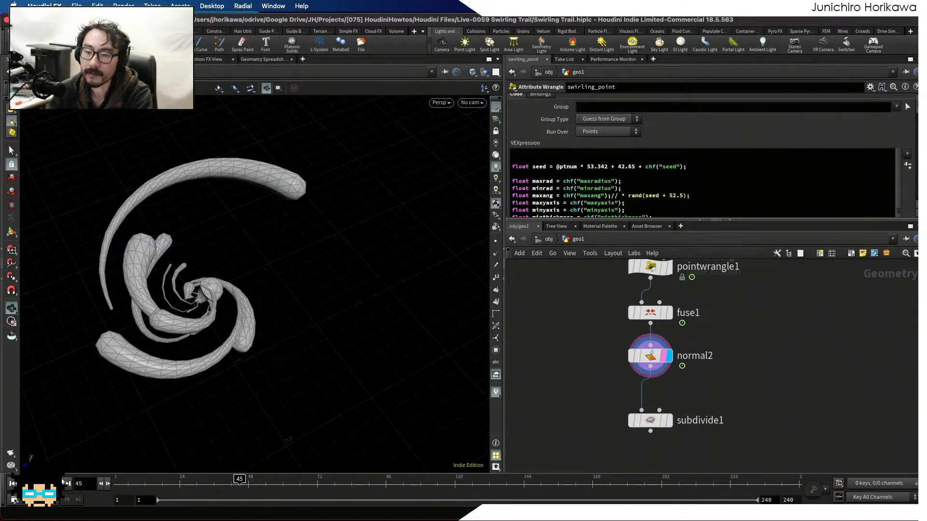
{"action": "scroll", "coordinate": [261, 326], "scroll_direction": "down", "scroll_amount": 8}
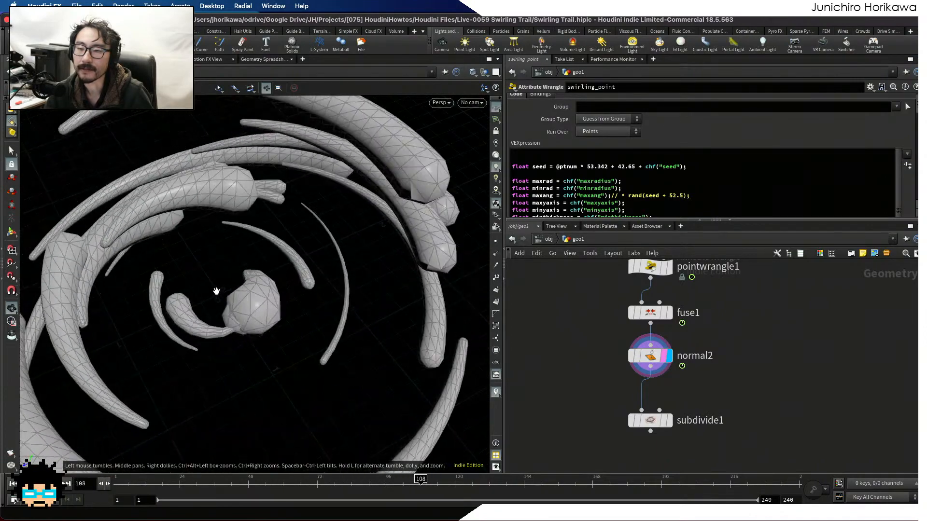
{"action": "left_click", "coordinate": [119, 482]}
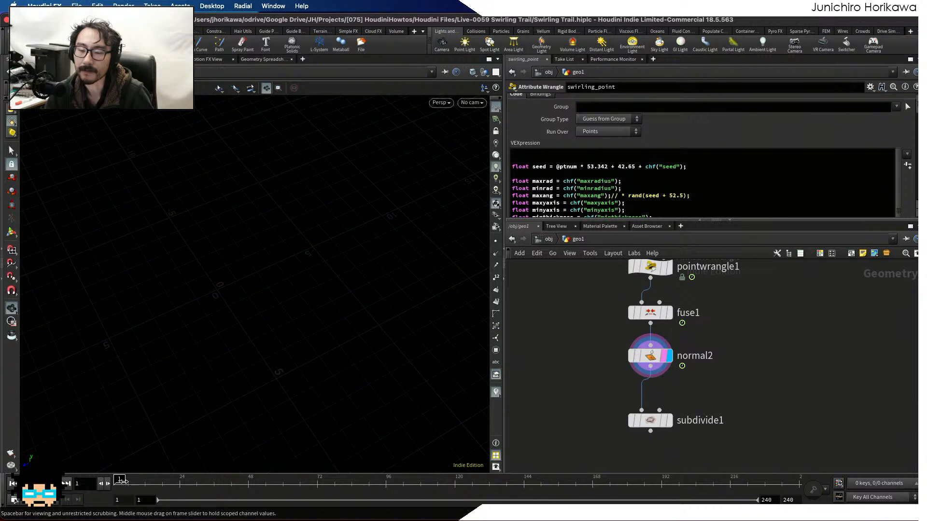
{"action": "mouse_move", "coordinate": [123, 482]}
{"action": "left_mouse_down"}
{"action": "mouse_move", "coordinate": [858, 482]}
{"action": "mouse_move", "coordinate": [120, 482]}
{"action": "left_mouse_up"}
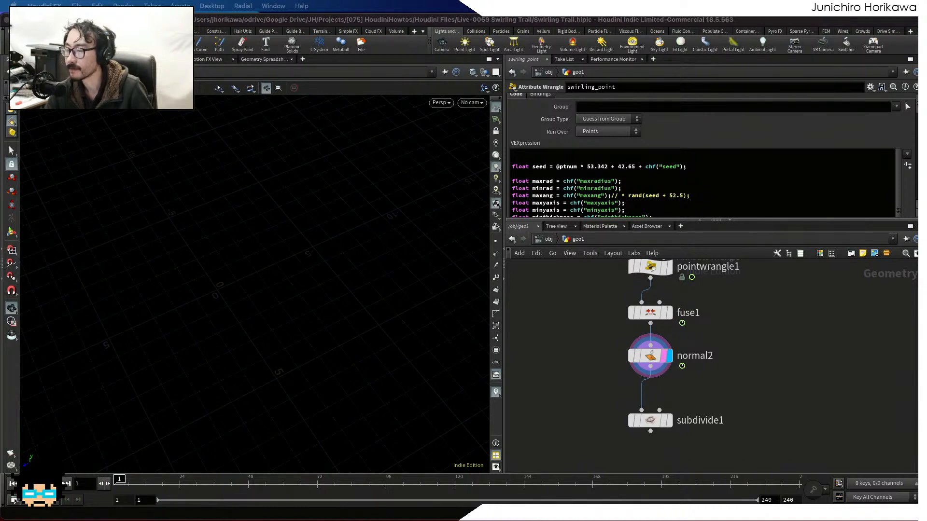
Examine the lower part of the geo1 network and the code of the center_pos wrangle.
{"action": "scroll", "coordinate": [732, 394], "scroll_direction": "down", "scroll_amount": 5}
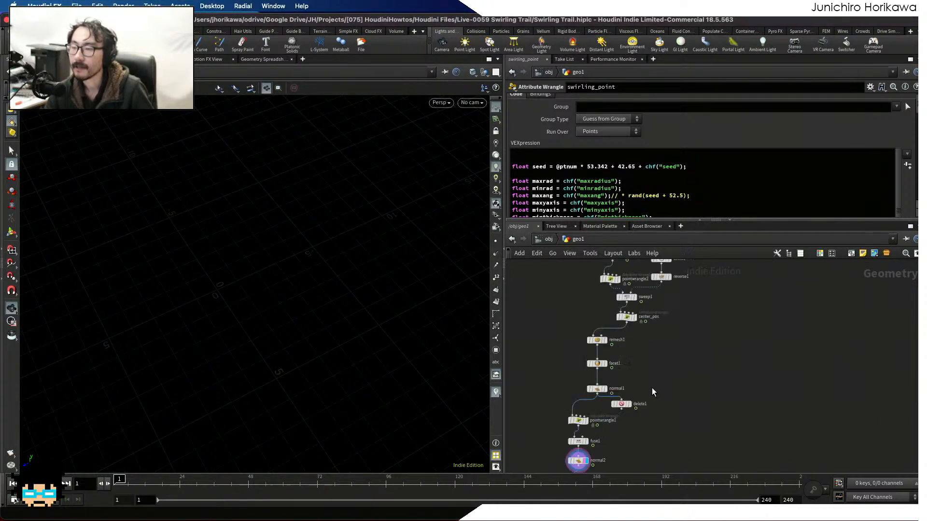
{"action": "scroll", "coordinate": [652, 387], "scroll_direction": "up", "scroll_amount": 3}
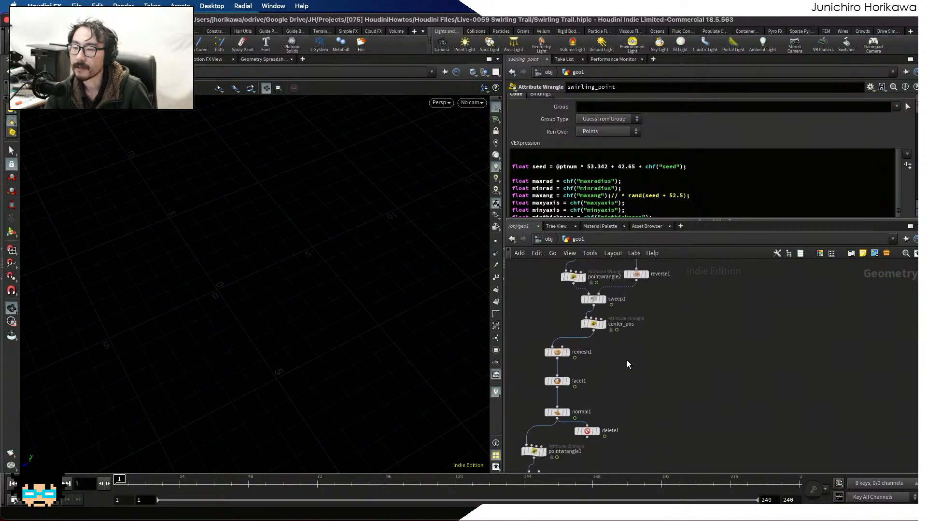
{"action": "scroll", "coordinate": [611, 346], "scroll_direction": "up", "scroll_amount": 3}
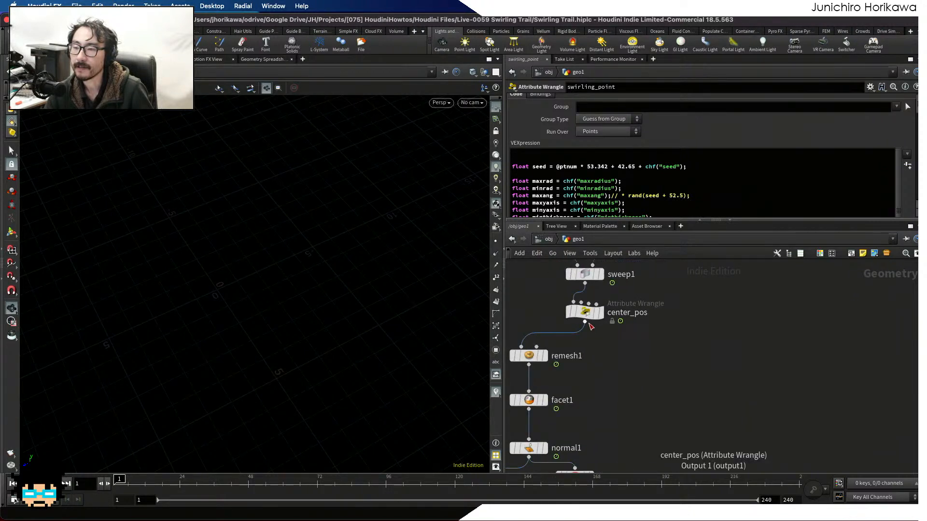
{"action": "left_click", "coordinate": [585, 314]}
{"action": "scroll", "coordinate": [616, 364], "scroll_direction": "down", "scroll_amount": 3}
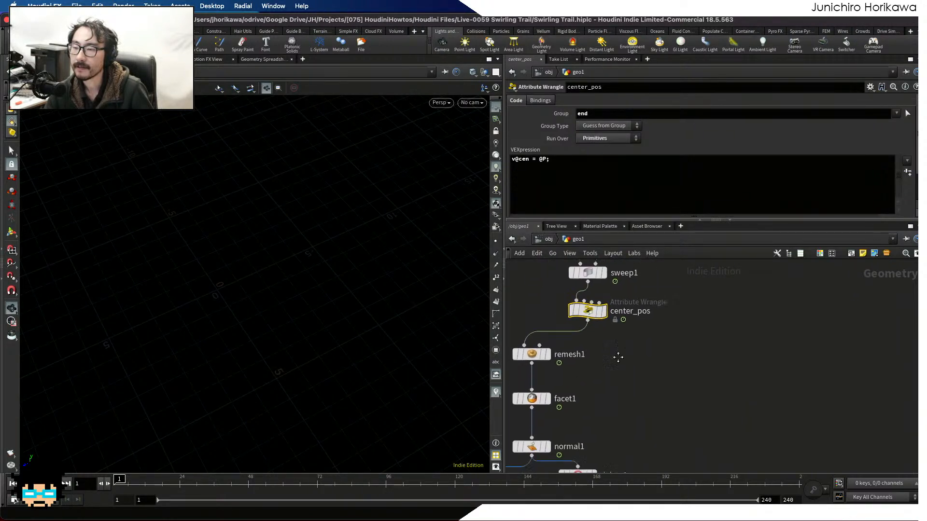
{"action": "scroll", "coordinate": [613, 348], "scroll_direction": "up", "scroll_amount": 2}
{"action": "scroll", "coordinate": [610, 367], "scroll_direction": "down", "scroll_amount": 4}
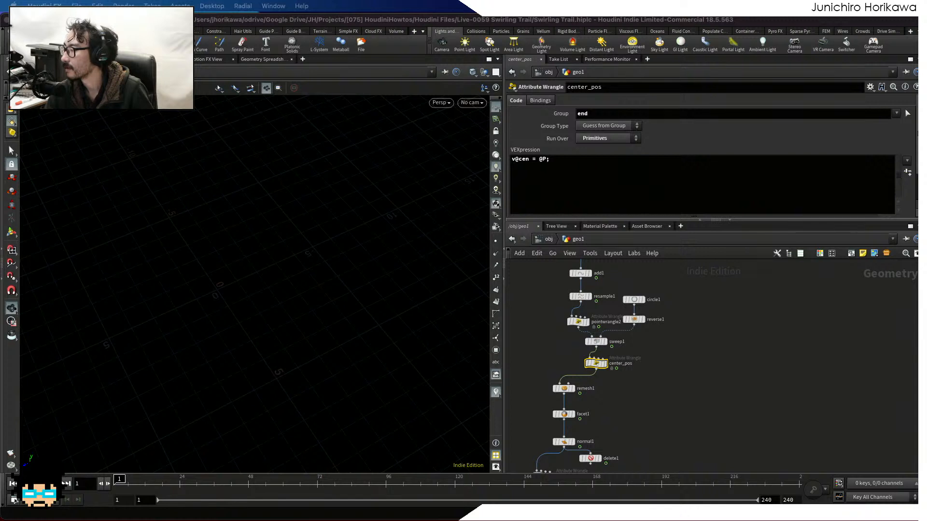
{"action": "middle_click_drag", "start_coordinate": [636, 425], "coordinate": [641, 367]}
{"action": "scroll", "coordinate": [617, 343], "scroll_direction": "down", "scroll_amount": 3}
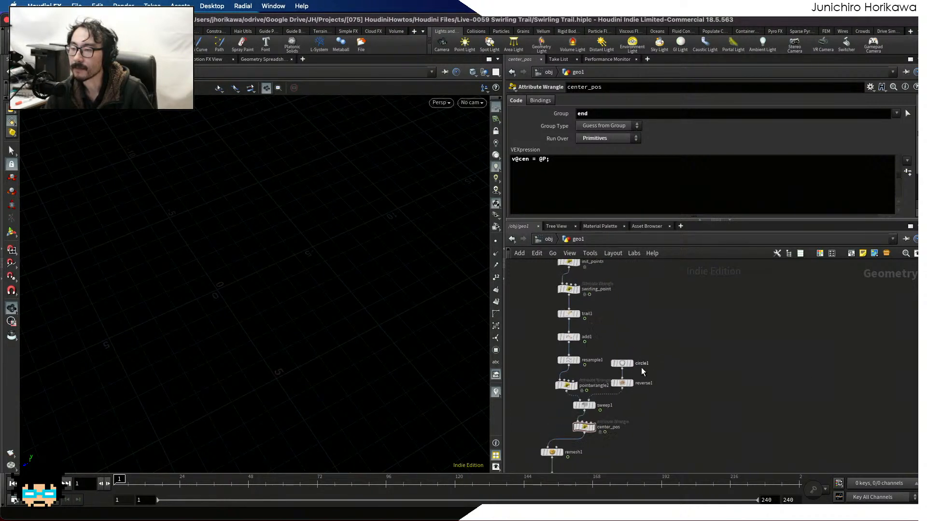
{"action": "scroll", "coordinate": [641, 367], "scroll_direction": "up", "scroll_amount": 3}
{"action": "scroll", "coordinate": [584, 375], "scroll_direction": "up", "scroll_amount": 5}
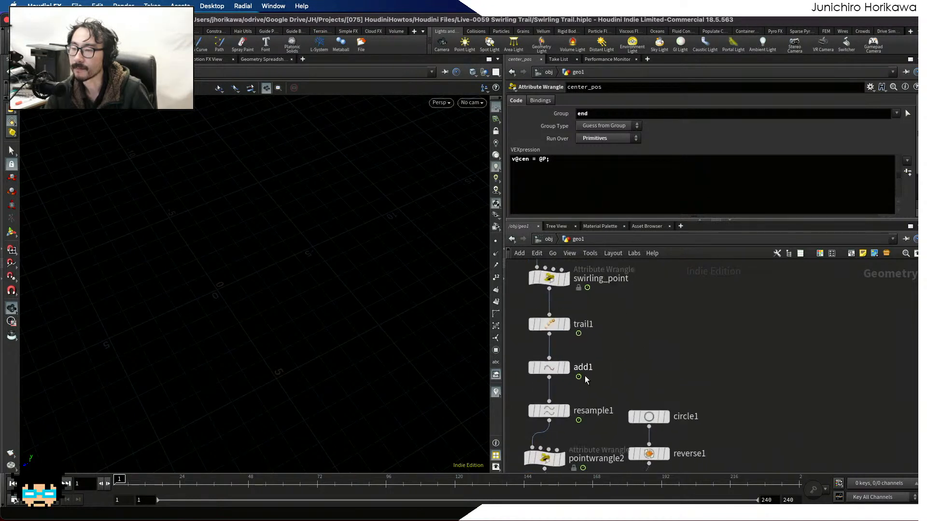
Display the add1 node's output, run the timeline to frame 55 and inspect the swirling curves.
{"action": "left_click", "coordinate": [531, 365]}
{"action": "key", "text": "Up"}
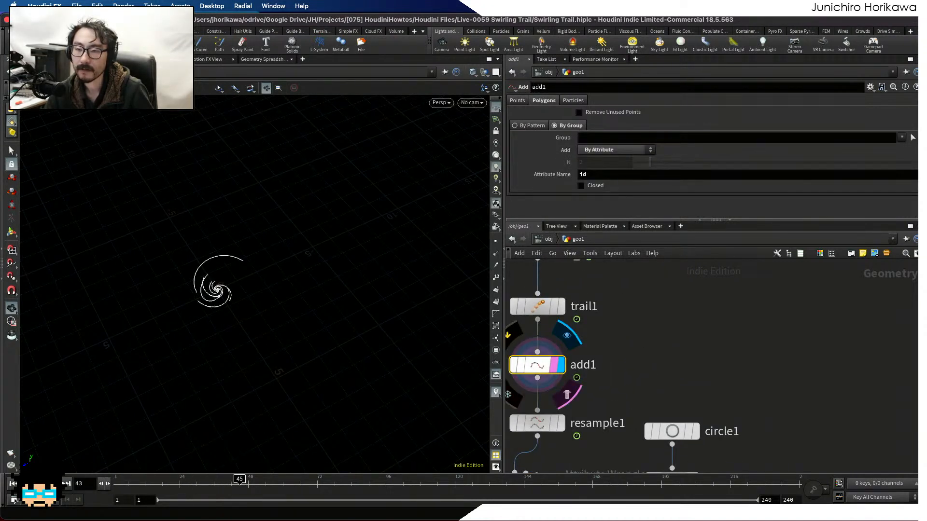
{"action": "right_click_drag", "start_coordinate": [195, 380], "coordinate": [302, 306]}
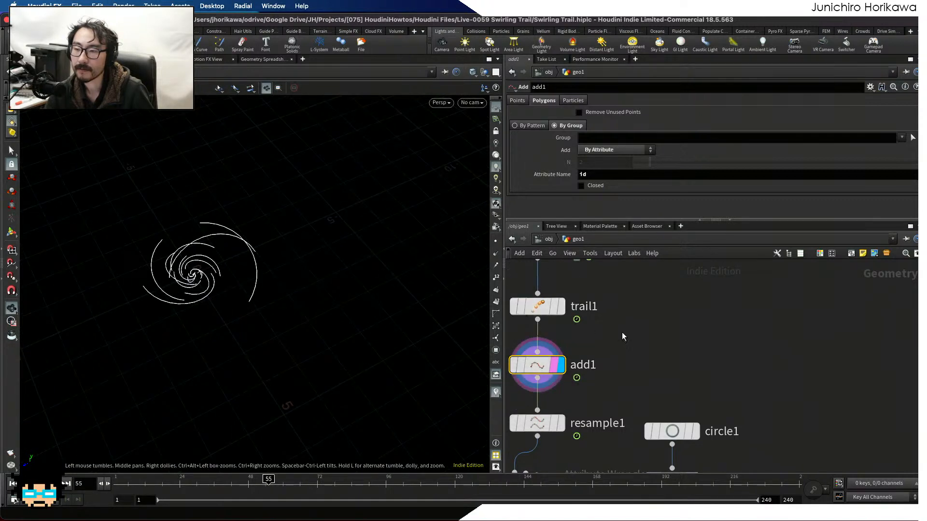
Display the output of trail1 and then of swirling_point, and select the swirling_point wrangle.
{"action": "scroll", "coordinate": [622, 333], "scroll_direction": "down", "scroll_amount": 1}
{"action": "middle_click_drag", "start_coordinate": [622, 333], "coordinate": [626, 379]}
{"action": "scroll", "coordinate": [626, 379], "scroll_direction": "up", "scroll_amount": 1}
{"action": "left_click", "coordinate": [576, 338]}
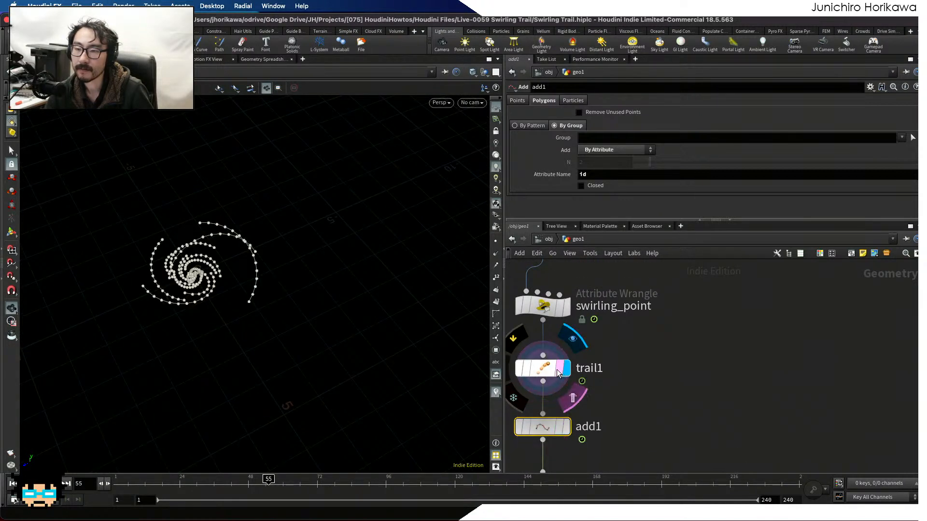
{"action": "left_click", "coordinate": [565, 307]}
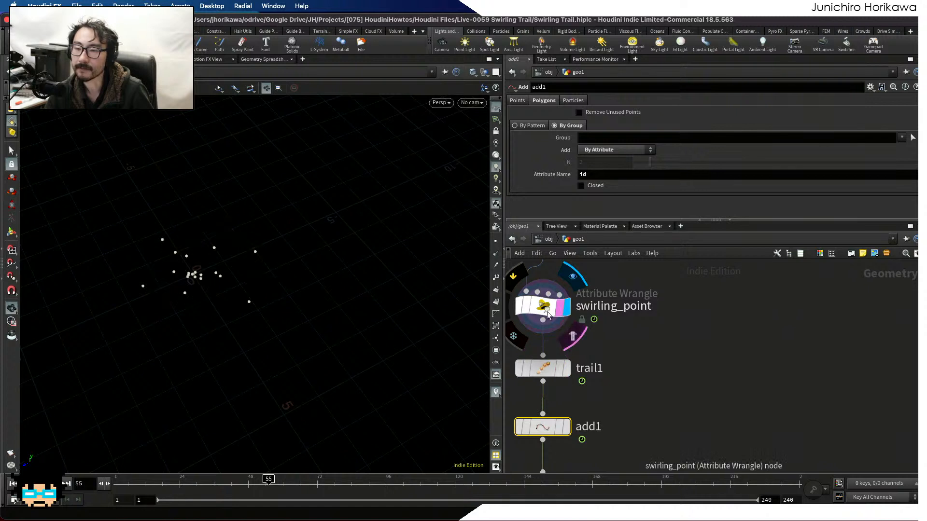
{"action": "left_click", "coordinate": [552, 317]}
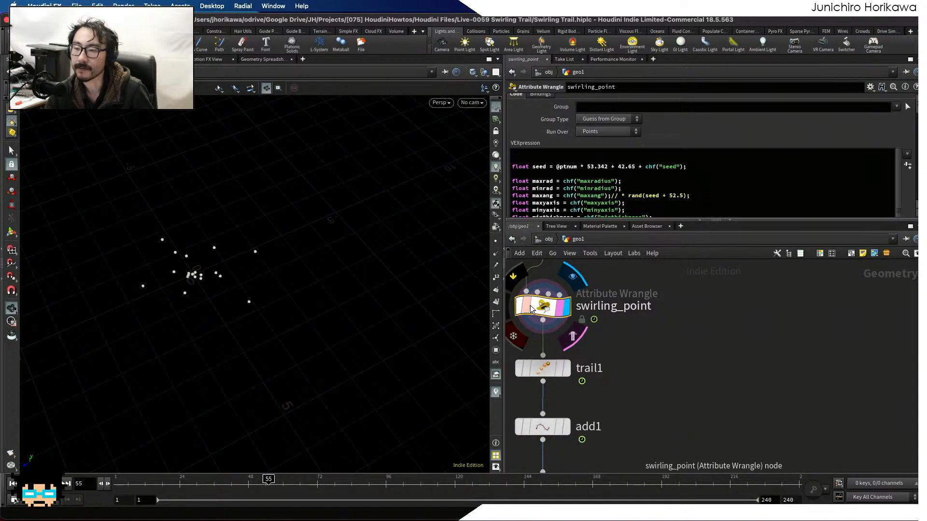
{"action": "scroll", "coordinate": [647, 333], "scroll_direction": "down", "scroll_amount": 1}
{"action": "key", "text": "Tab"}
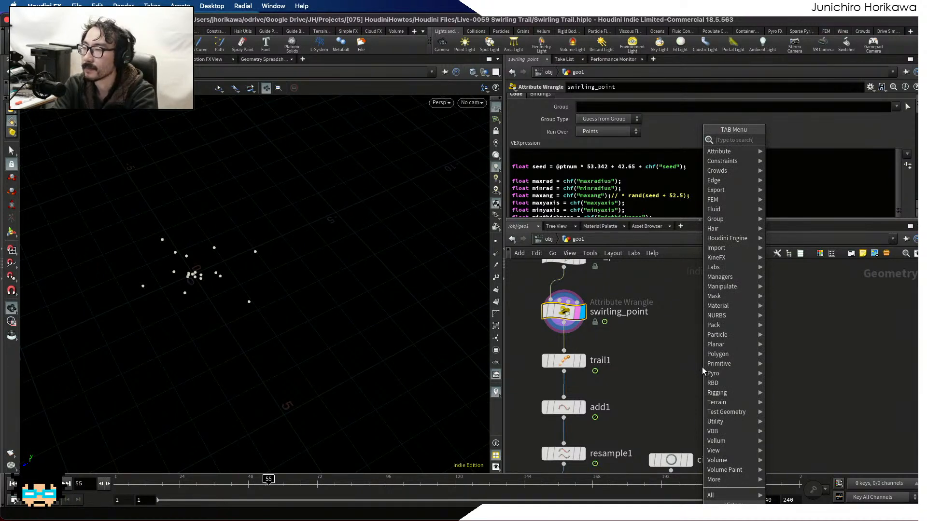
{"action": "key", "text": "Escape"}
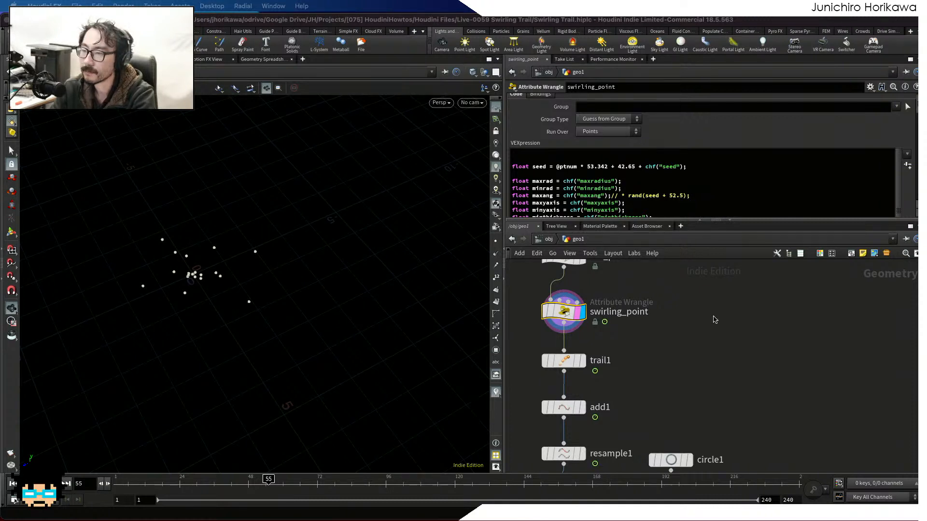
{"action": "left_click", "coordinate": [665, 339]}
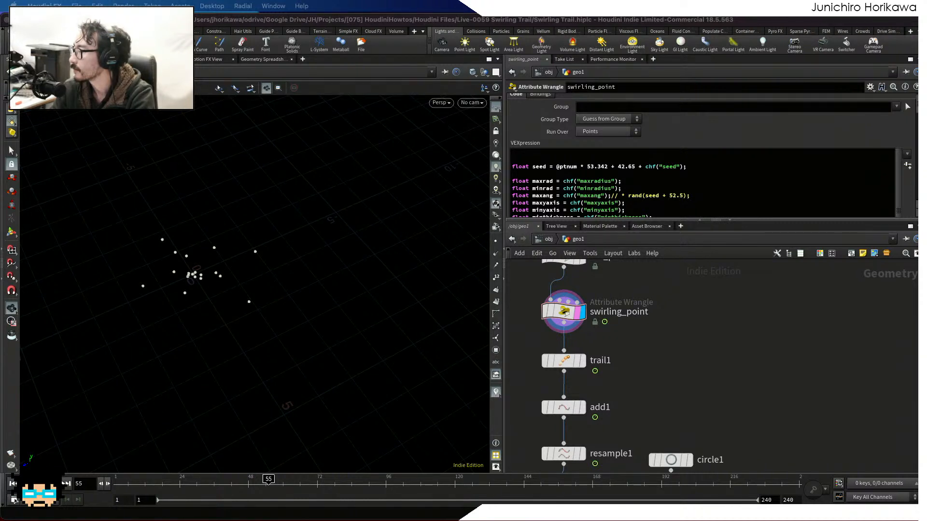
Add a Copy to Points node beside the trail chain and wire swirling_point's output into its target points input.
{"action": "scroll", "coordinate": [642, 360], "scroll_direction": "down", "scroll_amount": 4}
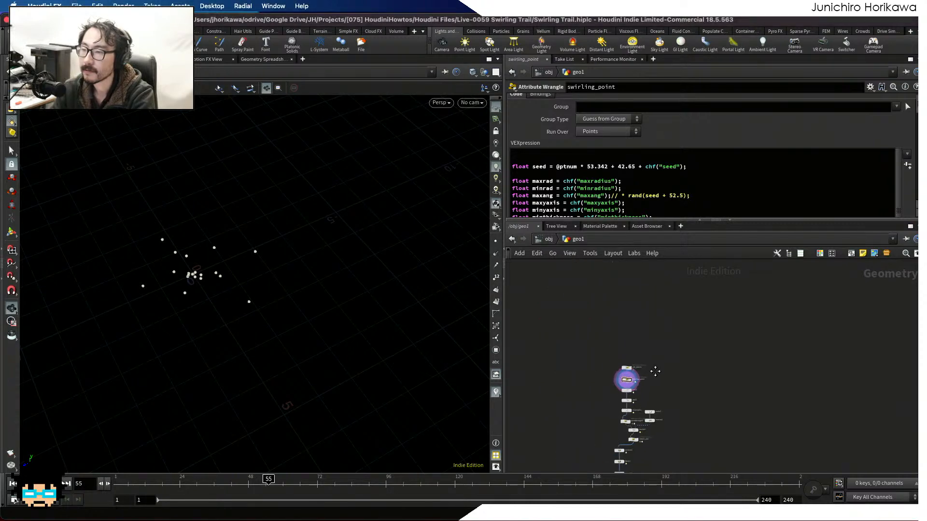
{"action": "scroll", "coordinate": [656, 381], "scroll_direction": "up", "scroll_amount": 2}
{"action": "middle_click_drag", "start_coordinate": [655, 412], "coordinate": [657, 389]}
{"action": "key", "text": "Tab"}
{"action": "type", "text": "poit"}
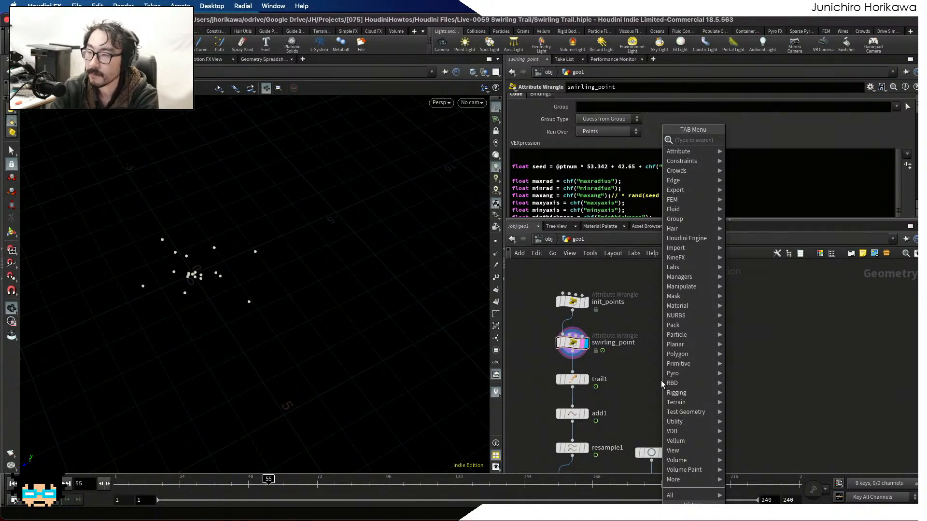
{"action": "key", "text": "BackSpace"}
{"action": "key", "text": "BackSpace"}
{"action": "key", "text": "BackSpace"}
{"action": "key", "text": "BackSpace"}
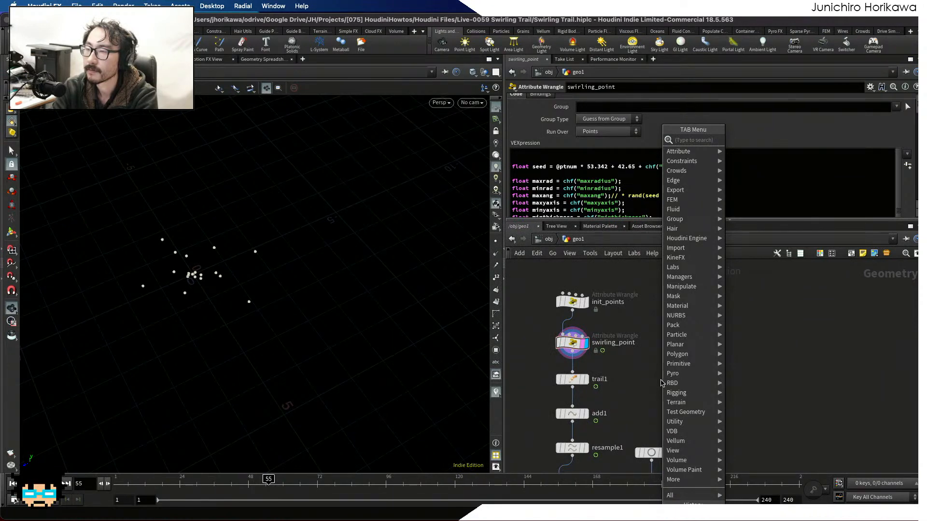
{"action": "type", "text": "copy t"}
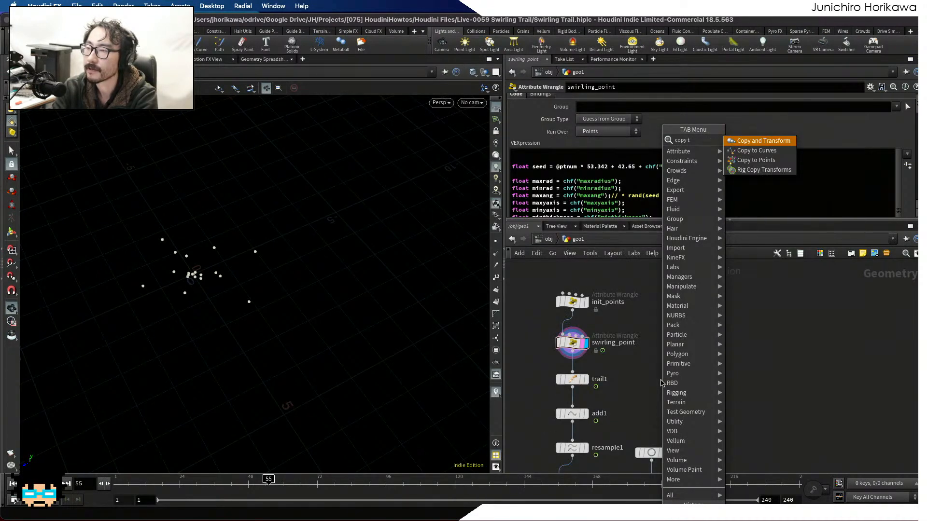
{"action": "key", "text": "Down"}
{"action": "key", "text": "Down"}
{"action": "key", "text": "Return"}
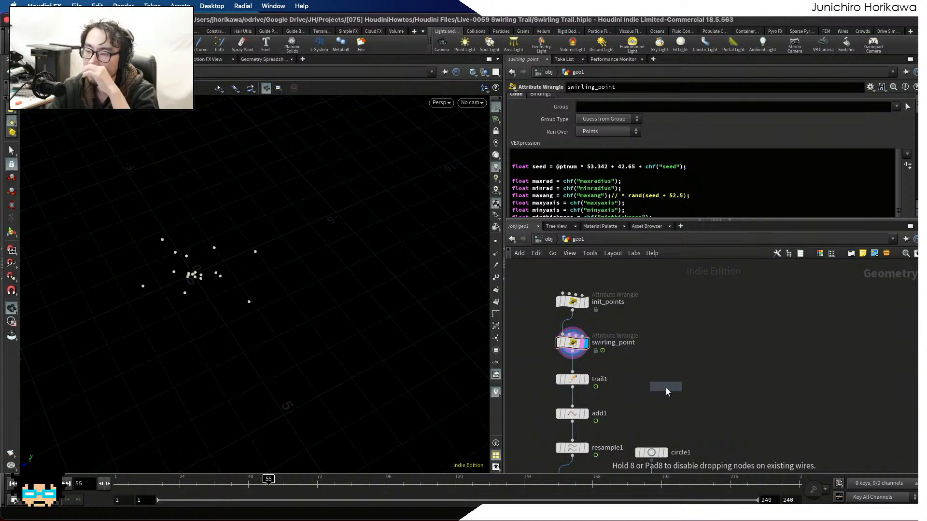
{"action": "left_click", "coordinate": [666, 393]}
{"action": "left_click", "coordinate": [573, 359]}
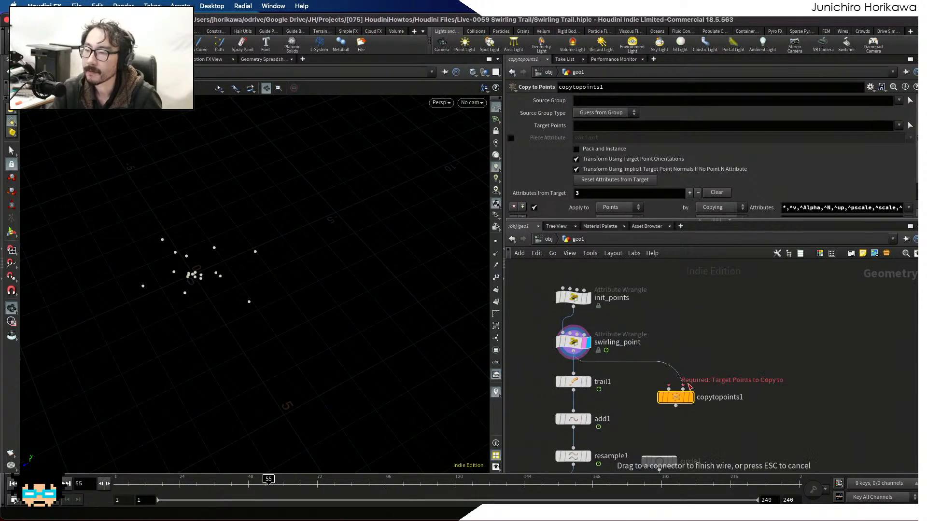
{"action": "left_click_drag", "start_coordinate": [676, 402], "coordinate": [735, 423]}
Add a Sphere node, return the timeline to frame 1, and connect the sphere to the first input of copytopoints1.
{"action": "key", "text": "Tab"}
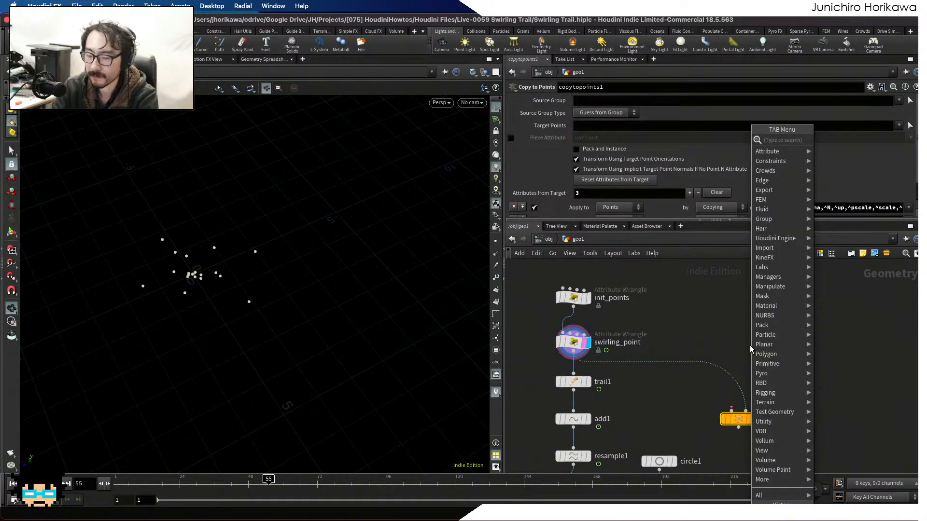
{"action": "type", "text": "attrib"}
{"action": "key", "text": "Return"}
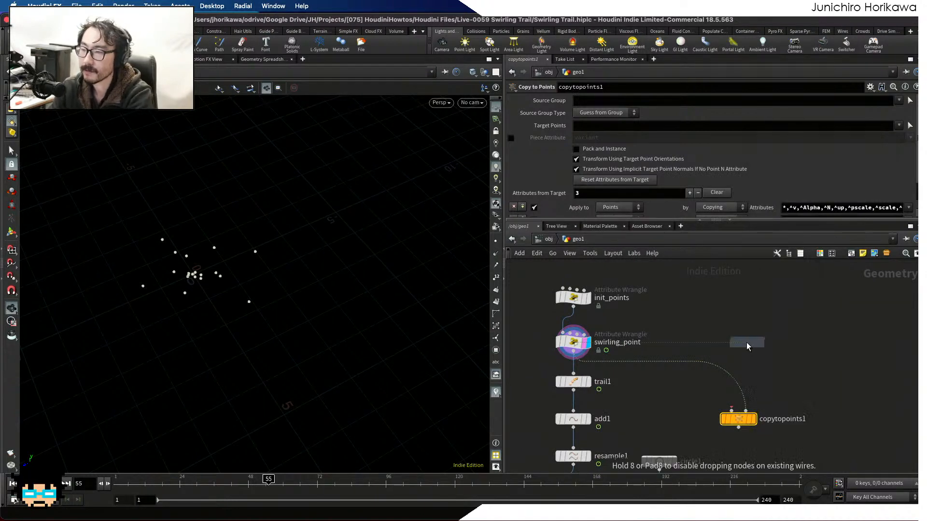
{"action": "left_click", "coordinate": [746, 346]}
{"action": "left_click_drag", "start_coordinate": [745, 342], "coordinate": [714, 342]}
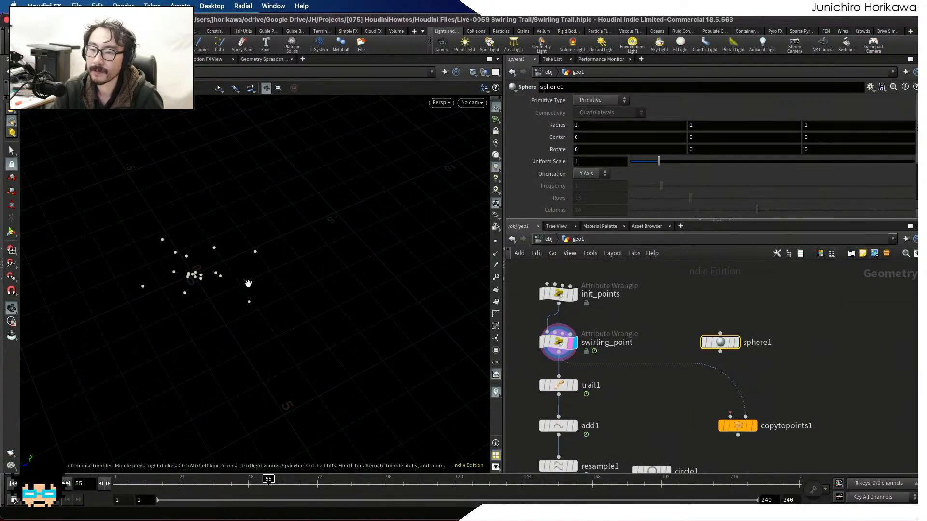
{"action": "key", "text": "ctrl+Up"}
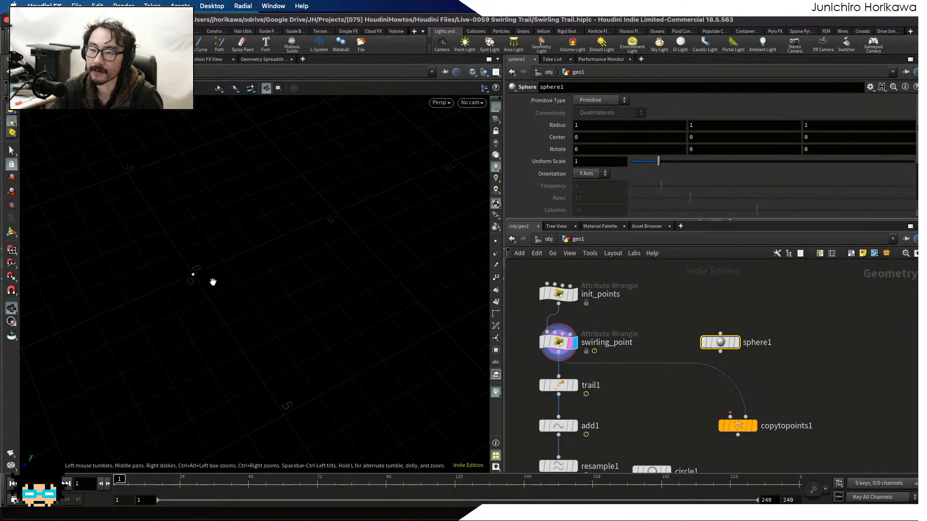
{"action": "scroll", "coordinate": [717, 371], "scroll_direction": "up", "scroll_amount": 1}
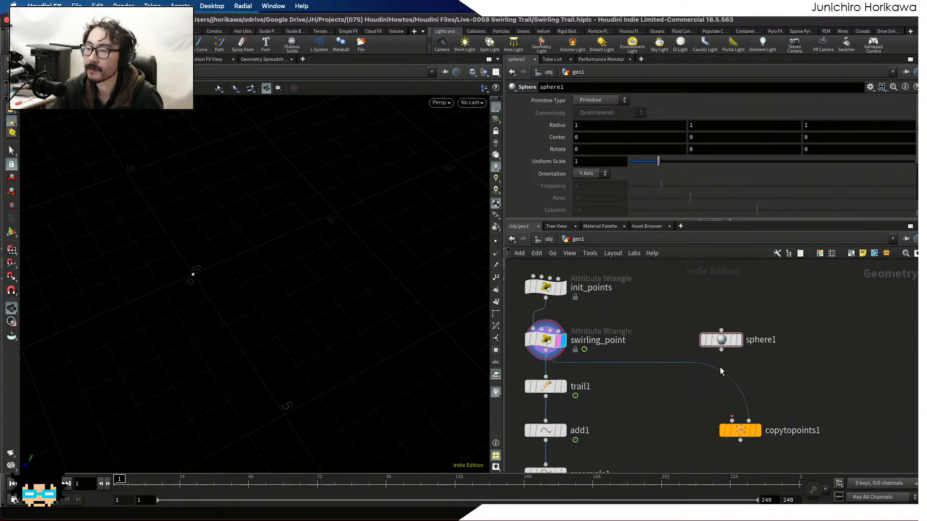
{"action": "mouse_move", "coordinate": [721, 348]}
{"action": "left_mouse_down"}
{"action": "mouse_move", "coordinate": [731, 420]}
{"action": "mouse_move", "coordinate": [697, 402]}
{"action": "mouse_move", "coordinate": [693, 412]}
{"action": "left_mouse_up"}
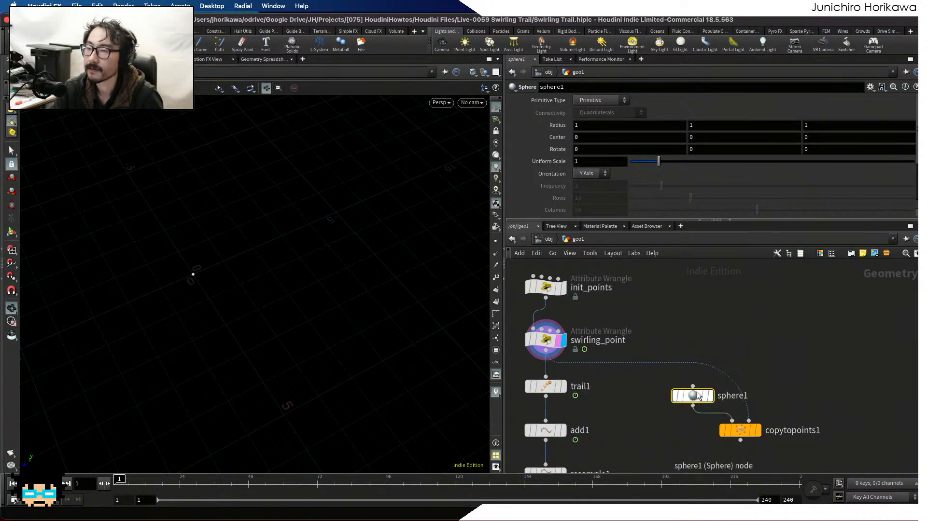
Set the sphere's primitive type to Polygon, check the sphere on its own, and display the copytopoints1 output.
{"action": "left_click", "coordinate": [601, 100]}
{"action": "left_click", "coordinate": [597, 123]}
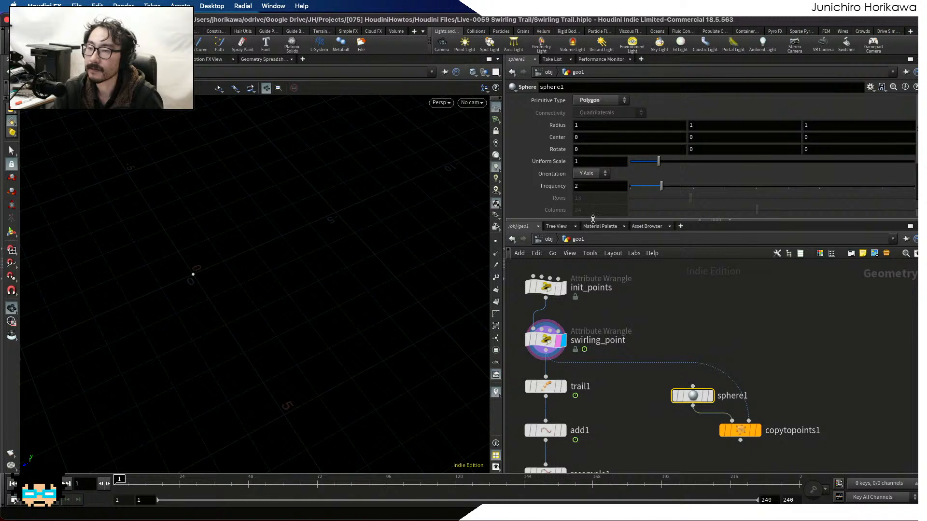
{"action": "scroll", "coordinate": [715, 381], "scroll_direction": "up", "scroll_amount": 1}
{"action": "mouse_move", "coordinate": [756, 435]}
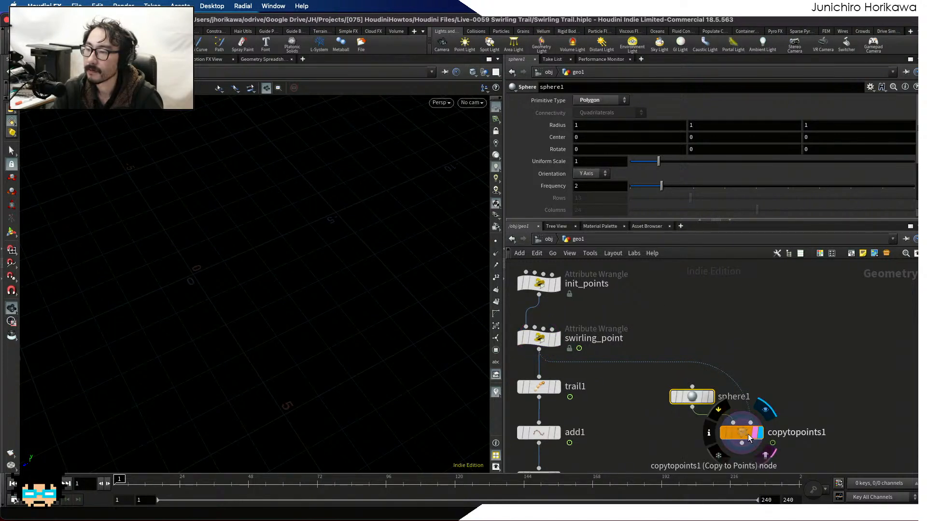
{"action": "left_click", "coordinate": [708, 398]}
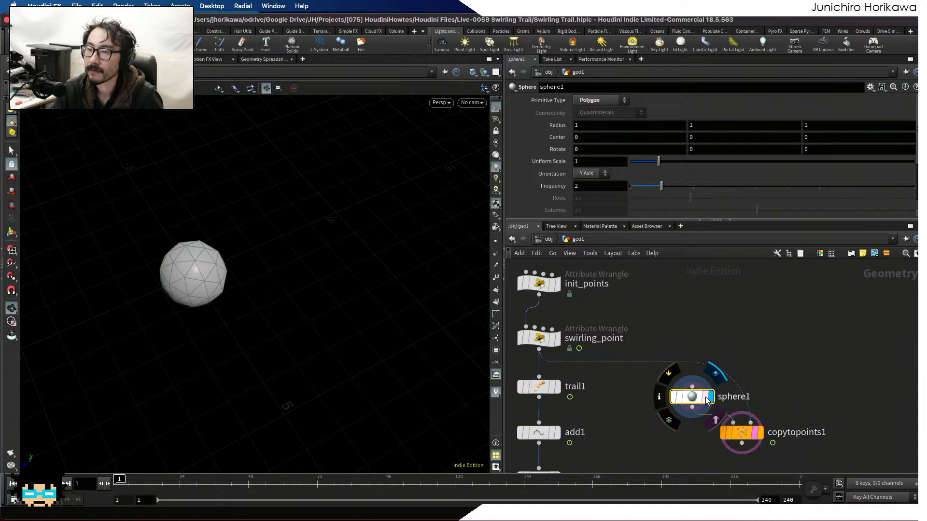
{"action": "left_click", "coordinate": [757, 436]}
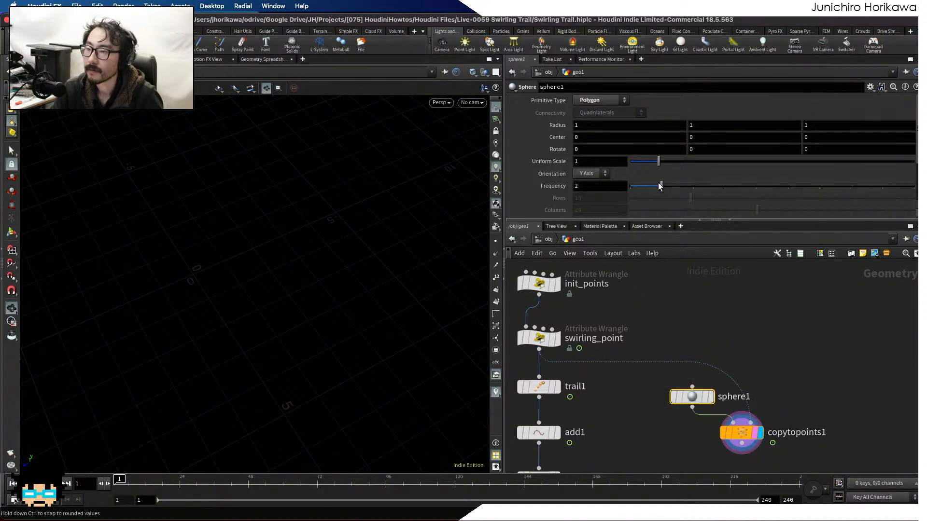
Set the sphere's uniform scale to 1 and raise its frequency.
{"action": "left_click", "coordinate": [599, 161]}
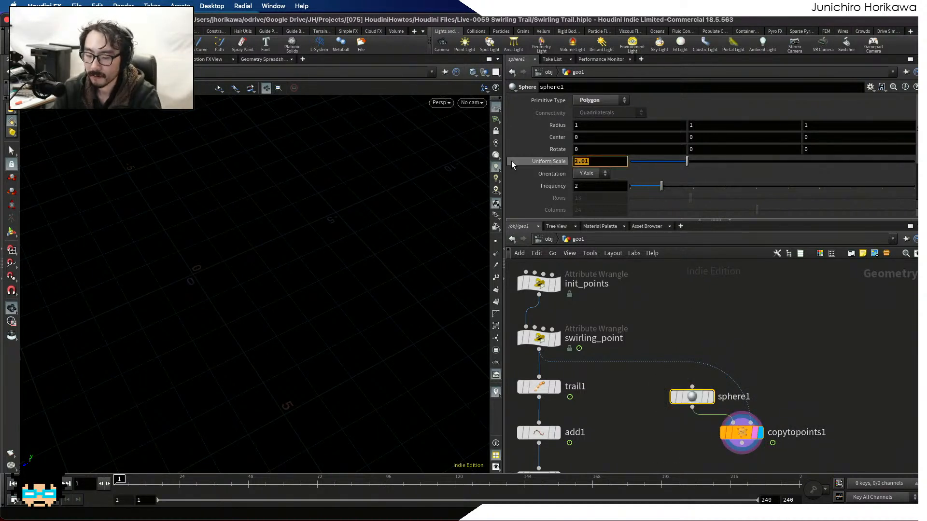
{"action": "type", "text": "1"}
{"action": "key", "text": "Return"}
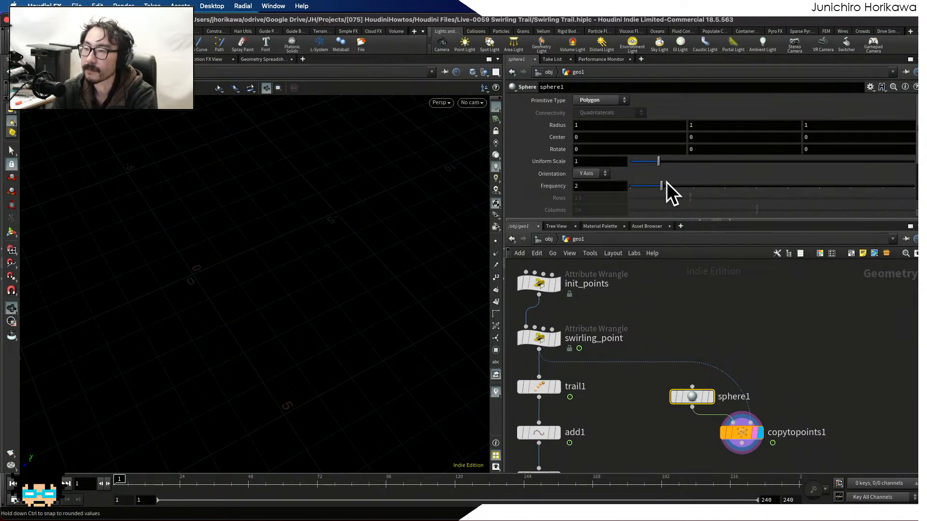
{"action": "left_click_drag", "start_coordinate": [665, 186], "coordinate": [718, 190]}
Select the copytopoints1 node and review its parameters and place in the network.
{"action": "left_click", "coordinate": [746, 431]}
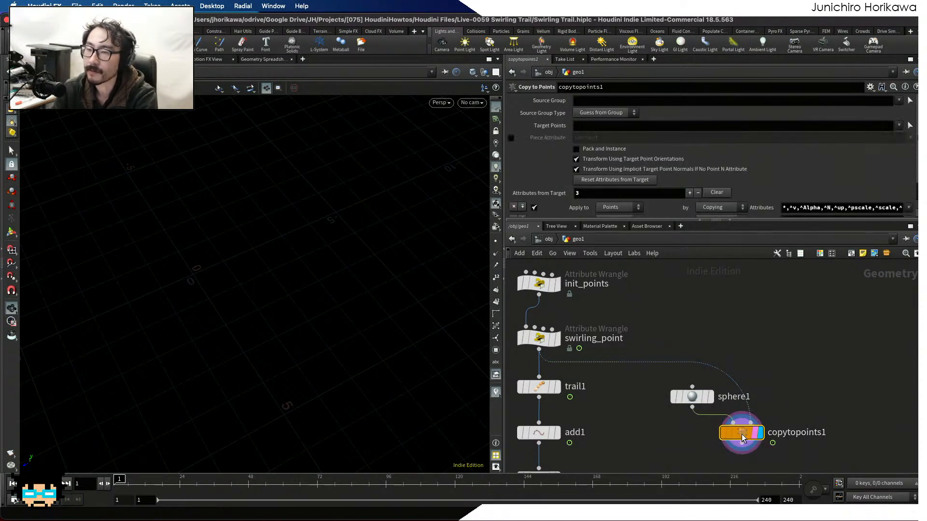
{"action": "scroll", "coordinate": [732, 330], "scroll_direction": "down", "scroll_amount": 5}
{"action": "scroll", "coordinate": [732, 329], "scroll_direction": "up", "scroll_amount": 5}
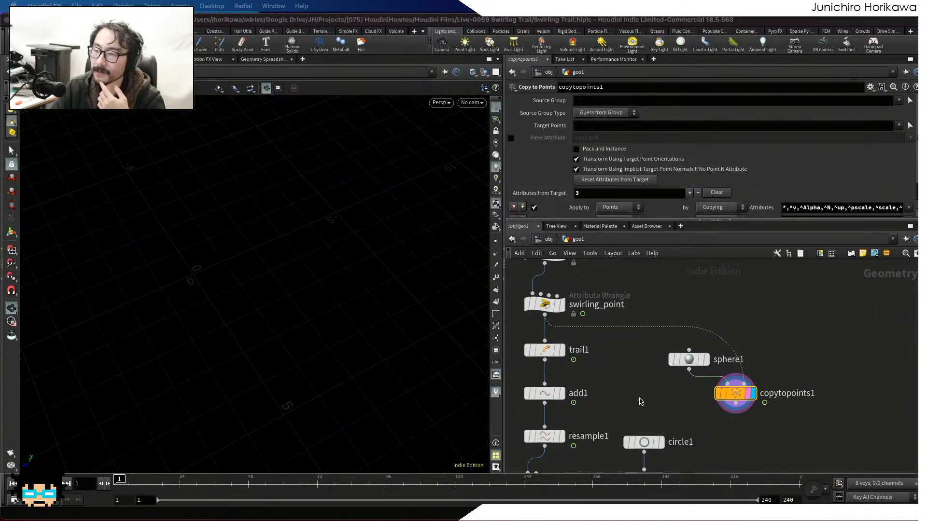
Open the swirling_point wrangle's VEX code in a large separate editor and remove the stray backtick after the maxradius line.
{"action": "scroll", "coordinate": [642, 403], "scroll_direction": "down", "scroll_amount": 1}
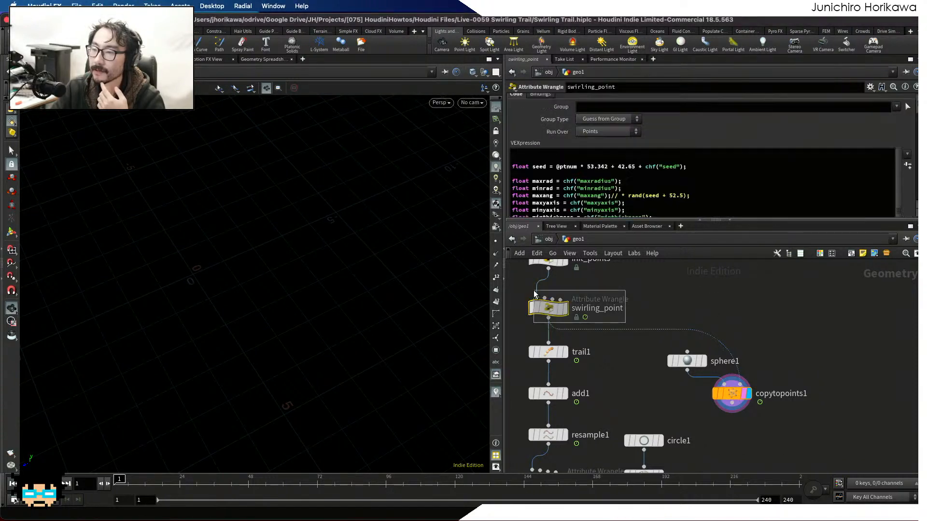
{"action": "left_click", "coordinate": [608, 309]}
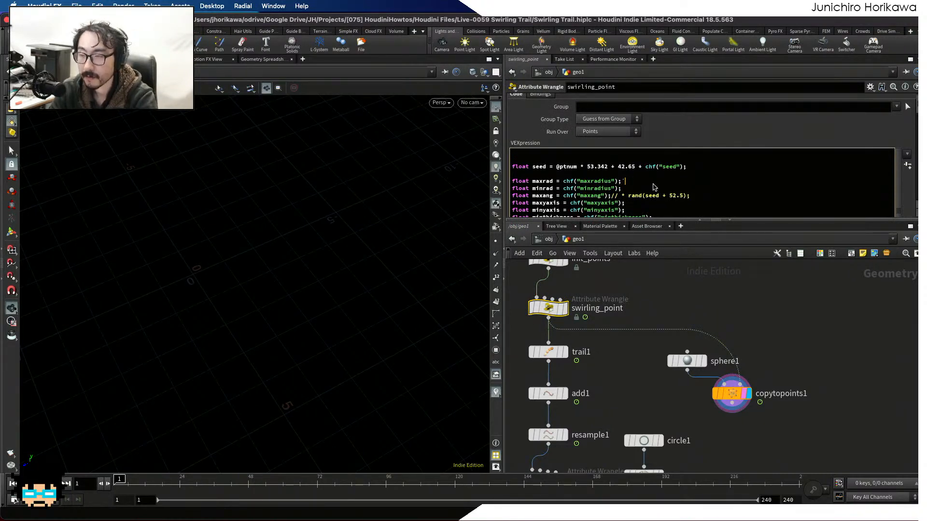
{"action": "key", "text": "alt+e"}
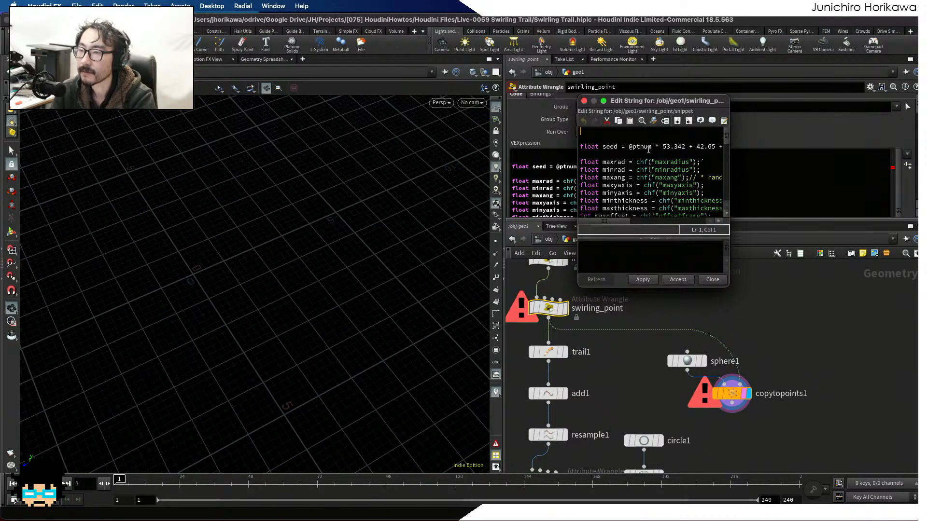
{"action": "left_click", "coordinate": [653, 280]}
{"action": "left_click_drag", "start_coordinate": [663, 101], "coordinate": [714, 122]}
{"action": "left_click", "coordinate": [761, 185]}
{"action": "key", "text": "BackSpace"}
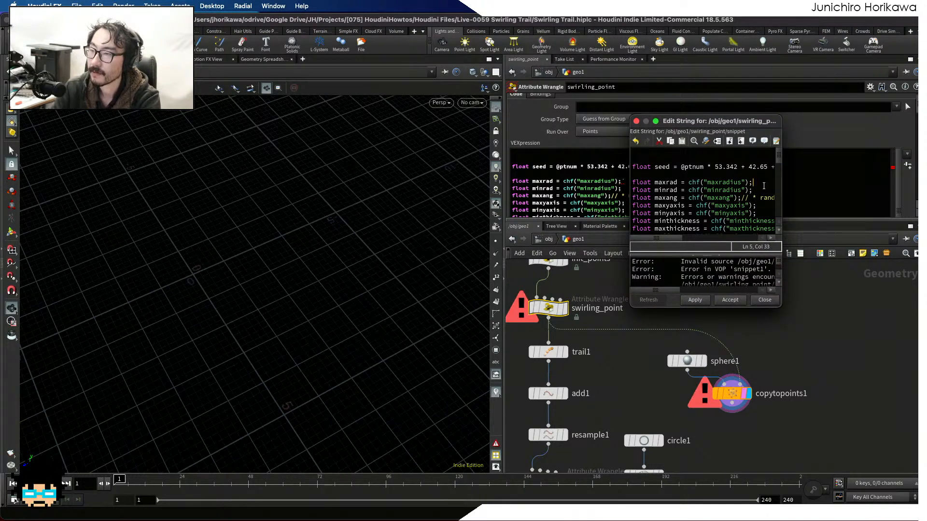
{"action": "left_click", "coordinate": [699, 305]}
{"action": "left_click_drag", "start_coordinate": [705, 121], "coordinate": [194, 86]}
{"action": "left_click_drag", "start_coordinate": [272, 271], "coordinate": [493, 452]}
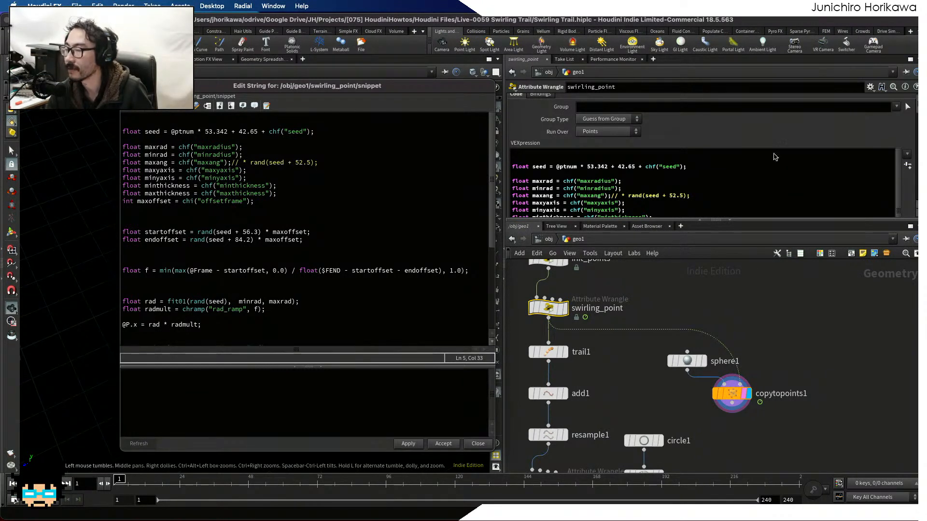
Below the line that computes f, add an if block with the condition f == 0.0 || f == 1.0.
{"action": "left_click", "coordinate": [355, 189]}
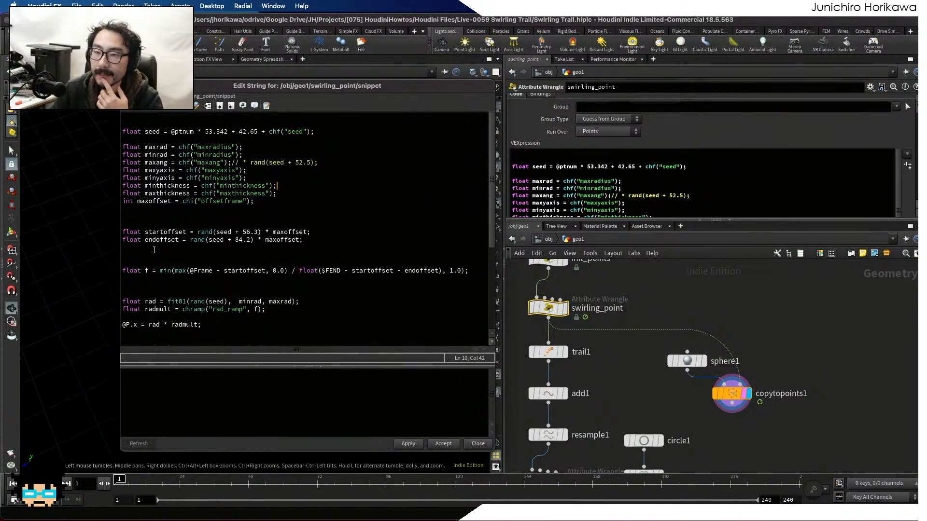
{"action": "scroll", "coordinate": [185, 250], "scroll_direction": "down", "scroll_amount": 2}
{"action": "left_click", "coordinate": [179, 249]}
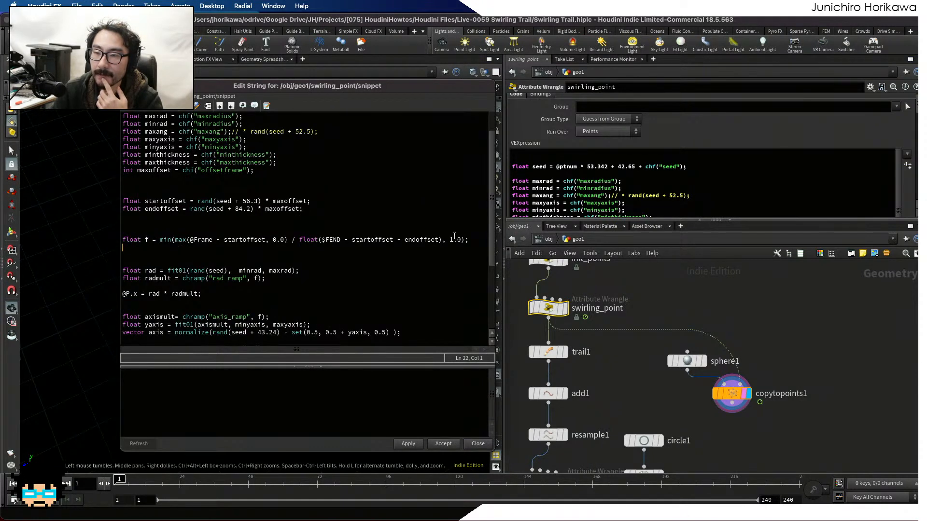
{"action": "left_click_drag", "start_coordinate": [467, 239], "coordinate": [105, 244]}
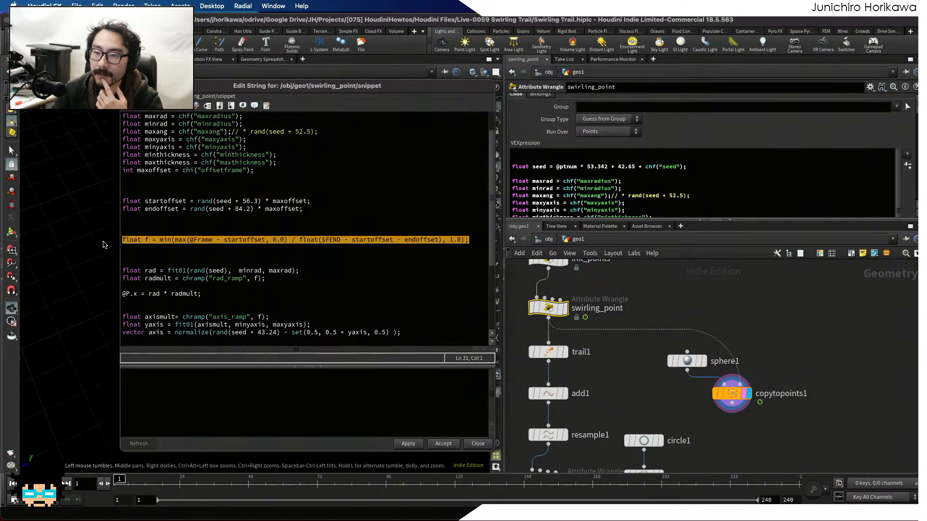
{"action": "left_click", "coordinate": [170, 249]}
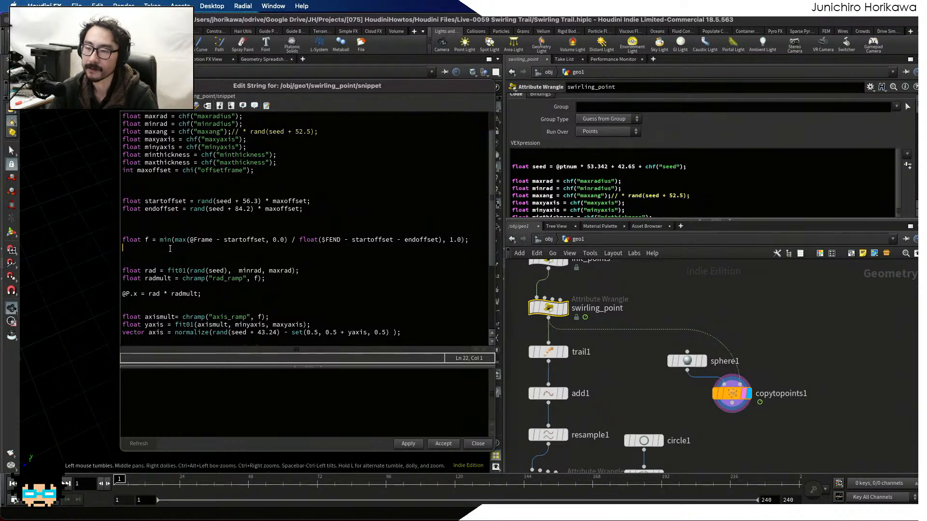
{"action": "key", "text": "Return"}
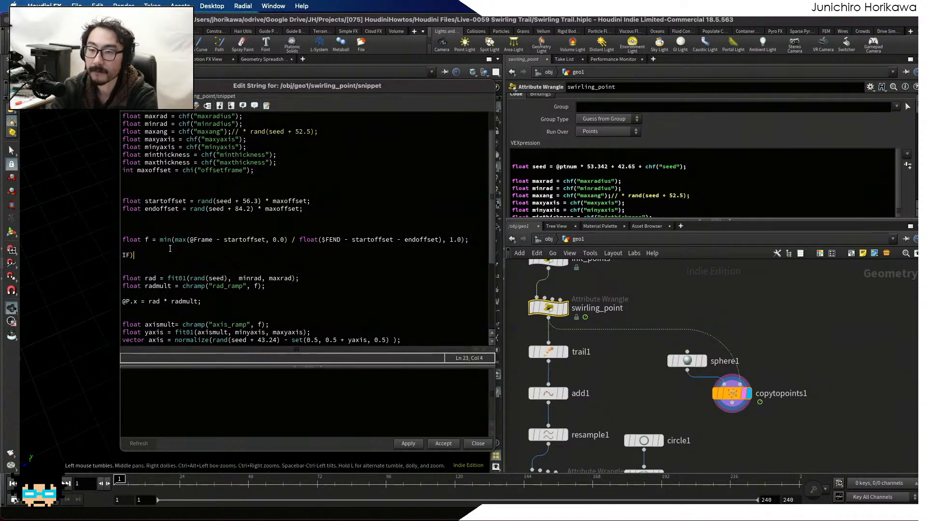
{"action": "type", "text": "if(f "}
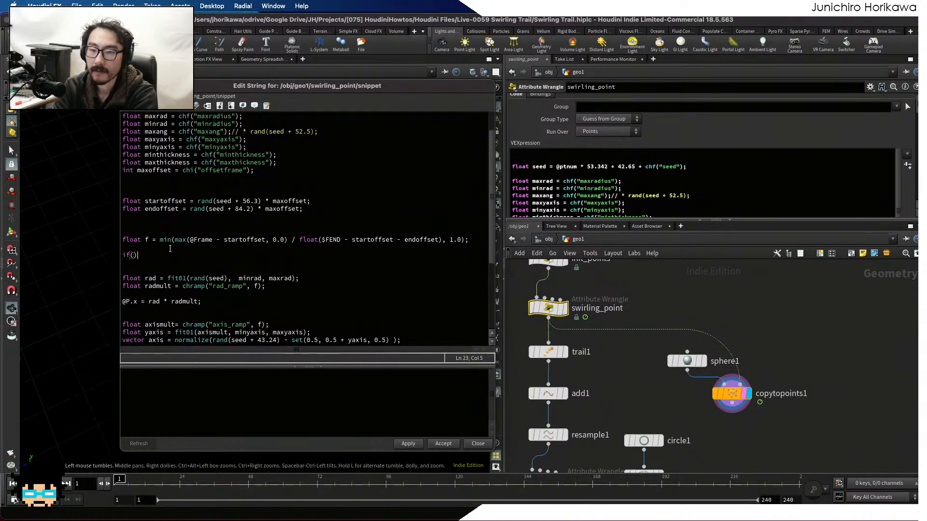
{"action": "type", "text": "== 0.0 ||"}
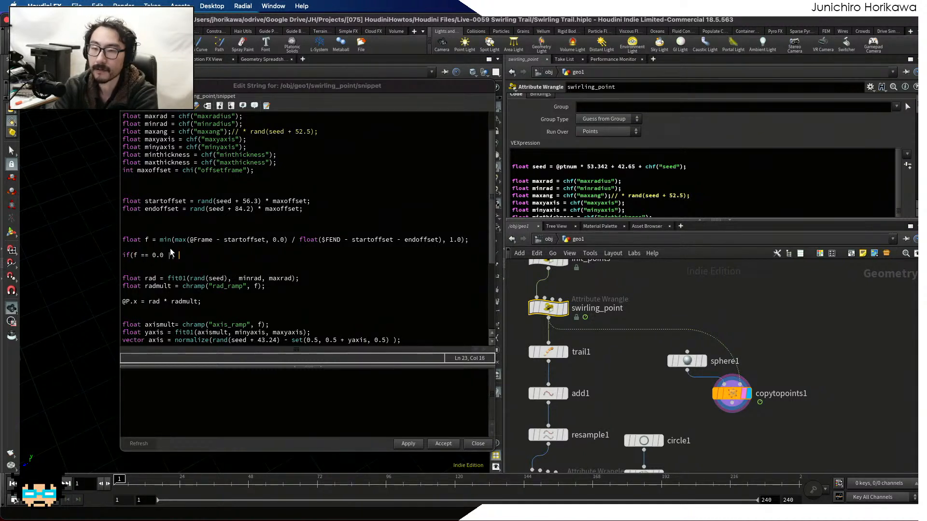
{"action": "type", "text": " f ="}
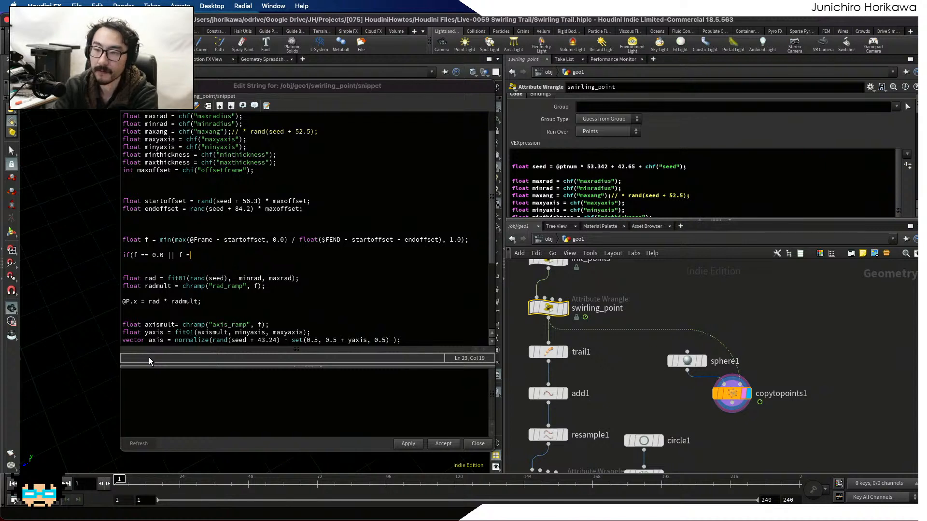
{"action": "type", "text": "= 1.0){"}
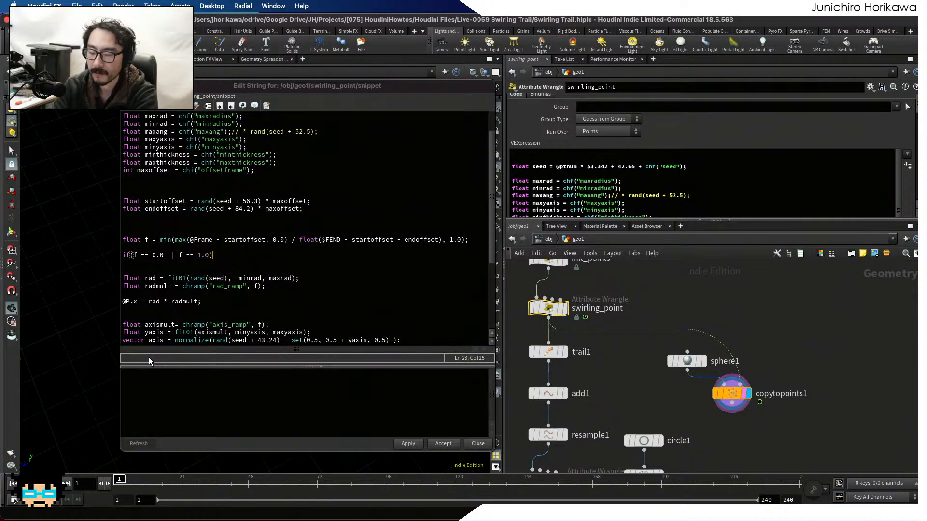
{"action": "key", "text": "Return"}
{"action": "type", "text": "}"}
{"action": "key", "text": "Left"}
{"action": "key", "text": "Return"}
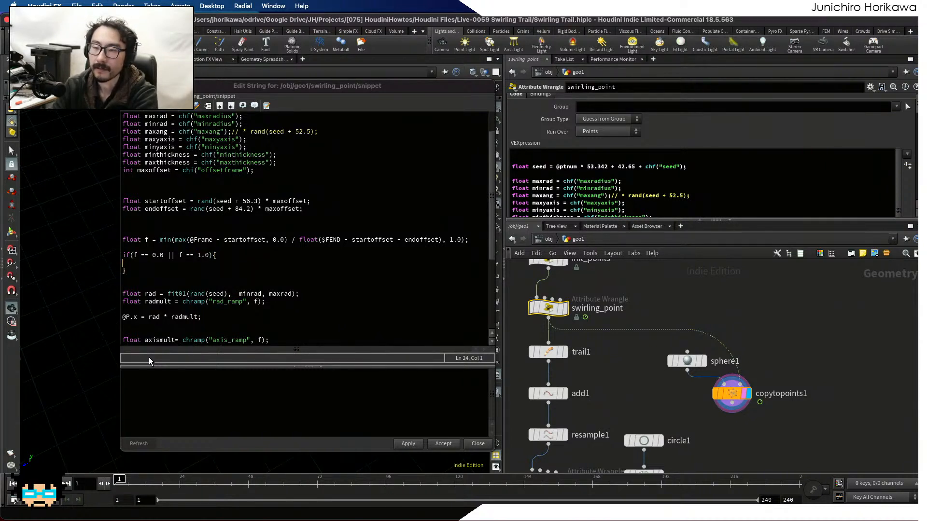
{"action": "key", "text": "Up"}
{"action": "key", "text": "Tab"}
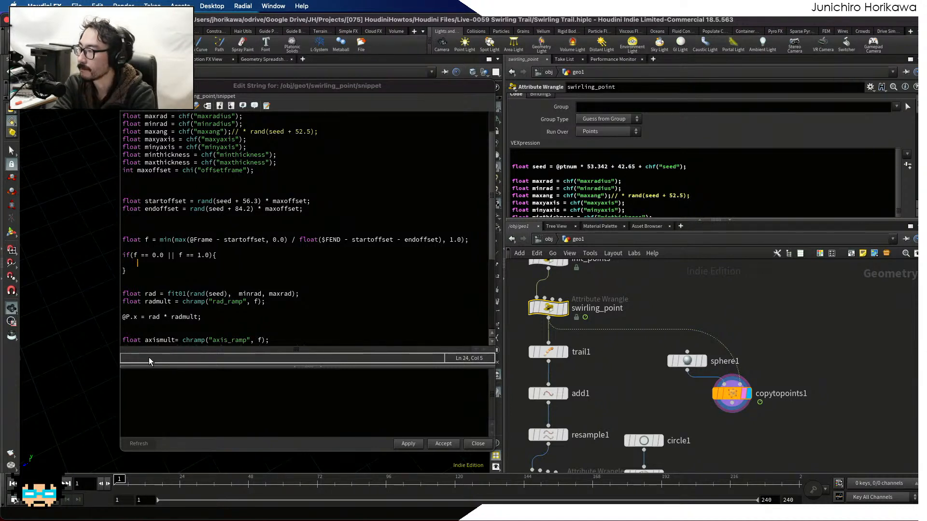
{"action": "type", "text": "setpoint"}
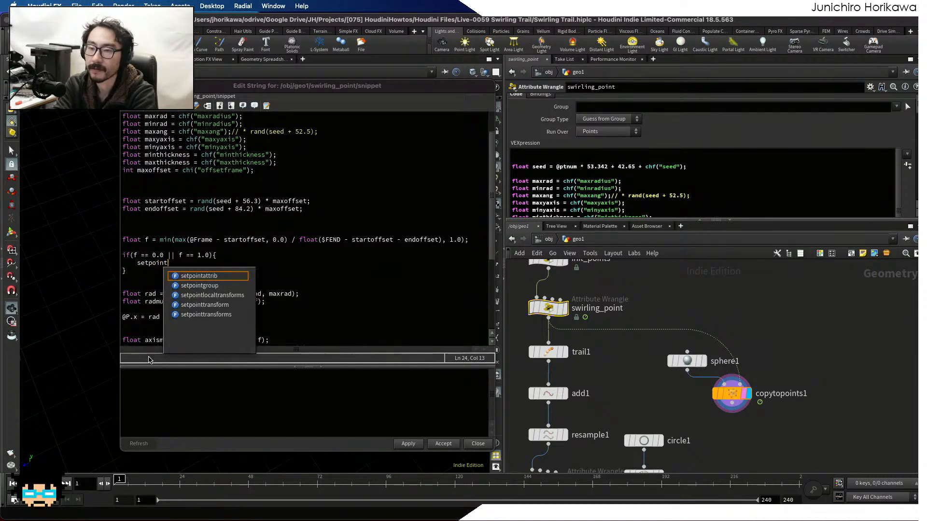
{"action": "type", "text": "group(0,k"}
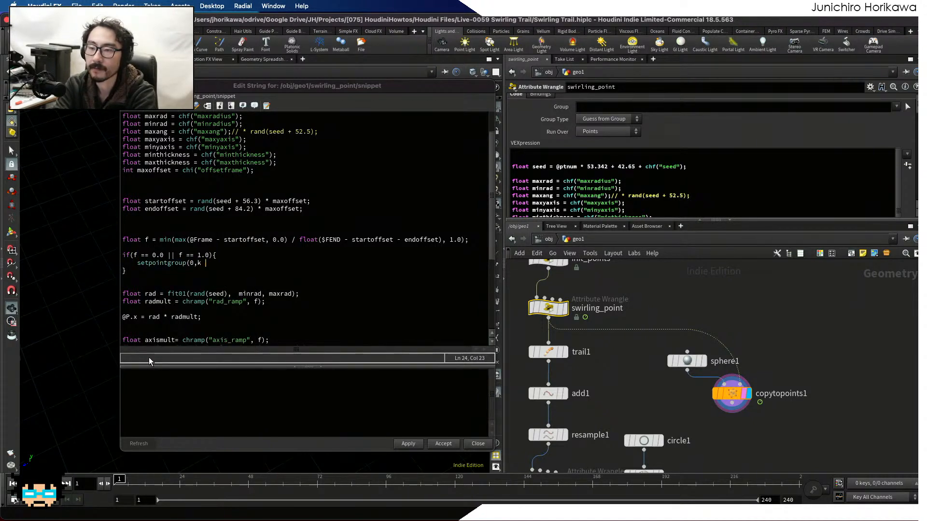
{"action": "key", "text": "BackSpace"}
{"action": "key", "text": "BackSpace"}
{"action": "type", "text": " \""}
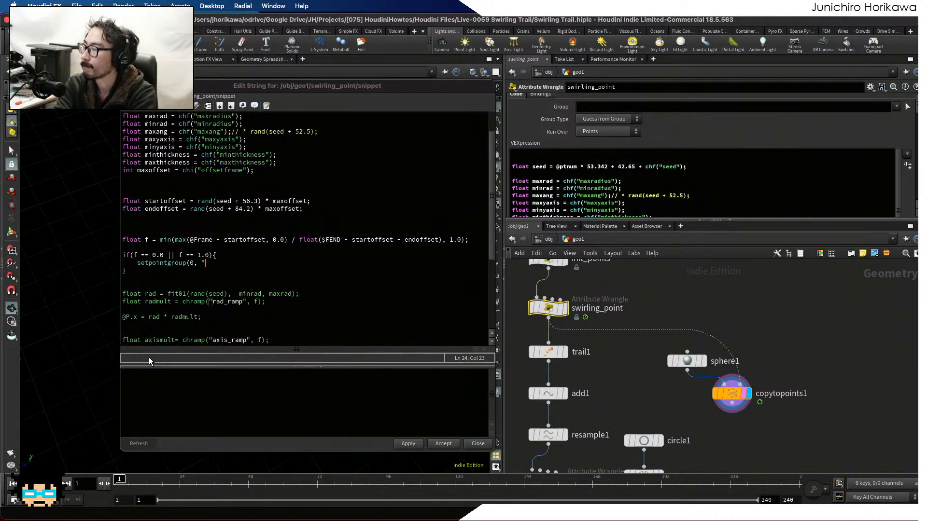
{"action": "type", "text": "start\", "}
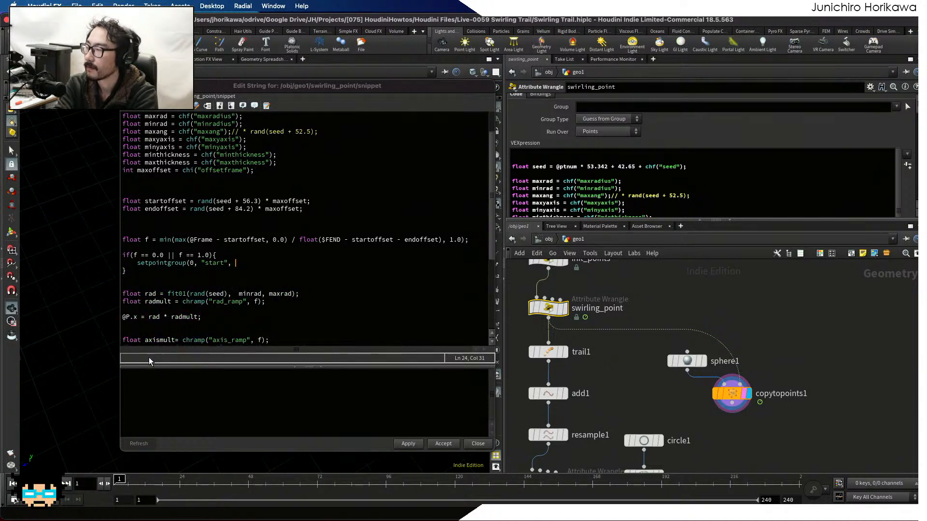
{"action": "type", "text": "\"ptn"}
{"action": "key", "text": "BackSpace"}
{"action": "key", "text": "BackSpace"}
{"action": "key", "text": "BackSpace"}
{"action": "key", "text": "BackSpace"}
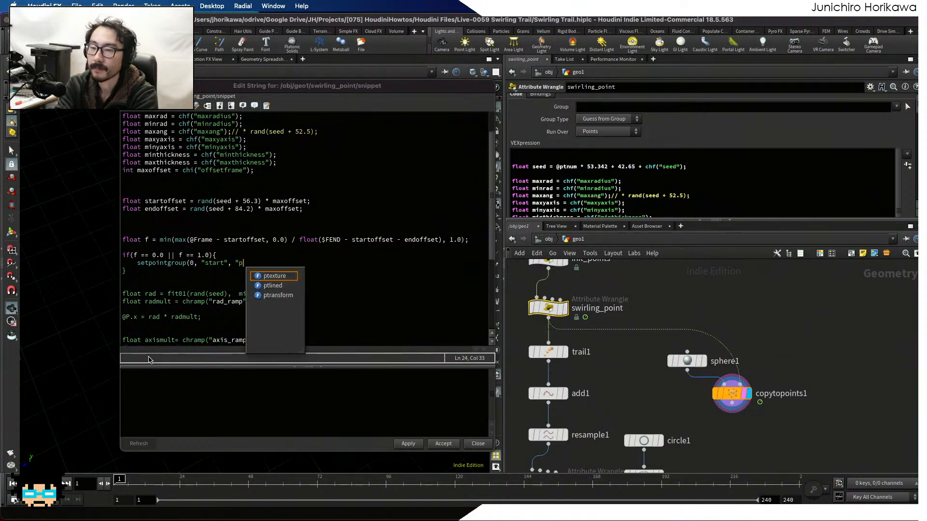
{"action": "type", "text": "@pt"}
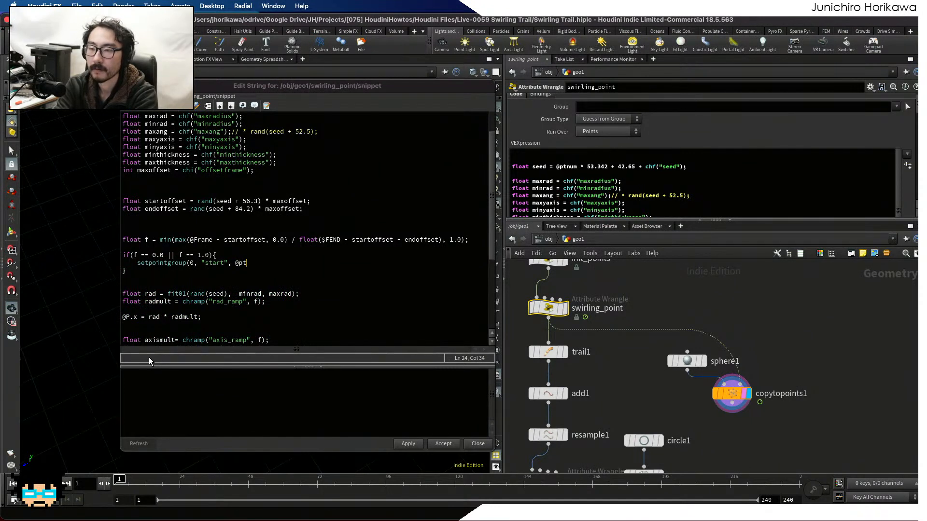
{"action": "type", "text": "num, 1);"}
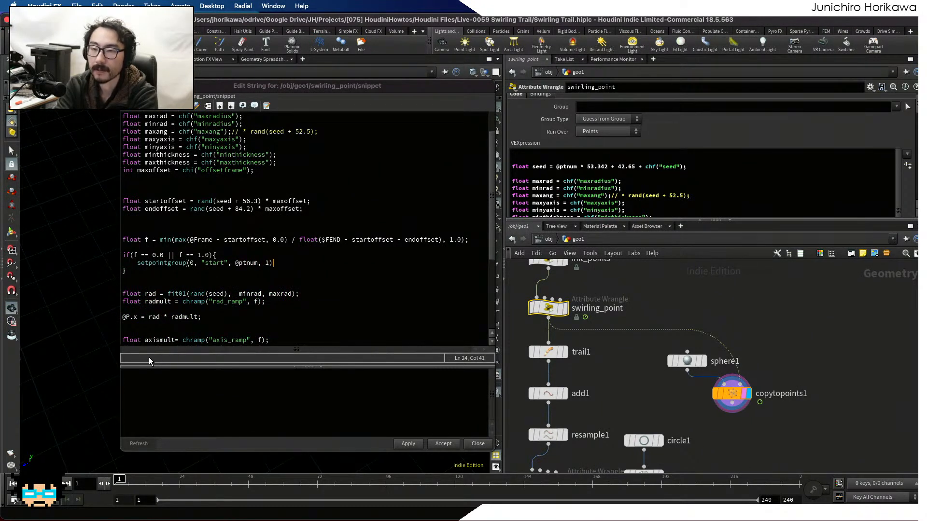
{"action": "left_click", "coordinate": [418, 444]}
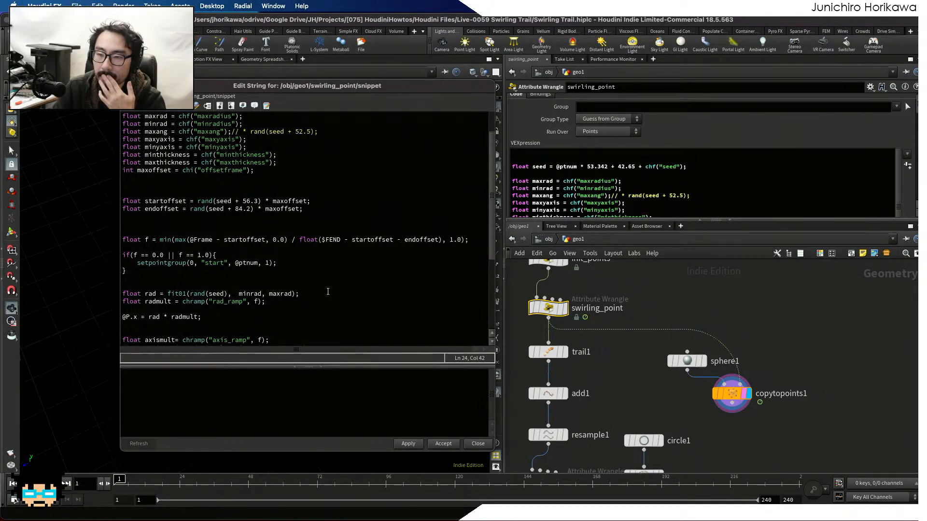
Add a Geometry Spreadsheet beside the parameters and scrub to frame 25 to check the start group values of swirling_point.
{"action": "left_click_drag", "start_coordinate": [594, 336], "coordinate": [551, 305]}
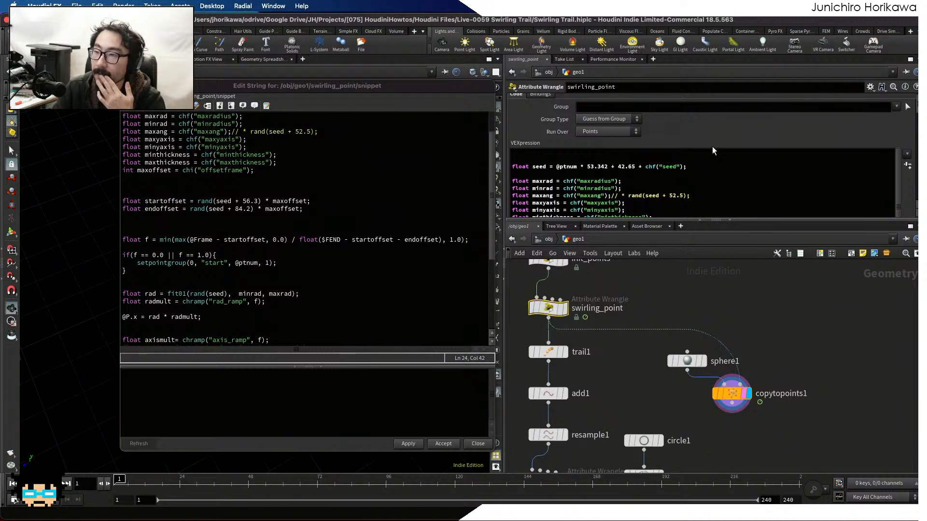
{"action": "left_click", "coordinate": [654, 59]}
{"action": "mouse_move", "coordinate": [676, 81]}
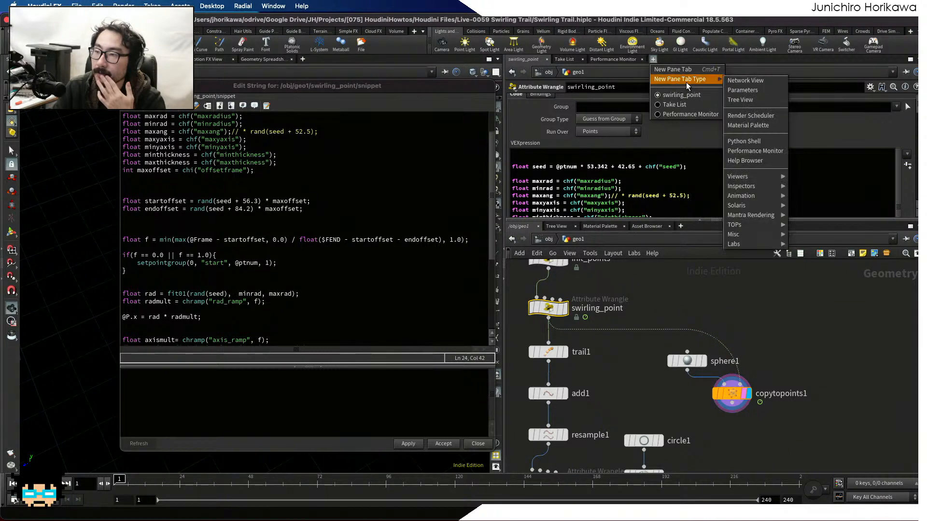
{"action": "mouse_move", "coordinate": [760, 188]}
{"action": "left_click", "coordinate": [804, 189]}
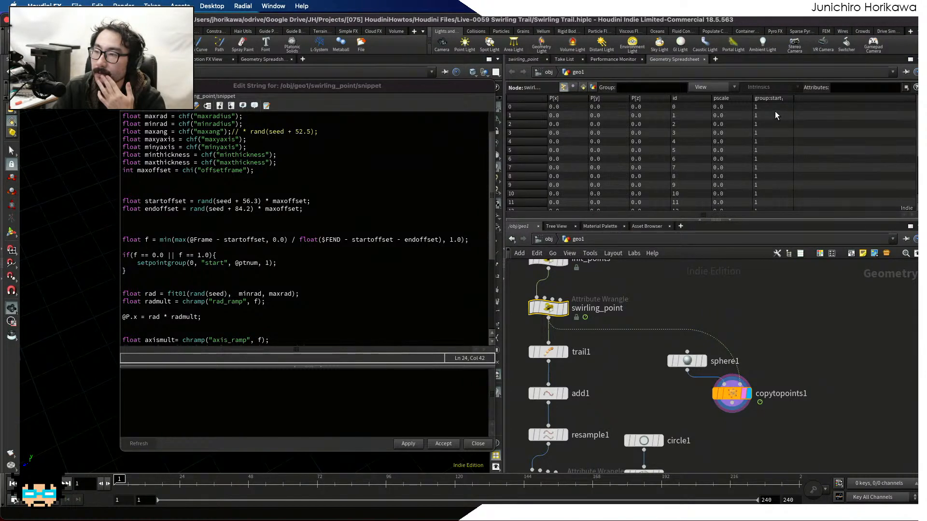
{"action": "left_click_drag", "start_coordinate": [288, 483], "coordinate": [183, 479]}
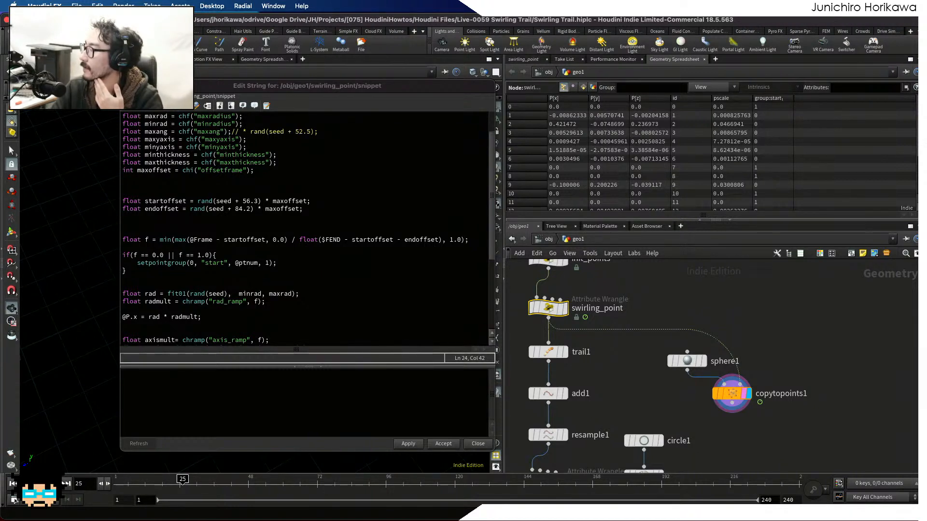
Review the swirling_point code and search it for minthickness to find where the thickness is calculated.
{"action": "left_click", "coordinate": [248, 240]}
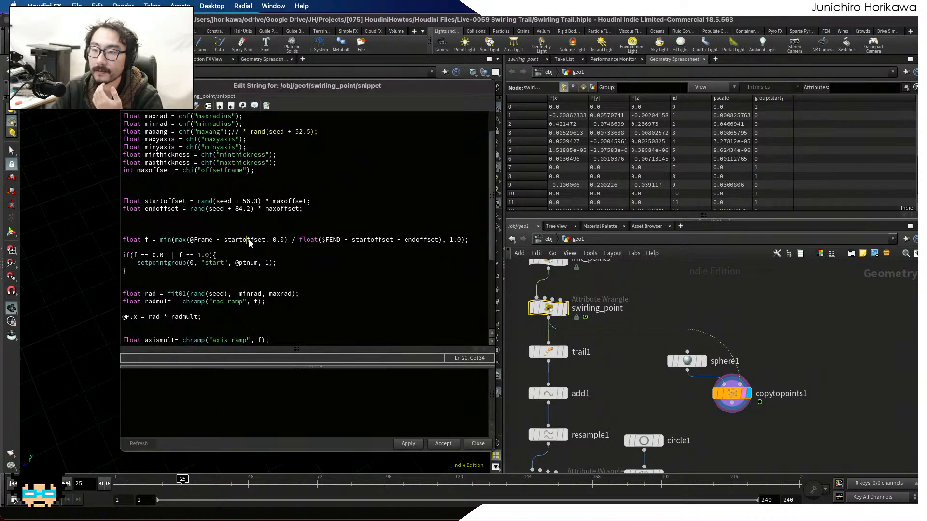
{"action": "scroll", "coordinate": [253, 239], "scroll_direction": "down", "scroll_amount": 4}
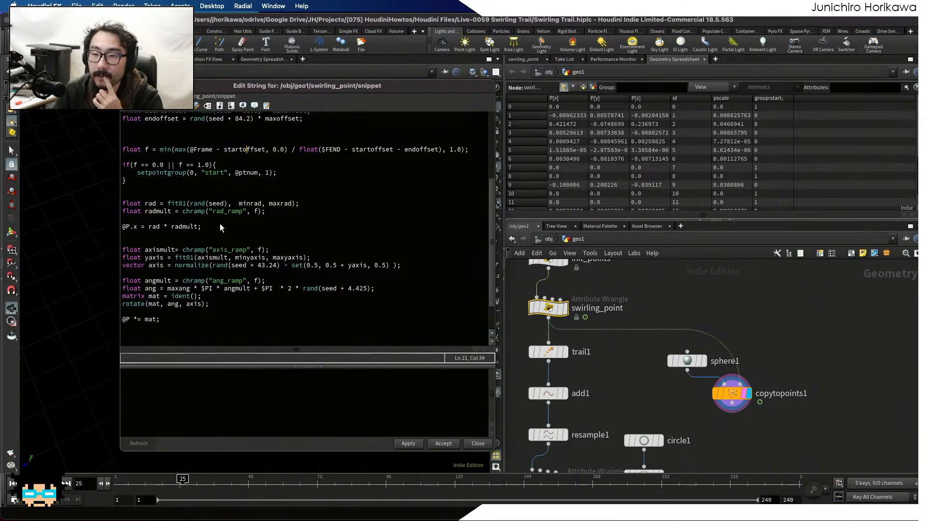
{"action": "scroll", "coordinate": [220, 224], "scroll_direction": "down", "scroll_amount": 2}
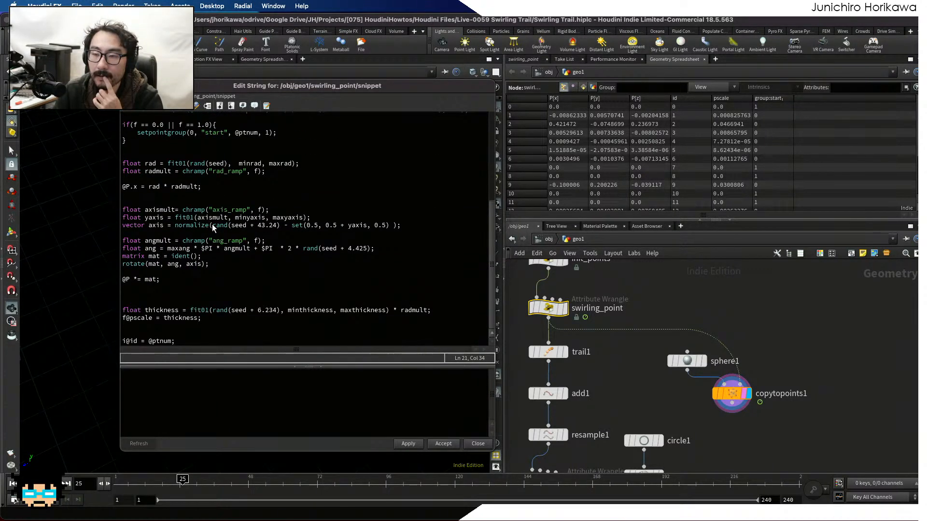
{"action": "scroll", "coordinate": [239, 308], "scroll_direction": "up", "scroll_amount": 7}
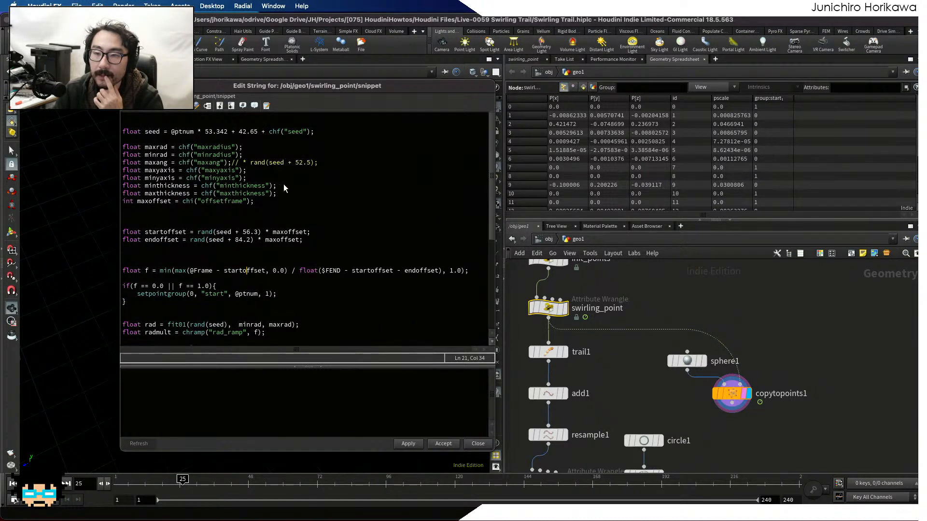
{"action": "left_click_drag", "start_coordinate": [282, 186], "coordinate": [122, 186]}
{"action": "double_click", "coordinate": [160, 187]}
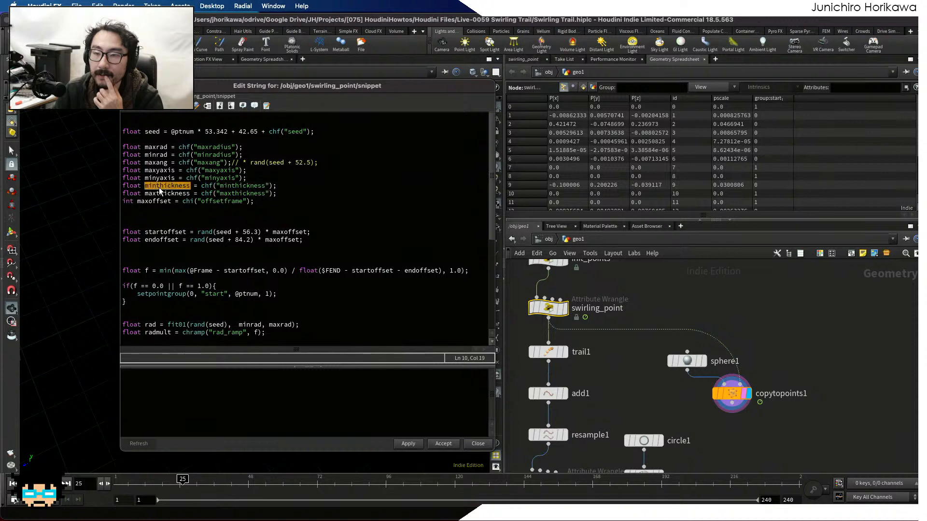
{"action": "key", "text": "ctrl+f"}
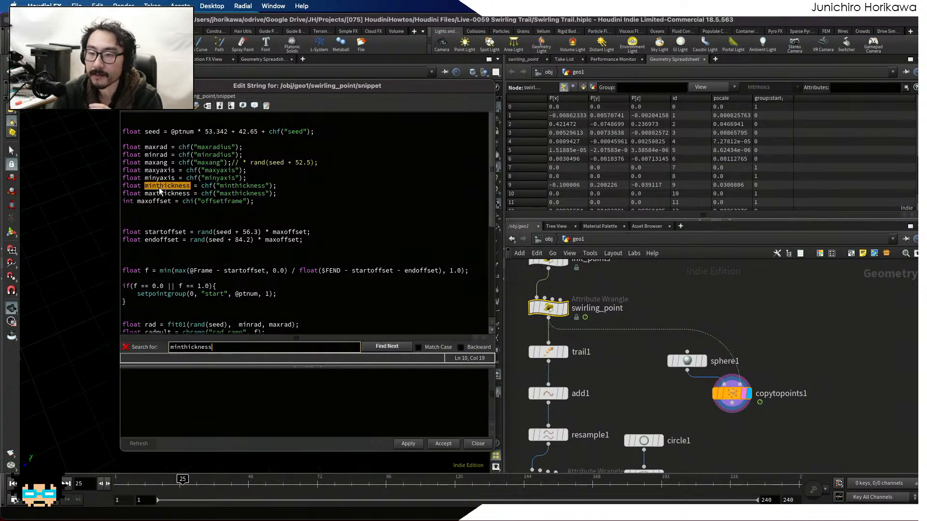
{"action": "key", "text": "Return"}
{"action": "key", "text": "Return"}
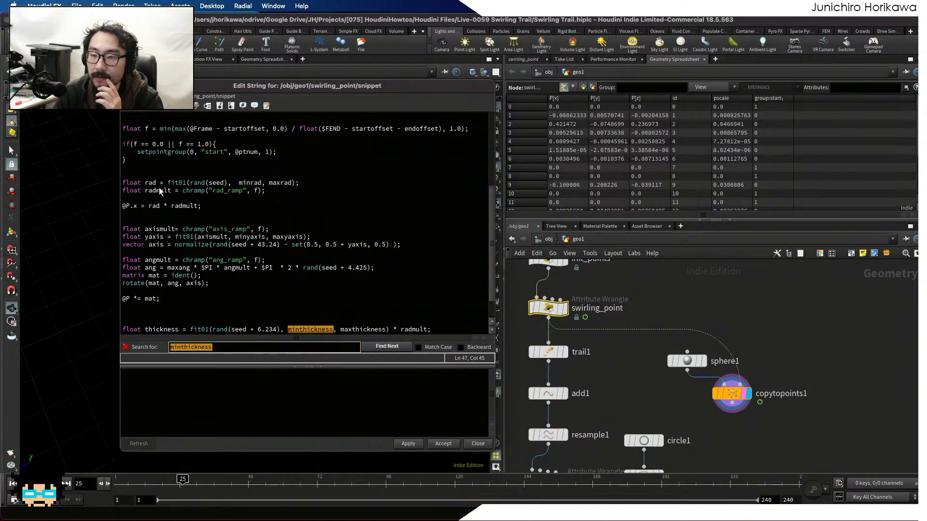
In the blank line above the thickness calculation, begin declaring float thicknessmult as a fit01 call.
{"action": "scroll", "coordinate": [224, 216], "scroll_direction": "down", "scroll_amount": 1}
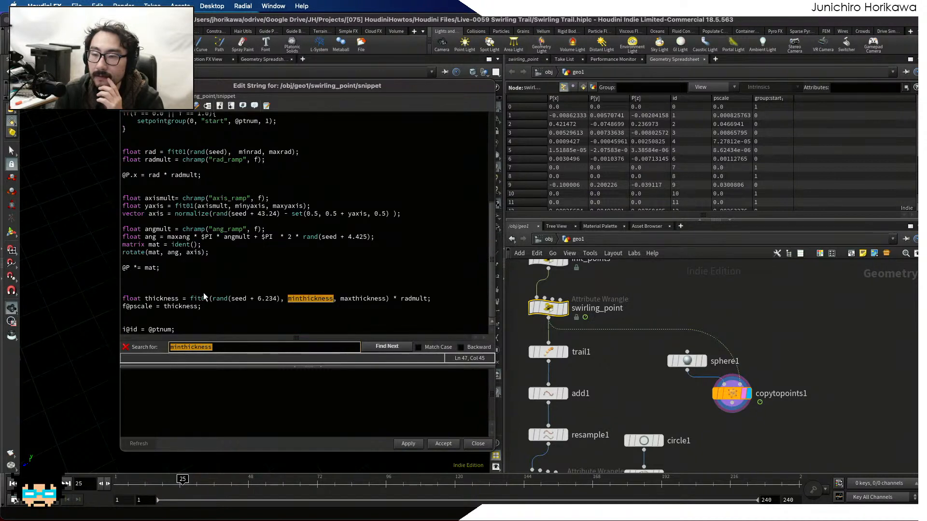
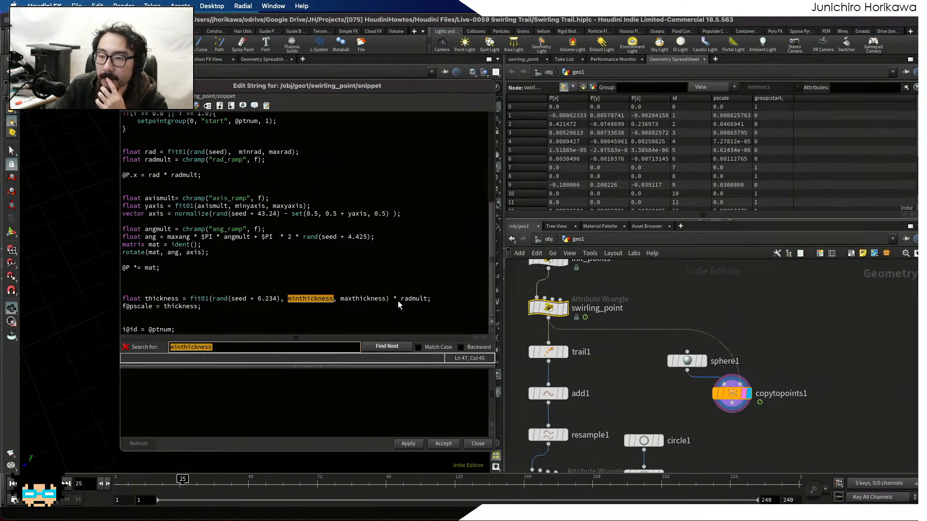
{"action": "left_click", "coordinate": [399, 299]}
{"action": "left_click_drag", "start_coordinate": [399, 299], "coordinate": [425, 302]}
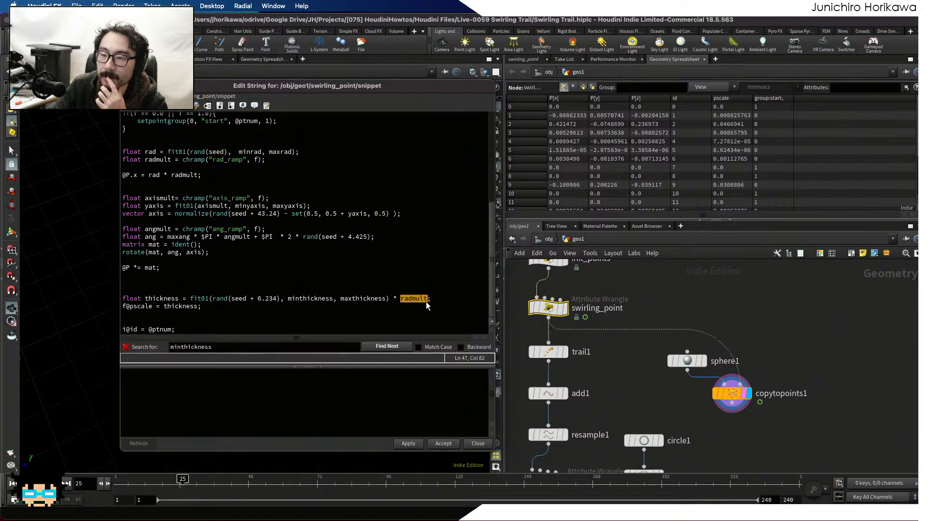
{"action": "left_click", "coordinate": [425, 301]}
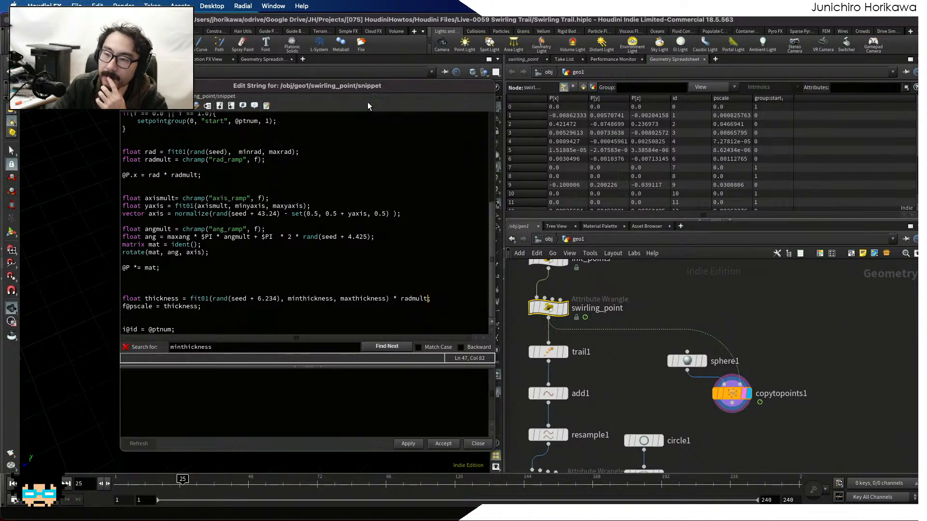
{"action": "left_click_drag", "start_coordinate": [338, 86], "coordinate": [569, 117]}
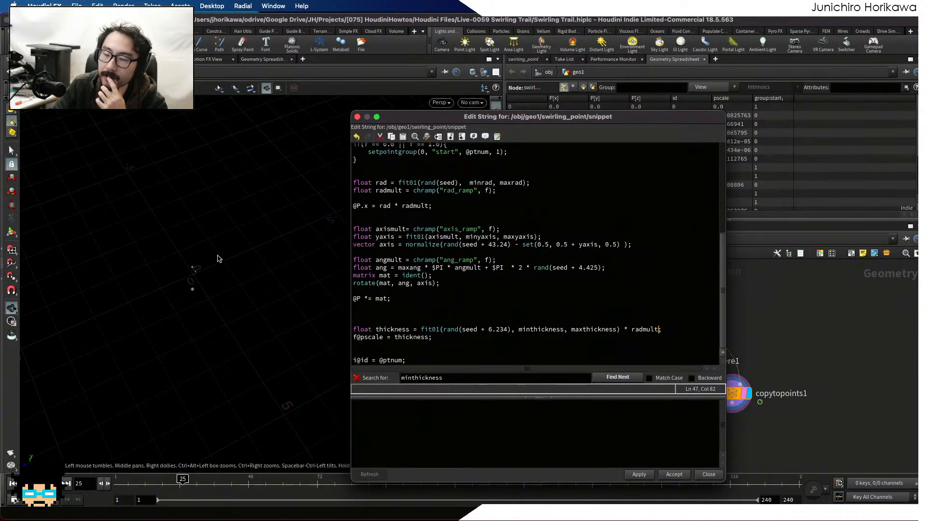
{"action": "left_click_drag", "start_coordinate": [463, 117], "coordinate": [300, 104]}
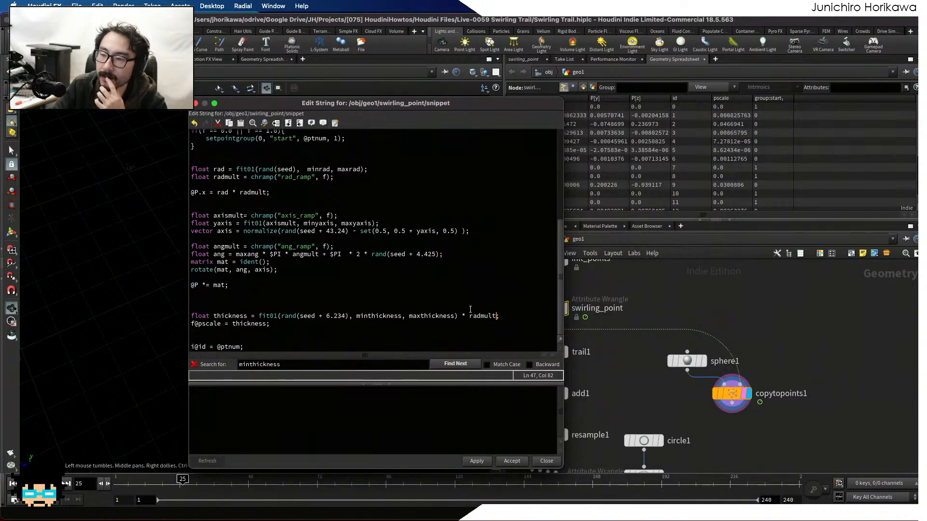
{"action": "left_click", "coordinate": [349, 308]}
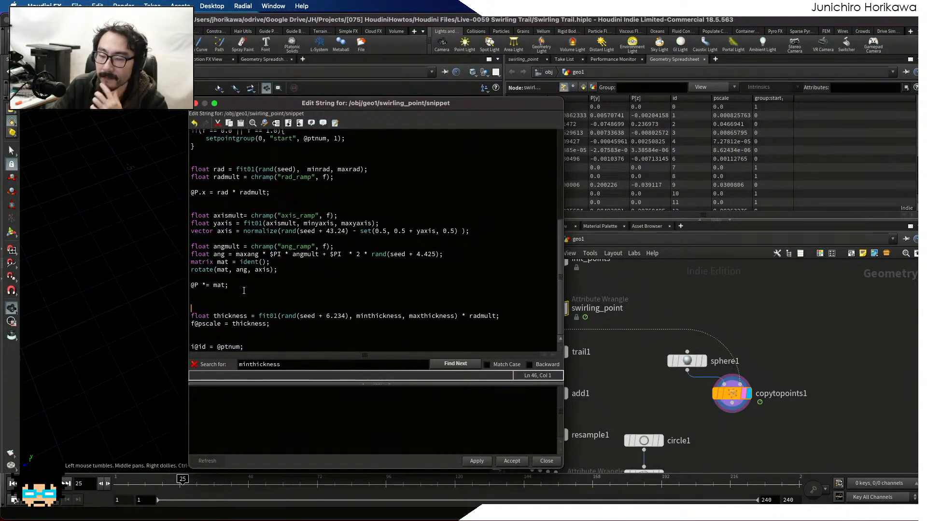
{"action": "type", "text": "float "}
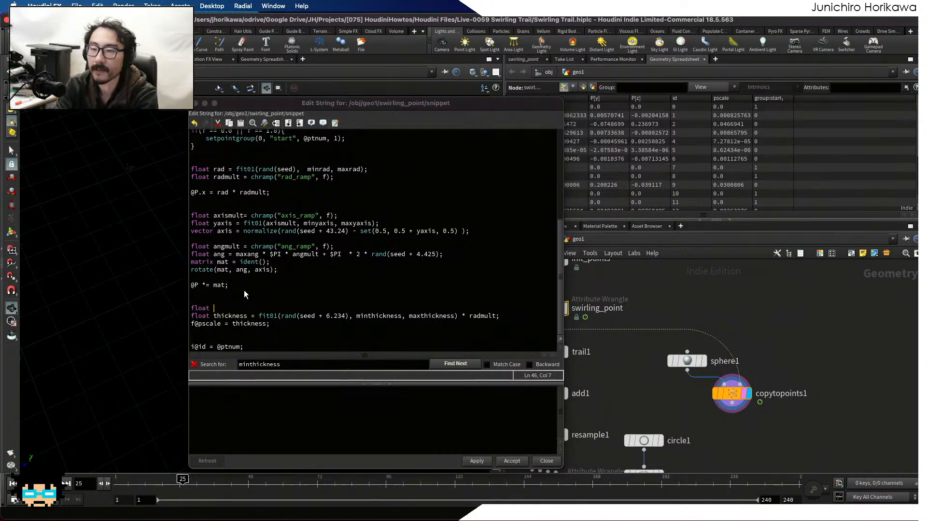
{"action": "type", "text": "thic"}
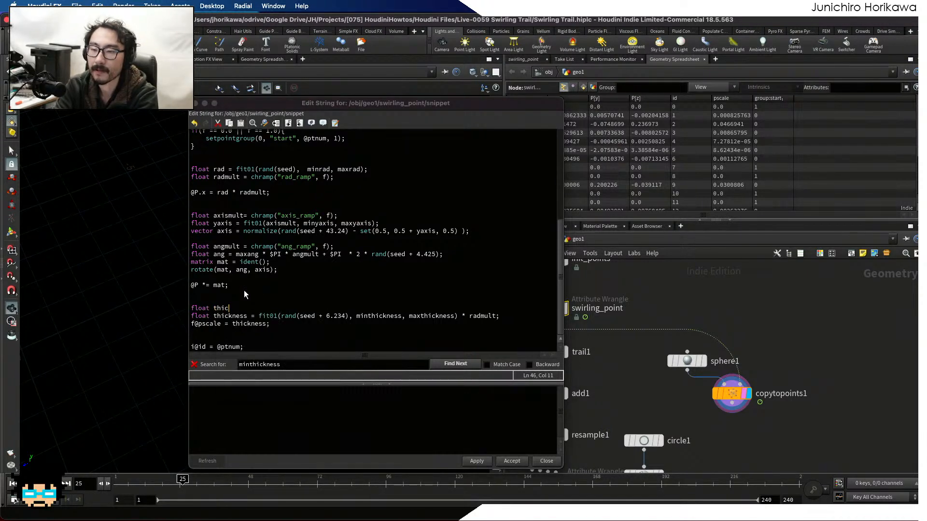
{"action": "type", "text": "knessmult ="}
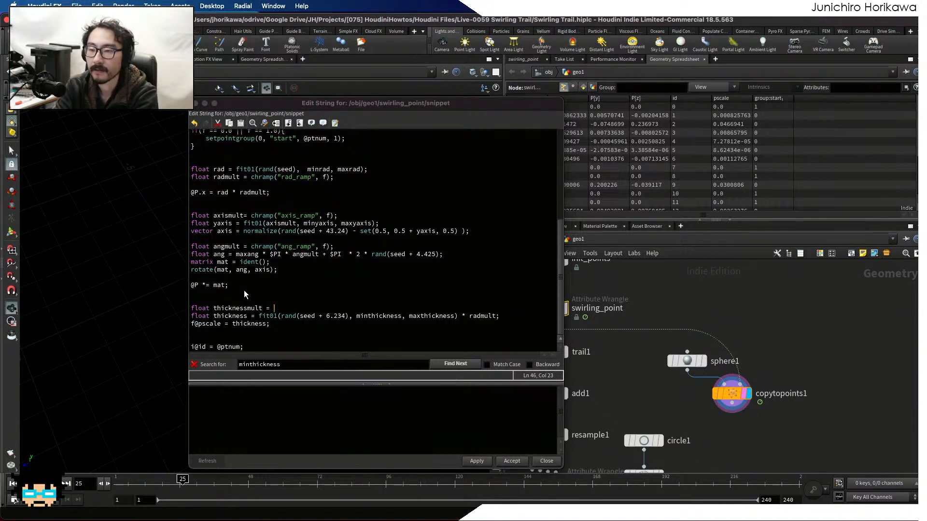
{"action": "type", "text": " fit01()"}
{"action": "key", "text": "BackSpace"}
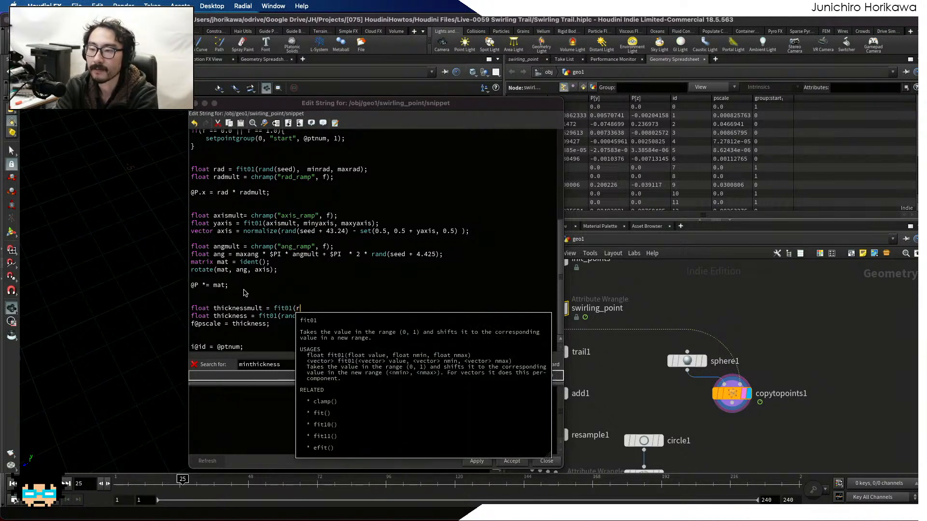
Complete the thicknessmult declaration with the fit01 arguments radmult, chf("minthicknessscale", 1.0) and end the statement.
{"action": "type", "text": "radmult, 0.5,"}
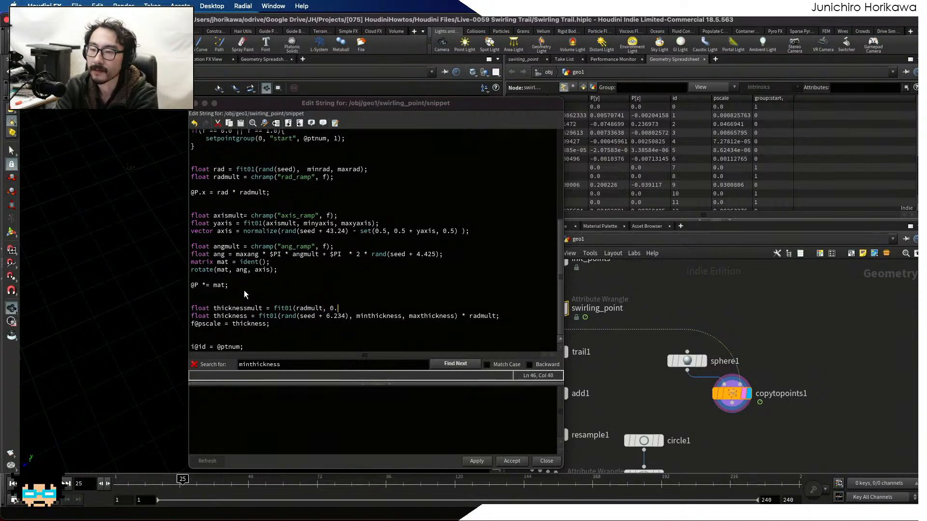
{"action": "key", "text": "BackSpace"}
{"action": "key", "text": "BackSpace"}
{"action": "key", "text": "BackSpace"}
{"action": "key", "text": "BackSpace"}
{"action": "key", "text": "BackSpace"}
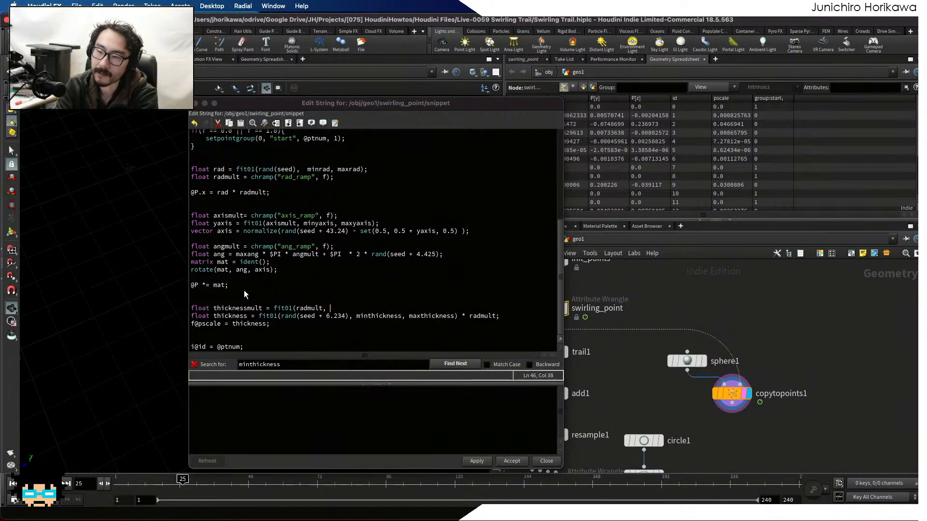
{"action": "type", "text": "chf("}
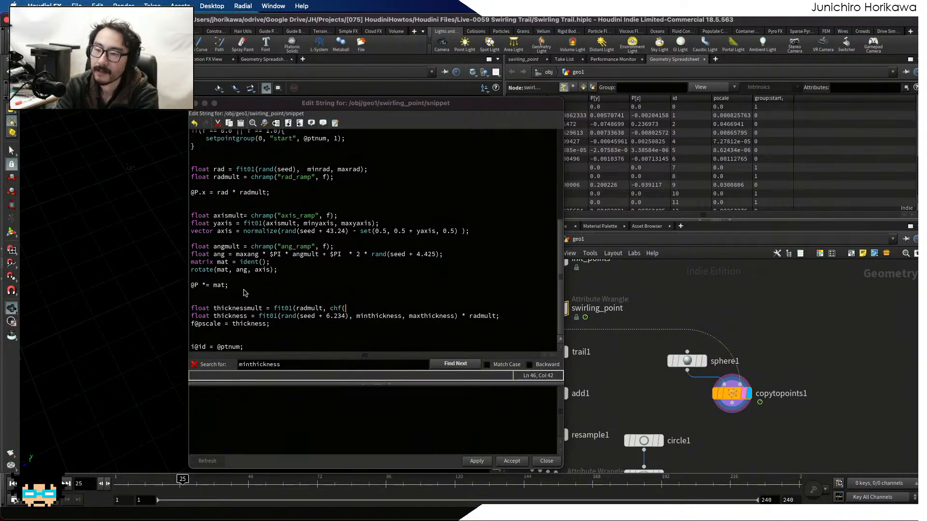
{"action": "type", "text": "\"min"}
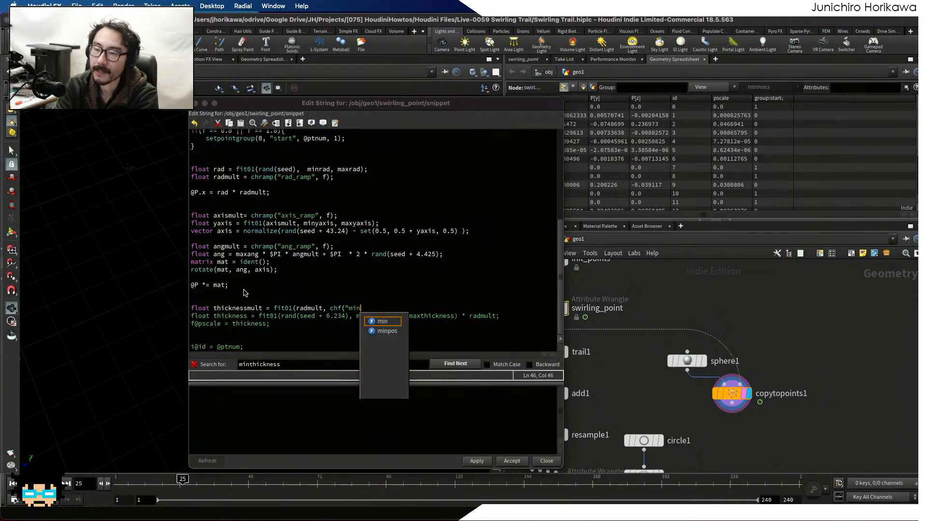
{"action": "type", "text": "thickn"}
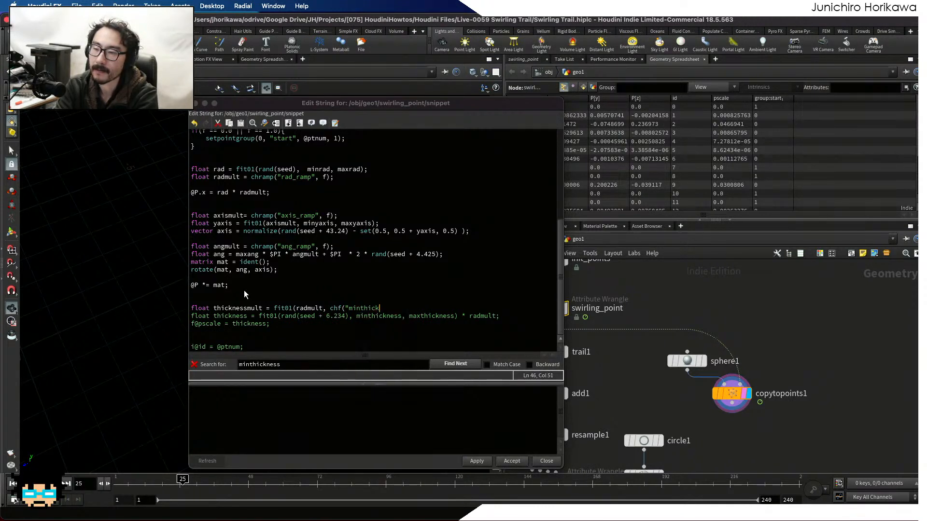
{"action": "type", "text": "ess"}
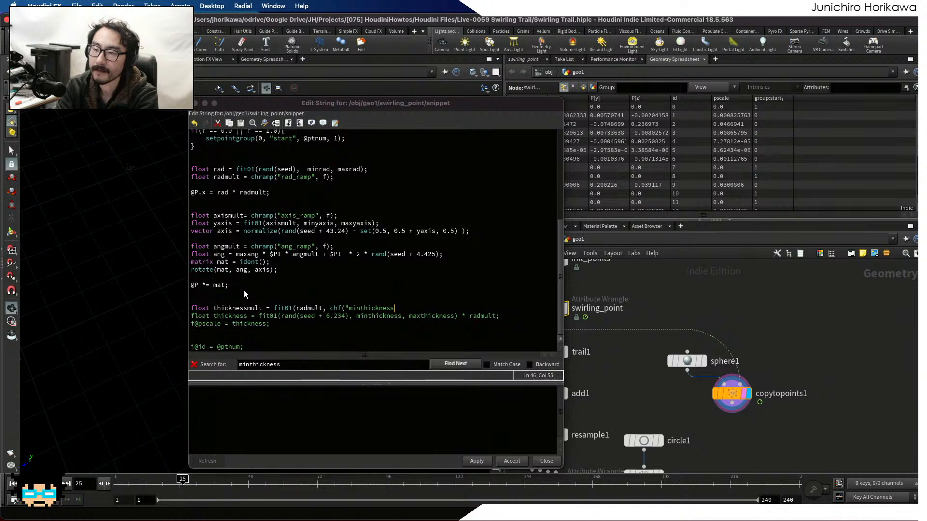
{"action": "type", "text": "scale\", "}
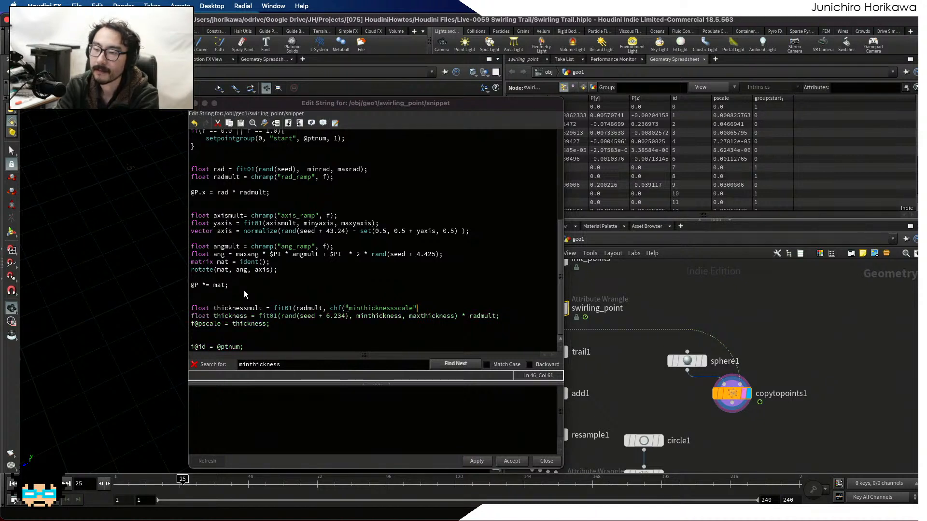
{"action": "type", "text": "1.0"}
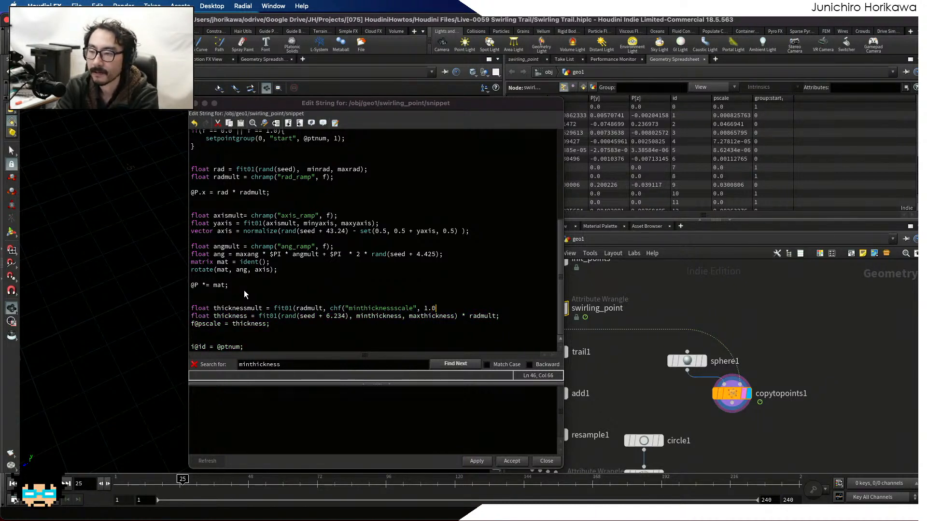
{"action": "type", "text": "))0"}
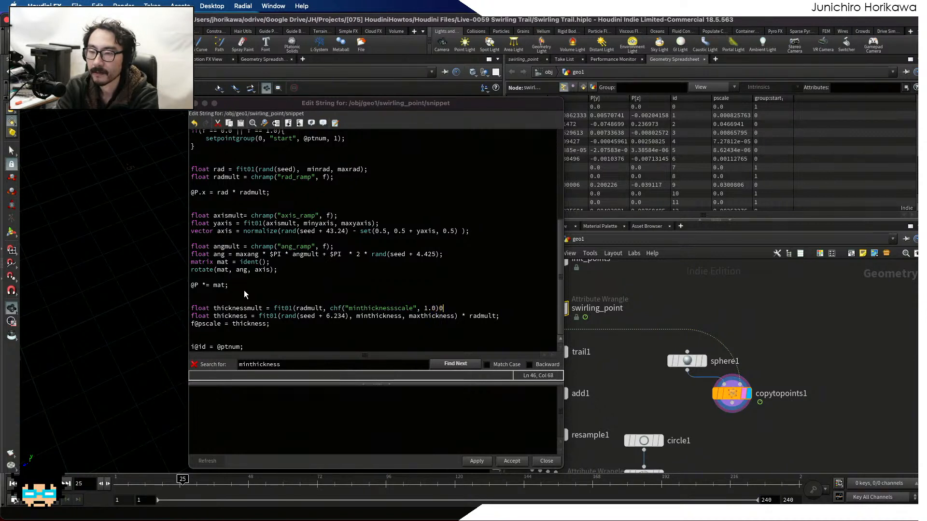
{"action": "key", "text": "BackSpace"}
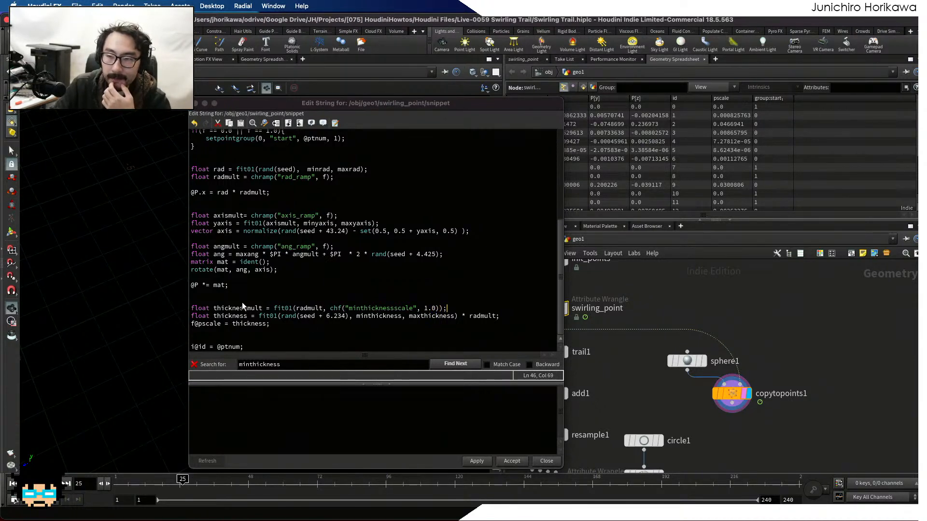
Replace radmult with thicknessmult as the multiplier in the thickness line and apply the code.
{"action": "double_click", "coordinate": [242, 307]}
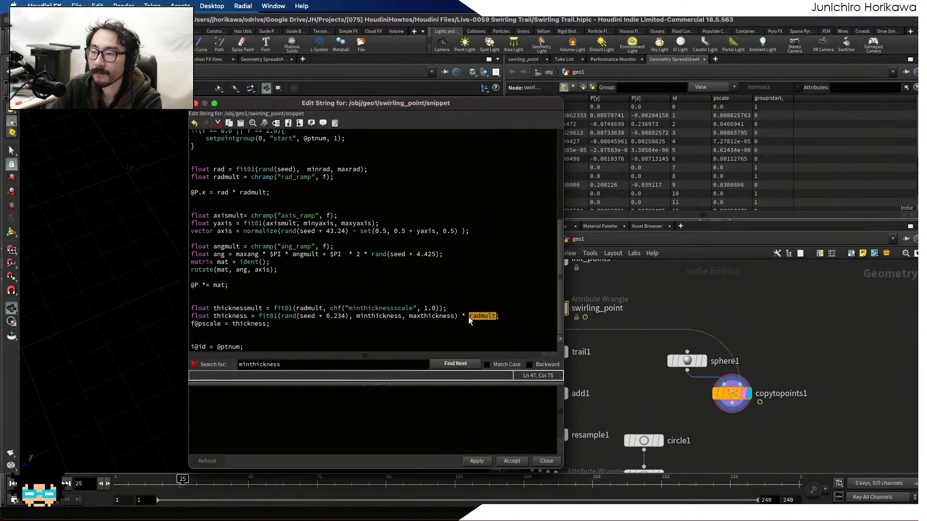
{"action": "type", "text": "thicknessmult"}
{"action": "left_click", "coordinate": [476, 461]}
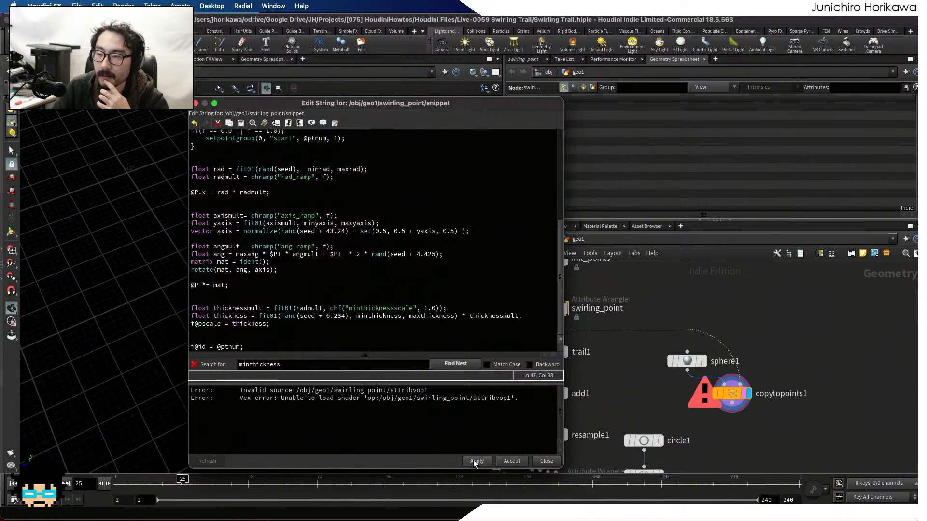
Correct the parentheses so the thicknessmult line reads fit01(radmult, chf("minthicknessscale"), 1.0); and reapply the code.
{"action": "scroll", "coordinate": [414, 342], "scroll_direction": "up", "scroll_amount": 6}
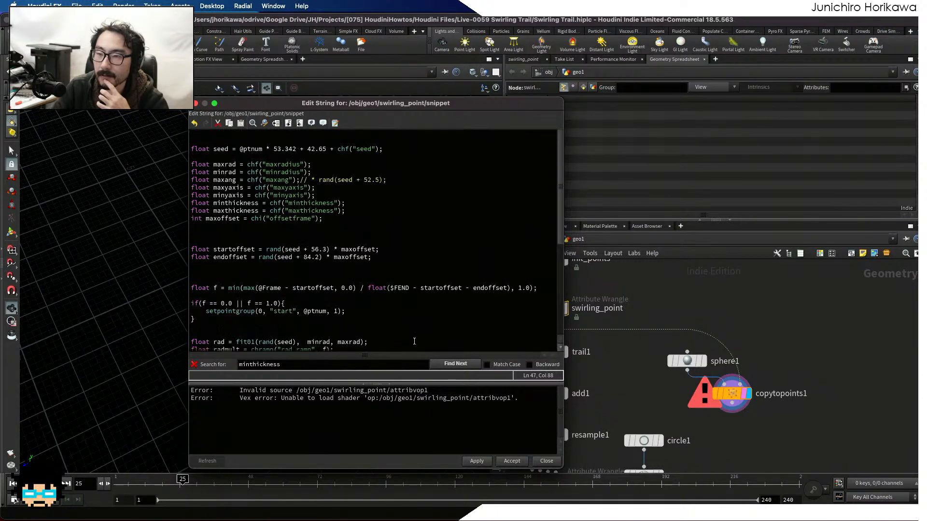
{"action": "scroll", "coordinate": [414, 342], "scroll_direction": "down", "scroll_amount": 6}
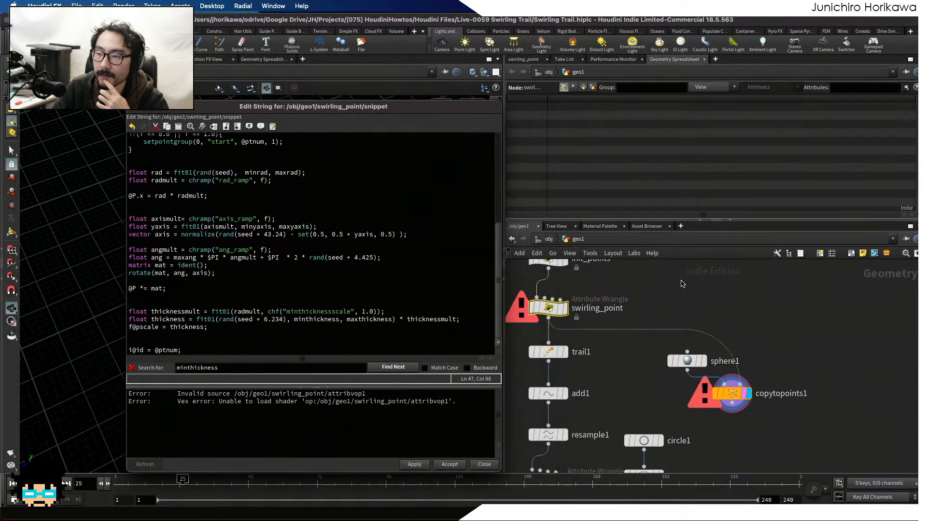
{"action": "left_click", "coordinate": [528, 104]}
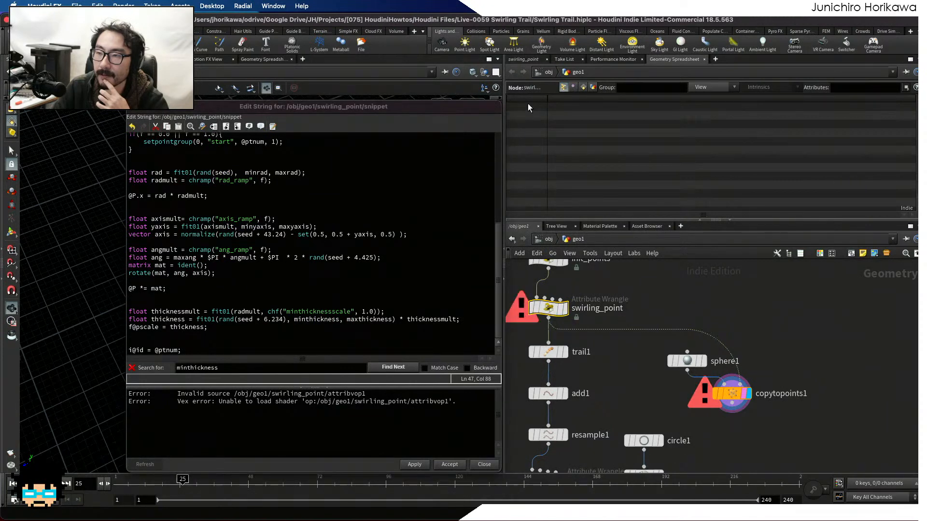
{"action": "left_click", "coordinate": [517, 60]}
{"action": "scroll", "coordinate": [652, 182], "scroll_direction": "down", "scroll_amount": 10}
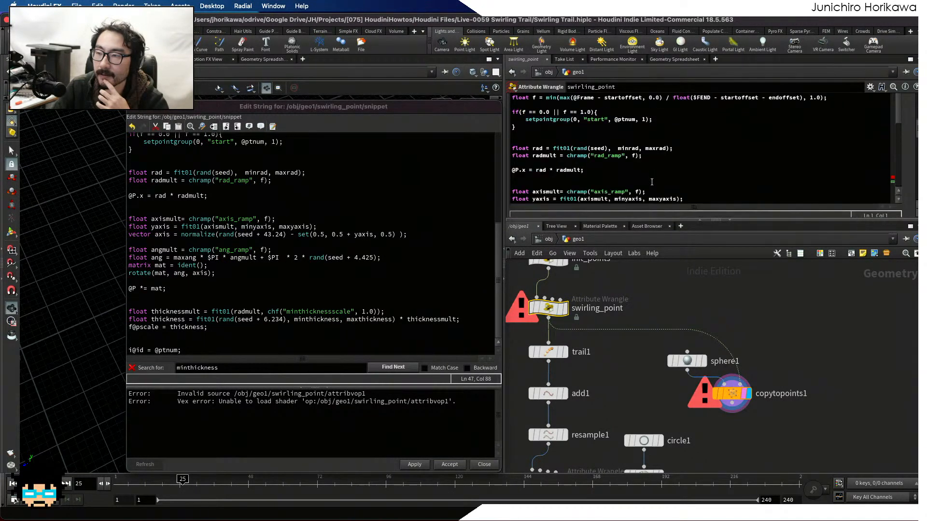
{"action": "scroll", "coordinate": [623, 182], "scroll_direction": "down", "scroll_amount": 5}
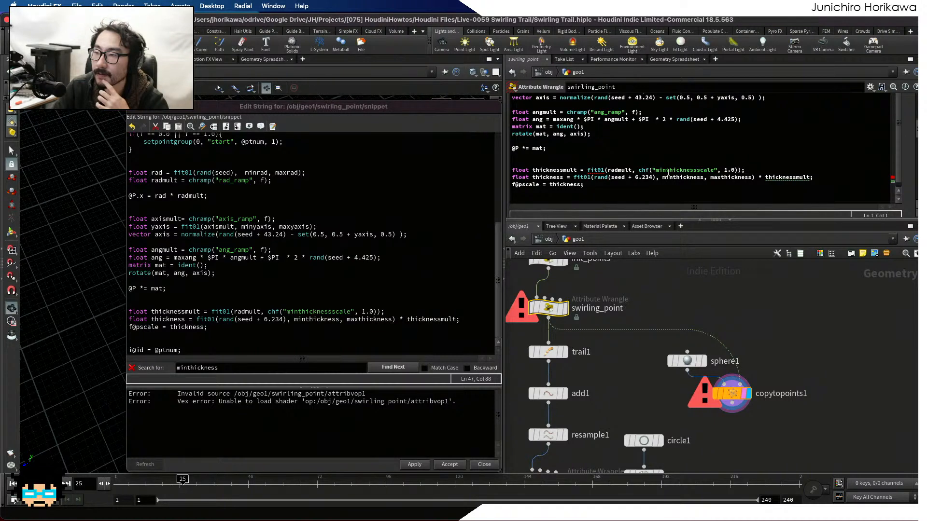
{"action": "left_click", "coordinate": [357, 311]}
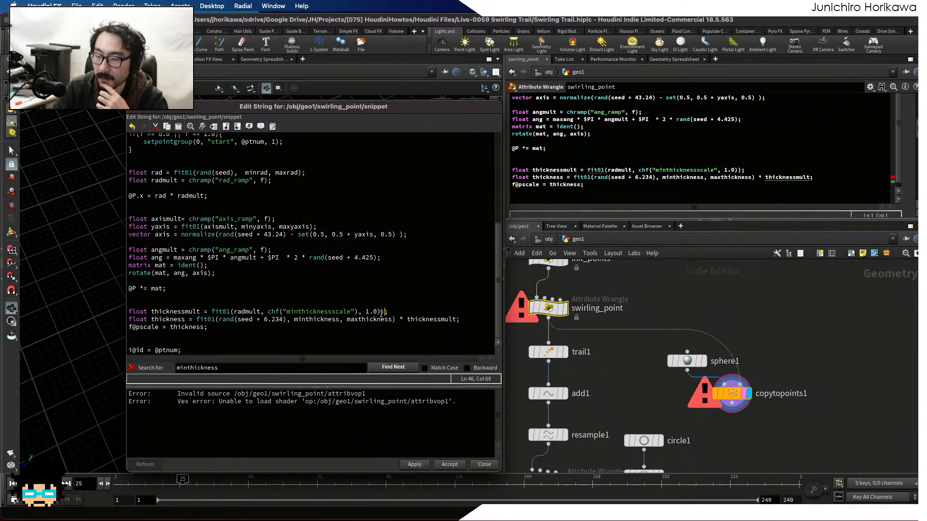
{"action": "left_click", "coordinate": [409, 464]}
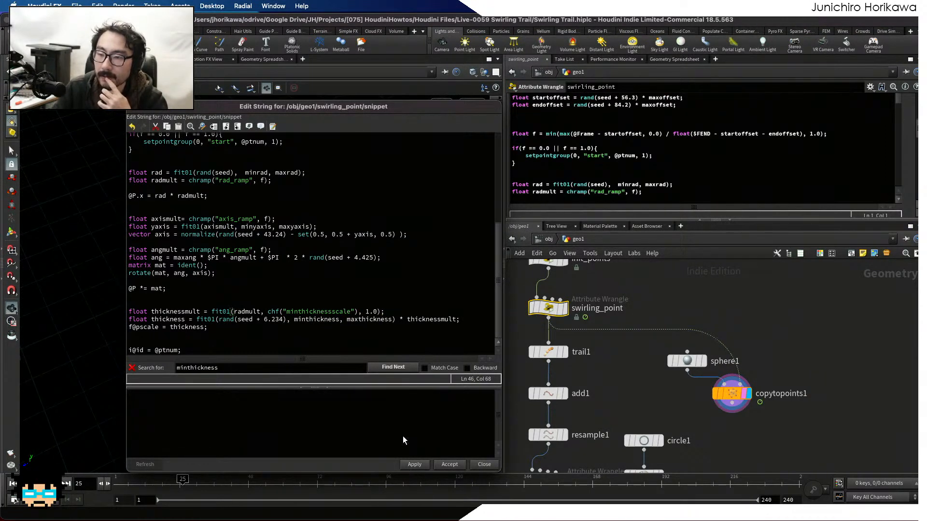
Set the swirling_point wrangle's Minthicknessscale parameter to 0.5.
{"action": "scroll", "coordinate": [870, 155], "scroll_direction": "up", "scroll_amount": 5}
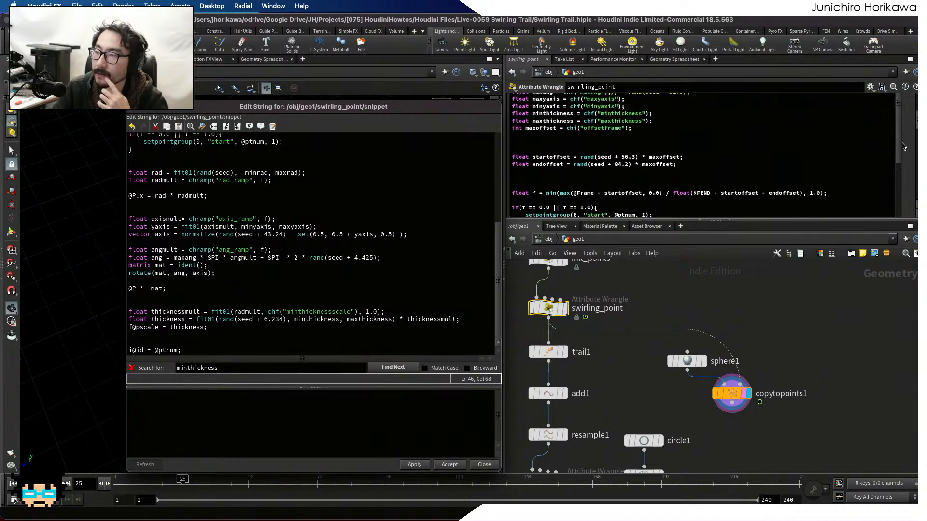
{"action": "scroll", "coordinate": [909, 130], "scroll_direction": "down", "scroll_amount": 10}
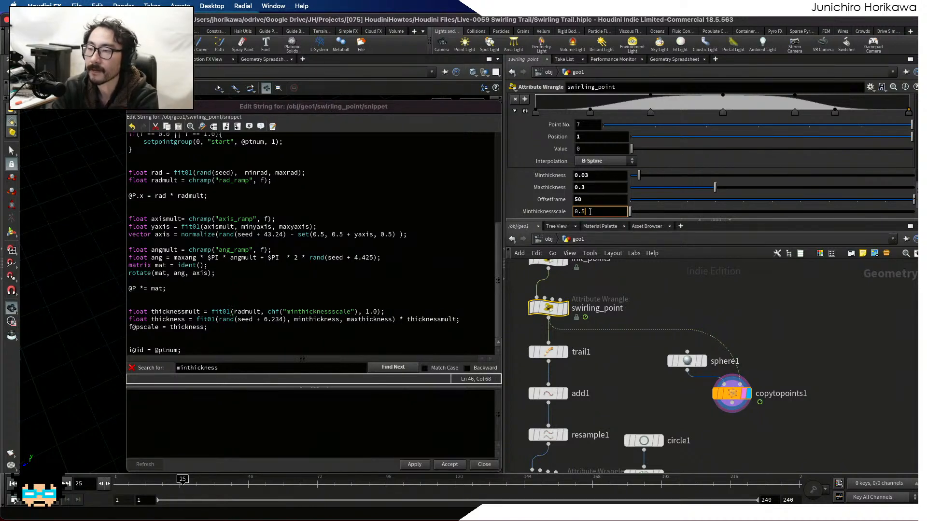
{"action": "key", "text": "Return"}
Check the sphere sizes in the viewport, return the timeline to frame 1, and close the code editor.
{"action": "left_click_drag", "start_coordinate": [390, 107], "coordinate": [747, 181]}
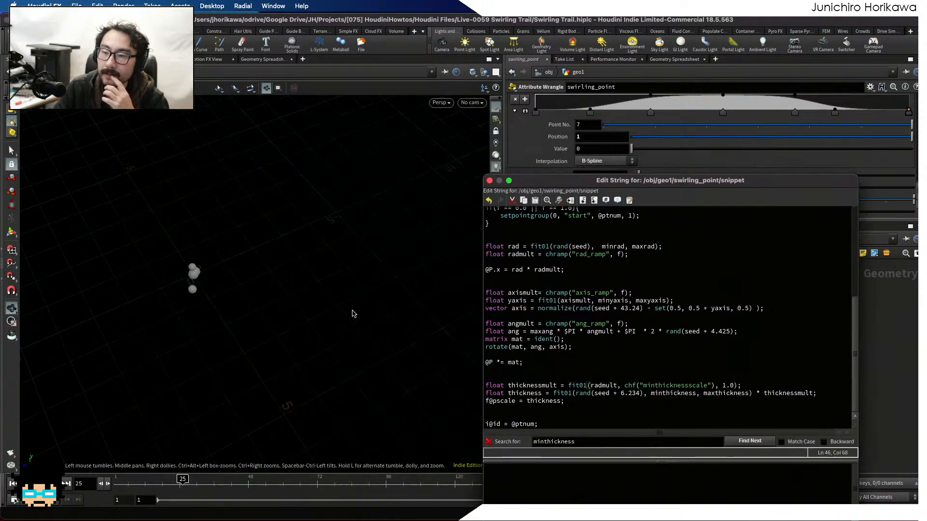
{"action": "left_click_drag", "start_coordinate": [182, 482], "coordinate": [146, 486]}
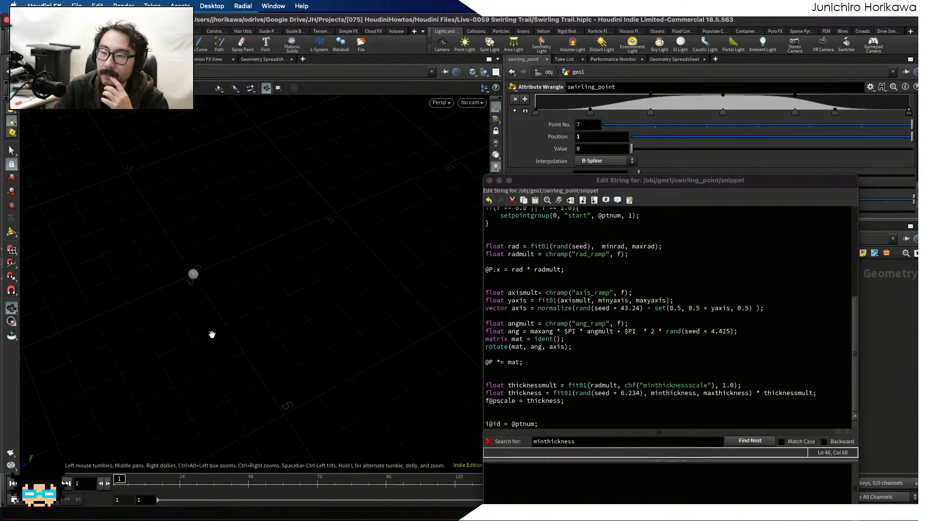
{"action": "left_click_drag", "start_coordinate": [521, 189], "coordinate": [211, 134]}
{"action": "left_click", "coordinate": [531, 484]}
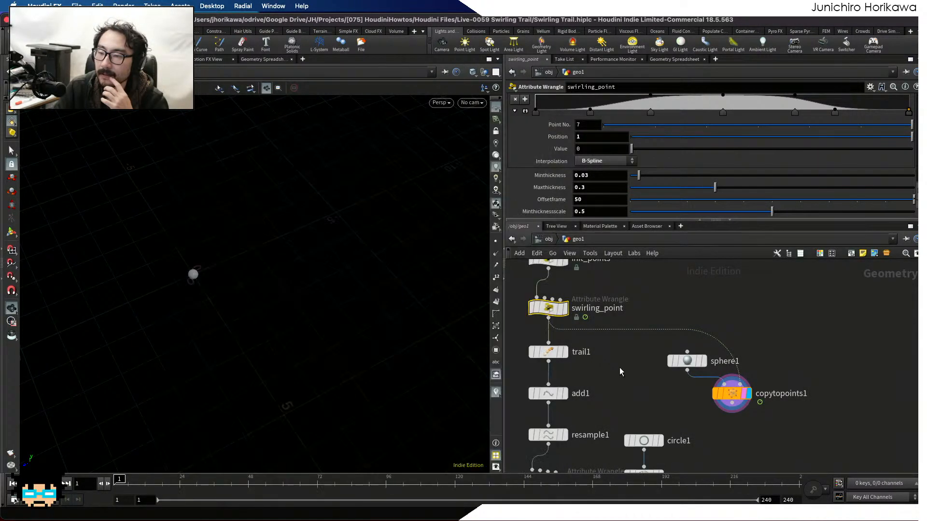
Display the normal2 node's output and examine the trail mesh at frame 1 from several angles.
{"action": "left_click", "coordinate": [565, 308]}
{"action": "key", "text": "h"}
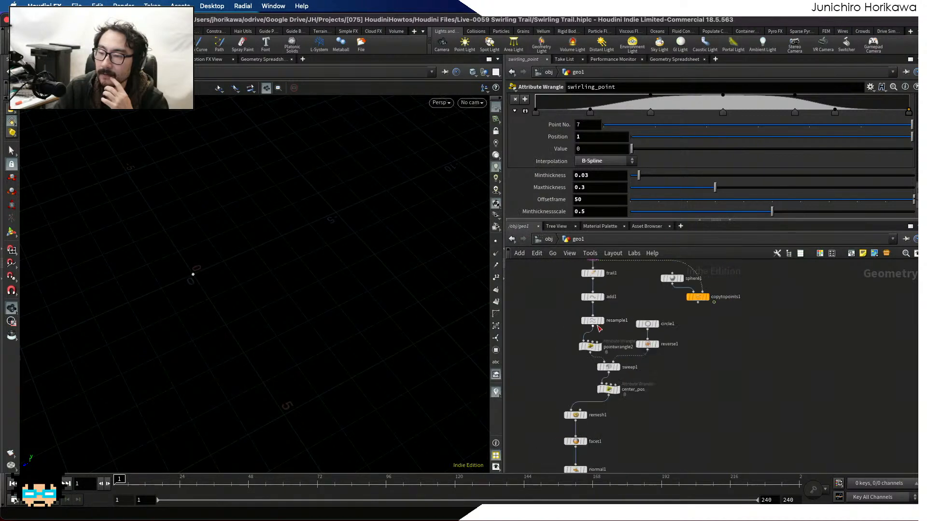
{"action": "scroll", "coordinate": [599, 396], "scroll_direction": "up", "scroll_amount": 5}
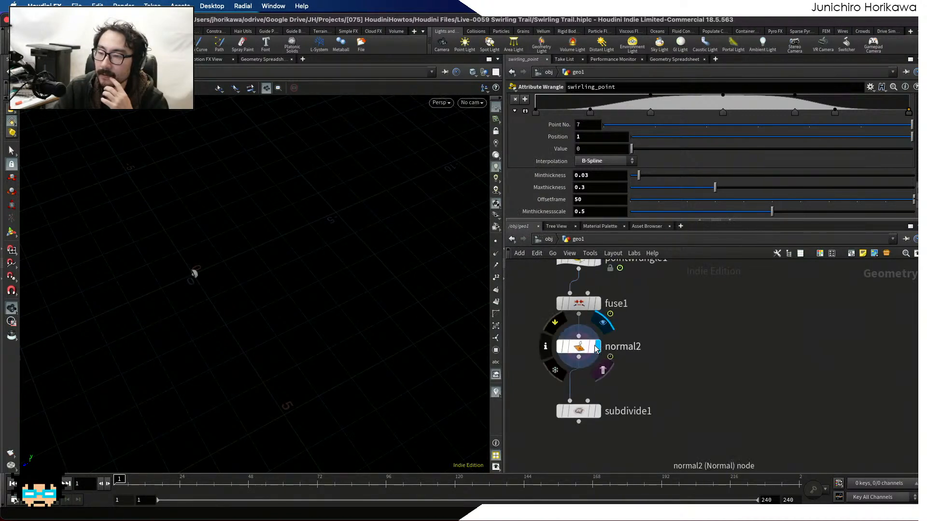
{"action": "left_click", "coordinate": [589, 350]}
{"action": "scroll", "coordinate": [174, 276], "scroll_direction": "up", "scroll_amount": 8}
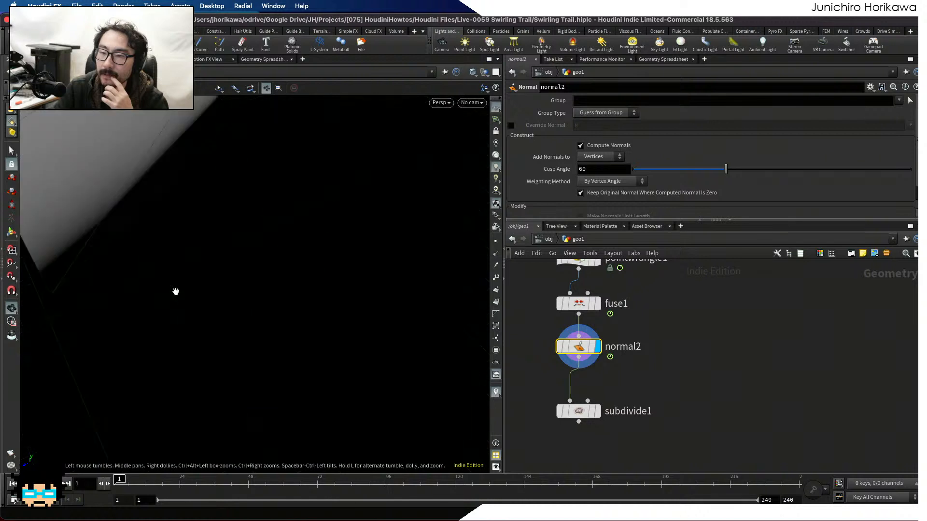
{"action": "scroll", "coordinate": [160, 271], "scroll_direction": "down", "scroll_amount": 10}
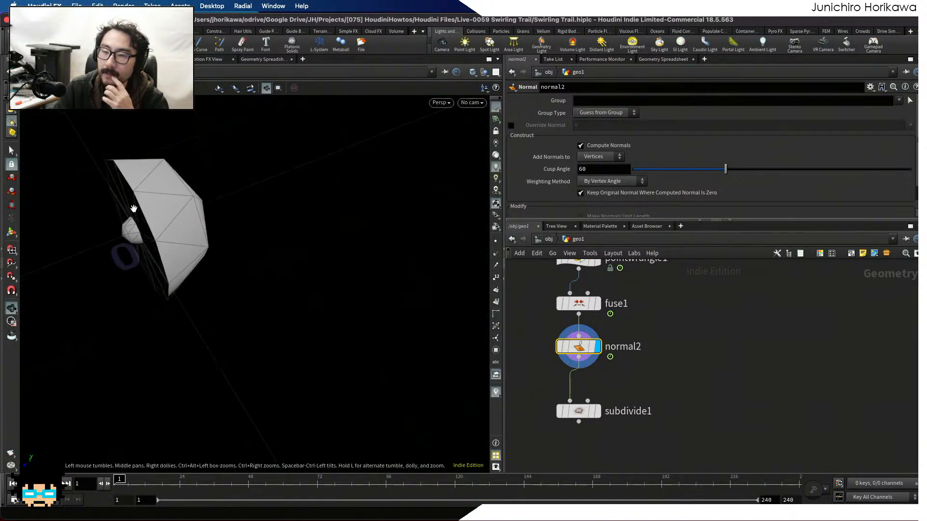
{"action": "scroll", "coordinate": [135, 260], "scroll_direction": "up", "scroll_amount": 2}
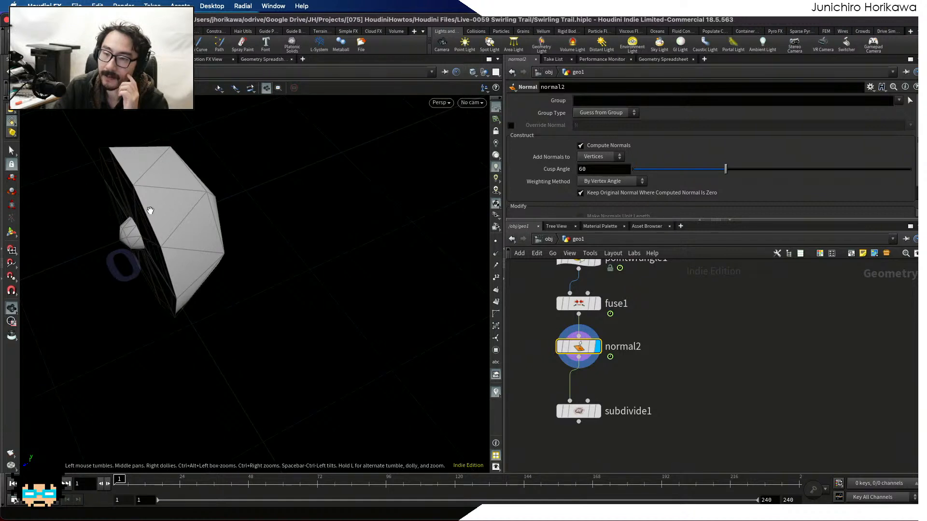
{"action": "left_click_drag", "start_coordinate": [130, 233], "coordinate": [266, 325]}
{"action": "scroll", "coordinate": [266, 325], "scroll_direction": "down", "scroll_amount": 3}
{"action": "scroll", "coordinate": [658, 365], "scroll_direction": "down", "scroll_amount": 8}
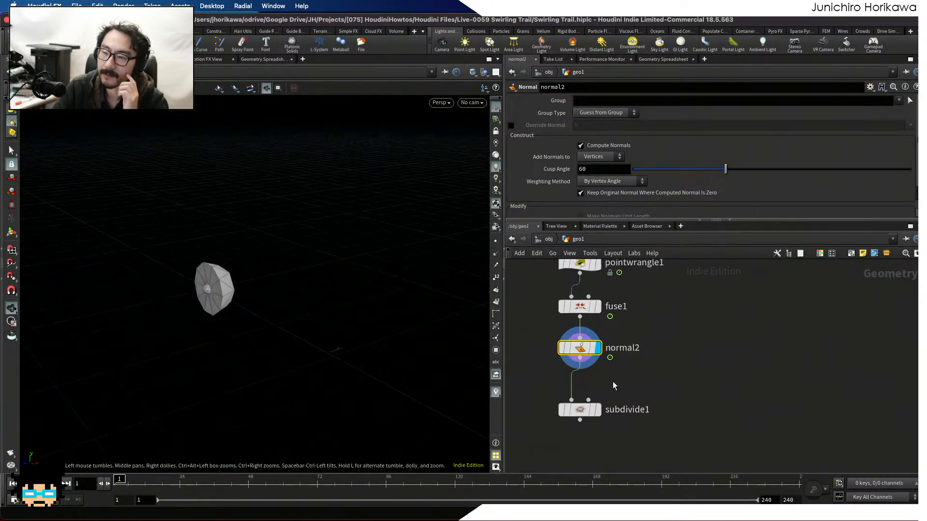
{"action": "scroll", "coordinate": [669, 401], "scroll_direction": "up", "scroll_amount": 8}
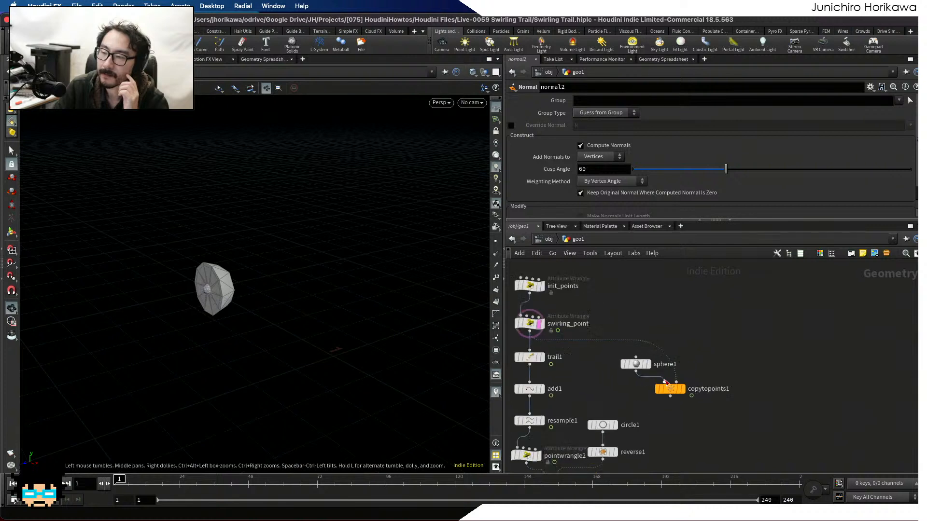
Display copytopoints1 and move the sphere1 and copytopoints1 nodes further down the network.
{"action": "left_click", "coordinate": [683, 390]}
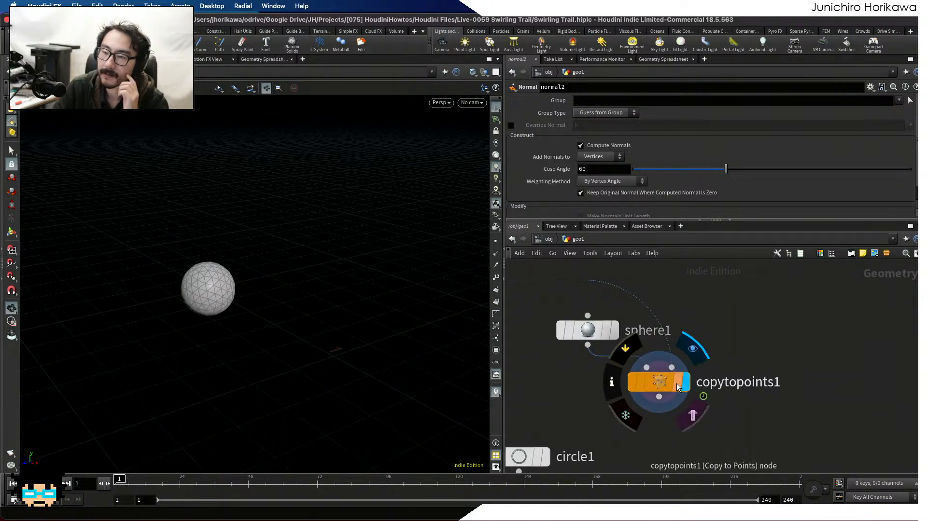
{"action": "scroll", "coordinate": [656, 351], "scroll_direction": "down", "scroll_amount": 1}
{"action": "scroll", "coordinate": [655, 351], "scroll_direction": "down", "scroll_amount": 3}
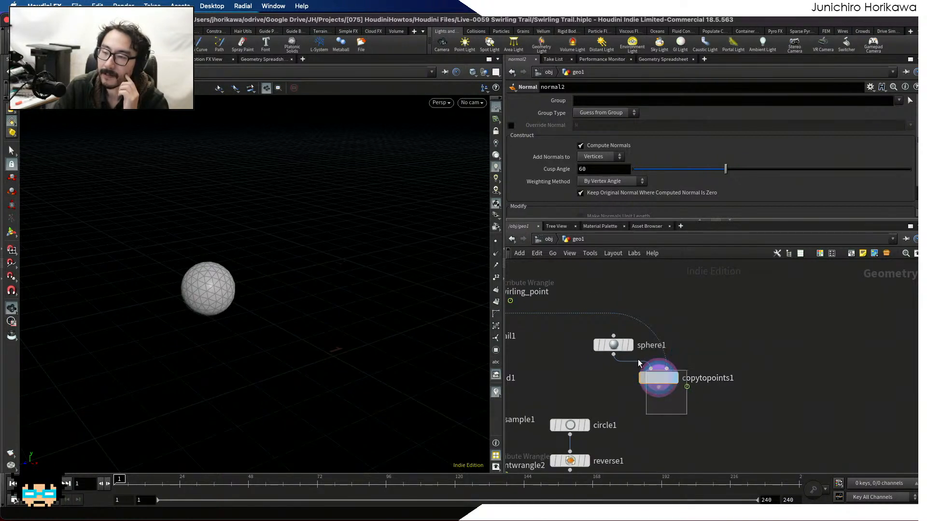
{"action": "left_click_drag", "start_coordinate": [601, 333], "coordinate": [639, 468]}
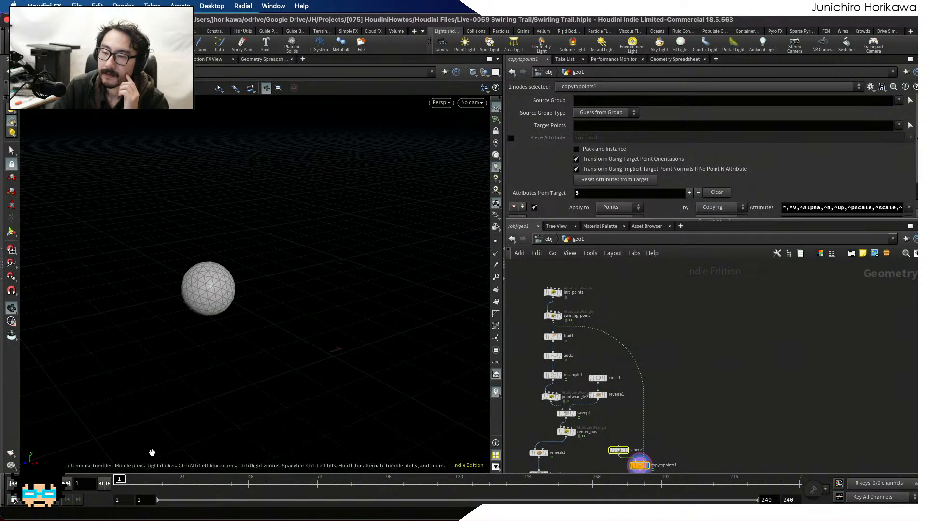
Scrub the timeline to frame 64 and inspect the copied spheres.
{"action": "left_click_drag", "start_coordinate": [158, 482], "coordinate": [294, 499]}
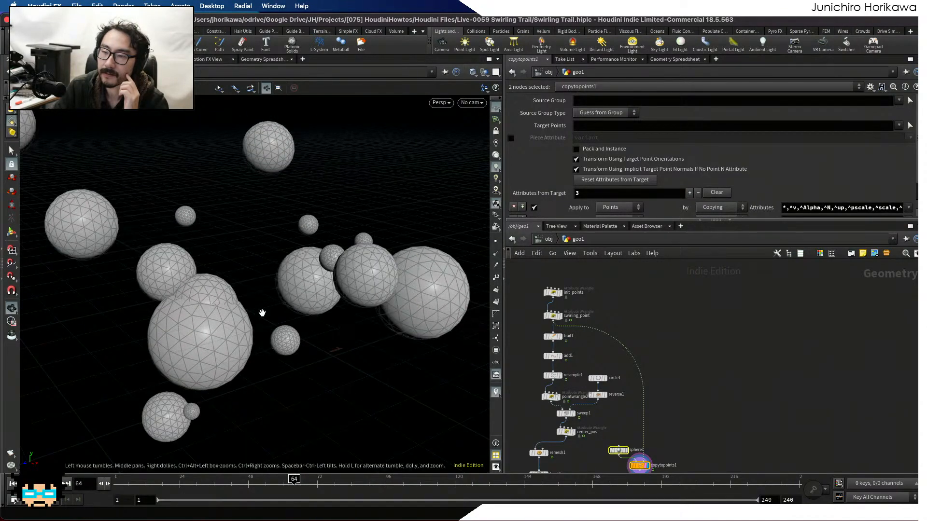
{"action": "right_click_drag", "start_coordinate": [263, 314], "coordinate": [196, 275]}
{"action": "left_click_drag", "start_coordinate": [196, 276], "coordinate": [246, 308]}
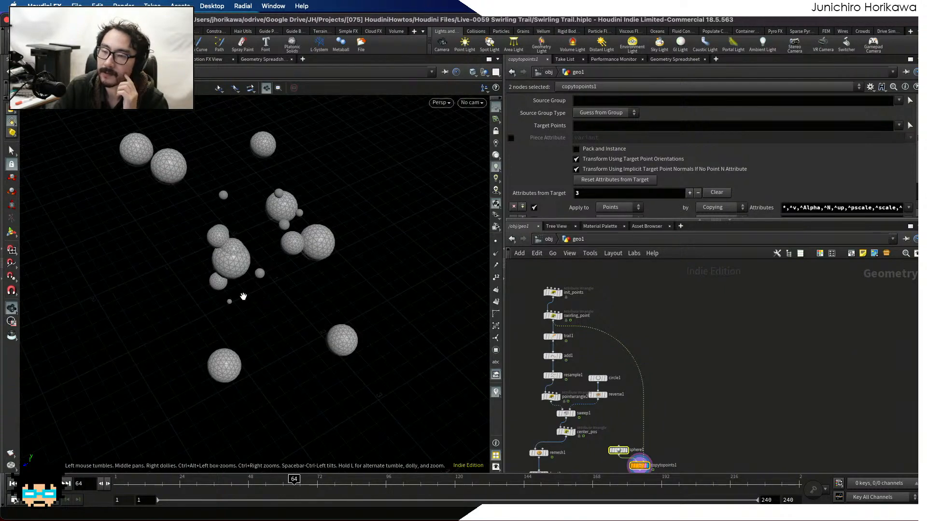
Check which groups are available for copytopoints1's Target Points and Source Group at frame 64.
{"action": "middle_click_drag", "start_coordinate": [632, 463], "coordinate": [661, 393]}
{"action": "scroll", "coordinate": [647, 420], "scroll_direction": "up", "scroll_amount": 1}
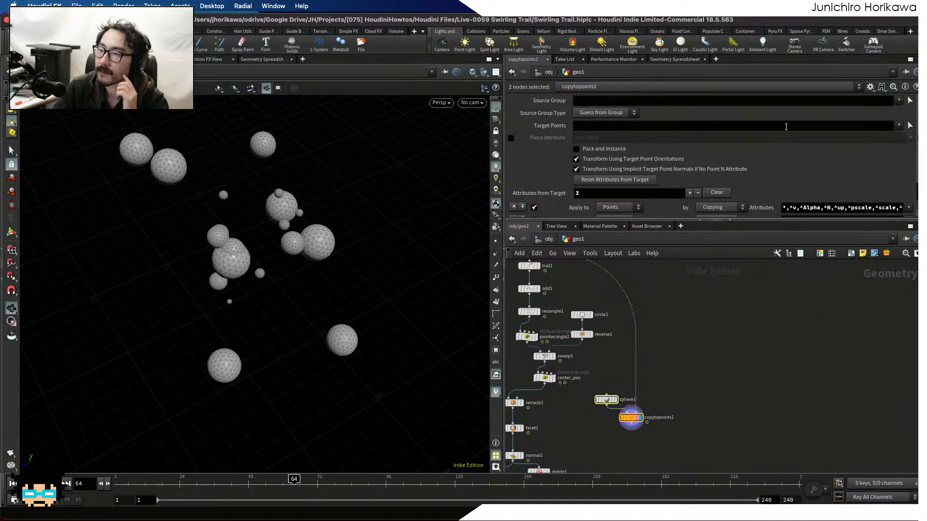
{"action": "left_click", "coordinate": [899, 127]}
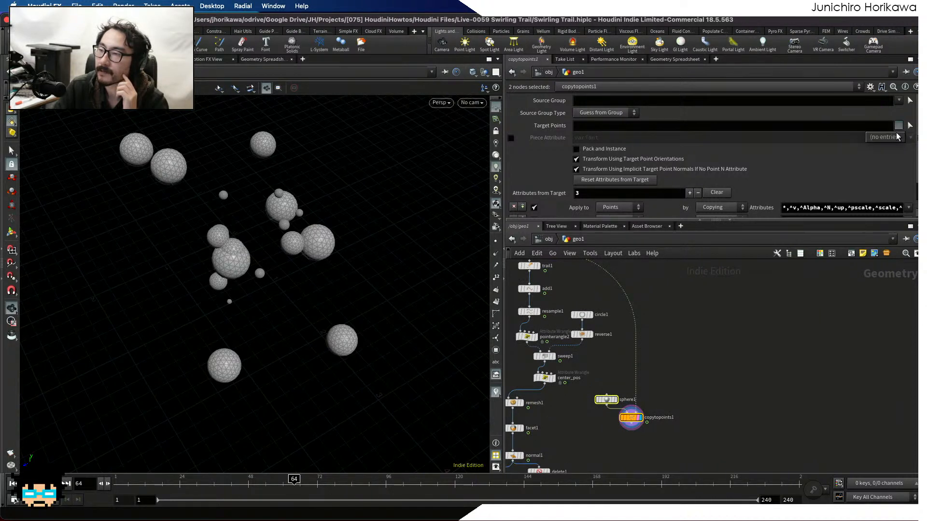
{"action": "left_click", "coordinate": [899, 102]}
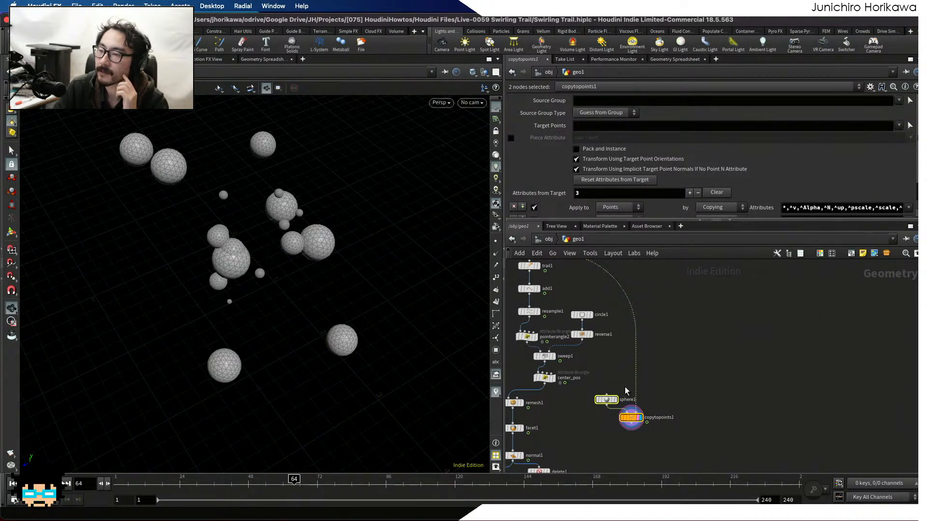
Display swirling_point, review its VEX code, and return the timeline to frame 1.
{"action": "middle_click_drag", "start_coordinate": [683, 389], "coordinate": [724, 435]}
{"action": "scroll", "coordinate": [620, 344], "scroll_direction": "up", "scroll_amount": 4}
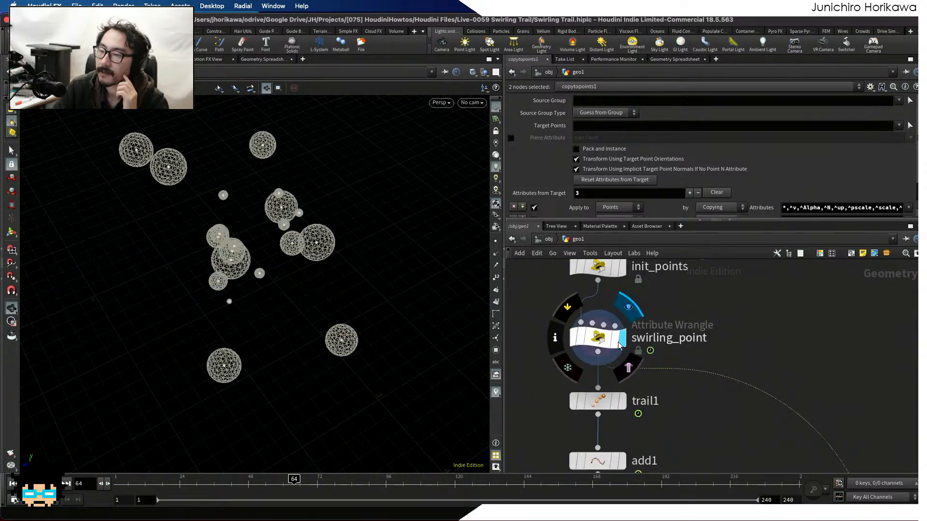
{"action": "left_click", "coordinate": [619, 344]}
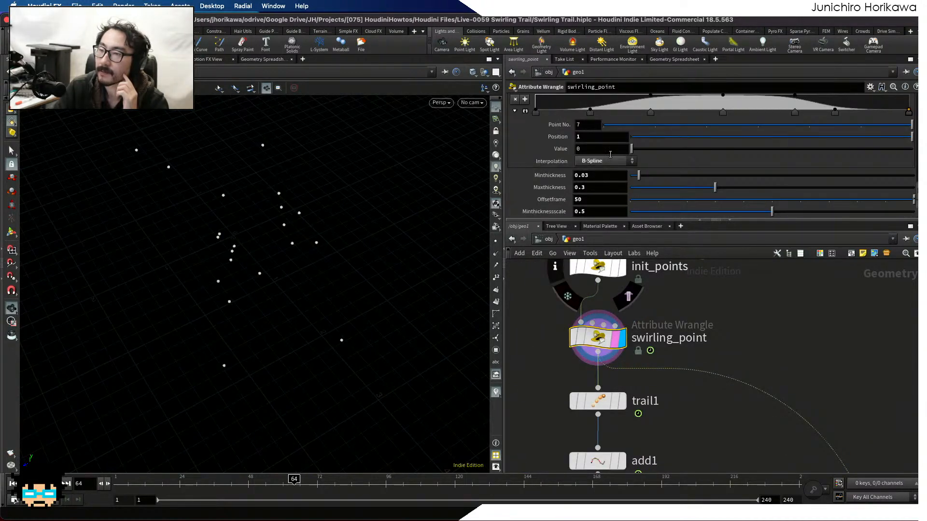
{"action": "scroll", "coordinate": [612, 152], "scroll_direction": "up", "scroll_amount": 10}
{"action": "scroll", "coordinate": [612, 152], "scroll_direction": "up", "scroll_amount": 3}
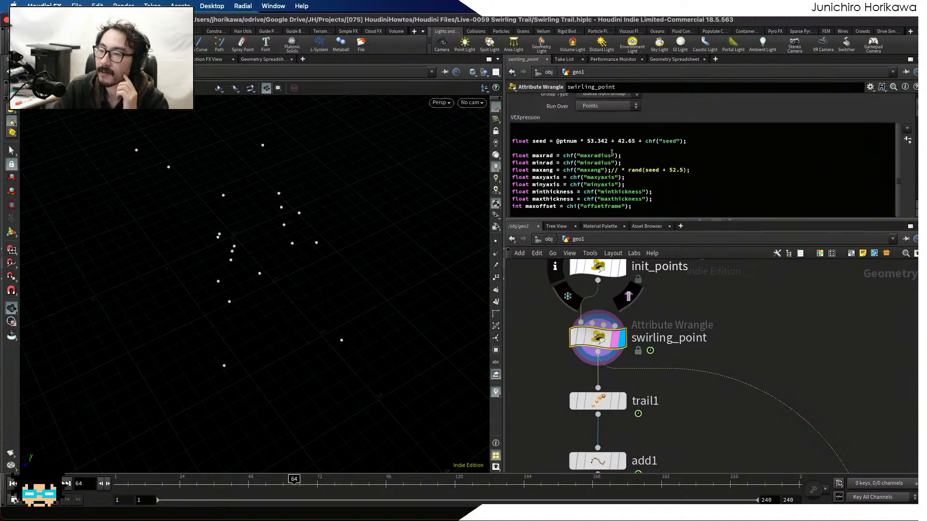
{"action": "key", "text": "ctrl+Up"}
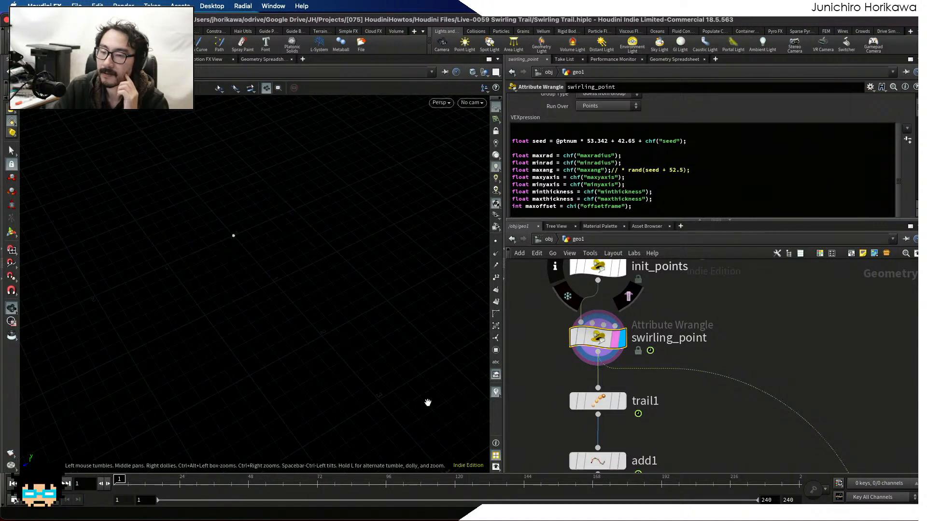
Set the Target Points of copytopoints1 to the start group.
{"action": "scroll", "coordinate": [757, 431], "scroll_direction": "down", "scroll_amount": 8}
{"action": "scroll", "coordinate": [738, 408], "scroll_direction": "up", "scroll_amount": 6}
{"action": "left_click", "coordinate": [714, 452]}
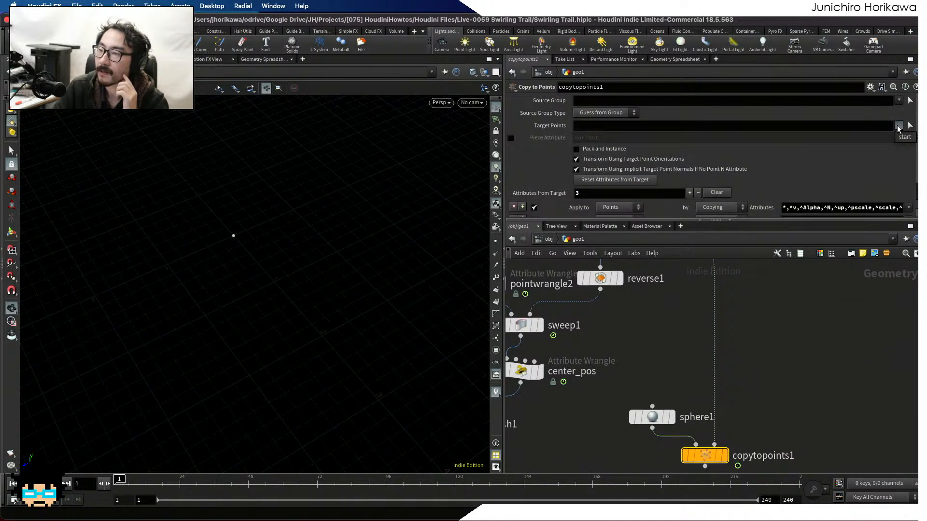
{"action": "scroll", "coordinate": [686, 381], "scroll_direction": "up", "scroll_amount": 5}
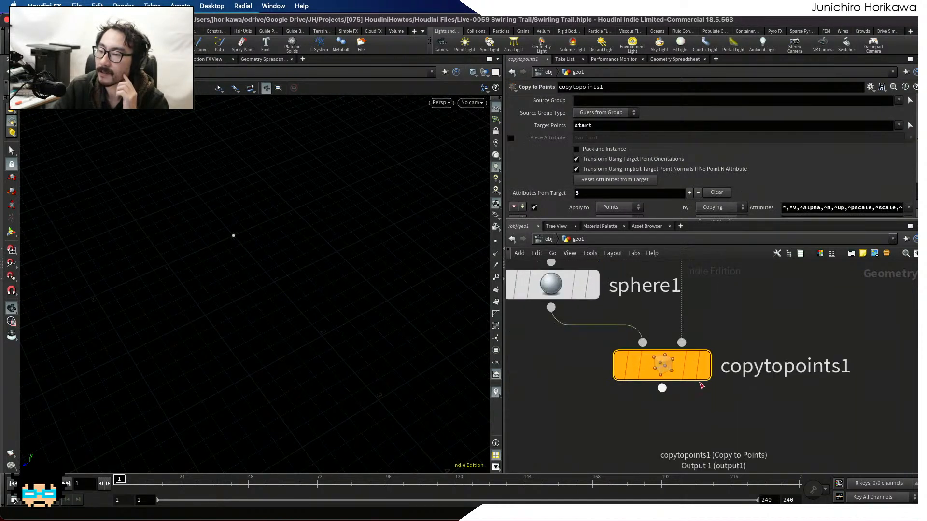
Display copytopoints1 and scrub the timeline forward and back to frame 1 to check the start sphere.
{"action": "mouse_move", "coordinate": [650, 371]}
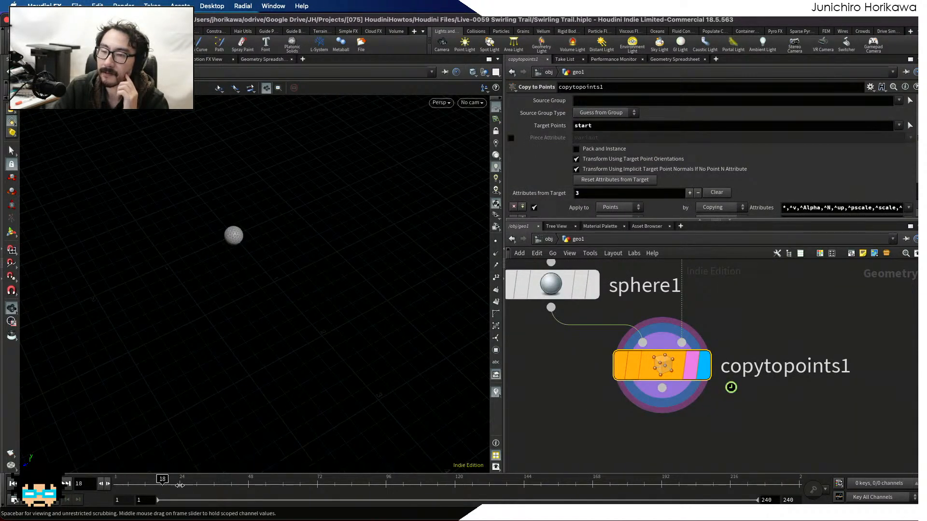
{"action": "left_click_drag", "start_coordinate": [162, 483], "coordinate": [296, 492]}
{"action": "left_click_drag", "start_coordinate": [381, 491], "coordinate": [119, 483]}
Move sphere1 and copytopoints1 beside the lower end of the trail chain, and shift subdivide1 down below normal2.
{"action": "scroll", "coordinate": [555, 391], "scroll_direction": "down", "scroll_amount": 6}
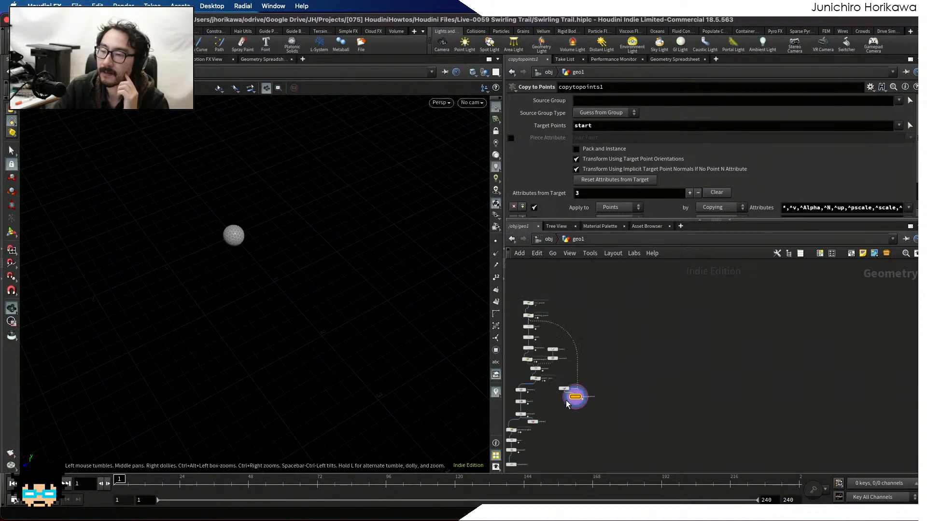
{"action": "left_click", "coordinate": [560, 376], "text": "shift"}
{"action": "scroll", "coordinate": [621, 387], "scroll_direction": "up", "scroll_amount": 5}
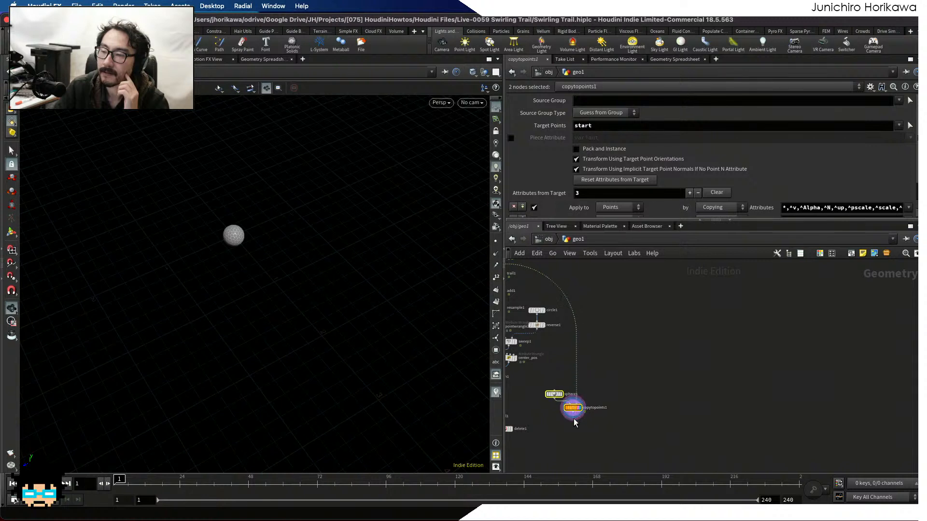
{"action": "left_click_drag", "start_coordinate": [630, 350], "coordinate": [598, 411]}
{"action": "scroll", "coordinate": [546, 426], "scroll_direction": "up", "scroll_amount": 5}
{"action": "middle_click_drag", "start_coordinate": [546, 427], "coordinate": [596, 415]}
{"action": "left_click_drag", "start_coordinate": [566, 383], "coordinate": [561, 459]}
Add a Merge node below normal2 and connect normal2 and copytopoints1 to it.
{"action": "key", "text": "Tab"}
{"action": "type", "text": "merge"}
{"action": "key", "text": "Return"}
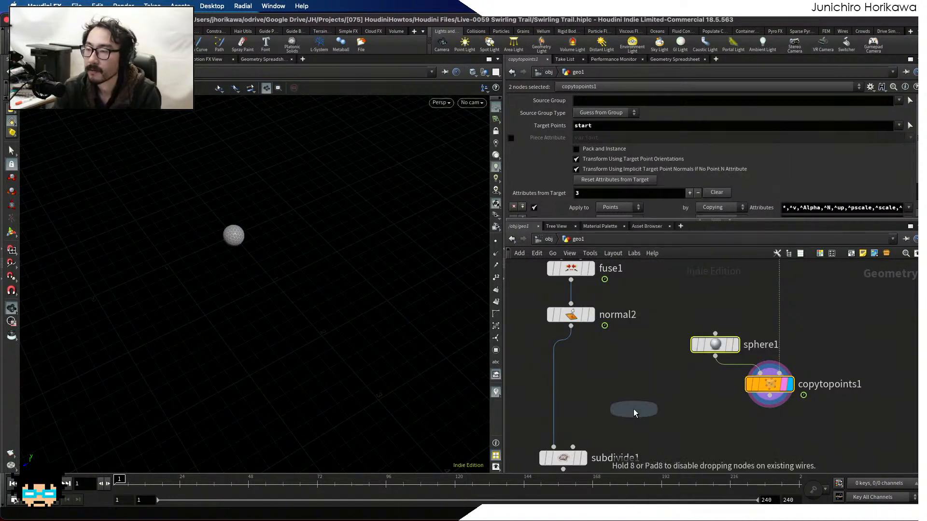
{"action": "left_click", "coordinate": [660, 416]}
{"action": "left_click", "coordinate": [571, 326]}
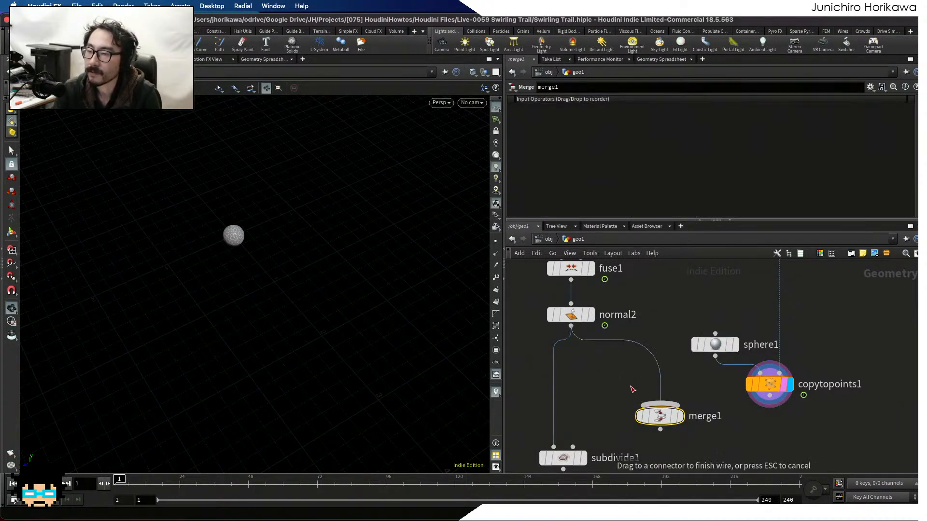
{"action": "left_click", "coordinate": [658, 404]}
{"action": "left_click", "coordinate": [769, 396]}
{"action": "left_click", "coordinate": [679, 406]}
Display merge1's output and scrub the timeline to frame 42.
{"action": "scroll", "coordinate": [671, 415], "scroll_direction": "up", "scroll_amount": 1}
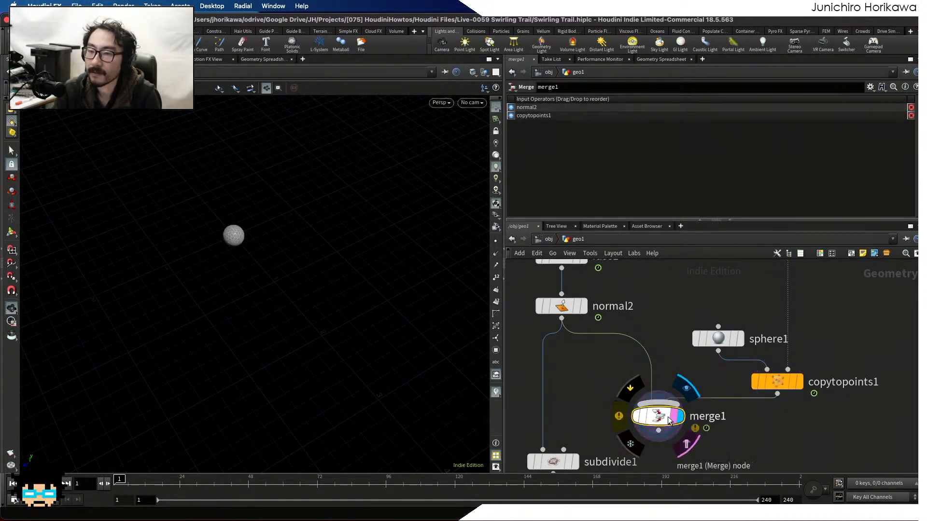
{"action": "left_click", "coordinate": [674, 418]}
{"action": "left_click_drag", "start_coordinate": [157, 483], "coordinate": [230, 490]}
Move sphere1 slightly up in the network and set its Frequency to 2.
{"action": "scroll", "coordinate": [220, 250], "scroll_direction": "up", "scroll_amount": 10}
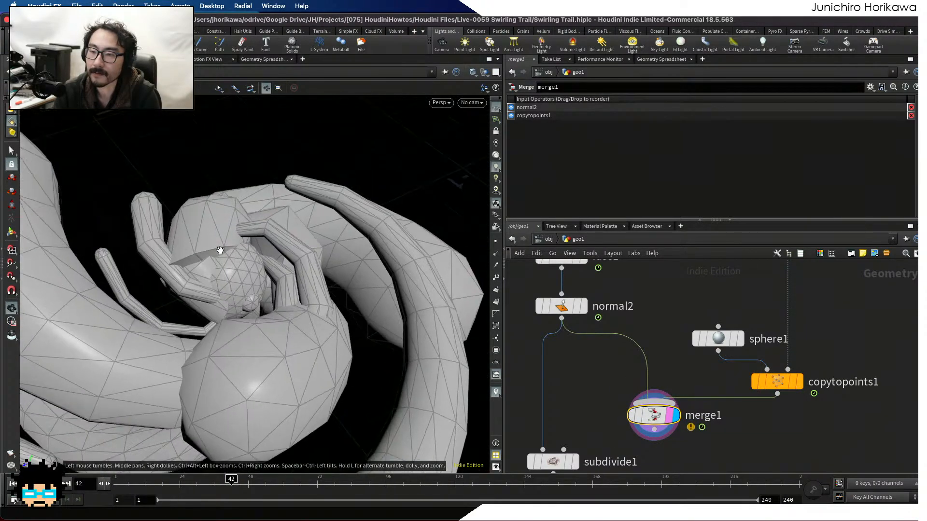
{"action": "left_click_drag", "start_coordinate": [210, 252], "coordinate": [73, 267]}
{"action": "left_click_drag", "start_coordinate": [700, 338], "coordinate": [717, 315]}
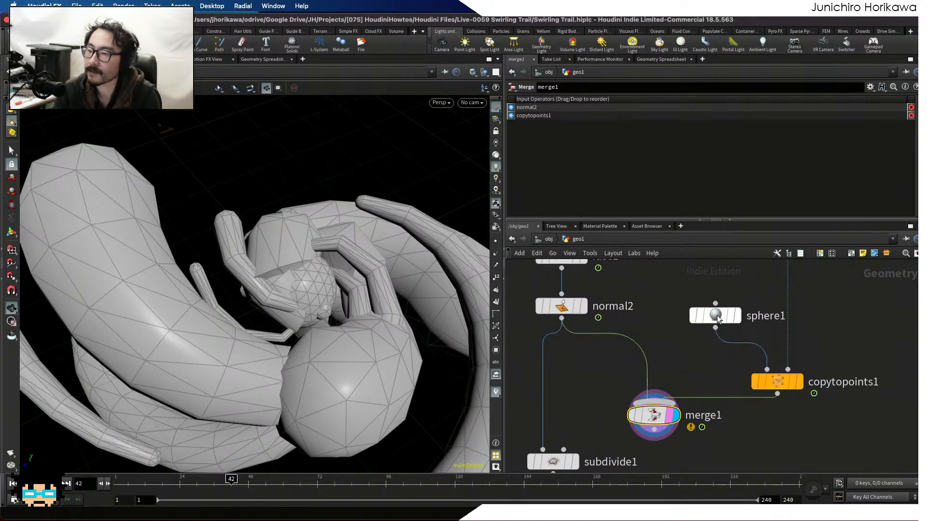
{"action": "left_click_drag", "start_coordinate": [704, 186], "coordinate": [649, 188]}
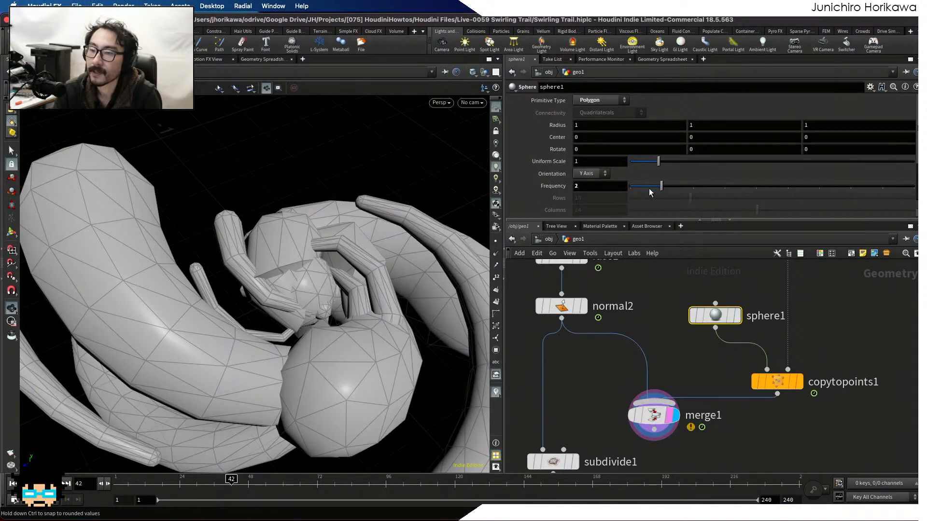
Move subdivide1 lower, connect merge1 to its first input, and display the subdivided result.
{"action": "scroll", "coordinate": [674, 354], "scroll_direction": "down", "scroll_amount": 5}
{"action": "scroll", "coordinate": [669, 381], "scroll_direction": "up", "scroll_amount": 3}
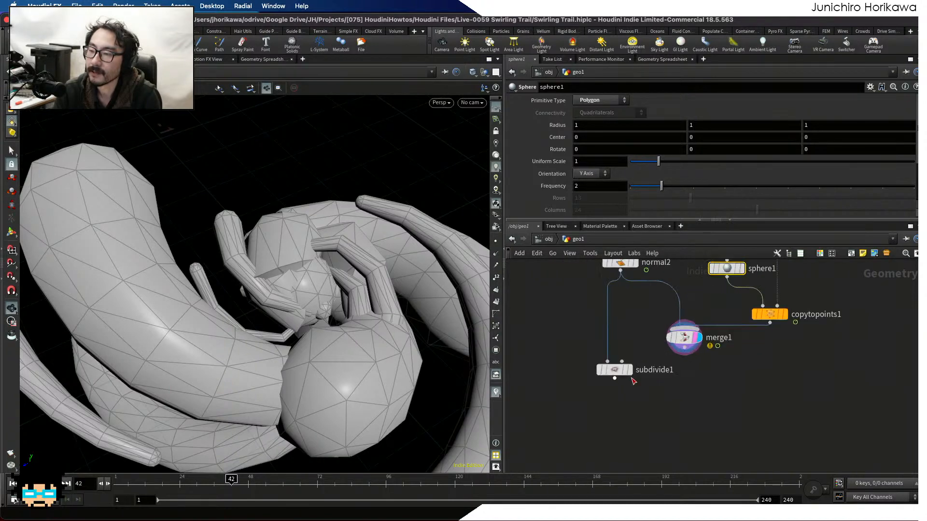
{"action": "left_click_drag", "start_coordinate": [617, 369], "coordinate": [621, 411]}
{"action": "scroll", "coordinate": [694, 352], "scroll_direction": "up", "scroll_amount": 3}
{"action": "left_click_drag", "start_coordinate": [684, 333], "coordinate": [570, 421]}
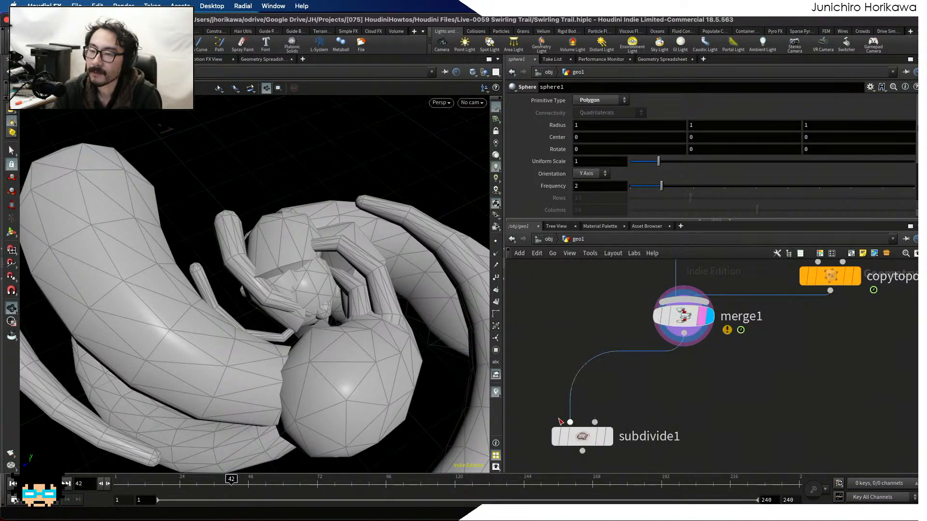
{"action": "left_click", "coordinate": [606, 438]}
{"action": "left_click", "coordinate": [586, 438]}
{"action": "scroll", "coordinate": [630, 362], "scroll_direction": "down", "scroll_amount": 2}
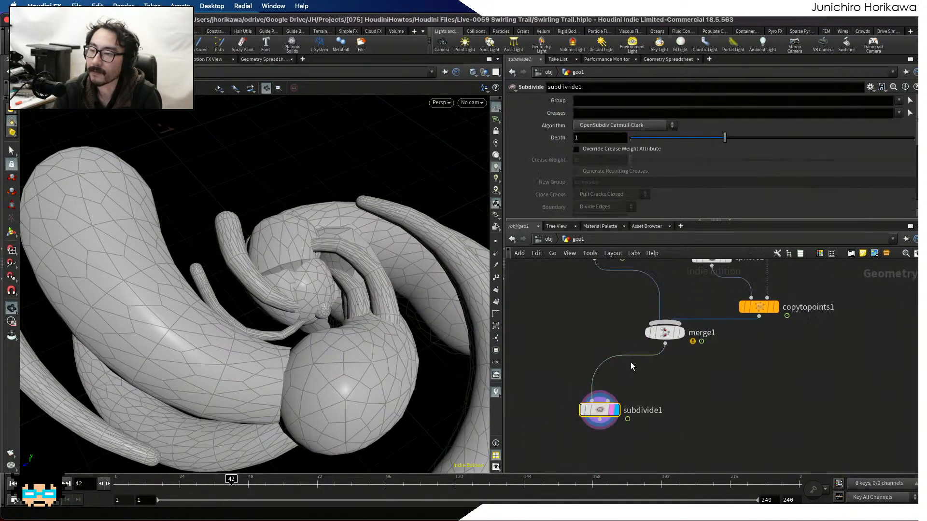
Display merge1's output again and return the timeline to frame 1 to inspect the start sphere.
{"action": "left_click", "coordinate": [675, 333]}
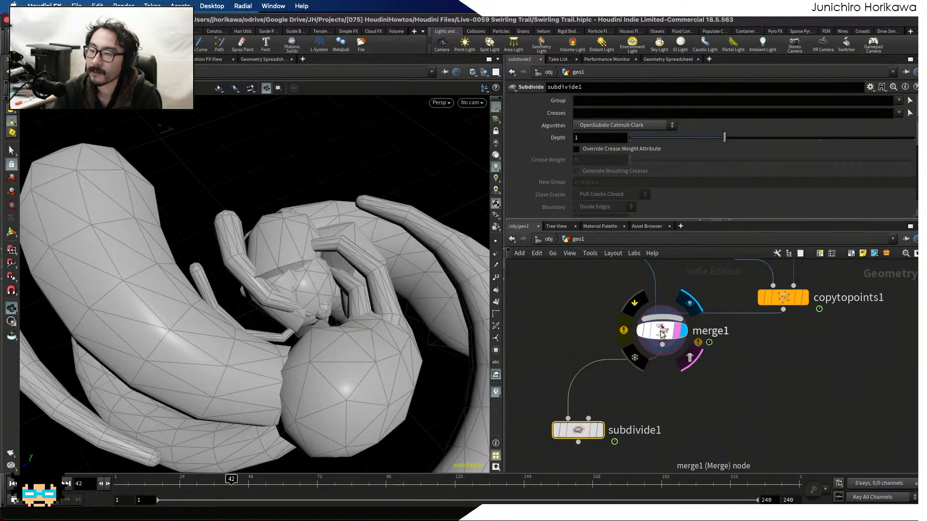
{"action": "key", "text": "ctrl+Up"}
{"action": "scroll", "coordinate": [237, 368], "scroll_direction": "down", "scroll_amount": 3}
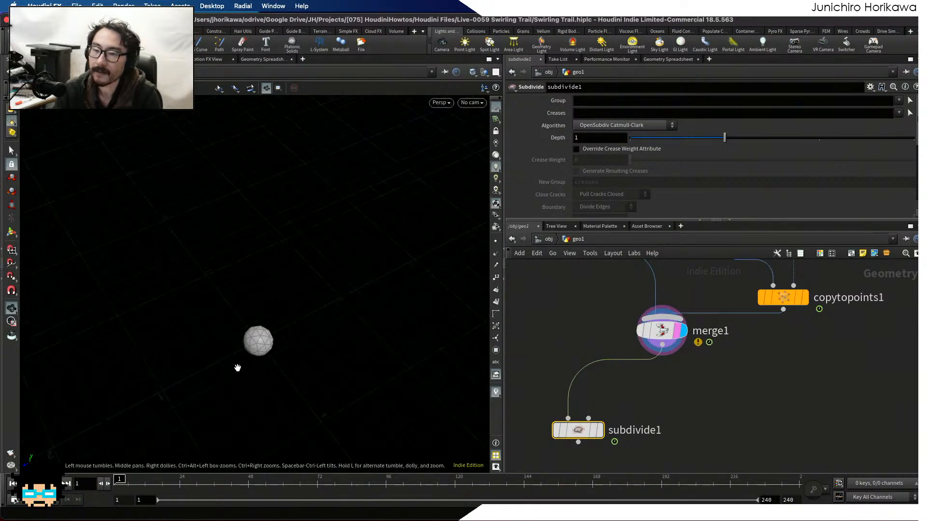
Play back merge1's merged spheres and trails from frame 1, and save the scene.
{"action": "scroll", "coordinate": [225, 334], "scroll_direction": "down", "scroll_amount": 2}
{"action": "scroll", "coordinate": [213, 301], "scroll_direction": "up", "scroll_amount": 2}
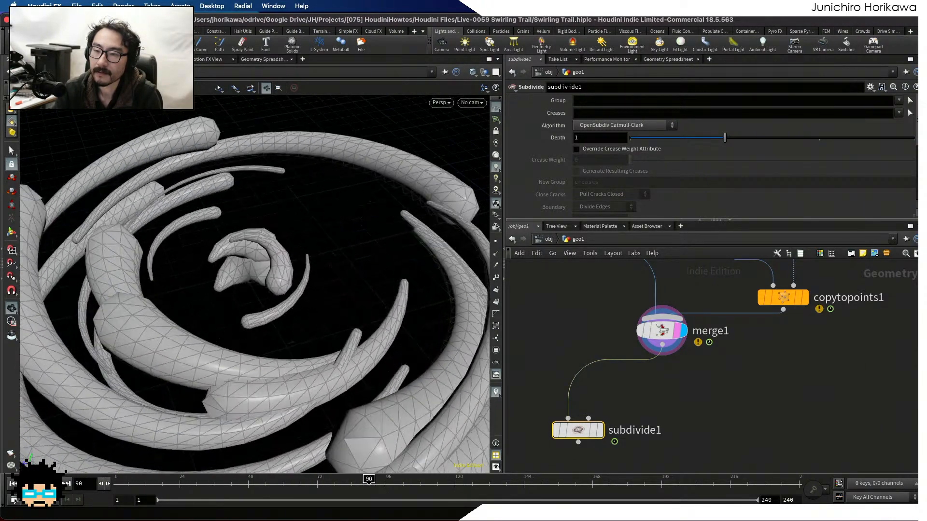
{"action": "scroll", "coordinate": [190, 320], "scroll_direction": "down", "scroll_amount": 5}
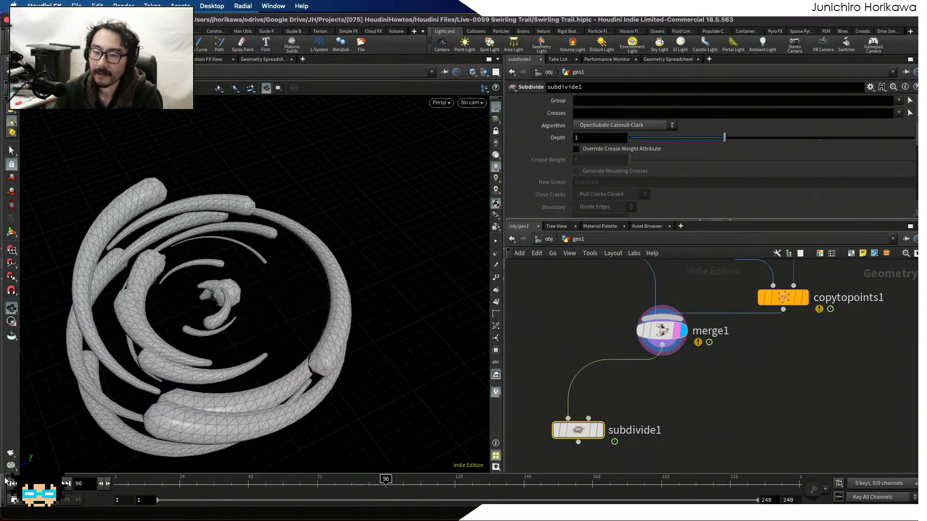
{"action": "key", "text": "ctrl+s"}
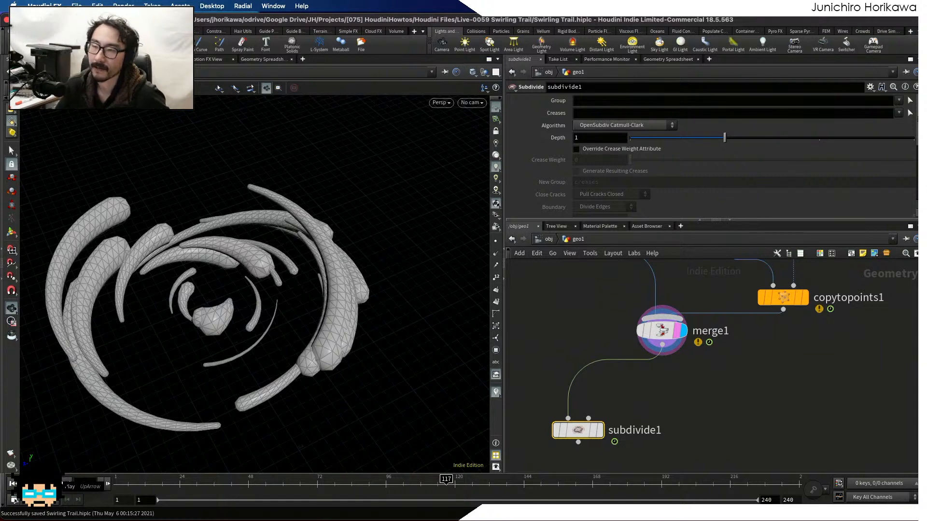
Turn off viewport lighting and the wireframe overlay, and play the swirling trails as flat shapes from several angles.
{"action": "left_click", "coordinate": [496, 144]}
{"action": "left_click_drag", "start_coordinate": [326, 269], "coordinate": [323, 245]}
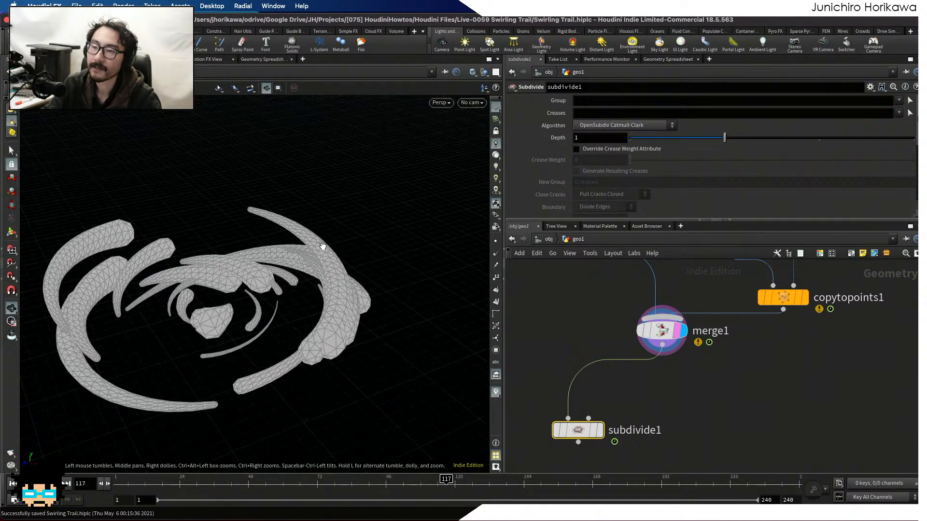
{"action": "left_click", "coordinate": [444, 105]}
{"action": "mouse_move", "coordinate": [444, 142]}
{"action": "left_click", "coordinate": [538, 218]}
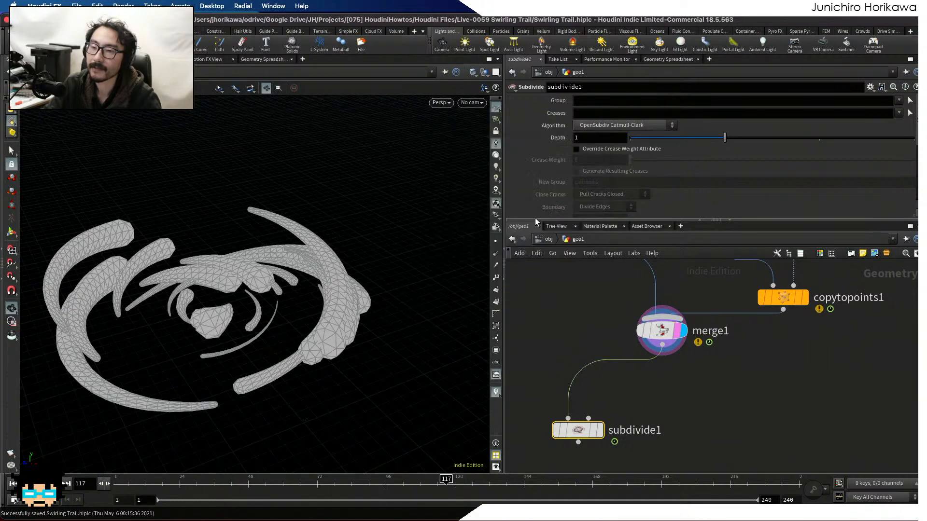
{"action": "mouse_move", "coordinate": [251, 289]}
{"action": "left_mouse_down"}
{"action": "mouse_move", "coordinate": [181, 222]}
{"action": "mouse_move", "coordinate": [244, 284]}
{"action": "mouse_move", "coordinate": [309, 289]}
{"action": "left_mouse_up"}
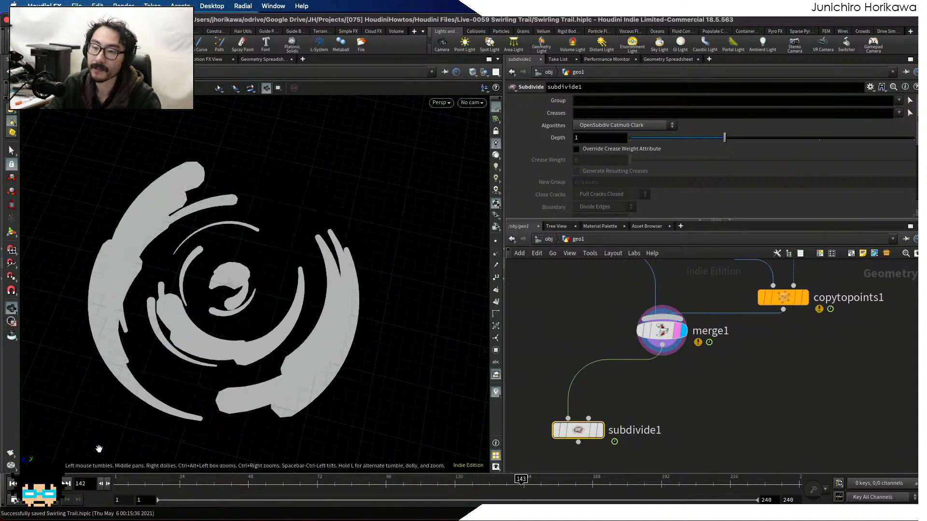
{"action": "left_click_drag", "start_coordinate": [97, 447], "coordinate": [49, 397]}
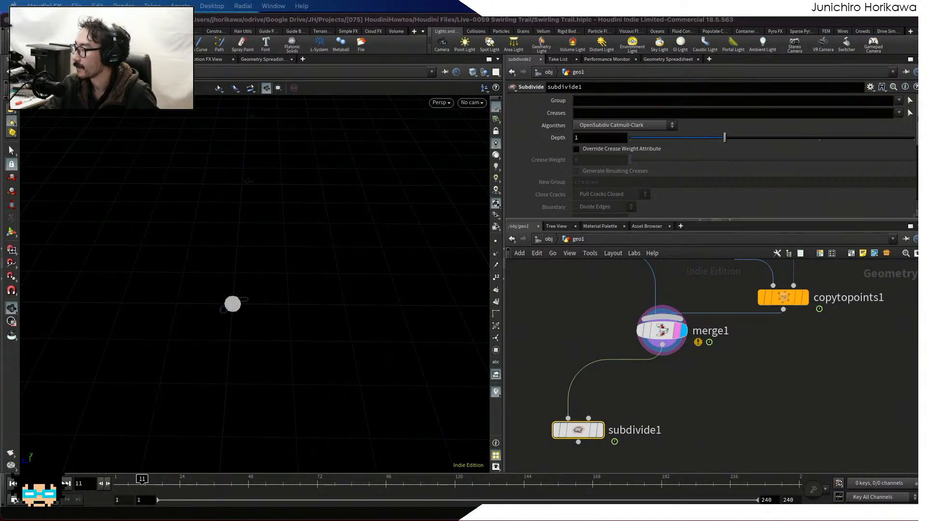
Move subdivide1 further down, and shift sphere1, copytopoints1 and merge1 together to make room below normal2.
{"action": "scroll", "coordinate": [699, 368], "scroll_direction": "down", "scroll_amount": 3}
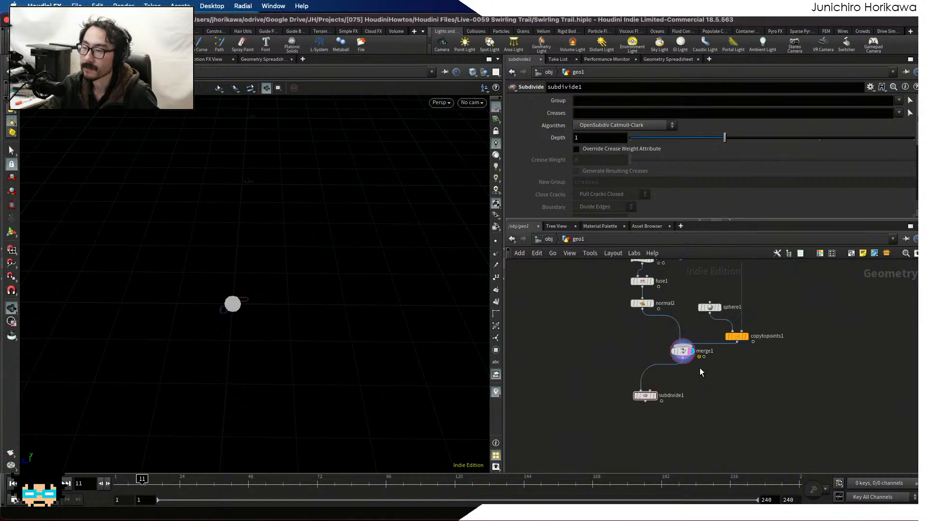
{"action": "mouse_move", "coordinate": [637, 364]}
{"action": "middle_mouse_down"}
{"action": "mouse_move", "coordinate": [635, 424]}
{"action": "mouse_move", "coordinate": [635, 363]}
{"action": "middle_mouse_up"}
{"action": "scroll", "coordinate": [638, 413], "scroll_direction": "up", "scroll_amount": 1}
{"action": "left_click_drag", "start_coordinate": [641, 425], "coordinate": [601, 398]}
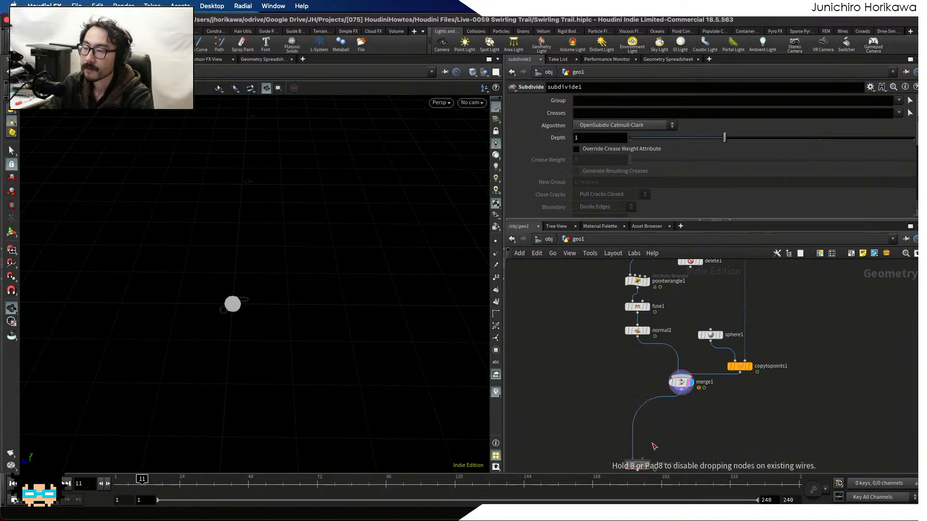
{"action": "left_click_drag", "start_coordinate": [641, 427], "coordinate": [636, 466]}
{"action": "scroll", "coordinate": [695, 395], "scroll_direction": "up", "scroll_amount": 1}
{"action": "left_click_drag", "start_coordinate": [805, 404], "coordinate": [679, 311]}
{"action": "scroll", "coordinate": [681, 377], "scroll_direction": "up", "scroll_amount": 1}
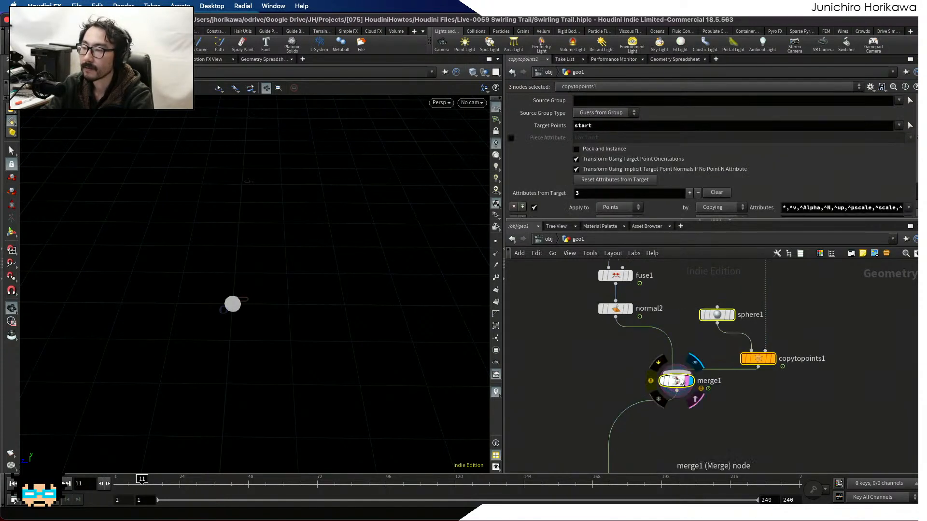
{"action": "left_click_drag", "start_coordinate": [680, 381], "coordinate": [701, 399]}
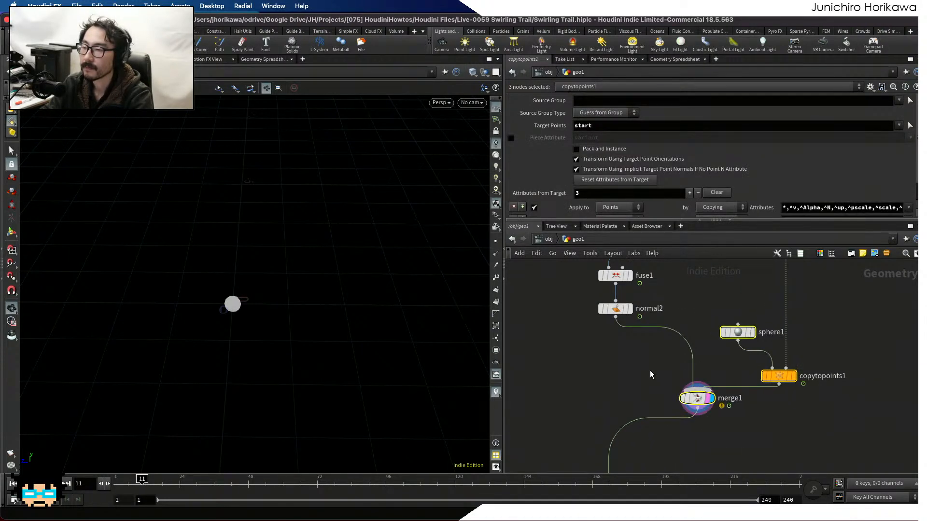
{"action": "left_click", "coordinate": [650, 370]}
{"action": "middle_click_drag", "start_coordinate": [658, 388], "coordinate": [661, 405]}
{"action": "scroll", "coordinate": [652, 416], "scroll_direction": "up", "scroll_amount": 1}
{"action": "key", "text": "Tab"}
{"action": "type", "text": "color"}
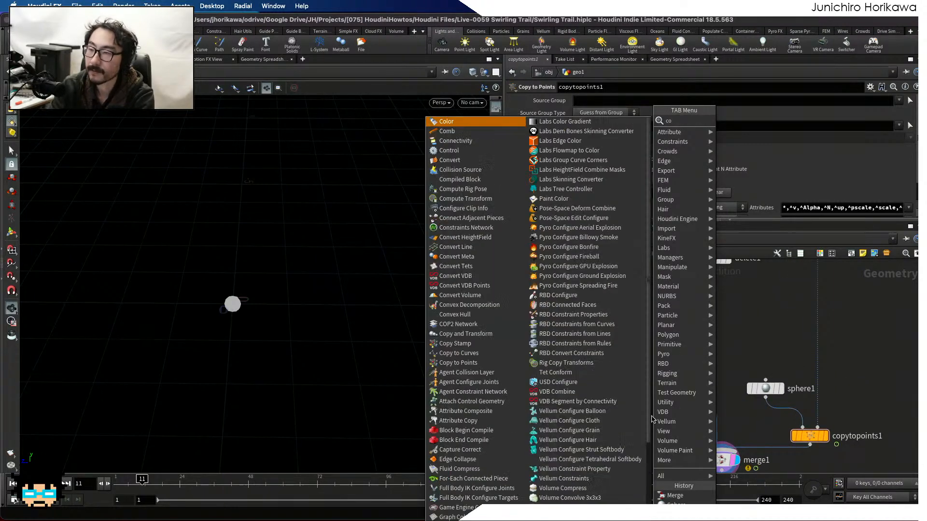
{"action": "key", "text": "BackSpace"}
{"action": "key", "text": "BackSpace"}
{"action": "key", "text": "BackSpace"}
{"action": "key", "text": "BackSpace"}
{"action": "key", "text": "BackSpace"}
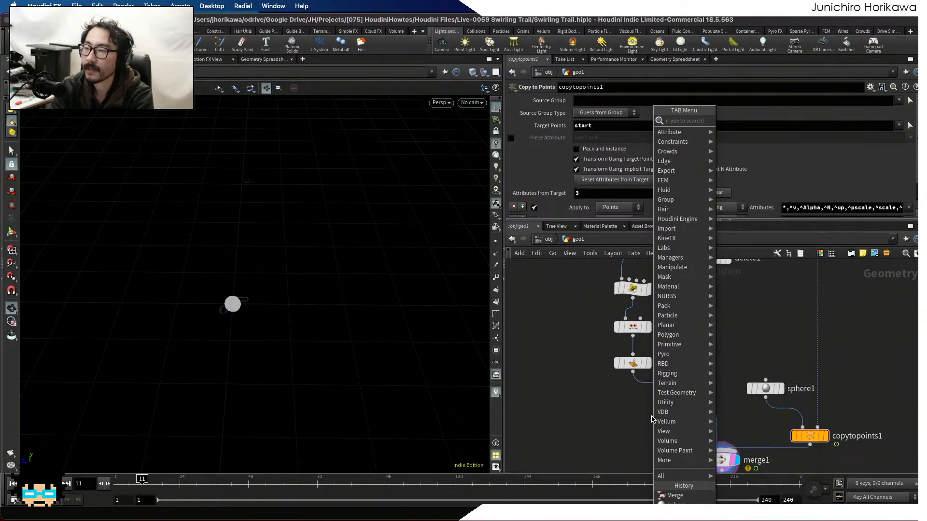
{"action": "type", "text": "p"}
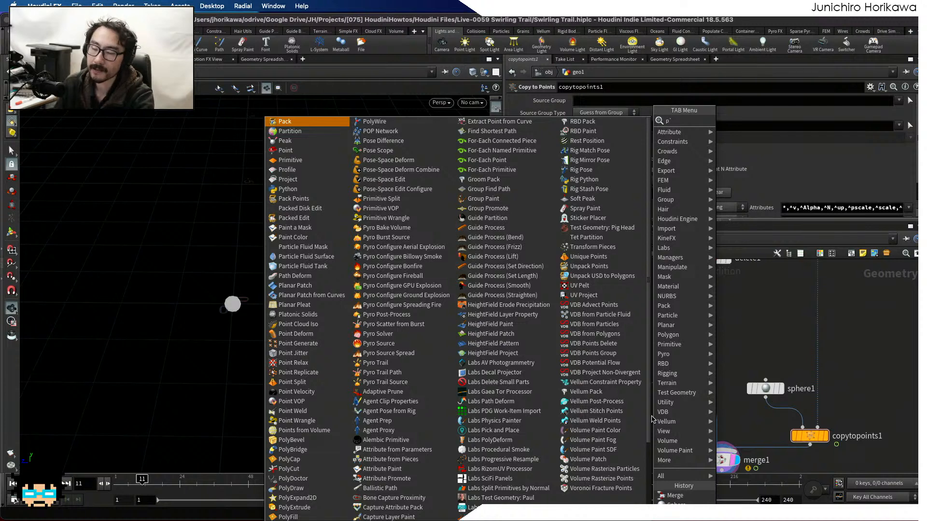
{"action": "key", "text": "Escape"}
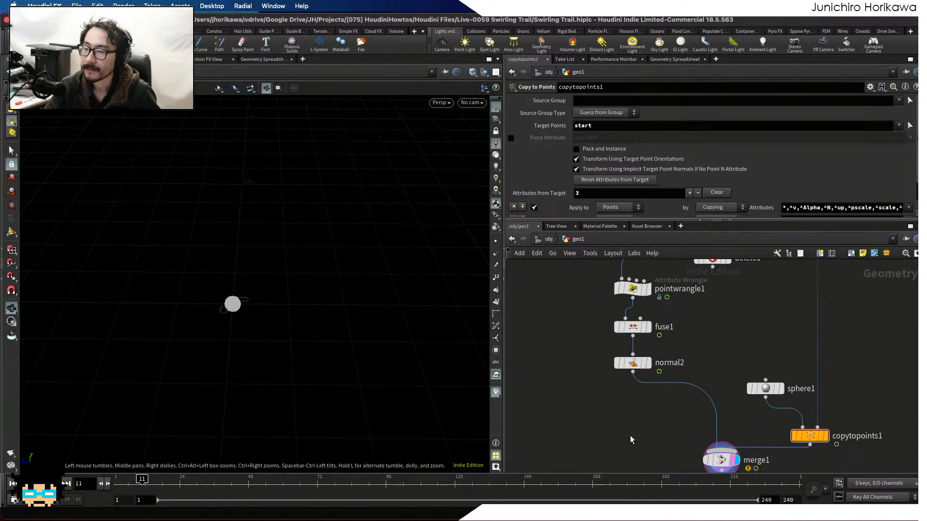
Add a Point Wrangle node below normal2 and rename it color.
{"action": "key", "text": "Tab"}
{"action": "type", "text": "p"}
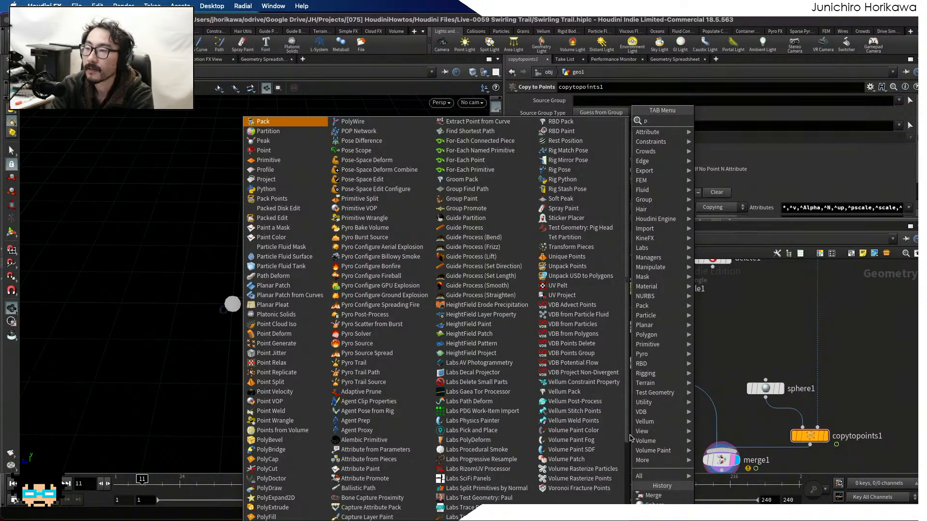
{"action": "type", "text": "oint"}
{"action": "key", "text": "Return"}
{"action": "left_click", "coordinate": [635, 427]}
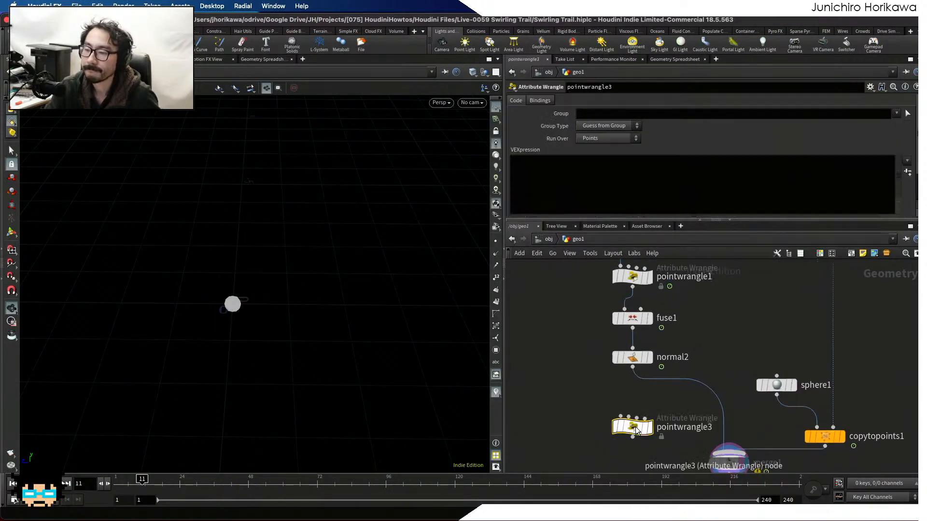
{"action": "scroll", "coordinate": [647, 418], "scroll_direction": "up", "scroll_amount": 2}
{"action": "double_click", "coordinate": [669, 413]}
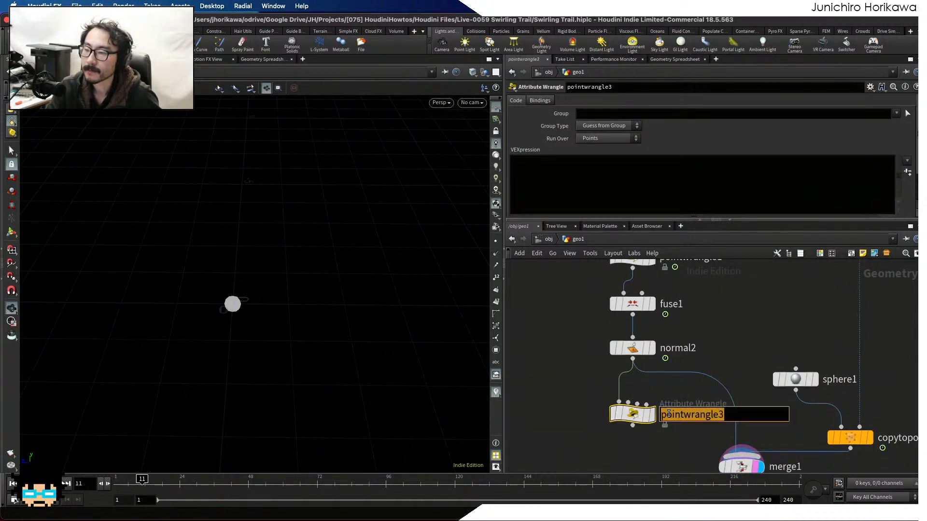
{"action": "type", "text": "color"}
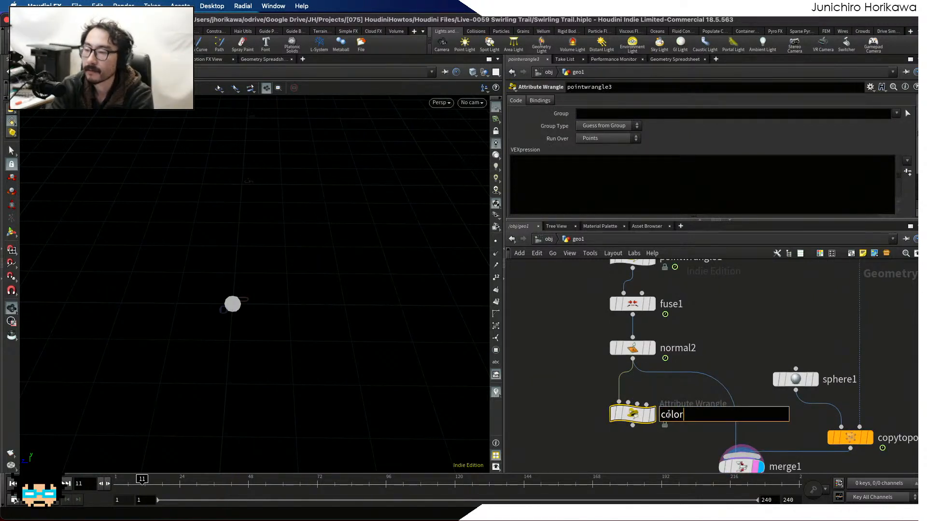
{"action": "key", "text": "Return"}
Insert the color wrangle between normal2 and merge1, and display its output at frame 73.
{"action": "left_click_drag", "start_coordinate": [632, 414], "coordinate": [623, 397]}
{"action": "key", "text": "super+s"}
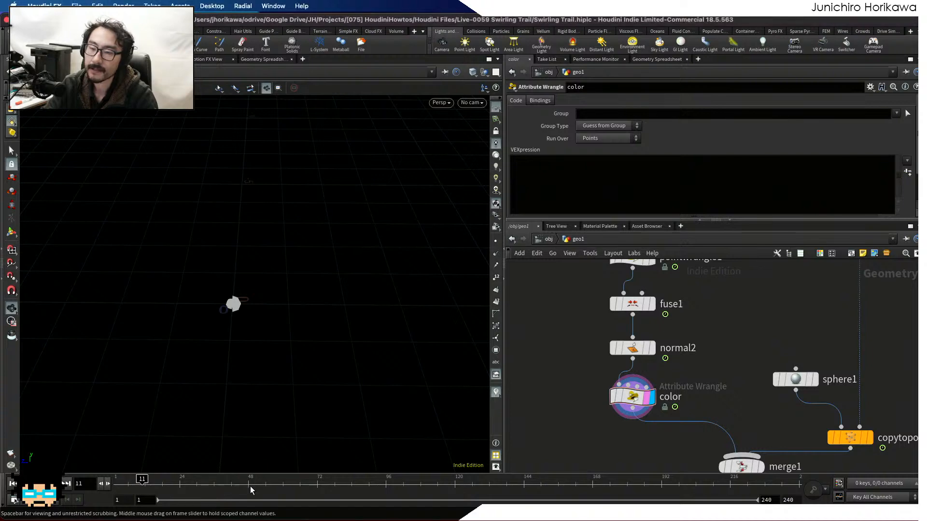
{"action": "left_click", "coordinate": [320, 483]}
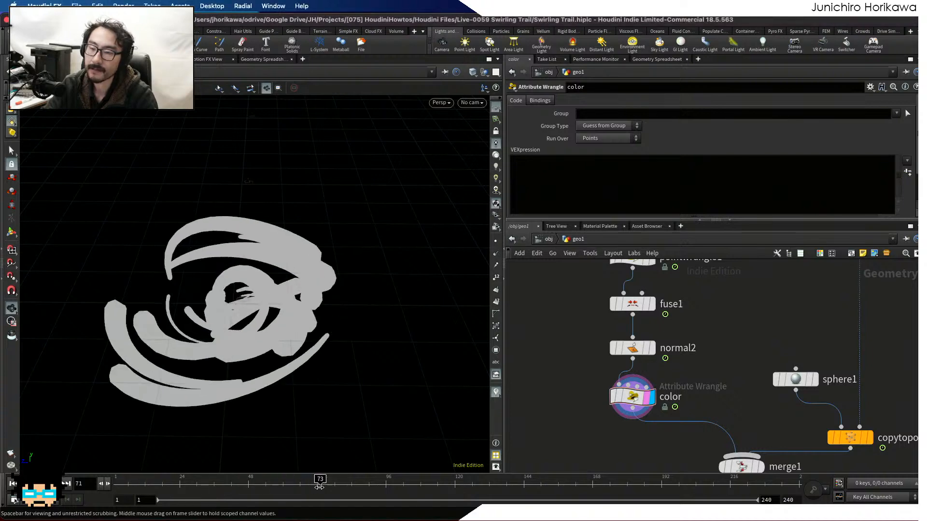
Examine the color node's curveu, id and pscale point attributes in the Geometry Spreadsheet.
{"action": "left_click", "coordinate": [656, 59]}
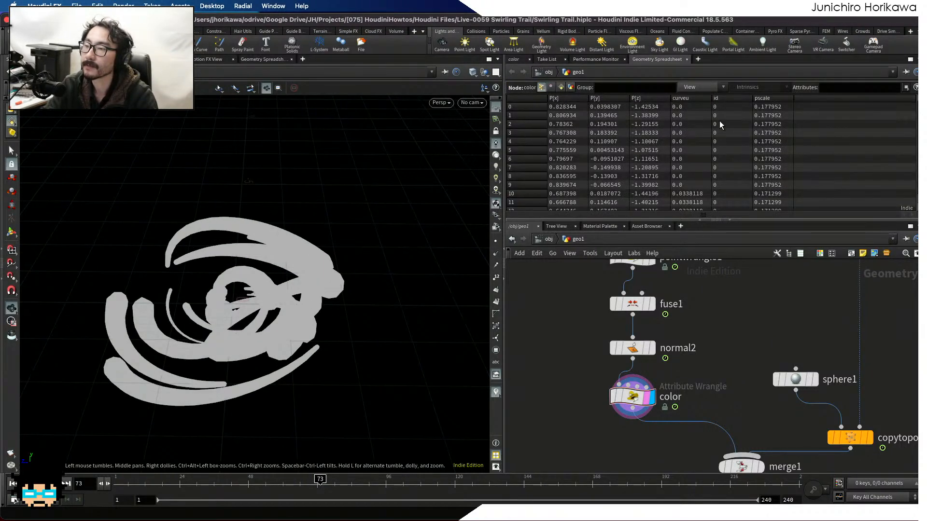
{"action": "scroll", "coordinate": [718, 126], "scroll_direction": "down", "scroll_amount": 20}
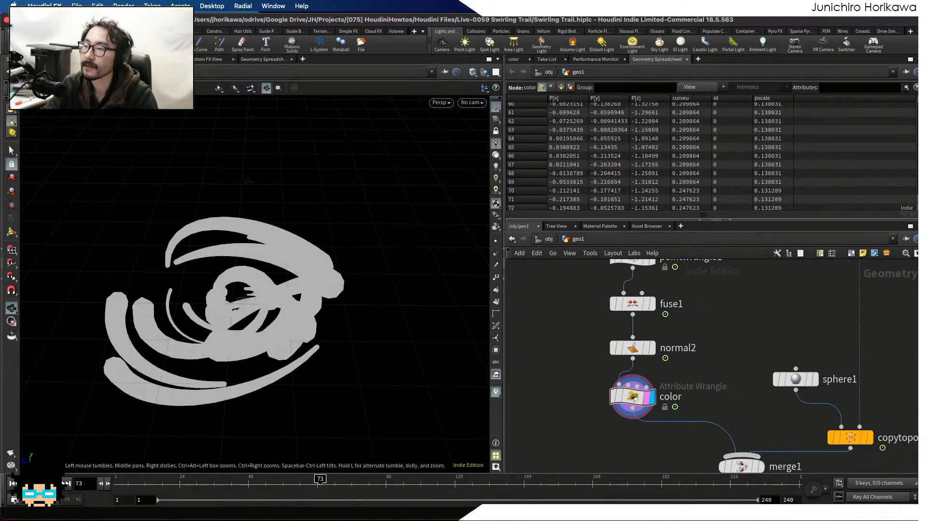
{"action": "scroll", "coordinate": [718, 144], "scroll_direction": "down", "scroll_amount": 20}
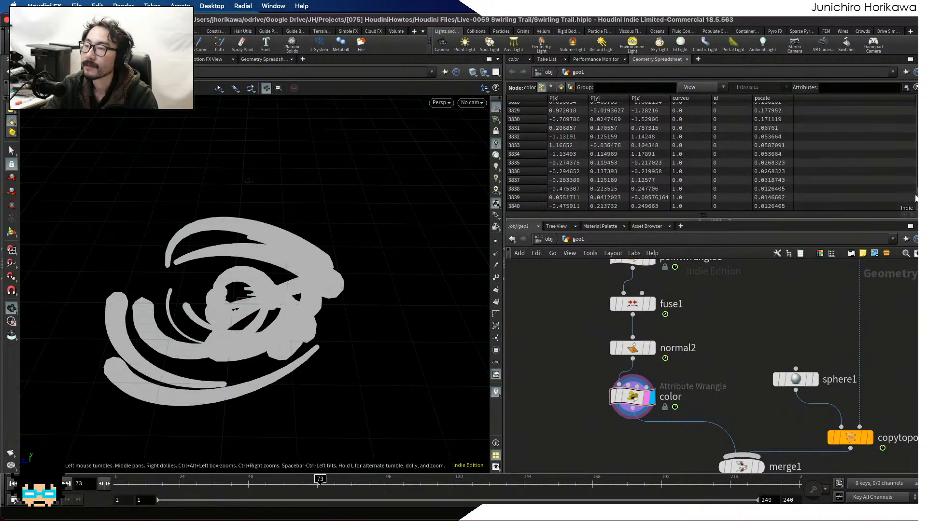
{"action": "scroll", "coordinate": [710, 154], "scroll_direction": "down", "scroll_amount": 20}
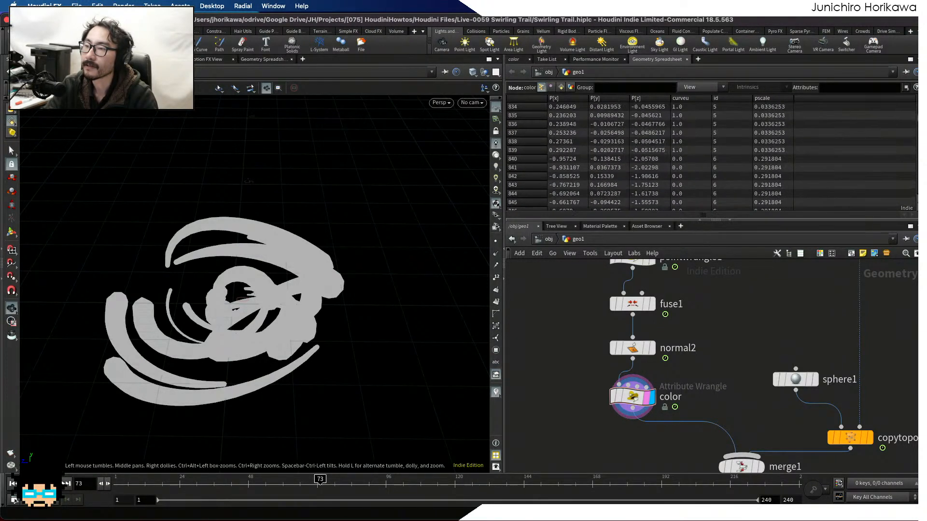
{"action": "scroll", "coordinate": [659, 177], "scroll_direction": "up", "scroll_amount": 20}
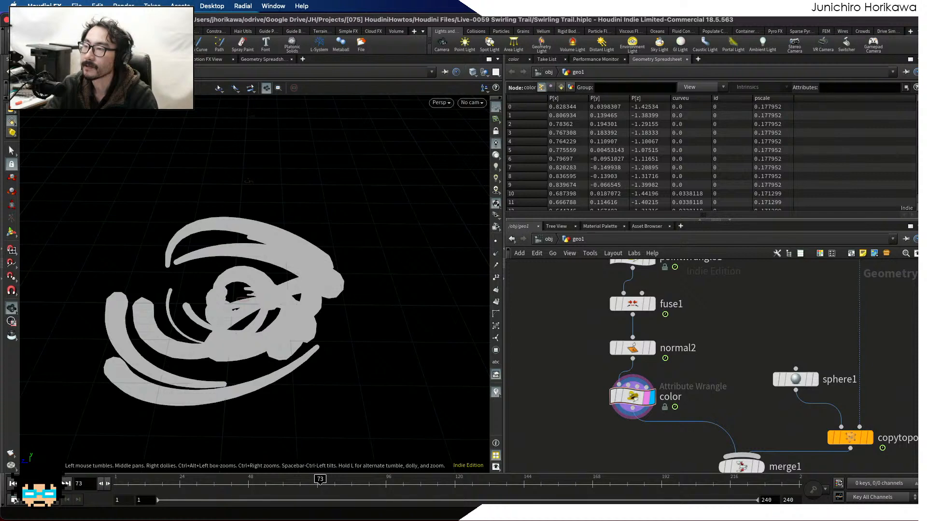
{"action": "scroll", "coordinate": [891, 116], "scroll_direction": "down", "scroll_amount": 10}
{"action": "scroll", "coordinate": [891, 116], "scroll_direction": "up", "scroll_amount": 10}
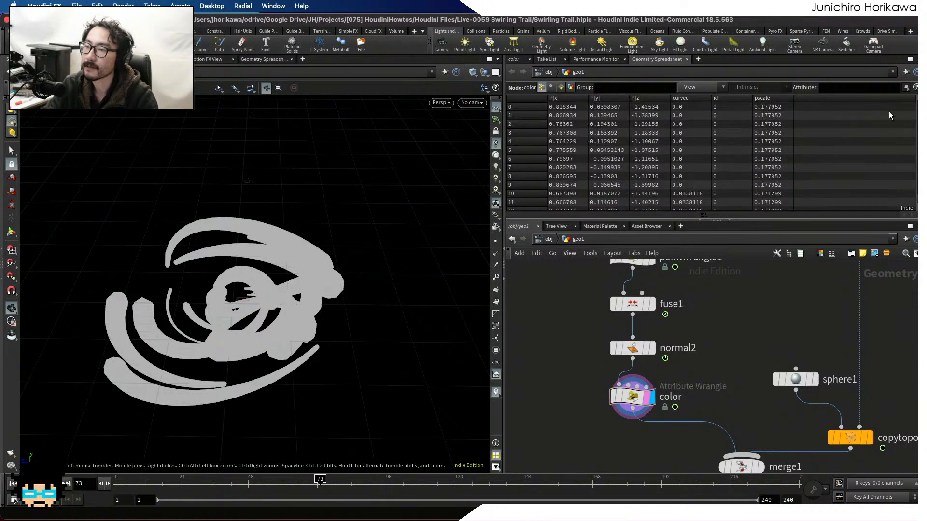
{"action": "scroll", "coordinate": [644, 386], "scroll_direction": "up", "scroll_amount": 1}
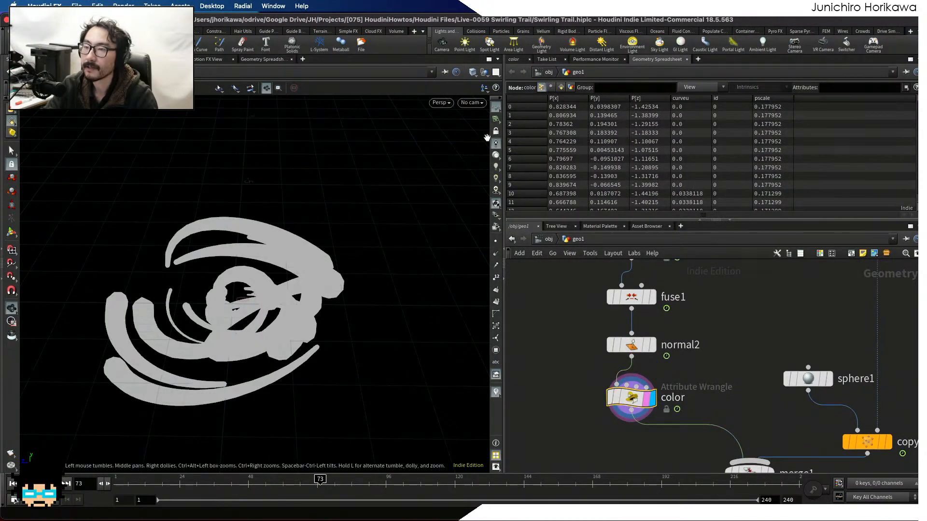
Check the color node's primitive attributes in the Geometry Spreadsheet, and return to its wrangle parameters.
{"action": "left_click", "coordinate": [514, 59]}
{"action": "left_click", "coordinate": [603, 197]}
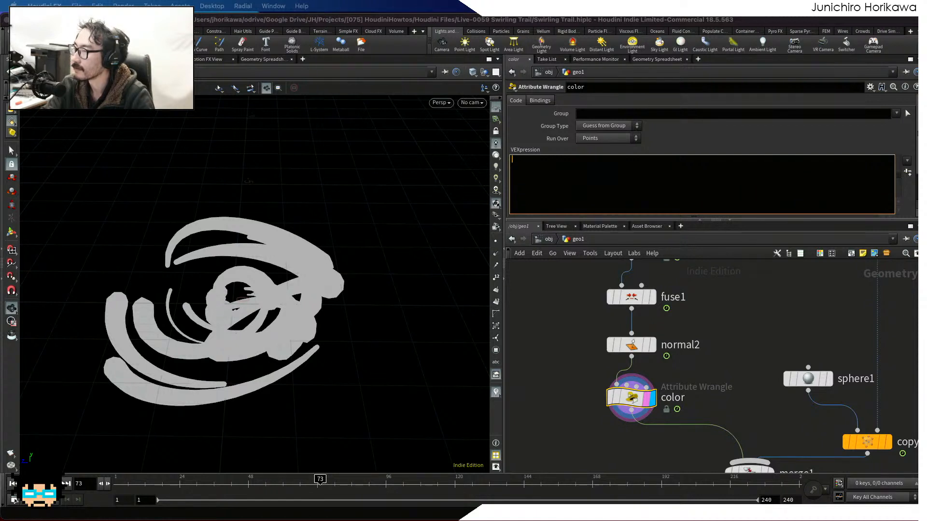
{"action": "left_click", "coordinate": [664, 60]}
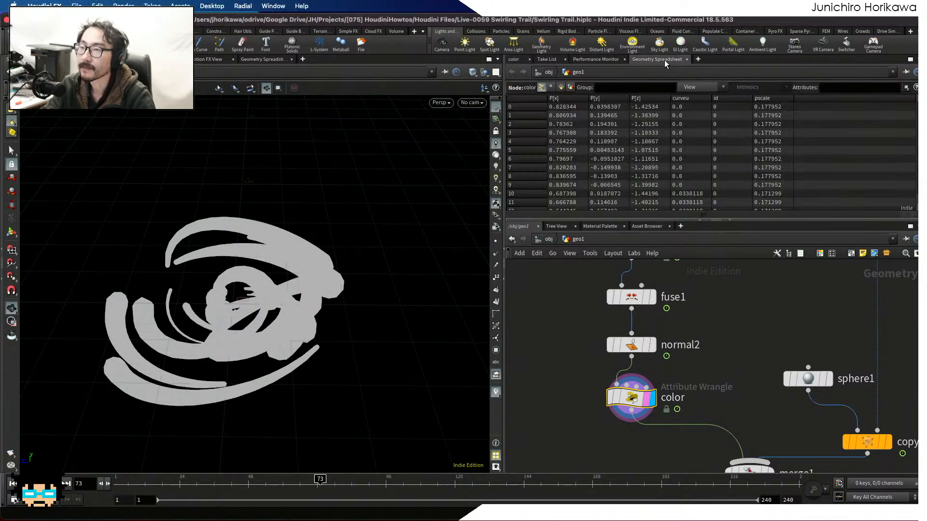
{"action": "left_click", "coordinate": [561, 88]}
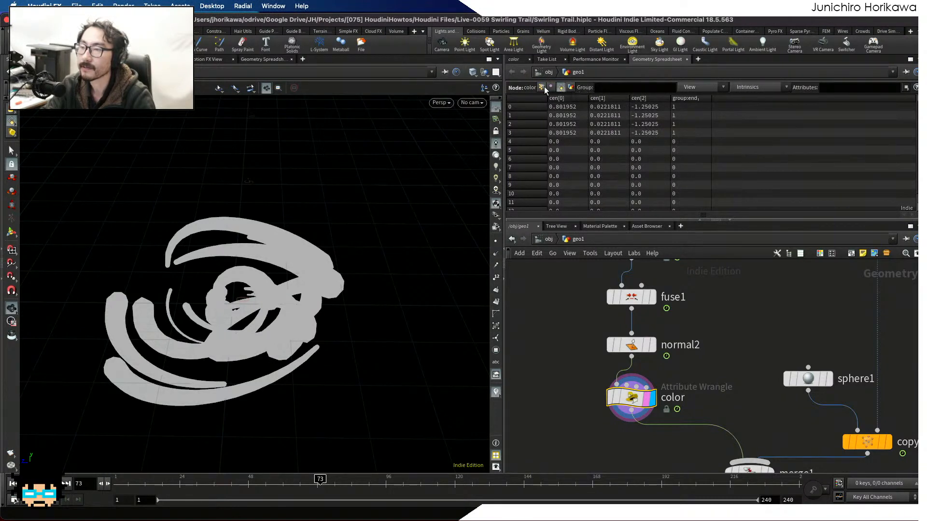
{"action": "left_click", "coordinate": [541, 87]}
{"action": "left_click", "coordinate": [514, 59]}
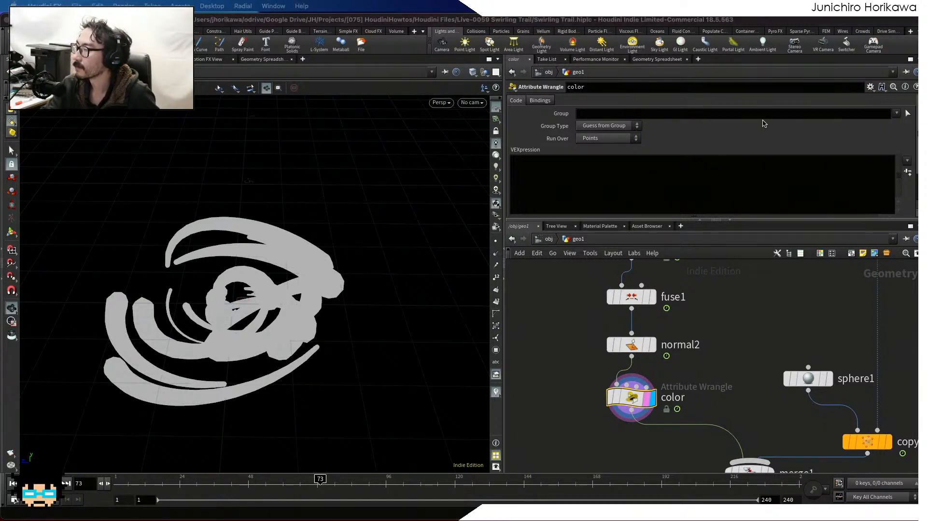
Begin the color wrangle's VEX code with a float variable col assigned from i@id.
{"action": "left_click", "coordinate": [568, 172]}
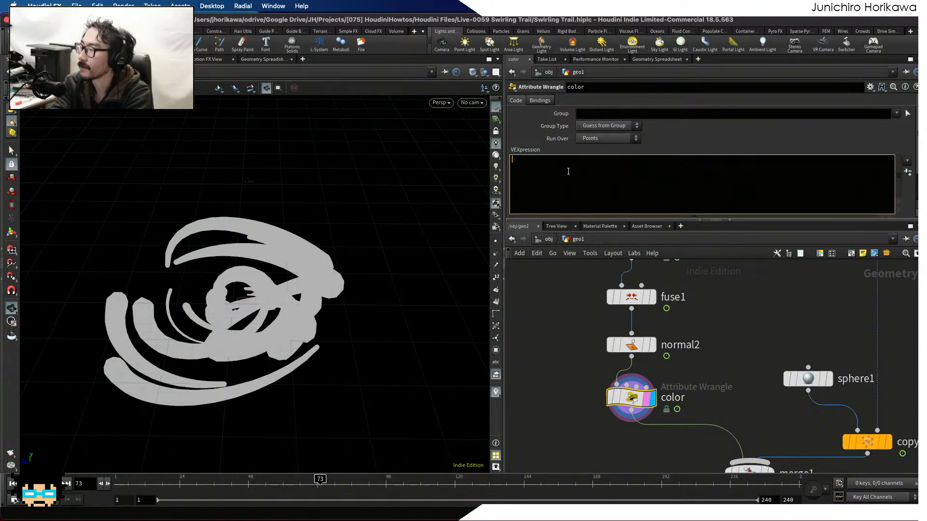
{"action": "type", "text": "float"}
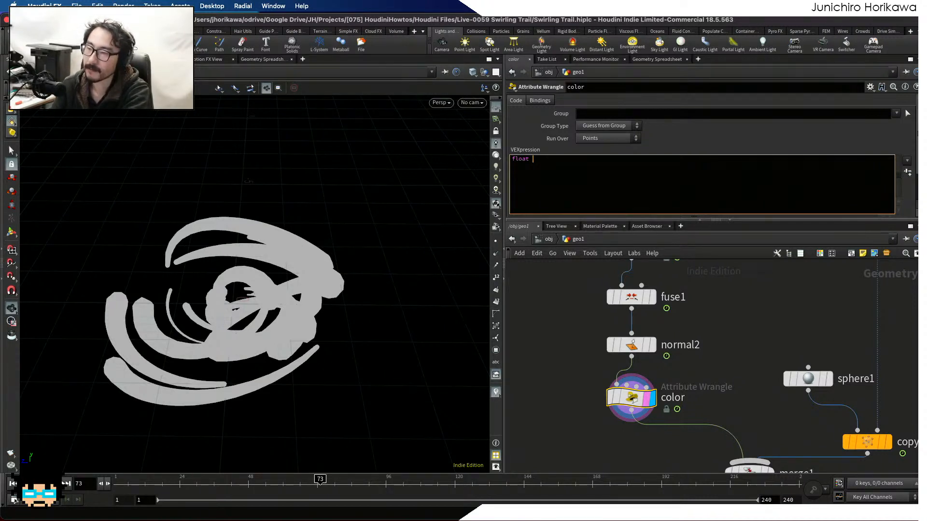
{"action": "scroll", "coordinate": [604, 358], "scroll_direction": "down", "scroll_amount": 10}
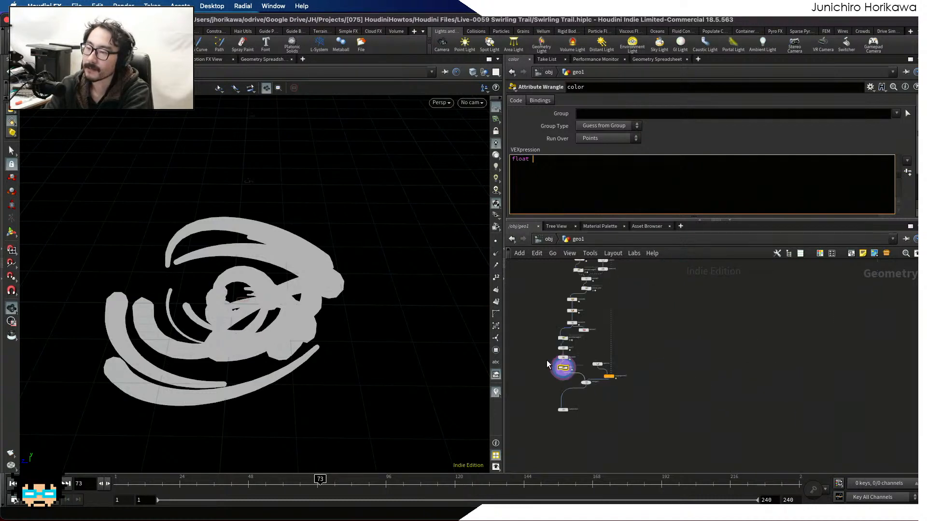
{"action": "scroll", "coordinate": [606, 356], "scroll_direction": "up", "scroll_amount": 10}
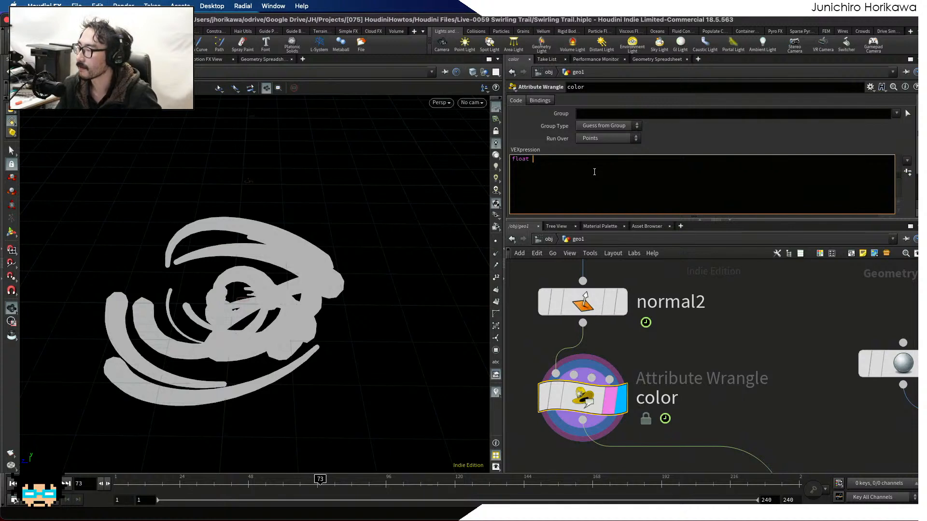
{"action": "type", "text": "col"}
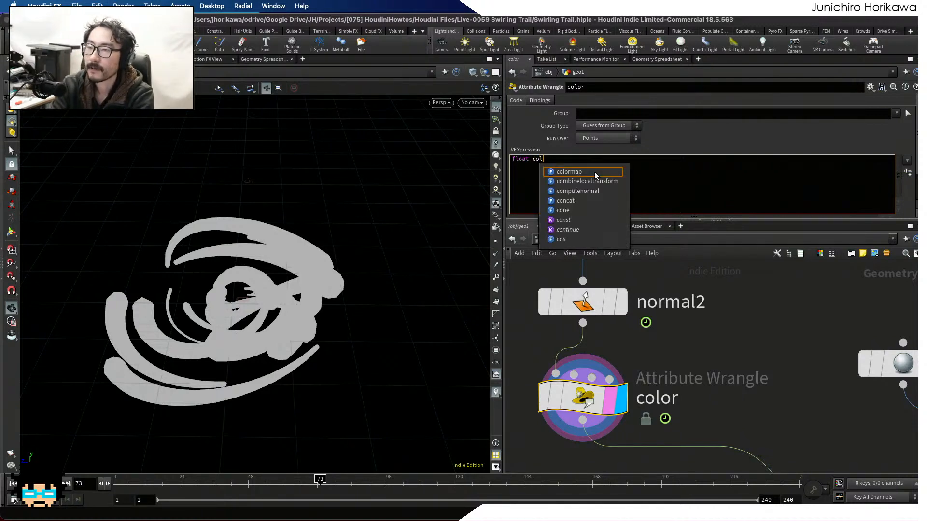
{"action": "type", "text": " = i@"}
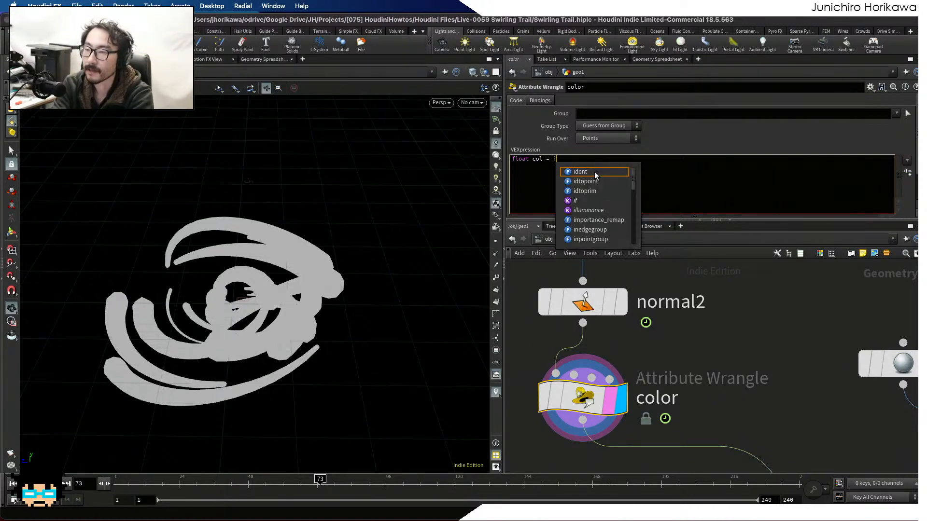
{"action": "key", "text": "Escape"}
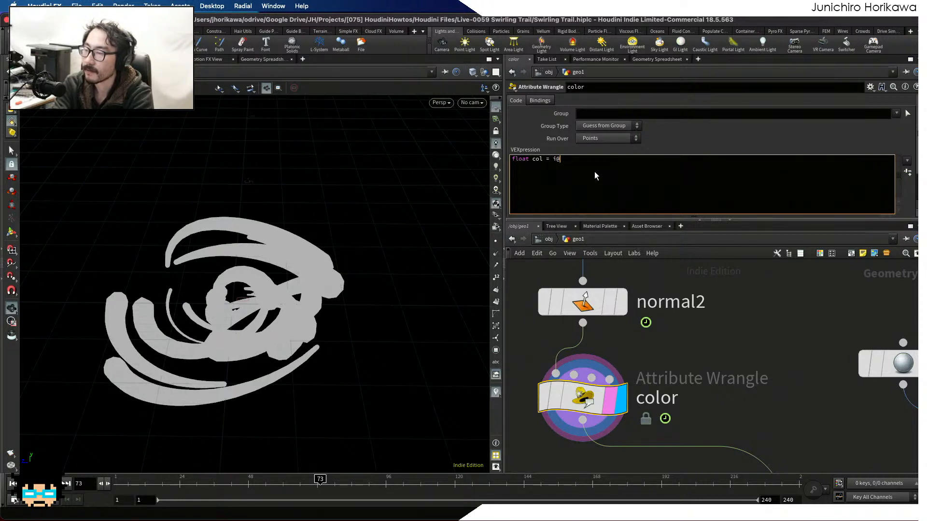
{"action": "type", "text": "id"}
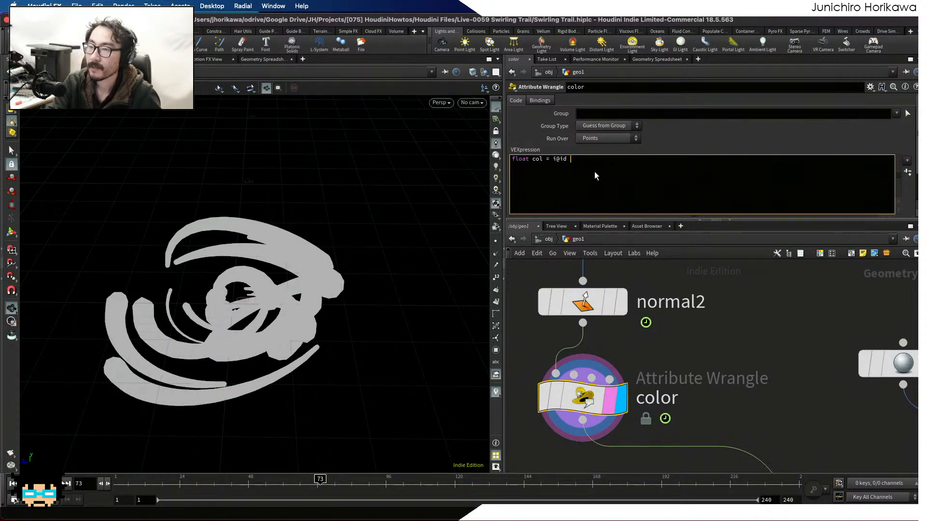
{"action": "key", "text": "Left"}
{"action": "key", "text": "Left"}
{"action": "key", "text": "Left"}
{"action": "key", "text": "Left"}
{"action": "key", "text": "Left"}
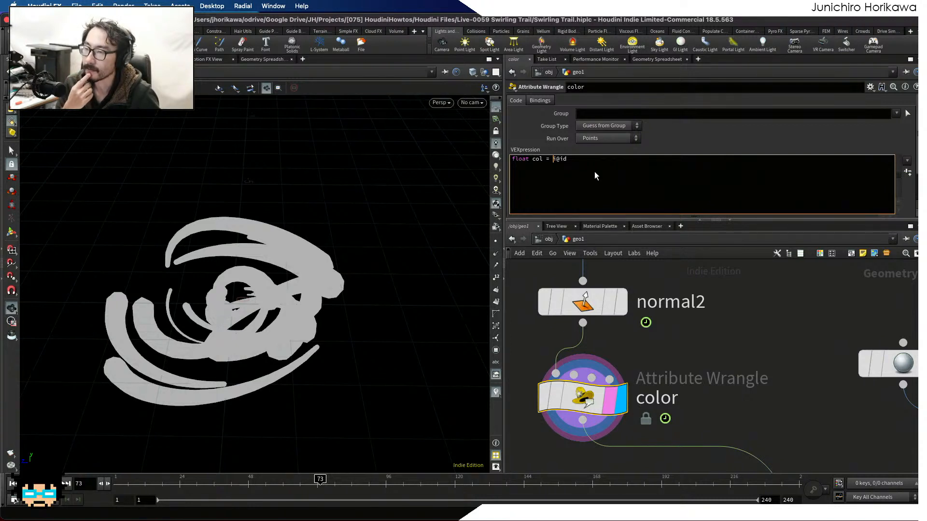
{"action": "mouse_move", "coordinate": [554, 311]}
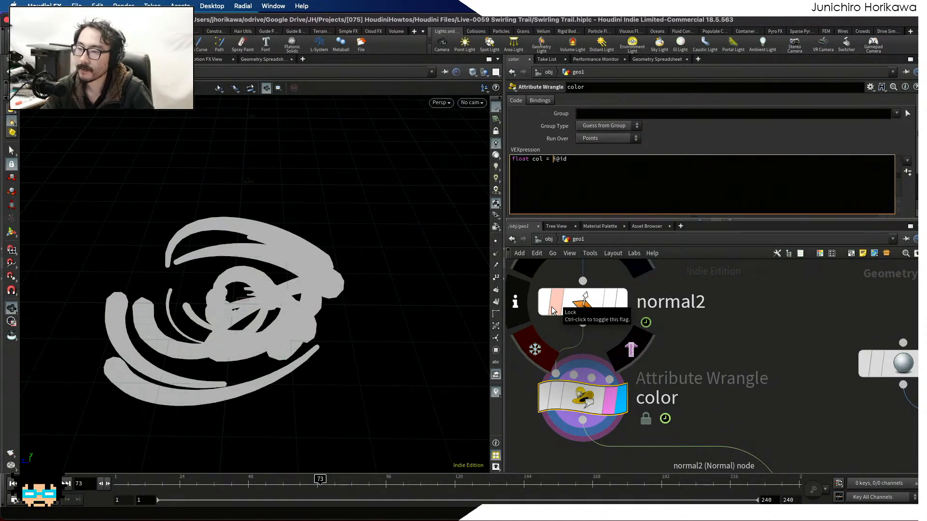
{"action": "left_click", "coordinate": [582, 402]}
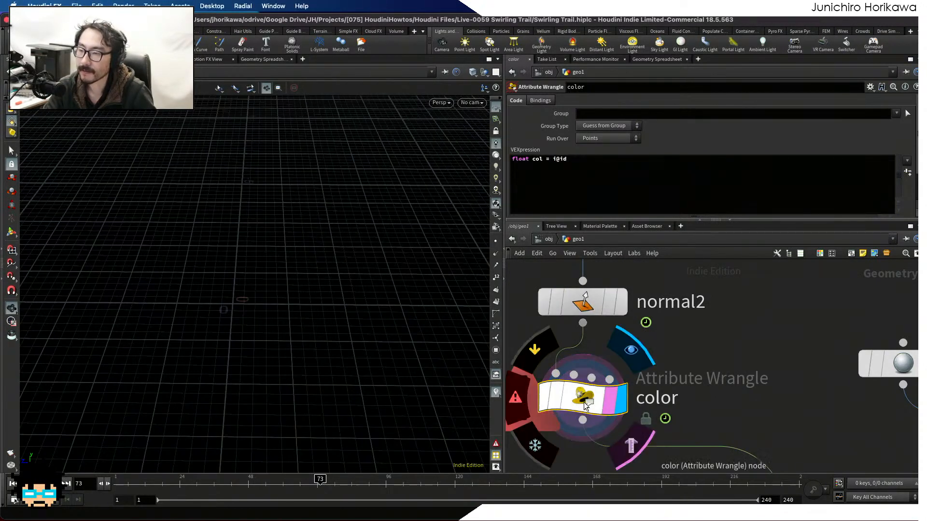
Copy the Numpt parameter of the init_points wrangle.
{"action": "scroll", "coordinate": [584, 402], "scroll_direction": "down", "scroll_amount": 8}
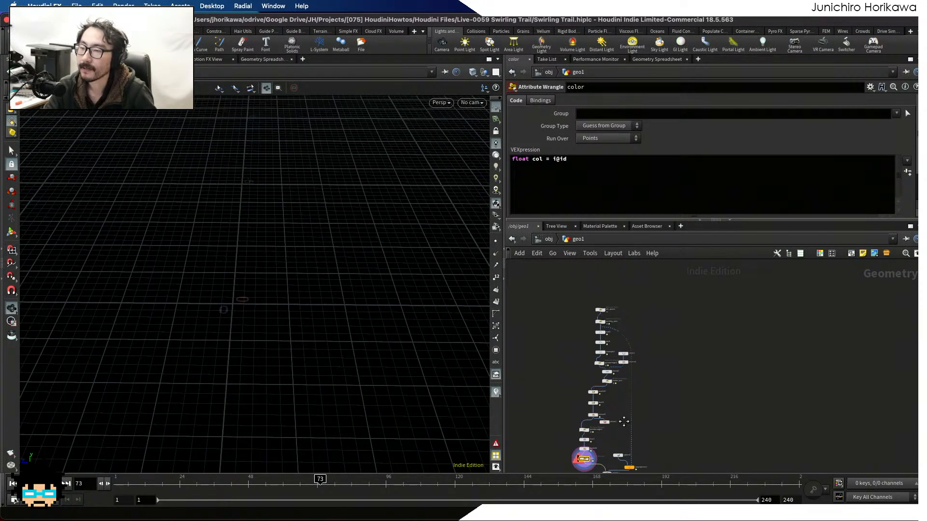
{"action": "scroll", "coordinate": [602, 359], "scroll_direction": "up", "scroll_amount": 5}
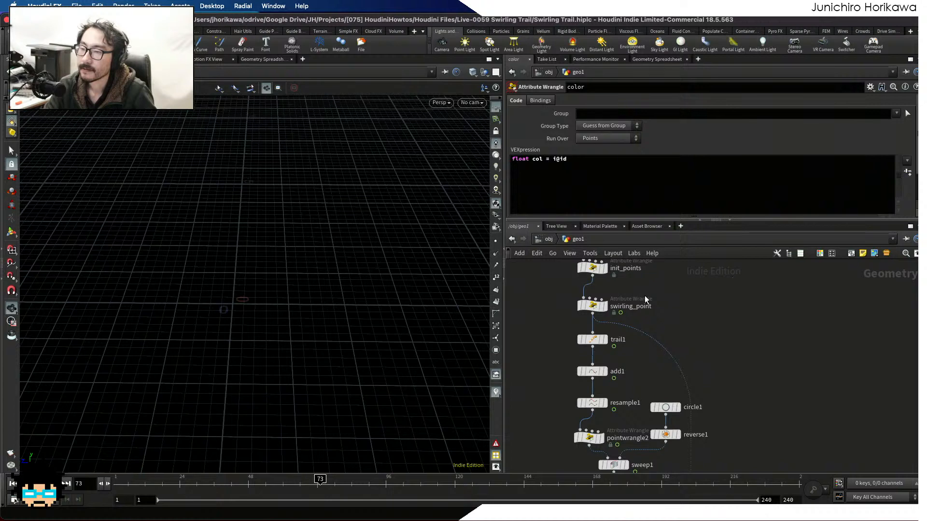
{"action": "scroll", "coordinate": [644, 296], "scroll_direction": "up", "scroll_amount": 3}
{"action": "left_click", "coordinate": [585, 339]}
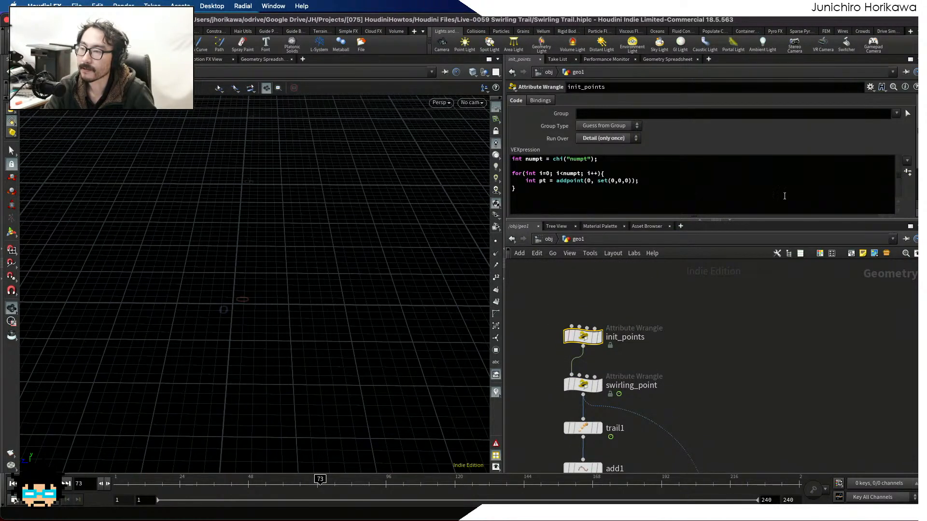
{"action": "scroll", "coordinate": [889, 162], "scroll_direction": "down", "scroll_amount": 2}
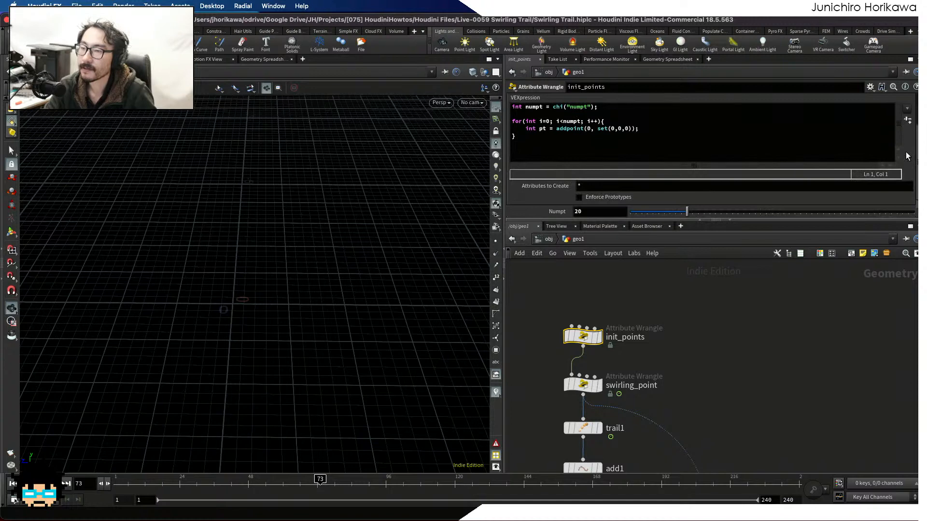
{"action": "right_click", "coordinate": [603, 213]}
{"action": "left_click", "coordinate": [621, 280]}
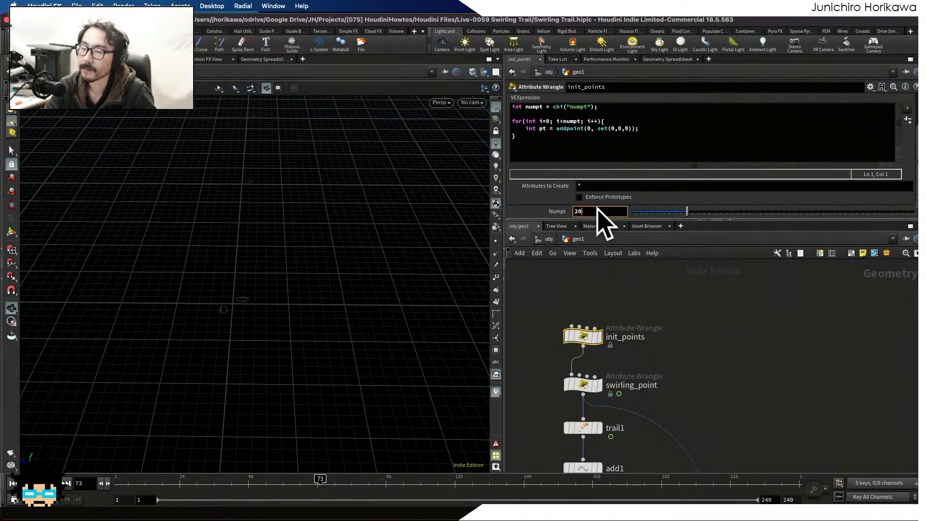
In the color wrangle, declare int numpt = chi("numpt"); above the col line.
{"action": "scroll", "coordinate": [600, 465], "scroll_direction": "down", "scroll_amount": 5}
{"action": "scroll", "coordinate": [631, 433], "scroll_direction": "up", "scroll_amount": 3}
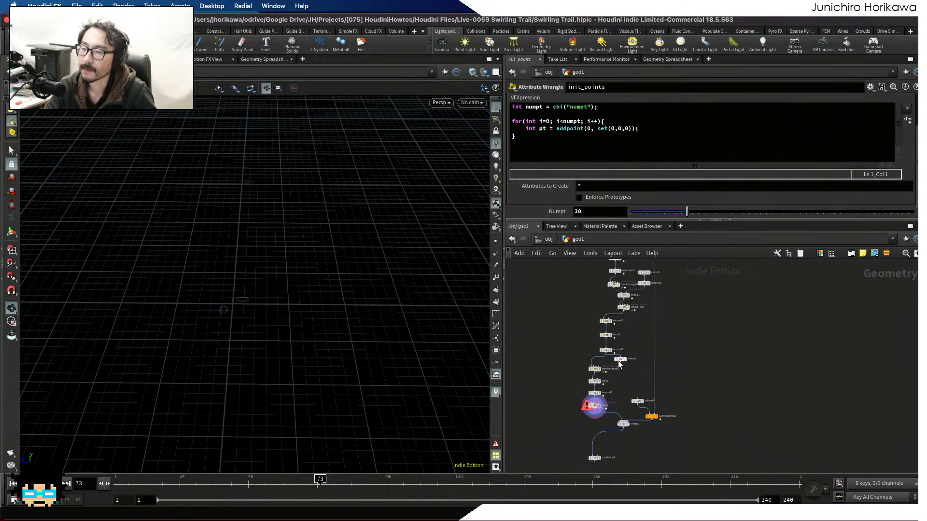
{"action": "scroll", "coordinate": [594, 397], "scroll_direction": "up", "scroll_amount": 3}
{"action": "left_click", "coordinate": [579, 366]}
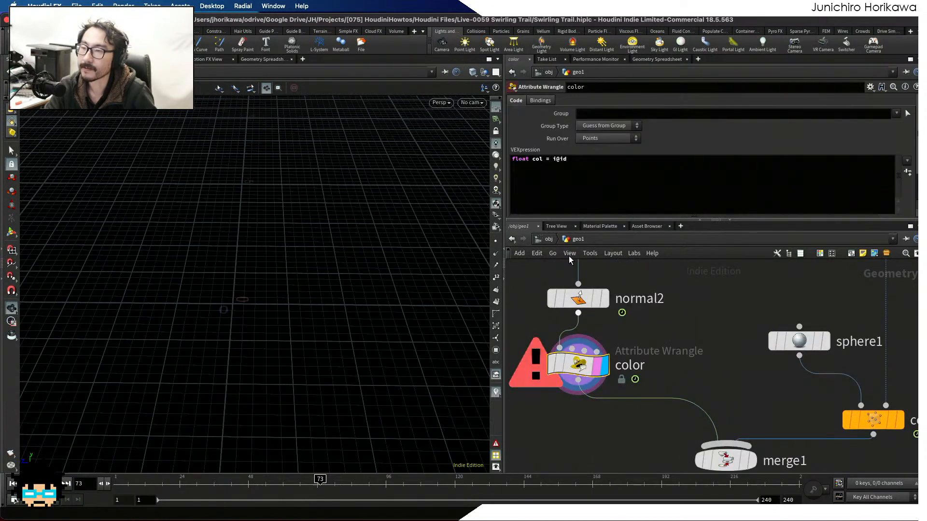
{"action": "left_click", "coordinate": [587, 168]}
{"action": "key", "text": "Home"}
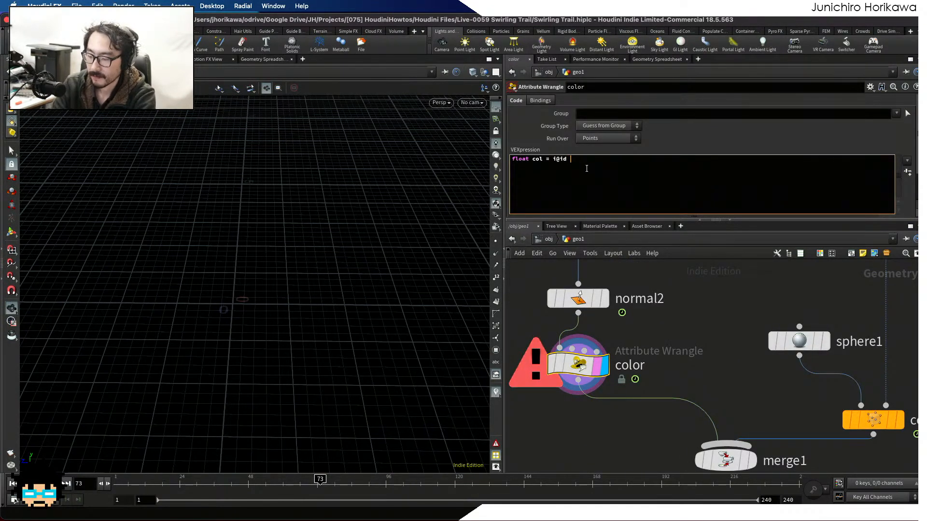
{"action": "key", "text": "Return"}
{"action": "key", "text": "Up"}
{"action": "type", "text": "int "}
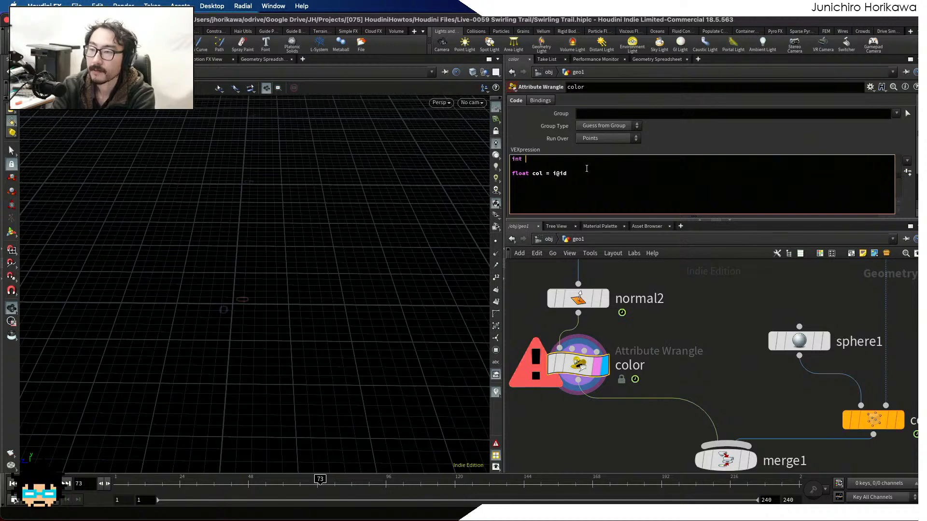
{"action": "type", "text": "numpt = c"}
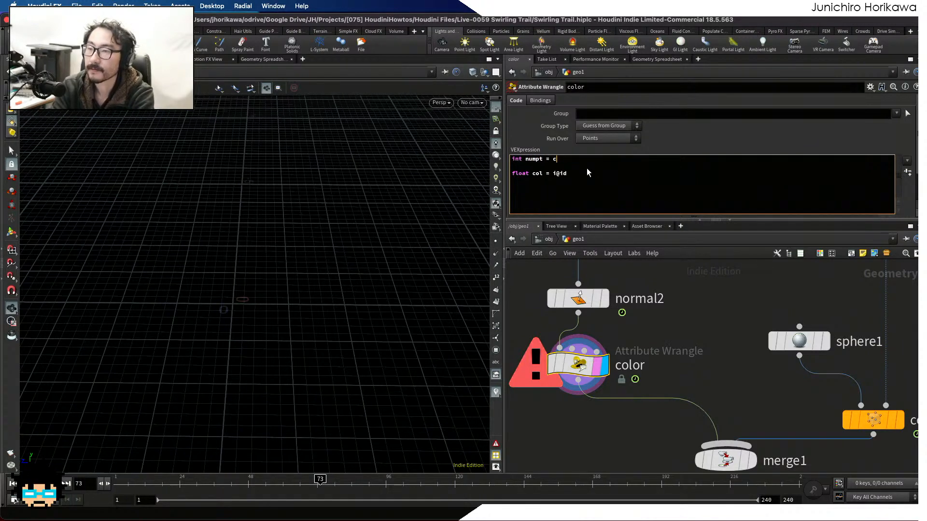
{"action": "type", "text": "hi(\"numpt\");"}
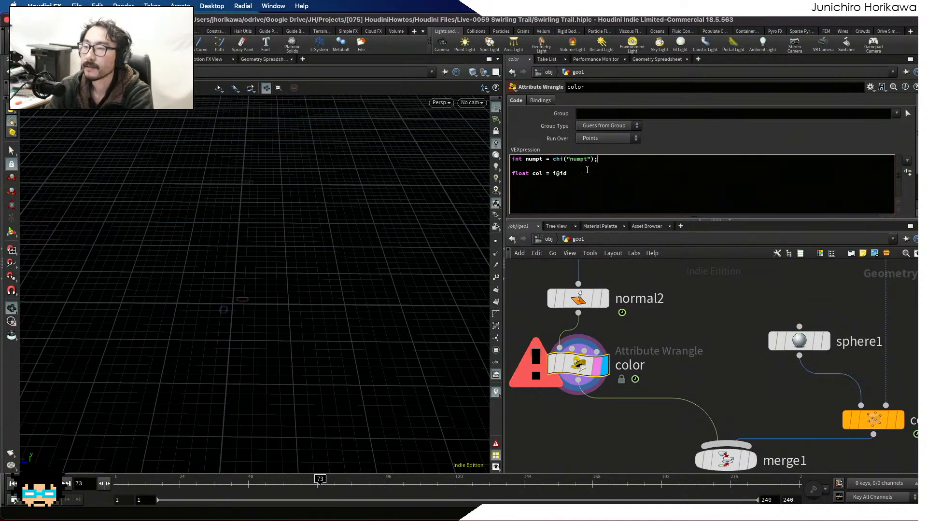
Complete the col line so it reads float col = i@id / float(numpt - 1.0);.
{"action": "left_click", "coordinate": [582, 175]}
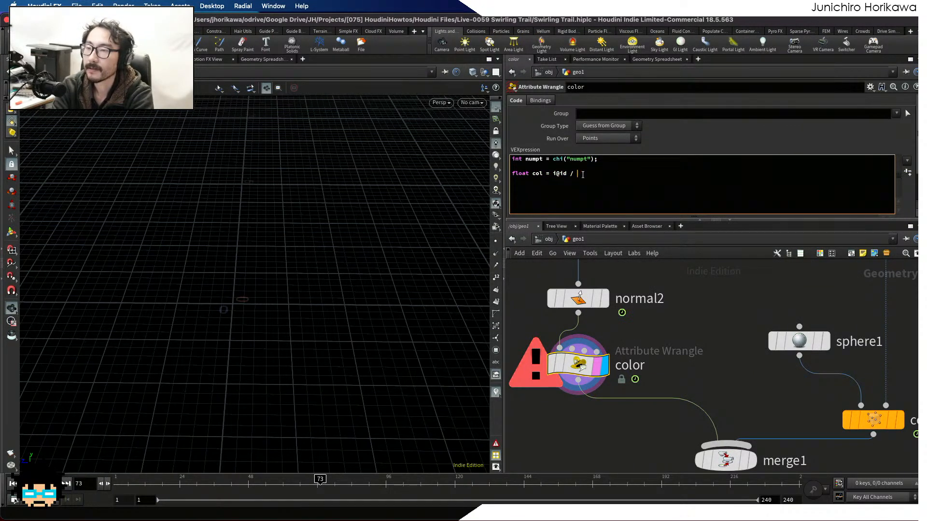
{"action": "type", "text": "/ float(numpt"}
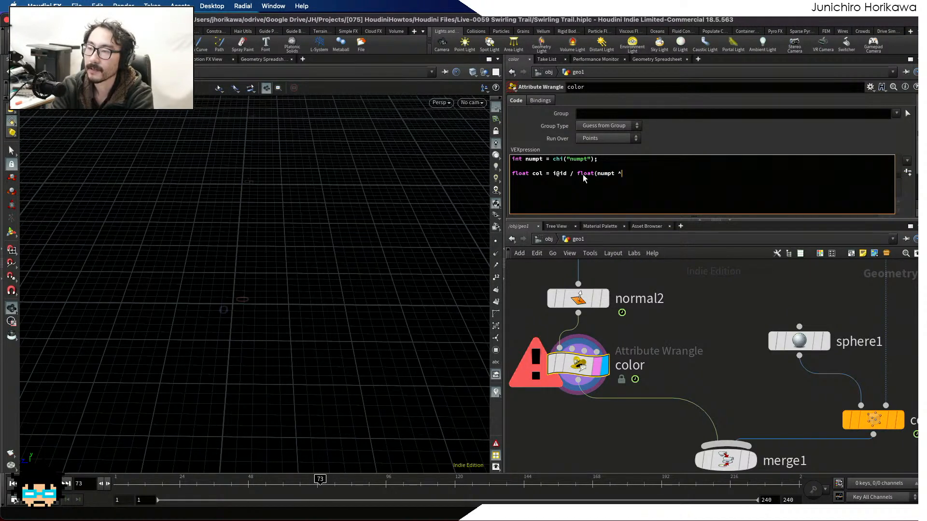
{"action": "type", "text": " - 1.0"}
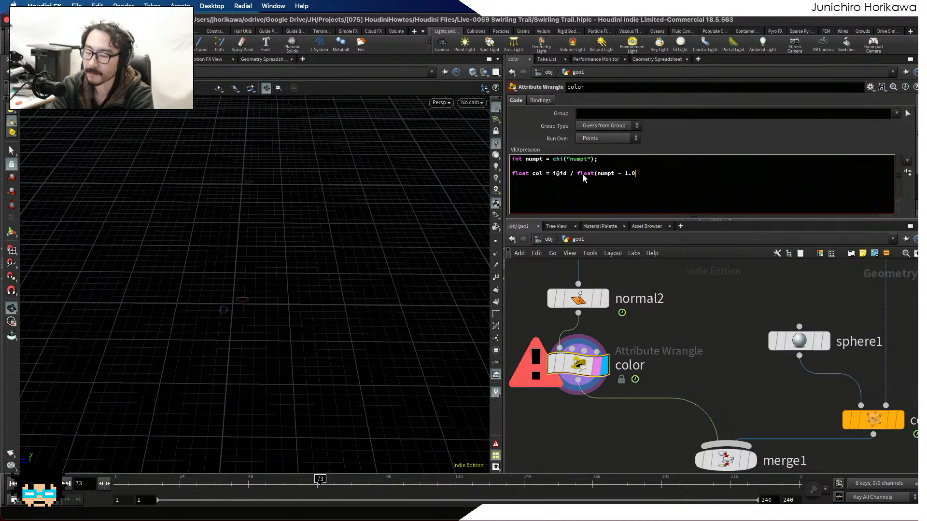
{"action": "type", "text": ");"}
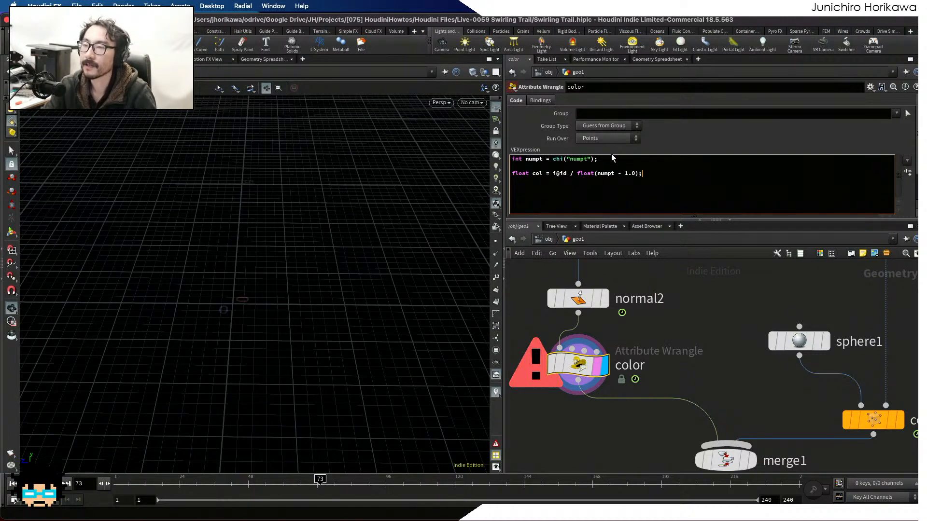
{"action": "left_click_drag", "start_coordinate": [666, 172], "coordinate": [505, 180]}
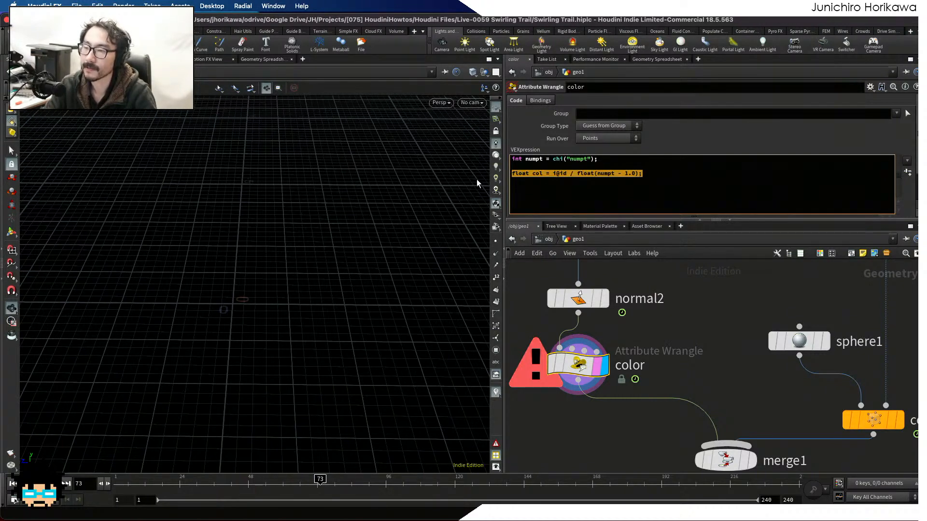
{"action": "left_click", "coordinate": [621, 175]}
Link the color wrangle's Numpt parameter to the copied init_points Numpt as a relative reference.
{"action": "scroll", "coordinate": [907, 177], "scroll_direction": "down", "scroll_amount": 3}
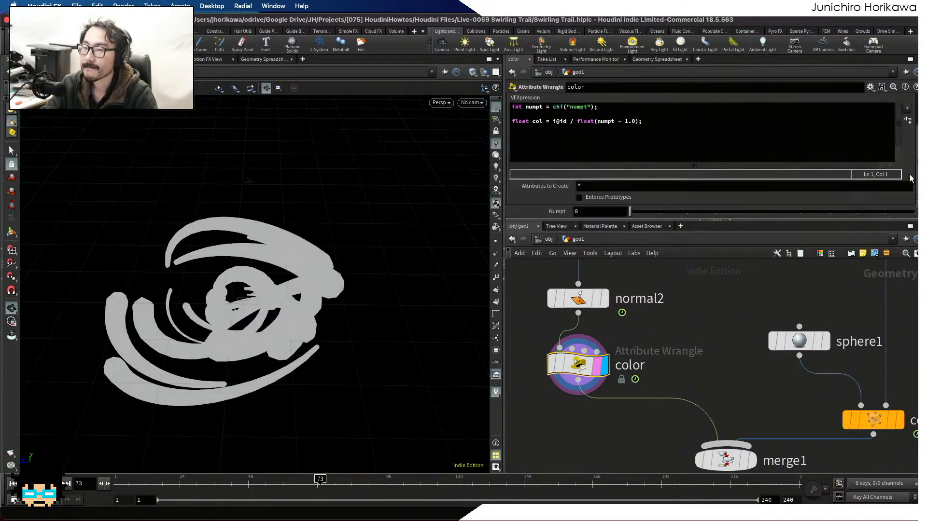
{"action": "left_click", "coordinate": [604, 214]}
{"action": "right_click", "coordinate": [604, 214]}
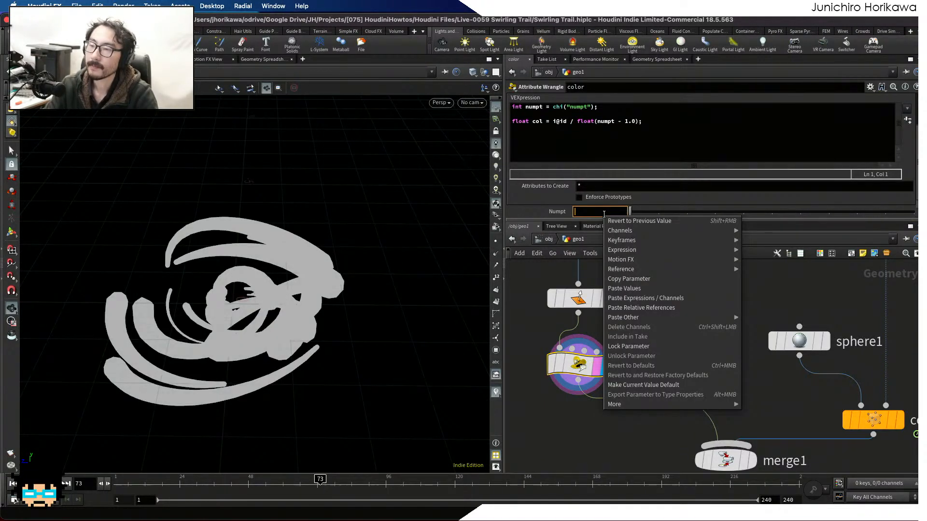
{"action": "left_click", "coordinate": [639, 303]}
{"action": "key", "text": "Return"}
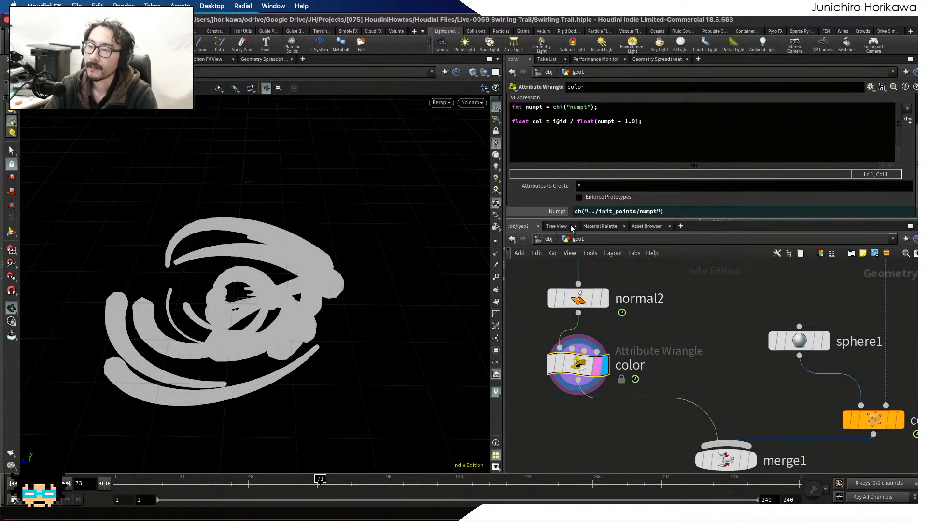
{"action": "left_click", "coordinate": [558, 211]}
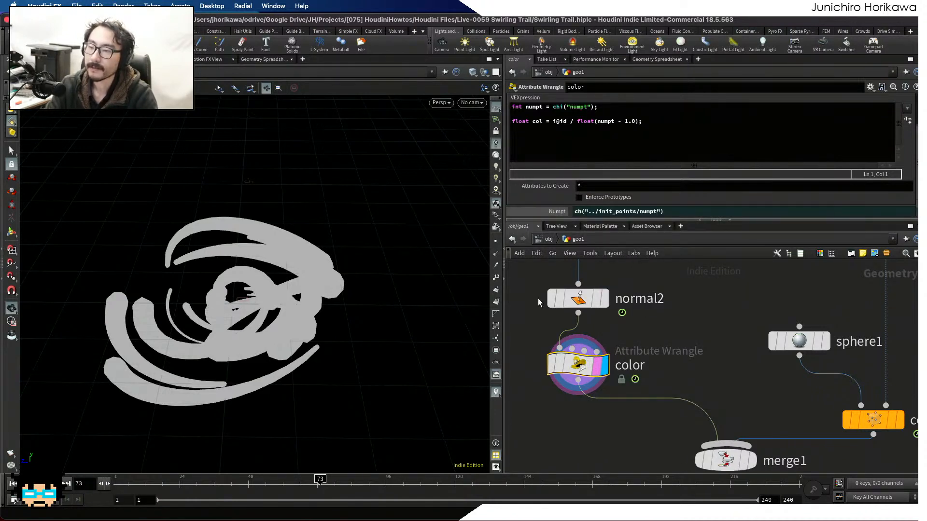
Add a Color node between the color wrangle and merge1, and align it below the wrangle.
{"action": "scroll", "coordinate": [538, 298], "scroll_direction": "down", "scroll_amount": 2}
{"action": "key", "text": "Tab"}
{"action": "type", "text": "coi"}
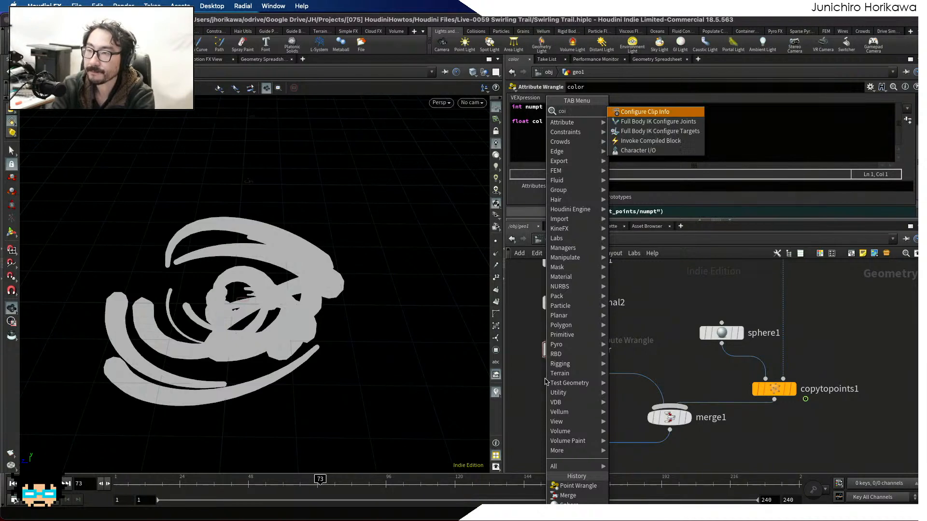
{"action": "key", "text": "BackSpace"}
{"action": "type", "text": "l"}
{"action": "key", "text": "Return"}
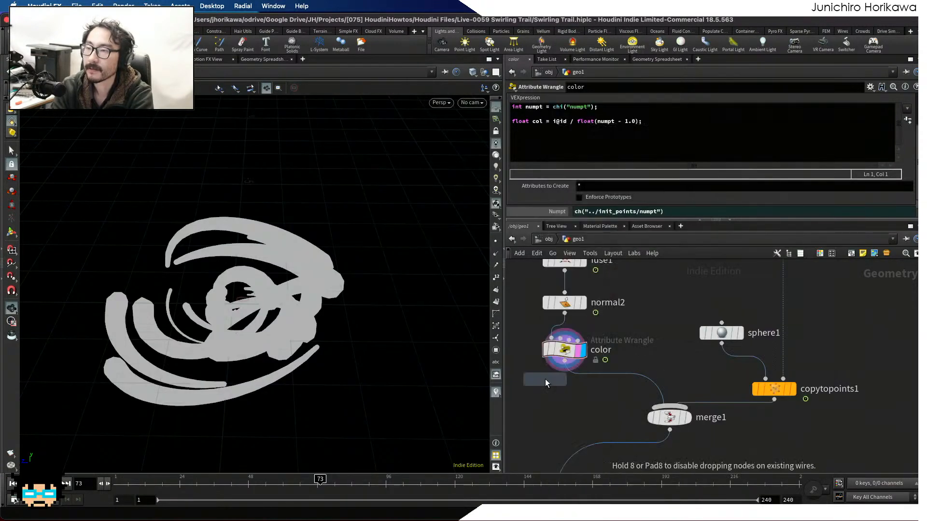
{"action": "left_click", "coordinate": [613, 400]}
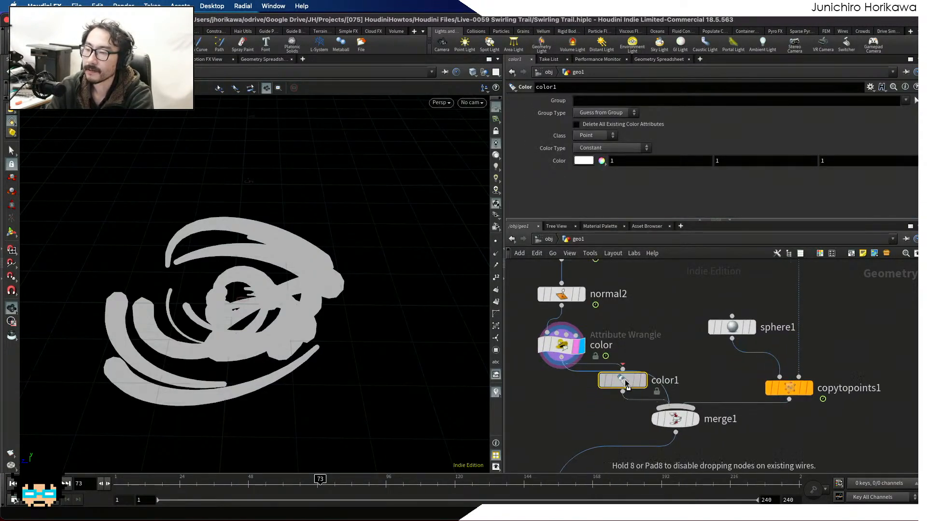
{"action": "left_click_drag", "start_coordinate": [622, 387], "coordinate": [564, 403]}
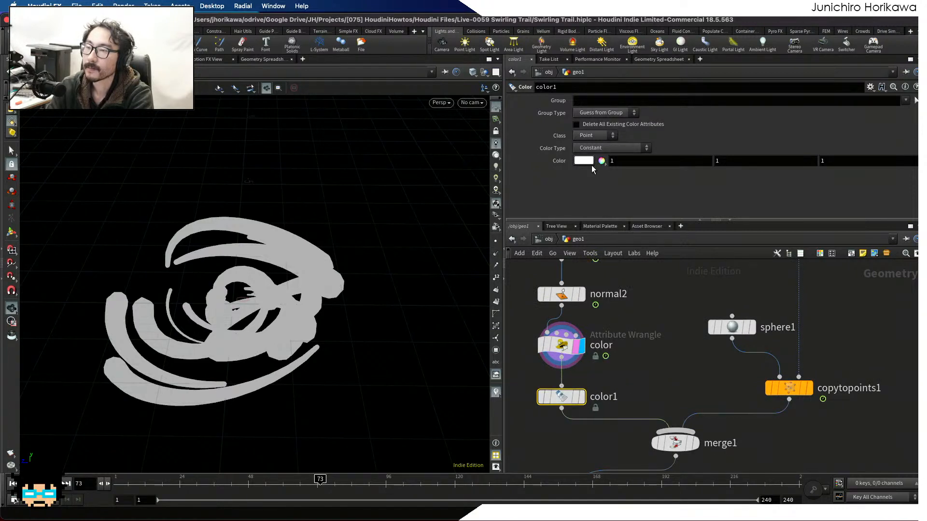
Set color1's Color Type to Ramp from Attribute using the col attribute, and display the node's result.
{"action": "left_click", "coordinate": [593, 151]}
{"action": "left_click", "coordinate": [604, 182]}
{"action": "left_click", "coordinate": [649, 161]}
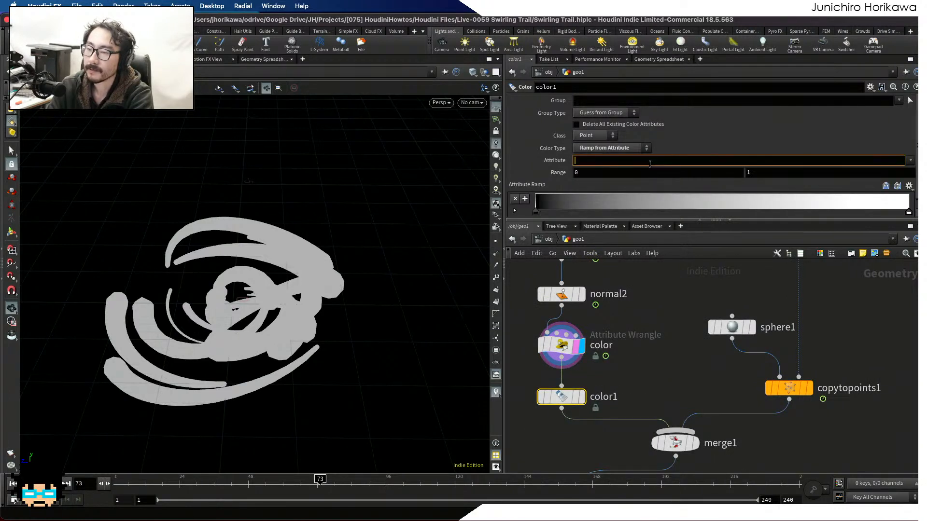
{"action": "type", "text": "c"}
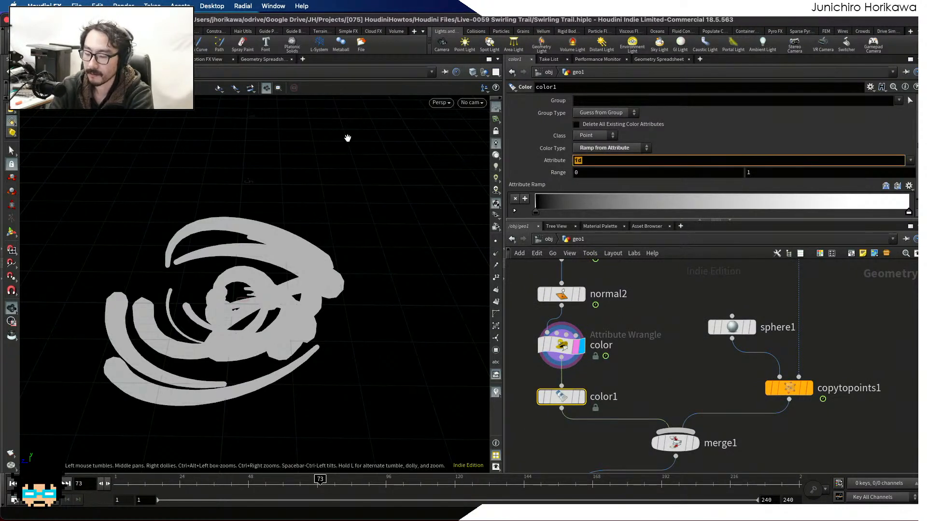
{"action": "type", "text": "ol"}
{"action": "key", "text": "Return"}
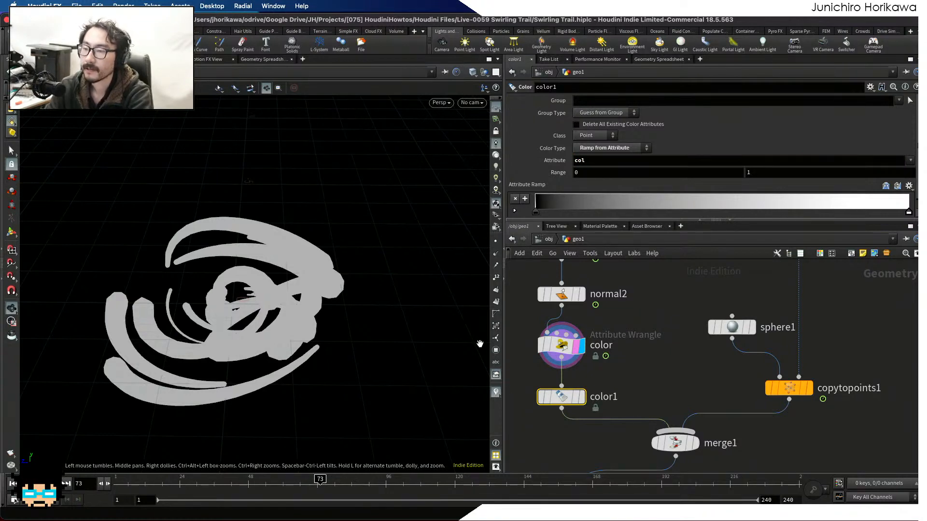
{"action": "left_click", "coordinate": [579, 398]}
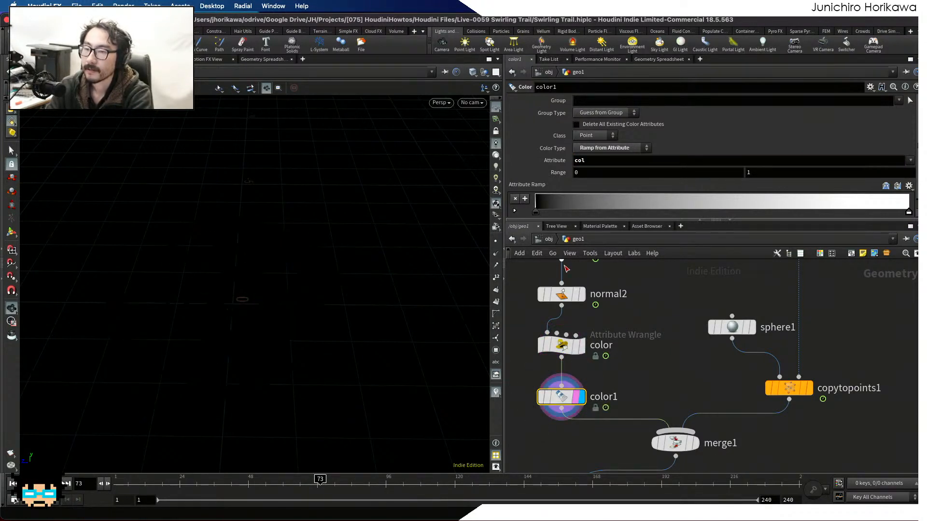
Color the attribute ramp's start point red and its end point azure blue (0, 0.5, 1).
{"action": "left_click", "coordinate": [536, 213]}
{"action": "left_click", "coordinate": [537, 213]}
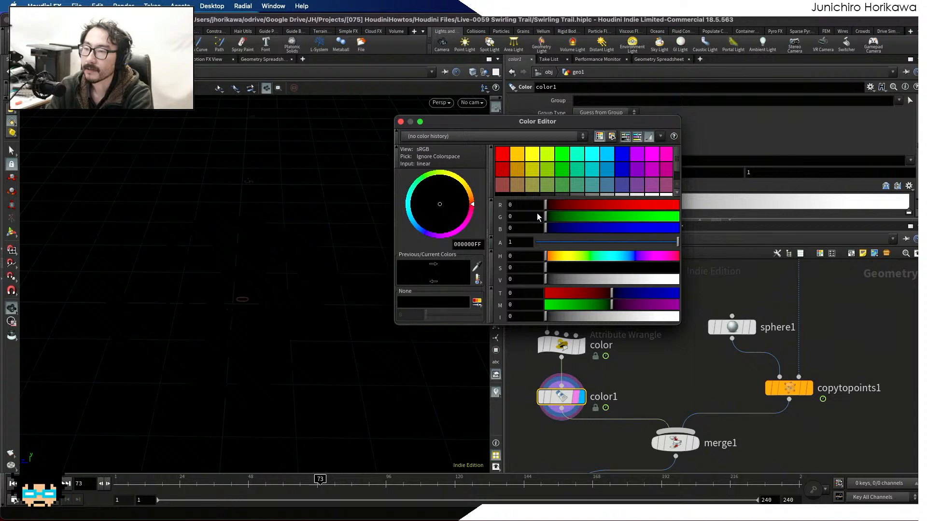
{"action": "left_click", "coordinate": [502, 155]}
{"action": "left_click", "coordinate": [400, 122]}
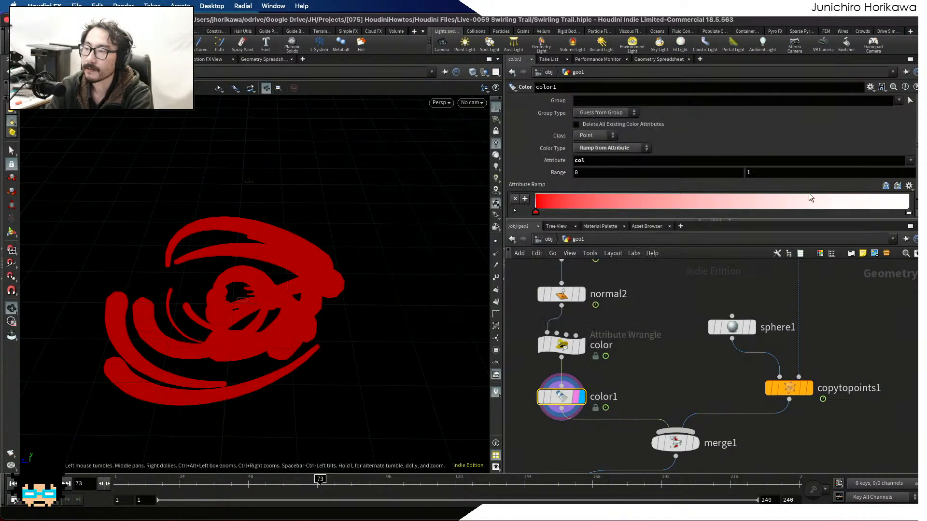
{"action": "left_click", "coordinate": [909, 213]}
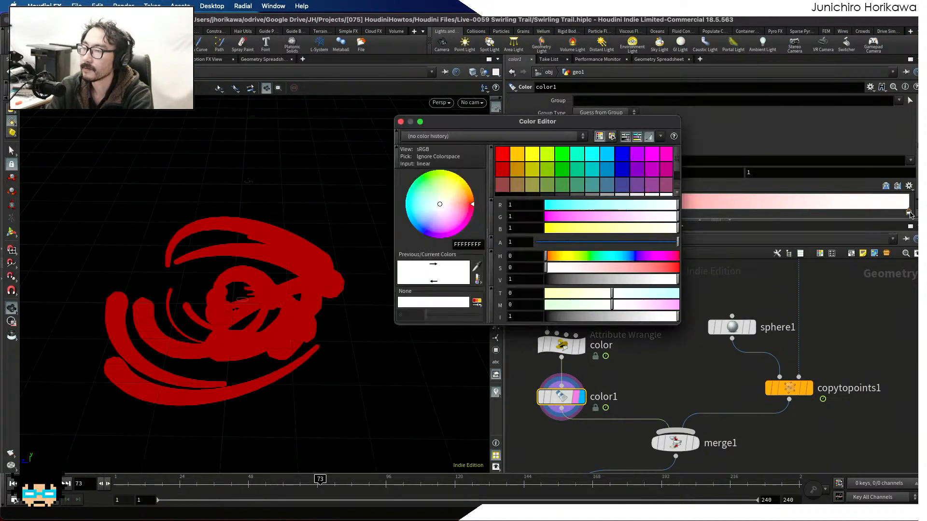
{"action": "left_click", "coordinate": [606, 155]}
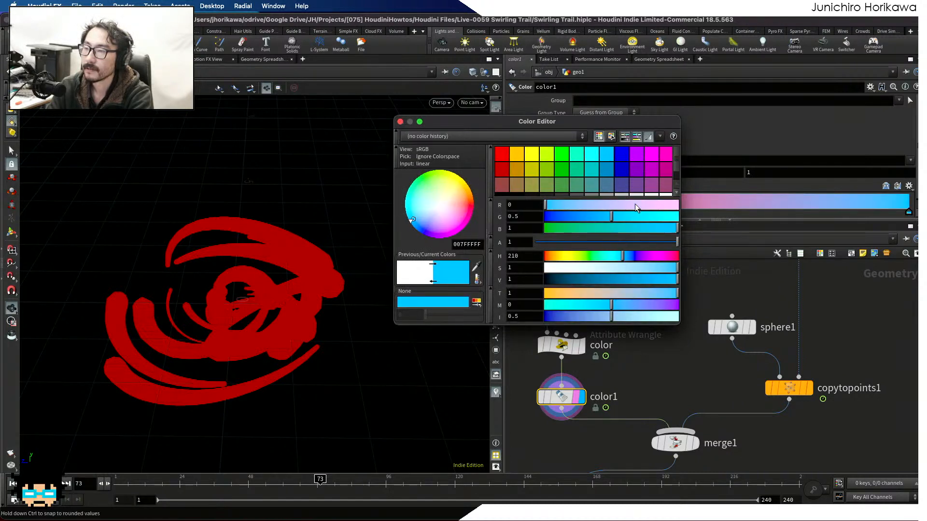
{"action": "left_click", "coordinate": [401, 122]}
Add a white color point near the middle of the attribute ramp.
{"action": "left_click", "coordinate": [719, 208]}
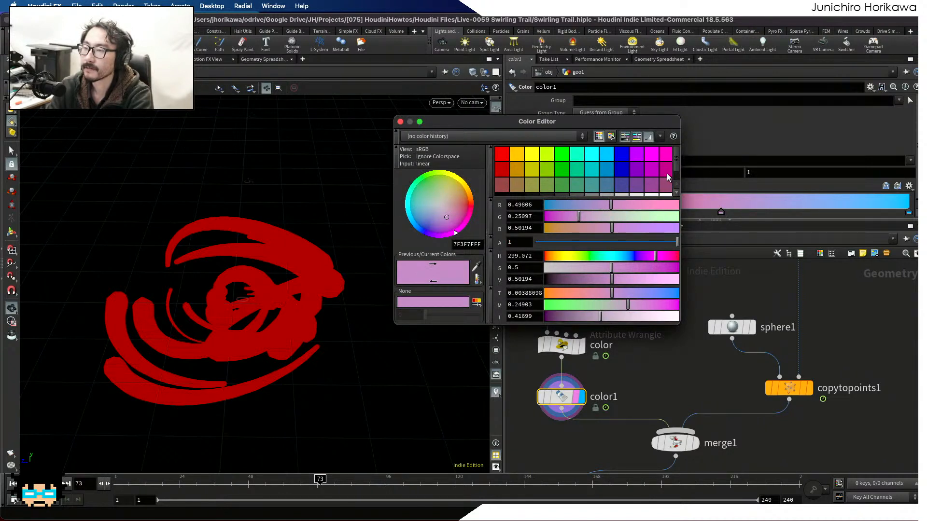
{"action": "left_click", "coordinate": [667, 194]}
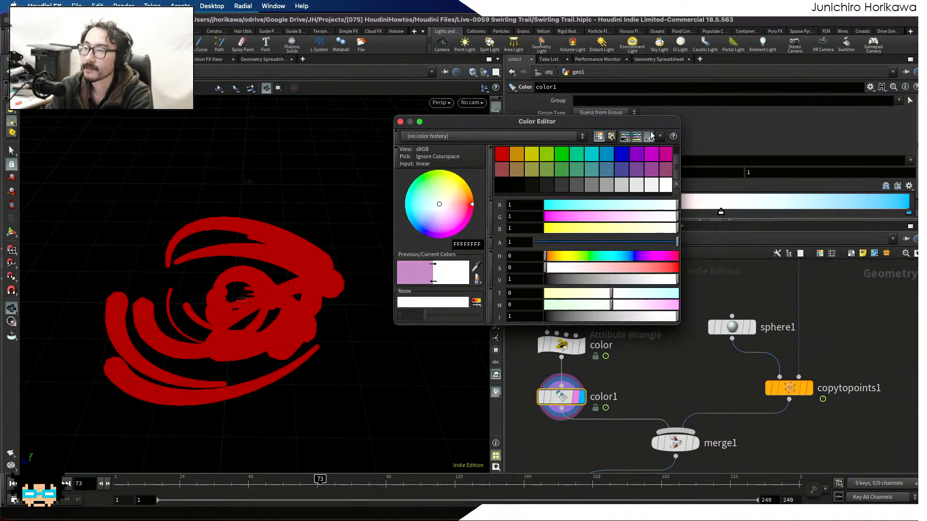
{"action": "left_click", "coordinate": [400, 121]}
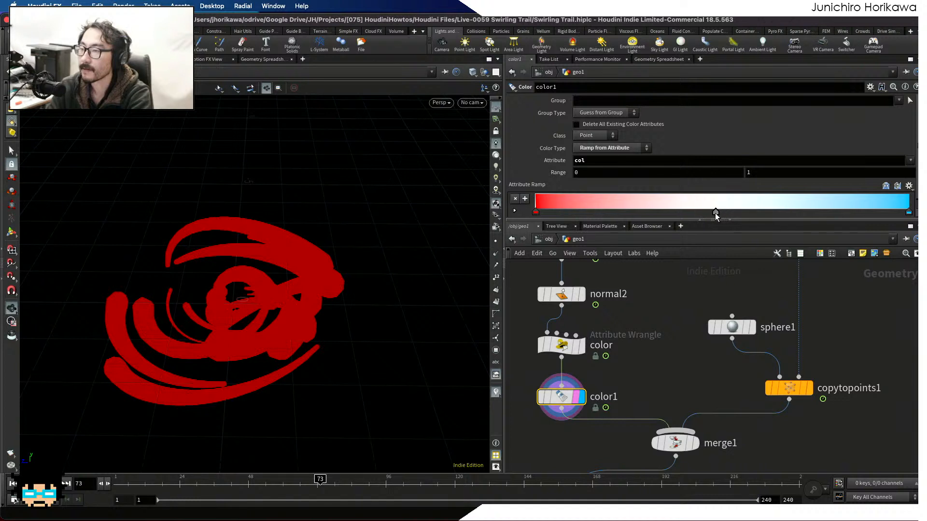
In the color wrangle, add the line f@col = col; below the float col declaration.
{"action": "left_click", "coordinate": [561, 345]}
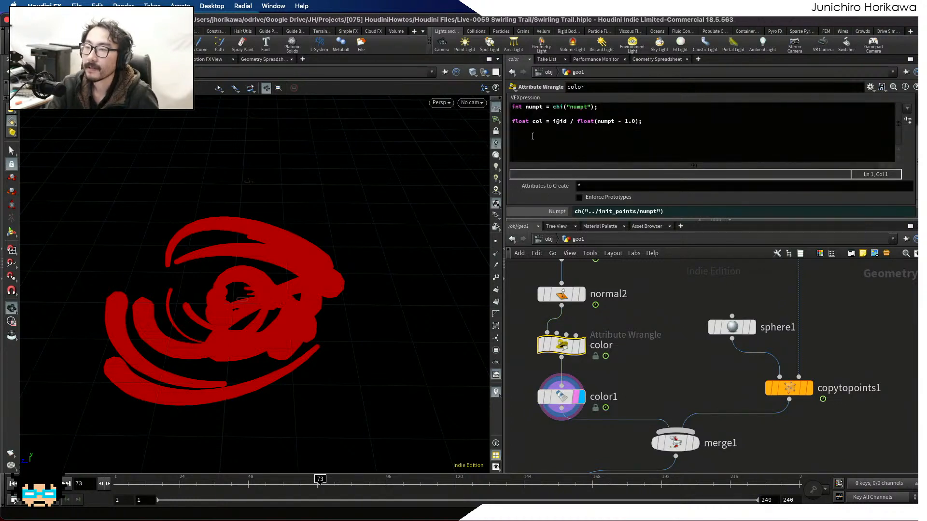
{"action": "left_click", "coordinate": [675, 127]}
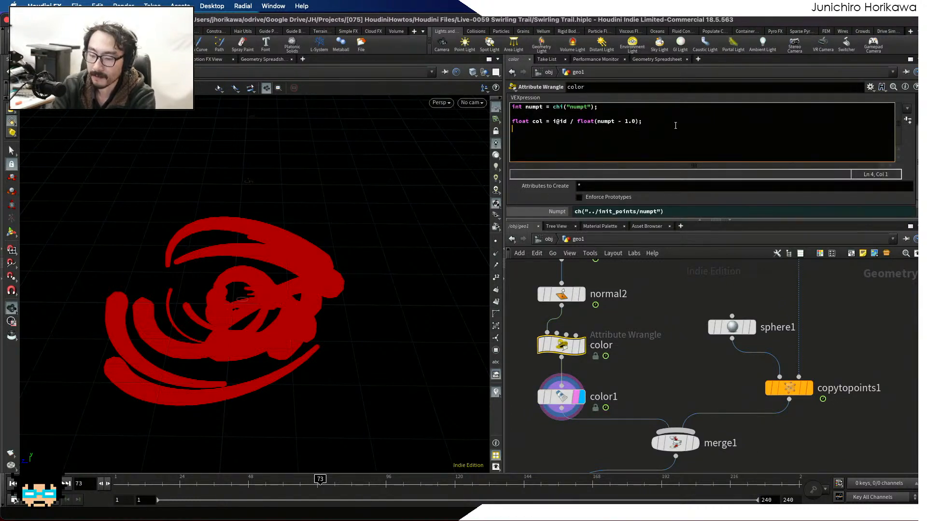
{"action": "type", "text": "f@col = col;"}
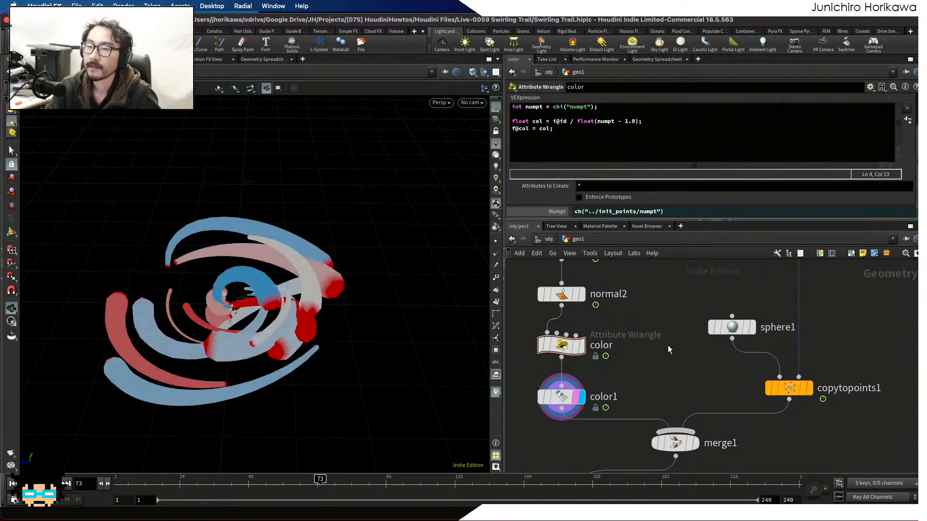
Examine the colors at the trail ends and the remesh1 settings, and save the scene file.
{"action": "left_click_drag", "start_coordinate": [343, 320], "coordinate": [166, 209]}
{"action": "left_click_drag", "start_coordinate": [189, 268], "coordinate": [162, 278]}
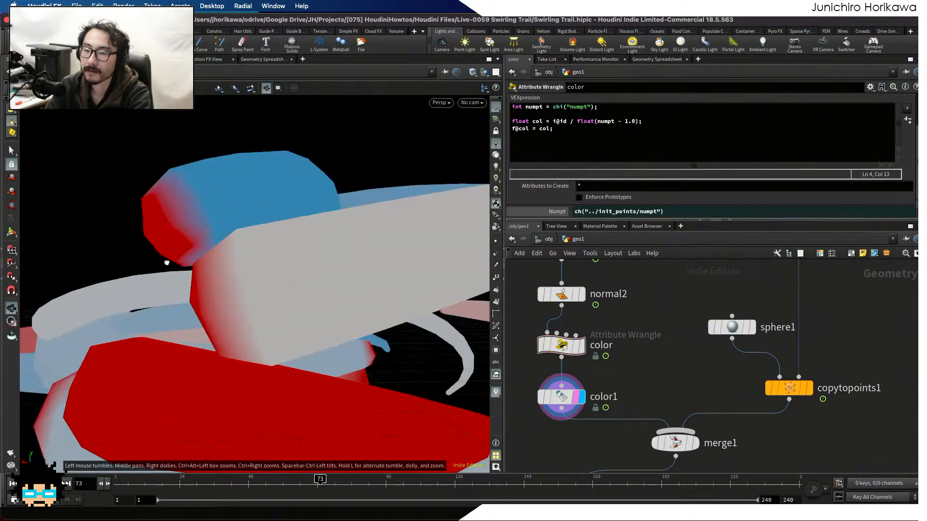
{"action": "scroll", "coordinate": [162, 279], "scroll_direction": "down", "scroll_amount": 3}
{"action": "scroll", "coordinate": [638, 389], "scroll_direction": "down", "scroll_amount": 3}
{"action": "scroll", "coordinate": [638, 390], "scroll_direction": "up", "scroll_amount": 10}
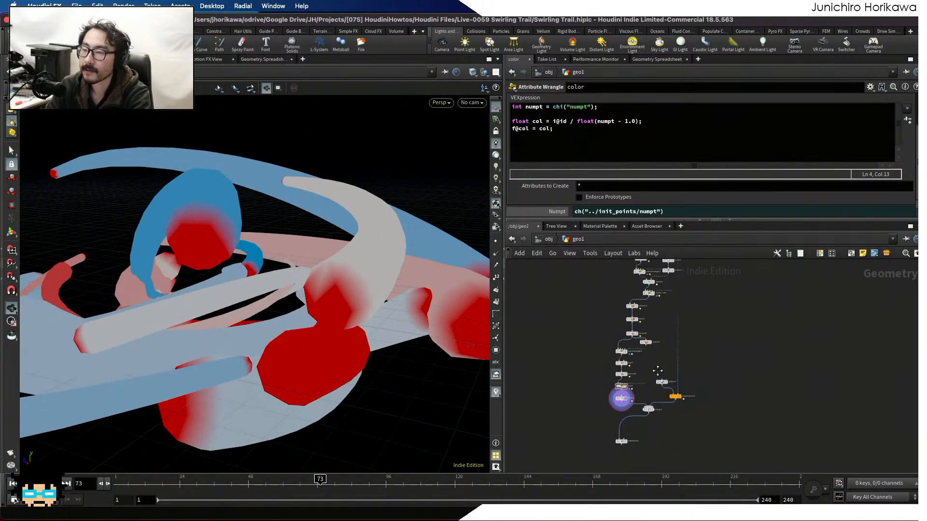
{"action": "scroll", "coordinate": [635, 390], "scroll_direction": "up", "scroll_amount": 3}
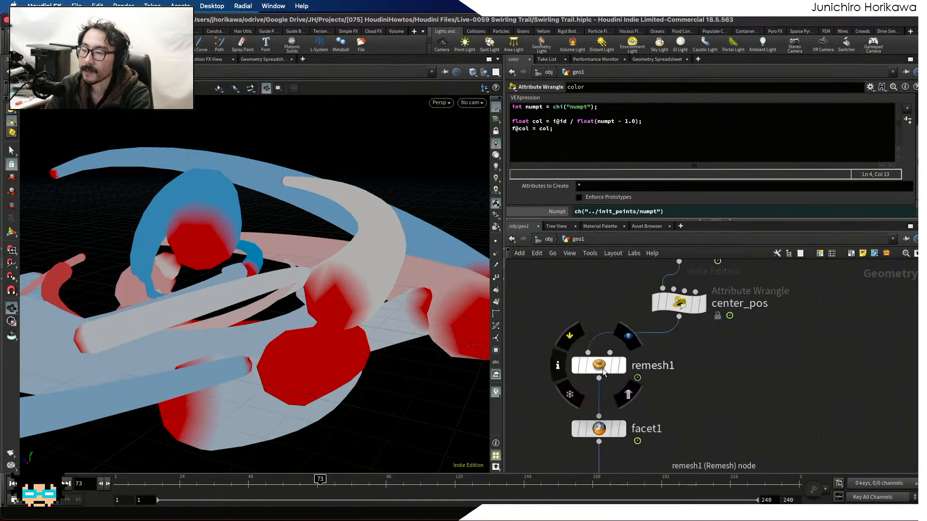
{"action": "left_click", "coordinate": [599, 369]}
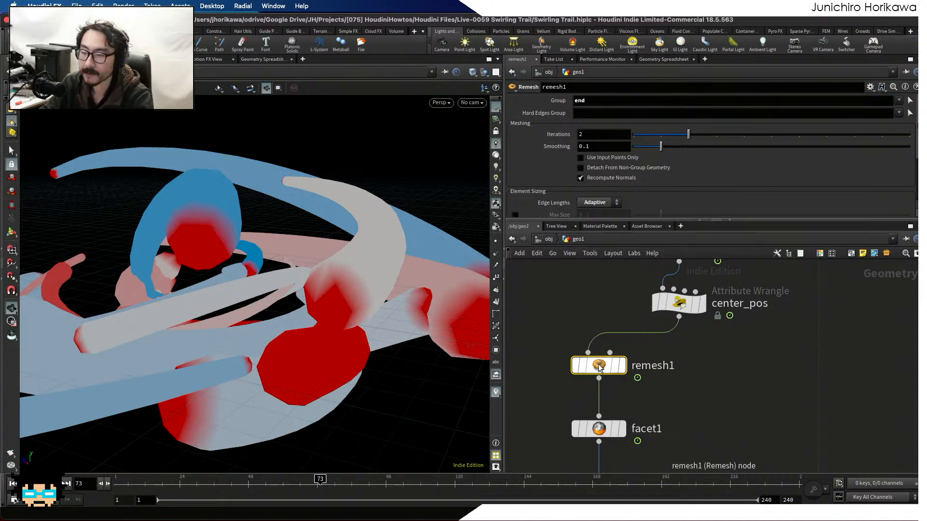
{"action": "key", "text": "ctrl+s"}
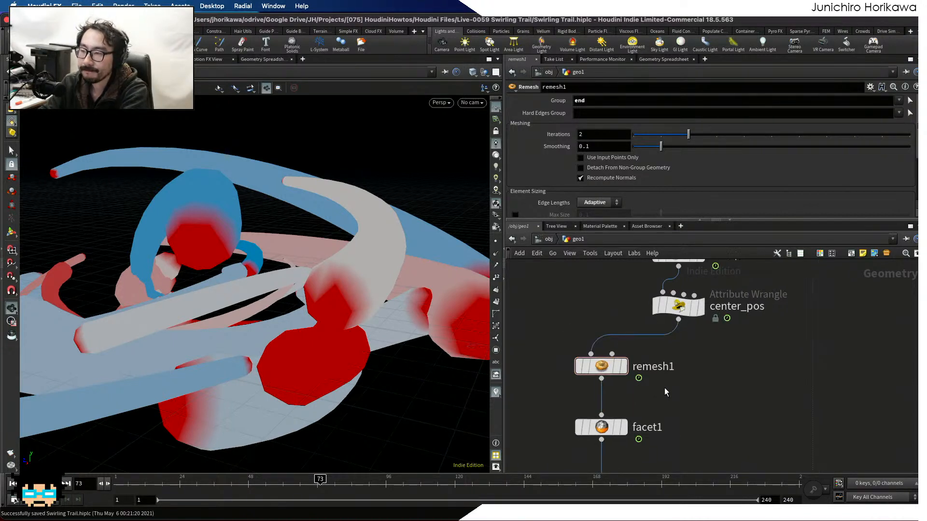
Examine the code of the center_pos and pointwrangle2 wrangles and the add1 settings upstream of the remesh.
{"action": "left_click", "coordinate": [660, 344]}
{"action": "scroll", "coordinate": [593, 332], "scroll_direction": "down", "scroll_amount": 2}
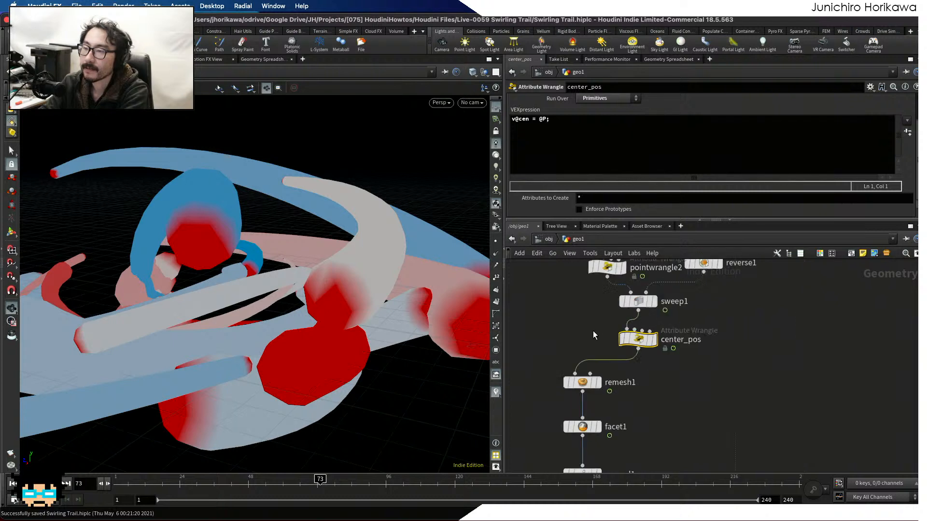
{"action": "middle_click_drag", "start_coordinate": [593, 331], "coordinate": [597, 382]}
{"action": "left_click", "coordinate": [613, 312]}
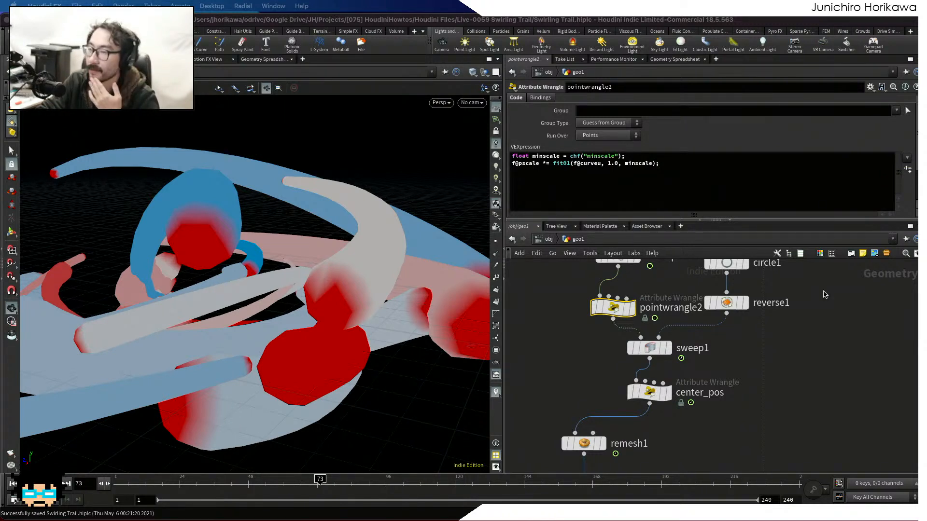
{"action": "left_click", "coordinate": [734, 388]}
{"action": "scroll", "coordinate": [735, 388], "scroll_direction": "down", "scroll_amount": 3}
{"action": "middle_click_drag", "start_coordinate": [735, 387], "coordinate": [734, 483]}
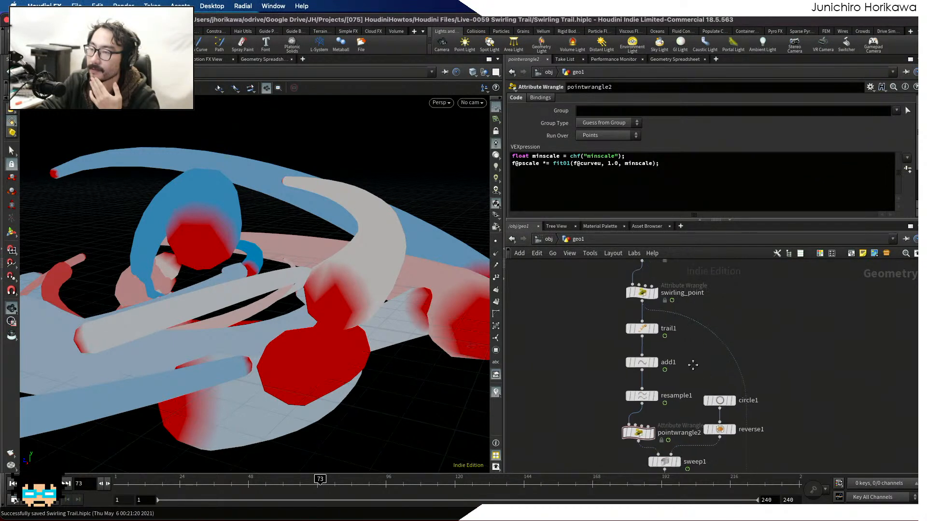
{"action": "middle_click_drag", "start_coordinate": [698, 439], "coordinate": [702, 346]}
{"action": "scroll", "coordinate": [696, 369], "scroll_direction": "up", "scroll_amount": 2}
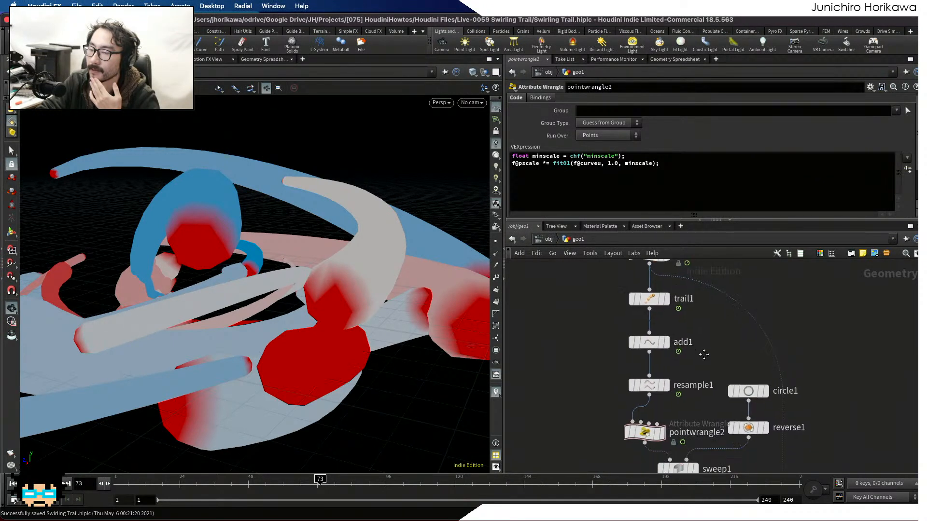
{"action": "scroll", "coordinate": [696, 368], "scroll_direction": "up", "scroll_amount": 2}
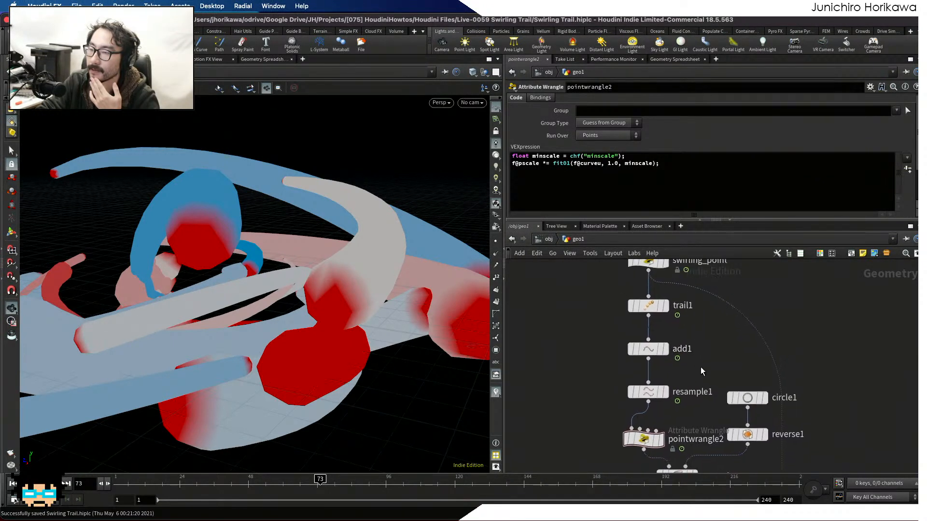
{"action": "left_click", "coordinate": [644, 347]}
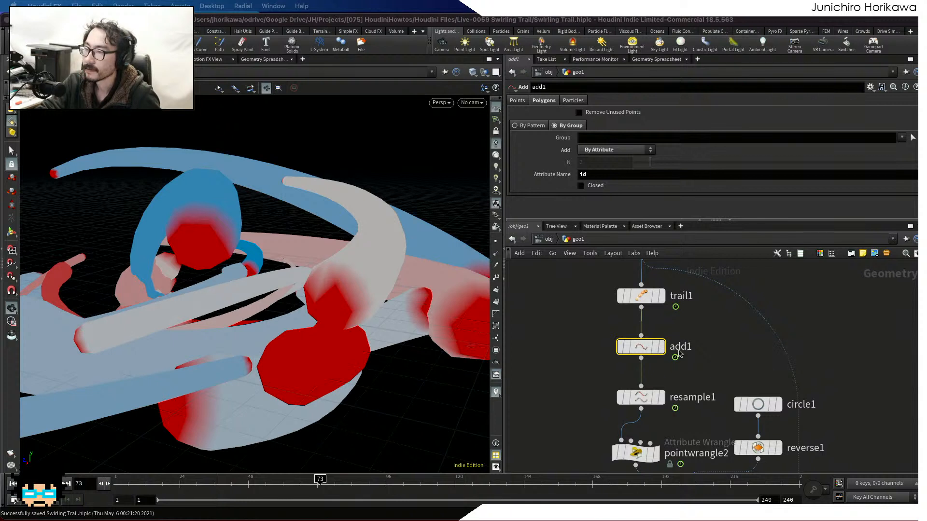
Display the sweep1 result and move the center_pos wrangle further below it.
{"action": "scroll", "coordinate": [703, 338], "scroll_direction": "down", "scroll_amount": 5}
{"action": "scroll", "coordinate": [720, 435], "scroll_direction": "up", "scroll_amount": 2}
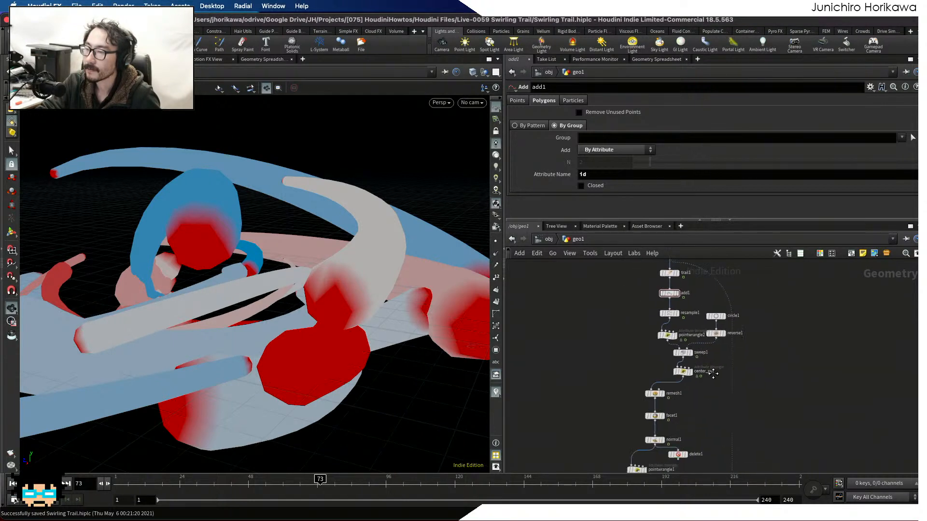
{"action": "middle_click_drag", "start_coordinate": [719, 435], "coordinate": [692, 445]}
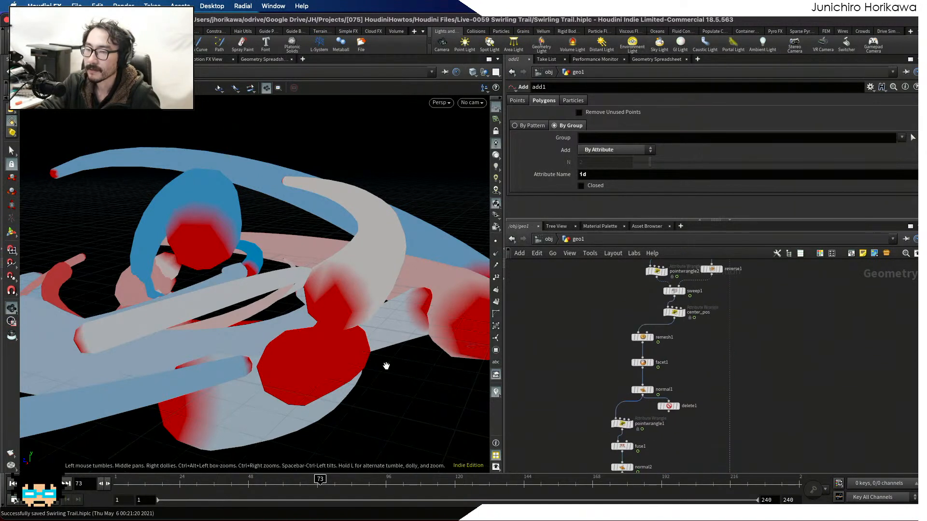
{"action": "scroll", "coordinate": [705, 360], "scroll_direction": "down", "scroll_amount": 1}
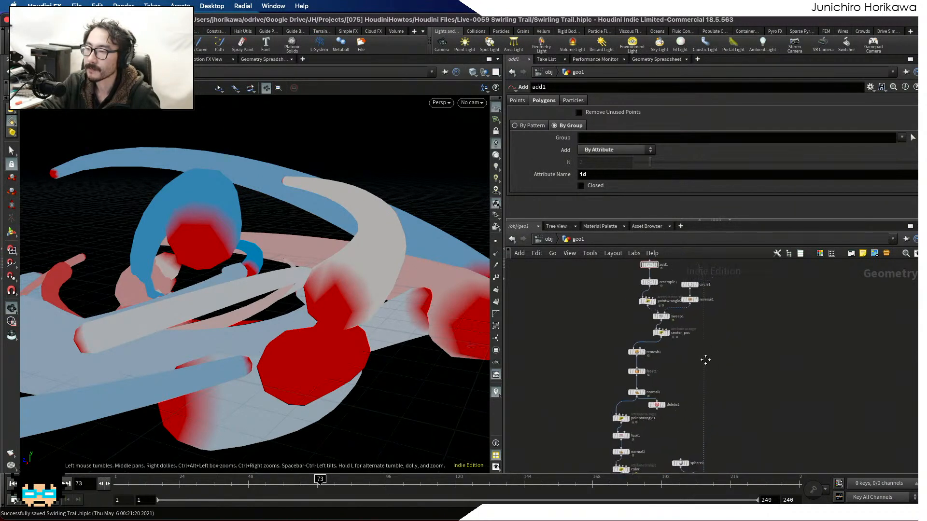
{"action": "middle_click_drag", "start_coordinate": [705, 360], "coordinate": [681, 395]}
{"action": "scroll", "coordinate": [650, 355], "scroll_direction": "up", "scroll_amount": 6}
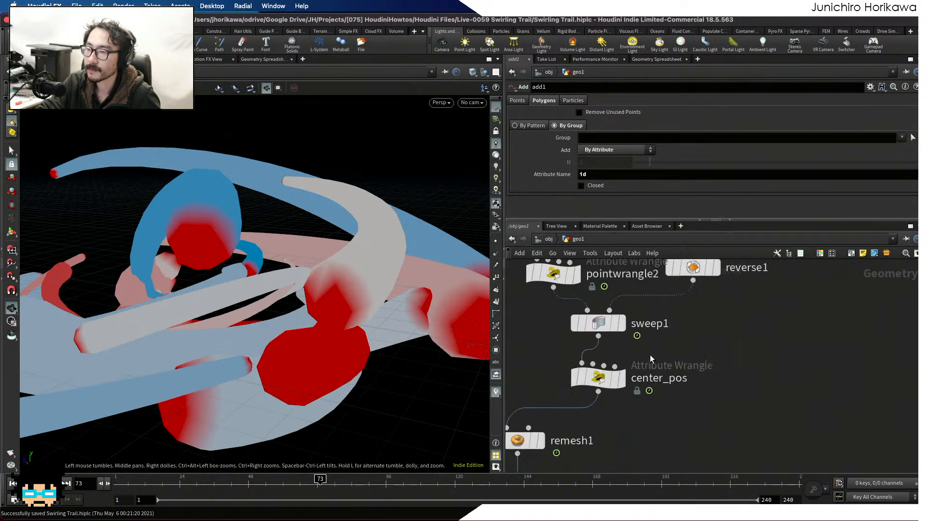
{"action": "left_click", "coordinate": [613, 315]}
{"action": "left_click", "coordinate": [585, 320]}
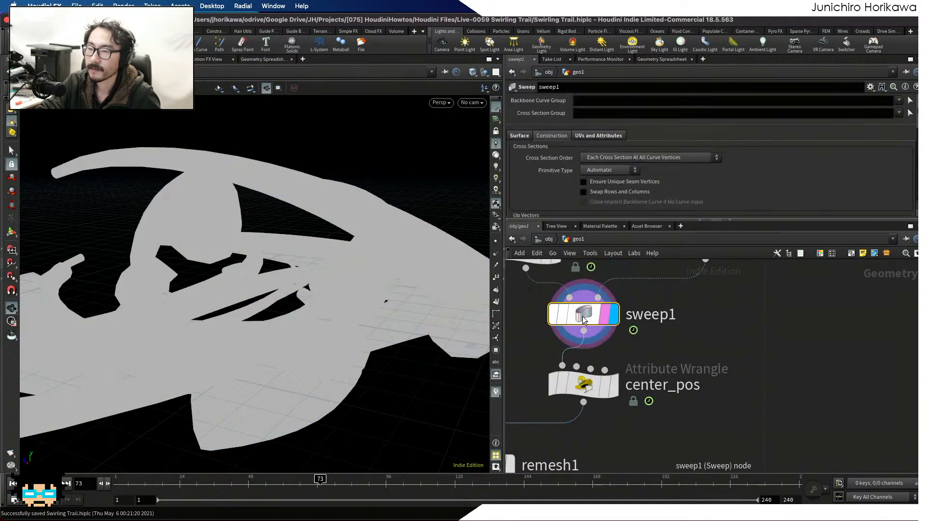
{"action": "left_click_drag", "start_coordinate": [595, 361], "coordinate": [595, 387]}
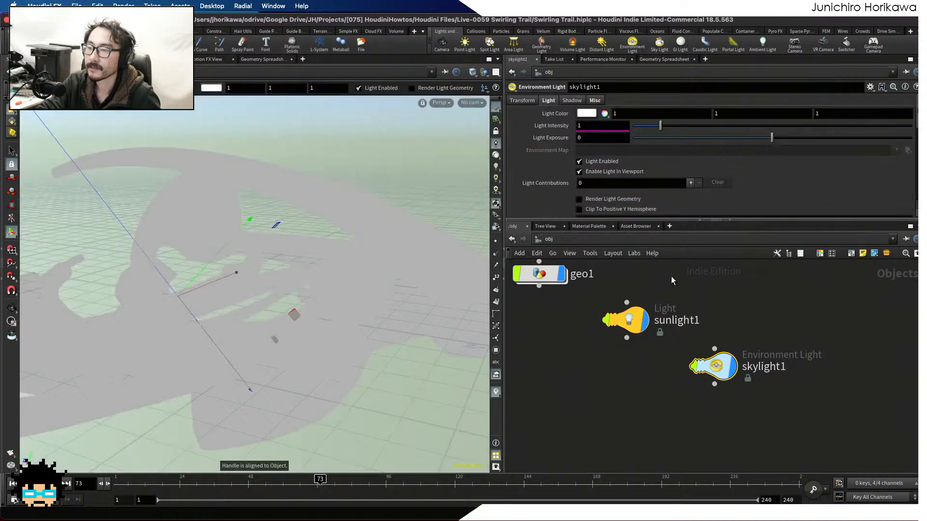
Cut the sunlight1 and skylight1 lights from the object network and return inside geo1.
{"action": "left_click_drag", "start_coordinate": [777, 425], "coordinate": [599, 302]}
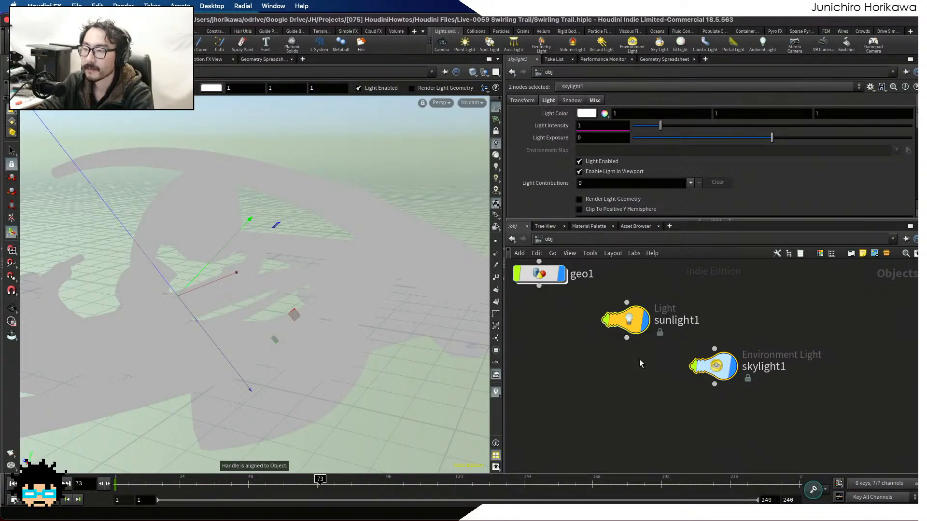
{"action": "left_click_drag", "start_coordinate": [740, 412], "coordinate": [586, 318]}
{"action": "key", "text": "super+x"}
{"action": "double_click", "coordinate": [541, 273]}
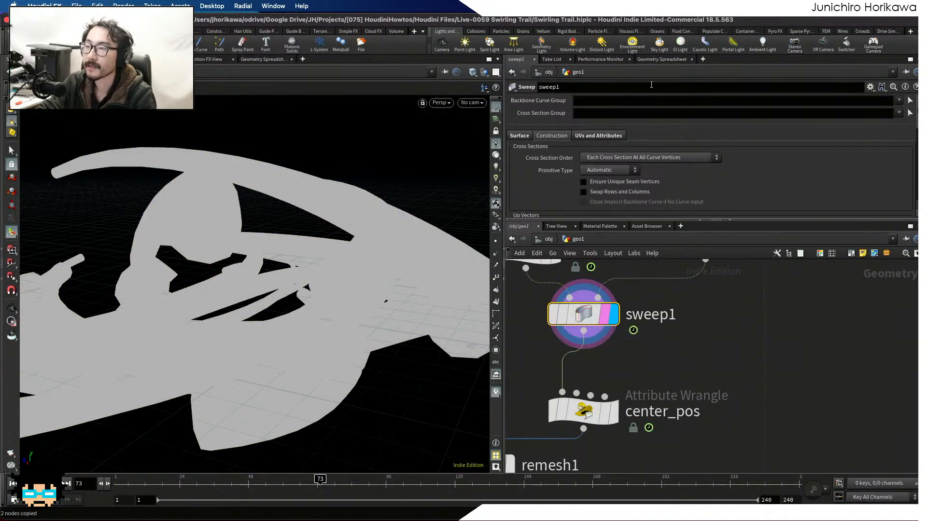
Examine sweep1's point attributes and its primitive attributes and groups in the Geometry Spreadsheet.
{"action": "left_click", "coordinate": [661, 59]}
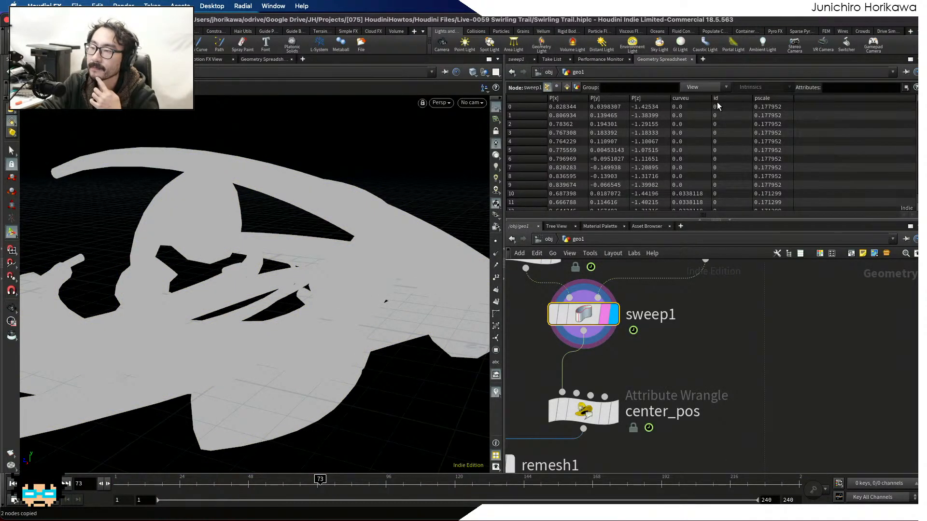
{"action": "left_click", "coordinate": [568, 87]}
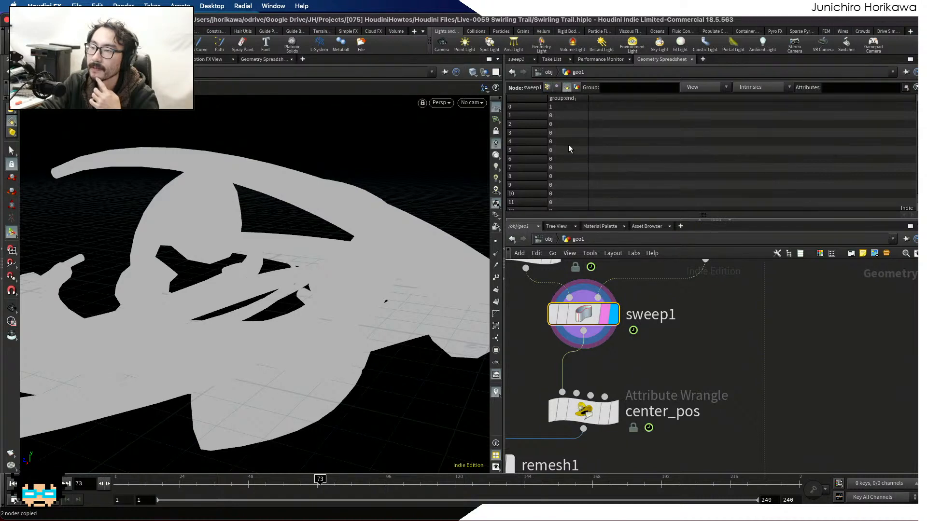
Add an Attribute Promote node and insert it on the wire between sweep1 and center_pos.
{"action": "left_click", "coordinate": [547, 87]}
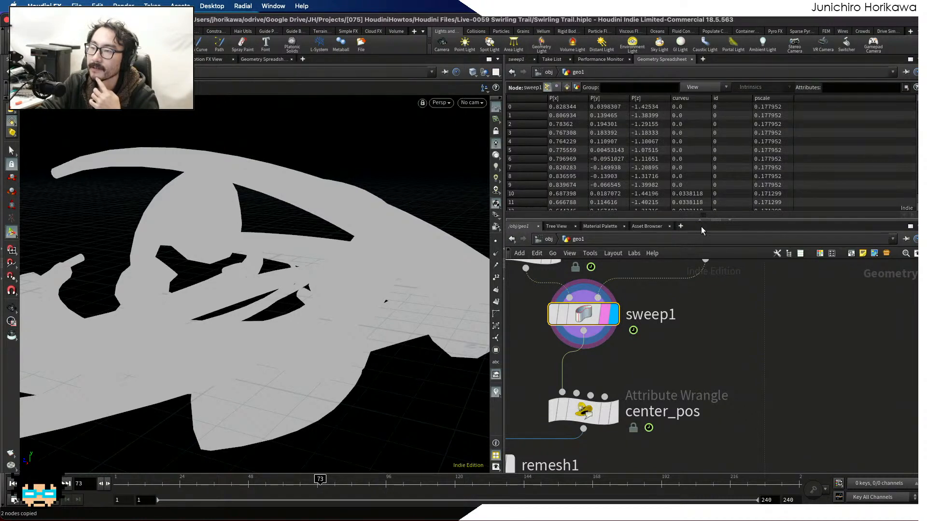
{"action": "scroll", "coordinate": [645, 383], "scroll_direction": "down", "scroll_amount": 3}
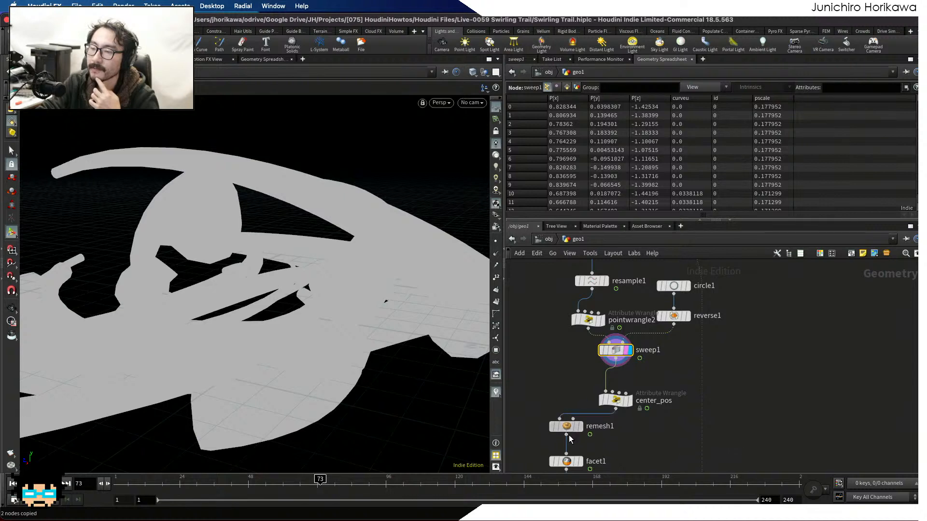
{"action": "scroll", "coordinate": [627, 380], "scroll_direction": "up", "scroll_amount": 2}
{"action": "key", "text": "Tab"}
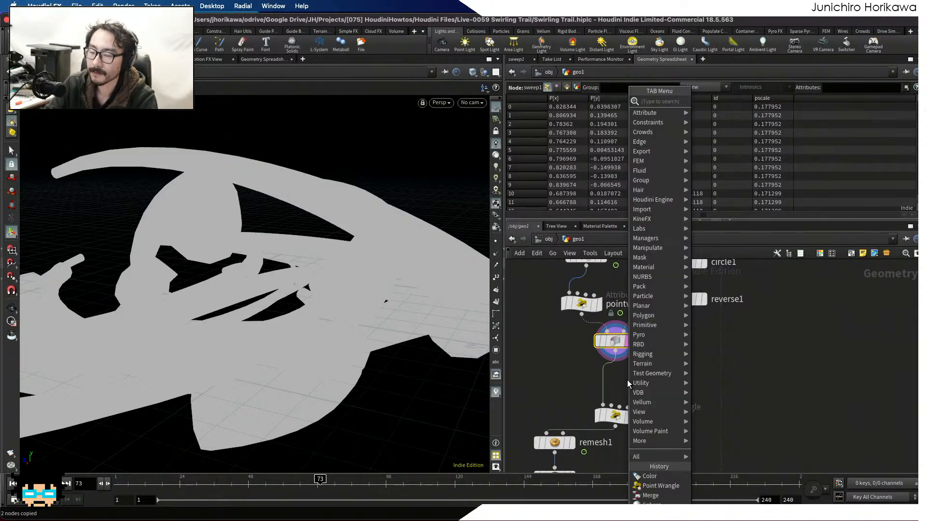
{"action": "type", "text": "attributer"}
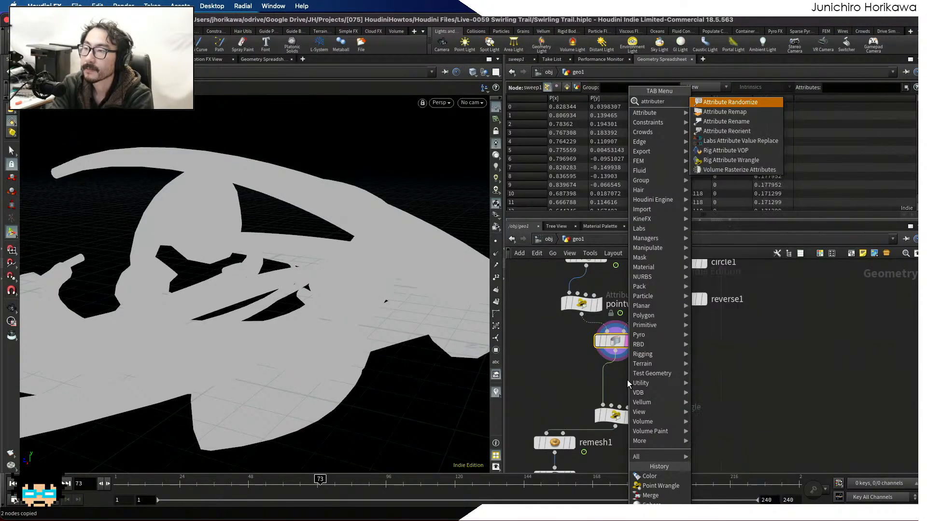
{"action": "key", "text": "BackSpace"}
{"action": "type", "text": "promo"}
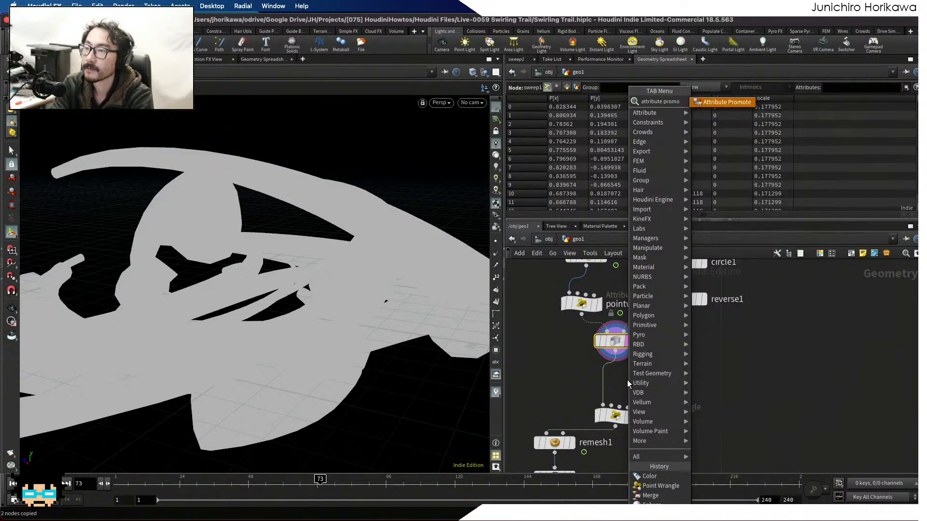
{"action": "key", "text": "Return"}
{"action": "left_click", "coordinate": [627, 380]}
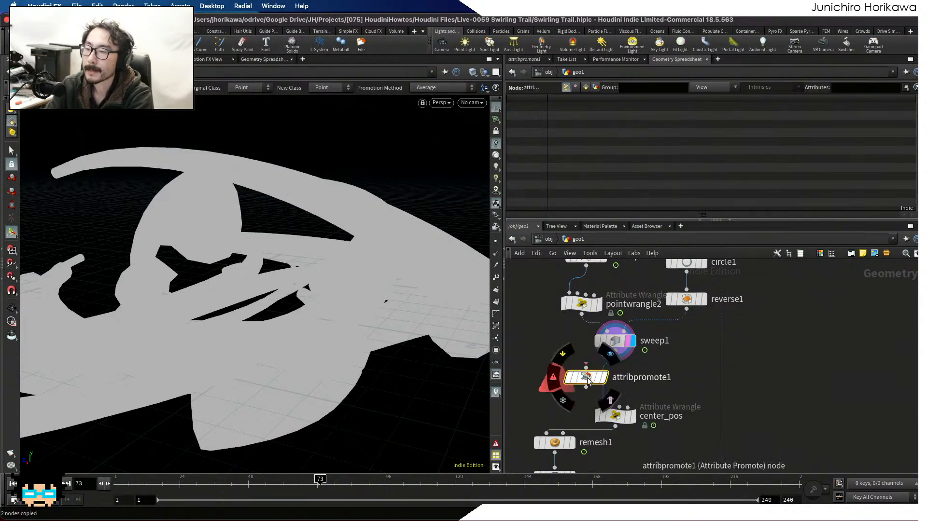
{"action": "left_click_drag", "start_coordinate": [622, 384], "coordinate": [617, 385]}
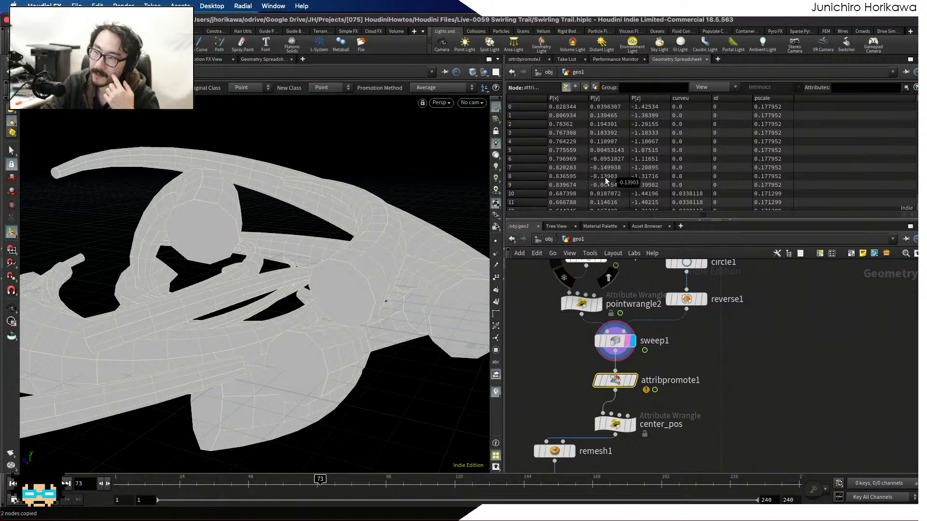
Set attribpromote1 to promote the id attribute from Point to Primitive class.
{"action": "left_click", "coordinate": [520, 61]}
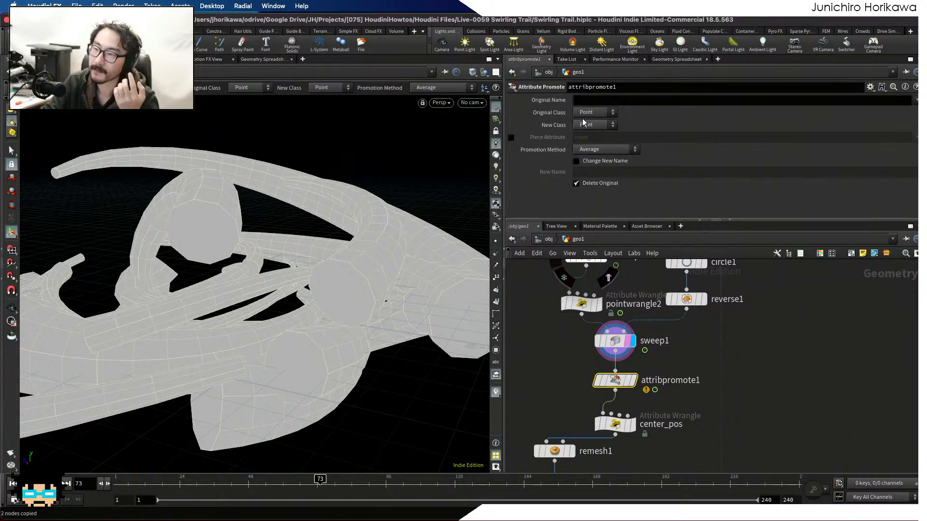
{"action": "left_click", "coordinate": [593, 125]}
{"action": "left_click", "coordinate": [592, 138]}
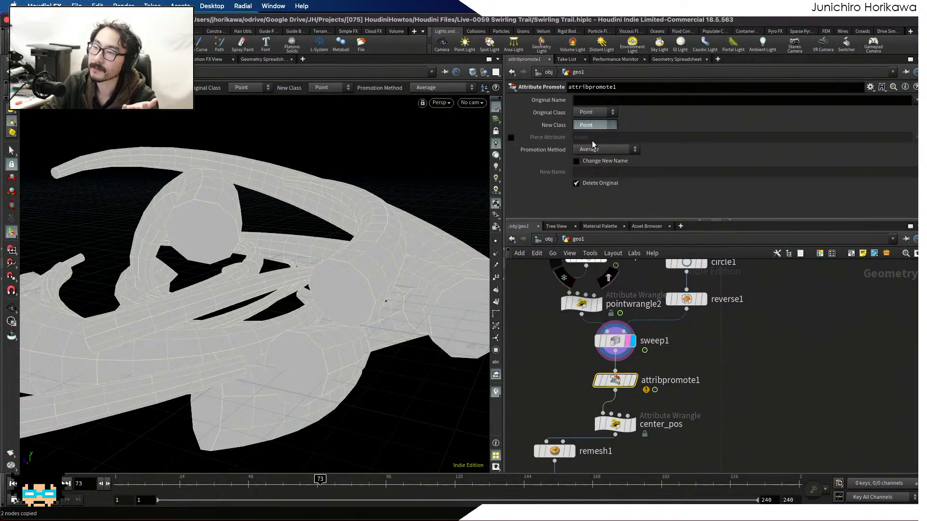
{"action": "left_click", "coordinate": [577, 183]}
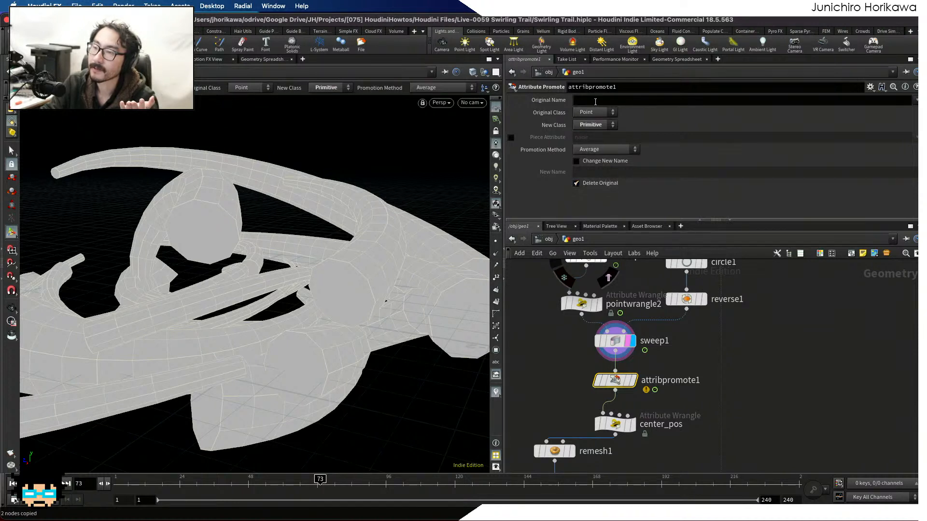
{"action": "left_click", "coordinate": [595, 100]}
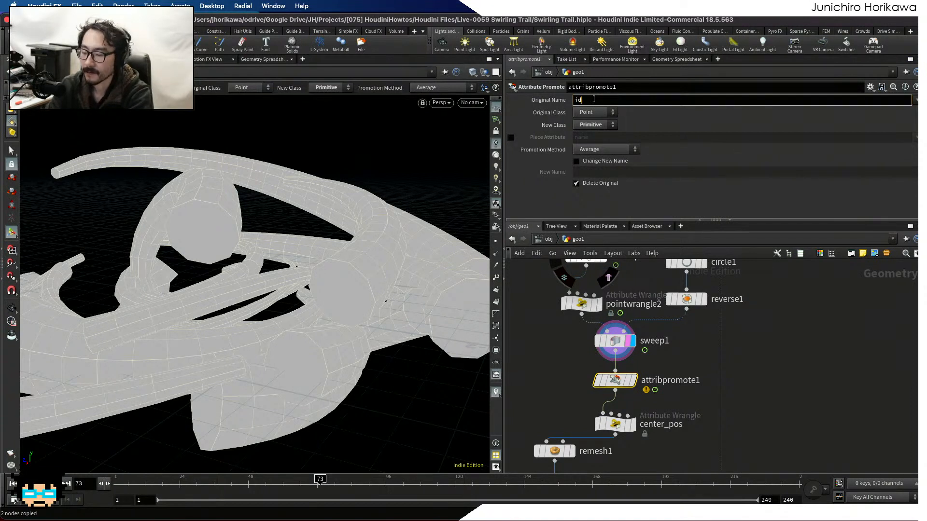
{"action": "key", "text": "Return"}
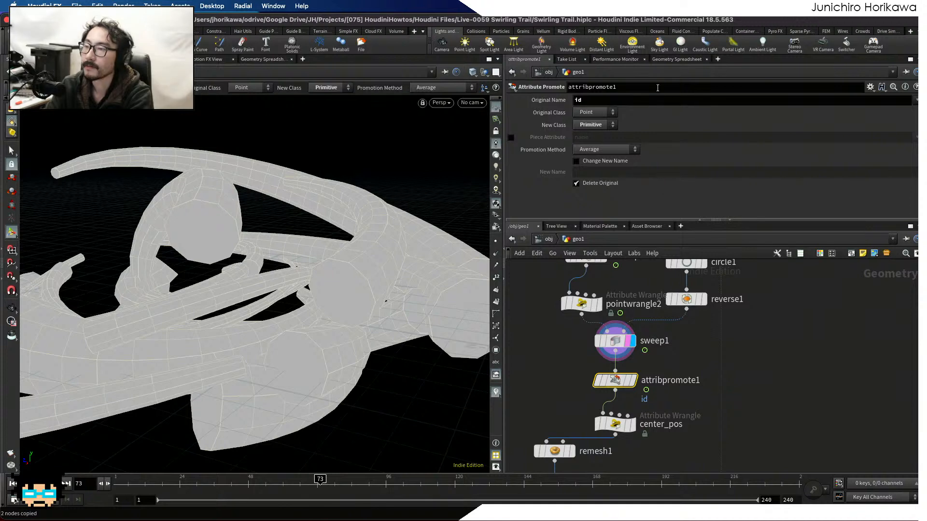
Examine attribpromote1's point attributes and the primitive id values along the list in the Geometry Spreadsheet.
{"action": "left_click", "coordinate": [677, 59]}
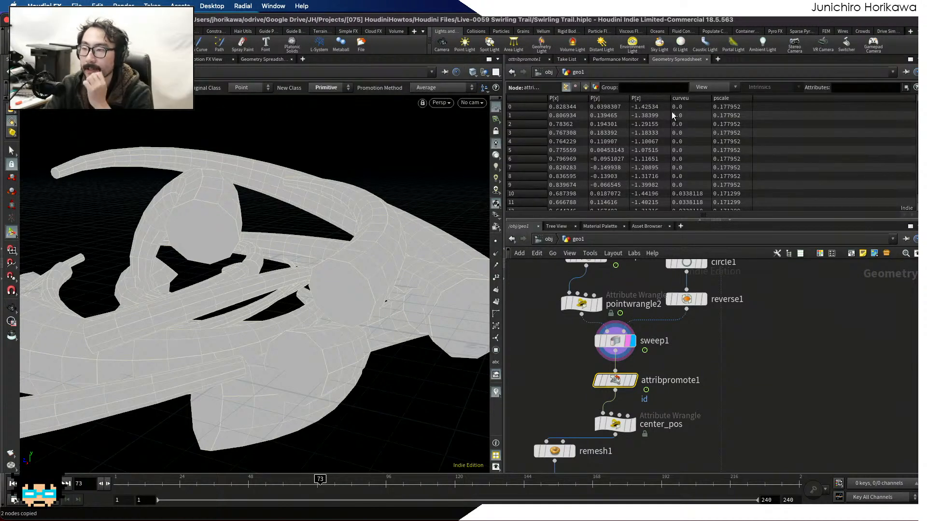
{"action": "left_click", "coordinate": [586, 88]}
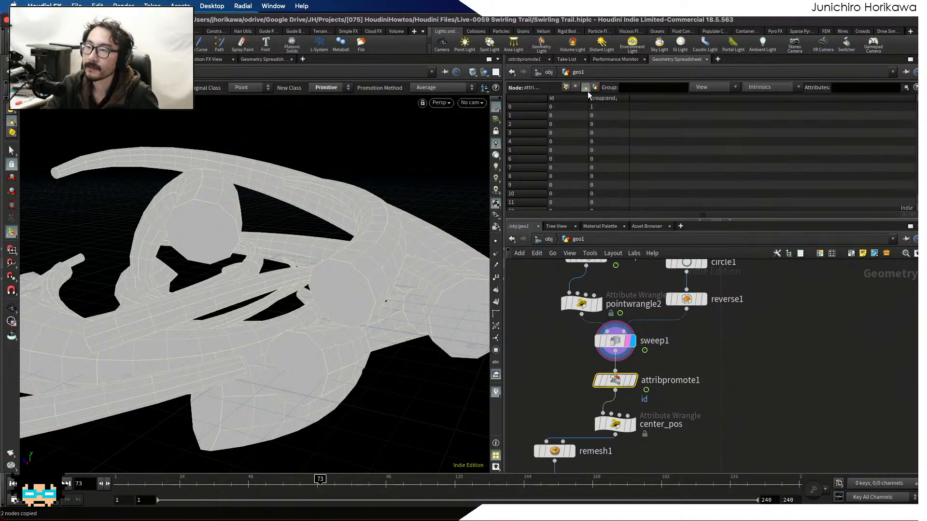
{"action": "scroll", "coordinate": [567, 109], "scroll_direction": "down", "scroll_amount": 20}
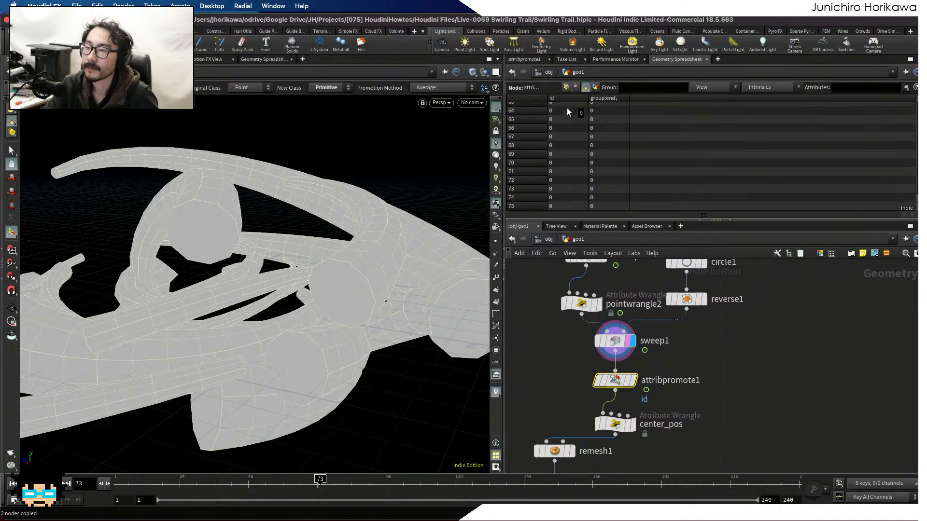
{"action": "scroll", "coordinate": [711, 156], "scroll_direction": "down", "scroll_amount": 20}
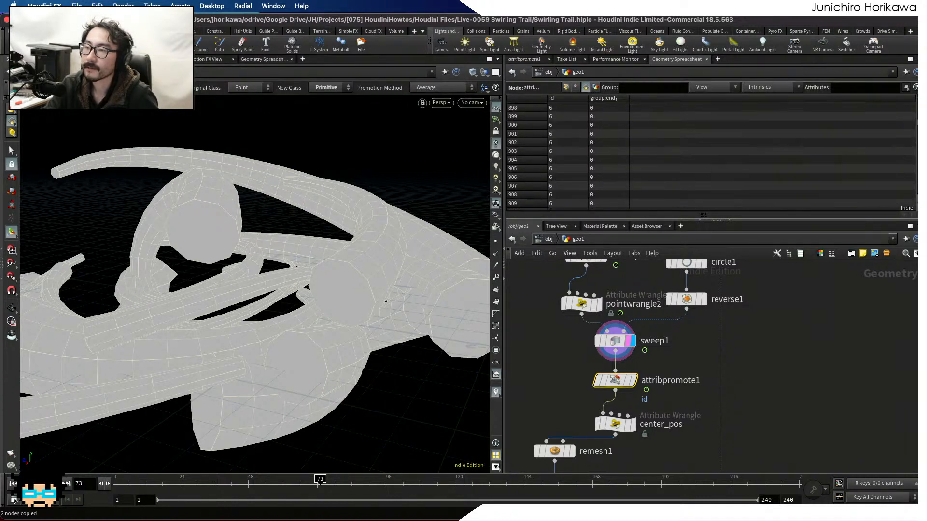
{"action": "scroll", "coordinate": [888, 149], "scroll_direction": "up", "scroll_amount": 20}
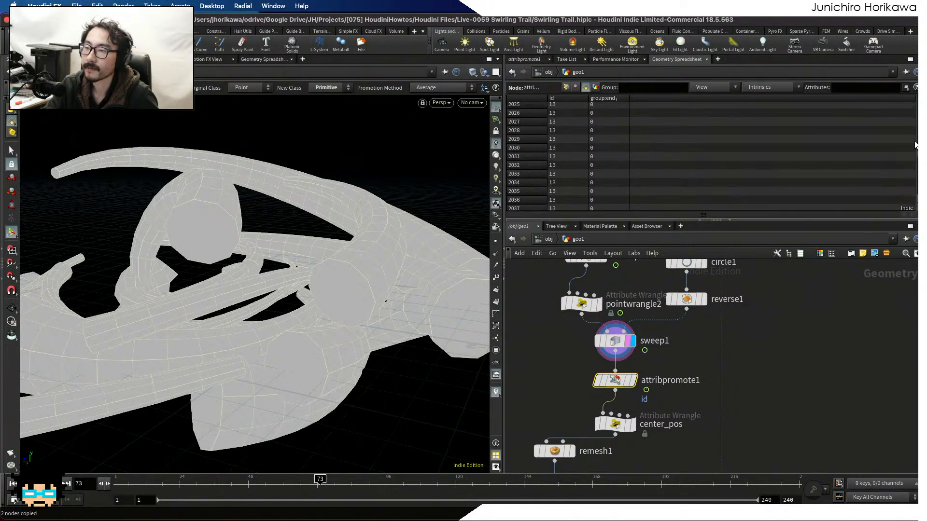
{"action": "scroll", "coordinate": [646, 416], "scroll_direction": "down", "scroll_amount": 5}
{"action": "scroll", "coordinate": [642, 333], "scroll_direction": "up", "scroll_amount": 5}
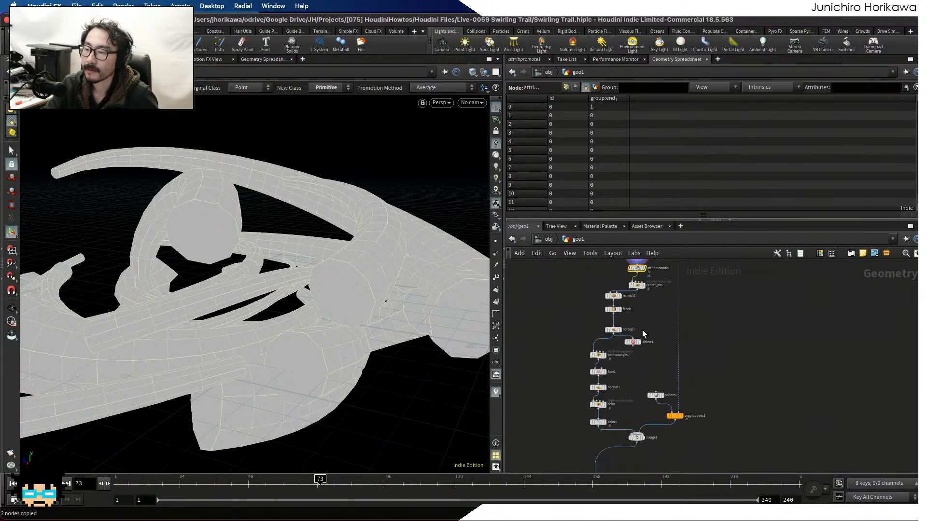
Display the color wrangle's result and bring up its VEX code.
{"action": "middle_click_drag", "start_coordinate": [632, 341], "coordinate": [642, 374]}
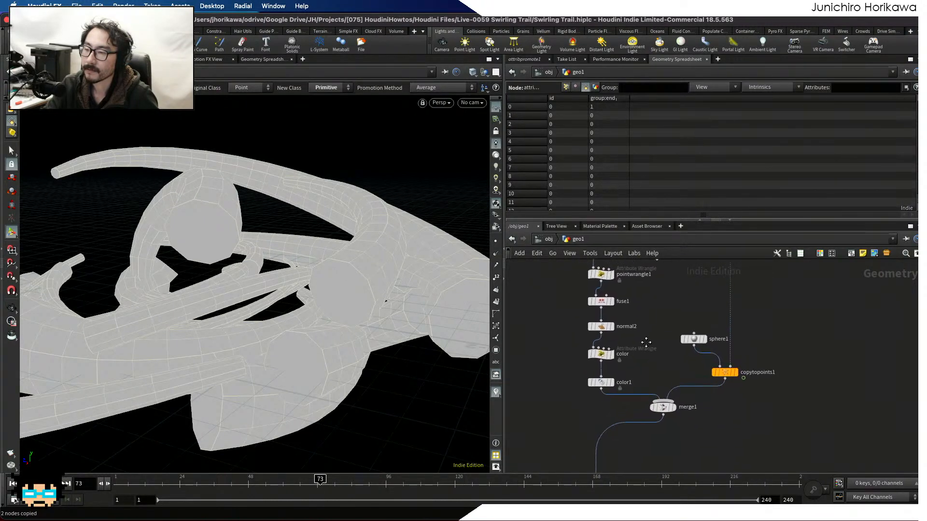
{"action": "scroll", "coordinate": [635, 372], "scroll_direction": "up", "scroll_amount": 3}
{"action": "left_click", "coordinate": [598, 353]}
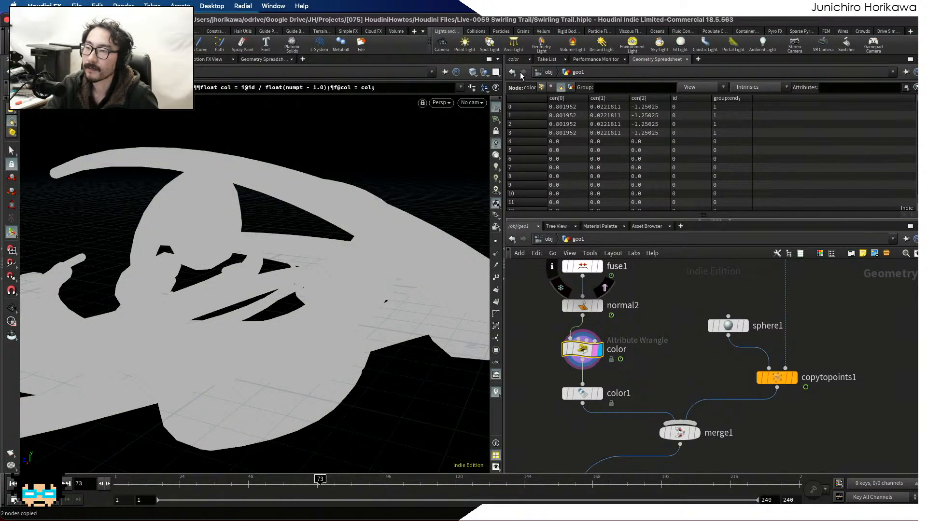
{"action": "left_click", "coordinate": [513, 59]}
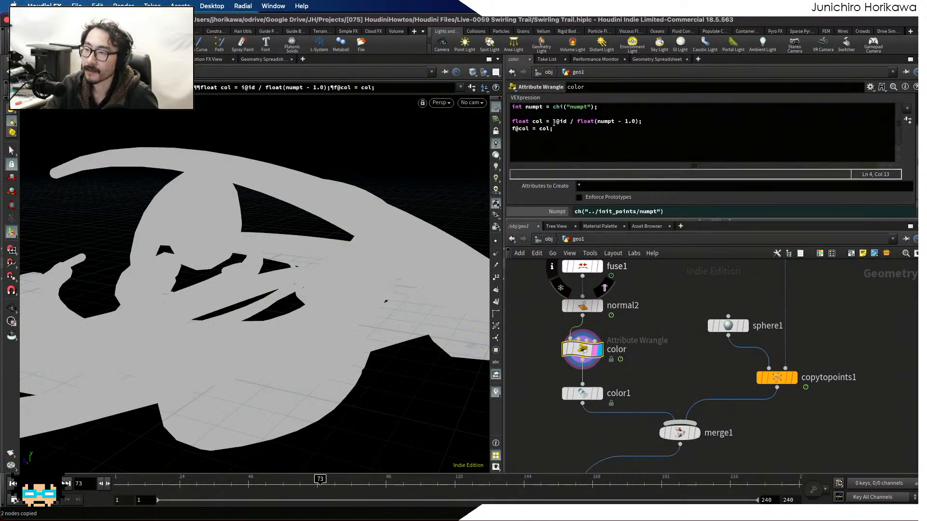
{"action": "left_click", "coordinate": [569, 111]}
{"action": "key", "text": "Return"}
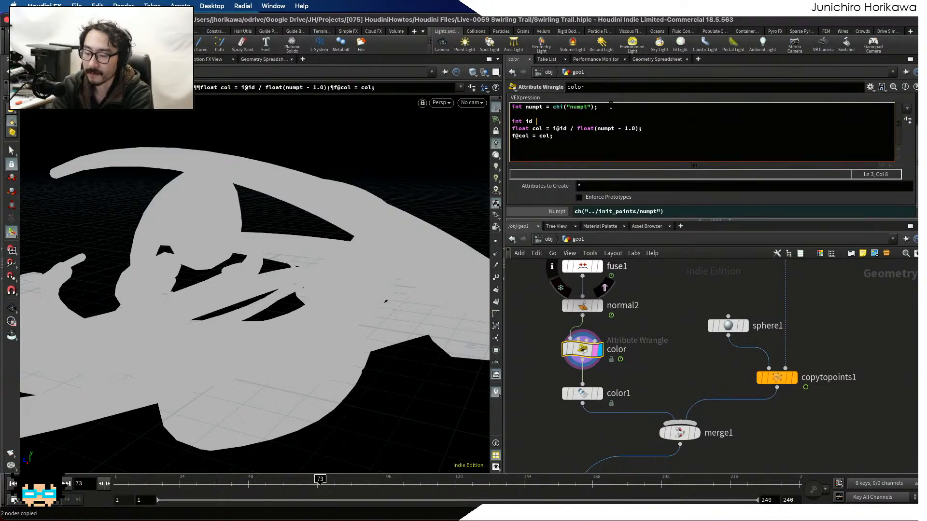
{"action": "type", "text": "int id = p"}
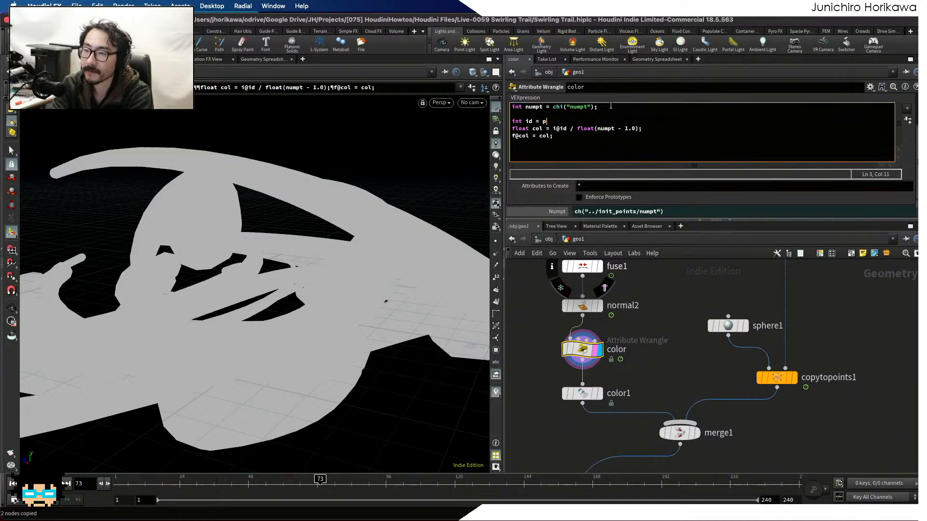
{"action": "type", "text": "rim"}
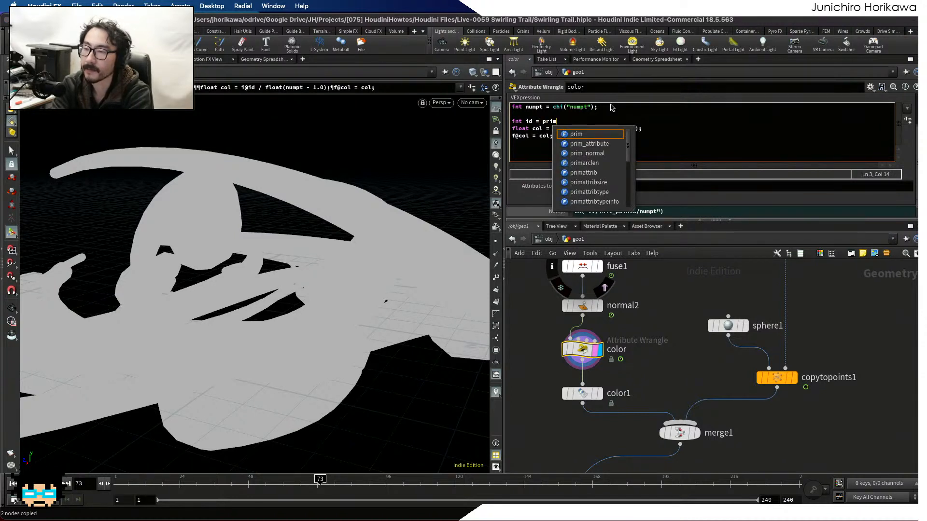
{"action": "key", "text": "BackSpace"}
{"action": "key", "text": "BackSpace"}
{"action": "key", "text": "BackSpace"}
{"action": "type", "text": "ointpr"}
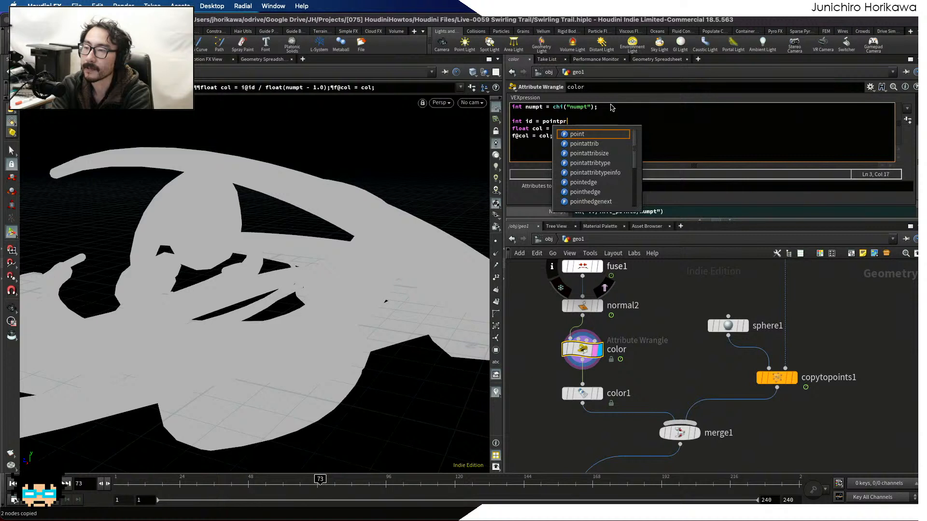
{"action": "type", "text": "ims(0k, "}
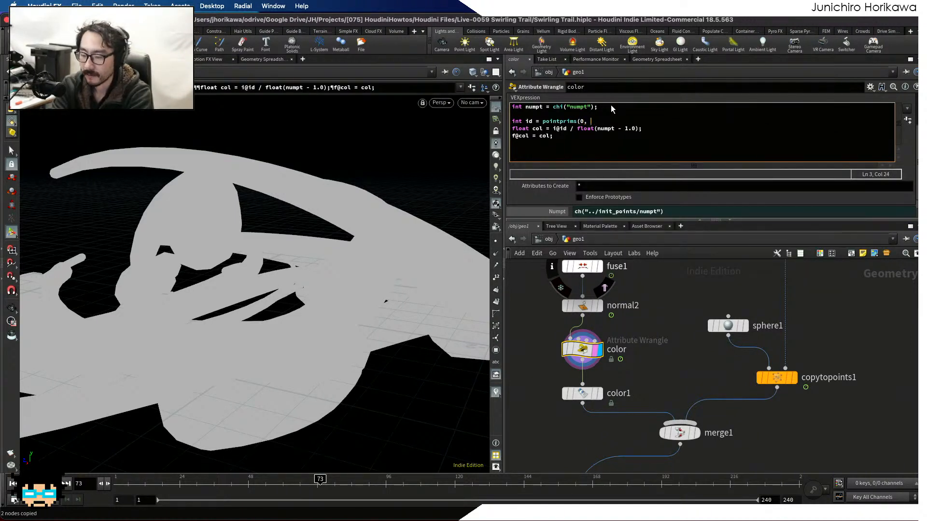
{"action": "type", "text": "ptnum)0"}
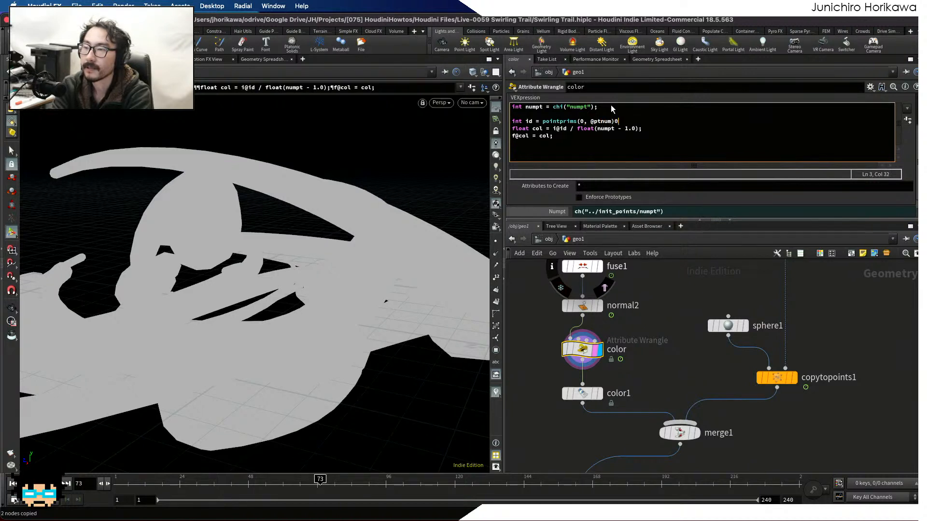
{"action": "key", "text": "BackSpace"}
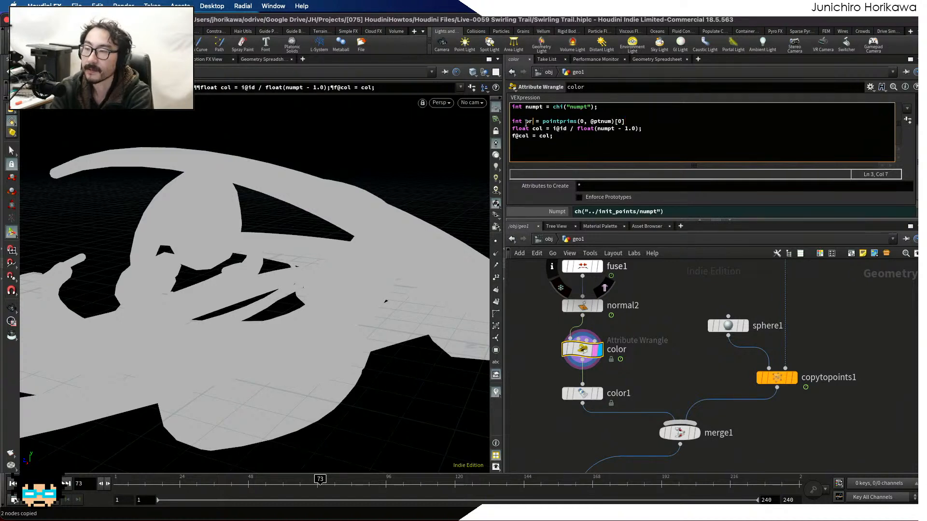
{"action": "type", "text": "im"}
{"action": "left_click", "coordinate": [649, 120]}
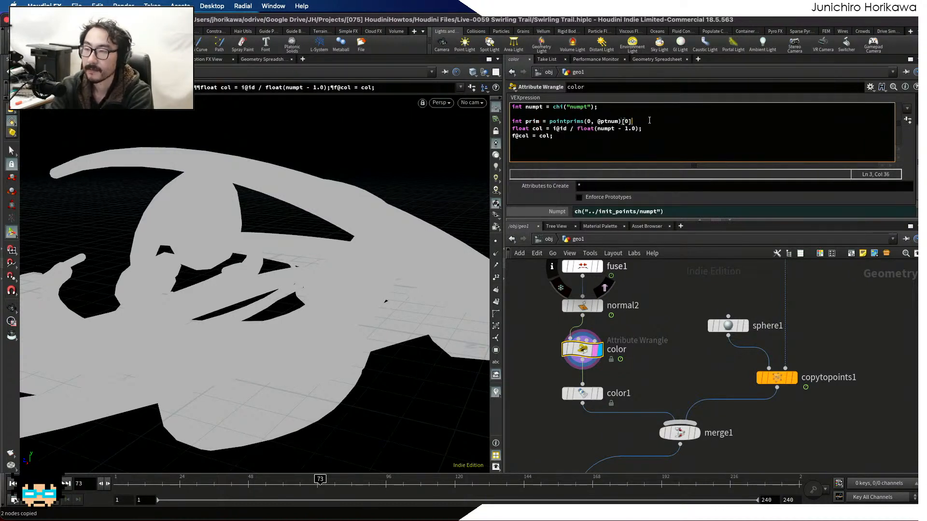
{"action": "type", "text": ";"}
Add int id = prim(0, "id", prim); to the color wrangle and replace i@id with id in the col calculation.
{"action": "key", "text": "Return"}
{"action": "key", "text": "Return"}
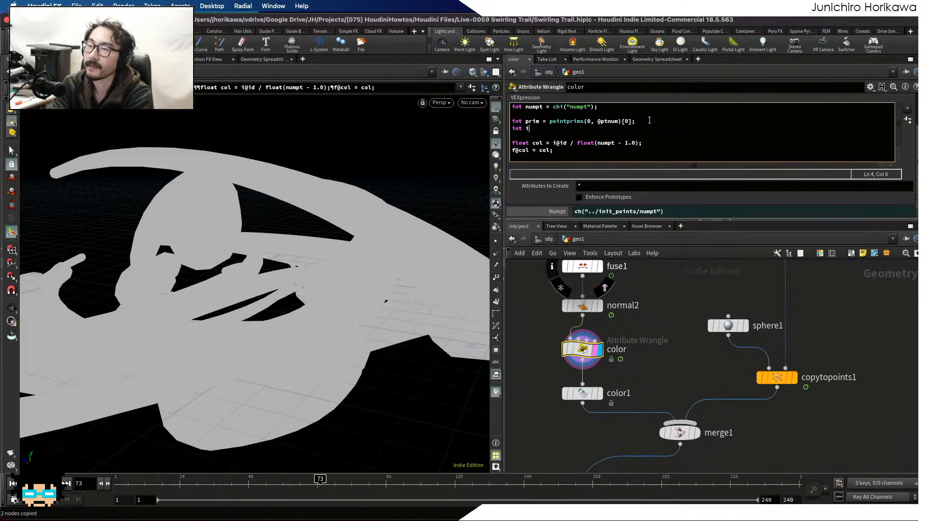
{"action": "type", "text": "int id = prim()"}
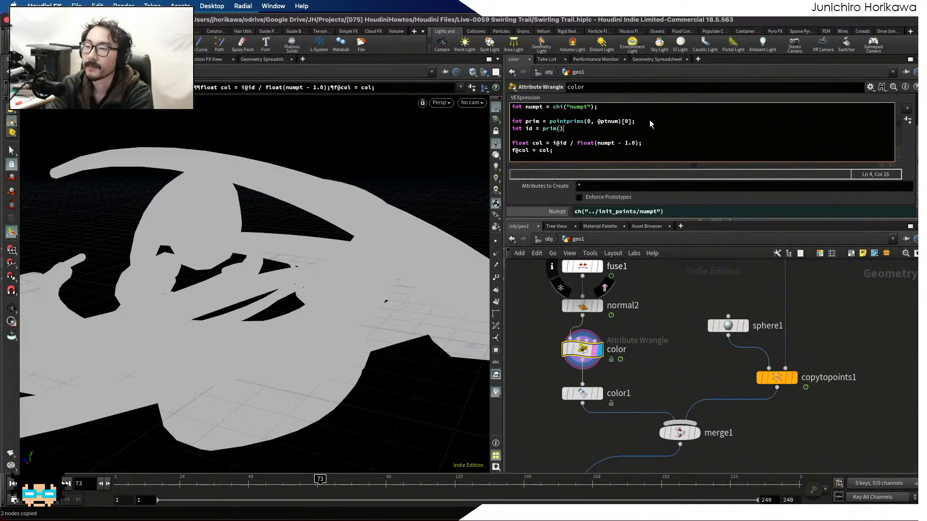
{"action": "key", "text": "BackSpace"}
{"action": "type", "text": "0, \"id\", prim);"}
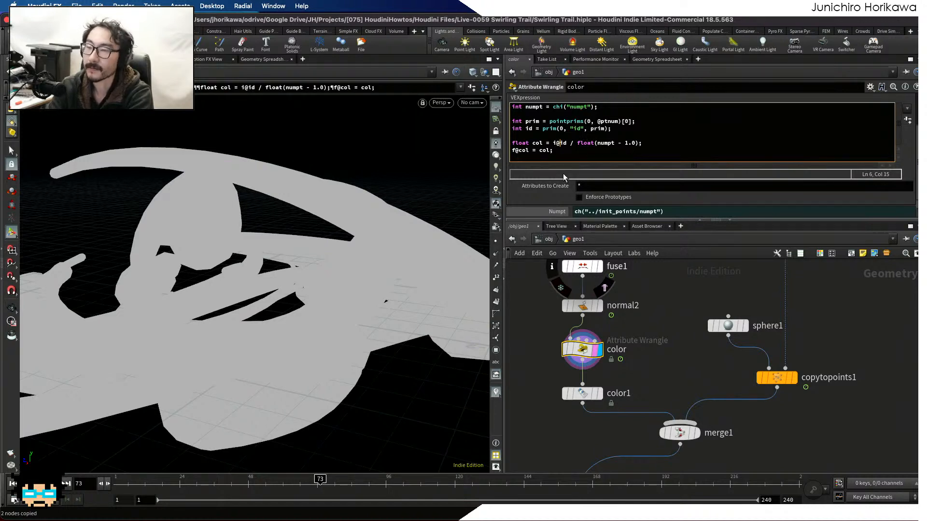
{"action": "key", "text": "BackSpace"}
{"action": "key", "text": "BackSpace"}
Display the color1 result and inspect the trail colors from different angles.
{"action": "left_click", "coordinate": [599, 393]}
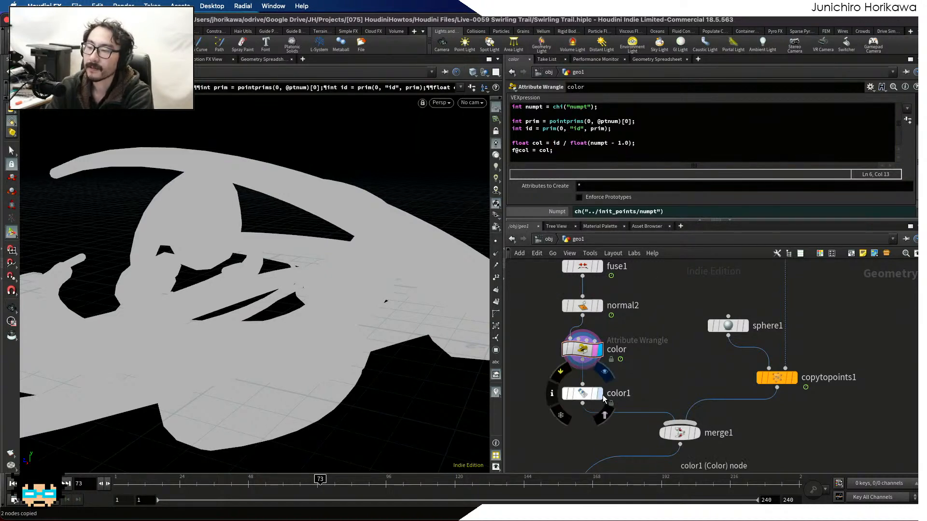
{"action": "left_click_drag", "start_coordinate": [340, 336], "coordinate": [173, 314]}
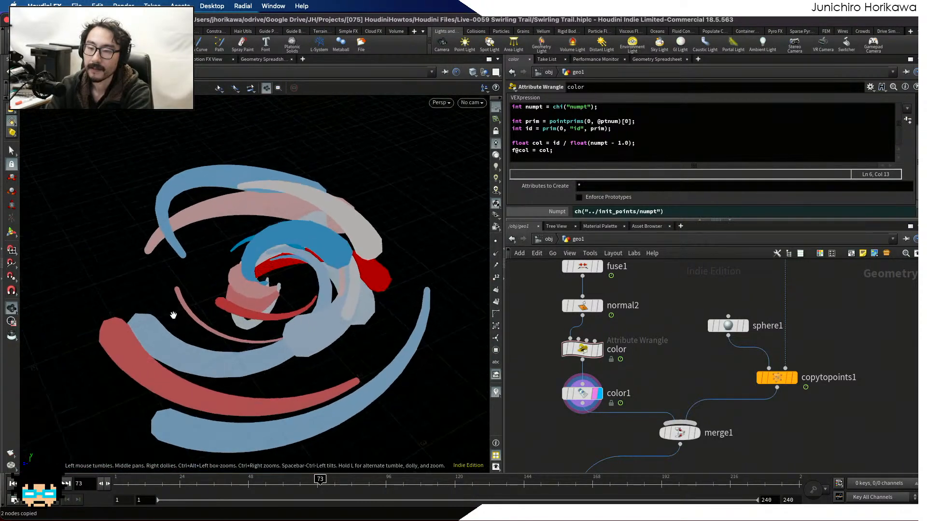
{"action": "left_click_drag", "start_coordinate": [214, 402], "coordinate": [120, 436]}
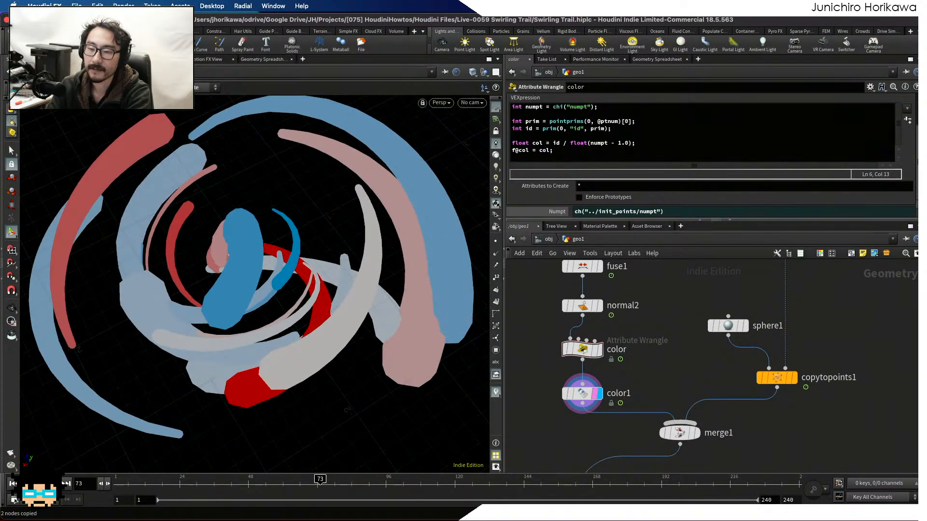
Play the animation and scrub through the frame range to examine whether each trail keeps one uniform color while moving.
{"action": "left_click_drag", "start_coordinate": [247, 321], "coordinate": [180, 257]}
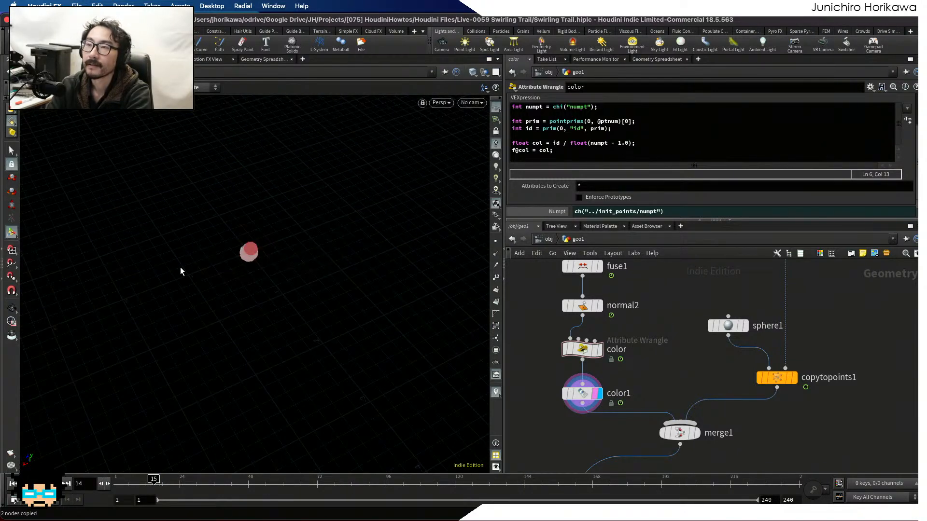
{"action": "key", "text": "space"}
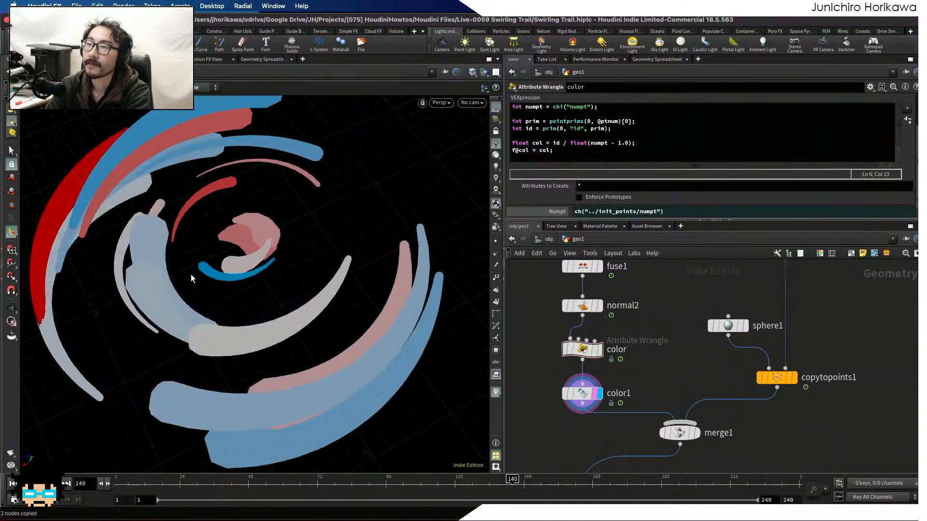
{"action": "key", "text": "space"}
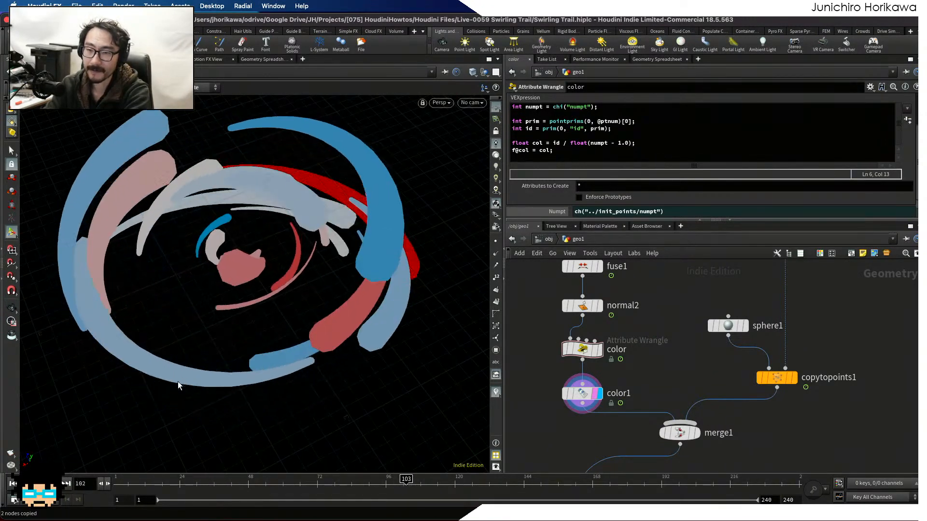
{"action": "left_click", "coordinate": [173, 482]}
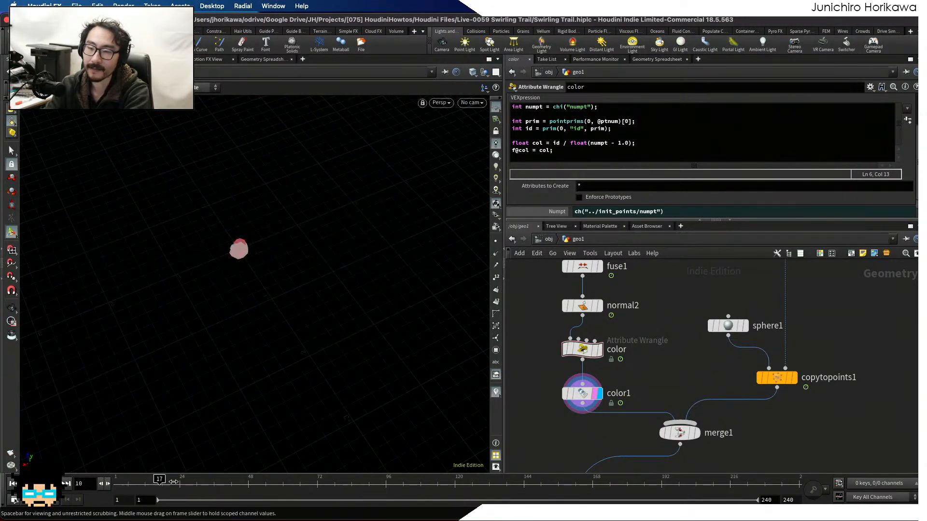
{"action": "left_click_drag", "start_coordinate": [173, 482], "coordinate": [447, 464]}
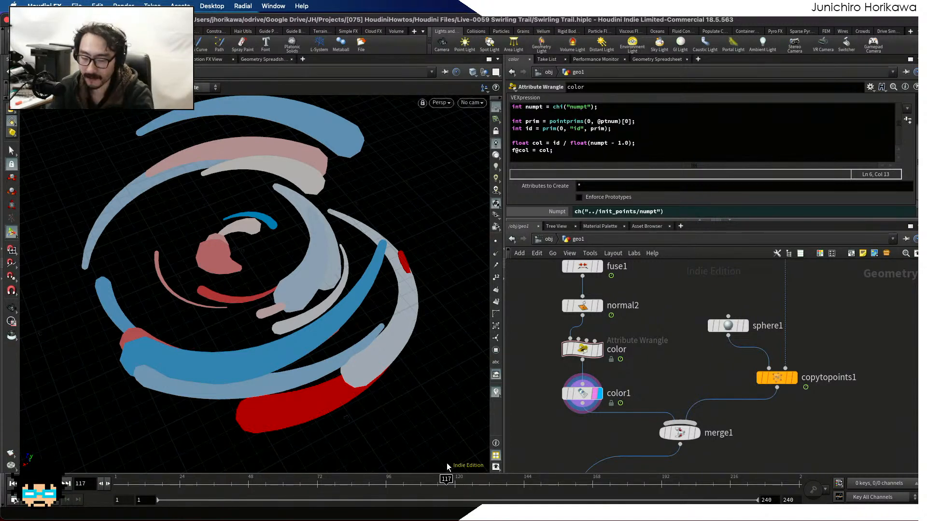
{"action": "mouse_move", "coordinate": [422, 478]}
{"action": "left_mouse_down"}
{"action": "mouse_move", "coordinate": [502, 481]}
{"action": "mouse_move", "coordinate": [181, 480]}
{"action": "mouse_move", "coordinate": [754, 481]}
{"action": "mouse_move", "coordinate": [120, 501]}
{"action": "mouse_move", "coordinate": [207, 480]}
{"action": "mouse_move", "coordinate": [684, 479]}
{"action": "left_mouse_up"}
{"action": "left_click_drag", "start_coordinate": [633, 465], "coordinate": [584, 472]}
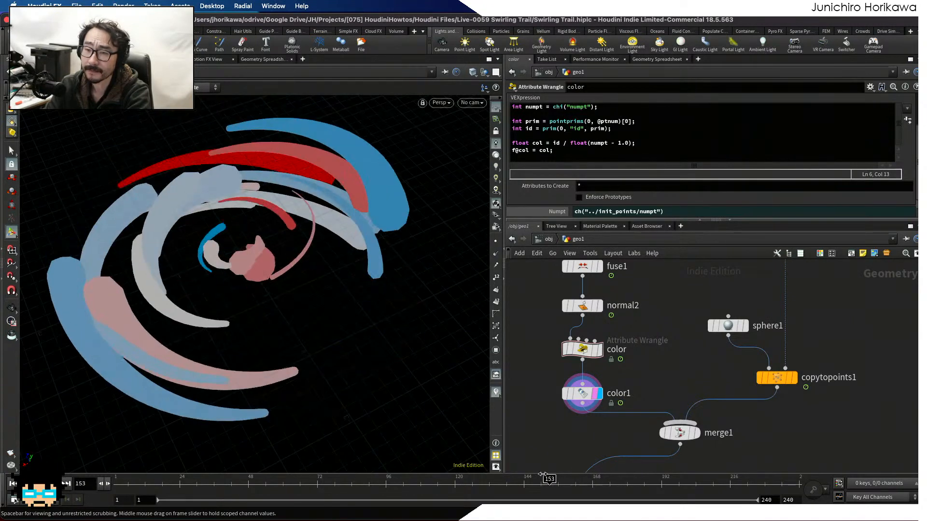
{"action": "left_click", "coordinate": [523, 478]}
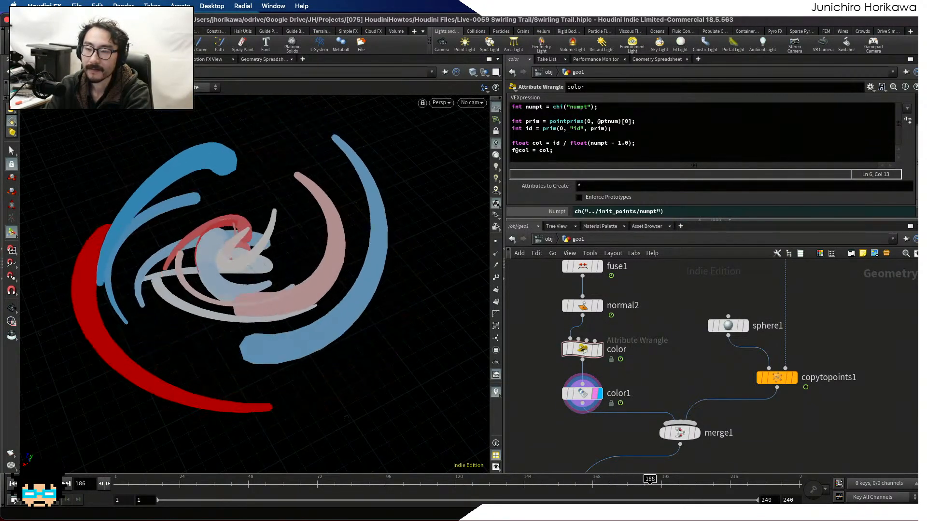
Examine the colored trails at frame 188 up close and from another angle, and return to an earlier frame for comparison.
{"action": "key", "text": "Escape"}
{"action": "scroll", "coordinate": [306, 263], "scroll_direction": "up", "scroll_amount": 6}
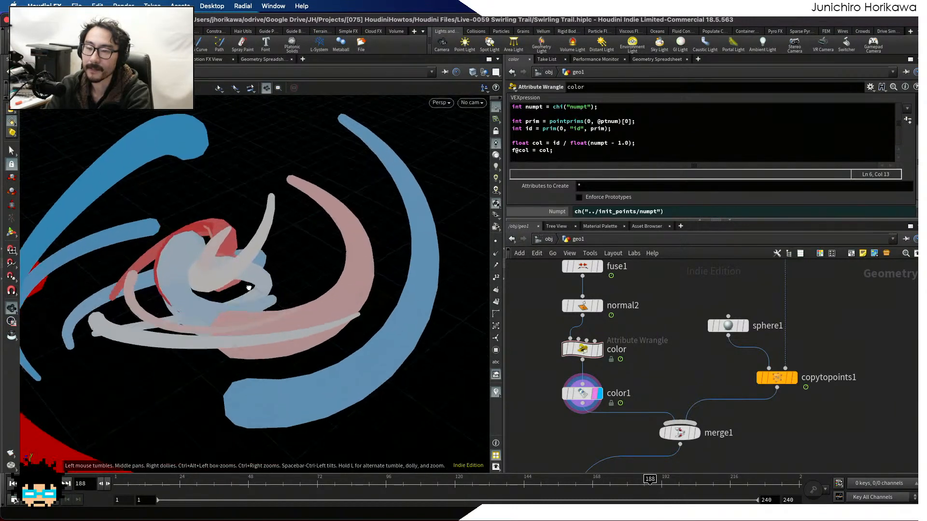
{"action": "scroll", "coordinate": [271, 284], "scroll_direction": "down", "scroll_amount": 4}
{"action": "key", "text": "Return"}
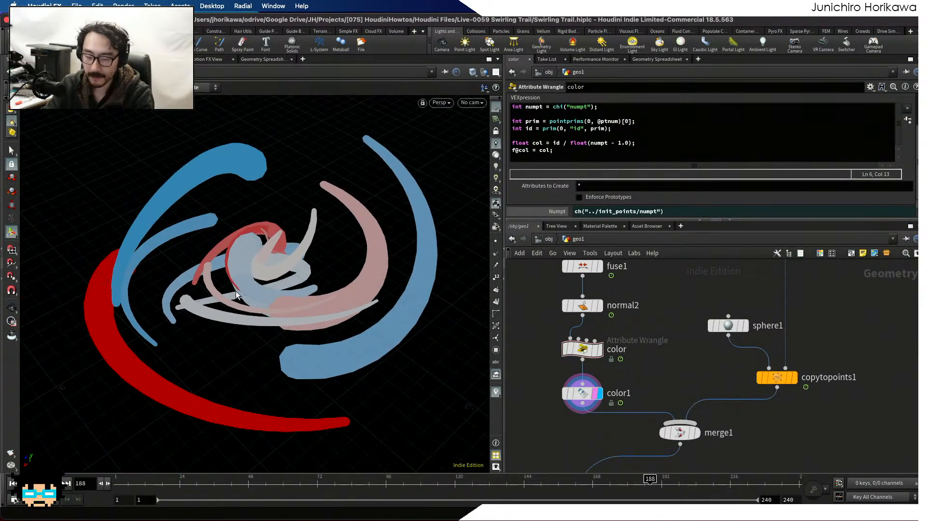
{"action": "key", "text": "Escape"}
{"action": "left_click_drag", "start_coordinate": [358, 261], "coordinate": [338, 275]}
{"action": "left_click", "coordinate": [232, 483]}
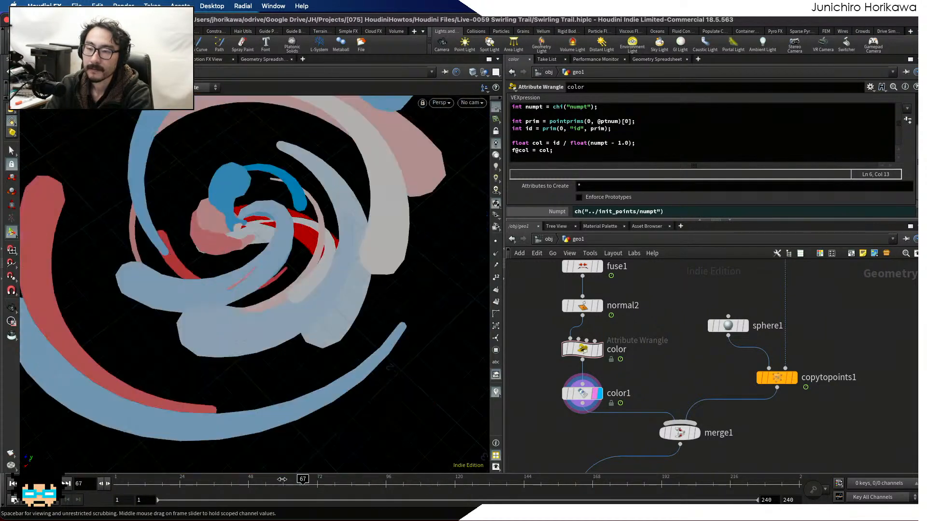
Examine the trail colours at frame 83, the color wrangle's code and the attribute ramp of color1.
{"action": "left_click_drag", "start_coordinate": [258, 480], "coordinate": [350, 444]}
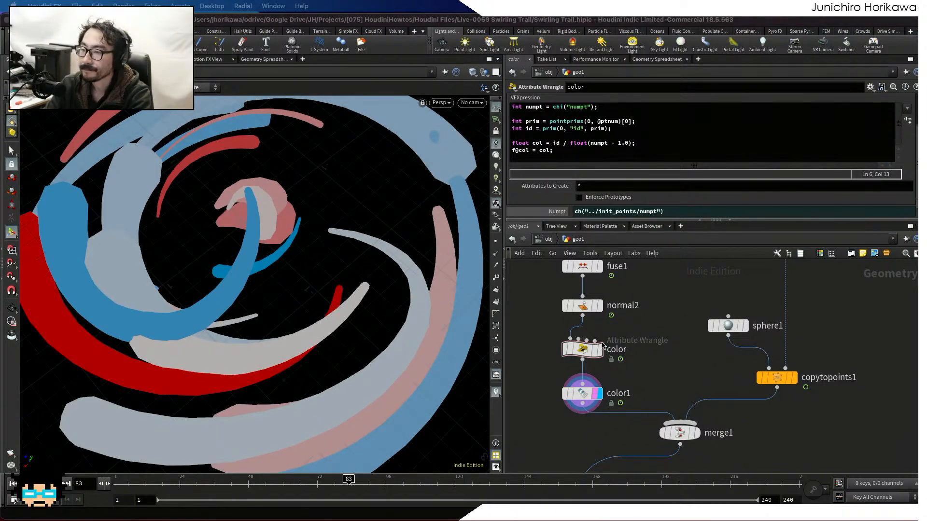
{"action": "left_click", "coordinate": [560, 352]}
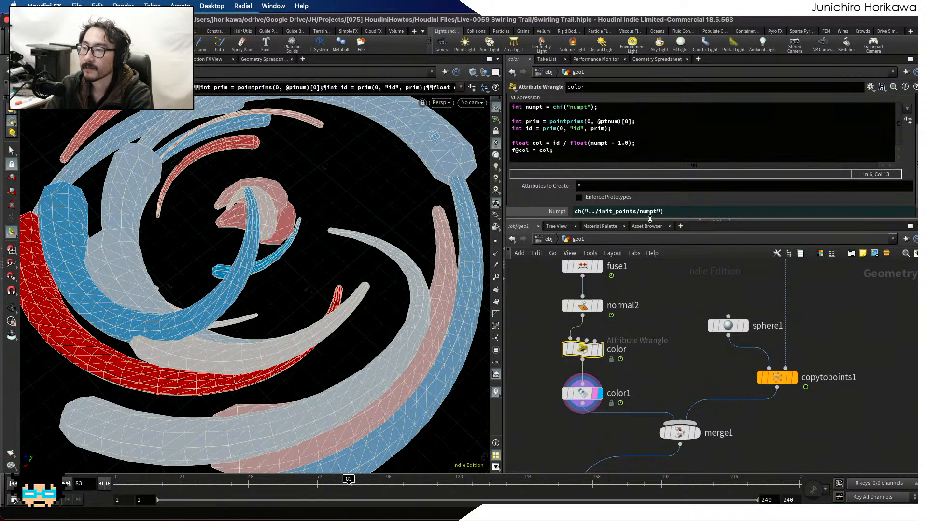
{"action": "left_click_drag", "start_coordinate": [649, 220], "coordinate": [640, 324]}
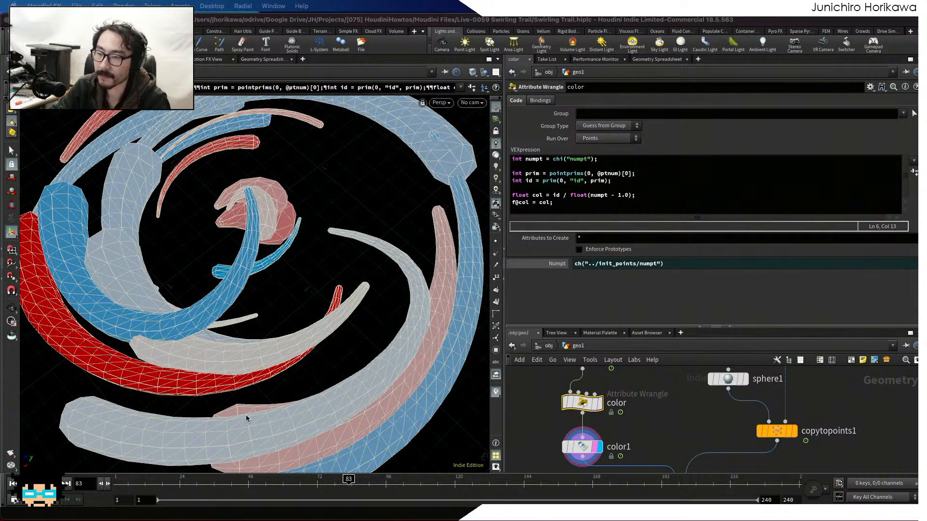
{"action": "left_click", "coordinate": [590, 451]}
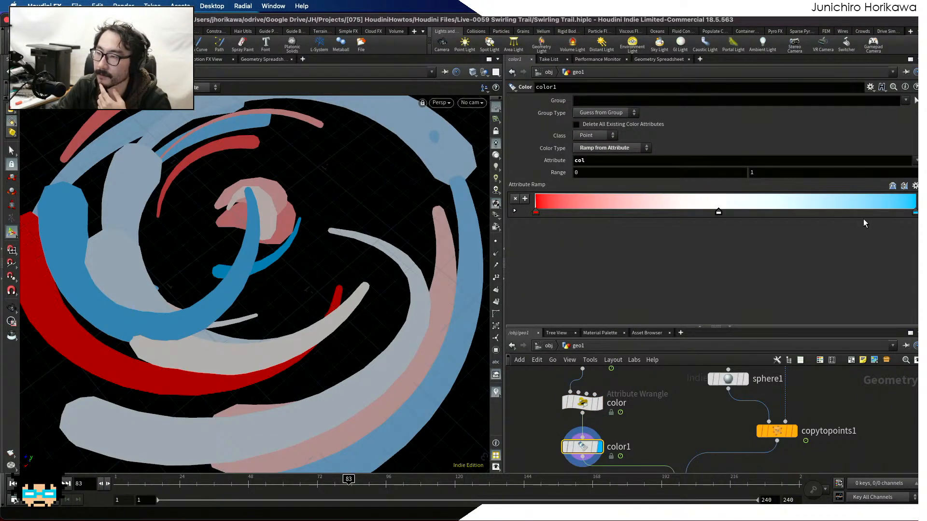
Insert several blank lines in the color wrangle's VEX code between the float col line and the f@col line.
{"action": "left_click", "coordinate": [594, 403]}
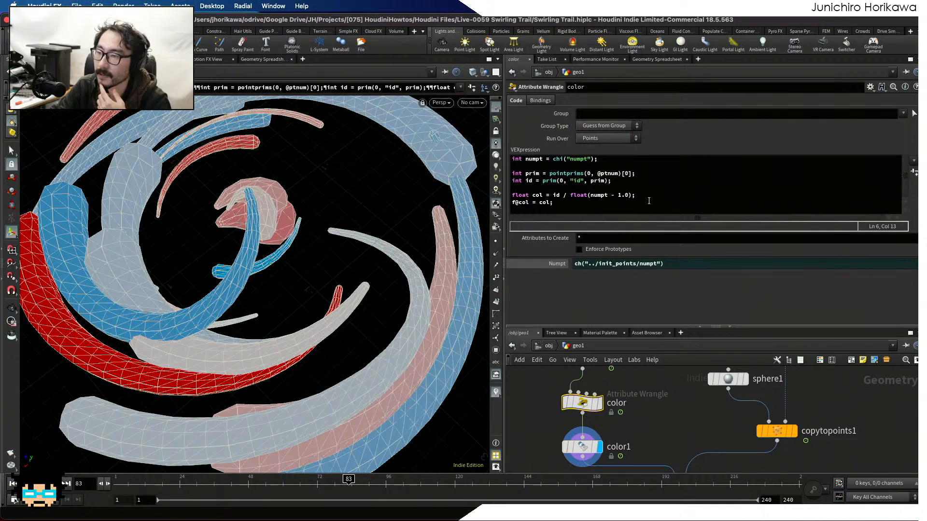
{"action": "left_click", "coordinate": [680, 197]}
{"action": "left_click", "coordinate": [663, 201]}
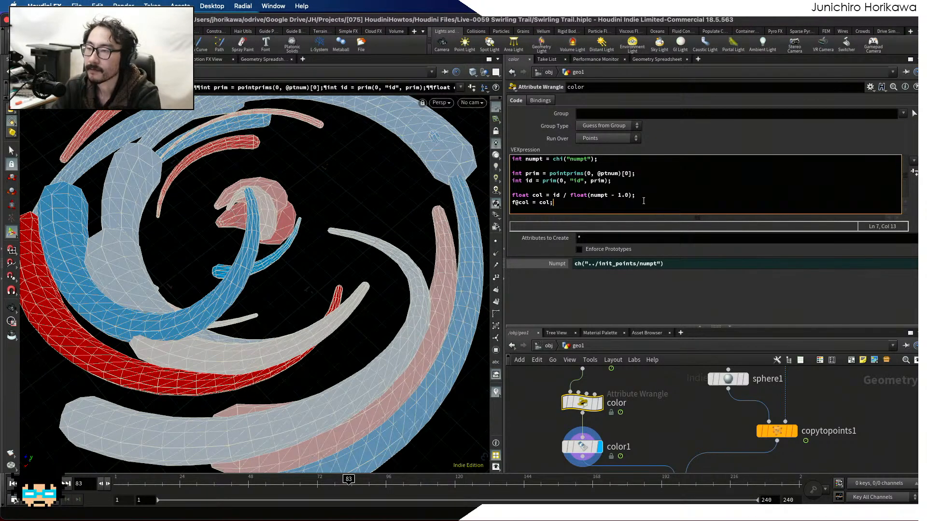
{"action": "left_click", "coordinate": [648, 195]}
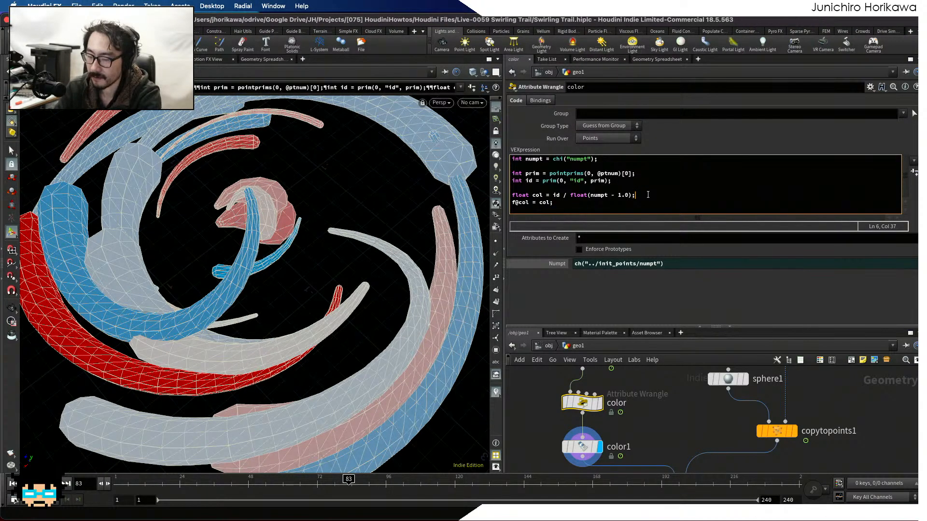
{"action": "key", "text": "Return"}
{"action": "key", "text": "Return"}
{"action": "key", "text": "Return"}
{"action": "key", "text": "Return"}
{"action": "key", "text": "Return"}
{"action": "key", "text": "Return"}
{"action": "key", "text": "Up"}
{"action": "key", "text": "Up"}
{"action": "key", "text": "Up"}
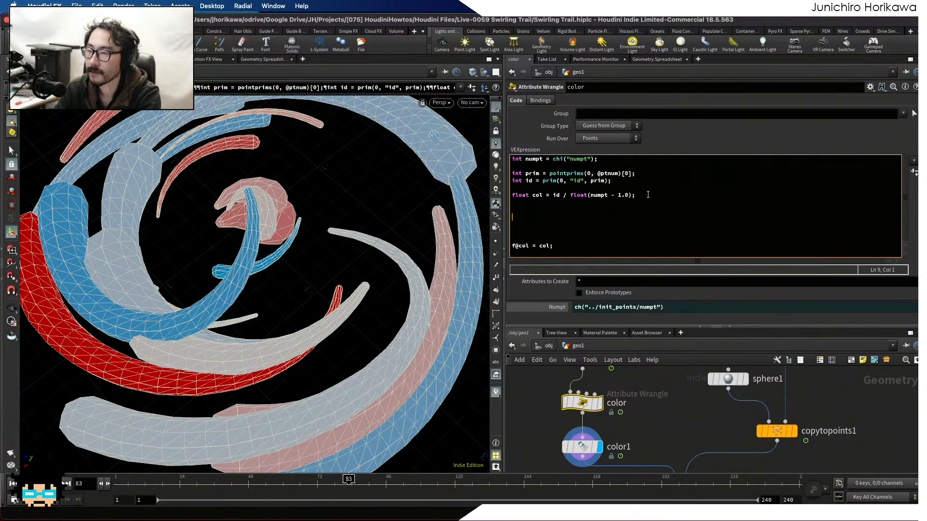
{"action": "type", "text": "float f "}
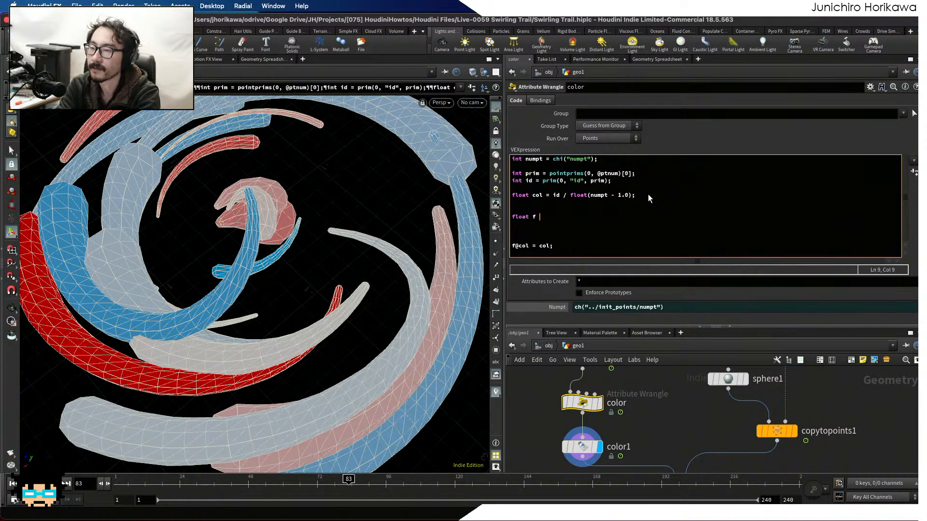
{"action": "type", "text": "= "}
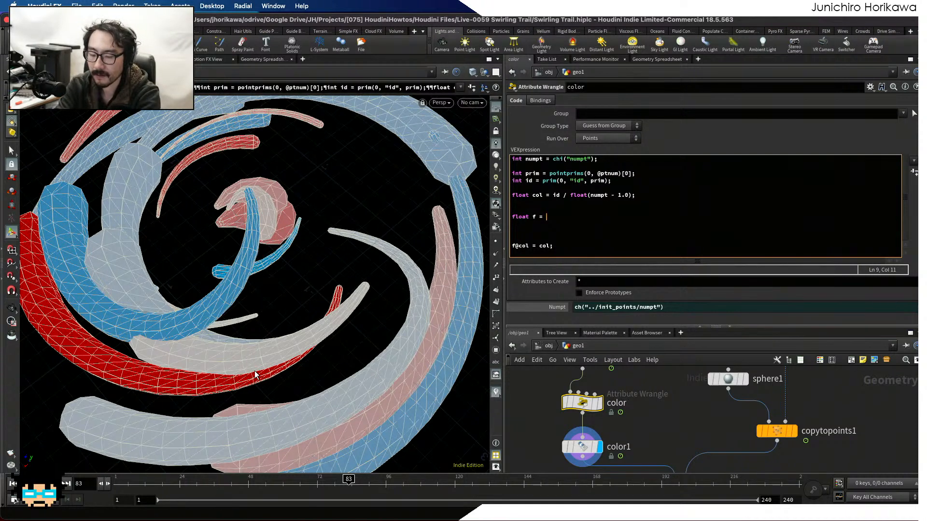
{"action": "type", "text": "@F"}
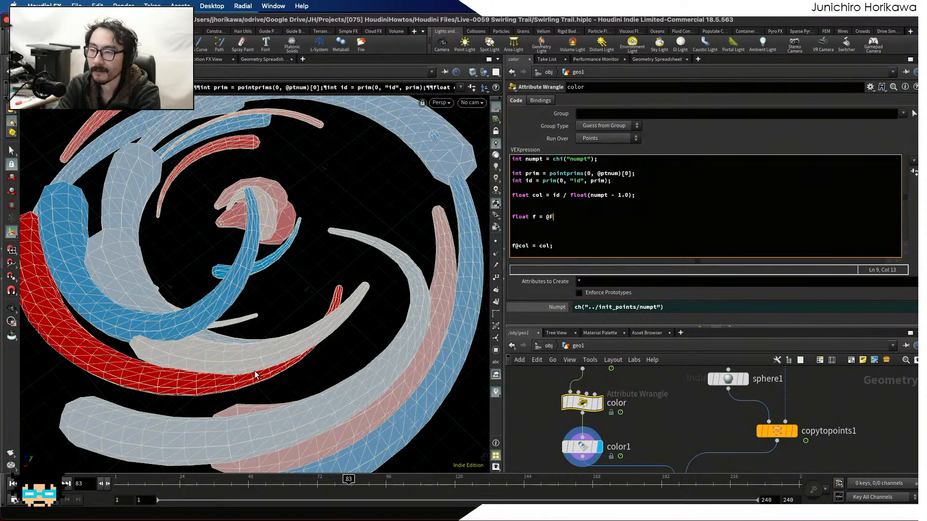
{"action": "type", "text": "rame / "}
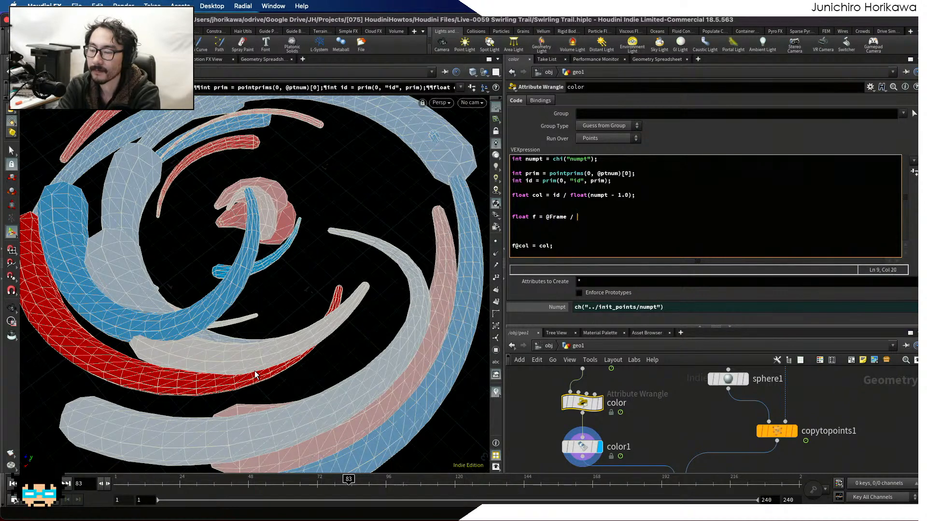
{"action": "type", "text": "float($F"}
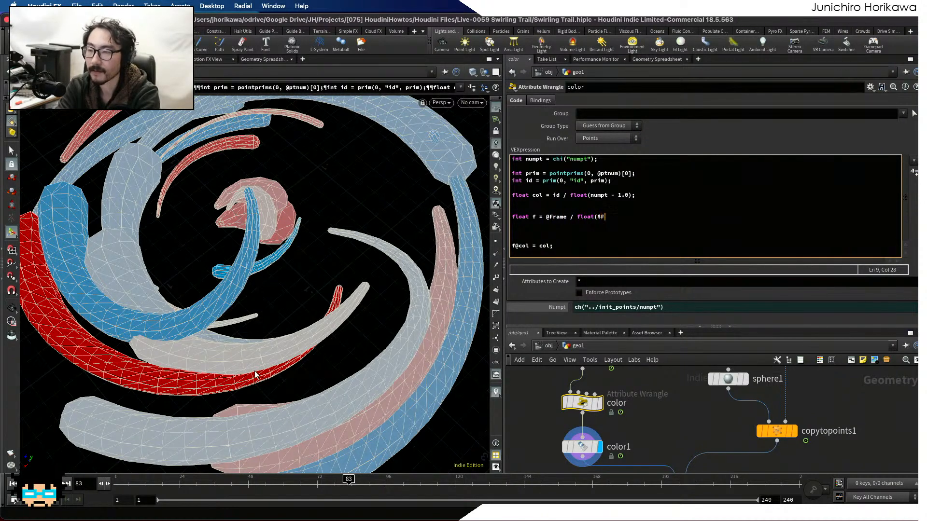
{"action": "type", "text": "END);"}
{"action": "key", "text": "Return"}
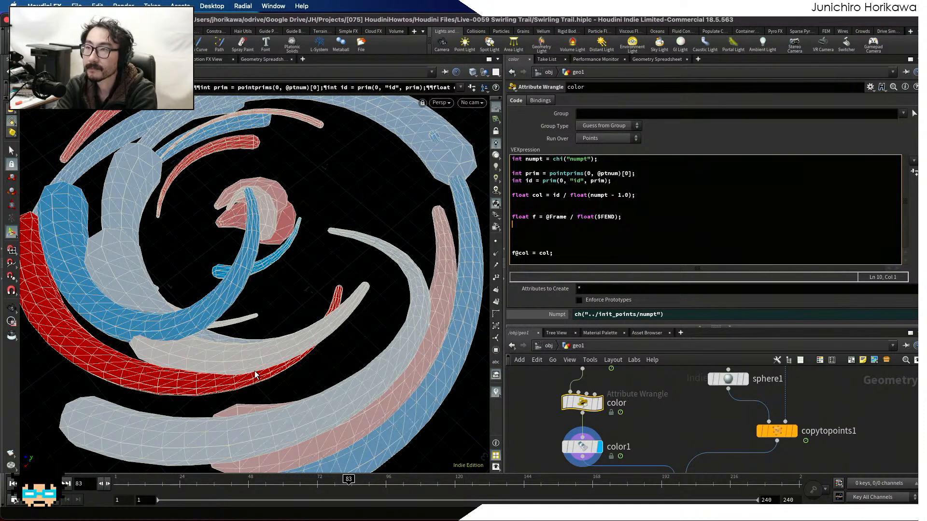
{"action": "key", "text": "BackSpace"}
{"action": "key", "text": "Return"}
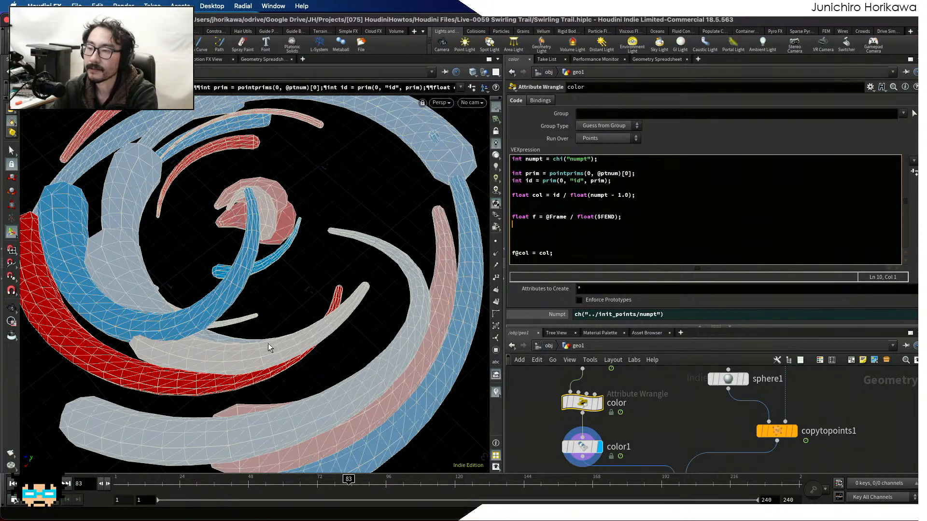
Assign f to f@col, then play and scrub the animation to preview the frame-driven colour.
{"action": "double_click", "coordinate": [545, 253]}
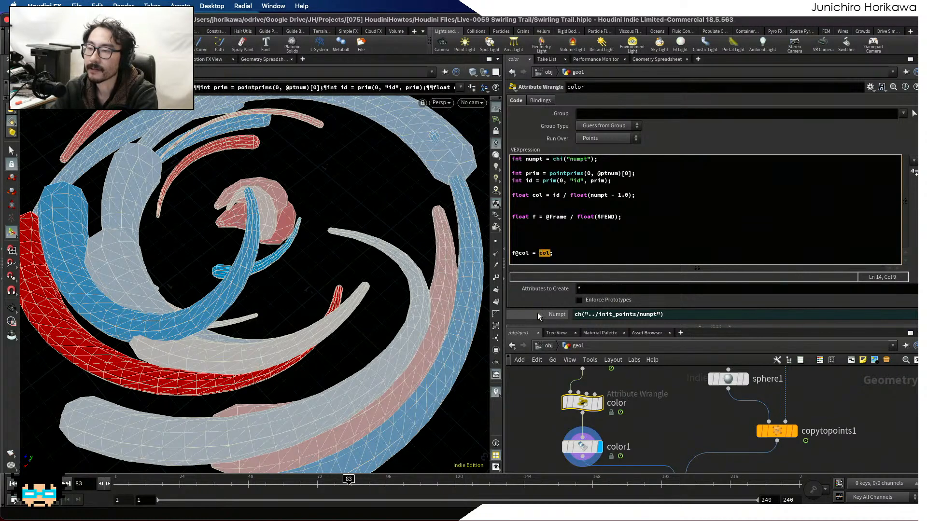
{"action": "type", "text": "f"}
{"action": "left_click", "coordinate": [13, 483]}
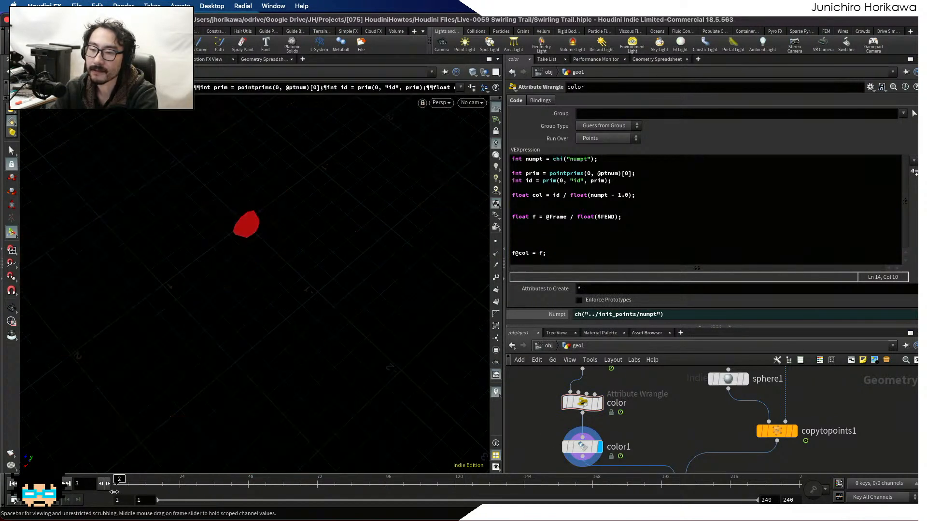
{"action": "key", "text": "Up"}
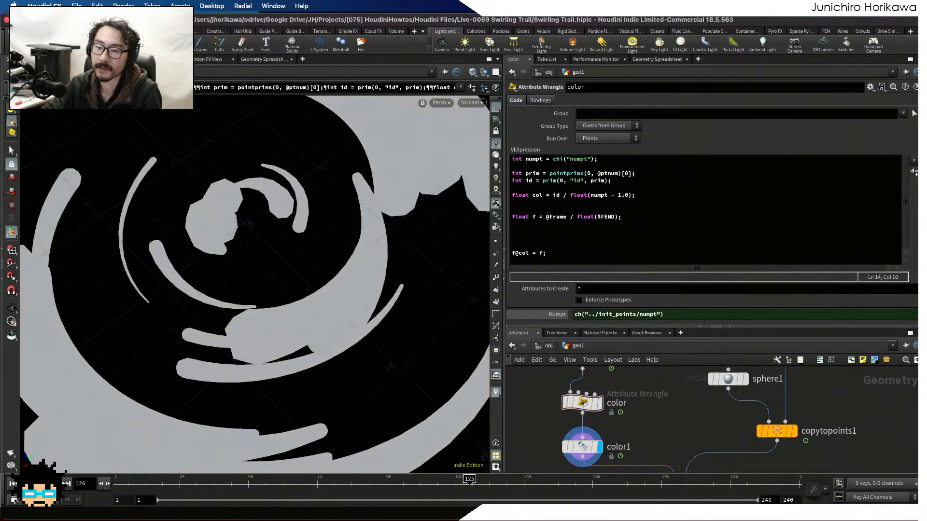
{"action": "left_click", "coordinate": [138, 480]}
{"action": "mouse_move", "coordinate": [133, 478]}
{"action": "left_mouse_down"}
{"action": "mouse_move", "coordinate": [162, 480]}
{"action": "mouse_move", "coordinate": [124, 479]}
{"action": "left_mouse_up"}
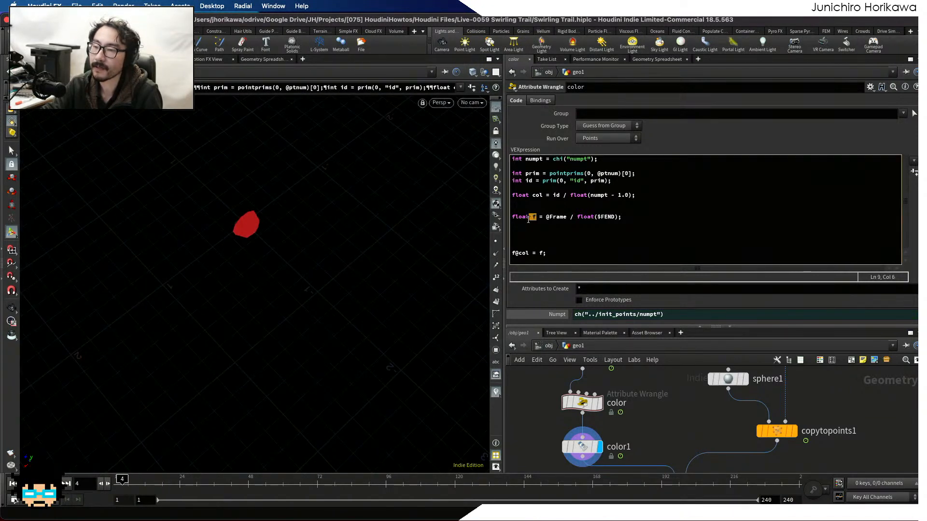
{"action": "double_click", "coordinate": [515, 253]}
{"action": "left_click", "coordinate": [522, 217]}
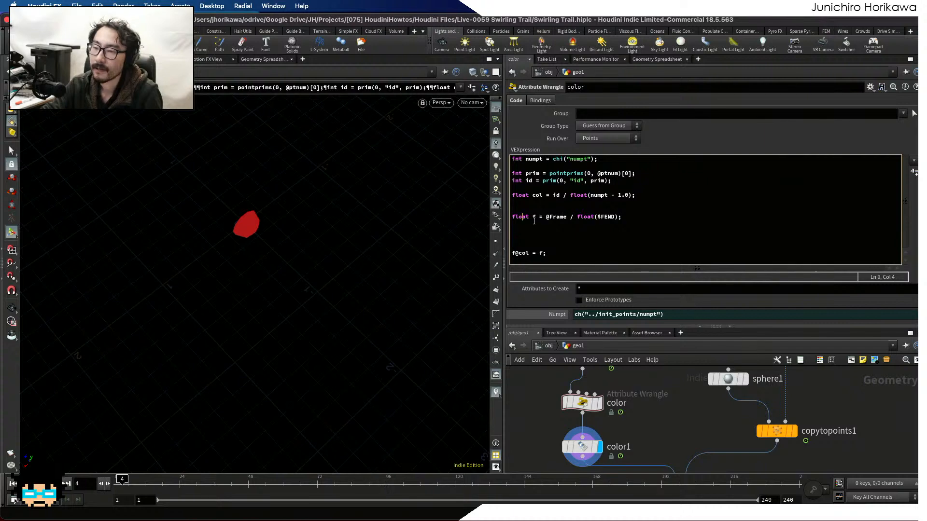
{"action": "left_click_drag", "start_coordinate": [262, 479], "coordinate": [612, 458]}
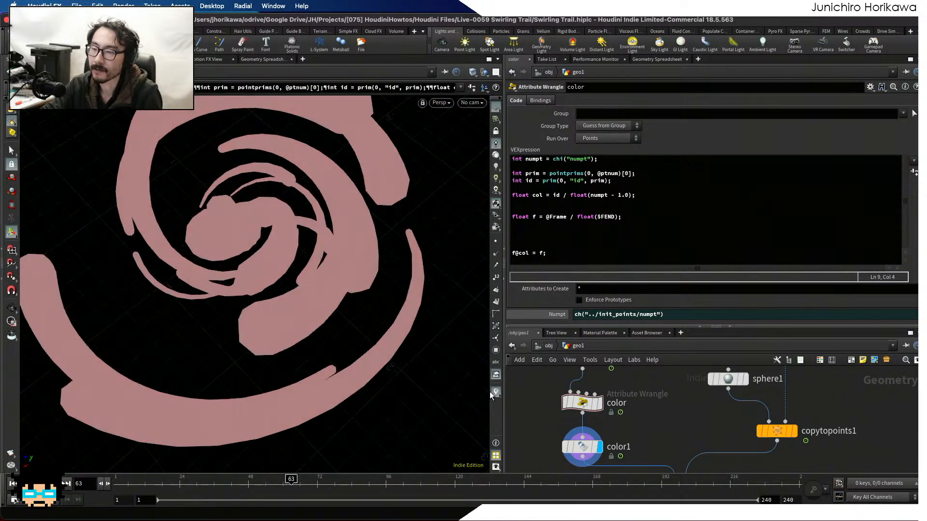
Assign col to f@col again and scrub the timeline to frame 160 to compare the colours.
{"action": "left_click", "coordinate": [540, 254]}
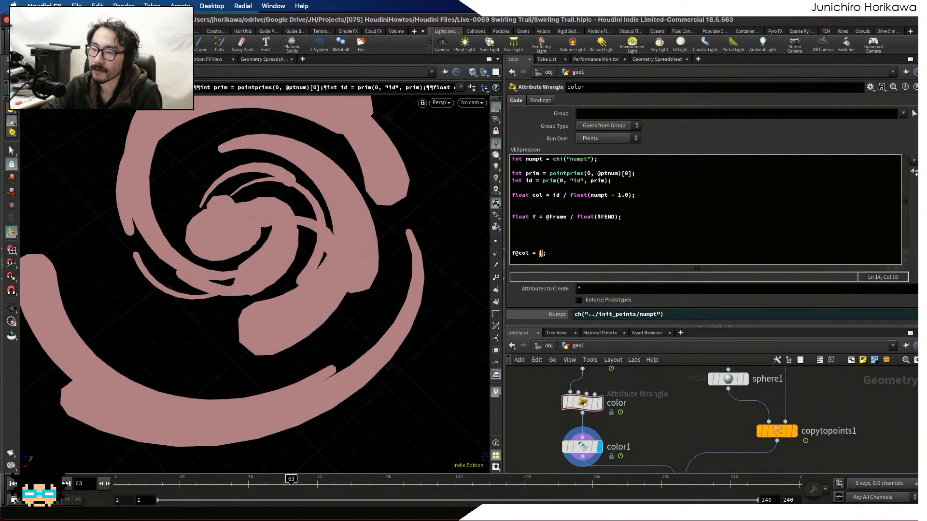
{"action": "type", "text": "col"}
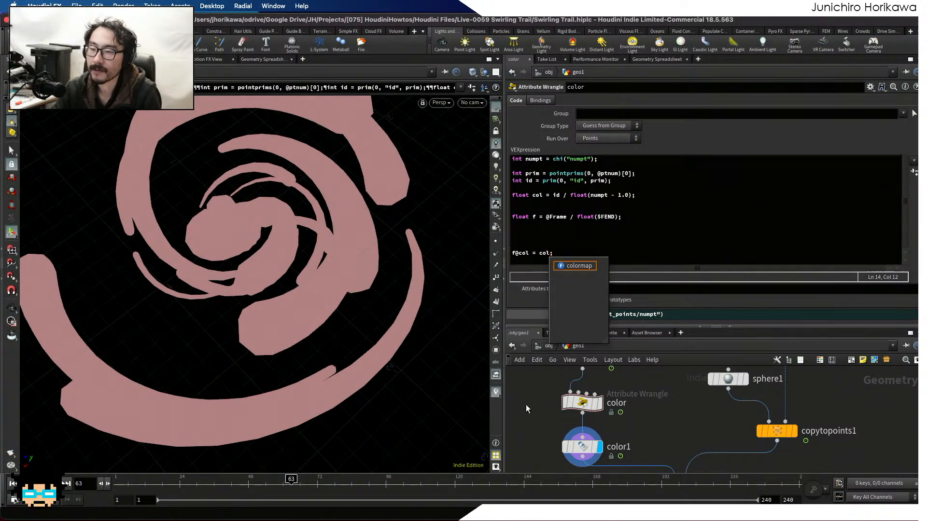
{"action": "mouse_move", "coordinate": [120, 483]}
{"action": "left_mouse_down"}
{"action": "mouse_move", "coordinate": [497, 439]}
{"action": "mouse_move", "coordinate": [794, 478]}
{"action": "mouse_move", "coordinate": [251, 479]}
{"action": "mouse_move", "coordinate": [793, 470]}
{"action": "mouse_move", "coordinate": [570, 479]}
{"action": "left_mouse_up"}
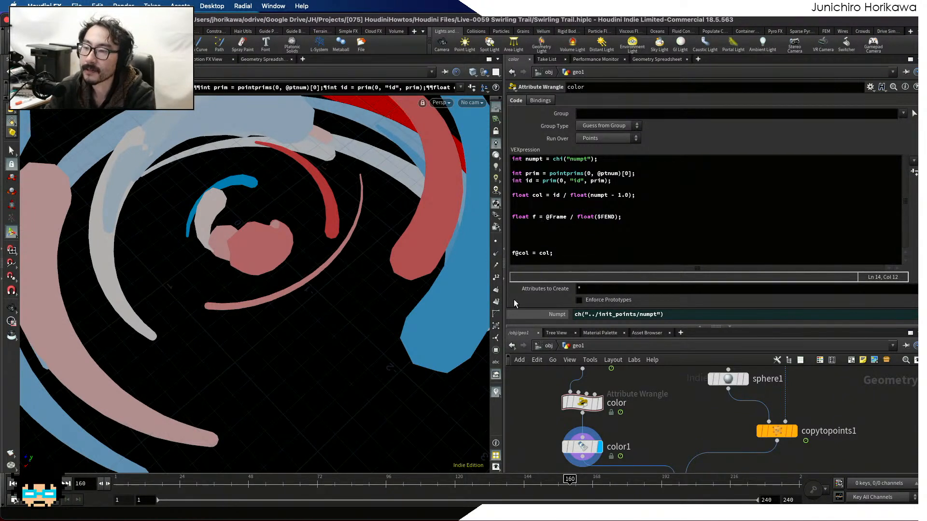
Replace the value assigned to f@col with an empty lerp() call.
{"action": "left_click", "coordinate": [550, 253]}
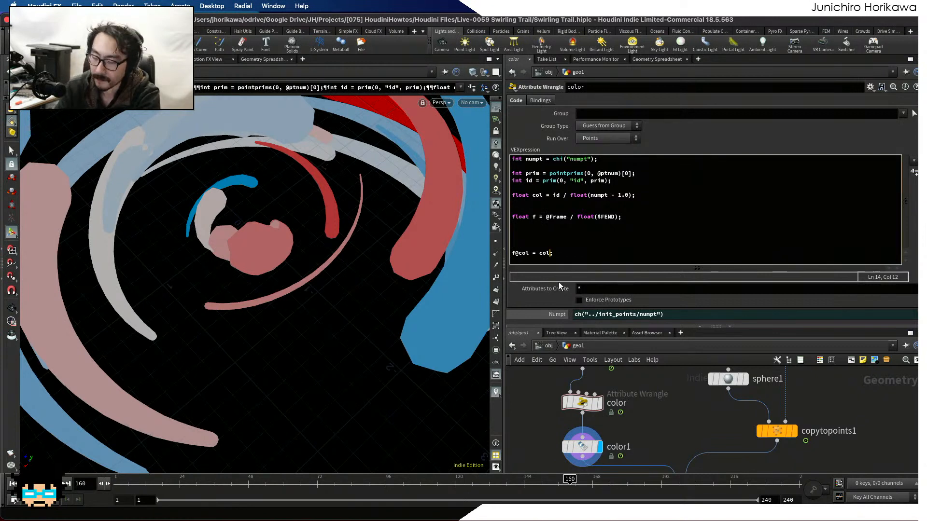
{"action": "key", "text": "BackSpace"}
{"action": "key", "text": "BackSpace"}
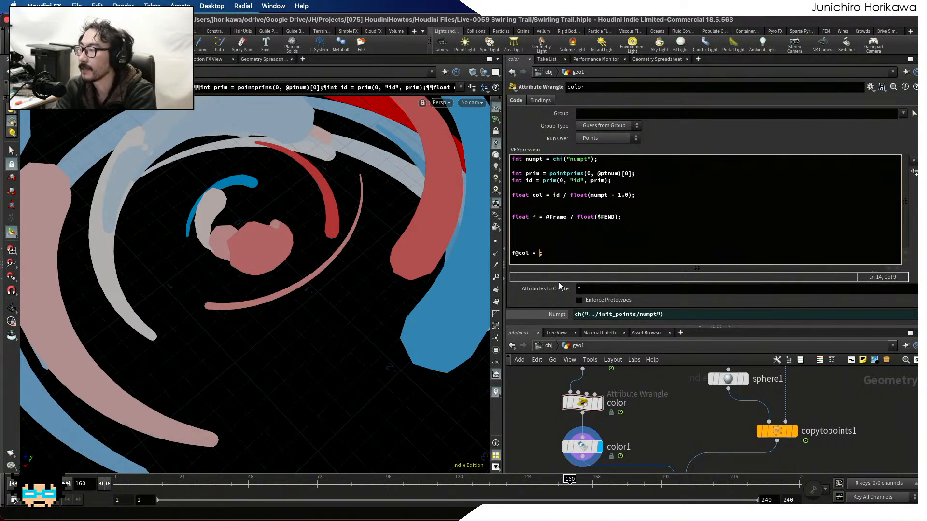
{"action": "type", "text": "lerp(0"}
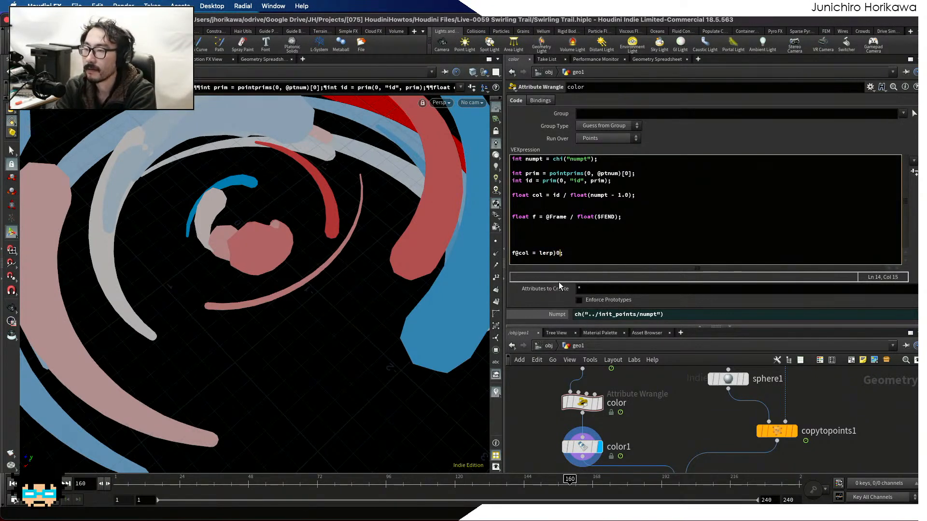
{"action": "type", "text": ")"}
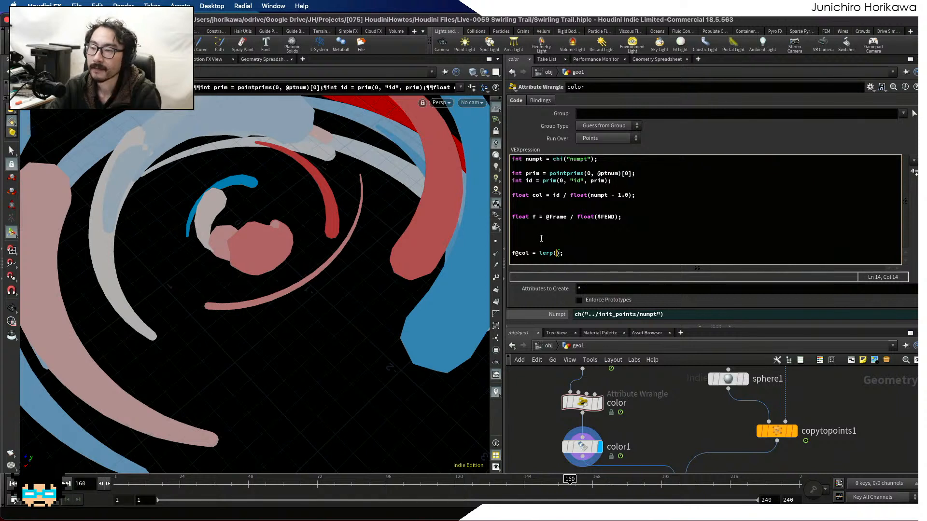
{"action": "left_click", "coordinate": [558, 255]}
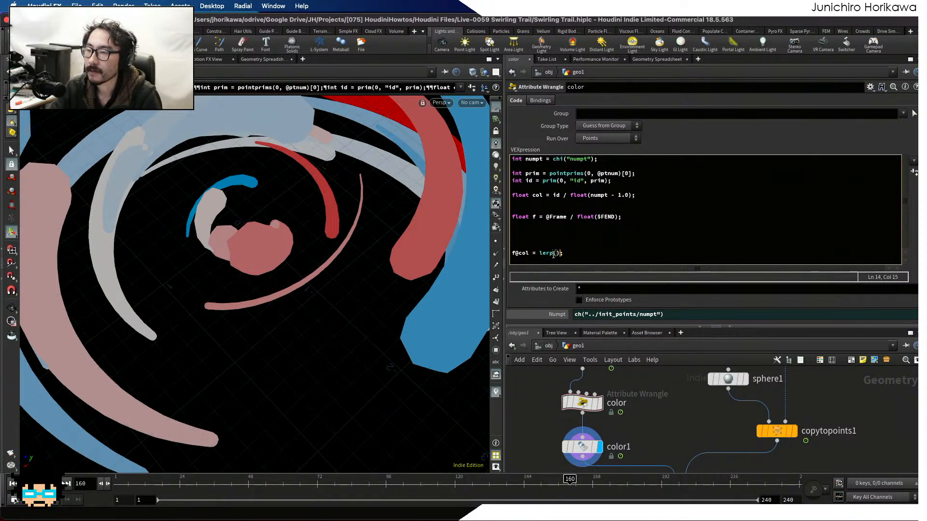
{"action": "left_click", "coordinate": [554, 254]}
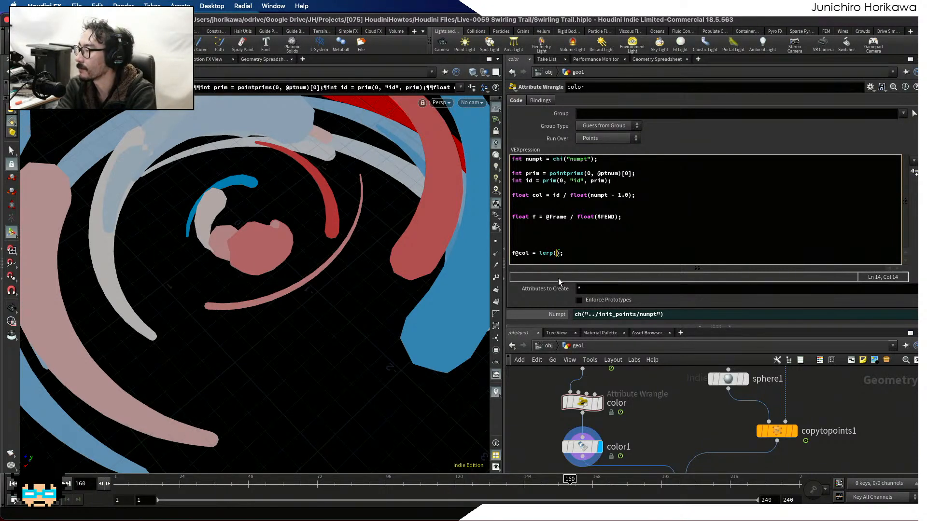
Fill in the lerp() call assigned to f@col with the arguments f, col, and sin($PI * f).
{"action": "type", "text": "f,"}
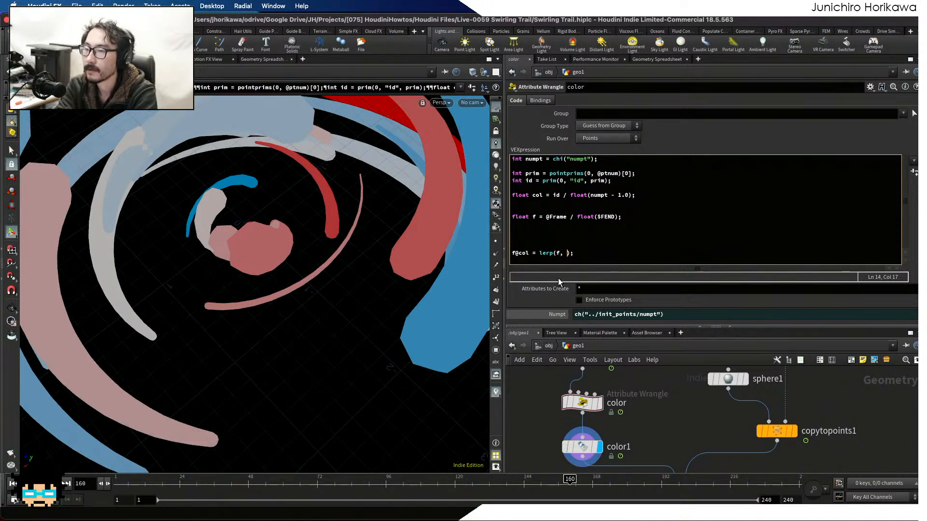
{"action": "type", "text": "col,"}
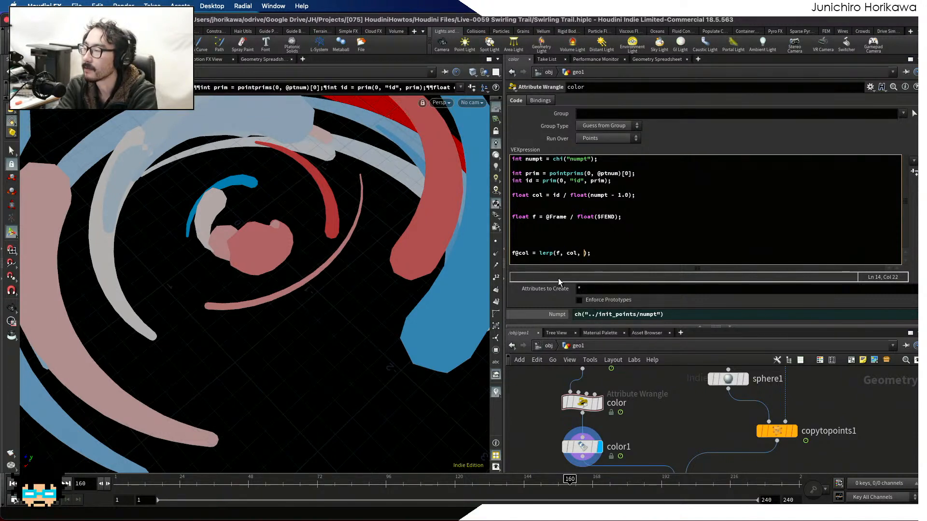
{"action": "type", "text": " sin(0"}
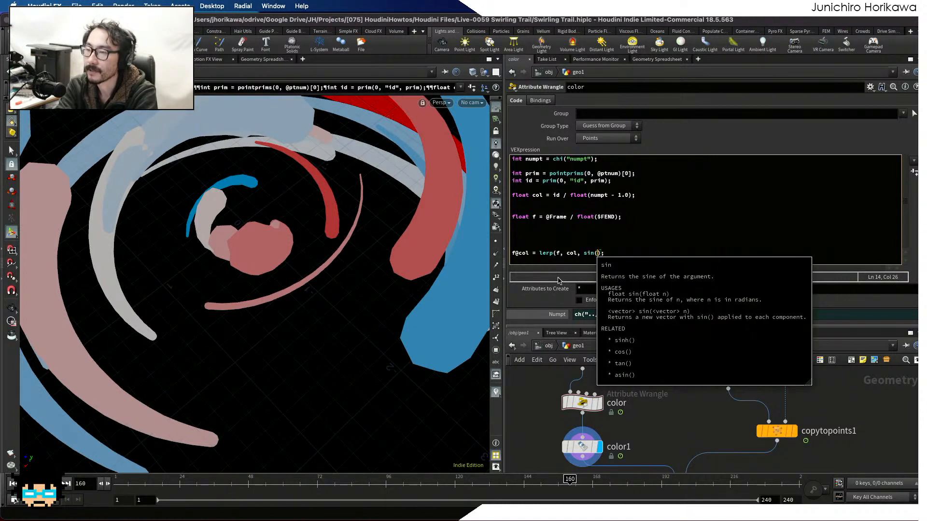
{"action": "key", "text": "BackSpace"}
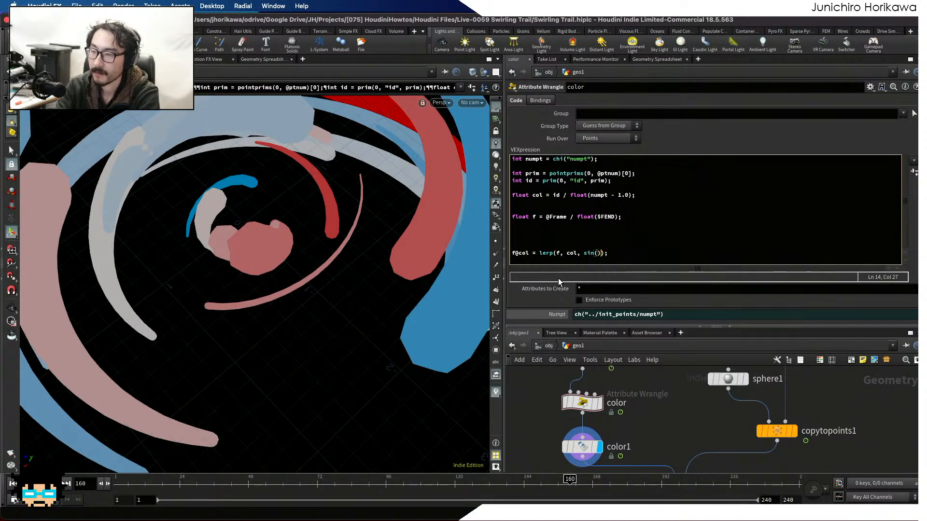
{"action": "type", "text": "$PI "}
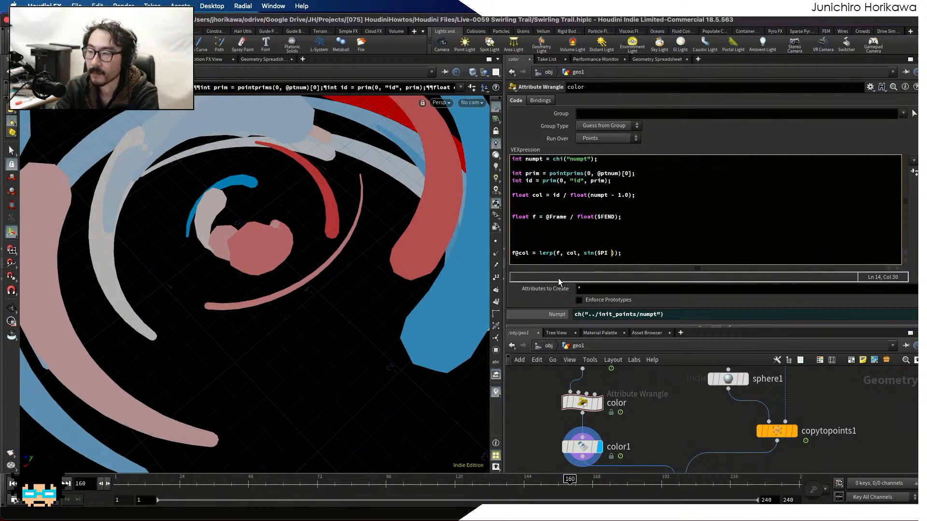
{"action": "type", "text": "* f"}
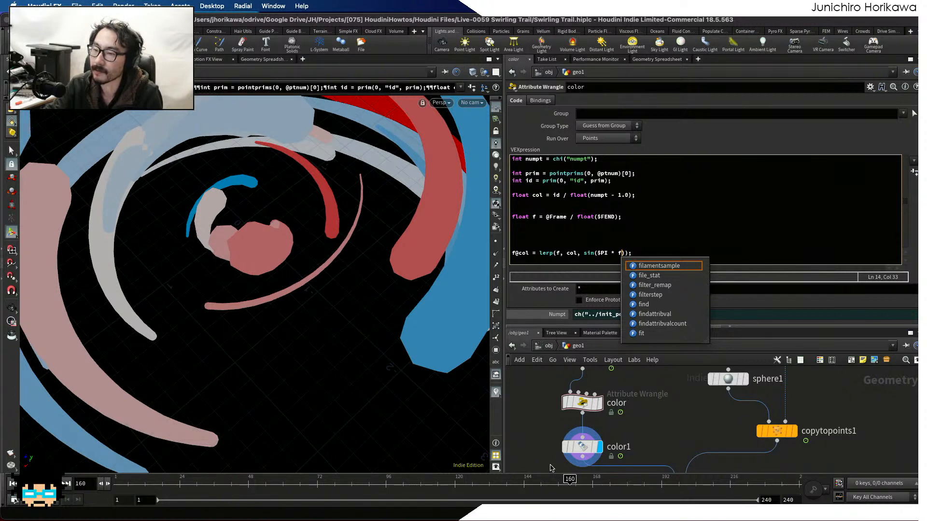
{"action": "left_click", "coordinate": [608, 253]}
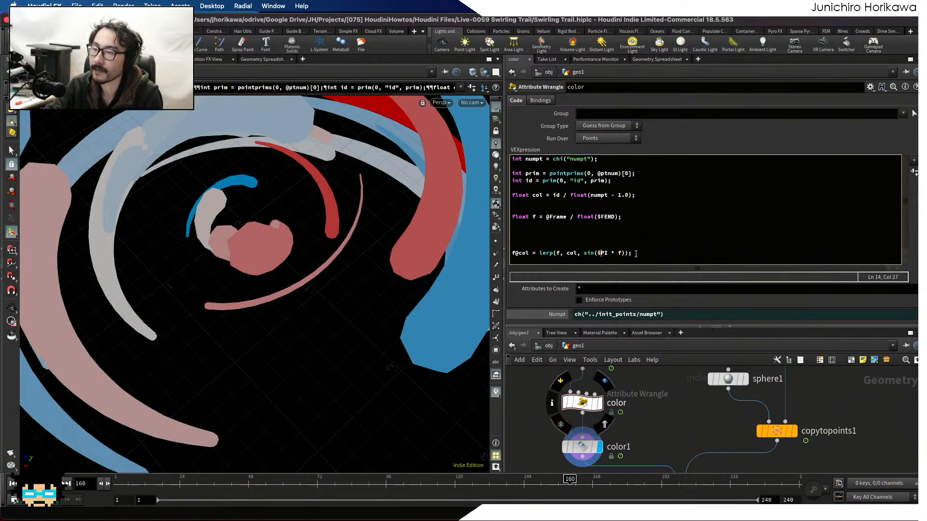
{"action": "key", "text": "End"}
{"action": "key", "text": "ctrl+shift+Left"}
{"action": "key", "text": "ctrl+shift+Left"}
{"action": "key", "text": "ctrl+shift+Left"}
{"action": "key", "text": "ctrl+shift+Left"}
{"action": "key", "text": "ctrl+shift+Left"}
{"action": "key", "text": "ctrl+shift+Left"}
{"action": "key", "text": "ctrl+c"}
{"action": "key", "text": "End"}
{"action": "key", "text": "ctrl+v"}
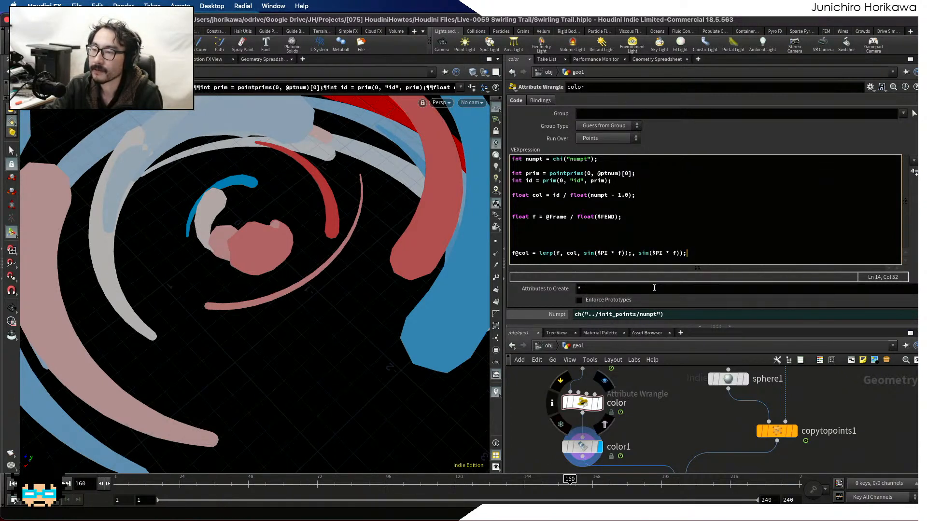
{"action": "left_click_drag", "start_coordinate": [631, 253], "coordinate": [706, 254]}
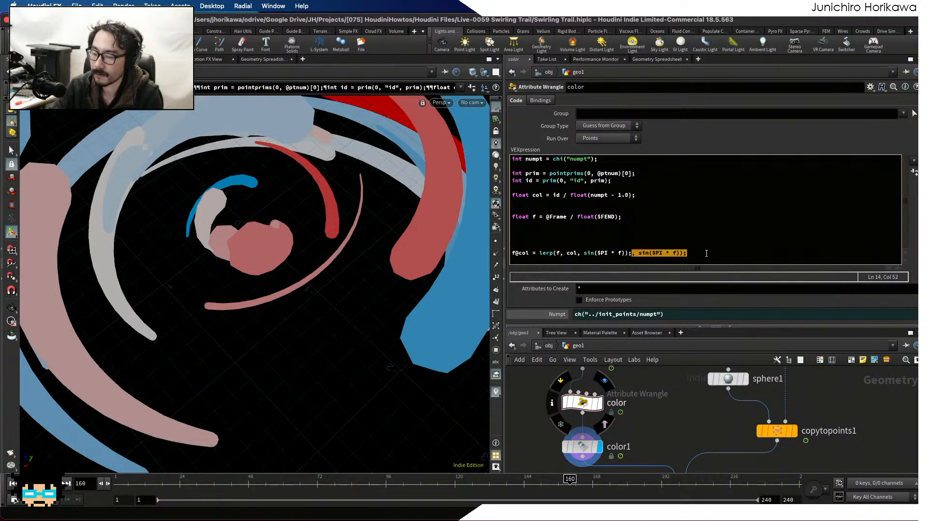
{"action": "key", "text": "BackSpace"}
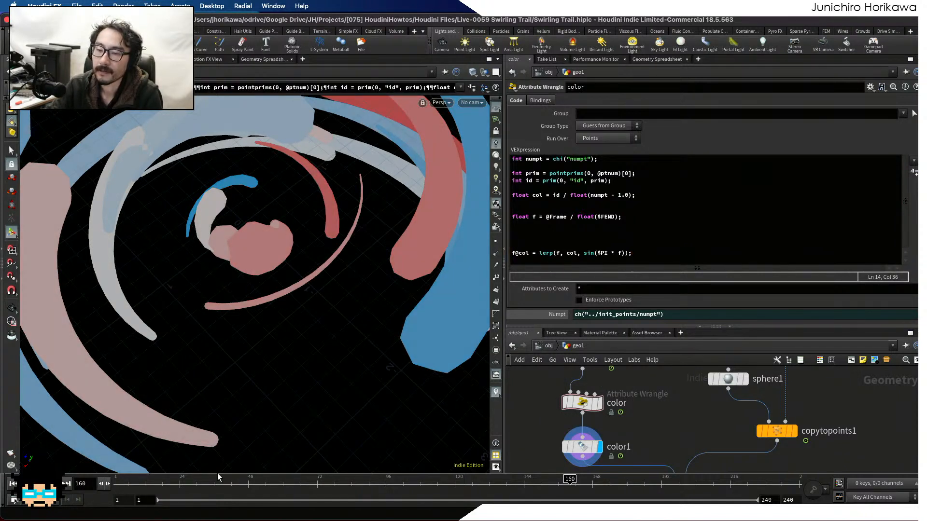
Preview the blended animation, then move the red and blue stops of color1's ramp inward by about a tenth of its length.
{"action": "left_click", "coordinate": [13, 483]}
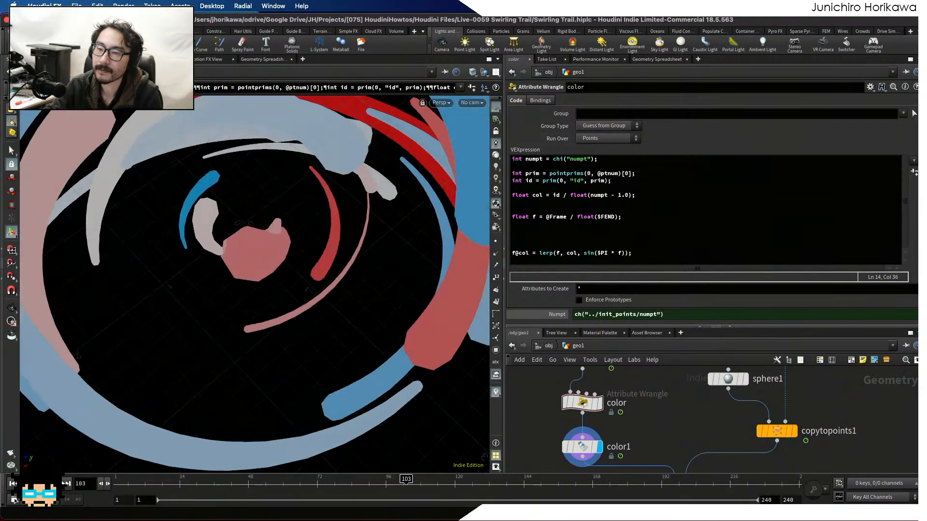
{"action": "key", "text": "Escape"}
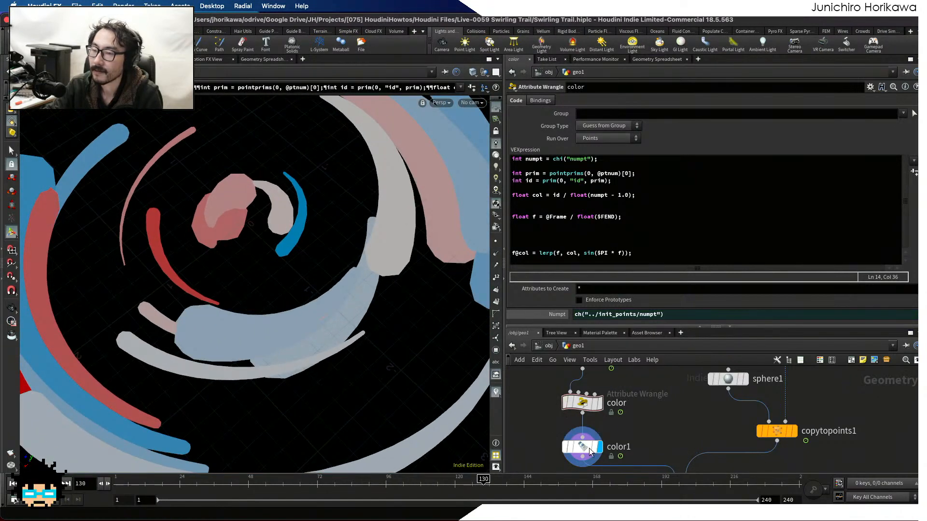
{"action": "left_click", "coordinate": [588, 448]}
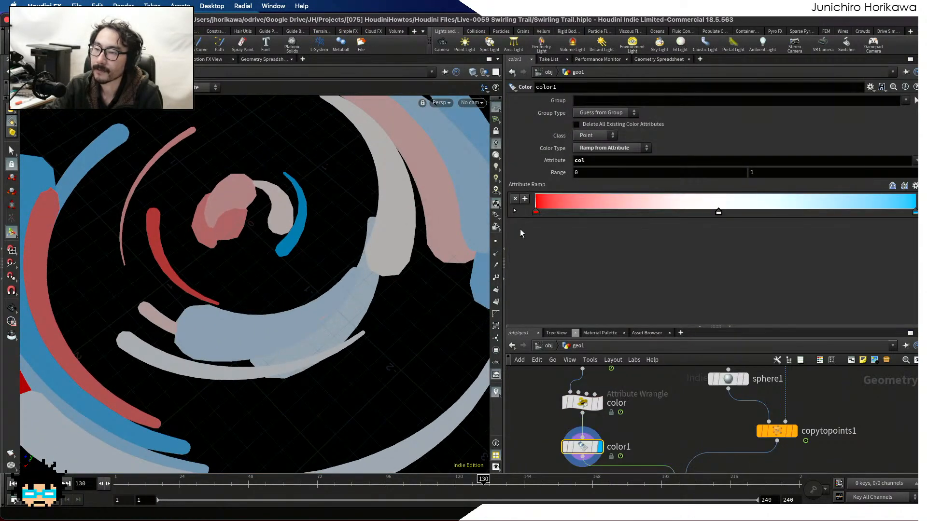
{"action": "left_click_drag", "start_coordinate": [537, 213], "coordinate": [572, 212]}
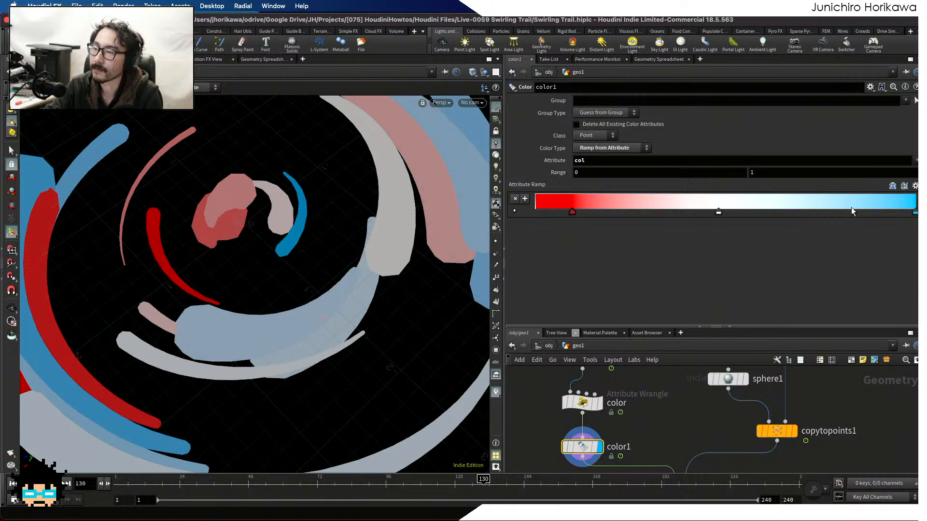
{"action": "left_click_drag", "start_coordinate": [911, 215], "coordinate": [875, 213]}
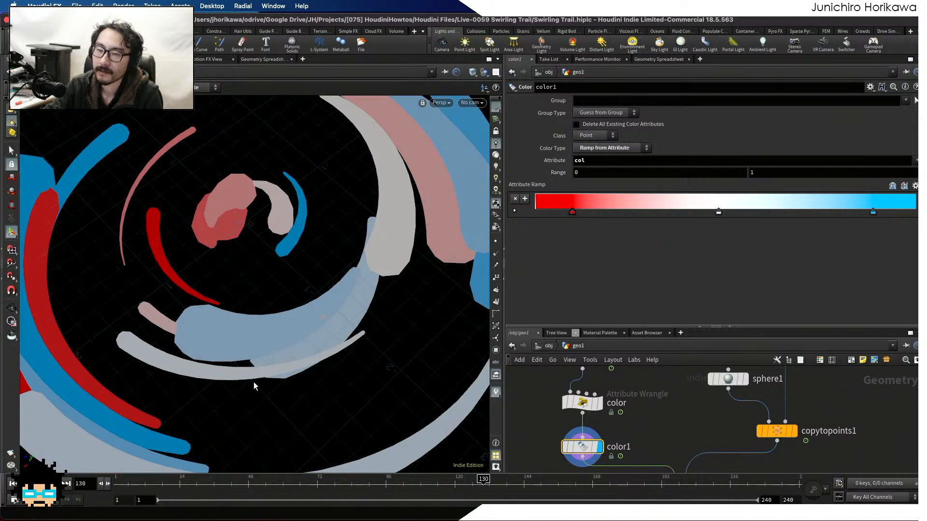
Replay the animation from the start and move color1's red and blue ramp stops further inward, to about a fifth from each end.
{"action": "key", "text": "ctrl+Up"}
{"action": "key", "text": "Up"}
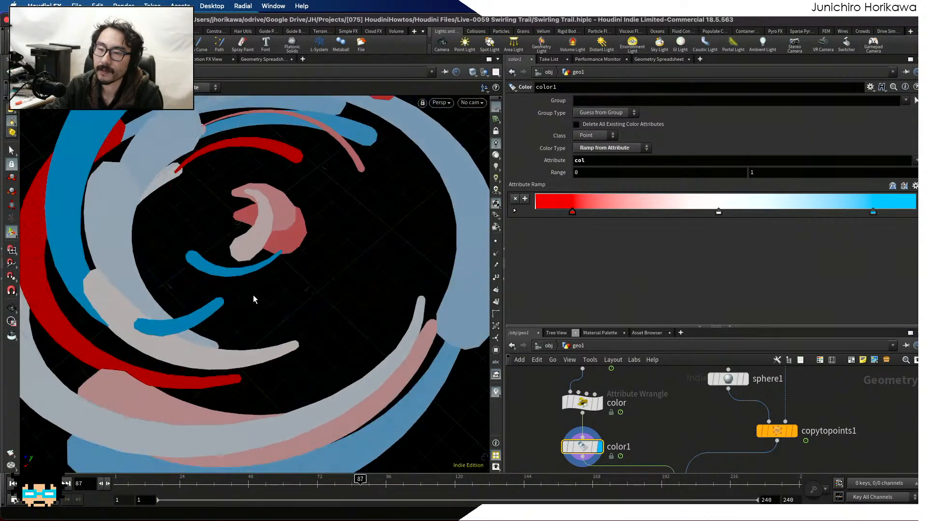
{"action": "scroll", "coordinate": [296, 300], "scroll_direction": "down", "scroll_amount": 5}
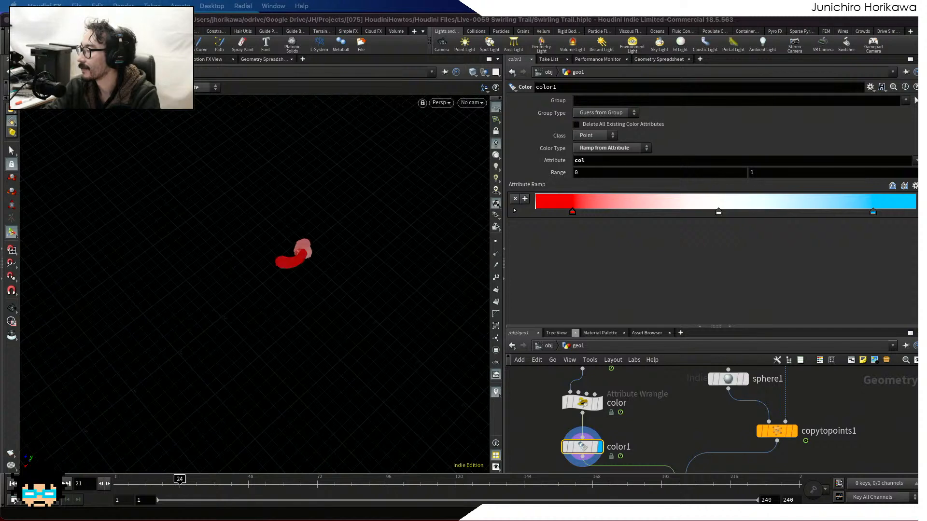
{"action": "left_click_drag", "start_coordinate": [572, 212], "coordinate": [608, 212]}
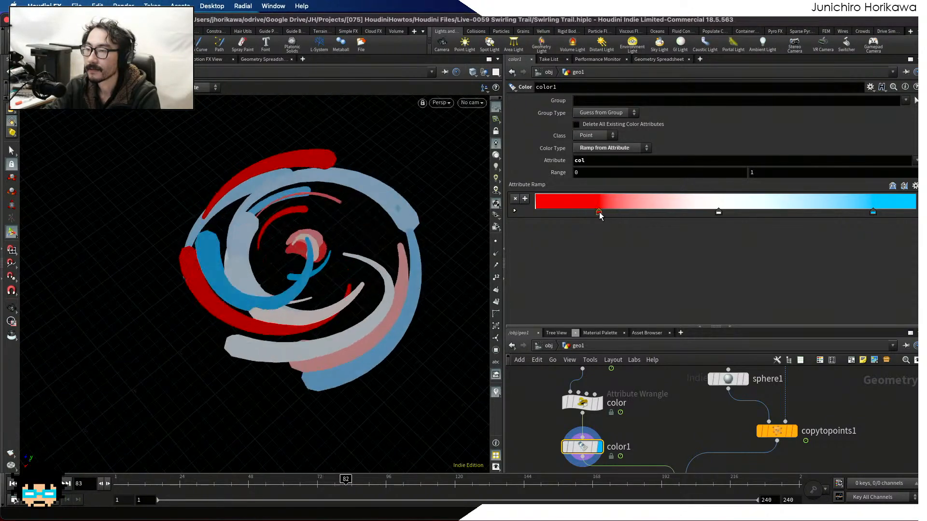
{"action": "left_click_drag", "start_coordinate": [872, 212], "coordinate": [841, 213]}
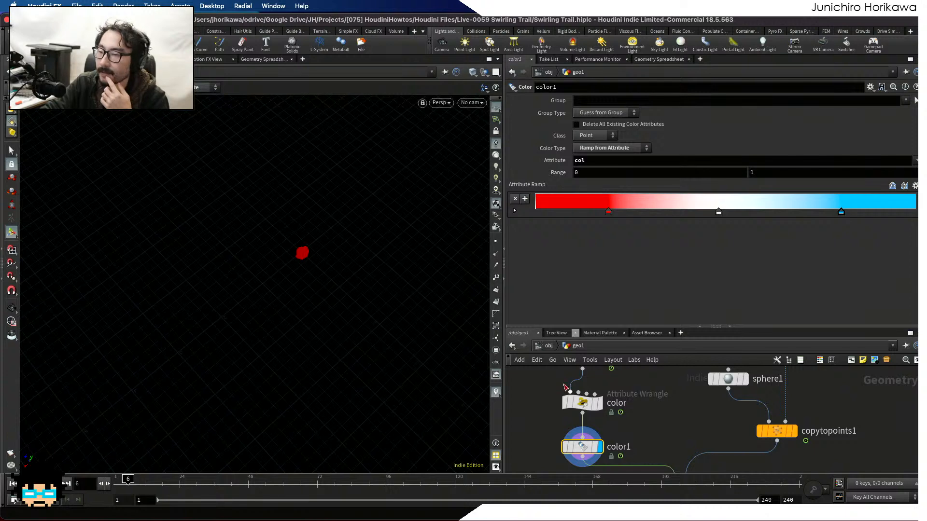
In the color wrangle, rename the ID-based variable col to col1 in its declaration and in the lerp() call.
{"action": "left_click", "coordinate": [598, 404]}
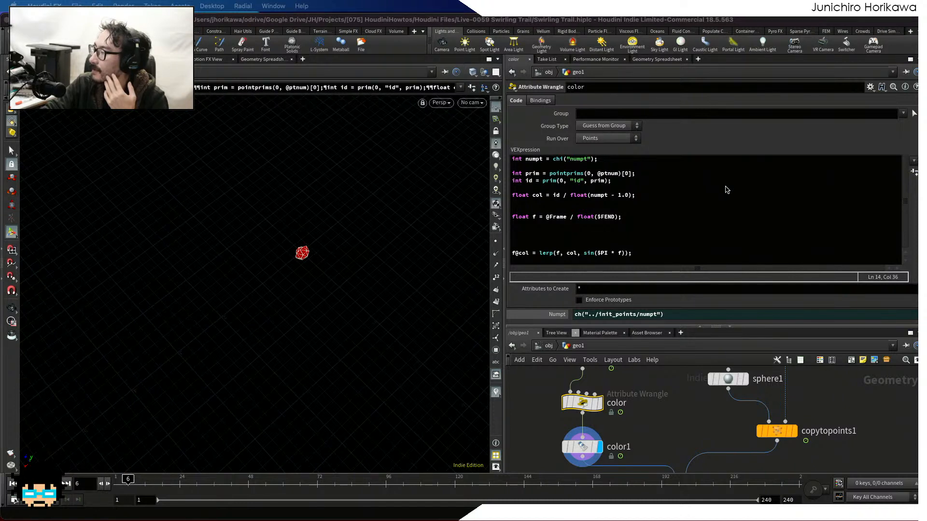
{"action": "left_click", "coordinate": [585, 207]}
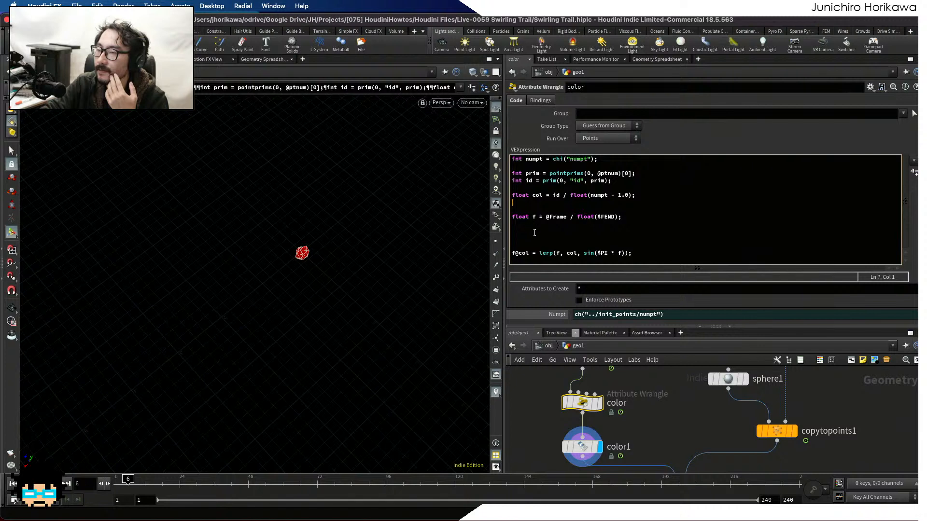
{"action": "left_click_drag", "start_coordinate": [542, 217], "coordinate": [614, 217]}
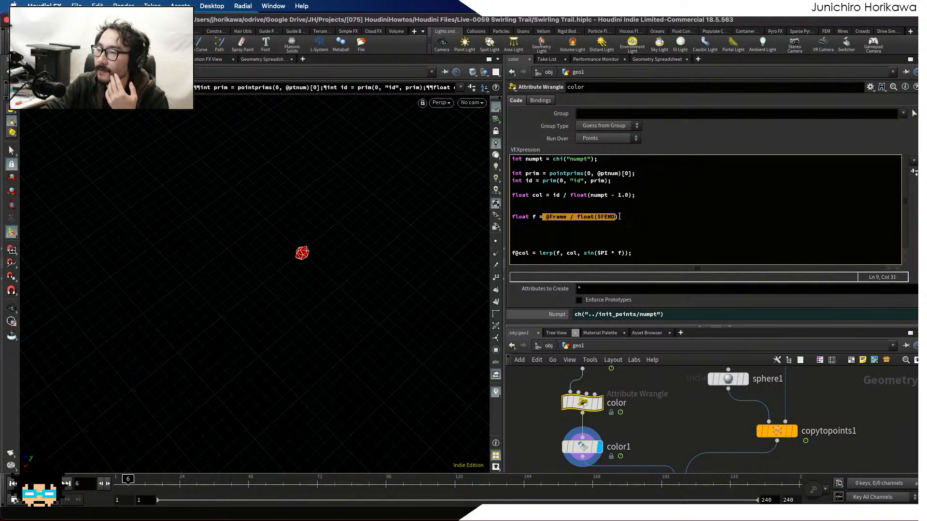
{"action": "left_click", "coordinate": [620, 217]}
{"action": "type", "text": ";"}
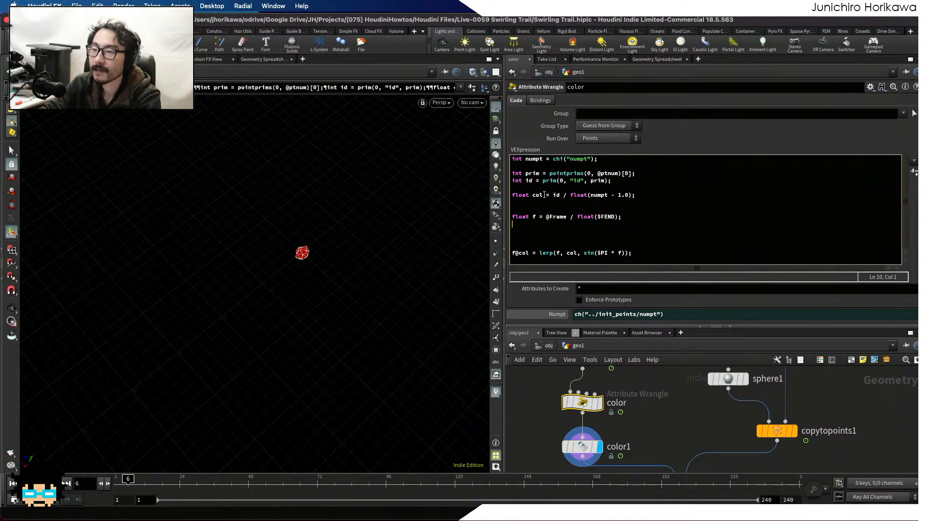
{"action": "left_click", "coordinate": [544, 195]}
{"action": "type", "text": "1"}
{"action": "left_click", "coordinate": [576, 253]}
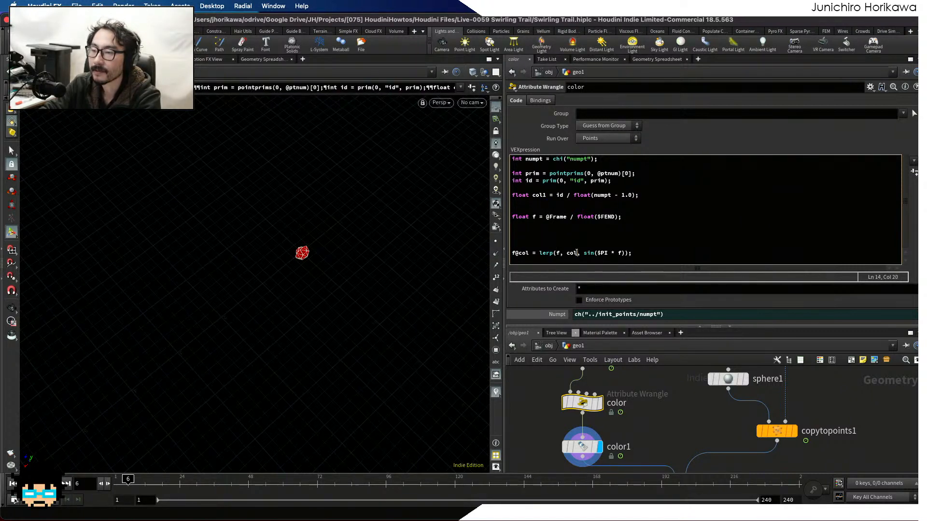
{"action": "type", "text": "1"}
Declare a second colour variable below the frame variable: float col2 = cos(f * $PI).
{"action": "left_click", "coordinate": [563, 227]}
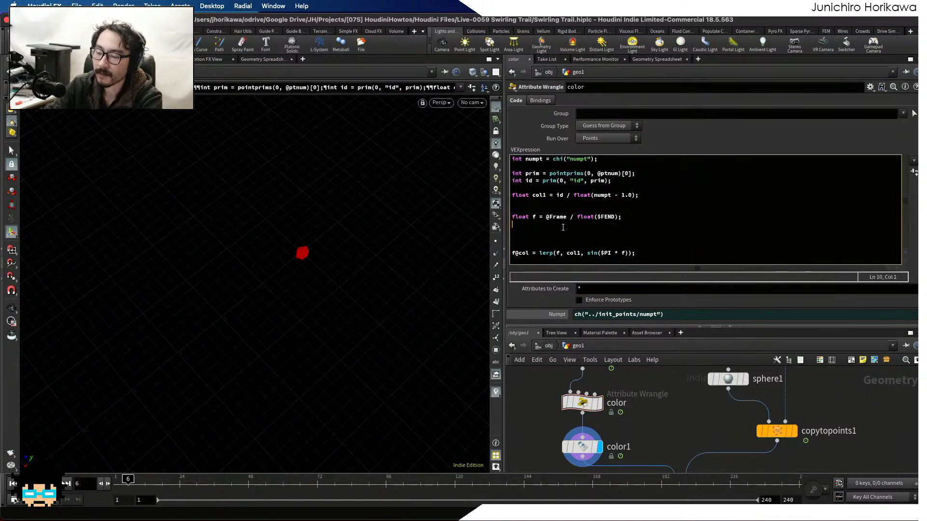
{"action": "type", "text": "float "}
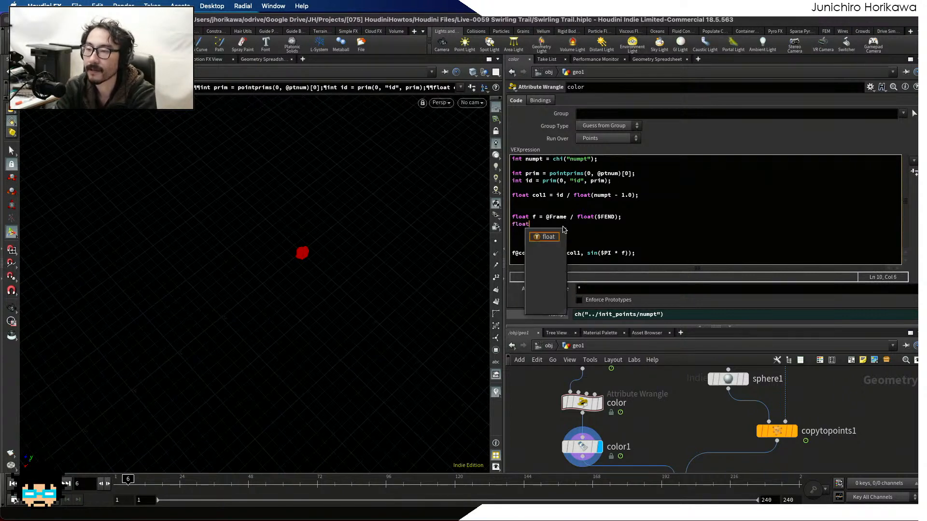
{"action": "type", "text": "col2 = cos("}
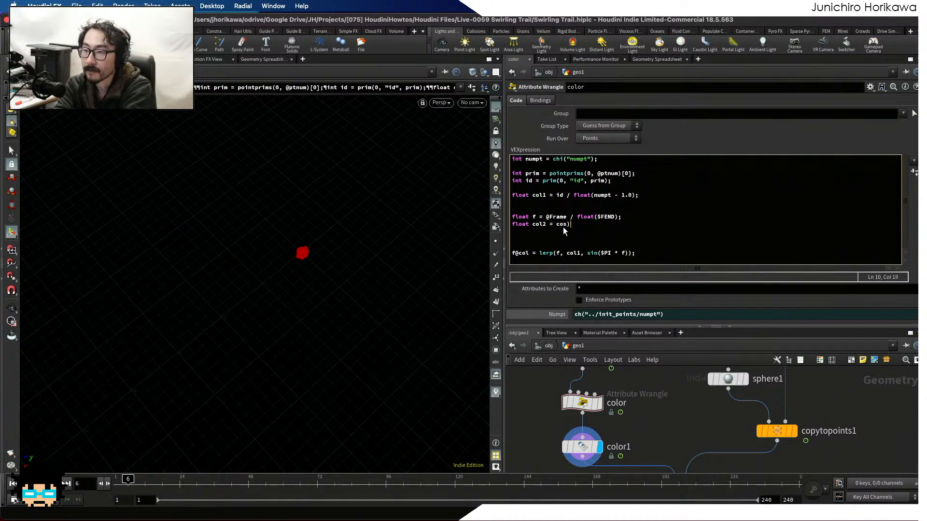
{"action": "key", "text": "Left"}
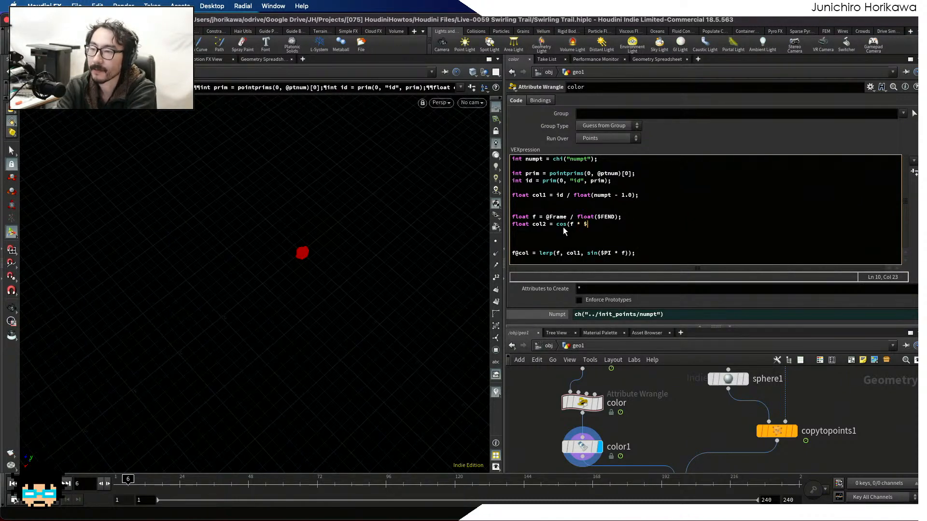
{"action": "type", "text": "* $PI)"}
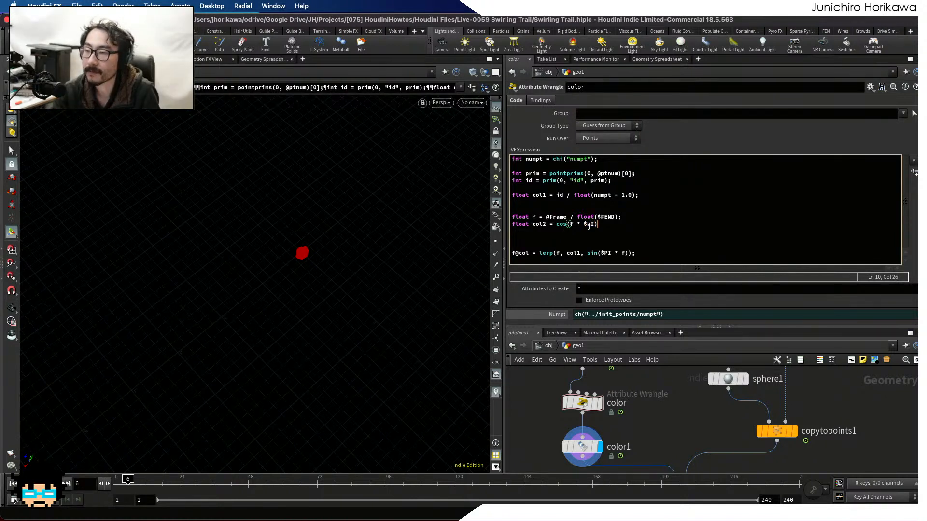
{"action": "mouse_move", "coordinate": [601, 221]}
{"action": "left_mouse_down"}
{"action": "mouse_move", "coordinate": [556, 225]}
{"action": "mouse_move", "coordinate": [595, 225]}
{"action": "left_mouse_up"}
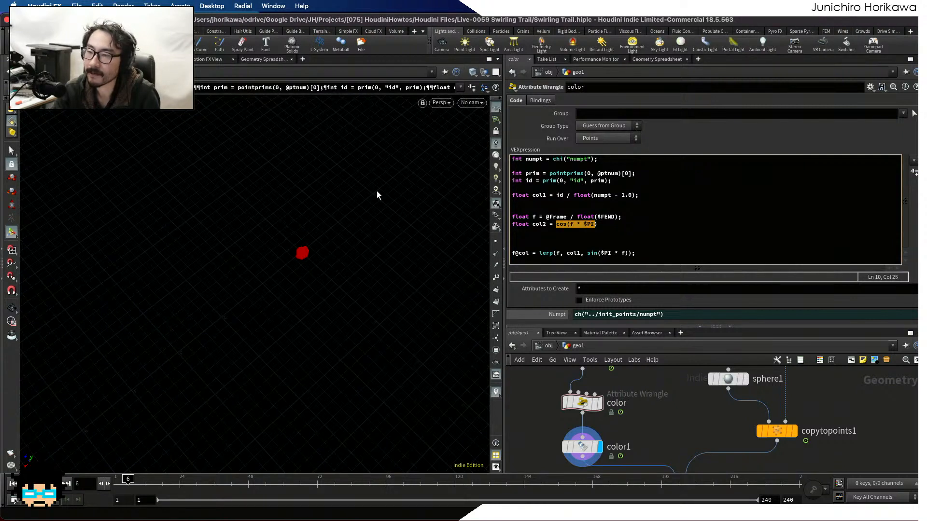
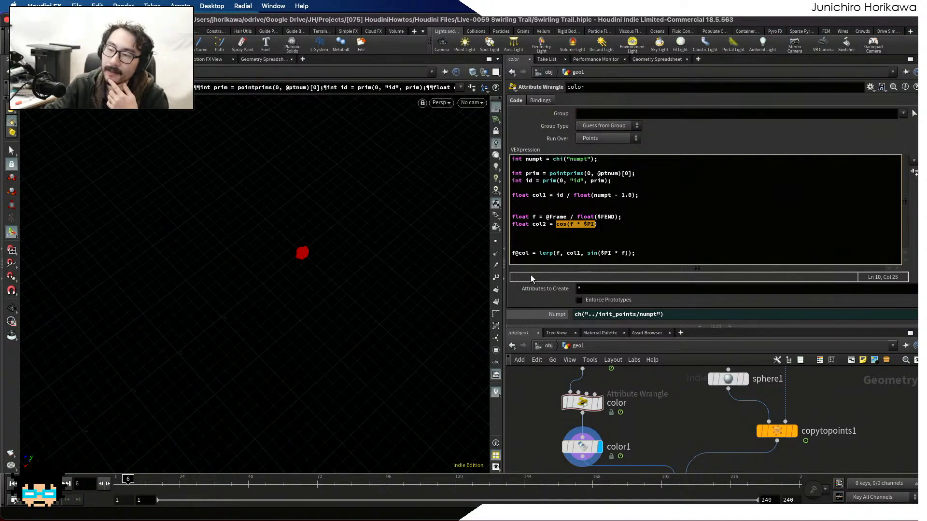
{"action": "key", "text": "Right"}
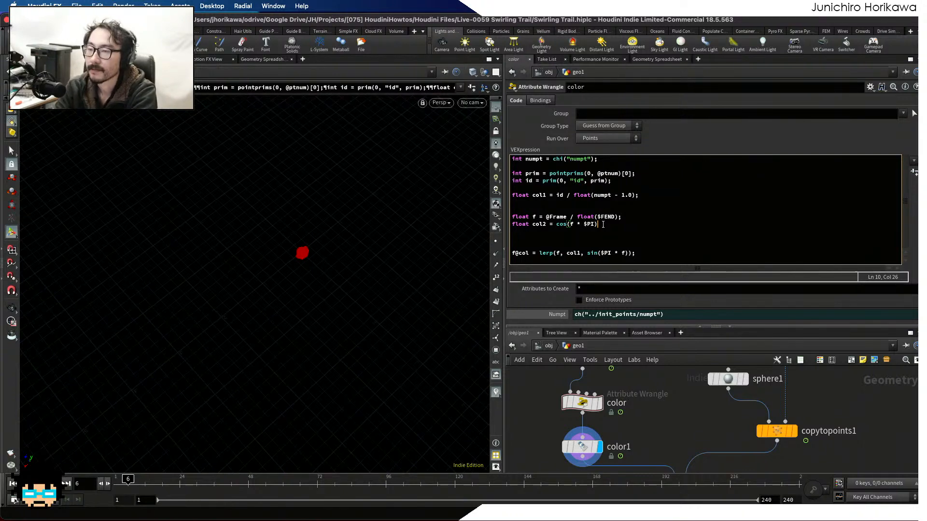
{"action": "left_click_drag", "start_coordinate": [604, 223], "coordinate": [558, 225]}
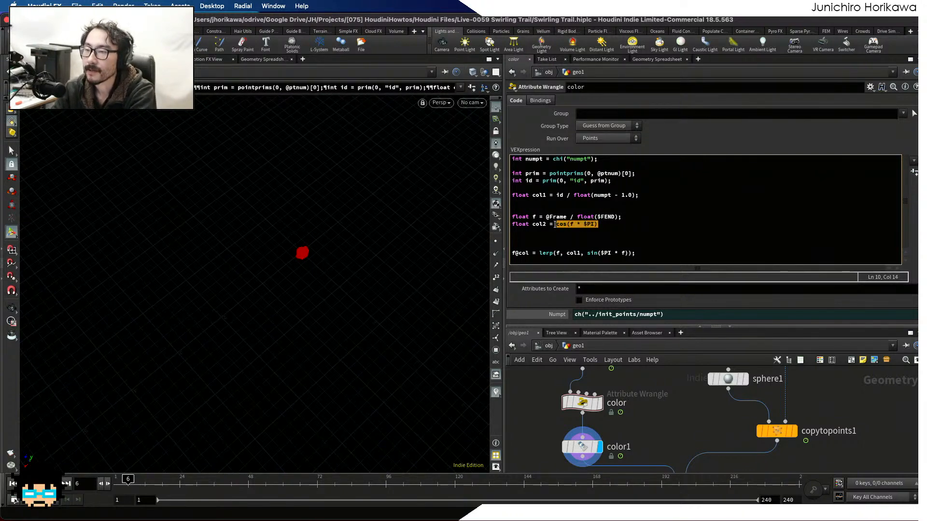
{"action": "left_click", "coordinate": [558, 253]}
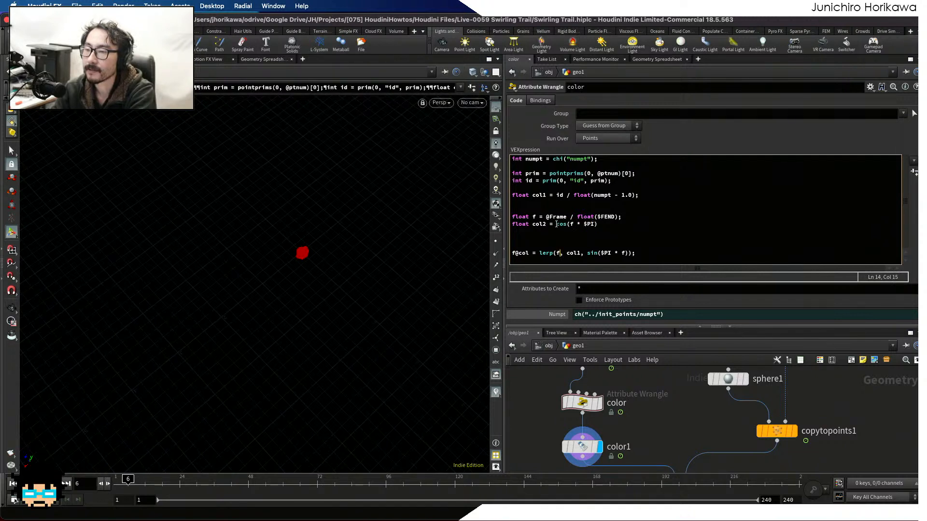
{"action": "mouse_move", "coordinate": [562, 228]}
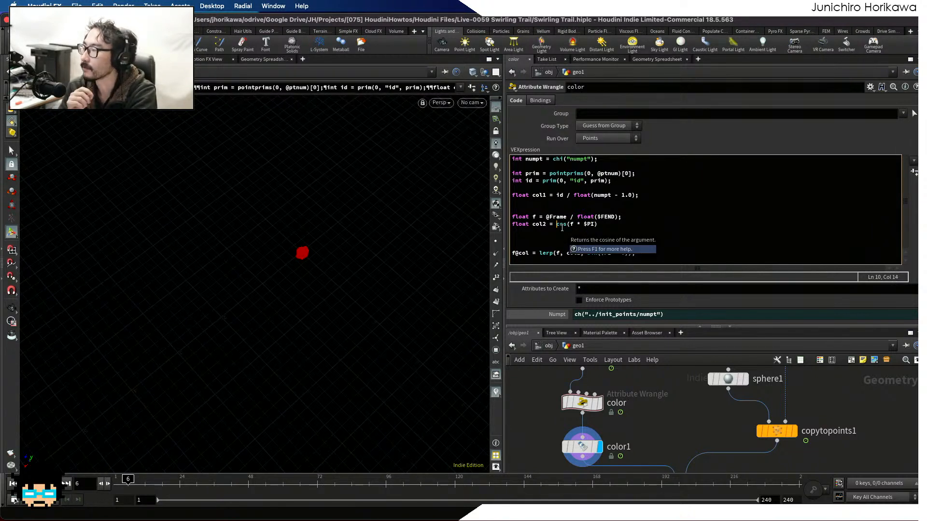
Remap col2 as fit11(cos(f * $PI), 0.0, 1.0) and replace f with col2 as the first lerp() argument.
{"action": "type", "text": "fit11("}
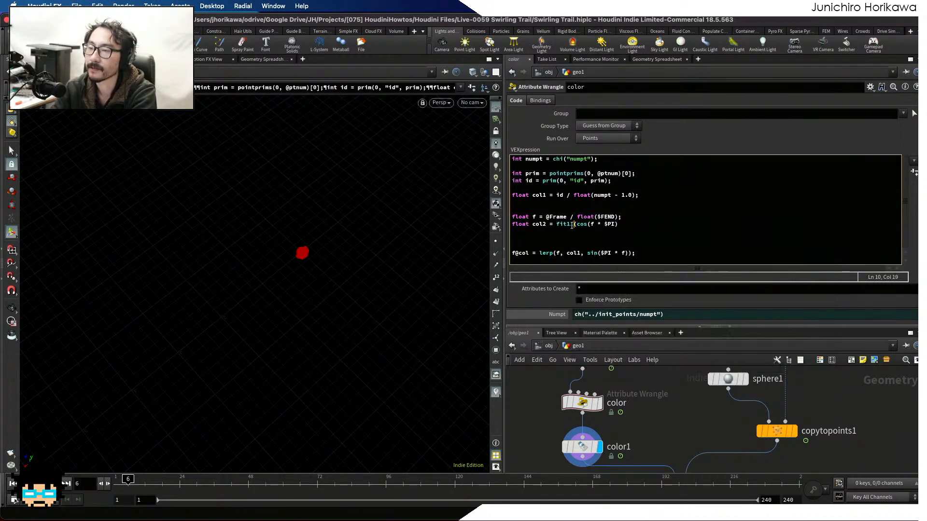
{"action": "left_click_drag", "start_coordinate": [574, 225], "coordinate": [555, 227]}
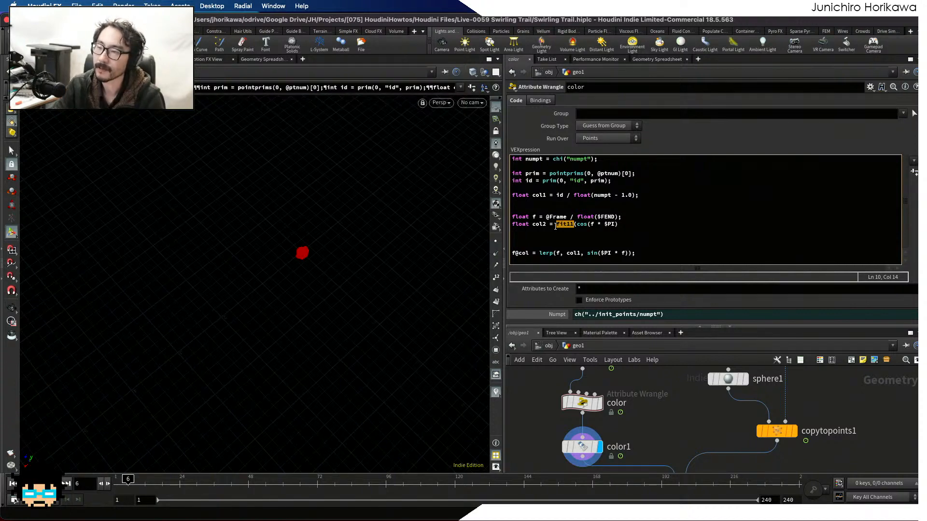
{"action": "key", "text": "End"}
{"action": "key", "text": "shift+Up"}
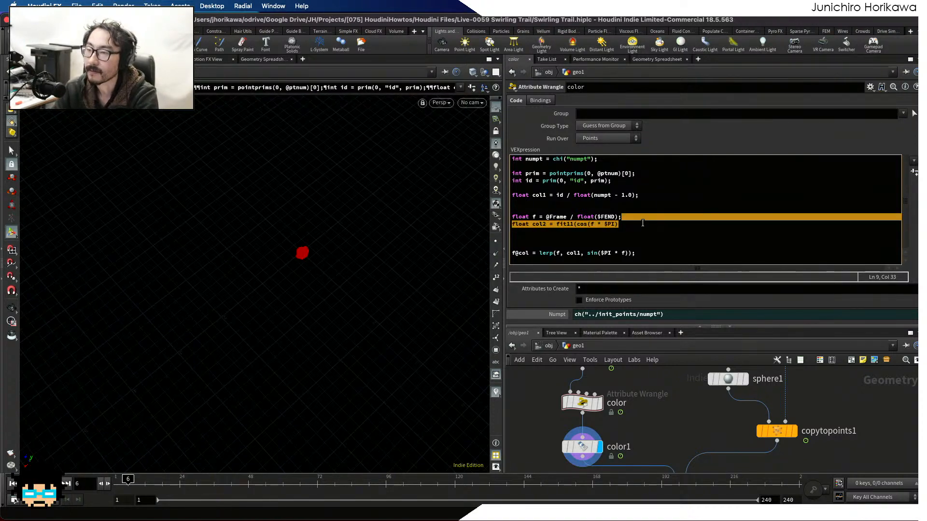
{"action": "left_click", "coordinate": [642, 223]}
{"action": "type", "text": ", 0.0, 1.0"}
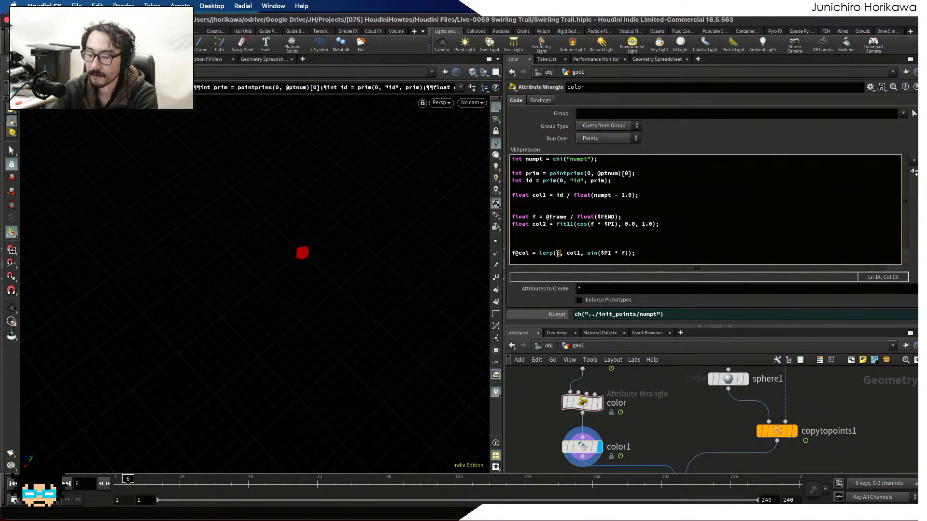
{"action": "type", "text": "ol2"}
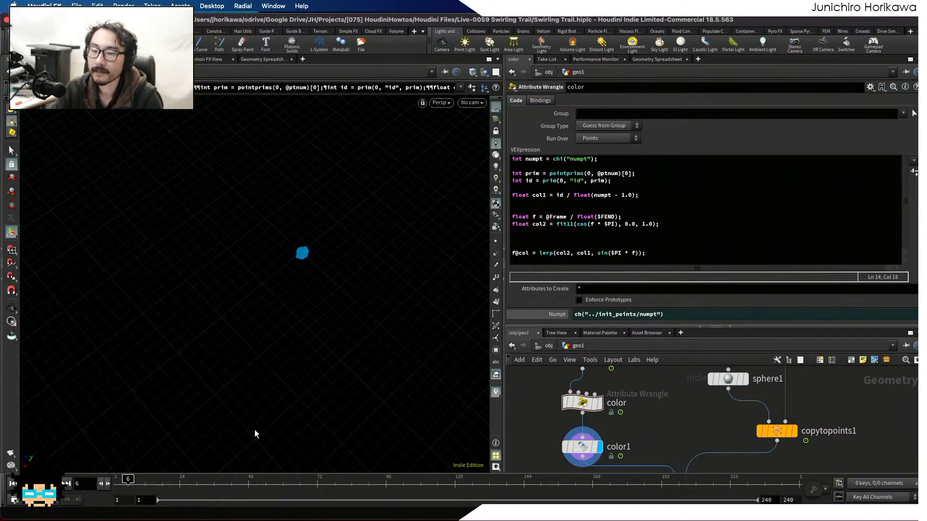
Go back to frame 1 and reverse the output range of col2's fit11() to 1.0, 0.0.
{"action": "left_click_drag", "start_coordinate": [146, 475], "coordinate": [114, 478]}
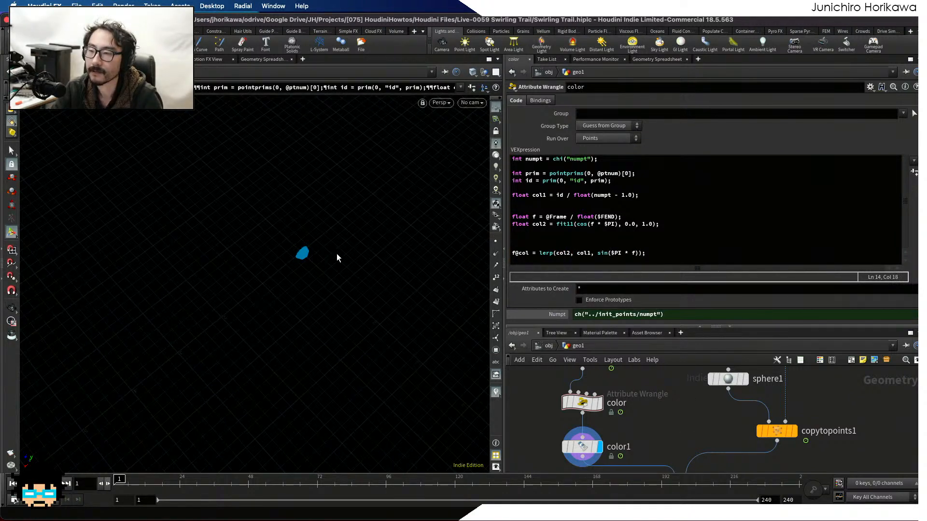
{"action": "left_click", "coordinate": [626, 225]}
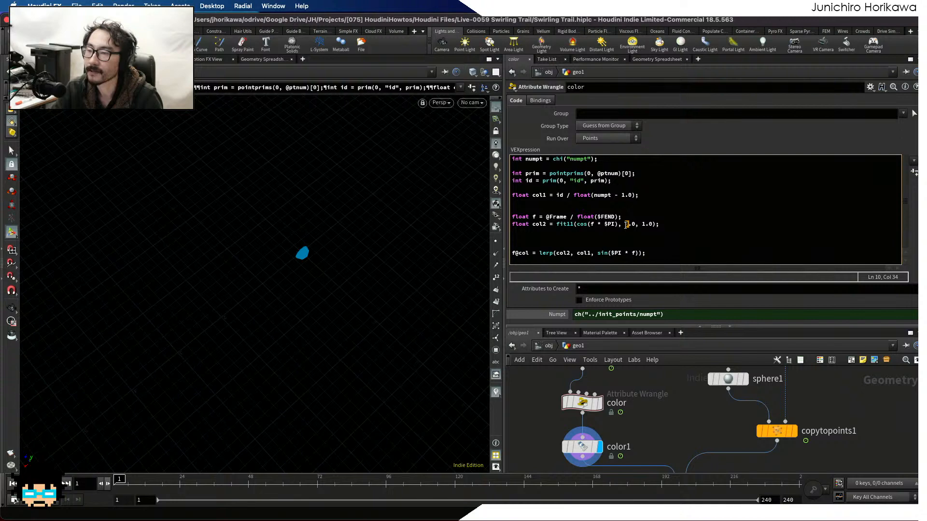
{"action": "type", "text": "1."}
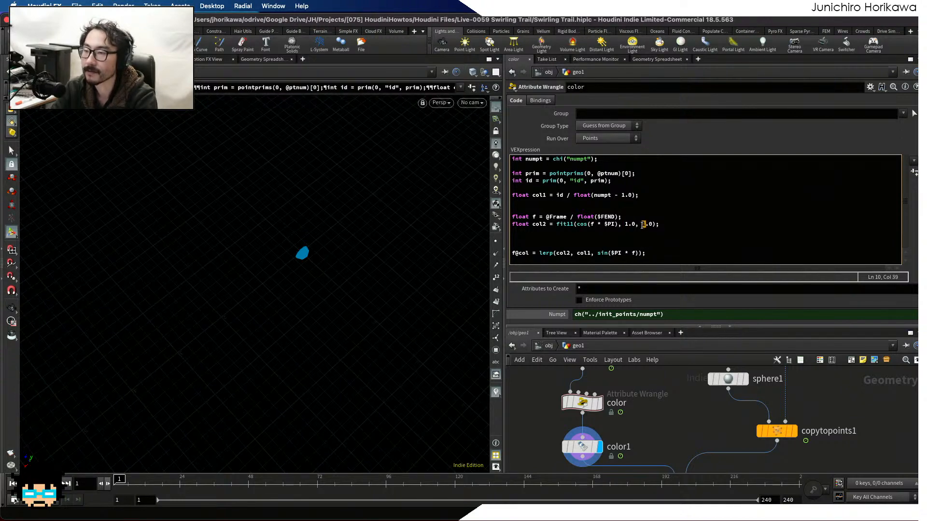
{"action": "type", "text": "0"}
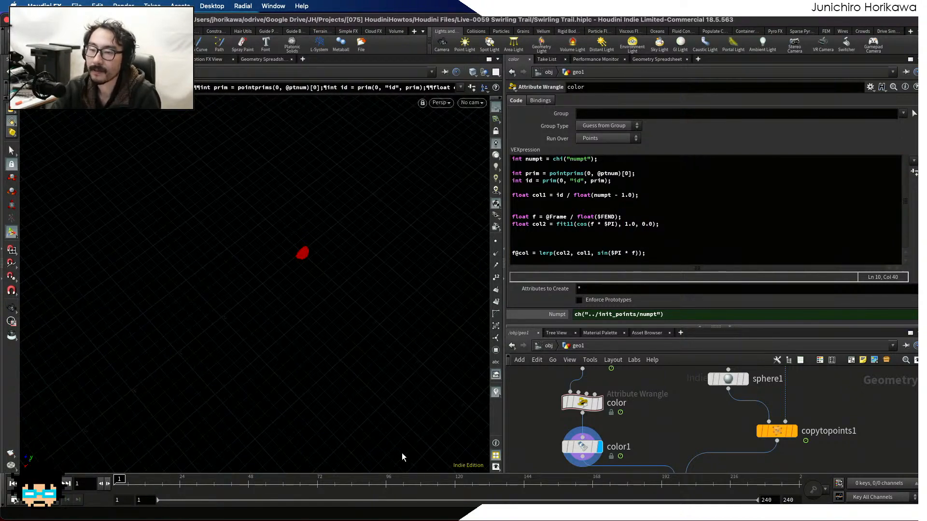
Play the animation and orbit around the trails to examine how their colours change.
{"action": "key", "text": "Up"}
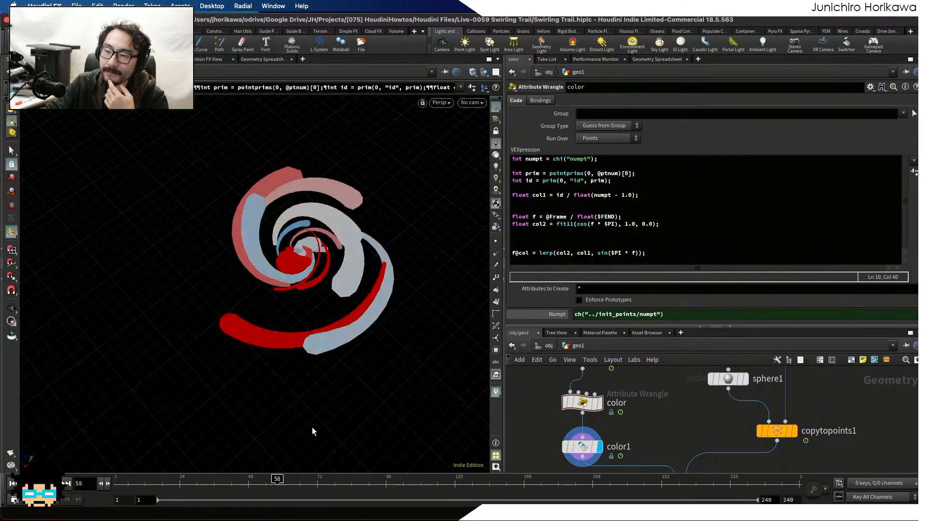
{"action": "key", "text": "Escape"}
{"action": "left_click_drag", "start_coordinate": [296, 356], "coordinate": [309, 330]}
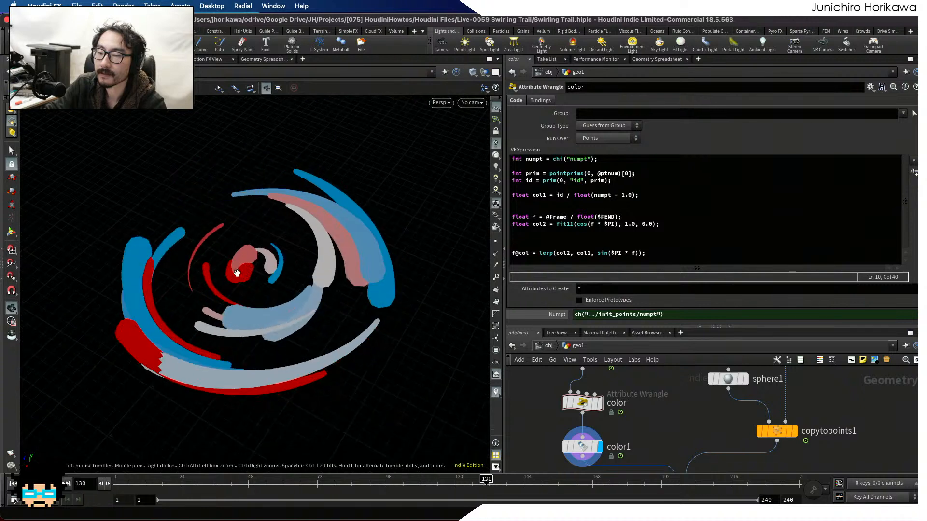
{"action": "key", "text": "Return"}
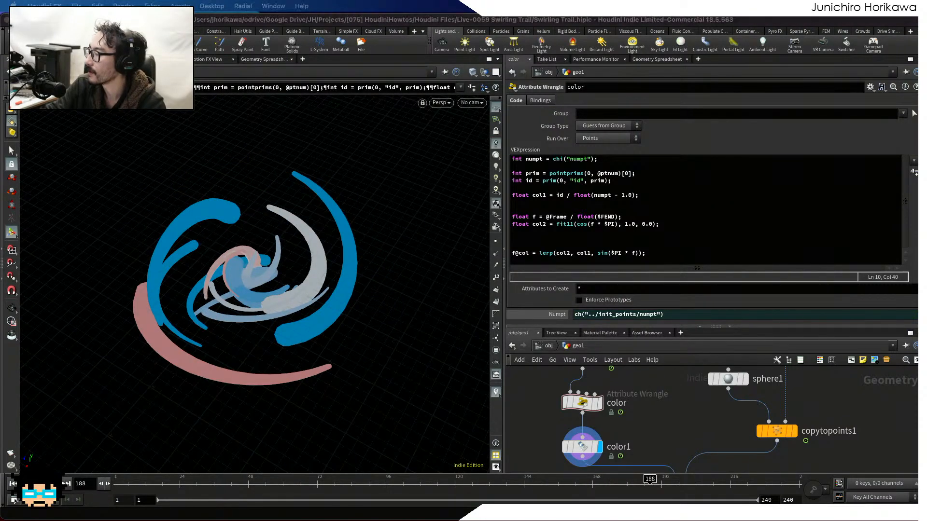
Display copytopoints1, switch the display to merge1, and examine the central sphere with the trails at frame 1.
{"action": "scroll", "coordinate": [800, 429], "scroll_direction": "up", "scroll_amount": 1}
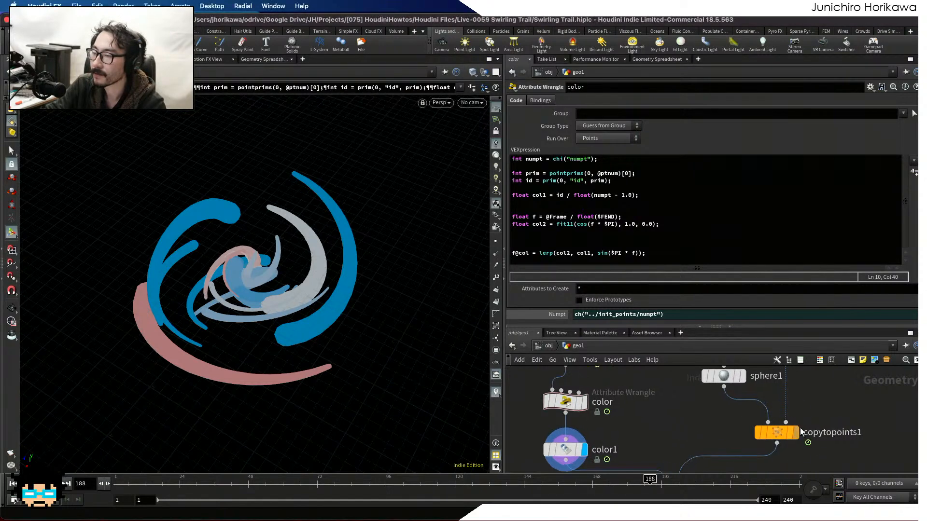
{"action": "left_click_drag", "start_coordinate": [794, 437], "coordinate": [795, 447]}
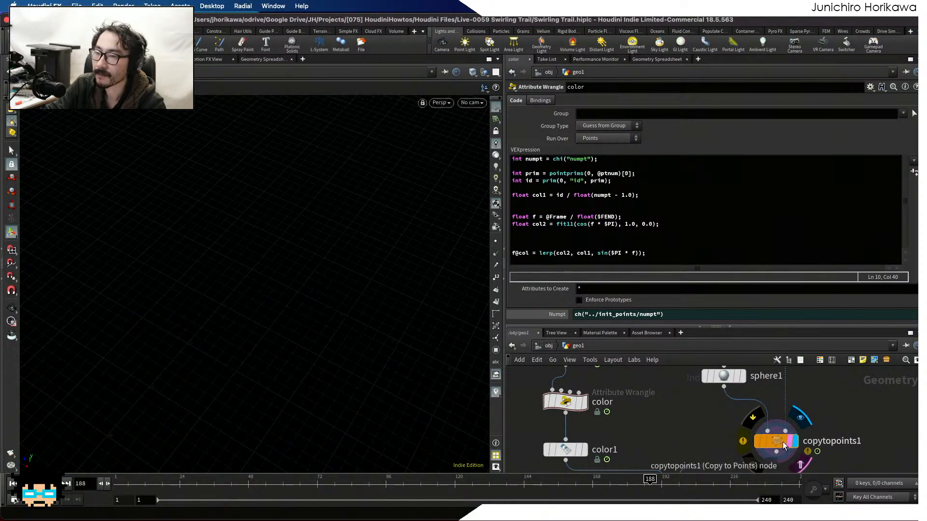
{"action": "scroll", "coordinate": [683, 419], "scroll_direction": "down", "scroll_amount": 1}
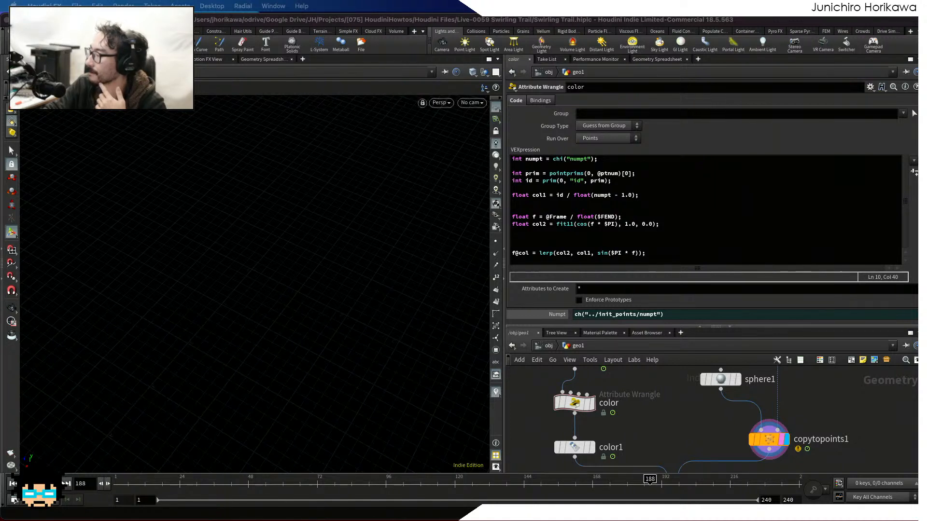
{"action": "scroll", "coordinate": [675, 438], "scroll_direction": "down", "scroll_amount": 5}
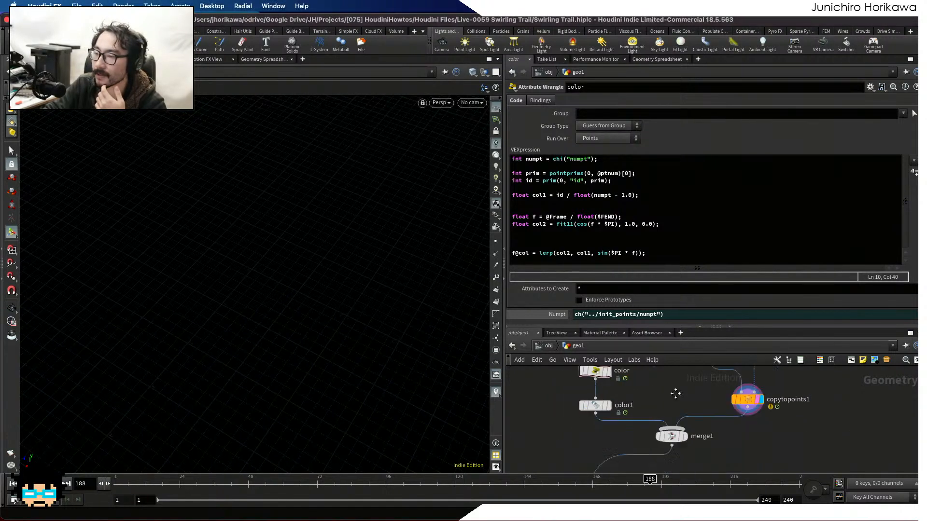
{"action": "scroll", "coordinate": [616, 439], "scroll_direction": "down", "scroll_amount": 5}
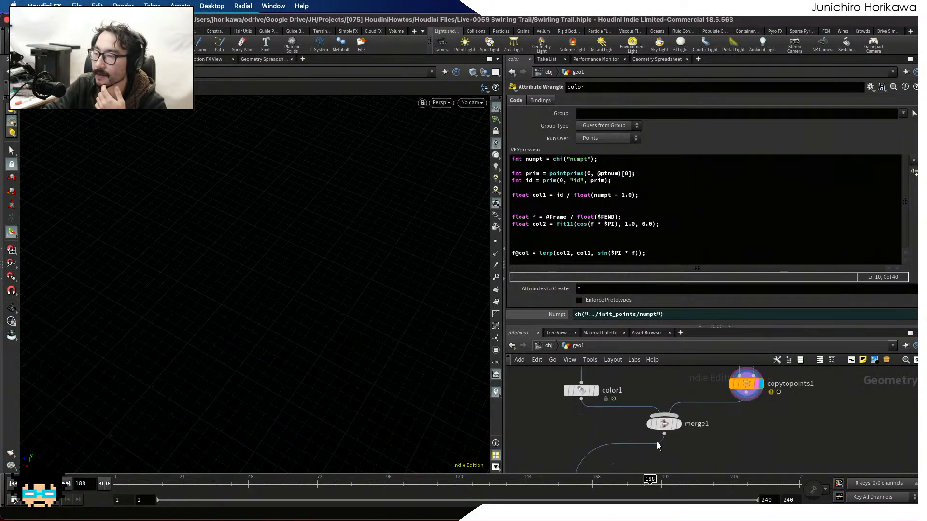
{"action": "left_click", "coordinate": [665, 421]}
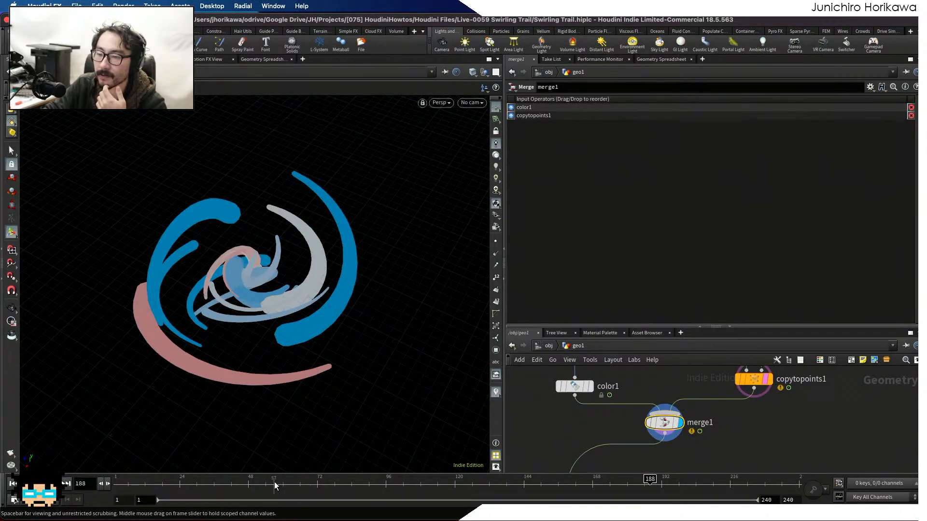
{"action": "left_click_drag", "start_coordinate": [398, 483], "coordinate": [119, 483]}
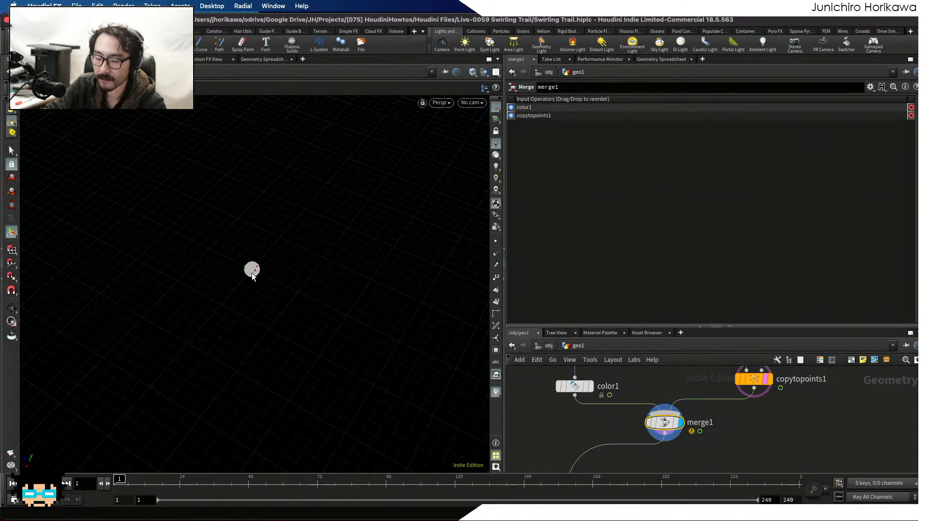
{"action": "scroll", "coordinate": [252, 273], "scroll_direction": "up", "scroll_amount": 5}
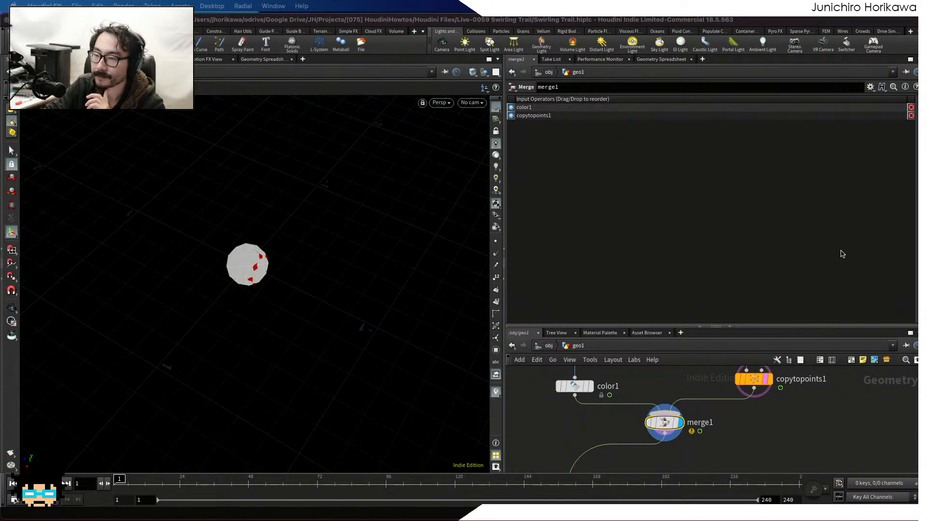
Reopen the color wrangle and copy the two lines that declare f and col2.
{"action": "middle_click_drag", "start_coordinate": [602, 410], "coordinate": [575, 420]}
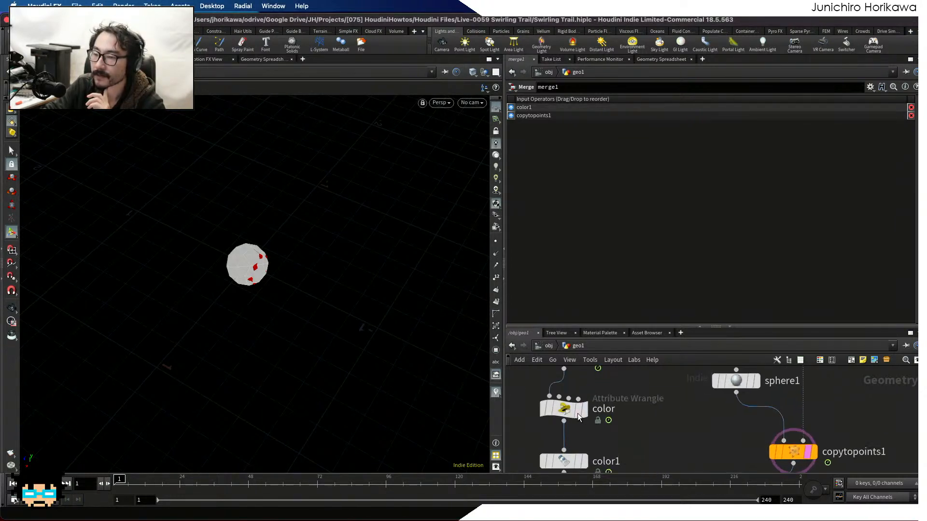
{"action": "left_click", "coordinate": [565, 409]}
{"action": "left_click_drag", "start_coordinate": [571, 411], "coordinate": [571, 416]}
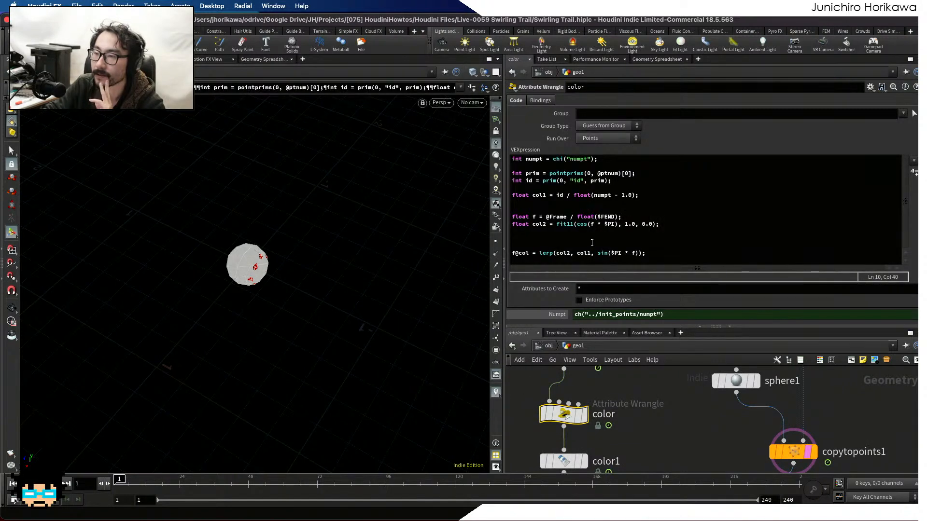
{"action": "scroll", "coordinate": [694, 418], "scroll_direction": "down", "scroll_amount": 1}
{"action": "scroll", "coordinate": [733, 446], "scroll_direction": "down", "scroll_amount": 2}
{"action": "middle_click_drag", "start_coordinate": [795, 411], "coordinate": [705, 378]}
{"action": "scroll", "coordinate": [726, 402], "scroll_direction": "down", "scroll_amount": 4}
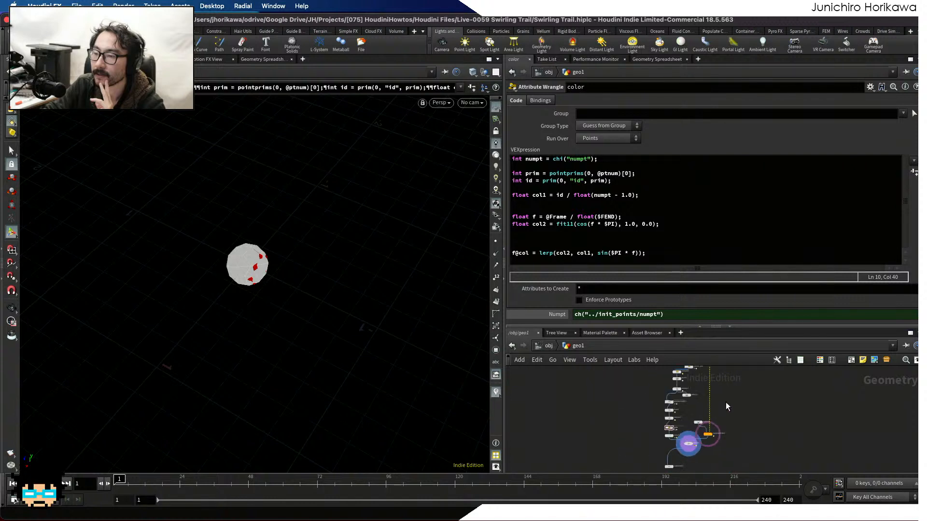
{"action": "scroll", "coordinate": [709, 416], "scroll_direction": "down", "scroll_amount": 3}
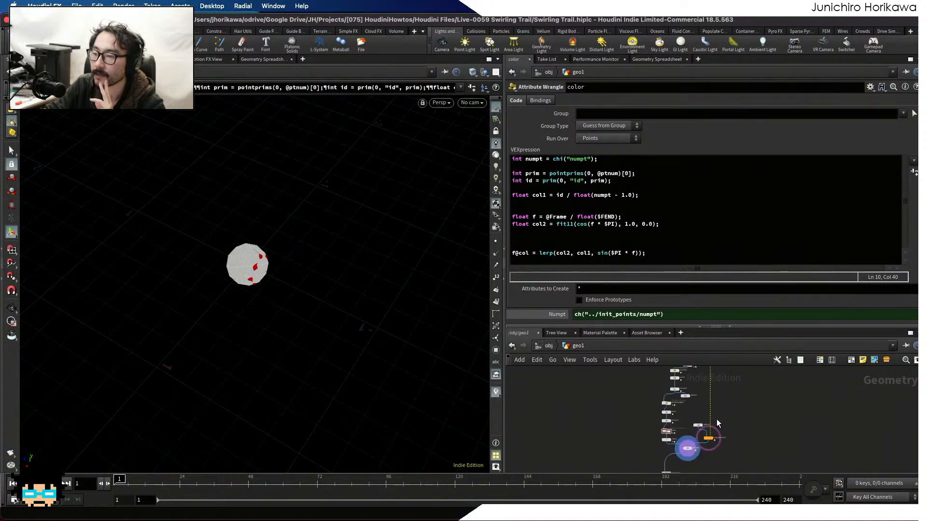
{"action": "scroll", "coordinate": [689, 444], "scroll_direction": "up", "scroll_amount": 3}
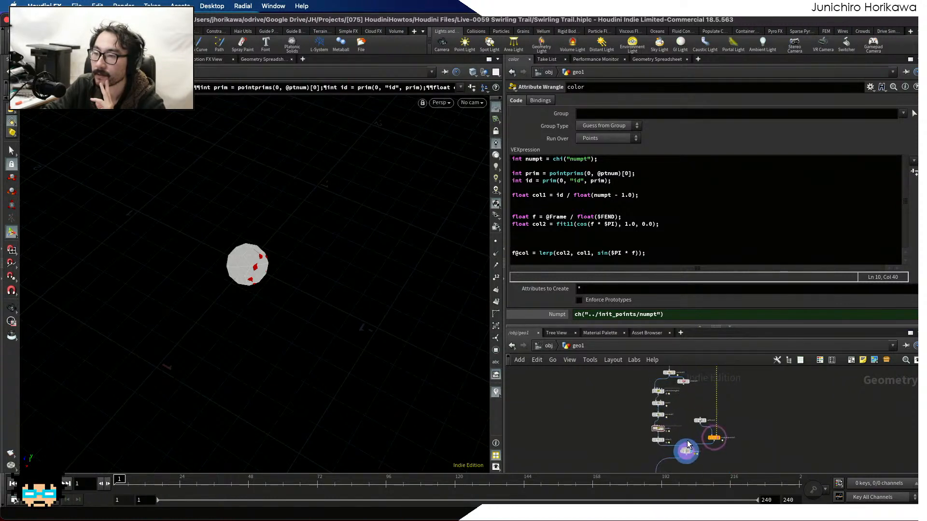
{"action": "left_click", "coordinate": [540, 246]}
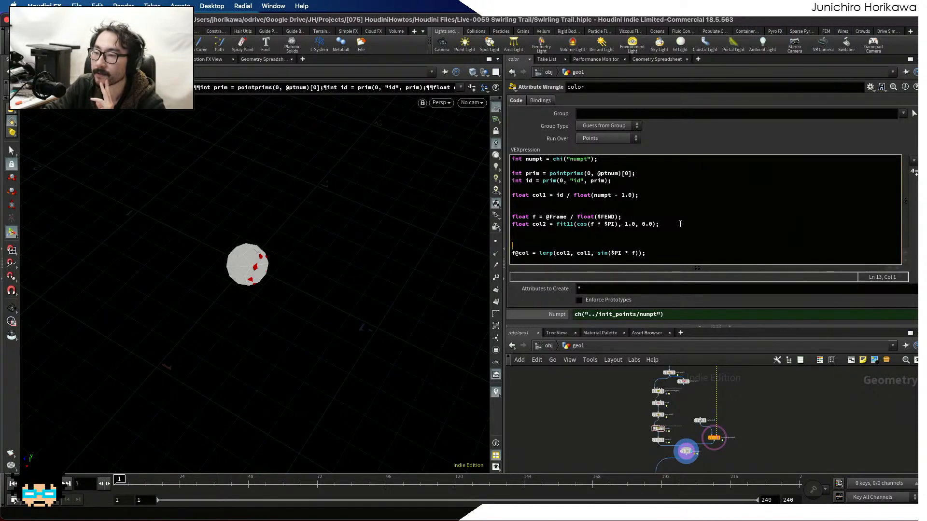
{"action": "left_click_drag", "start_coordinate": [680, 224], "coordinate": [500, 217]}
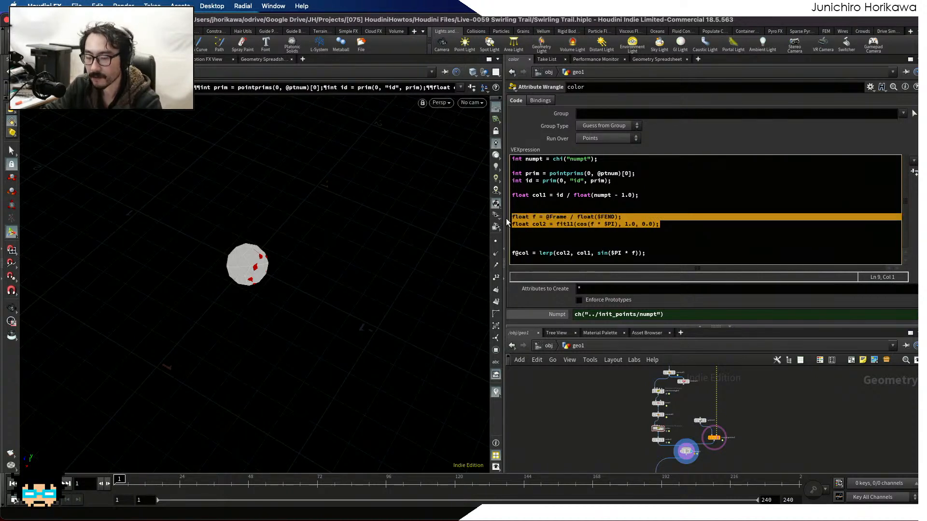
Add a Point Wrangle beside sphere1, inserted on the wire into copytopoints1's second input.
{"action": "scroll", "coordinate": [716, 416], "scroll_direction": "up", "scroll_amount": 5}
{"action": "key", "text": "Tab"}
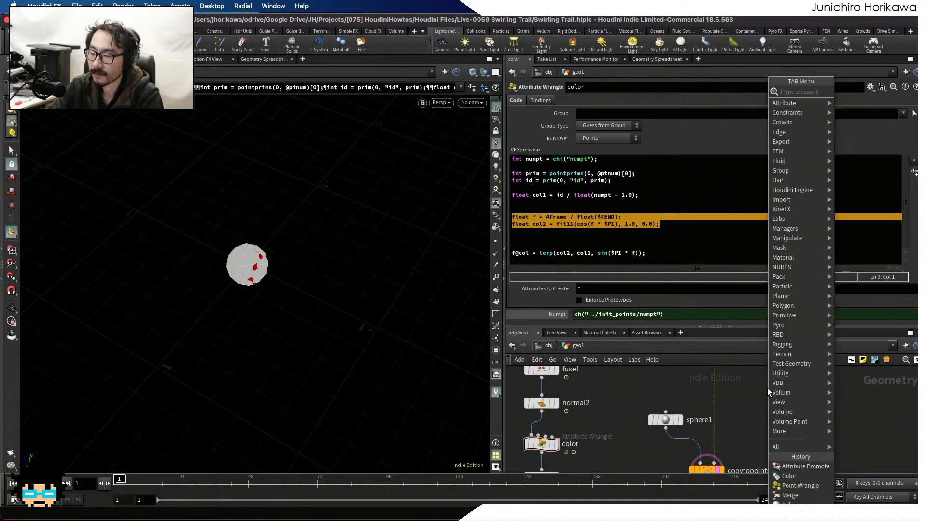
{"action": "type", "text": "point wran"}
{"action": "key", "text": "Return"}
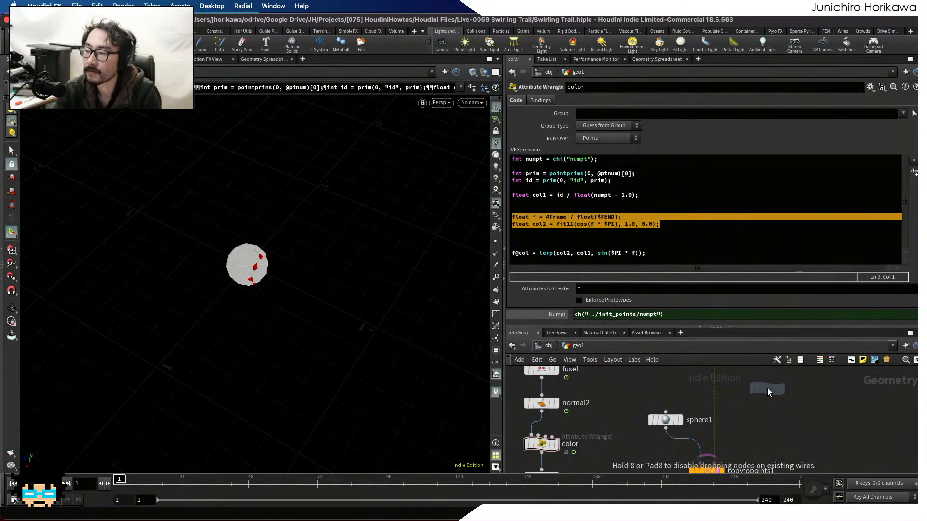
{"action": "left_click", "coordinate": [750, 399]}
{"action": "scroll", "coordinate": [751, 399], "scroll_direction": "up", "scroll_amount": 1}
{"action": "left_click_drag", "start_coordinate": [751, 399], "coordinate": [748, 427]}
Rename the new point wrangle as color2.
{"action": "double_click", "coordinate": [800, 422]}
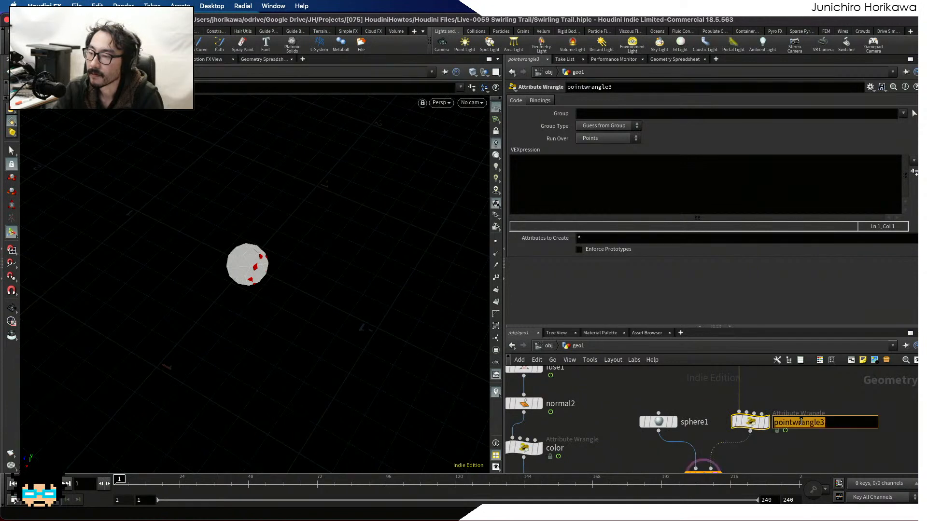
{"action": "type", "text": "col"}
{"action": "key", "text": "Return"}
{"action": "mouse_move", "coordinate": [746, 423]}
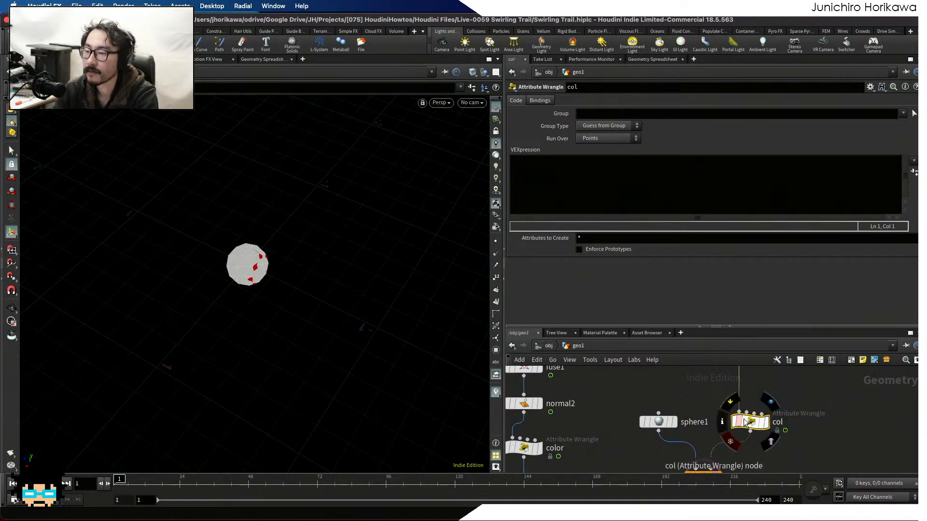
{"action": "double_click", "coordinate": [774, 423]}
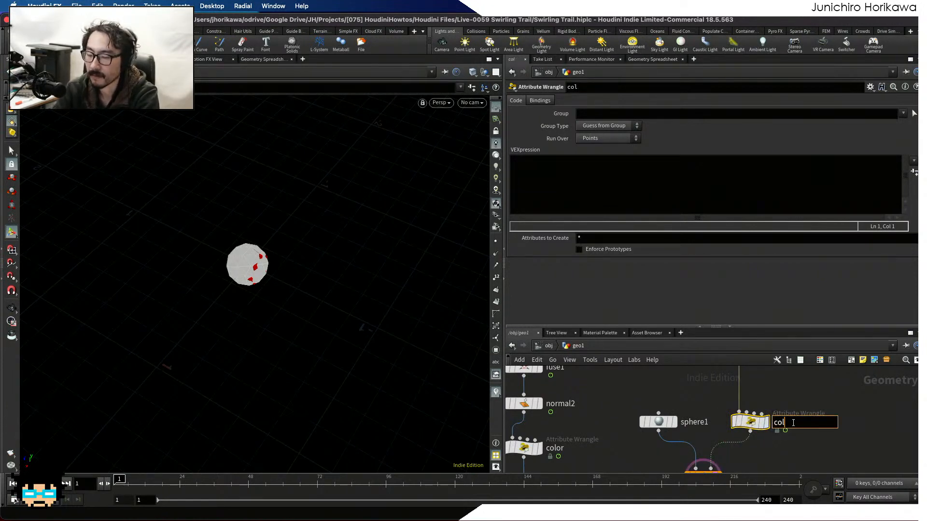
{"action": "type", "text": "or"}
{"action": "key", "text": "Return"}
Display color2 and paste the copied f and col2 = fit11(cos(f * $PI), 1.0, 0.0) declarations into its VEX code.
{"action": "mouse_move", "coordinate": [765, 423]}
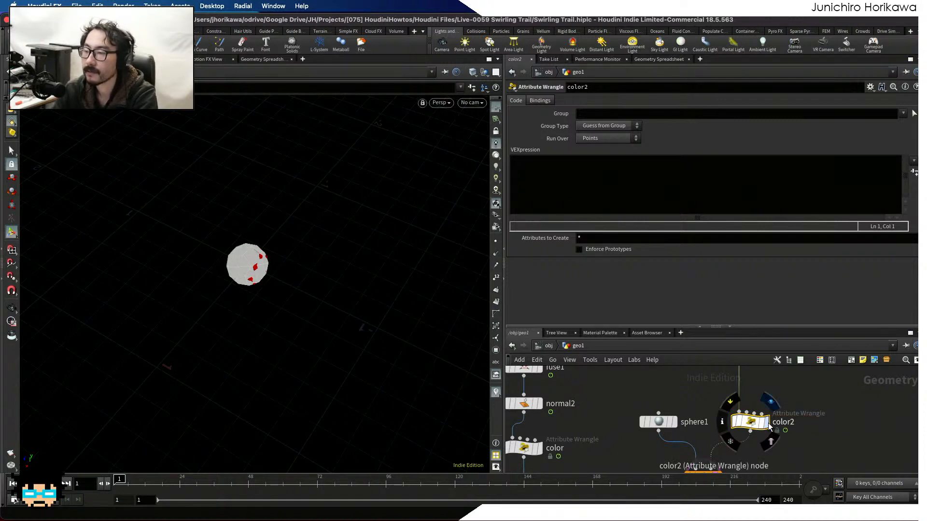
{"action": "left_click", "coordinate": [638, 212]}
{"action": "type", "text": "float f = @Frame / float($FEND);\\nfloat col2 = fit11(cos(f * $PI), 1.0, 0.0);"}
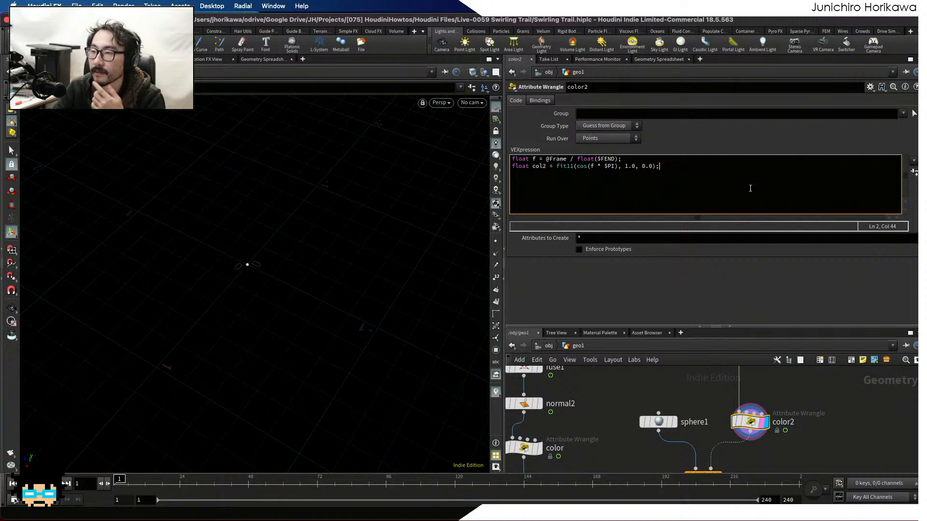
{"action": "left_click", "coordinate": [689, 179]}
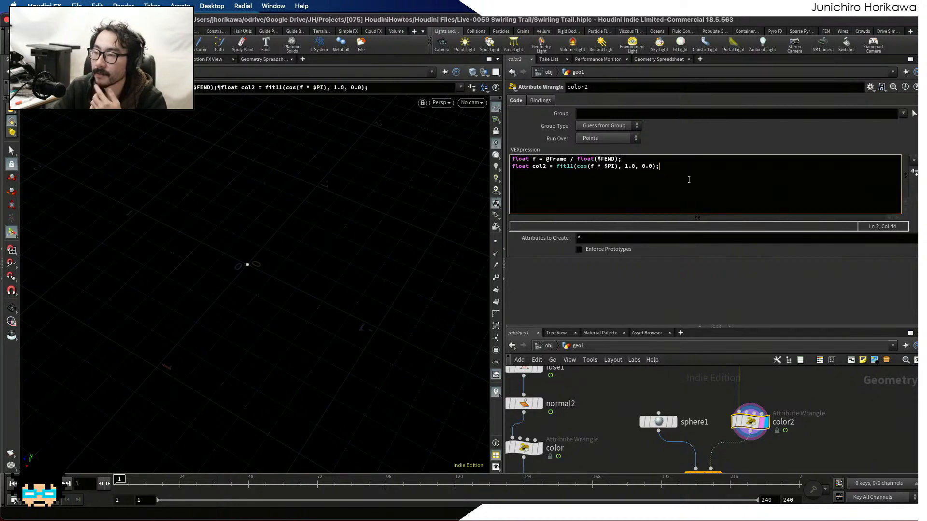
Add the line f@col = col2; below the declarations in color2's VEX code.
{"action": "type", "text": "f"}
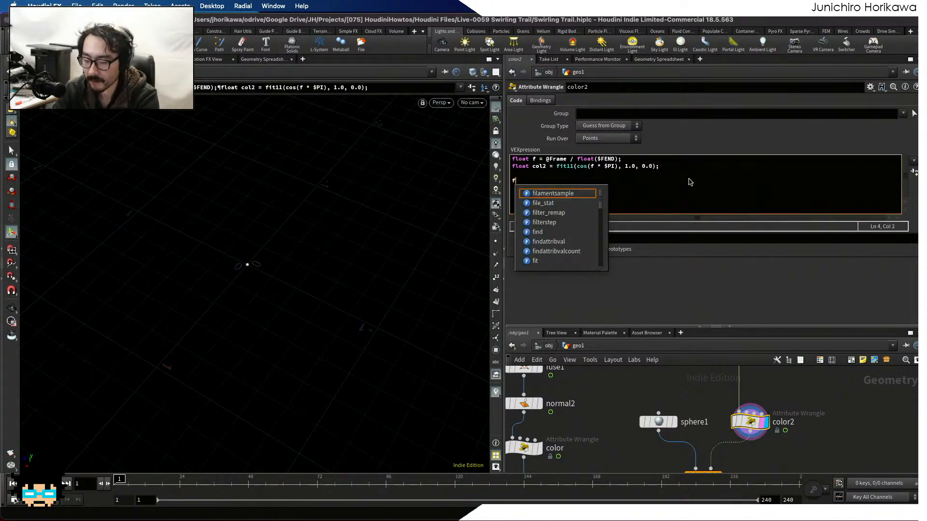
{"action": "type", "text": "@col = col2;"}
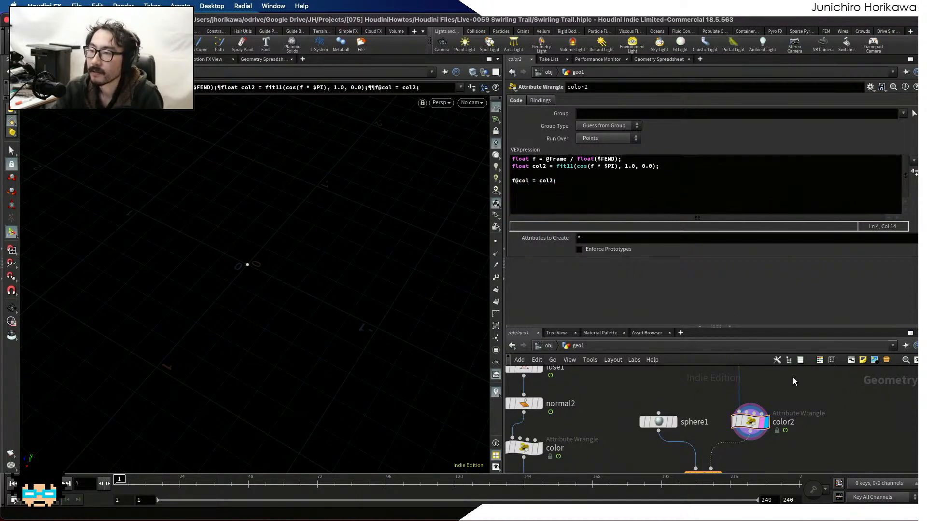
Insert the color1 node on merge1's output wire, display it and show its parameters.
{"action": "scroll", "coordinate": [793, 377], "scroll_direction": "down", "scroll_amount": 2}
{"action": "scroll", "coordinate": [752, 385], "scroll_direction": "up", "scroll_amount": 2}
{"action": "scroll", "coordinate": [752, 384], "scroll_direction": "down", "scroll_amount": 2}
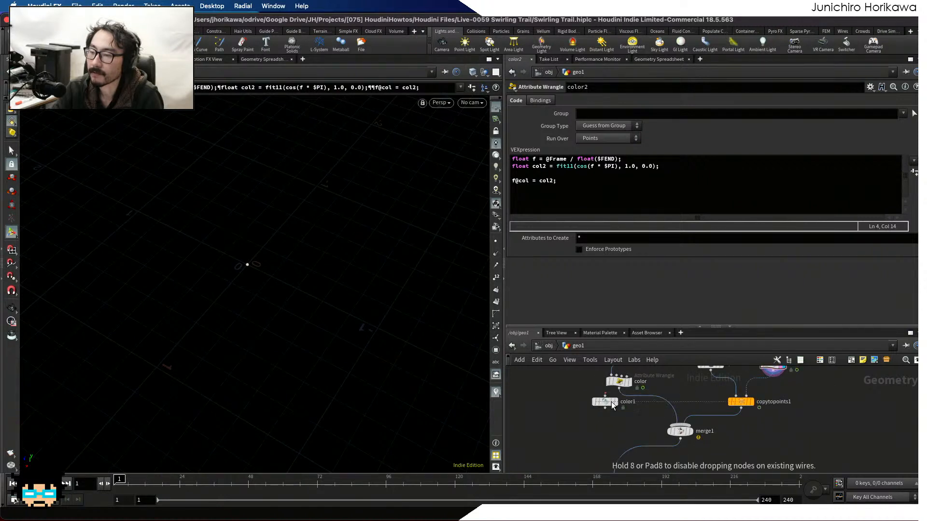
{"action": "scroll", "coordinate": [584, 411], "scroll_direction": "down", "scroll_amount": 1}
{"action": "left_click_drag", "start_coordinate": [629, 399], "coordinate": [668, 441]}
{"action": "scroll", "coordinate": [671, 439], "scroll_direction": "up", "scroll_amount": 1}
{"action": "left_click", "coordinate": [676, 440]}
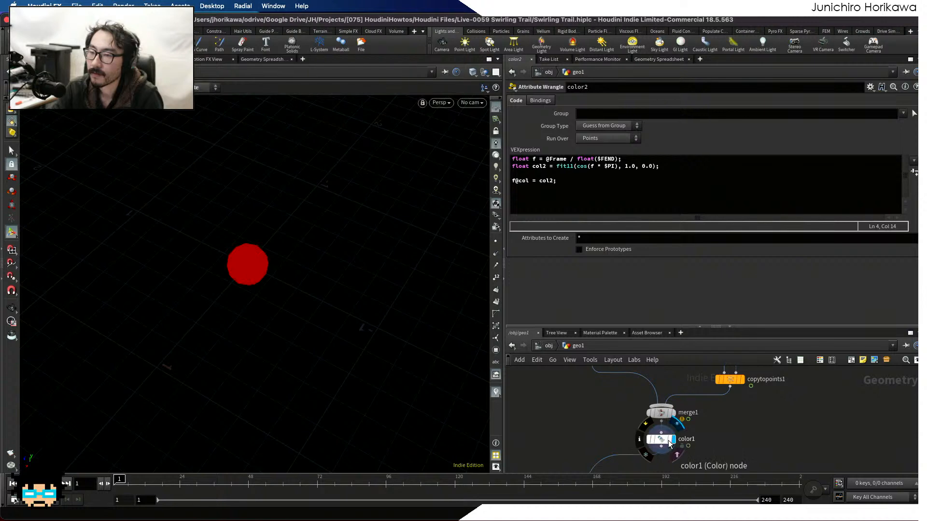
{"action": "left_click", "coordinate": [669, 440]}
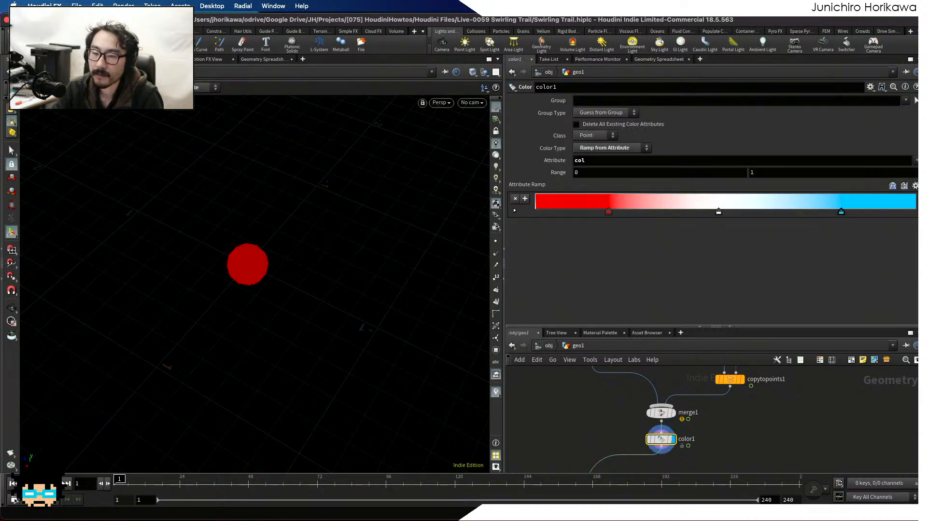
Play the animation, check the ramp colours on the trails and central sphere from several angles, and save the scene.
{"action": "key", "text": "Up"}
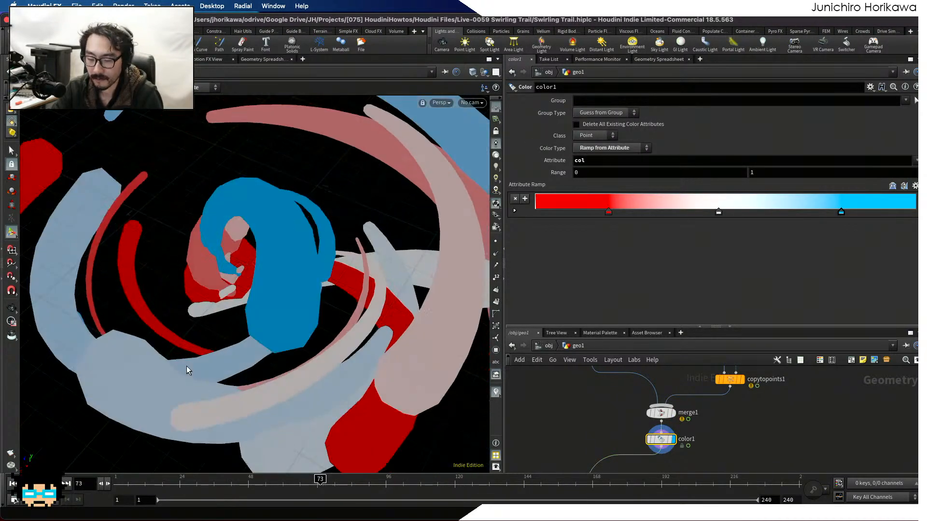
{"action": "scroll", "coordinate": [188, 371], "scroll_direction": "down", "scroll_amount": 10}
{"action": "mouse_move", "coordinate": [186, 306]}
{"action": "left_mouse_down"}
{"action": "mouse_move", "coordinate": [198, 263]}
{"action": "mouse_move", "coordinate": [205, 304]}
{"action": "left_mouse_up"}
{"action": "key", "text": "s"}
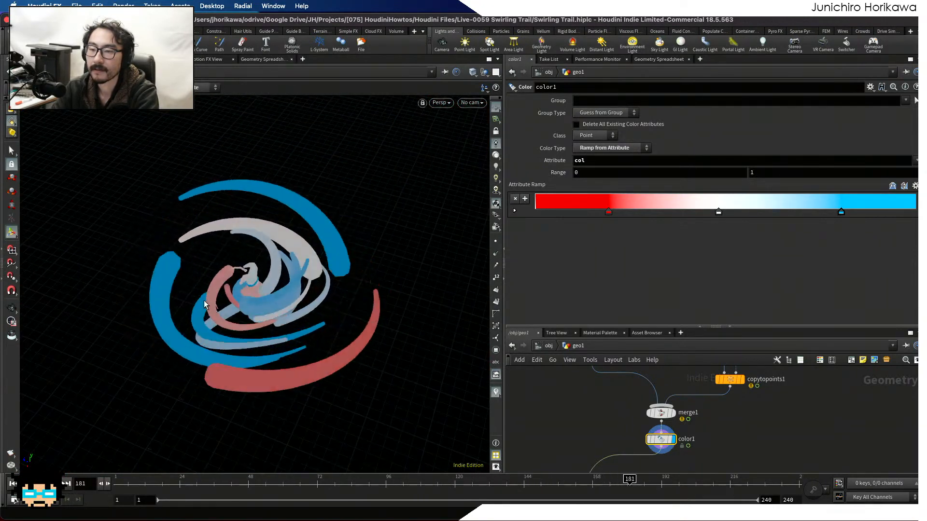
{"action": "key", "text": "Escape"}
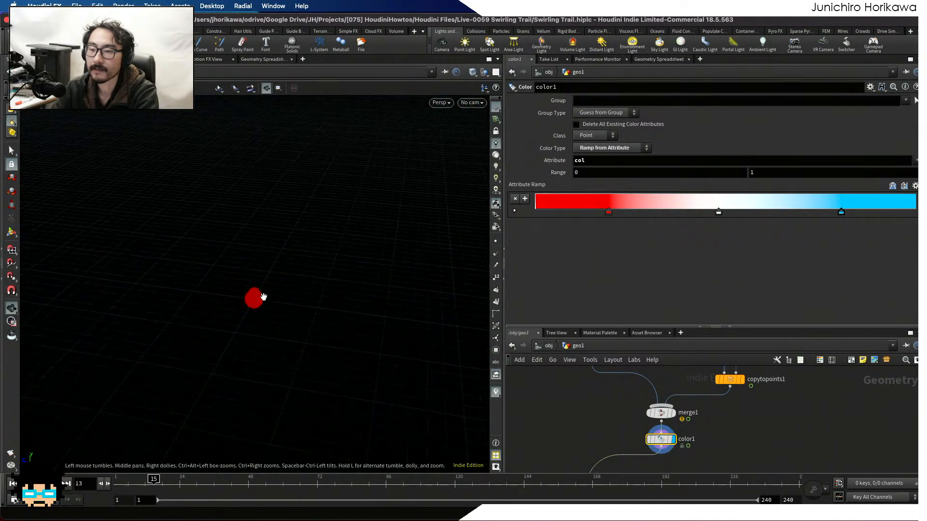
{"action": "key", "text": "ctrl+s"}
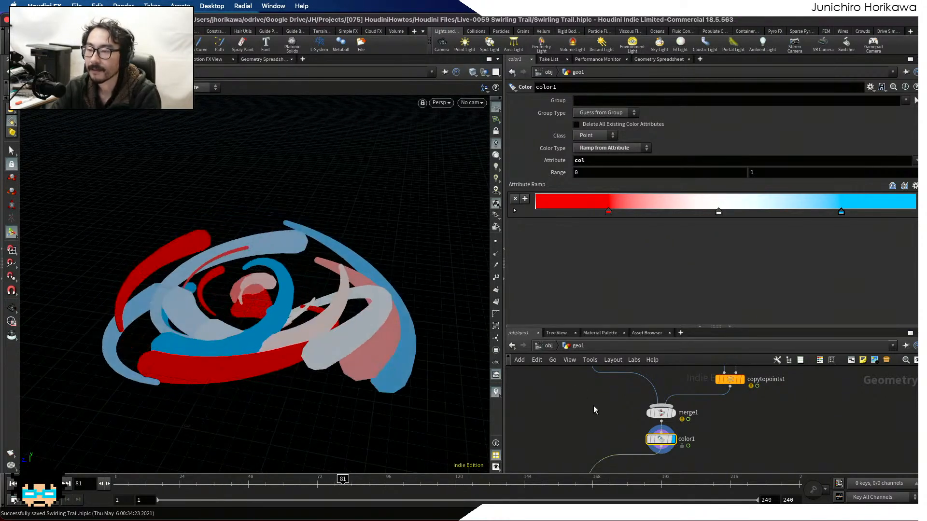
Try lowering Maxyaxis to 0.41 on the swirling_point wrangle and inspect the playing trails from another angle.
{"action": "scroll", "coordinate": [586, 411], "scroll_direction": "down", "scroll_amount": 5}
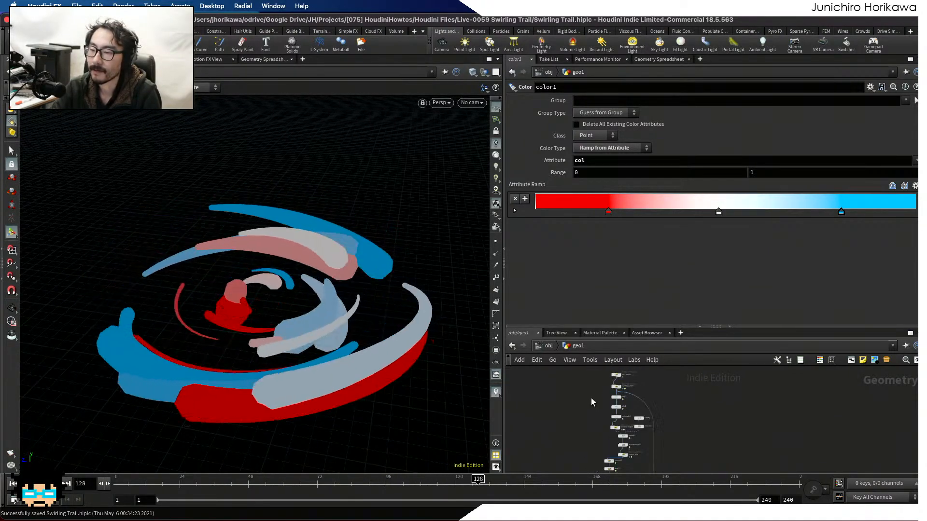
{"action": "scroll", "coordinate": [613, 386], "scroll_direction": "up", "scroll_amount": 5}
{"action": "left_click", "coordinate": [615, 430]}
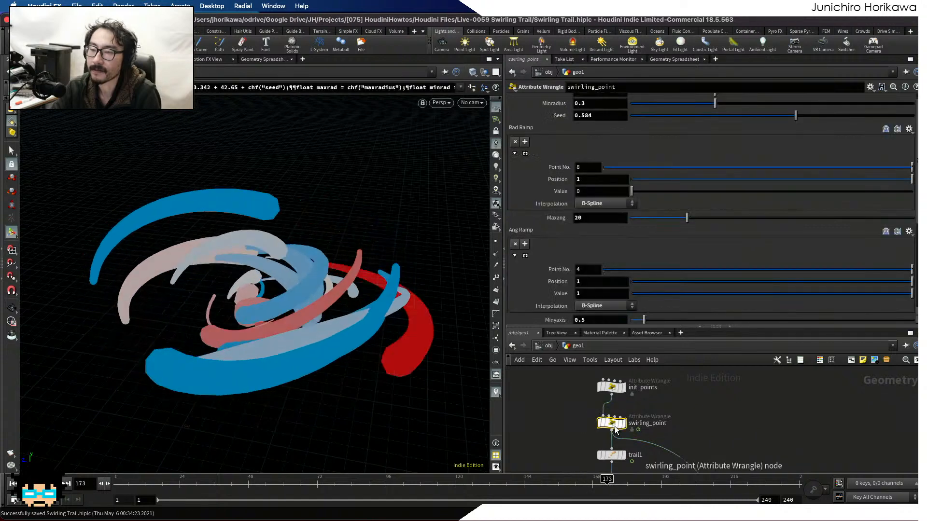
{"action": "scroll", "coordinate": [656, 282], "scroll_direction": "down", "scroll_amount": 5}
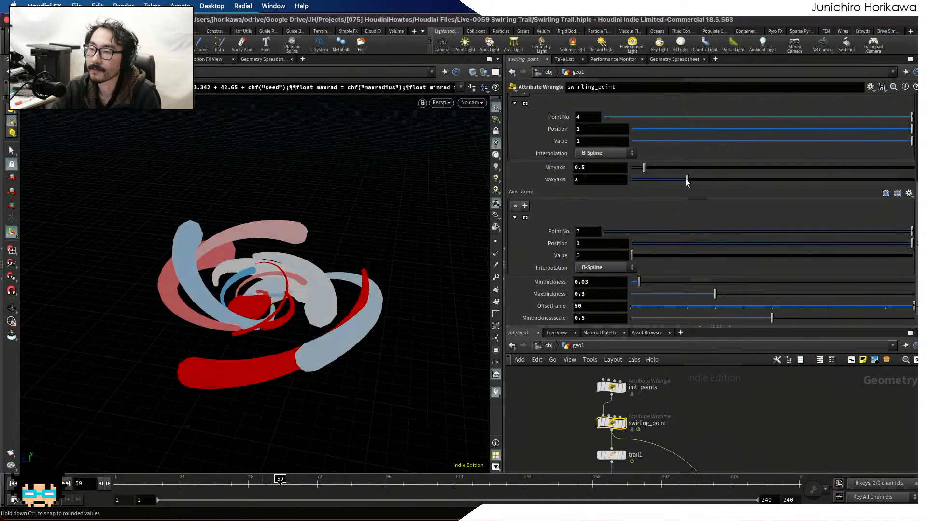
{"action": "left_click_drag", "start_coordinate": [687, 179], "coordinate": [642, 184]}
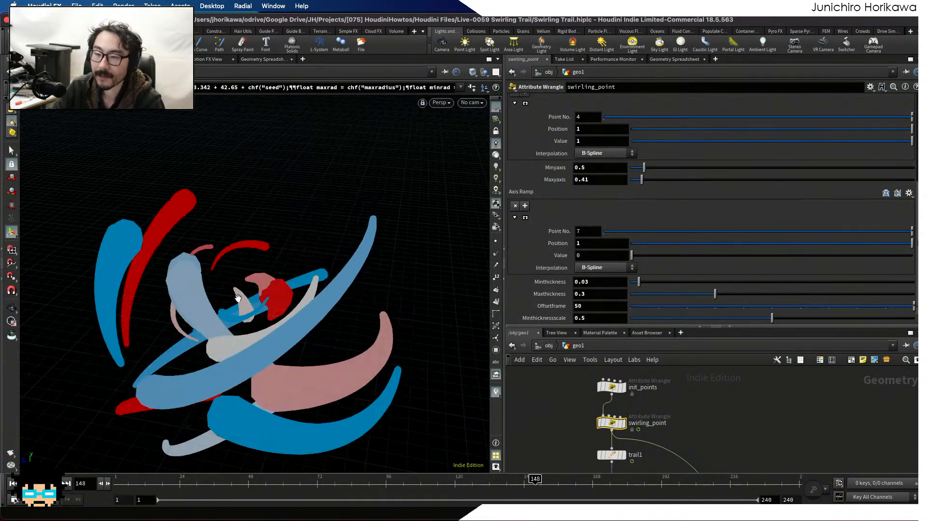
{"action": "key", "text": "Escape"}
{"action": "left_click_drag", "start_coordinate": [238, 298], "coordinate": [260, 297]}
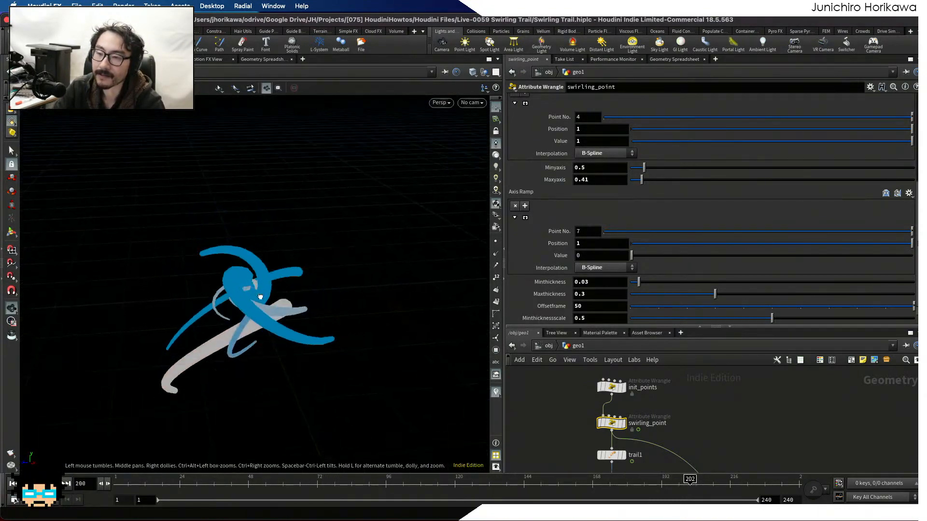
{"action": "key", "text": "Return"}
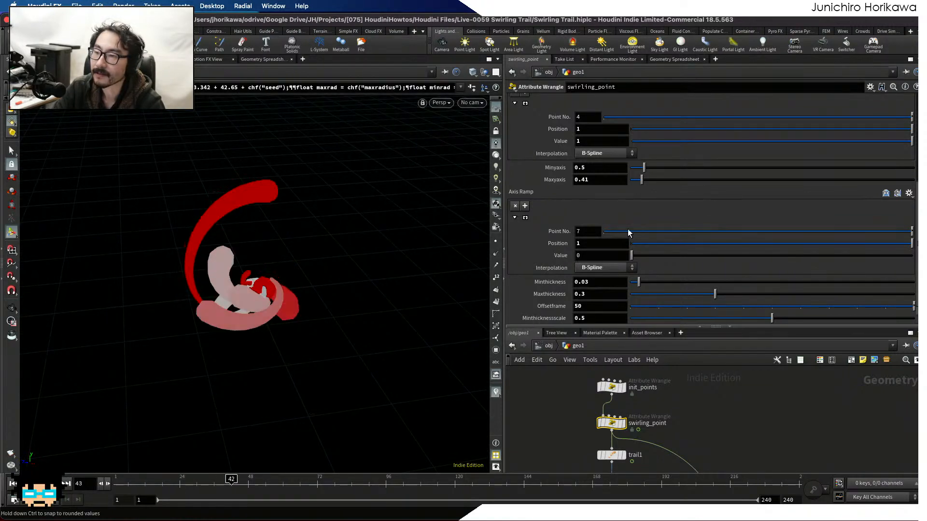
Try a Maxyaxis of 2.5 on swirling_point and restore it to 2.
{"action": "left_click_drag", "start_coordinate": [642, 179], "coordinate": [701, 178]}
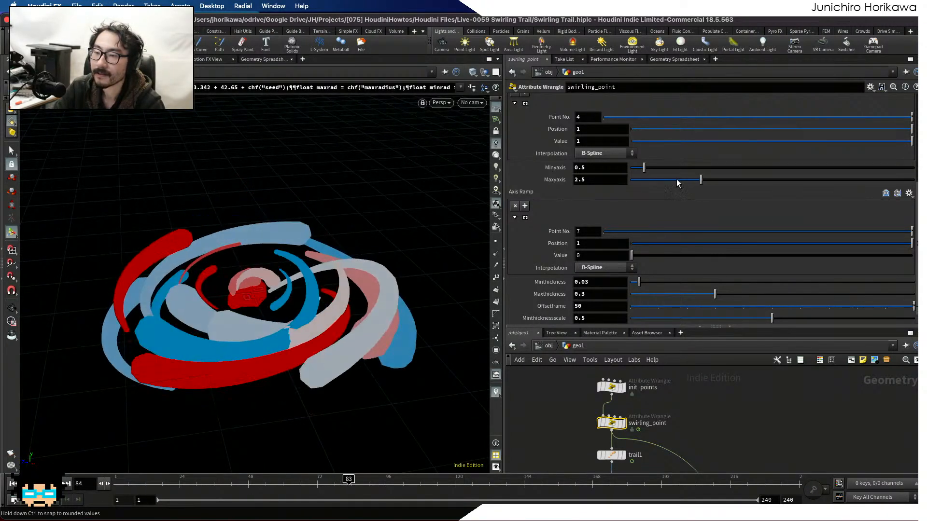
{"action": "type", "text": "2"}
{"action": "key", "text": "Return"}
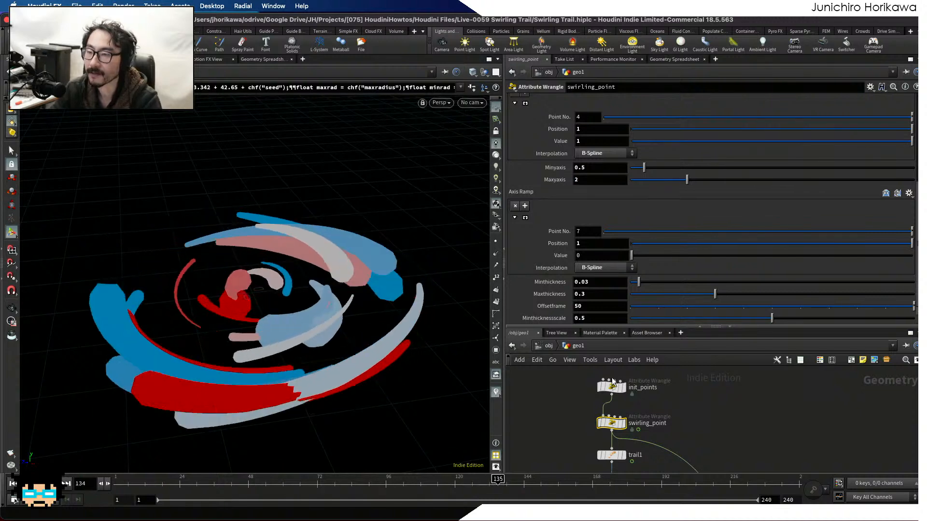
Try a Numpt of 46 on the init_points wrangle and restore it to 20.
{"action": "left_click", "coordinate": [610, 389]}
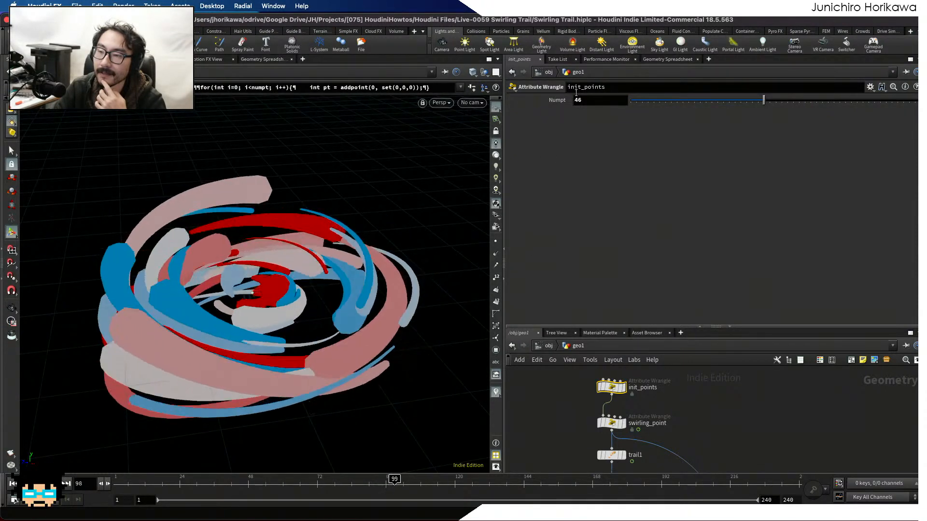
{"action": "middle_click", "coordinate": [539, 100], "text": "ctrl"}
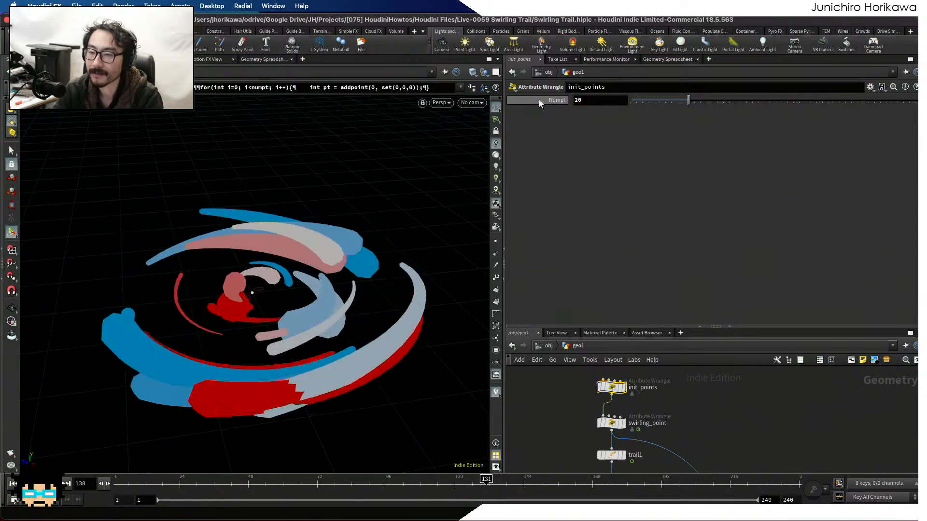
Try a Maxradius of 4.17 on the swirling_point wrangle and restore it to 3.
{"action": "left_click", "coordinate": [611, 422]}
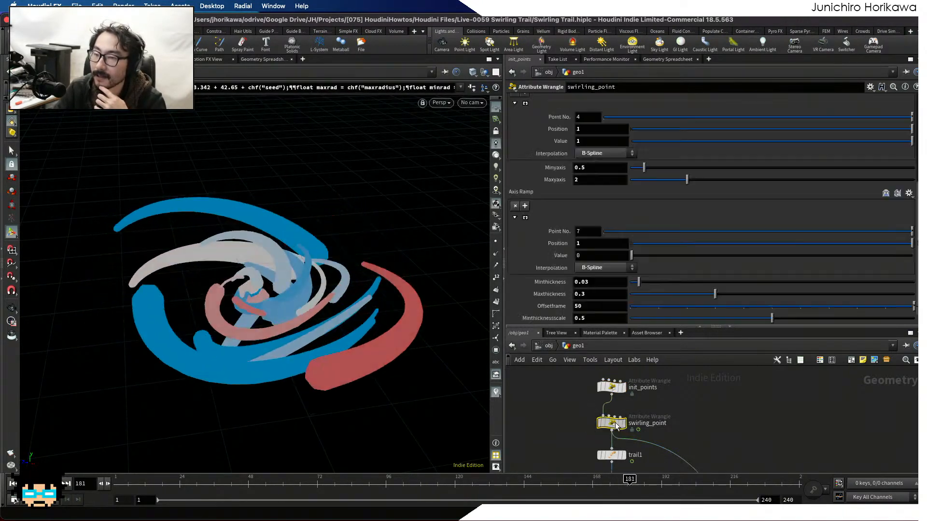
{"action": "scroll", "coordinate": [607, 163], "scroll_direction": "up", "scroll_amount": 5}
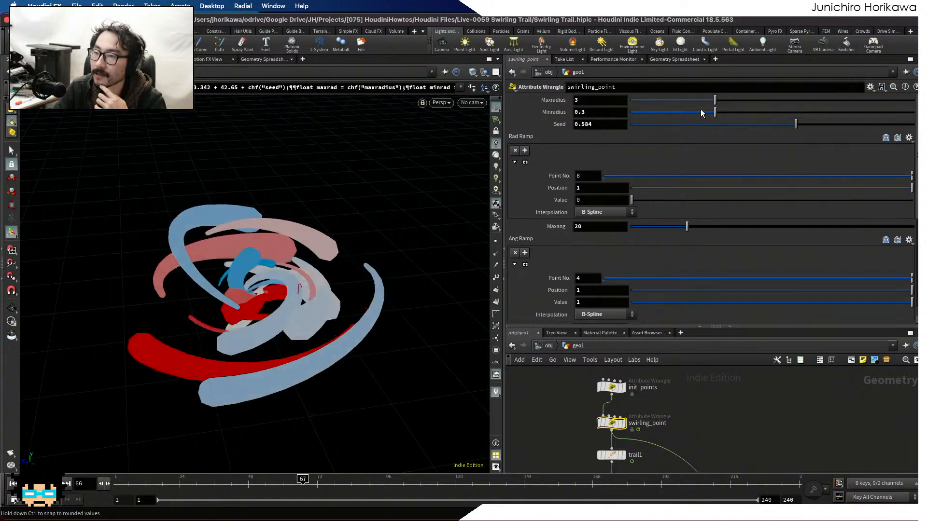
{"action": "left_click_drag", "start_coordinate": [716, 100], "coordinate": [748, 97]}
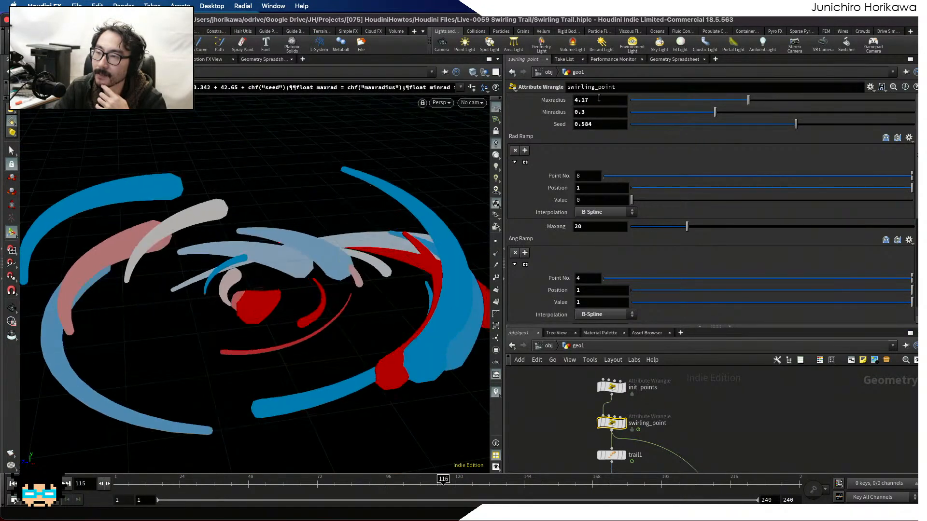
{"action": "type", "text": "3"}
{"action": "key", "text": "Return"}
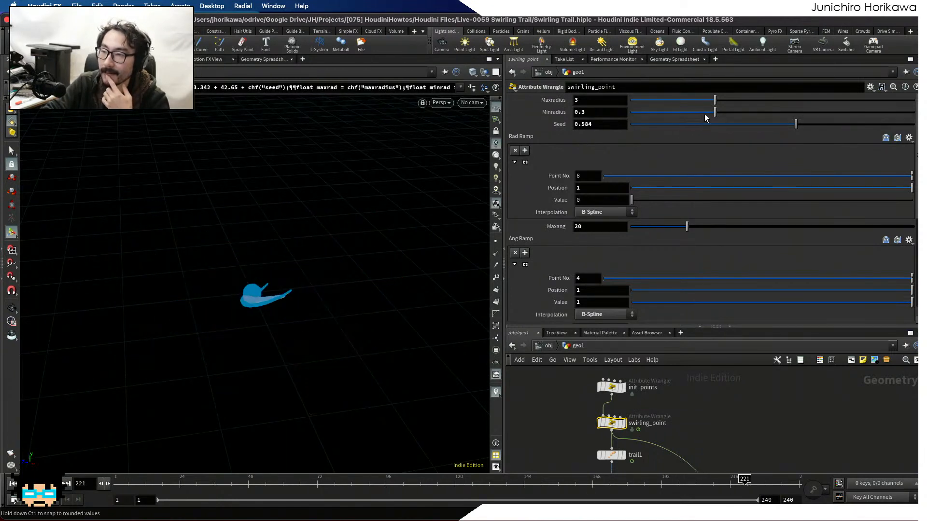
Set swirling_point's Minradius to 0.323 and its Seed to 0.425.
{"action": "mouse_move", "coordinate": [710, 113]}
{"action": "left_mouse_down"}
{"action": "mouse_move", "coordinate": [757, 115]}
{"action": "mouse_move", "coordinate": [713, 113]}
{"action": "mouse_move", "coordinate": [722, 113]}
{"action": "left_mouse_up"}
{"action": "left_click_drag", "start_coordinate": [796, 124], "coordinate": [699, 126]}
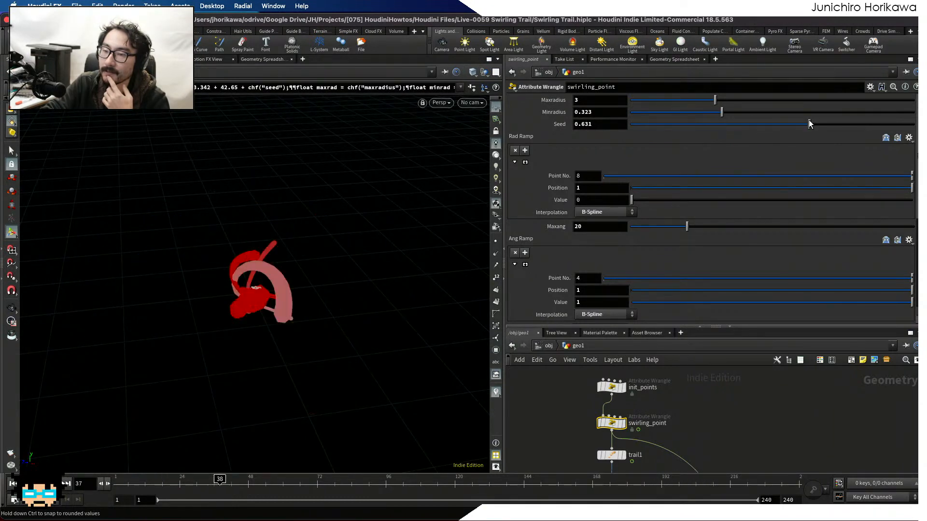
{"action": "left_click_drag", "start_coordinate": [809, 124], "coordinate": [751, 126]}
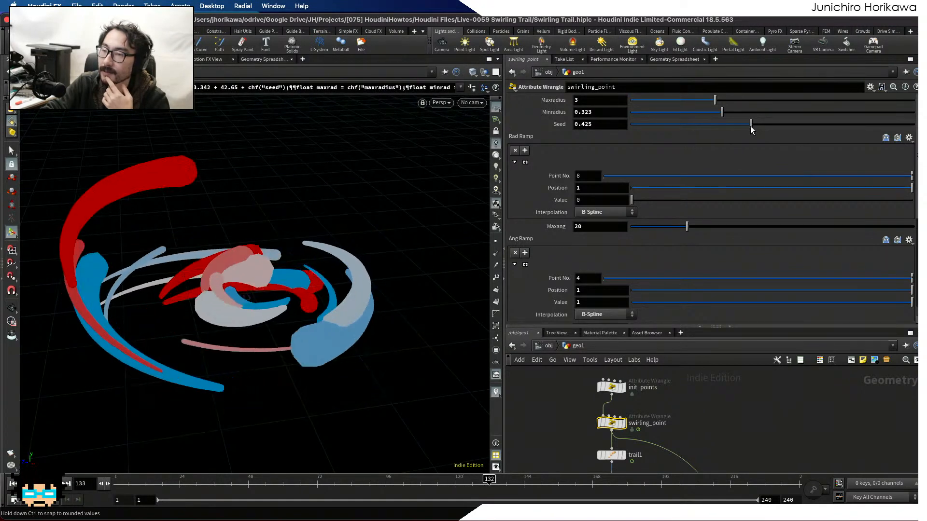
Try Maxang values of 5.3 and 74.1 on swirling_point and restore it to 20.
{"action": "scroll", "coordinate": [604, 193], "scroll_direction": "down", "scroll_amount": 1}
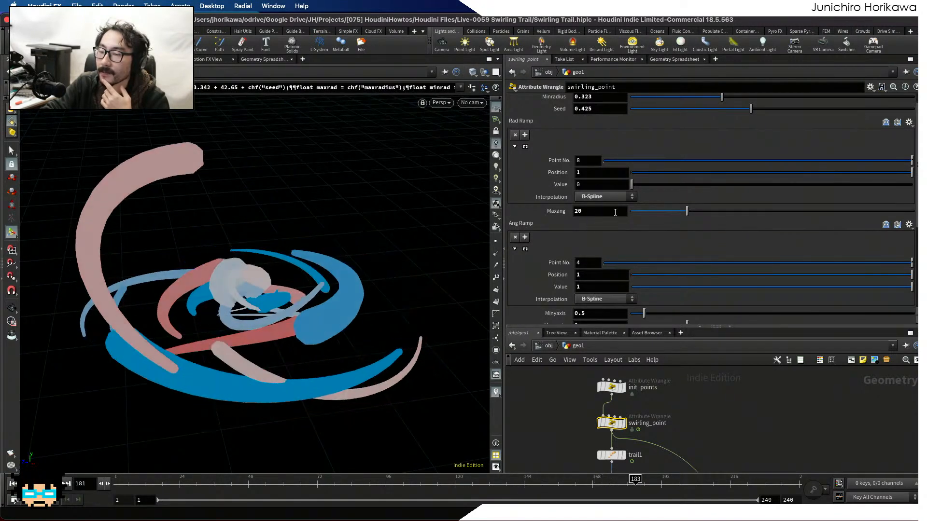
{"action": "left_click", "coordinate": [646, 212]}
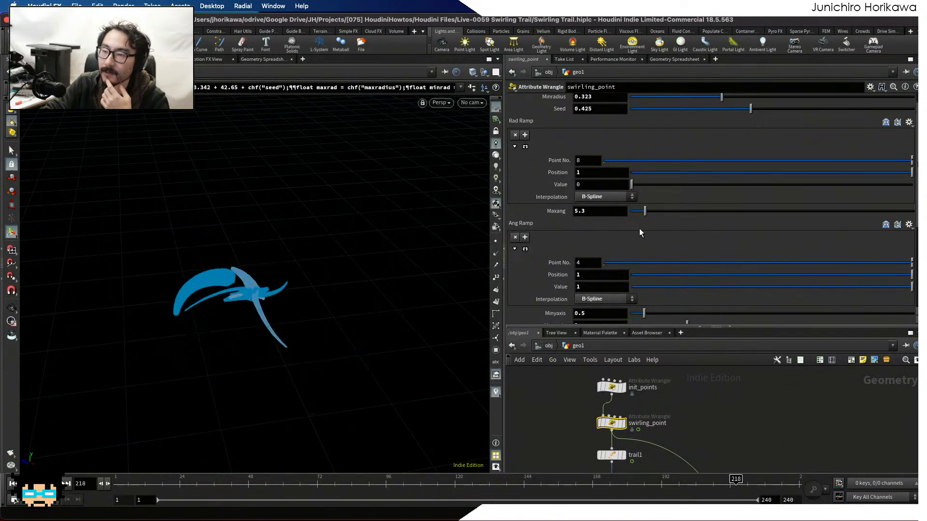
{"action": "left_click", "coordinate": [841, 211]}
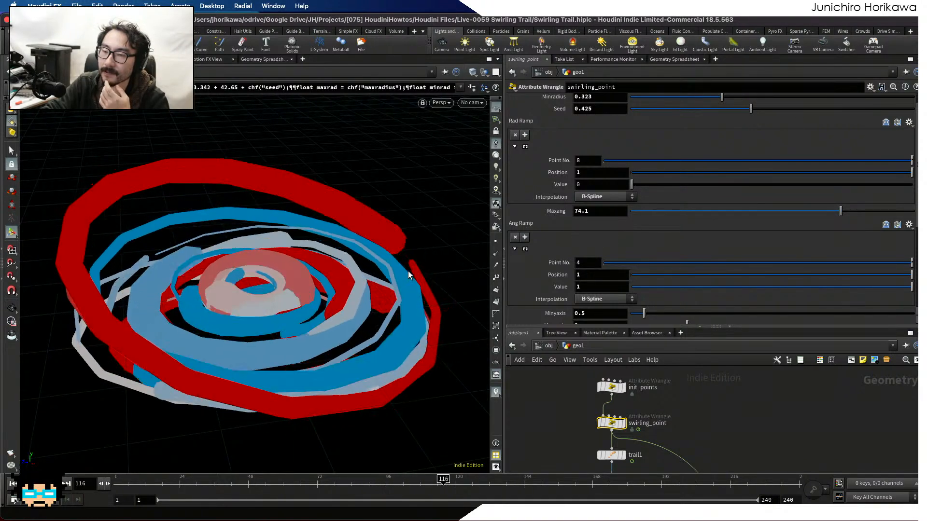
{"action": "double_click", "coordinate": [594, 211]}
{"action": "type", "text": "20"}
{"action": "key", "text": "Return"}
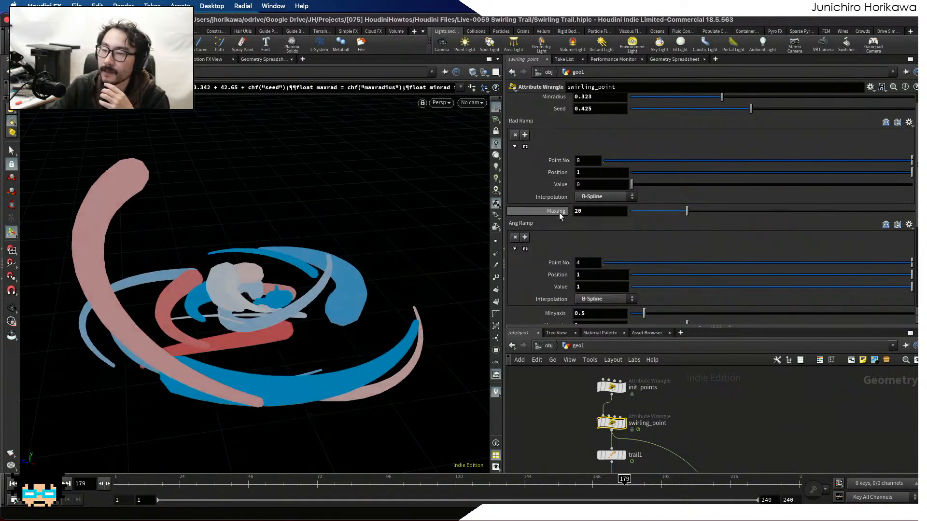
Test swirling_point's Maxthickness at 0.876 and 0.041 while the animation plays, and set it to 3.
{"action": "scroll", "coordinate": [596, 219], "scroll_direction": "down", "scroll_amount": 3}
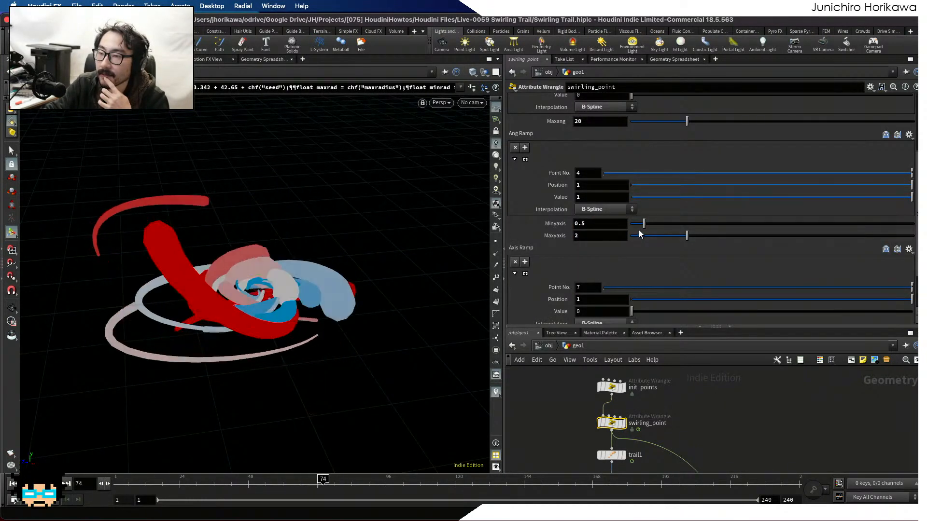
{"action": "scroll", "coordinate": [627, 258], "scroll_direction": "down", "scroll_amount": 2}
{"action": "scroll", "coordinate": [616, 269], "scroll_direction": "down", "scroll_amount": 2}
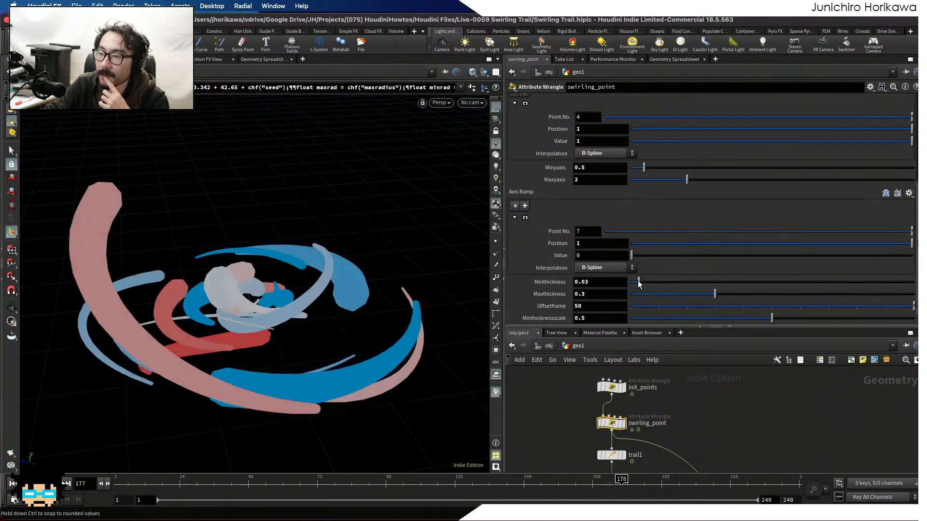
{"action": "left_click_drag", "start_coordinate": [786, 294], "coordinate": [825, 294]}
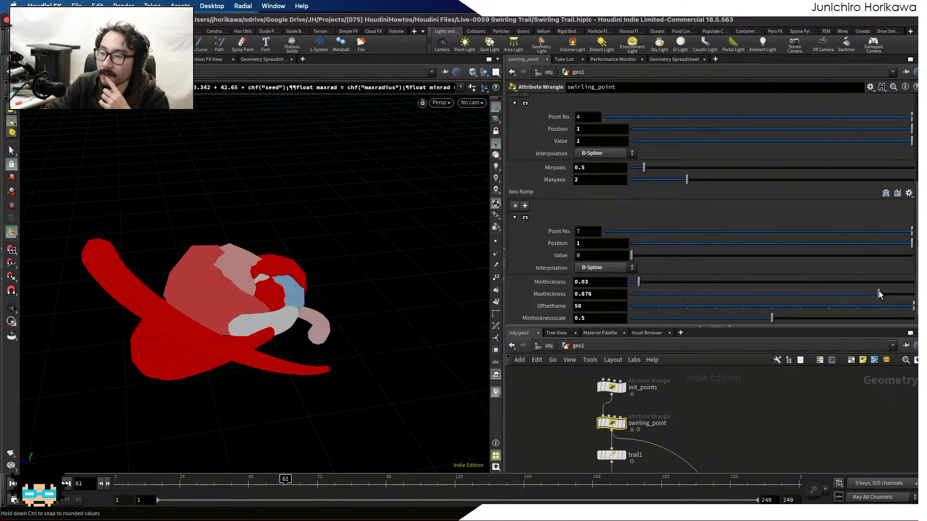
{"action": "left_click_drag", "start_coordinate": [878, 294], "coordinate": [641, 299]}
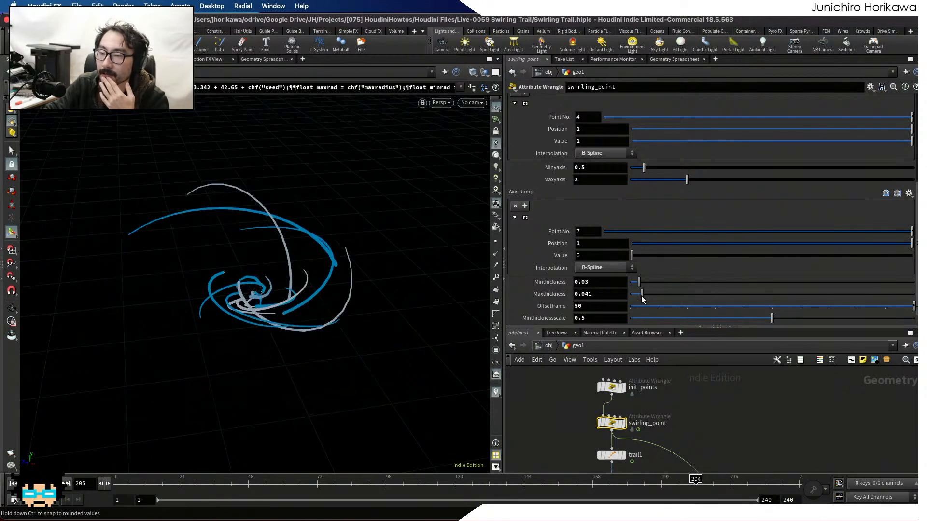
{"action": "left_click_drag", "start_coordinate": [642, 298], "coordinate": [680, 295]}
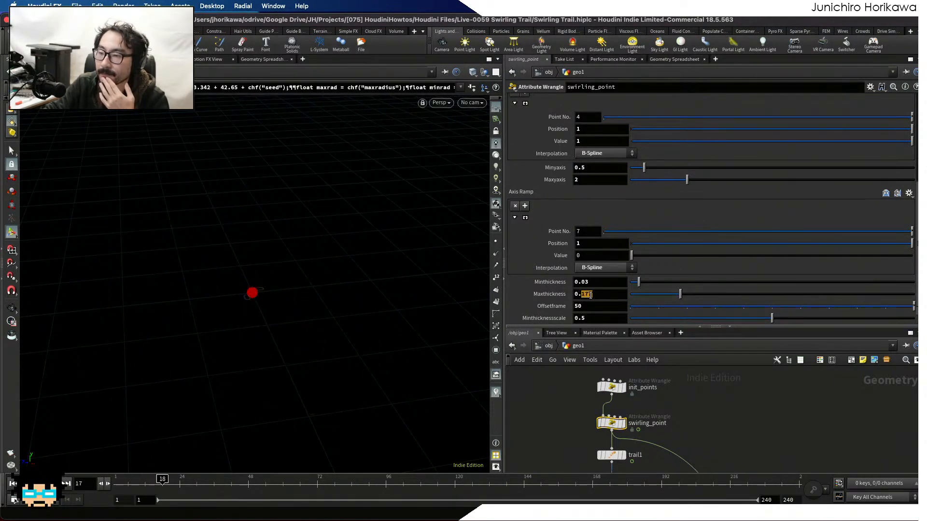
{"action": "type", "text": "3"}
{"action": "key", "text": "Return"}
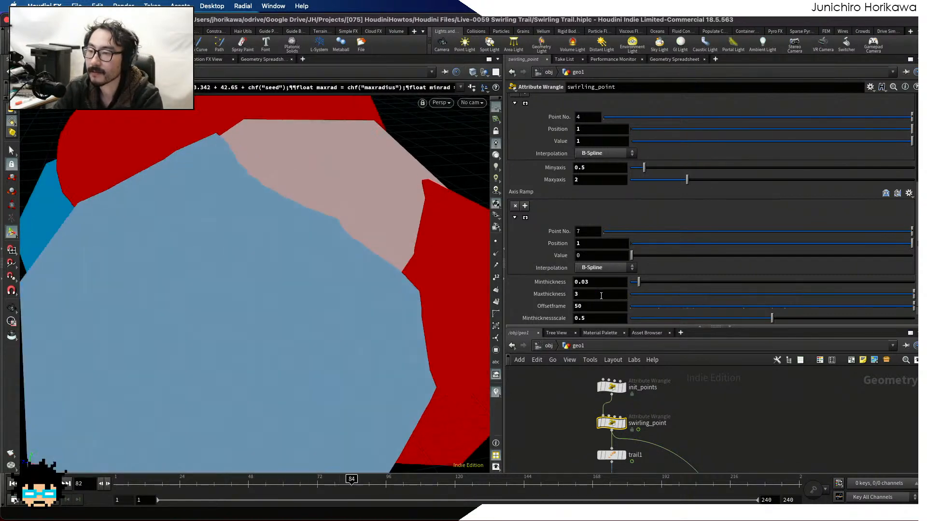
Try Maxthickness values of 0.43 and 0.33 on the swirling_point wrangle and set it to 0.3.
{"action": "double_click", "coordinate": [602, 295]}
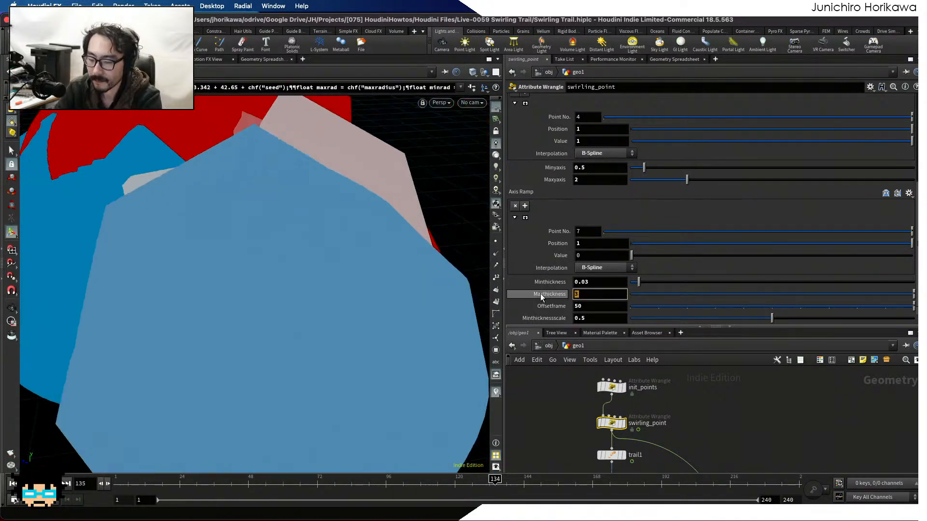
{"action": "type", "text": "0.43"}
{"action": "key", "text": "Return"}
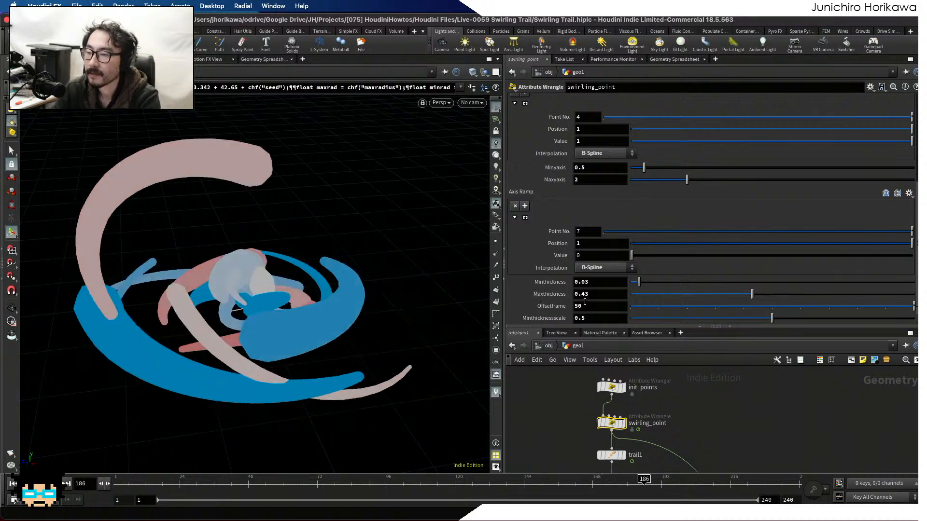
{"action": "double_click", "coordinate": [584, 295]}
{"action": "type", "text": "0.33"}
{"action": "key", "text": "Return"}
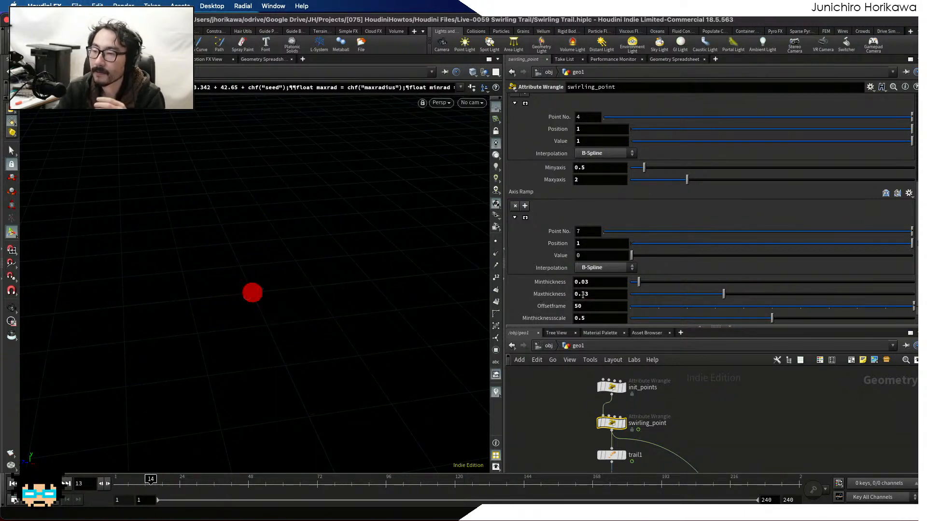
{"action": "left_click", "coordinate": [597, 295]}
{"action": "key", "text": "BackSpace"}
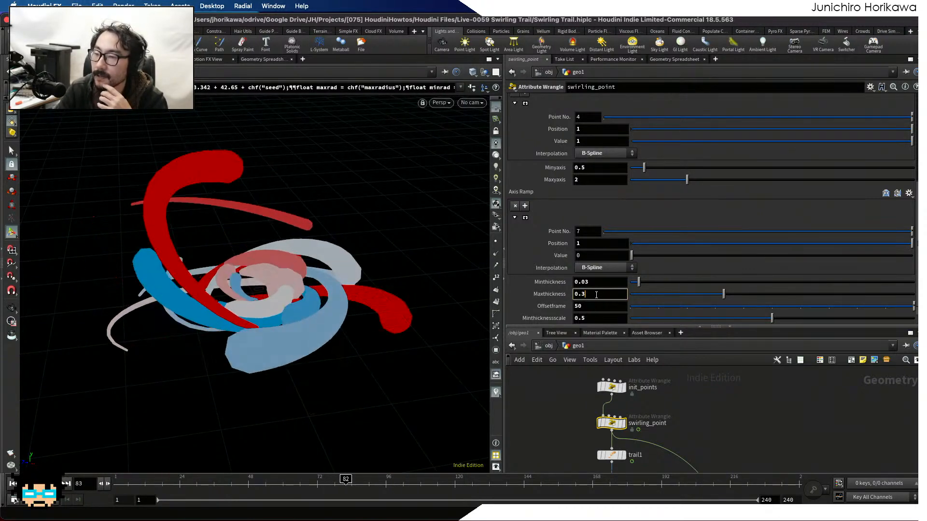
{"action": "key", "text": "Return"}
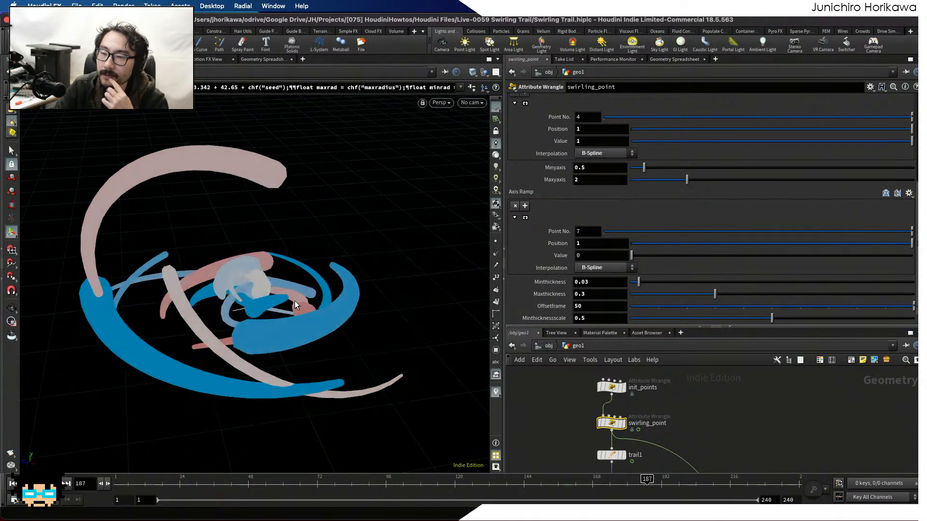
Edit swirling_point's parameter interface so that the Offsetframe parameter ranges from 0 to 100.
{"action": "left_click", "coordinate": [870, 87]}
{"action": "left_click", "coordinate": [868, 98]}
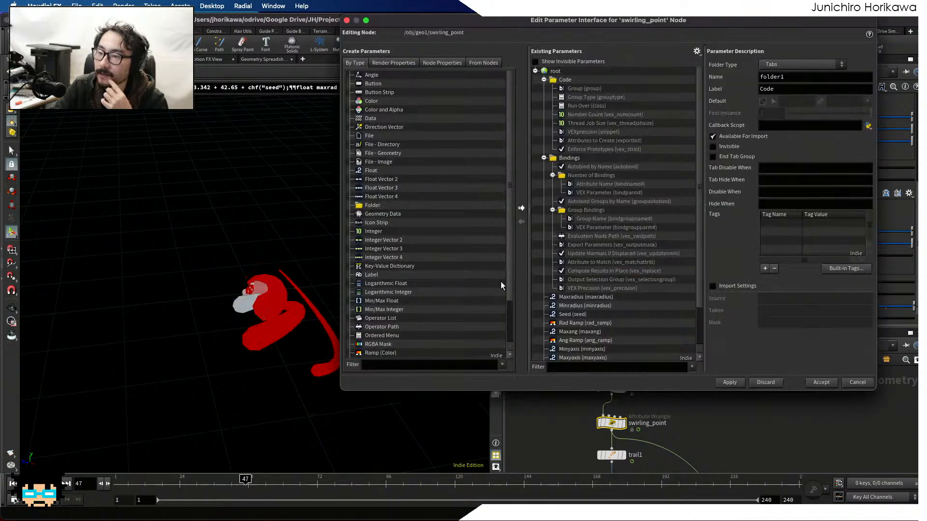
{"action": "scroll", "coordinate": [579, 335], "scroll_direction": "down", "scroll_amount": 2}
{"action": "left_click", "coordinate": [579, 346]}
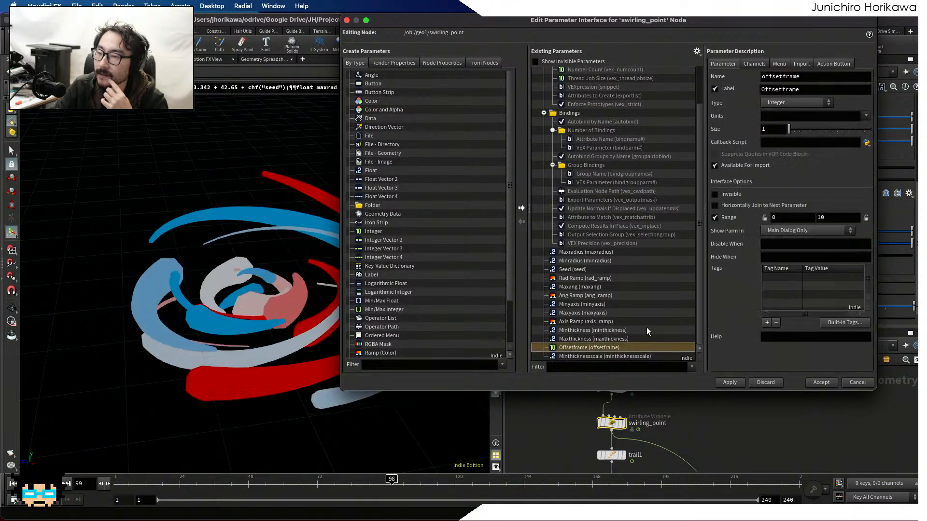
{"action": "left_click", "coordinate": [790, 219]}
{"action": "key", "text": "Tab"}
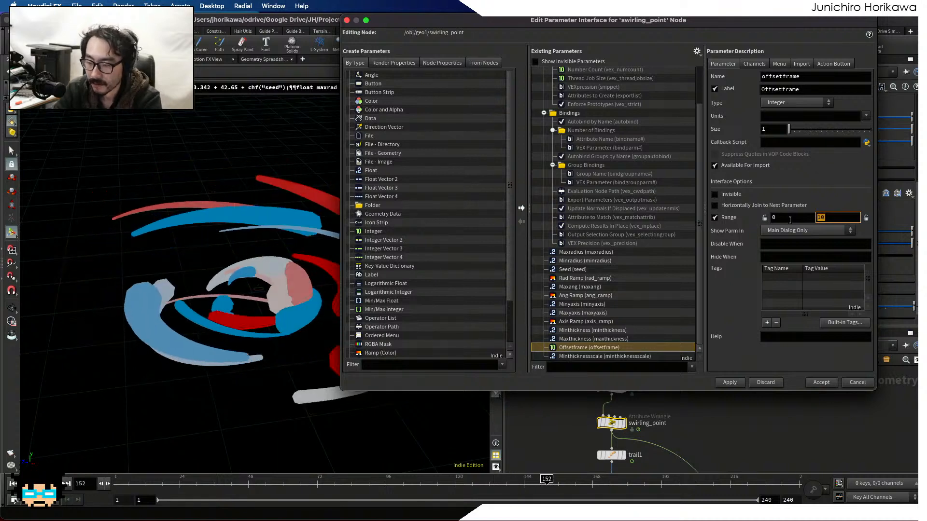
{"action": "type", "text": "100"}
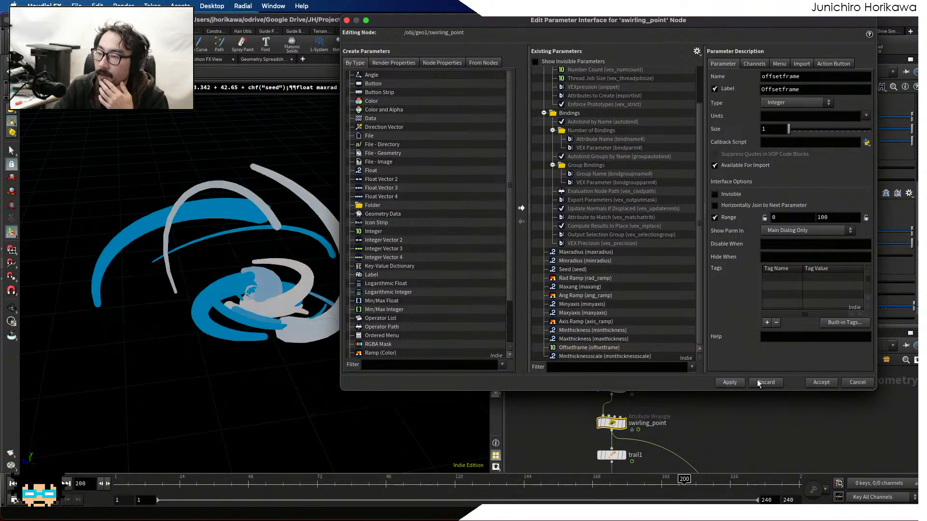
{"action": "left_click", "coordinate": [824, 381]}
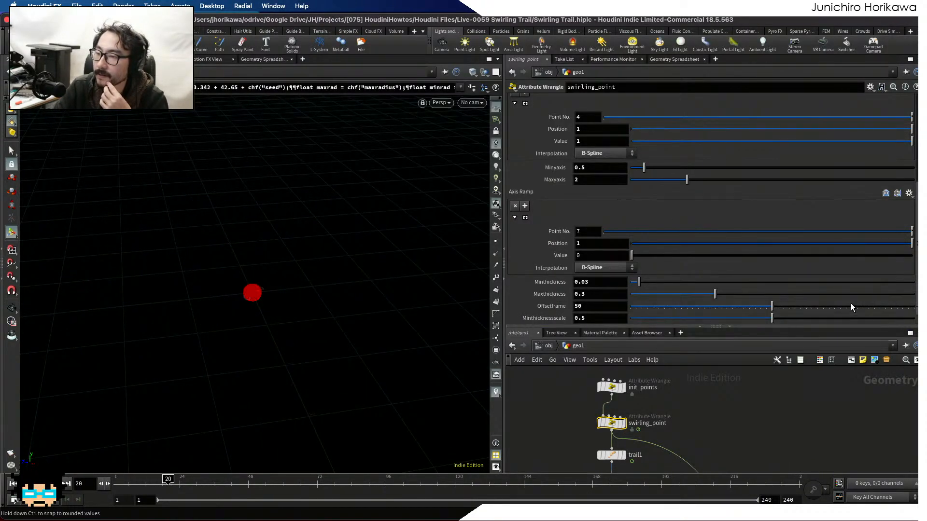
Try Offsetframe values of 100 and 0 on swirling_point during playback and restore it to 50.
{"action": "left_click_drag", "start_coordinate": [851, 307], "coordinate": [915, 308]}
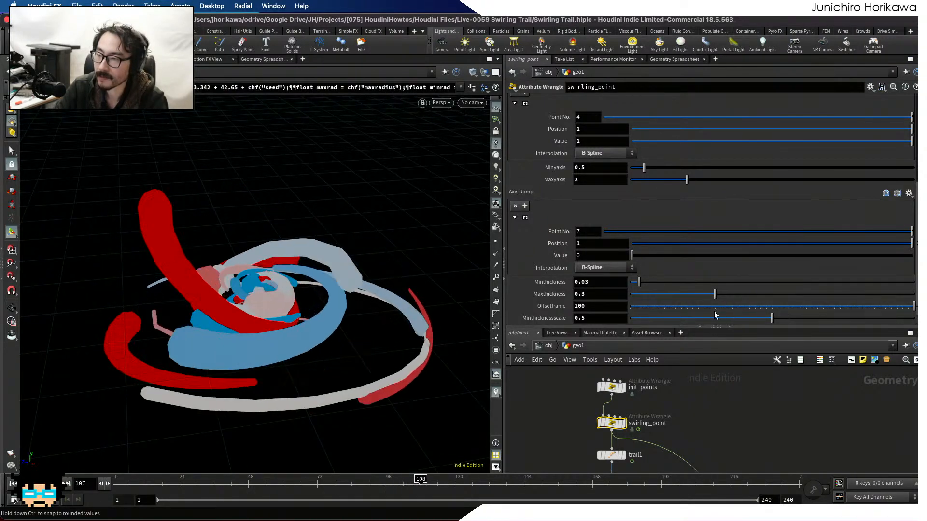
{"action": "left_click_drag", "start_coordinate": [715, 310], "coordinate": [604, 308]}
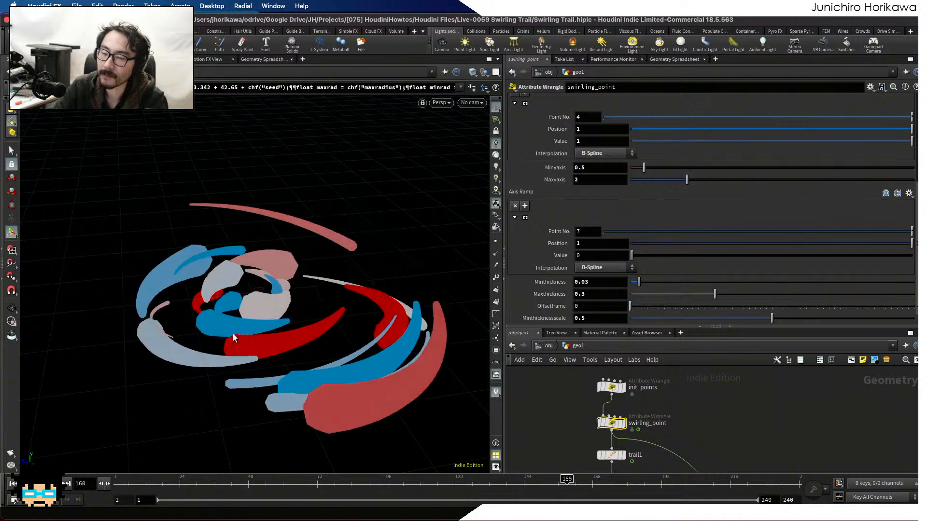
{"action": "key", "text": "ctrl+Up"}
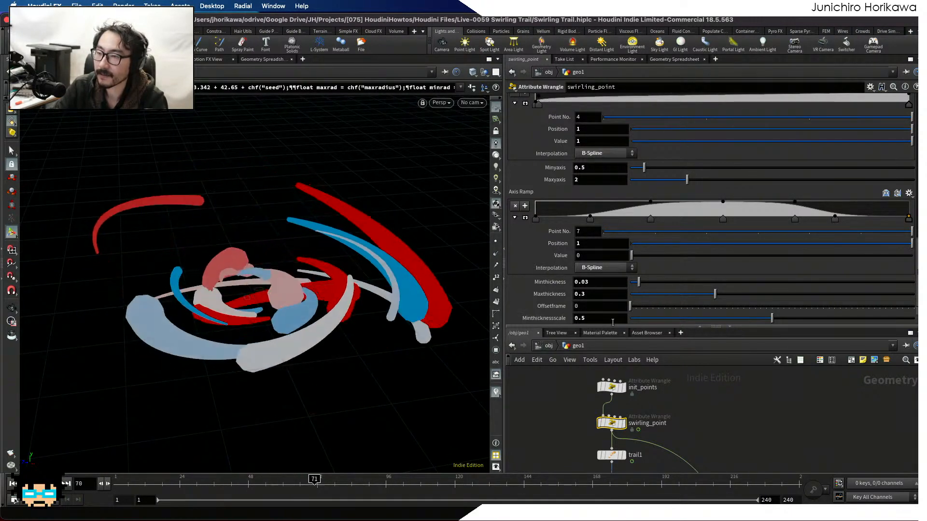
{"action": "double_click", "coordinate": [600, 306]}
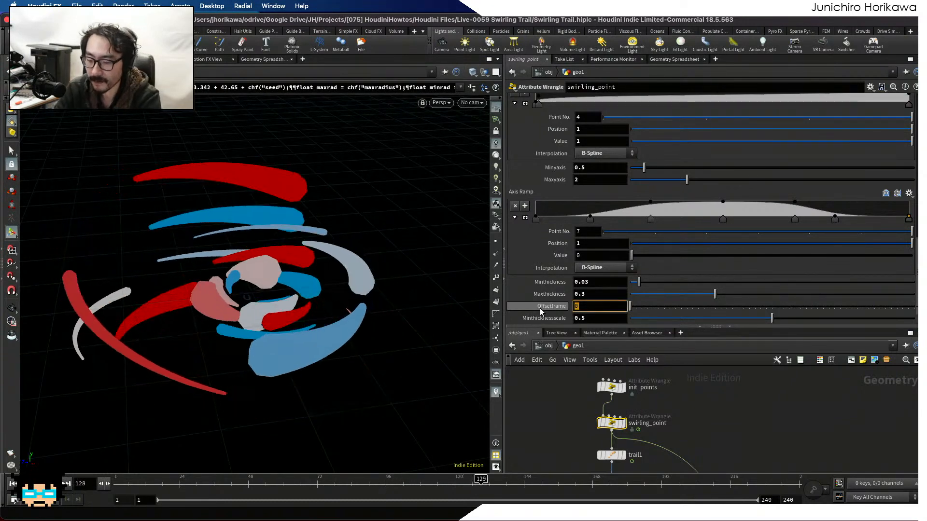
{"action": "type", "text": "50"}
{"action": "key", "text": "Return"}
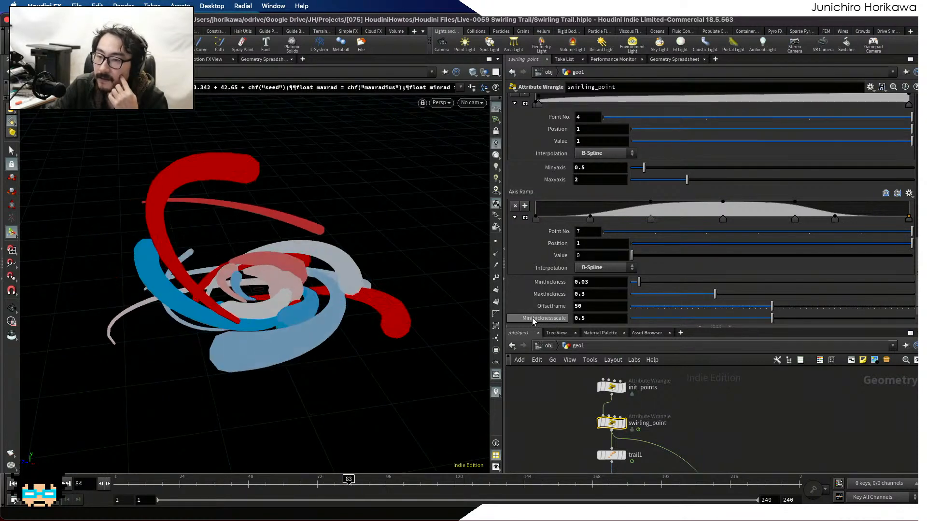
Test swirling_point's Minthicknessscale at 0, 1 and about 0.12 from the first frame and in playback, and restore it to 0.5.
{"action": "key", "text": "ctrl+Up"}
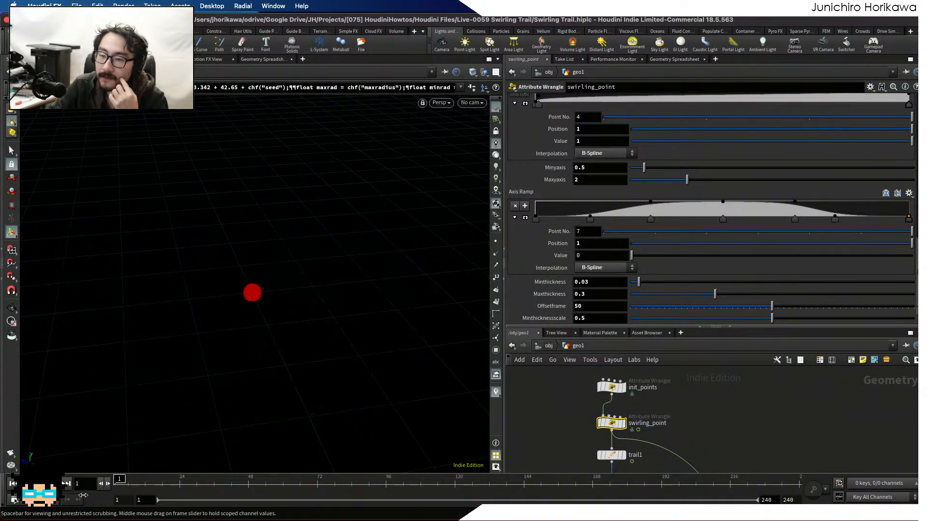
{"action": "left_click_drag", "start_coordinate": [664, 317], "coordinate": [584, 320]}
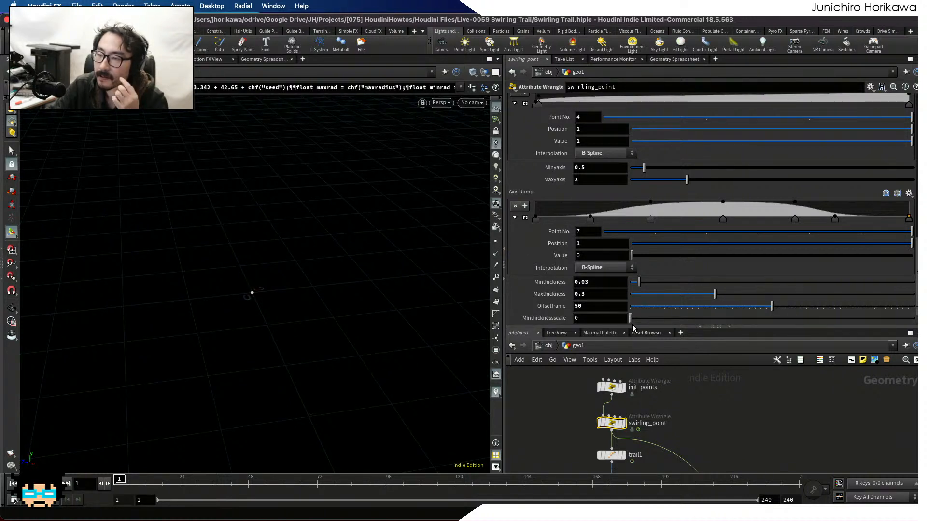
{"action": "left_click", "coordinate": [708, 319]}
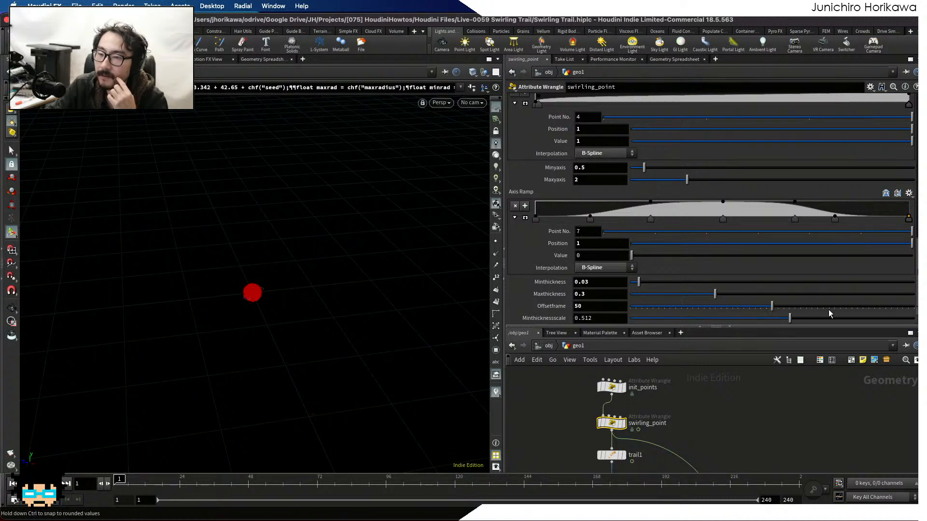
{"action": "left_click_drag", "start_coordinate": [828, 314], "coordinate": [914, 318]}
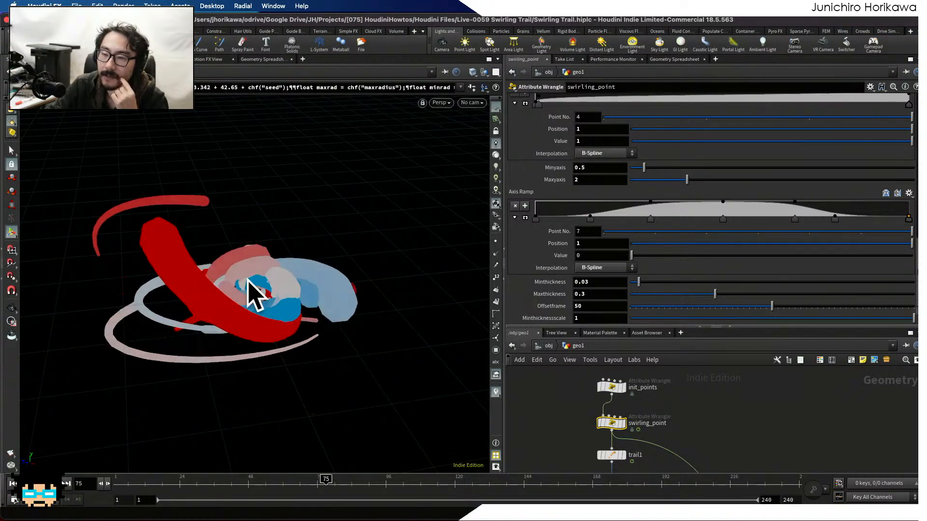
{"action": "left_click", "coordinate": [673, 319]}
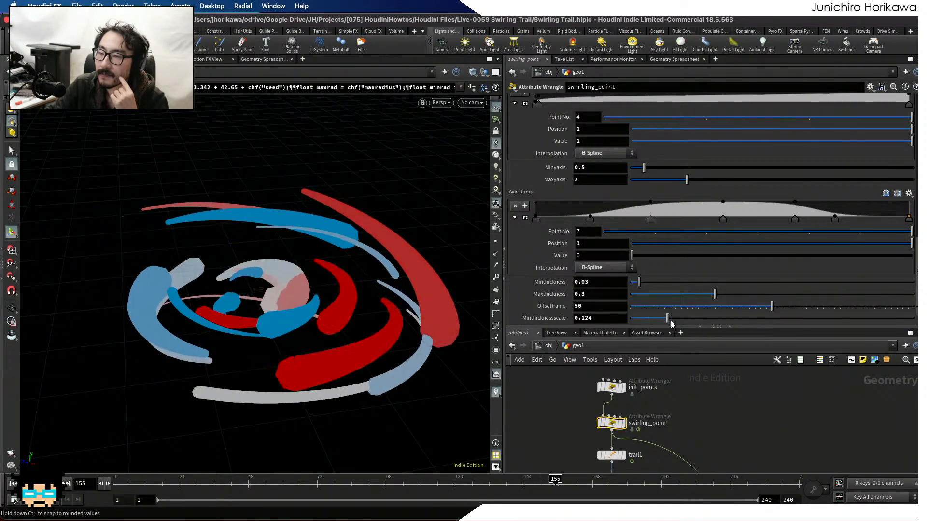
{"action": "left_click", "coordinate": [667, 319]}
{"action": "left_click_drag", "start_coordinate": [666, 323], "coordinate": [665, 323]}
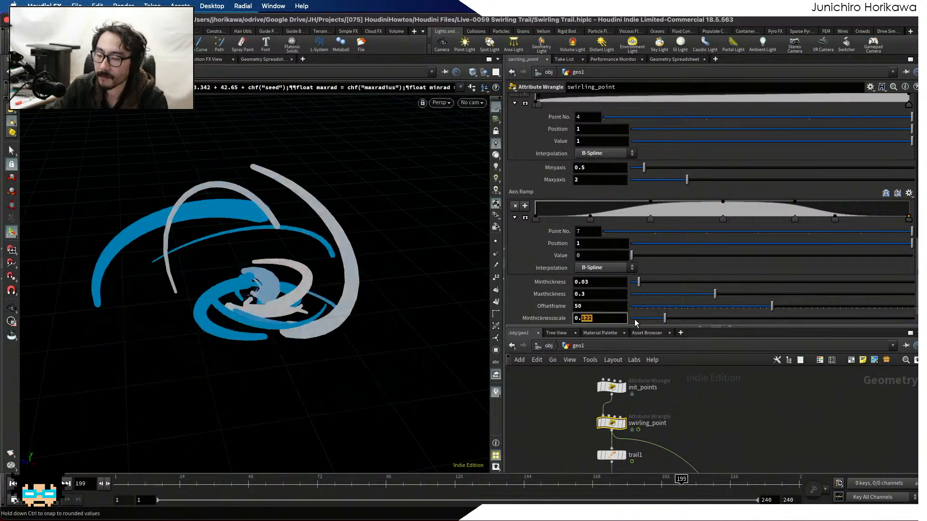
{"action": "type", "text": "5"}
{"action": "key", "text": "Return"}
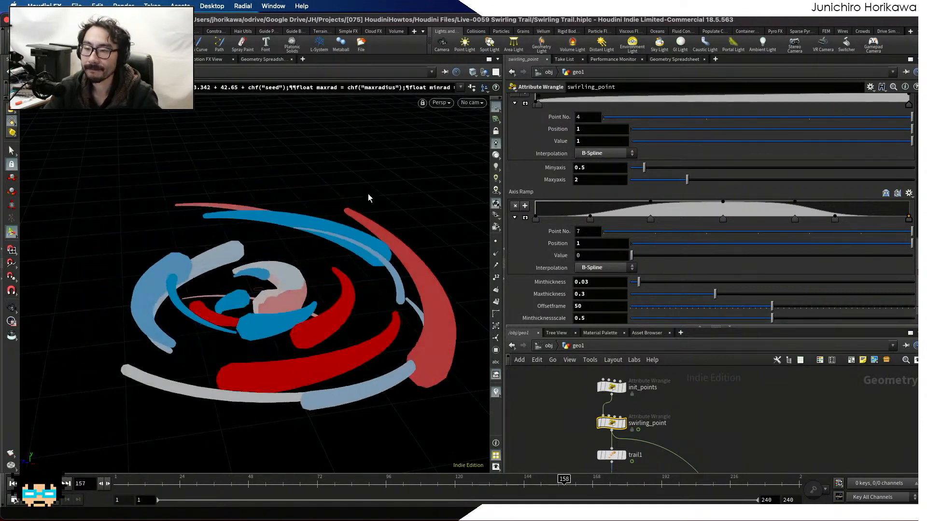
Display the subdivide1 node's result and place the node directly below color1 in an enlarged network view.
{"action": "key", "text": "Escape"}
{"action": "left_click_drag", "start_coordinate": [368, 198], "coordinate": [334, 252]}
{"action": "key", "text": "Return"}
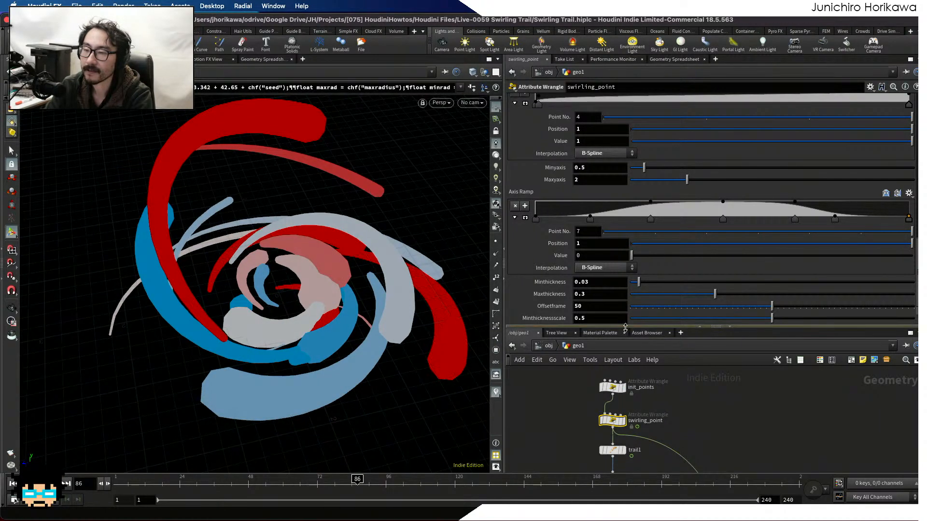
{"action": "left_click_drag", "start_coordinate": [622, 327], "coordinate": [624, 215]}
{"action": "scroll", "coordinate": [658, 388], "scroll_direction": "down", "scroll_amount": 5}
{"action": "scroll", "coordinate": [676, 441], "scroll_direction": "up", "scroll_amount": 8}
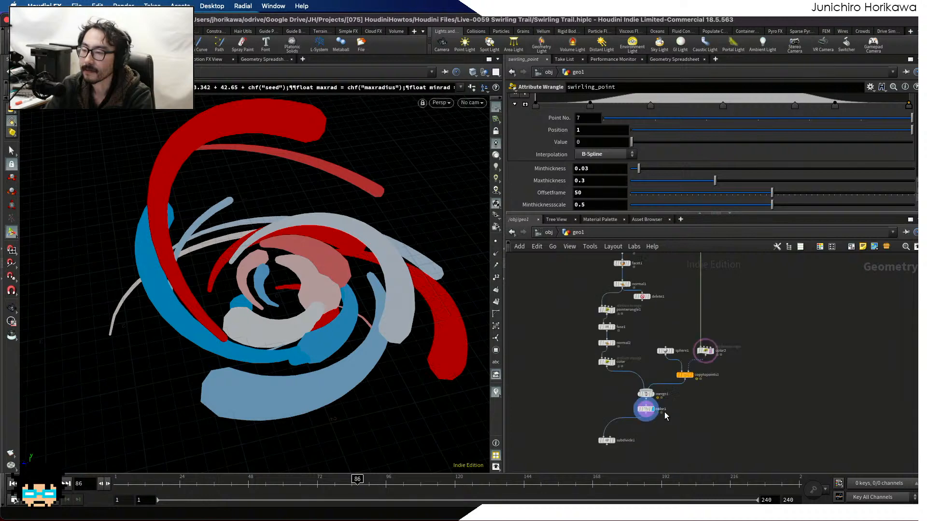
{"action": "left_click", "coordinate": [609, 425]}
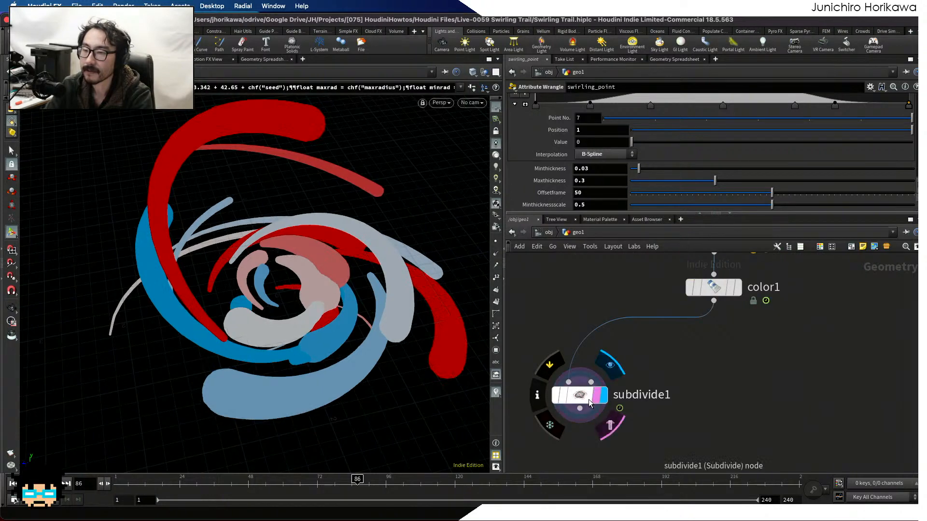
{"action": "left_click_drag", "start_coordinate": [579, 395], "coordinate": [714, 365]}
{"action": "left_click_drag", "start_coordinate": [367, 352], "coordinate": [400, 366]}
Add a File Cache node below subdivide1 and connect subdivide1's output to it.
{"action": "scroll", "coordinate": [608, 386], "scroll_direction": "down", "scroll_amount": 2}
{"action": "key", "text": "Tab"}
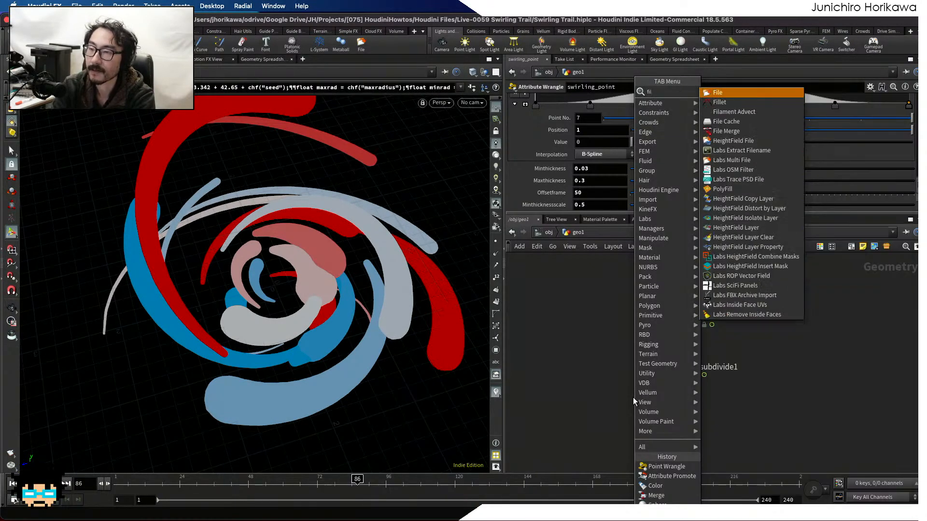
{"action": "key", "text": "Return"}
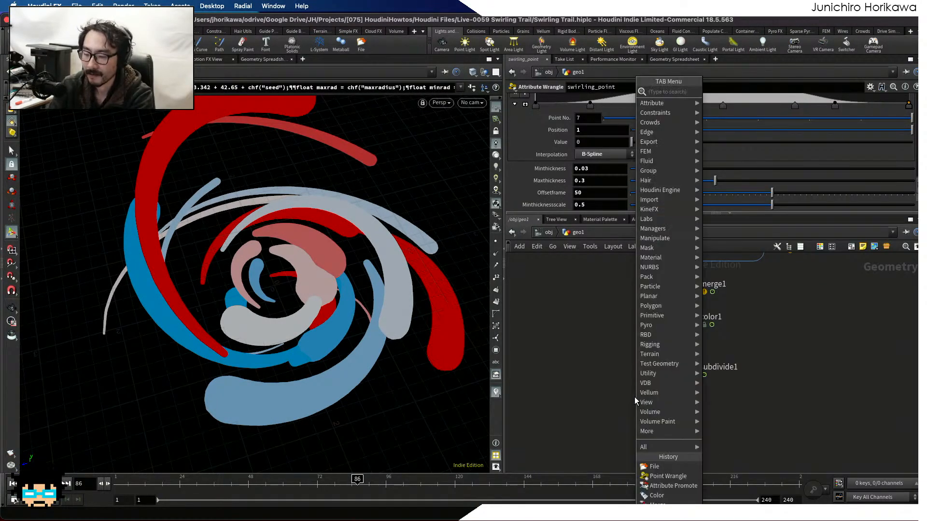
{"action": "key", "text": "Tab"}
{"action": "type", "text": "file"}
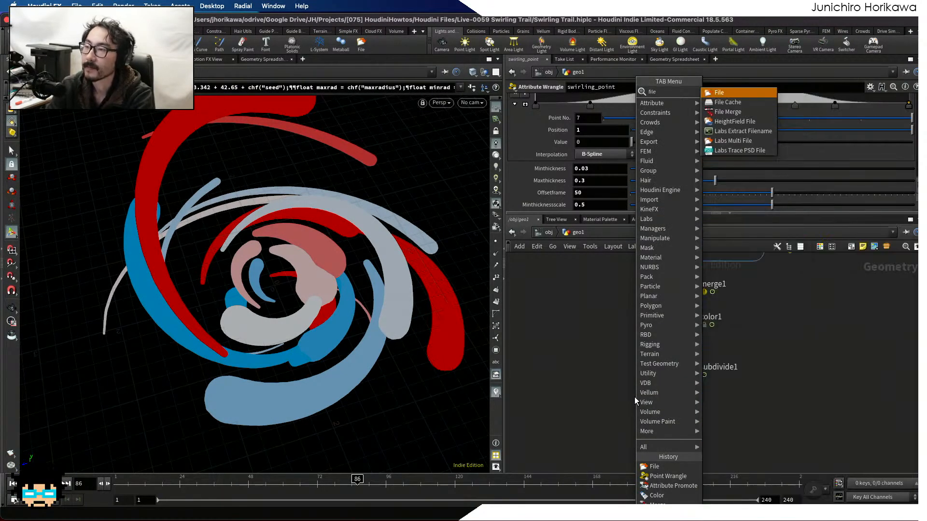
{"action": "left_click", "coordinate": [741, 103]}
{"action": "left_click", "coordinate": [680, 407]}
{"action": "scroll", "coordinate": [680, 405], "scroll_direction": "up", "scroll_amount": 2}
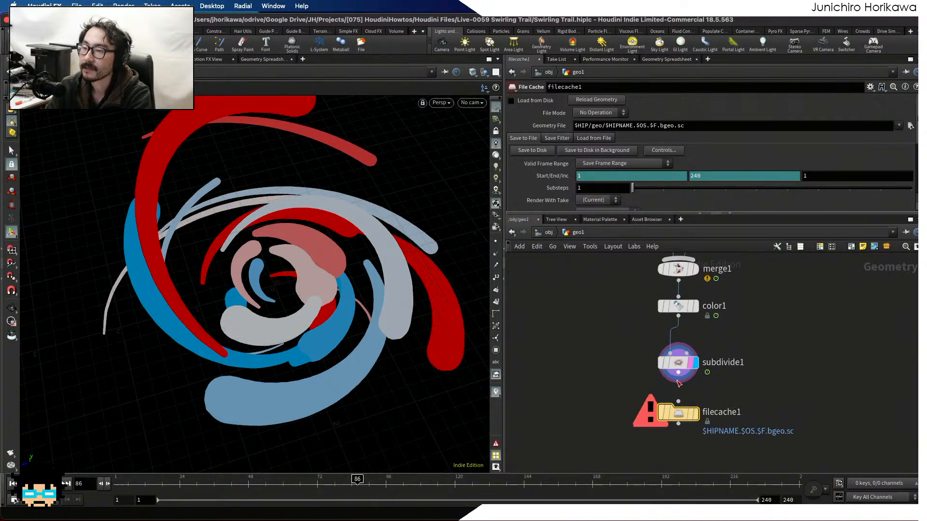
{"action": "mouse_move", "coordinate": [699, 419]}
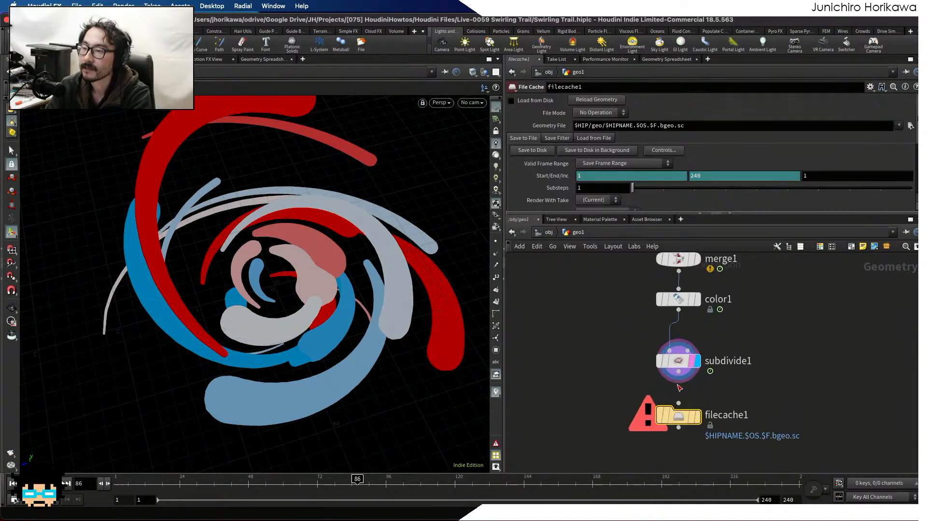
Set the File Cache node's geometry file path to $HIP/cache/cache.$F.bgeo.sc.
{"action": "double_click", "coordinate": [597, 126]}
{"action": "type", "text": "cache"}
{"action": "key", "text": "Return"}
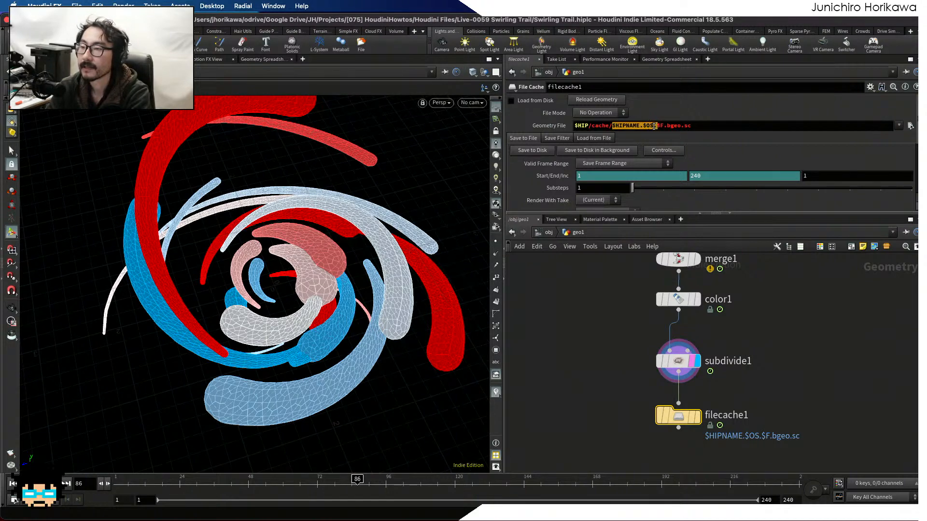
{"action": "left_click_drag", "start_coordinate": [655, 127], "coordinate": [653, 127]}
{"action": "type", "text": "ca"}
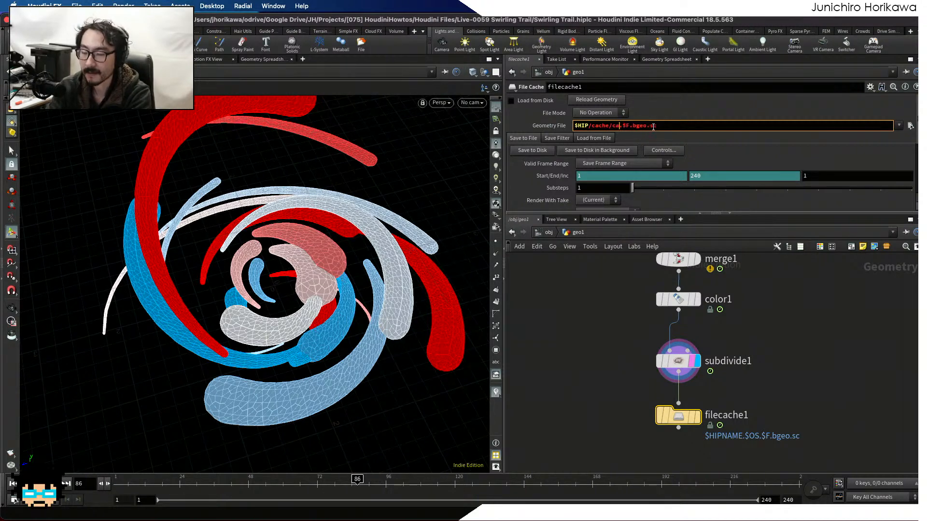
{"action": "type", "text": "che"}
{"action": "key", "text": "Return"}
Save the scene with filecache1 displayed, and write its geometry cache for frames 1 to 240 to disk.
{"action": "scroll", "coordinate": [698, 419], "scroll_direction": "up", "scroll_amount": 1}
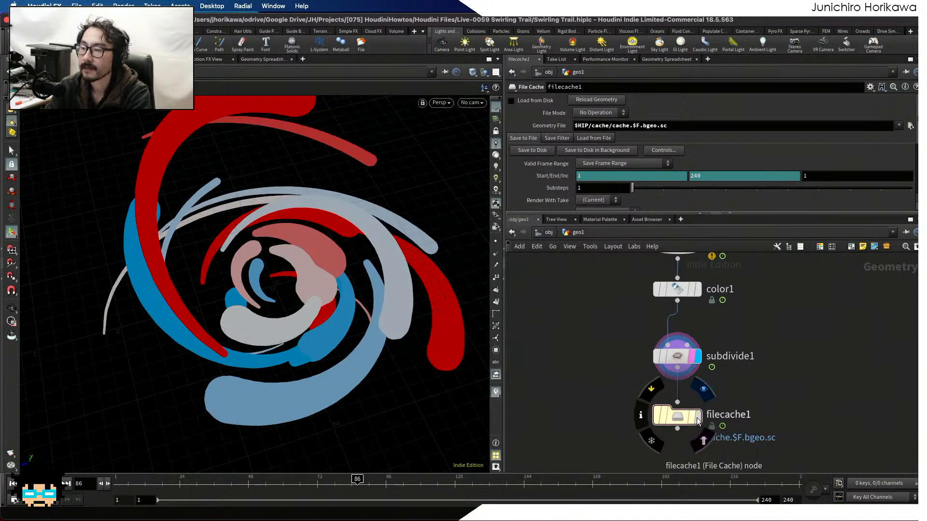
{"action": "left_click", "coordinate": [697, 416]}
{"action": "key", "text": "ctrl+s"}
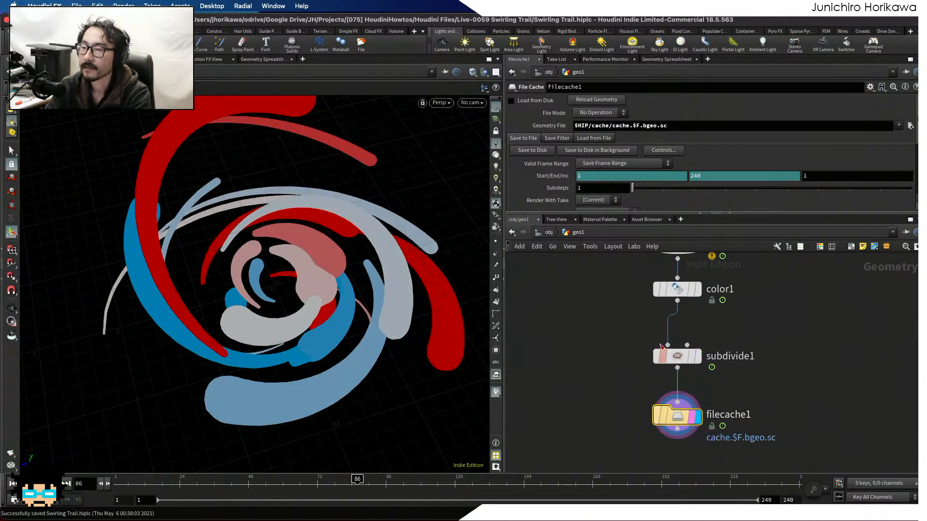
{"action": "left_click", "coordinate": [523, 152]}
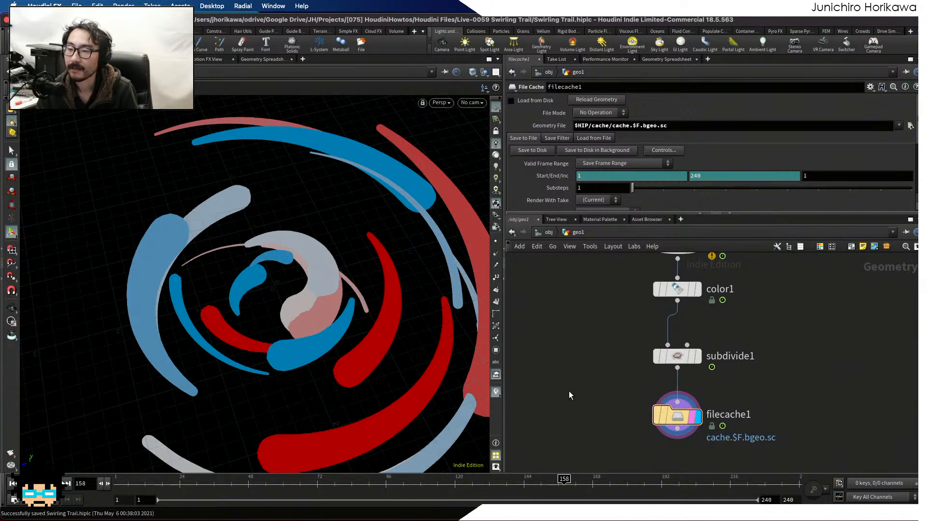
Play back the swirling trail animation in the viewport and stop it at frame 86.
{"action": "scroll", "coordinate": [567, 391], "scroll_direction": "down", "scroll_amount": 4}
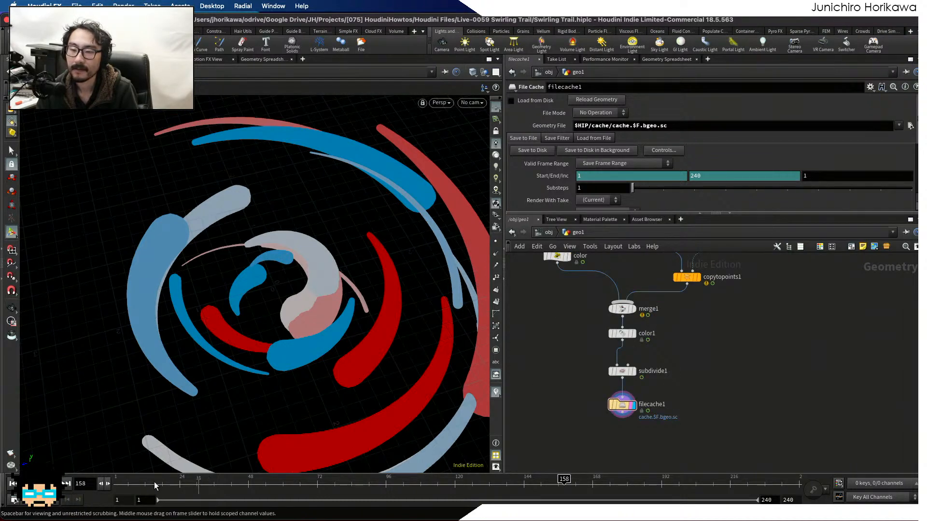
{"action": "key", "text": "Up"}
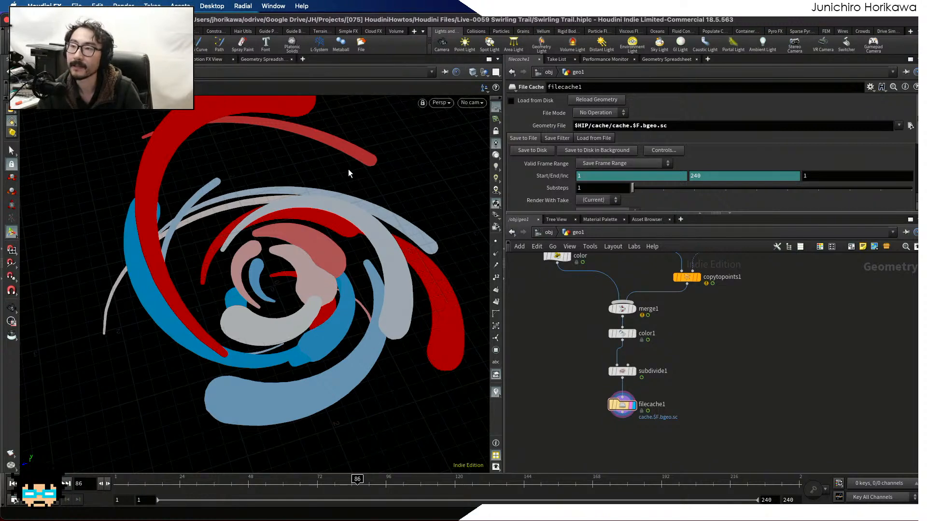
{"action": "key", "text": "Escape"}
{"action": "left_click_drag", "start_coordinate": [361, 239], "coordinate": [343, 280]}
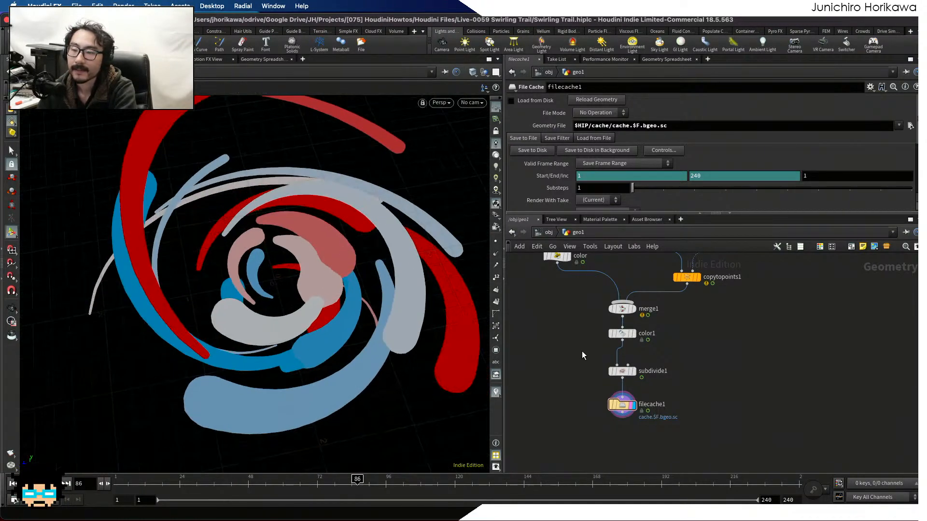
Add a Null node to the network beside the swirling_point node.
{"action": "scroll", "coordinate": [581, 352], "scroll_direction": "down", "scroll_amount": 5}
{"action": "scroll", "coordinate": [630, 366], "scroll_direction": "up", "scroll_amount": 5}
{"action": "middle_click_drag", "start_coordinate": [555, 357], "coordinate": [606, 357]}
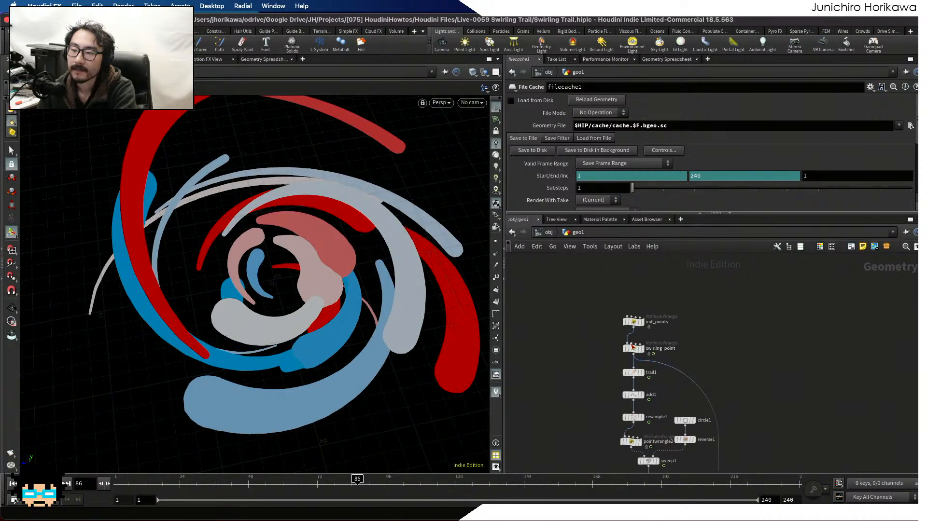
{"action": "key", "text": "Tab"}
{"action": "type", "text": "color"}
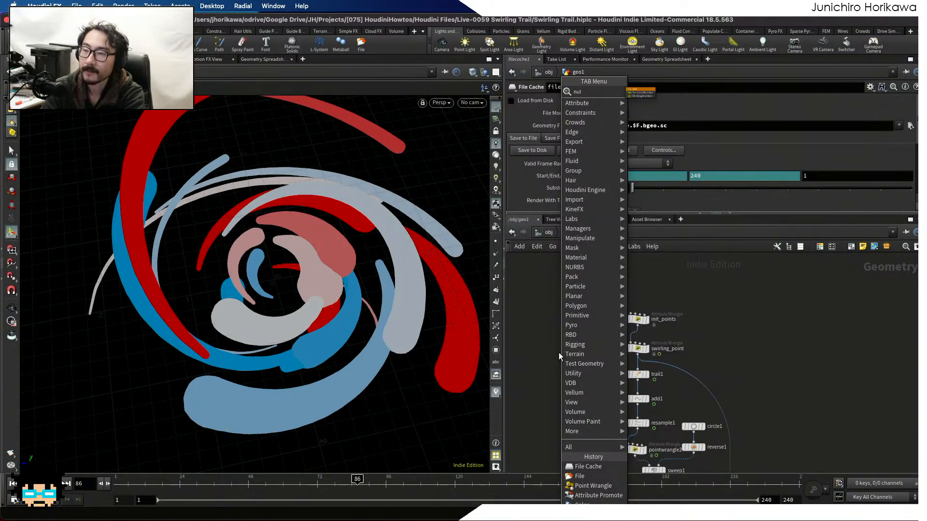
{"action": "key", "text": "Return"}
{"action": "left_click", "coordinate": [558, 355]}
{"action": "scroll", "coordinate": [558, 354], "scroll_direction": "up", "scroll_amount": 2}
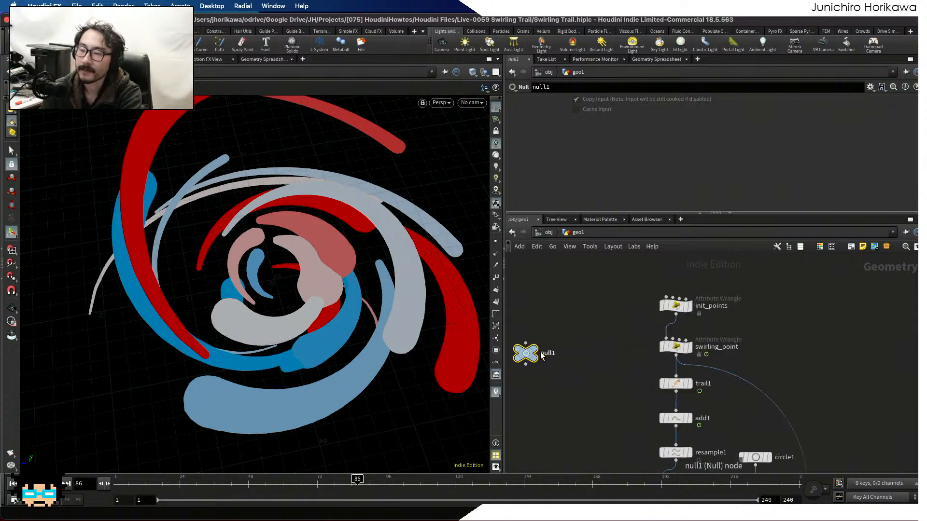
Rename the new Null node to CONTROLLER and colour it blue.
{"action": "double_click", "coordinate": [546, 353]}
{"action": "type", "text": "coNTROLLER"}
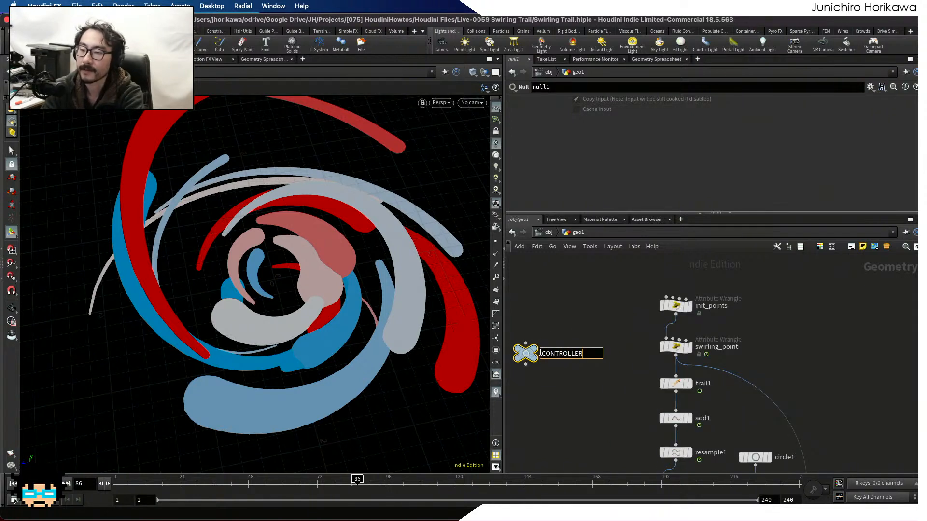
{"action": "key", "text": "Return"}
{"action": "key", "text": "c"}
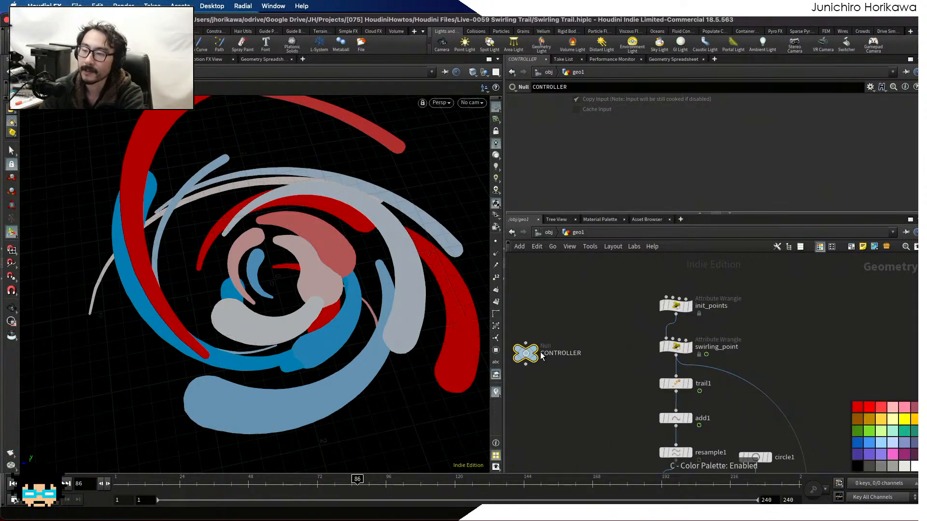
{"action": "left_click", "coordinate": [856, 445]}
{"action": "middle_click_drag", "start_coordinate": [583, 329], "coordinate": [646, 322]}
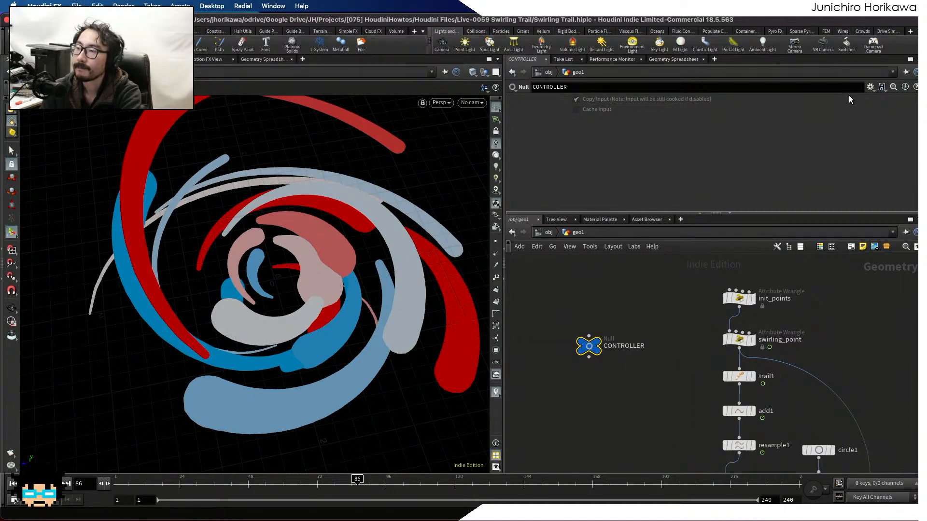
Open the parameter interface editor for CONTROLLER and turn off Forbid Linking Parameters from Outside this Subnet.
{"action": "left_click", "coordinate": [870, 87]}
{"action": "left_click", "coordinate": [791, 96]}
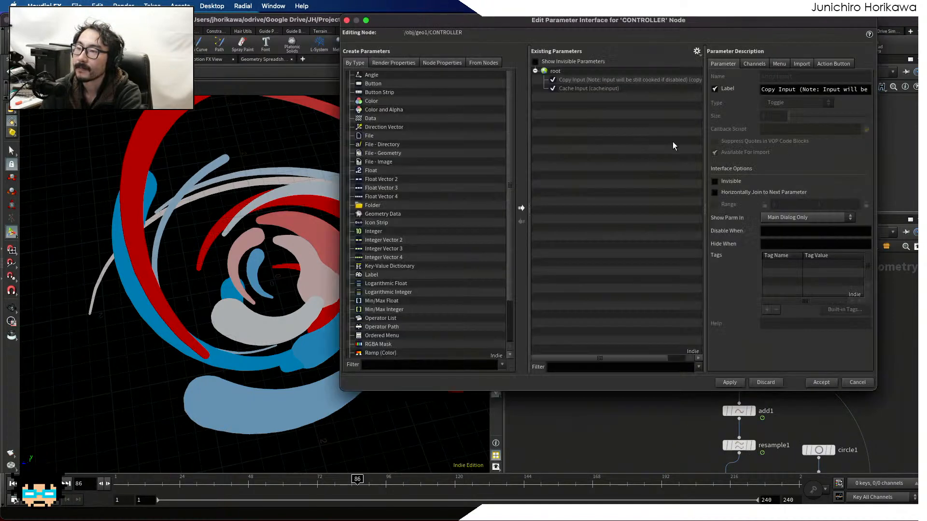
{"action": "left_click", "coordinate": [698, 51]}
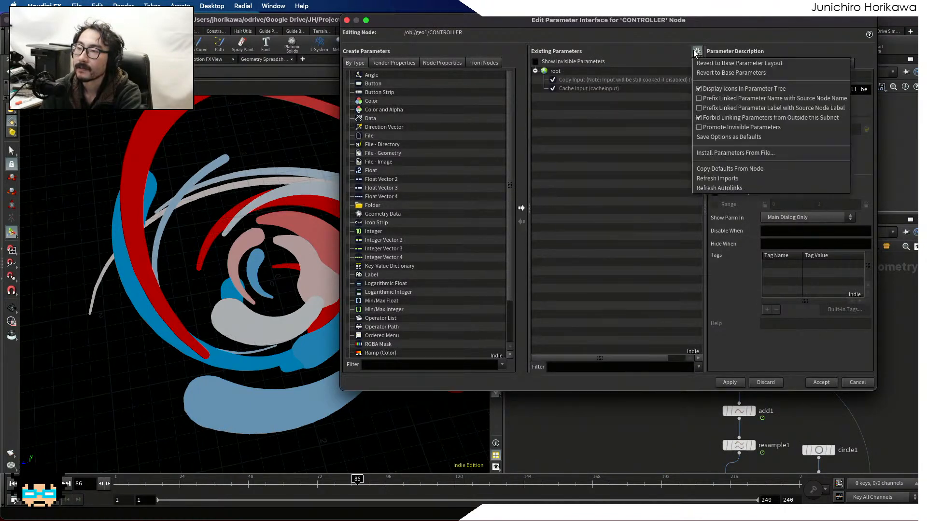
{"action": "left_click", "coordinate": [710, 119]}
{"action": "left_click_drag", "start_coordinate": [608, 20], "coordinate": [268, 53]}
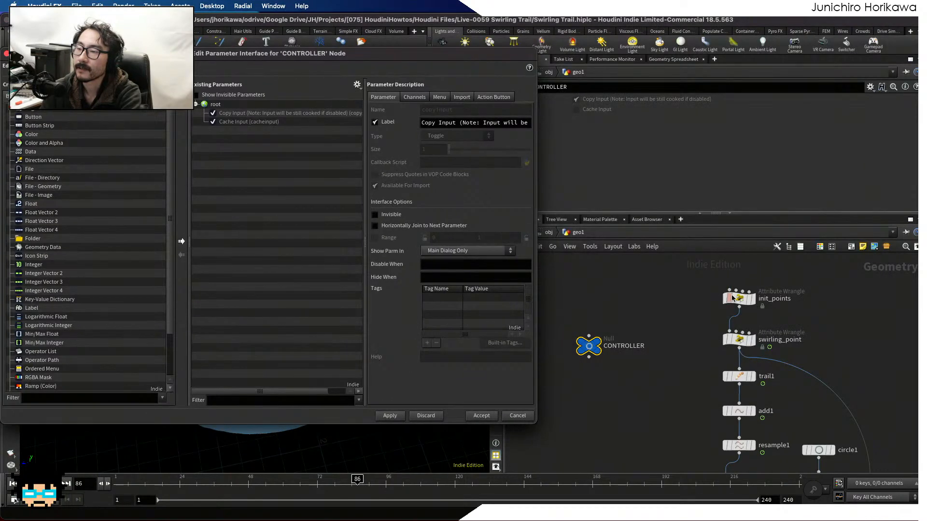
Add the Numpt parameter of init_points to CONTROLLER's existing parameters.
{"action": "left_click", "coordinate": [734, 297]}
{"action": "left_click_drag", "start_coordinate": [481, 71], "coordinate": [459, 70]}
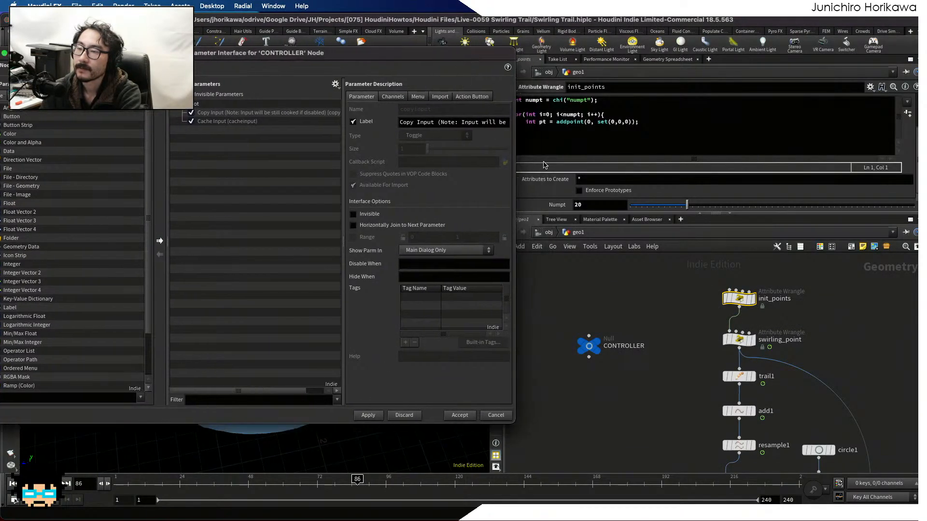
{"action": "left_click_drag", "start_coordinate": [557, 204], "coordinate": [291, 204]}
Add swirling_point's Maxradius, Minradius and Seed parameters to CONTROLLER, placing Minradius above Maxradius.
{"action": "left_click", "coordinate": [738, 339]}
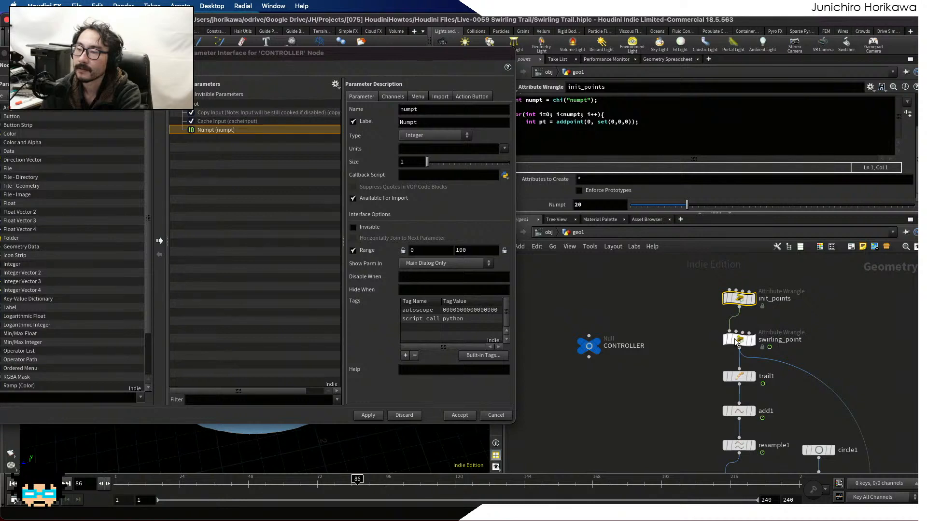
{"action": "scroll", "coordinate": [570, 167], "scroll_direction": "down", "scroll_amount": 5}
{"action": "scroll", "coordinate": [570, 164], "scroll_direction": "down", "scroll_amount": 5}
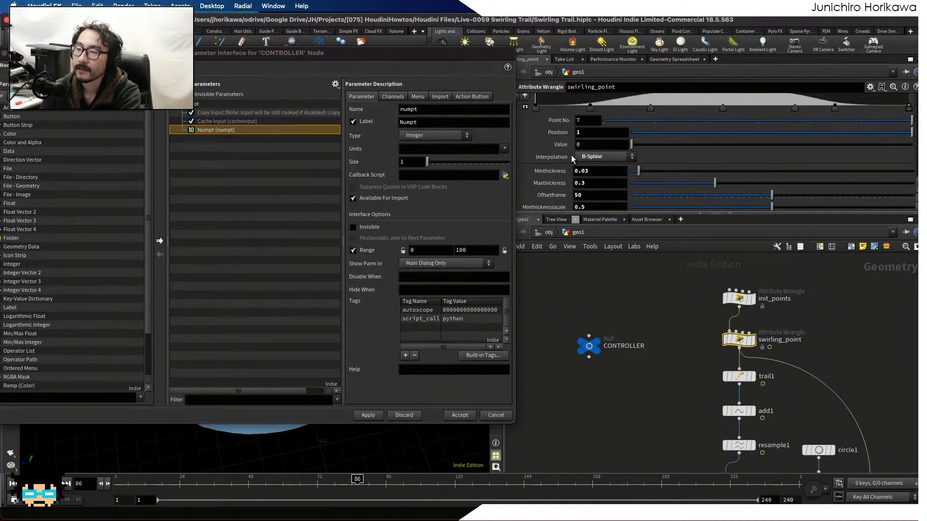
{"action": "scroll", "coordinate": [572, 155], "scroll_direction": "down", "scroll_amount": 10}
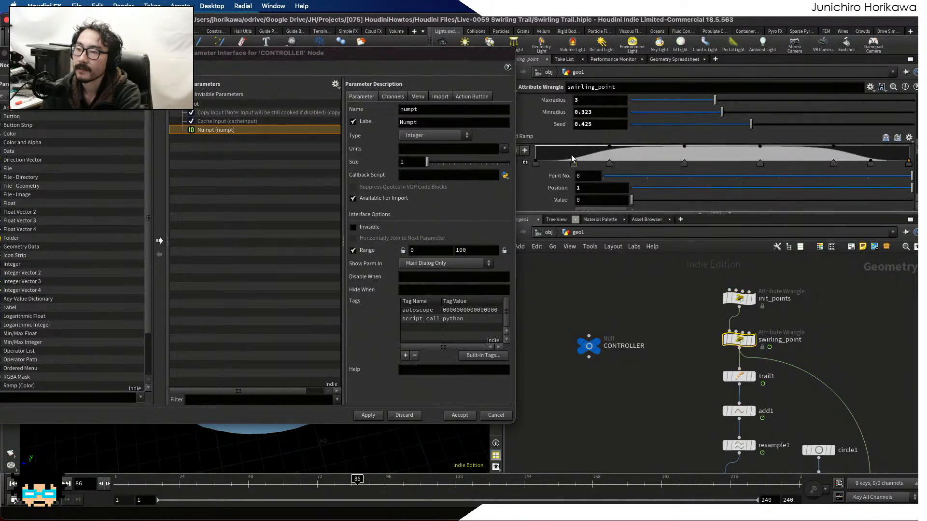
{"action": "scroll", "coordinate": [571, 160], "scroll_direction": "down", "scroll_amount": 3}
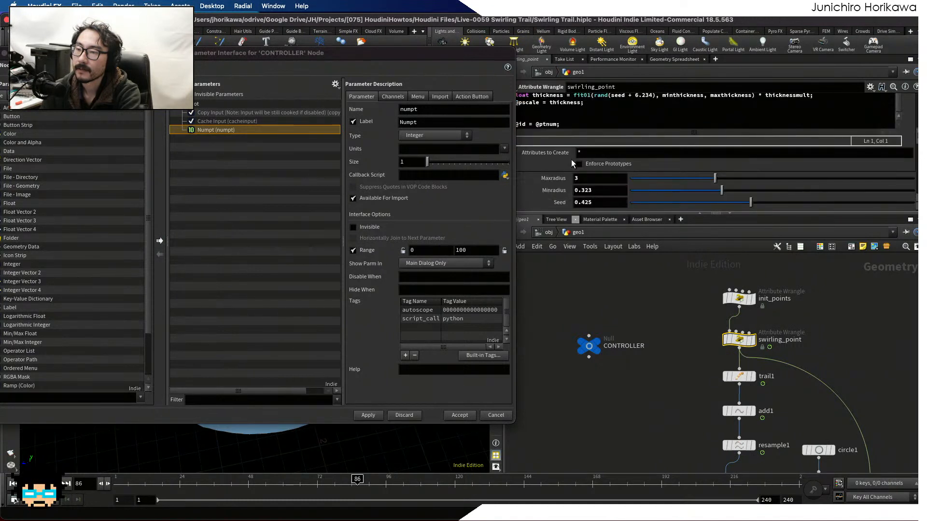
{"action": "left_click_drag", "start_coordinate": [279, 174], "coordinate": [277, 170]}
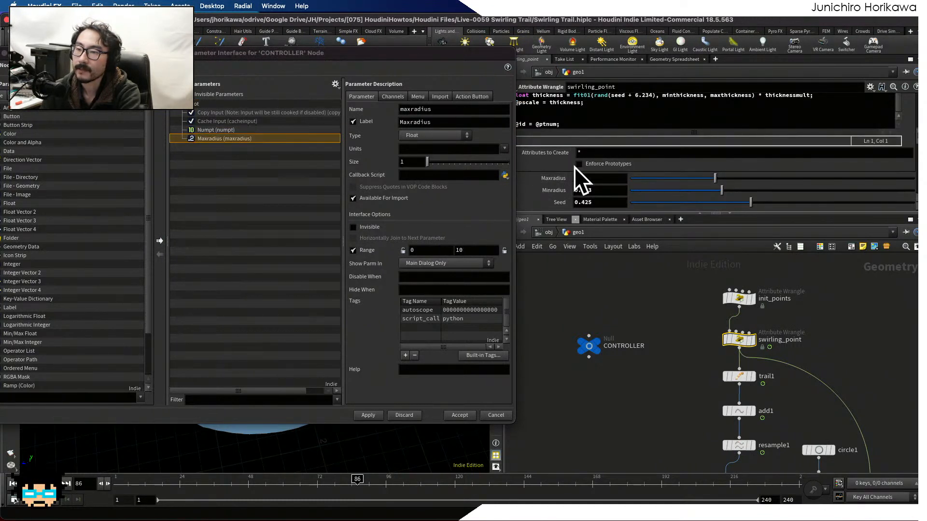
{"action": "left_click_drag", "start_coordinate": [555, 190], "coordinate": [222, 139]}
{"action": "left_click_drag", "start_coordinate": [560, 203], "coordinate": [241, 156]}
Add swirling_point's Maxang, Minyaxis and Maxyaxis parameters to CONTROLLER below Seed.
{"action": "scroll", "coordinate": [578, 189], "scroll_direction": "down", "scroll_amount": 3}
{"action": "scroll", "coordinate": [578, 189], "scroll_direction": "down", "scroll_amount": 3}
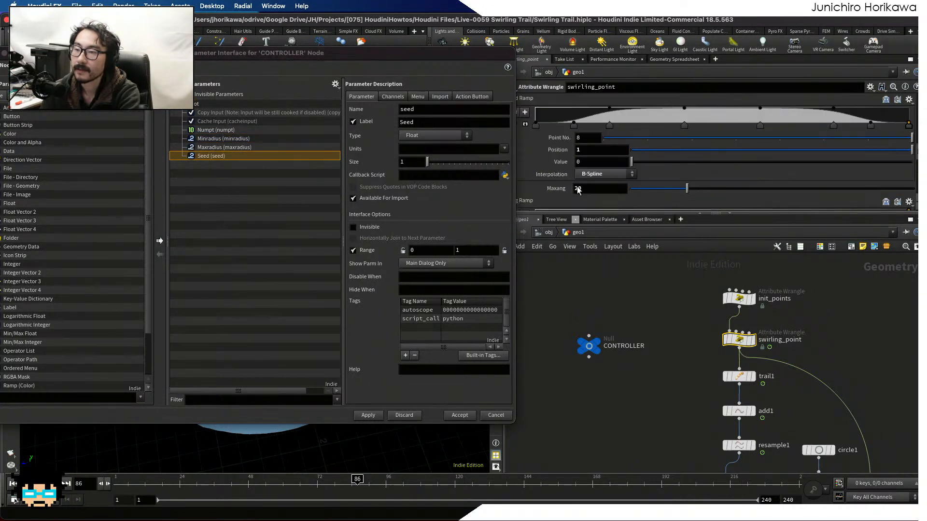
{"action": "left_click_drag", "start_coordinate": [555, 179], "coordinate": [335, 178]}
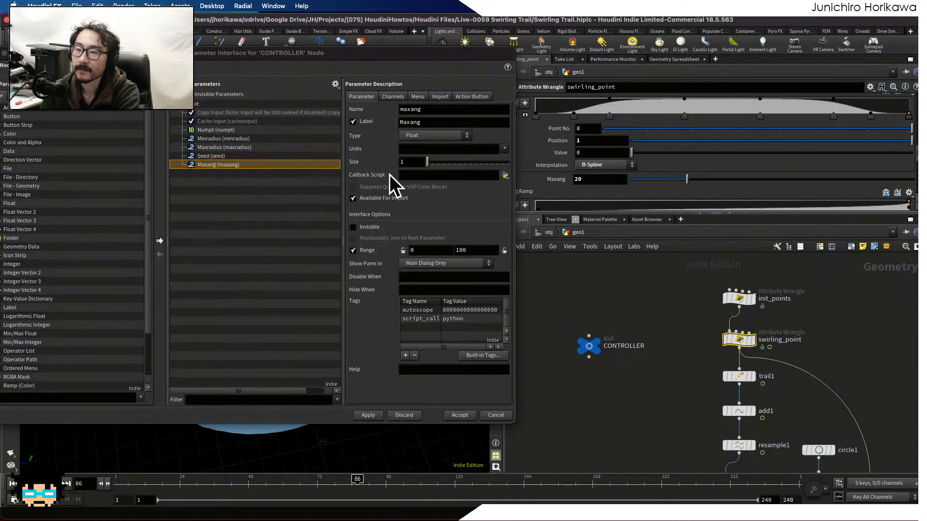
{"action": "scroll", "coordinate": [582, 181], "scroll_direction": "down", "scroll_amount": 3}
{"action": "scroll", "coordinate": [582, 181], "scroll_direction": "down", "scroll_amount": 2}
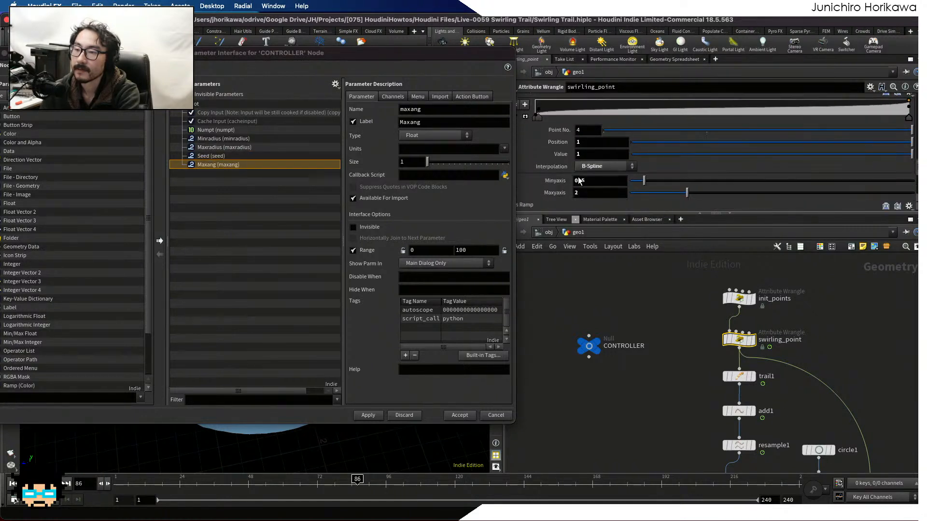
{"action": "left_click_drag", "start_coordinate": [559, 175], "coordinate": [267, 194]}
{"action": "left_click_drag", "start_coordinate": [555, 188], "coordinate": [249, 198]}
Add swirling_point's Minthickness, Maxthickness, Offsetframe and Minthicknessscale parameters to CONTROLLER below Maxyaxis.
{"action": "scroll", "coordinate": [561, 193], "scroll_direction": "down", "scroll_amount": 2}
{"action": "scroll", "coordinate": [562, 193], "scroll_direction": "down", "scroll_amount": 3}
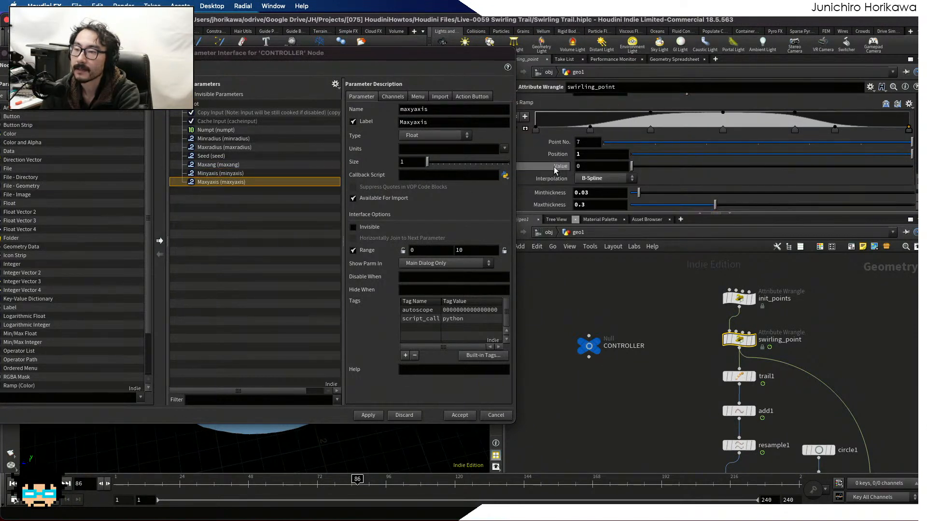
{"action": "left_click_drag", "start_coordinate": [556, 193], "coordinate": [285, 198]}
{"action": "scroll", "coordinate": [569, 192], "scroll_direction": "down", "scroll_amount": 2}
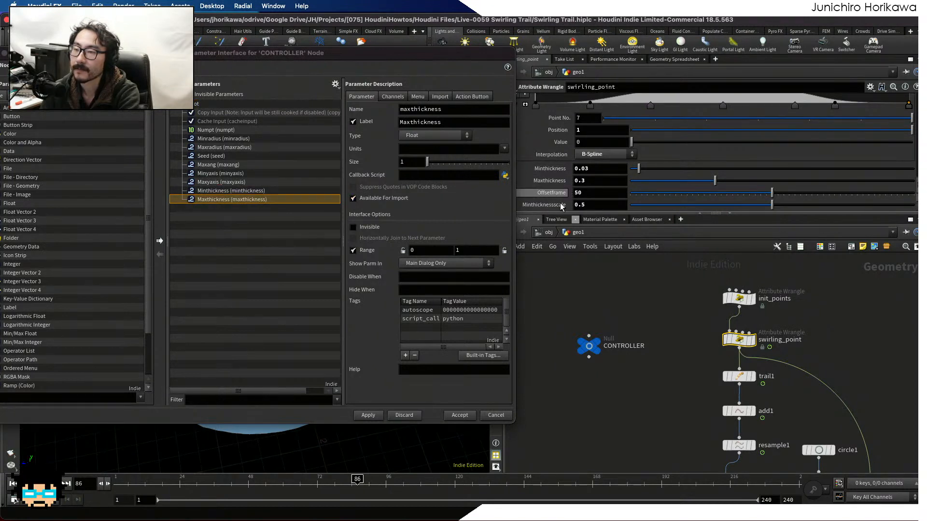
{"action": "left_click_drag", "start_coordinate": [551, 193], "coordinate": [278, 207]}
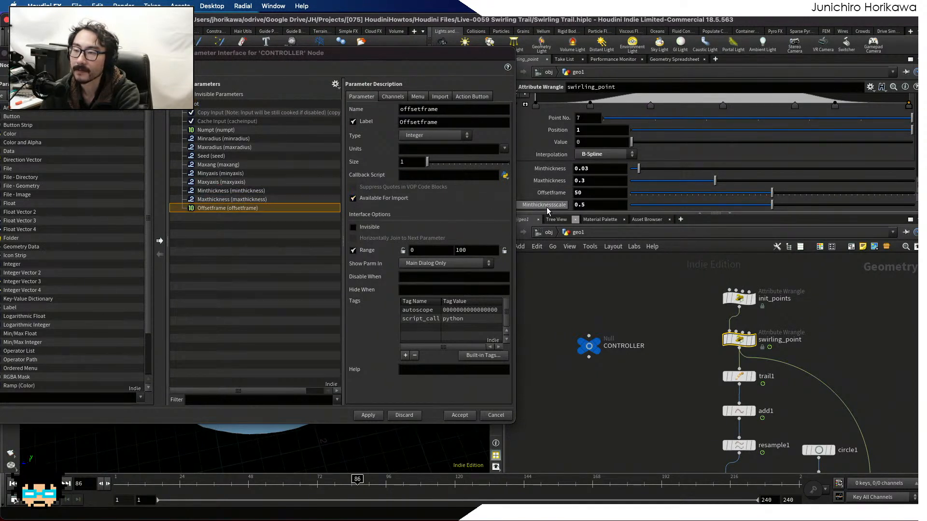
{"action": "left_click_drag", "start_coordinate": [557, 208], "coordinate": [249, 239]}
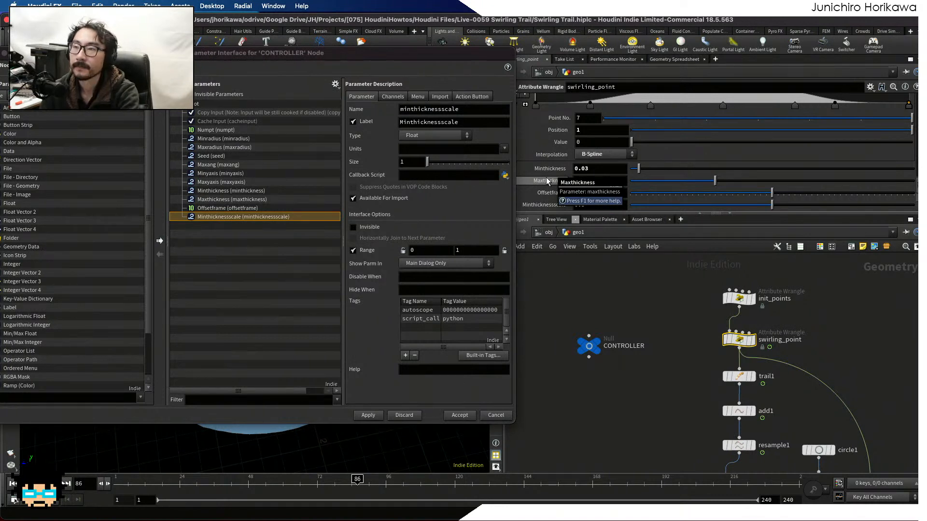
Add swirling_point's Rad Ramp and Ang Ramp parameters to the end of CONTROLLER's parameter list.
{"action": "scroll", "coordinate": [569, 170], "scroll_direction": "up", "scroll_amount": 1}
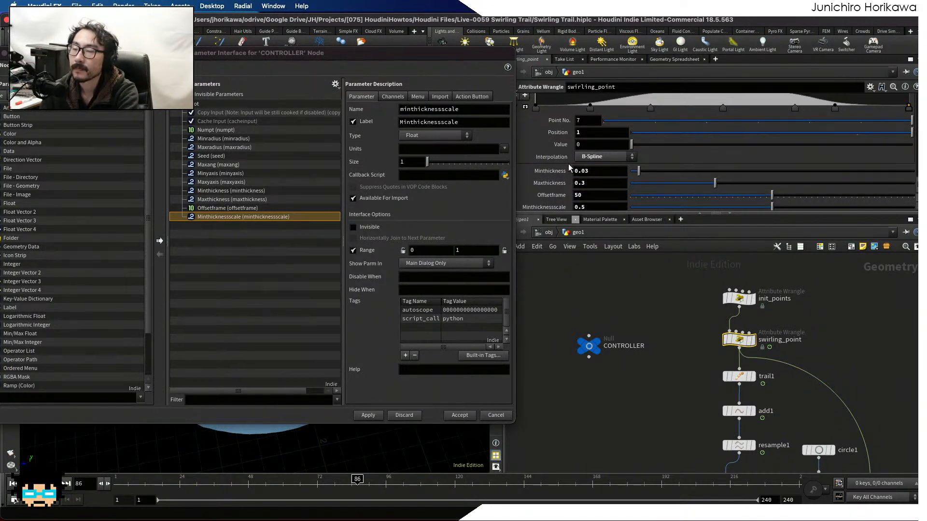
{"action": "scroll", "coordinate": [569, 167], "scroll_direction": "up", "scroll_amount": 3}
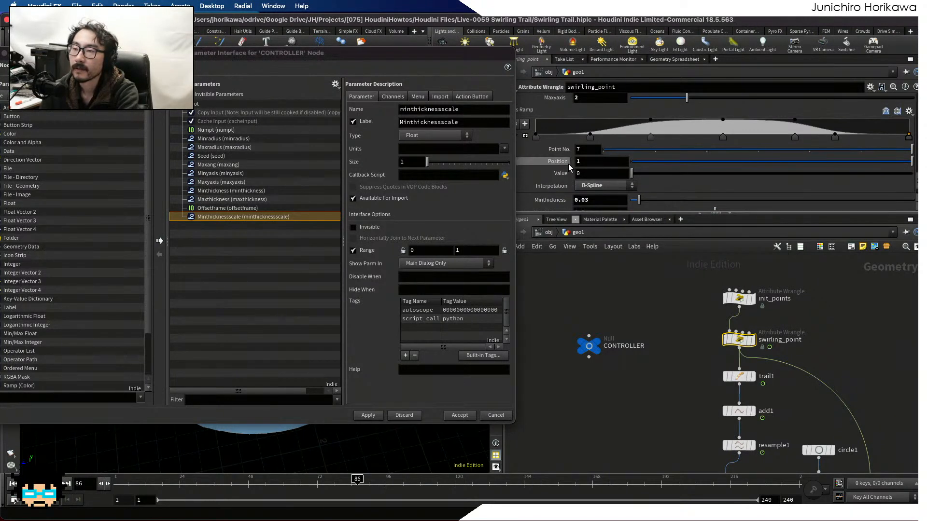
{"action": "scroll", "coordinate": [569, 164], "scroll_direction": "down", "scroll_amount": 1}
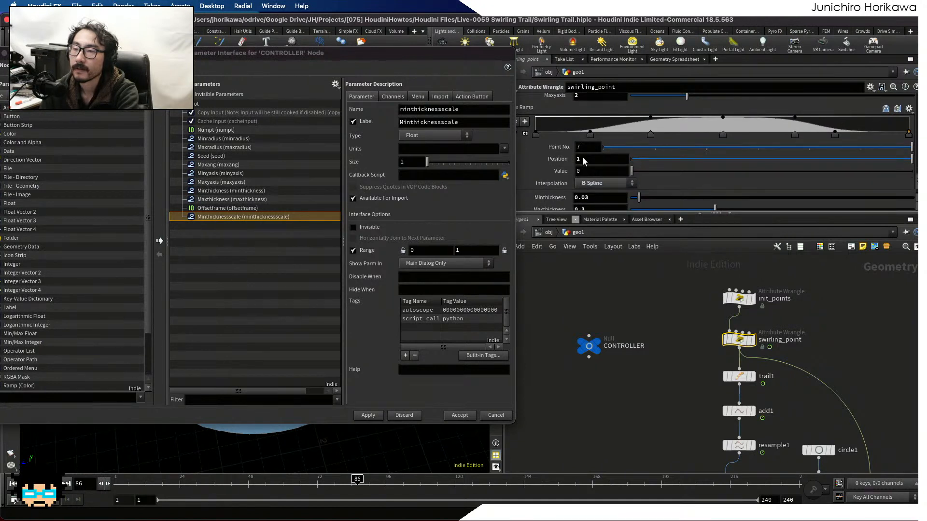
{"action": "scroll", "coordinate": [582, 163], "scroll_direction": "down", "scroll_amount": 3}
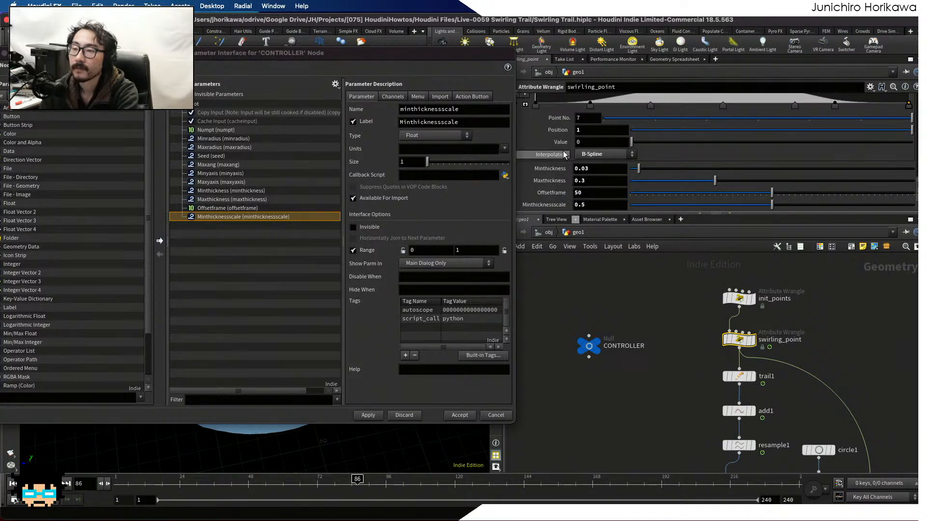
{"action": "scroll", "coordinate": [562, 160], "scroll_direction": "up", "scroll_amount": 8}
{"action": "left_click_drag", "start_coordinate": [338, 53], "coordinate": [280, 52]}
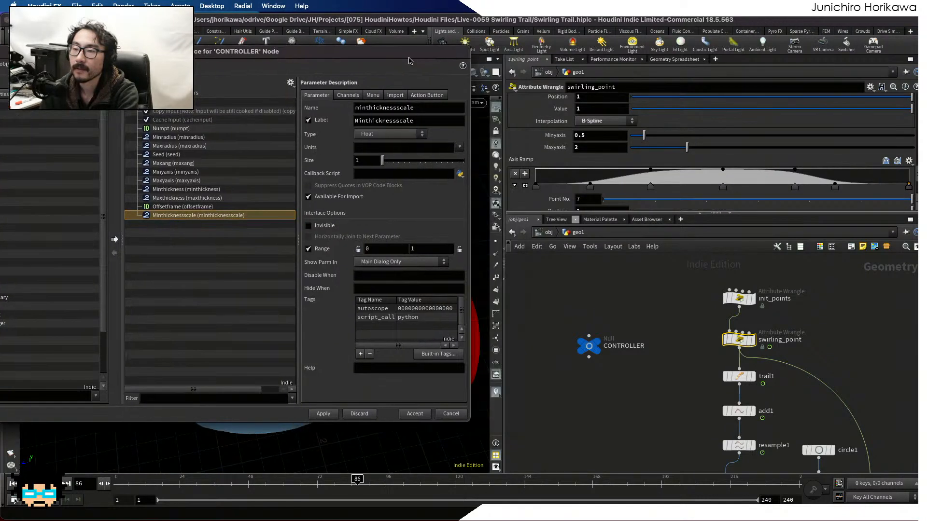
{"action": "scroll", "coordinate": [528, 170], "scroll_direction": "up", "scroll_amount": 10}
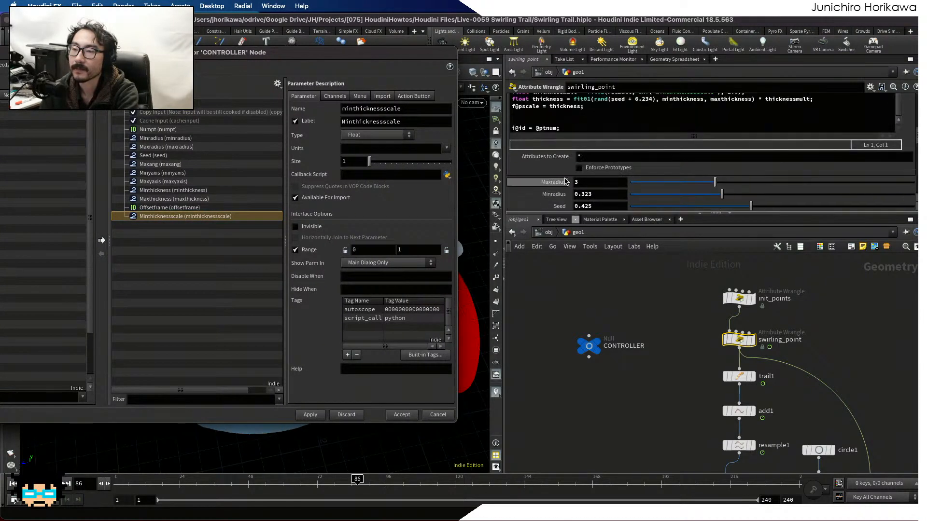
{"action": "scroll", "coordinate": [548, 167], "scroll_direction": "down", "scroll_amount": 5}
{"action": "left_click_drag", "start_coordinate": [521, 128], "coordinate": [196, 276]}
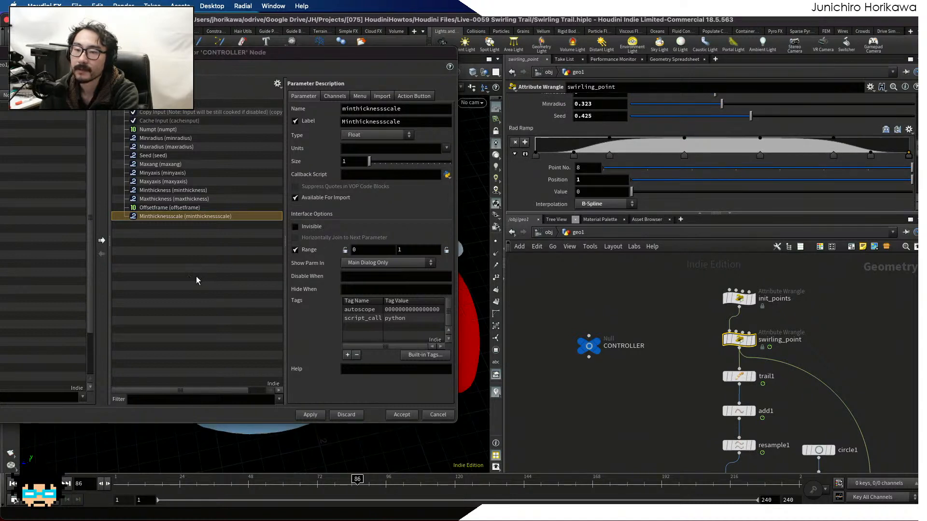
{"action": "scroll", "coordinate": [549, 180], "scroll_direction": "down", "scroll_amount": 3}
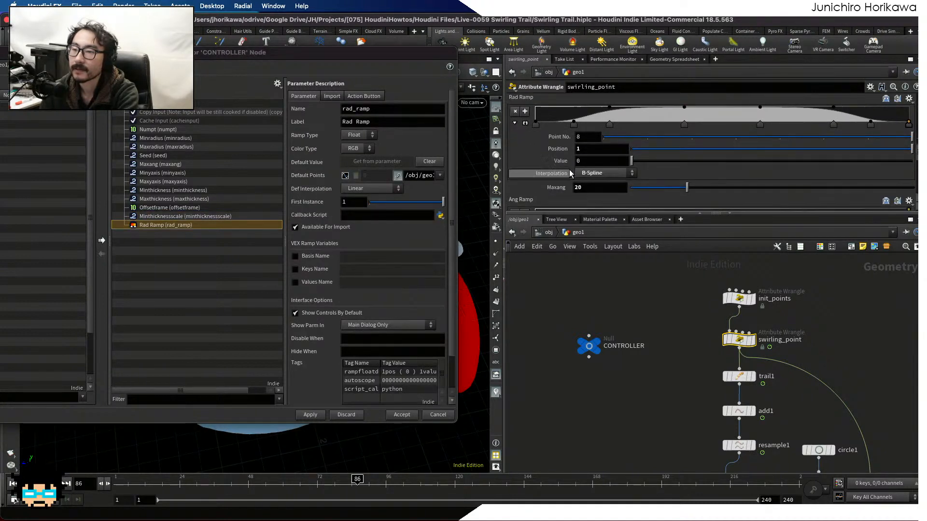
{"action": "left_click_drag", "start_coordinate": [526, 190], "coordinate": [213, 268]}
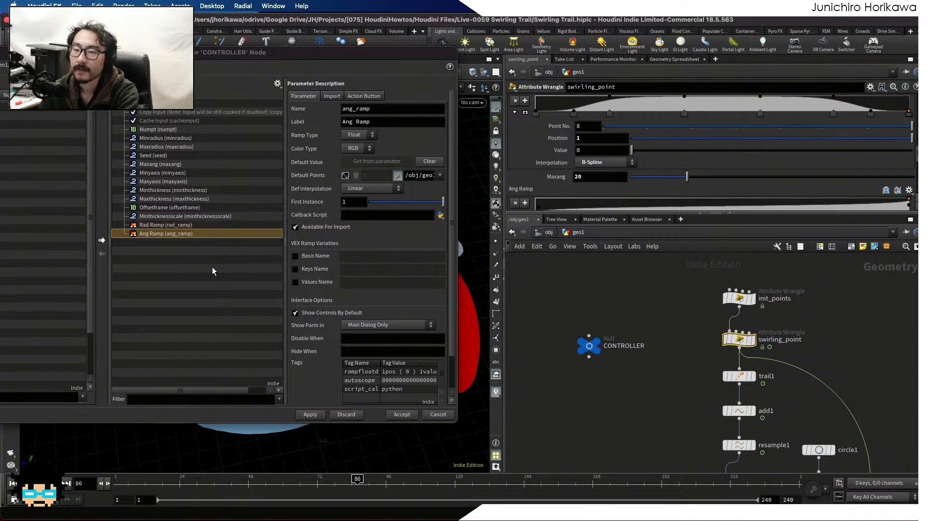
{"action": "scroll", "coordinate": [538, 179], "scroll_direction": "up", "scroll_amount": 4}
{"action": "scroll", "coordinate": [538, 180], "scroll_direction": "down", "scroll_amount": 7}
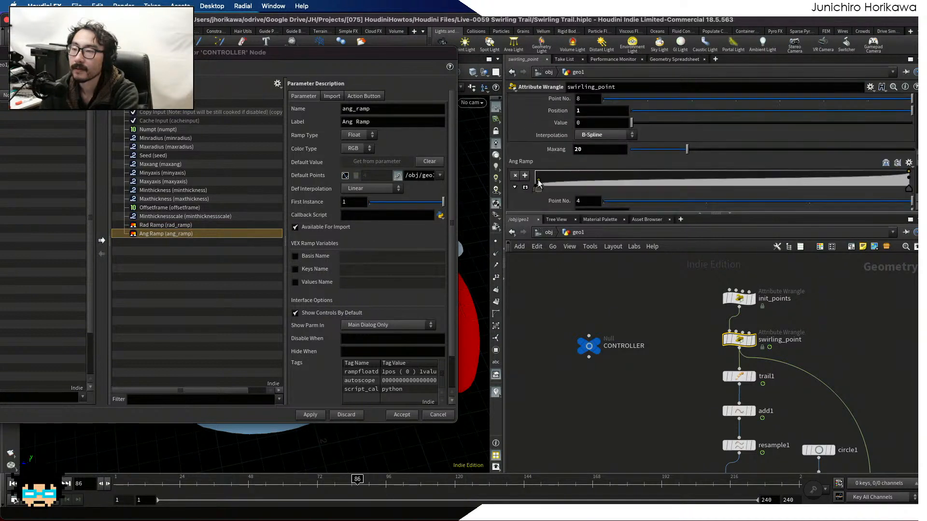
Add swirling_point's Axis Ramp parameter to CONTROLLER below Ang Ramp.
{"action": "scroll", "coordinate": [538, 183], "scroll_direction": "down", "scroll_amount": 3}
{"action": "left_click_drag", "start_coordinate": [525, 186], "coordinate": [216, 280]}
{"action": "scroll", "coordinate": [659, 170], "scroll_direction": "down", "scroll_amount": 4}
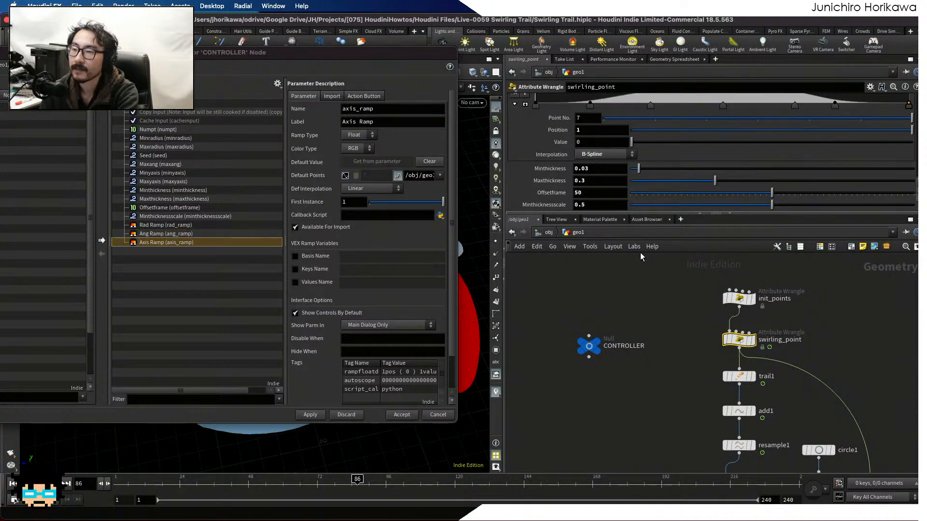
Rename the pointwrangle2 node between resample1 and sweep1 as pscaling.
{"action": "scroll", "coordinate": [656, 285], "scroll_direction": "down", "scroll_amount": 3}
{"action": "scroll", "coordinate": [676, 316], "scroll_direction": "up", "scroll_amount": 5}
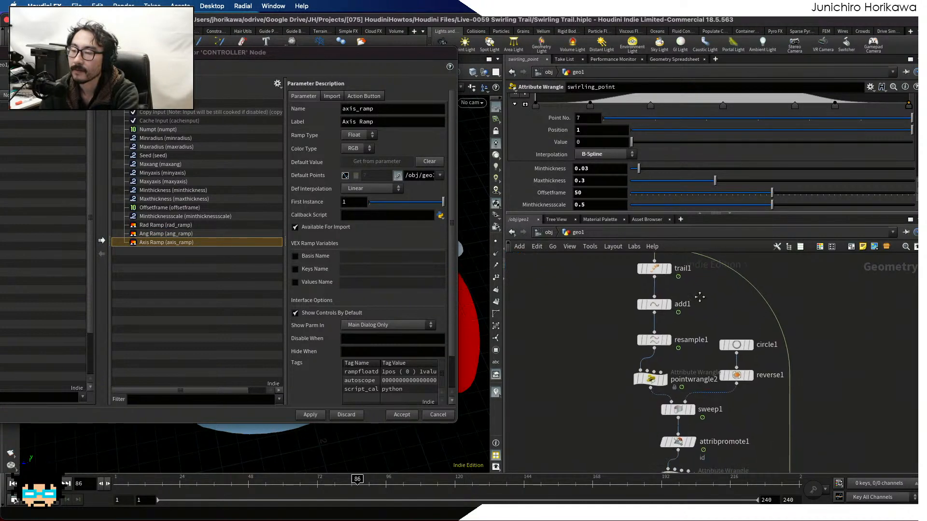
{"action": "left_click", "coordinate": [650, 375]}
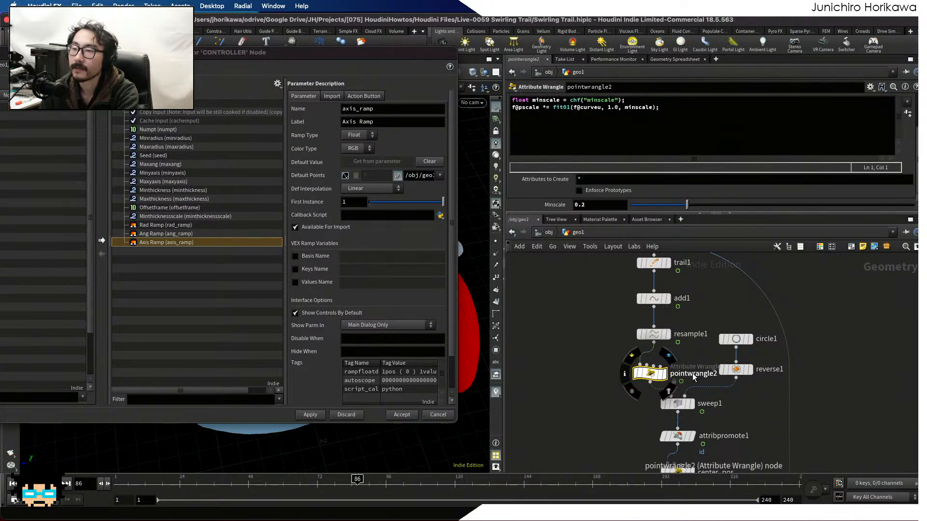
{"action": "double_click", "coordinate": [694, 375]}
{"action": "type", "text": "_ps"}
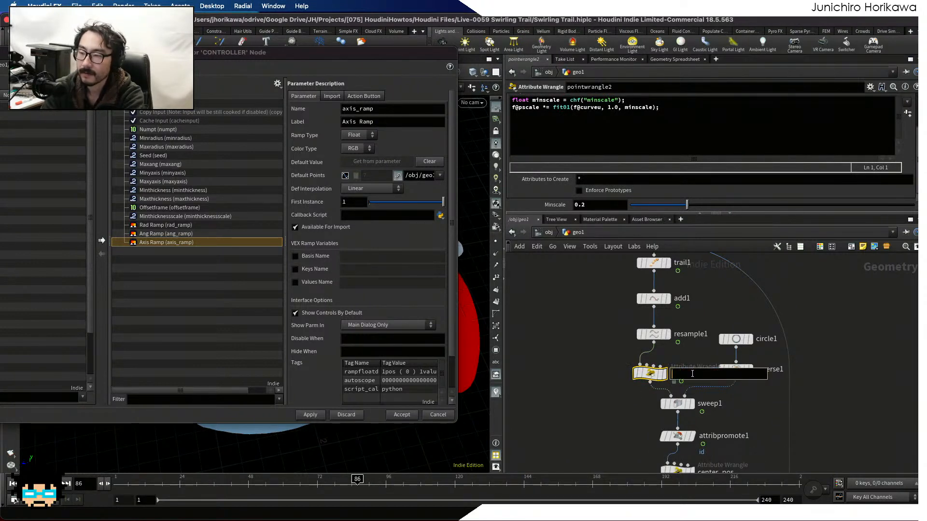
{"action": "type", "text": "cale"}
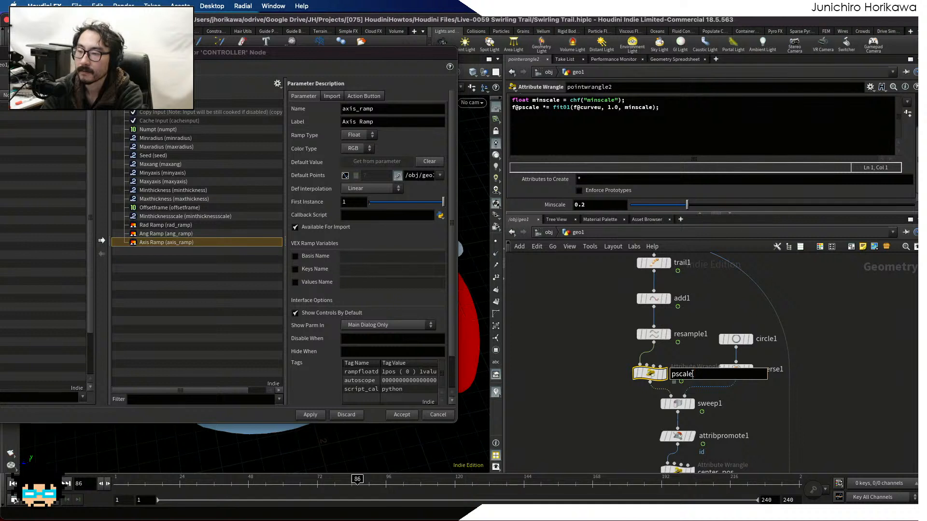
{"action": "key", "text": "Return"}
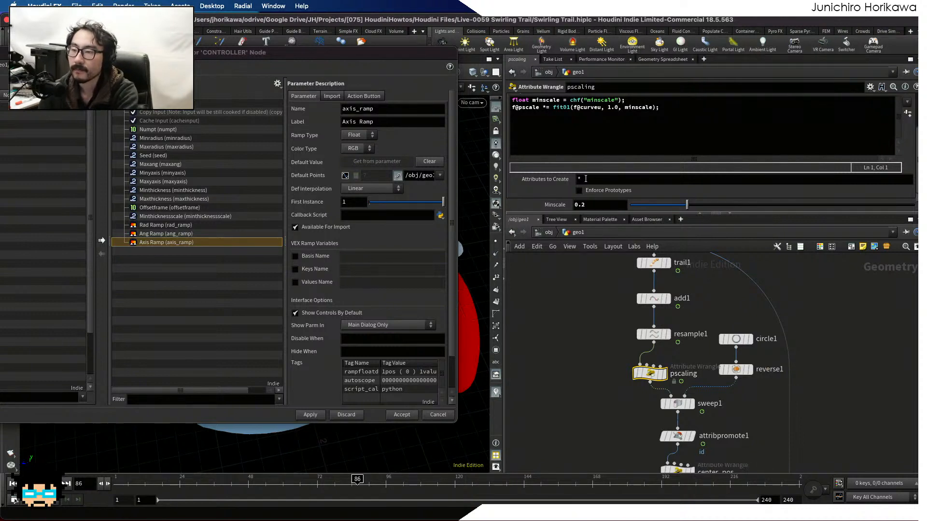
Add pscaling's Minscale parameter to CONTROLLER below Axis Ramp and name it min_thickness_scale.
{"action": "left_click_drag", "start_coordinate": [554, 205], "coordinate": [195, 277]}
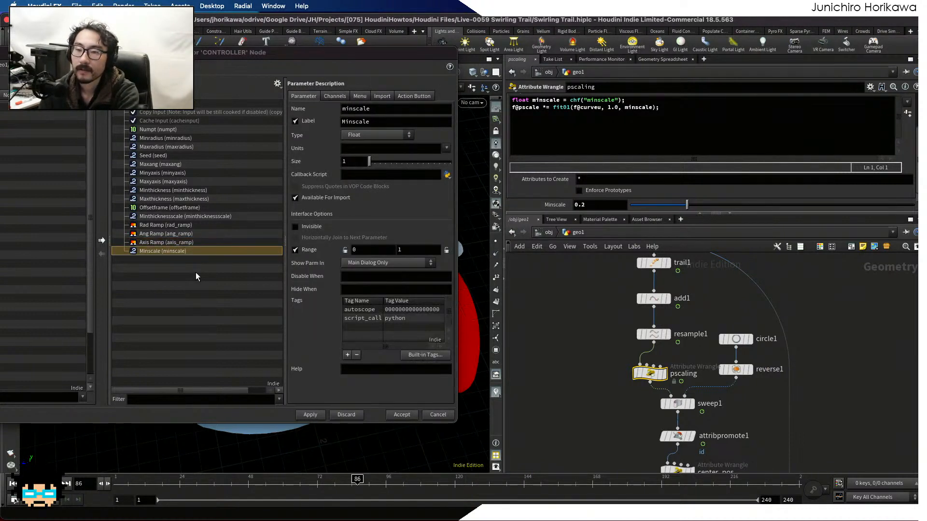
{"action": "left_click", "coordinate": [353, 109]}
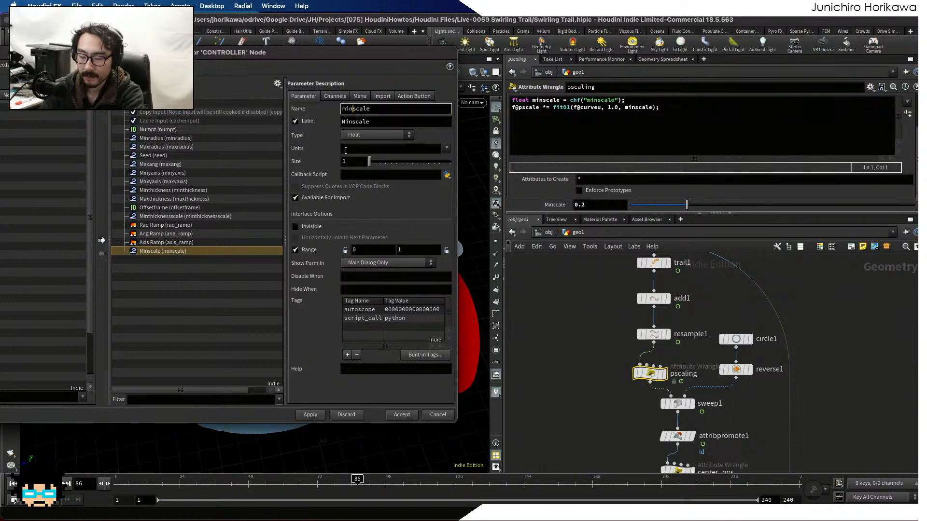
{"action": "type", "text": "_thic"}
{"action": "key", "text": "BackSpace"}
{"action": "key", "text": "BackSpace"}
{"action": "key", "text": "BackSpace"}
{"action": "key", "text": "BackSpace"}
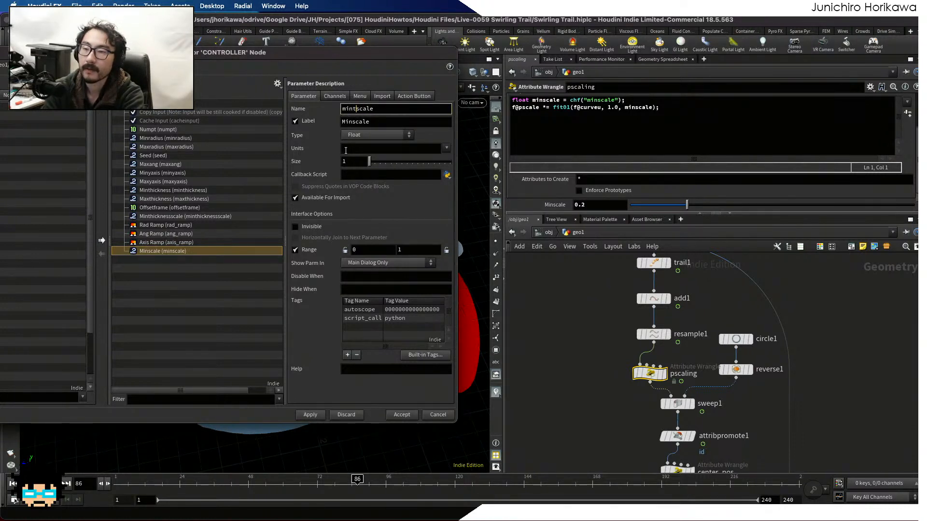
{"action": "type", "text": "thickness_"}
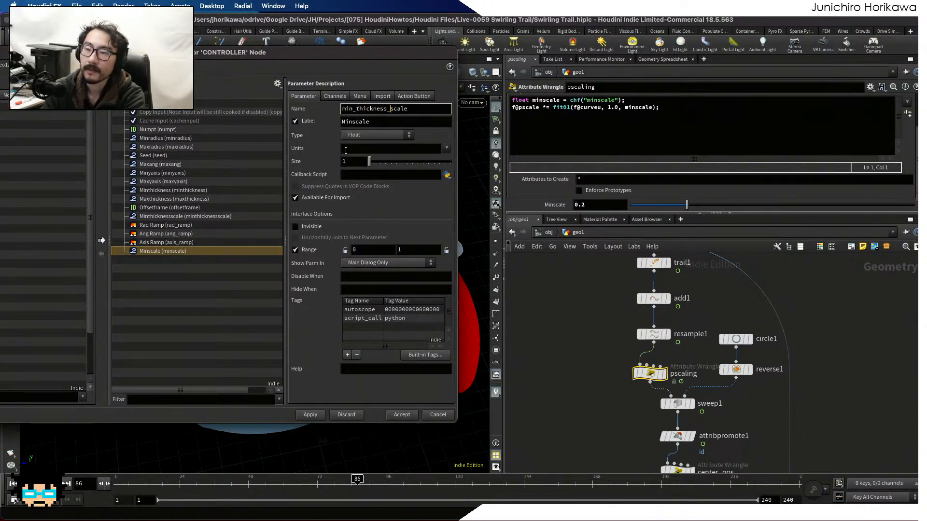
Label the min_thickness_scale parameter "Min thickness scale" and apply the changes to CONTROLLER.
{"action": "left_click", "coordinate": [352, 123]}
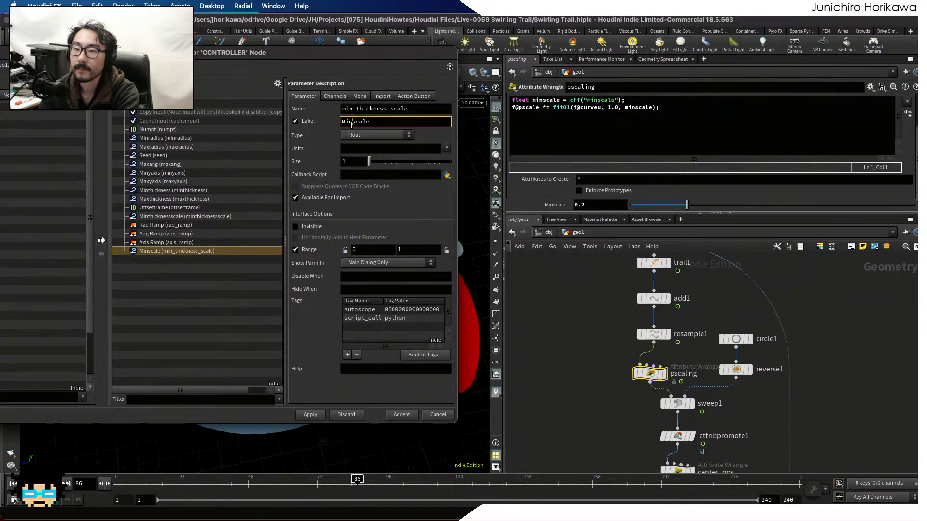
{"action": "type", "text": "thick"}
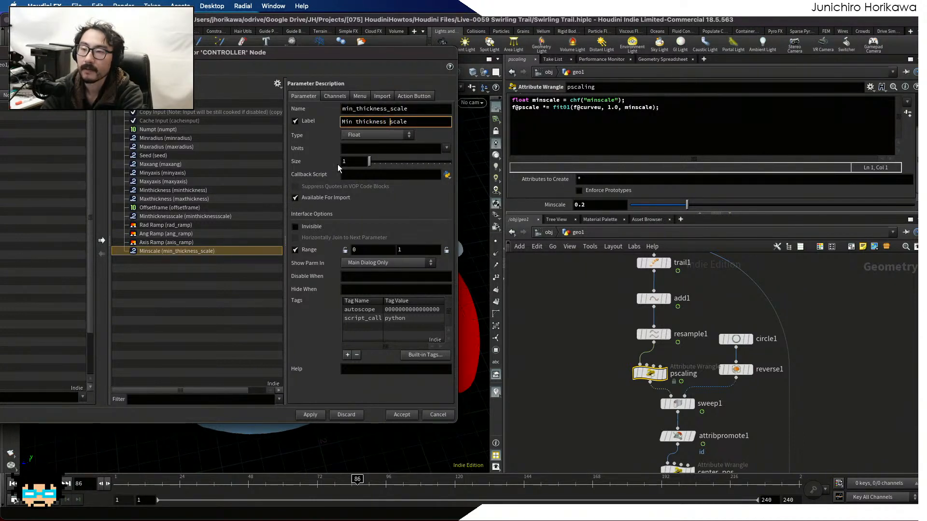
{"action": "type", "text": "ness"}
{"action": "key", "text": "Return"}
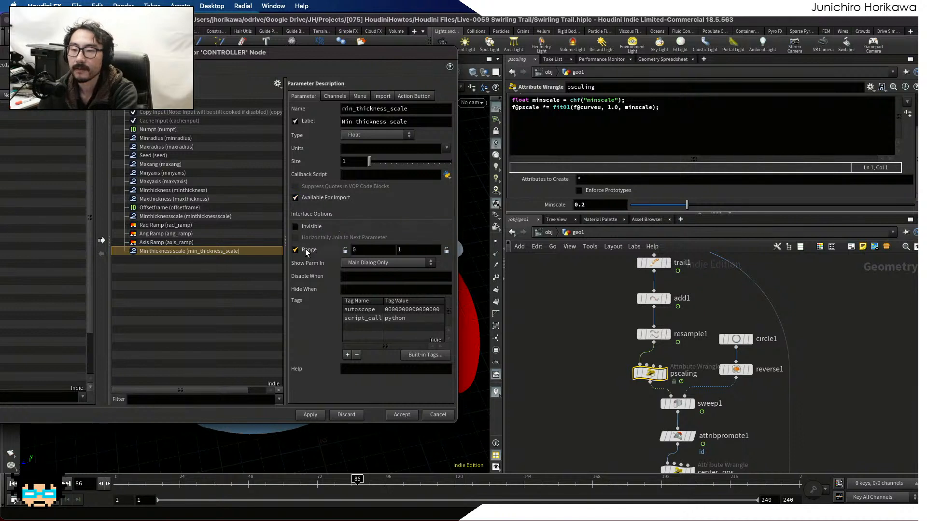
{"action": "left_click", "coordinate": [303, 411]}
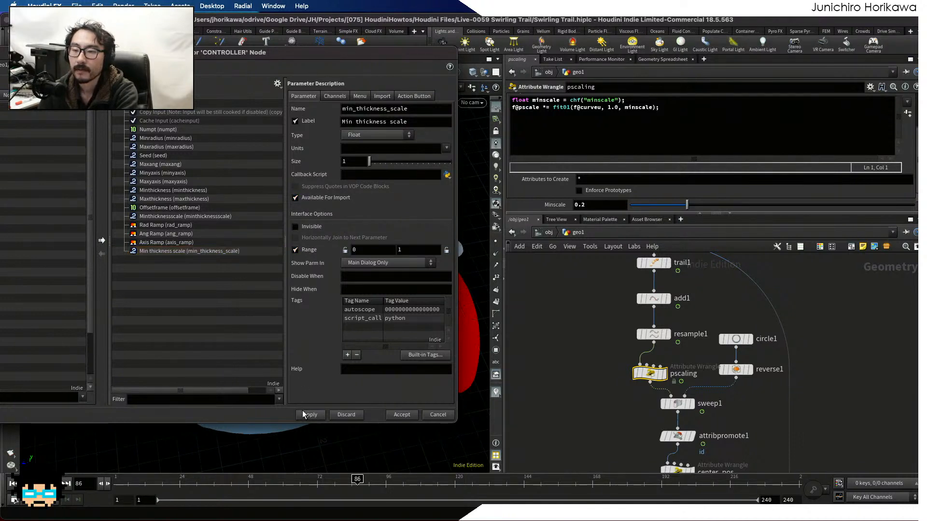
Check center_pos, color2, color, subdivide1 and color1 for further parameters worth exposing on CONTROLLER.
{"action": "scroll", "coordinate": [622, 370], "scroll_direction": "down", "scroll_amount": 4}
{"action": "scroll", "coordinate": [622, 371], "scroll_direction": "down", "scroll_amount": 2}
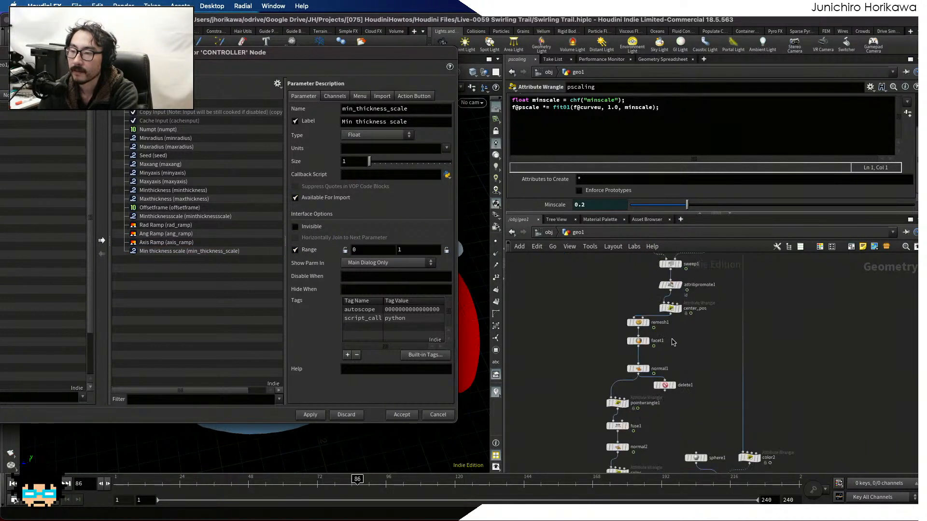
{"action": "left_click", "coordinate": [663, 317]}
{"action": "scroll", "coordinate": [668, 361], "scroll_direction": "up", "scroll_amount": 4}
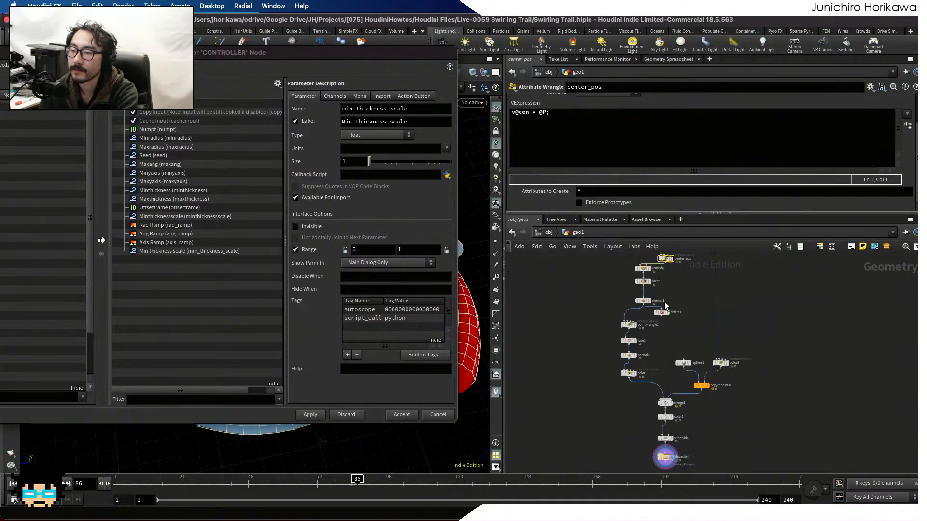
{"action": "left_click", "coordinate": [744, 336]}
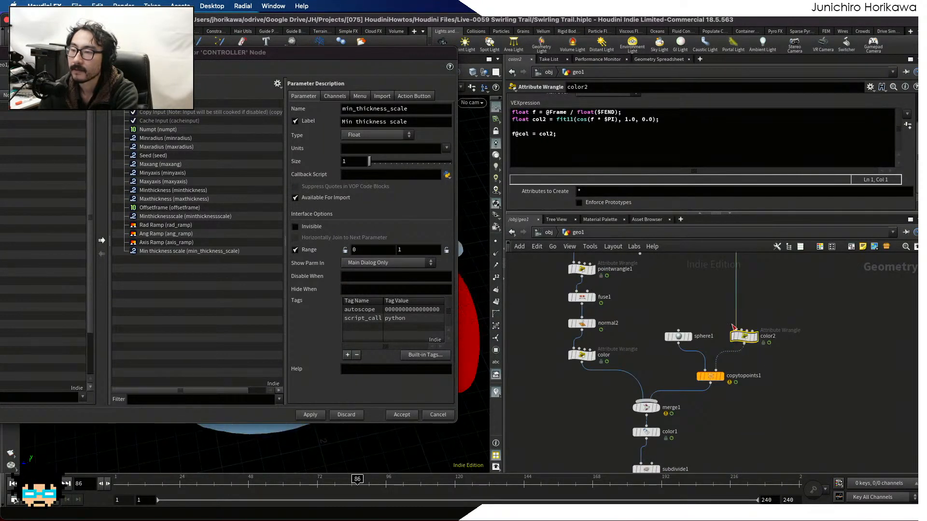
{"action": "scroll", "coordinate": [648, 350], "scroll_direction": "down", "scroll_amount": 5}
{"action": "scroll", "coordinate": [642, 381], "scroll_direction": "up", "scroll_amount": 5}
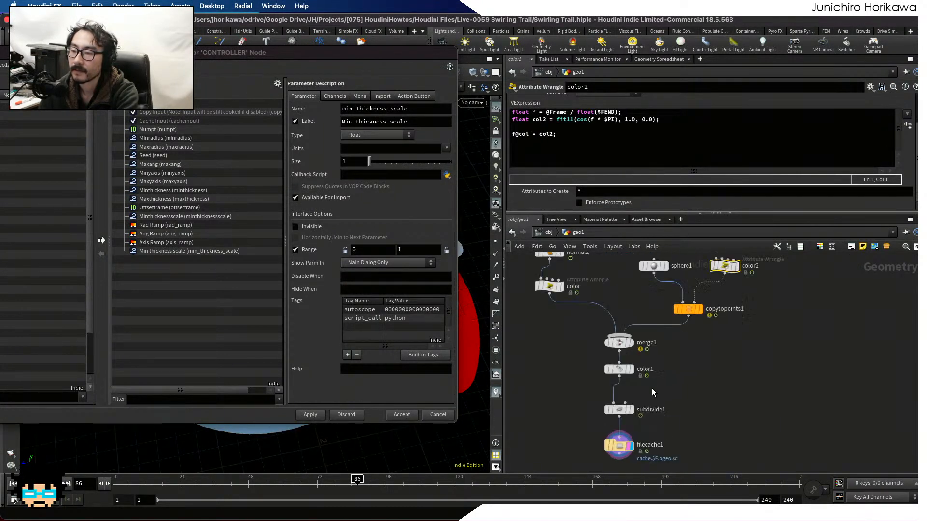
{"action": "left_click", "coordinate": [555, 325]}
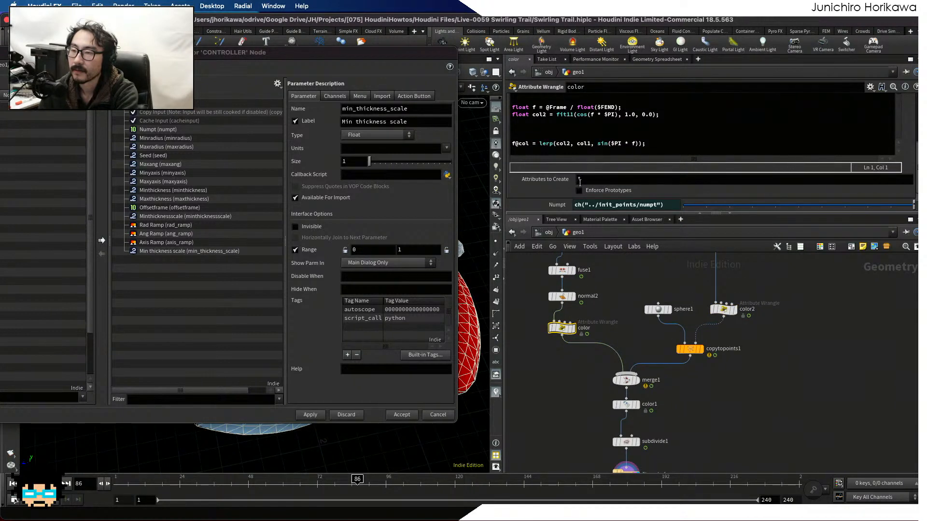
{"action": "scroll", "coordinate": [628, 386], "scroll_direction": "up", "scroll_amount": 1}
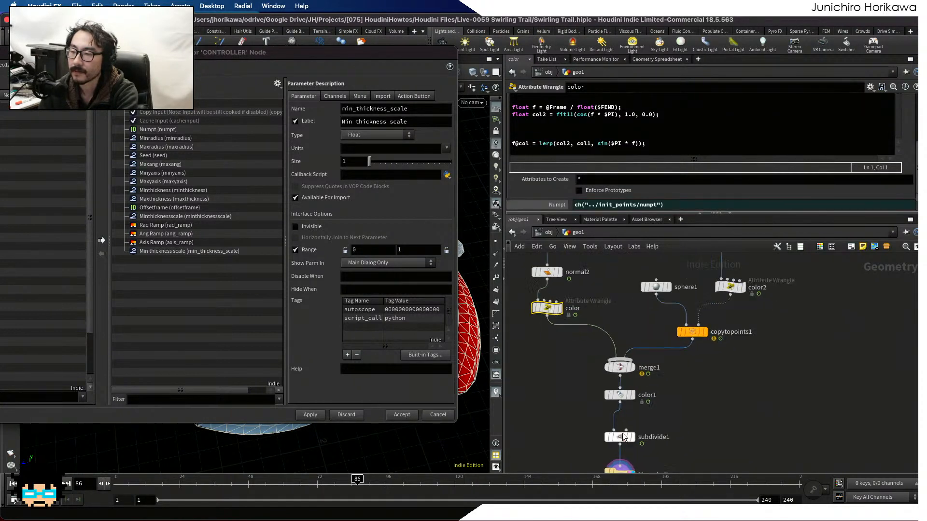
{"action": "left_click_drag", "start_coordinate": [712, 419], "coordinate": [613, 446]}
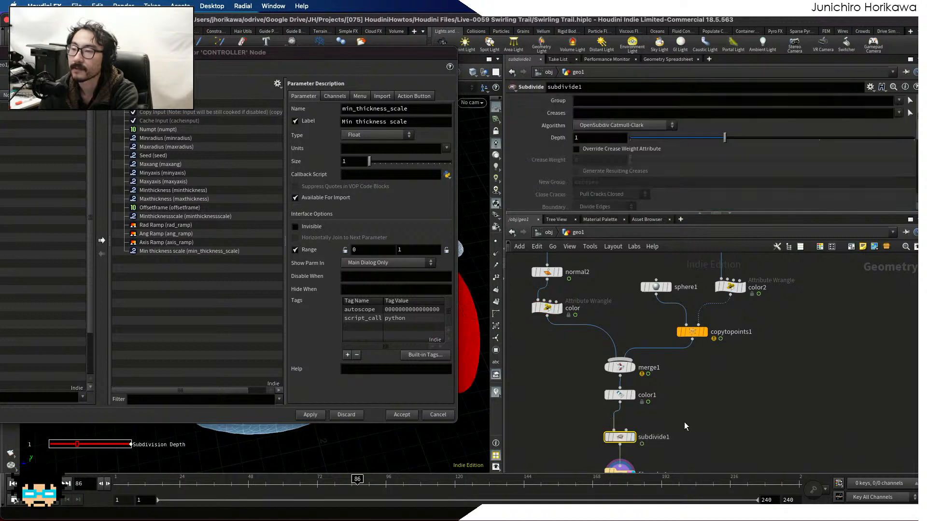
{"action": "left_click_drag", "start_coordinate": [680, 422], "coordinate": [621, 397]}
{"action": "scroll", "coordinate": [703, 411], "scroll_direction": "down", "scroll_amount": 2}
{"action": "scroll", "coordinate": [703, 407], "scroll_direction": "down", "scroll_amount": 3}
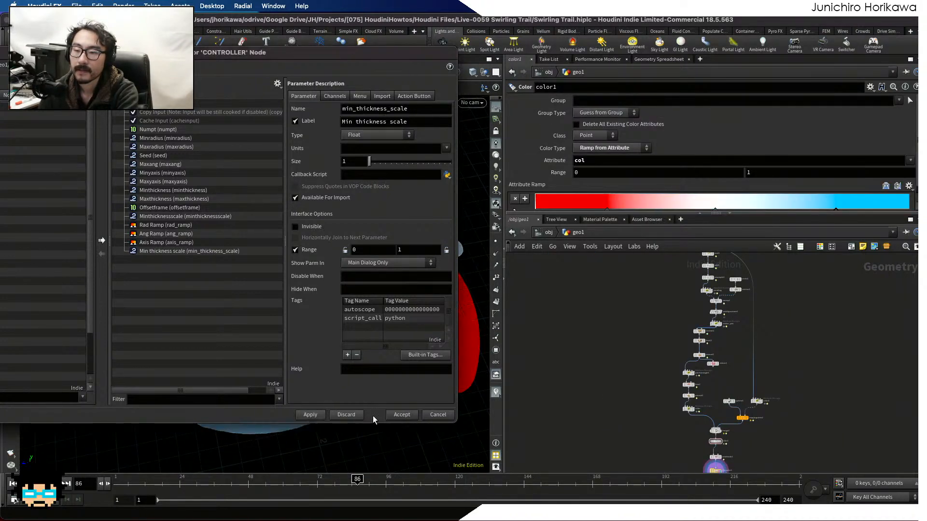
Accept CONTROLLER's parameter interface, review its new parameters and save the scene.
{"action": "left_click", "coordinate": [401, 414]}
{"action": "scroll", "coordinate": [642, 389], "scroll_direction": "down", "scroll_amount": 3}
{"action": "scroll", "coordinate": [636, 383], "scroll_direction": "up", "scroll_amount": 3}
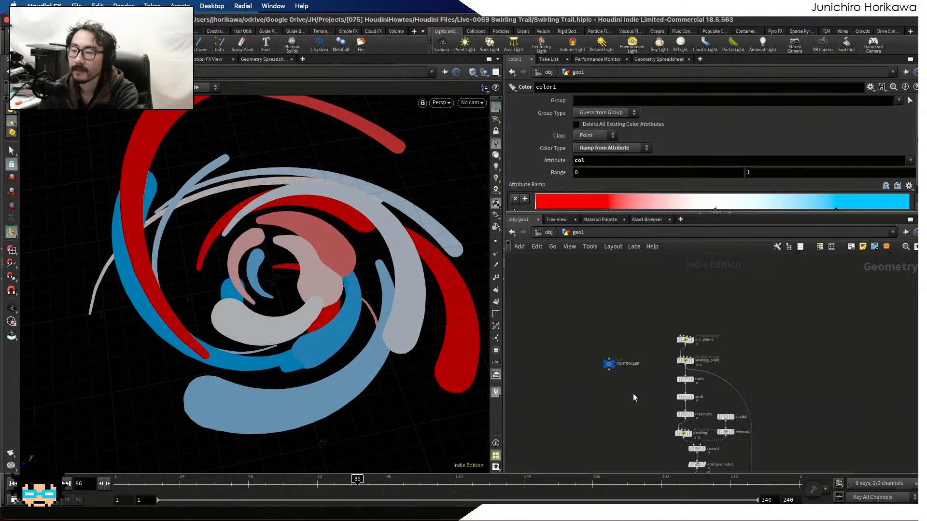
{"action": "left_click", "coordinate": [609, 364]}
{"action": "scroll", "coordinate": [633, 161], "scroll_direction": "down", "scroll_amount": 3}
{"action": "scroll", "coordinate": [633, 160], "scroll_direction": "up", "scroll_amount": 1}
{"action": "scroll", "coordinate": [633, 160], "scroll_direction": "up", "scroll_amount": 10}
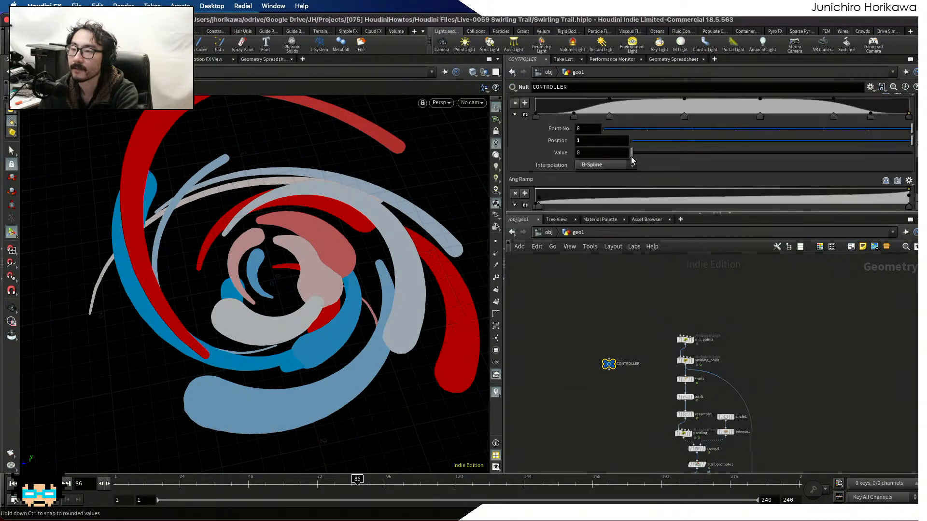
{"action": "left_click", "coordinate": [628, 329]}
{"action": "key", "text": "super+s"}
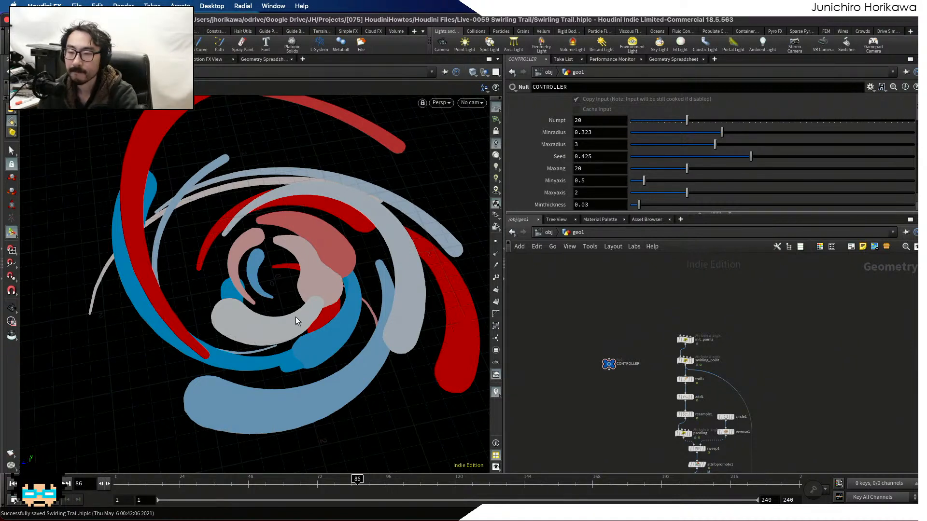
Bring the swirling trails closer in the viewport and save the scene again.
{"action": "scroll", "coordinate": [603, 386], "scroll_direction": "up", "scroll_amount": 6}
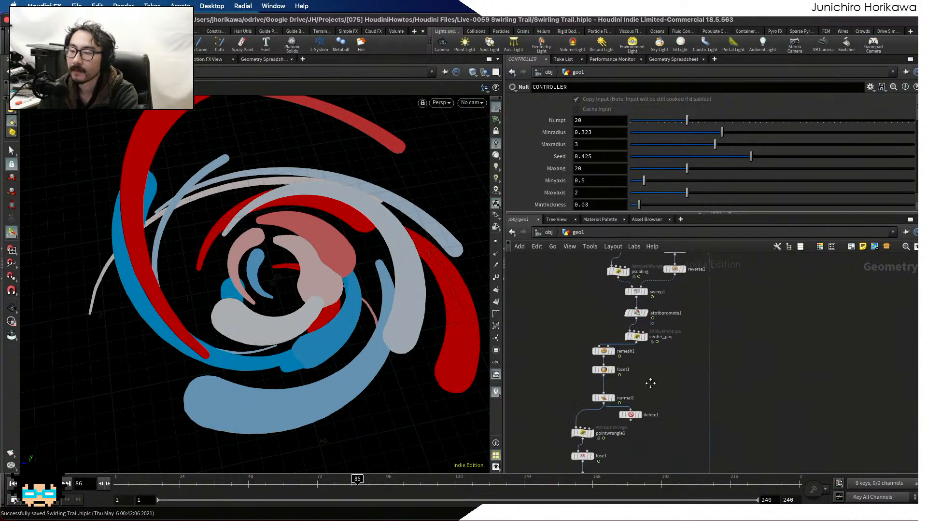
{"action": "scroll", "coordinate": [635, 376], "scroll_direction": "up", "scroll_amount": 1}
{"action": "mouse_move", "coordinate": [623, 354]}
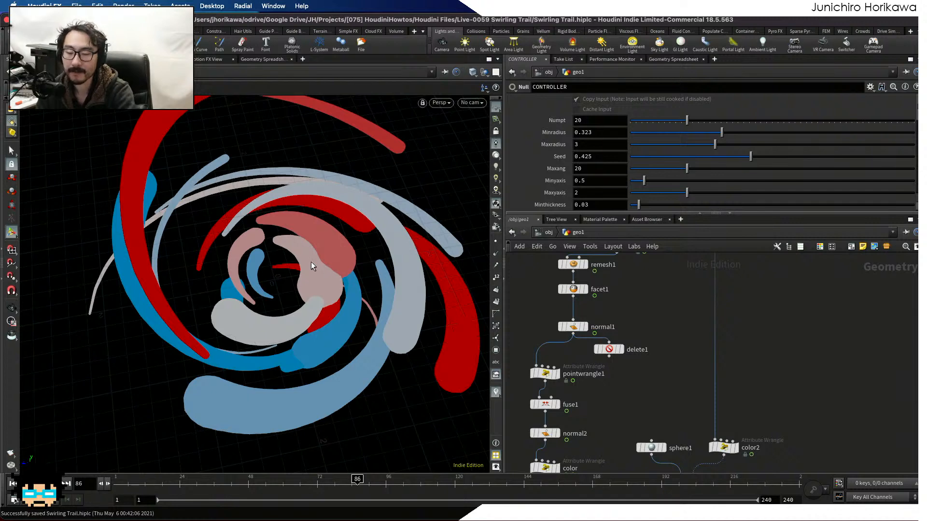
{"action": "right_click_drag", "start_coordinate": [311, 262], "coordinate": [365, 241]}
{"action": "key", "text": "Escape"}
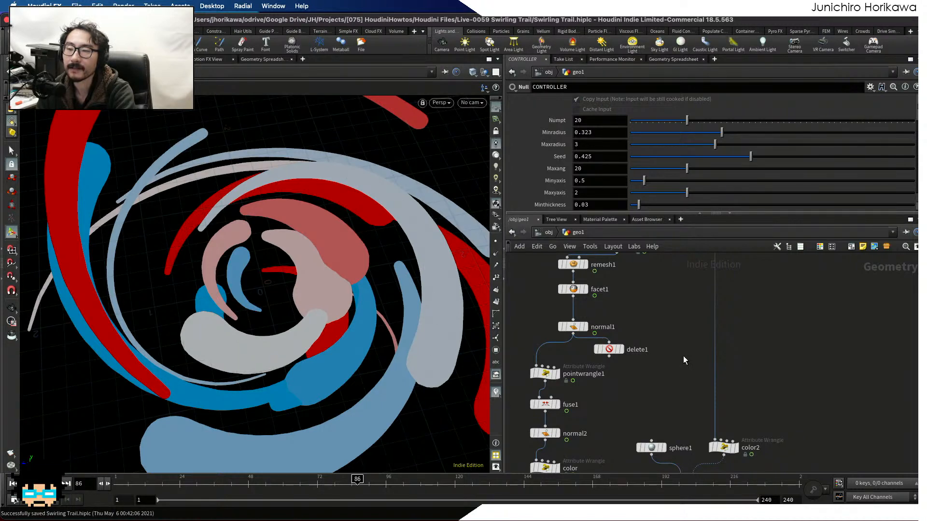
{"action": "scroll", "coordinate": [639, 363], "scroll_direction": "down", "scroll_amount": 5}
{"action": "scroll", "coordinate": [641, 373], "scroll_direction": "up", "scroll_amount": 3}
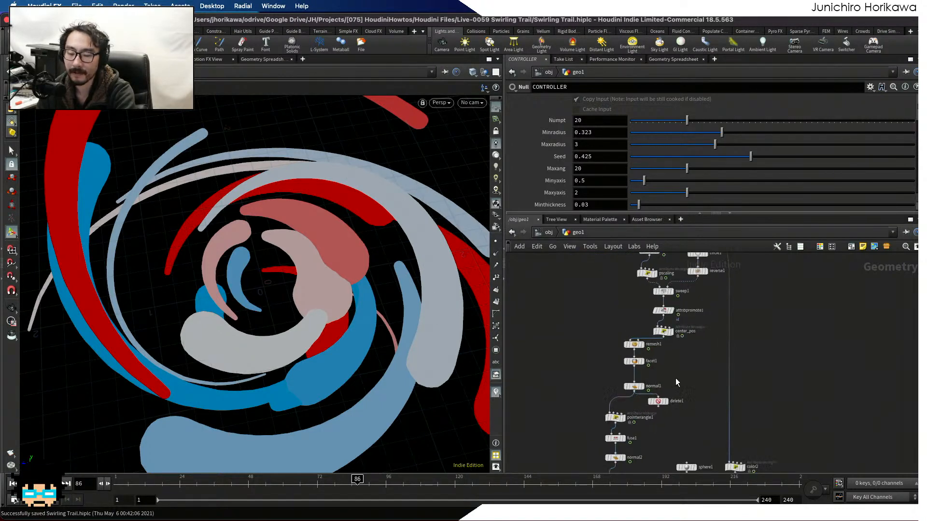
{"action": "key", "text": "ctrl+s"}
Display the outputs of trail1, add1 and resample1 in turn to review how the trail curves are built.
{"action": "scroll", "coordinate": [691, 371], "scroll_direction": "up", "scroll_amount": 3}
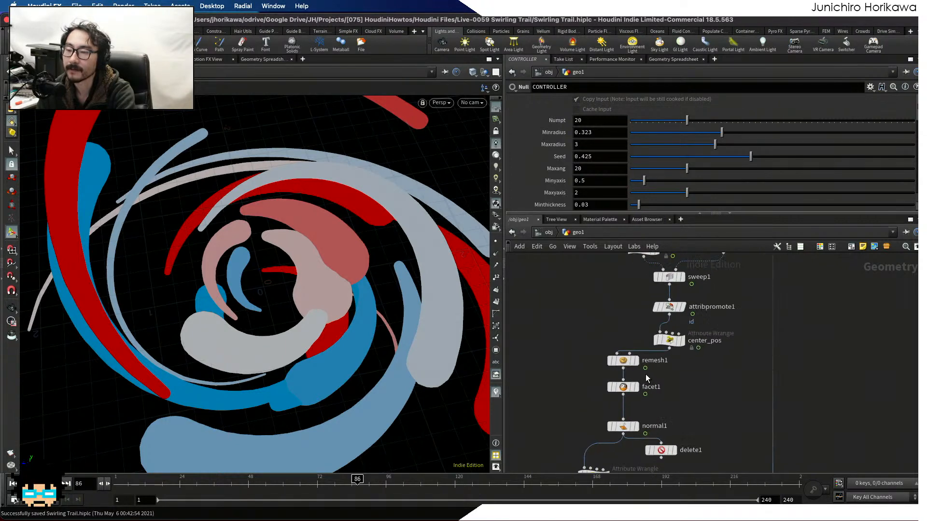
{"action": "scroll", "coordinate": [623, 369], "scroll_direction": "up", "scroll_amount": 1}
{"action": "middle_click_drag", "start_coordinate": [623, 370], "coordinate": [592, 395]}
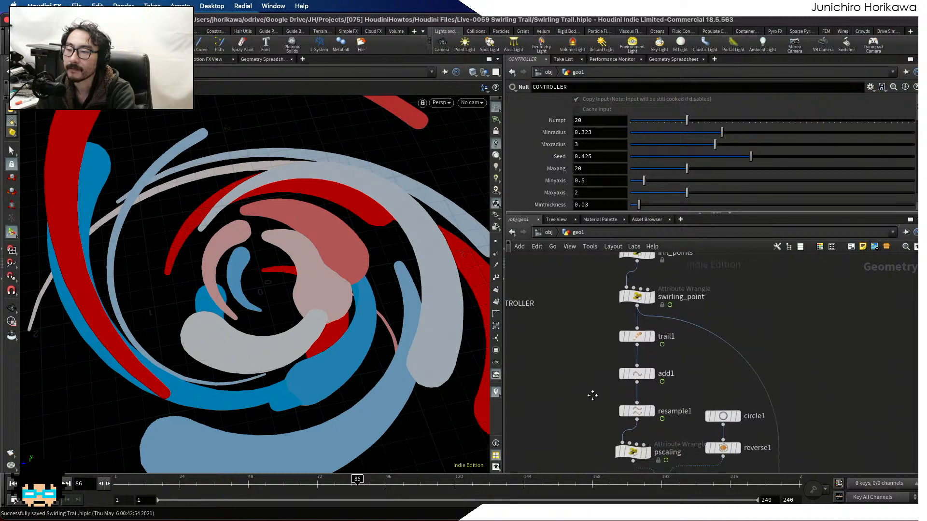
{"action": "scroll", "coordinate": [629, 346], "scroll_direction": "up", "scroll_amount": 2}
{"action": "left_click", "coordinate": [652, 324]}
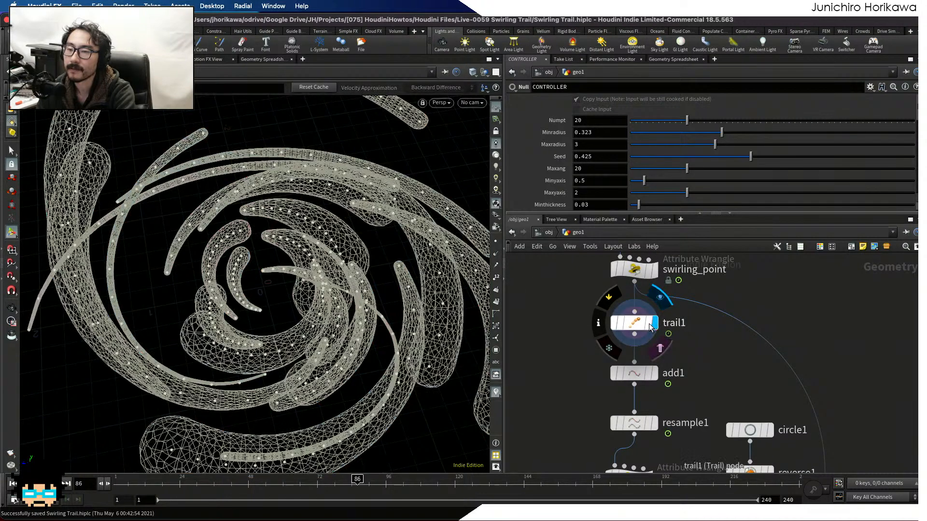
{"action": "left_click", "coordinate": [653, 373]}
{"action": "middle_click_drag", "start_coordinate": [668, 417], "coordinate": [666, 349]}
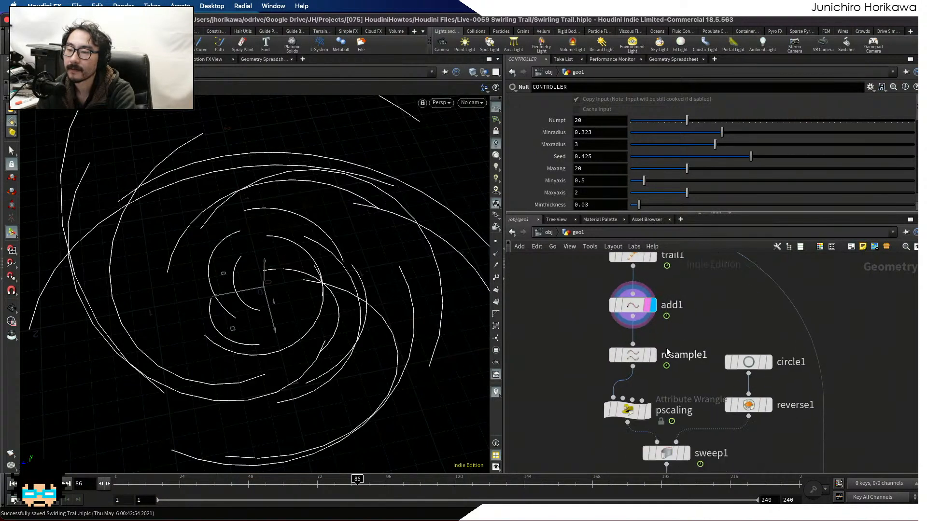
{"action": "left_click", "coordinate": [653, 356]}
{"action": "middle_click_drag", "start_coordinate": [667, 392], "coordinate": [651, 340]}
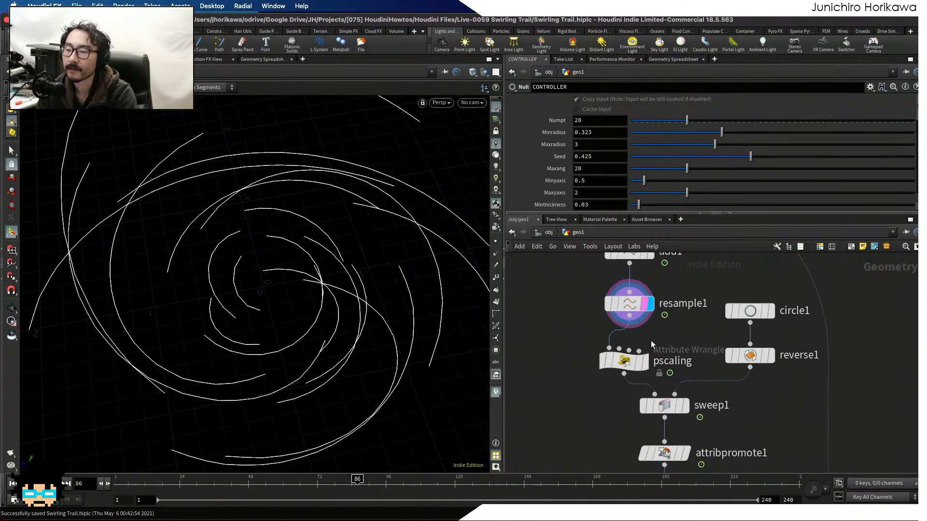
{"action": "middle_click_drag", "start_coordinate": [592, 343], "coordinate": [593, 374]}
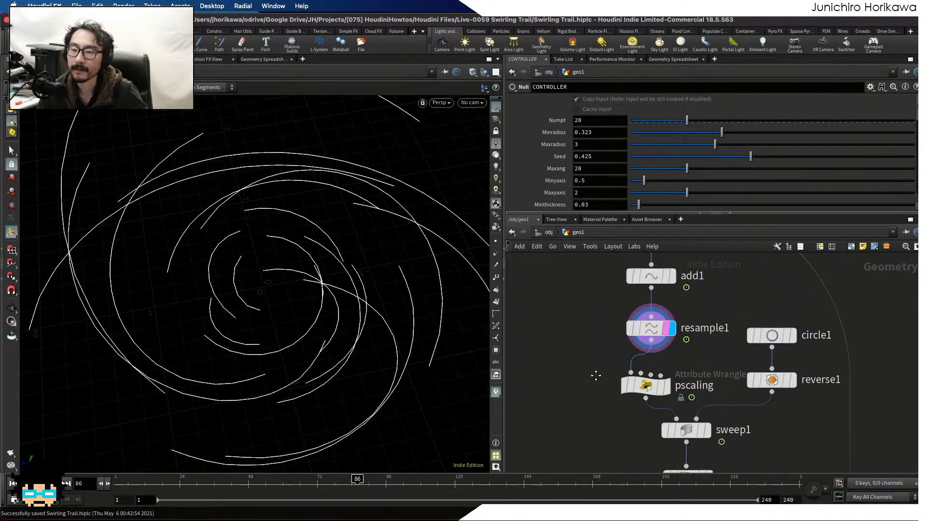
{"action": "scroll", "coordinate": [607, 377], "scroll_direction": "up", "scroll_amount": 2}
{"action": "key", "text": "Tab"}
{"action": "key", "text": "Escape"}
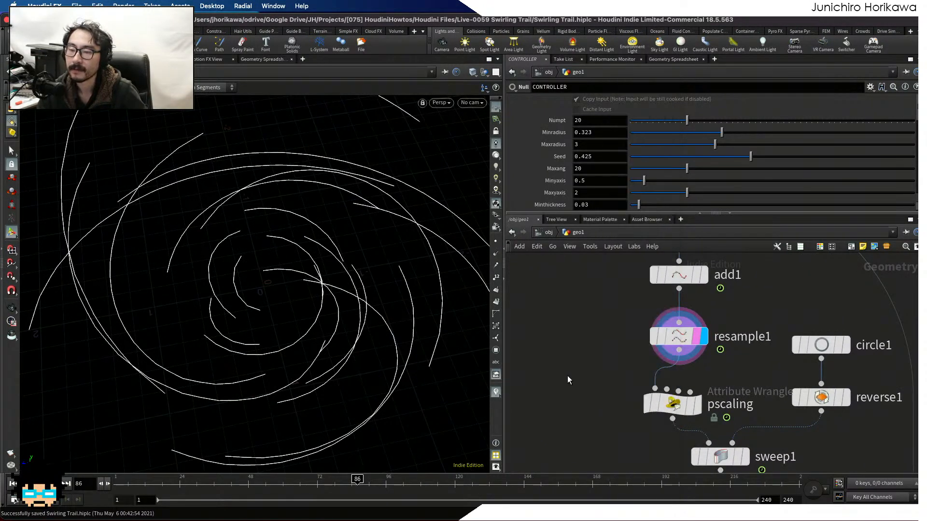
{"action": "scroll", "coordinate": [560, 371], "scroll_direction": "down", "scroll_amount": 1}
{"action": "key", "text": "Tab"}
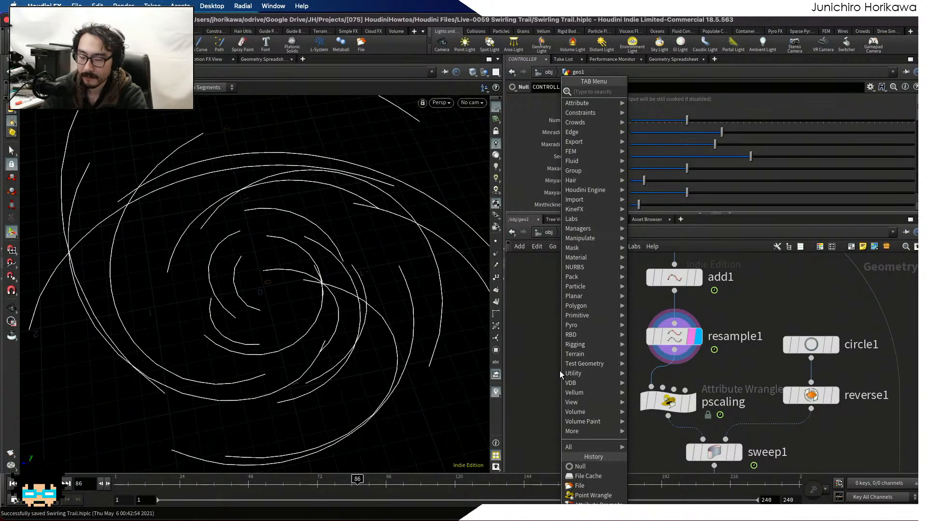
{"action": "key", "text": "Escape"}
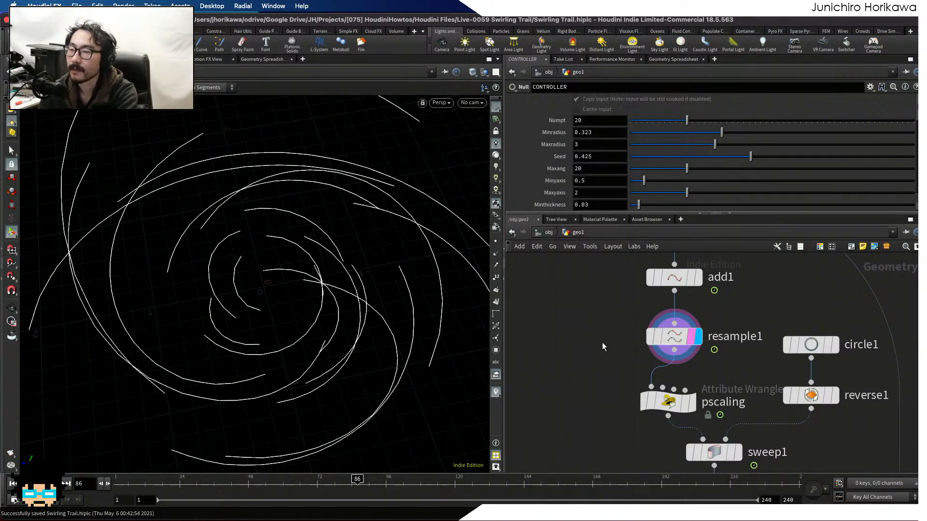
{"action": "middle_click_drag", "start_coordinate": [606, 338], "coordinate": [604, 373]}
{"action": "scroll", "coordinate": [604, 374], "scroll_direction": "up", "scroll_amount": 2}
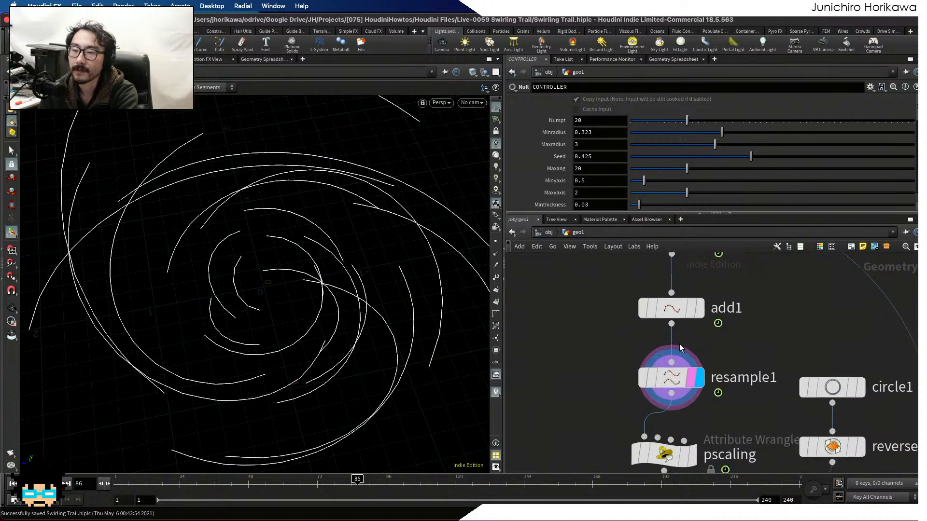
{"action": "middle_click_drag", "start_coordinate": [729, 329], "coordinate": [682, 361]}
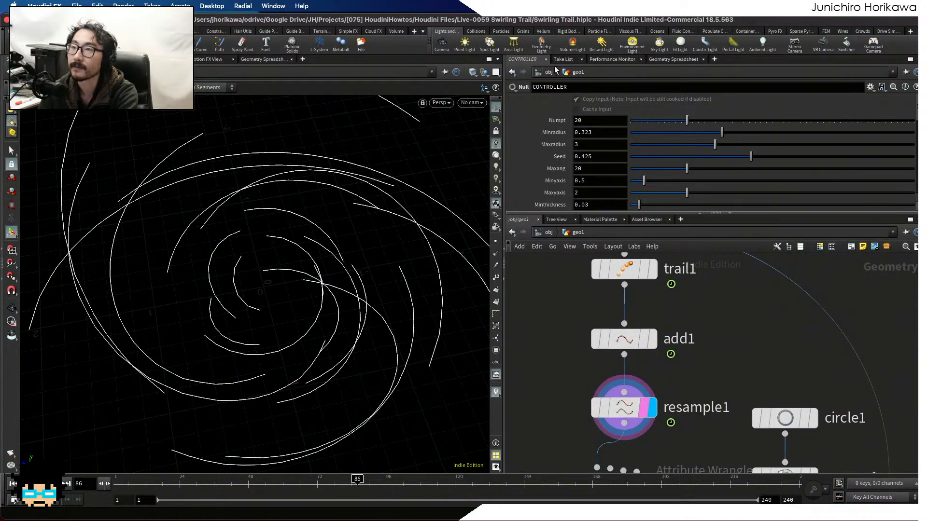
Enable the Tangent Attribute output on resample1 under the name tangentu.
{"action": "left_click", "coordinate": [673, 59]}
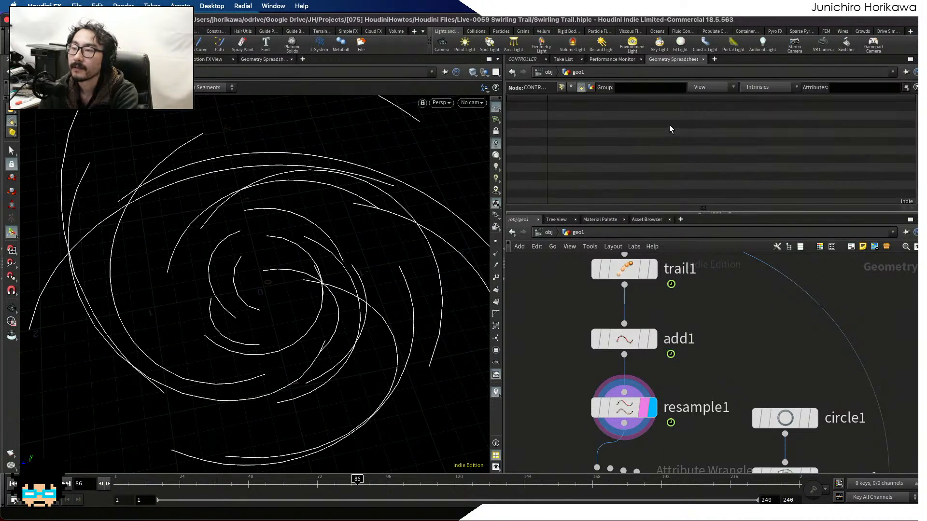
{"action": "left_click", "coordinate": [527, 59]}
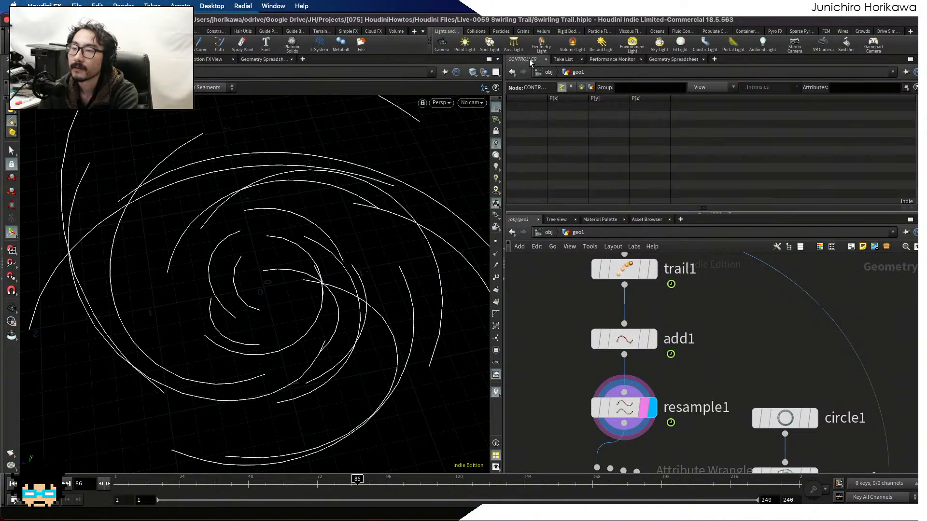
{"action": "scroll", "coordinate": [595, 114], "scroll_direction": "down", "scroll_amount": 5}
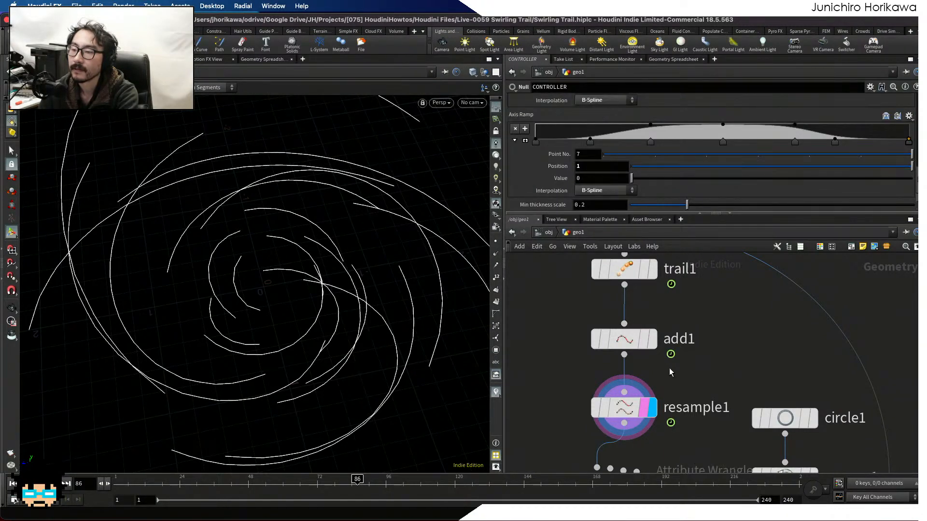
{"action": "left_click", "coordinate": [618, 410]}
{"action": "scroll", "coordinate": [592, 196], "scroll_direction": "down", "scroll_amount": 5}
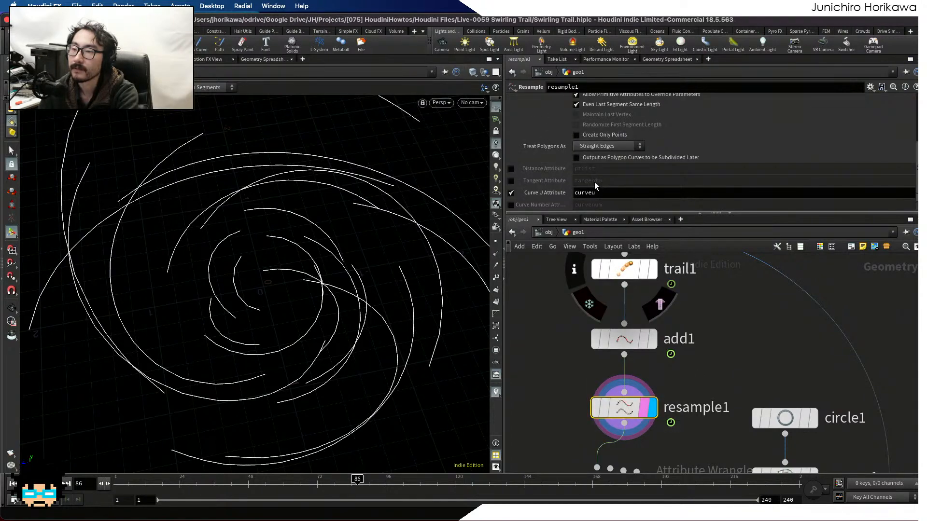
{"action": "left_click", "coordinate": [510, 181]}
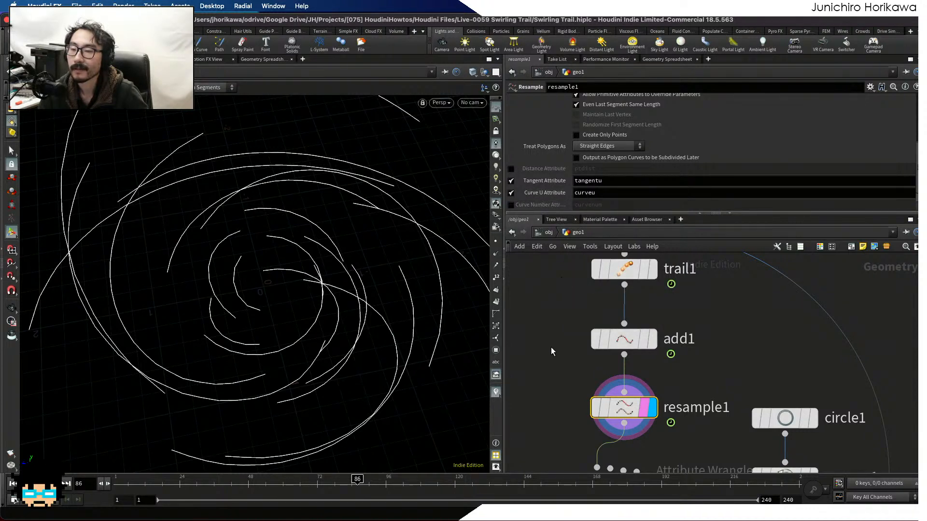
{"action": "middle_click_drag", "start_coordinate": [553, 351], "coordinate": [578, 386]}
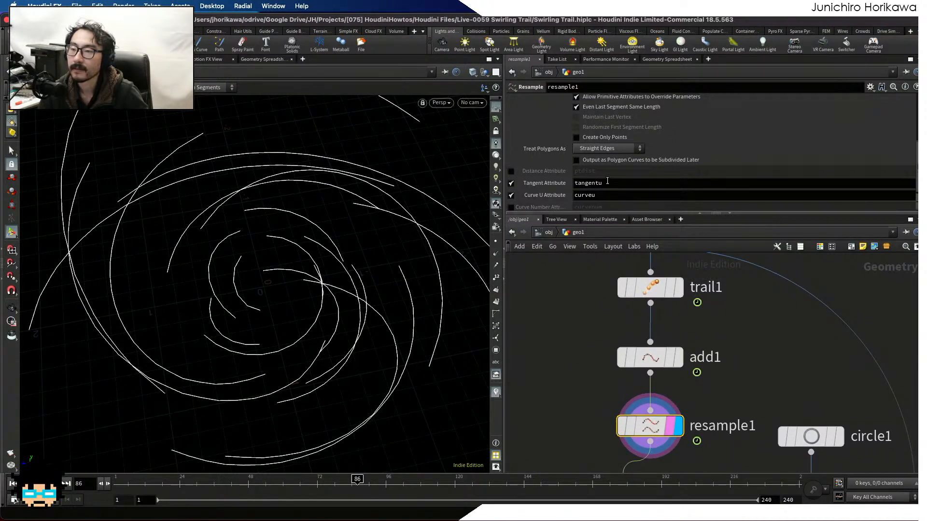
{"action": "scroll", "coordinate": [607, 180], "scroll_direction": "up", "scroll_amount": 1}
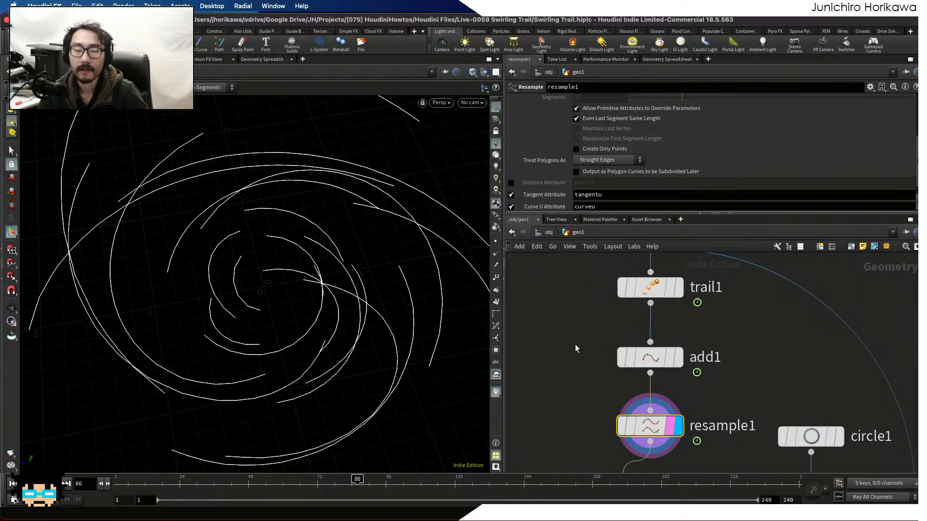
Add a PolyFrame node beside resample1, connect it to resample1's output and display its result.
{"action": "key", "text": "Tab"}
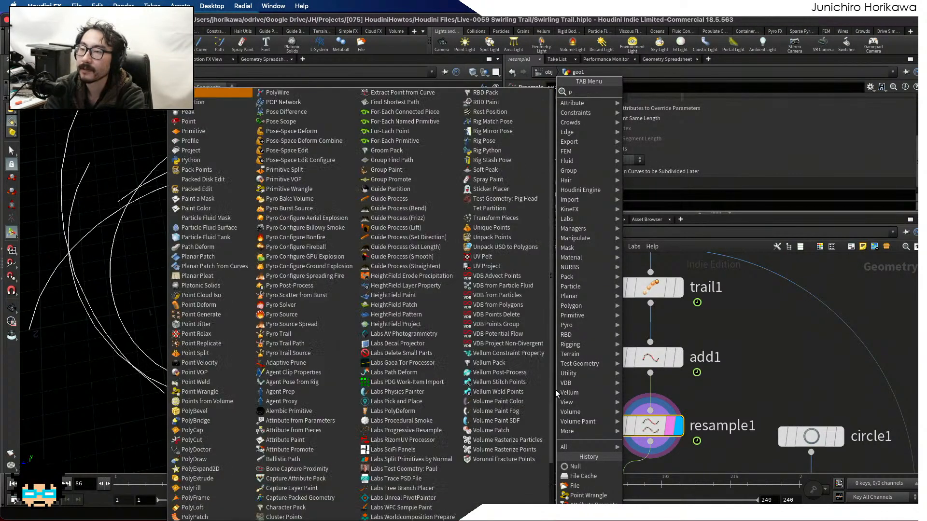
{"action": "type", "text": "pd"}
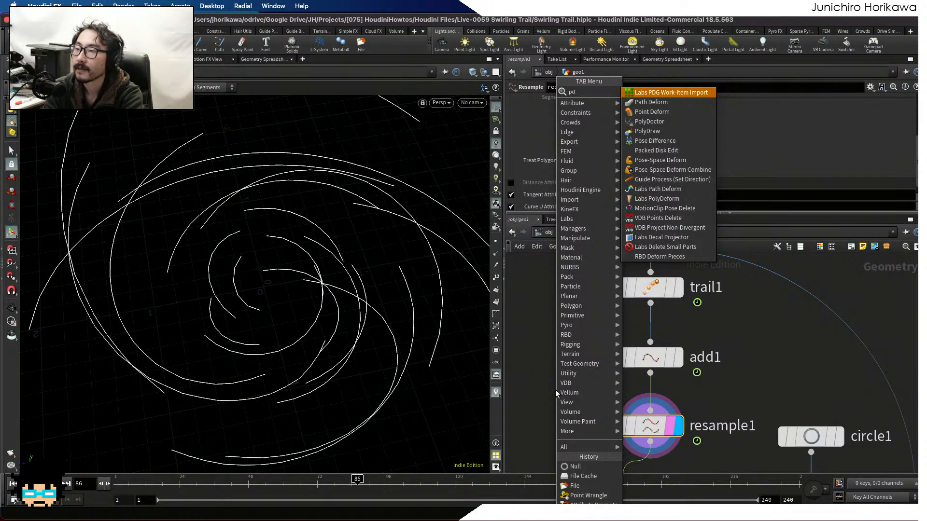
{"action": "key", "text": "BackSpace"}
{"action": "key", "text": "BackSpace"}
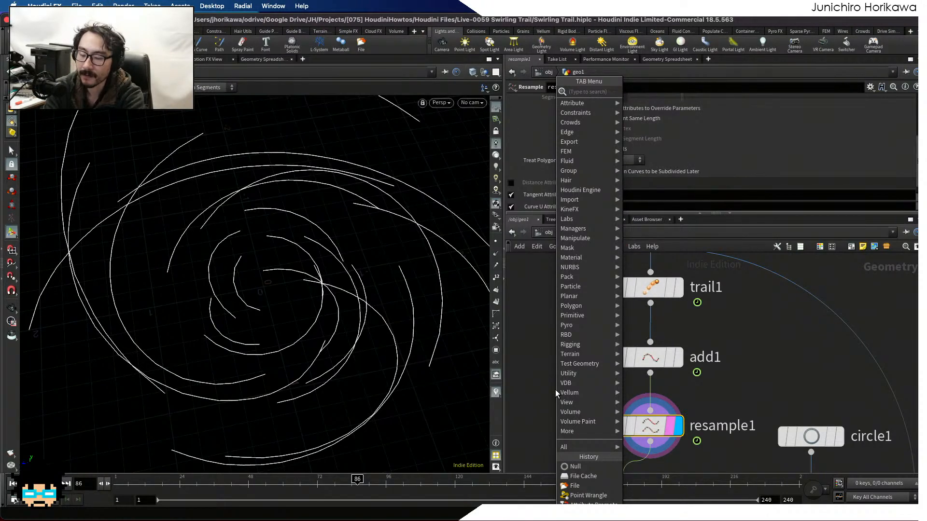
{"action": "type", "text": "frame"}
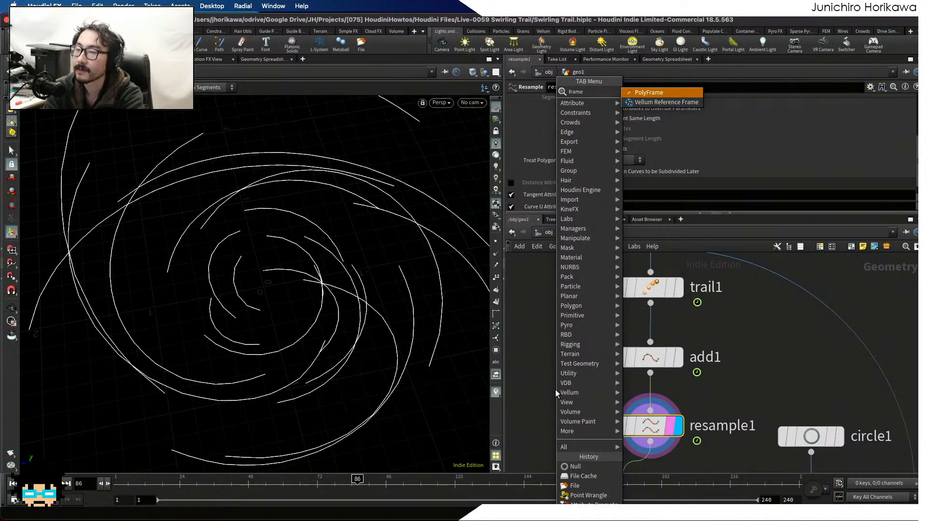
{"action": "key", "text": "Return"}
{"action": "left_click", "coordinate": [545, 395]}
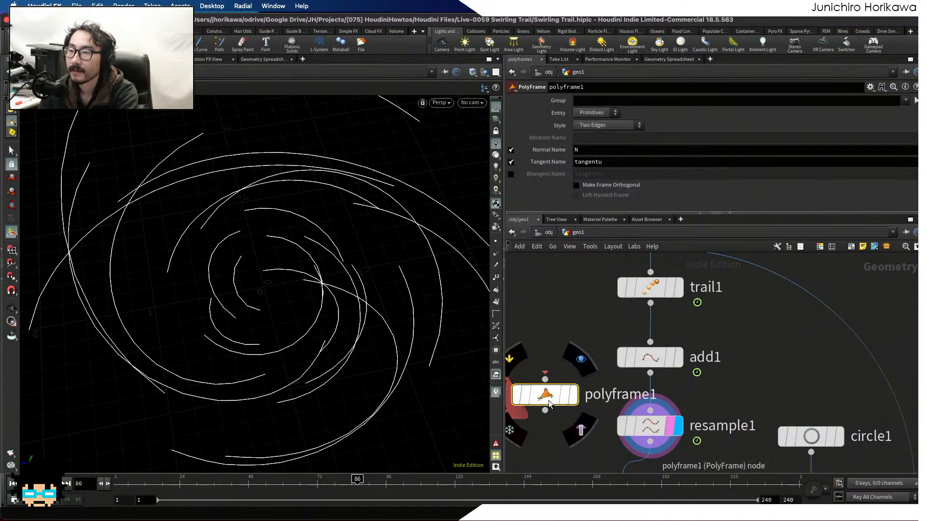
{"action": "middle_click_drag", "start_coordinate": [550, 403], "coordinate": [611, 370]}
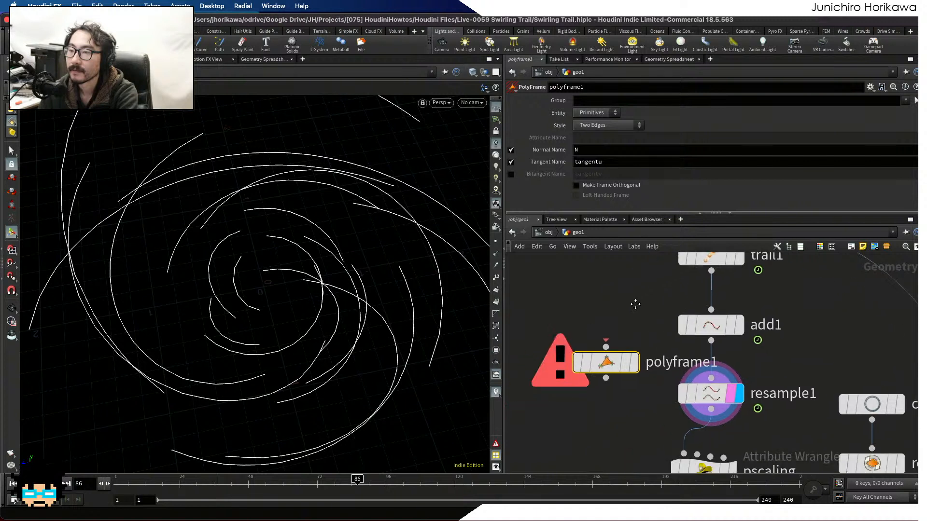
{"action": "left_click_drag", "start_coordinate": [667, 363], "coordinate": [597, 402]}
{"action": "left_click", "coordinate": [611, 392]}
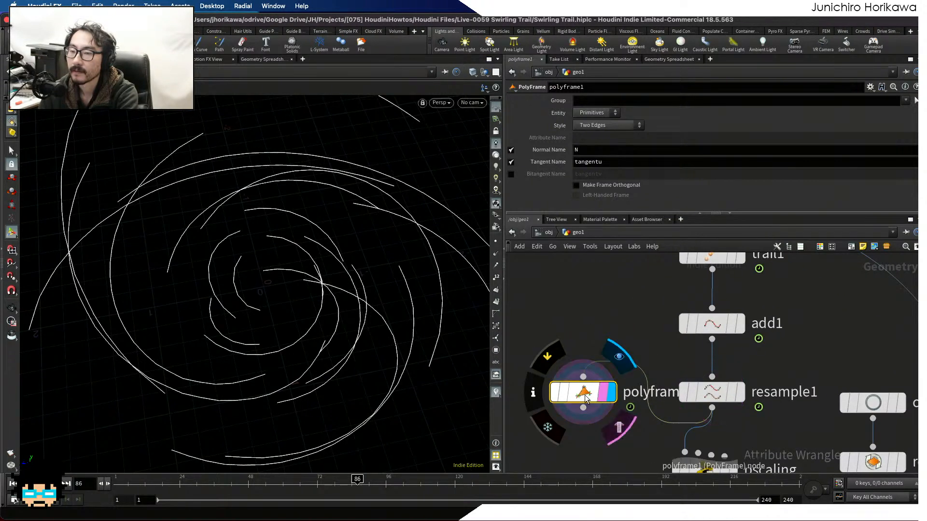
Show the point normals on the trail curves in the viewport, and move polyframe1 farther away from resample1.
{"action": "left_click", "coordinate": [496, 254]}
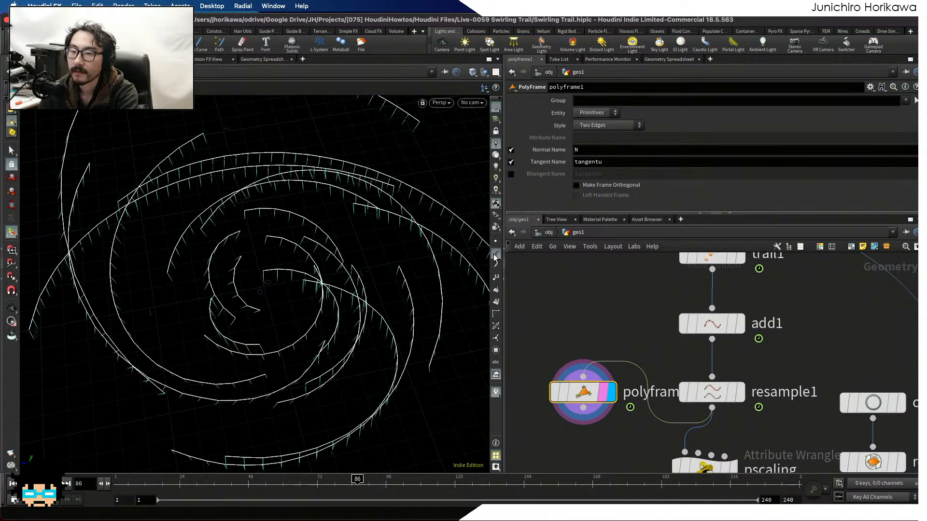
{"action": "key", "text": "Escape"}
{"action": "left_click_drag", "start_coordinate": [338, 252], "coordinate": [325, 292]}
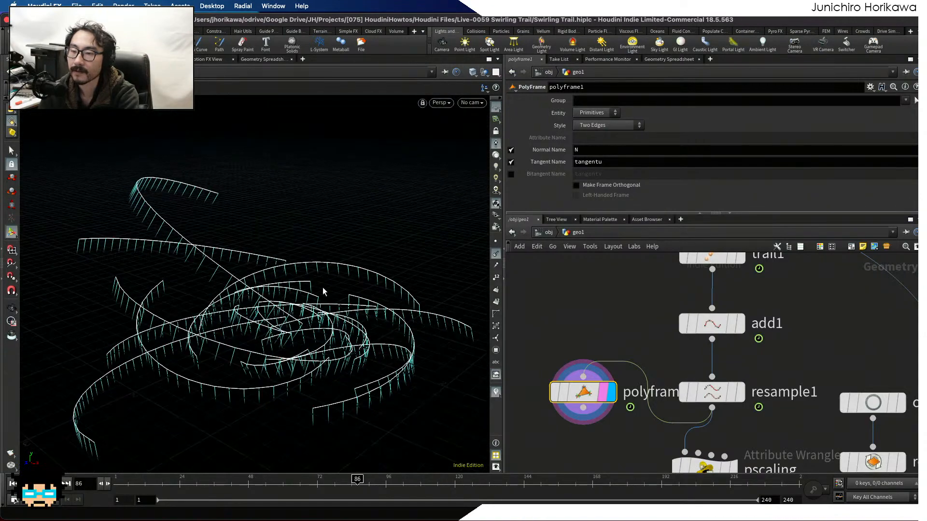
{"action": "middle_click_drag", "start_coordinate": [578, 405], "coordinate": [627, 335]}
{"action": "left_click_drag", "start_coordinate": [626, 336], "coordinate": [578, 361]}
Examine resample1's point attributes in the Geometry Spreadsheet.
{"action": "key", "text": "Tab"}
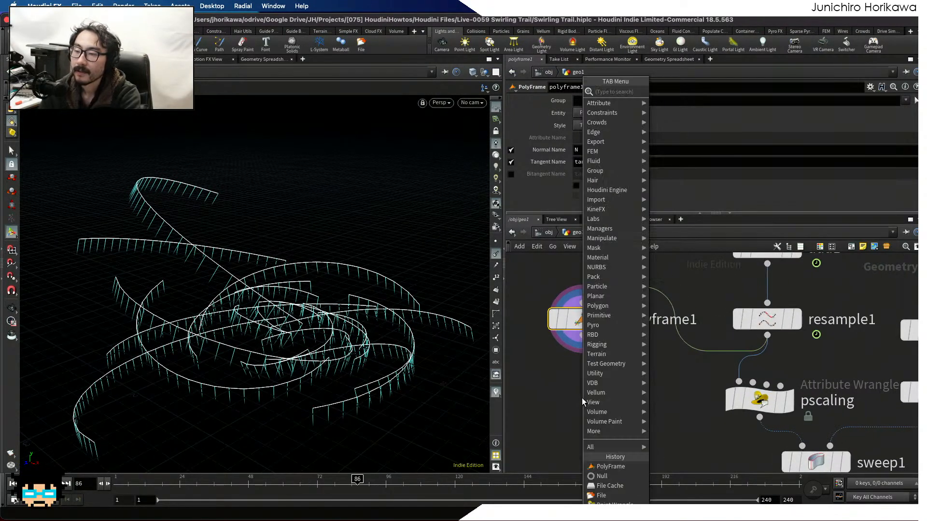
{"action": "key", "text": "Escape"}
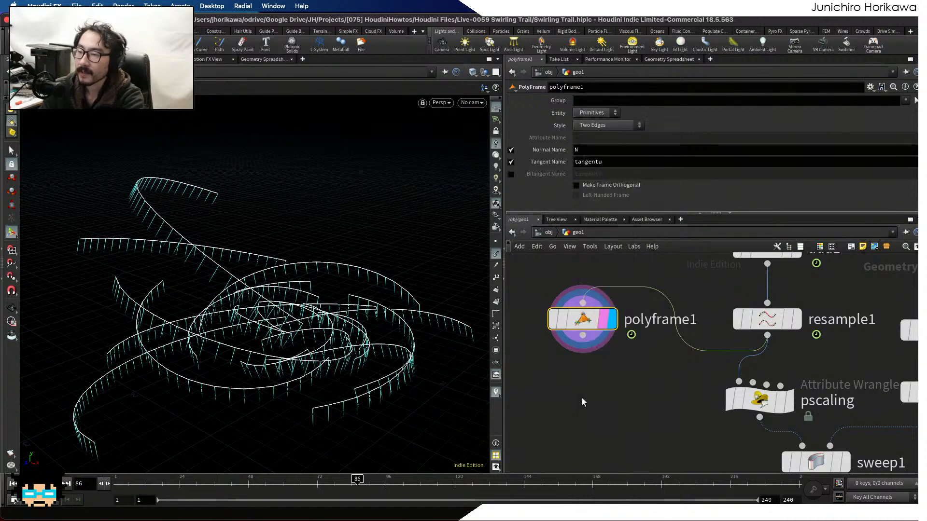
{"action": "left_click", "coordinate": [757, 322]}
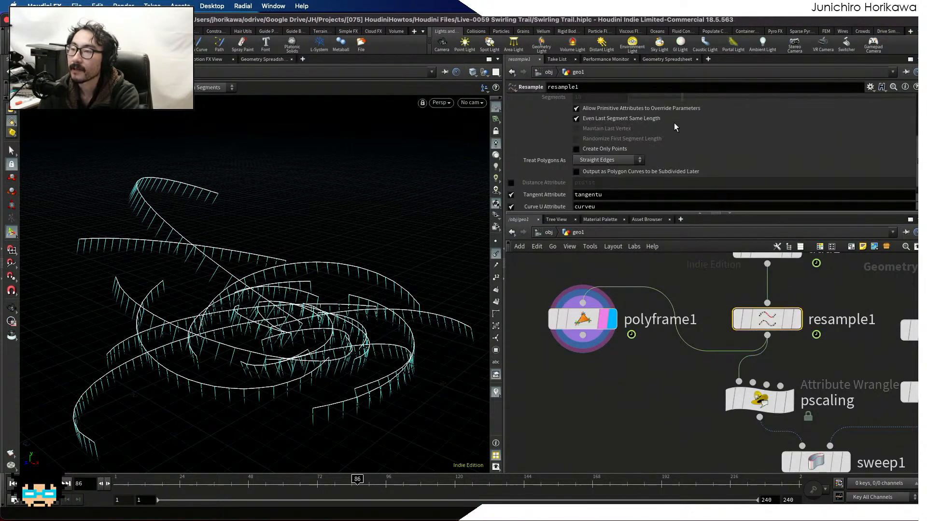
{"action": "left_click", "coordinate": [671, 60]}
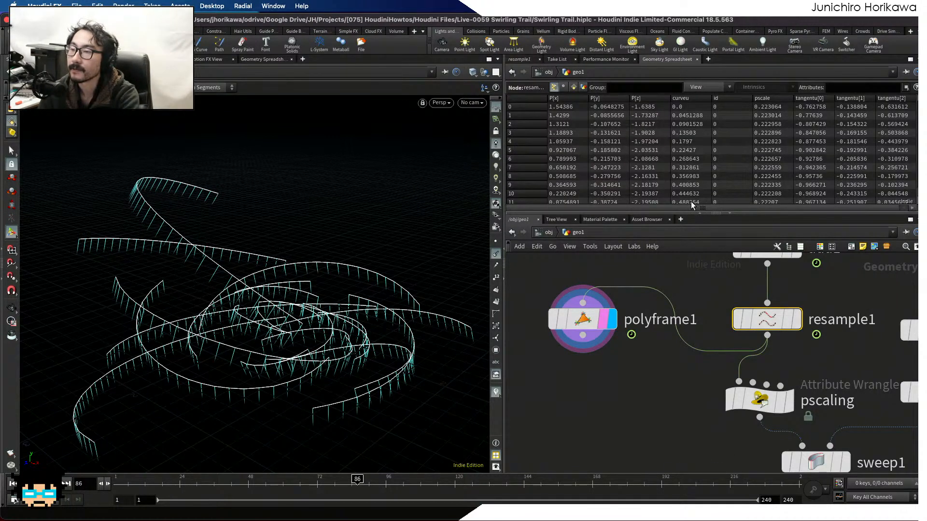
Add a Point Wrangle node below polyframe1 and connect polyframe1's output to its first input.
{"action": "key", "text": "Tab"}
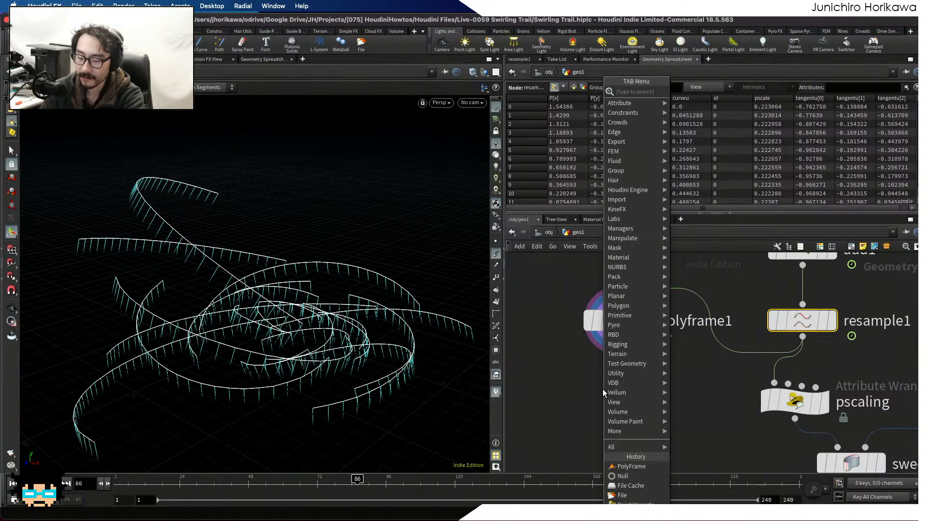
{"action": "mouse_move", "coordinate": [602, 389]}
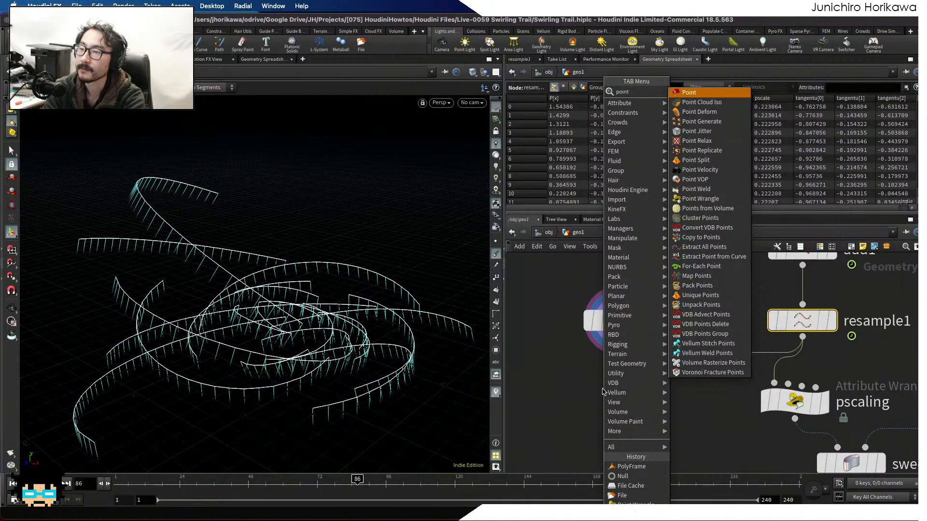
{"action": "key", "text": "Return"}
{"action": "left_click", "coordinate": [606, 399]}
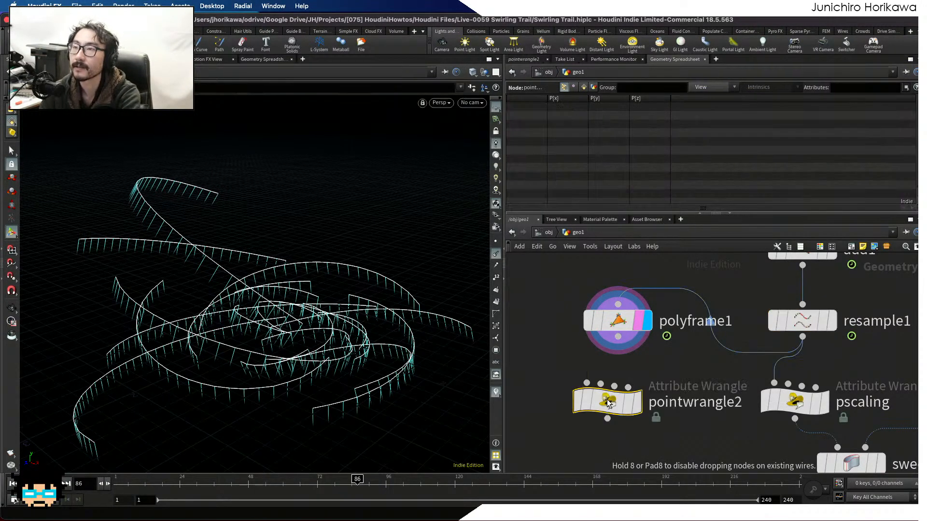
{"action": "scroll", "coordinate": [609, 370], "scroll_direction": "up", "scroll_amount": 3}
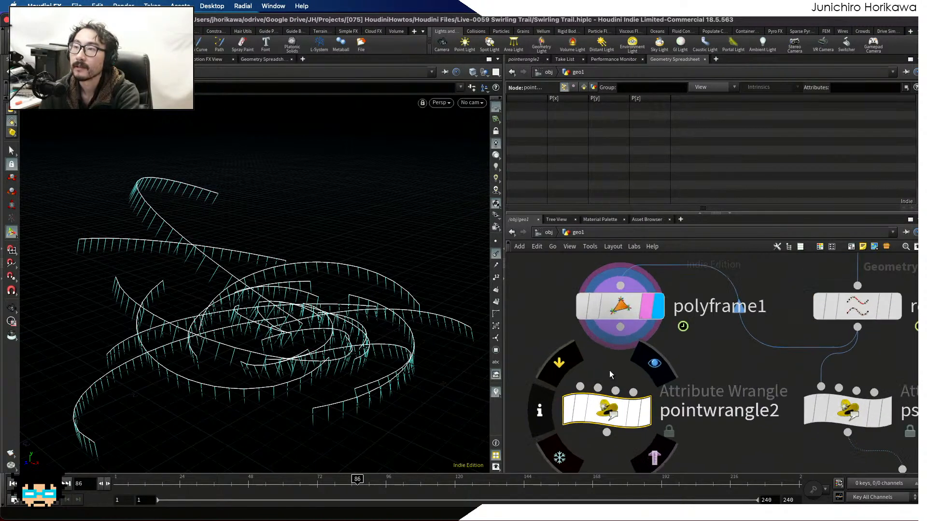
{"action": "left_click_drag", "start_coordinate": [621, 324], "coordinate": [578, 413]}
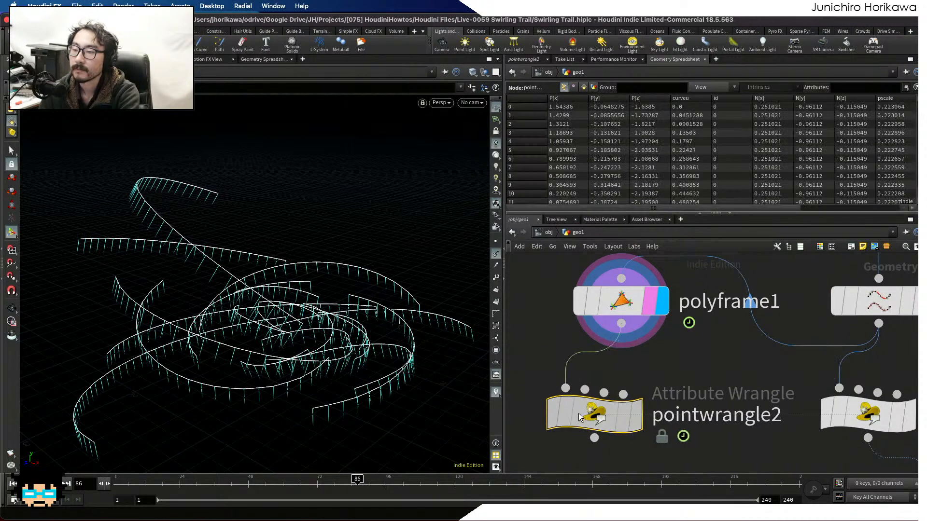
Rename the new point wrangle as bone with its output displayed, and save the scene.
{"action": "double_click", "coordinate": [702, 412]}
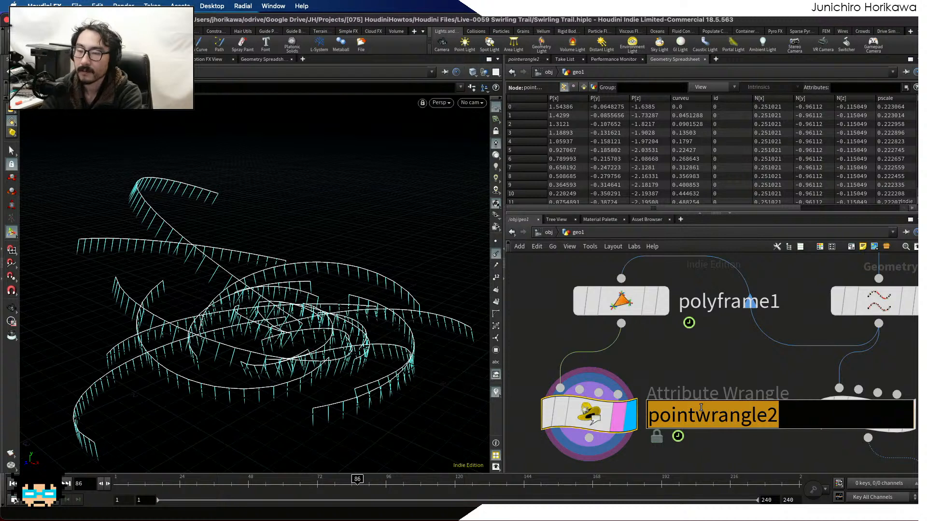
{"action": "type", "text": "back"}
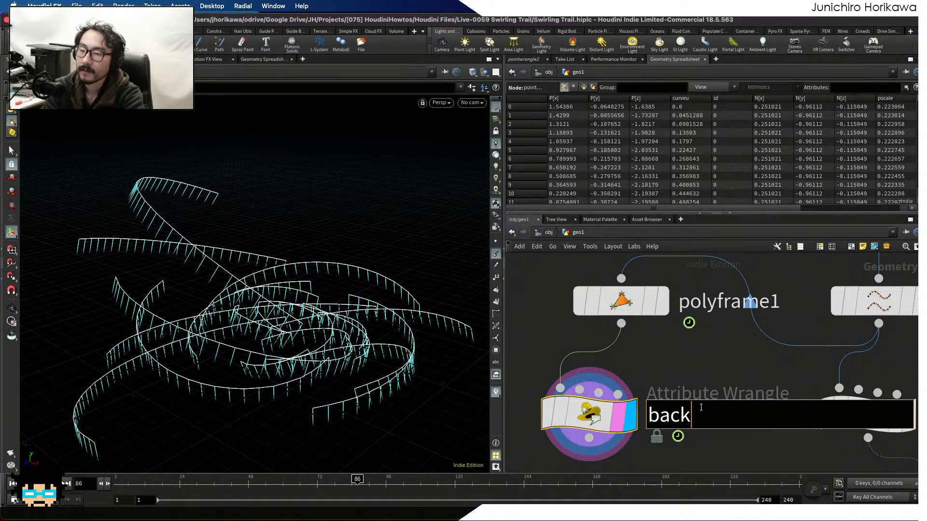
{"action": "key", "text": "BackSpace"}
{"action": "key", "text": "BackSpace"}
{"action": "key", "text": "BackSpace"}
{"action": "key", "text": "BackSpace"}
{"action": "type", "text": "b"}
{"action": "key", "text": "BackSpace"}
{"action": "type", "text": "bone"}
{"action": "key", "text": "Return"}
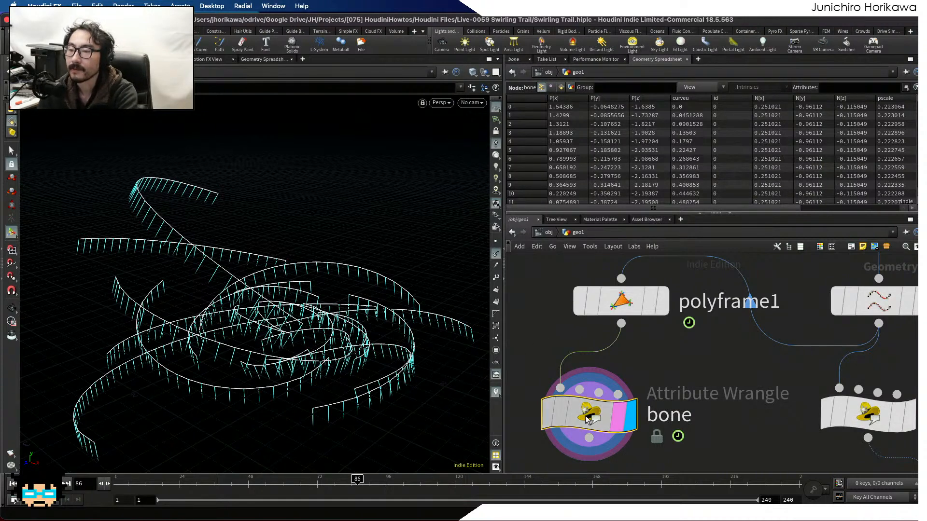
{"action": "key", "text": "ctrl+s"}
Start the bone wrangle's VEXpression by declaring the reversed normal: vector norm = -@N;.
{"action": "left_click", "coordinate": [513, 59]}
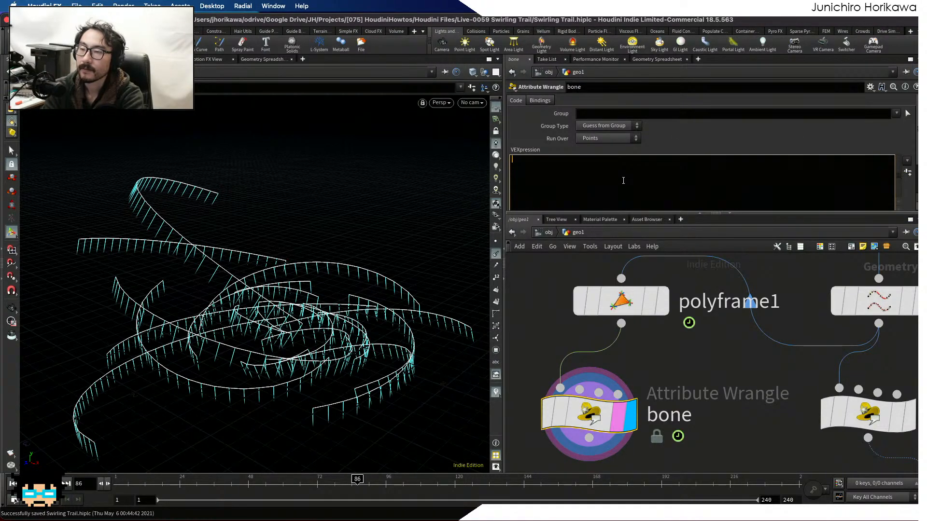
{"action": "type", "text": "vector "}
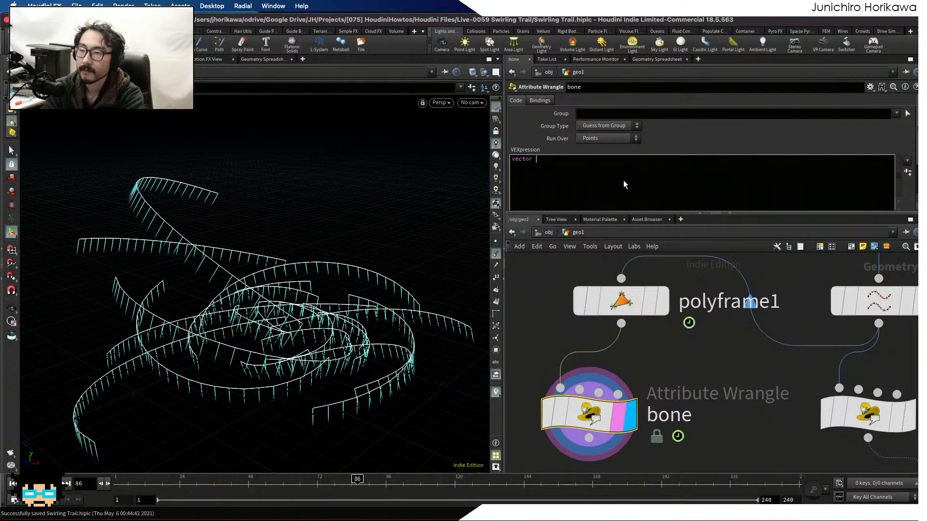
{"action": "type", "text": "norm "}
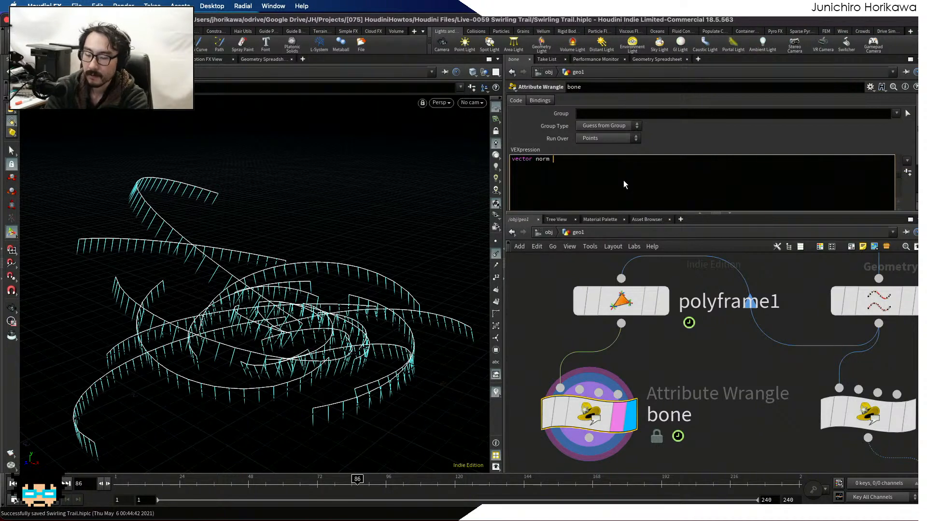
{"action": "type", "text": "= -@N;"}
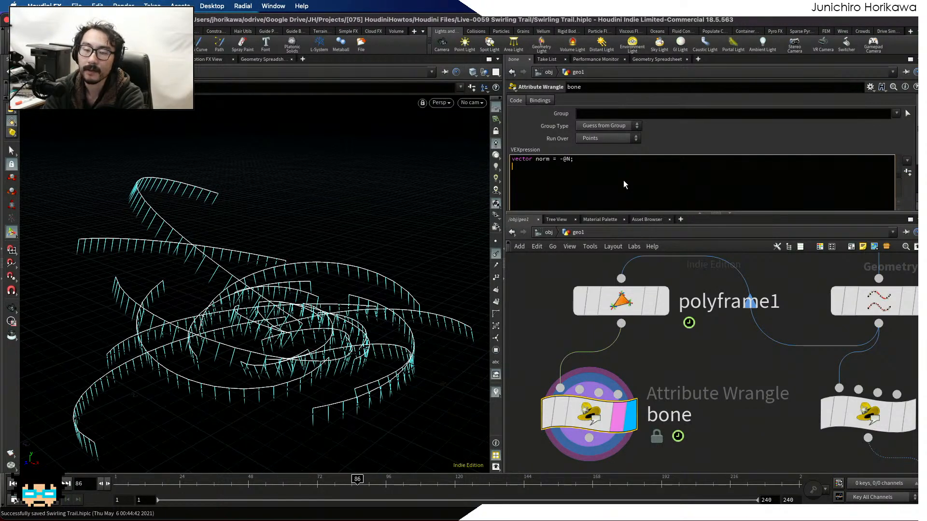
Add a second VEX line that moves the points along norm by their scale: @P += norm * f@pscale.
{"action": "type", "text": "\""}
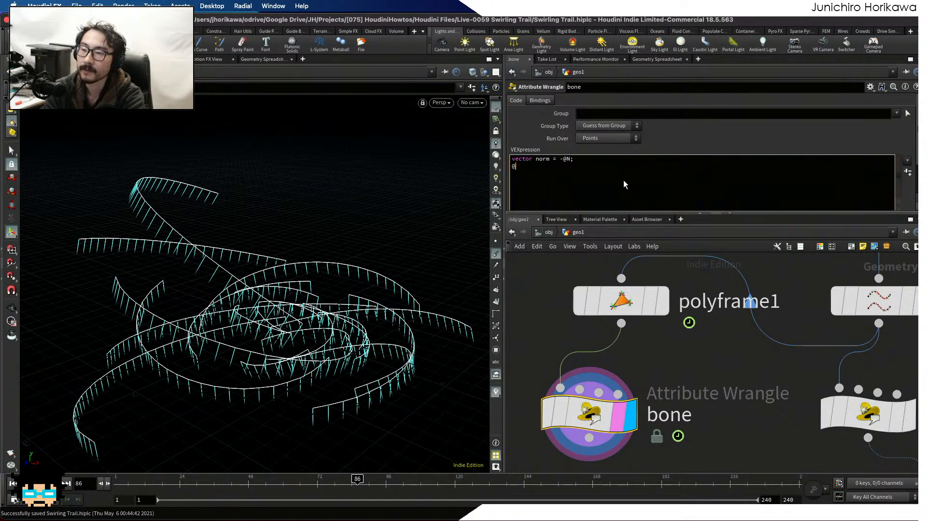
{"action": "type", "text": "P +"}
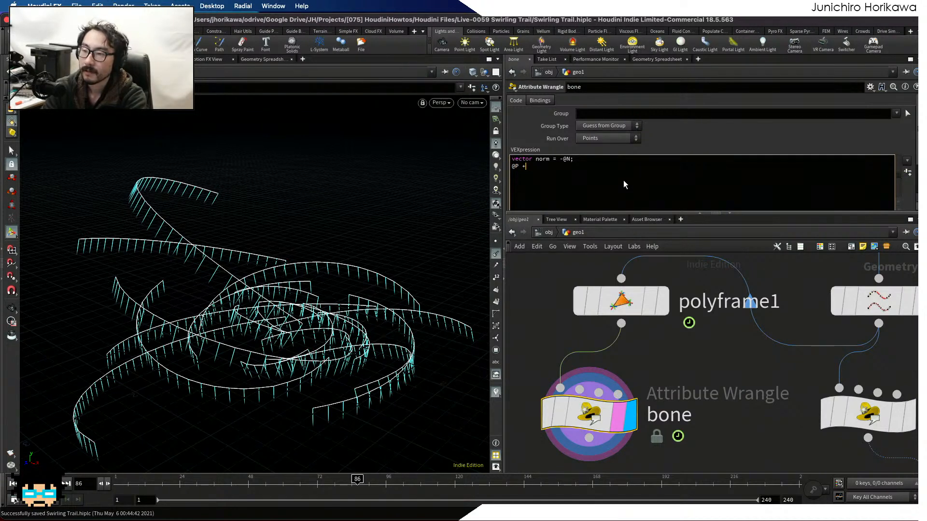
{"action": "type", "text": "= norma"}
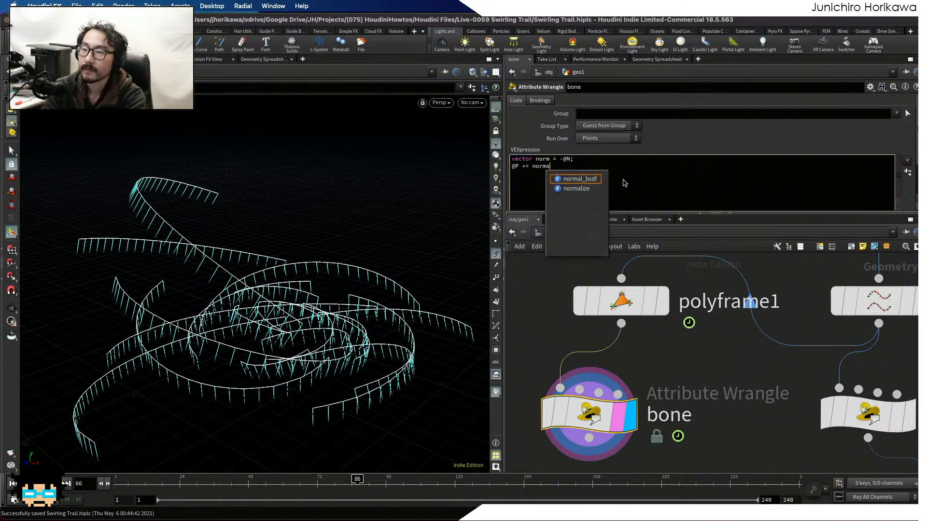
{"action": "key", "text": "BackSpace"}
{"action": "type", "text": "* F"}
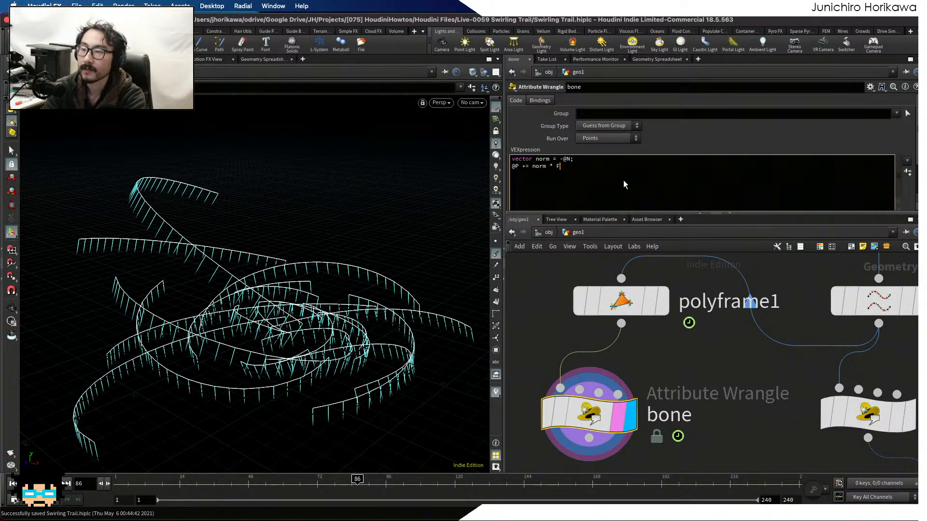
{"action": "key", "text": "BackSpace"}
{"action": "type", "text": "f@"}
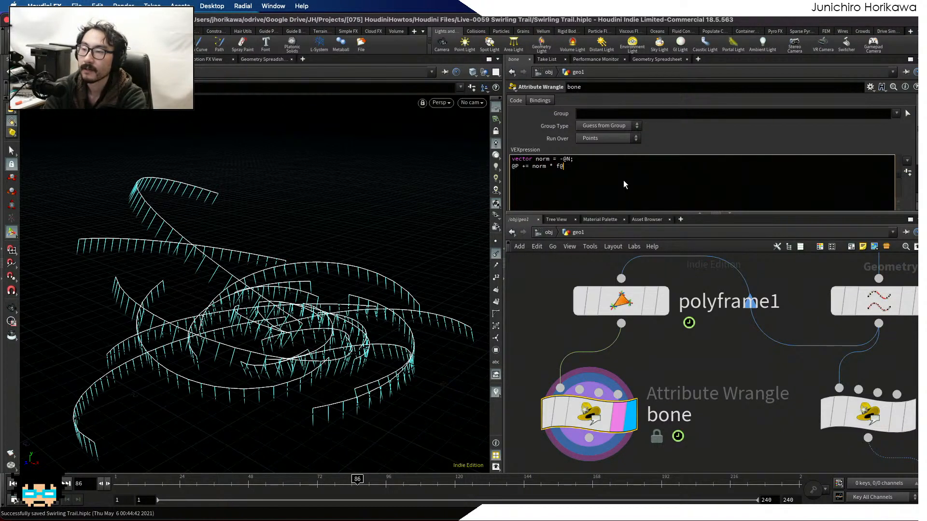
{"action": "type", "text": "pscale"}
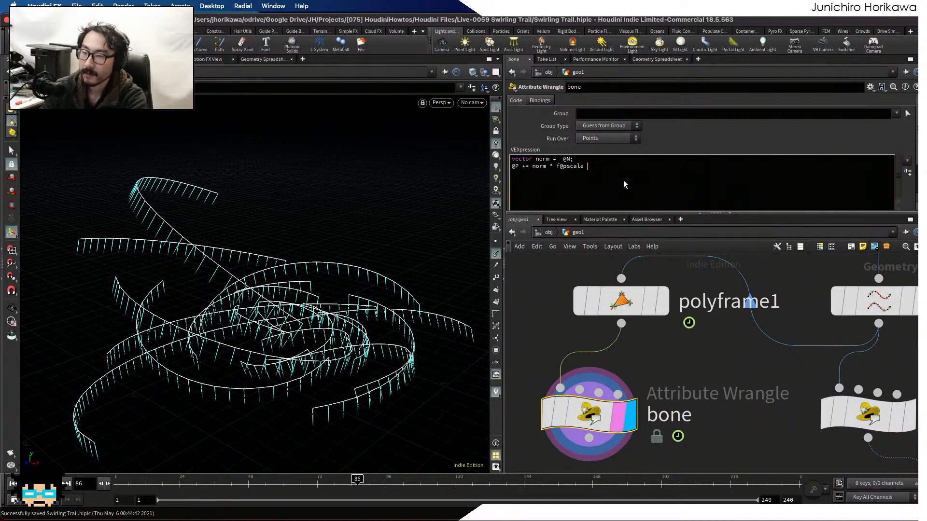
Extend the multiplier with an adjustable offset channel so the line reads @P += norm * (f@pscale + chf("offset"));.
{"action": "left_click", "coordinate": [557, 166]}
{"action": "type", "text": "("}
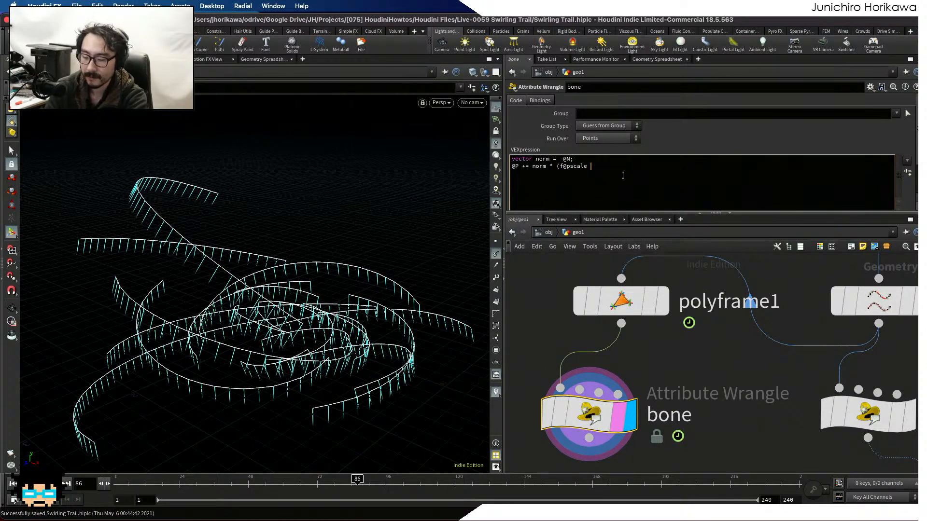
{"action": "type", "text": "+ chf)"}
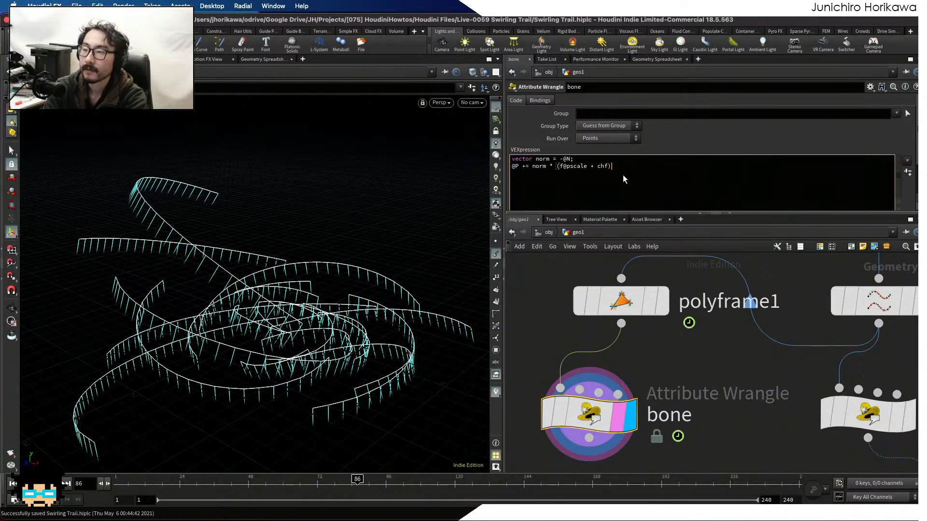
{"action": "key", "text": "BackSpace"}
{"action": "type", "text": "(\"of"}
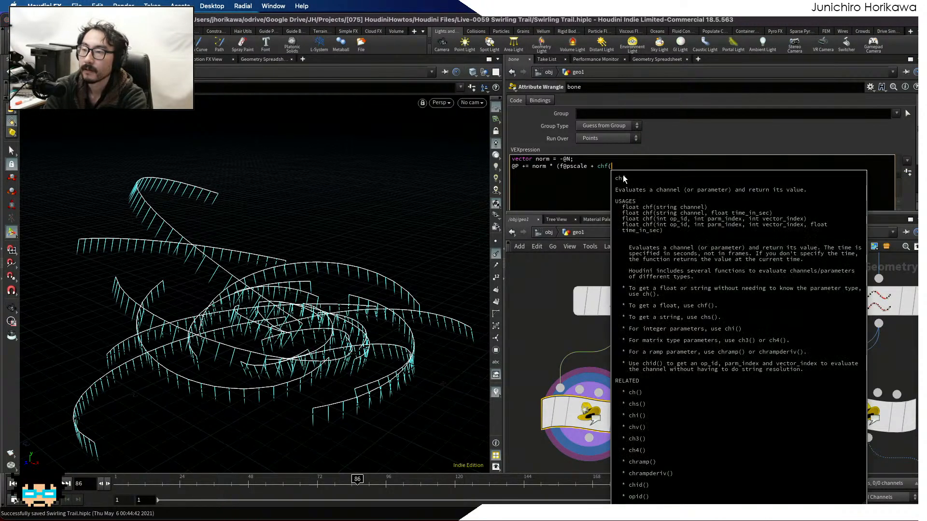
{"action": "type", "text": "fset\"))"}
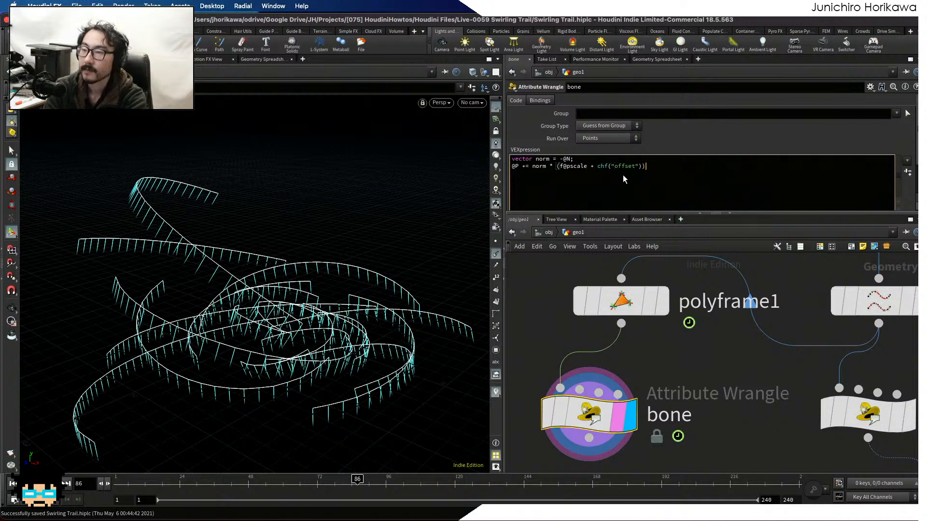
{"action": "type", "text": ";"}
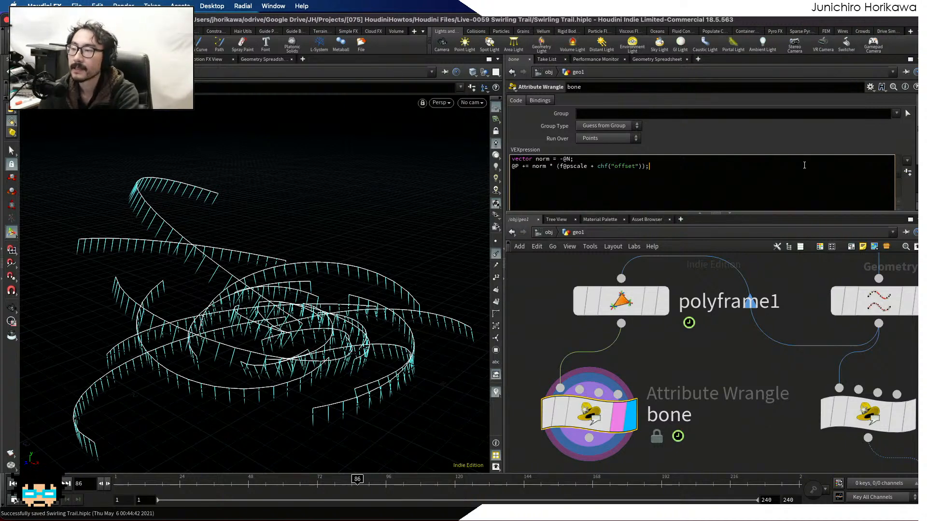
Create the Offset parameter from the bone wrangle's code, set it to 0.01 and save the scene.
{"action": "left_click", "coordinate": [906, 174]}
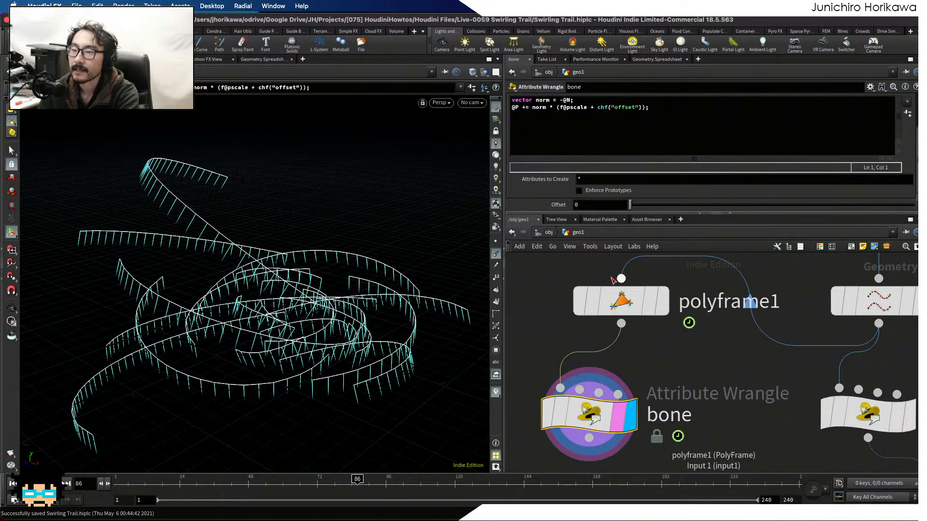
{"action": "left_click", "coordinate": [576, 205]}
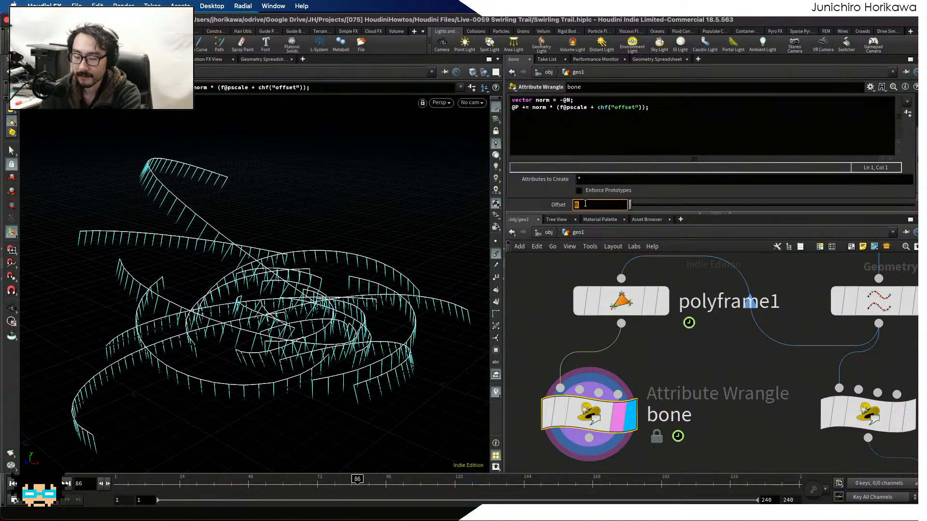
{"action": "type", "text": "0.01"}
{"action": "key", "text": "Return"}
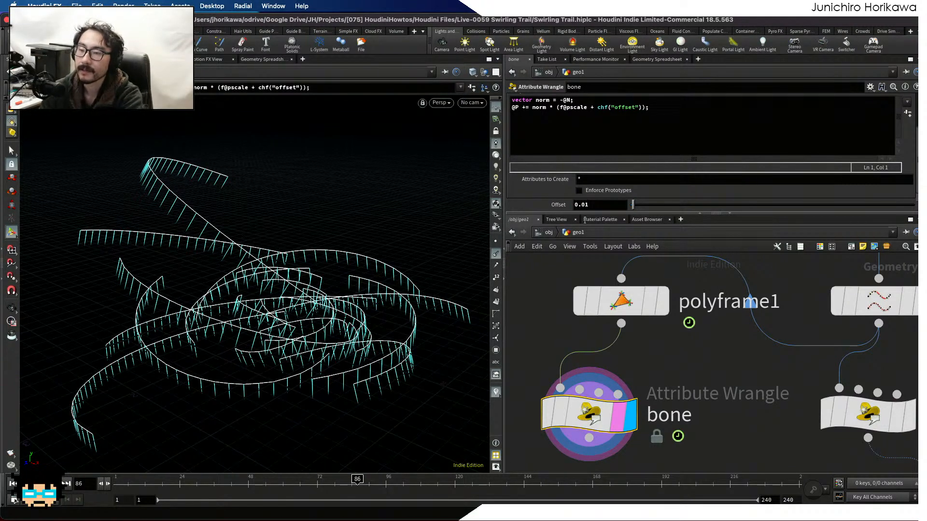
{"action": "key", "text": "ctrl+s"}
Add a PolyWire node below the bone wrangle, fed by its output and displayed.
{"action": "left_click", "coordinate": [675, 370]}
{"action": "middle_click_drag", "start_coordinate": [675, 371], "coordinate": [666, 317]}
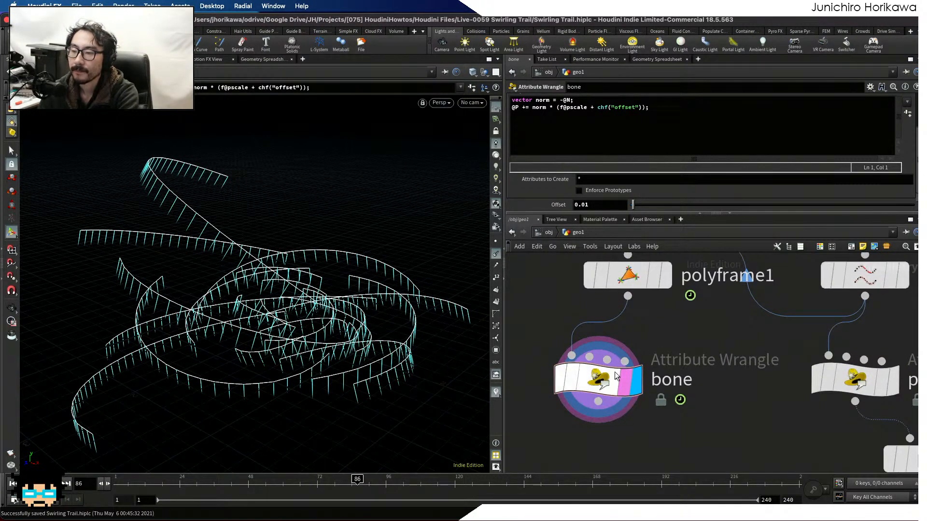
{"action": "scroll", "coordinate": [616, 377], "scroll_direction": "down", "scroll_amount": 3}
{"action": "scroll", "coordinate": [655, 357], "scroll_direction": "up", "scroll_amount": 2}
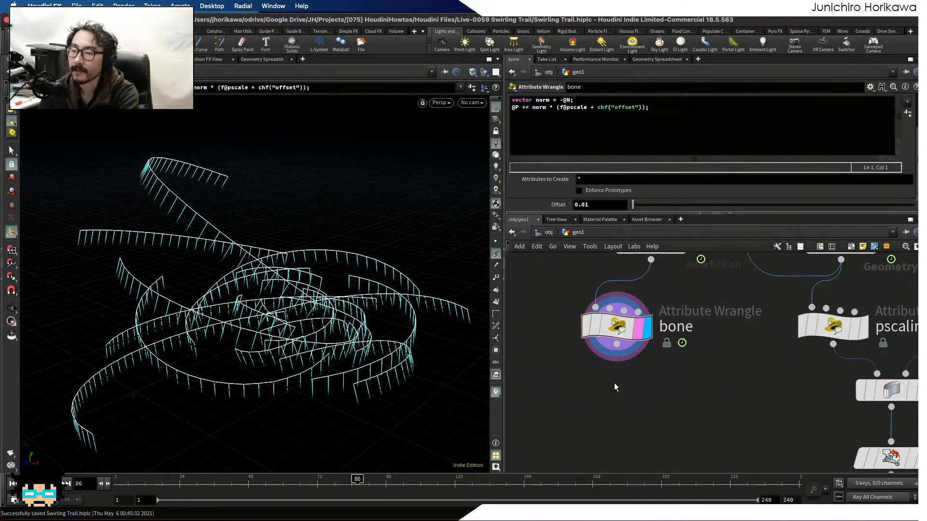
{"action": "key", "text": "Tab"}
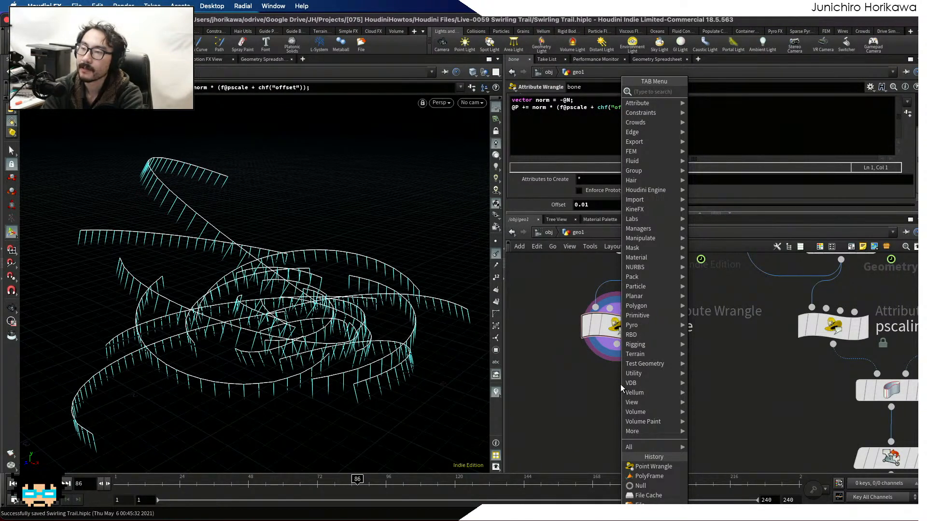
{"action": "type", "text": "polyframe"}
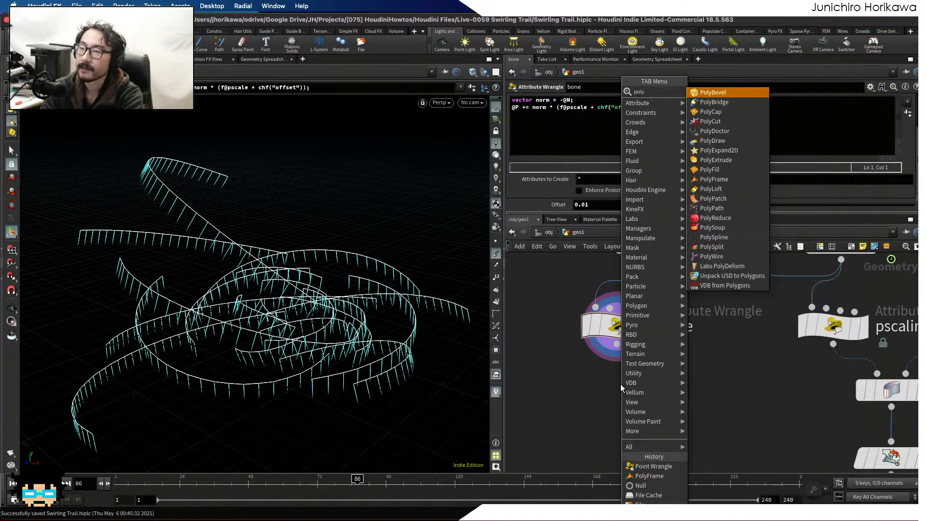
{"action": "key", "text": "Return"}
{"action": "left_click", "coordinate": [621, 385]}
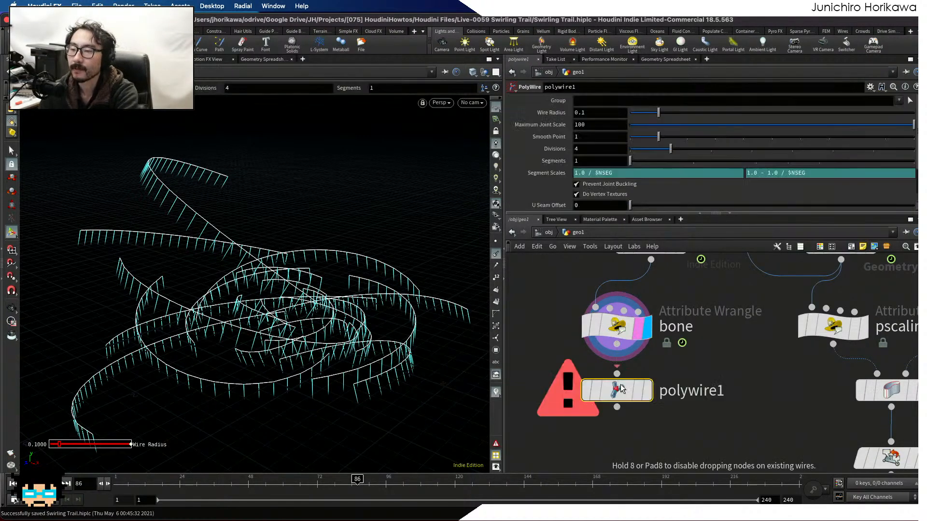
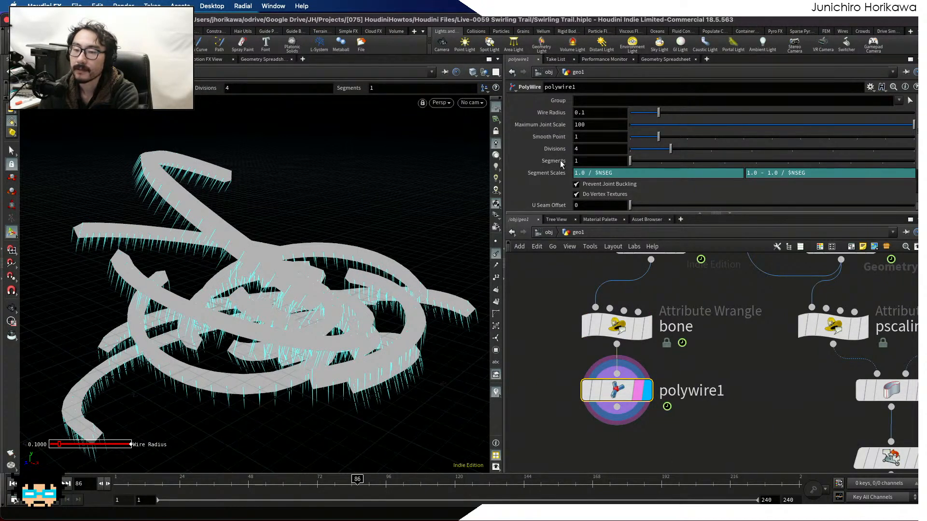
Inspect the wire geometry up close and hide the point normals in the viewport.
{"action": "key", "text": "Escape"}
{"action": "left_click_drag", "start_coordinate": [271, 227], "coordinate": [290, 251]}
{"action": "key", "text": "Return"}
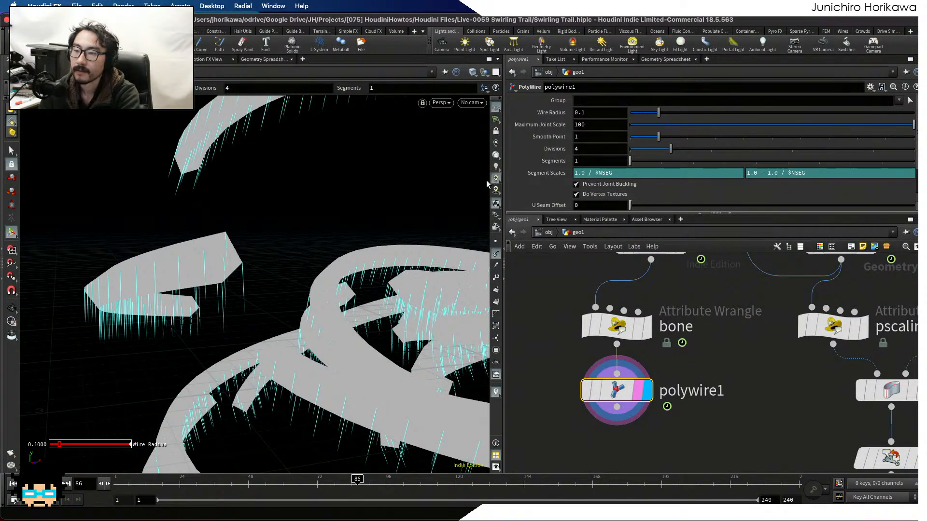
{"action": "key", "text": "Escape"}
{"action": "left_click_drag", "start_coordinate": [270, 208], "coordinate": [270, 234]}
{"action": "key", "text": "Return"}
{"action": "left_click", "coordinate": [495, 254]}
{"action": "left_click_drag", "start_coordinate": [350, 221], "coordinate": [253, 238]}
Add a Normal node below polywire1, connect polywire1's output to it and display the result.
{"action": "key", "text": "Tab"}
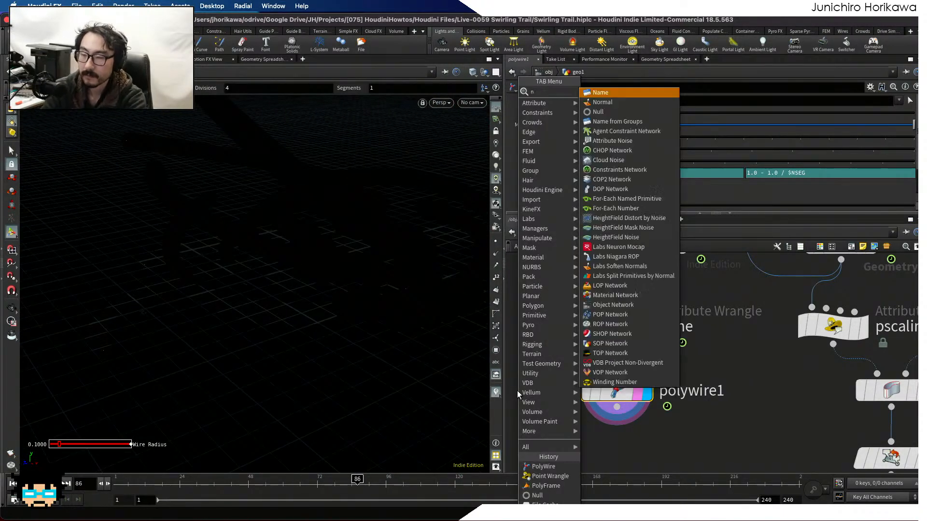
{"action": "key", "text": "Return"}
{"action": "left_click", "coordinate": [586, 450]}
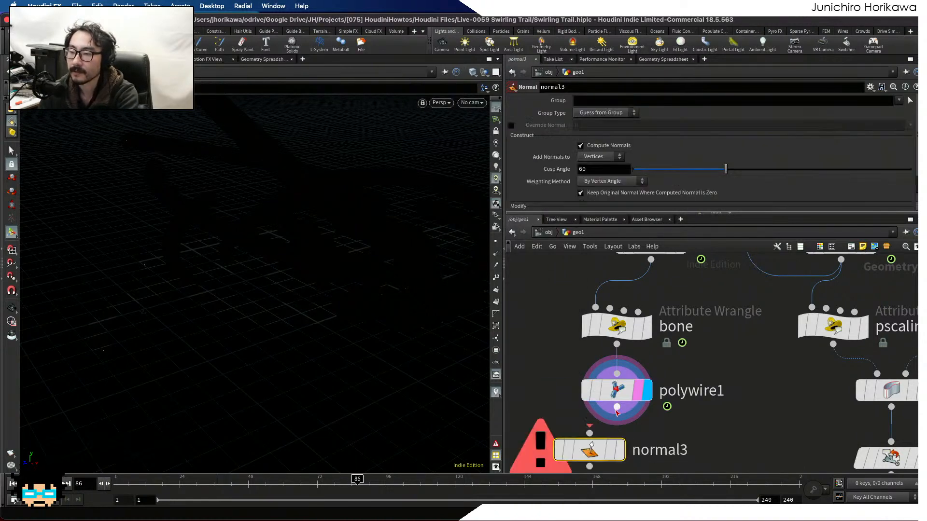
{"action": "left_click", "coordinate": [614, 452]}
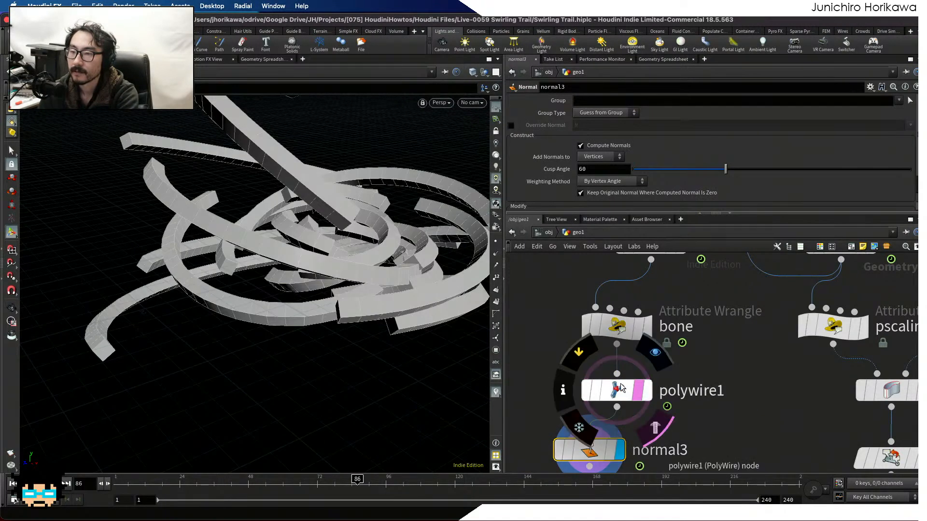
Align the Normal node under polywire1 and set polywire1's Wire Radius to 0.01.
{"action": "key", "text": "Escape"}
{"action": "mouse_move", "coordinate": [299, 251]}
{"action": "left_mouse_down"}
{"action": "mouse_move", "coordinate": [335, 252]}
{"action": "mouse_move", "coordinate": [362, 290]}
{"action": "mouse_move", "coordinate": [356, 306]}
{"action": "left_mouse_up"}
{"action": "right_click_drag", "start_coordinate": [355, 306], "coordinate": [422, 282]}
{"action": "left_click_drag", "start_coordinate": [422, 282], "coordinate": [367, 251]}
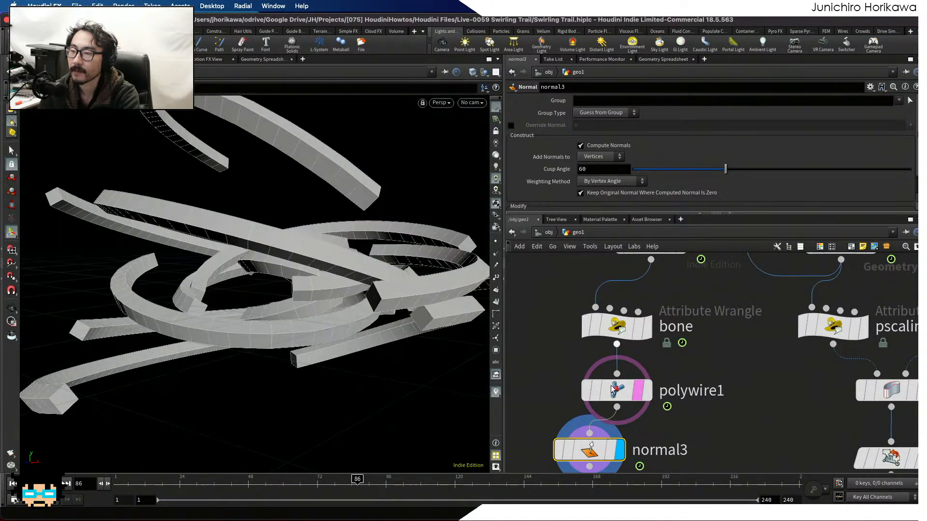
{"action": "key", "text": "l"}
{"action": "left_click", "coordinate": [624, 397]}
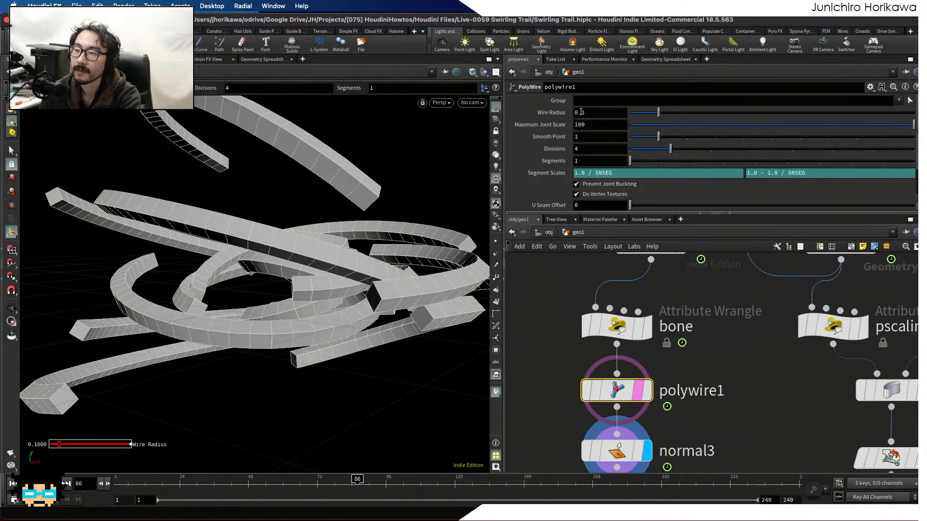
{"action": "type", "text": "0.0"}
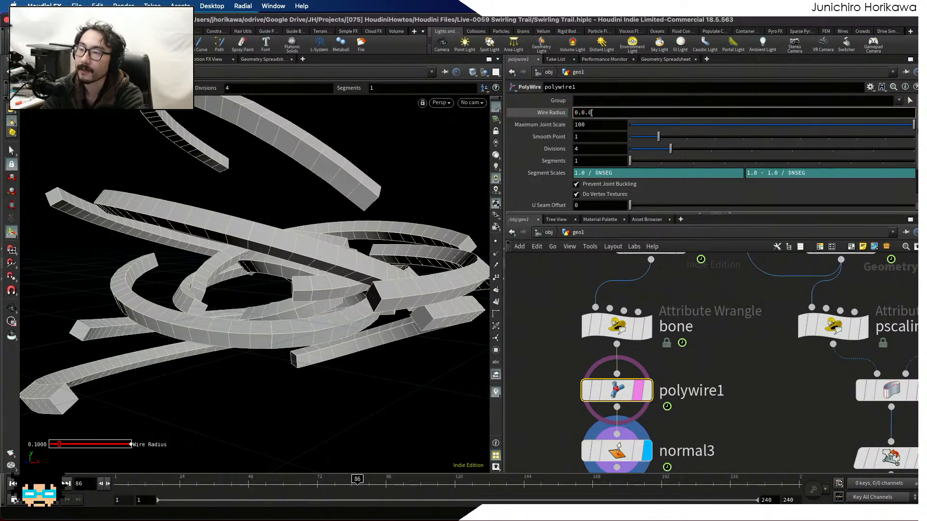
{"action": "key", "text": "Return"}
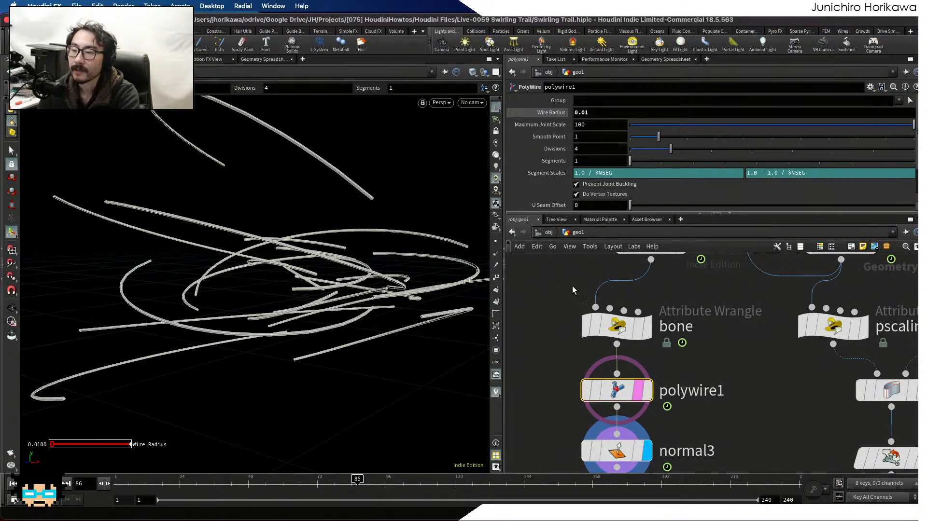
Link polywire1's Wire Radius to the bone wrangle's Offset parameter with a relative reference.
{"action": "left_click", "coordinate": [615, 331]}
{"action": "right_click", "coordinate": [600, 207]}
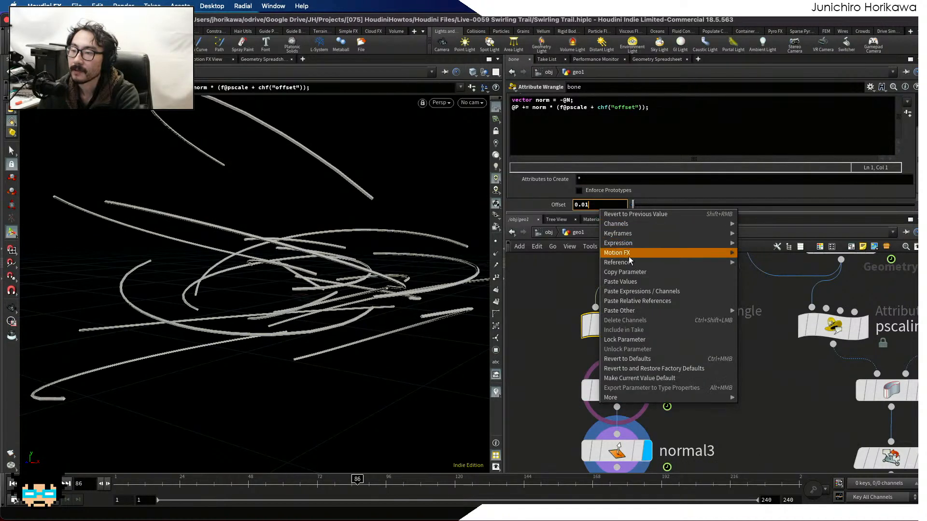
{"action": "left_click", "coordinate": [628, 271]}
{"action": "left_click", "coordinate": [616, 390]}
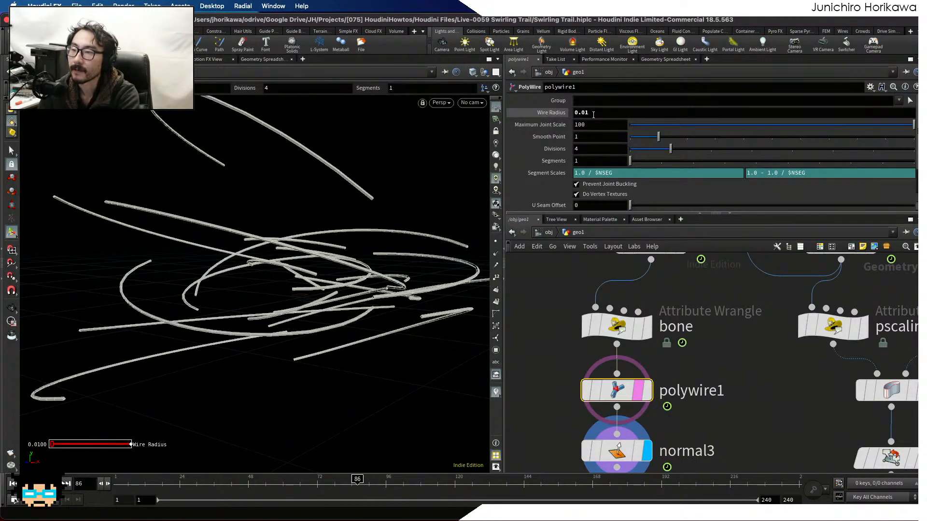
{"action": "right_click", "coordinate": [576, 109]}
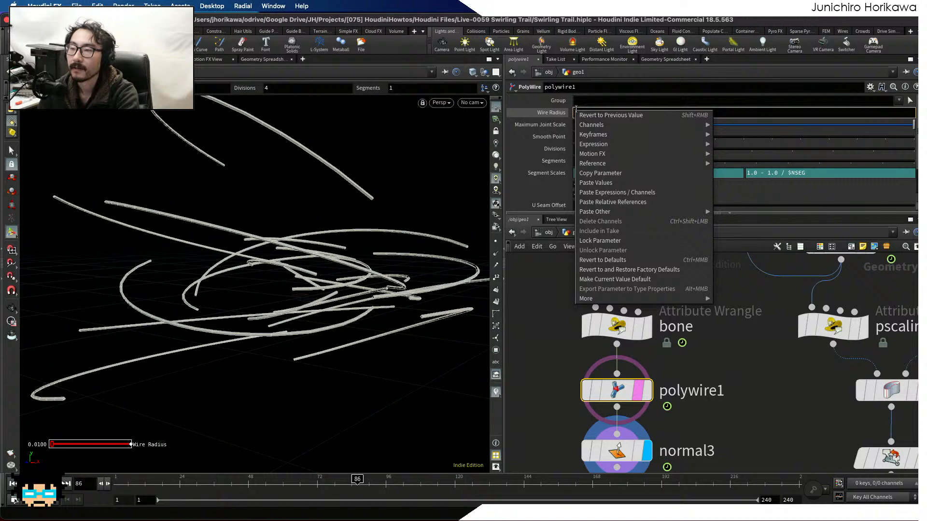
{"action": "left_click", "coordinate": [610, 202]}
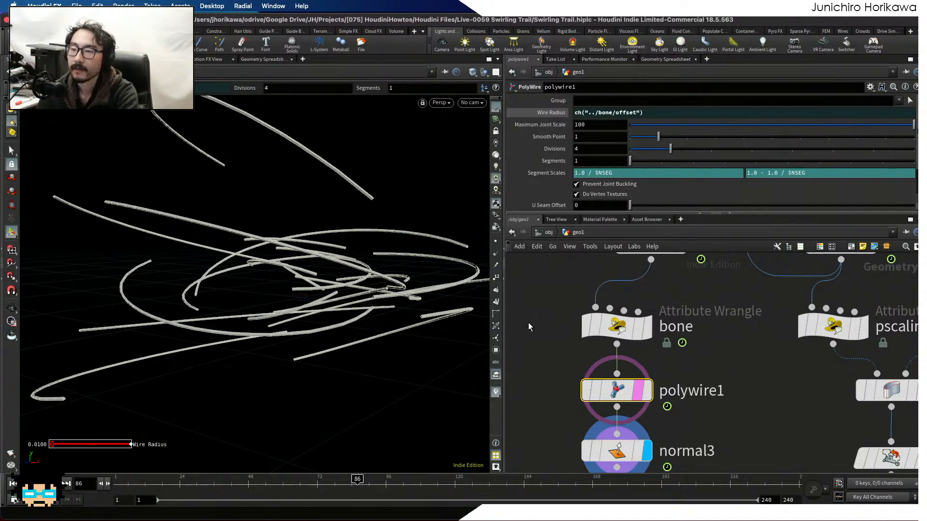
Set polywire1's Divisions to 3.
{"action": "key", "text": "Escape"}
{"action": "left_click_drag", "start_coordinate": [309, 261], "coordinate": [373, 255]}
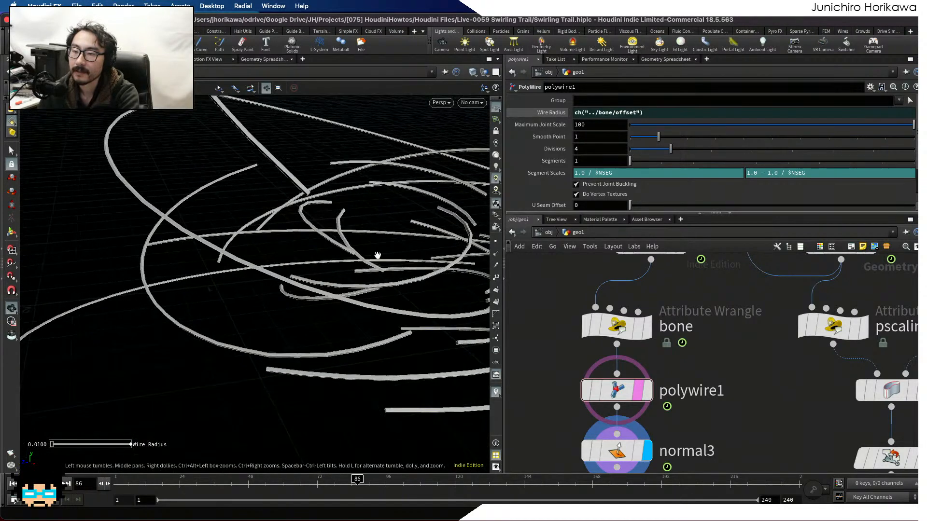
{"action": "key", "text": "Return"}
{"action": "mouse_move", "coordinate": [624, 394]}
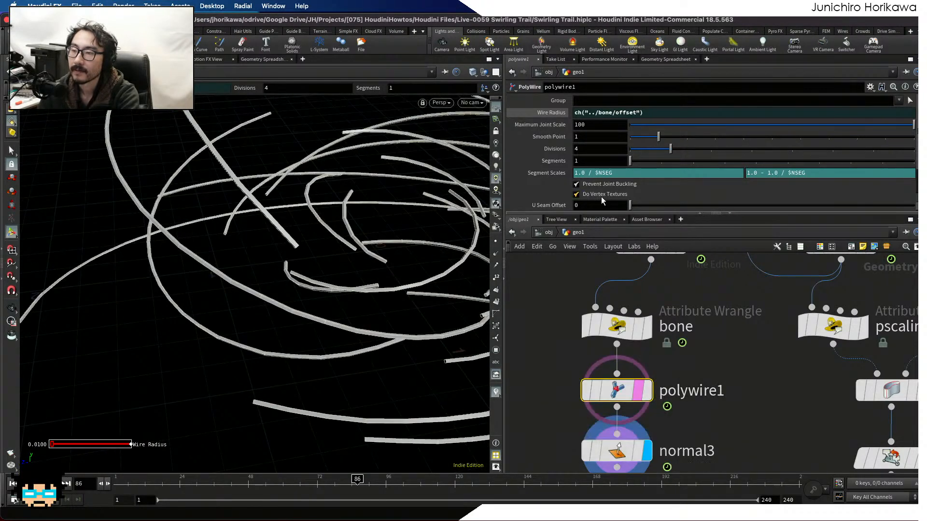
{"action": "key", "text": "Return"}
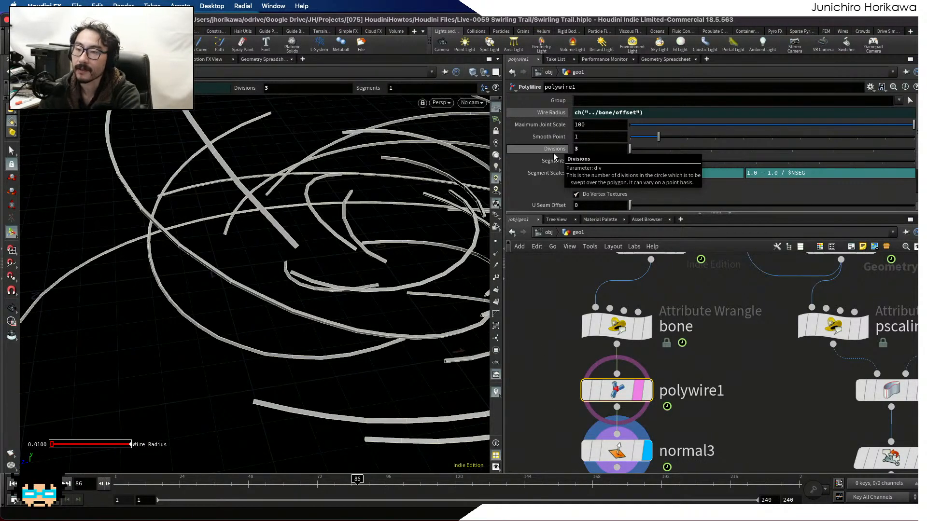
Set the bone wrangle's Offset to 0.005.
{"action": "left_click", "coordinate": [631, 326]}
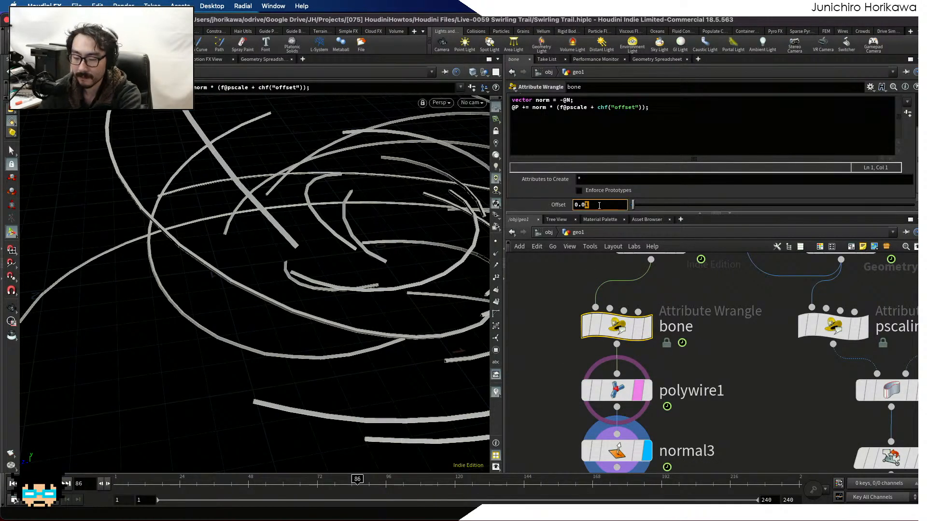
{"action": "type", "text": "05"}
{"action": "key", "text": "Return"}
{"action": "left_click_drag", "start_coordinate": [475, 256], "coordinate": [424, 263]}
Add a Null node fed by normal3 and place it at the network's lower end, beside merge1.
{"action": "scroll", "coordinate": [676, 309], "scroll_direction": "down", "scroll_amount": 4}
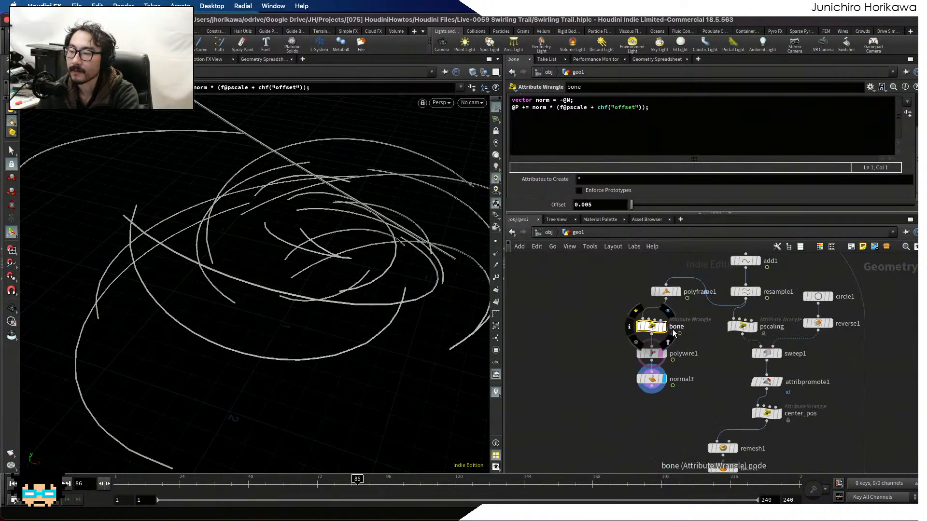
{"action": "key", "text": "Tab"}
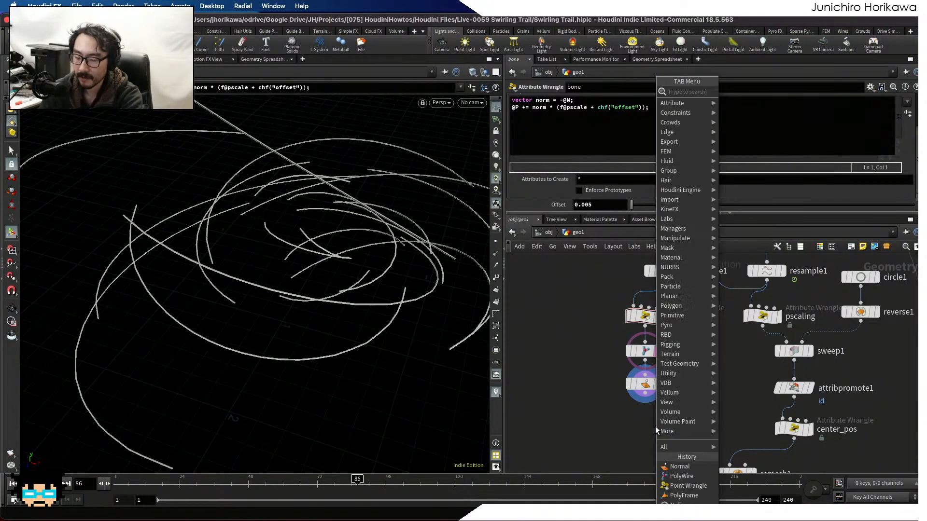
{"action": "type", "text": "null"}
{"action": "key", "text": "Return"}
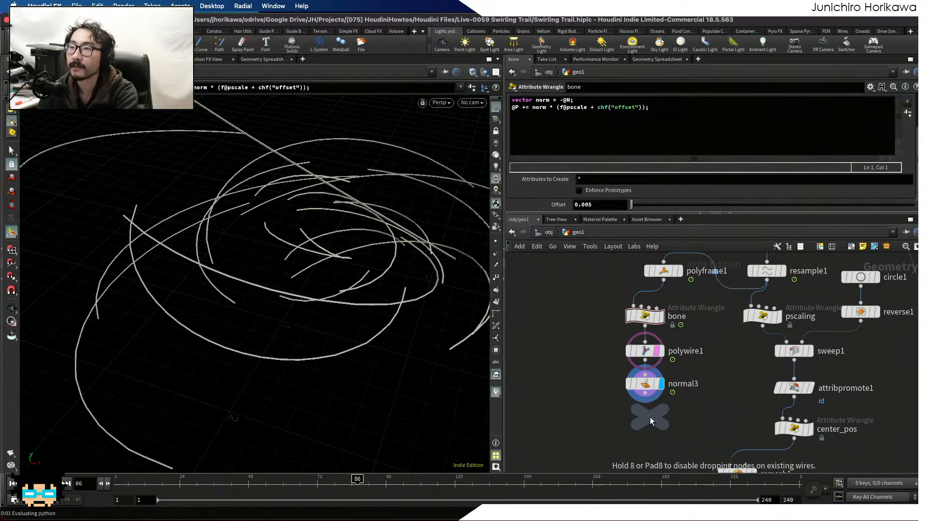
{"action": "left_click", "coordinate": [642, 447]}
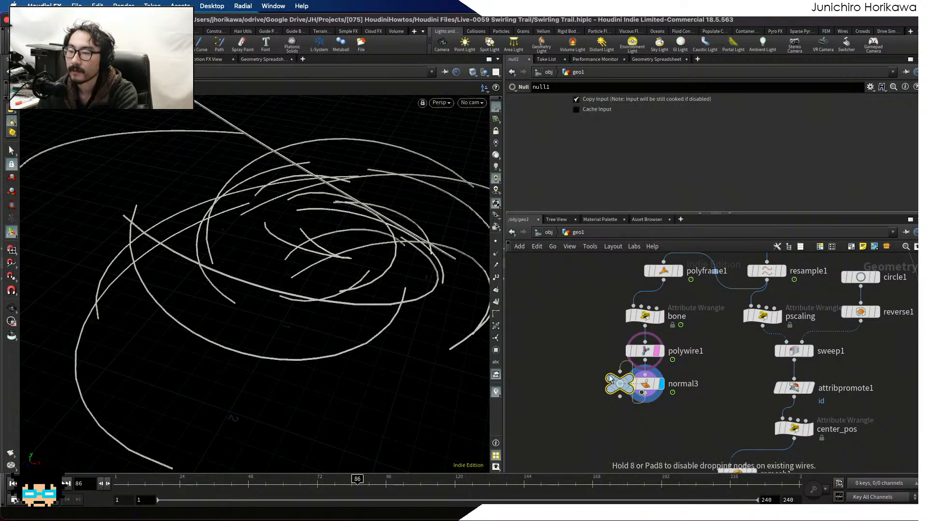
{"action": "scroll", "coordinate": [609, 378], "scroll_direction": "down", "scroll_amount": 8}
{"action": "scroll", "coordinate": [604, 328], "scroll_direction": "up", "scroll_amount": 10}
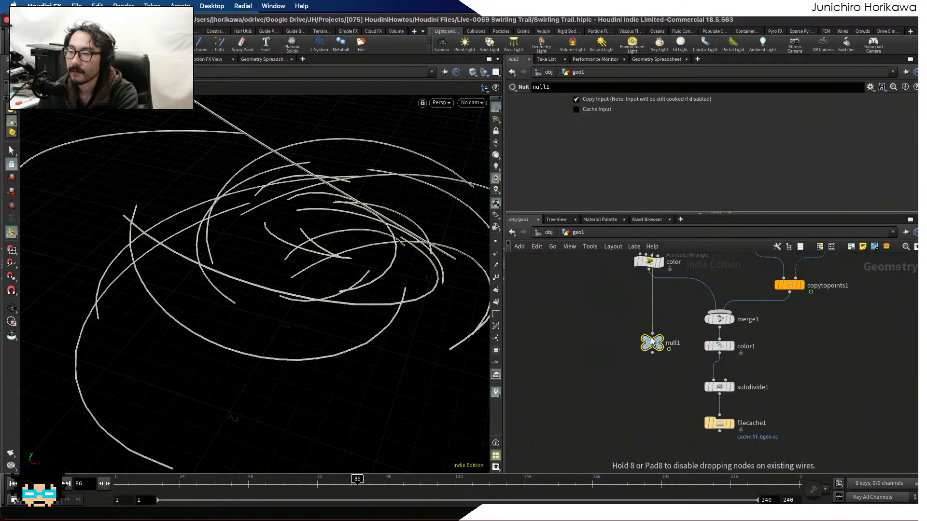
Add a Color node below null1 and connect null1's output to it.
{"action": "key", "text": "Tab"}
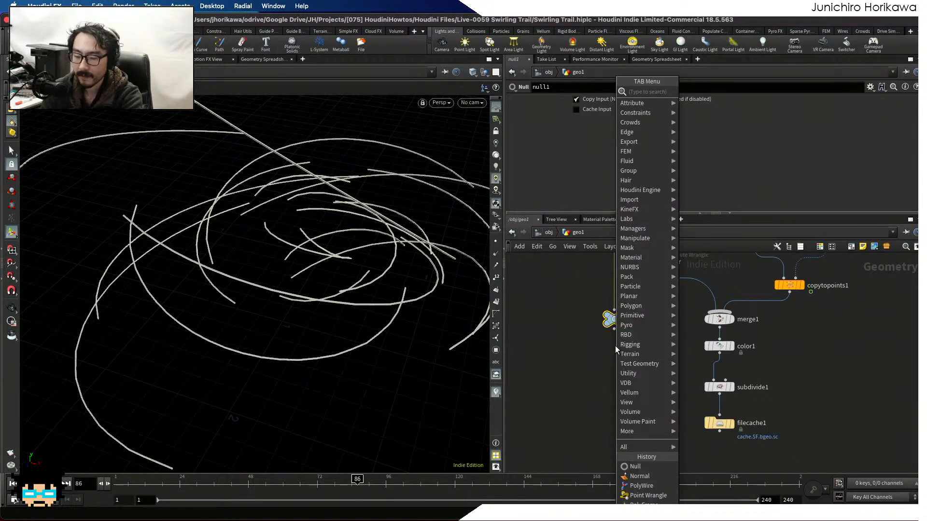
{"action": "type", "text": "color"}
{"action": "key", "text": "Return"}
{"action": "left_click", "coordinate": [615, 345]}
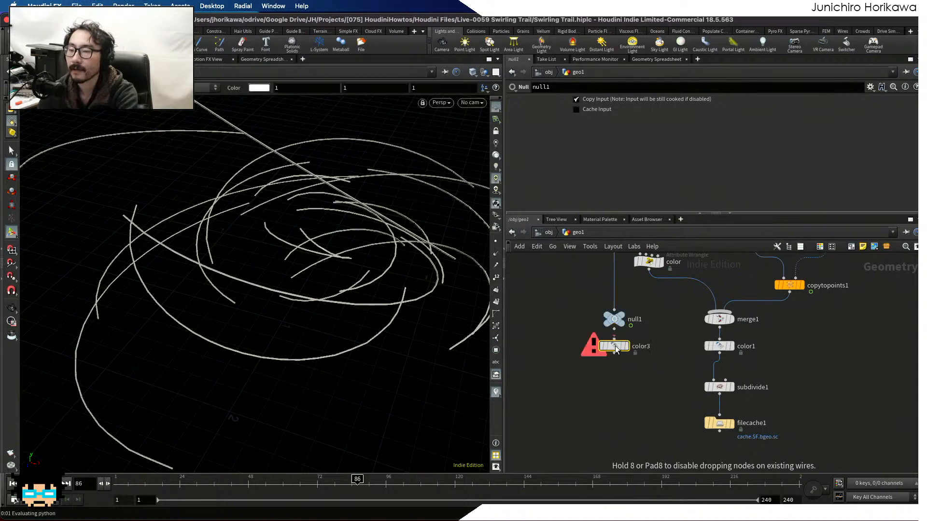
{"action": "left_click_drag", "start_coordinate": [614, 329], "coordinate": [613, 352]}
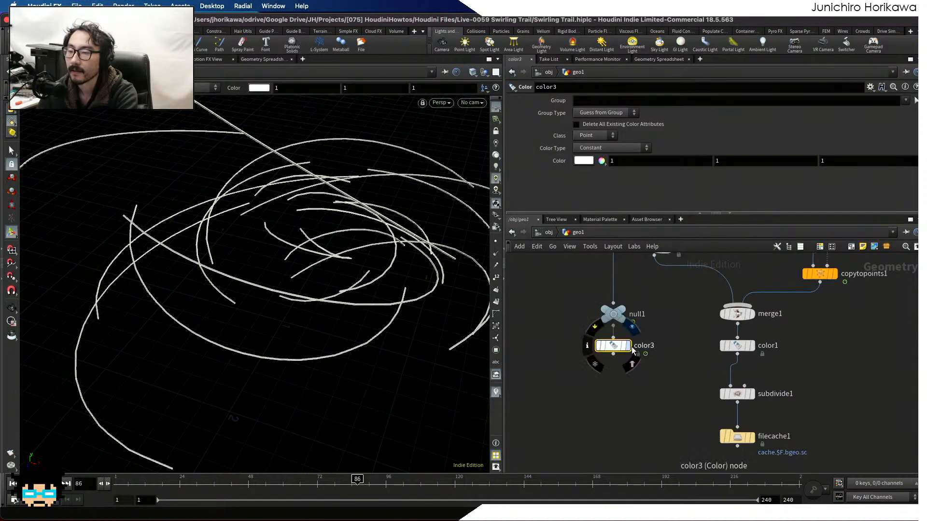
Set the color3 node's colour to black and save the scene.
{"action": "left_click", "coordinate": [592, 164]}
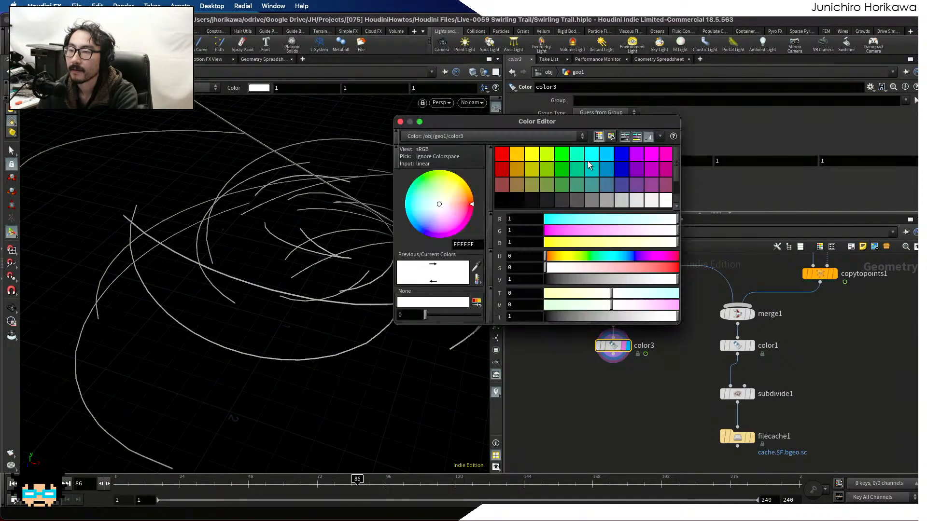
{"action": "left_click", "coordinate": [502, 204]}
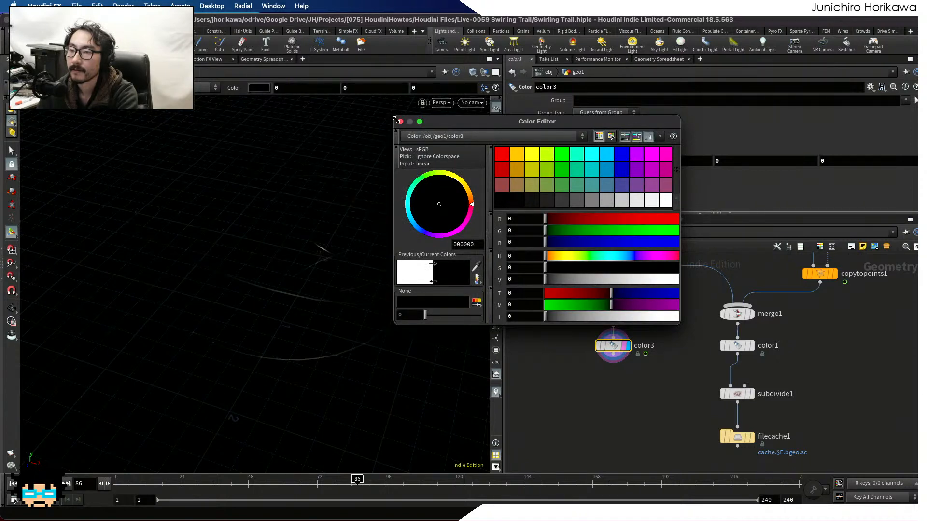
{"action": "left_click", "coordinate": [399, 121]}
{"action": "key", "text": "ctrl+s"}
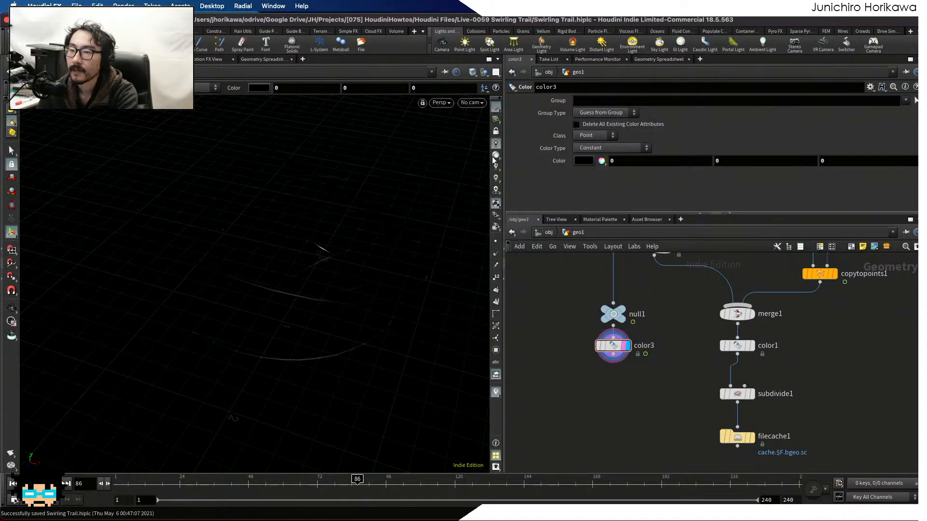
Add a Merge node combining color3 and color1, and display its result shaded.
{"action": "key", "text": "Tab"}
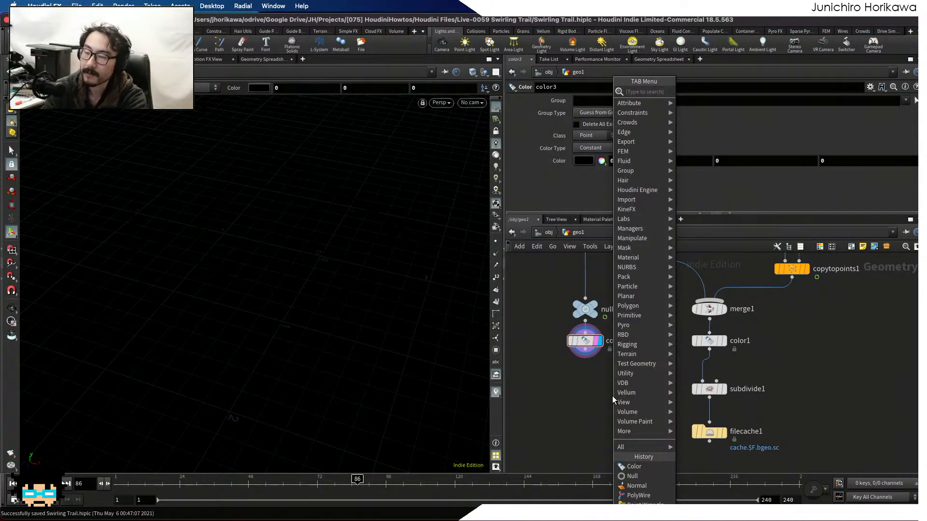
{"action": "key", "text": "Return"}
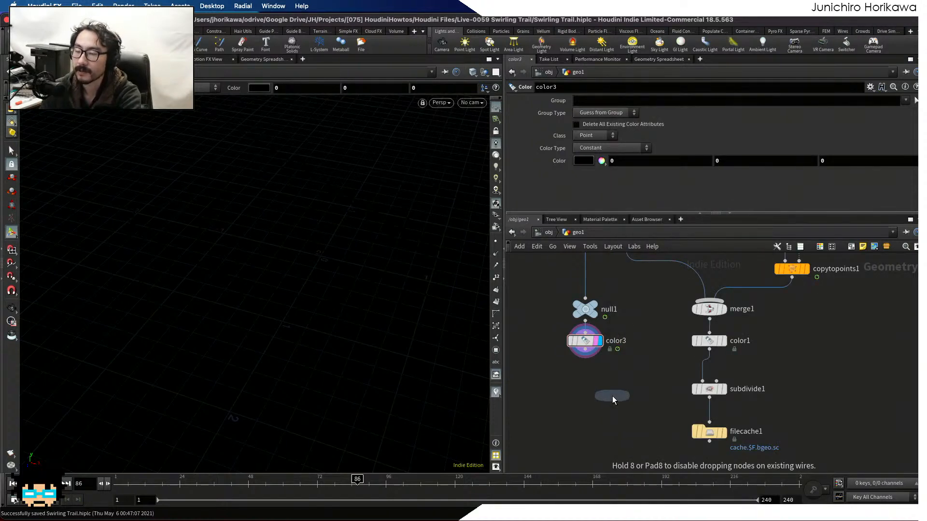
{"action": "left_click", "coordinate": [612, 396]}
{"action": "left_click_drag", "start_coordinate": [585, 358], "coordinate": [607, 386]}
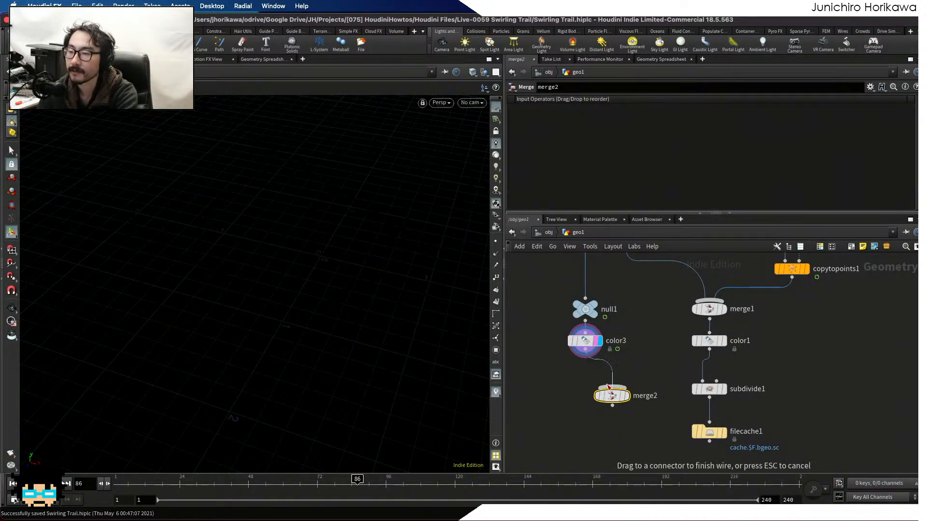
{"action": "left_click", "coordinate": [610, 387]}
{"action": "left_click", "coordinate": [612, 387]}
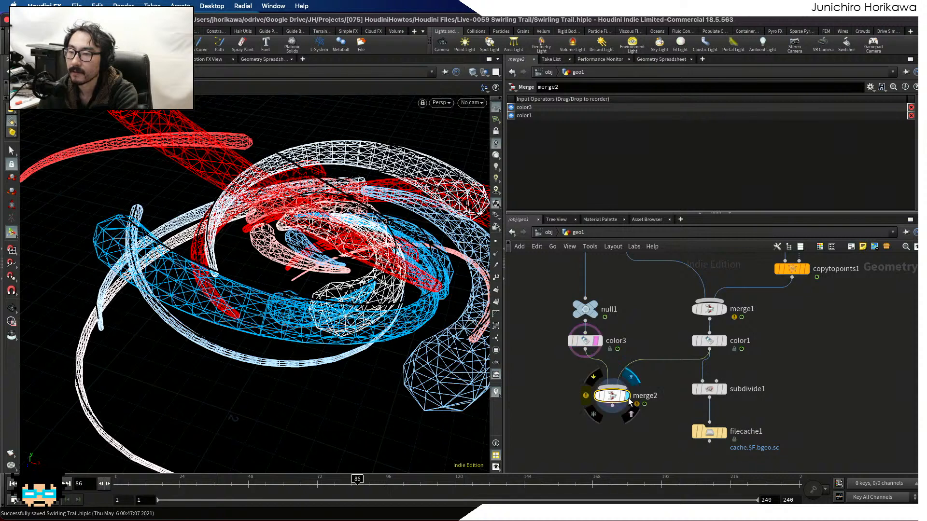
{"action": "left_click", "coordinate": [625, 396]}
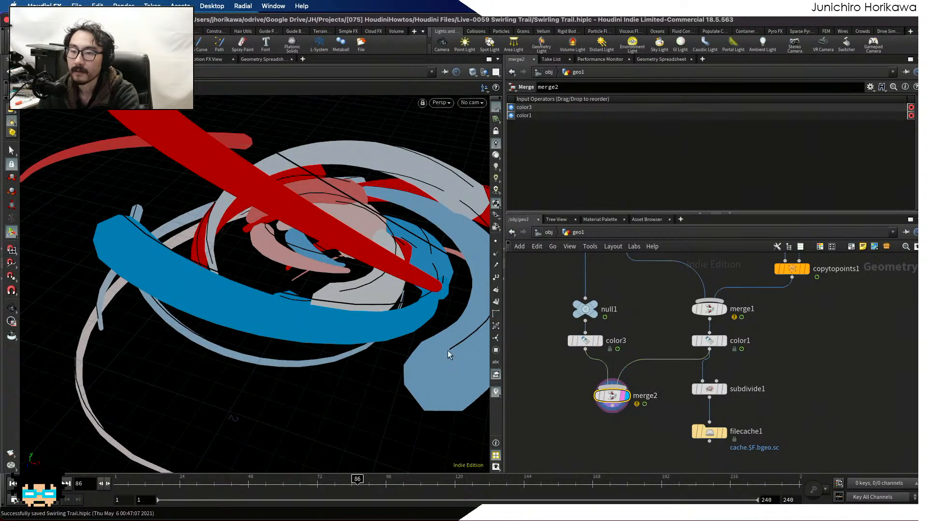
Rewire polyframe1's input to take pscaling's output instead of resample1's, and check the lines on the trails.
{"action": "key", "text": "space"}
{"action": "mouse_move", "coordinate": [449, 355]}
{"action": "left_mouse_down"}
{"action": "mouse_move", "coordinate": [213, 320]}
{"action": "mouse_move", "coordinate": [192, 344]}
{"action": "mouse_move", "coordinate": [155, 335]}
{"action": "mouse_move", "coordinate": [186, 311]}
{"action": "mouse_move", "coordinate": [227, 309]}
{"action": "mouse_move", "coordinate": [435, 367]}
{"action": "left_mouse_up"}
{"action": "scroll", "coordinate": [261, 307], "scroll_direction": "up", "scroll_amount": 5}
{"action": "scroll", "coordinate": [547, 367], "scroll_direction": "down", "scroll_amount": 5}
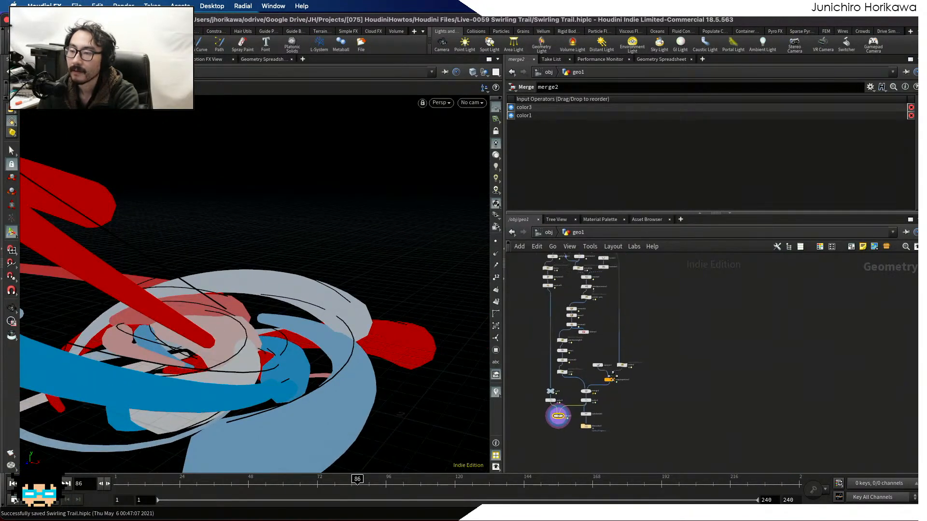
{"action": "scroll", "coordinate": [608, 381], "scroll_direction": "up", "scroll_amount": 6}
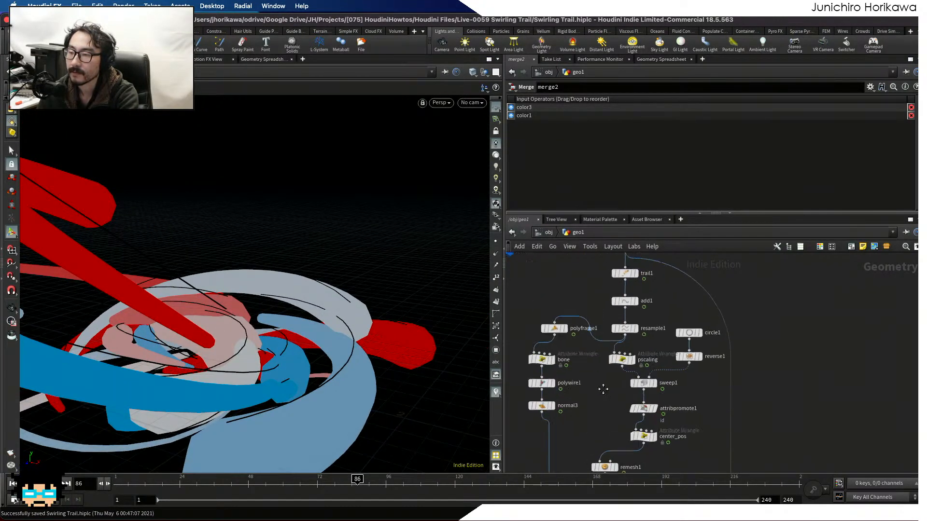
{"action": "scroll", "coordinate": [603, 390], "scroll_direction": "up", "scroll_amount": 2}
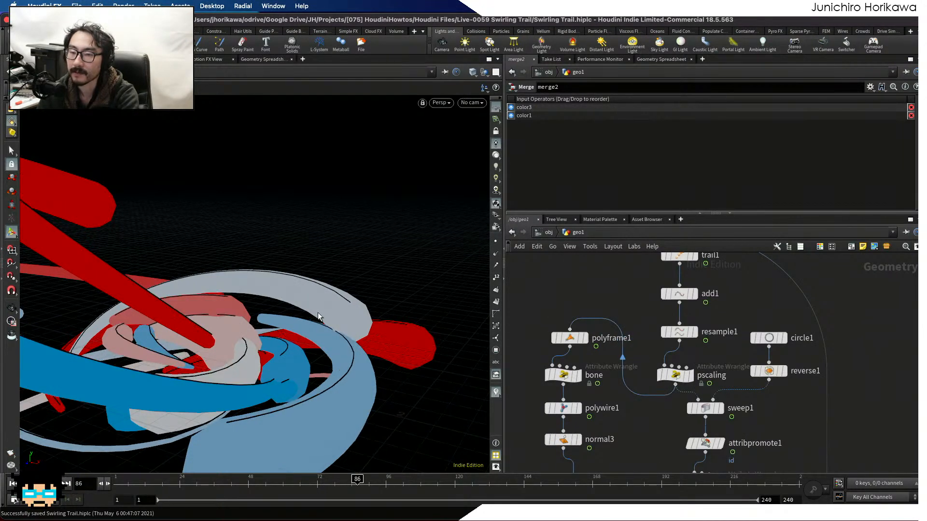
{"action": "left_click_drag", "start_coordinate": [318, 312], "coordinate": [227, 328]}
{"action": "scroll", "coordinate": [540, 360], "scroll_direction": "up", "scroll_amount": 2}
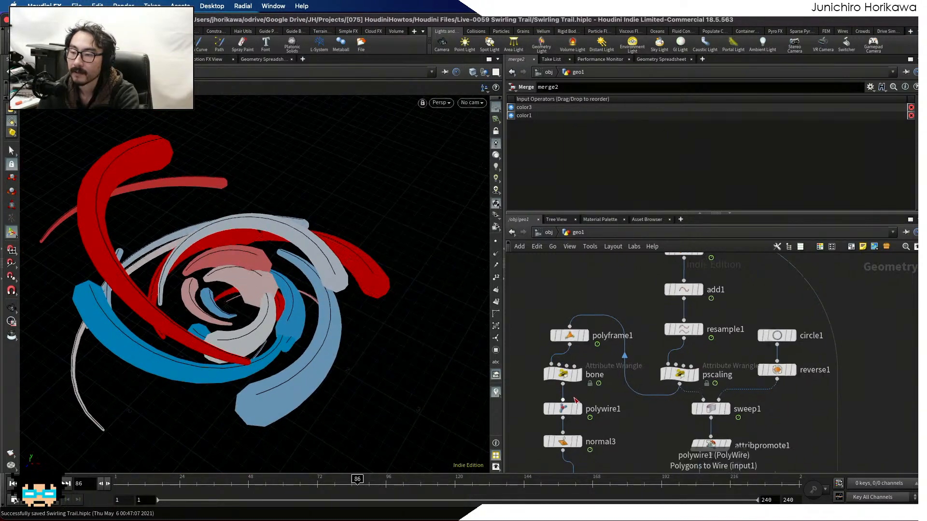
Try an Offset of 0.02 on the bone wrangle and settle on 0.01.
{"action": "left_click", "coordinate": [575, 371]}
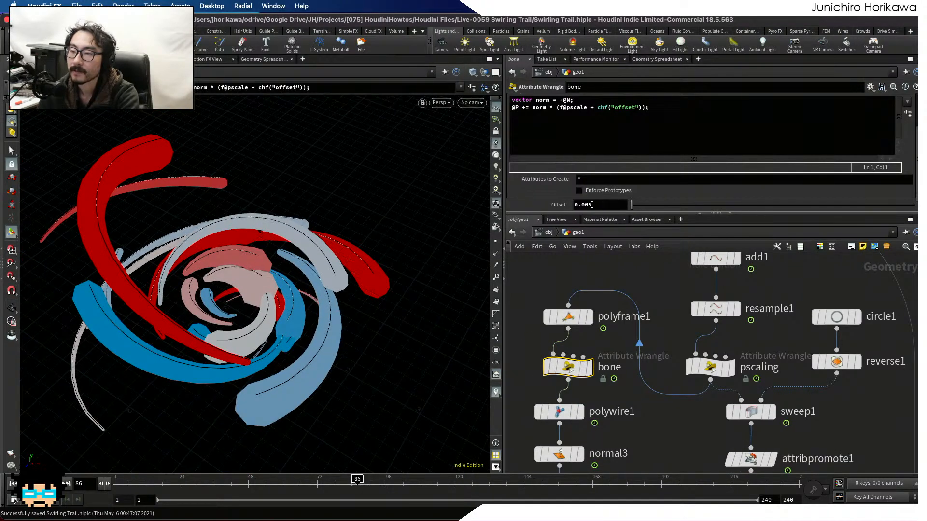
{"action": "type", "text": "2"}
{"action": "key", "text": "Return"}
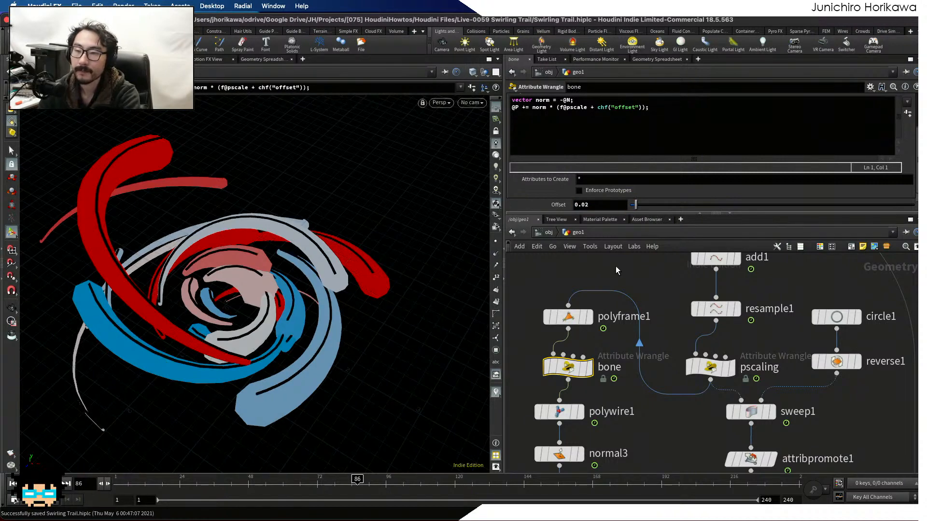
{"action": "double_click", "coordinate": [584, 205]}
{"action": "type", "text": "0.01"}
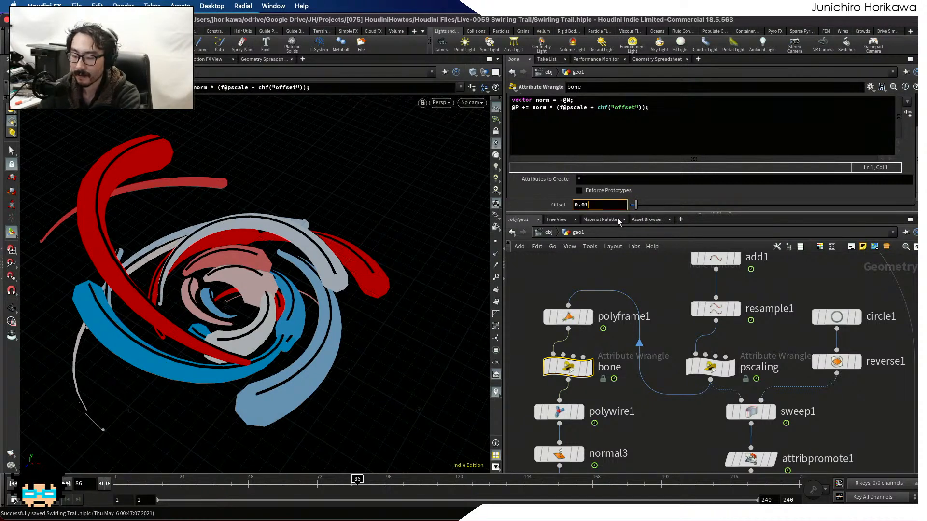
{"action": "key", "text": "Return"}
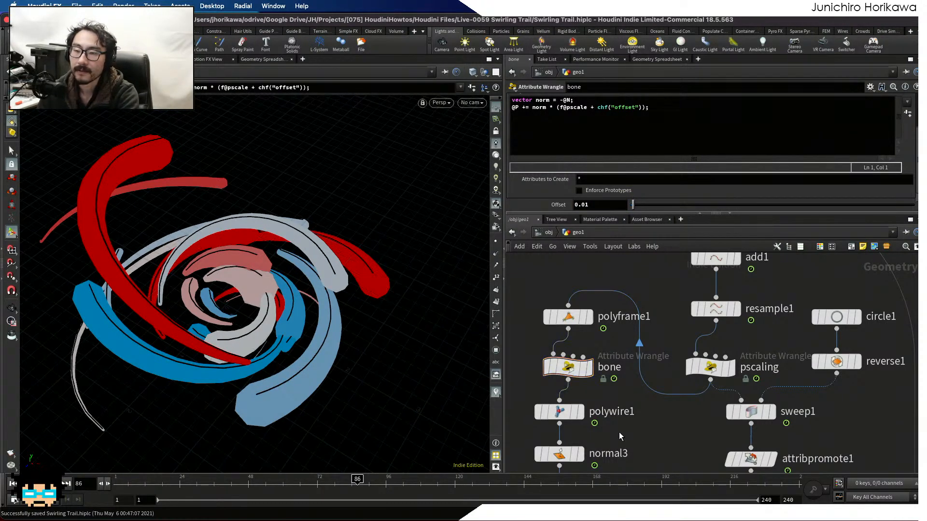
Play the animation and examine from several angles how the black bone lines follow the coloured trails.
{"action": "key", "text": "Escape"}
{"action": "left_click_drag", "start_coordinate": [232, 358], "coordinate": [229, 324]}
{"action": "key", "text": "Return"}
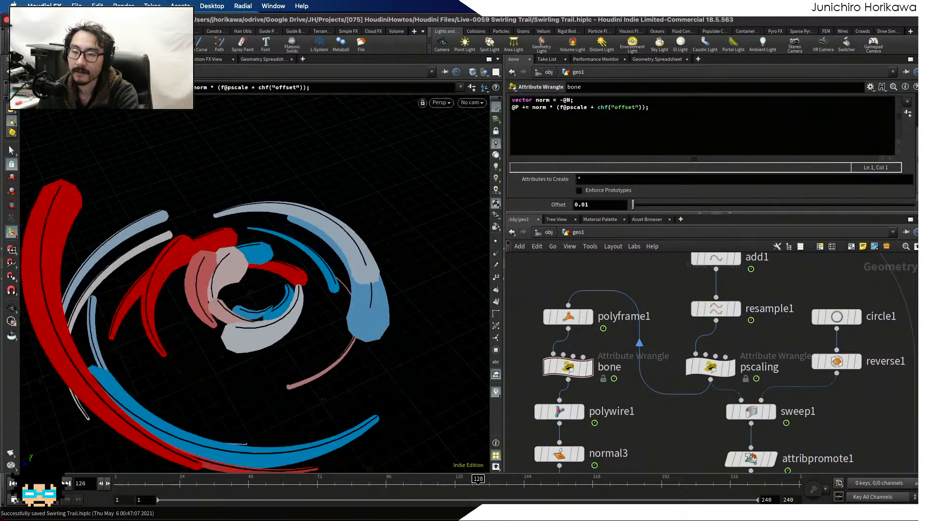
{"action": "key", "text": "Escape"}
{"action": "left_click_drag", "start_coordinate": [224, 352], "coordinate": [128, 295]}
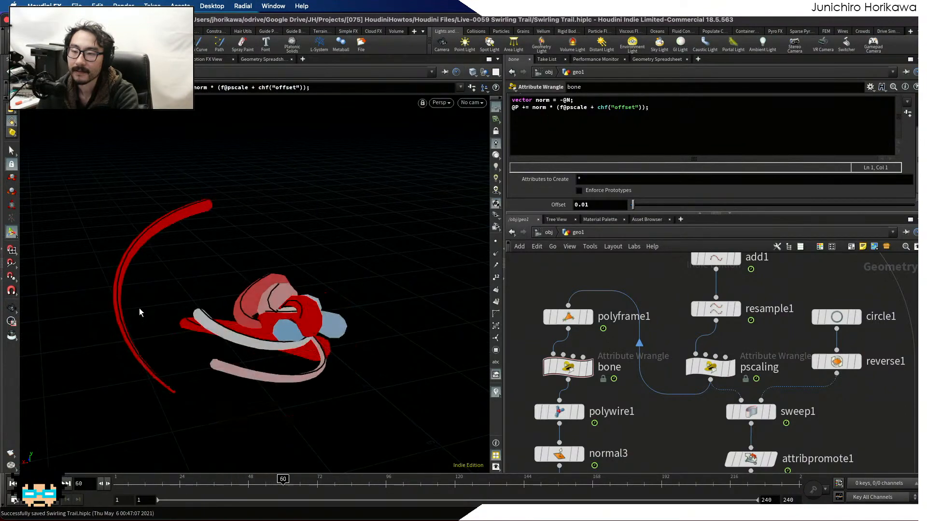
{"action": "left_click_drag", "start_coordinate": [160, 326], "coordinate": [63, 244]}
{"action": "key", "text": "Return"}
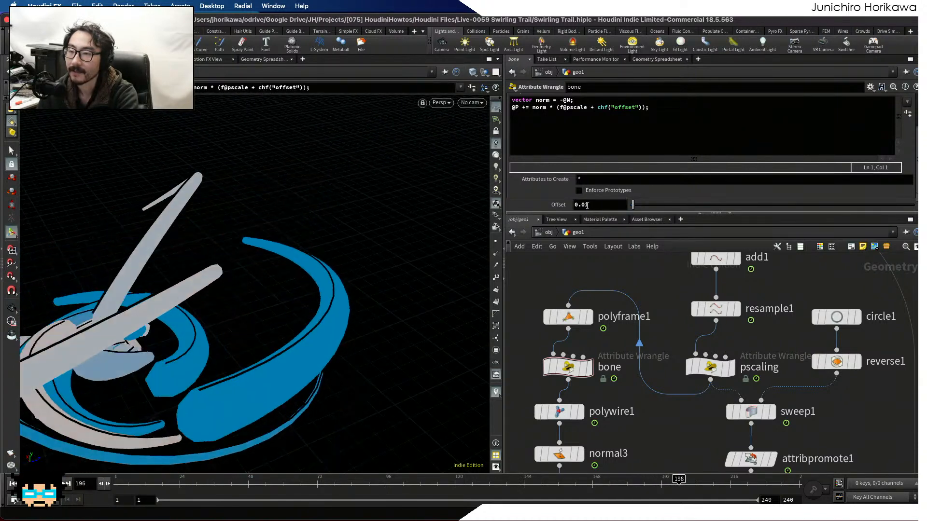
Try Offset values of 0.005, 0.2, 0.05 and 0.01 on the bone wrangle while the animation plays.
{"action": "key", "text": "BackSpace"}
{"action": "type", "text": "05"}
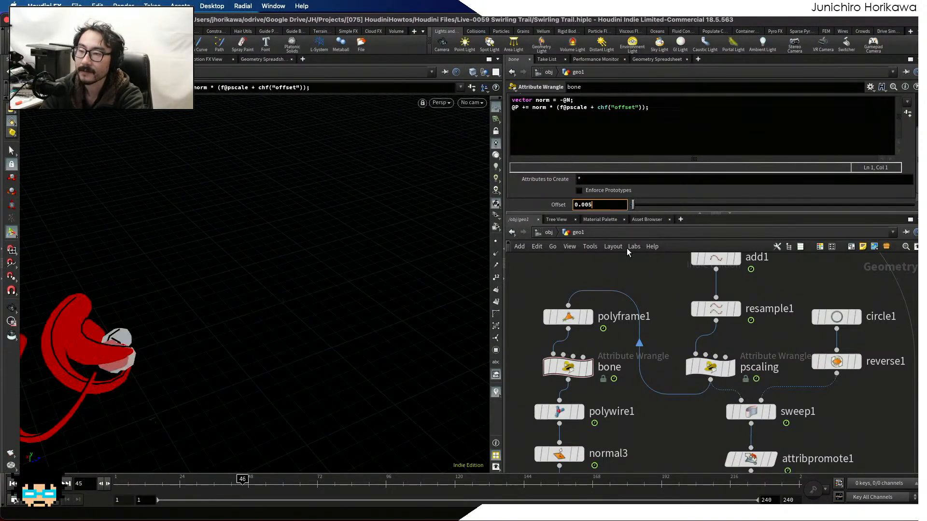
{"action": "key", "text": "Return"}
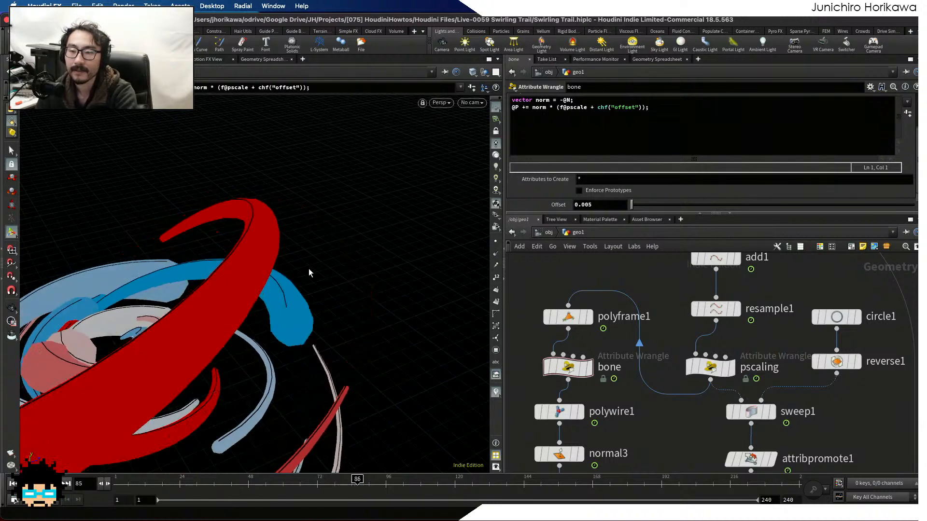
{"action": "double_click", "coordinate": [599, 205]}
{"action": "type", "text": "0.2"}
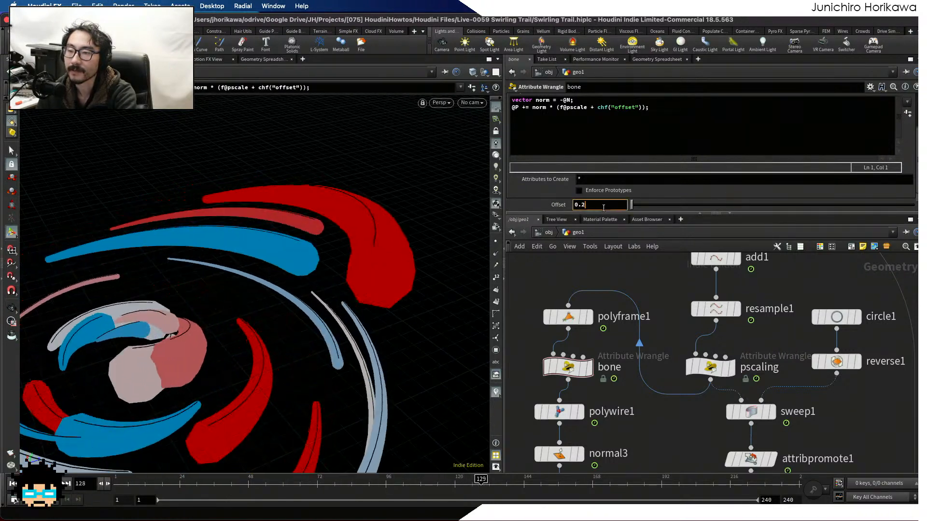
{"action": "key", "text": "Return"}
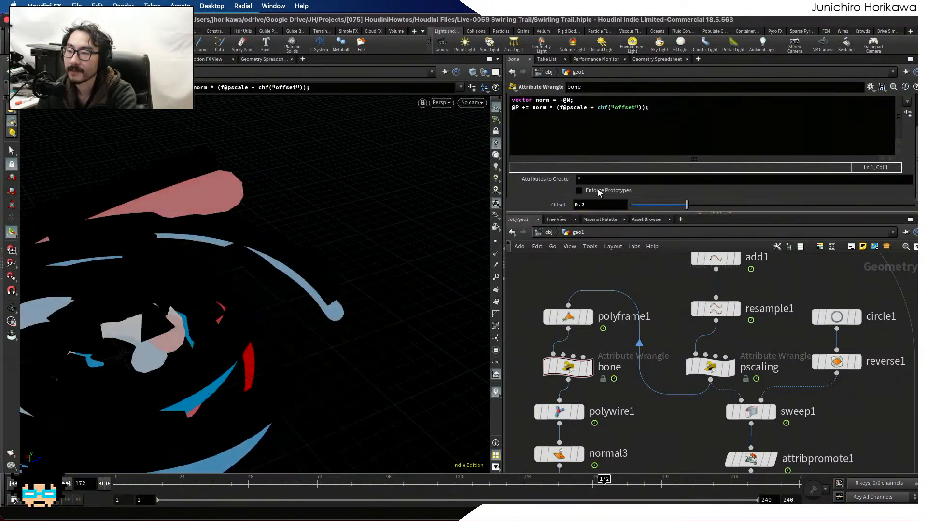
{"action": "double_click", "coordinate": [594, 208]}
{"action": "type", "text": "0.05"}
{"action": "key", "text": "Return"}
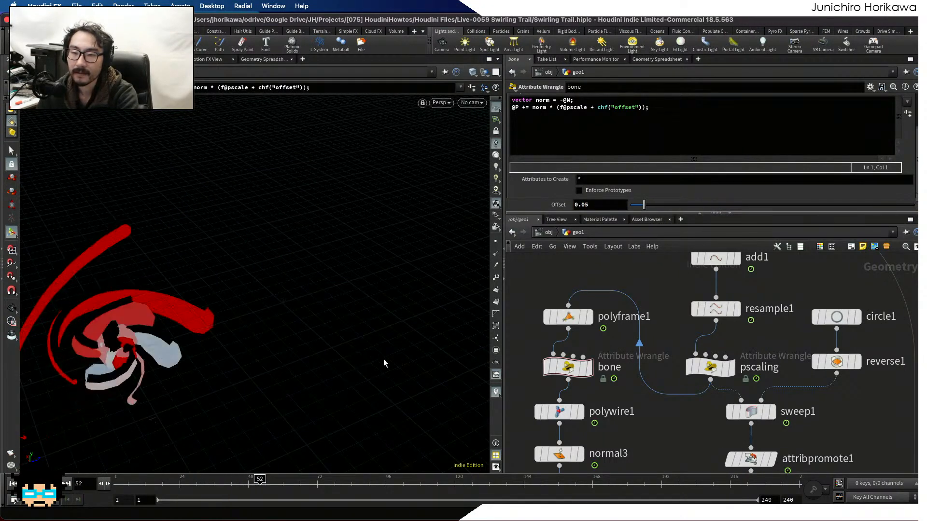
{"action": "left_click", "coordinate": [599, 206]}
{"action": "key", "text": "BackSpace"}
{"action": "type", "text": "1"}
{"action": "key", "text": "Return"}
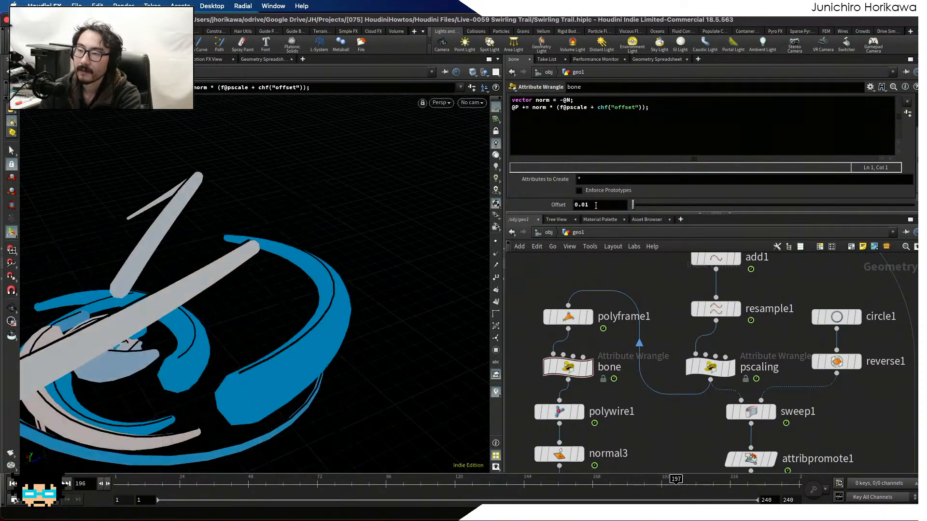
Try an Offset of 0.02 on the bone wrangle and examine the bone lines in the playing animation from several angles.
{"action": "left_click", "coordinate": [596, 205]}
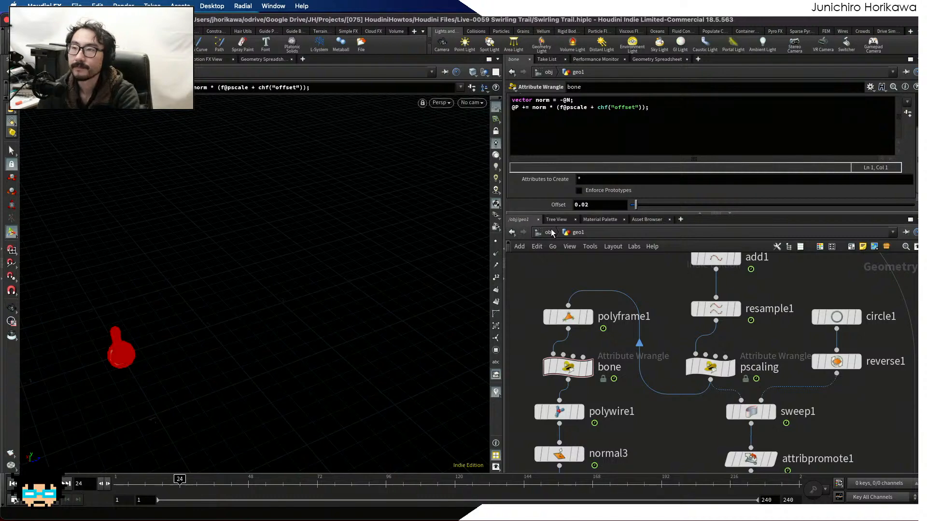
{"action": "key", "text": "Escape"}
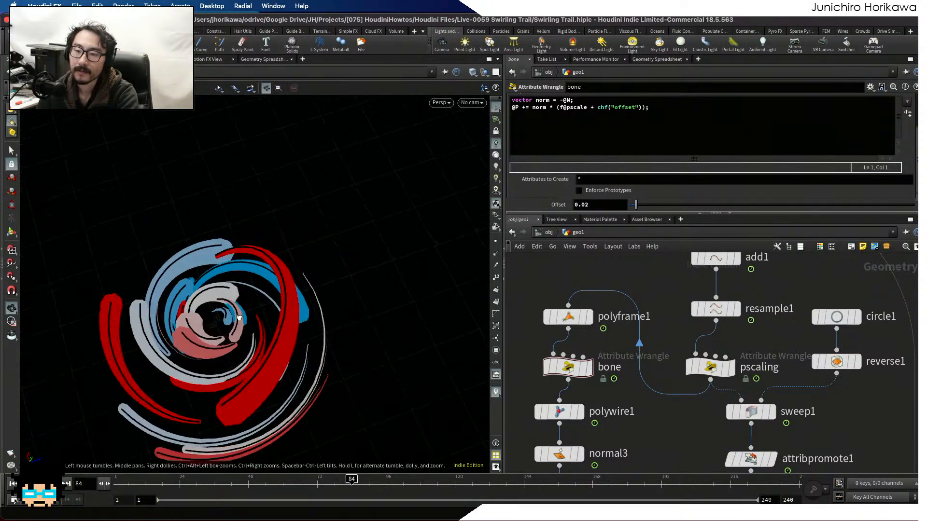
{"action": "left_click_drag", "start_coordinate": [272, 311], "coordinate": [276, 283]}
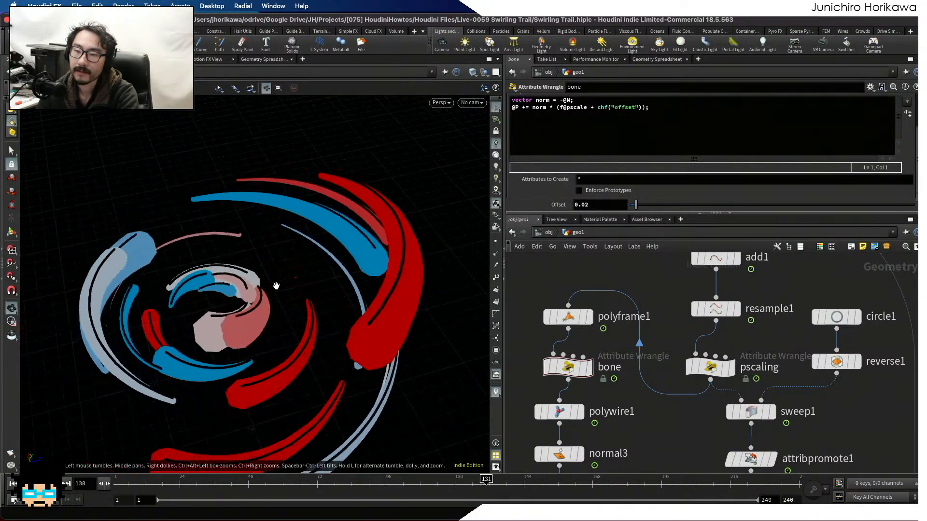
{"action": "key", "text": "Return"}
{"action": "key", "text": "Escape"}
{"action": "left_click_drag", "start_coordinate": [383, 165], "coordinate": [317, 227]}
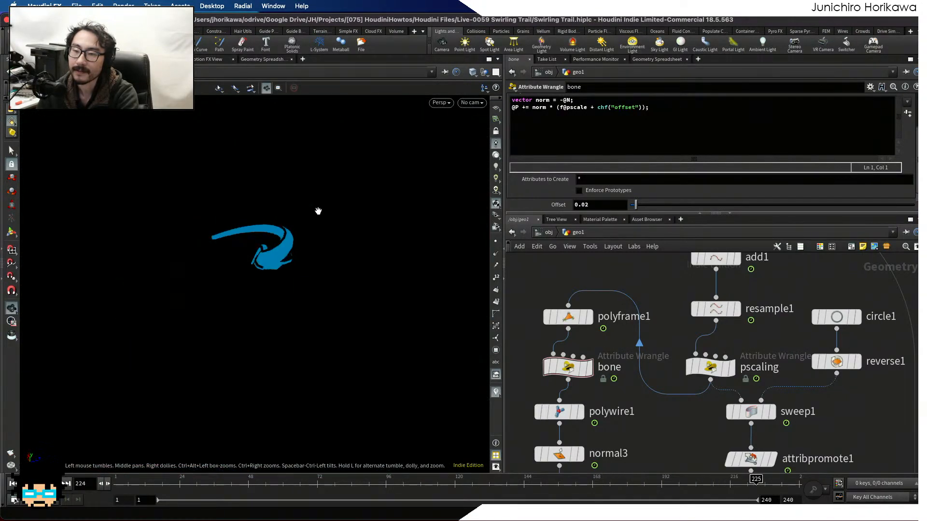
{"action": "key", "text": "Return"}
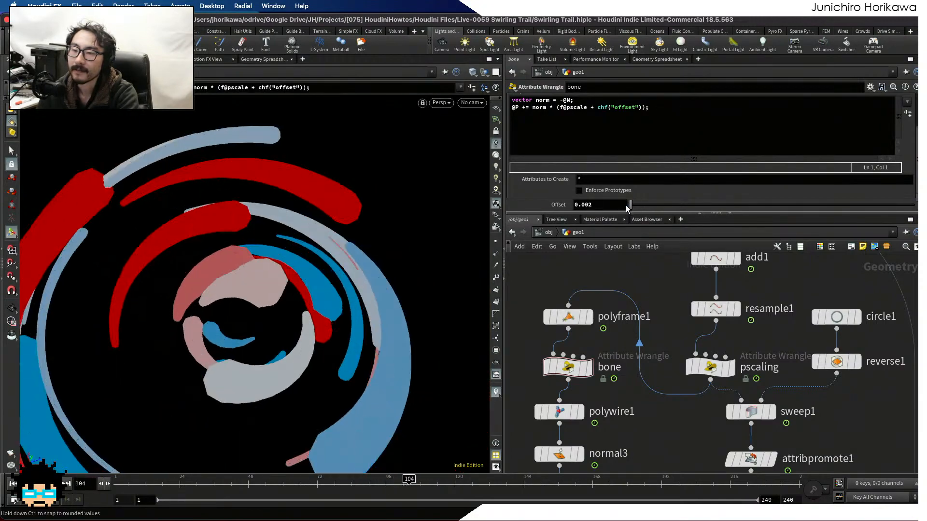
Set the bone wrangle's Offset to 0.02 and save the scene.
{"action": "left_click", "coordinate": [604, 204]}
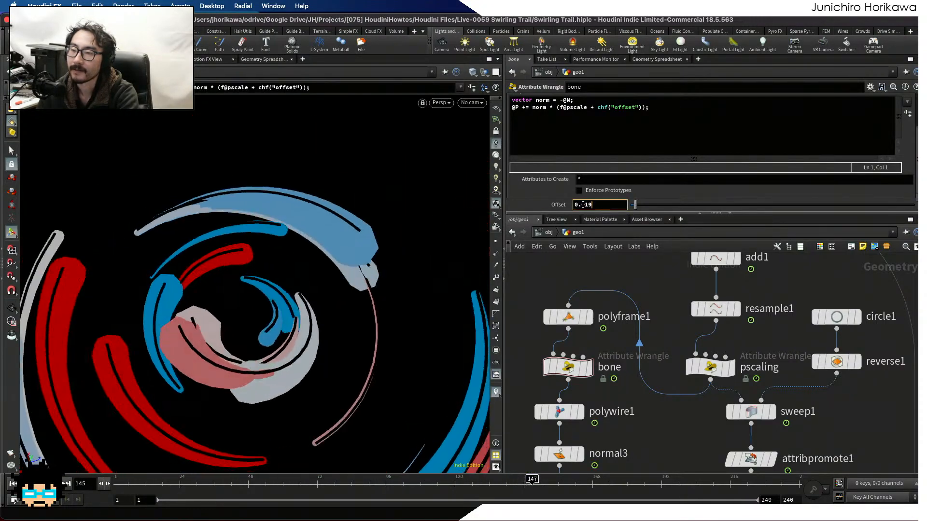
{"action": "type", "text": "0.02"}
{"action": "key", "text": "Return"}
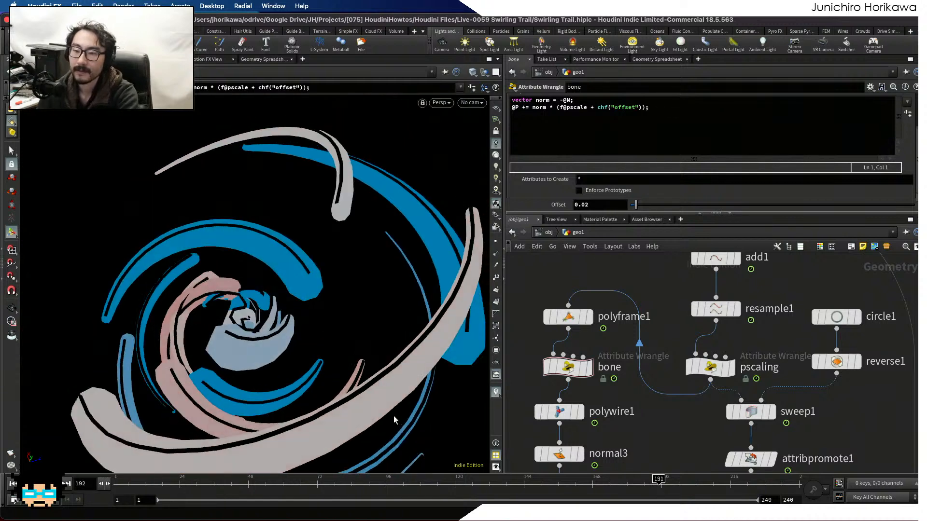
{"action": "key", "text": "ctrl+s"}
Add the bone wrangle's Offset as a new parameter in the CONTROLLER null's parameter interface.
{"action": "scroll", "coordinate": [565, 334], "scroll_direction": "down", "scroll_amount": 5}
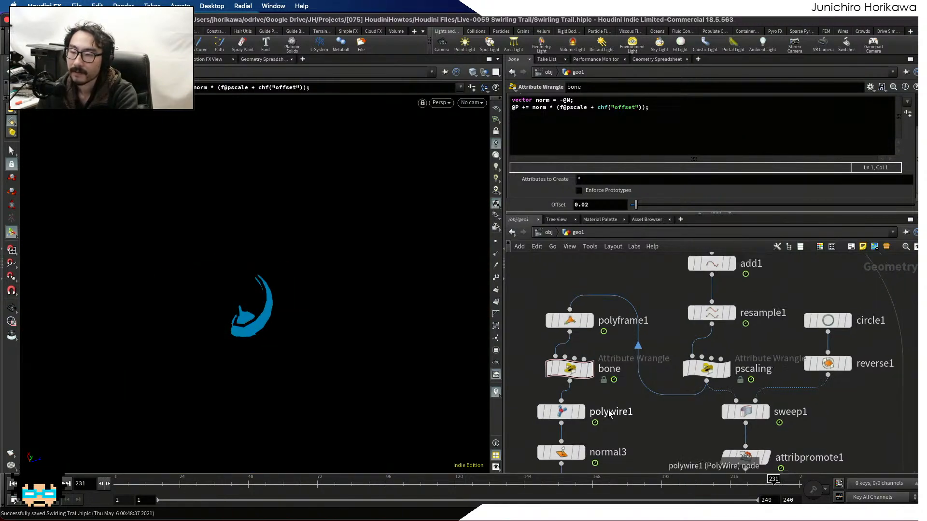
{"action": "scroll", "coordinate": [642, 420], "scroll_direction": "up", "scroll_amount": 4}
{"action": "left_click", "coordinate": [630, 423]}
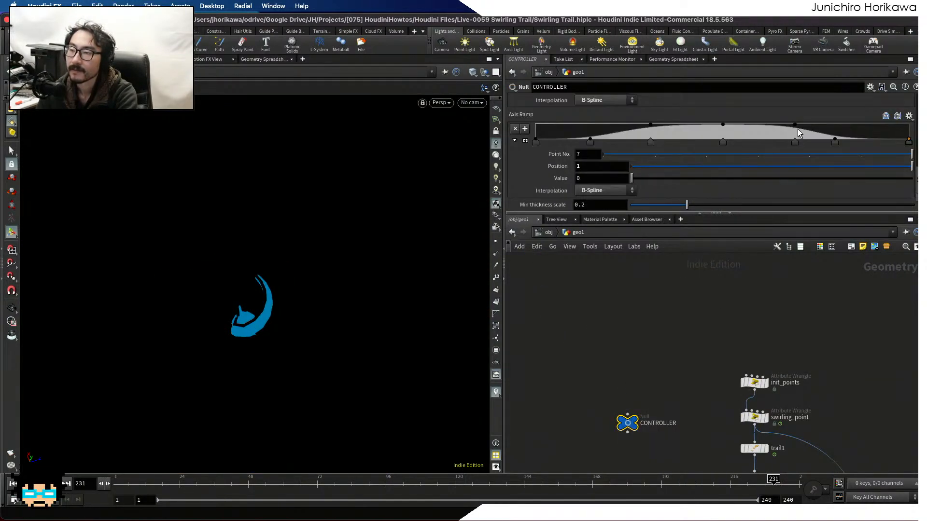
{"action": "left_click", "coordinate": [870, 87]}
{"action": "left_click", "coordinate": [792, 96]}
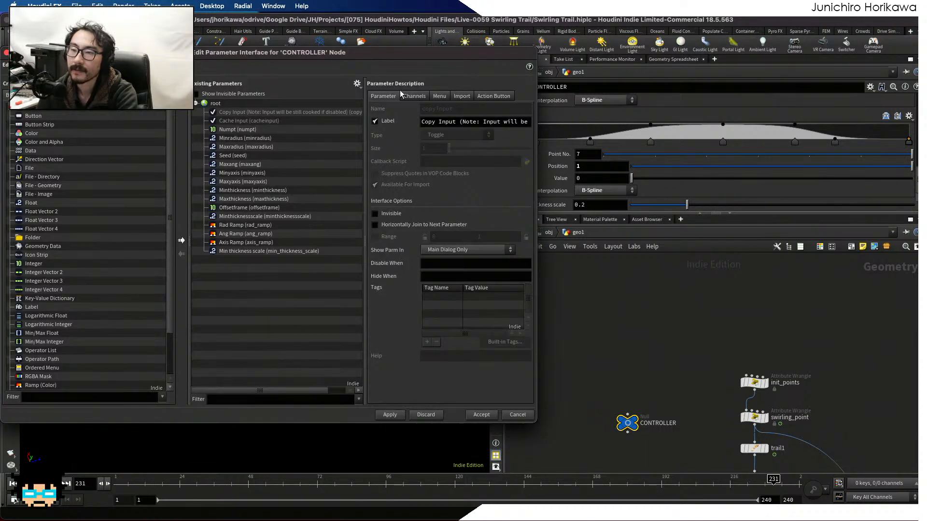
{"action": "left_click", "coordinate": [357, 84]}
{"action": "left_click", "coordinate": [384, 151]}
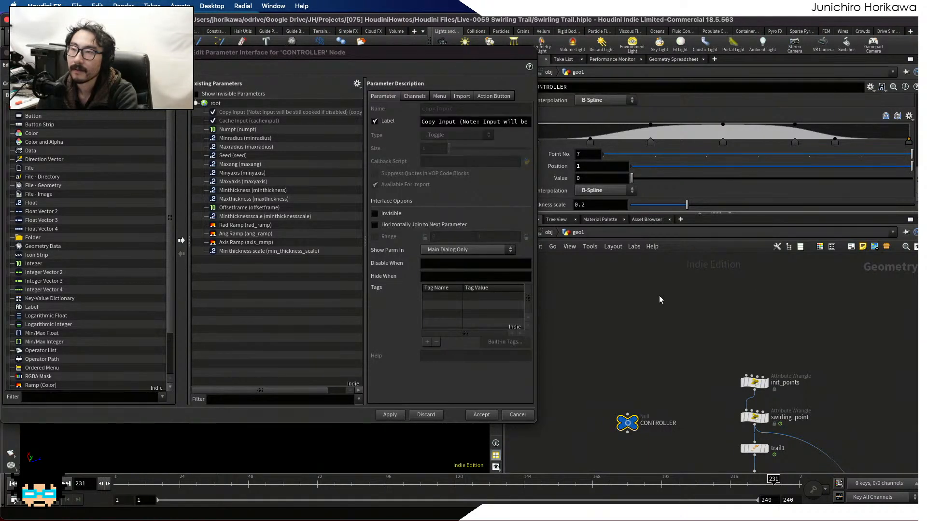
{"action": "scroll", "coordinate": [661, 300], "scroll_direction": "down", "scroll_amount": 3}
{"action": "scroll", "coordinate": [676, 338], "scroll_direction": "up", "scroll_amount": 5}
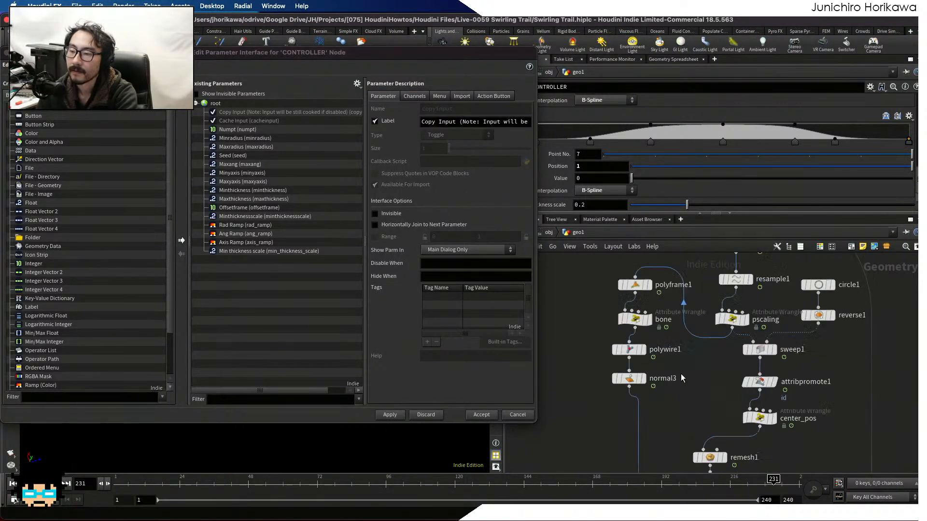
{"action": "scroll", "coordinate": [659, 356], "scroll_direction": "up", "scroll_amount": 1}
{"action": "left_click", "coordinate": [629, 310]}
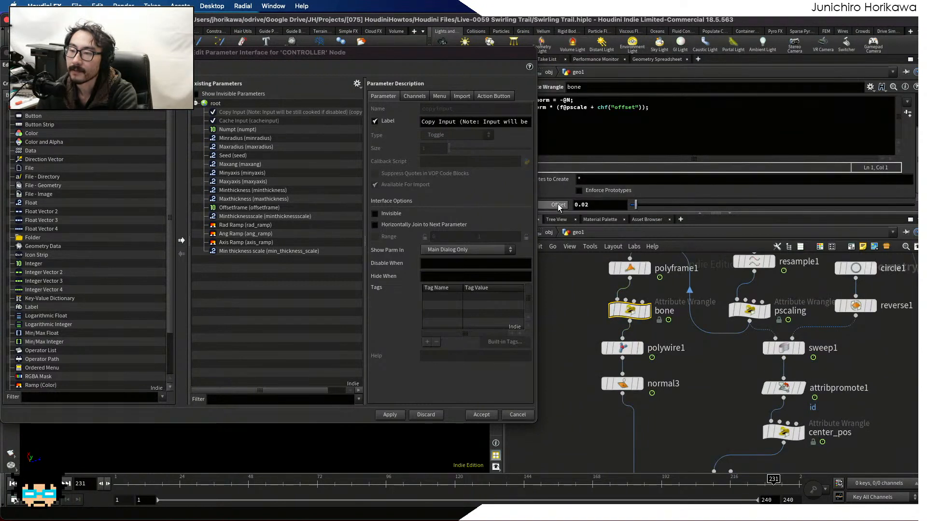
{"action": "left_click_drag", "start_coordinate": [341, 271], "coordinate": [340, 266]}
Name the new CONTROLLER parameter bone_thickess, label it "bone thickness", and accept the parameter interface changes.
{"action": "double_click", "coordinate": [453, 109]}
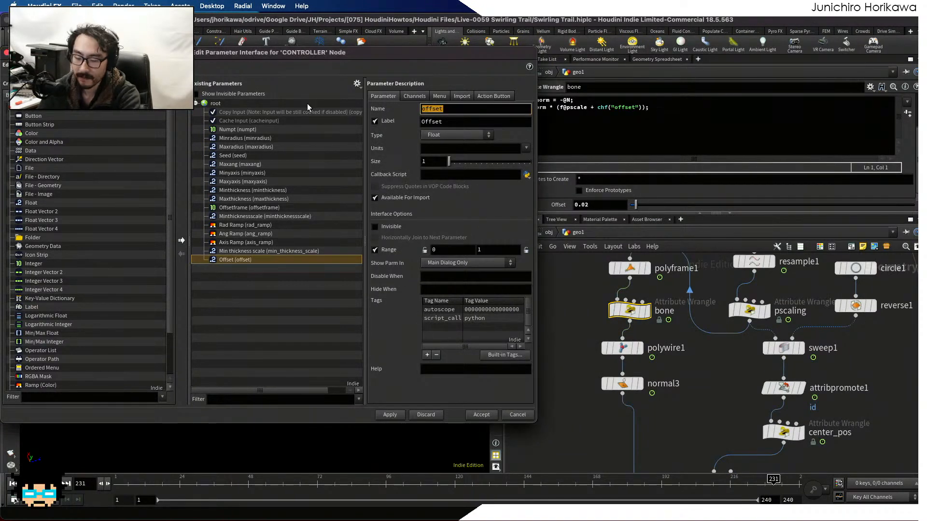
{"action": "type", "text": "bone_thickess"}
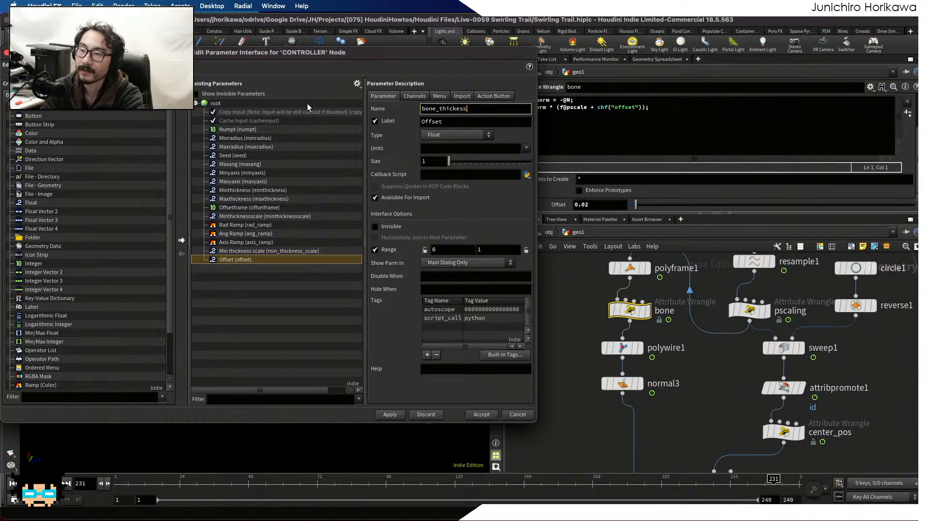
{"action": "key", "text": "Tab"}
{"action": "type", "text": "bone"}
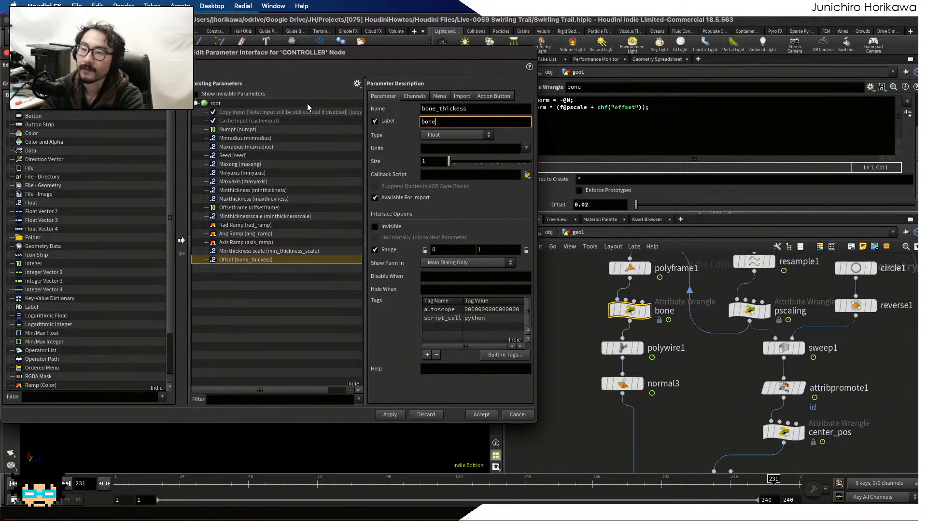
{"action": "type", "text": " thic"}
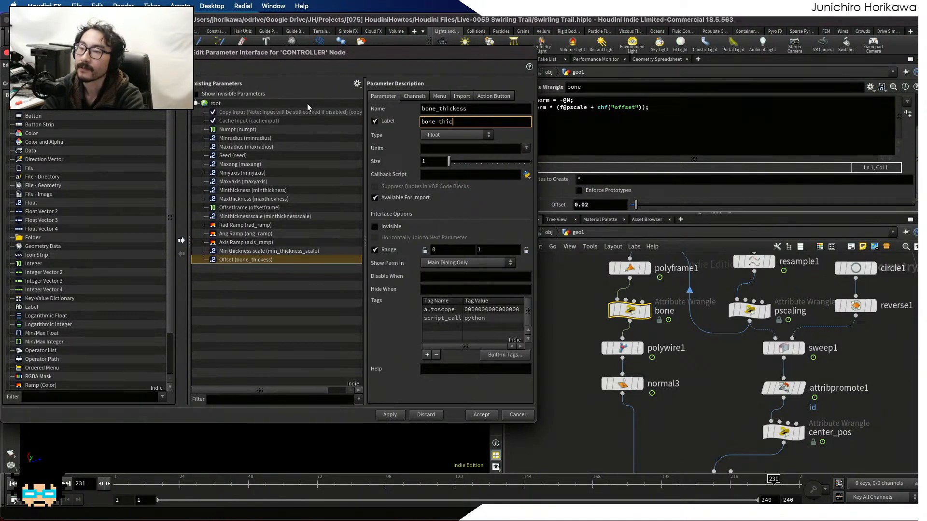
{"action": "type", "text": "kness"}
{"action": "key", "text": "Return"}
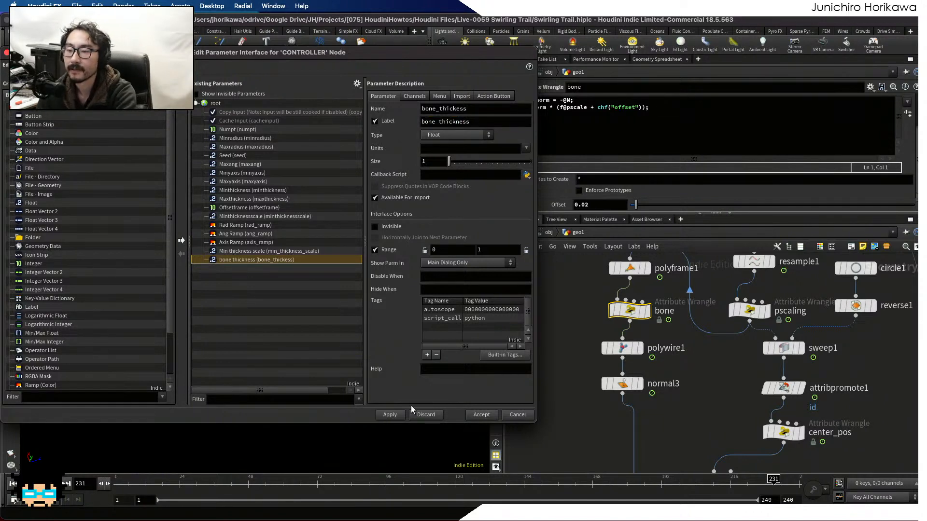
{"action": "left_click", "coordinate": [390, 415]}
{"action": "left_click", "coordinate": [481, 415]}
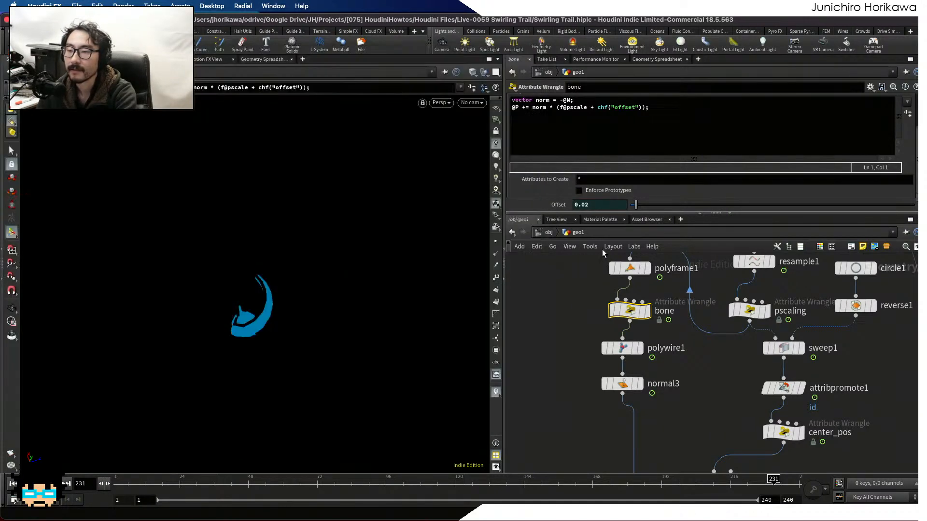
Go to frame 94 and set CONTROLLER's bone thickness to 0.014.
{"action": "left_click_drag", "start_coordinate": [319, 484], "coordinate": [378, 484]}
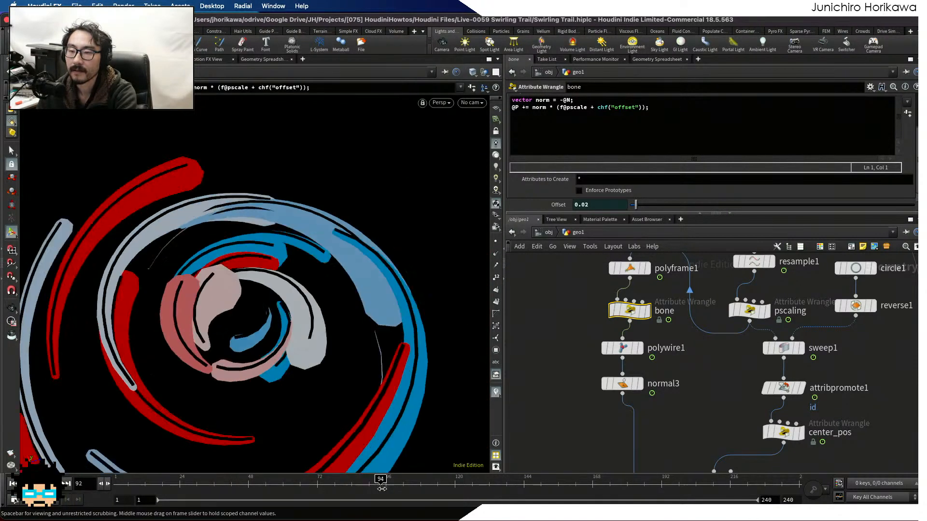
{"action": "scroll", "coordinate": [549, 313], "scroll_direction": "down", "scroll_amount": 5}
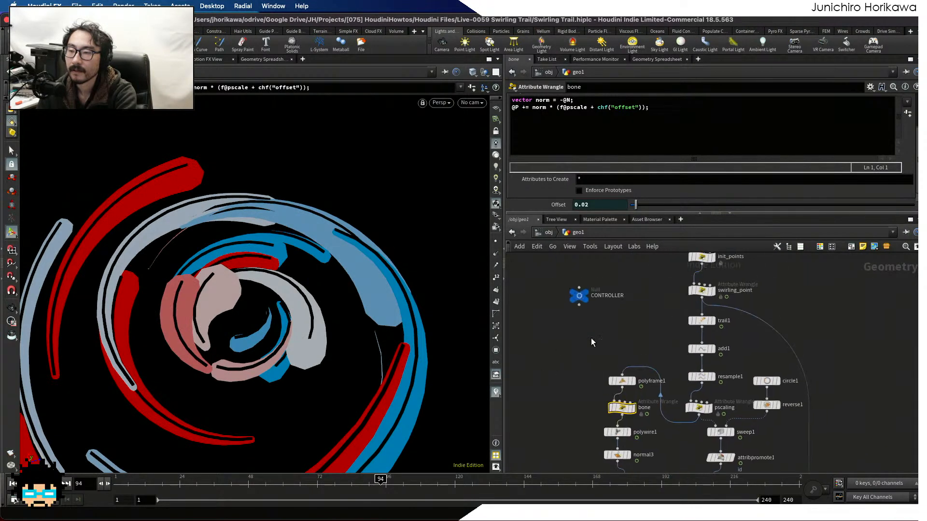
{"action": "left_click", "coordinate": [579, 296]}
{"action": "scroll", "coordinate": [670, 183], "scroll_direction": "down", "scroll_amount": 5}
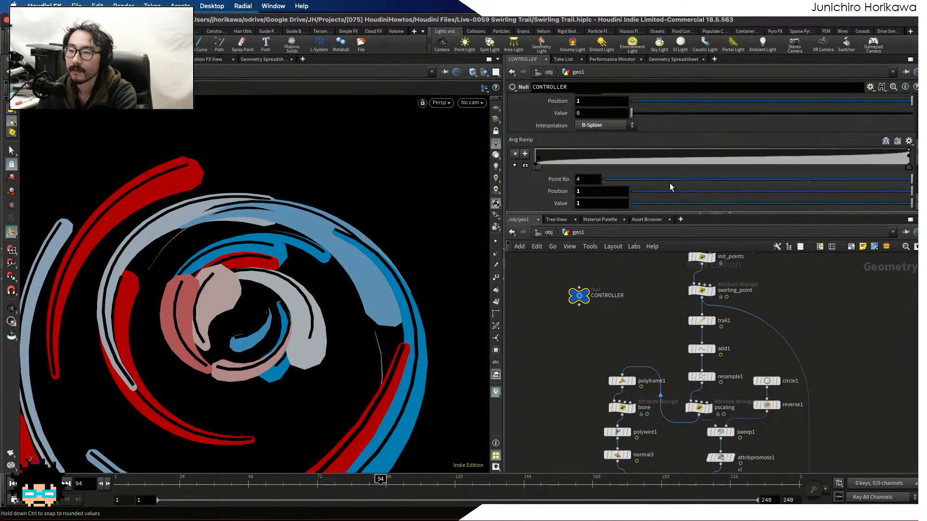
{"action": "left_click_drag", "start_coordinate": [629, 211], "coordinate": [634, 211]}
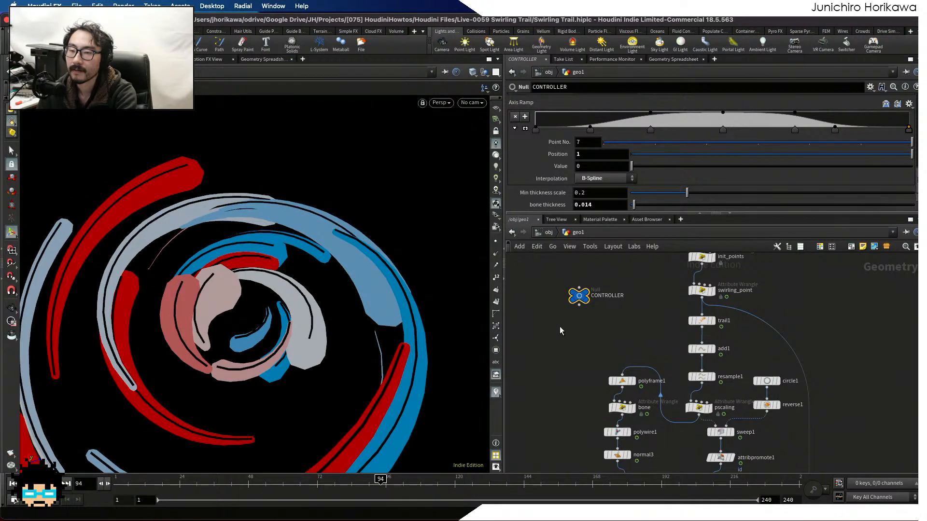
Feed merge2 into subdivide1 in place of color1, display subdivide1, and move it with filecache1 below merge2.
{"action": "key", "text": "1"}
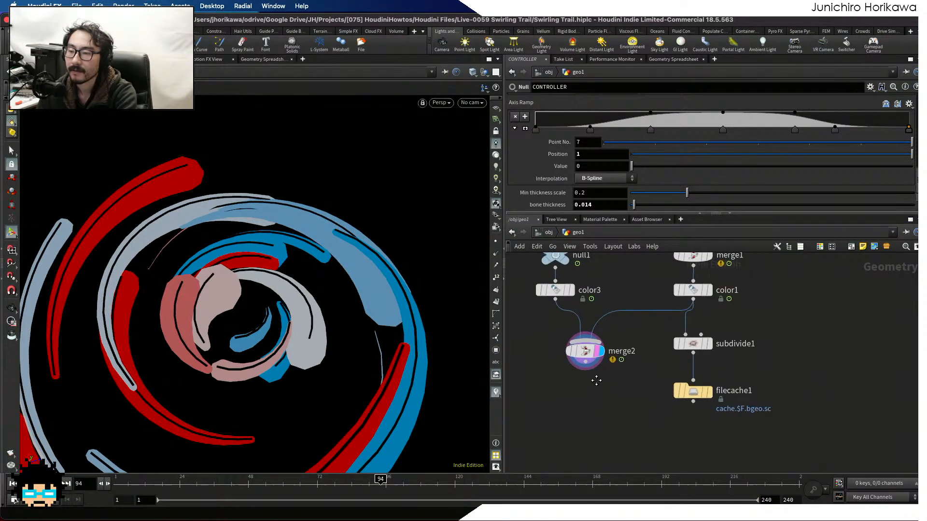
{"action": "left_click_drag", "start_coordinate": [585, 360], "coordinate": [709, 349]}
{"action": "left_click", "coordinate": [709, 344]}
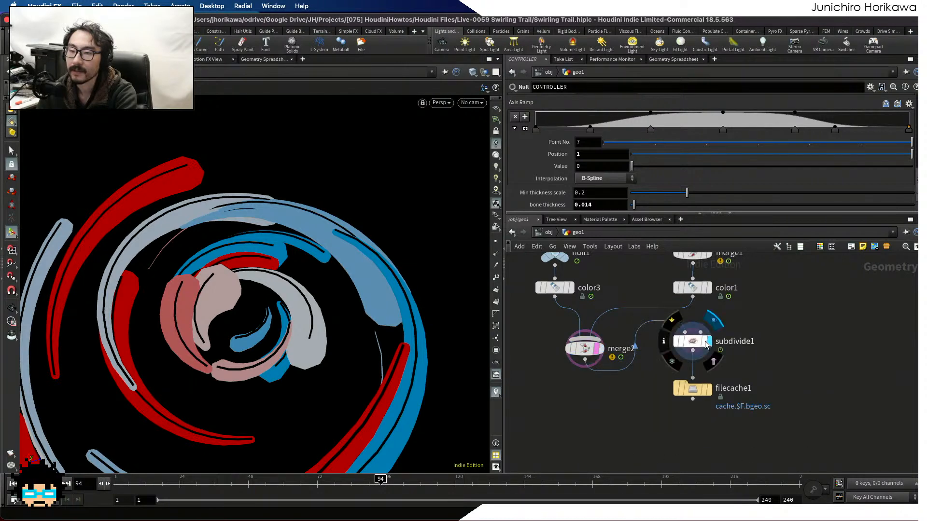
{"action": "left_click_drag", "start_coordinate": [714, 405], "coordinate": [643, 397]}
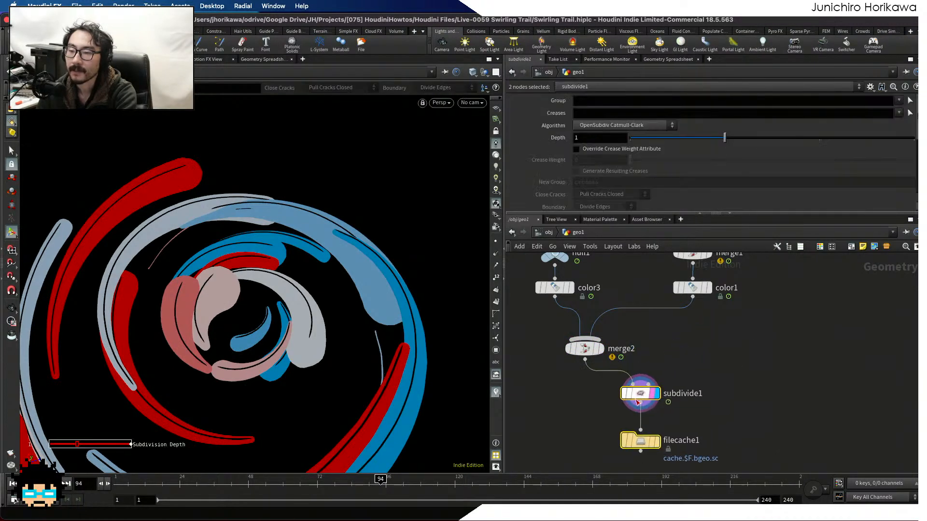
Save filecache1's geometry to disk for frames 1 to 240, and scrub to frame 74 to check the subdivided trails.
{"action": "left_click", "coordinate": [638, 441]}
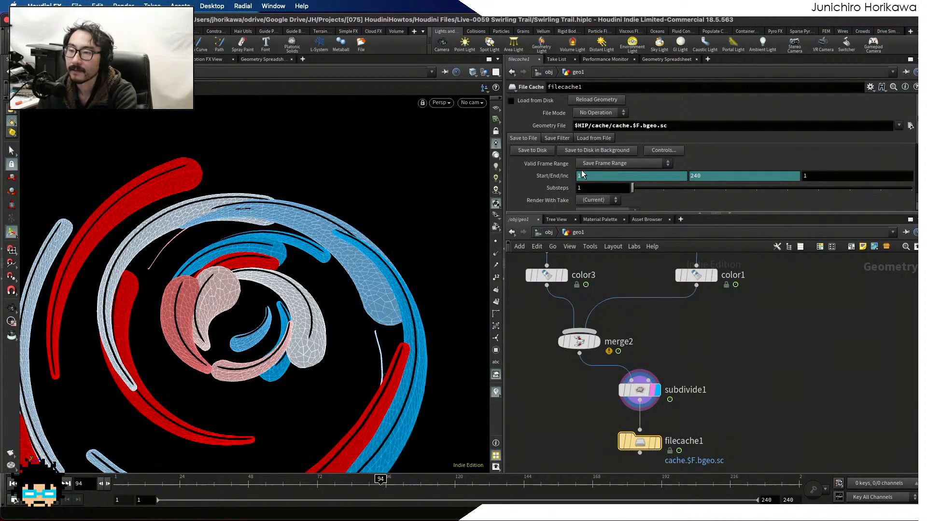
{"action": "left_click", "coordinate": [541, 152]}
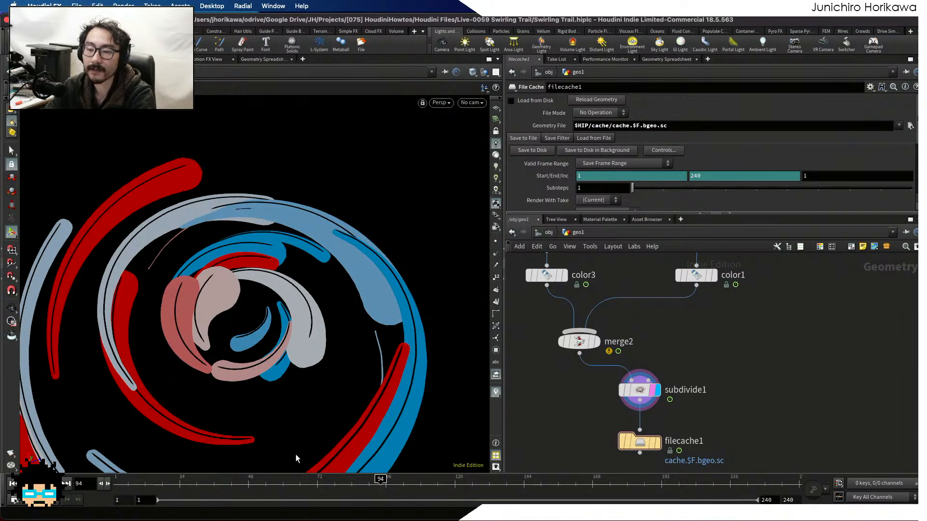
{"action": "left_click_drag", "start_coordinate": [164, 483], "coordinate": [324, 491]}
{"action": "key", "text": "Escape"}
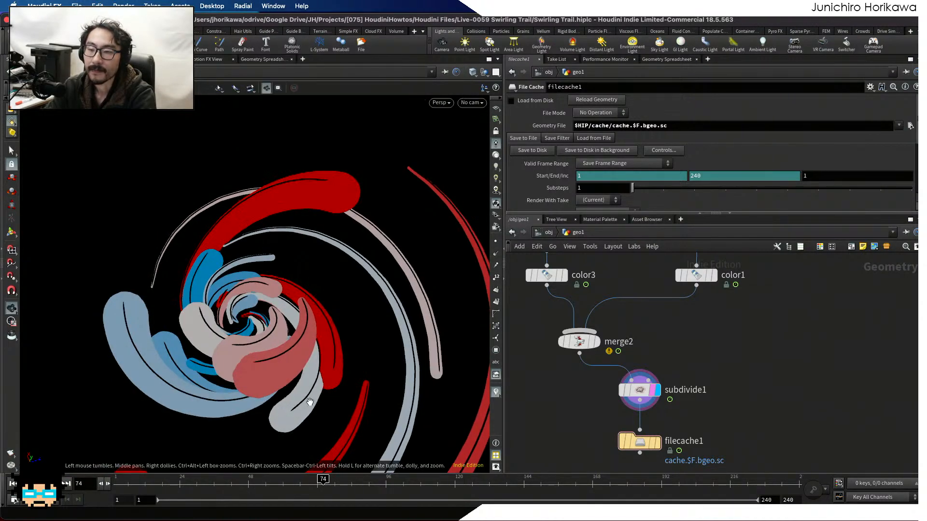
Turn on shaded viewport lighting and inspect the subdivided trails and black bones at frame 74 from a lower angle.
{"action": "left_click_drag", "start_coordinate": [251, 367], "coordinate": [257, 299]}
{"action": "key", "text": "Return"}
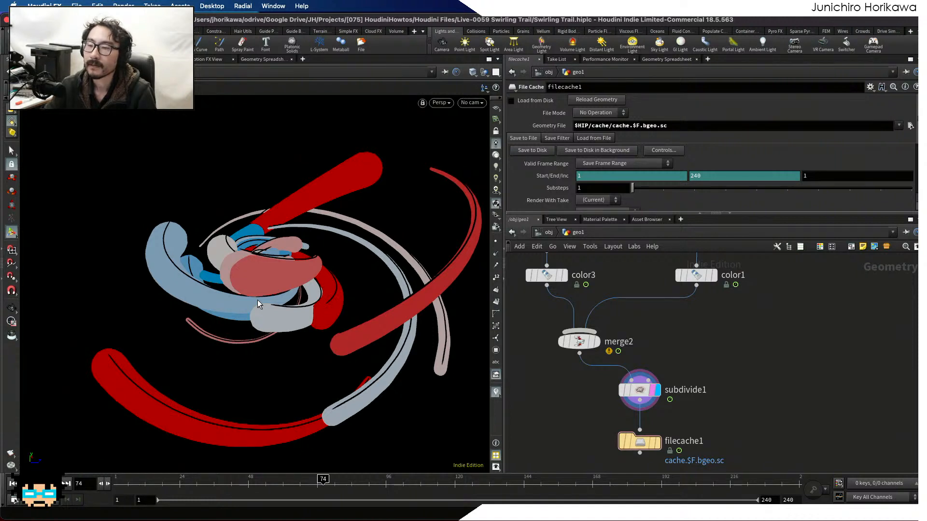
{"action": "left_click", "coordinate": [495, 189]}
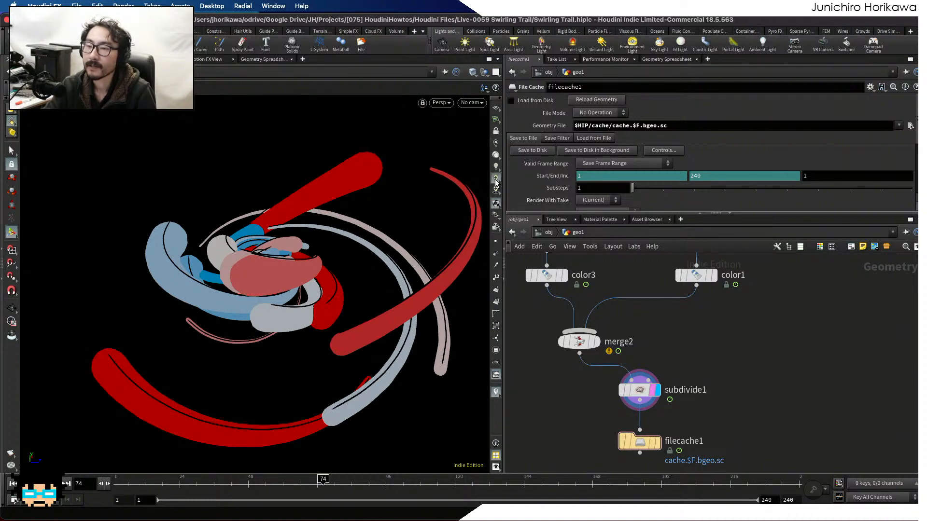
{"action": "key", "text": "Escape"}
{"action": "left_click_drag", "start_coordinate": [314, 236], "coordinate": [337, 224]}
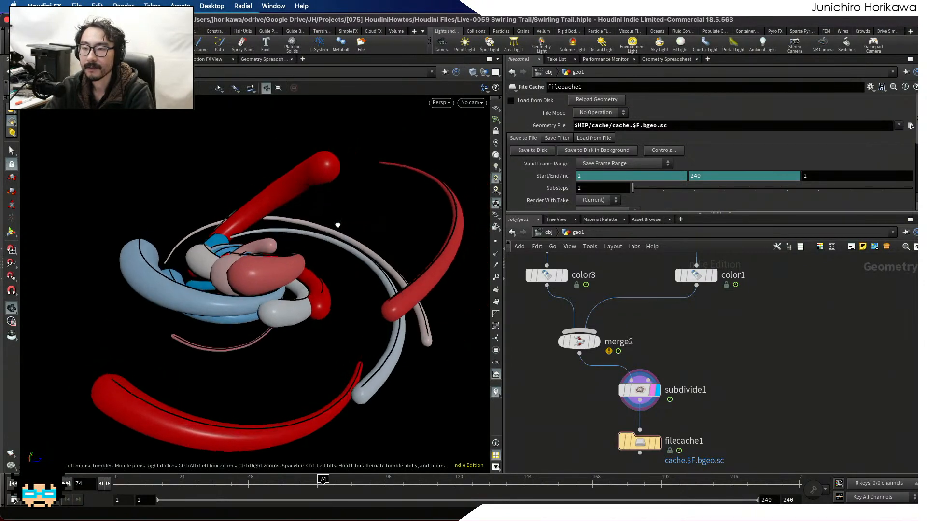
Play the lit swirling trail animation from frame 1 and watch it from different angles.
{"action": "left_click", "coordinate": [116, 483]}
{"action": "left_click", "coordinate": [66, 484]}
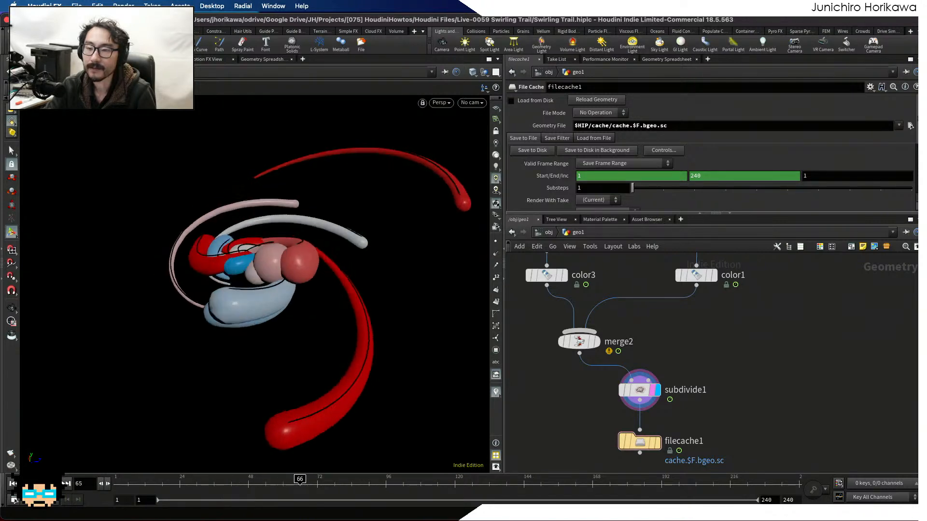
{"action": "key", "text": "Escape"}
{"action": "left_click_drag", "start_coordinate": [176, 395], "coordinate": [131, 290]}
{"action": "key", "text": "Return"}
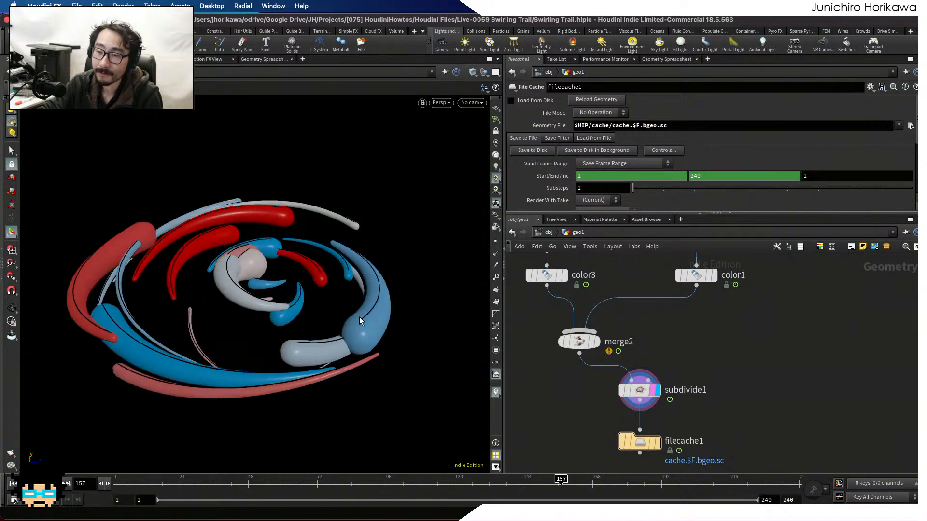
Disable viewport lighting and scrub from frame 5 to frame 82 to review the flat-coloured trails with their black bones.
{"action": "left_click", "coordinate": [495, 143]}
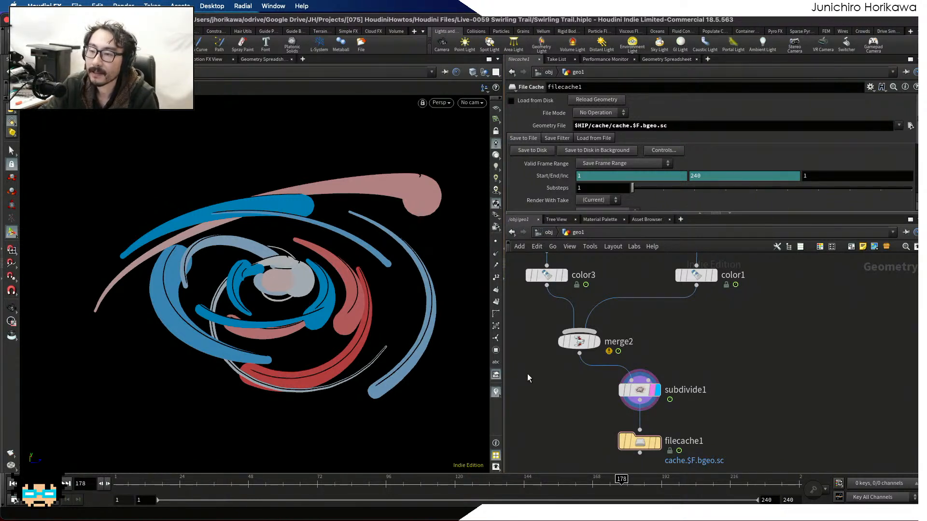
{"action": "scroll", "coordinate": [527, 374], "scroll_direction": "down", "scroll_amount": 2}
{"action": "left_click", "coordinate": [124, 480]}
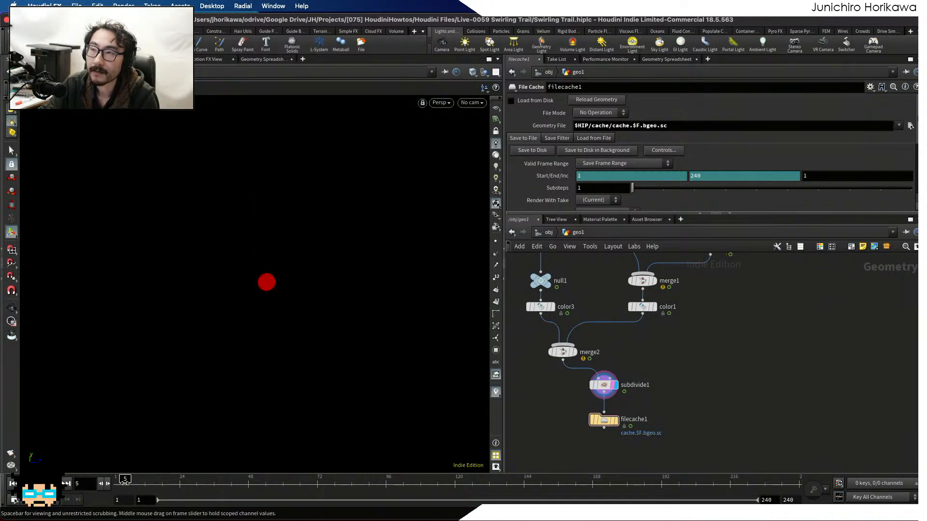
{"action": "left_click", "coordinate": [128, 480]}
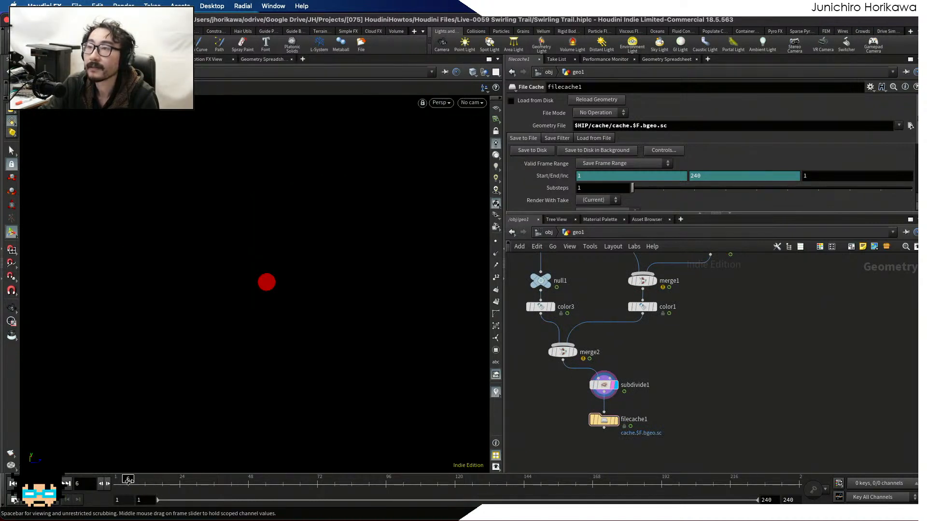
{"action": "left_click_drag", "start_coordinate": [144, 481], "coordinate": [346, 481]}
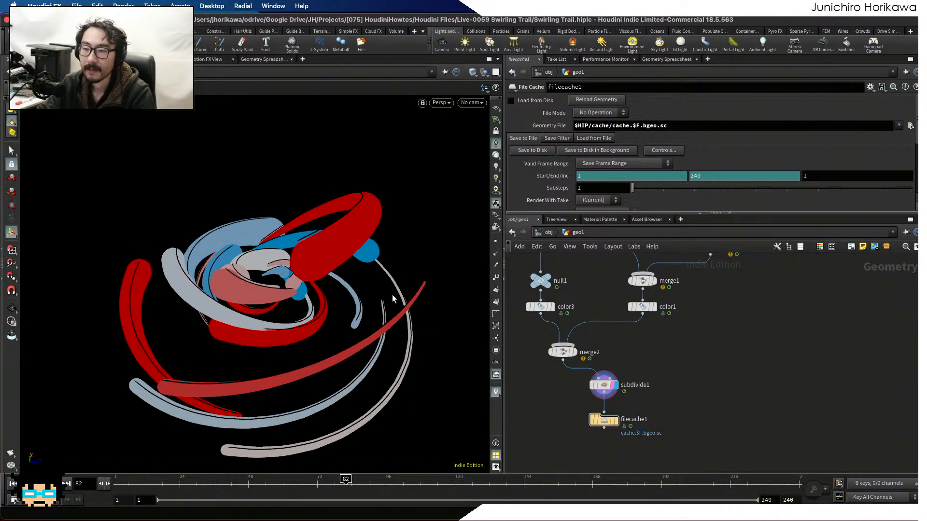
{"action": "left_click_drag", "start_coordinate": [392, 294], "coordinate": [384, 270]}
{"action": "scroll", "coordinate": [628, 352], "scroll_direction": "down", "scroll_amount": 2}
{"action": "middle_click_drag", "start_coordinate": [652, 361], "coordinate": [678, 409]}
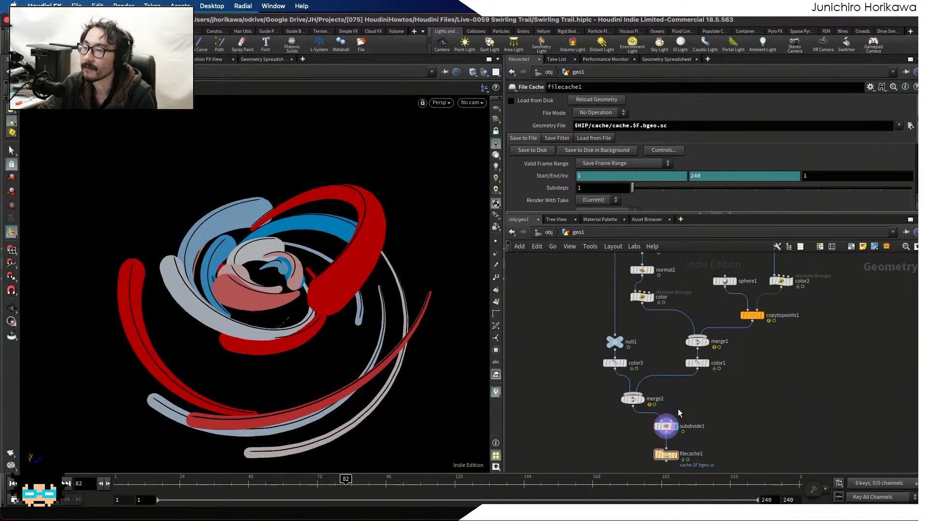